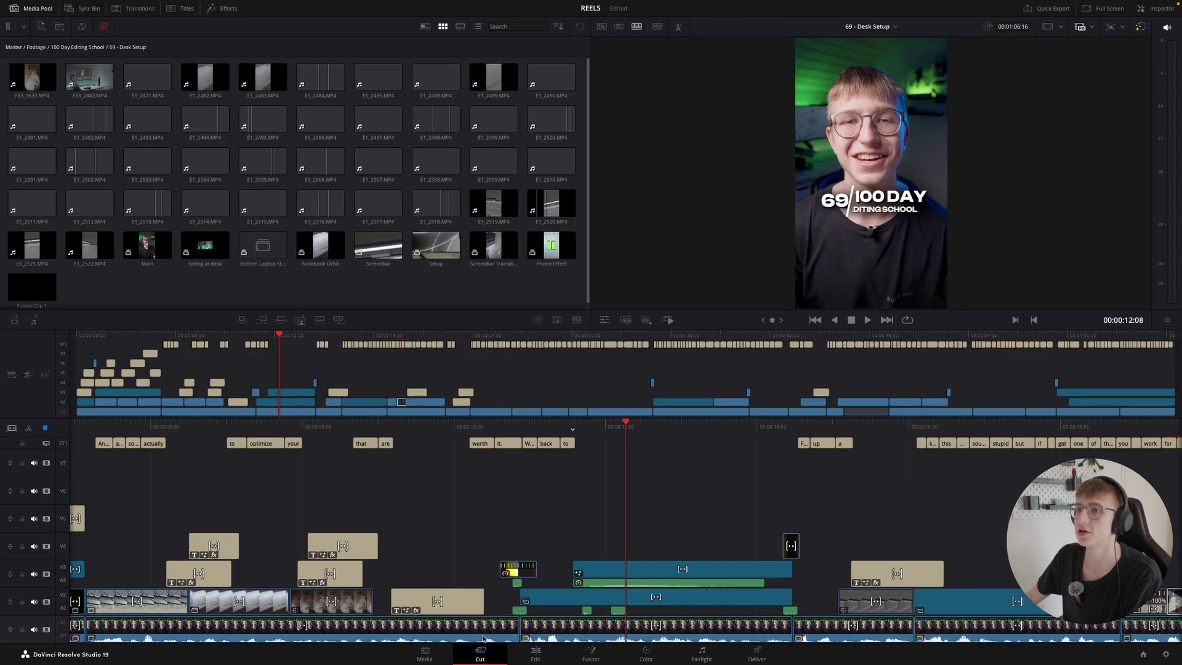
- Import the "70 - Layers vs Node Based" folder from 50 Day Editing School into the 100 Day Editing School footage bin
{"action": "left_click", "coordinate": [78, 47]}
{"action": "scroll", "coordinate": [205, 204], "scroll_direction": "down", "scroll_amount": 2}
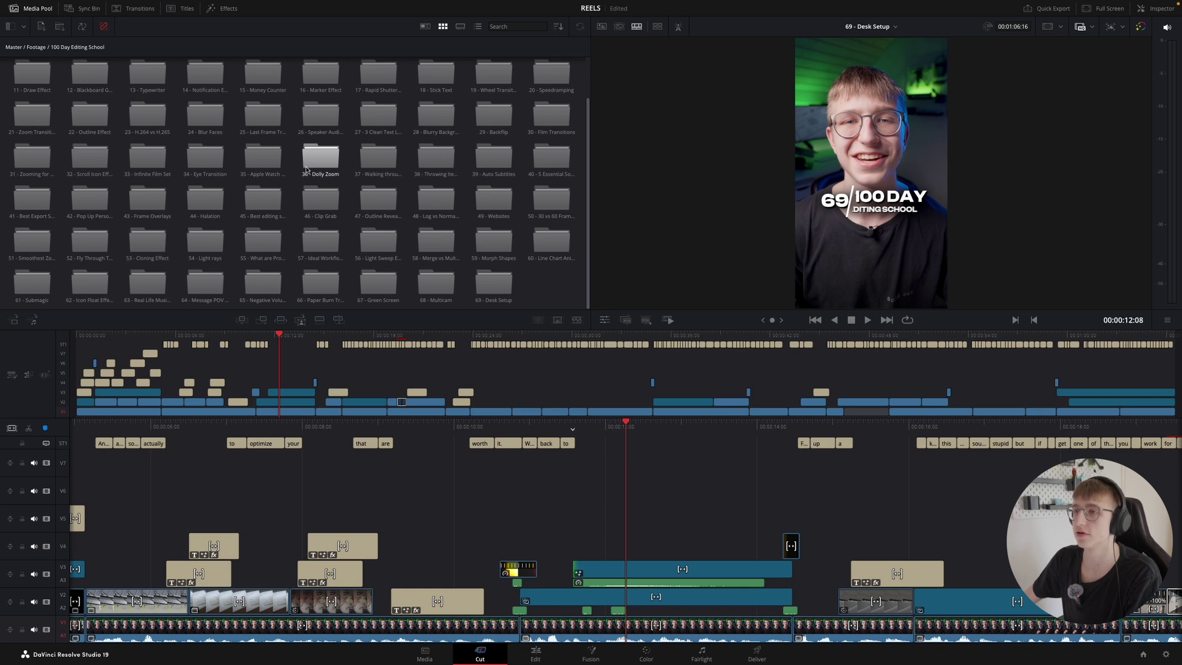
{"action": "left_click", "coordinate": [59, 26]}
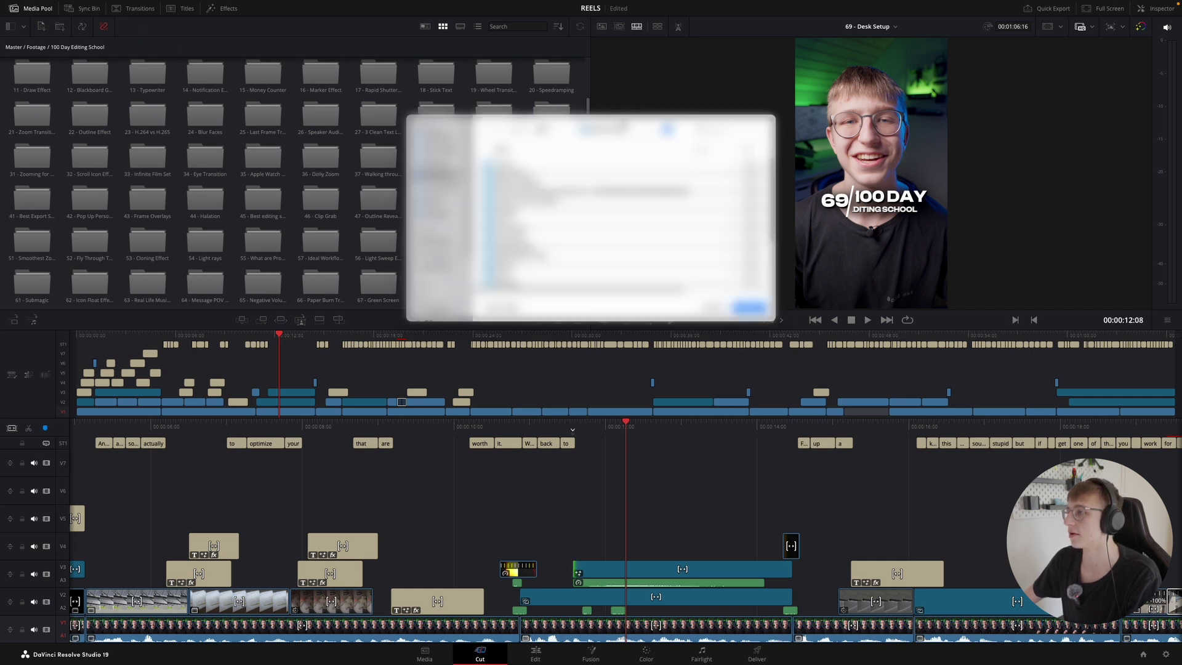
{"action": "left_click", "coordinate": [623, 128]}
{"action": "left_click", "coordinate": [446, 254]}
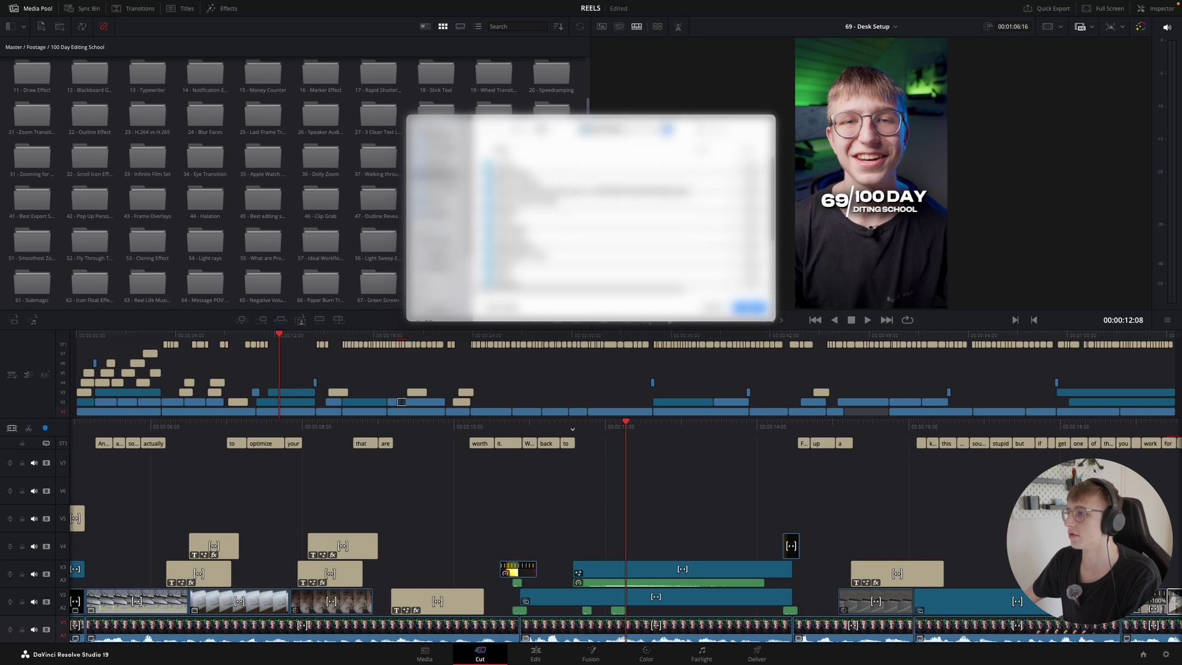
{"action": "left_click", "coordinate": [446, 254]}
{"action": "double_click", "coordinate": [510, 165]}
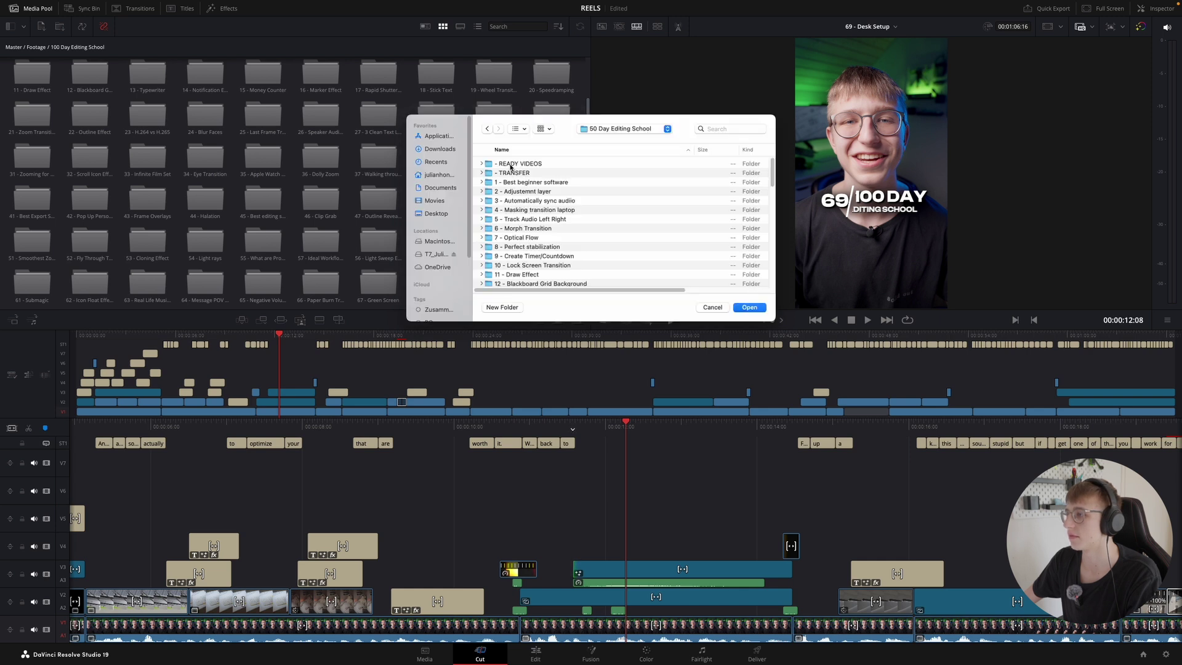
{"action": "scroll", "coordinate": [510, 166], "scroll_direction": "down", "scroll_amount": 20}
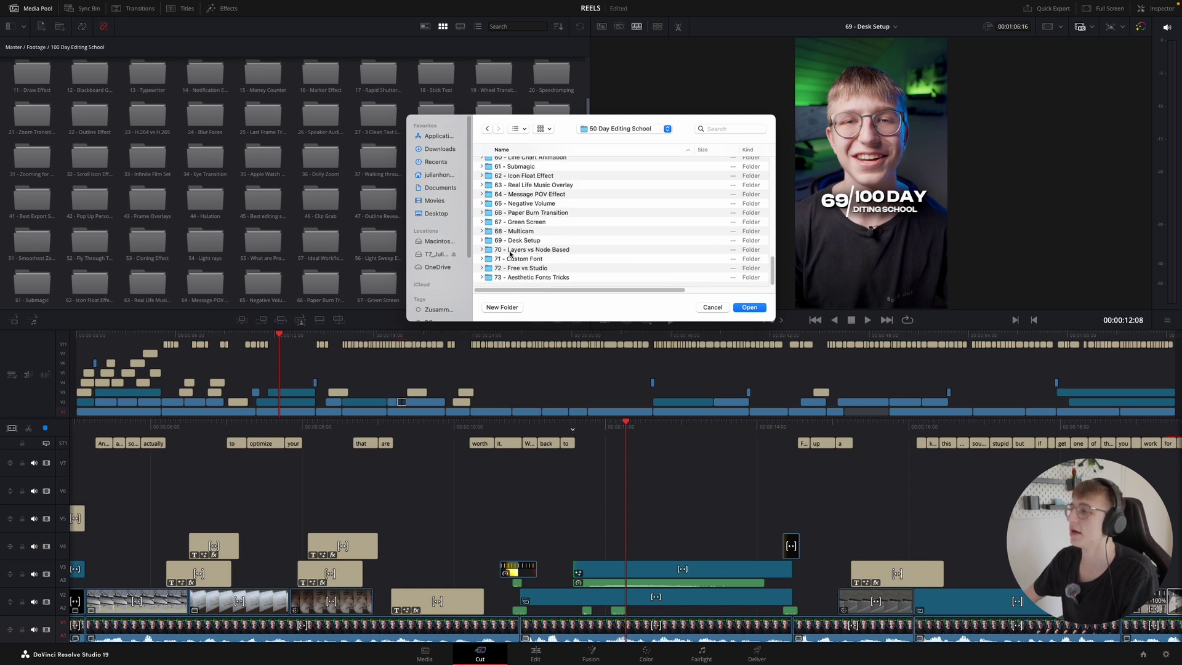
{"action": "left_click", "coordinate": [545, 251]}
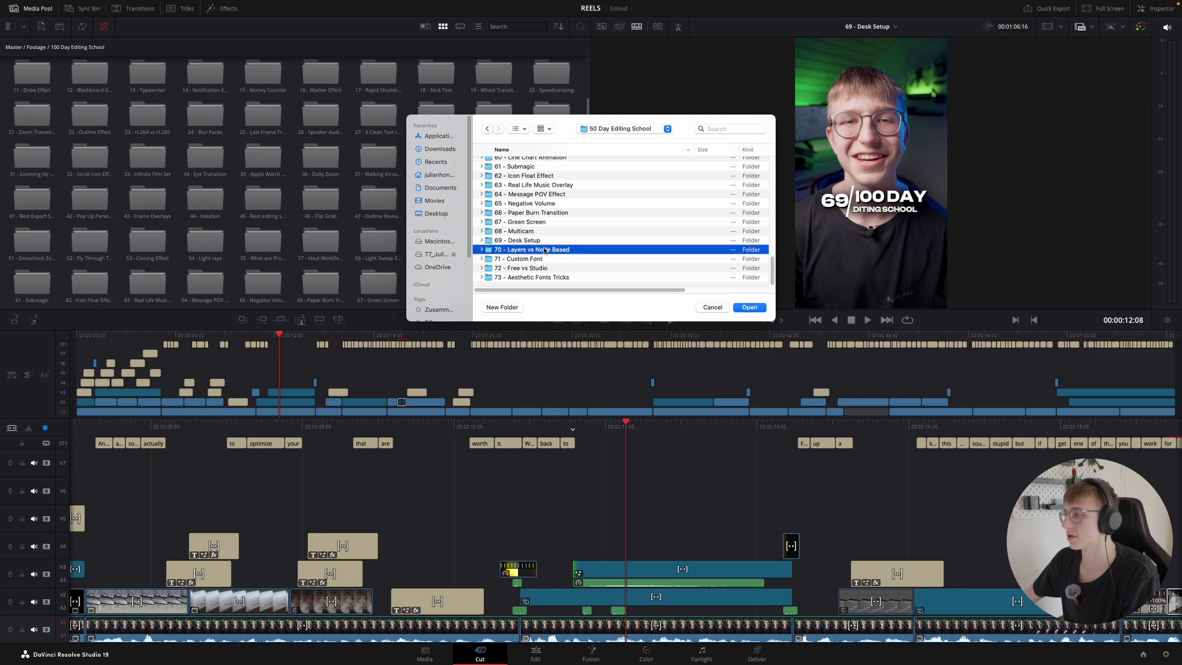
{"action": "left_click", "coordinate": [749, 307]}
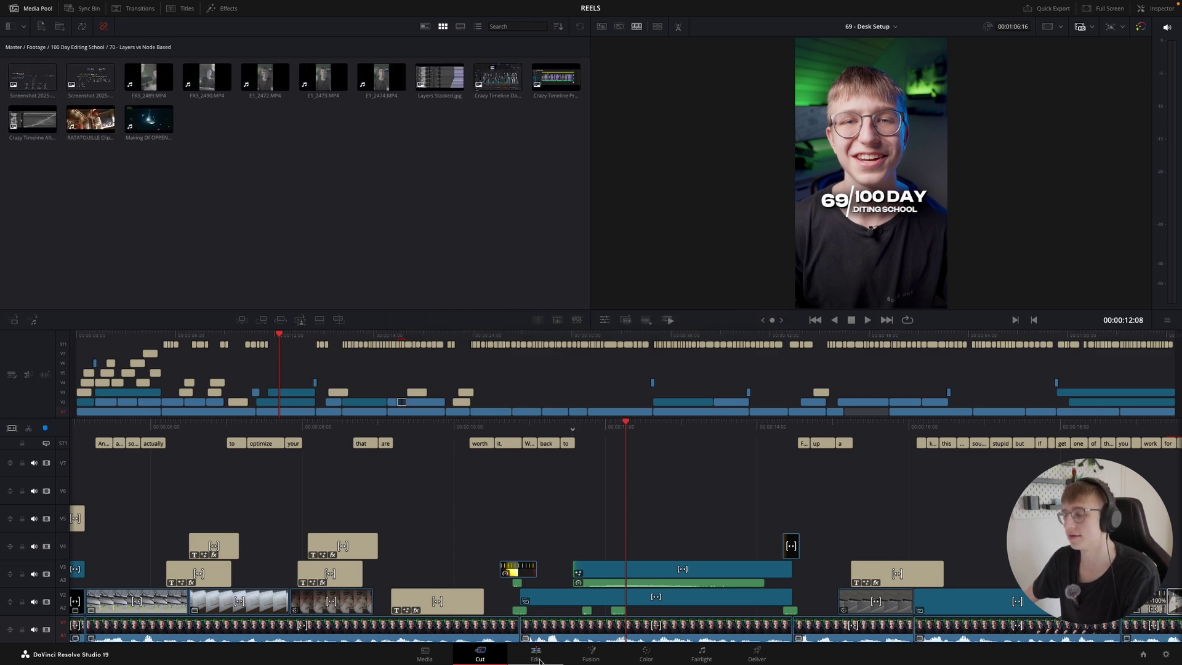
- Switch to the Edit page and look through the 69 - Desk Setup, 100 Day Editing School and 70 - Layers vs Node Based footage bins
{"action": "key", "text": "shift+4"}
{"action": "scroll", "coordinate": [55, 212], "scroll_direction": "down", "scroll_amount": 2}
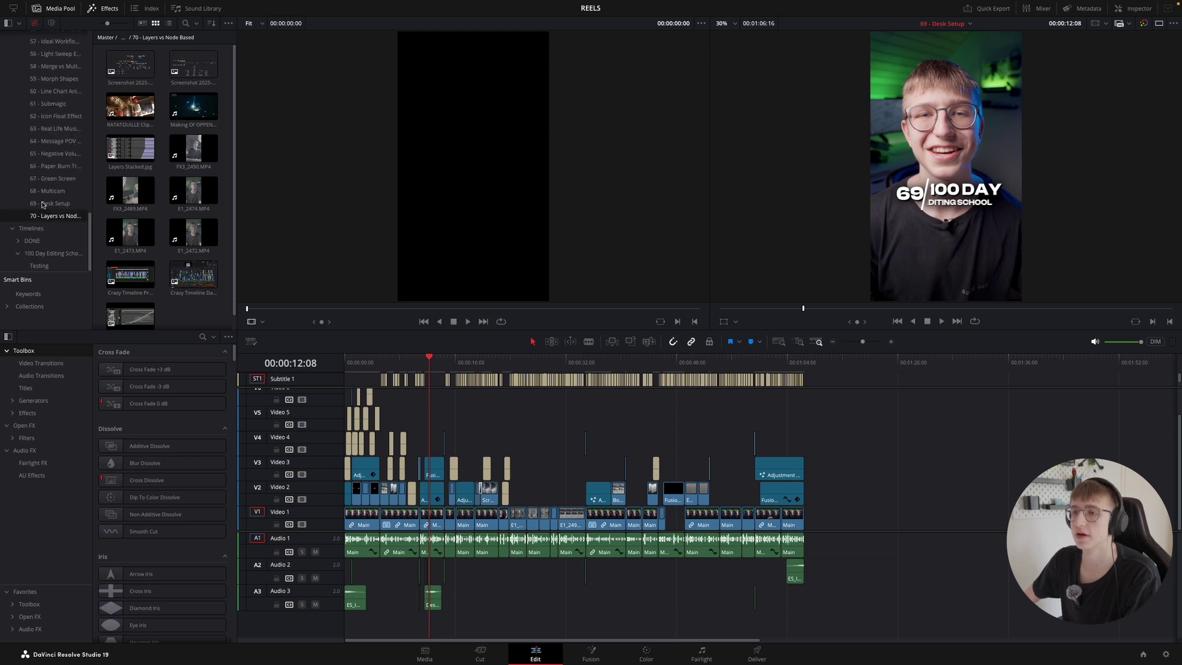
{"action": "left_click", "coordinate": [52, 204]}
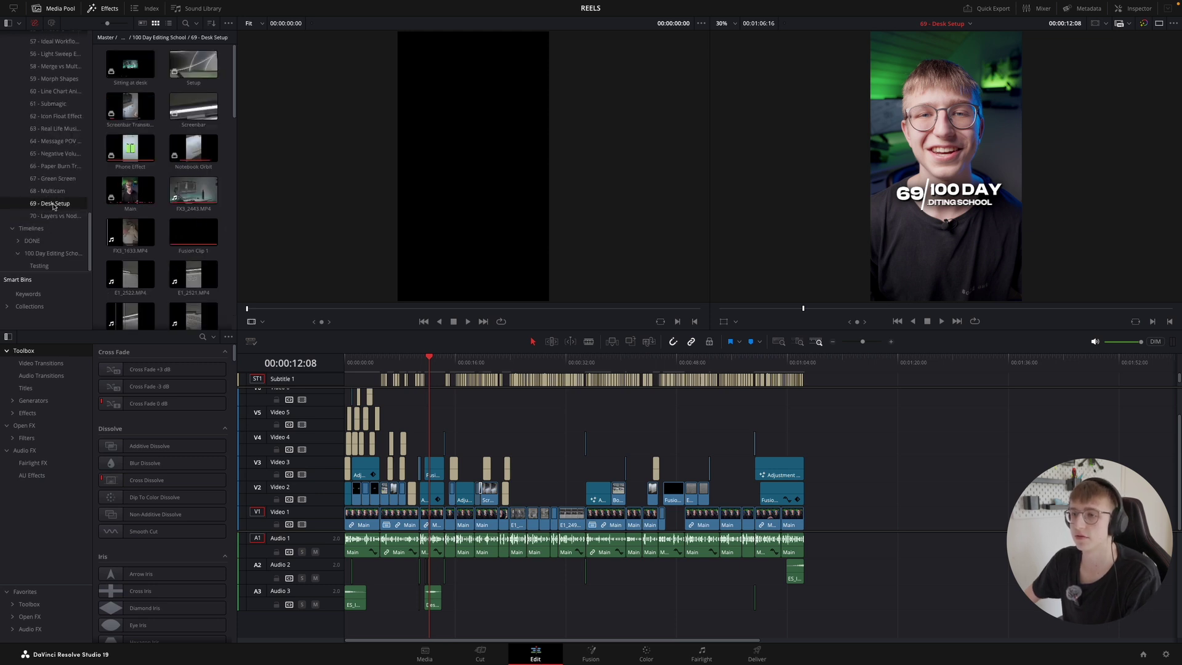
{"action": "scroll", "coordinate": [46, 70], "scroll_direction": "up", "scroll_amount": 15}
{"action": "left_click", "coordinate": [47, 73]}
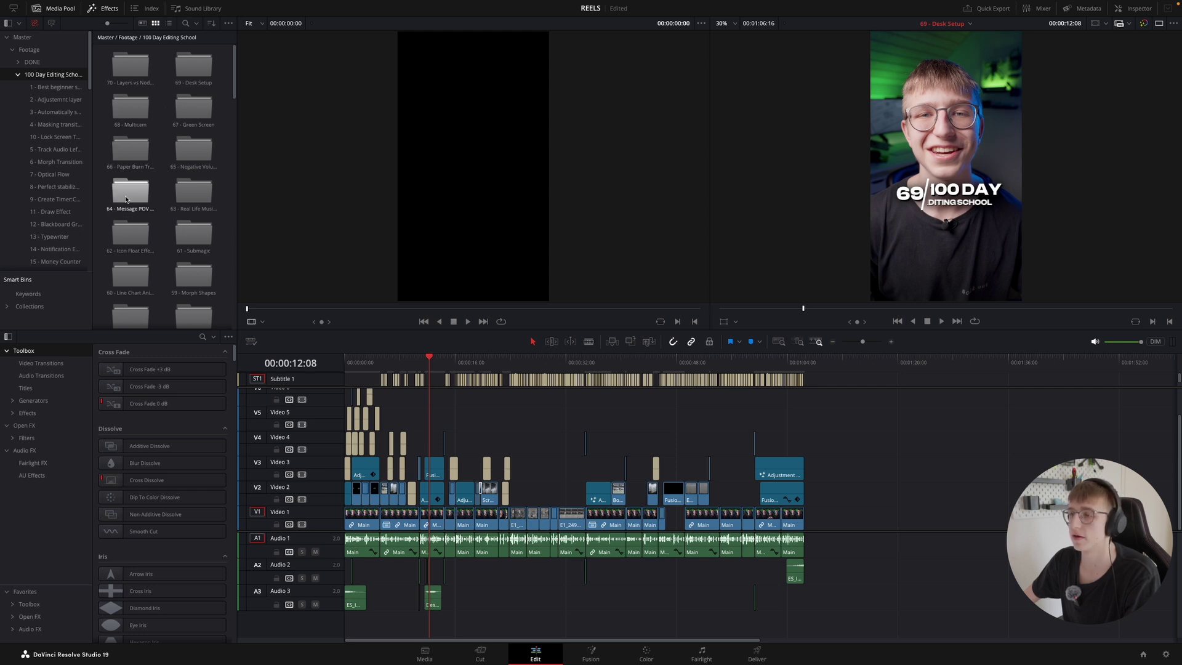
{"action": "scroll", "coordinate": [126, 202], "scroll_direction": "down", "scroll_amount": 4}
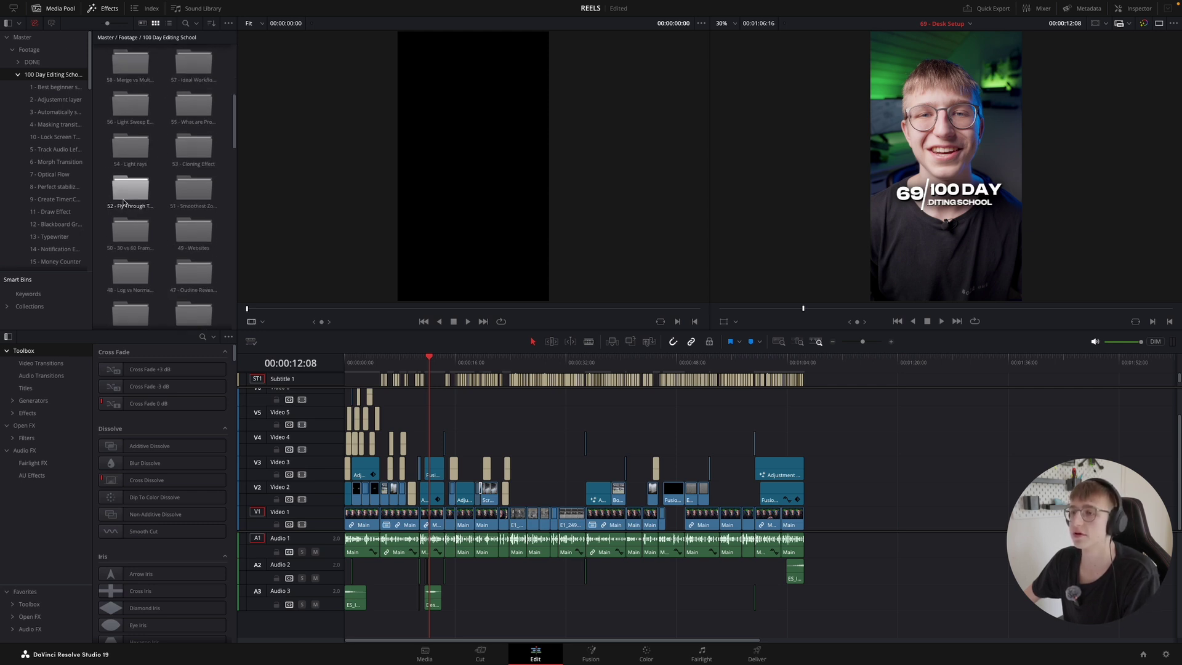
{"action": "scroll", "coordinate": [62, 210], "scroll_direction": "down", "scroll_amount": 10}
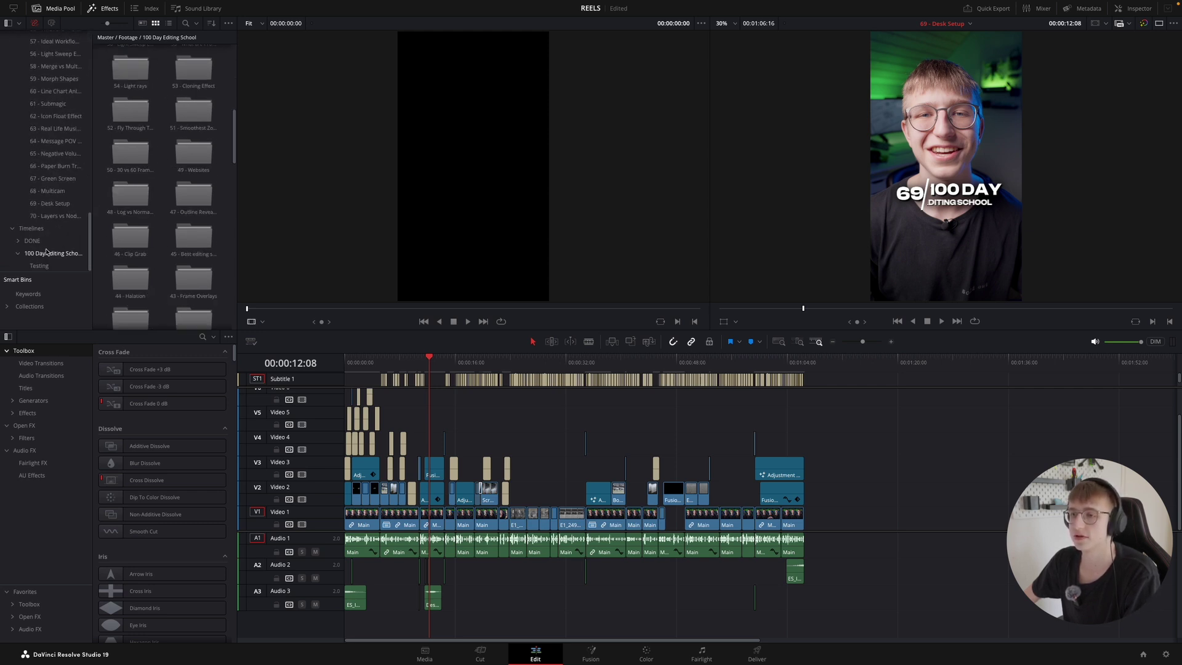
{"action": "left_click", "coordinate": [62, 216]}
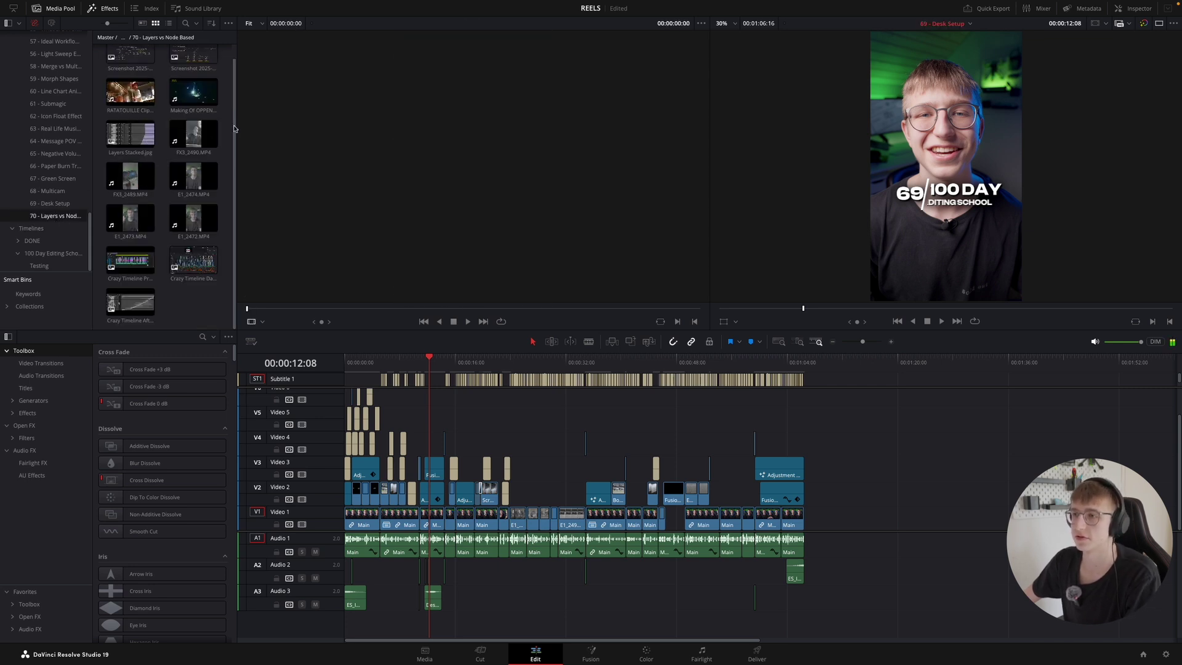
- Start creating a new timeline inside the 100 Day Editing School bin under Timelines
{"action": "left_click", "coordinate": [34, 229]}
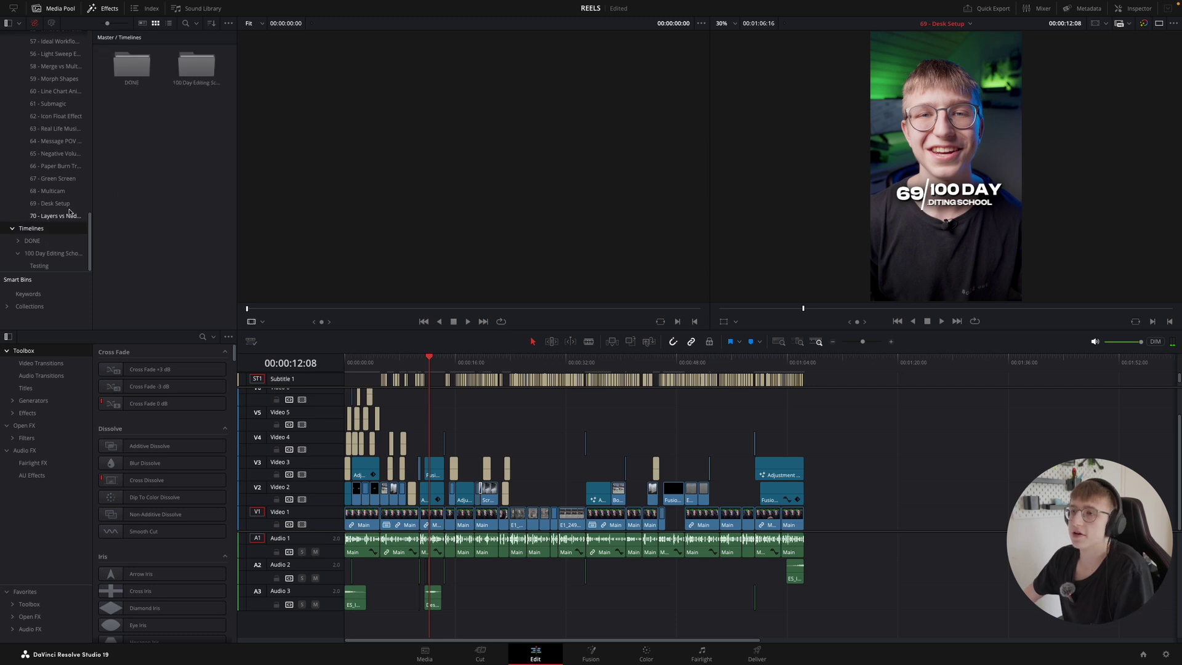
{"action": "double_click", "coordinate": [197, 65]}
{"action": "right_click", "coordinate": [160, 85]}
{"action": "mouse_move", "coordinate": [240, 89]}
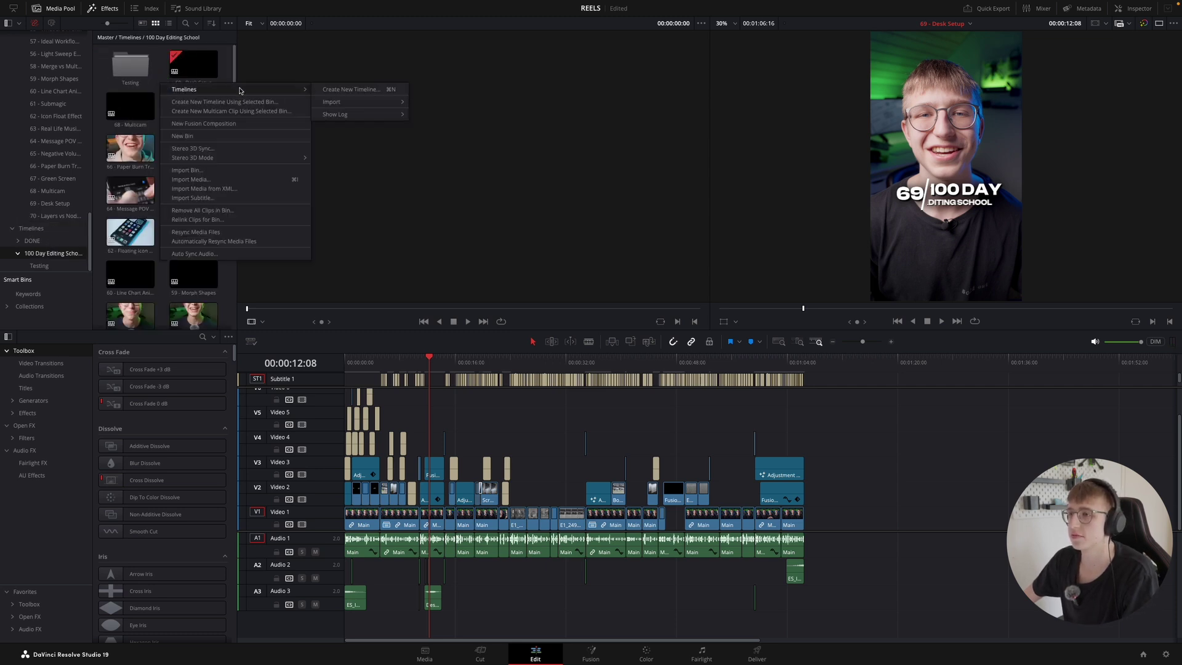
{"action": "left_click", "coordinate": [338, 91]}
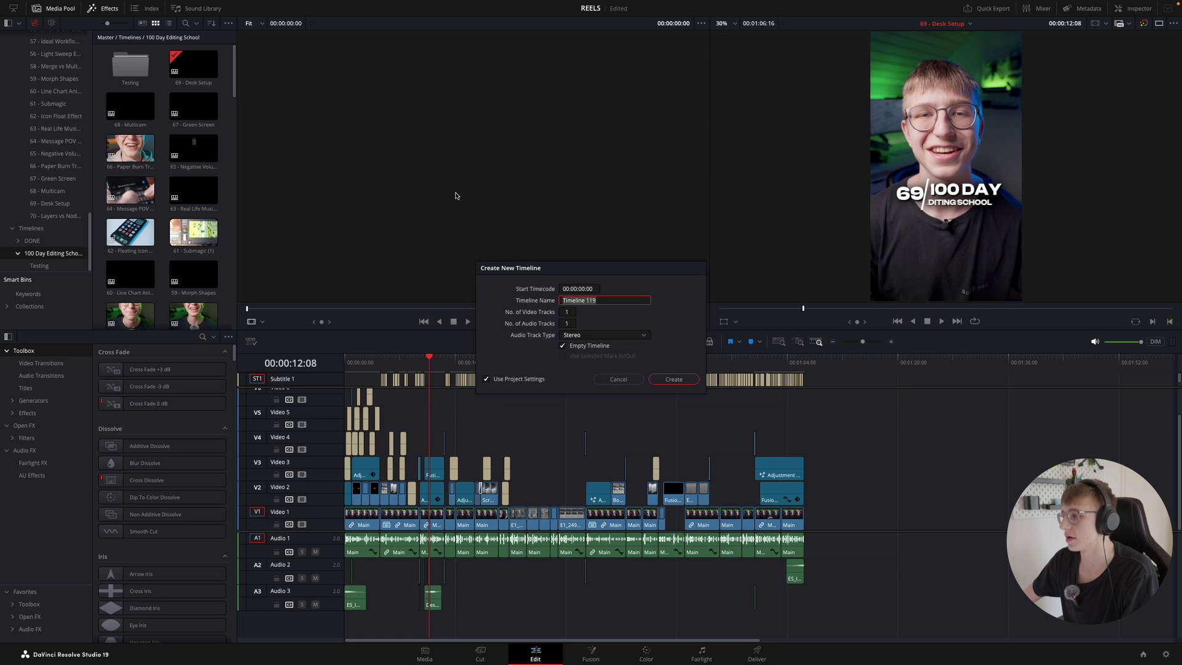
- Examine the new timeline's custom resolution and frame rate settings, and return it to using the project settings
{"action": "left_click", "coordinate": [486, 380]}
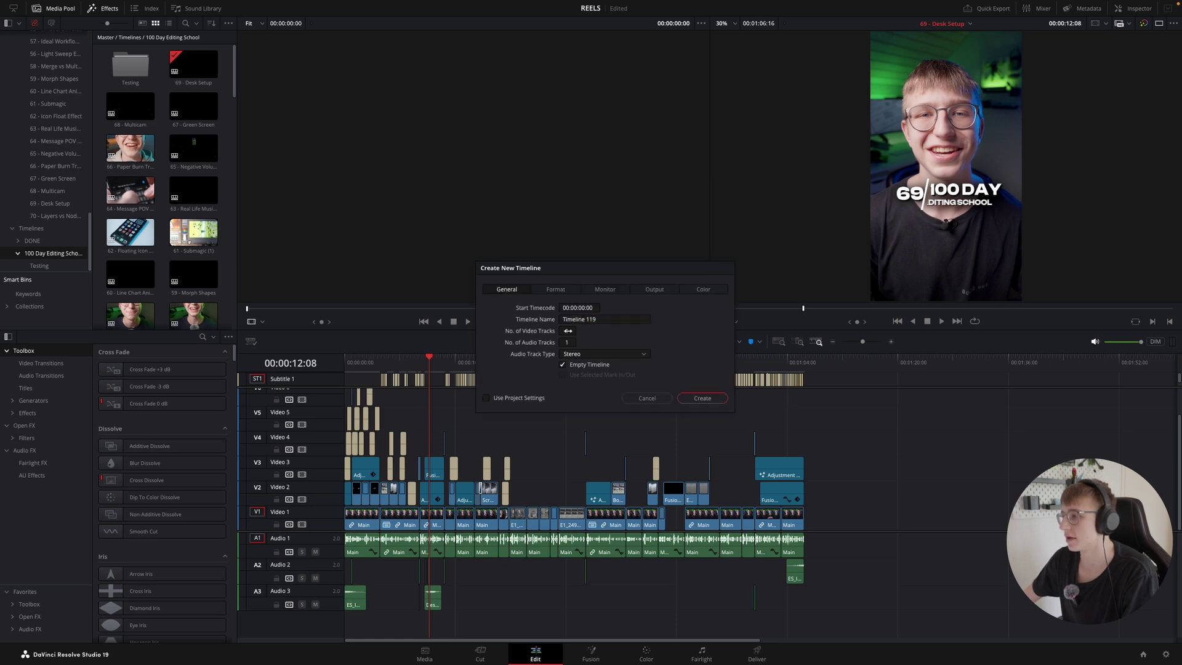
{"action": "left_click", "coordinate": [556, 291]}
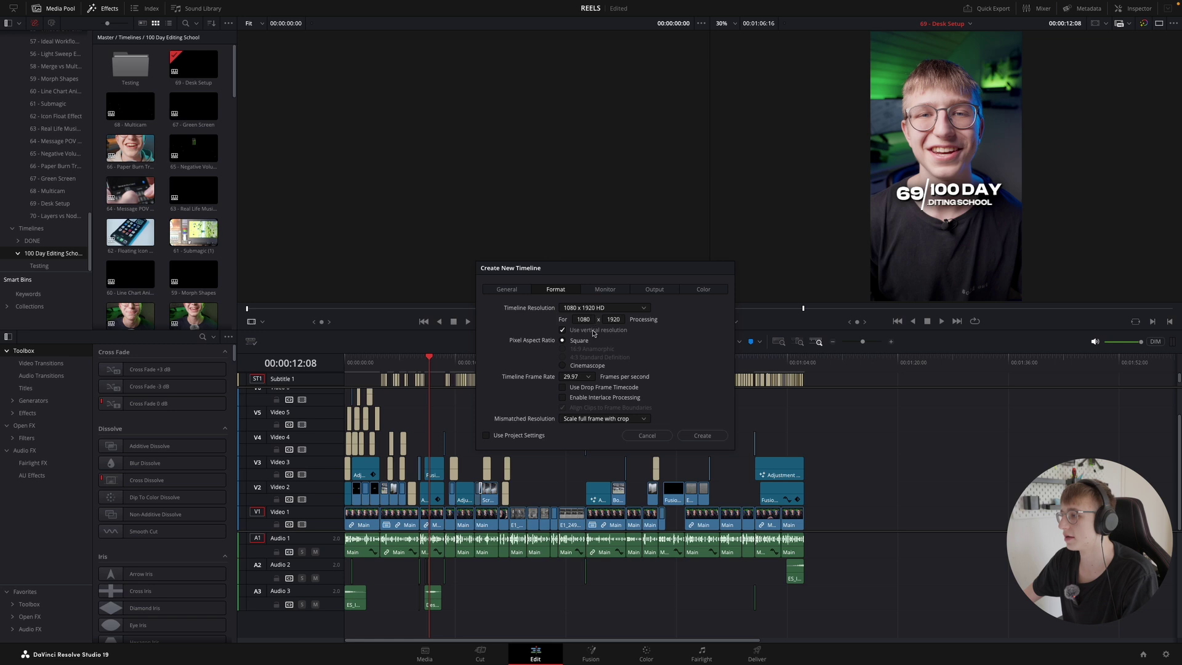
{"action": "left_click", "coordinate": [508, 290]}
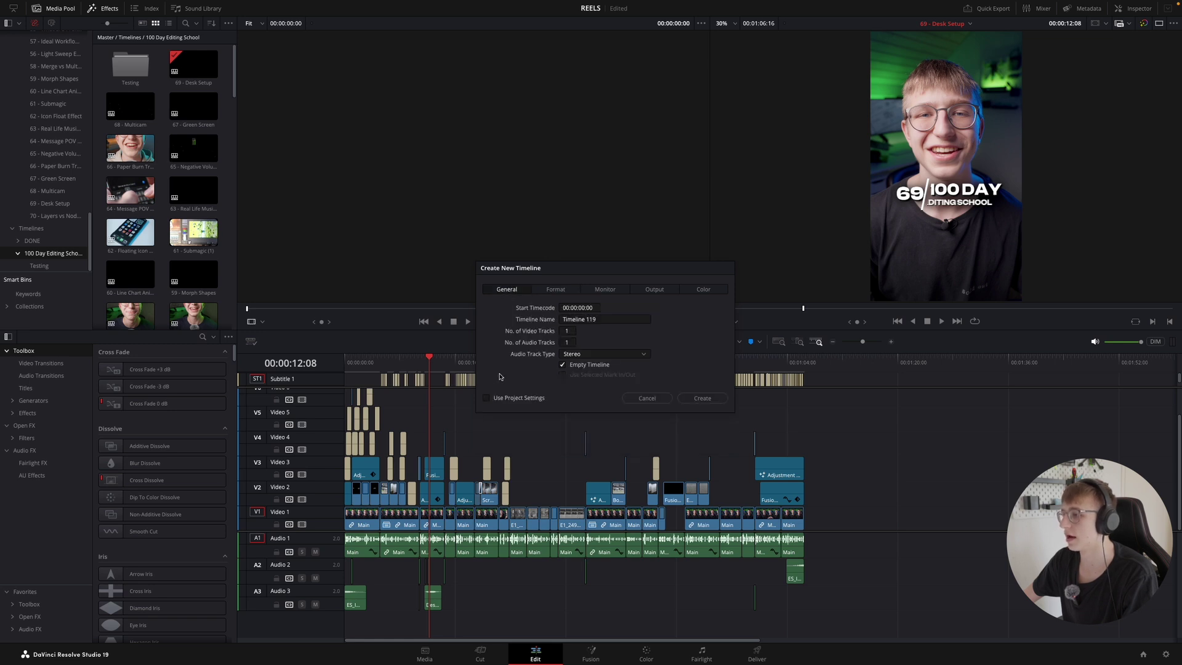
{"action": "left_click", "coordinate": [486, 398]}
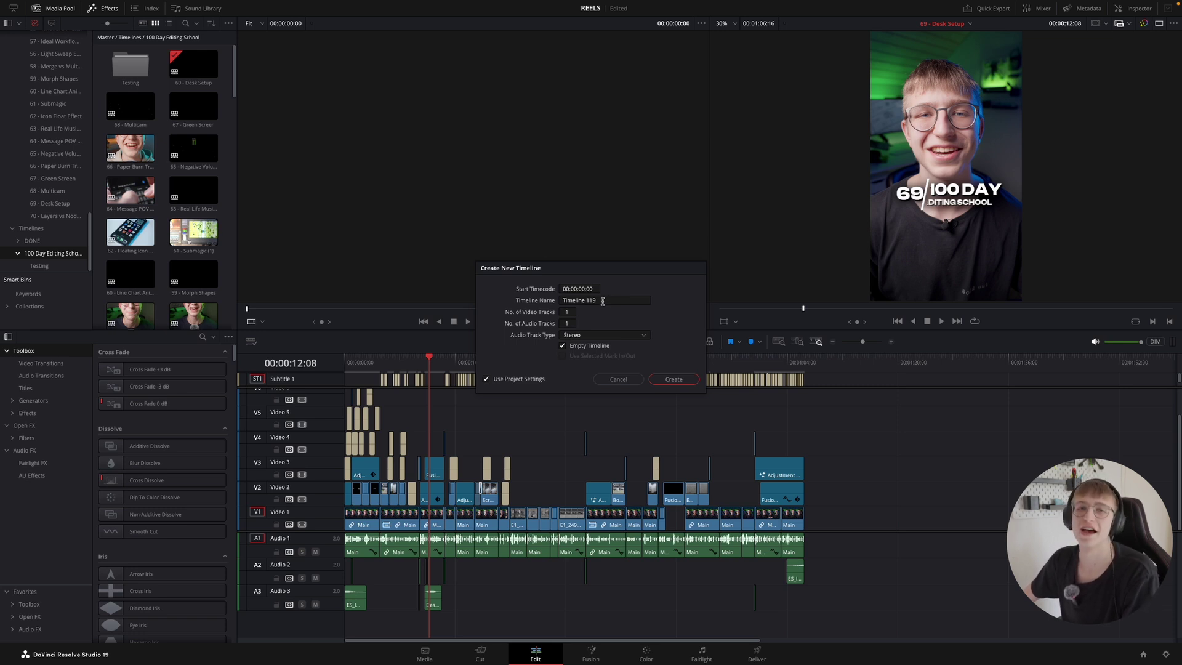
- Name the timeline "70 - Node Based vs Layer Based" and create it
{"action": "triple_click", "coordinate": [602, 301]}
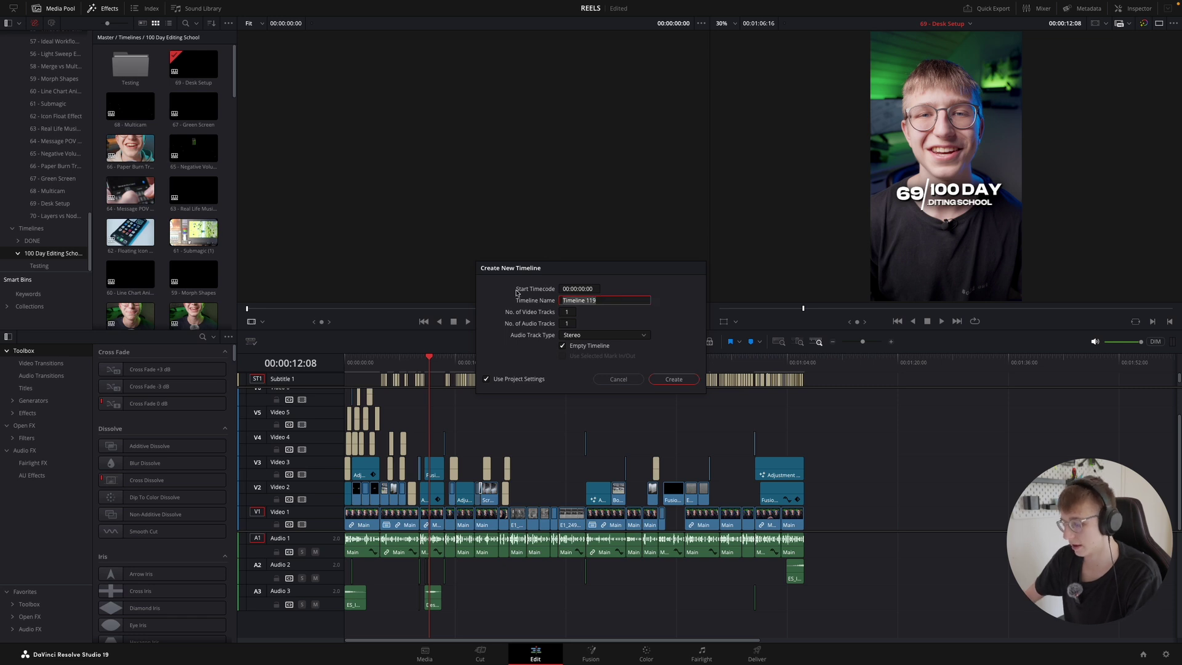
{"action": "type", "text": "70"}
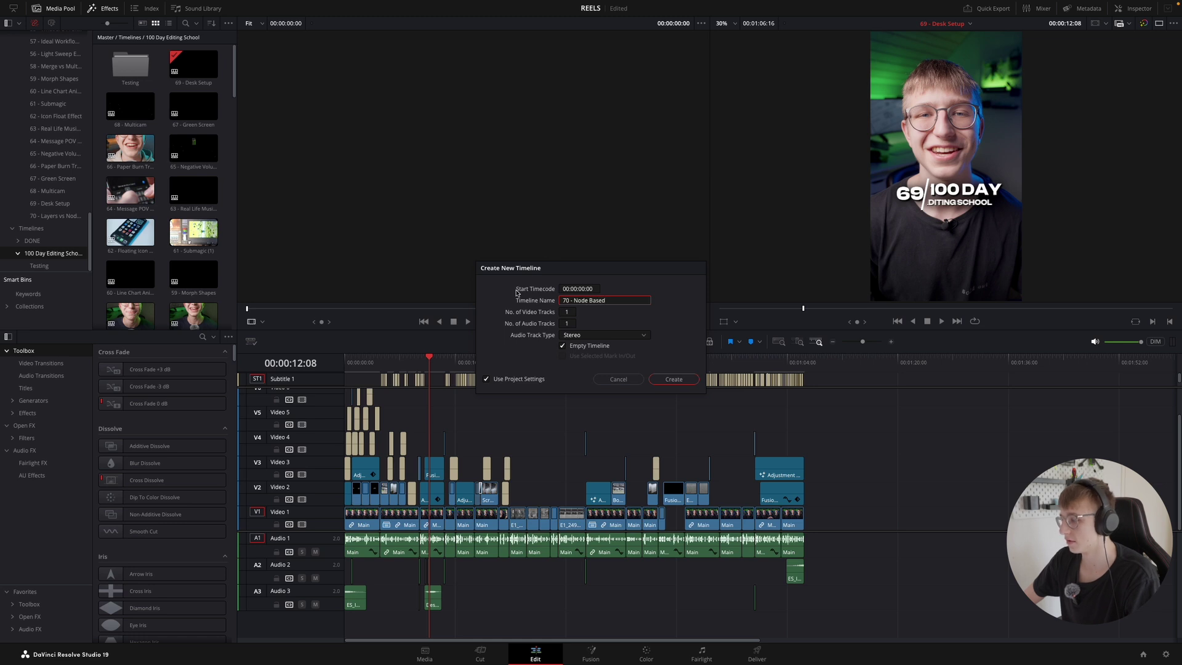
{"action": "type", "text": "- Node Based vs Layer Based"}
{"action": "key", "text": "Return"}
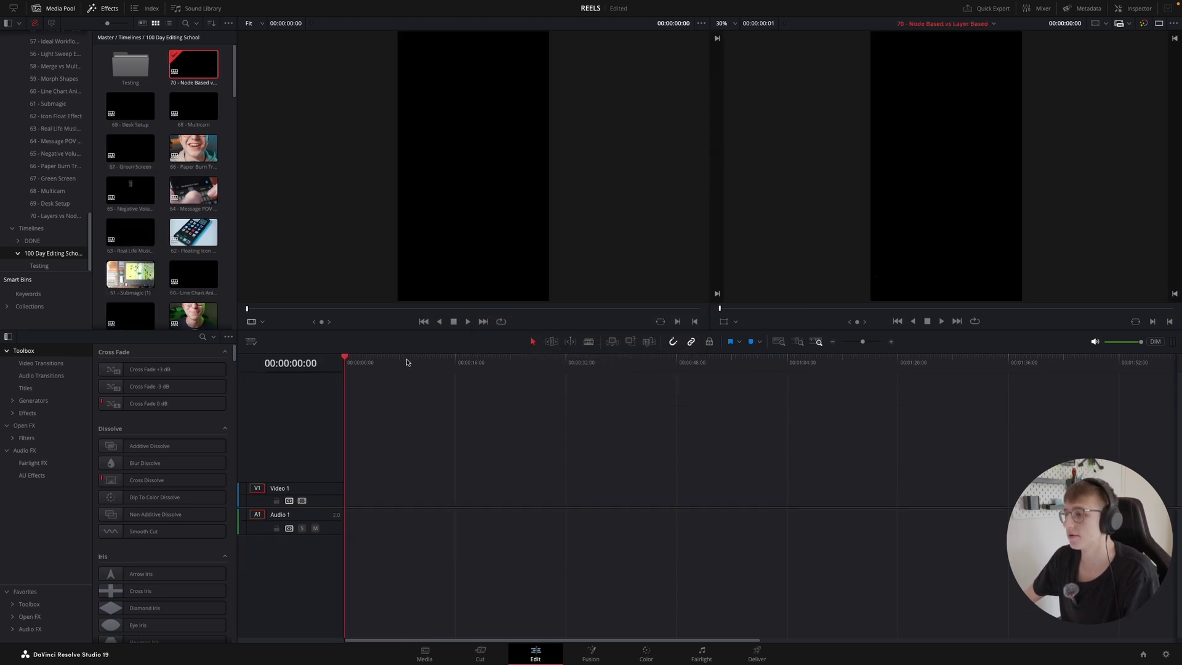
- Switch to a single viewer, and place E1_2472.MP4, E1_2473.MP4 and E1_2474.MP4 one after another on Video 1 with their audio
{"action": "left_click_drag", "start_coordinate": [355, 365], "coordinate": [343, 365]}
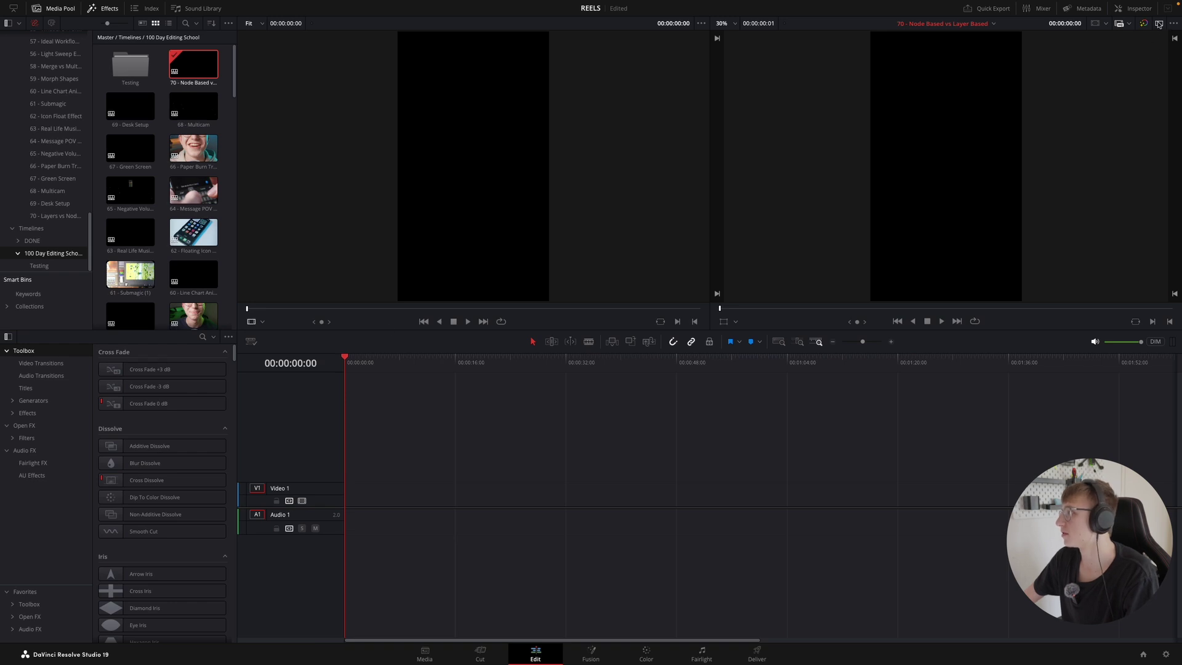
{"action": "left_click", "coordinate": [1159, 24]}
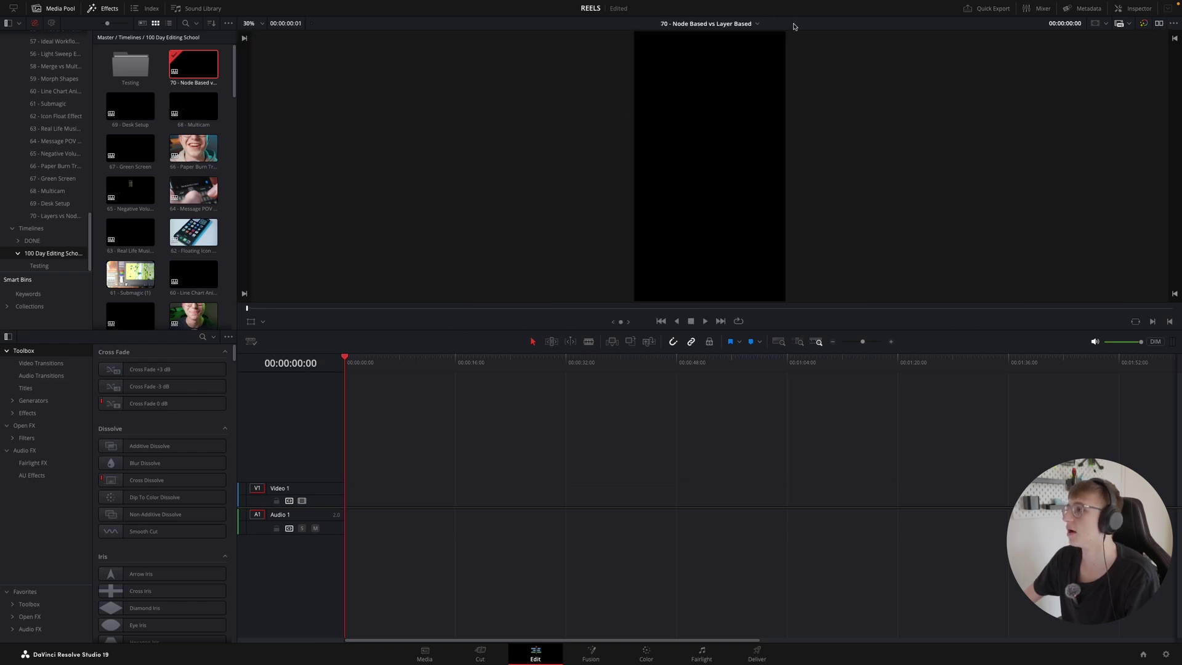
{"action": "left_click", "coordinate": [71, 215]}
{"action": "scroll", "coordinate": [117, 246], "scroll_direction": "down", "scroll_amount": 1}
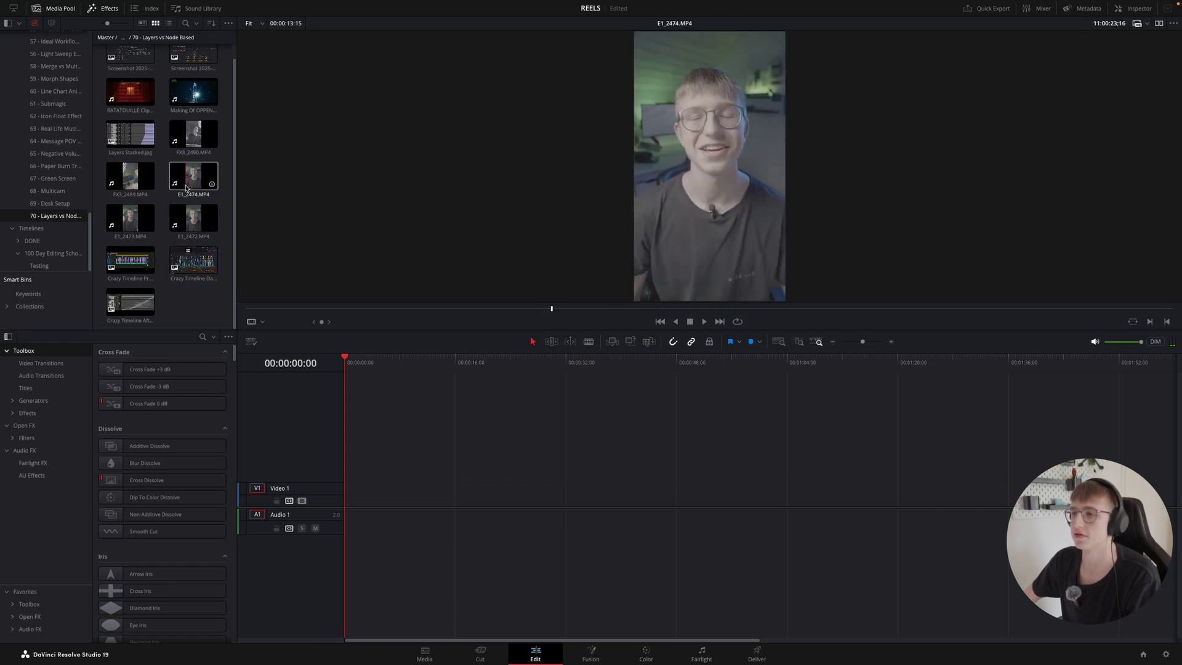
{"action": "left_click_drag", "start_coordinate": [194, 219], "coordinate": [351, 501]}
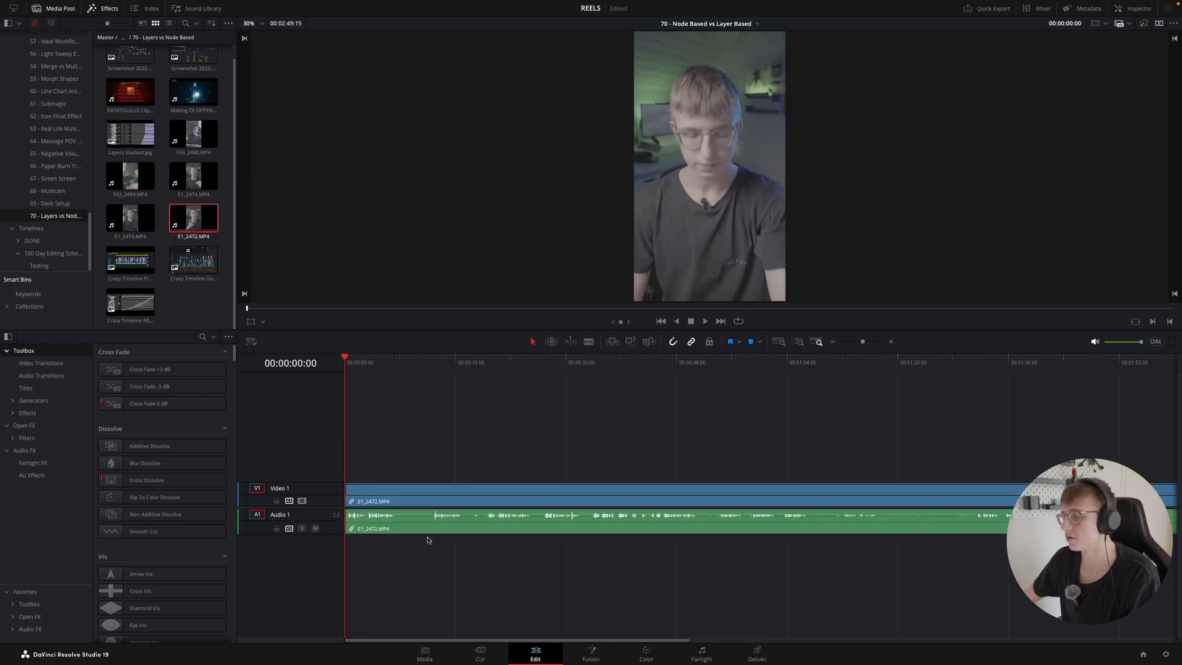
{"action": "scroll", "coordinate": [428, 539], "scroll_direction": "down", "scroll_amount": 5}
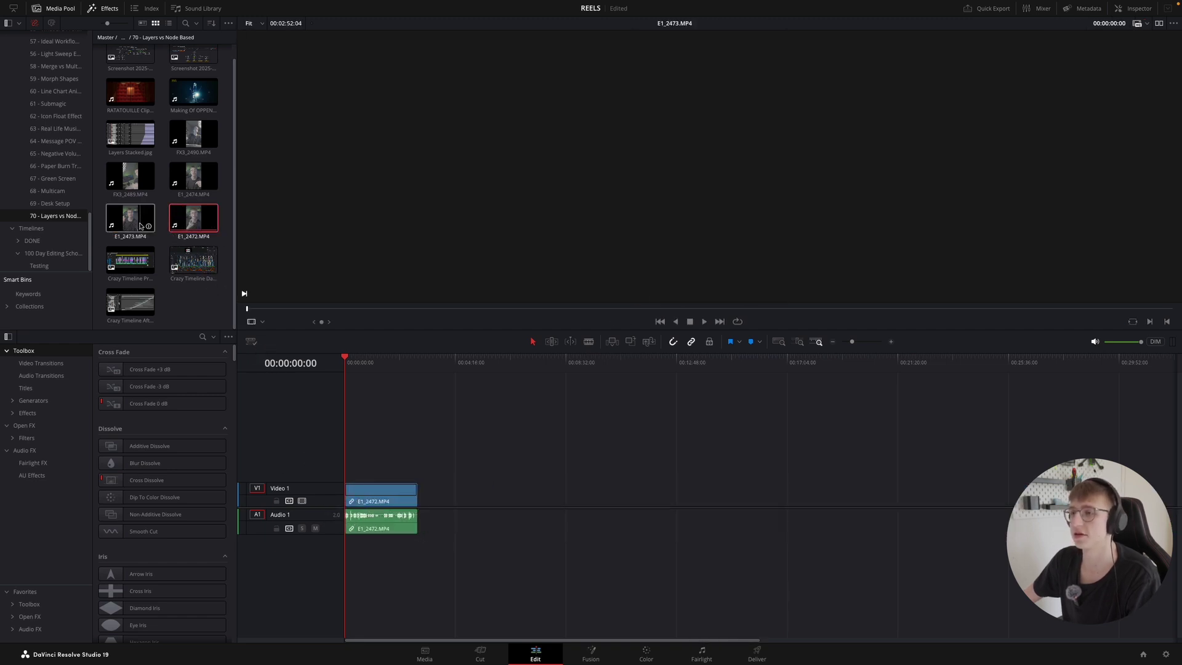
{"action": "left_click_drag", "start_coordinate": [136, 222], "coordinate": [419, 503]}
{"action": "left_click_drag", "start_coordinate": [207, 188], "coordinate": [416, 526]}
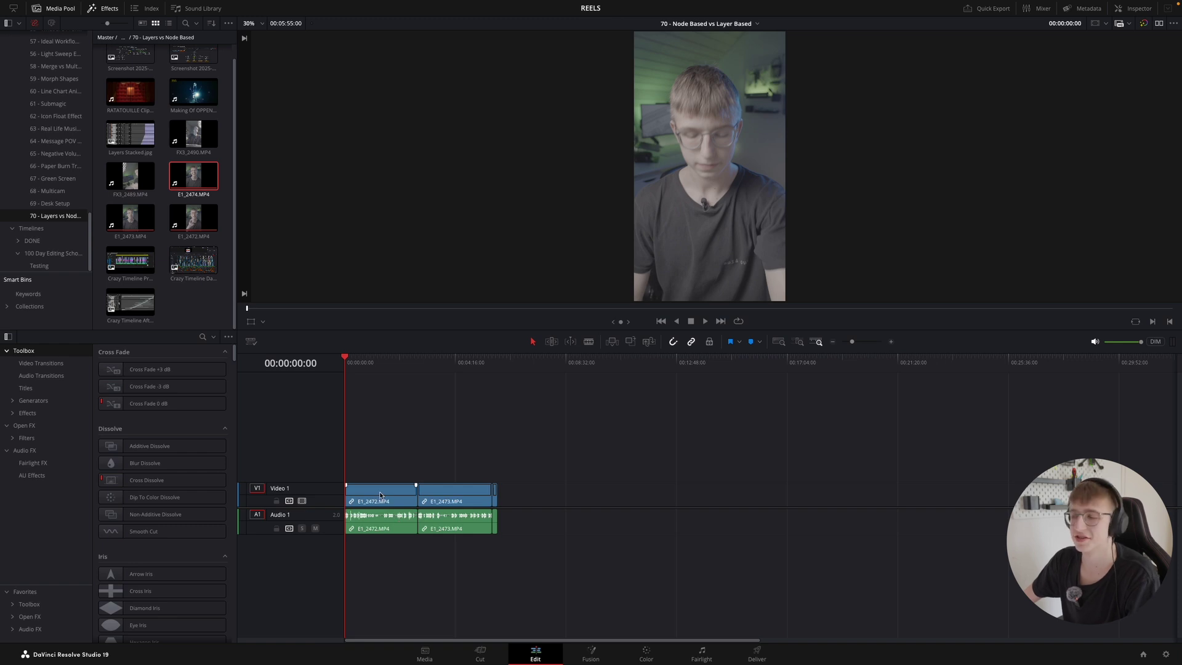
- Skim the talking-head footage at several points of the E1_2472 and E1_2473 clips on the timeline
{"action": "left_click", "coordinate": [396, 362]}
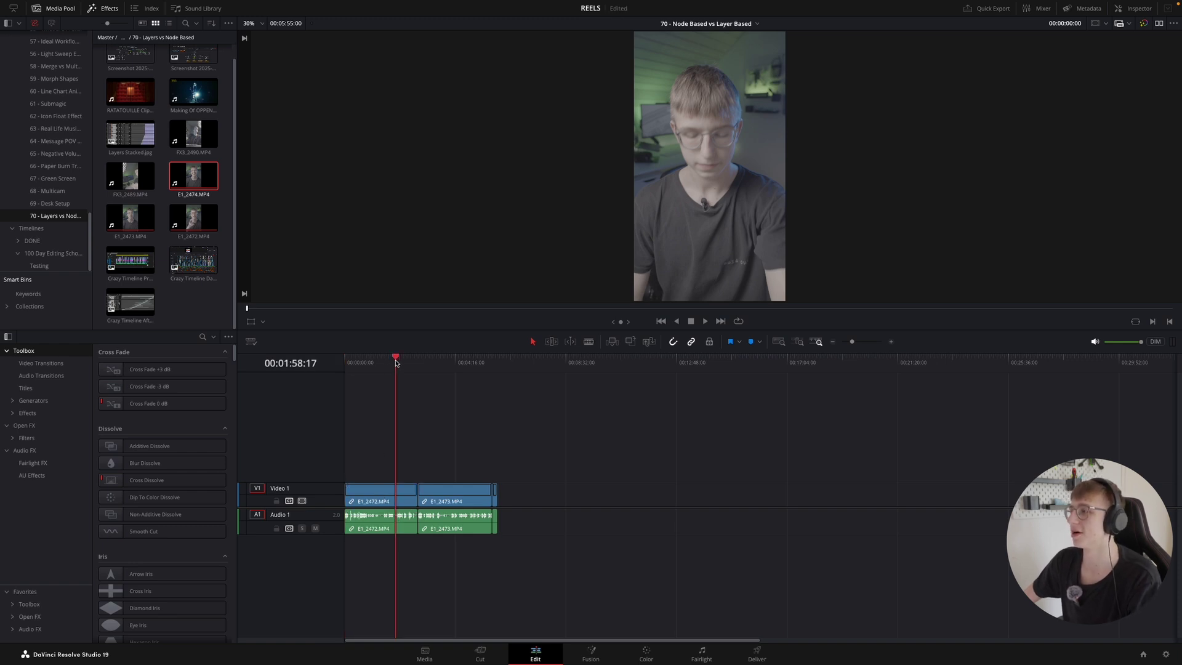
{"action": "left_click", "coordinate": [425, 365]}
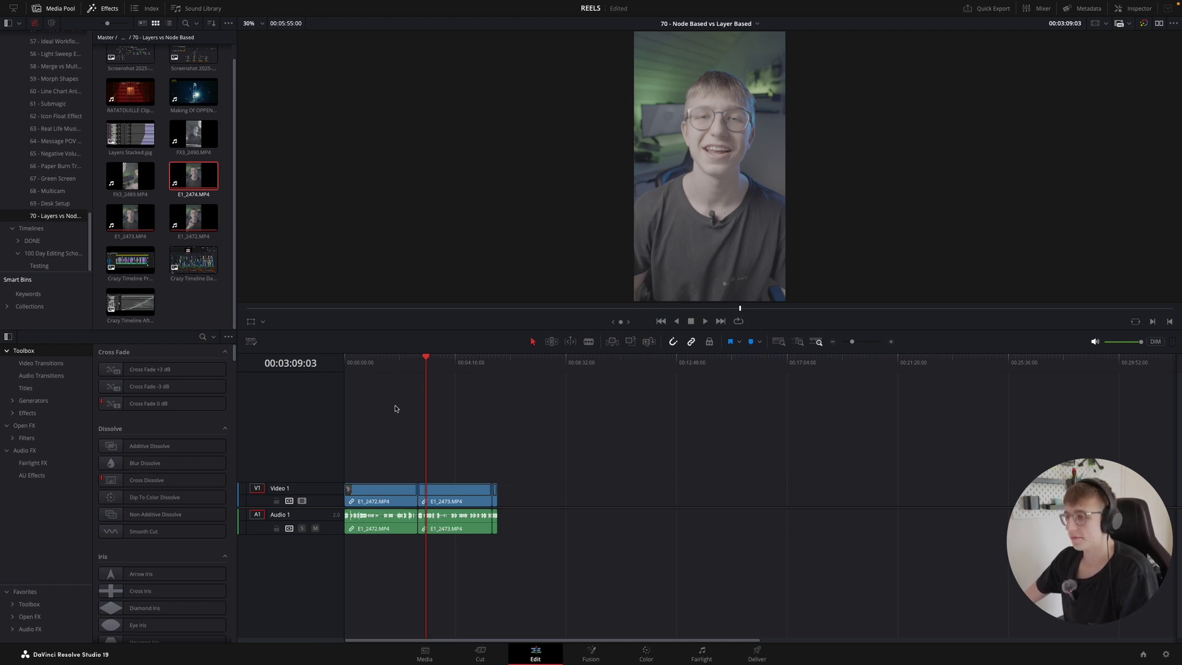
{"action": "left_click", "coordinate": [383, 373]}
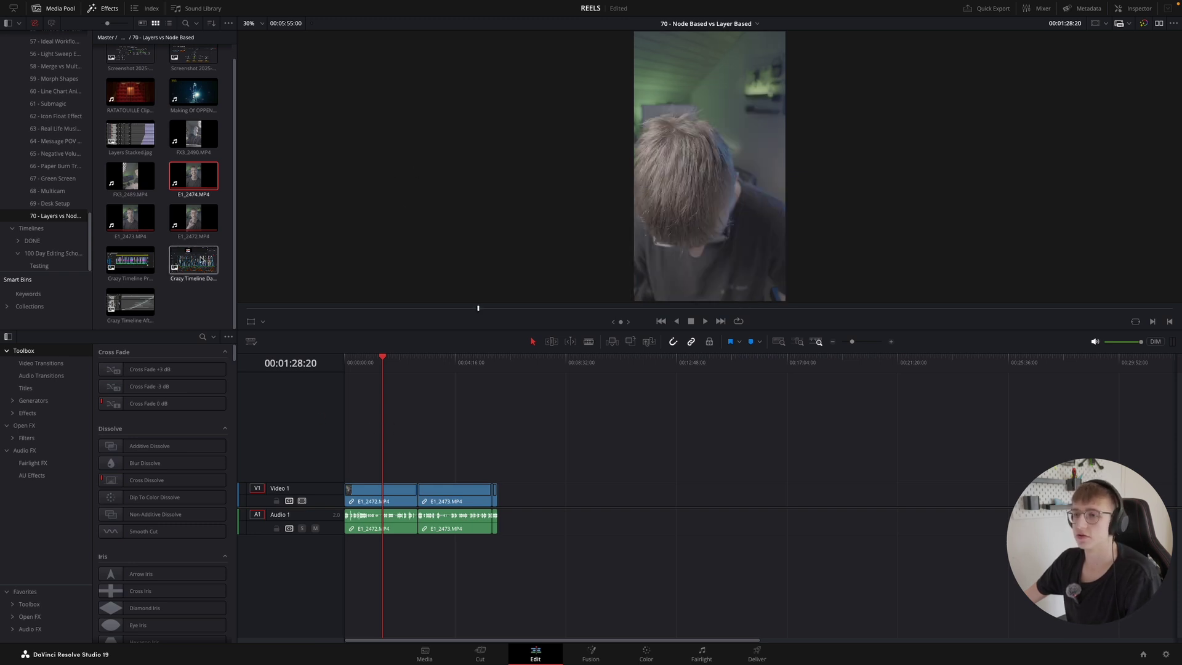
- Open the 69 - Desk Setup footage bin and preview clip E1_2522.MP4
{"action": "left_click", "coordinate": [64, 204]}
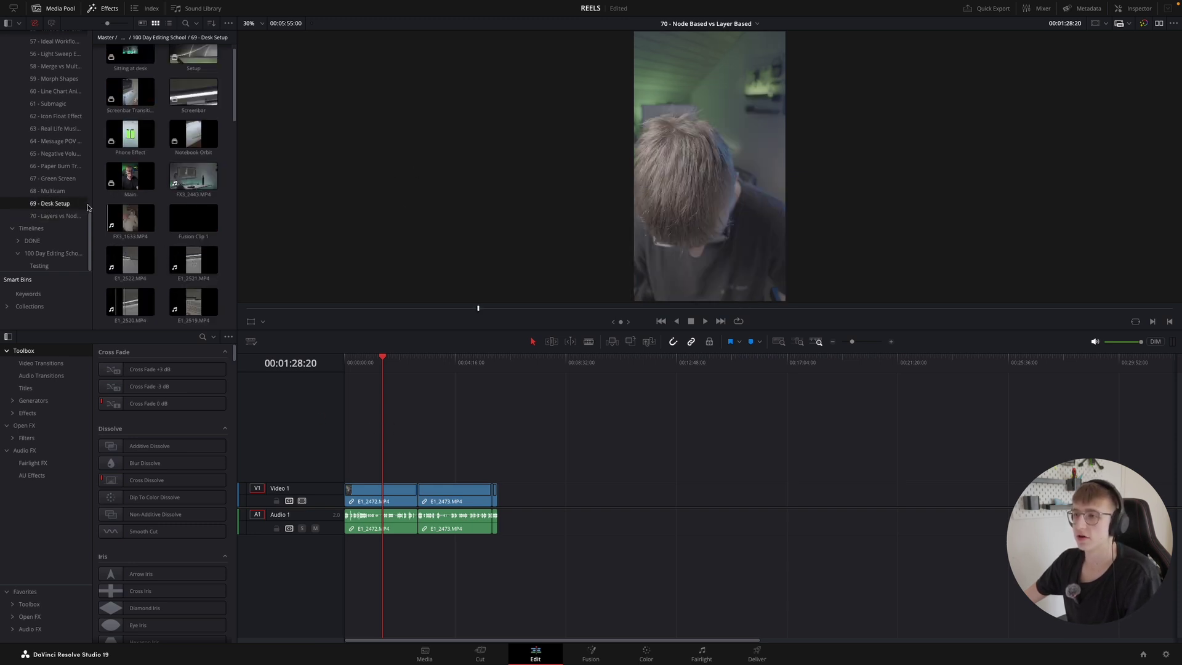
{"action": "scroll", "coordinate": [136, 301], "scroll_direction": "up", "scroll_amount": 1}
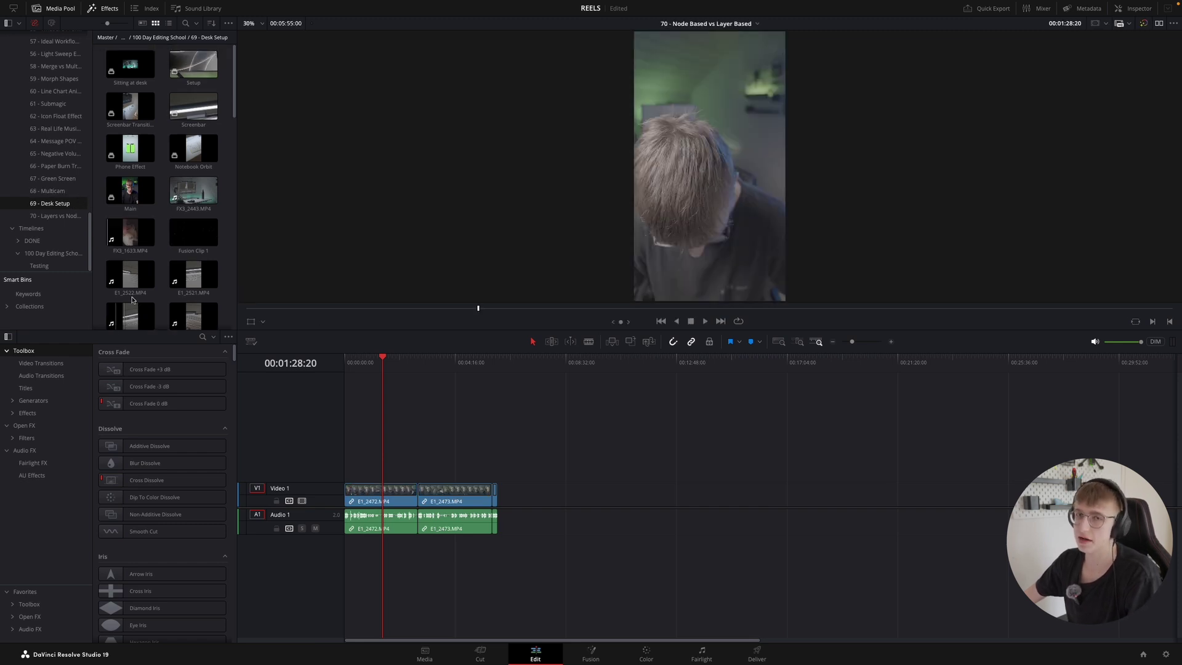
{"action": "left_click", "coordinate": [126, 290]}
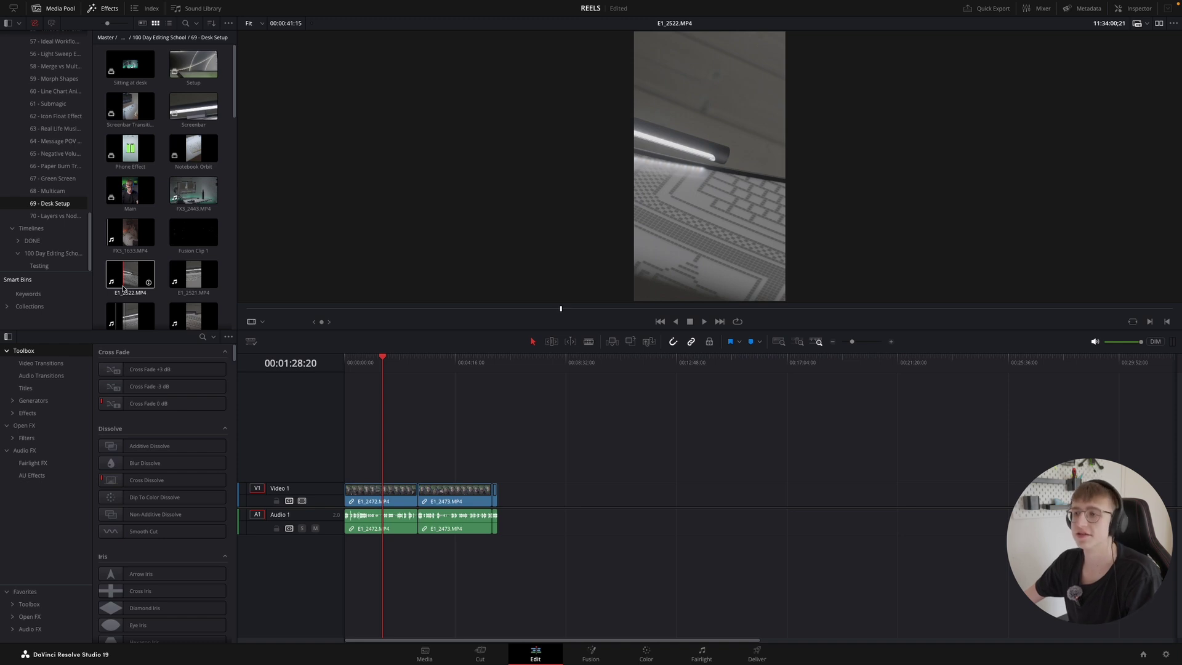
- Open the Main compound clip from the 69 - Desk Setup bin in the timeline and move the playhead to 00:03:24:25 in E1_2471.MP4
{"action": "right_click", "coordinate": [129, 194]}
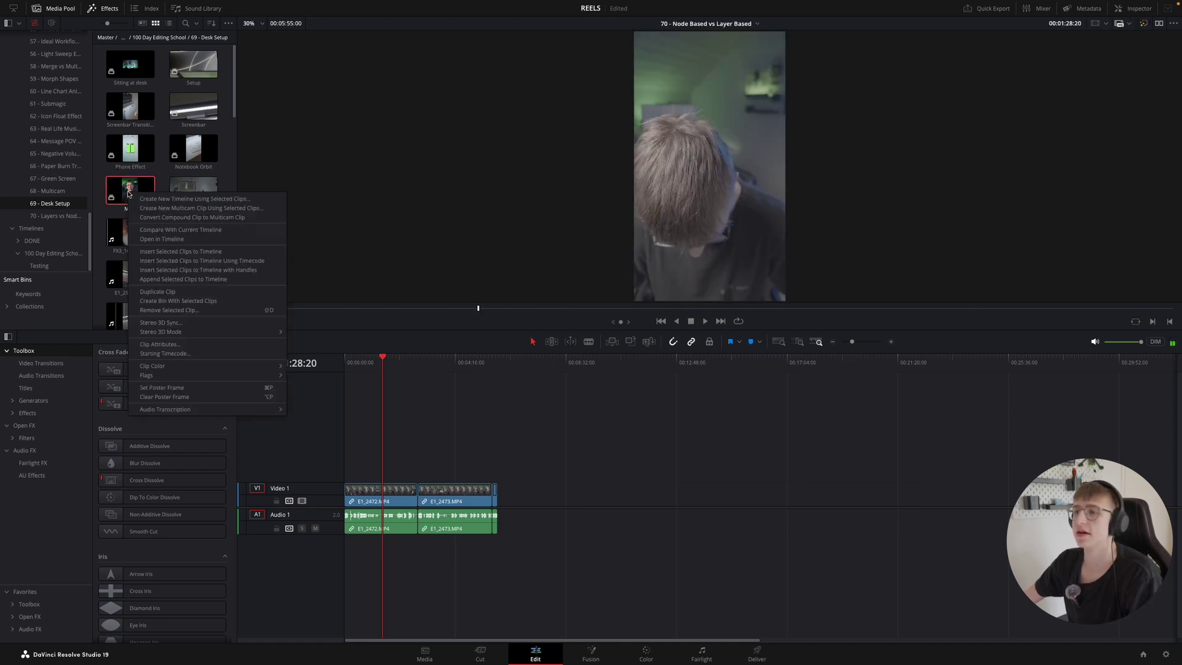
{"action": "left_click", "coordinate": [115, 193]}
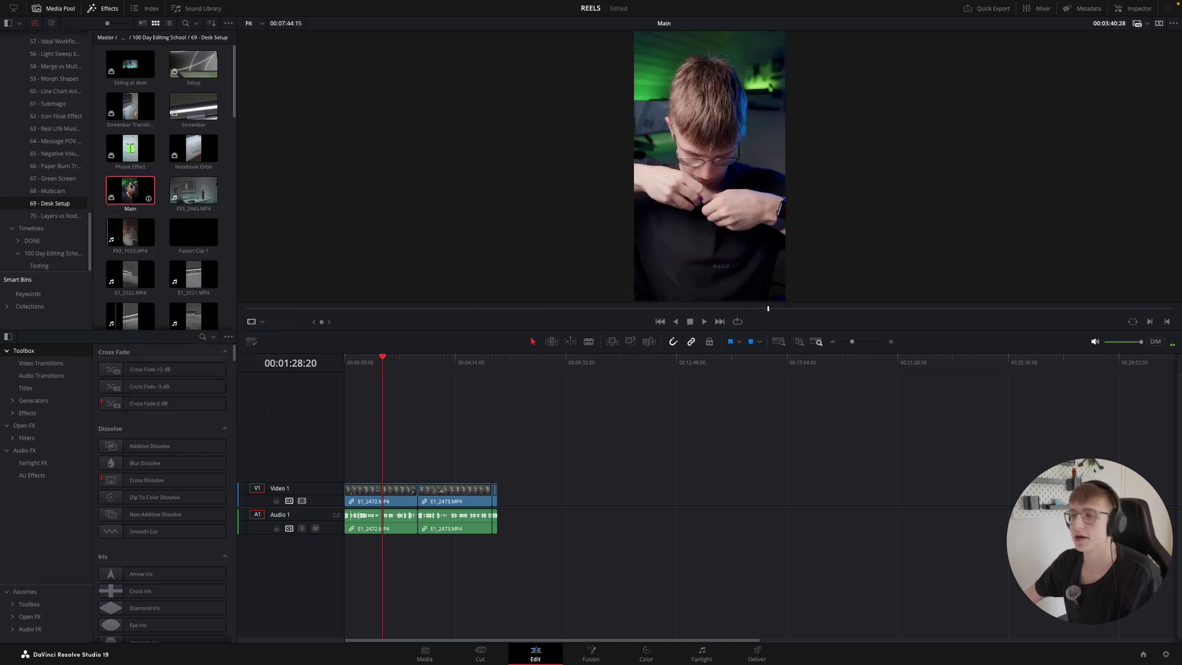
{"action": "right_click", "coordinate": [129, 187]}
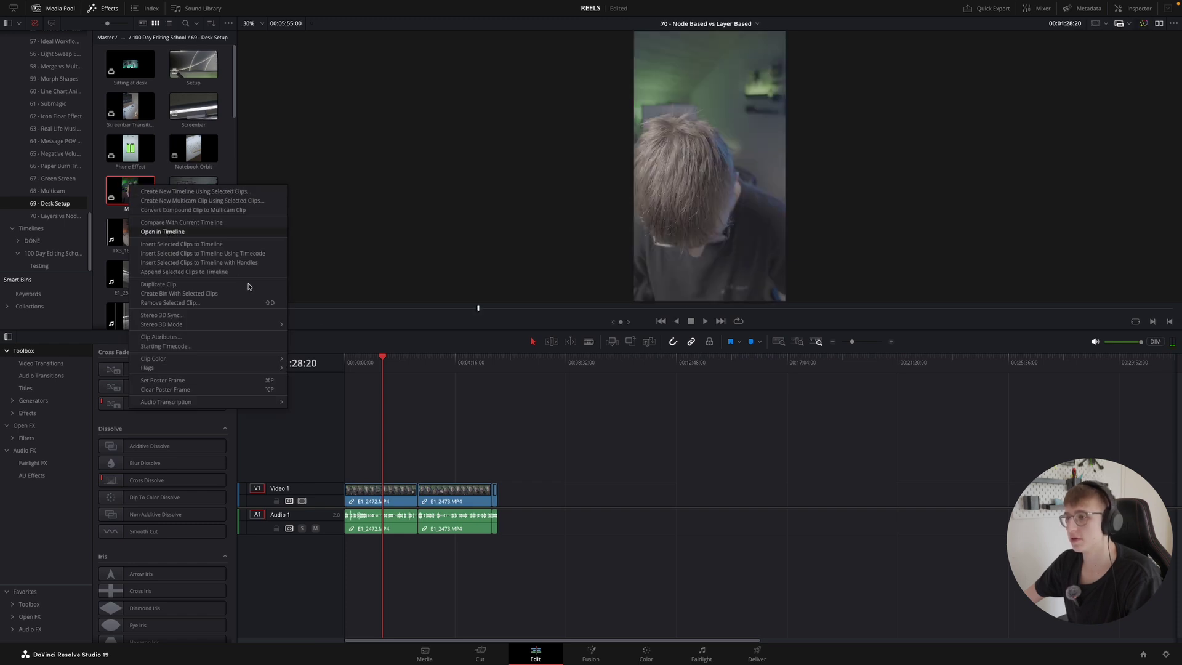
{"action": "key", "text": "Return"}
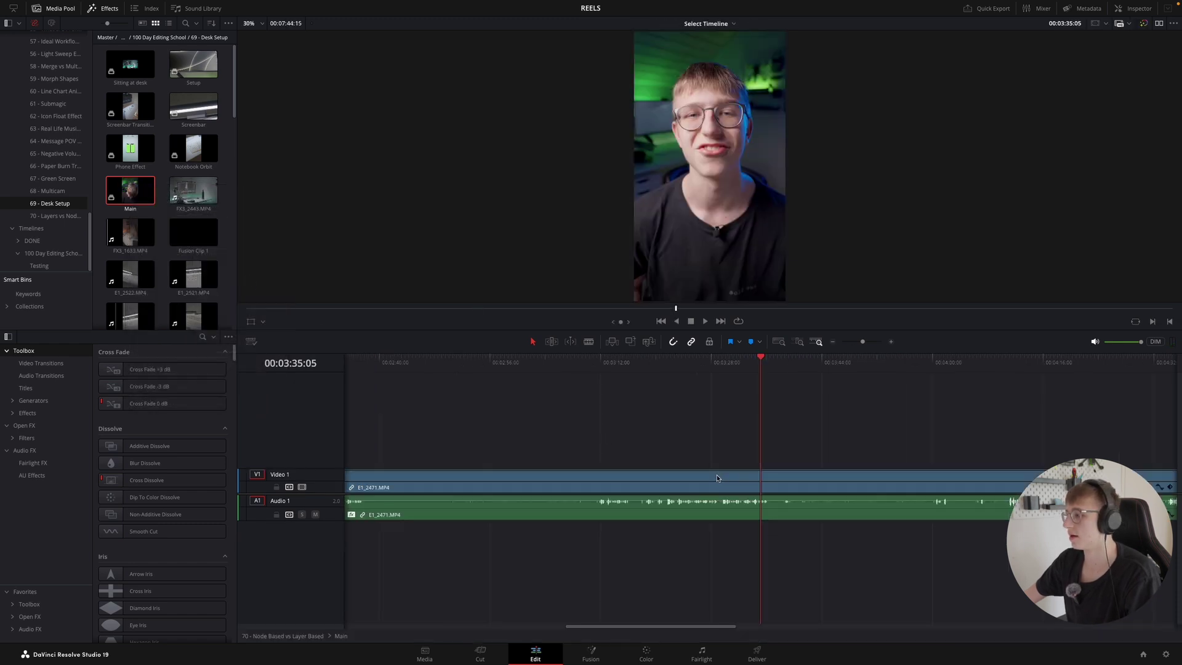
{"action": "left_click", "coordinate": [716, 477]}
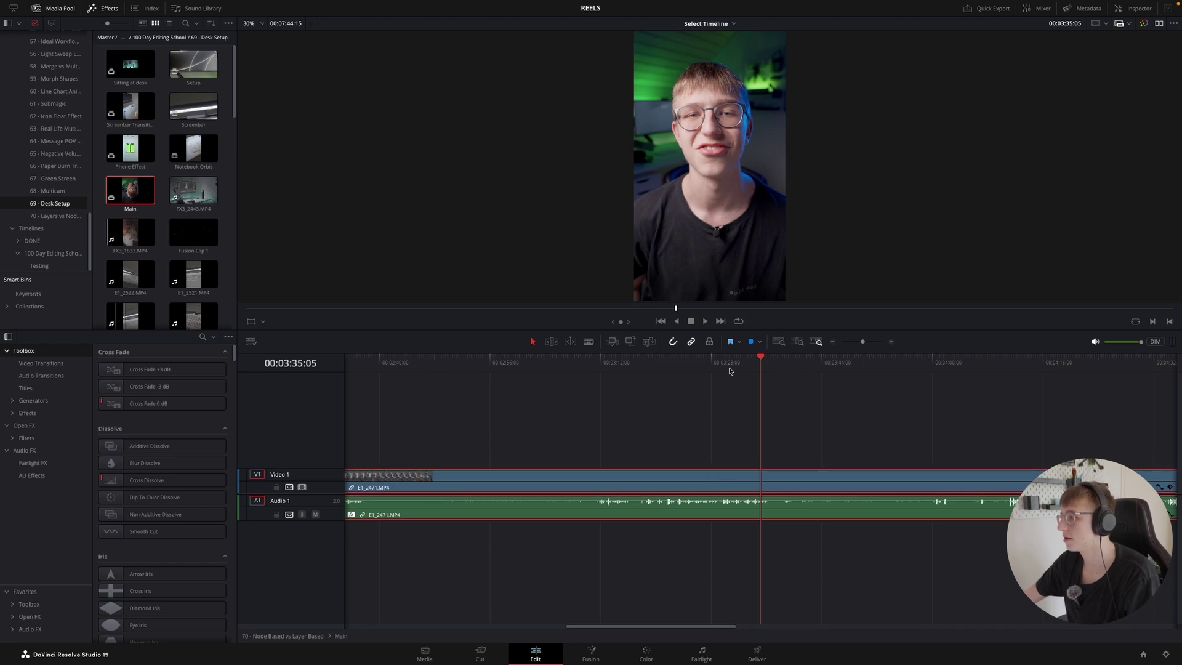
{"action": "left_click", "coordinate": [689, 358]}
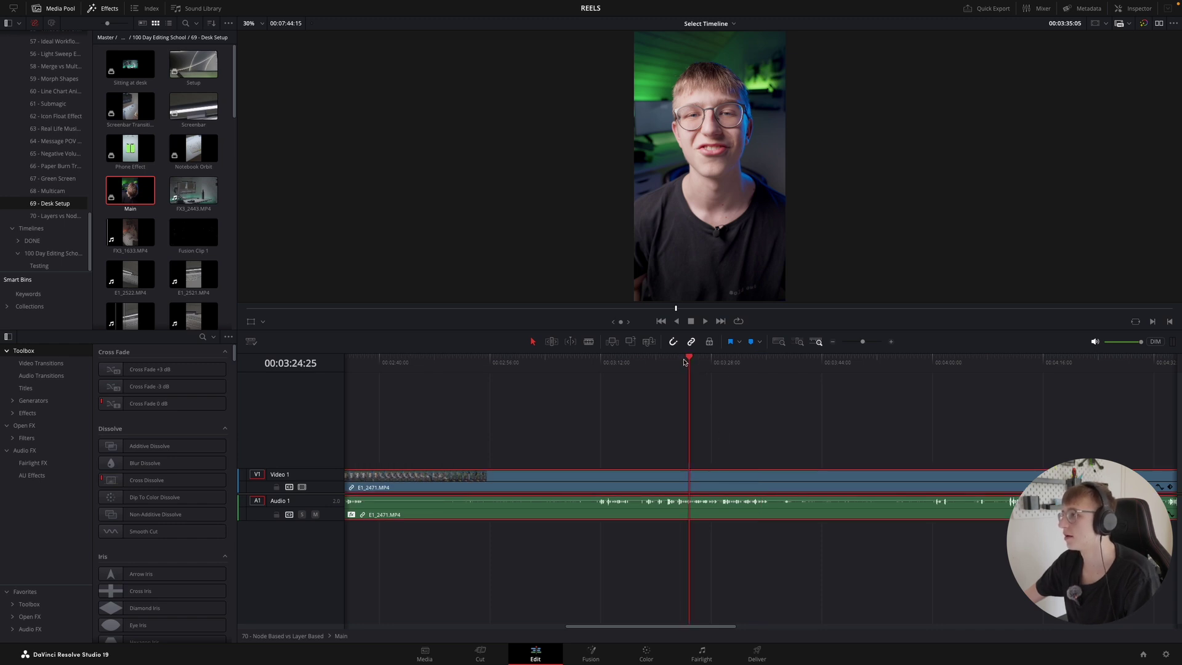
- Copy the three-node color grade of E1_2471.MP4 on the Color page and hide the gallery
{"action": "left_click", "coordinate": [645, 654]}
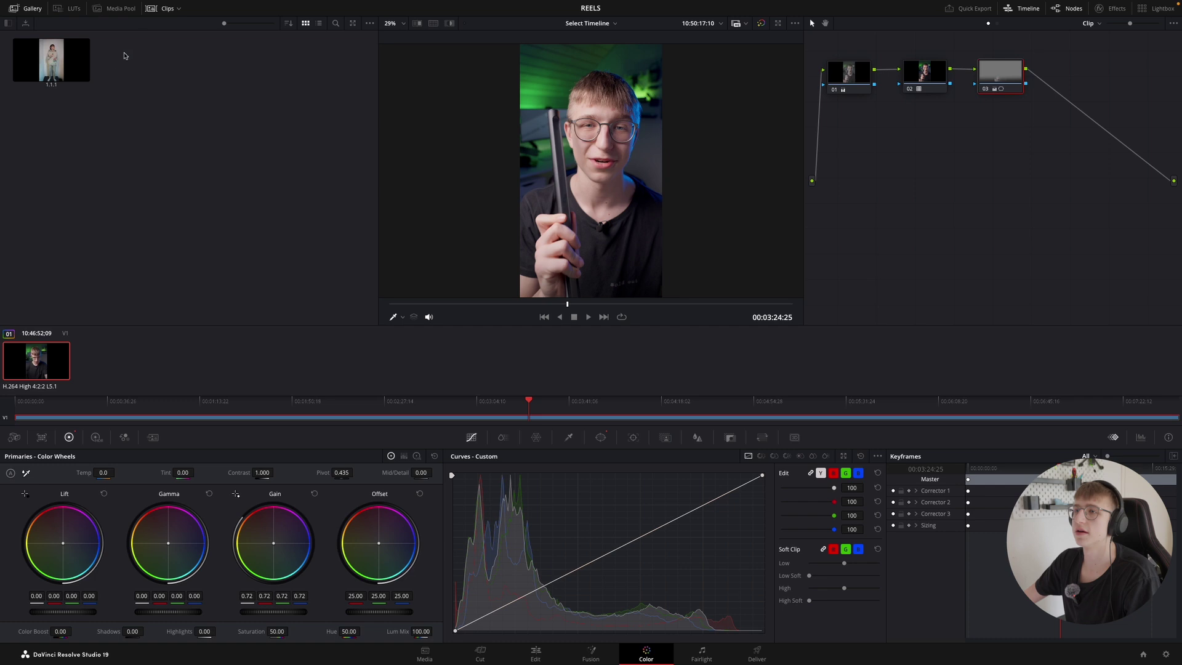
{"action": "left_click", "coordinate": [30, 9]}
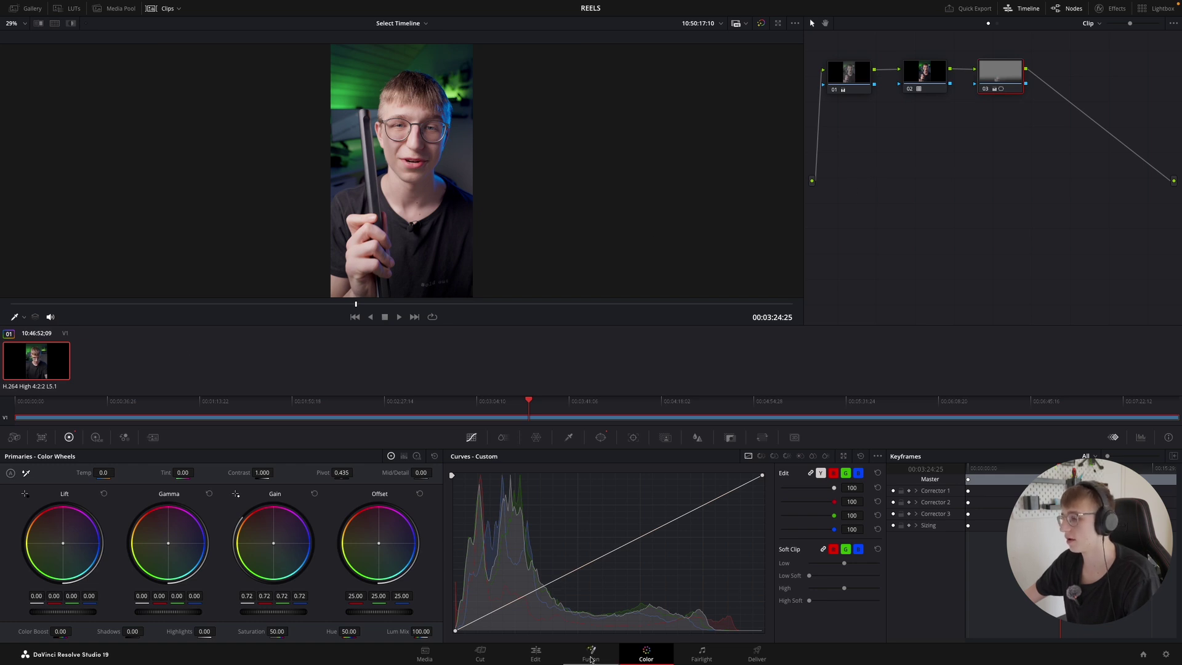
- Return to the Edit page and reopen the timeline "70 - Node Based vs Layer Based" from the 100 Day Editing School timelines bin
{"action": "left_click", "coordinate": [545, 656]}
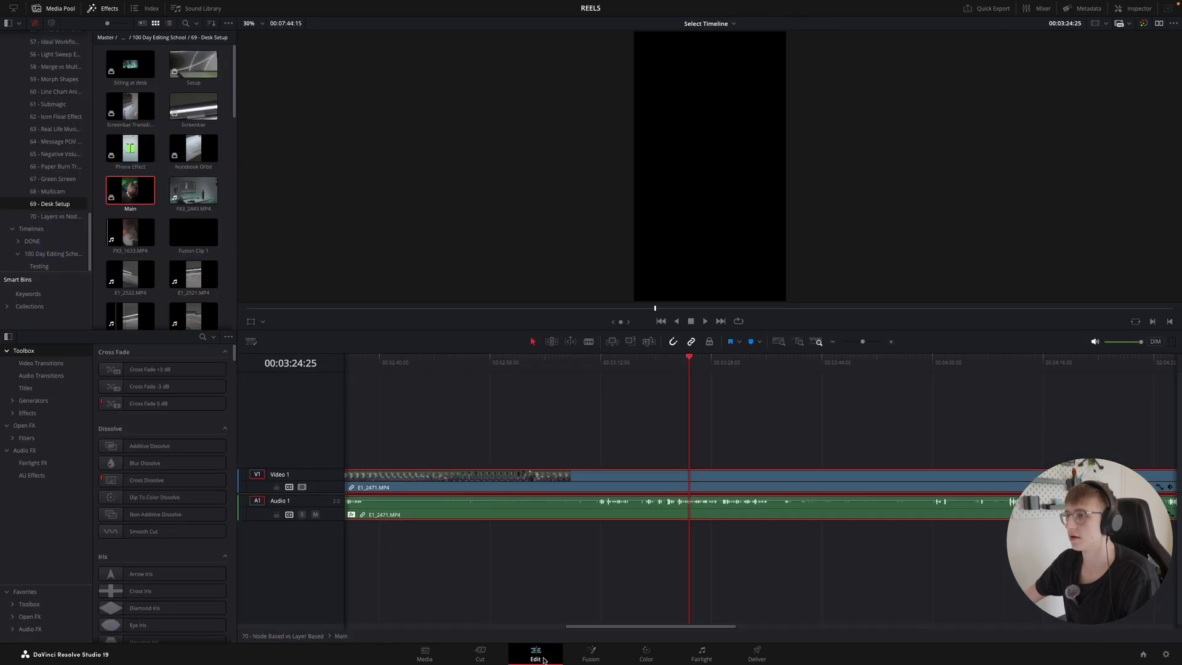
{"action": "left_click", "coordinate": [28, 229]}
{"action": "double_click", "coordinate": [194, 65]}
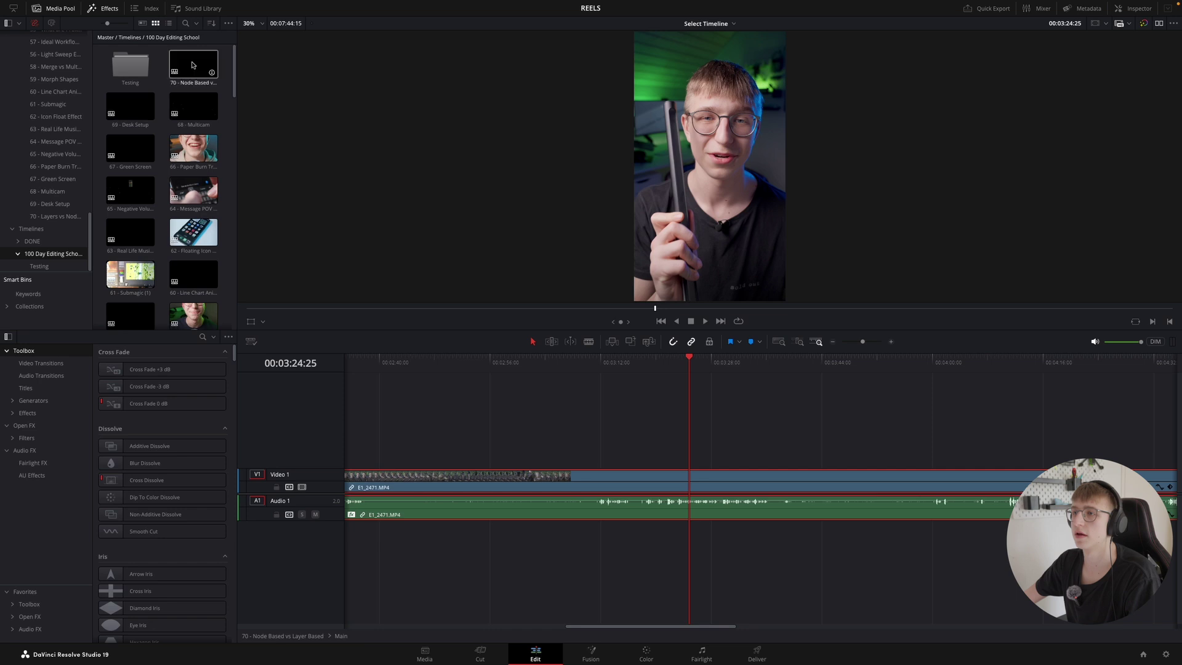
- Apply the copied three-node grade to E1_2472.MP4, E1_2473.MP4 and E1_2474.MP4 on the Color page, and return to the Edit page
{"action": "left_click", "coordinate": [379, 489]}
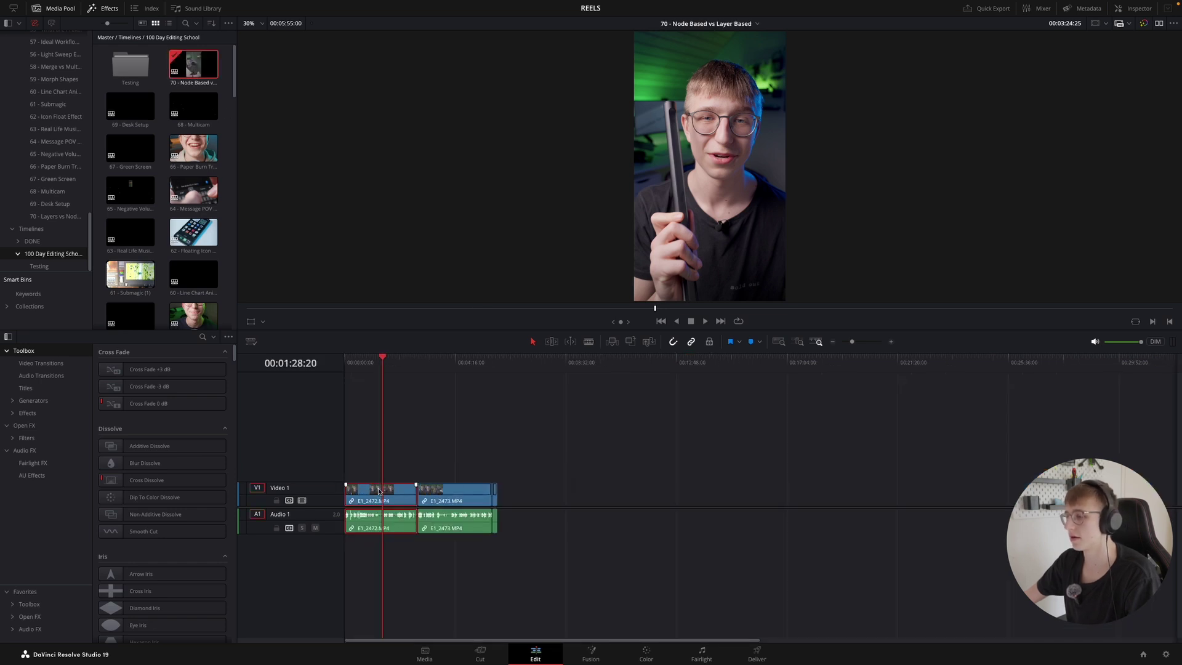
{"action": "left_click", "coordinate": [645, 654]}
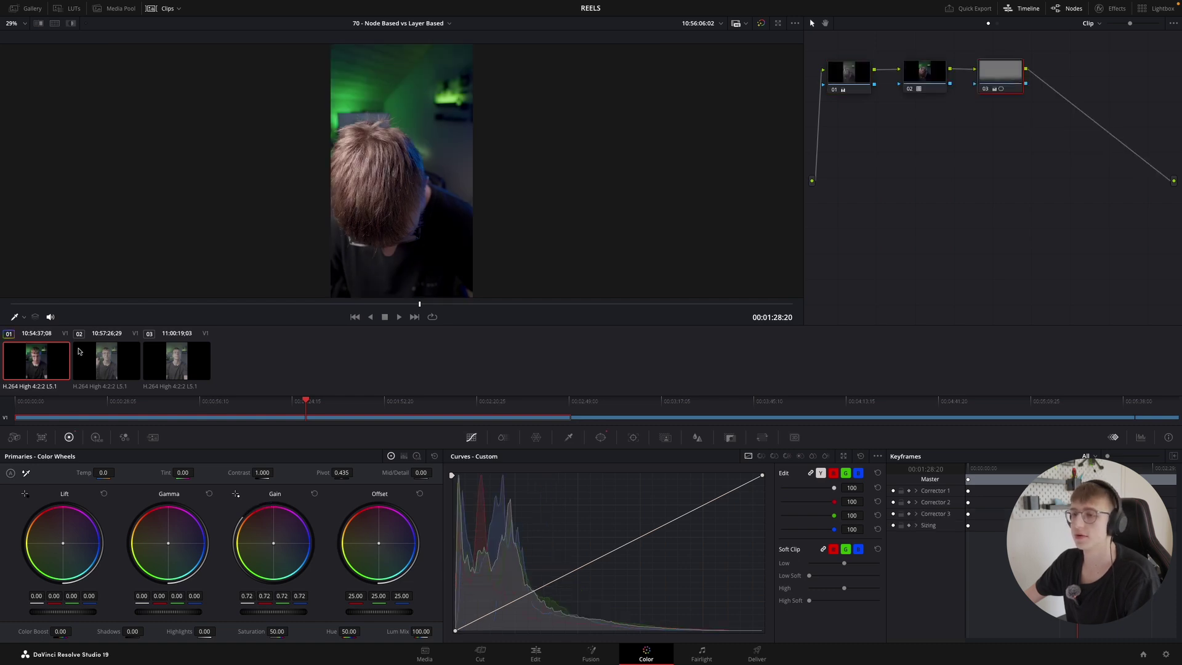
{"action": "left_click", "coordinate": [106, 353]}
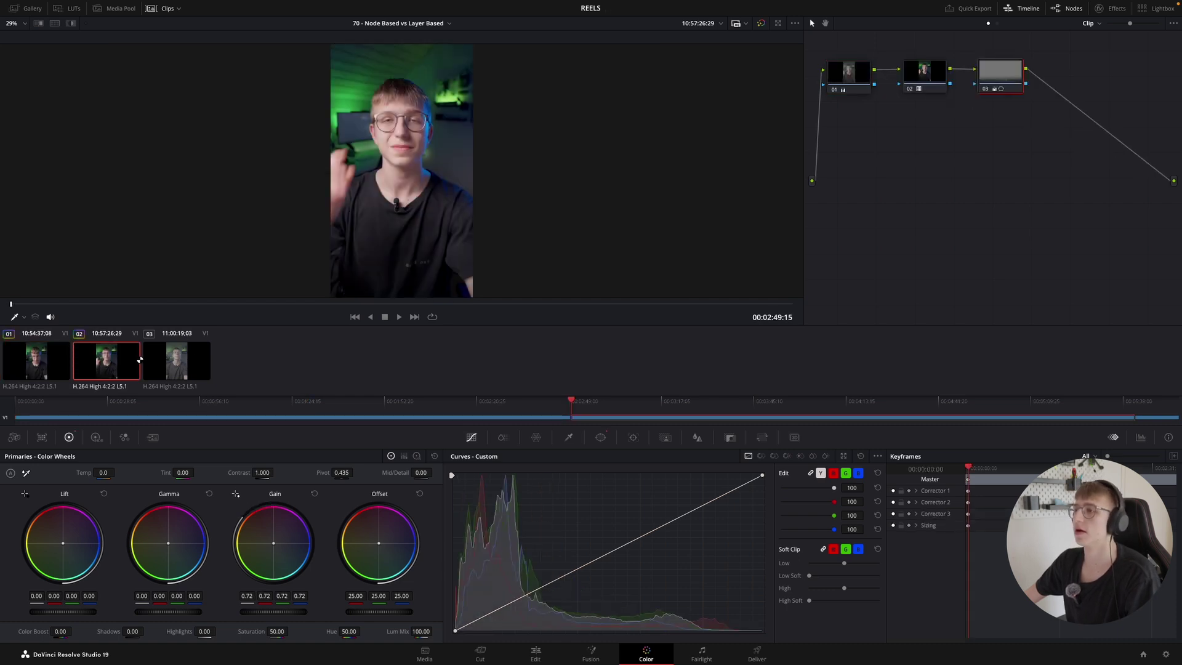
{"action": "left_click", "coordinate": [167, 362]}
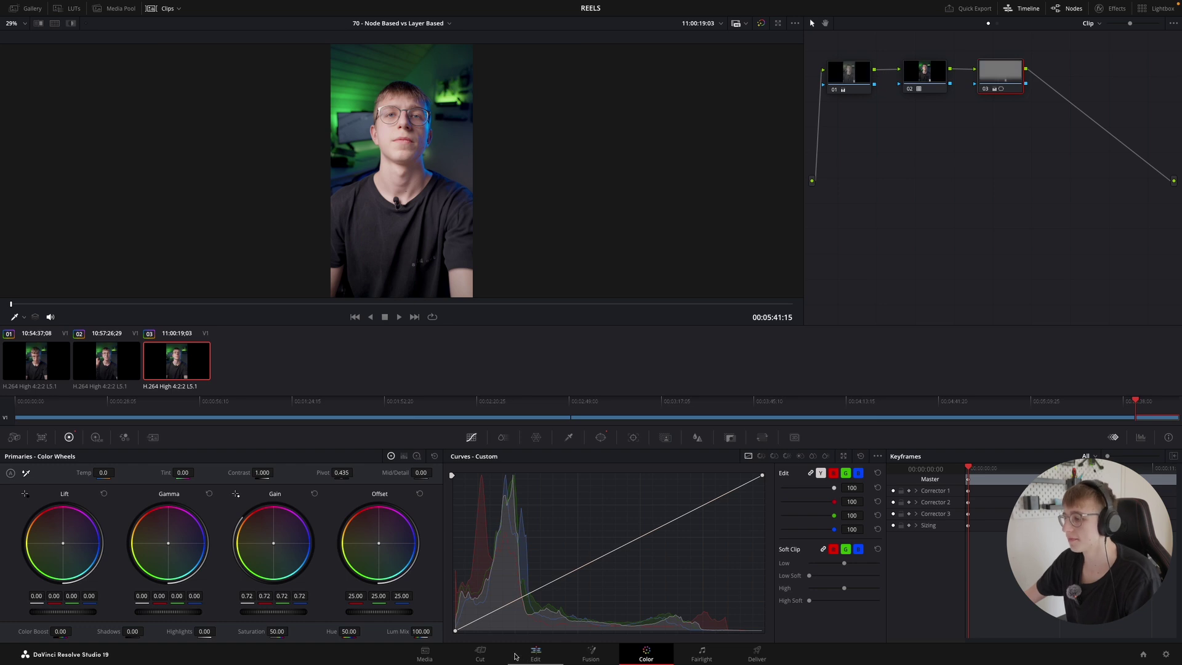
{"action": "left_click", "coordinate": [535, 654]}
{"action": "left_click", "coordinate": [379, 577]}
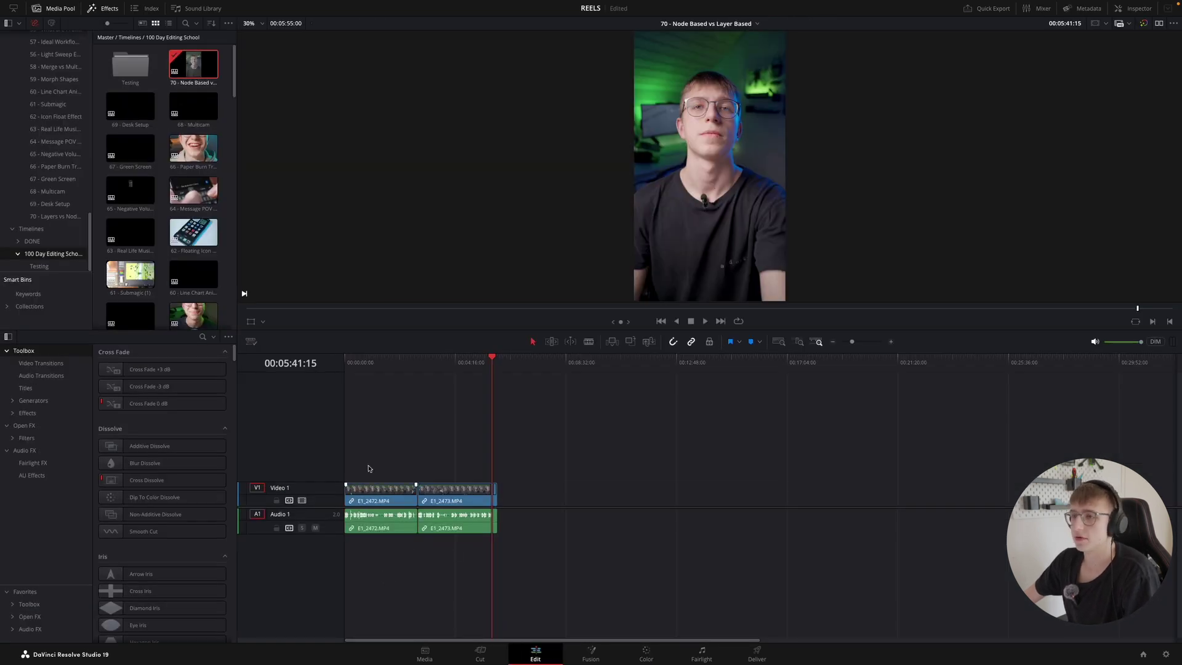
- Open the day 70 footage bin, and normalize the audio levels of all timeline clips using the YouTube mode
{"action": "left_click", "coordinate": [66, 217]}
{"action": "left_click_drag", "start_coordinate": [542, 538], "coordinate": [349, 472]}
{"action": "right_click", "coordinate": [388, 534]}
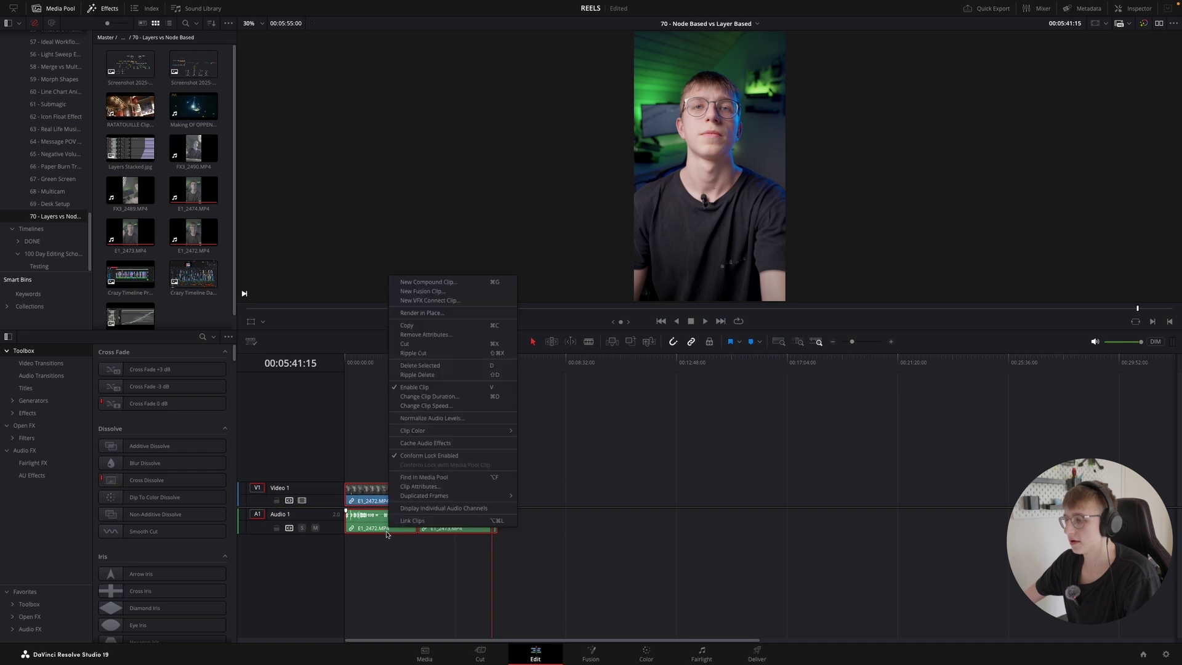
{"action": "left_click", "coordinate": [459, 418]}
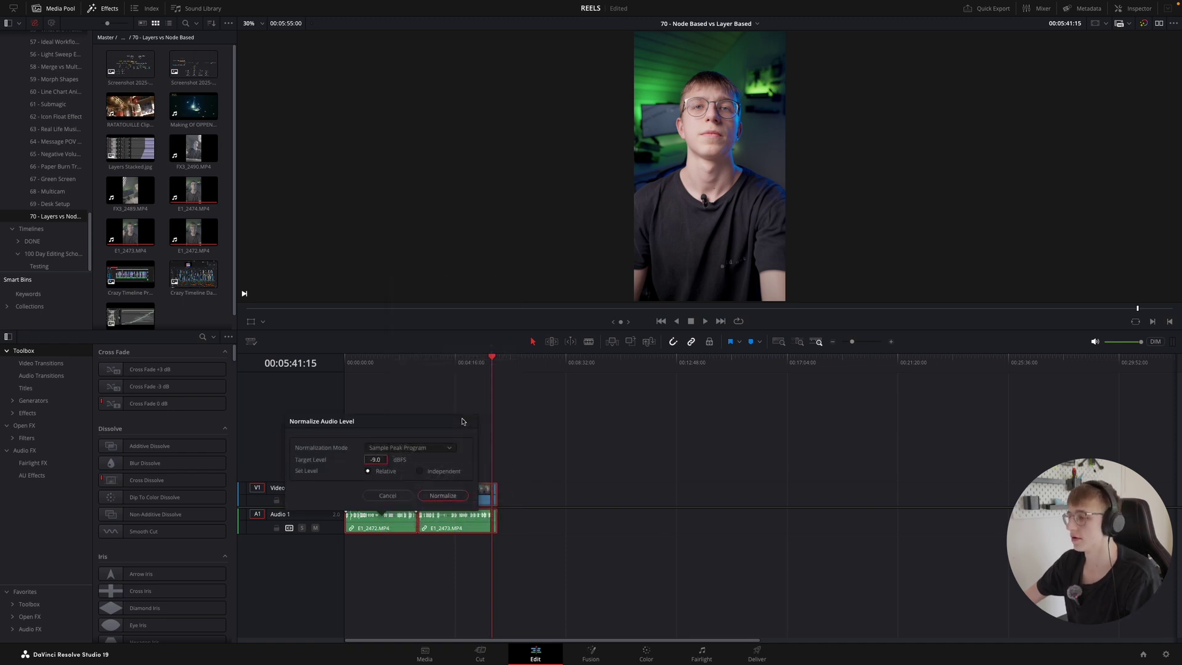
{"action": "left_click", "coordinate": [418, 448]}
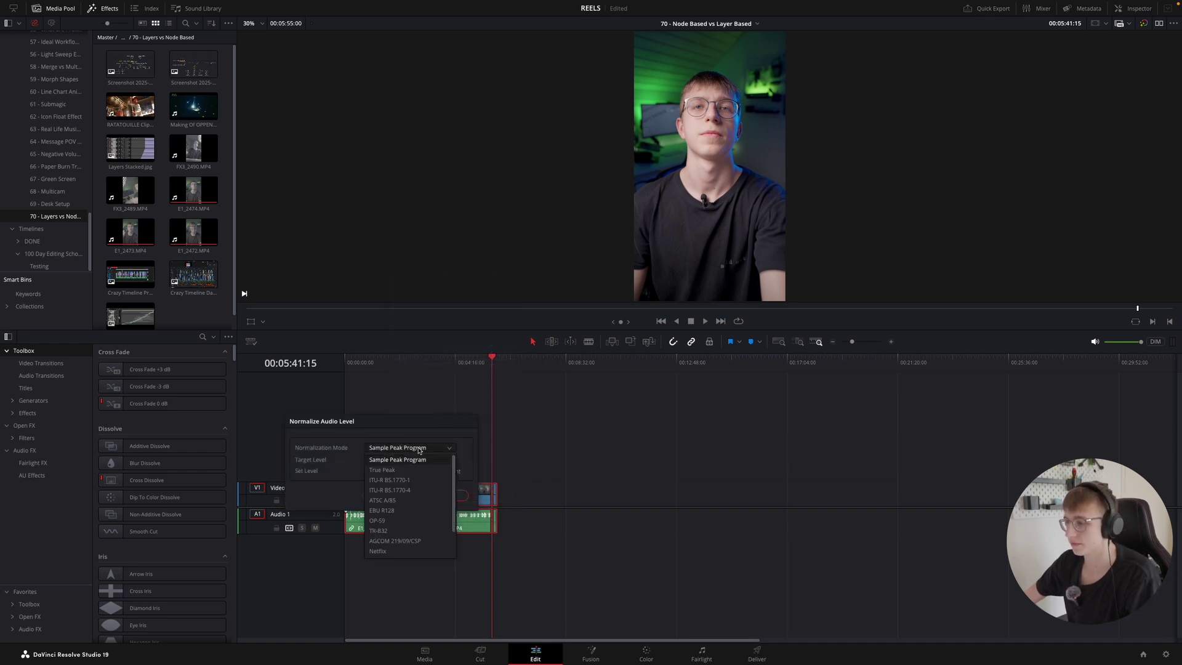
{"action": "scroll", "coordinate": [409, 502], "scroll_direction": "down", "scroll_amount": 1}
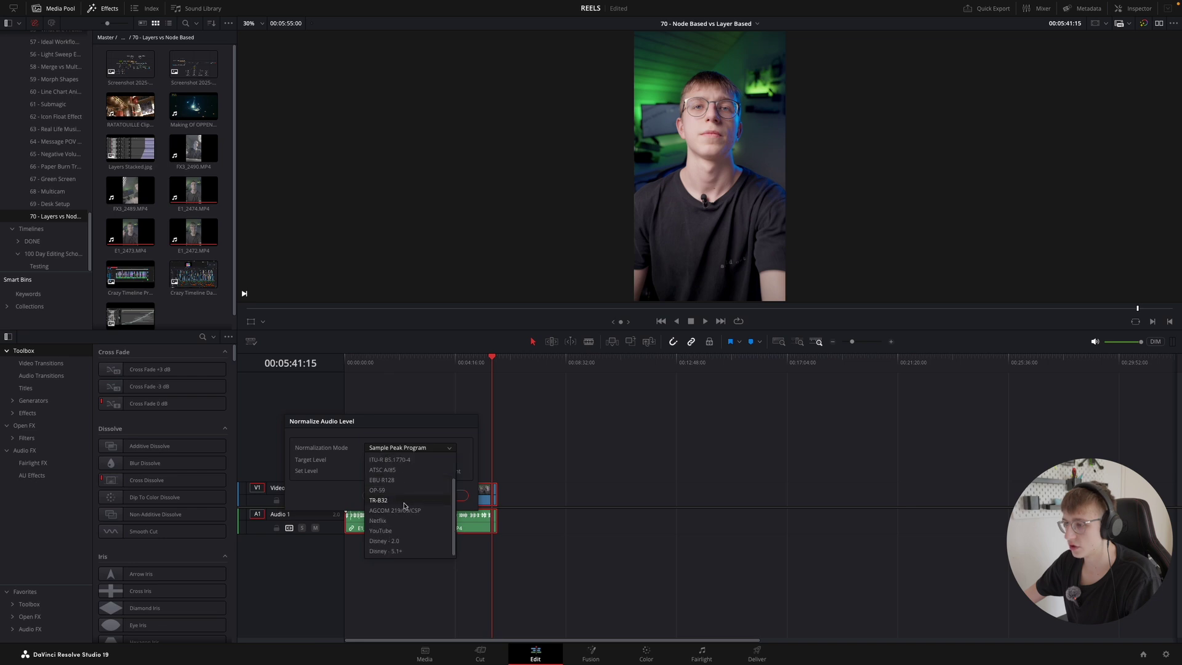
{"action": "left_click", "coordinate": [380, 531]}
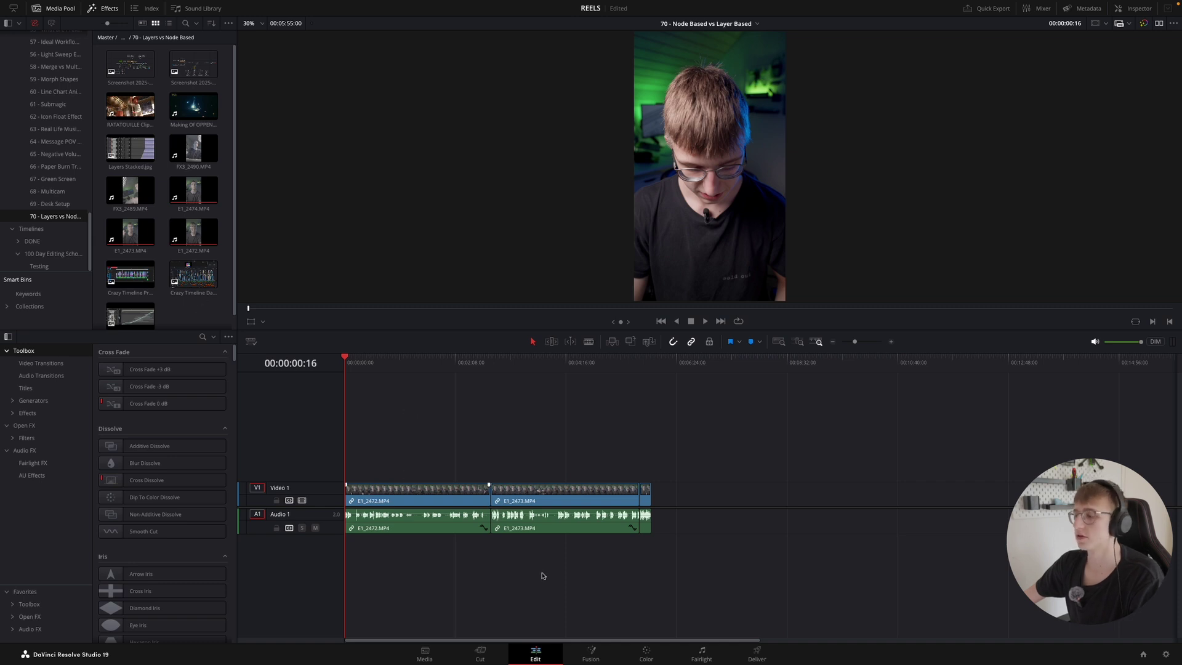
- Combine all clips on the timeline into a compound clip named "Main"
{"action": "key", "text": "ctrl+a"}
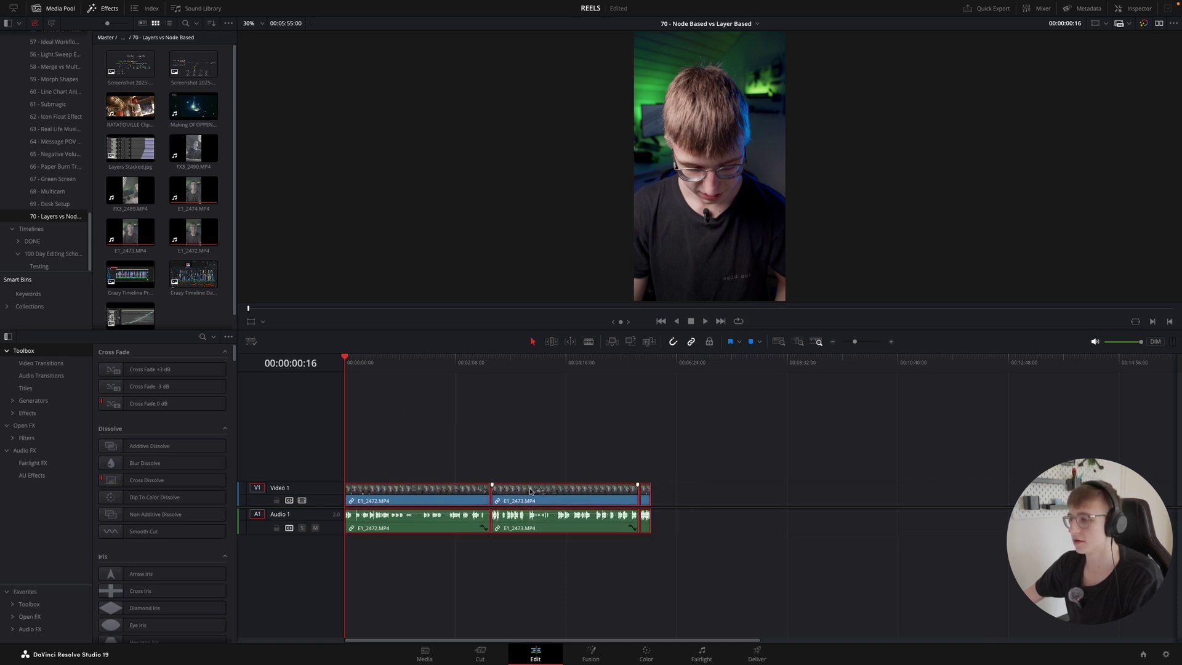
{"action": "key", "text": "alt+c"}
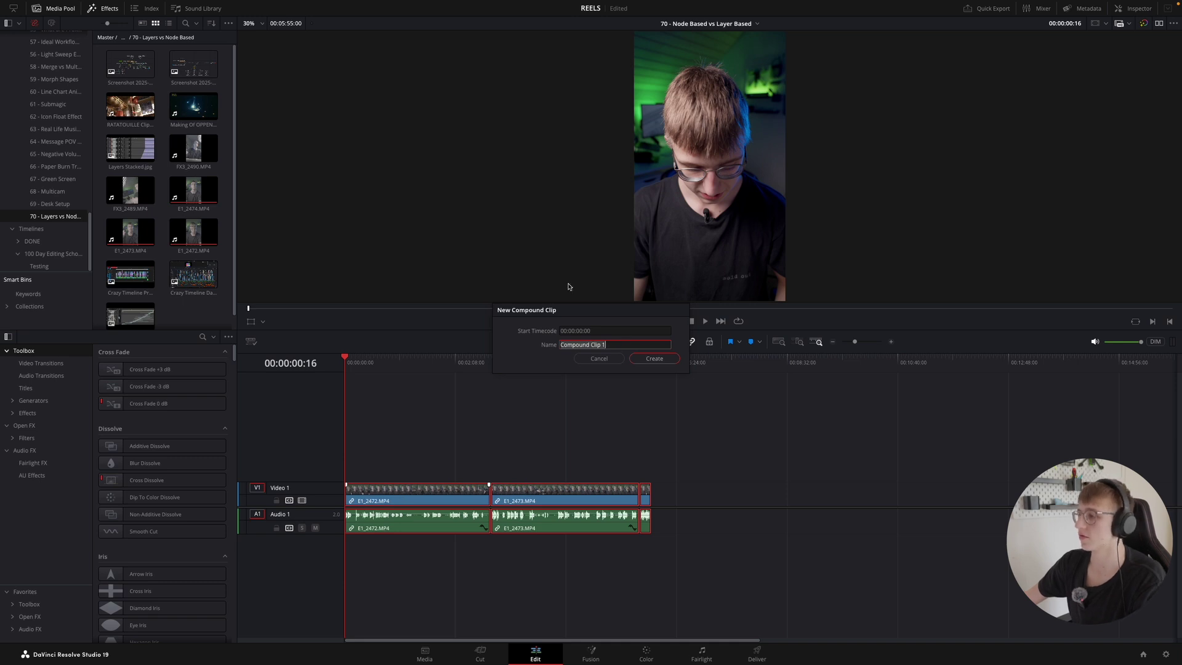
{"action": "type", "text": "Main"}
{"action": "key", "text": "Return"}
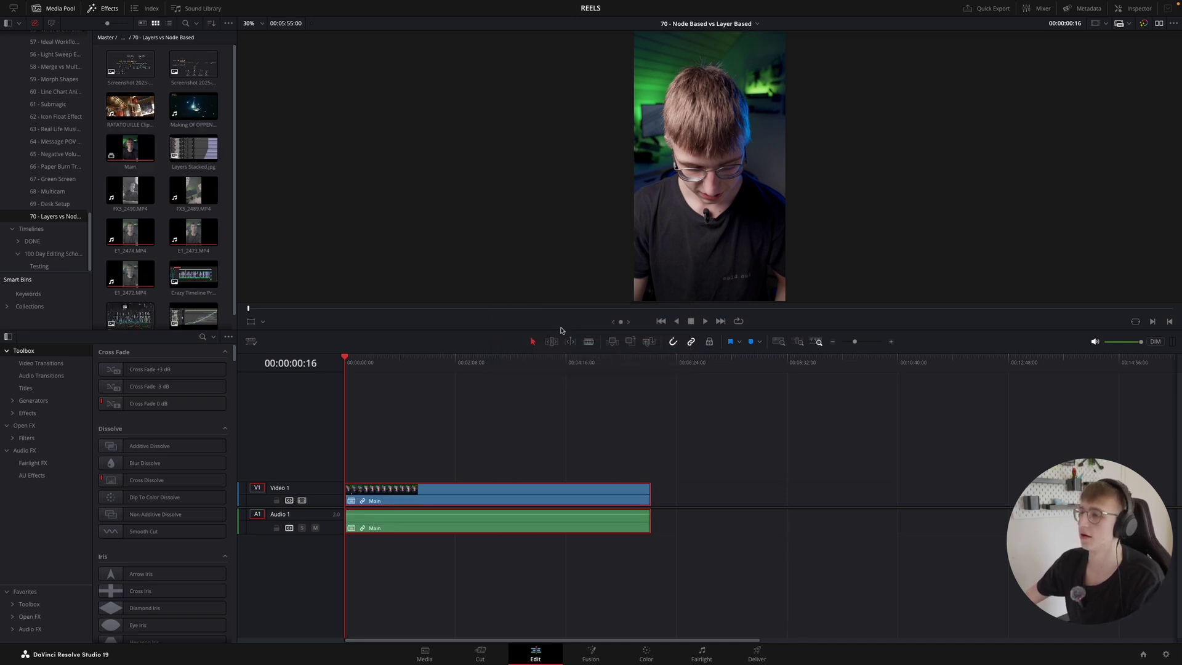
- Skim the Main compound clip, open it to view the original clips inside, and return to the day 70 timeline
{"action": "mouse_move", "coordinate": [372, 367]}
{"action": "left_mouse_down"}
{"action": "mouse_move", "coordinate": [438, 381]}
{"action": "mouse_move", "coordinate": [472, 368]}
{"action": "left_mouse_up"}
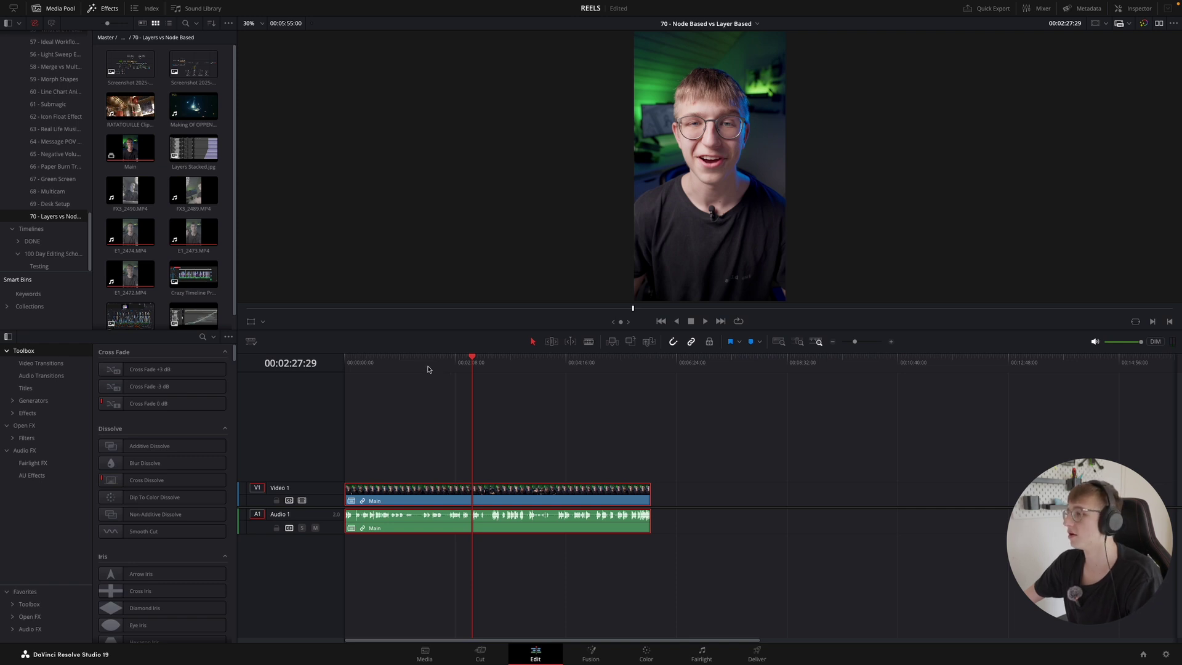
{"action": "right_click", "coordinate": [515, 489]}
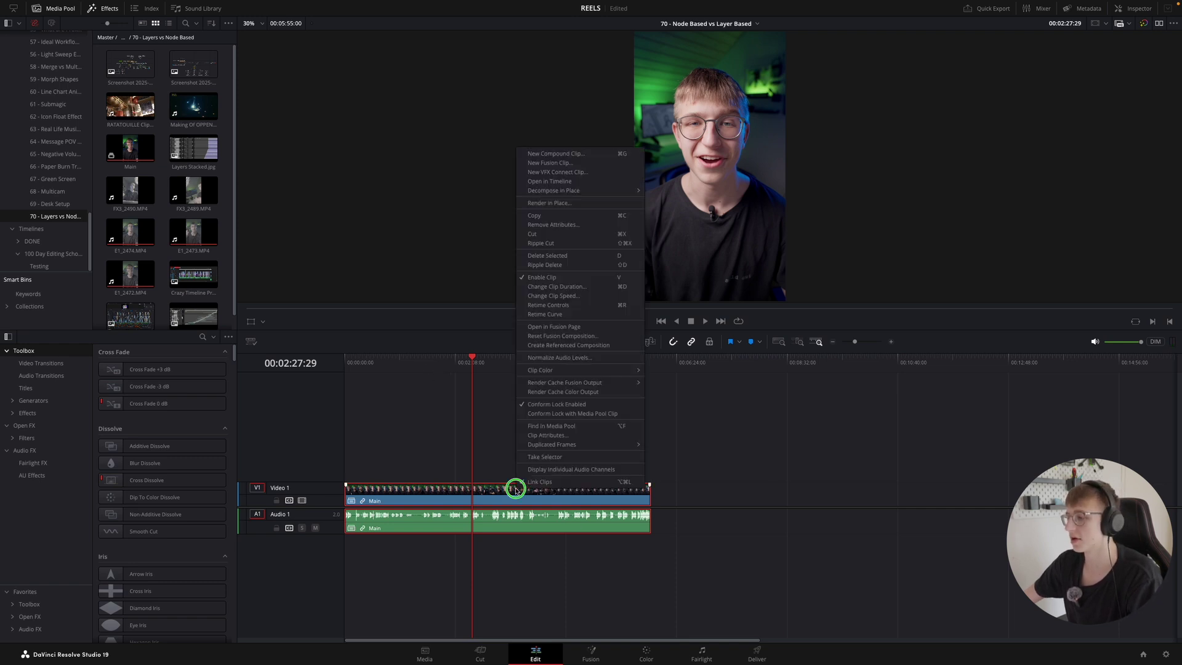
{"action": "left_click", "coordinate": [552, 183]}
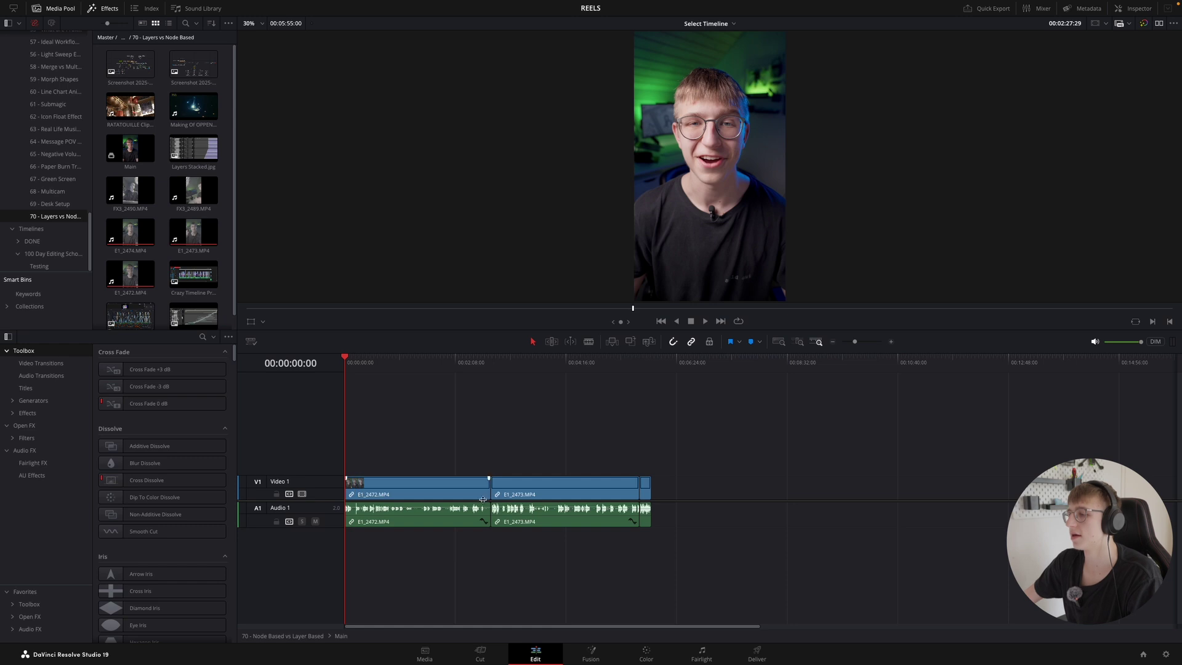
{"action": "left_click", "coordinate": [265, 636]}
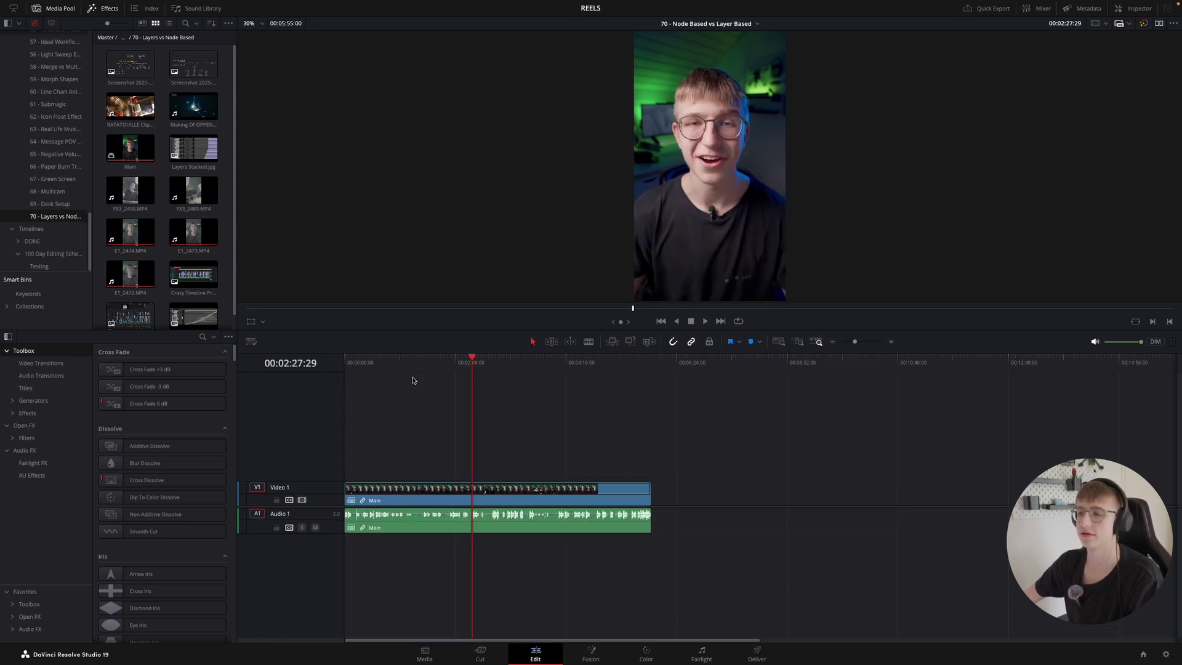
- Trim the unused opening off the Main clip up to about 00:00:12:25
{"action": "left_click_drag", "start_coordinate": [397, 366], "coordinate": [327, 374]}
{"action": "scroll", "coordinate": [332, 376], "scroll_direction": "up", "scroll_amount": 3}
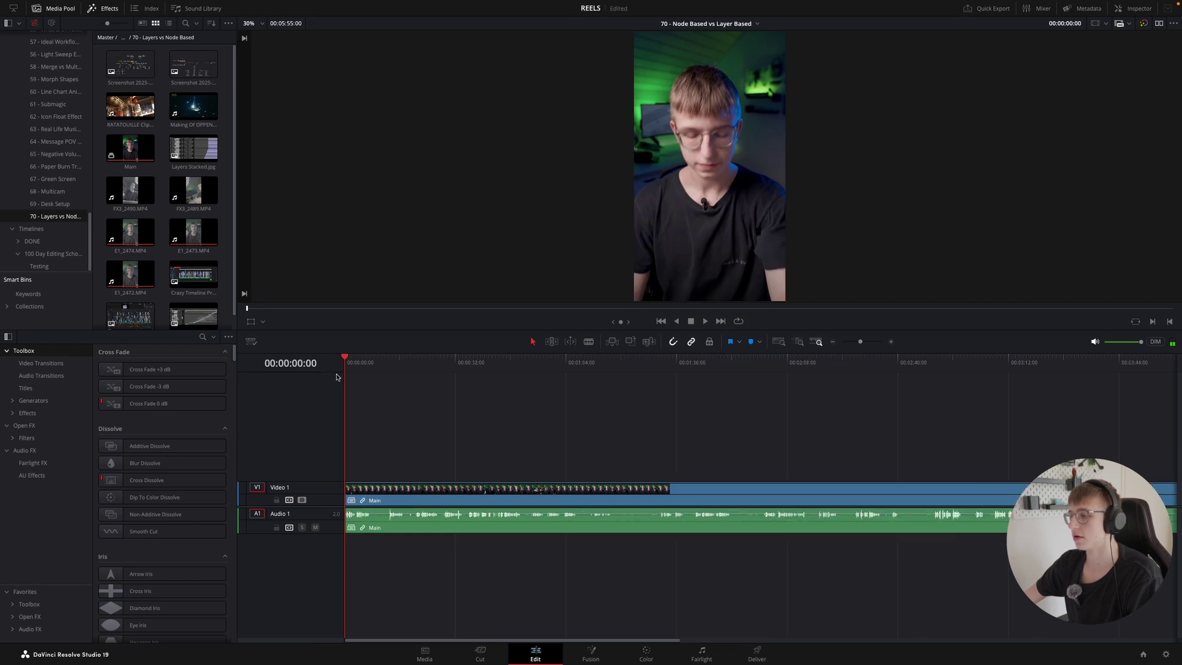
{"action": "scroll", "coordinate": [383, 372], "scroll_direction": "up", "scroll_amount": 2}
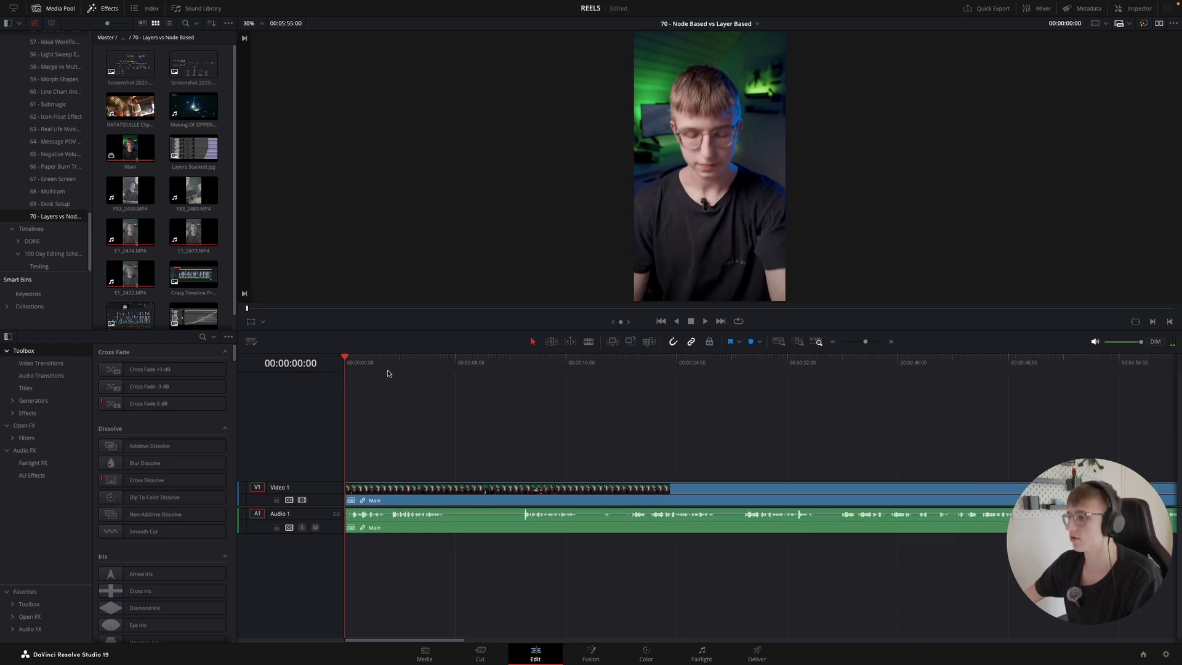
{"action": "left_click", "coordinate": [392, 365]}
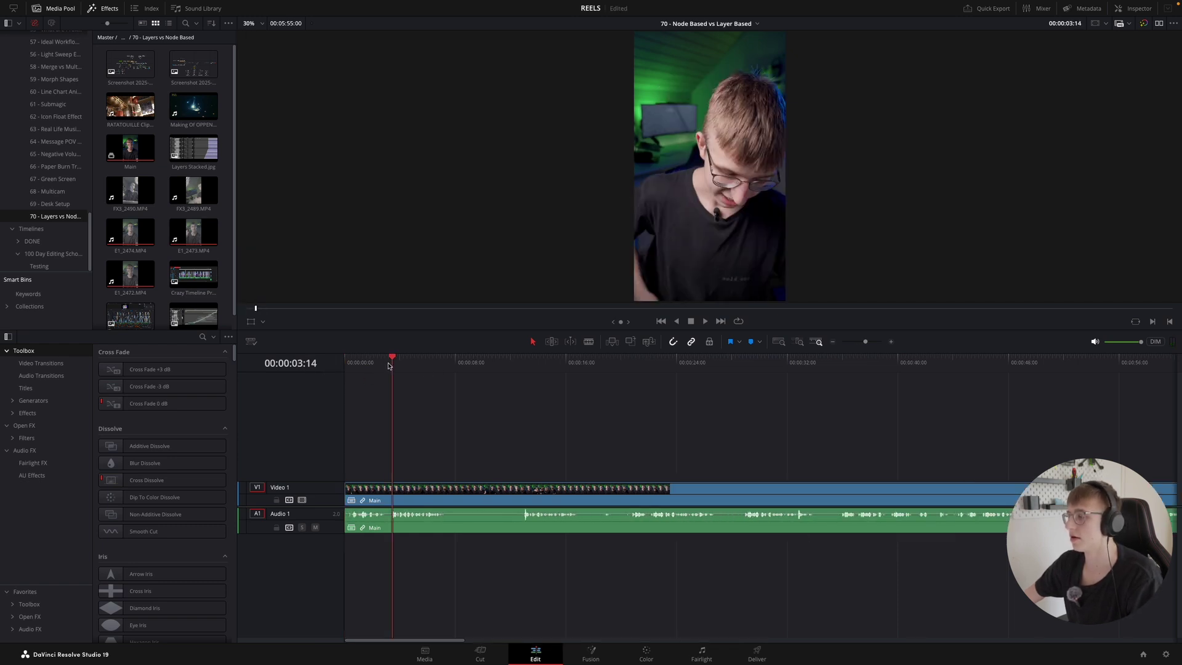
{"action": "left_click", "coordinate": [522, 362]}
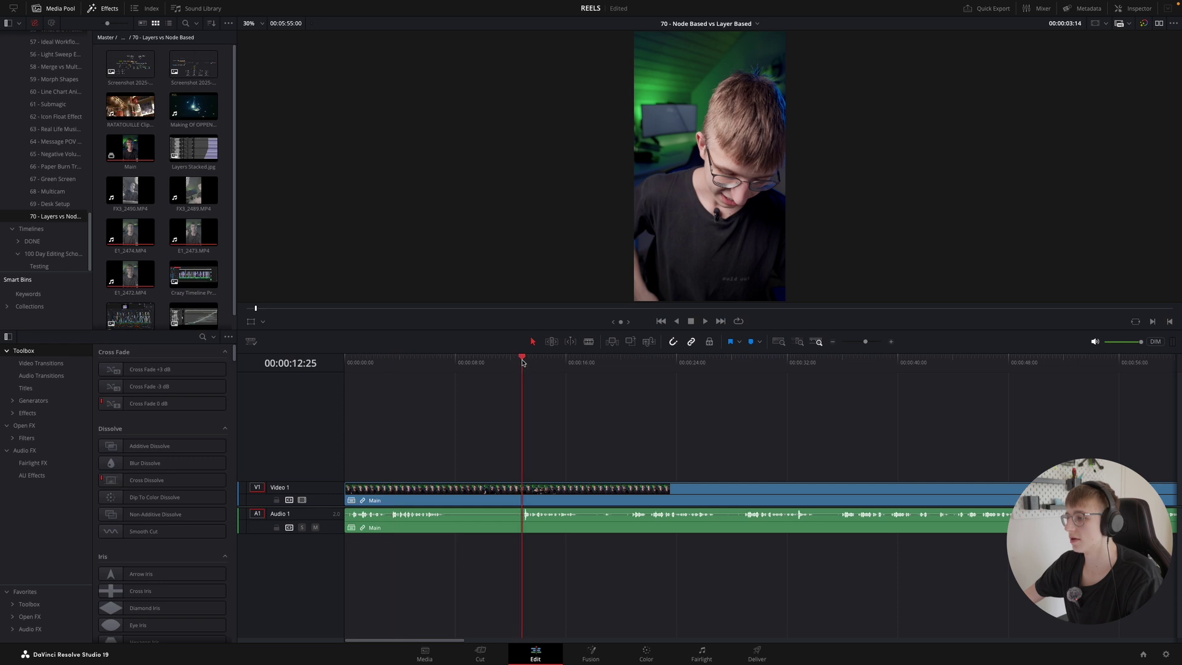
{"action": "scroll", "coordinate": [613, 373], "scroll_direction": "up", "scroll_amount": 2}
- Play through the Main clip and cut out the unused sections, leaving an A-roll of 00:01:03:03
{"action": "left_click", "coordinate": [610, 377]}
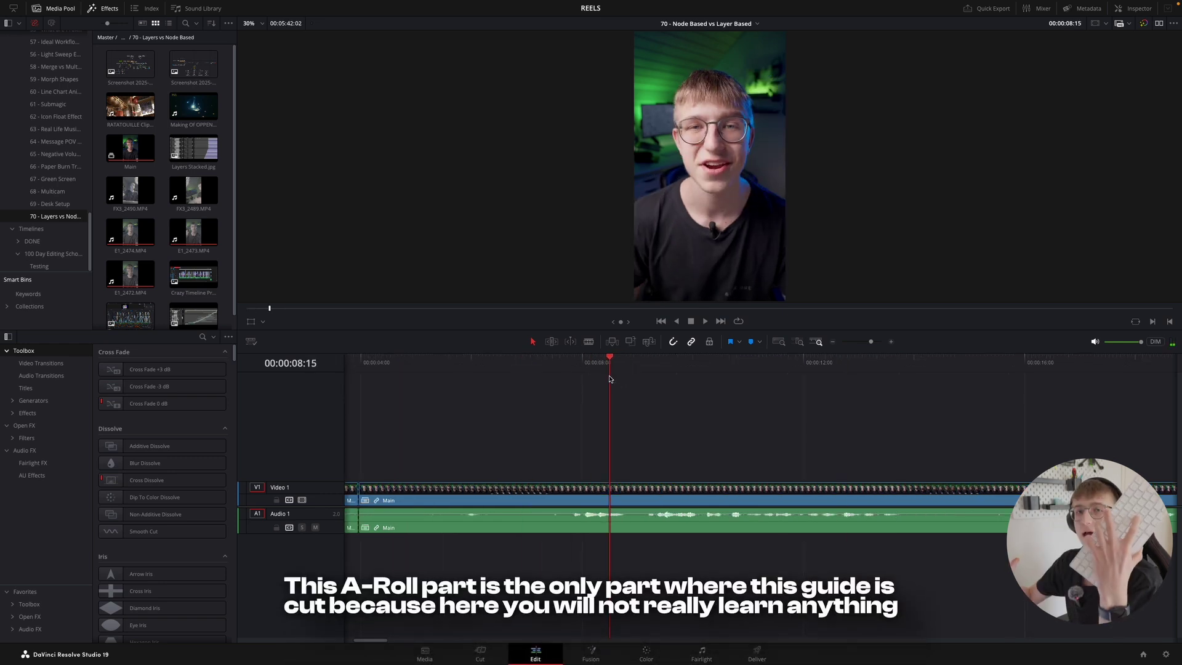
{"action": "key", "text": "space"}
{"action": "scroll", "coordinate": [853, 369], "scroll_direction": "down", "scroll_amount": 1}
{"action": "key", "text": "space"}
{"action": "key", "text": "space"}
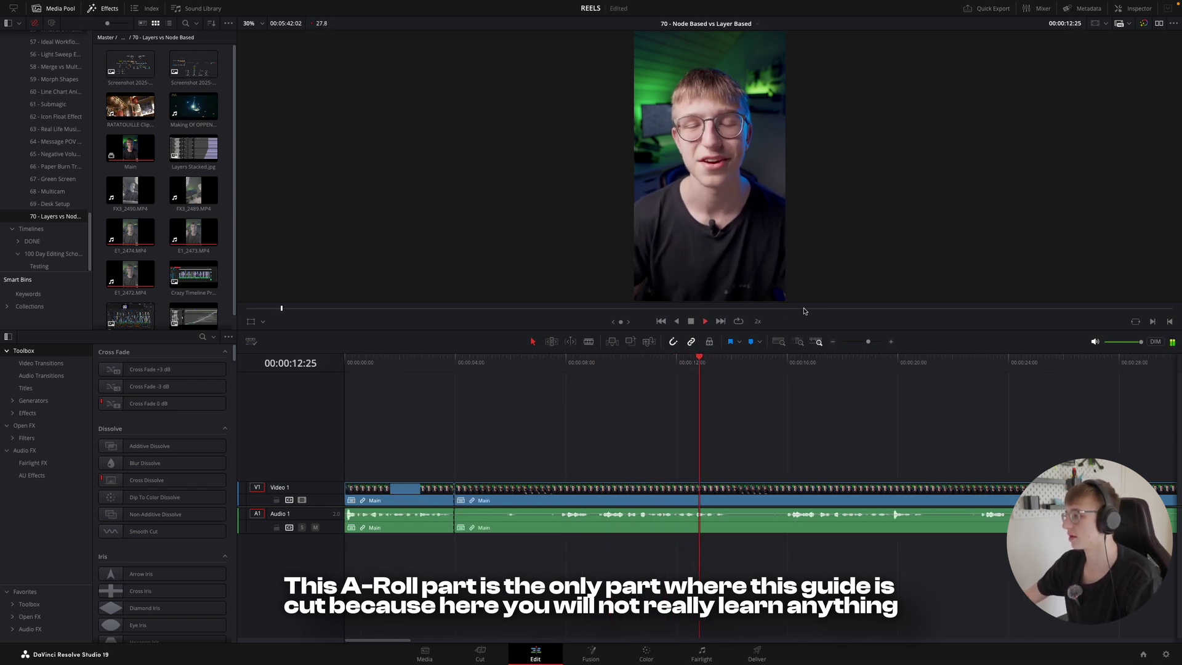
{"action": "key", "text": "space"}
{"action": "left_click", "coordinate": [542, 367]}
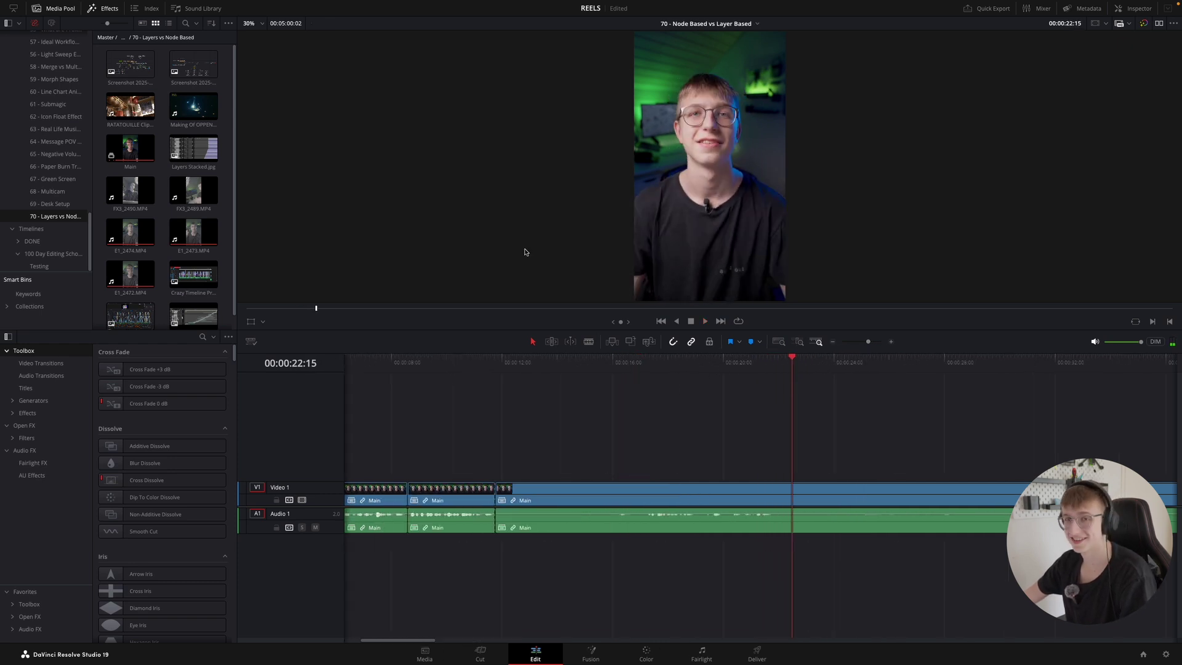
{"action": "left_click", "coordinate": [649, 362]}
{"action": "key", "text": "space"}
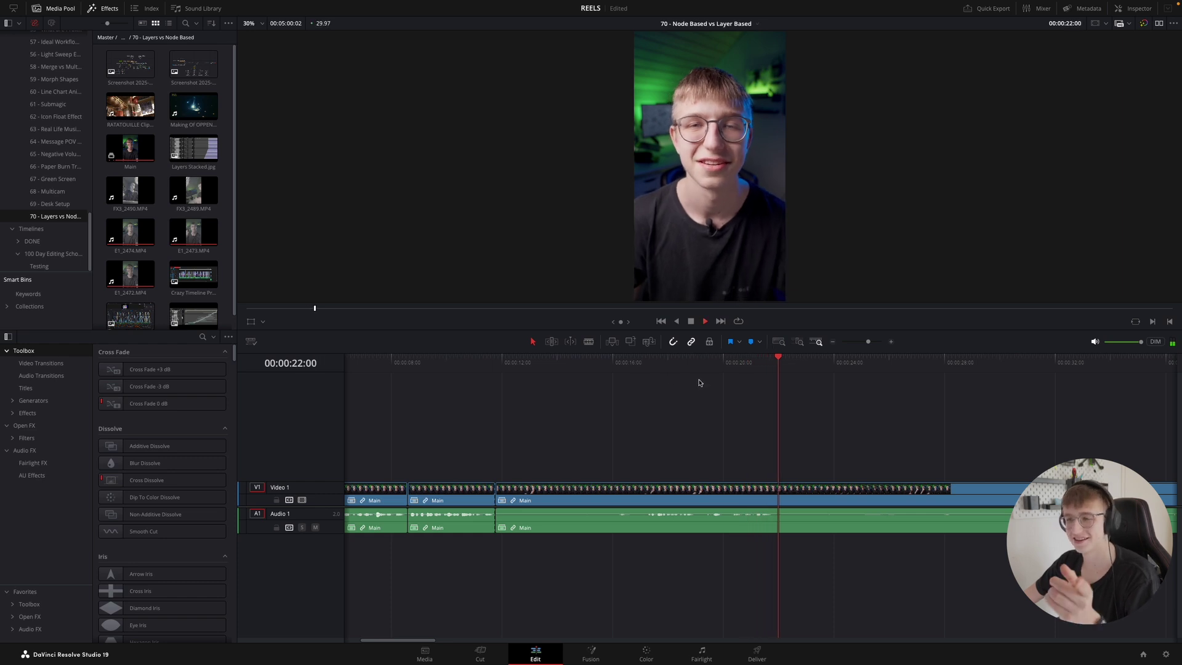
{"action": "key", "text": "ctrl+minus"}
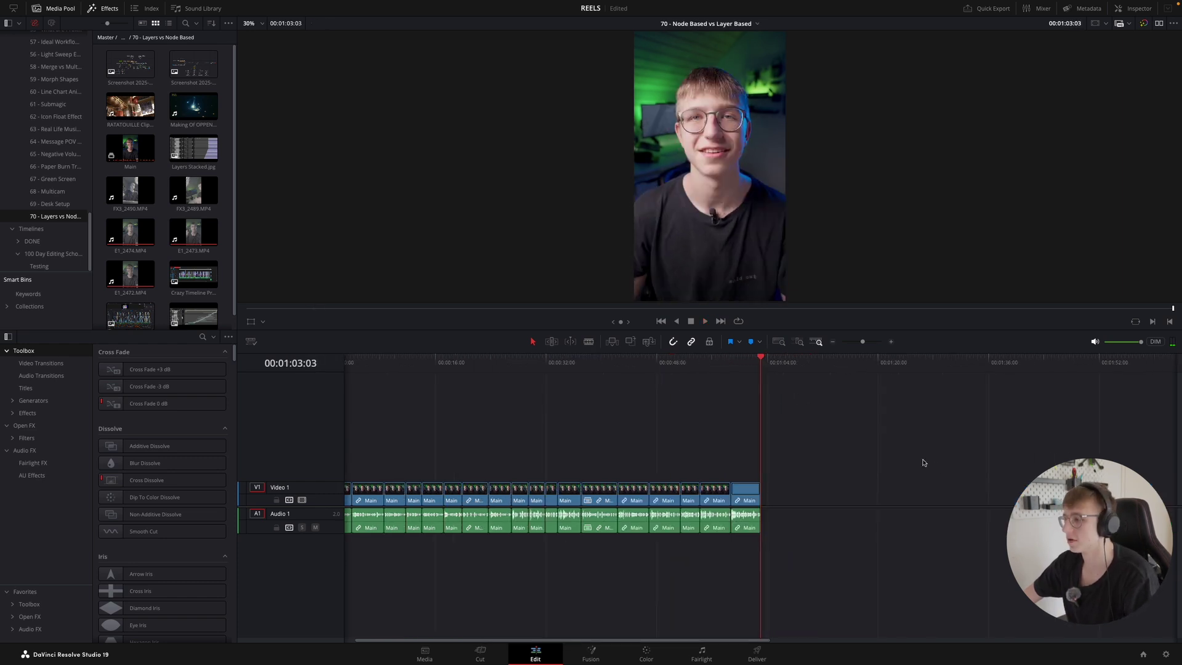
- Place FX3_2489.MP4 and FX3_2490.MP4 on Video 1 after the A-roll, leaving a gap before each clip
{"action": "left_click_drag", "start_coordinate": [757, 371], "coordinate": [288, 371]}
{"action": "key", "text": "ctrl+minus"}
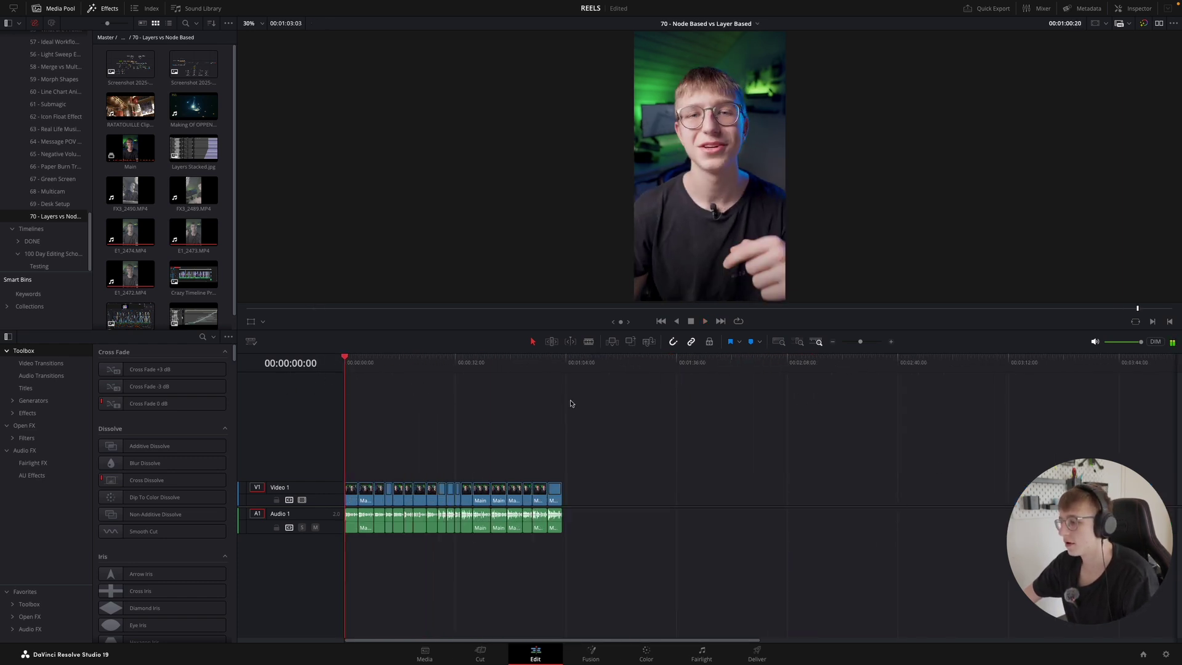
{"action": "left_click", "coordinate": [566, 371]}
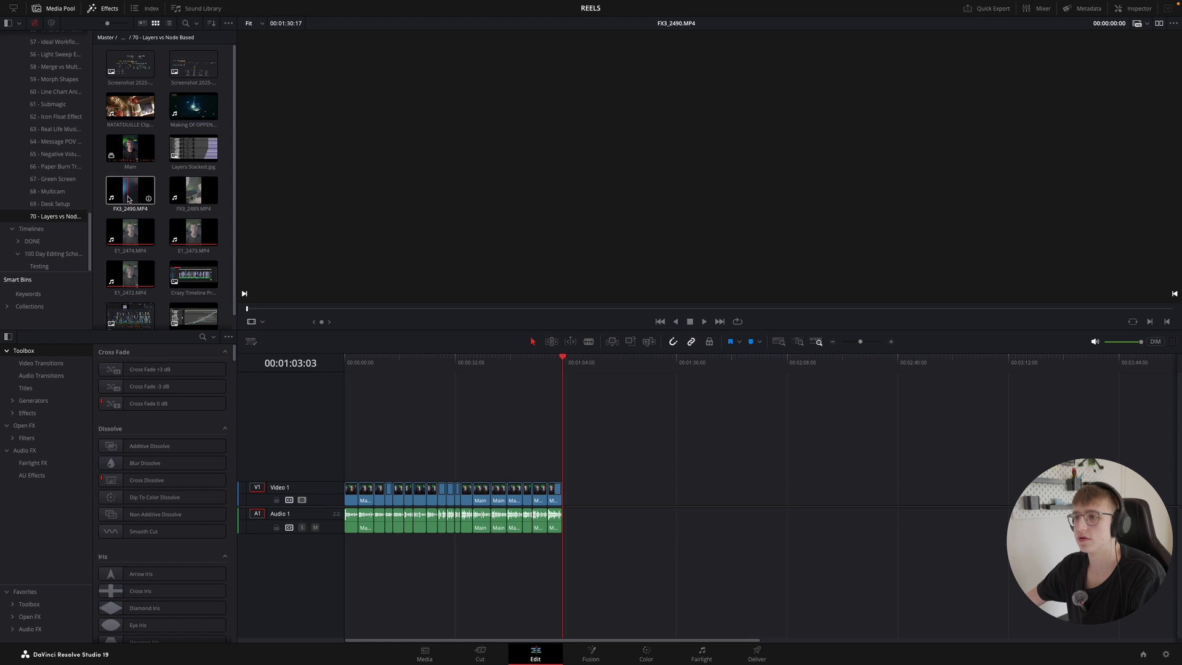
{"action": "left_click_drag", "start_coordinate": [194, 192], "coordinate": [626, 521]}
{"action": "left_click_drag", "start_coordinate": [130, 192], "coordinate": [952, 522]}
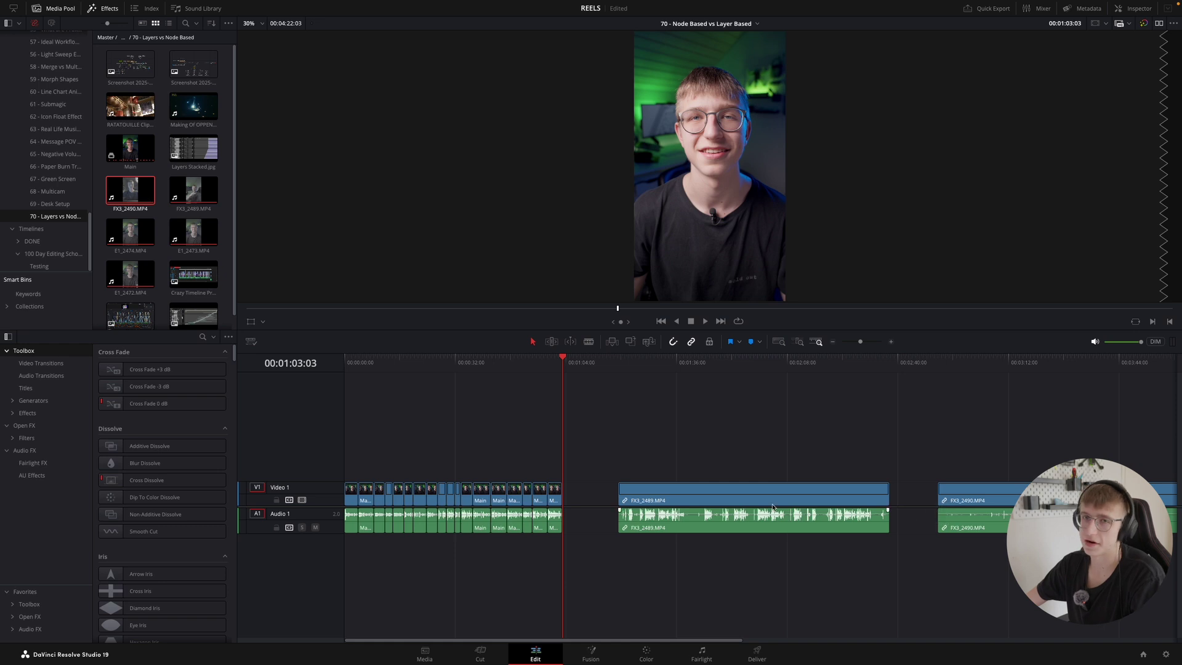
- Skim and play FX3_2489.MP4 to find the best take near its end
{"action": "left_click", "coordinate": [634, 360]}
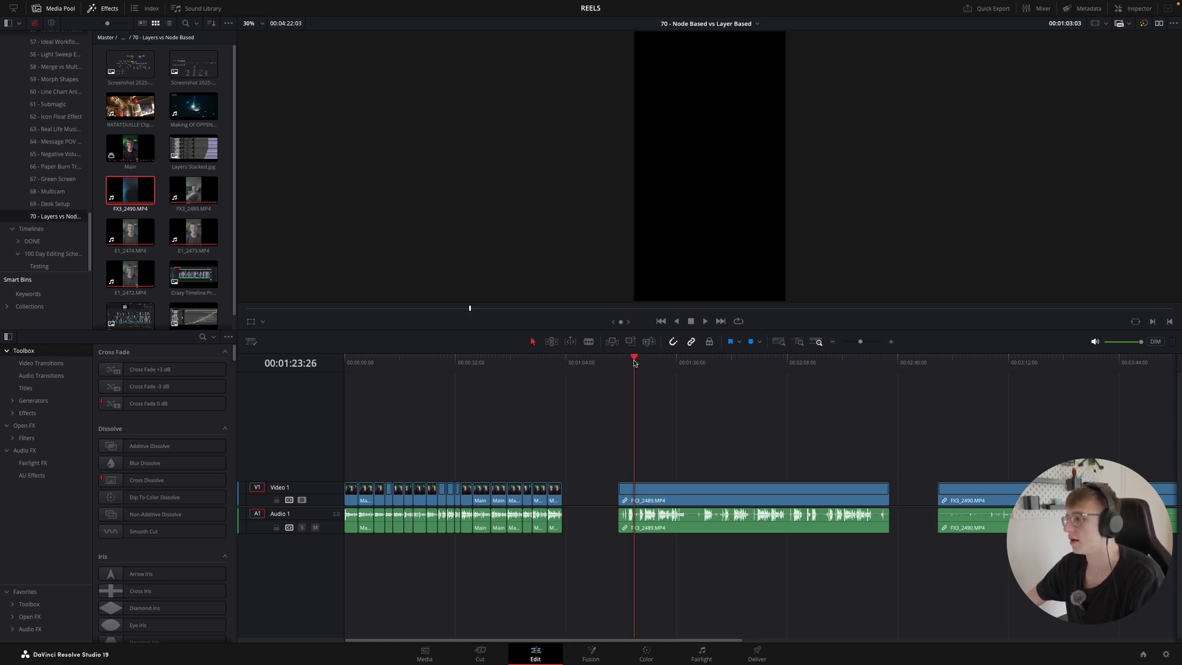
{"action": "left_click", "coordinate": [833, 363]}
{"action": "left_click_drag", "start_coordinate": [848, 364], "coordinate": [843, 363]}
{"action": "key", "text": "ctrl+equal"}
{"action": "left_click", "coordinate": [687, 363]}
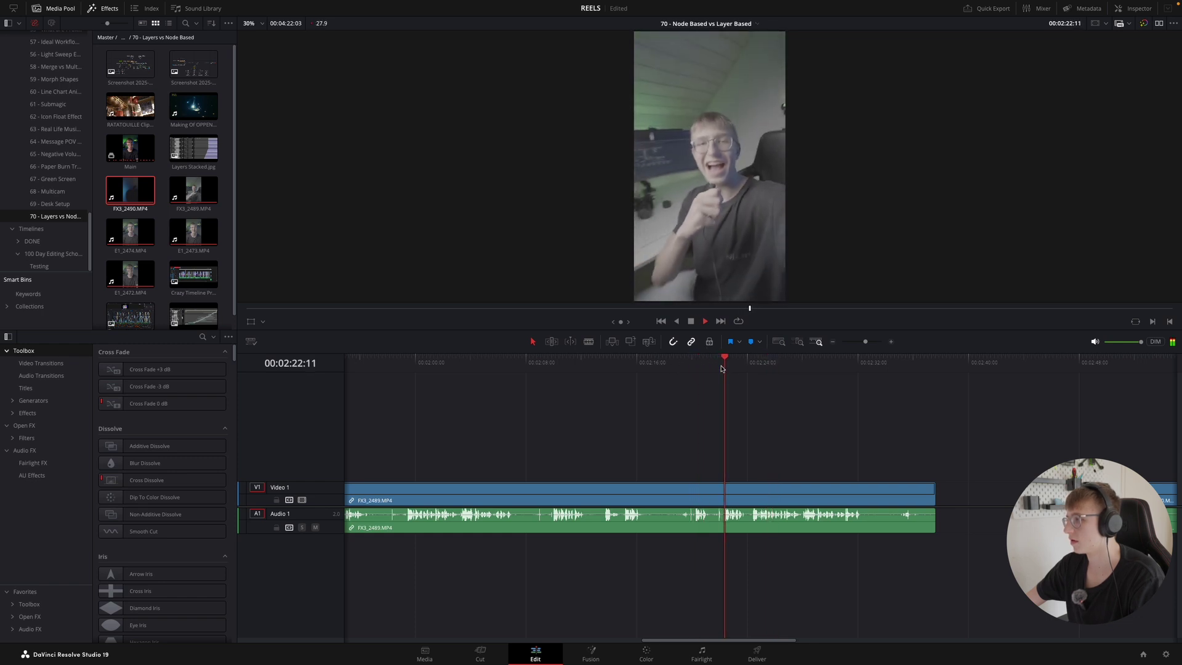
{"action": "key", "text": "ctrl+equal"}
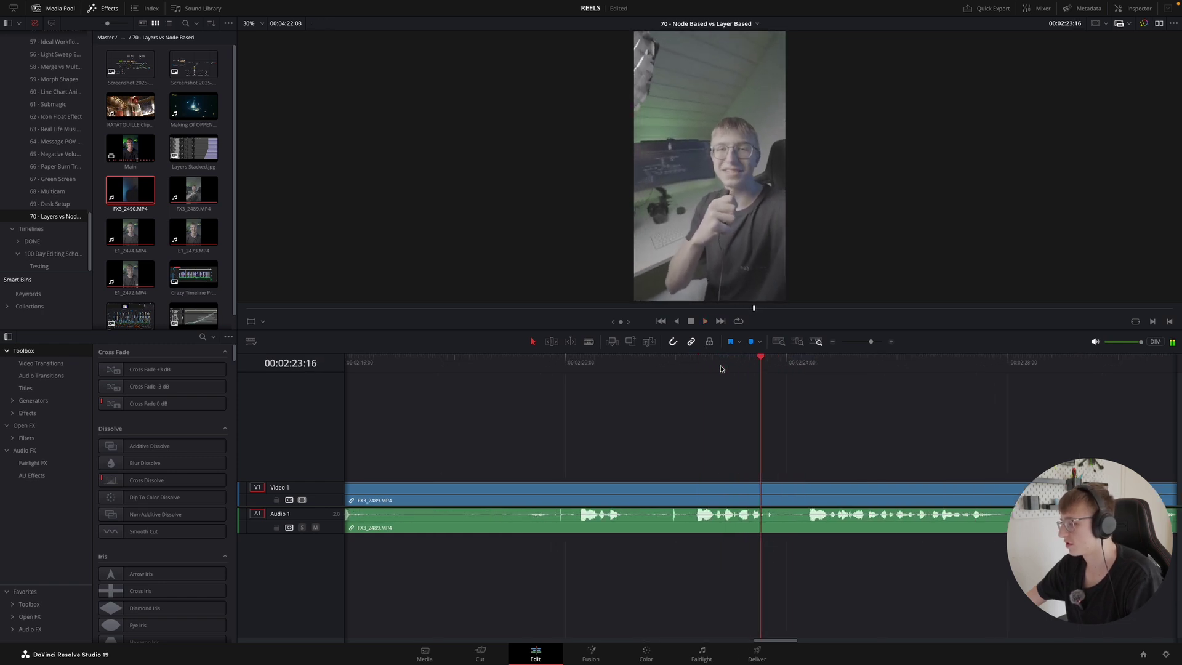
{"action": "left_click", "coordinate": [804, 363]}
{"action": "key", "text": "space"}
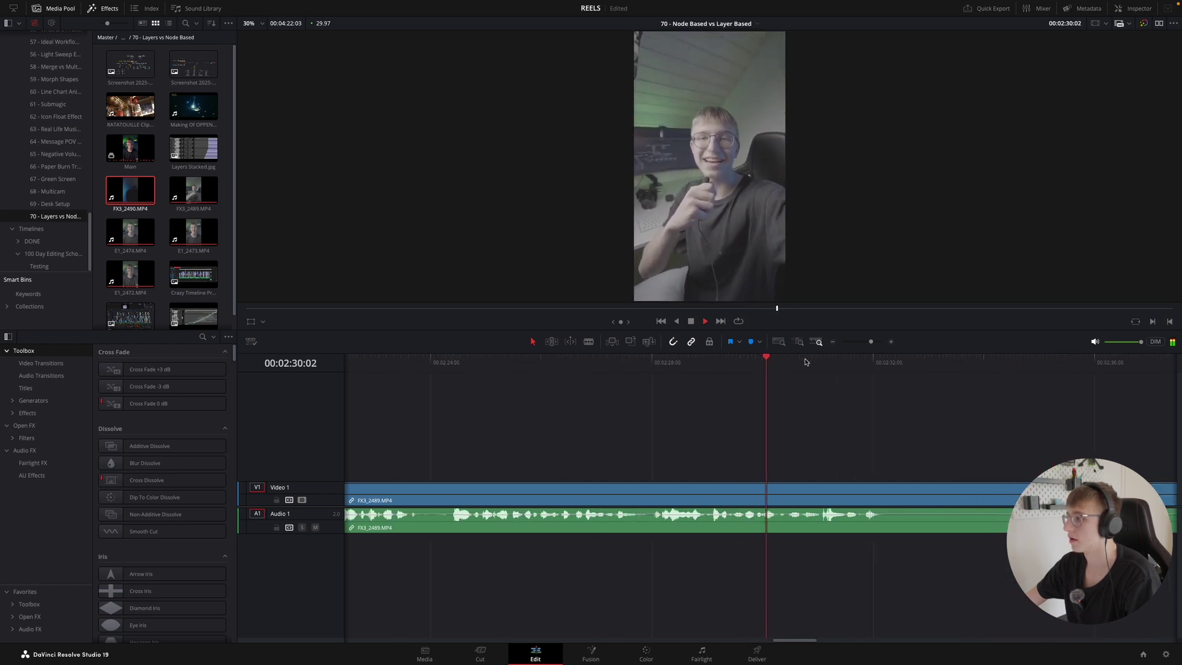
- Trim FX3_2489.MP4 to the take starting at 00:02:24:06 and move it earlier to about 00:02:09
{"action": "scroll", "coordinate": [800, 382], "scroll_direction": "down", "scroll_amount": 2}
{"action": "key", "text": "space"}
{"action": "key", "text": "ctrl+b"}
{"action": "left_click", "coordinate": [837, 521]}
{"action": "key", "text": "Delete"}
{"action": "left_click", "coordinate": [579, 362]}
{"action": "left_click_drag", "start_coordinate": [579, 362], "coordinate": [586, 363]}
{"action": "scroll", "coordinate": [567, 507], "scroll_direction": "down", "scroll_amount": 4}
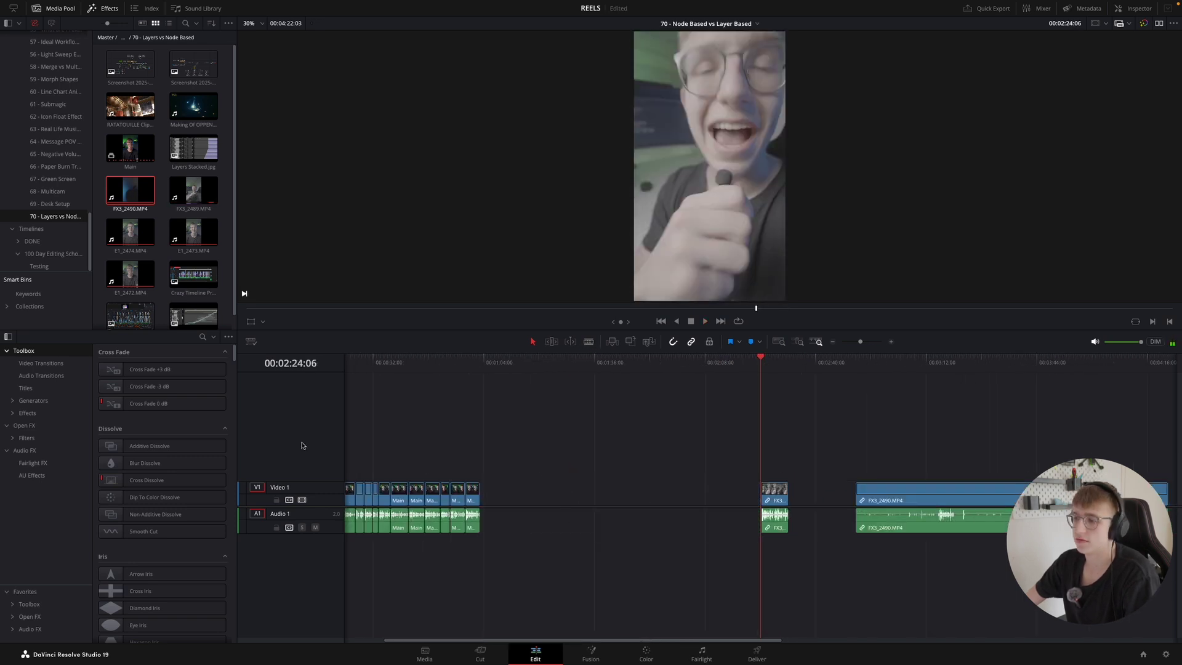
{"action": "scroll", "coordinate": [381, 369], "scroll_direction": "up", "scroll_amount": 4}
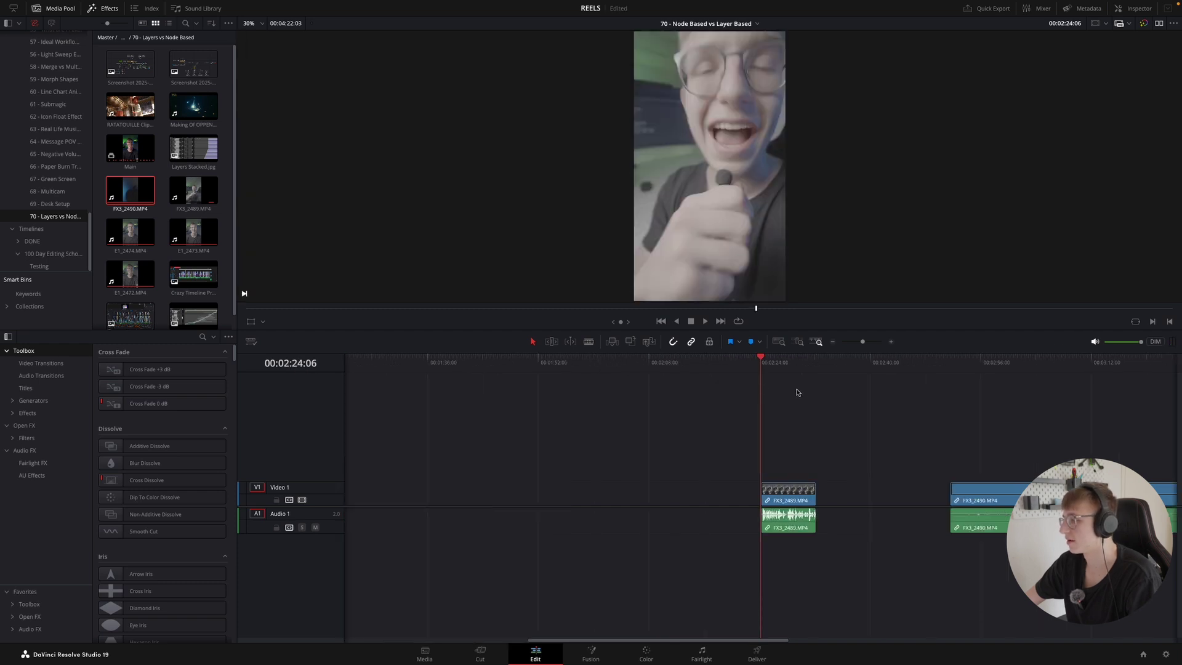
{"action": "left_click_drag", "start_coordinate": [784, 486], "coordinate": [680, 487]}
- Skim and play FX3_2490.MP4, examining its spoken parts for a usable take
{"action": "scroll", "coordinate": [736, 404], "scroll_direction": "down", "scroll_amount": 3}
{"action": "mouse_move", "coordinate": [923, 362]}
{"action": "left_mouse_down"}
{"action": "mouse_move", "coordinate": [967, 362]}
{"action": "mouse_move", "coordinate": [945, 362]}
{"action": "left_mouse_up"}
{"action": "key", "text": "space"}
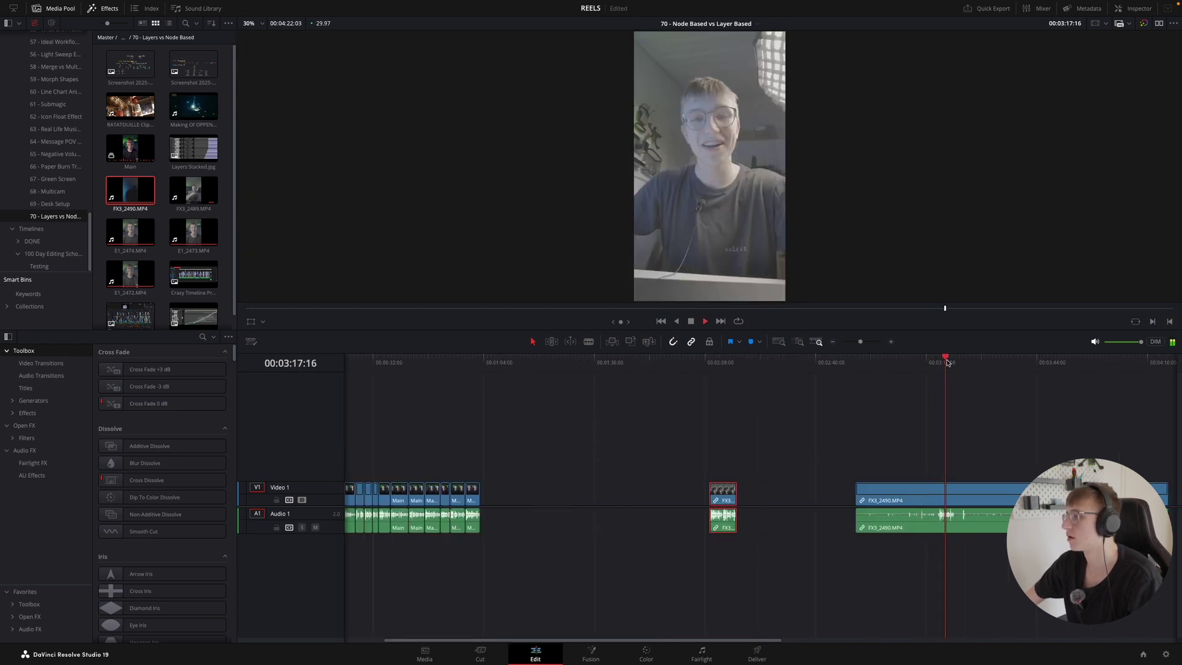
{"action": "scroll", "coordinate": [947, 363], "scroll_direction": "down", "scroll_amount": 3}
{"action": "left_click", "coordinate": [775, 363]}
{"action": "scroll", "coordinate": [777, 365], "scroll_direction": "up", "scroll_amount": 4}
{"action": "key", "text": "l"}
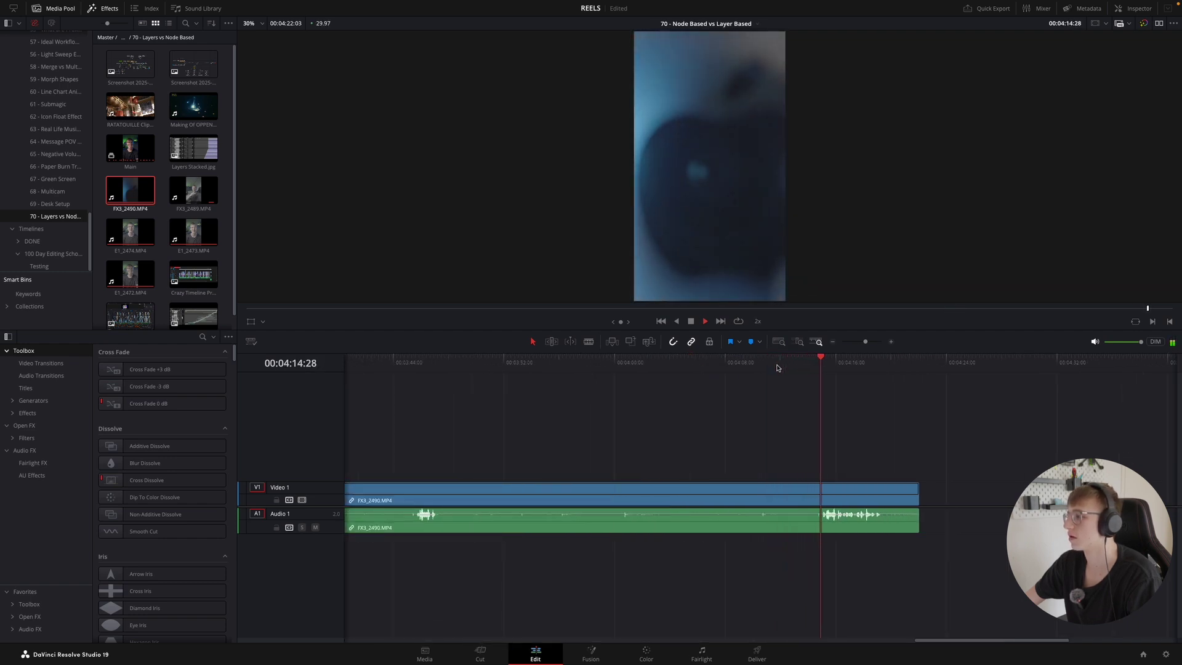
{"action": "key", "text": "space"}
{"action": "scroll", "coordinate": [778, 368], "scroll_direction": "up", "scroll_amount": 2}
{"action": "mouse_move", "coordinate": [733, 366]}
{"action": "left_mouse_down"}
{"action": "mouse_move", "coordinate": [712, 366]}
{"action": "mouse_move", "coordinate": [730, 368]}
{"action": "left_mouse_up"}
{"action": "key", "text": "space"}
{"action": "key", "text": "space"}
{"action": "scroll", "coordinate": [744, 384], "scroll_direction": "down", "scroll_amount": 4}
{"action": "left_click", "coordinate": [742, 379]}
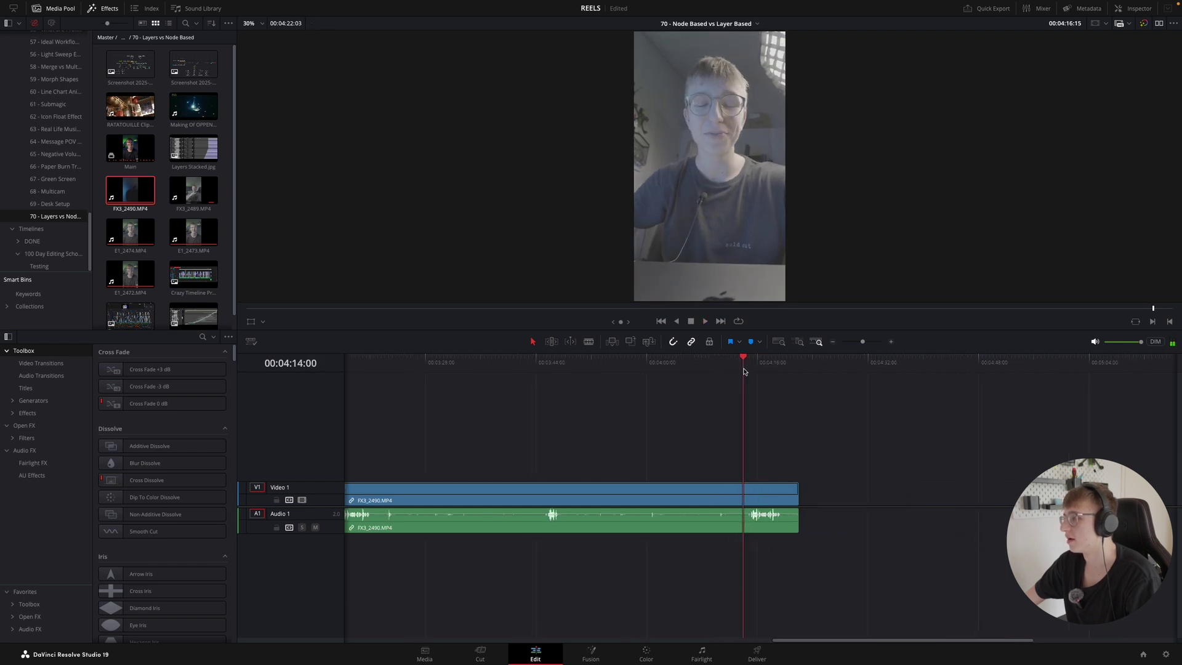
{"action": "key", "text": "space"}
{"action": "scroll", "coordinate": [742, 380], "scroll_direction": "up", "scroll_amount": 2}
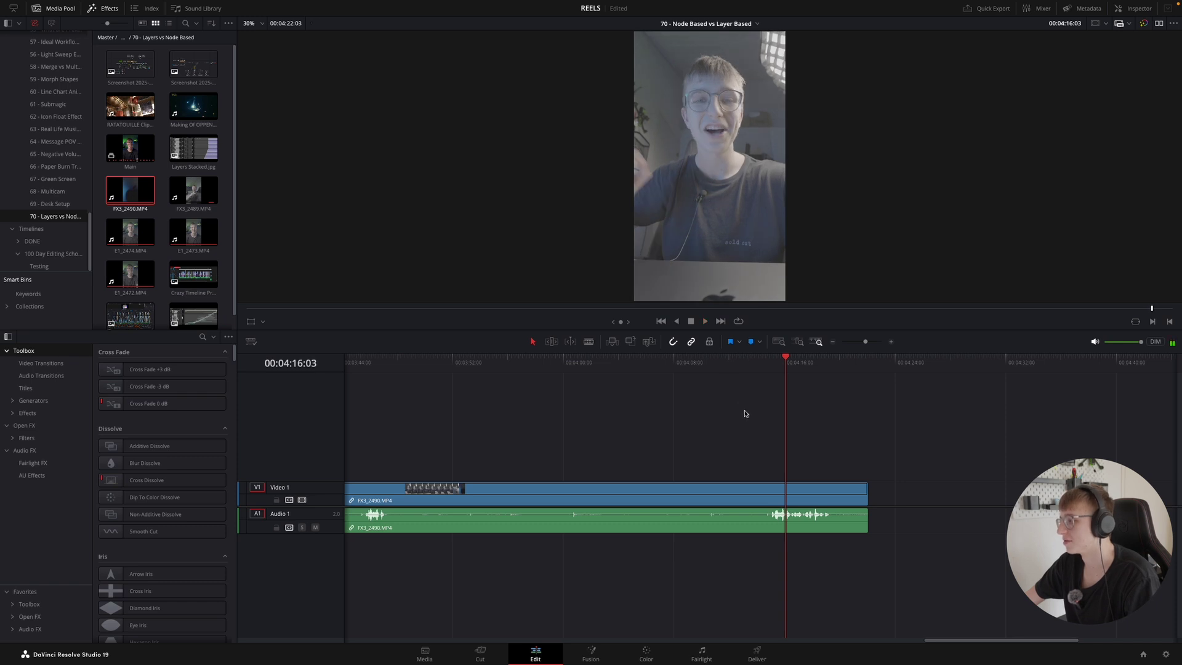
- Delete FX3_2490.MP4 from the timeline and move the trimmed FX3_2489.MP4 to Video 2 at about 00:01:20
{"action": "scroll", "coordinate": [726, 416], "scroll_direction": "down", "scroll_amount": 4}
{"action": "scroll", "coordinate": [436, 393], "scroll_direction": "down", "scroll_amount": 4}
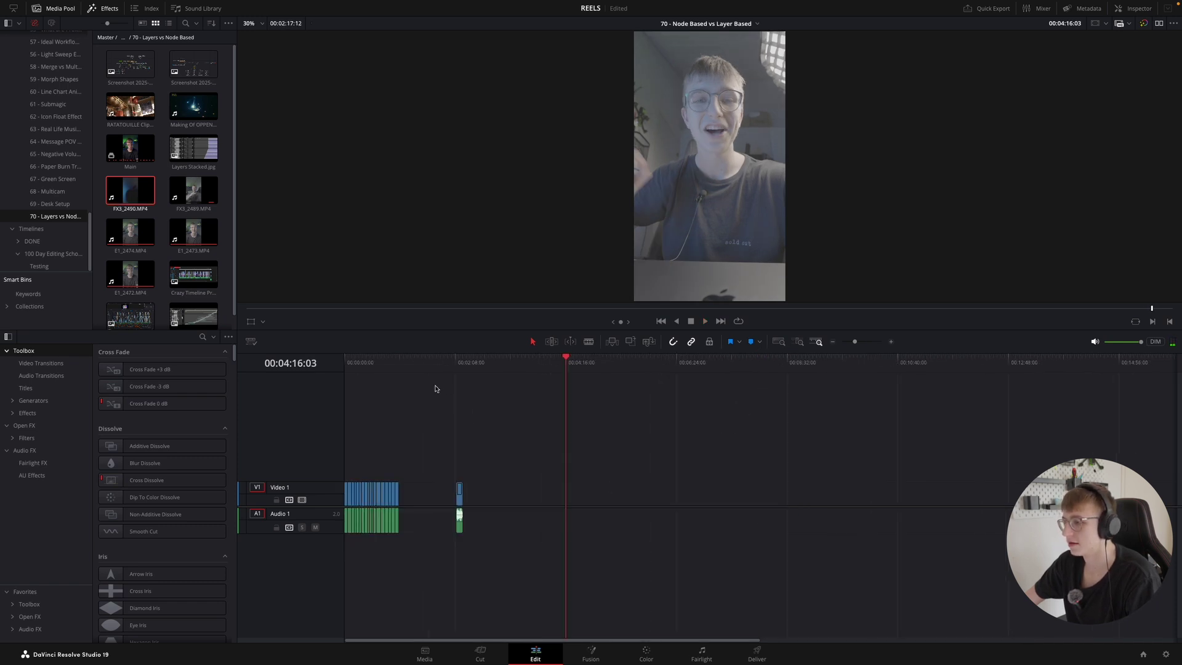
{"action": "key", "text": "Home"}
{"action": "left_click_drag", "start_coordinate": [456, 497], "coordinate": [417, 459]}
{"action": "scroll", "coordinate": [654, 470], "scroll_direction": "up", "scroll_amount": 4}
- Grade FX3_2489.MP4 on the Color page by adding a second serial node with the TMS - S-Log 3 to Rec.709 V2 LUT
{"action": "left_click", "coordinate": [632, 363]}
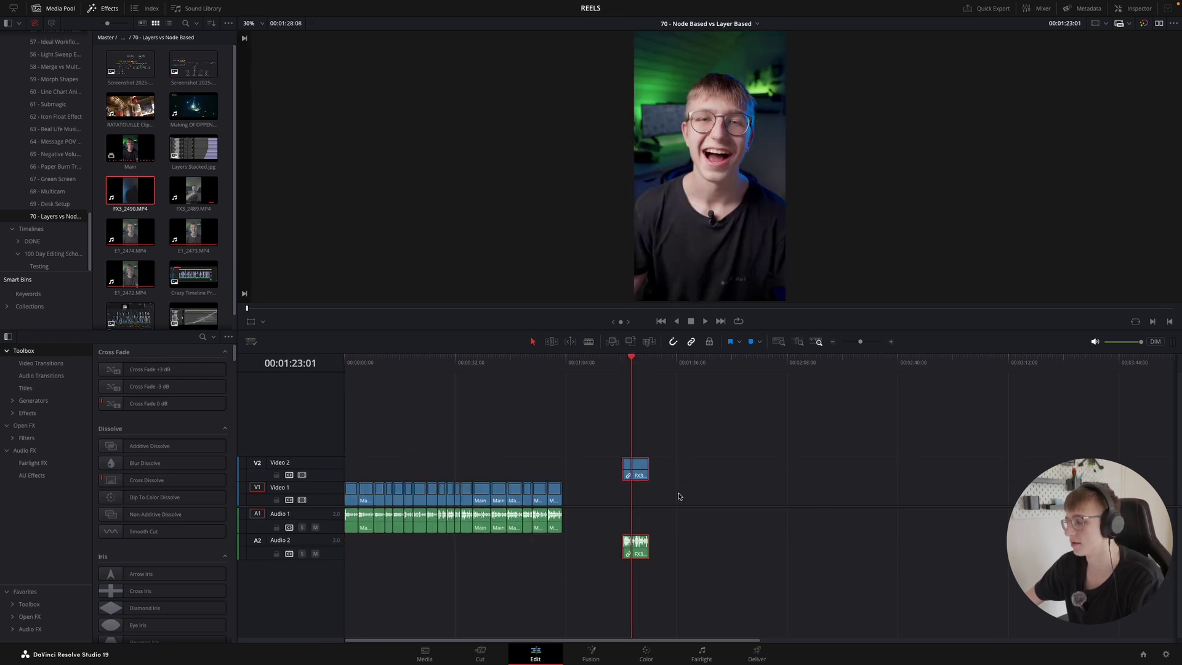
{"action": "left_click", "coordinate": [657, 659]}
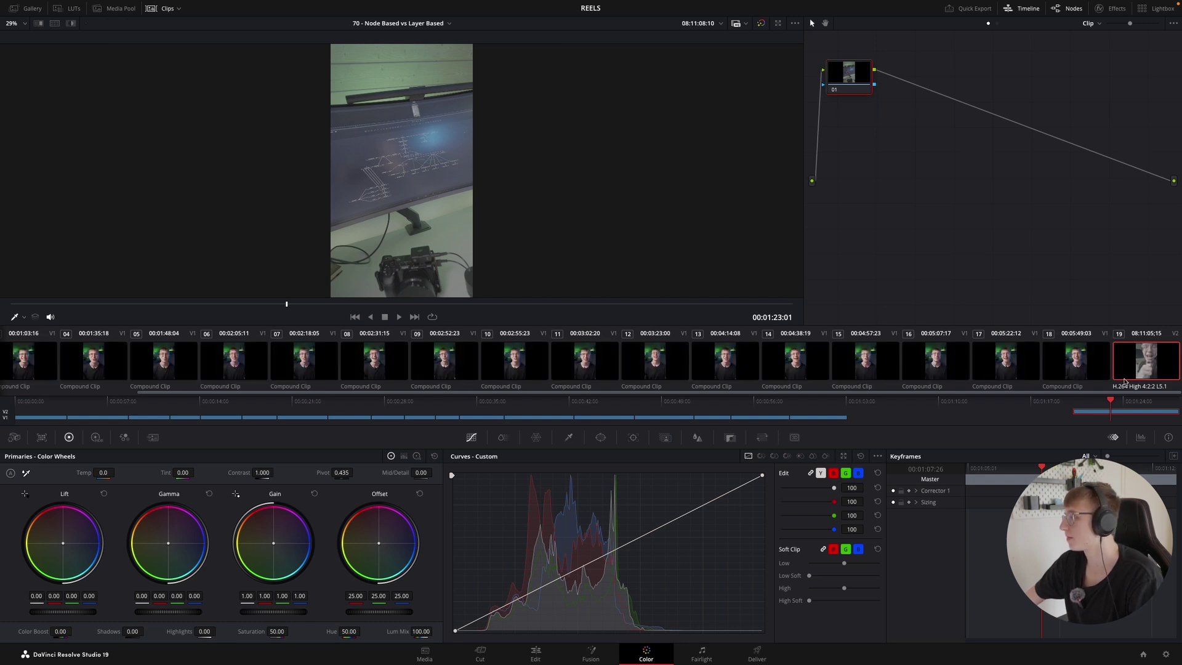
{"action": "left_click_drag", "start_coordinate": [856, 75], "coordinate": [900, 176]}
{"action": "key", "text": "alt+s"}
{"action": "right_click", "coordinate": [956, 173]}
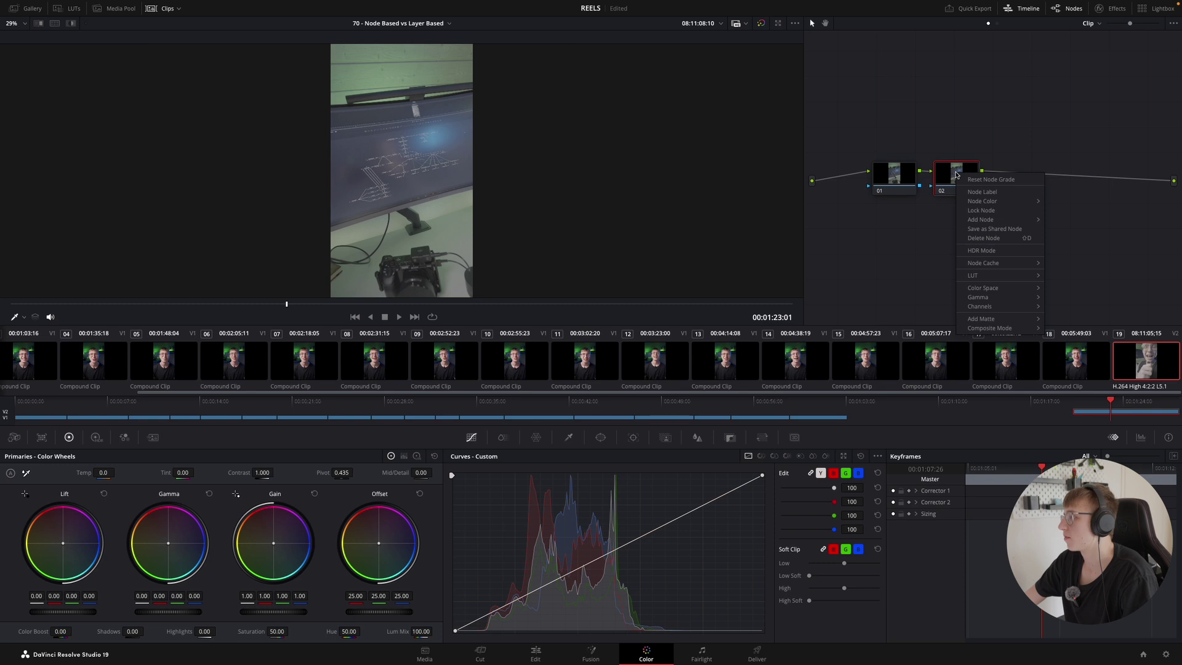
{"action": "mouse_move", "coordinate": [1004, 277]}
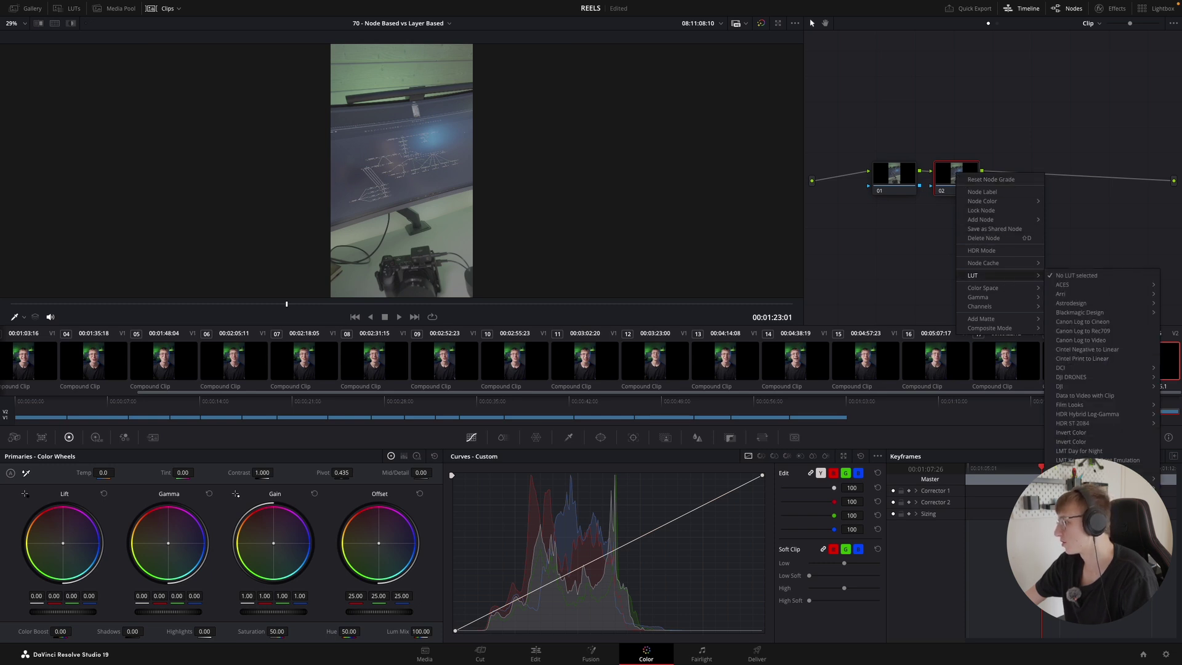
{"action": "mouse_move", "coordinate": [1080, 535]}
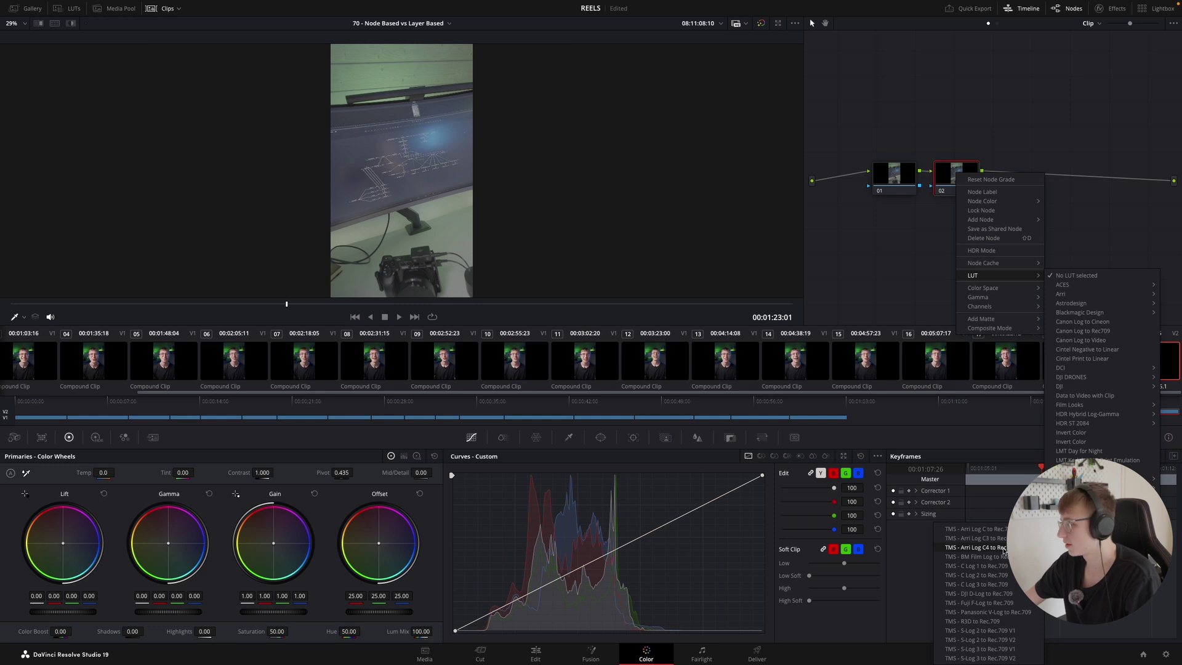
{"action": "left_click", "coordinate": [998, 657]}
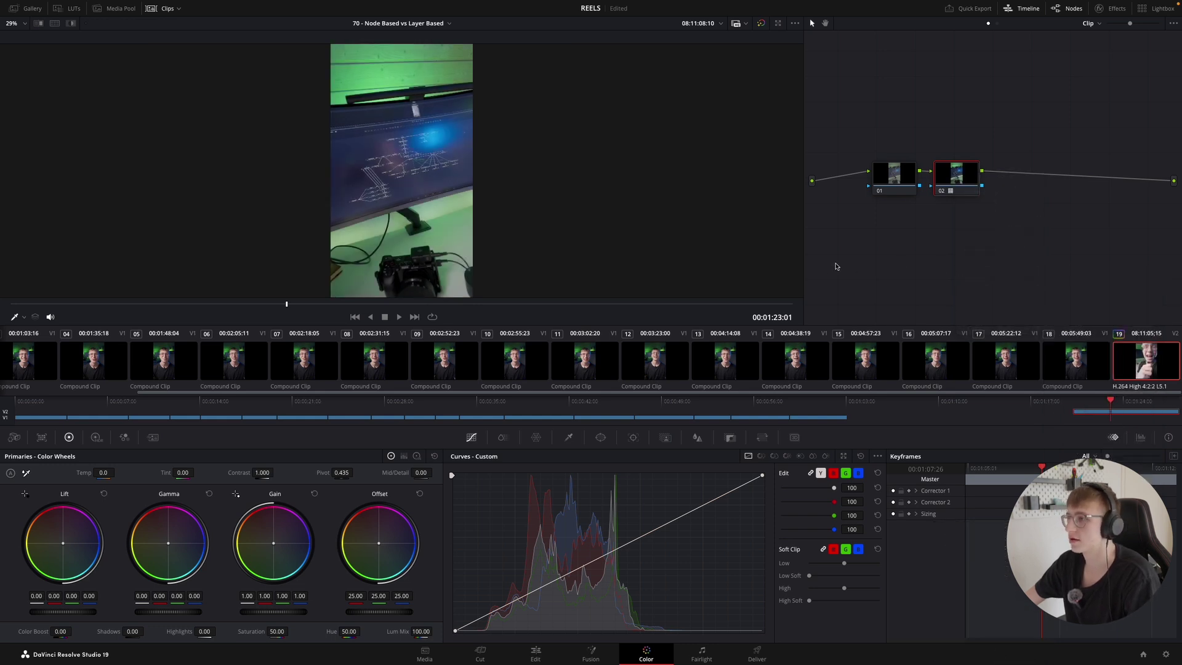
- Check which LUT is selected on the second node of FX3_2489.MP4
{"action": "right_click", "coordinate": [955, 173]}
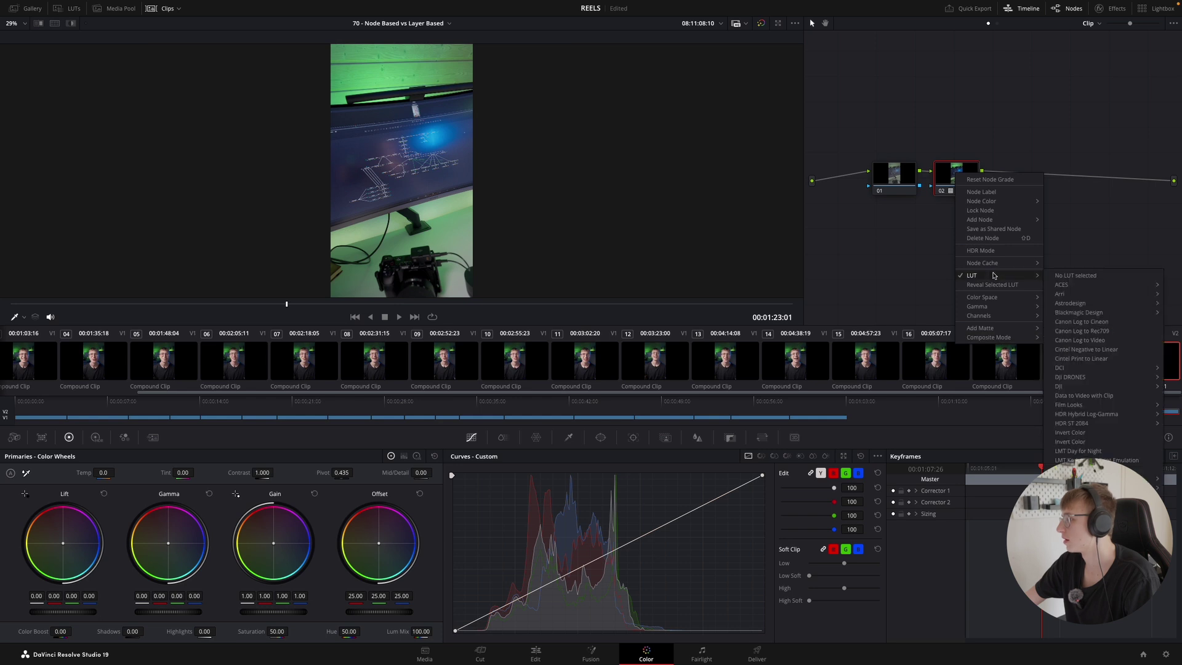
{"action": "mouse_move", "coordinate": [1078, 534]}
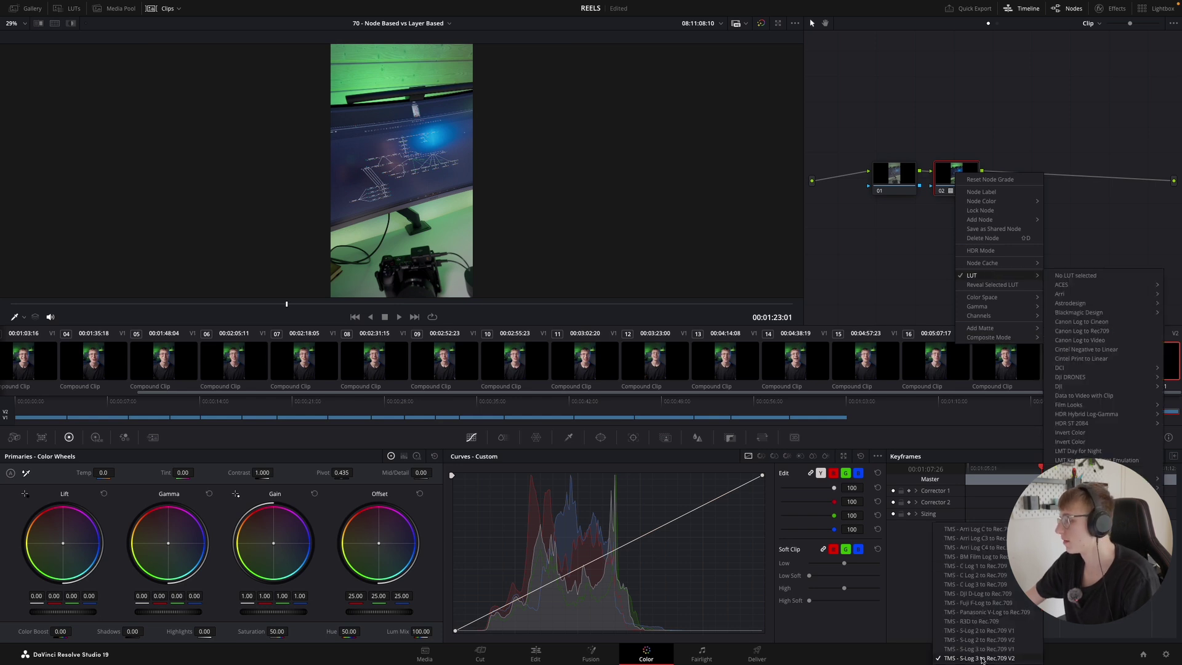
{"action": "left_click", "coordinate": [813, 197]}
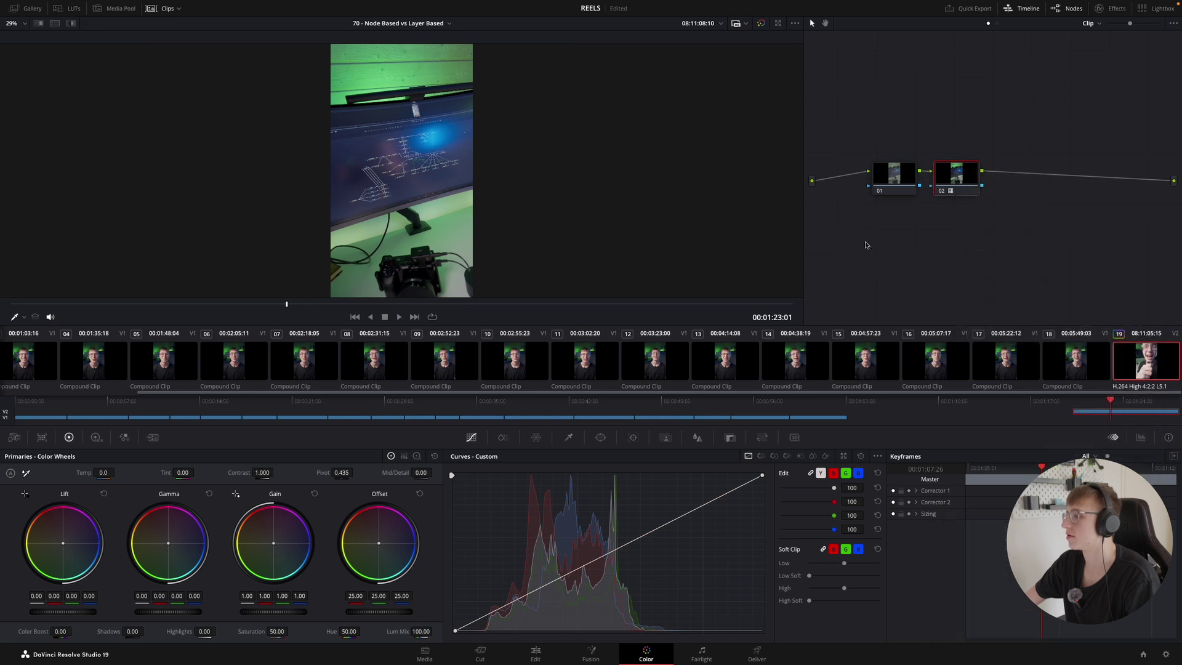
- Return to the Edit page and move FX3_2489.MP4 onto Video 3 at the start of the timeline
{"action": "left_click", "coordinate": [536, 654]}
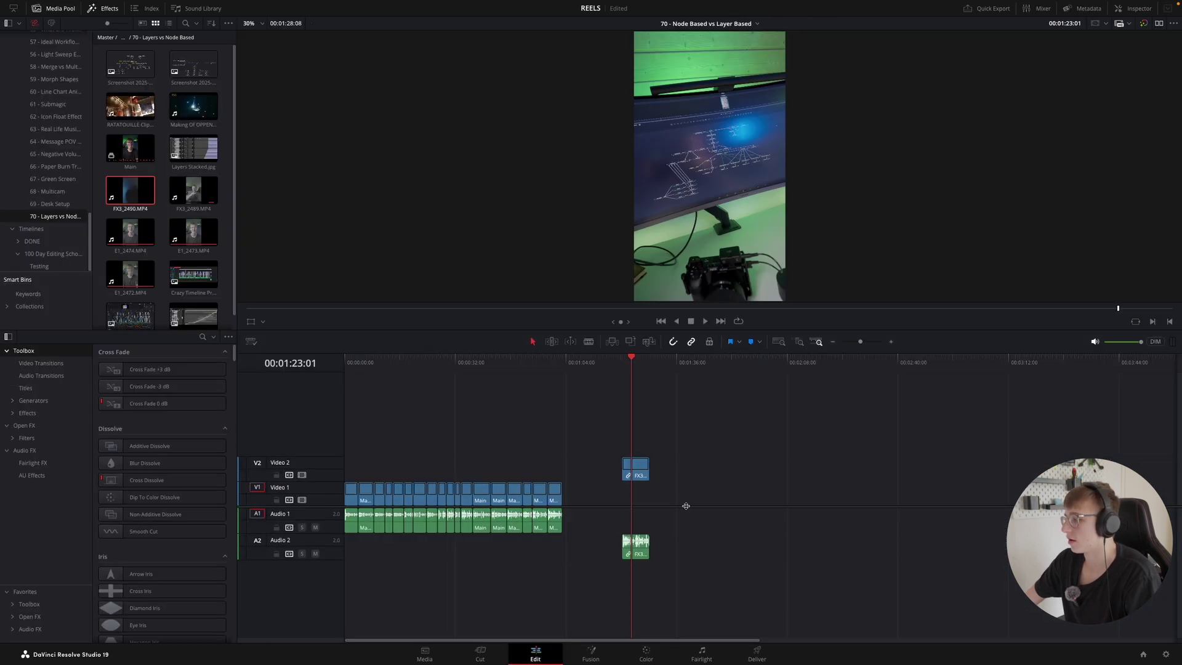
{"action": "left_click_drag", "start_coordinate": [493, 466], "coordinate": [368, 460]}
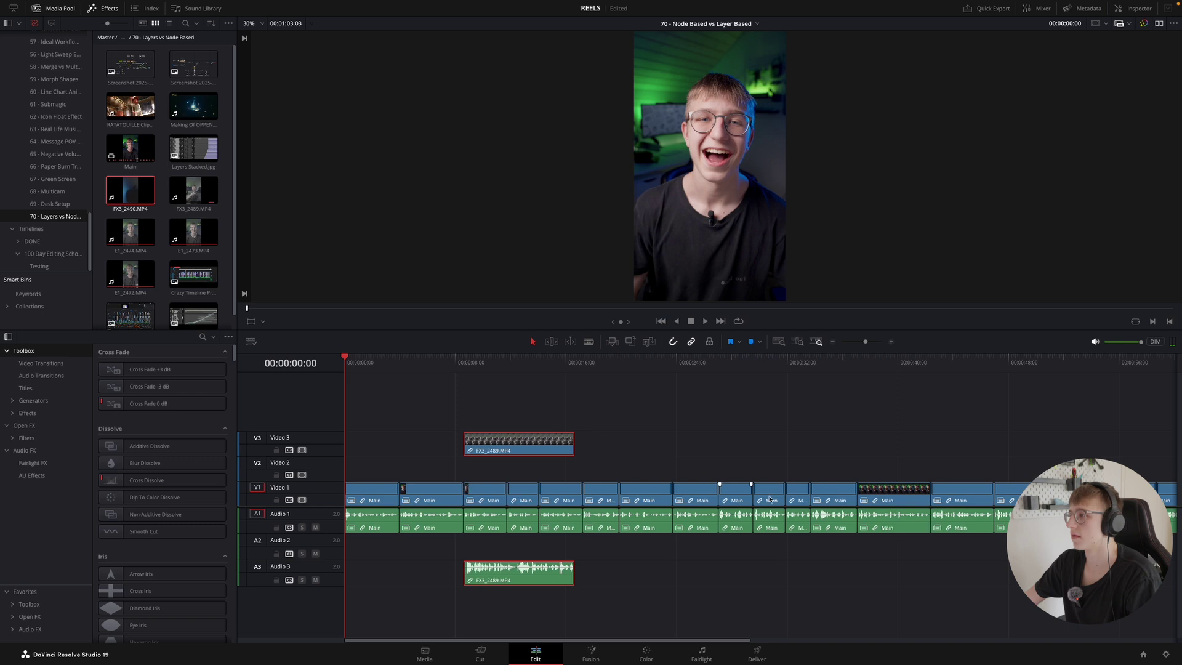
{"action": "key", "text": "space"}
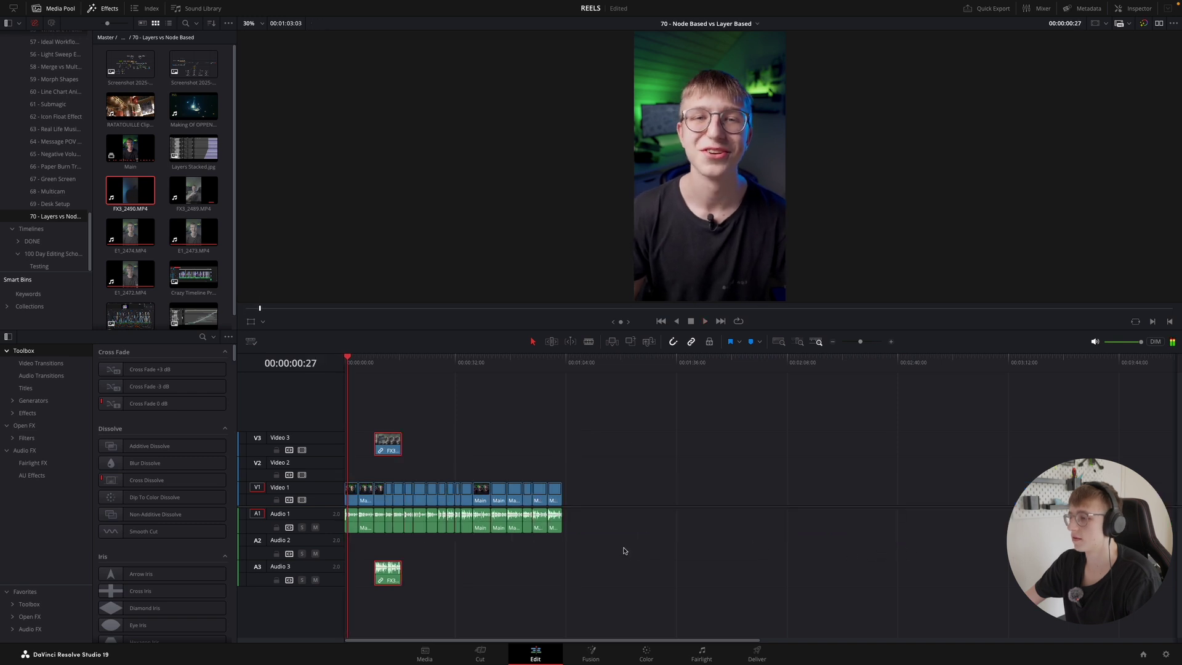
{"action": "left_click", "coordinate": [399, 363]}
{"action": "key", "text": "ctrl+equal"}
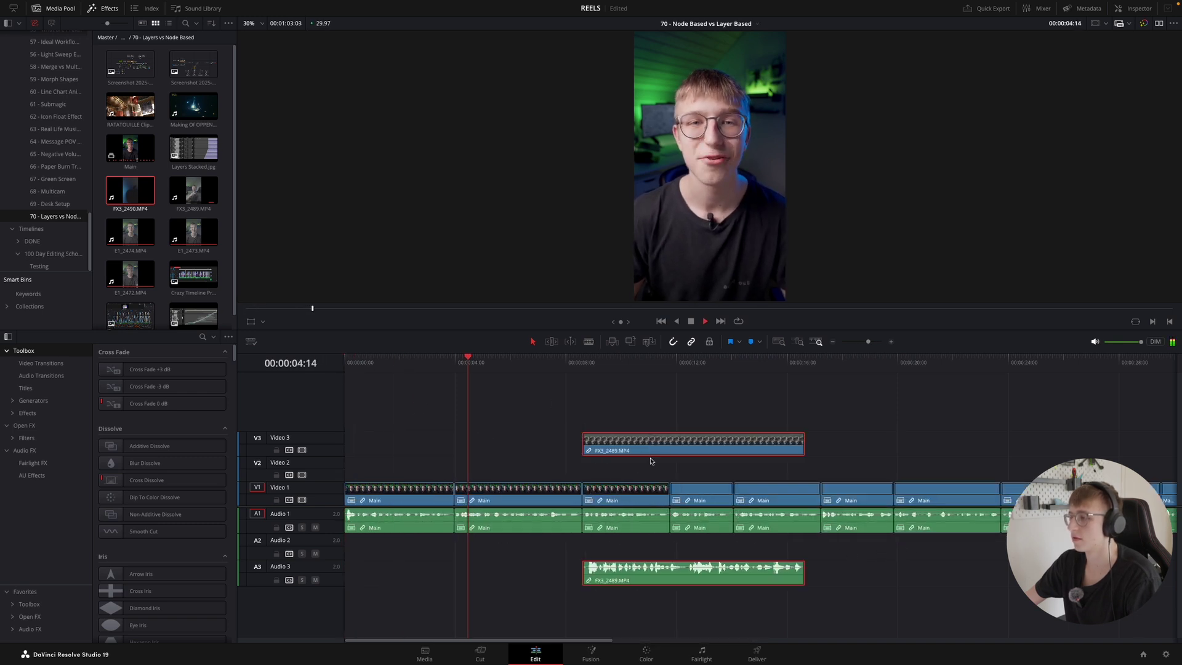
{"action": "left_click_drag", "start_coordinate": [617, 461], "coordinate": [379, 461]}
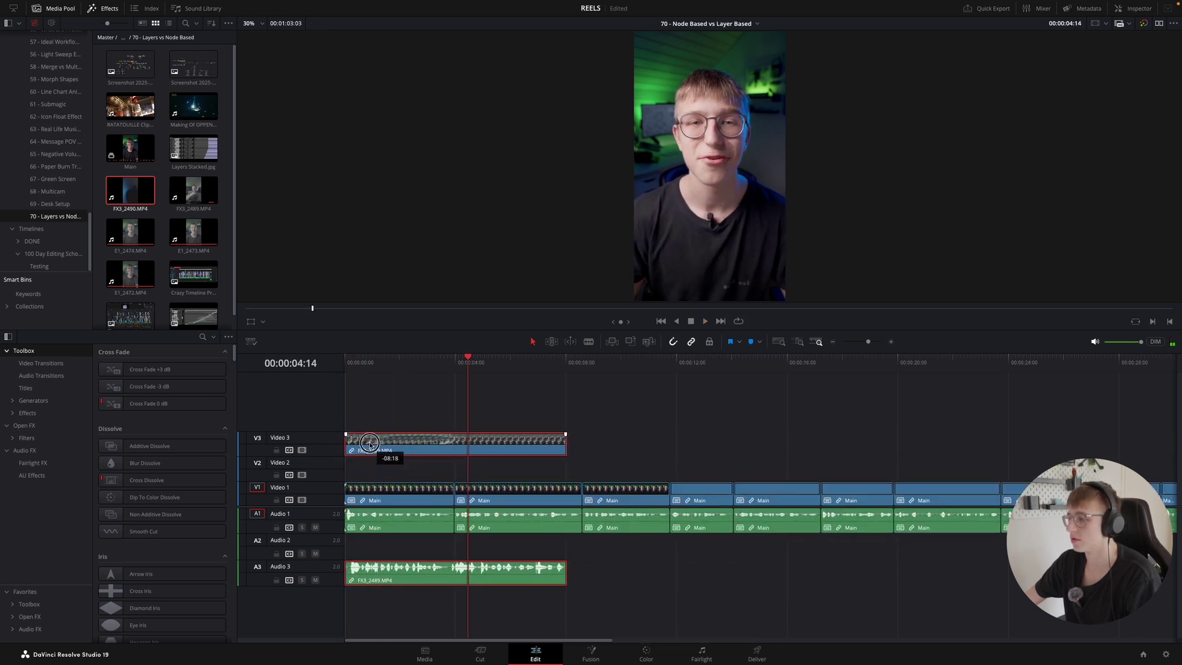
- Disable the first two Main clips beneath FX3_2489.MP4 and play the opening from the start
{"action": "left_click_drag", "start_coordinate": [481, 551], "coordinate": [431, 494]}
{"action": "key", "text": "d"}
{"action": "key", "text": "Home"}
{"action": "key", "text": "space"}
{"action": "key", "text": "ctrl+equal"}
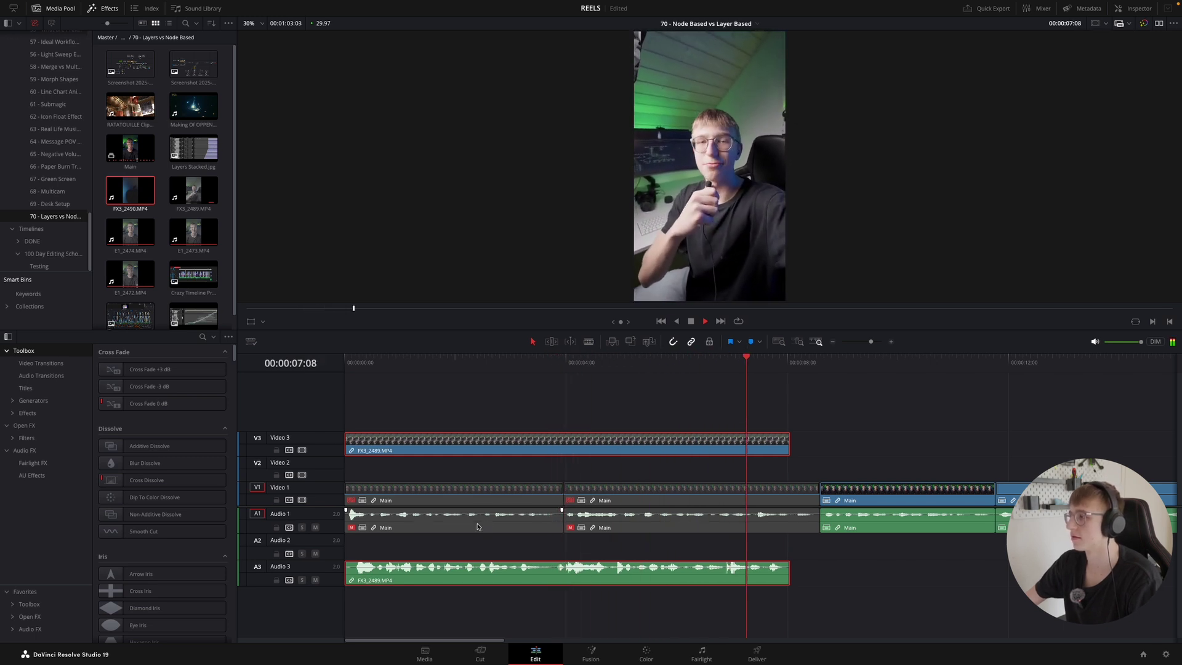
{"action": "key", "text": "space"}
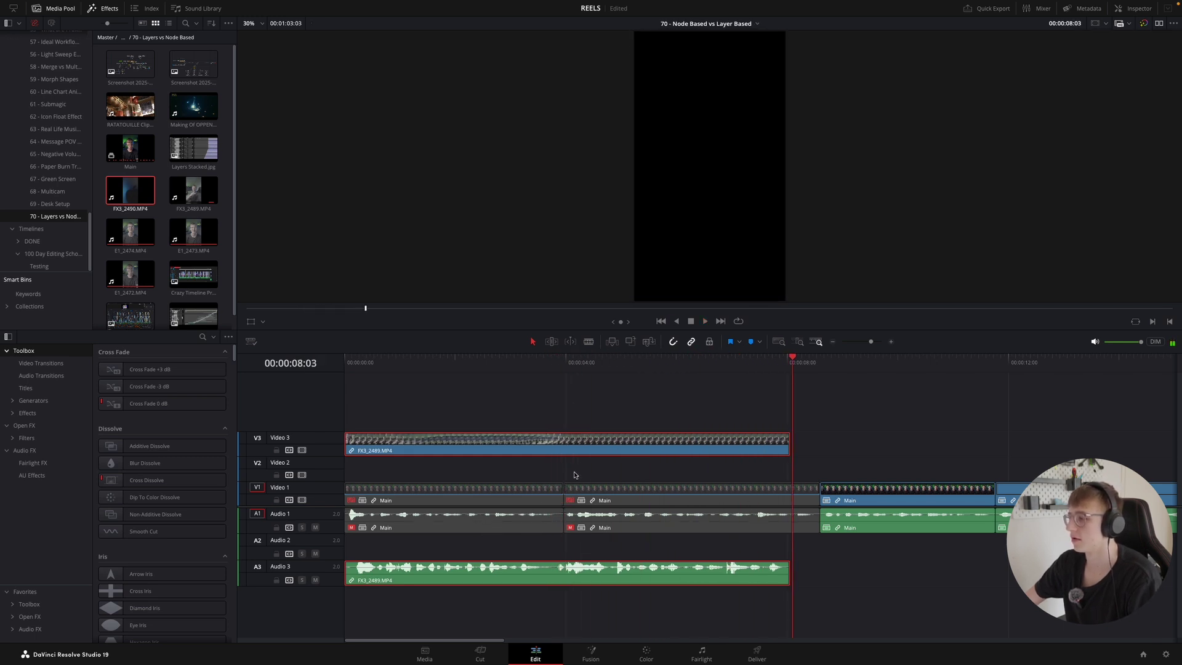
- Disable FX3_2489.MP4, re-enable the second Main clip, and play that clip for comparison
{"action": "key", "text": "d"}
{"action": "left_click", "coordinate": [573, 492]}
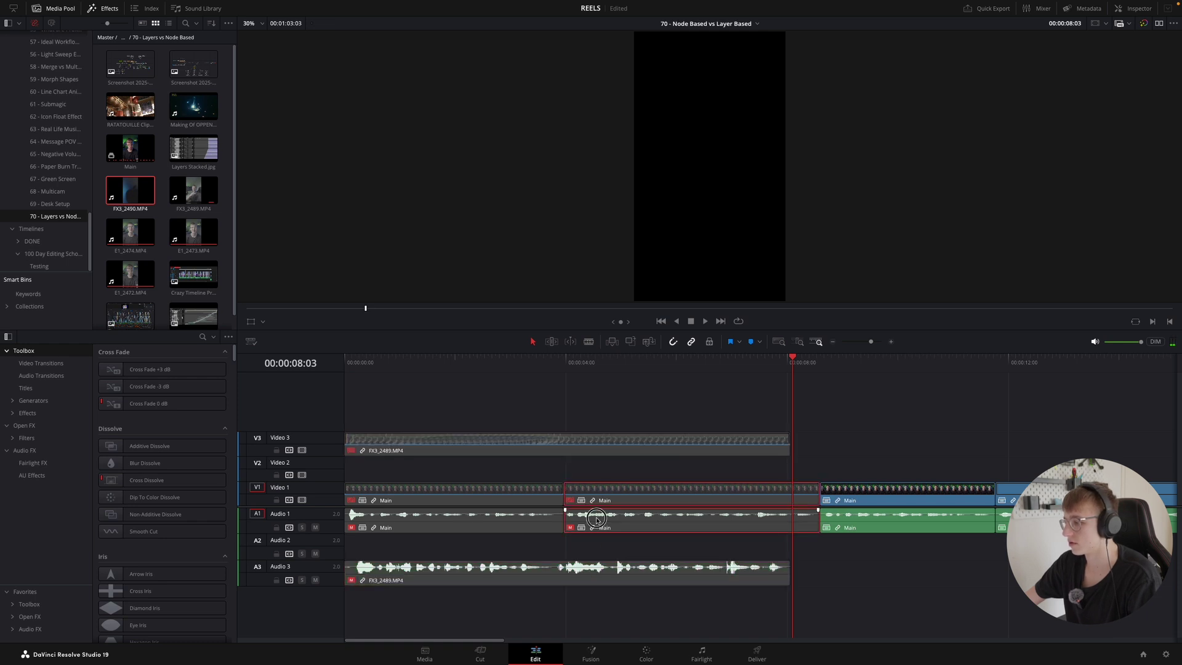
{"action": "key", "text": "d"}
{"action": "left_click", "coordinate": [564, 360]}
{"action": "key", "text": "l"}
{"action": "key", "text": "l"}
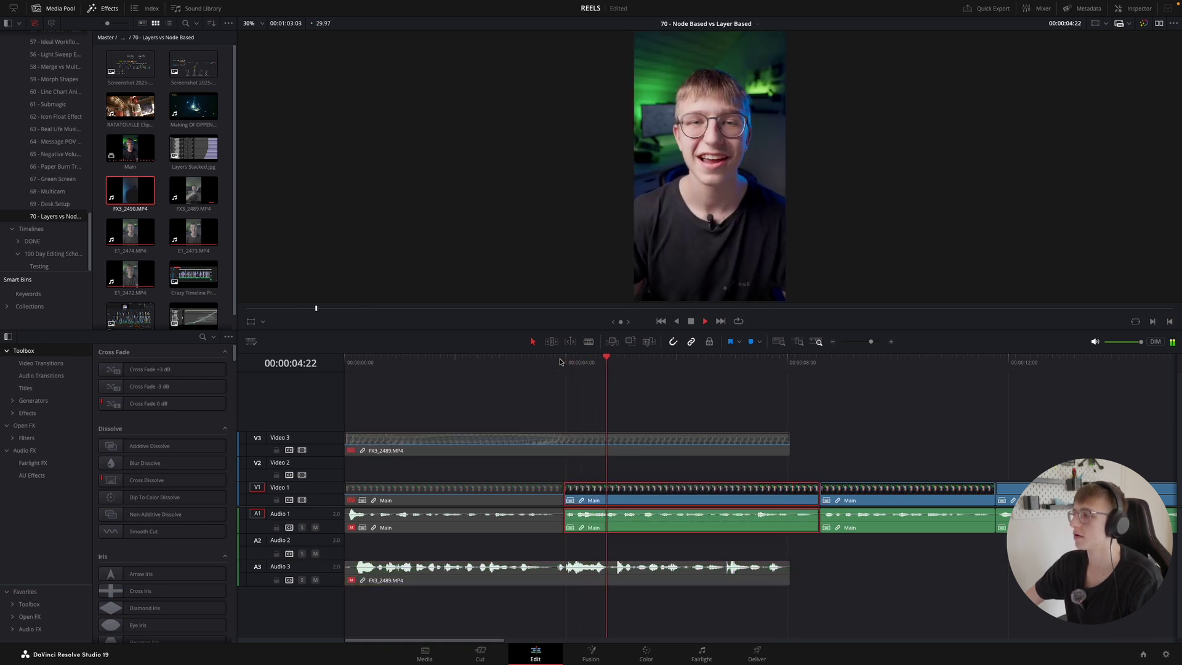
{"action": "key", "text": "ctrl+minus"}
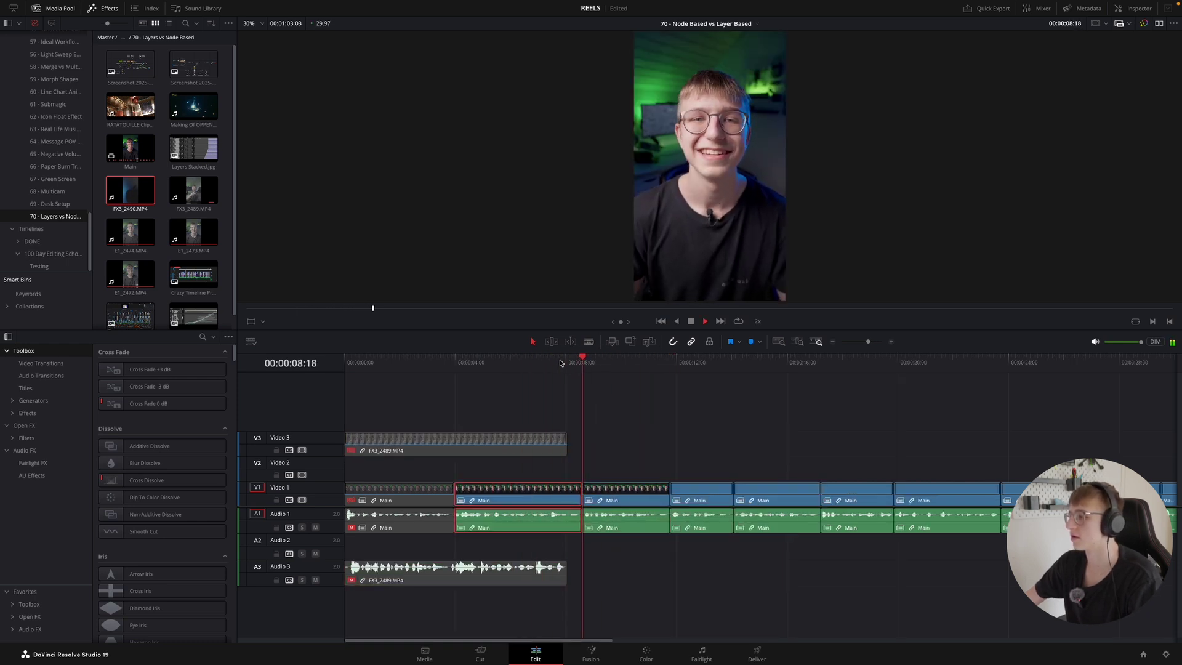
{"action": "key", "text": "space"}
- Re-enable FX3_2489.MP4, disable the second Main clip again, and play the handheld take from about 00:00:04
{"action": "left_click", "coordinate": [457, 440]}
{"action": "key", "text": "d"}
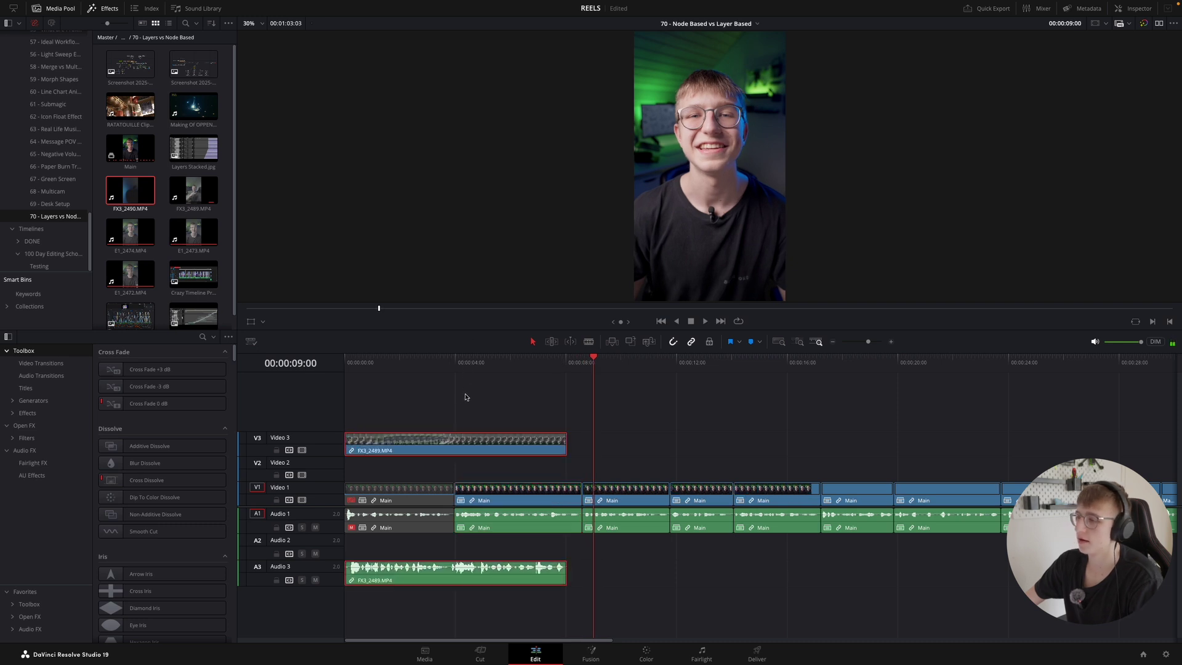
{"action": "left_click", "coordinate": [470, 367]}
{"action": "left_click", "coordinate": [477, 499]}
{"action": "key", "text": "d"}
{"action": "key", "text": "space"}
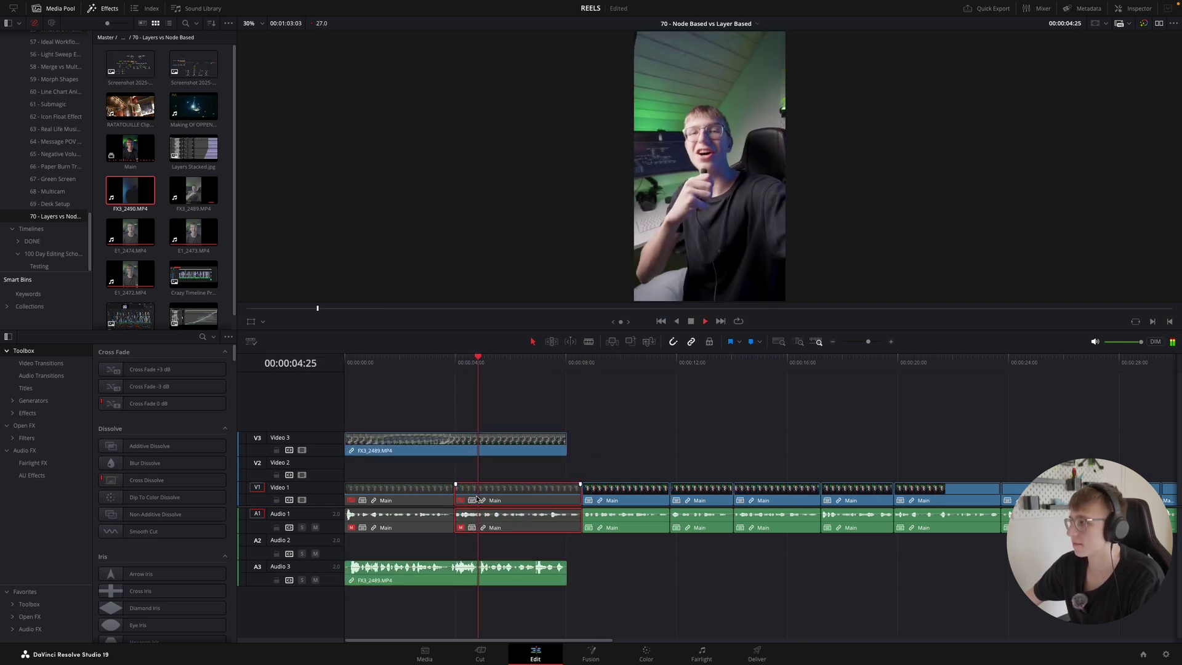
{"action": "key", "text": "space"}
- Play the FX3_2489.MP4 opening from the start of the timeline and scrub to 00:00:02:15
{"action": "key", "text": "Home"}
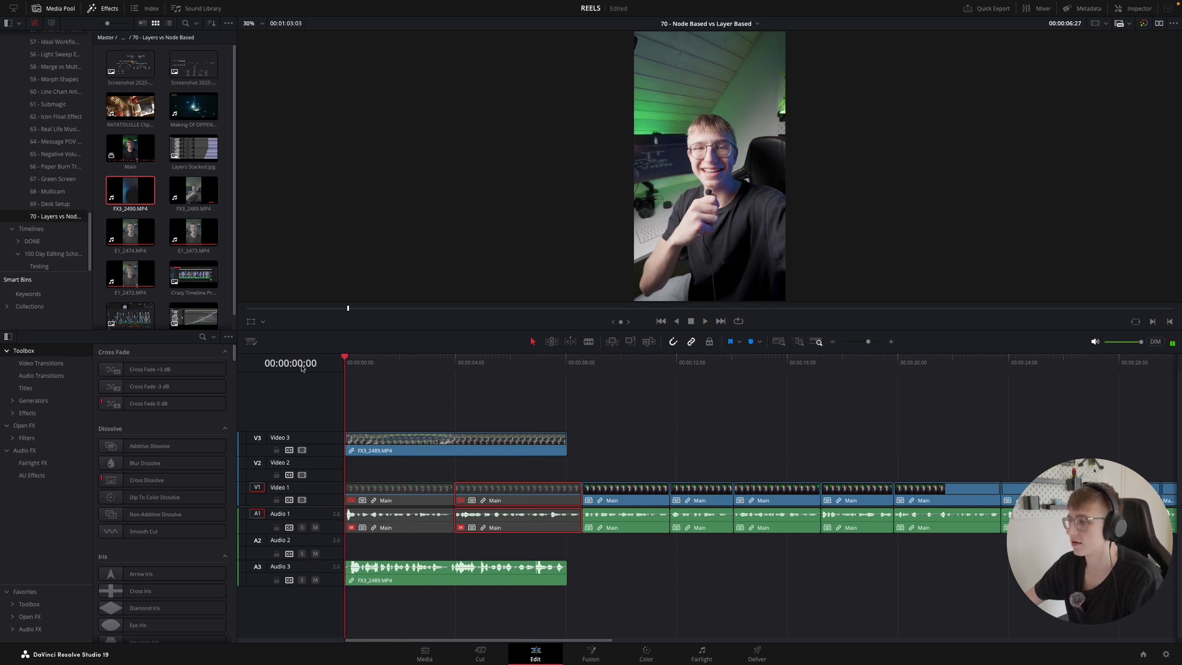
{"action": "key", "text": "space"}
{"action": "key", "text": "space"}
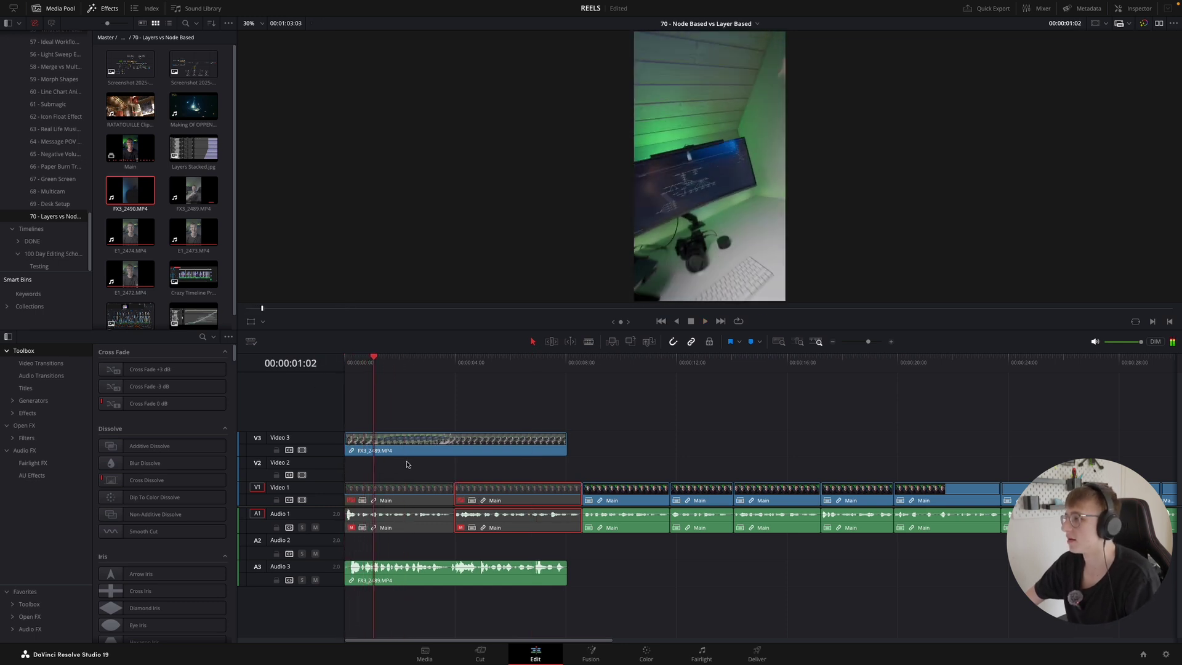
{"action": "left_click_drag", "start_coordinate": [400, 365], "coordinate": [414, 368]}
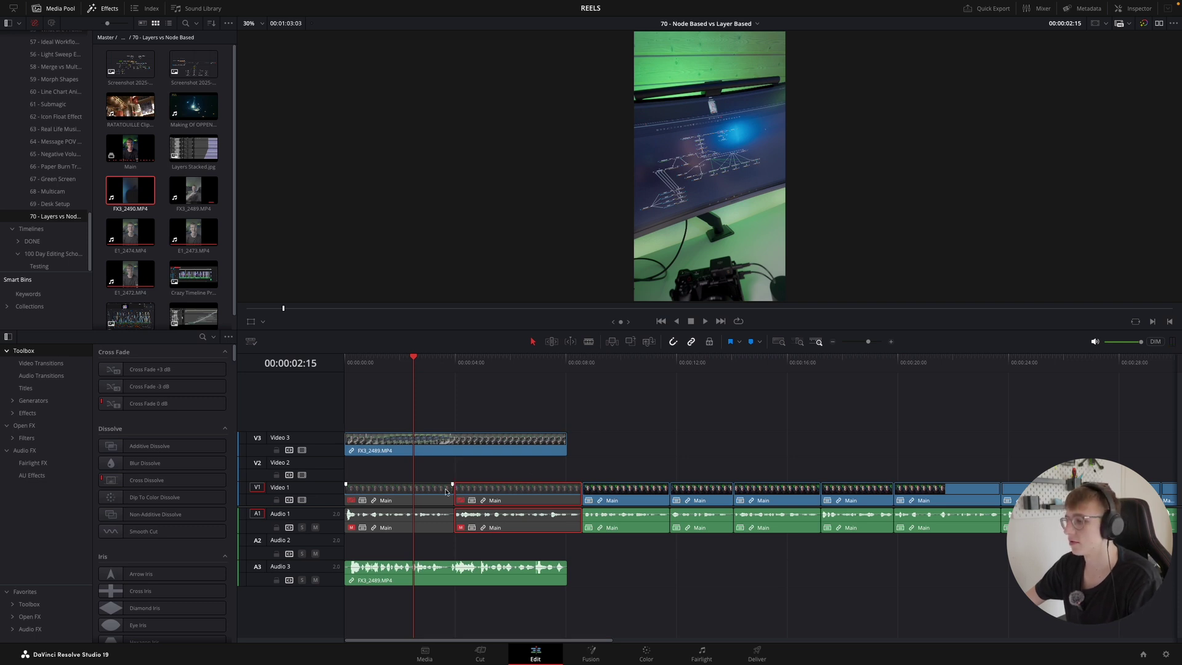
- Delete FX3_2489.MP4 from the timeline, leaving the two opening Main clips enabled, and return the playhead to the start
{"action": "left_click", "coordinate": [440, 444]}
{"action": "key", "text": "Delete"}
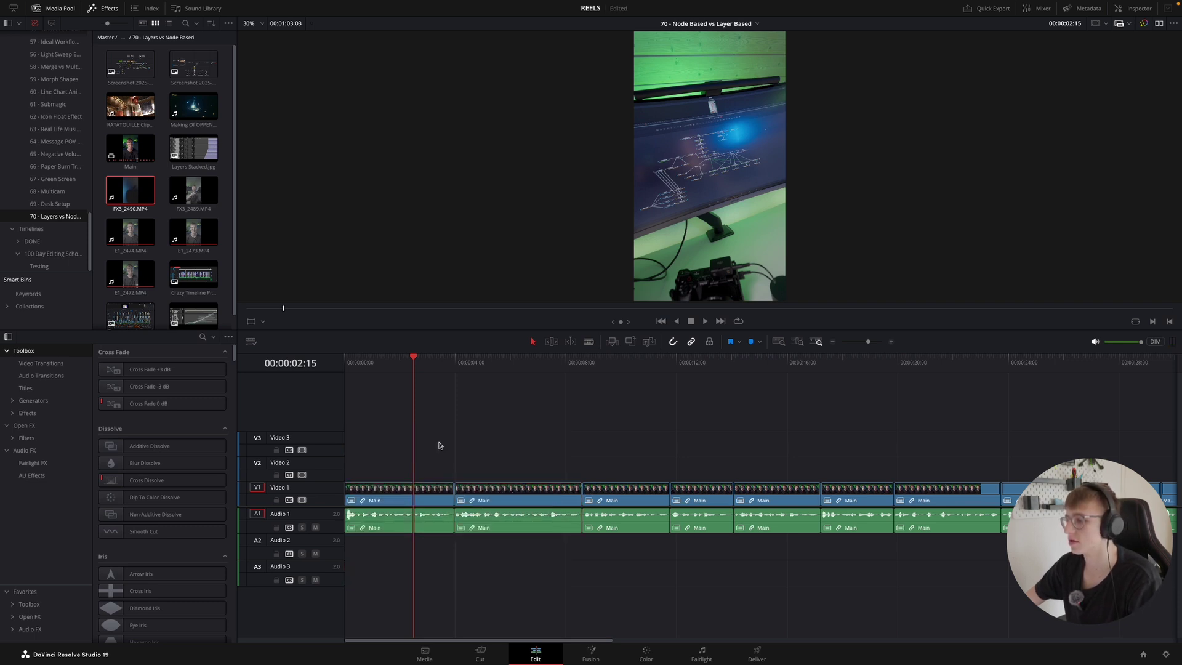
{"action": "left_click_drag", "start_coordinate": [404, 363], "coordinate": [238, 356]}
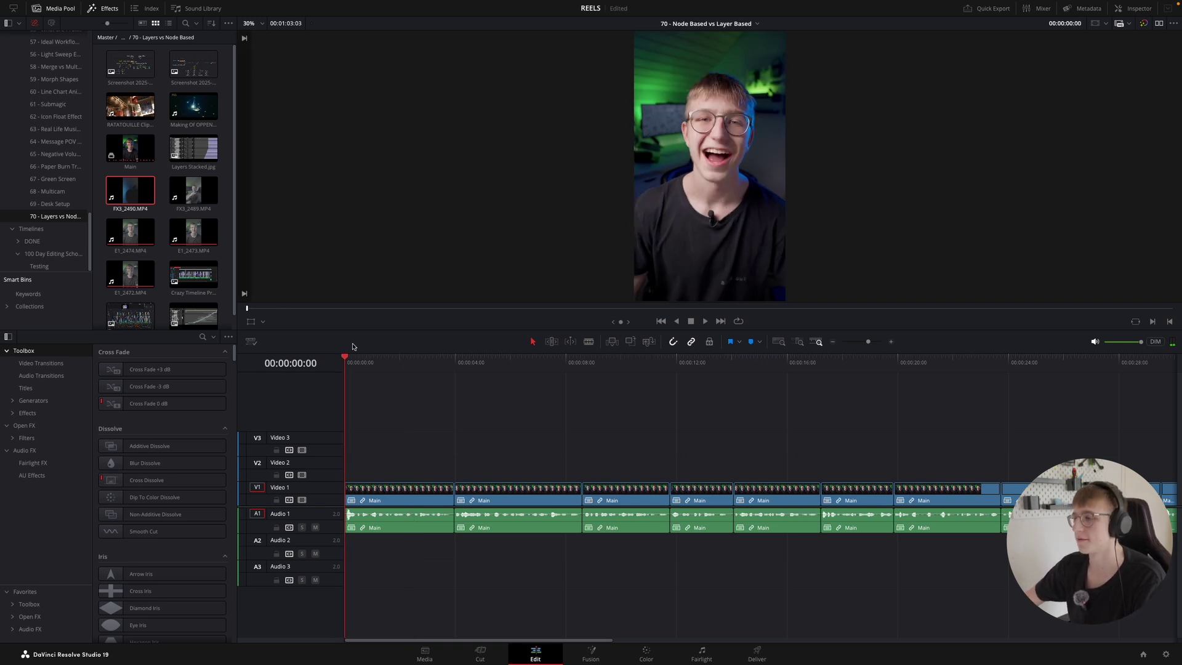
- Review the start of the first Main clip and its audio waveform in close-up
{"action": "left_click", "coordinate": [449, 367]}
{"action": "scroll", "coordinate": [449, 369], "scroll_direction": "down", "scroll_amount": 2}
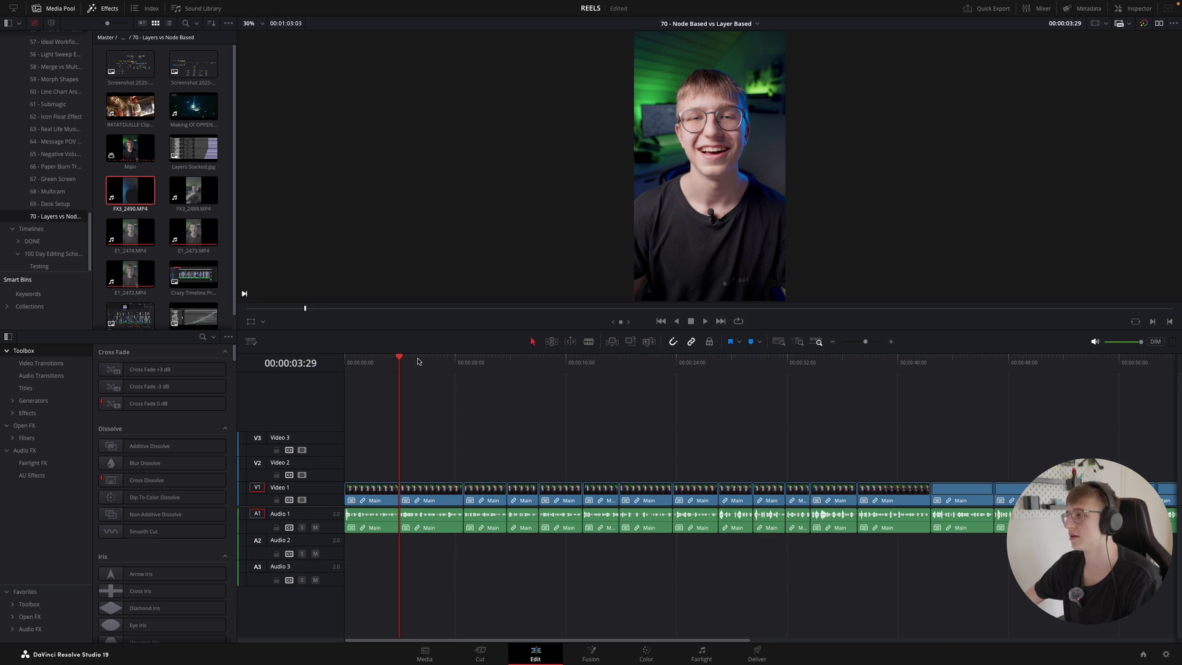
{"action": "left_click_drag", "start_coordinate": [418, 361], "coordinate": [293, 364]}
{"action": "key", "text": "super+equal"}
{"action": "key", "text": "super+equal"}
{"action": "key", "text": "super+equal"}
{"action": "key", "text": "super+equal"}
{"action": "key", "text": "super+equal"}
{"action": "key", "text": "space"}
{"action": "key", "text": "super+minus"}
{"action": "key", "text": "super+minus"}
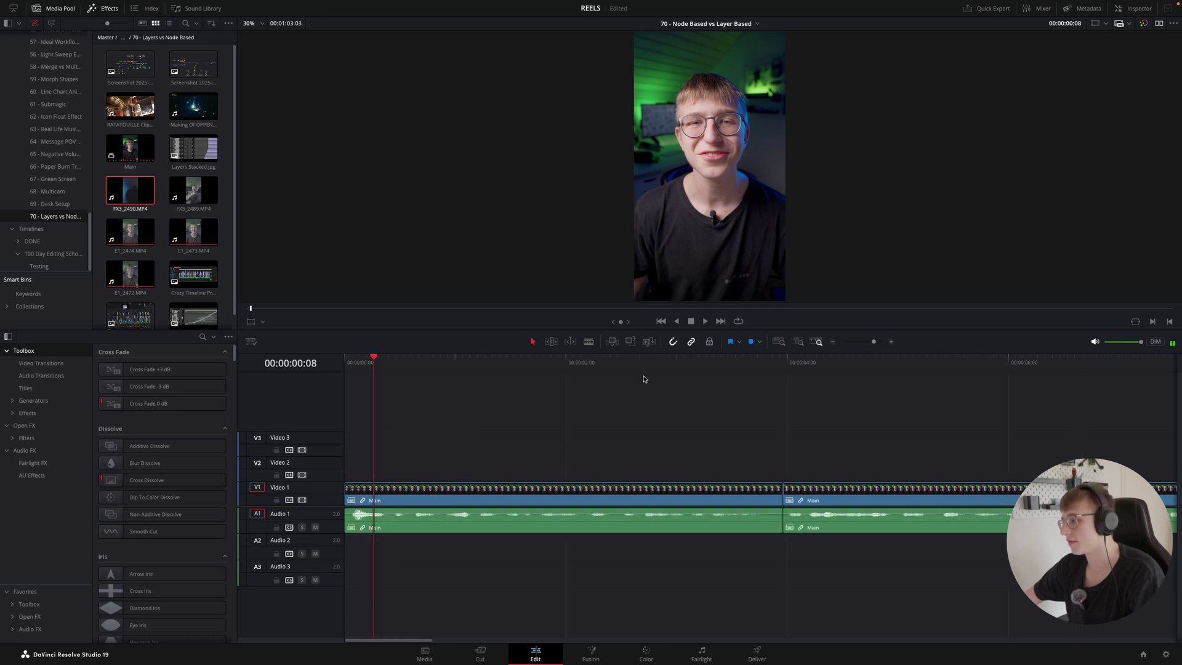
- Split the first Main clip at about 00:00:03:24, remove its tail, close the gap, and play across the cut
{"action": "left_click", "coordinate": [717, 361]}
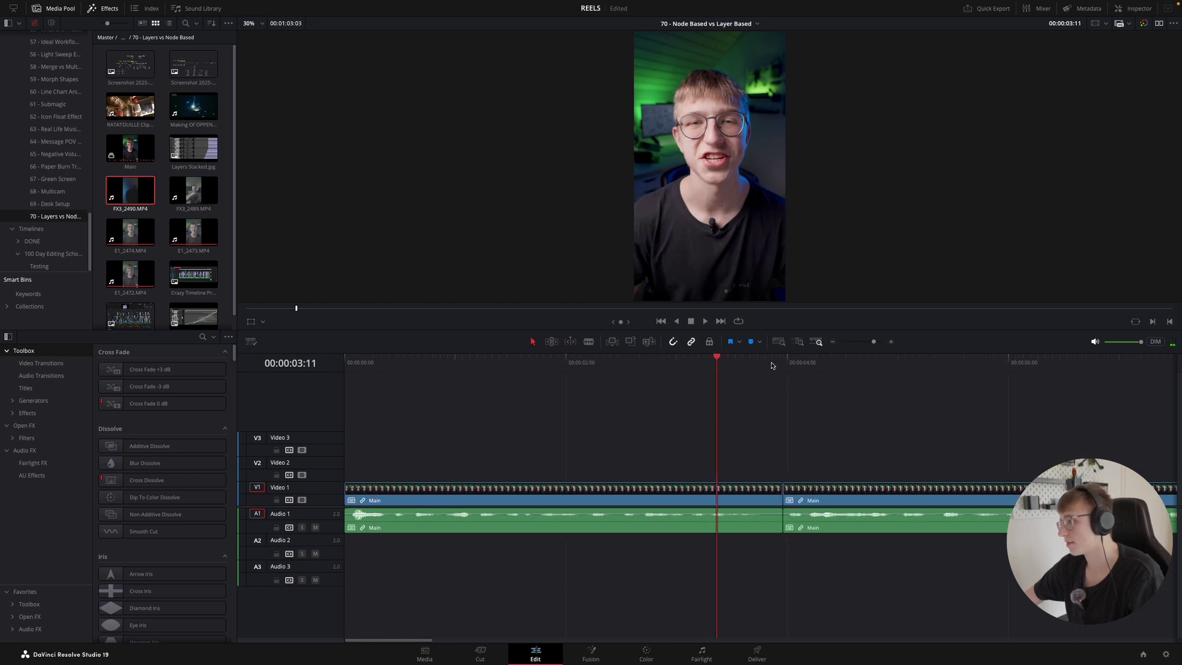
{"action": "left_click_drag", "start_coordinate": [717, 363], "coordinate": [736, 378]}
{"action": "key", "text": "super+equal"}
{"action": "left_click", "coordinate": [568, 367]}
{"action": "key", "text": "space"}
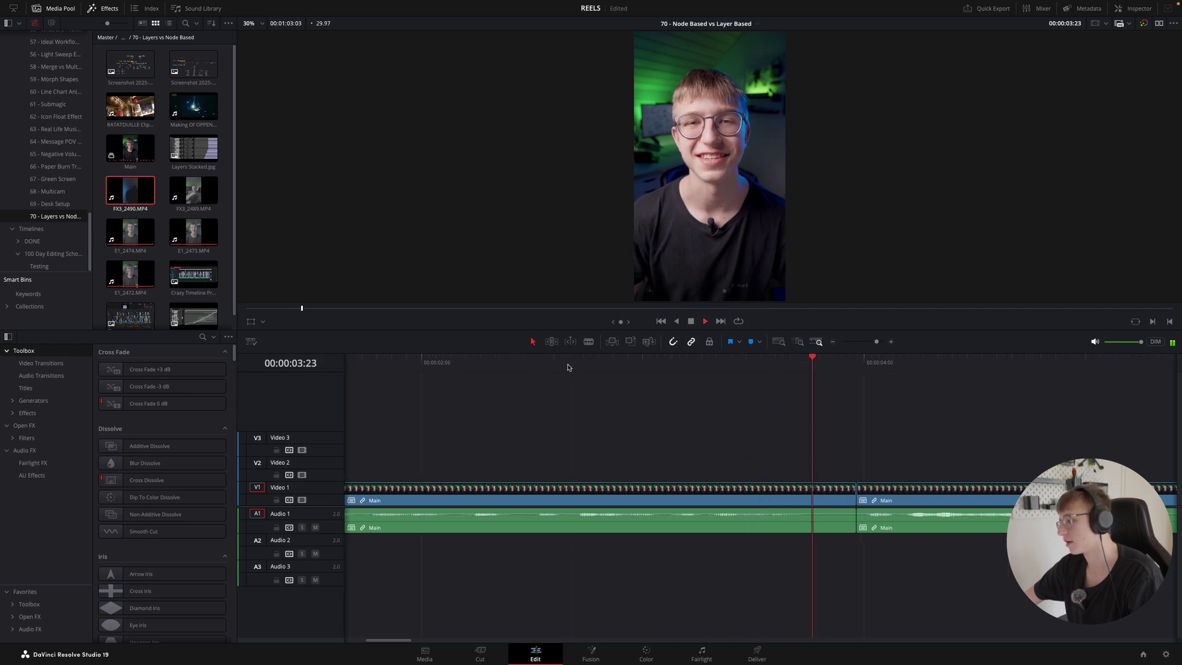
{"action": "left_click", "coordinate": [822, 372]}
{"action": "key", "text": "ctrl+b"}
{"action": "left_click", "coordinate": [838, 500]}
{"action": "key", "text": "BackSpace"}
{"action": "left_click_drag", "start_coordinate": [859, 490], "coordinate": [820, 491]}
{"action": "left_click", "coordinate": [674, 363]}
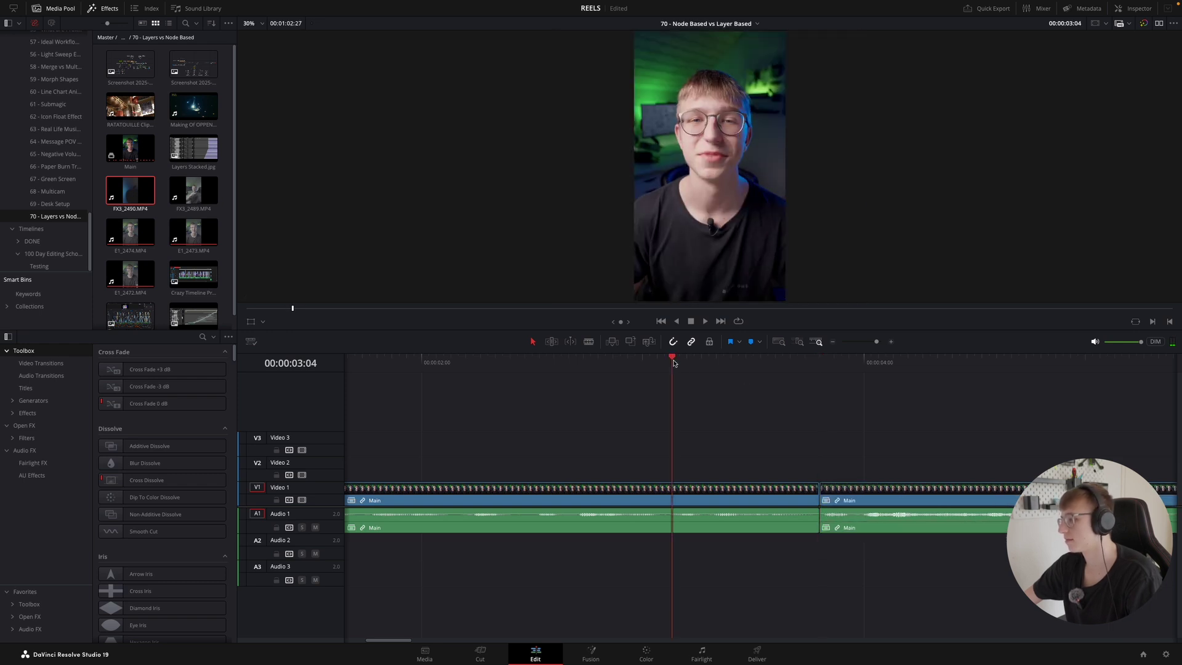
{"action": "key", "text": "space"}
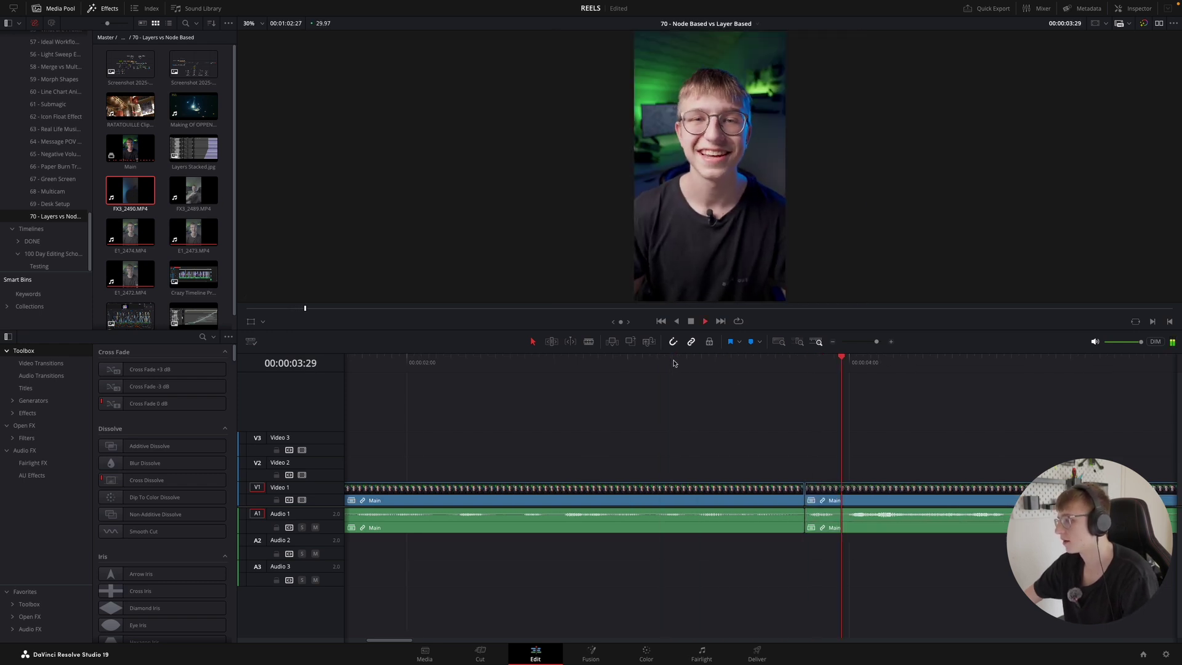
- Shift all clips after the first Main clip 2 frames later and extend the first clip's end to meet them
{"action": "left_click", "coordinate": [555, 364]}
{"action": "key", "text": "ctrl+minus"}
{"action": "key", "text": "ctrl+minus"}
{"action": "key", "text": "super+minus"}
{"action": "key", "text": "super+minus"}
{"action": "key", "text": "space"}
{"action": "key", "text": "super+minus"}
{"action": "left_click_drag", "start_coordinate": [820, 534], "coordinate": [388, 491]}
{"action": "key", "text": "super+plus"}
{"action": "key", "text": "super+plus"}
{"action": "key", "text": "super+plus"}
{"action": "key", "text": "super+plus"}
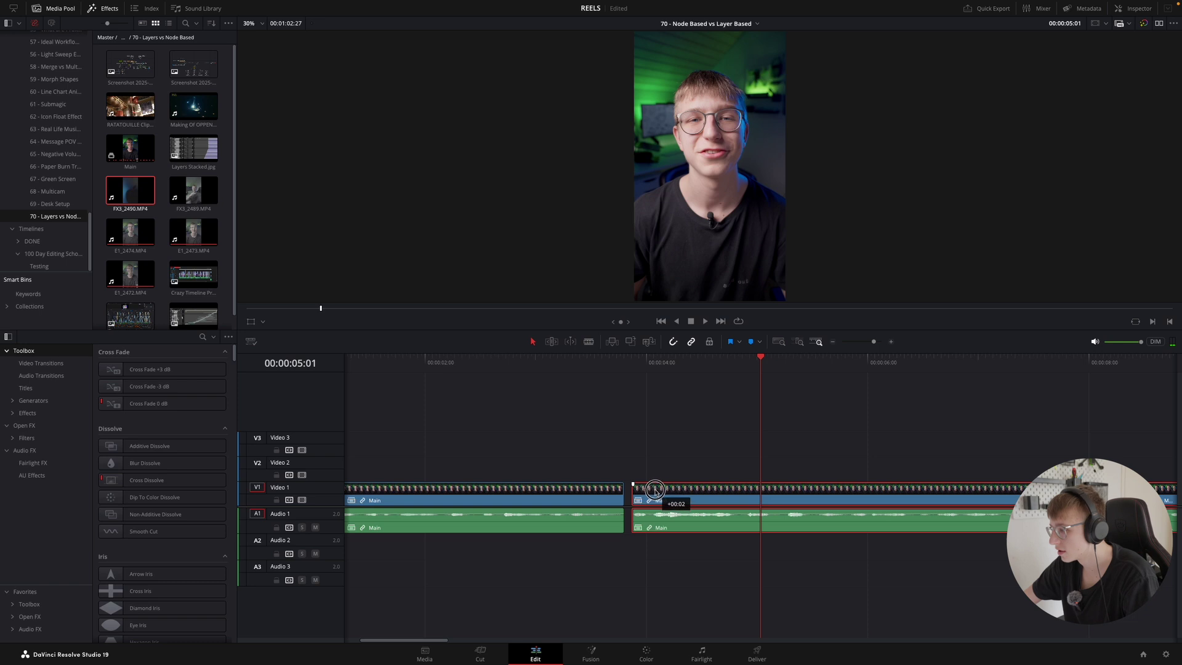
{"action": "left_click_drag", "start_coordinate": [623, 490], "coordinate": [632, 489]}
- Play across the adjusted cut between the first and second Main clips
{"action": "left_click", "coordinate": [514, 360]}
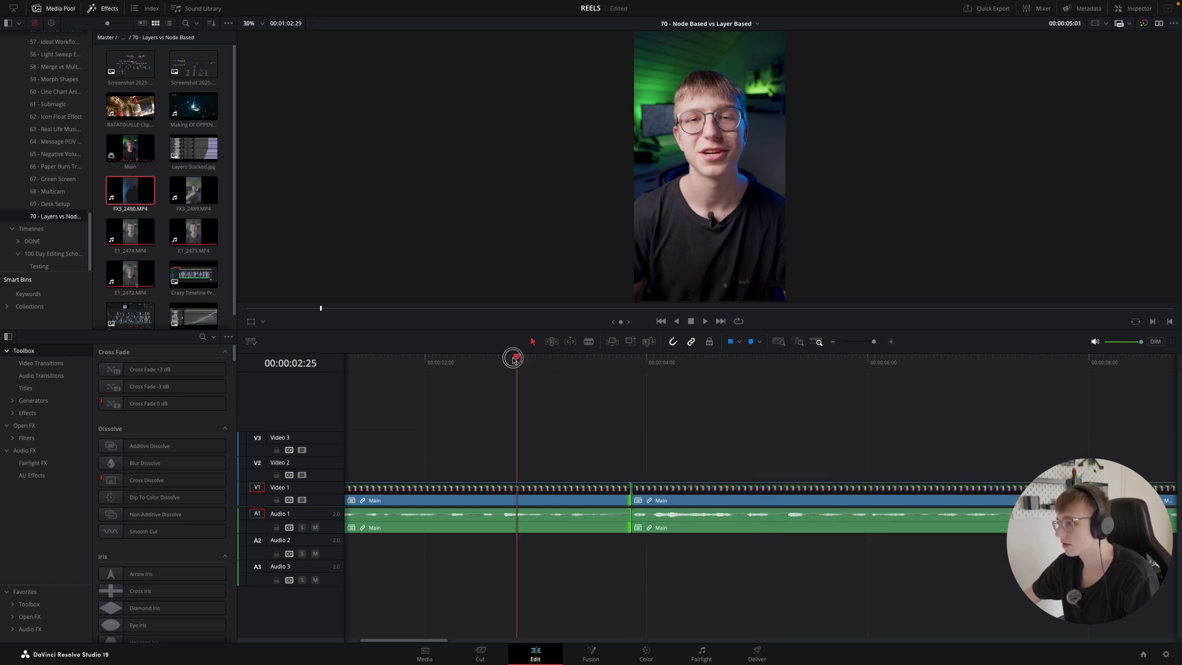
{"action": "key", "text": "space"}
{"action": "key", "text": "super+minus"}
{"action": "key", "text": "super+minus"}
{"action": "key", "text": "super+minus"}
{"action": "key", "text": "space"}
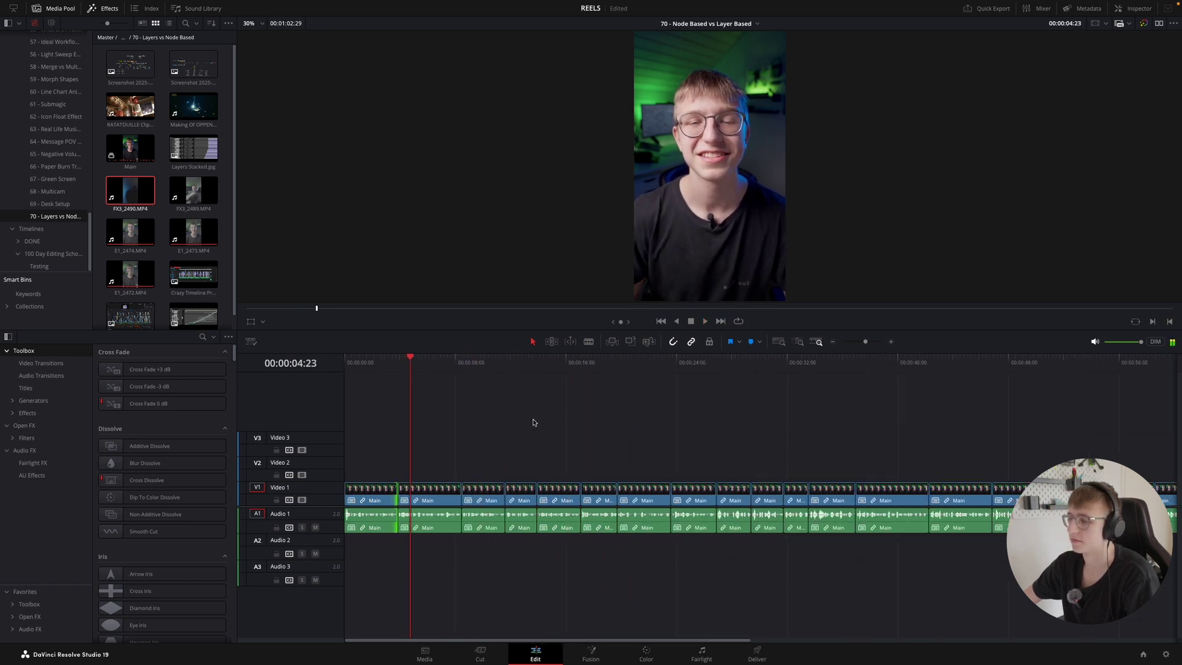
- Tighten the end of the second Main clip and ripple-delete the gap after the third Main clip
{"action": "left_click", "coordinate": [444, 363]}
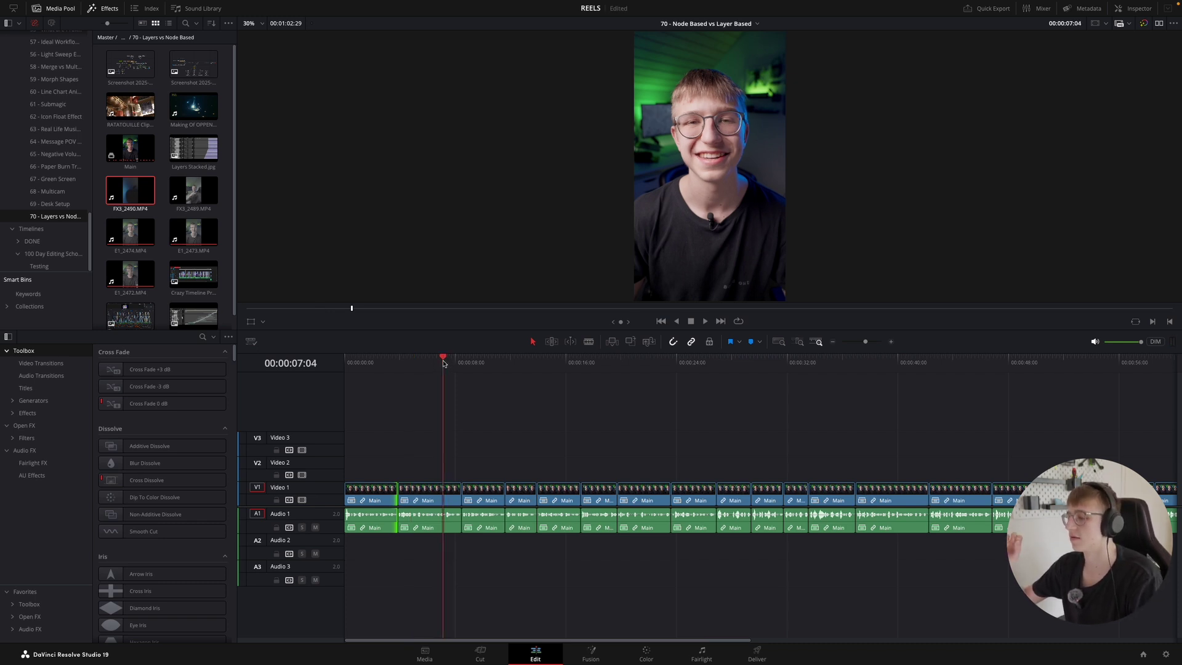
{"action": "key", "text": "super+equal"}
{"action": "key", "text": "super+equal"}
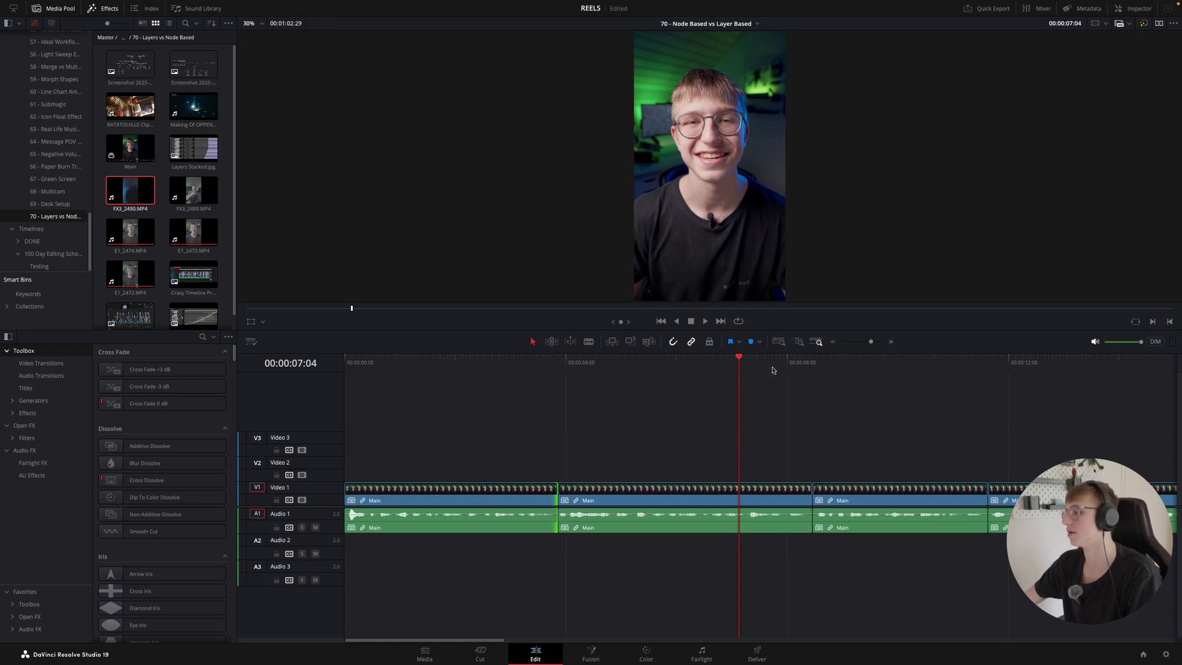
{"action": "key", "text": "super+equal"}
{"action": "left_click", "coordinate": [819, 368]}
{"action": "scroll", "coordinate": [759, 407], "scroll_direction": "right", "scroll_amount": 2}
{"action": "scroll", "coordinate": [733, 401], "scroll_direction": "right", "scroll_amount": 2}
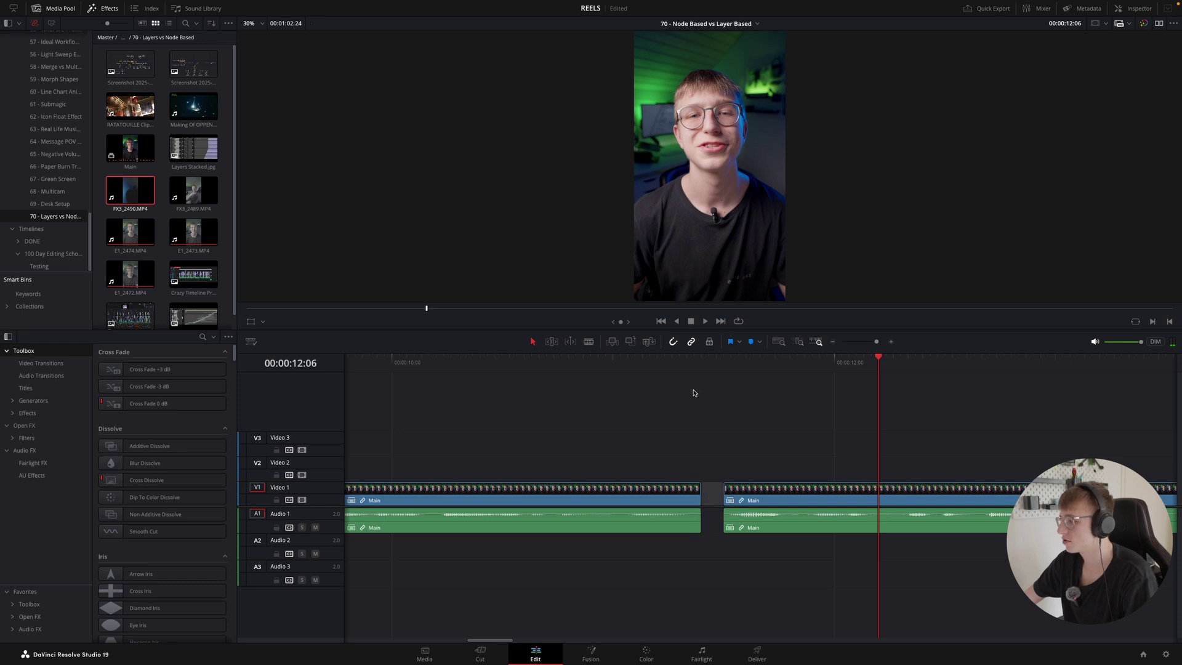
{"action": "key", "text": "BackSpace"}
{"action": "left_click", "coordinate": [495, 363]}
{"action": "scroll", "coordinate": [498, 369], "scroll_direction": "left", "scroll_amount": 1}
{"action": "key", "text": "super+minus"}
{"action": "key", "text": "super+minus"}
{"action": "key", "text": "super+minus"}
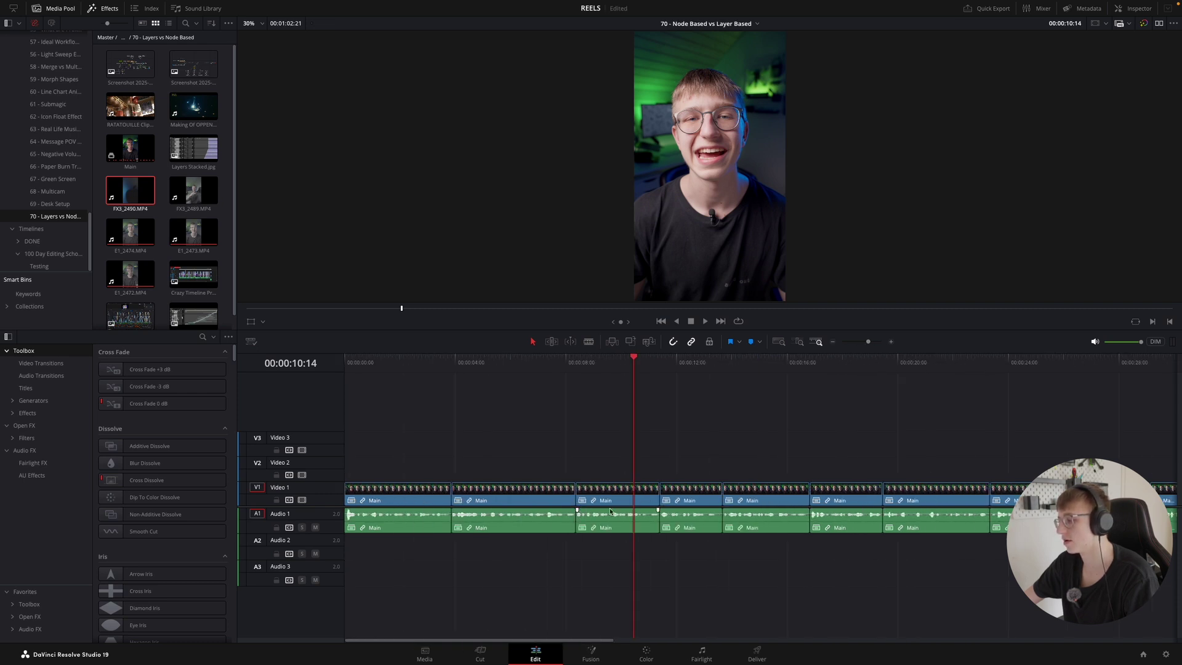
- Trim the pause from the end of the fourth Main clip and ripple-delete the resulting gap
{"action": "scroll", "coordinate": [818, 506], "scroll_direction": "up", "scroll_amount": 2}
{"action": "scroll", "coordinate": [880, 474], "scroll_direction": "right", "scroll_amount": 4}
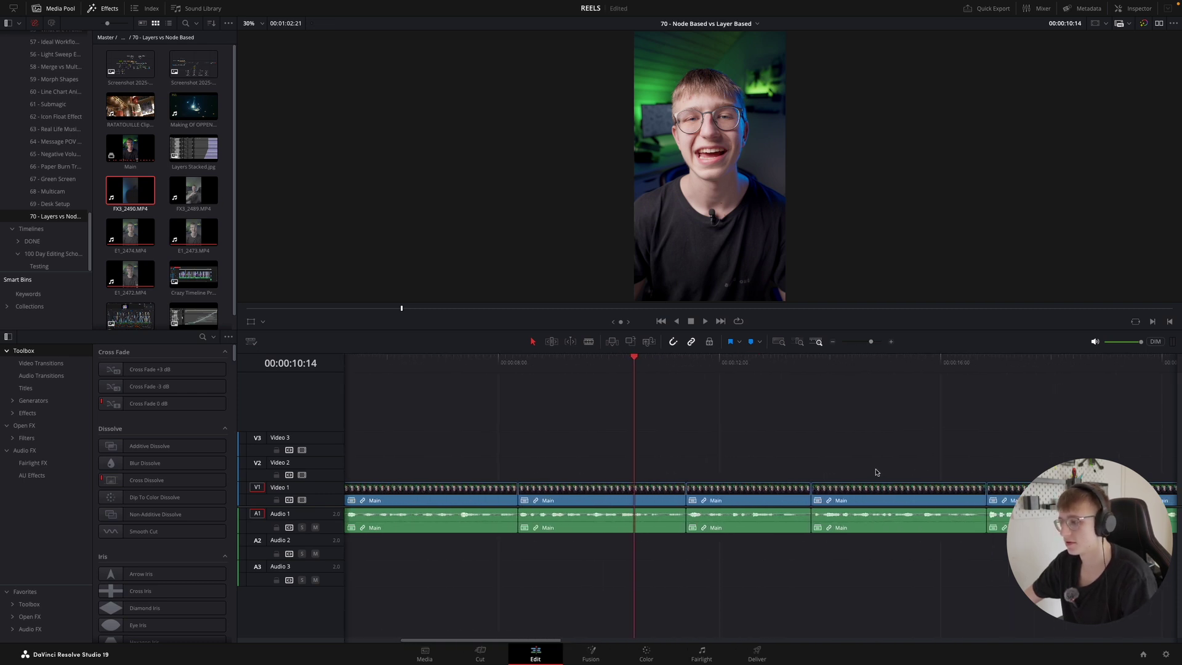
{"action": "scroll", "coordinate": [869, 470], "scroll_direction": "up", "scroll_amount": 2}
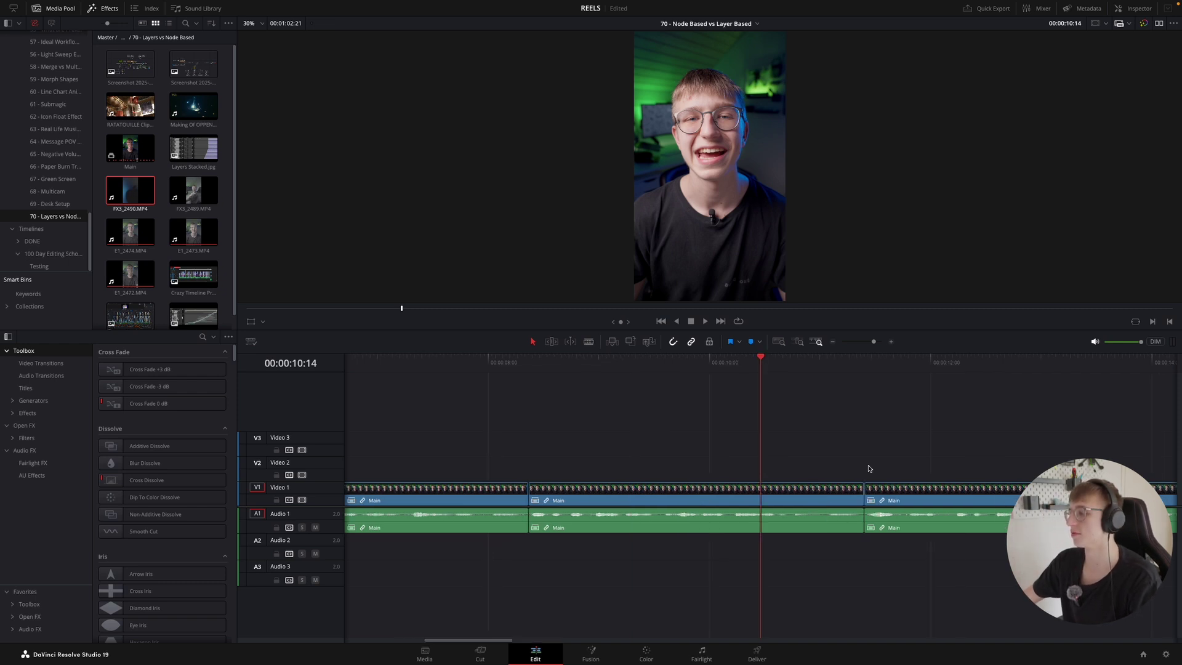
{"action": "scroll", "coordinate": [856, 474], "scroll_direction": "right", "scroll_amount": 1}
{"action": "key", "text": "space"}
{"action": "scroll", "coordinate": [837, 465], "scroll_direction": "right", "scroll_amount": 5}
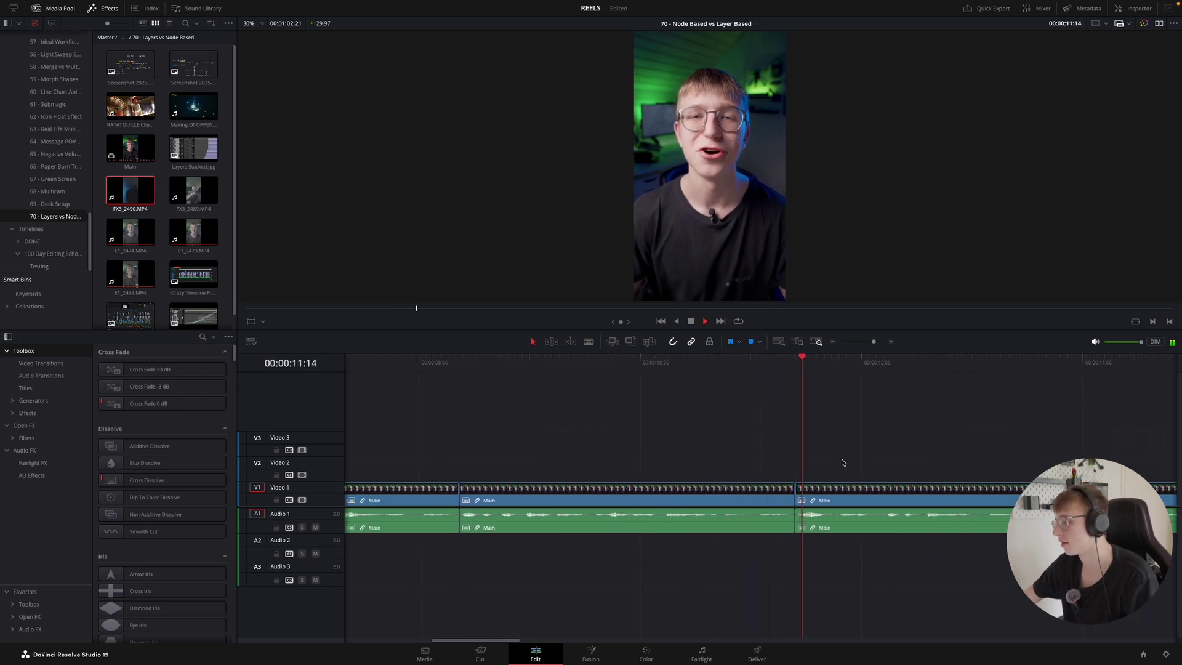
{"action": "key", "text": "space"}
{"action": "scroll", "coordinate": [887, 480], "scroll_direction": "up", "scroll_amount": 2}
{"action": "left_click_drag", "start_coordinate": [911, 493], "coordinate": [877, 493]}
{"action": "left_click", "coordinate": [897, 495]}
{"action": "key", "text": "Delete"}
- Play through the Main clips following the trimmed fourth clip and save the project
{"action": "left_click", "coordinate": [628, 367]}
{"action": "key", "text": "space"}
{"action": "scroll", "coordinate": [638, 387], "scroll_direction": "down", "scroll_amount": 4}
{"action": "scroll", "coordinate": [858, 421], "scroll_direction": "up", "scroll_amount": 4}
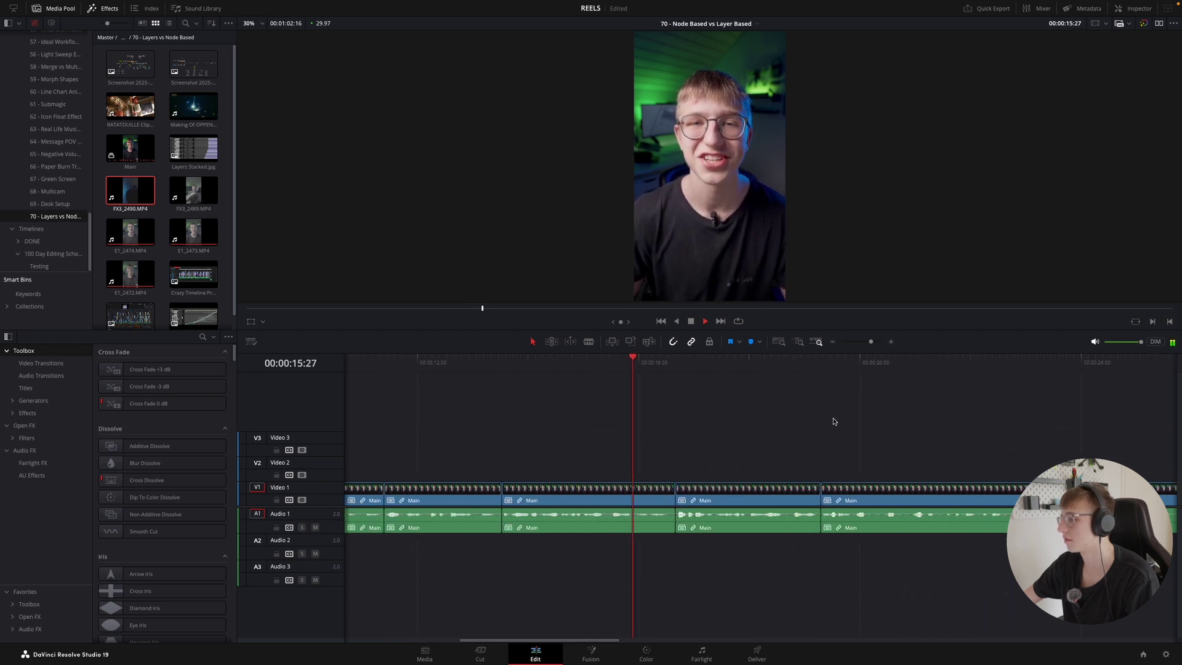
{"action": "key", "text": "ctrl+s"}
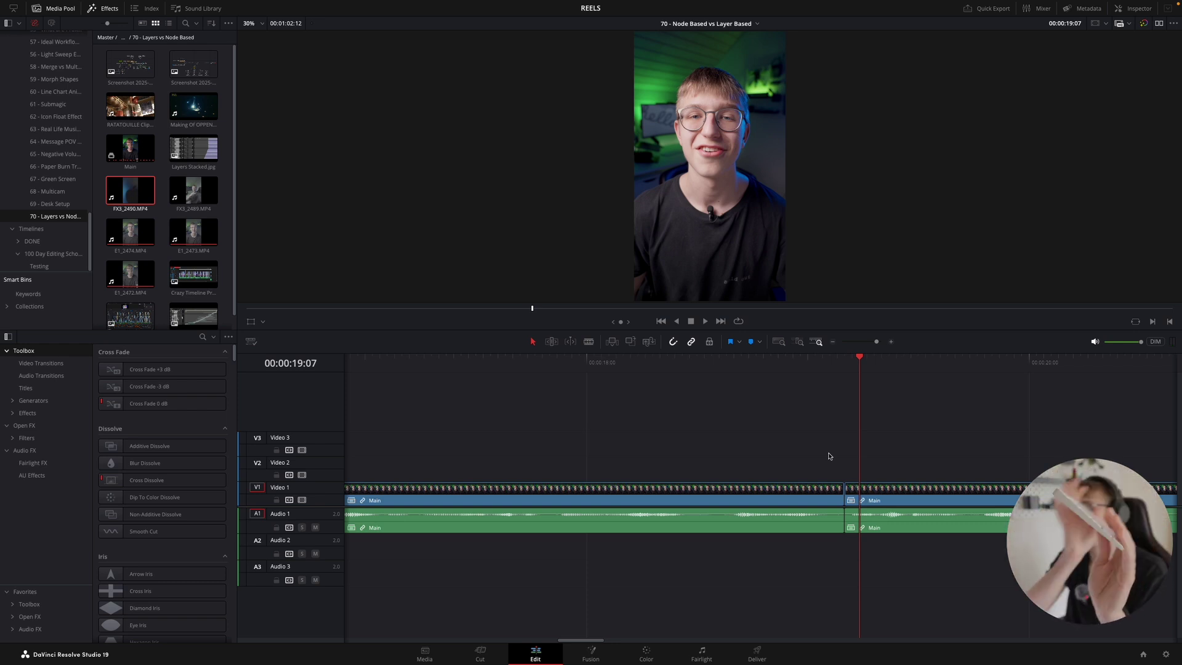
{"action": "key", "text": "space"}
{"action": "scroll", "coordinate": [829, 457], "scroll_direction": "down", "scroll_amount": 5}
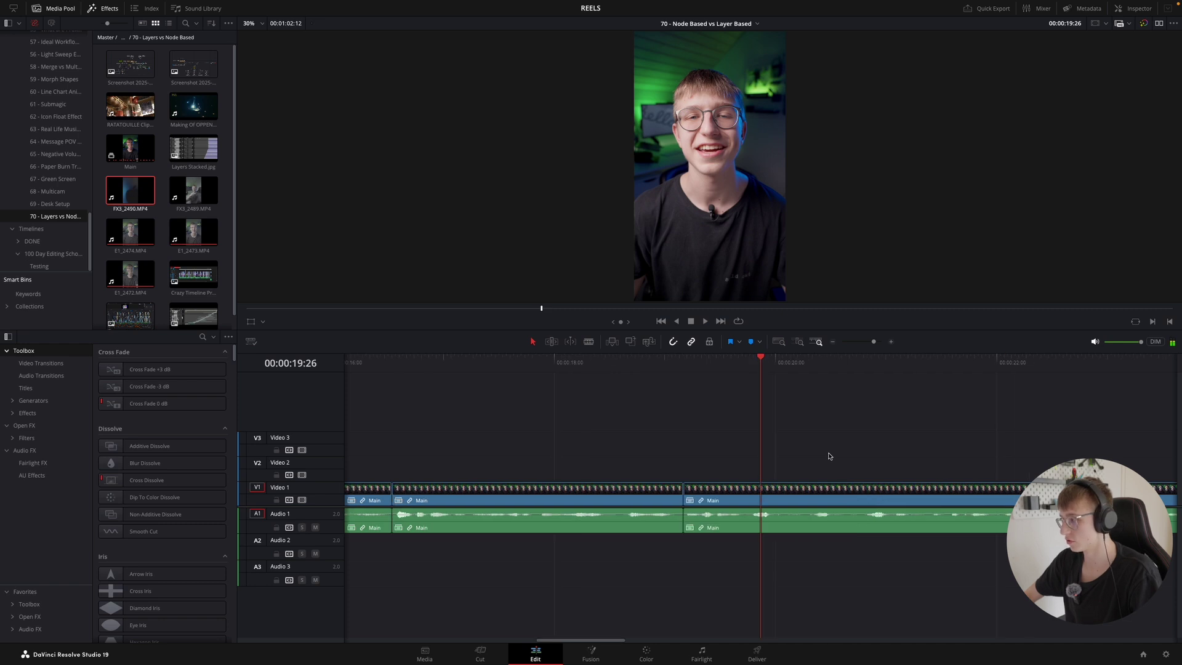
{"action": "scroll", "coordinate": [828, 457], "scroll_direction": "up", "scroll_amount": 5}
{"action": "scroll", "coordinate": [829, 457], "scroll_direction": "down", "scroll_amount": 5}
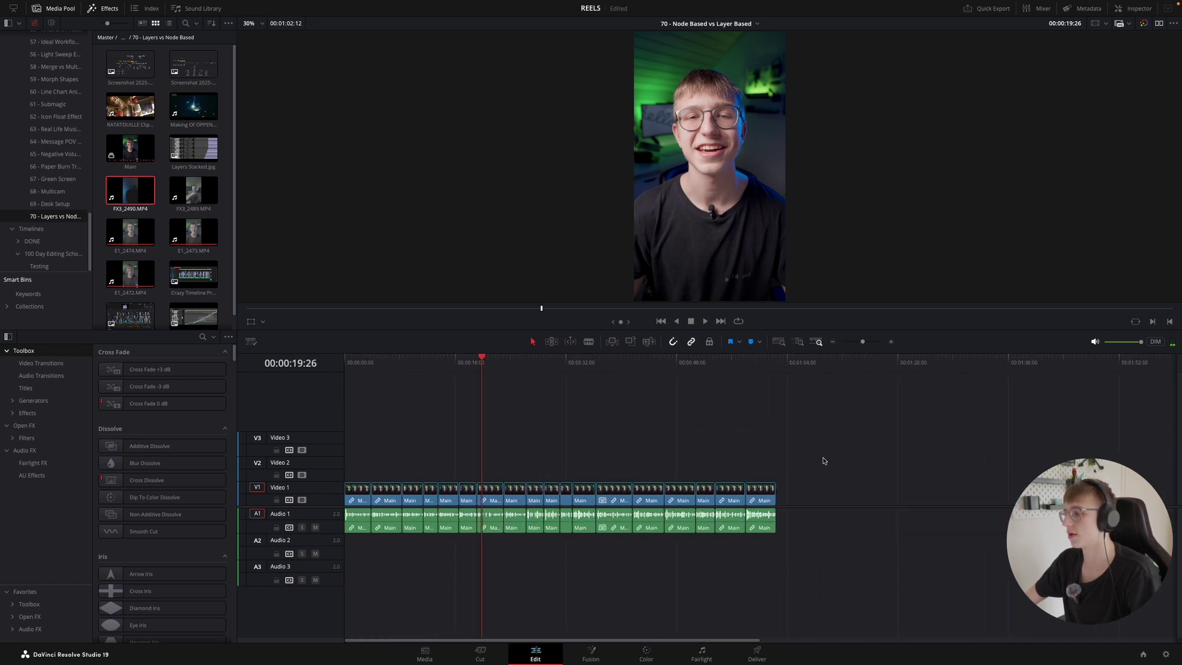
{"action": "scroll", "coordinate": [829, 478], "scroll_direction": "up", "scroll_amount": 2}
{"action": "scroll", "coordinate": [830, 478], "scroll_direction": "down", "scroll_amount": 2}
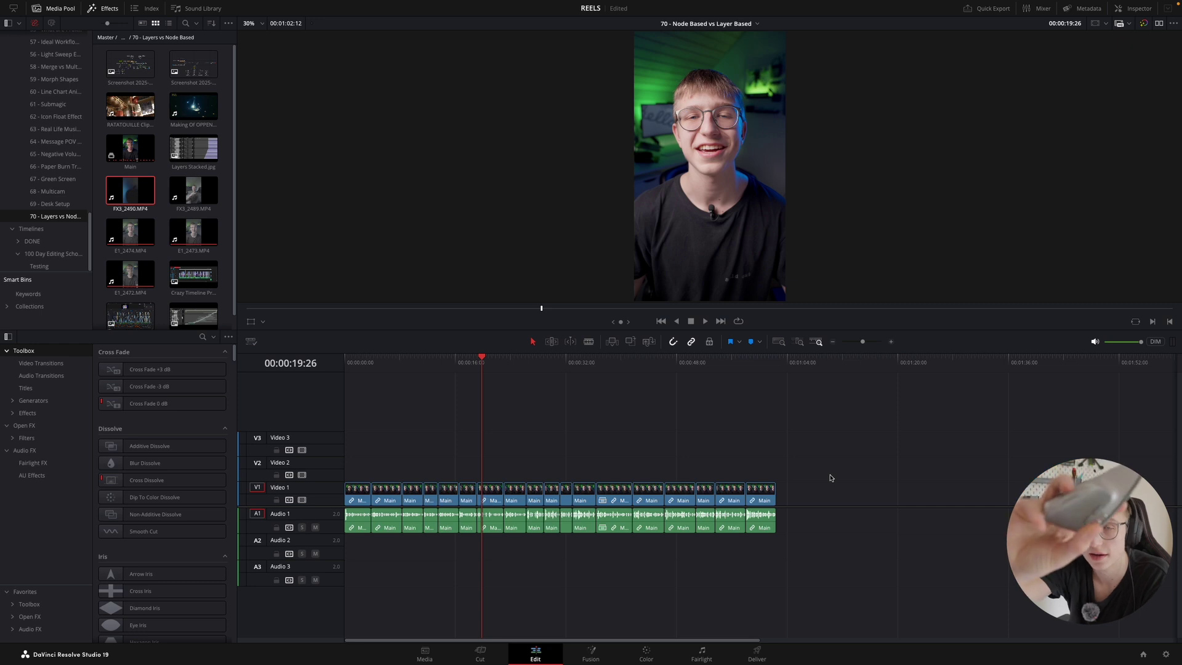
{"action": "scroll", "coordinate": [830, 477], "scroll_direction": "right", "scroll_amount": 3}
{"action": "scroll", "coordinate": [548, 415], "scroll_direction": "left", "scroll_amount": 2}
{"action": "scroll", "coordinate": [545, 415], "scroll_direction": "right", "scroll_amount": 5}
{"action": "scroll", "coordinate": [544, 413], "scroll_direction": "left", "scroll_amount": 6}
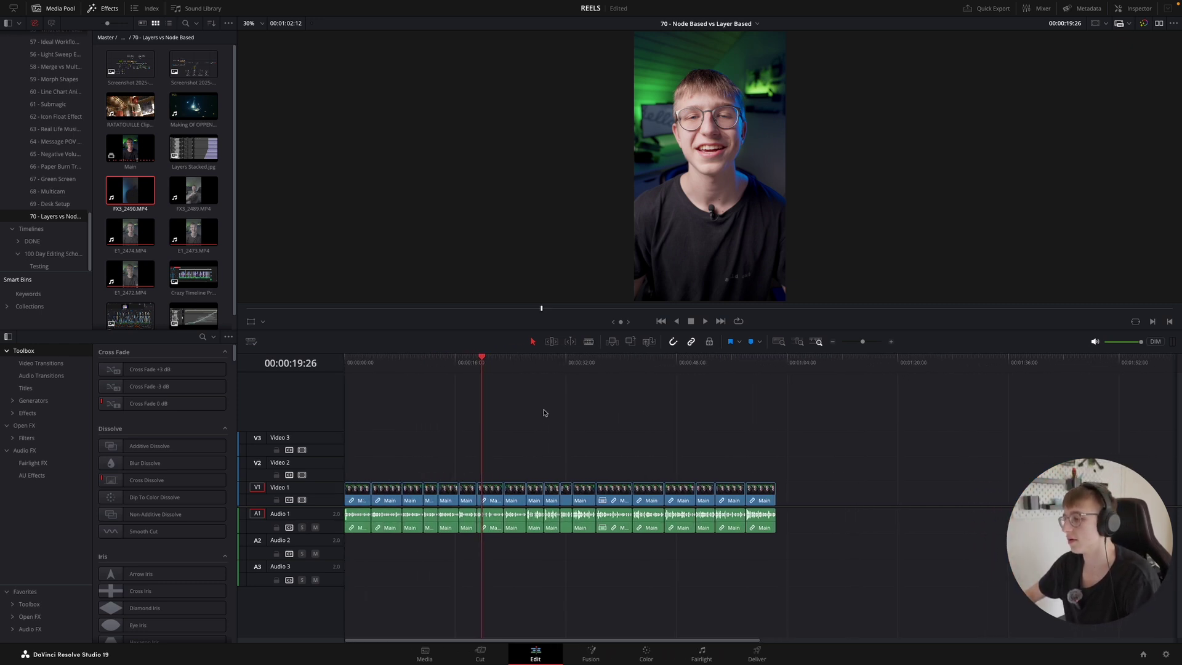
- Ripple-delete the gap before the Main clip starting at 00:00:40:08 and move the playhead back to about 00:00:39
{"action": "scroll", "coordinate": [544, 412], "scroll_direction": "up", "scroll_amount": 2}
{"action": "scroll", "coordinate": [545, 411], "scroll_direction": "right", "scroll_amount": 5}
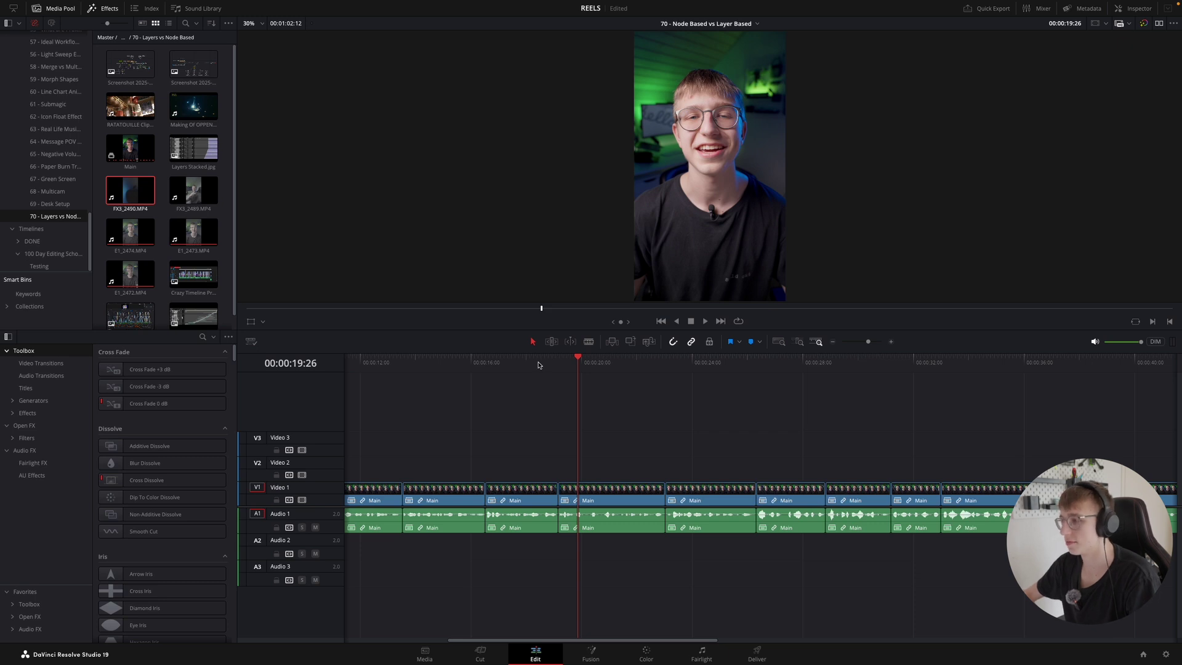
{"action": "left_click", "coordinate": [538, 364]}
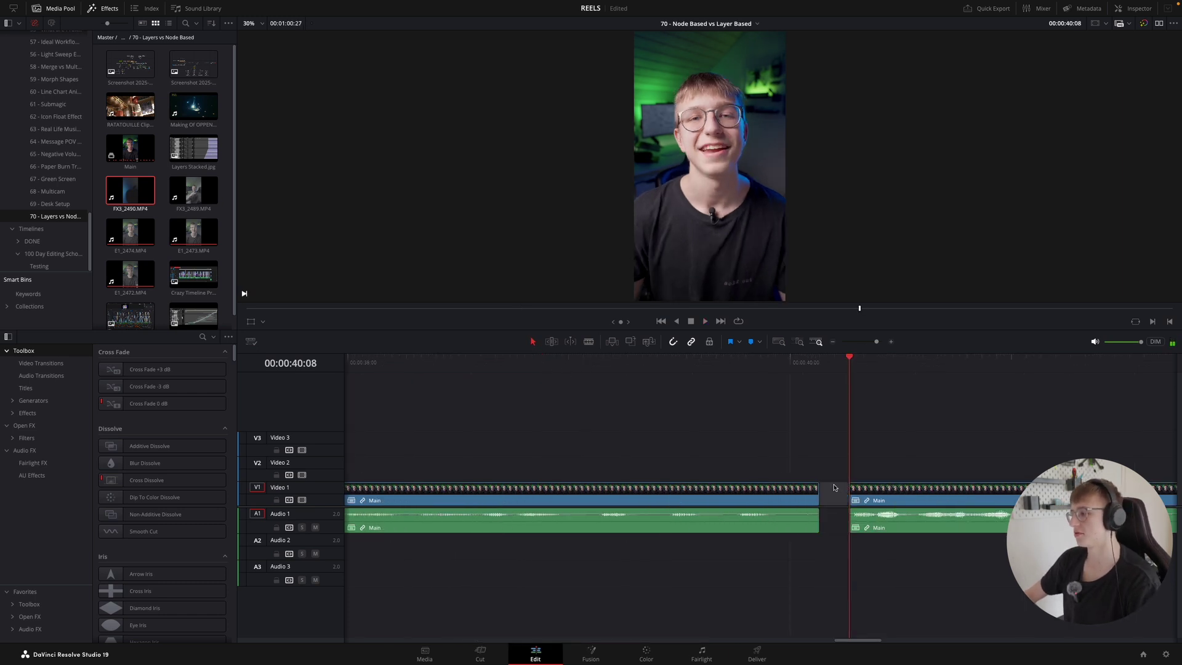
{"action": "key", "text": "BackSpace"}
{"action": "left_click", "coordinate": [577, 364]}
{"action": "key", "text": "super+minus"}
{"action": "key", "text": "super+minus"}
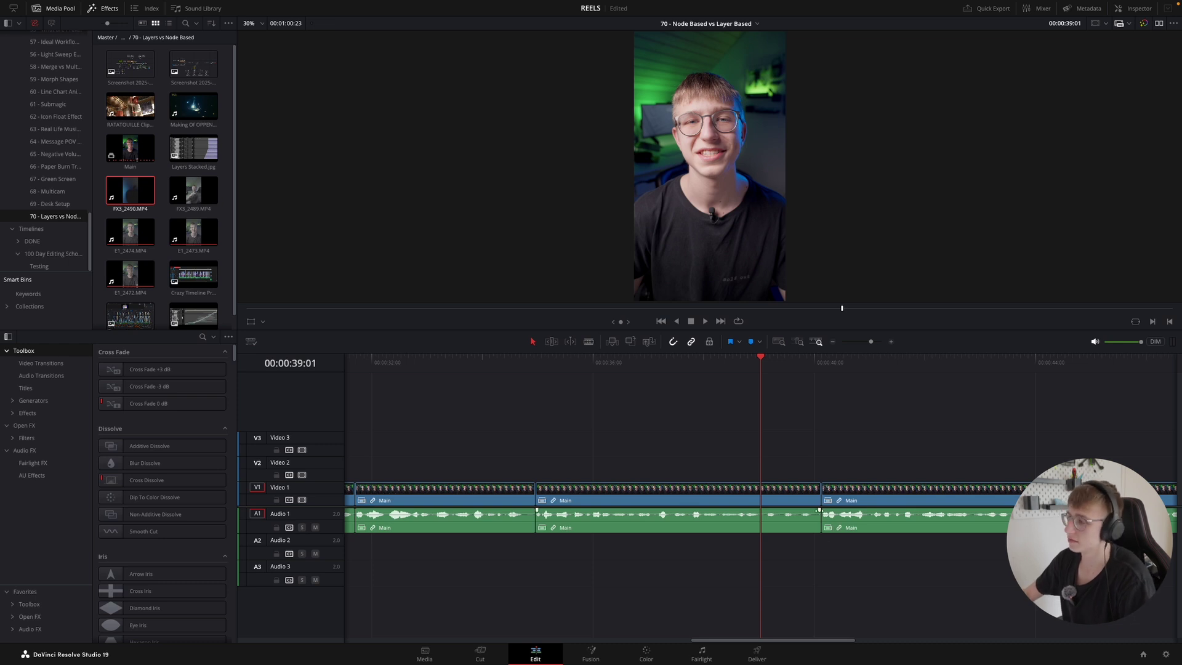
- Turn on loop playback and play the end of the last Main clip through into the timeline's opening
{"action": "scroll", "coordinate": [799, 360], "scroll_direction": "down", "scroll_amount": 2}
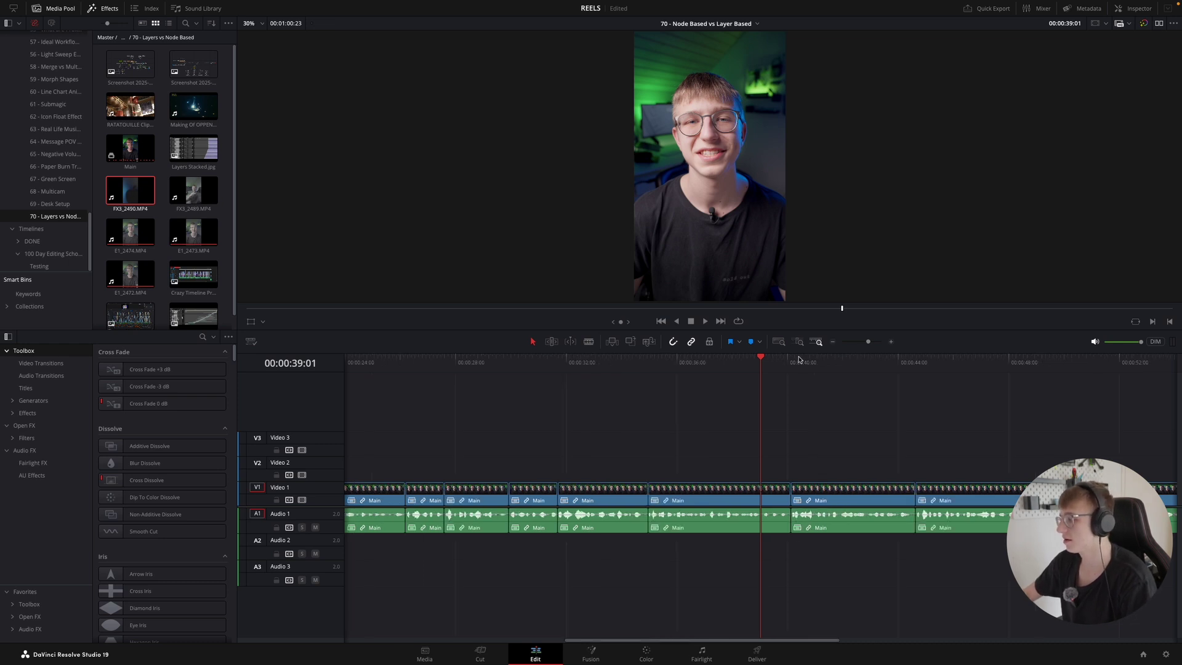
{"action": "scroll", "coordinate": [799, 360], "scroll_direction": "up", "scroll_amount": 3}
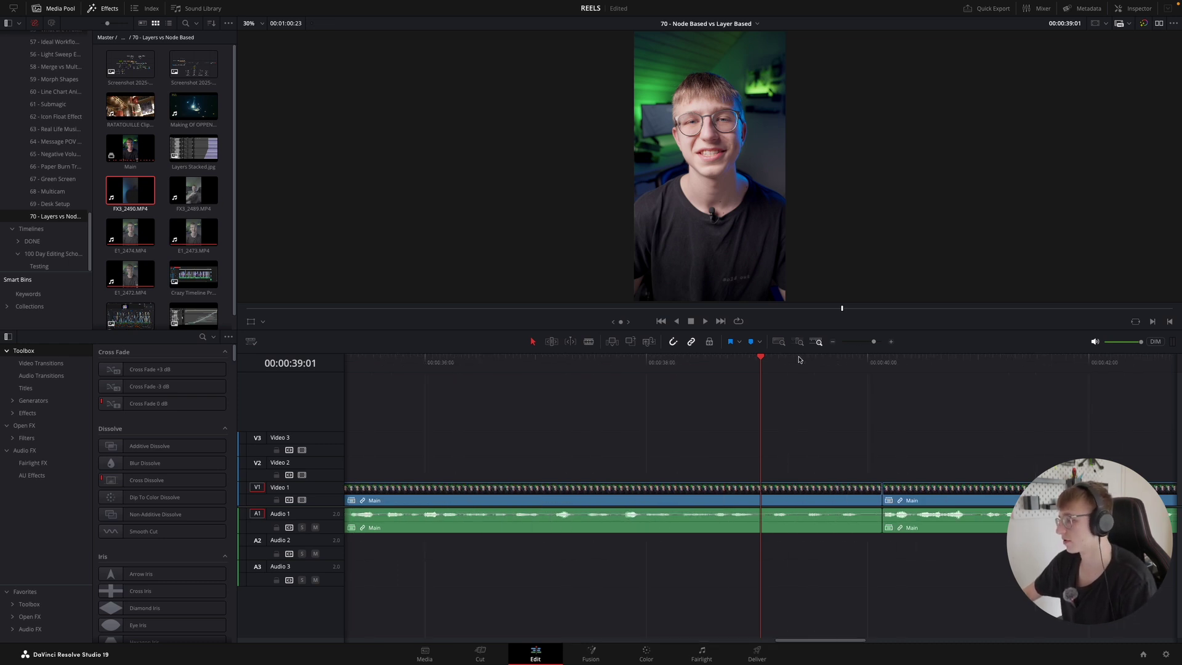
{"action": "key", "text": "End"}
{"action": "scroll", "coordinate": [810, 362], "scroll_direction": "down", "scroll_amount": 8}
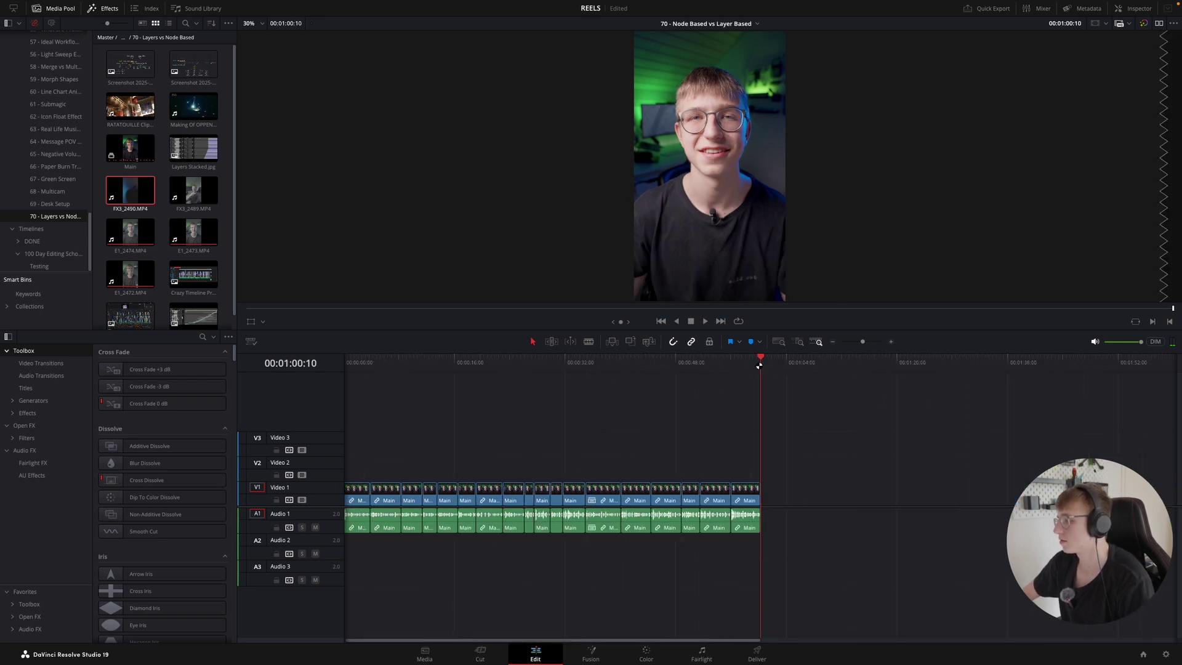
{"action": "scroll", "coordinate": [761, 363], "scroll_direction": "up", "scroll_amount": 4}
{"action": "left_click", "coordinate": [732, 363]}
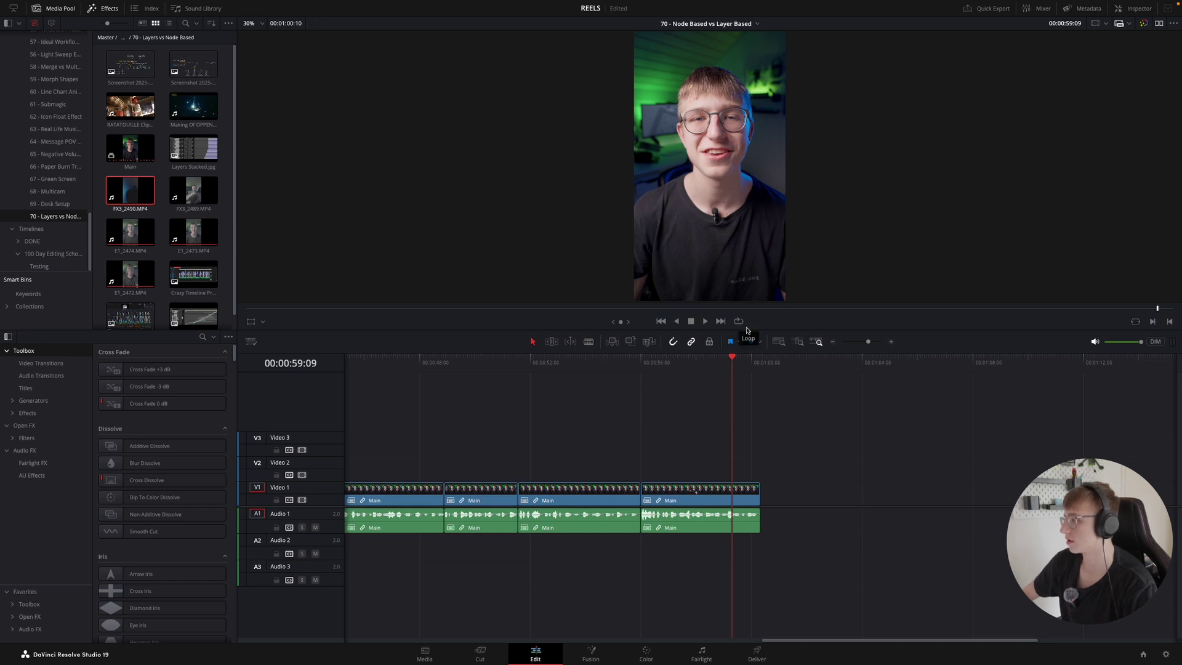
{"action": "left_click", "coordinate": [739, 322]}
{"action": "key", "text": "space"}
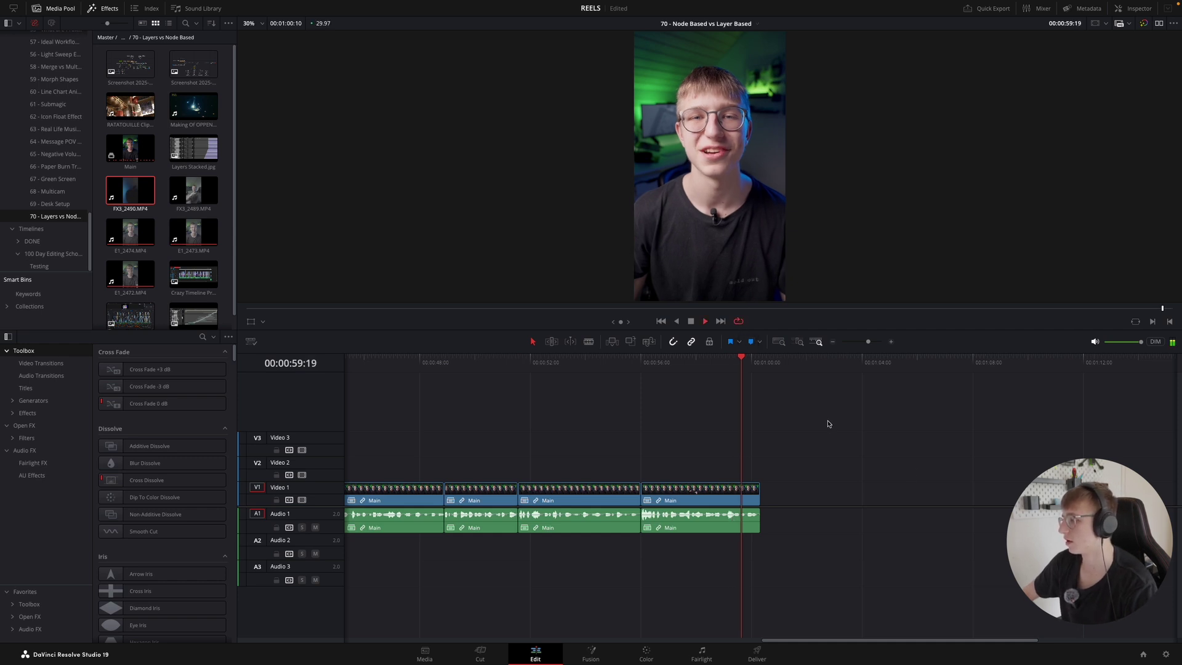
{"action": "scroll", "coordinate": [812, 443], "scroll_direction": "down", "scroll_amount": 4}
{"action": "key", "text": "space"}
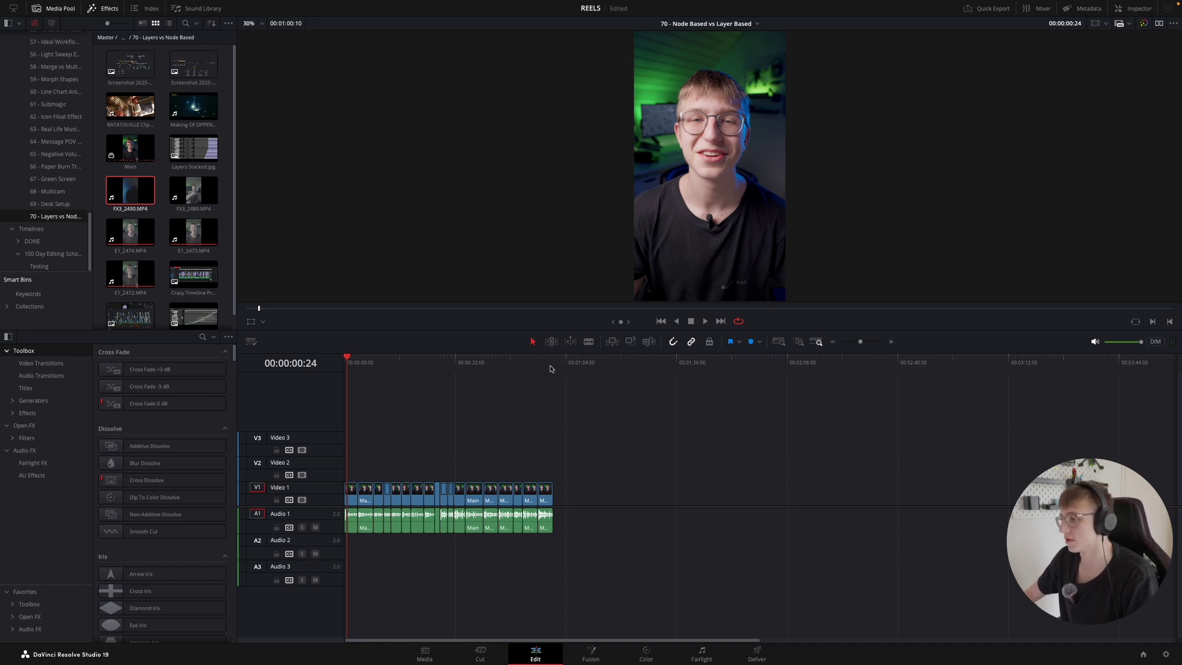
- Scrub through the assembled Main clips from the start to review the full A-roll cut
{"action": "key", "text": "Home"}
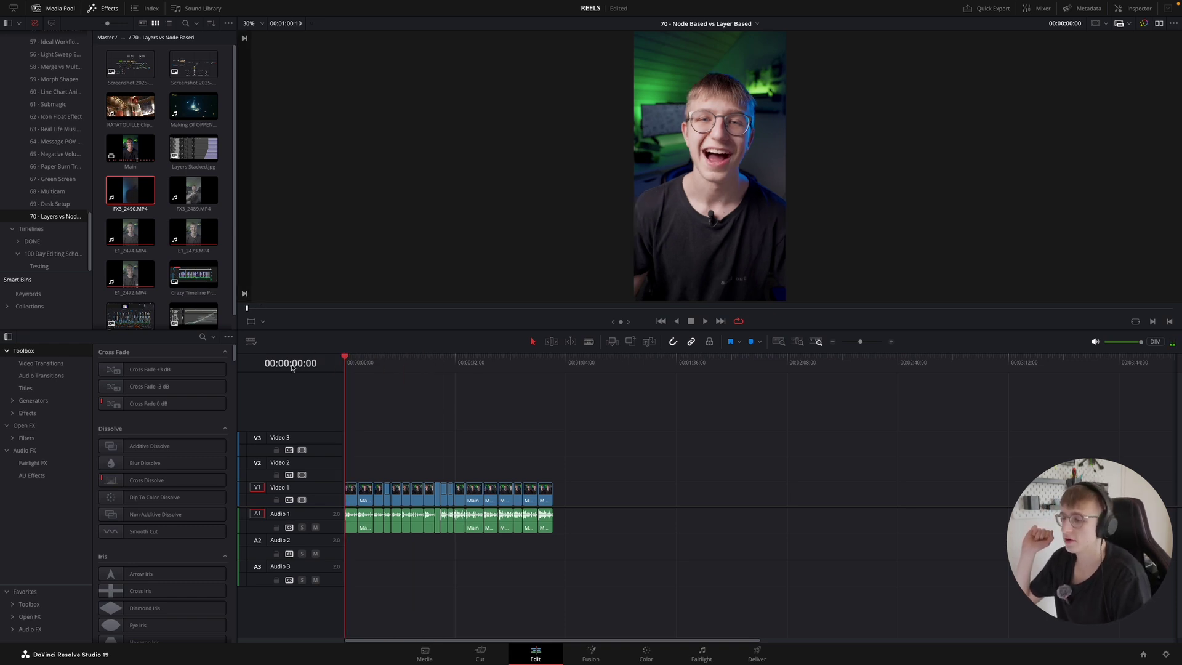
{"action": "key", "text": "ctrl+equal"}
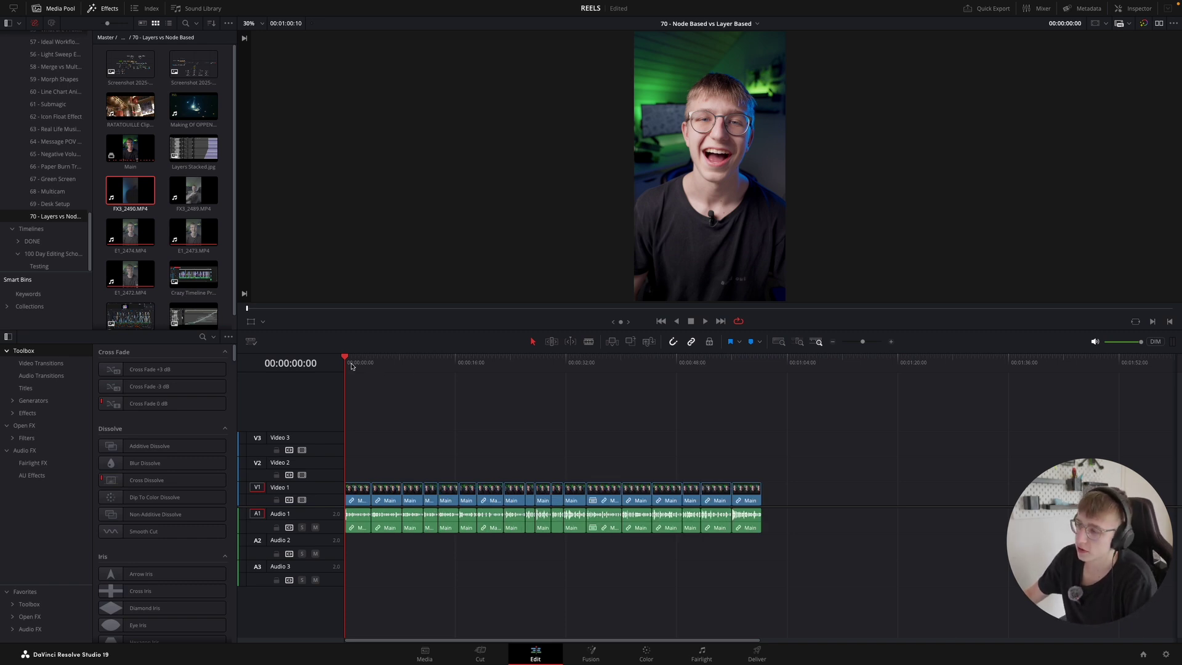
{"action": "key", "text": "ctrl+equal"}
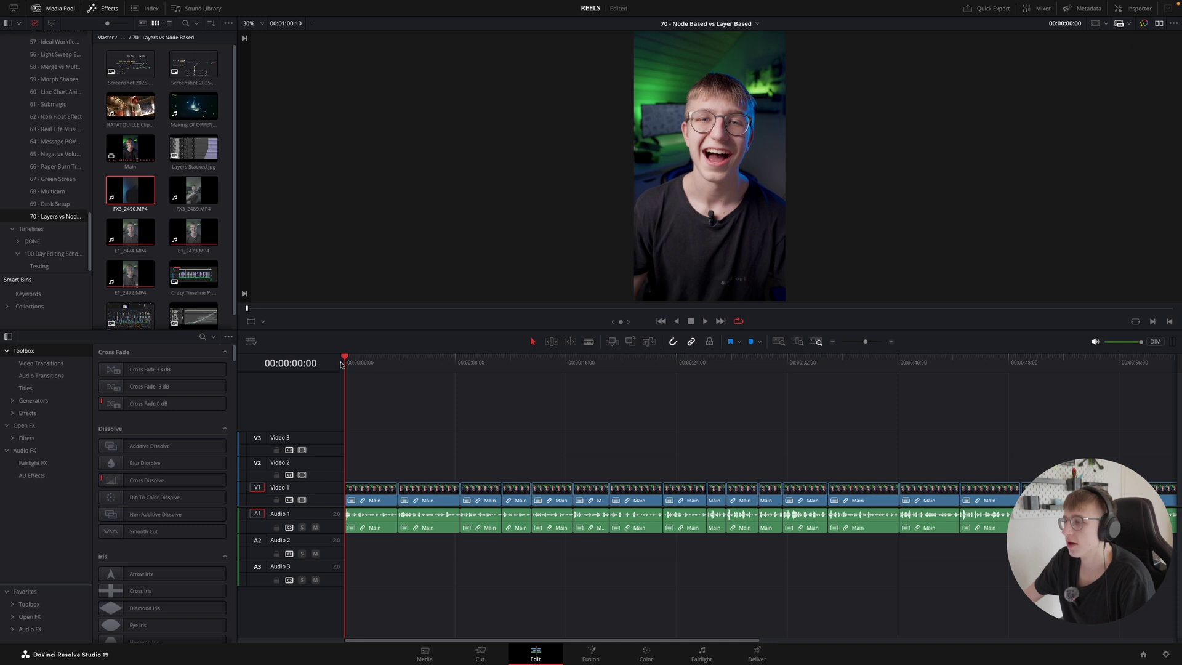
{"action": "left_click_drag", "start_coordinate": [421, 377], "coordinate": [456, 392]}
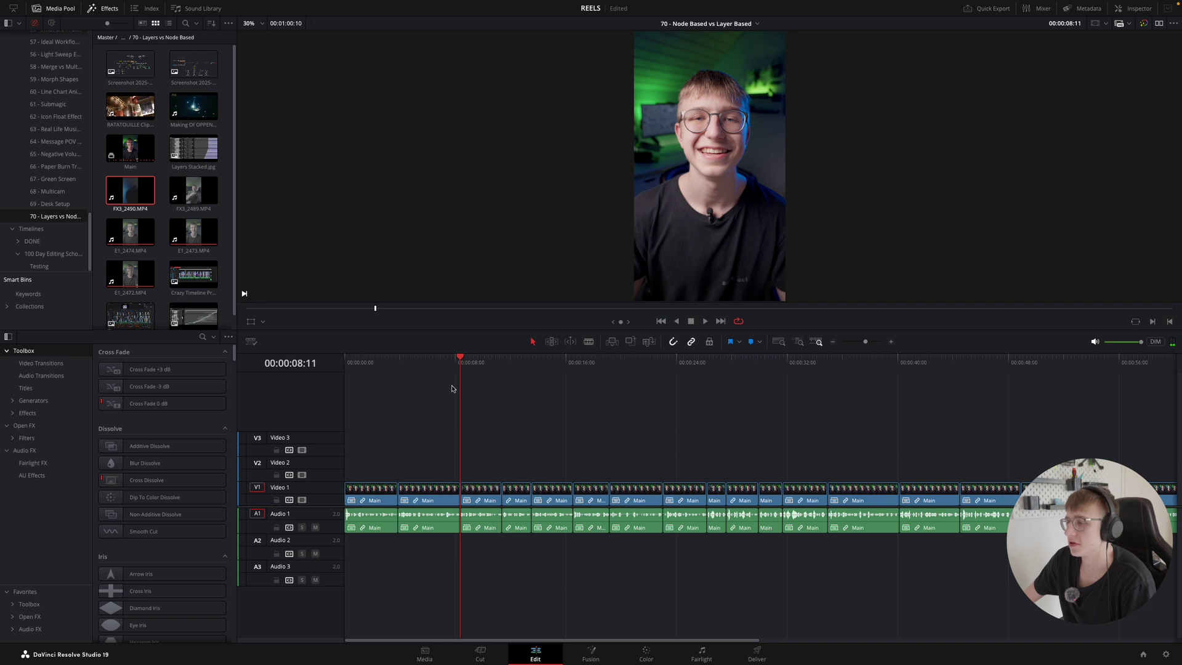
{"action": "key", "text": "ctrl+minus"}
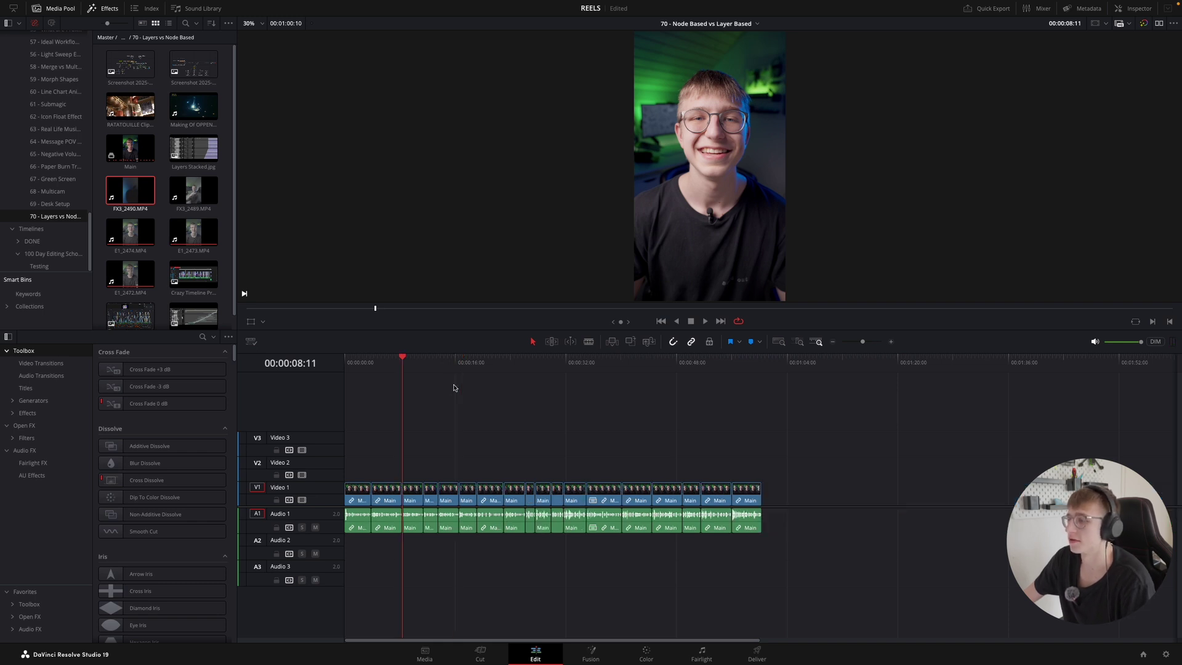
{"action": "key", "text": "Home"}
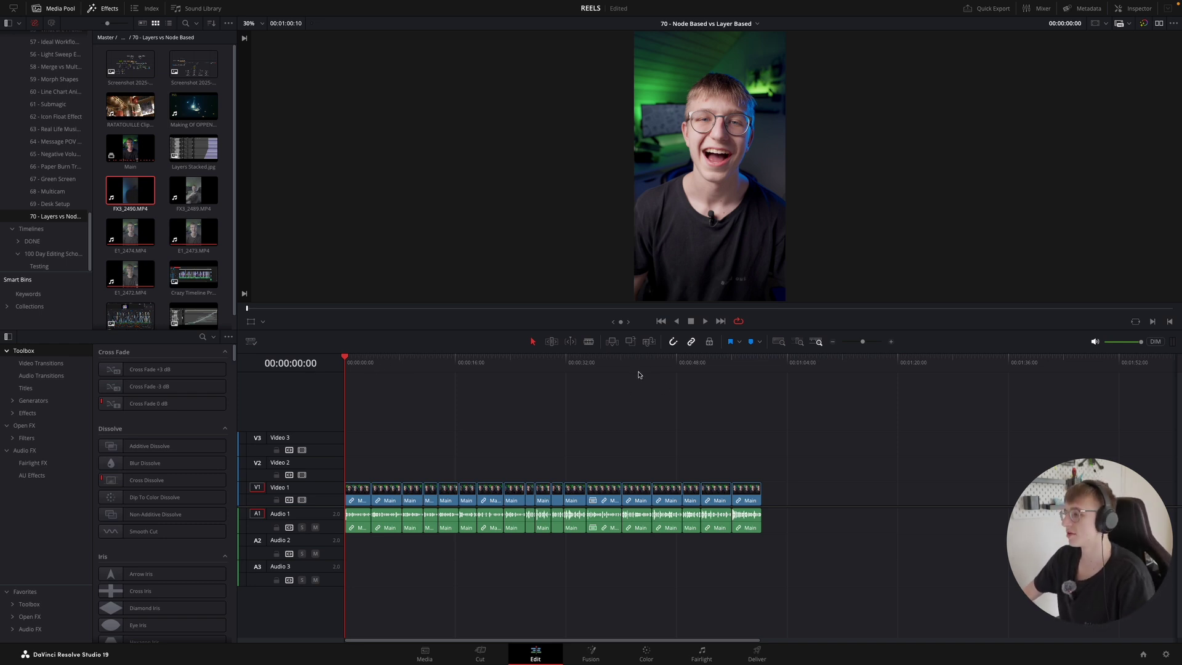
{"action": "left_click_drag", "start_coordinate": [616, 363], "coordinate": [694, 380]}
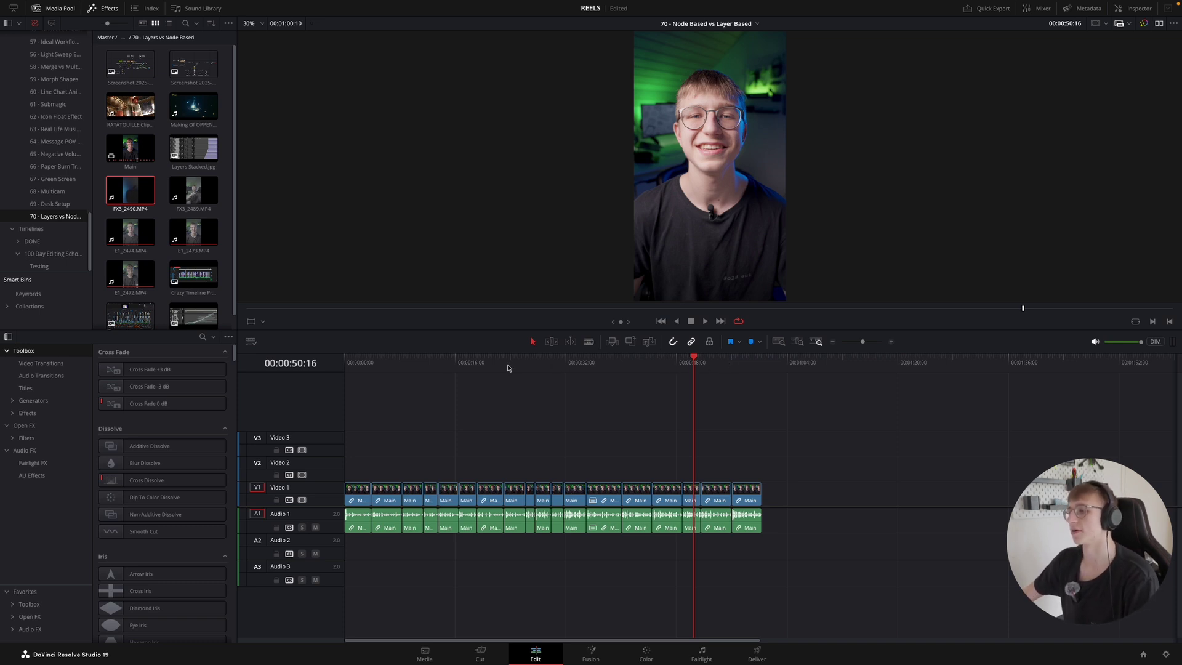
{"action": "key", "text": "Home"}
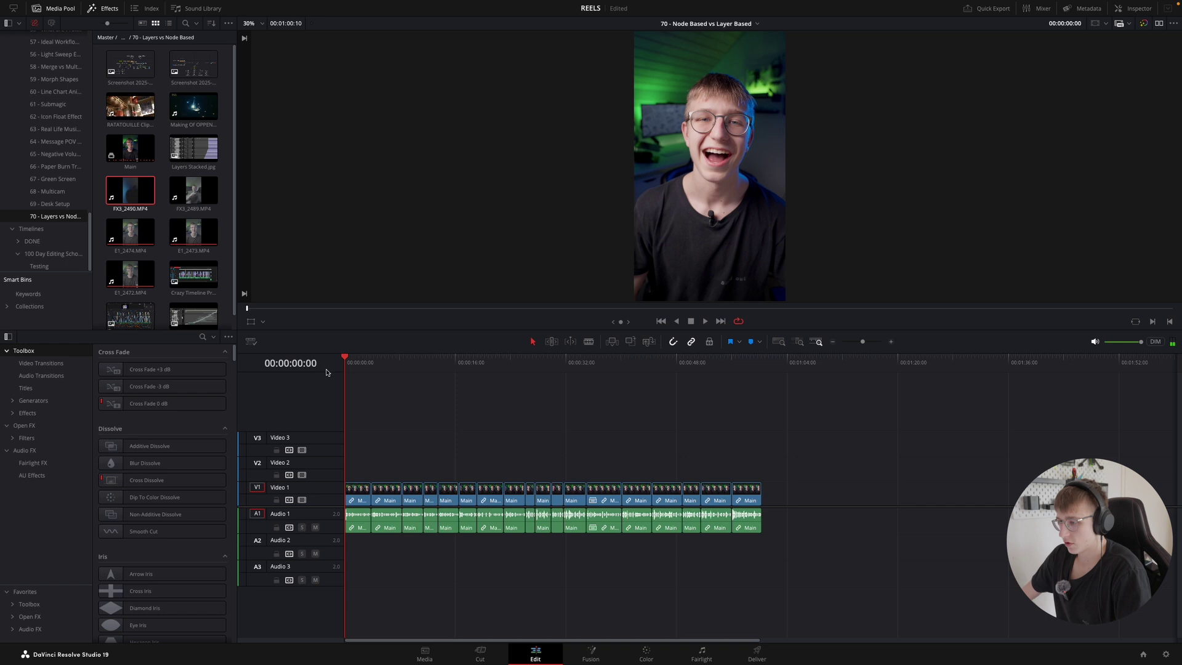
- Play the first two Main clips to check the opening and return the playhead to the start
{"action": "key", "text": "ctrl+equal"}
{"action": "key", "text": "ctrl+equal"}
{"action": "key", "text": "ctrl+equal"}
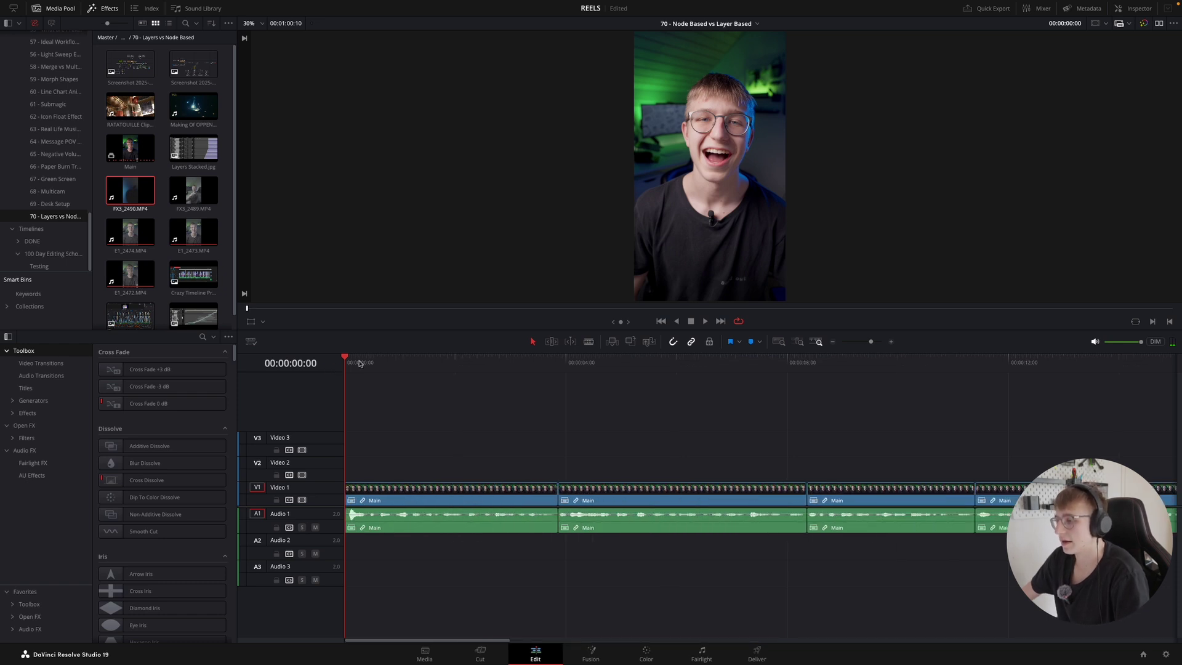
{"action": "key", "text": "ctrl+minus"}
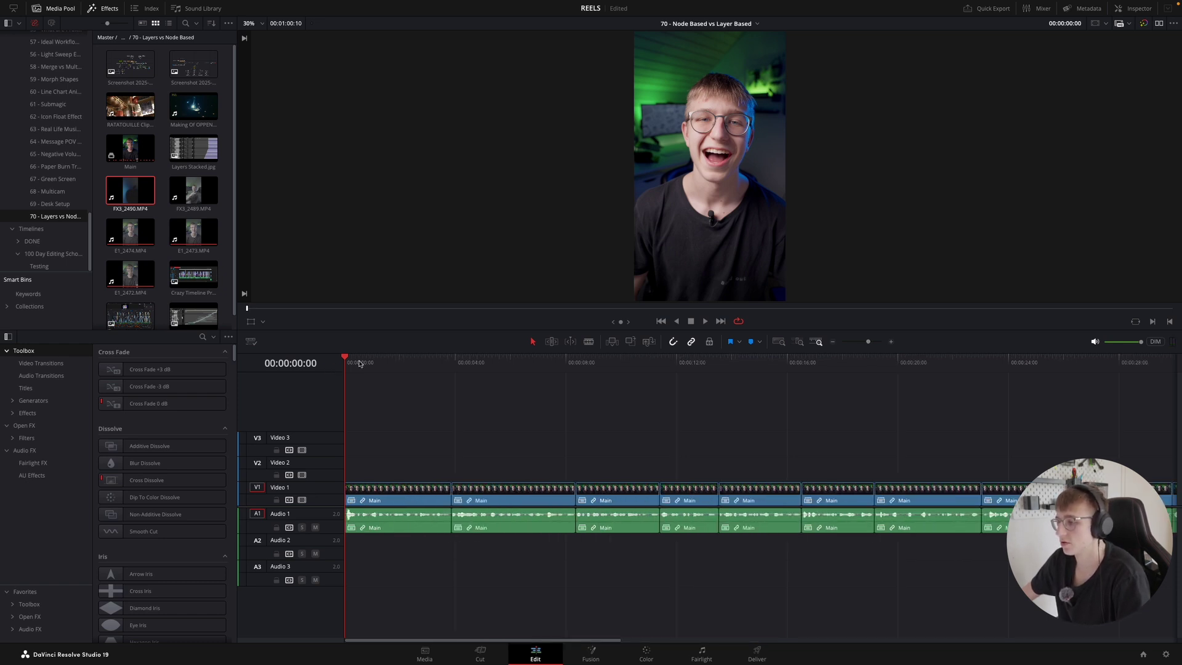
{"action": "key", "text": "space"}
{"action": "key", "text": "ctrl+equal"}
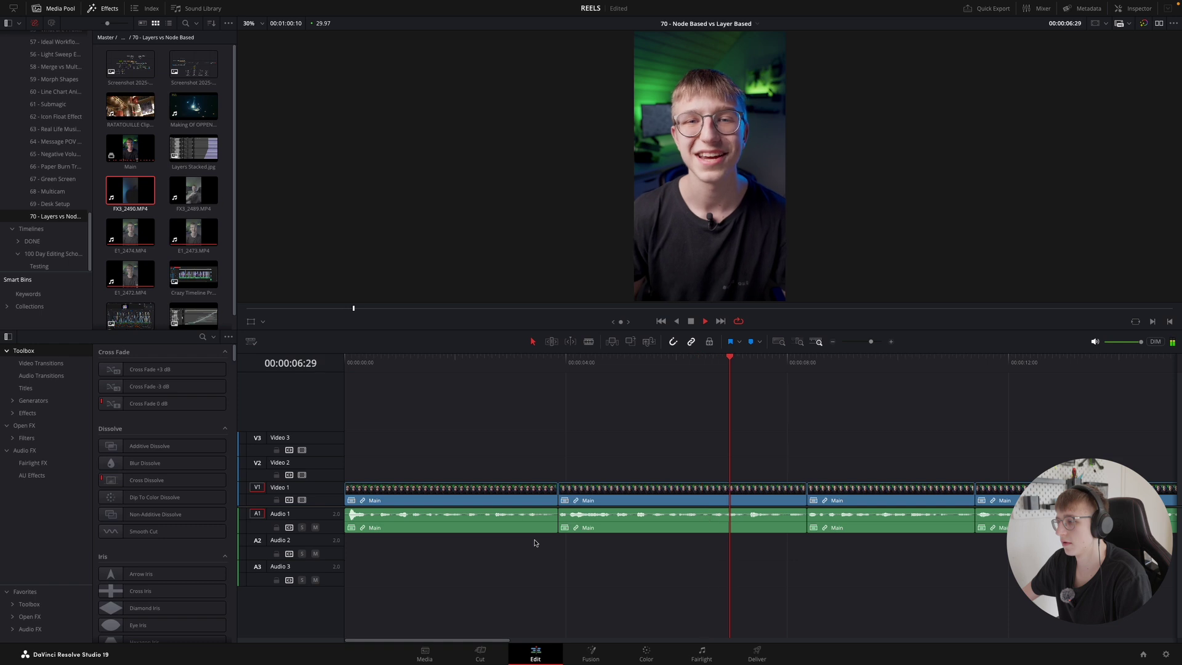
{"action": "key", "text": "space"}
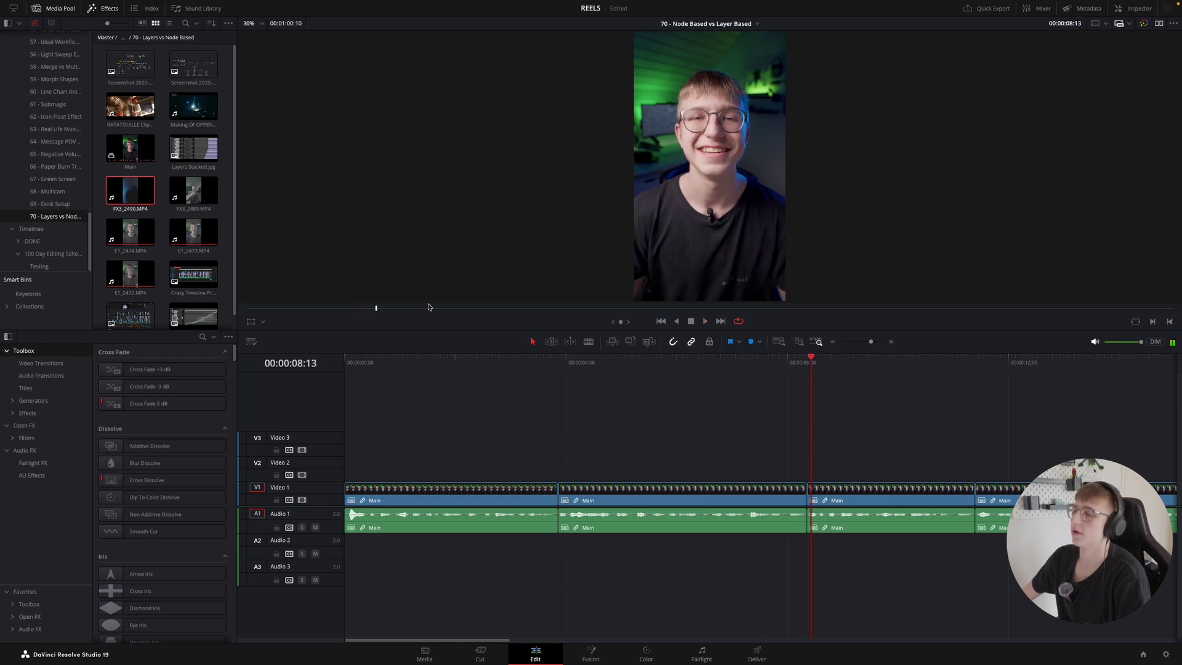
{"action": "key", "text": "Home"}
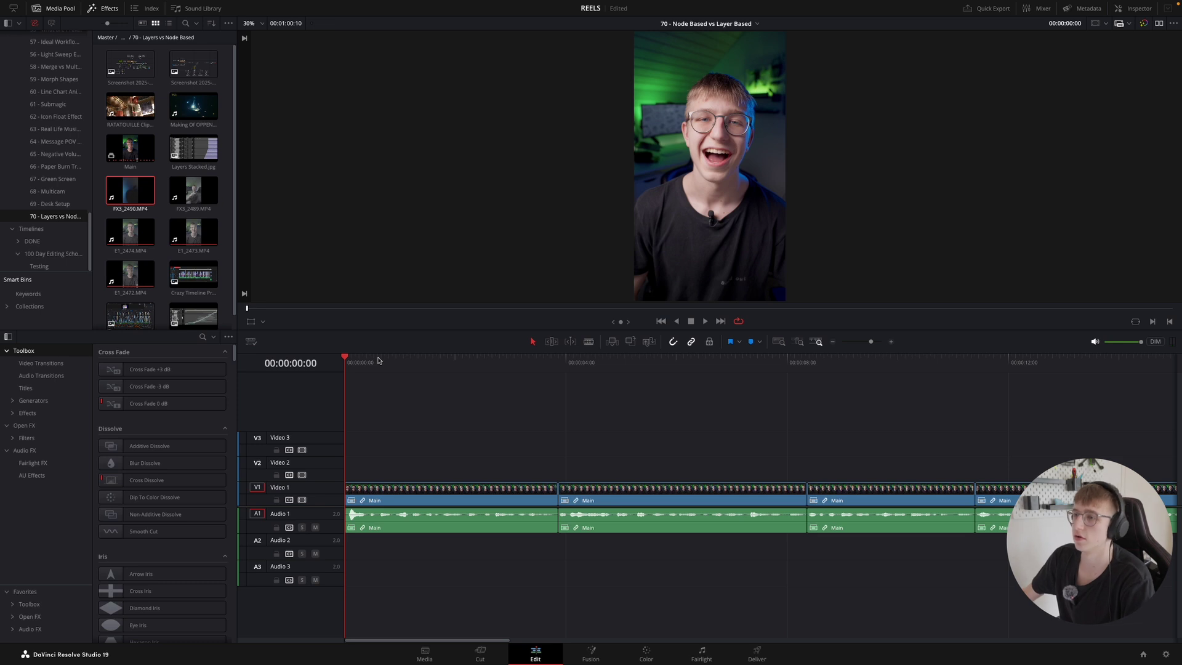
- Place the node-graph image Screenshot 2025-02-27 at 23.15.07.png on Video 3 over the first Main clip and set its zoom to 0.410
{"action": "left_click", "coordinate": [121, 68]}
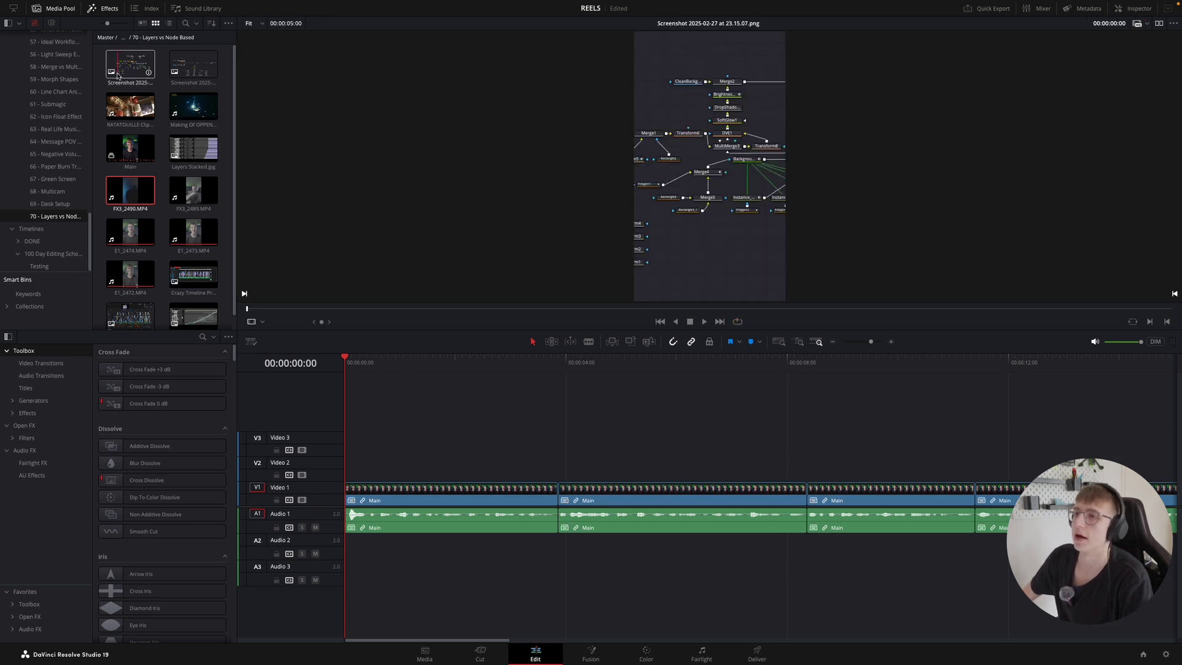
{"action": "left_click_drag", "start_coordinate": [127, 66], "coordinate": [369, 442]}
{"action": "left_click", "coordinate": [368, 362]}
{"action": "left_click", "coordinate": [396, 443]}
{"action": "left_click", "coordinate": [1128, 11]}
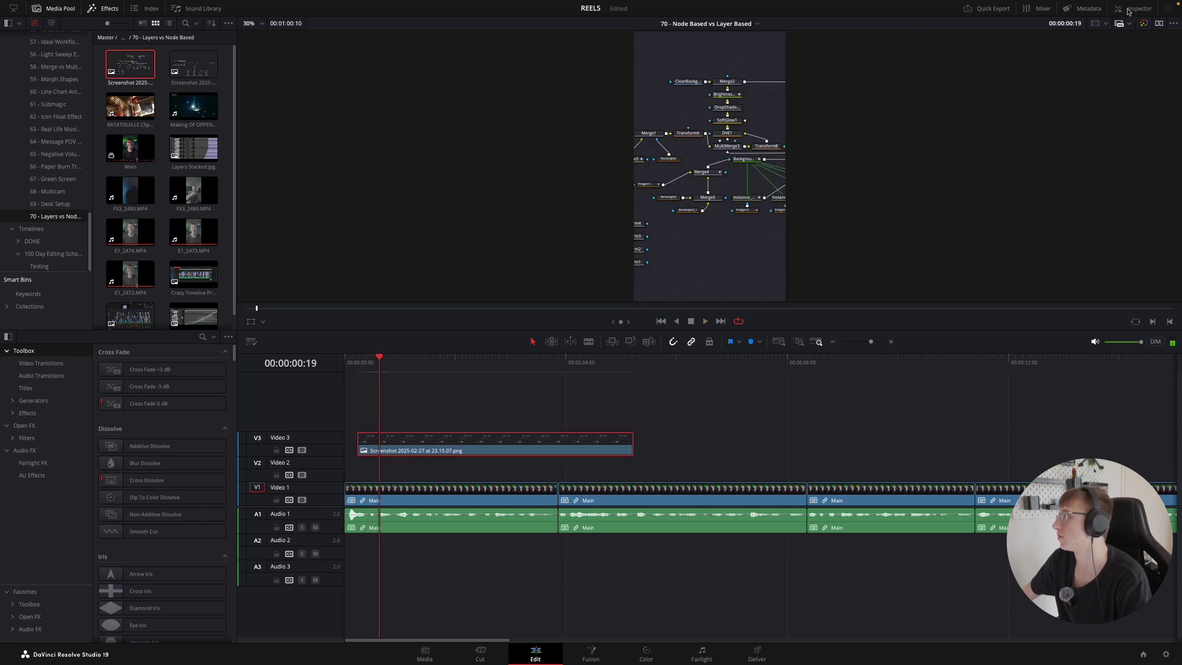
{"action": "left_click_drag", "start_coordinate": [1127, 76], "coordinate": [1067, 76]}
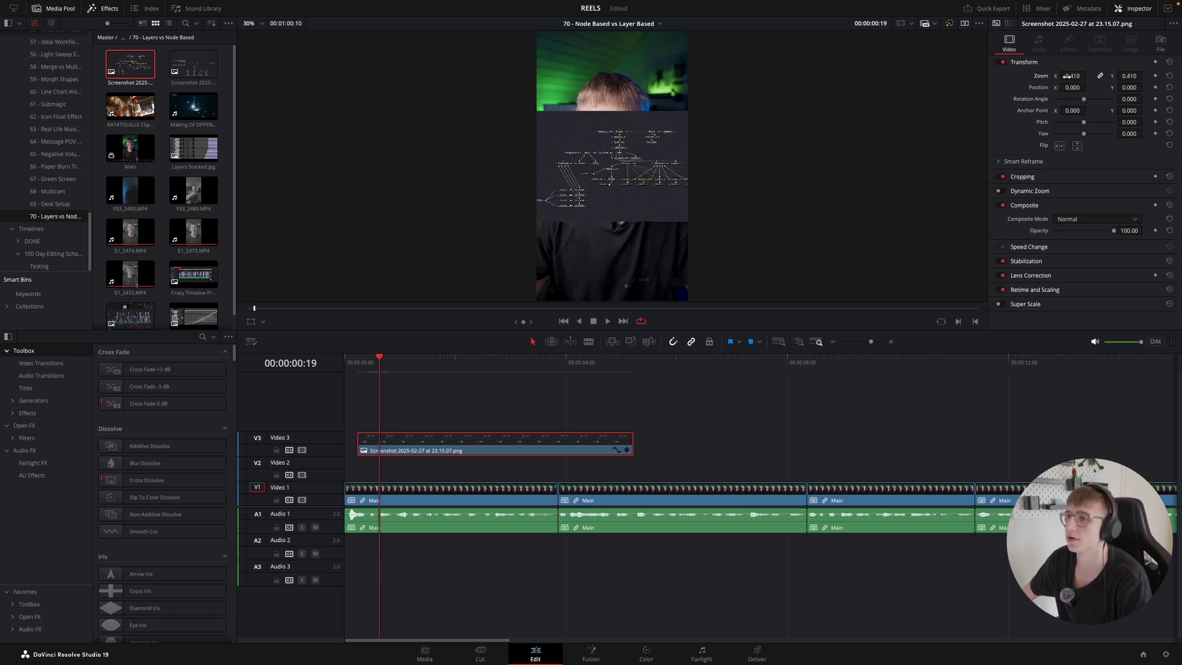
- Play the opening with the screenshot overlay and move the playhead to 00:00:03:13
{"action": "left_click", "coordinate": [459, 407]}
{"action": "key", "text": "space"}
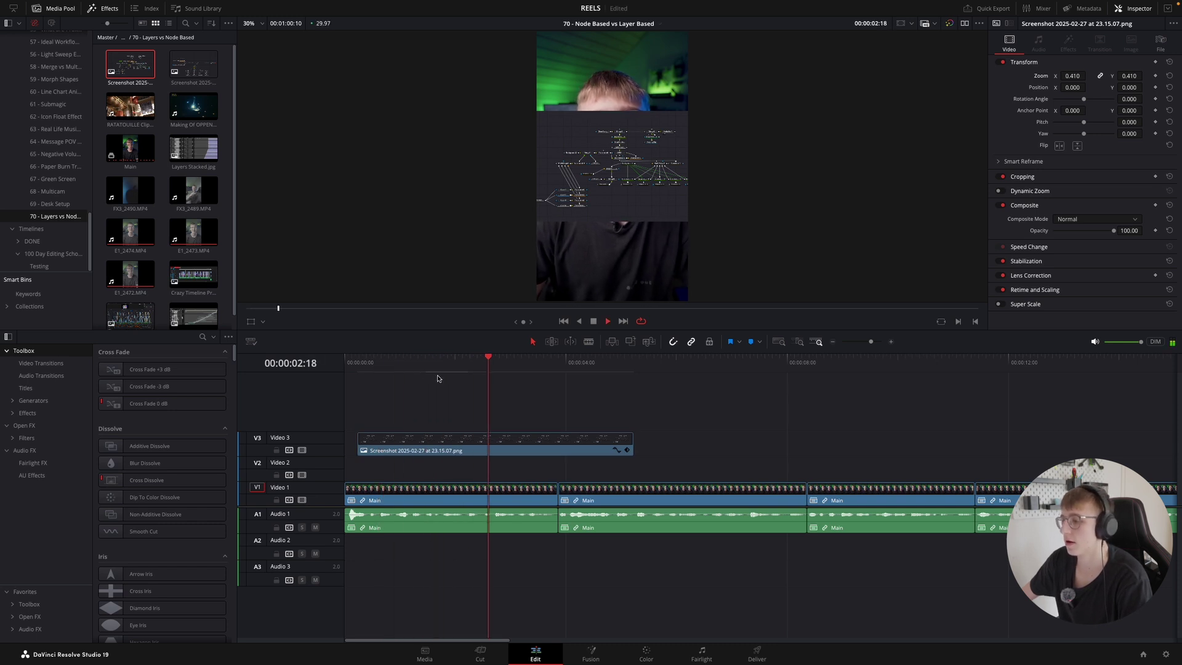
{"action": "key", "text": "space"}
{"action": "left_click", "coordinate": [532, 366]}
{"action": "key", "text": "ctrl+minus"}
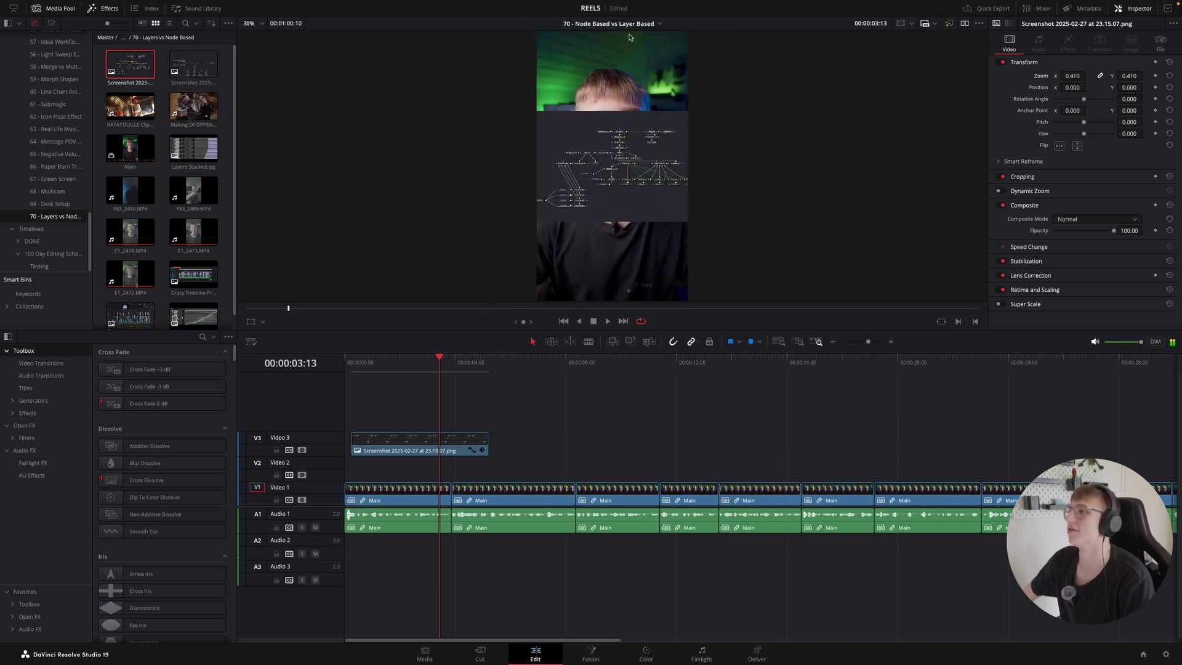
- Add the Making Of OPPENHEIMER video without its audio to Video 1, after the last Main clip
{"action": "left_click", "coordinate": [183, 102]}
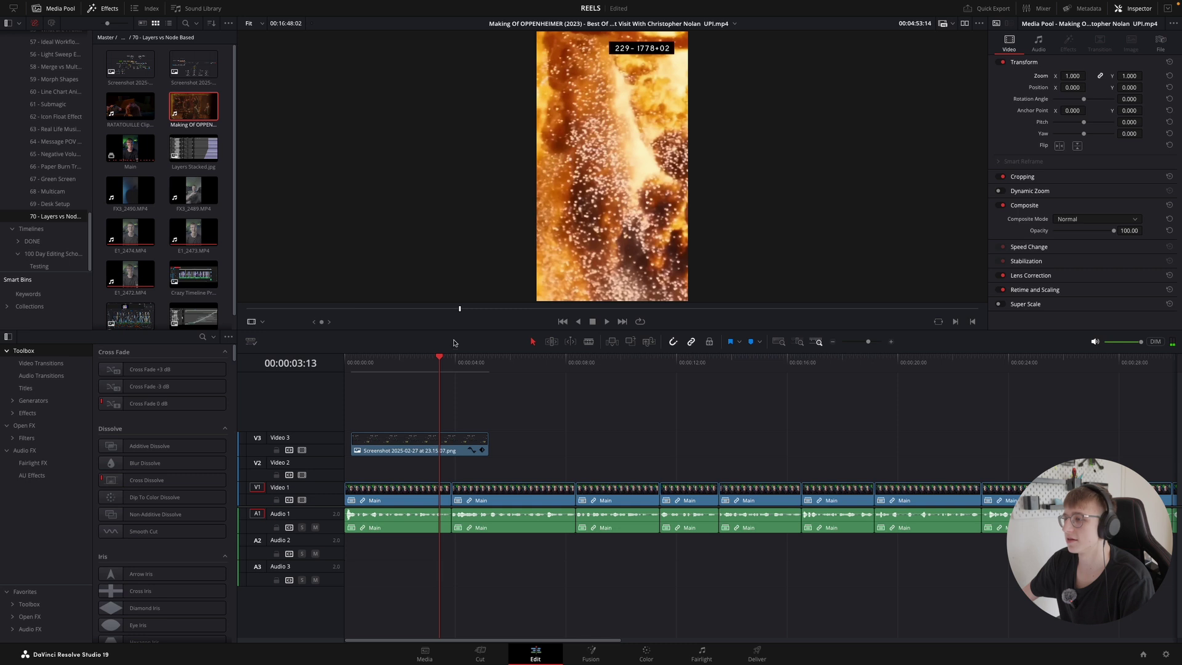
{"action": "key", "text": "super+minus"}
{"action": "key", "text": "super+minus"}
{"action": "key", "text": "super+minus"}
{"action": "key", "text": "super+minus"}
{"action": "left_click_drag", "start_coordinate": [601, 292], "coordinate": [464, 510]}
- Find the shot of the camera operator with the clapperboard and split the Oppenheimer clip at its start, about 00:01:38:26
{"action": "left_click_drag", "start_coordinate": [474, 366], "coordinate": [499, 368]}
{"action": "left_click", "coordinate": [513, 365]}
{"action": "key", "text": "space"}
{"action": "key", "text": "super+equal"}
{"action": "key", "text": "super+equal"}
{"action": "key", "text": "super+equal"}
{"action": "key", "text": "super+equal"}
{"action": "key", "text": "space"}
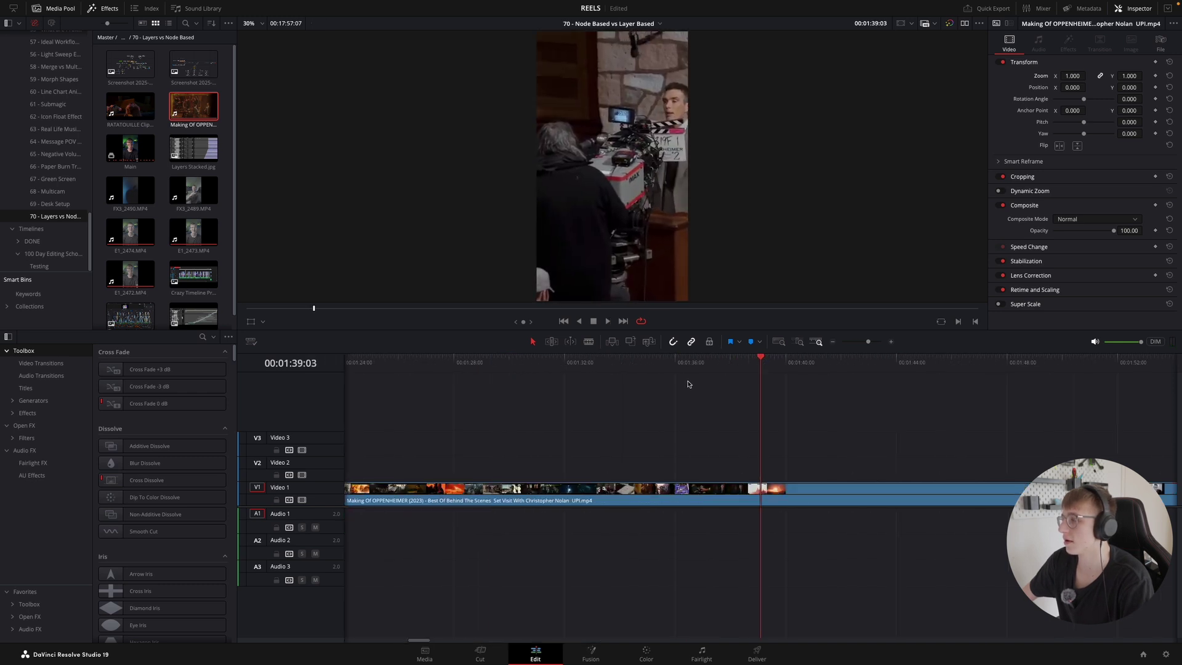
{"action": "left_click", "coordinate": [739, 365]}
{"action": "left_click", "coordinate": [708, 365]}
{"action": "key", "text": "space"}
{"action": "key", "text": "space"}
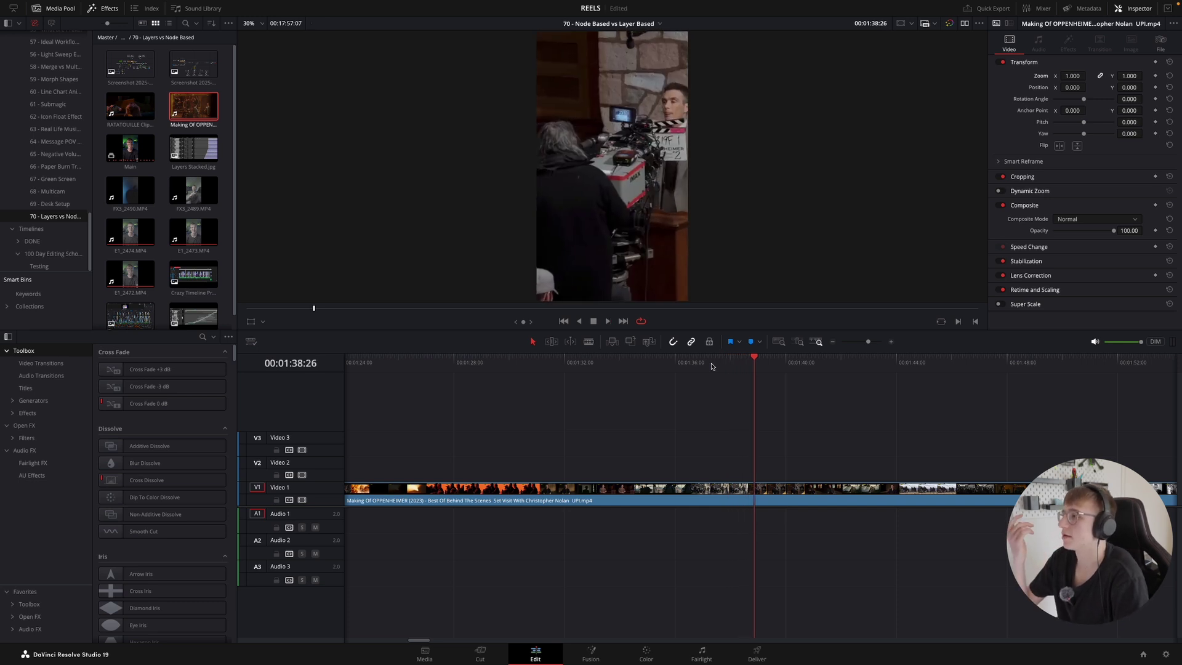
{"action": "key", "text": "super+b"}
- Play to the end of the camera operator shot and split the Oppenheimer clip there, at 00:01:40:11
{"action": "key", "text": "space"}
{"action": "key", "text": "super+equal"}
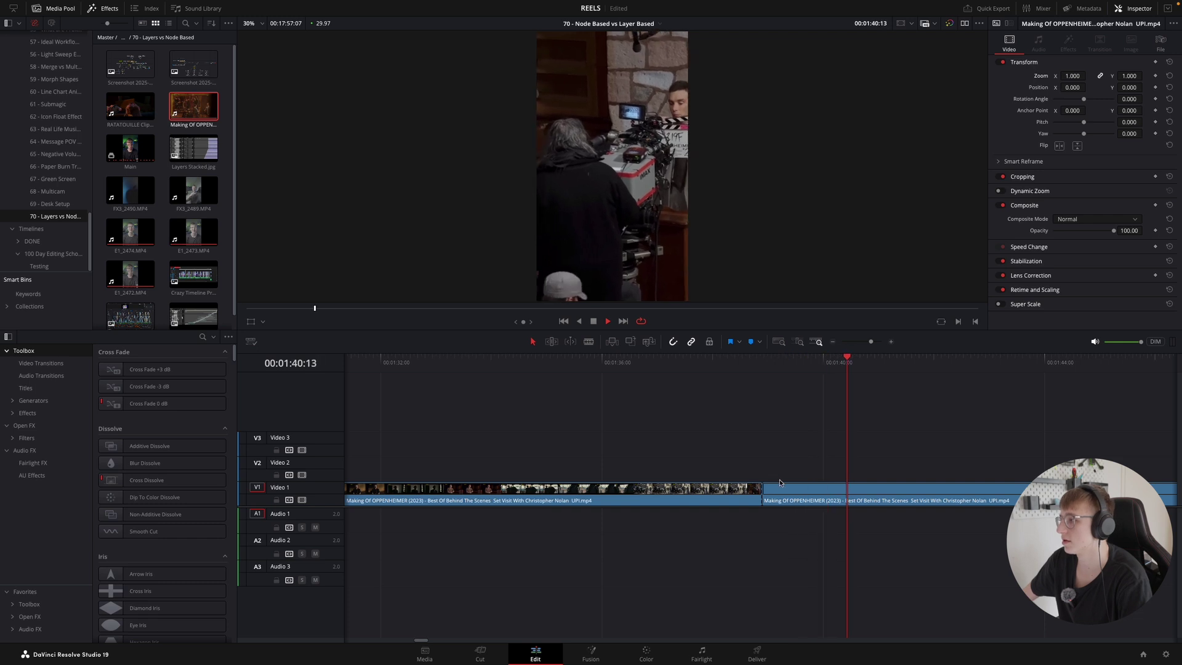
{"action": "key", "text": "space"}
{"action": "key", "text": "Left"}
{"action": "key", "text": "Left"}
{"action": "key", "text": "Left"}
{"action": "key", "text": "Left"}
{"action": "key", "text": "Left"}
{"action": "key", "text": "Left"}
{"action": "key", "text": "Left"}
{"action": "key", "text": "Left"}
{"action": "key", "text": "Left"}
{"action": "key", "text": "Left"}
{"action": "key", "text": "Left"}
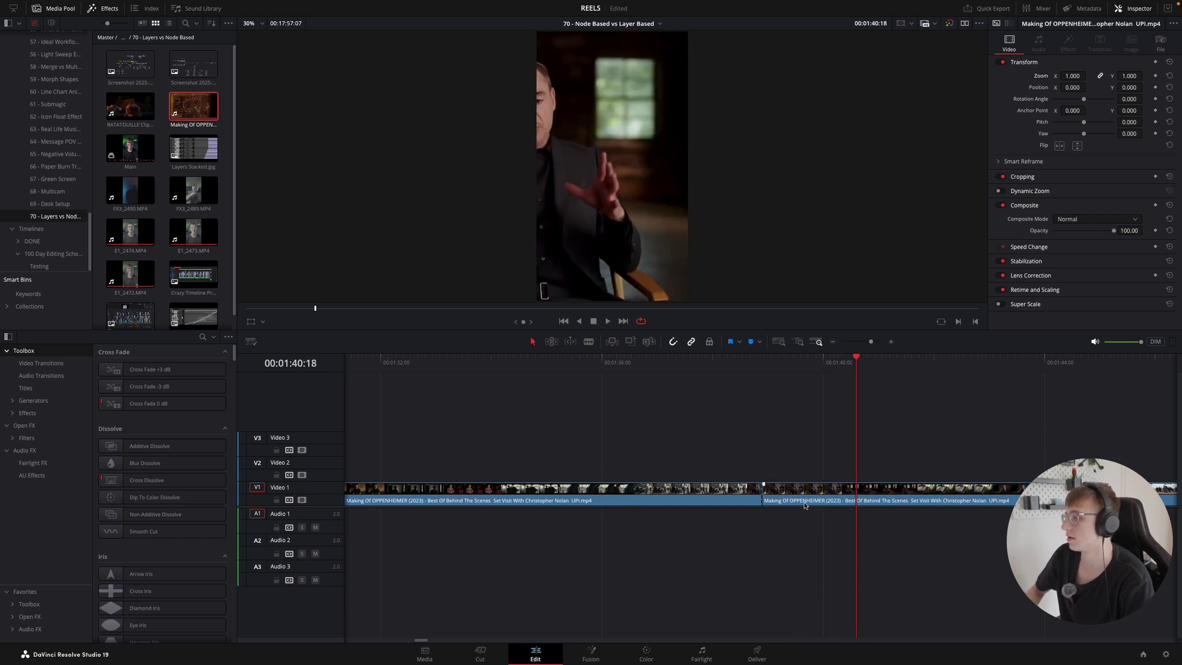
{"action": "key", "text": "super+b"}
- Move the isolated camera shot onto Video 4 above the screenshot and delete the leftover Oppenheimer segment that preceded it
{"action": "key", "text": "super+minus"}
{"action": "key", "text": "super+minus"}
{"action": "key", "text": "super+minus"}
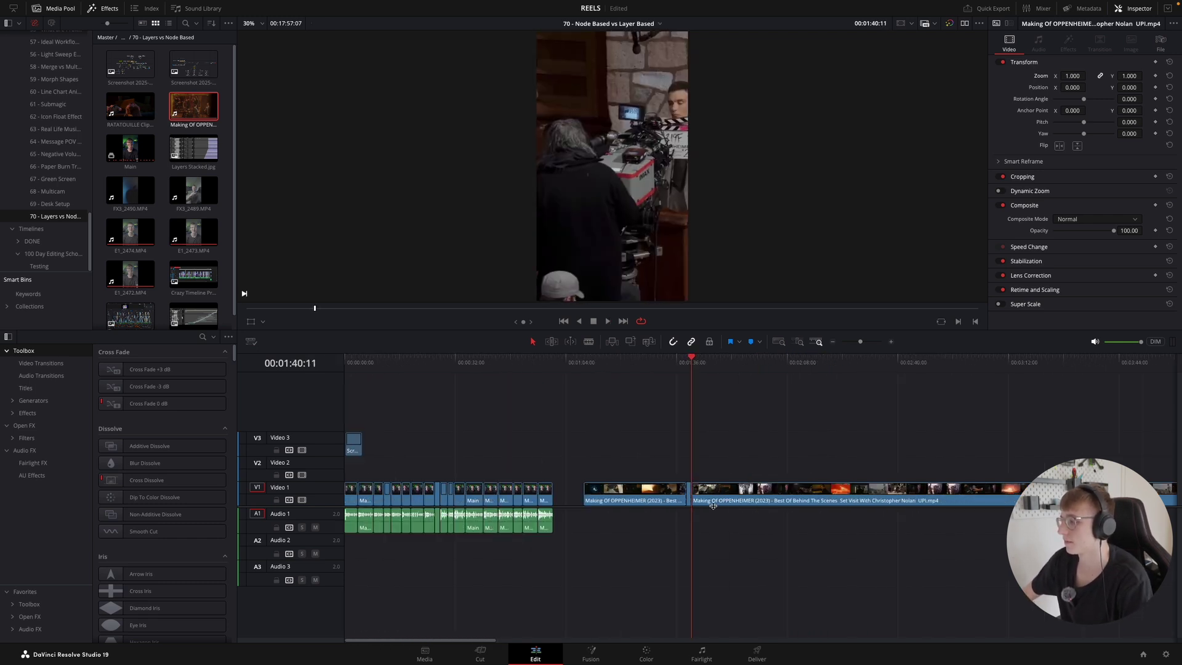
{"action": "left_click_drag", "start_coordinate": [354, 443], "coordinate": [354, 425]}
{"action": "left_click_drag", "start_coordinate": [612, 364], "coordinate": [678, 363]}
{"action": "left_click", "coordinate": [671, 492]}
{"action": "key", "text": "BackSpace"}
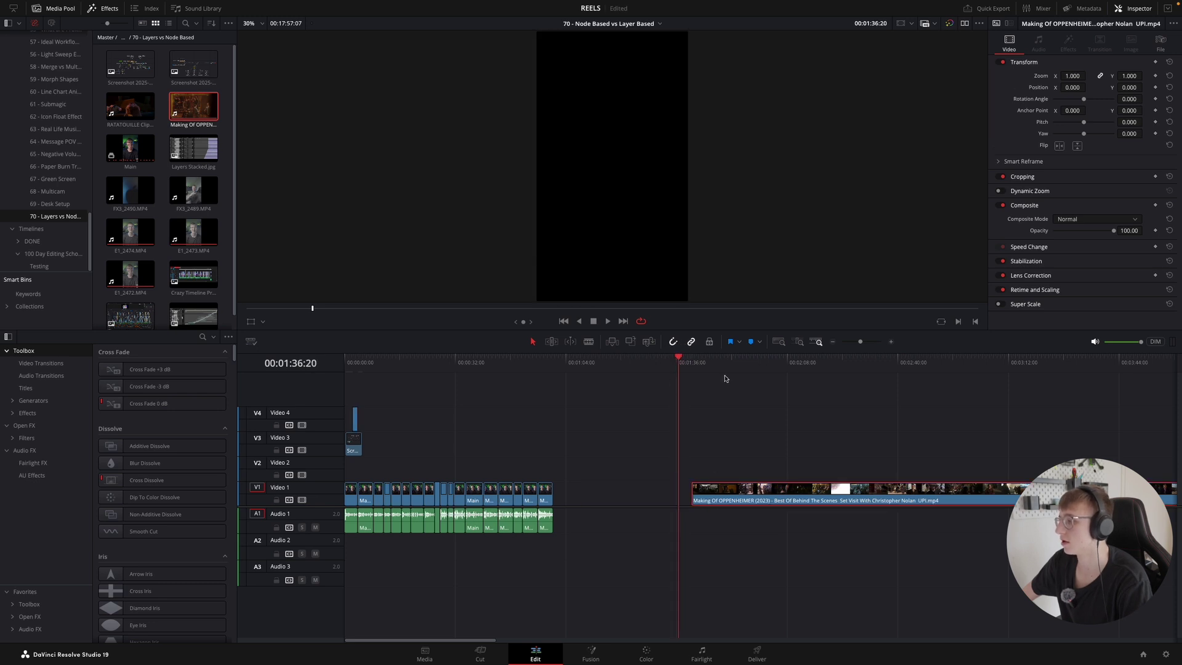
- Set the remaining Oppenheimer clip's zoom to 0.450 and look through its footage to 00:01:51:20
{"action": "left_click", "coordinate": [732, 361]}
{"action": "left_click_drag", "start_coordinate": [1129, 75], "coordinate": [1106, 80]}
{"action": "key", "text": "space"}
{"action": "left_click_drag", "start_coordinate": [695, 365], "coordinate": [727, 366]}
{"action": "key", "text": "space"}
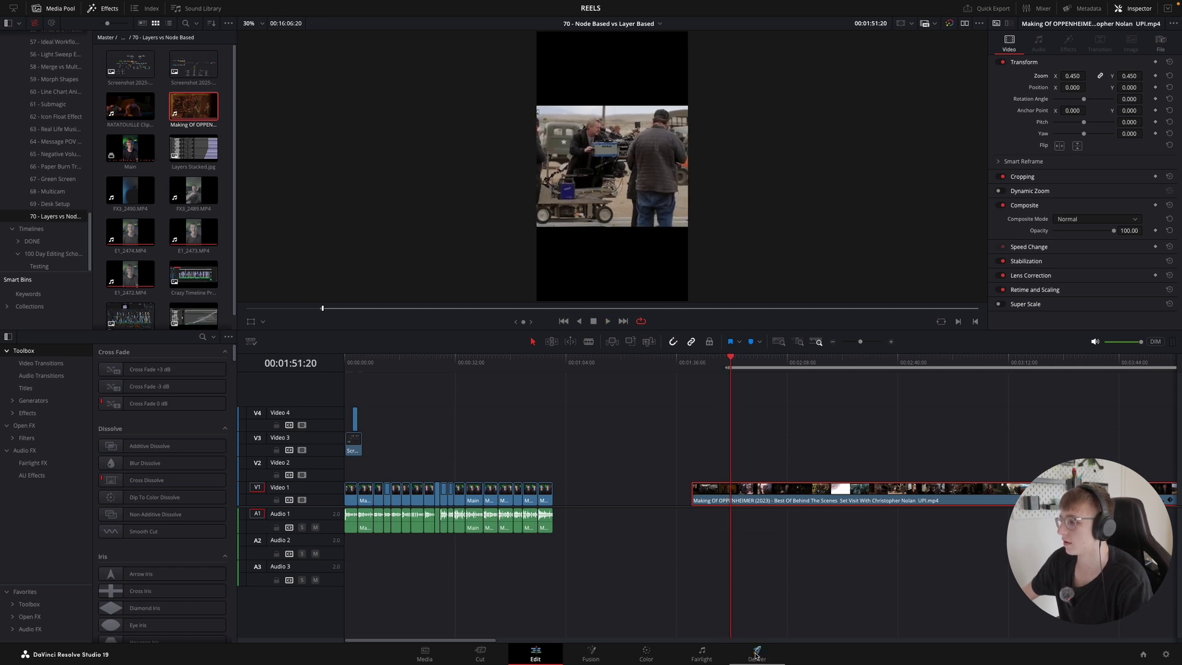
- Set the render range to Entire Timeline on the Deliver page and return to the Oppenheimer clip on the Edit page
{"action": "left_click", "coordinate": [756, 655]}
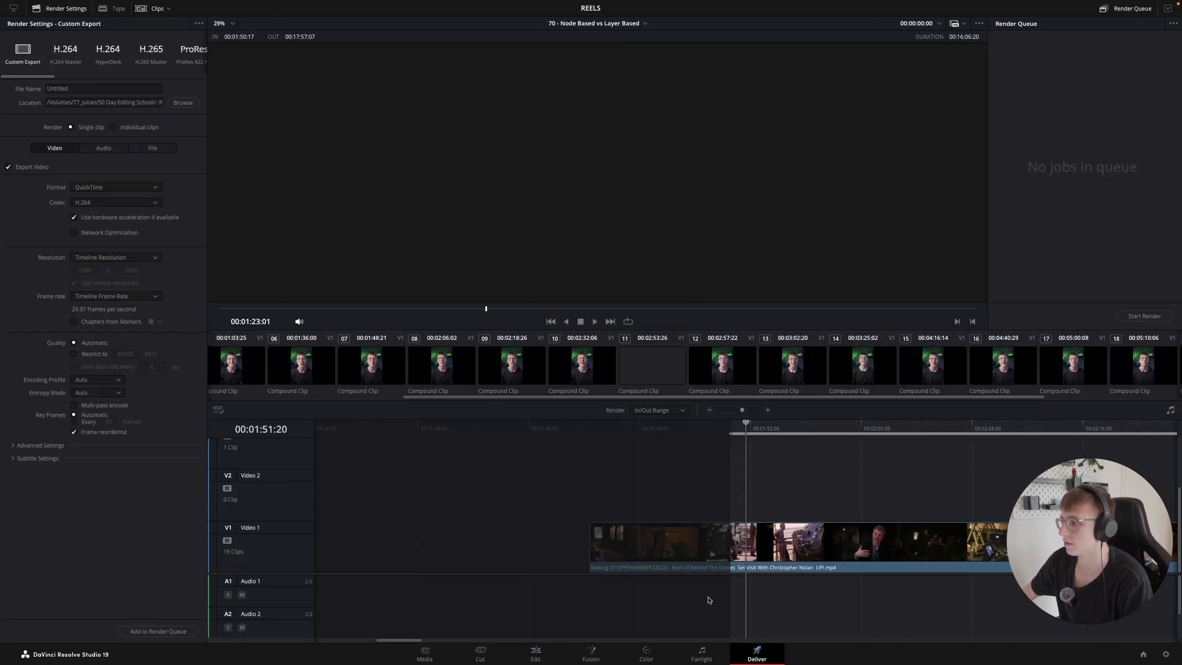
{"action": "left_click", "coordinate": [663, 411]}
{"action": "left_click", "coordinate": [670, 423]}
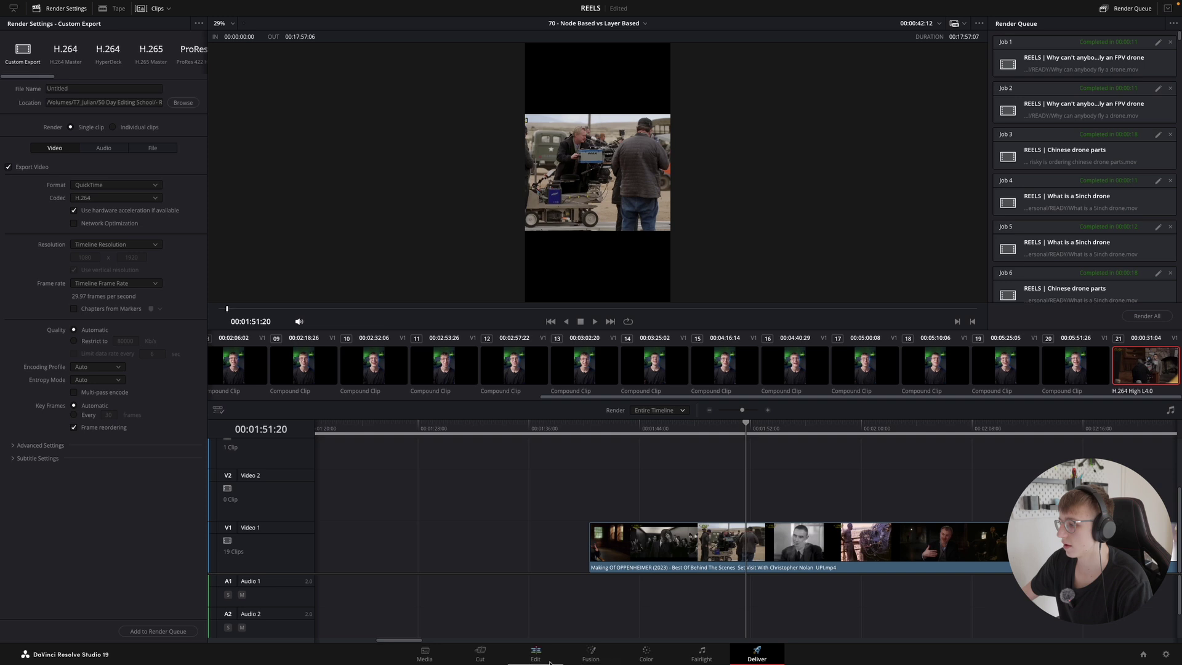
{"action": "key", "text": "shift+4"}
{"action": "left_click", "coordinate": [748, 492]}
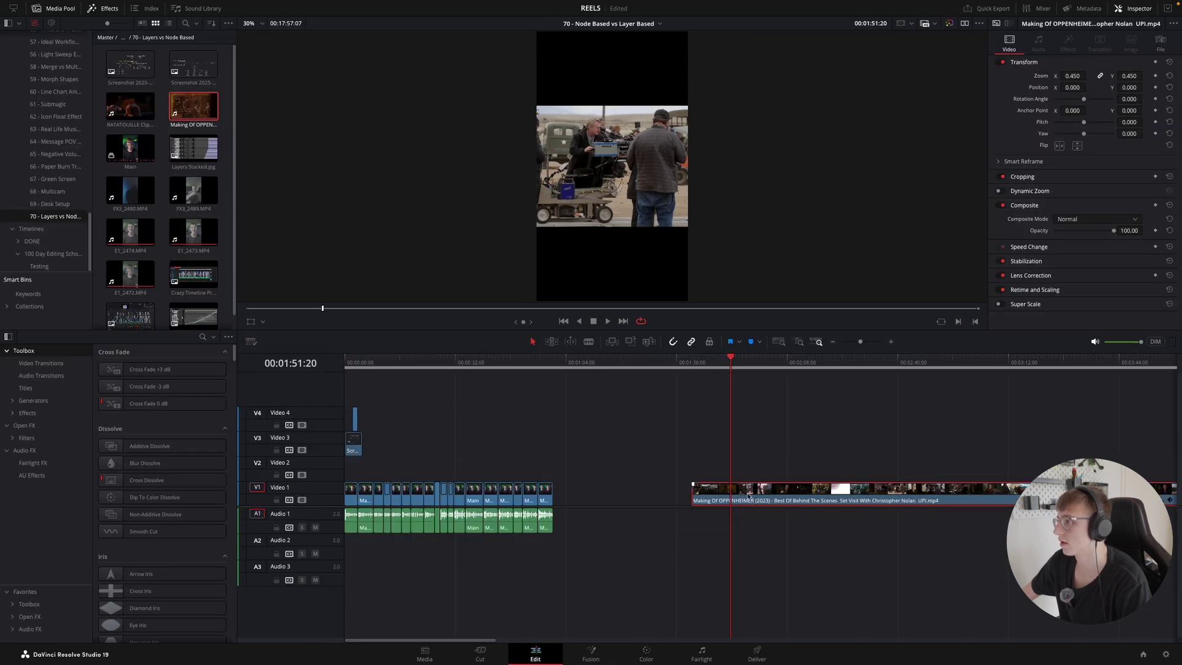
- Isolate the brief crew shot ending at 00:01:51:19 by splitting the Oppenheimer clip at both ends, and delete the footage before it
{"action": "key", "text": "super+equal"}
{"action": "key", "text": "super+equal"}
{"action": "key", "text": "super+equal"}
{"action": "key", "text": "Left"}
{"action": "key", "text": "Left"}
{"action": "key", "text": "Left"}
{"action": "key", "text": "Left"}
{"action": "key", "text": "Left"}
{"action": "key", "text": "Left"}
{"action": "key", "text": "Left"}
{"action": "key", "text": "Left"}
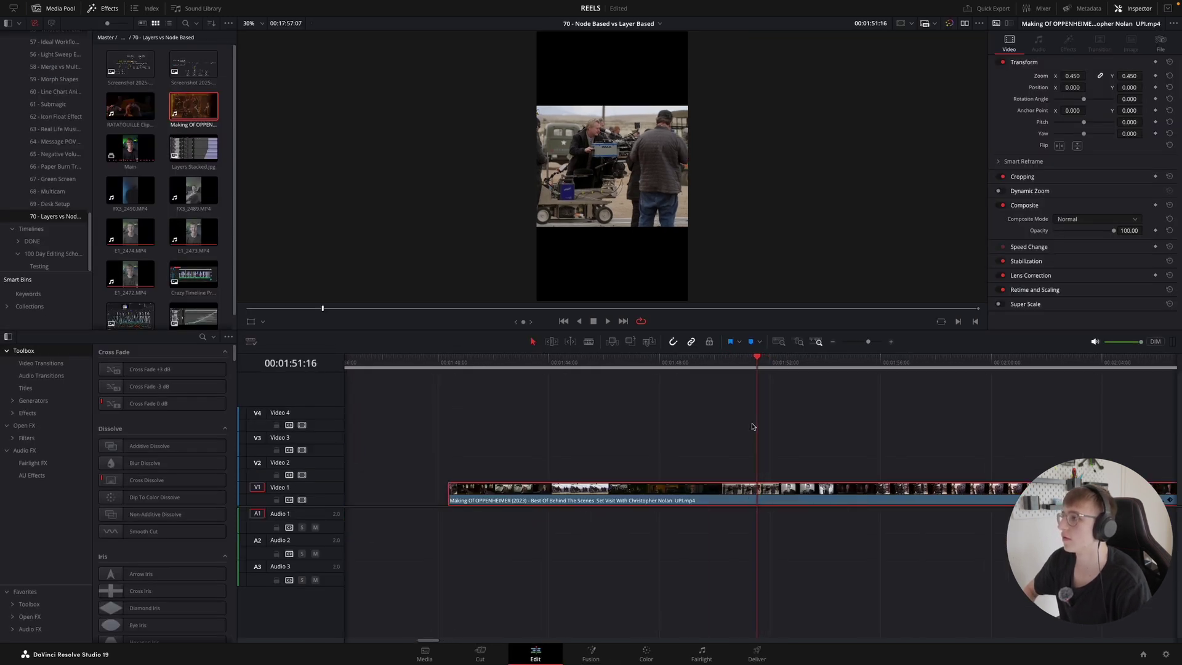
{"action": "key", "text": "ctrl+b"}
{"action": "left_click_drag", "start_coordinate": [762, 358], "coordinate": [761, 360]}
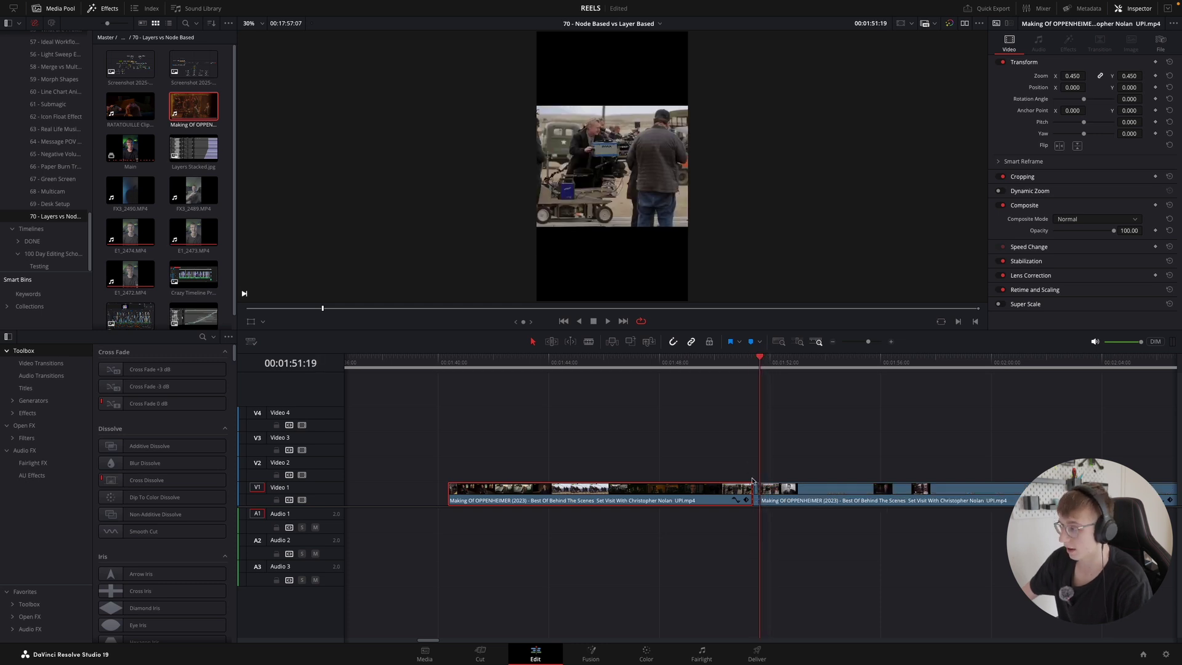
{"action": "key", "text": "BackSpace"}
- Move the isolated crew shot onto Video 4 over the opening, just after the camera operator shot
{"action": "key", "text": "super+equal"}
{"action": "key", "text": "super+equal"}
{"action": "key", "text": "super+equal"}
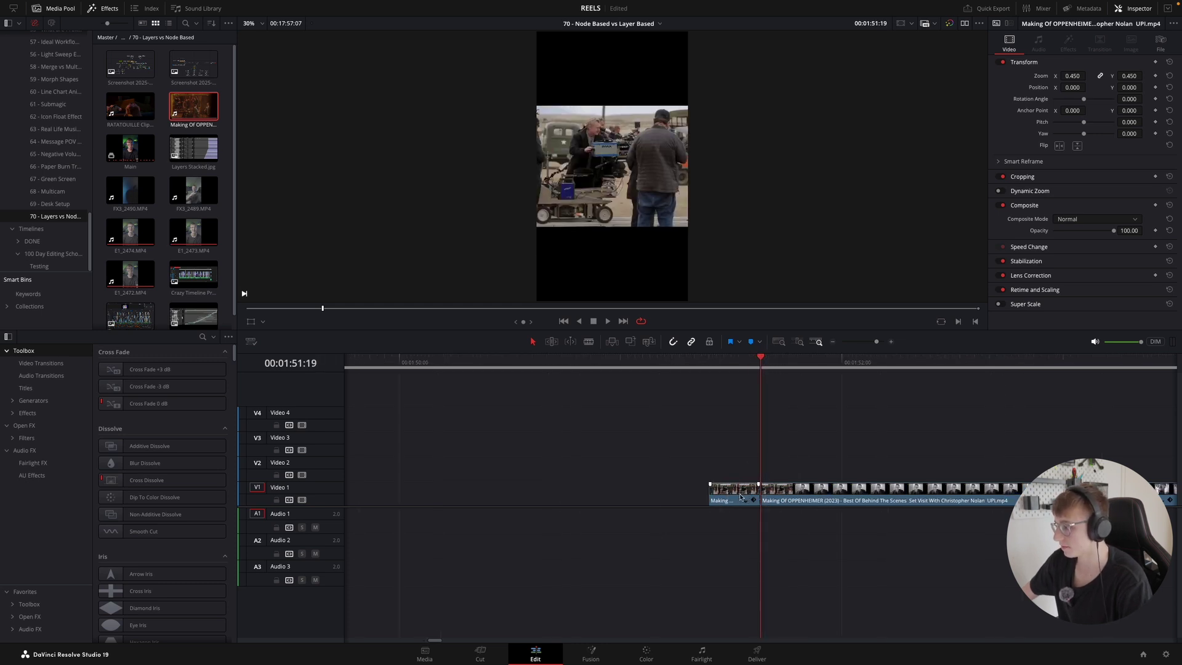
{"action": "left_click_drag", "start_coordinate": [714, 492], "coordinate": [617, 496]}
{"action": "key", "text": "super+minus"}
{"action": "key", "text": "super+minus"}
{"action": "key", "text": "super+minus"}
{"action": "key", "text": "super+minus"}
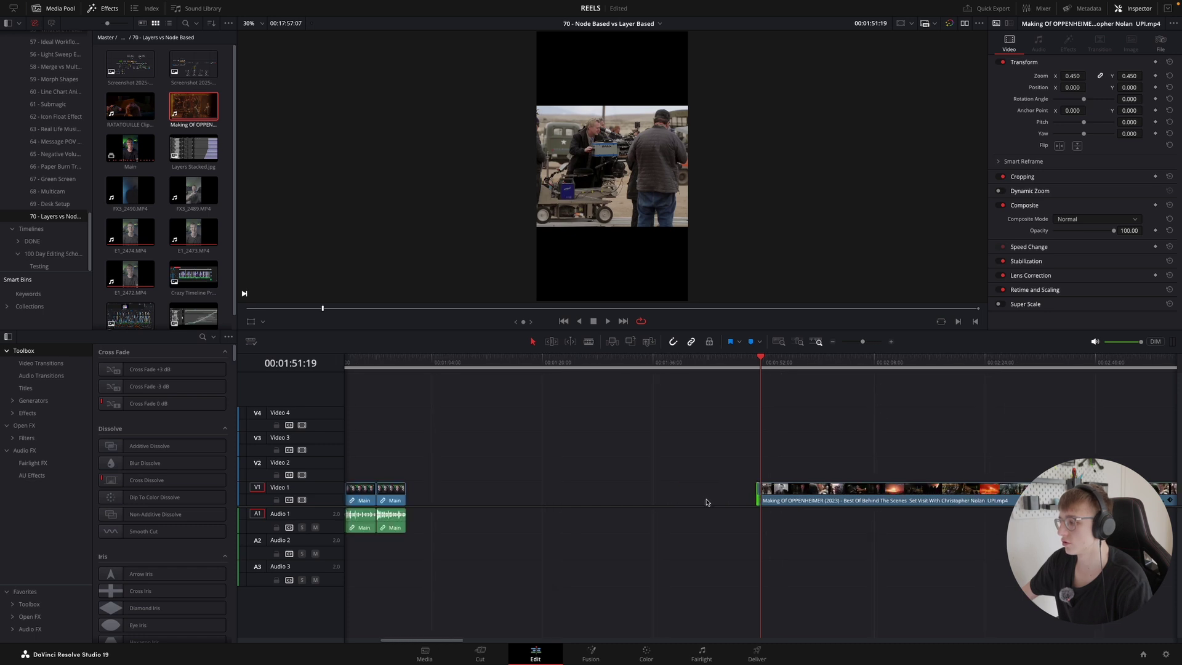
{"action": "key", "text": "super+equal"}
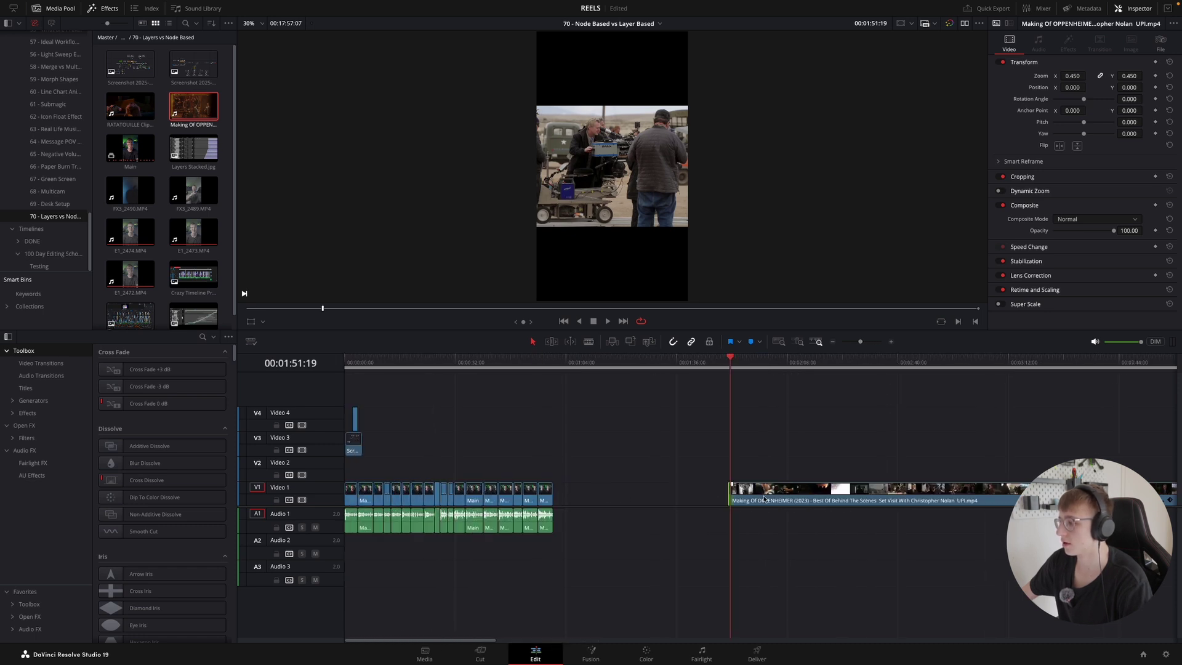
{"action": "key", "text": "super+equal"}
{"action": "key", "text": "super+equal"}
{"action": "key", "text": "super+minus"}
{"action": "key", "text": "super+minus"}
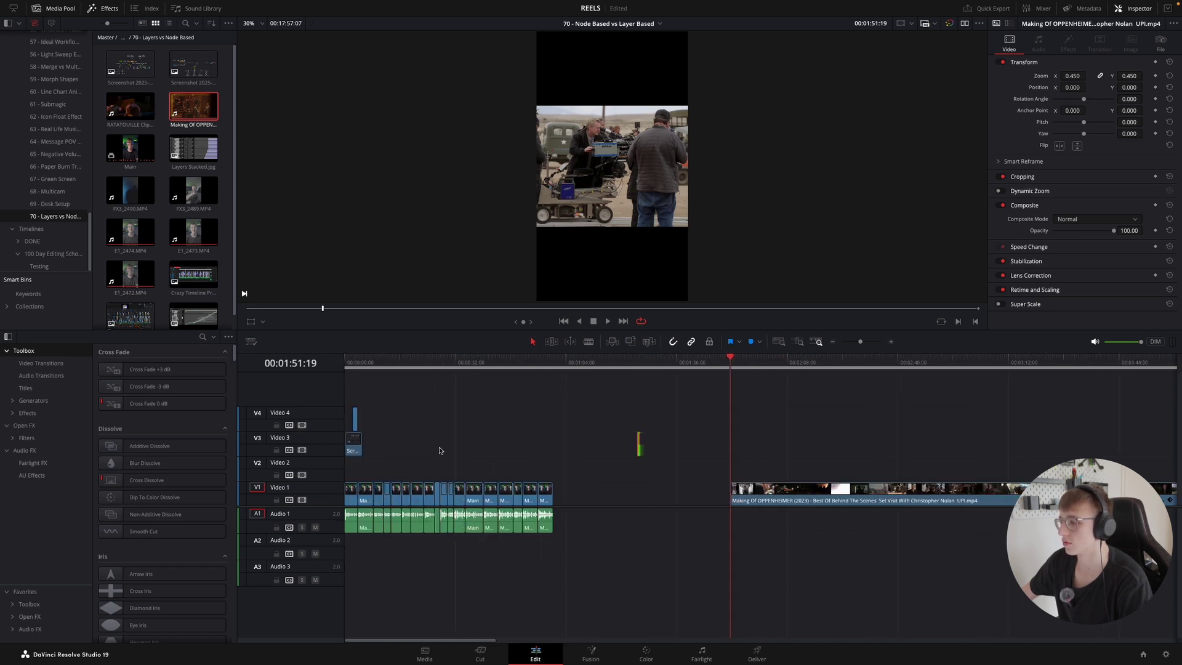
{"action": "left_click", "coordinate": [641, 444]}
{"action": "left_click_drag", "start_coordinate": [641, 443], "coordinate": [366, 419]}
- Look through the remaining Oppenheimer footage to the desert crew shot and trim the clip's start to 00:04:02:07
{"action": "left_click", "coordinate": [733, 362]}
{"action": "key", "text": "super+equal"}
{"action": "left_click", "coordinate": [768, 367]}
{"action": "left_click_drag", "start_coordinate": [769, 367], "coordinate": [930, 363]}
{"action": "key", "text": "super+minus"}
{"action": "left_click", "coordinate": [770, 362]}
{"action": "left_click_drag", "start_coordinate": [770, 362], "coordinate": [1025, 342]}
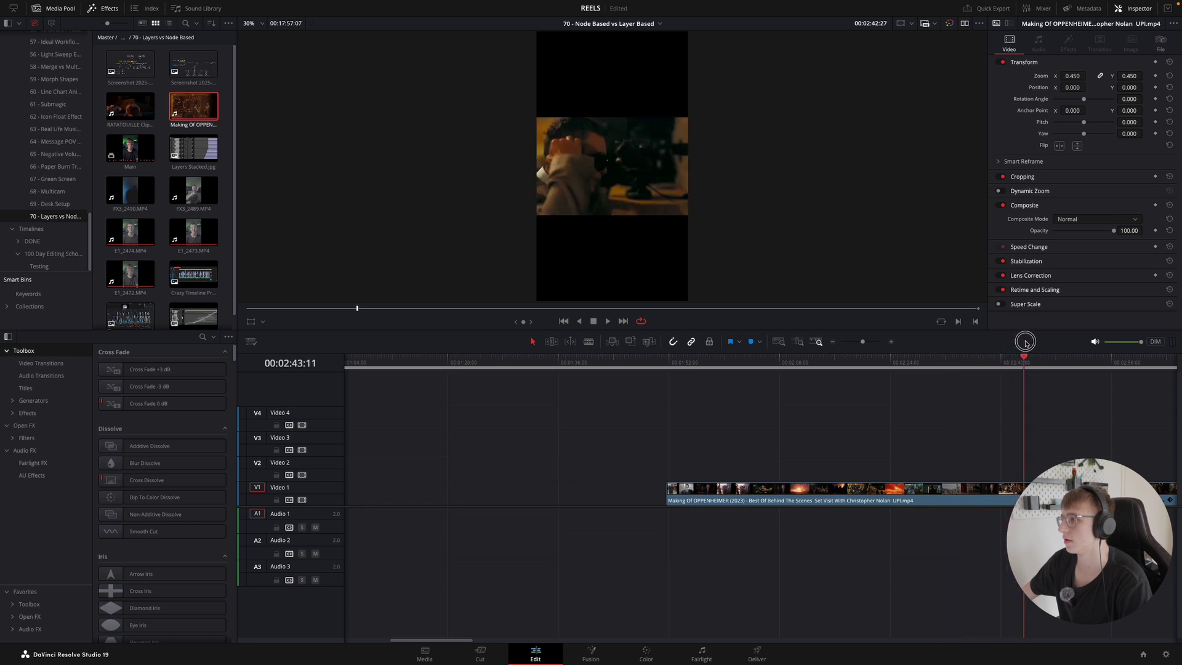
{"action": "key", "text": "super+minus"}
{"action": "mouse_move", "coordinate": [629, 362]}
{"action": "left_mouse_down"}
{"action": "mouse_move", "coordinate": [658, 363]}
{"action": "mouse_move", "coordinate": [637, 368]}
{"action": "left_mouse_up"}
{"action": "left_click_drag", "start_coordinate": [632, 369], "coordinate": [764, 361]}
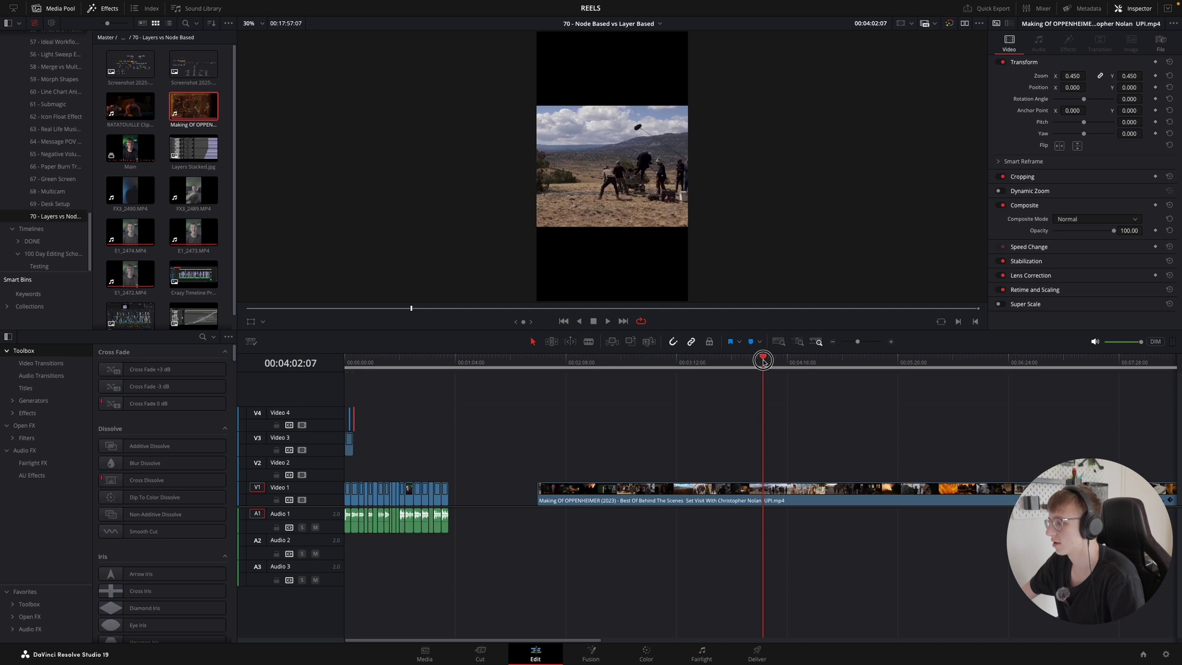
{"action": "key", "text": "shift+["}
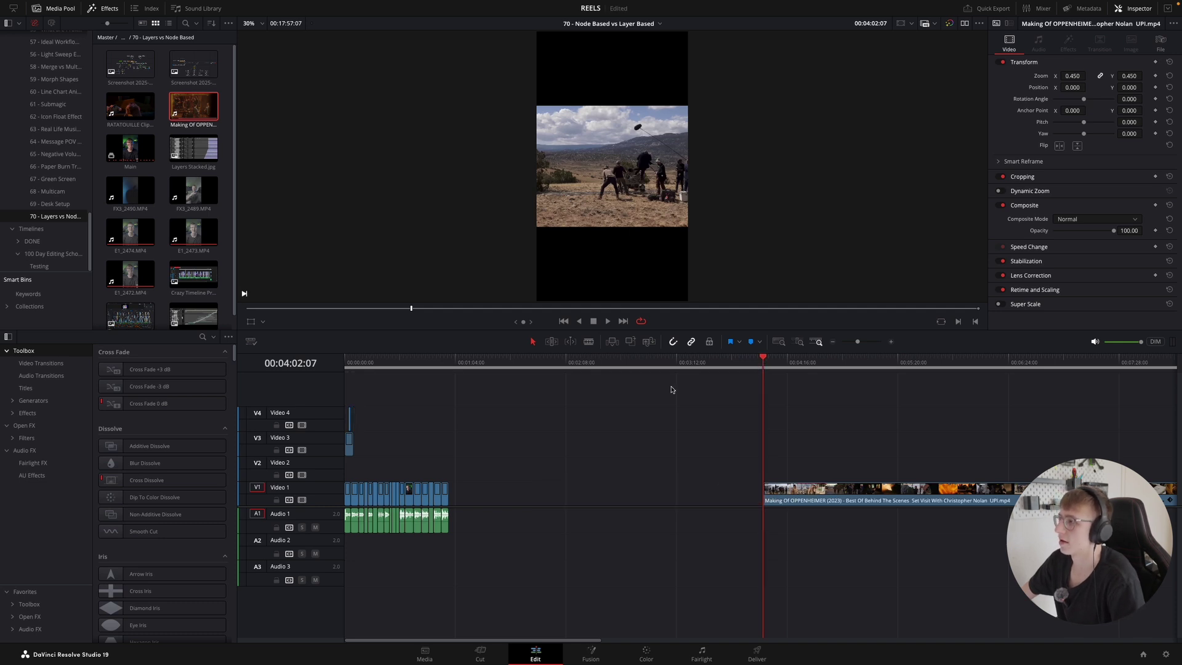
- Split the Oppenheimer clip at 00:04:03:10 and move the isolated desert crew shot onto Video 3 above the early A-roll
{"action": "scroll", "coordinate": [913, 382], "scroll_direction": "up", "scroll_amount": 5}
{"action": "mouse_move", "coordinate": [769, 363]}
{"action": "left_mouse_down"}
{"action": "mouse_move", "coordinate": [796, 363]}
{"action": "mouse_move", "coordinate": [776, 364]}
{"action": "left_mouse_up"}
{"action": "scroll", "coordinate": [775, 381], "scroll_direction": "down", "scroll_amount": 3}
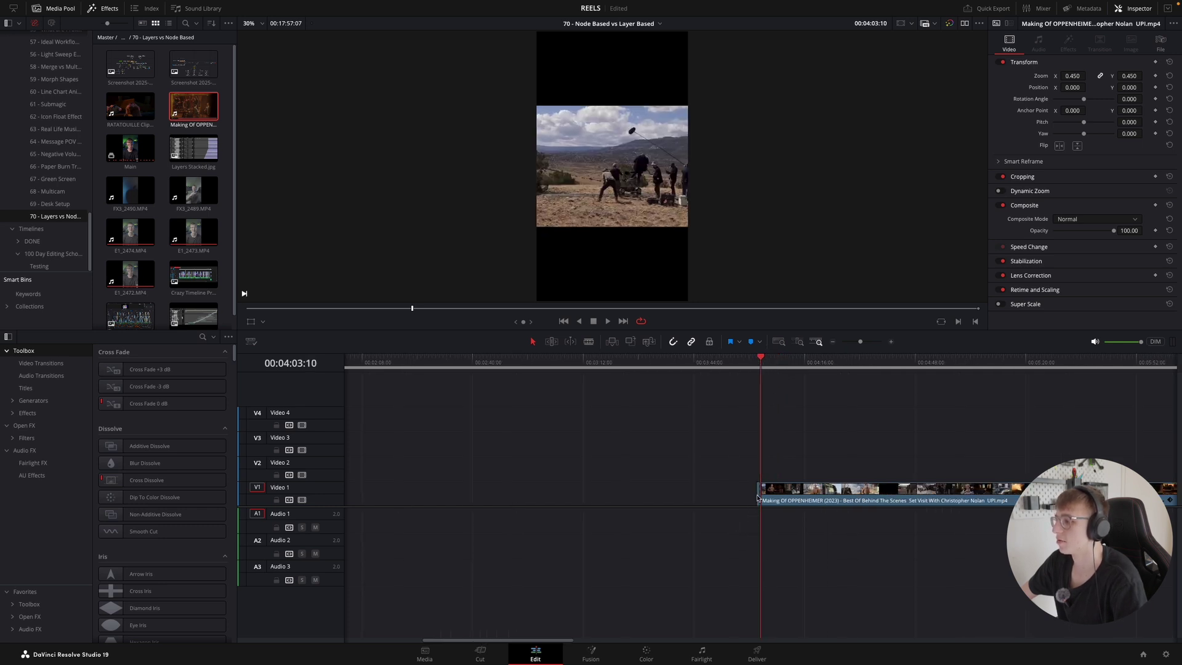
{"action": "left_click_drag", "start_coordinate": [757, 496], "coordinate": [470, 435]}
{"action": "key", "text": "super+minus"}
{"action": "key", "text": "super+minus"}
{"action": "key", "text": "super+minus"}
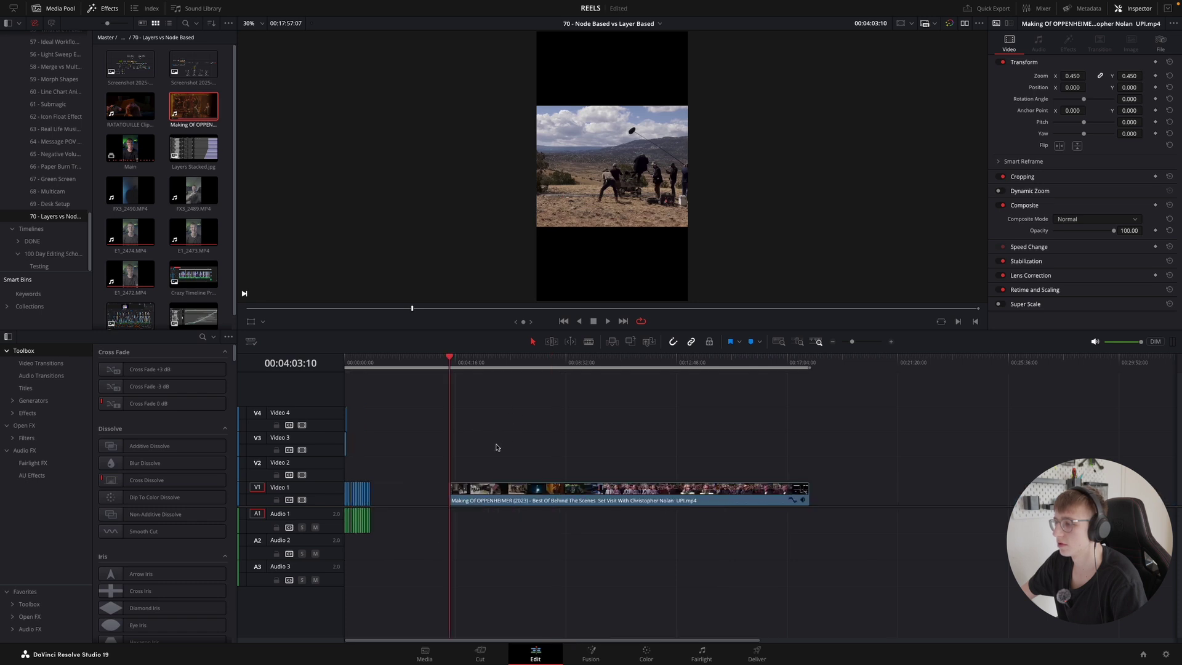
{"action": "key", "text": "super+equal"}
{"action": "key", "text": "super+equal"}
{"action": "key", "text": "super+equal"}
{"action": "key", "text": "super+minus"}
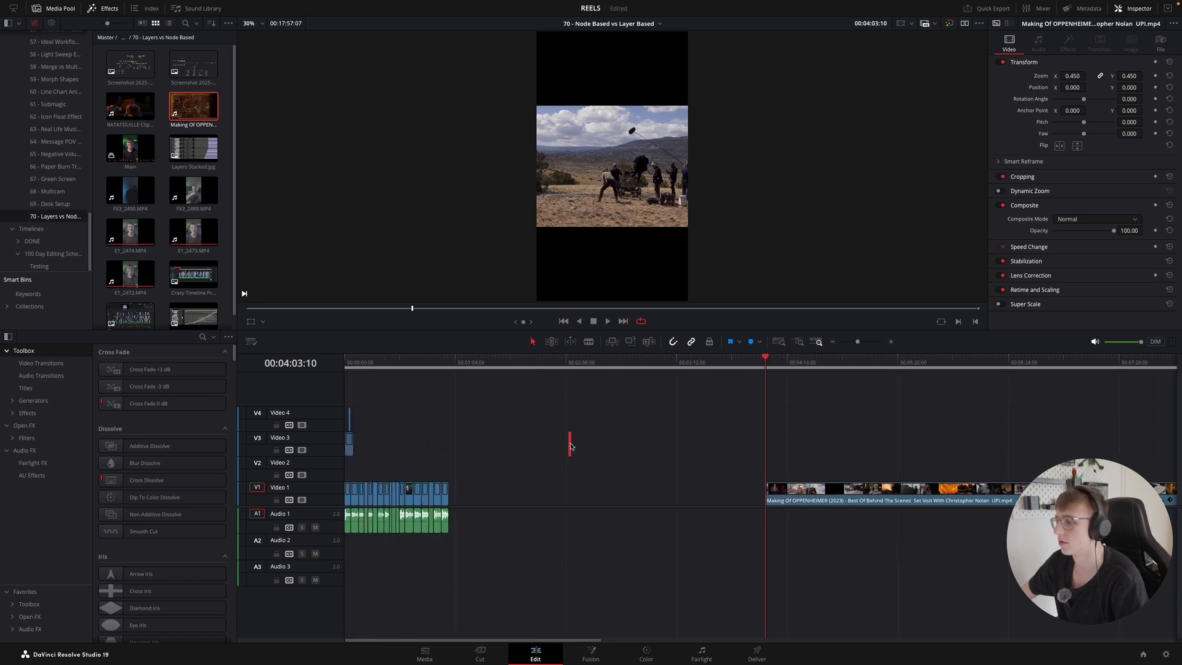
{"action": "left_click_drag", "start_coordinate": [509, 438], "coordinate": [366, 443]}
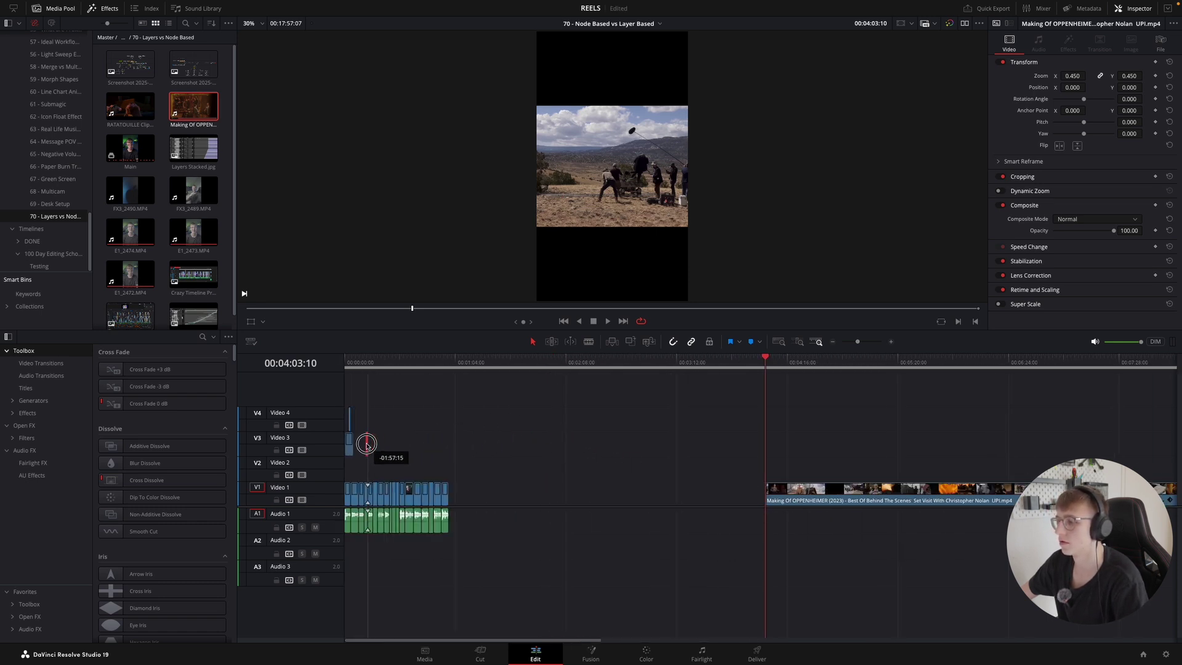
- Look through the remaining Oppenheimer footage up to the clapperboard shot near 00:05:50:04
{"action": "left_click", "coordinate": [772, 368]}
{"action": "key", "text": "super+equal"}
{"action": "key", "text": "super+equal"}
{"action": "key", "text": "super+equal"}
{"action": "left_click", "coordinate": [765, 369]}
{"action": "key", "text": "super+minus"}
{"action": "key", "text": "super+minus"}
{"action": "left_click_drag", "start_coordinate": [778, 367], "coordinate": [860, 362]}
{"action": "key", "text": "super+minus"}
{"action": "key", "text": "super+minus"}
{"action": "key", "text": "super+minus"}
{"action": "left_click_drag", "start_coordinate": [466, 364], "coordinate": [488, 362]}
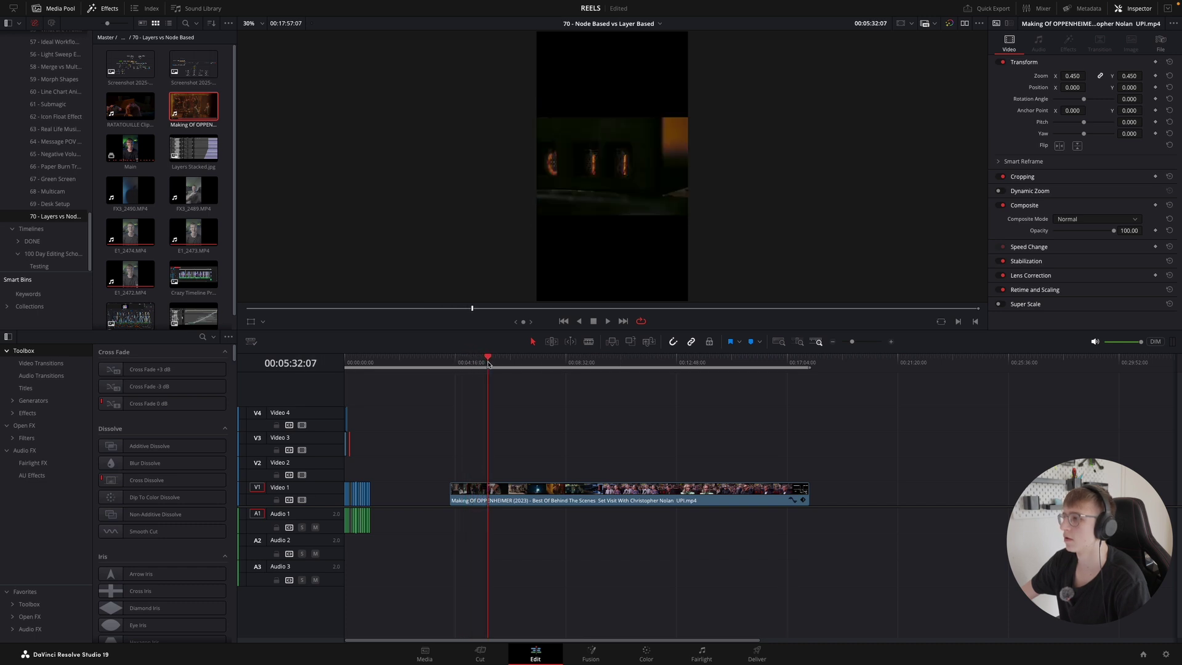
{"action": "key", "text": "super+equal"}
{"action": "key", "text": "super+equal"}
{"action": "left_click_drag", "start_coordinate": [770, 365], "coordinate": [791, 363]}
{"action": "key", "text": "space"}
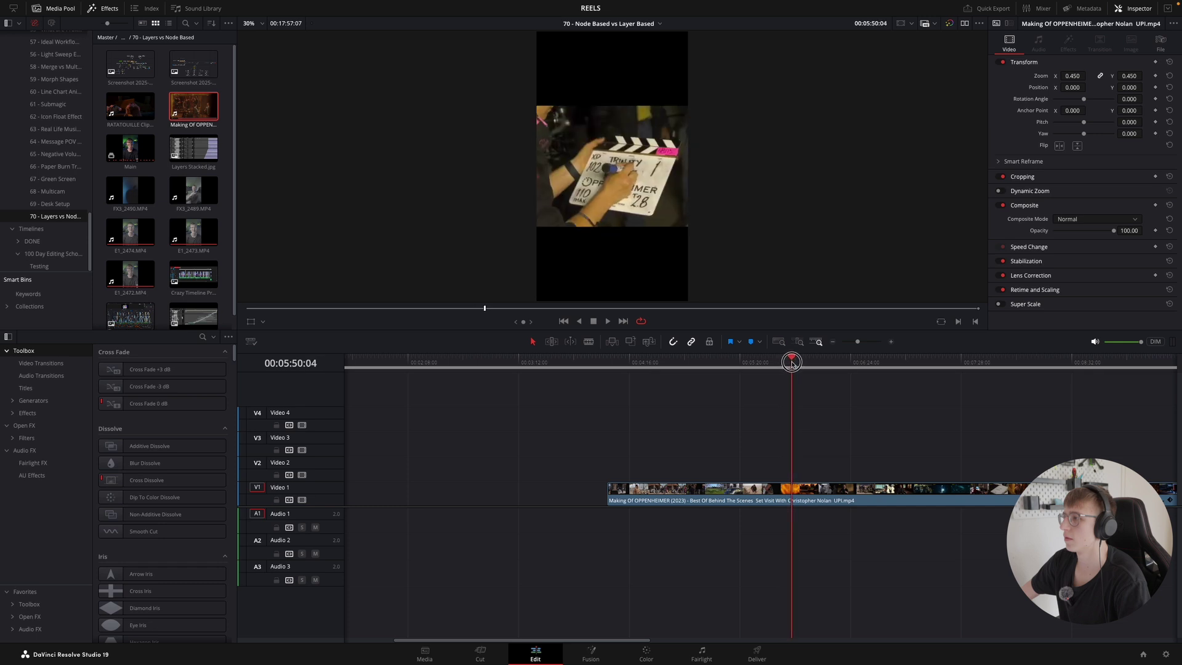
- Split the Oppenheimer clip within the clapperboard shot at 00:05:49:26 and delete the footage before it
{"action": "key", "text": "super+equal"}
{"action": "key", "text": "super+equal"}
{"action": "key", "text": "space"}
{"action": "key", "text": "super+equal"}
{"action": "key", "text": "super+equal"}
{"action": "left_click_drag", "start_coordinate": [762, 363], "coordinate": [721, 372]}
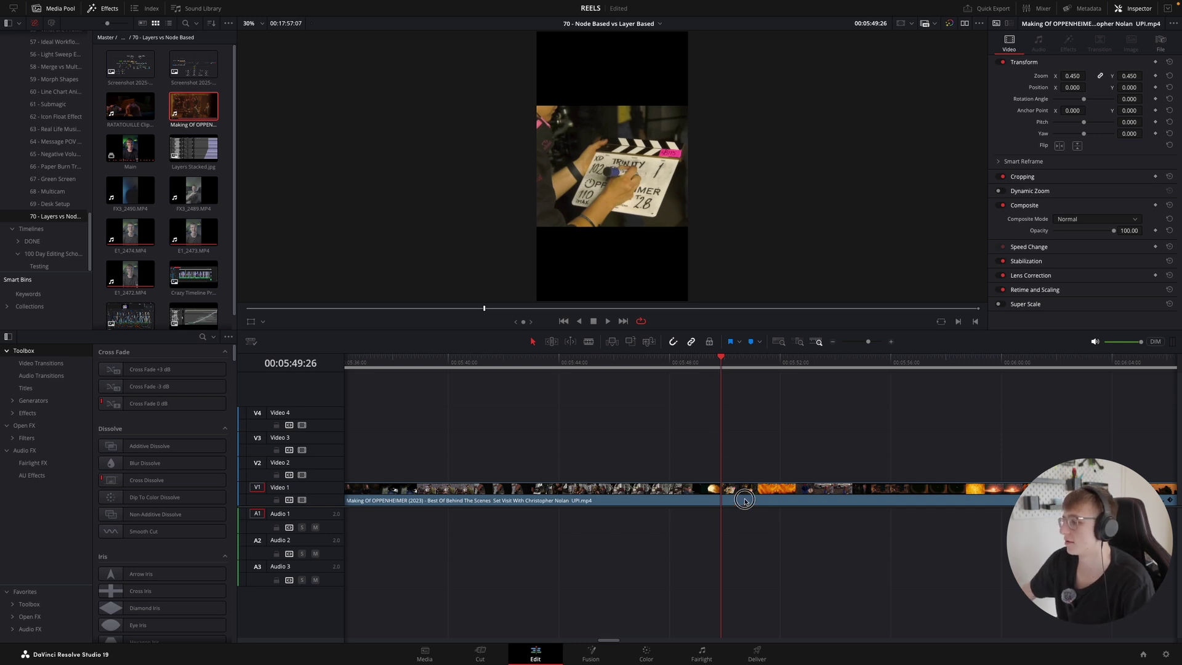
{"action": "key", "text": "ctrl+b"}
{"action": "key", "text": "BackSpace"}
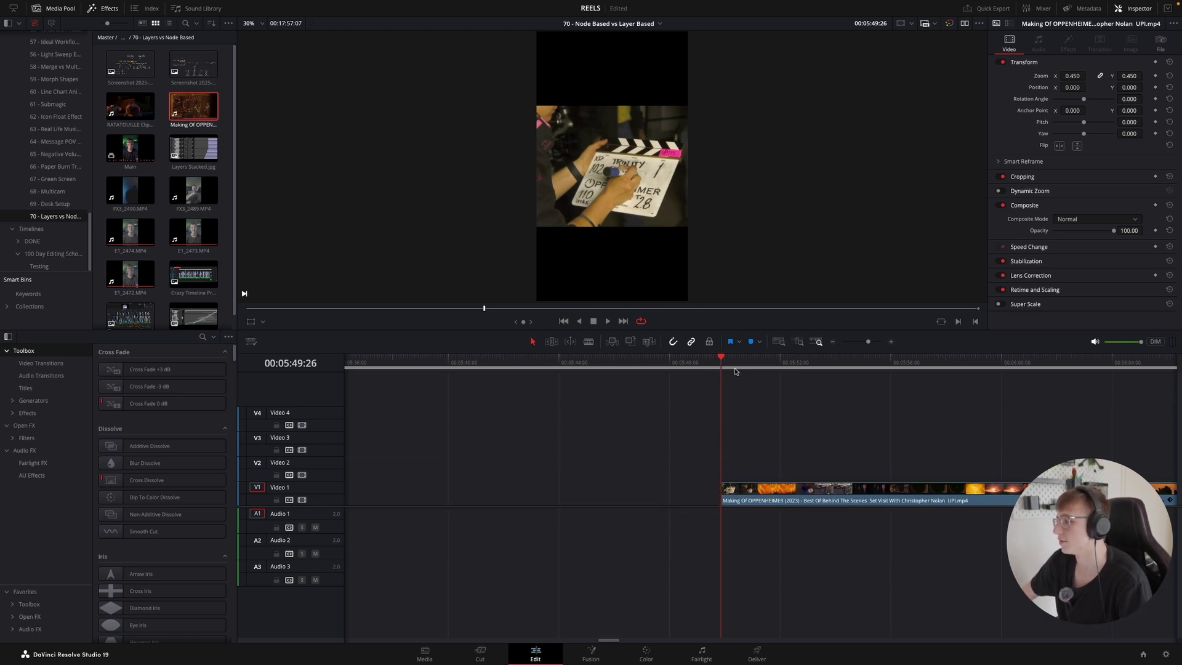
- Split the clip at 00:05:50:24 and move the clapperboard shot onto Video 3 ahead of the desert crew shot
{"action": "key", "text": "space"}
{"action": "scroll", "coordinate": [742, 499], "scroll_direction": "down", "scroll_amount": 5}
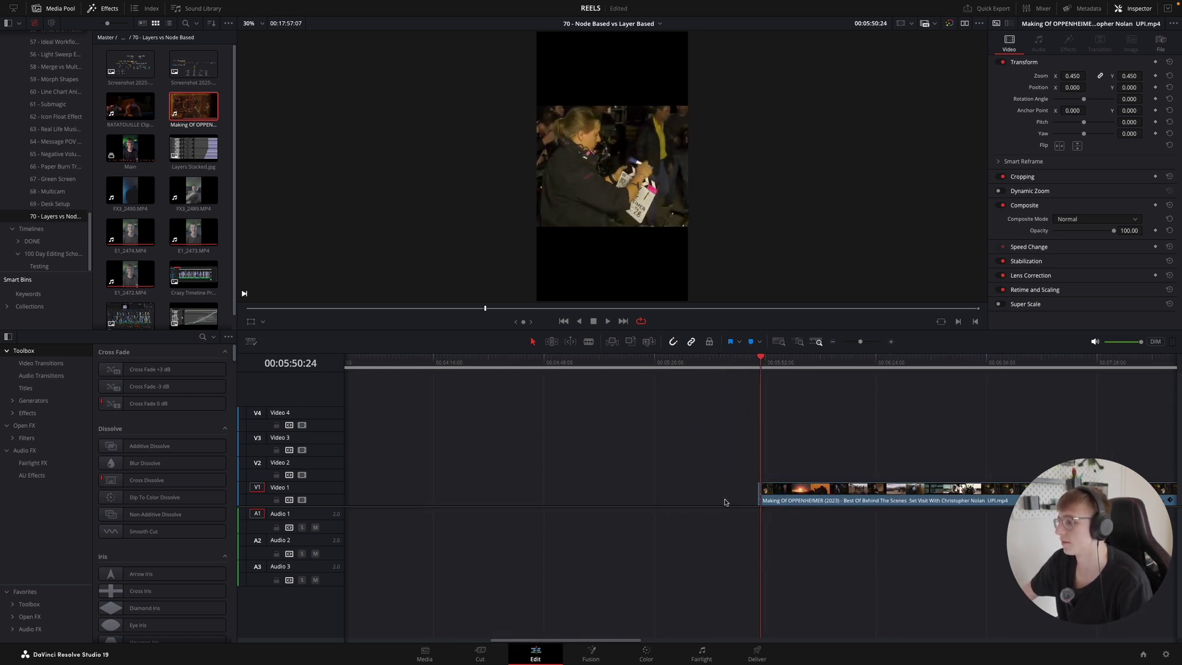
{"action": "scroll", "coordinate": [748, 498], "scroll_direction": "up", "scroll_amount": 5}
{"action": "left_click_drag", "start_coordinate": [748, 494], "coordinate": [477, 453]}
{"action": "scroll", "coordinate": [477, 454], "scroll_direction": "down", "scroll_amount": 8}
{"action": "left_click", "coordinate": [369, 363]}
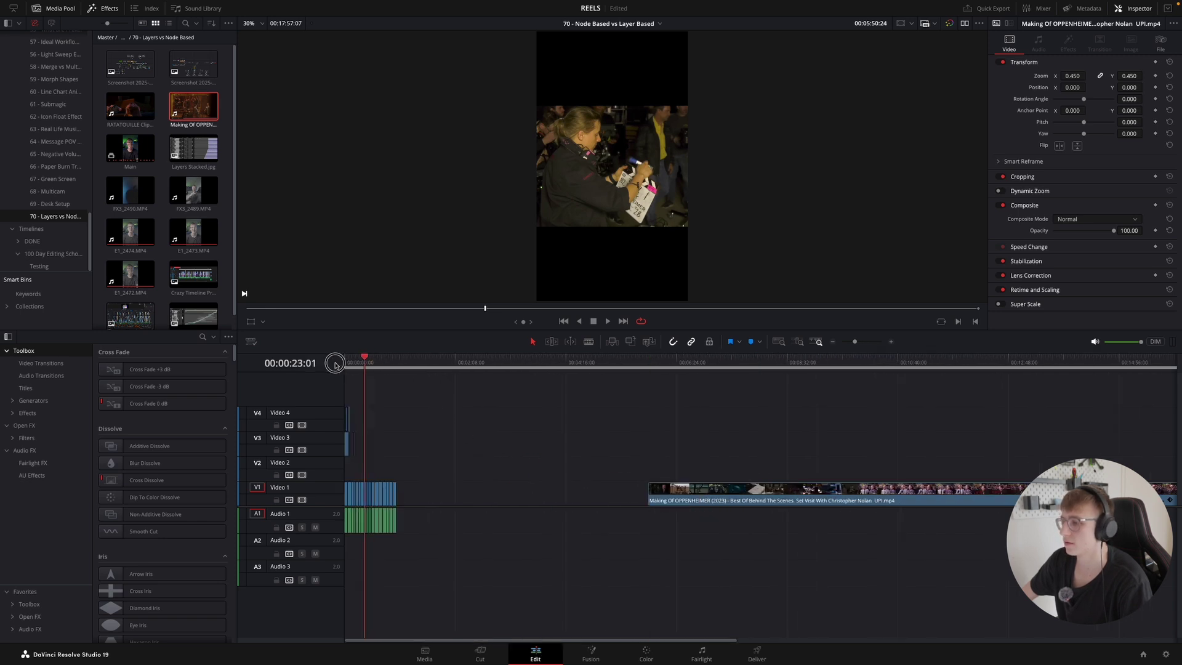
{"action": "scroll", "coordinate": [370, 364], "scroll_direction": "up", "scroll_amount": 6}
{"action": "left_click", "coordinate": [371, 365]}
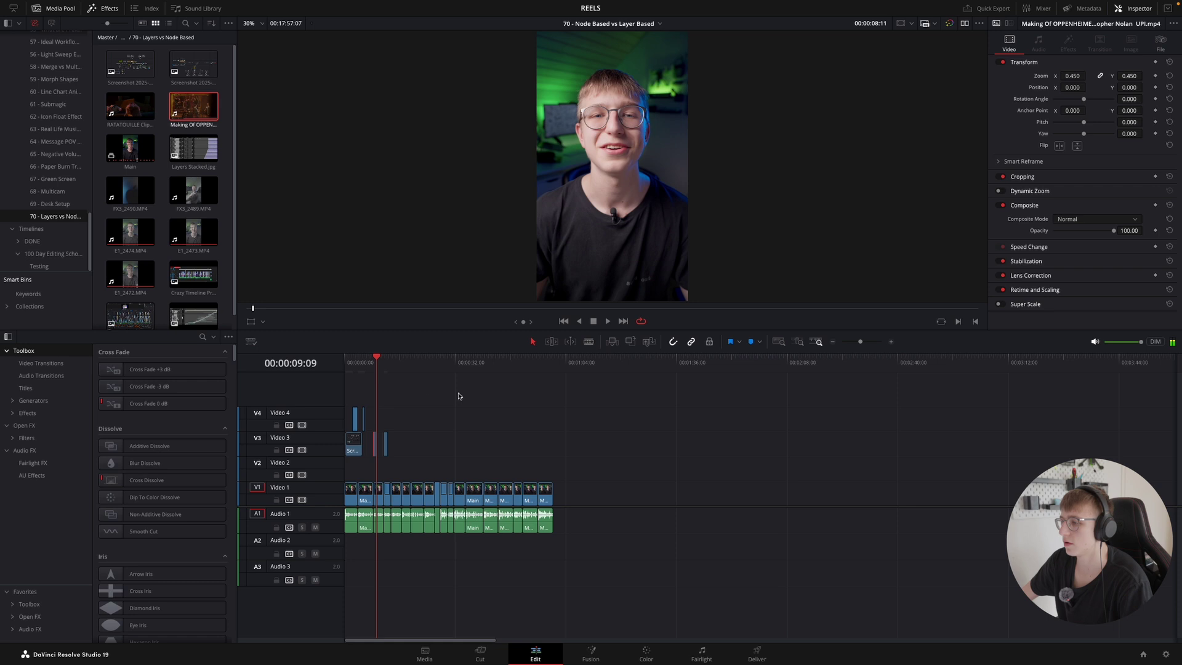
- Shift the remaining Oppenheimer clip closer to the A-roll and look through its footage to 00:04:20:22
{"action": "scroll", "coordinate": [698, 425], "scroll_direction": "down", "scroll_amount": 5}
{"action": "left_click_drag", "start_coordinate": [568, 490], "coordinate": [493, 490]}
{"action": "left_click_drag", "start_coordinate": [429, 368], "coordinate": [449, 367]}
{"action": "scroll", "coordinate": [503, 367], "scroll_direction": "up", "scroll_amount": 2}
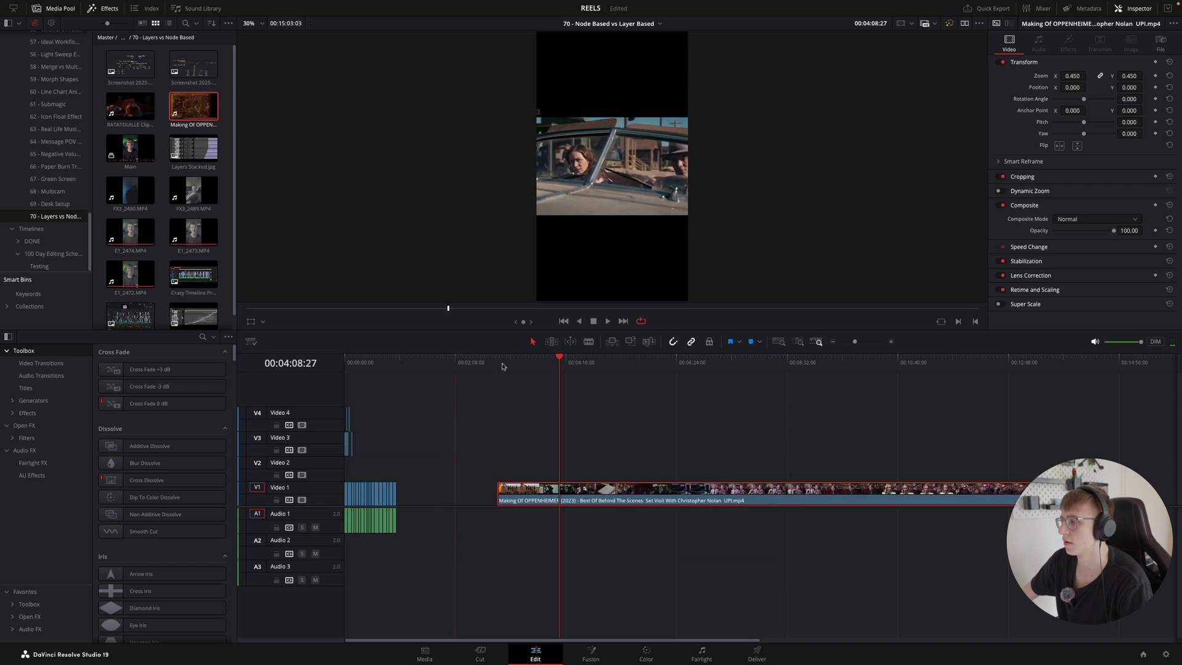
{"action": "left_click", "coordinate": [562, 362]}
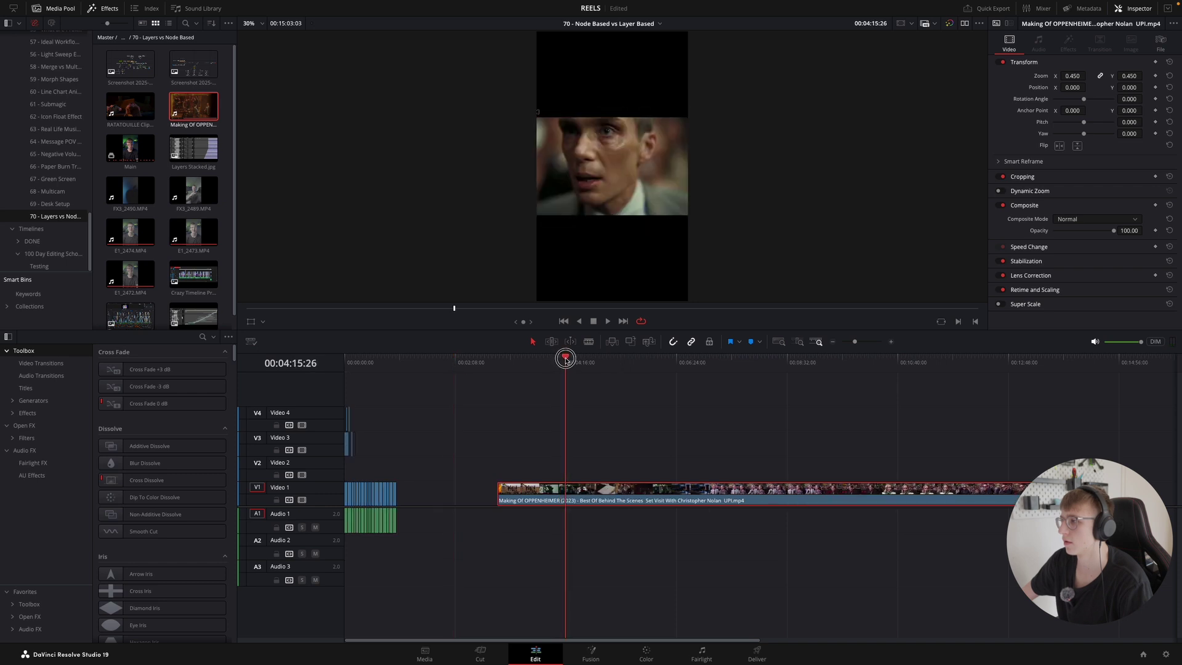
{"action": "left_click_drag", "start_coordinate": [572, 357], "coordinate": [568, 359]}
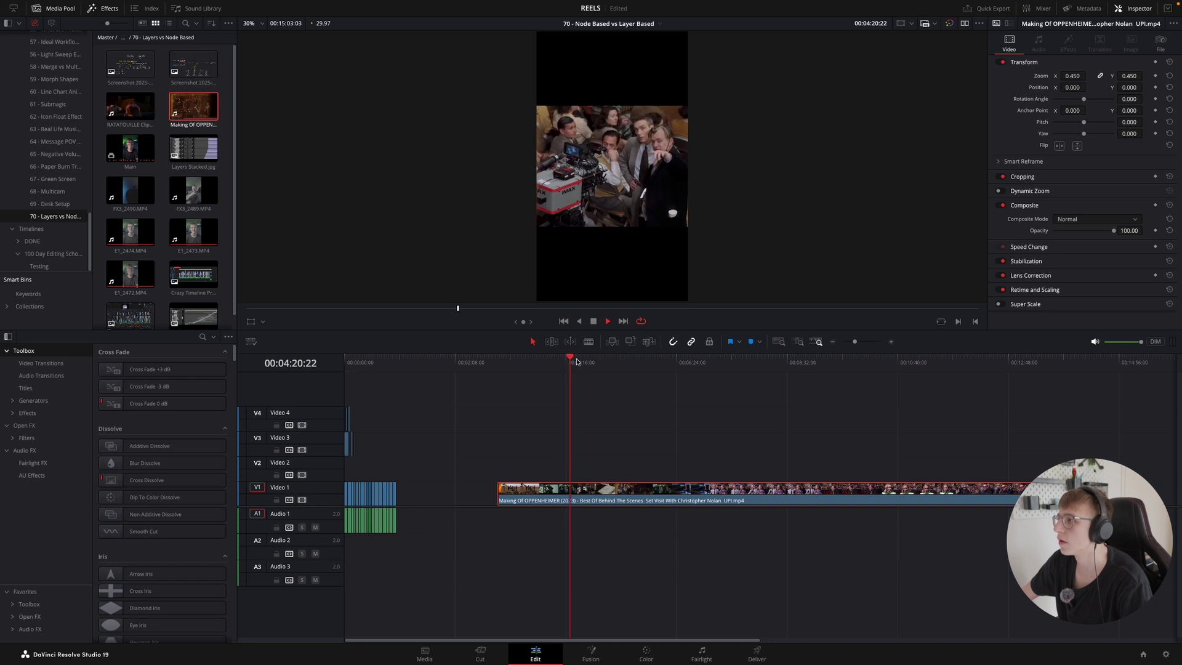
- Look through the rest of the Oppenheimer footage to the explosion near the clip's end, at 00:14:35:21
{"action": "scroll", "coordinate": [577, 362], "scroll_direction": "up", "scroll_amount": 1}
{"action": "scroll", "coordinate": [590, 364], "scroll_direction": "down", "scroll_amount": 2}
{"action": "left_click", "coordinate": [460, 360]}
{"action": "left_click_drag", "start_coordinate": [460, 360], "coordinate": [490, 357]}
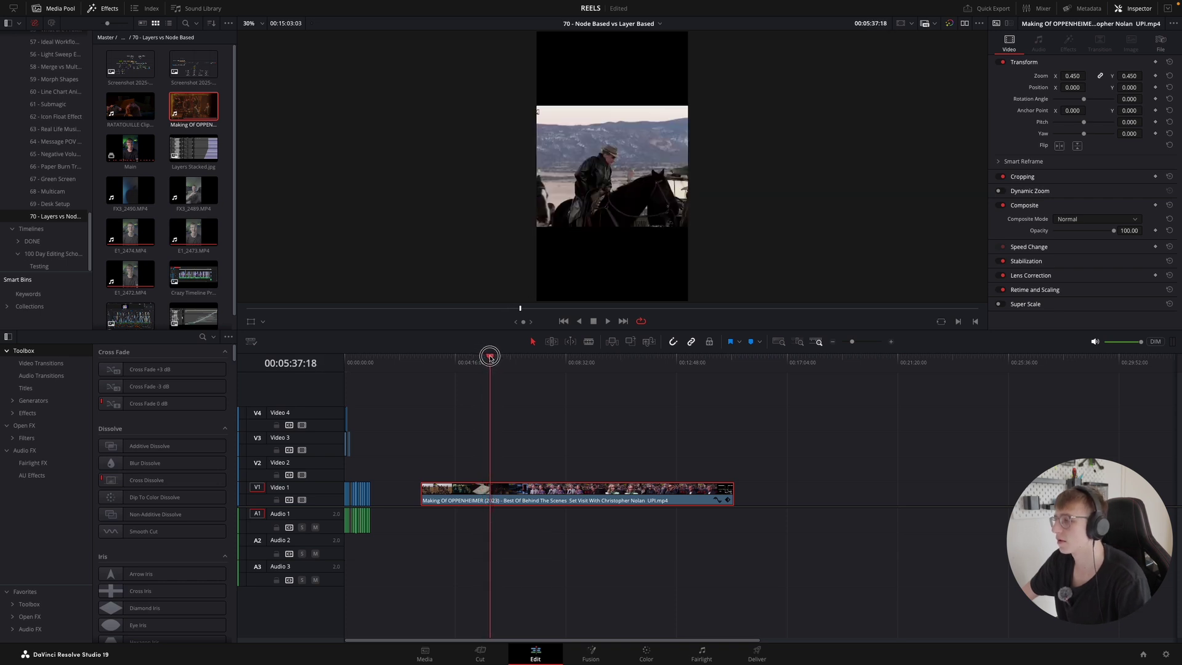
{"action": "scroll", "coordinate": [490, 357], "scroll_direction": "up", "scroll_amount": 6}
{"action": "left_click_drag", "start_coordinate": [761, 367], "coordinate": [851, 357]}
{"action": "scroll", "coordinate": [730, 365], "scroll_direction": "down", "scroll_amount": 2}
{"action": "left_click_drag", "start_coordinate": [660, 363], "coordinate": [1102, 368]}
{"action": "key", "text": "space"}
{"action": "key", "text": "super+minus"}
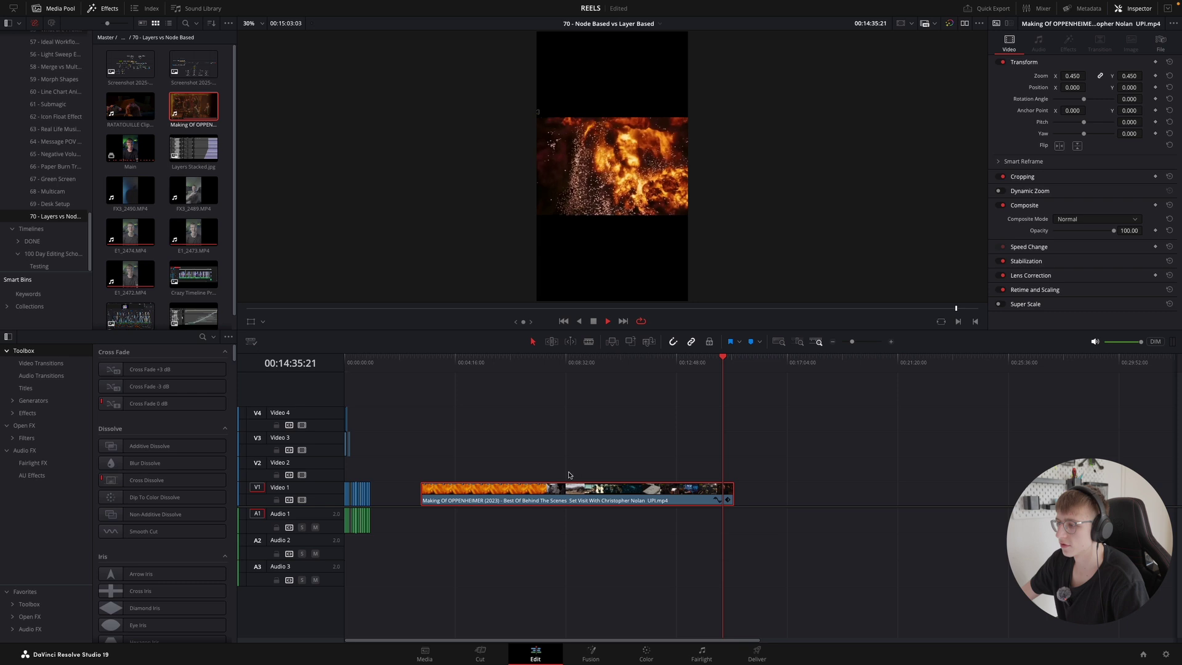
- Delete the remaining Oppenheimer clip from Video 1 and return the playhead to the start of the timeline
{"action": "key", "text": "super+minus"}
{"action": "key", "text": "Delete"}
{"action": "key", "text": "super+equal"}
{"action": "key", "text": "super+equal"}
{"action": "key", "text": "super+minus"}
{"action": "key", "text": "super+minus"}
{"action": "left_click_drag", "start_coordinate": [400, 364], "coordinate": [248, 375]}
{"action": "key", "text": "super+minus"}
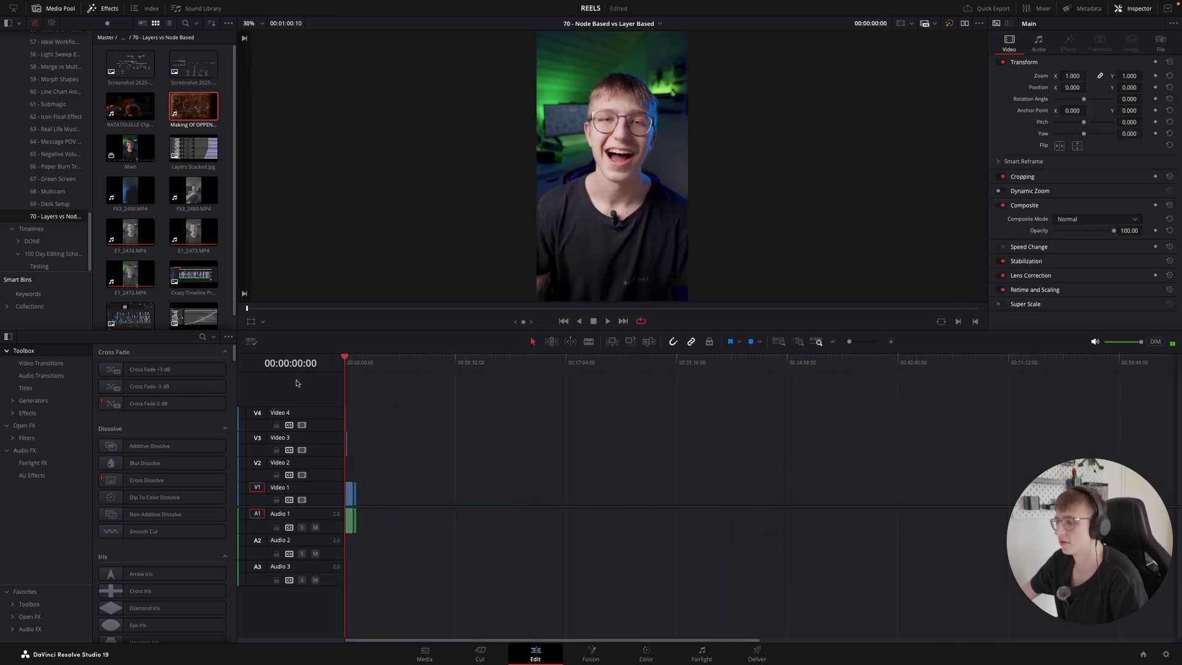
- Move the node screenshot aside onto Video 4, above the clapperboard and desert crew shots
{"action": "key", "text": "super+equal"}
{"action": "key", "text": "super+equal"}
{"action": "key", "text": "super+equal"}
{"action": "key", "text": "super+equal"}
{"action": "key", "text": "super+equal"}
{"action": "key", "text": "super+equal"}
{"action": "key", "text": "super+equal"}
{"action": "key", "text": "super+equal"}
{"action": "left_click_drag", "start_coordinate": [390, 453], "coordinate": [613, 417]}
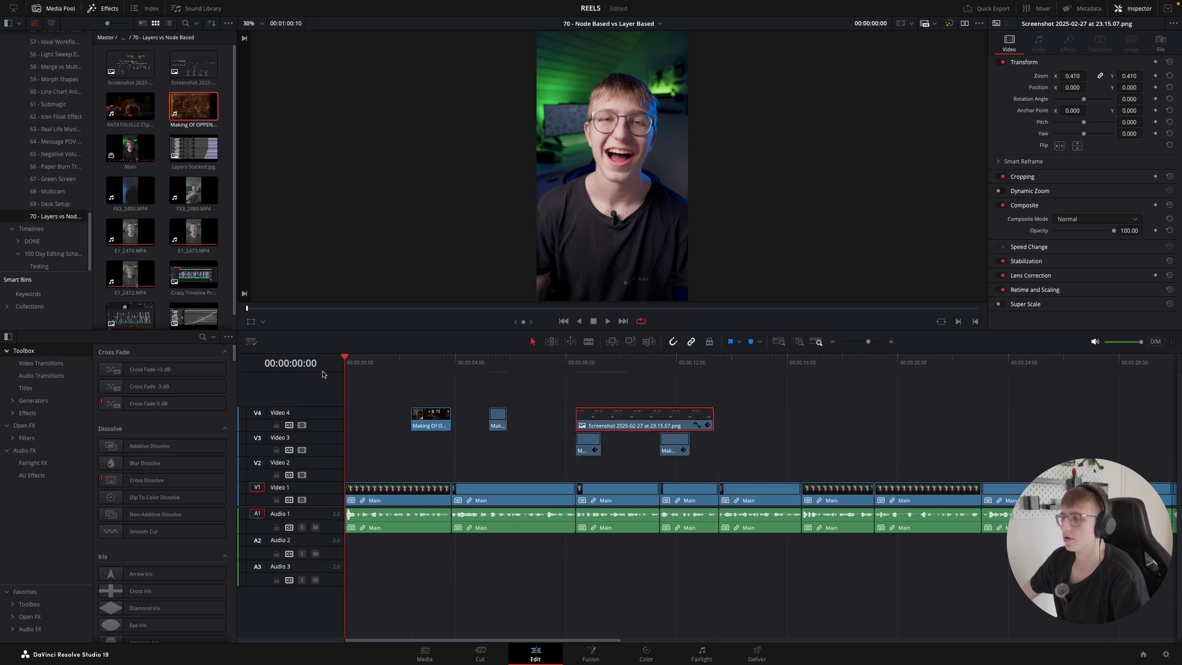
- Play the opening line to 00:00:00:27 and place the node screenshot on Video 2 starting there
{"action": "key", "text": "super+equal"}
{"action": "key", "text": "super+equal"}
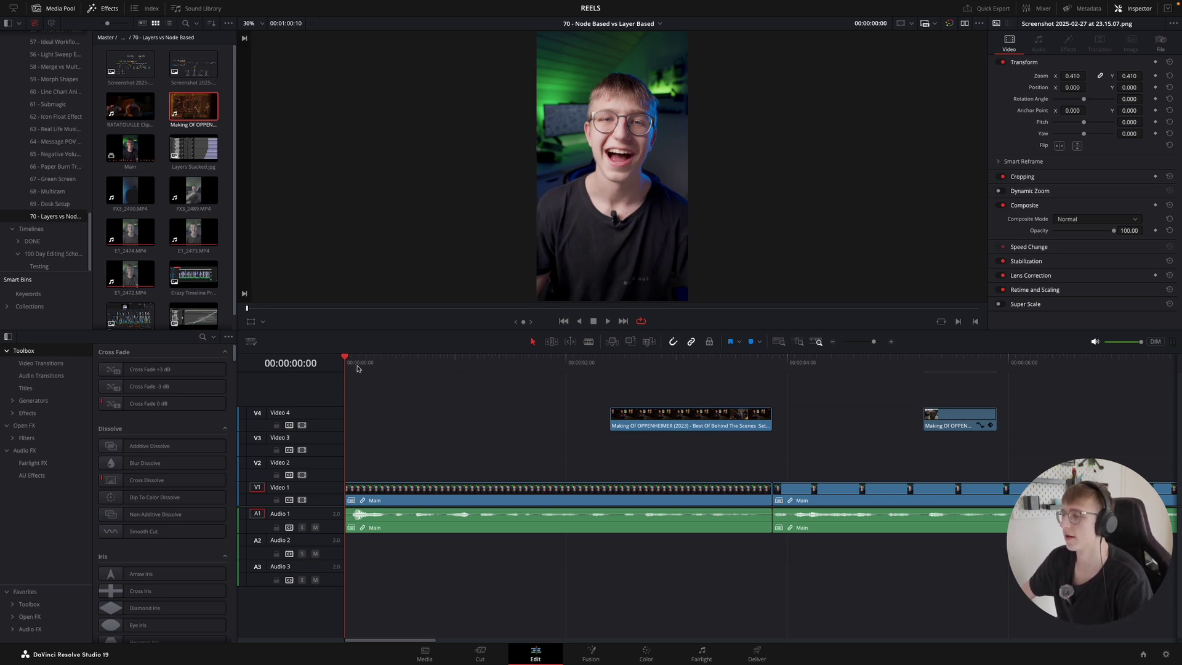
{"action": "key", "text": "space"}
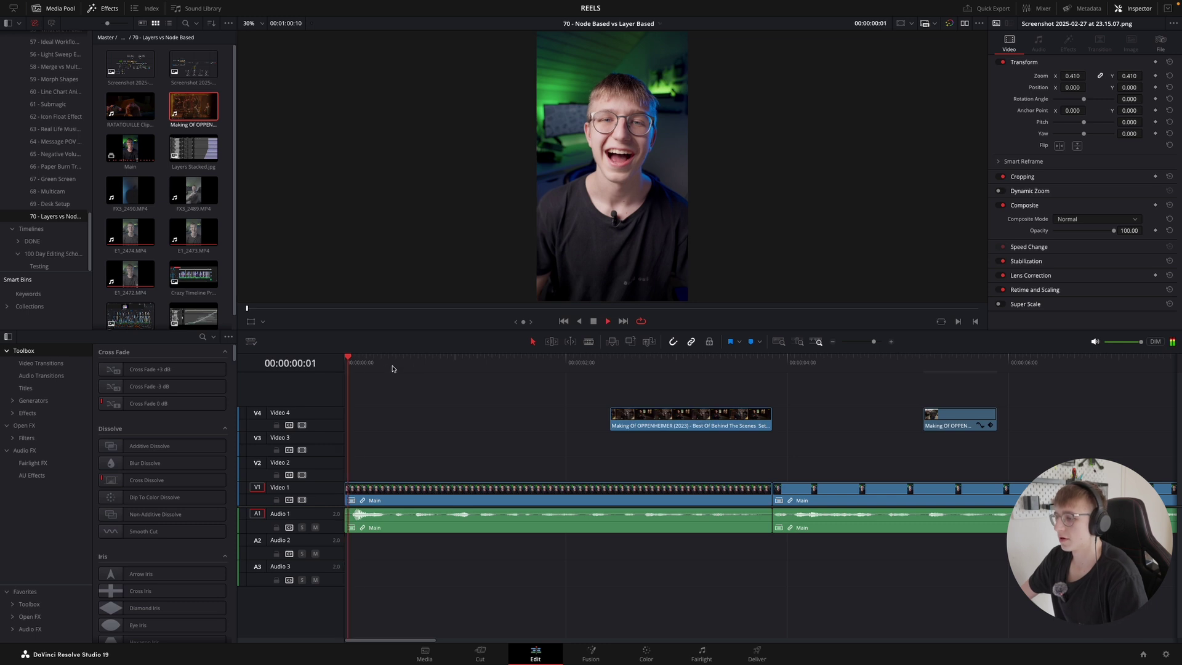
{"action": "left_click", "coordinate": [402, 367]}
{"action": "key", "text": "space"}
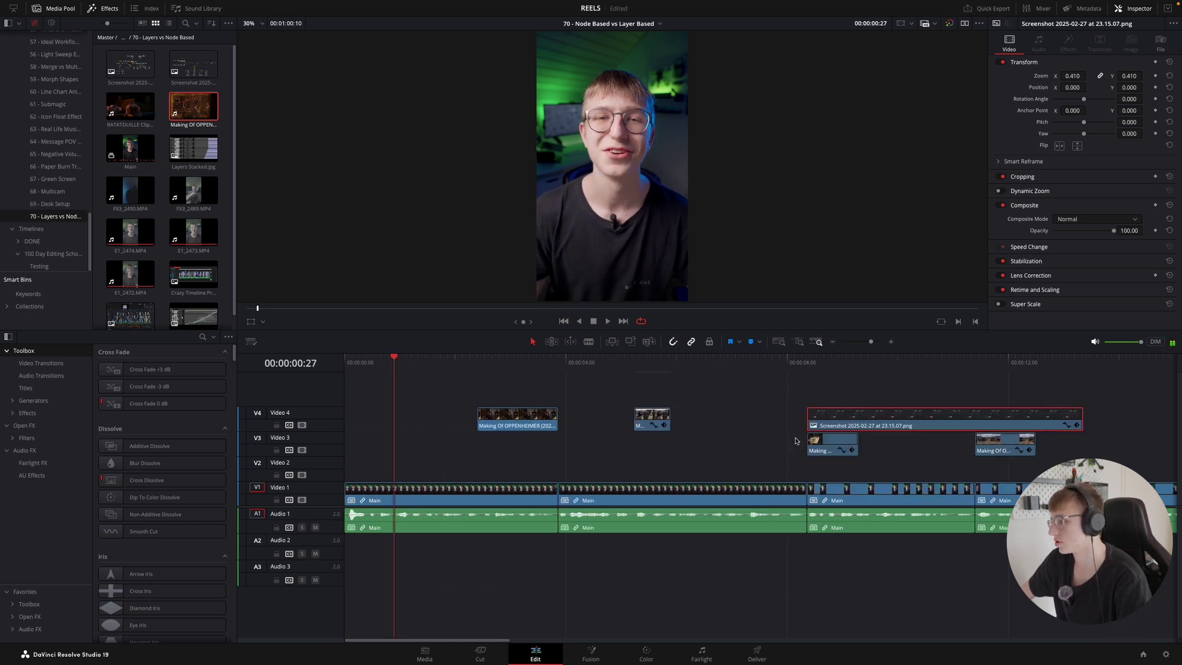
{"action": "key", "text": "ctrl+minus"}
{"action": "left_click_drag", "start_coordinate": [629, 420], "coordinate": [424, 470]}
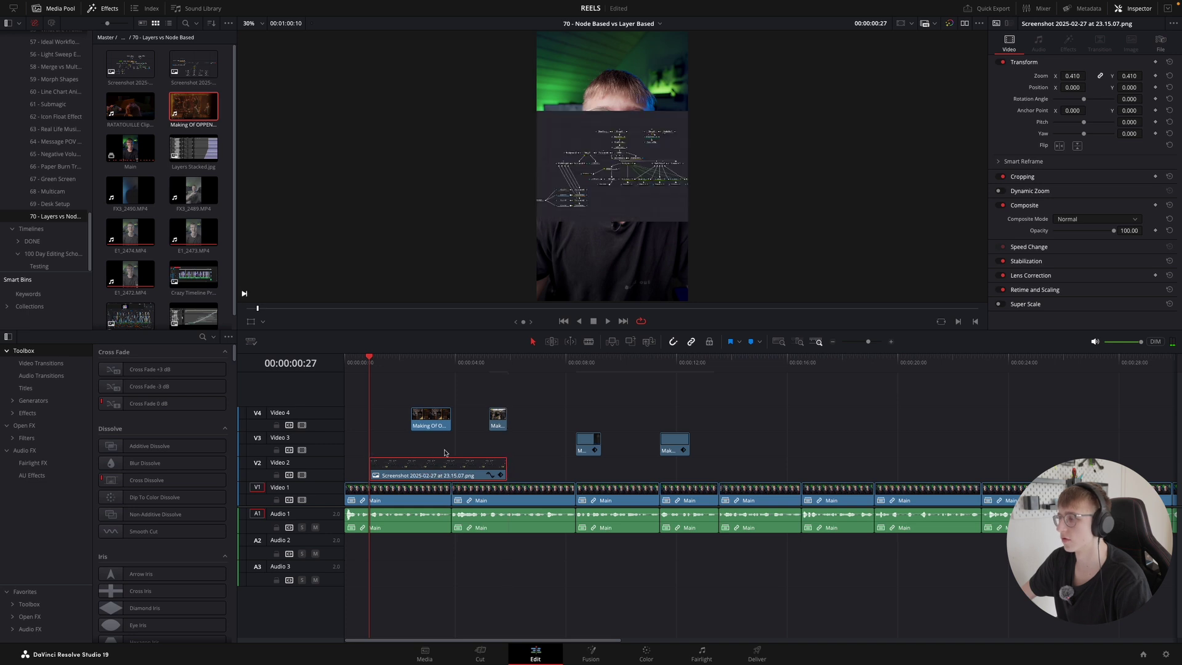
- Move the camera operator shot onto Video 3 above the node screenshot, starting slightly later, and set its Position X to -43
{"action": "key", "text": "ctrl+equal"}
{"action": "key", "text": "ctrl+equal"}
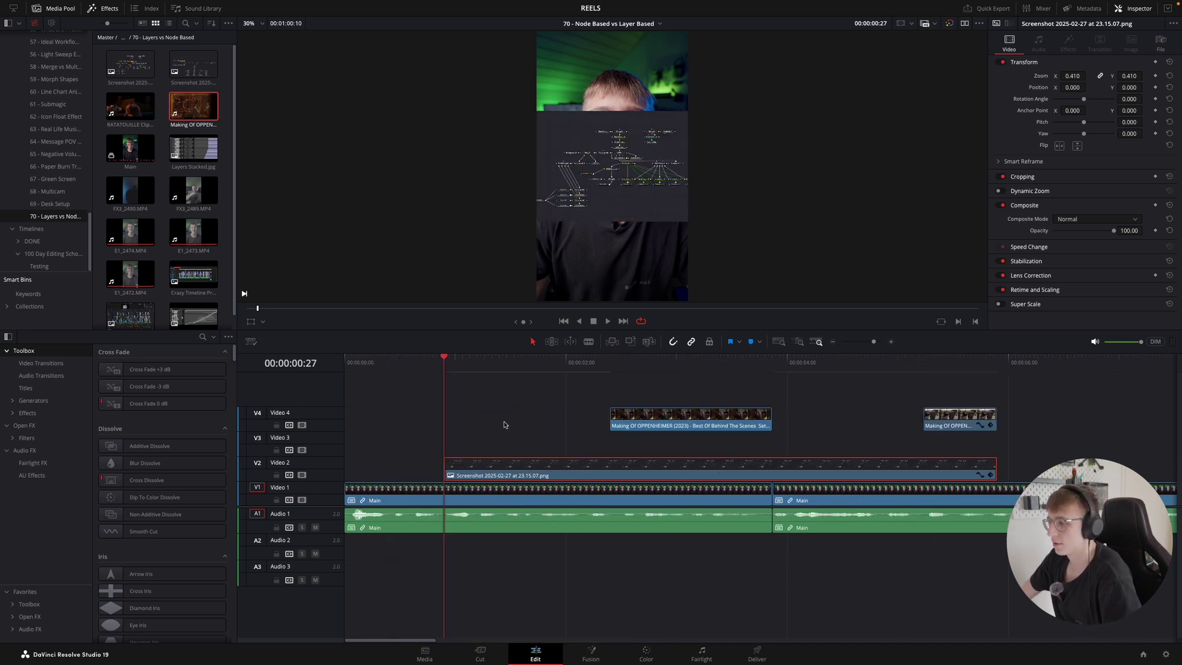
{"action": "key", "text": "space"}
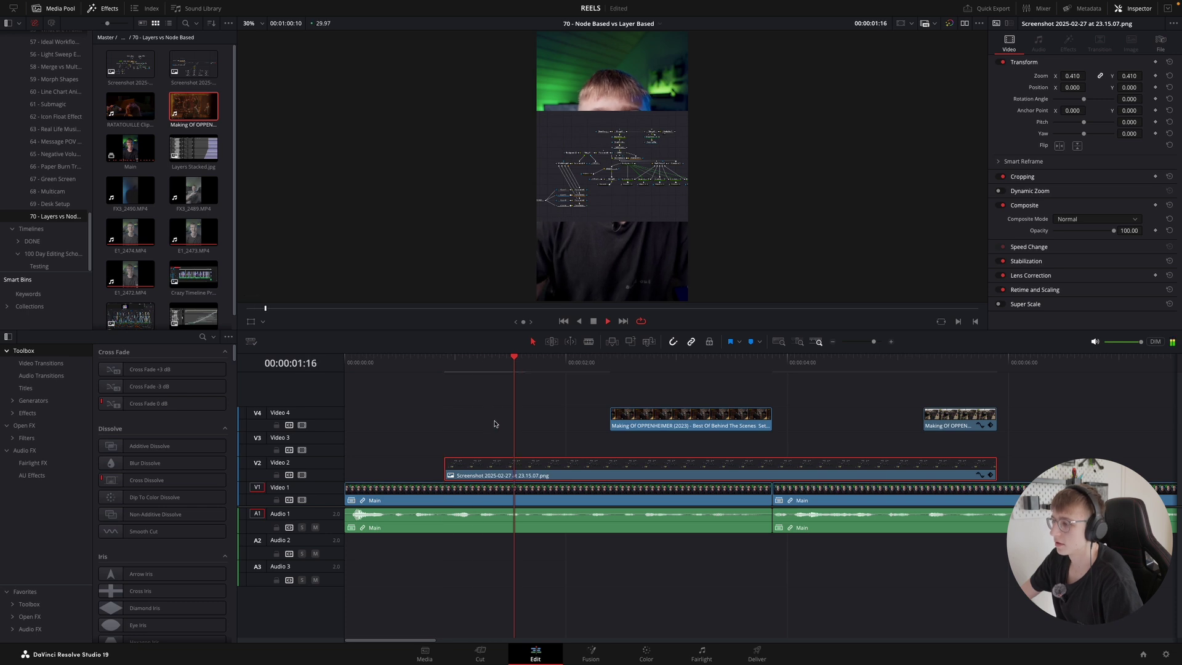
{"action": "left_click_drag", "start_coordinate": [697, 423], "coordinate": [678, 450]}
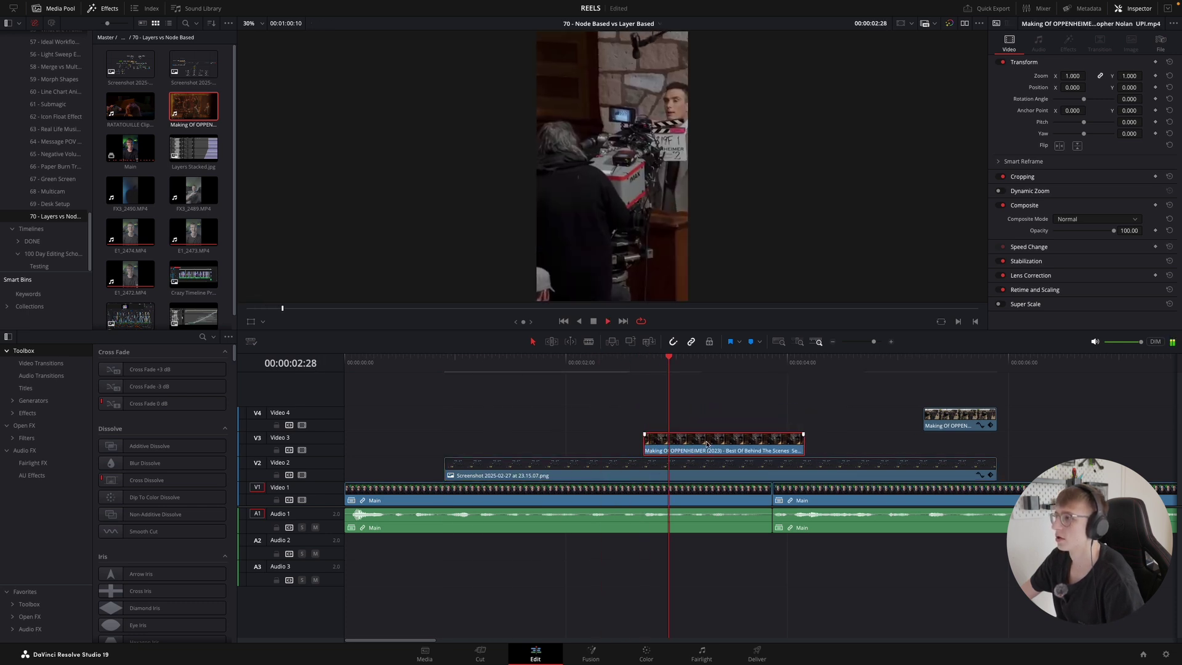
{"action": "left_click_drag", "start_coordinate": [1068, 88], "coordinate": [1043, 91]}
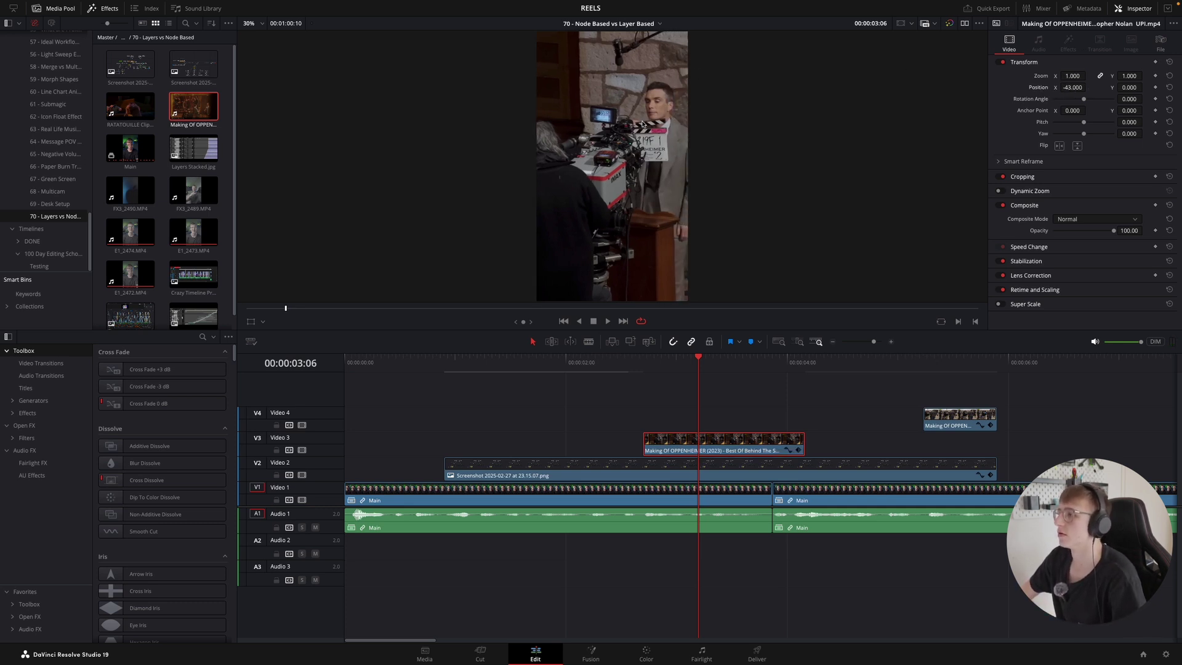
- Cut the camera operator shot and node screenshot at the first A-roll cut, delete the excess, and play onward
{"action": "left_click_drag", "start_coordinate": [727, 366], "coordinate": [822, 465]}
{"action": "key", "text": "ctrl+backslash"}
{"action": "key", "text": "BackSpace"}
{"action": "key", "text": "ctrl+minus"}
{"action": "key", "text": "space"}
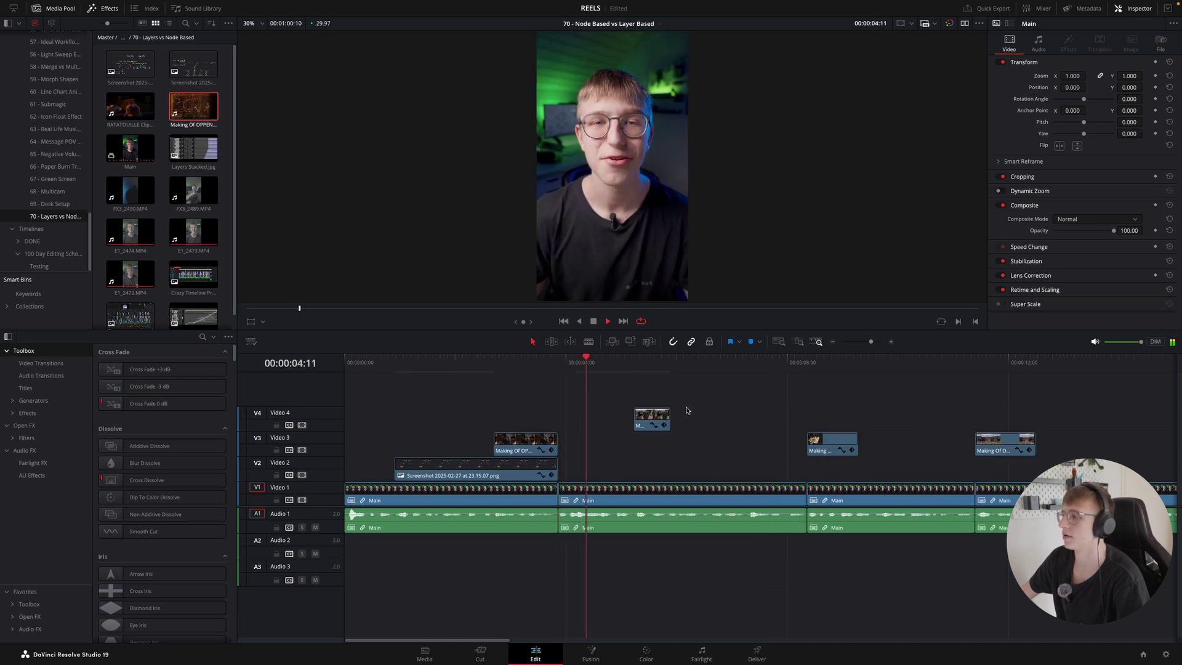
- Move the film crew shot from Video 4 to Video 3, starting at 00:00:03:26 right after the camera operator shot, and play it
{"action": "key", "text": "ctrl+equal"}
{"action": "left_click", "coordinate": [874, 413]}
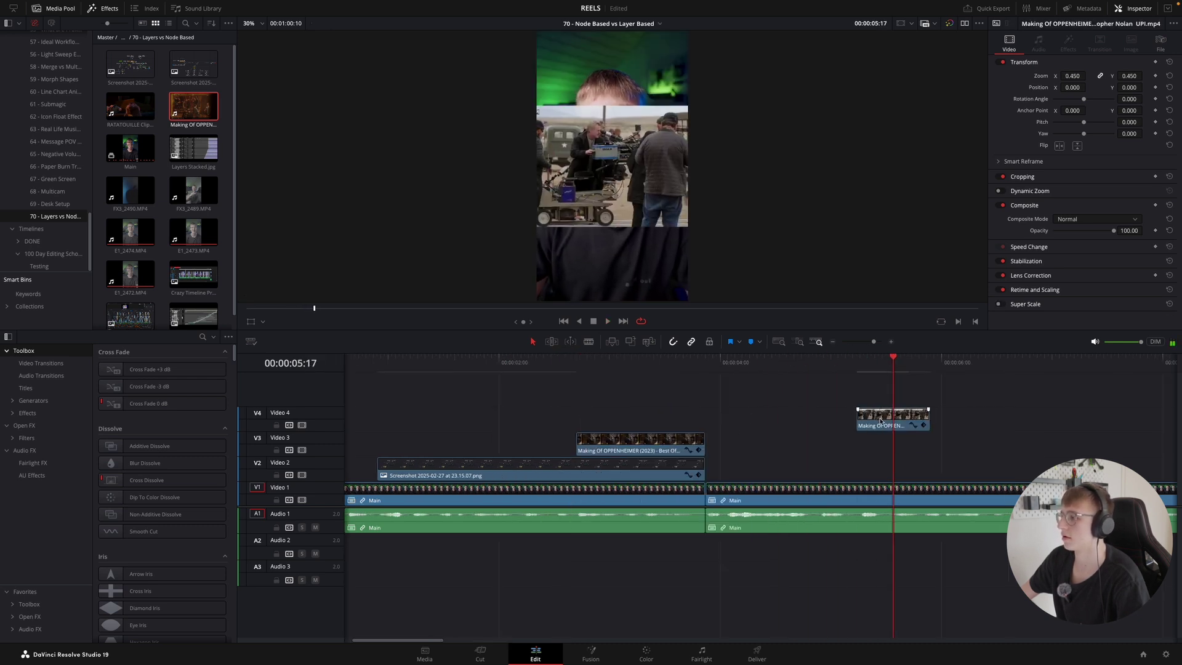
{"action": "left_click_drag", "start_coordinate": [878, 418], "coordinate": [810, 431]}
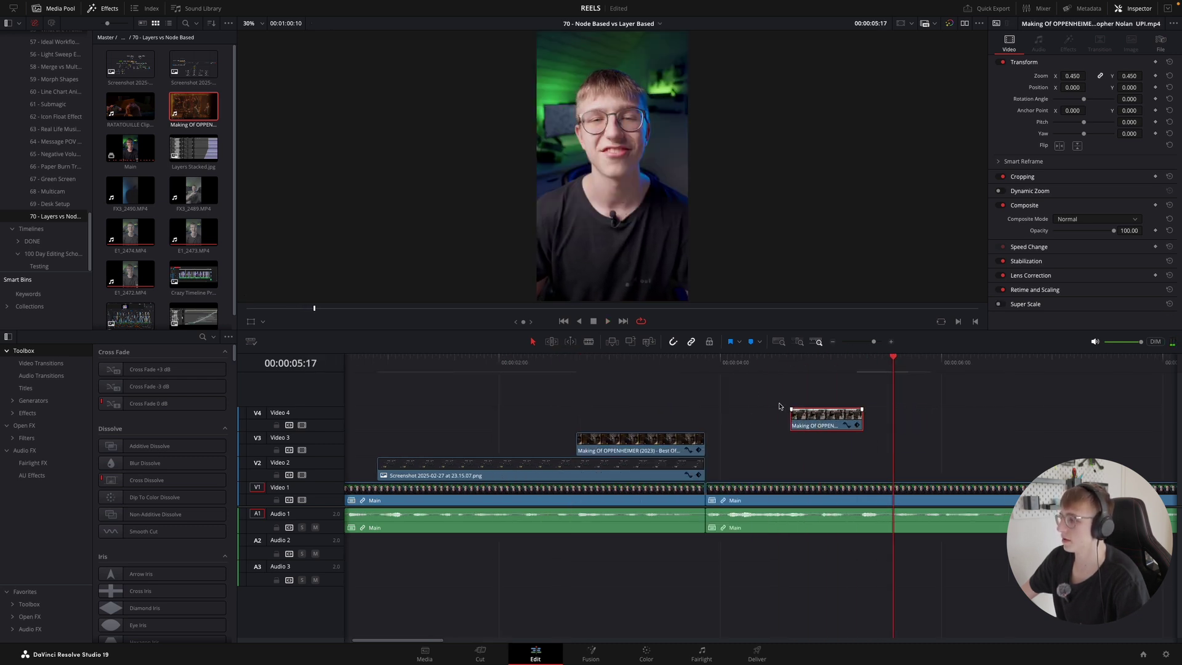
{"action": "left_click", "coordinate": [707, 367]}
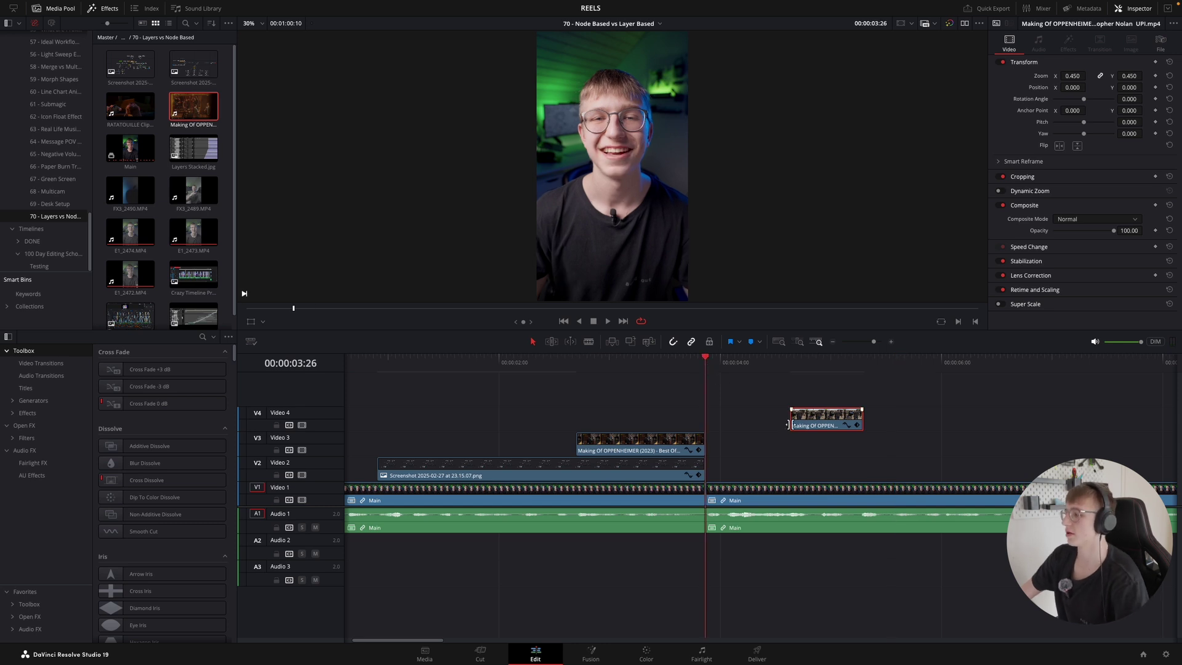
{"action": "left_click_drag", "start_coordinate": [800, 425], "coordinate": [726, 453]}
{"action": "key", "text": "space"}
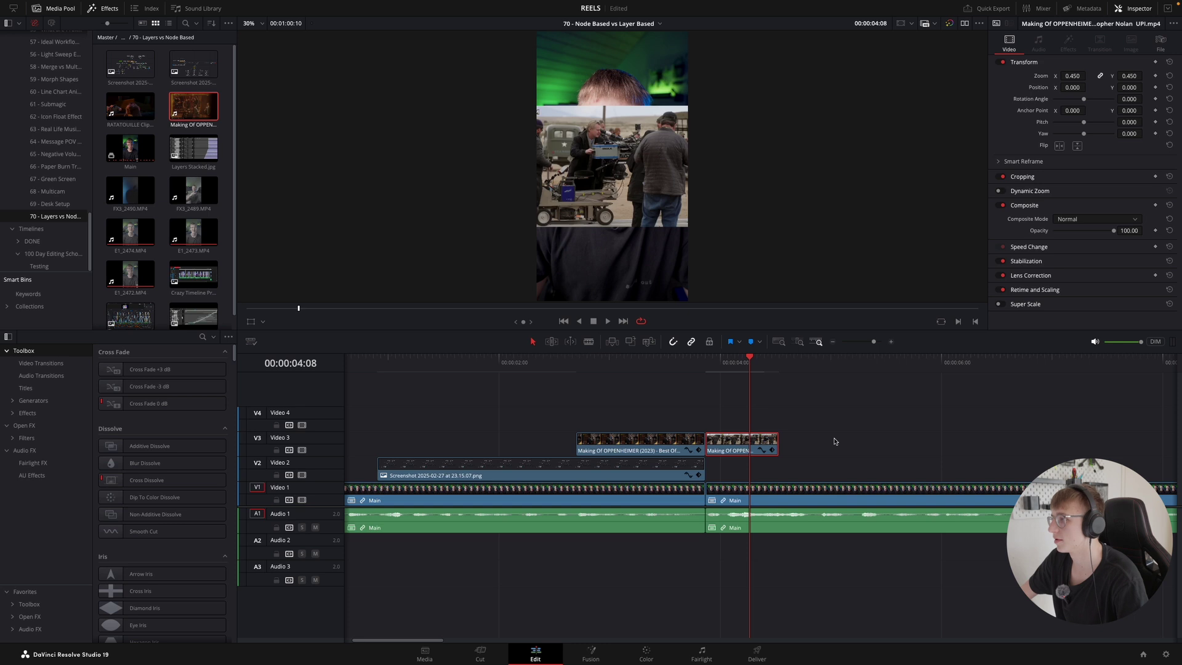
- Check the clapperboard and desert crew shots further along and replay the second A-roll line to find where B-roll is missing
{"action": "scroll", "coordinate": [835, 442], "scroll_direction": "down", "scroll_amount": 2}
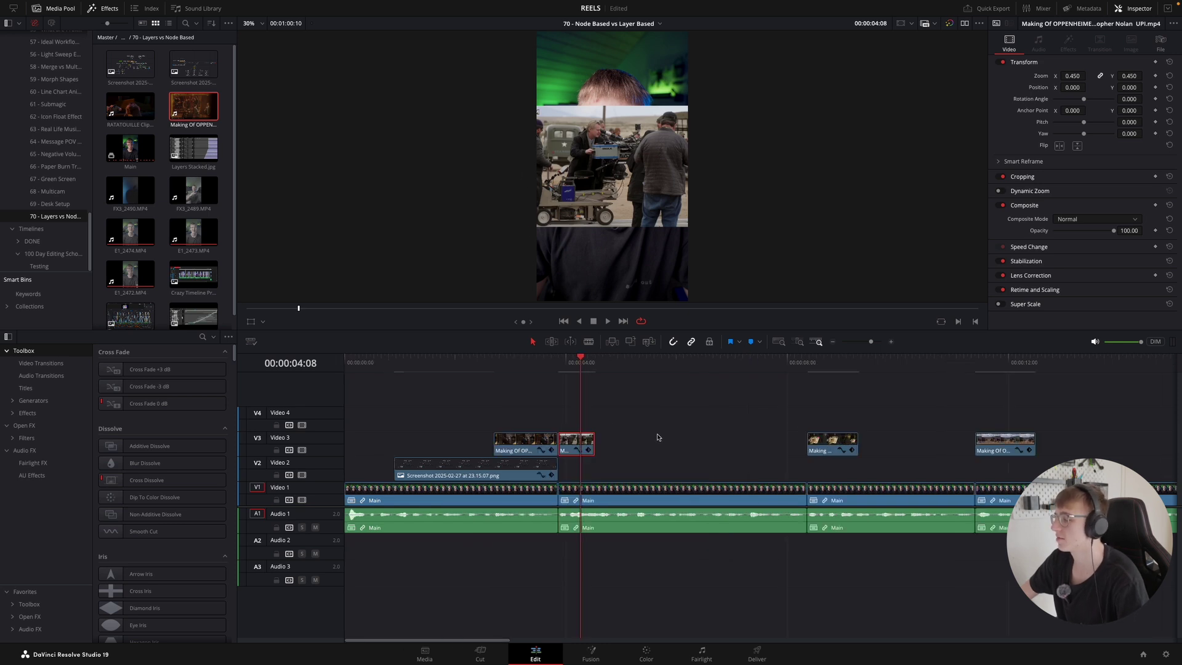
{"action": "left_click", "coordinate": [813, 364]}
{"action": "key", "text": "space"}
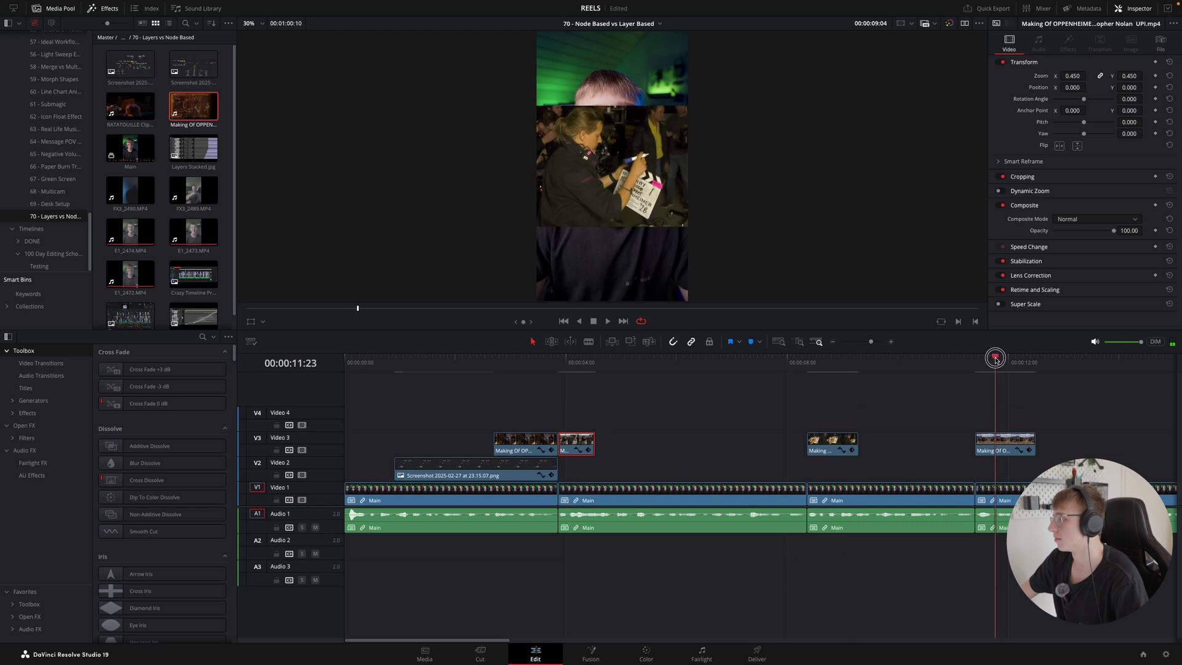
{"action": "left_click", "coordinate": [997, 361]}
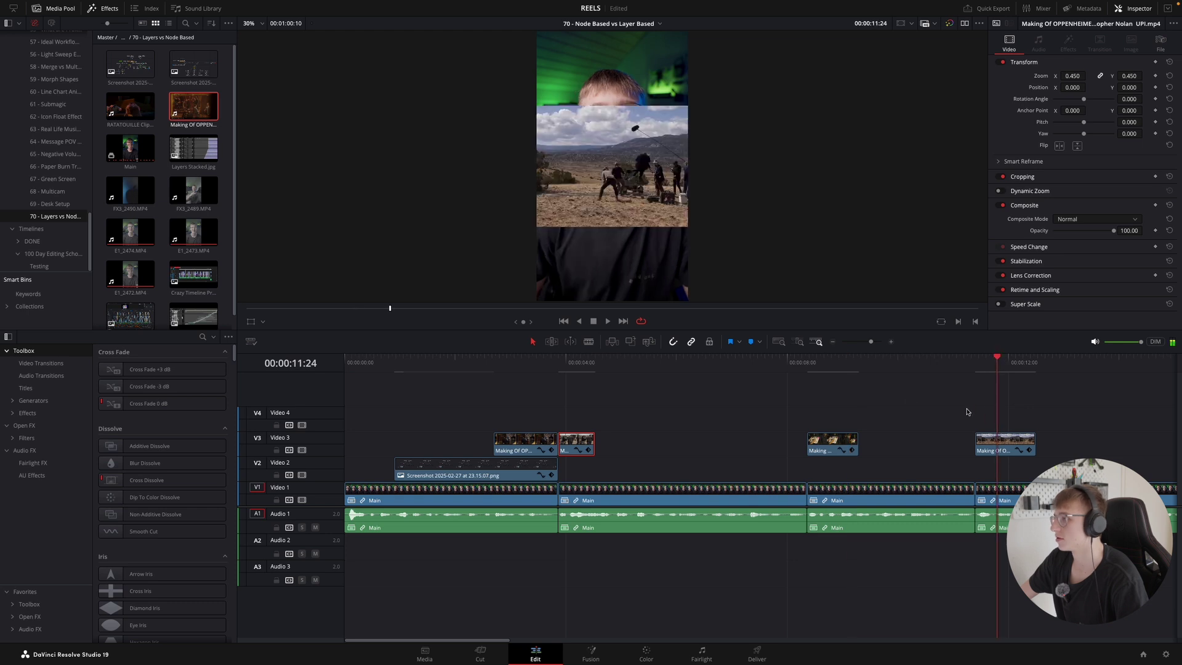
{"action": "left_click", "coordinate": [567, 364]}
{"action": "key", "text": "space"}
{"action": "key", "text": "ctrl+equal"}
{"action": "left_click", "coordinate": [816, 368]}
{"action": "key", "text": "ctrl+minus"}
{"action": "key", "text": "ctrl+minus"}
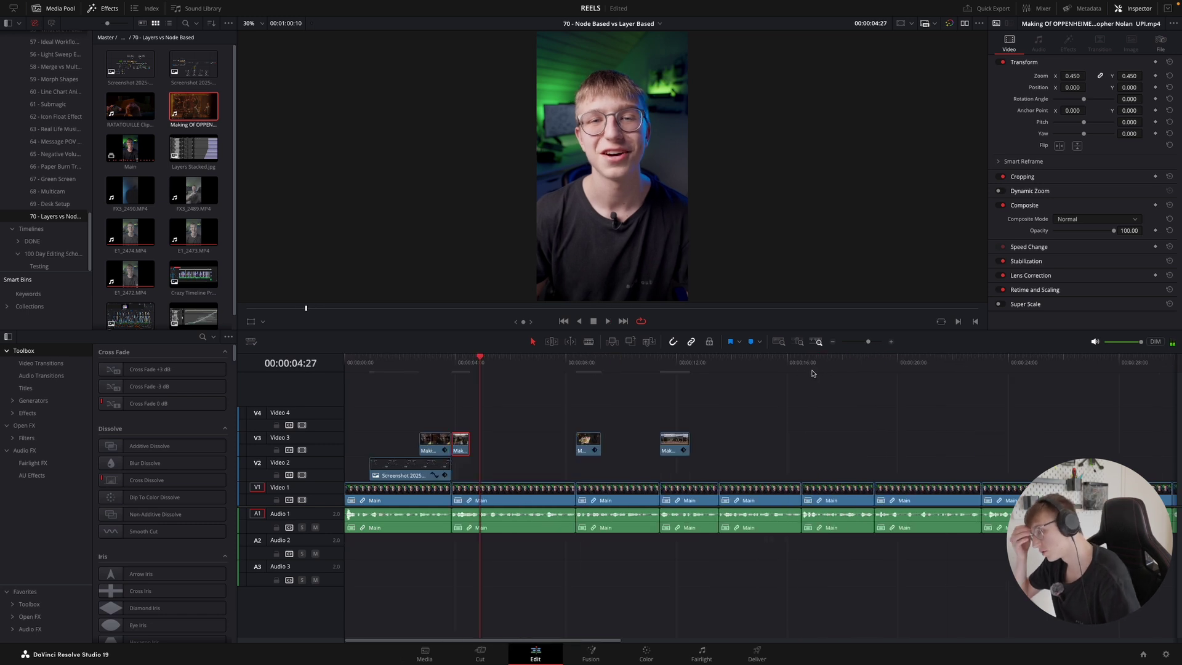
{"action": "key", "text": "ctrl+equal"}
{"action": "key", "text": "ctrl+equal"}
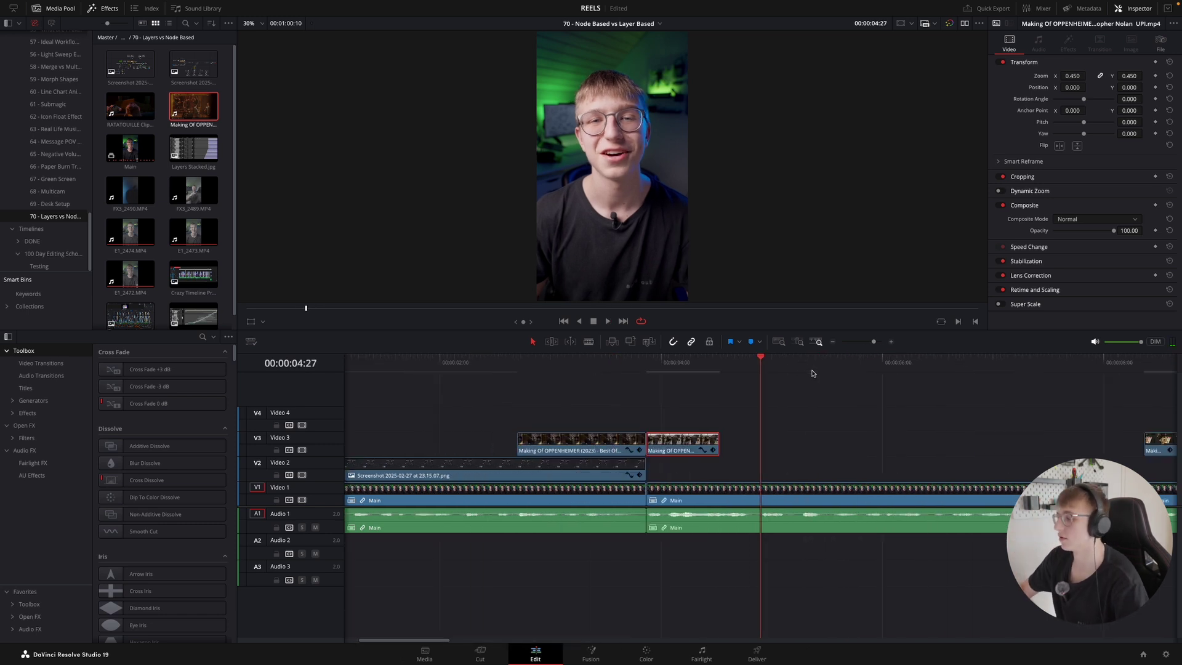
{"action": "key", "text": "ctrl+minus"}
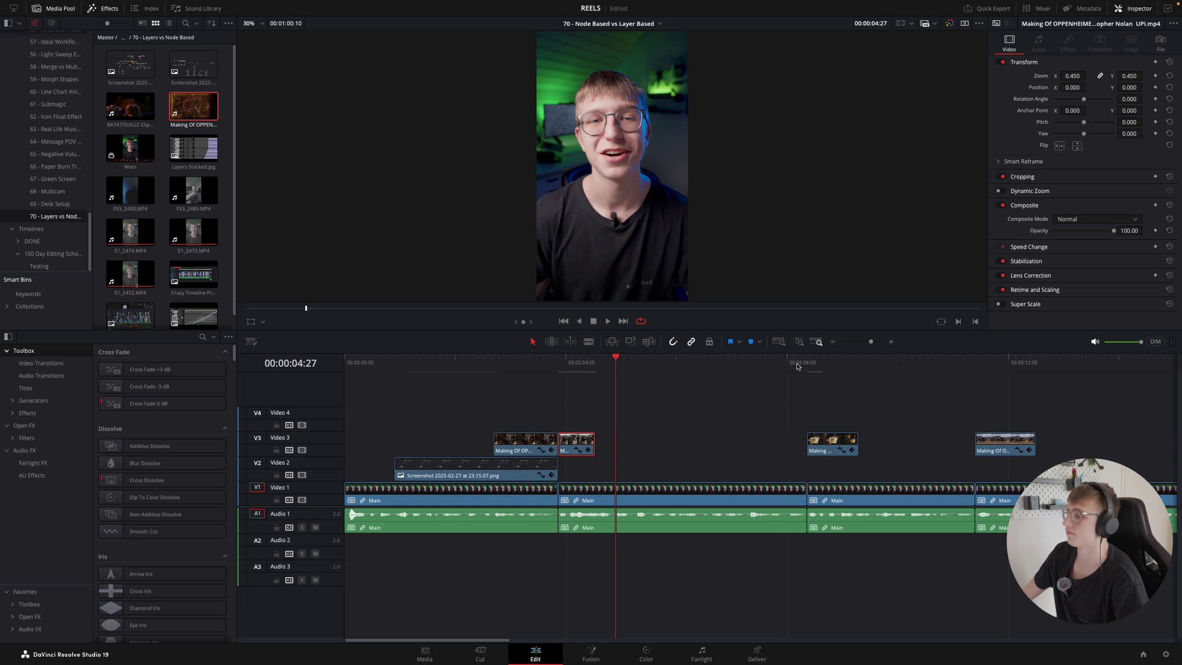
{"action": "left_click", "coordinate": [696, 433]}
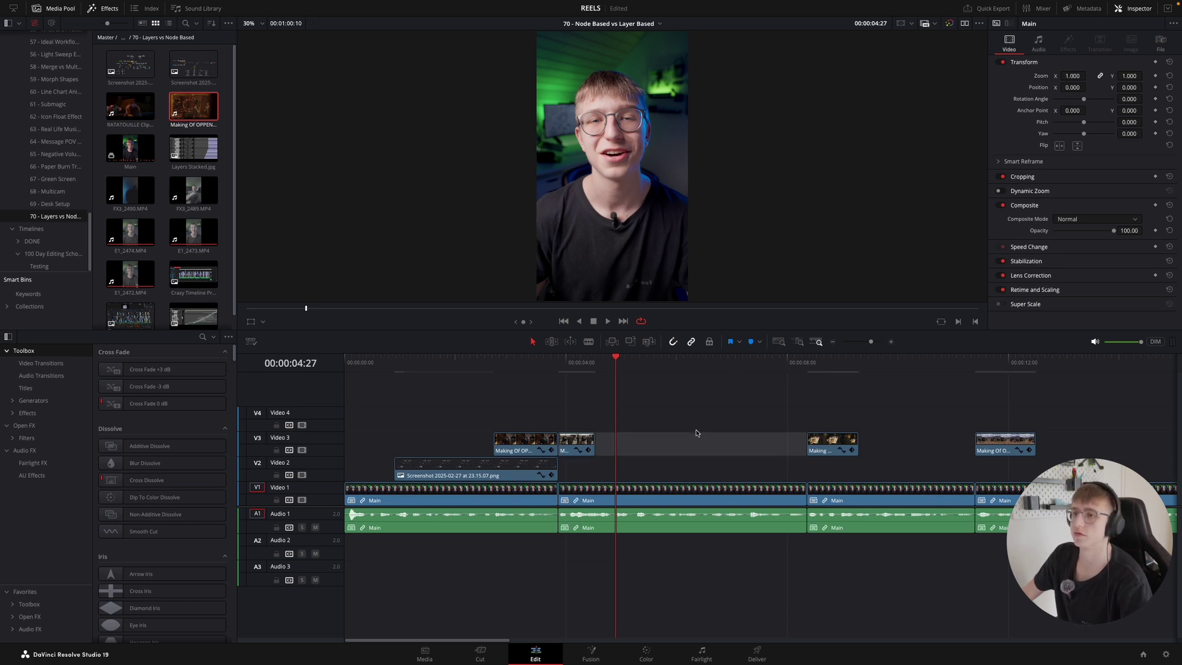
{"action": "left_click", "coordinate": [688, 435]}
{"action": "key", "text": "ctrl+equal"}
{"action": "key", "text": "ctrl+equal"}
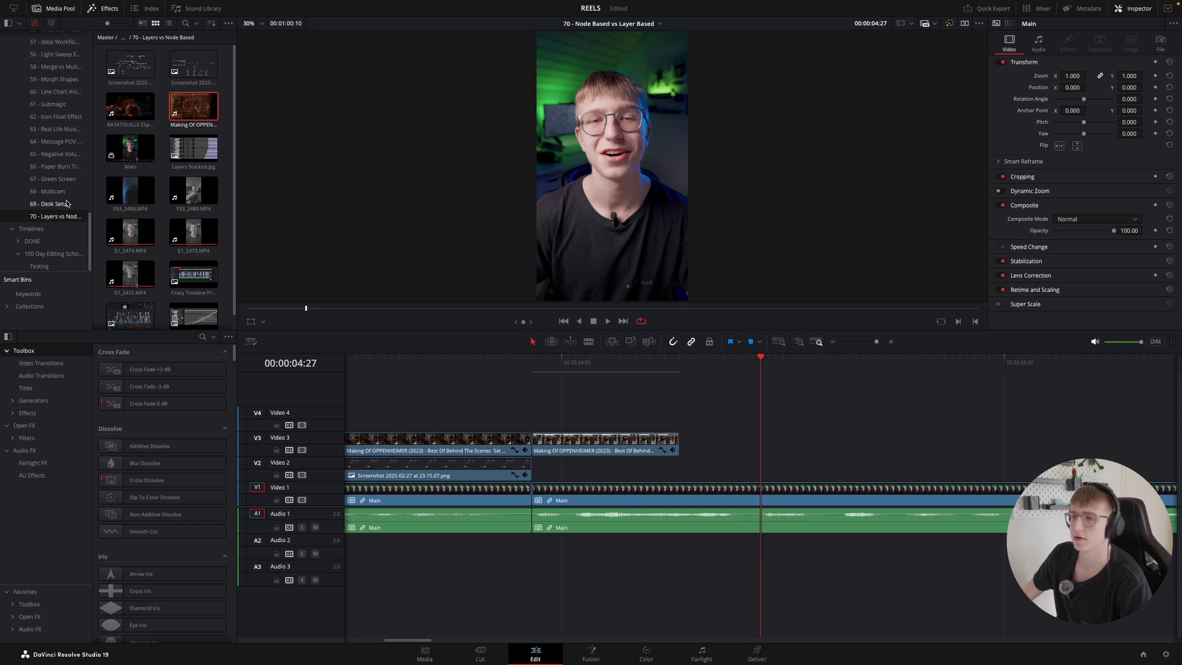
- Open the 69 - Desk Setup timeline from the 100 Day Editing School bin
{"action": "left_click", "coordinate": [68, 204]}
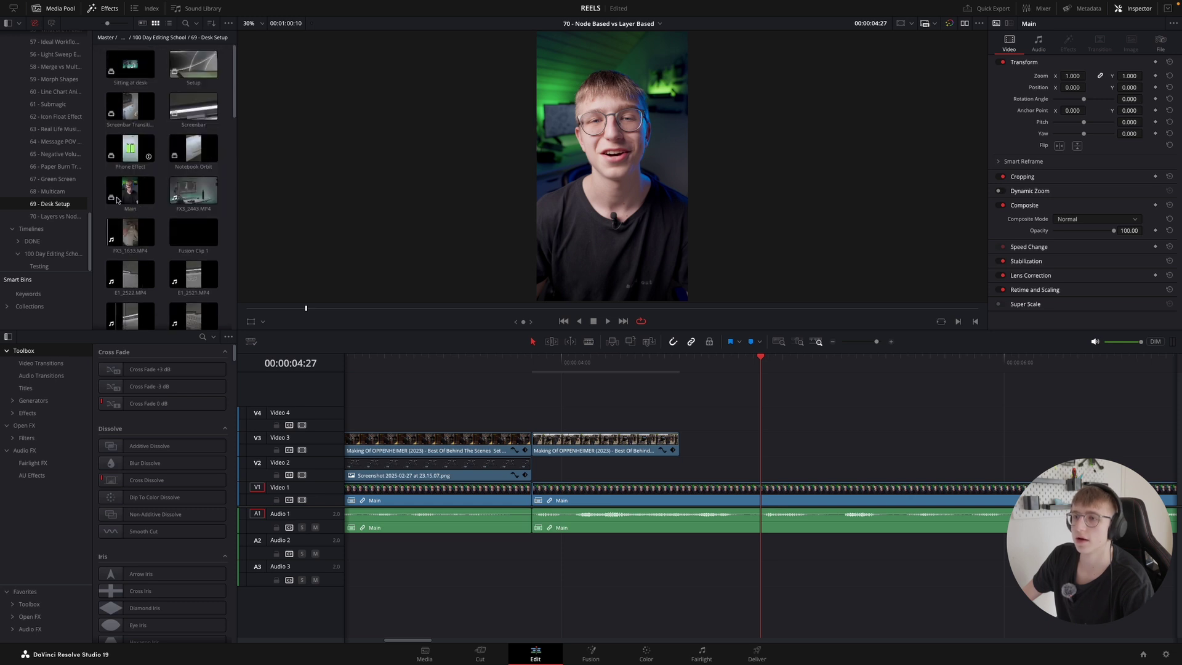
{"action": "left_click", "coordinate": [44, 229]}
{"action": "double_click", "coordinate": [197, 65]}
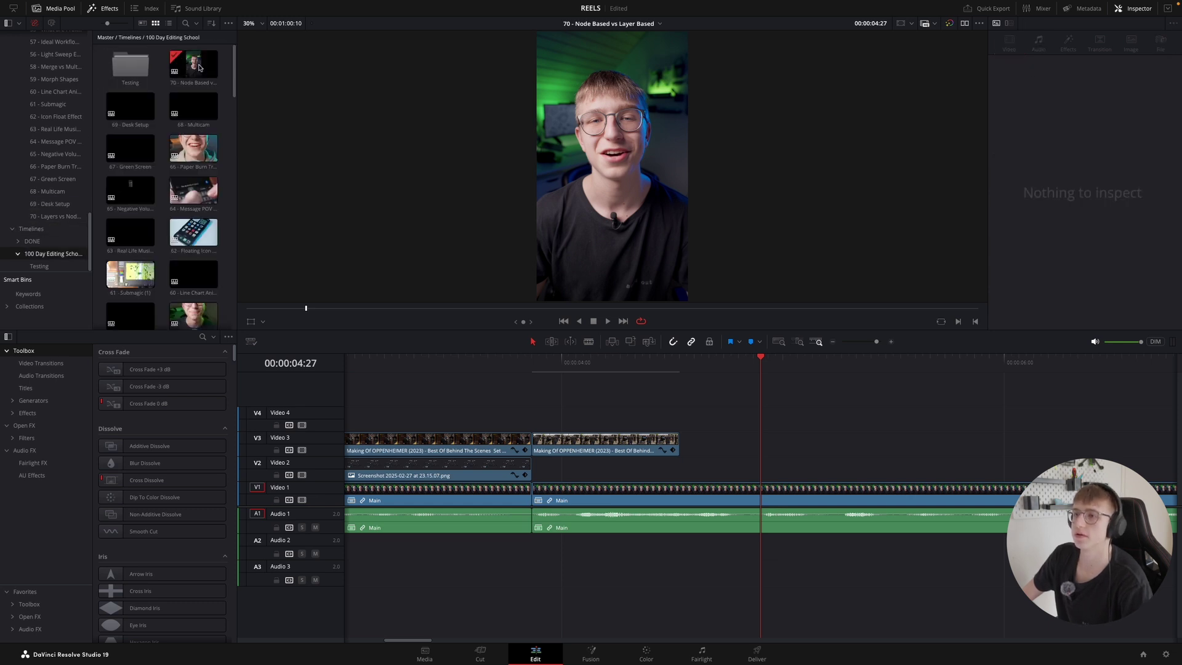
{"action": "double_click", "coordinate": [123, 112]}
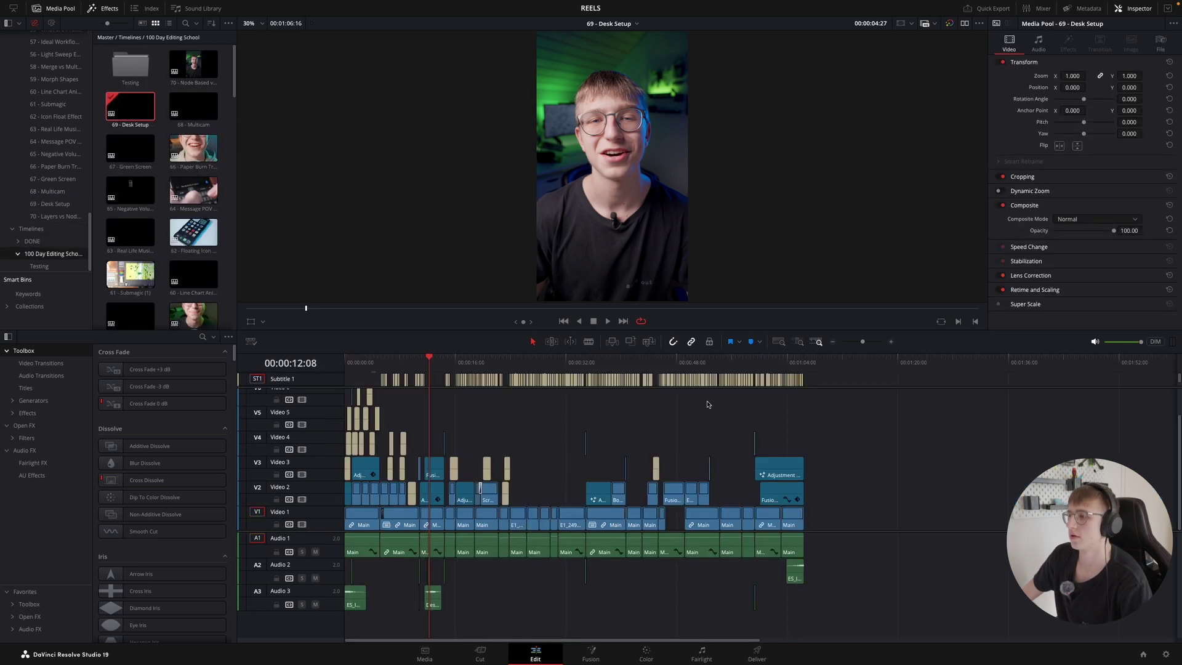
- Review the opening of the Desk Setup timeline, examining its titles and the framed desk footage
{"action": "left_click_drag", "start_coordinate": [427, 357], "coordinate": [381, 357]}
{"action": "key", "text": "super+equal"}
{"action": "key", "text": "super+equal"}
{"action": "key", "text": "super+equal"}
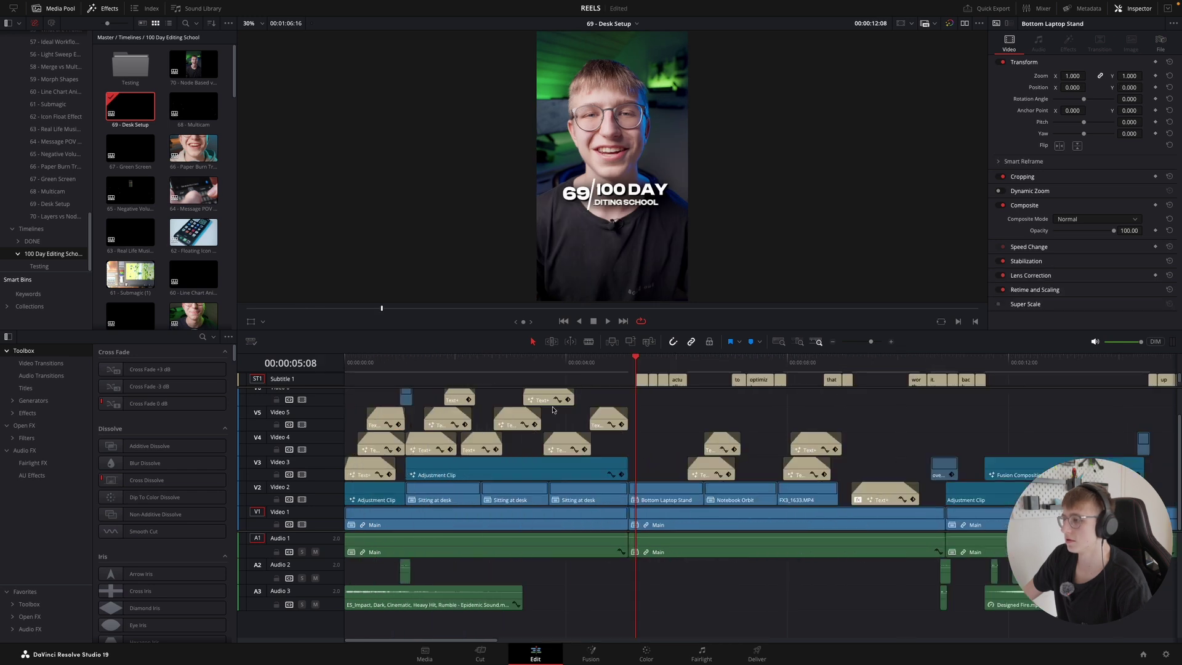
{"action": "left_click", "coordinate": [426, 362]}
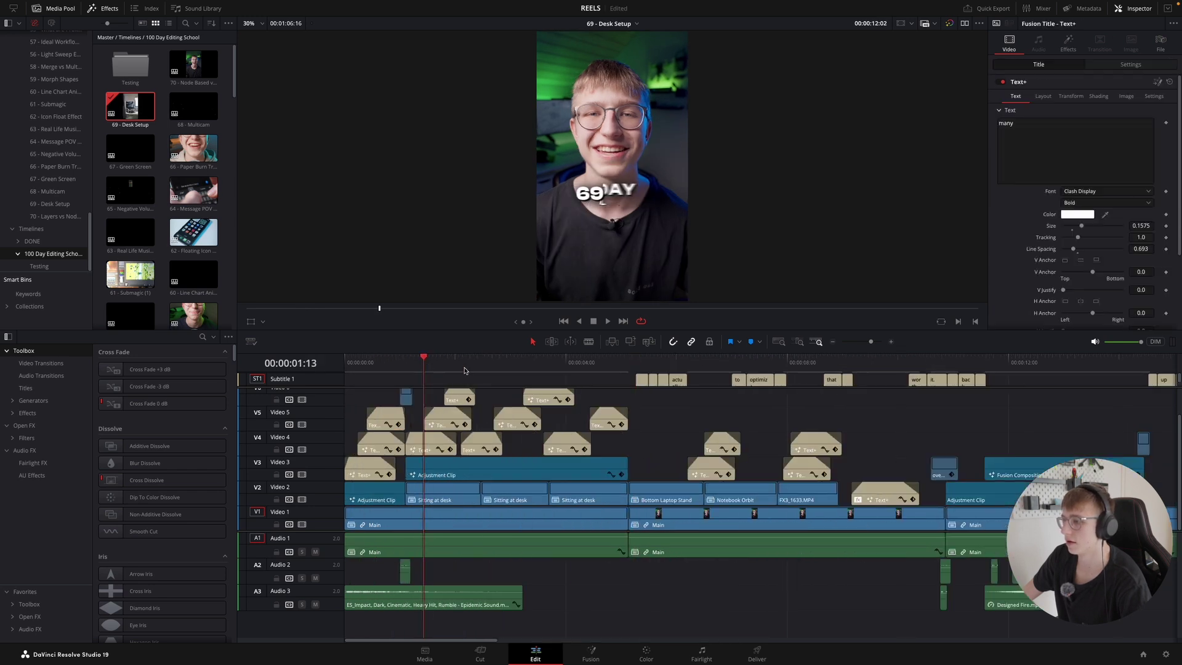
{"action": "left_click", "coordinate": [509, 363]}
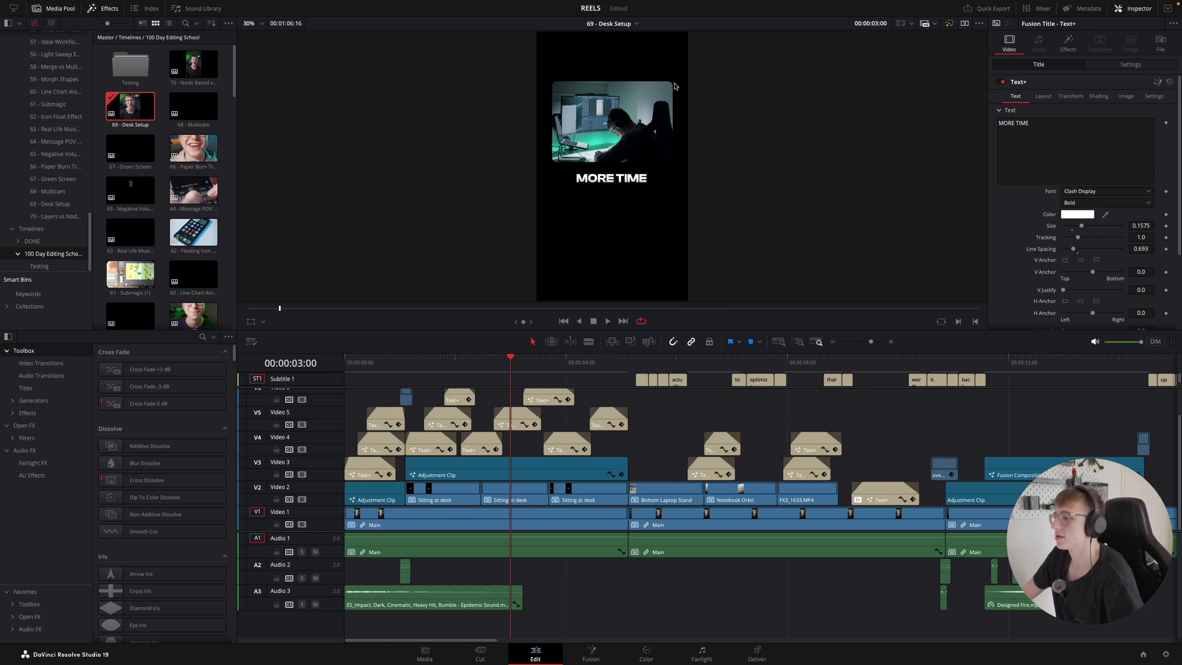
{"action": "left_click_drag", "start_coordinate": [626, 382], "coordinate": [649, 387]}
{"action": "key", "text": "ctrl+minus"}
{"action": "key", "text": "ctrl+minus"}
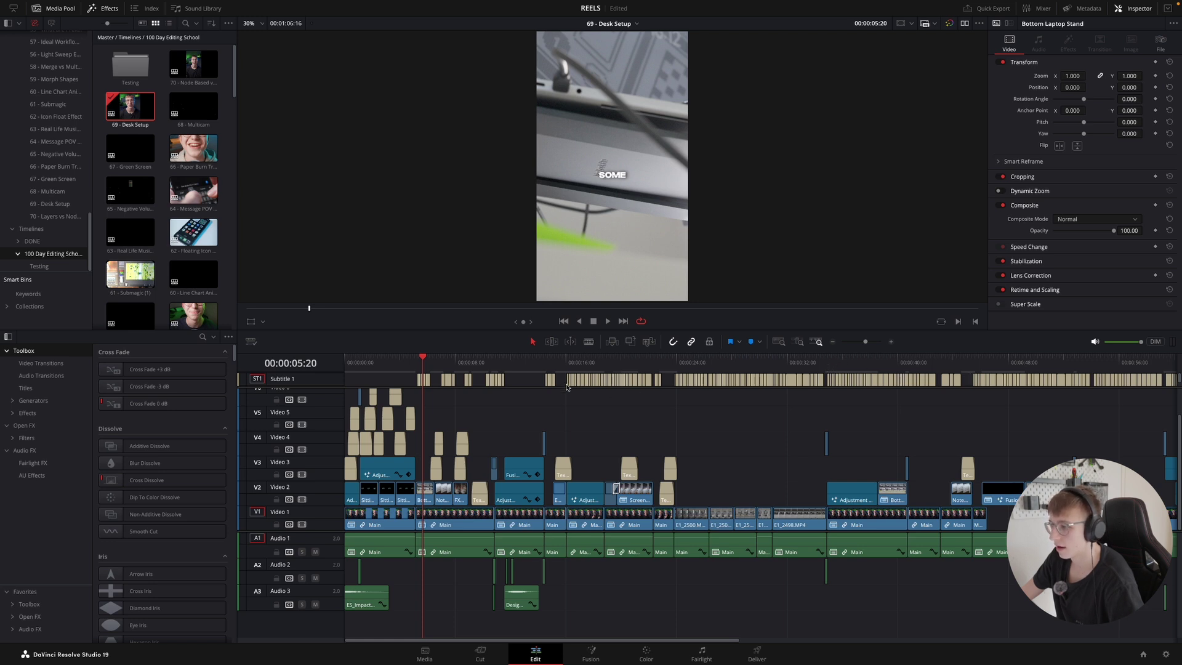
- Find the overhead desk shot FX3_1633.MP4 on Video 2 near 00:00:08:04 and copy it
{"action": "left_click", "coordinate": [466, 368]}
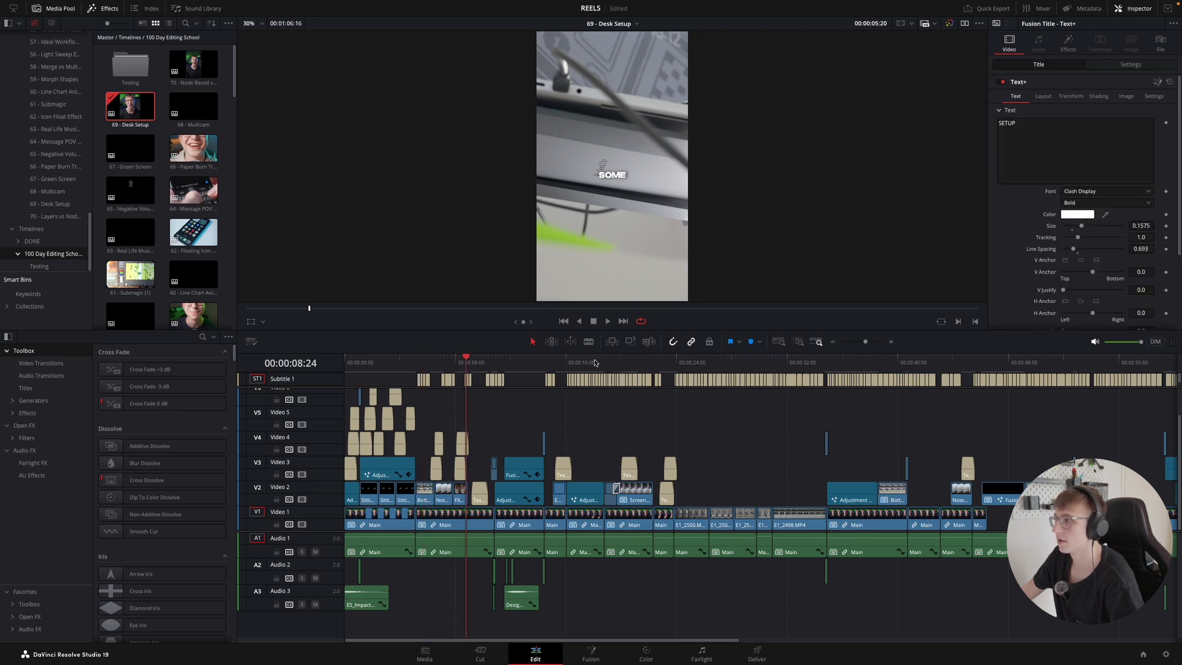
{"action": "key", "text": "ctrl+plus"}
{"action": "key", "text": "ctrl+plus"}
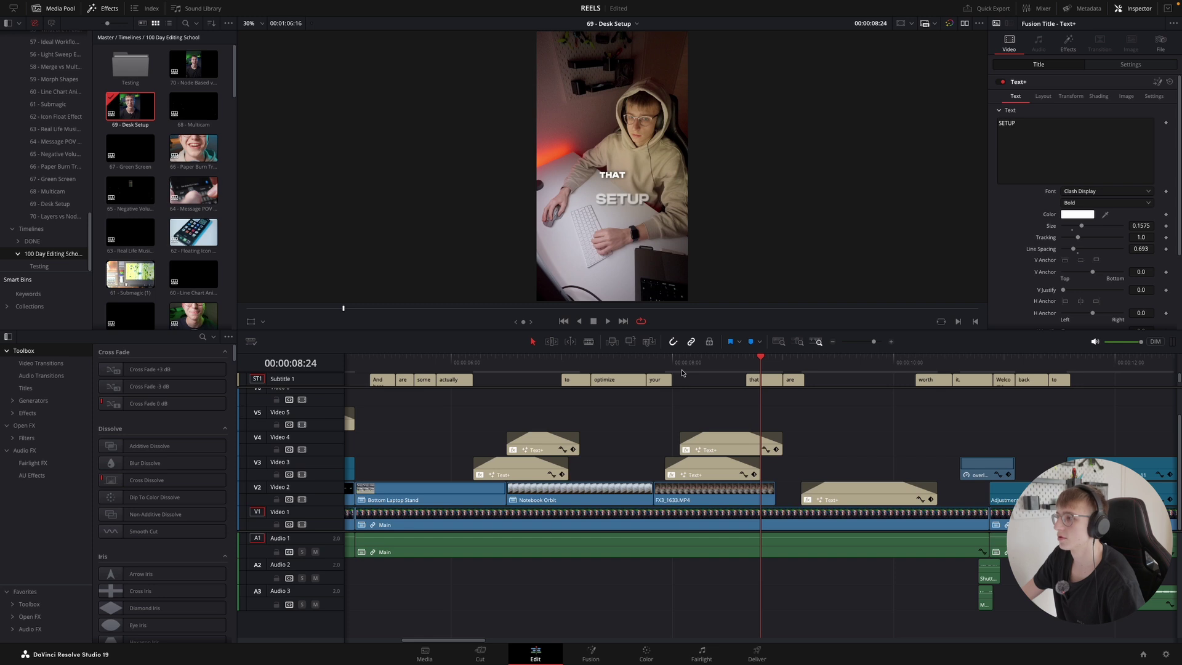
{"action": "left_click", "coordinate": [686, 362]}
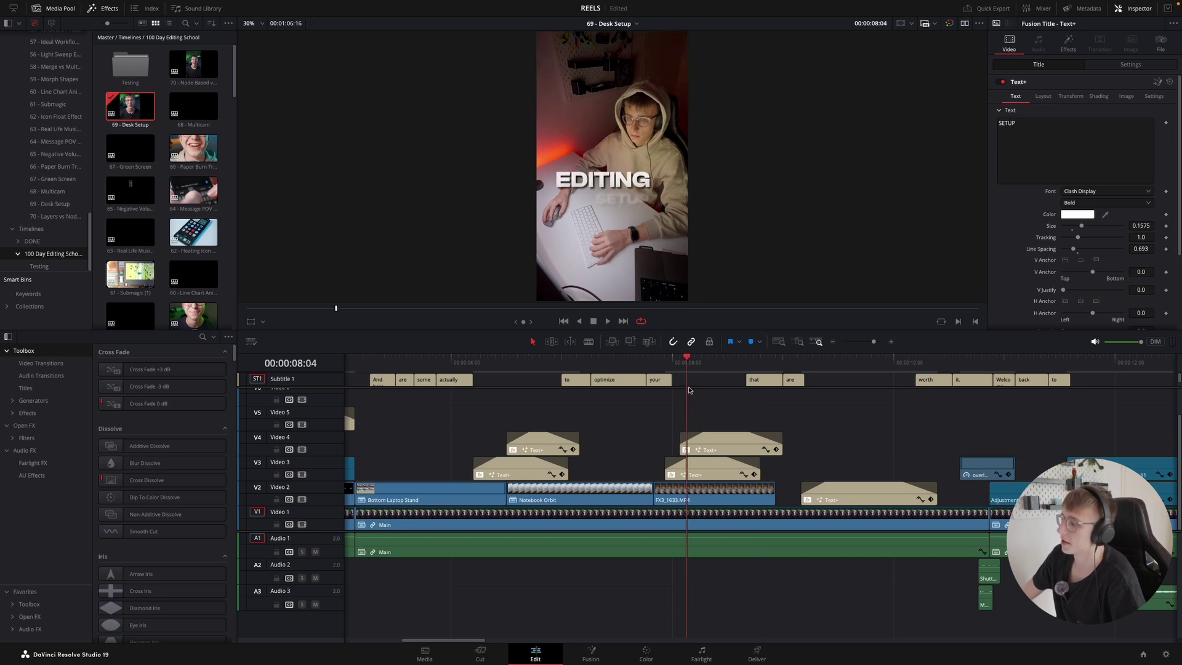
{"action": "left_click", "coordinate": [702, 495]}
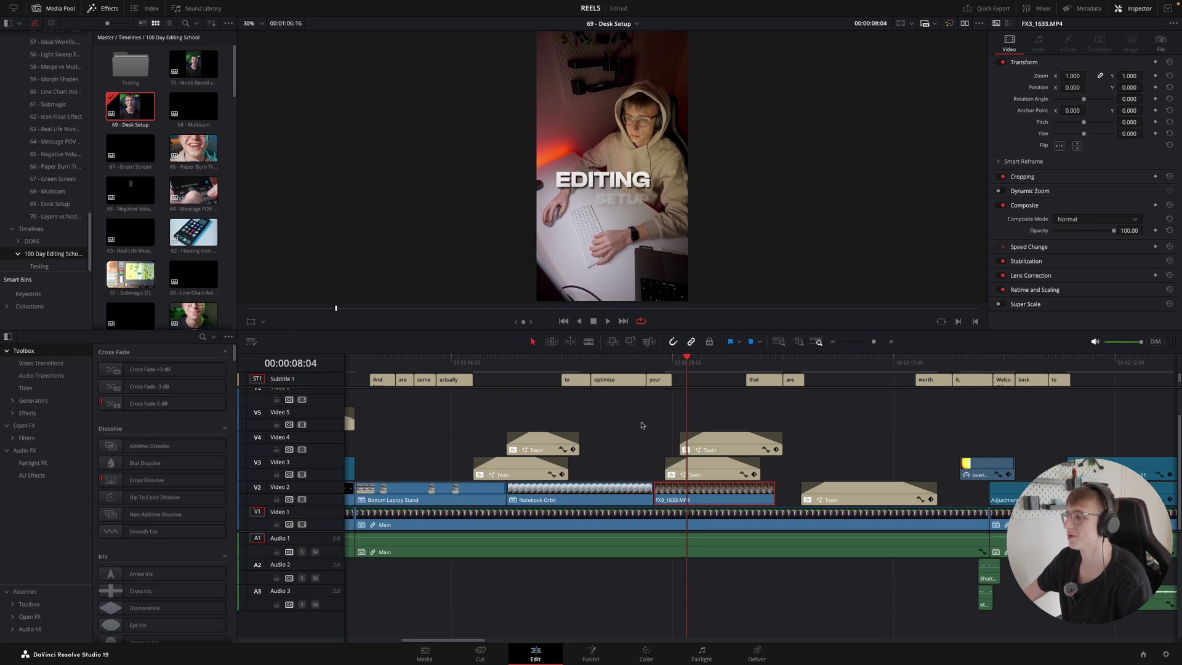
- Reopen the 70 - Node Based vs Layer Based timeline and paste FX3_1633.MP4 onto Video 2 over the second A-roll clip
{"action": "left_click", "coordinate": [26, 229]}
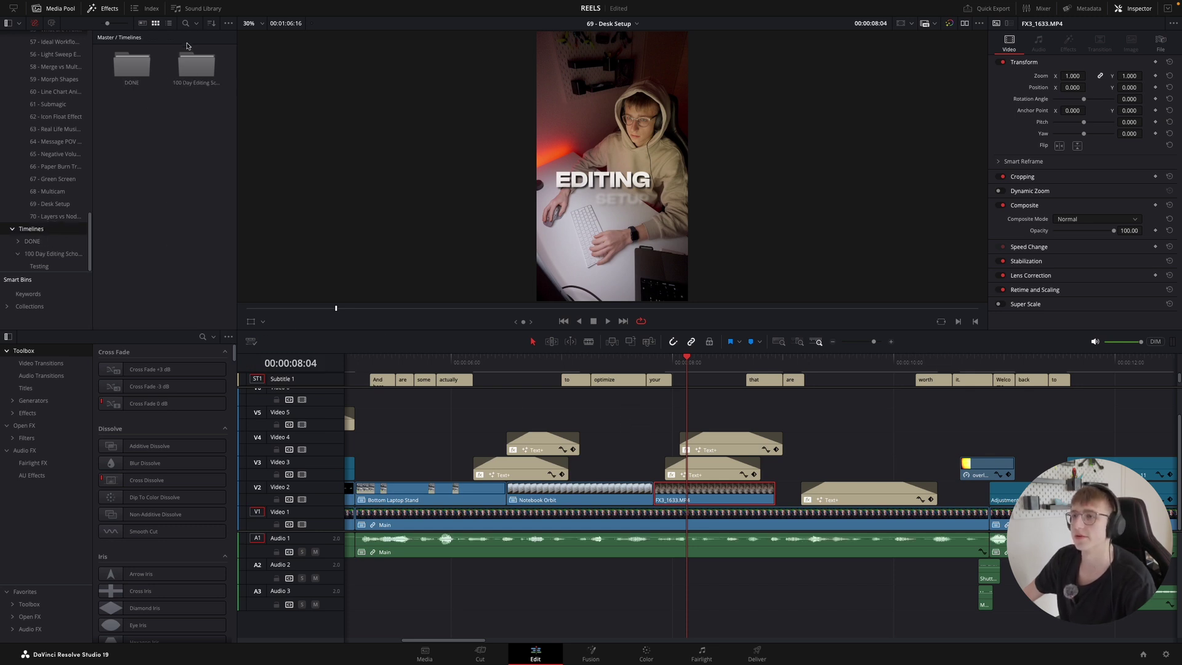
{"action": "double_click", "coordinate": [197, 61]}
{"action": "double_click", "coordinate": [194, 64]}
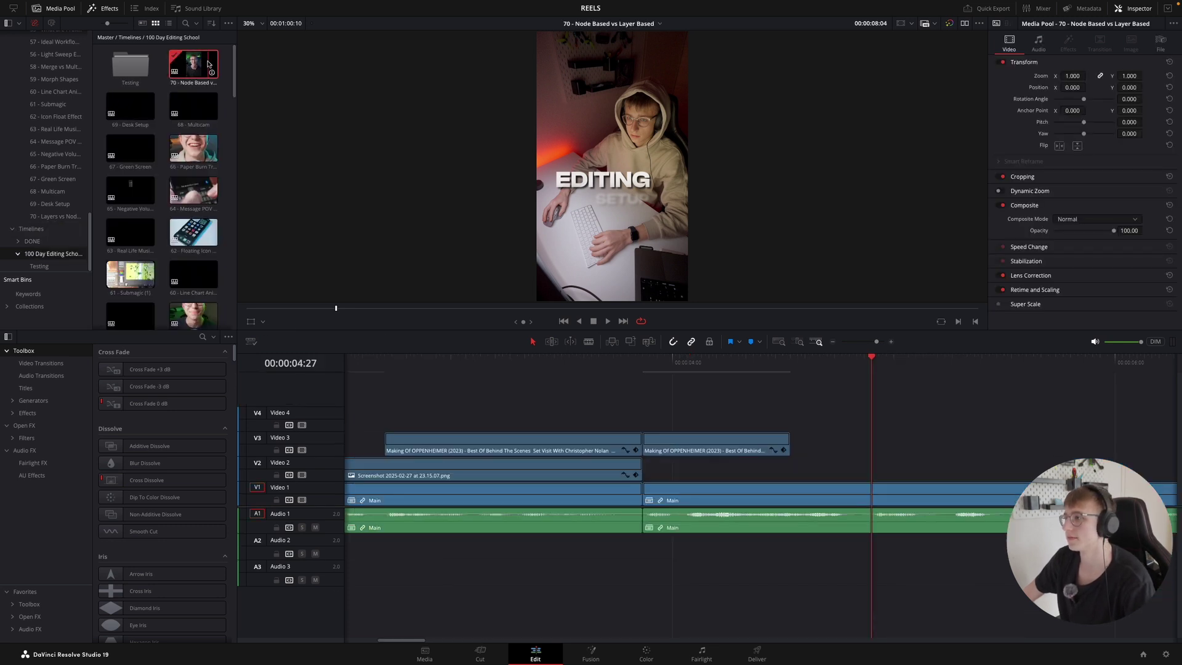
{"action": "key", "text": "super+minus"}
{"action": "left_click", "coordinate": [497, 360]}
{"action": "key", "text": "super+v"}
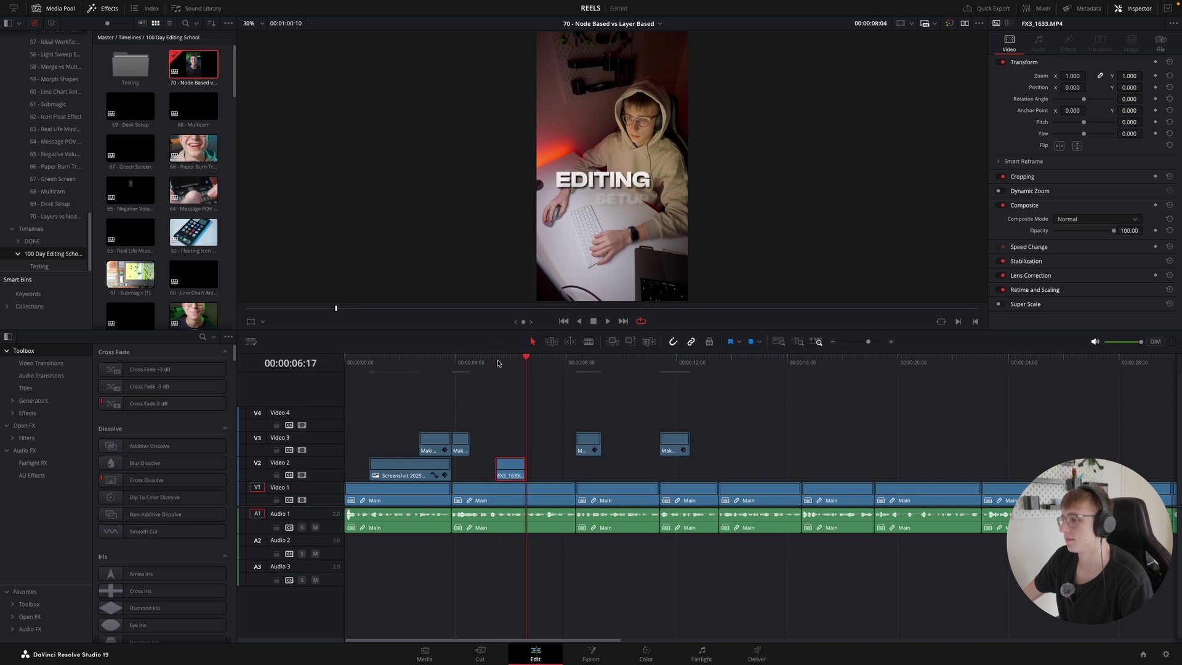
- Try FX3_1633.MP4 starting at 00:00:04:27 and then further along the second A-roll line, playing each placement
{"action": "key", "text": "super+equal"}
{"action": "key", "text": "super+equal"}
{"action": "left_click", "coordinate": [577, 362]}
{"action": "left_click_drag", "start_coordinate": [669, 472], "coordinate": [624, 476]}
{"action": "key", "text": "space"}
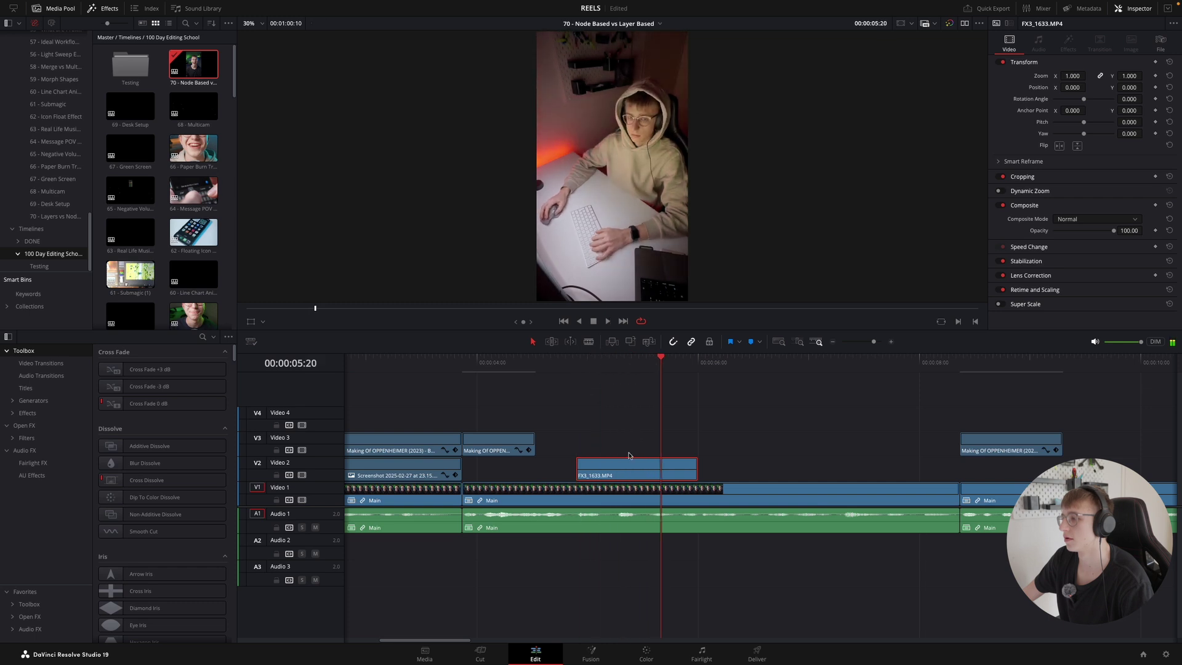
{"action": "left_click_drag", "start_coordinate": [627, 463], "coordinate": [810, 468]}
{"action": "key", "text": "space"}
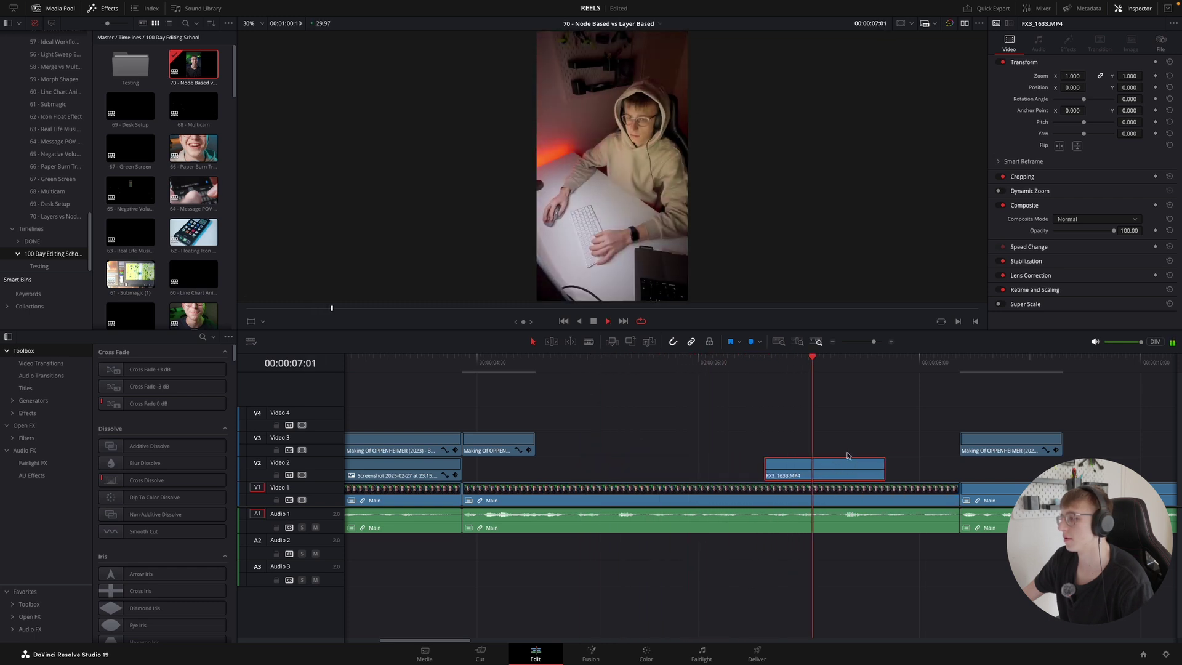
- Place FX3_1633.MP4 on Video 2 at 00:00:04:16, directly after the film crew shot, and play it back
{"action": "left_click_drag", "start_coordinate": [809, 471], "coordinate": [580, 475]}
{"action": "left_click", "coordinate": [537, 370]}
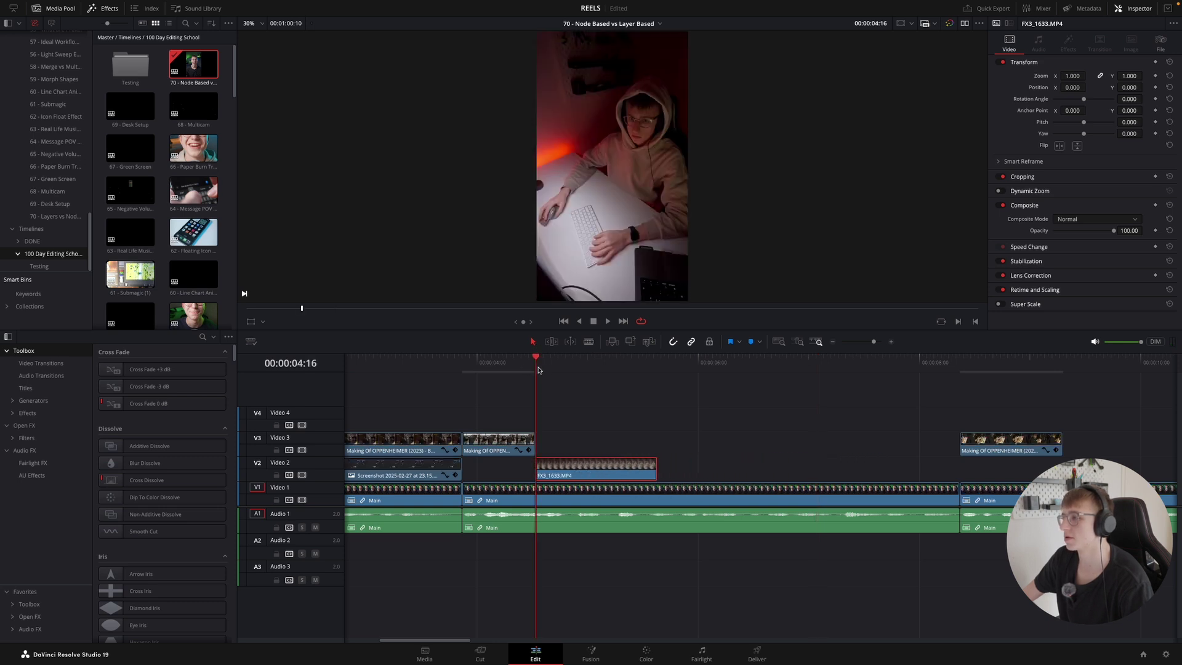
{"action": "key", "text": "space"}
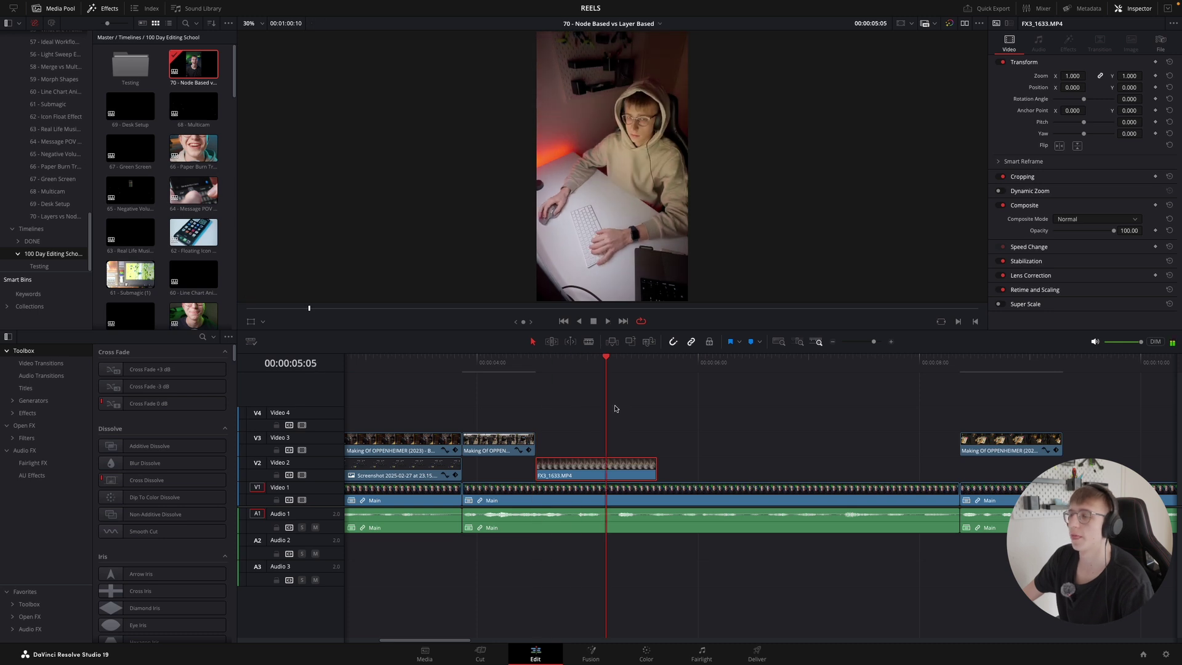
{"action": "left_click", "coordinate": [608, 468]}
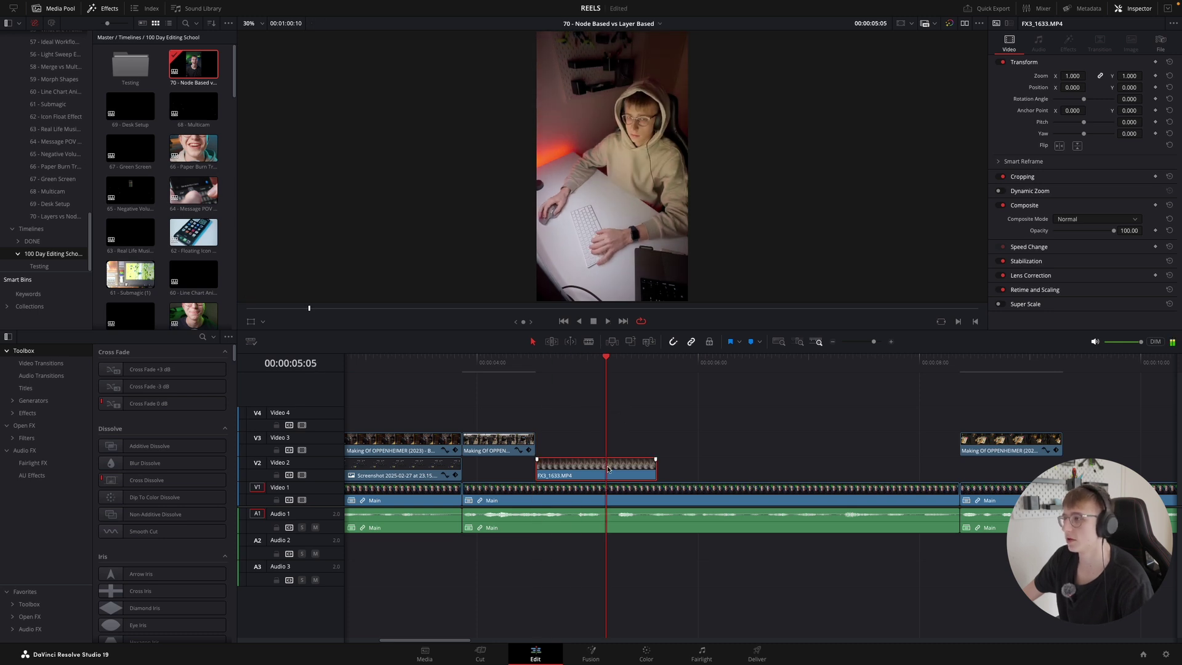
{"action": "key", "text": "space"}
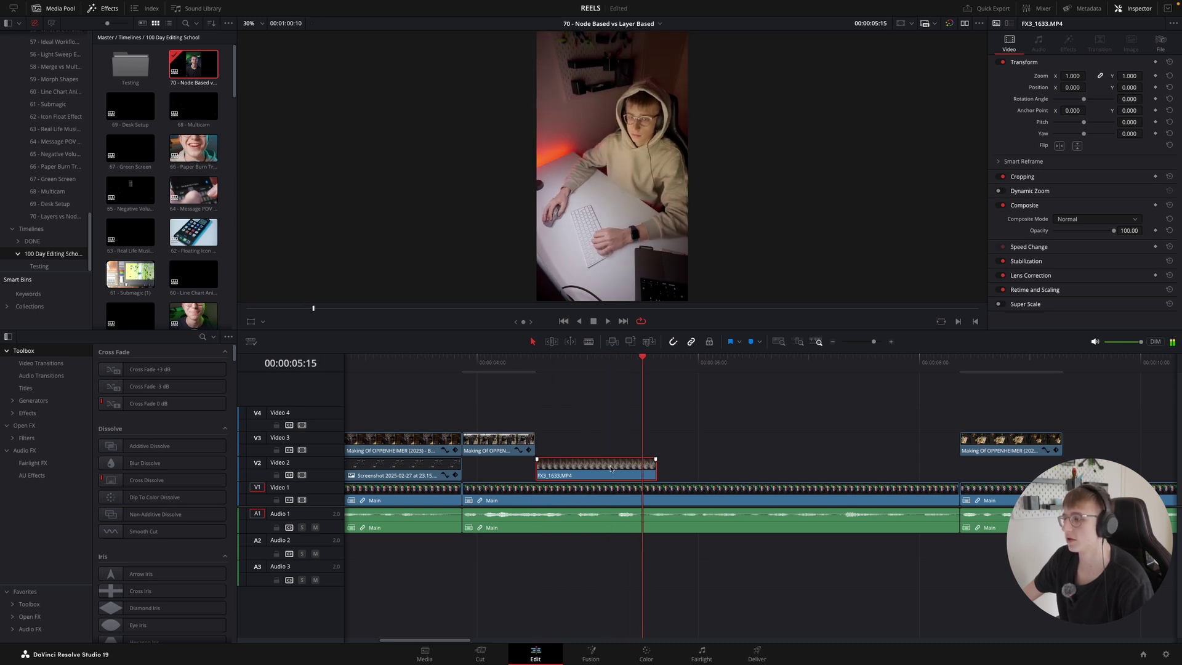
- Open the 69 - Desk Setup timeline, find the Sitting at desk clip near 00:00:01:24 on Video 2, and open its media bin
{"action": "left_click", "coordinate": [45, 231]}
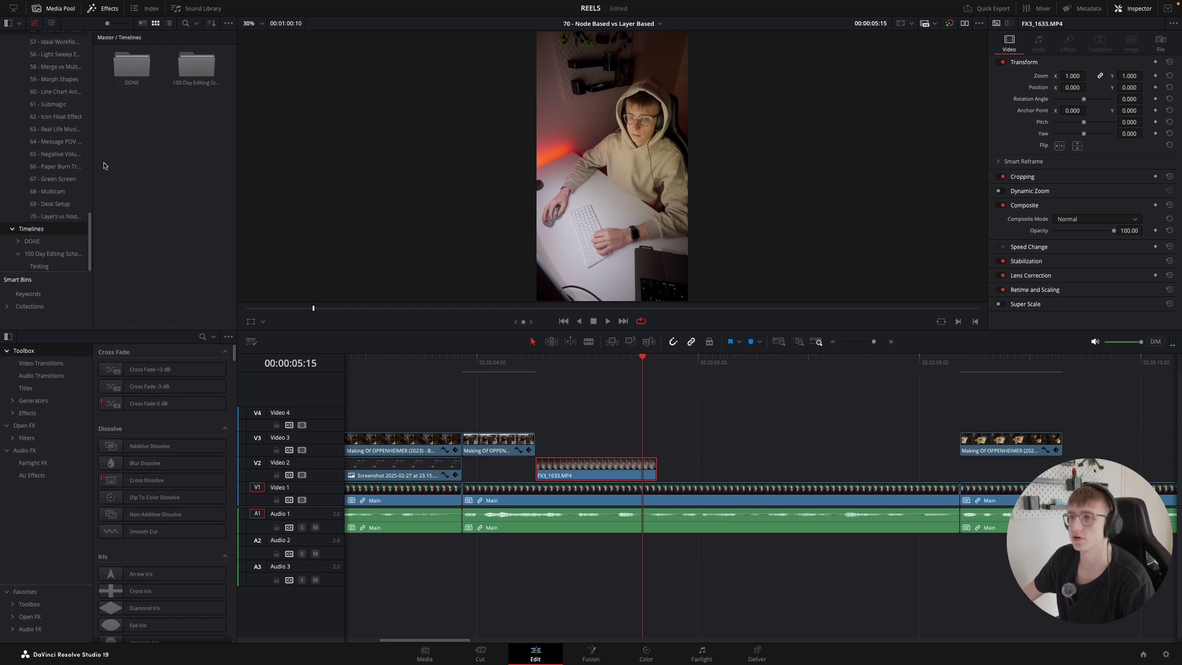
{"action": "double_click", "coordinate": [196, 65]}
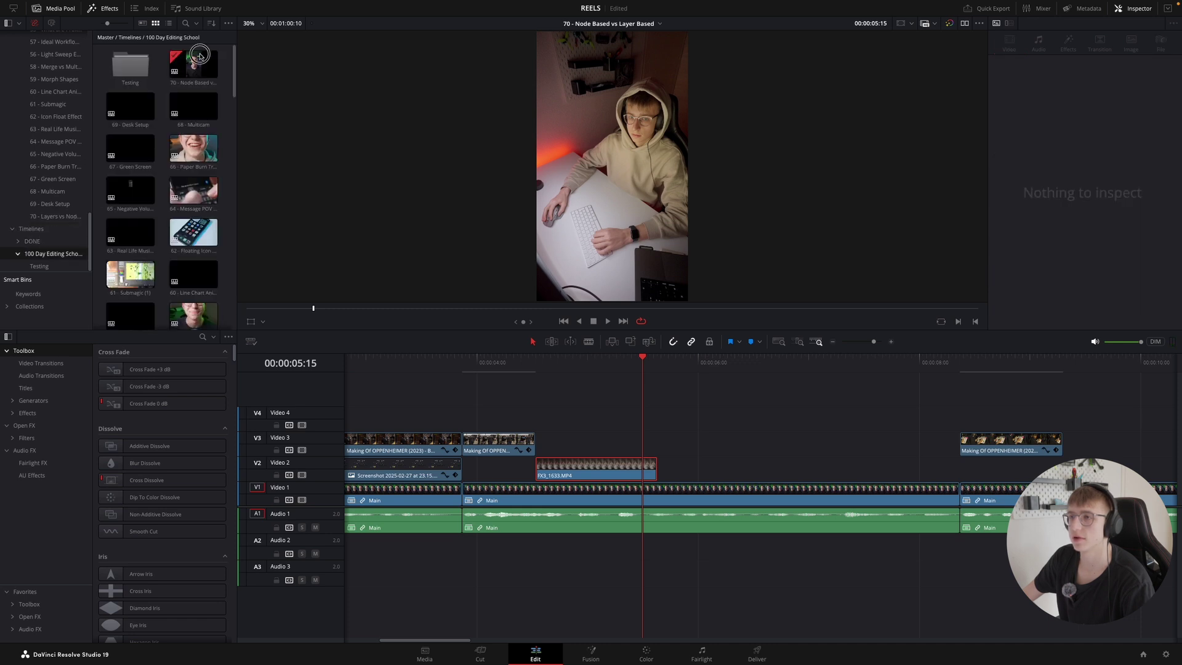
{"action": "double_click", "coordinate": [137, 116]}
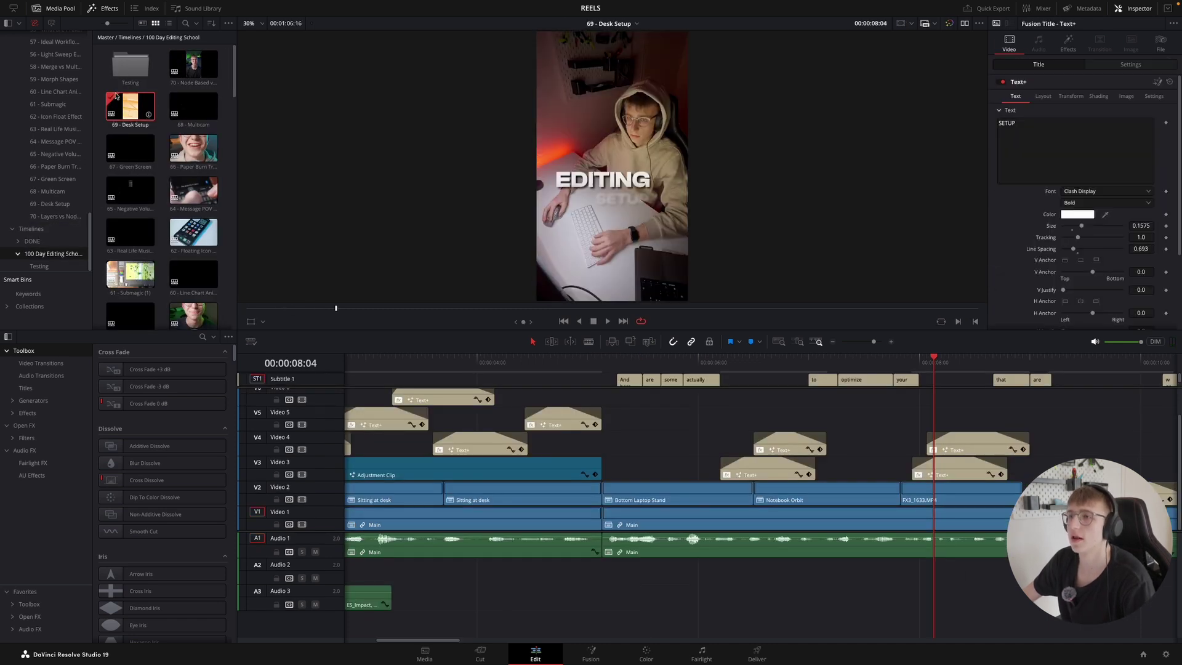
{"action": "key", "text": "super+minus"}
{"action": "key", "text": "super+minus"}
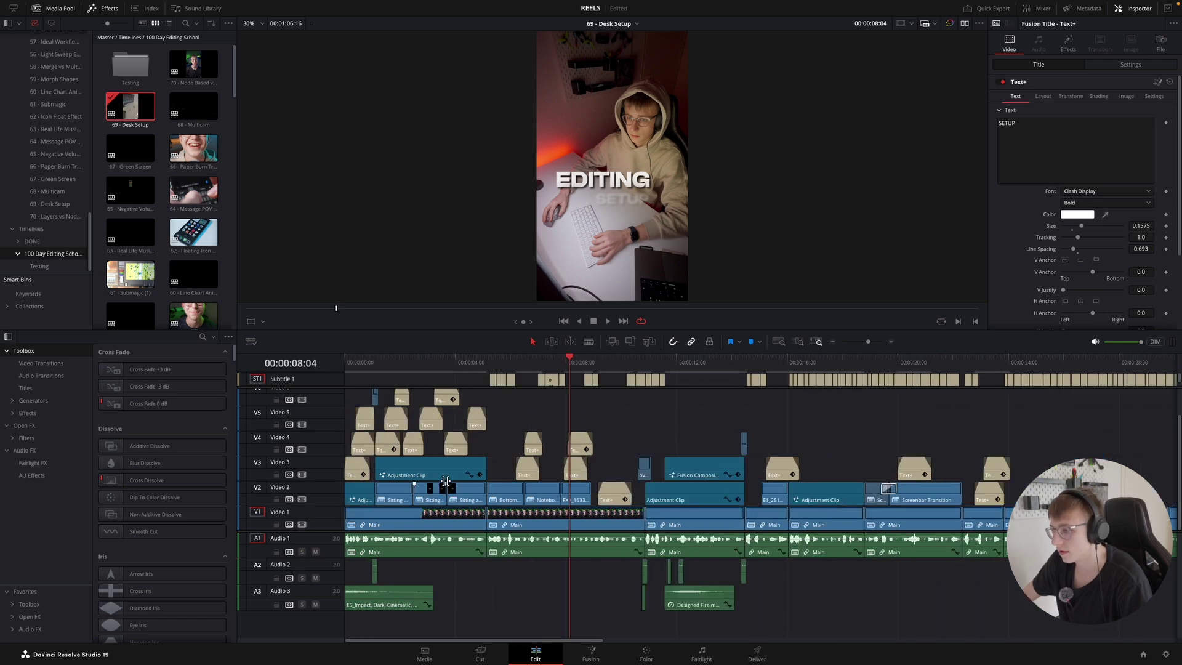
{"action": "left_click", "coordinate": [401, 492]}
{"action": "left_click", "coordinate": [401, 364]}
{"action": "key", "text": "super+equal"}
{"action": "key", "text": "super+equal"}
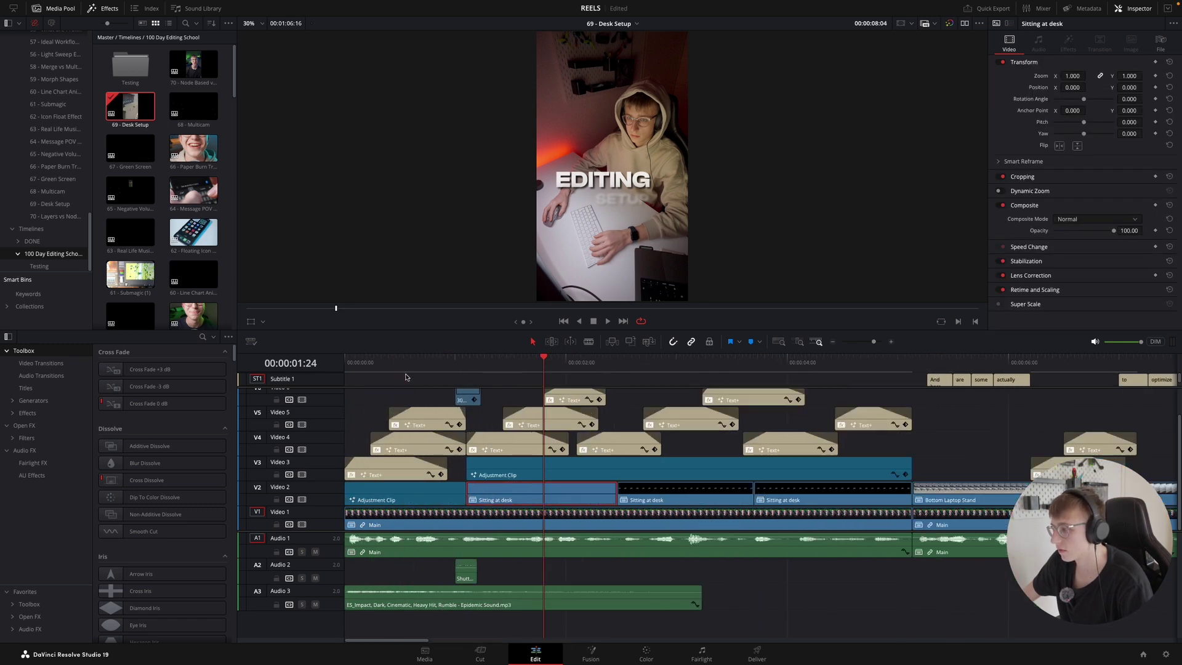
{"action": "key", "text": "super+minus"}
{"action": "key", "text": "super+minus"}
{"action": "key", "text": "super+minus"}
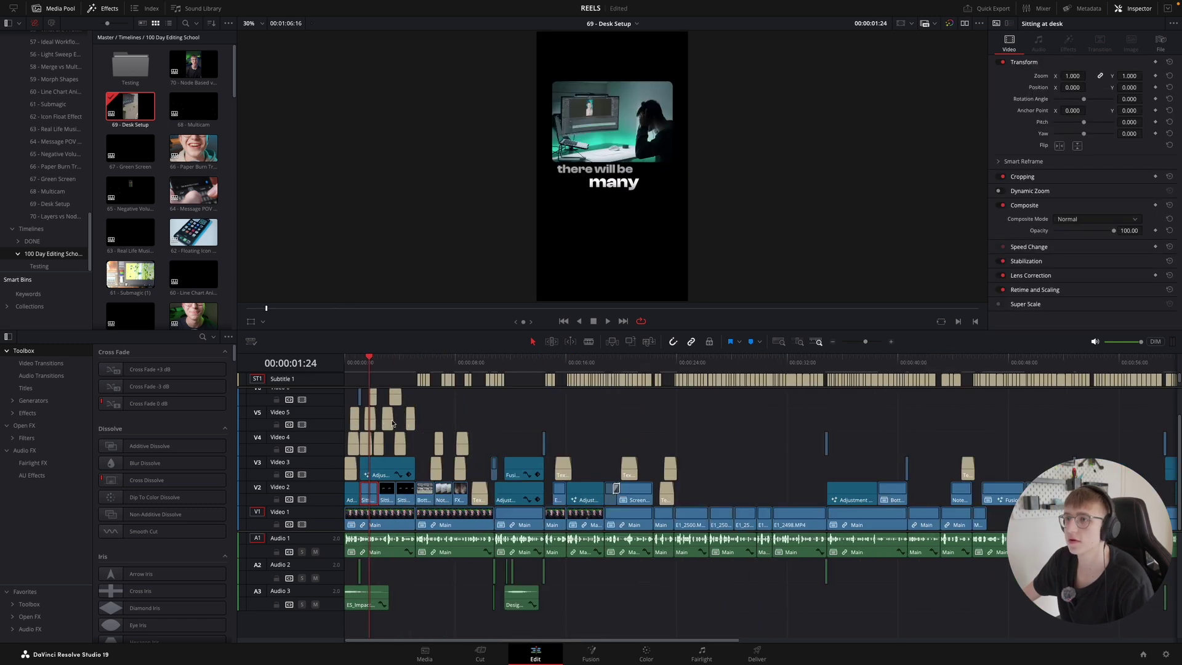
{"action": "left_click", "coordinate": [48, 205]}
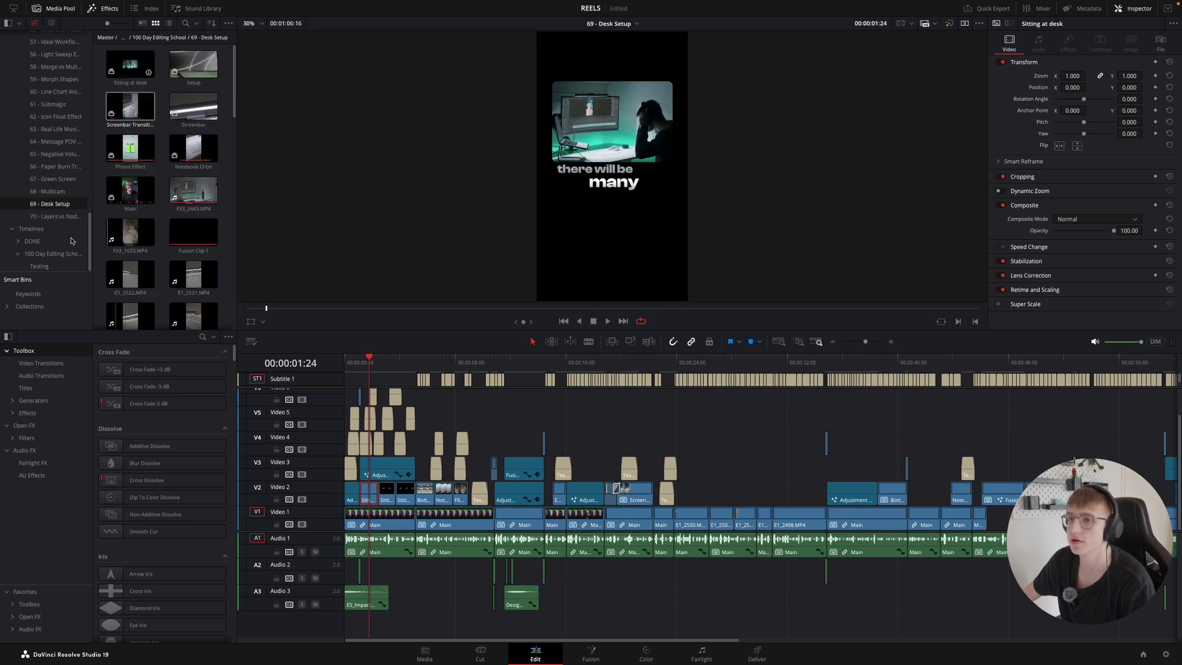
- Reopen the 70 - Node Based vs Layer Based timeline and add Sitting at desk from the 69 - Desk Setup bin after the last A-roll clip
{"action": "left_click", "coordinate": [52, 254]}
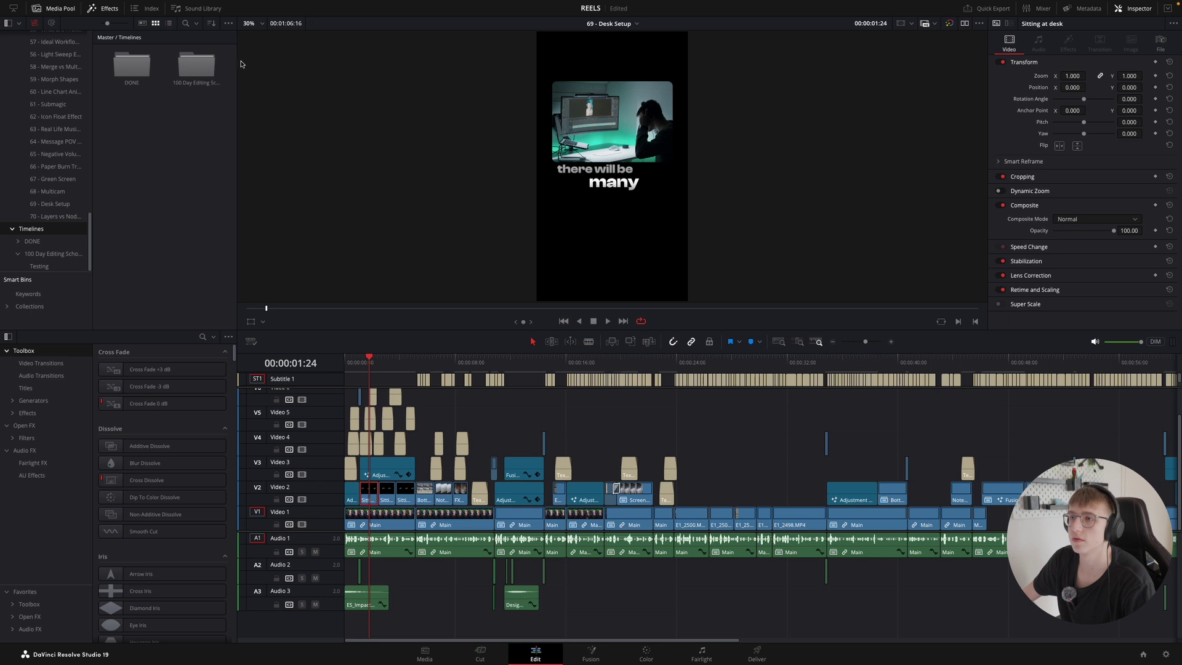
{"action": "double_click", "coordinate": [194, 64]}
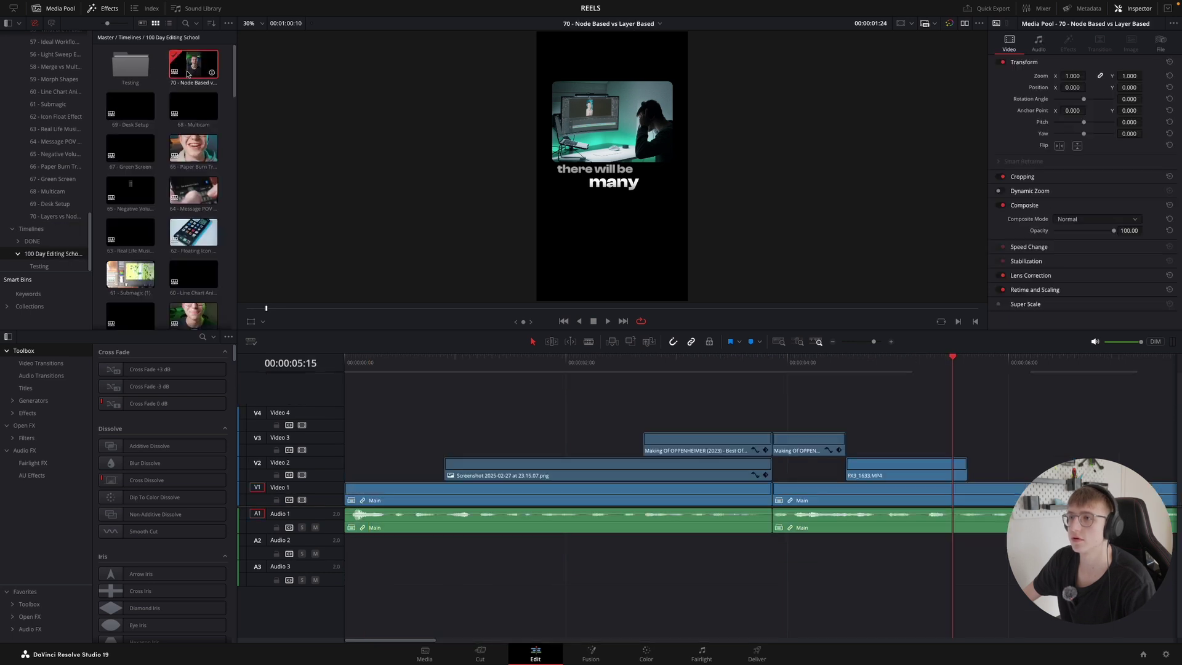
{"action": "left_click", "coordinate": [55, 204]}
{"action": "key", "text": "shift+z"}
{"action": "left_click_drag", "start_coordinate": [130, 64], "coordinate": [817, 525]}
{"action": "key", "text": "super+minus"}
{"action": "key", "text": "super+minus"}
{"action": "key", "text": "super+minus"}
{"action": "key", "text": "super+minus"}
{"action": "key", "text": "super+minus"}
{"action": "key", "text": "super+minus"}
{"action": "key", "text": "super+minus"}
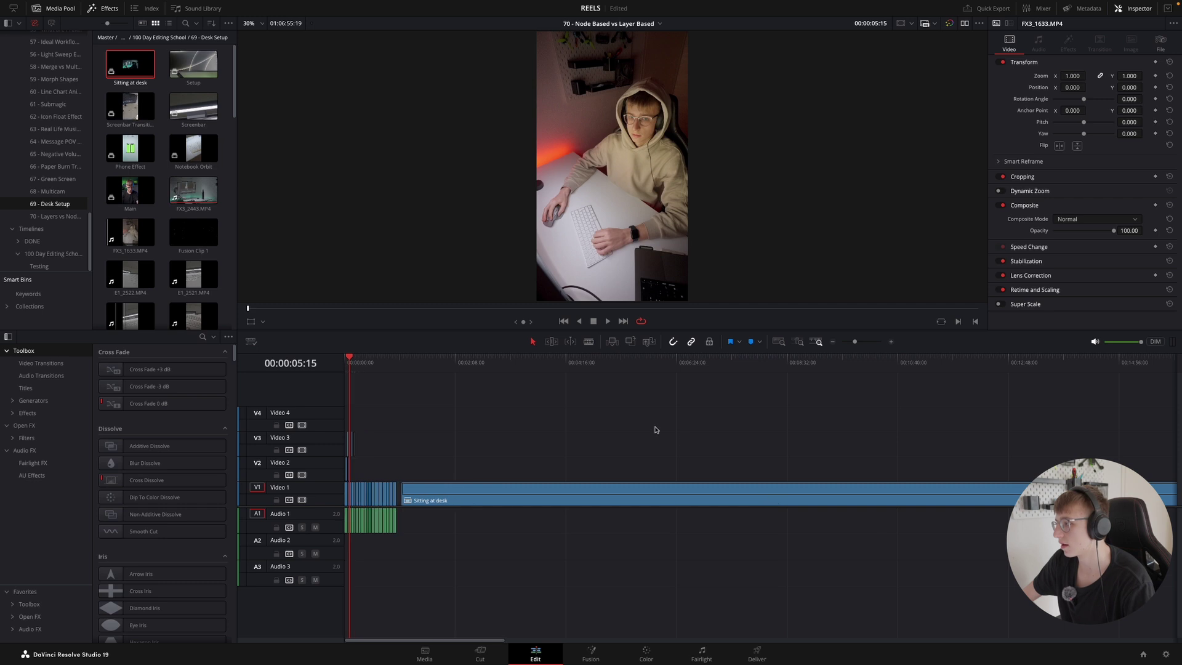
- Skim through the long Sitting at desk clip at the end of the timeline to review its footage
{"action": "left_click_drag", "start_coordinate": [553, 360], "coordinate": [414, 364]}
{"action": "key", "text": "super+equal"}
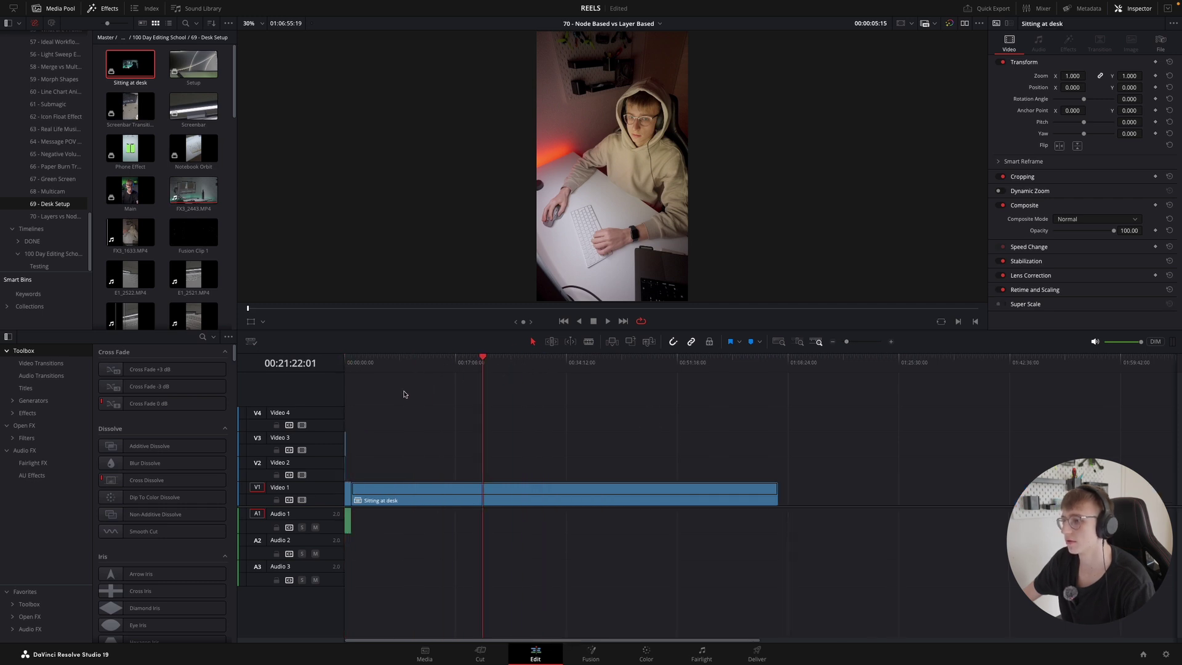
{"action": "key", "text": "super+equal"}
{"action": "key", "text": "super+minus"}
{"action": "left_click", "coordinate": [357, 363]}
{"action": "key", "text": "super+equal"}
{"action": "key", "text": "super+equal"}
{"action": "key", "text": "super+equal"}
{"action": "key", "text": "super+equal"}
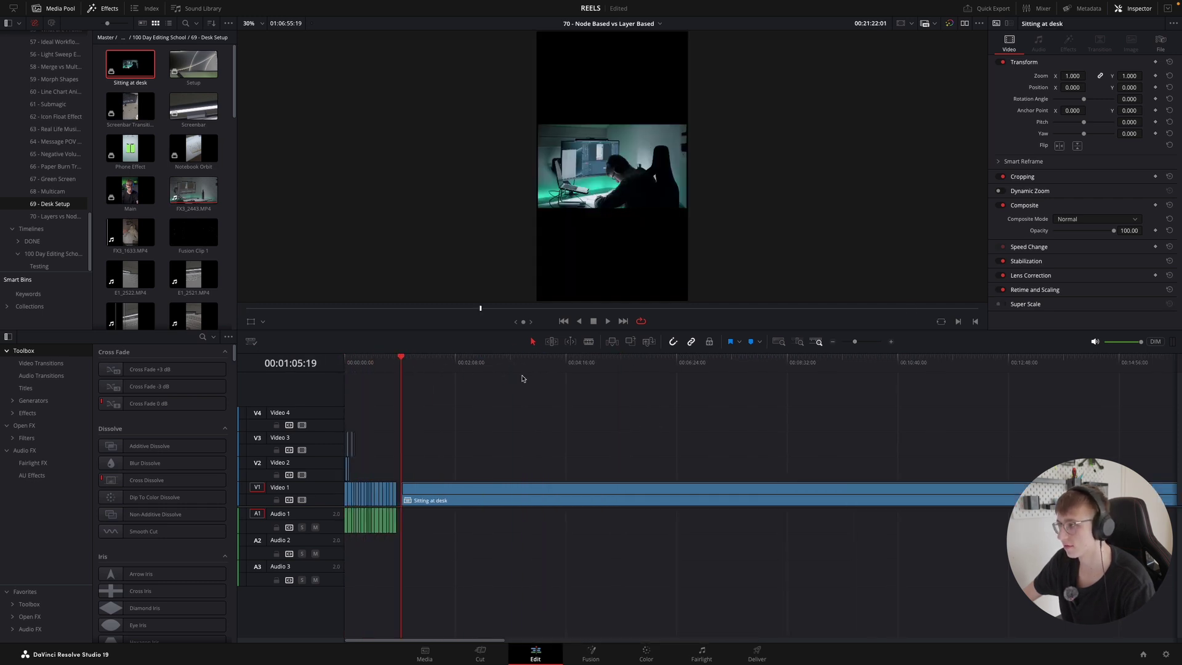
{"action": "left_click_drag", "start_coordinate": [454, 367], "coordinate": [548, 364]}
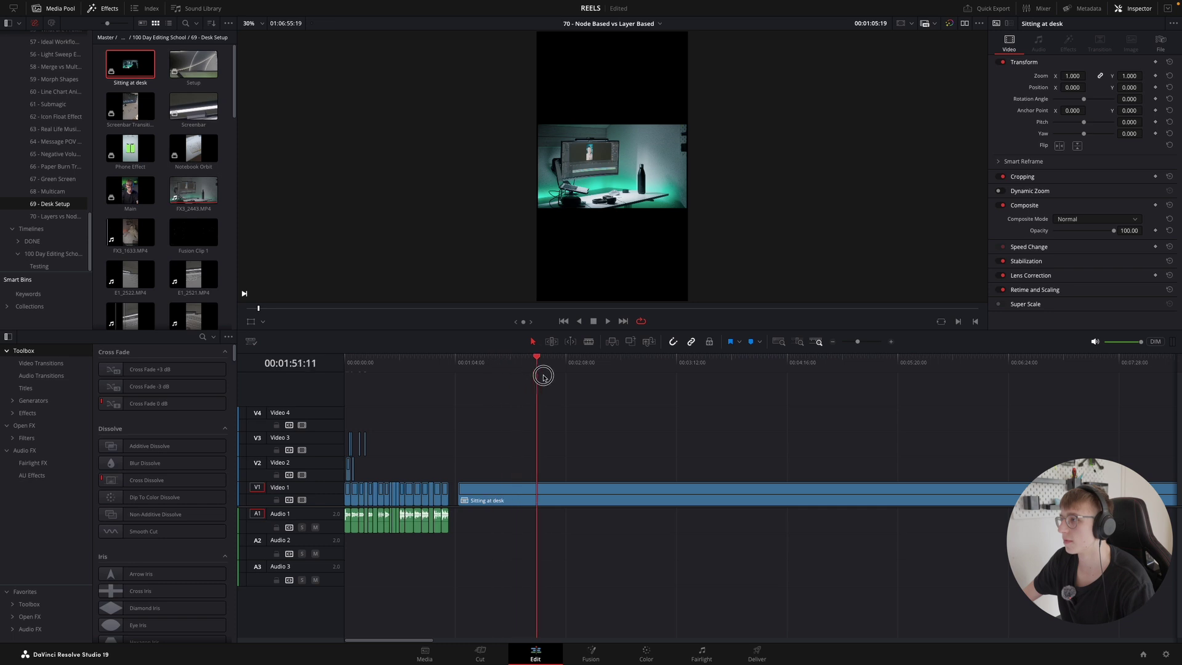
- Enable retime controls on the Sitting at desk clip and compress it into a short, heavily sped-up clip
{"action": "key", "text": "super+minus"}
{"action": "key", "text": "super+minus"}
{"action": "key", "text": "super+minus"}
{"action": "key", "text": "super+minus"}
{"action": "key", "text": "super+minus"}
{"action": "key", "text": "super+r"}
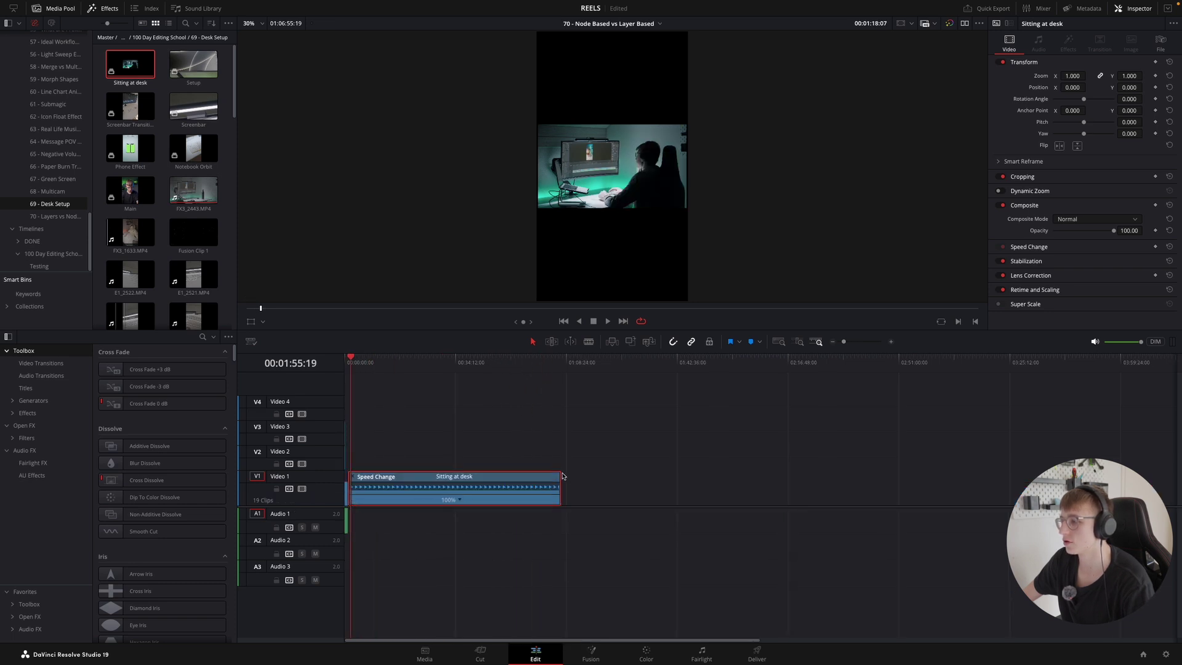
{"action": "left_click_drag", "start_coordinate": [559, 476], "coordinate": [348, 502]}
{"action": "key", "text": "super+equal"}
{"action": "key", "text": "super+equal"}
{"action": "key", "text": "super+equal"}
{"action": "key", "text": "super+equal"}
{"action": "key", "text": "super+equal"}
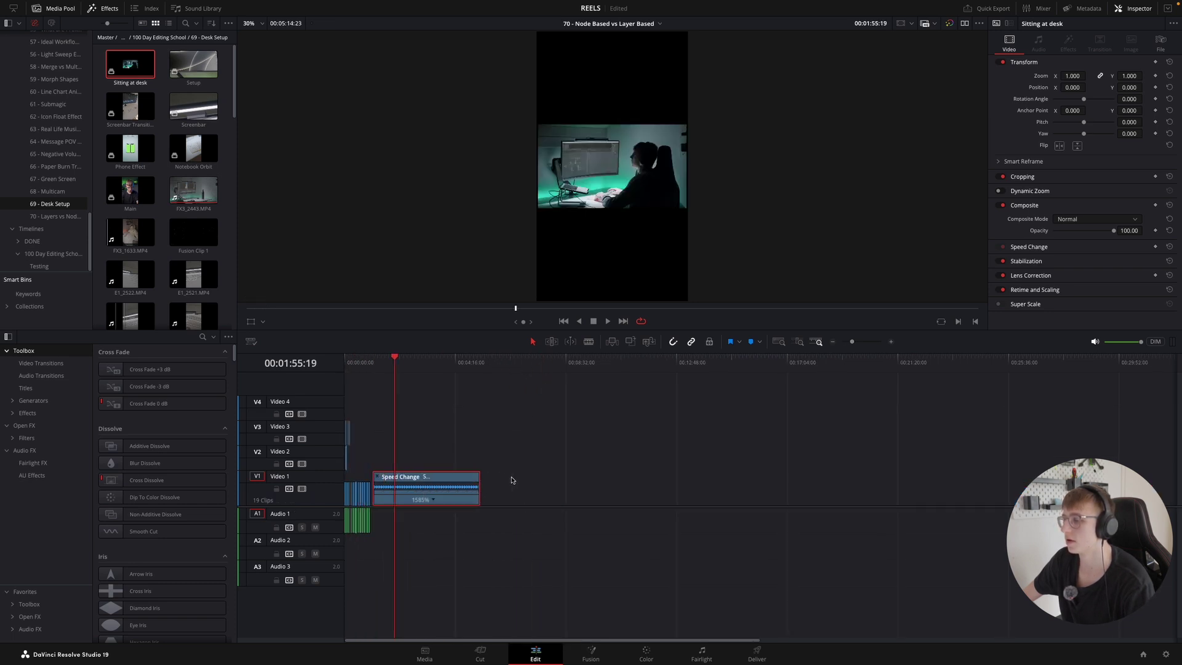
{"action": "left_click_drag", "start_coordinate": [894, 481], "coordinate": [368, 466]}
- Play the sped-up Sitting at desk clip, then move it onto Video 2 above the A-roll
{"action": "left_click_drag", "start_coordinate": [364, 363], "coordinate": [378, 368]}
{"action": "key", "text": "super+equal"}
{"action": "key", "text": "super+equal"}
{"action": "key", "text": "super+equal"}
{"action": "key", "text": "space"}
{"action": "key", "text": "space"}
{"action": "left_click_drag", "start_coordinate": [708, 462], "coordinate": [575, 466]}
{"action": "key", "text": "super+equal"}
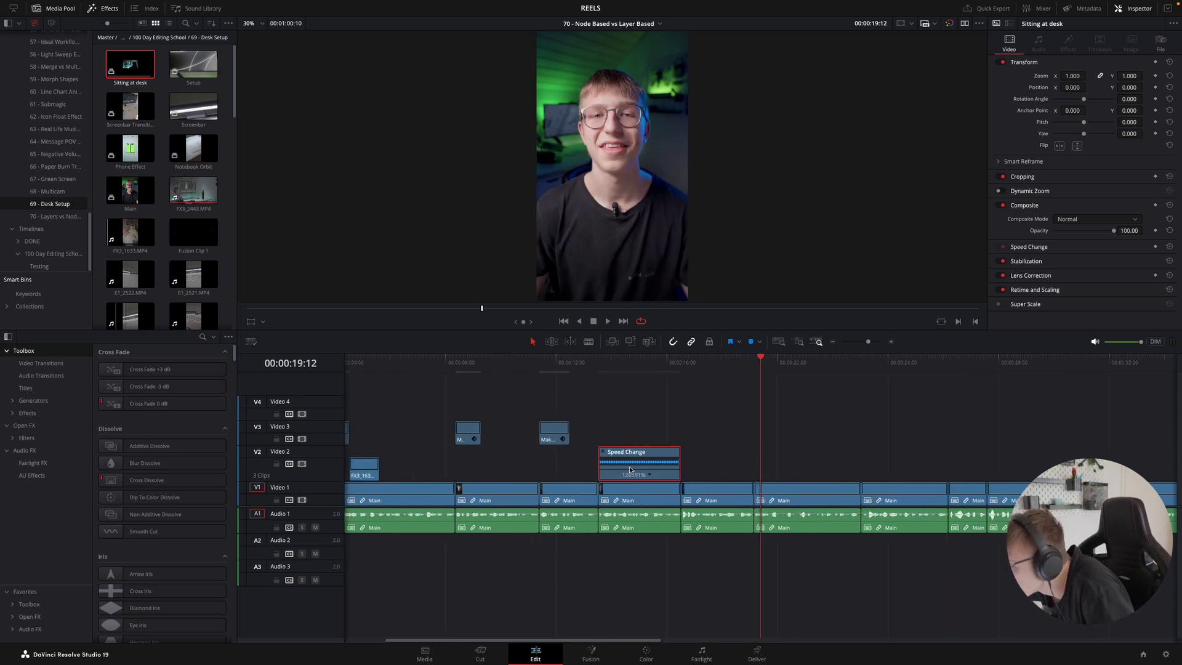
{"action": "key", "text": "super+minus"}
- Move Sitting at desk to Video 3 at 00:00:04:16, directly after the film crew shot, and play it back
{"action": "left_click", "coordinate": [372, 359]}
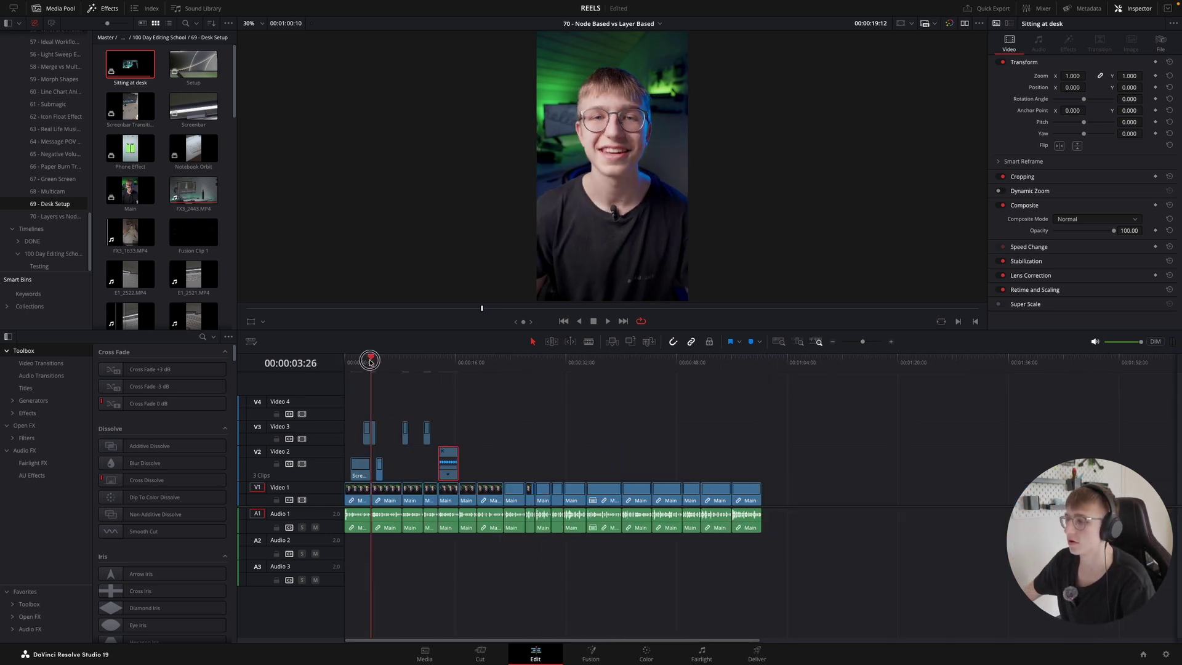
{"action": "key", "text": "super+equal"}
{"action": "key", "text": "super+equal"}
{"action": "key", "text": "super+equal"}
{"action": "key", "text": "space"}
{"action": "key", "text": "space"}
{"action": "left_click_drag", "start_coordinate": [1121, 458], "coordinate": [623, 435]}
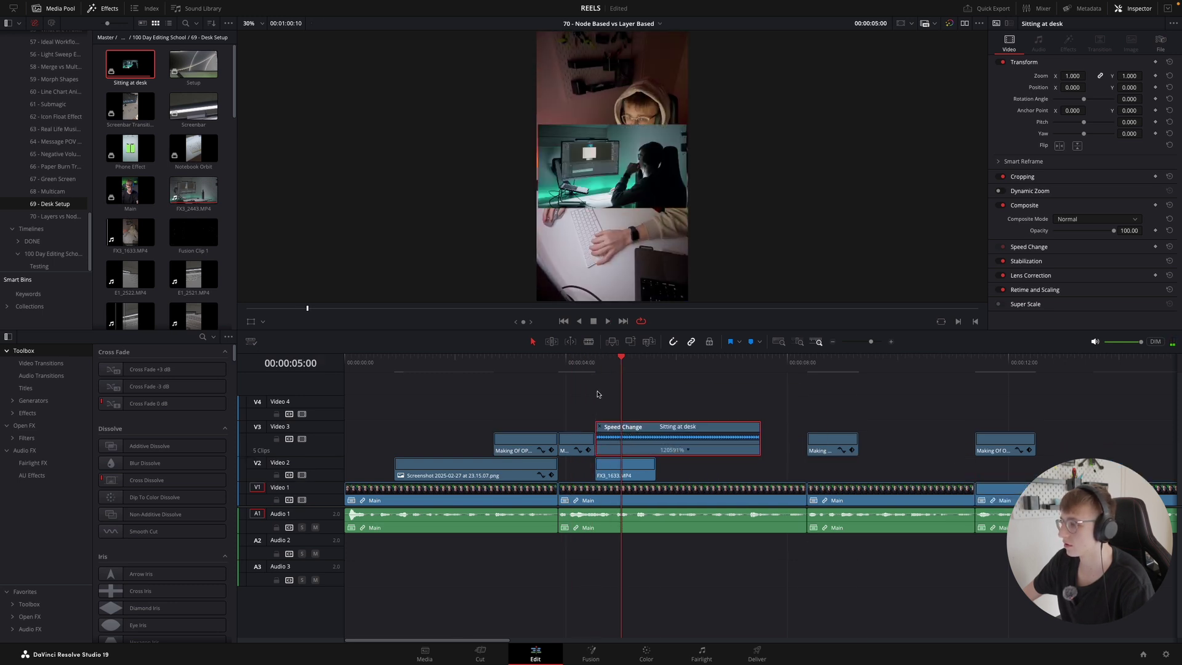
{"action": "left_click", "coordinate": [584, 369]}
{"action": "key", "text": "space"}
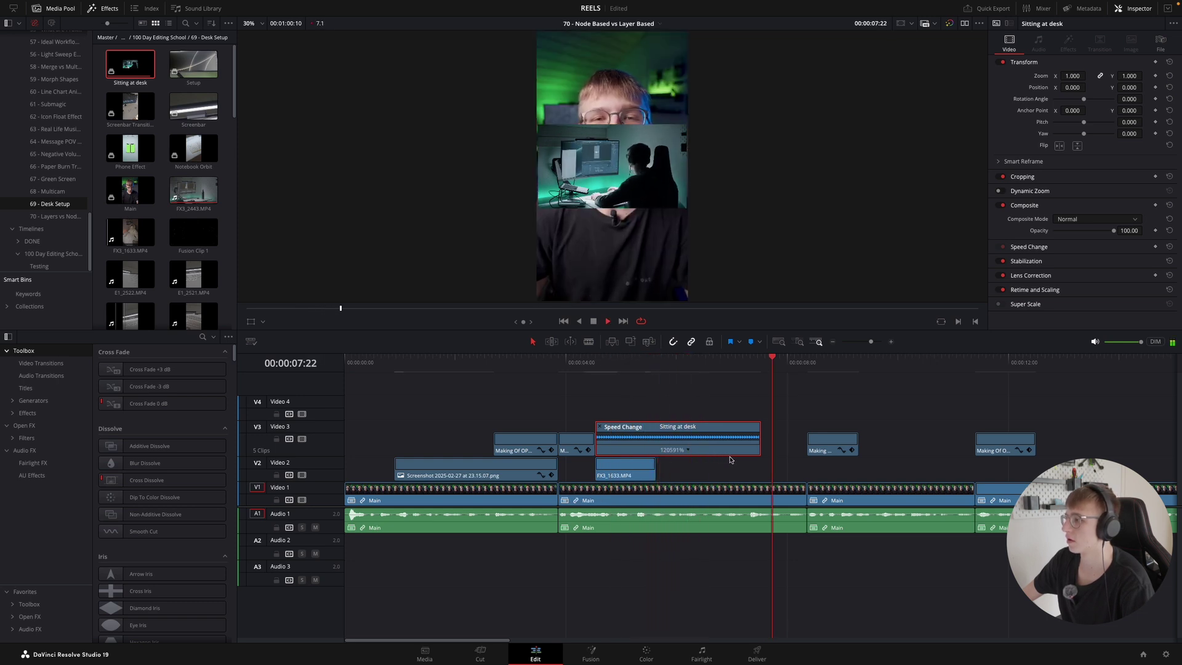
{"action": "key", "text": "space"}
- Shift the following Oppenheimer shot later and retime Sitting at desk so it reaches the end of the second A-roll clip
{"action": "left_click_drag", "start_coordinate": [838, 438], "coordinate": [882, 439]}
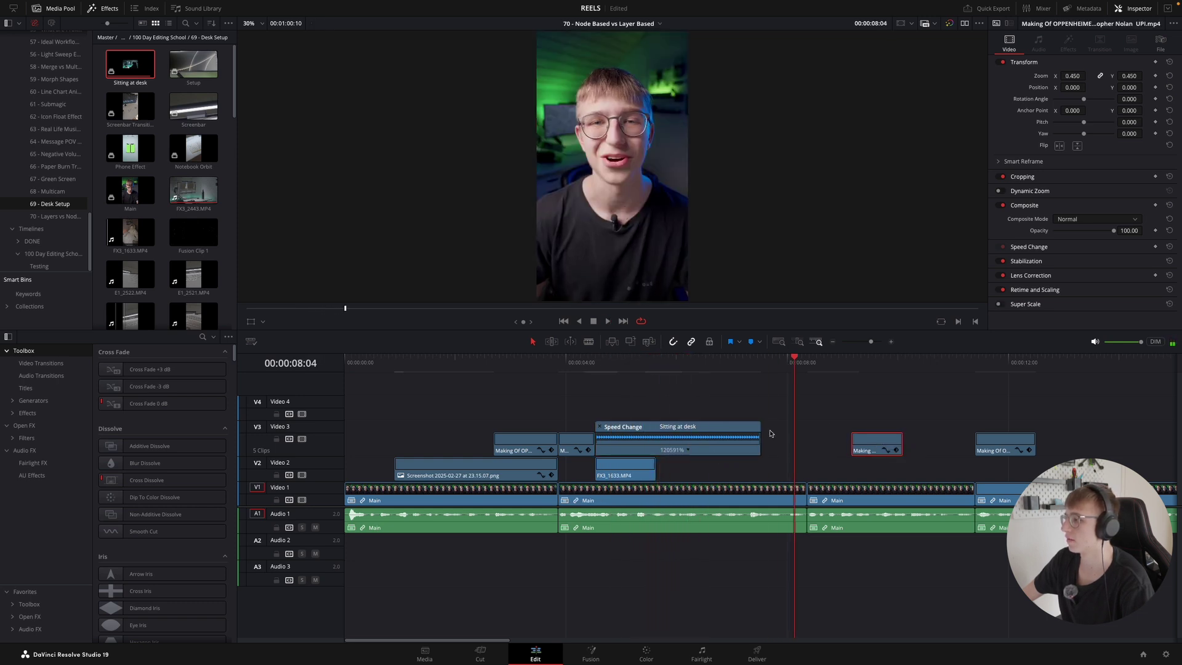
{"action": "left_click_drag", "start_coordinate": [761, 428], "coordinate": [806, 427]}
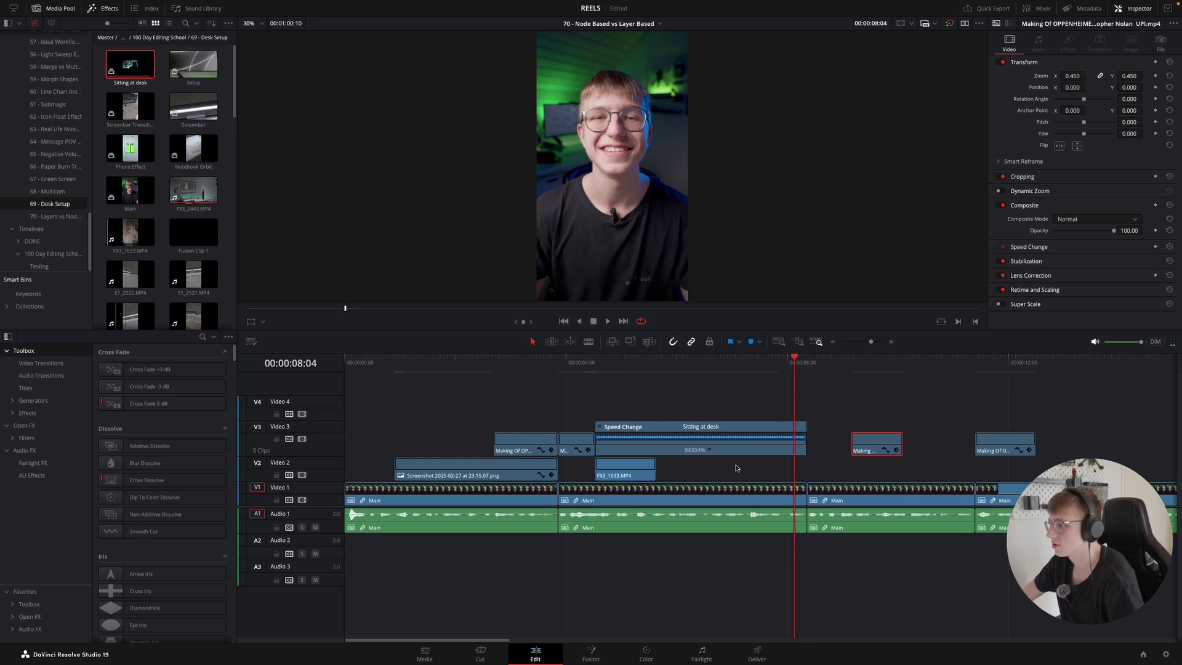
- Replace FX3_1633.MP4 on Video 2 with the Sitting at desk clip at 00:00:04:16, hide its retime controls, and play it back
{"action": "left_click", "coordinate": [638, 462]}
{"action": "key", "text": "BackSpace"}
{"action": "left_click", "coordinate": [600, 426]}
{"action": "left_click", "coordinate": [614, 442]}
{"action": "left_click_drag", "start_coordinate": [614, 442], "coordinate": [607, 468]}
{"action": "left_click", "coordinate": [598, 368]}
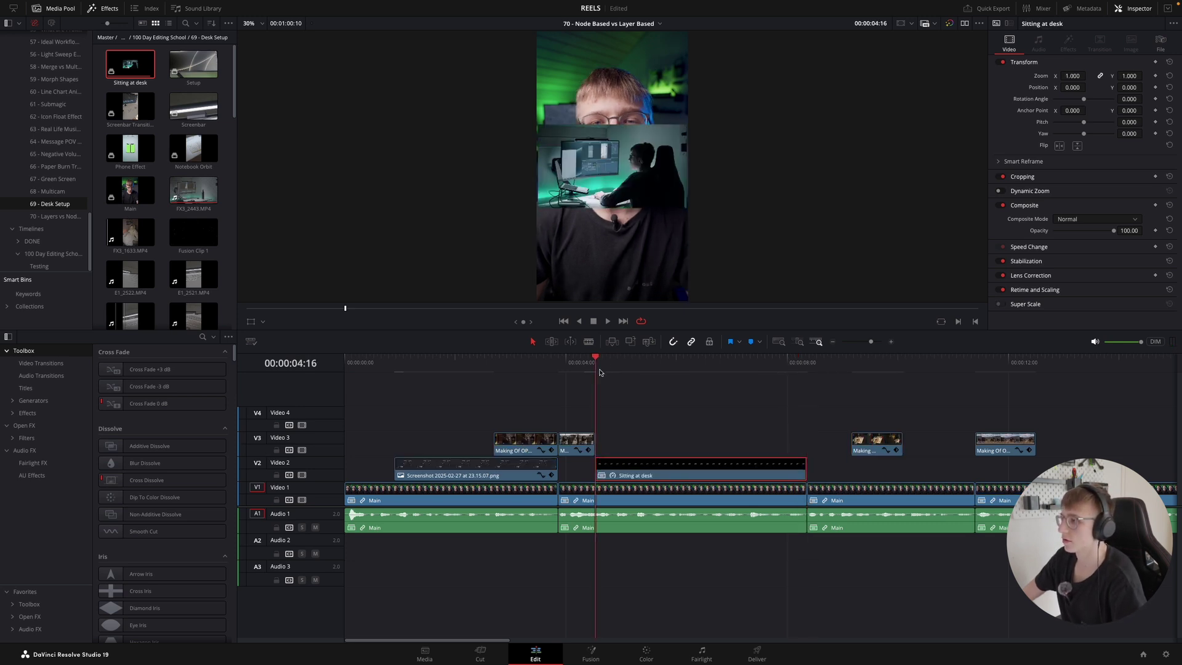
{"action": "key", "text": "space"}
{"action": "left_click", "coordinate": [694, 380]}
{"action": "left_click", "coordinate": [739, 372]}
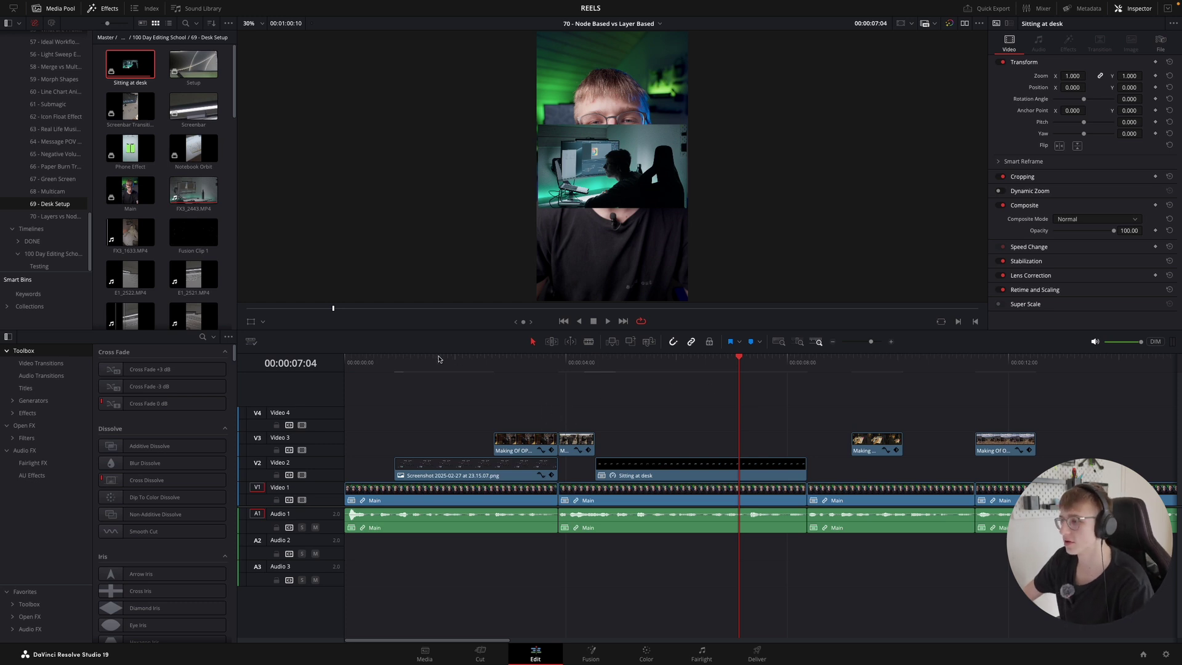
{"action": "key", "text": "Home"}
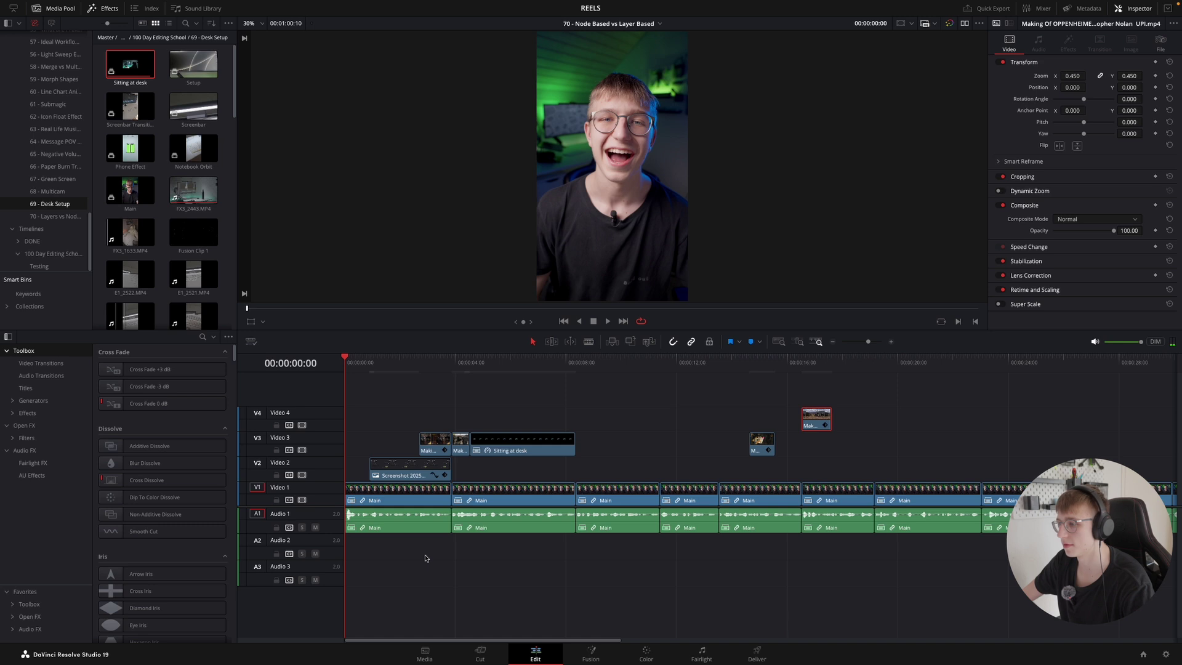
- Open the 69 - Desk Setup timeline and select the 100 Day Editing School title with its adjustment clip, overlays and sound effects for copying
{"action": "left_click", "coordinate": [38, 230]}
{"action": "left_click", "coordinate": [53, 254]}
{"action": "left_click", "coordinate": [128, 111]}
{"action": "double_click", "coordinate": [128, 110]}
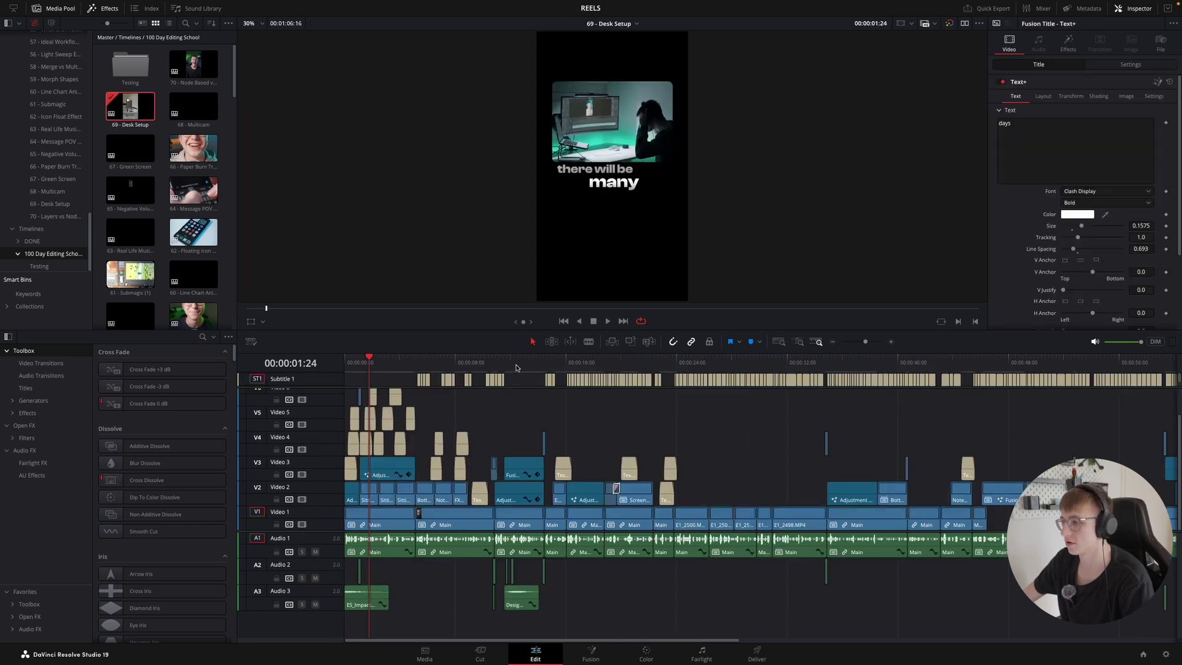
{"action": "scroll", "coordinate": [595, 419], "scroll_direction": "up", "scroll_amount": 2}
{"action": "left_click_drag", "start_coordinate": [896, 496], "coordinate": [668, 422]}
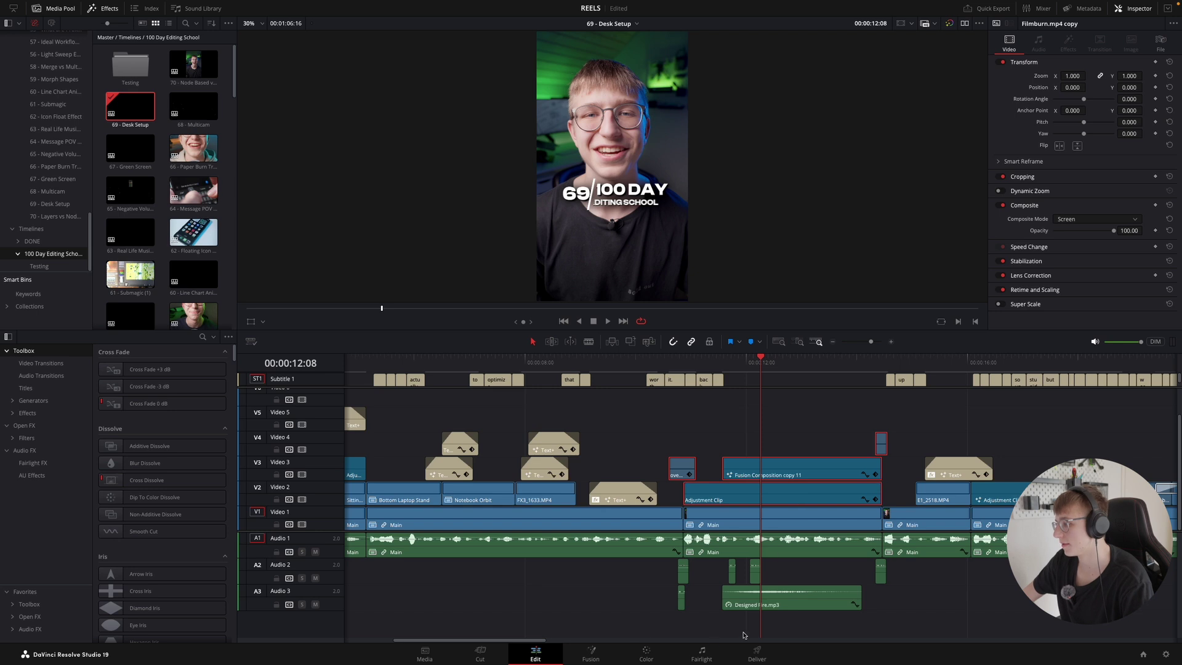
{"action": "left_click_drag", "start_coordinate": [633, 611], "coordinate": [923, 572]}
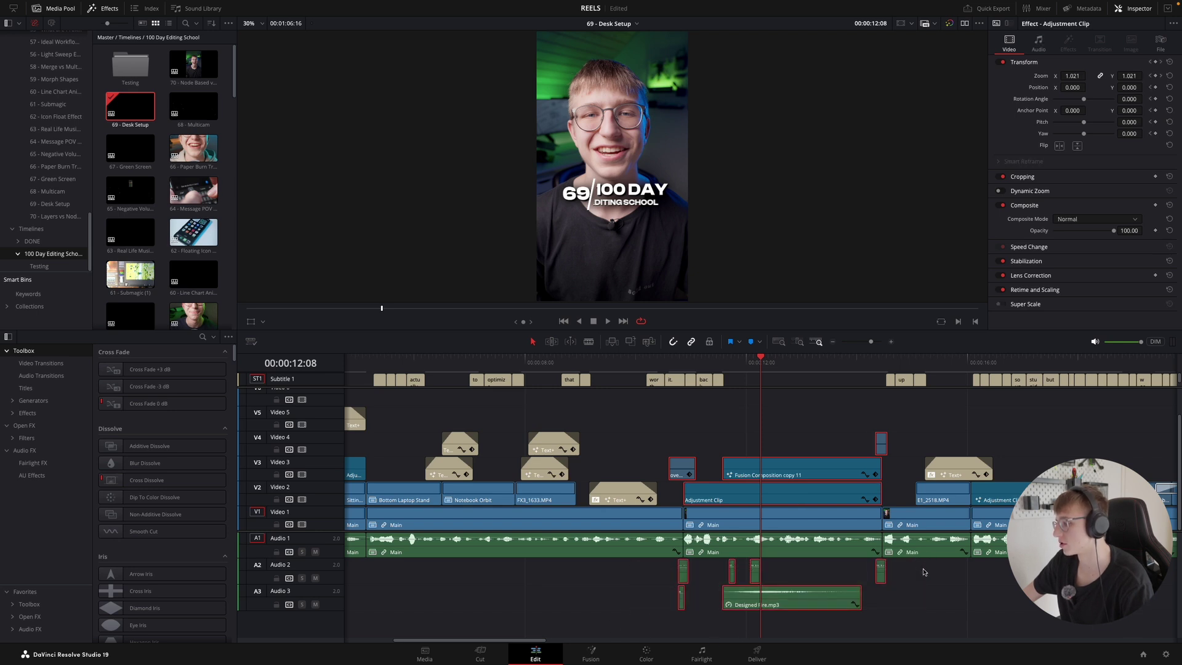
- Paste the title group into the 70 - Node Based vs Layer Based timeline and move its light flare overlay up to Video 4
{"action": "double_click", "coordinate": [212, 74]}
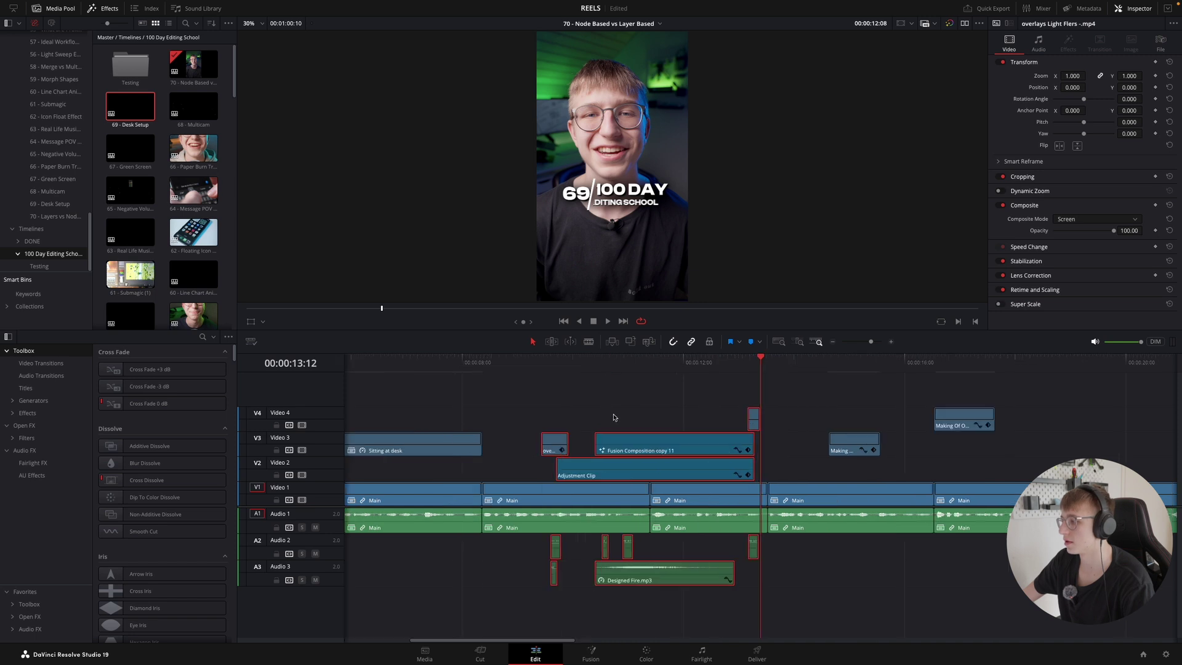
{"action": "key", "text": "super+minus"}
{"action": "left_click", "coordinate": [628, 362]}
{"action": "key", "text": "super+equal"}
{"action": "left_click_drag", "start_coordinate": [770, 466], "coordinate": [682, 420]}
{"action": "left_click", "coordinate": [695, 385]}
{"action": "left_click", "coordinate": [669, 363]}
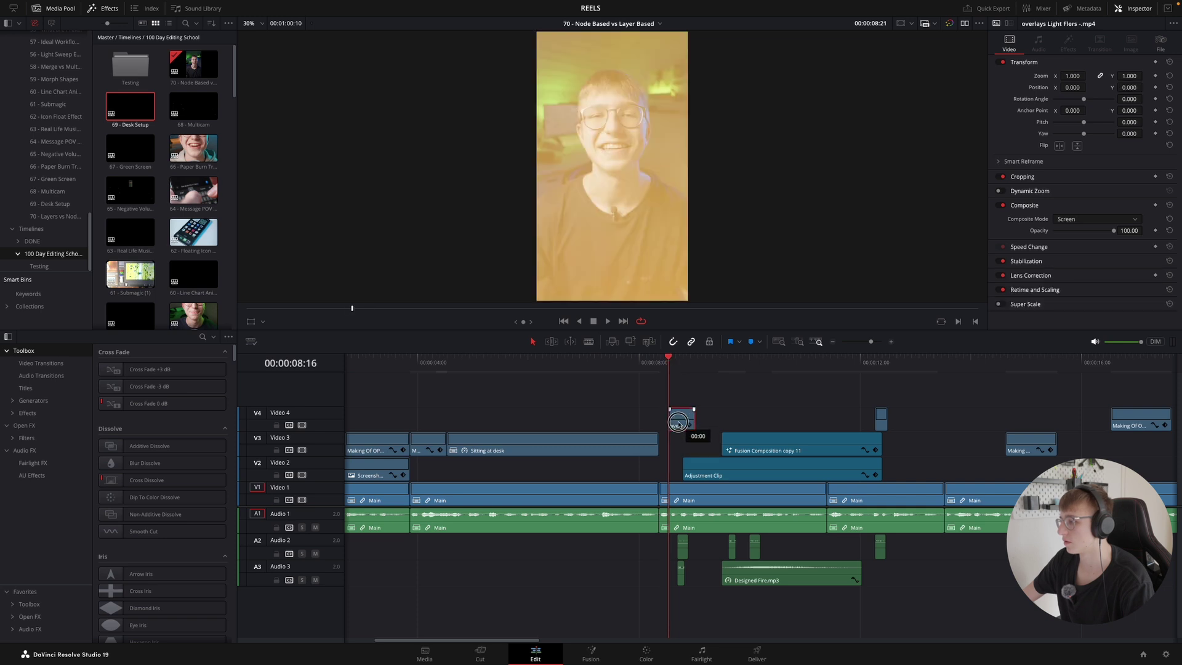
- Shift the whole pasted title group earlier so the Adjustment Clip starts at the cut to the third A-roll clip
{"action": "left_click_drag", "start_coordinate": [957, 607], "coordinate": [655, 537]}
{"action": "left_click_drag", "start_coordinate": [916, 460], "coordinate": [705, 403]}
{"action": "left_click_drag", "start_coordinate": [705, 464], "coordinate": [681, 464]}
- Play back the light flare transition around 00:00:08:05 and inspect the Adjustment Clip's zoom after the cut
{"action": "left_click", "coordinate": [643, 364]}
{"action": "key", "text": "space"}
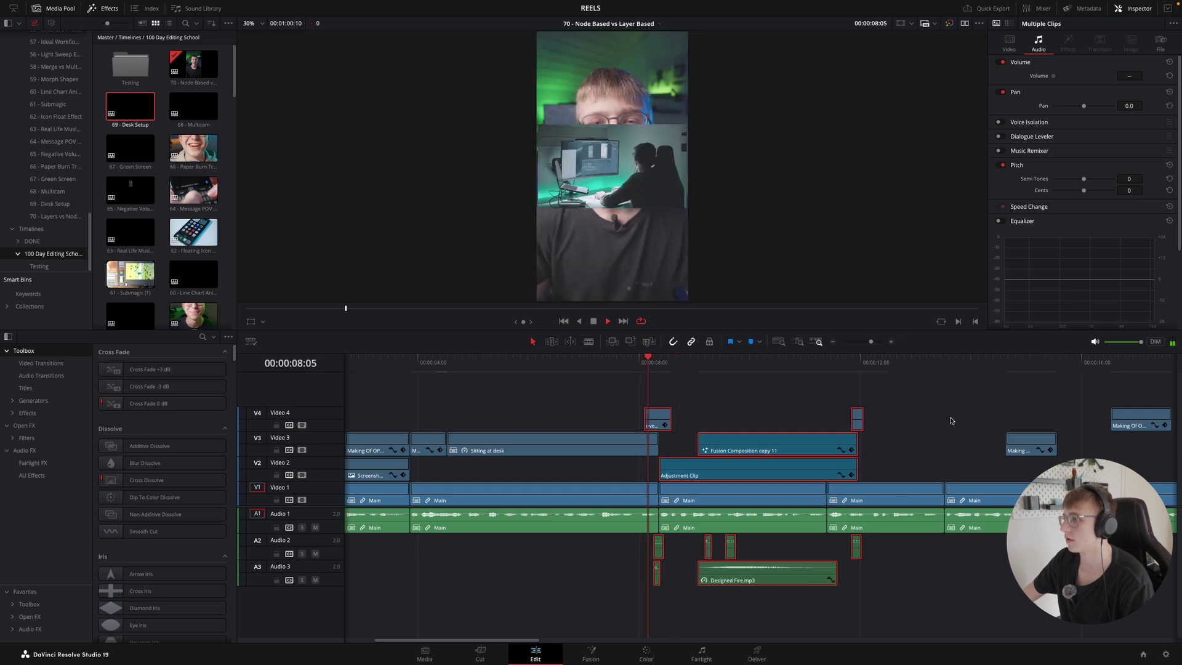
{"action": "left_click", "coordinate": [950, 422]}
{"action": "key", "text": "super+equal"}
{"action": "key", "text": "super+equal"}
{"action": "key", "text": "space"}
{"action": "left_click", "coordinate": [881, 465]}
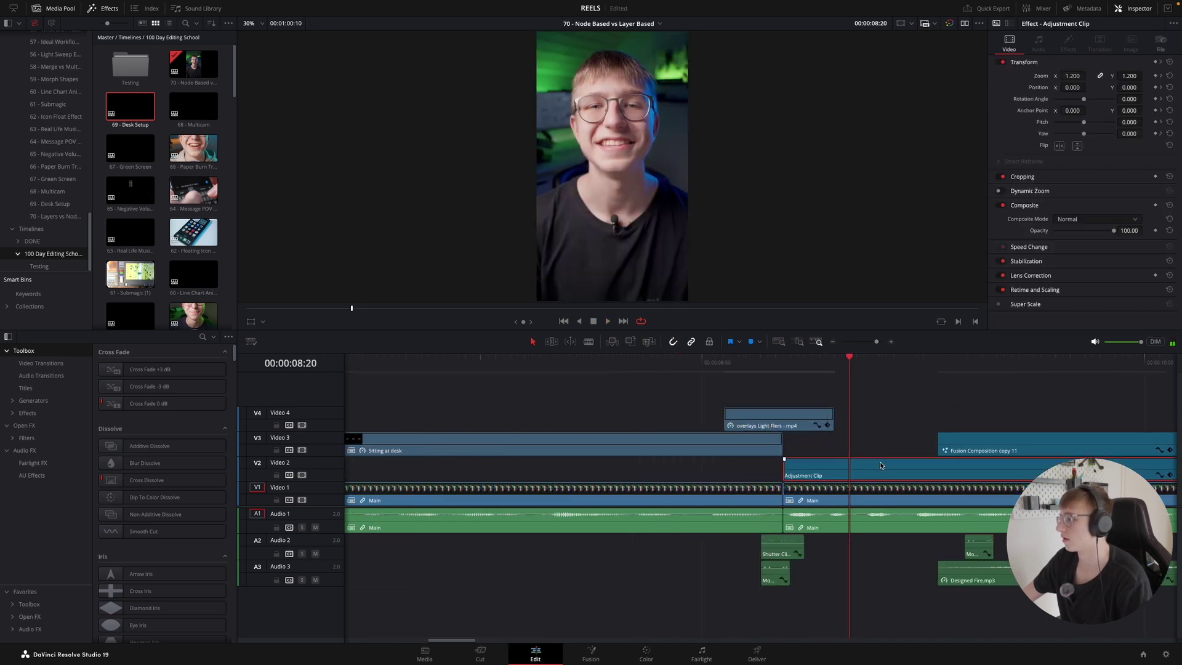
{"action": "key", "text": "space"}
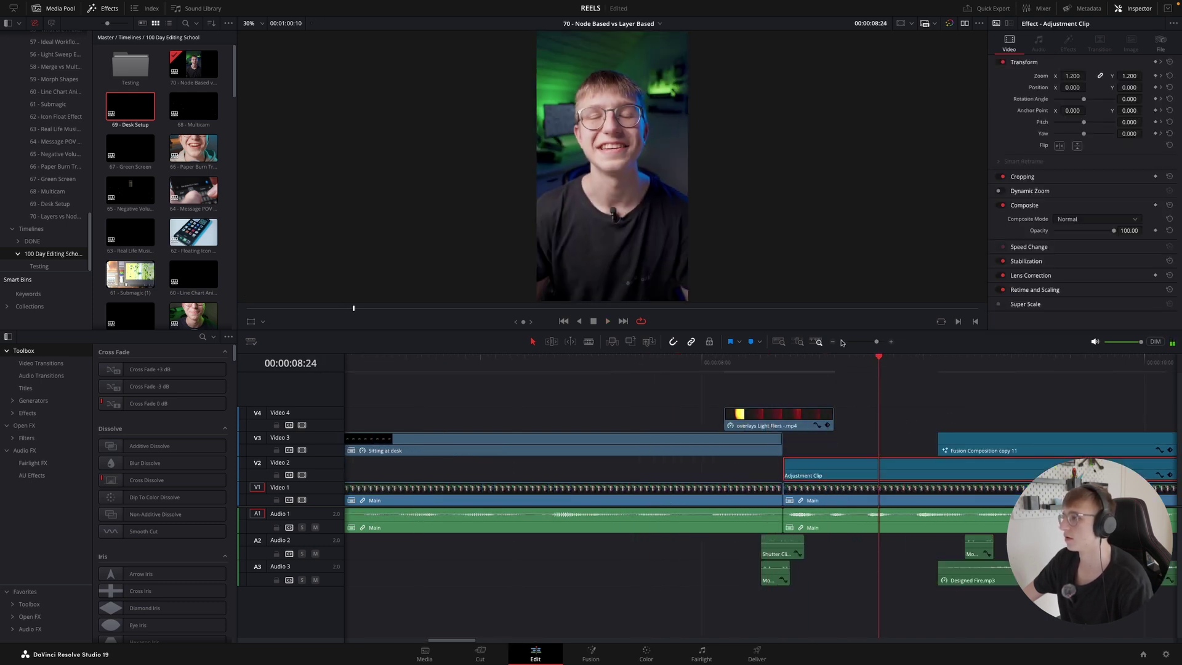
{"action": "key", "text": "super+minus"}
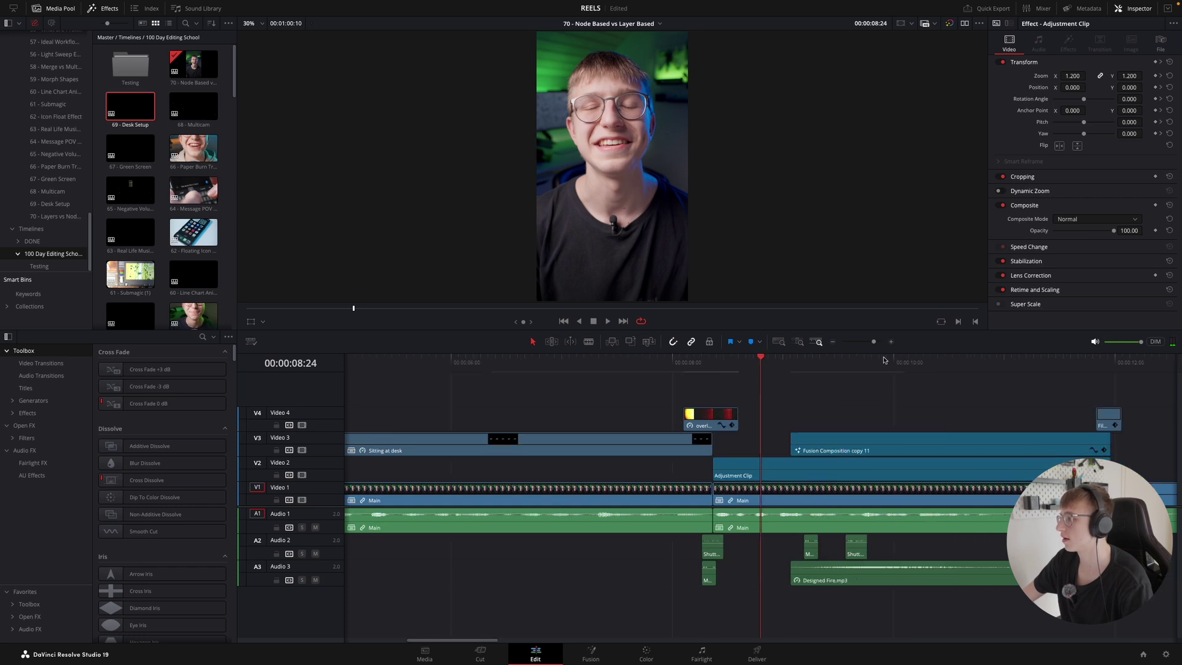
- Open the 100 Day Editing School title composition at 00:00:09:28 in Fusion
{"action": "left_click", "coordinate": [887, 362]}
{"action": "left_click", "coordinate": [892, 444]}
{"action": "left_click", "coordinate": [892, 442]}
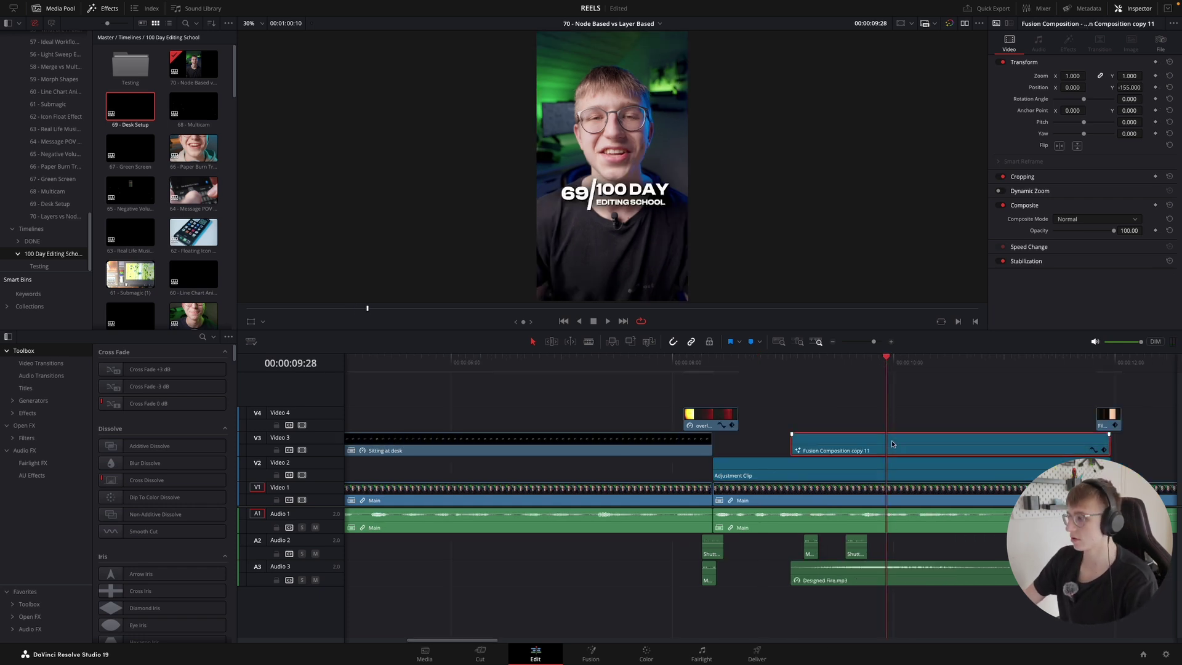
{"action": "key", "text": "shift+5"}
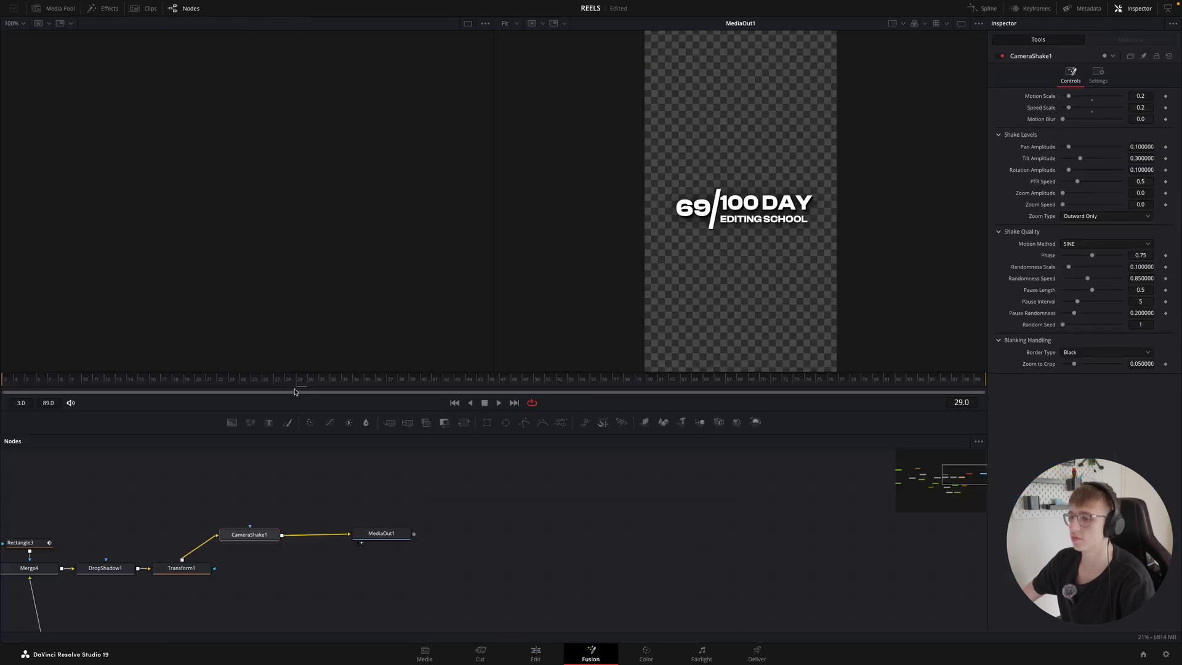
- Change the title's day number text to 70 in the Text3 node and return to the edit timeline
{"action": "left_click_drag", "start_coordinate": [952, 479], "coordinate": [936, 482]}
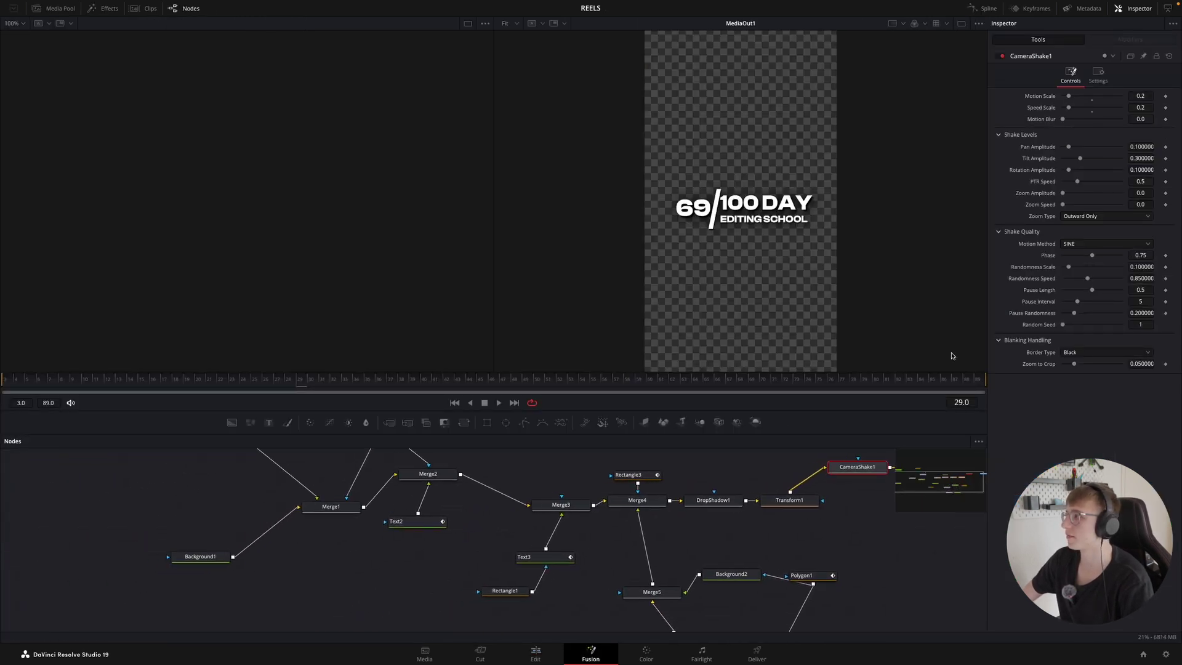
{"action": "left_click", "coordinate": [963, 25]}
{"action": "left_click_drag", "start_coordinate": [435, 408], "coordinate": [455, 288]}
{"action": "mouse_move", "coordinate": [942, 357]}
{"action": "left_mouse_down"}
{"action": "mouse_move", "coordinate": [929, 343]}
{"action": "mouse_move", "coordinate": [940, 361]}
{"action": "left_mouse_up"}
{"action": "scroll", "coordinate": [456, 513], "scroll_direction": "down", "scroll_amount": 1}
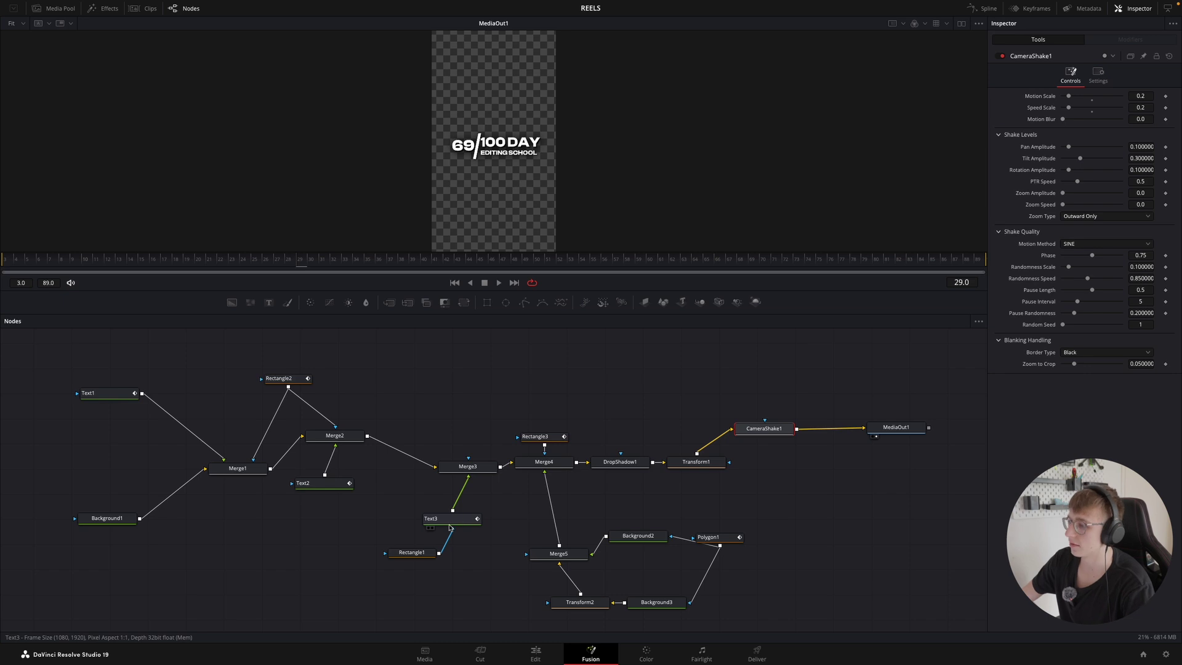
{"action": "left_click", "coordinate": [442, 522]}
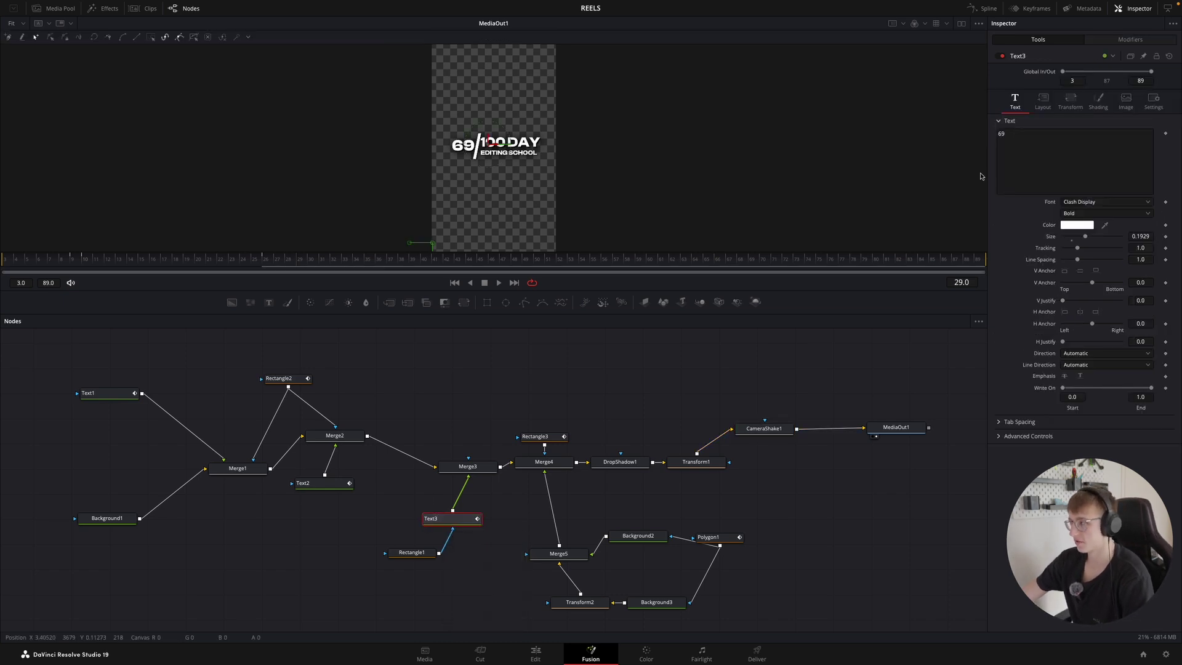
{"action": "left_click", "coordinate": [1021, 137]}
{"action": "key", "text": "BackSpace"}
{"action": "key", "text": "BackSpace"}
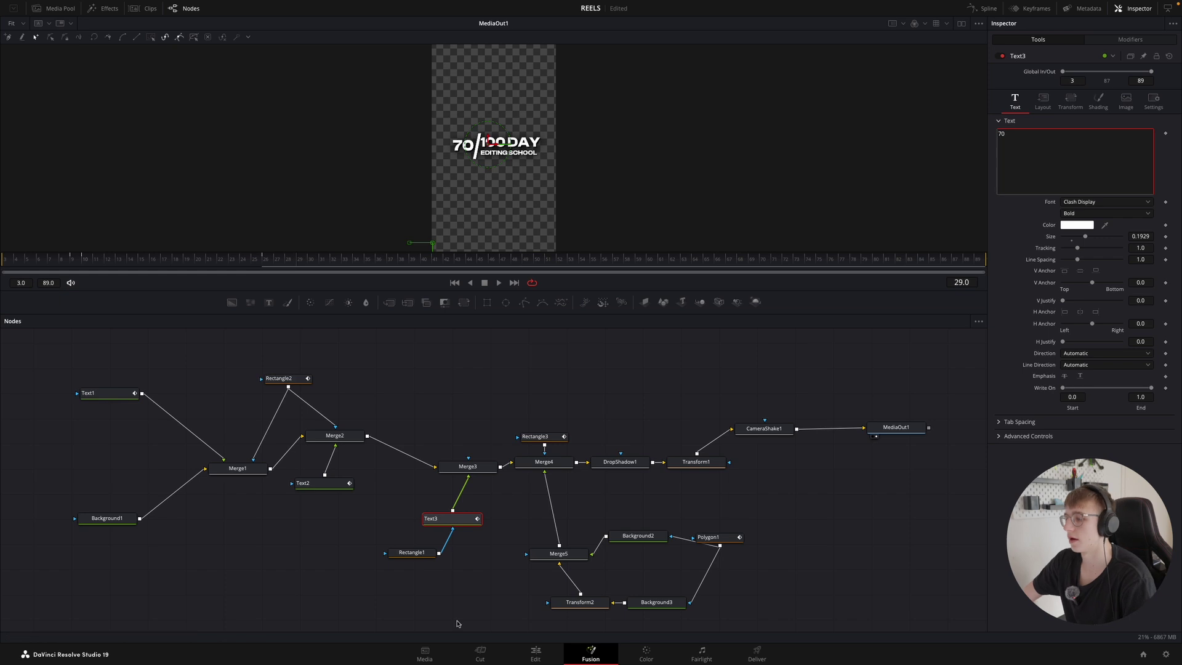
{"action": "left_click", "coordinate": [536, 653]}
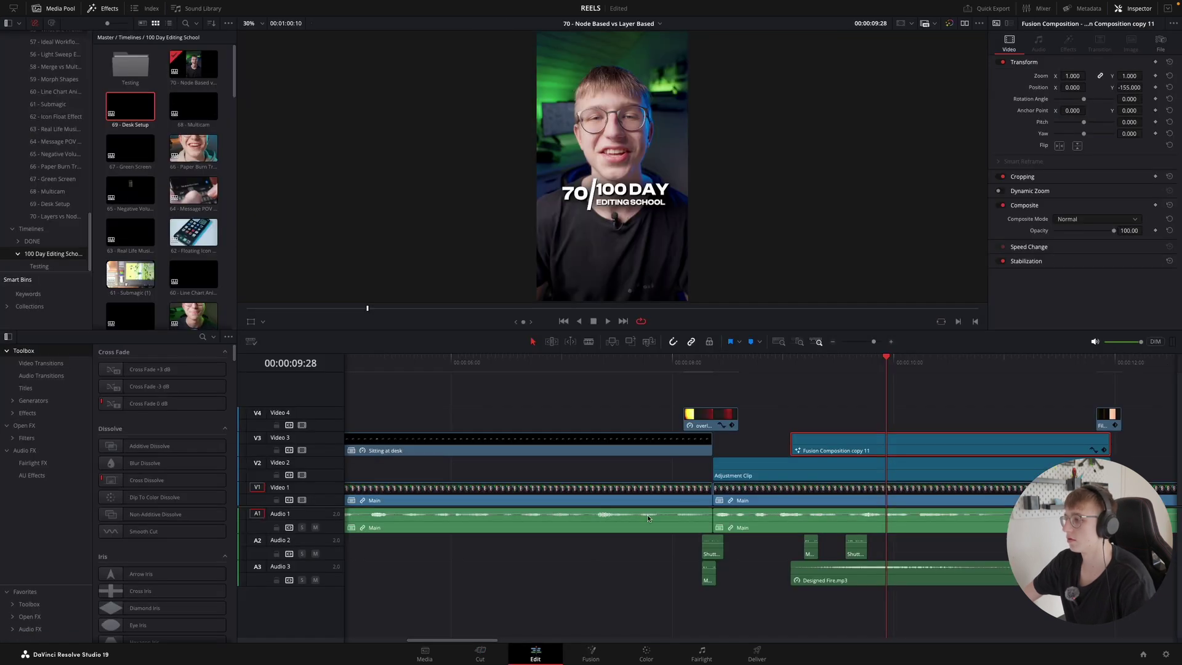
- Shorten the Adjustment Clip and the title composition to the next A-roll cut, and center the Filmburn overlay on that cut
{"action": "left_click", "coordinate": [782, 366]}
{"action": "key", "text": "space"}
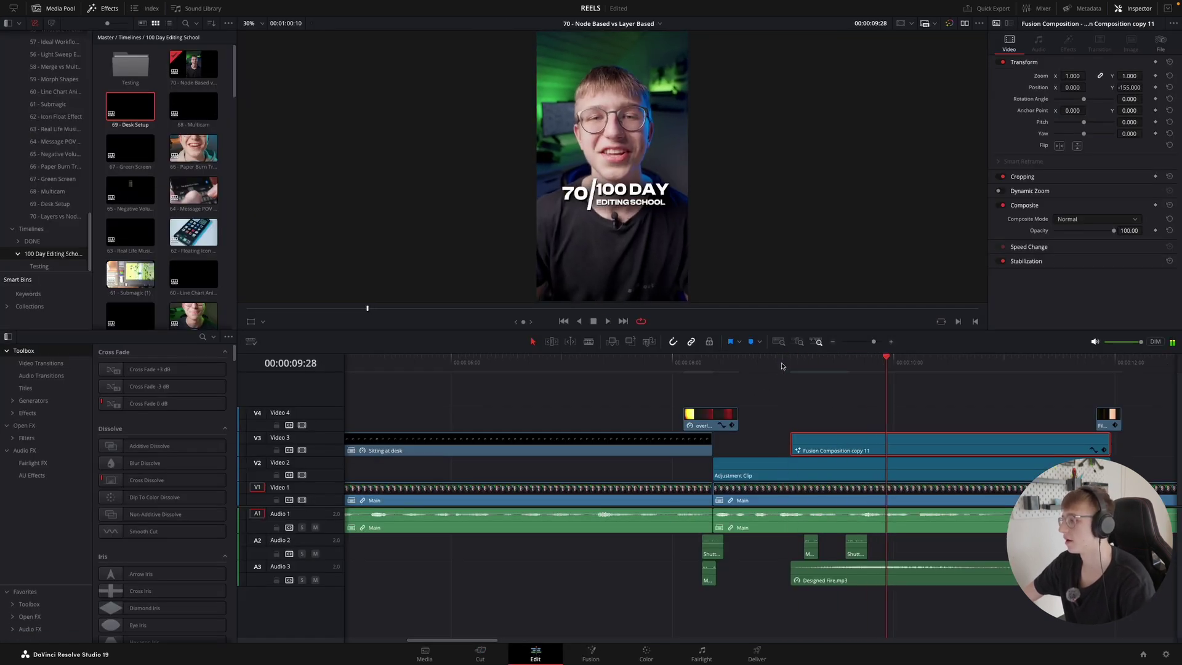
{"action": "left_click", "coordinate": [993, 362]}
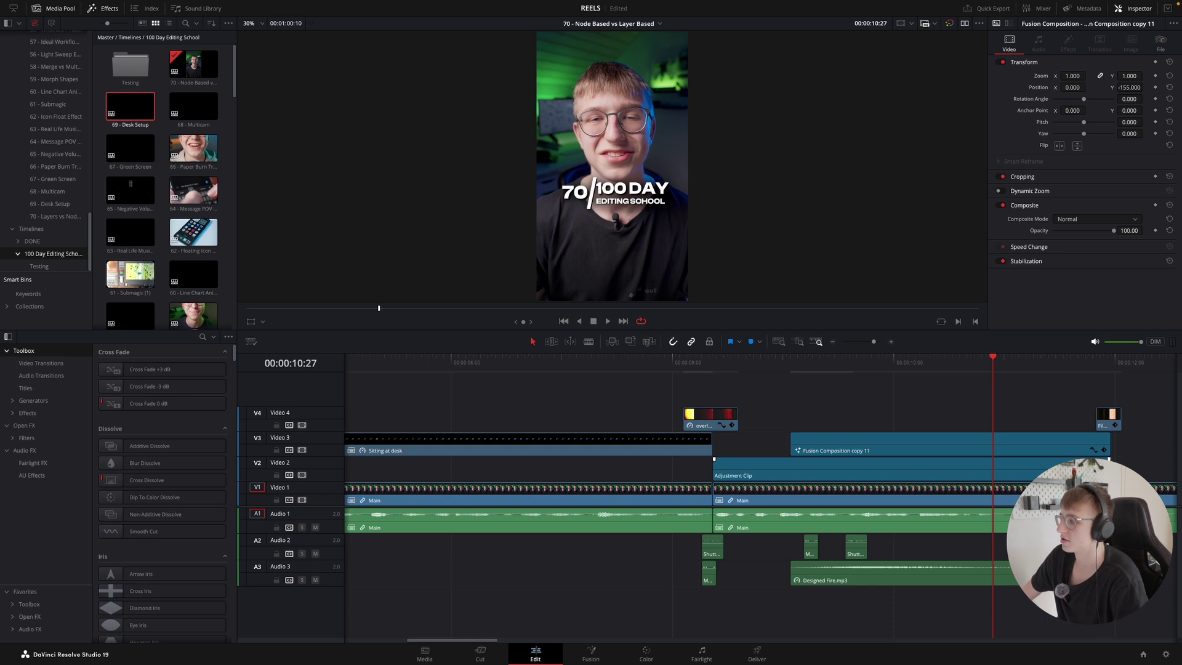
{"action": "left_click_drag", "start_coordinate": [1095, 469], "coordinate": [1048, 469]}
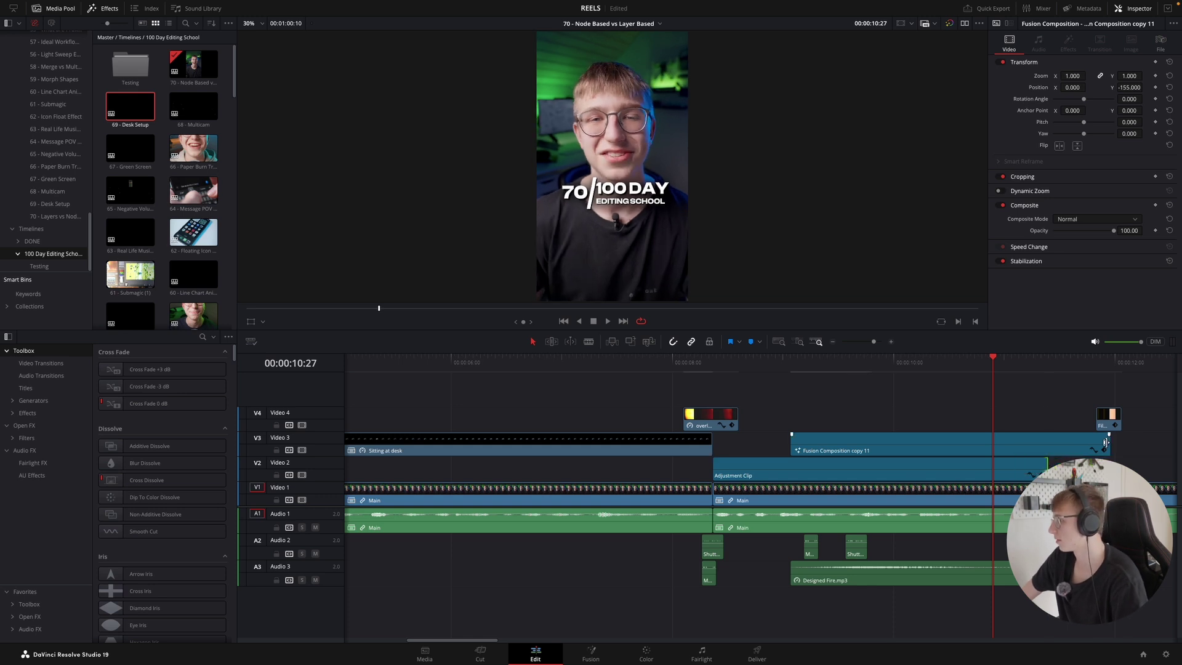
{"action": "left_click_drag", "start_coordinate": [1106, 442], "coordinate": [1047, 442]}
{"action": "left_click", "coordinate": [1109, 417]}
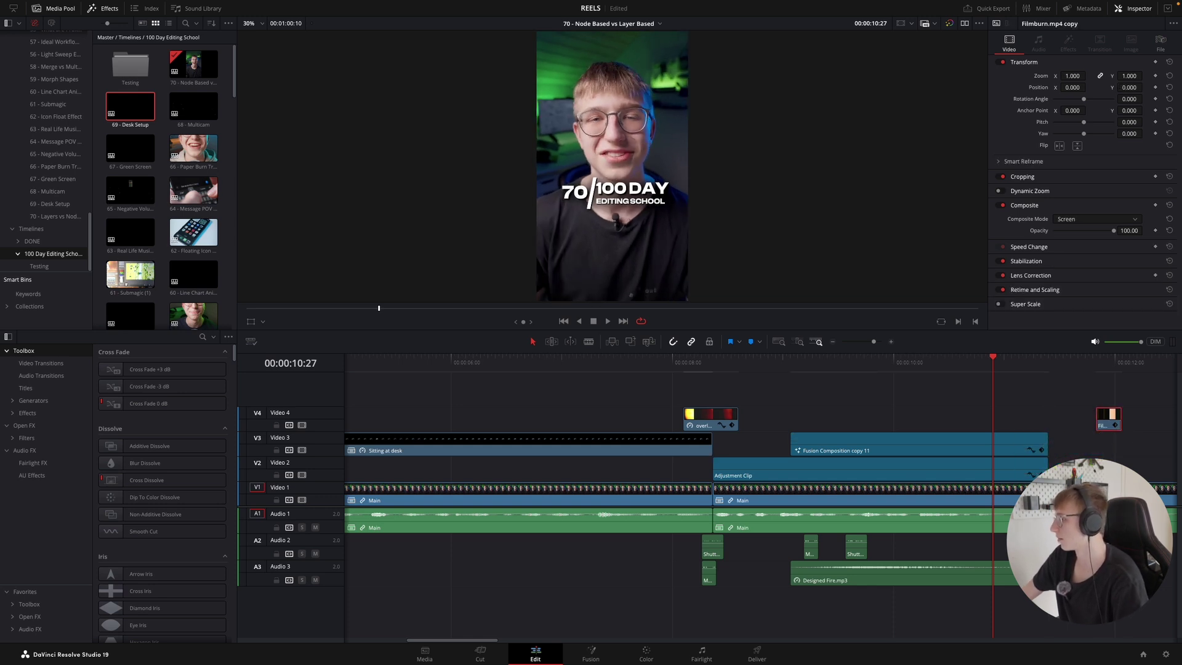
{"action": "left_click_drag", "start_coordinate": [1107, 413], "coordinate": [1041, 413]}
- Trim the Adjustment Clip's start to 00:00:08:23 and shift it with the title, Filmburn and sound effects earlier to the A-roll cut
{"action": "key", "text": "space"}
{"action": "left_click", "coordinate": [677, 363]}
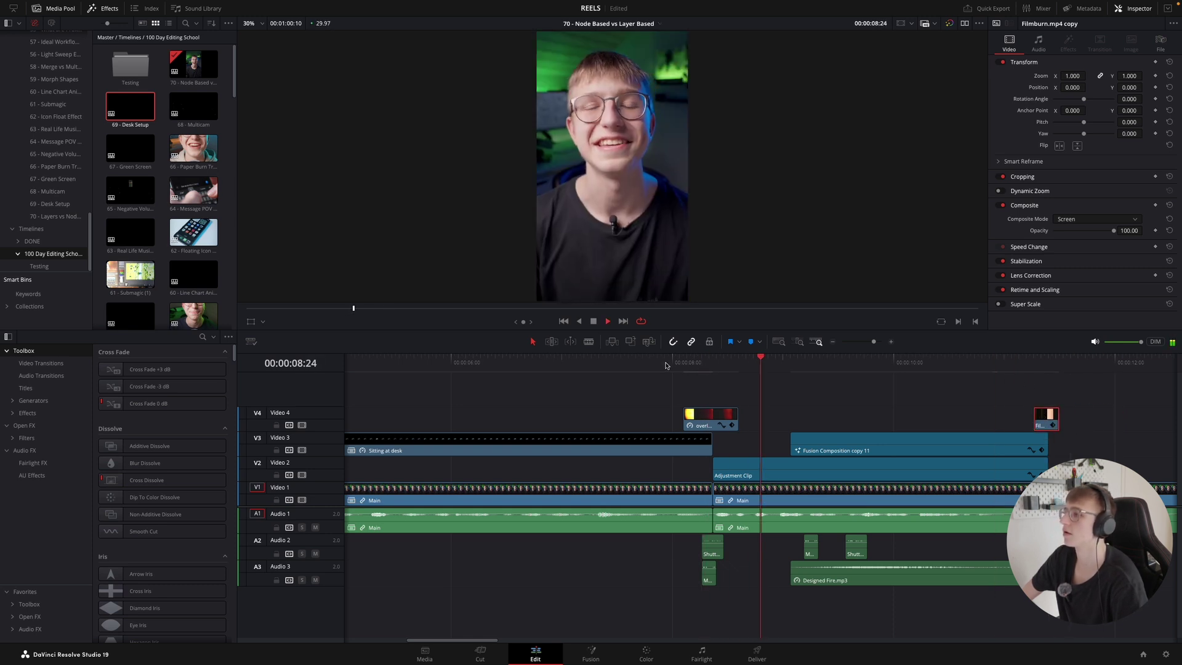
{"action": "left_click", "coordinate": [683, 365]}
{"action": "key", "text": "space"}
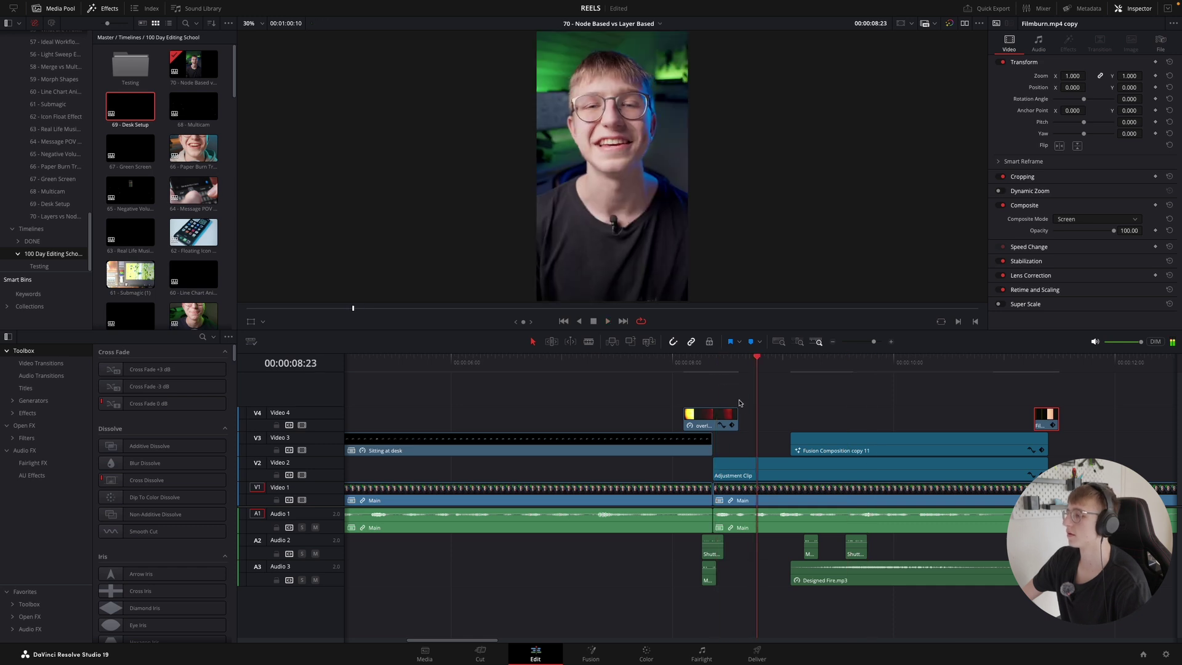
{"action": "left_click_drag", "start_coordinate": [711, 466], "coordinate": [757, 467]}
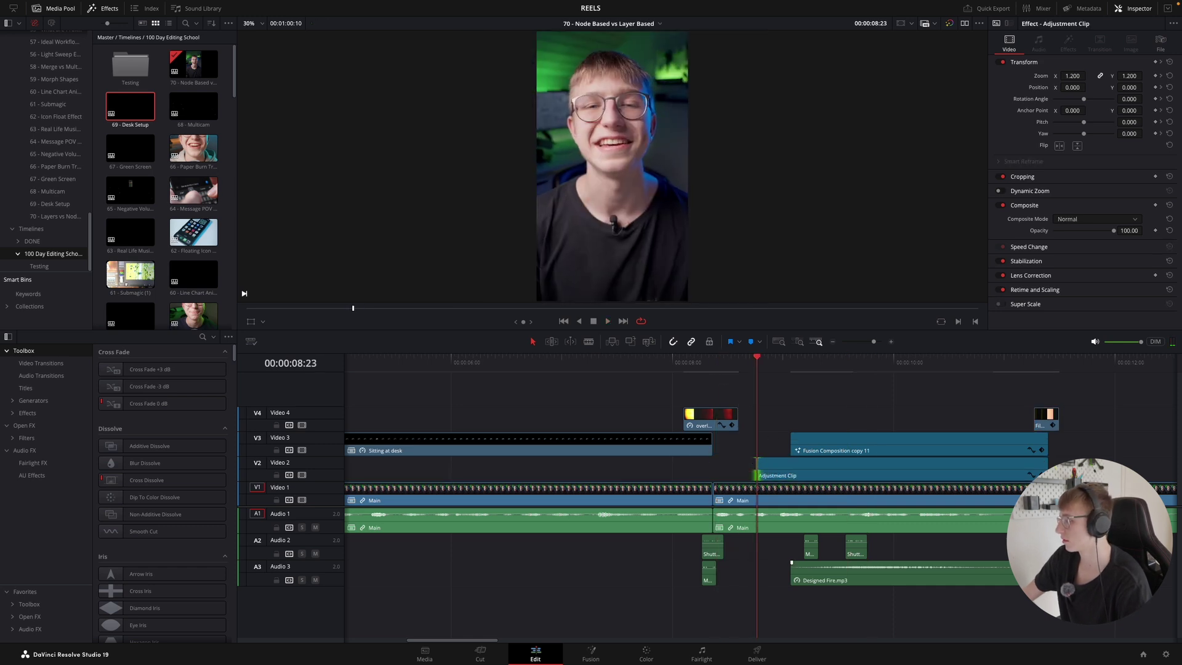
{"action": "left_click_drag", "start_coordinate": [967, 601], "coordinate": [801, 537]}
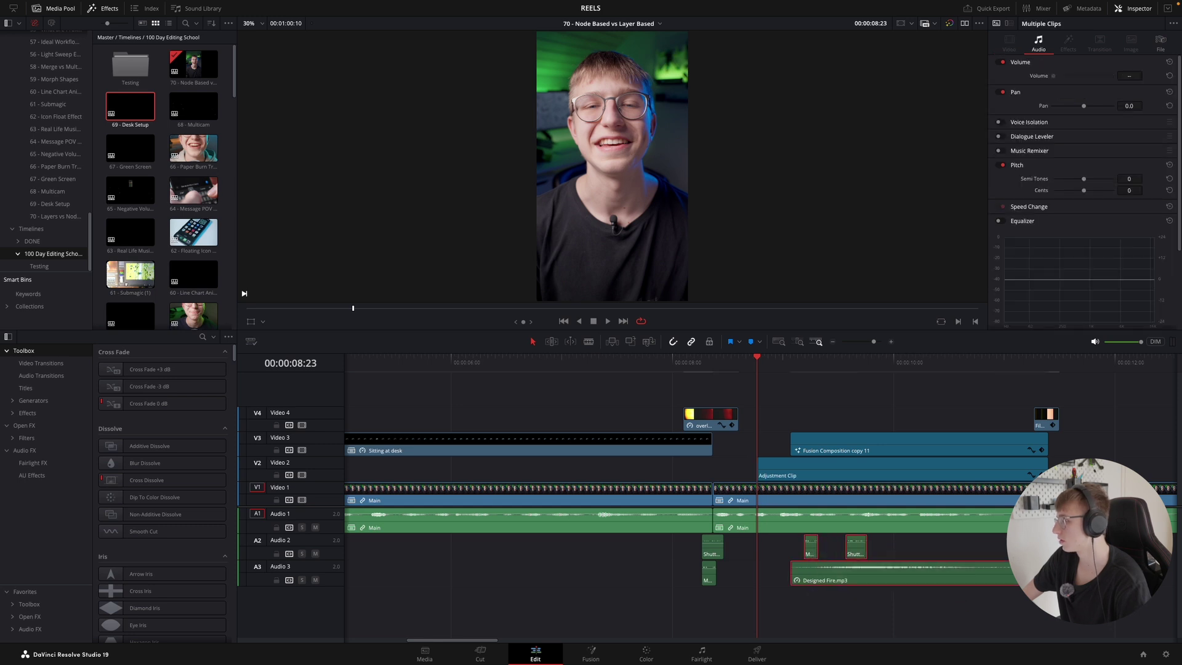
{"action": "left_click_drag", "start_coordinate": [1069, 459], "coordinate": [877, 410]}
{"action": "left_click_drag", "start_coordinate": [824, 447], "coordinate": [774, 445]}
- Extend the title composition and Adjustment Clip to the following A-roll cut, and move the Filmburn overlay onto it
{"action": "left_click", "coordinate": [683, 359]}
{"action": "key", "text": "space"}
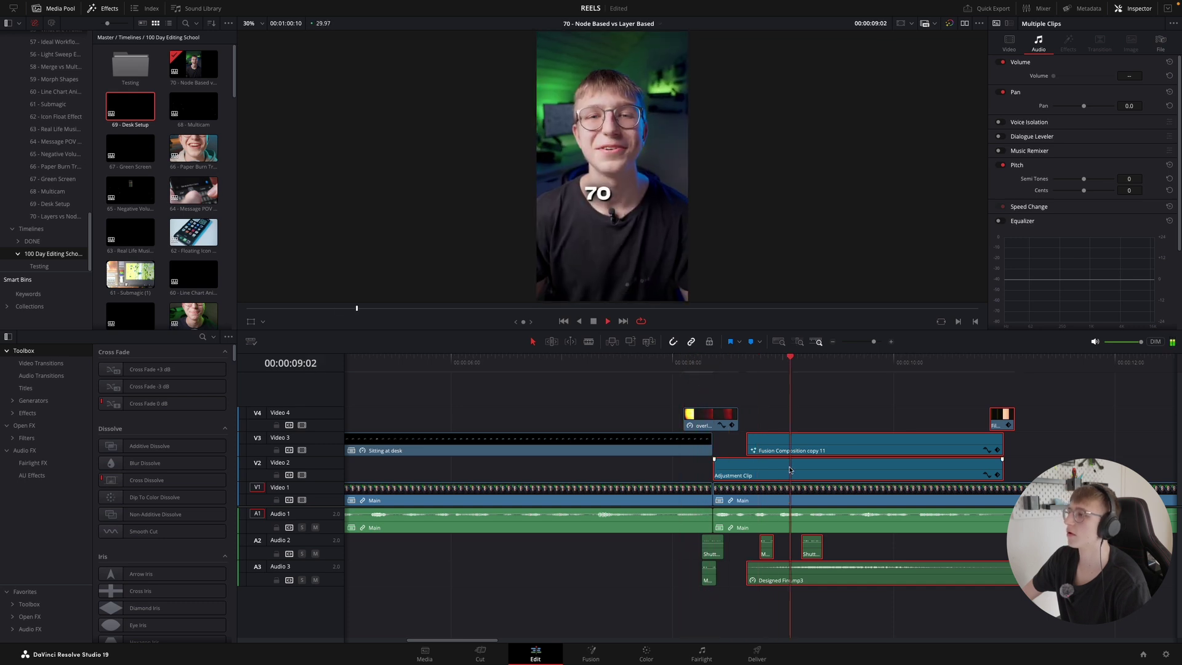
{"action": "left_click", "coordinate": [1047, 548]}
{"action": "left_click_drag", "start_coordinate": [1017, 471], "coordinate": [1044, 418]}
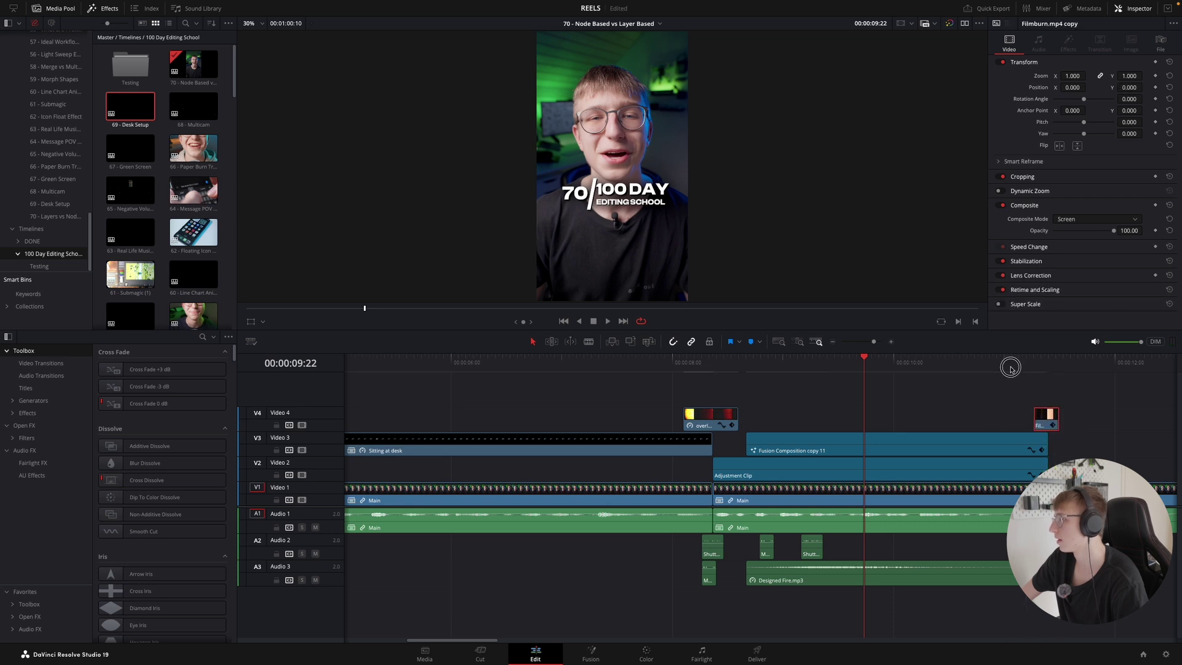
{"action": "left_click", "coordinate": [1011, 369]}
{"action": "key", "text": "super+equal"}
{"action": "key", "text": "super+equal"}
{"action": "left_click", "coordinate": [992, 400]}
{"action": "left_click_drag", "start_coordinate": [918, 417], "coordinate": [918, 417]}
- Play back the Filmburn transition, and review the reel from its start through the end of the title
{"action": "key", "text": "space"}
{"action": "key", "text": "super+minus"}
{"action": "key", "text": "super+minus"}
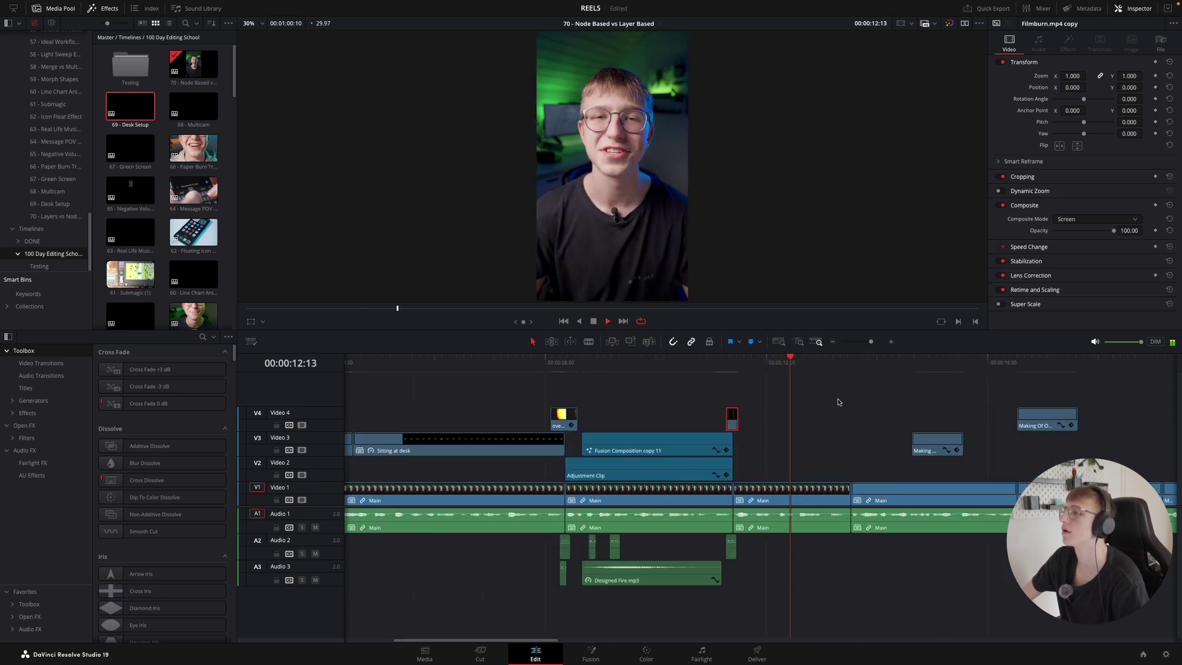
{"action": "key", "text": "Home"}
{"action": "key", "text": "super+minus"}
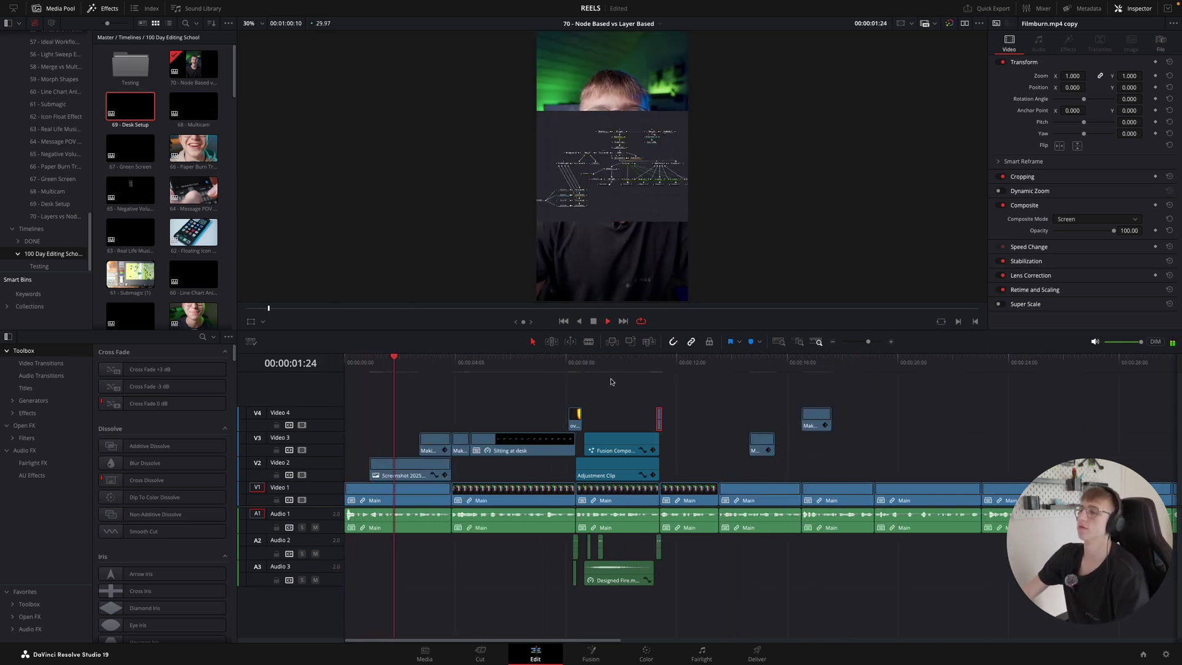
{"action": "key", "text": "super+equal"}
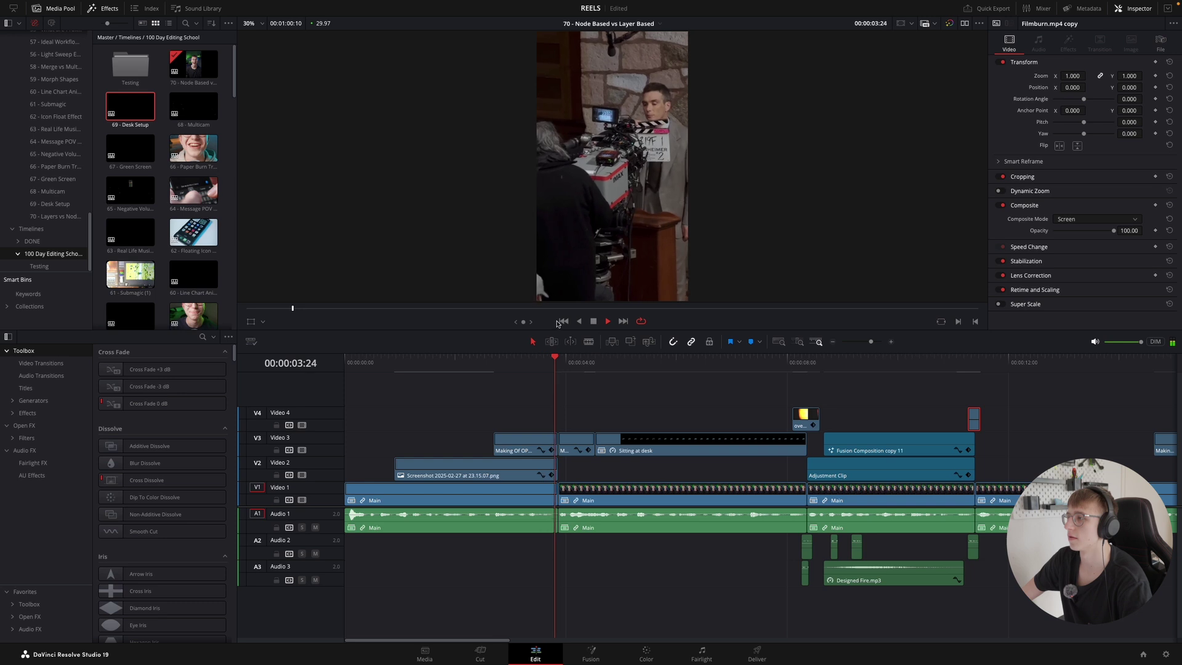
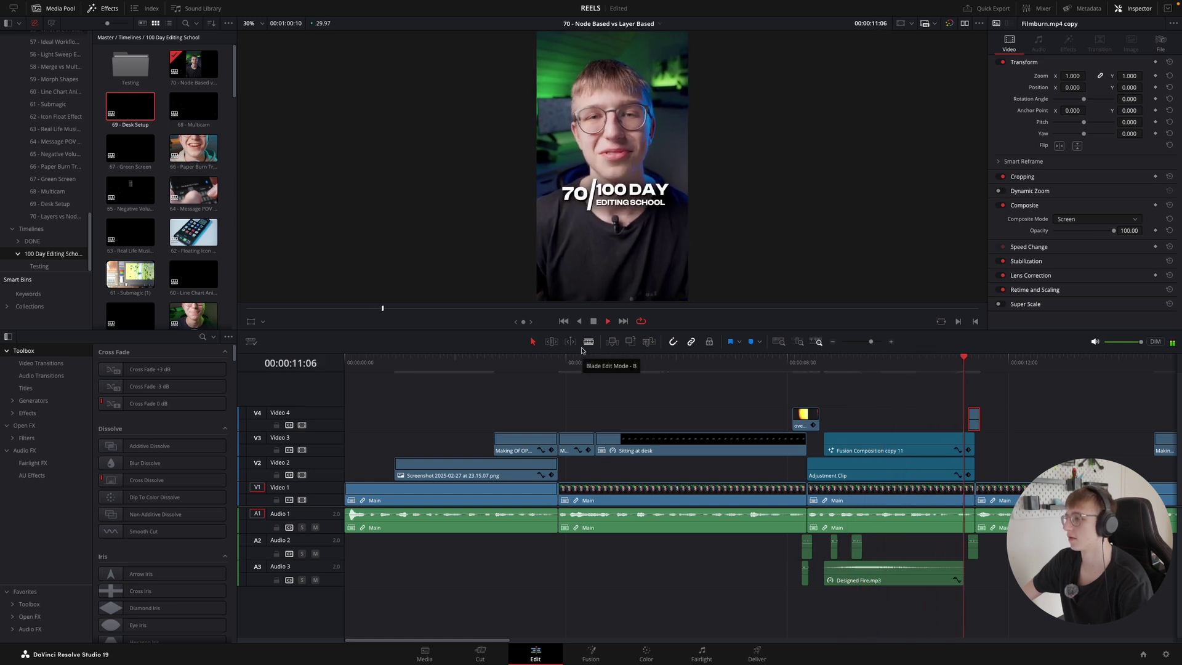
{"action": "key", "text": "ctrl+minus"}
{"action": "key", "text": "space"}
{"action": "left_click", "coordinate": [662, 364]}
{"action": "key", "text": "ctrl+minus"}
{"action": "key", "text": "ctrl+minus"}
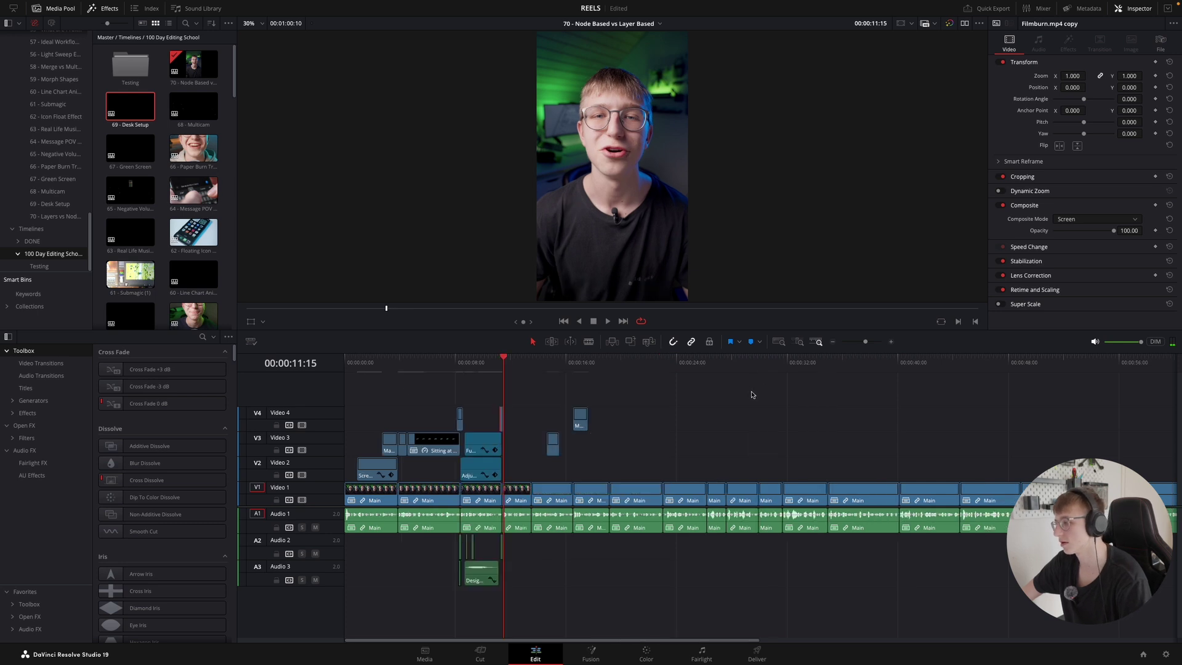
{"action": "key", "text": "ctrl+equal"}
{"action": "left_click", "coordinate": [337, 369]}
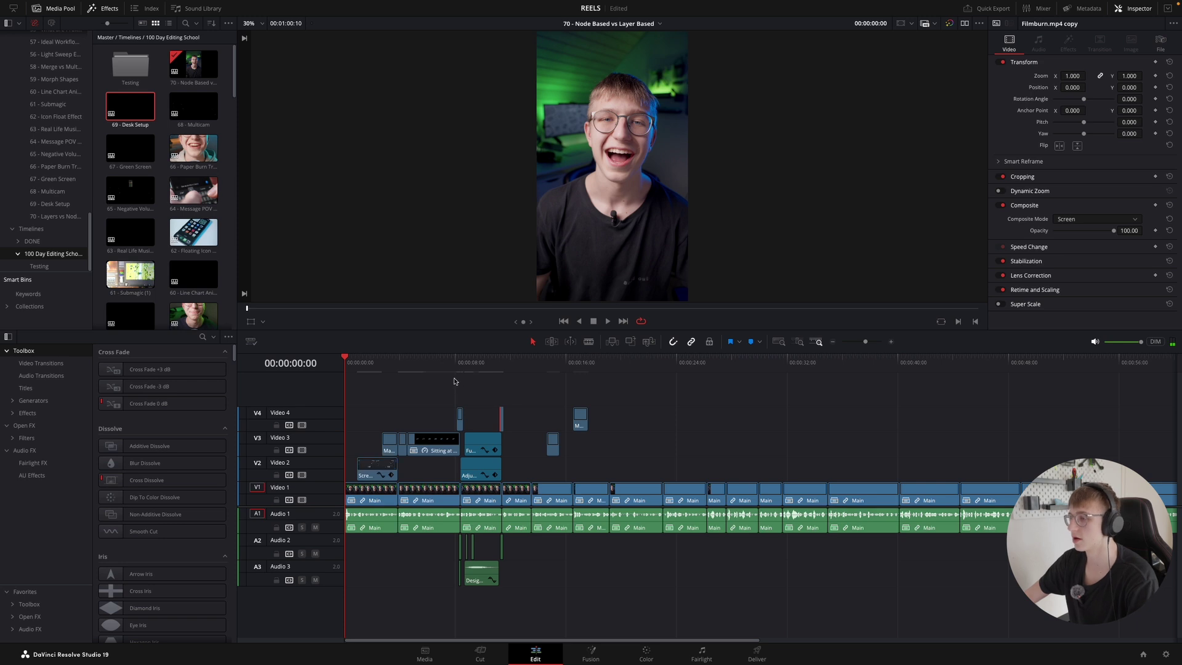
{"action": "scroll", "coordinate": [499, 521], "scroll_direction": "up", "scroll_amount": 2}
{"action": "left_click", "coordinate": [491, 573]}
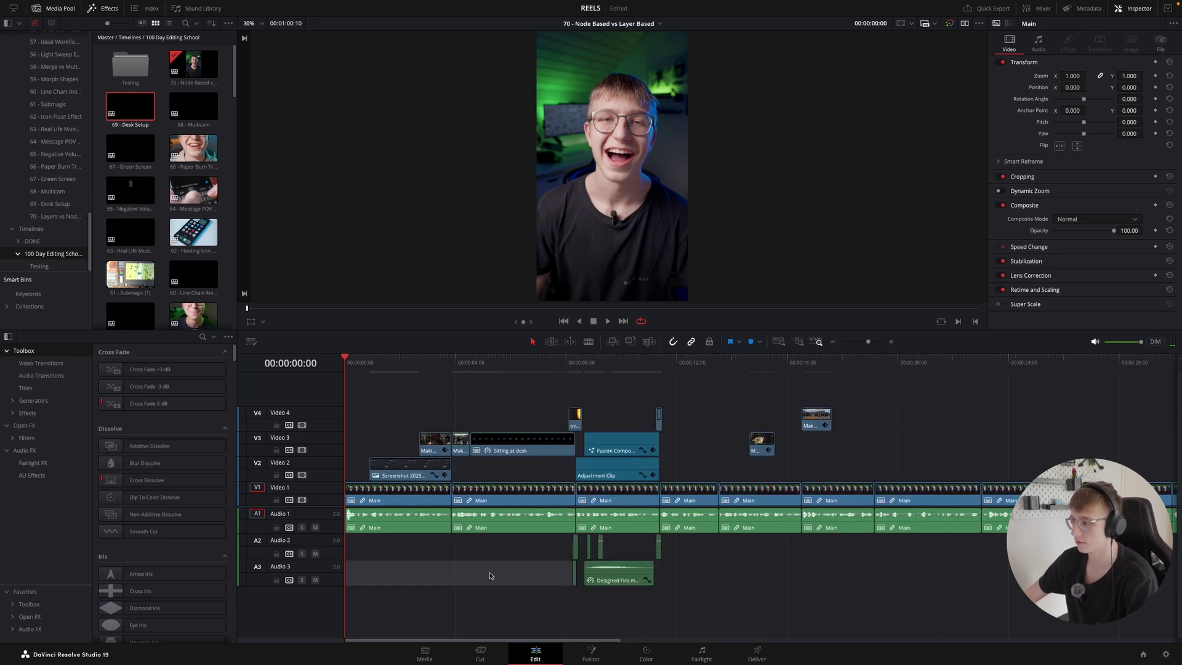
{"action": "left_click", "coordinate": [507, 548]}
{"action": "left_click", "coordinate": [566, 365]}
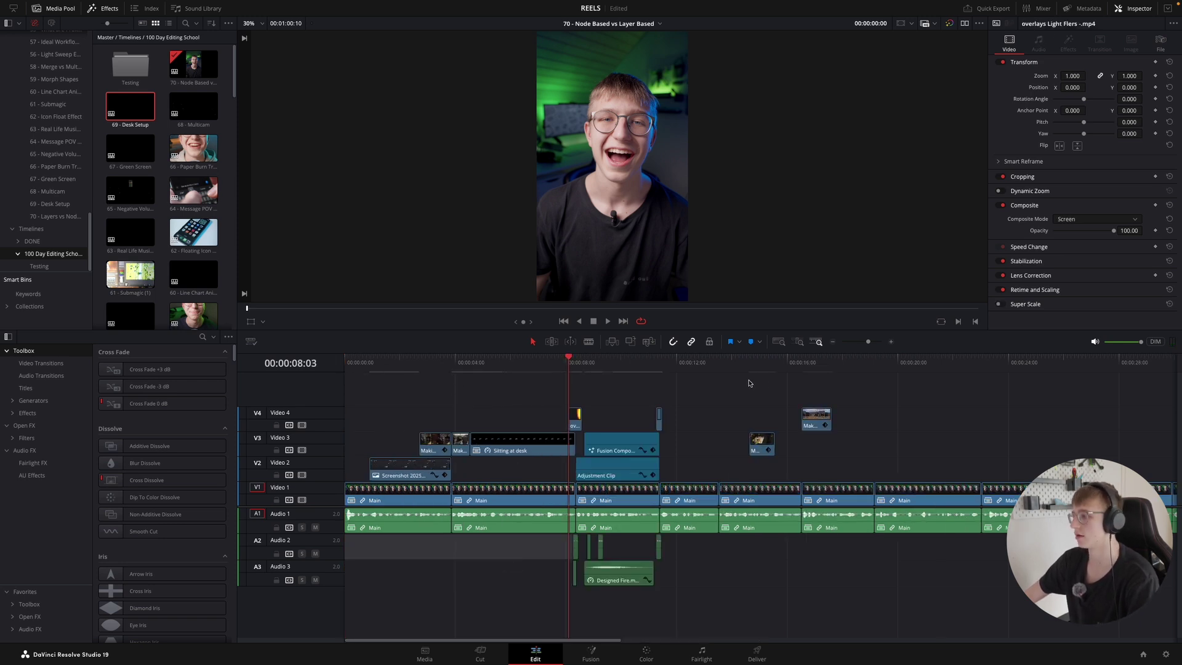
{"action": "key", "text": "Home"}
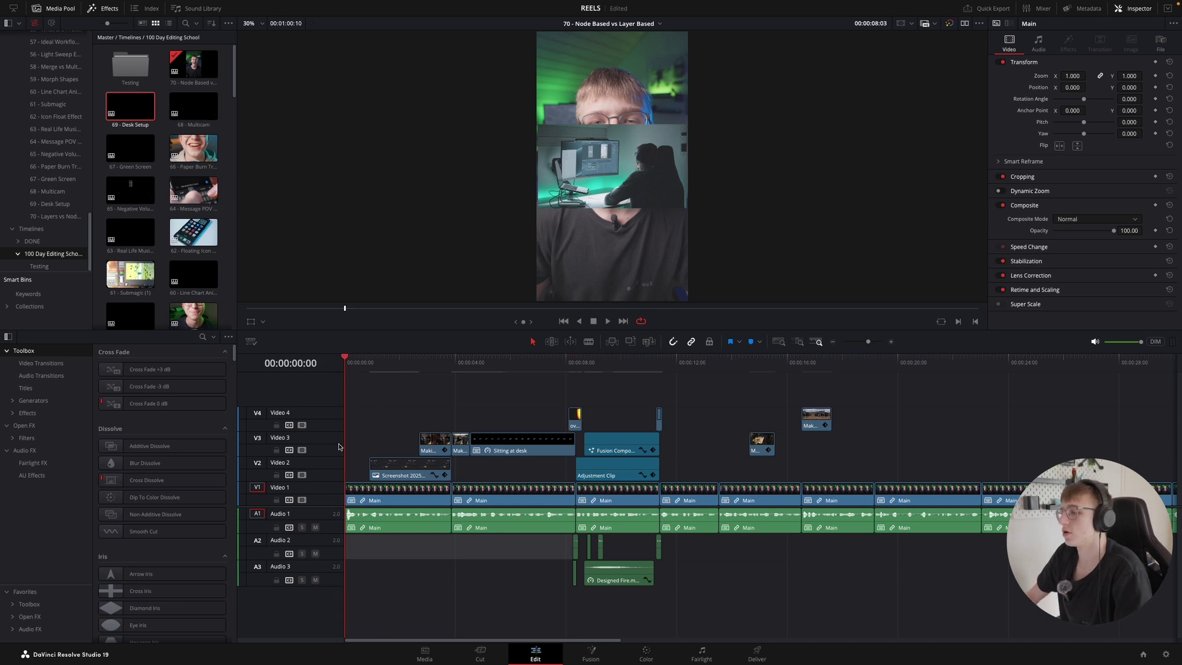
- Move the first Making Of OPPENHEIMER clip up to Video 5 and the node graph screenshot up to Video 3
{"action": "key", "text": "ctrl+equal"}
{"action": "key", "text": "space"}
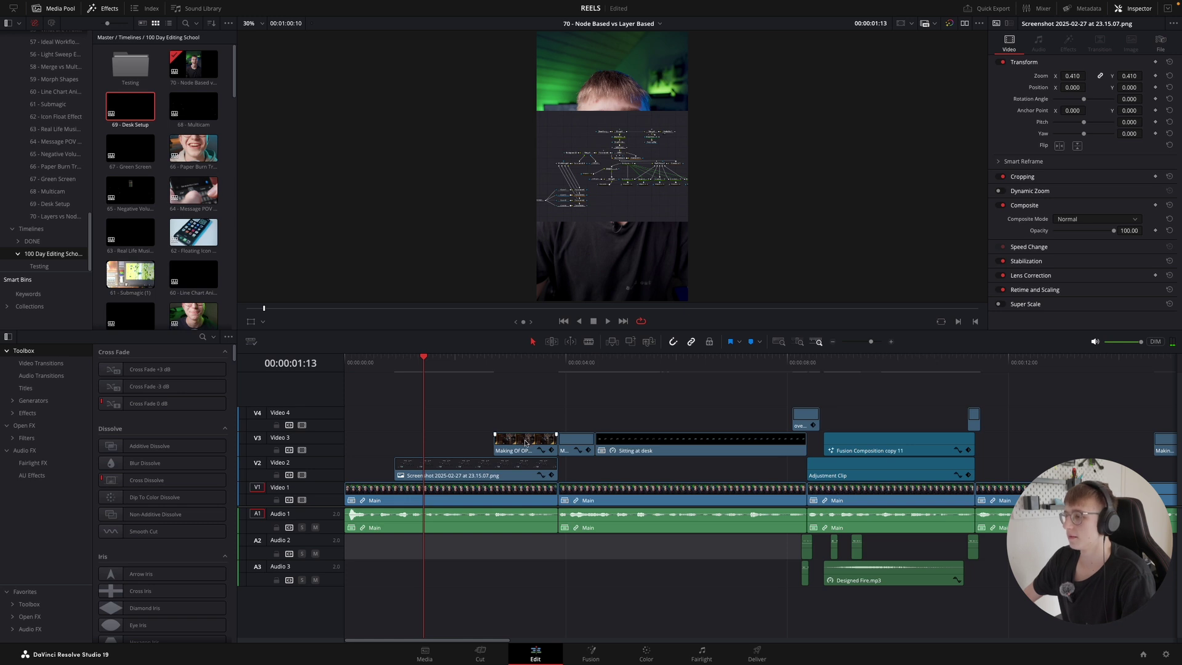
{"action": "left_click_drag", "start_coordinate": [525, 442], "coordinate": [527, 408]}
{"action": "left_click_drag", "start_coordinate": [525, 469], "coordinate": [525, 445]}
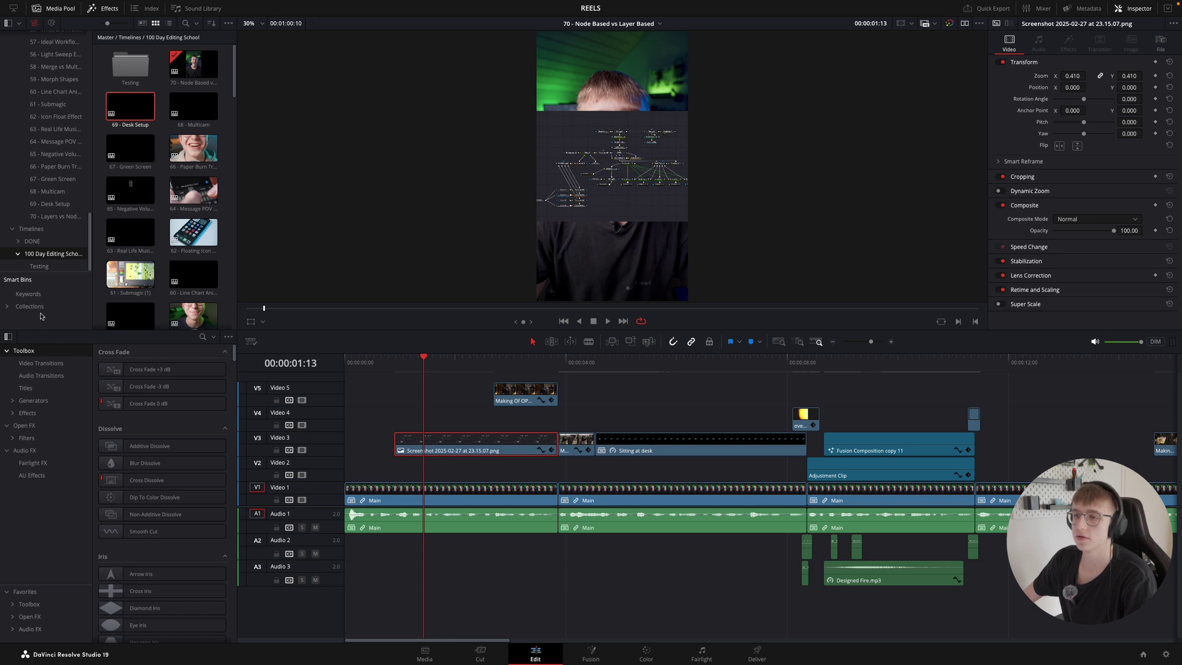
- Show the Power Bins in the media pool and open the 100 Day Editing School bin
{"action": "left_click", "coordinate": [229, 24]}
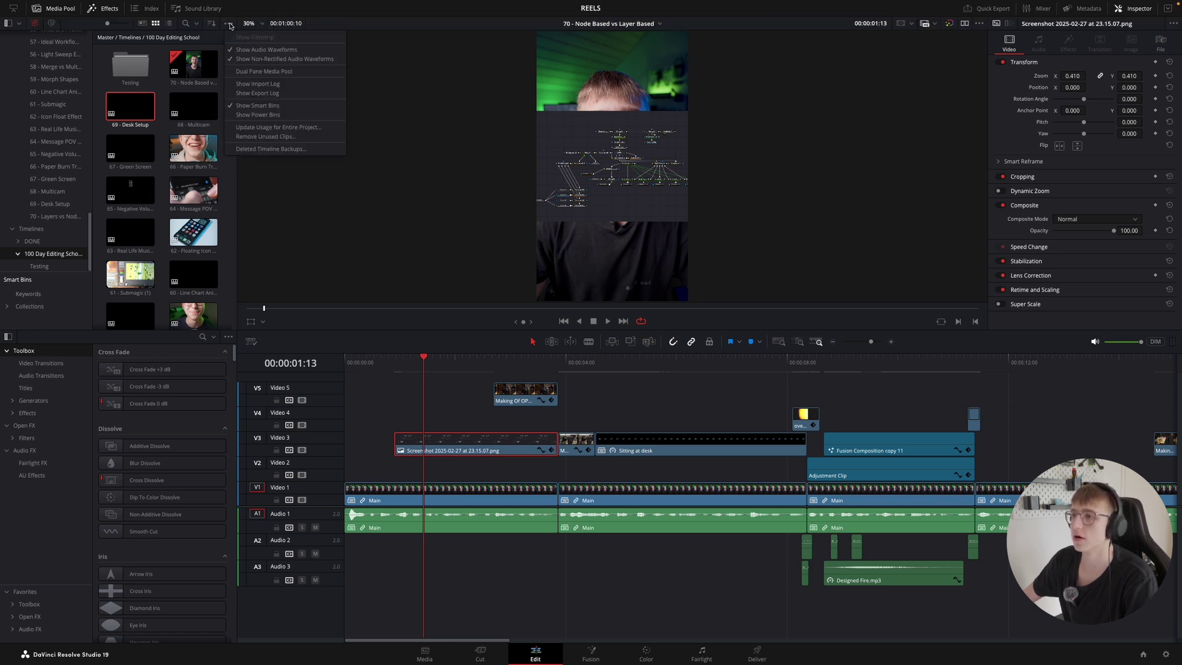
{"action": "left_click", "coordinate": [271, 114]}
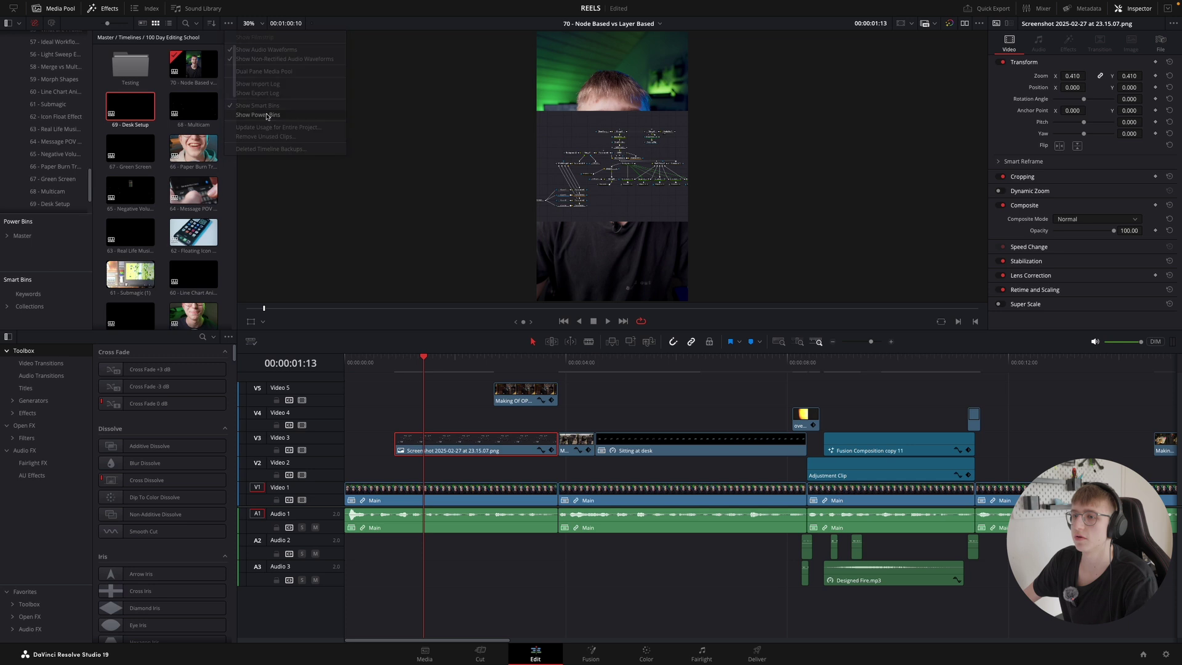
{"action": "double_click", "coordinate": [22, 236]}
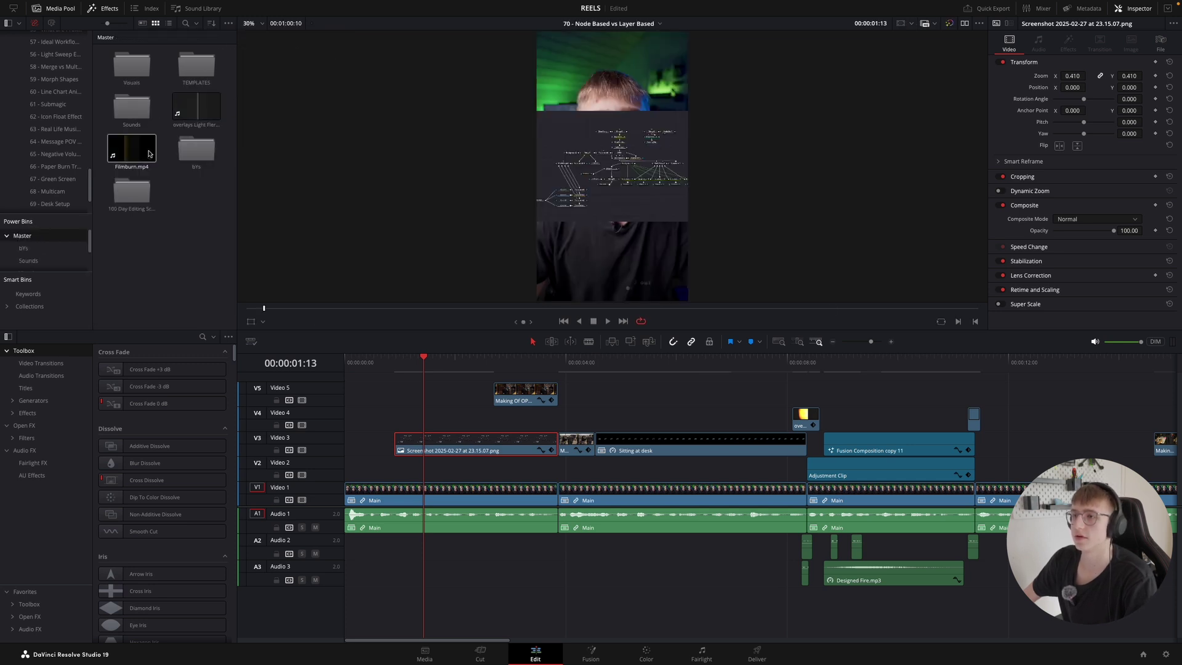
{"action": "double_click", "coordinate": [127, 194]}
- Place the 4 - textura grunge clip on Video 2 from the screenshot's start to the Adjustment Clip, and check it in playback
{"action": "left_click_drag", "start_coordinate": [195, 106], "coordinate": [439, 468]}
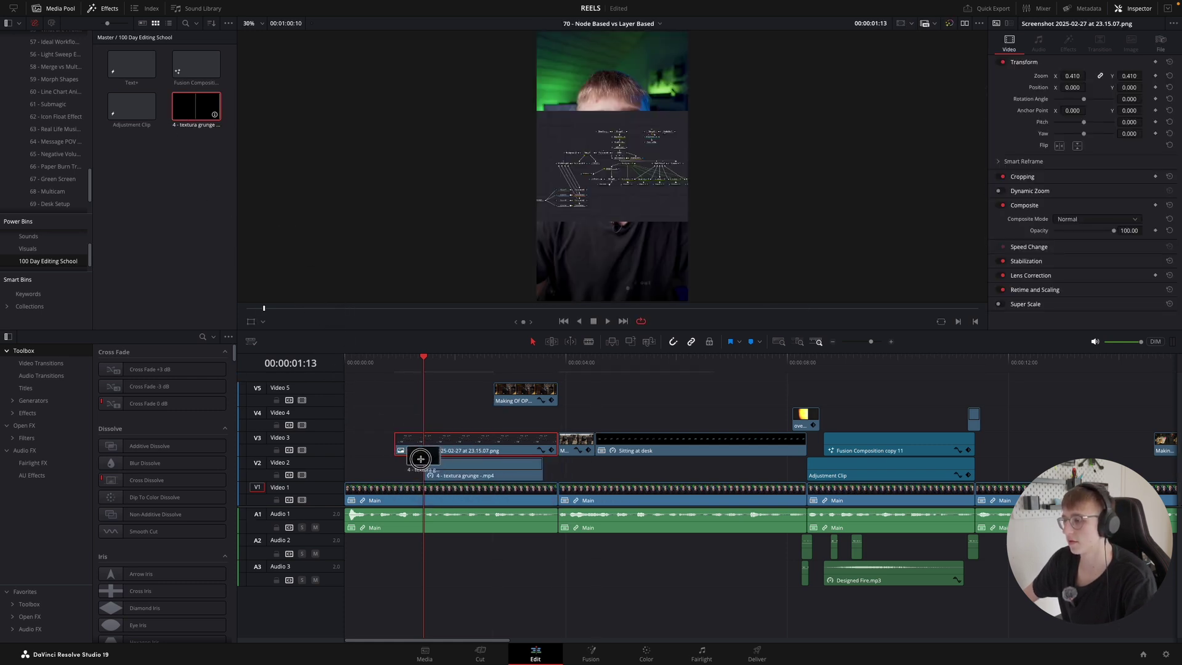
{"action": "key", "text": "space"}
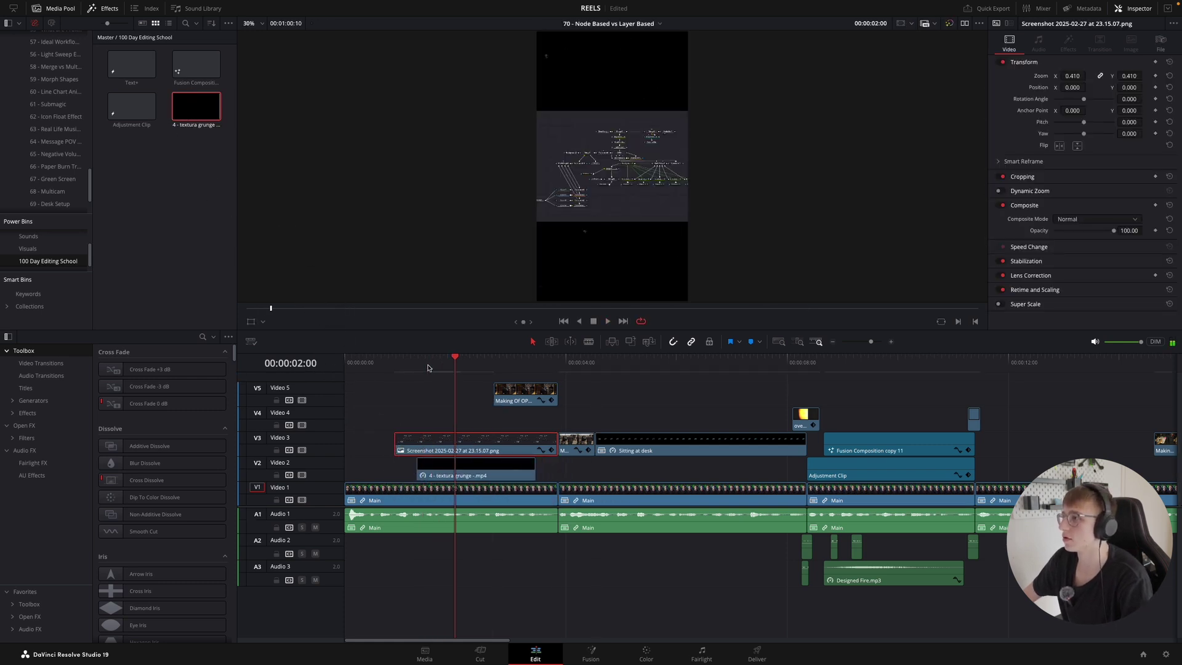
{"action": "left_click_drag", "start_coordinate": [482, 476], "coordinate": [806, 466]}
{"action": "left_click", "coordinate": [376, 359]}
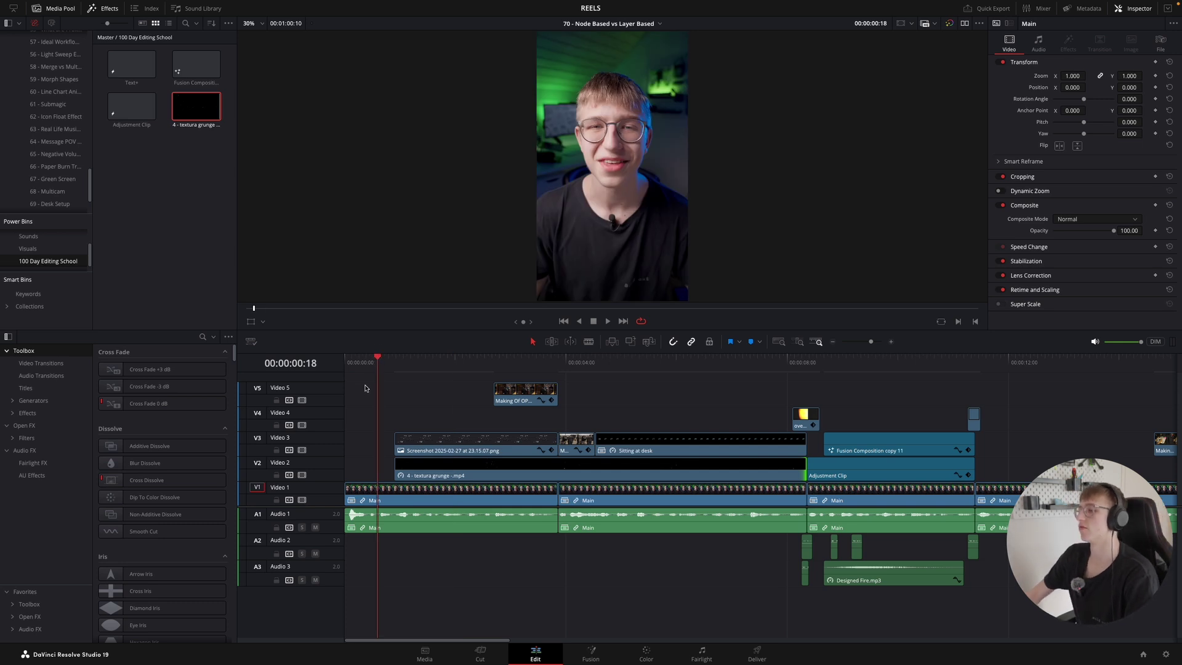
{"action": "key", "text": "space"}
{"action": "key", "text": "space"}
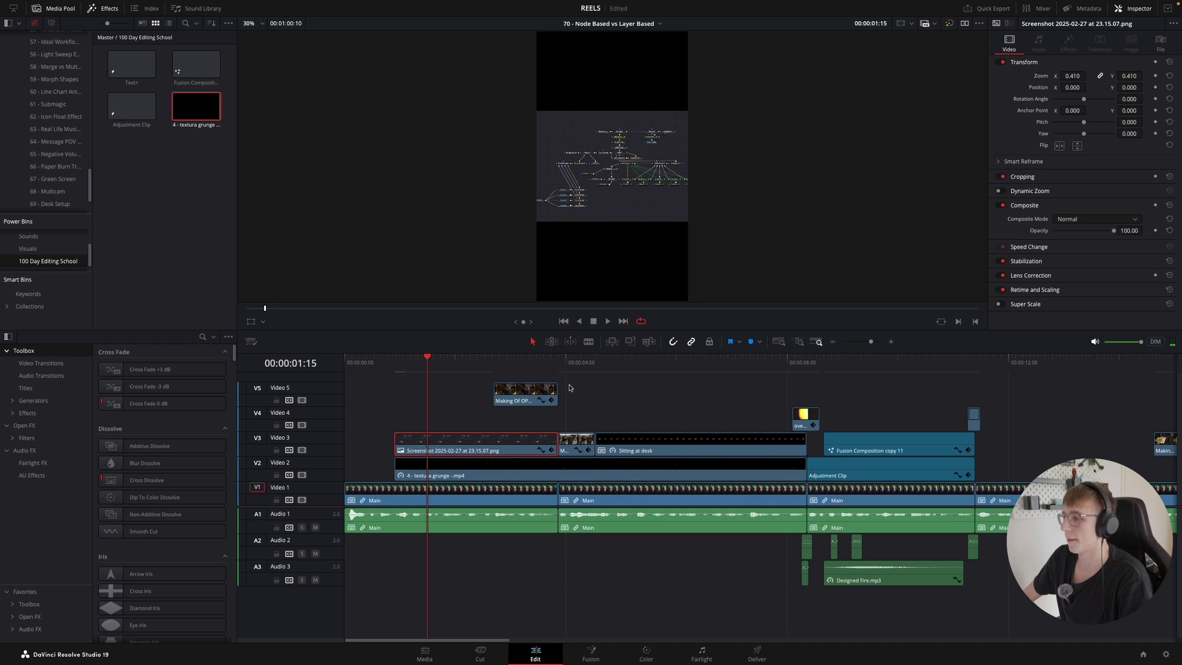
- Move the second Making Of OPPENHEIMER clip and Sitting at desk up to Video 4, and the light flare overlay to Video 5
{"action": "left_click", "coordinate": [522, 363]}
{"action": "key", "text": "space"}
{"action": "left_click_drag", "start_coordinate": [577, 440], "coordinate": [579, 427]}
{"action": "left_click_drag", "start_coordinate": [779, 364], "coordinate": [793, 363]}
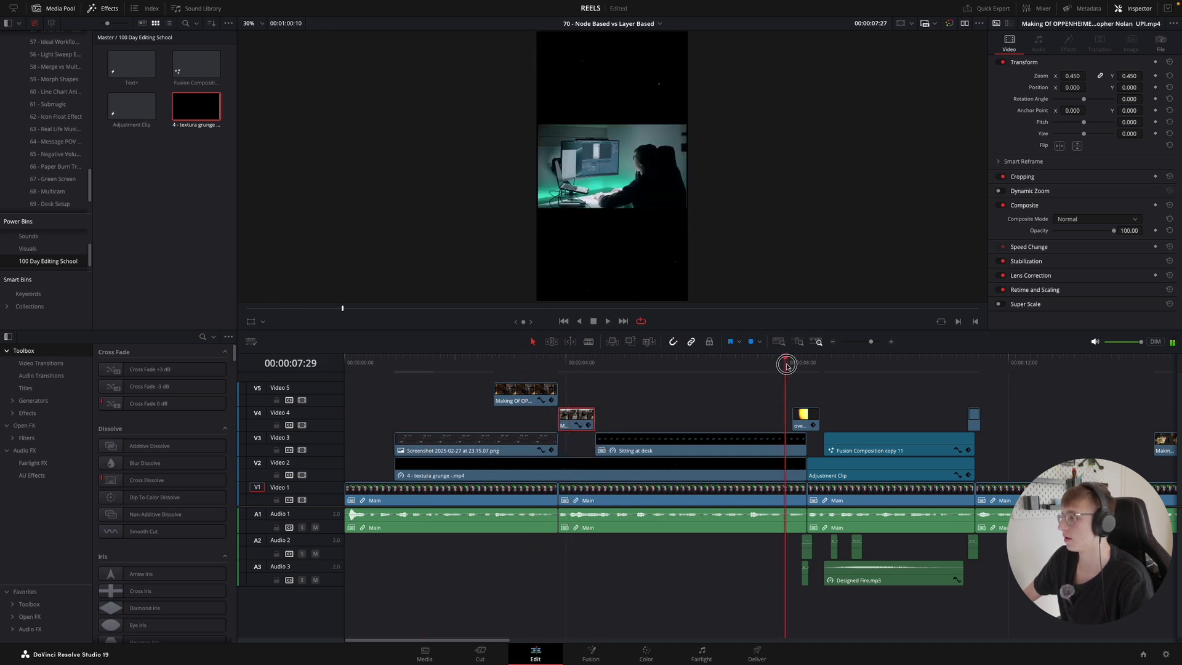
{"action": "left_click_drag", "start_coordinate": [806, 413], "coordinate": [806, 396]}
{"action": "left_click_drag", "start_coordinate": [717, 444], "coordinate": [662, 431]}
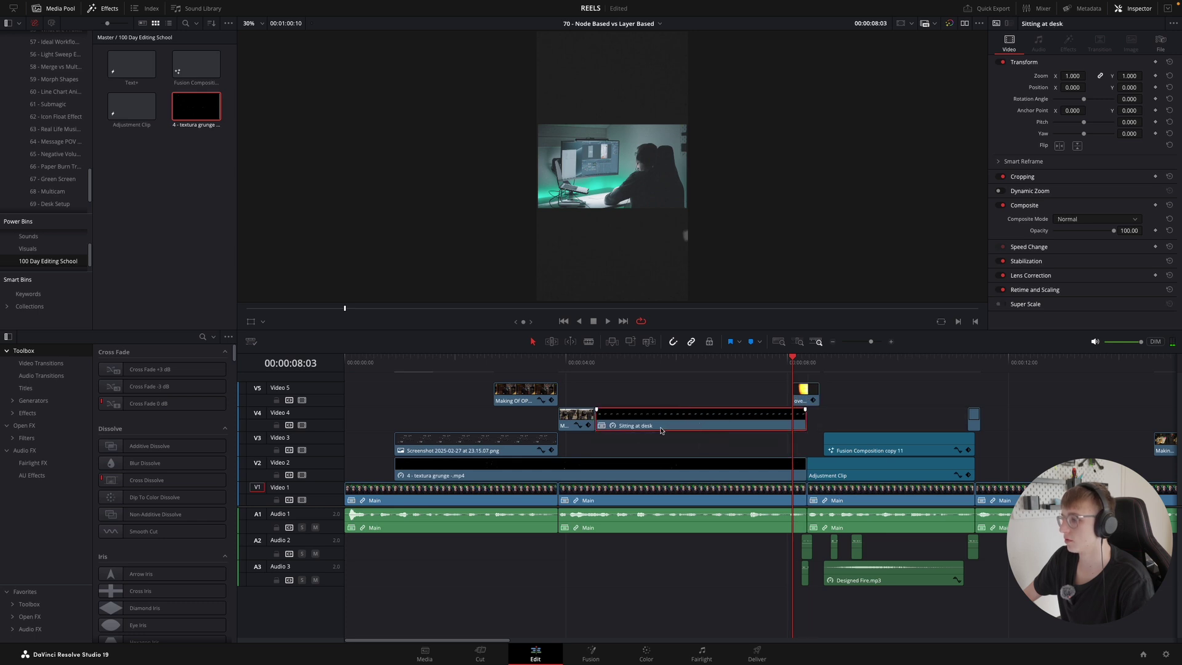
- Try extending the node graph screenshot on Video 3 beneath the Sitting at desk clip, and check the overlap with the Making Of clips
{"action": "left_click", "coordinate": [580, 426]}
{"action": "left_click", "coordinate": [577, 405]}
{"action": "left_click_drag", "start_coordinate": [557, 444], "coordinate": [658, 445]}
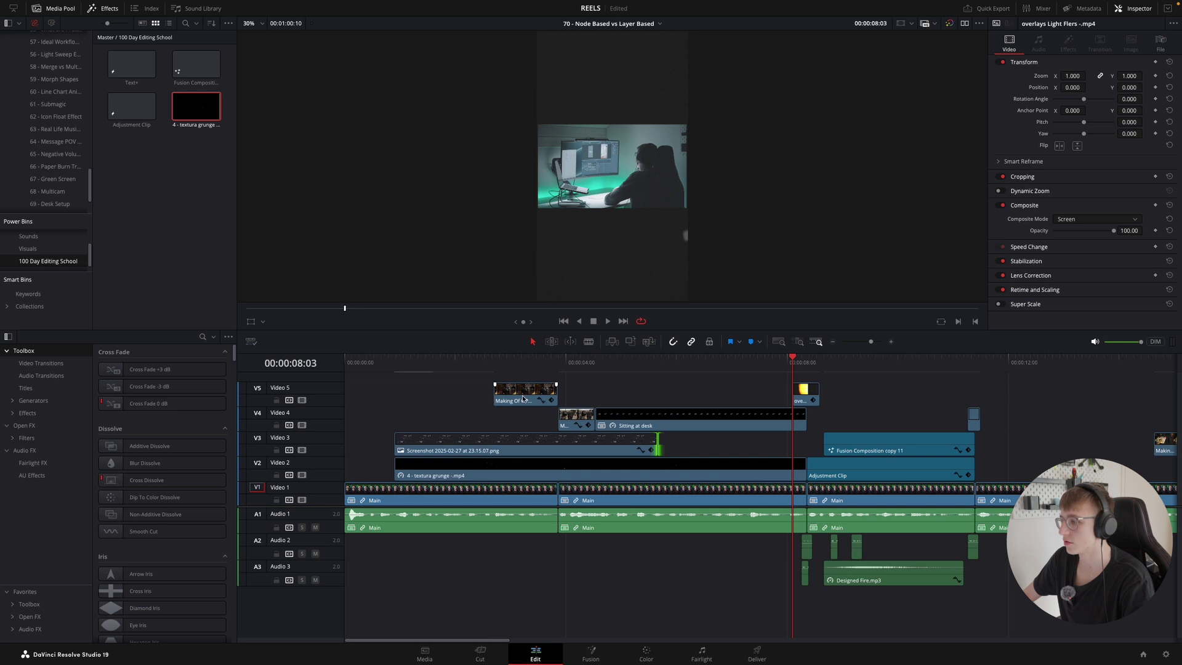
{"action": "left_click", "coordinate": [505, 362]}
{"action": "key", "text": "space"}
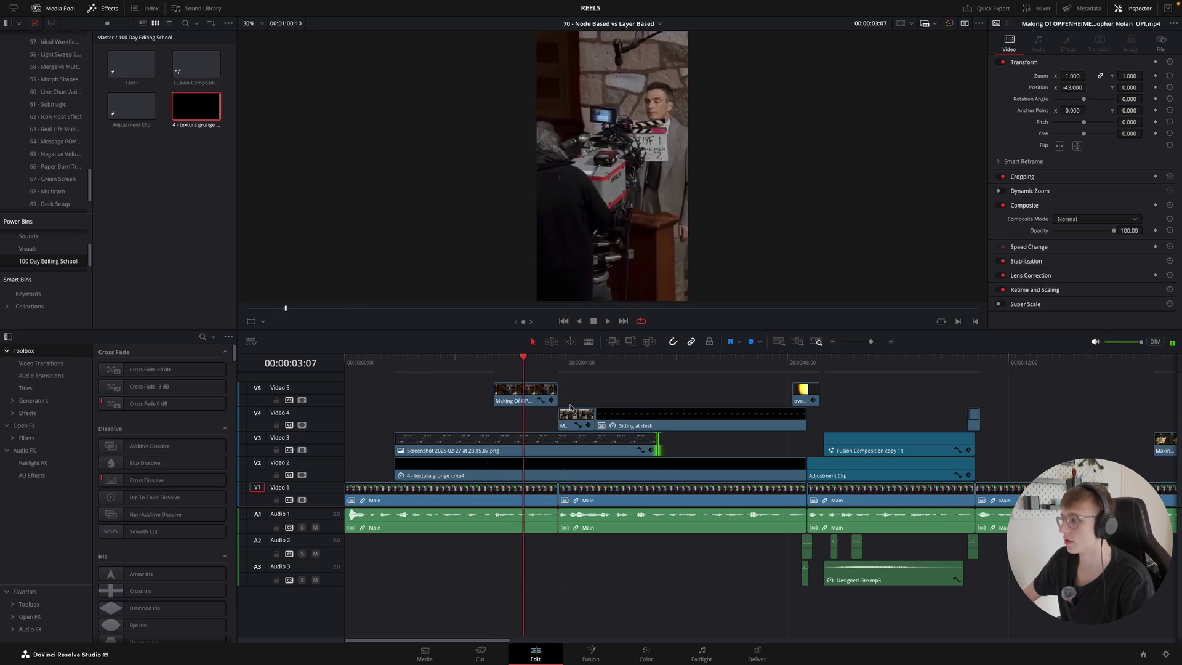
{"action": "left_click", "coordinate": [567, 413]}
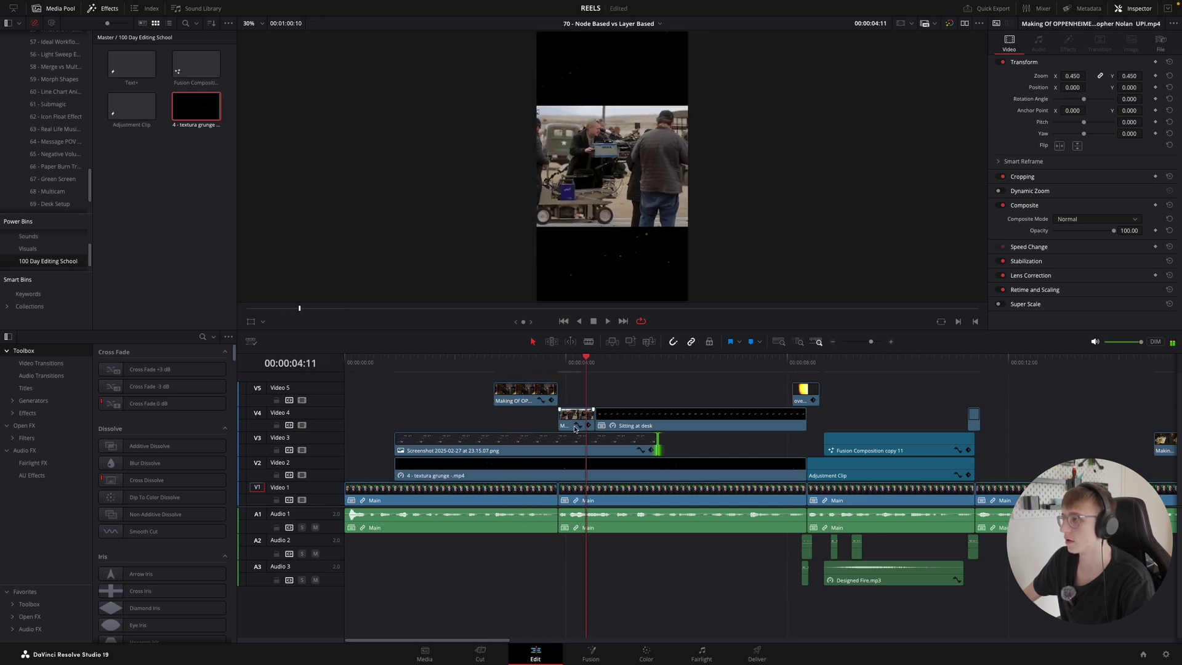
{"action": "left_click", "coordinate": [577, 425]}
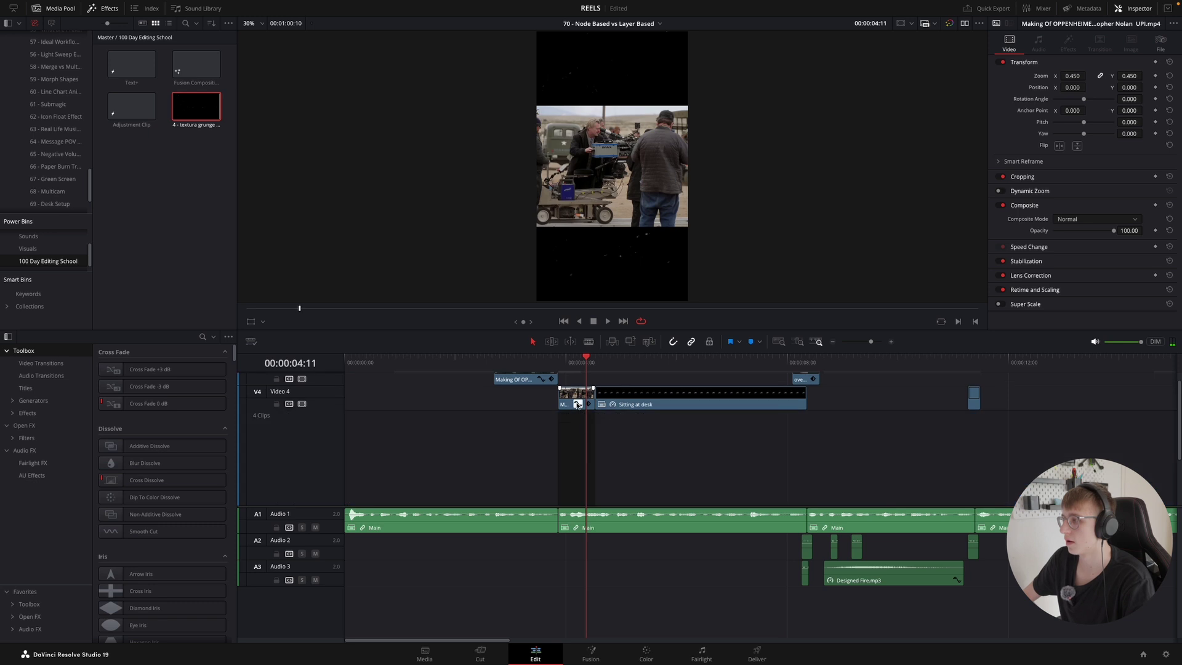
{"action": "left_click", "coordinate": [577, 404]}
- Move the first Making Of OPPENHEIMER clip down to Video 4 and end the screenshot and grunge texture where that clip ends
{"action": "left_click_drag", "start_coordinate": [548, 392], "coordinate": [548, 417]}
{"action": "left_click_drag", "start_coordinate": [656, 444], "coordinate": [558, 444]}
{"action": "left_click_drag", "start_coordinate": [806, 469], "coordinate": [552, 481]}
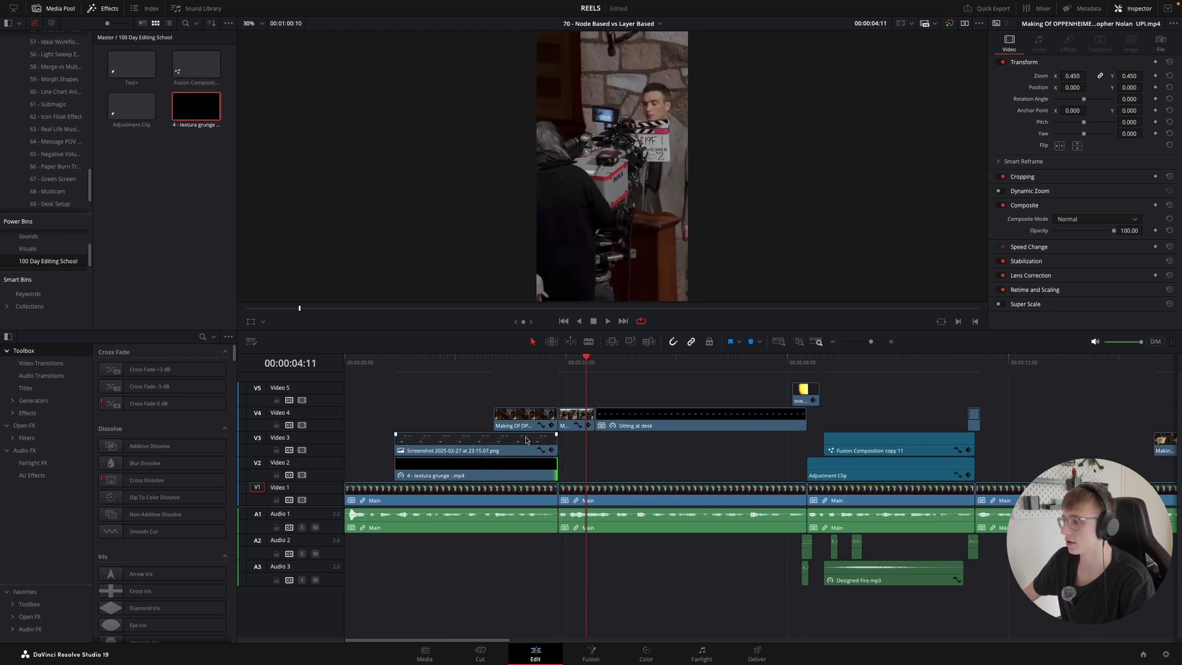
- Extend the first Making Of OPPENHEIMER clip's start earlier, set its Position X to -81, and check it in playback
{"action": "left_click_drag", "start_coordinate": [494, 419], "coordinate": [471, 419]}
{"action": "left_click", "coordinate": [436, 362]}
{"action": "key", "text": "space"}
{"action": "left_click", "coordinate": [505, 412]}
{"action": "key", "text": "space"}
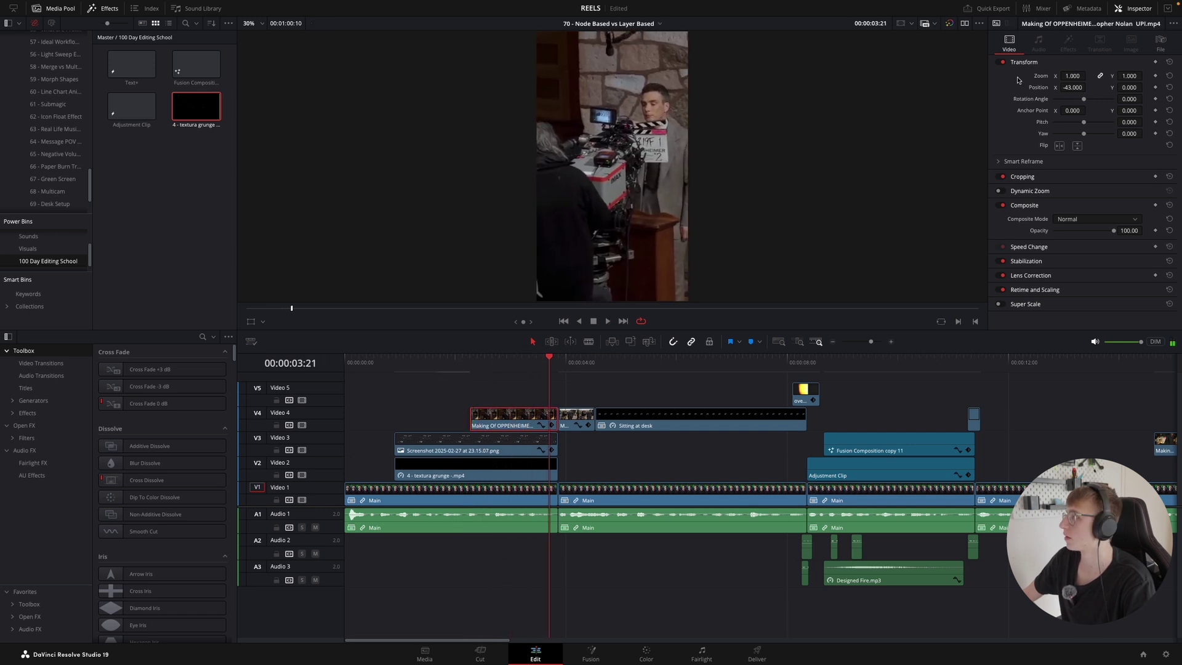
{"action": "left_click_drag", "start_coordinate": [1082, 87], "coordinate": [1054, 87]}
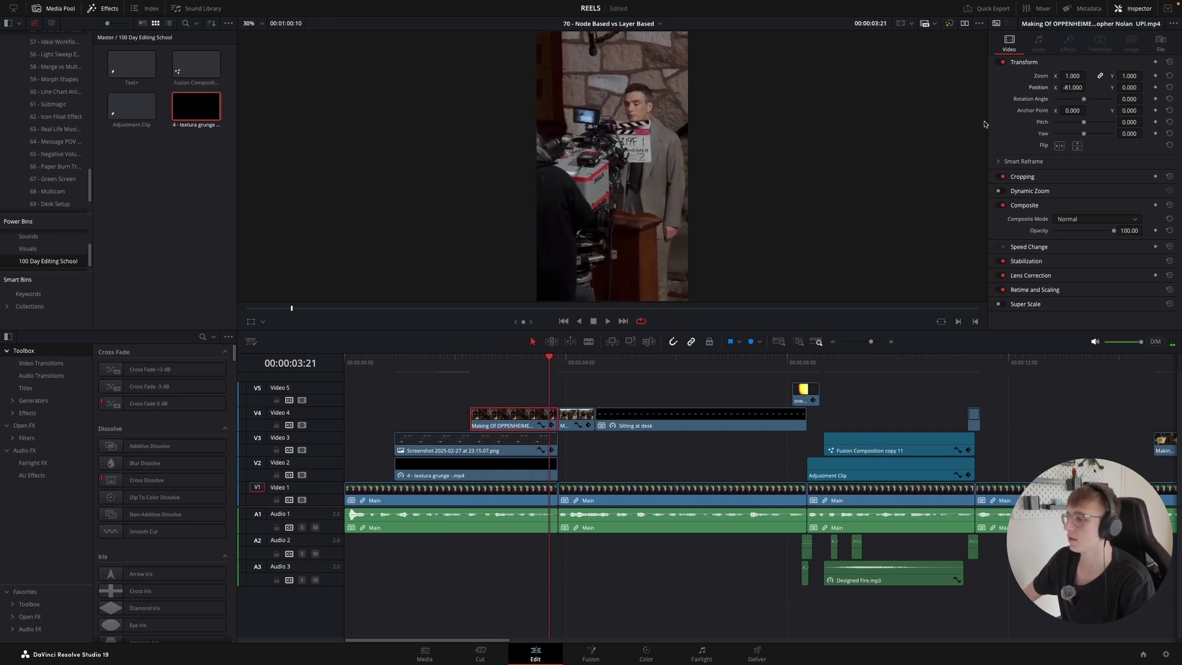
{"action": "left_click", "coordinate": [542, 387]}
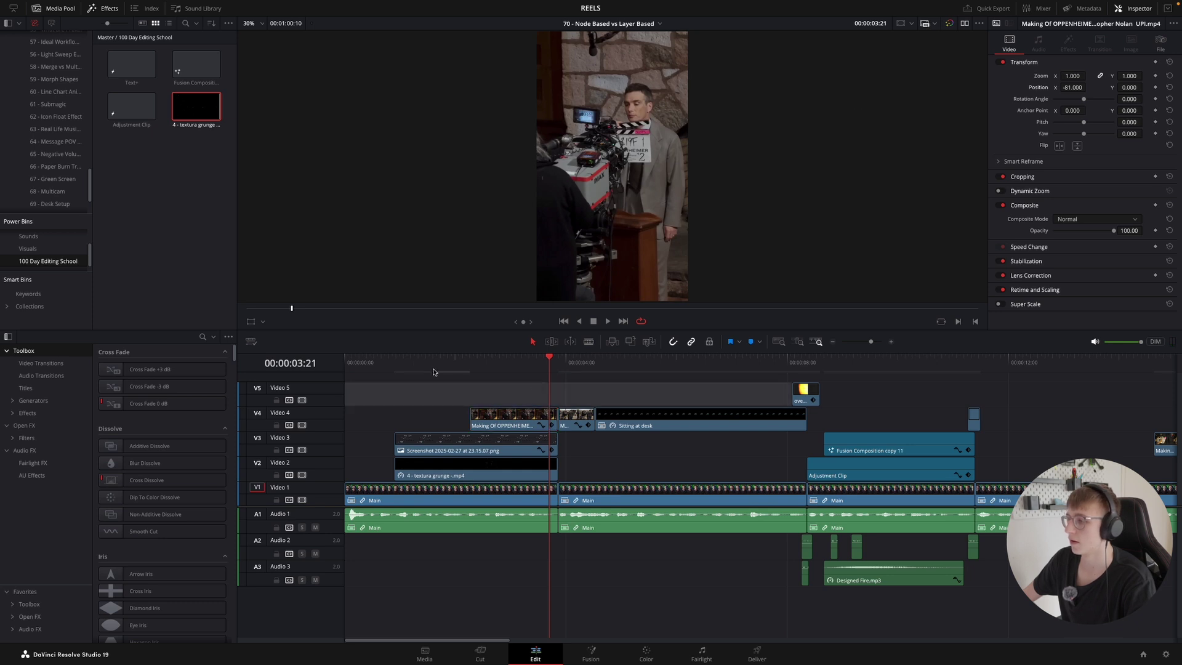
{"action": "left_click", "coordinate": [409, 366]}
{"action": "key", "text": "space"}
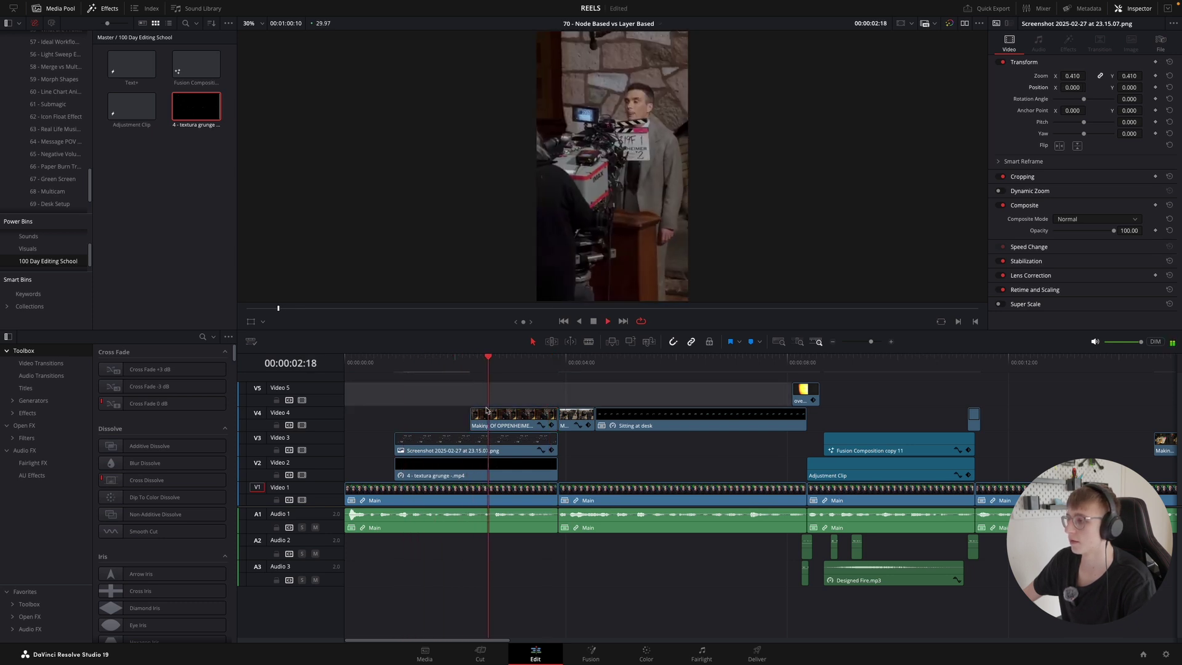
{"action": "key", "text": "space"}
{"action": "left_click", "coordinate": [442, 369]}
{"action": "left_click_drag", "start_coordinate": [1126, 76], "coordinate": [1120, 74]}
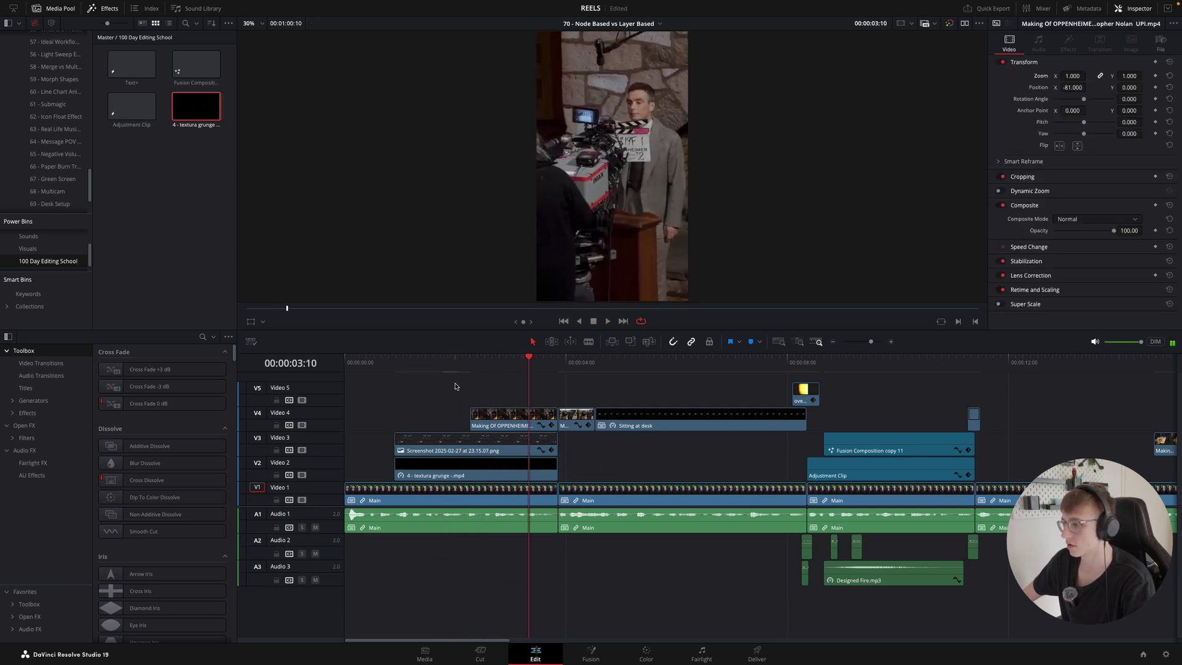
- Open the 70 - Layers vs Nodes bin and combine the first Making Of clip, screenshot and grunge texture into a new Fusion clip
{"action": "left_click_drag", "start_coordinate": [439, 408], "coordinate": [498, 469]}
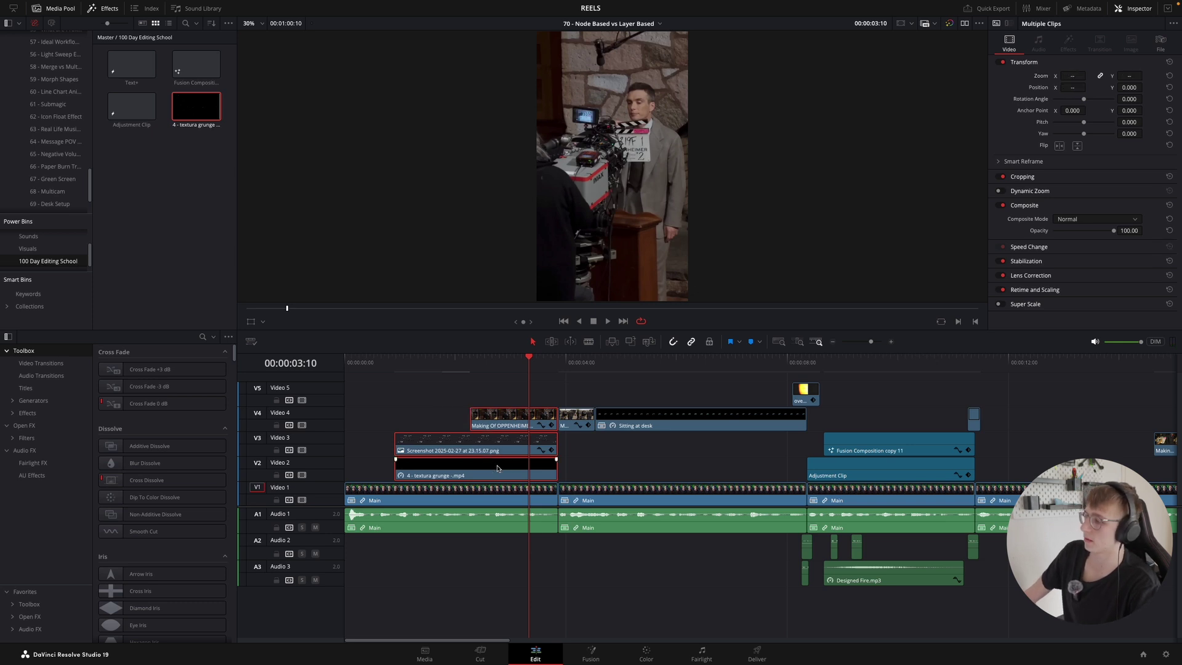
{"action": "left_click", "coordinate": [470, 368]}
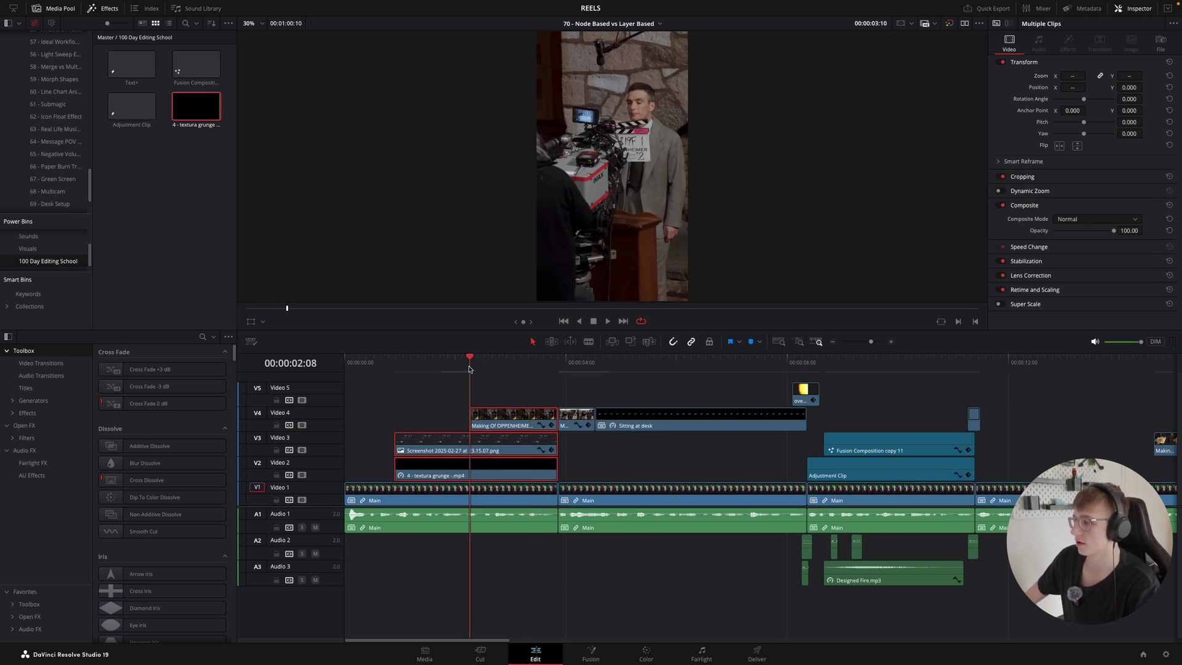
{"action": "right_click", "coordinate": [492, 413]}
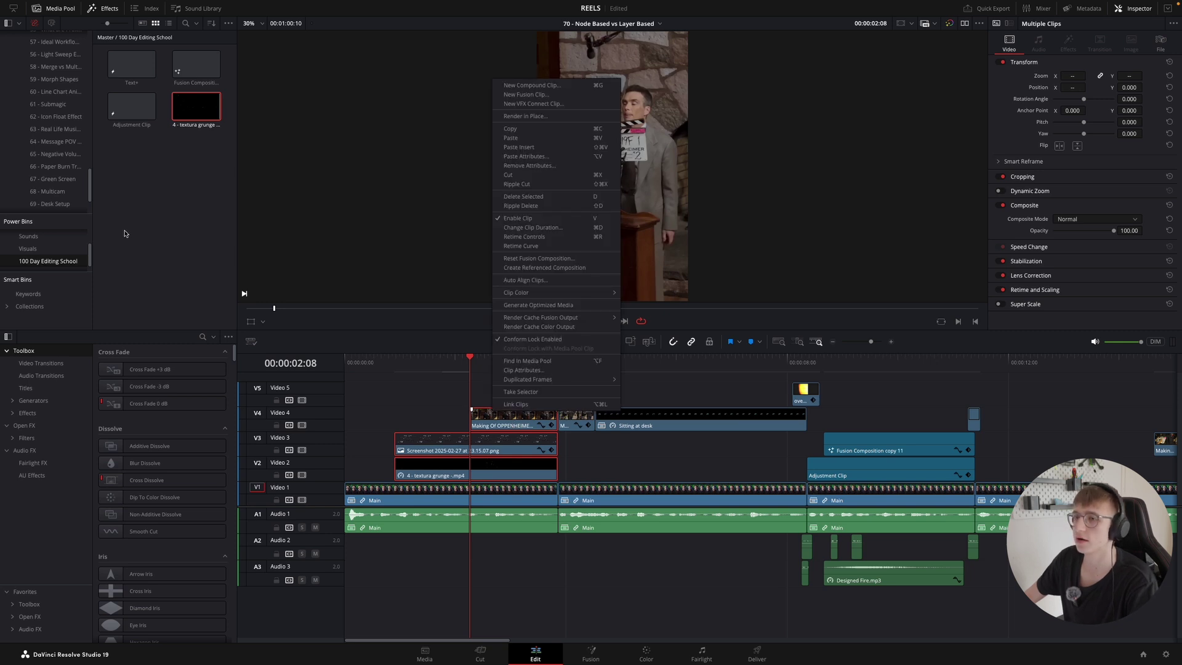
{"action": "left_click", "coordinate": [414, 389]}
{"action": "scroll", "coordinate": [62, 154], "scroll_direction": "down", "scroll_amount": 2}
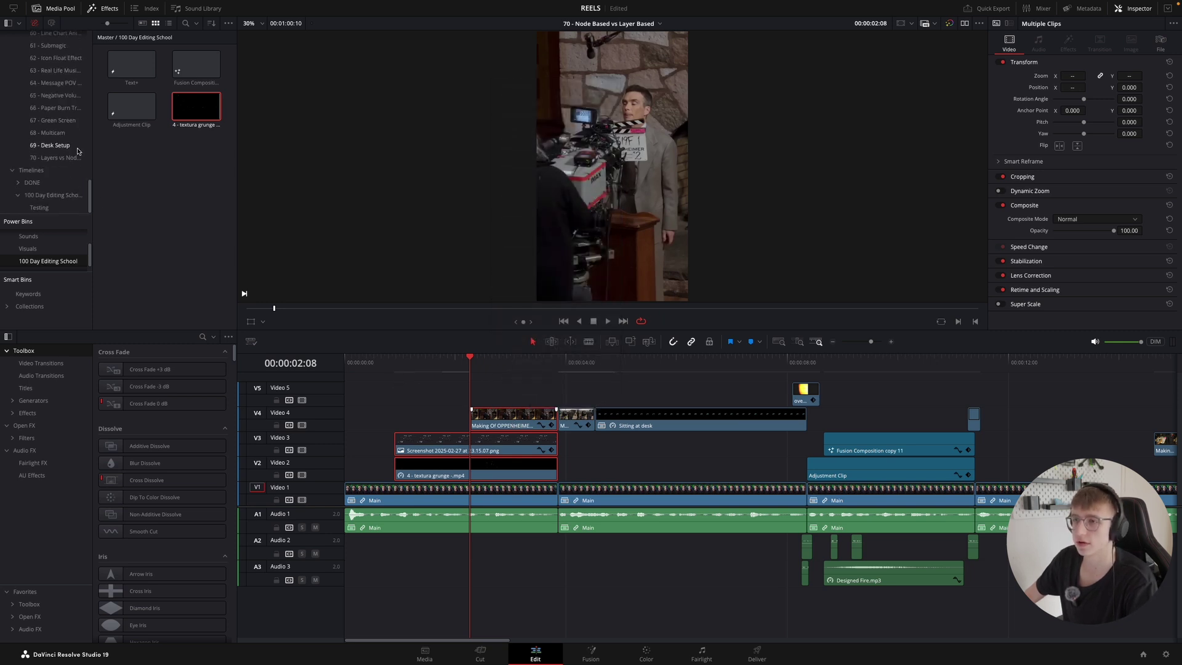
{"action": "left_click", "coordinate": [52, 157]}
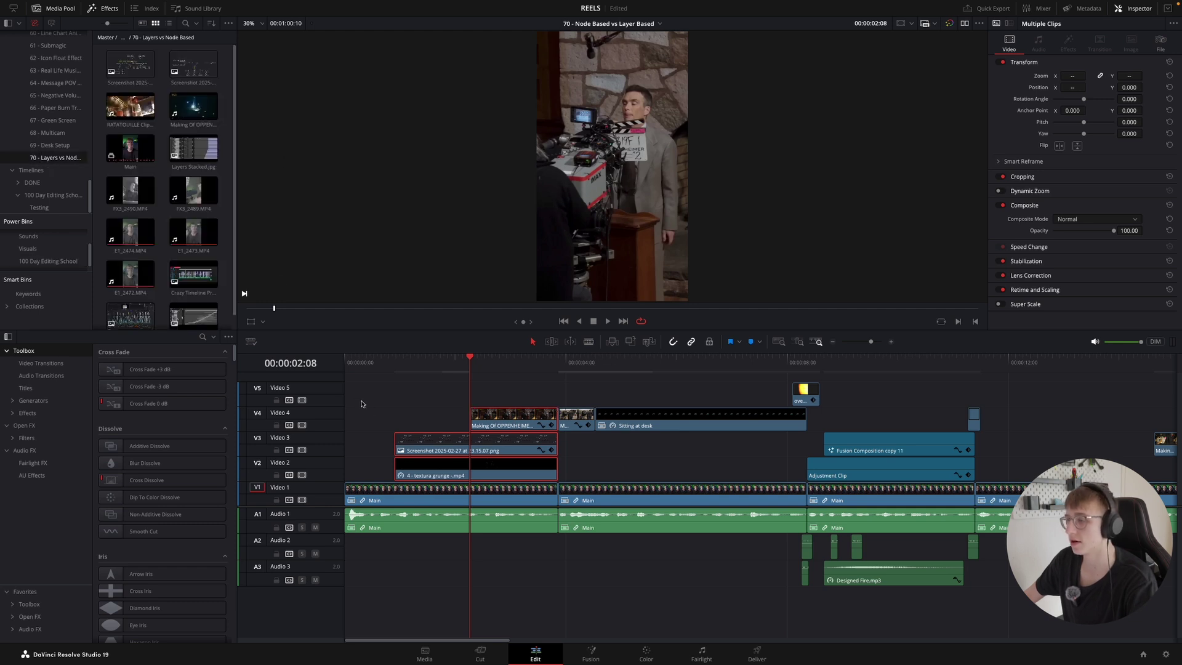
{"action": "right_click", "coordinate": [489, 422]}
{"action": "left_click", "coordinate": [530, 102]}
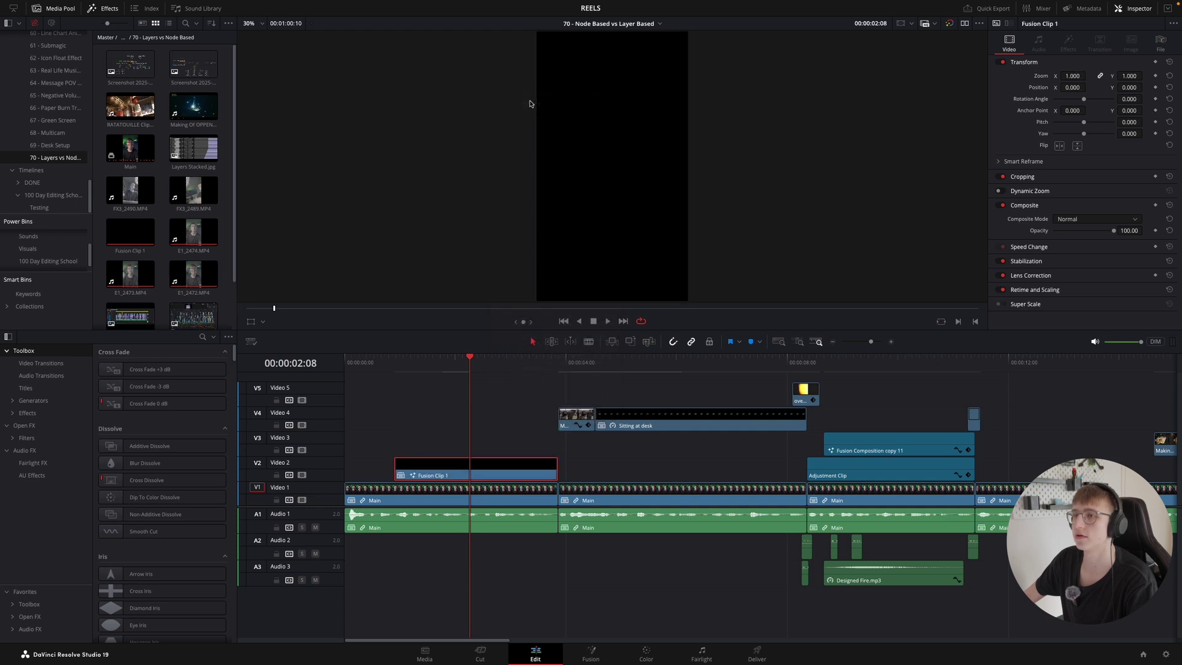
- Open the new Fusion clip on the Fusion page and preview its composite from the first frame
{"action": "left_click", "coordinate": [602, 646]}
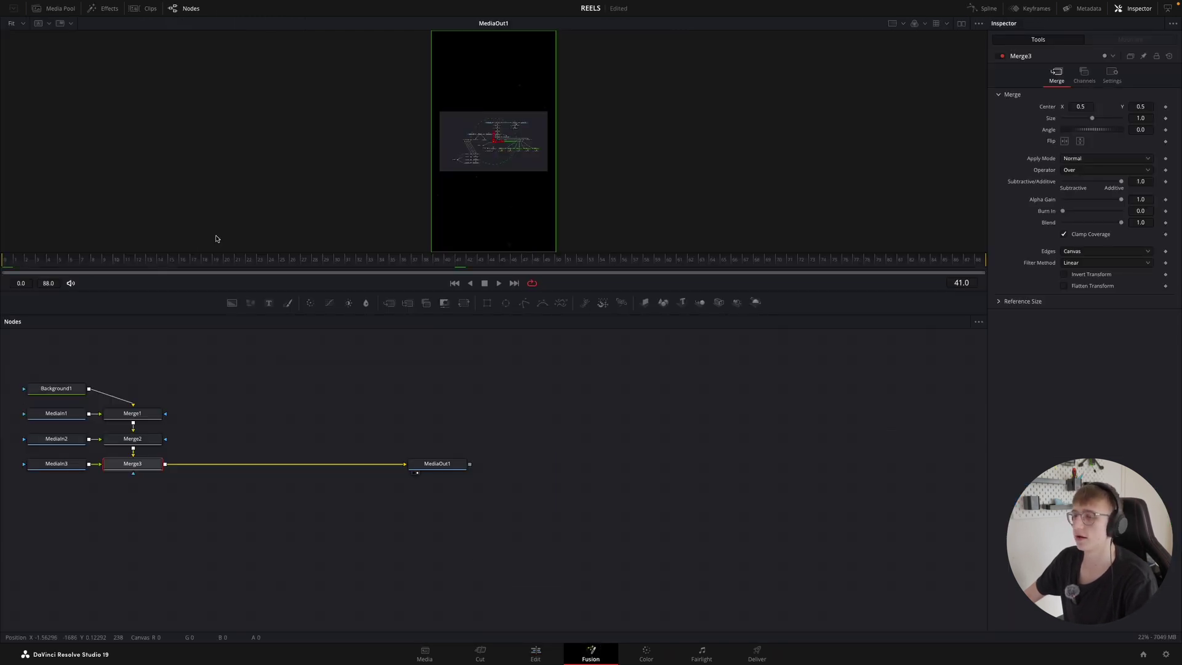
{"action": "left_click", "coordinate": [6, 259]}
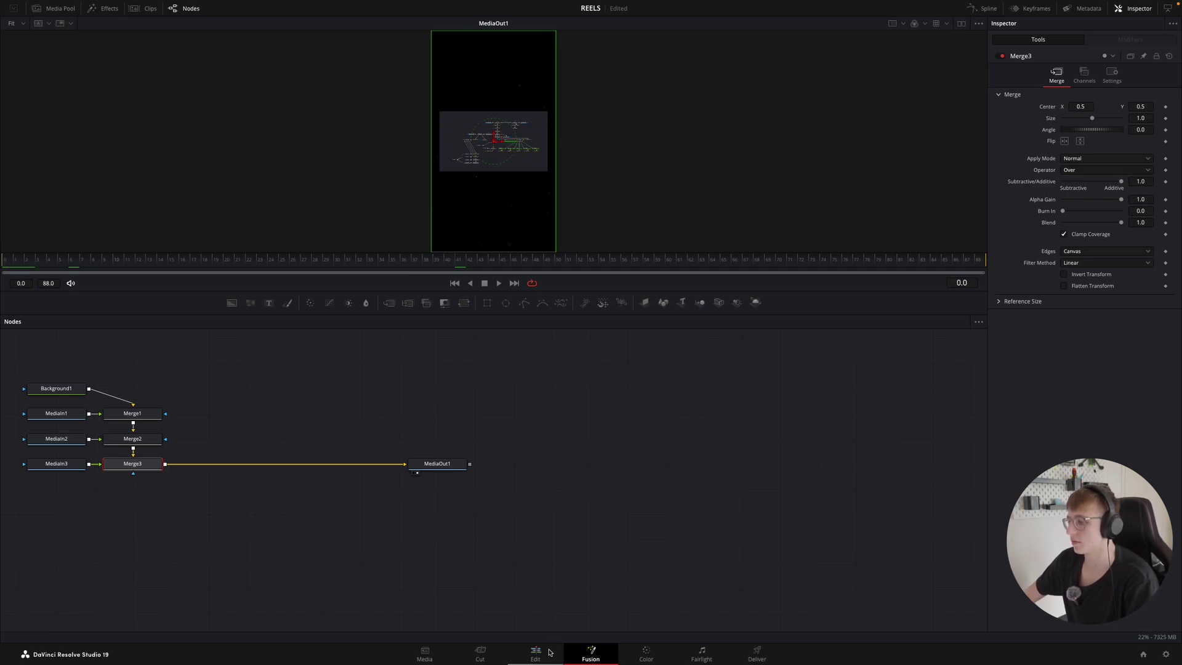
{"action": "key", "text": "space"}
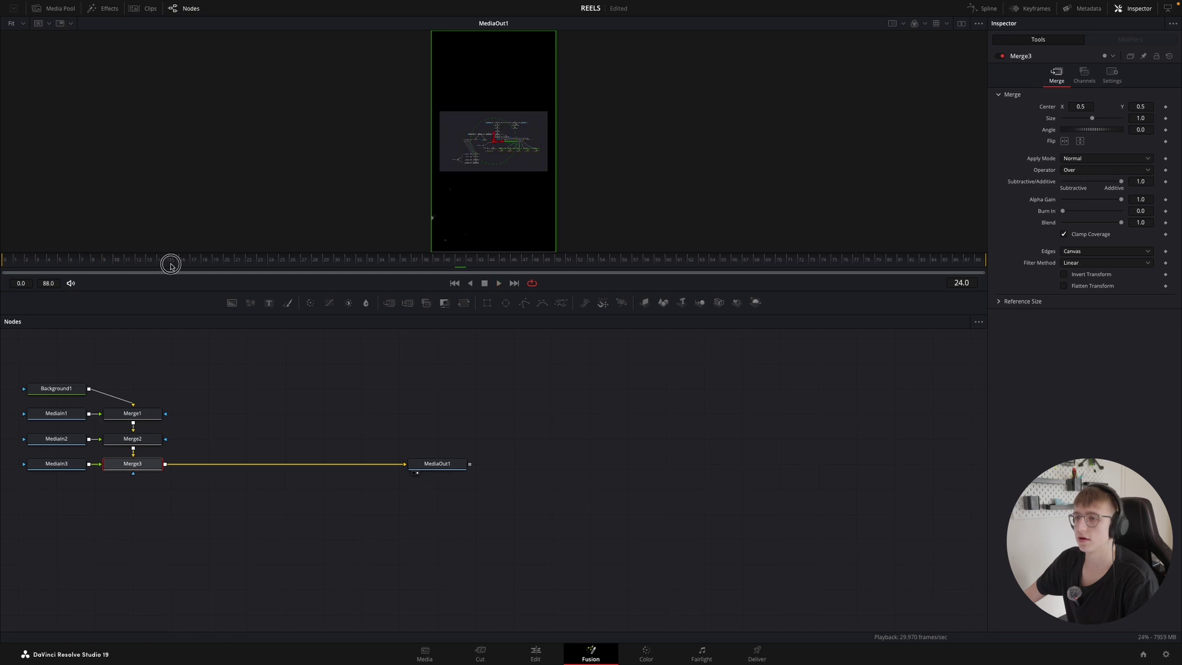
{"action": "left_click", "coordinate": [3, 271]}
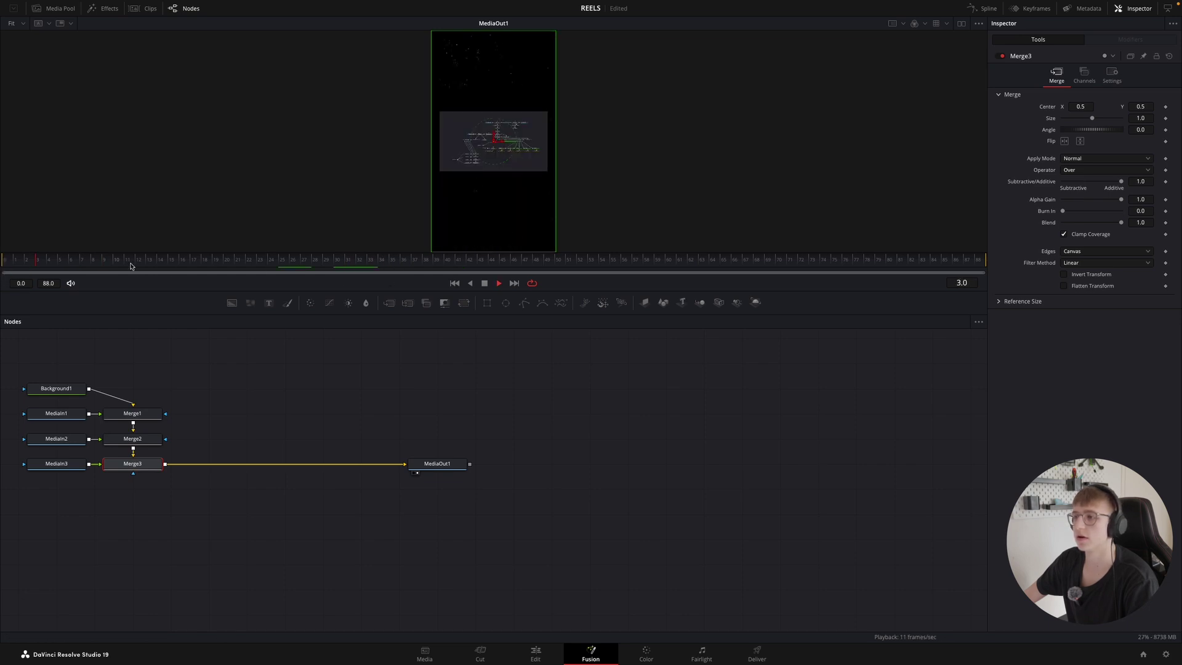
{"action": "key", "text": "space"}
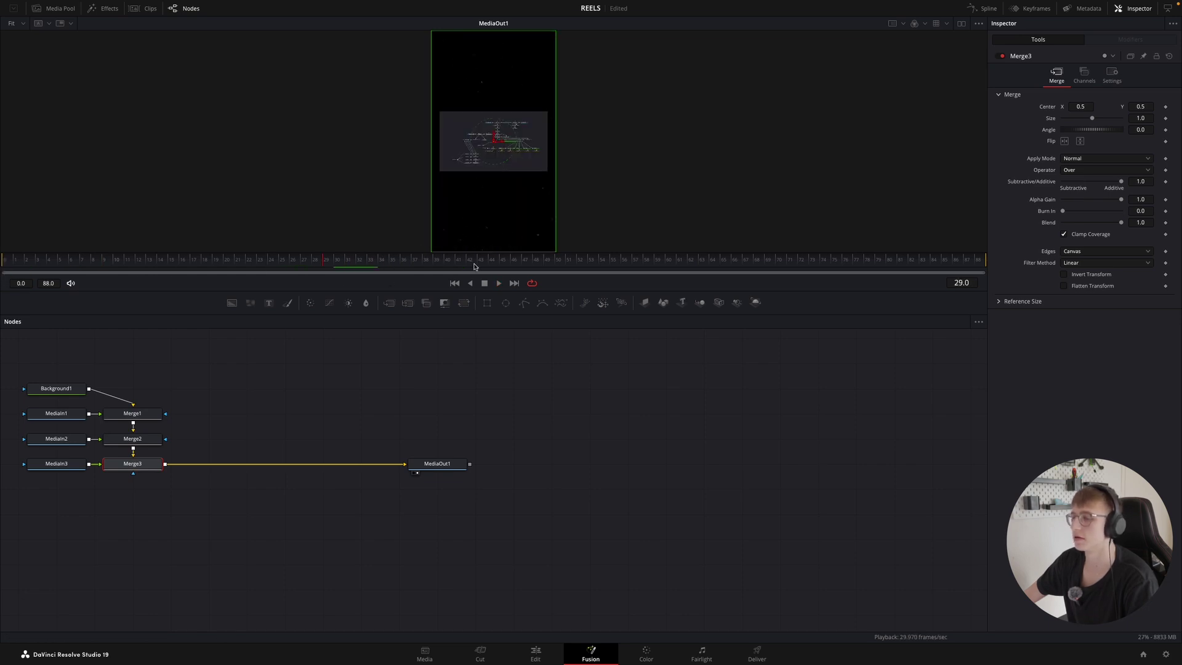
{"action": "key", "text": "space"}
{"action": "left_click", "coordinate": [3, 258]}
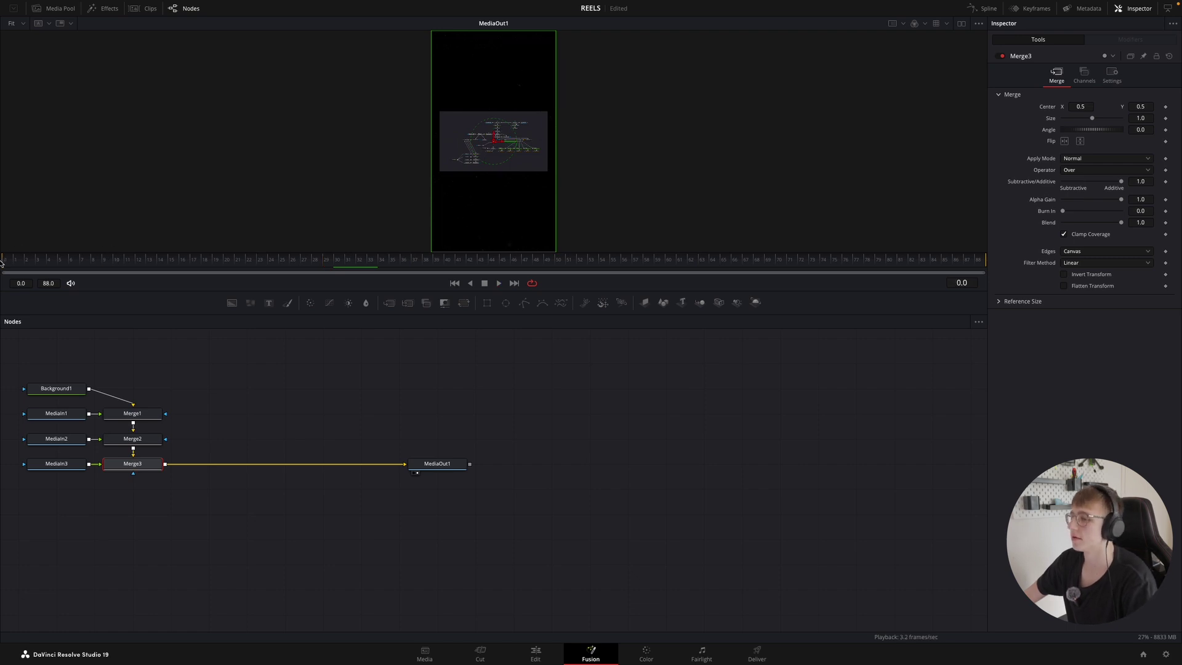
- Move the background, media and merge nodes toward the middle of the node graph, and shift MediaOut1 further along
{"action": "left_click_drag", "start_coordinate": [219, 478], "coordinate": [43, 368]}
{"action": "left_click_drag", "start_coordinate": [132, 413], "coordinate": [345, 407]}
{"action": "left_click_drag", "start_coordinate": [434, 463], "coordinate": [531, 456]}
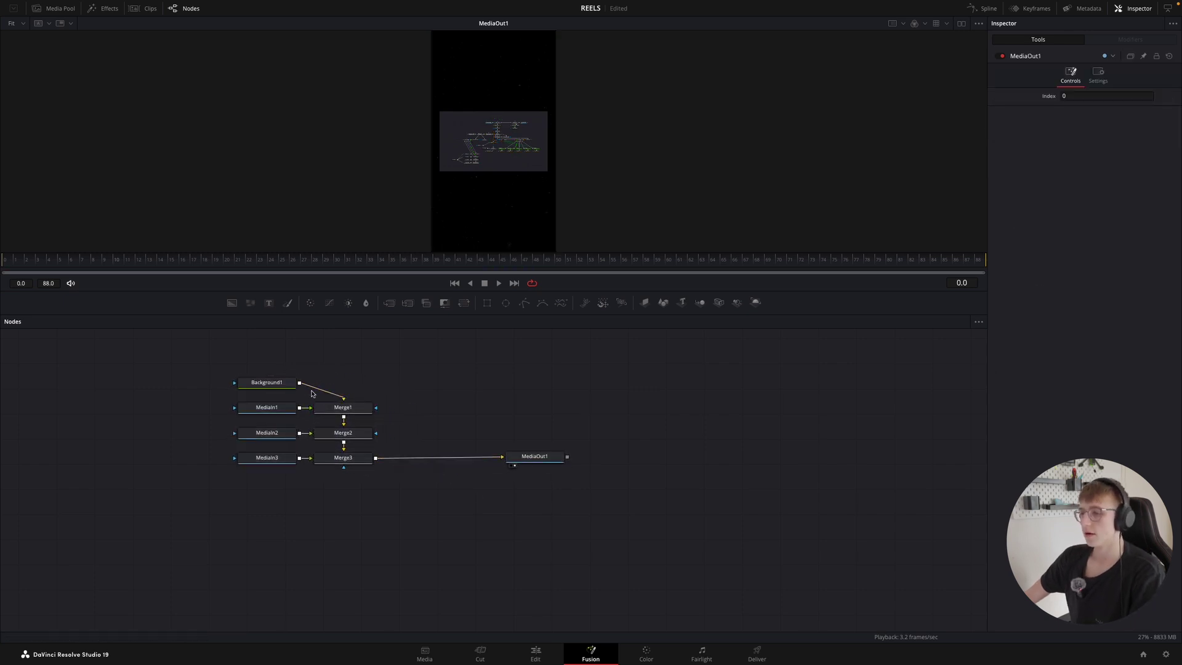
- Delete the Background1 and Merge1 nodes, and connect MediaIn1 to Merge2 as its background
{"action": "mouse_move", "coordinate": [269, 388]}
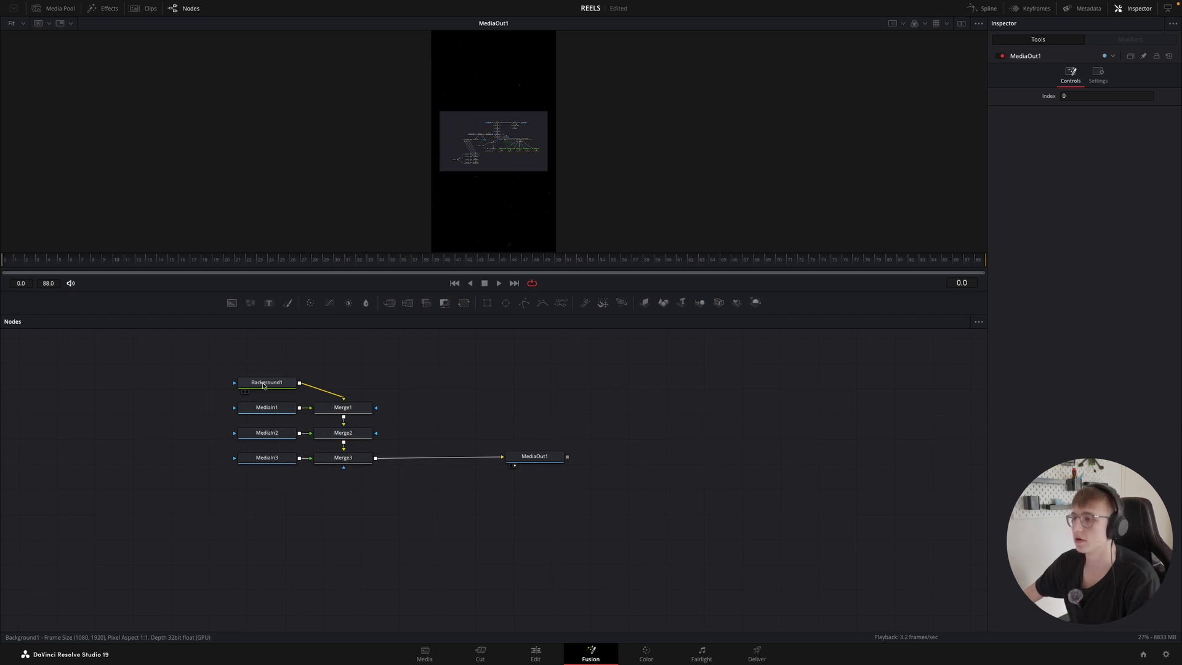
{"action": "left_click", "coordinate": [264, 384]}
{"action": "key", "text": "Delete"}
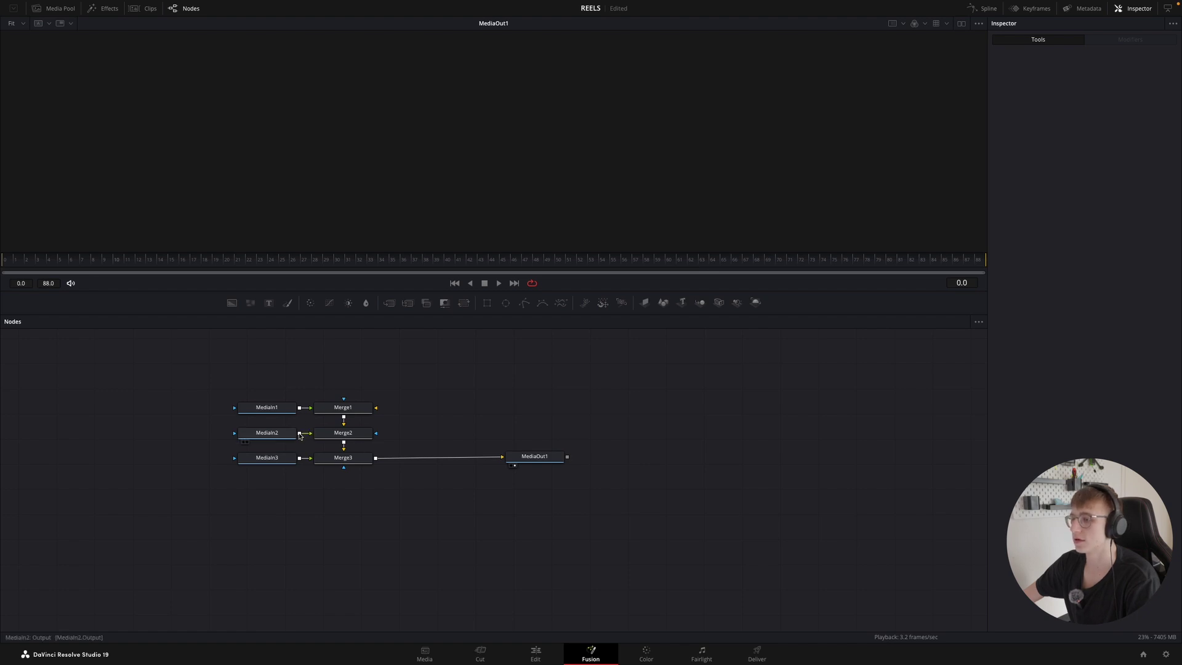
{"action": "left_click", "coordinate": [344, 407]}
{"action": "key", "text": "Delete"}
{"action": "left_click_drag", "start_coordinate": [300, 407], "coordinate": [343, 424]}
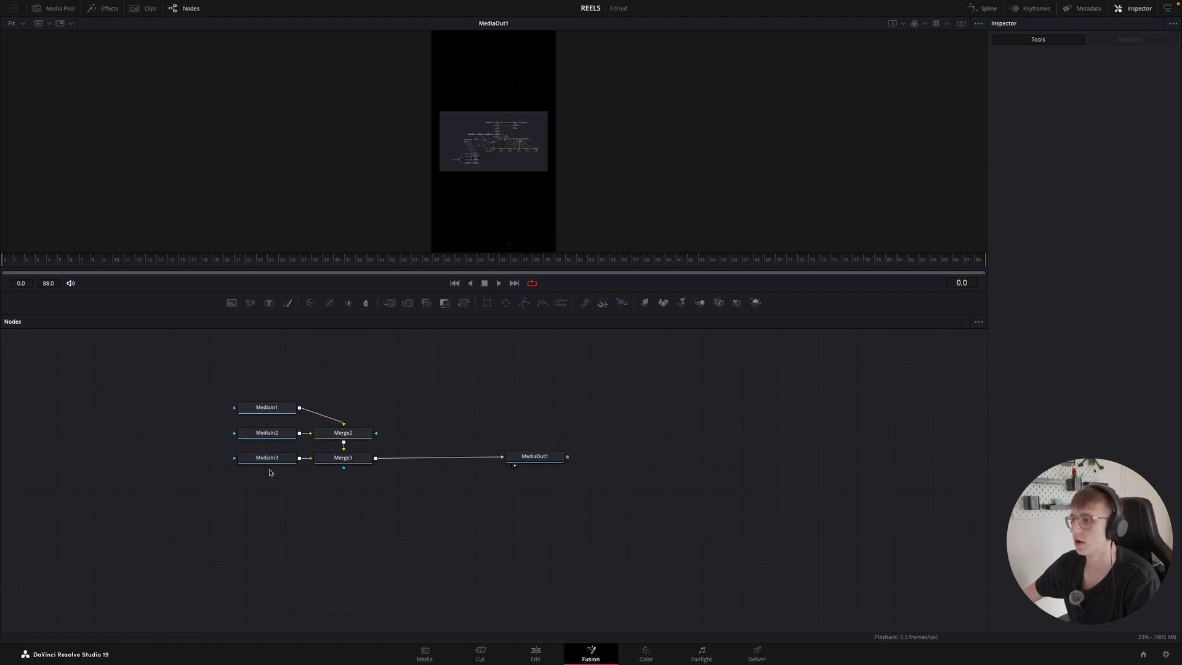
- Check MediaIn1 on its own in the viewer, move it above the gap before MediaOut1, and rename it BG
{"action": "left_click", "coordinate": [265, 408]}
{"action": "left_click", "coordinate": [999, 56]}
{"action": "left_click", "coordinate": [998, 56]}
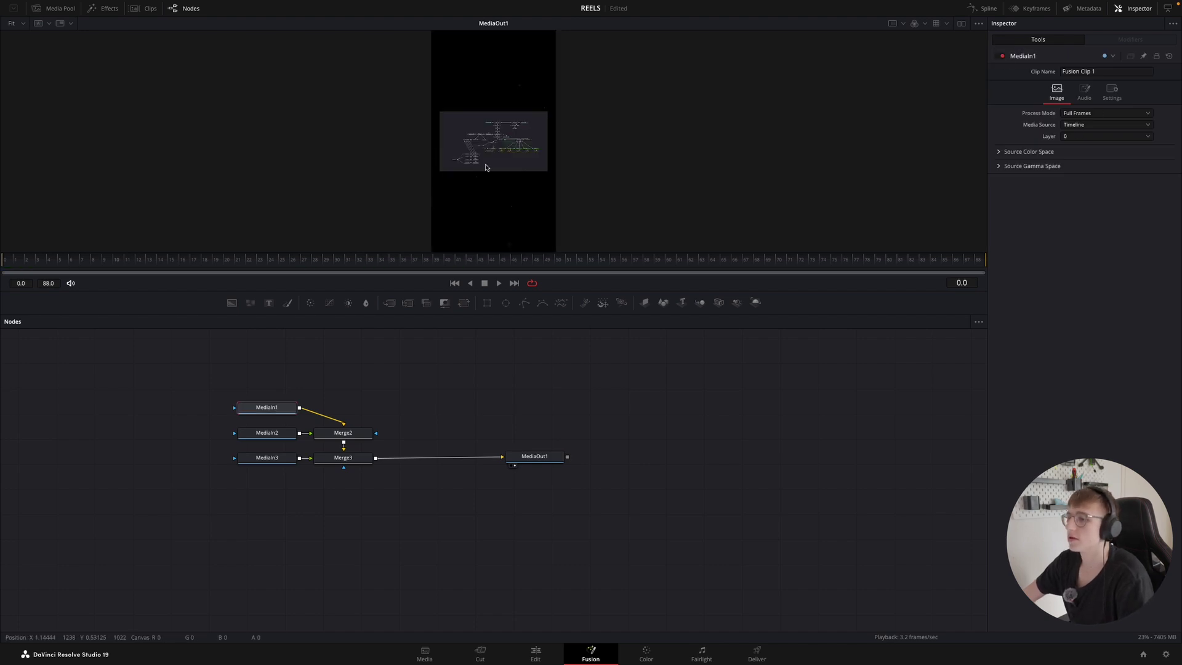
{"action": "left_click", "coordinate": [246, 417]}
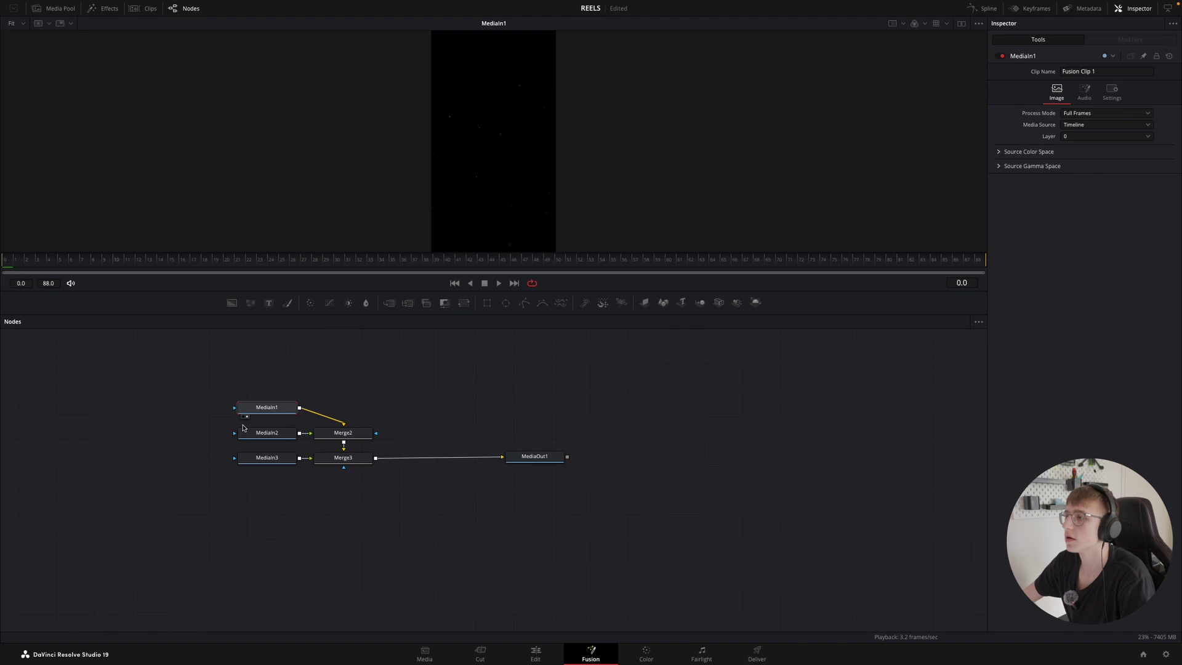
{"action": "key", "text": "space"}
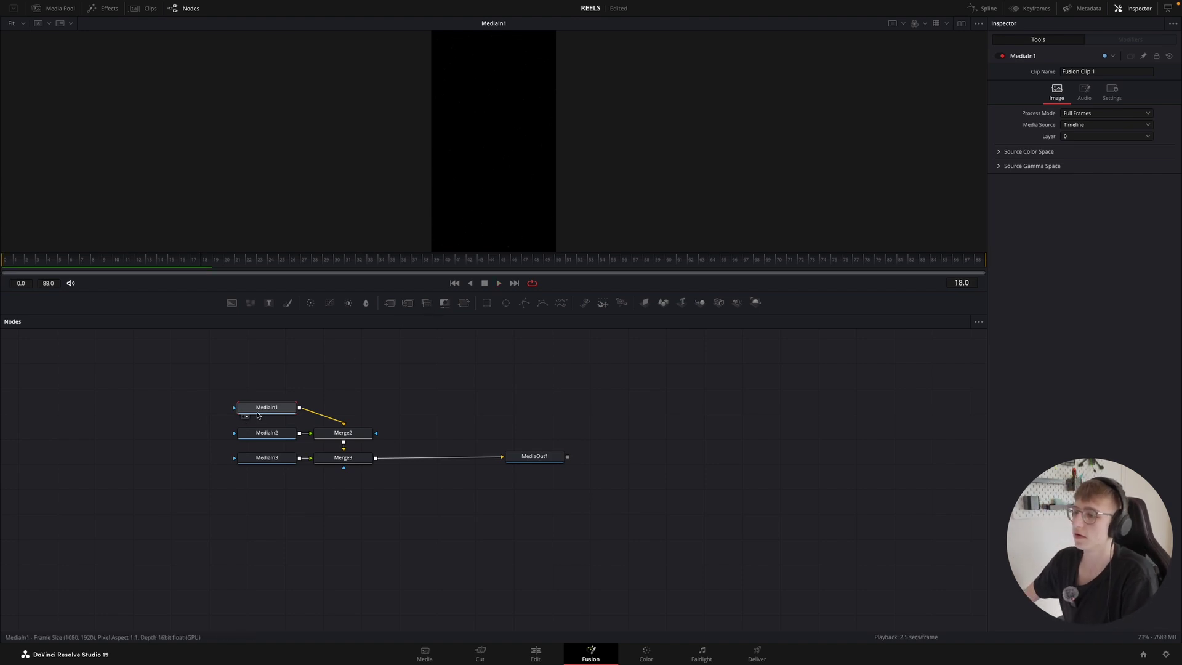
{"action": "left_click", "coordinate": [246, 418]}
{"action": "left_click_drag", "start_coordinate": [258, 411], "coordinate": [457, 412]}
{"action": "right_click", "coordinate": [457, 413]}
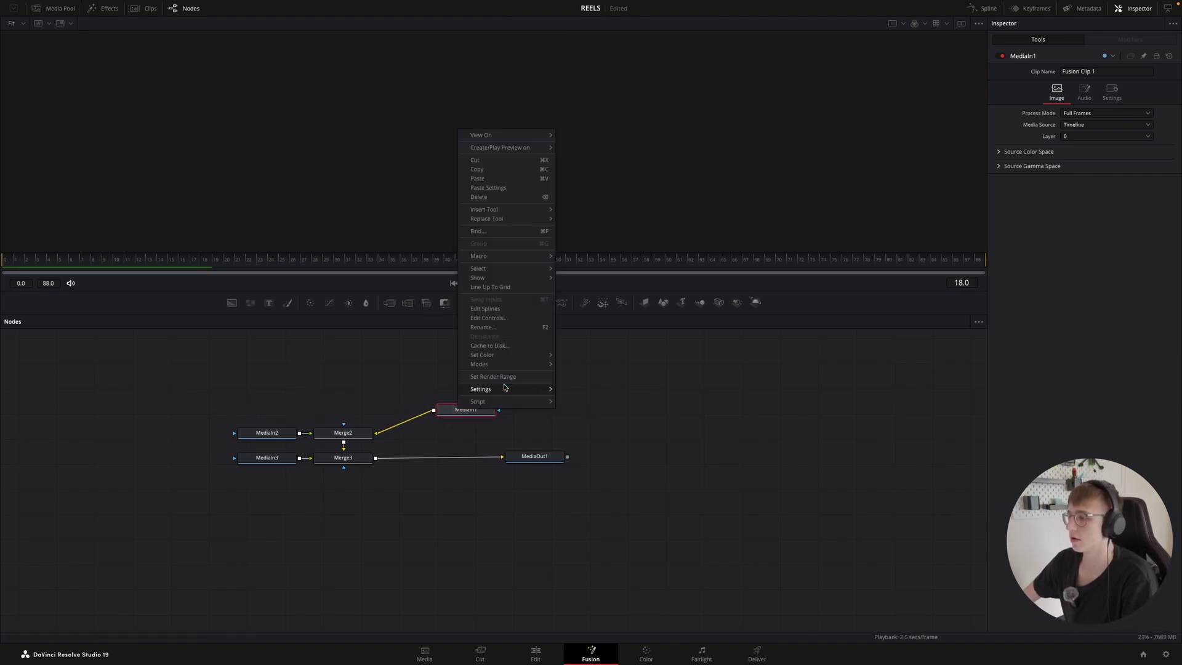
{"action": "left_click", "coordinate": [486, 327]}
{"action": "type", "text": "BG"}
{"action": "key", "text": "Return"}
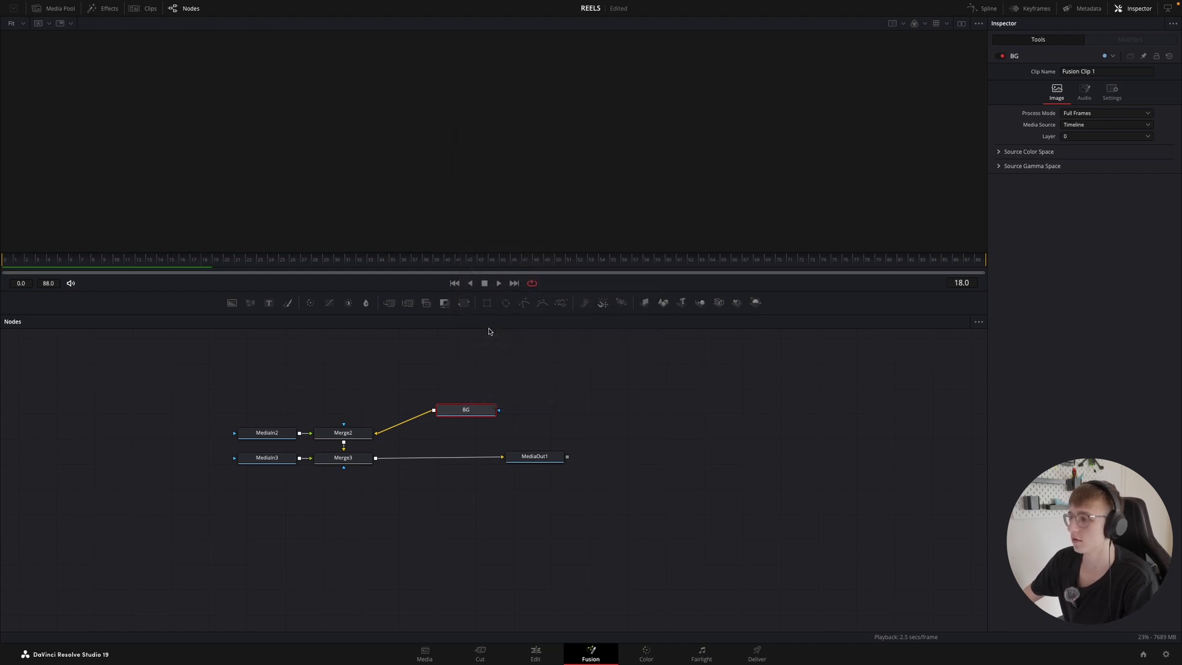
- Place Merge2 between Merge3 and MediaOut1 with BG as its background, feed MediaIn2 into Merge3's background, and view MediaOut1
{"action": "left_click_drag", "start_coordinate": [345, 434], "coordinate": [461, 459]}
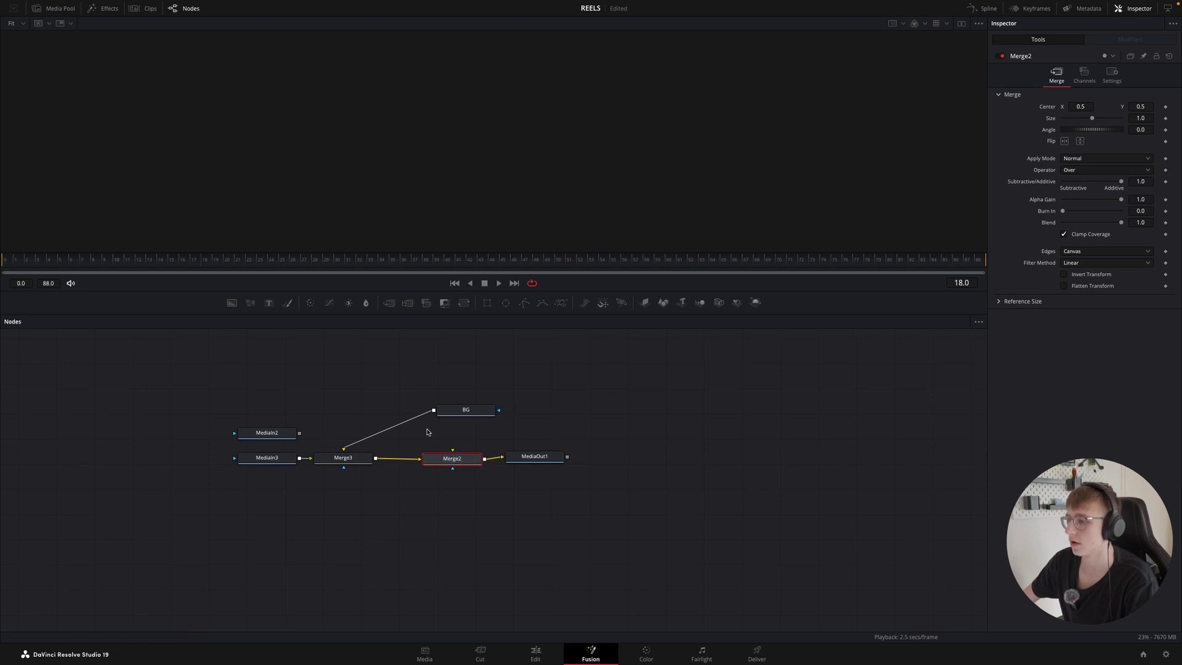
{"action": "left_click_drag", "start_coordinate": [344, 450], "coordinate": [455, 454]}
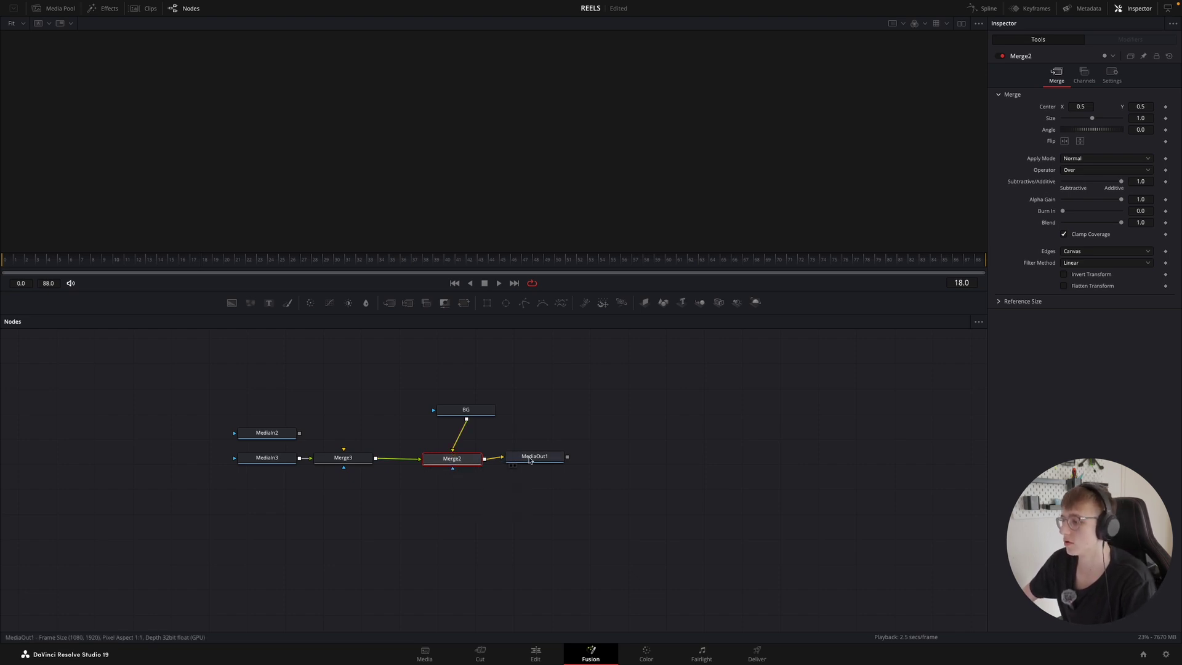
{"action": "left_click_drag", "start_coordinate": [524, 458], "coordinate": [573, 460]}
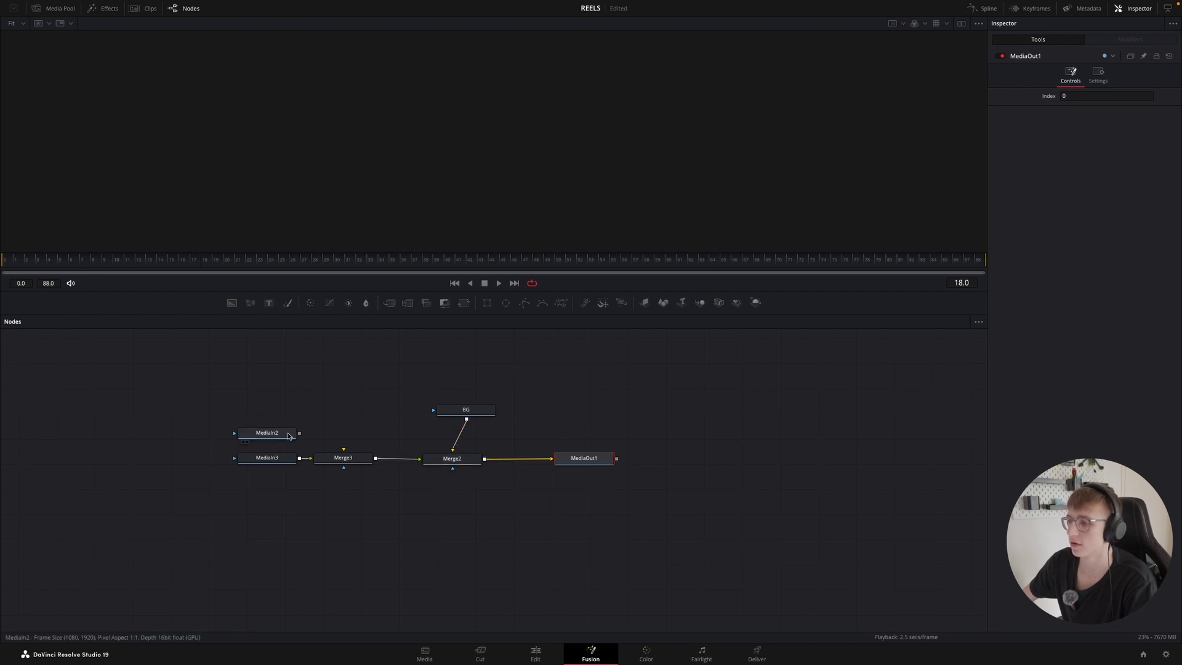
{"action": "mouse_move", "coordinate": [301, 436]}
{"action": "left_mouse_down"}
{"action": "mouse_move", "coordinate": [343, 449]}
{"action": "mouse_move", "coordinate": [276, 435]}
{"action": "mouse_move", "coordinate": [315, 430]}
{"action": "left_mouse_up"}
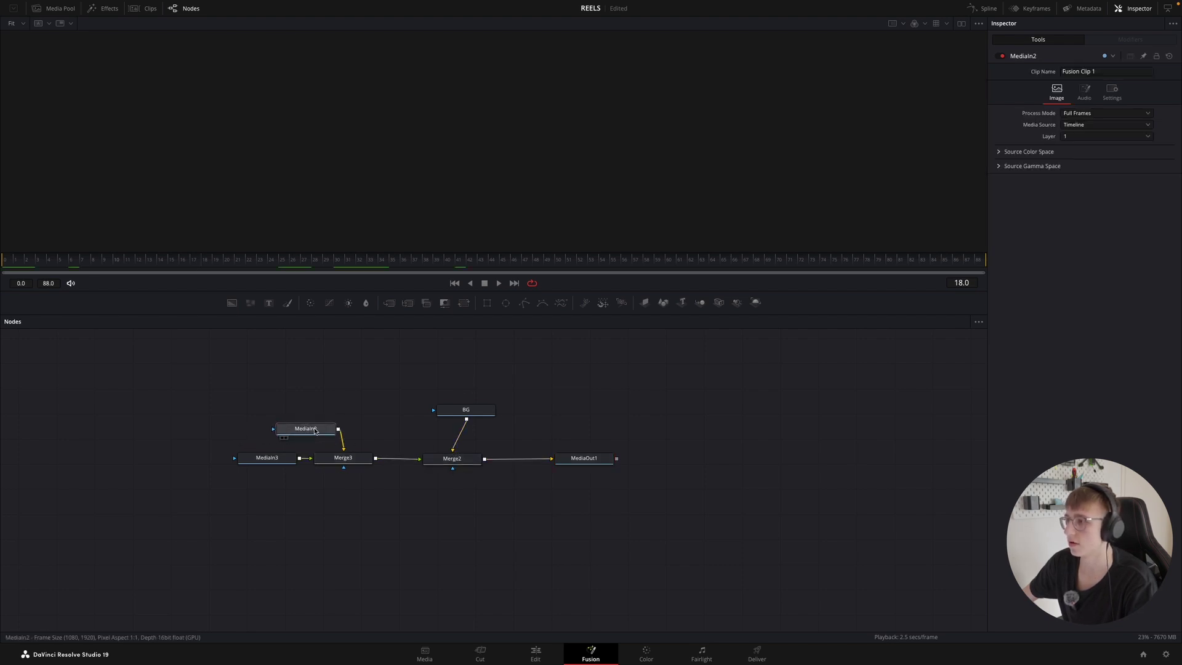
{"action": "left_click", "coordinate": [564, 468]}
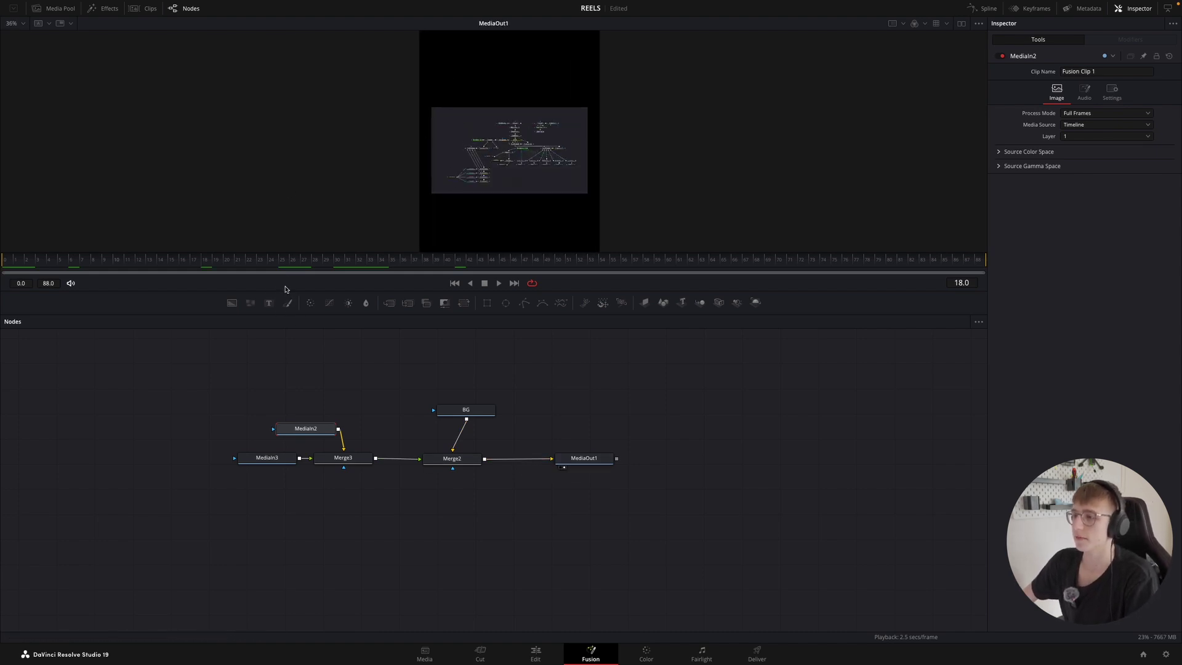
- Enlarge the viewer area, check MediaIn2 on its own, and begin renaming that node
{"action": "left_click_drag", "start_coordinate": [285, 290], "coordinate": [285, 356]}
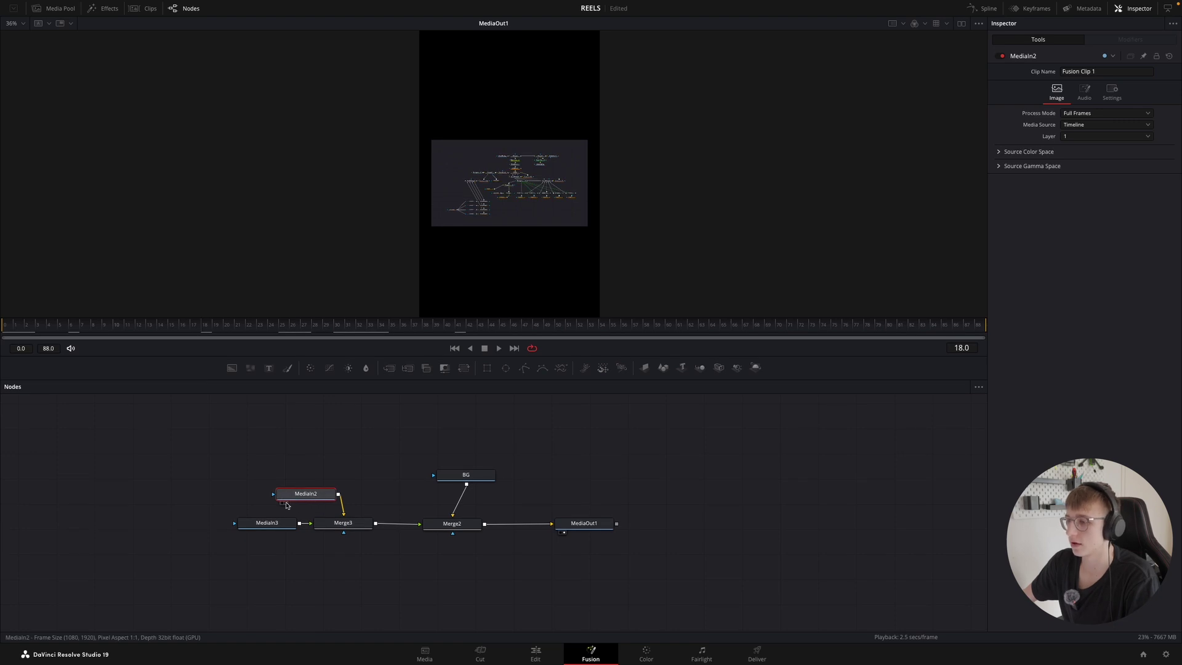
{"action": "left_click", "coordinate": [286, 504]}
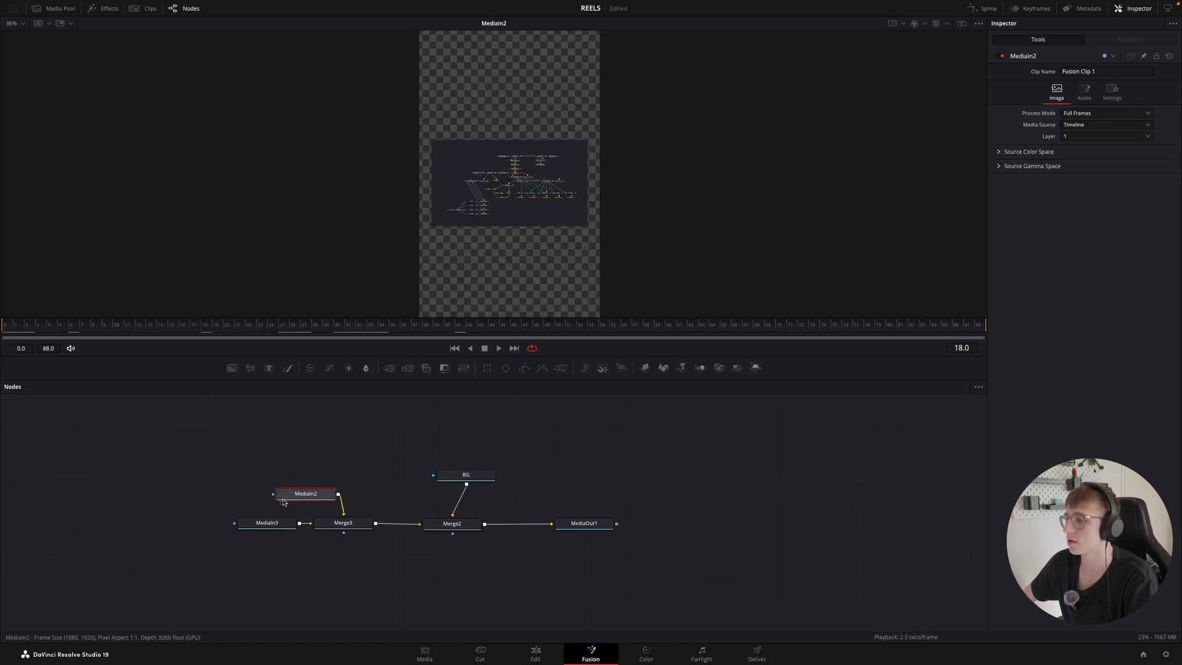
{"action": "left_click", "coordinate": [285, 503]}
{"action": "right_click", "coordinate": [299, 494]}
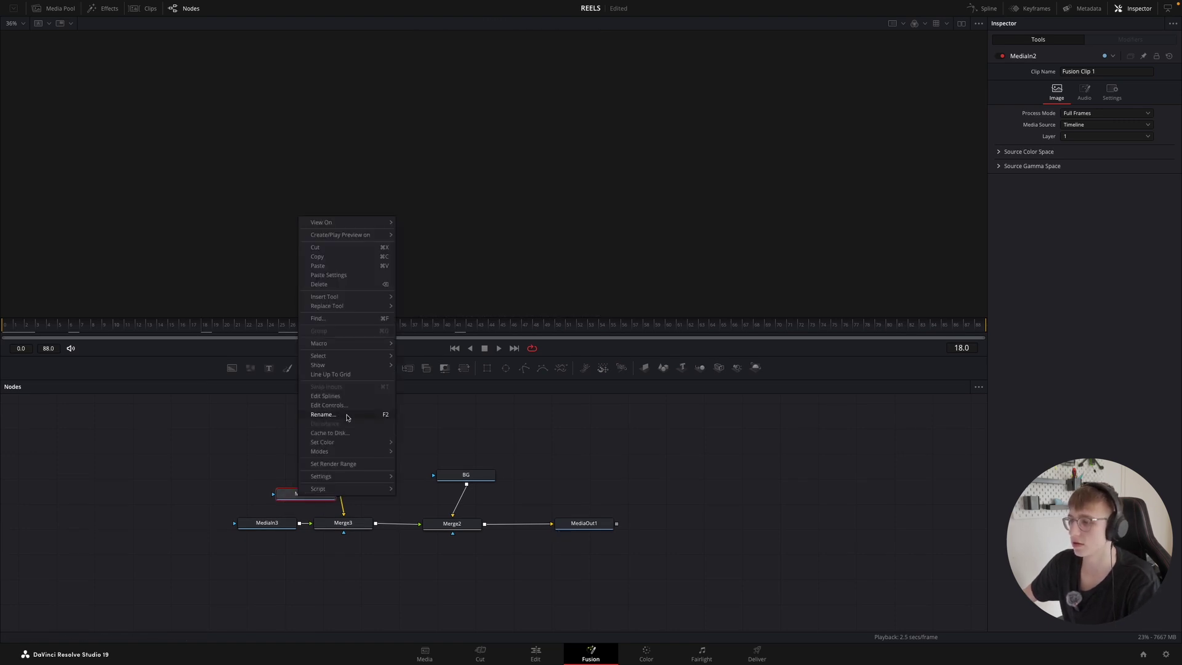
- Rename the MediaIn2 node as Nodetree and the MediaIn3 node as Hollywood clip
{"action": "left_click", "coordinate": [322, 414]}
{"action": "type", "text": "Nodetree"}
{"action": "key", "text": "Return"}
{"action": "right_click", "coordinate": [276, 522]}
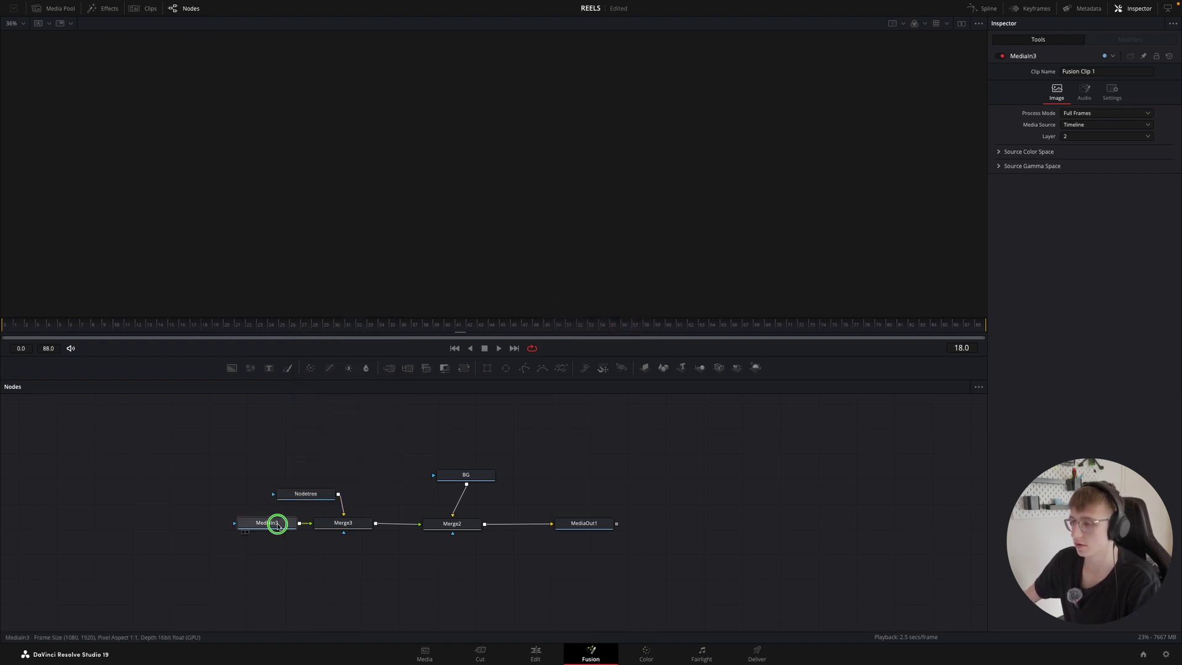
{"action": "left_click", "coordinate": [308, 444]}
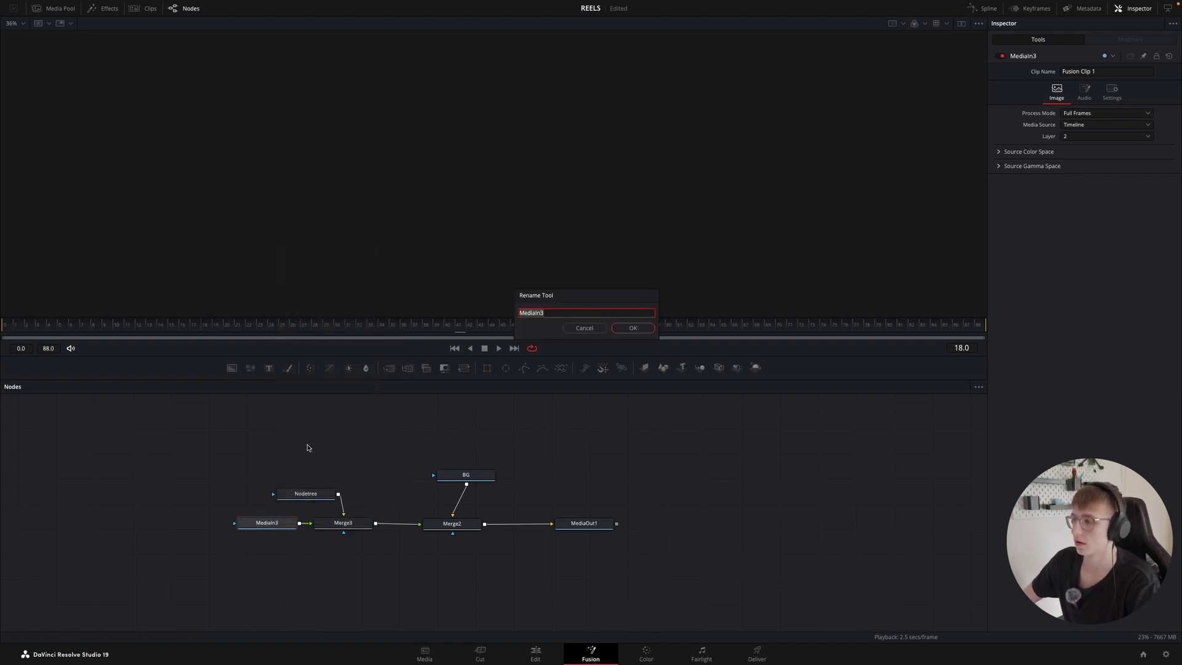
{"action": "type", "text": "Hollywood clip"}
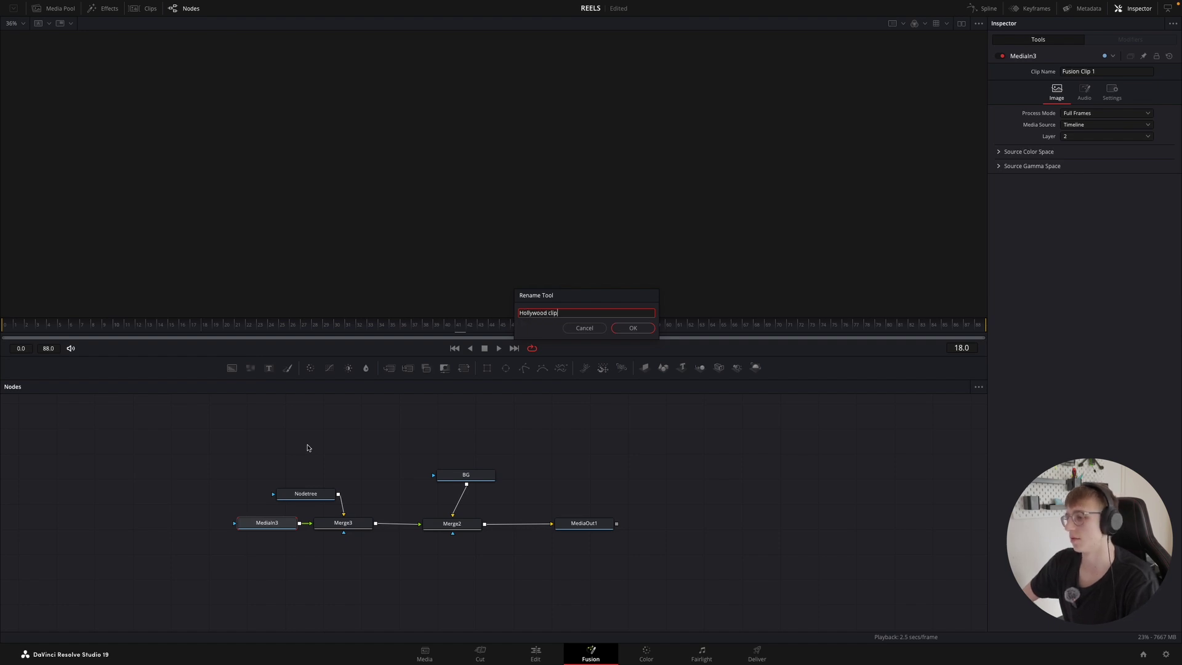
{"action": "key", "text": "Return"}
- Show MediaOut1 in the viewer at frame 0 and place the Nodetree node directly above Hollywoodclip
{"action": "left_click", "coordinate": [565, 533]}
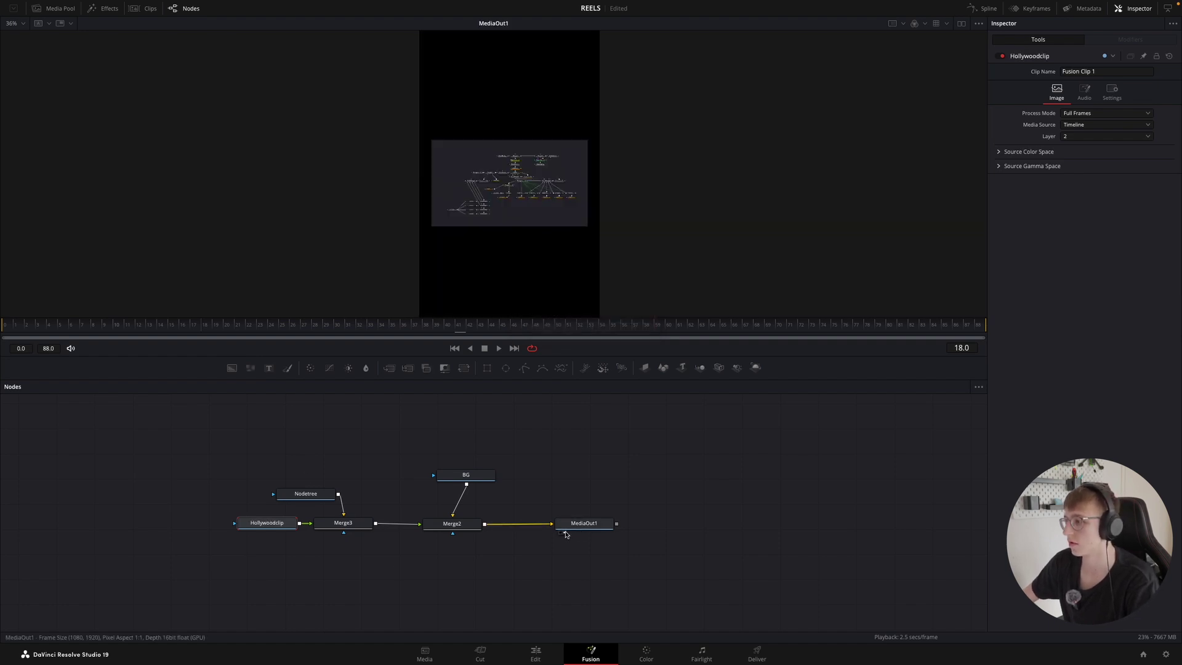
{"action": "left_click", "coordinate": [4, 326]}
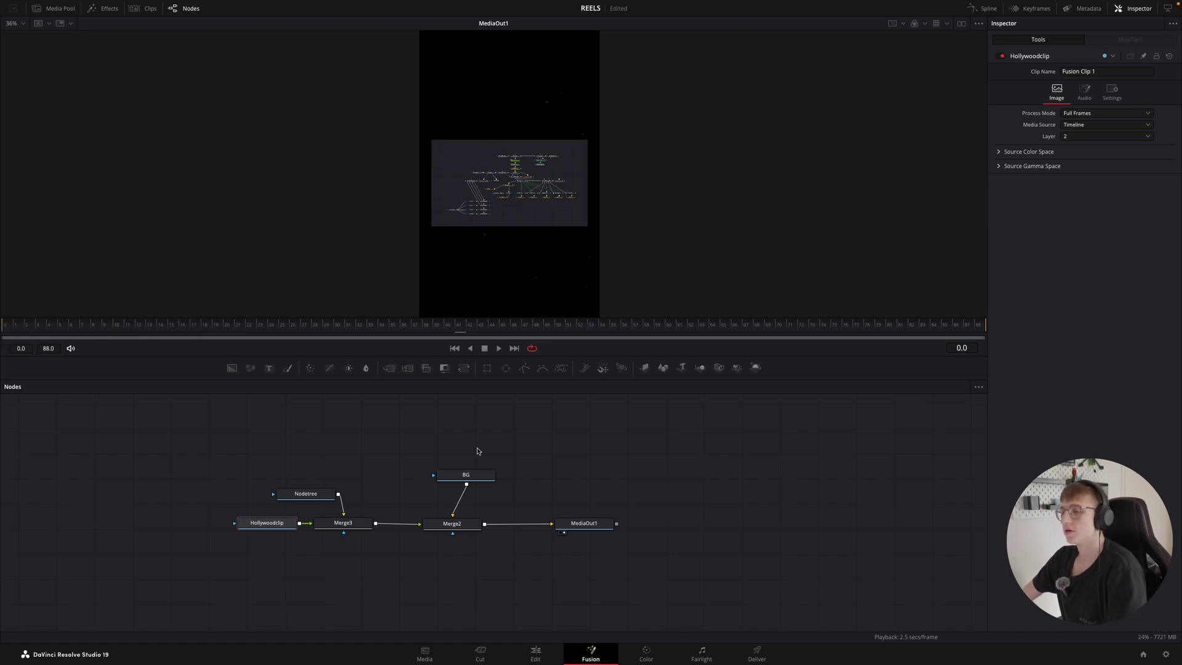
{"action": "left_click_drag", "start_coordinate": [309, 498], "coordinate": [272, 487]}
{"action": "left_click", "coordinate": [283, 468]}
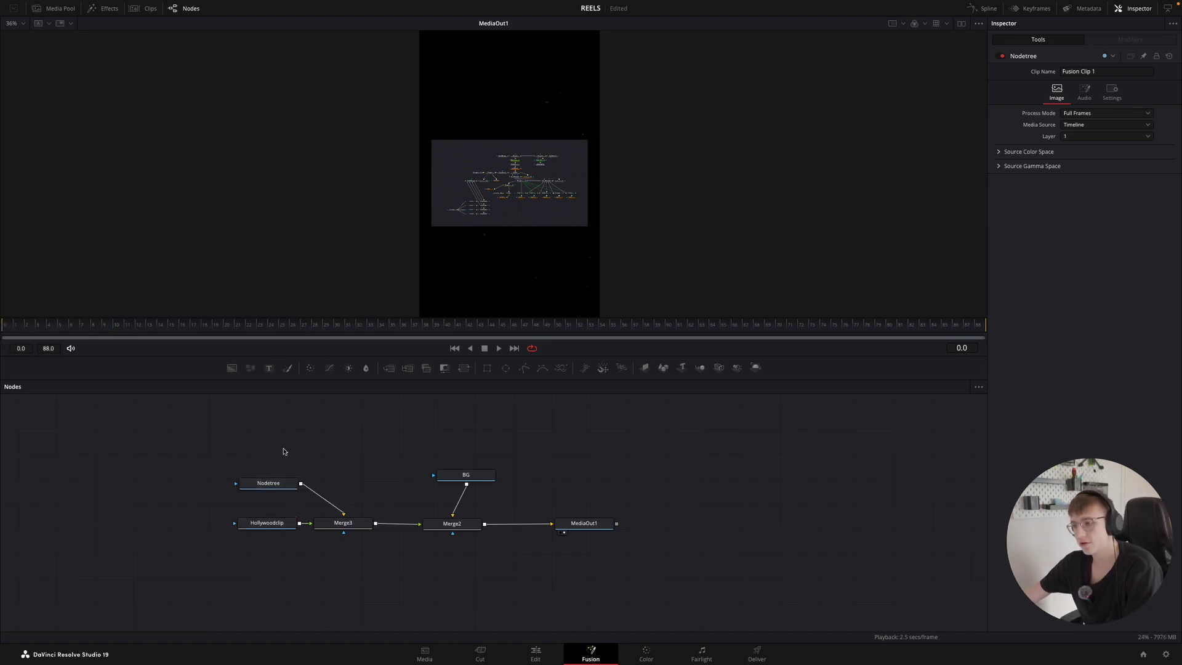
- Add a Rectangle mask to the Nodetree node with width 0.85 and height 0.268 to frame the screenshot
{"action": "left_click", "coordinate": [268, 483]}
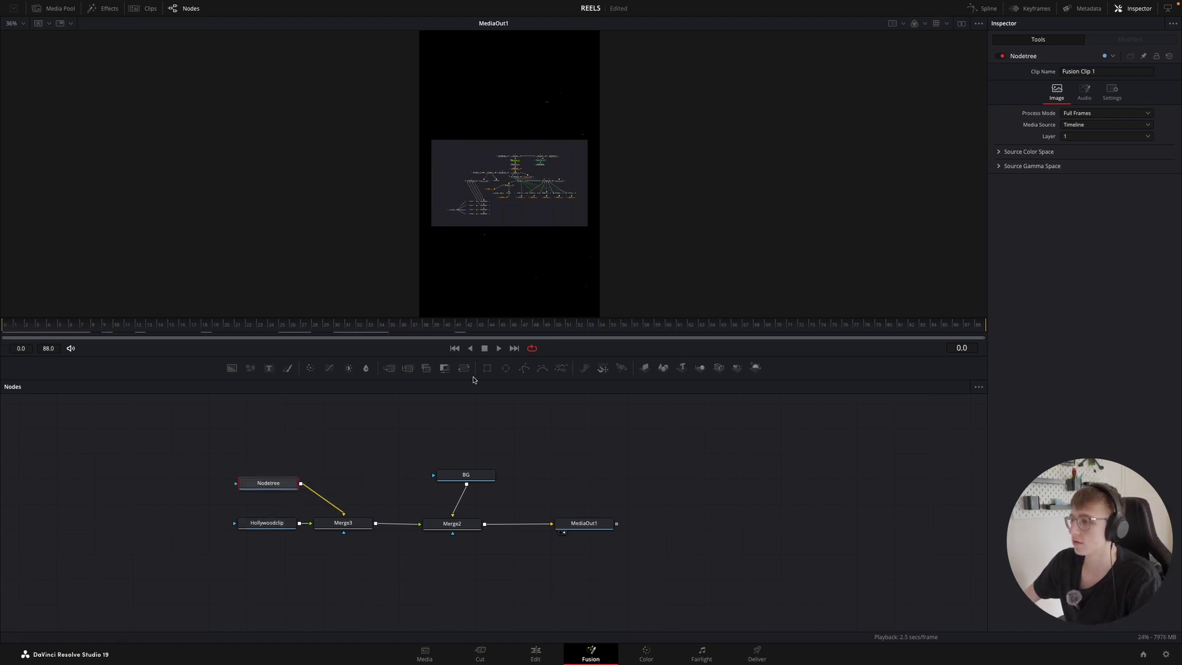
{"action": "left_click", "coordinate": [488, 368]}
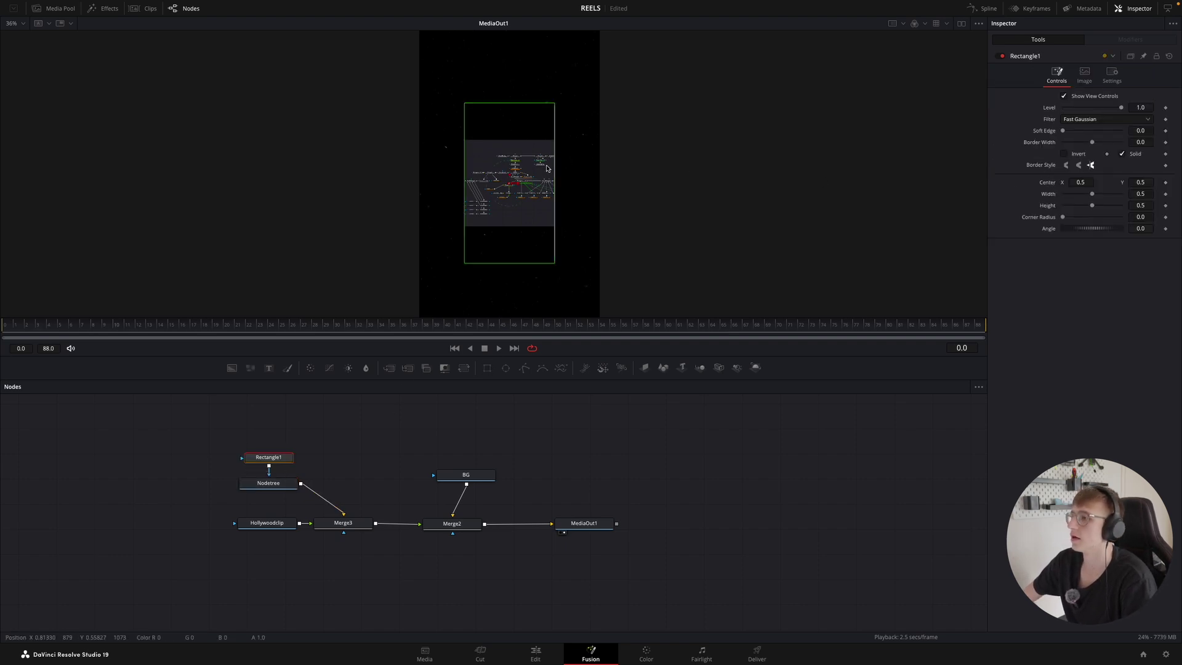
{"action": "scroll", "coordinate": [535, 184], "scroll_direction": "up", "scroll_amount": 3}
{"action": "scroll", "coordinate": [535, 184], "scroll_direction": "up", "scroll_amount": 1}
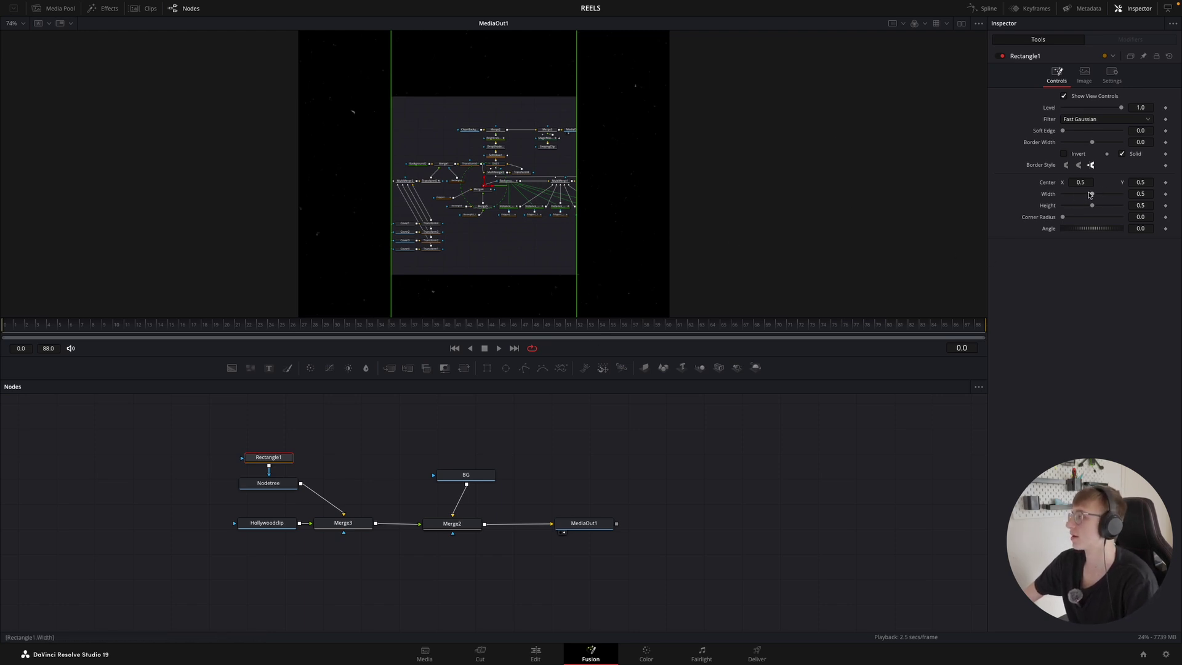
{"action": "mouse_move", "coordinate": [1094, 195]}
{"action": "left_mouse_down"}
{"action": "mouse_move", "coordinate": [1114, 194]}
{"action": "mouse_move", "coordinate": [1079, 208]}
{"action": "left_mouse_up"}
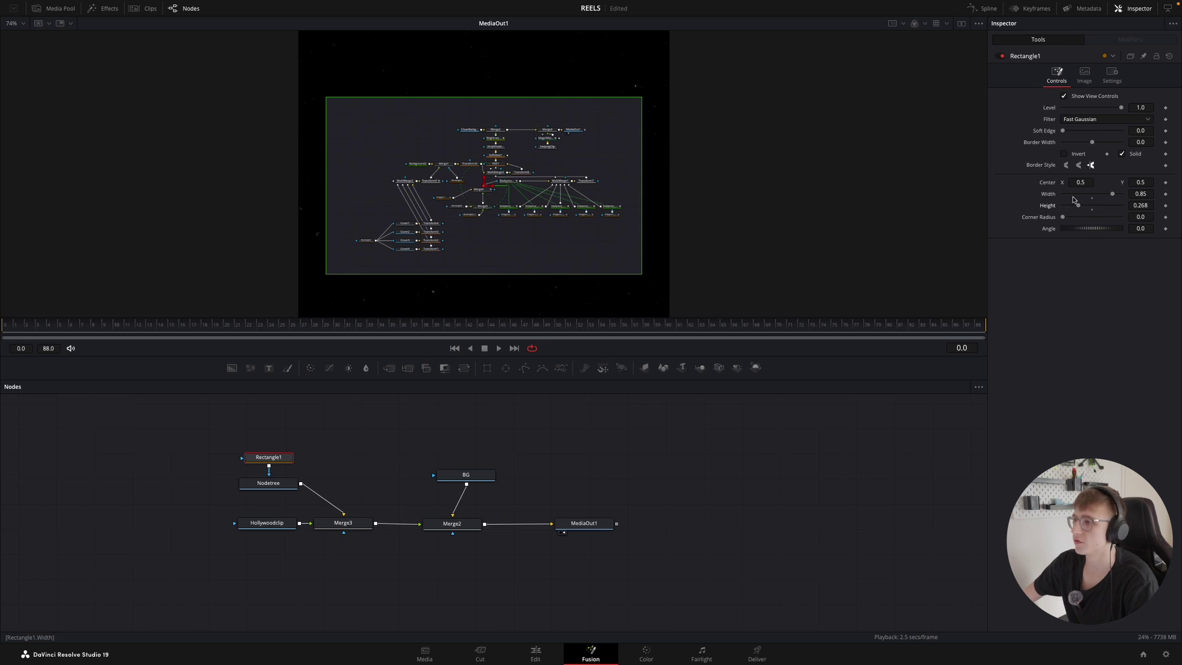
- Round the Rectangle mask's corners with a corner radius of 0.15
{"action": "left_click", "coordinate": [1142, 217]}
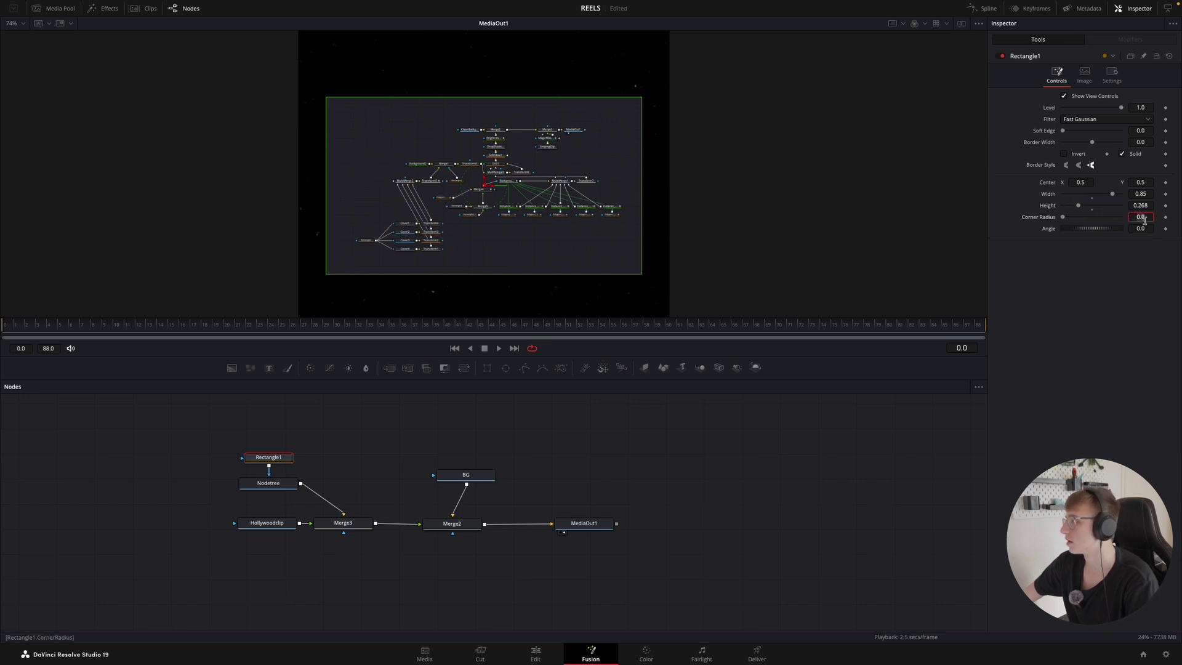
{"action": "type", "text": ".15"}
{"action": "key", "text": "Tab"}
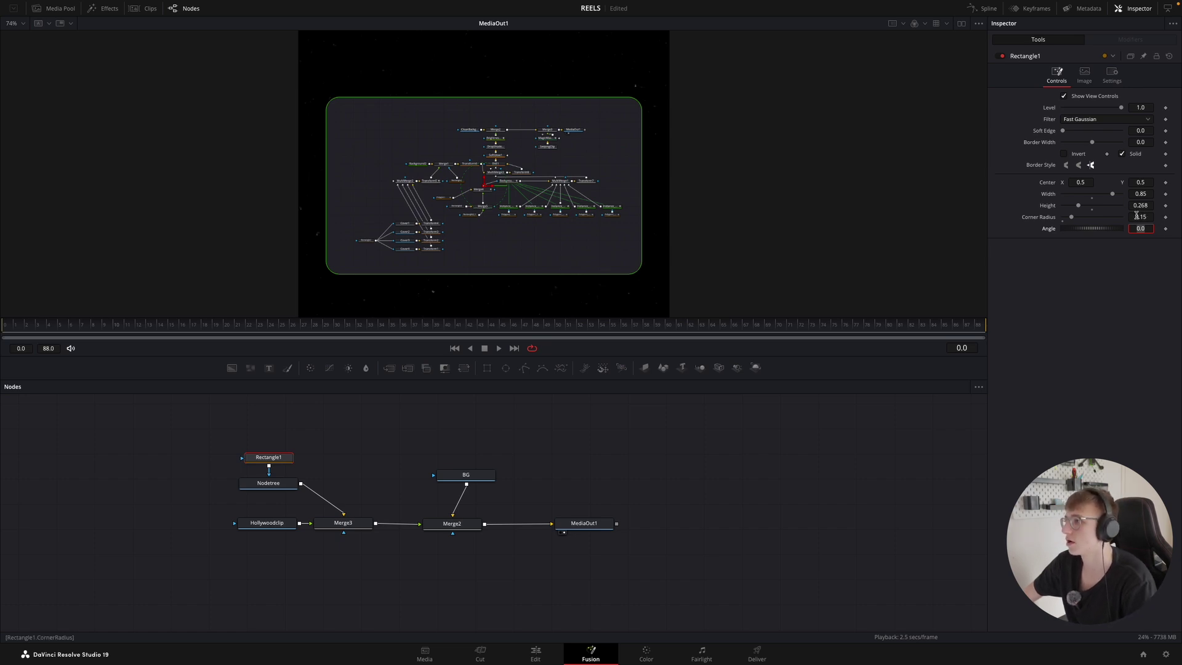
{"action": "left_click_drag", "start_coordinate": [1071, 216], "coordinate": [1099, 215]}
{"action": "key", "text": "ctrl+z"}
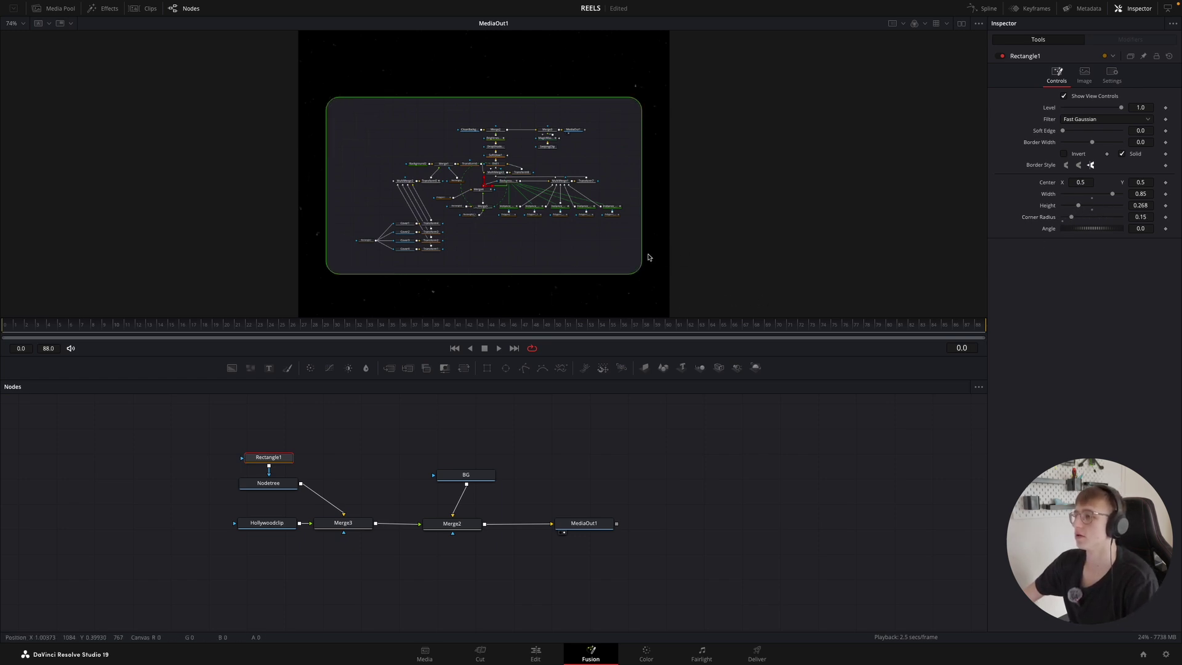
{"action": "scroll", "coordinate": [515, 285], "scroll_direction": "down", "scroll_amount": 5}
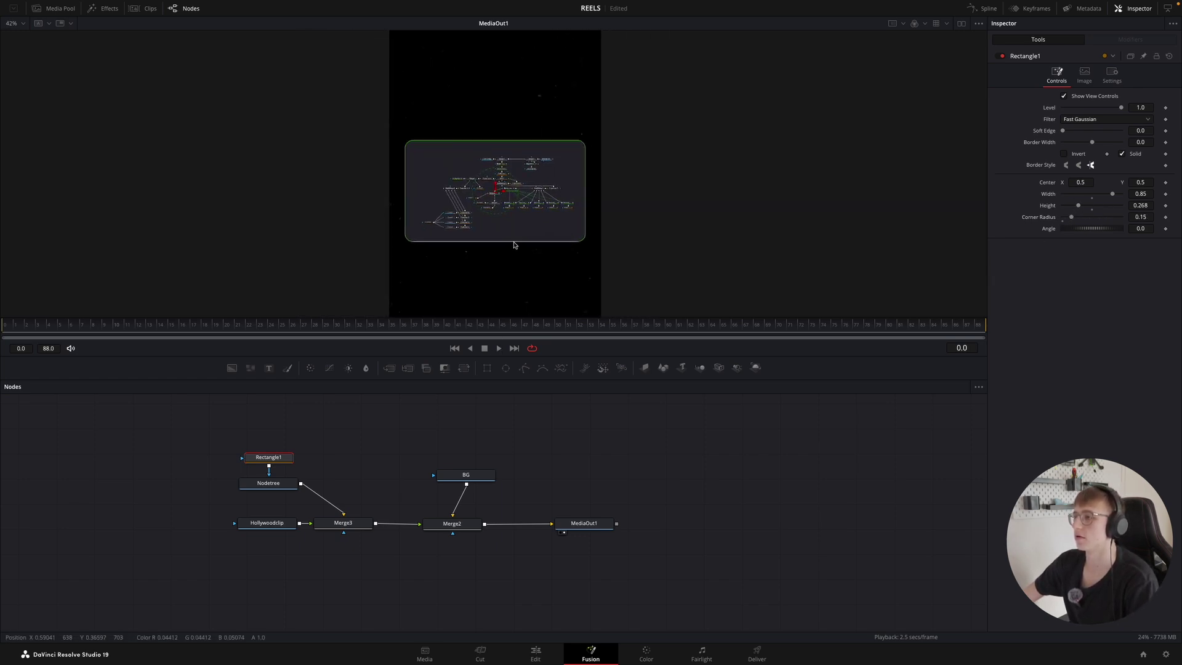
{"action": "scroll", "coordinate": [516, 254], "scroll_direction": "down", "scroll_amount": 1}
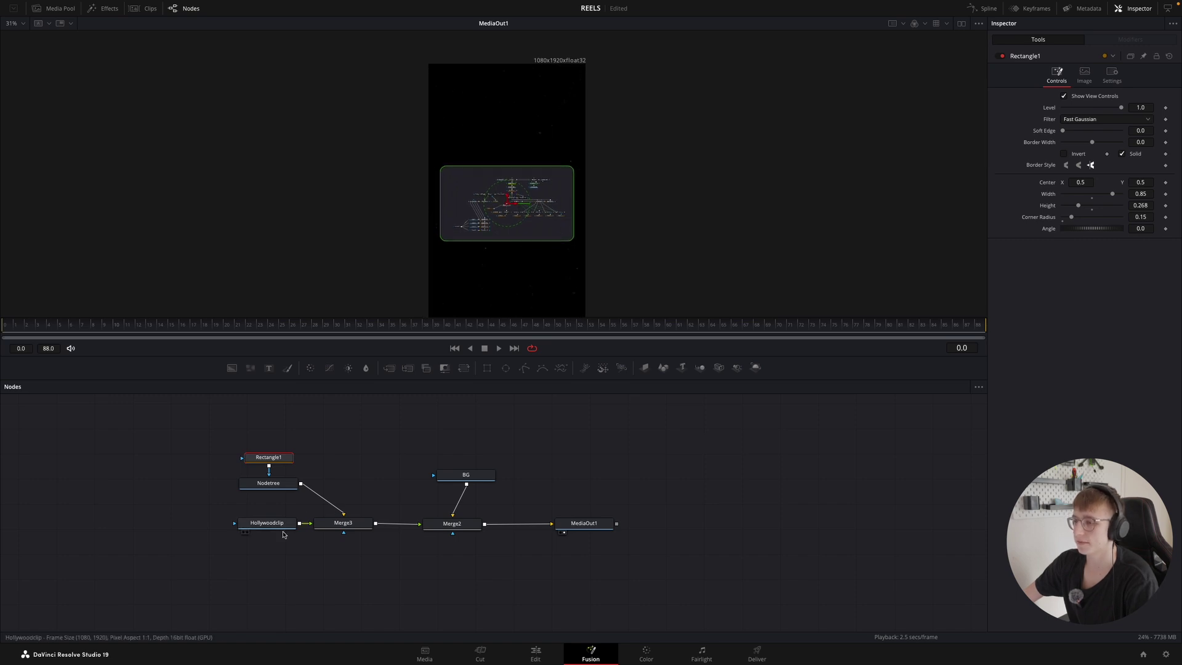
- Open Fusion Clip 1 in its own timeline from the Edit page, inspect the Making Of OPPENHEIMER clip, and return to the main timeline
{"action": "left_click_drag", "start_coordinate": [302, 325], "coordinate": [438, 302]}
{"action": "left_click", "coordinate": [536, 654]}
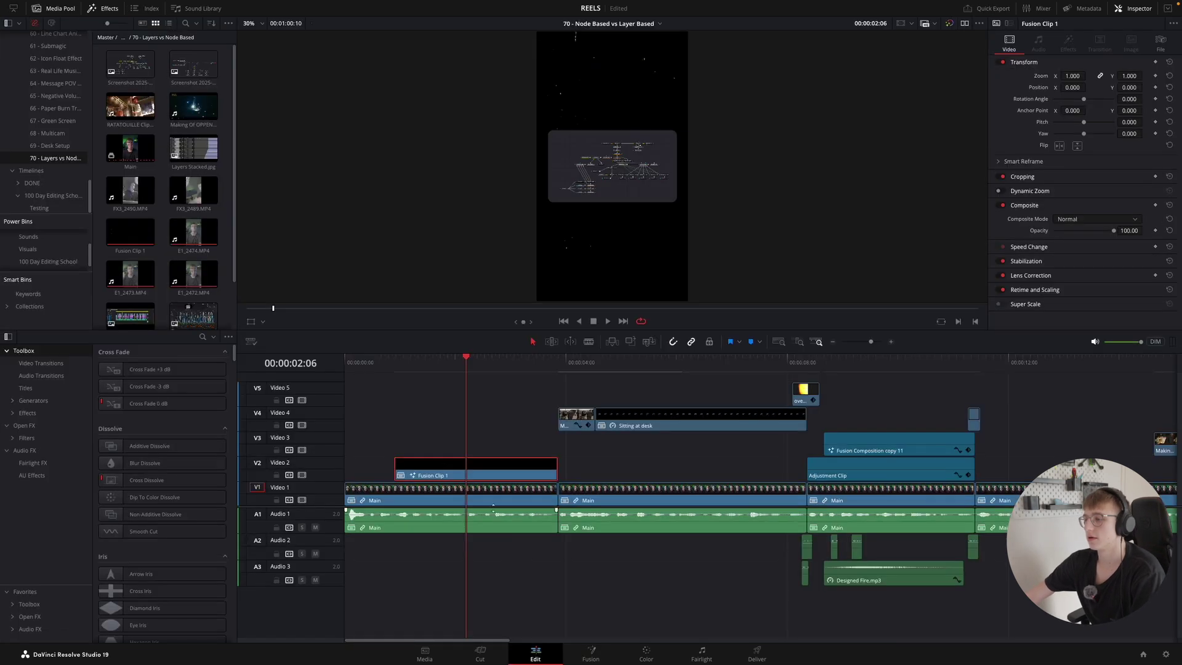
{"action": "right_click", "coordinate": [483, 464]}
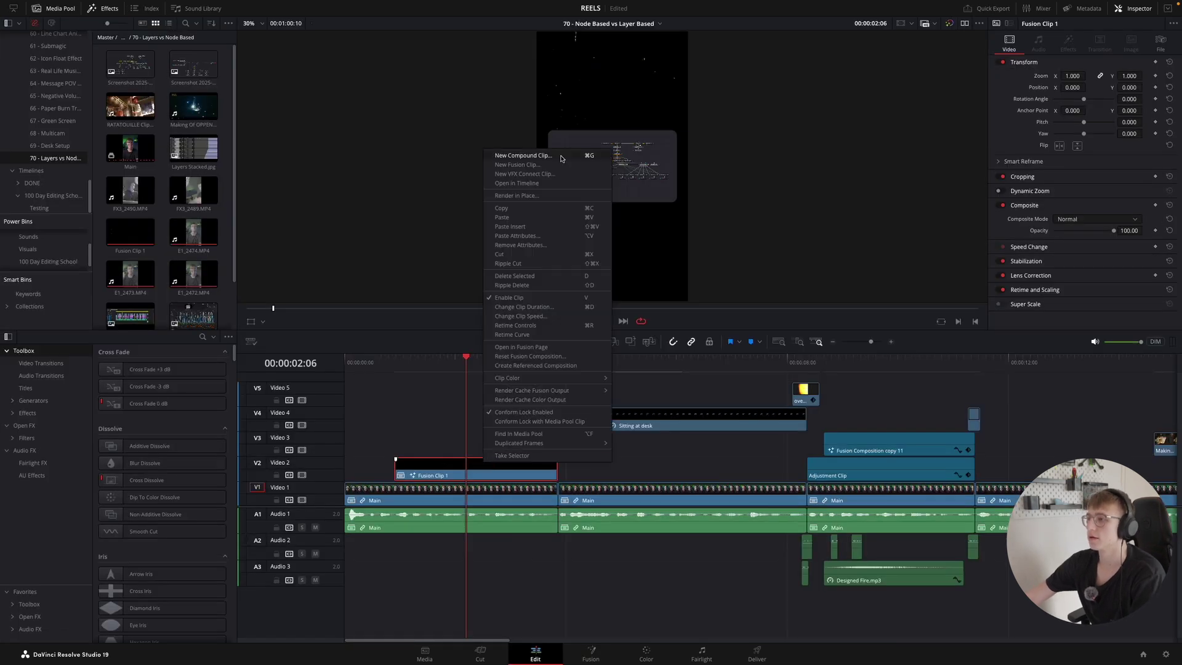
{"action": "left_click", "coordinate": [513, 184]}
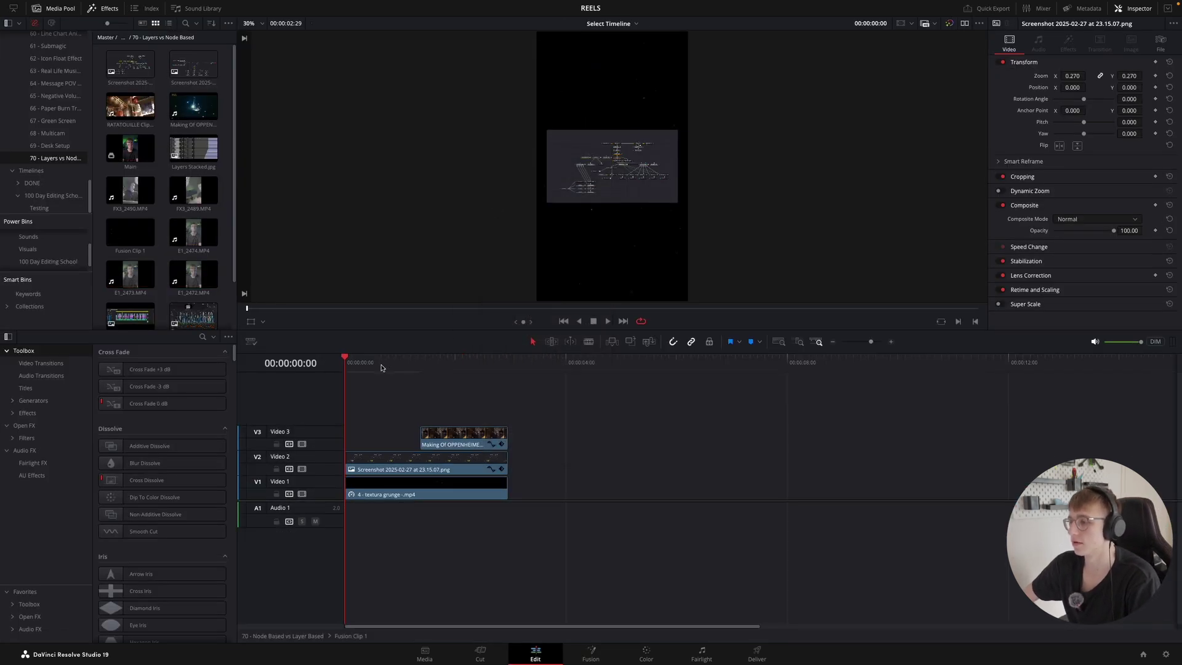
{"action": "left_click_drag", "start_coordinate": [369, 366], "coordinate": [421, 368]}
{"action": "left_click", "coordinate": [446, 442]}
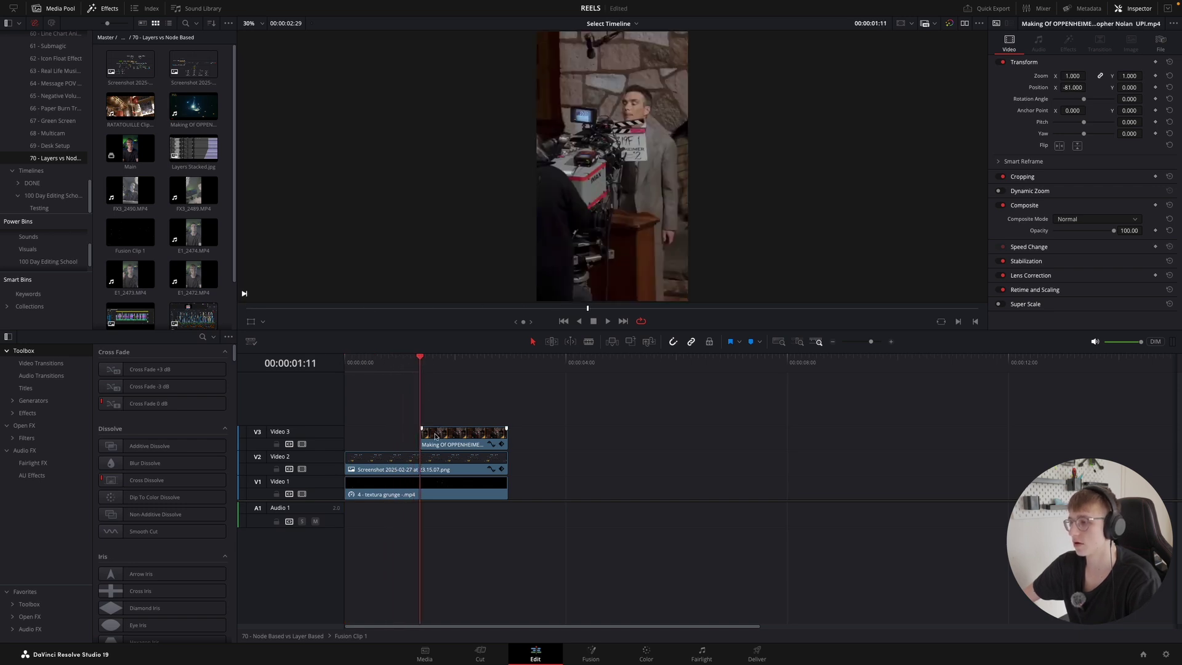
{"action": "left_click", "coordinate": [289, 637]}
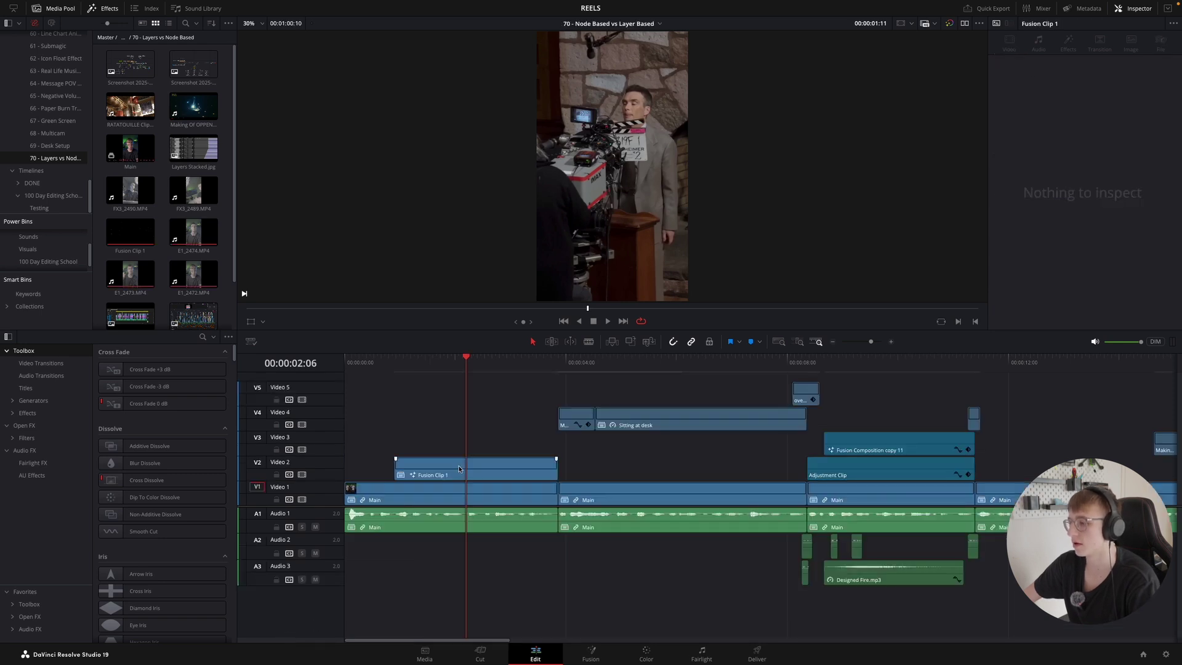
- Open Fusion Clip 1 on the Fusion page, inspect the Hollywoodclip node, and go to frame 0
{"action": "left_click", "coordinate": [458, 469]}
{"action": "key", "text": "shift+5"}
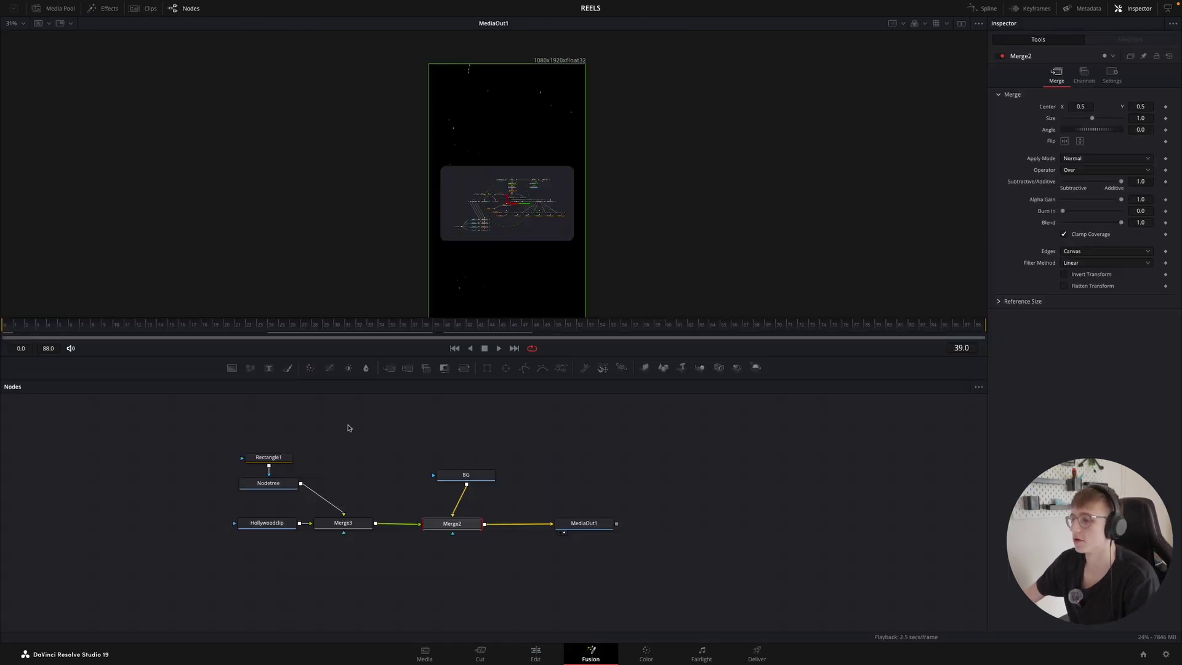
{"action": "left_click", "coordinate": [267, 523]}
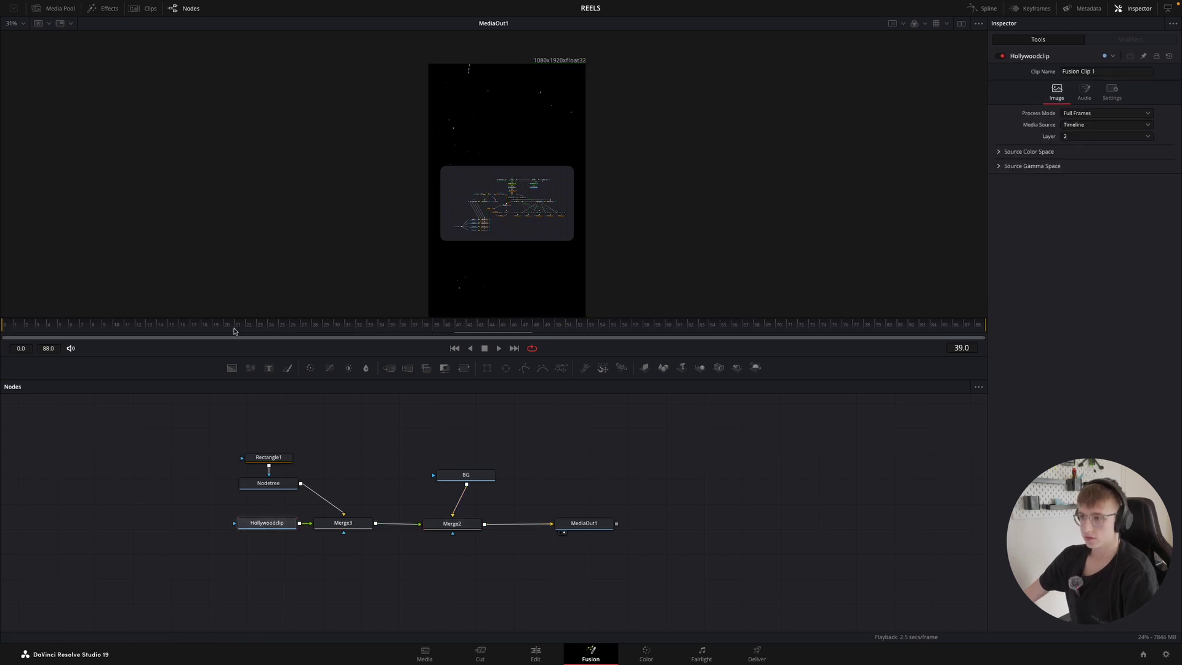
{"action": "left_click_drag", "start_coordinate": [228, 331], "coordinate": [6, 323]}
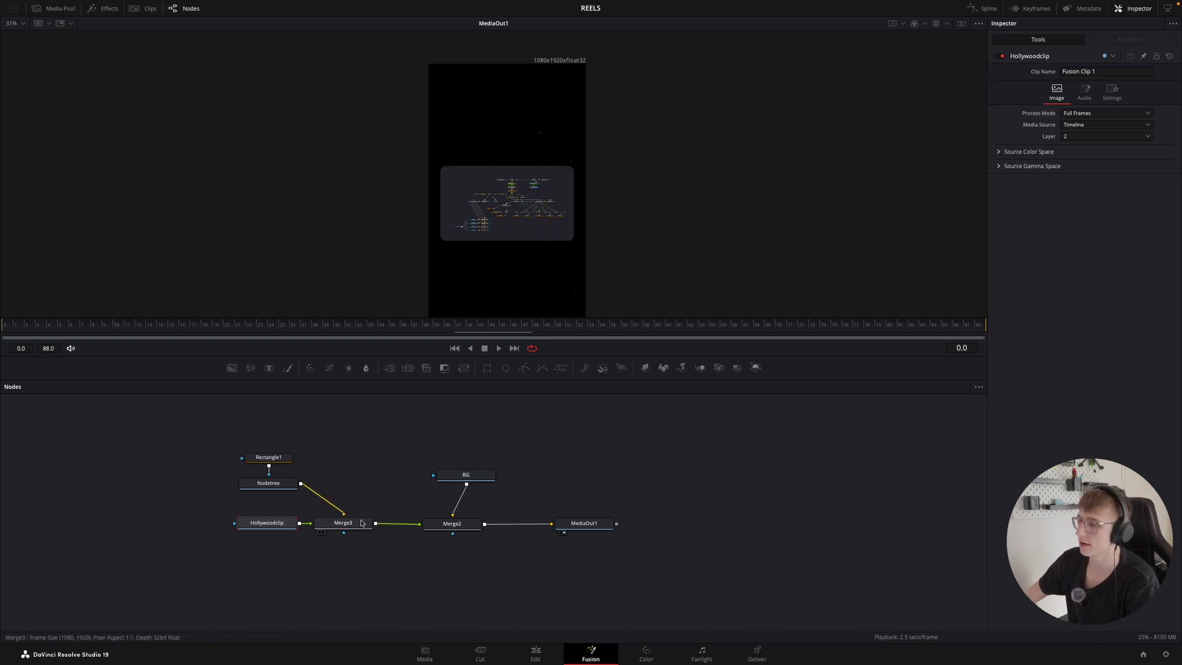
- Reset the transform of the Making Of OPPENHEIMER clip on Video 4 of the Edit timeline and preview the clips around it
{"action": "left_click", "coordinate": [536, 654]}
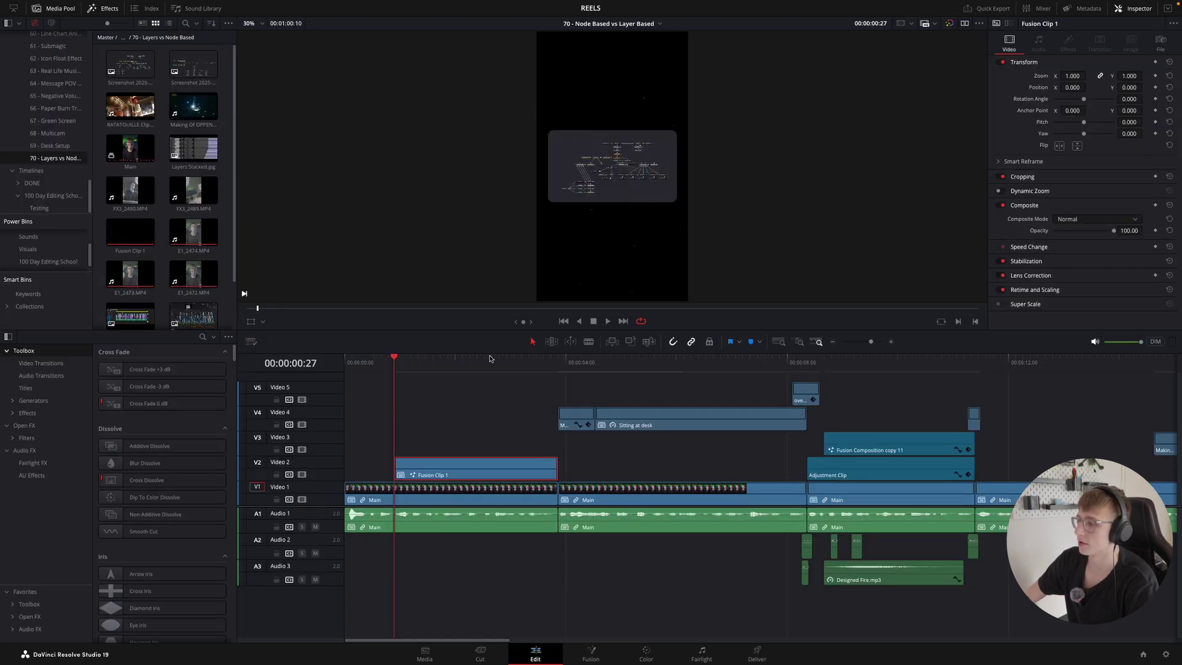
{"action": "left_click_drag", "start_coordinate": [478, 365], "coordinate": [568, 373]}
{"action": "left_click", "coordinate": [574, 418]}
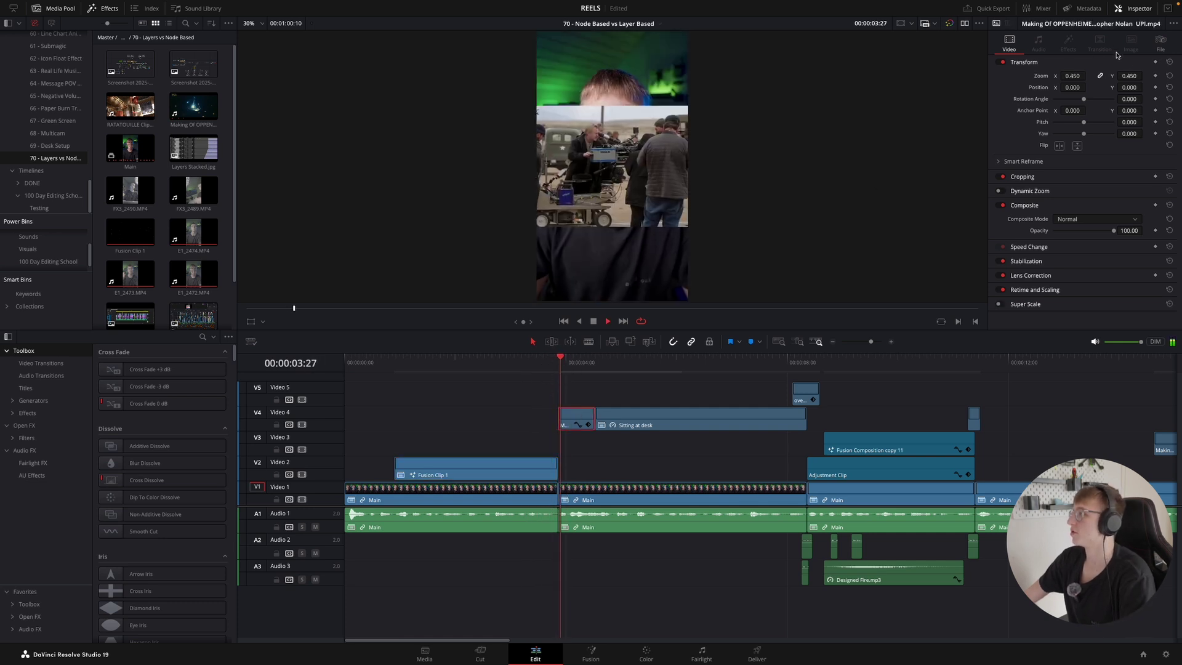
{"action": "left_click", "coordinate": [1169, 63]}
{"action": "left_click_drag", "start_coordinate": [569, 371], "coordinate": [616, 375]}
- Reopen Fusion Clip 1 on the Fusion page at frame 0 and fit the whole frame in the viewer
{"action": "left_click", "coordinate": [488, 370]}
{"action": "left_click", "coordinate": [501, 465]}
{"action": "key", "text": "shift+5"}
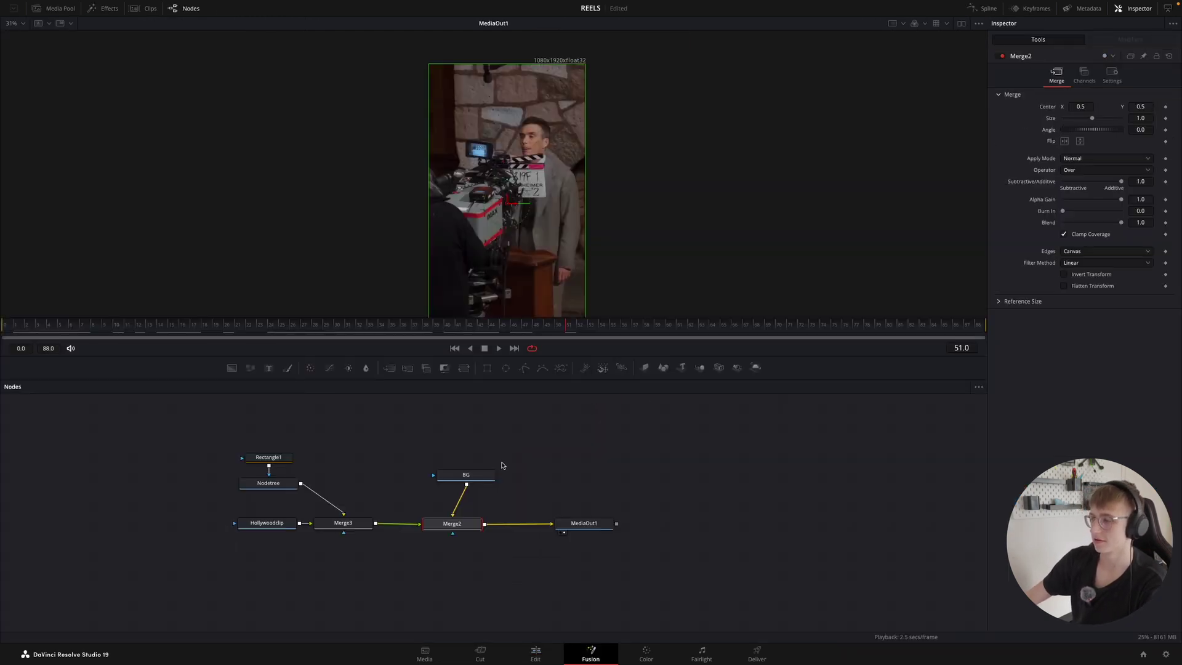
{"action": "left_click_drag", "start_coordinate": [94, 330], "coordinate": [1, 337]}
{"action": "left_click", "coordinate": [22, 24]}
{"action": "left_click", "coordinate": [19, 35]}
{"action": "left_click", "coordinate": [21, 25]}
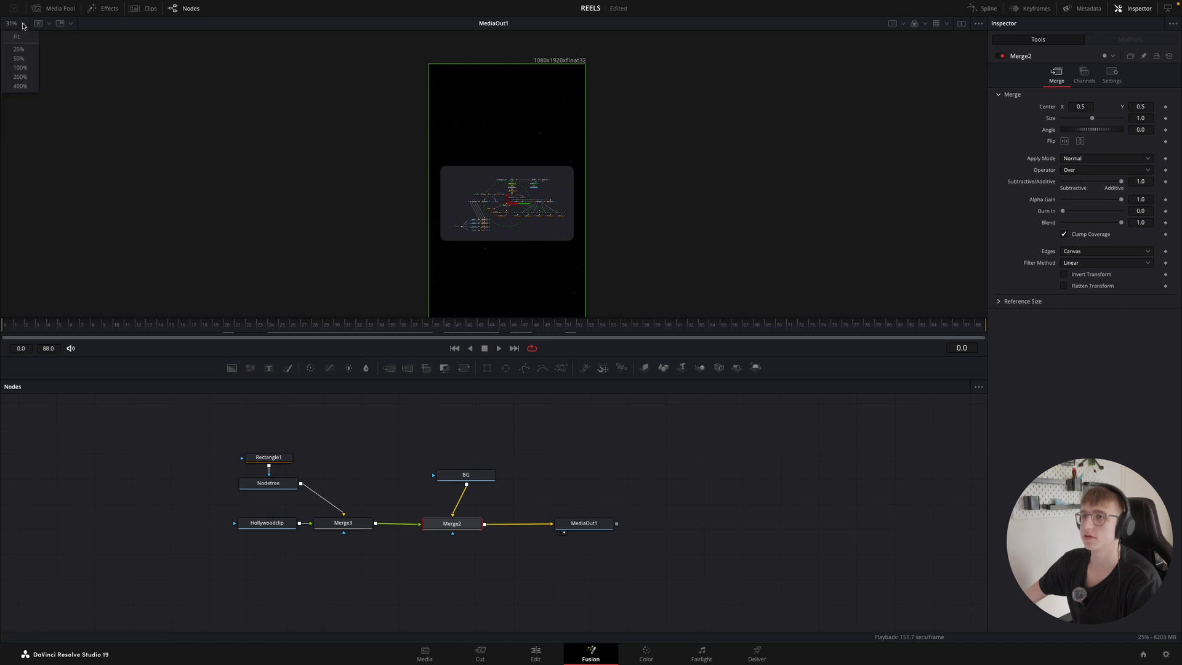
{"action": "left_click", "coordinate": [23, 37]}
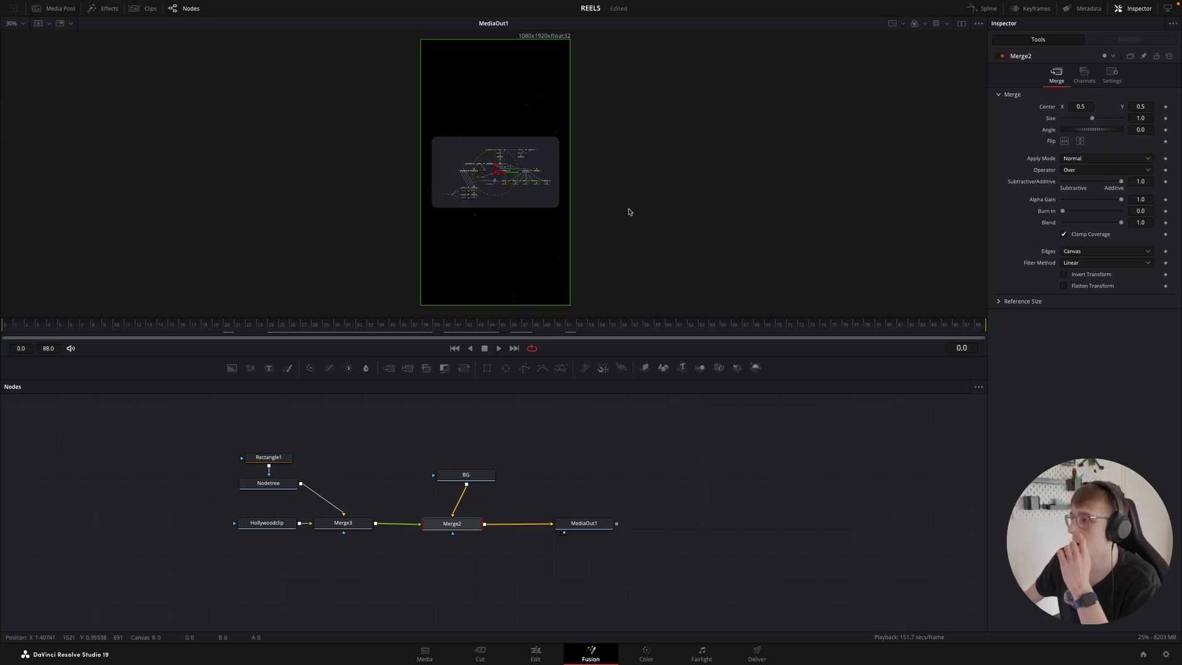
- Move Nodetree and its Rectangle1 mask farther from Merge3 and insert a Transform node after Nodetree
{"action": "left_click_drag", "start_coordinate": [275, 490], "coordinate": [187, 466]}
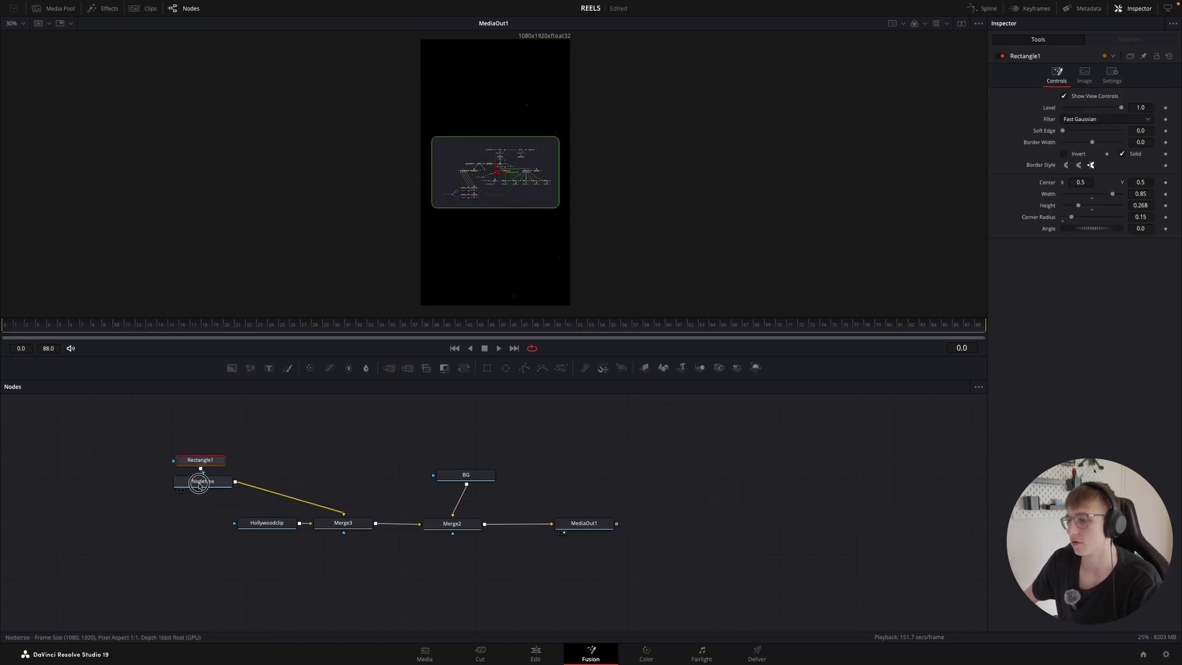
{"action": "left_click", "coordinate": [199, 486]}
{"action": "key", "text": "shift+space"}
{"action": "type", "text": "tran"}
{"action": "key", "text": "Return"}
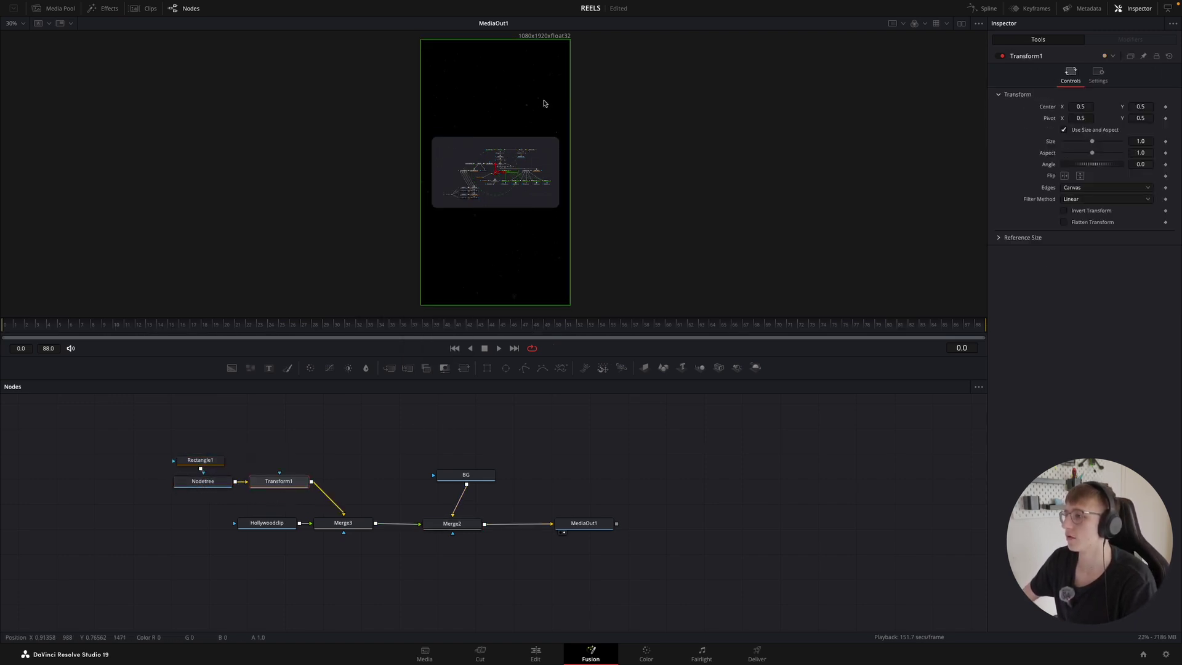
- Shift the masked node tree image up with Transform1 to a Center Y of about 0.56
{"action": "left_click_drag", "start_coordinate": [496, 165], "coordinate": [492, 126]}
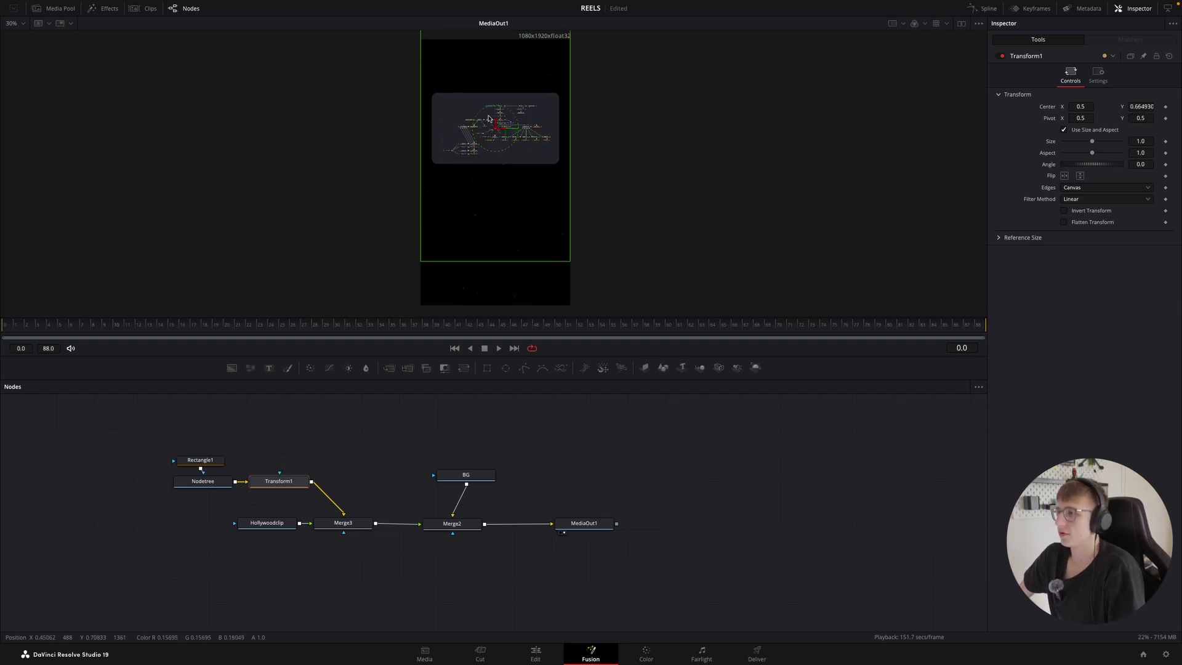
{"action": "mouse_move", "coordinate": [494, 123]}
{"action": "left_mouse_down"}
{"action": "mouse_move", "coordinate": [491, 174]}
{"action": "mouse_move", "coordinate": [488, 114]}
{"action": "left_mouse_up"}
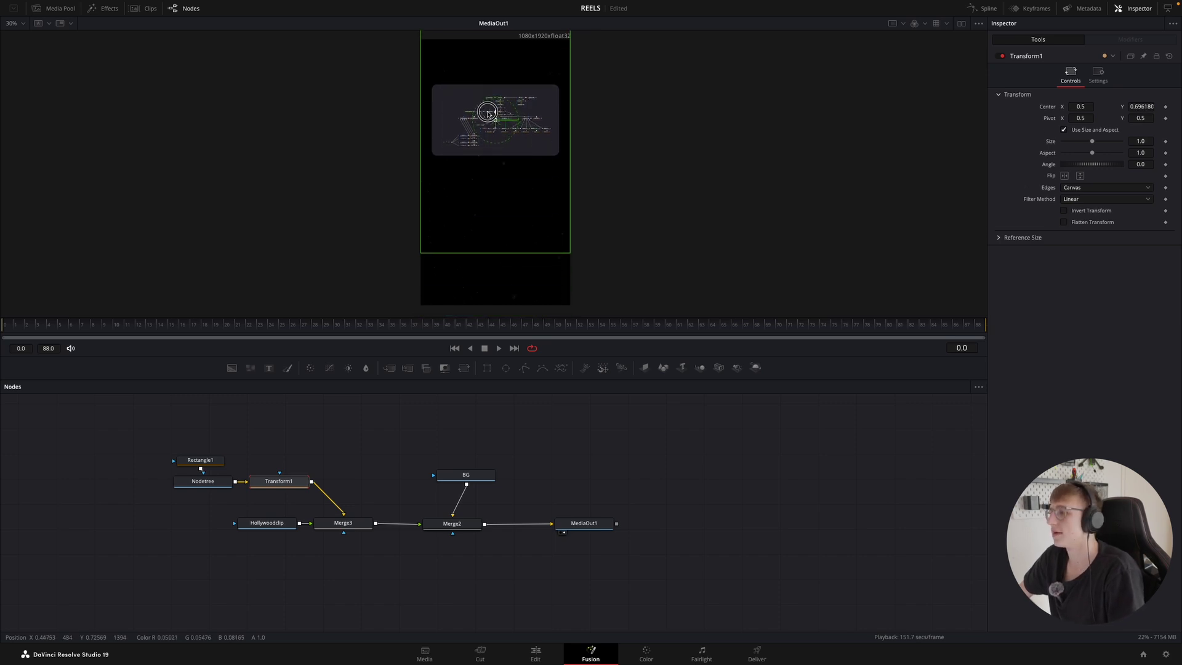
{"action": "left_click_drag", "start_coordinate": [488, 114], "coordinate": [492, 150]}
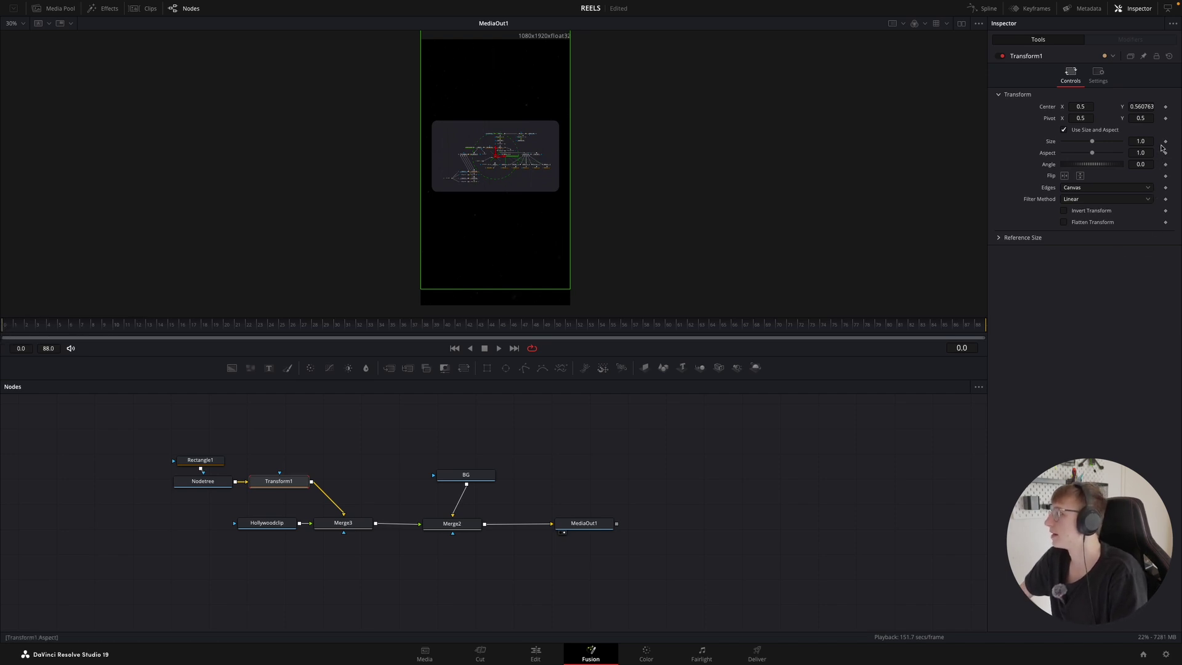
- Keyframe Transform1's Center at frame 0, raise its Center Y to about 0.72 at frame 13, and play the movement
{"action": "left_click", "coordinate": [1166, 108]}
{"action": "left_click_drag", "start_coordinate": [41, 320], "coordinate": [150, 329]}
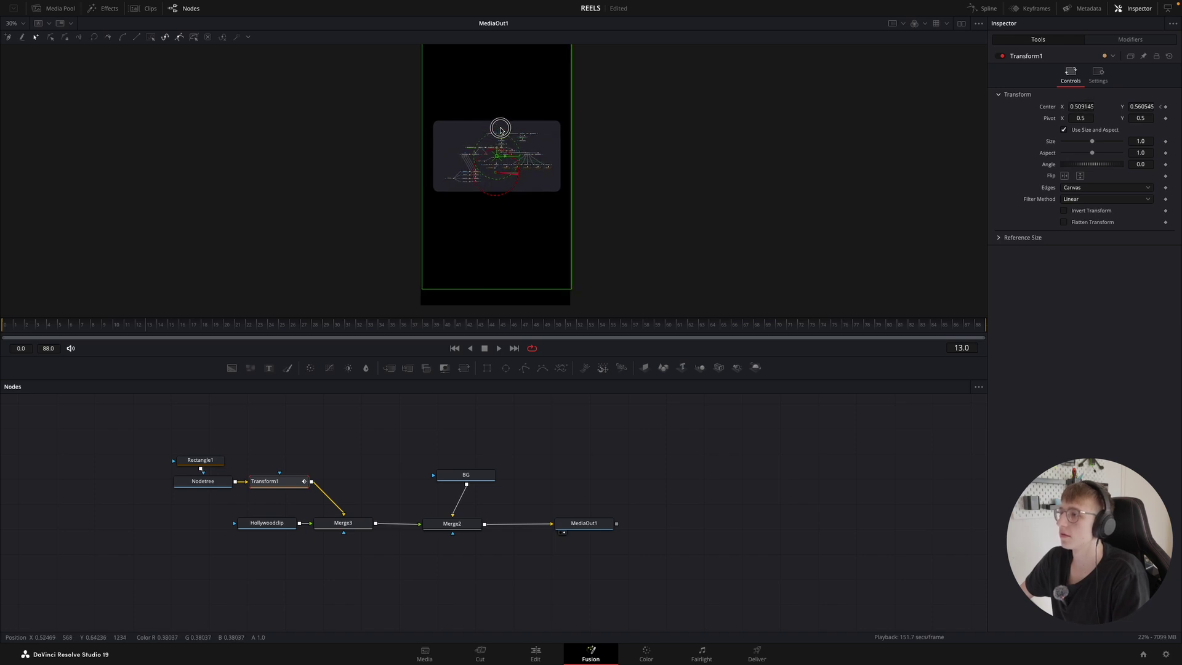
{"action": "left_click_drag", "start_coordinate": [496, 149], "coordinate": [499, 139]}
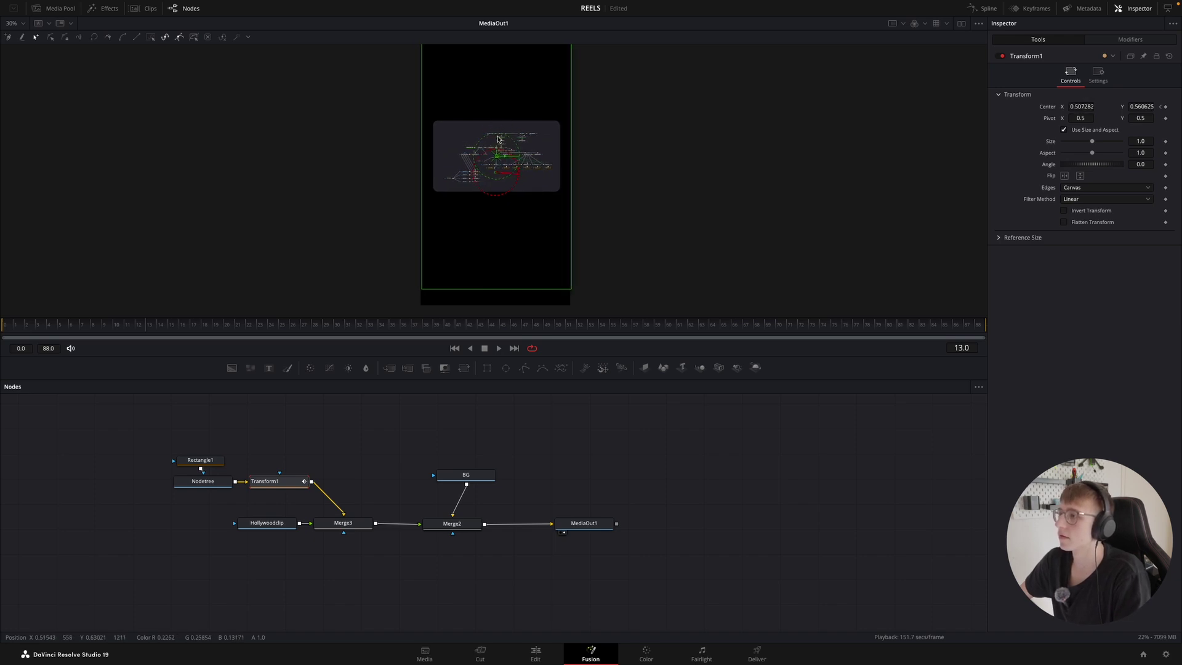
{"action": "key", "text": "ctrl+z"}
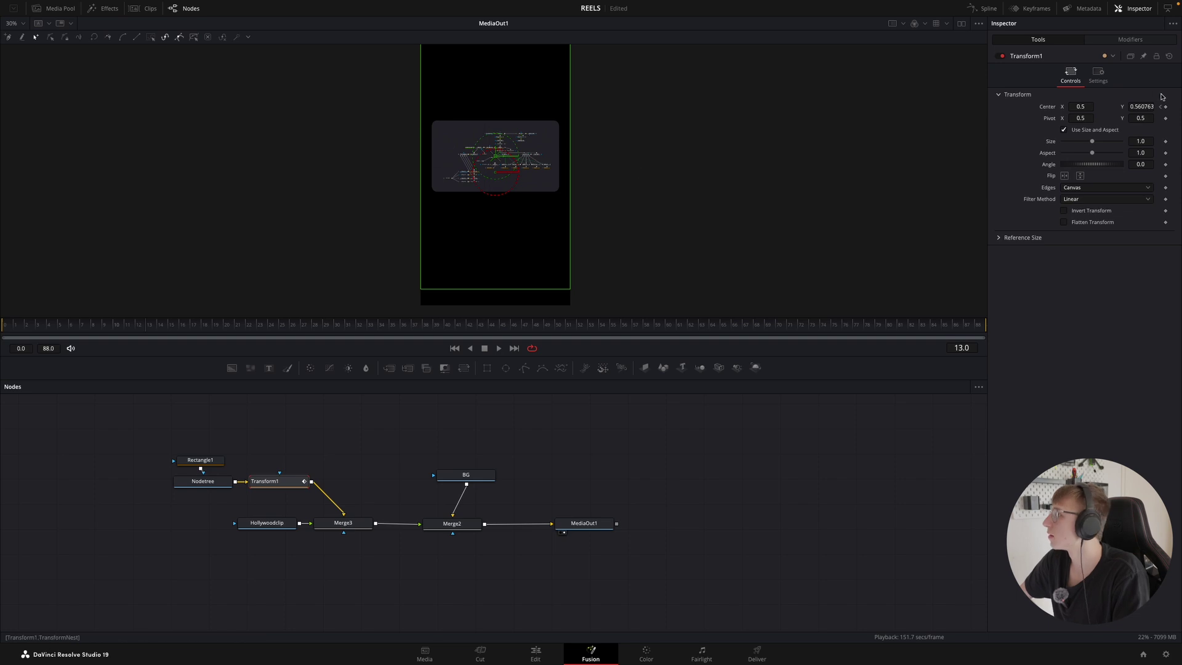
{"action": "left_click_drag", "start_coordinate": [1137, 104], "coordinate": [650, 95]}
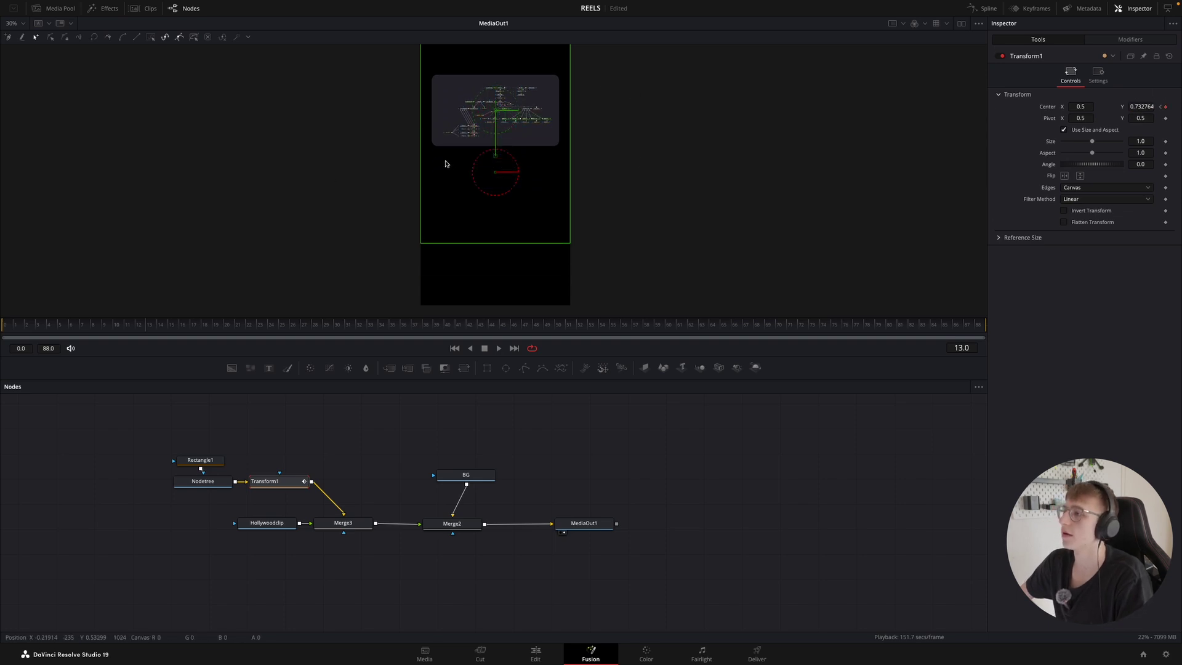
{"action": "scroll", "coordinate": [447, 163], "scroll_direction": "down", "scroll_amount": 1}
{"action": "left_click_drag", "start_coordinate": [475, 148], "coordinate": [479, 206]}
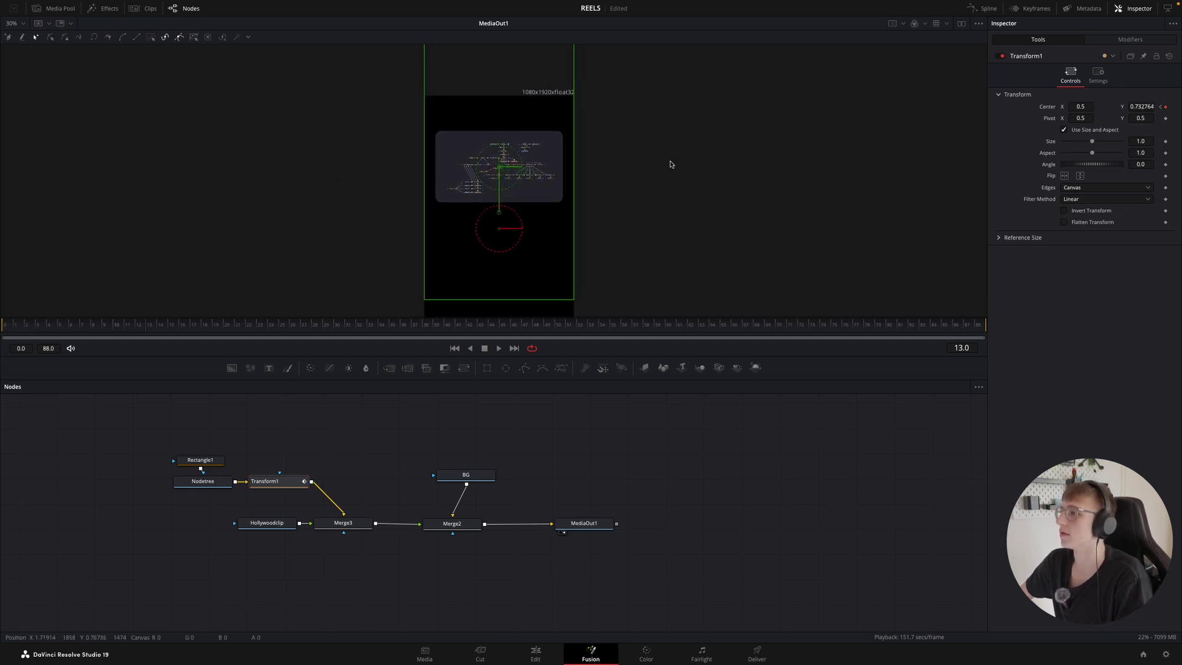
{"action": "scroll", "coordinate": [680, 161], "scroll_direction": "down", "scroll_amount": 2}
{"action": "scroll", "coordinate": [862, 163], "scroll_direction": "down", "scroll_amount": 1}
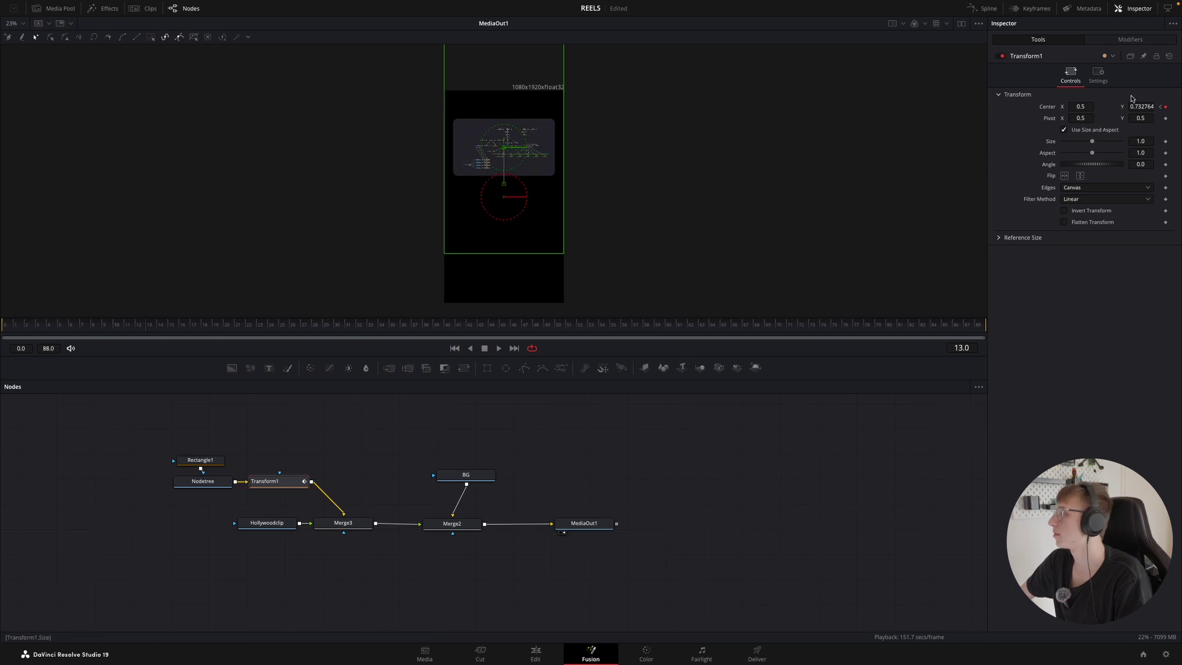
{"action": "left_click_drag", "start_coordinate": [1141, 106], "coordinate": [891, 161]}
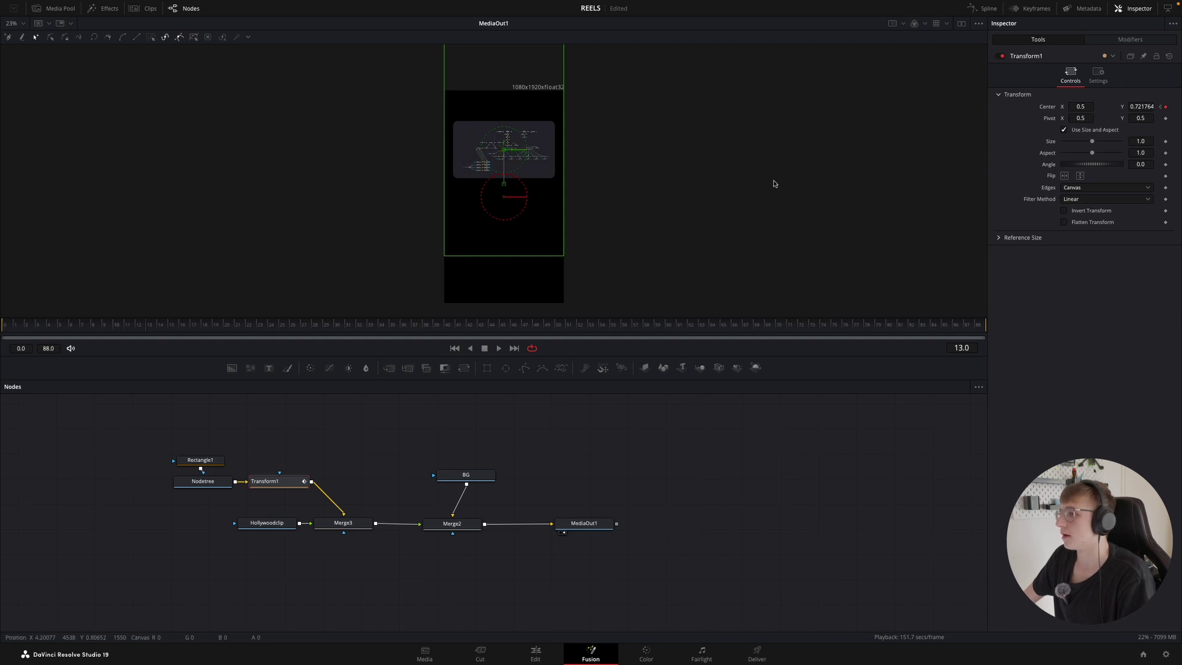
{"action": "key", "text": "space"}
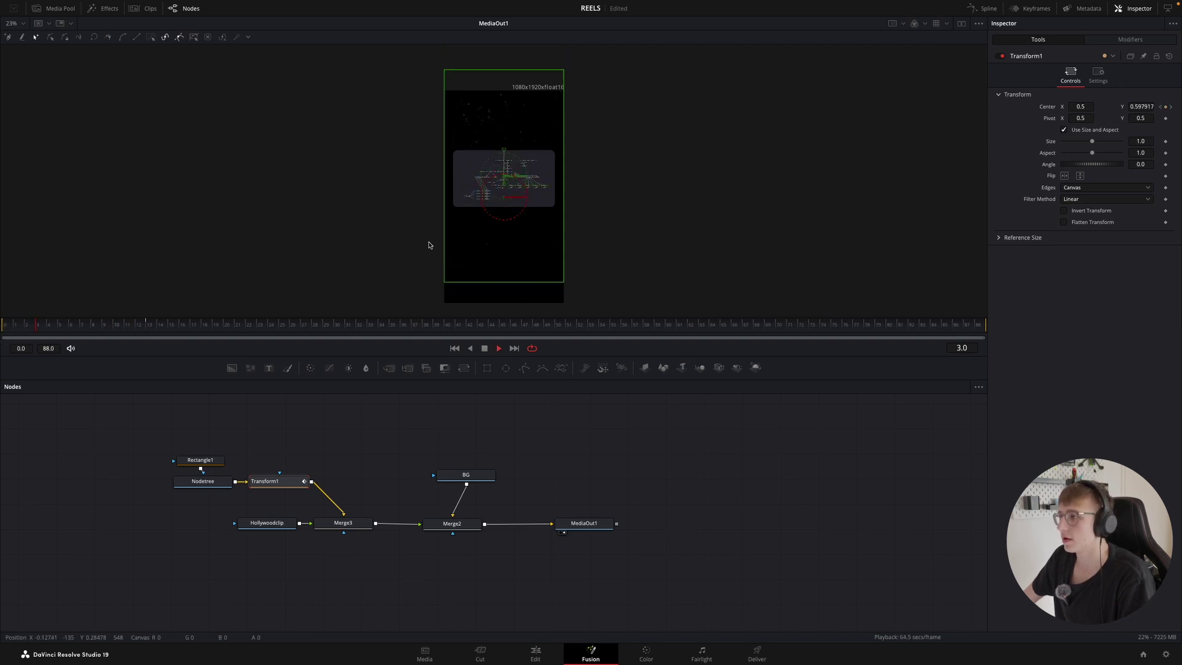
- Return to frame 13 and shift the Rectangle1, Nodetree and Transform1 nodes up and left to make room before Merge3
{"action": "left_click", "coordinate": [147, 324]}
{"action": "left_click_drag", "start_coordinate": [200, 460], "coordinate": [178, 439]}
{"action": "left_click_drag", "start_coordinate": [196, 481], "coordinate": [170, 466]}
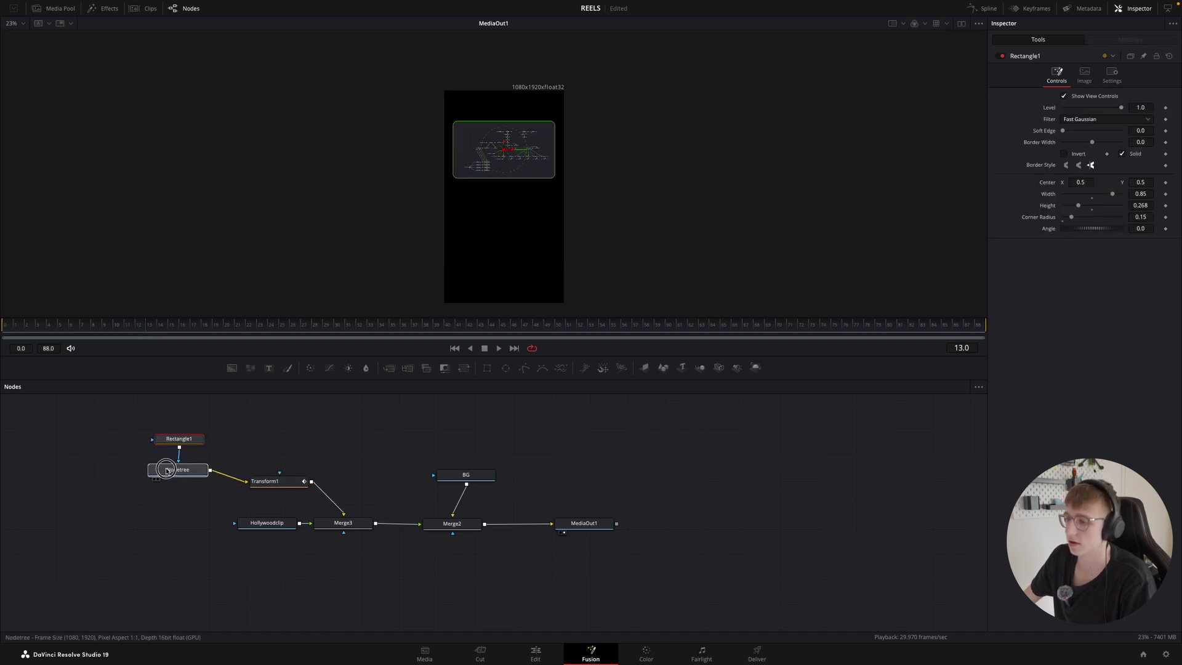
{"action": "left_click_drag", "start_coordinate": [277, 487], "coordinate": [255, 472]}
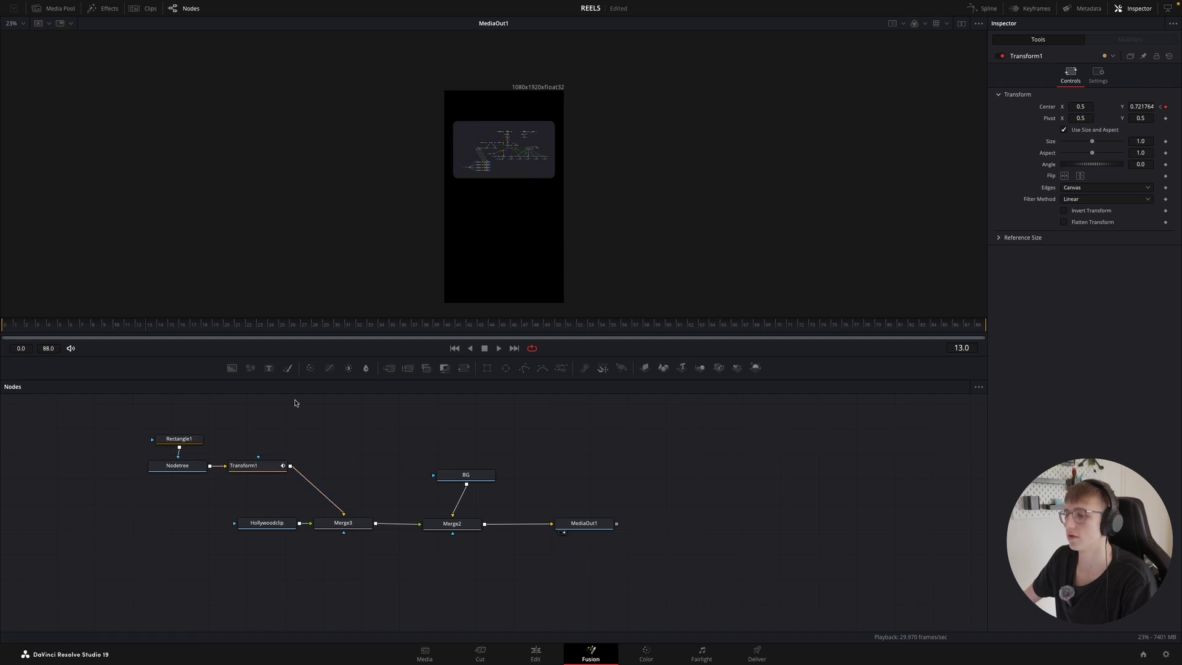
- Insert a BrightnessContrast node between Transform1 and Merge3
{"action": "left_click", "coordinate": [267, 464]}
{"action": "key", "text": "shift+space"}
{"action": "type", "text": "brig"}
{"action": "key", "text": "Return"}
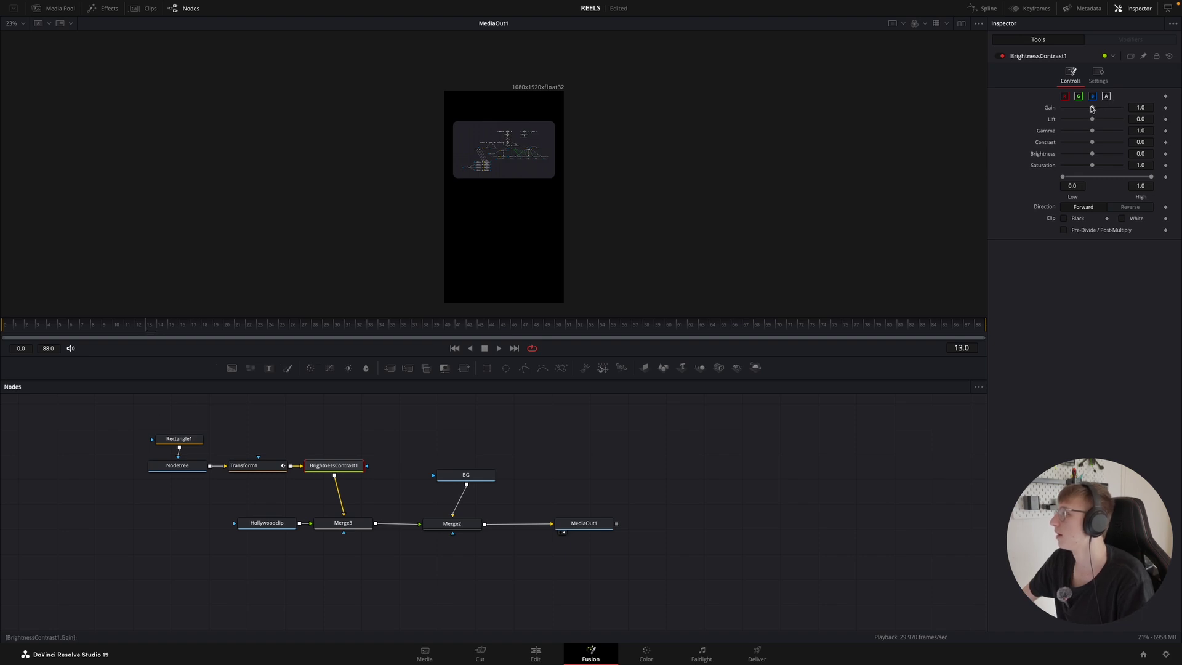
- Keyframe BrightnessContrast1's Gain at 0.0 on frame 0 so the node tree image starts black
{"action": "left_click_drag", "start_coordinate": [1093, 108], "coordinate": [1013, 93]}
{"action": "double_click", "coordinate": [1062, 107]}
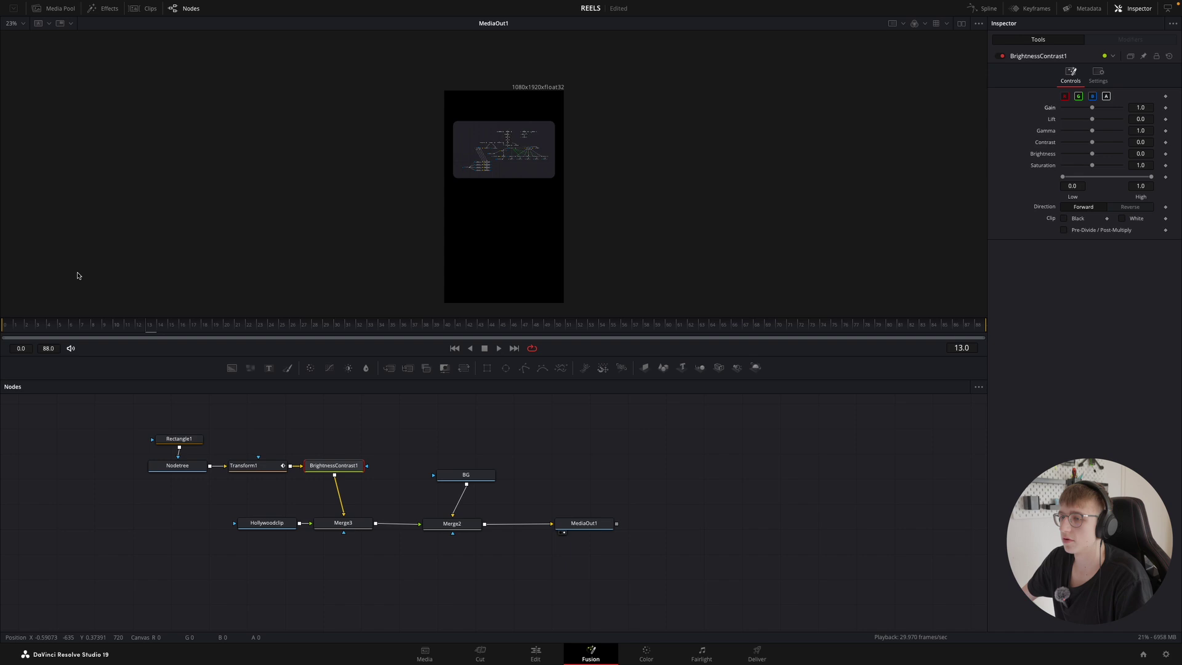
{"action": "left_click_drag", "start_coordinate": [148, 329], "coordinate": [2, 330]}
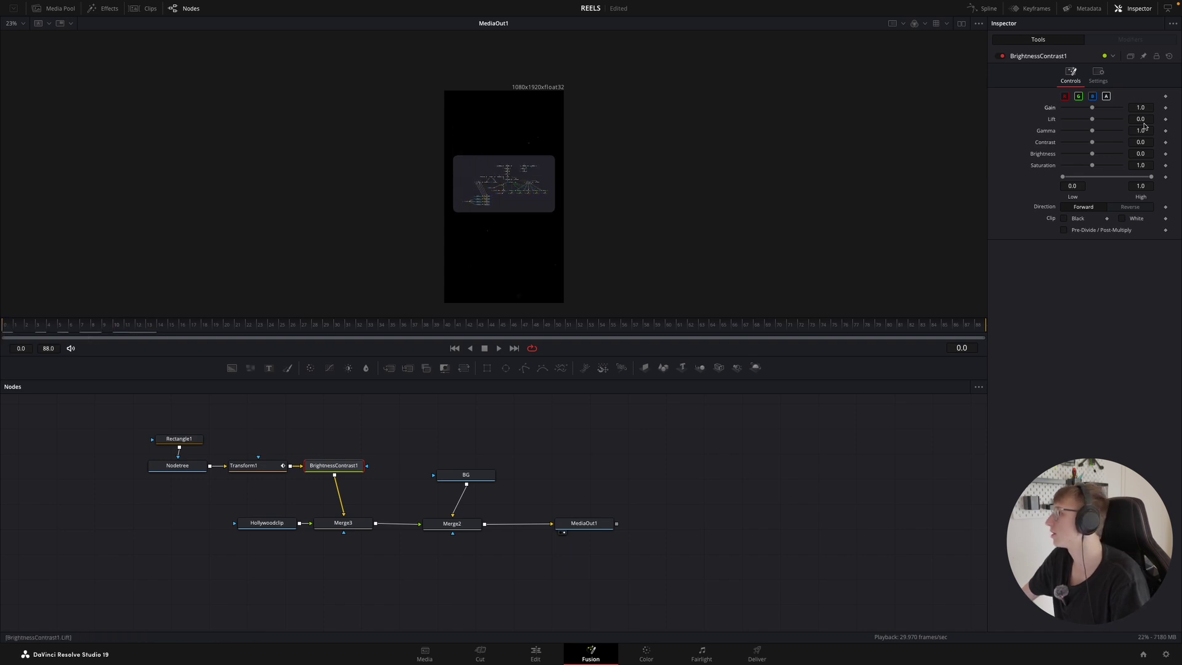
{"action": "left_click", "coordinate": [1165, 108]}
{"action": "left_click_drag", "start_coordinate": [1093, 108], "coordinate": [652, 167]}
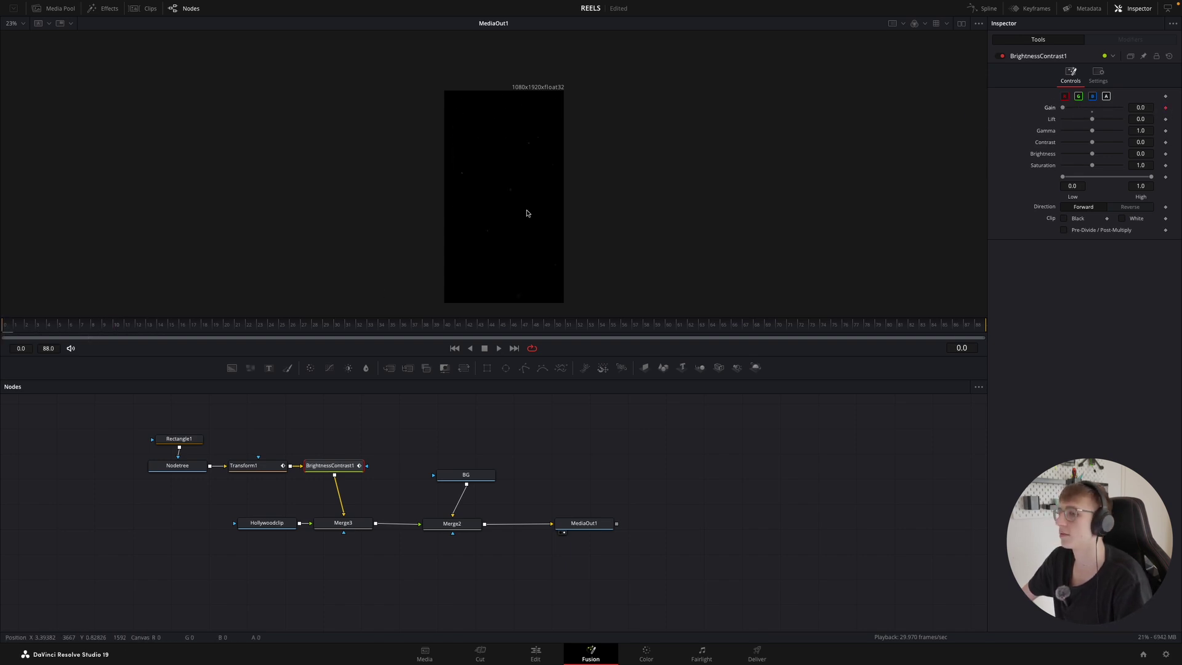
- Set BrightnessContrast1's Gain to 1.0 at frame 13, matching Transform1's second keyframe
{"action": "left_click_drag", "start_coordinate": [111, 325], "coordinate": [129, 325]}
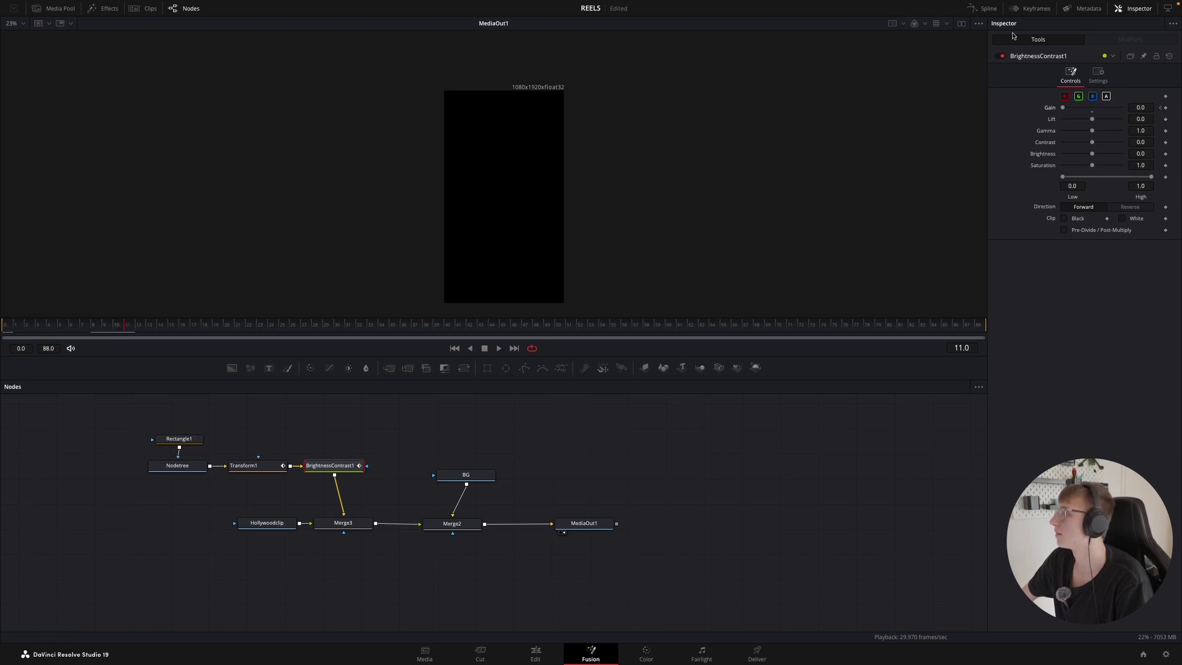
{"action": "left_click", "coordinate": [265, 471]}
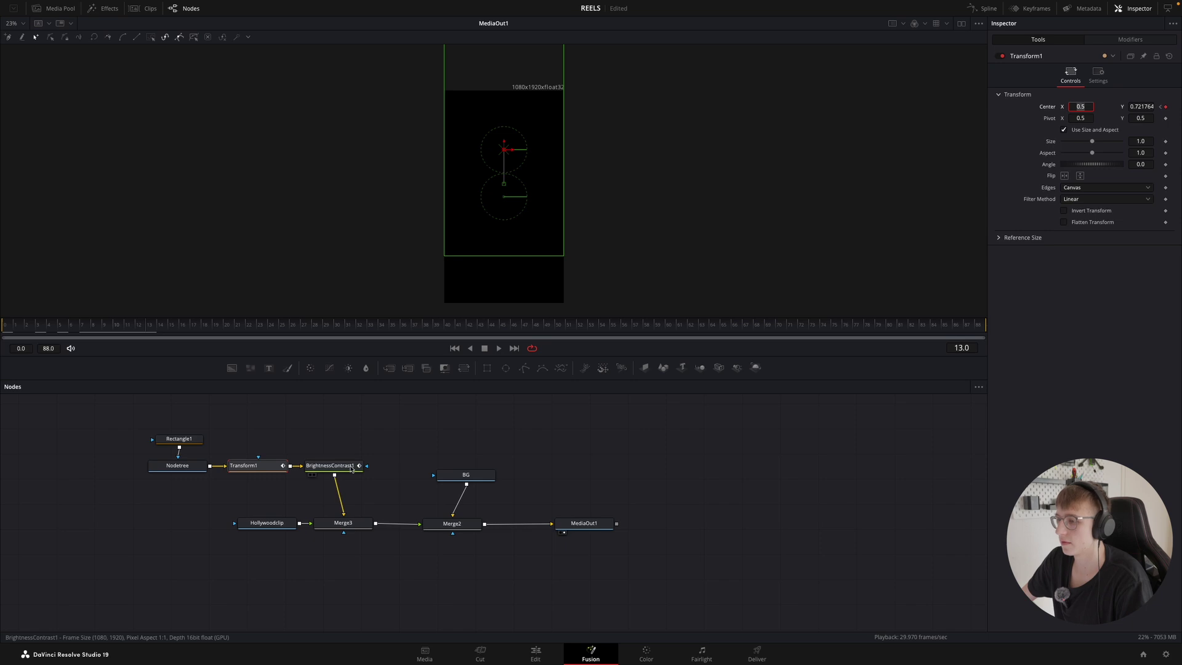
{"action": "left_click", "coordinate": [330, 466]}
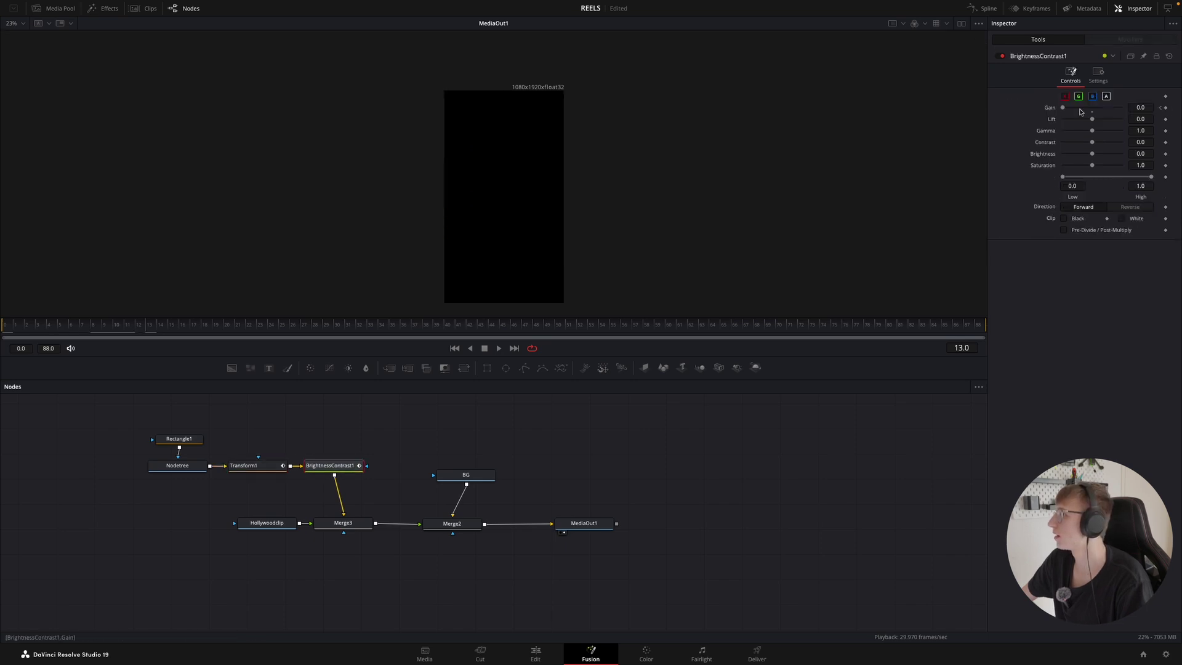
{"action": "left_click", "coordinate": [1152, 107]}
{"action": "type", "text": "1"}
{"action": "key", "text": "Tab"}
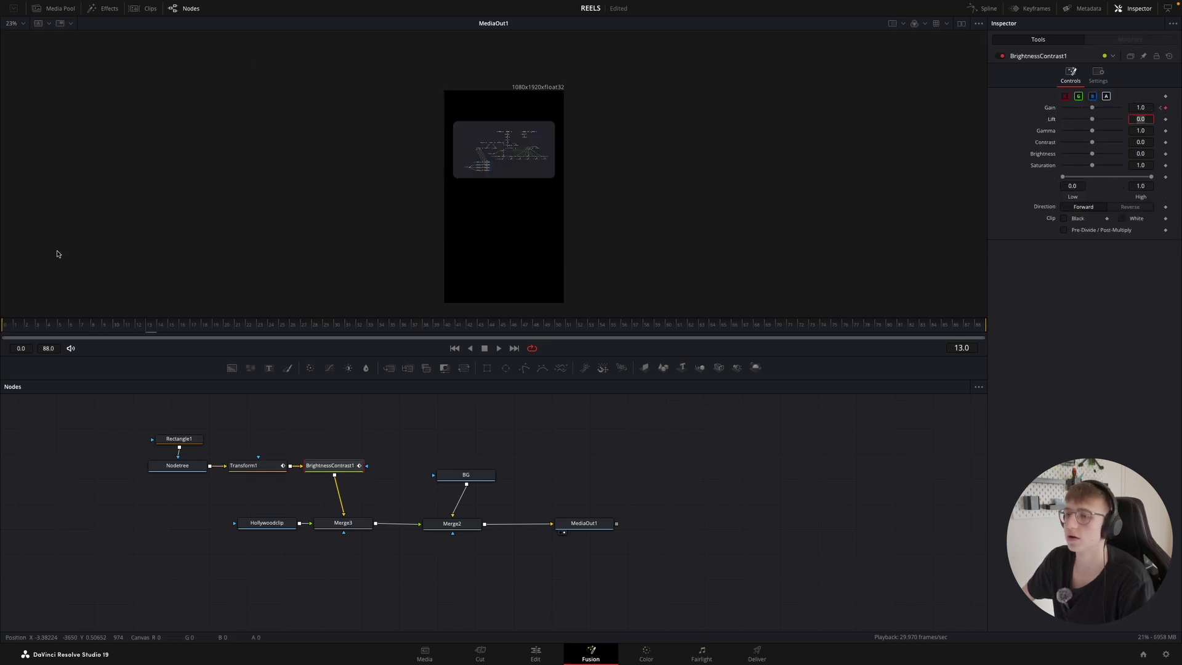
- Play the composition from frame 0 to review the node tree's fade-in and upward movement
{"action": "left_click_drag", "start_coordinate": [105, 326], "coordinate": [3, 339]}
{"action": "key", "text": "BackSpace"}
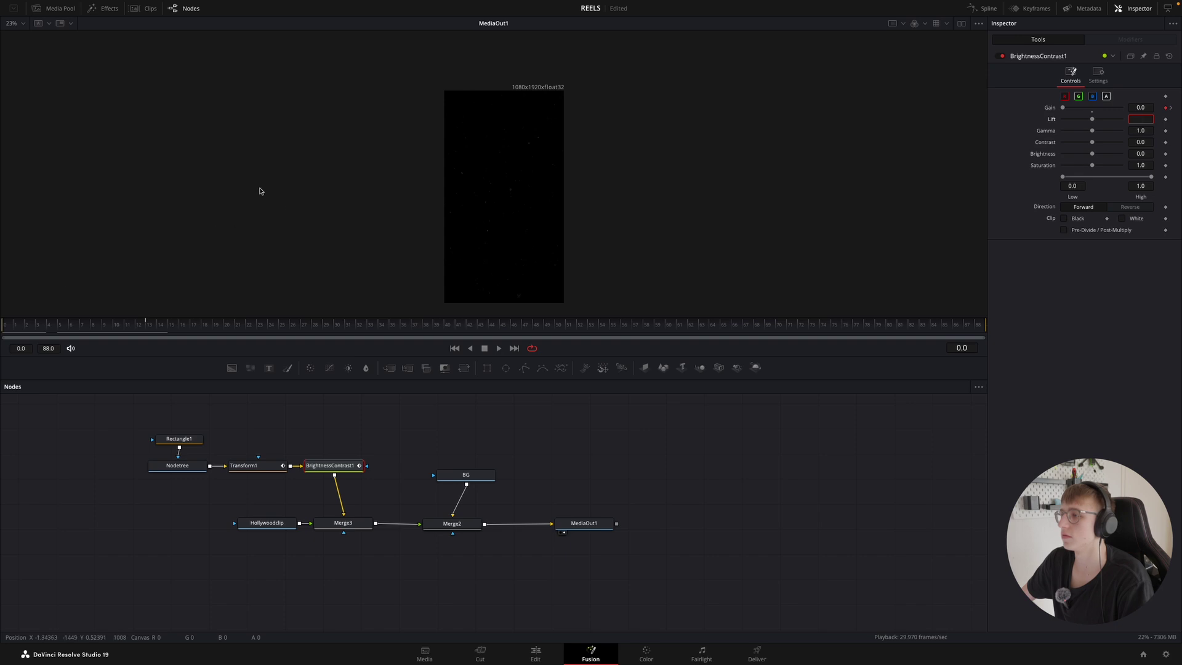
{"action": "left_click", "coordinate": [497, 349]}
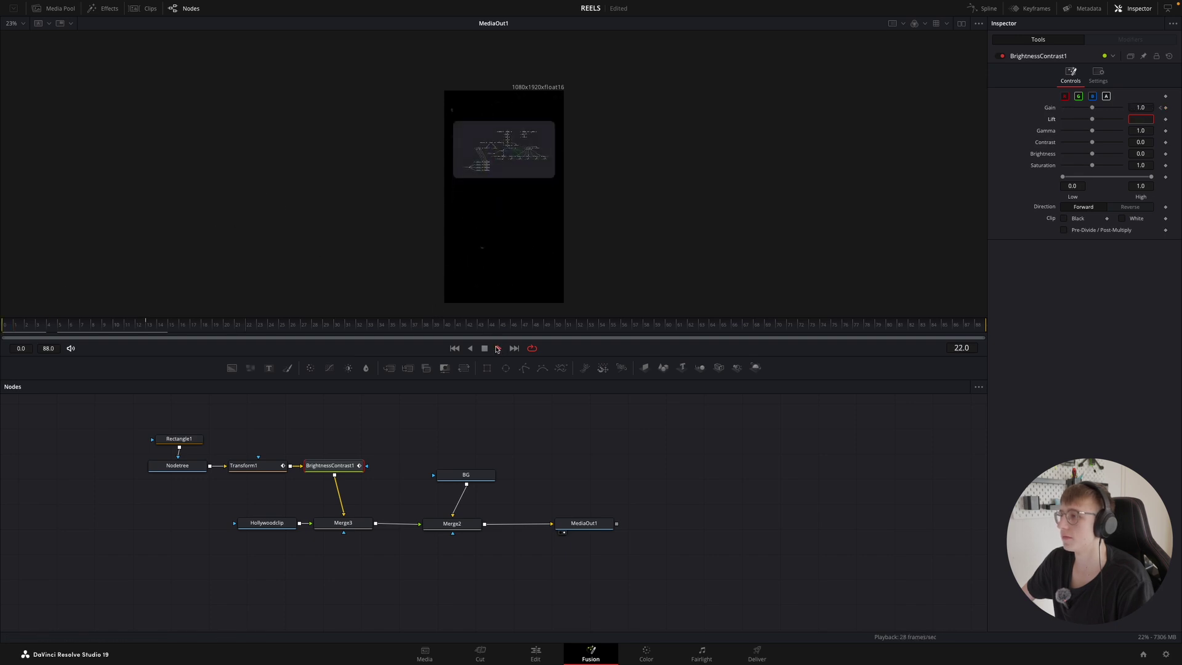
{"action": "left_click", "coordinate": [486, 349]}
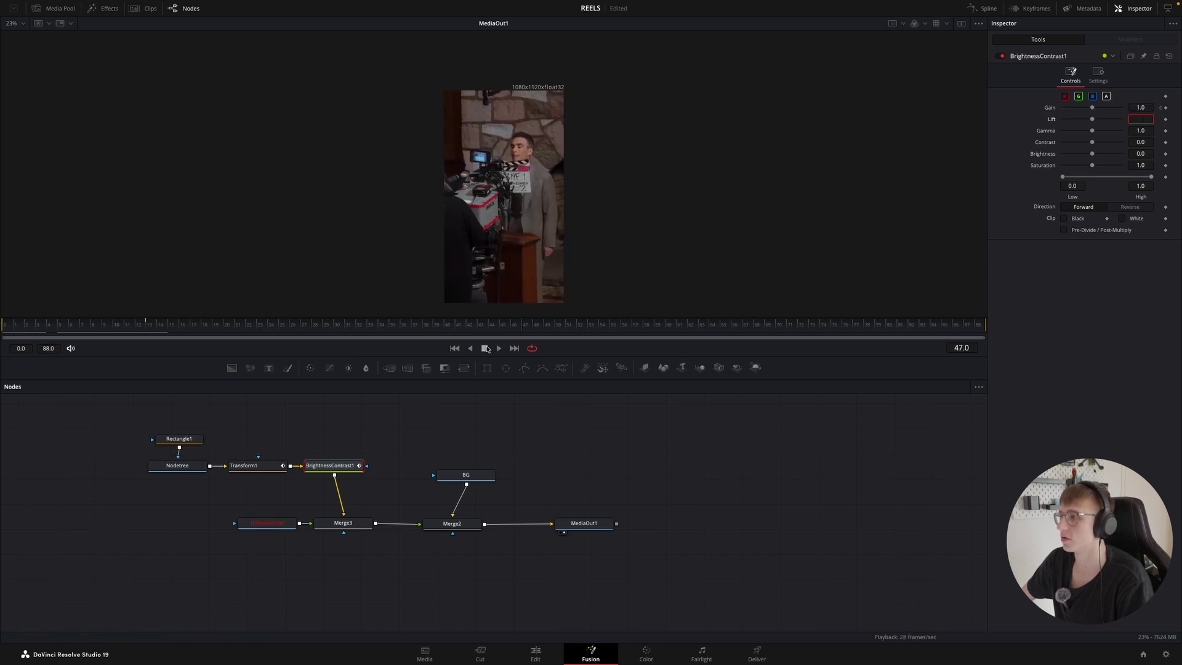
- Open the Spline editor and fit Transform1's Displacement curve in view, with the BrightnessContrast1 curve hidden
{"action": "left_click", "coordinate": [993, 11]}
{"action": "left_click", "coordinate": [508, 412]}
{"action": "left_click", "coordinate": [508, 445]}
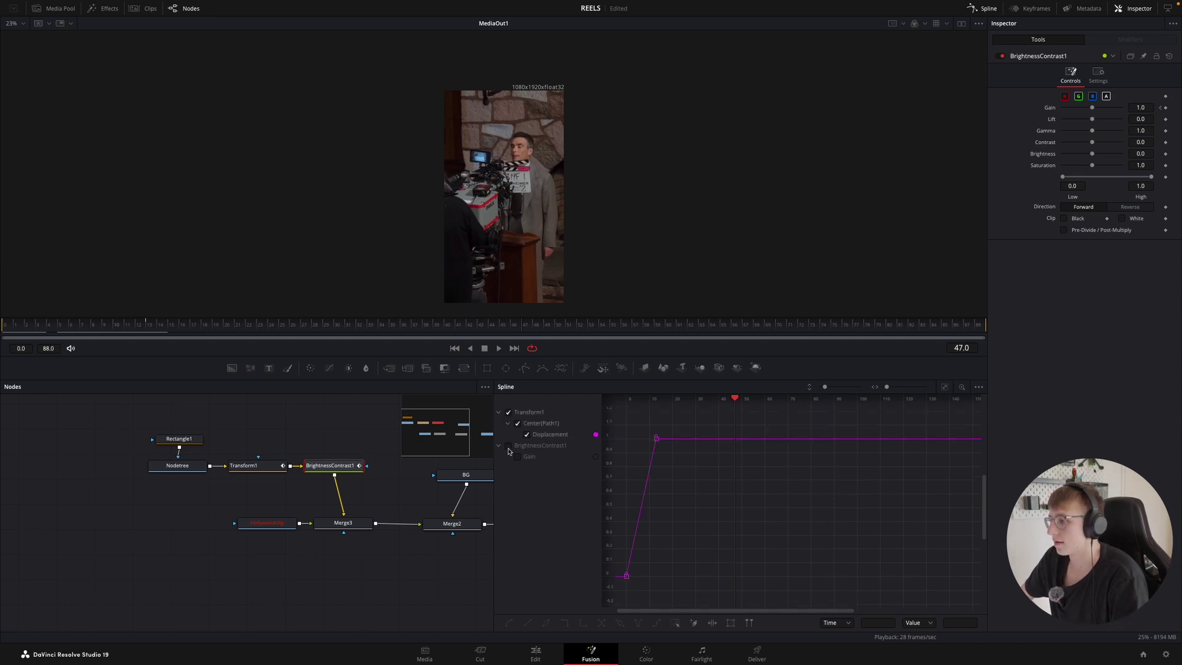
{"action": "left_click", "coordinate": [945, 387]}
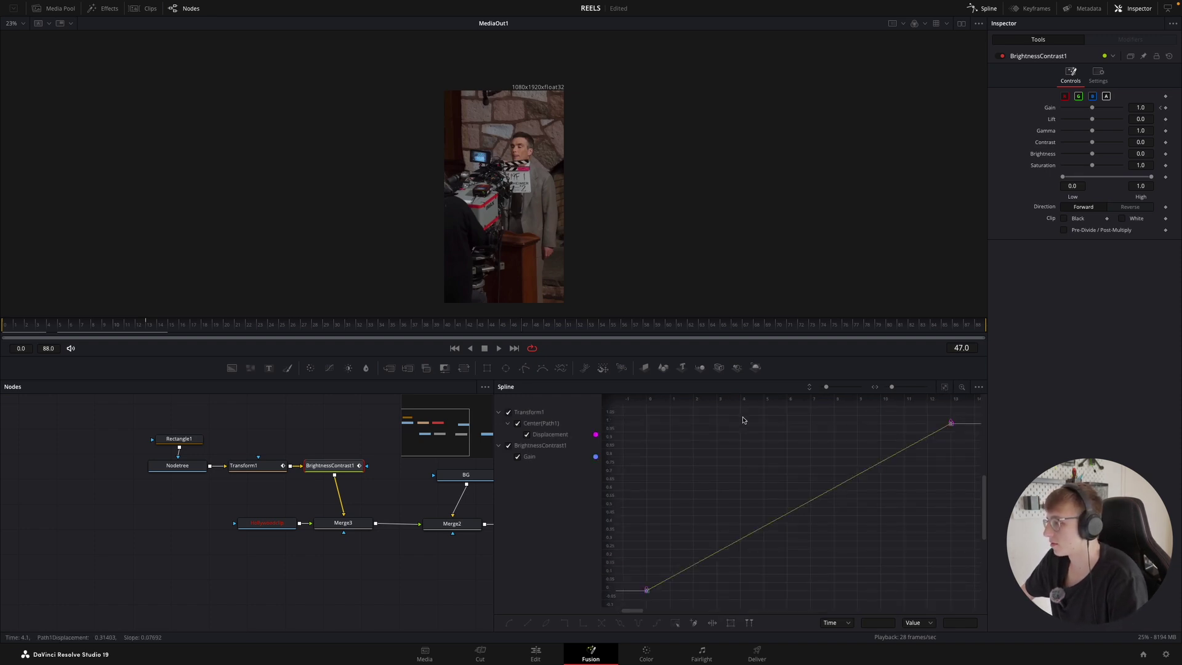
{"action": "left_click", "coordinate": [505, 445]}
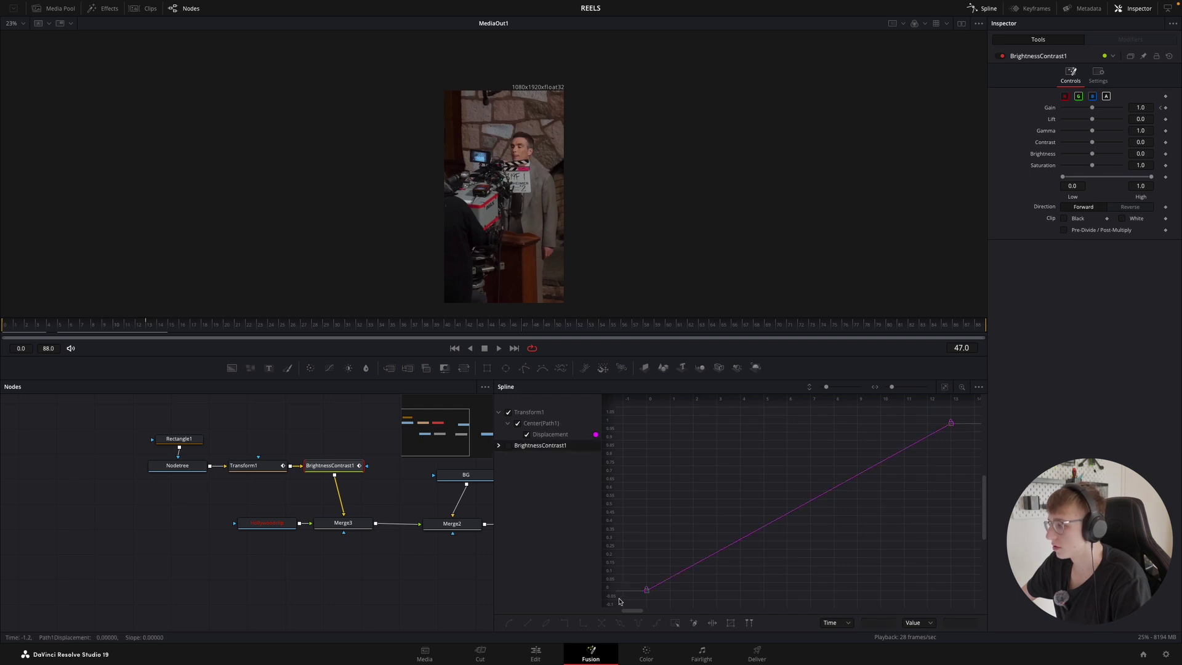
- Smooth both keyframes of Transform1's Displacement curve and lengthen their handles into a steeper S-curve
{"action": "left_click_drag", "start_coordinate": [629, 599], "coordinate": [961, 409]}
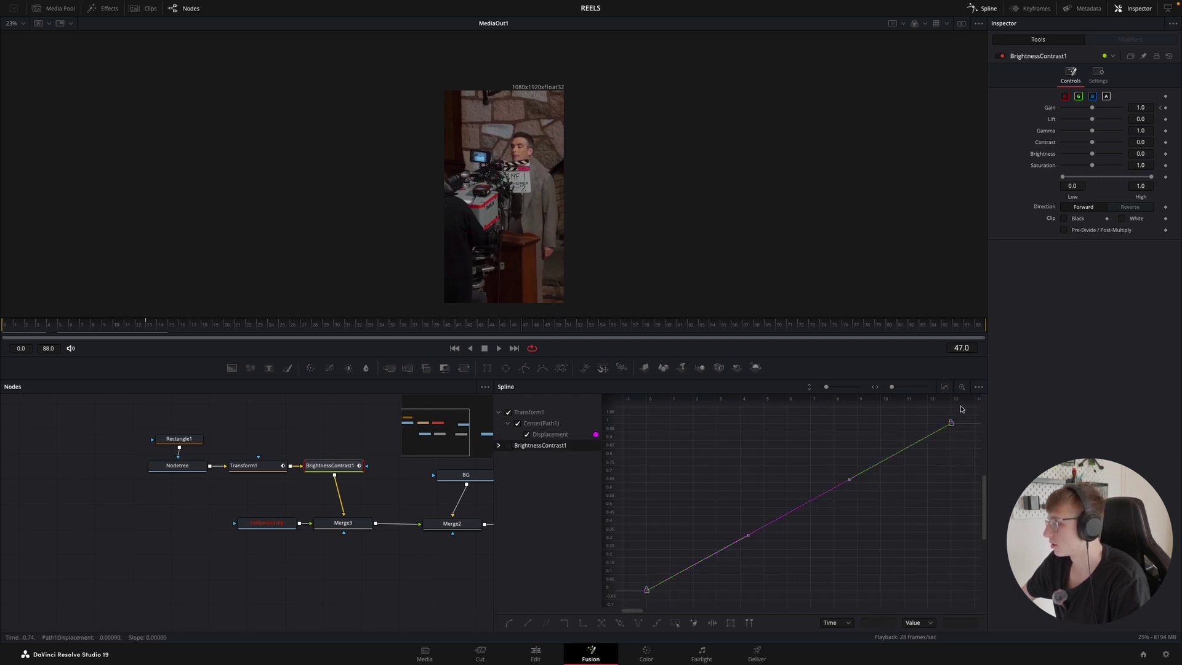
{"action": "key", "text": "s"}
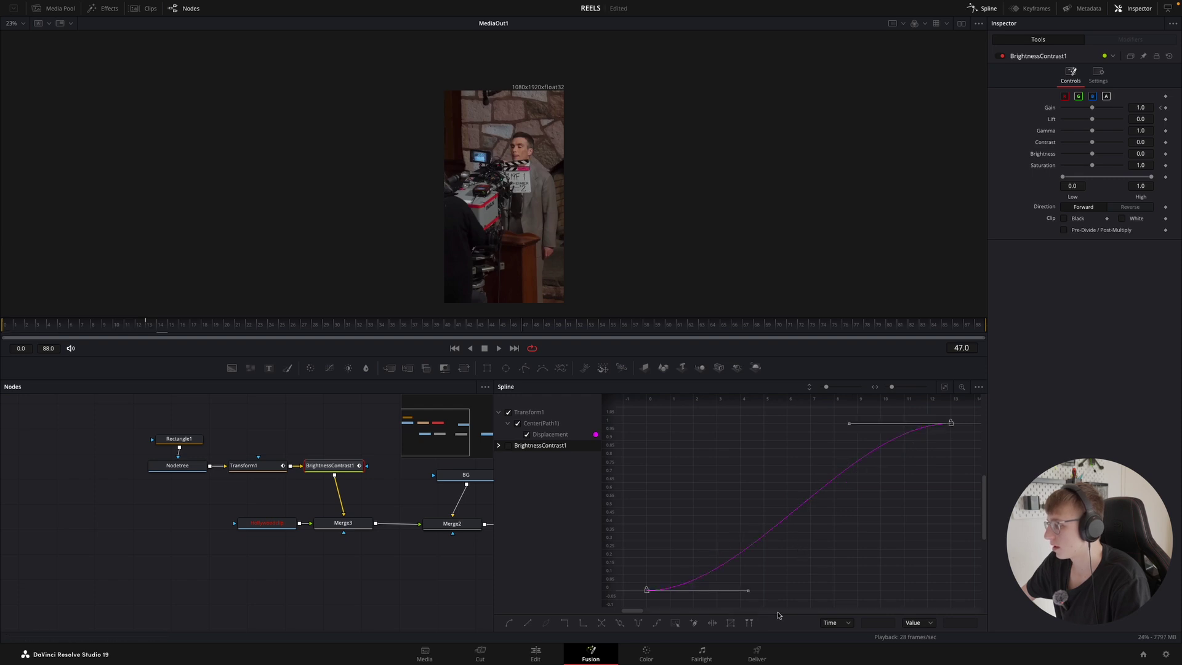
{"action": "left_click_drag", "start_coordinate": [892, 387], "coordinate": [858, 390]}
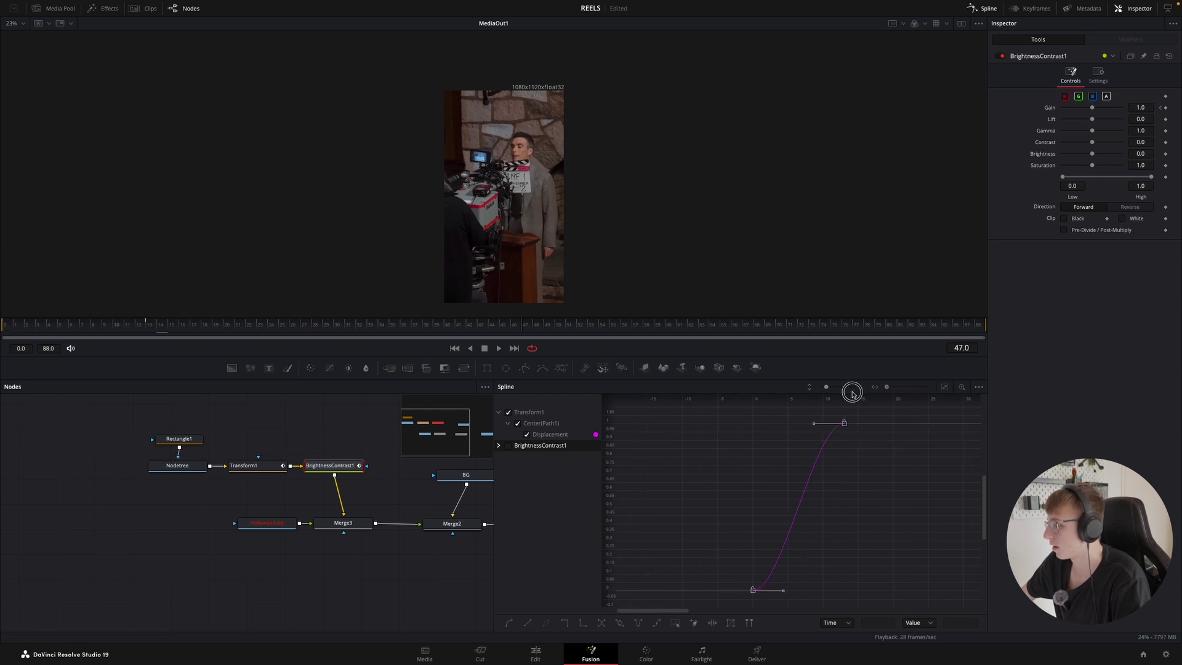
{"action": "left_click_drag", "start_coordinate": [782, 591], "coordinate": [818, 584]}
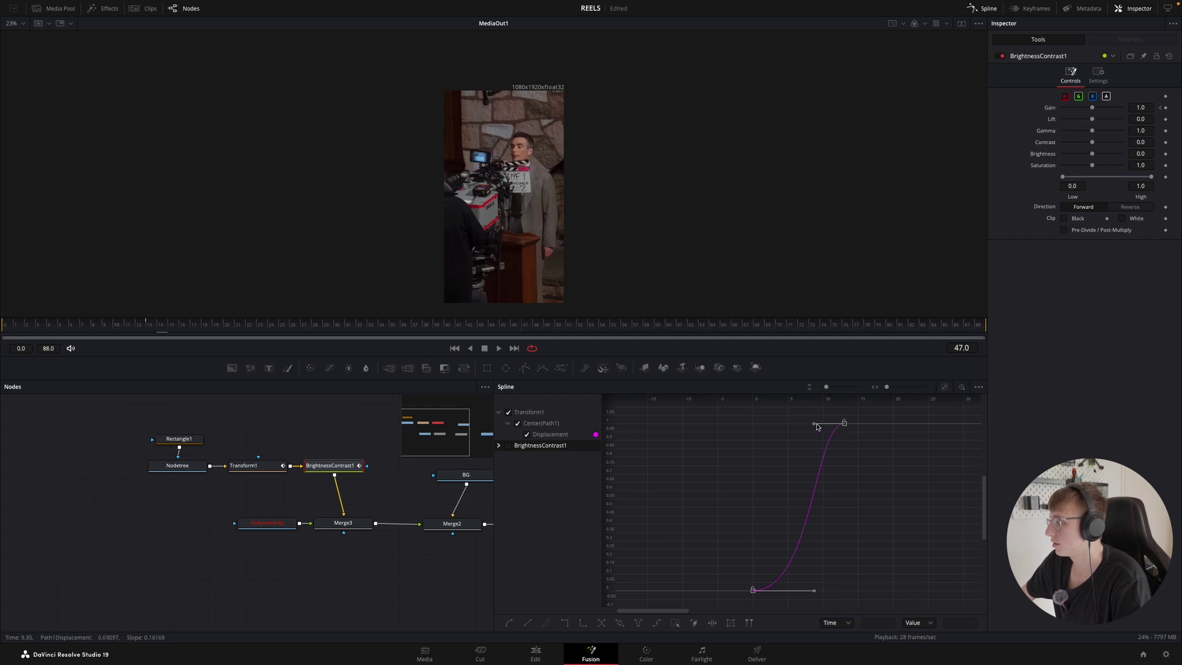
{"action": "left_click_drag", "start_coordinate": [812, 427], "coordinate": [794, 424]}
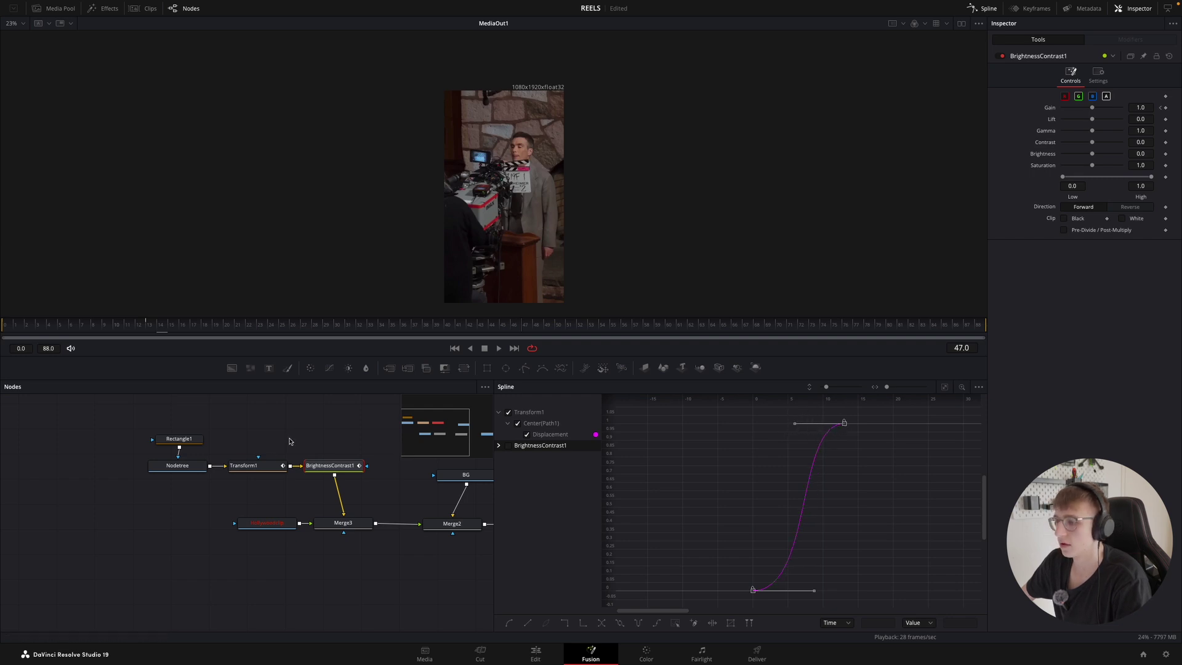
- Enable Motion Blur on Transform1 with a Quality of 10
{"action": "left_click", "coordinate": [268, 473]}
{"action": "left_click", "coordinate": [1098, 74]}
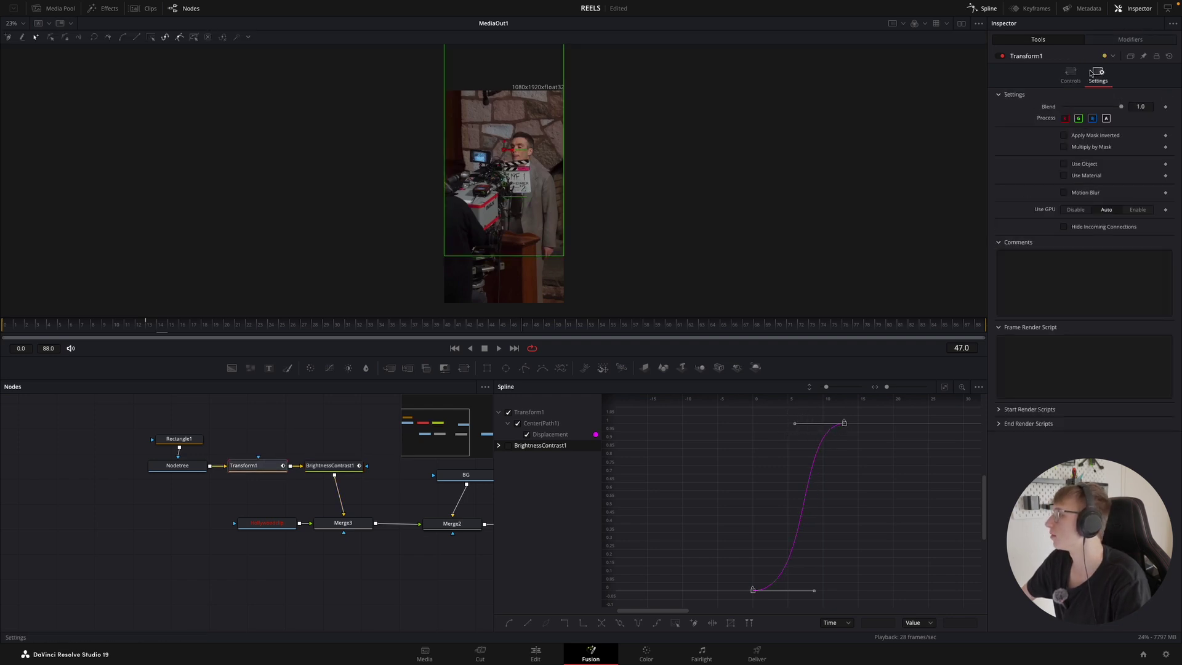
{"action": "left_click", "coordinate": [1064, 193]}
{"action": "left_click_drag", "start_coordinate": [1080, 206], "coordinate": [1132, 205]}
- Play the animation from frame 0 to review the eased movement with motion blur
{"action": "left_click_drag", "start_coordinate": [147, 329], "coordinate": [258, 334]}
{"action": "scroll", "coordinate": [820, 475], "scroll_direction": "left", "scroll_amount": 5}
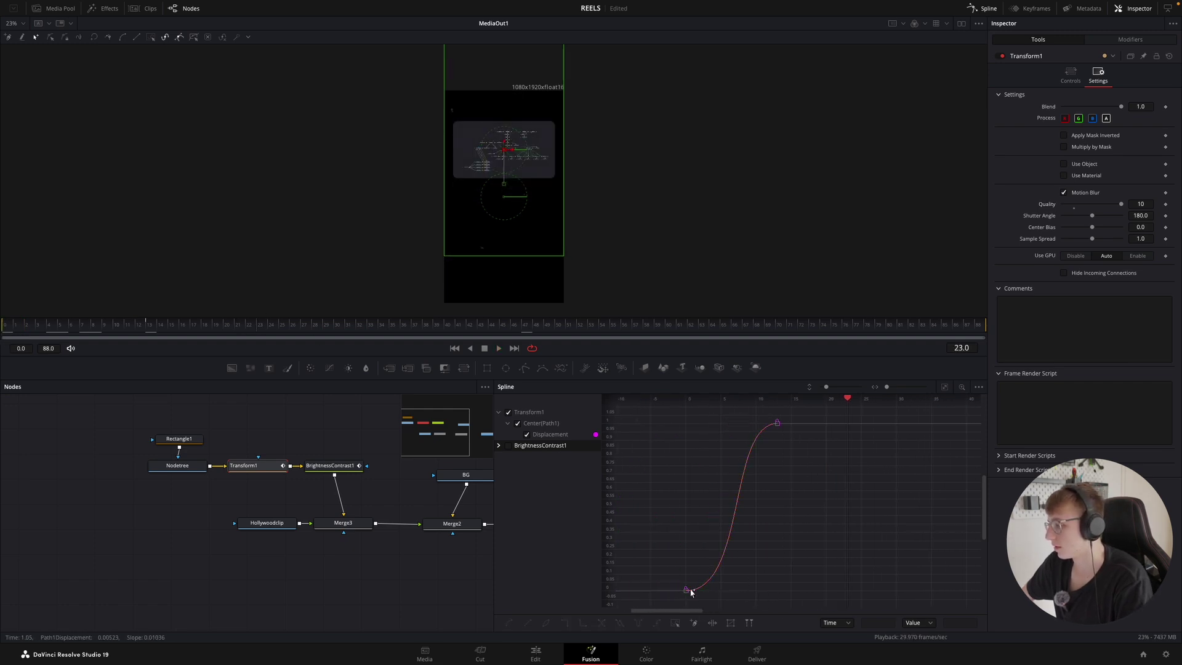
{"action": "left_click", "coordinate": [687, 590]}
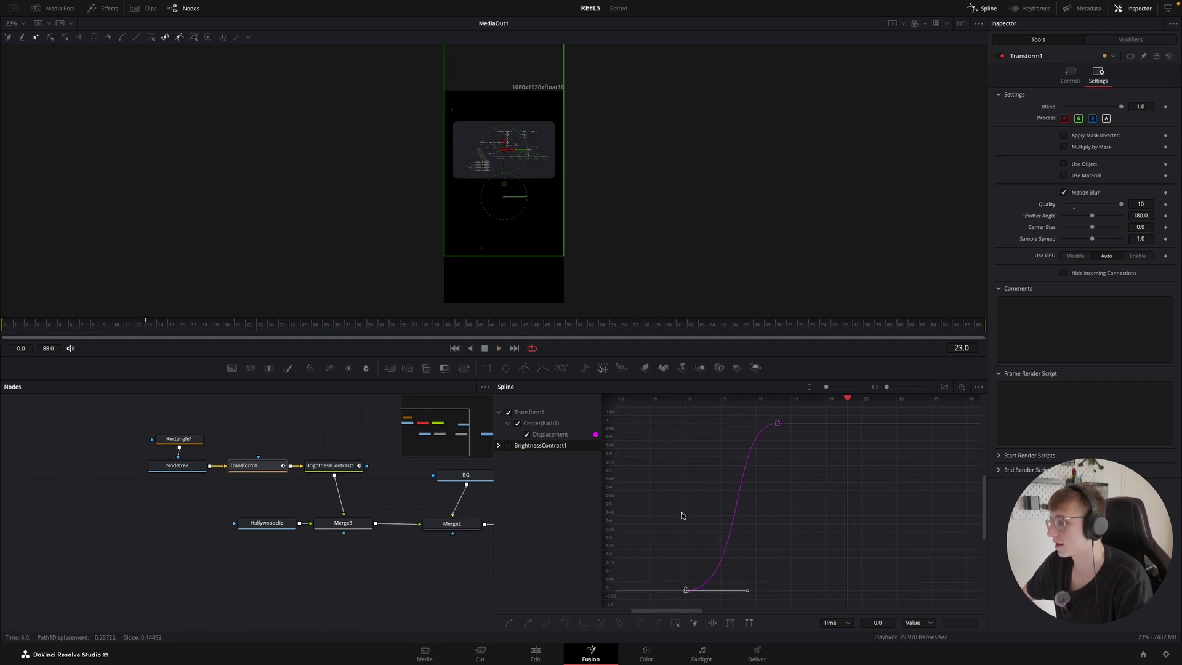
{"action": "left_click", "coordinate": [5, 331]}
{"action": "key", "text": "space"}
{"action": "scroll", "coordinate": [684, 417], "scroll_direction": "left", "scroll_amount": 1}
{"action": "scroll", "coordinate": [893, 581], "scroll_direction": "left", "scroll_amount": 1}
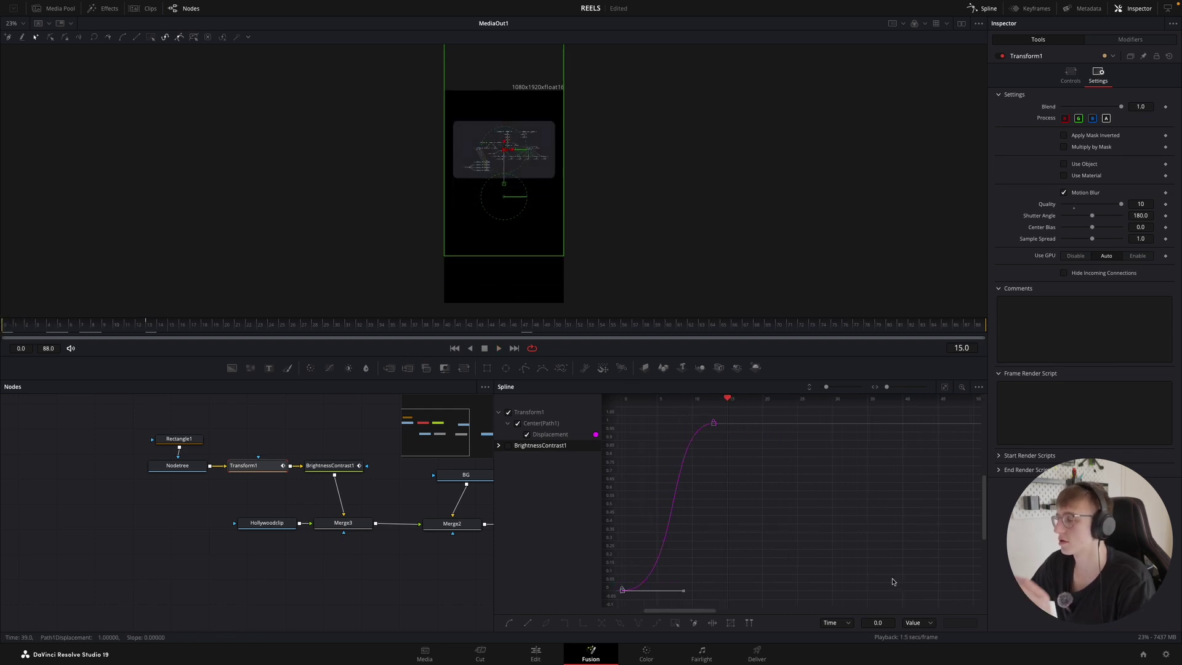
- Reshape the Displacement curve for a fast start and long ease-out, with its last keyframe at frame 21, and return to frame 0
{"action": "scroll", "coordinate": [757, 584], "scroll_direction": "left", "scroll_amount": 7}
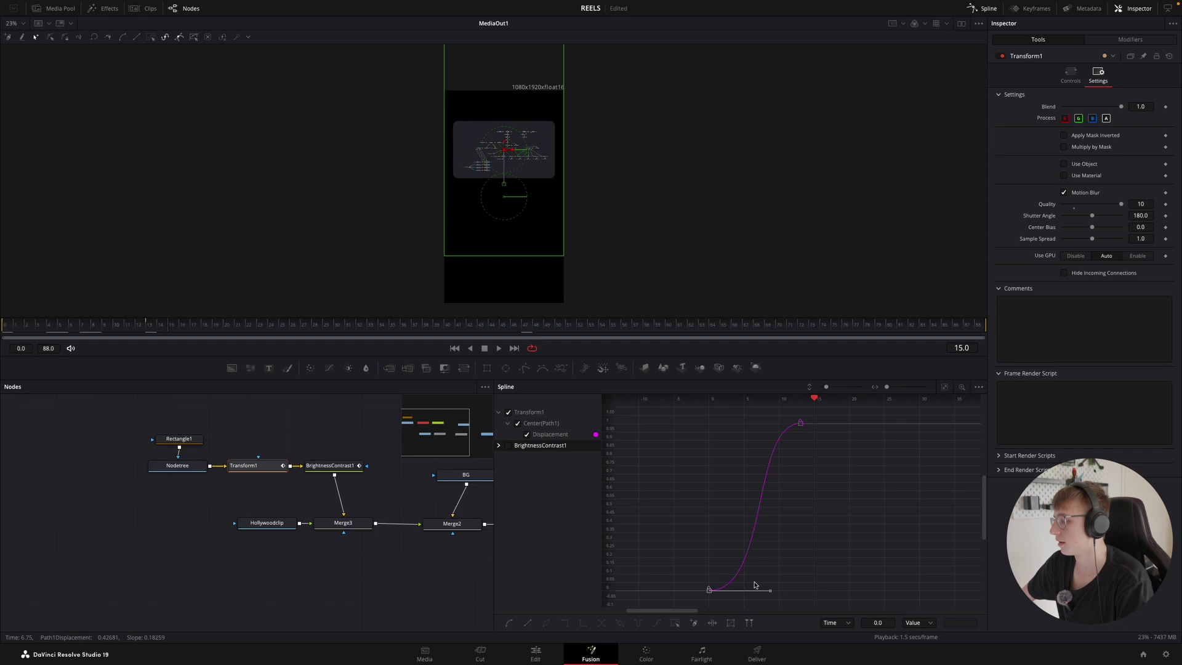
{"action": "left_click_drag", "start_coordinate": [768, 593], "coordinate": [729, 501]}
{"action": "left_click_drag", "start_coordinate": [813, 407], "coordinate": [748, 428]}
{"action": "left_click", "coordinate": [15, 325]}
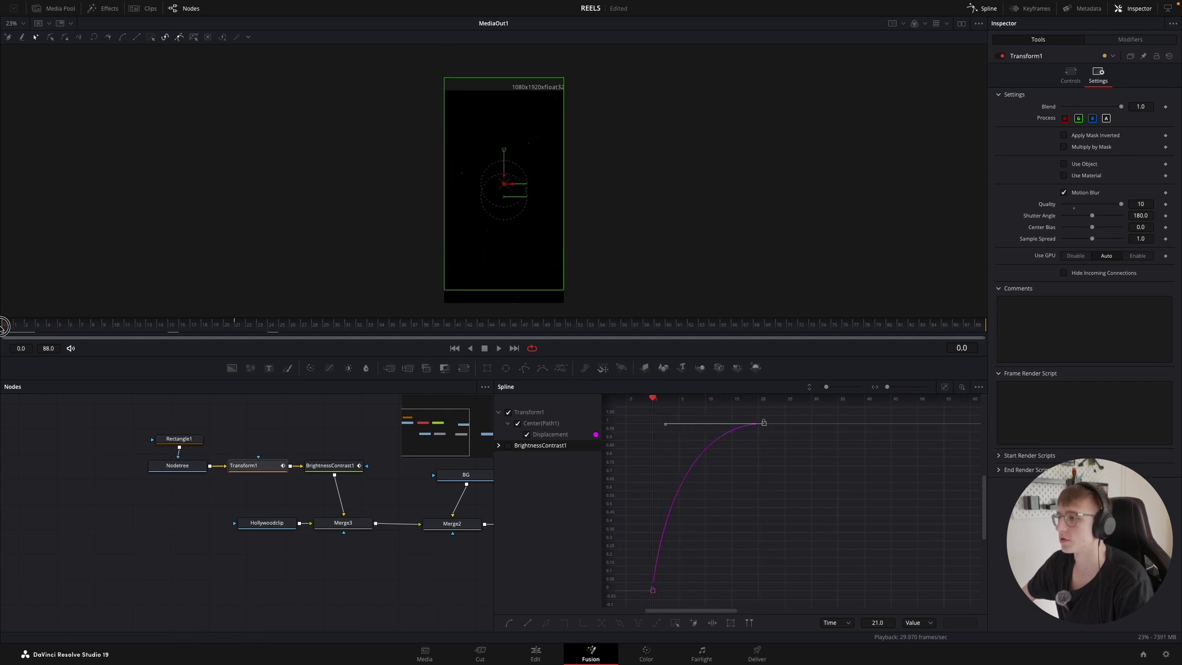
- Show BrightnessContrast1's Gain curve alongside Transform1's and move its last keyframe to frame 21, matching the Displacement curve
{"action": "key", "text": "space"}
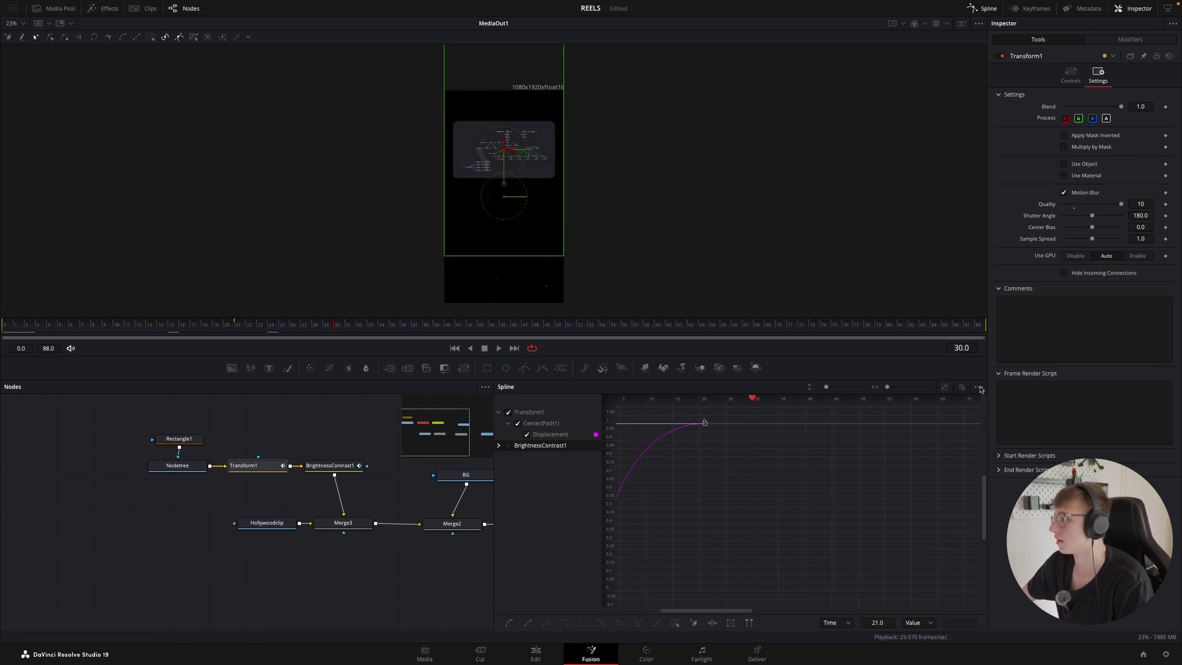
{"action": "left_click", "coordinate": [508, 446]}
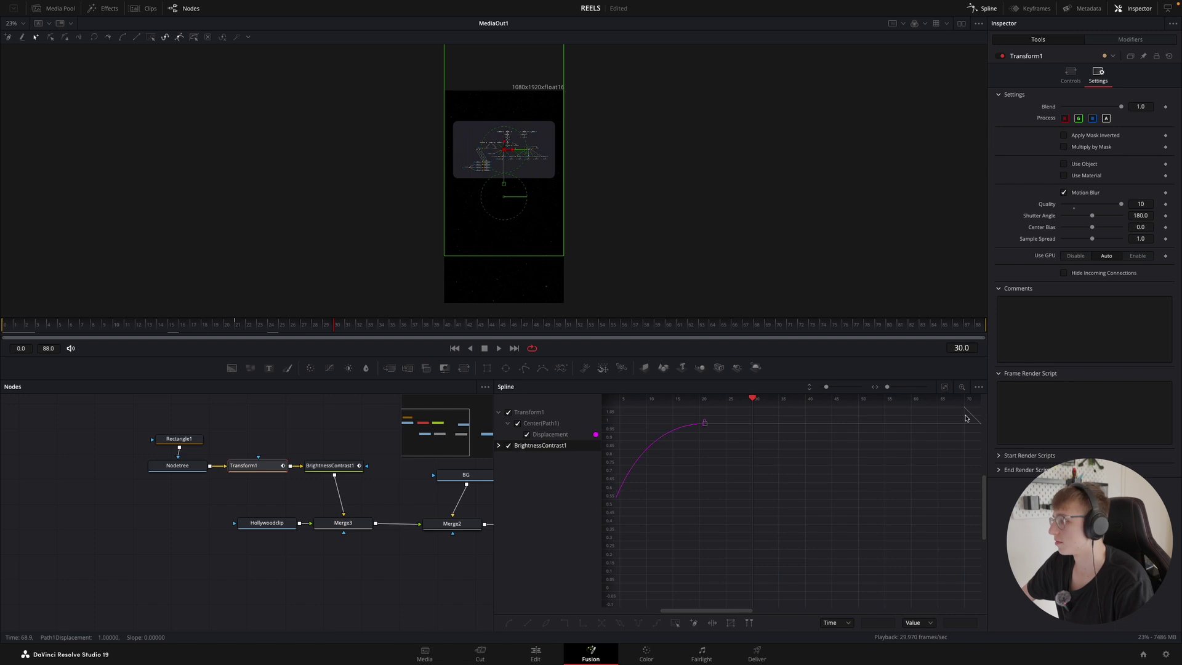
{"action": "left_click", "coordinate": [944, 387]}
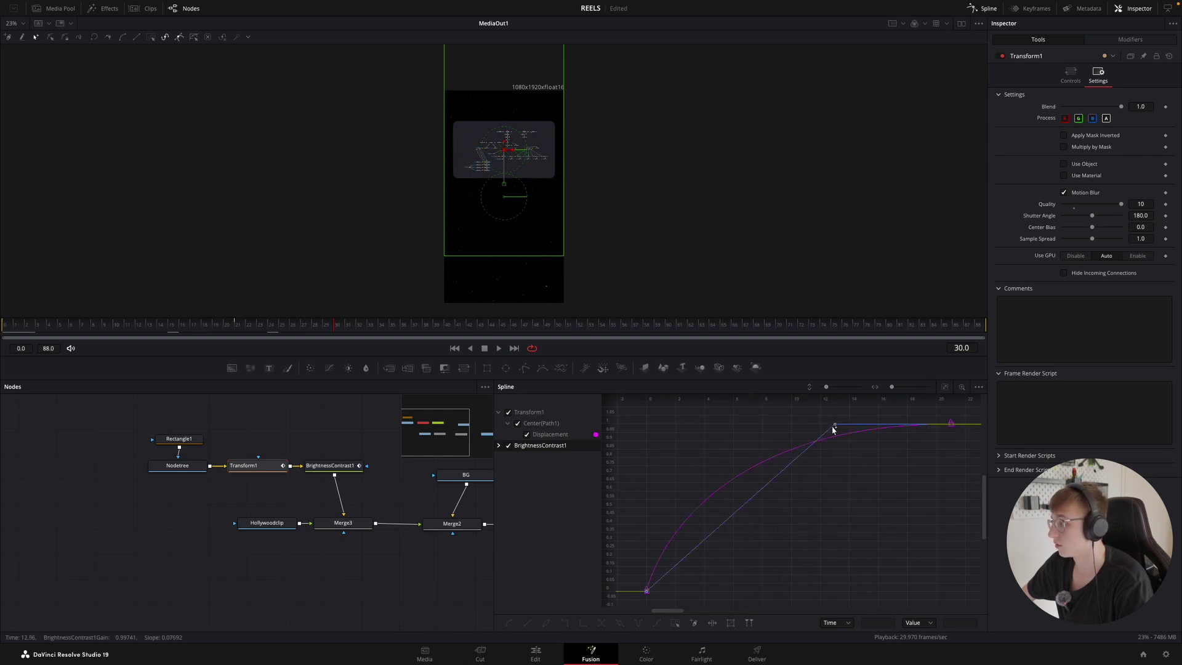
{"action": "left_click_drag", "start_coordinate": [835, 425], "coordinate": [932, 429]}
{"action": "key", "text": "super+z"}
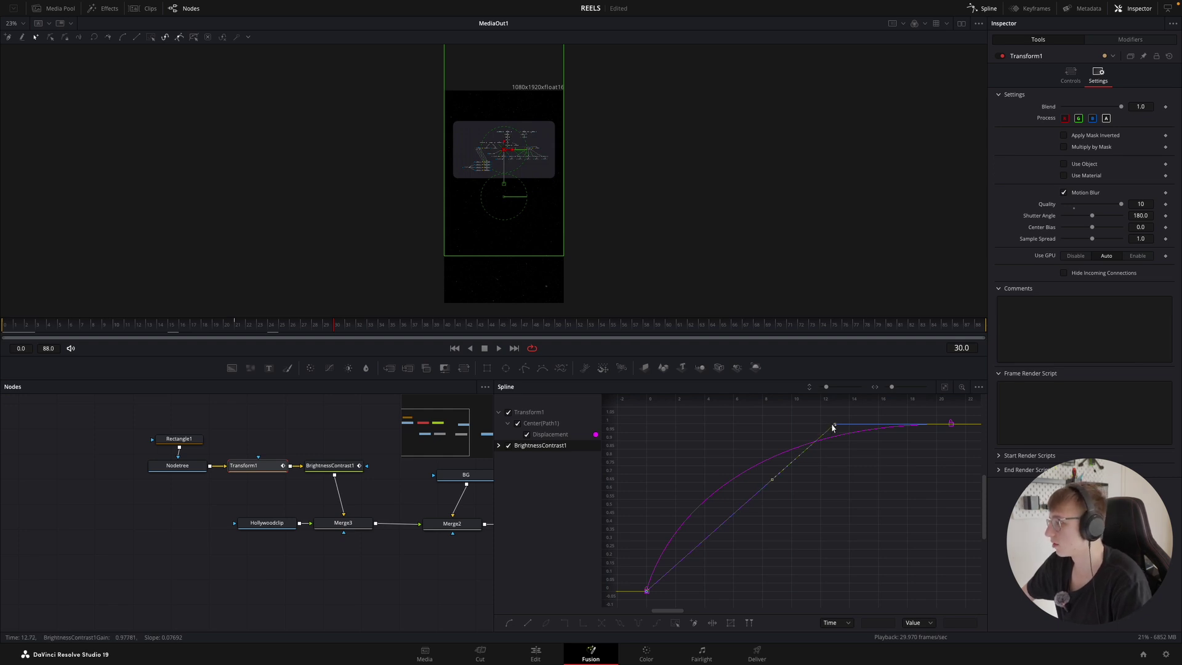
{"action": "left_click_drag", "start_coordinate": [833, 426], "coordinate": [749, 425]}
{"action": "left_click_drag", "start_coordinate": [803, 431], "coordinate": [945, 428]}
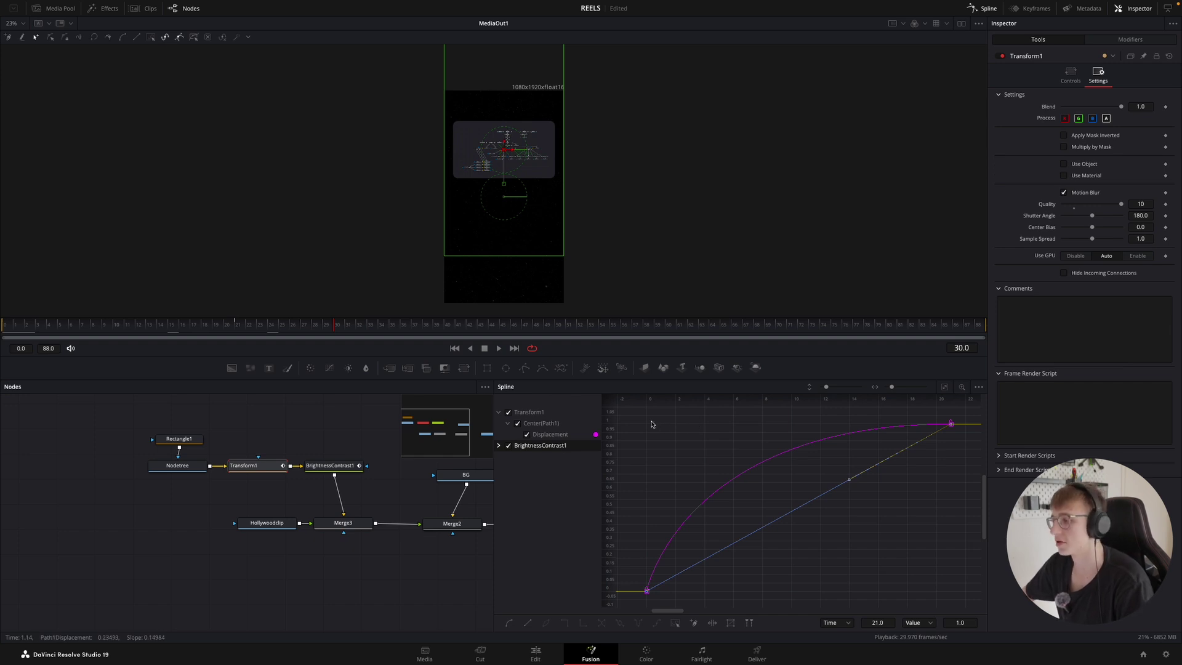
- Hide Transform1's curve and smooth both keyframes of BrightnessContrast1's Gain curve
{"action": "left_click", "coordinate": [508, 413]}
{"action": "left_click_drag", "start_coordinate": [629, 602], "coordinate": [966, 414]}
{"action": "key", "text": "shift+s"}
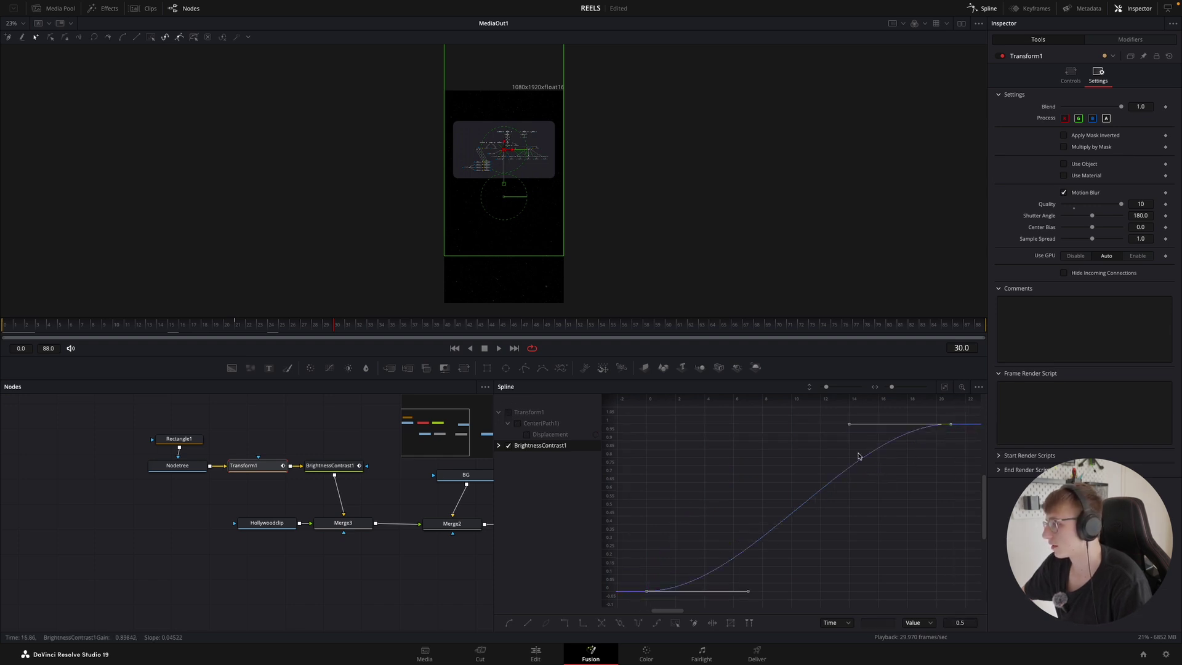
- Play the animation from frame 0 and inspect its opening frames to review the smoothed fade-in
{"action": "left_click_drag", "start_coordinate": [64, 326], "coordinate": [3, 327]}
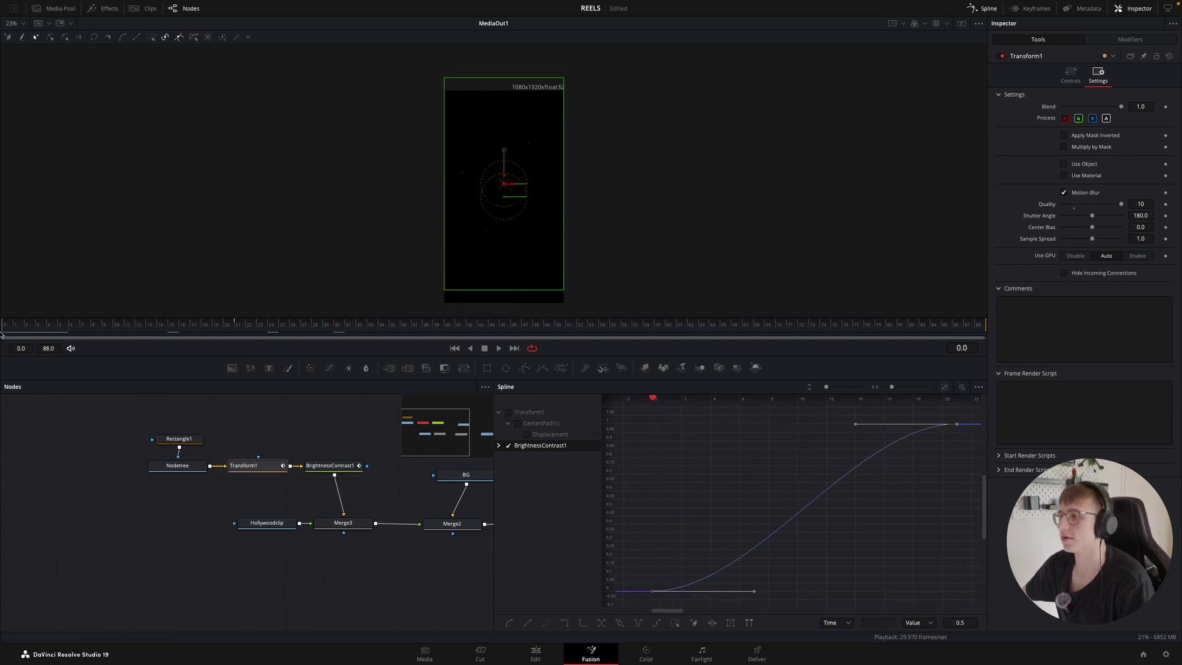
{"action": "left_click", "coordinate": [744, 460]}
{"action": "key", "text": "space"}
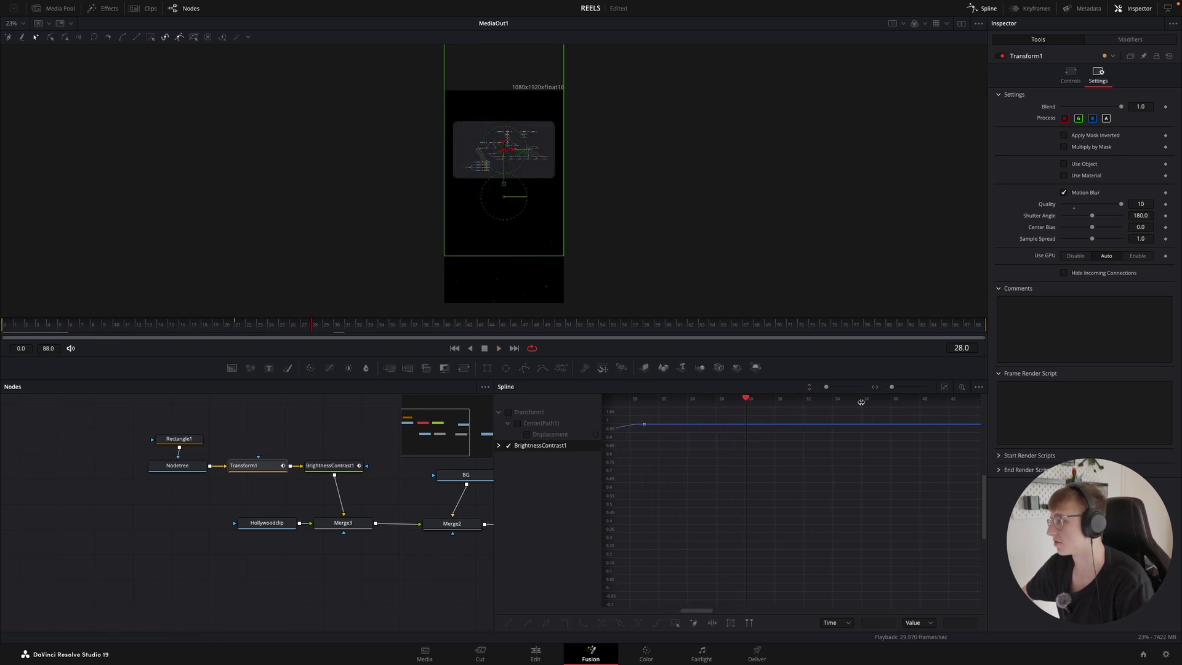
{"action": "left_click", "coordinate": [944, 388]}
{"action": "left_click_drag", "start_coordinate": [892, 387], "coordinate": [873, 394]}
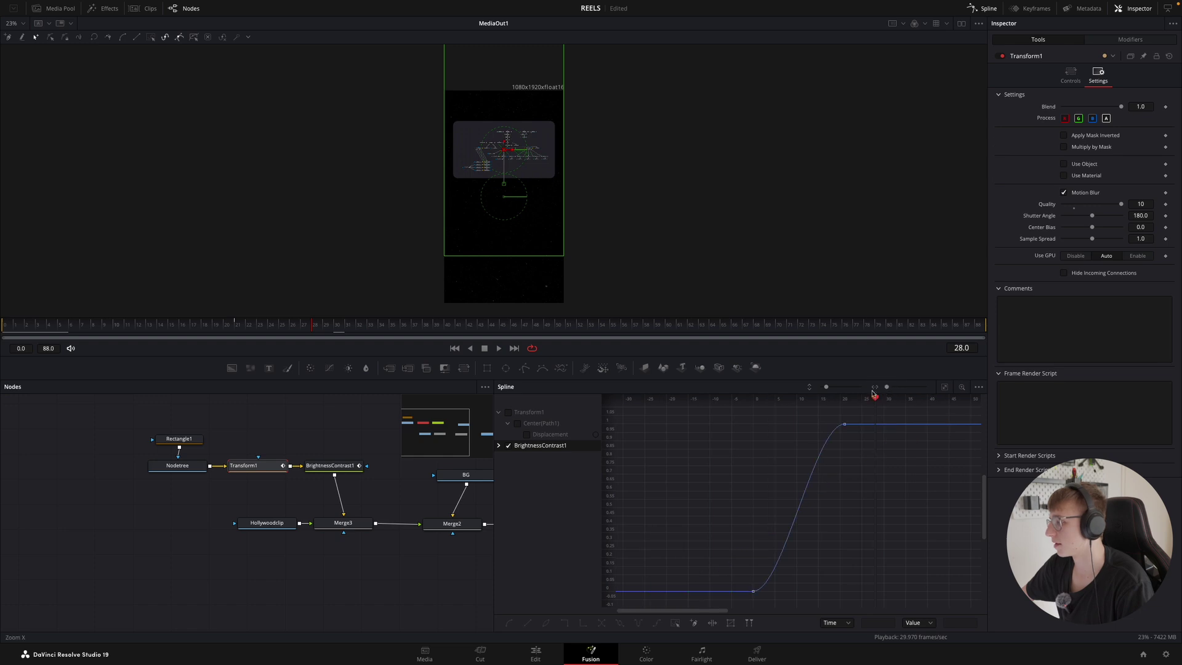
{"action": "left_click", "coordinate": [2, 325]}
{"action": "key", "text": "space"}
{"action": "key", "text": "space"}
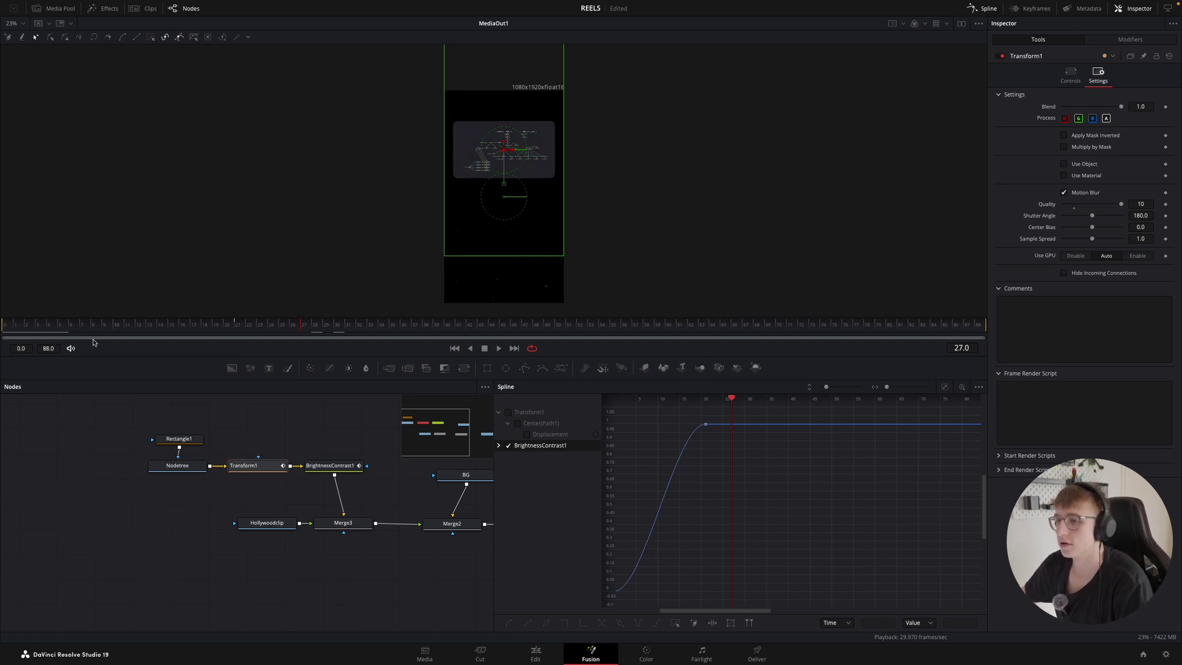
{"action": "left_click", "coordinate": [9, 328]}
{"action": "left_click", "coordinate": [38, 330]}
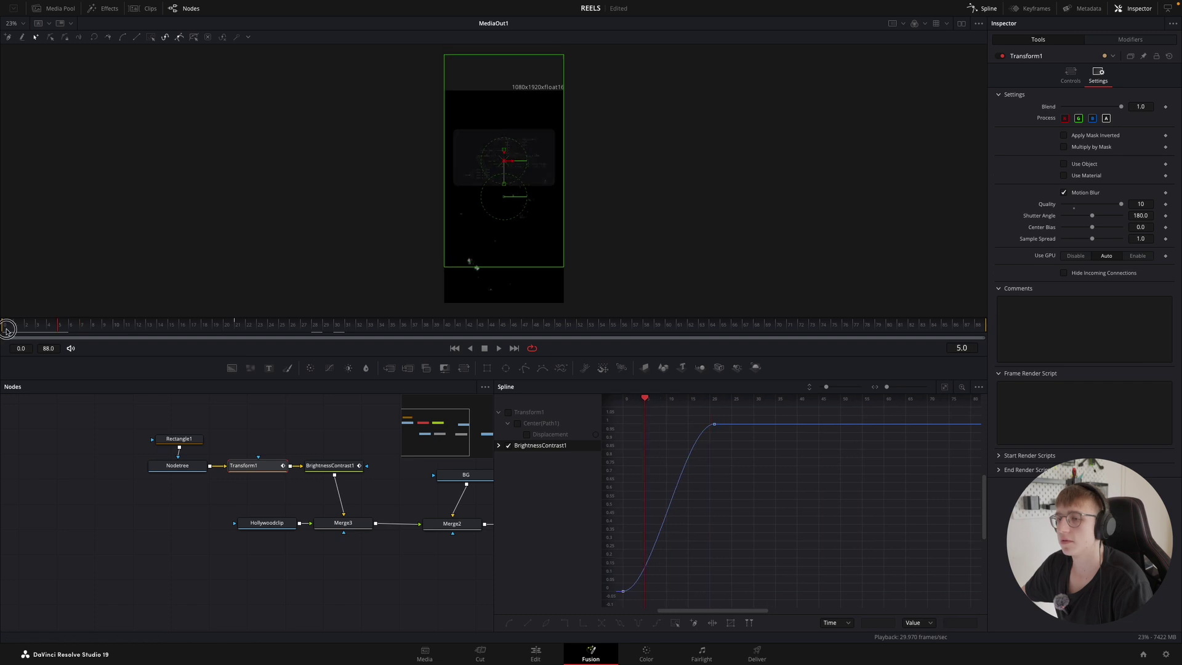
- Display both curves together and shift all Transform1 and BrightnessContrast1 keyframes about 5 frames earlier
{"action": "left_click", "coordinate": [520, 414]}
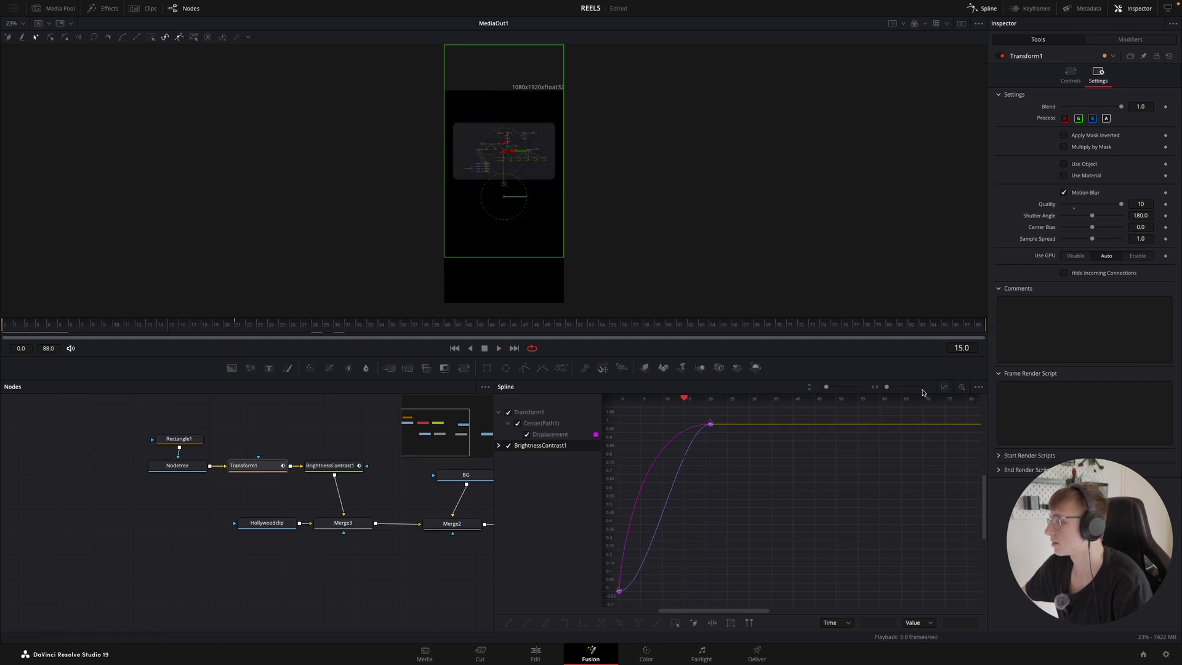
{"action": "scroll", "coordinate": [674, 598], "scroll_direction": "left", "scroll_amount": 3}
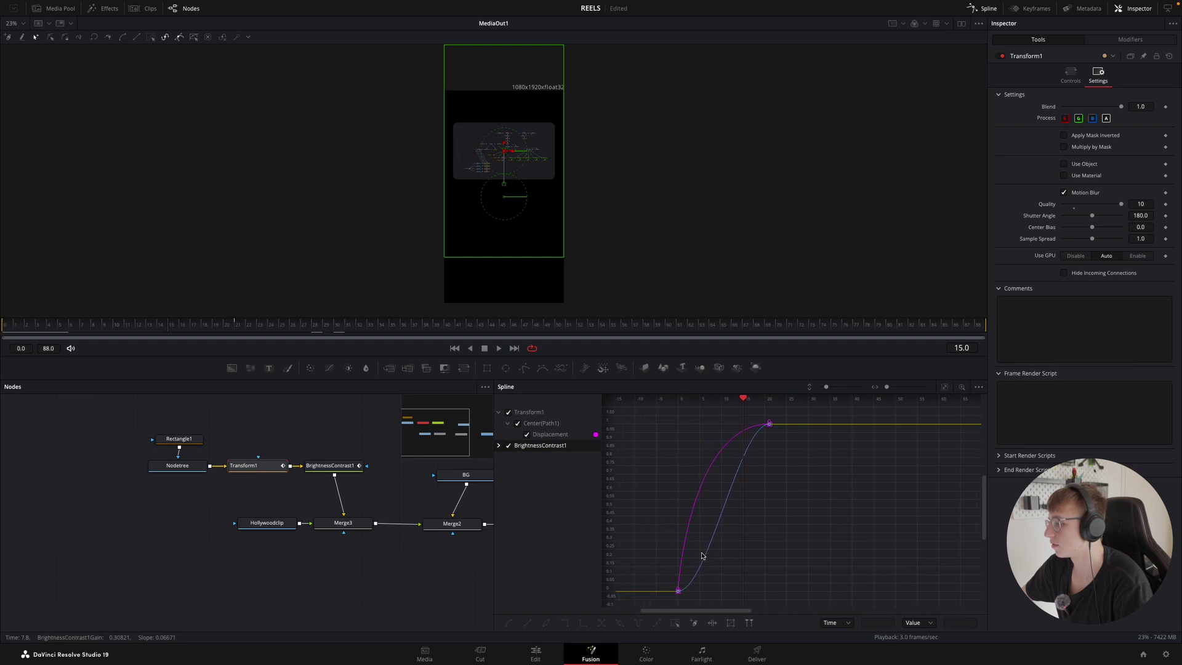
{"action": "left_click_drag", "start_coordinate": [675, 597], "coordinate": [670, 443]}
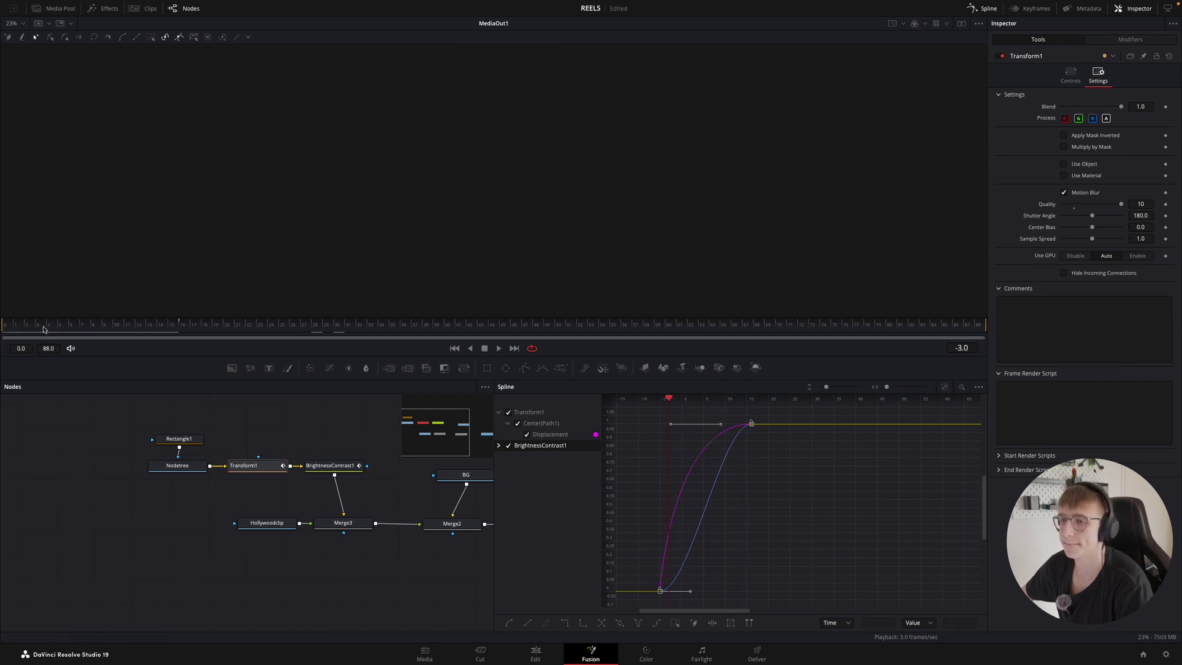
- Play the animation with the earlier keyframes, go to frame 10 and check the full curves
{"action": "key", "text": "space"}
{"action": "key", "text": "space"}
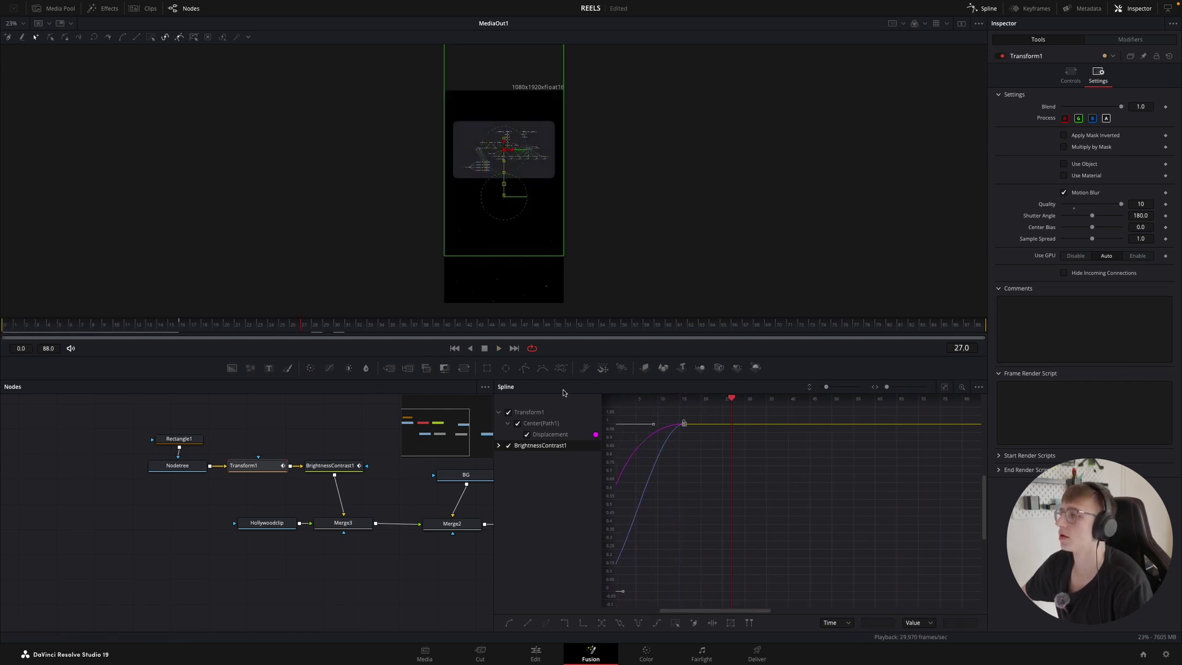
{"action": "left_click_drag", "start_coordinate": [44, 329], "coordinate": [116, 327]}
{"action": "left_click", "coordinate": [951, 388]}
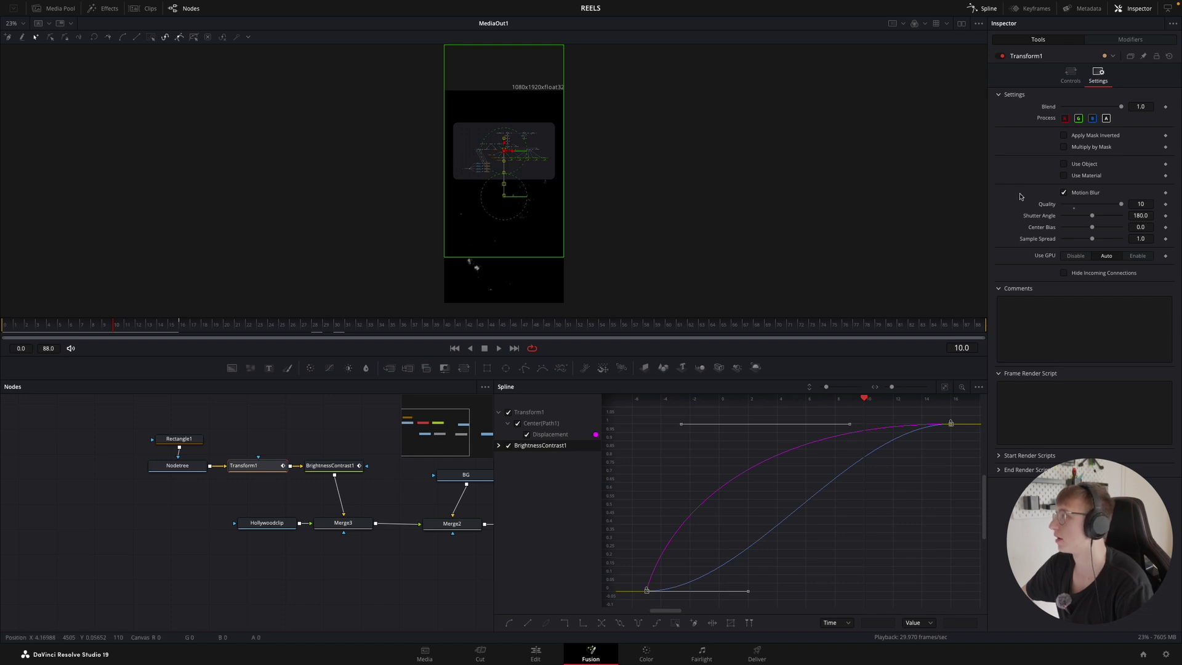
- Close the Spline editor, rearrange the clip, transform, brightness and merge nodes more compactly, and line up all tools to the grid
{"action": "left_click", "coordinate": [986, 8]}
{"action": "left_click_drag", "start_coordinate": [267, 523], "coordinate": [117, 524]}
{"action": "left_click_drag", "start_coordinate": [185, 466], "coordinate": [124, 421]}
{"action": "left_click_drag", "start_coordinate": [234, 466], "coordinate": [192, 457]}
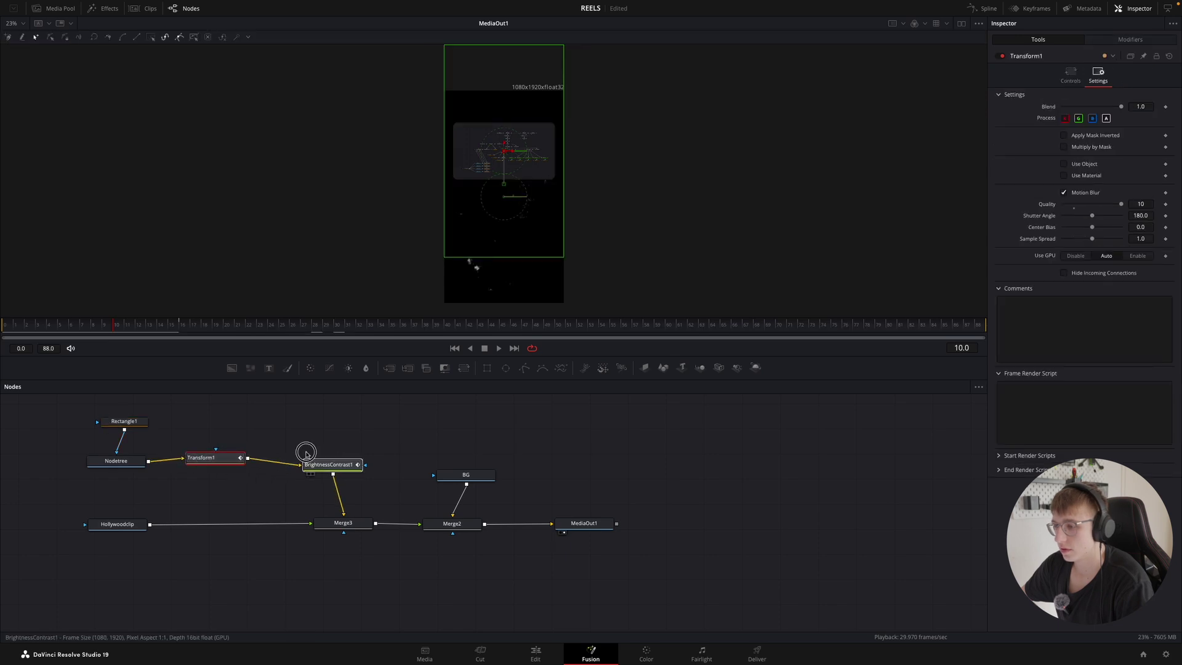
{"action": "left_click_drag", "start_coordinate": [336, 466], "coordinate": [260, 440]}
{"action": "left_click_drag", "start_coordinate": [335, 523], "coordinate": [219, 525]}
{"action": "left_click_drag", "start_coordinate": [207, 458], "coordinate": [171, 462]}
{"action": "left_click_drag", "start_coordinate": [243, 439], "coordinate": [233, 463]}
{"action": "right_click", "coordinate": [335, 476]}
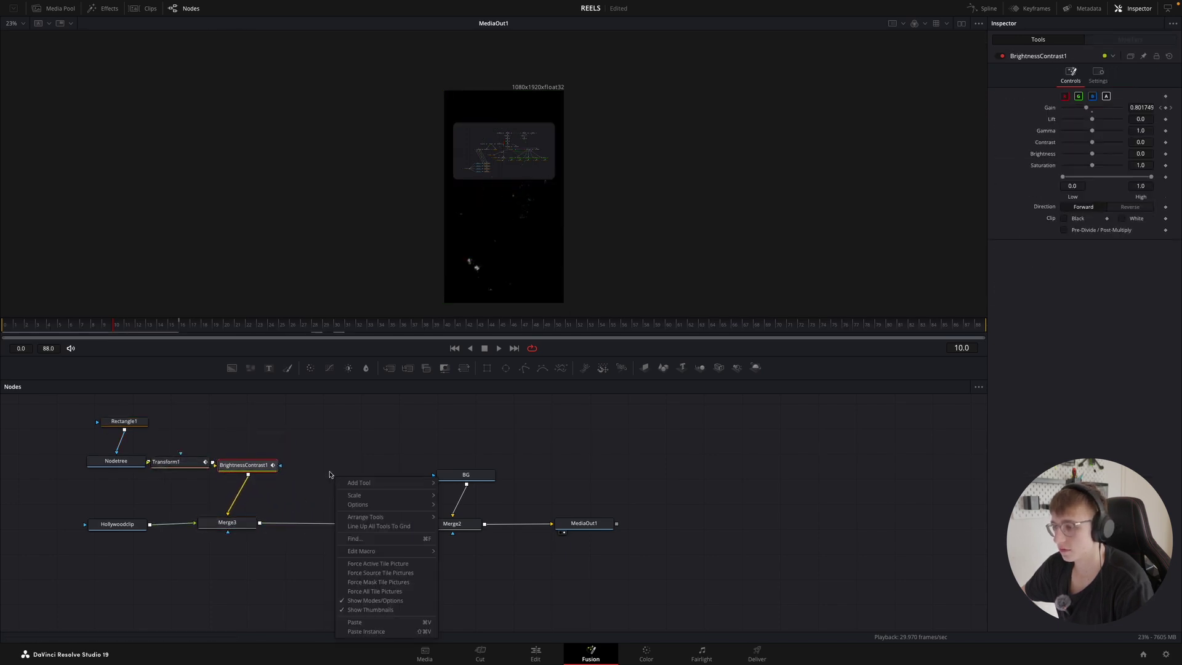
{"action": "left_click", "coordinate": [387, 528]}
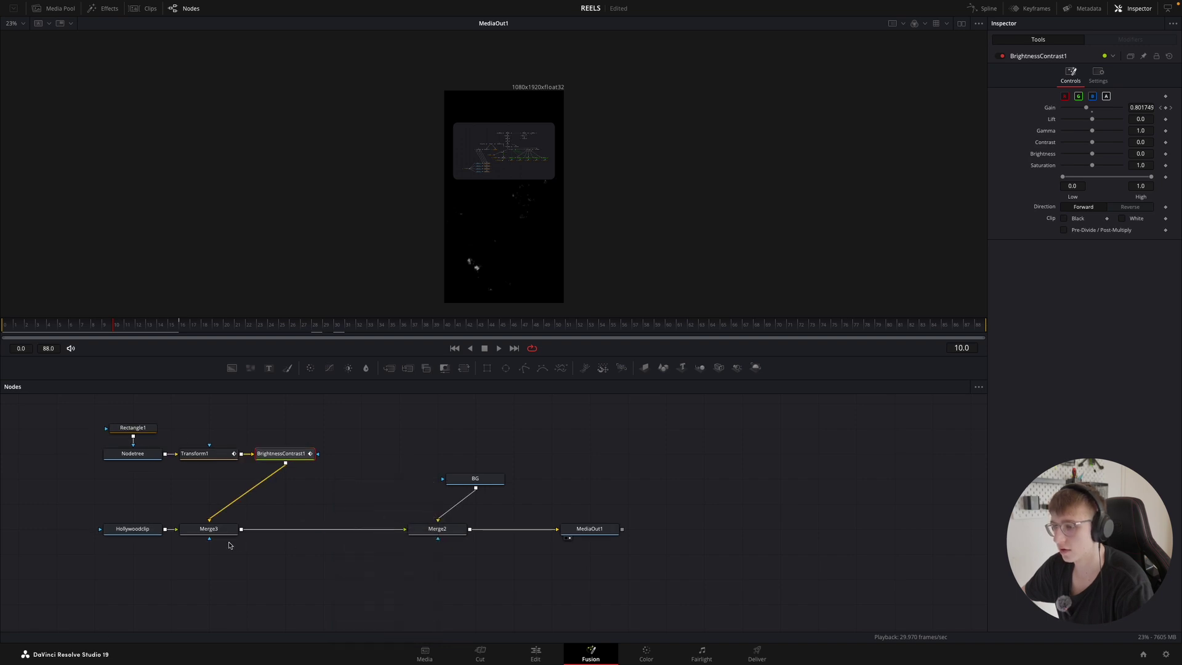
- Set nodes to arrange to grid and place Merge3 directly beneath BrightnessContrast1
{"action": "left_click", "coordinate": [213, 529]}
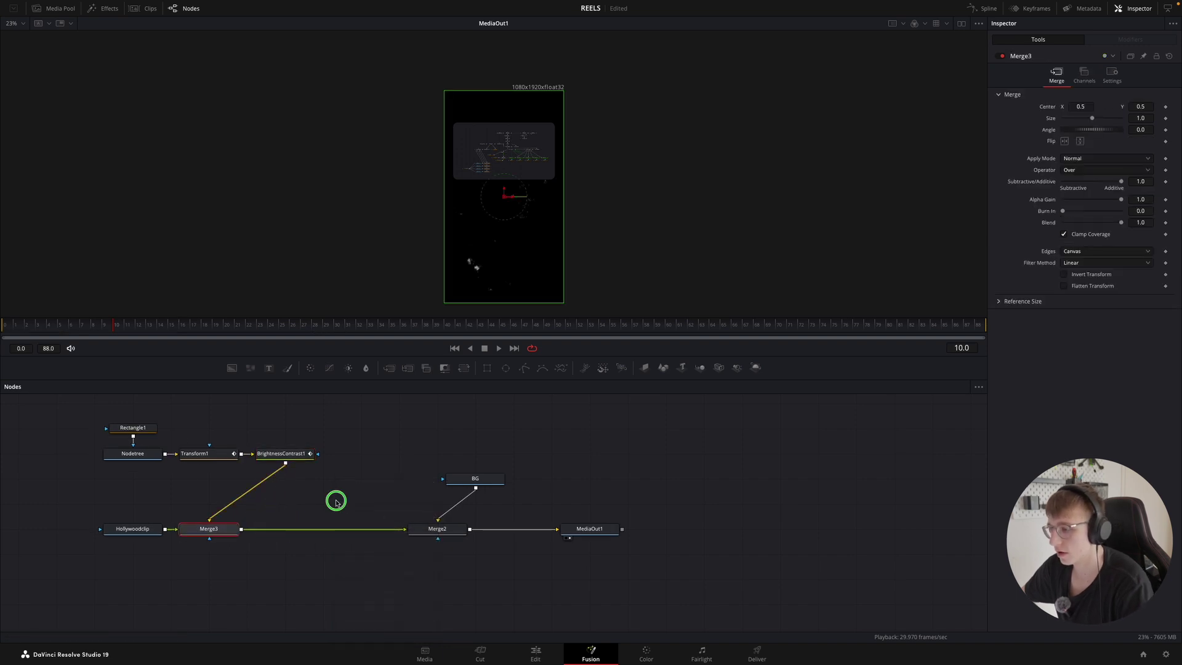
{"action": "right_click", "coordinate": [336, 502]}
{"action": "mouse_move", "coordinate": [382, 543]}
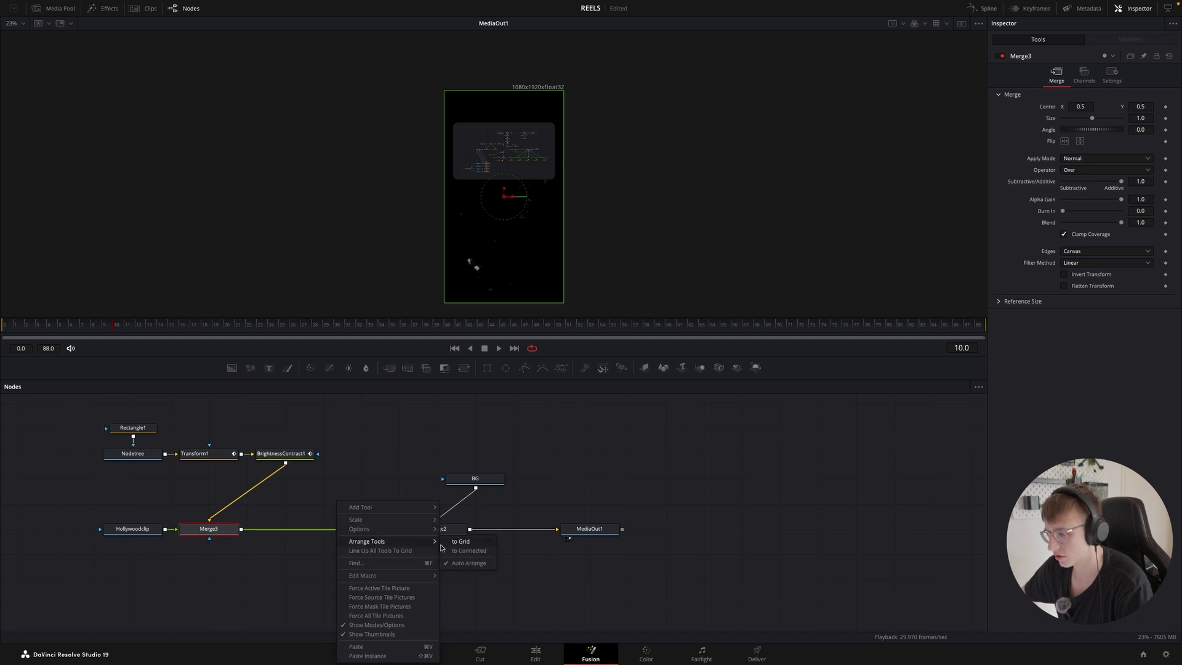
{"action": "left_click", "coordinate": [462, 542]}
{"action": "left_click_drag", "start_coordinate": [209, 528], "coordinate": [286, 528]}
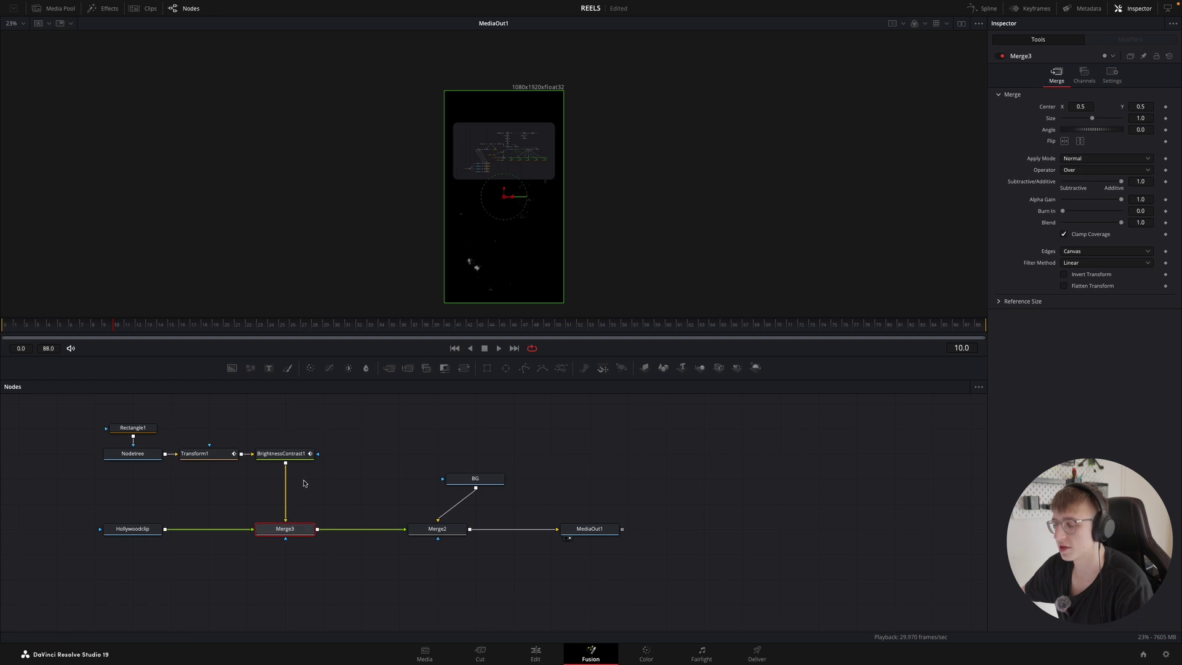
- Move the Rectangle1, Nodetree, Transform1 and BrightnessContrast1 nodes down closer to the merge row
{"action": "mouse_move", "coordinate": [285, 457]}
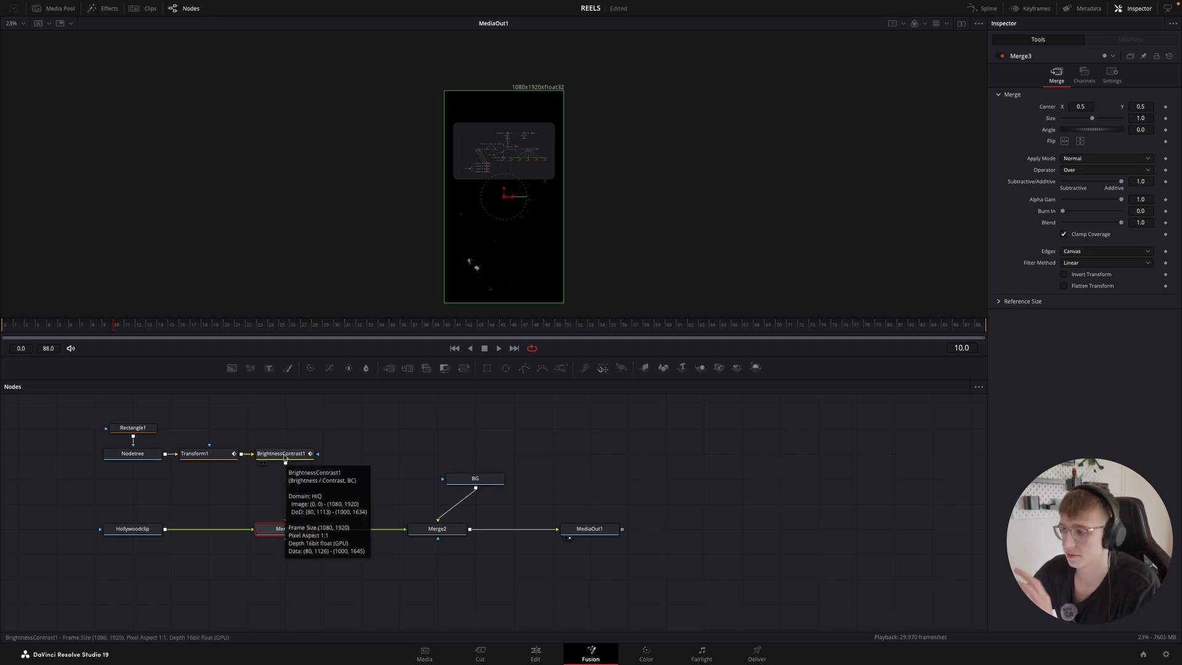
{"action": "left_click", "coordinate": [283, 458]}
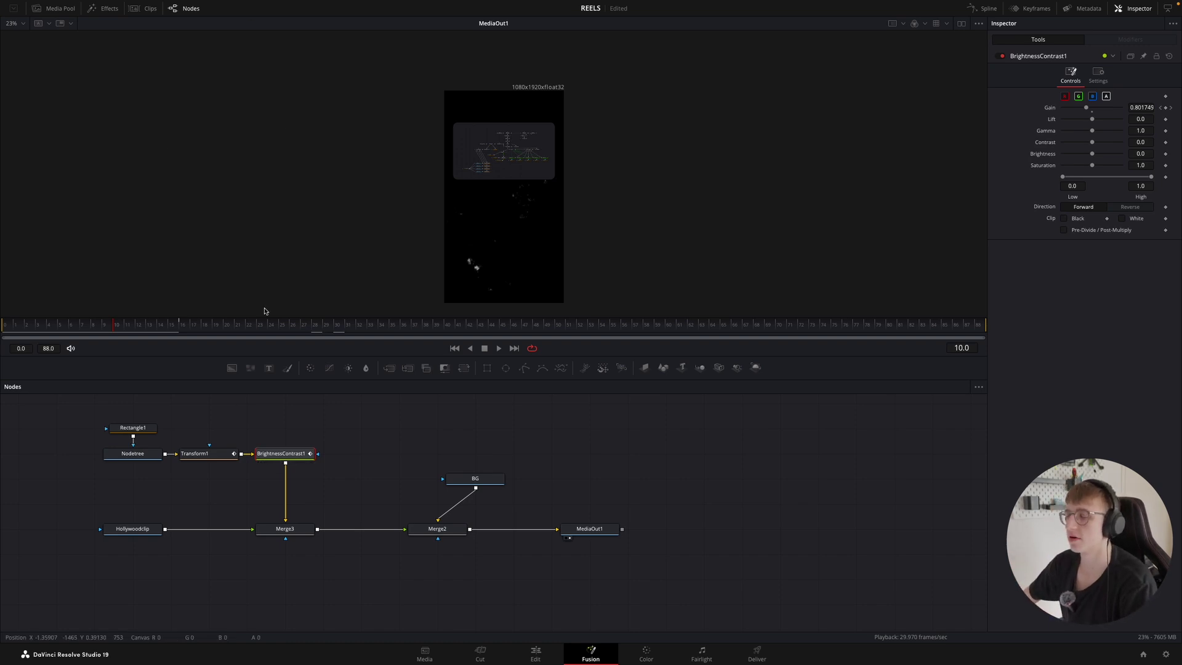
{"action": "left_click_drag", "start_coordinate": [126, 456], "coordinate": [126, 481]}
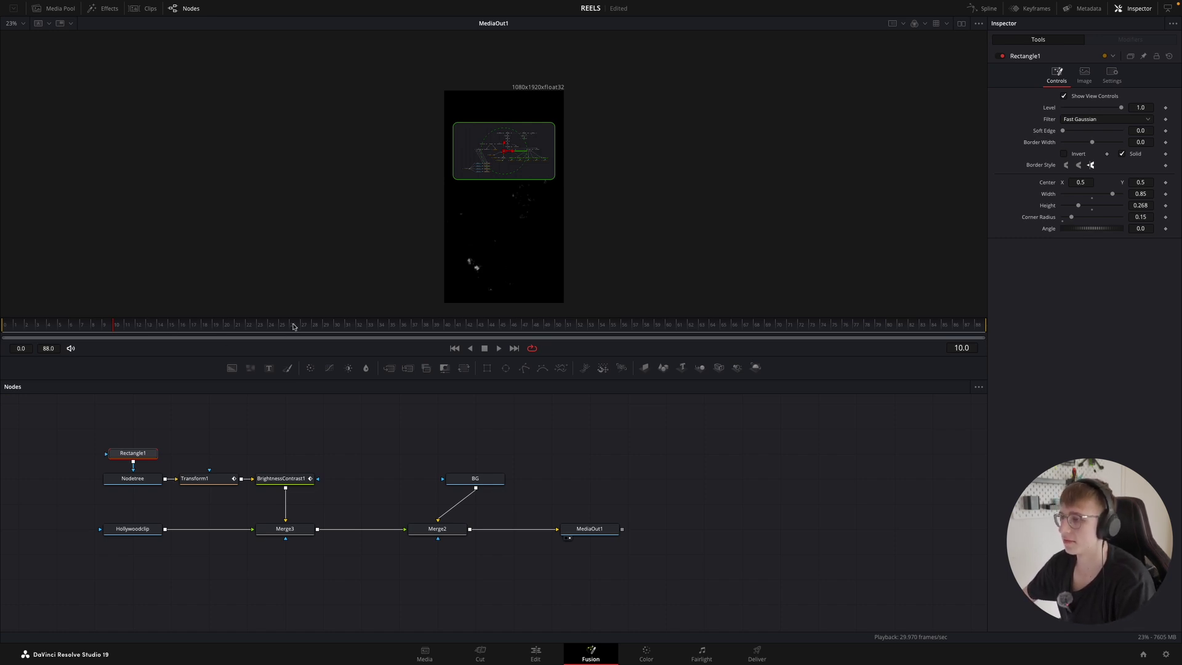
- Scrub and play the opening frames to review the screenshot's entrance, stopping at frame 6
{"action": "left_click_drag", "start_coordinate": [293, 327], "coordinate": [16, 329]}
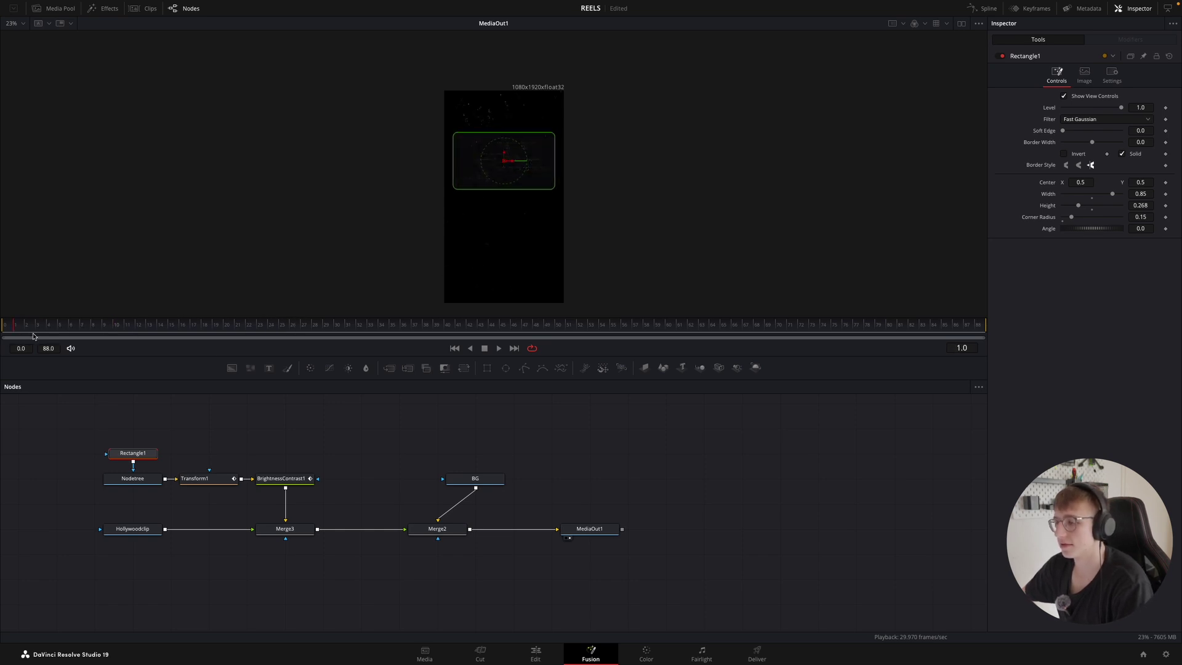
{"action": "left_click_drag", "start_coordinate": [13, 327], "coordinate": [71, 328]}
{"action": "key", "text": "space"}
{"action": "key", "text": "space"}
{"action": "left_click", "coordinate": [71, 332]}
- Add a Merge node directly after Merge3
{"action": "left_click", "coordinate": [285, 536]}
{"action": "key", "text": "shift+space"}
{"action": "type", "text": "brig"}
{"action": "key", "text": "BackSpace"}
{"action": "key", "text": "BackSpace"}
{"action": "key", "text": "BackSpace"}
{"action": "key", "text": "BackSpace"}
{"action": "type", "text": "ömeramer"}
{"action": "key", "text": "super+a"}
{"action": "type", "text": "merge"}
{"action": "key", "text": "Return"}
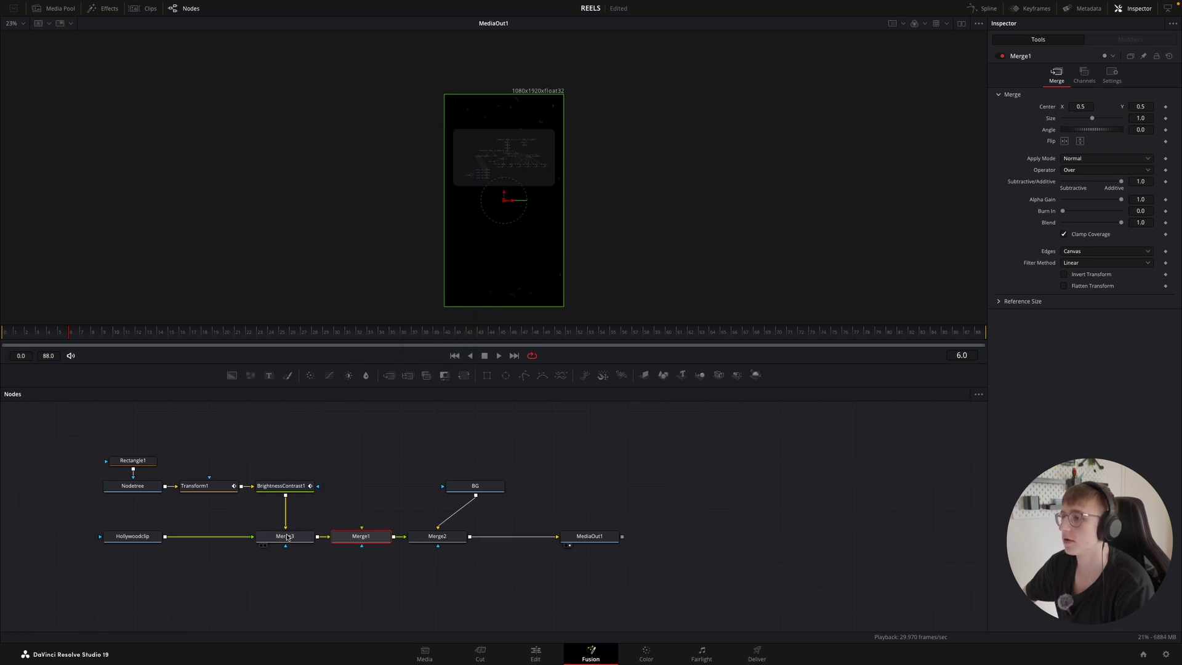
- Add a Text+ node feeding Merge1 and set its text to "NODE"
{"action": "left_click_drag", "start_coordinate": [269, 375], "coordinate": [362, 536]}
{"action": "left_click", "coordinate": [1051, 139]}
{"action": "type", "text": "NO"}
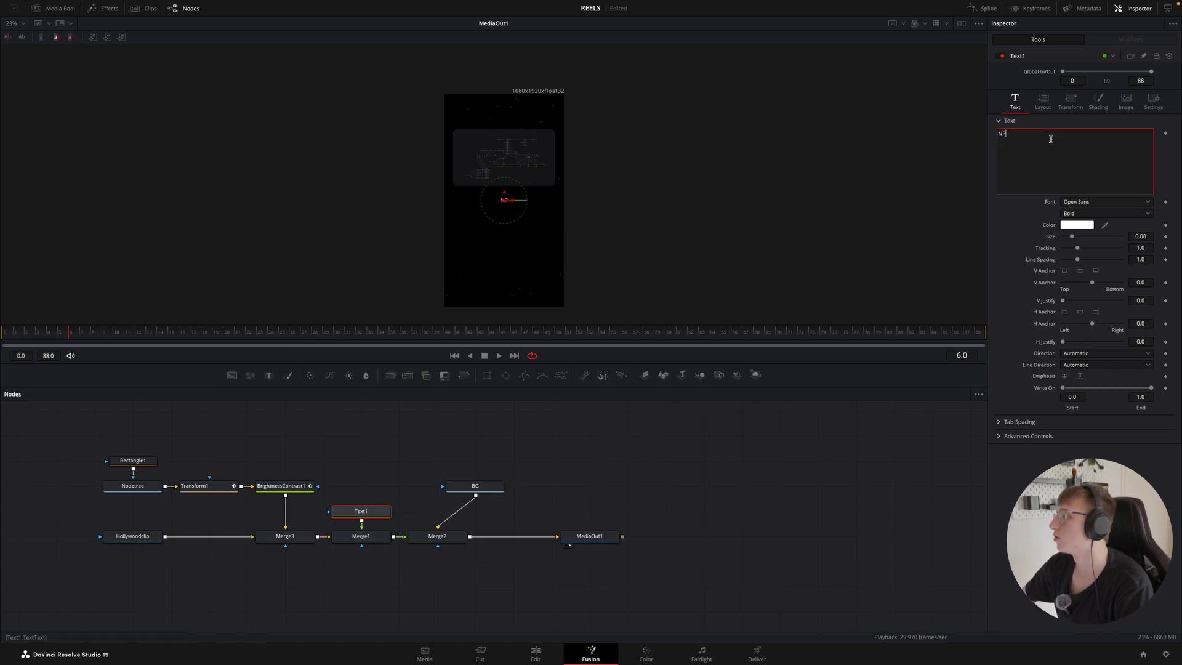
{"action": "type", "text": "DE"}
- Set the text's font to Clash Display and its size to 0.185, and align Text1 with the BrightnessContrast1 row
{"action": "left_click", "coordinate": [1086, 202]}
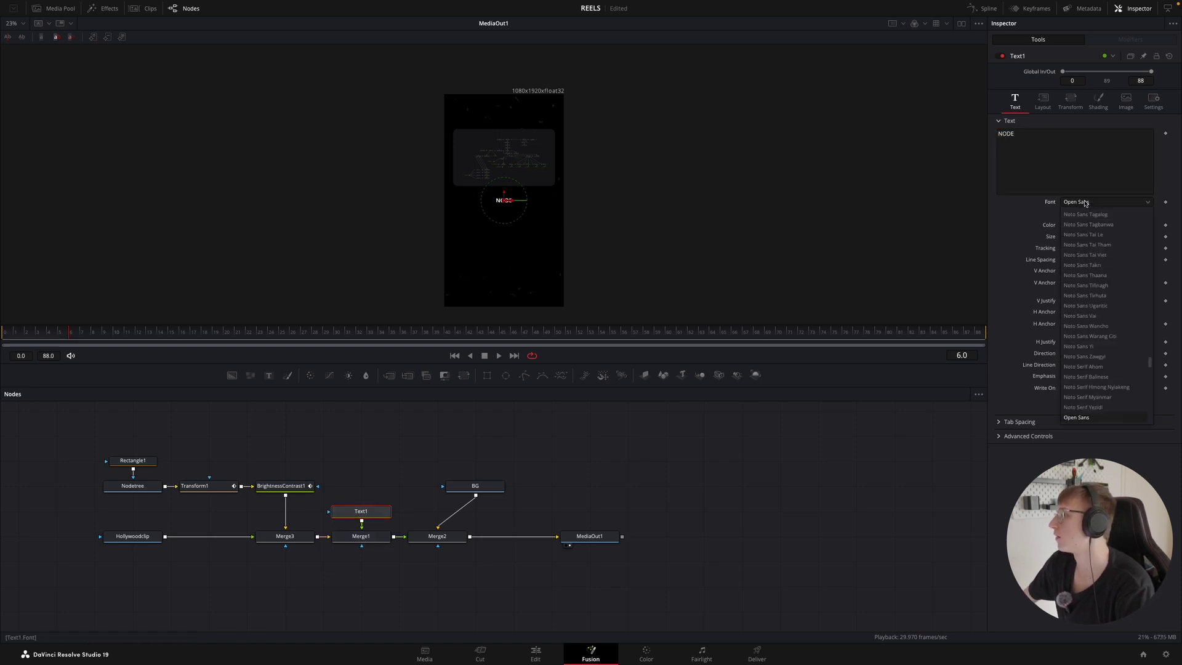
{"action": "type", "text": "clashcl"}
{"action": "key", "text": "Return"}
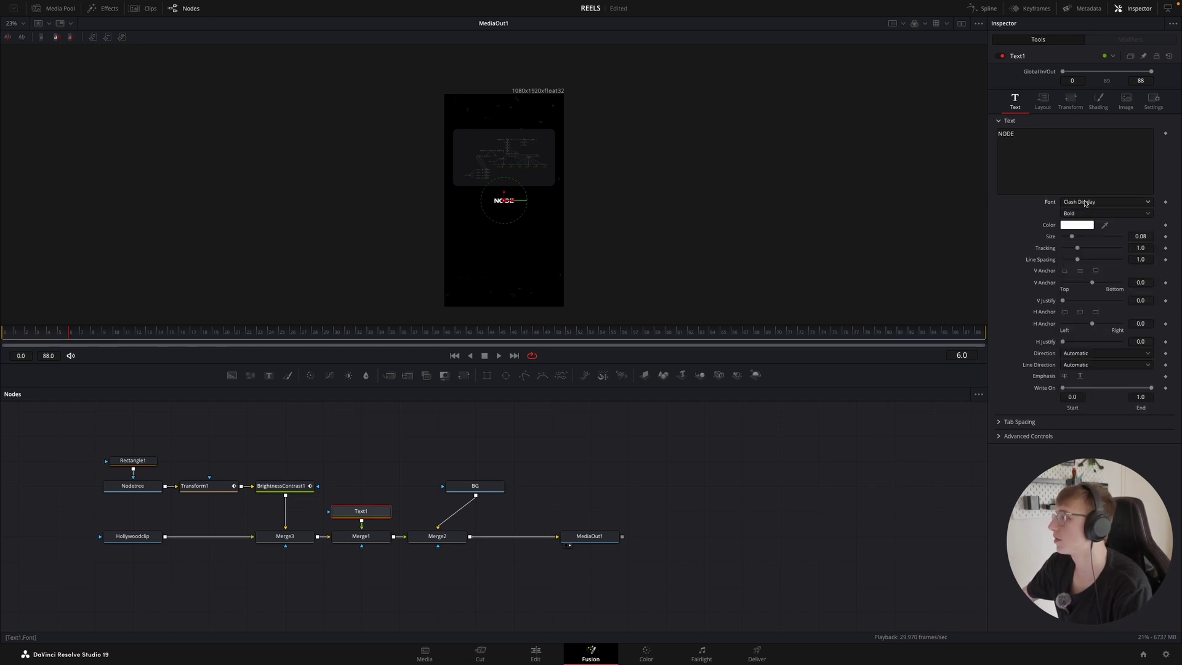
{"action": "mouse_move", "coordinate": [1075, 238]}
{"action": "left_mouse_down"}
{"action": "mouse_move", "coordinate": [1088, 235]}
{"action": "mouse_move", "coordinate": [1079, 232]}
{"action": "left_mouse_up"}
{"action": "left_click_drag", "start_coordinate": [351, 511], "coordinate": [352, 486]}
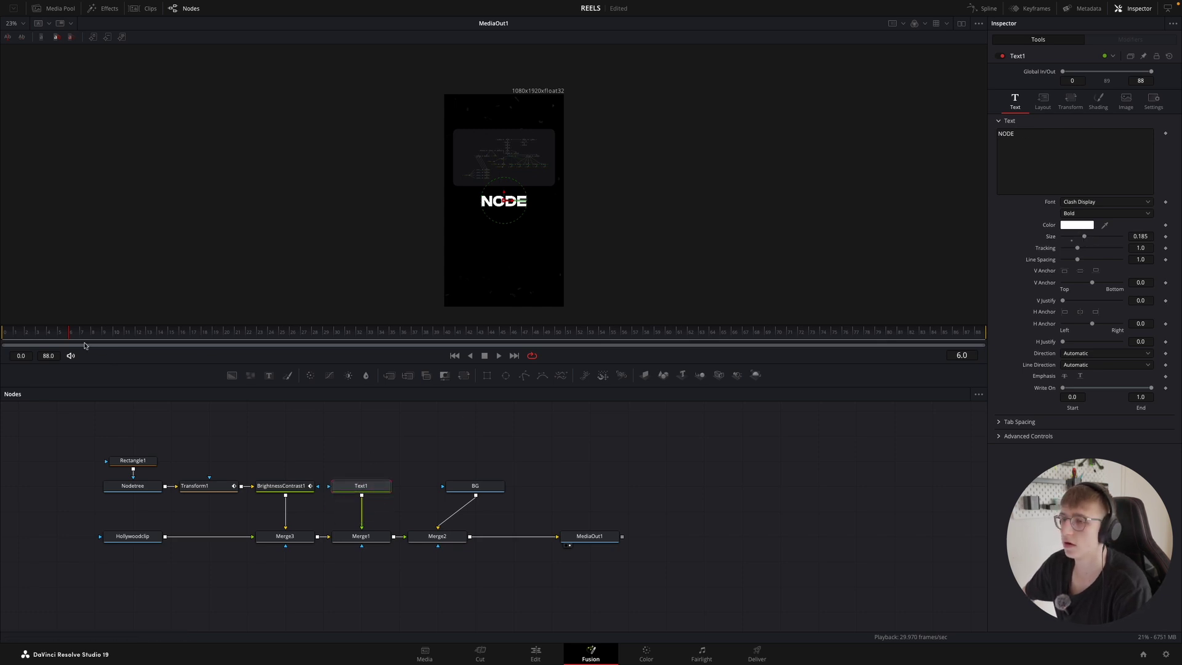
- Move BG, Merge2 and MediaOut1 farther downstream to open space after Merge1, and select Text1 and Merge1 together
{"action": "left_click", "coordinate": [1075, 155]}
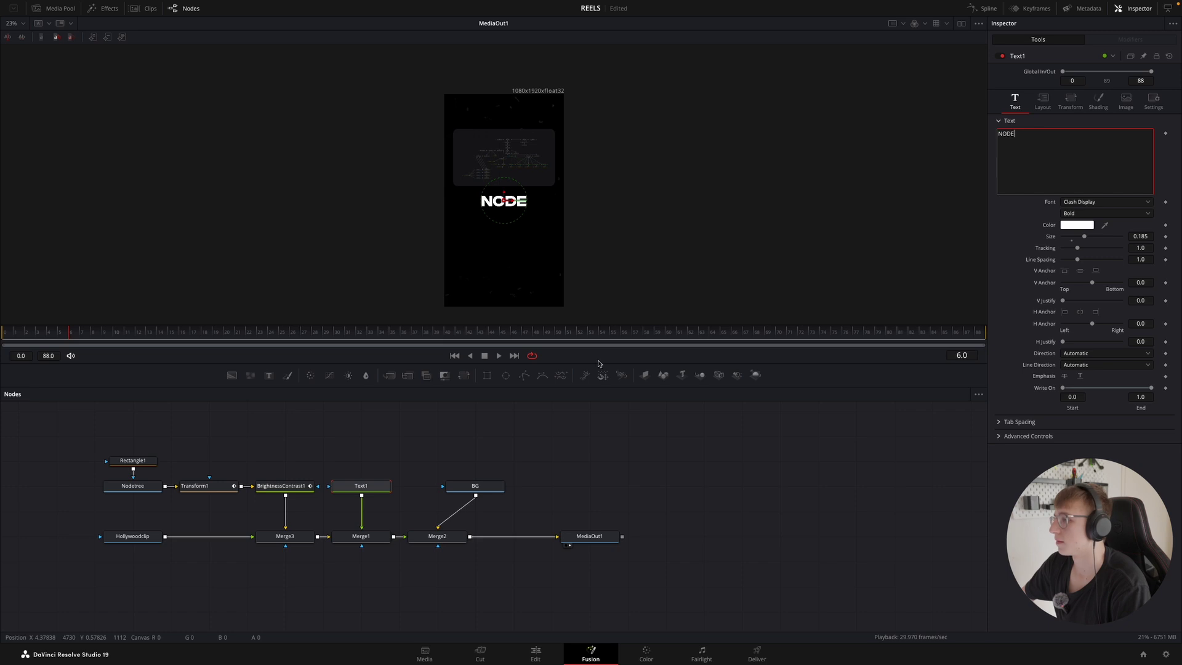
{"action": "left_click_drag", "start_coordinate": [674, 559], "coordinate": [406, 473]}
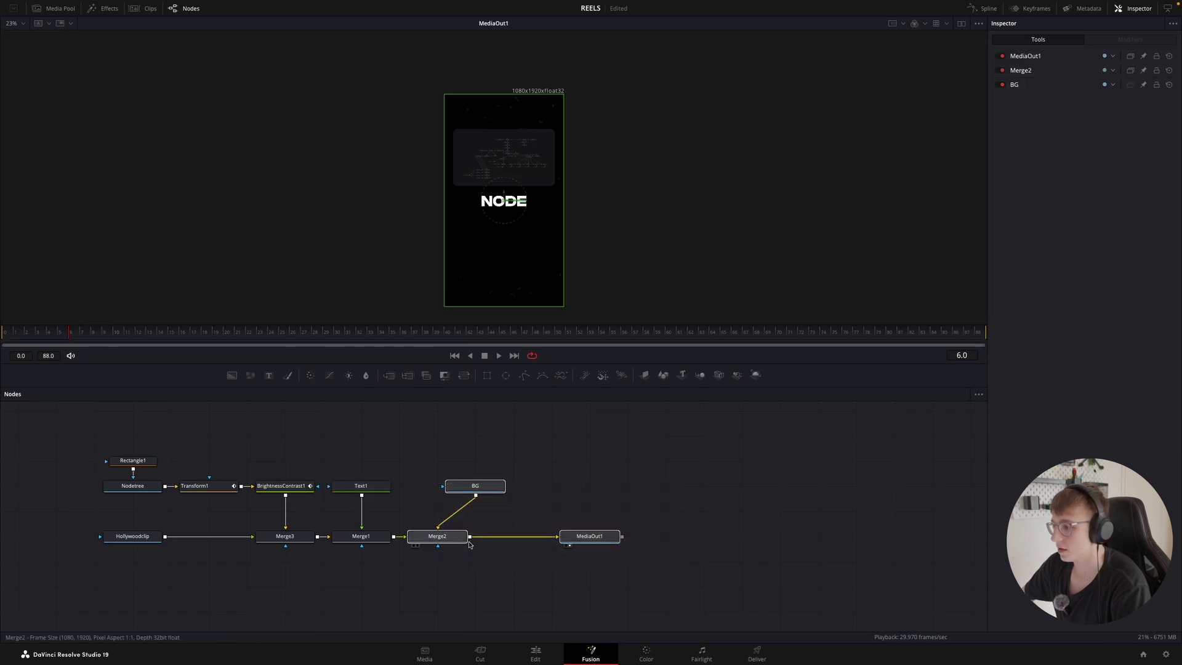
{"action": "left_click_drag", "start_coordinate": [468, 540], "coordinate": [620, 542]}
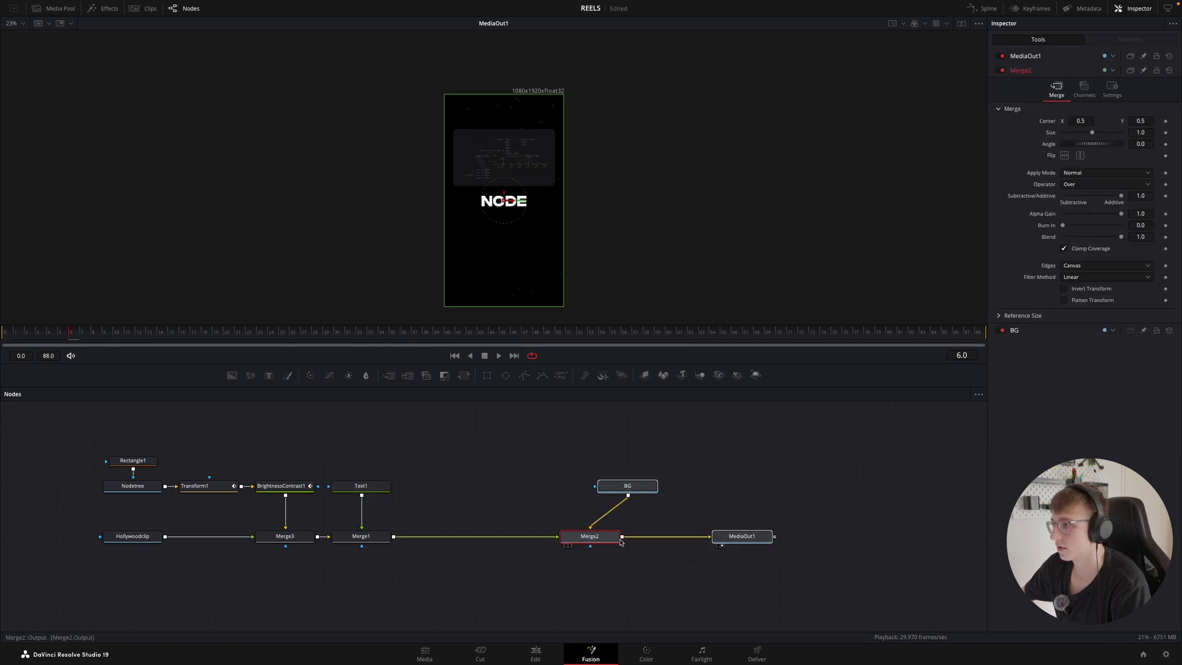
{"action": "left_click", "coordinate": [659, 568]}
{"action": "left_click_drag", "start_coordinate": [391, 554], "coordinate": [332, 456]}
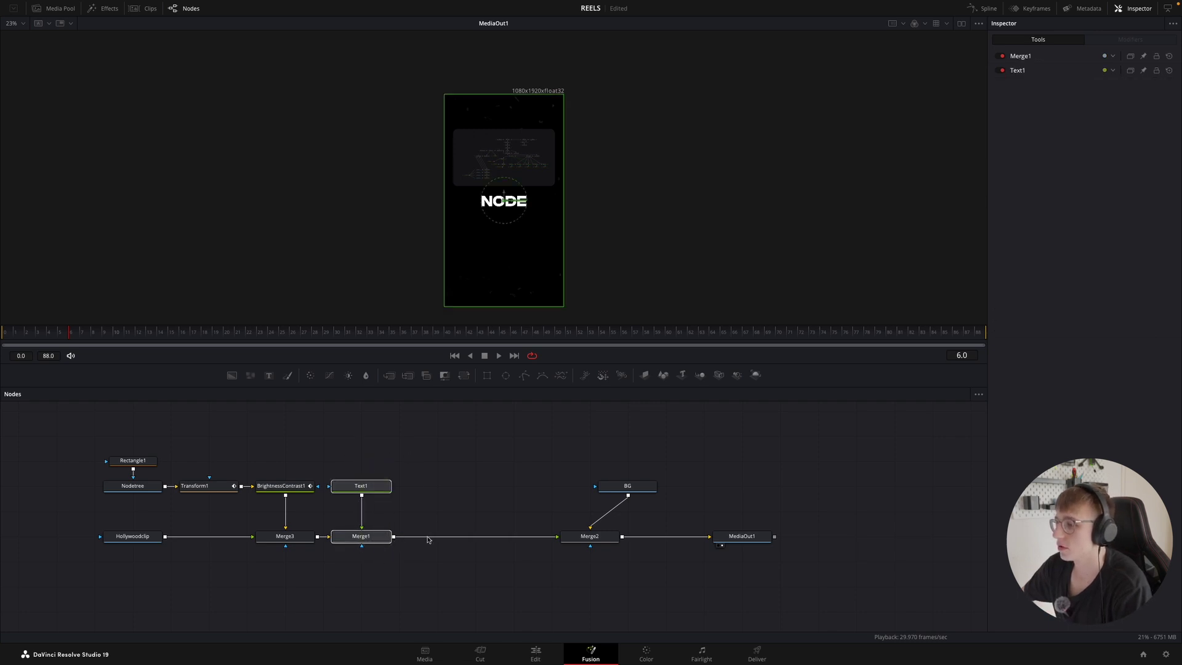
{"action": "key", "text": "ctrl+c"}
{"action": "key", "text": "ctrl+v"}
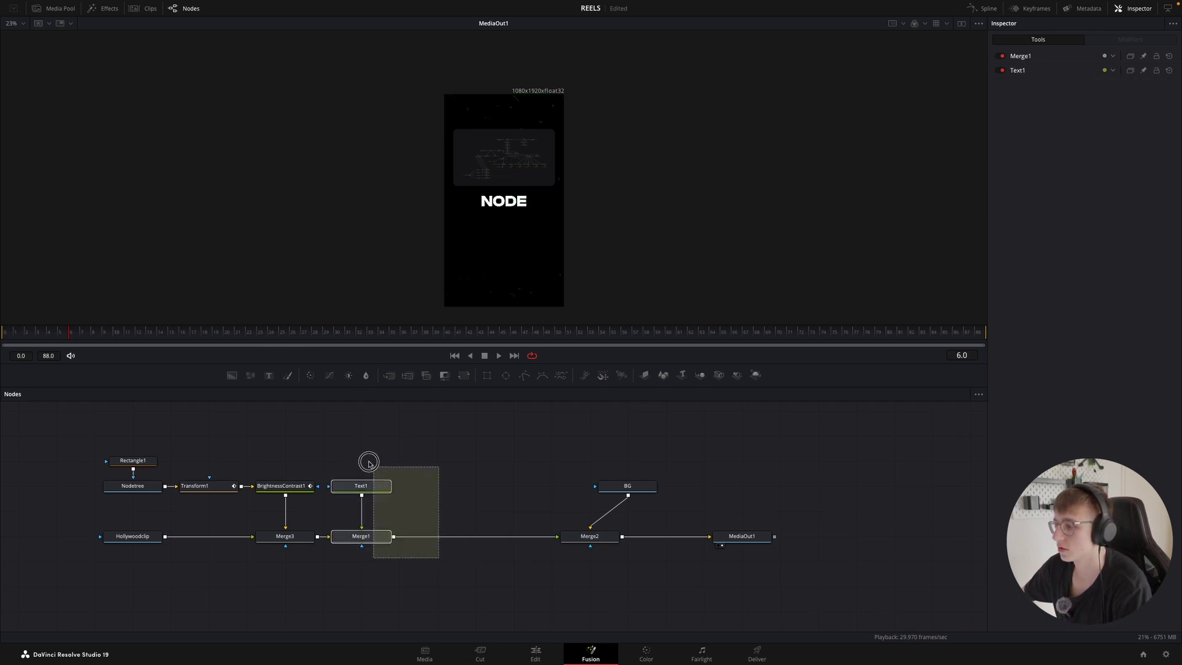
{"action": "key", "text": "Delete"}
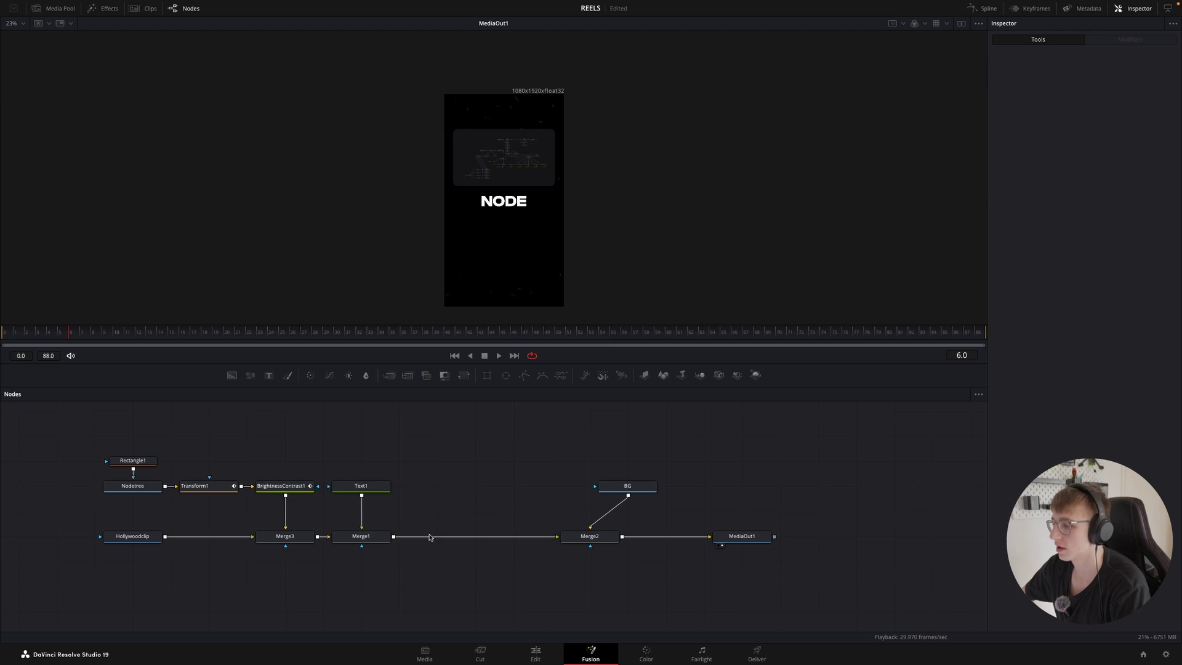
- Add a Follower modifier to the text content of Text1
{"action": "left_click", "coordinate": [360, 487]}
{"action": "left_click", "coordinate": [81, 332]}
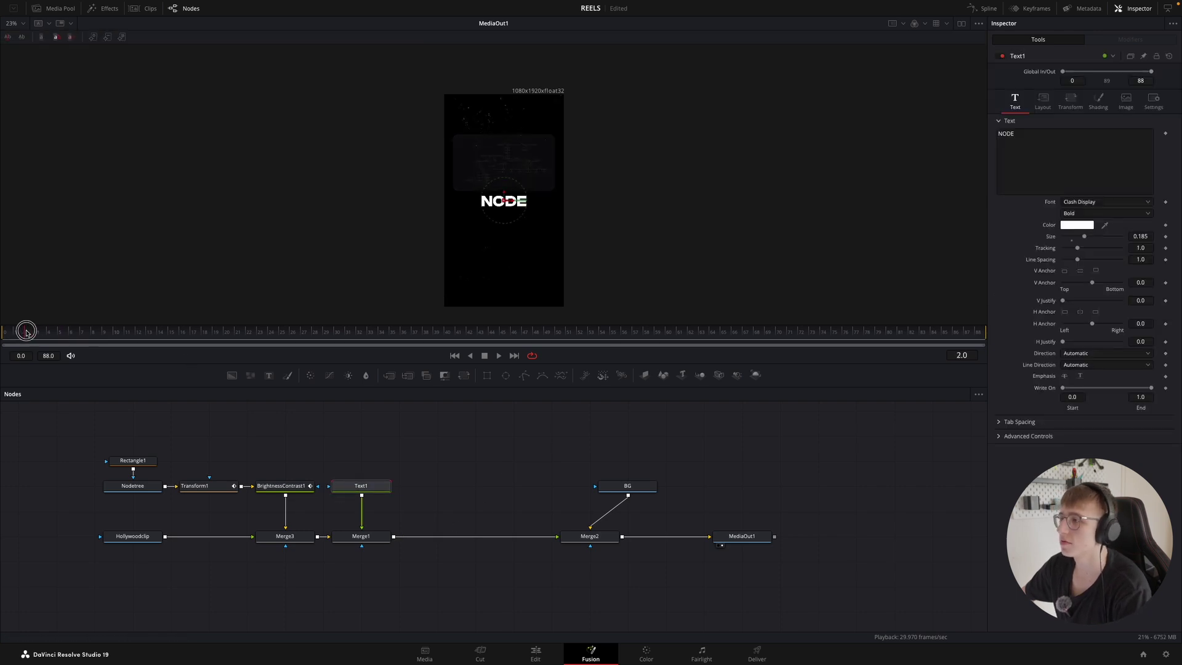
{"action": "left_click_drag", "start_coordinate": [82, 315], "coordinate": [55, 331]}
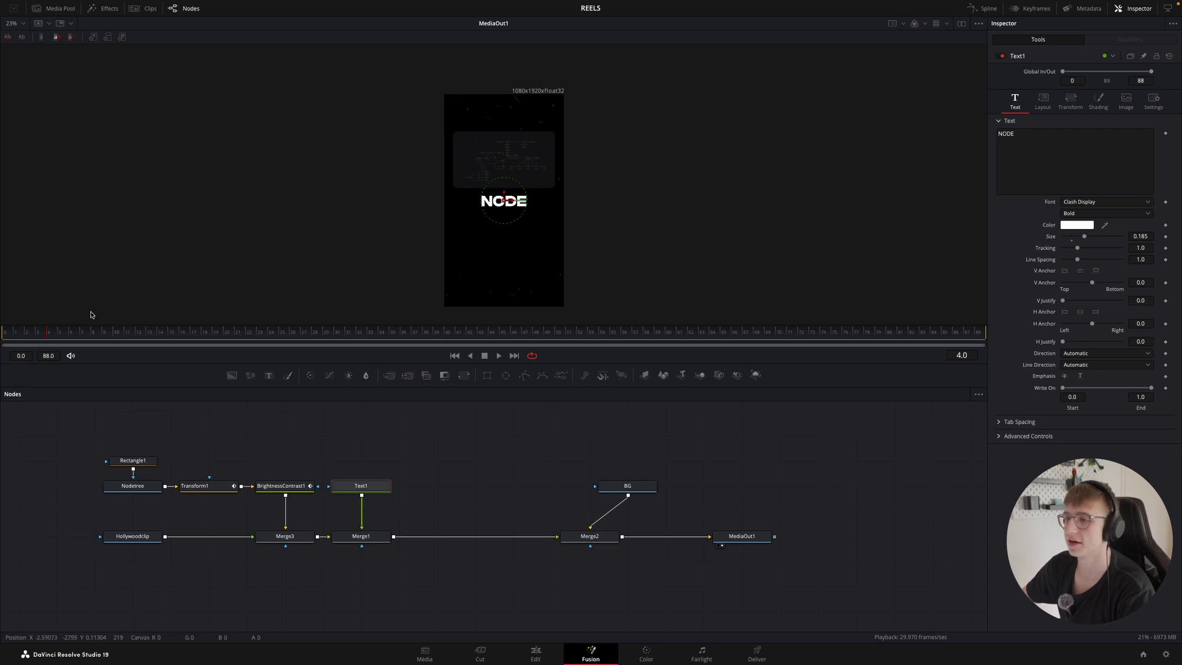
{"action": "right_click", "coordinate": [1019, 162]}
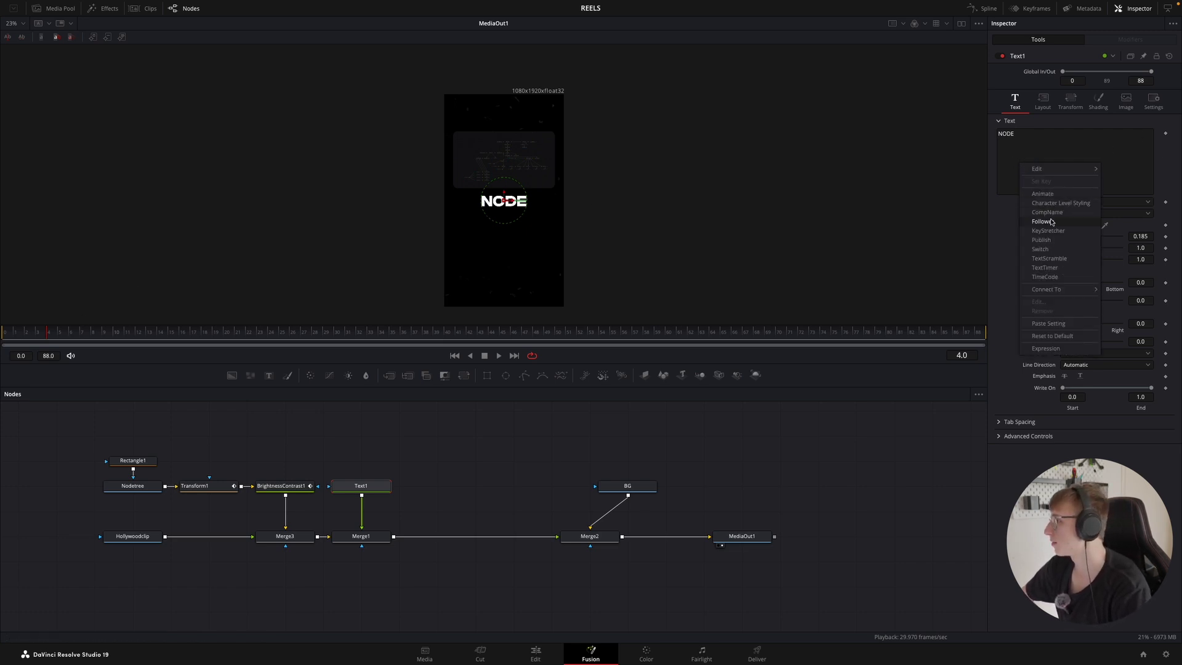
{"action": "left_click", "coordinate": [1006, 140]}
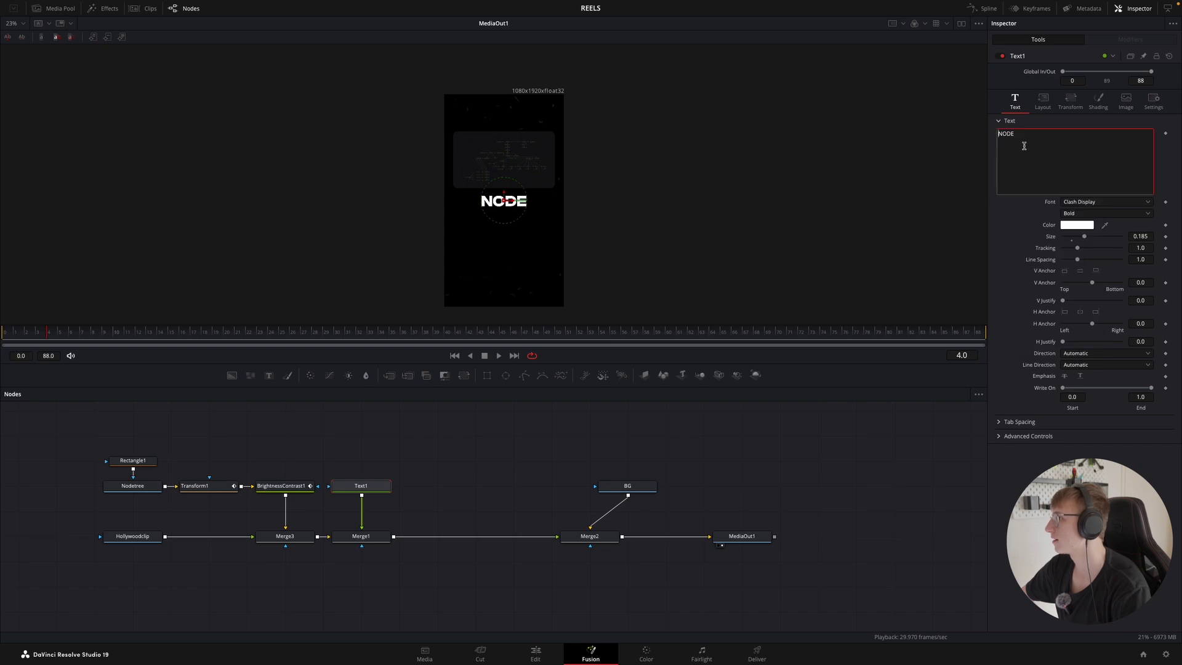
{"action": "right_click", "coordinate": [1024, 145]}
{"action": "left_click", "coordinate": [1048, 206]}
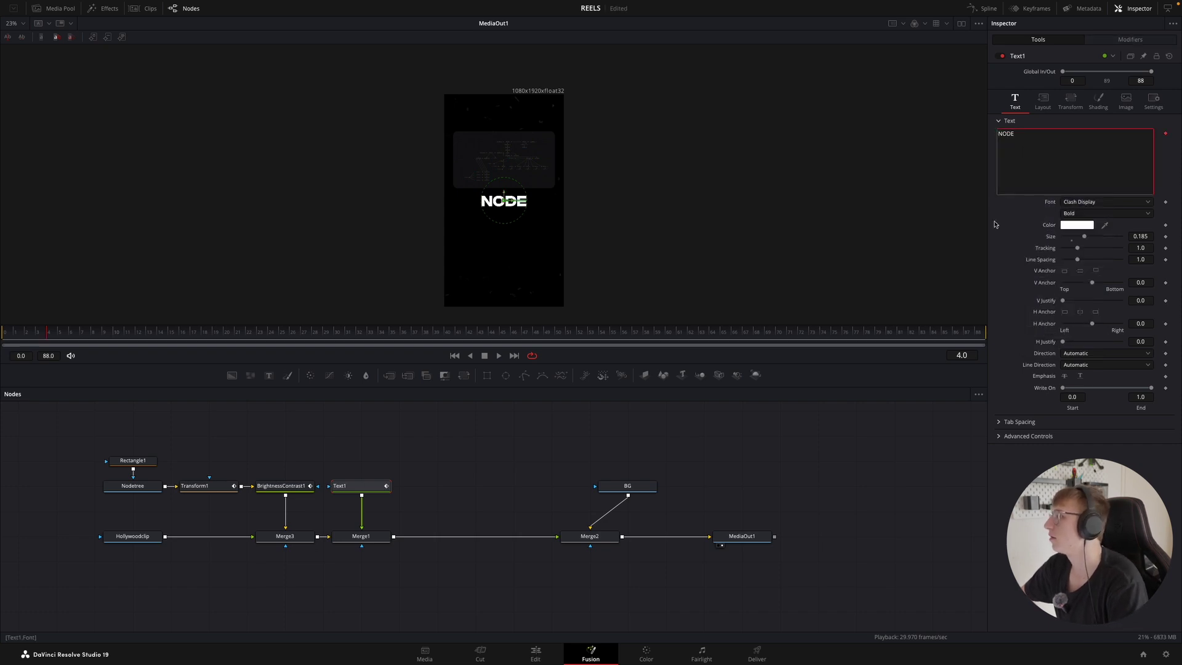
- Keyframe the Follower modifier's shading opacity at 0.0 on frame 3
{"action": "left_click", "coordinate": [1127, 39]}
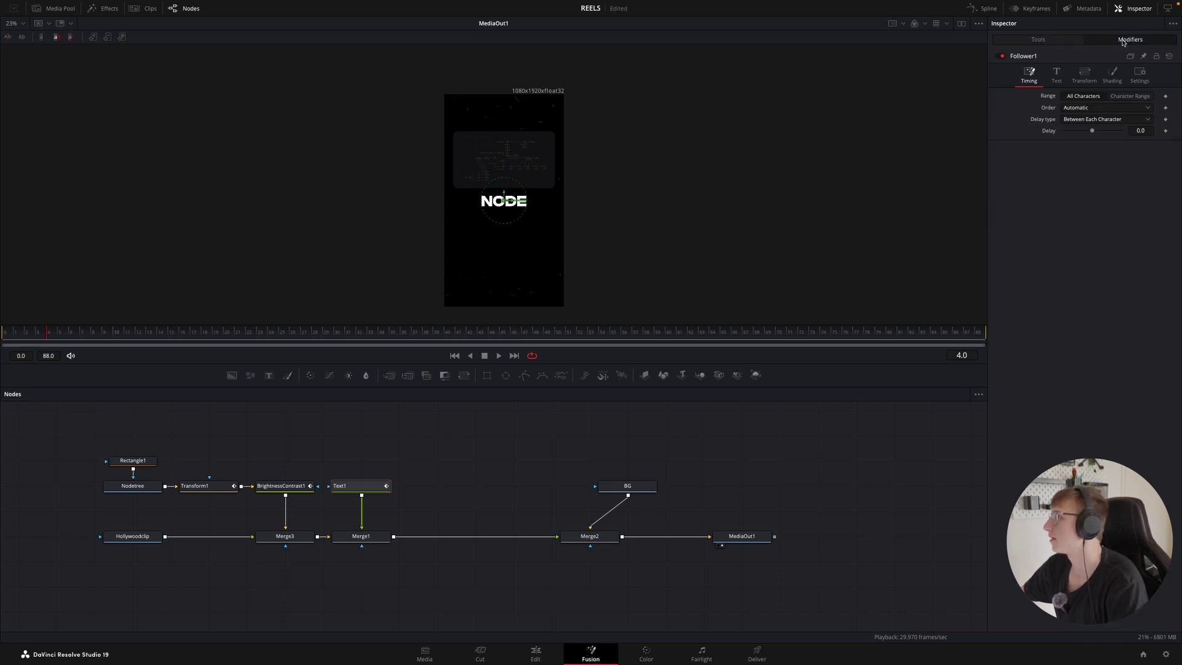
{"action": "left_click", "coordinate": [1057, 74]}
{"action": "left_click", "coordinate": [1084, 73]}
{"action": "left_click", "coordinate": [1057, 74]}
{"action": "left_click", "coordinate": [1084, 75]}
{"action": "left_click", "coordinate": [1112, 75]}
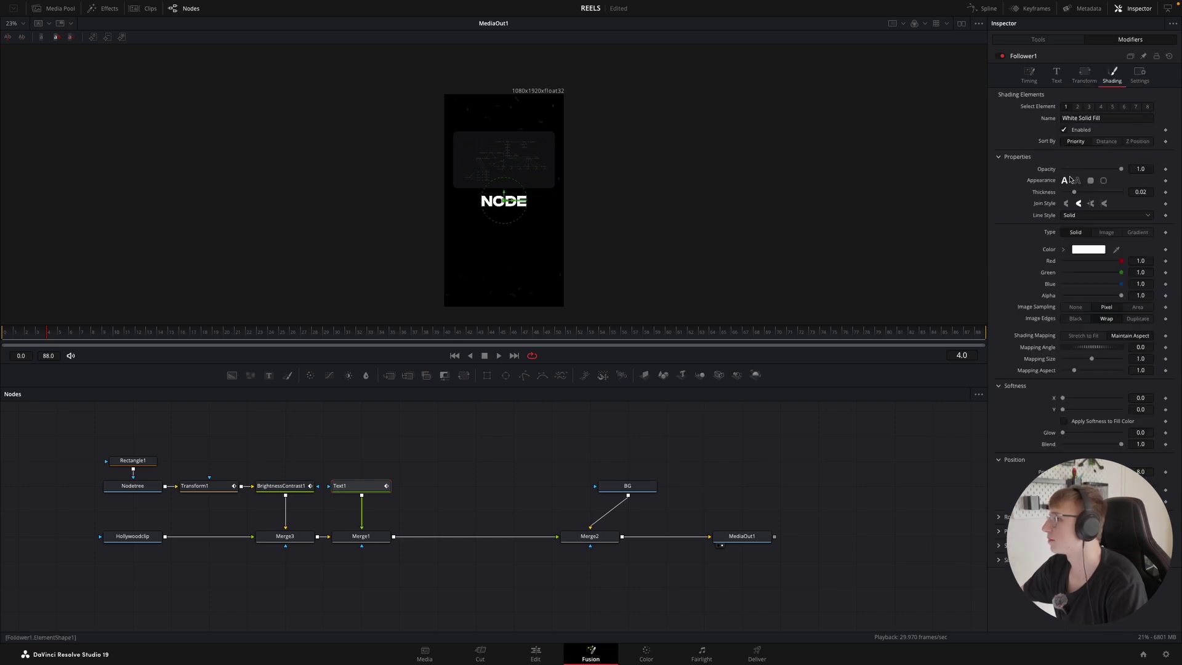
{"action": "left_click", "coordinate": [33, 335]}
{"action": "left_click_drag", "start_coordinate": [33, 334], "coordinate": [38, 333]}
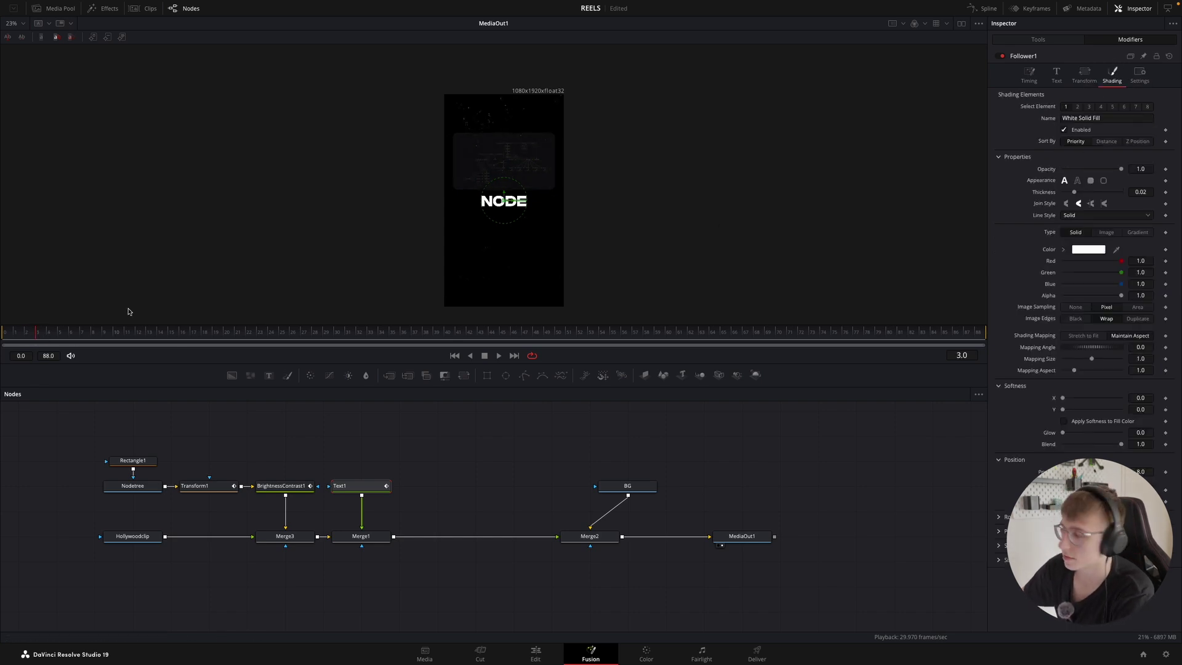
{"action": "left_click", "coordinate": [1165, 171]}
{"action": "left_click_drag", "start_coordinate": [1122, 169], "coordinate": [1001, 177]}
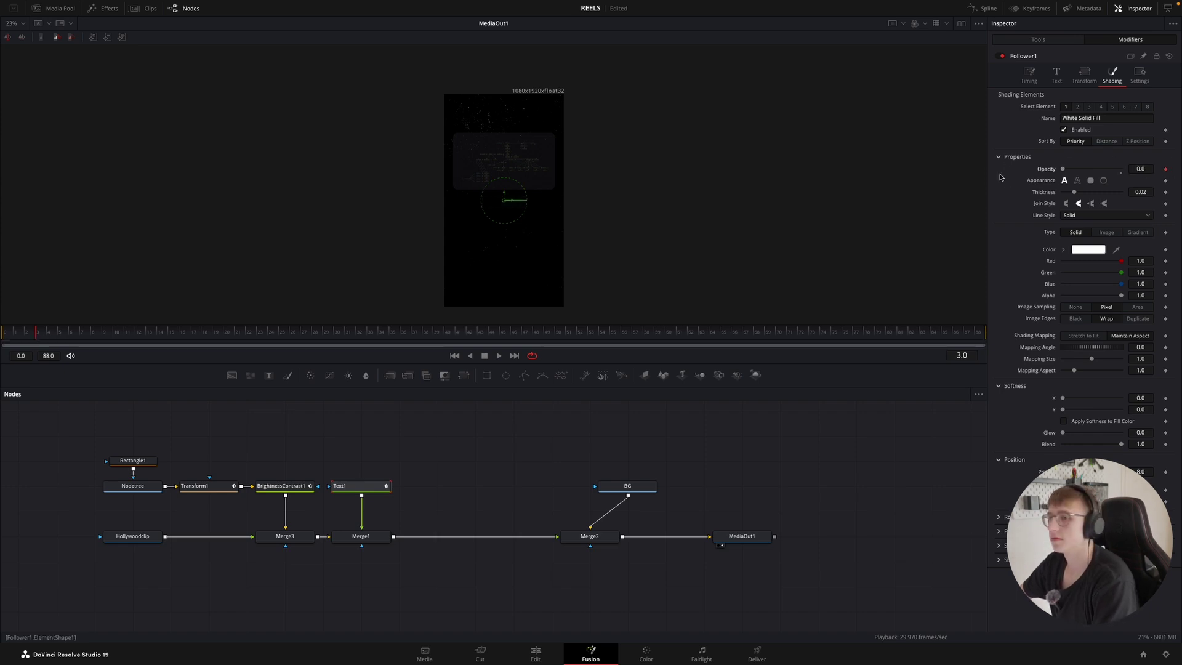
- Set the Follower's shading opacity to 1.0 at frame 12, completing the fade-in
{"action": "left_click_drag", "start_coordinate": [61, 332], "coordinate": [146, 328]}
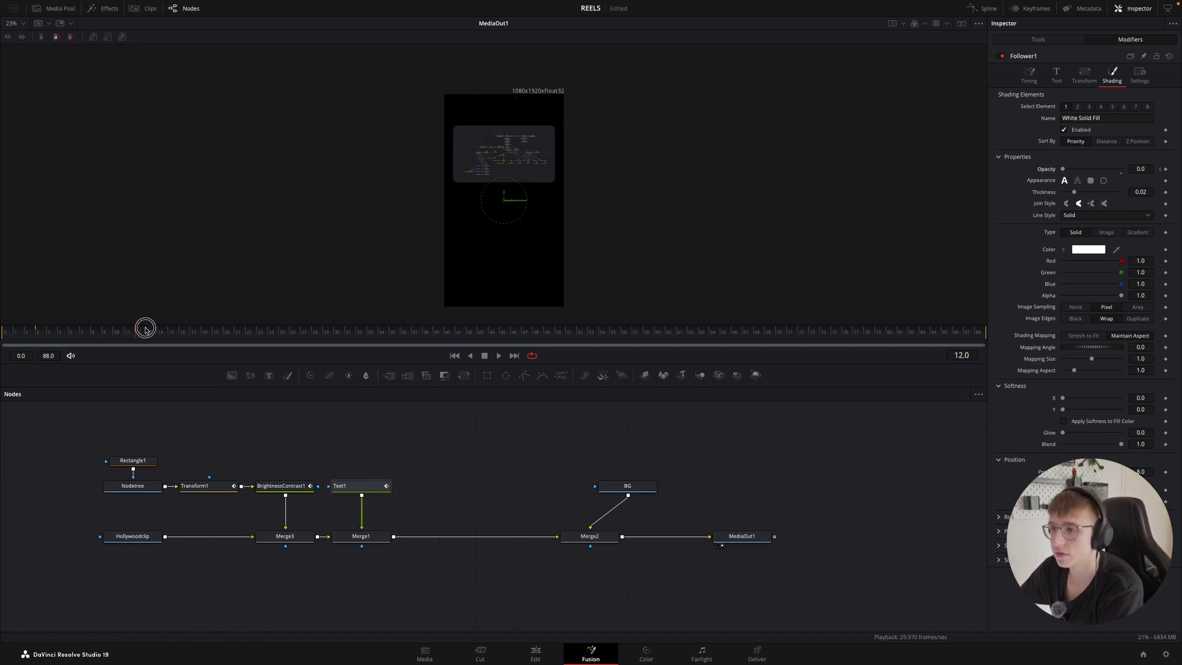
{"action": "left_click_drag", "start_coordinate": [1061, 169], "coordinate": [1177, 171]}
{"action": "mouse_move", "coordinate": [133, 330]}
{"action": "left_mouse_down"}
{"action": "mouse_move", "coordinate": [39, 343]}
{"action": "mouse_move", "coordinate": [155, 333]}
{"action": "left_mouse_up"}
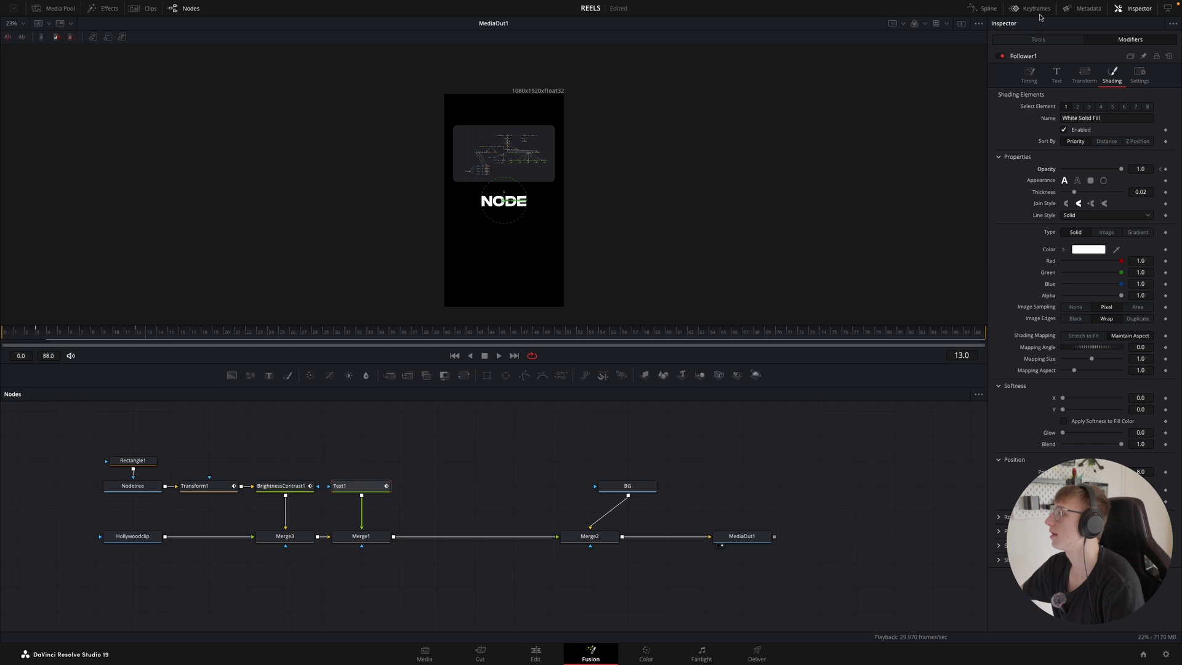
- Set the Follower's delay between each character to 1.0 and scrub back to frame 3
{"action": "left_click", "coordinate": [1034, 73]}
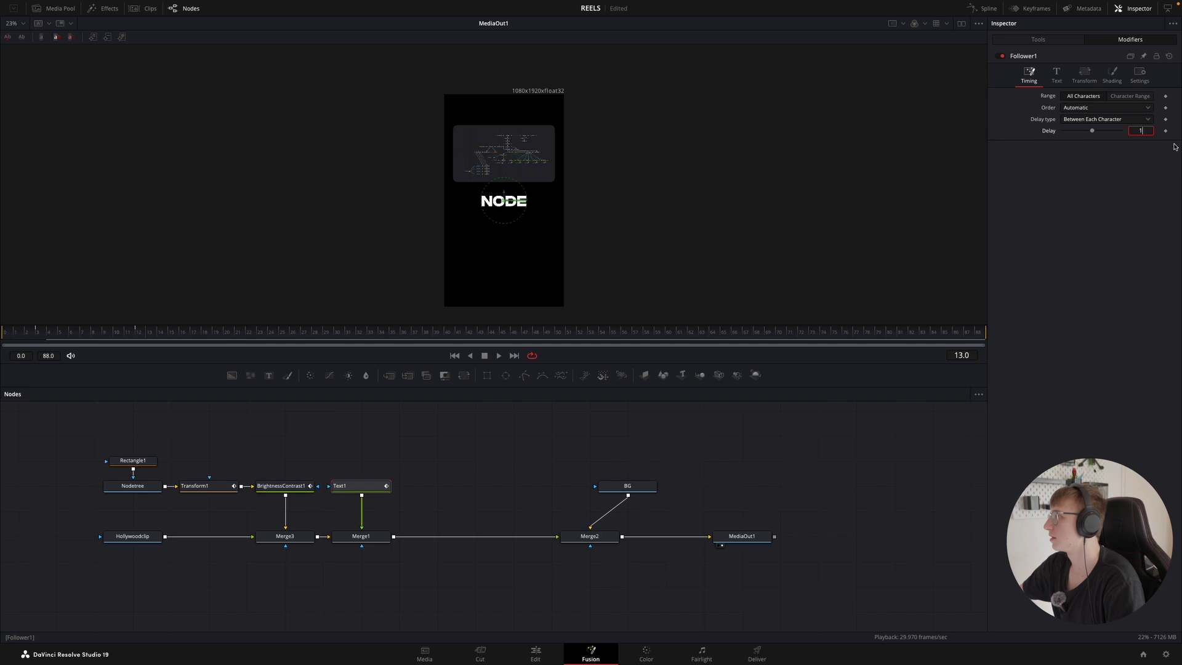
{"action": "key", "text": "Return"}
{"action": "mouse_move", "coordinate": [151, 325]}
{"action": "left_mouse_down"}
{"action": "mouse_move", "coordinate": [21, 342]}
{"action": "mouse_move", "coordinate": [126, 332]}
{"action": "mouse_move", "coordinate": [43, 326]}
{"action": "mouse_move", "coordinate": [37, 335]}
{"action": "mouse_move", "coordinate": [163, 322]}
{"action": "mouse_move", "coordinate": [36, 333]}
{"action": "left_mouse_up"}
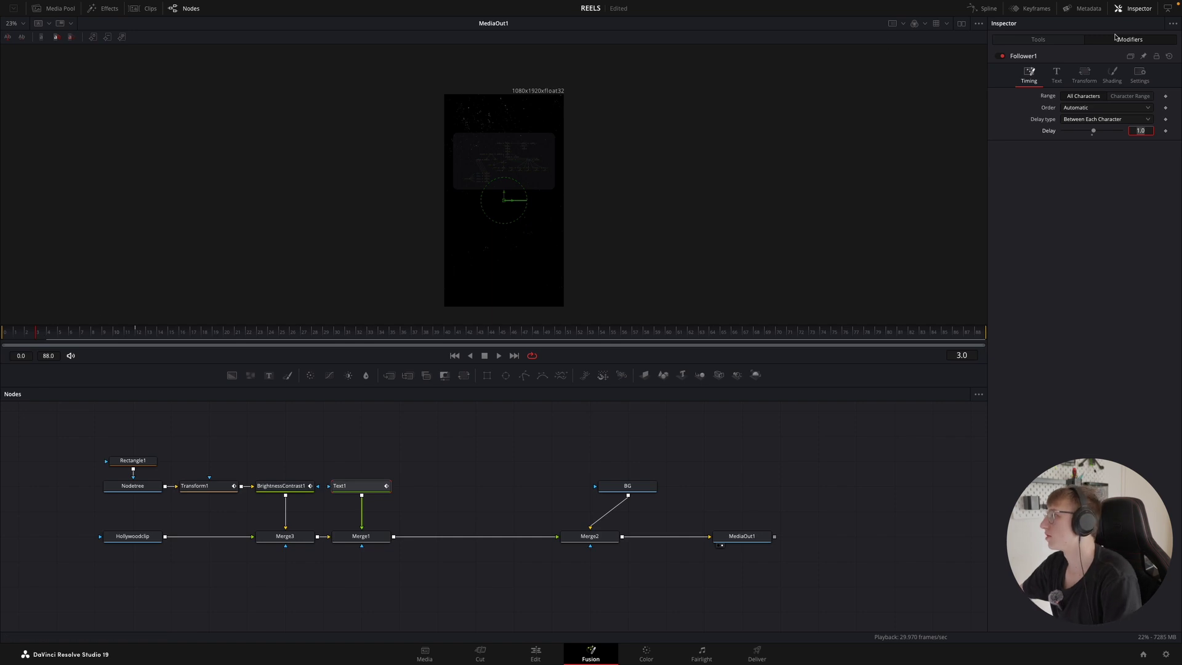
- Keyframe the Follower's character offset at 0.0 on frames 3 and 12
{"action": "left_click", "coordinate": [1085, 73]}
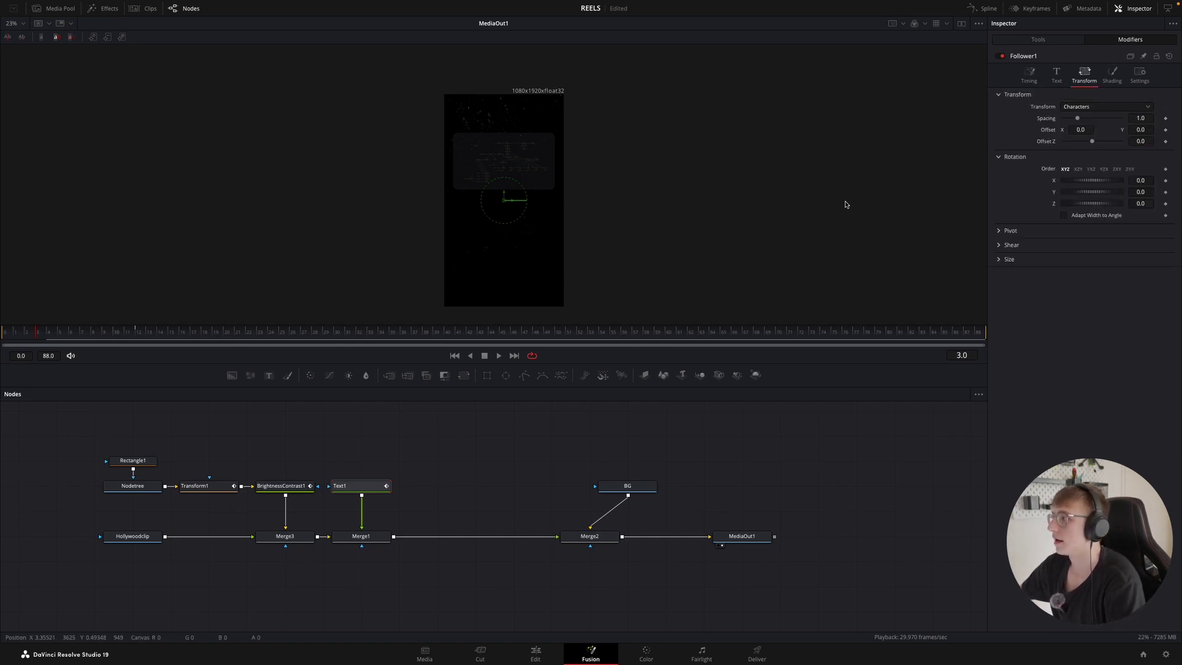
{"action": "left_click", "coordinate": [1166, 130]}
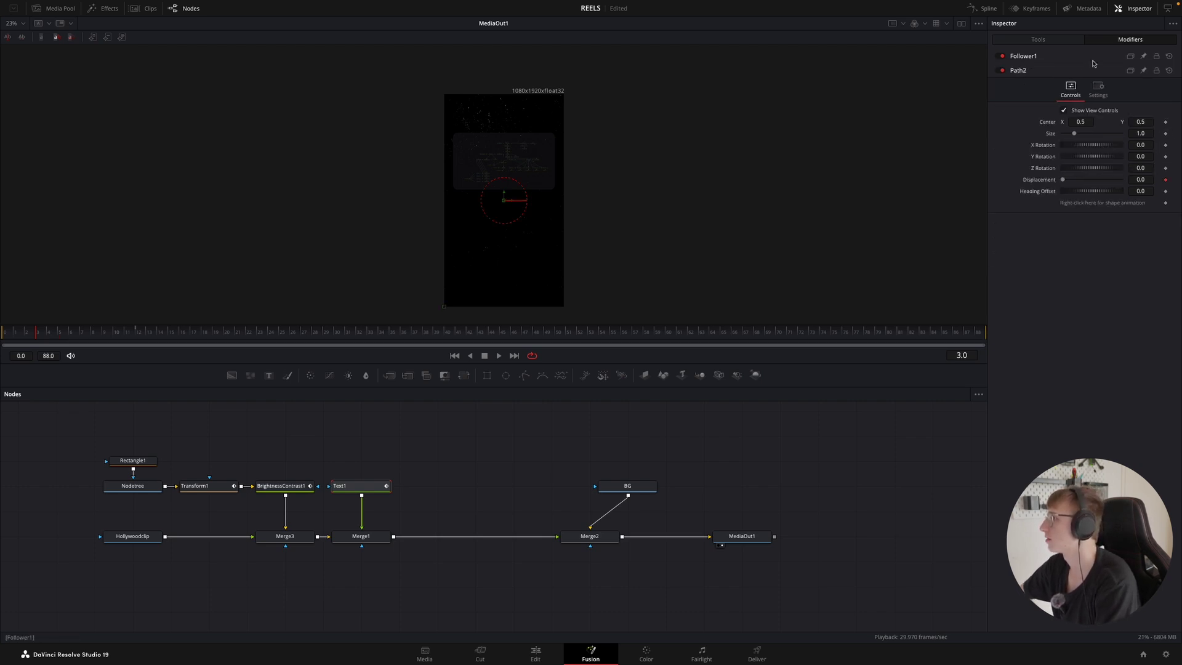
{"action": "left_click", "coordinate": [1066, 59]}
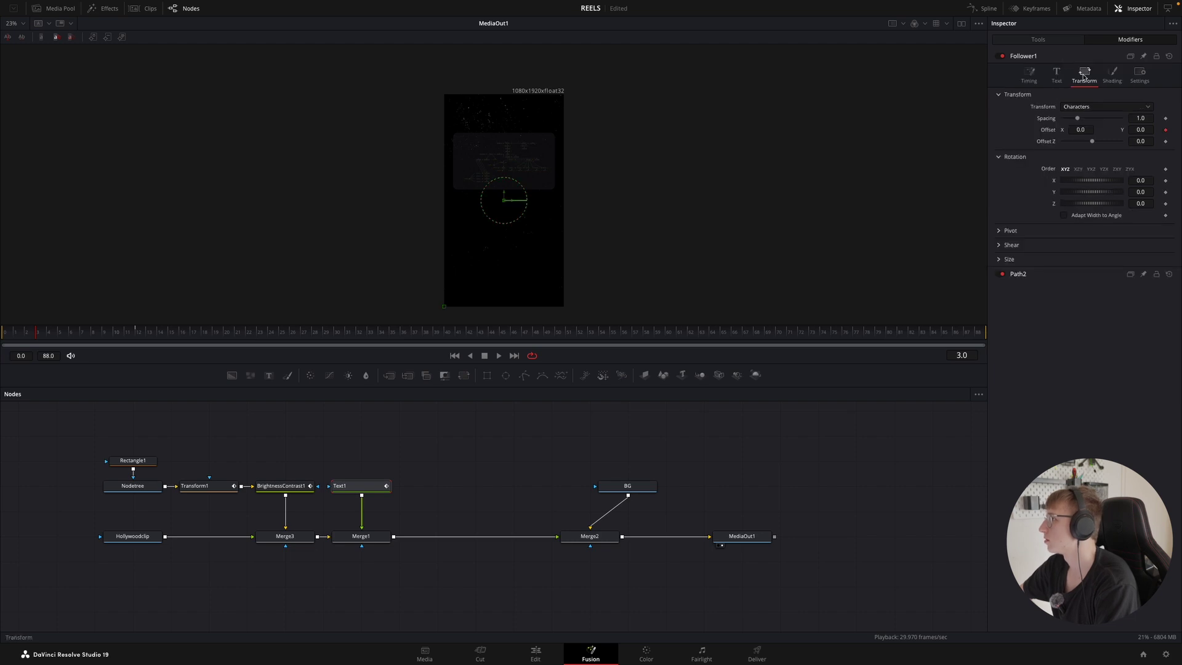
{"action": "left_click_drag", "start_coordinate": [106, 333], "coordinate": [136, 332]}
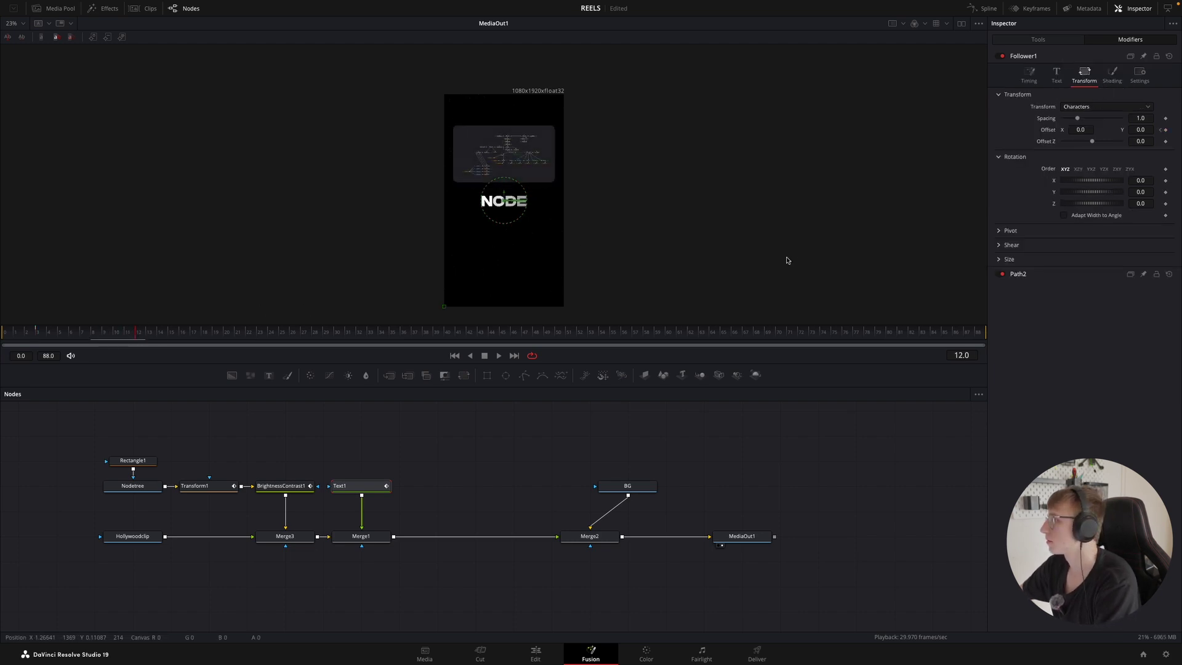
{"action": "left_click", "coordinate": [1161, 130]}
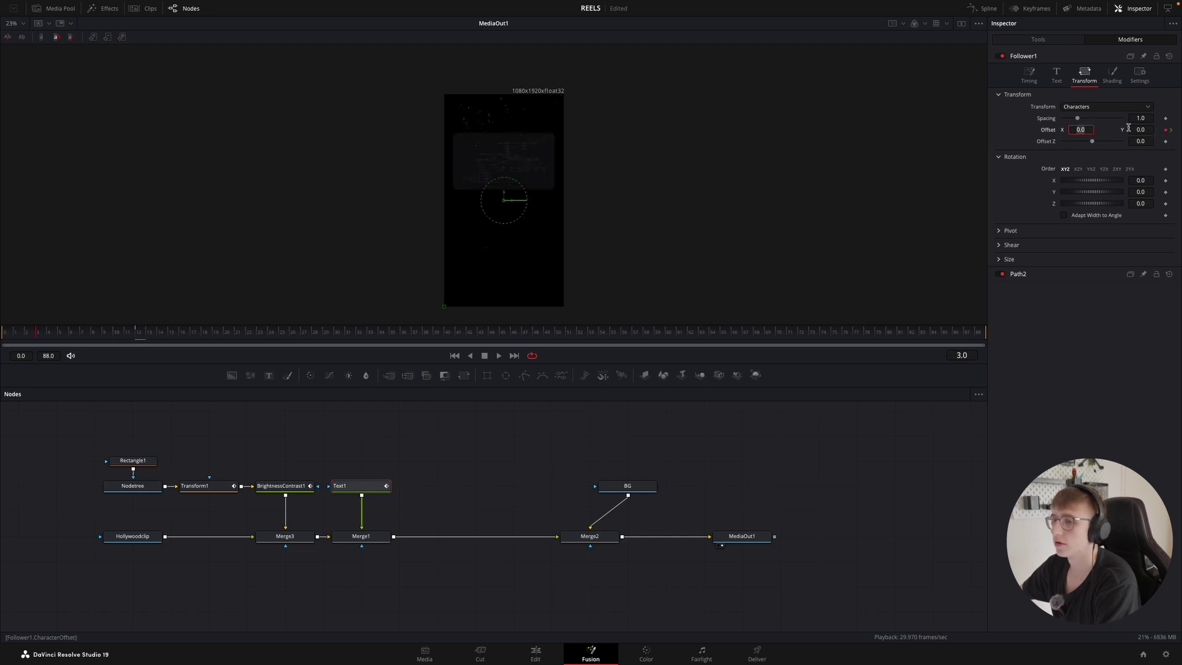
- Set the Follower's character offset Y to -0.083 at frame 3 and play the text animation from the start
{"action": "left_click_drag", "start_coordinate": [1141, 128], "coordinate": [1124, 131]}
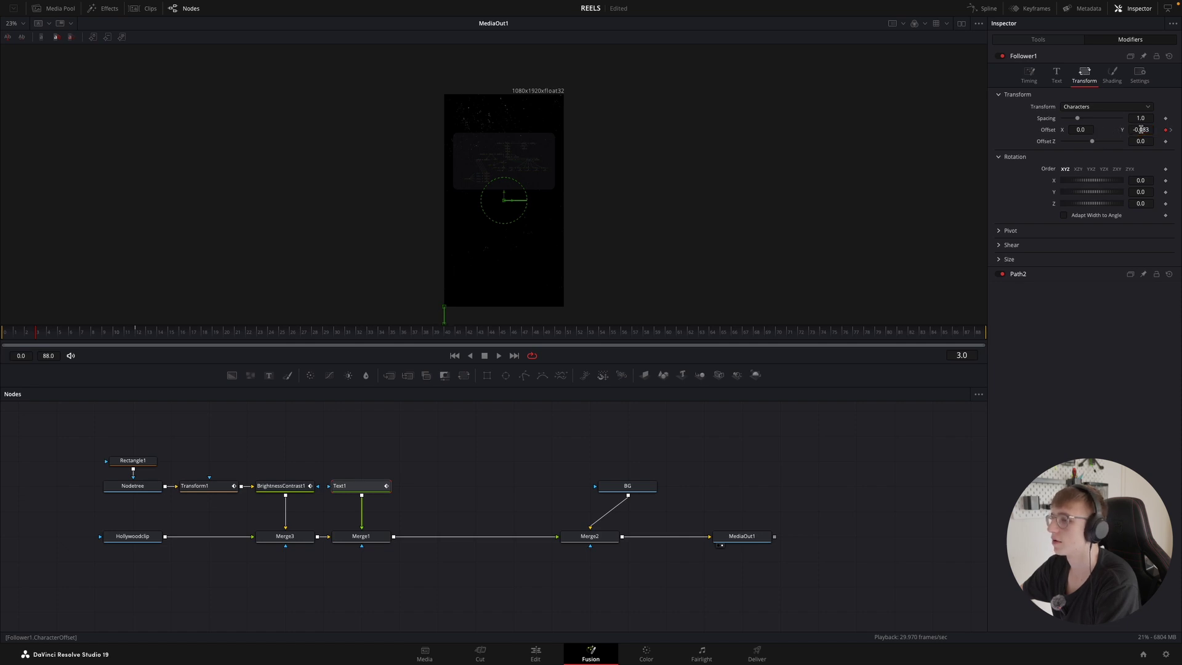
{"action": "scroll", "coordinate": [592, 221], "scroll_direction": "down", "scroll_amount": 3}
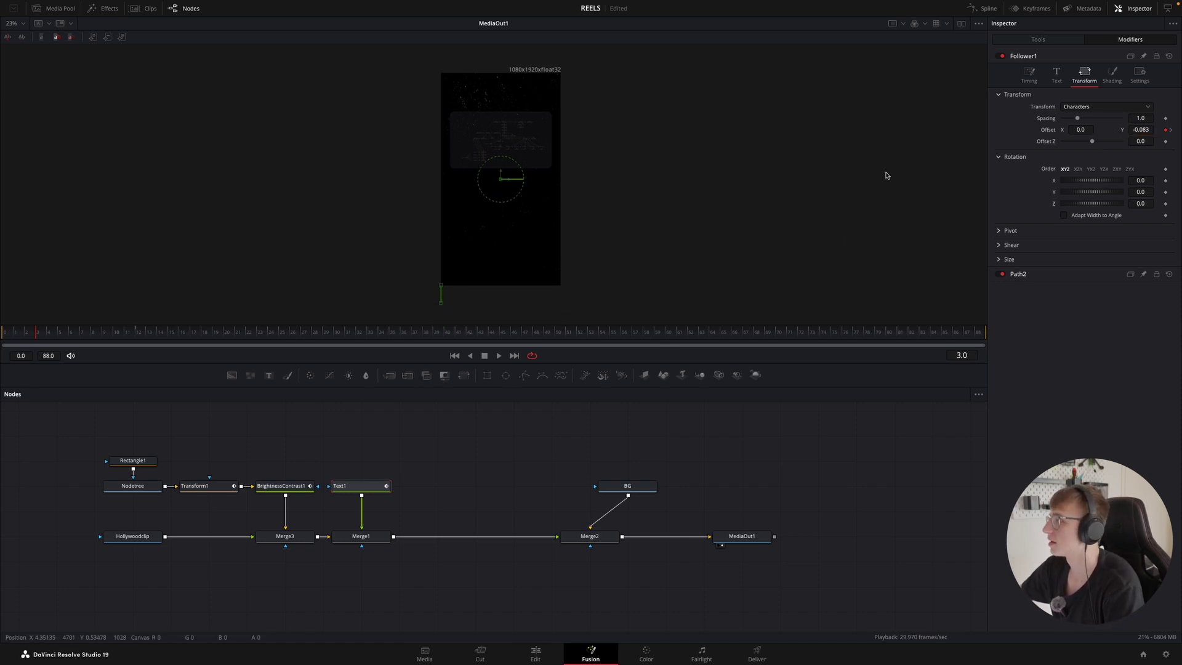
{"action": "left_click_drag", "start_coordinate": [36, 334], "coordinate": [6, 335]}
{"action": "key", "text": "space"}
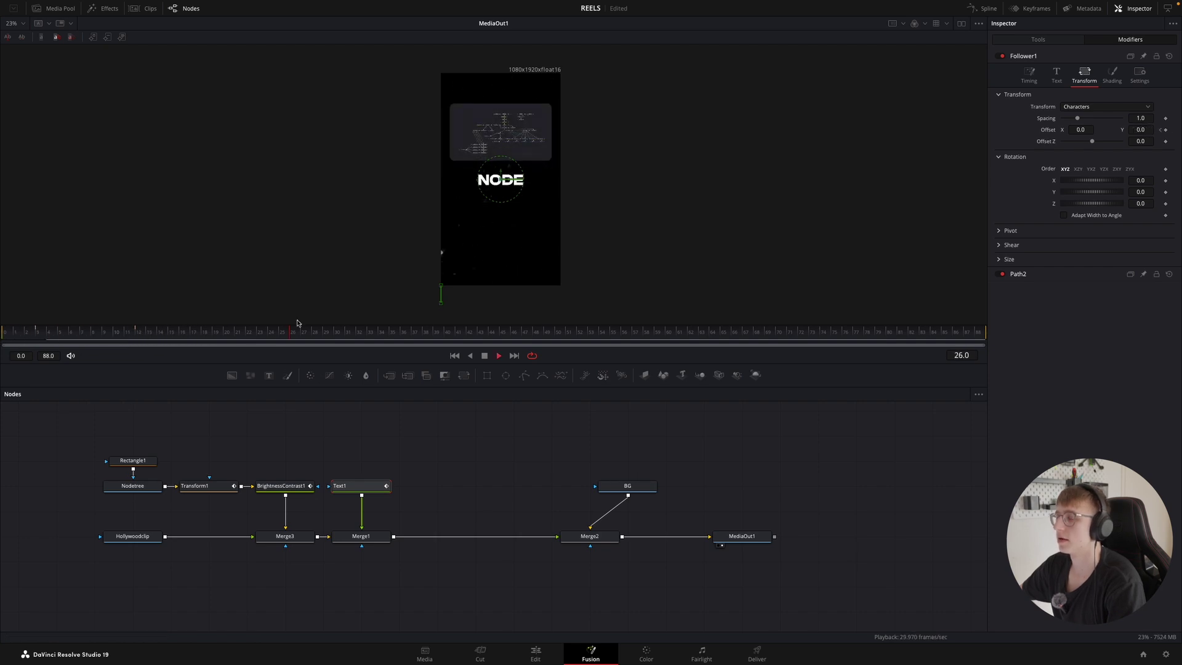
- Enable motion blur on Text1 with quality 10
{"action": "left_click", "coordinate": [1139, 74]}
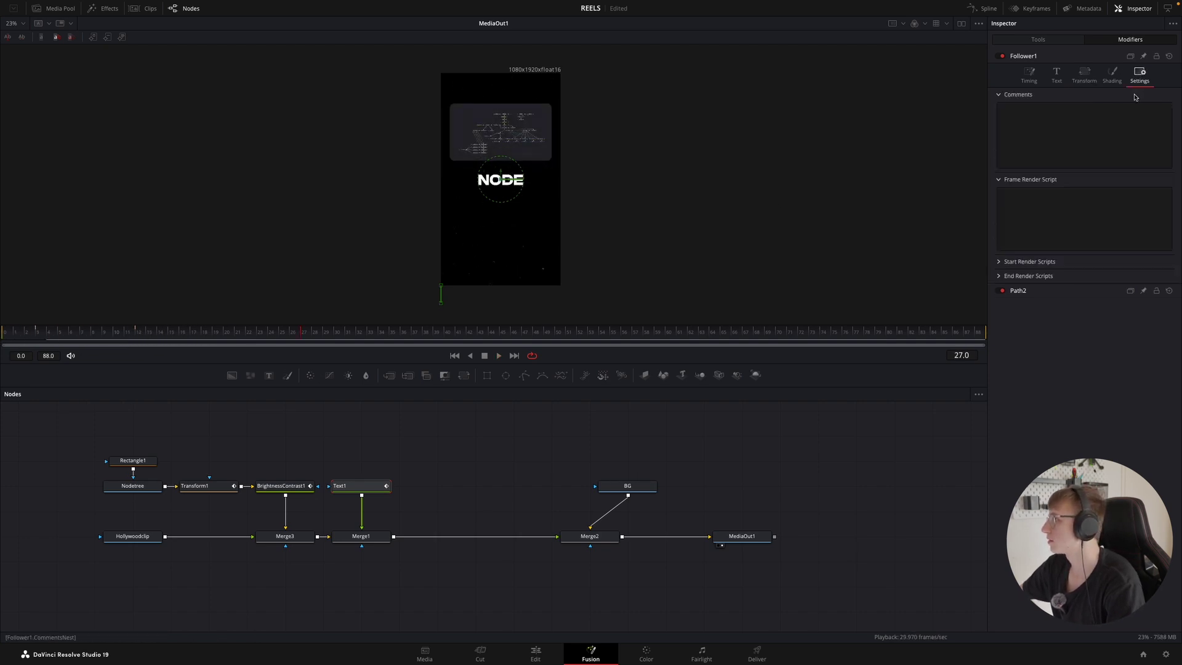
{"action": "left_click", "coordinate": [1029, 40]}
{"action": "left_click", "coordinate": [1154, 104]}
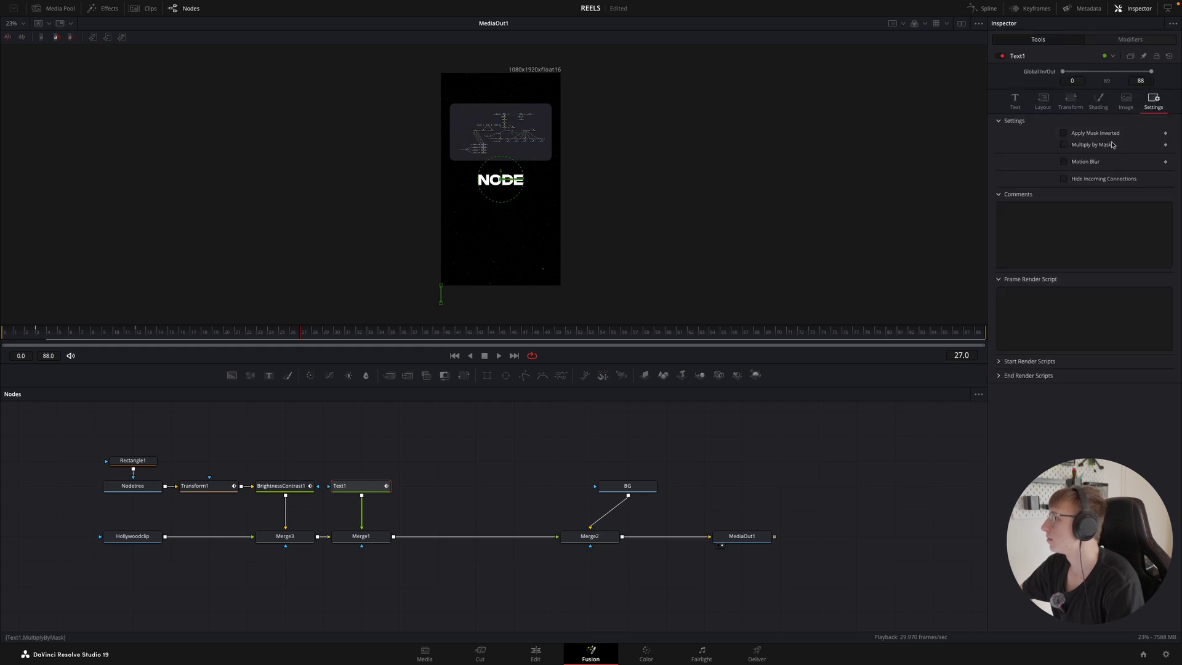
{"action": "left_click", "coordinate": [1063, 161]}
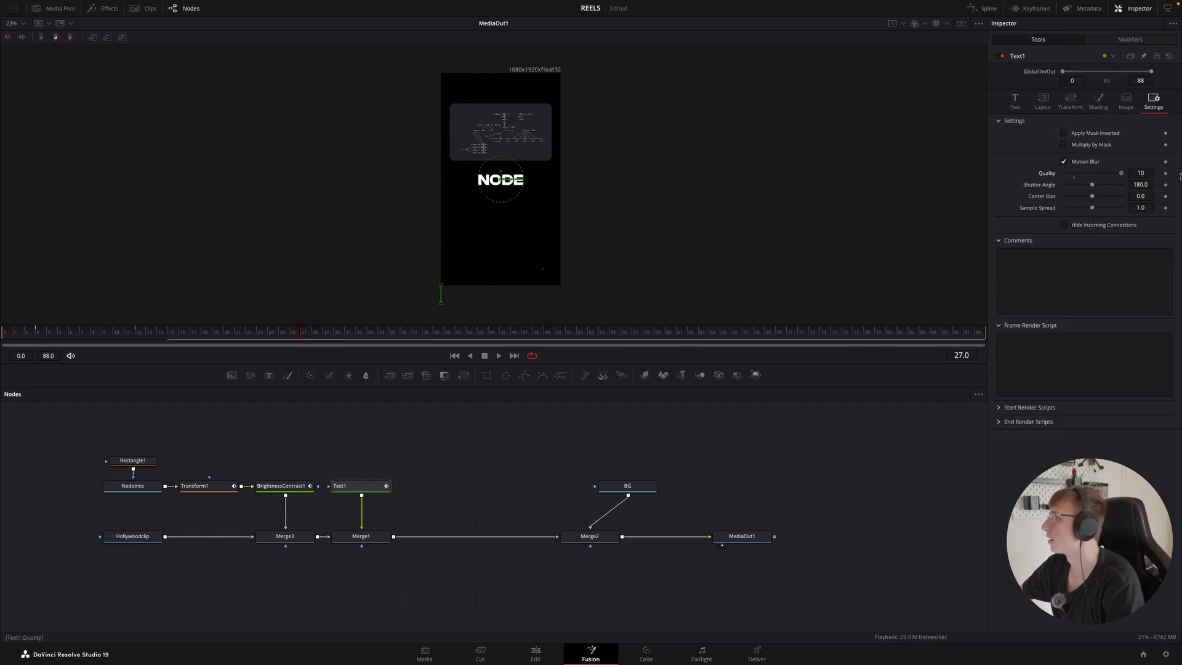
- Isolate Text1's animation curves in the spline editor and smooth all their keyframes
{"action": "left_click", "coordinate": [985, 10]}
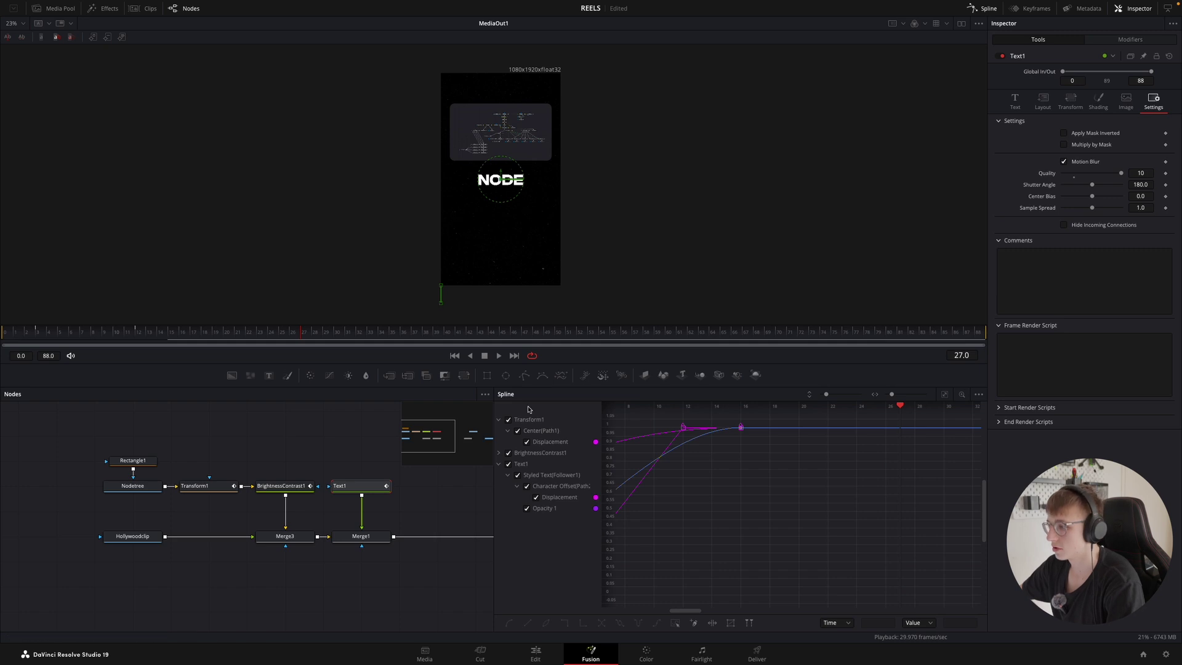
{"action": "left_click", "coordinate": [508, 455]}
{"action": "left_click", "coordinate": [509, 422]}
{"action": "left_click", "coordinate": [945, 395]}
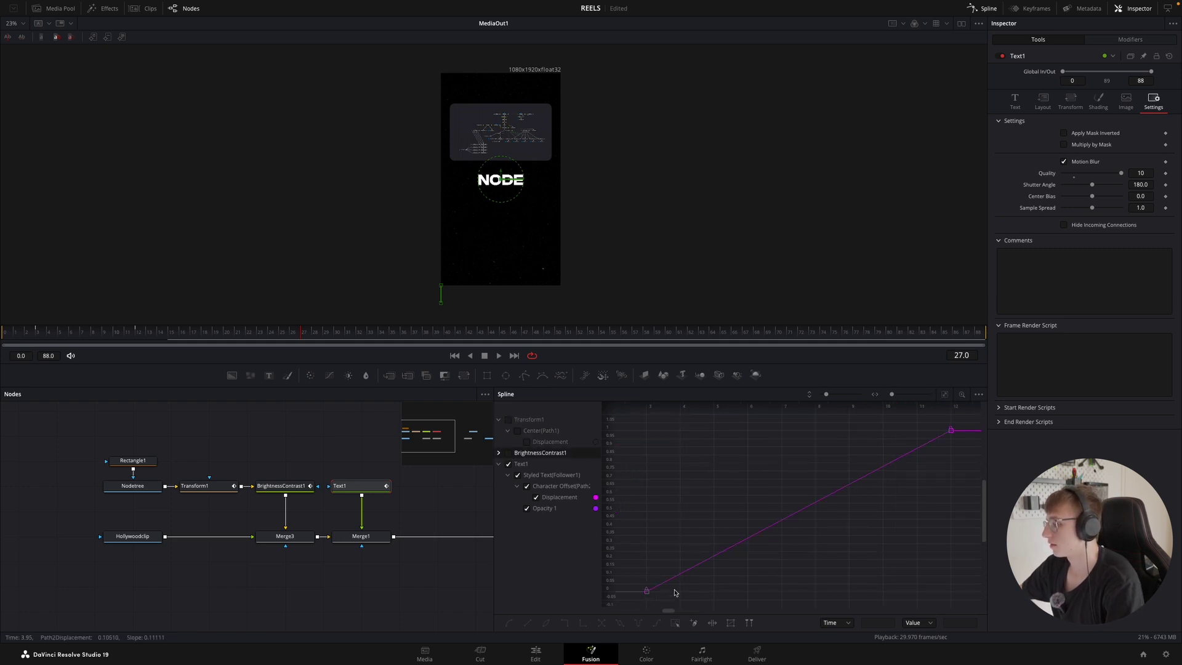
{"action": "left_click_drag", "start_coordinate": [632, 601], "coordinate": [979, 413]}
{"action": "key", "text": "s"}
{"action": "left_click_drag", "start_coordinate": [171, 343], "coordinate": [116, 335]}
- Try moving Text1's ending keyframes to frame 8 and play the animation
{"action": "left_click_drag", "start_coordinate": [894, 396], "coordinate": [865, 399]}
{"action": "left_click", "coordinate": [786, 430]}
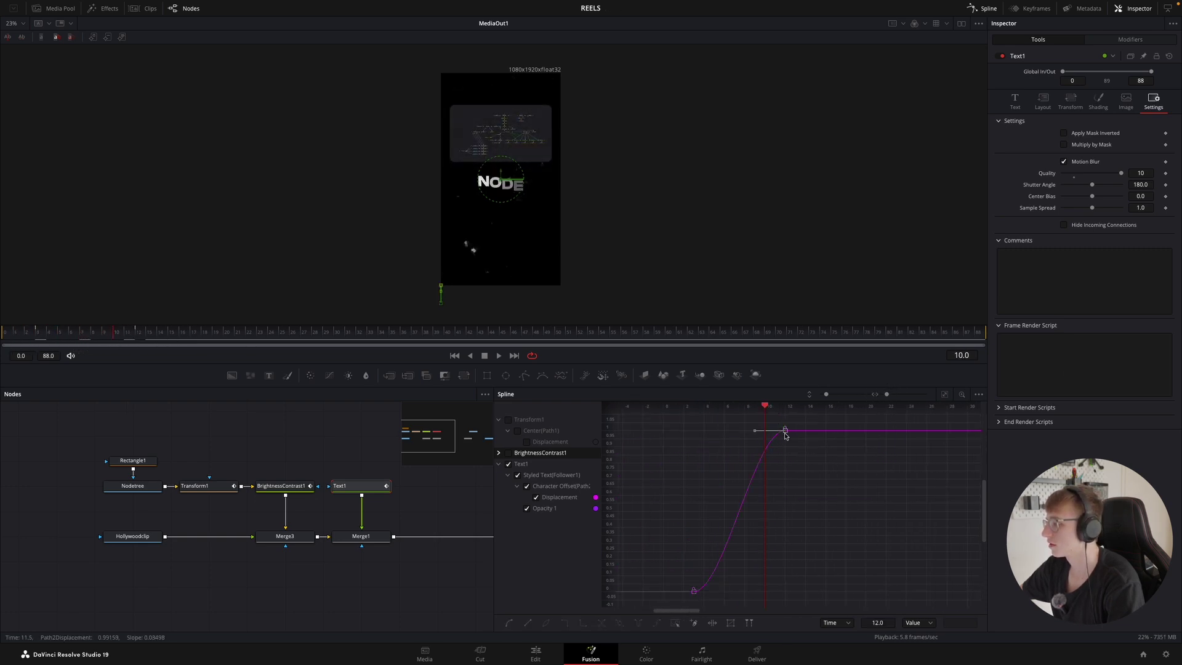
{"action": "left_click_drag", "start_coordinate": [785, 430], "coordinate": [692, 419]}
{"action": "key", "text": "space"}
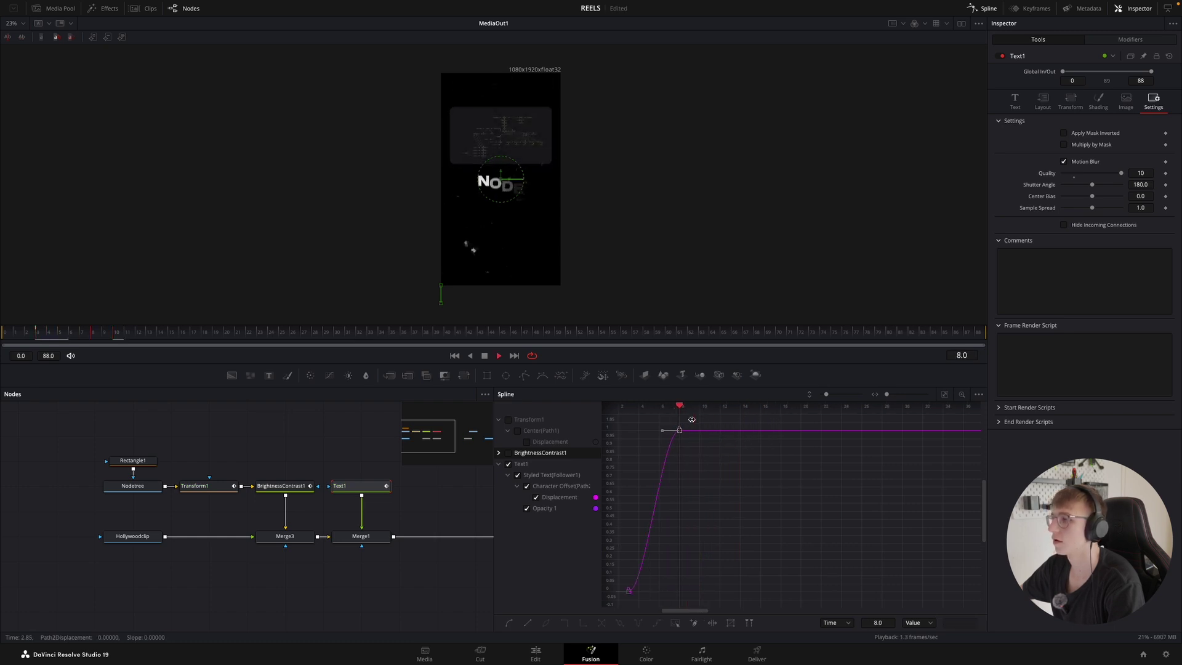
{"action": "scroll", "coordinate": [708, 426], "scroll_direction": "left", "scroll_amount": 4}
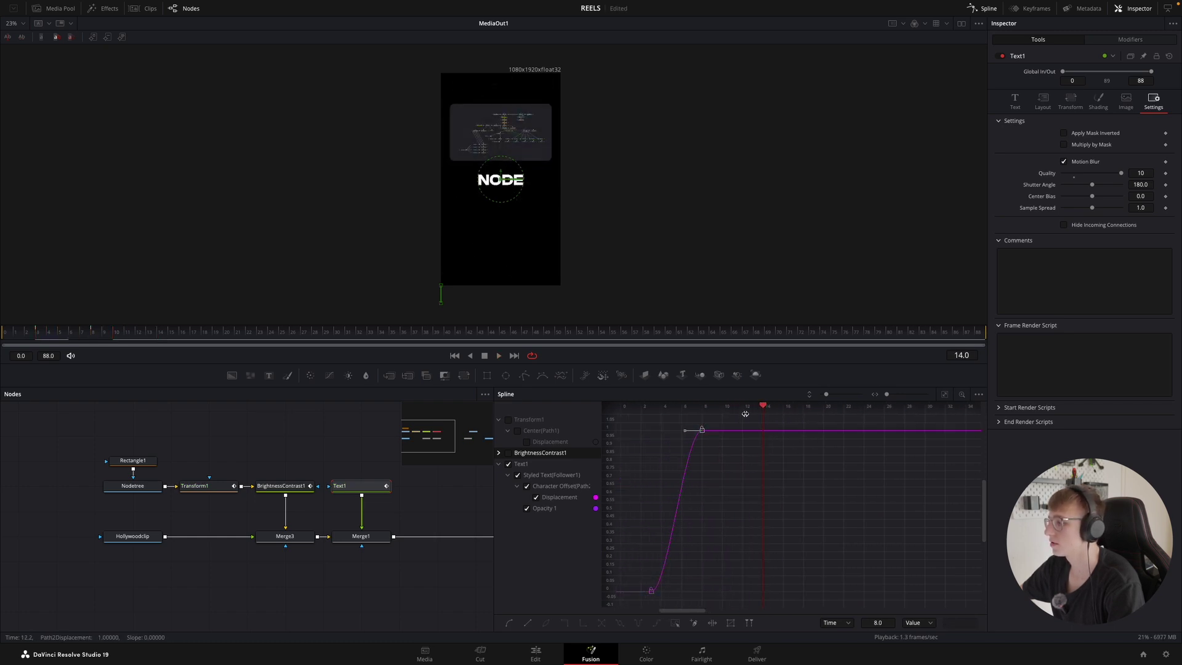
{"action": "key", "text": "space"}
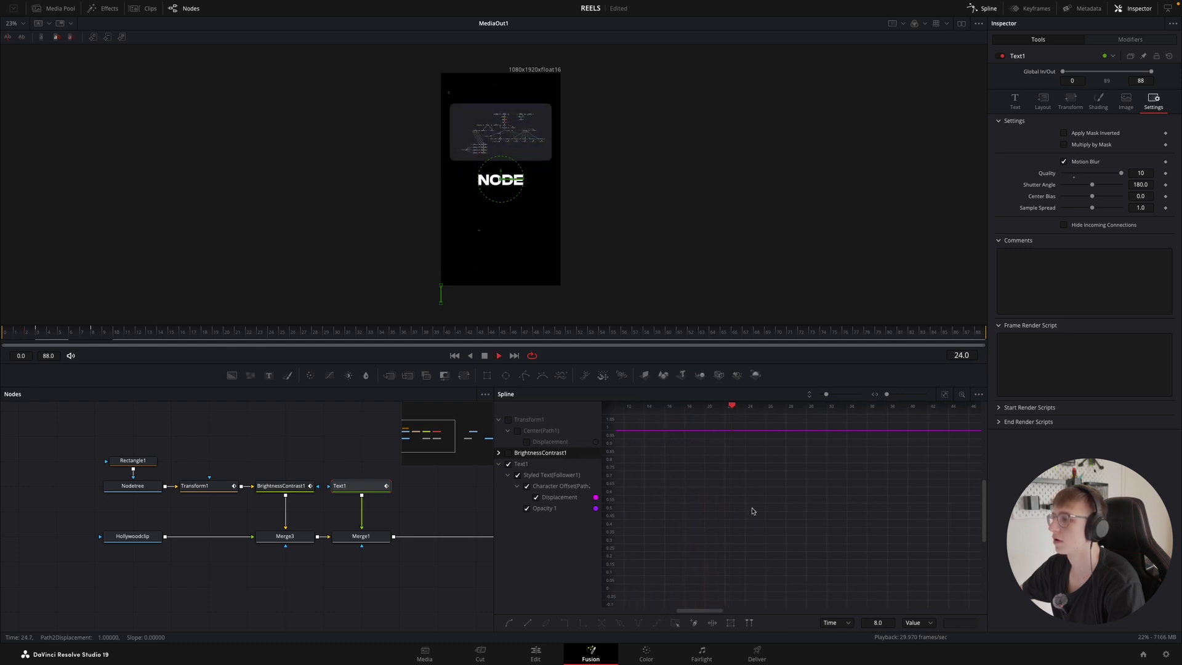
- Move the ending keyframes of Text1's displacement and opacity curves to frame 11
{"action": "left_click", "coordinate": [945, 394]}
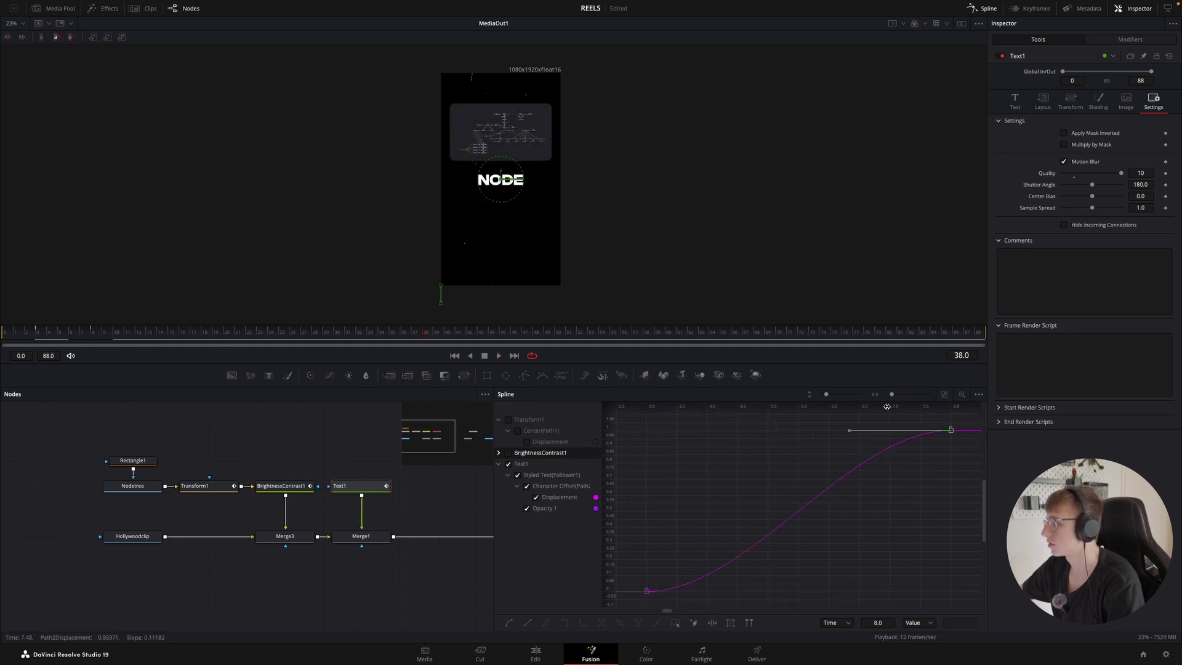
{"action": "left_click_drag", "start_coordinate": [892, 395], "coordinate": [886, 395]}
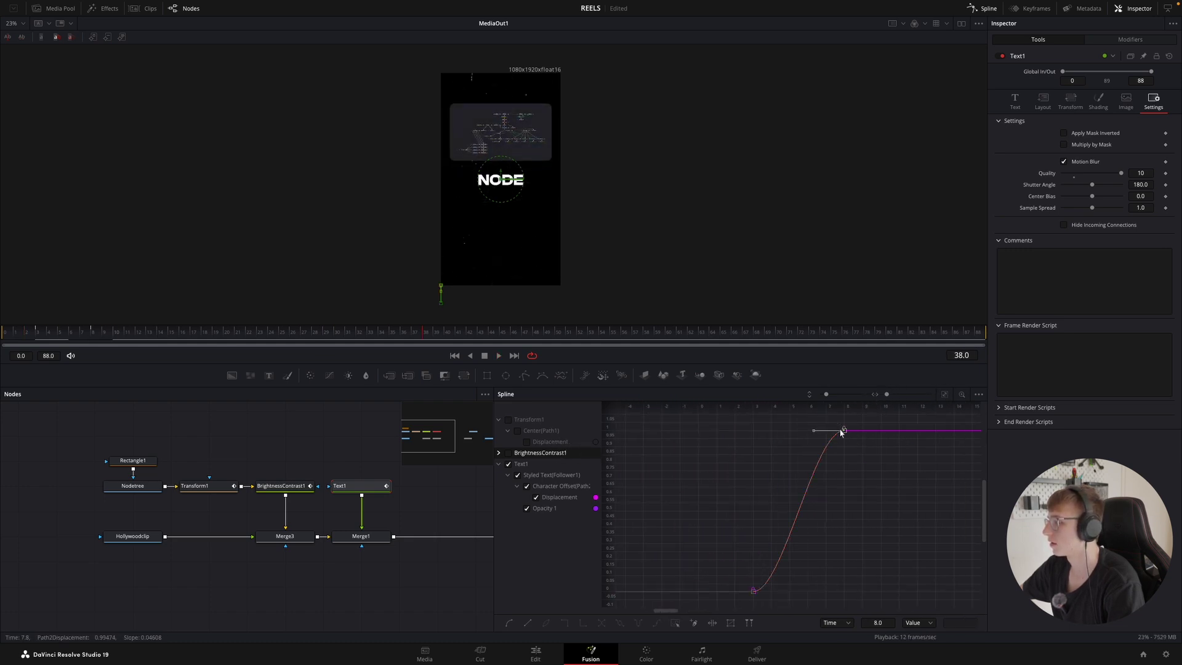
{"action": "left_click_drag", "start_coordinate": [844, 429], "coordinate": [899, 430]}
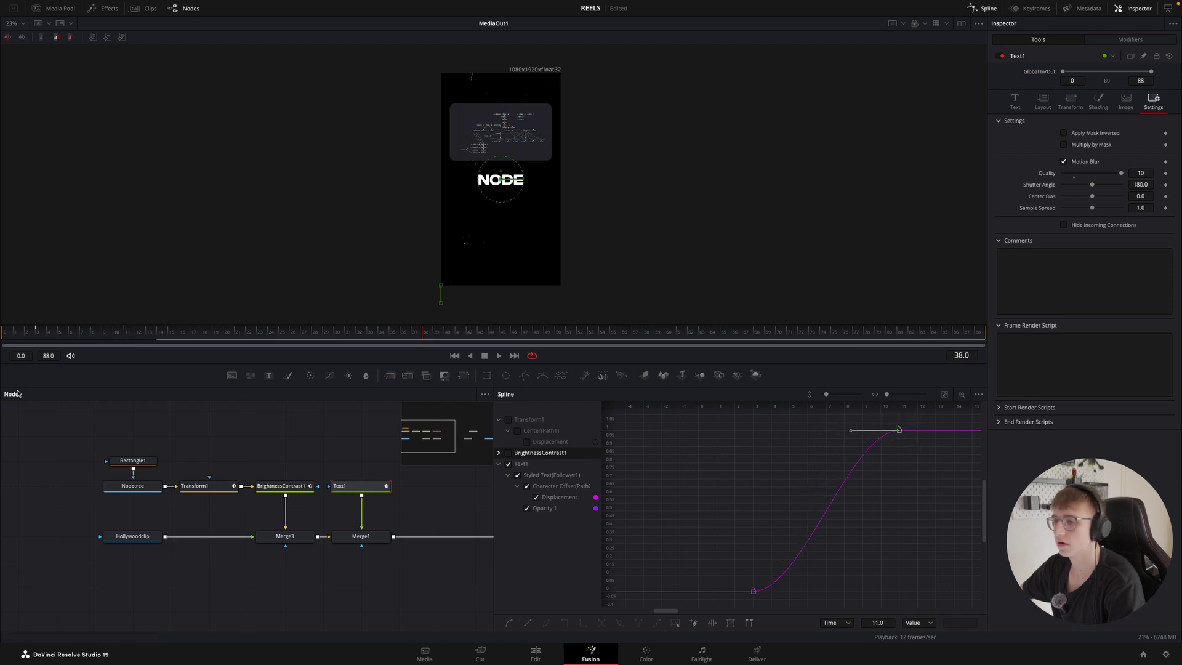
- Shift Text1's animation keyframes to frames 1 and 9, preview the timing, and close the spline editor
{"action": "left_click_drag", "start_coordinate": [139, 329], "coordinate": [115, 331]}
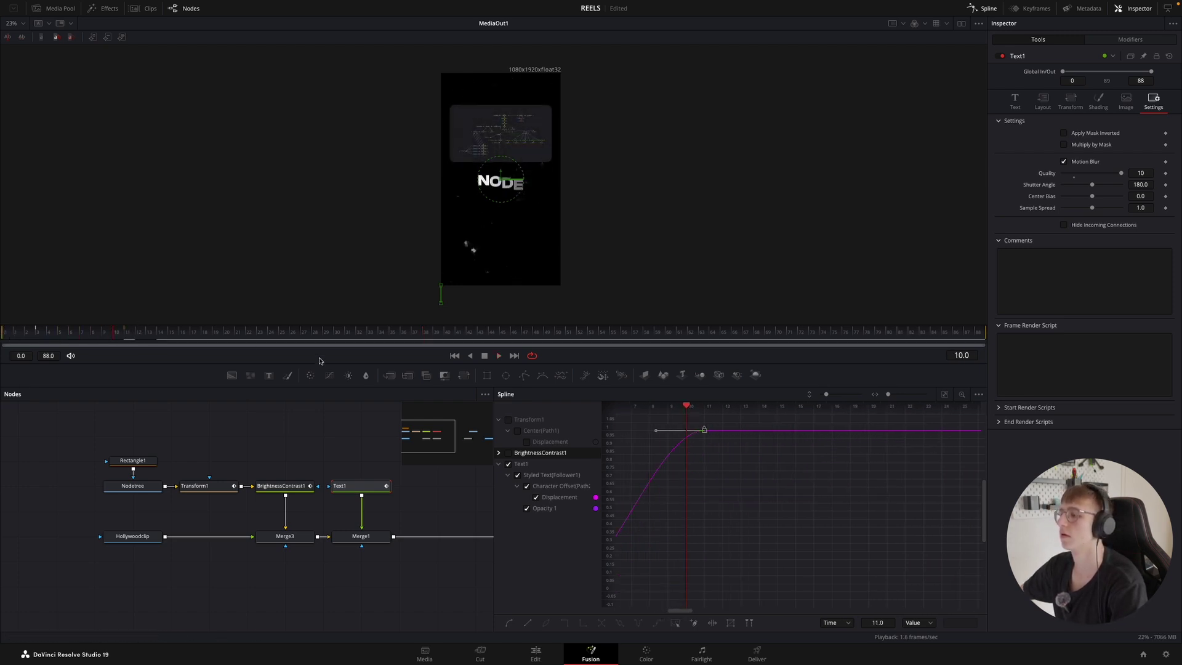
{"action": "scroll", "coordinate": [875, 494], "scroll_direction": "left", "scroll_amount": 3}
{"action": "left_click_drag", "start_coordinate": [640, 596], "coordinate": [757, 435]}
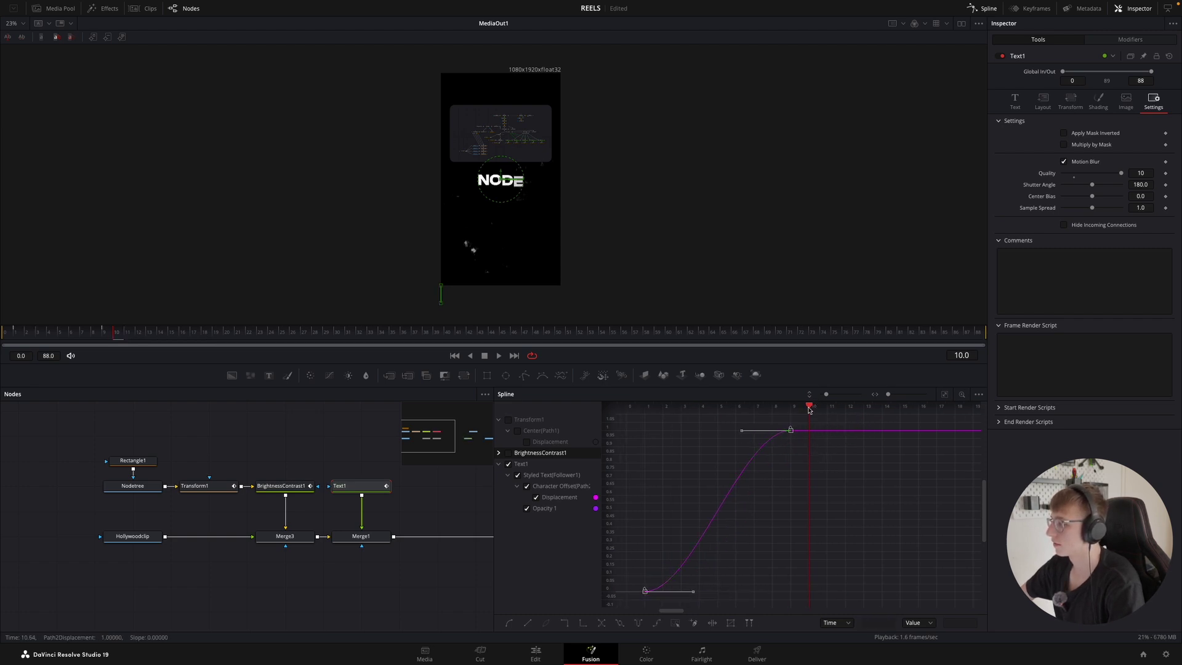
{"action": "key", "text": "space"}
{"action": "key", "text": "space"}
{"action": "scroll", "coordinate": [638, 460], "scroll_direction": "left", "scroll_amount": 3}
{"action": "left_click_drag", "start_coordinate": [102, 333], "coordinate": [260, 332]}
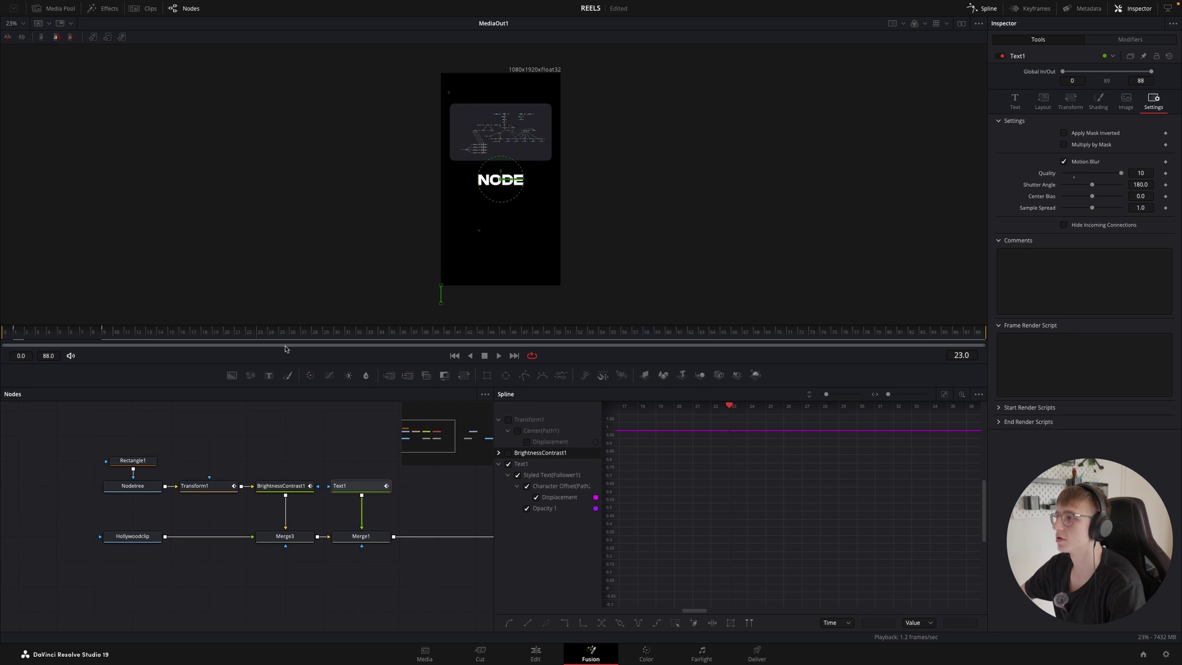
{"action": "left_click", "coordinate": [987, 10]}
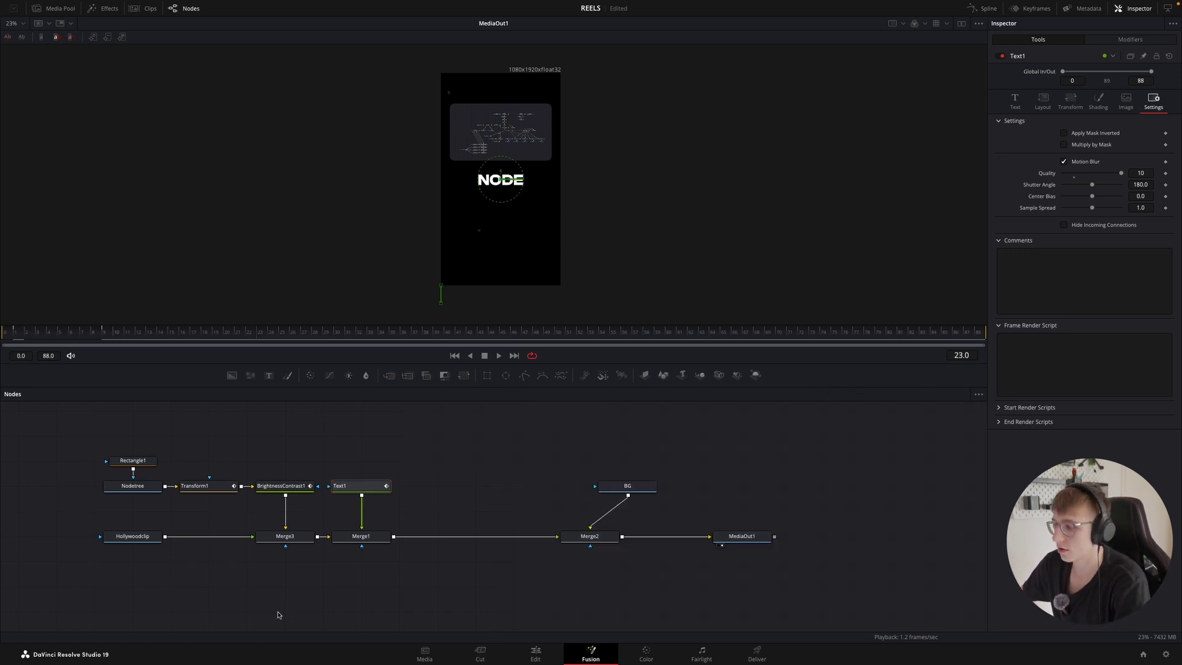
- Duplicate Text1 and Merge1, insert the copies between Merge1 and Merge2, and change the copied text to BASED
{"action": "left_click_drag", "start_coordinate": [399, 564], "coordinate": [338, 449]}
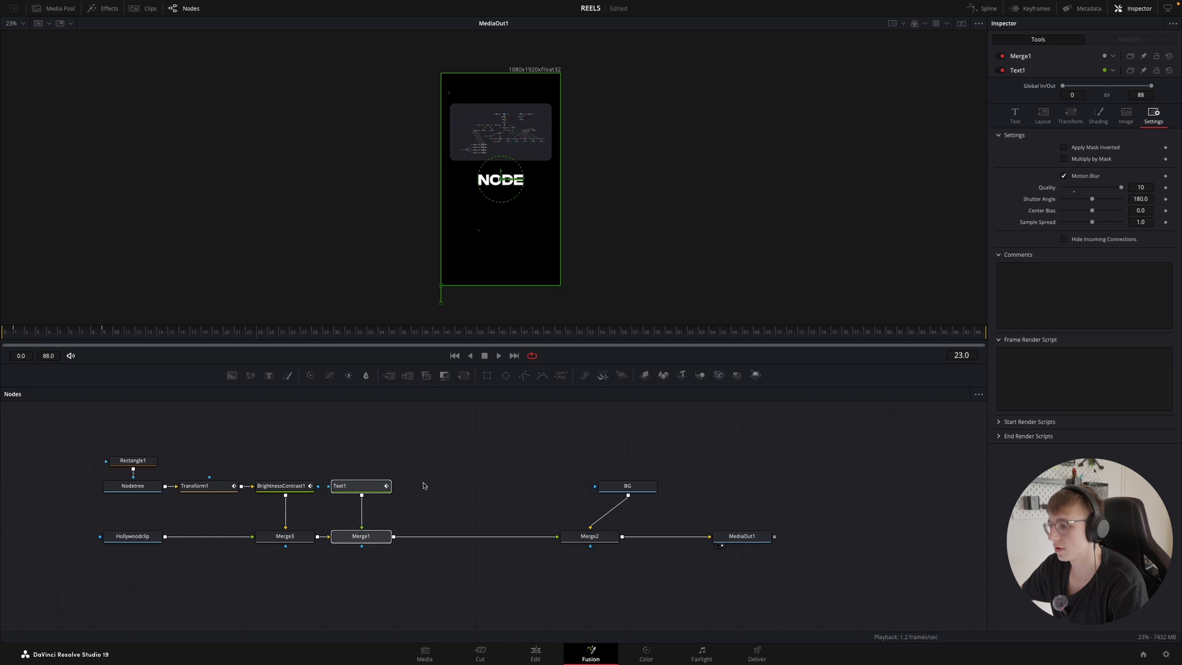
{"action": "key", "text": "ctrl+c"}
{"action": "left_click", "coordinate": [425, 478]}
{"action": "key", "text": "ctrl+v"}
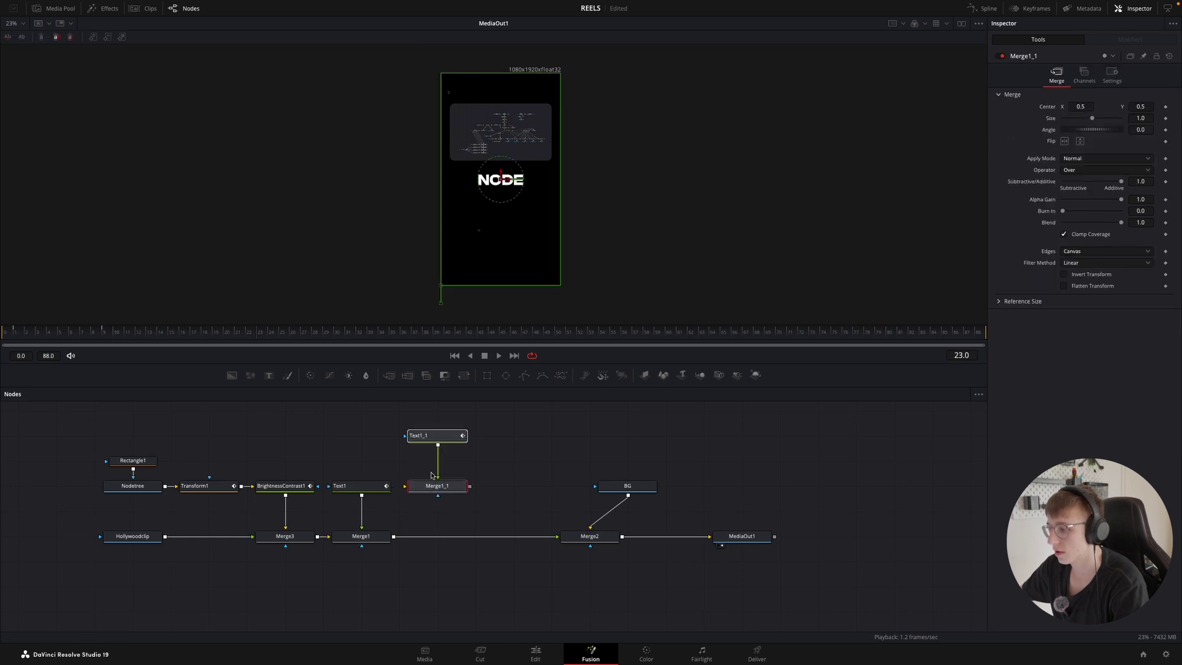
{"action": "left_click_drag", "start_coordinate": [433, 494], "coordinate": [437, 537]}
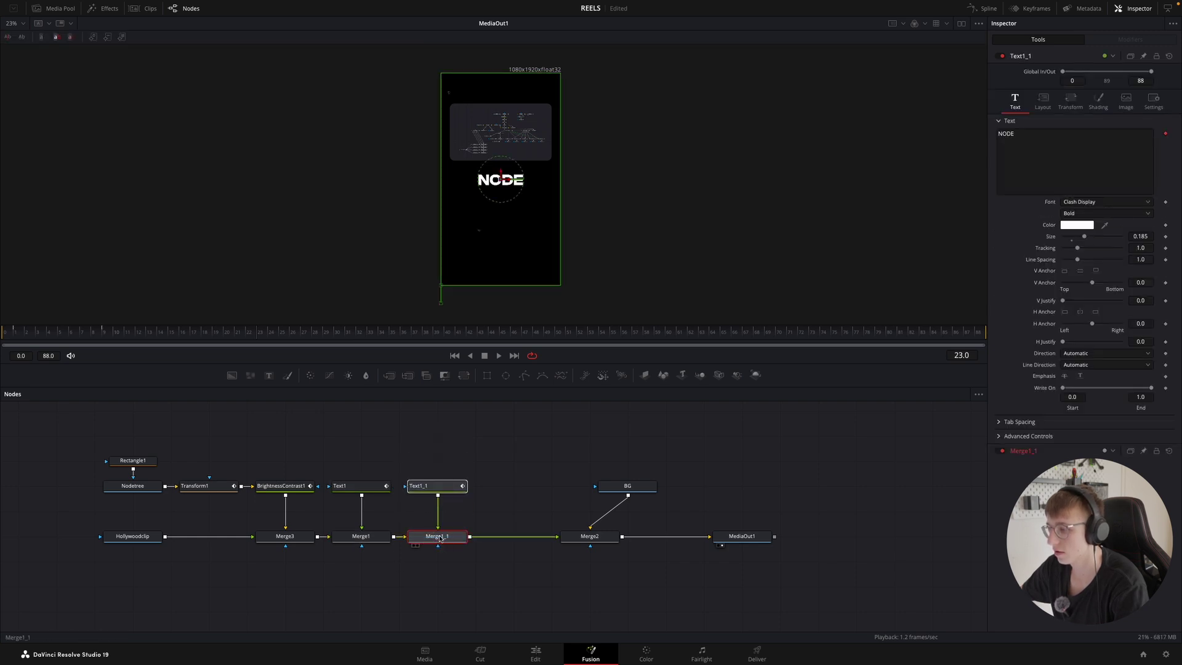
{"action": "left_click", "coordinate": [468, 517]}
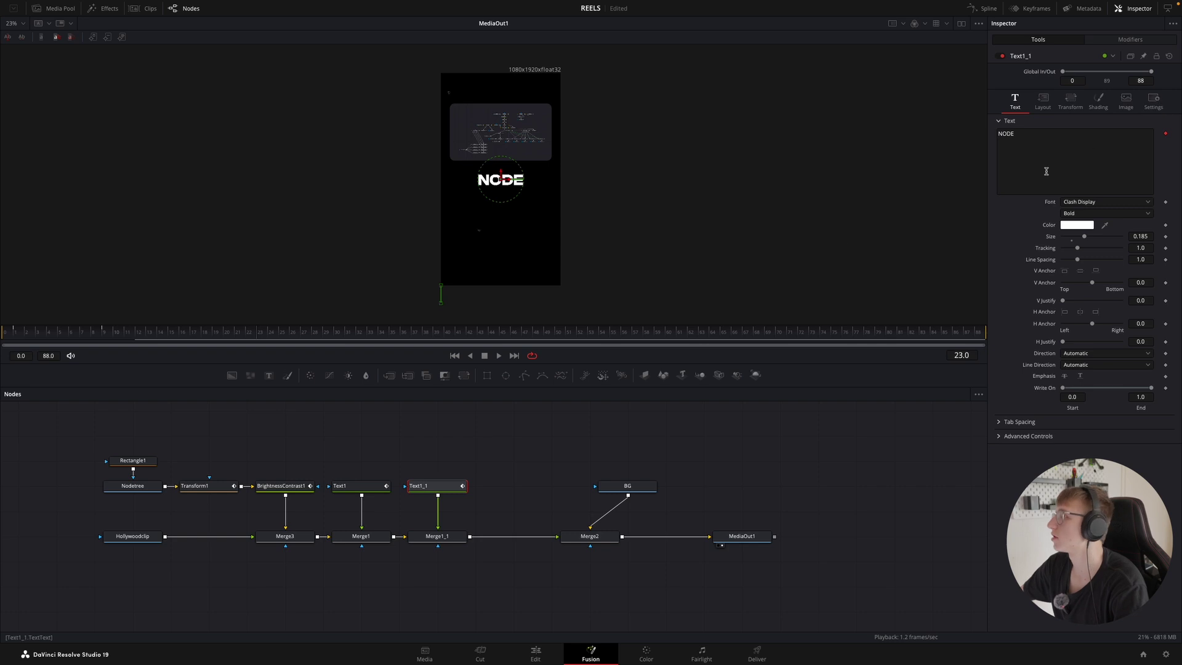
{"action": "left_click", "coordinate": [1049, 144]}
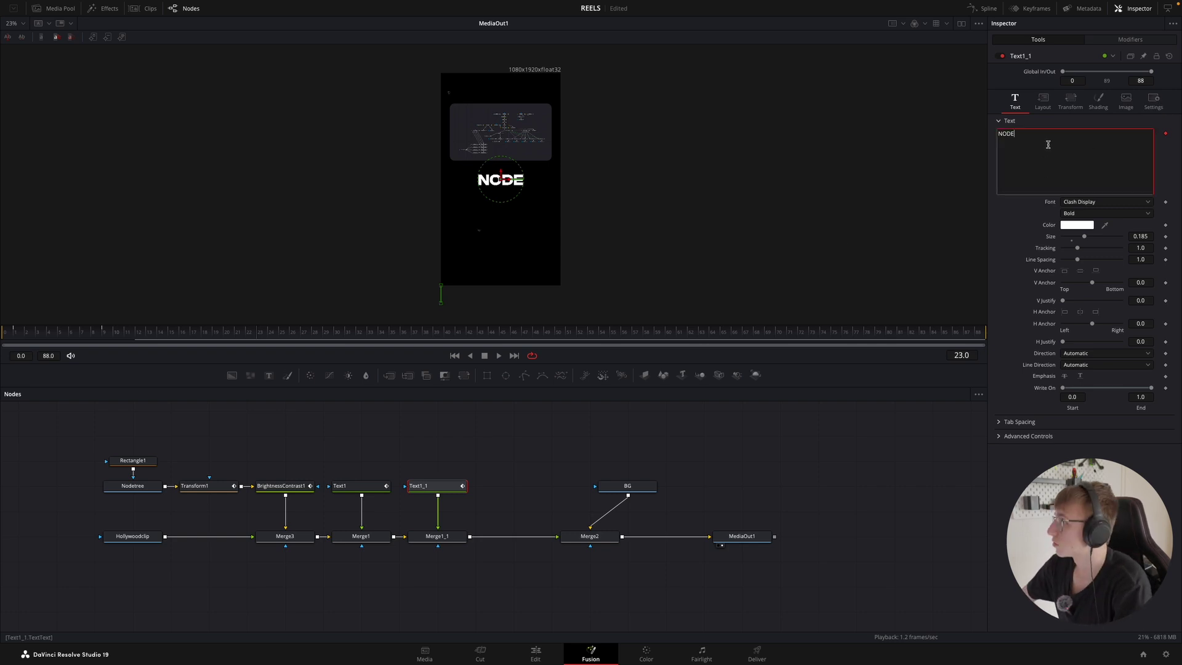
{"action": "type", "text": "BASED"}
- Try lowering the BASED text with its character Y offset, and delete the duplicated text and merge nodes
{"action": "left_click", "coordinate": [1071, 100]}
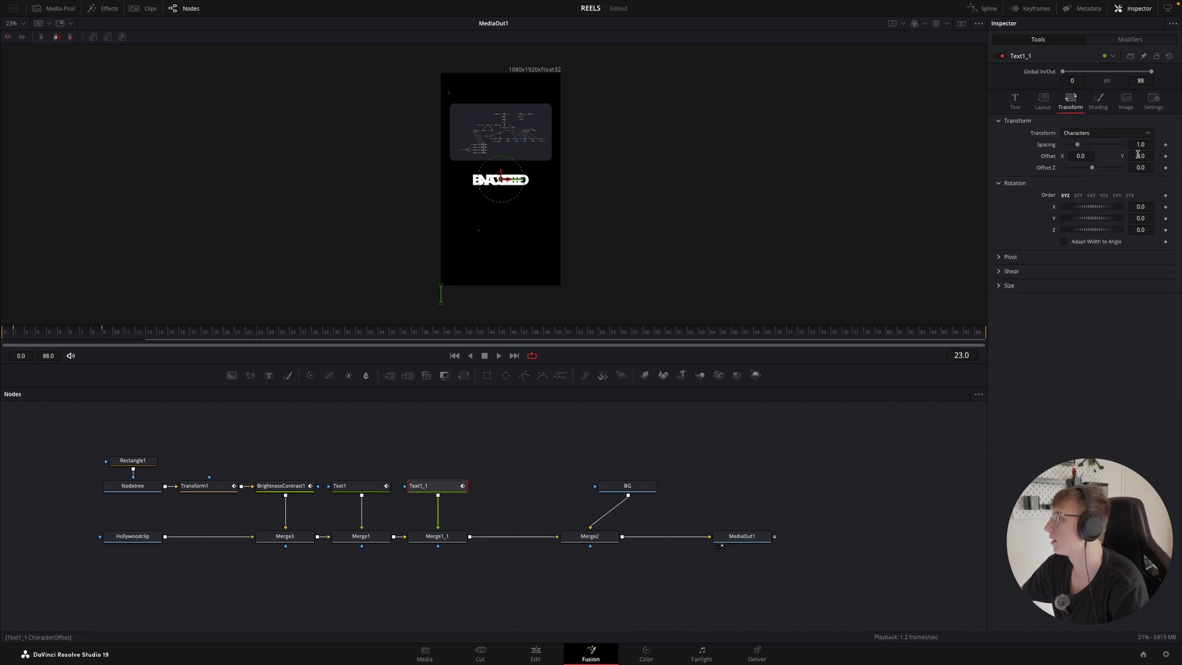
{"action": "left_click_drag", "start_coordinate": [1137, 152], "coordinate": [1086, 165]}
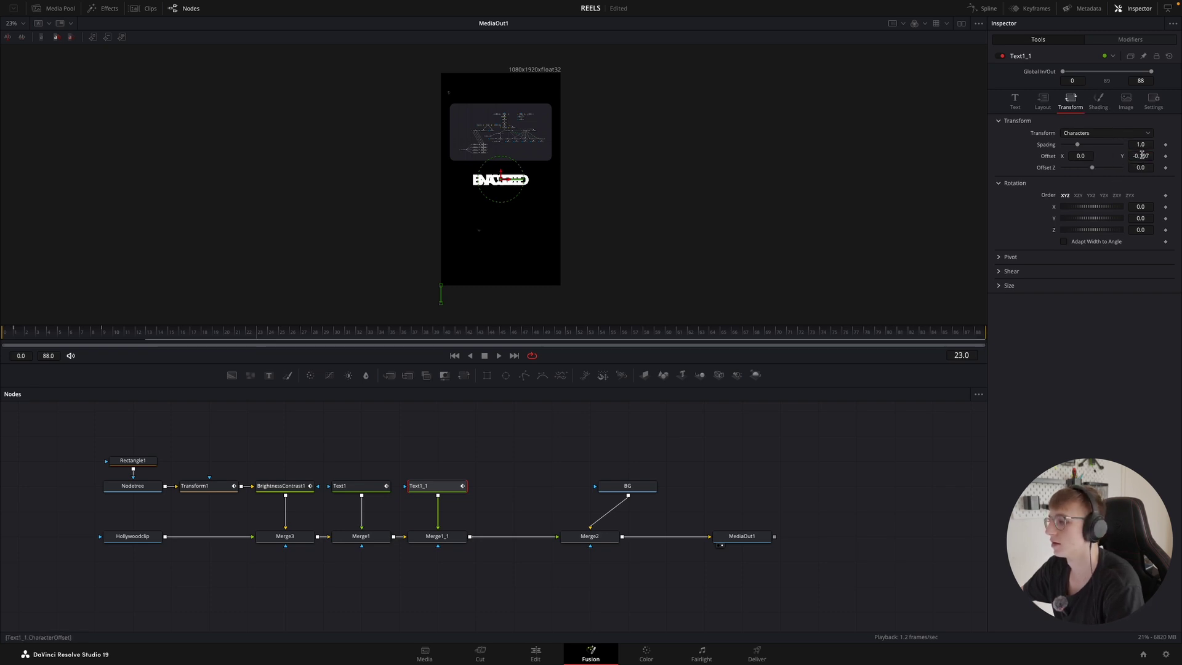
{"action": "left_click_drag", "start_coordinate": [141, 331], "coordinate": [238, 333]}
{"action": "left_click_drag", "start_coordinate": [1146, 155], "coordinate": [807, 165]}
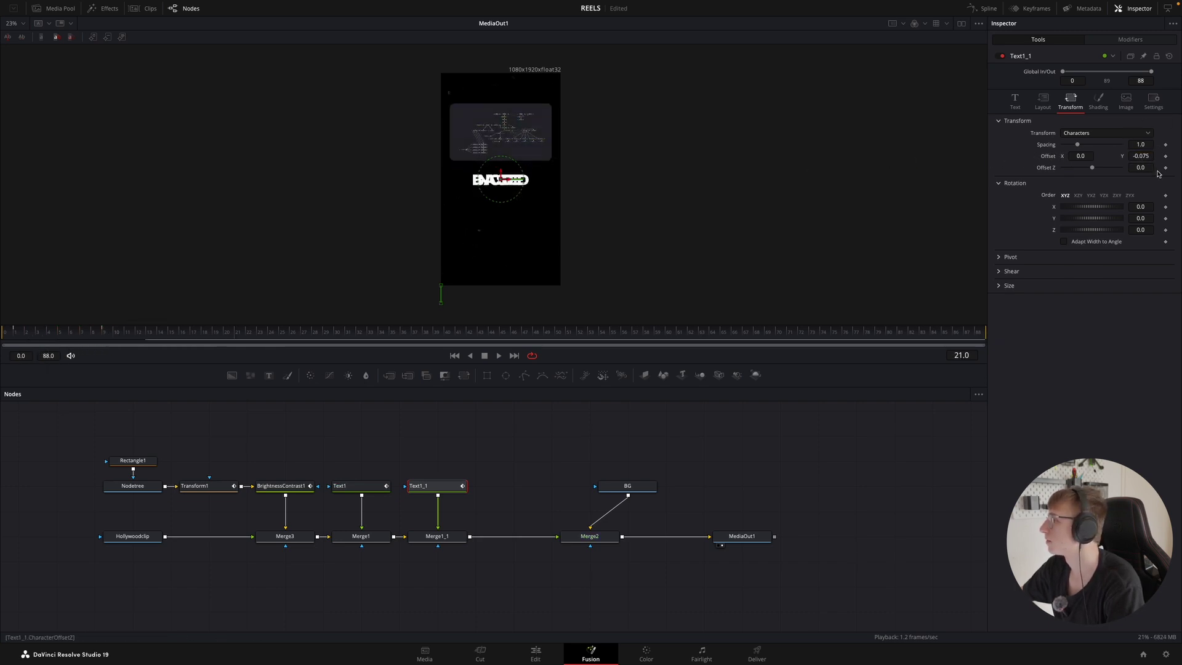
{"action": "left_click", "coordinate": [1015, 102]}
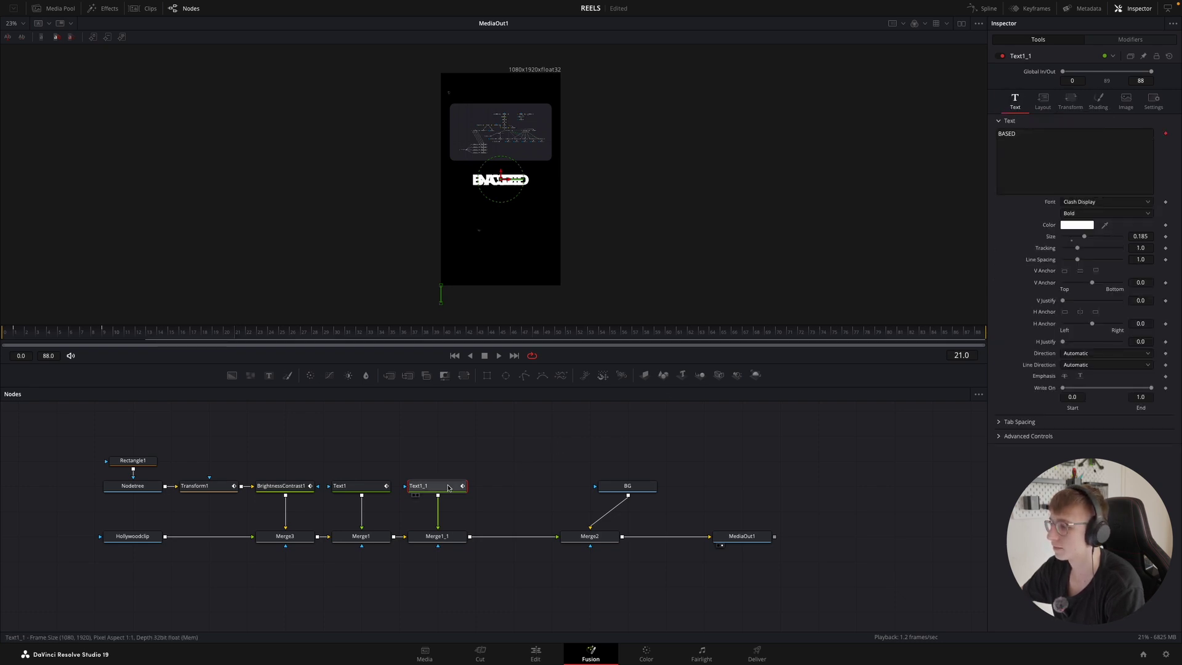
{"action": "left_click", "coordinate": [1080, 99]}
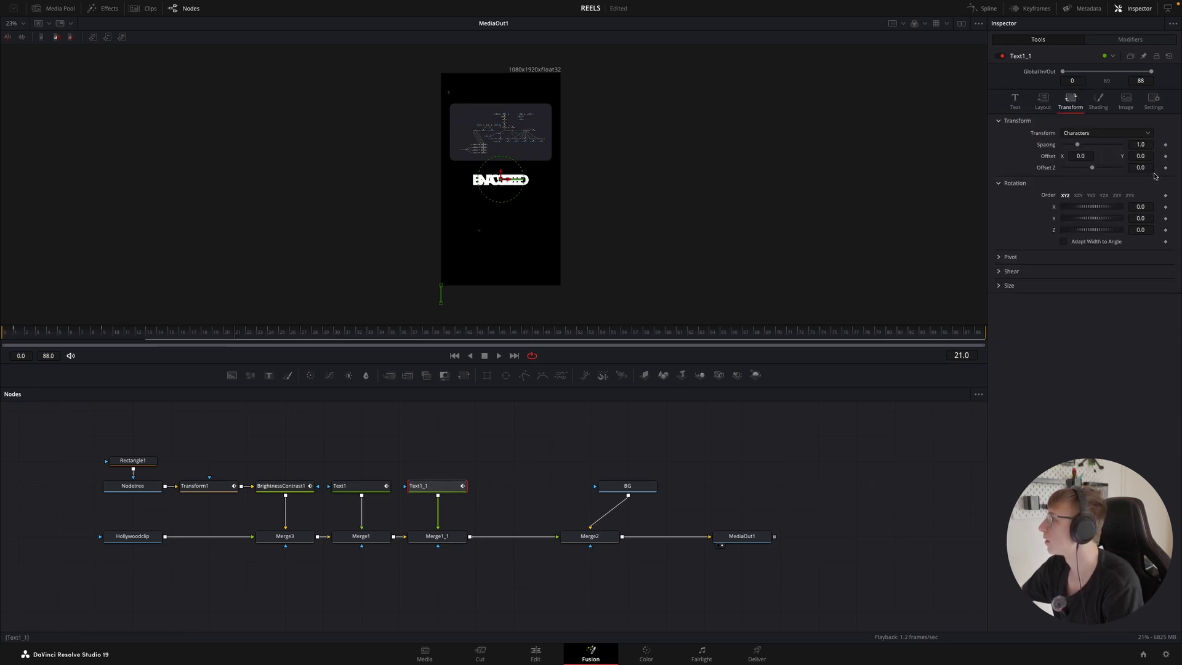
{"action": "left_click_drag", "start_coordinate": [1083, 160], "coordinate": [1011, 160]}
{"action": "key", "text": "ctrl+z"}
{"action": "left_click_drag", "start_coordinate": [467, 557], "coordinate": [407, 464]}
{"action": "key", "text": "Delete"}
- Duplicate Text1 and Merge1 again, insert the copied merge after Merge1, and connect the copied text to it
{"action": "left_click_drag", "start_coordinate": [415, 555], "coordinate": [368, 477]}
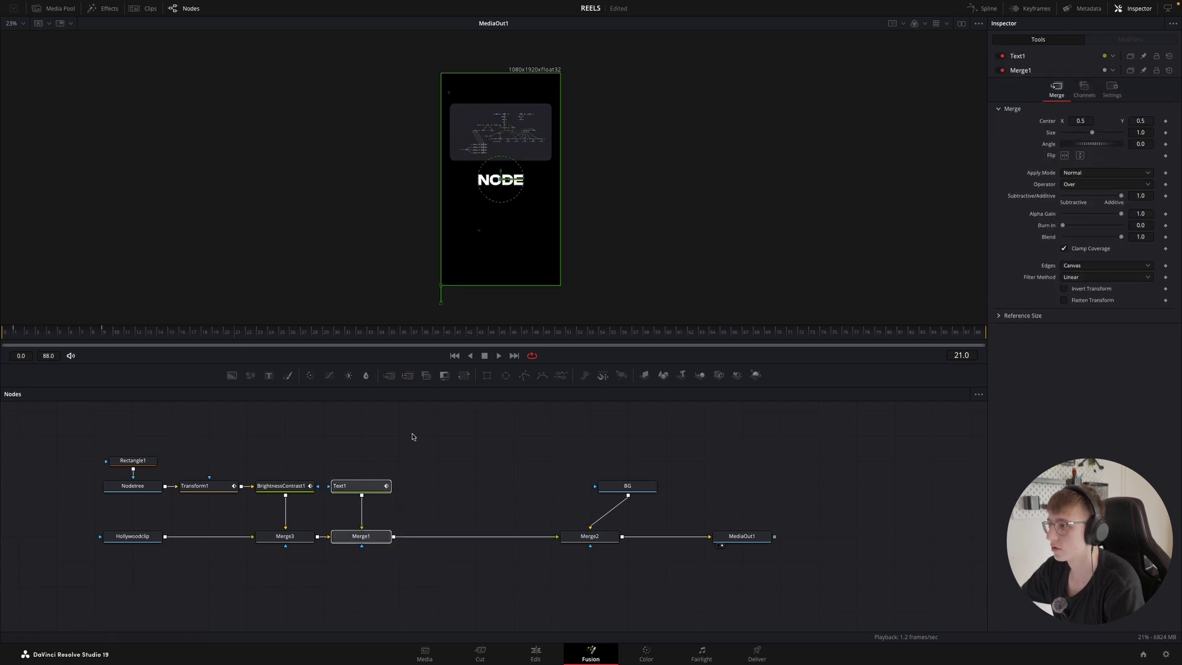
{"action": "key", "text": "ctrl+c"}
{"action": "key", "text": "ctrl+v"}
{"action": "left_click", "coordinate": [445, 488]}
{"action": "left_click_drag", "start_coordinate": [439, 484], "coordinate": [438, 536]}
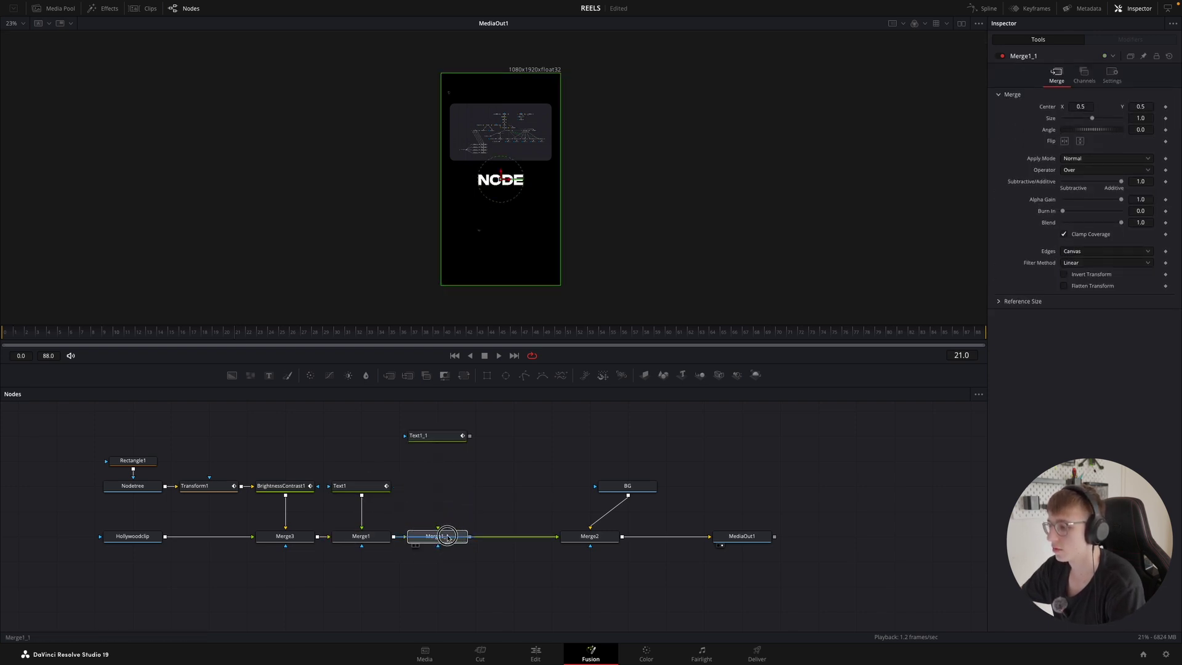
{"action": "left_click_drag", "start_coordinate": [468, 436], "coordinate": [438, 530]}
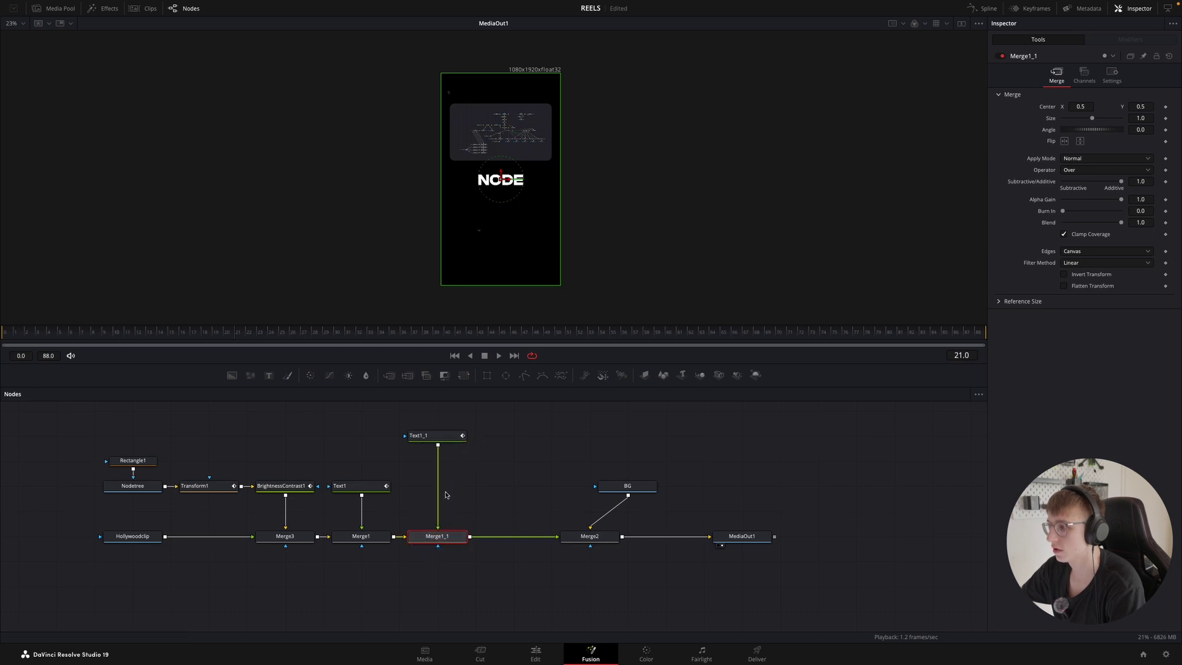
{"action": "left_click_drag", "start_coordinate": [450, 436], "coordinate": [446, 495]}
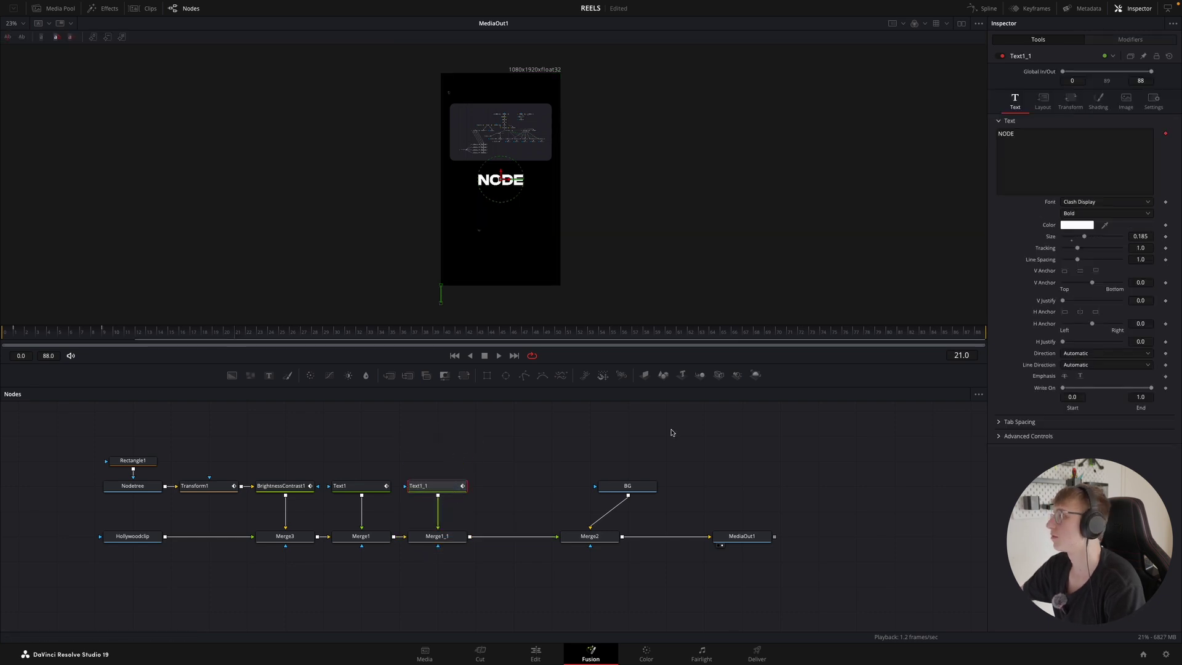
- Change the Text1_1 text to BASED and place it directly below the NODE title
{"action": "left_click", "coordinate": [1026, 156]}
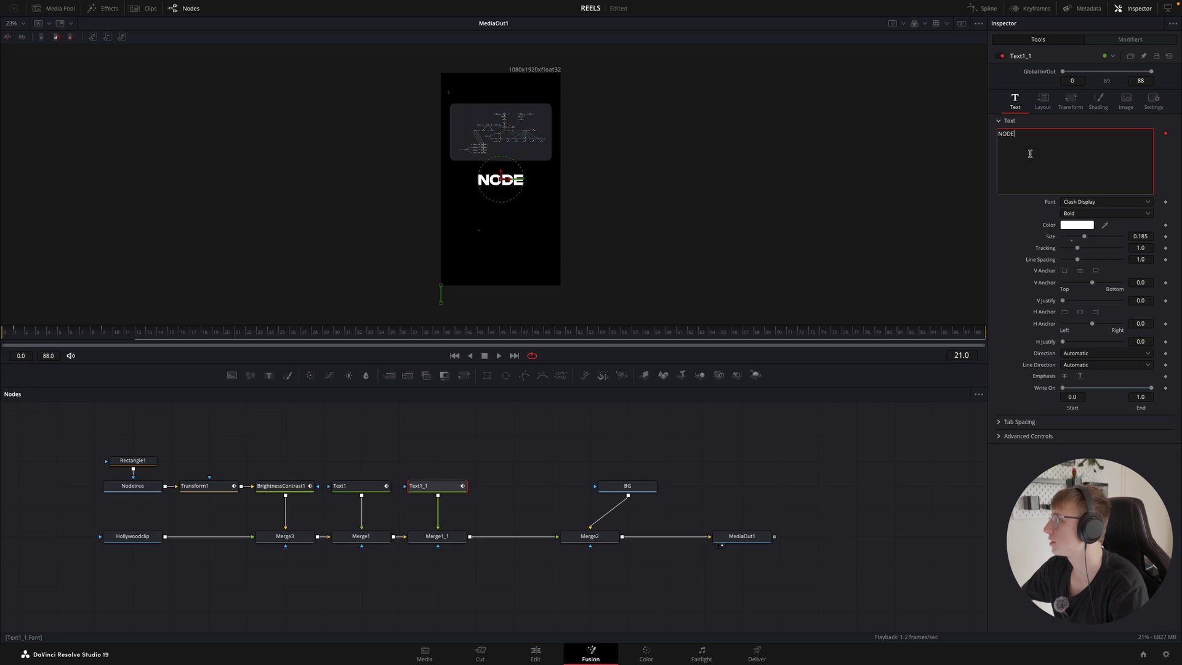
{"action": "type", "text": "BASED"}
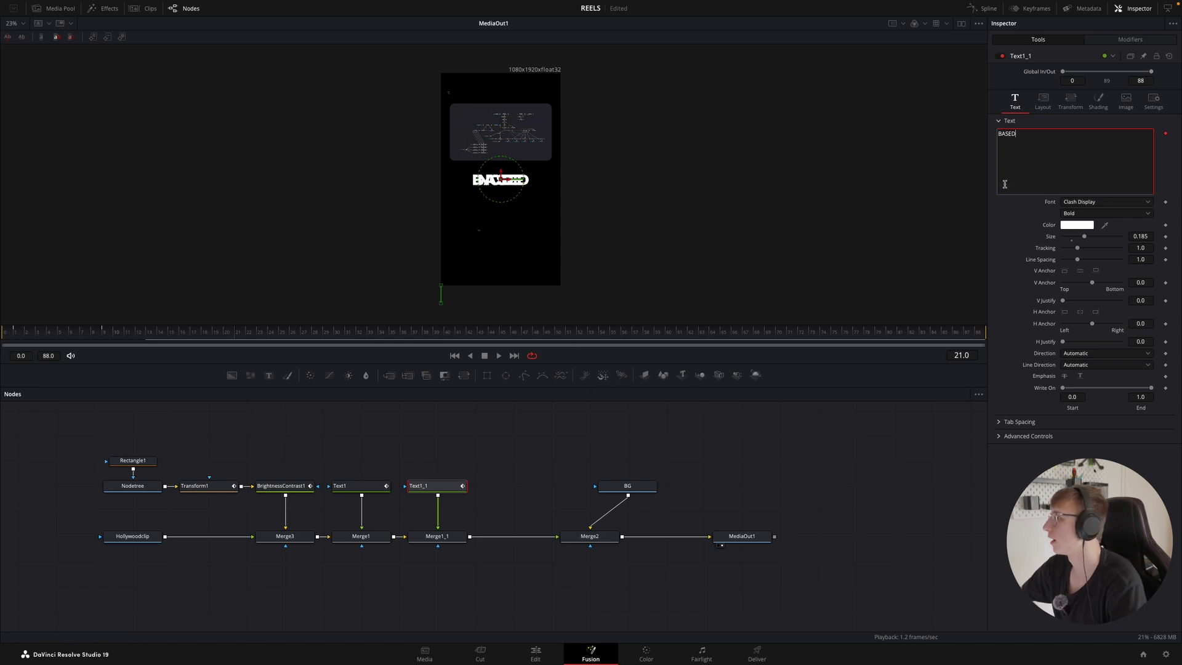
{"action": "left_click", "coordinate": [499, 463]}
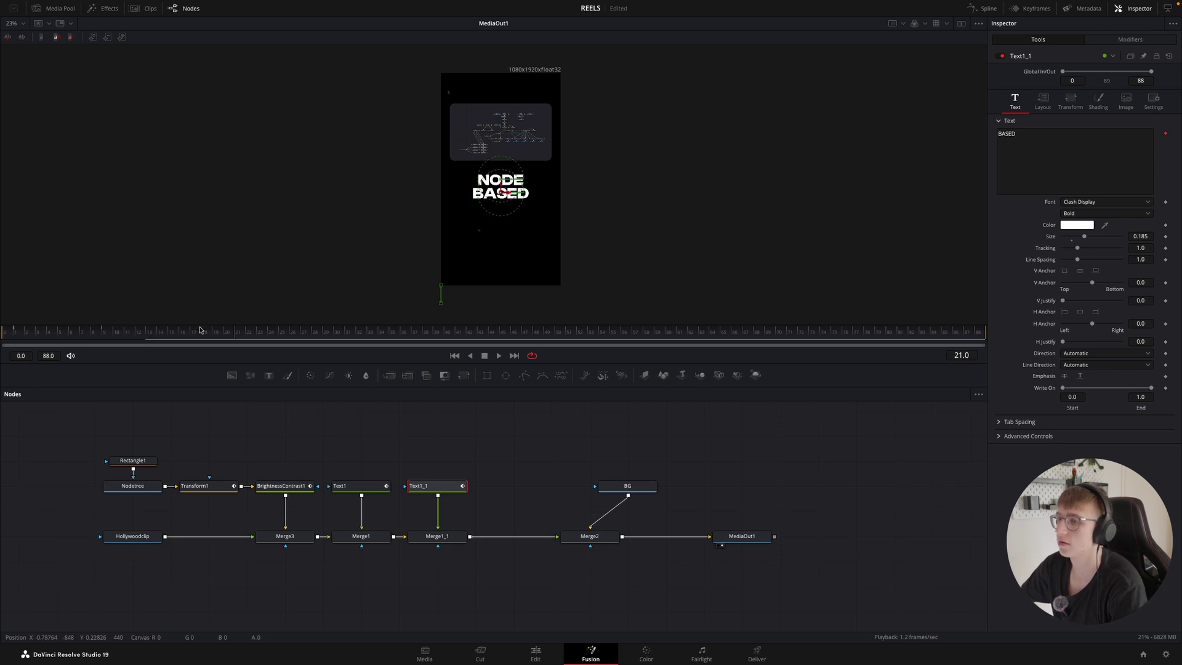
{"action": "left_click_drag", "start_coordinate": [170, 335], "coordinate": [146, 321]}
{"action": "mouse_move", "coordinate": [72, 334]}
{"action": "left_mouse_down"}
{"action": "mouse_move", "coordinate": [173, 307]}
{"action": "mouse_move", "coordinate": [86, 335]}
{"action": "mouse_move", "coordinate": [13, 335]}
{"action": "mouse_move", "coordinate": [75, 317]}
{"action": "left_mouse_up"}
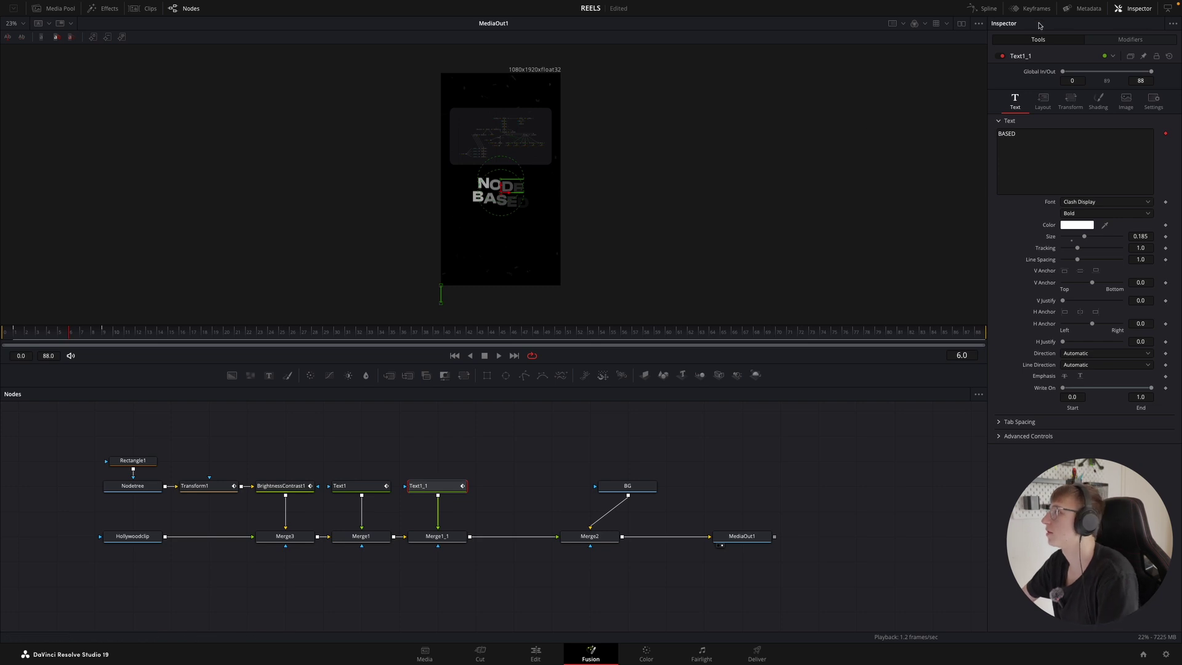
- Isolate Text1_1's animation curves in the spline editor, delay its keyframes to frames 8 and 16, and play the animation
{"action": "left_click", "coordinate": [983, 8]}
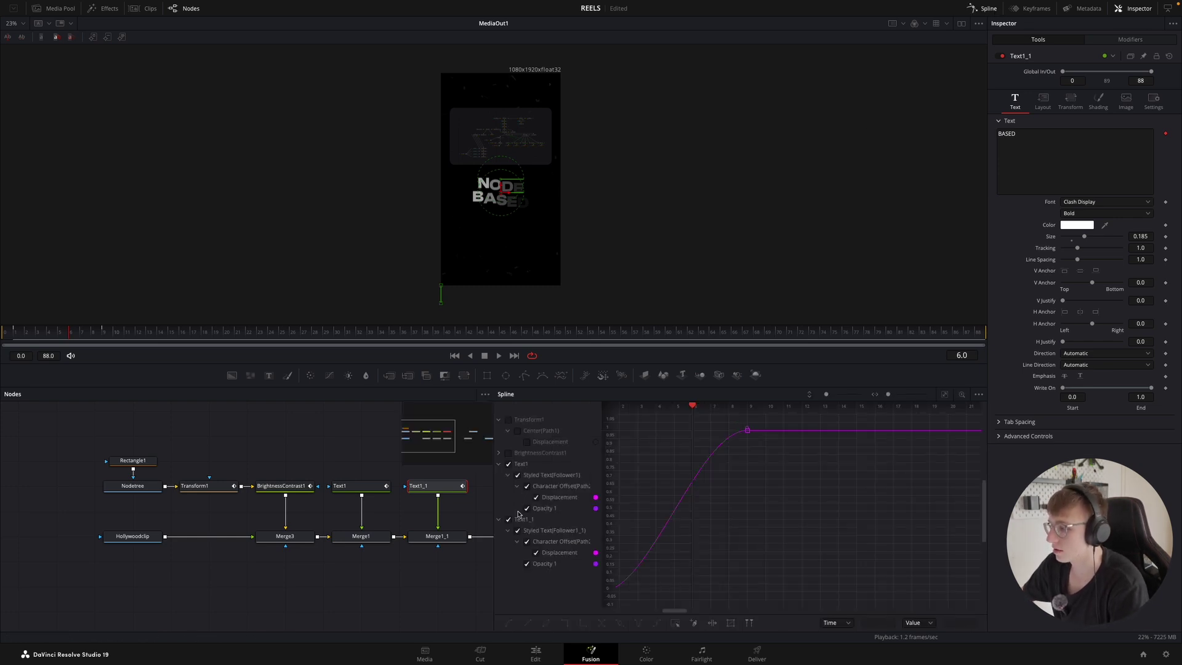
{"action": "left_click", "coordinate": [508, 465]}
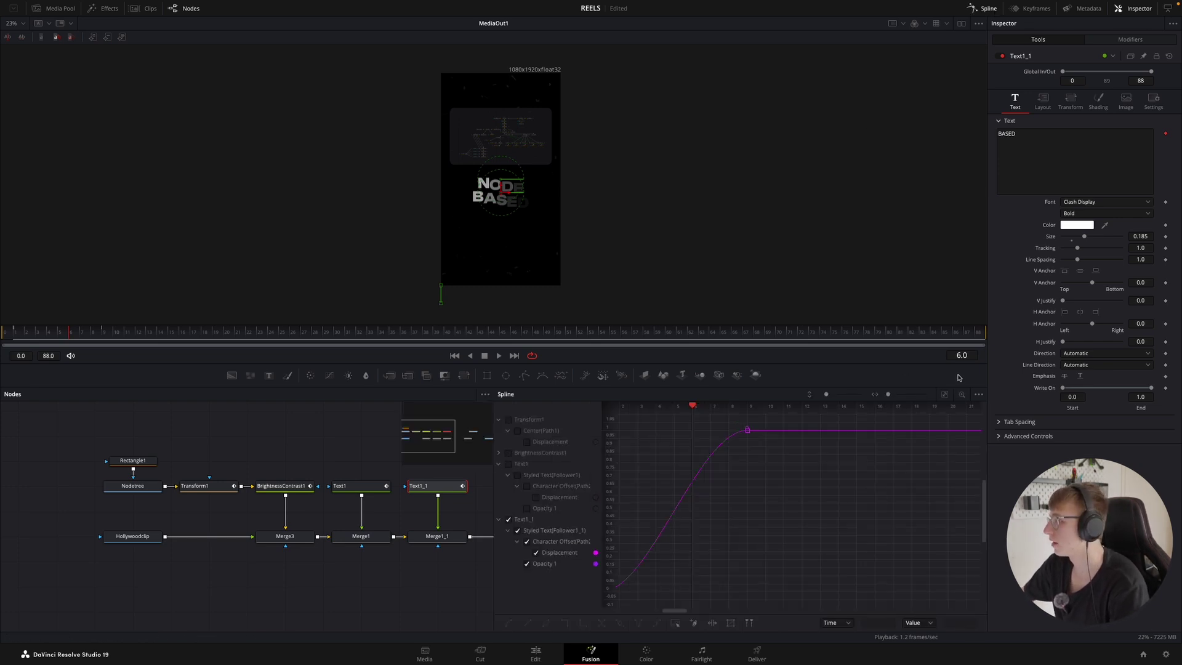
{"action": "left_click_drag", "start_coordinate": [890, 397], "coordinate": [887, 397]}
{"action": "left_click", "coordinate": [944, 395]}
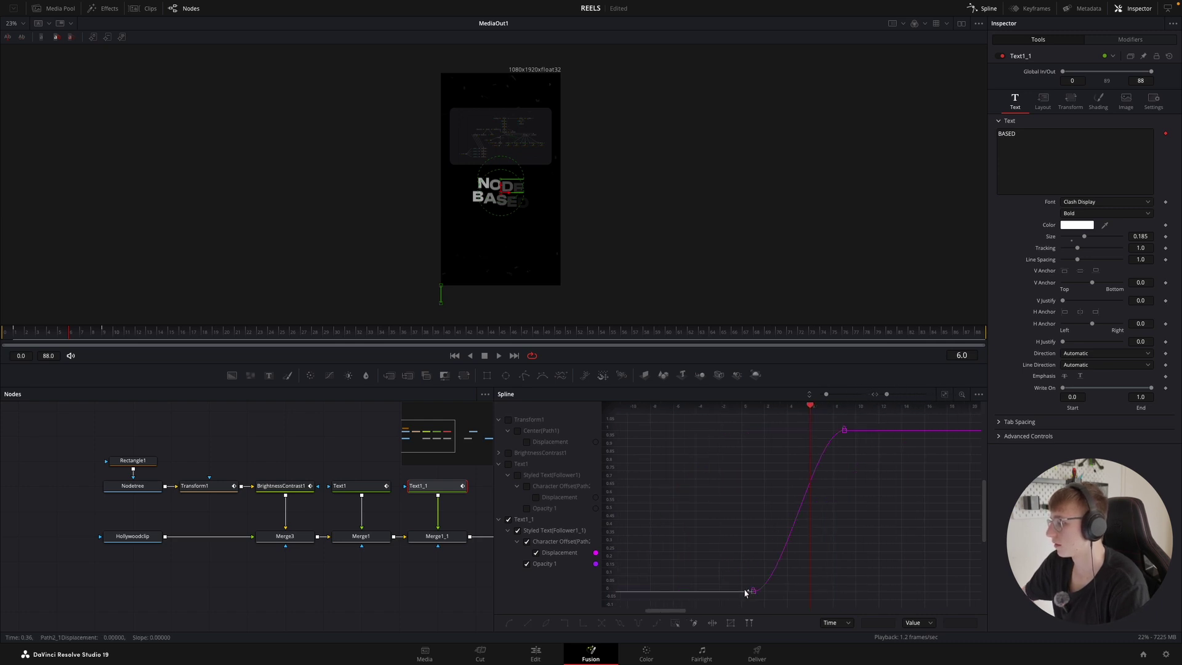
{"action": "left_click_drag", "start_coordinate": [743, 594], "coordinate": [947, 430]}
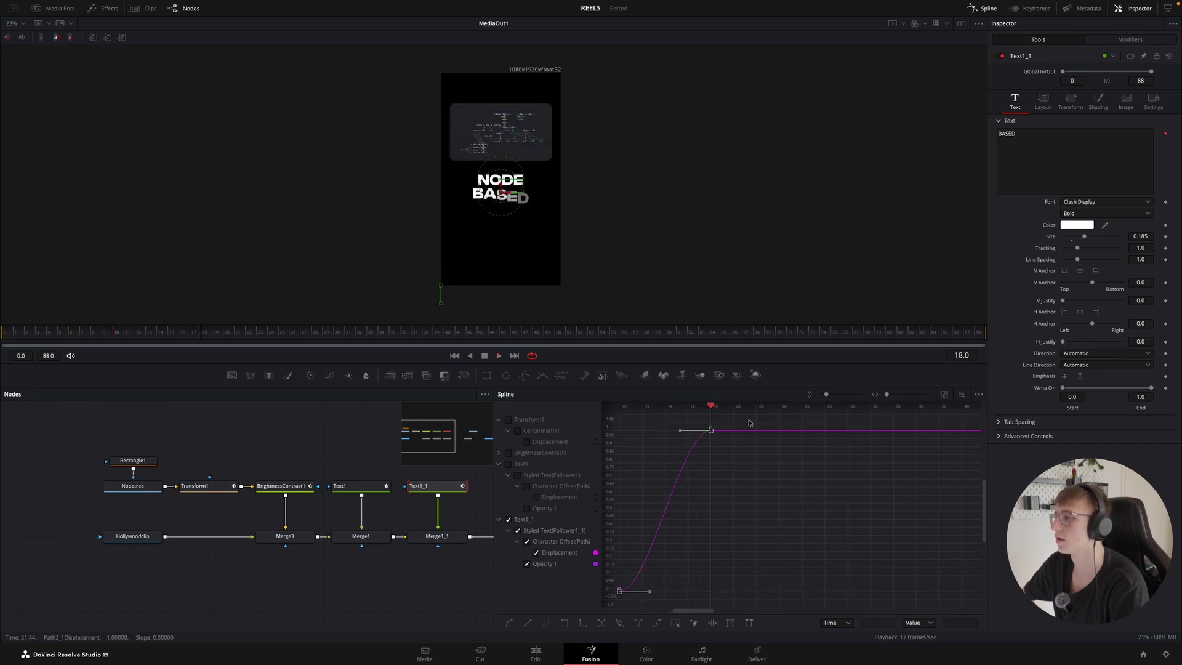
{"action": "left_click_drag", "start_coordinate": [700, 592], "coordinate": [678, 592]}
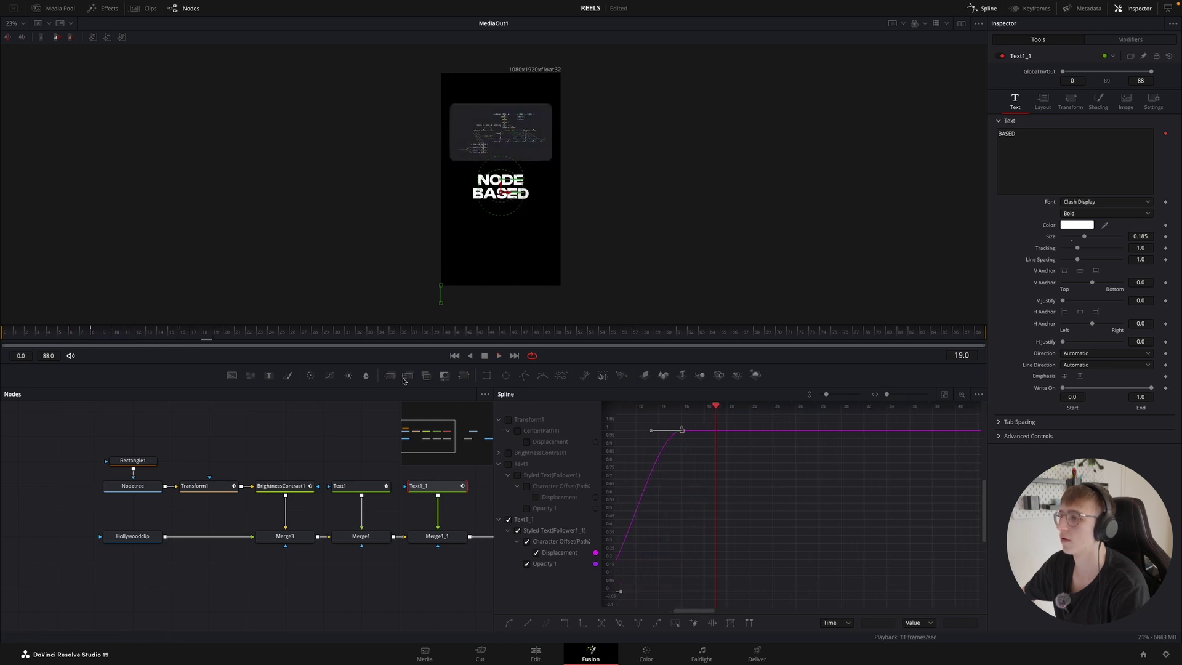
{"action": "left_click", "coordinate": [104, 332]}
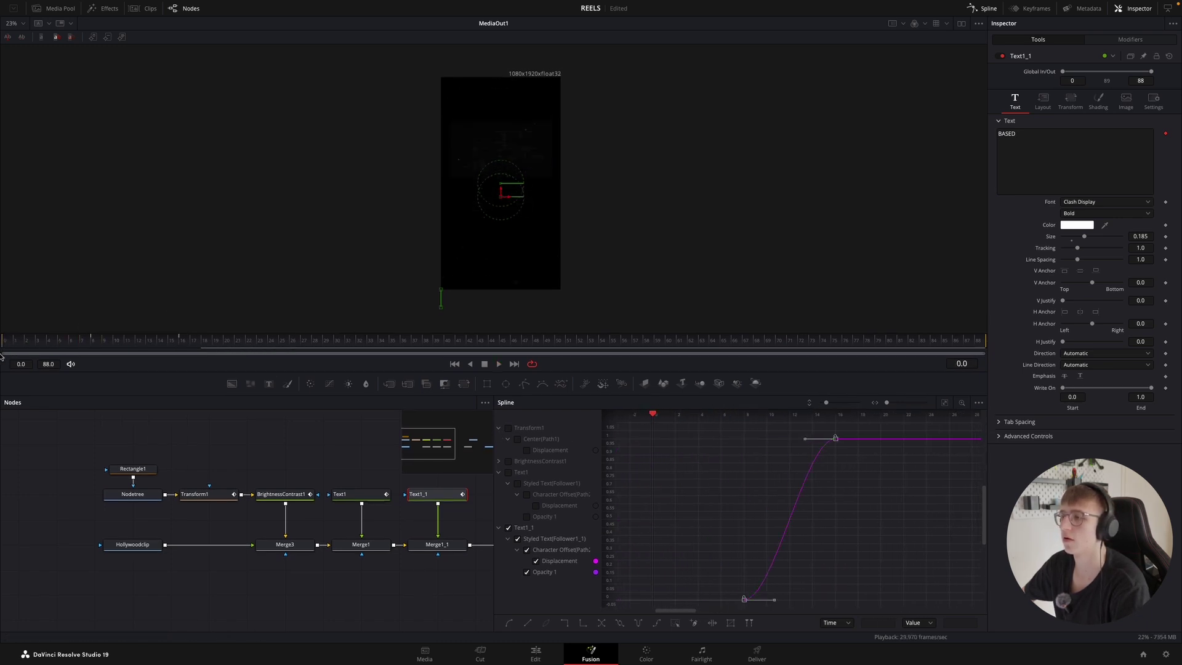
{"action": "key", "text": "space"}
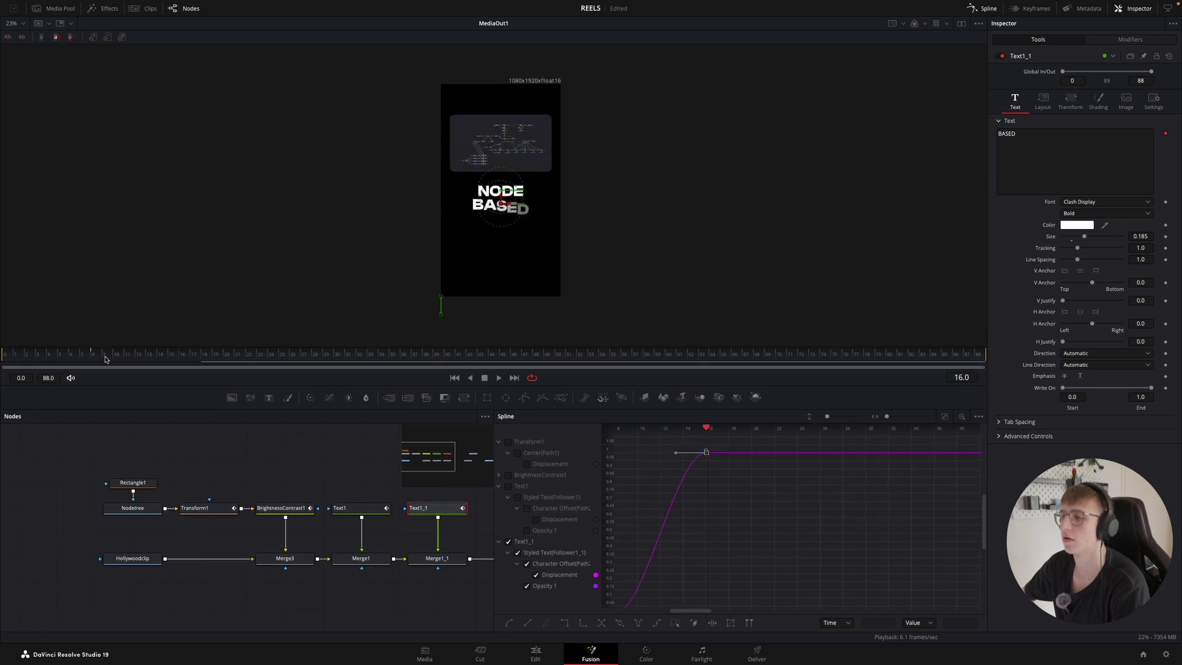
- Shift all of Text1_1's keyframes to frames 6 and 14 and preview the animation
{"action": "scroll", "coordinate": [741, 507], "scroll_direction": "left", "scroll_amount": 3}
{"action": "scroll", "coordinate": [733, 503], "scroll_direction": "down", "scroll_amount": 1}
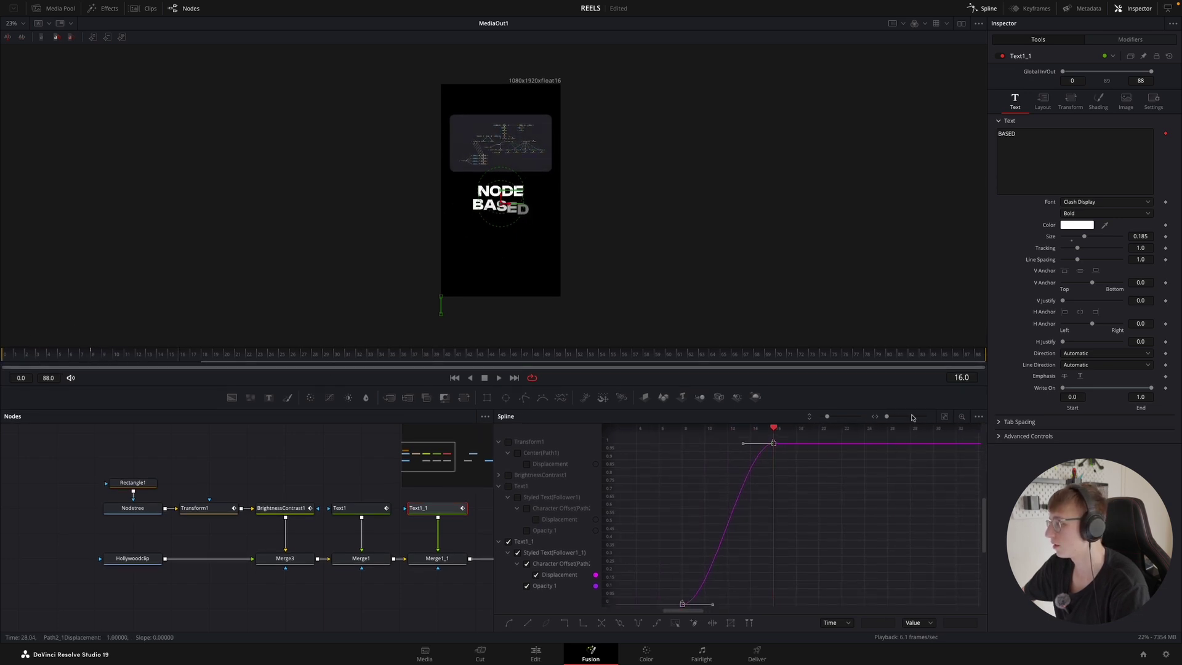
{"action": "left_click_drag", "start_coordinate": [827, 416], "coordinate": [822, 417]}
{"action": "left_click_drag", "start_coordinate": [635, 561], "coordinate": [847, 450]}
{"action": "left_click_drag", "start_coordinate": [768, 491], "coordinate": [748, 493]}
{"action": "scroll", "coordinate": [800, 450], "scroll_direction": "left", "scroll_amount": 2}
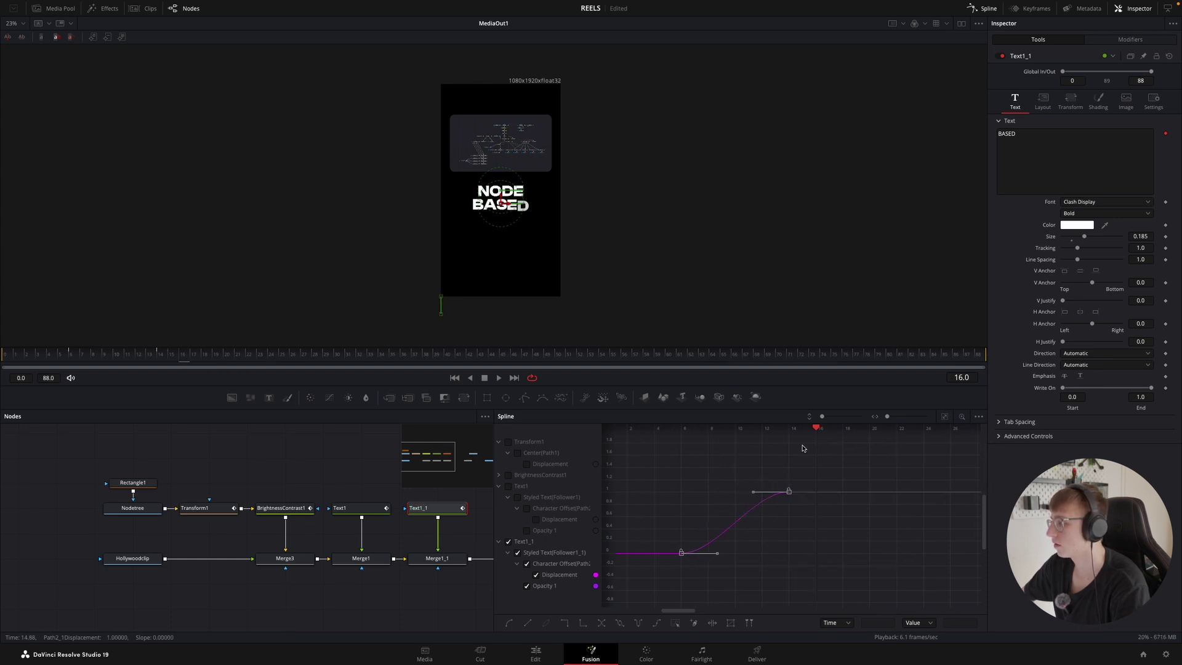
{"action": "left_click_drag", "start_coordinate": [816, 431], "coordinate": [671, 473]}
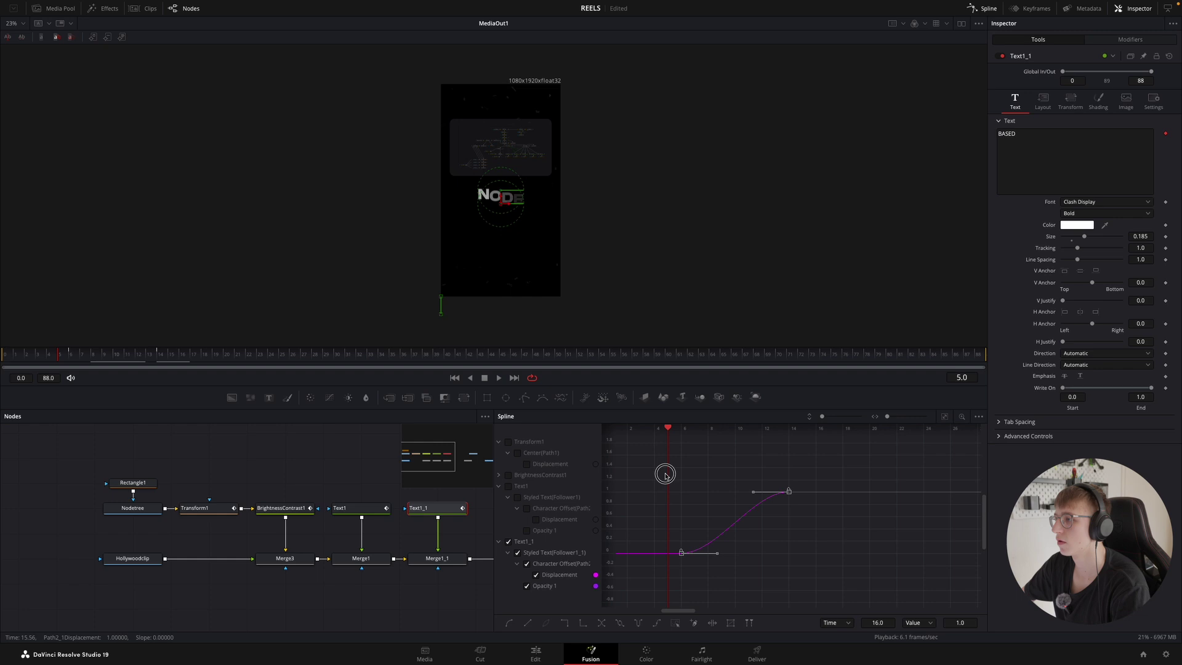
{"action": "key", "text": "space"}
{"action": "left_click_drag", "start_coordinate": [112, 353], "coordinate": [191, 348]}
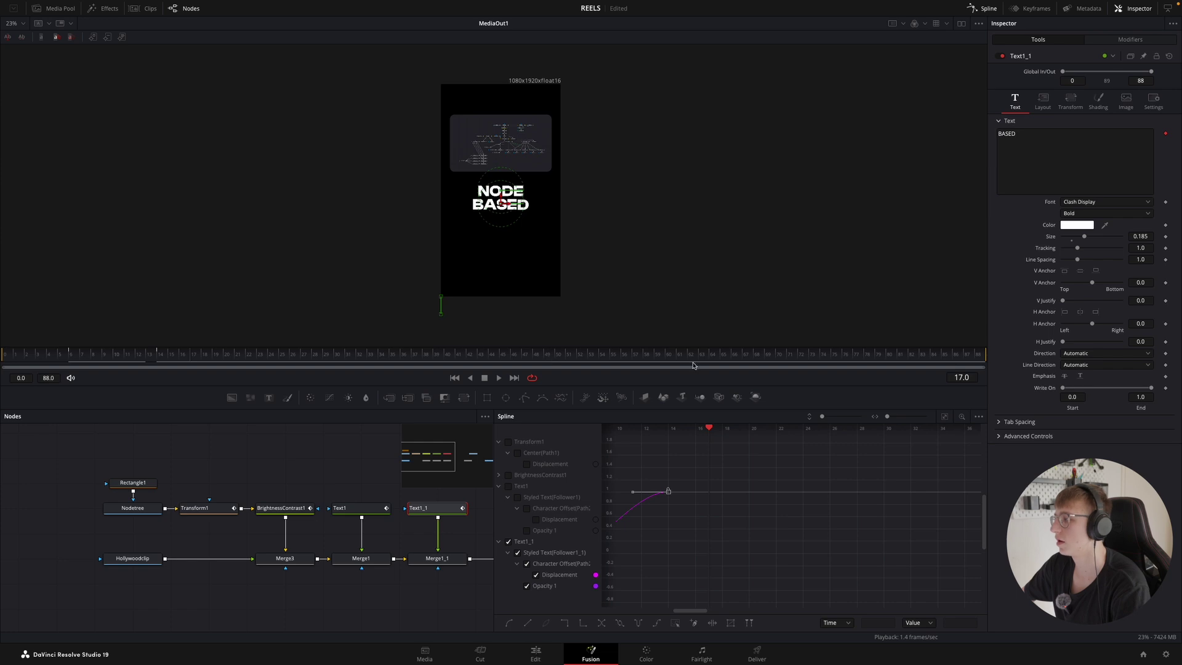
- Duplicate Text1_1 and Merge1_1, insert the copies after Merge1_1, and select the new text node
{"action": "left_click_drag", "start_coordinate": [470, 456], "coordinate": [487, 460]}
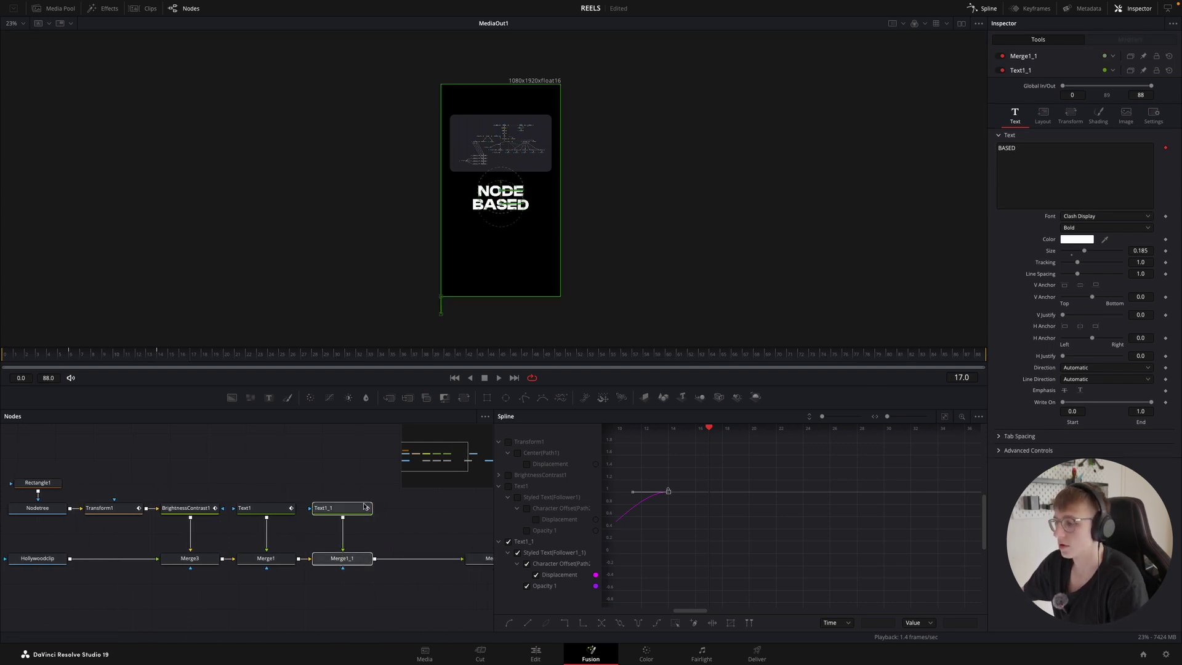
{"action": "key", "text": "ctrl+v"}
{"action": "left_click", "coordinate": [389, 514]}
{"action": "left_click_drag", "start_coordinate": [389, 515], "coordinate": [428, 565]}
{"action": "left_click", "coordinate": [407, 509]}
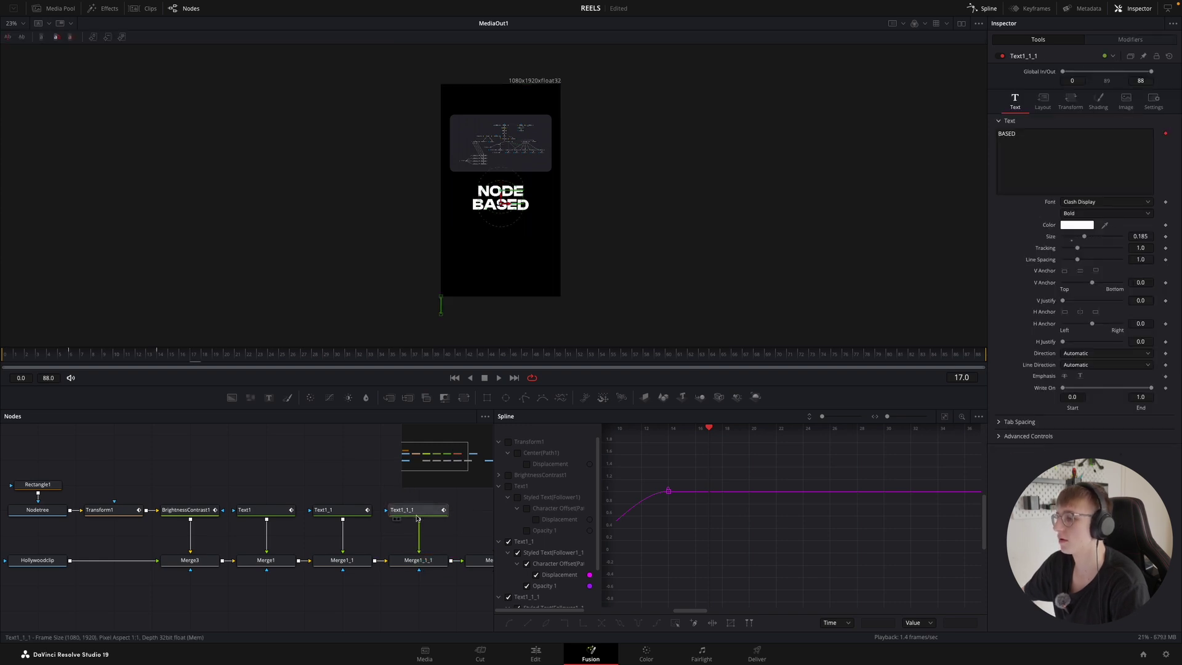
- Change the Text1_1_1 text to EDITING and place it directly below the BASED title
{"action": "left_click", "coordinate": [1062, 160]}
{"action": "key", "text": "ctrl+a"}
{"action": "type", "text": "EDITIN"}
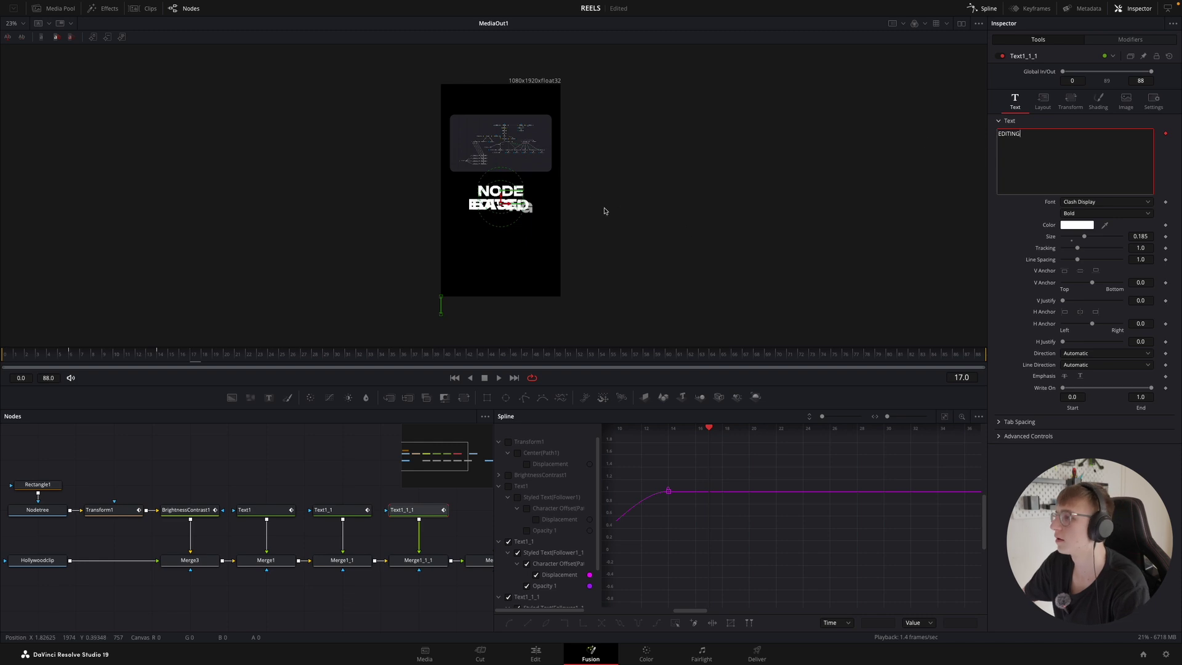
{"action": "type", "text": "G"}
{"action": "left_click", "coordinate": [500, 197]}
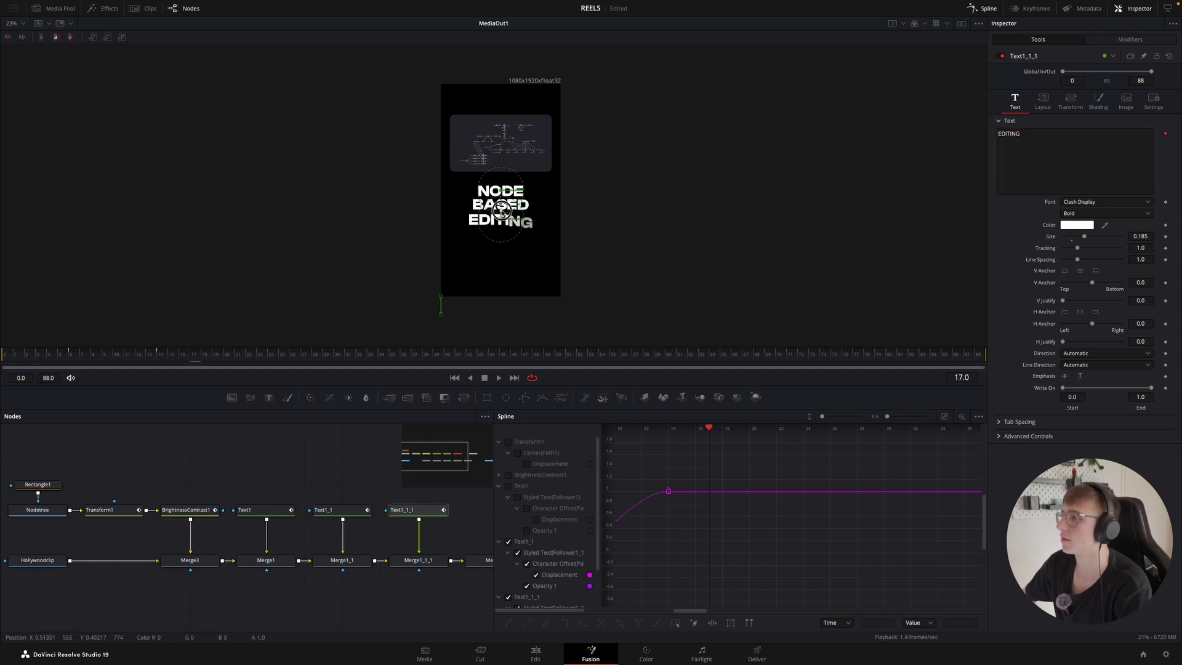
- Isolate Text1_1_1's animation curves in the spline editor, delay its keyframes to frames 8 and 16, and preview the animation
{"action": "scroll", "coordinate": [542, 524], "scroll_direction": "down", "scroll_amount": 2}
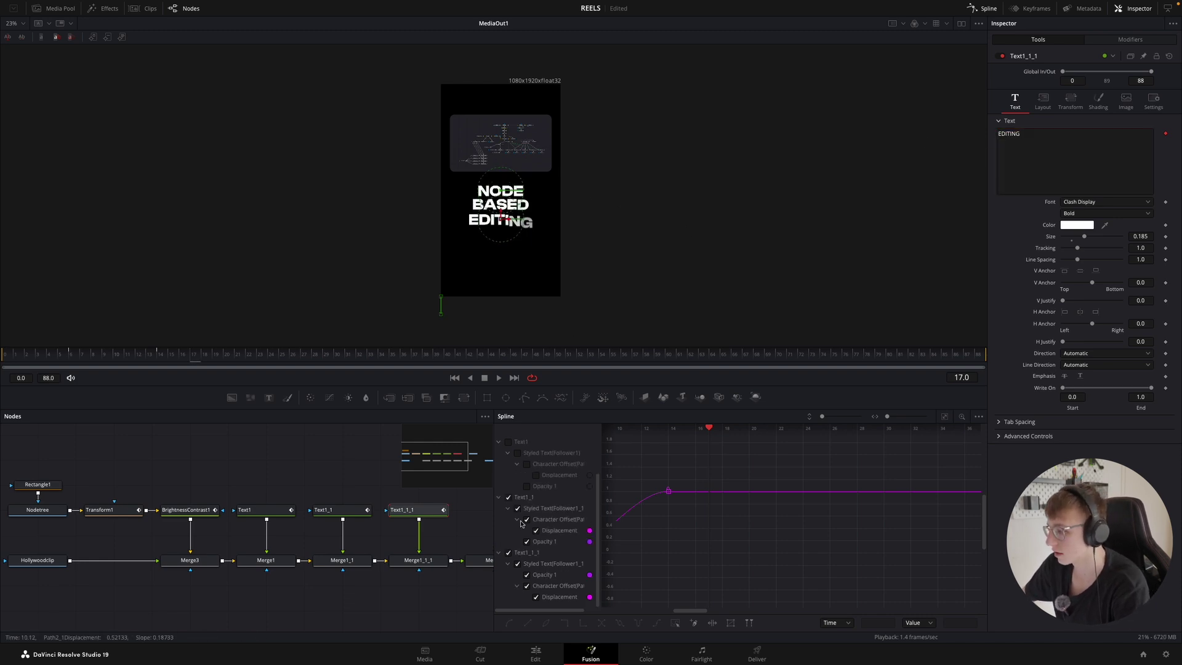
{"action": "left_click", "coordinate": [508, 498]}
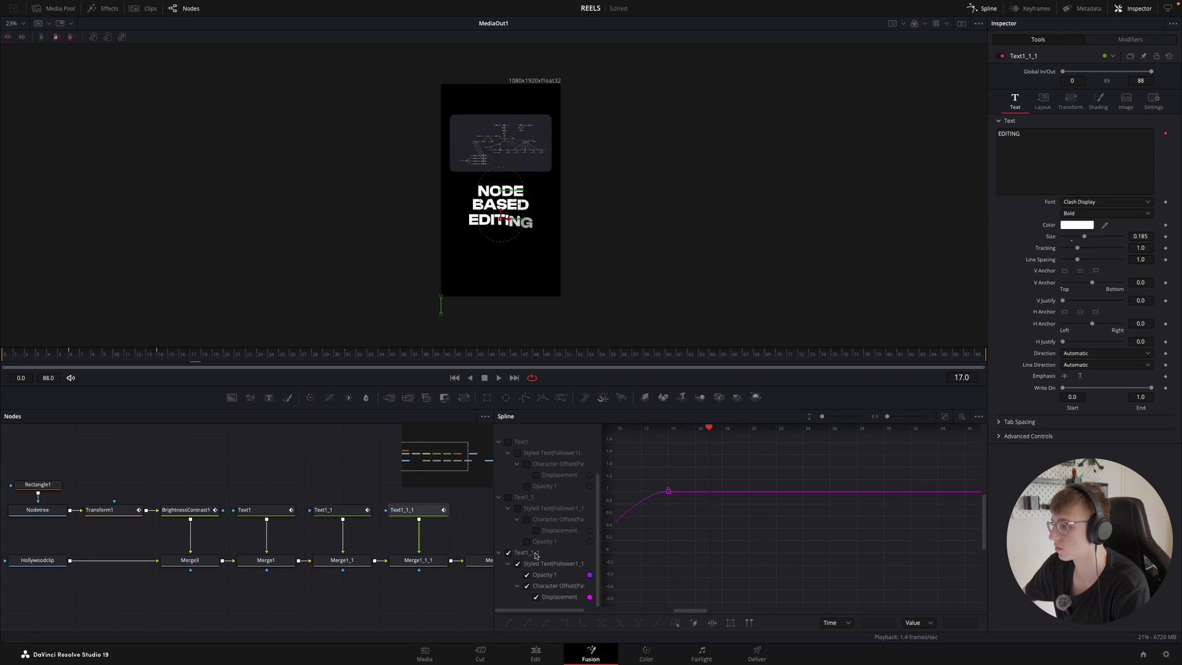
{"action": "left_click_drag", "start_coordinate": [888, 416], "coordinate": [877, 420]}
{"action": "left_click", "coordinate": [945, 417]}
{"action": "left_click_drag", "start_coordinate": [745, 598], "coordinate": [744, 456]}
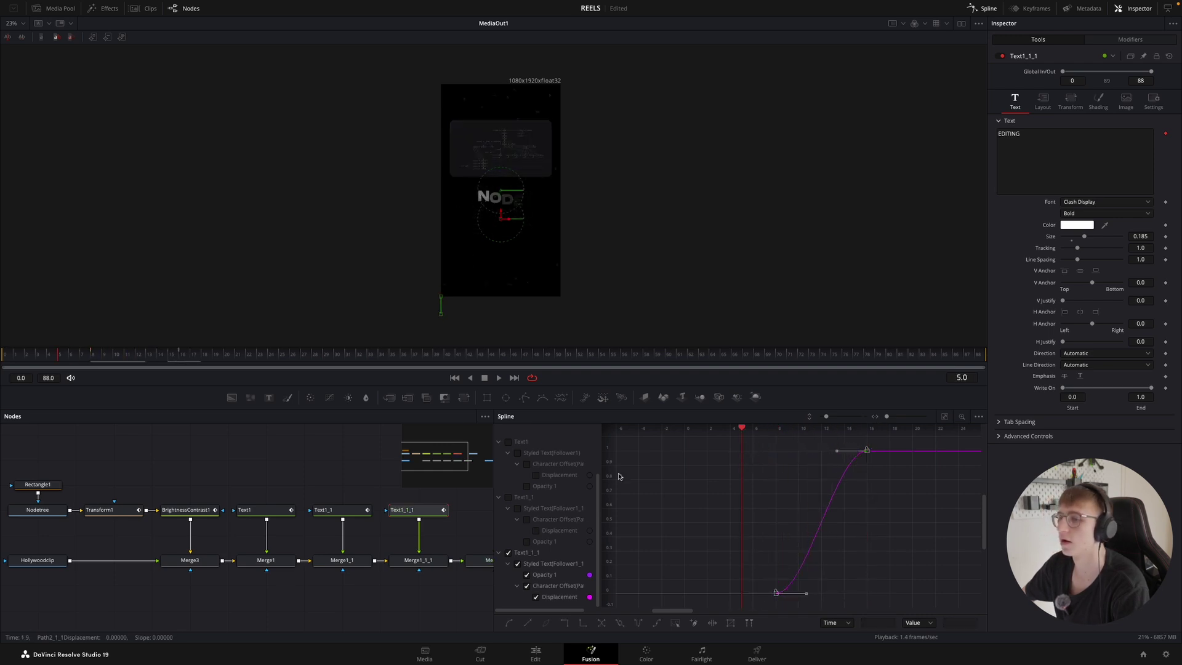
{"action": "key", "text": "space"}
{"action": "scroll", "coordinate": [816, 453], "scroll_direction": "right", "scroll_amount": 2}
{"action": "key", "text": "space"}
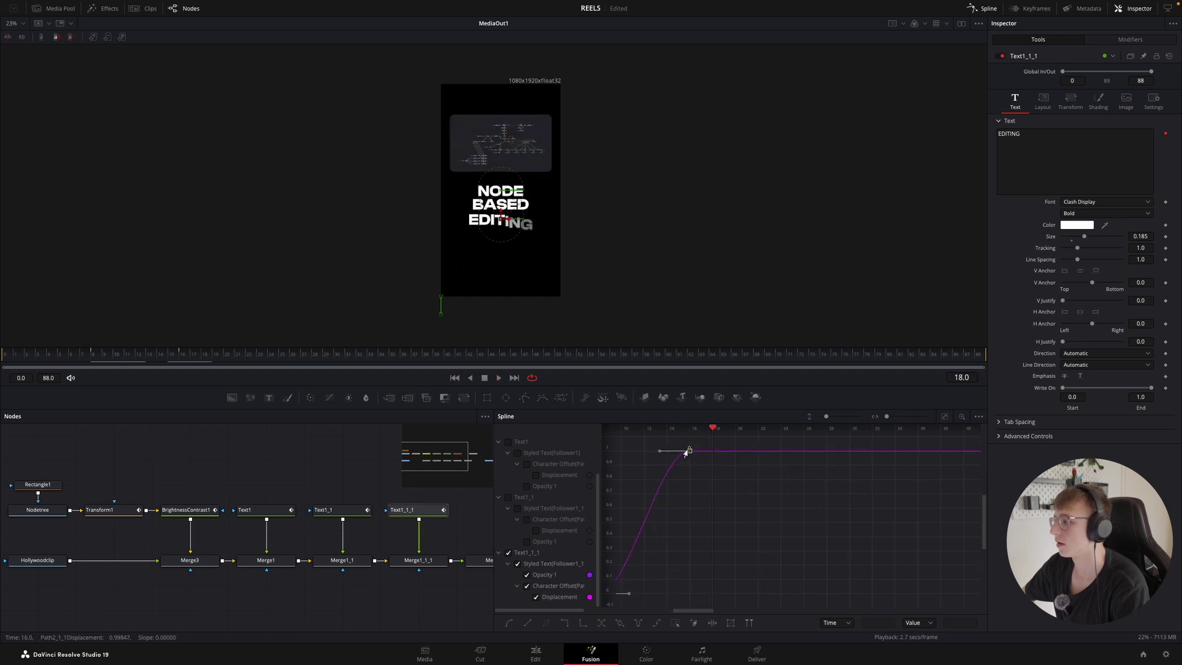
- Shift all of Text1_1_1's keyframes to frames 11 and 19 and preview the title animation
{"action": "left_click_drag", "start_coordinate": [690, 451], "coordinate": [718, 443]}
{"action": "scroll", "coordinate": [721, 445], "scroll_direction": "left", "scroll_amount": 2}
{"action": "left_click_drag", "start_coordinate": [220, 368], "coordinate": [5, 357]}
{"action": "key", "text": "space"}
{"action": "key", "text": "space"}
{"action": "left_click_drag", "start_coordinate": [183, 352], "coordinate": [314, 334]}
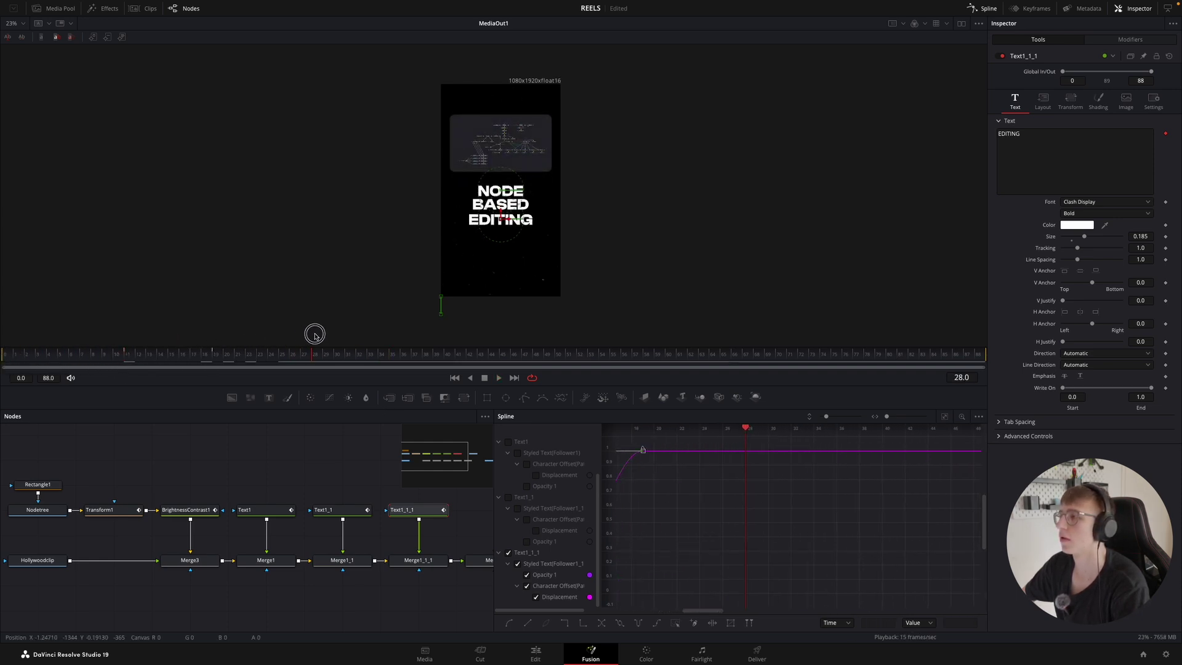
- Replay the composition from the first frame to check the staggered timing of the three title lines
{"action": "key", "text": "Home"}
{"action": "key", "text": "space"}
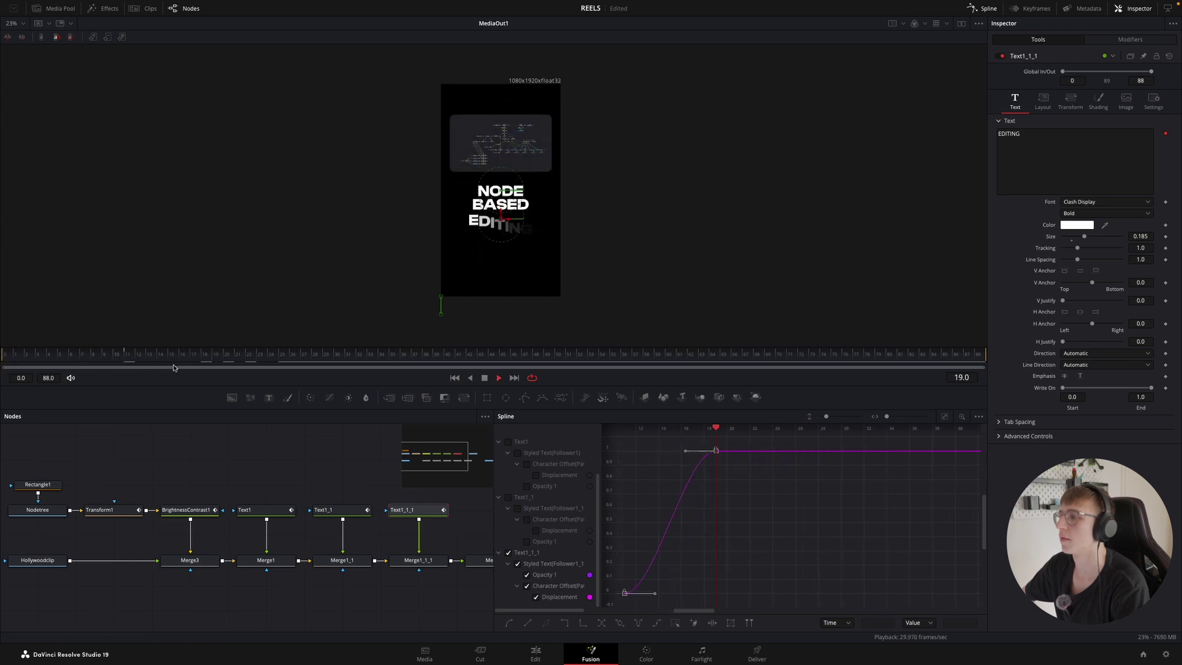
{"action": "key", "text": "Home"}
{"action": "key", "text": "space"}
{"action": "key", "text": "space"}
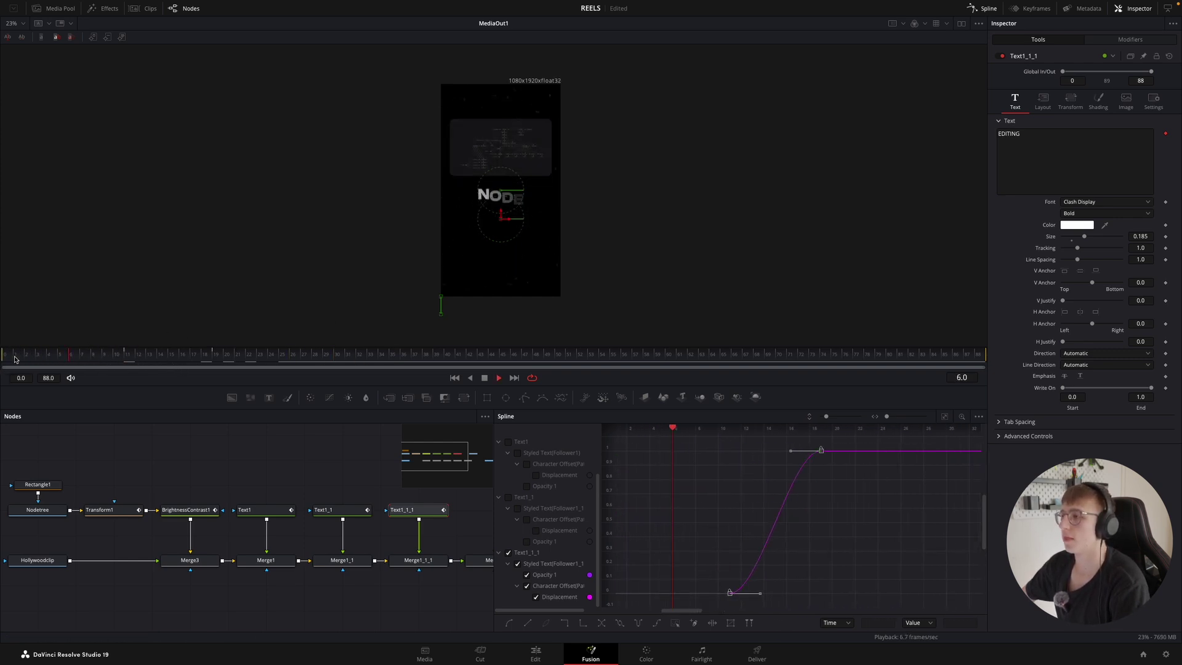
{"action": "left_click_drag", "start_coordinate": [197, 355], "coordinate": [2, 354]}
{"action": "key", "text": "space"}
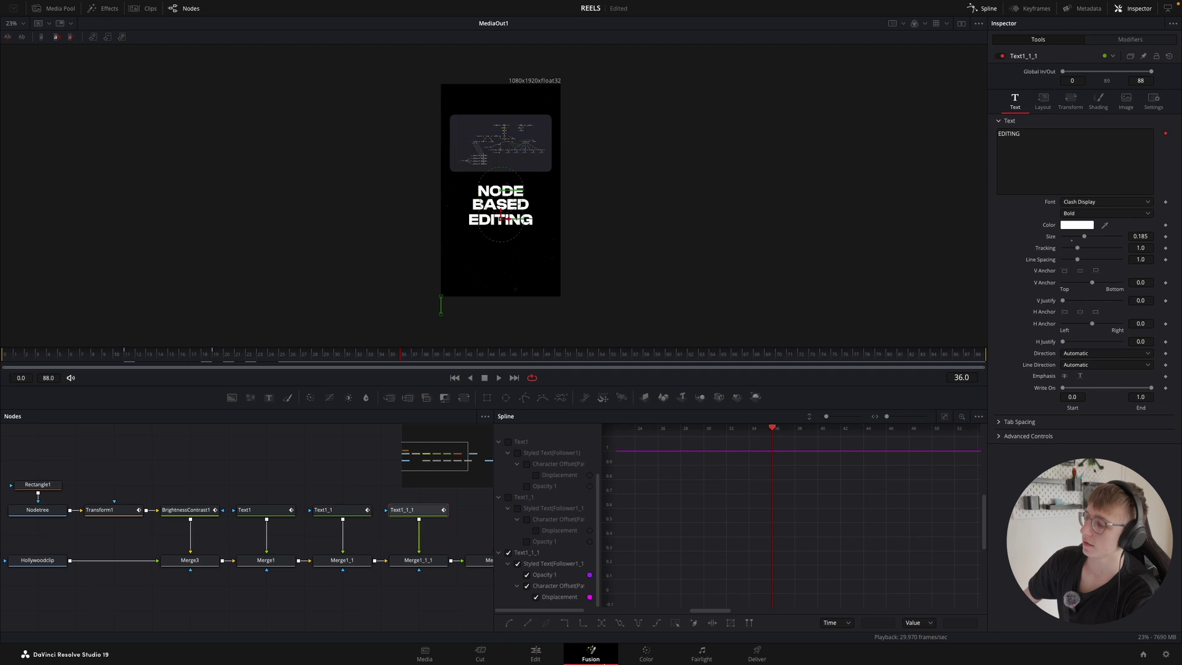
- Switch to the Edit page and review Fusion Clip 1 in the reel timeline from the clip's start
{"action": "left_click", "coordinate": [536, 653]}
{"action": "left_click", "coordinate": [402, 363]}
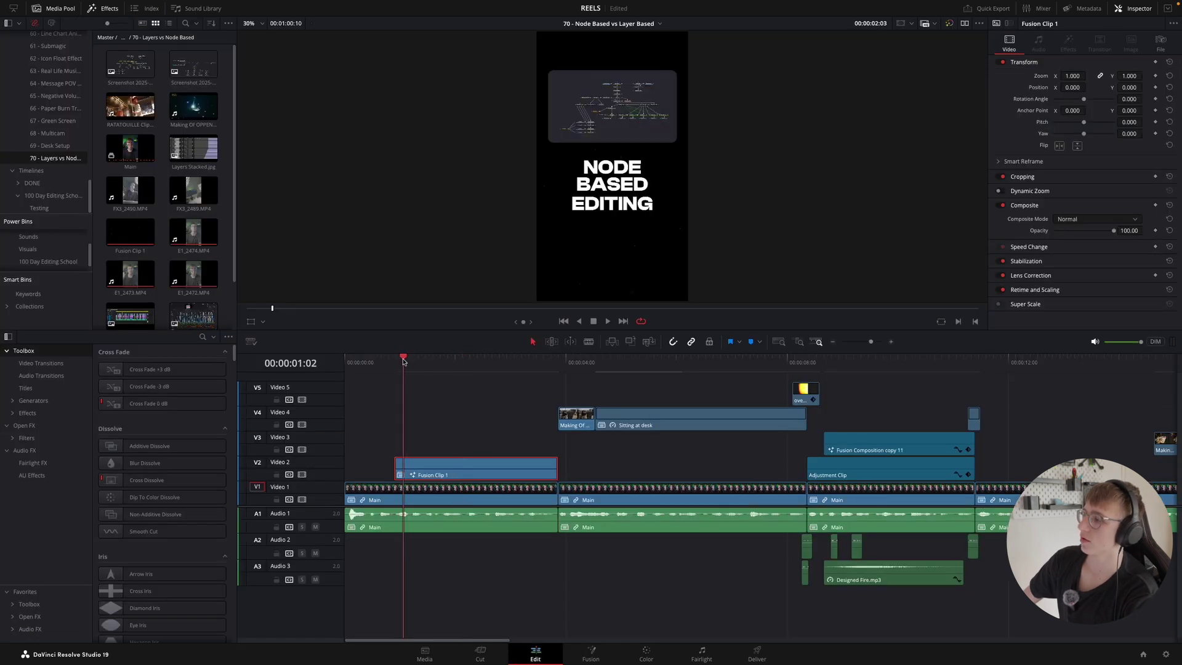
{"action": "key", "text": "Left"}
{"action": "key", "text": "Left"}
{"action": "key", "text": "Left"}
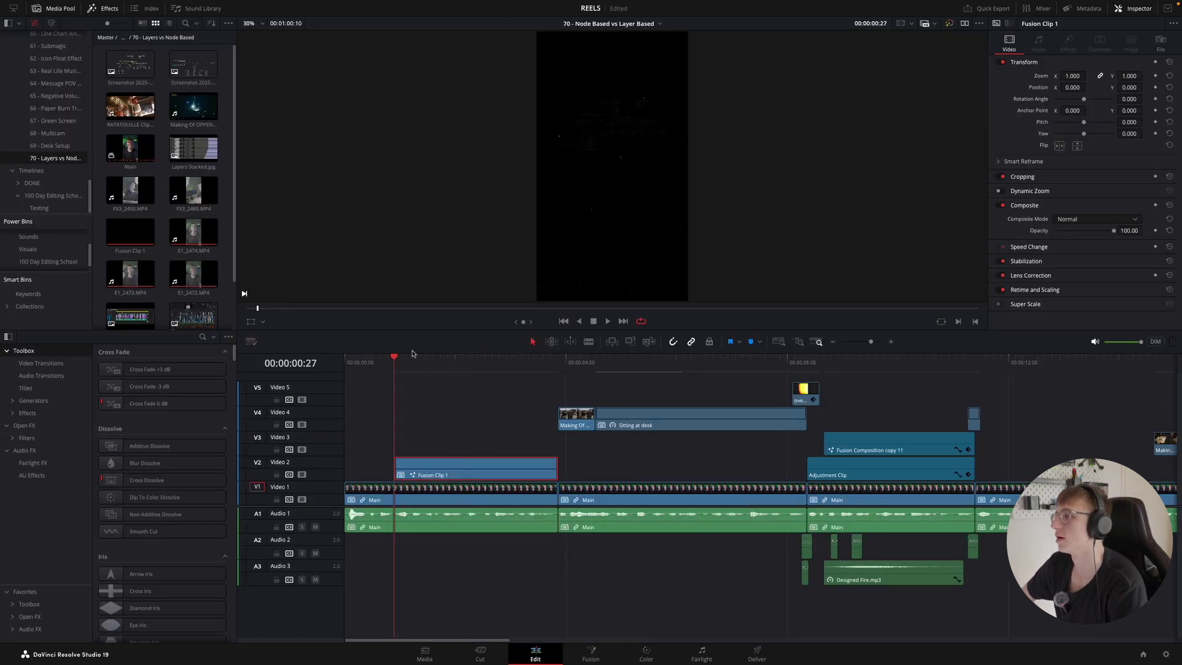
{"action": "key", "text": "space"}
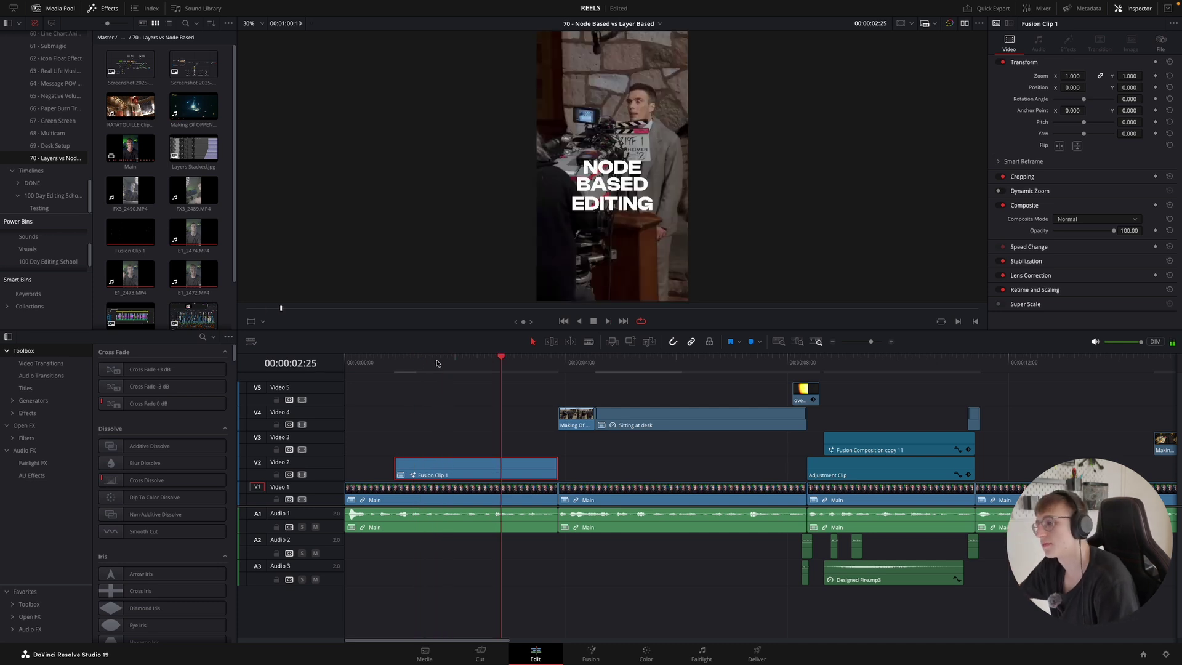
{"action": "left_click", "coordinate": [381, 363]}
{"action": "left_click_drag", "start_coordinate": [412, 359], "coordinate": [465, 363]}
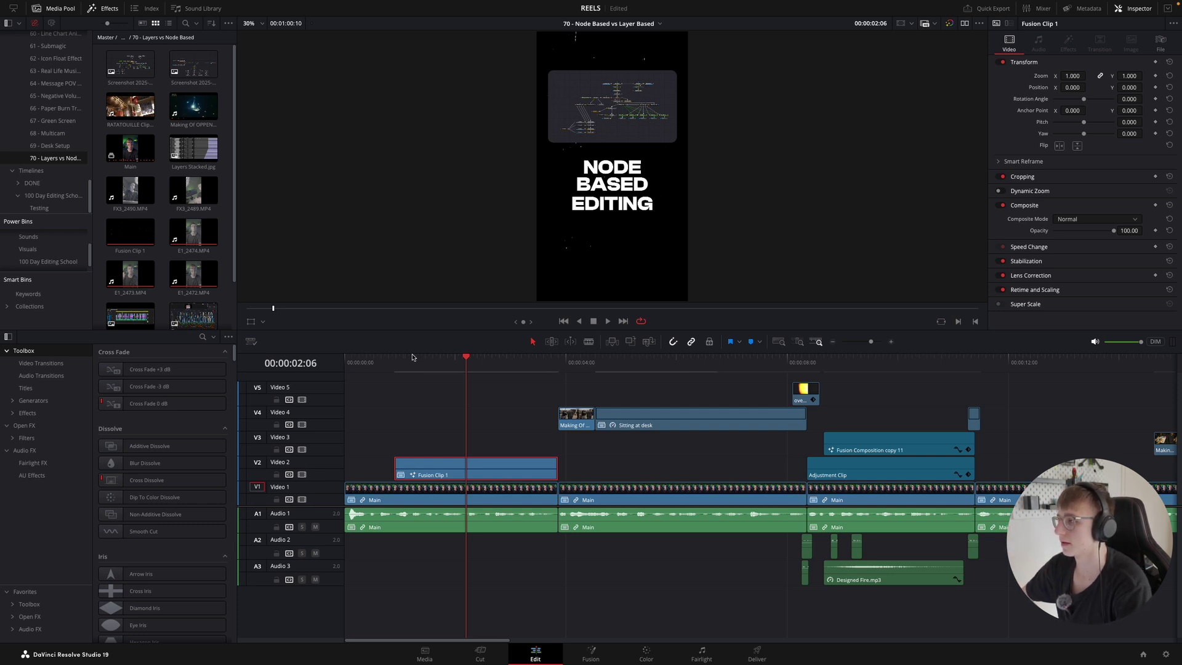
- Return to the Fusion composition and keyframe the shading opacity of Text1's Follower modifier at frame 17
{"action": "key", "text": "shift+5"}
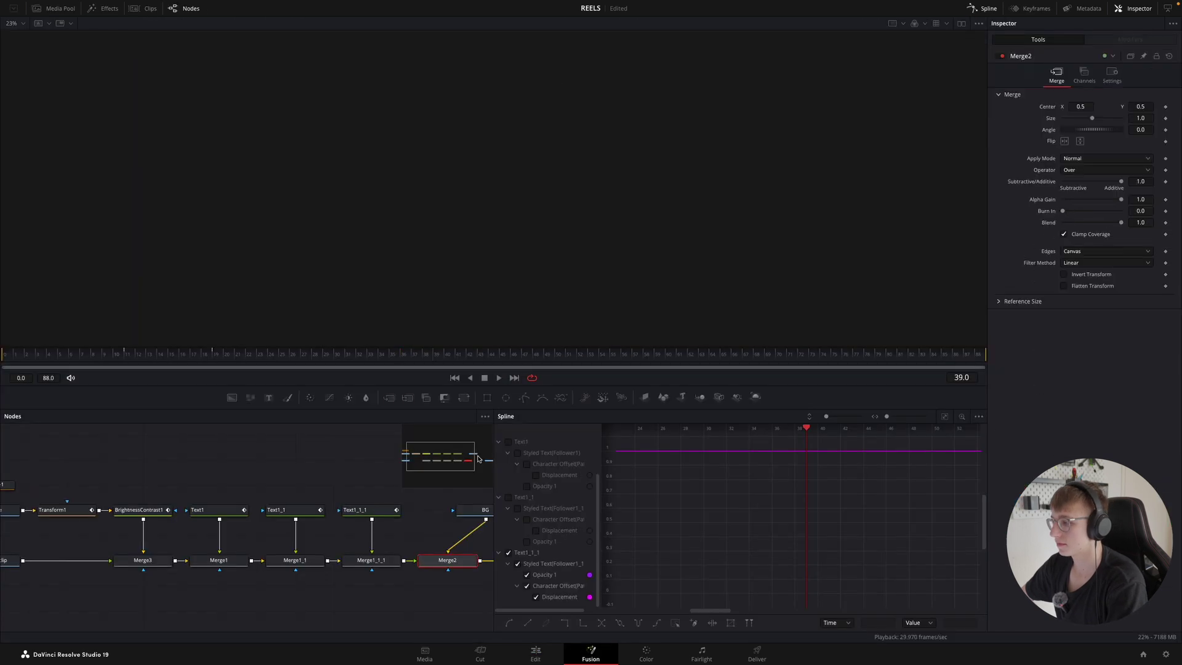
{"action": "left_click_drag", "start_coordinate": [468, 460], "coordinate": [449, 458]}
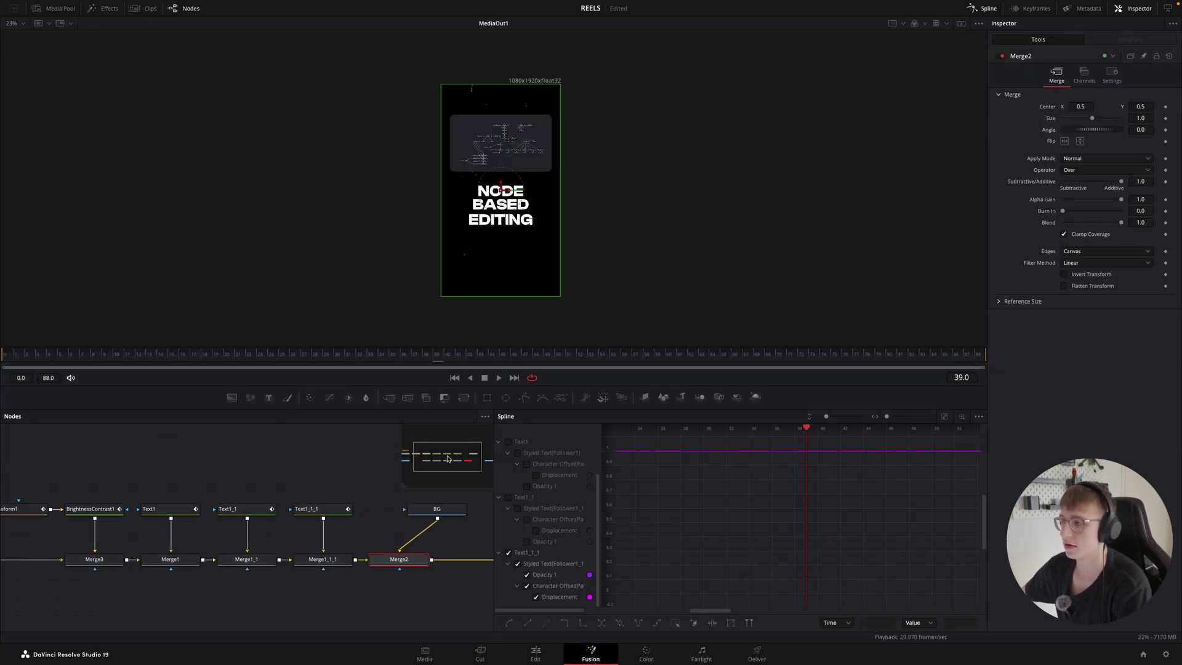
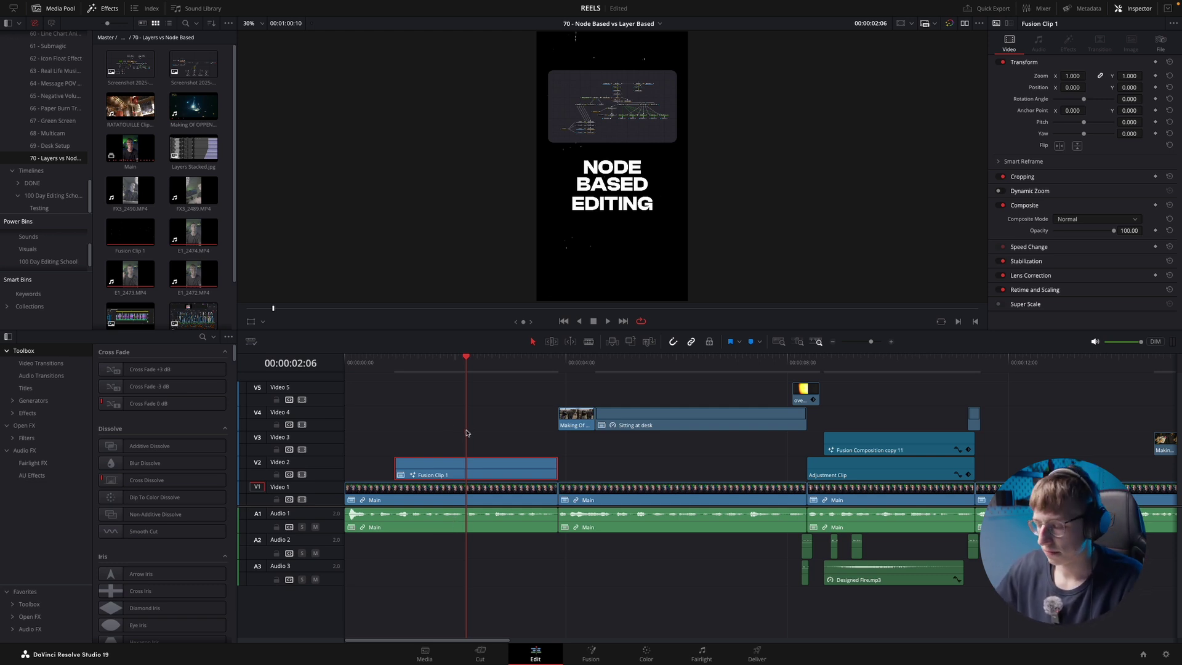
{"action": "key", "text": "shift+5"}
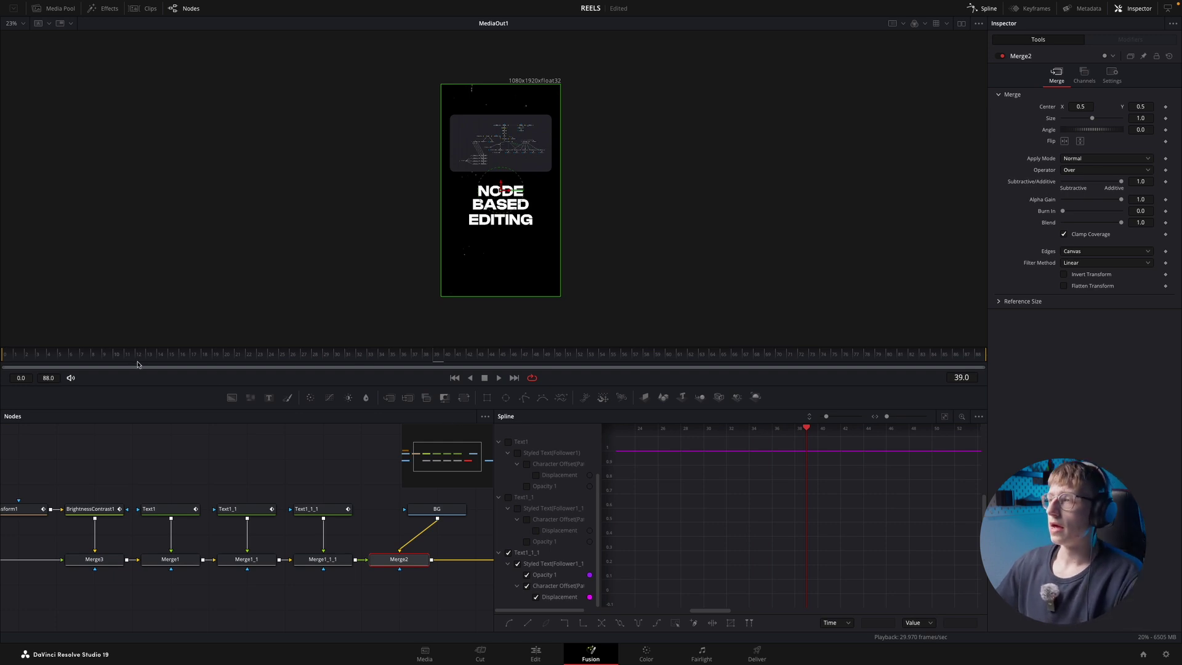
{"action": "left_click_drag", "start_coordinate": [137, 359], "coordinate": [194, 355]}
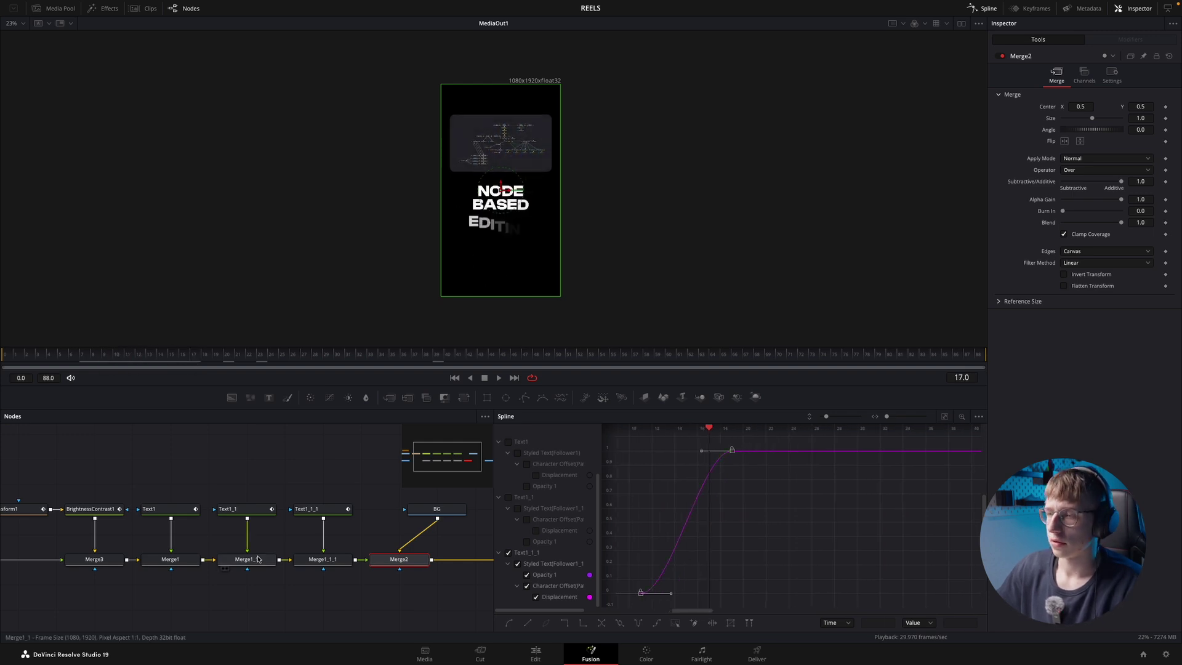
{"action": "left_click", "coordinate": [165, 511]}
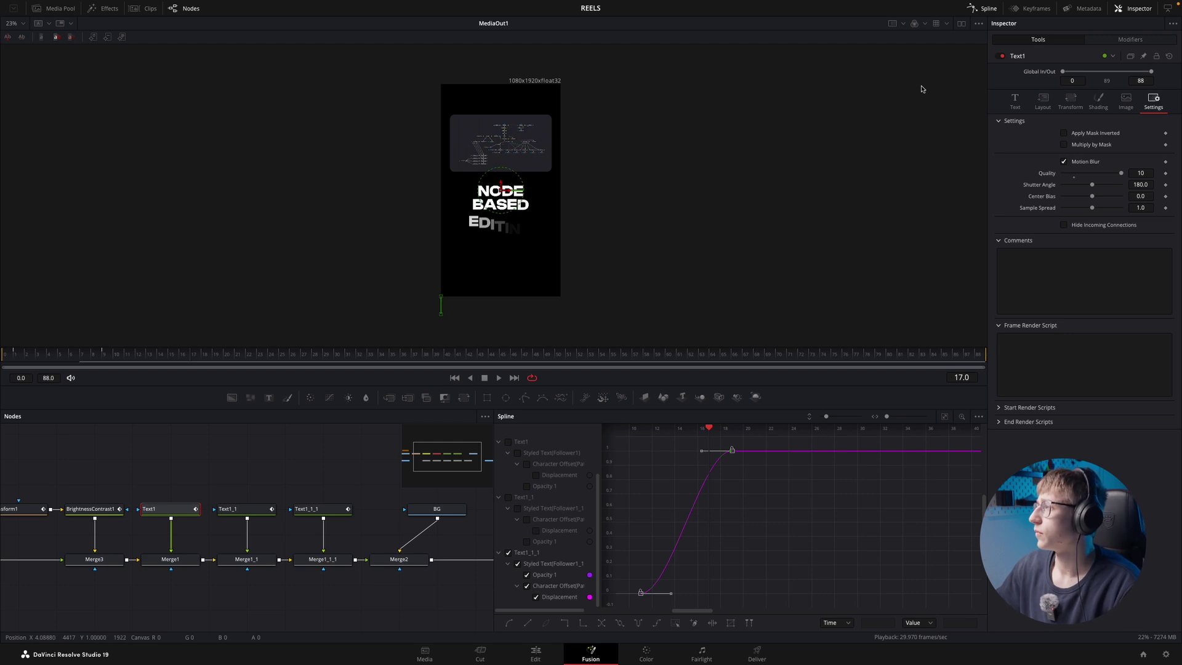
{"action": "left_click", "coordinate": [1093, 105]}
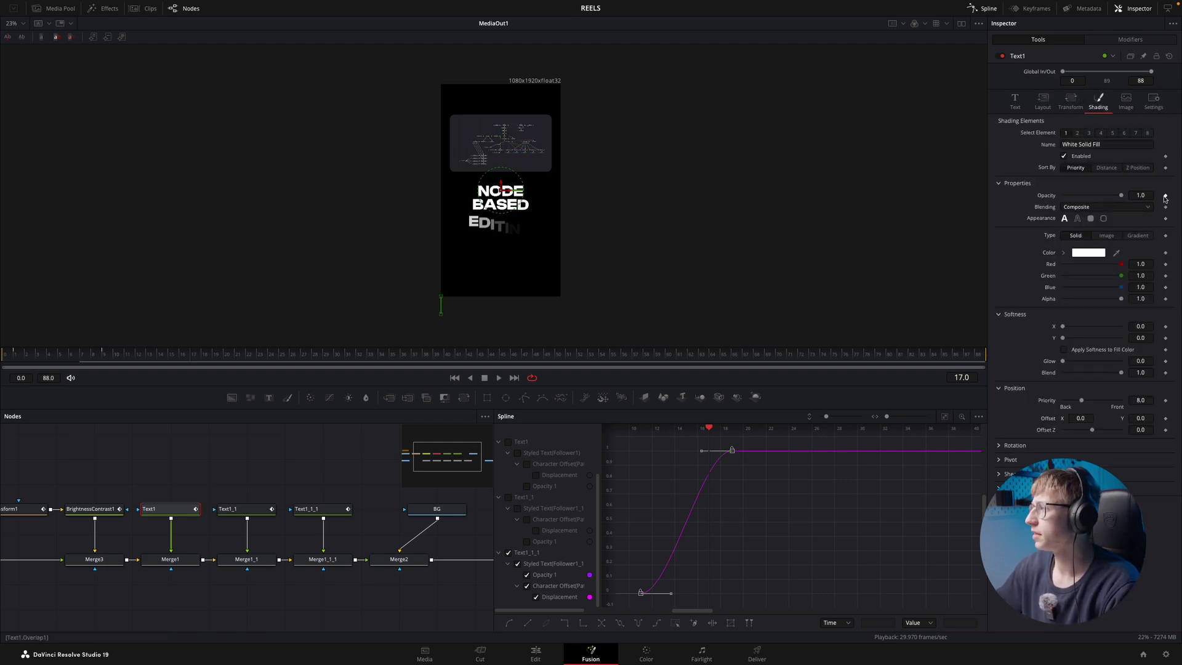
{"action": "left_click", "coordinate": [1131, 39]}
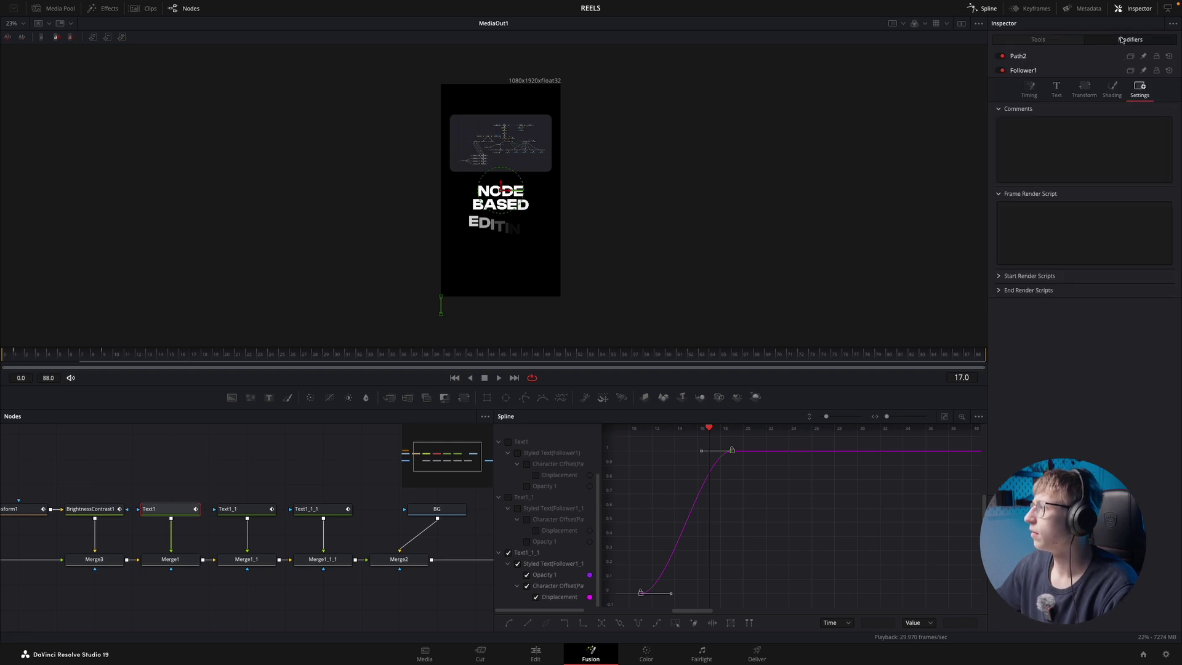
{"action": "left_click", "coordinate": [1112, 89]}
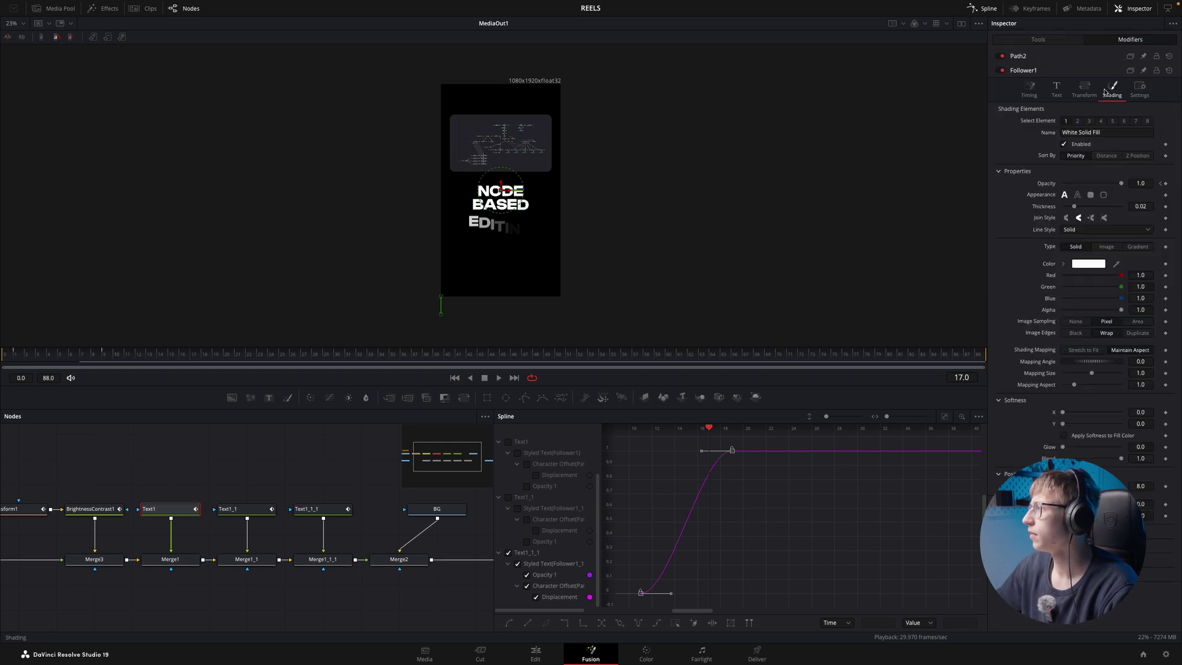
{"action": "left_click", "coordinate": [1165, 184]}
- Set the Follower opacity of Text1 to 0.0 at frame 21 and preview the NODE title's fade-out
{"action": "key", "text": "Right"}
{"action": "key", "text": "Right"}
{"action": "key", "text": "Right"}
{"action": "key", "text": "Right"}
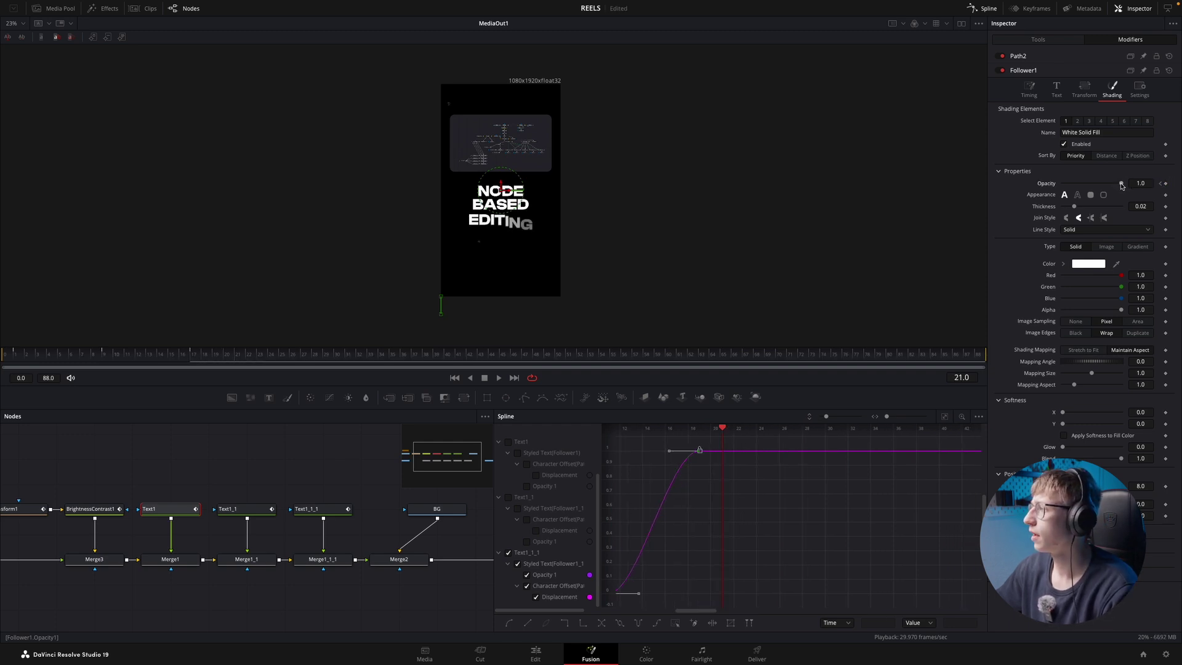
{"action": "left_click_drag", "start_coordinate": [1121, 184], "coordinate": [794, 197]}
{"action": "left_click", "coordinate": [94, 348]}
{"action": "key", "text": "space"}
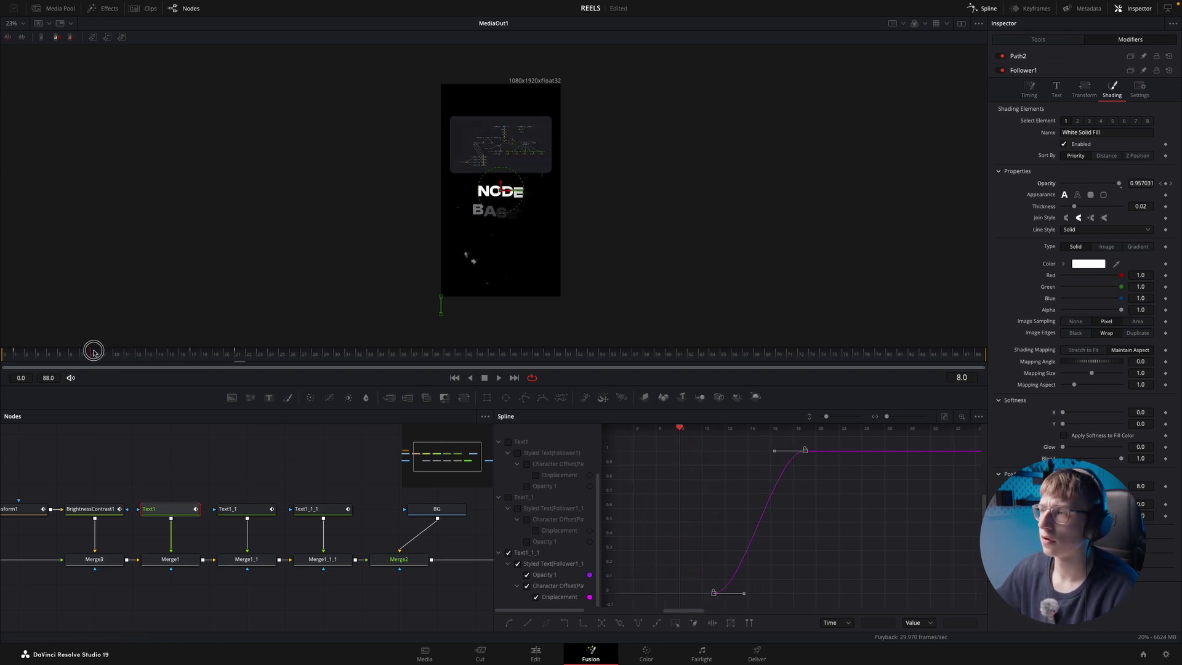
{"action": "mouse_move", "coordinate": [215, 352]}
{"action": "left_mouse_down"}
{"action": "mouse_move", "coordinate": [146, 351]}
{"action": "mouse_move", "coordinate": [265, 350]}
{"action": "mouse_move", "coordinate": [207, 349]}
{"action": "left_mouse_up"}
- Hide Text1_1_1's animation curves in the spline editor
{"action": "scroll", "coordinate": [721, 513], "scroll_direction": "left", "scroll_amount": 3}
{"action": "left_click_drag", "start_coordinate": [672, 599], "coordinate": [765, 502]}
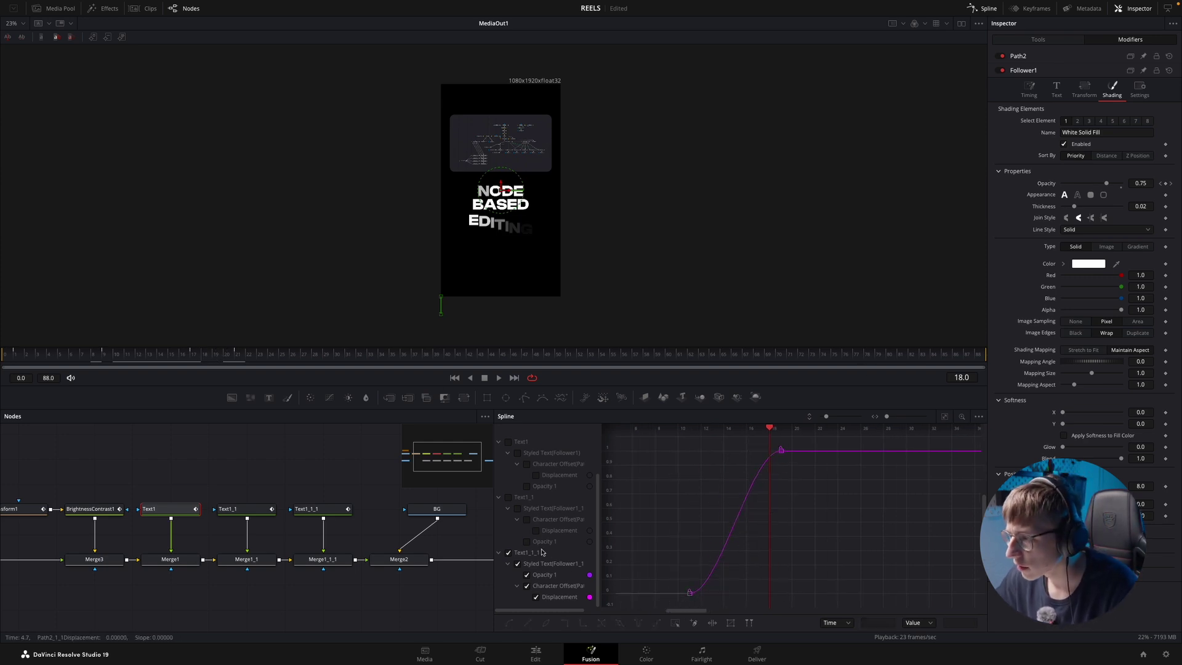
{"action": "left_click", "coordinate": [507, 553]}
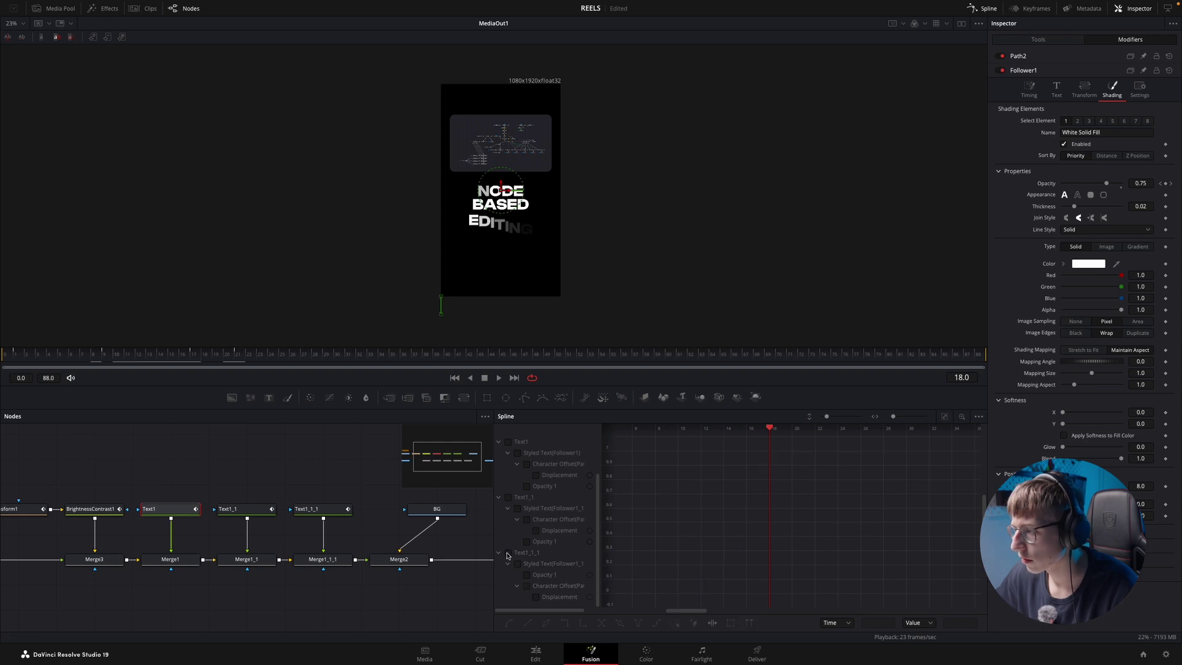
{"action": "left_click", "coordinate": [507, 498]}
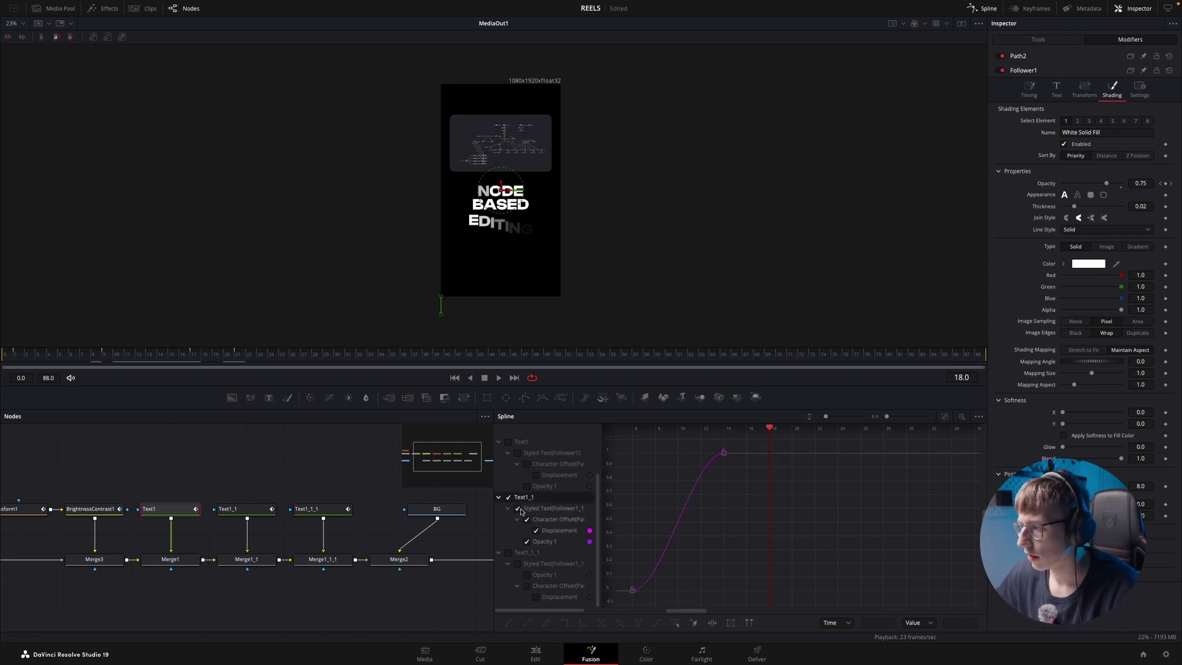
{"action": "left_click", "coordinate": [527, 542]}
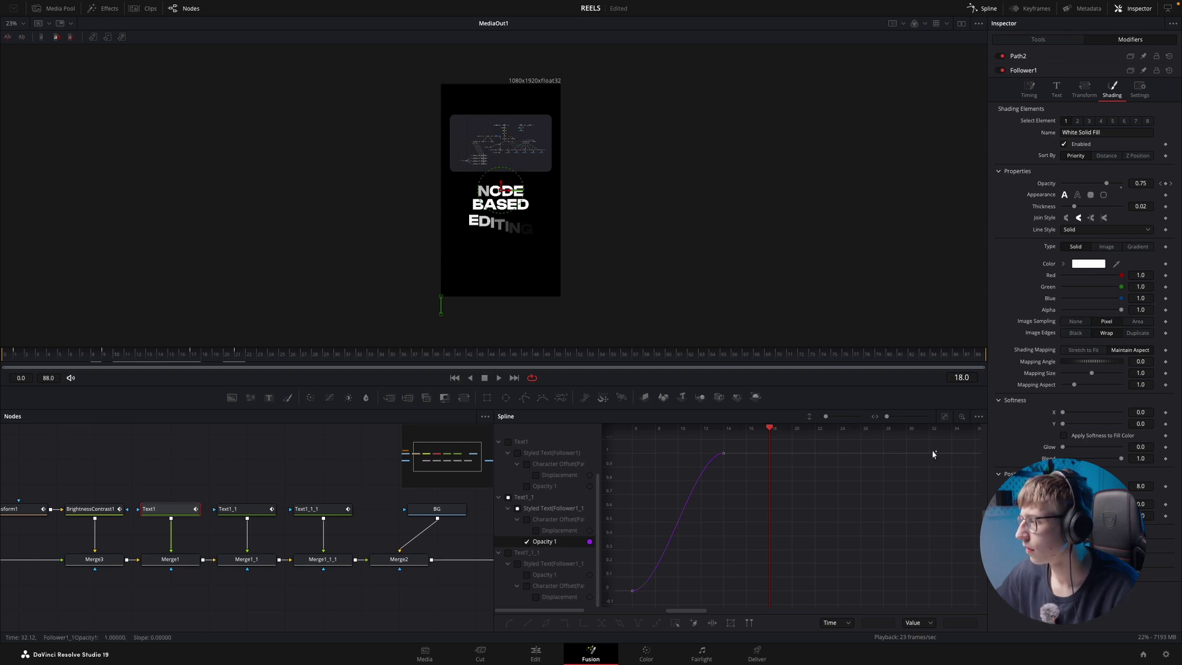
{"action": "left_click", "coordinate": [944, 417]}
{"action": "left_click_drag", "start_coordinate": [892, 418], "coordinate": [887, 418]}
{"action": "key", "text": "space"}
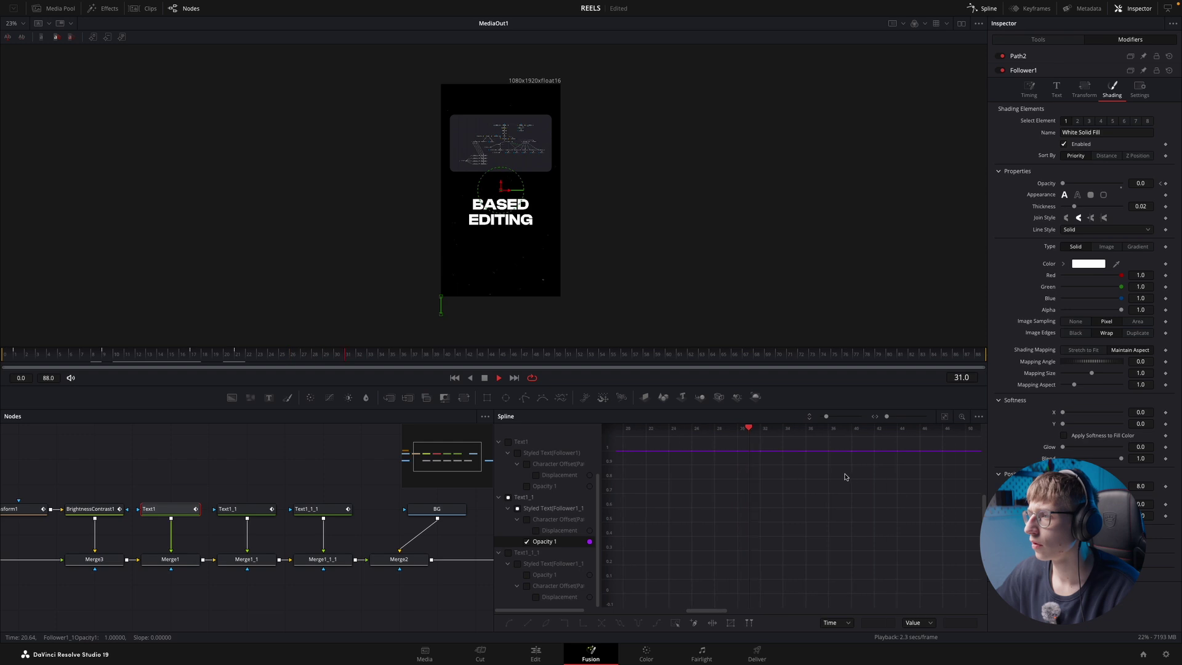
{"action": "left_click_drag", "start_coordinate": [844, 476], "coordinate": [887, 417]}
{"action": "left_click", "coordinate": [946, 417]}
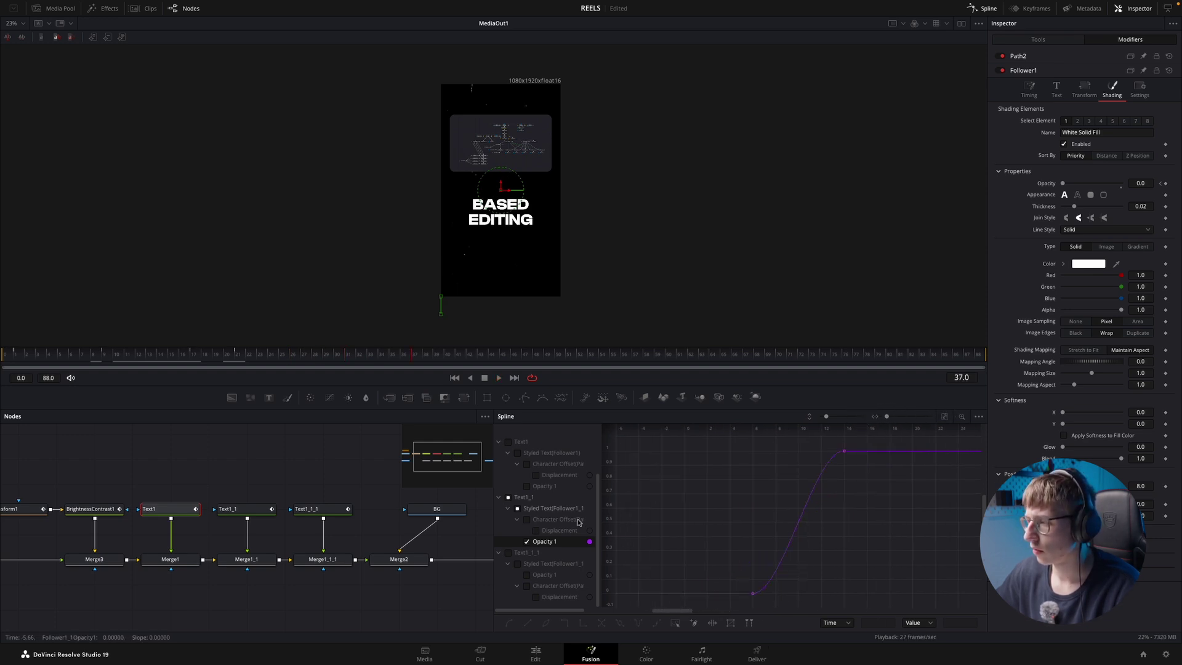
{"action": "left_click", "coordinate": [504, 501]}
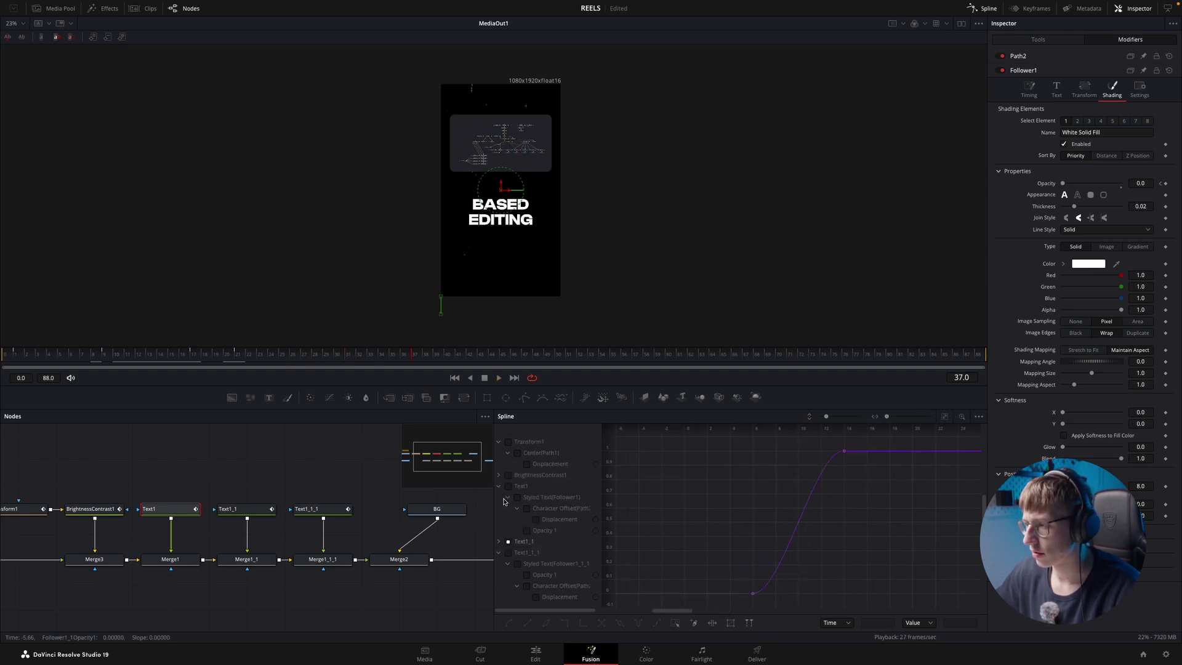
{"action": "left_click", "coordinate": [509, 541]}
- Show only Text1's opacity curve in the spline editor and smooth its fade-out keyframes at frames 17 and 21
{"action": "left_click", "coordinate": [508, 487]}
{"action": "left_click", "coordinate": [516, 497]}
{"action": "left_click", "coordinate": [526, 531]}
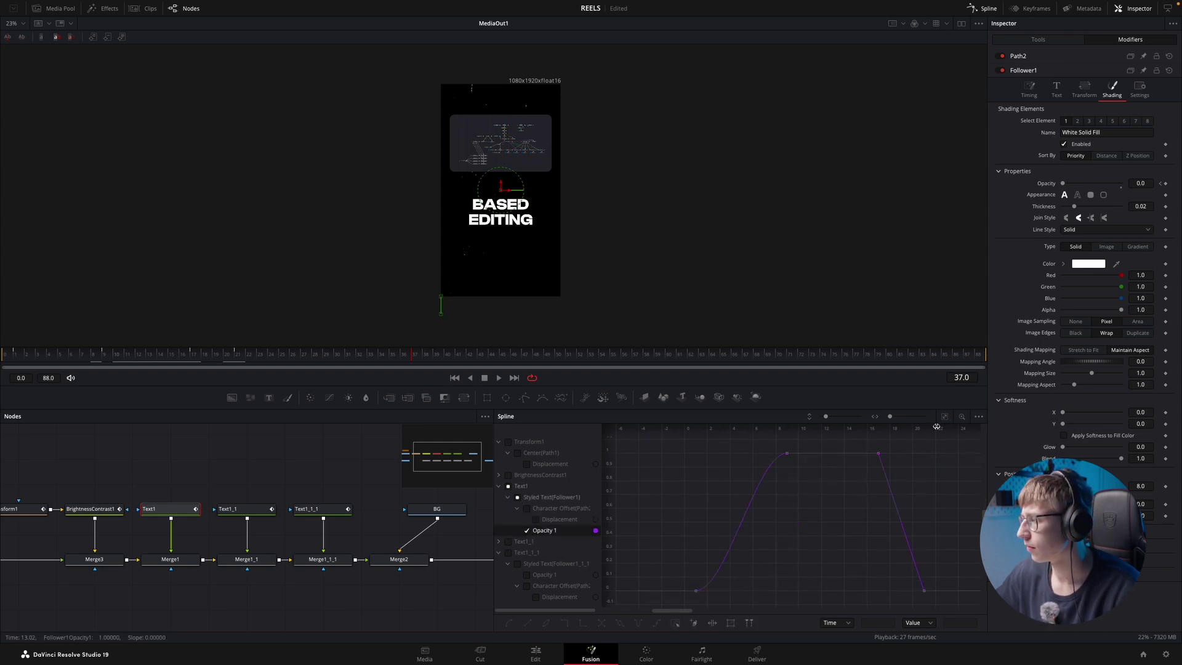
{"action": "left_click_drag", "start_coordinate": [932, 593], "coordinate": [844, 445]}
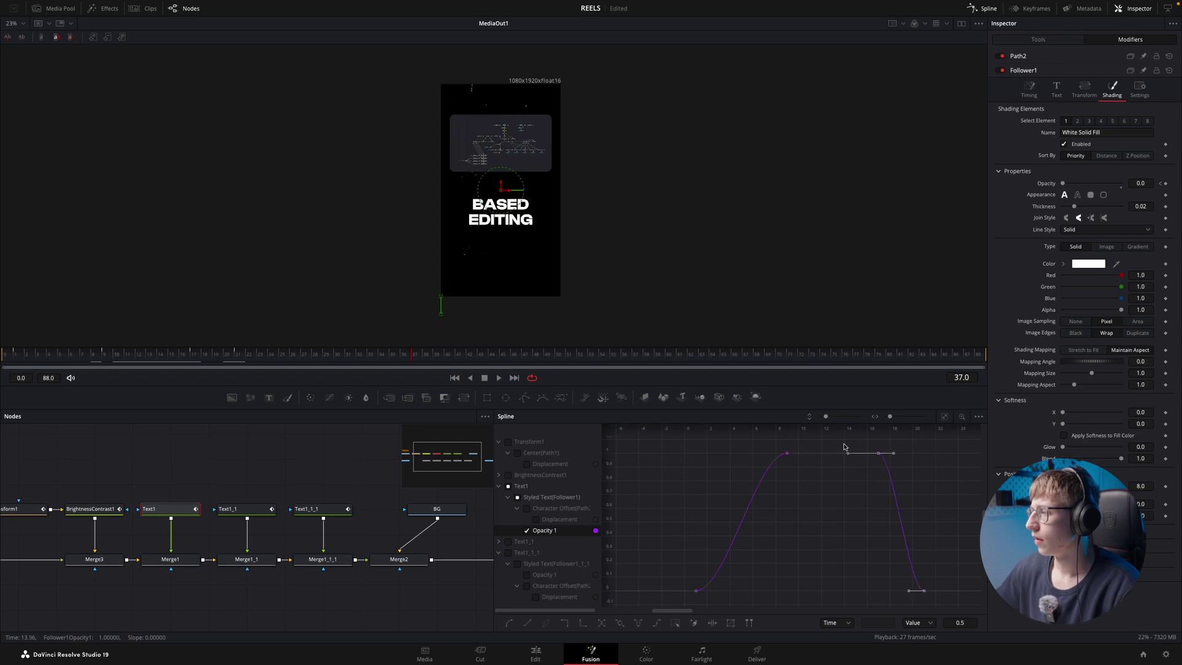
{"action": "scroll", "coordinate": [841, 451], "scroll_direction": "right", "scroll_amount": 1}
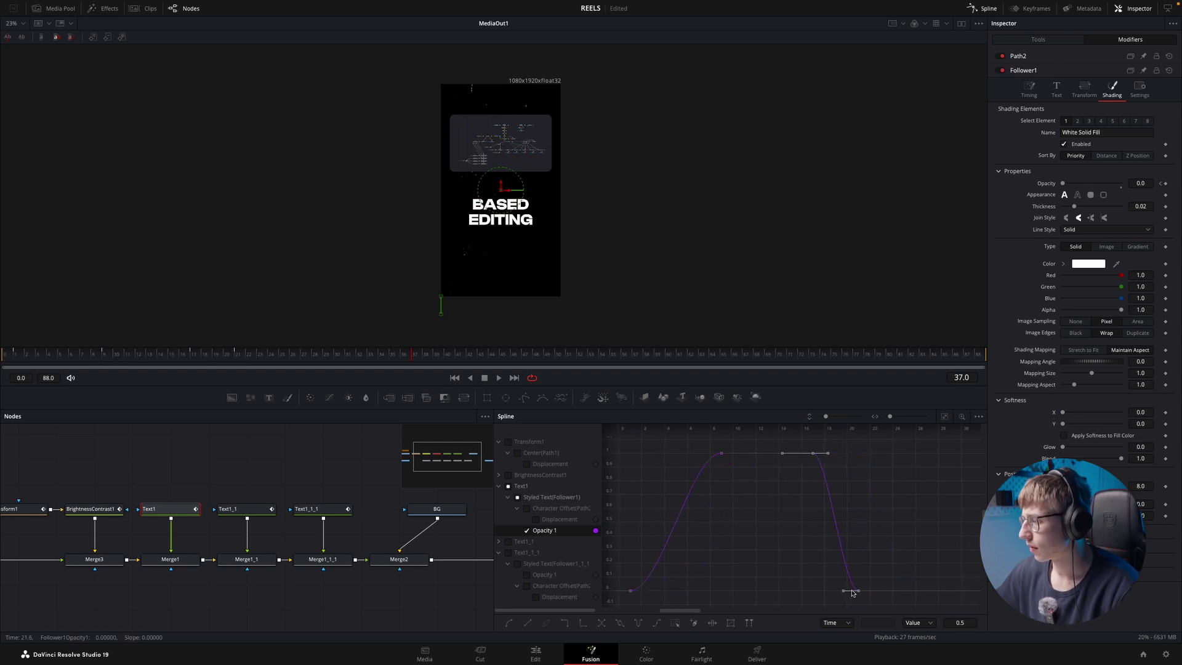
- Shift Text1's fade-out opacity keyframes to frames 20 and 24 and scrub through the fade
{"action": "scroll", "coordinate": [880, 591], "scroll_direction": "right", "scroll_amount": 3}
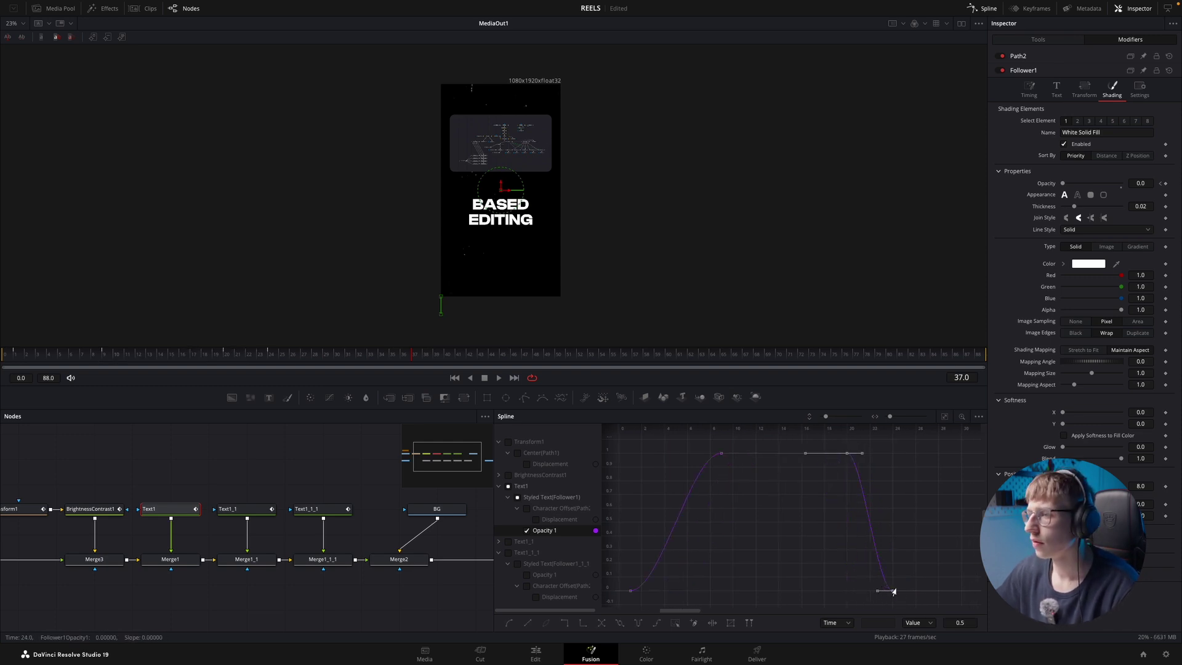
{"action": "left_click", "coordinate": [207, 355]}
{"action": "left_click_drag", "start_coordinate": [207, 355], "coordinate": [258, 340]}
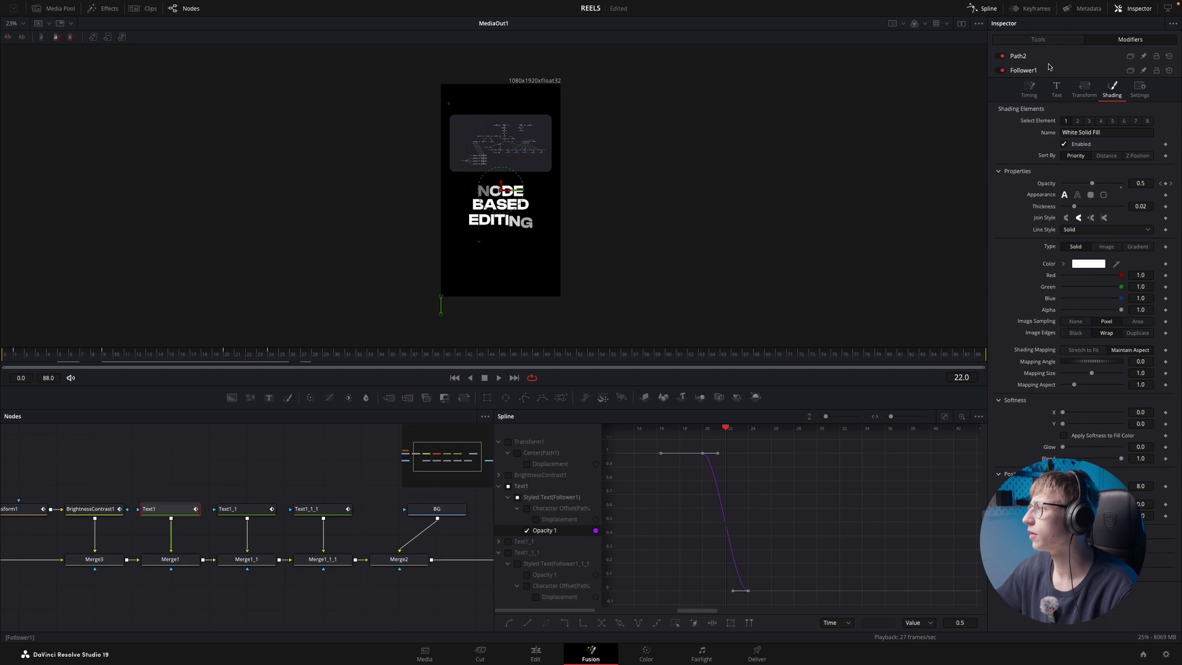
- Keyframe the character offset of Text1's Follower at frame 22, set its Y offset to 0.093 at frame 26, and preview the motion
{"action": "left_click", "coordinate": [1080, 90]}
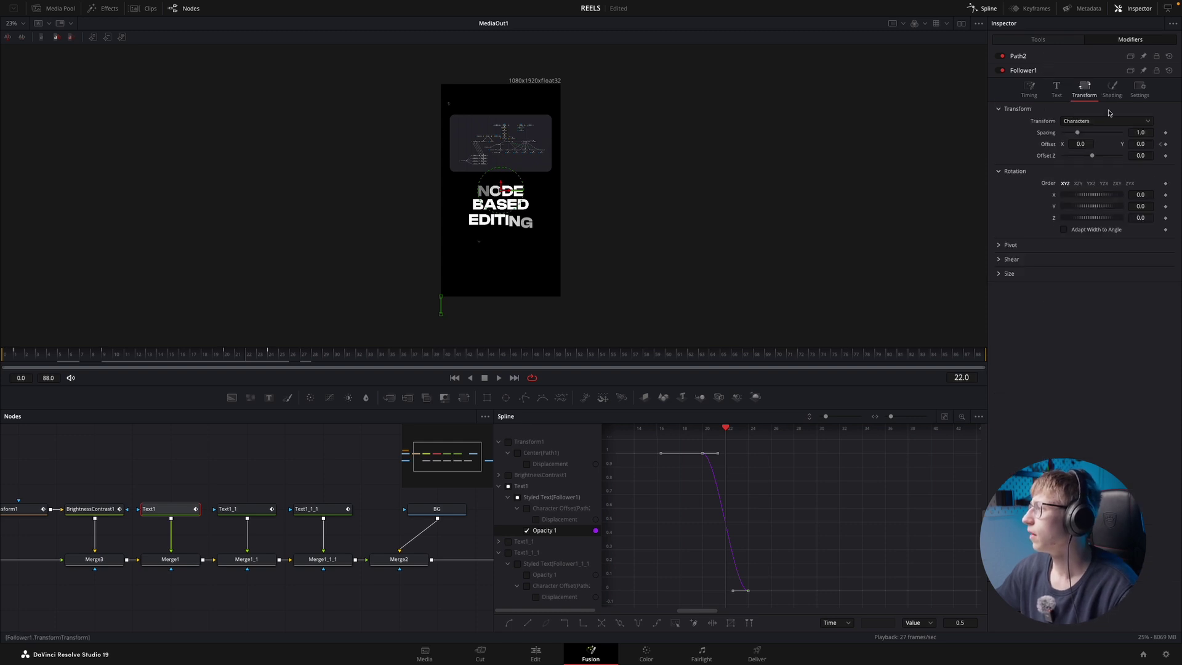
{"action": "left_click", "coordinate": [1166, 144]}
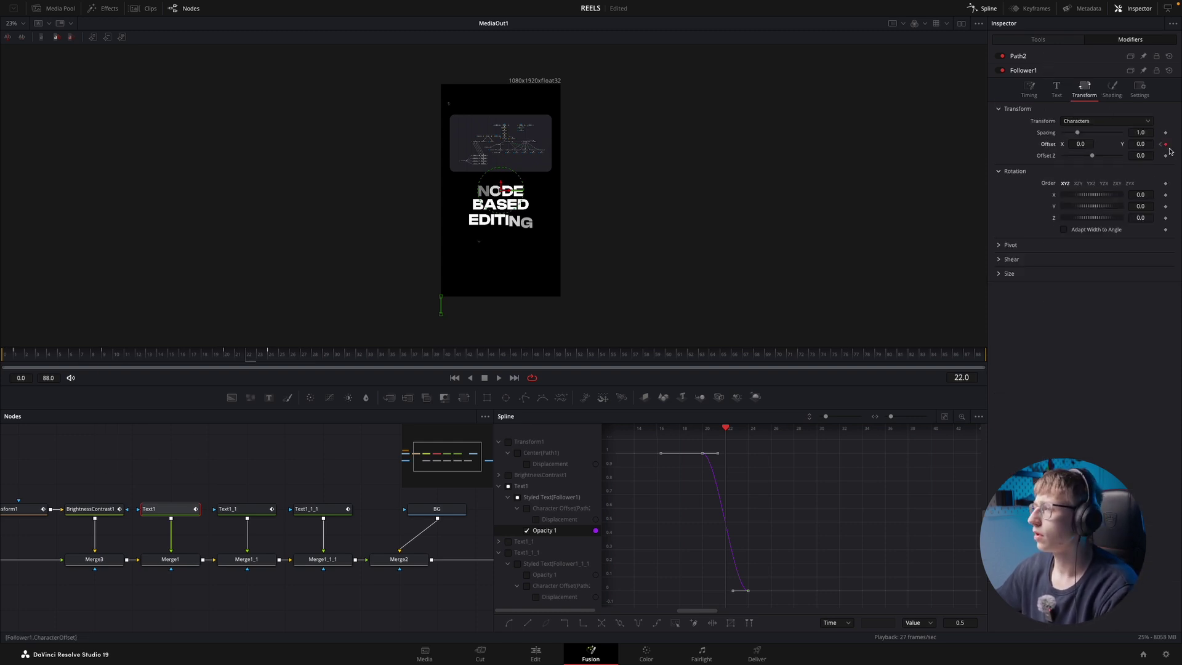
{"action": "key", "text": "Right"}
{"action": "key", "text": "Right"}
{"action": "key", "text": "Right"}
{"action": "key", "text": "Right"}
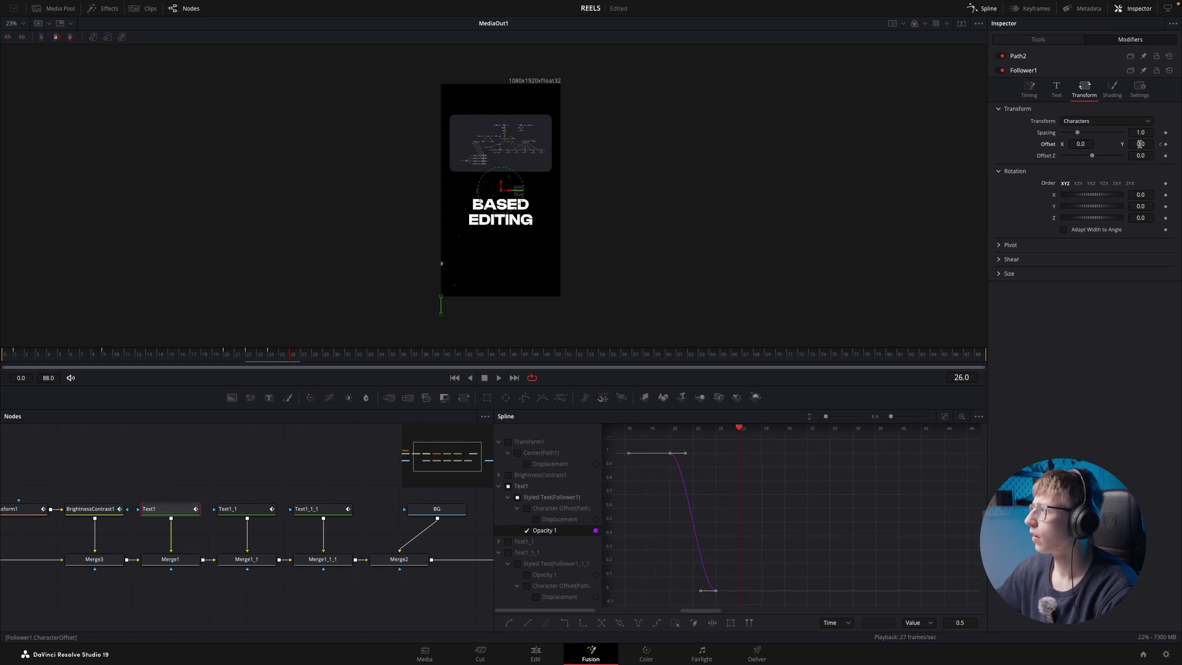
{"action": "left_click_drag", "start_coordinate": [1140, 144], "coordinate": [869, 199]}
{"action": "left_click_drag", "start_coordinate": [291, 354], "coordinate": [18, 345]}
{"action": "key", "text": "space"}
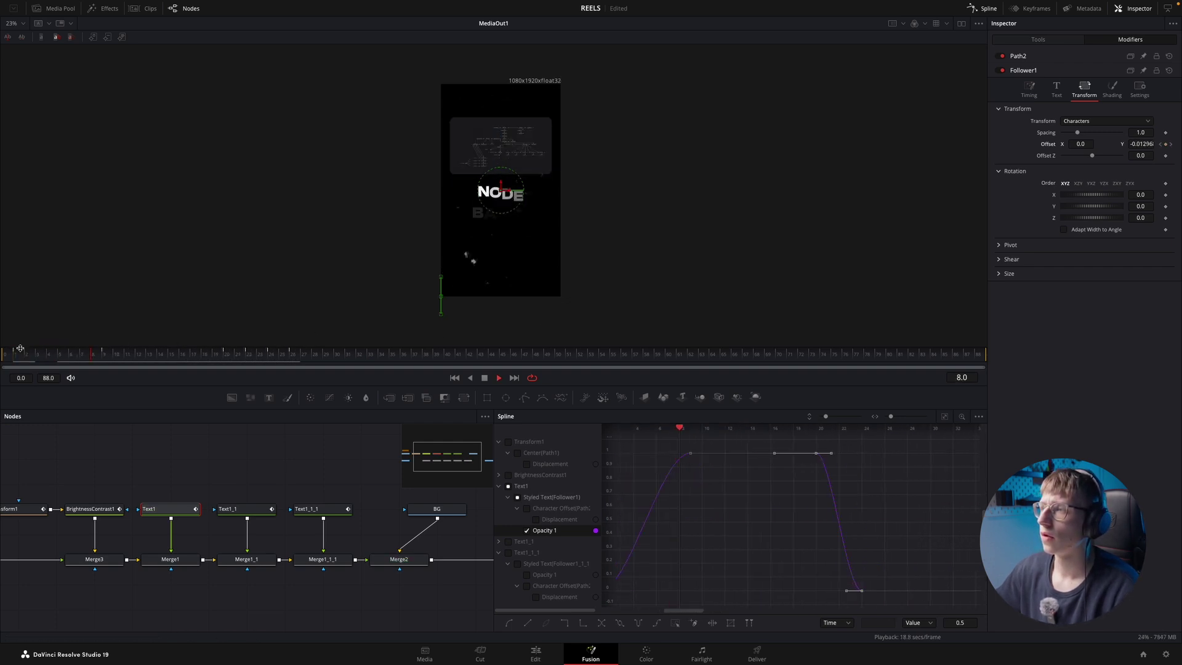
- Show Text1's displacement curve, move its exit keyframes to frames 20 and 24 with smooth easing, and play the result
{"action": "left_click_drag", "start_coordinate": [186, 346], "coordinate": [283, 348]}
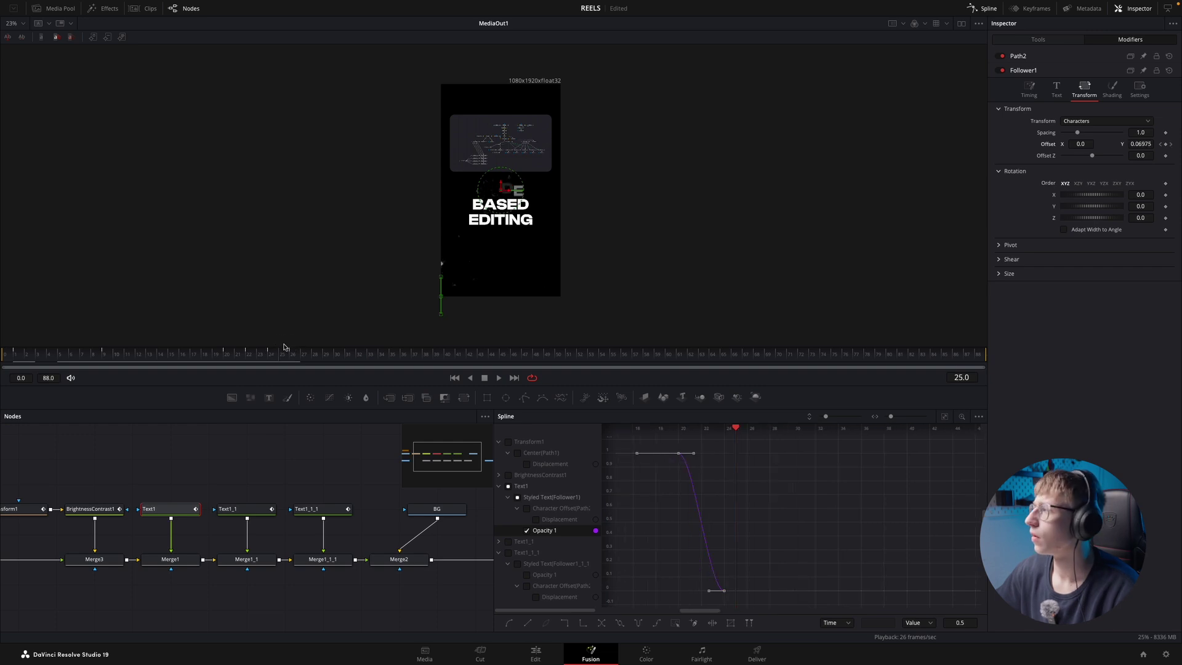
{"action": "left_click", "coordinate": [1170, 145]}
{"action": "left_click", "coordinate": [528, 509]}
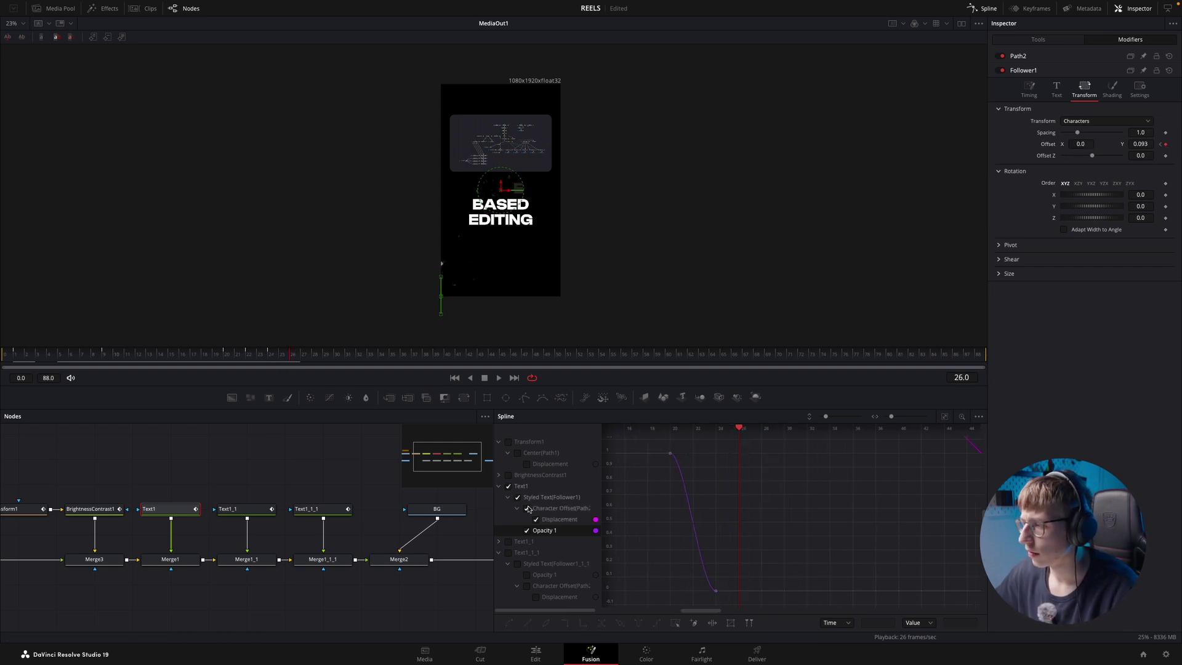
{"action": "left_click", "coordinate": [945, 418]}
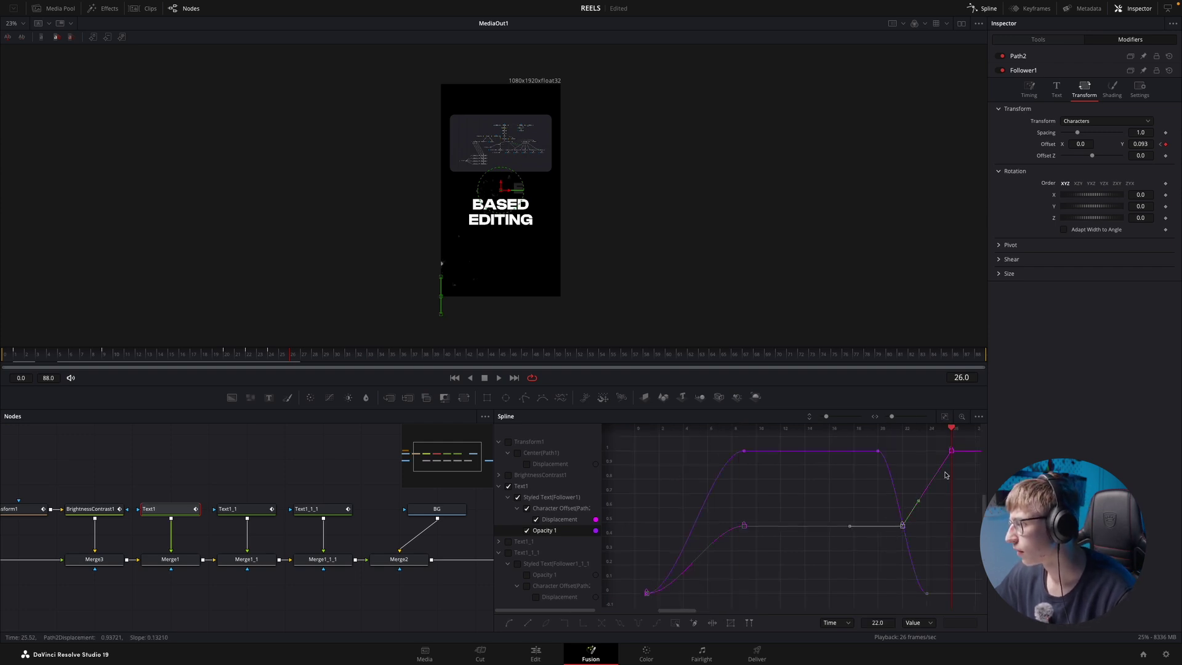
{"action": "left_click_drag", "start_coordinate": [949, 454], "coordinate": [915, 452]}
{"action": "key", "text": "shift+s"}
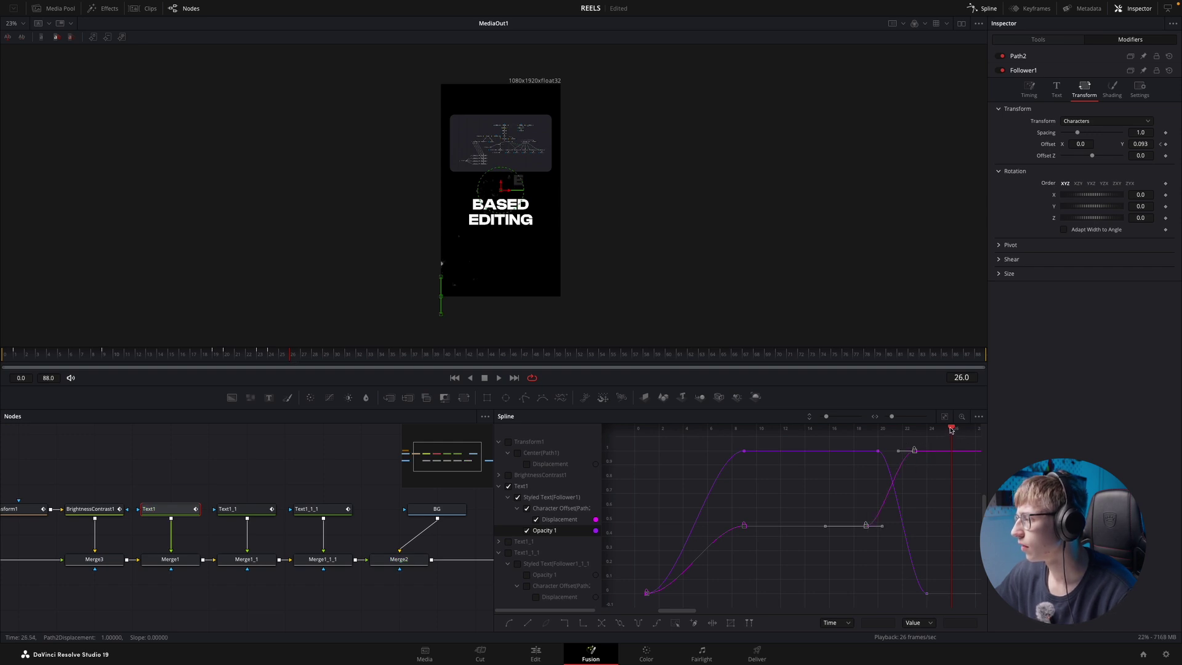
{"action": "left_click_drag", "start_coordinate": [951, 430], "coordinate": [878, 443]}
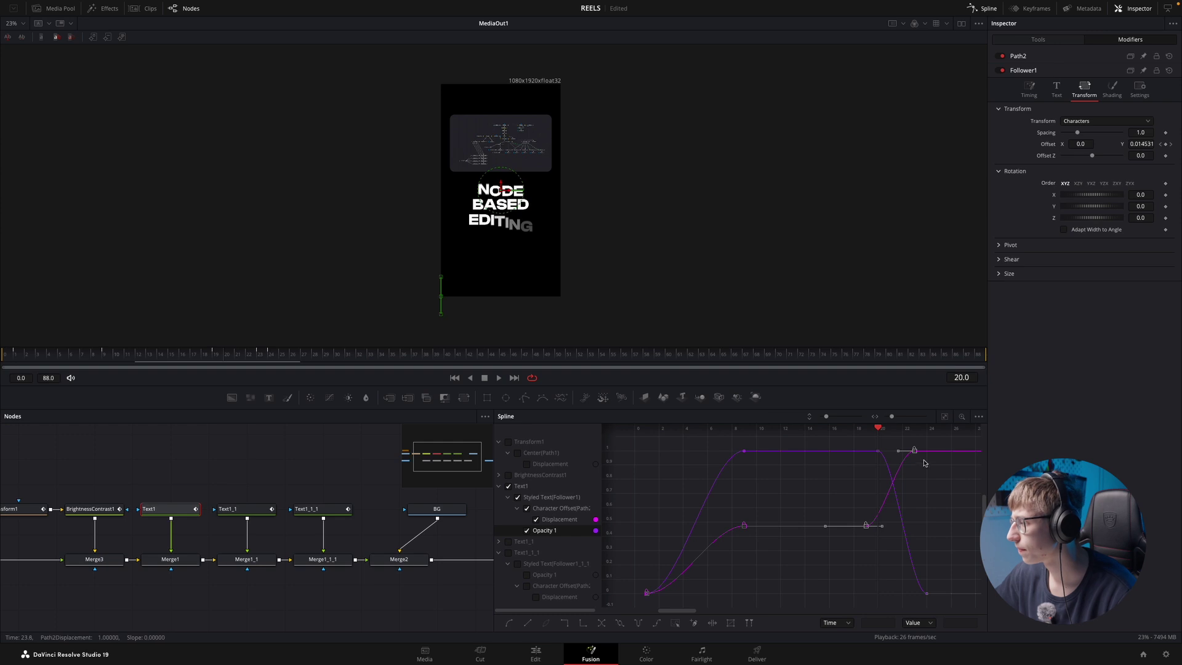
{"action": "key", "text": "space"}
{"action": "key", "text": "space"}
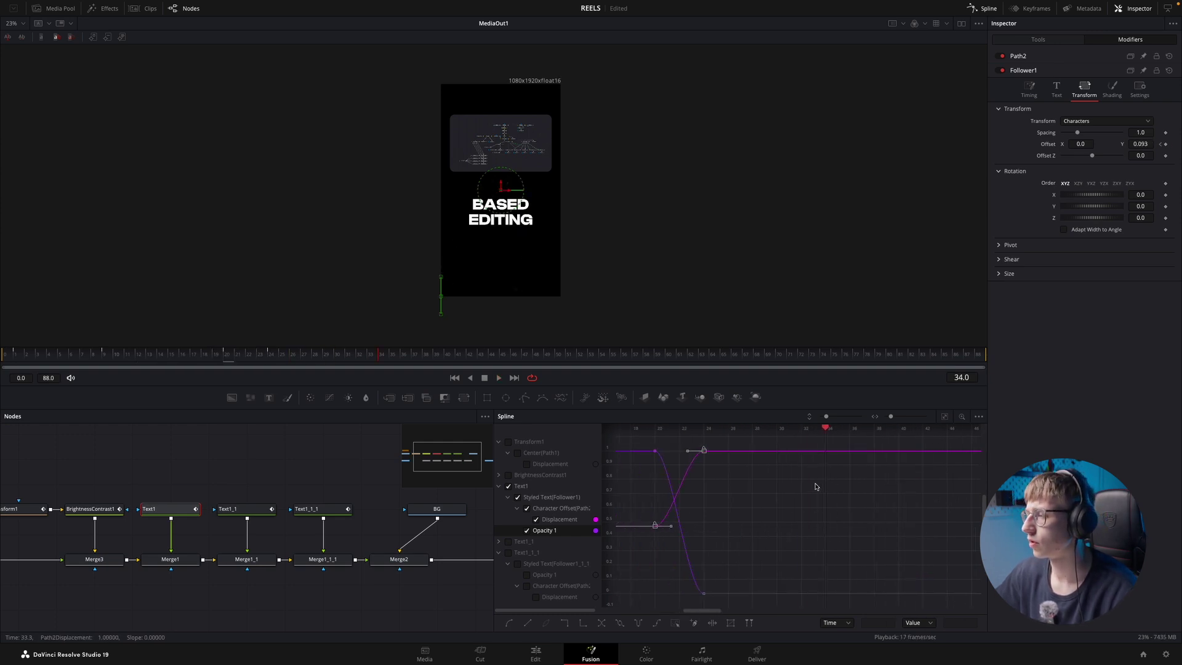
- Reduce Text1's Follower Y offset to 0.062 at the frame 24 keyframe and preview the exit motion
{"action": "left_click", "coordinate": [703, 451]}
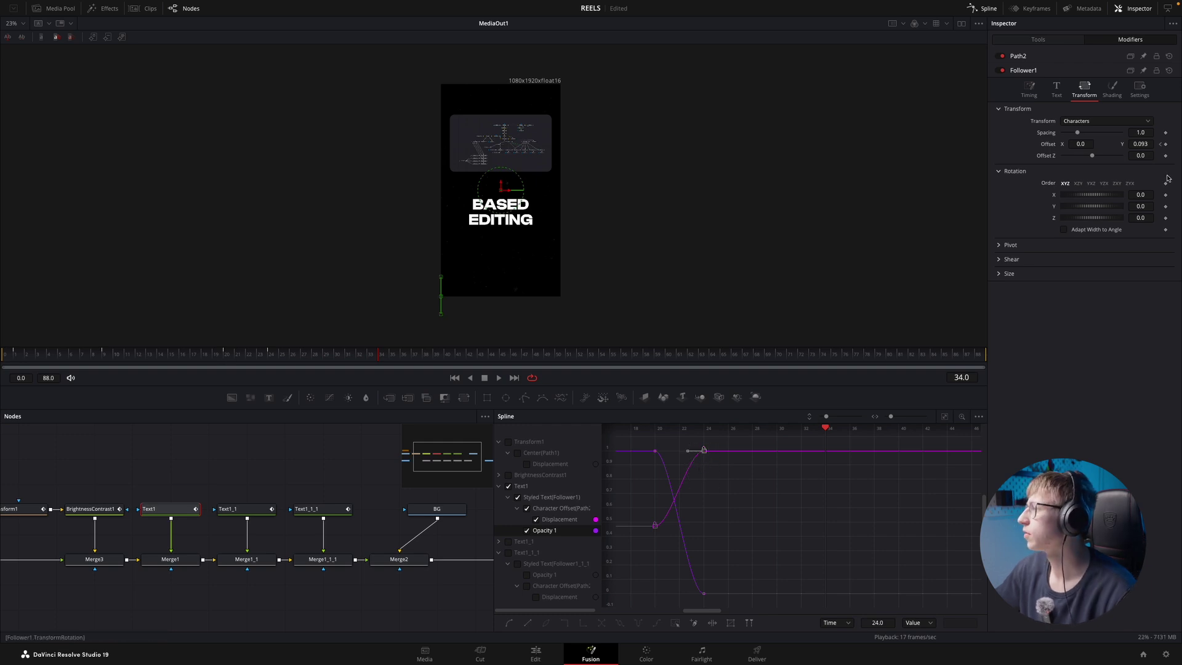
{"action": "left_click", "coordinate": [1159, 143]}
{"action": "mouse_move", "coordinate": [1141, 143]}
{"action": "left_mouse_down"}
{"action": "mouse_move", "coordinate": [1112, 146]}
{"action": "mouse_move", "coordinate": [1127, 145]}
{"action": "left_mouse_up"}
{"action": "left_click_drag", "start_coordinate": [733, 428], "coordinate": [617, 451]}
{"action": "key", "text": "space"}
{"action": "key", "text": "space"}
{"action": "scroll", "coordinate": [646, 485], "scroll_direction": "left", "scroll_amount": 5}
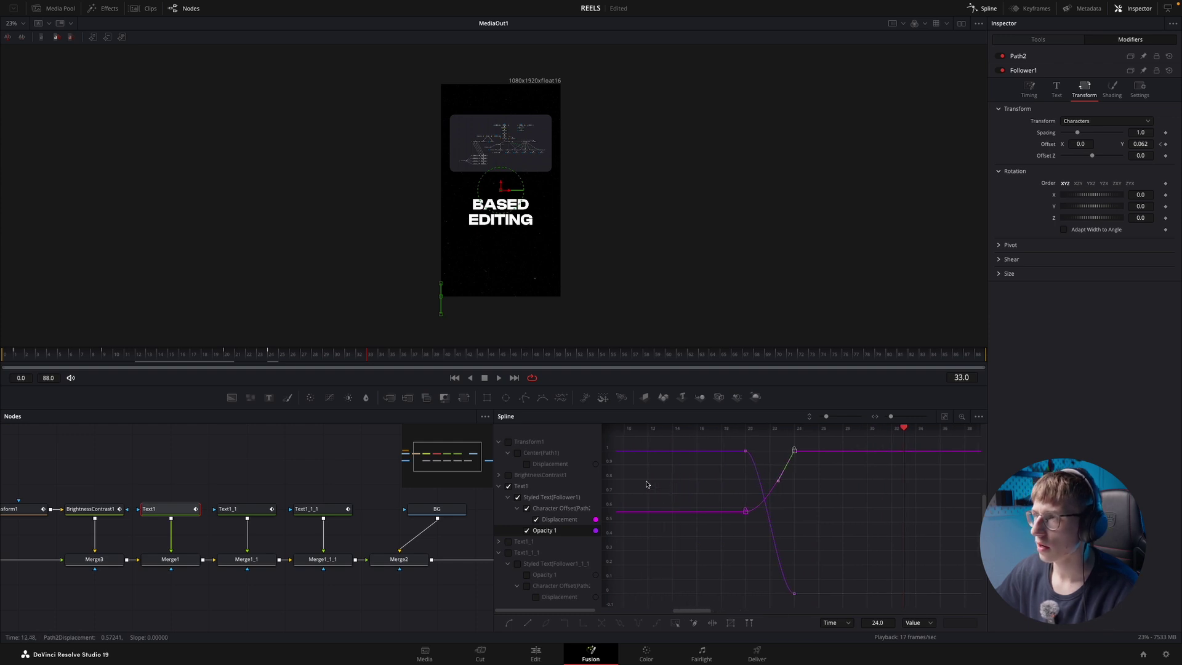
- Keyframe the Follower shading opacity of Text1_1 at frame 23 and set it to 0.0 at frame 28
{"action": "left_click_drag", "start_coordinate": [367, 357], "coordinate": [264, 341]}
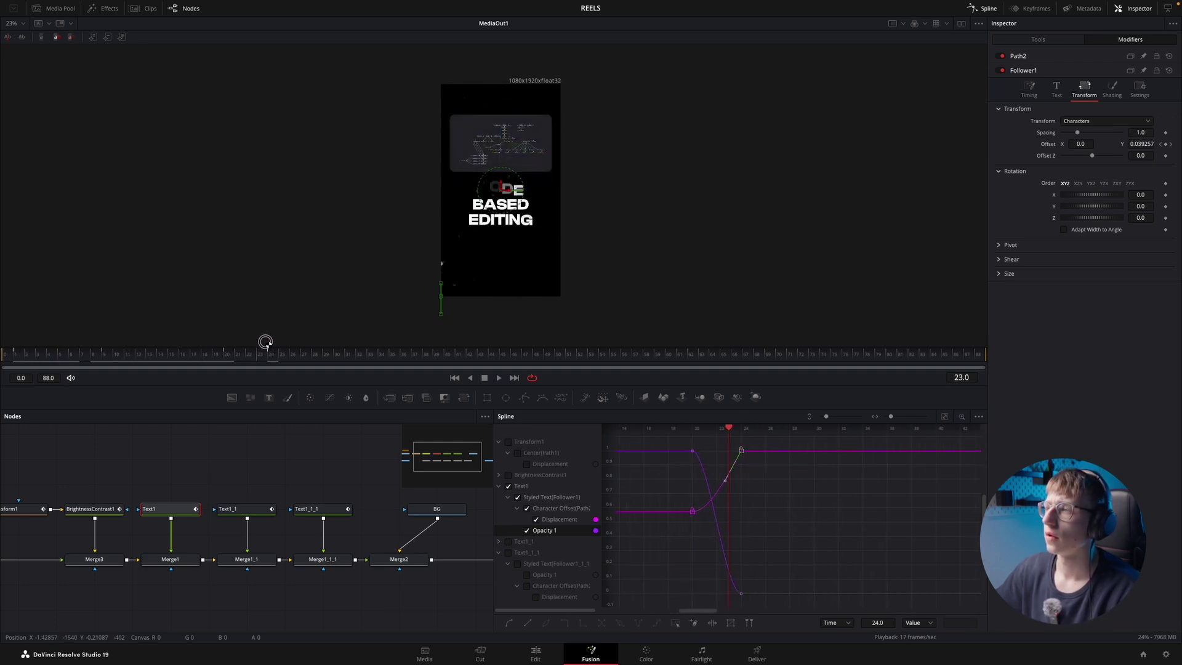
{"action": "left_click", "coordinate": [233, 508]}
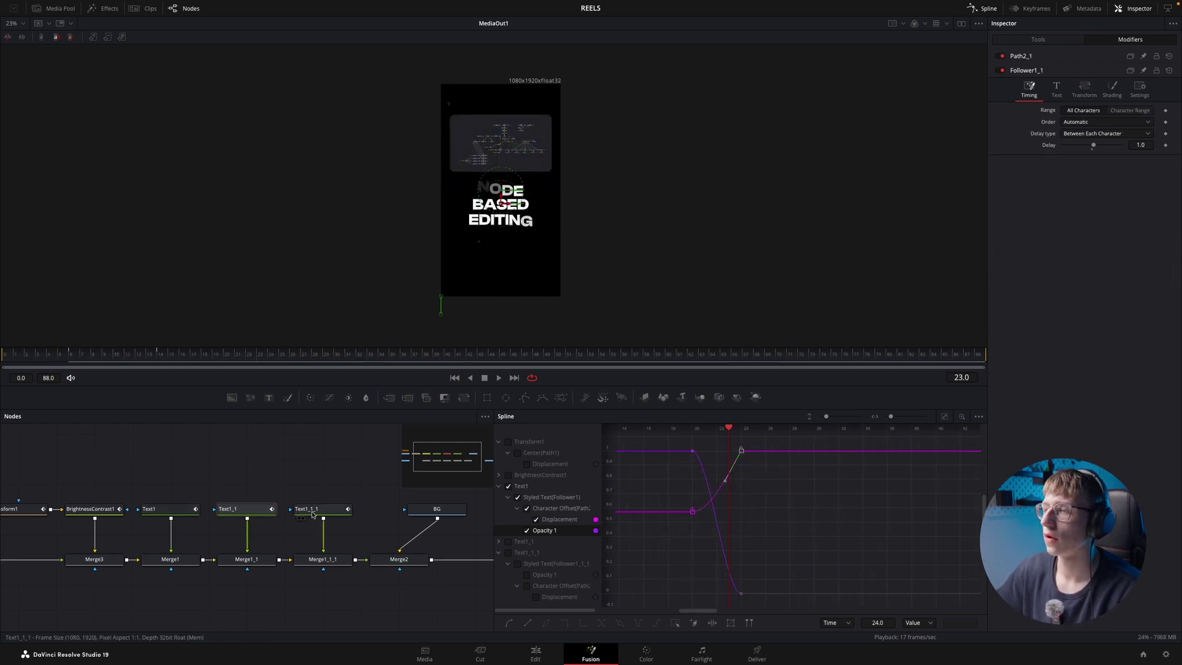
{"action": "left_click", "coordinate": [1085, 89]}
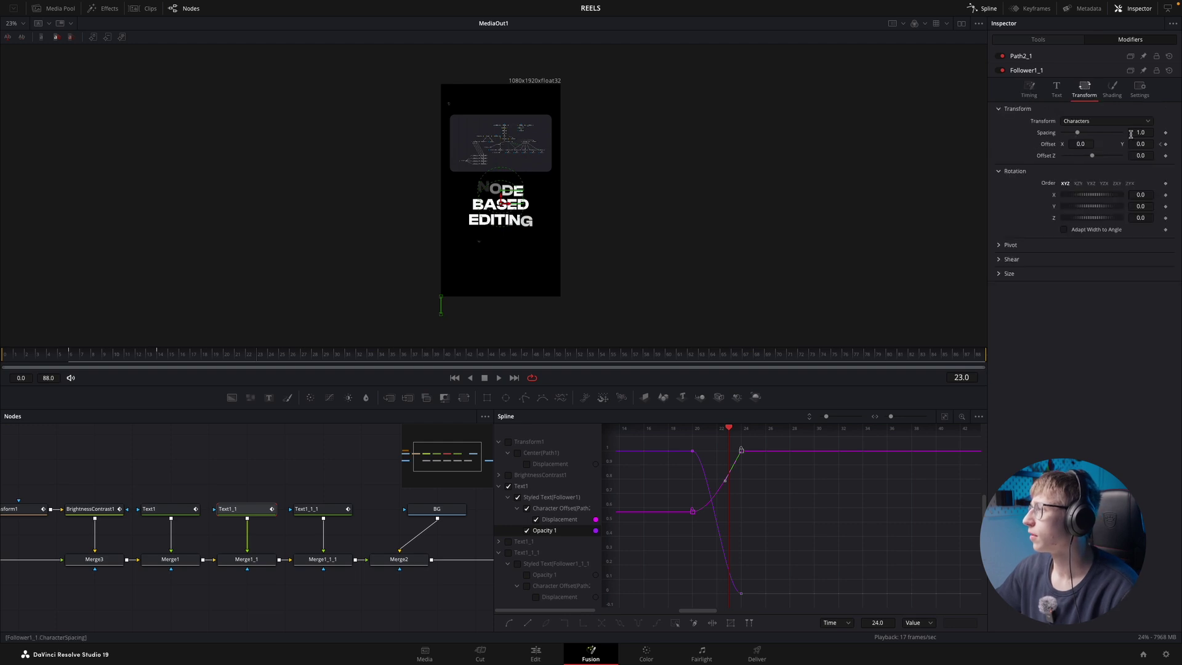
{"action": "left_click", "coordinate": [1112, 90]}
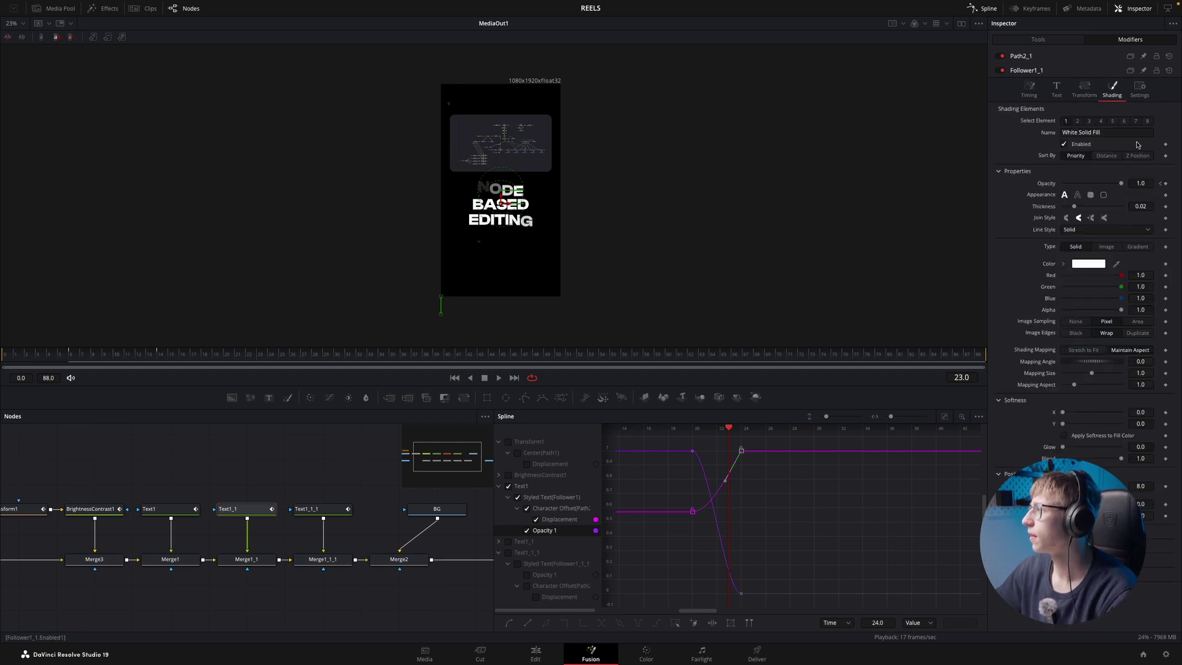
{"action": "left_click", "coordinate": [1166, 184]}
{"action": "key", "text": "Right"}
{"action": "key", "text": "Right"}
{"action": "key", "text": "Right"}
{"action": "key", "text": "Right"}
{"action": "key", "text": "Right"}
{"action": "left_click", "coordinate": [1165, 185]}
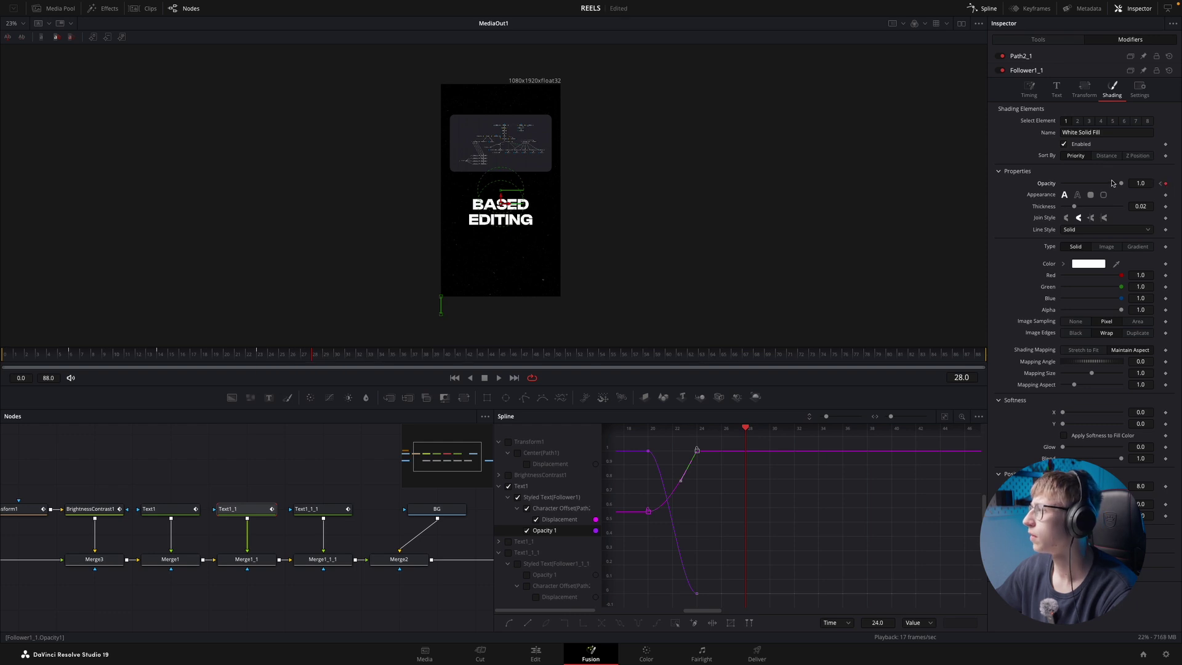
{"action": "left_click_drag", "start_coordinate": [1121, 184], "coordinate": [1093, 184]}
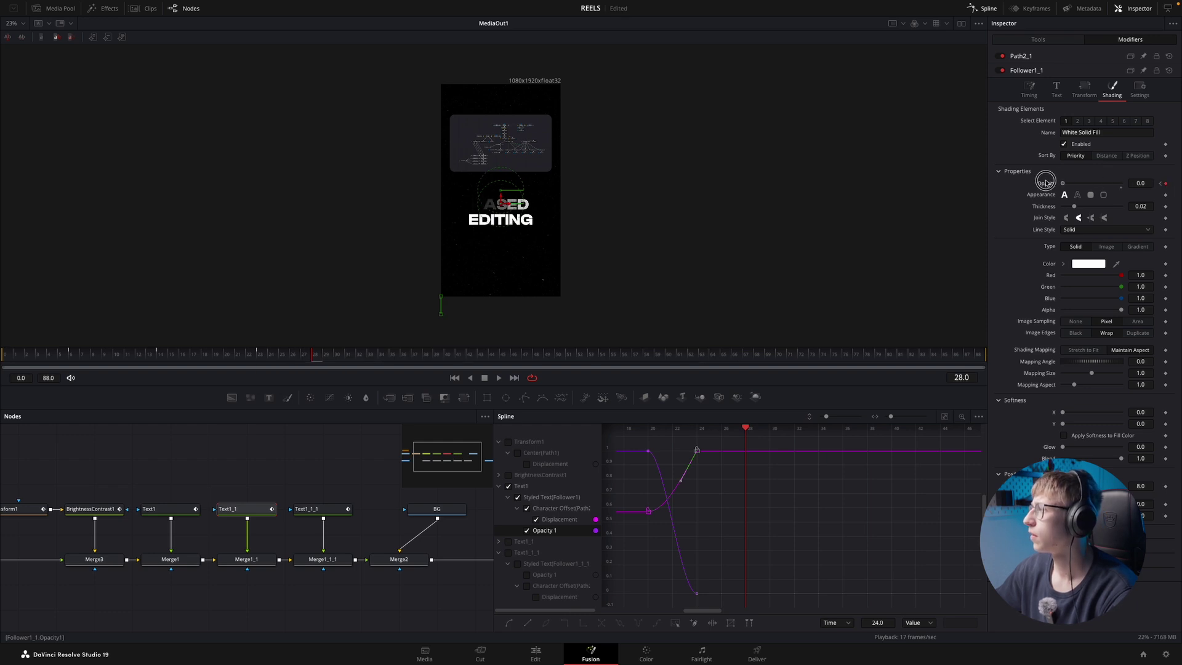
- Keyframe Text1_1's Follower character offset at frame 23, shift its Y offset upward at frame 28, and preview the BASED exit
{"action": "left_click", "coordinate": [1084, 90]}
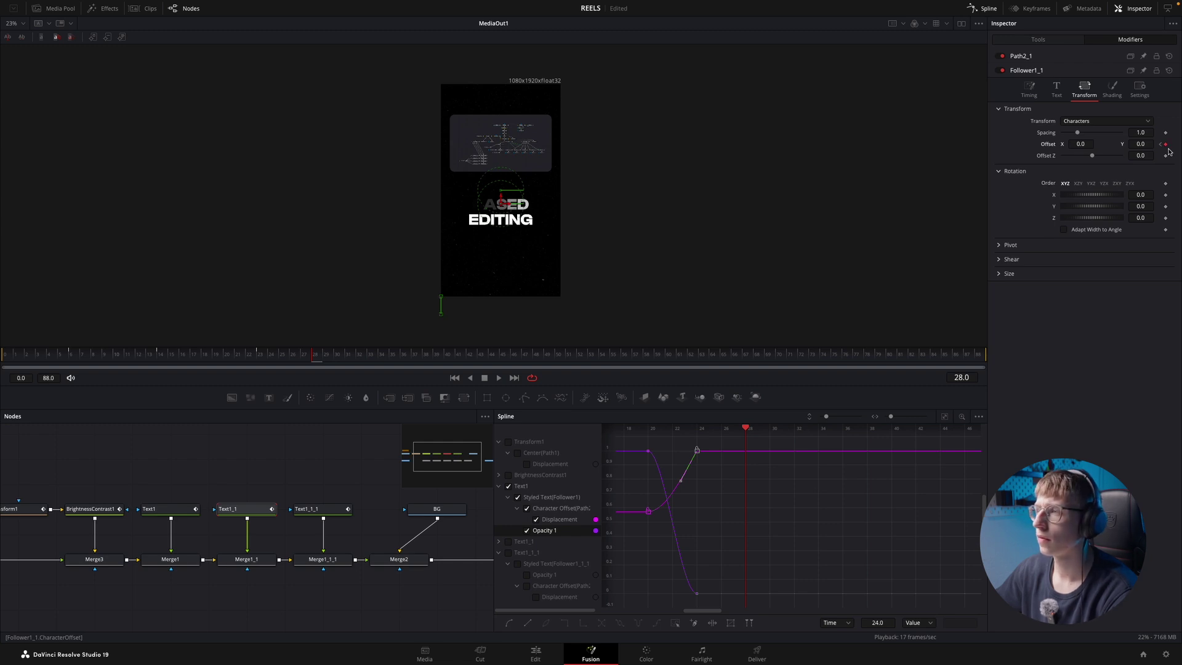
{"action": "key", "text": "Left"}
{"action": "key", "text": "Left"}
{"action": "key", "text": "Left"}
{"action": "key", "text": "Left"}
{"action": "key", "text": "Left"}
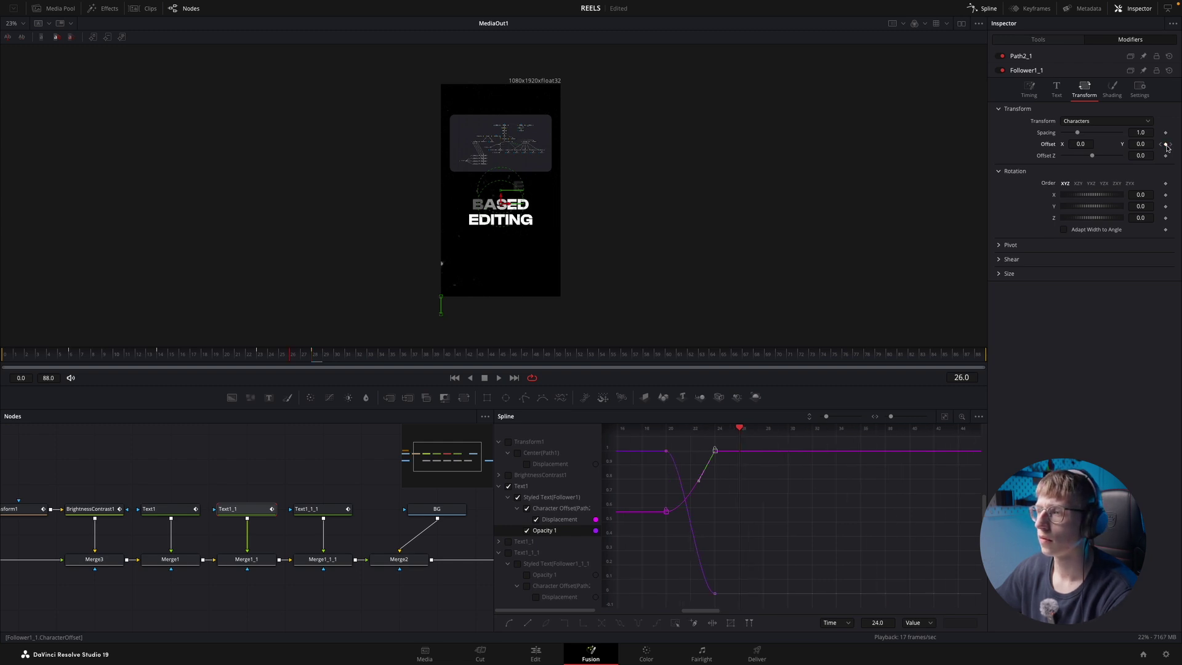
{"action": "left_click", "coordinate": [1165, 144]}
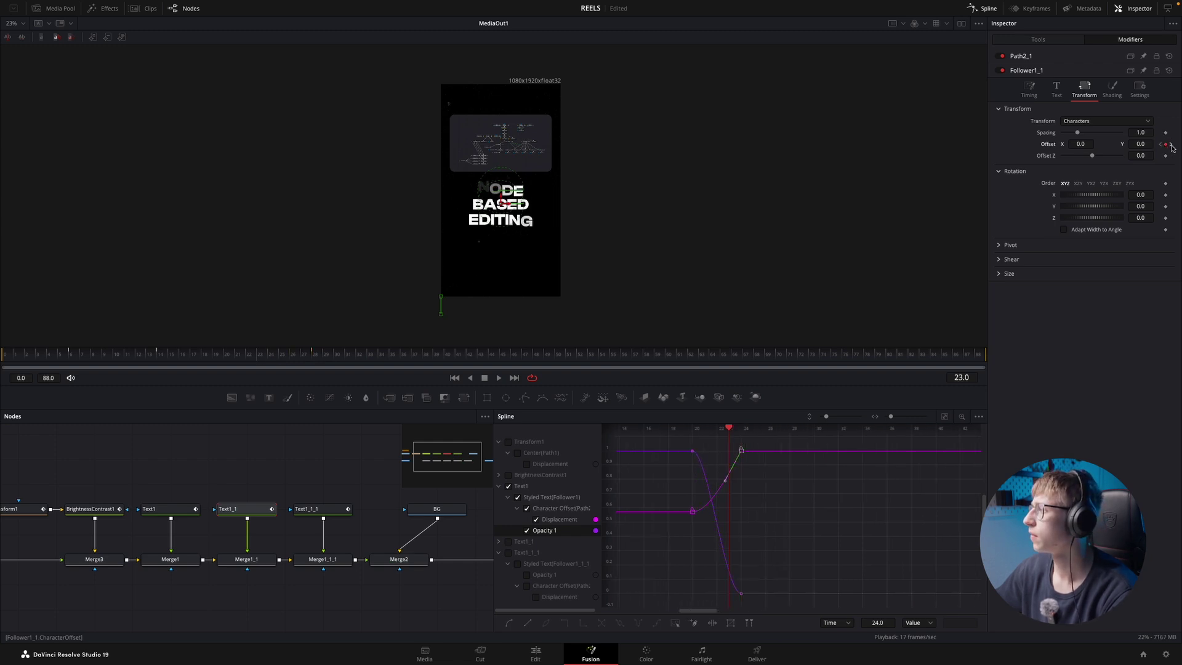
{"action": "left_click", "coordinate": [1171, 146]}
{"action": "left_click_drag", "start_coordinate": [1142, 144], "coordinate": [595, 139]}
{"action": "left_click_drag", "start_coordinate": [329, 358], "coordinate": [186, 359]}
{"action": "key", "text": "space"}
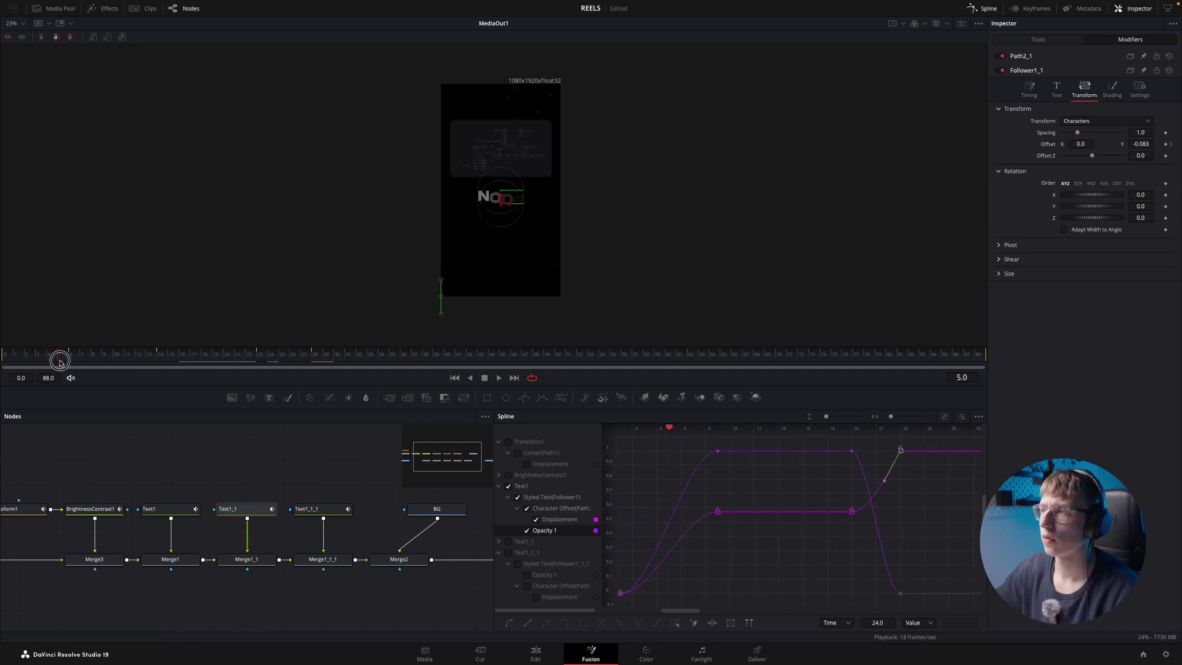
{"action": "left_click_drag", "start_coordinate": [167, 354], "coordinate": [311, 360]}
- Keyframe the Follower shading opacity of Text1_1_1 at frame 25 and set it to 0.0 at frame 30
{"action": "left_click", "coordinate": [330, 519]}
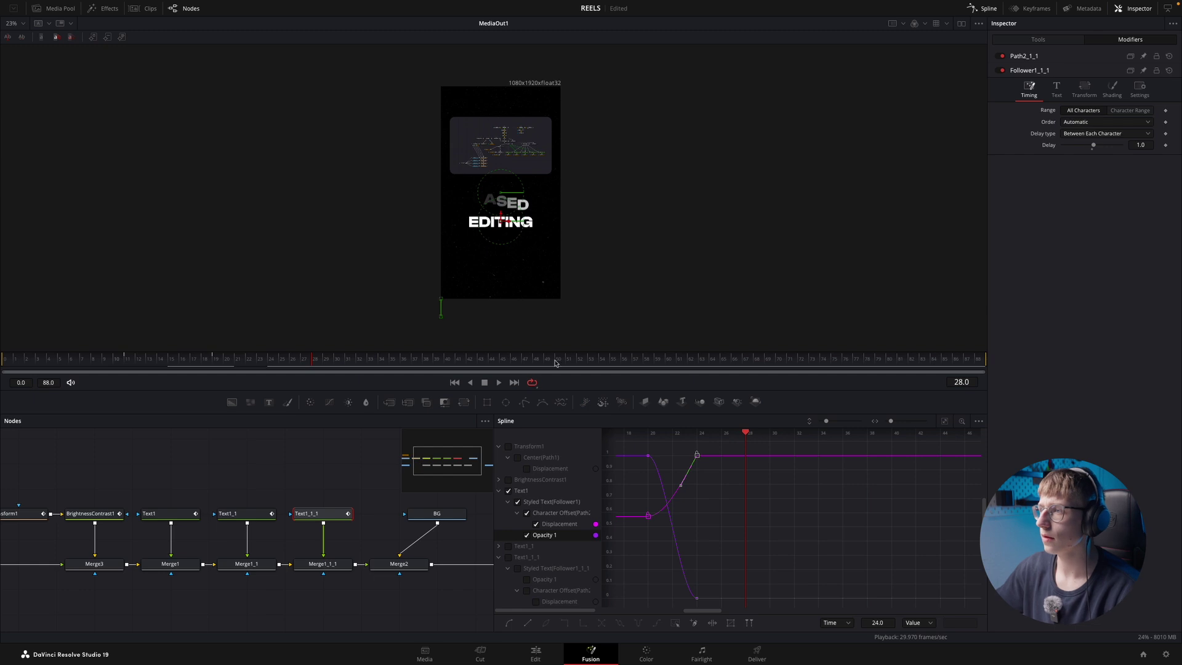
{"action": "left_click", "coordinate": [1085, 89]}
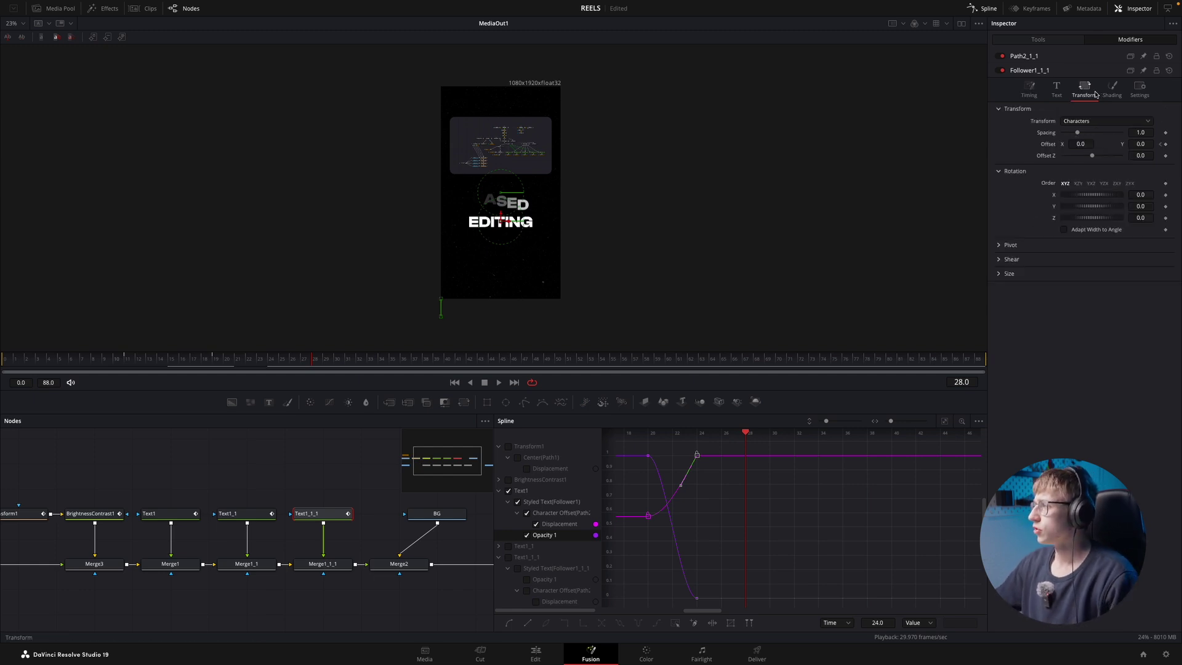
{"action": "left_click", "coordinate": [1112, 91]}
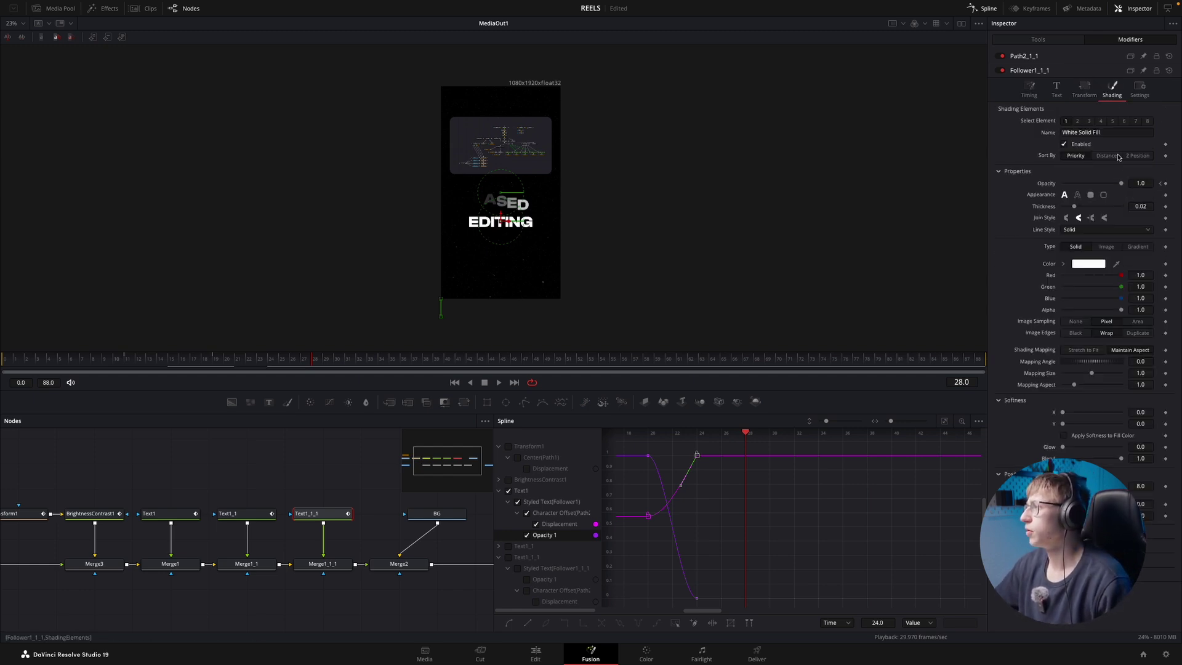
{"action": "key", "text": "Left"}
{"action": "key", "text": "Left"}
{"action": "key", "text": "Left"}
{"action": "left_click", "coordinate": [1165, 183]}
{"action": "key", "text": "Right"}
{"action": "key", "text": "Right"}
{"action": "key", "text": "Right"}
{"action": "key", "text": "Right"}
{"action": "key", "text": "Right"}
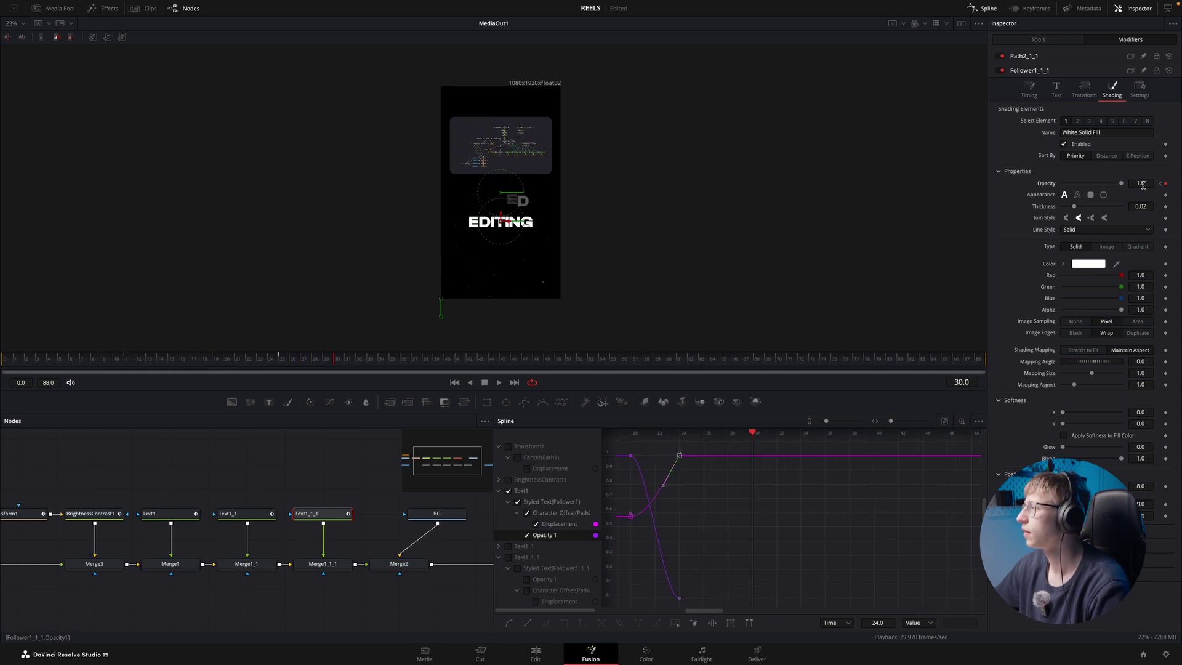
{"action": "left_click_drag", "start_coordinate": [1120, 184], "coordinate": [1063, 183]}
- Keyframe Text1_1_1's Follower character offset at frame 25, set its Y offset to 0.085 at frame 30, and play the animation
{"action": "left_click", "coordinate": [1084, 90]}
{"action": "left_click", "coordinate": [1112, 90]}
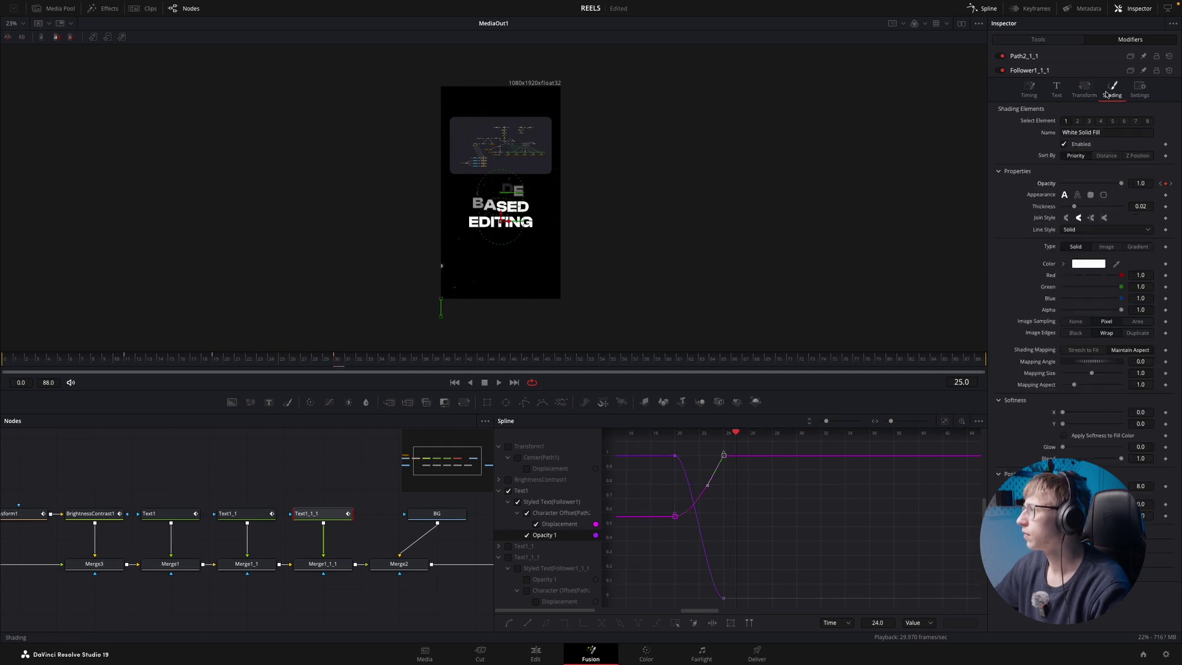
{"action": "left_click", "coordinate": [1083, 90]}
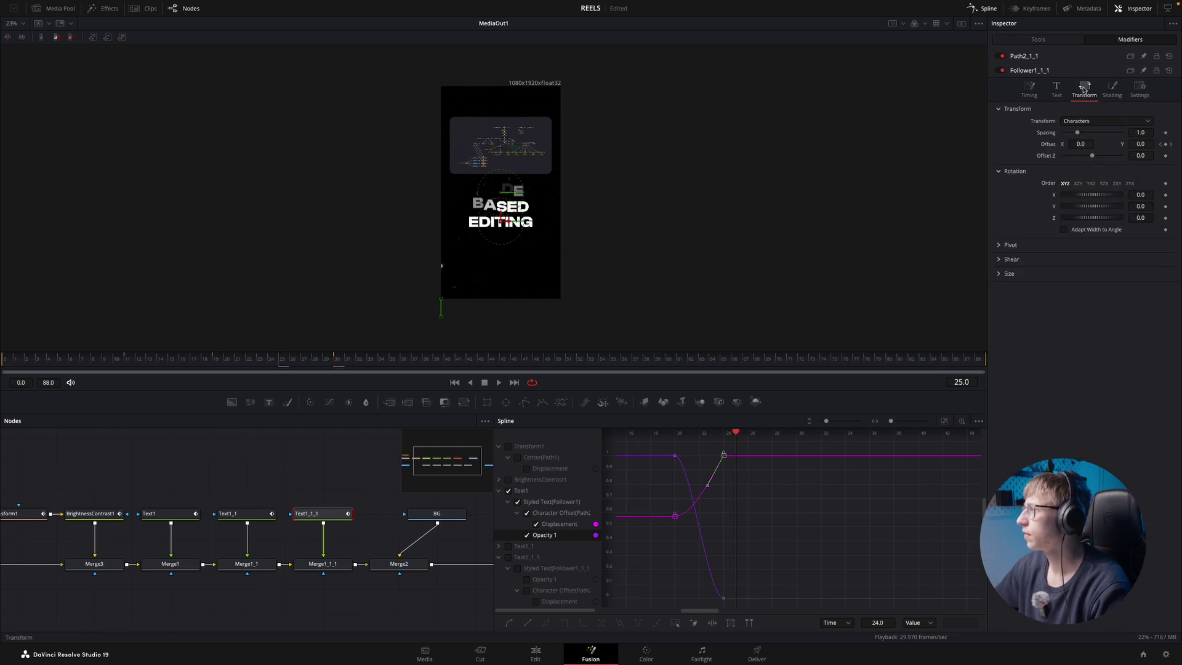
{"action": "left_click", "coordinate": [1170, 144]}
{"action": "left_click_drag", "start_coordinate": [1137, 141], "coordinate": [1167, 141]}
{"action": "left_click_drag", "start_coordinate": [336, 359], "coordinate": [5, 359]}
{"action": "key", "text": "space"}
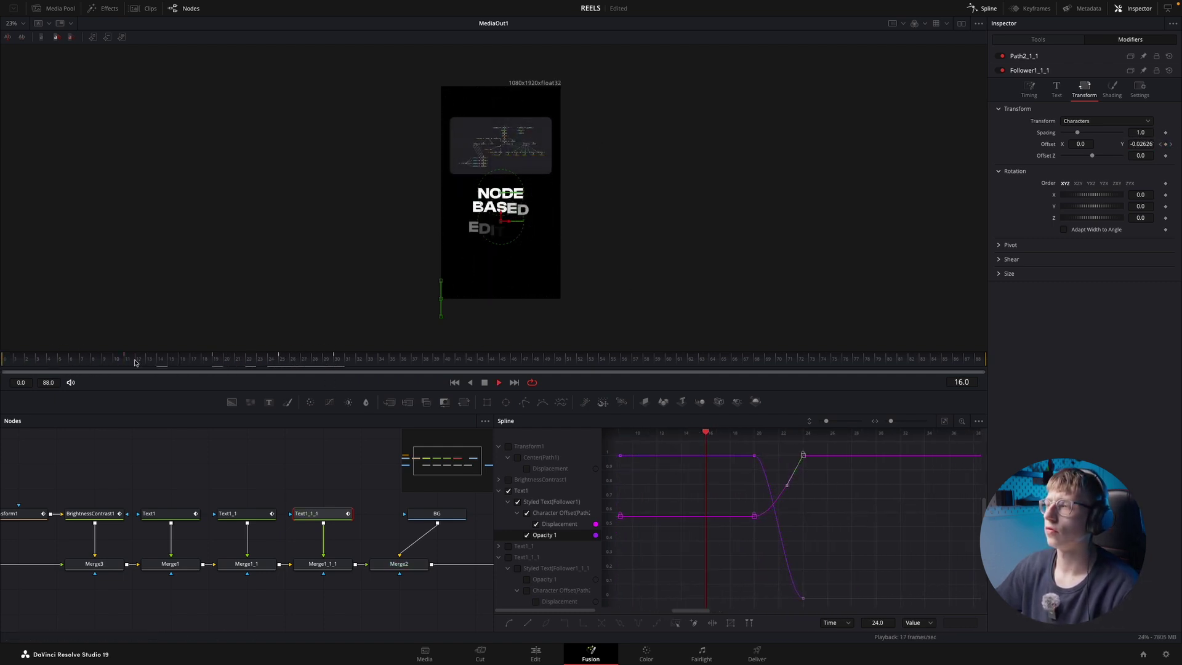
{"action": "key", "text": "space"}
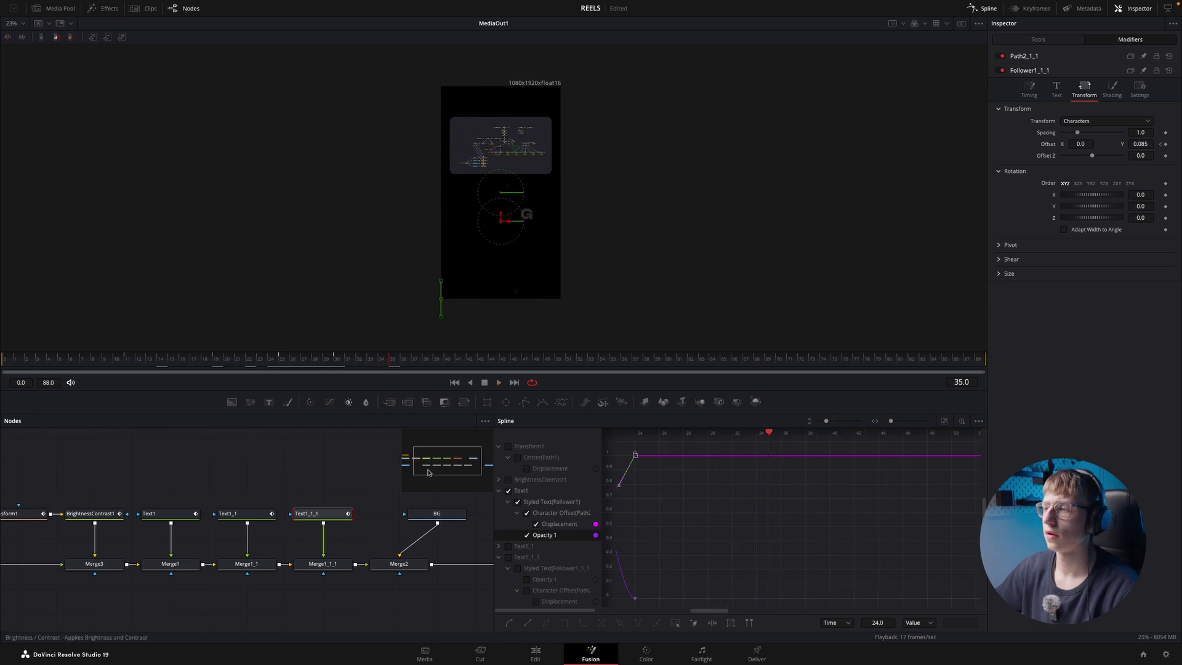
- Return to the Edit page and play Fusion Clip 1 from its start on the timeline
{"action": "left_click", "coordinate": [533, 654]}
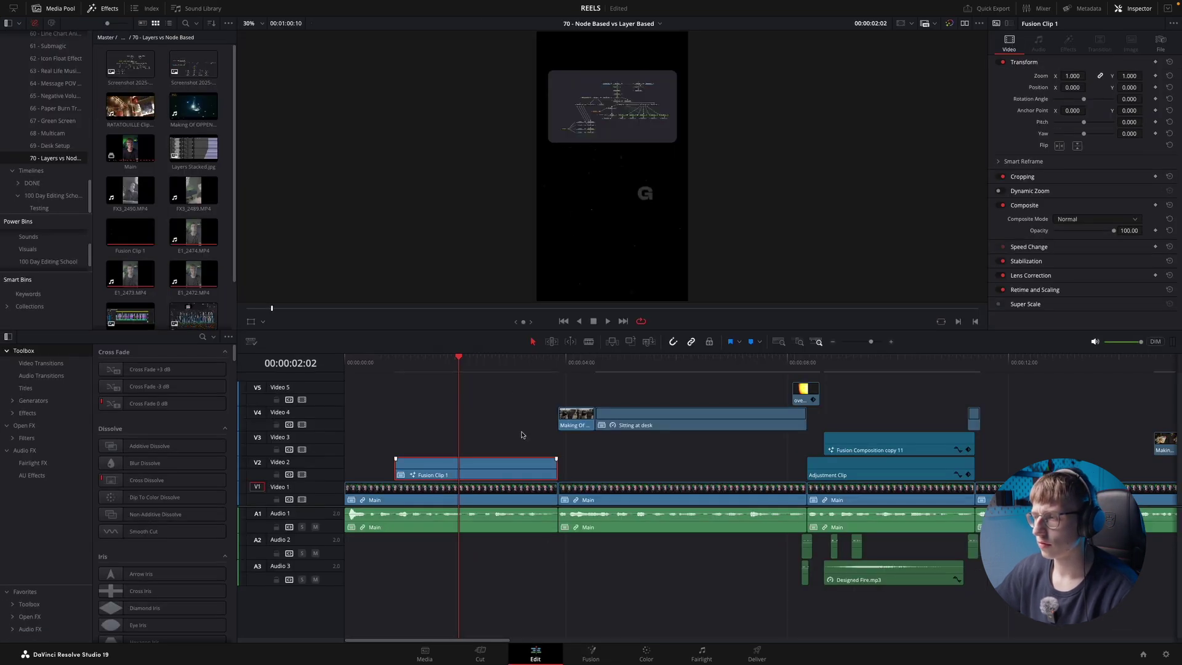
{"action": "left_click", "coordinate": [403, 363]}
{"action": "key", "text": "space"}
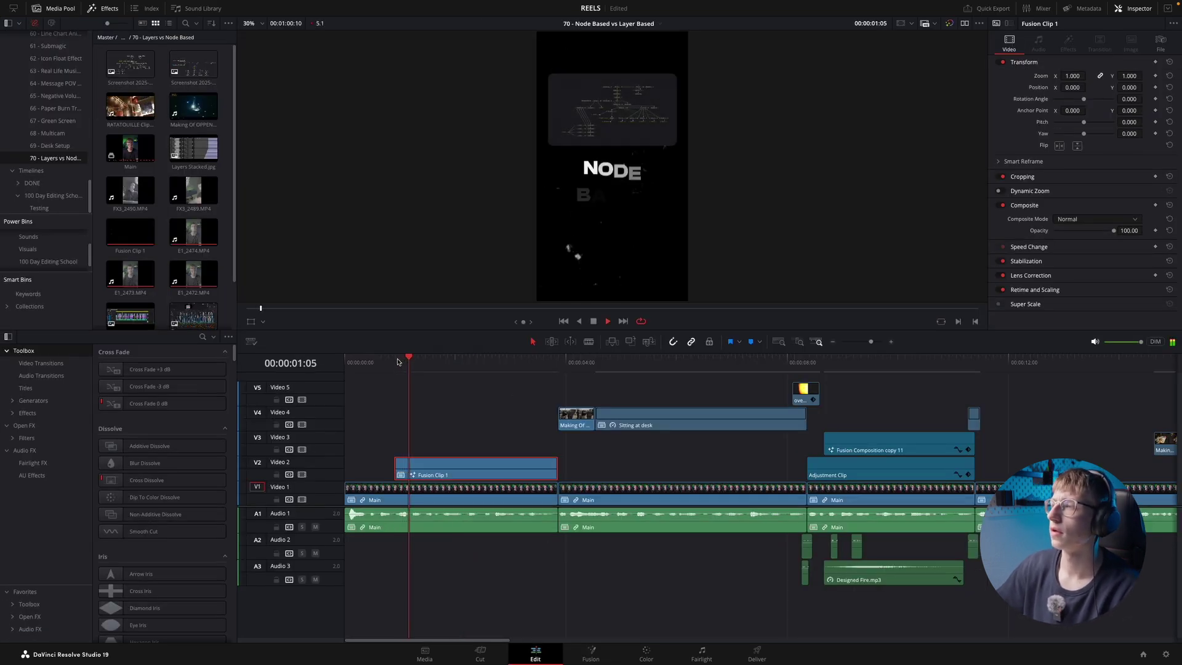
{"action": "left_click", "coordinate": [395, 364]}
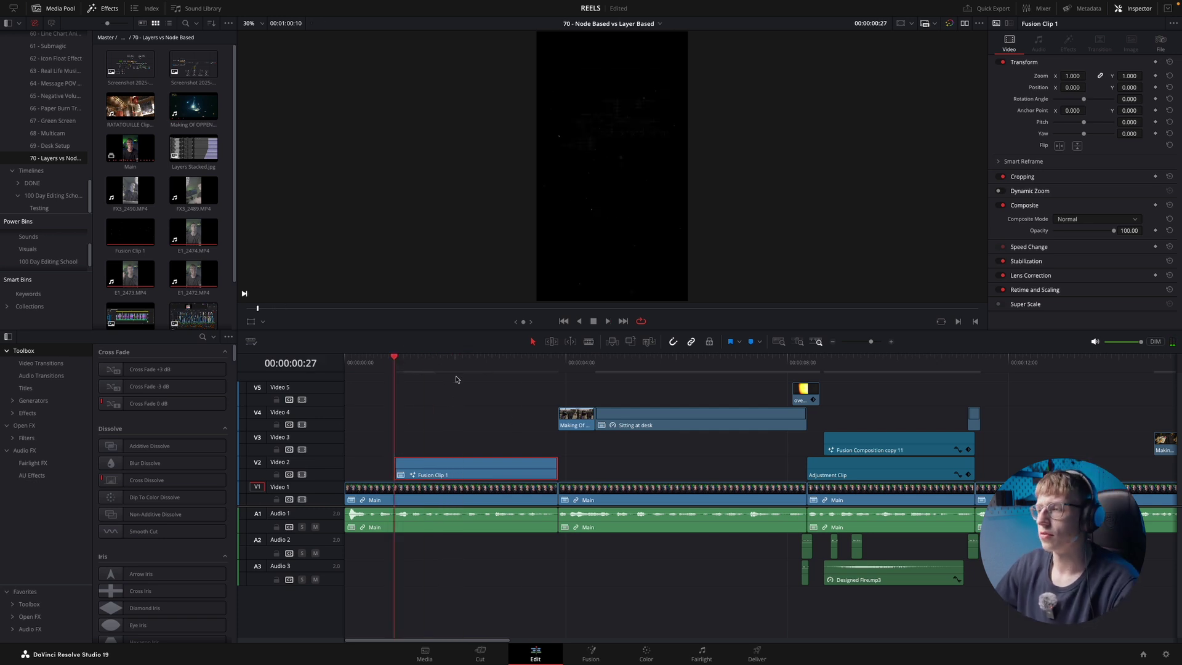
- Replay Fusion Clip 1 several times on the timeline to review how the title lines enter and exit
{"action": "key", "text": "space"}
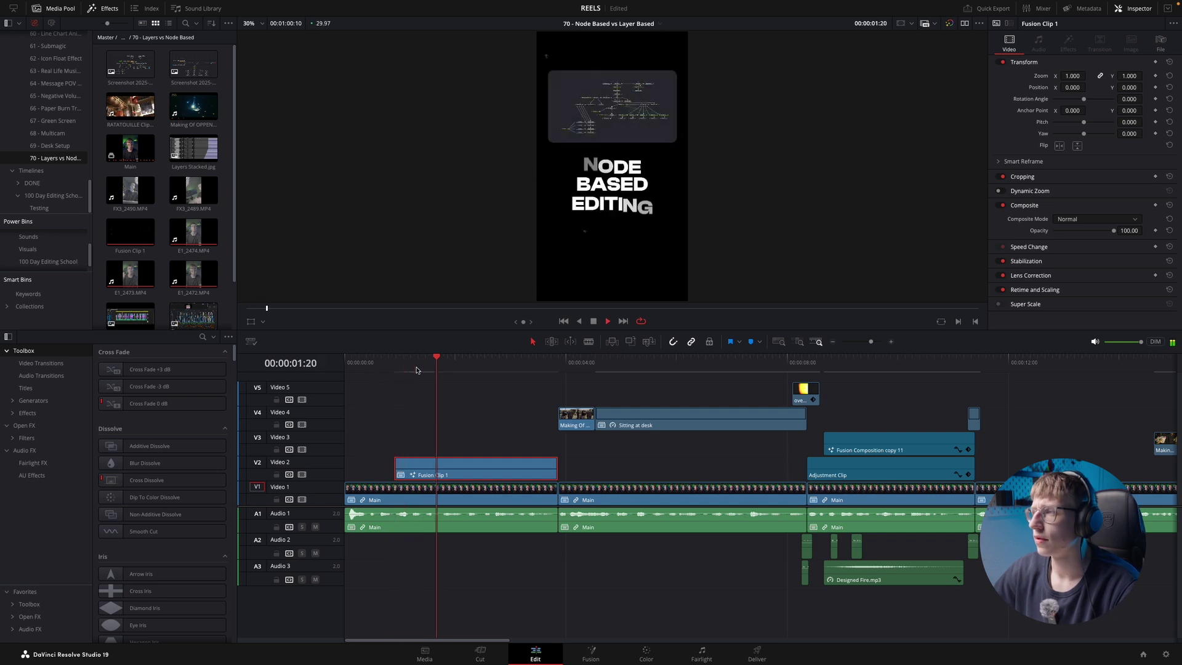
{"action": "left_click", "coordinate": [396, 363]}
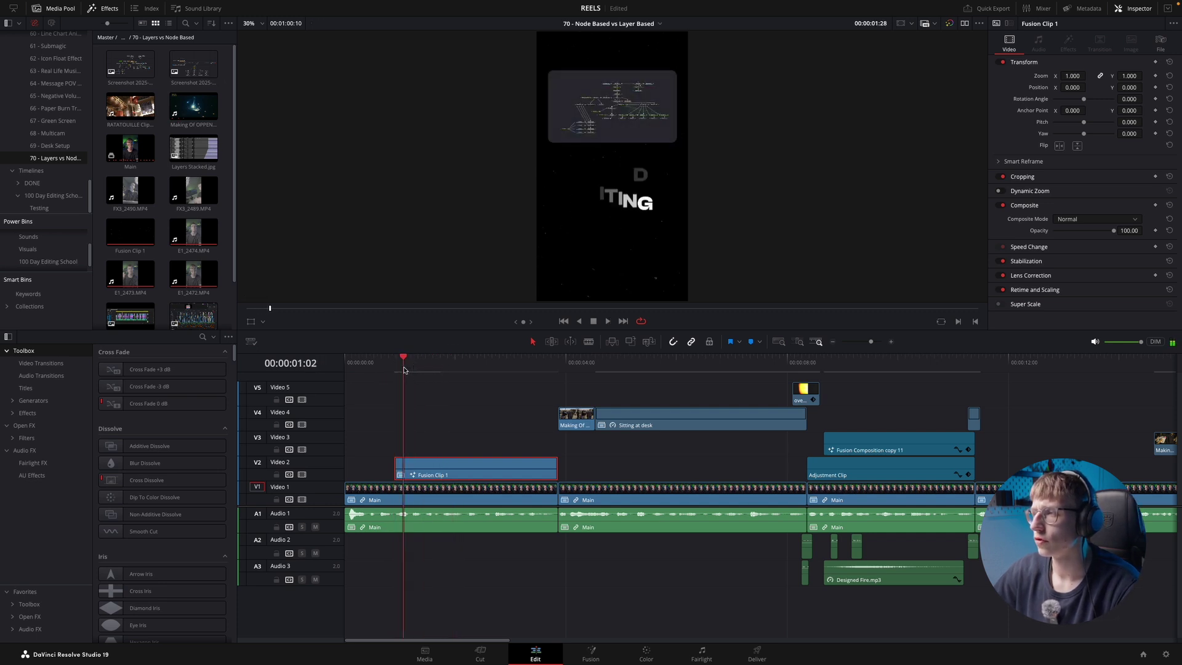
{"action": "key", "text": "space"}
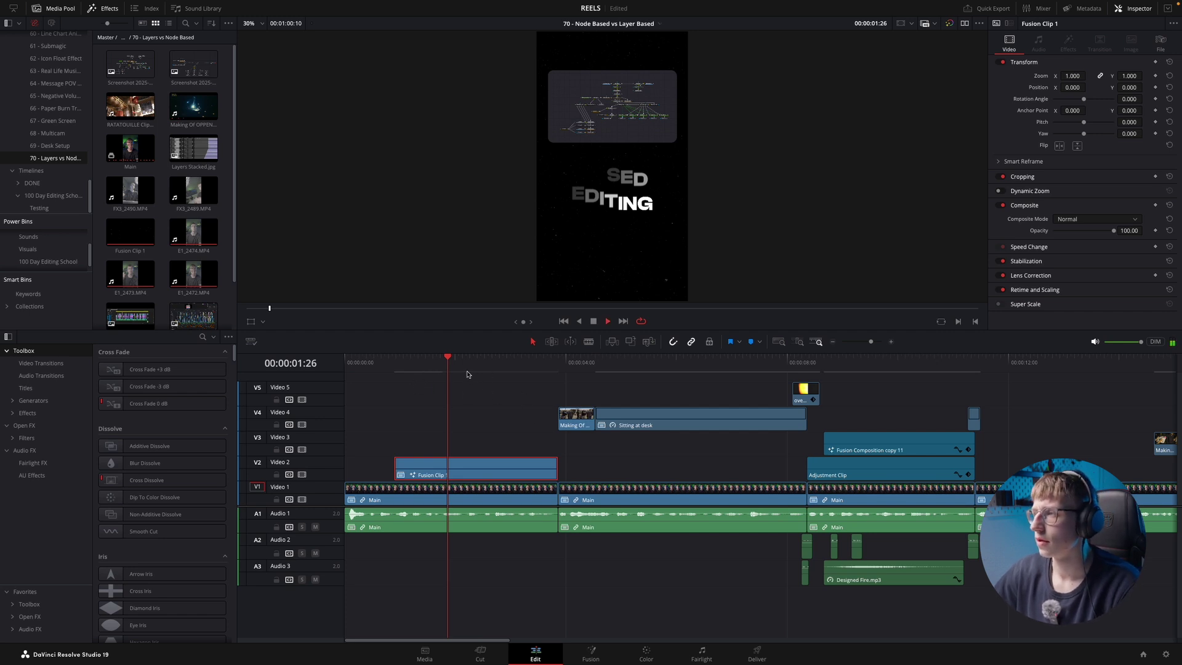
{"action": "left_click", "coordinate": [423, 366]}
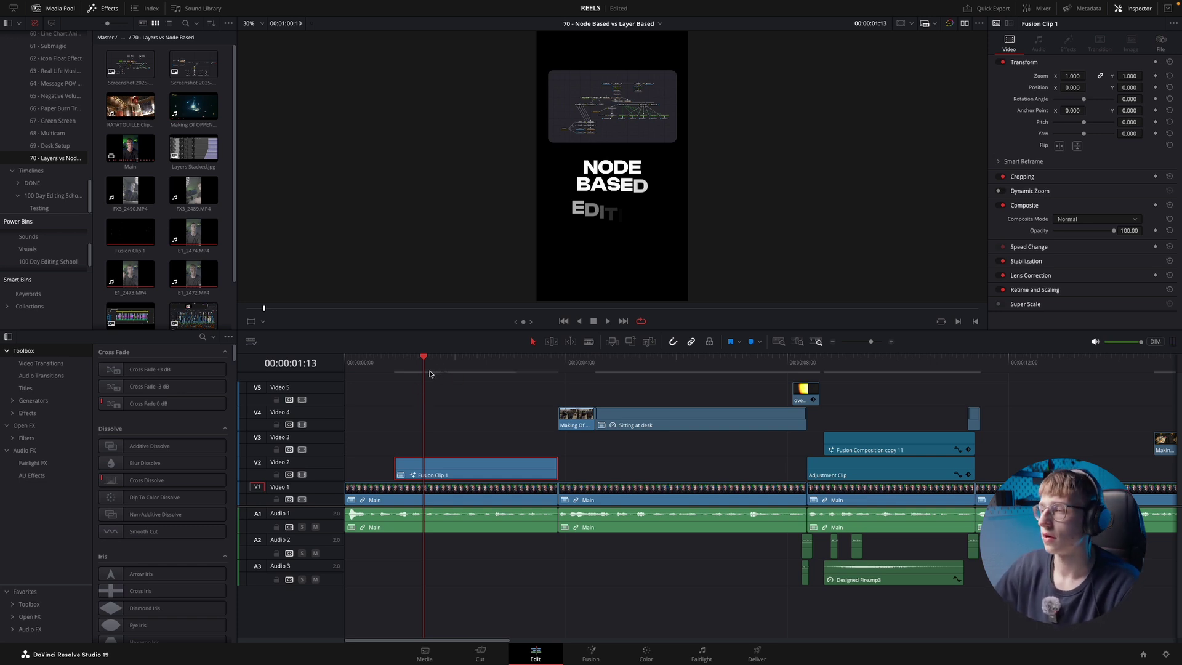
{"action": "left_click", "coordinate": [406, 363]}
{"action": "key", "text": "space"}
{"action": "left_click", "coordinate": [399, 361]}
{"action": "left_click", "coordinate": [399, 361]}
{"action": "key", "text": "space"}
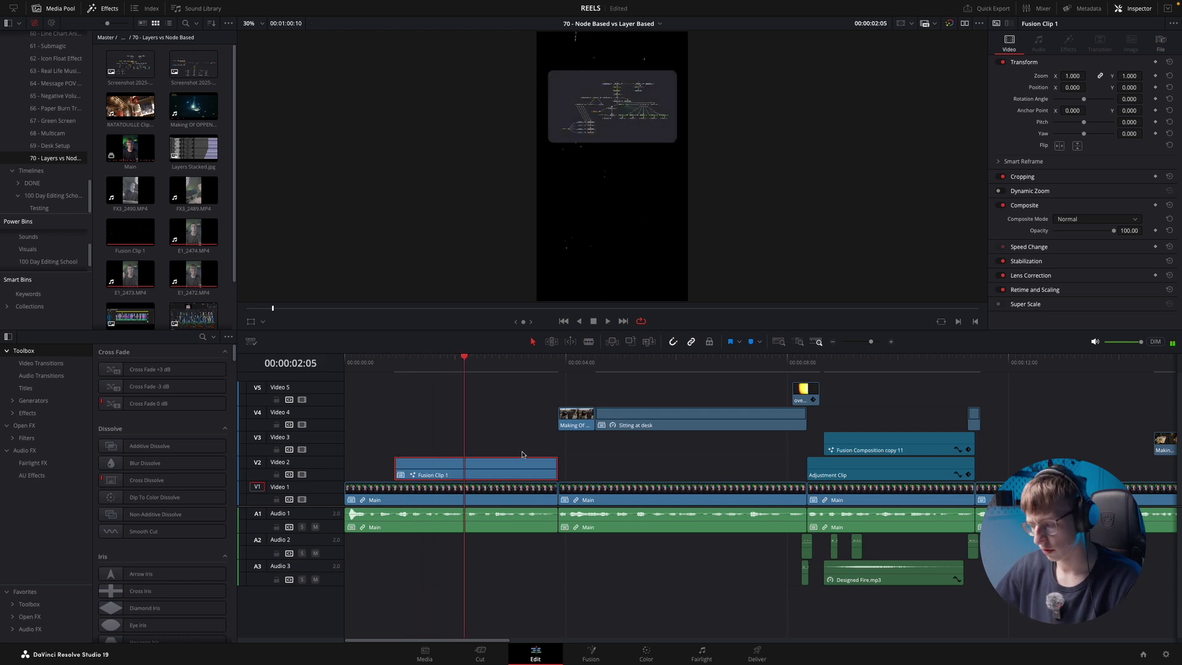
- Open the clip's composition in Fusion and ease Text1_1's exit keyframes with flat handles in the Spline editor
{"action": "key", "text": "shift+5"}
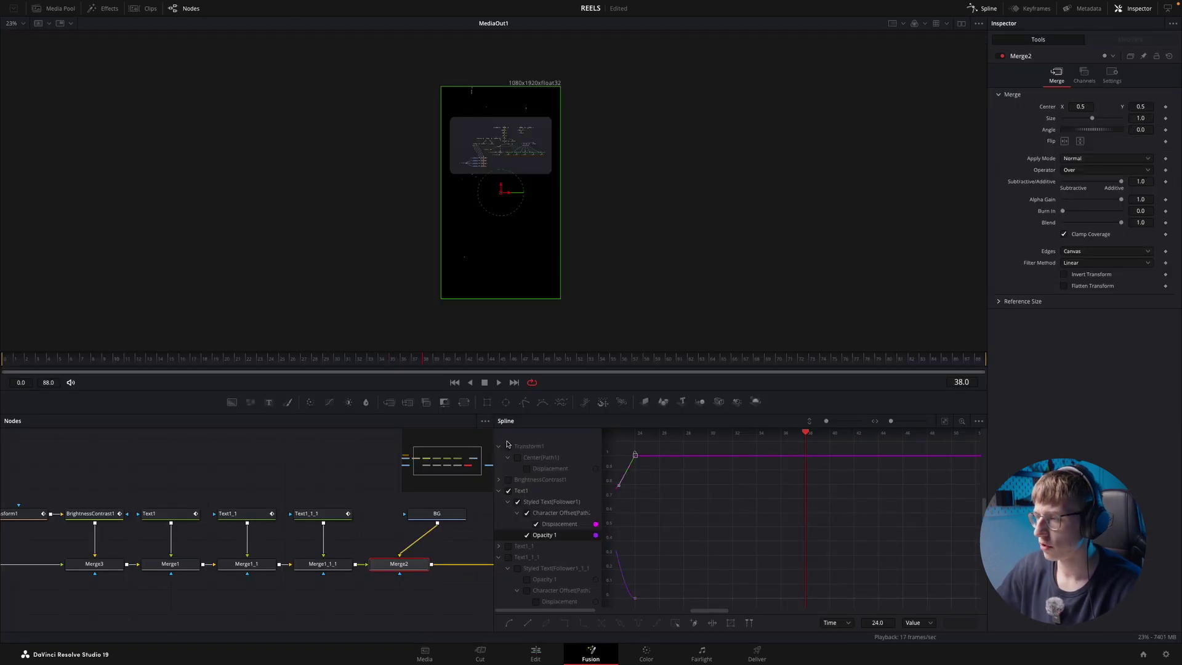
{"action": "left_click", "coordinate": [504, 492]}
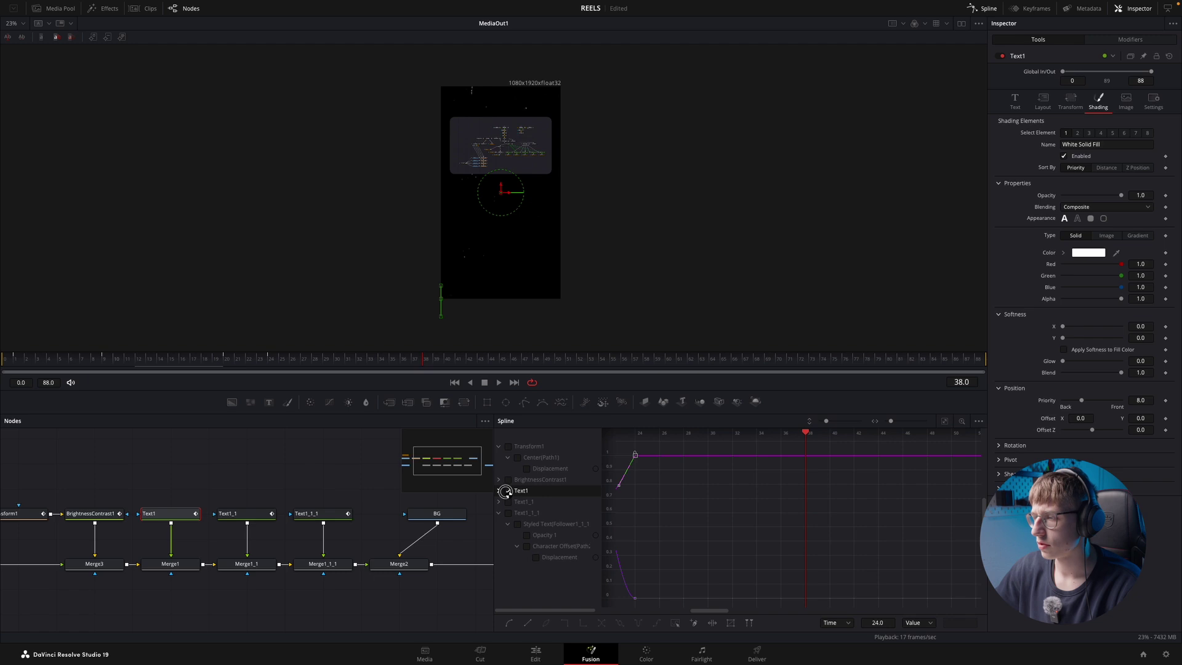
{"action": "left_click", "coordinate": [508, 502]}
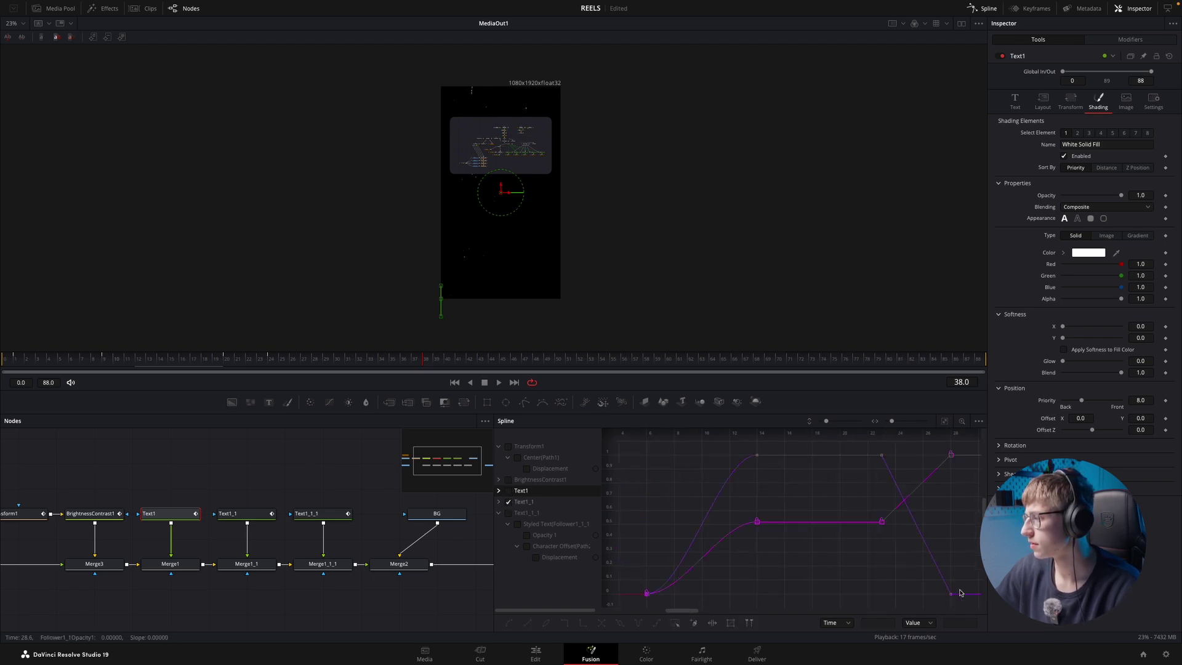
{"action": "left_click_drag", "start_coordinate": [963, 603], "coordinate": [841, 428]}
{"action": "key", "text": "s"}
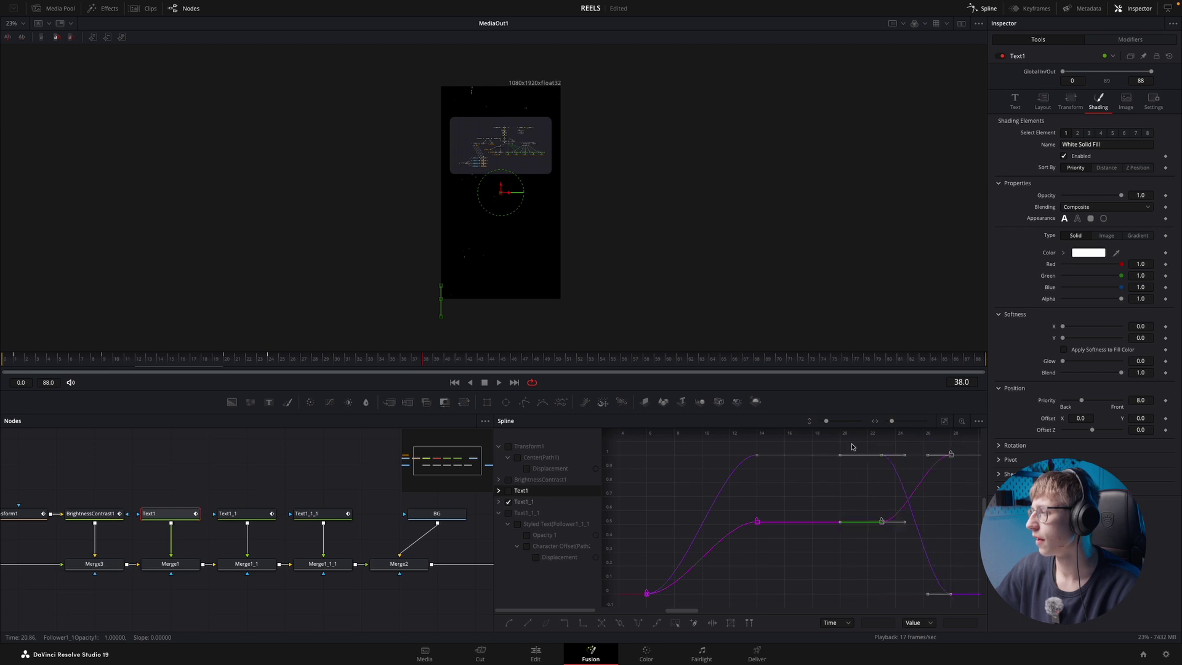
- Show only Text1_1_1's curves, ease its exit keyframes with flat handles, and play the animation
{"action": "left_click", "coordinate": [508, 514]}
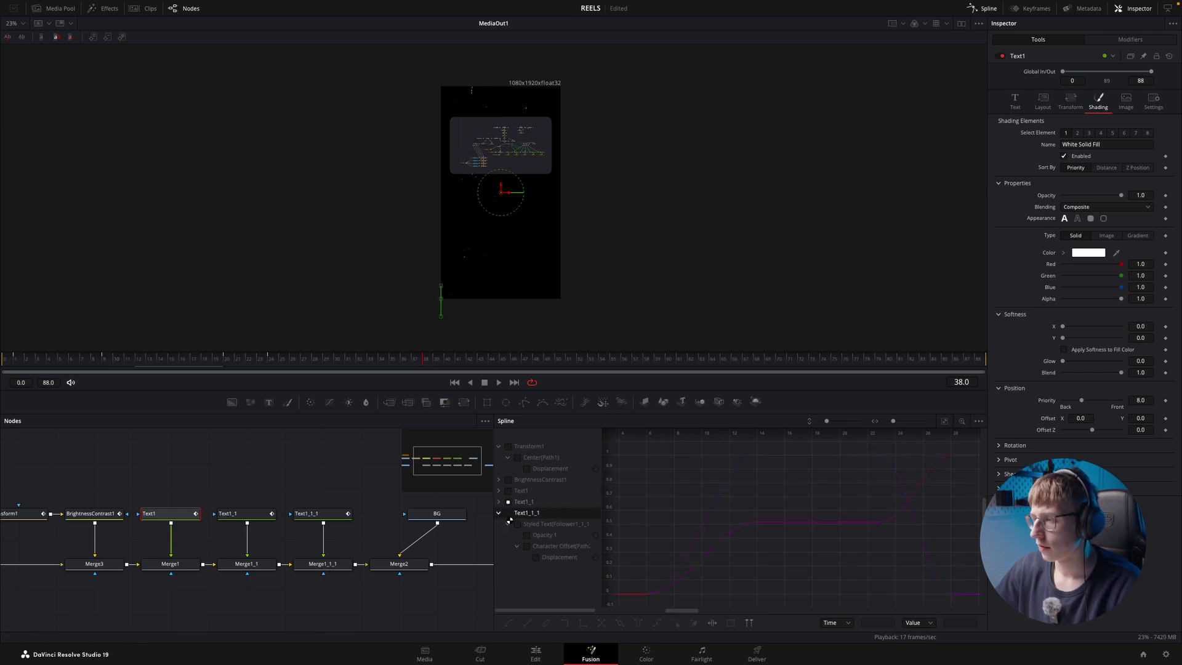
{"action": "left_click", "coordinate": [506, 513]}
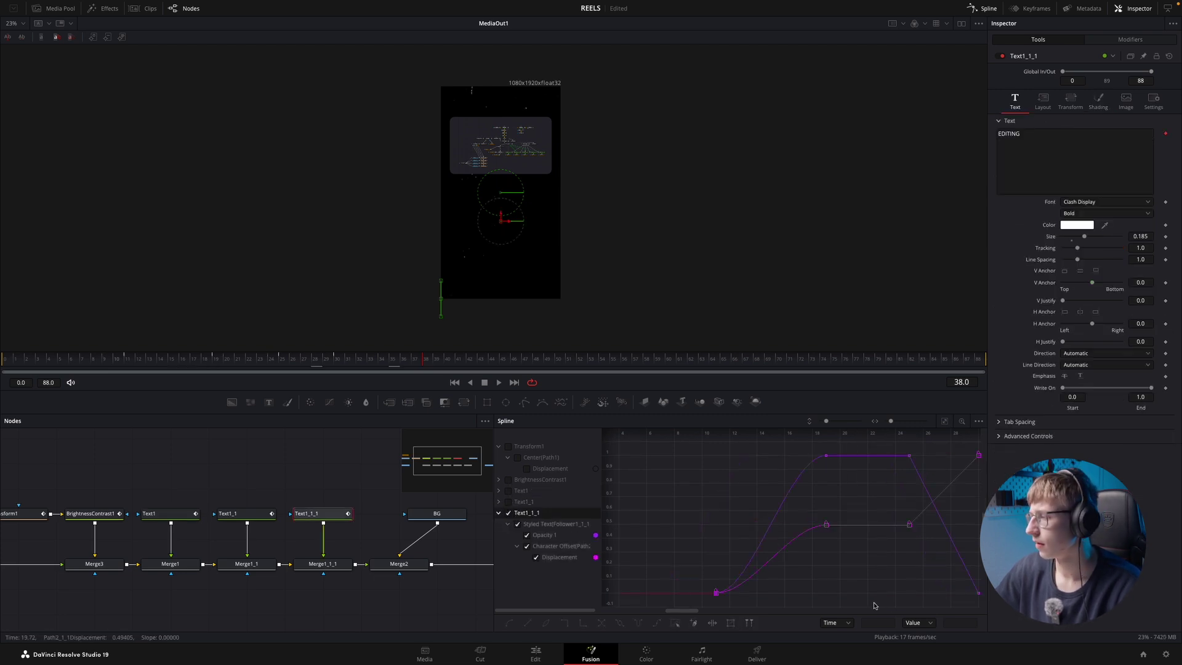
{"action": "left_click", "coordinate": [944, 421]}
{"action": "left_click_drag", "start_coordinate": [962, 603], "coordinate": [847, 445]}
{"action": "key", "text": "f"}
{"action": "left_click_drag", "start_coordinate": [202, 359], "coordinate": [49, 365]}
{"action": "key", "text": "space"}
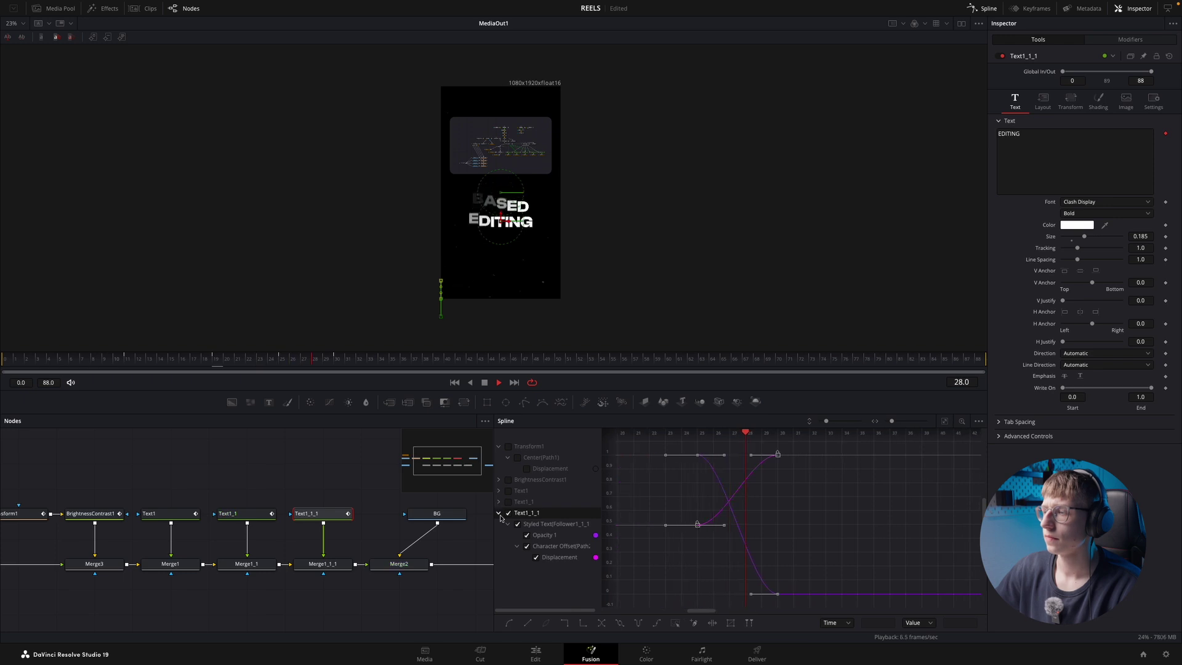
- Return to the Edit page and replay the title's entrance and exit in Fusion Clip 1
{"action": "left_click", "coordinate": [536, 654]}
{"action": "left_click", "coordinate": [416, 362]}
{"action": "key", "text": "space"}
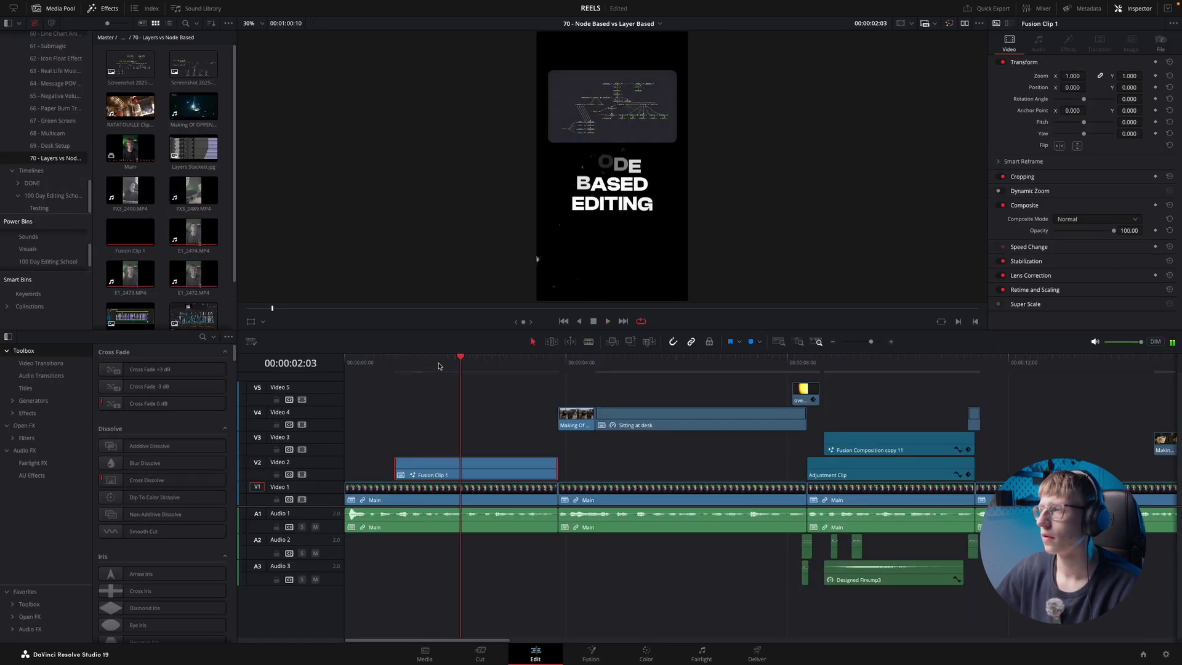
{"action": "left_click", "coordinate": [425, 372]}
{"action": "left_click_drag", "start_coordinate": [424, 372], "coordinate": [467, 370]}
{"action": "key", "text": "space"}
{"action": "left_click", "coordinate": [445, 369]}
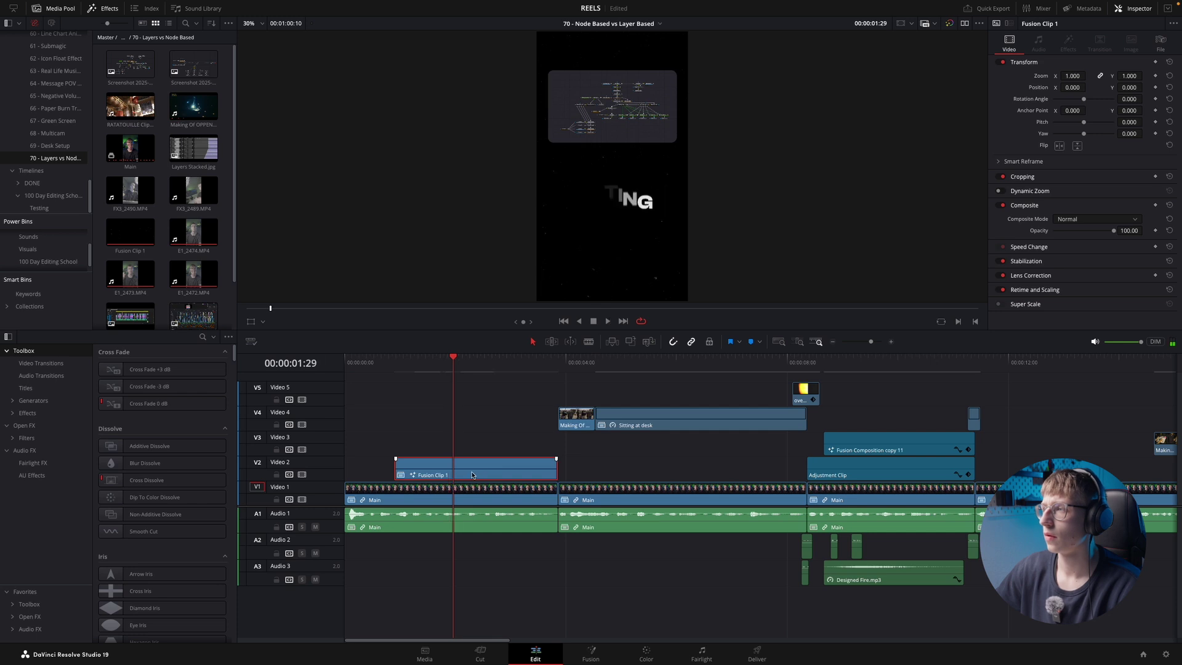
- Reopen the Fusion composition, hide the Spline editor, and move the Hollywoodclip node beneath Merge3
{"action": "key", "text": "shift+5"}
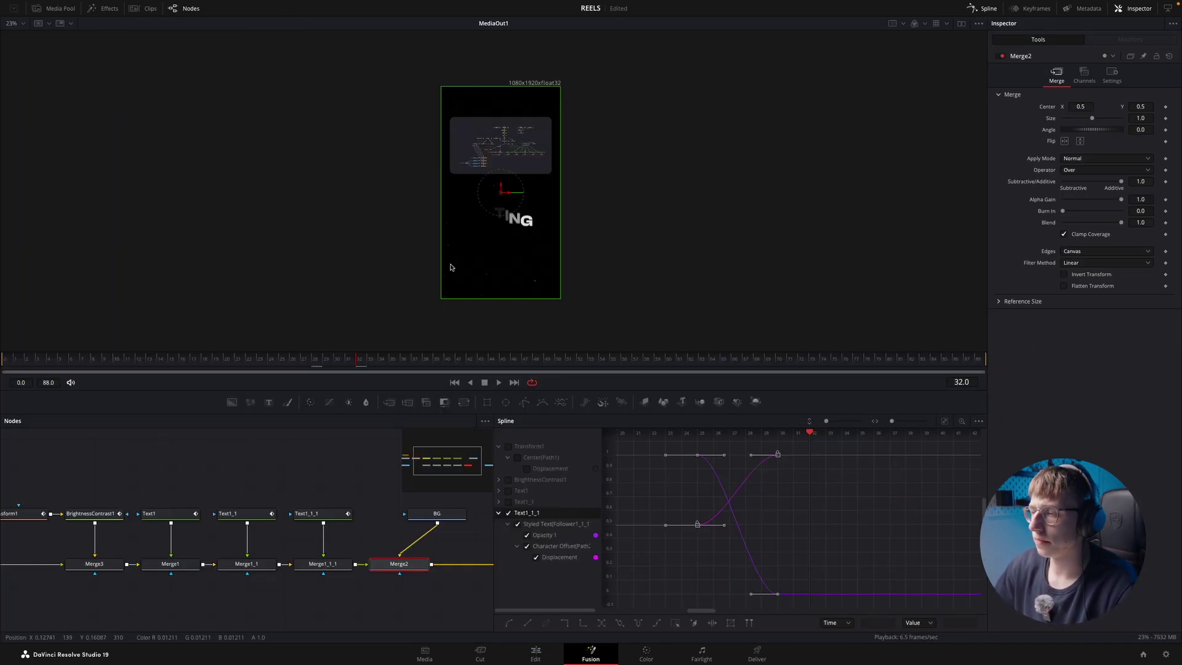
{"action": "left_click", "coordinate": [988, 8]}
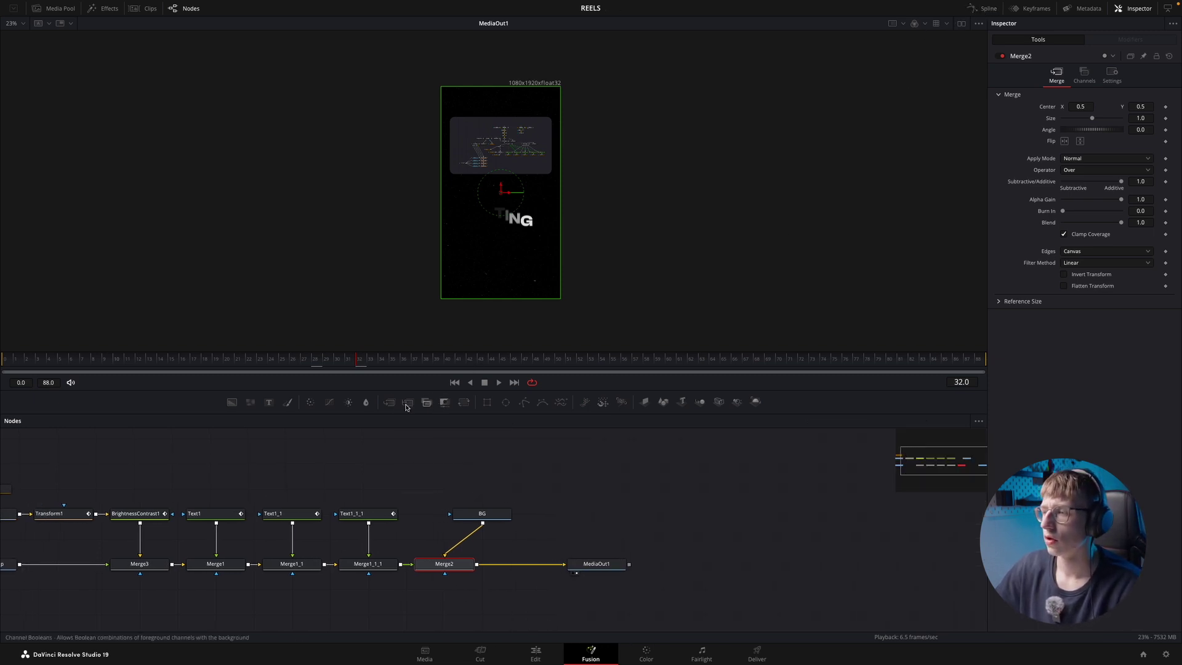
{"action": "left_click_drag", "start_coordinate": [905, 460], "coordinate": [940, 463]}
{"action": "left_click_drag", "start_coordinate": [196, 529], "coordinate": [349, 564]}
{"action": "left_click_drag", "start_coordinate": [327, 362], "coordinate": [262, 368]}
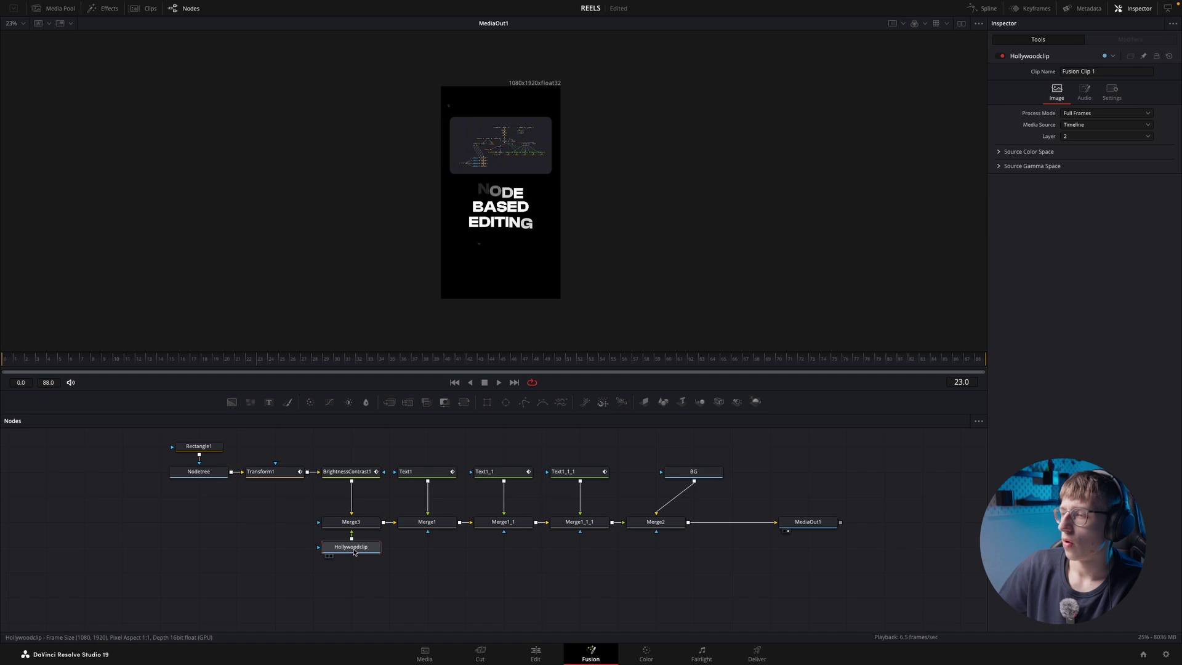
- Place Hollywoodclip below Merge2 with BG directly above it, and delete Merge3 so BrightnessContrast1 feeds Merge1
{"action": "left_click_drag", "start_coordinate": [354, 551], "coordinate": [659, 577]}
{"action": "left_click_drag", "start_coordinate": [694, 471], "coordinate": [655, 472]}
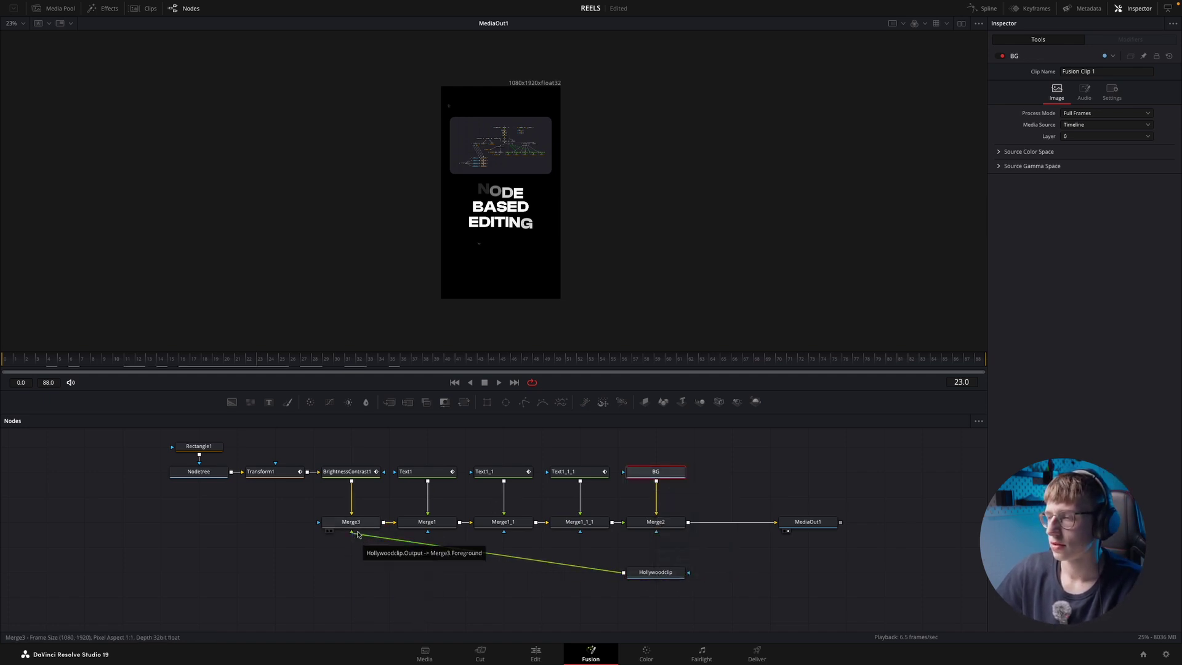
{"action": "left_click_drag", "start_coordinate": [352, 515], "coordinate": [412, 525]}
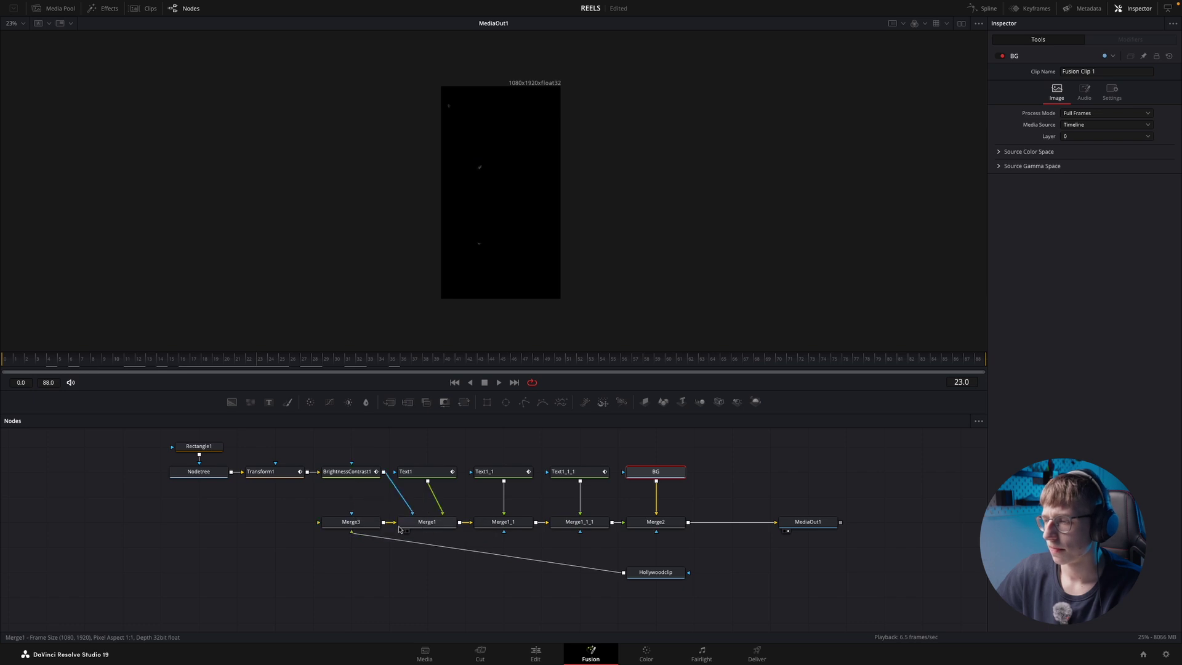
{"action": "key", "text": "super+z"}
{"action": "left_click", "coordinate": [360, 526]}
{"action": "key", "text": "Delete"}
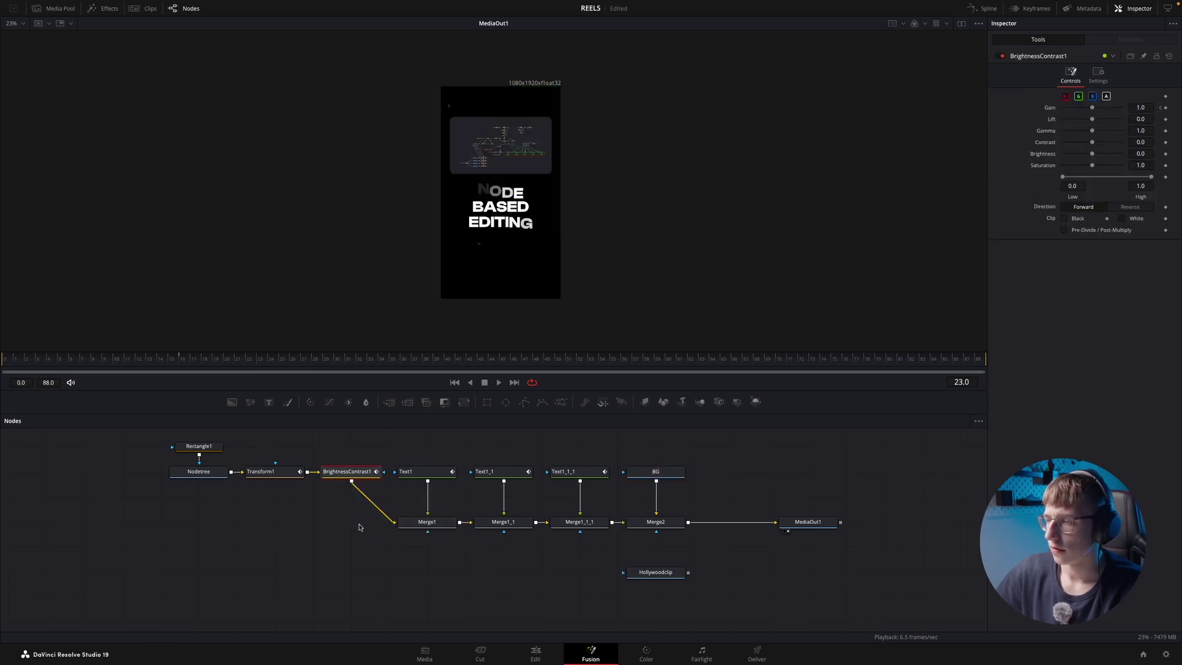
- Add a Merge after Merge2, connect Hollywoodclip as its foreground, and space the nodes out before MediaOut1
{"action": "left_click", "coordinate": [663, 523]}
{"action": "key", "text": "shift+space"}
{"action": "type", "text": "mer"}
{"action": "key", "text": "Return"}
{"action": "left_click_drag", "start_coordinate": [687, 572], "coordinate": [732, 532]}
{"action": "left_click_drag", "start_coordinate": [665, 572], "coordinate": [741, 572]}
{"action": "left_click_drag", "start_coordinate": [787, 522], "coordinate": [826, 522]}
{"action": "left_click_drag", "start_coordinate": [732, 522], "coordinate": [770, 522]}
{"action": "left_click_drag", "start_coordinate": [847, 522], "coordinate": [922, 523]}
{"action": "left_click_drag", "start_coordinate": [769, 522], "coordinate": [808, 522]}
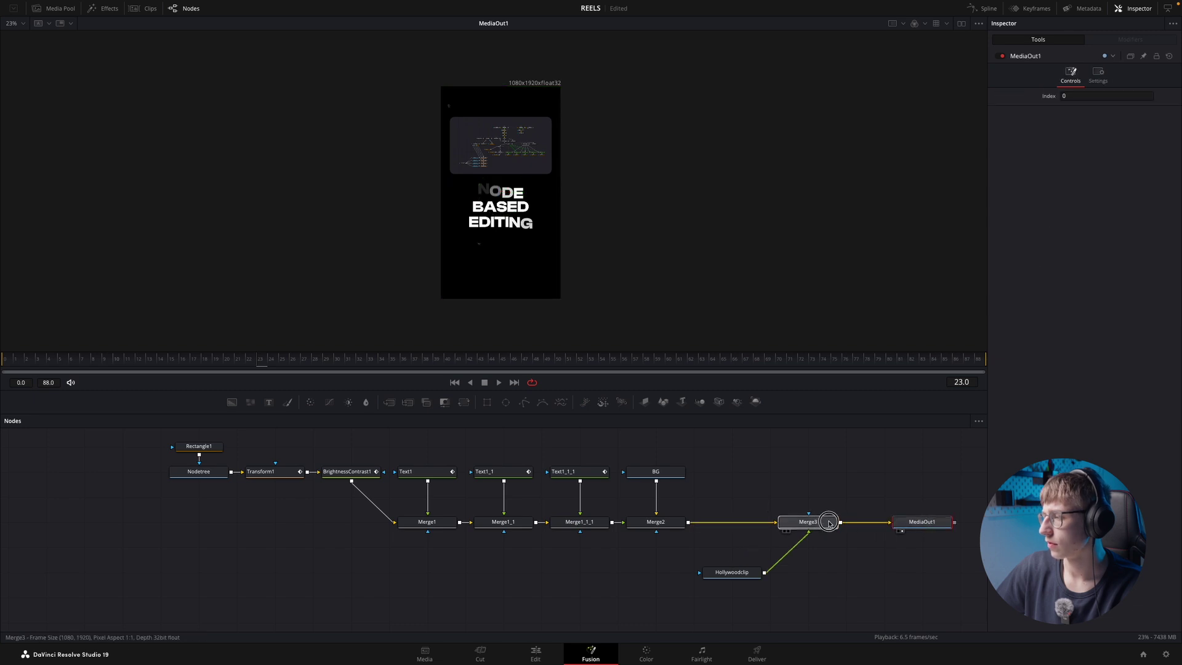
{"action": "left_click_drag", "start_coordinate": [732, 572], "coordinate": [846, 572]}
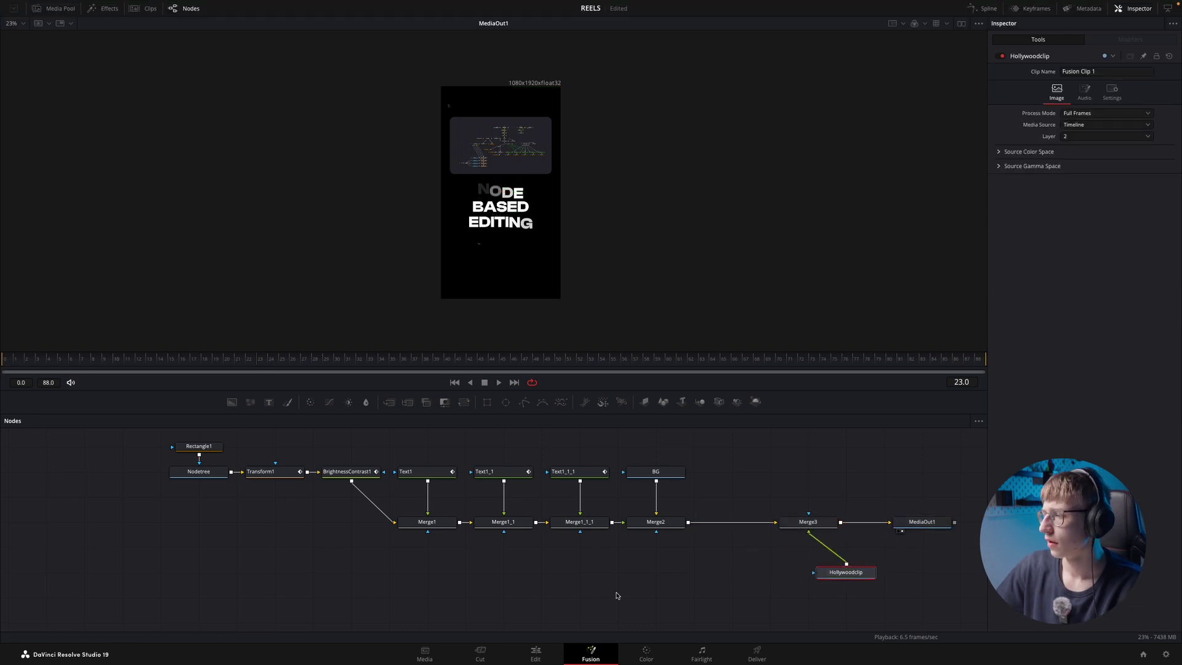
- Add a Transform after Merge2, keyframe its Center at frame 29, and try shifting Center X at frame 36
{"action": "left_click", "coordinate": [660, 526]}
{"action": "key", "text": "shift+space"}
{"action": "type", "text": "trans"}
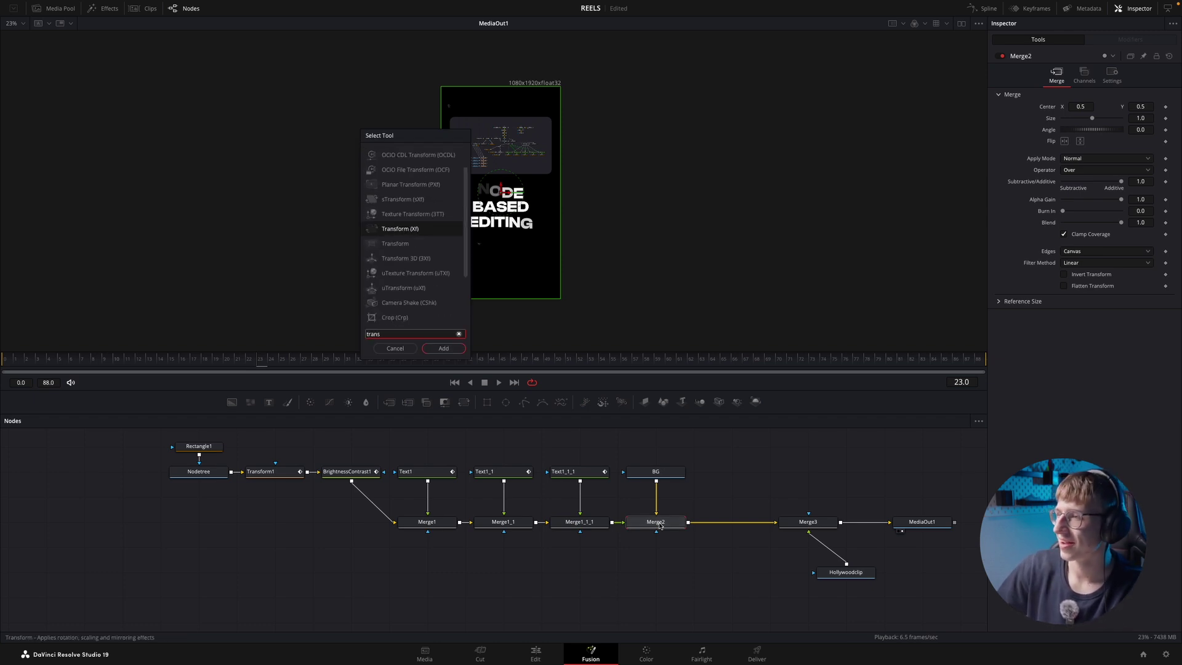
{"action": "key", "text": "Return"}
{"action": "left_click_drag", "start_coordinate": [256, 362], "coordinate": [325, 356]}
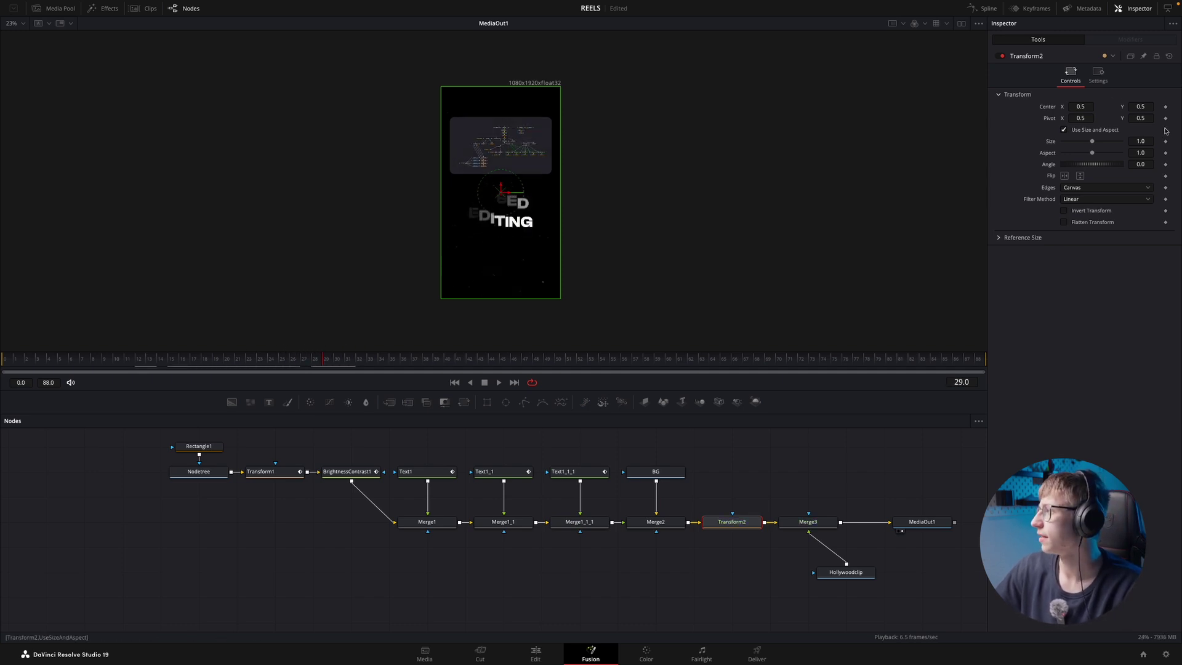
{"action": "left_click", "coordinate": [1166, 108]}
{"action": "left_click_drag", "start_coordinate": [349, 357], "coordinate": [406, 353]}
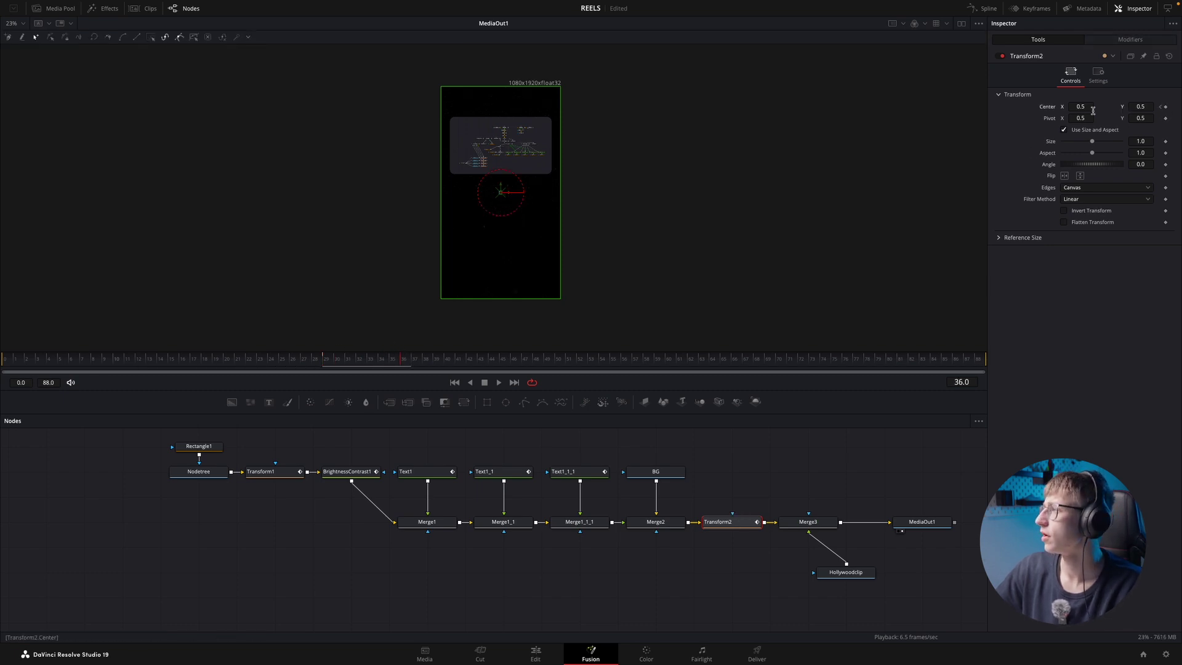
{"action": "left_click_drag", "start_coordinate": [1080, 106], "coordinate": [856, 114]}
{"action": "key", "text": "ctrl+z"}
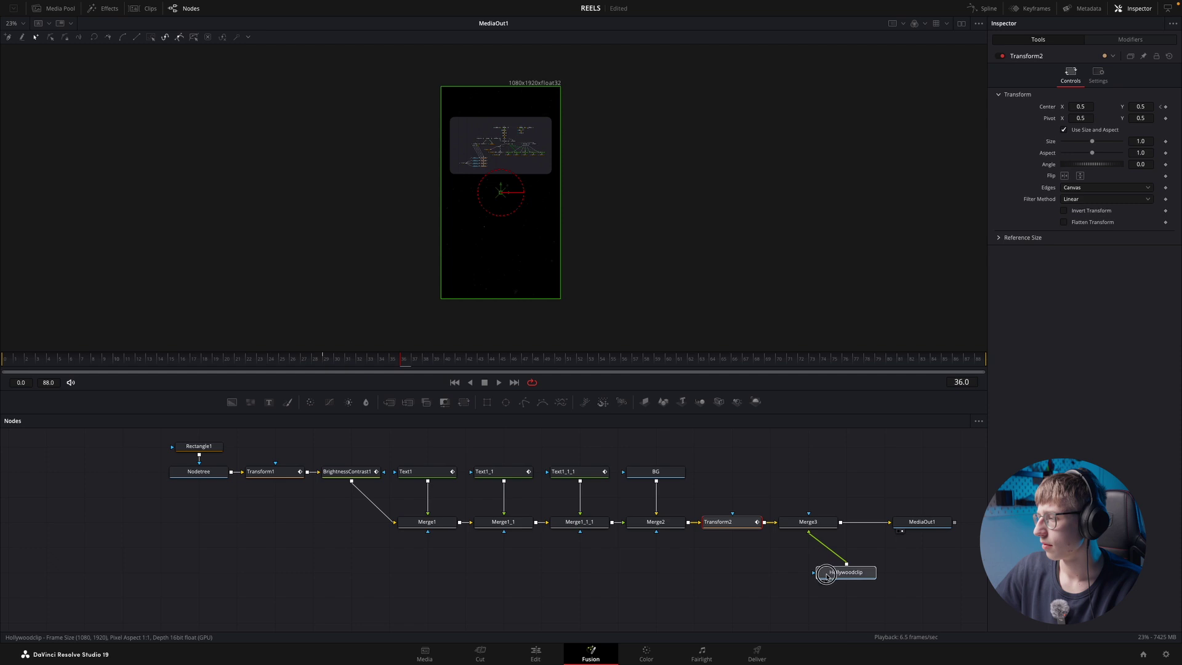
- Delete Transform2 and reorder the chain so Merge3 with Hollywoodclip follows Merge1_1_1, ahead of Merge2 with BG
{"action": "left_click_drag", "start_coordinate": [846, 572], "coordinate": [770, 597]}
{"action": "left_click_drag", "start_coordinate": [808, 522], "coordinate": [770, 547]}
{"action": "left_click", "coordinate": [755, 547]}
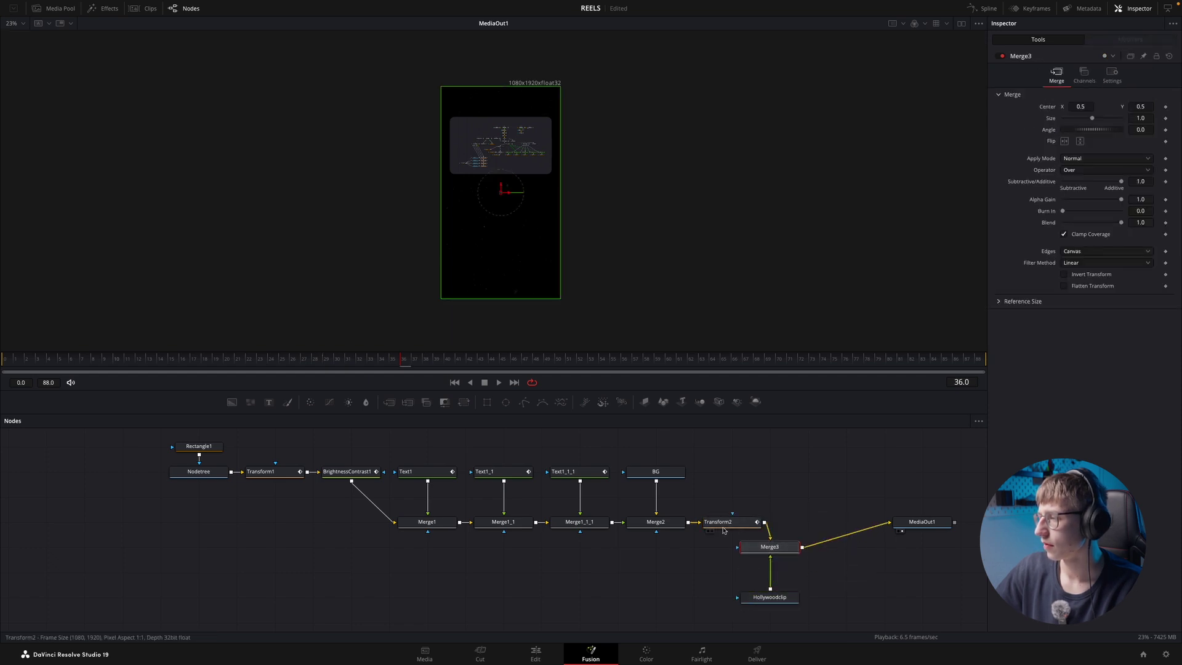
{"action": "left_click", "coordinate": [731, 524]}
{"action": "key", "text": "Delete"}
{"action": "left_click_drag", "start_coordinate": [762, 551], "coordinate": [662, 521]}
{"action": "left_click_drag", "start_coordinate": [770, 598], "coordinate": [656, 572]}
{"action": "left_click_drag", "start_coordinate": [732, 497], "coordinate": [811, 524]}
{"action": "left_click_drag", "start_coordinate": [656, 472], "coordinate": [808, 471]}
{"action": "left_click_drag", "start_coordinate": [635, 522], "coordinate": [711, 522]}
{"action": "left_click_drag", "start_coordinate": [663, 580], "coordinate": [734, 523]}
- Add a Transform after Merge1_1_1, keyframe its Center at frame 30, and set Center X to -0.539 at frame 40
{"action": "left_click", "coordinate": [586, 523]}
{"action": "key", "text": "shift+space"}
{"action": "type", "text": "trans"}
{"action": "key", "text": "Return"}
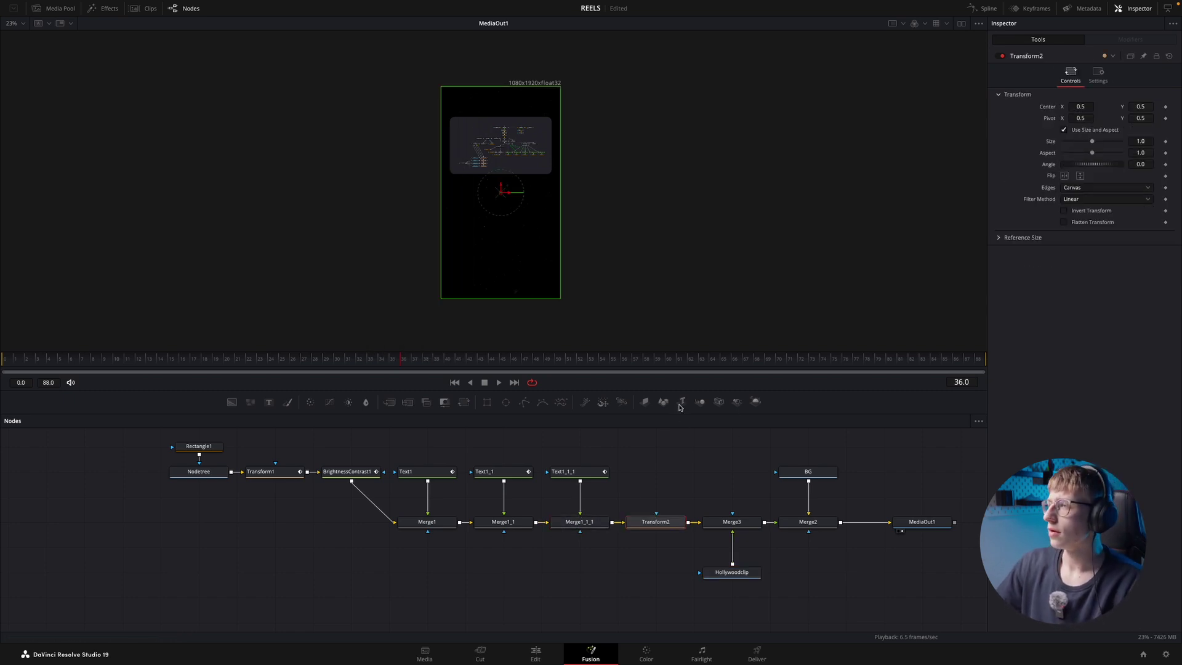
{"action": "left_click_drag", "start_coordinate": [396, 366], "coordinate": [338, 366]}
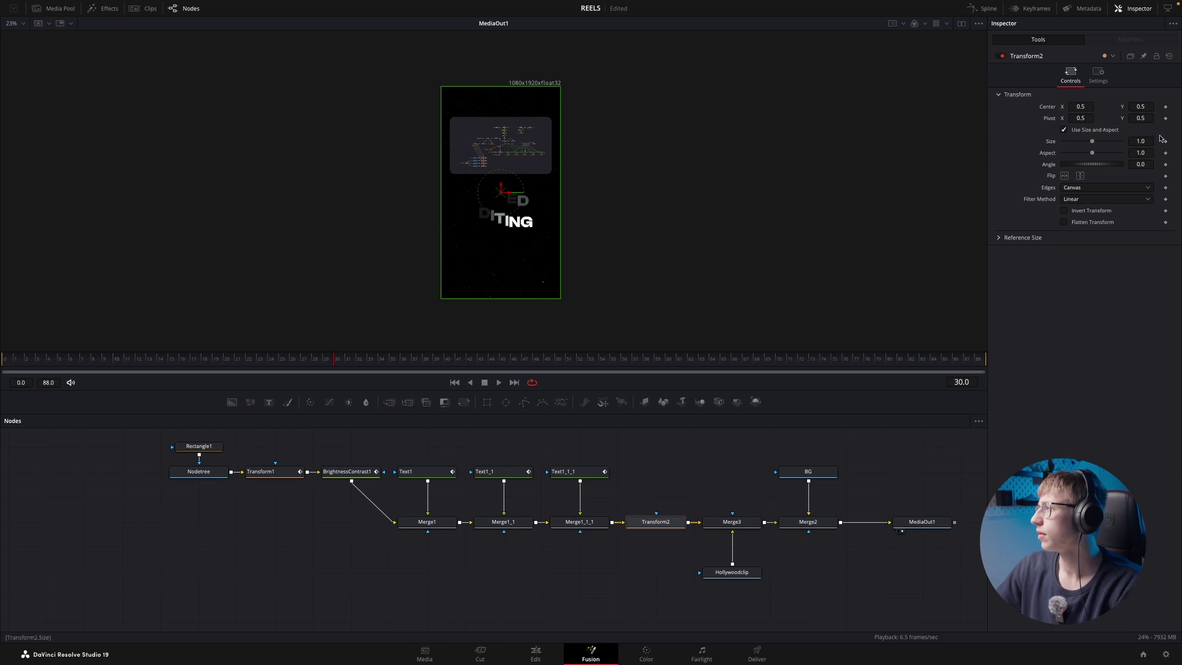
{"action": "left_click", "coordinate": [1164, 108]}
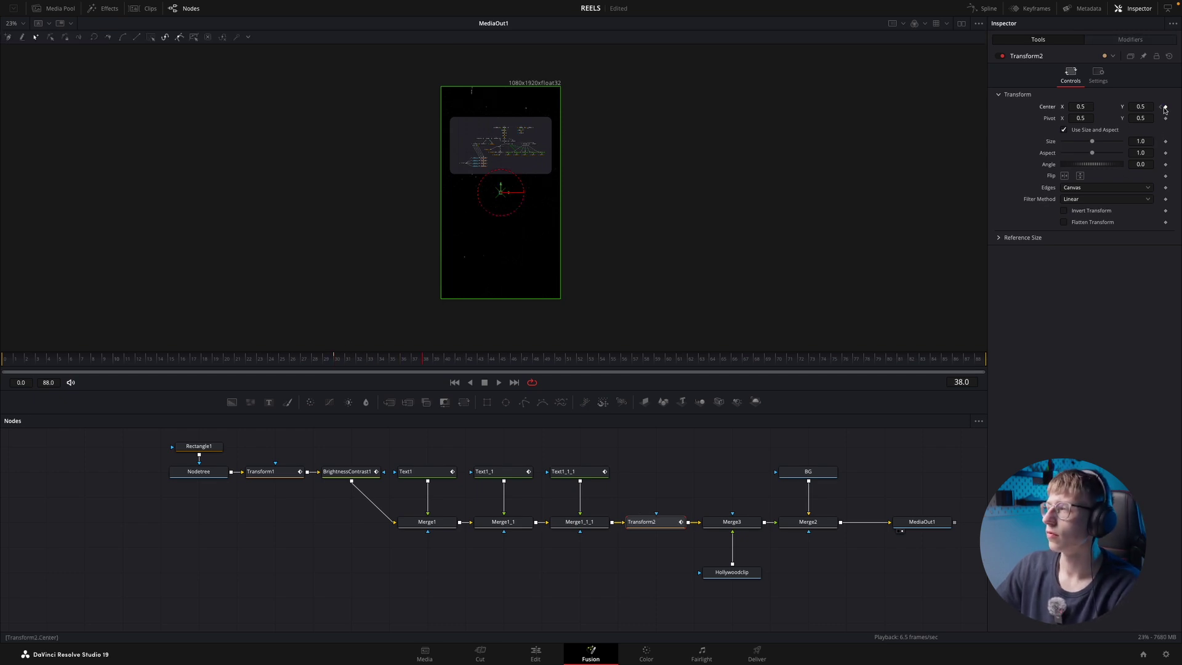
{"action": "left_click_drag", "start_coordinate": [1084, 107], "coordinate": [605, 177]}
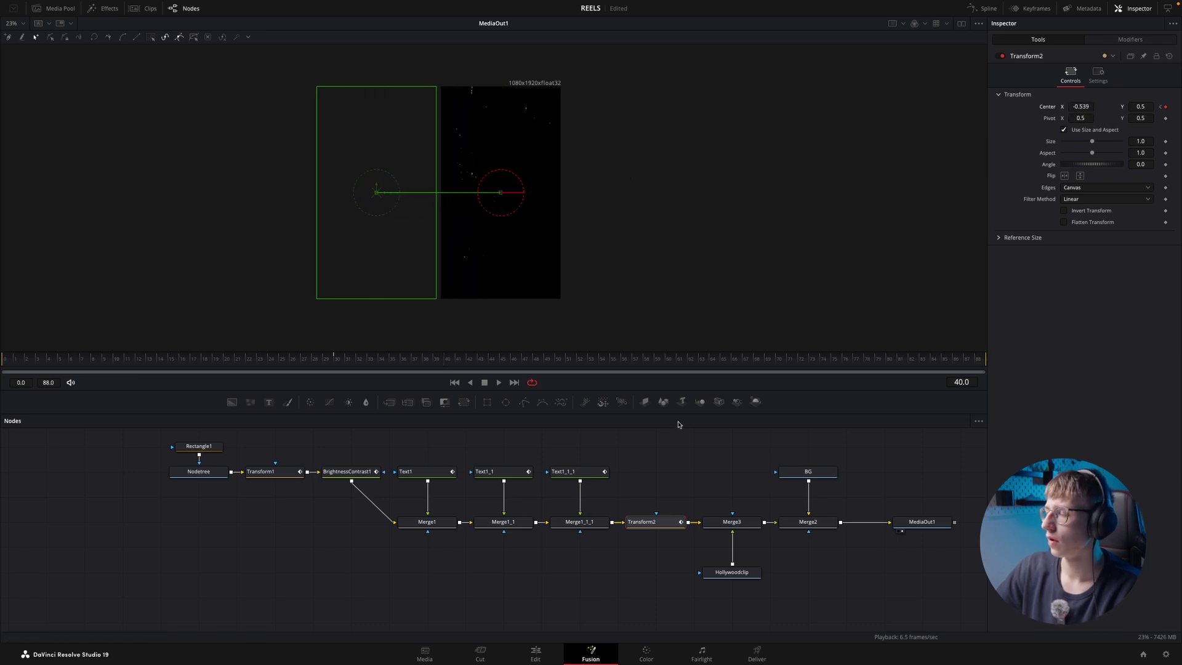
{"action": "left_click_drag", "start_coordinate": [450, 360], "coordinate": [391, 368]}
- Go to frame 44 and attach a Rectangle mask to the Hollywoodclip node
{"action": "left_click_drag", "start_coordinate": [745, 573], "coordinate": [745, 599]}
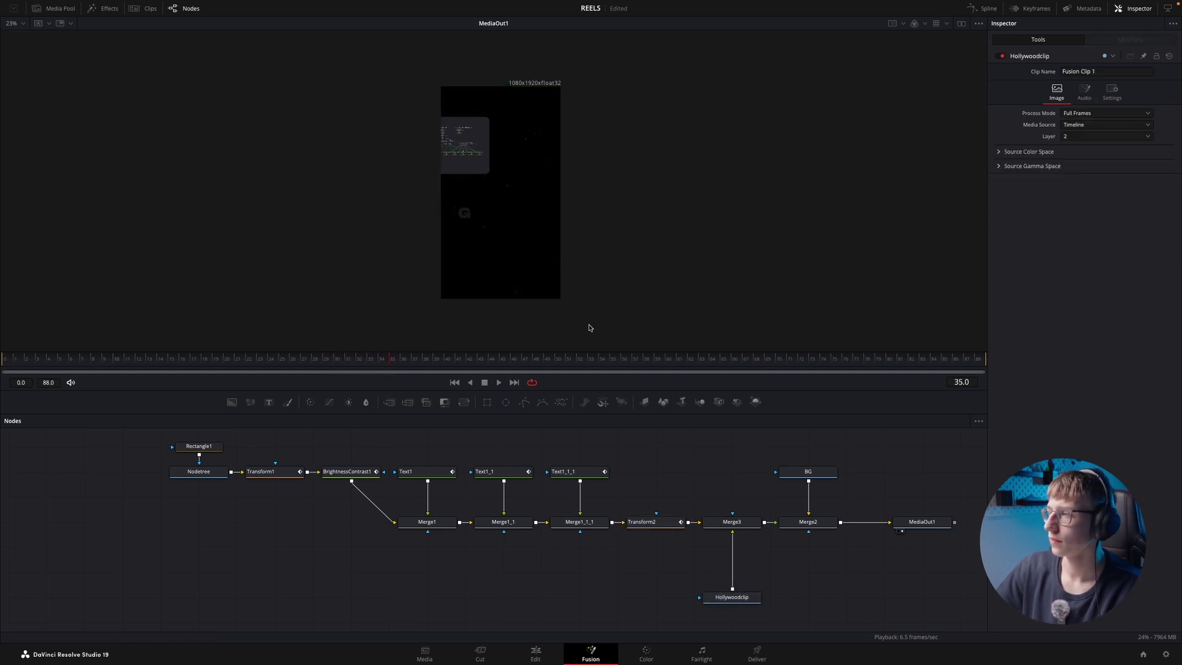
{"action": "left_click_drag", "start_coordinate": [417, 361], "coordinate": [492, 363]}
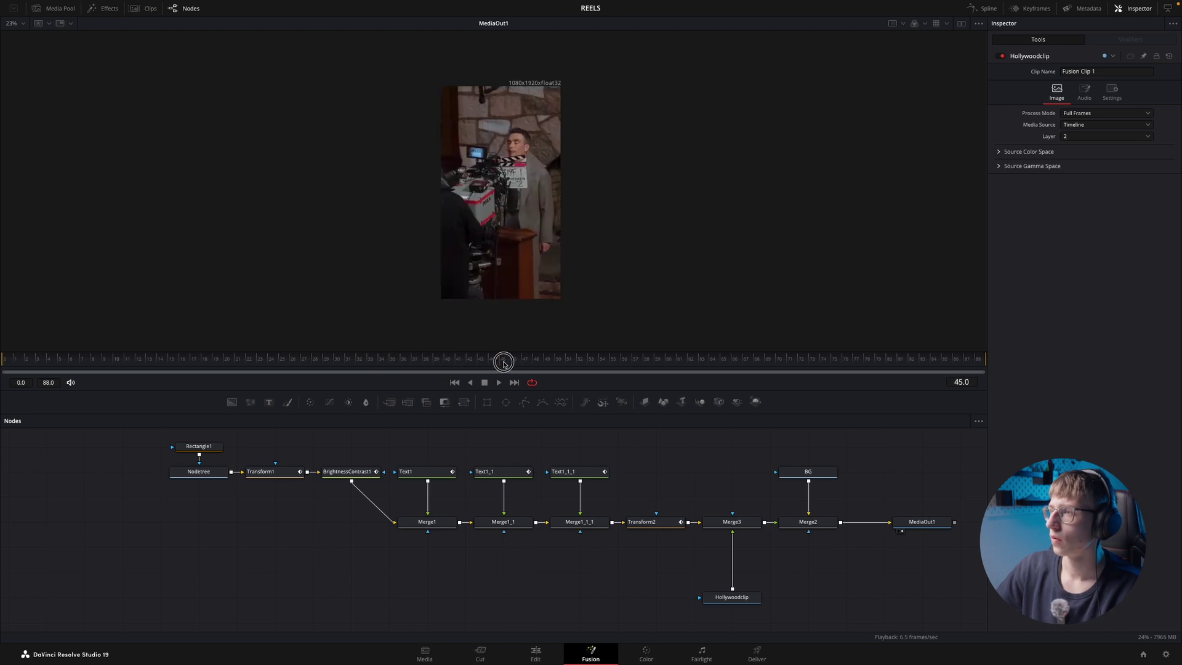
{"action": "left_click_drag", "start_coordinate": [719, 598], "coordinate": [719, 576]}
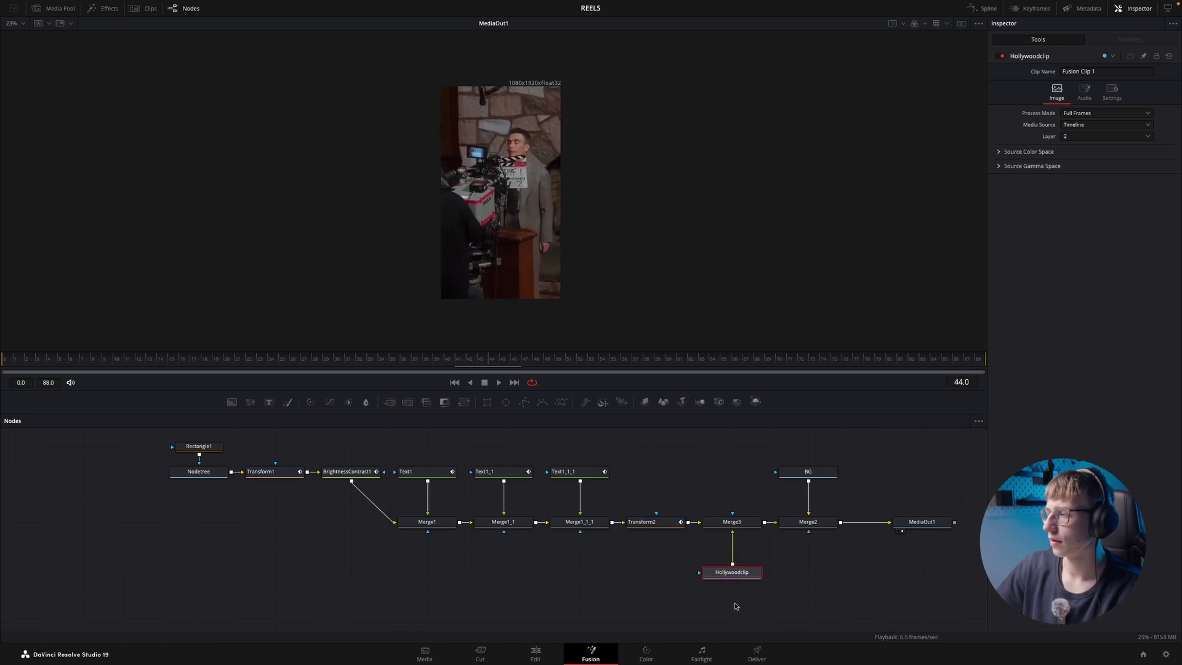
{"action": "left_click_drag", "start_coordinate": [486, 401], "coordinate": [732, 572]}
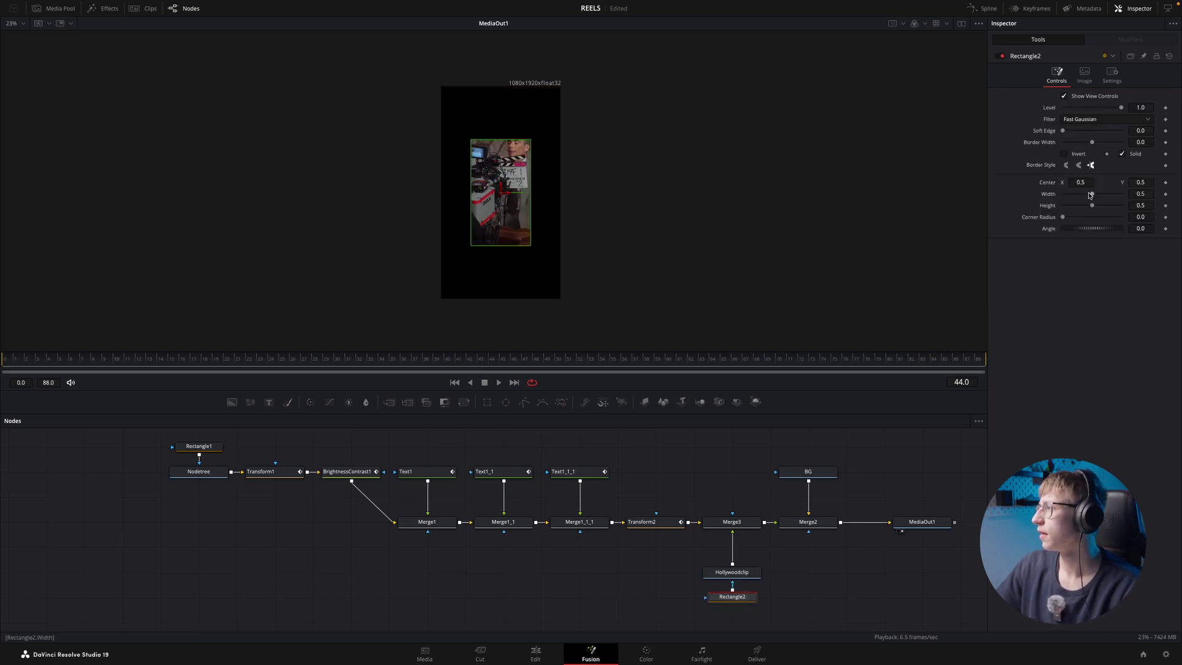
- Set the Hollywoodclip's rectangle mask to Width 1.0, Height 1.0 and Corner Radius 0.15
{"action": "left_click_drag", "start_coordinate": [1090, 194], "coordinate": [1177, 196]}
{"action": "left_click_drag", "start_coordinate": [1097, 208], "coordinate": [1172, 195]}
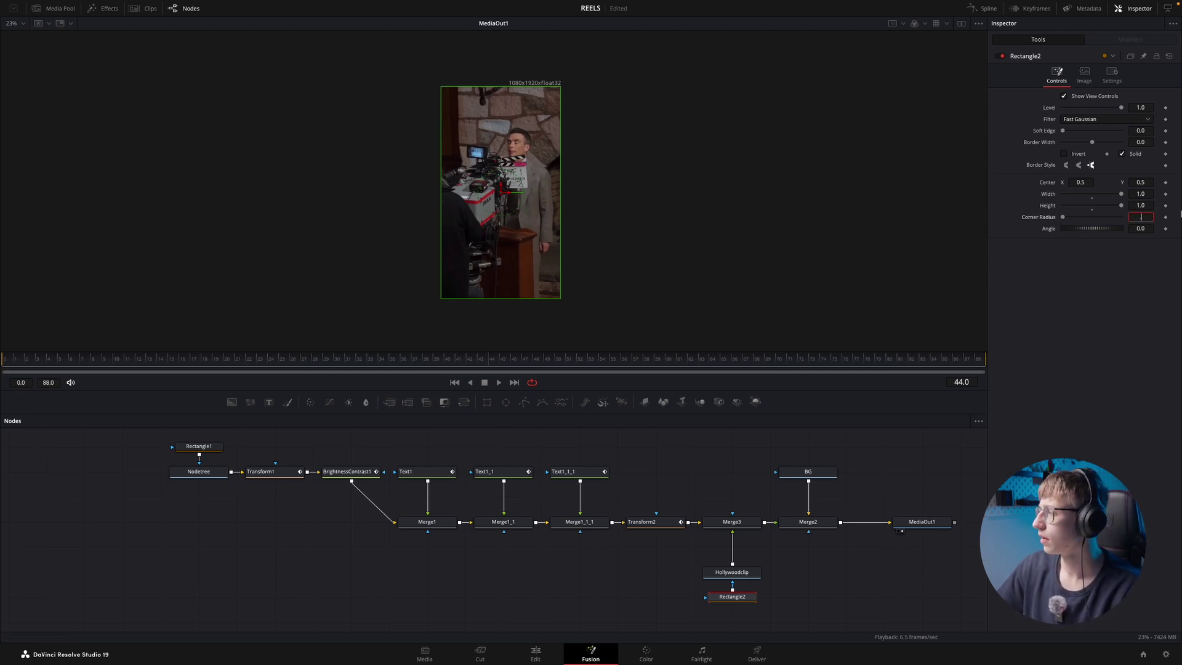
{"action": "key", "text": "Tab"}
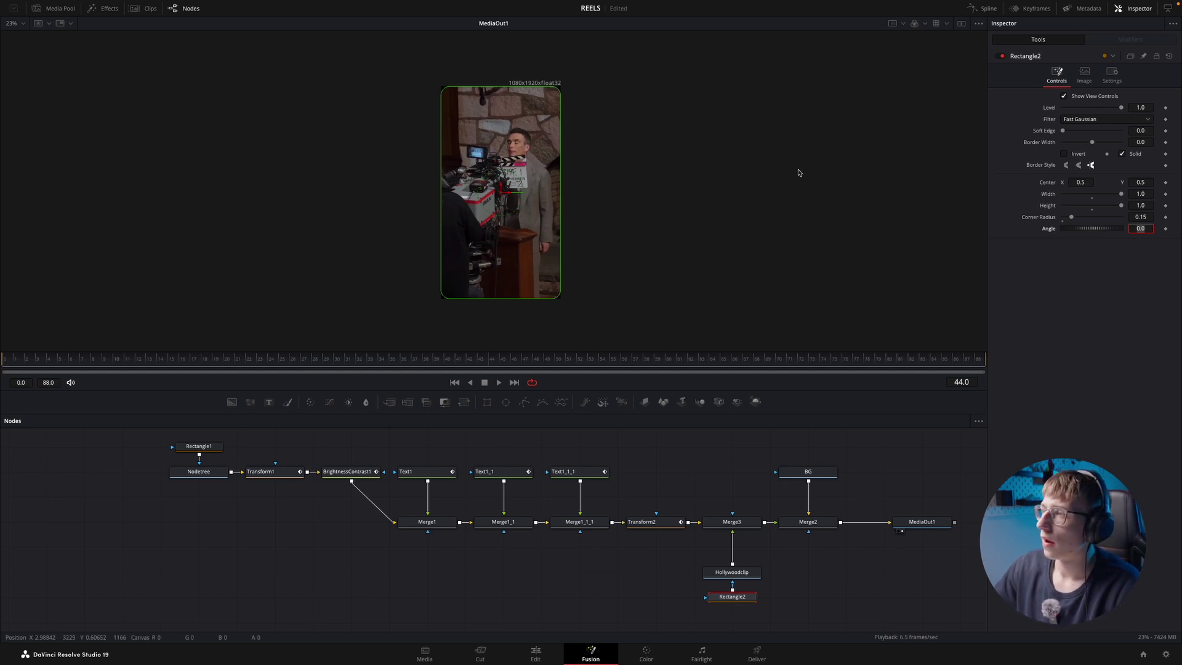
- Add a Transform after the Hollywoodclip node and set its Size to 0.69
{"action": "left_click", "coordinate": [741, 573]}
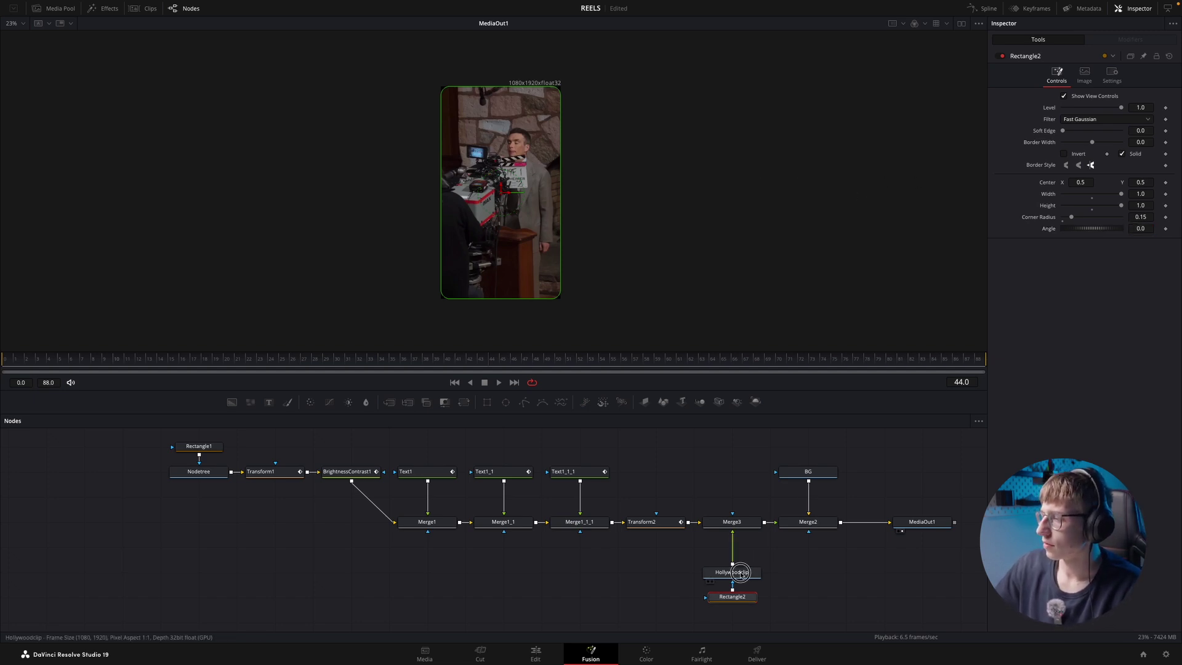
{"action": "key", "text": "shift+space"}
{"action": "type", "text": "tran"}
{"action": "key", "text": "Return"}
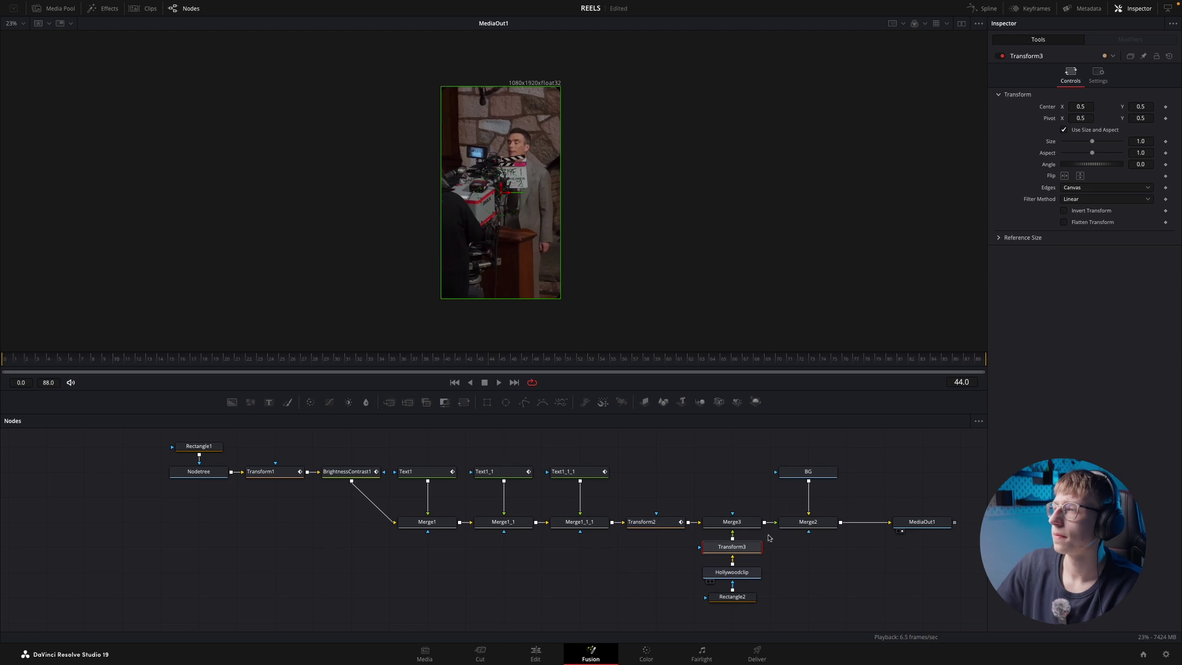
{"action": "left_click_drag", "start_coordinate": [1088, 144], "coordinate": [1083, 143]}
- Keyframe Transform3's Center at frame 33 with the clip out of frame at X about 1.438, and set Center X to 0.5 at frame 39
{"action": "left_click_drag", "start_coordinate": [467, 368], "coordinate": [373, 367]}
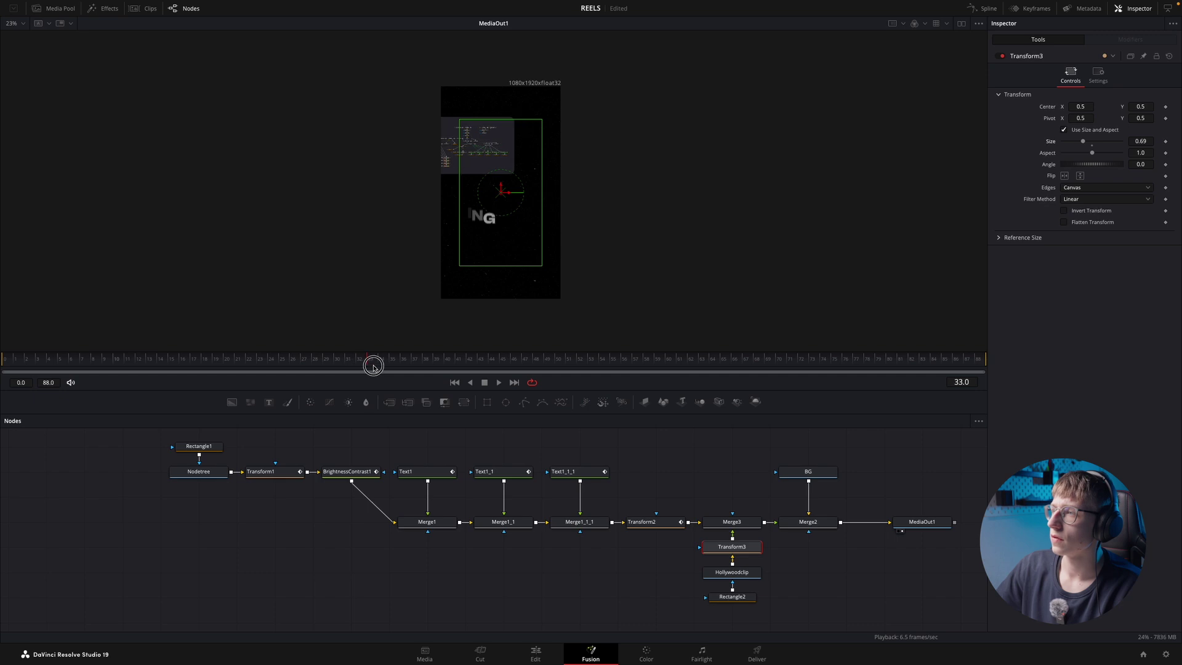
{"action": "left_click_drag", "start_coordinate": [509, 194], "coordinate": [621, 194]}
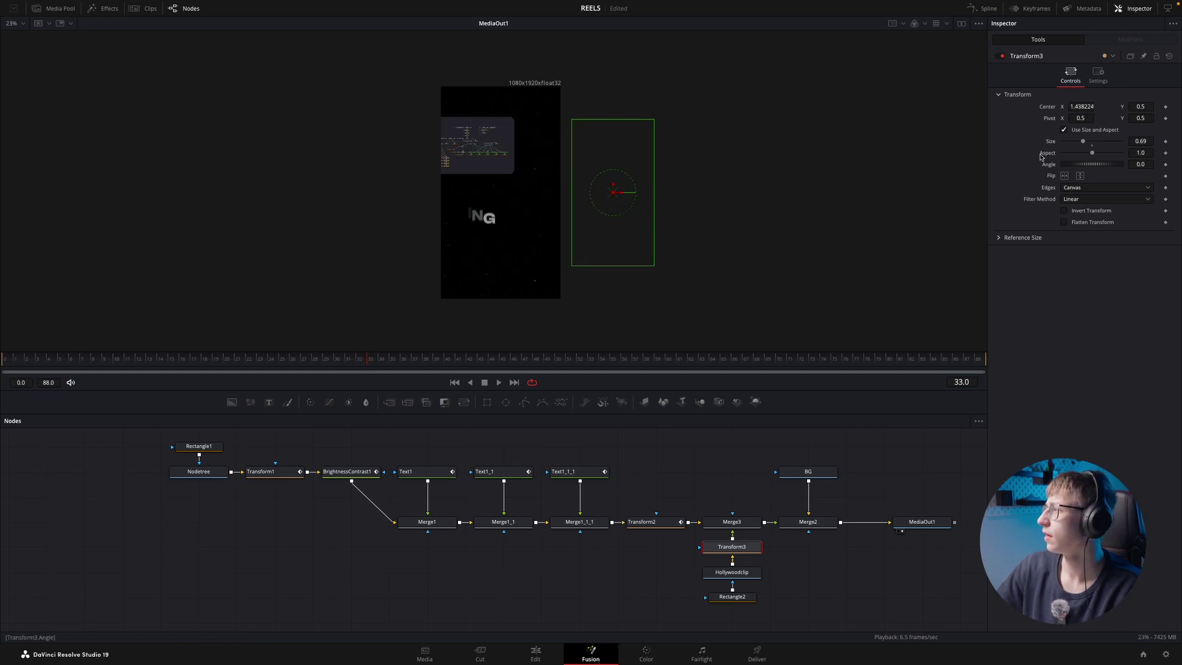
{"action": "left_click", "coordinate": [1166, 108]}
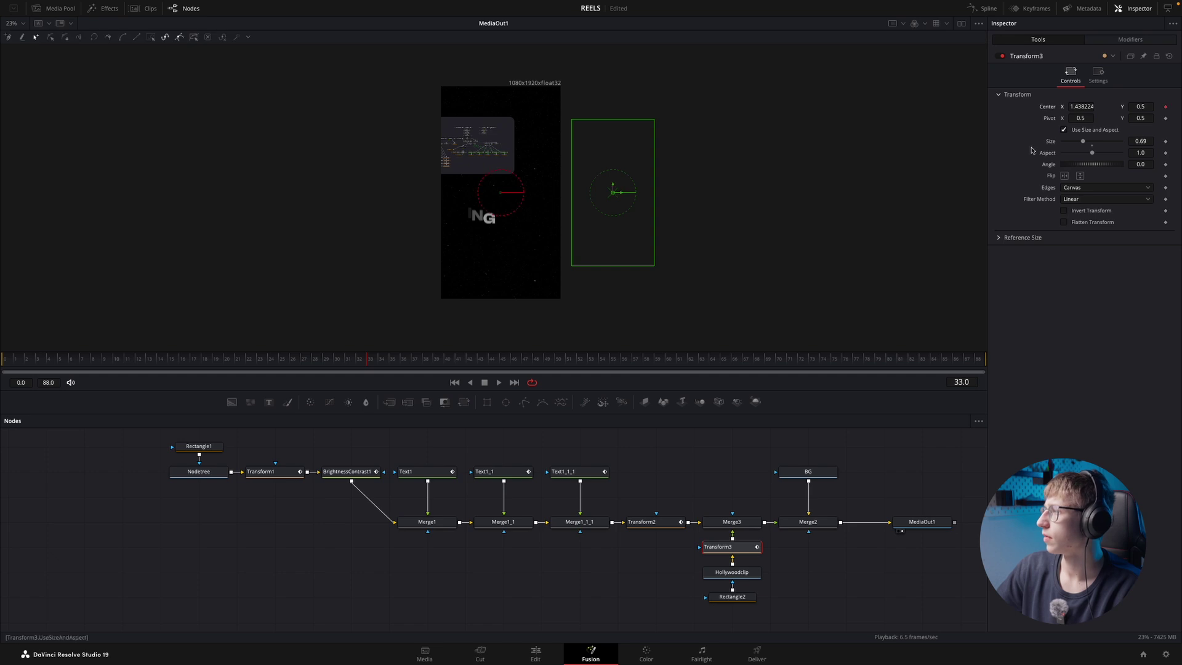
{"action": "left_click_drag", "start_coordinate": [372, 358], "coordinate": [441, 357]}
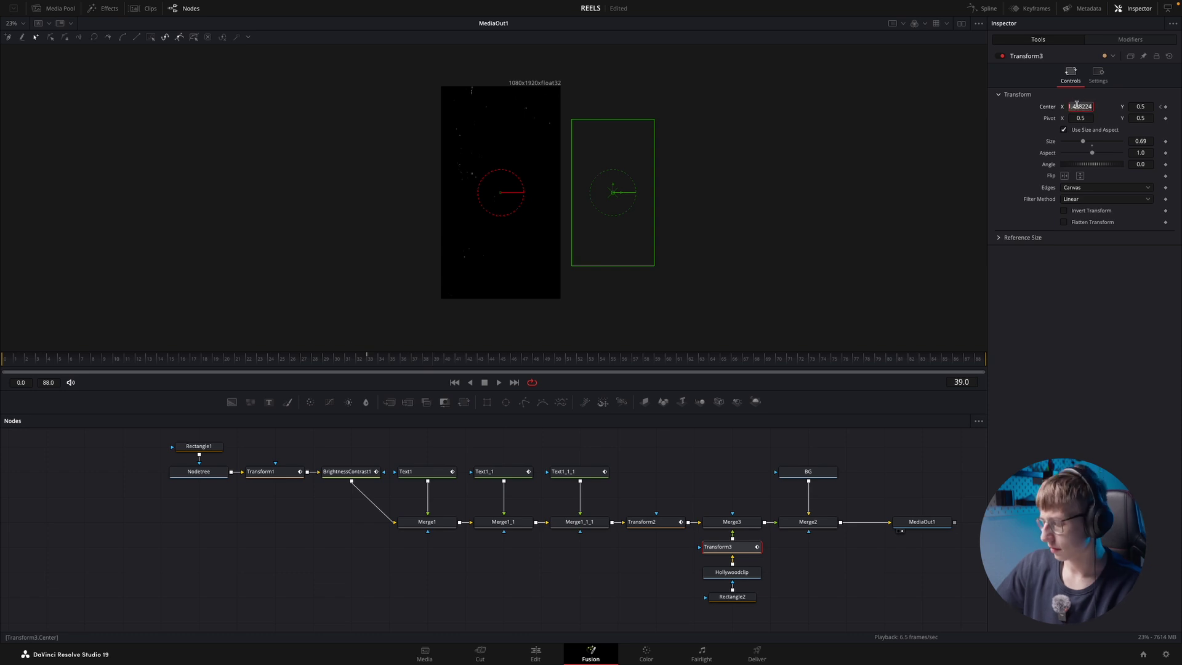
{"action": "type", "text": "0.5"}
{"action": "key", "text": "Tab"}
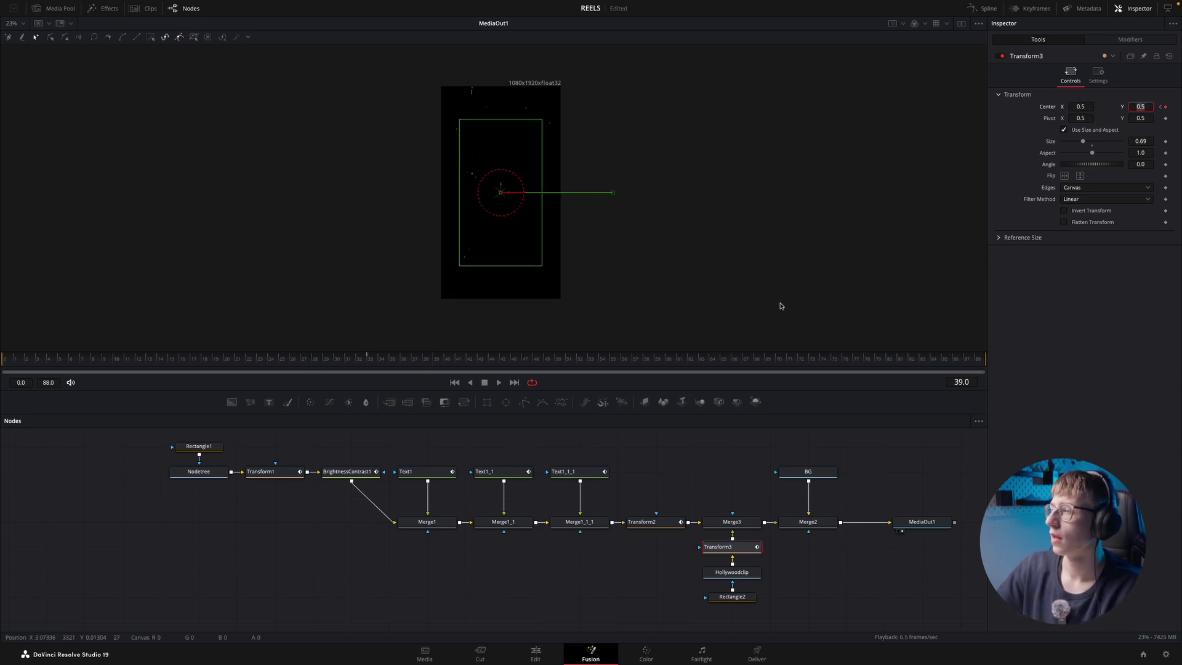
- Scrub back through the composition and play Fusion Clip 1 on the Edit page to check the slide-in animation
{"action": "left_click_drag", "start_coordinate": [436, 360], "coordinate": [319, 368]}
{"action": "left_click", "coordinate": [536, 654]}
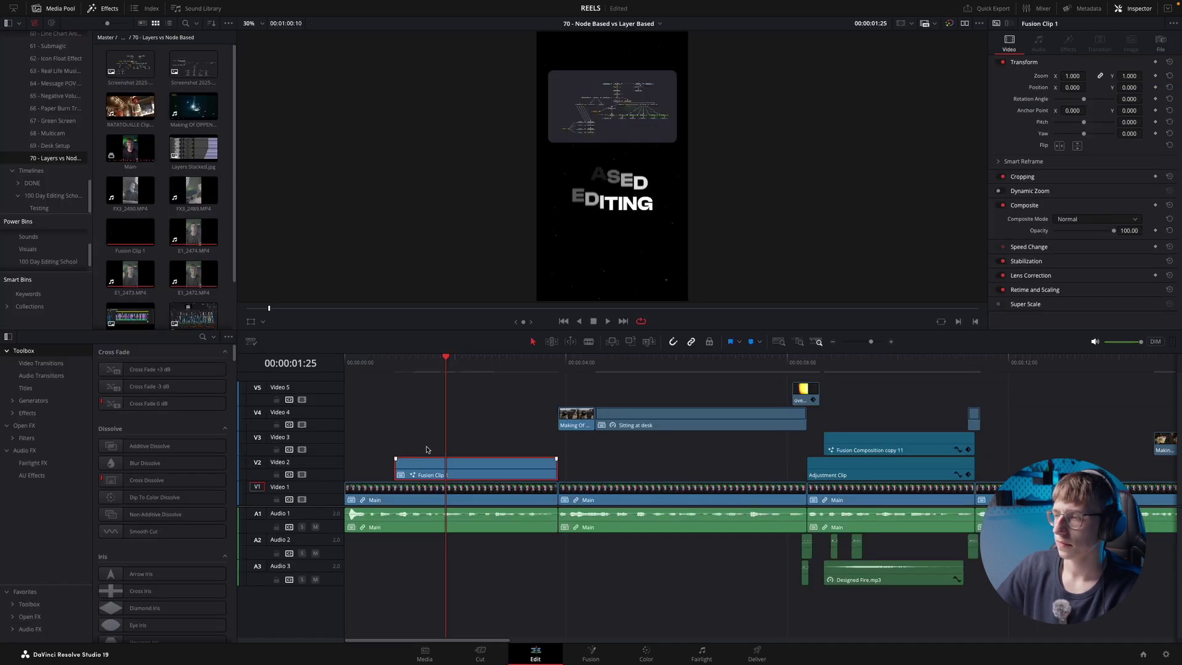
{"action": "left_click", "coordinate": [394, 364]}
{"action": "key", "text": "space"}
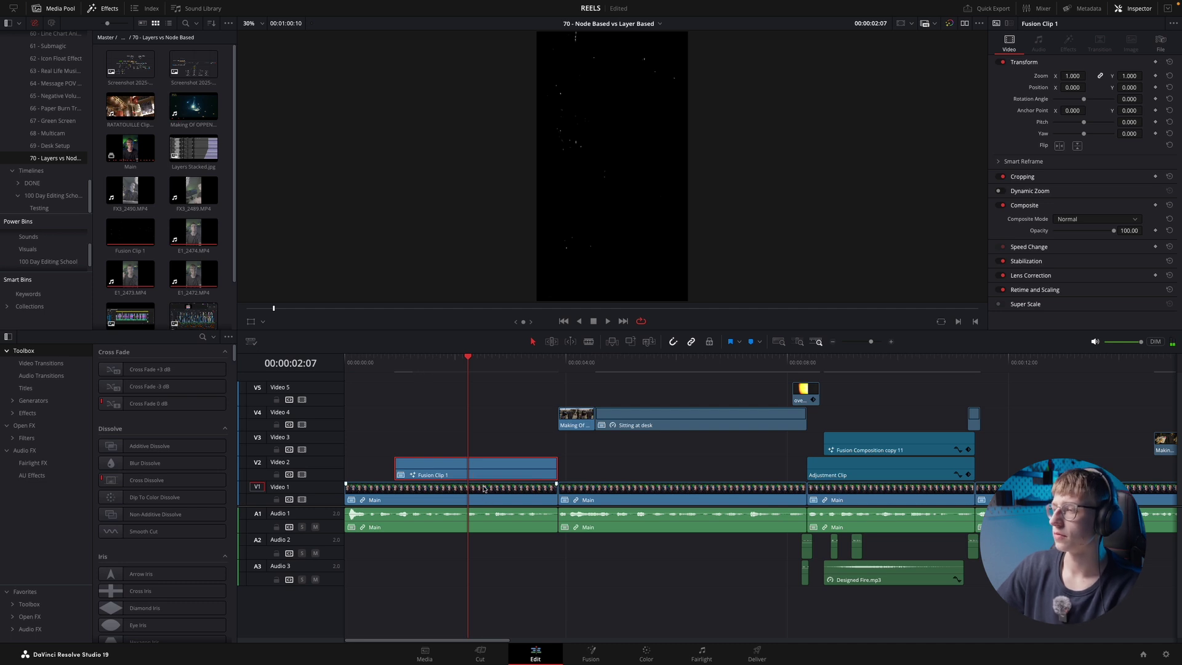
{"action": "key", "text": "shift+5"}
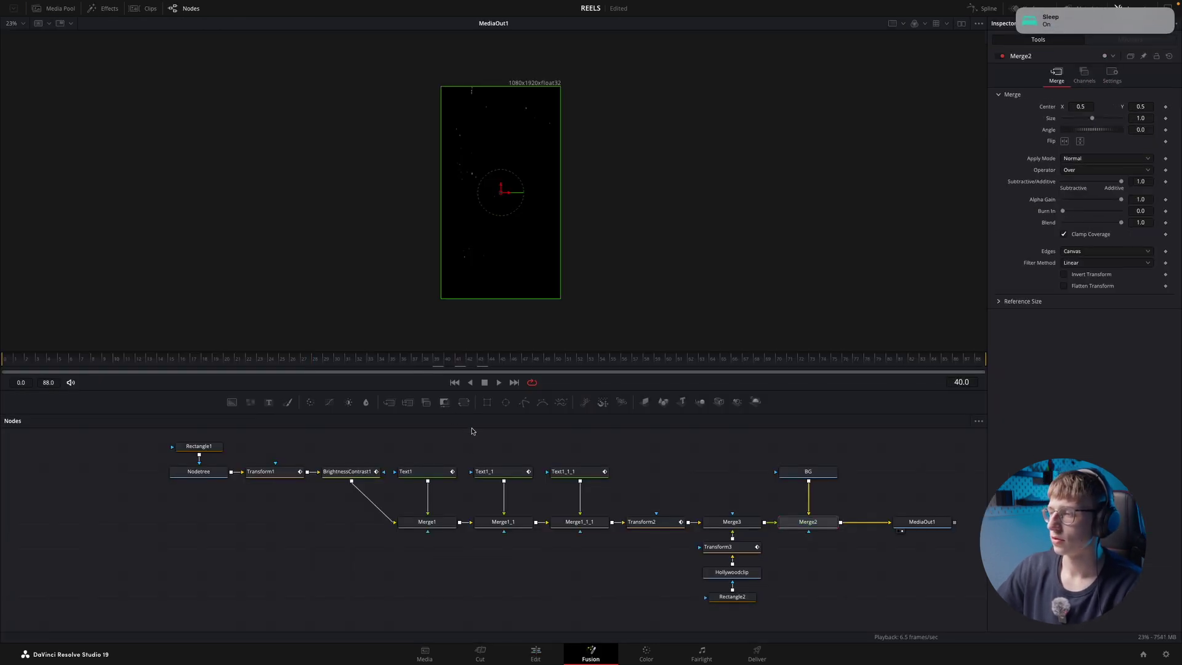
{"action": "left_click", "coordinate": [549, 657]}
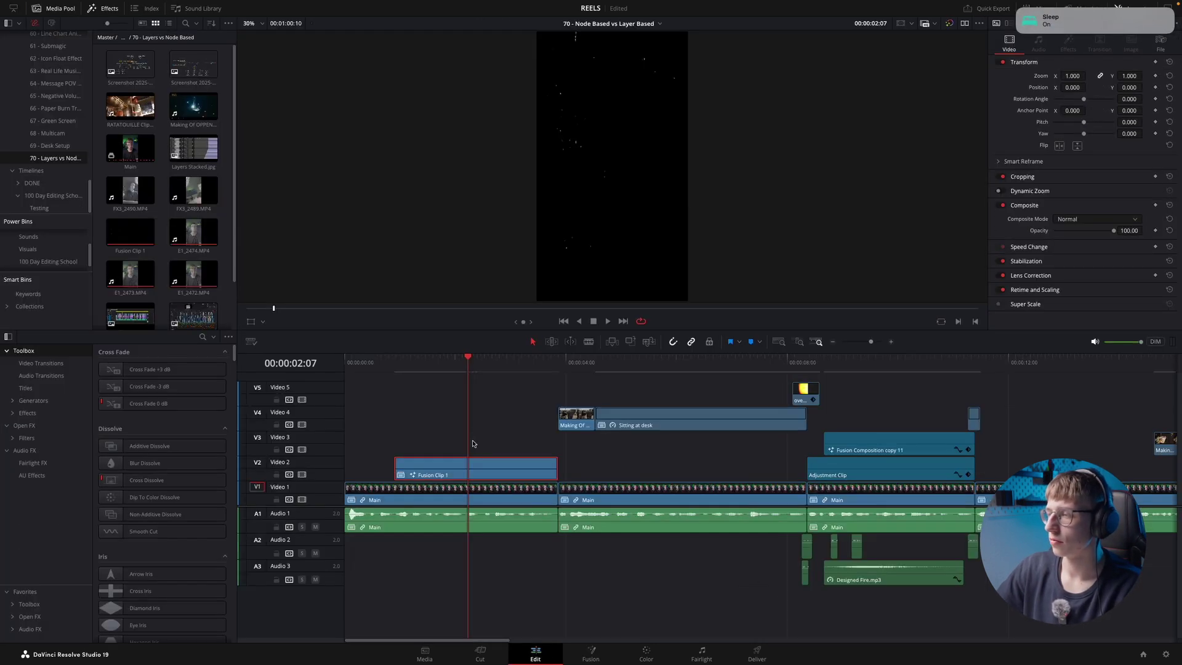
- Open Fusion Clip 1 in its own timeline, shift the Making Of OPPENHEIMER clip earlier, and extend its end to match the clips below
{"action": "right_click", "coordinate": [486, 476]}
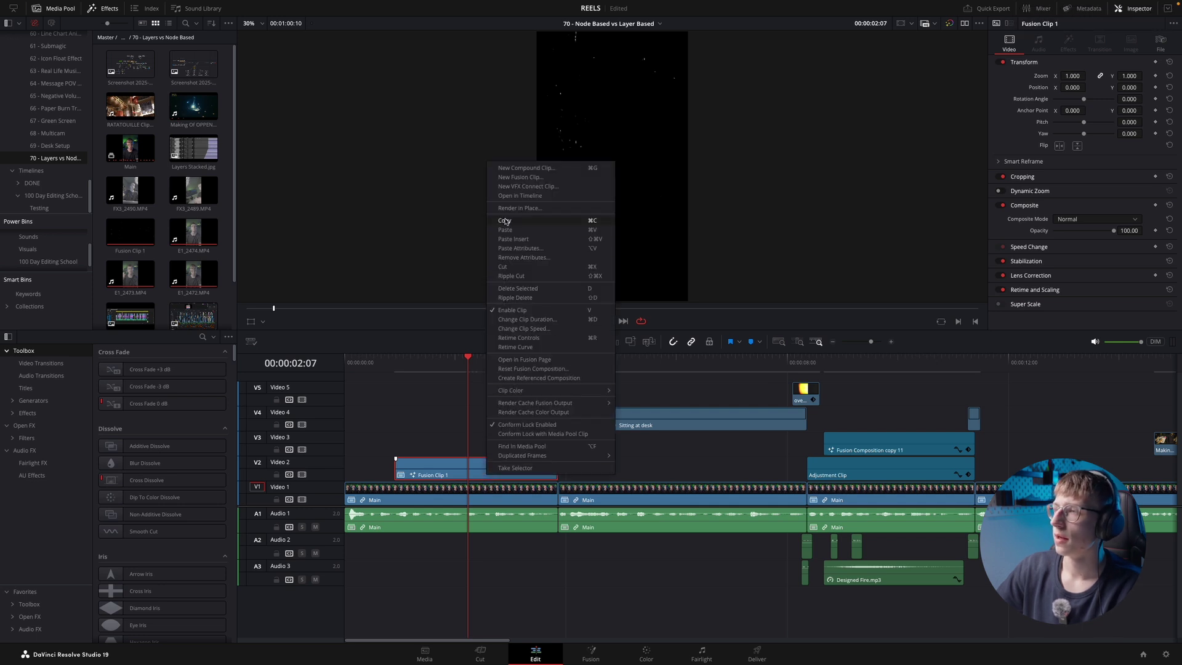
{"action": "left_click", "coordinate": [515, 196]}
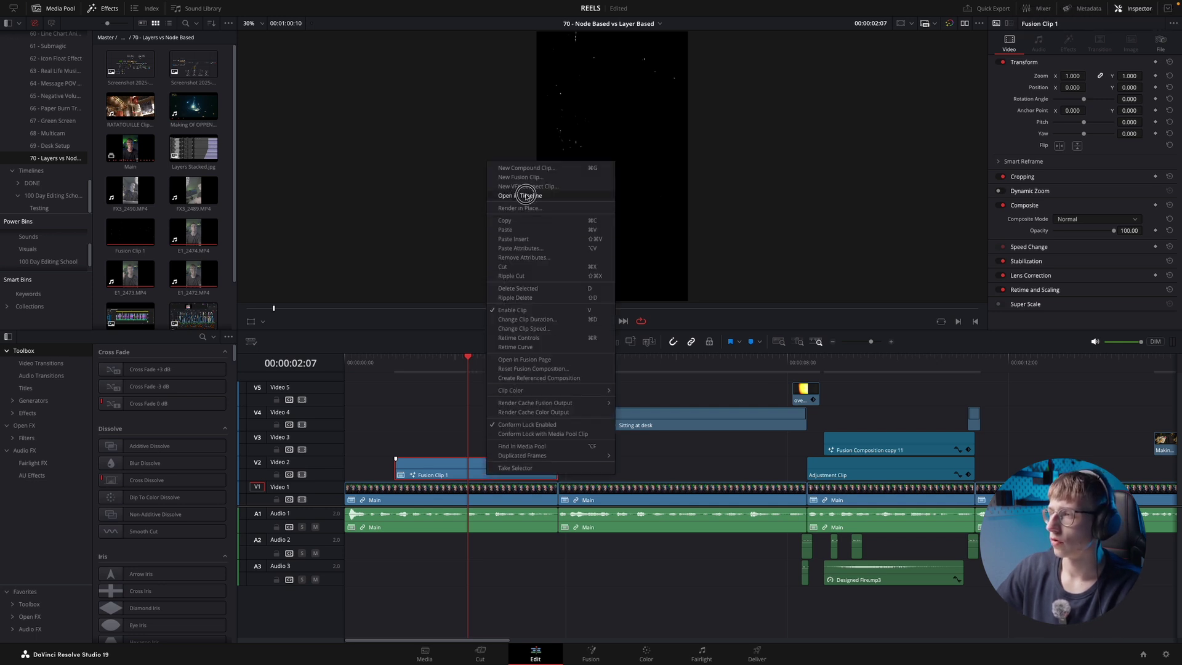
{"action": "key", "text": "super+equal"}
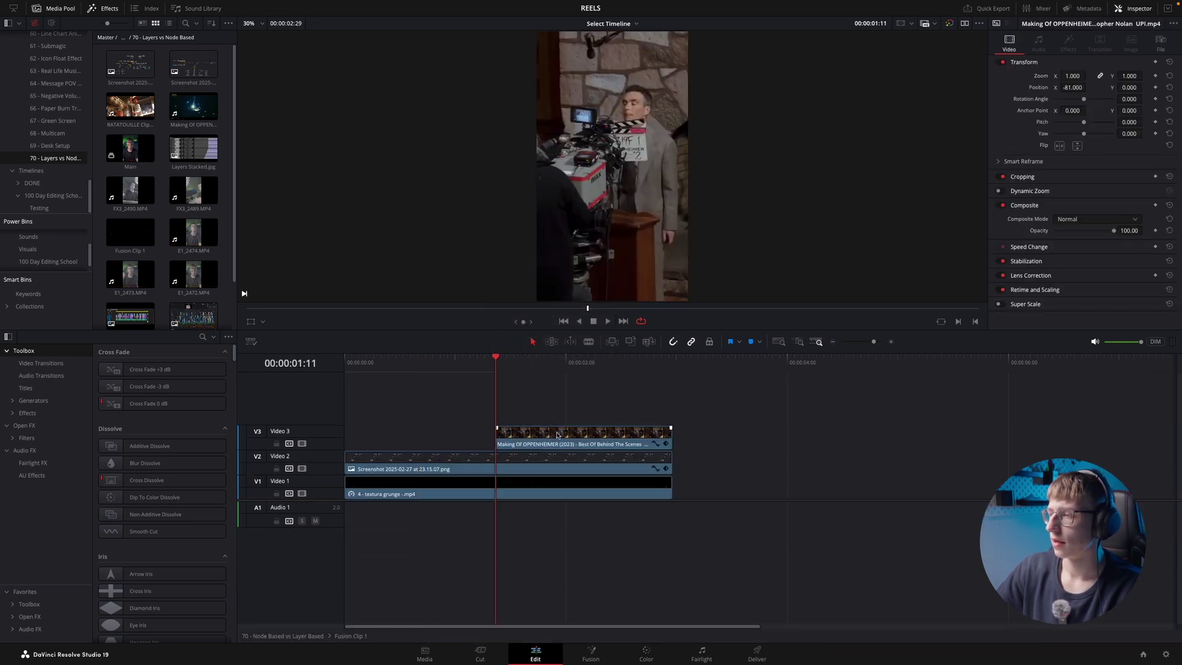
{"action": "mouse_move", "coordinate": [498, 439]}
{"action": "left_mouse_down"}
{"action": "mouse_move", "coordinate": [450, 442]}
{"action": "mouse_move", "coordinate": [503, 438]}
{"action": "left_mouse_up"}
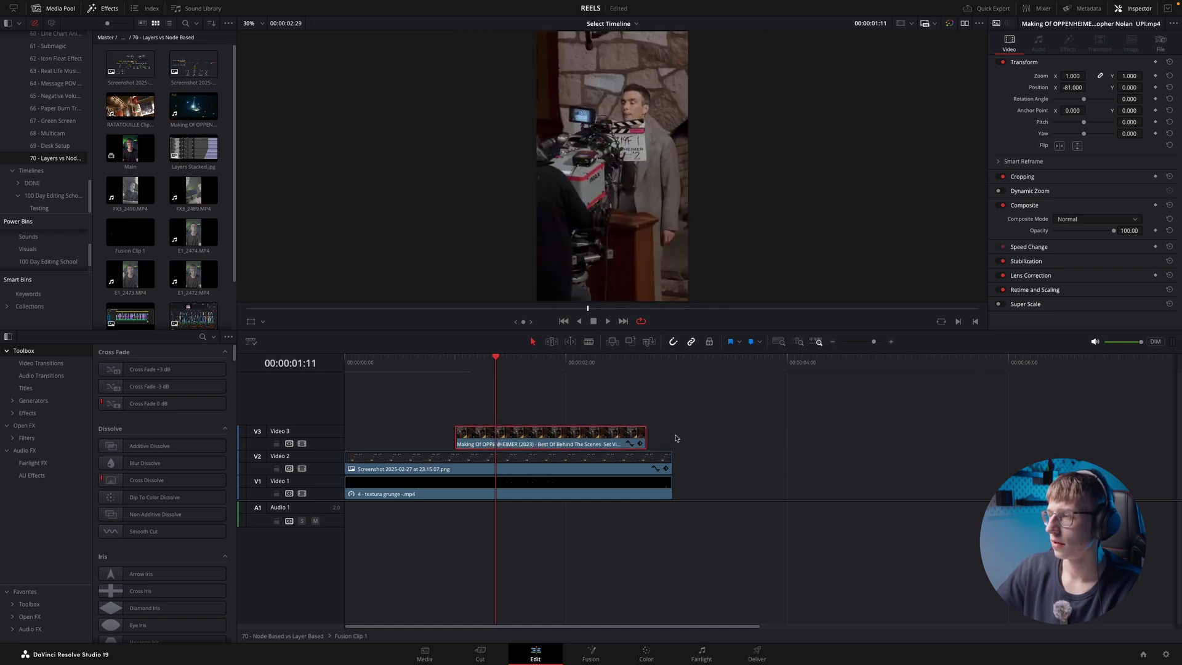
{"action": "left_click_drag", "start_coordinate": [639, 440], "coordinate": [671, 438]}
{"action": "left_click_drag", "start_coordinate": [488, 362], "coordinate": [455, 363]}
{"action": "key", "text": "space"}
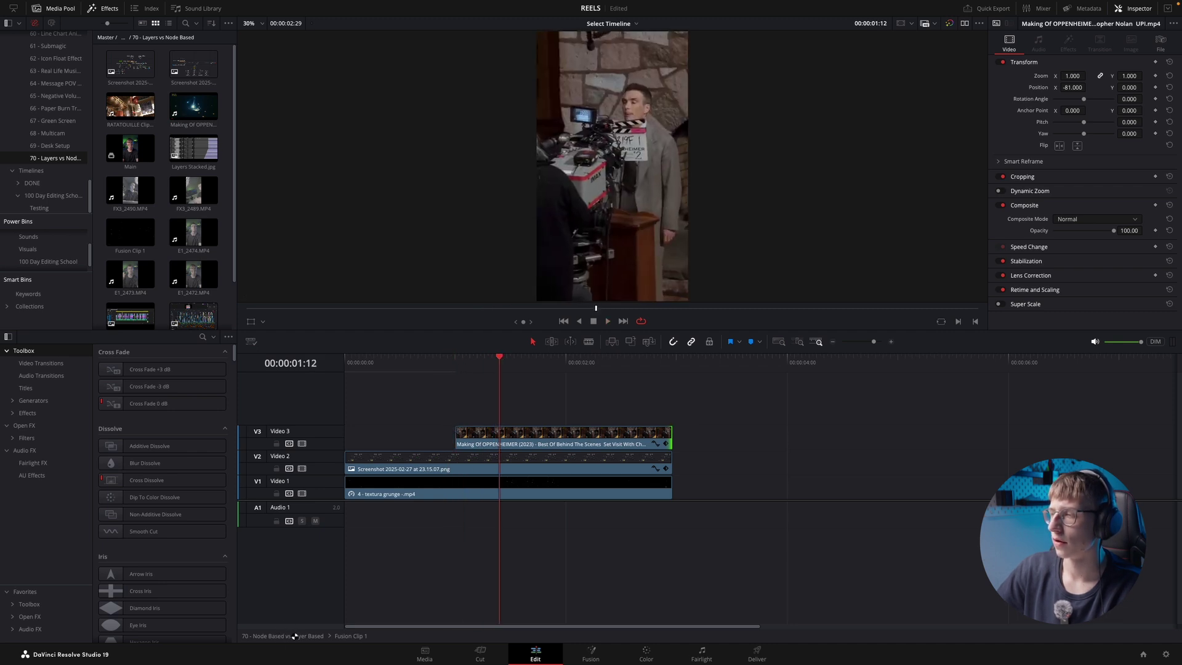
- Return to the Node Based vs Layer Based timeline and play through Fusion Clip 1 to check the clip's timing
{"action": "left_click", "coordinate": [288, 636]}
{"action": "left_click", "coordinate": [406, 365]}
{"action": "key", "text": "space"}
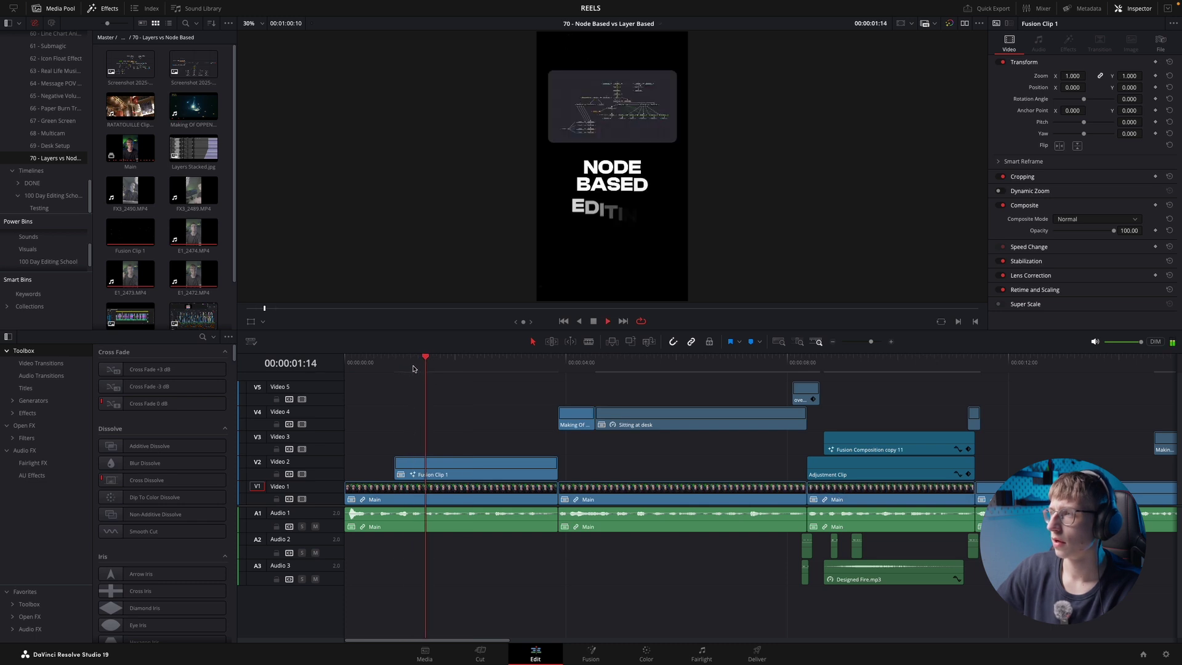
{"action": "key", "text": "space"}
{"action": "key", "text": "space"}
{"action": "left_click_drag", "start_coordinate": [476, 365], "coordinate": [429, 456]}
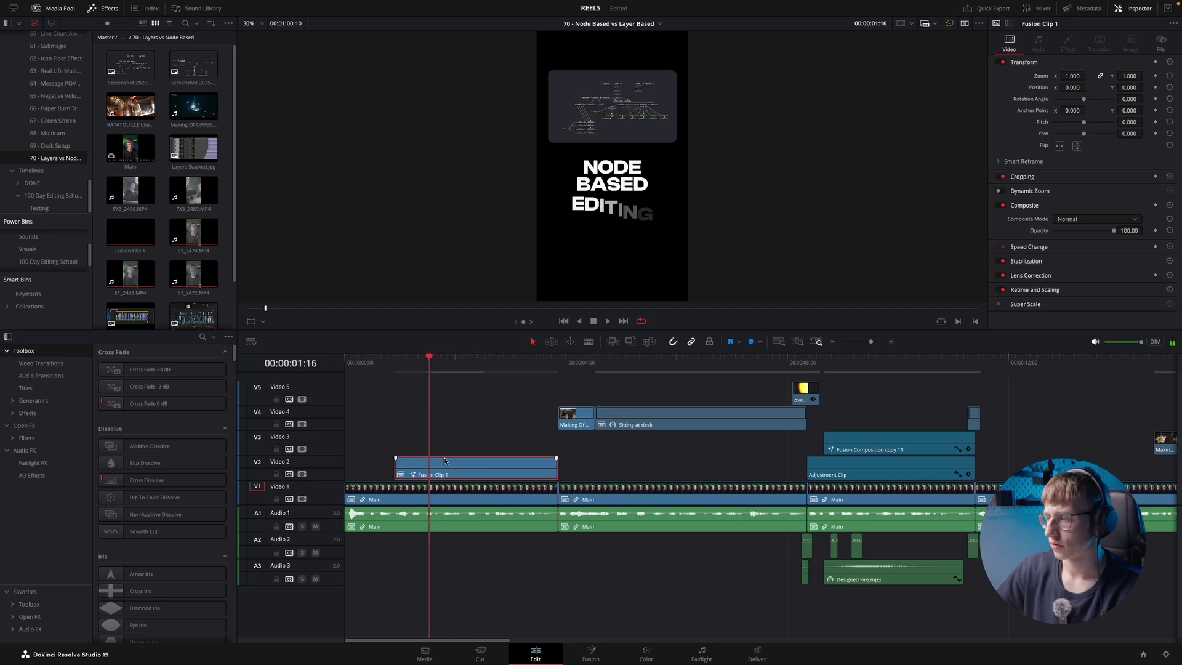
- Reopen Fusion Clip 1's timeline, start the Making Of OPPENHEIMER clip slightly earlier with its end aligned to the clips below, and return to the main timeline
{"action": "left_click", "coordinate": [568, 664]}
{"action": "left_click", "coordinate": [536, 654]}
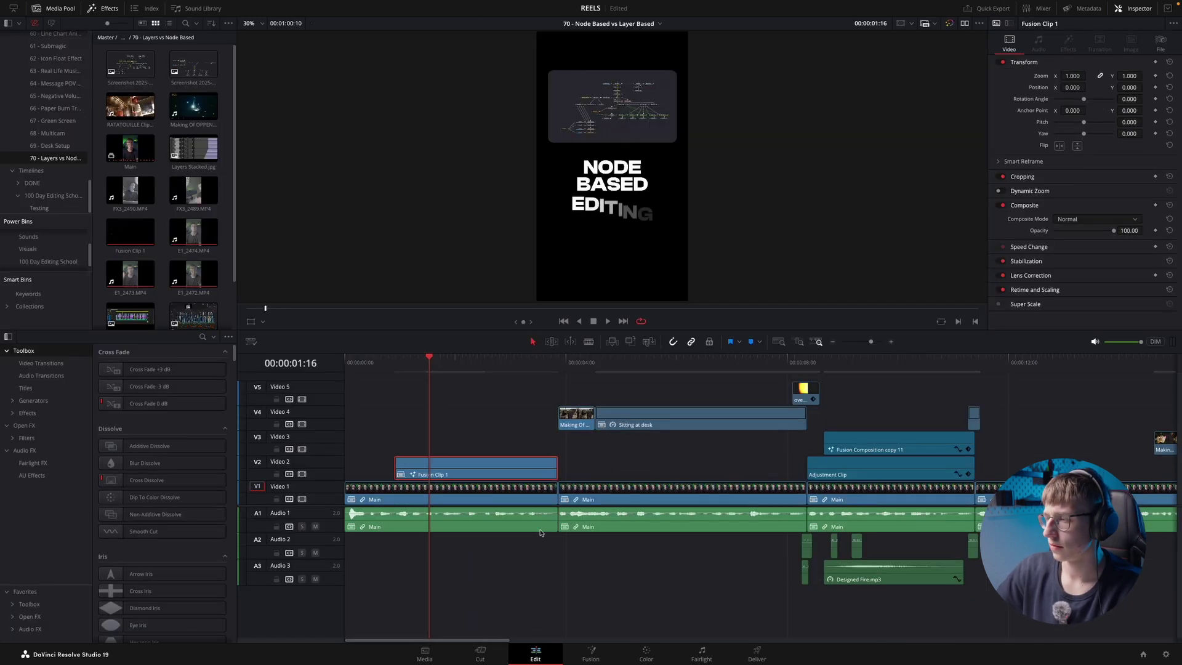
{"action": "right_click", "coordinate": [480, 469]}
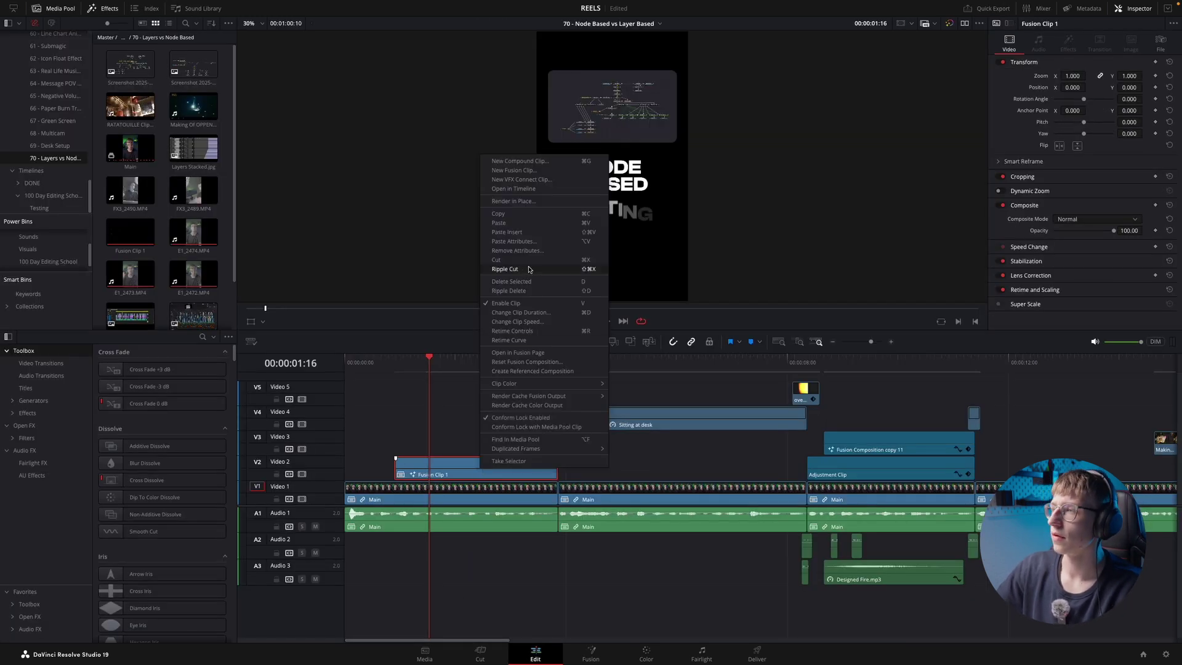
{"action": "left_click", "coordinate": [512, 189]}
{"action": "left_click", "coordinate": [621, 429]}
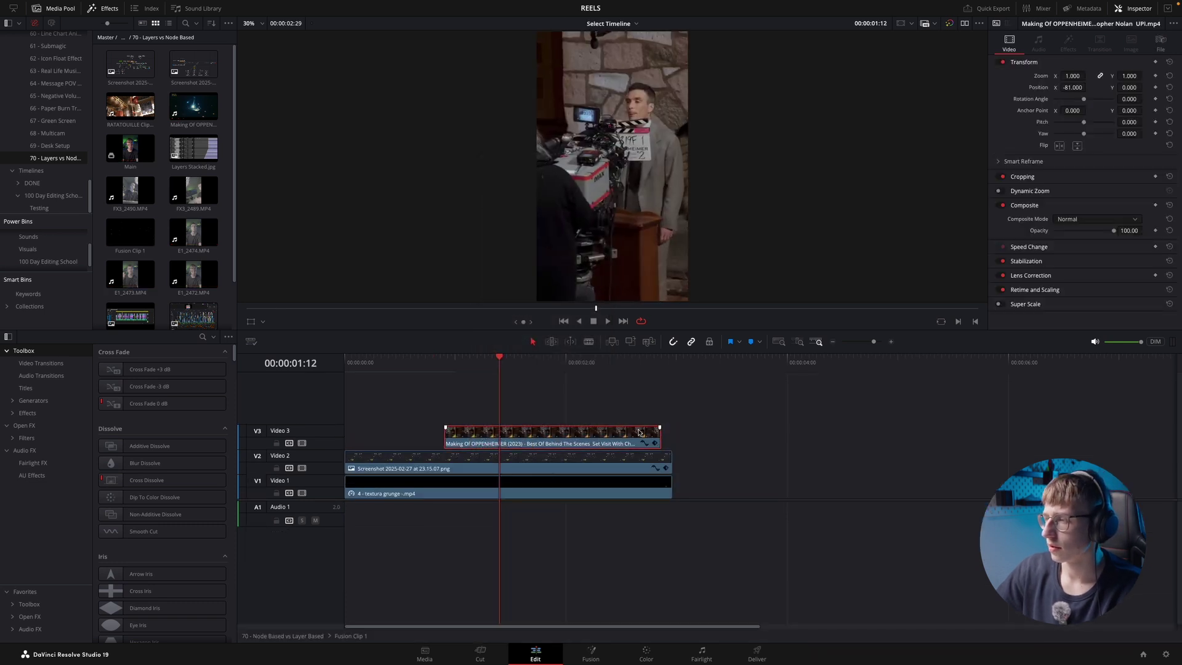
{"action": "left_click_drag", "start_coordinate": [655, 437], "coordinate": [670, 435]}
{"action": "left_click_drag", "start_coordinate": [630, 364], "coordinate": [673, 365]}
{"action": "left_click", "coordinate": [692, 448]}
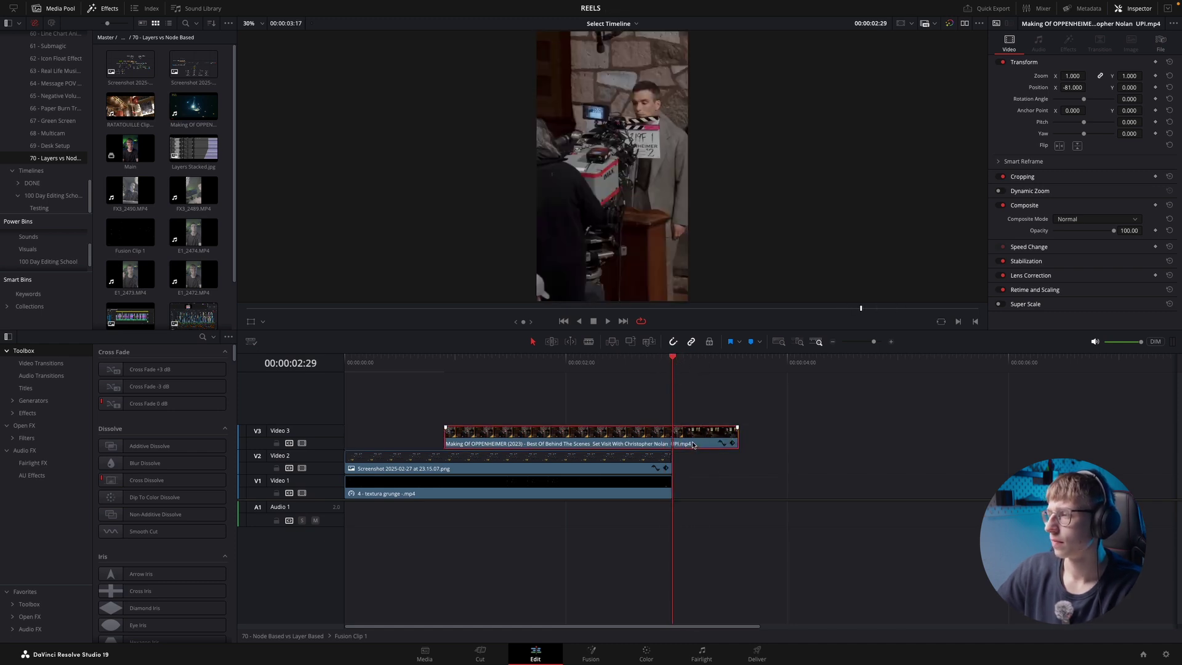
{"action": "key", "text": "Right"}
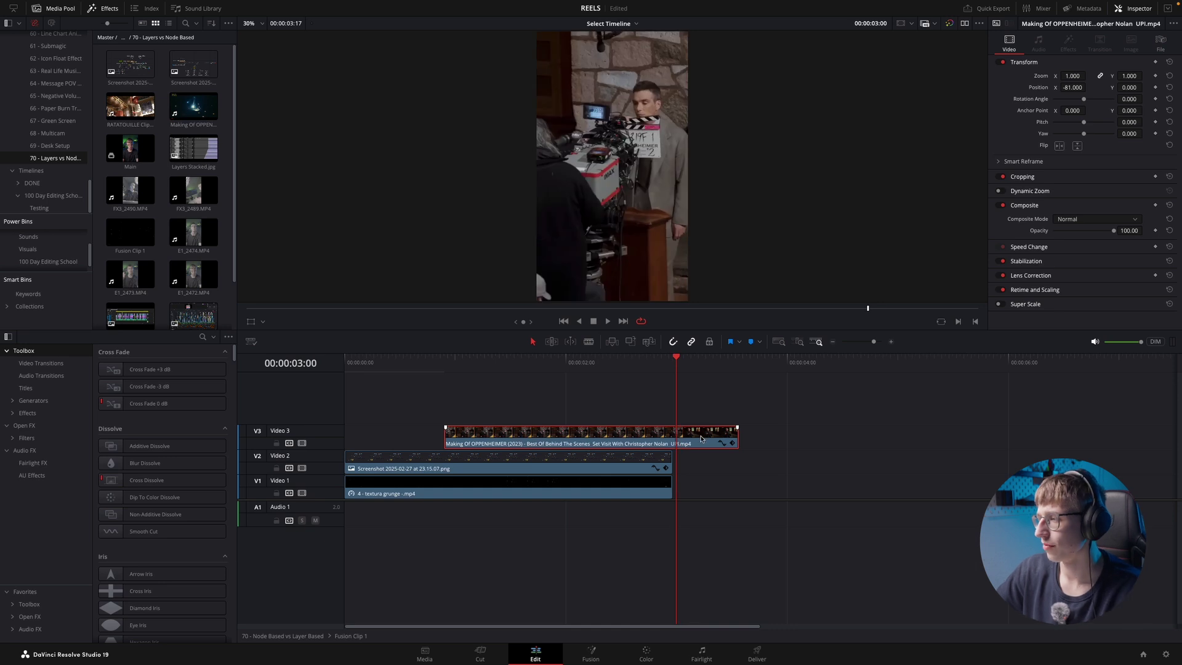
{"action": "key", "text": "ctrl+z"}
{"action": "left_click", "coordinate": [466, 363]}
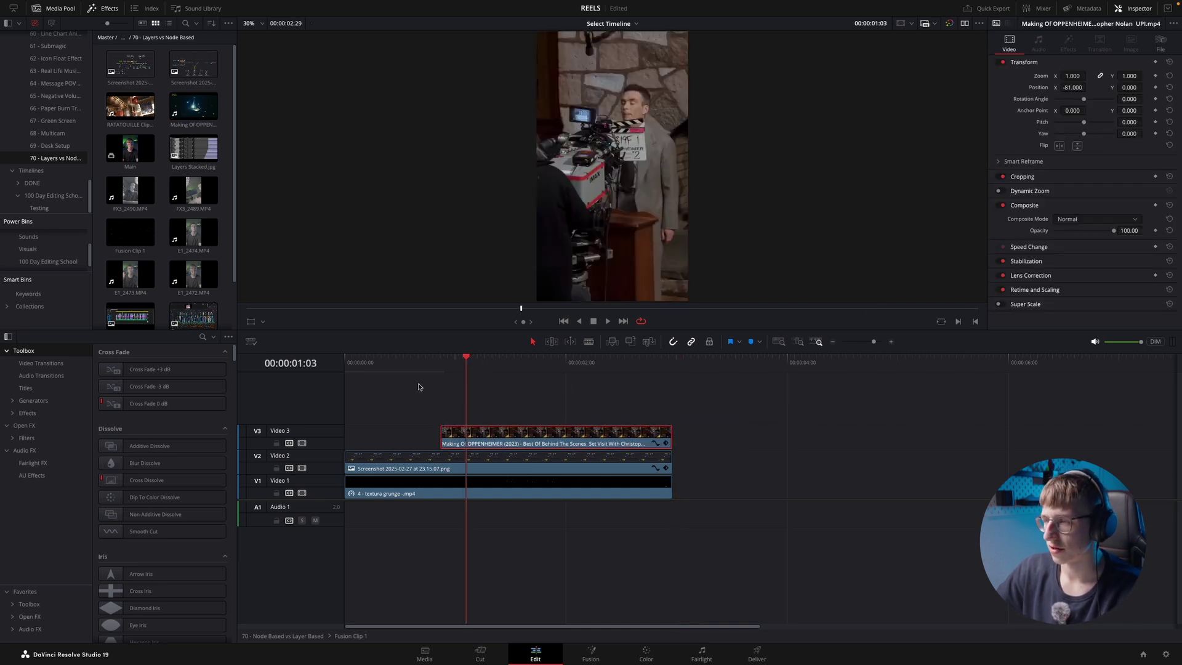
{"action": "left_click", "coordinate": [298, 636]}
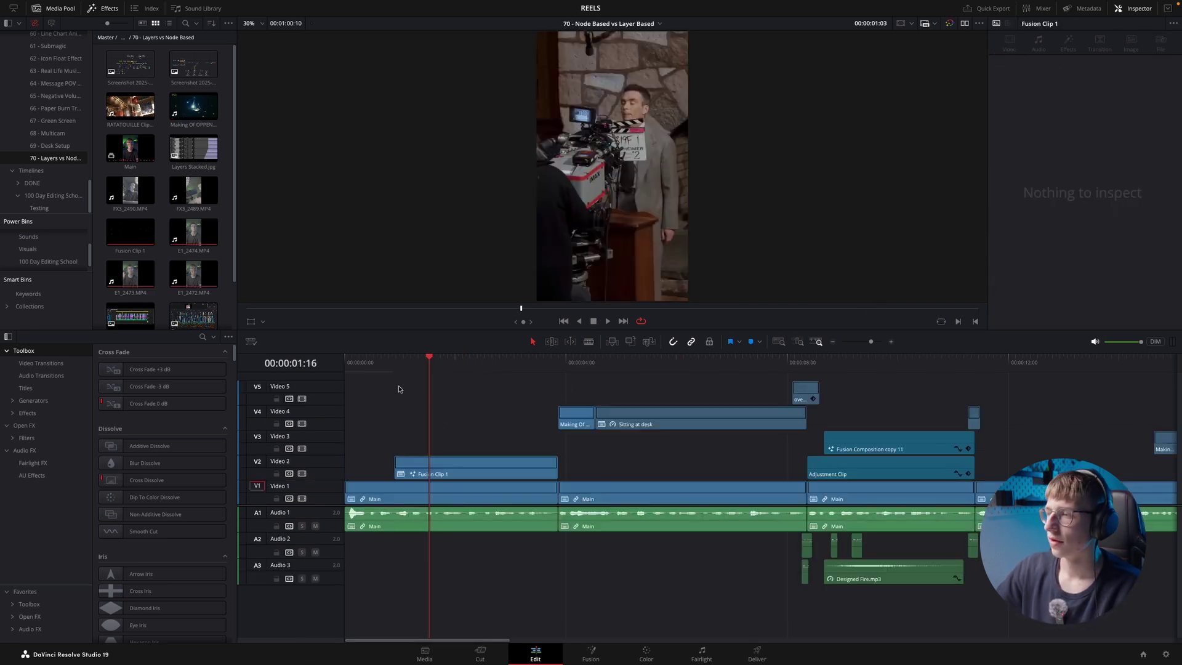
- In Fusion, keyframe Transform3's Size at frame 39 and set it to 1 at frame 45
{"action": "key", "text": "shift+5"}
{"action": "left_click_drag", "start_coordinate": [232, 357], "coordinate": [443, 347]}
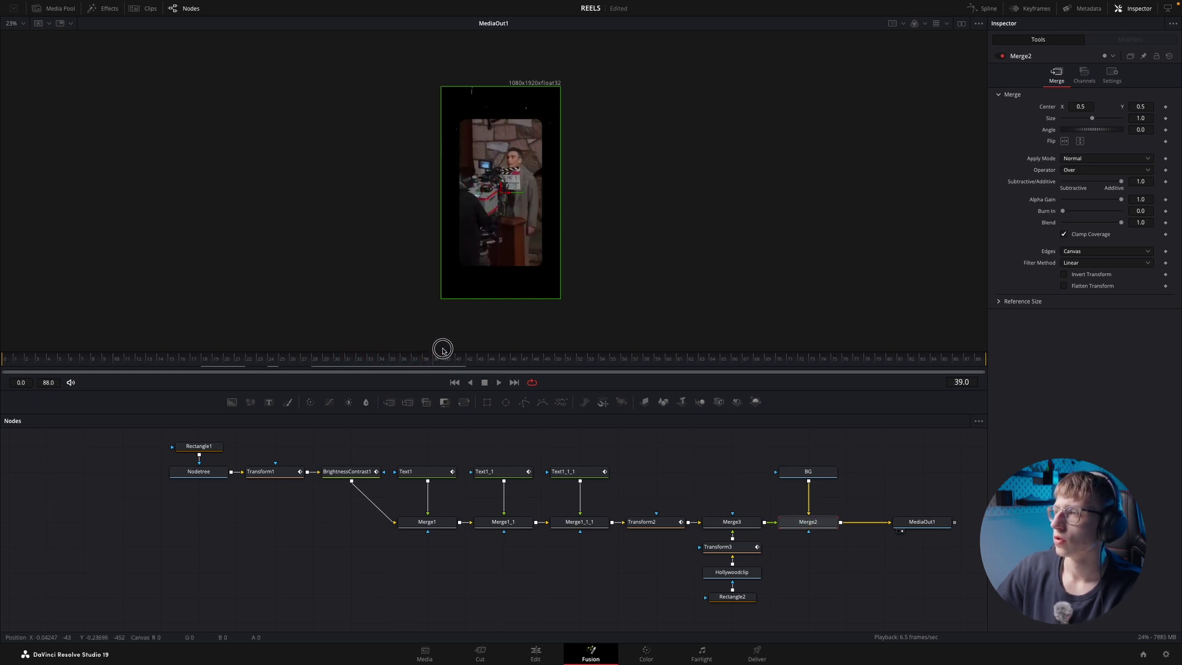
{"action": "left_click", "coordinate": [726, 546]}
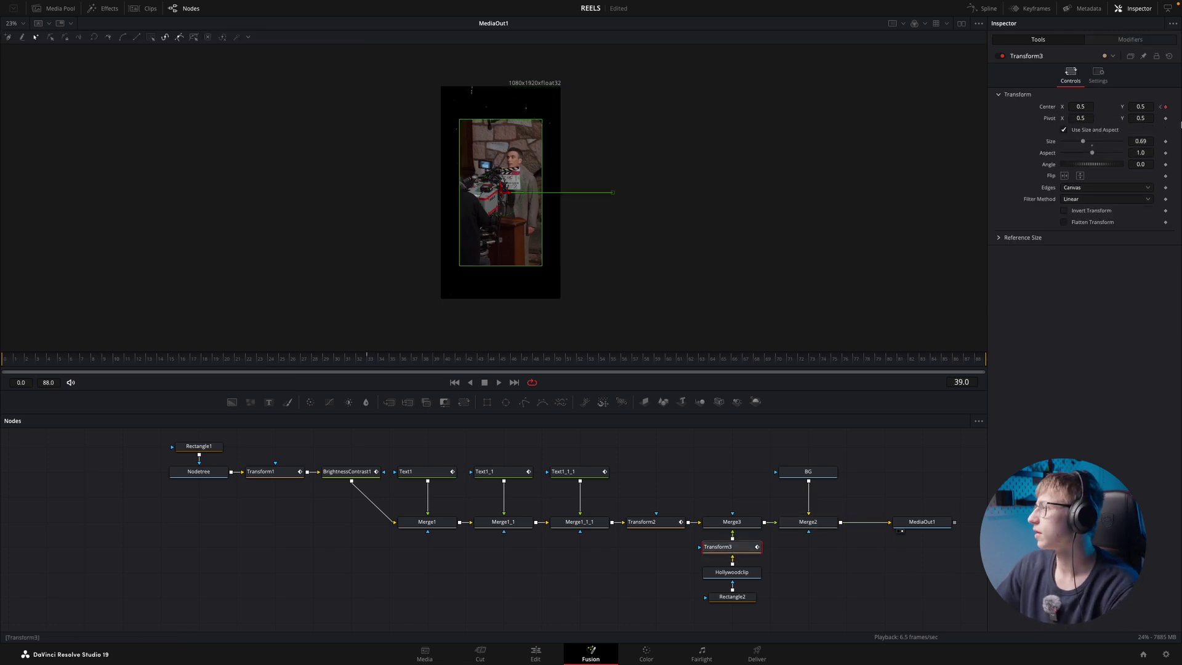
{"action": "left_click", "coordinate": [1167, 142]}
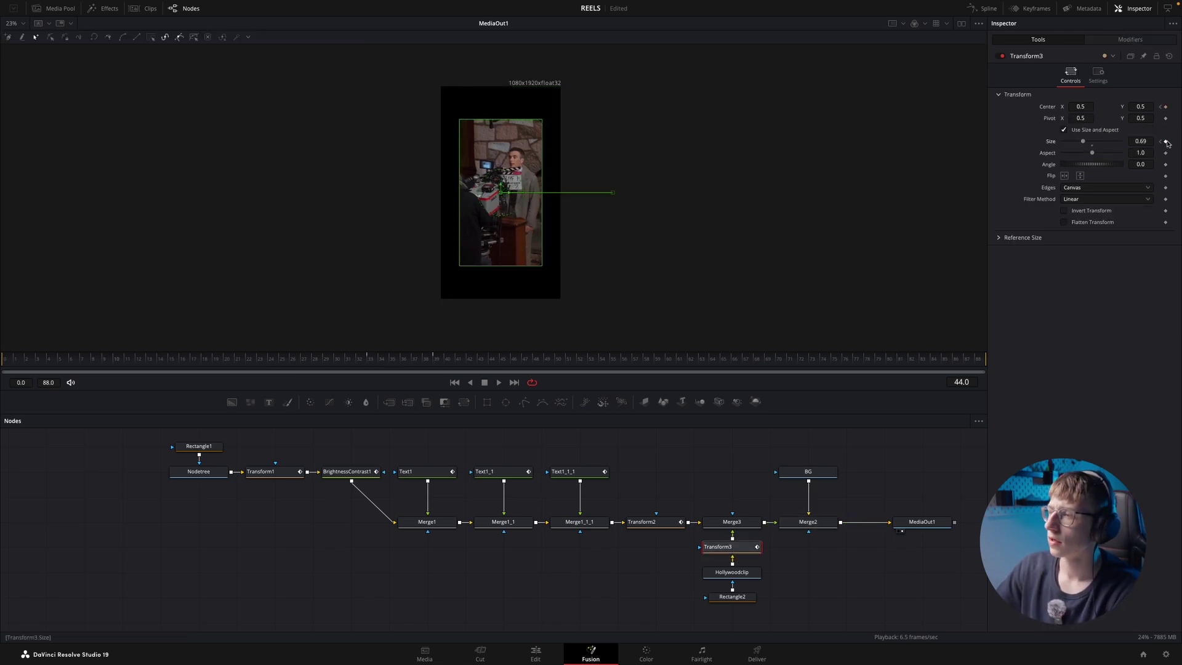
{"action": "type", "text": "1"}
{"action": "key", "text": "Tab"}
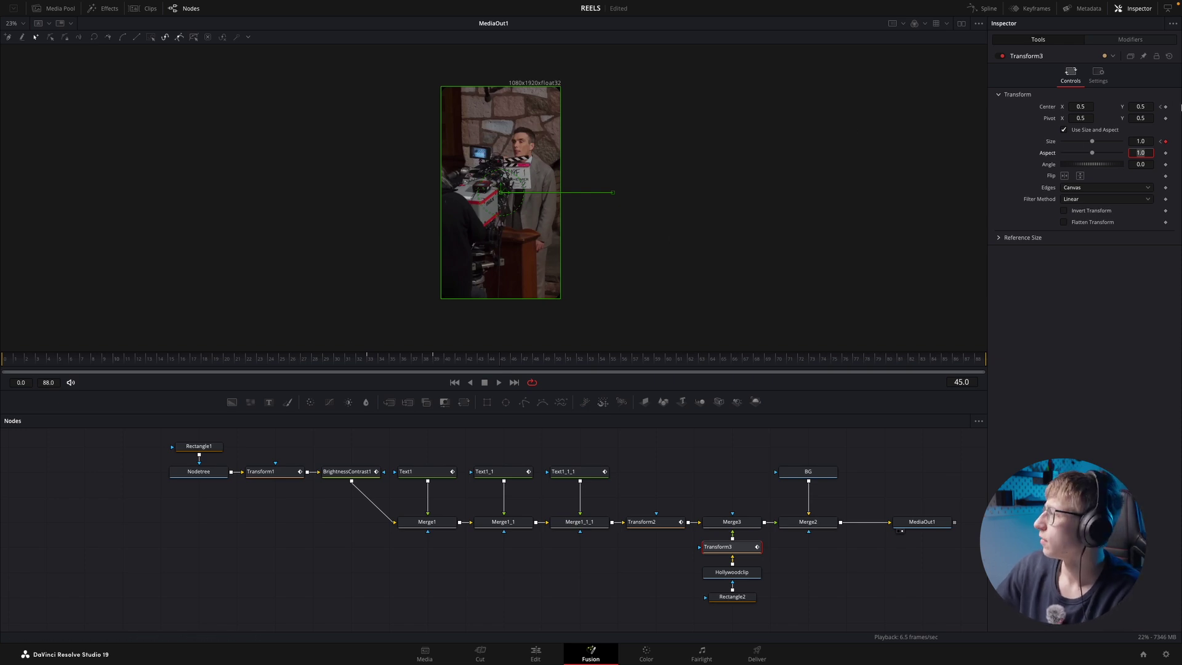
- Keyframe Rectangle2's Corner Radius at 0.15 on frame 39 and reduce it to 0 at frame 45
{"action": "left_click", "coordinate": [1162, 143]}
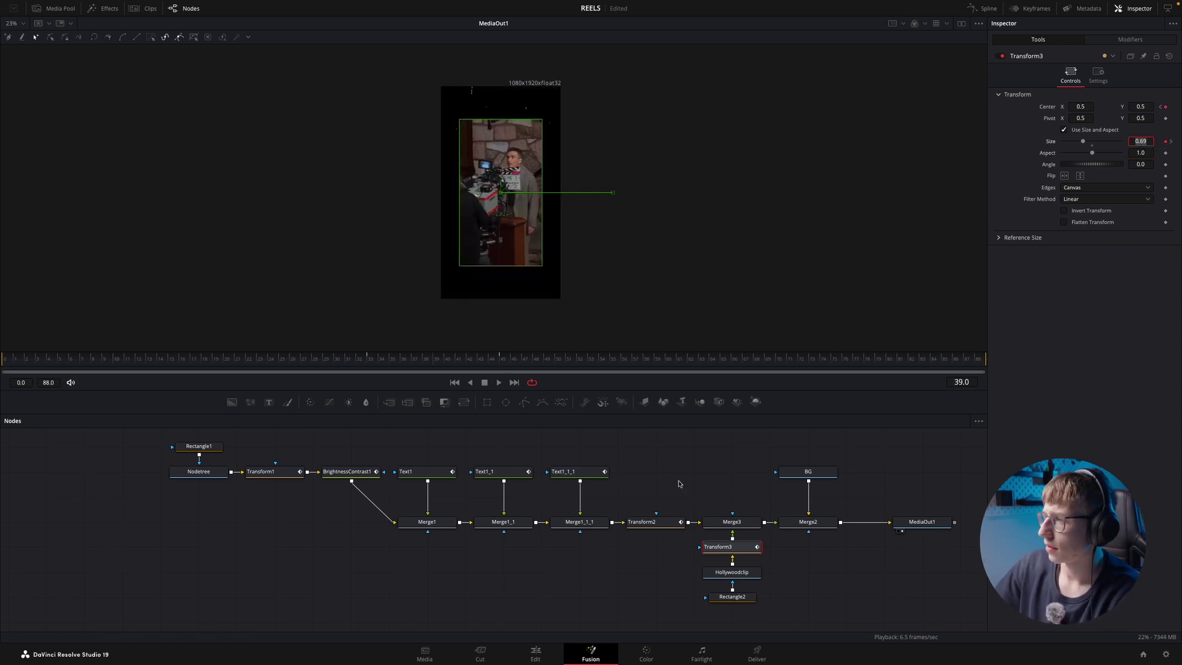
{"action": "left_click", "coordinate": [724, 594]}
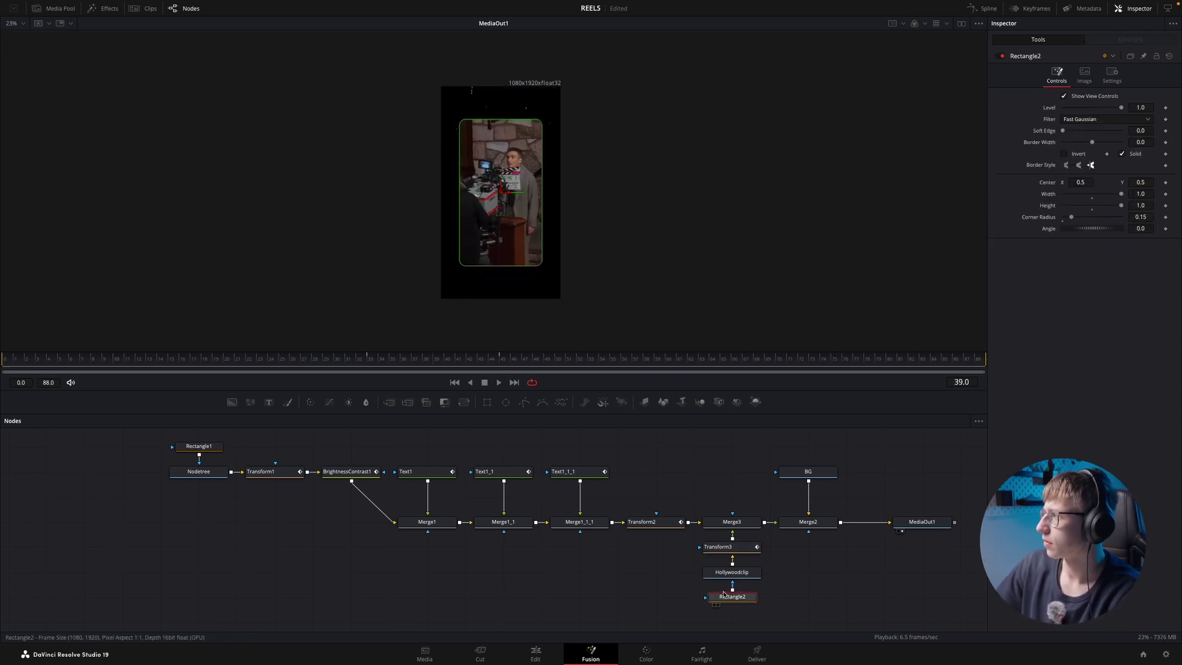
{"action": "left_click", "coordinate": [1165, 218]}
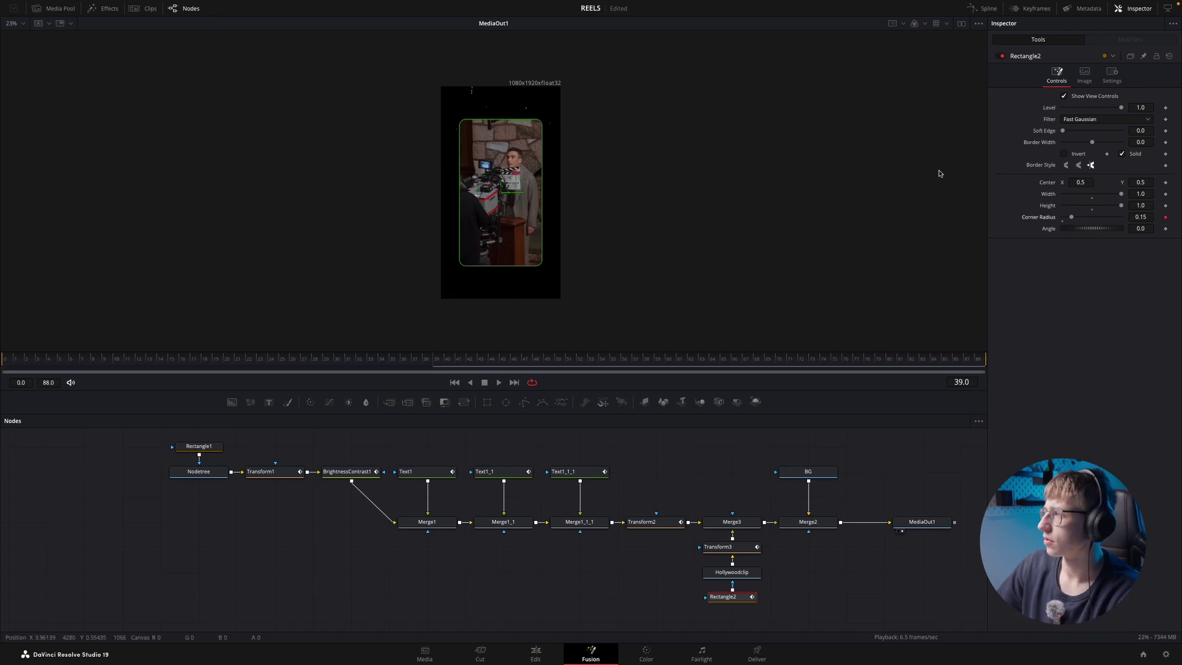
{"action": "left_click", "coordinate": [734, 546]}
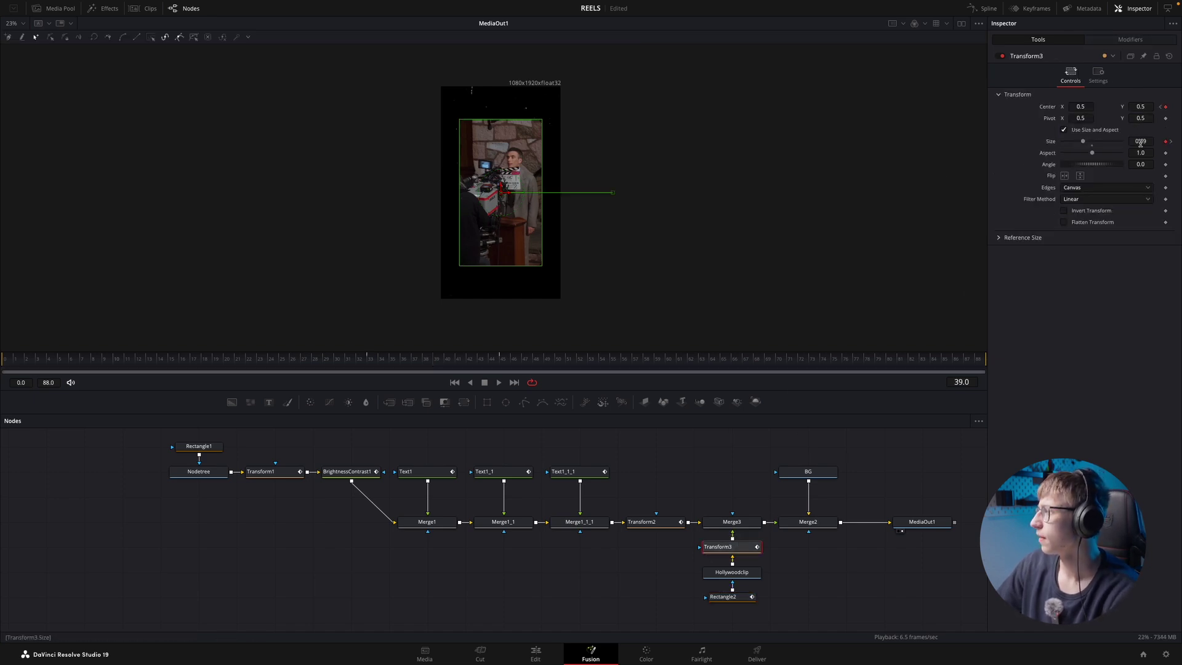
{"action": "left_click", "coordinate": [744, 597]}
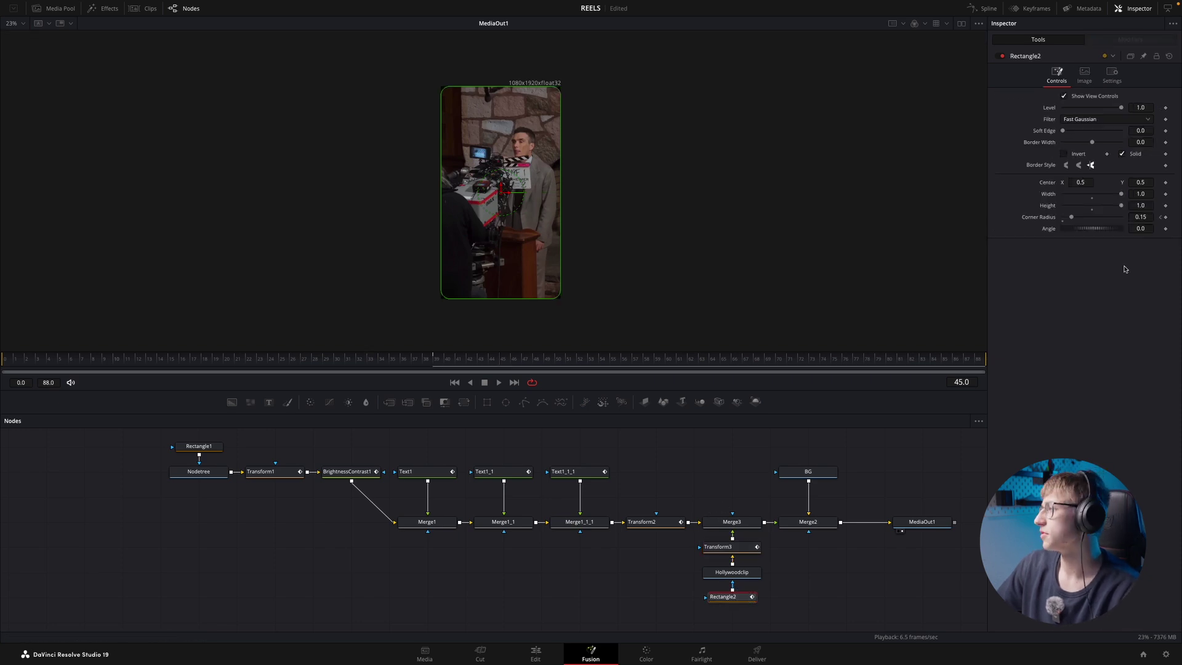
{"action": "left_click_drag", "start_coordinate": [1075, 218], "coordinate": [1059, 218]}
{"action": "left_click_drag", "start_coordinate": [508, 364], "coordinate": [424, 358]}
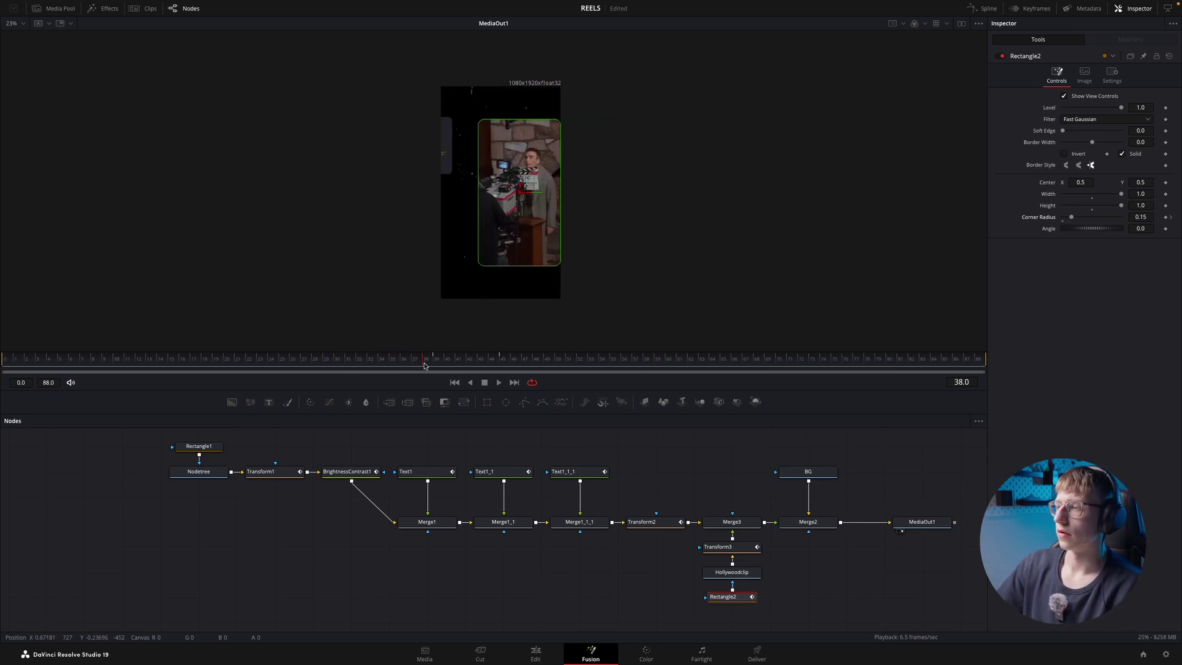
- Enable motion blur on both Transform2 and Transform3 with the quality set to 10
{"action": "left_click", "coordinate": [646, 524]}
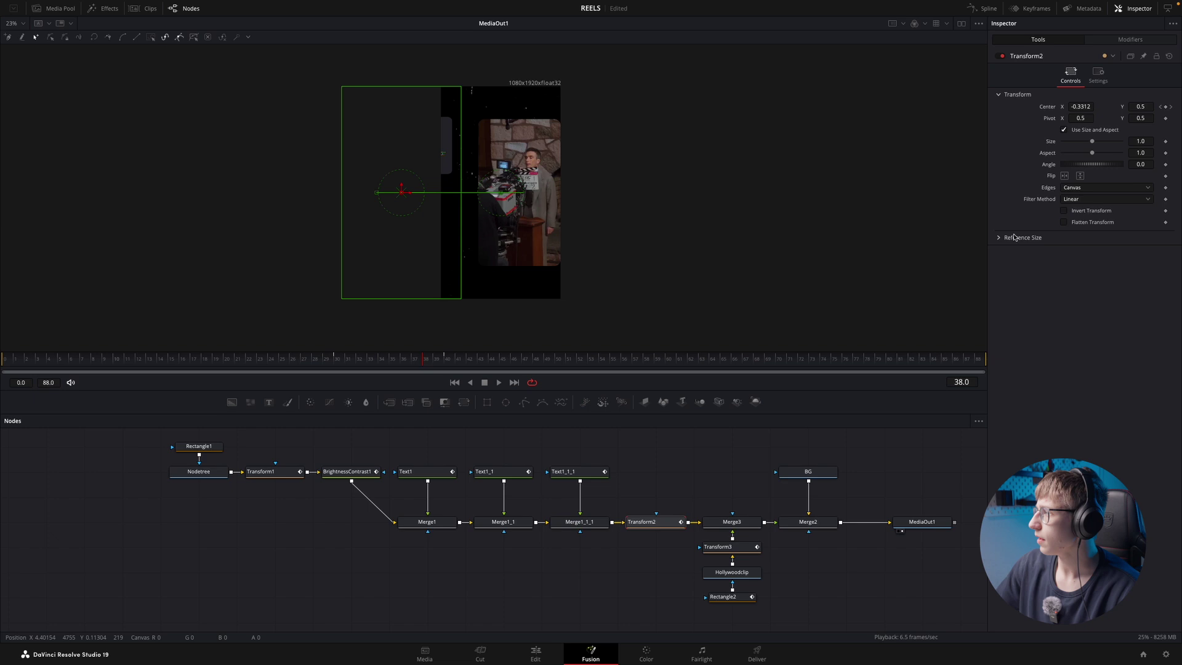
{"action": "left_click", "coordinate": [1099, 74]}
{"action": "left_click", "coordinate": [1065, 193]}
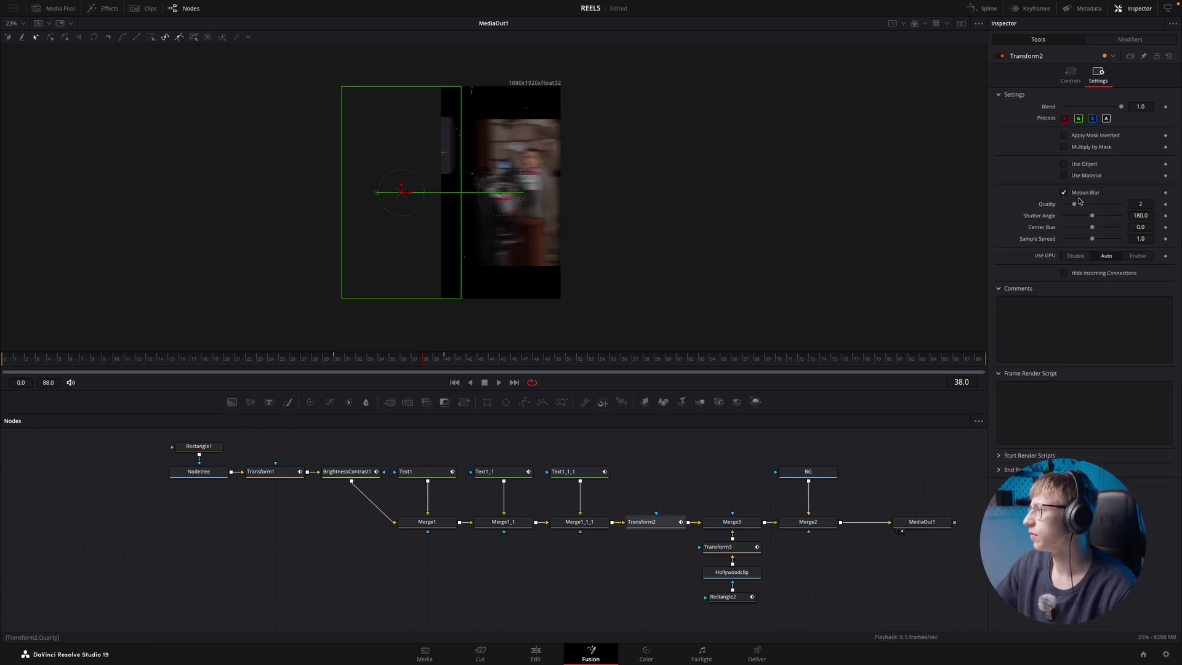
{"action": "left_click", "coordinate": [721, 547]}
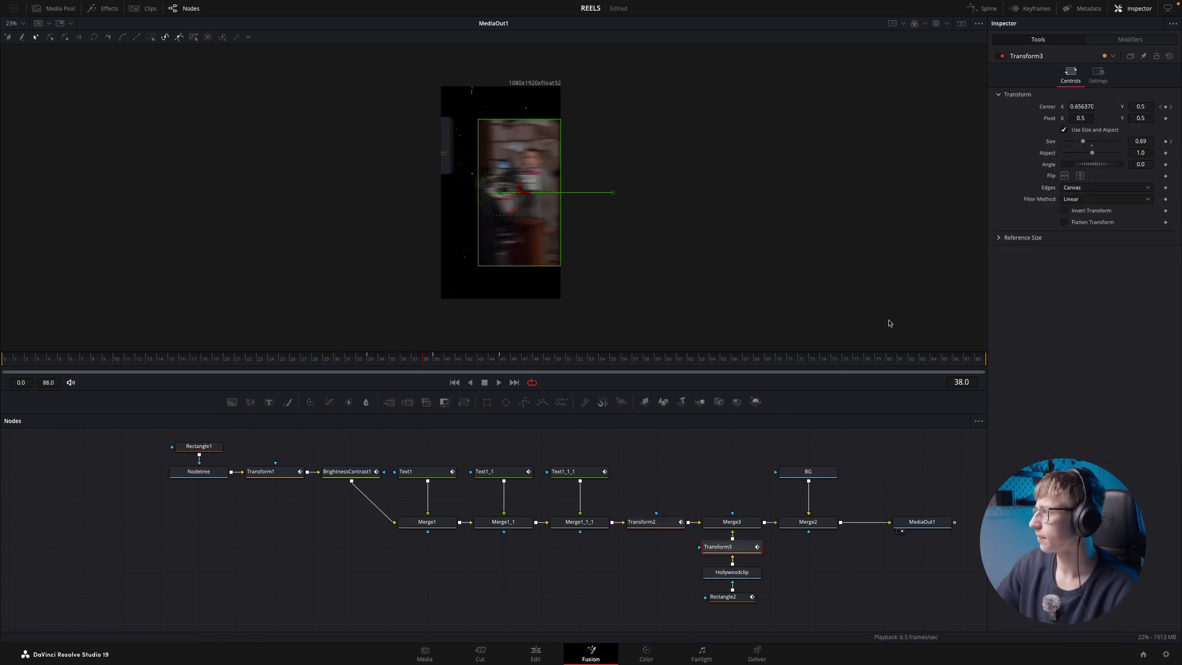
{"action": "left_click", "coordinate": [1098, 75]}
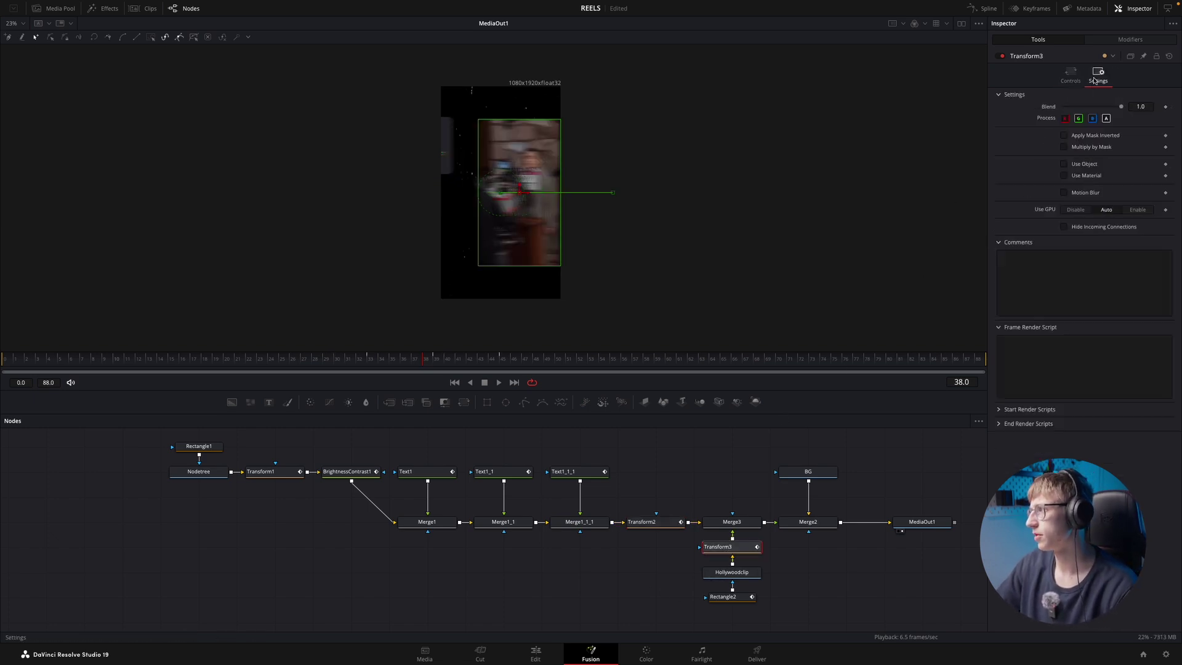
{"action": "left_click", "coordinate": [1065, 192]}
{"action": "left_click_drag", "start_coordinate": [1077, 204], "coordinate": [1175, 197]}
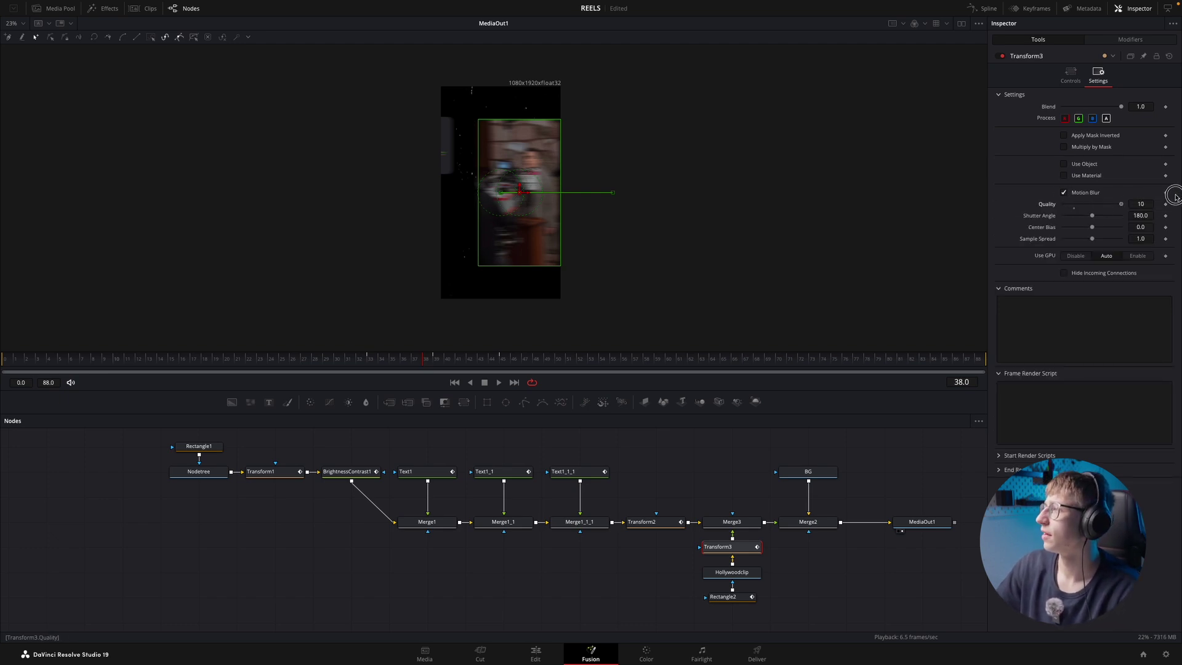
- Open the spline editor and show only the Transform2 and Transform3 curves, hiding Text1_1_1 and Rectangle2
{"action": "left_click", "coordinate": [983, 8]}
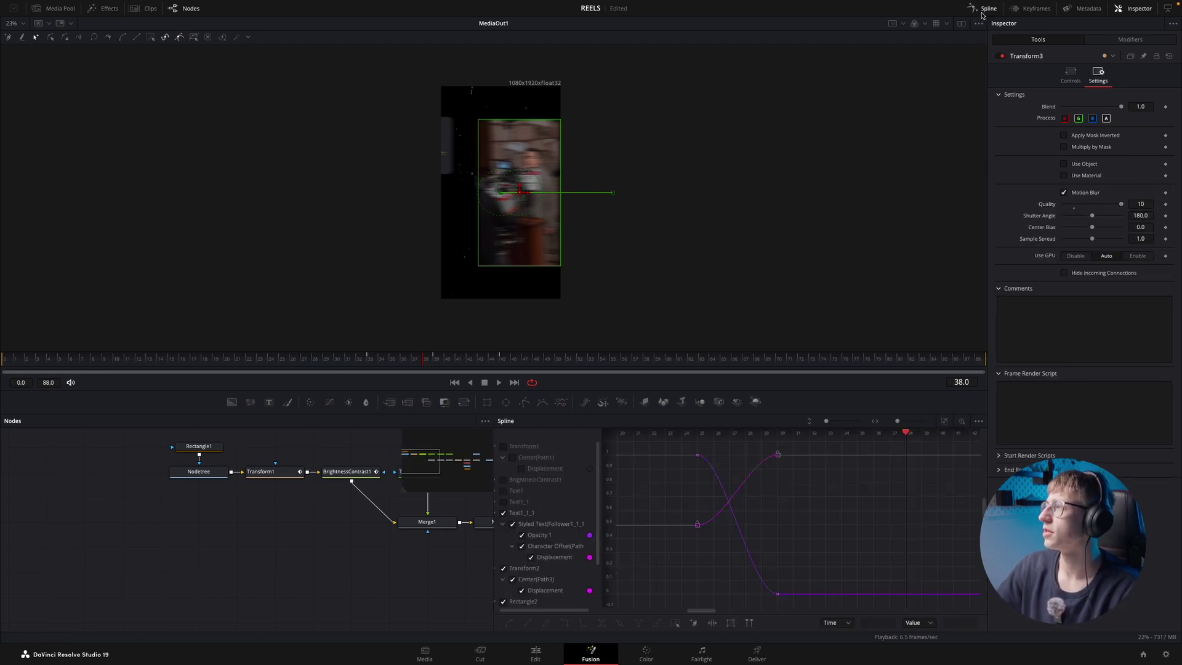
{"action": "left_click", "coordinate": [503, 513]}
{"action": "scroll", "coordinate": [503, 523], "scroll_direction": "down", "scroll_amount": 3}
{"action": "left_click", "coordinate": [504, 513]}
{"action": "left_click_drag", "start_coordinate": [431, 467], "coordinate": [449, 466]}
{"action": "left_click", "coordinate": [503, 513]}
{"action": "left_click", "coordinate": [504, 546]}
{"action": "left_click", "coordinate": [504, 546]}
{"action": "left_click", "coordinate": [504, 546]}
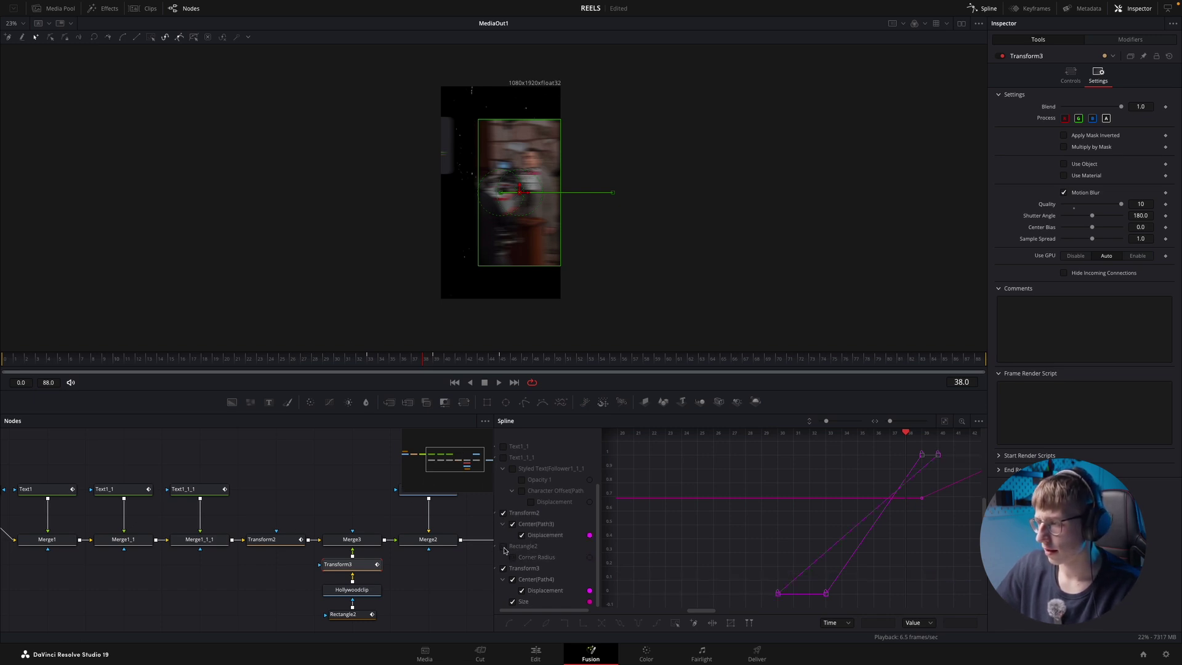
- Smooth the Transform2 and Transform3 keyframes and play back the animation
{"action": "left_click_drag", "start_coordinate": [759, 601], "coordinate": [714, 434]}
{"action": "key", "text": "shift+s"}
{"action": "key", "text": "space"}
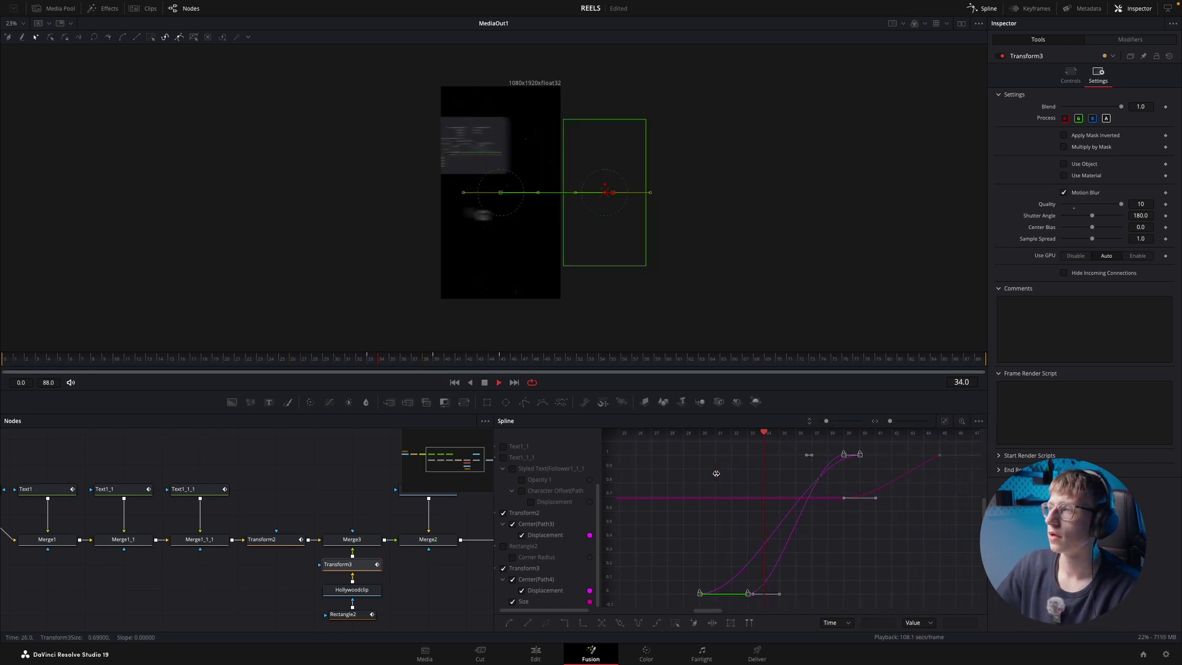
{"action": "scroll", "coordinate": [757, 537], "scroll_direction": "left", "scroll_amount": 4}
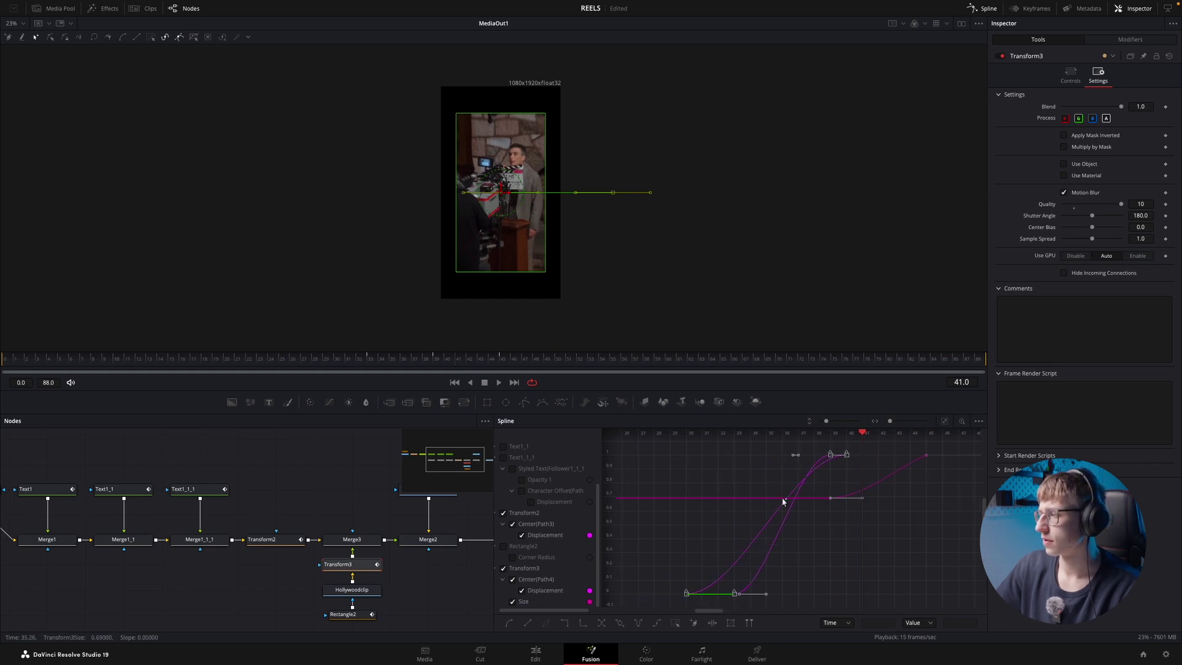
{"action": "left_click_drag", "start_coordinate": [858, 435], "coordinate": [721, 479]}
{"action": "left_click", "coordinate": [721, 479]}
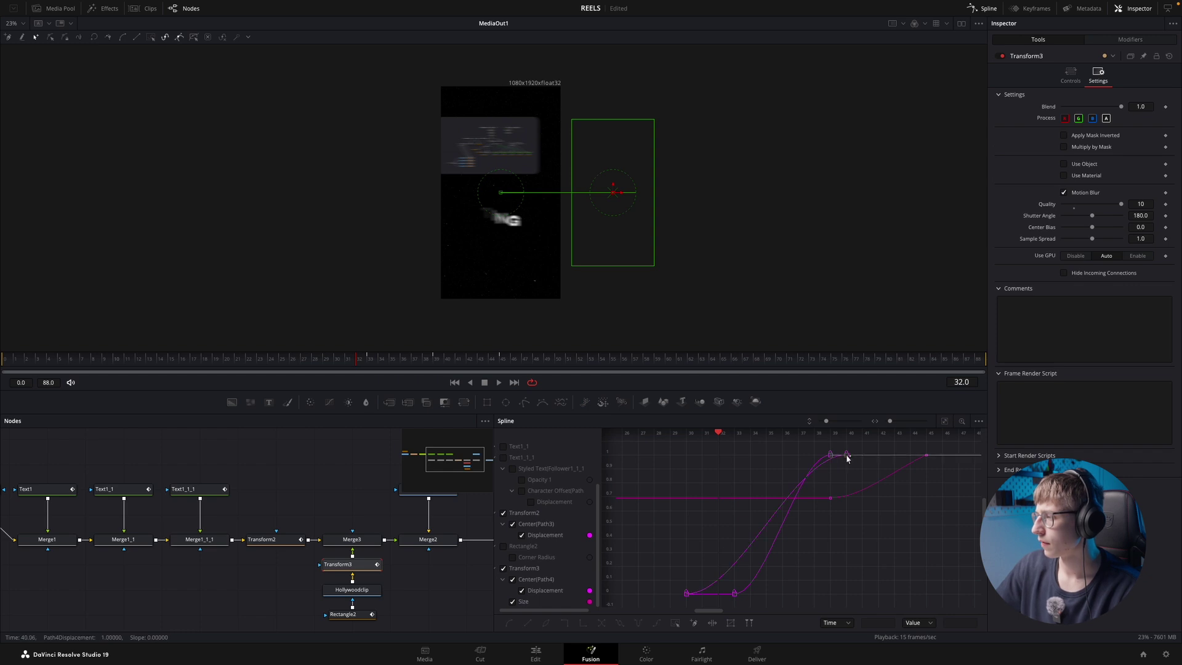
- Move Transform2's displacement keyframes to frames 27 and 45, lengthen their easing handles, and play back the slide-out
{"action": "left_click_drag", "start_coordinate": [847, 457], "coordinate": [926, 457]}
{"action": "left_click_drag", "start_coordinate": [845, 456], "coordinate": [795, 455]}
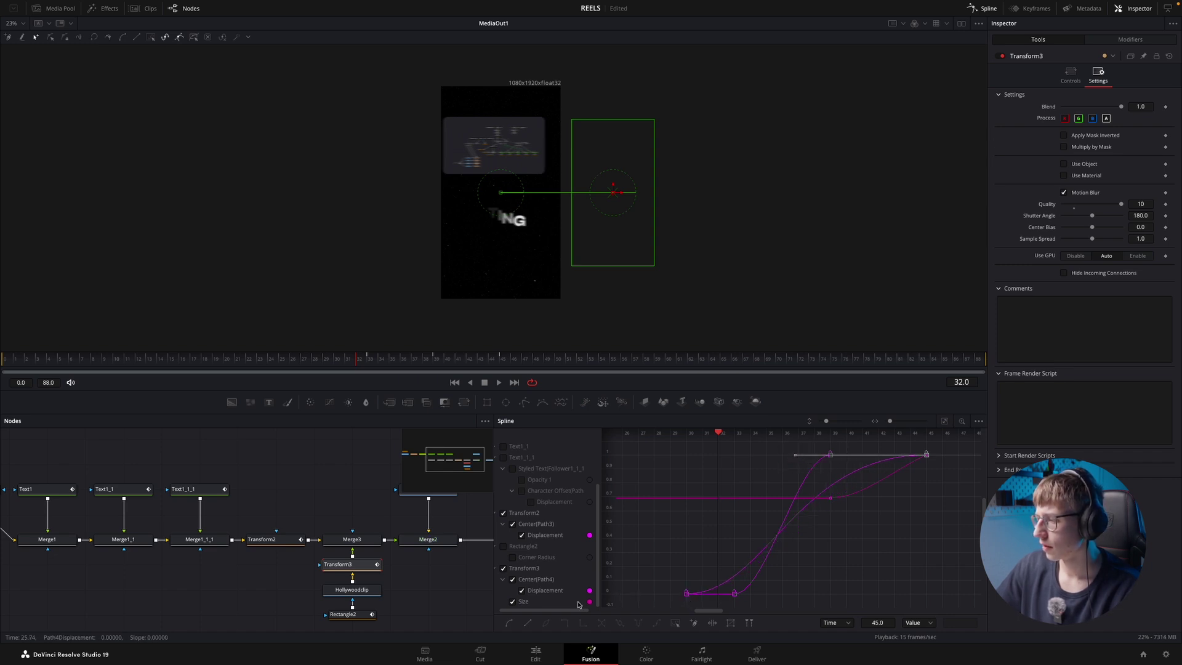
{"action": "left_click", "coordinate": [503, 569]}
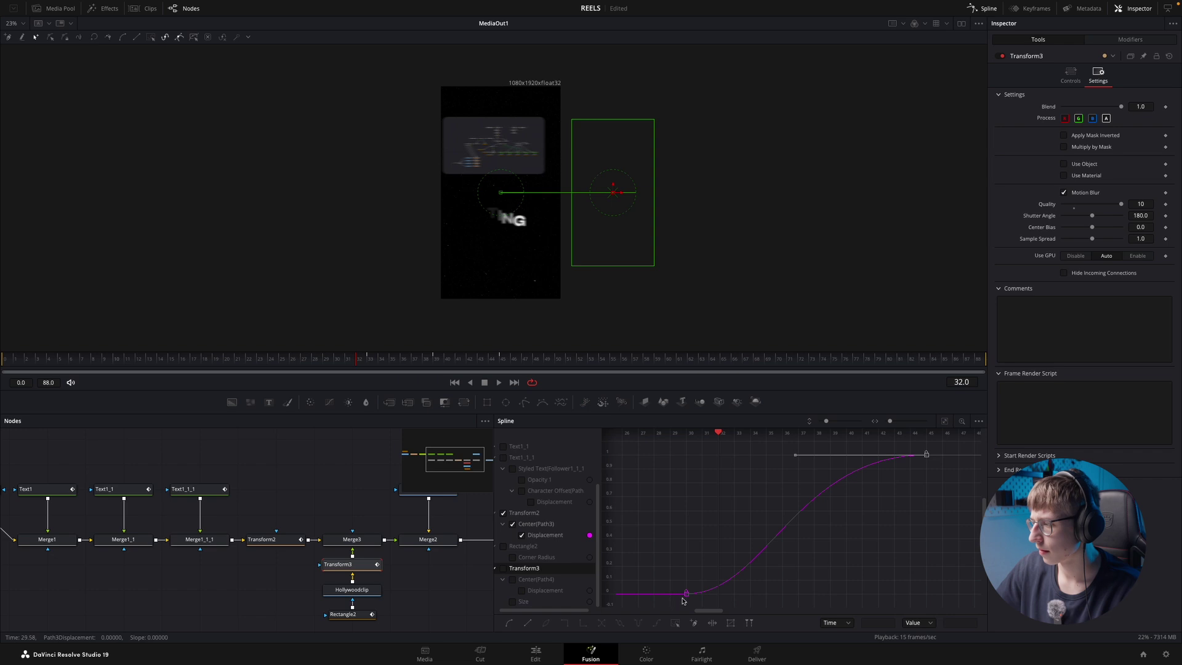
{"action": "left_click", "coordinate": [686, 594]}
{"action": "left_click_drag", "start_coordinate": [685, 594], "coordinate": [639, 593]}
{"action": "left_click_drag", "start_coordinate": [733, 595], "coordinate": [789, 595]}
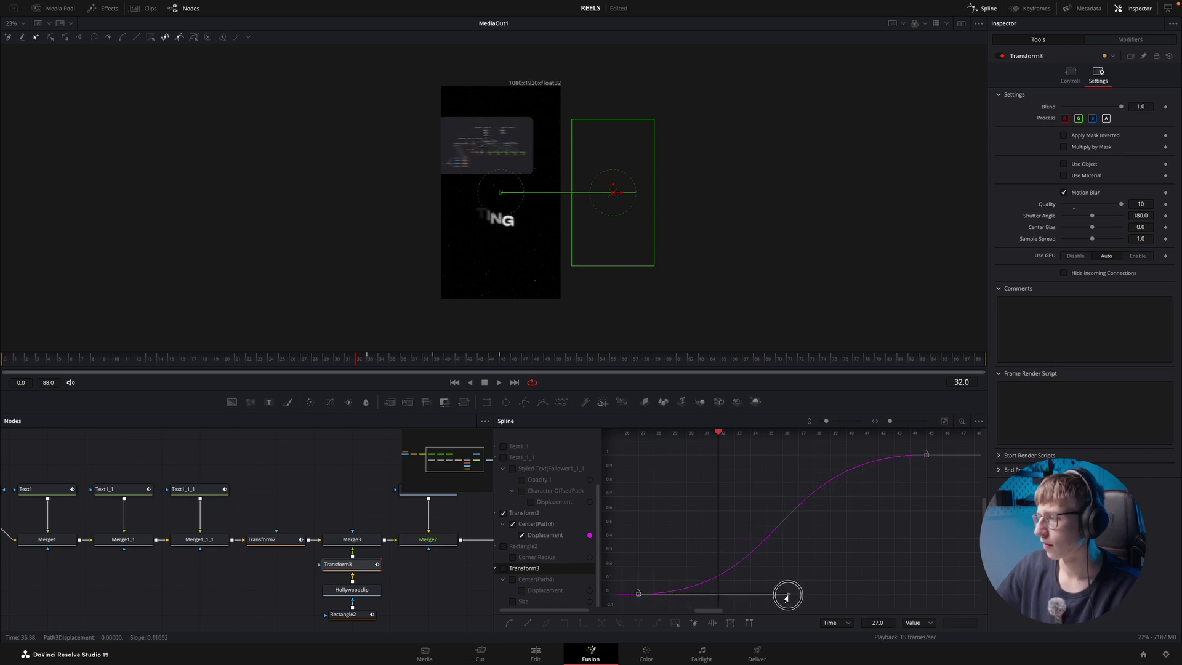
{"action": "left_click_drag", "start_coordinate": [890, 423], "coordinate": [887, 422]}
{"action": "left_click_drag", "start_coordinate": [773, 436], "coordinate": [705, 443]}
{"action": "key", "text": "space"}
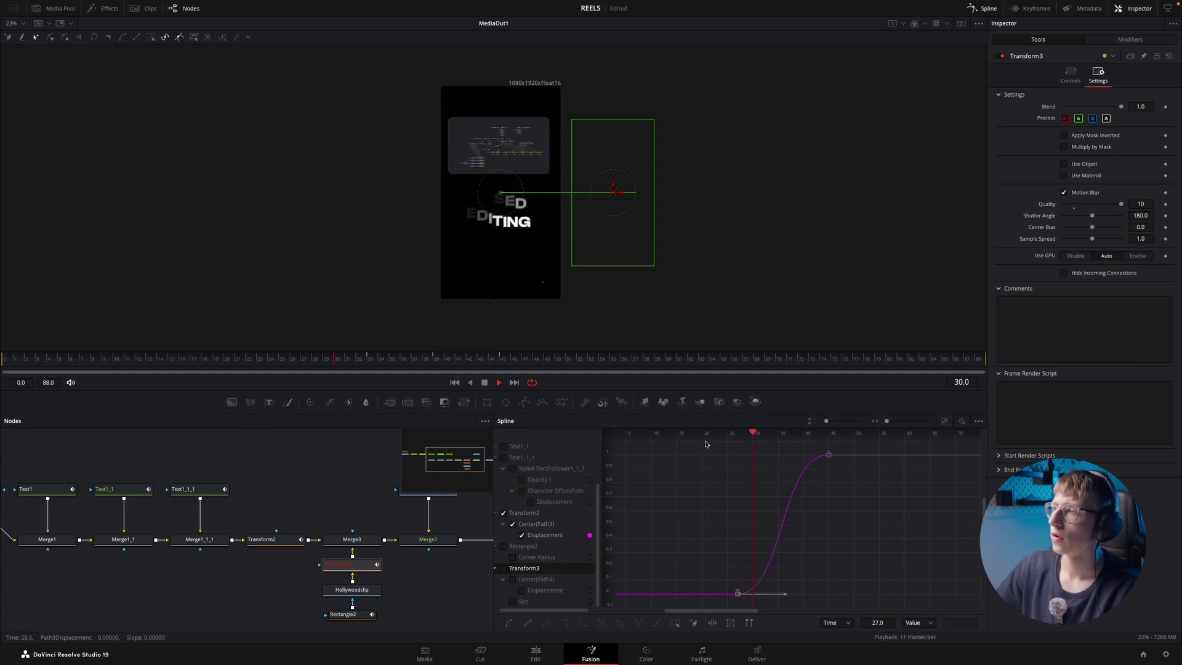
{"action": "key", "text": "space"}
{"action": "left_click_drag", "start_coordinate": [762, 434], "coordinate": [699, 441]}
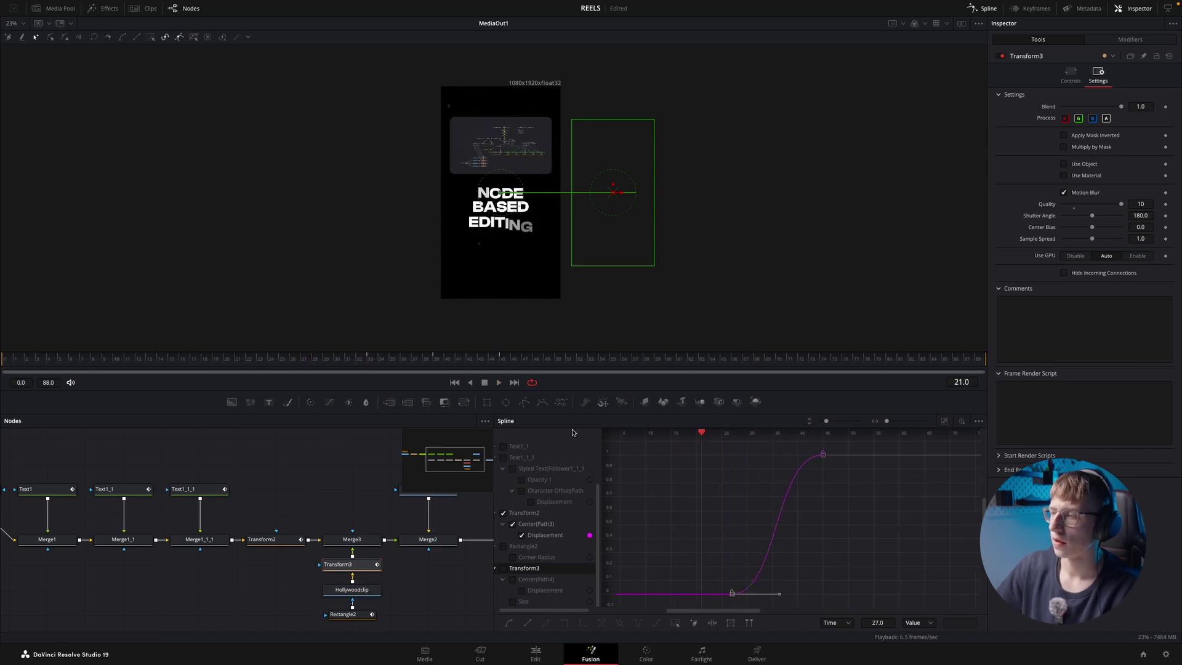
- Turn off motion blur on Transform2 and replay the slide-out
{"action": "left_click", "coordinate": [257, 539]}
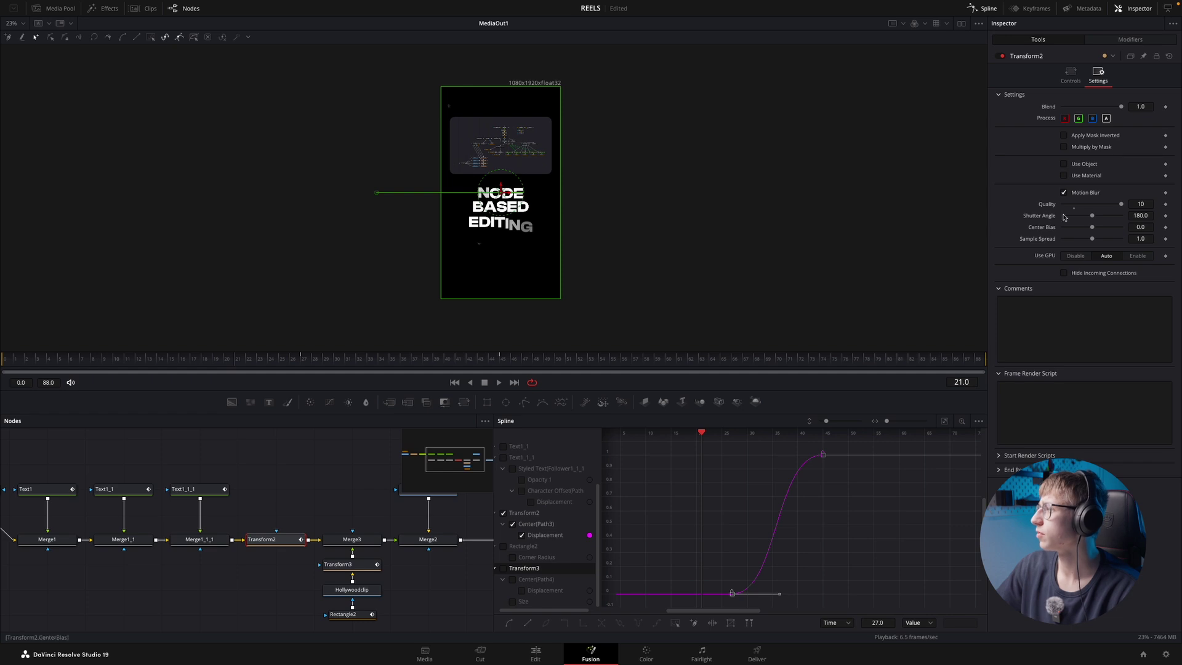
{"action": "left_click", "coordinate": [1065, 193]}
{"action": "key", "text": "space"}
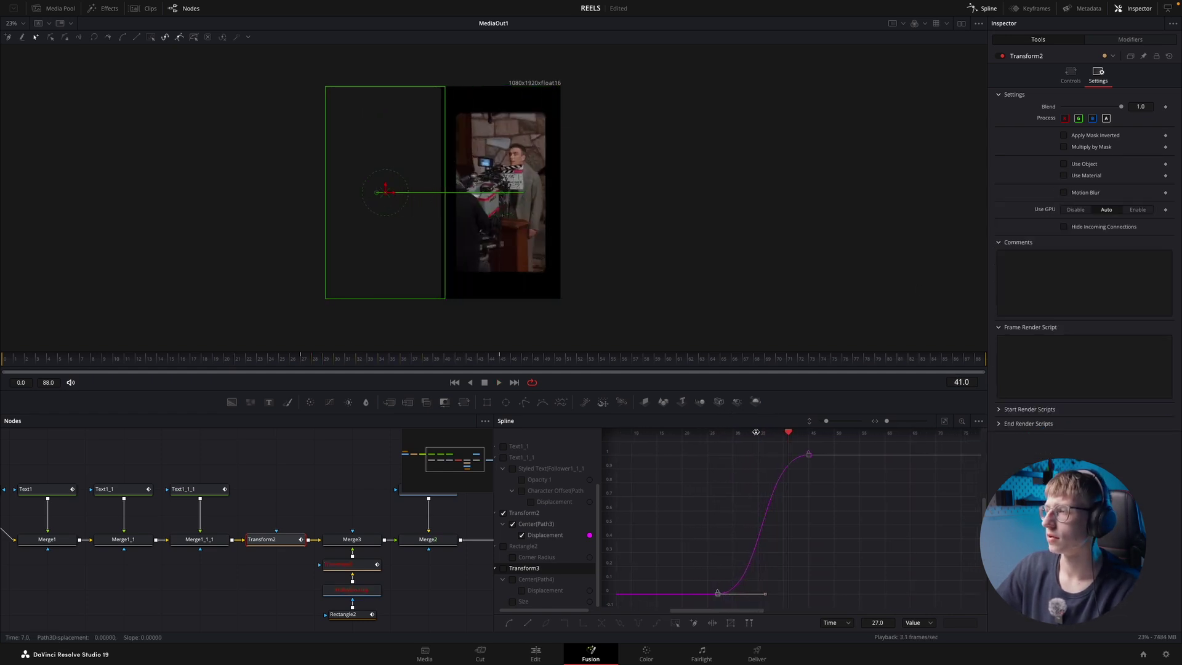
{"action": "left_click_drag", "start_coordinate": [789, 435], "coordinate": [703, 439]}
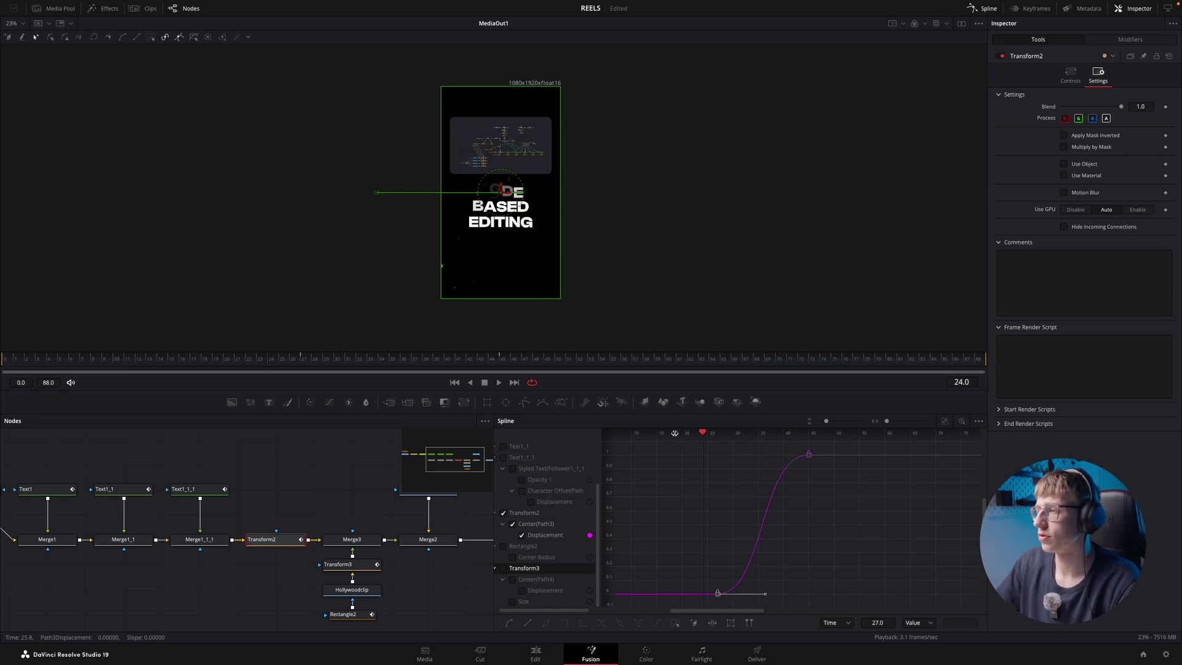
{"action": "left_click_drag", "start_coordinate": [690, 436], "coordinate": [780, 429]}
- Display Transform3's curves again and move its end displacement keyframe to frame 51
{"action": "left_click", "coordinate": [502, 568]}
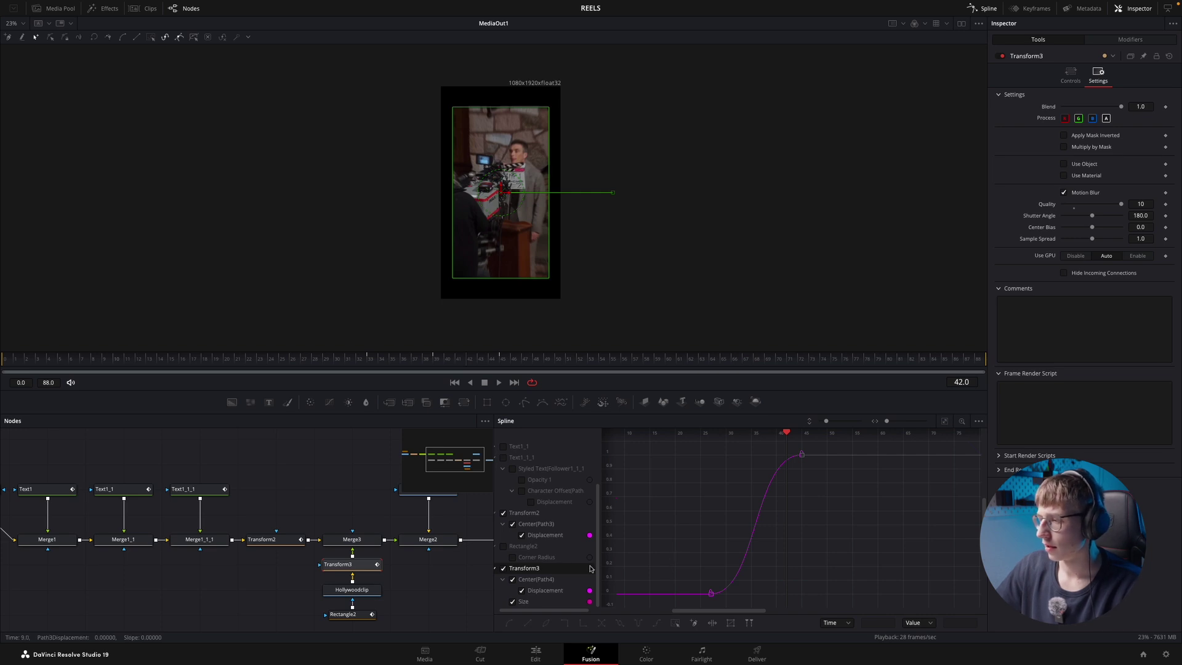
{"action": "left_click", "coordinate": [945, 421]}
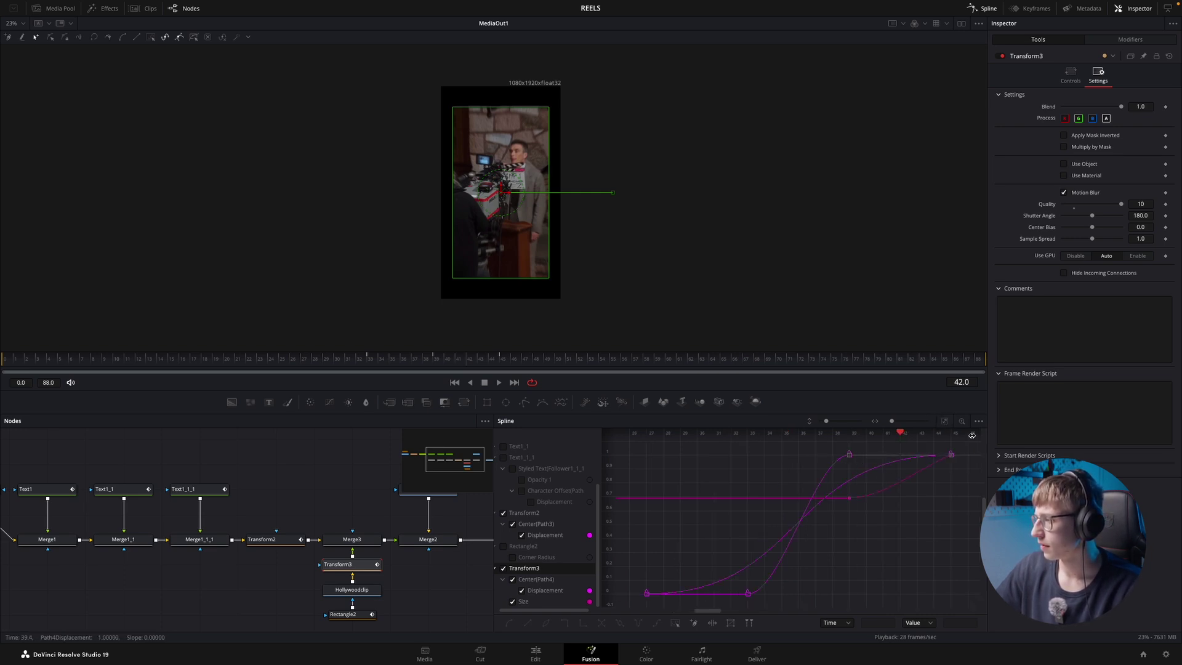
{"action": "left_click_drag", "start_coordinate": [893, 421], "coordinate": [887, 421]}
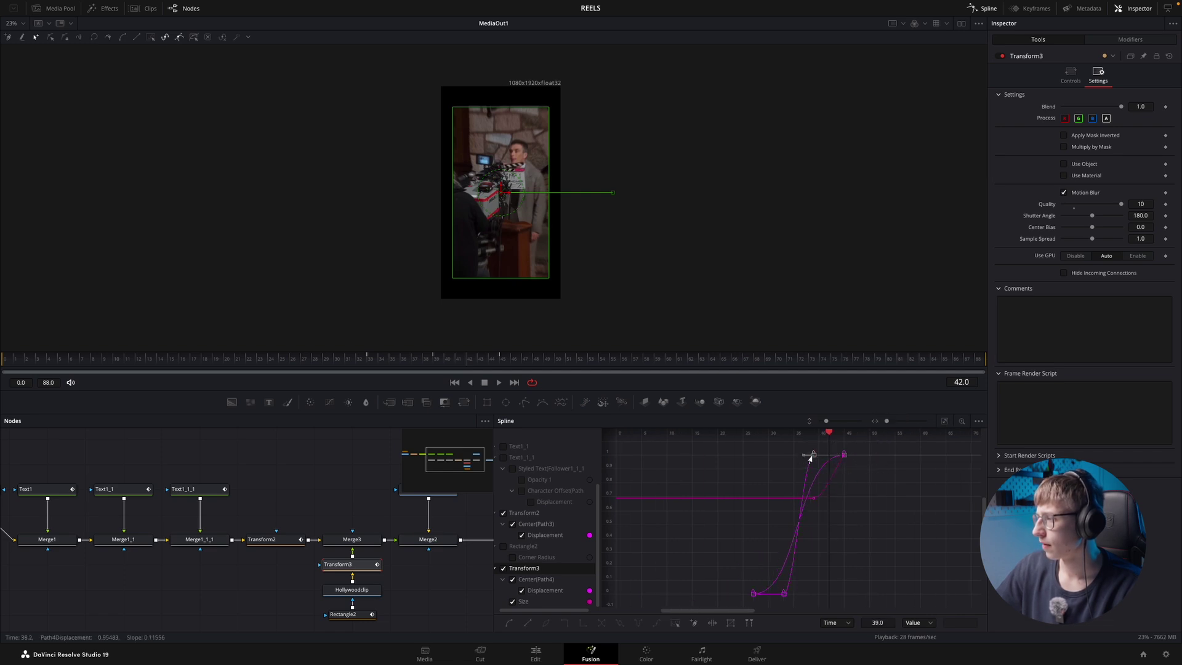
{"action": "left_click_drag", "start_coordinate": [812, 456], "coordinate": [874, 456]}
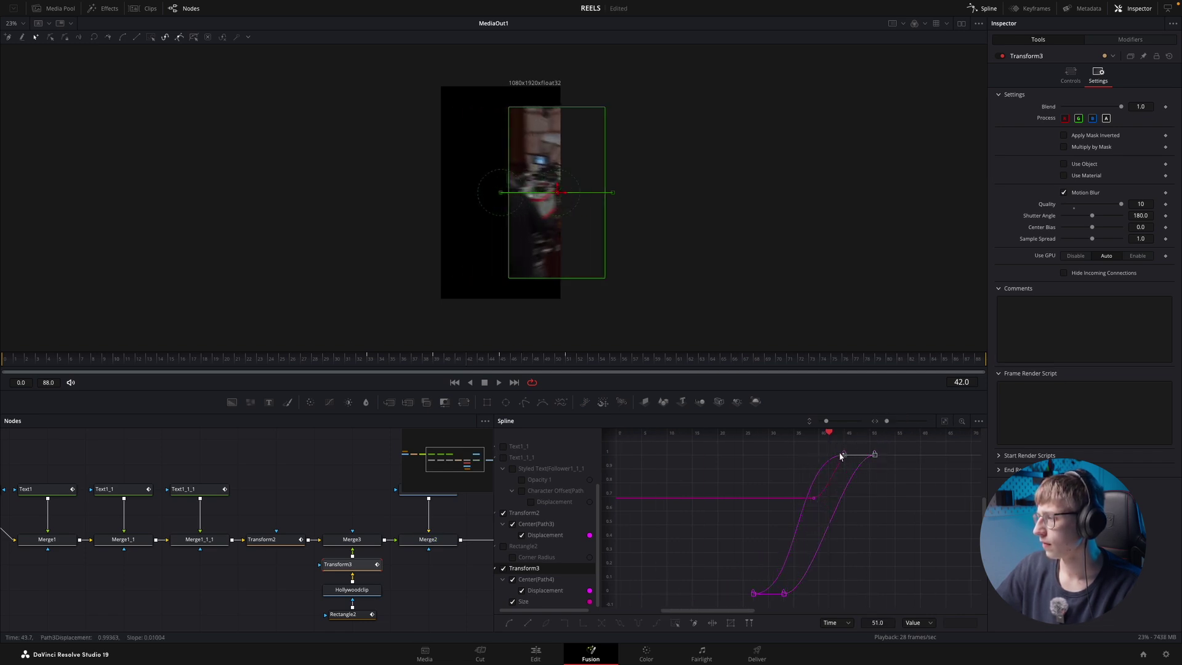
{"action": "key", "text": "super+z"}
{"action": "left_click", "coordinate": [875, 456]}
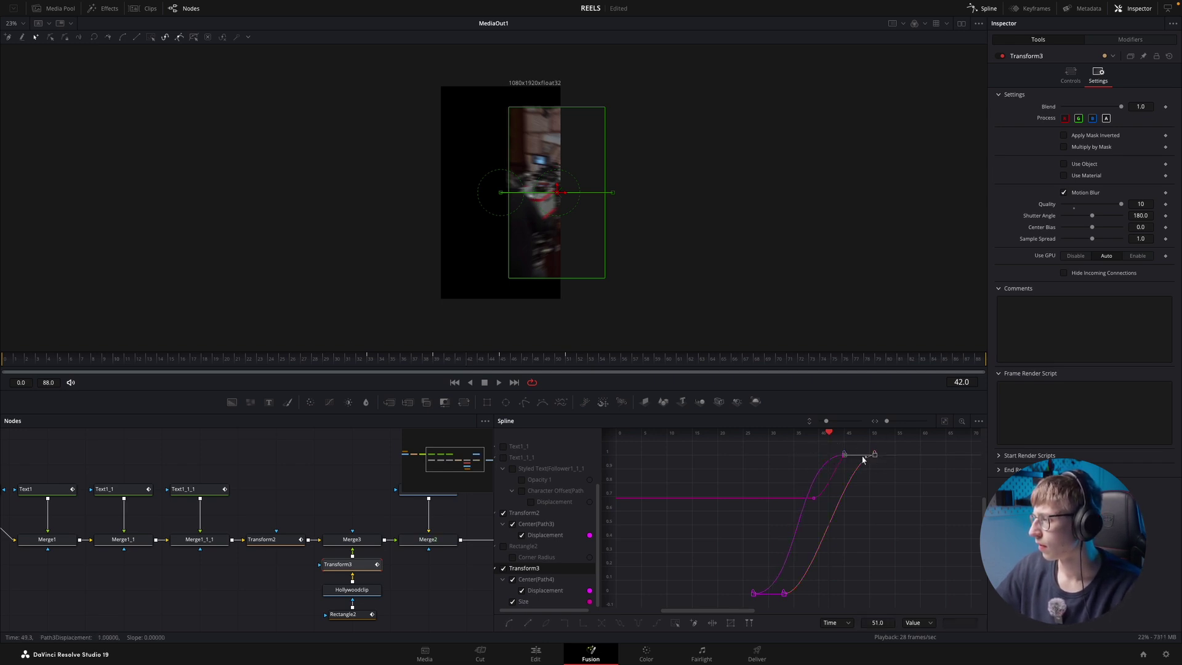
- Isolate Transform3's curves, end its displacement at frame 53 with longer easing handles at both keyframes, and play the slide-in
{"action": "left_click", "coordinate": [504, 514]}
{"action": "left_click", "coordinate": [944, 424]}
{"action": "left_click_drag", "start_coordinate": [847, 458], "coordinate": [816, 470]}
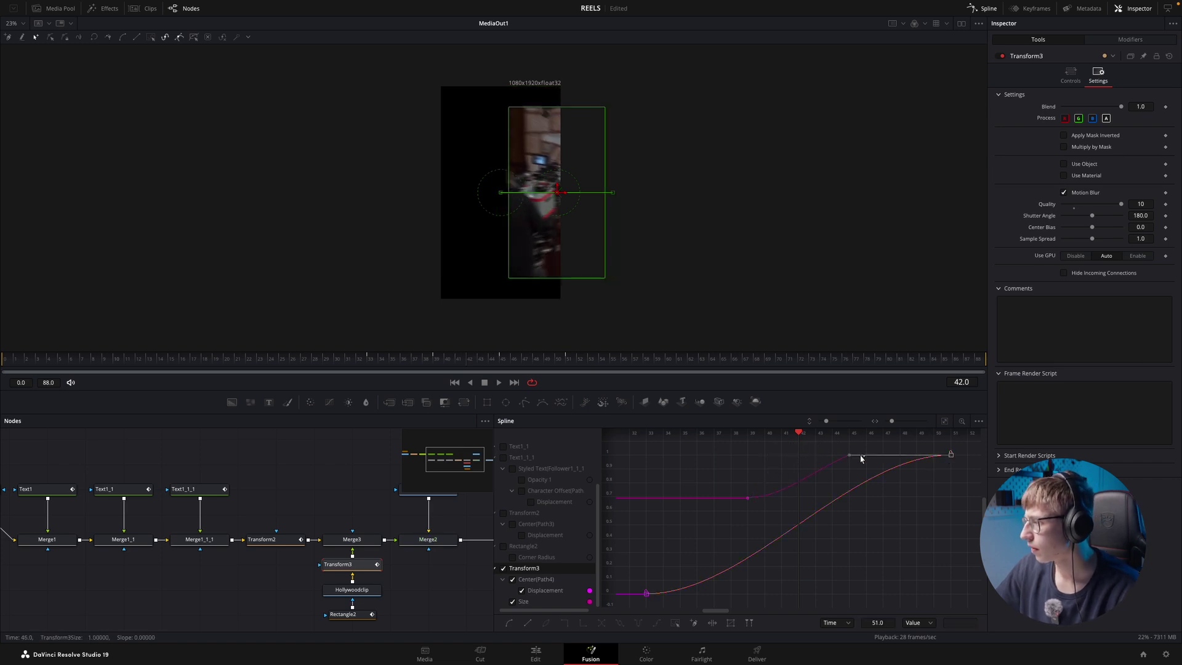
{"action": "left_click_drag", "start_coordinate": [847, 458], "coordinate": [805, 454]}
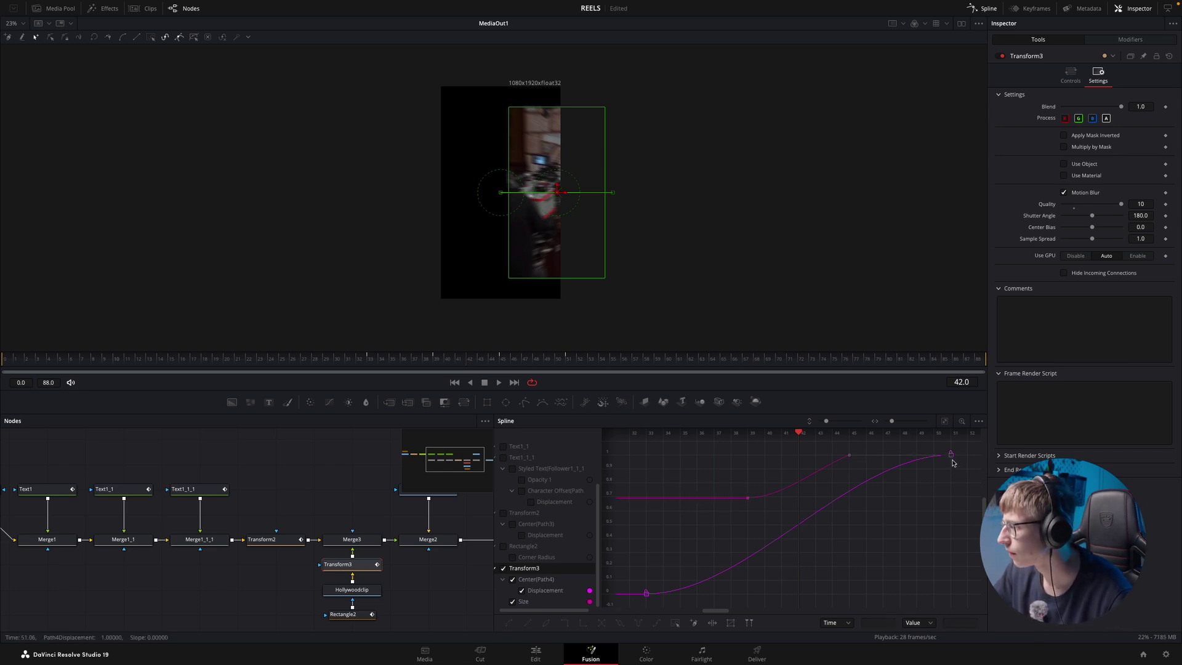
{"action": "left_click_drag", "start_coordinate": [950, 457], "coordinate": [981, 454]}
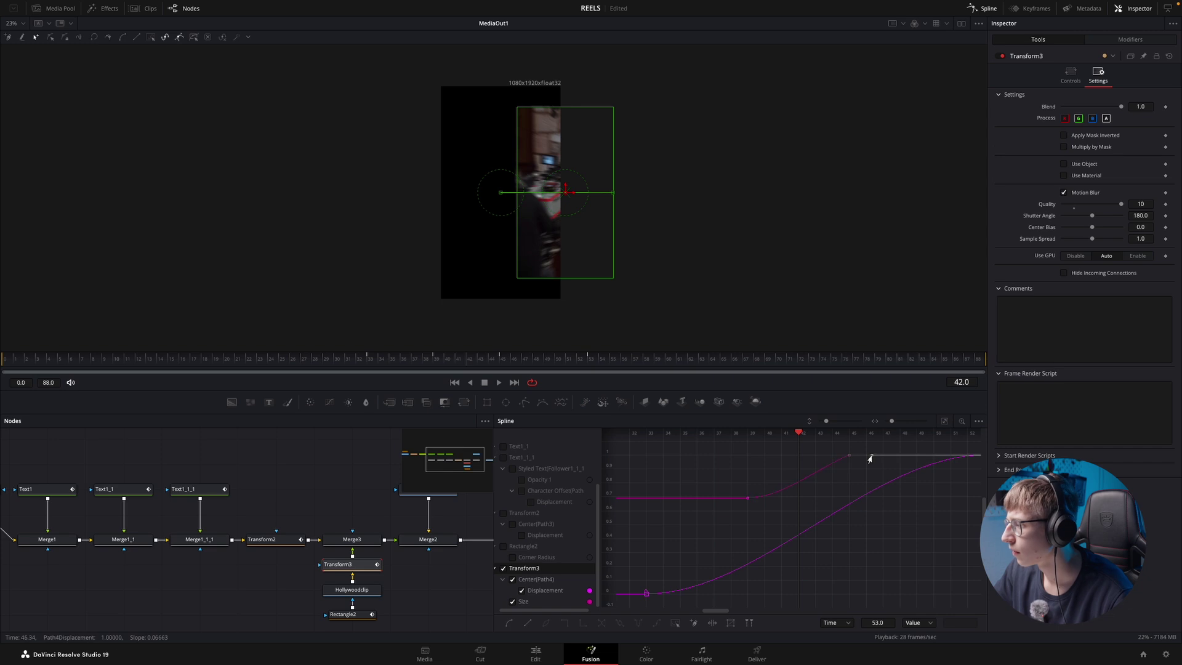
{"action": "left_click_drag", "start_coordinate": [869, 457], "coordinate": [824, 455]}
{"action": "left_click_drag", "start_coordinate": [645, 594], "coordinate": [846, 594]}
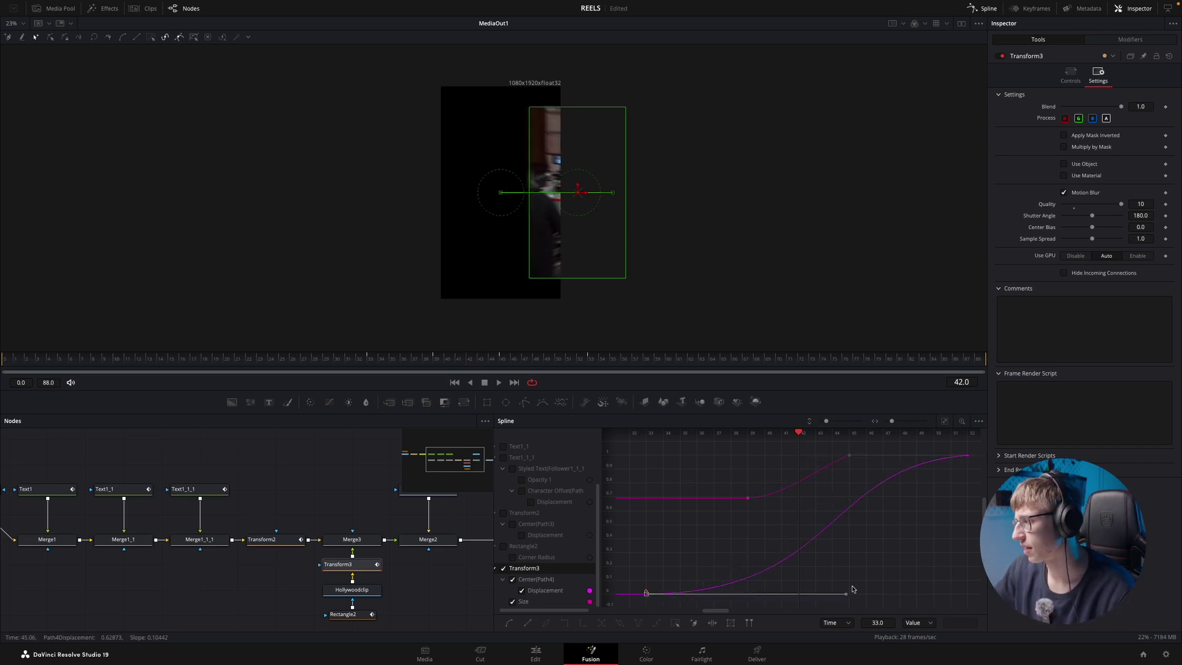
{"action": "left_click_drag", "start_coordinate": [892, 422], "coordinate": [878, 428]}
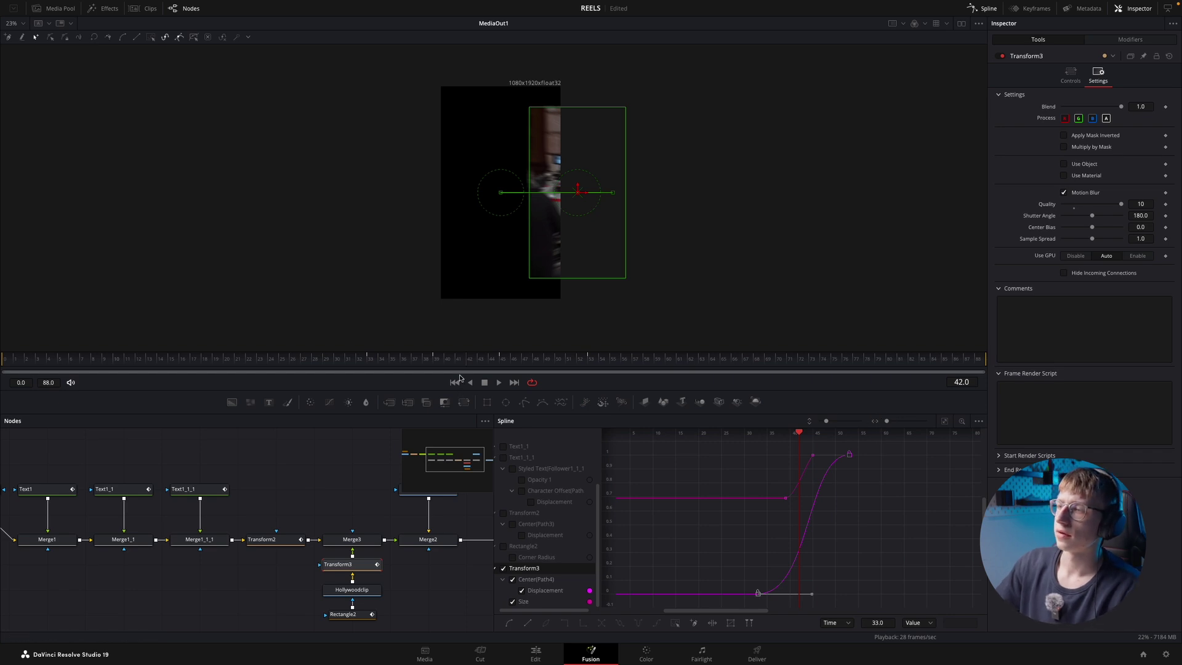
{"action": "key", "text": "space"}
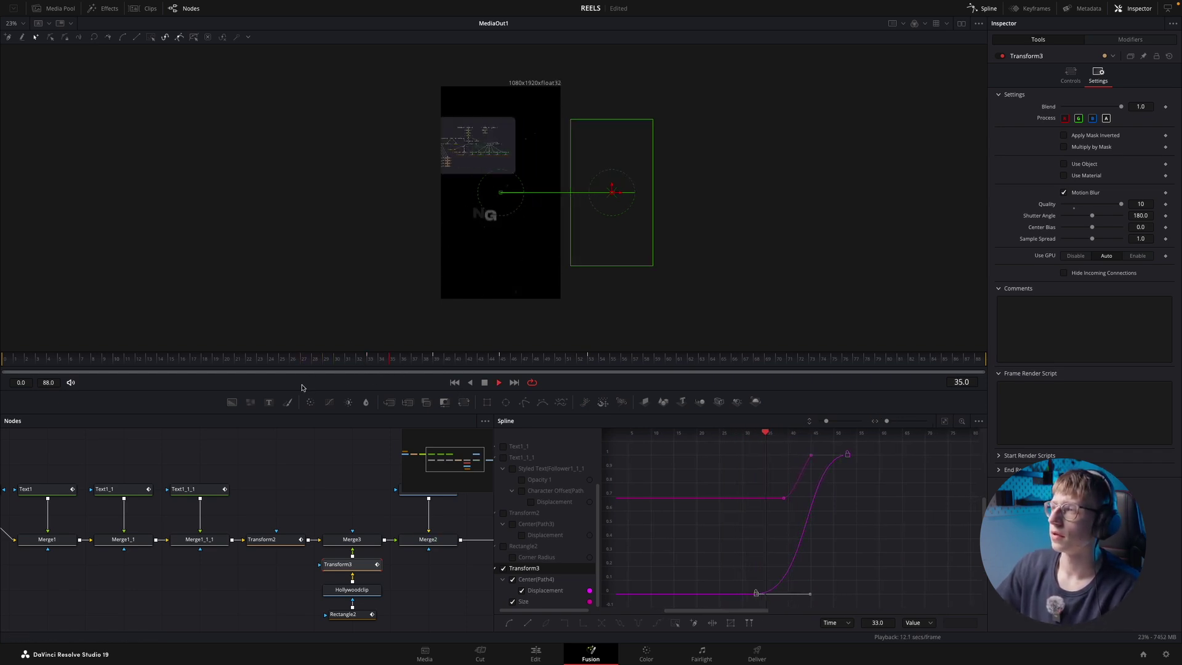
{"action": "key", "text": "space"}
{"action": "left_click_drag", "start_coordinate": [440, 357], "coordinate": [473, 377]}
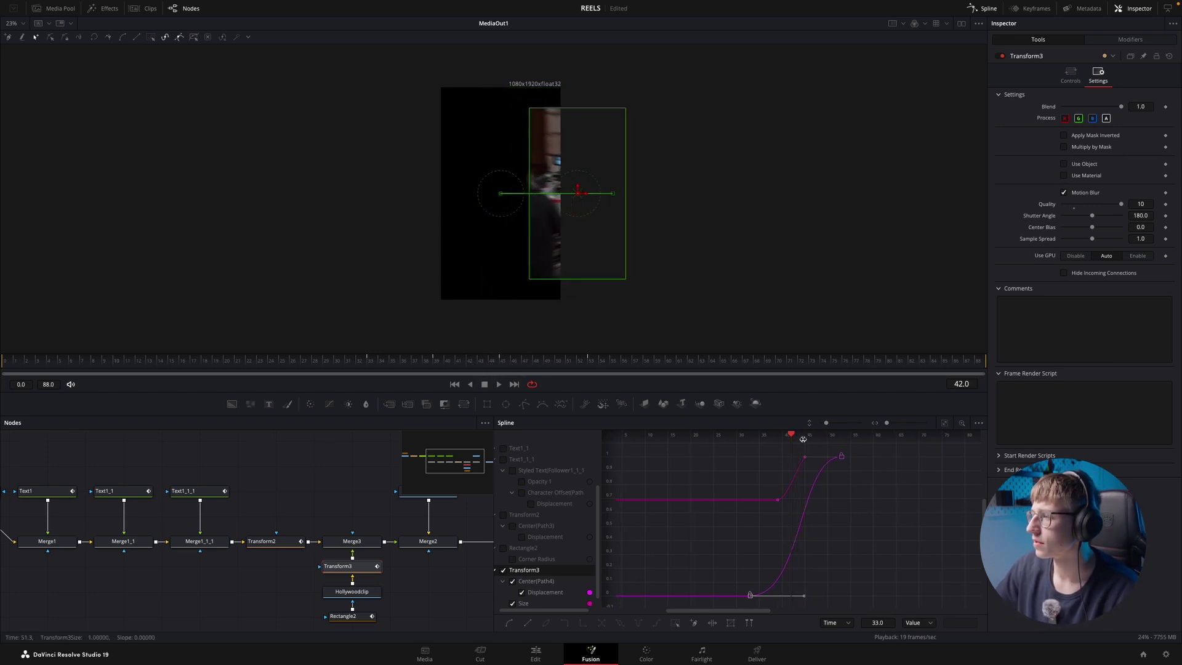
- Isolate Transform3's Size curve, smooth its two keyframes, and delay them to about frames 54 and 64
{"action": "scroll", "coordinate": [520, 600], "scroll_direction": "down", "scroll_amount": 1}
{"action": "left_click", "coordinate": [511, 571]}
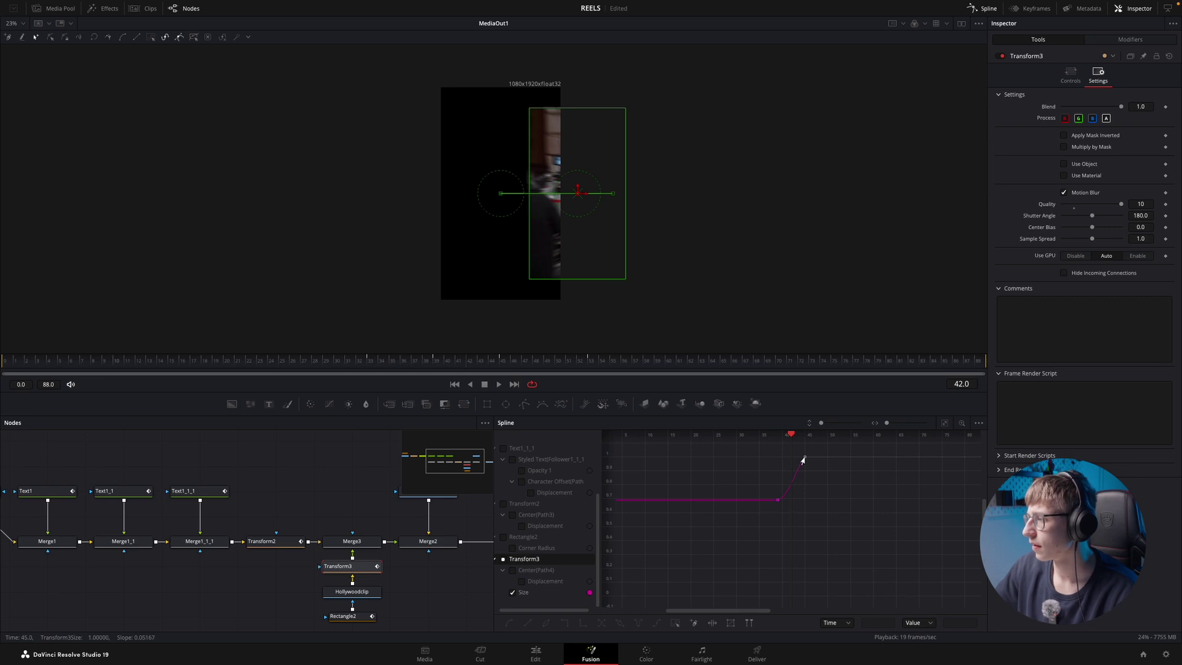
{"action": "left_click_drag", "start_coordinate": [769, 519], "coordinate": [824, 443]}
{"action": "mouse_move", "coordinate": [805, 457]}
{"action": "left_mouse_down"}
{"action": "mouse_move", "coordinate": [794, 456]}
{"action": "mouse_move", "coordinate": [851, 462]}
{"action": "left_mouse_up"}
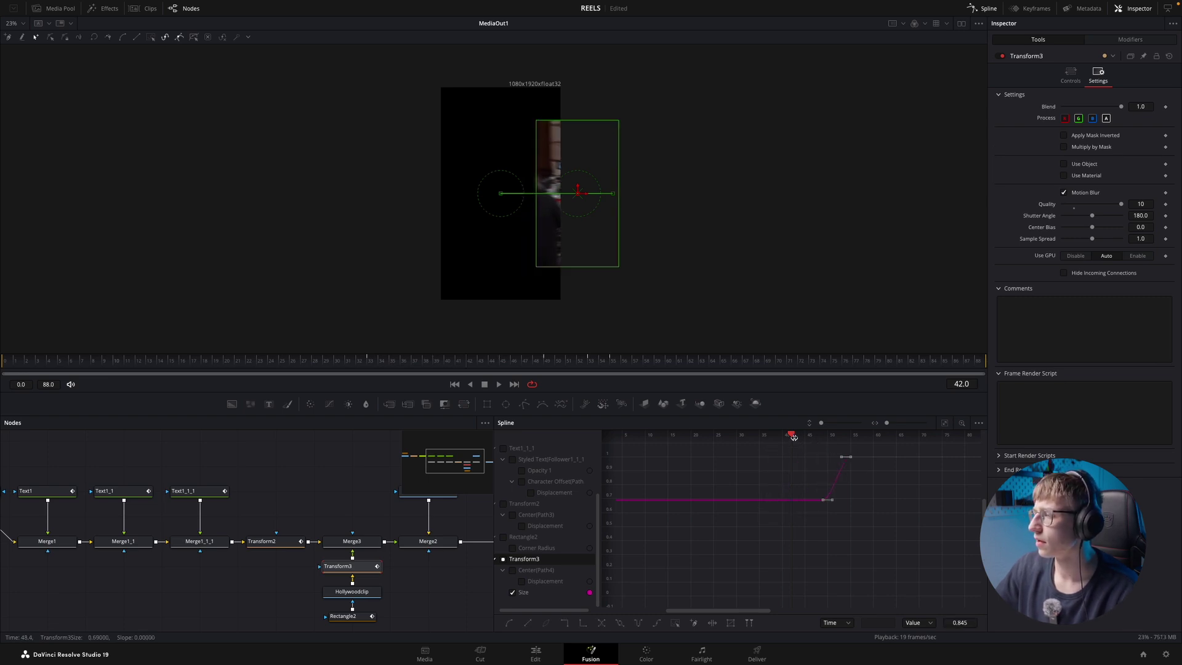
{"action": "left_click_drag", "start_coordinate": [791, 436], "coordinate": [819, 445]}
{"action": "left_click_drag", "start_coordinate": [822, 505], "coordinate": [890, 460]}
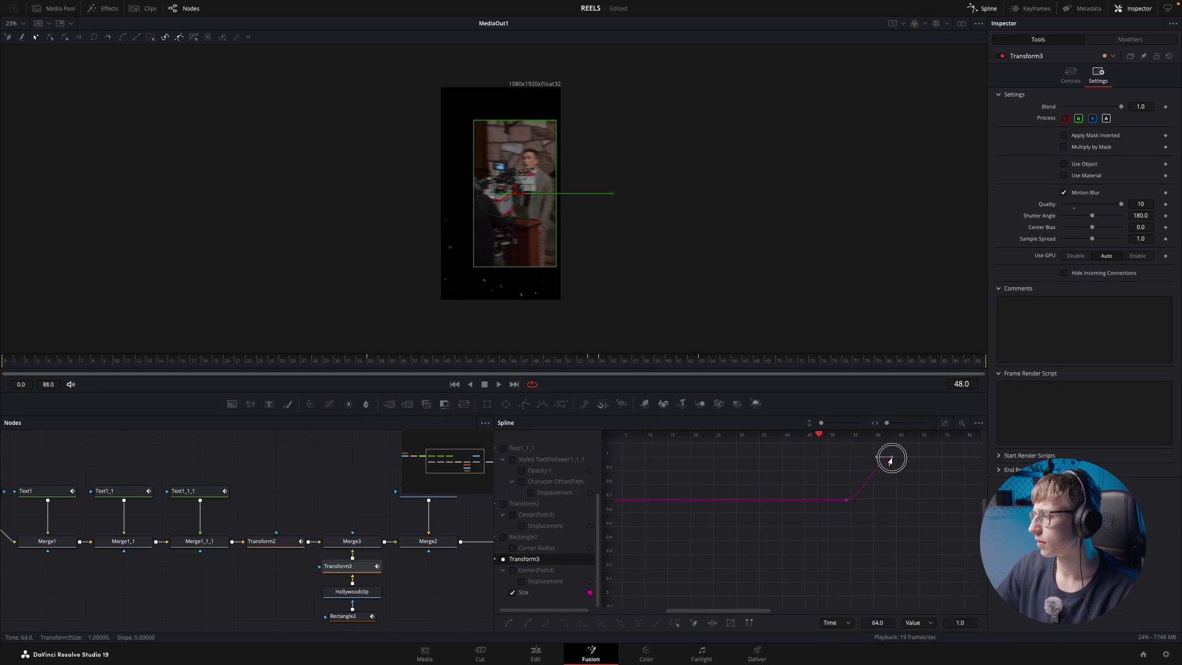
- Strengthen the easing of Transform3's Size curve by lengthening the handles of its start and end keyframes, and preview the motion
{"action": "left_click", "coordinate": [944, 424]}
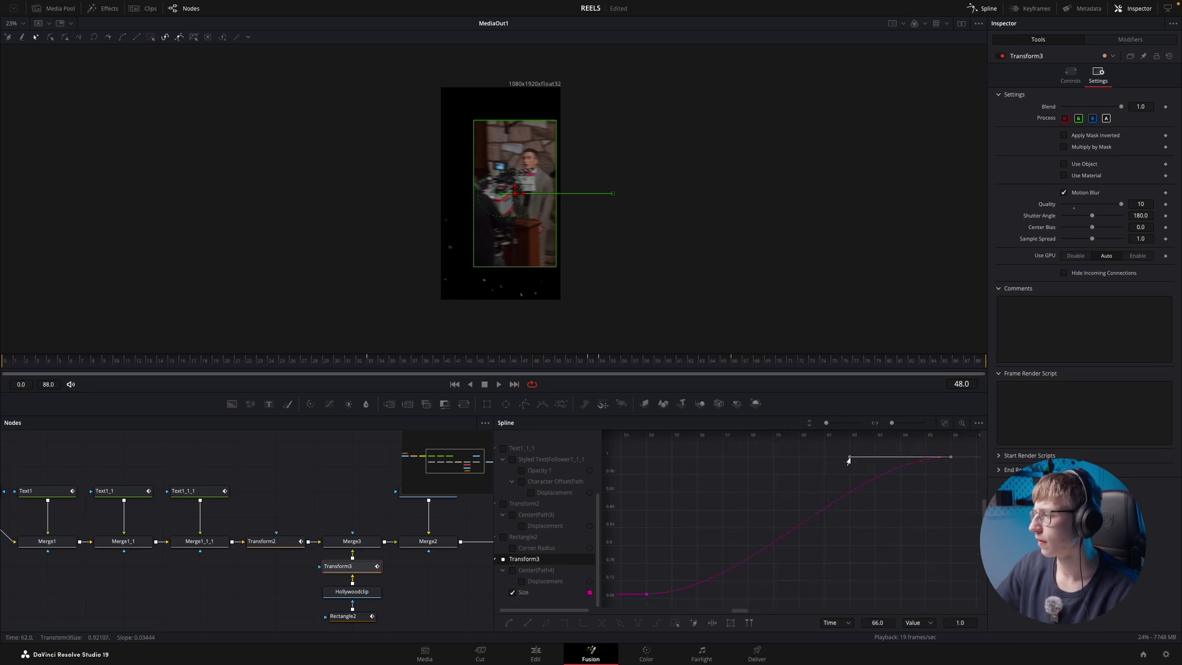
{"action": "left_click_drag", "start_coordinate": [806, 459], "coordinate": [737, 505]}
{"action": "left_click_drag", "start_coordinate": [646, 598], "coordinate": [818, 595]}
{"action": "key", "text": "space"}
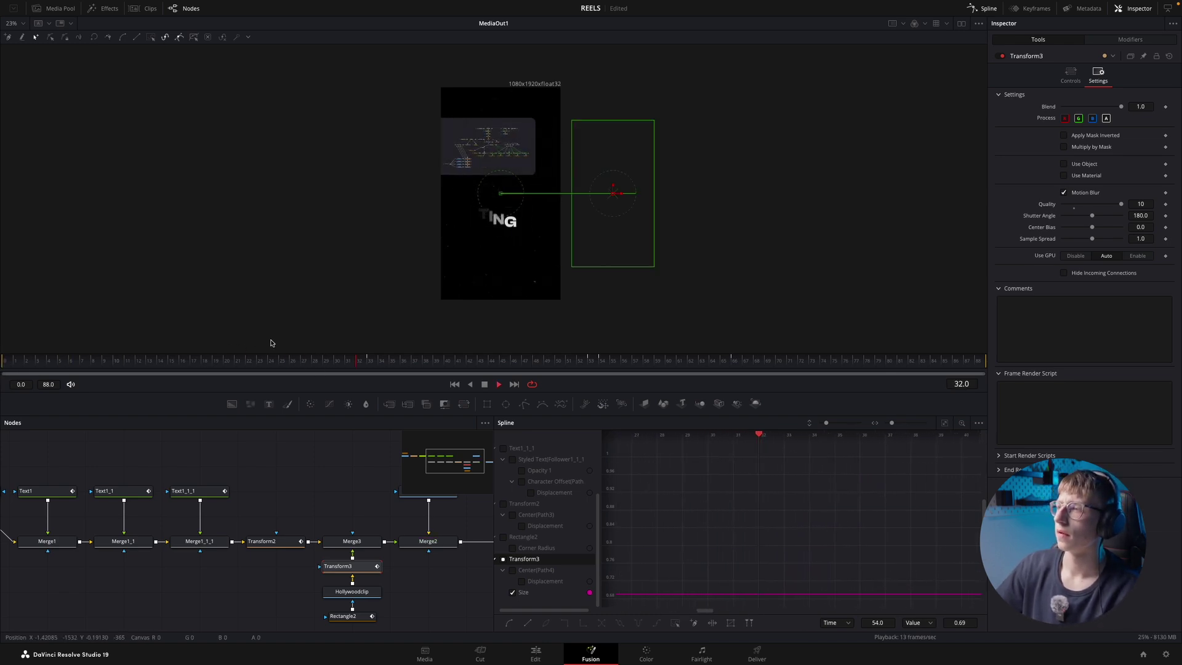
{"action": "left_click_drag", "start_coordinate": [311, 365], "coordinate": [380, 370]}
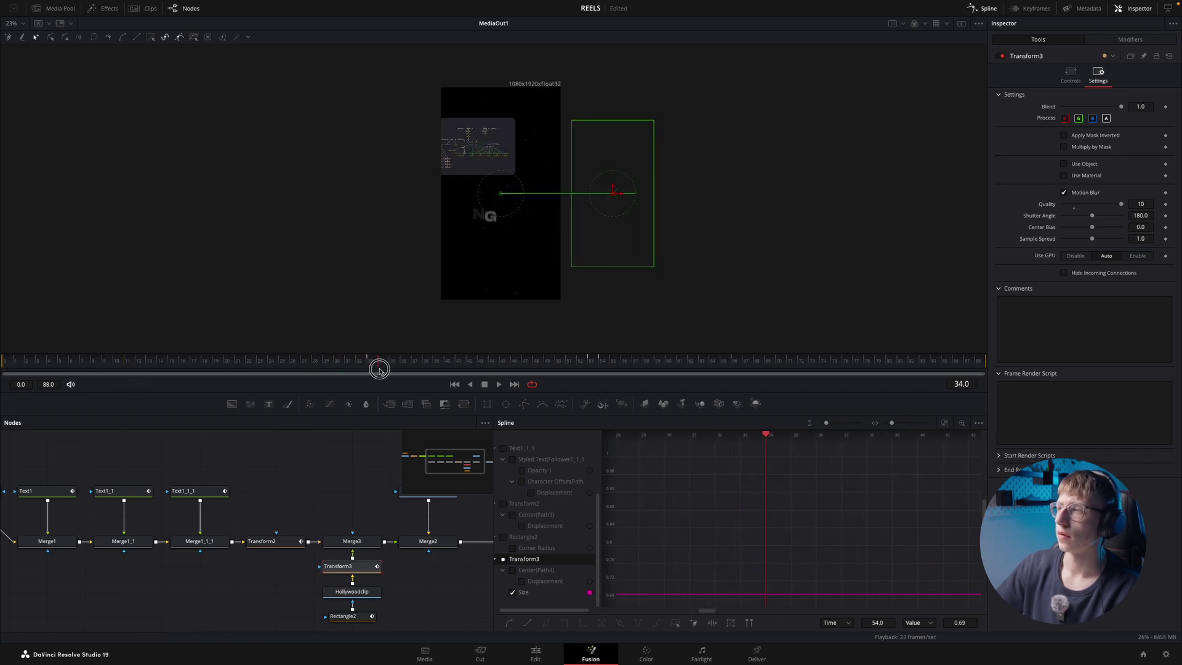
- Show all Transform3 curves and move the start keyframe of the Center path's Displacement to frame 25
{"action": "left_click", "coordinate": [503, 559]}
{"action": "left_click", "coordinate": [502, 559]}
{"action": "left_click", "coordinate": [946, 424]}
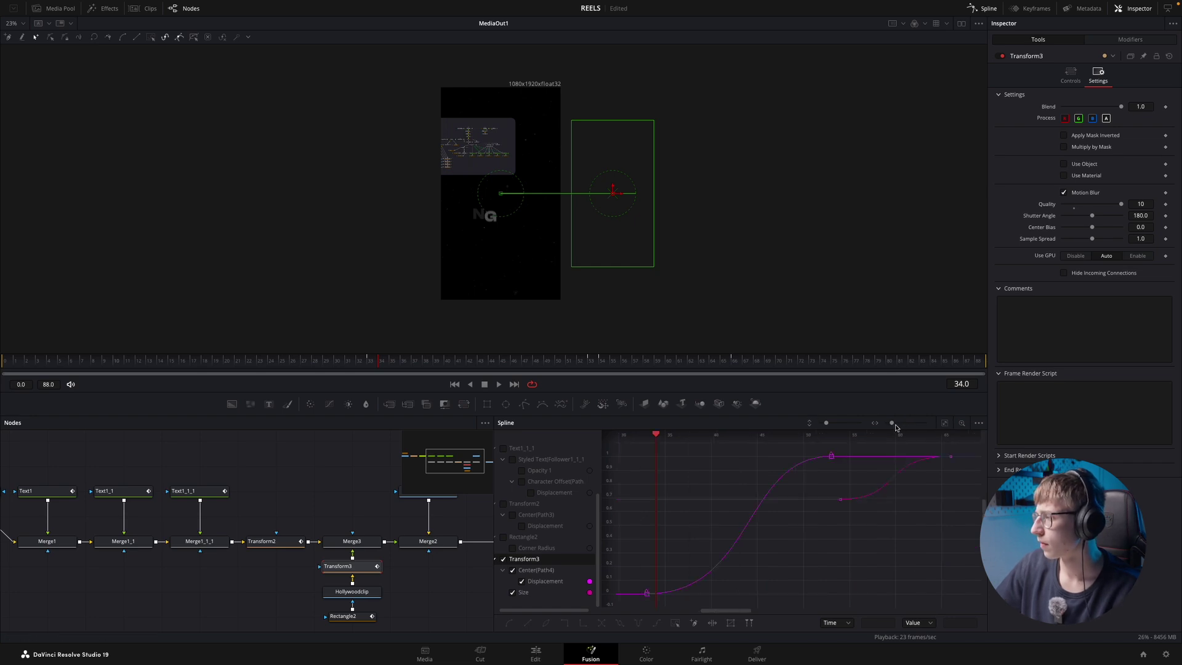
{"action": "left_click_drag", "start_coordinate": [752, 595], "coordinate": [731, 594]}
{"action": "left_click_drag", "start_coordinate": [756, 437], "coordinate": [635, 455]}
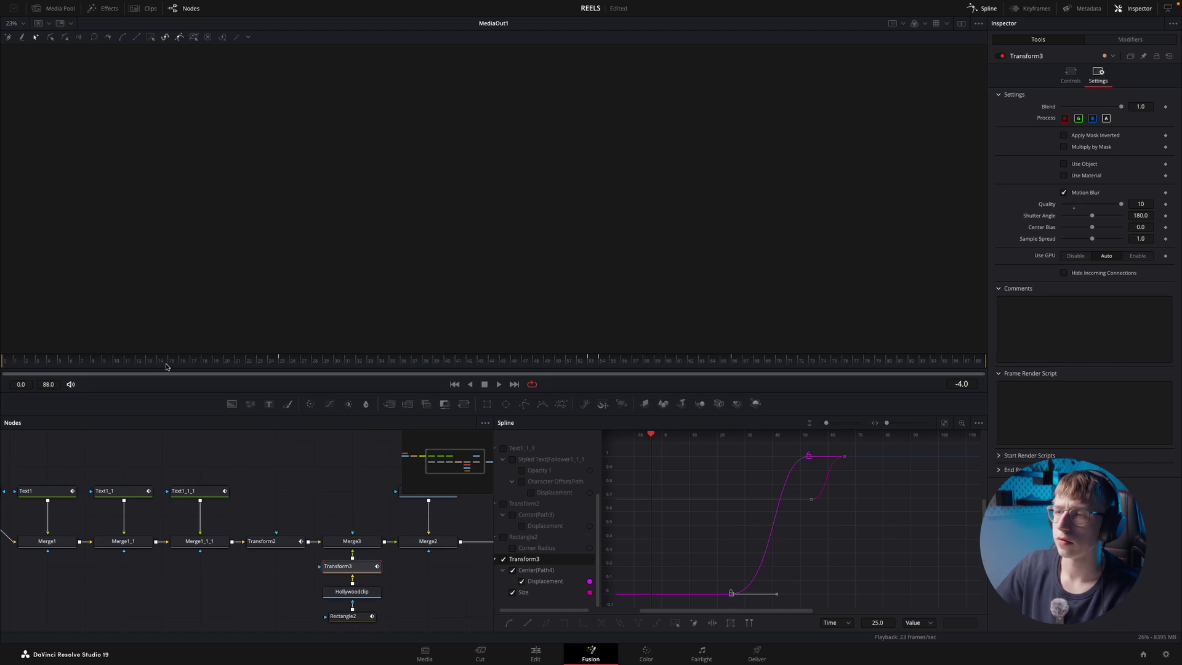
{"action": "key", "text": "space"}
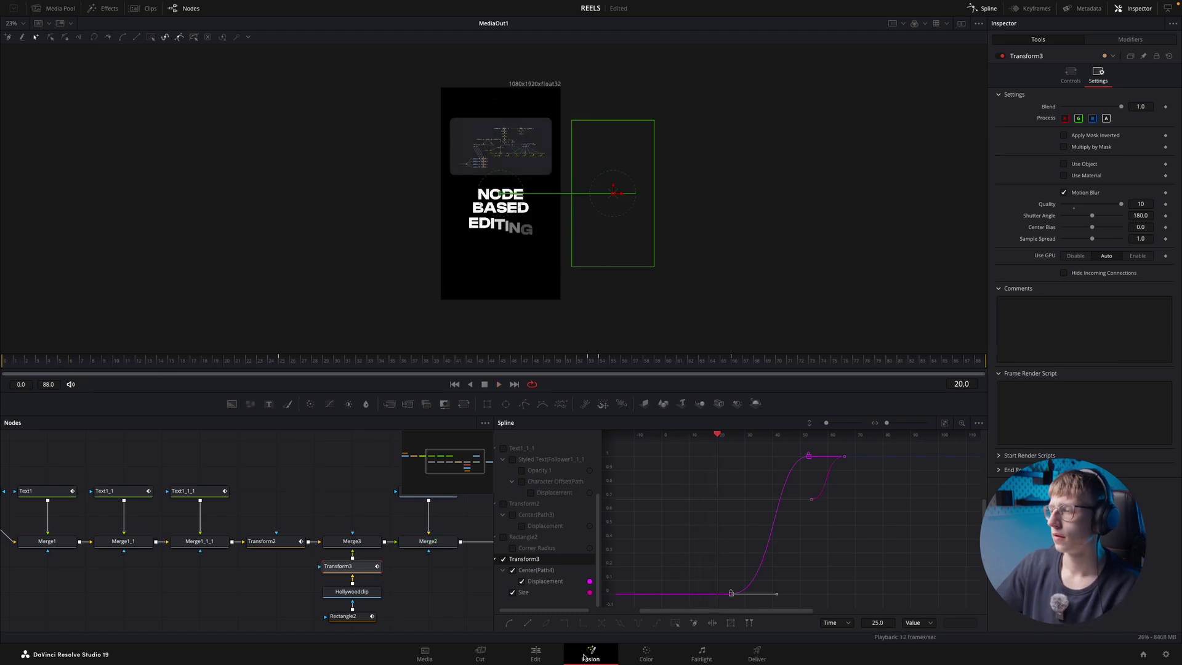
- Switch to the Edit page and play back Fusion Clip 1 to judge the timing of the clip's slide-in
{"action": "left_click", "coordinate": [533, 656]}
{"action": "left_click", "coordinate": [409, 360]}
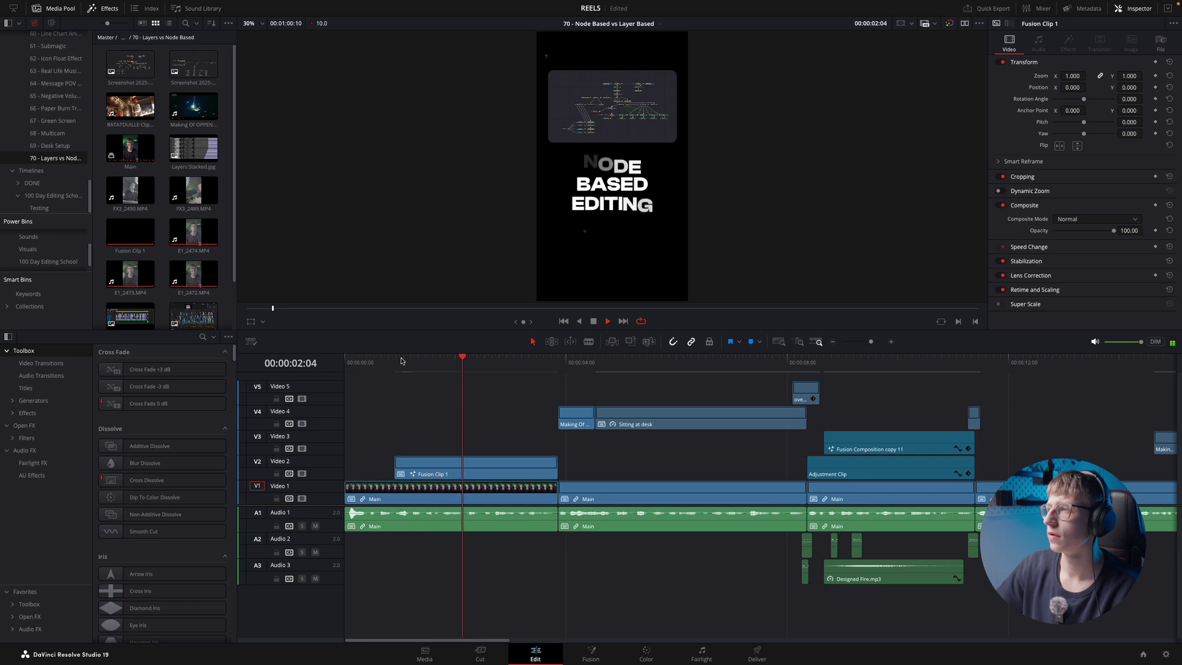
{"action": "left_click", "coordinate": [425, 361]}
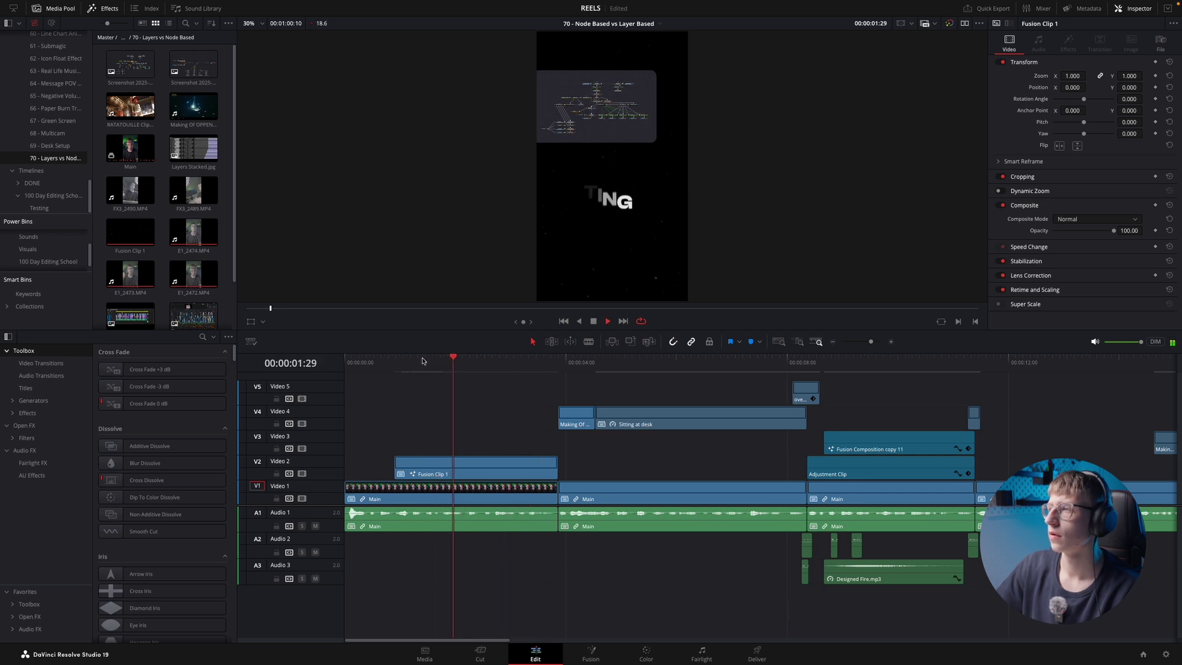
{"action": "left_click", "coordinate": [428, 361]}
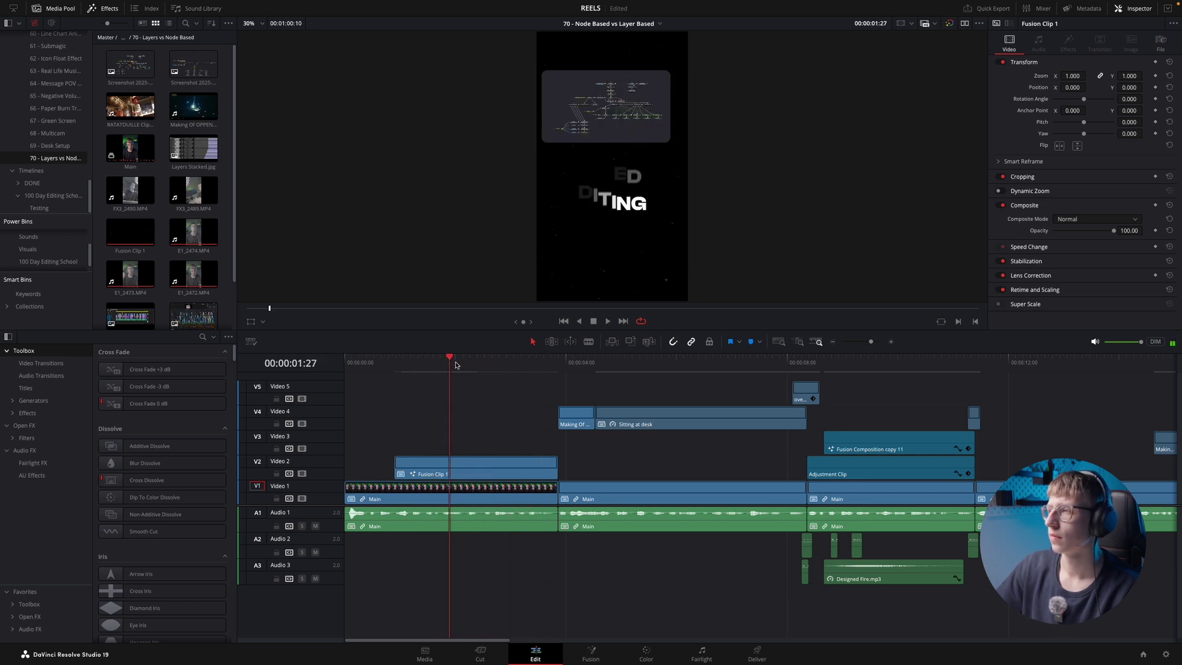
{"action": "left_click", "coordinate": [446, 362]}
{"action": "left_click", "coordinate": [447, 362]}
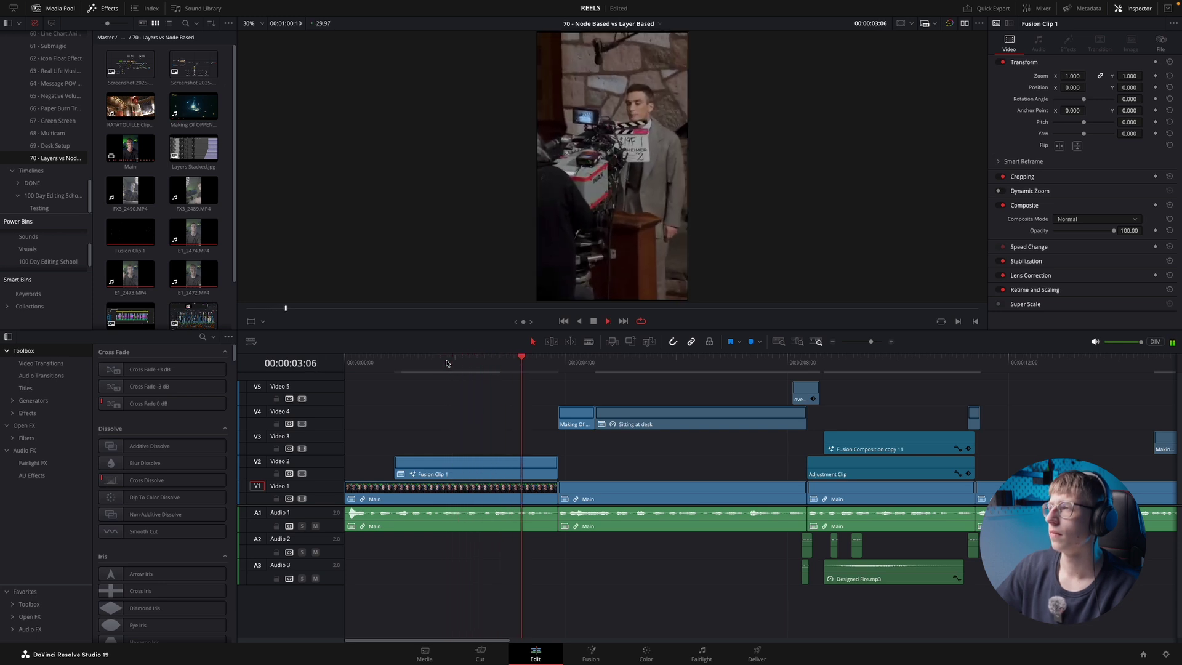
{"action": "left_click", "coordinate": [446, 363]}
{"action": "key", "text": "space"}
- Open Fusion Clip 1 in Fusion and move the end keyframe of Transform3's Displacement to frame 46
{"action": "left_click", "coordinate": [501, 469]}
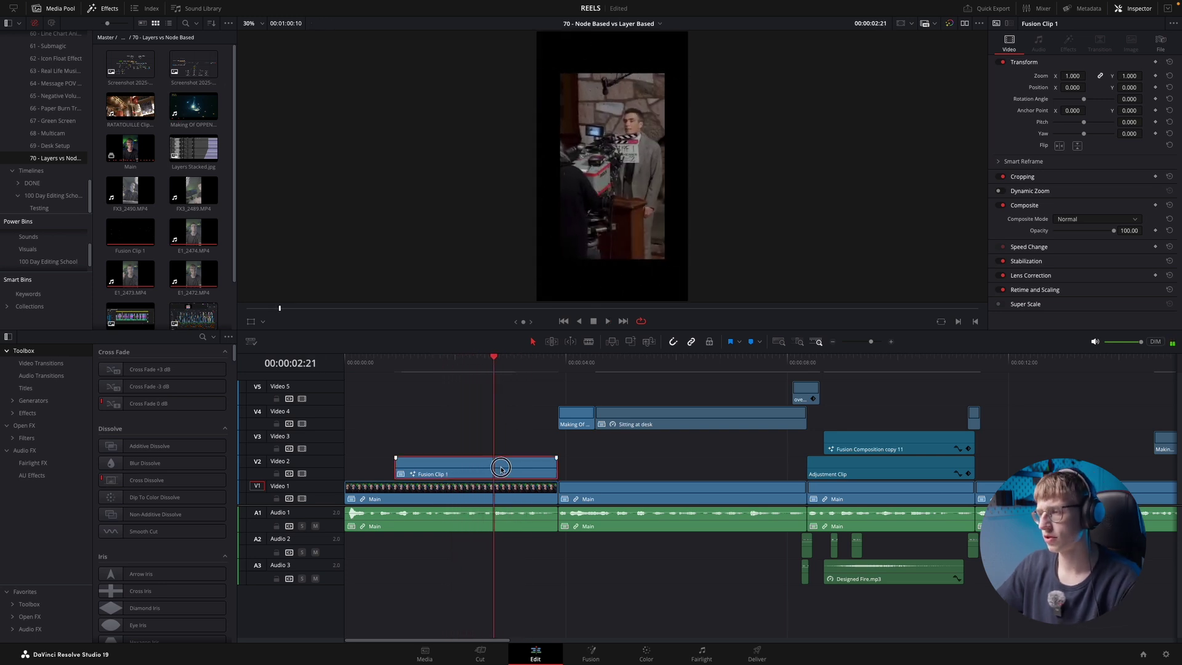
{"action": "key", "text": "shift+5"}
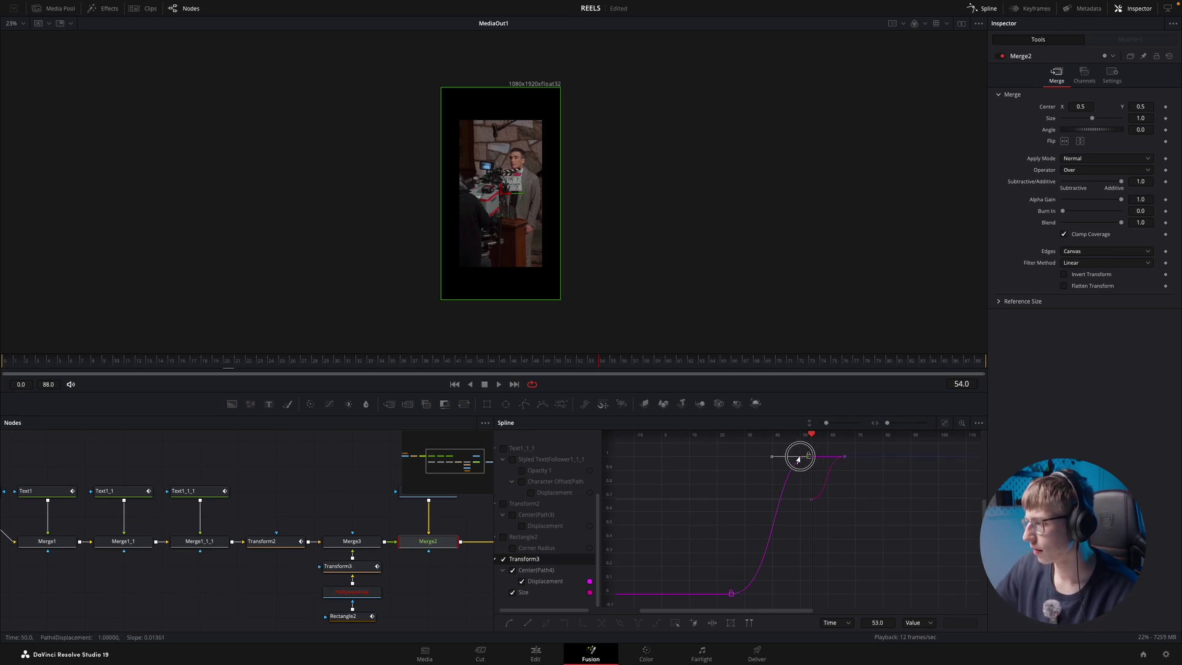
{"action": "left_click_drag", "start_coordinate": [809, 457], "coordinate": [752, 463]}
{"action": "key", "text": "space"}
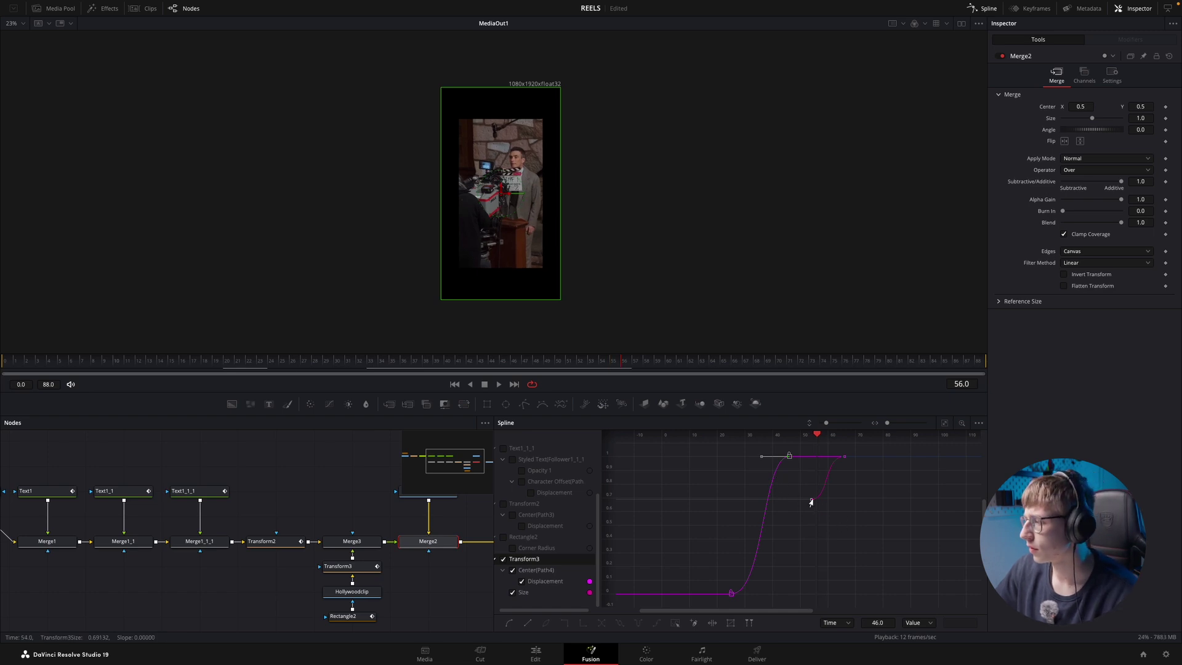
- Move the start keyframe of Transform3's Size curve to frame 44
{"action": "left_click_drag", "start_coordinate": [809, 504], "coordinate": [807, 500]}
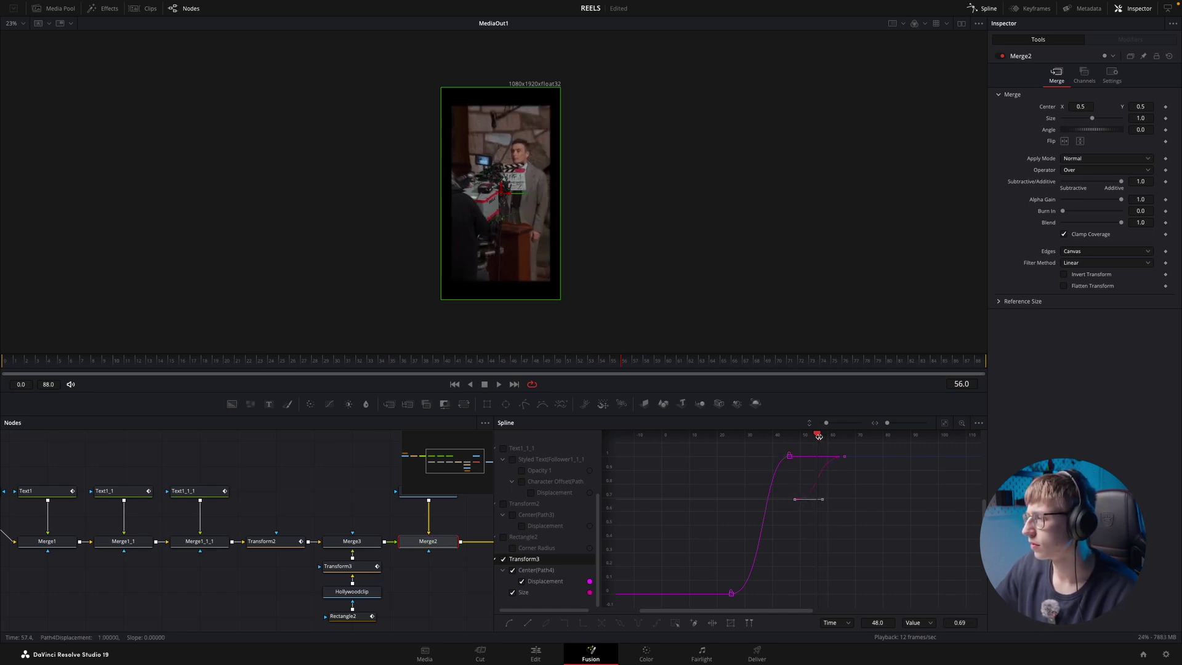
{"action": "left_click", "coordinate": [773, 436]}
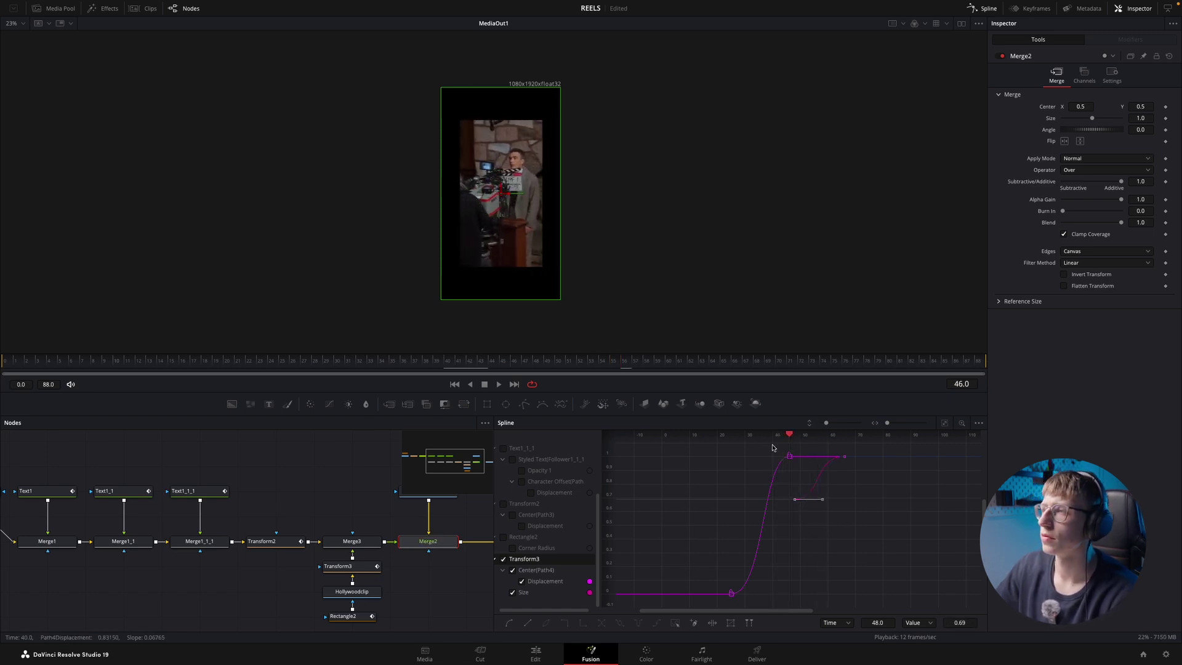
{"action": "left_click_drag", "start_coordinate": [794, 503], "coordinate": [786, 499]}
- Step back and forth through the frames to examine how the slide-in flows into the scale-up
{"action": "left_click", "coordinate": [761, 439]}
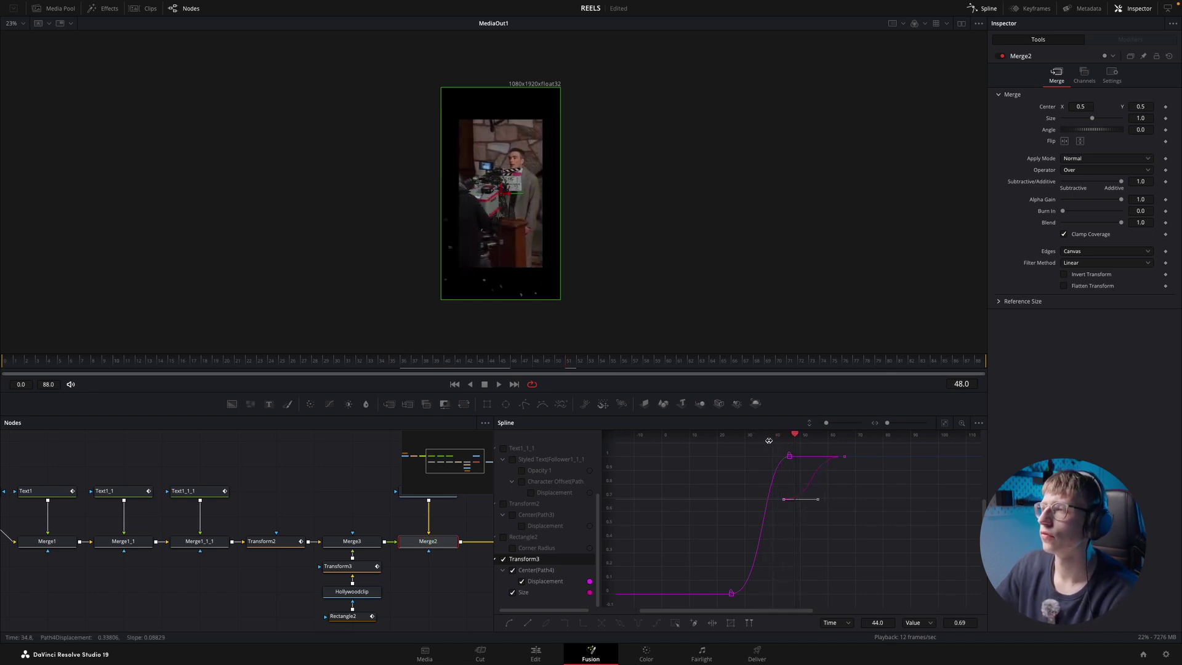
{"action": "key", "text": "Right"}
{"action": "key", "text": "Right"}
{"action": "key", "text": "Right"}
{"action": "key", "text": "Right"}
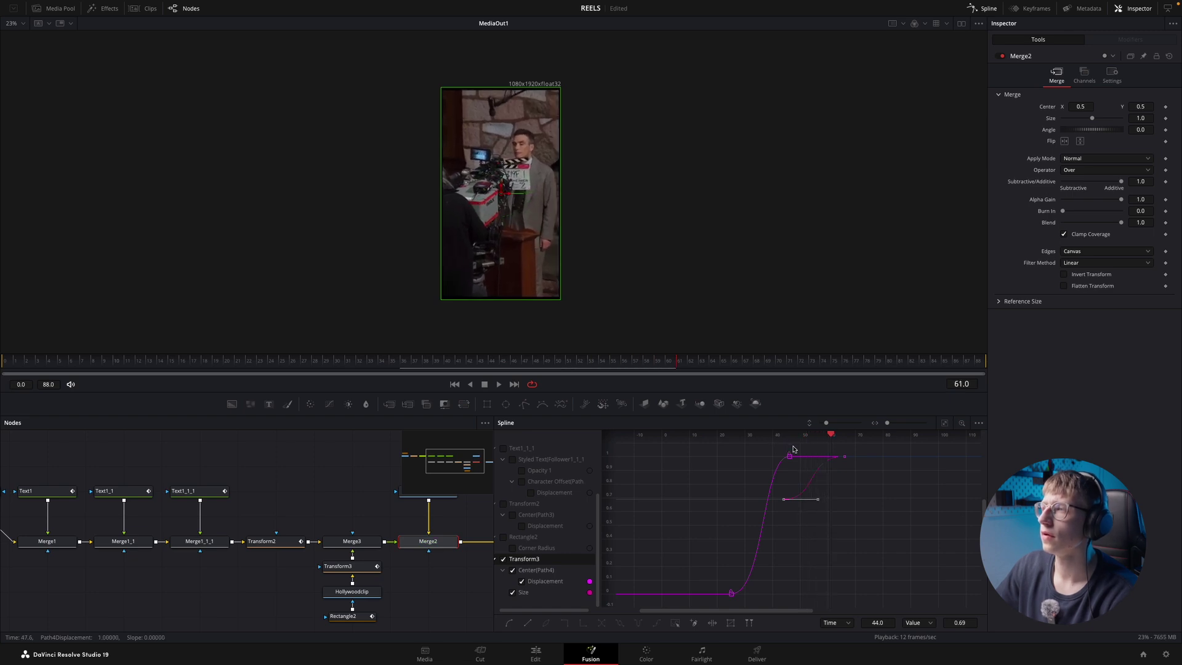
{"action": "key", "text": "Left"}
{"action": "key", "text": "Left"}
{"action": "key", "text": "Left"}
{"action": "key", "text": "Left"}
{"action": "key", "text": "Left"}
{"action": "key", "text": "Left"}
{"action": "key", "text": "Left"}
{"action": "key", "text": "Left"}
{"action": "key", "text": "Left"}
{"action": "key", "text": "Left"}
{"action": "key", "text": "Left"}
{"action": "key", "text": "Left"}
{"action": "key", "text": "Left"}
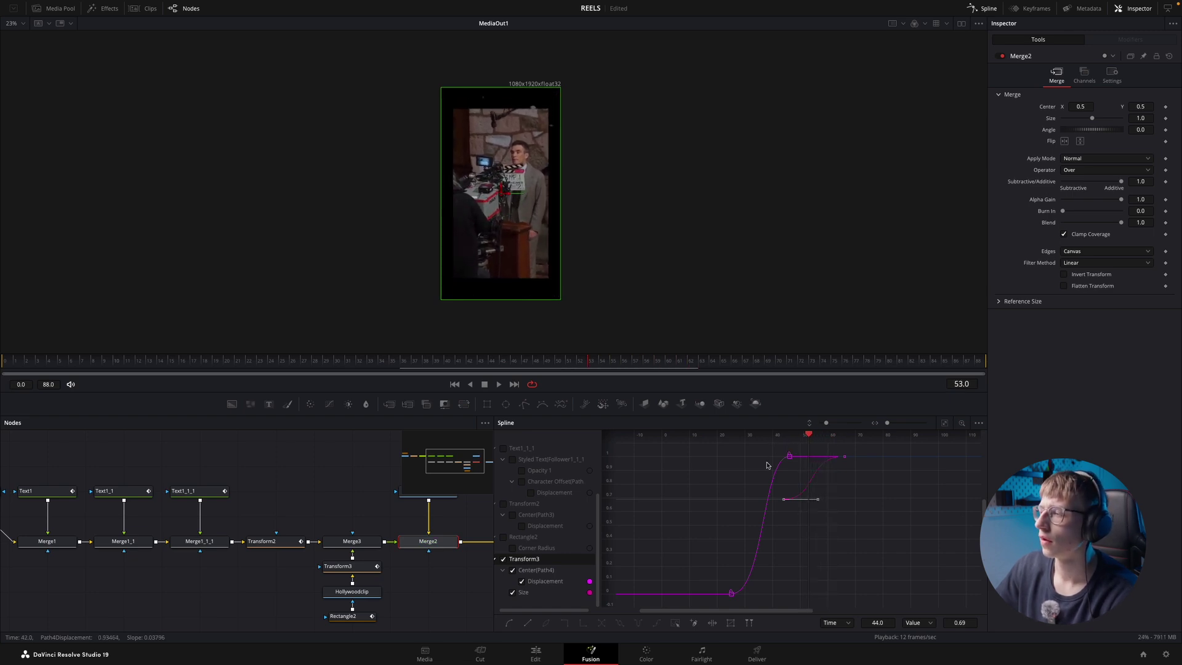
- Move the end keyframe of Rectangle2's Corner Radius curve to frame 60 and smooth the curve
{"action": "left_click", "coordinate": [523, 537]}
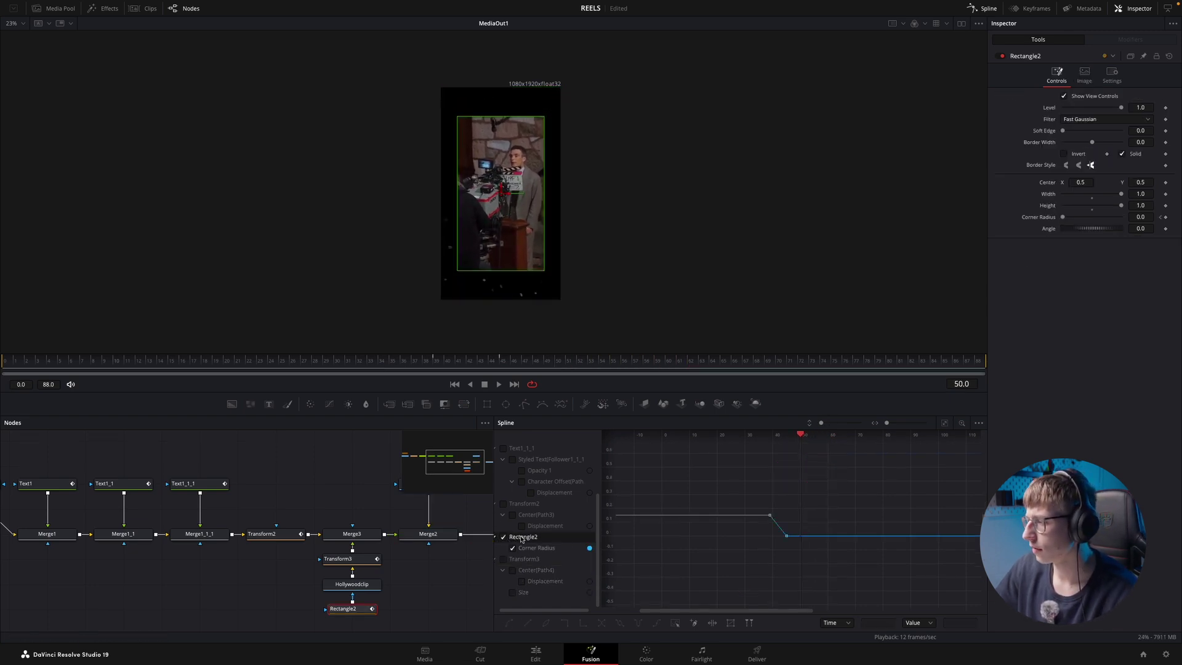
{"action": "left_click_drag", "start_coordinate": [828, 561], "coordinate": [700, 489]}
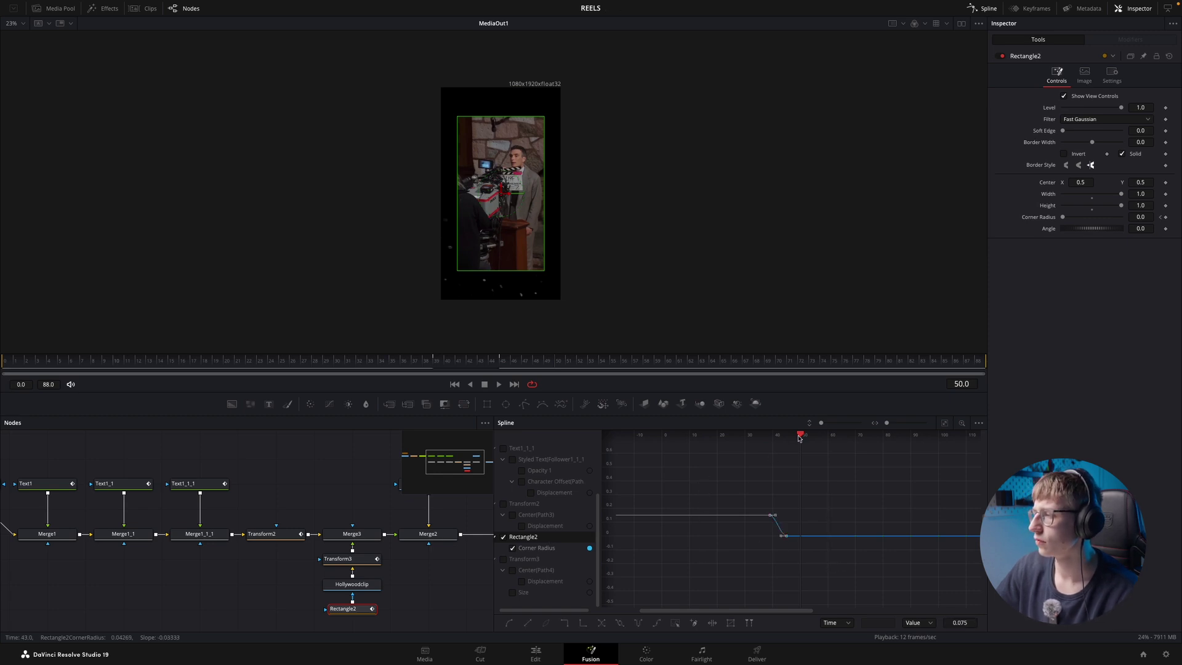
{"action": "left_click_drag", "start_coordinate": [799, 437], "coordinate": [767, 453]}
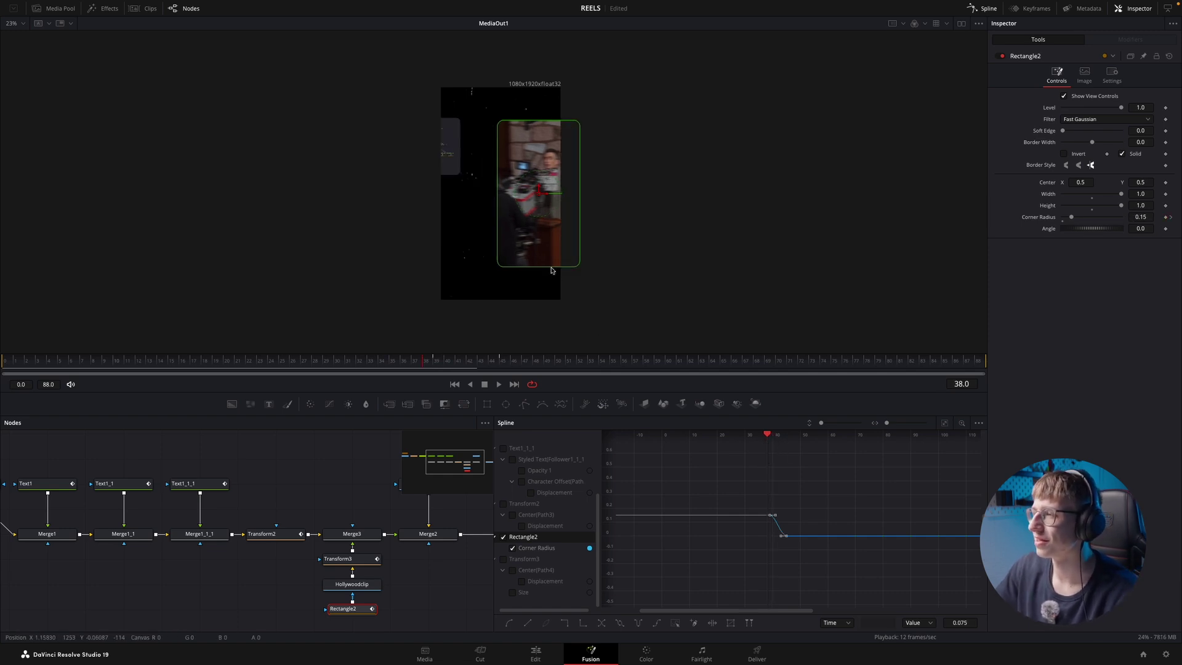
{"action": "key", "text": "space"}
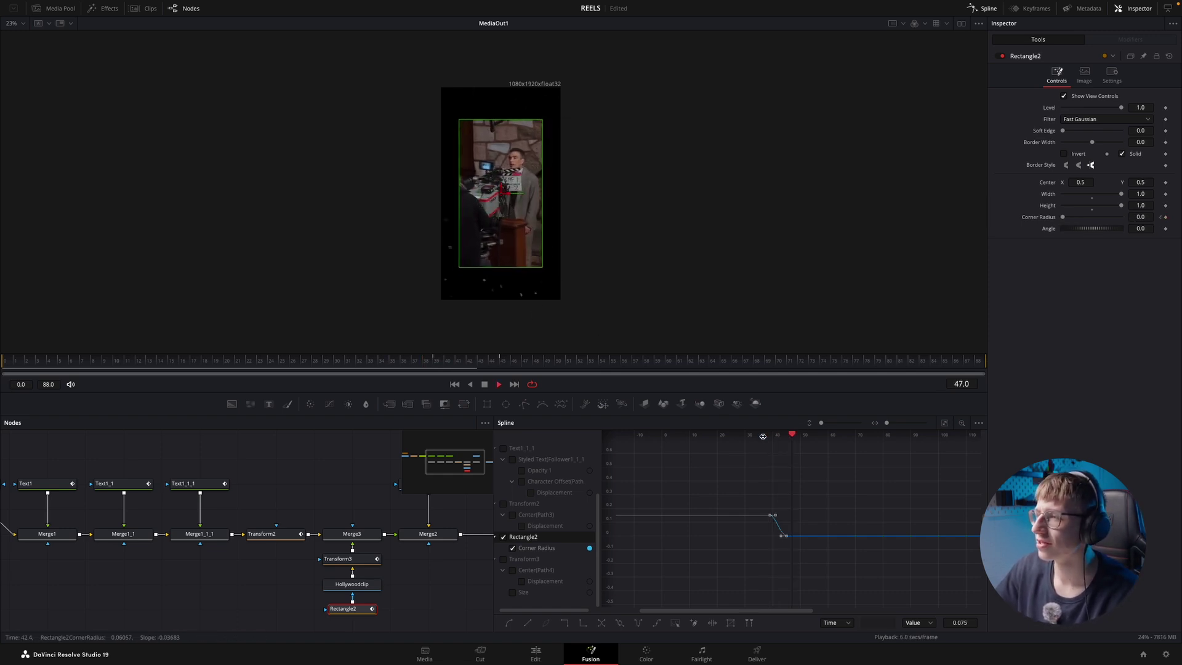
{"action": "left_click", "coordinate": [830, 439]}
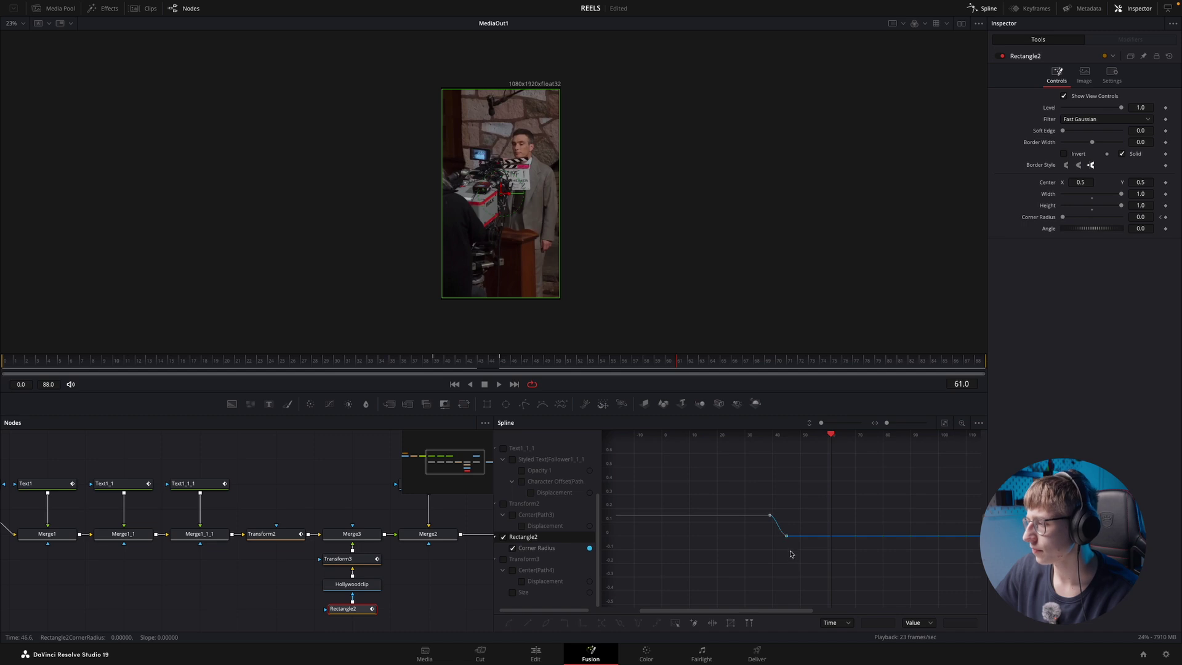
{"action": "left_click_drag", "start_coordinate": [784, 539], "coordinate": [828, 535]}
{"action": "mouse_move", "coordinate": [831, 437]}
{"action": "left_mouse_down"}
{"action": "mouse_move", "coordinate": [755, 465]}
{"action": "mouse_move", "coordinate": [858, 448]}
{"action": "mouse_move", "coordinate": [747, 466]}
{"action": "mouse_move", "coordinate": [831, 454]}
{"action": "left_mouse_up"}
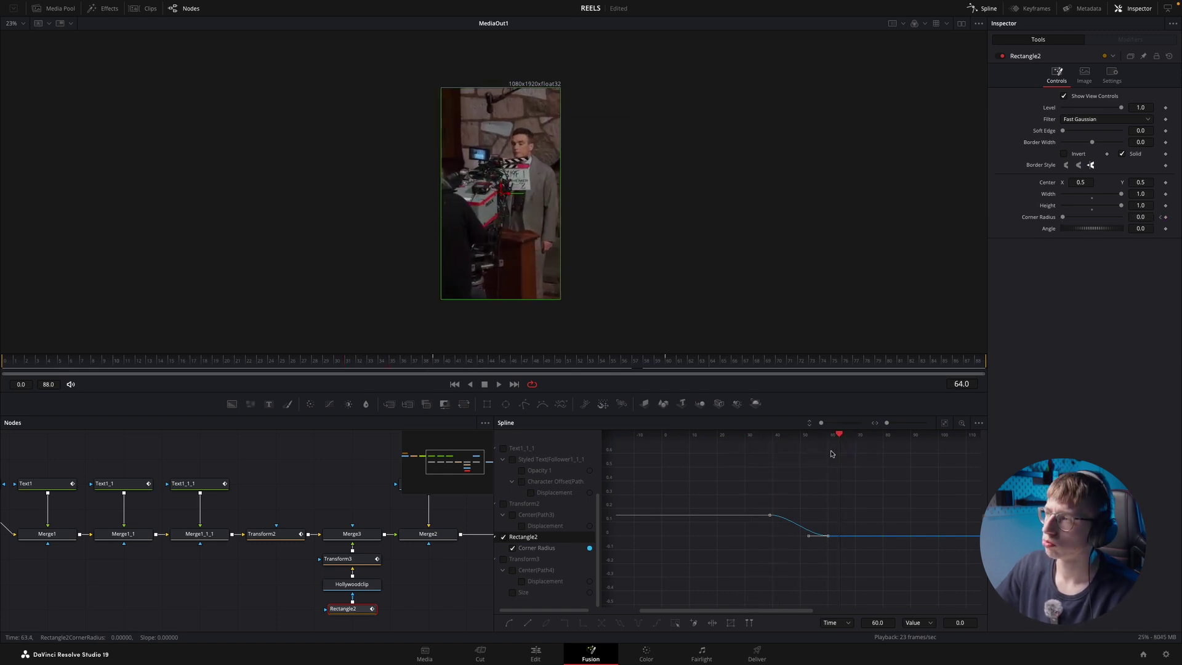
- Return to the Edit page and replay Fusion Clip 1 repeatedly to review the retimed transition into the next clip
{"action": "left_click", "coordinate": [535, 652]}
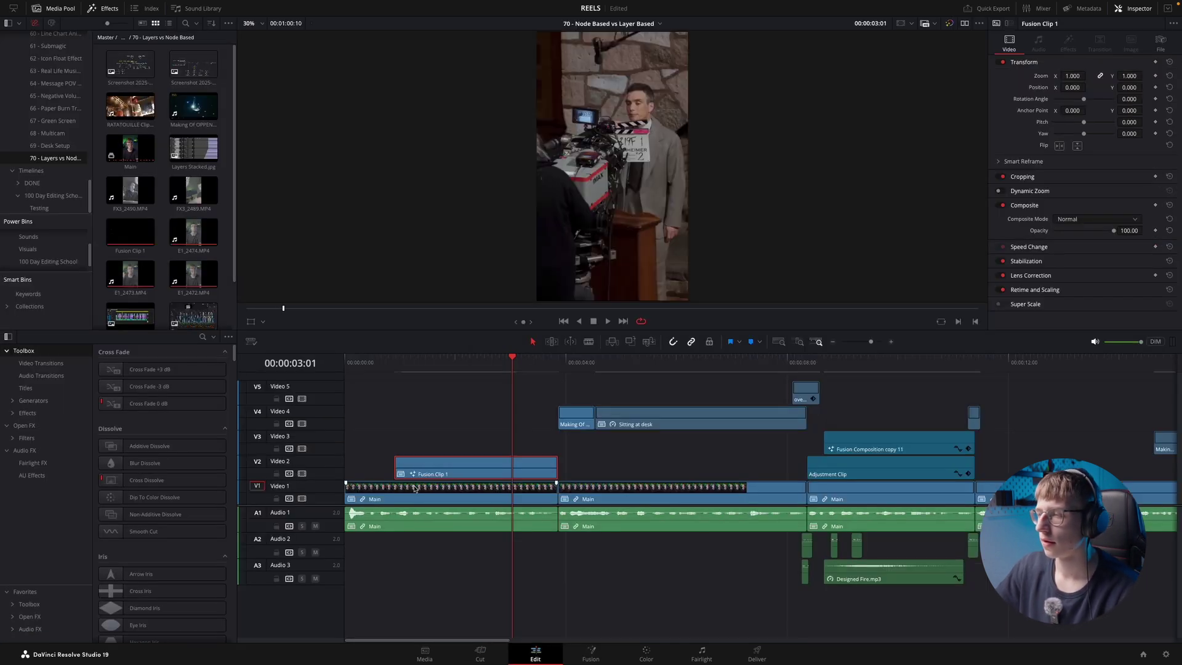
{"action": "left_click", "coordinate": [402, 361]}
{"action": "key", "text": "space"}
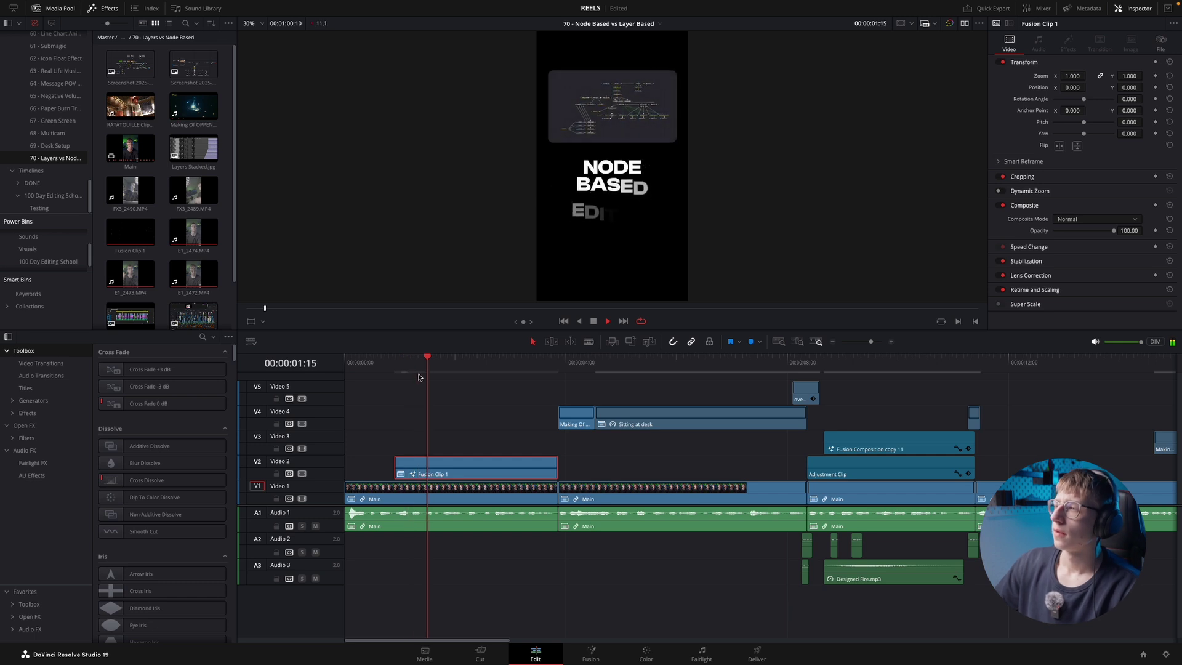
{"action": "left_click", "coordinate": [431, 362]}
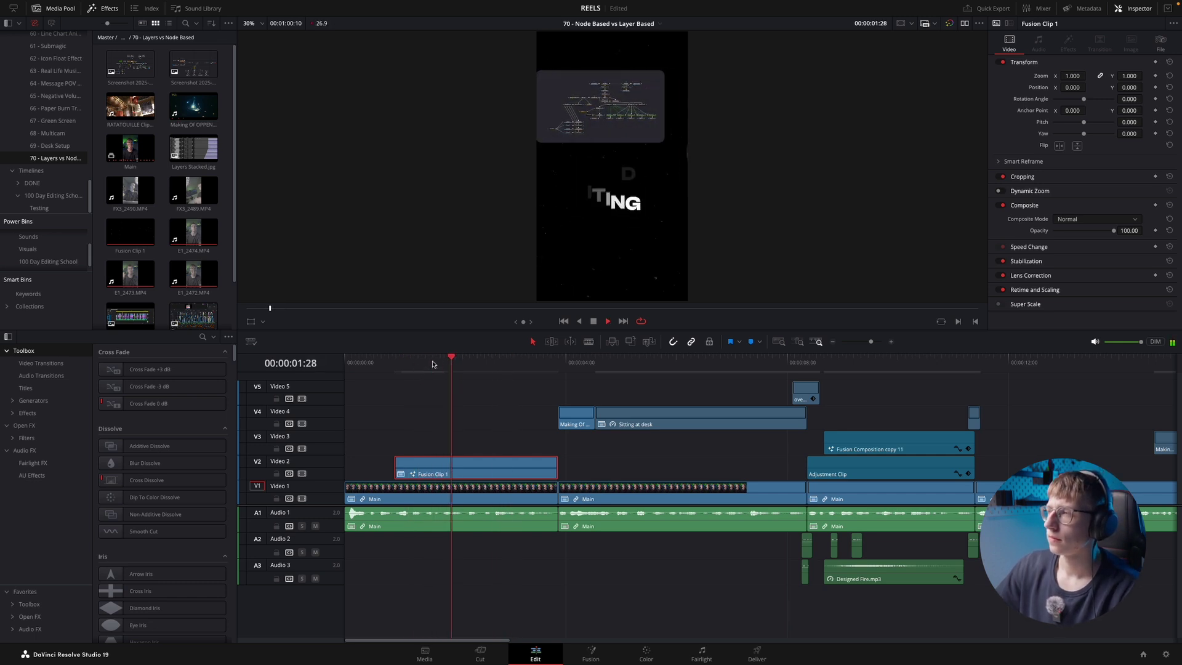
{"action": "left_click", "coordinate": [438, 363]}
{"action": "left_click", "coordinate": [438, 364]}
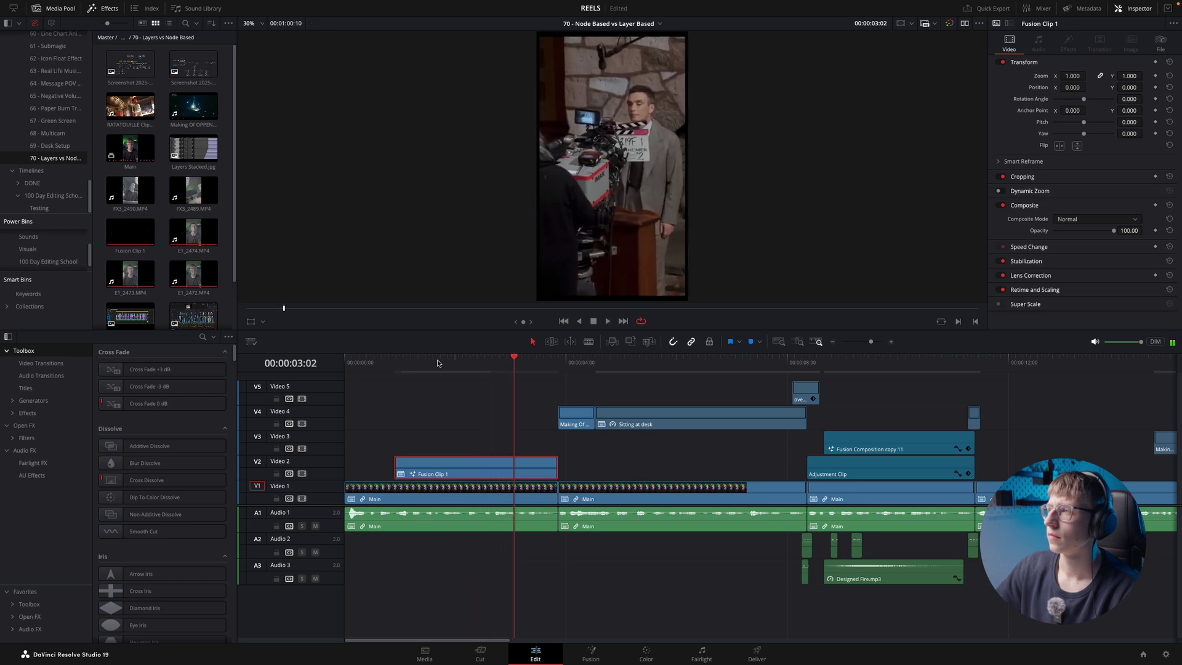
{"action": "left_click", "coordinate": [438, 363]}
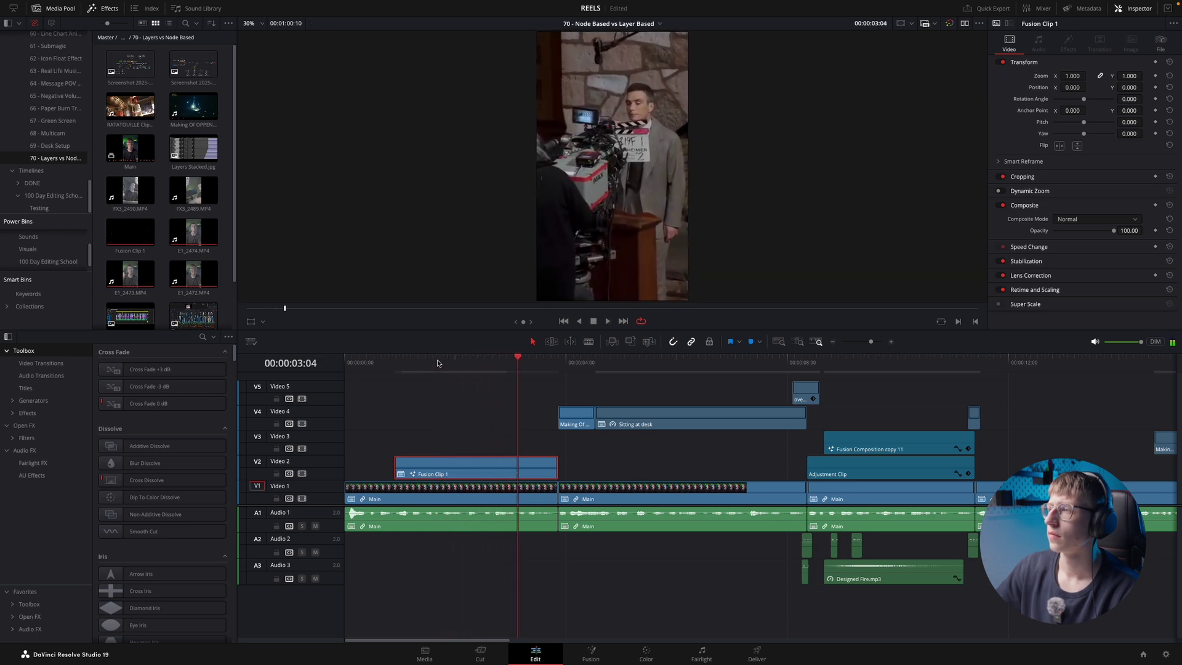
{"action": "left_click", "coordinate": [438, 363]}
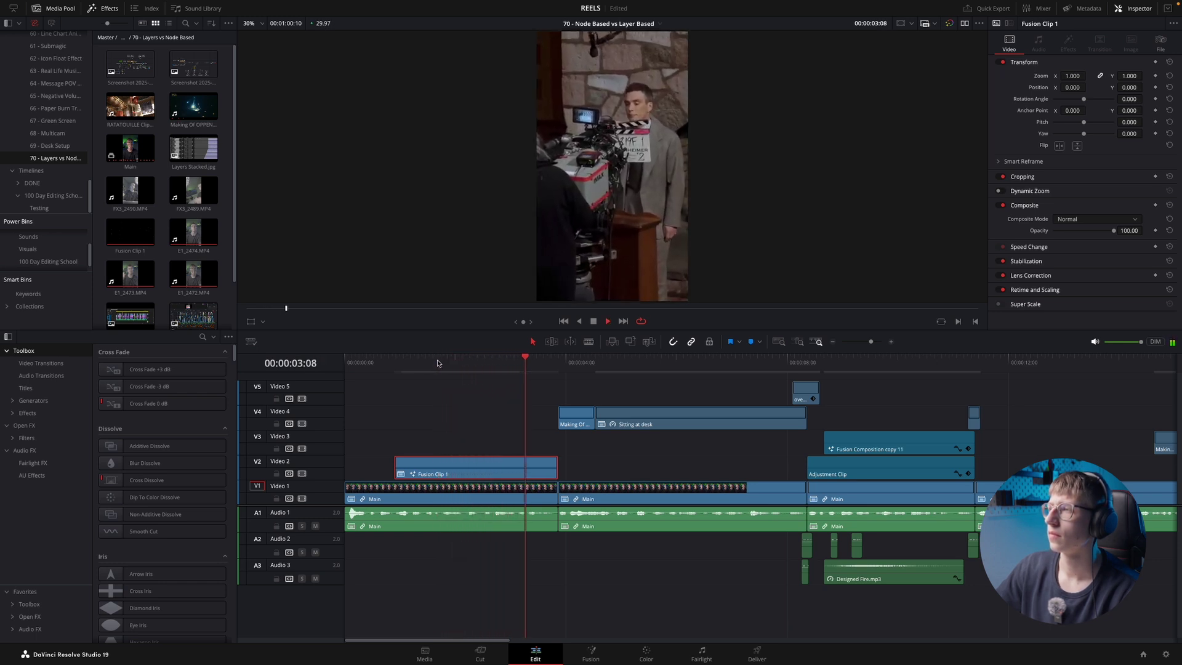
{"action": "left_click", "coordinate": [438, 363]}
{"action": "key", "text": "space"}
{"action": "left_click", "coordinate": [438, 363]}
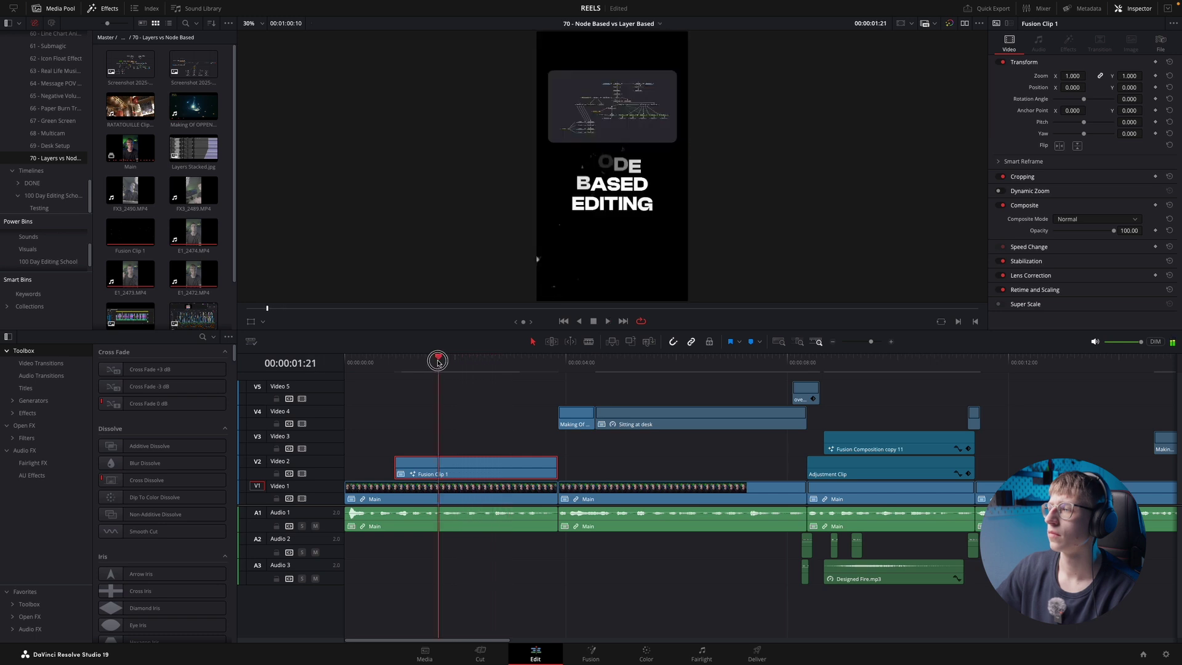
{"action": "left_click", "coordinate": [437, 362]}
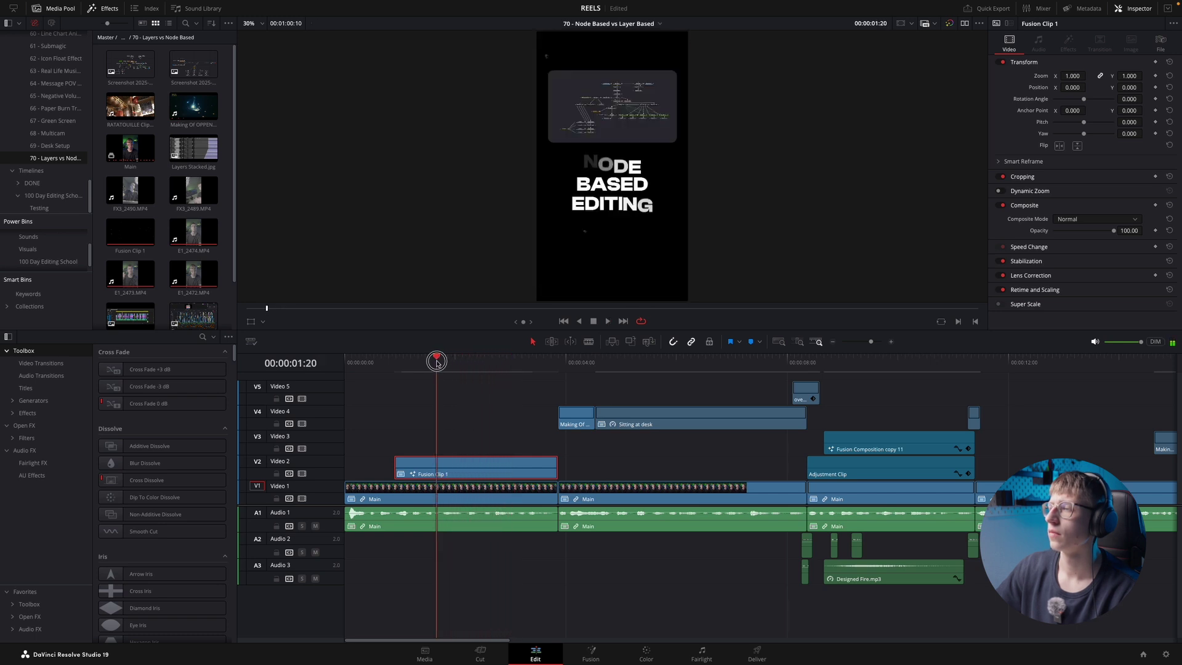
{"action": "key", "text": "space"}
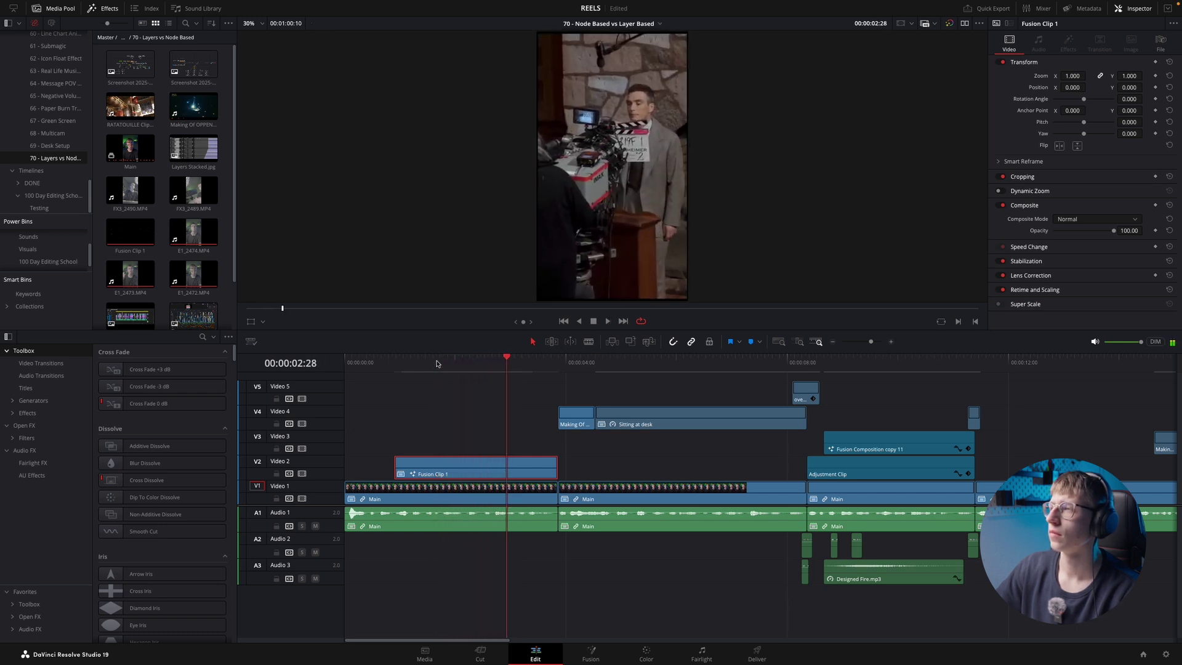
{"action": "key", "text": "space"}
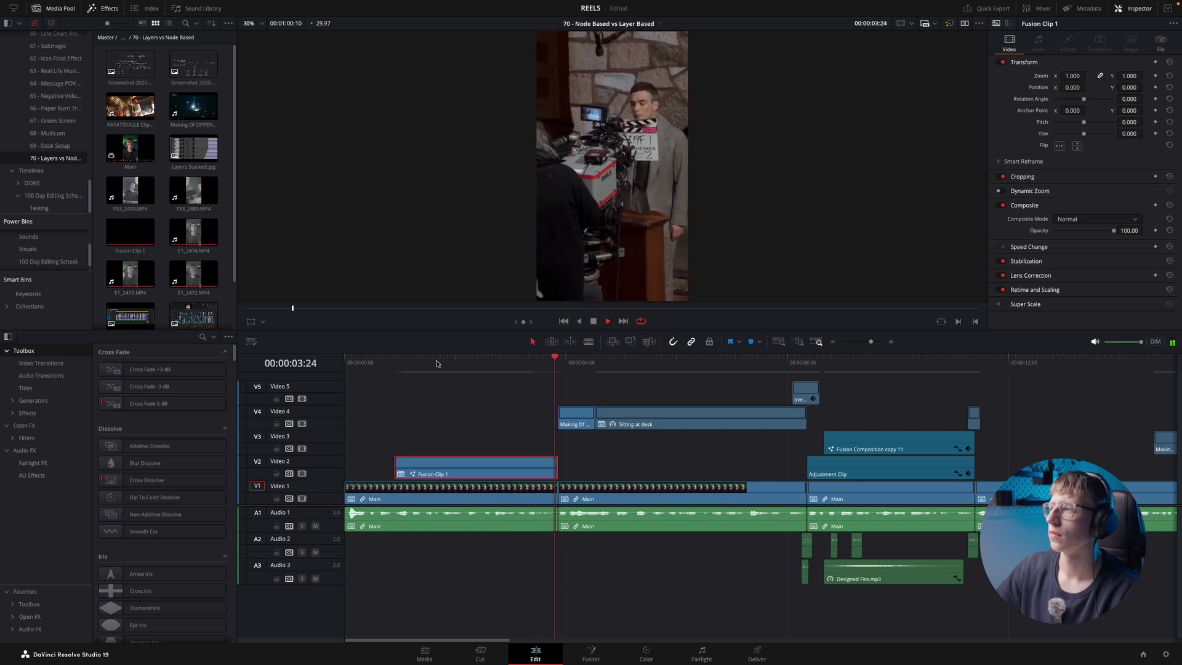
{"action": "key", "text": "space"}
{"action": "key", "text": "space"}
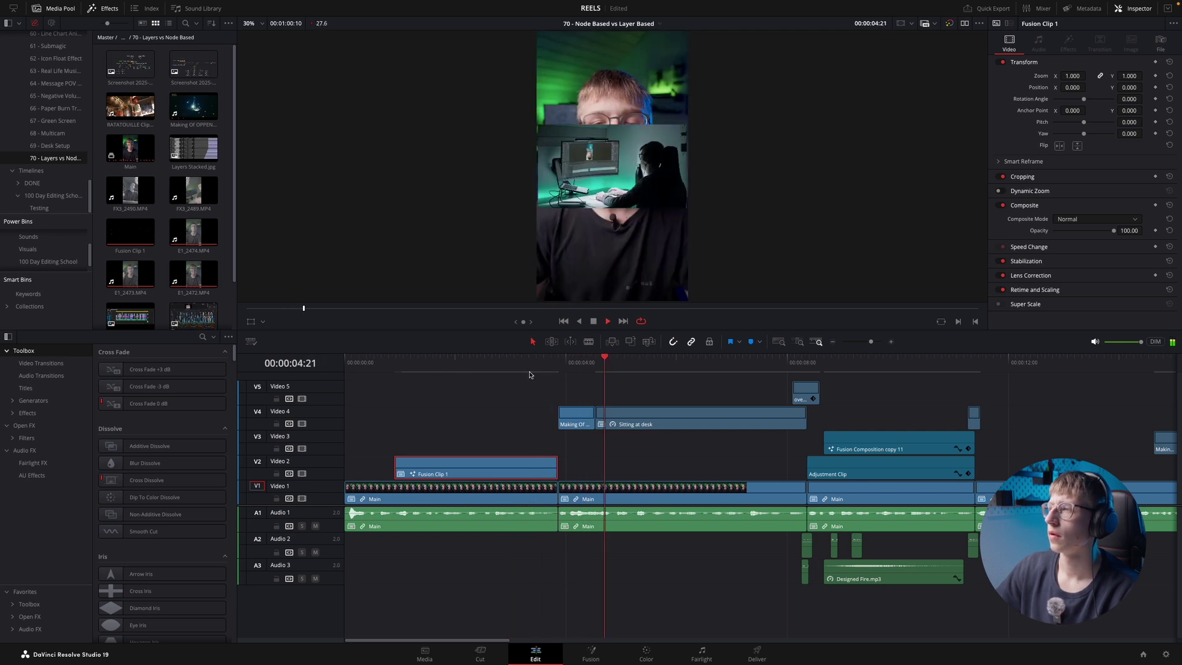
- Open Fusion Clip 1 in Fusion, enable motion blur on Transform2 and check Transform3's motion blur setting
{"action": "left_click", "coordinate": [472, 364]}
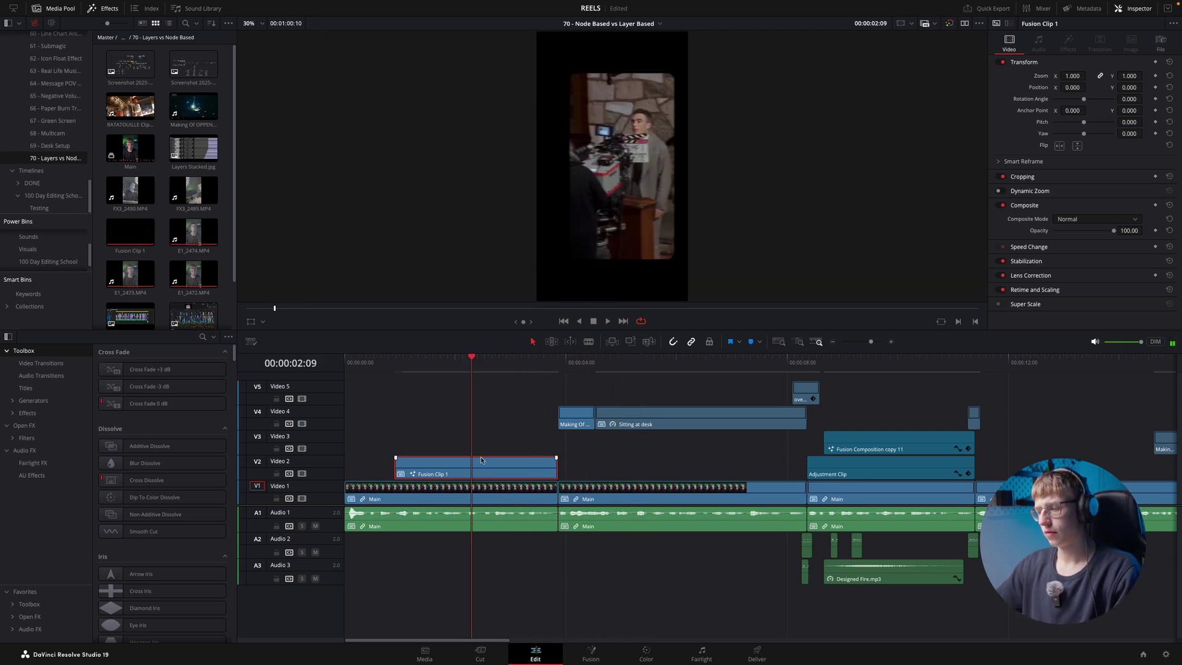
{"action": "key", "text": "shift+5"}
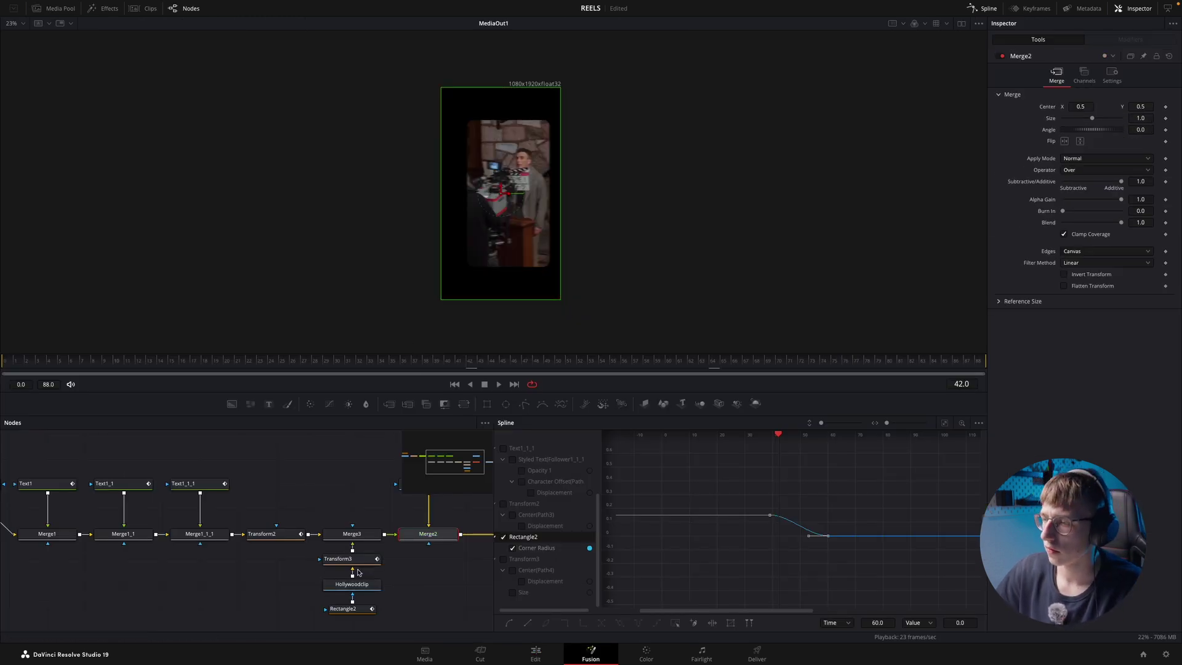
{"action": "left_click", "coordinate": [262, 534]}
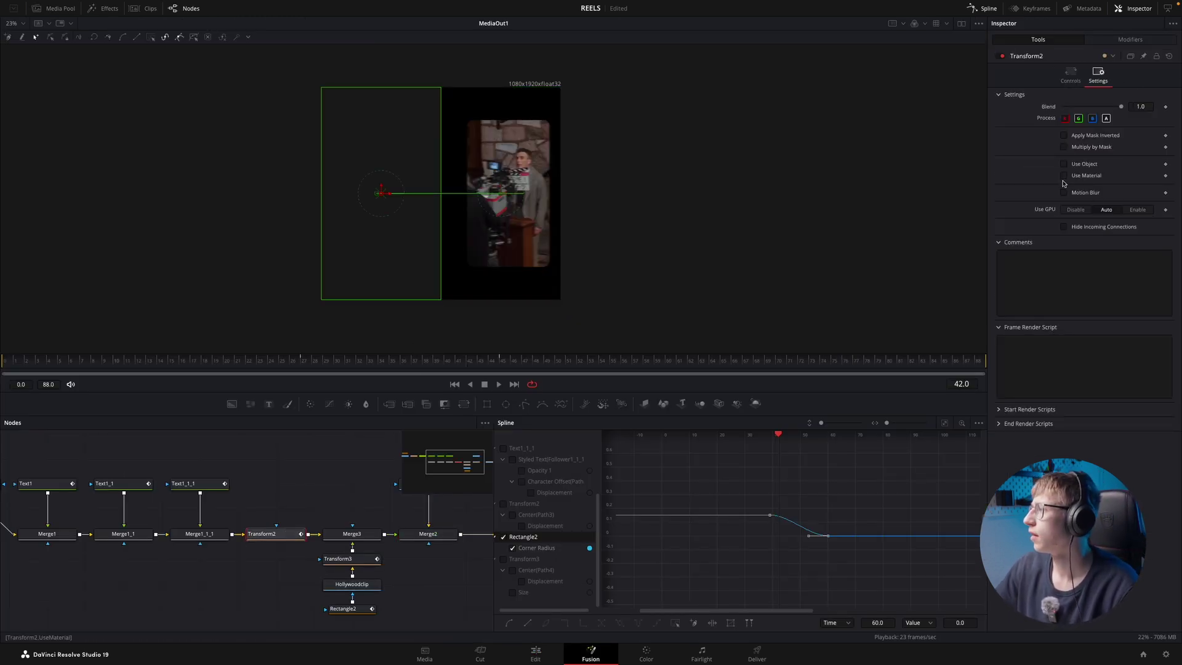
{"action": "left_click", "coordinate": [1063, 192]}
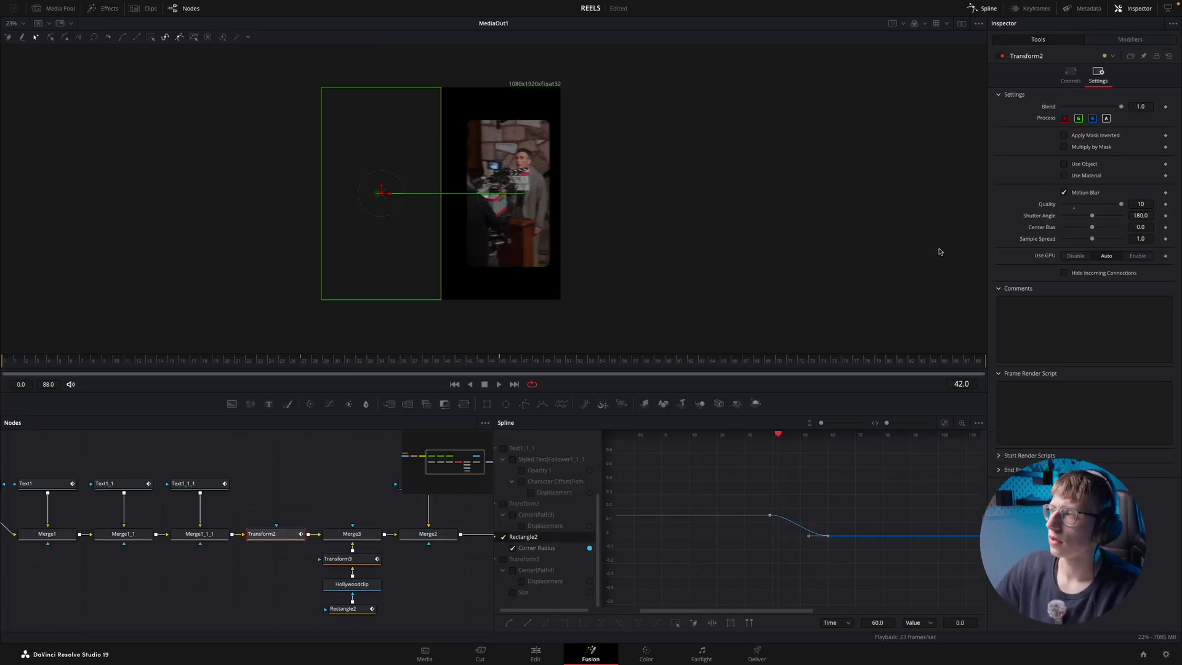
{"action": "left_click", "coordinate": [339, 559]}
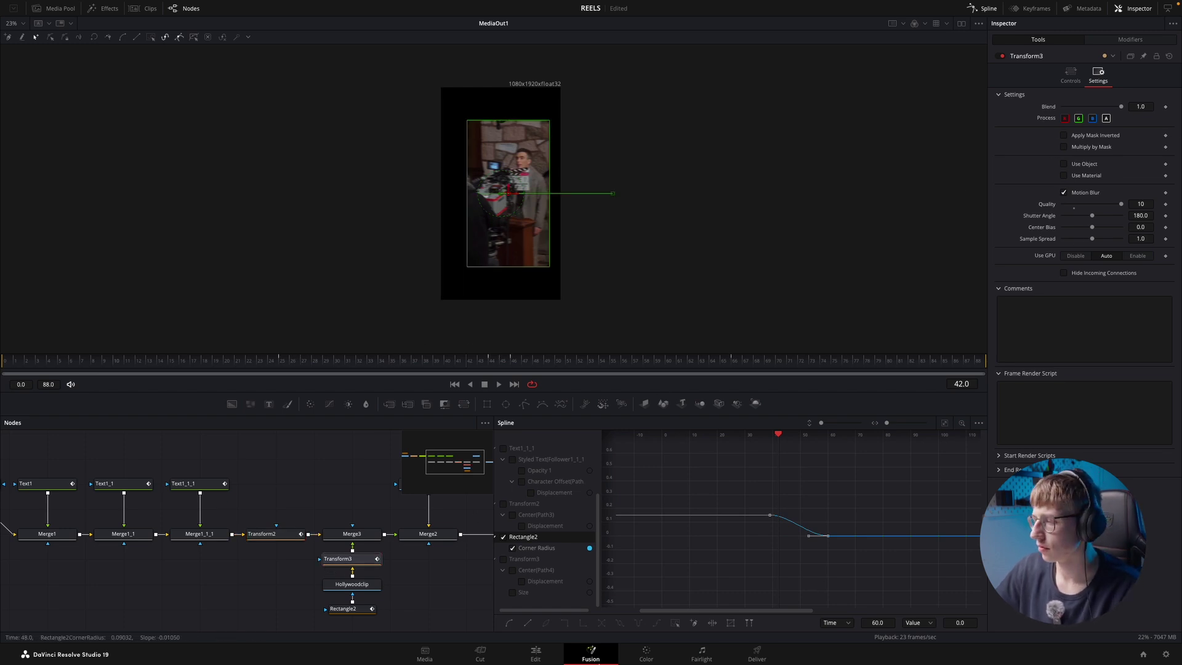
- Return to the Edit page and replay the transition from Fusion Clip 1 through the Making Of OPPENHEIMER clip into Sitting at desk
{"action": "left_click", "coordinate": [542, 654]}
{"action": "left_click_drag", "start_coordinate": [435, 362], "coordinate": [475, 368]}
{"action": "left_click", "coordinate": [556, 358]}
{"action": "left_click", "coordinate": [539, 359]}
{"action": "key", "text": "space"}
{"action": "scroll", "coordinate": [539, 360], "scroll_direction": "right", "scroll_amount": 1}
{"action": "left_click_drag", "start_coordinate": [540, 361], "coordinate": [552, 362]}
{"action": "key", "text": "super+equal"}
{"action": "scroll", "coordinate": [710, 376], "scroll_direction": "right", "scroll_amount": 2}
{"action": "left_click", "coordinate": [595, 364]}
{"action": "key", "text": "space"}
{"action": "scroll", "coordinate": [597, 369], "scroll_direction": "right", "scroll_amount": 2}
{"action": "key", "text": "space"}
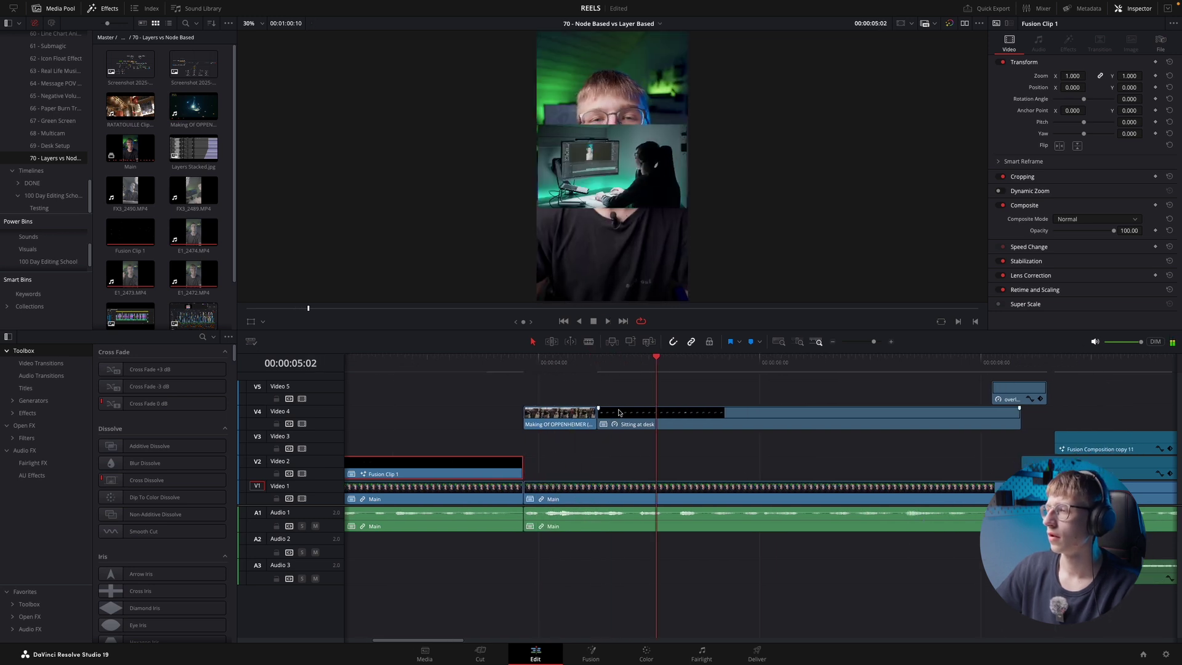
- Move the Making Of OPPENHEIMER clip up to Video 5, extend its end over the start of Sitting at desk and replay it
{"action": "left_click_drag", "start_coordinate": [593, 412], "coordinate": [609, 386]}
{"action": "left_click", "coordinate": [597, 367]}
{"action": "key", "text": "t"}
{"action": "left_click", "coordinate": [522, 366]}
{"action": "key", "text": "space"}
{"action": "mouse_move", "coordinate": [609, 364]}
{"action": "left_mouse_down"}
{"action": "mouse_move", "coordinate": [632, 368]}
{"action": "mouse_move", "coordinate": [587, 371]}
{"action": "left_mouse_up"}
{"action": "key", "text": "space"}
{"action": "key", "text": "space"}
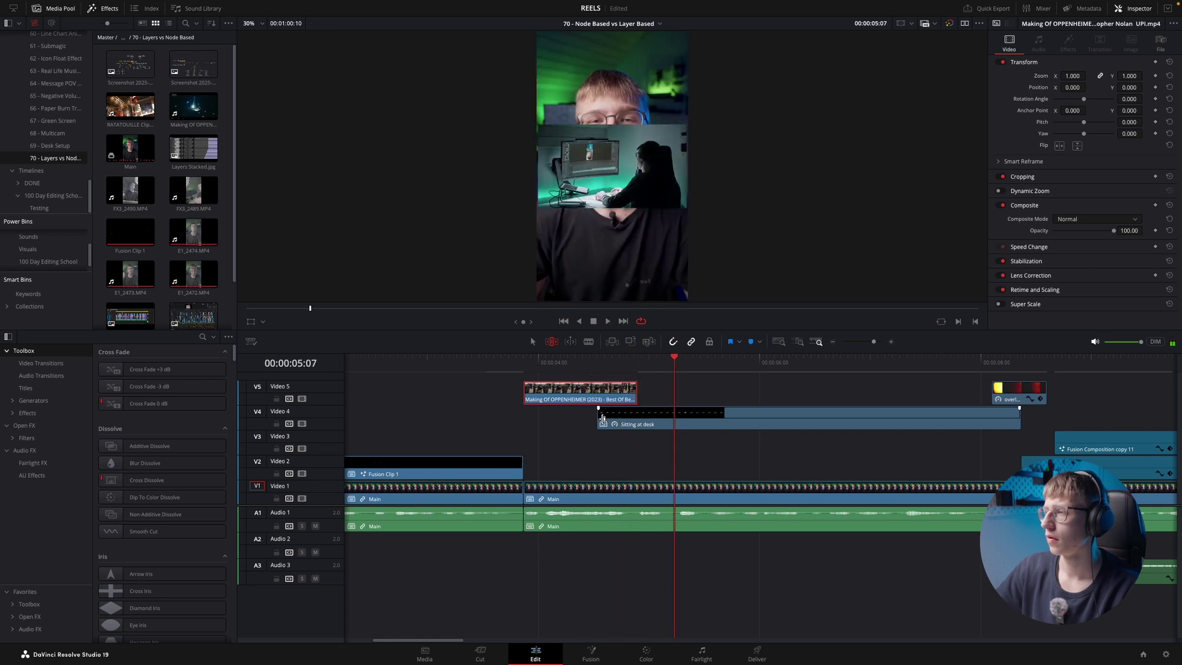
- Shift the Sitting at desk clip to start where the Making Of OPPENHEIMER clip ends, and trim its end back
{"action": "left_click_drag", "start_coordinate": [614, 421], "coordinate": [659, 419]}
{"action": "left_click_drag", "start_coordinate": [872, 423], "coordinate": [879, 422]}
{"action": "key", "text": "ctrl+r"}
{"action": "left_click_drag", "start_coordinate": [1059, 410], "coordinate": [1020, 411]}
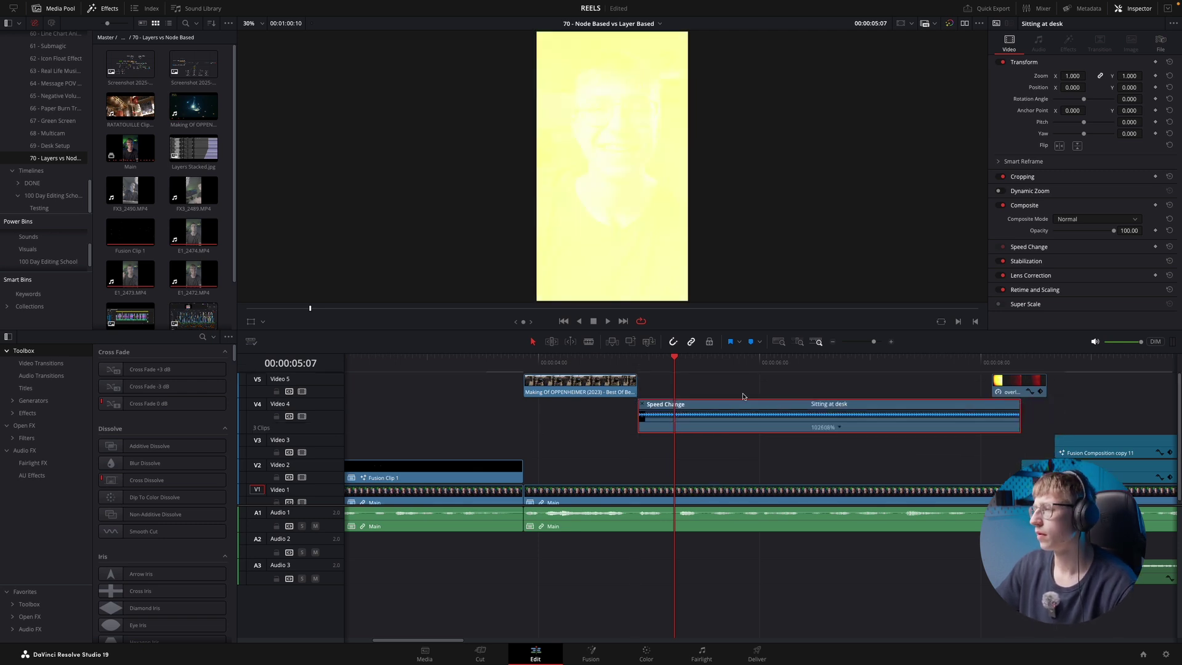
- Move the Making Of OPPENHEIMER clip down to Video 2 and the Sitting at desk clip down to Video 3
{"action": "left_click_drag", "start_coordinate": [592, 387], "coordinate": [609, 471]}
{"action": "left_click", "coordinate": [468, 369]}
{"action": "key", "text": "space"}
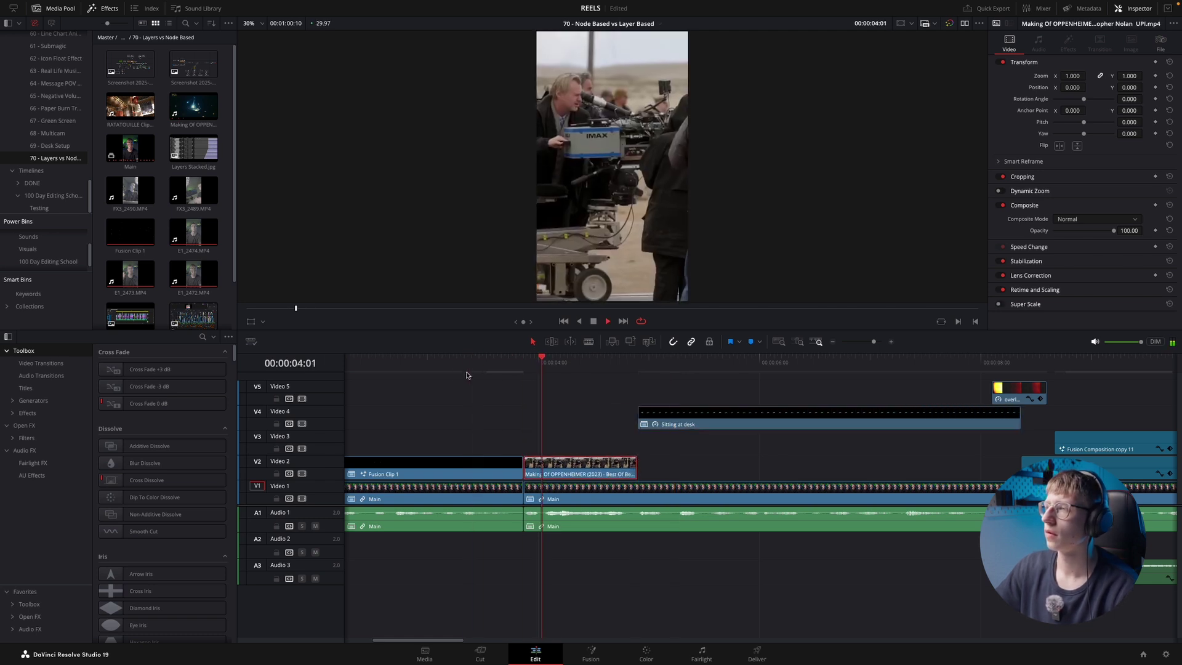
{"action": "key", "text": "space"}
{"action": "left_click", "coordinate": [679, 429]}
{"action": "left_click_drag", "start_coordinate": [679, 429], "coordinate": [687, 441]}
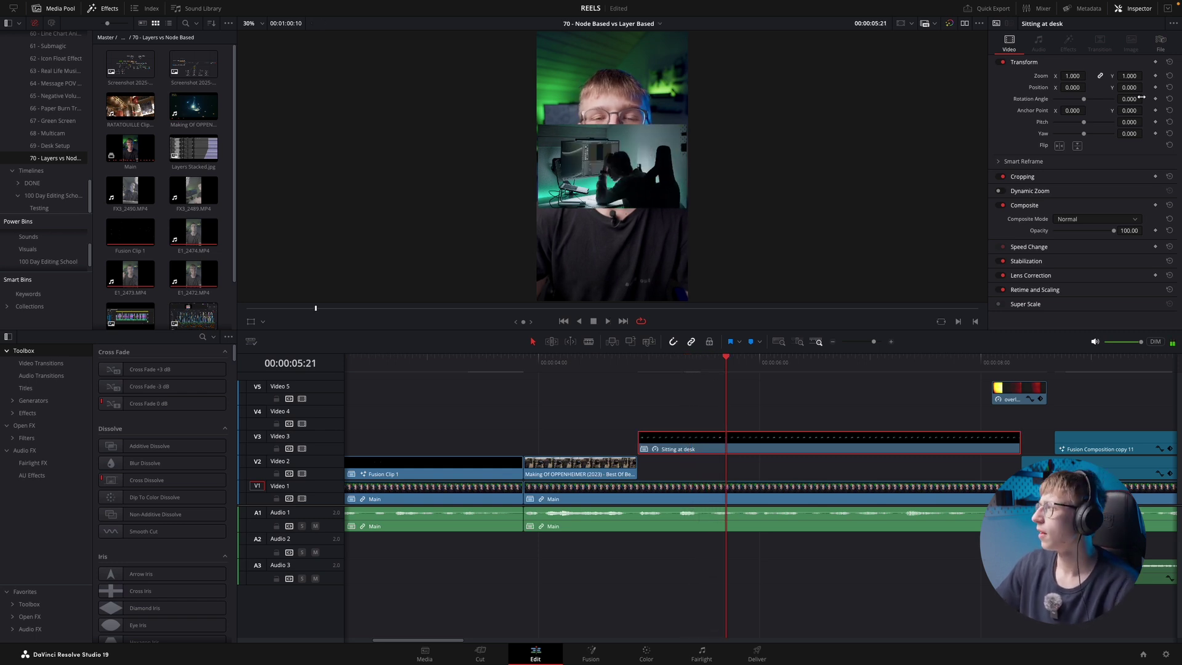
- Try enlarging the Sitting at desk clip to a zoom of 3.950, and undo the change
{"action": "left_click_drag", "start_coordinate": [1133, 75], "coordinate": [677, 337]}
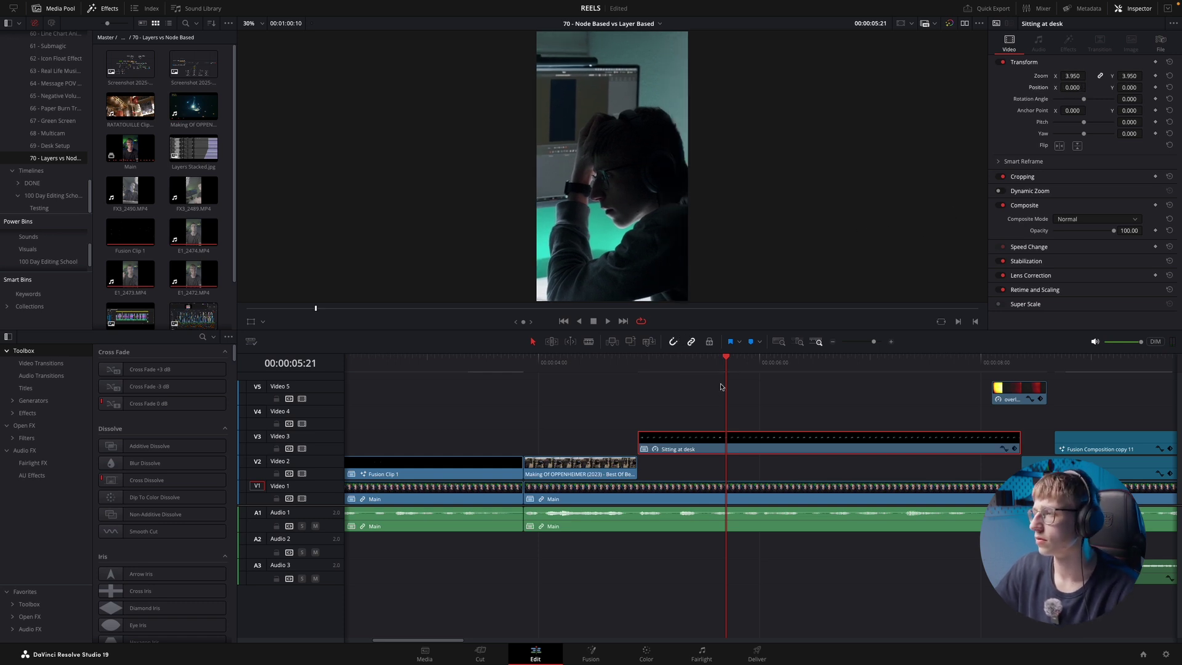
{"action": "key", "text": "super+z"}
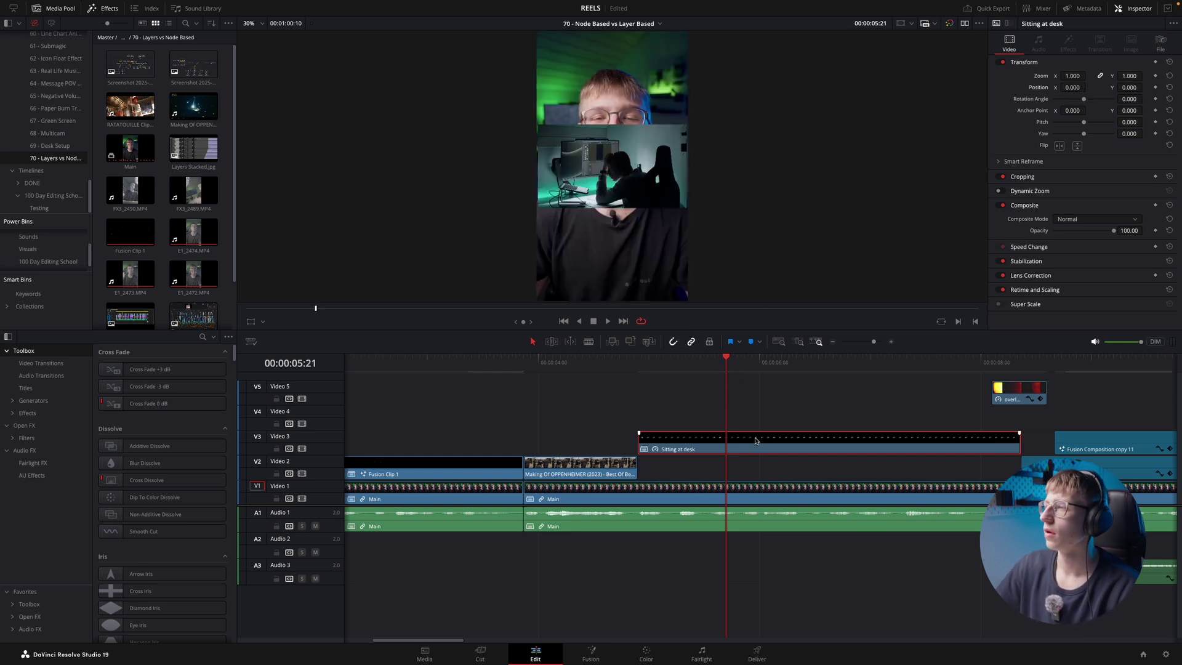
{"action": "left_click", "coordinate": [712, 426]}
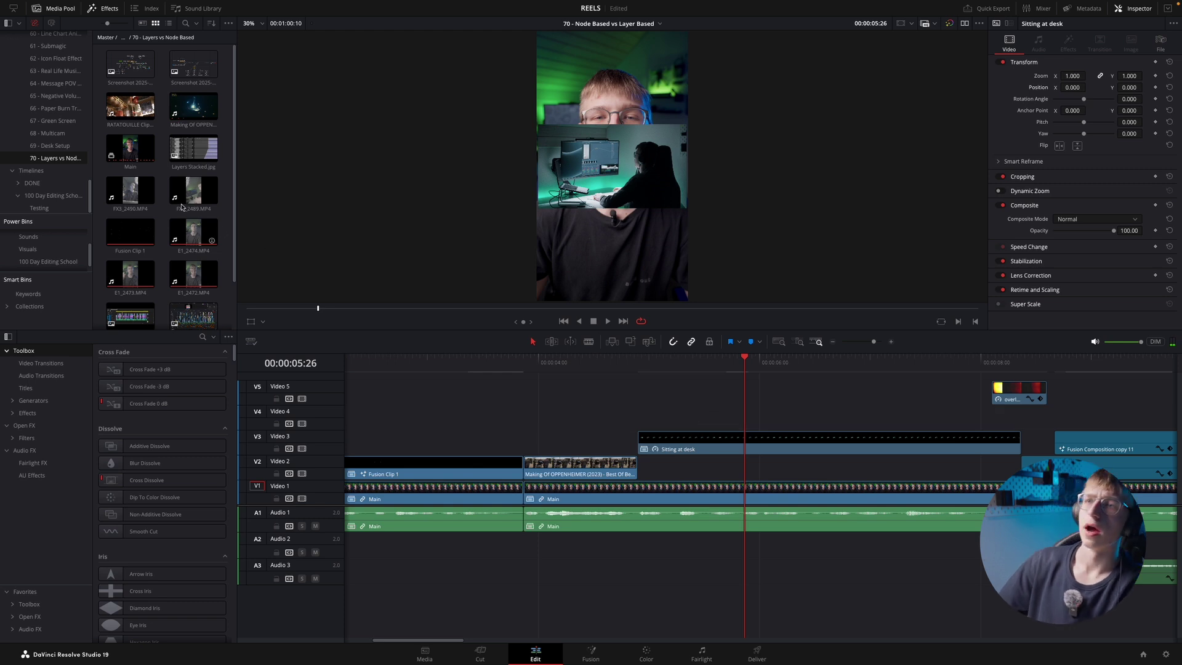
- Open the 69 - Desk Setup timeline and copy the adjustment clip above its Sitting at desk clips
{"action": "left_click", "coordinate": [55, 145]}
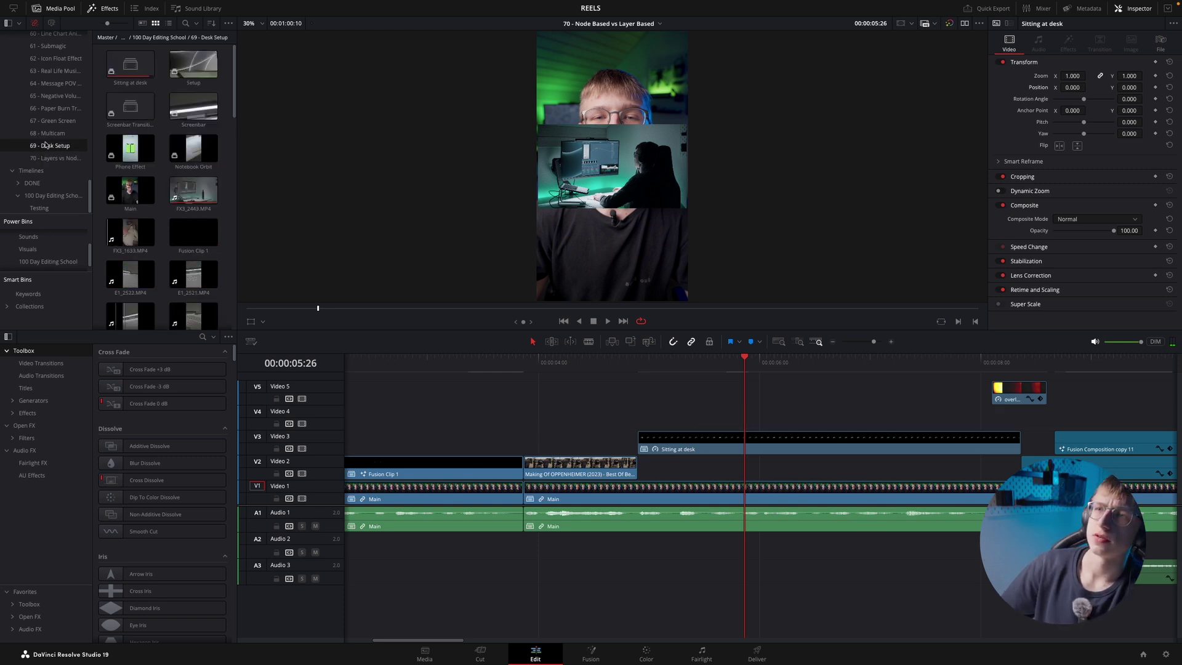
{"action": "left_click", "coordinate": [31, 171]}
{"action": "double_click", "coordinate": [197, 68]}
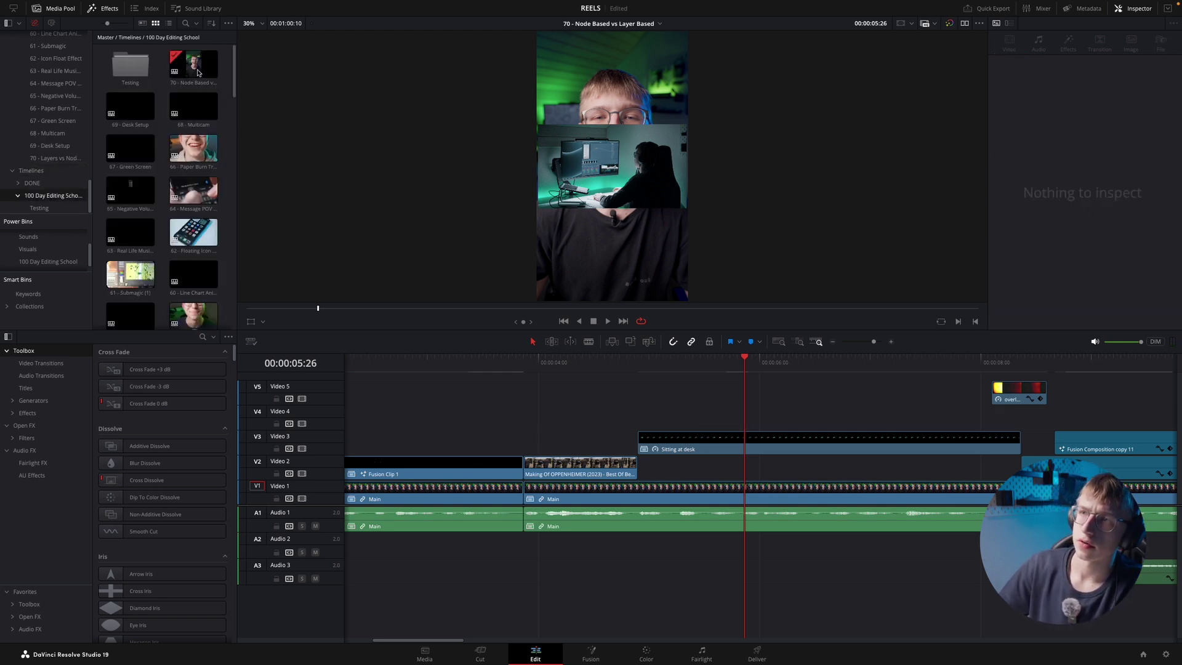
{"action": "double_click", "coordinate": [130, 112]}
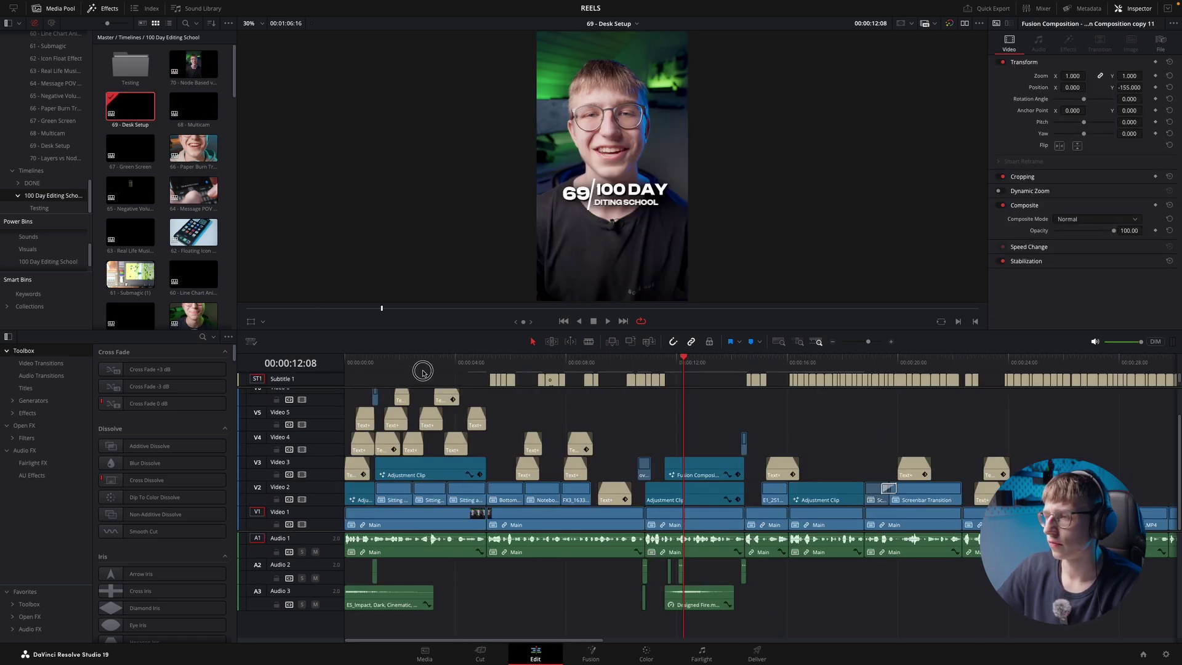
{"action": "left_click", "coordinate": [423, 374]}
{"action": "scroll", "coordinate": [510, 379], "scroll_direction": "up", "scroll_amount": 3}
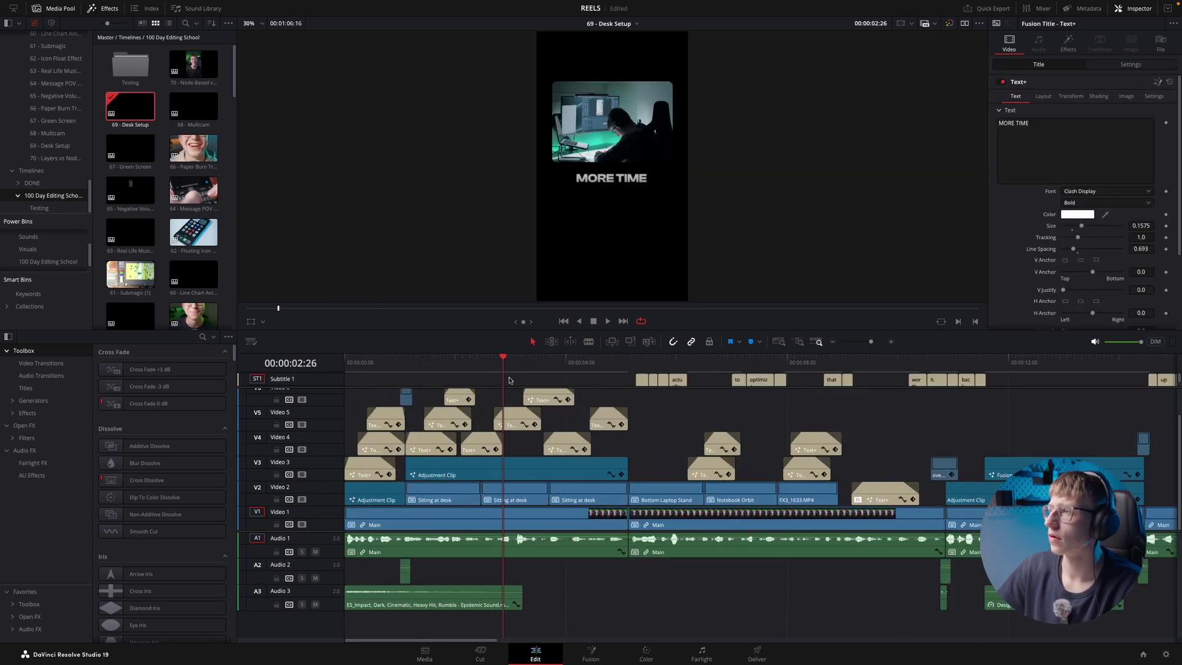
{"action": "left_click", "coordinate": [488, 471]}
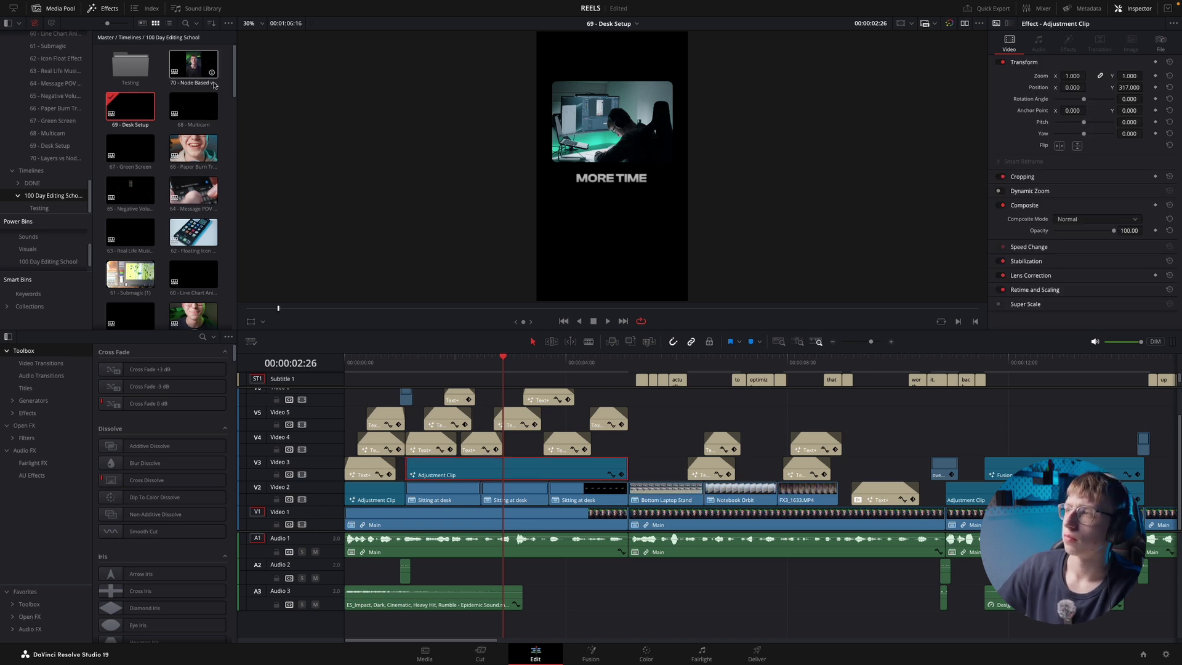
- Paste the adjustment clip into the 70 - Node Based vs Layer Based timeline, aligned on Video 4 with the start of Sitting at desk
{"action": "double_click", "coordinate": [187, 68]}
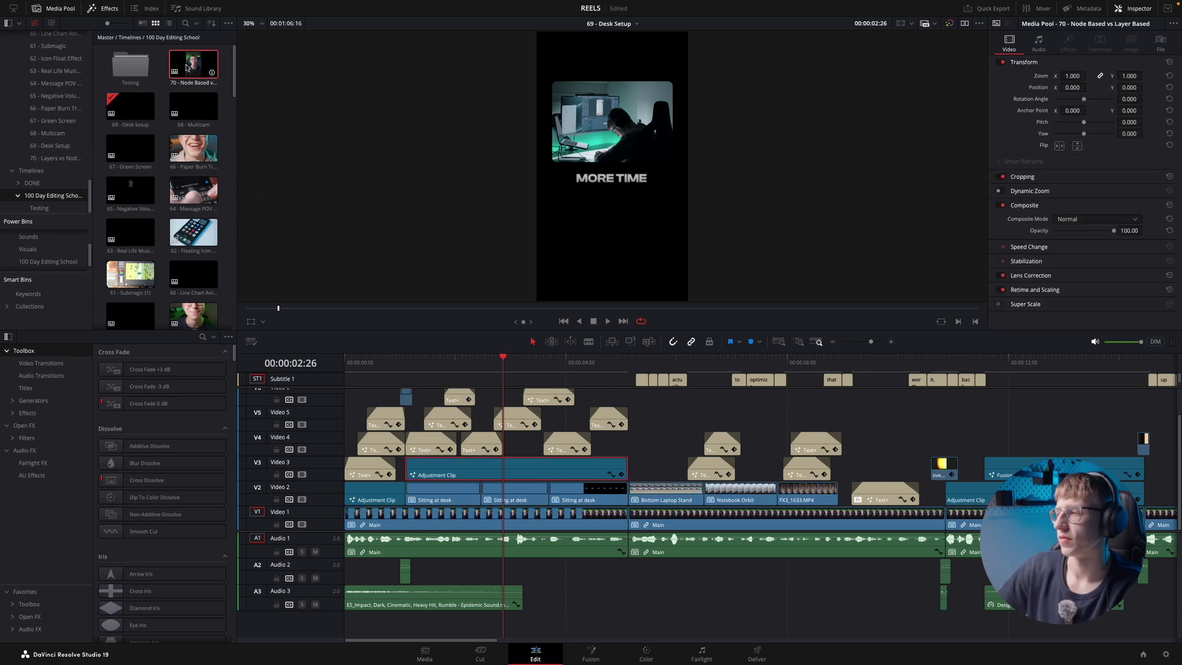
{"action": "scroll", "coordinate": [594, 379], "scroll_direction": "down", "scroll_amount": 4}
{"action": "left_click", "coordinate": [647, 370]}
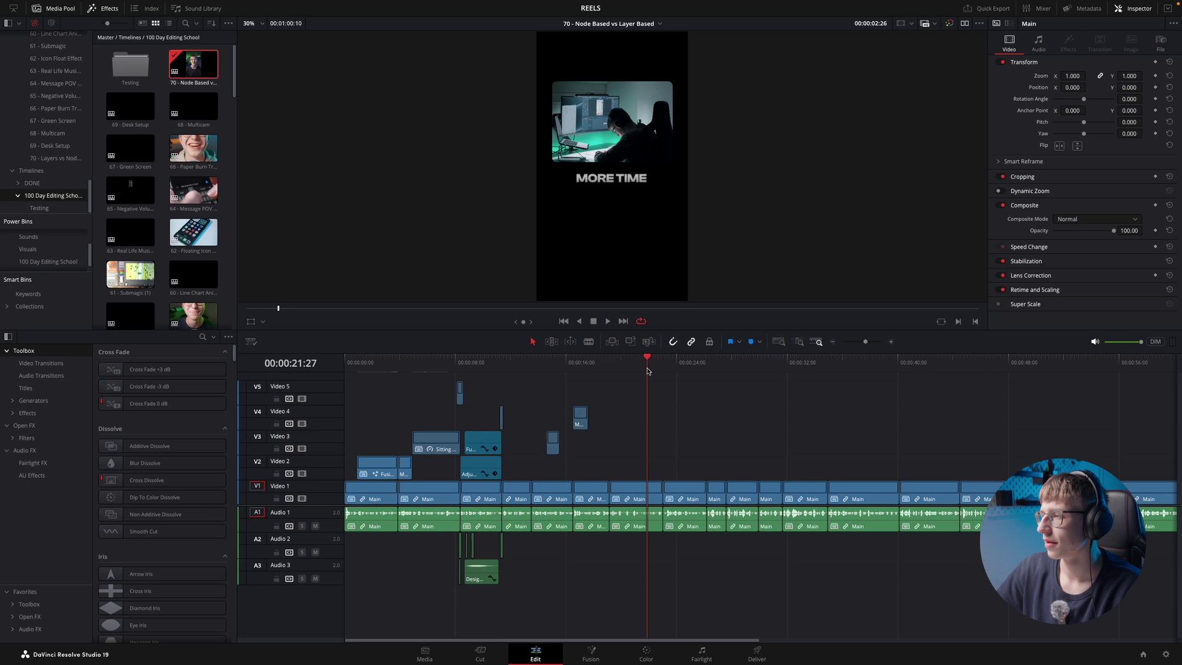
{"action": "key", "text": "super+v"}
{"action": "left_click_drag", "start_coordinate": [671, 444], "coordinate": [439, 421]}
{"action": "left_click", "coordinate": [417, 363]}
{"action": "key", "text": "super+equal"}
{"action": "left_click_drag", "start_coordinate": [676, 421], "coordinate": [661, 423]}
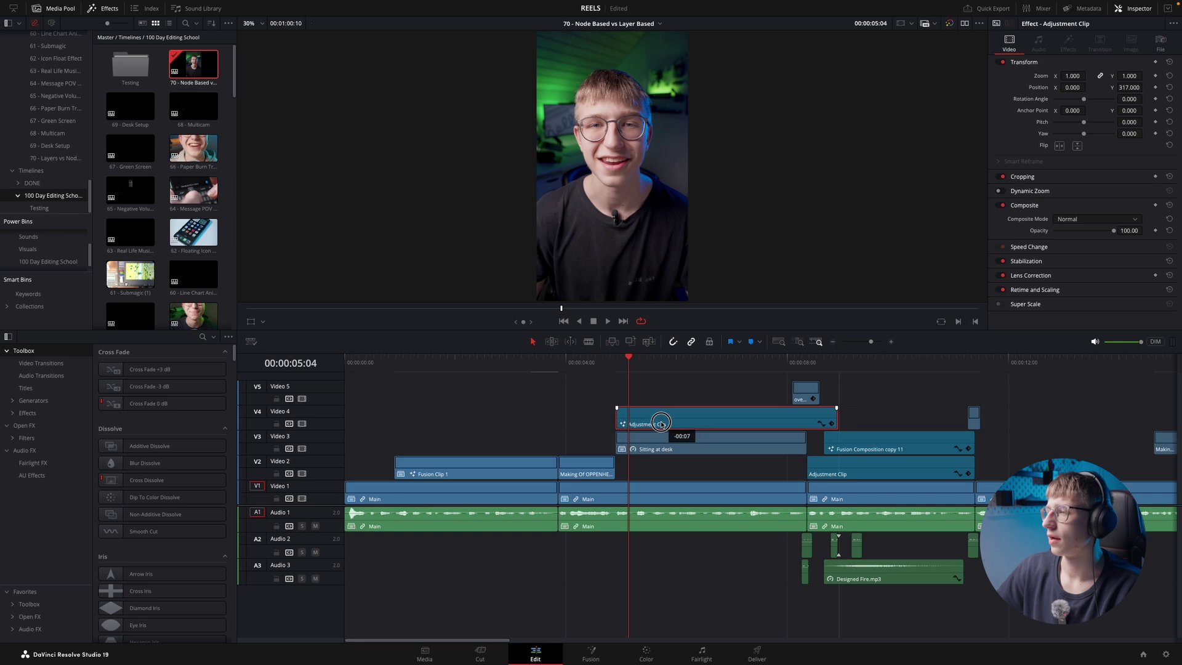
- Play the timeline into the Sitting at desk clip to review the framing applied by the adjustment clip
{"action": "left_click", "coordinate": [611, 365]}
{"action": "key", "text": "space"}
{"action": "key", "text": "super+equal"}
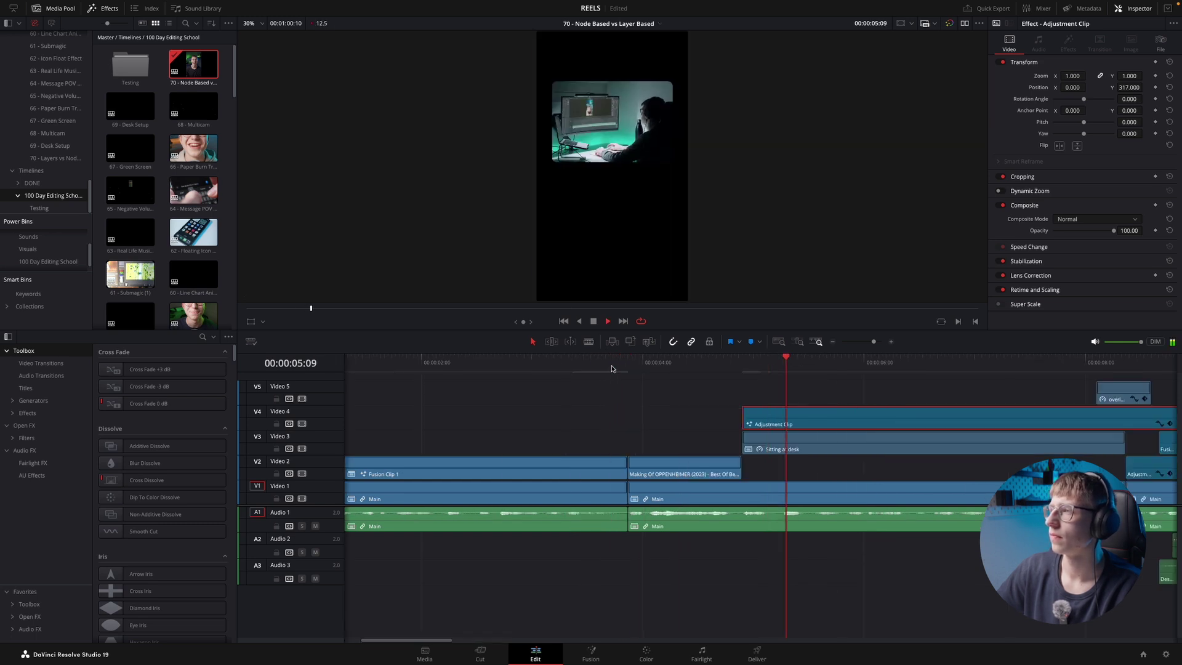
{"action": "left_click", "coordinate": [803, 458]}
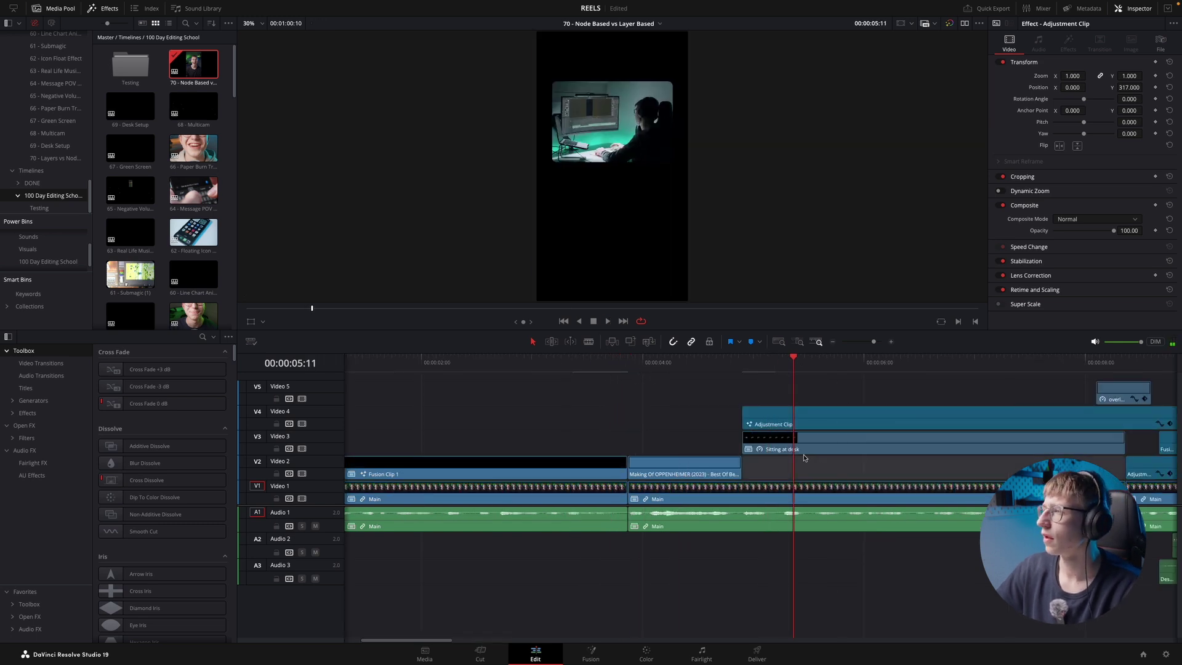
{"action": "key", "text": "super+minus"}
{"action": "key", "text": "super+minus"}
{"action": "key", "text": "super+equal"}
- Open the adjustment clip in Fusion, hide the spline editor and examine the Rectangle1 mask feeding MediaIn1
{"action": "left_click", "coordinate": [674, 421]}
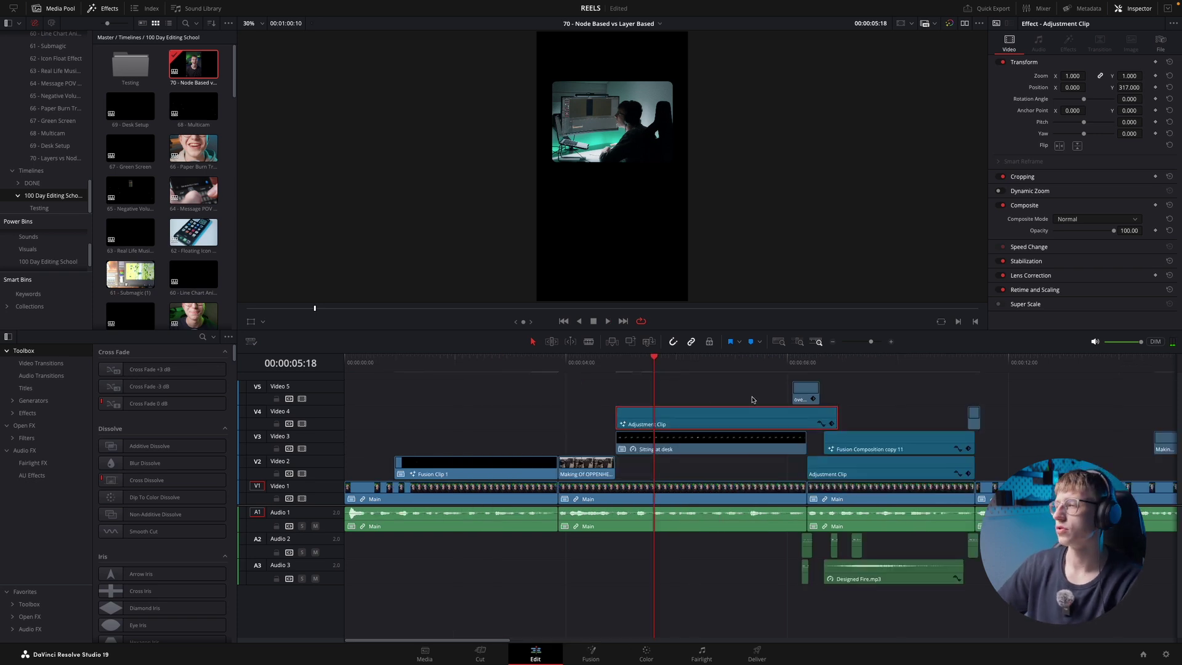
{"action": "key", "text": "shift+5"}
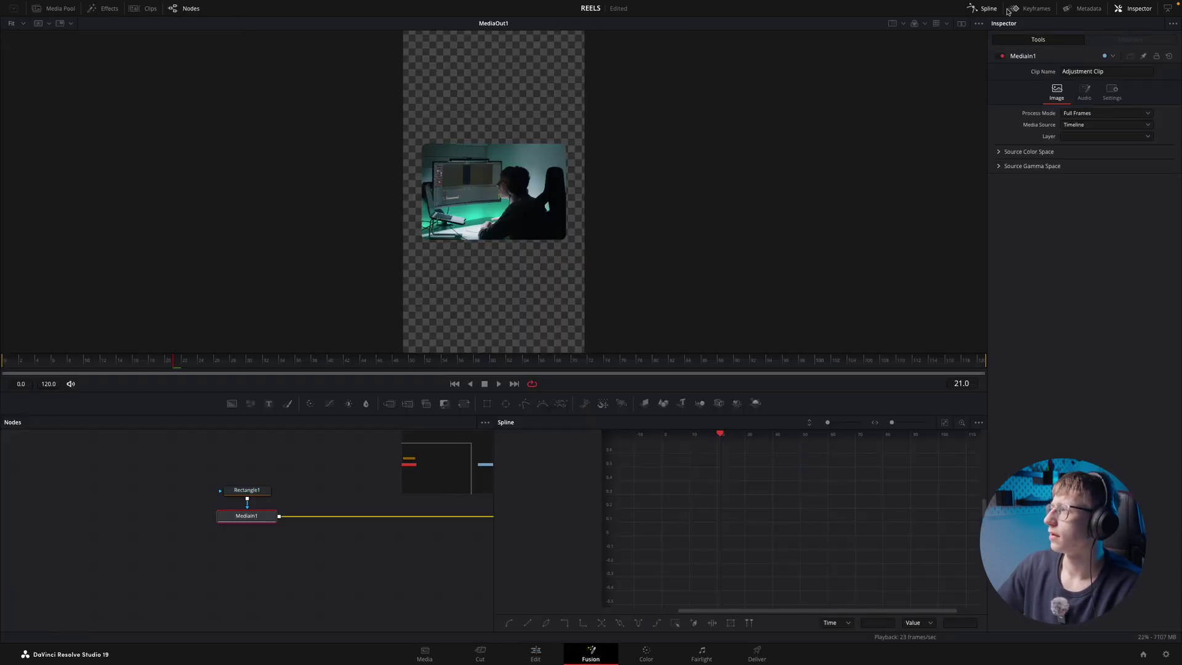
{"action": "left_click", "coordinate": [992, 9]}
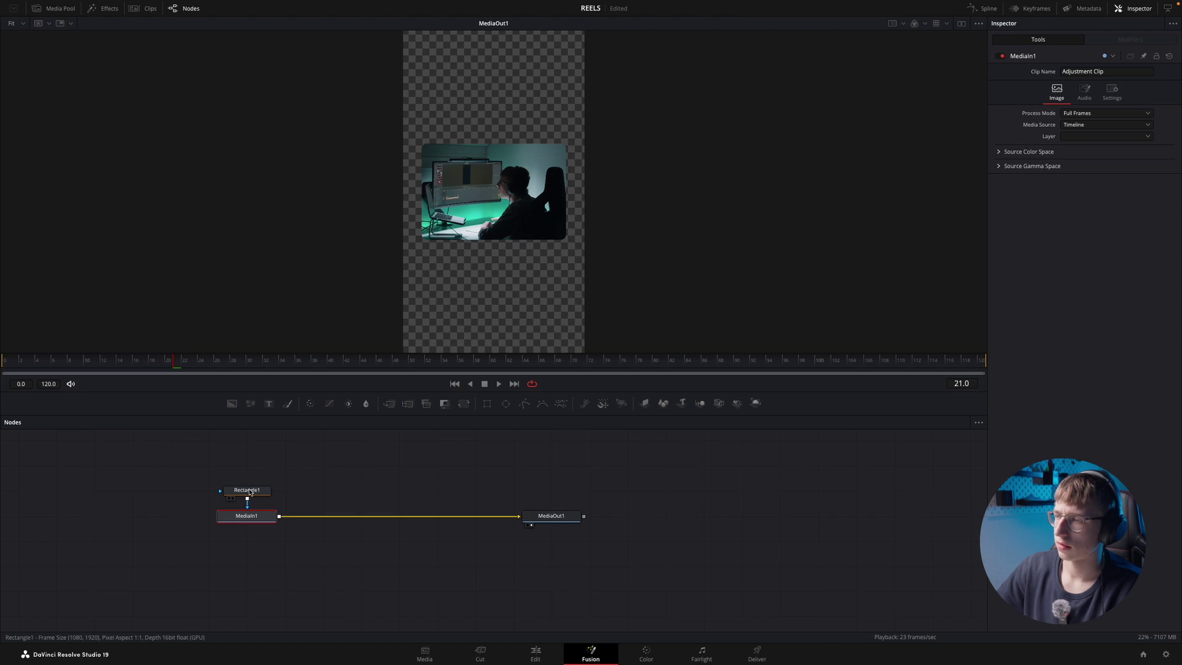
{"action": "left_click_drag", "start_coordinate": [249, 491], "coordinate": [246, 492]}
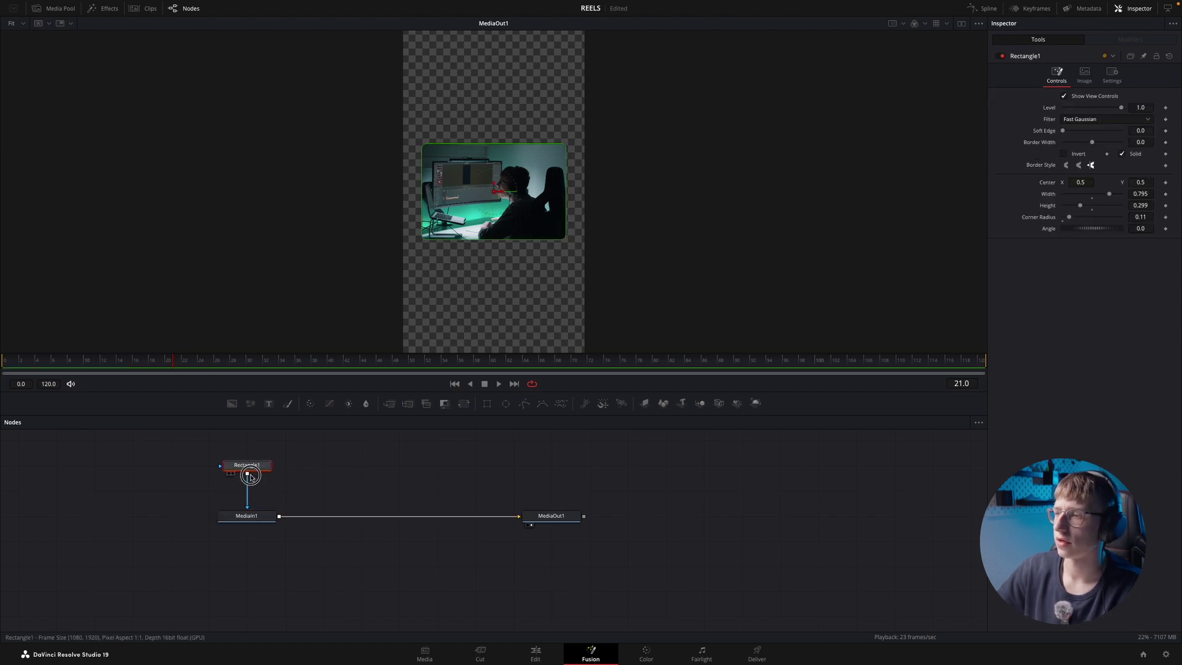
{"action": "left_click", "coordinate": [348, 453]}
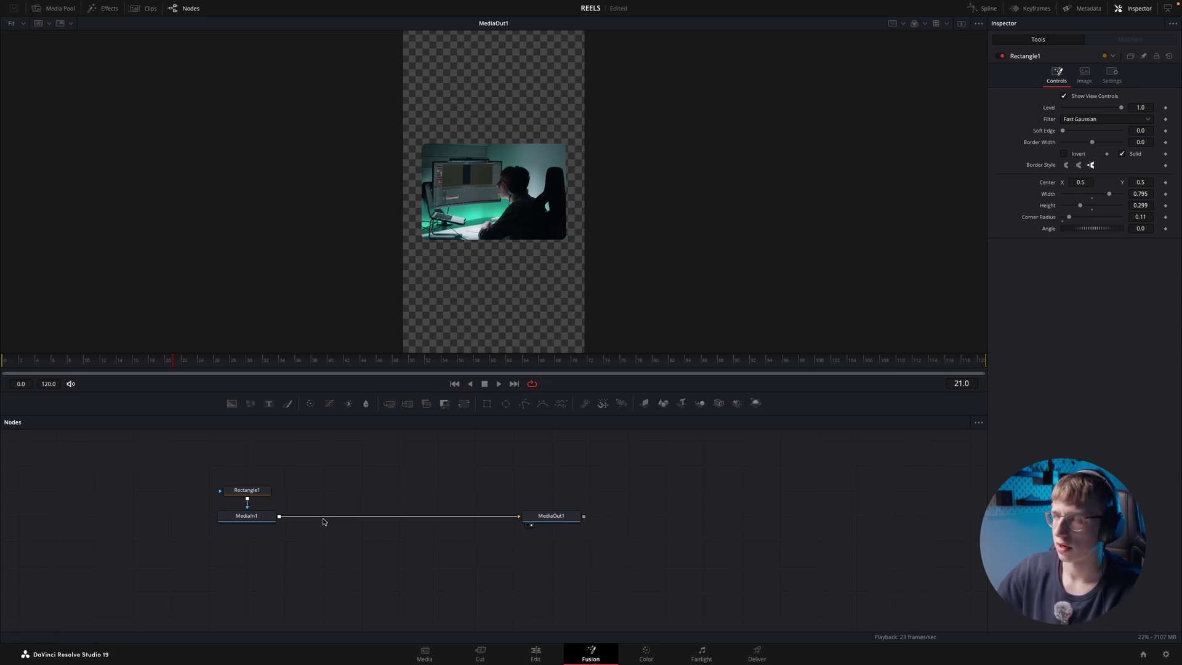
- Return to the Edit page, trim the adjustment clip's end to match the Sitting at desk clip and play the section
{"action": "left_click", "coordinate": [524, 653]}
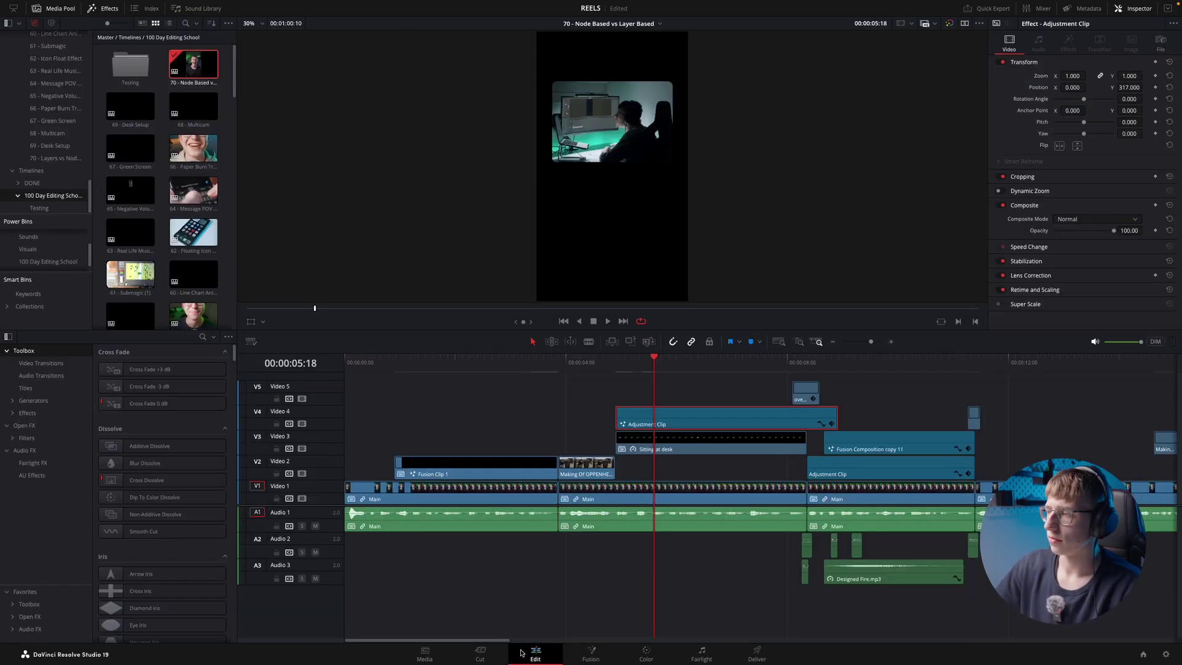
{"action": "left_click", "coordinate": [836, 415]}
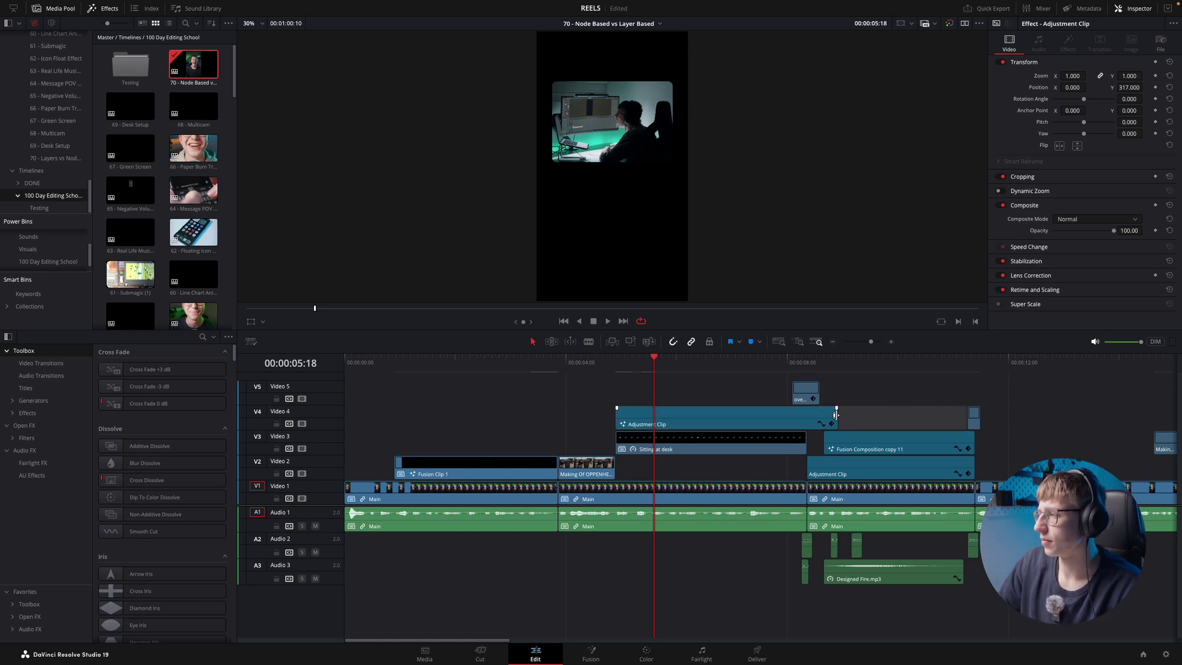
{"action": "left_click_drag", "start_coordinate": [834, 416], "coordinate": [802, 415]}
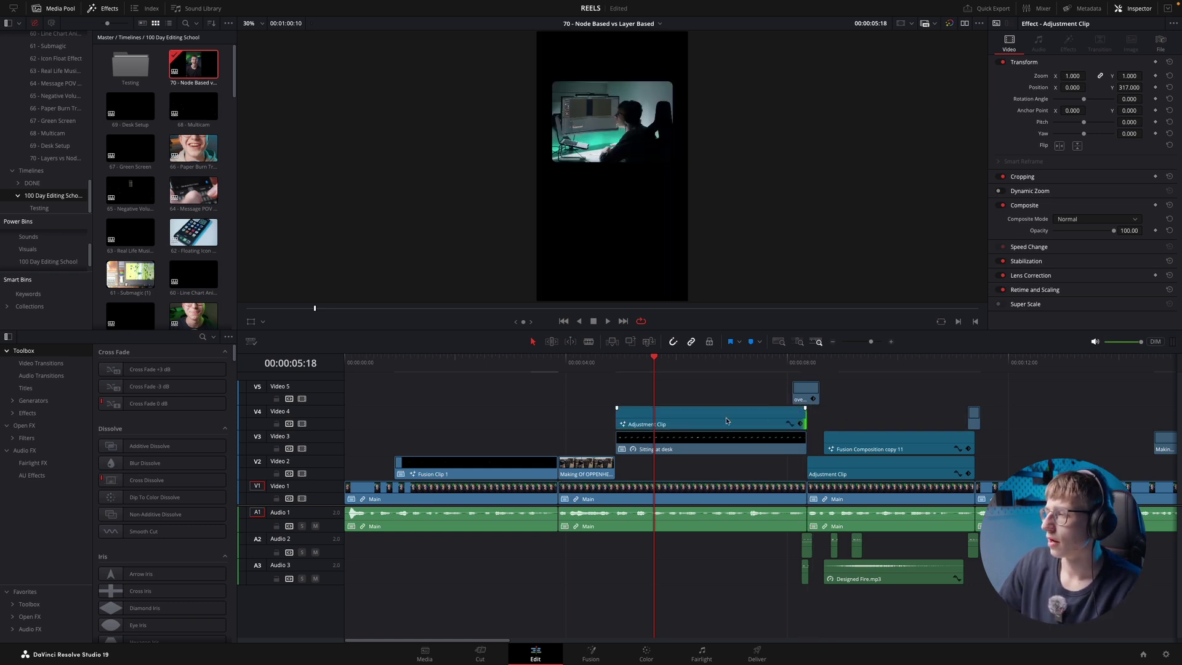
{"action": "left_click", "coordinate": [690, 450], "text": "ctrl"}
{"action": "left_click", "coordinate": [615, 366]}
{"action": "key", "text": "space"}
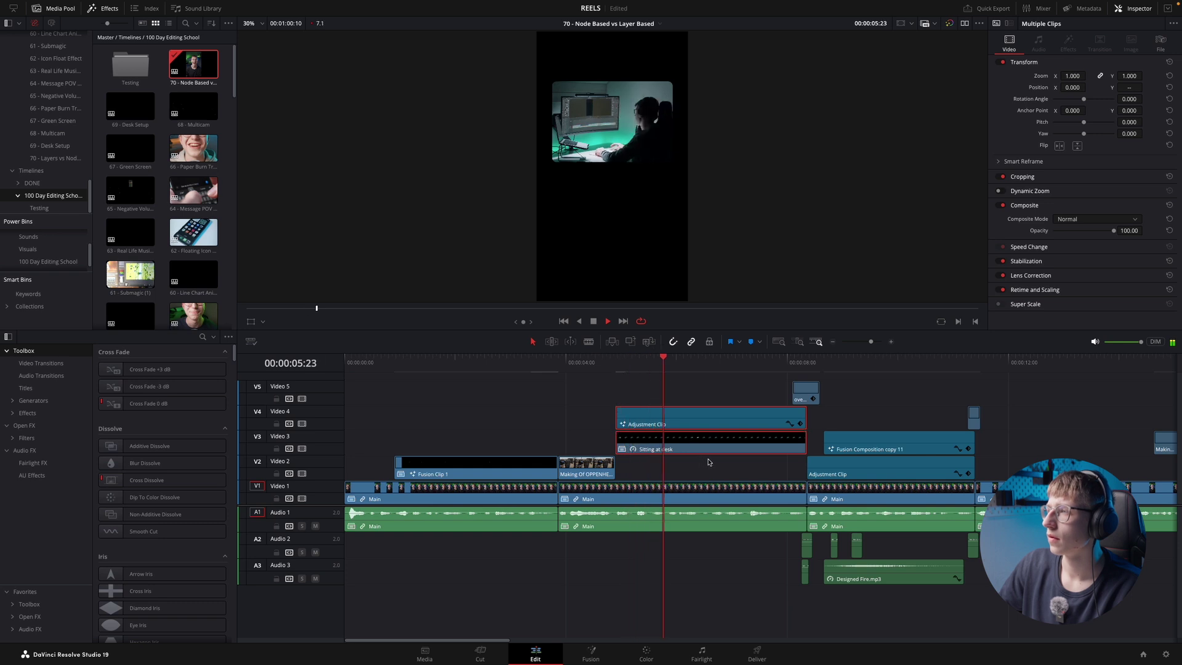
{"action": "left_click", "coordinate": [708, 462]}
- Move the Sitting at desk clip down to Video 2 and its adjustment clip to Video 3, and play the result
{"action": "left_click", "coordinate": [720, 442]}
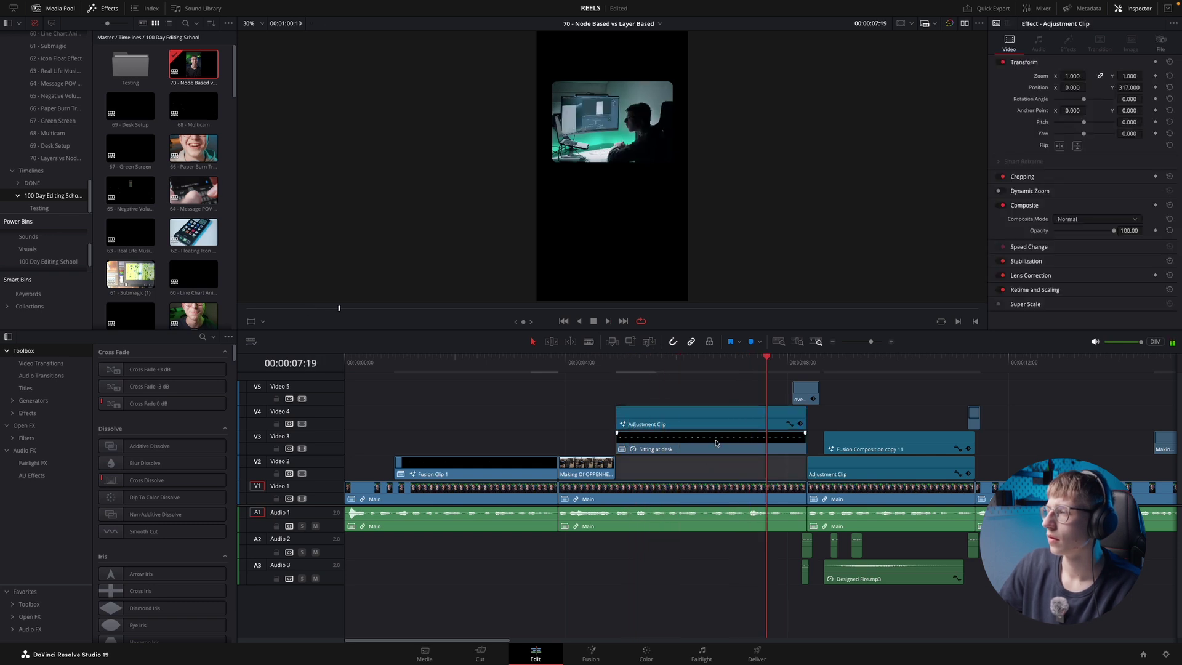
{"action": "left_click", "coordinate": [715, 442]}
{"action": "key", "text": "Right"}
{"action": "key", "text": "Right"}
{"action": "key", "text": "Right"}
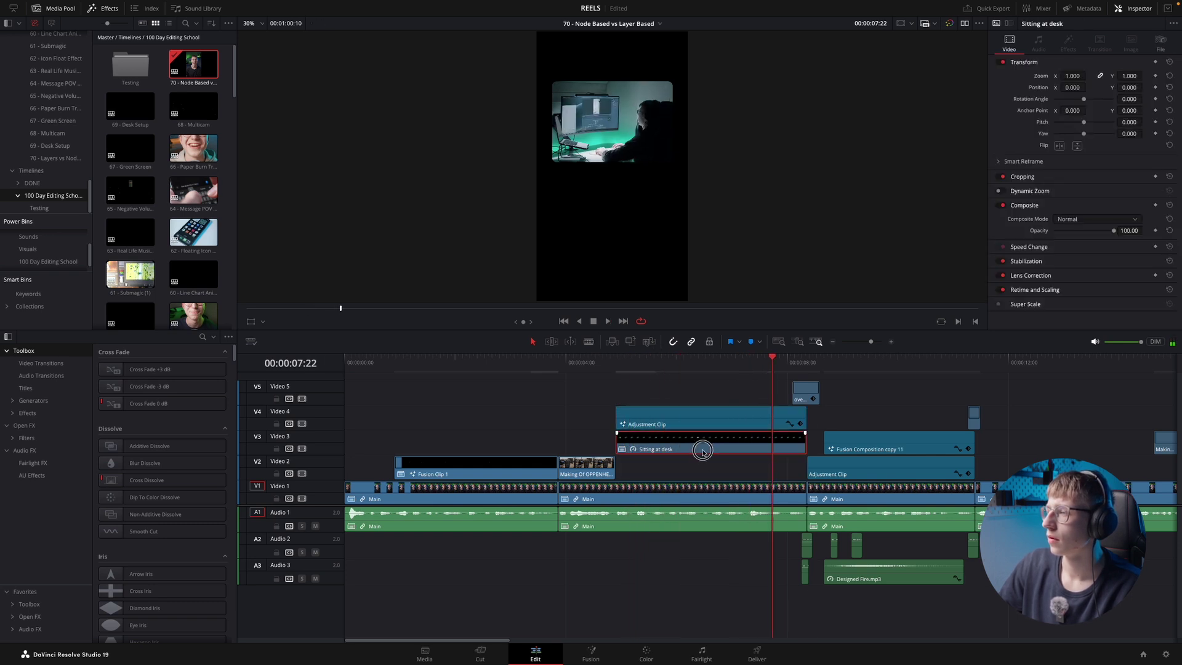
{"action": "left_click_drag", "start_coordinate": [703, 452], "coordinate": [702, 463]}
{"action": "left_click_drag", "start_coordinate": [710, 421], "coordinate": [707, 446]}
{"action": "key", "text": "space"}
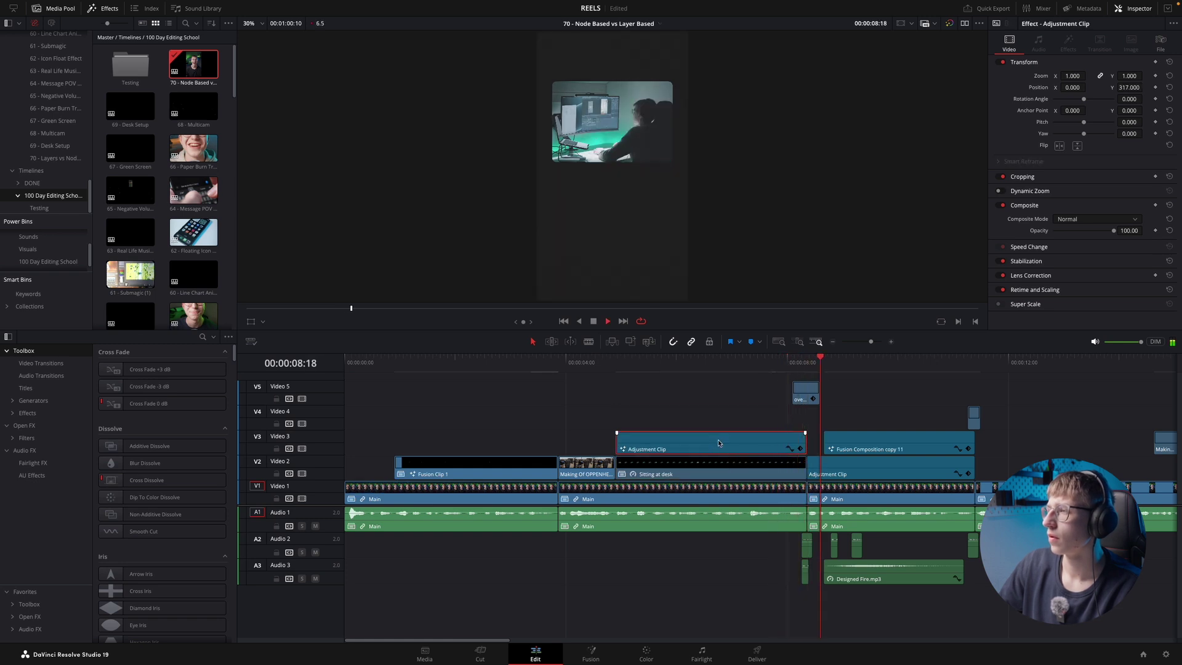
- Replay the Sitting at desk section from about 00:00:04:27 and continue into the 70/100 Day Editing School part
{"action": "key", "text": "super+minus"}
{"action": "left_click", "coordinate": [559, 364]}
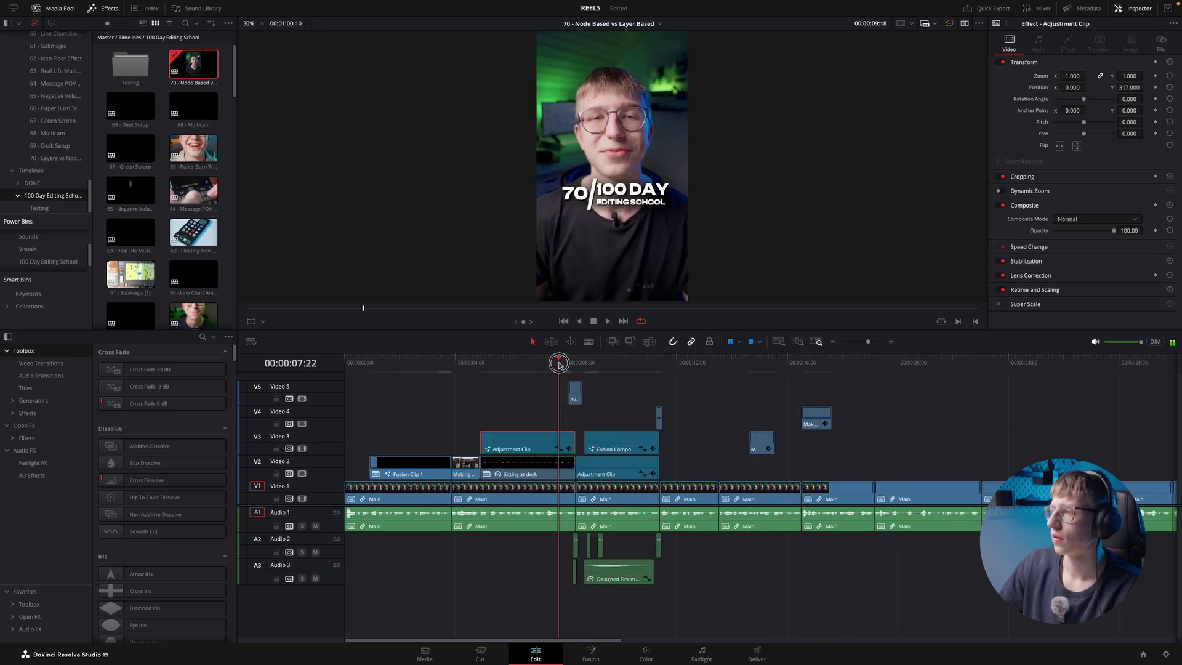
{"action": "key", "text": "space"}
{"action": "left_click", "coordinate": [497, 367]}
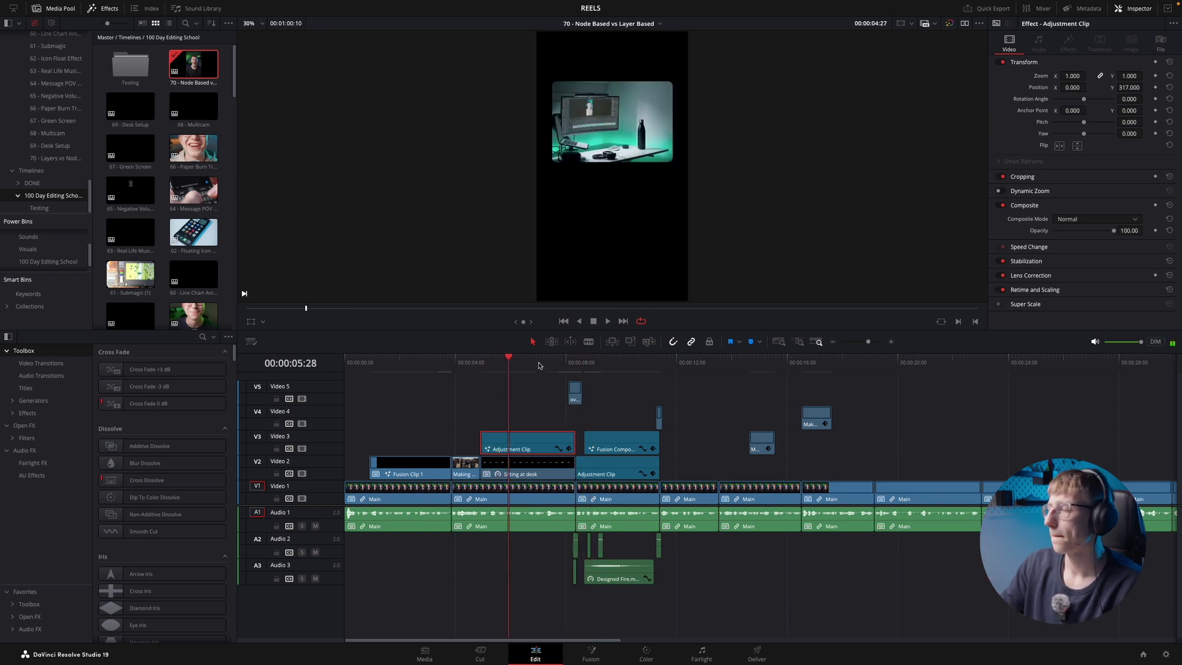
{"action": "left_click", "coordinate": [568, 366]}
{"action": "left_click", "coordinate": [649, 365]}
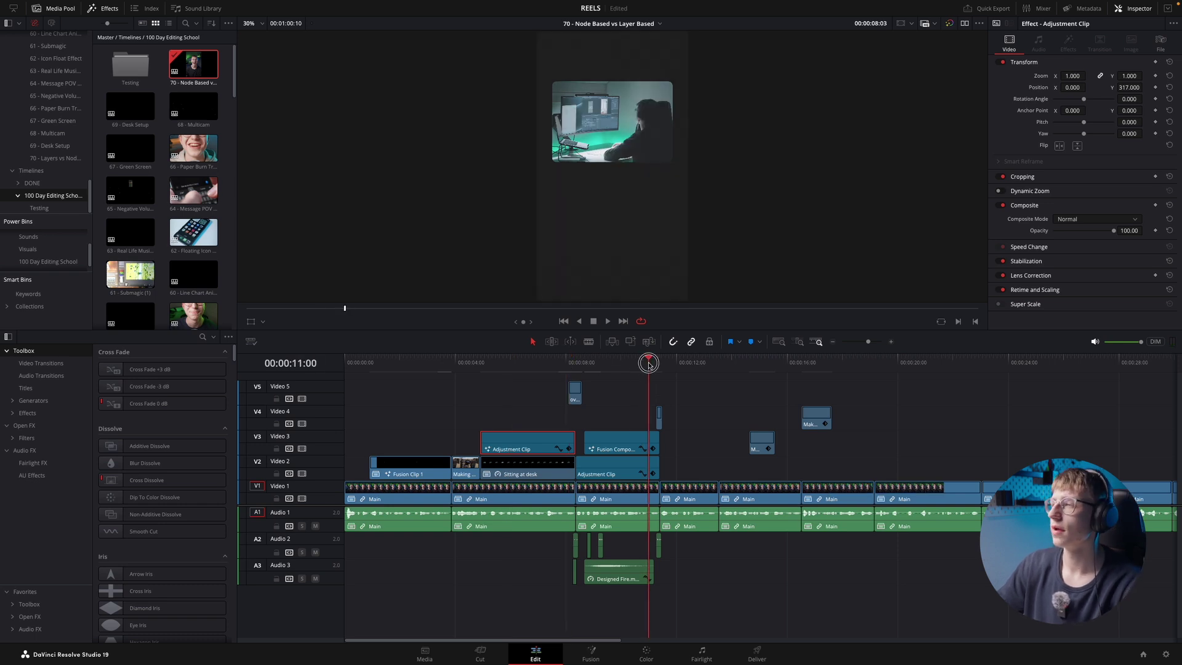
- Play the talking-head section after the Fusion composition and park the playhead at 00:00:12:06
{"action": "scroll", "coordinate": [678, 369], "scroll_direction": "up", "scroll_amount": 5}
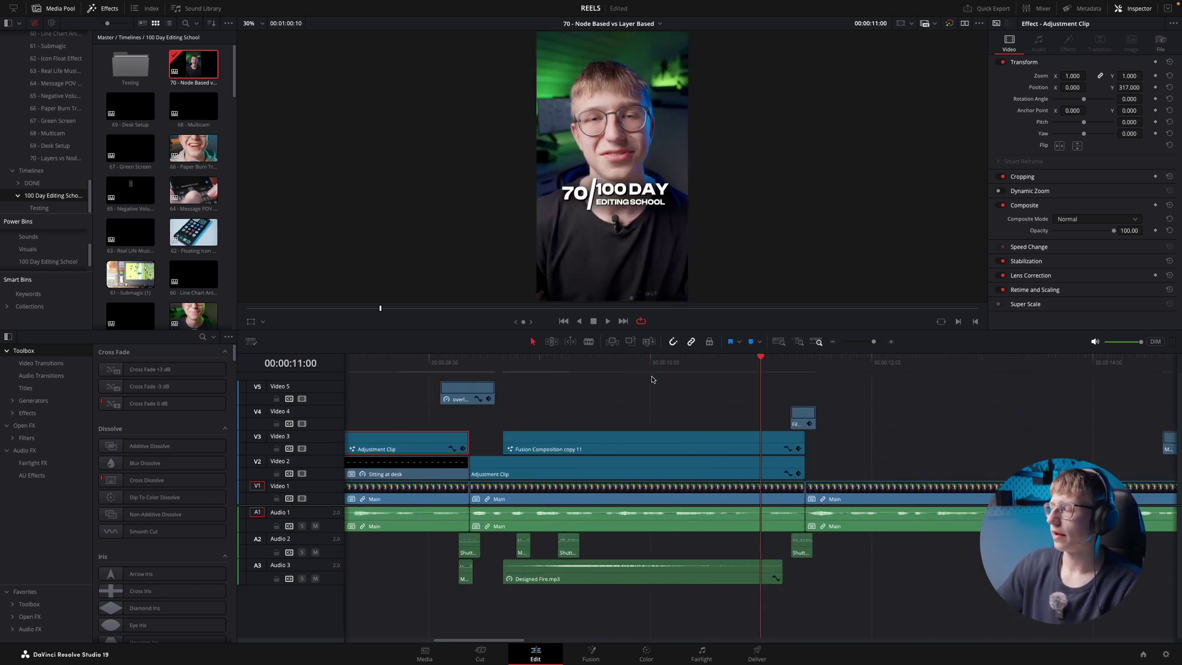
{"action": "key", "text": "space"}
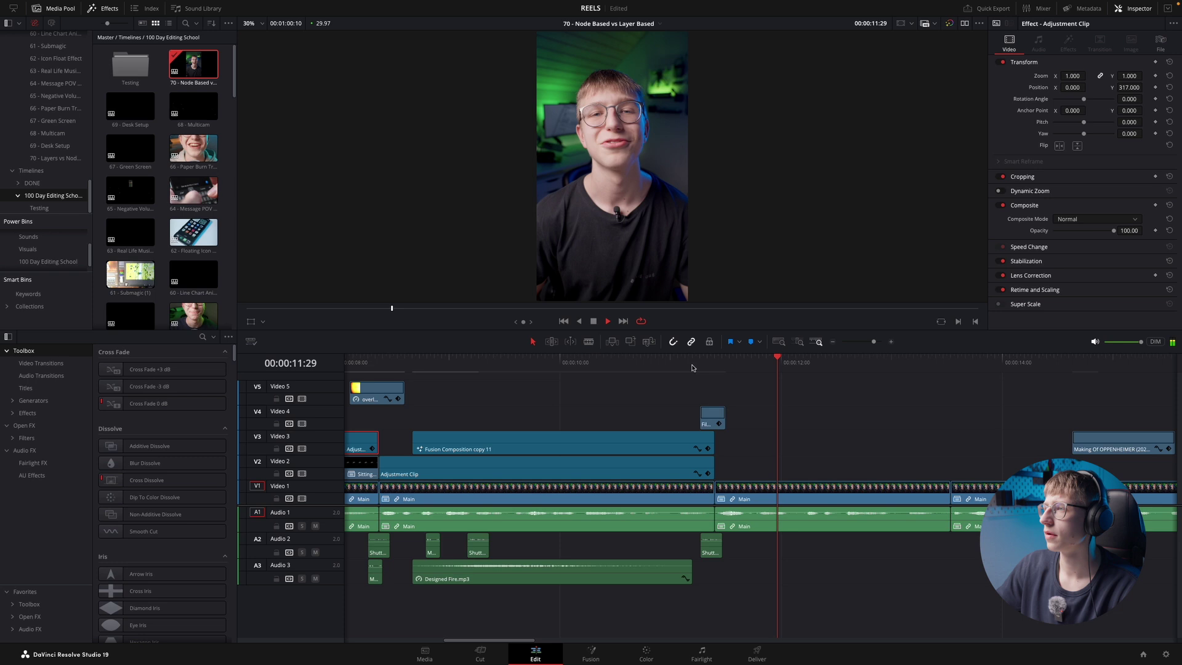
{"action": "scroll", "coordinate": [687, 393], "scroll_direction": "down", "scroll_amount": 2}
{"action": "key", "text": "space"}
{"action": "left_click", "coordinate": [728, 366]}
{"action": "key", "text": "space"}
{"action": "scroll", "coordinate": [728, 367], "scroll_direction": "up", "scroll_amount": 2}
{"action": "key", "text": "space"}
{"action": "left_click", "coordinate": [742, 368]}
{"action": "key", "text": "space"}
{"action": "left_click_drag", "start_coordinate": [748, 369], "coordinate": [786, 370]}
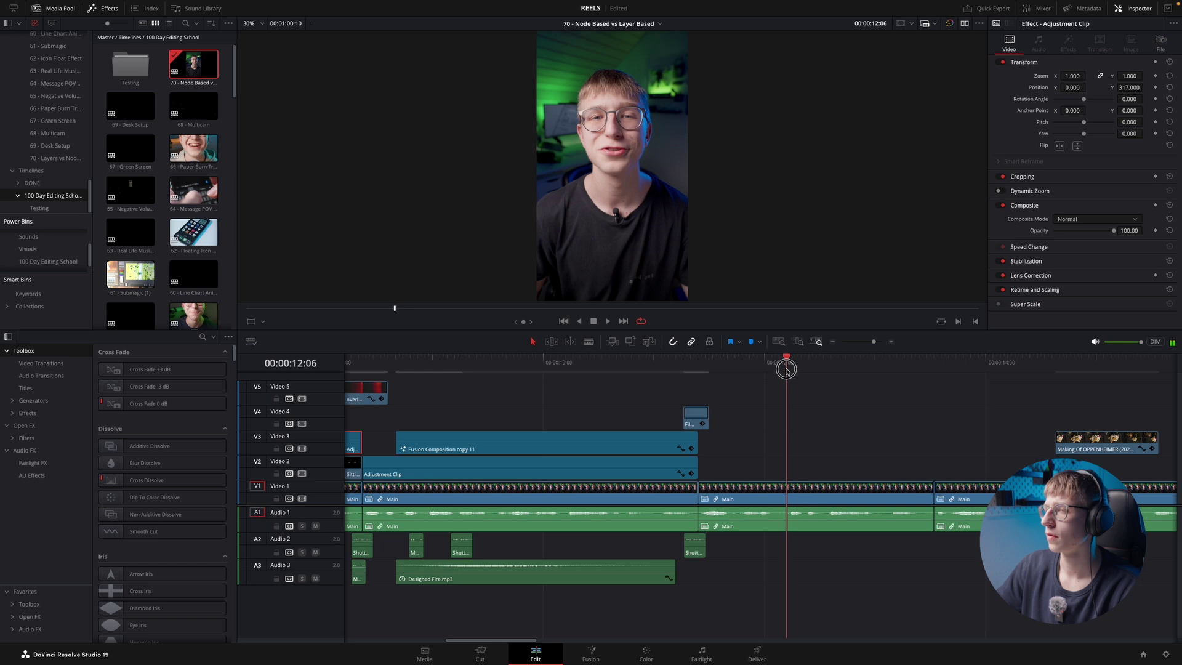
{"action": "scroll", "coordinate": [786, 370], "scroll_direction": "down", "scroll_amount": 4}
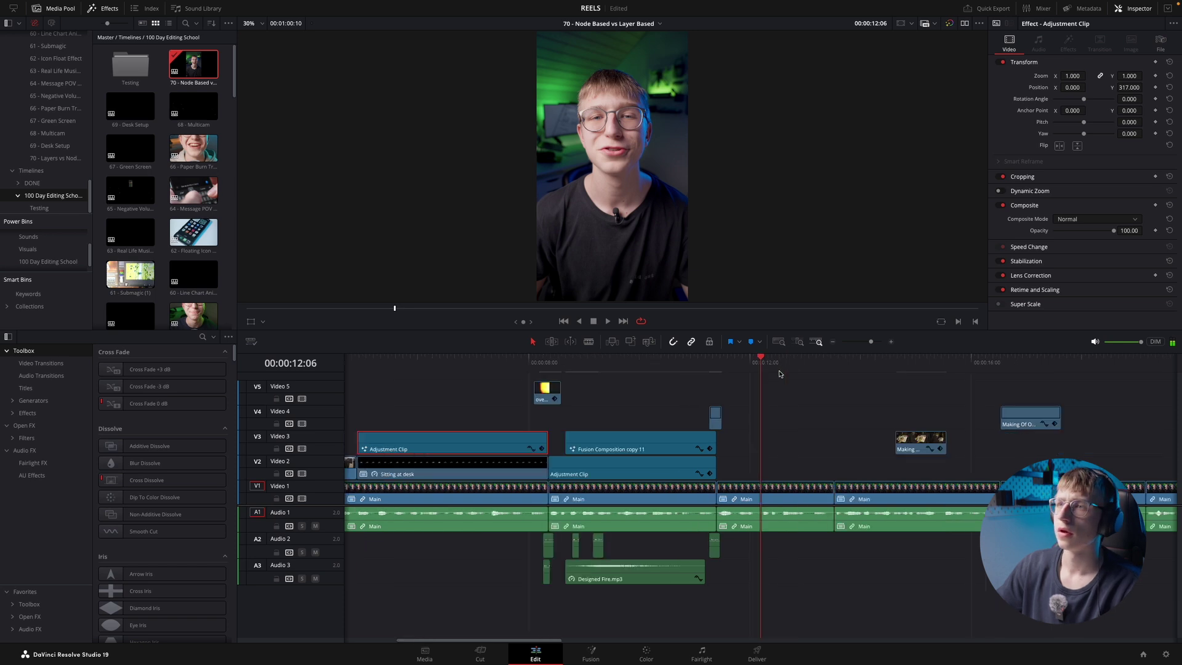
- Open the 70 - Layers vs Node Based bin and preview Screenshot 2025-02-20 at 20.52.06.png
{"action": "left_click", "coordinate": [54, 158]}
{"action": "left_click", "coordinate": [148, 69]}
{"action": "left_click", "coordinate": [189, 64]}
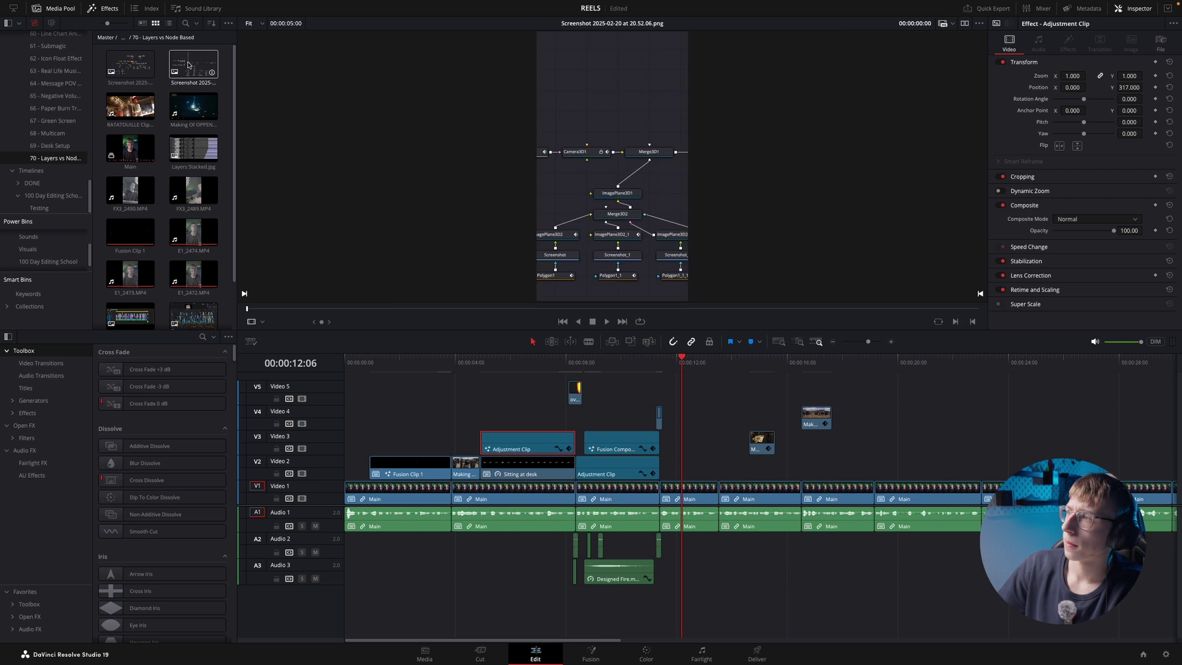
- Try Screenshot 2025-02-20 at 20.52.06.png on Video 2 at 00:00:12:06 with a horizontal position shift, and delete it
{"action": "left_click_drag", "start_coordinate": [189, 65], "coordinate": [682, 471]}
{"action": "key", "text": "space"}
{"action": "key", "text": "super+equal"}
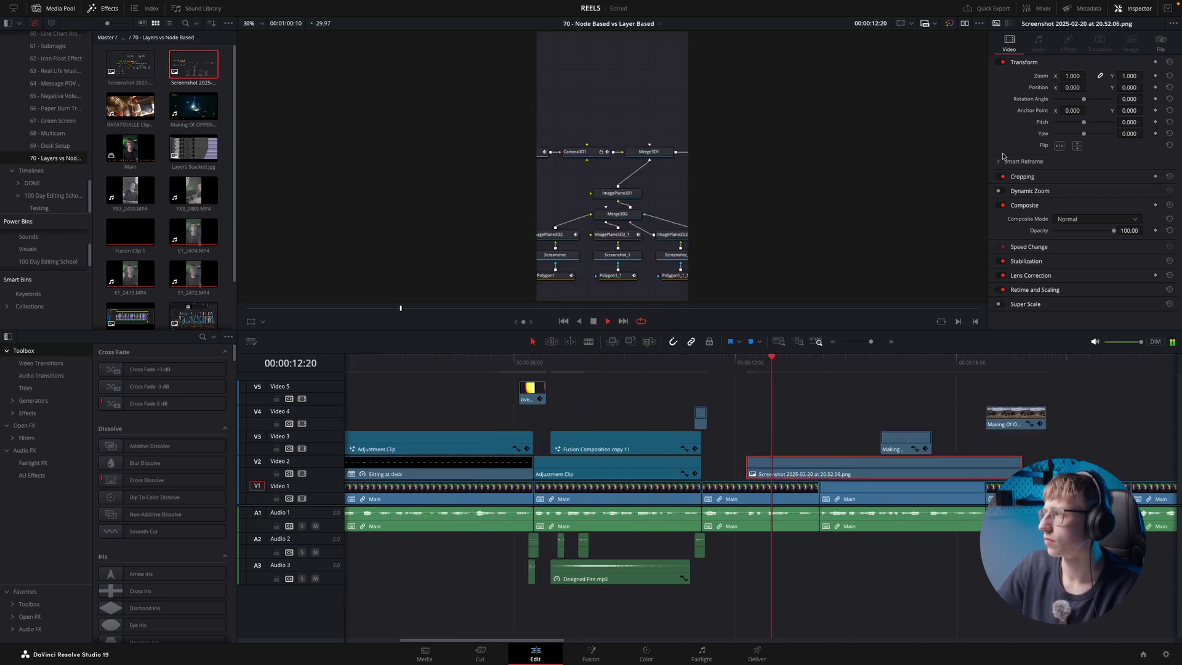
{"action": "key", "text": "space"}
{"action": "mouse_move", "coordinate": [1071, 87]}
{"action": "left_mouse_down"}
{"action": "mouse_move", "coordinate": [714, 321]}
{"action": "mouse_move", "coordinate": [254, 364]}
{"action": "mouse_move", "coordinate": [1070, 87]}
{"action": "left_mouse_up"}
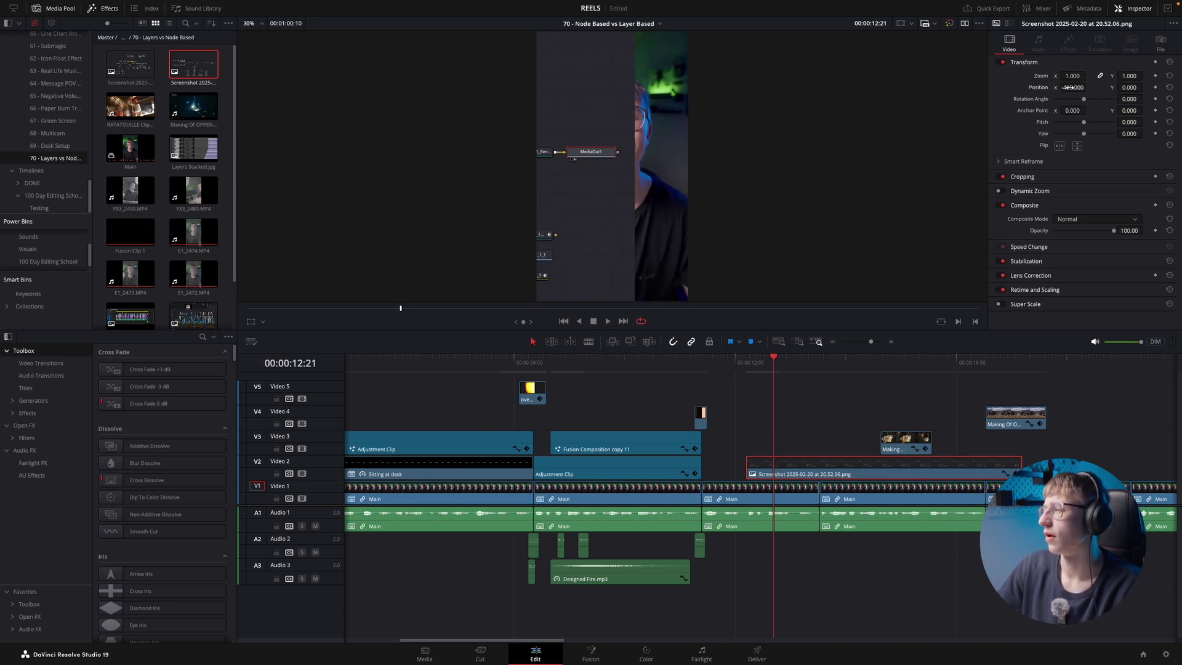
{"action": "key", "text": "Delete"}
- Place Screenshot 2025-02-27 at 23.15.07.png on Video 2 starting at 00:00:12:06 and set its Position X to 286
{"action": "left_click_drag", "start_coordinate": [130, 66], "coordinate": [757, 474]}
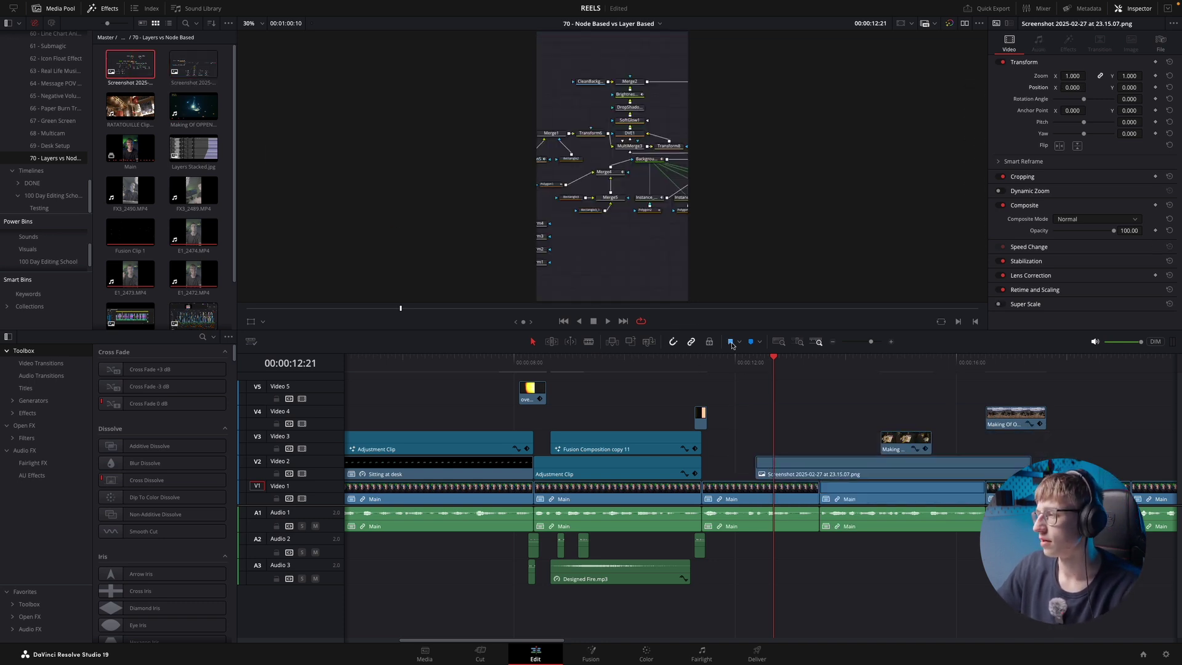
{"action": "left_click", "coordinate": [728, 363]}
{"action": "key", "text": "space"}
{"action": "key", "text": "space"}
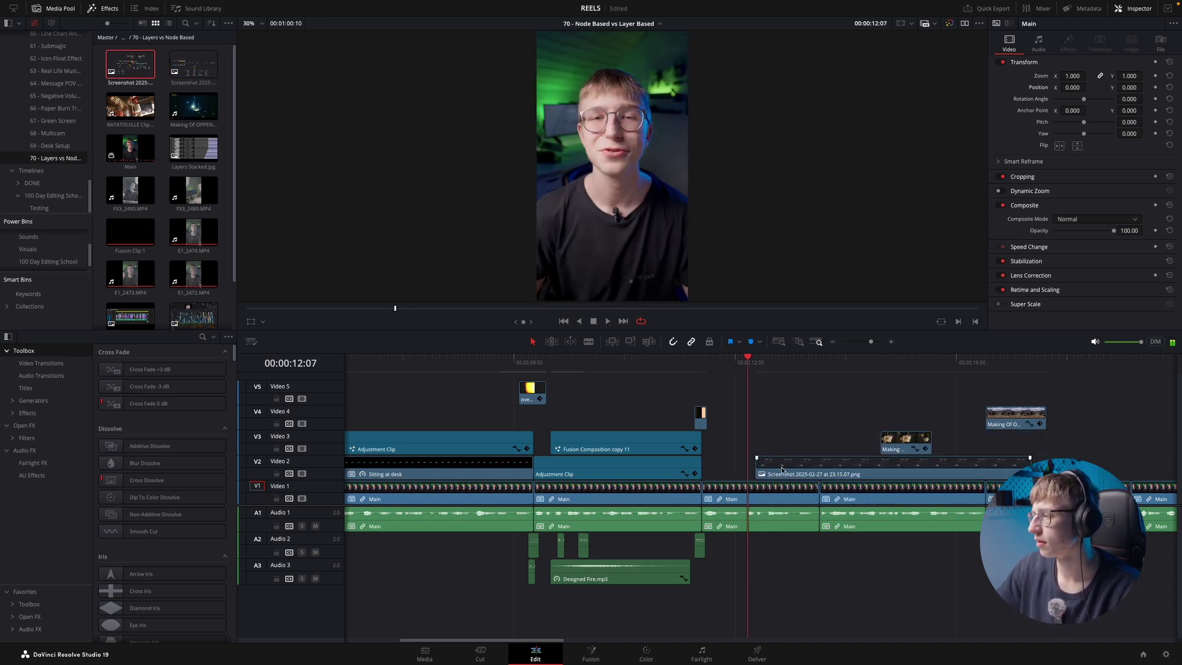
{"action": "key", "text": "super+="}
{"action": "key", "text": "super+="}
{"action": "left_click_drag", "start_coordinate": [709, 363], "coordinate": [755, 367]}
{"action": "left_click_drag", "start_coordinate": [800, 468], "coordinate": [775, 468]}
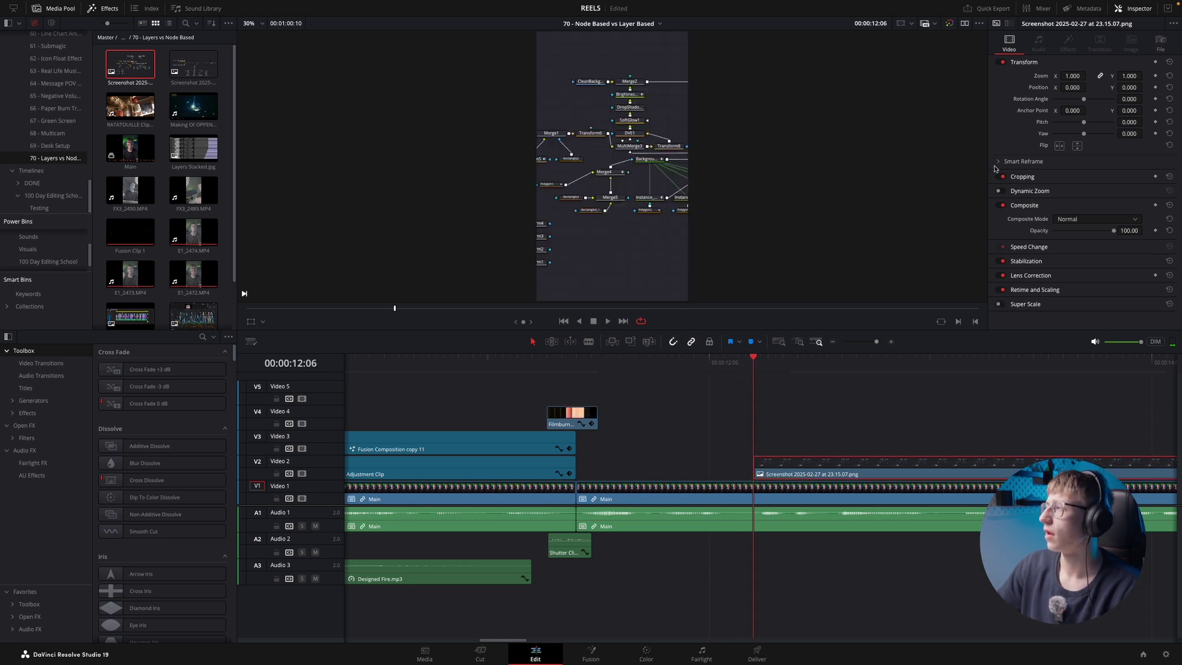
{"action": "left_click_drag", "start_coordinate": [1100, 86], "coordinate": [613, 327]}
- Split the screenshot clip at 00:00:13:16, where the Main clip is cut, and delete the part after it
{"action": "key", "text": "ctrl+minus"}
{"action": "left_click", "coordinate": [835, 370]}
{"action": "key", "text": "ctrl+b"}
{"action": "left_click", "coordinate": [849, 457]}
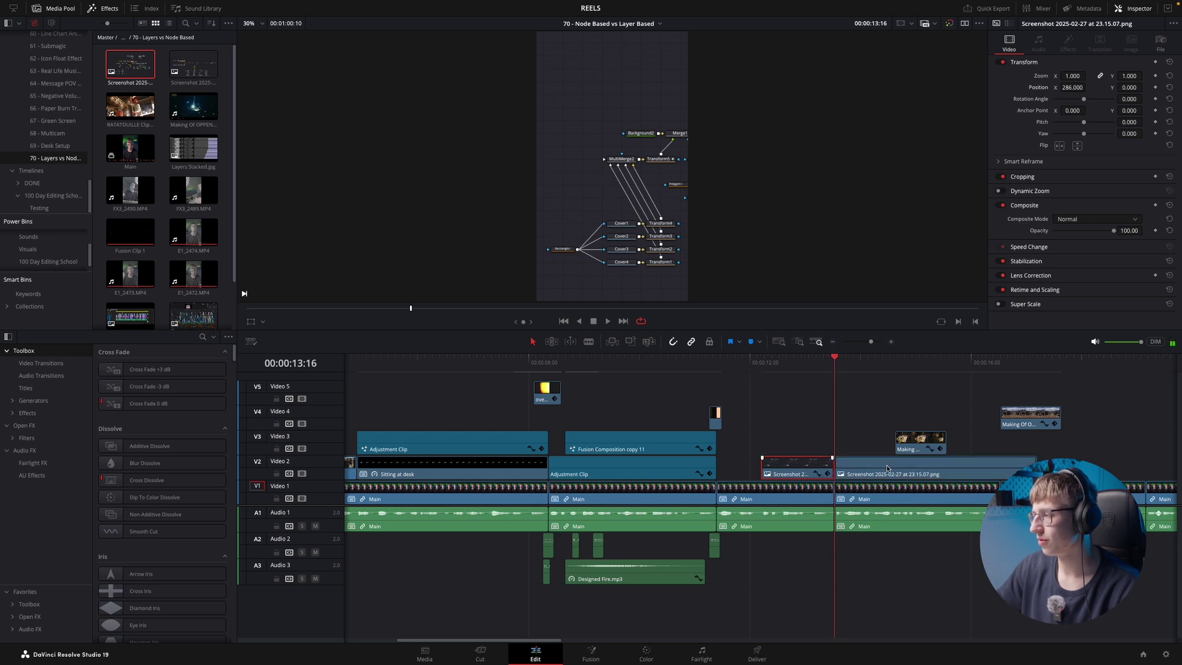
{"action": "key", "text": "Delete"}
- Compare the screenshot clip's start with the node graph shown in Fusion Clip 1 around 00:00:01:16
{"action": "left_click", "coordinate": [764, 362]}
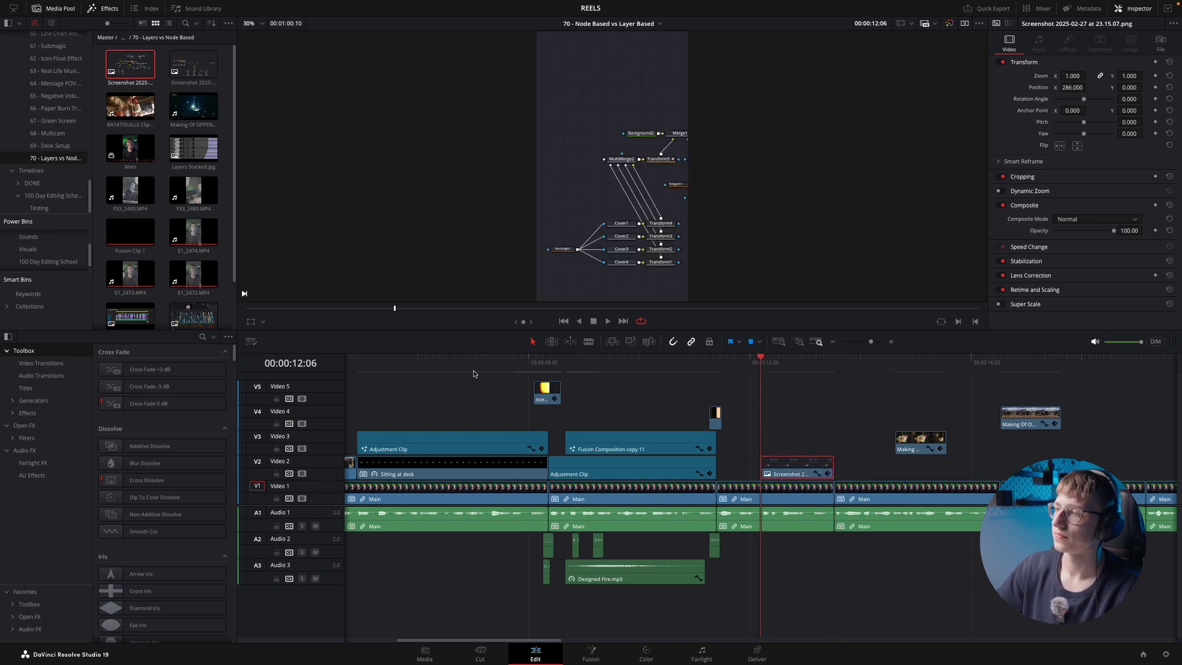
{"action": "key", "text": "ctrl+minus"}
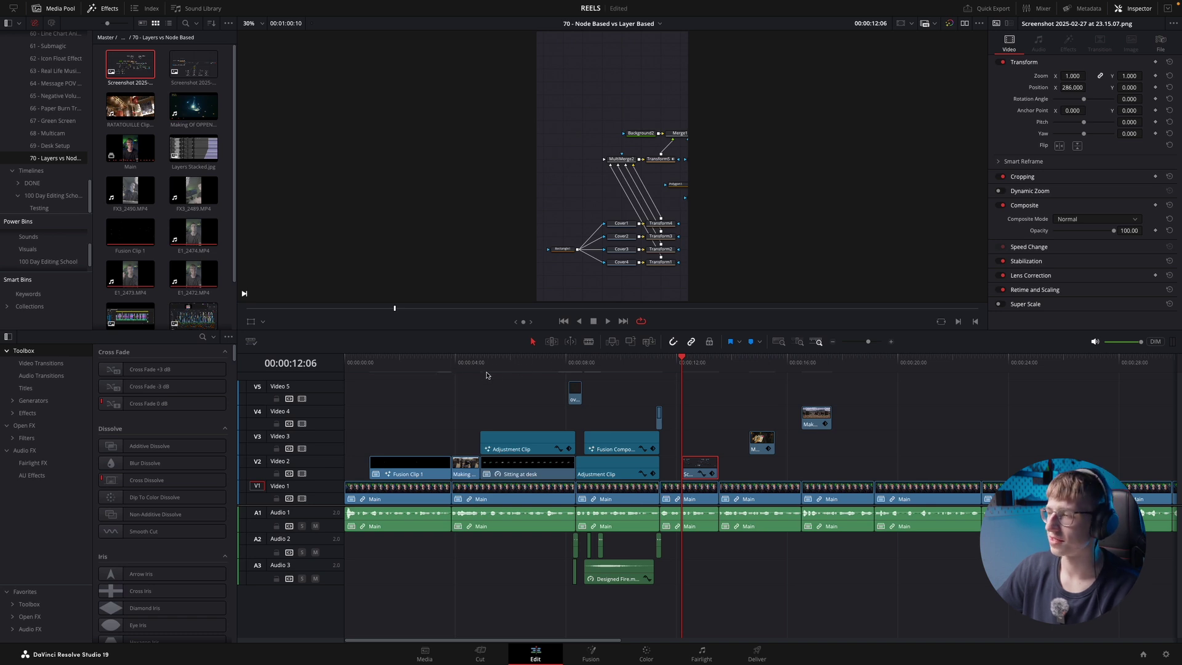
{"action": "left_click", "coordinate": [388, 364]}
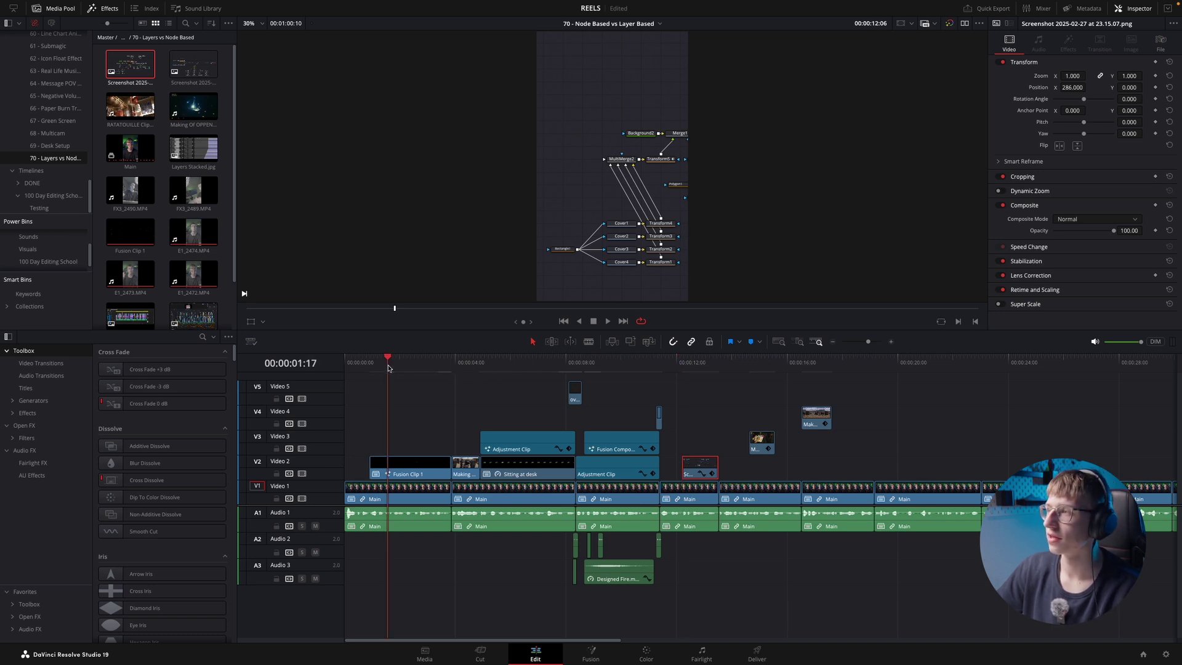
{"action": "left_click", "coordinate": [436, 365]}
{"action": "left_click", "coordinate": [387, 365]}
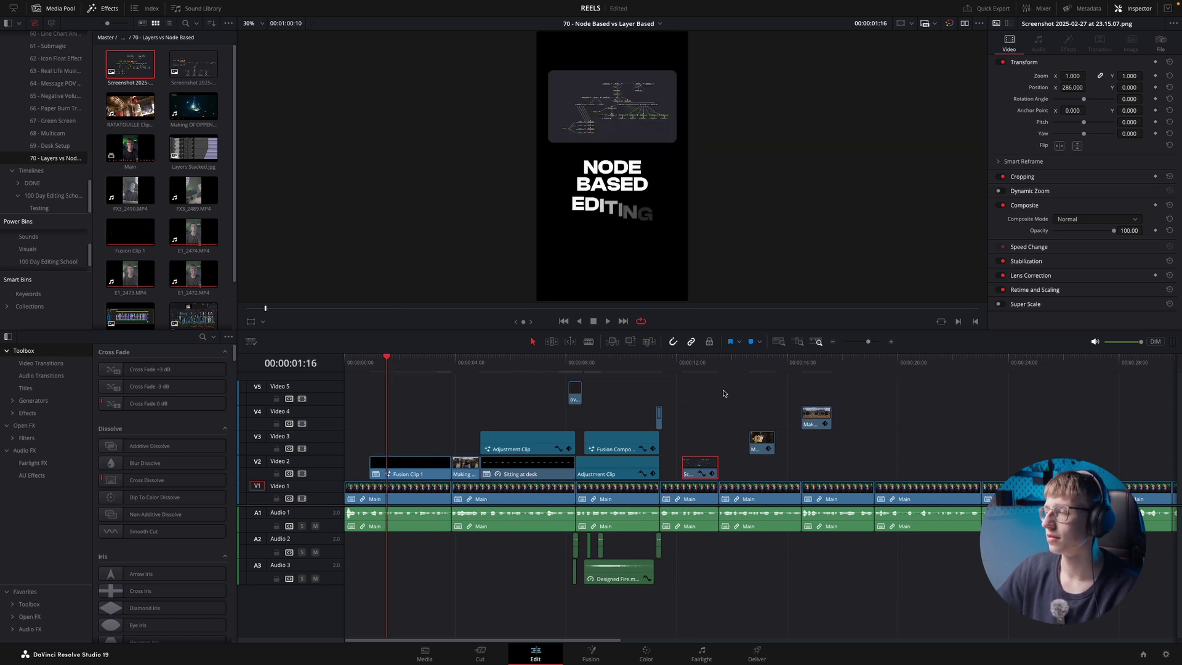
- Keyframe the screenshot's Transform so Position X moves from 286 at its start to -318 at its last frame, 00:00:13:15
{"action": "left_click", "coordinate": [685, 368]}
{"action": "key", "text": "ctrl+equal"}
{"action": "key", "text": "ctrl+equal"}
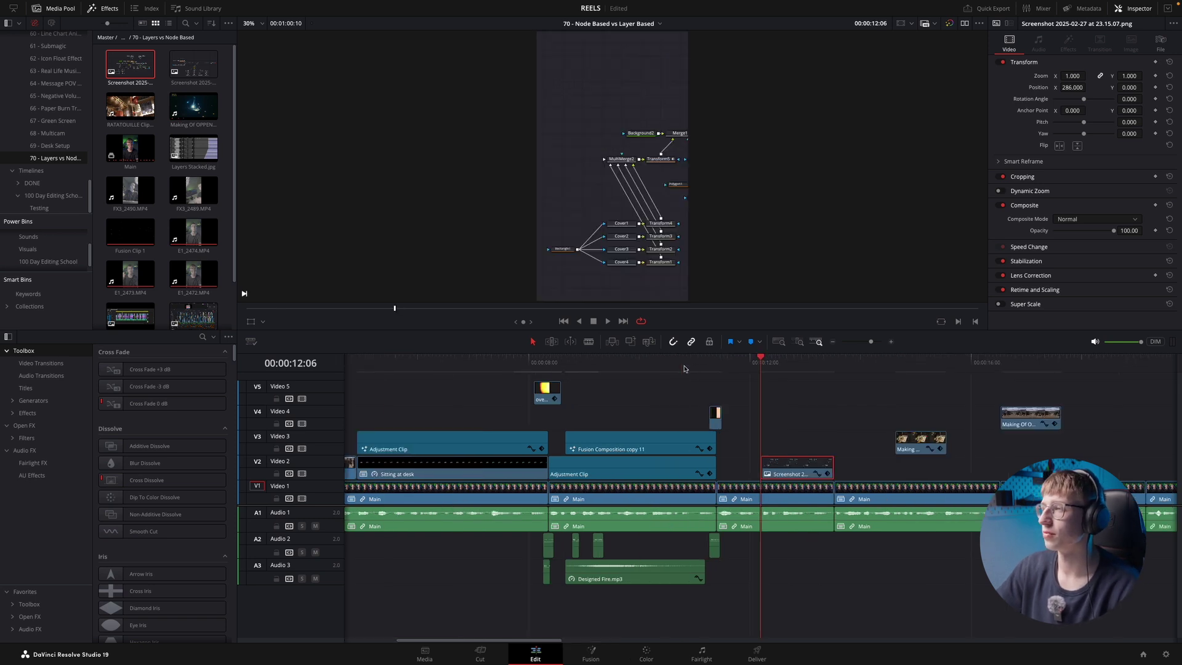
{"action": "key", "text": "space"}
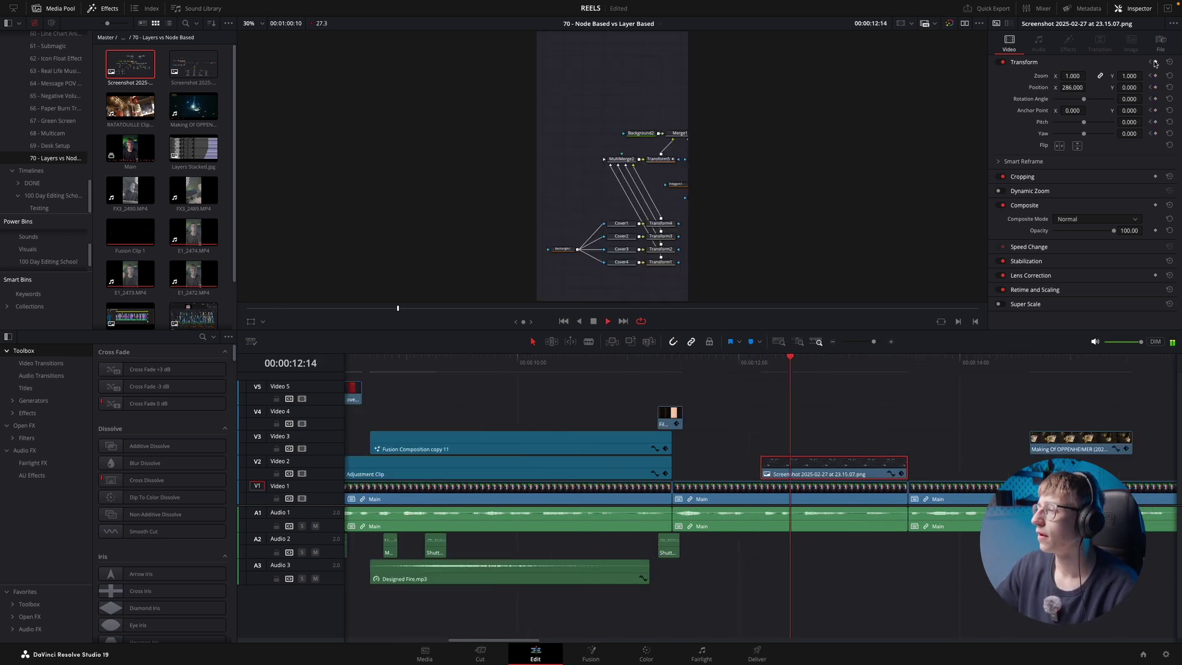
{"action": "key", "text": "Left"}
{"action": "key", "text": "Left"}
{"action": "key", "text": "Left"}
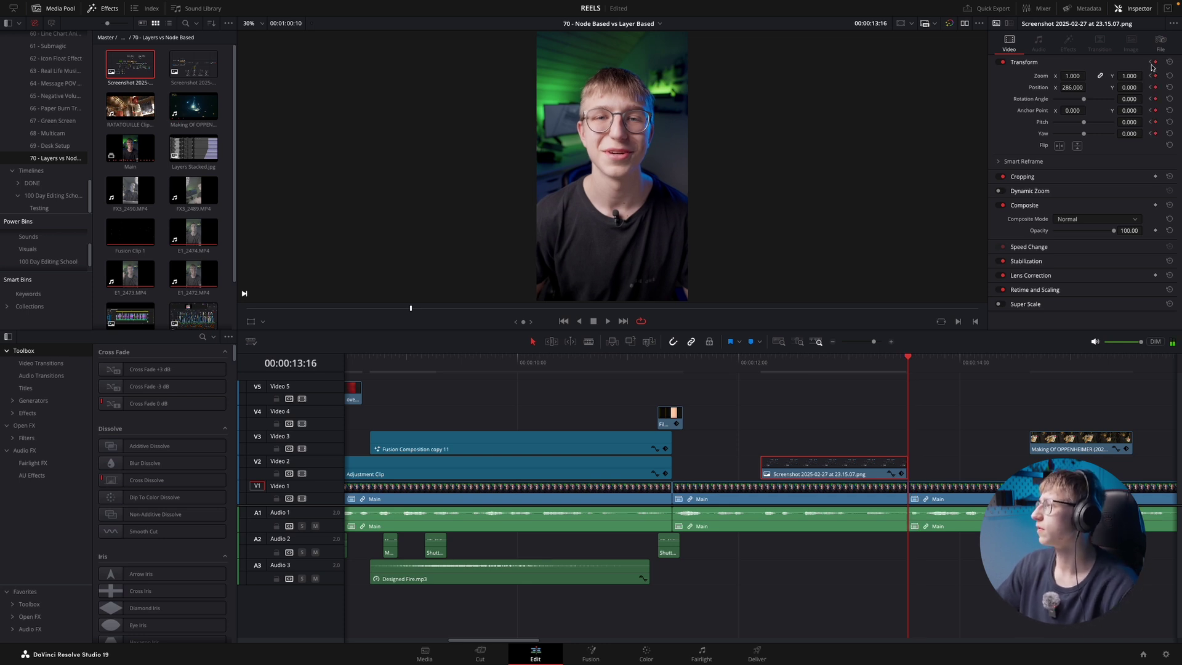
{"action": "left_click", "coordinate": [1155, 61]}
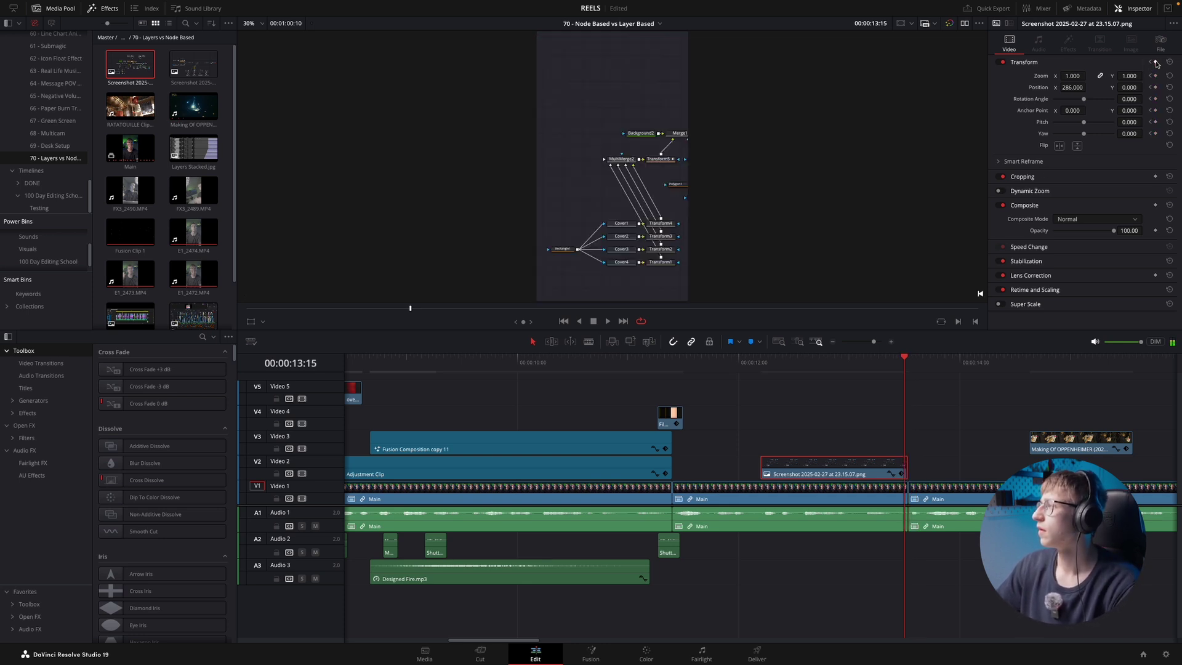
{"action": "mouse_move", "coordinate": [1072, 84]}
{"action": "left_mouse_down"}
{"action": "mouse_move", "coordinate": [786, 107]}
{"action": "mouse_move", "coordinate": [1072, 87]}
{"action": "left_mouse_up"}
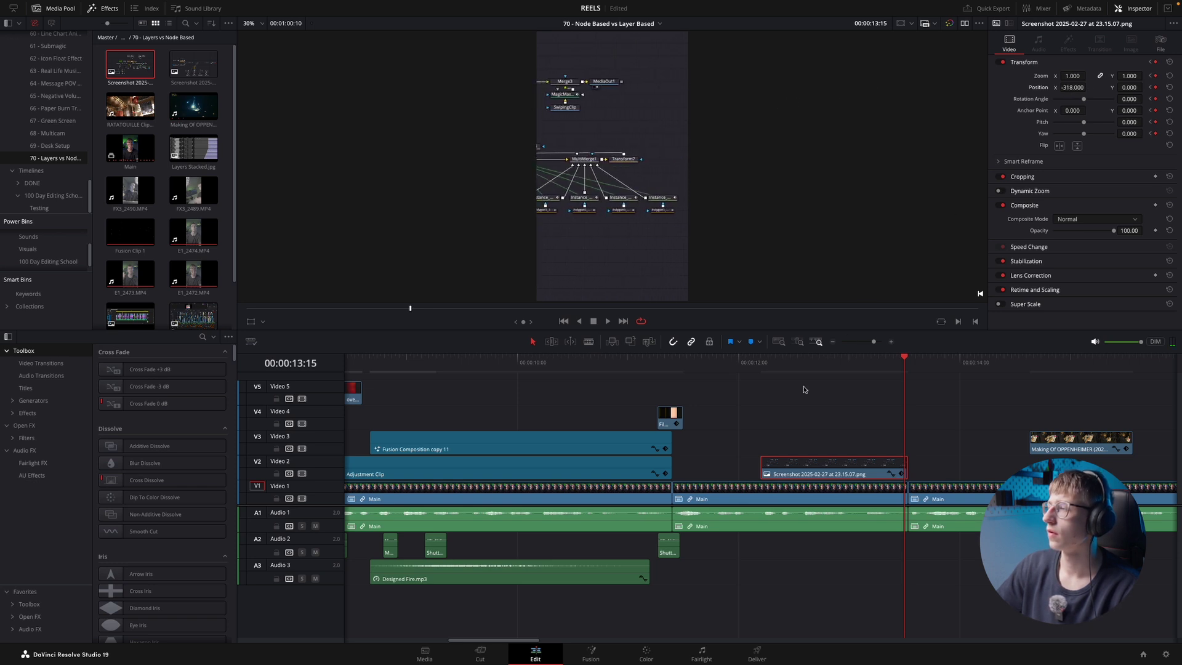
- Play the animated screenshot clip from its start and on into the following talking-head section
{"action": "left_click", "coordinate": [764, 360]}
{"action": "key", "text": "space"}
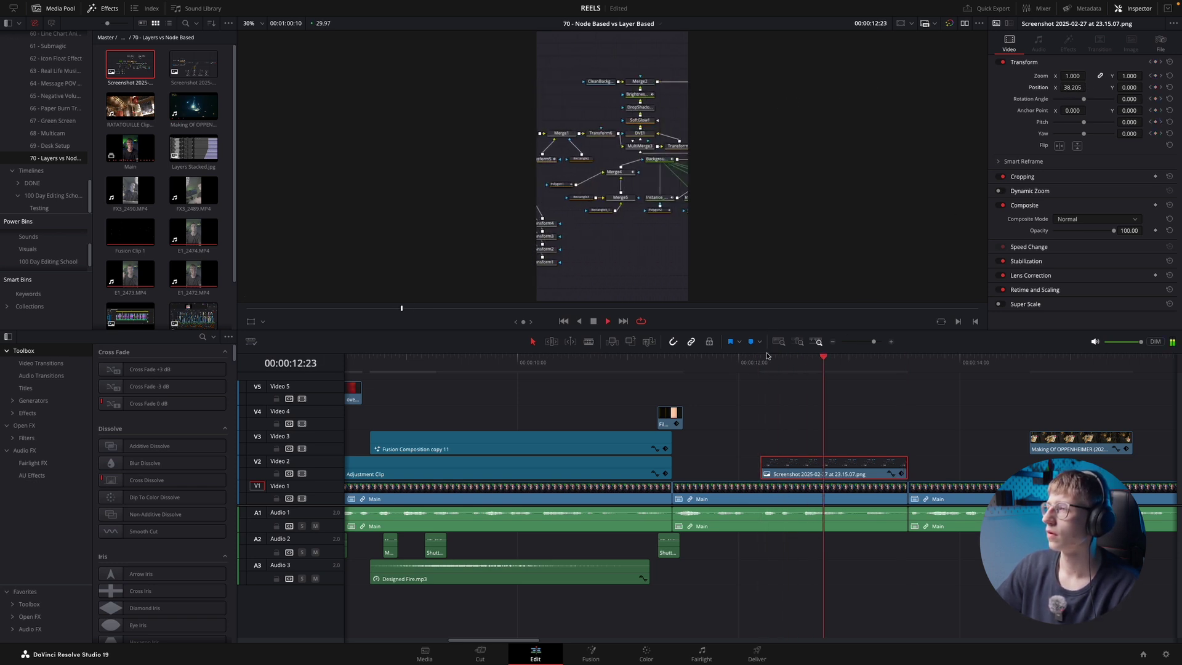
{"action": "key", "text": "space"}
{"action": "left_click_drag", "start_coordinate": [769, 361], "coordinate": [744, 394]}
{"action": "key", "text": "space"}
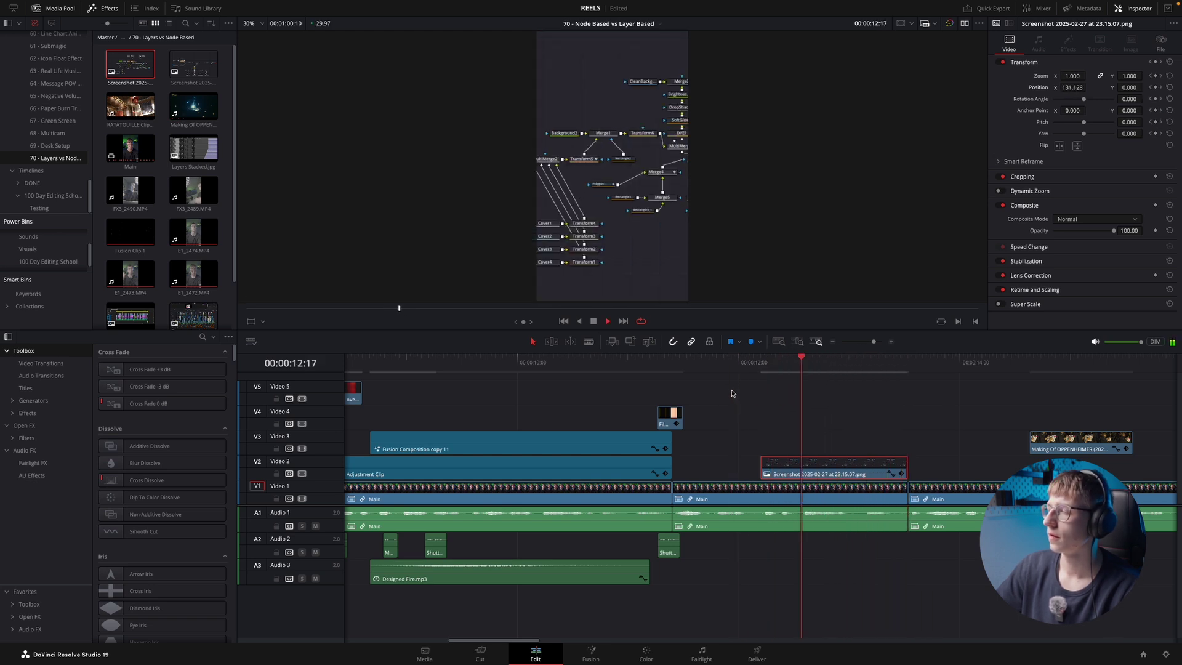
{"action": "scroll", "coordinate": [744, 400], "scroll_direction": "down", "scroll_amount": 4}
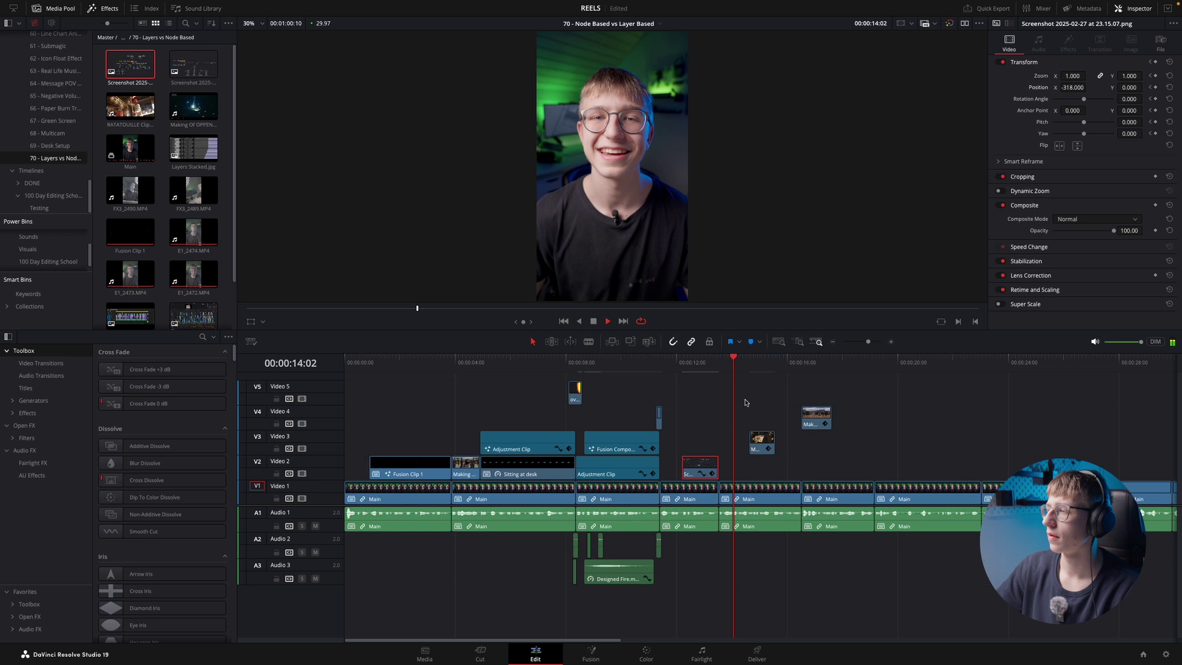
{"action": "scroll", "coordinate": [758, 446], "scroll_direction": "up", "scroll_amount": 4}
{"action": "key", "text": "space"}
- Move the two Making Of OPPENHEIMER clips on Video 3 and Video 4 away to the far end of the timeline
{"action": "left_click", "coordinate": [761, 443]}
{"action": "scroll", "coordinate": [739, 450], "scroll_direction": "down", "scroll_amount": 8}
{"action": "left_click_drag", "start_coordinate": [509, 451], "coordinate": [420, 389]}
{"action": "left_click_drag", "start_coordinate": [465, 422], "coordinate": [863, 475]}
{"action": "scroll", "coordinate": [641, 417], "scroll_direction": "up", "scroll_amount": 3}
{"action": "left_click", "coordinate": [623, 471]}
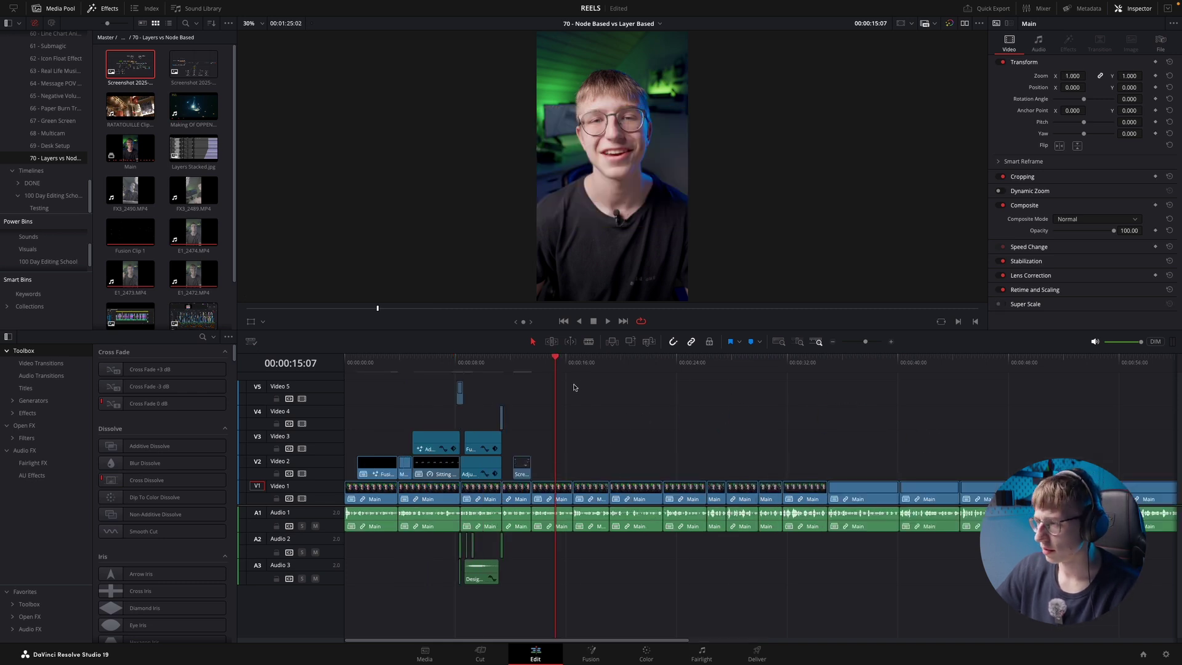
- Play the talking-head section after the screenshot clip from about 00:00:13:16 to 00:00:18:14
{"action": "scroll", "coordinate": [761, 393], "scroll_direction": "up", "scroll_amount": 4}
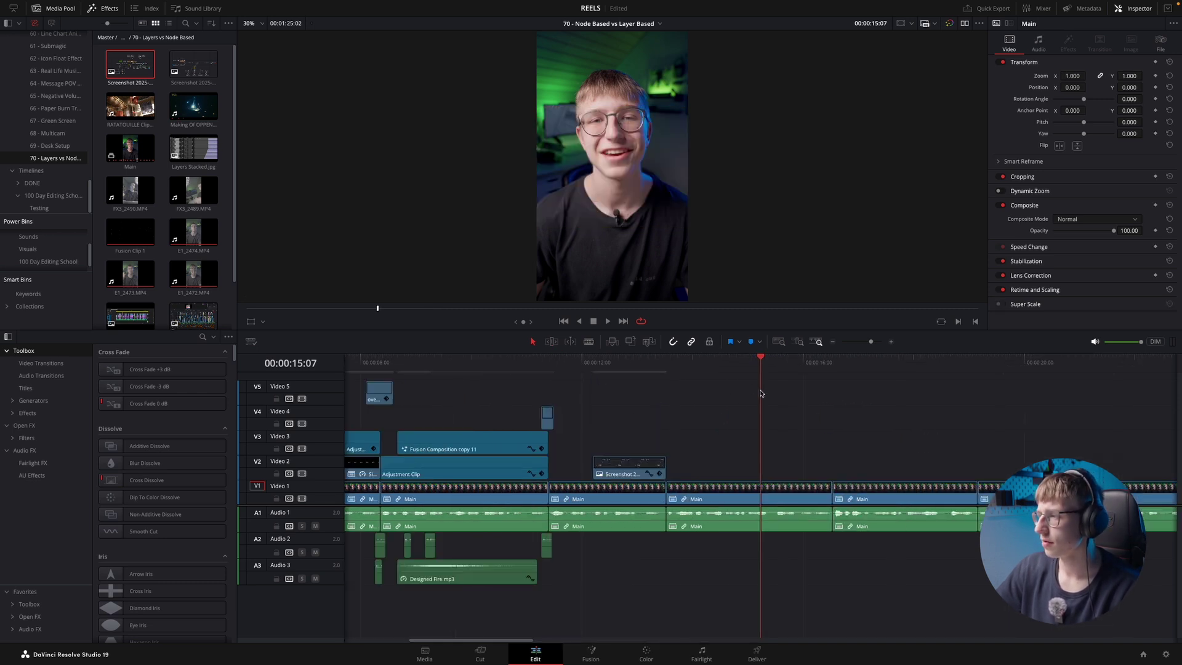
{"action": "left_click", "coordinate": [671, 373]}
{"action": "key", "text": "space"}
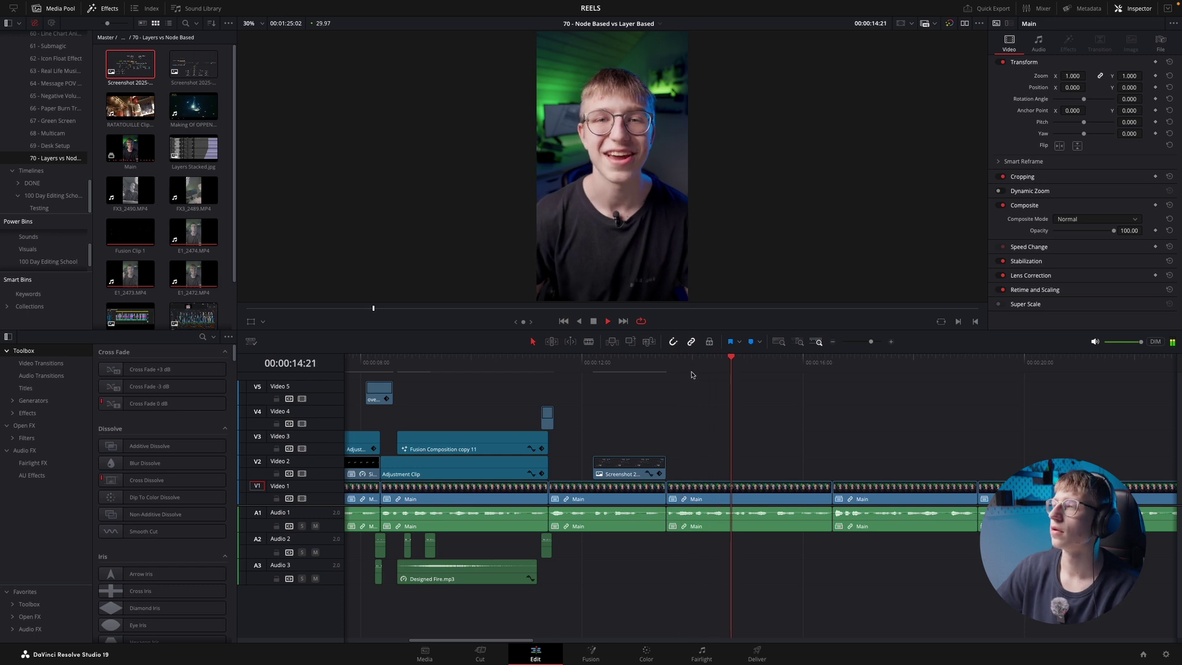
{"action": "key", "text": "space"}
{"action": "left_click", "coordinate": [747, 368]}
{"action": "key", "text": "space"}
{"action": "key", "text": "super+equal"}
{"action": "key", "text": "super+minus"}
{"action": "key", "text": "super+minus"}
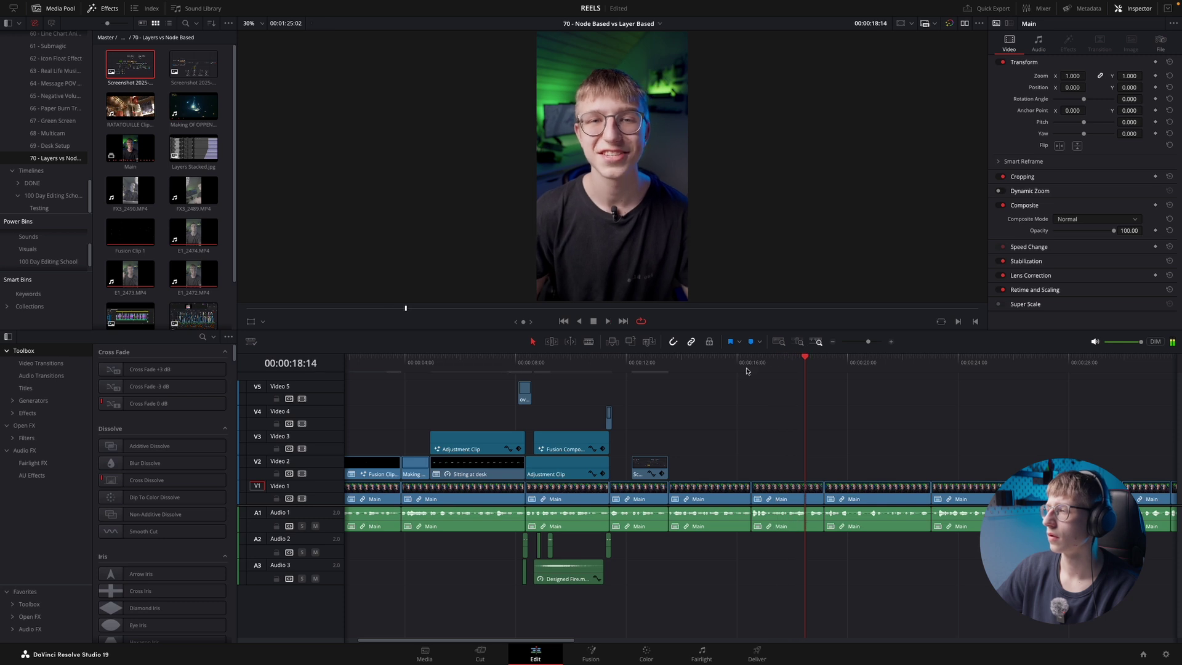
{"action": "key", "text": "space"}
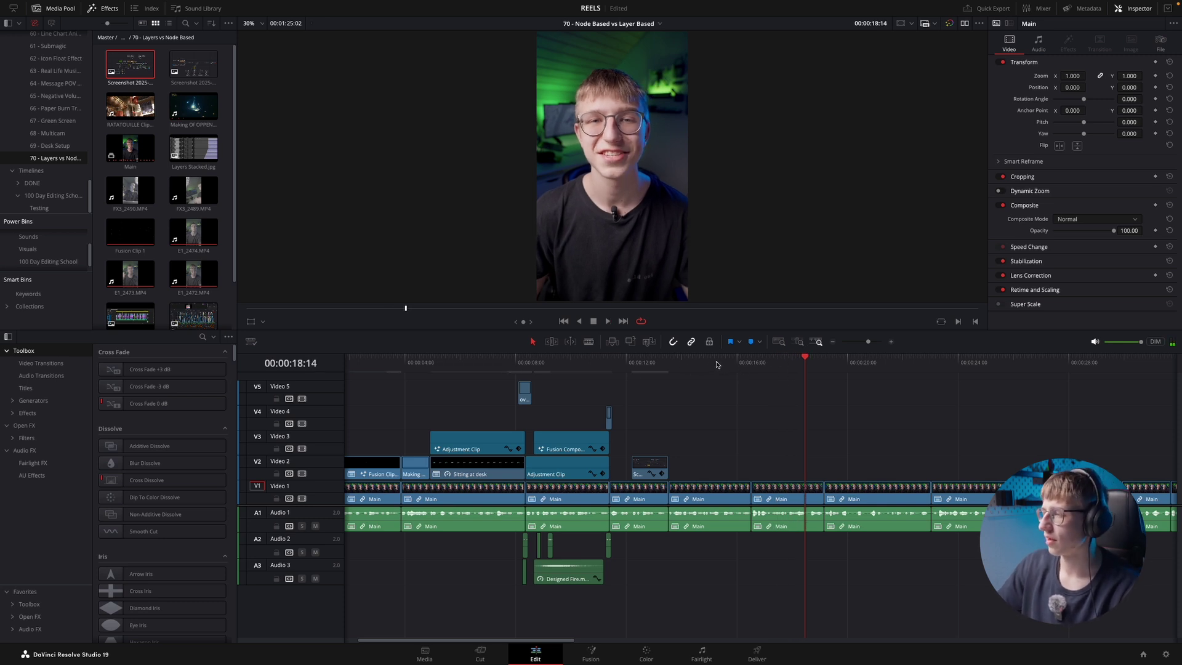
- Return to 00:00:15:14 to review that passage and park the playhead at the Main clip cut at 00:00:16:16
{"action": "mouse_move", "coordinate": [719, 370]}
{"action": "left_mouse_down"}
{"action": "mouse_move", "coordinate": [751, 370]}
{"action": "mouse_move", "coordinate": [678, 373]}
{"action": "mouse_move", "coordinate": [724, 370]}
{"action": "left_mouse_up"}
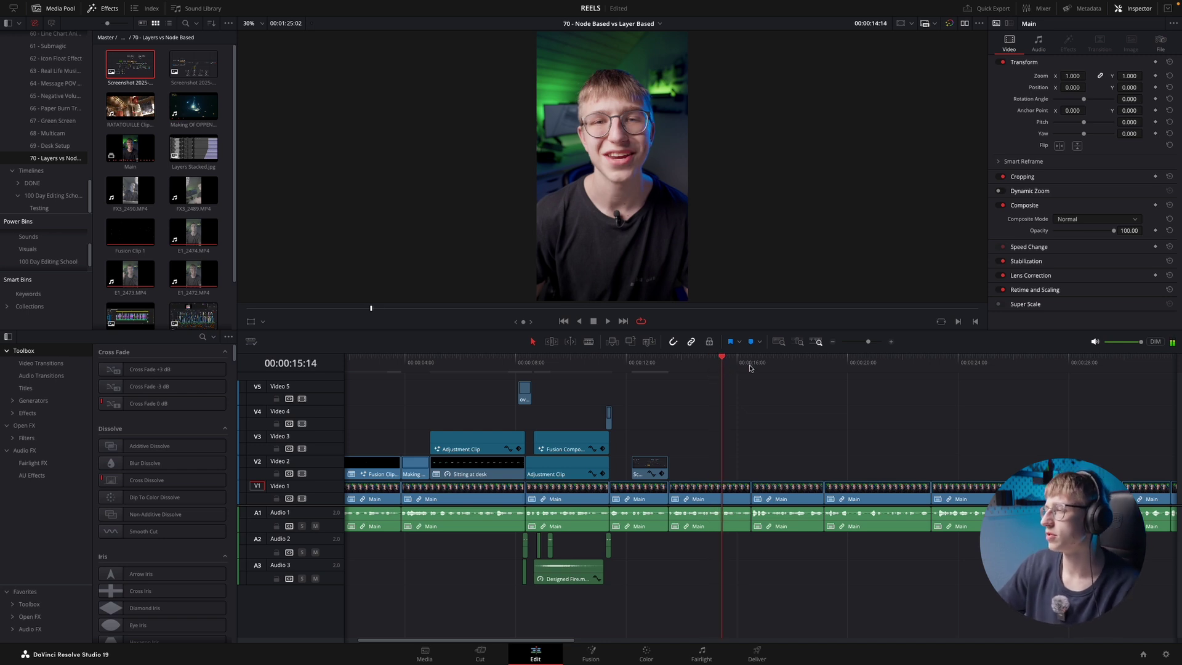
{"action": "left_click", "coordinate": [750, 368]}
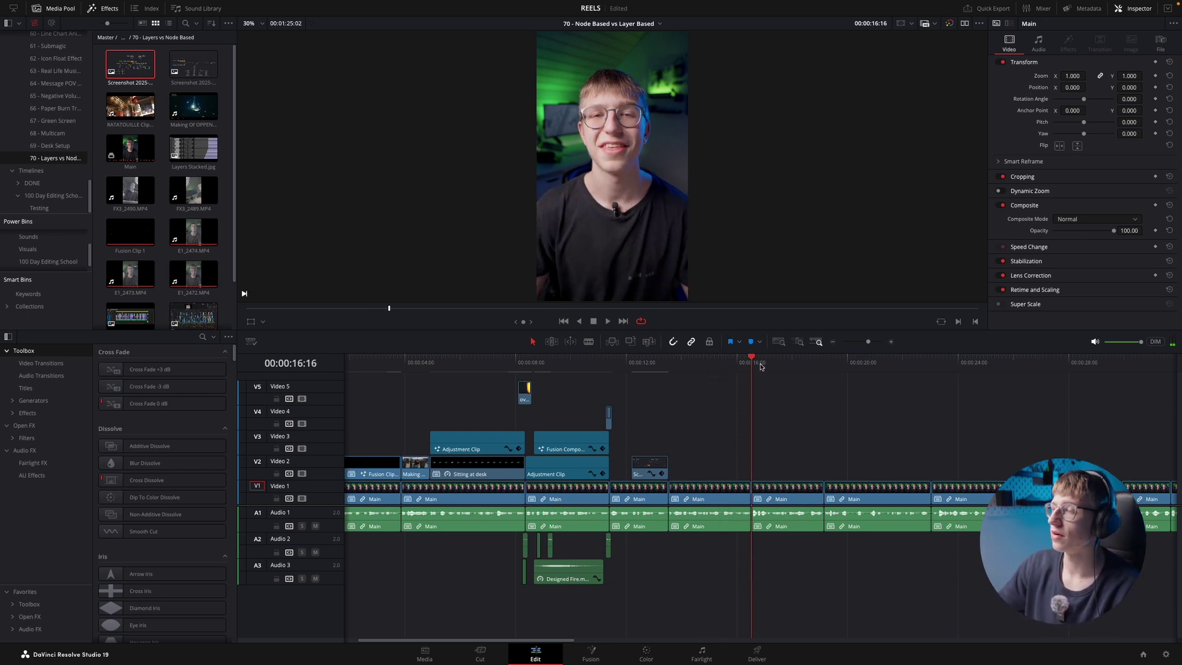
{"action": "scroll", "coordinate": [767, 373], "scroll_direction": "up", "scroll_amount": 2}
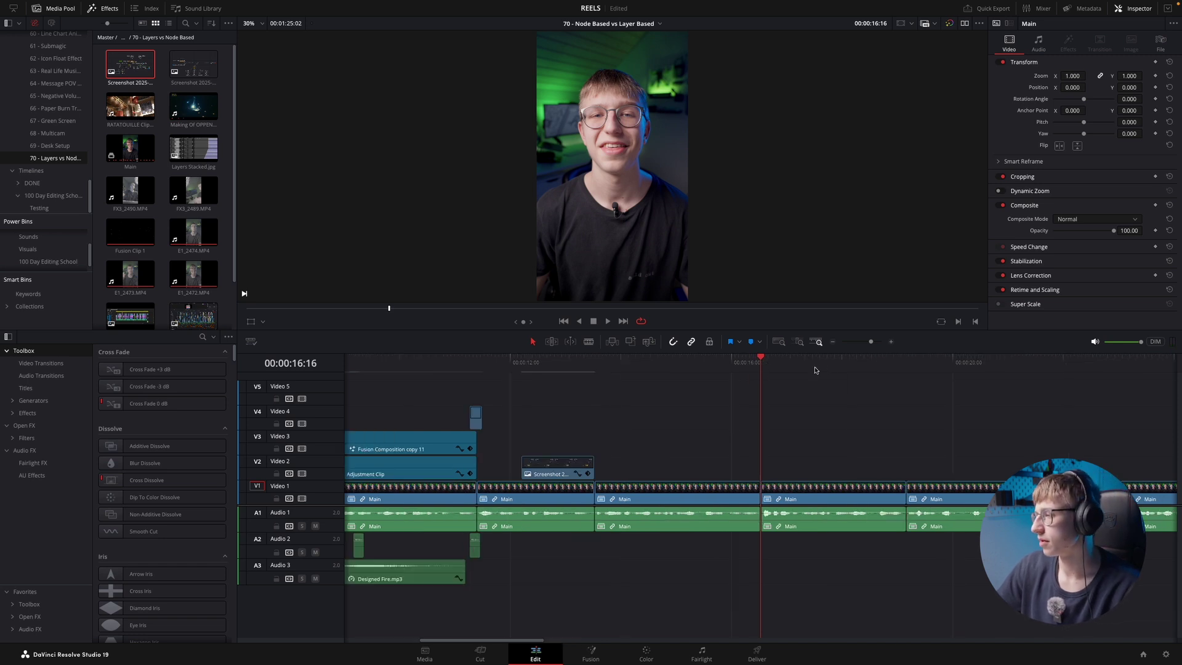
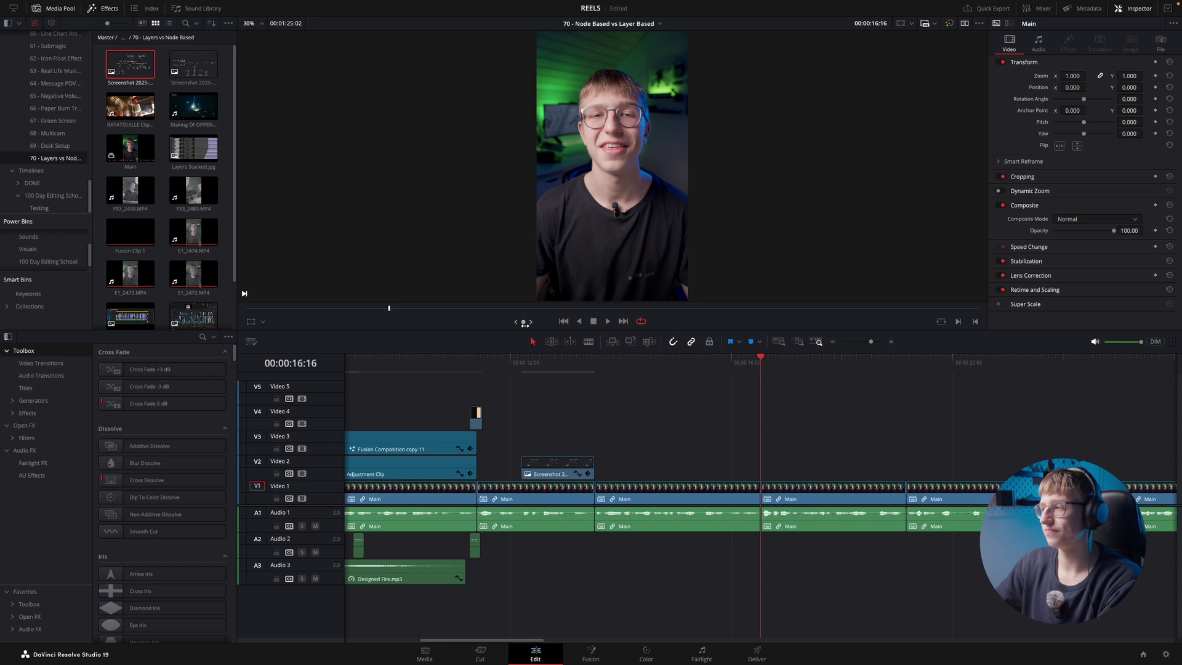
- Play the talking-head section from the cut at 00:00:16:16 and park the playhead at 00:00:17:11
{"action": "left_click", "coordinate": [797, 454]}
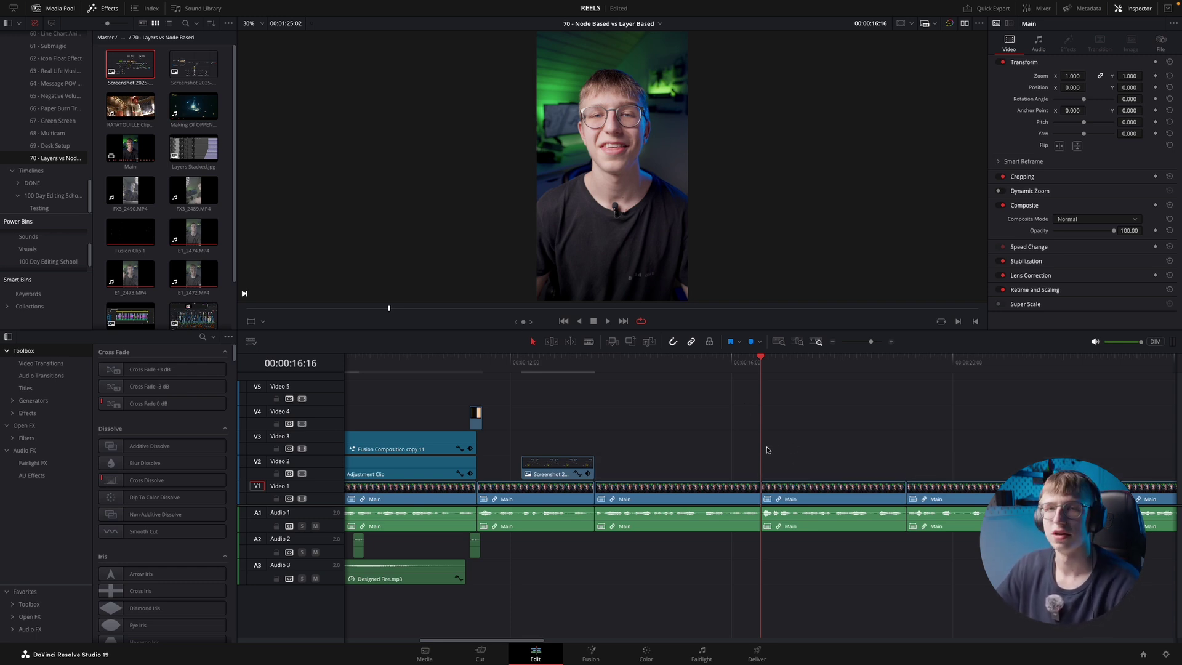
{"action": "left_click", "coordinate": [831, 362]}
{"action": "key", "text": "space"}
{"action": "left_click", "coordinate": [792, 362]}
{"action": "left_click", "coordinate": [761, 363]}
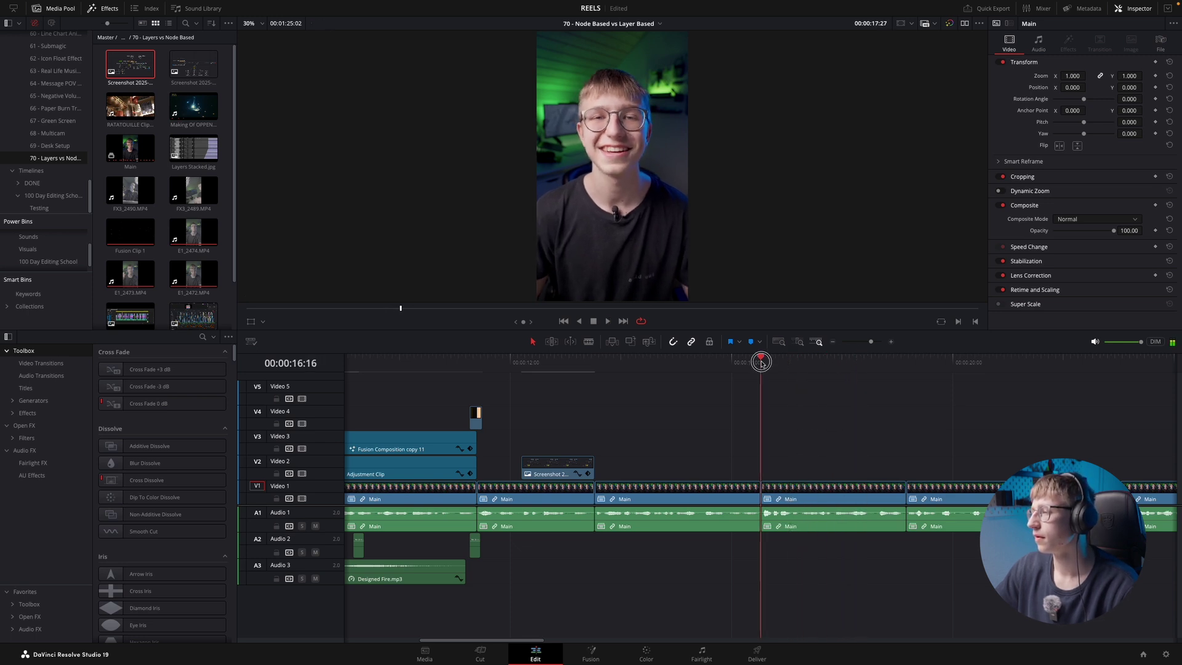
{"action": "left_click", "coordinate": [807, 366]}
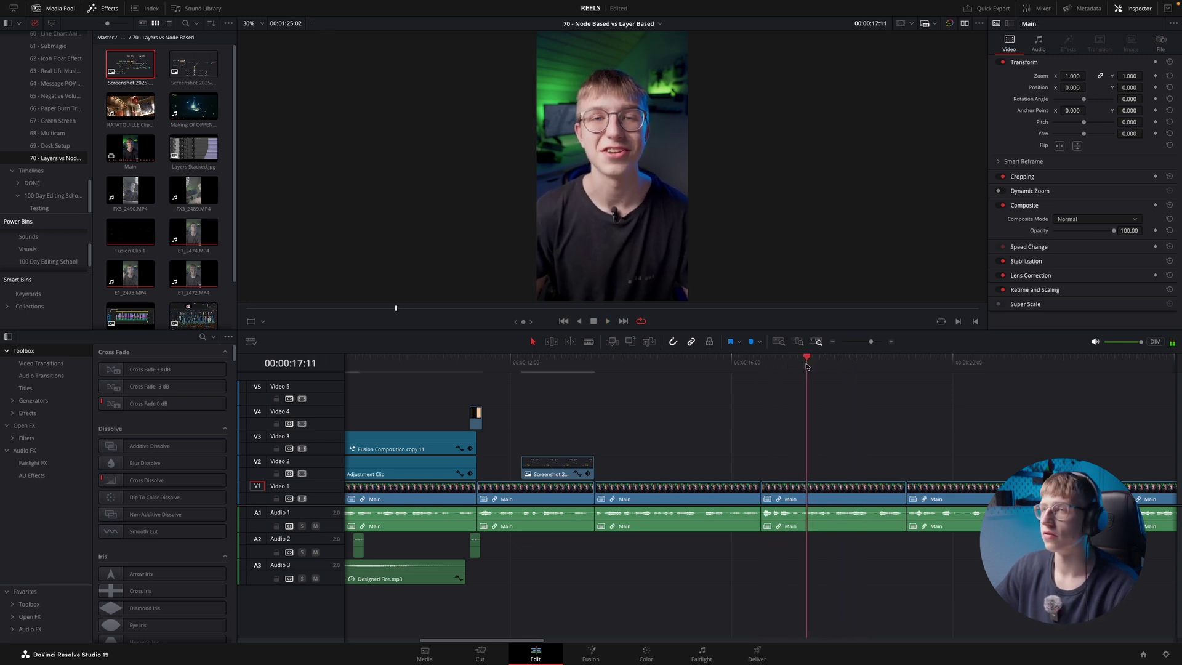
- Place Crazy Timeline Davinci.png on Video 2 at 00:00:17:11, play its start and keep the viewer zoom at 30%
{"action": "key", "text": "ctrl+minus"}
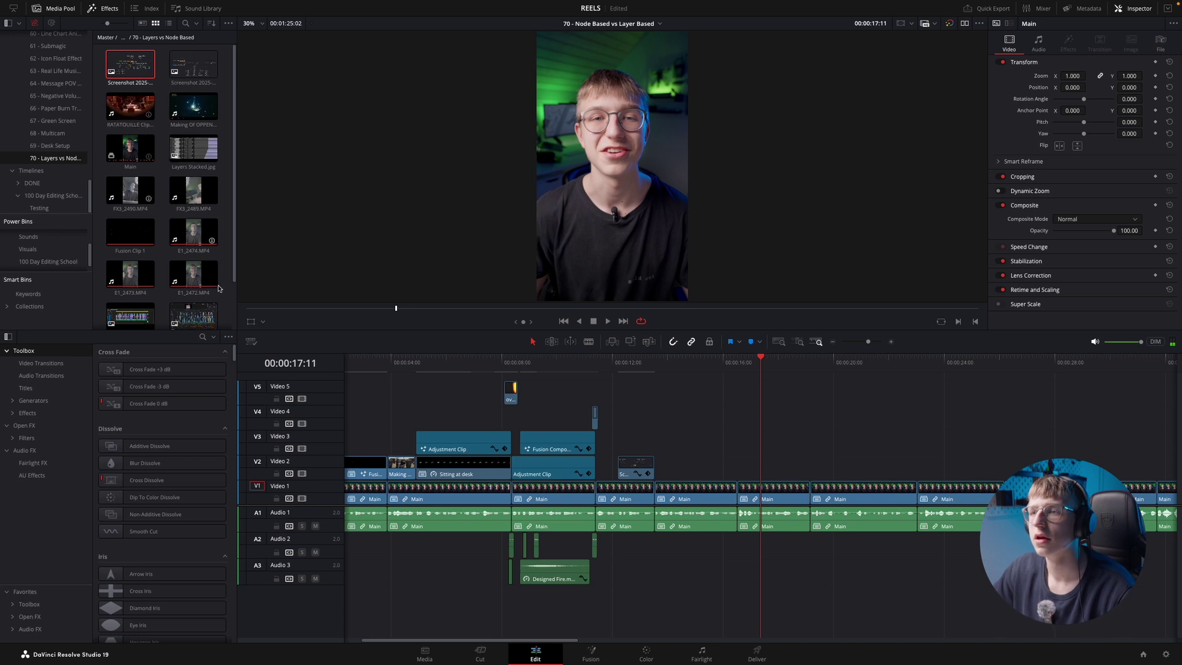
{"action": "scroll", "coordinate": [202, 301], "scroll_direction": "down", "scroll_amount": 2}
{"action": "left_click_drag", "start_coordinate": [192, 261], "coordinate": [766, 472]}
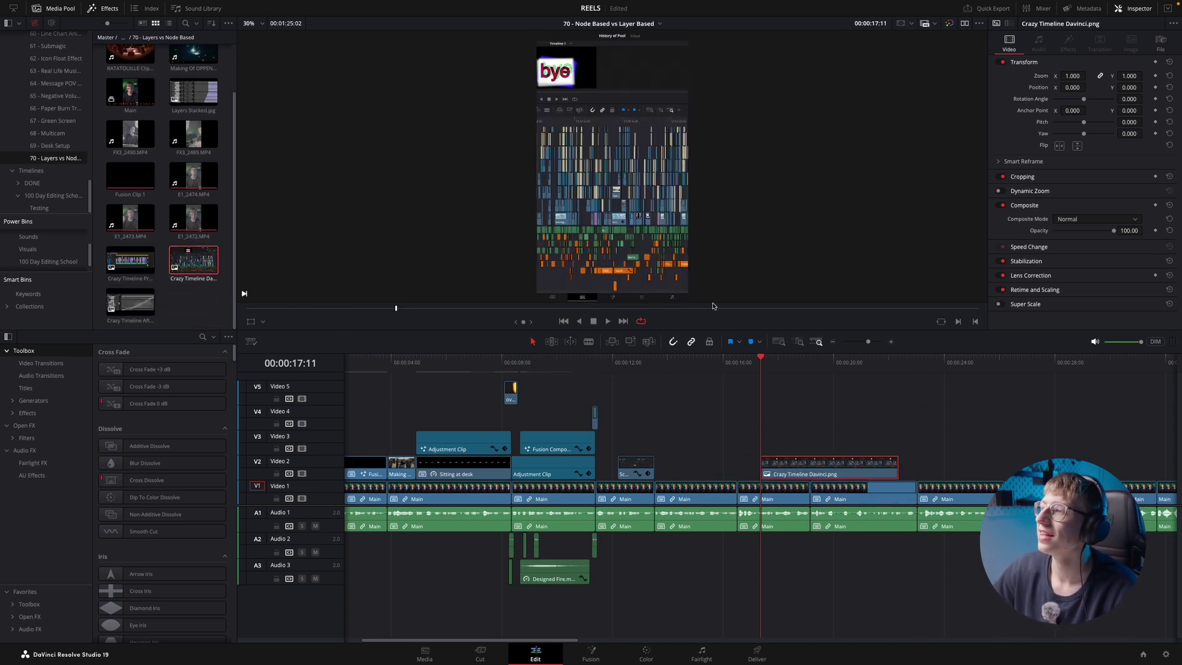
{"action": "key", "text": "space"}
{"action": "key", "text": "space"}
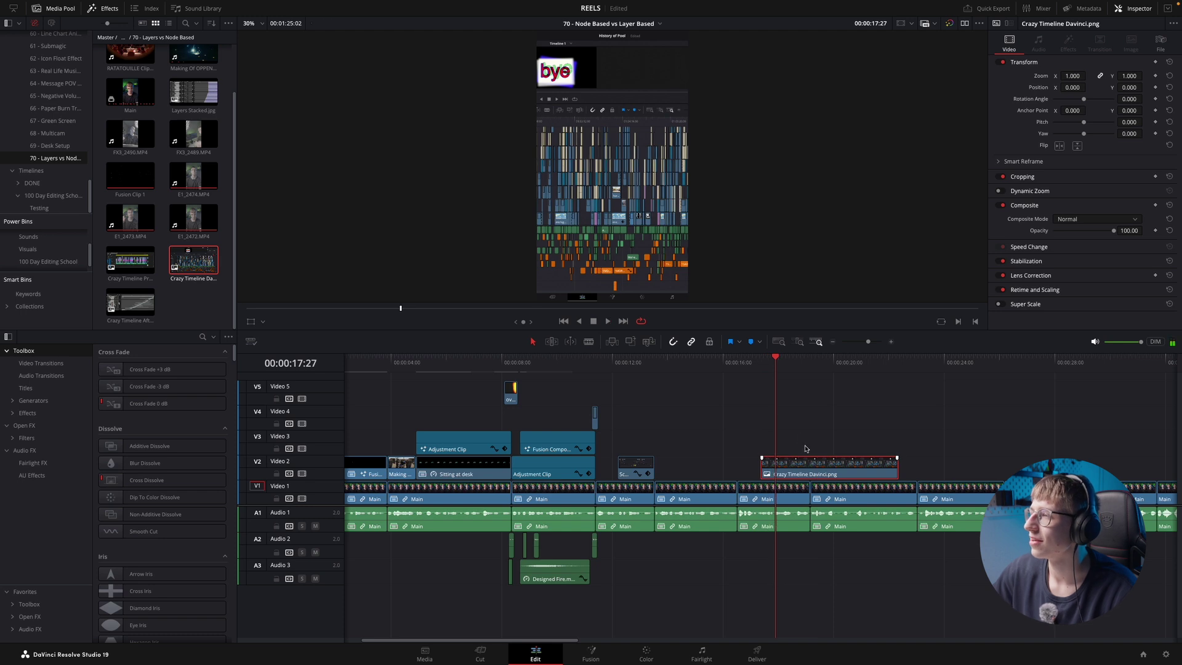
{"action": "scroll", "coordinate": [843, 211], "scroll_direction": "up", "scroll_amount": 1}
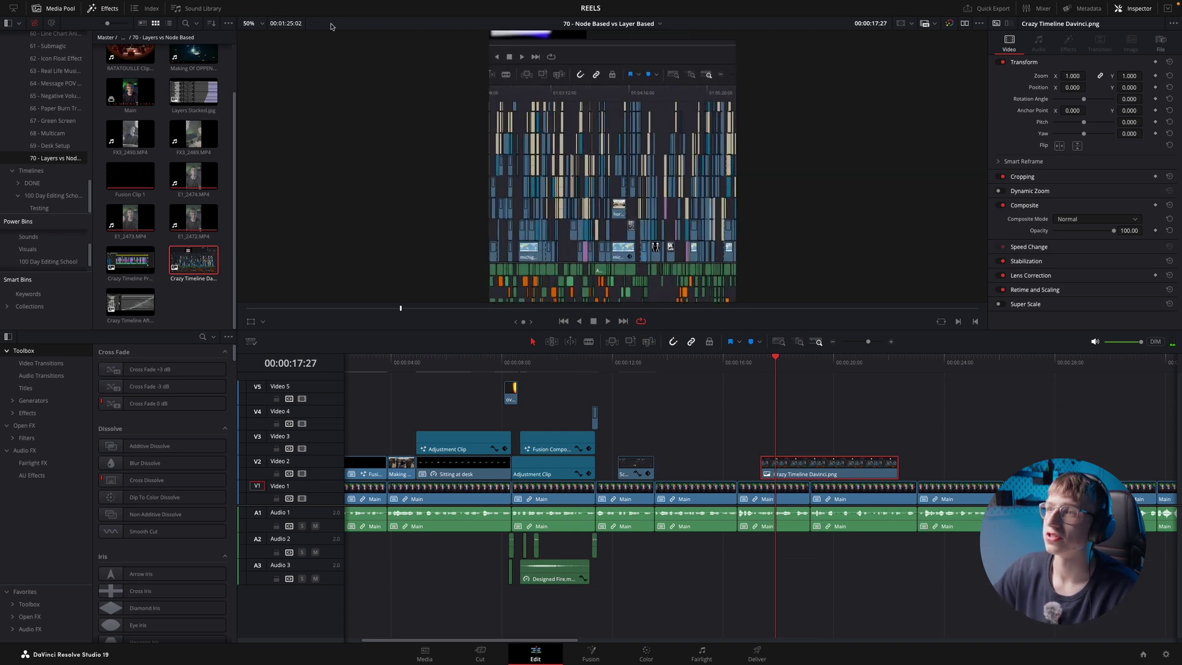
{"action": "left_click", "coordinate": [252, 24]}
{"action": "left_click", "coordinate": [259, 42]}
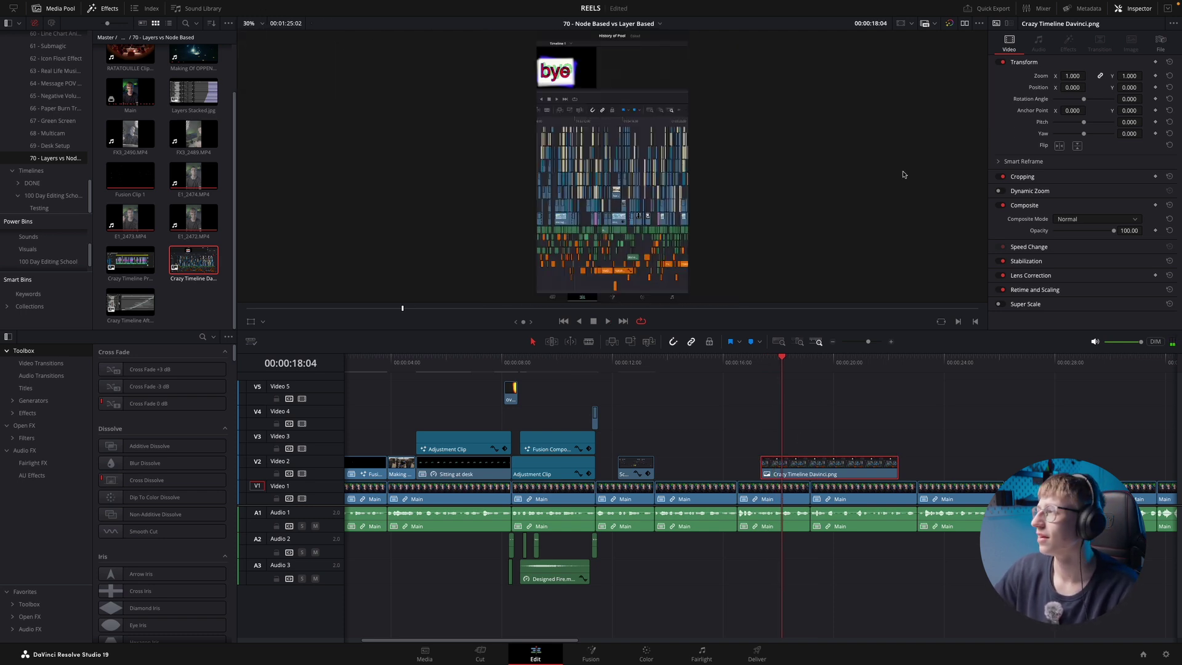
- Reframe the Crazy Timeline Davinci.png clip to zoom 1.370, position X 392 and Y 357, and add transform keyframes at its start
{"action": "left_click_drag", "start_coordinate": [1074, 87], "coordinate": [630, 368]}
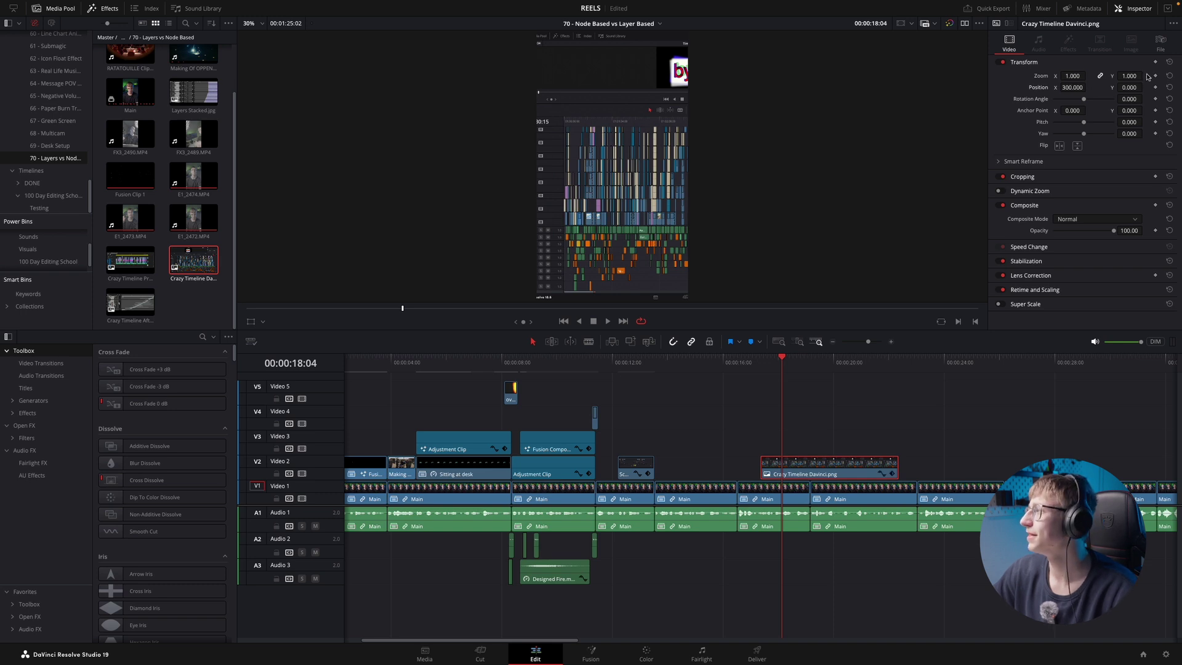
{"action": "left_click", "coordinate": [634, 369]}
{"action": "left_click", "coordinate": [779, 365]}
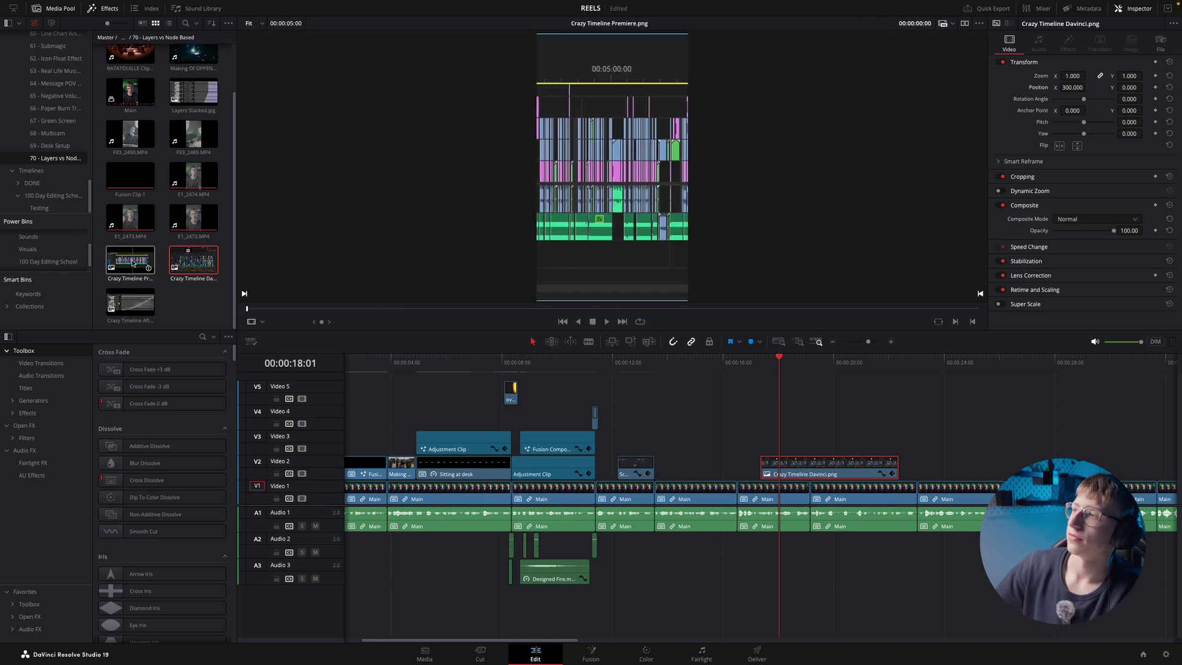
{"action": "scroll", "coordinate": [127, 262], "scroll_direction": "up", "scroll_amount": 2}
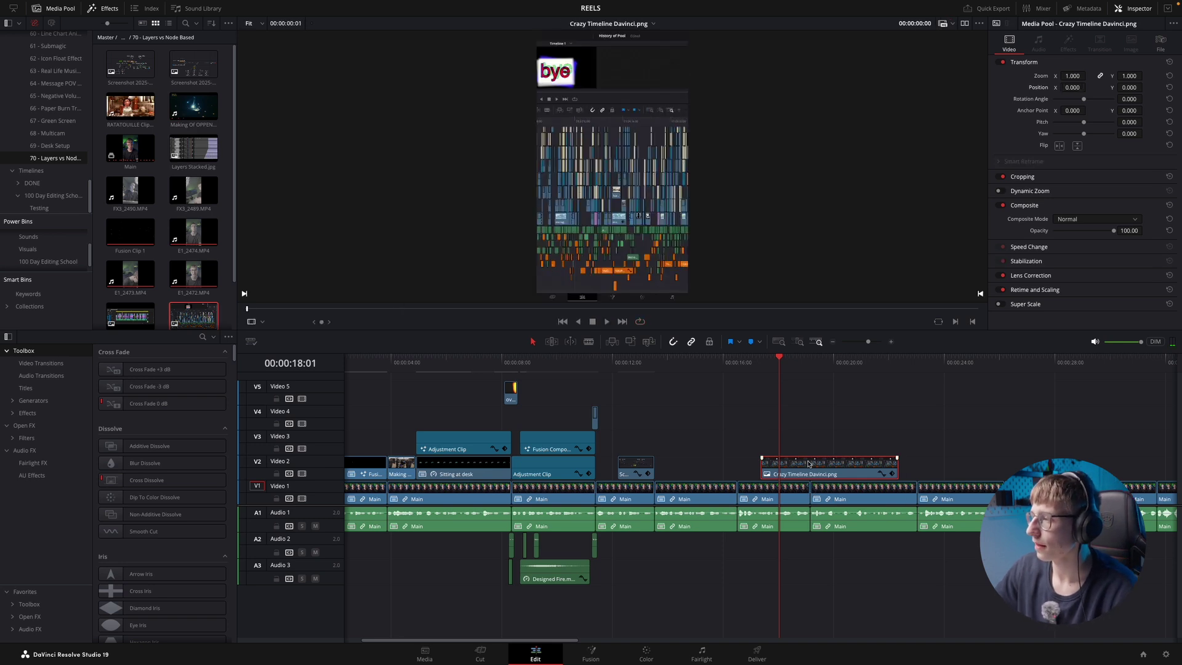
{"action": "left_click", "coordinate": [784, 383]}
{"action": "left_click", "coordinate": [800, 496]}
{"action": "left_click", "coordinate": [785, 473]}
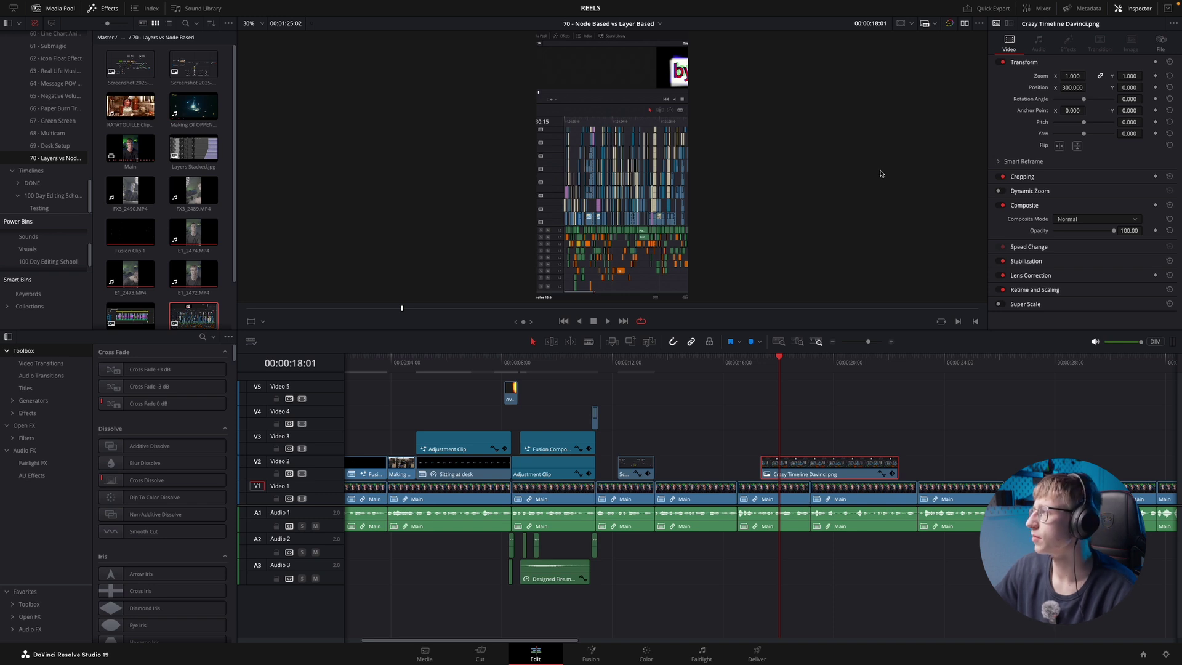
{"action": "left_click_drag", "start_coordinate": [1130, 76], "coordinate": [1166, 87]}
{"action": "left_click_drag", "start_coordinate": [729, 335], "coordinate": [713, 343]}
{"action": "left_click_drag", "start_coordinate": [1071, 88], "coordinate": [522, 337]}
{"action": "left_click", "coordinate": [761, 363]}
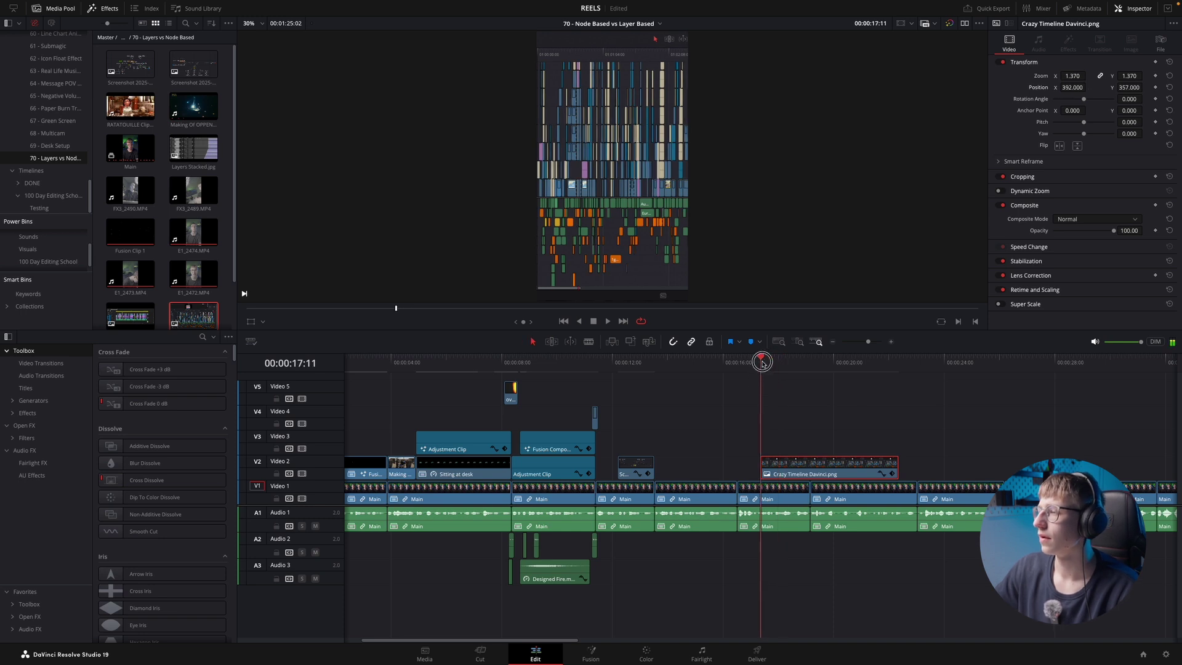
{"action": "left_click", "coordinate": [1155, 62]}
- Trim the end of Crazy Timeline Davinci.png to the Main cut at 00:00:19:05 and keyframe position X to 226 on its last frame
{"action": "key", "text": "space"}
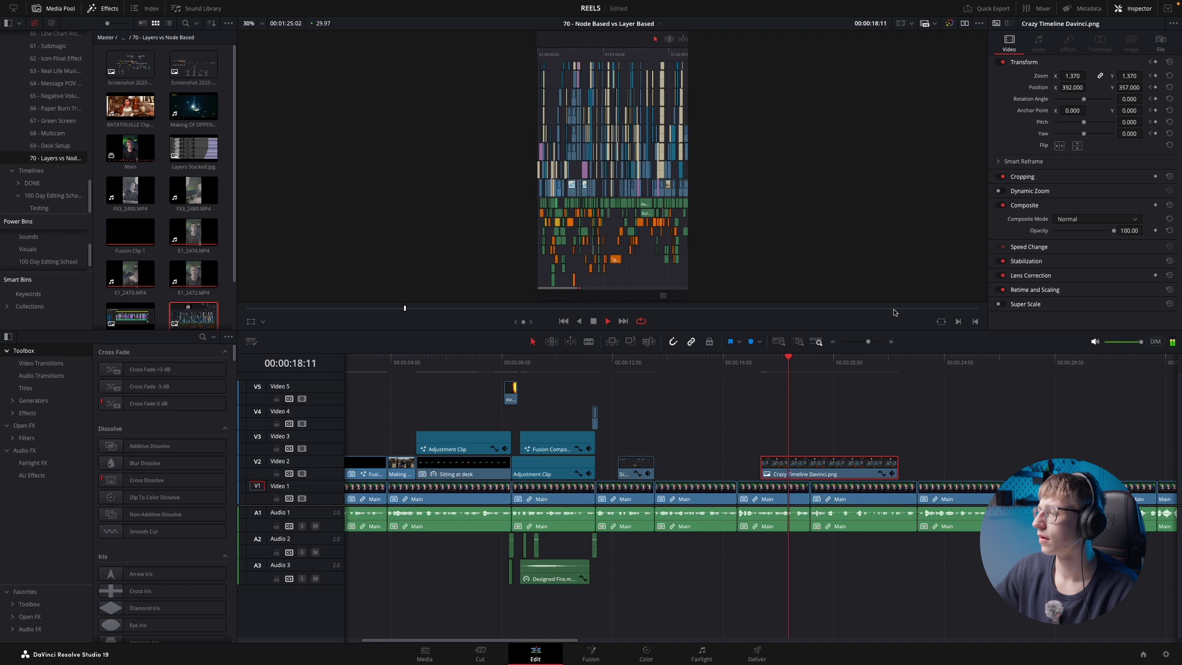
{"action": "left_click_drag", "start_coordinate": [818, 363], "coordinate": [810, 363]}
{"action": "left_click", "coordinate": [838, 471]}
{"action": "key", "text": "shift+]"}
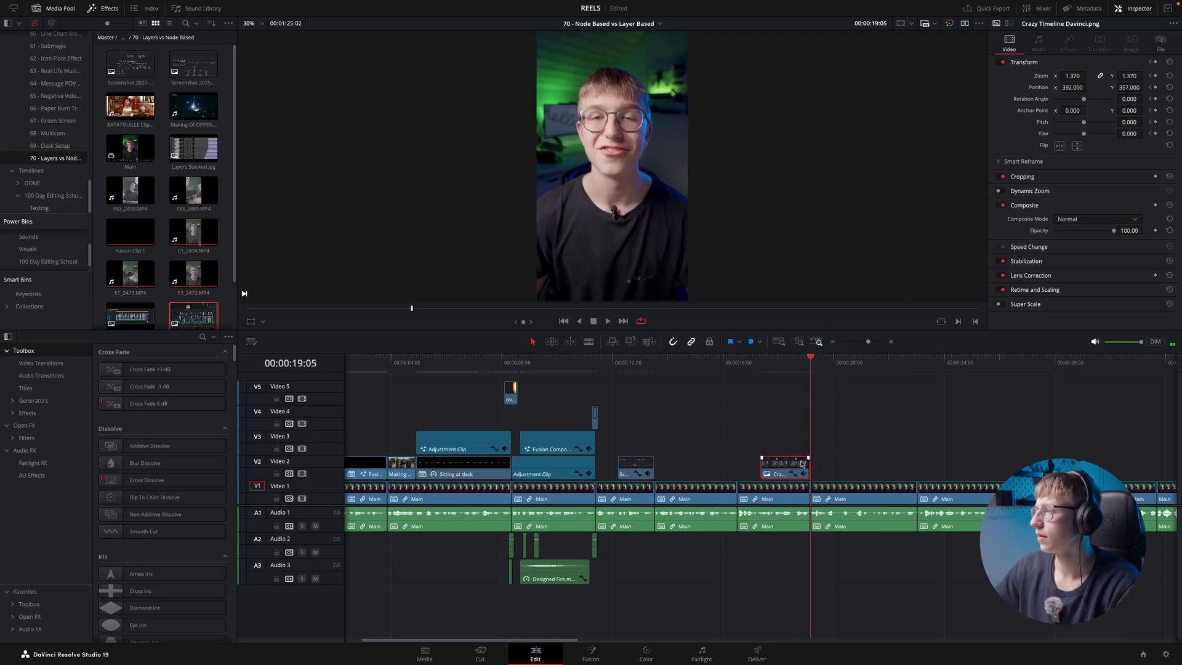
{"action": "key", "text": "Left"}
{"action": "left_click_drag", "start_coordinate": [1067, 87], "coordinate": [991, 93]}
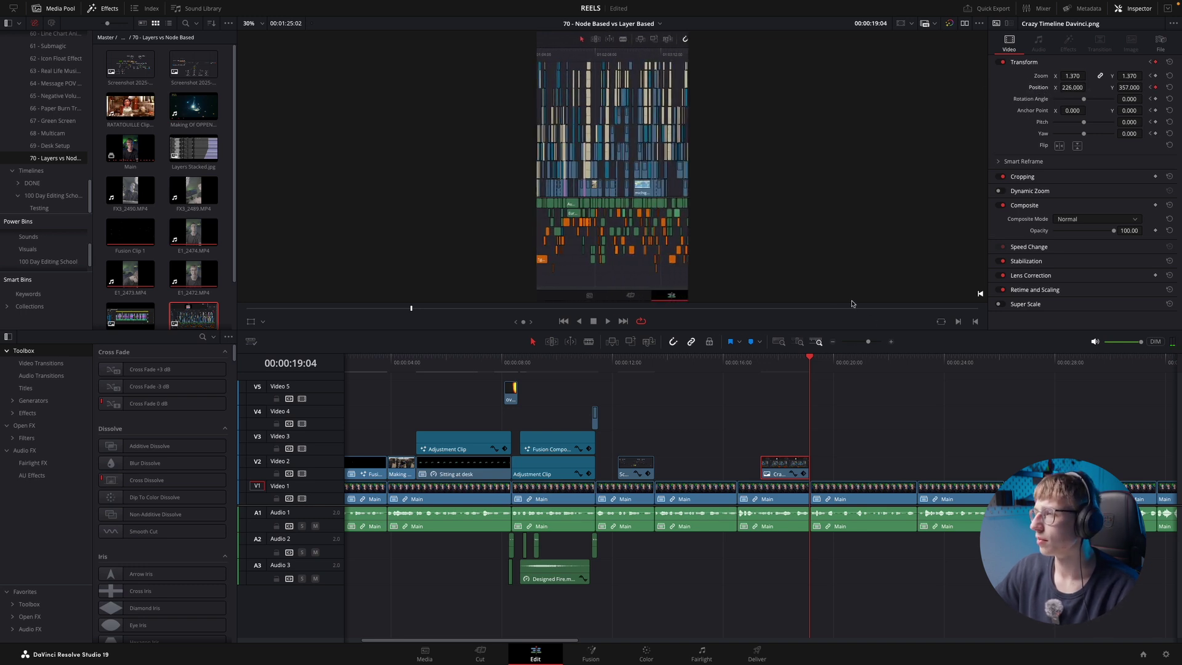
- Play the animated Crazy Timeline Davinci.png clip from its start and on into the talking-head section
{"action": "left_click", "coordinate": [763, 362]}
{"action": "key", "text": "space"}
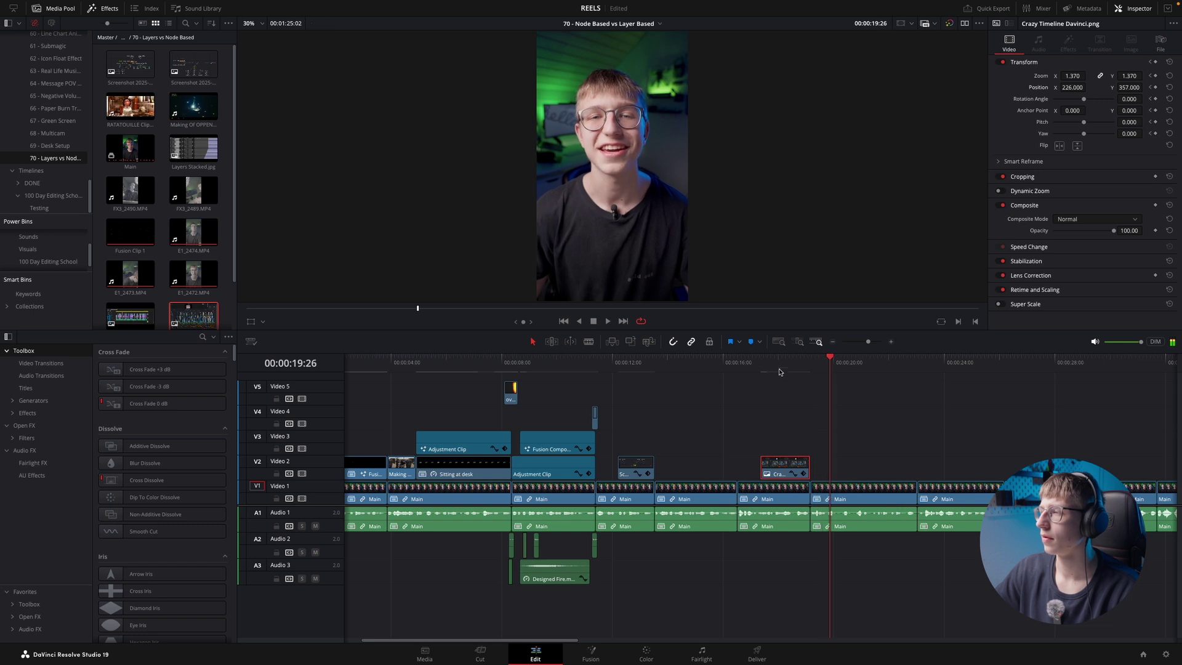
{"action": "left_click", "coordinate": [761, 366]}
{"action": "scroll", "coordinate": [763, 392], "scroll_direction": "up", "scroll_amount": 4}
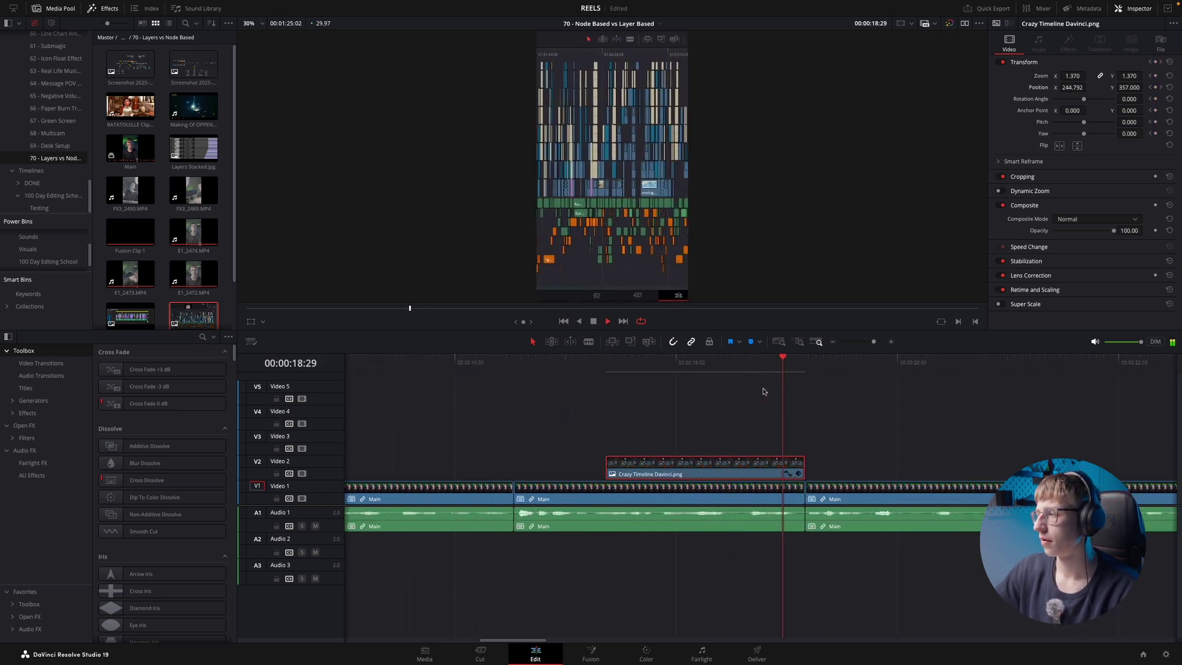
{"action": "scroll", "coordinate": [764, 392], "scroll_direction": "down", "scroll_amount": 4}
{"action": "key", "text": "space"}
{"action": "left_click", "coordinate": [802, 407]}
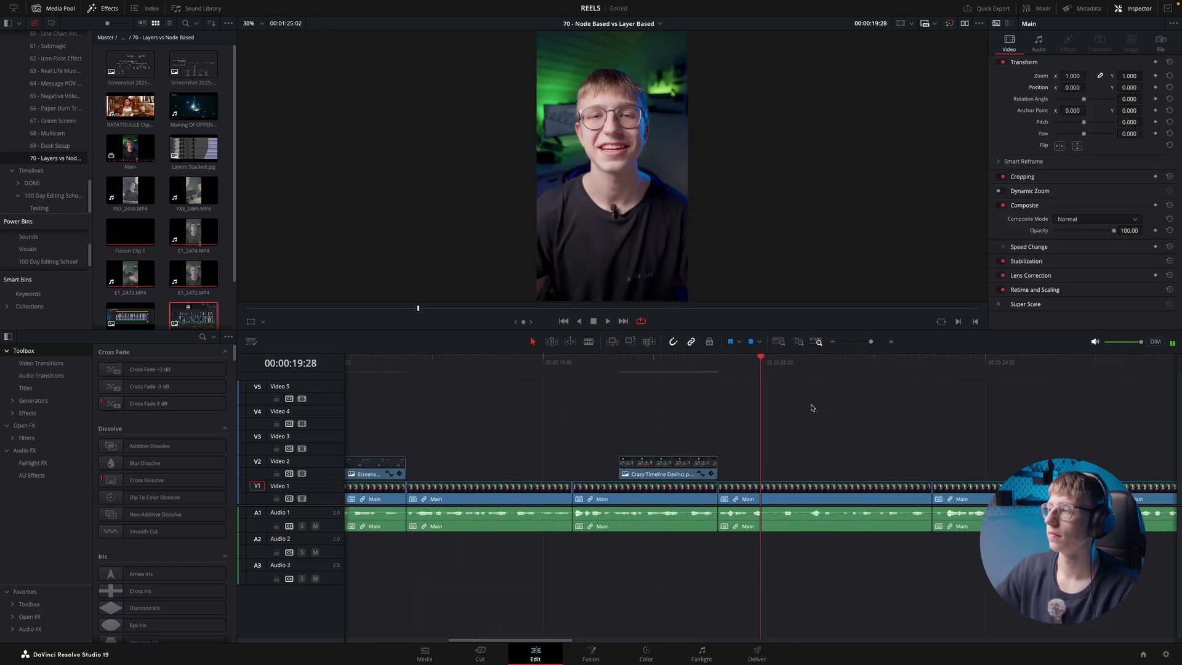
- Play the talking-head section after the timeline screenshot from the cut at 00:00:19:05 to about 00:00:23:03
{"action": "key", "text": "space"}
{"action": "key", "text": "space"}
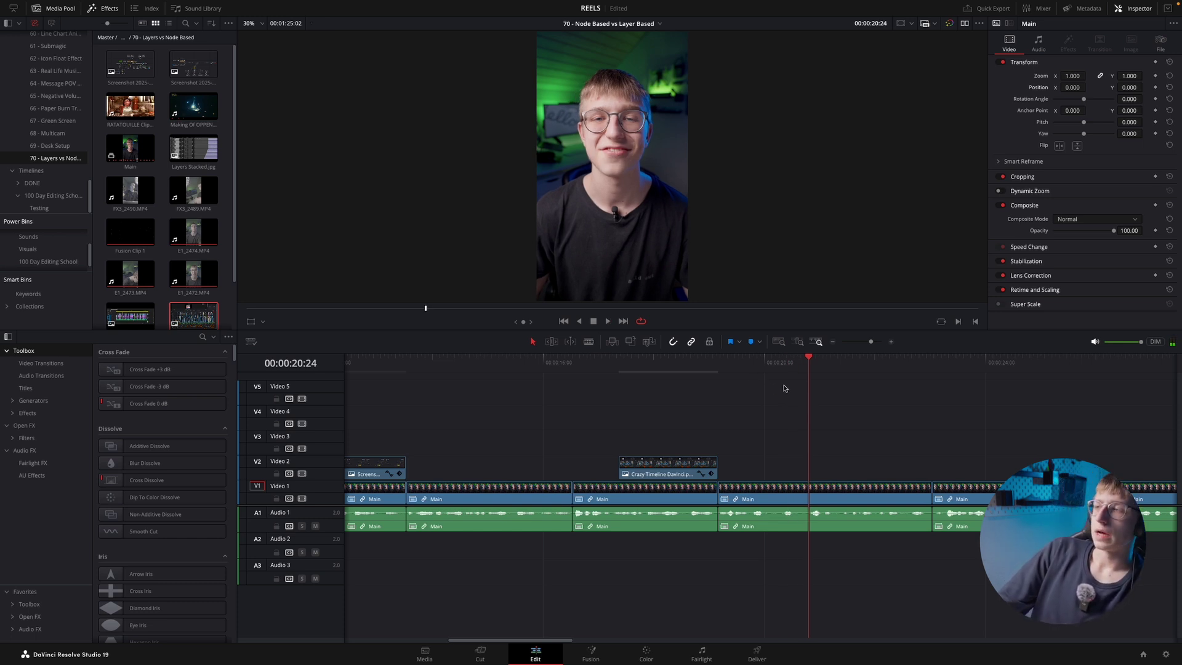
{"action": "left_click", "coordinate": [716, 366]}
{"action": "key", "text": "space"}
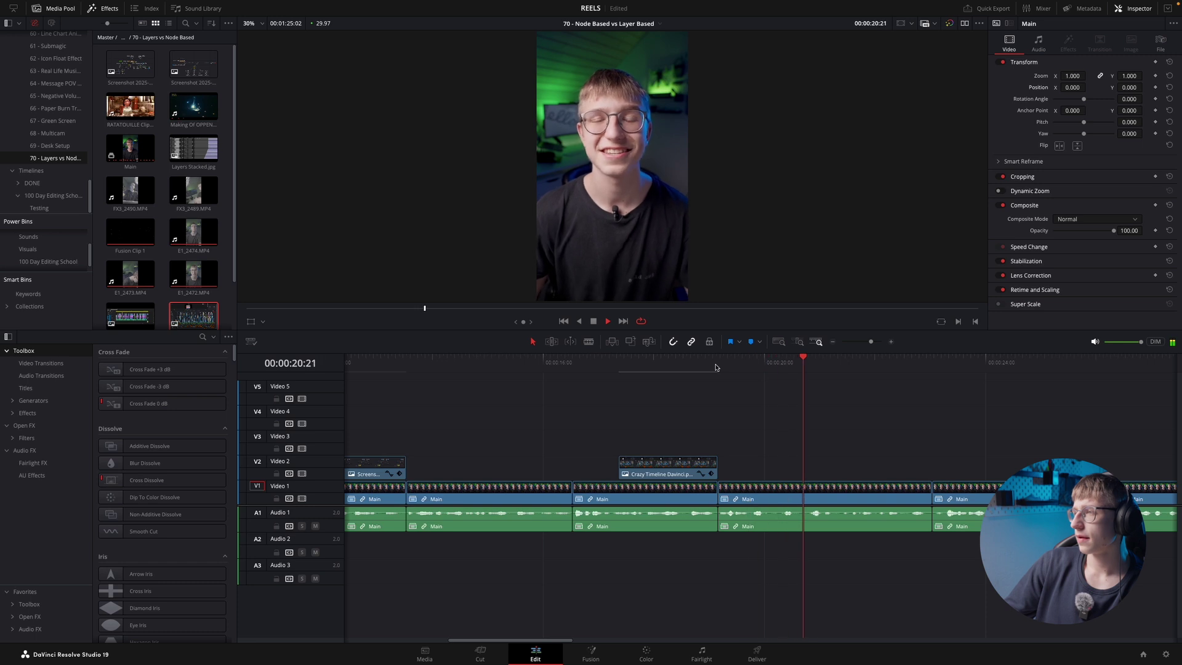
{"action": "key", "text": "space"}
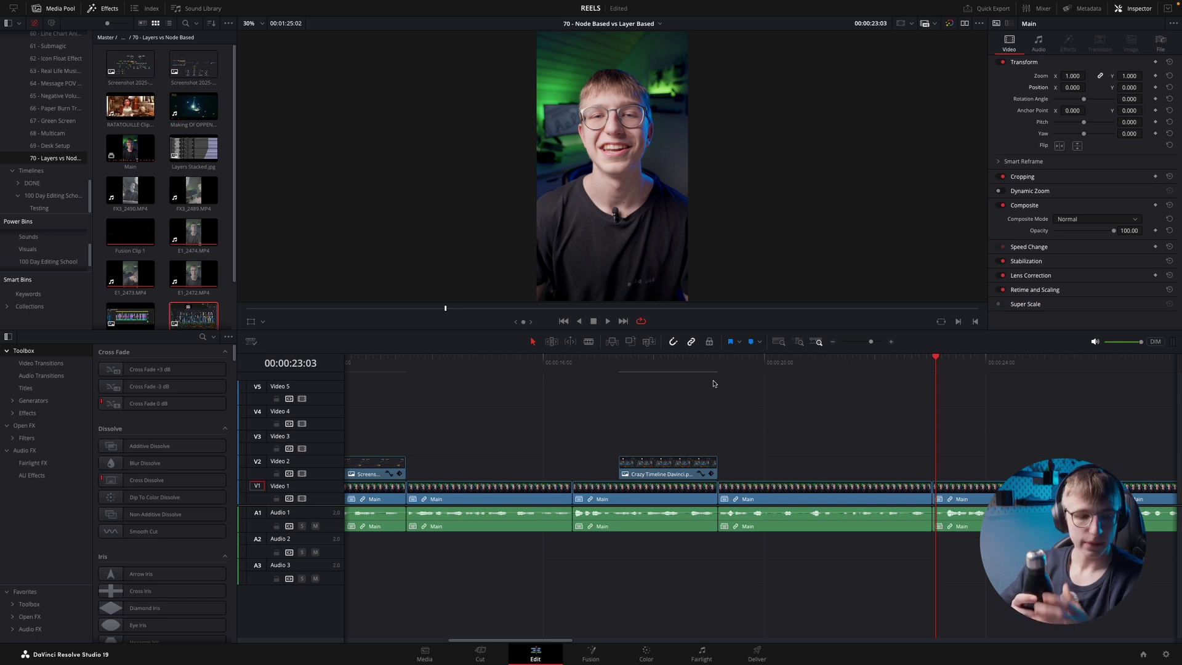
- Replay the passage around the end of Crazy Timeline Davinci.png and park the playhead at the cut at 00:00:19:05
{"action": "left_click_drag", "start_coordinate": [647, 369], "coordinate": [713, 399]}
{"action": "left_click", "coordinate": [192, 148]}
{"action": "key", "text": "q"}
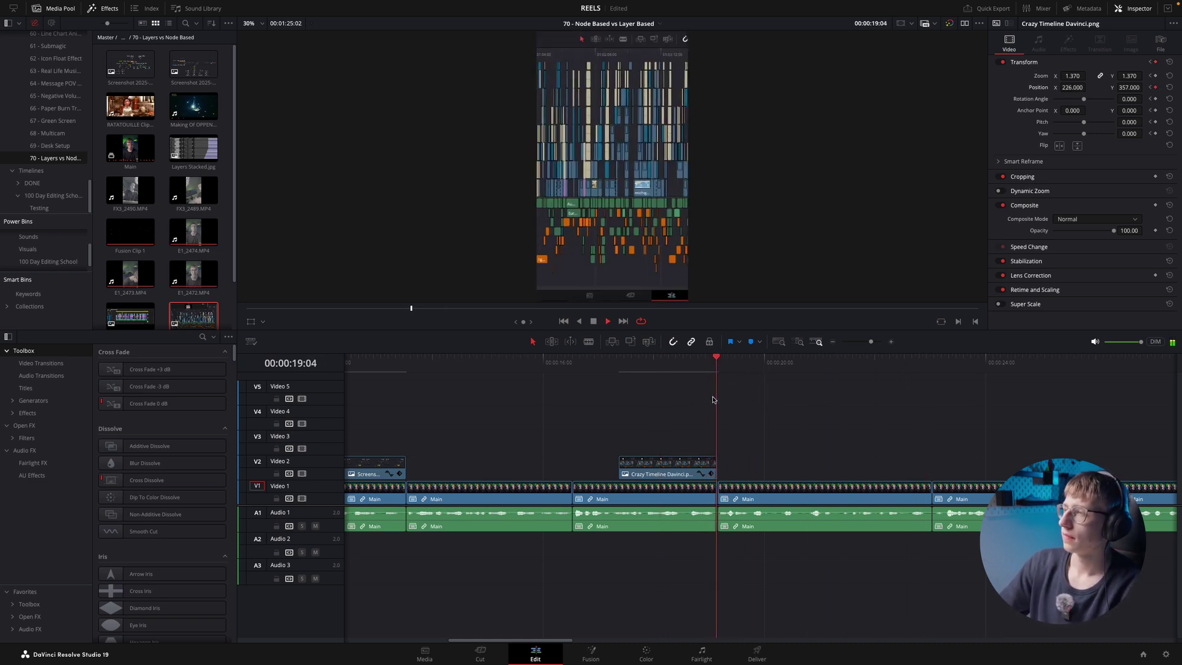
{"action": "key", "text": "super+minus"}
{"action": "key", "text": "super+equal"}
{"action": "key", "text": "super+minus"}
{"action": "key", "text": "super+equal"}
{"action": "key", "text": "space"}
{"action": "key", "text": "super+minus"}
{"action": "key", "text": "super+minus"}
{"action": "key", "text": "super+minus"}
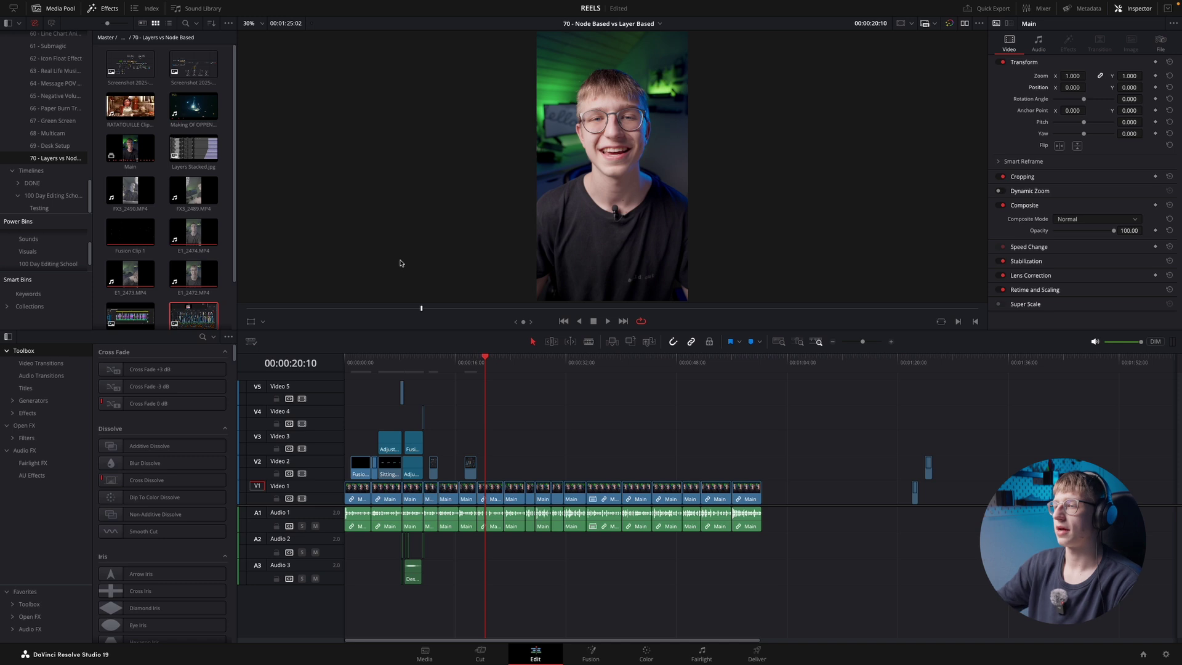
{"action": "left_click", "coordinate": [478, 364]}
{"action": "key", "text": "super+equal"}
{"action": "key", "text": "super+equal"}
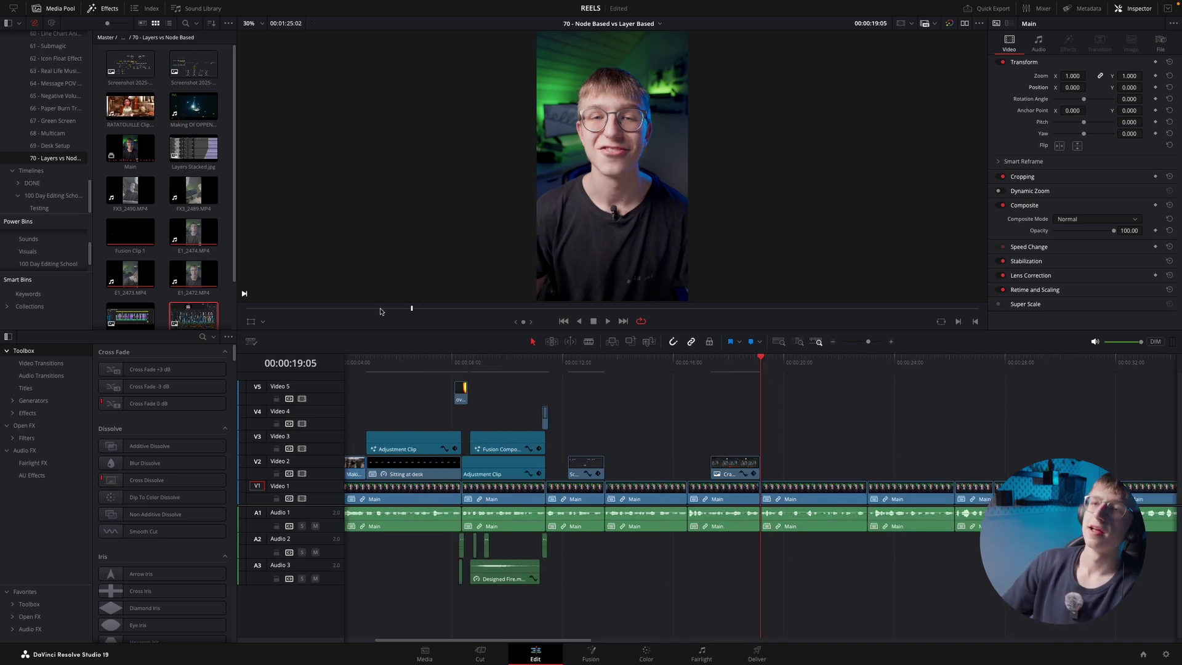
- Place the grunge texture video from the 100 Day Editing School power bin on Video 2 at 00:00:19:05 and play it
{"action": "scroll", "coordinate": [33, 243], "scroll_direction": "up", "scroll_amount": 2}
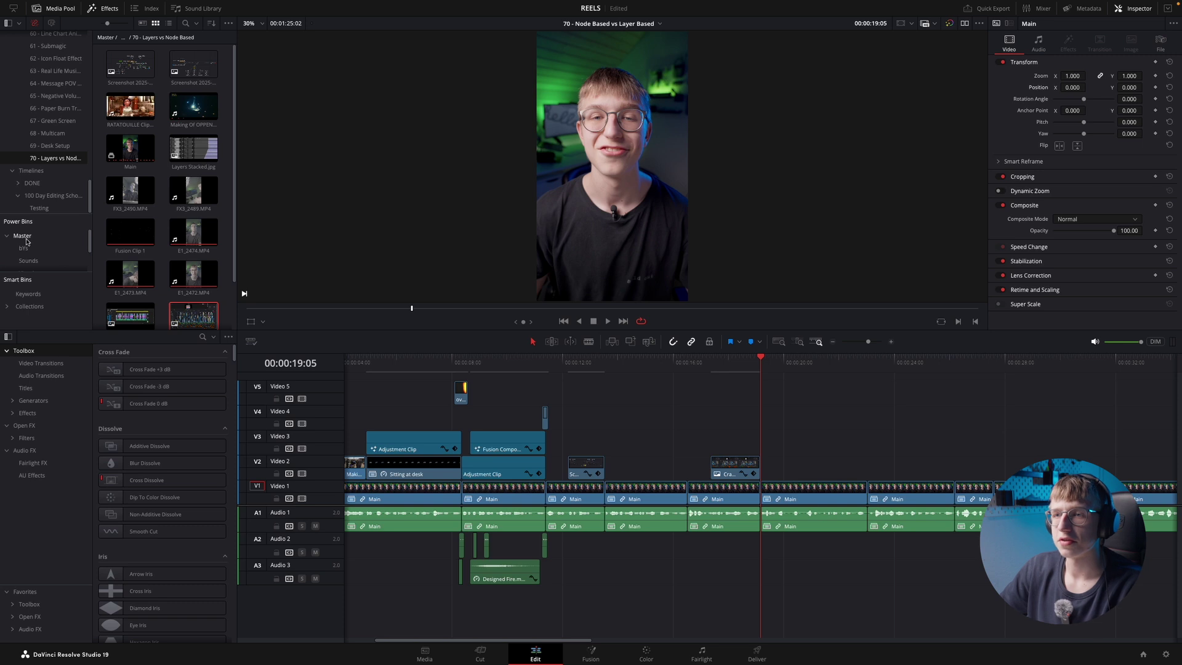
{"action": "left_click", "coordinate": [26, 239]}
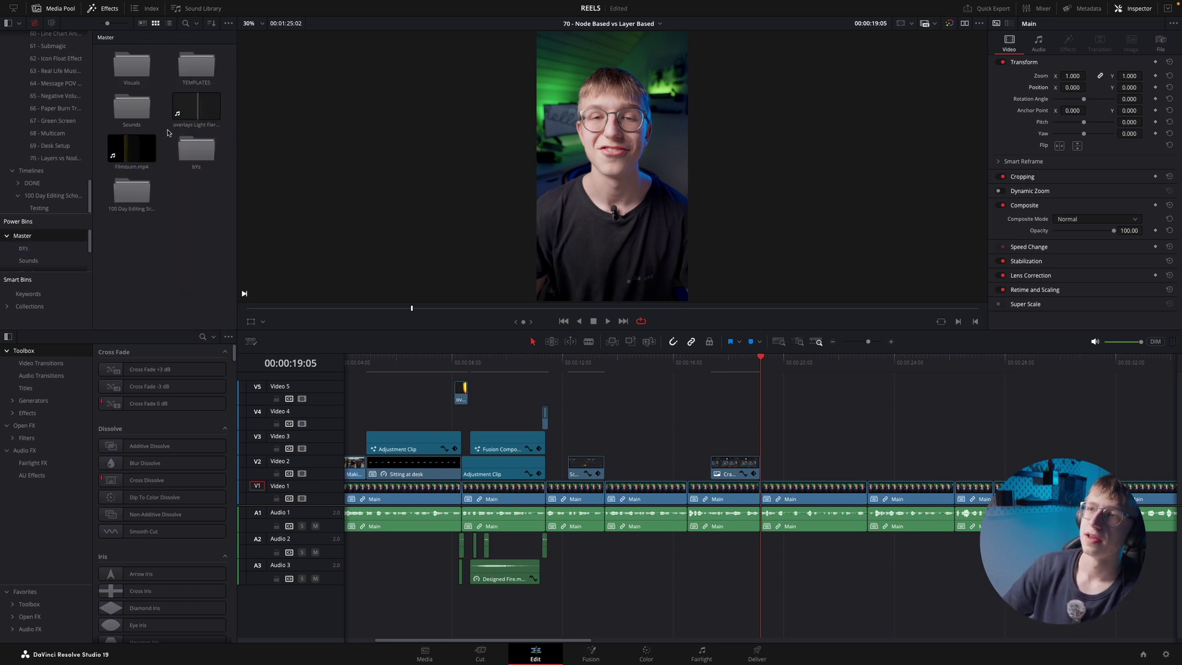
{"action": "double_click", "coordinate": [132, 195]}
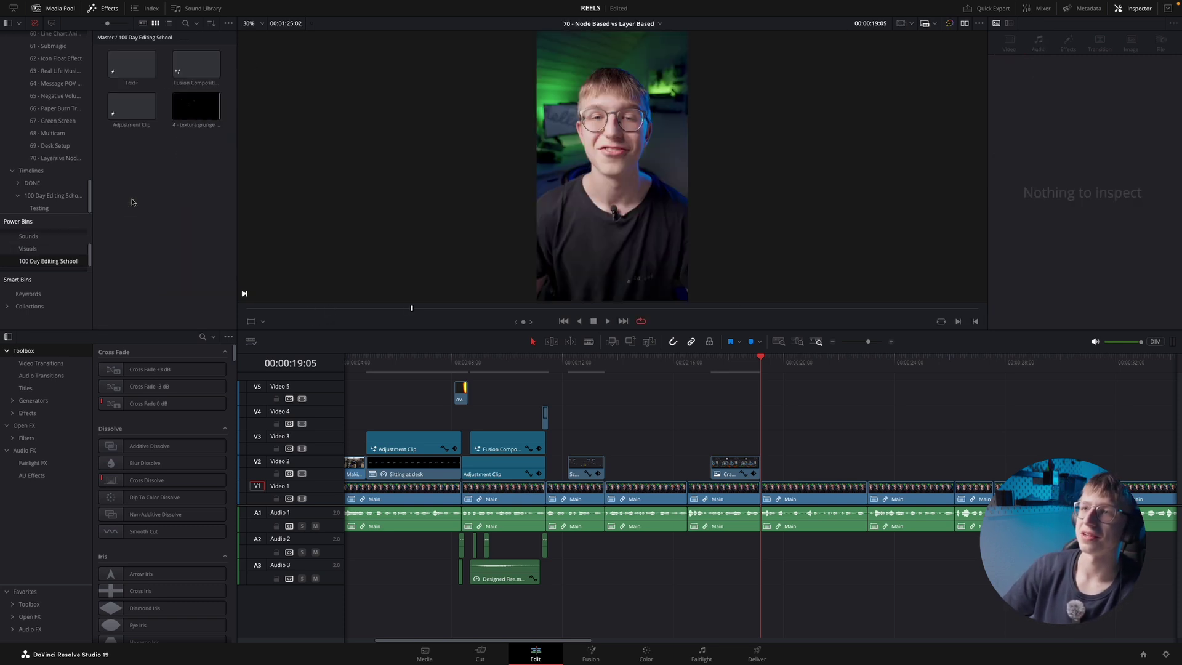
{"action": "left_click_drag", "start_coordinate": [196, 106], "coordinate": [782, 472]}
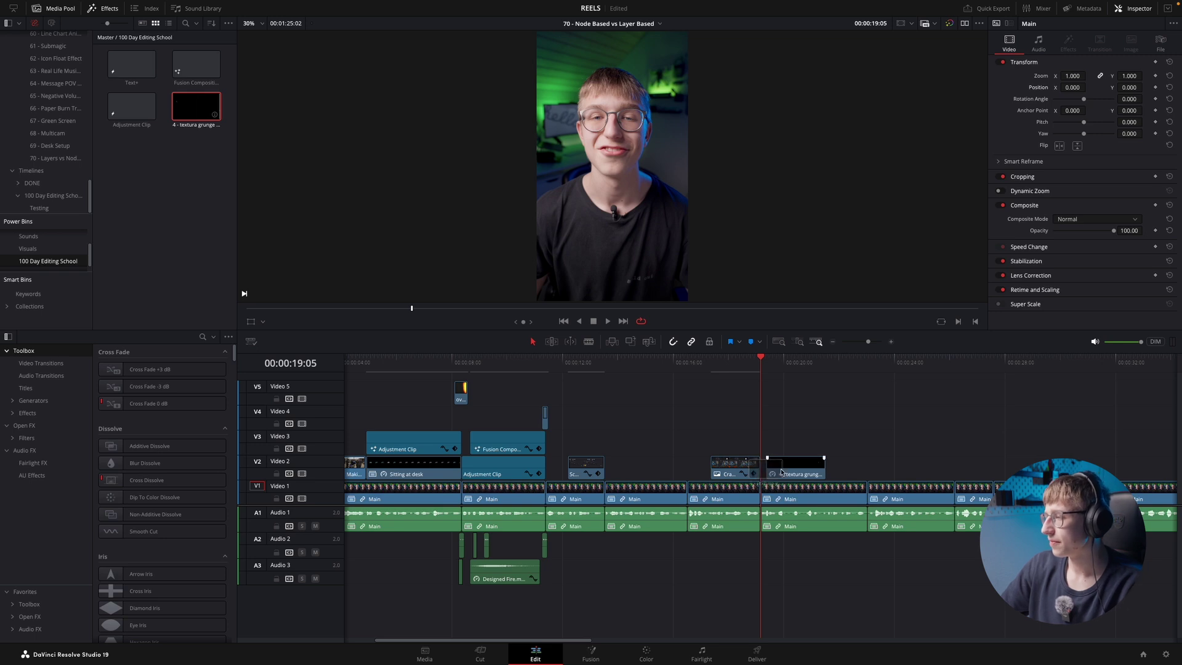
{"action": "key", "text": "ctrl+equal"}
{"action": "left_click", "coordinate": [794, 463]}
{"action": "key", "text": "space"}
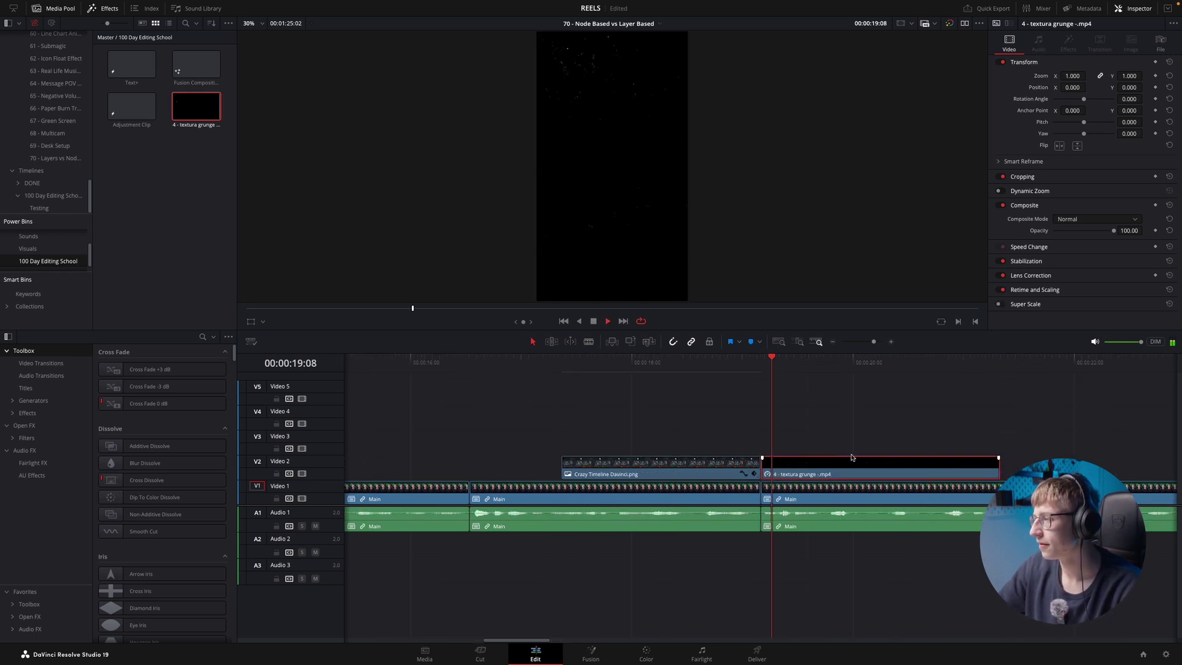
- Extend the grunge texture clip to the end of the Main clip beneath it and review it, stopping at 00:00:20:11
{"action": "key", "text": "ctrl+minus"}
{"action": "left_click_drag", "start_coordinate": [807, 471], "coordinate": [859, 471]}
{"action": "key", "text": "space"}
{"action": "key", "text": "ctrl+equal"}
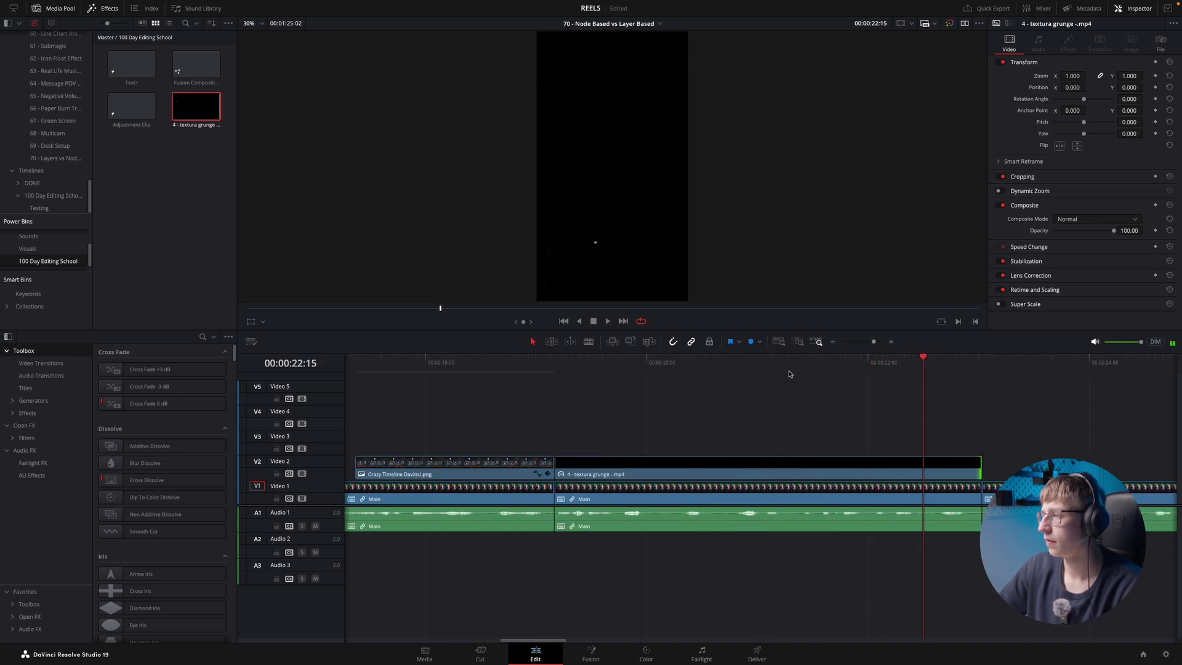
{"action": "key", "text": "ctrl+minus"}
{"action": "key", "text": "space"}
{"action": "left_click", "coordinate": [617, 395]}
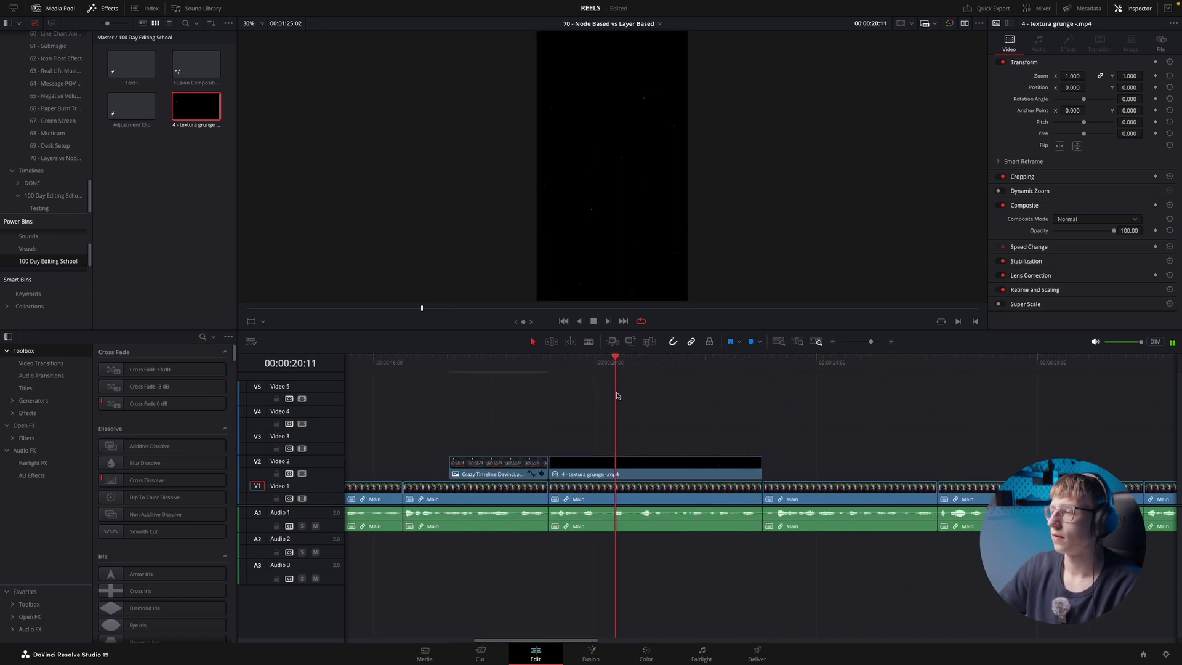
- Convert the grunge texture clip into a Fusion clip stored in the 70 - Layers vs Node Based bin
{"action": "right_click", "coordinate": [616, 463]}
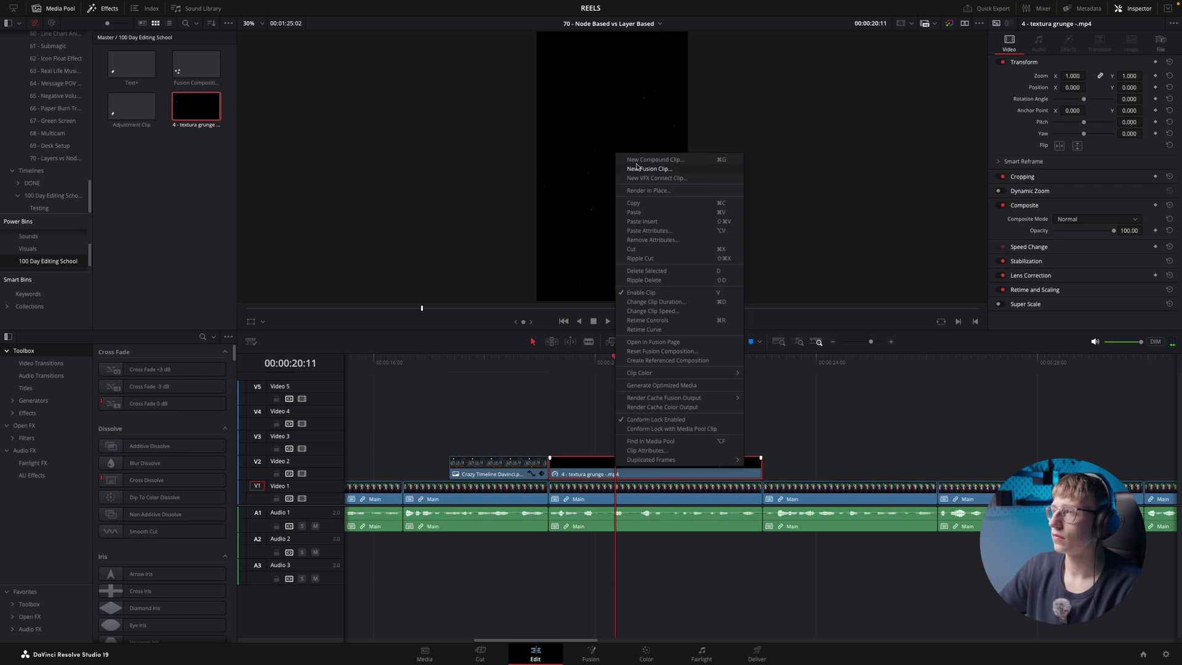
{"action": "left_click", "coordinate": [48, 161]}
{"action": "left_click", "coordinate": [46, 157]}
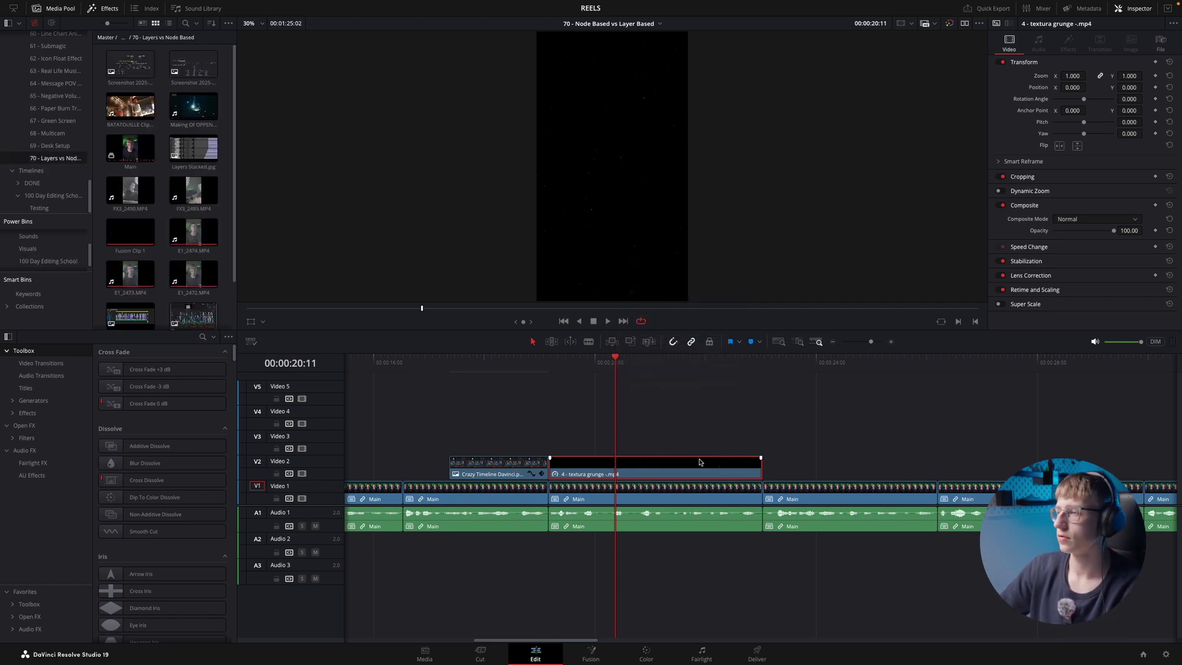
{"action": "right_click", "coordinate": [648, 464]}
{"action": "left_click", "coordinate": [683, 167]}
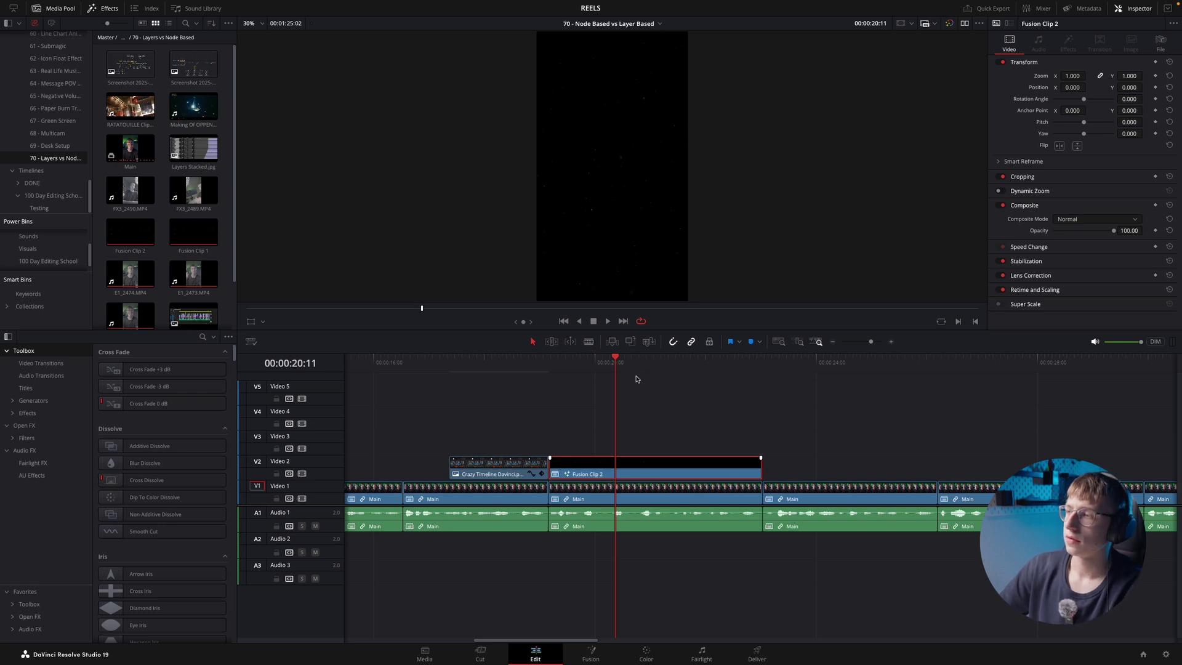
- Open the grunge texture Fusion clip on the Fusion page and add a MultiMerge node between MediaIn1 and MediaOut1
{"action": "key", "text": "shift+5"}
{"action": "left_click_drag", "start_coordinate": [55, 499], "coordinate": [163, 500]}
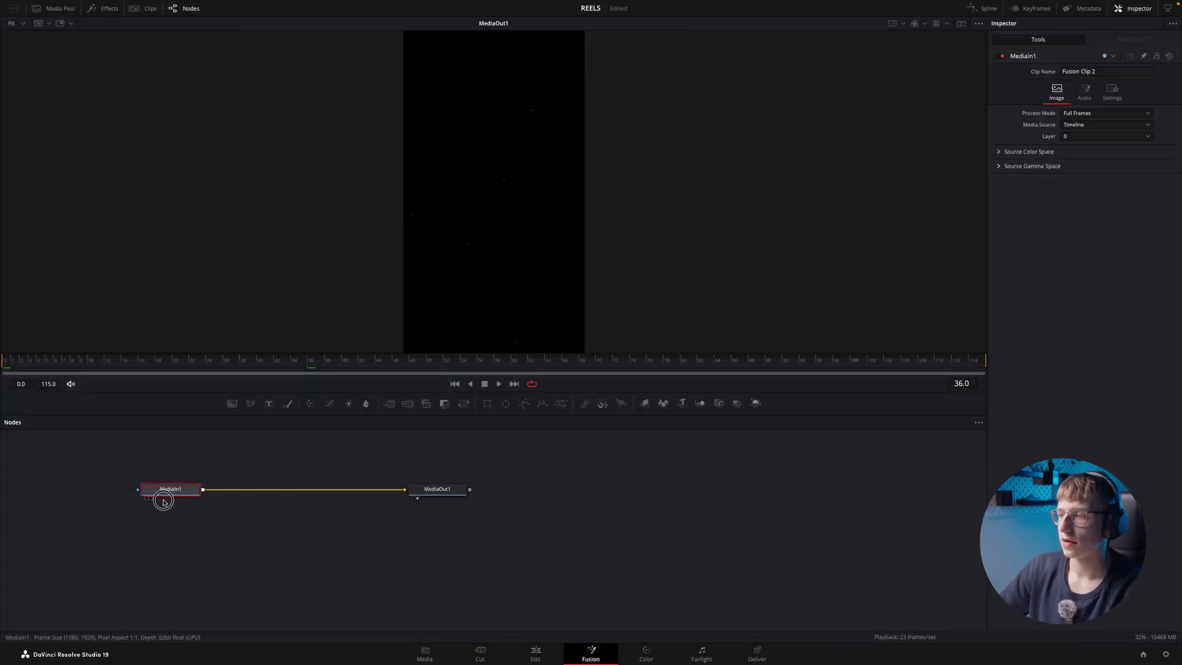
{"action": "key", "text": "shift+space"}
{"action": "type", "text": "multi"}
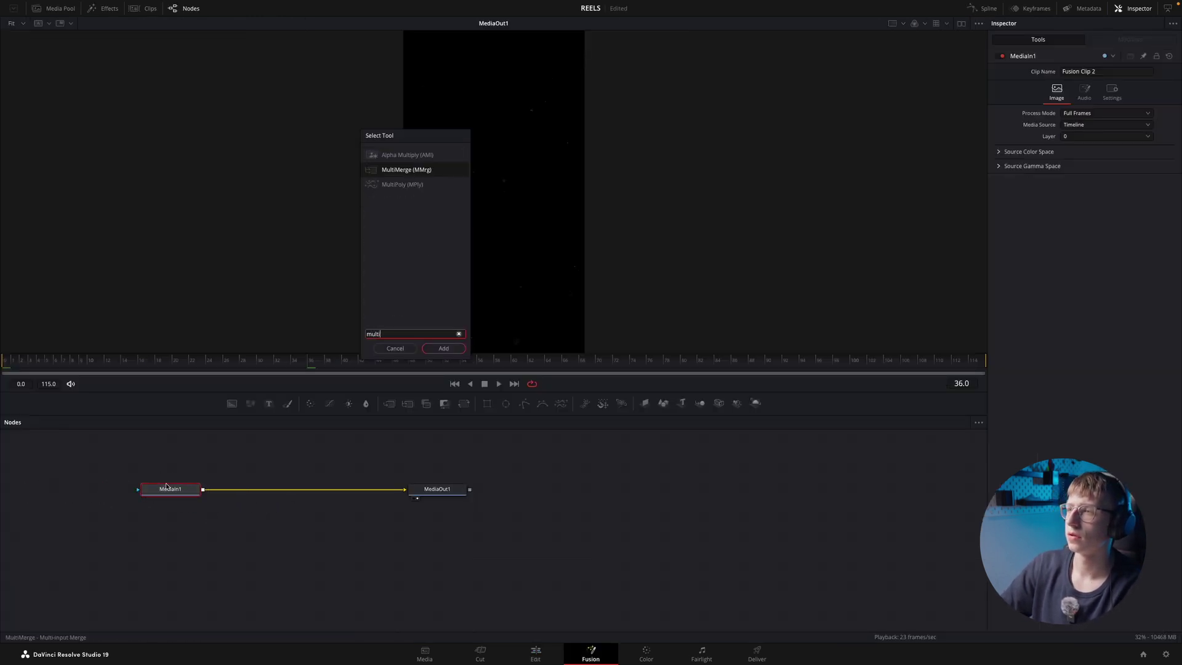
{"action": "key", "text": "Return"}
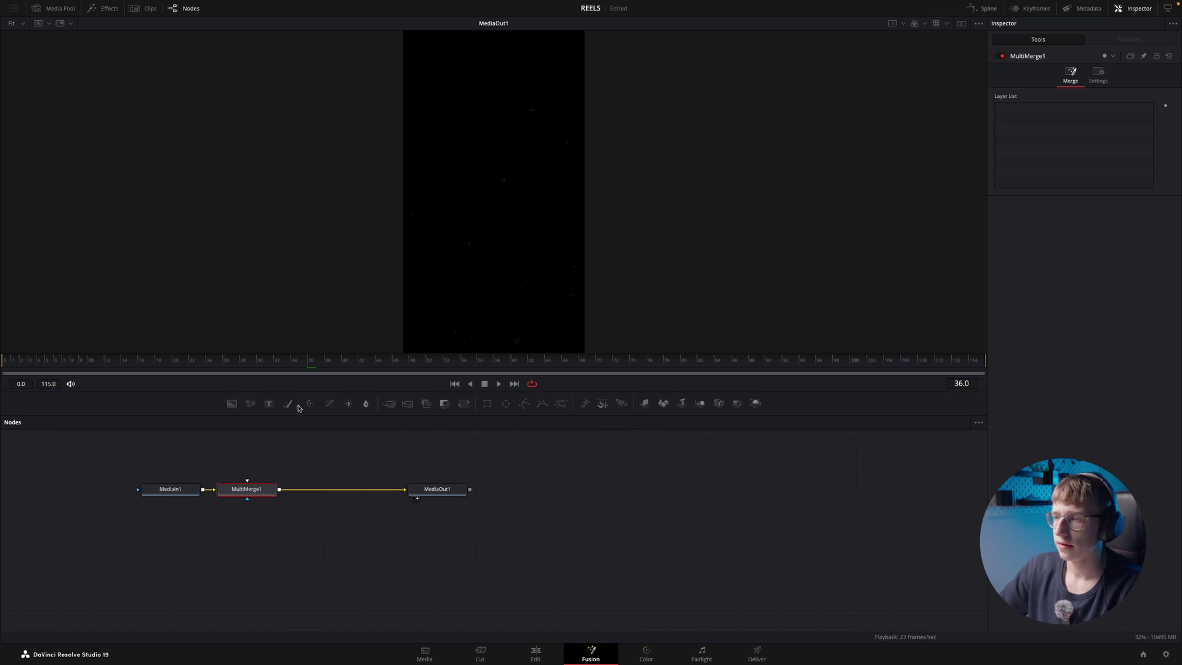
- Add a Text node to the MultiMerge reading EFFECT in Clash Display Bold at size 0.1299, and play the clip
{"action": "left_click_drag", "start_coordinate": [269, 403], "coordinate": [247, 492]}
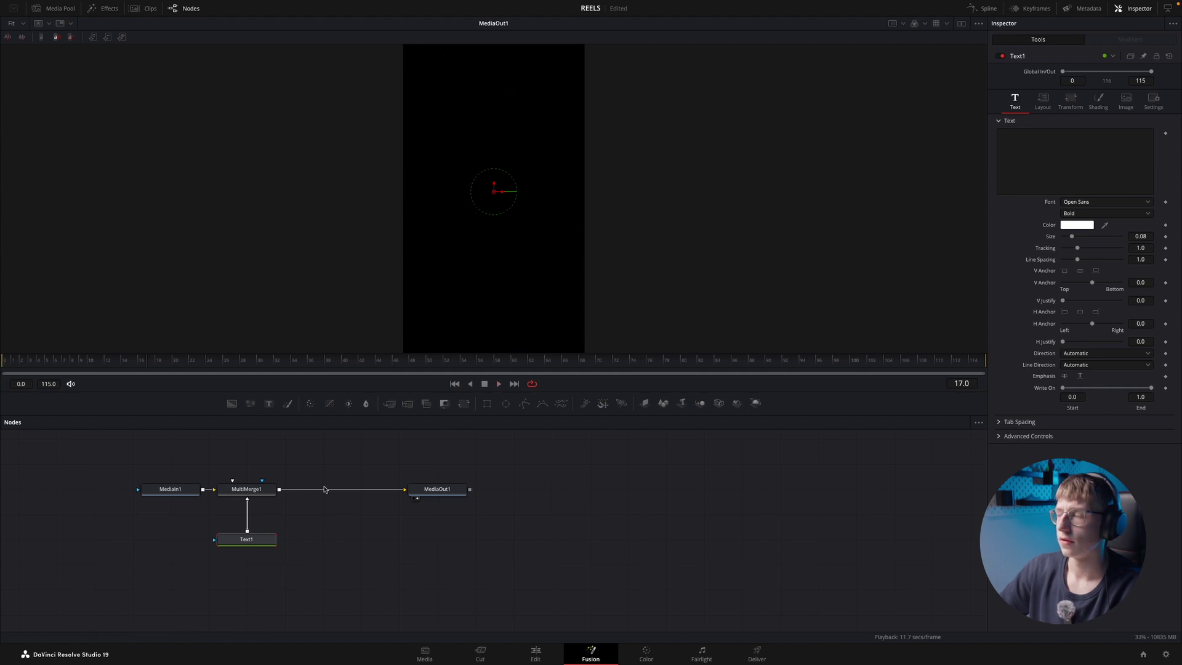
{"action": "left_click", "coordinate": [1087, 164]}
{"action": "type", "text": "EFFECT"}
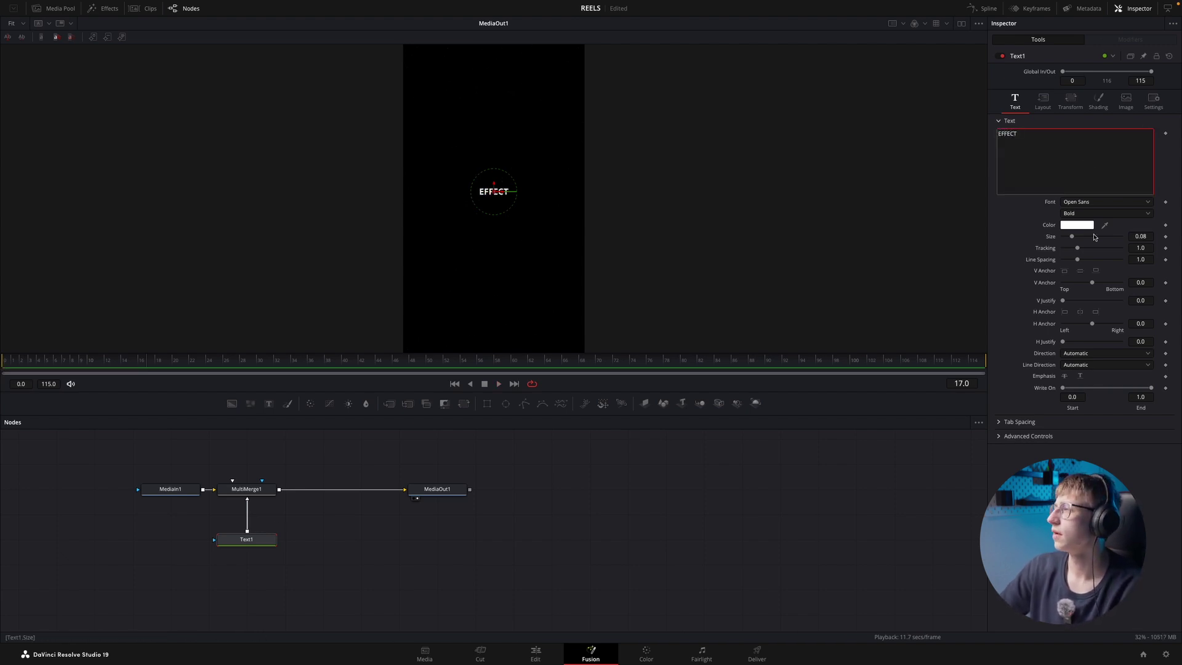
{"action": "left_click", "coordinate": [1083, 203]}
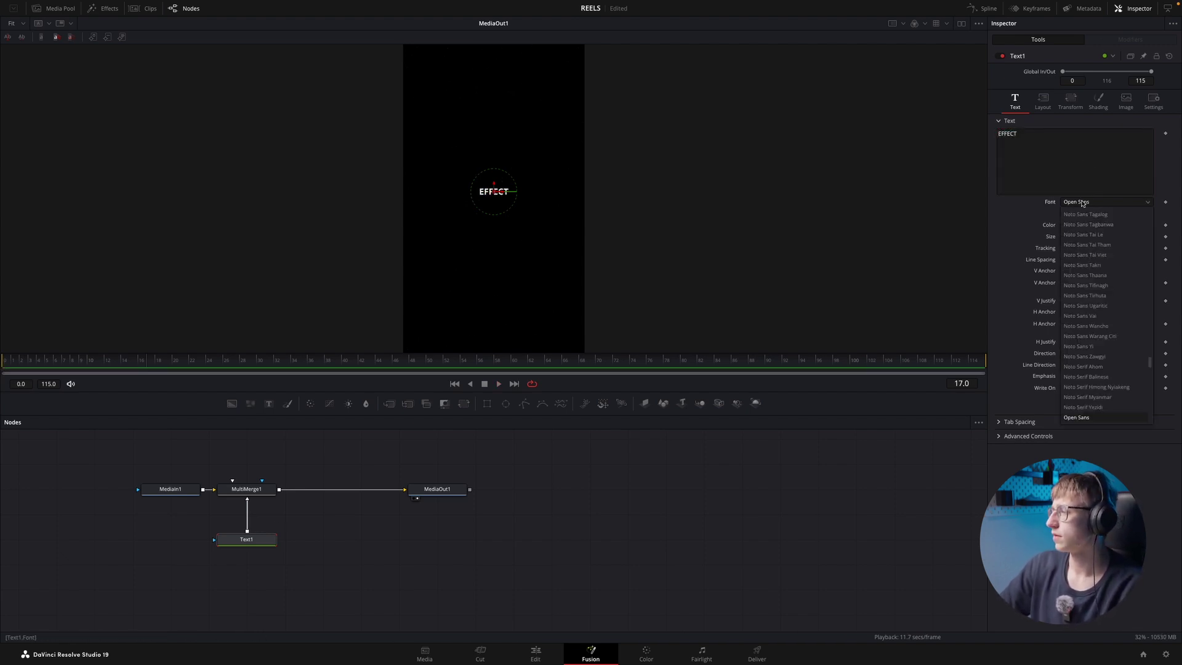
{"action": "type", "text": "cl"}
{"action": "key", "text": "Return"}
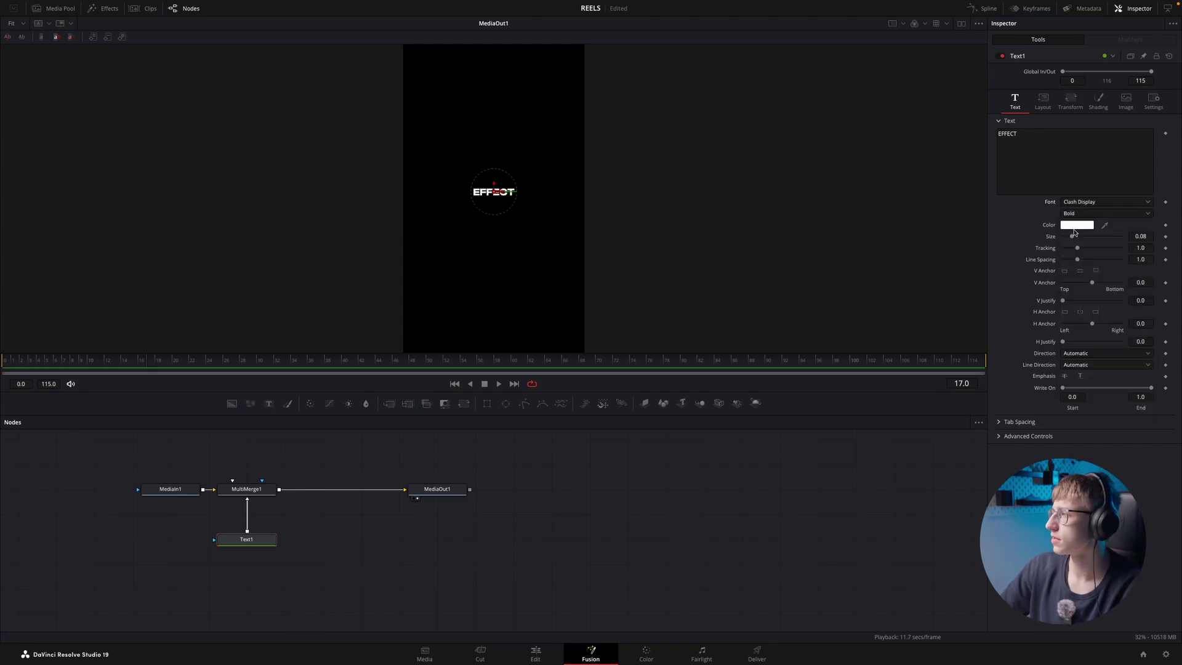
{"action": "left_click_drag", "start_coordinate": [1072, 239], "coordinate": [1078, 240]}
{"action": "key", "text": "space"}
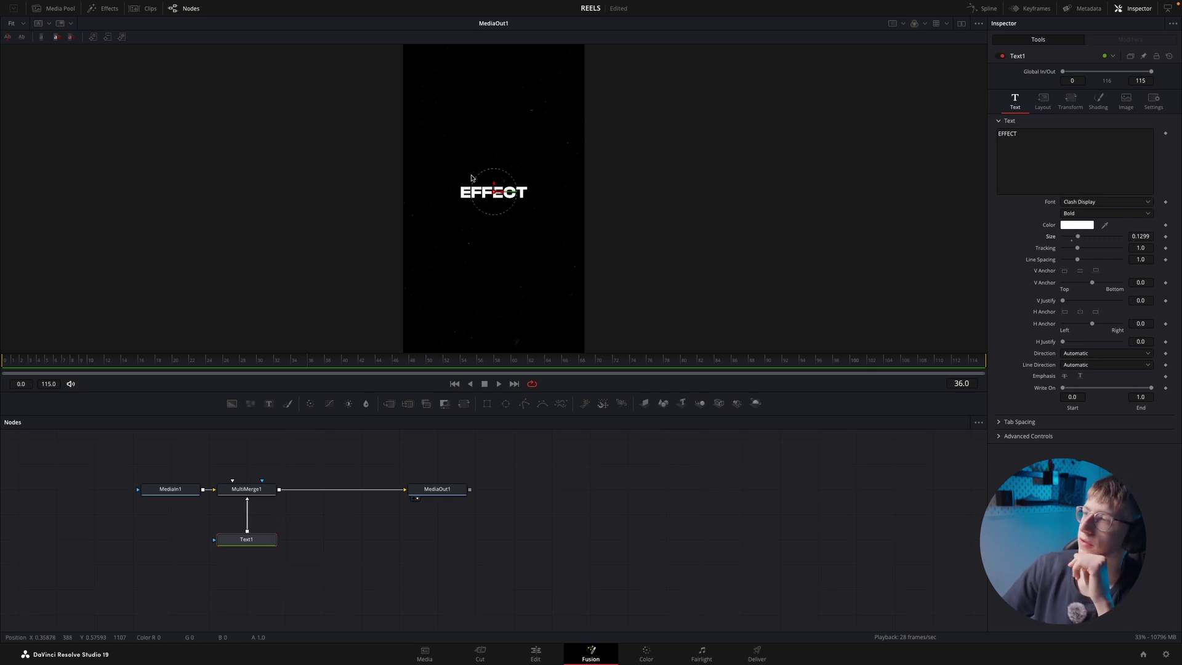
- Replay the start of the clip to find when the word EFFECT is due, stopping at frame 19
{"action": "left_click_drag", "start_coordinate": [493, 192], "coordinate": [488, 97]}
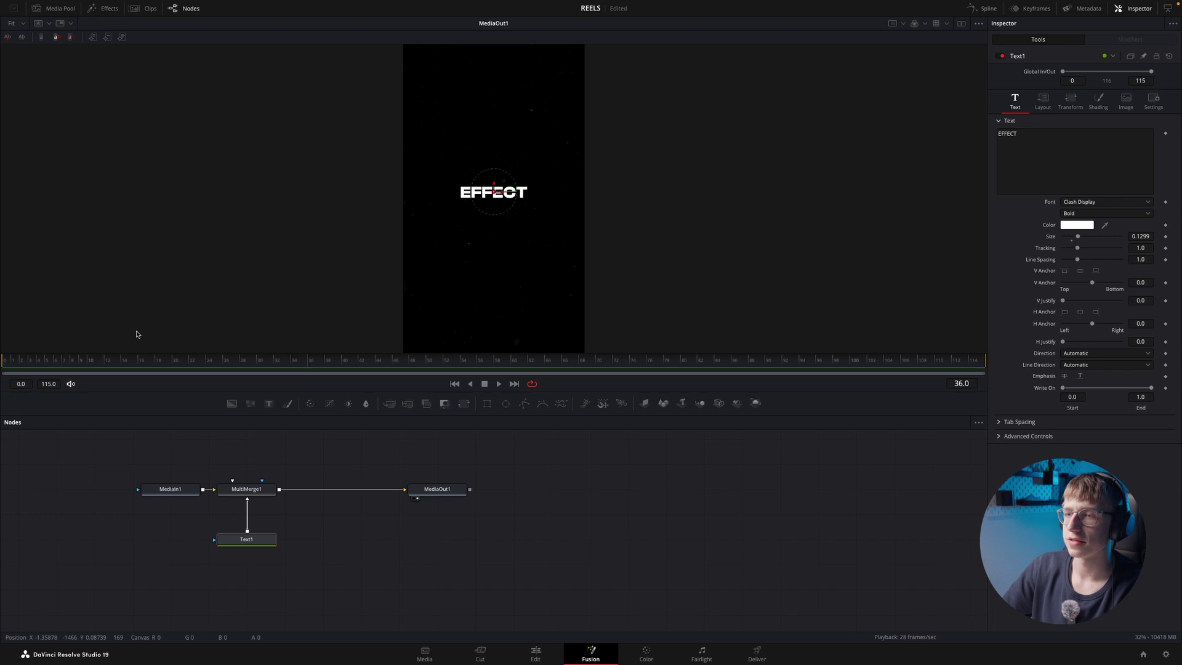
{"action": "left_click", "coordinate": [51, 363]}
{"action": "left_click_drag", "start_coordinate": [51, 364], "coordinate": [2, 364]}
{"action": "key", "text": "space"}
{"action": "key", "text": "space"}
{"action": "left_click_drag", "start_coordinate": [163, 363], "coordinate": [39, 355]}
{"action": "key", "text": "space"}
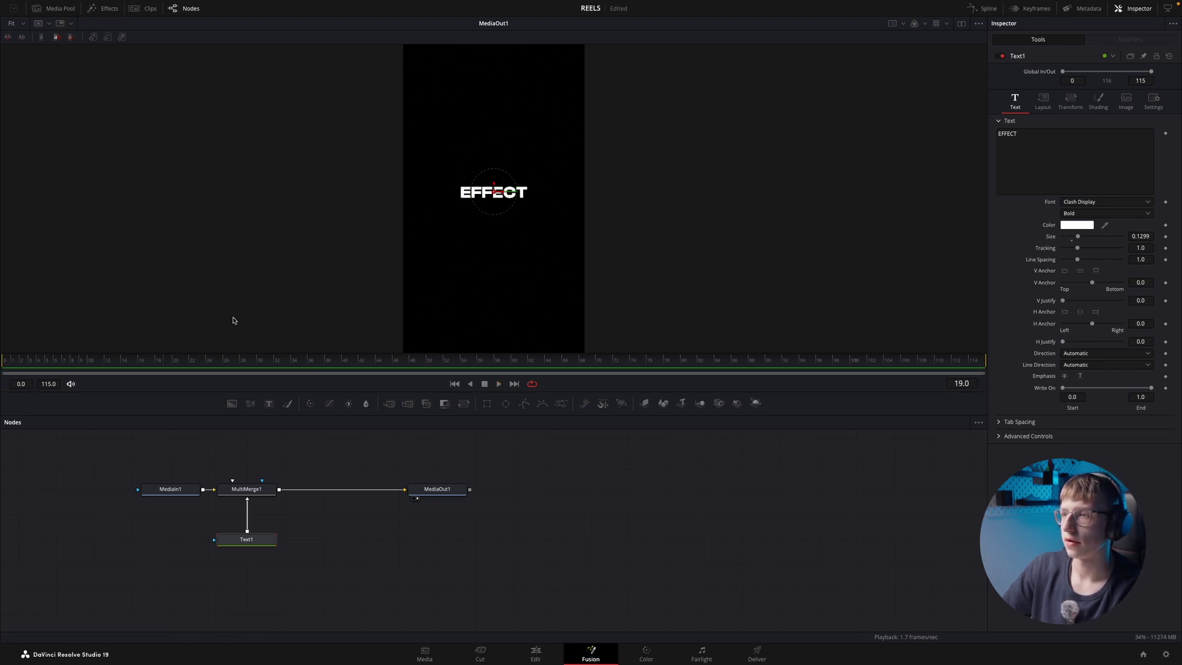
- Move the EFFECT text to the lower part of the vertical frame, slightly left of centre
{"action": "left_click", "coordinate": [1040, 141]}
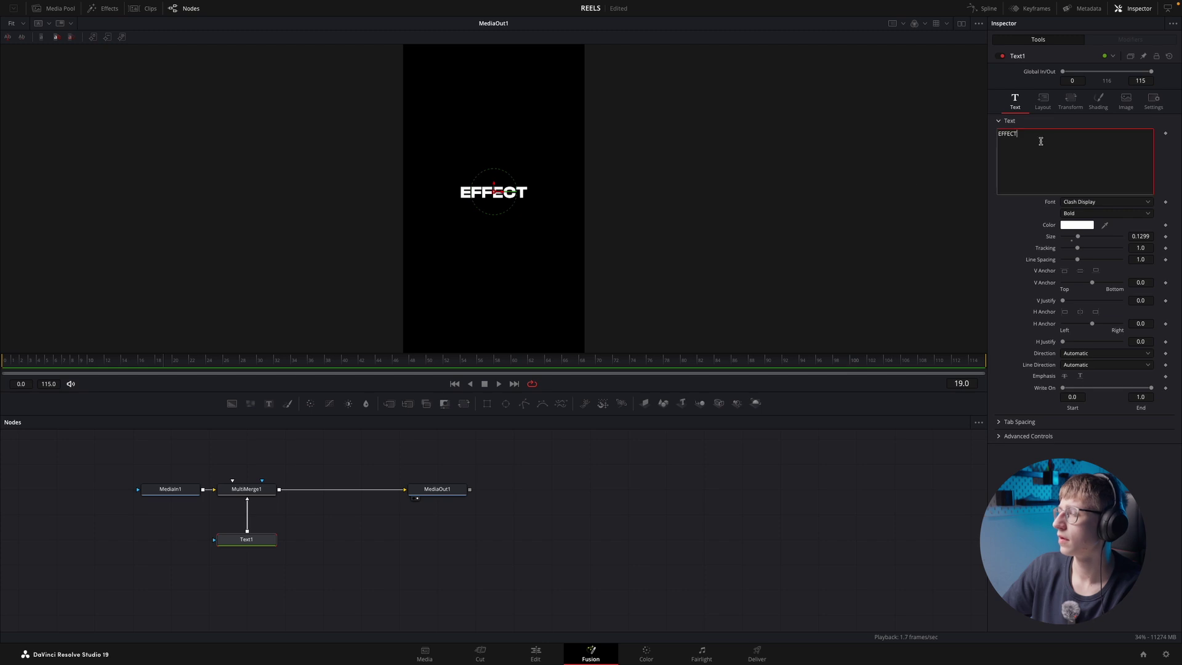
{"action": "left_click_drag", "start_coordinate": [494, 191], "coordinate": [469, 279]}
{"action": "scroll", "coordinate": [470, 278], "scroll_direction": "down", "scroll_amount": 1}
{"action": "scroll", "coordinate": [470, 278], "scroll_direction": "down", "scroll_amount": 1}
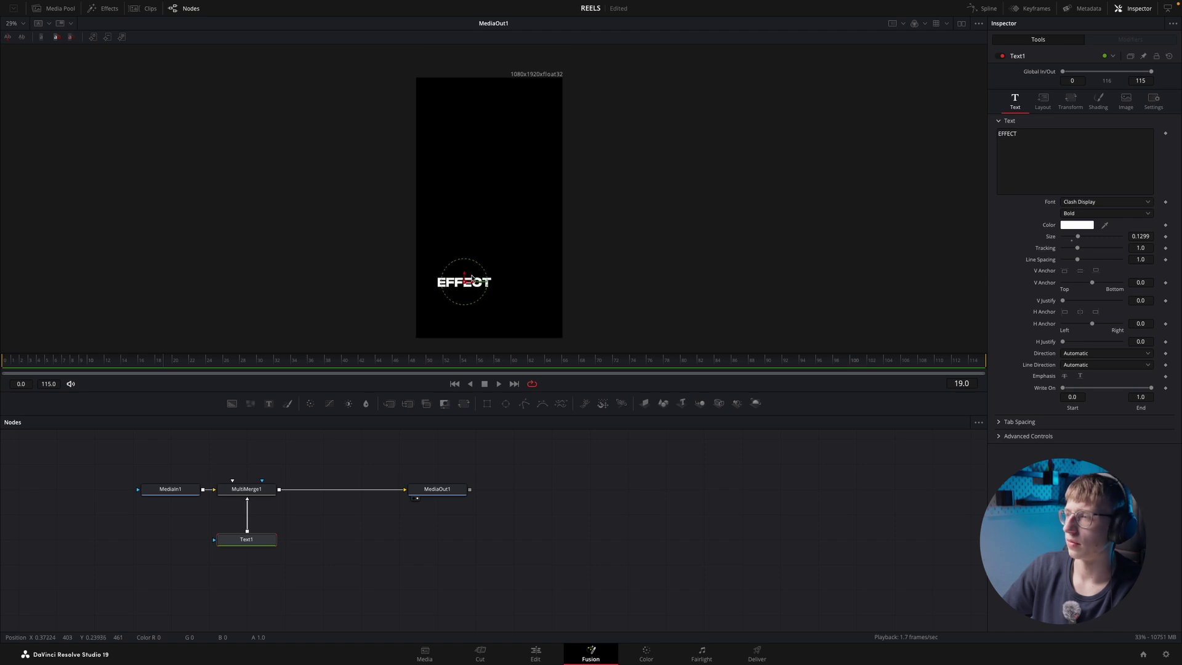
{"action": "left_click_drag", "start_coordinate": [467, 284], "coordinate": [464, 278]}
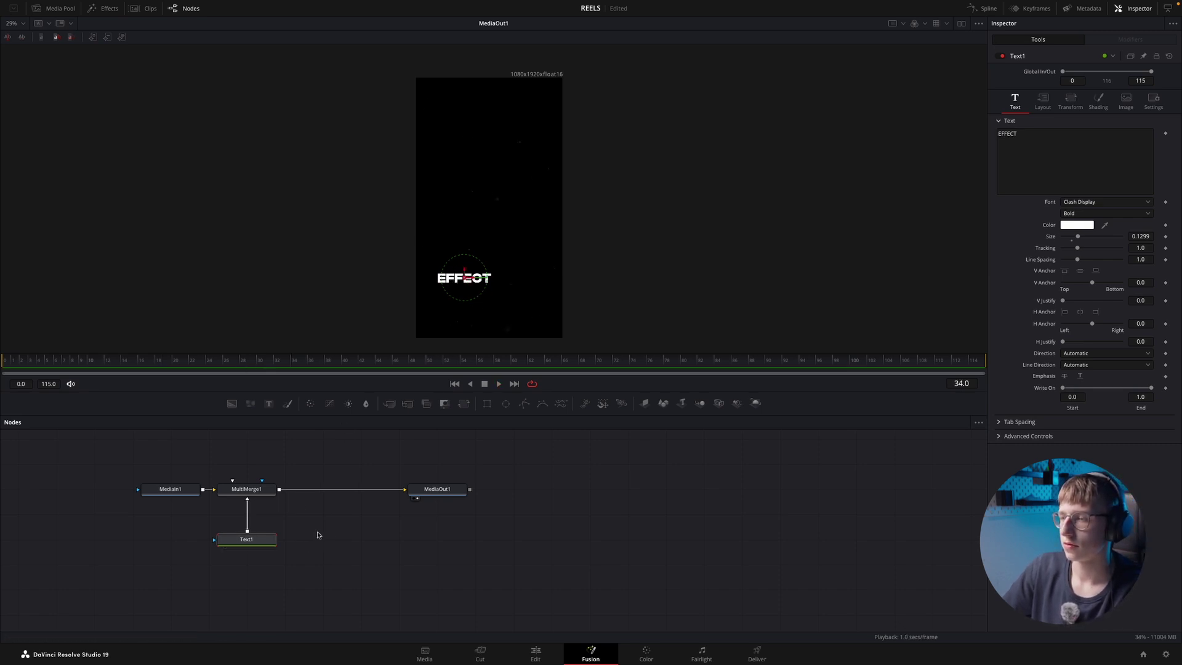
- Paste a copy of the EFFECT text node into the MultiMerge, change it to TEXT and place it above and right of EFFECT
{"action": "key", "text": "ctrl+v"}
{"action": "left_click_drag", "start_coordinate": [354, 540], "coordinate": [248, 490]}
{"action": "left_click", "coordinate": [1063, 152]}
{"action": "type", "text": "TEXT"}
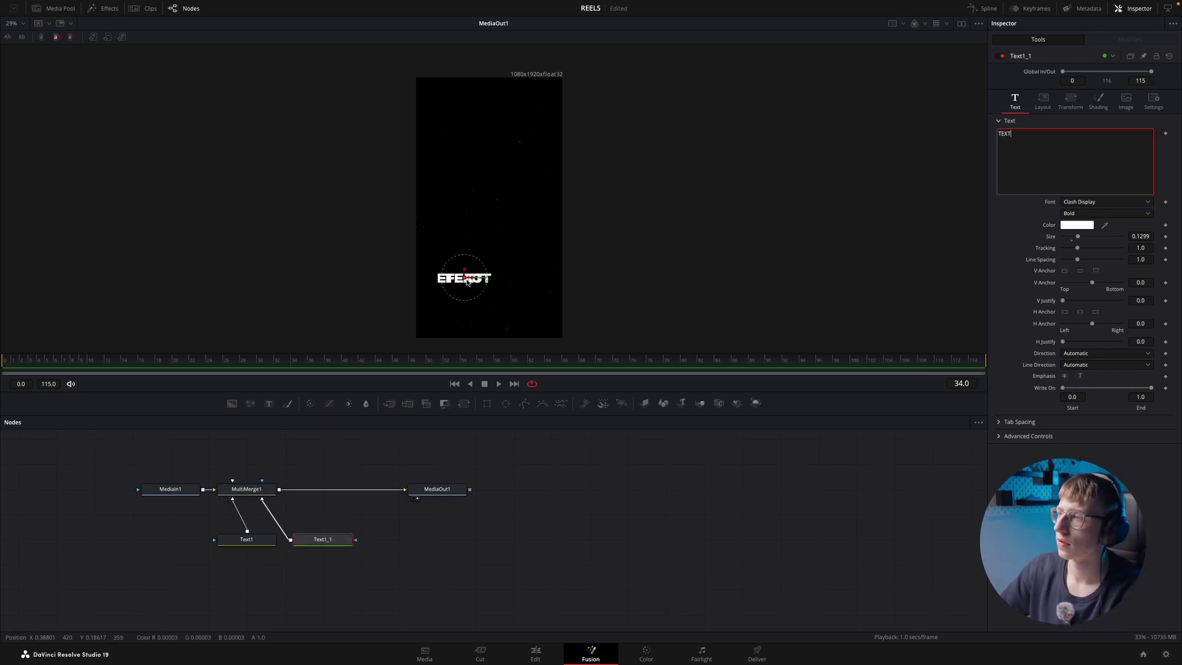
{"action": "left_click_drag", "start_coordinate": [470, 288], "coordinate": [498, 263]}
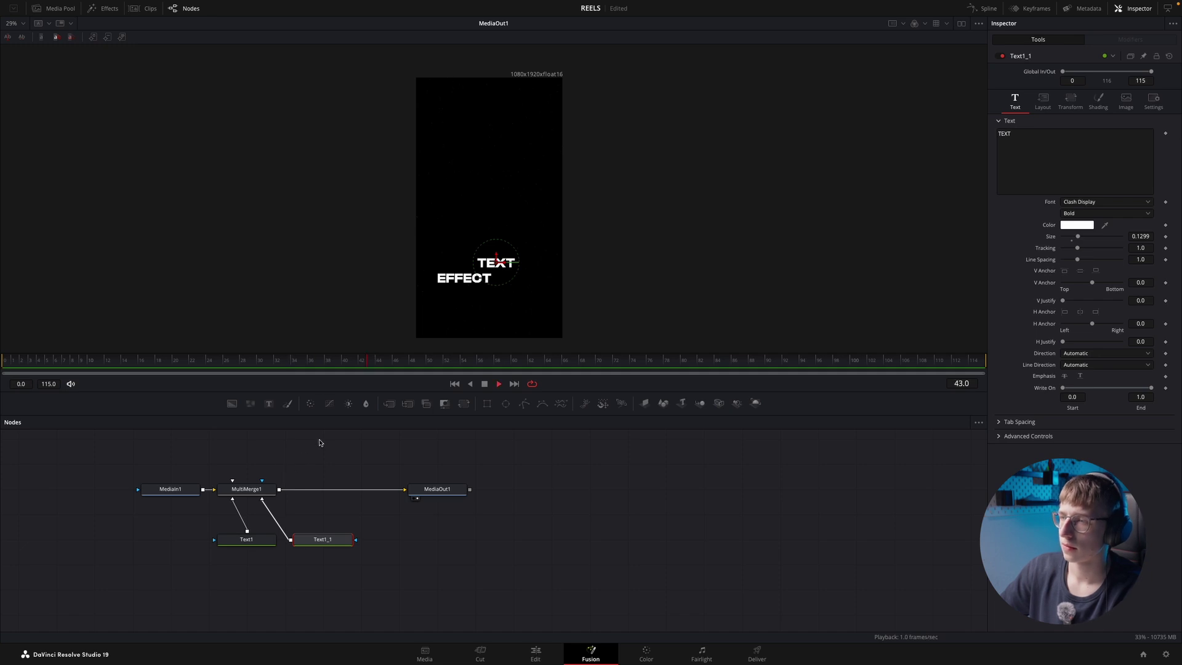
- Paste another copy of the EFFECT text node into the MultiMerge, change it to GRAPHICS and place it above TEXT
{"action": "key", "text": "ctrl+v"}
{"action": "key", "text": "ctrl+z"}
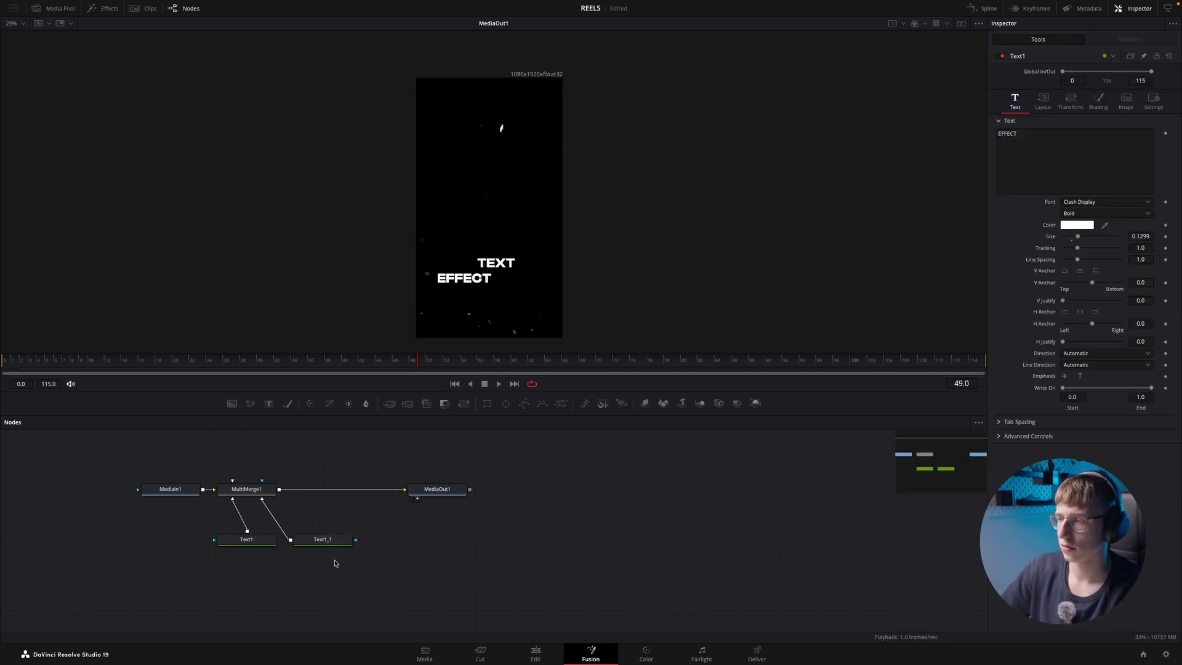
{"action": "key", "text": "ctrl+v"}
{"action": "left_click_drag", "start_coordinate": [431, 539], "coordinate": [247, 489]}
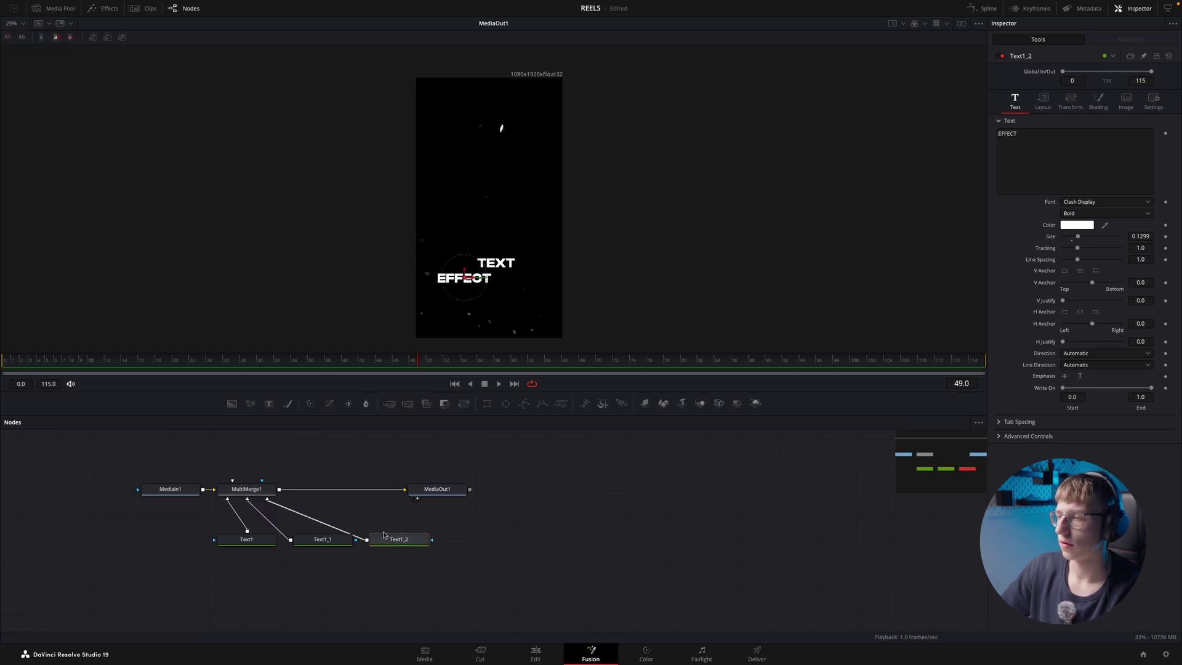
{"action": "left_click", "coordinate": [1064, 156]}
{"action": "key", "text": "ctrl+a"}
{"action": "type", "text": "GRAPHICS"}
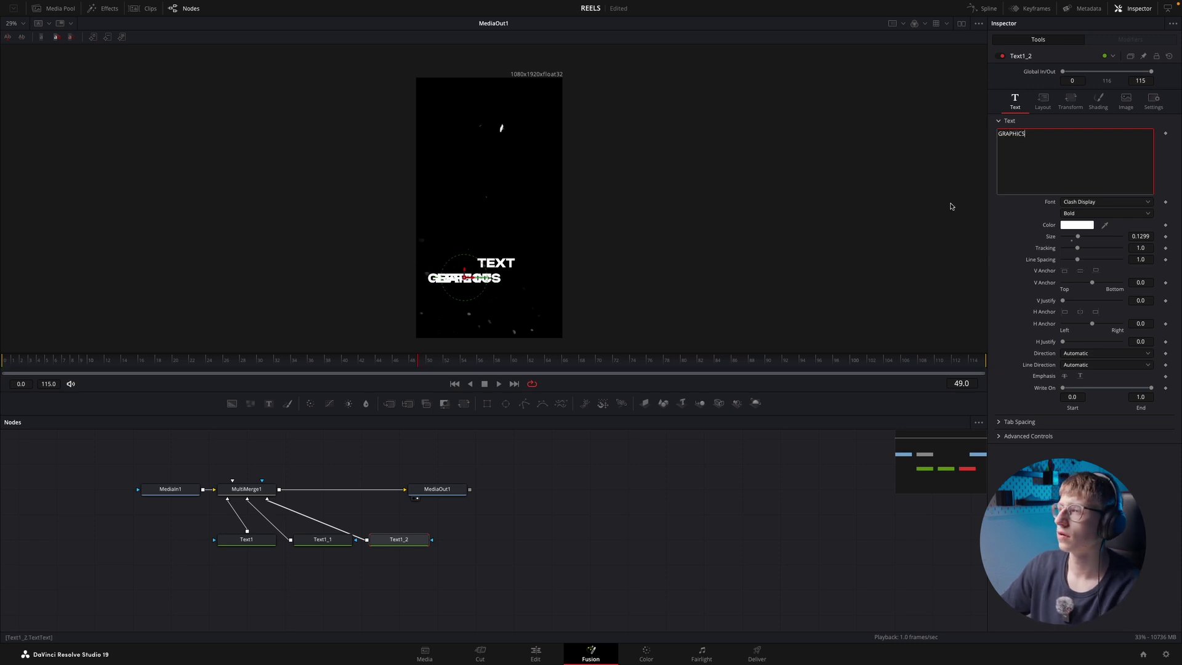
{"action": "left_click_drag", "start_coordinate": [464, 276], "coordinate": [491, 234]}
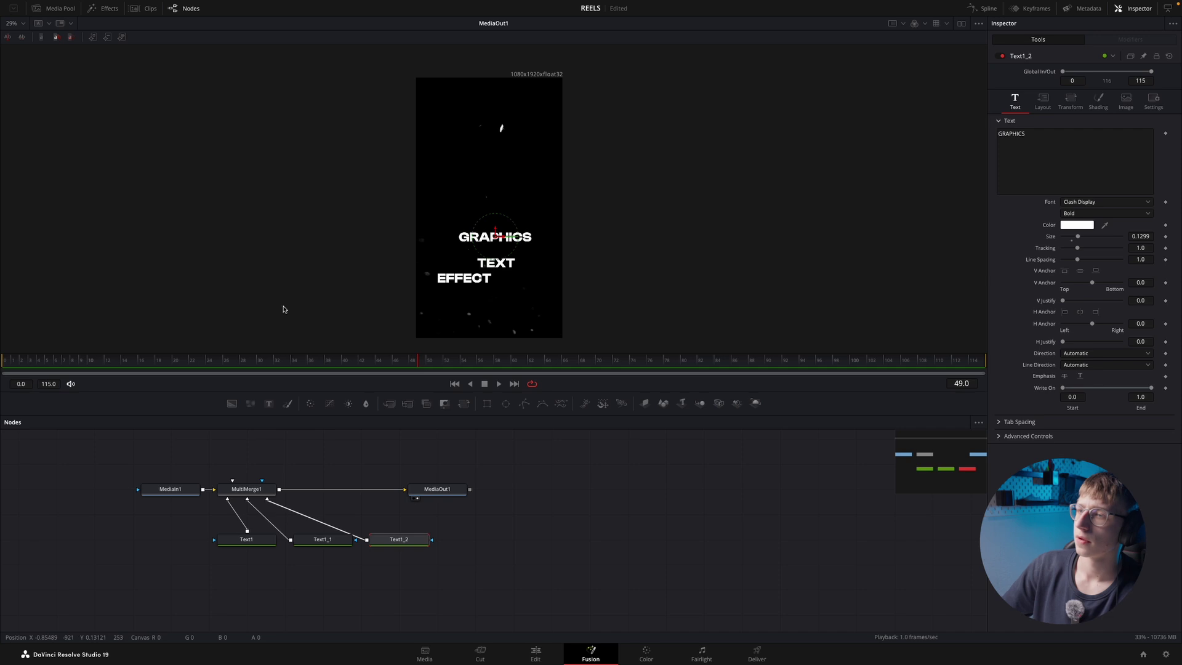
- Replay the clip and move TEXT beside EFFECT so both words sit on one line
{"action": "left_click", "coordinate": [20, 365]}
{"action": "key", "text": "space"}
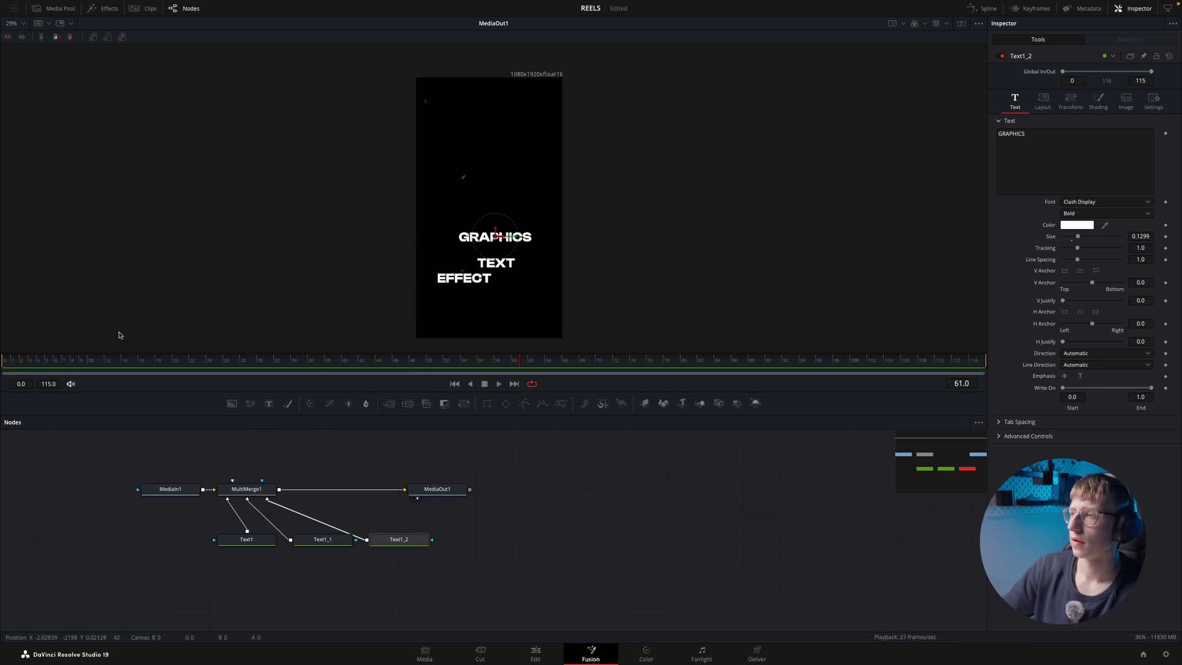
{"action": "left_click", "coordinate": [507, 274]}
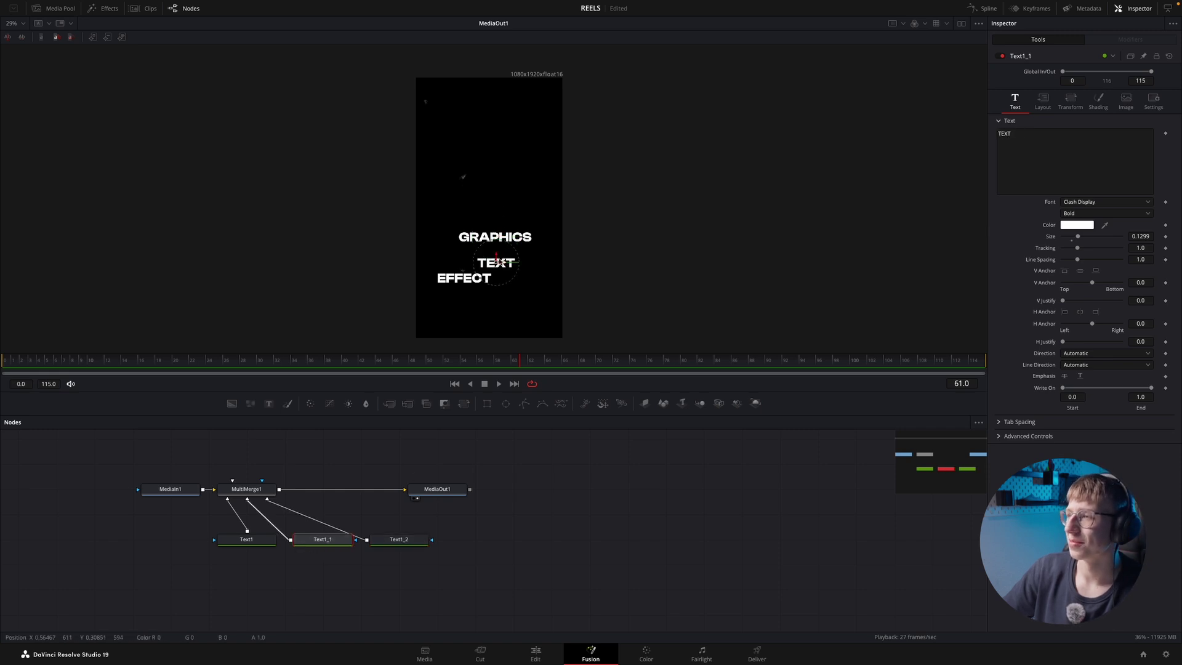
{"action": "left_click_drag", "start_coordinate": [497, 265], "coordinate": [515, 277]}
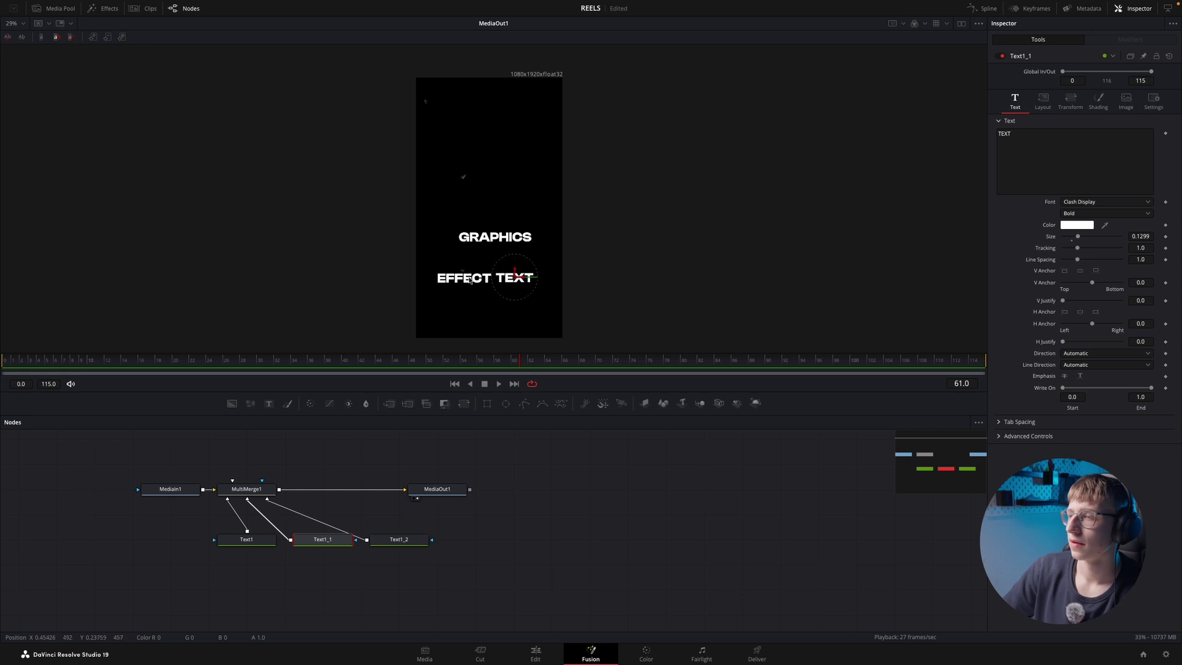
- Move GRAPHICS down so it is centred just above the EFFECT TEXT line
{"action": "left_click", "coordinate": [5, 360]}
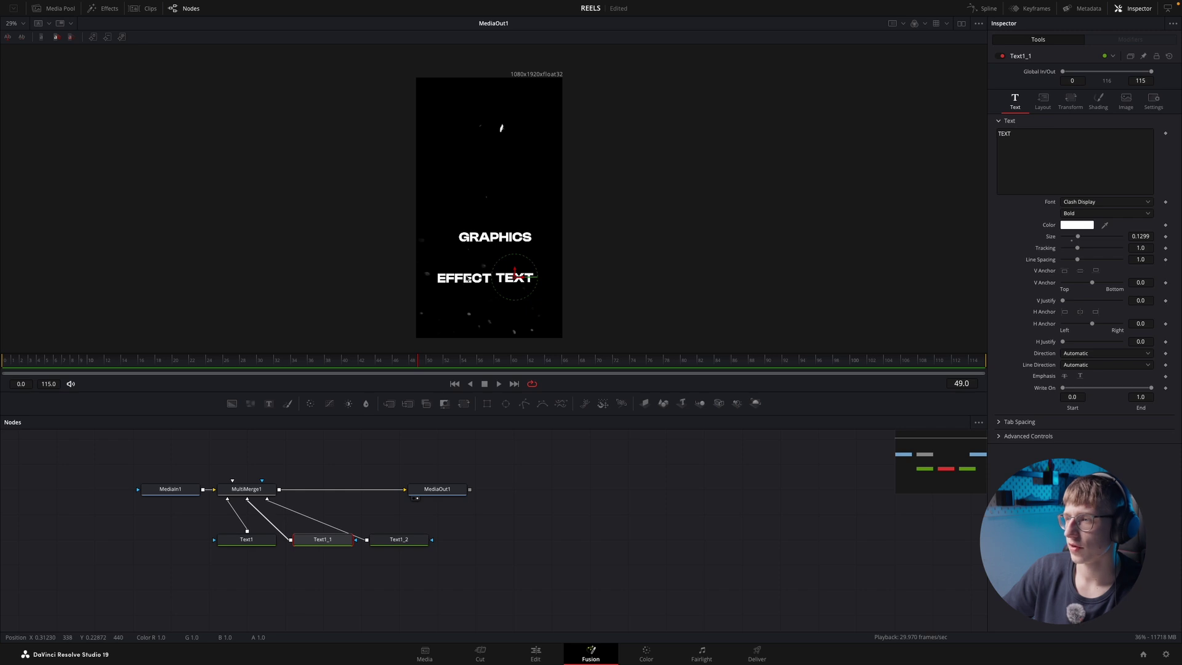
{"action": "left_click", "coordinate": [494, 246]}
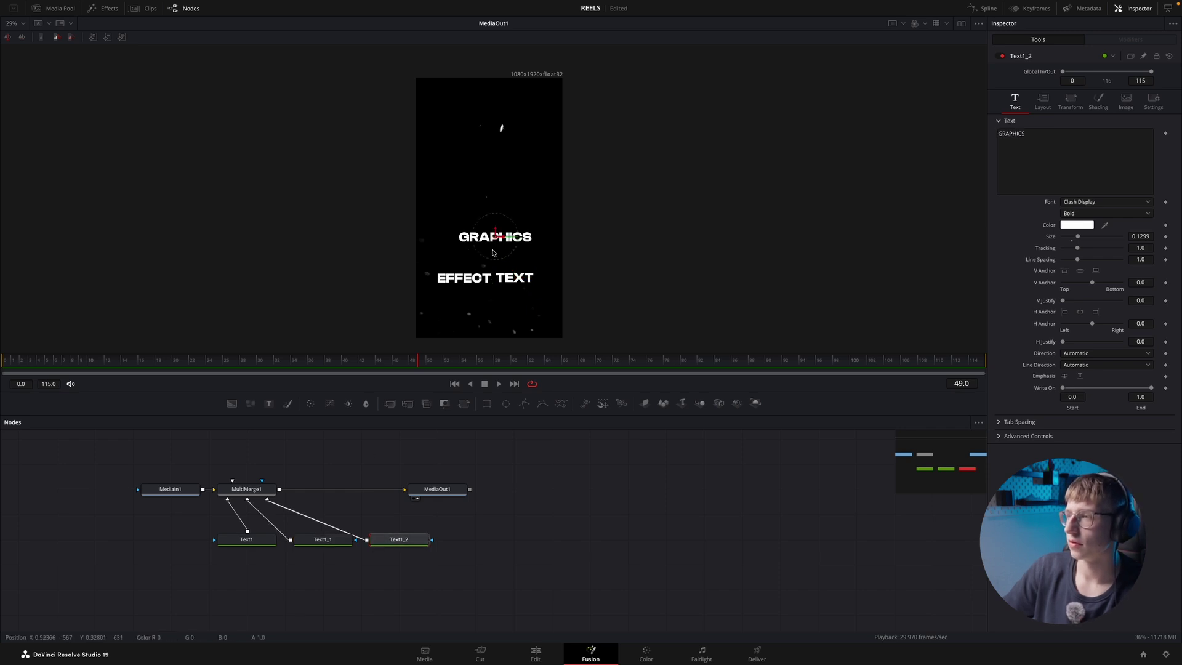
{"action": "left_click_drag", "start_coordinate": [494, 239], "coordinate": [485, 263]}
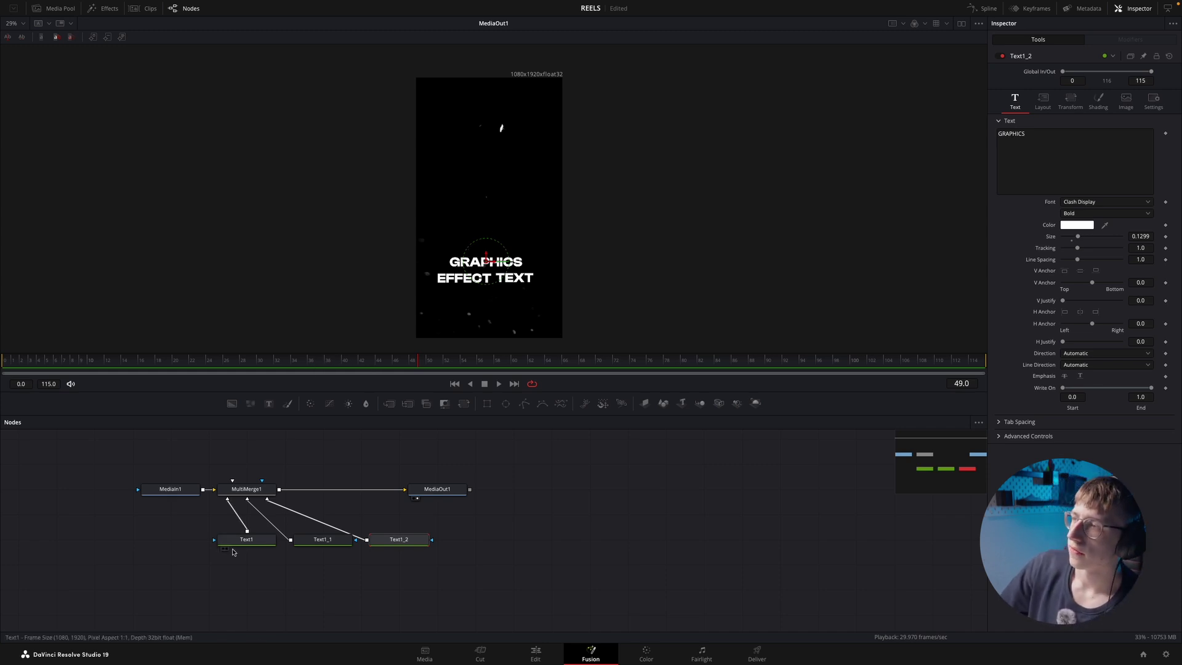
{"action": "left_click_drag", "start_coordinate": [486, 263], "coordinate": [487, 265]}
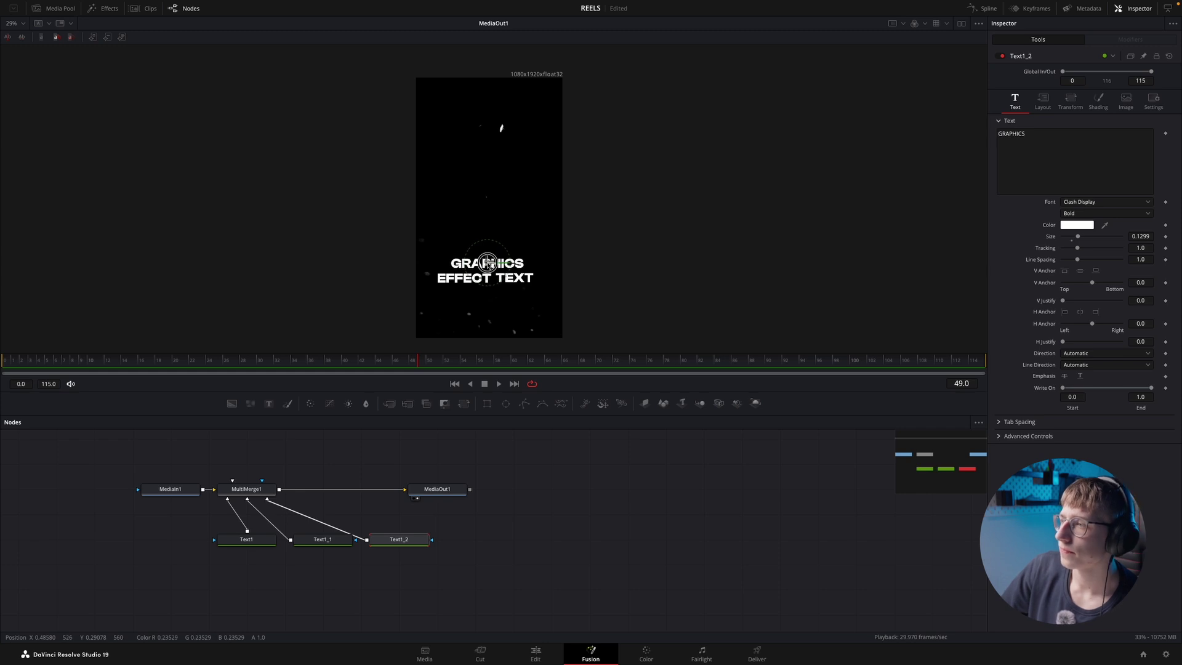
- Select the EFFECT text node and play the clip from the start, stopping at frame 18
{"action": "left_click", "coordinate": [266, 542]}
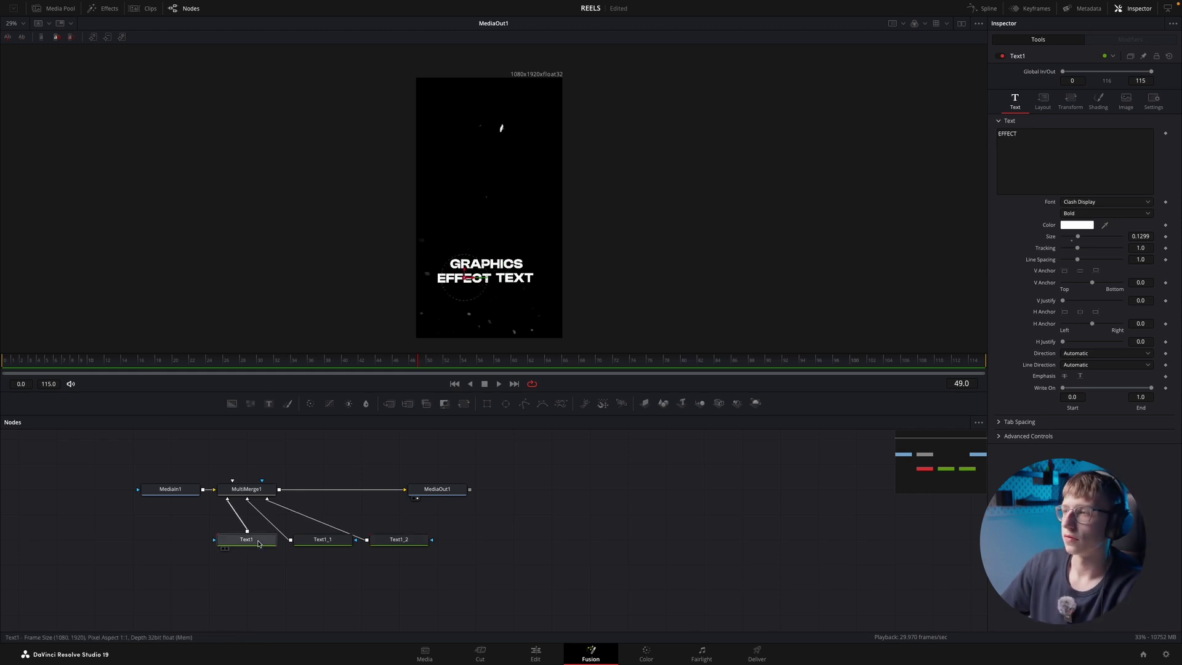
{"action": "left_click", "coordinate": [2, 361]}
{"action": "key", "text": "space"}
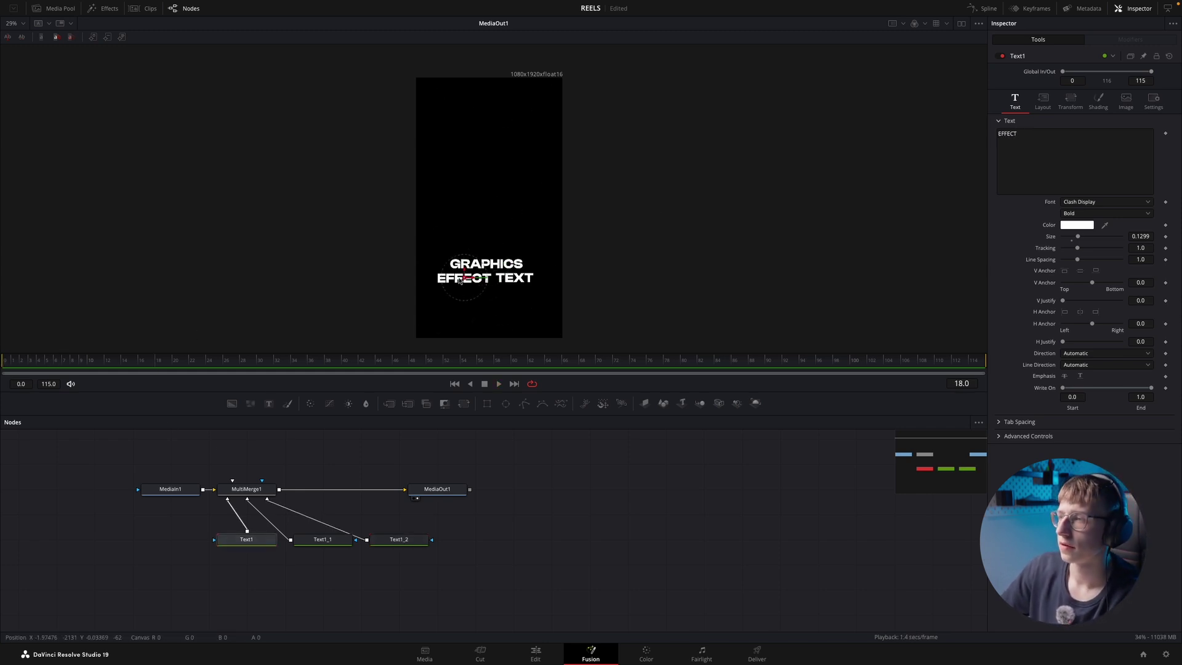
- Look through the EFFECT text node's available properties
{"action": "left_click", "coordinate": [1091, 108]}
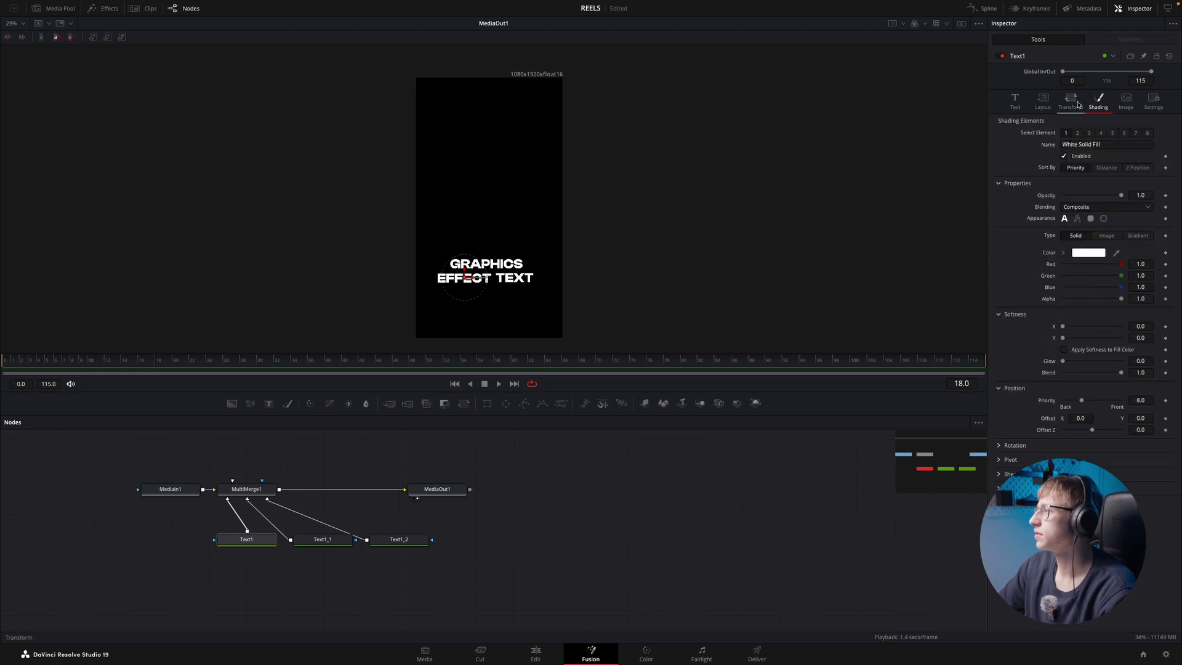
{"action": "left_click", "coordinate": [1071, 102]}
{"action": "left_click", "coordinate": [1022, 104]}
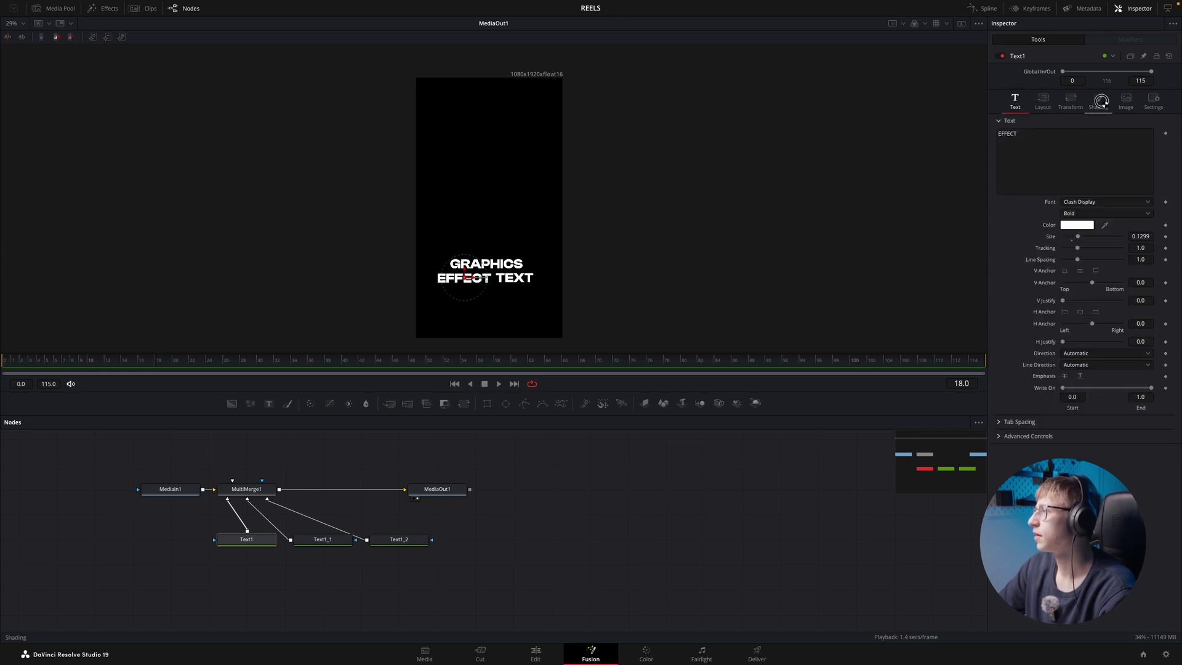
{"action": "left_click", "coordinate": [1125, 102]}
{"action": "left_click", "coordinate": [1152, 101]}
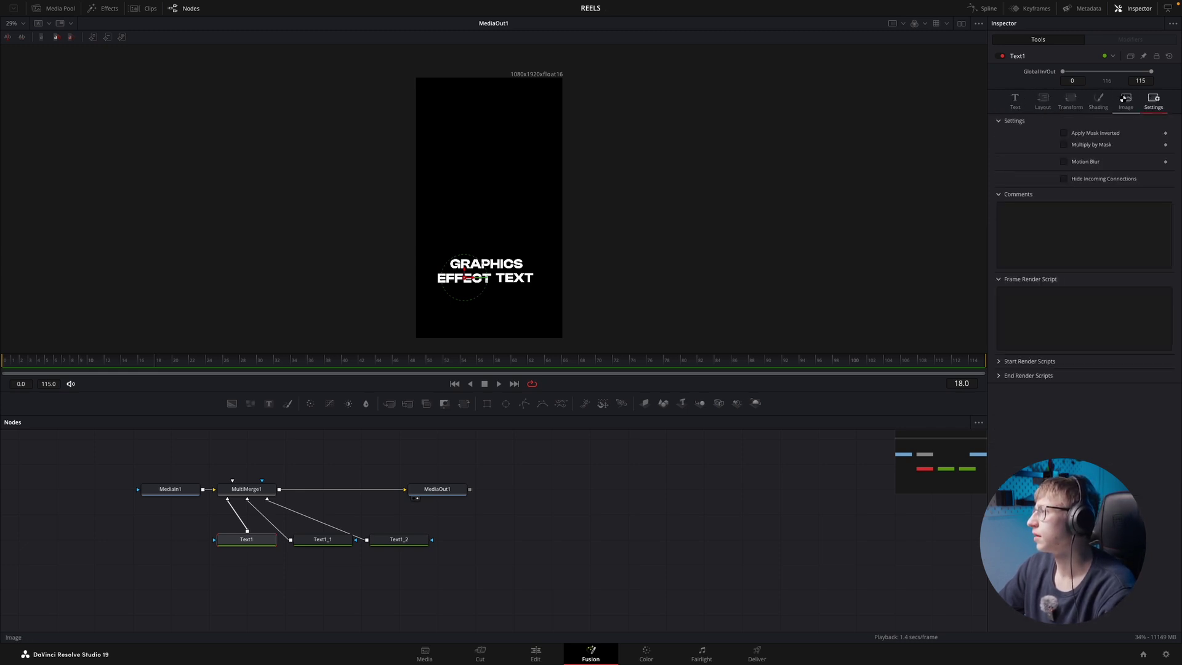
{"action": "left_click", "coordinate": [1015, 102]}
{"action": "left_click", "coordinate": [1043, 101]}
{"action": "left_click", "coordinate": [1016, 101]}
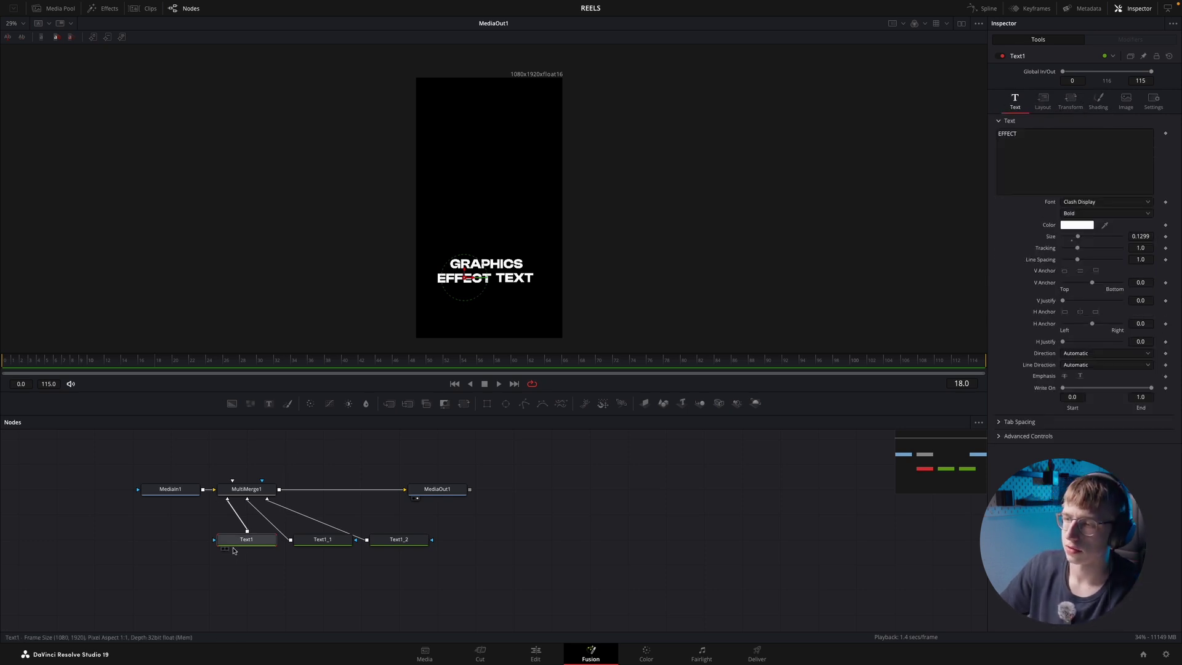
- Add a Brightness/Contrast node after the EFFECT text node, include the alpha channel and set its gain to 0
{"action": "left_click_drag", "start_coordinate": [249, 540], "coordinate": [137, 540]}
{"action": "key", "text": "shift+space"}
{"action": "type", "text": "multi"}
{"action": "key", "text": "BackSpace"}
{"action": "key", "text": "BackSpace"}
{"action": "key", "text": "BackSpace"}
{"action": "key", "text": "BackSpace"}
{"action": "key", "text": "BackSpace"}
{"action": "type", "text": "bri"}
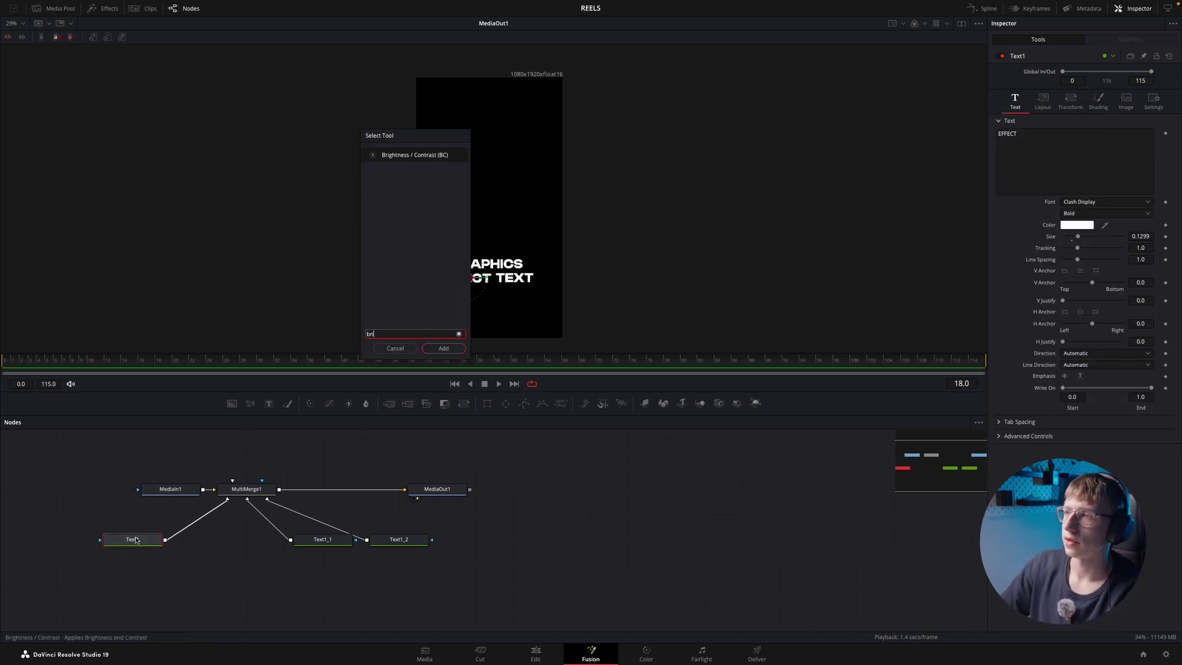
{"action": "key", "text": "Return"}
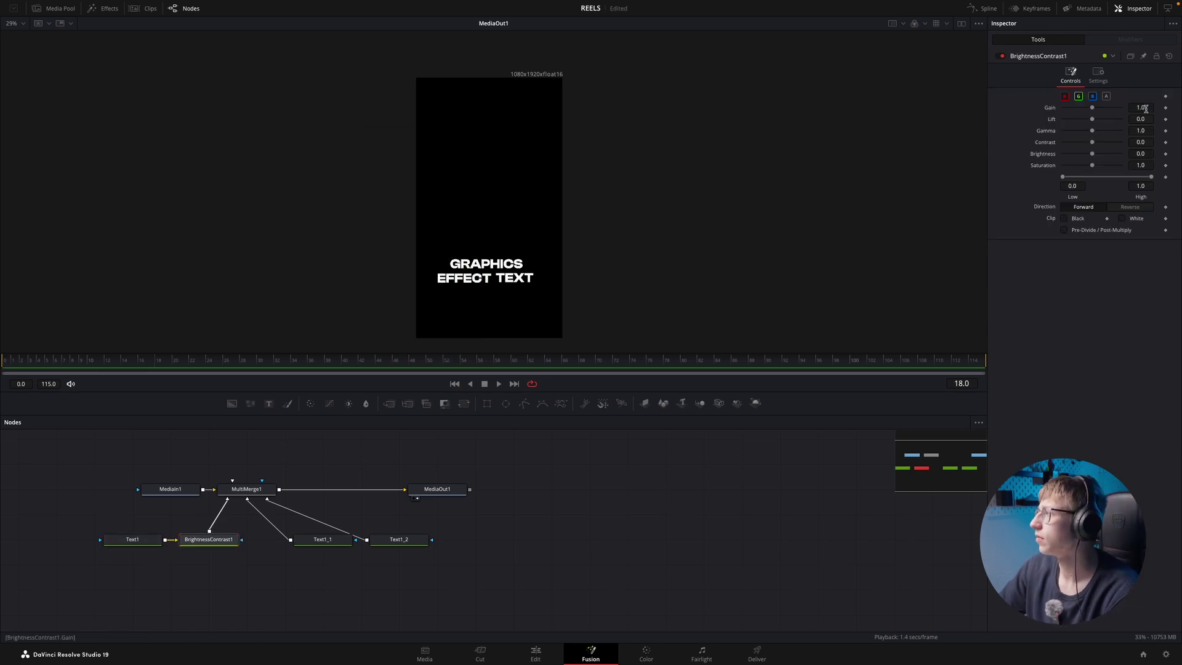
{"action": "left_click", "coordinate": [1107, 96]}
{"action": "left_click_drag", "start_coordinate": [1092, 107], "coordinate": [978, 98]}
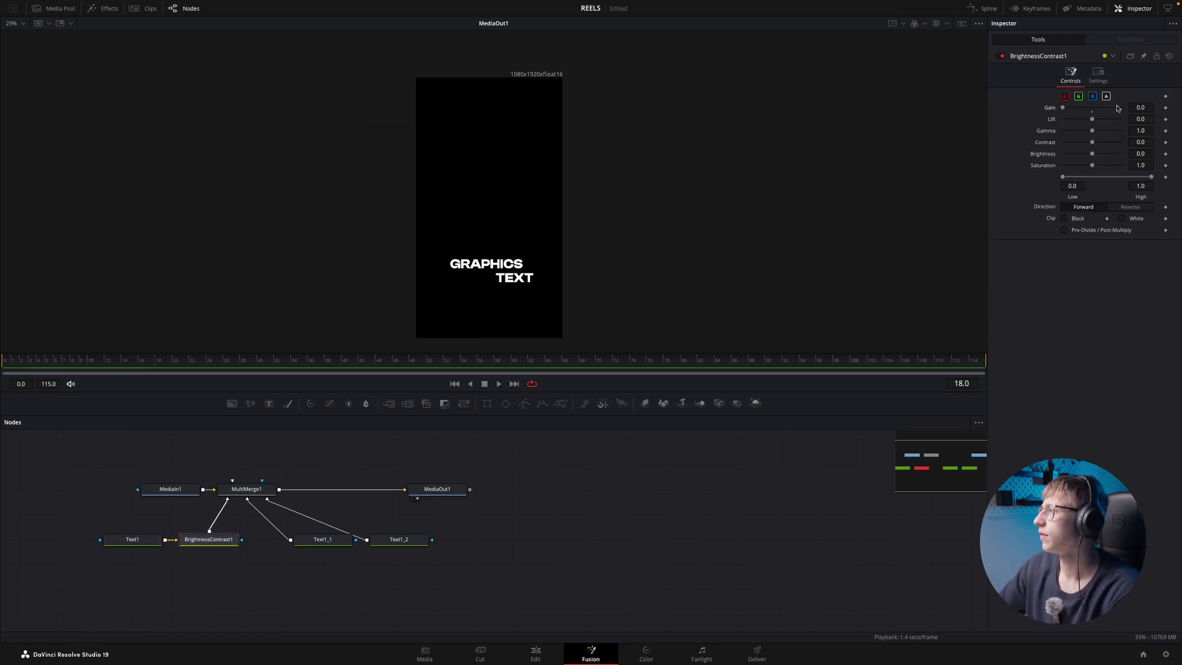
- Try to keyframe the Brightness/Contrast gain from 0 at frame 18 to 1 at frame 19, and scrub across the change
{"action": "left_click", "coordinate": [1165, 107]}
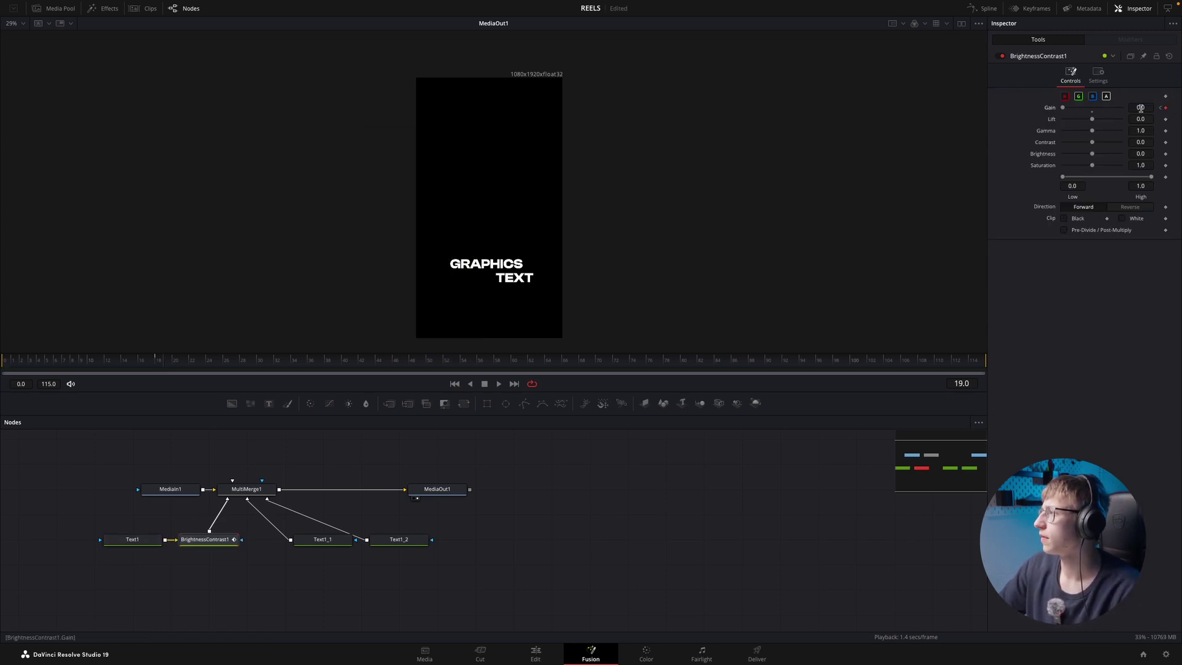
{"action": "type", "text": "1"}
{"action": "key", "text": "Tab"}
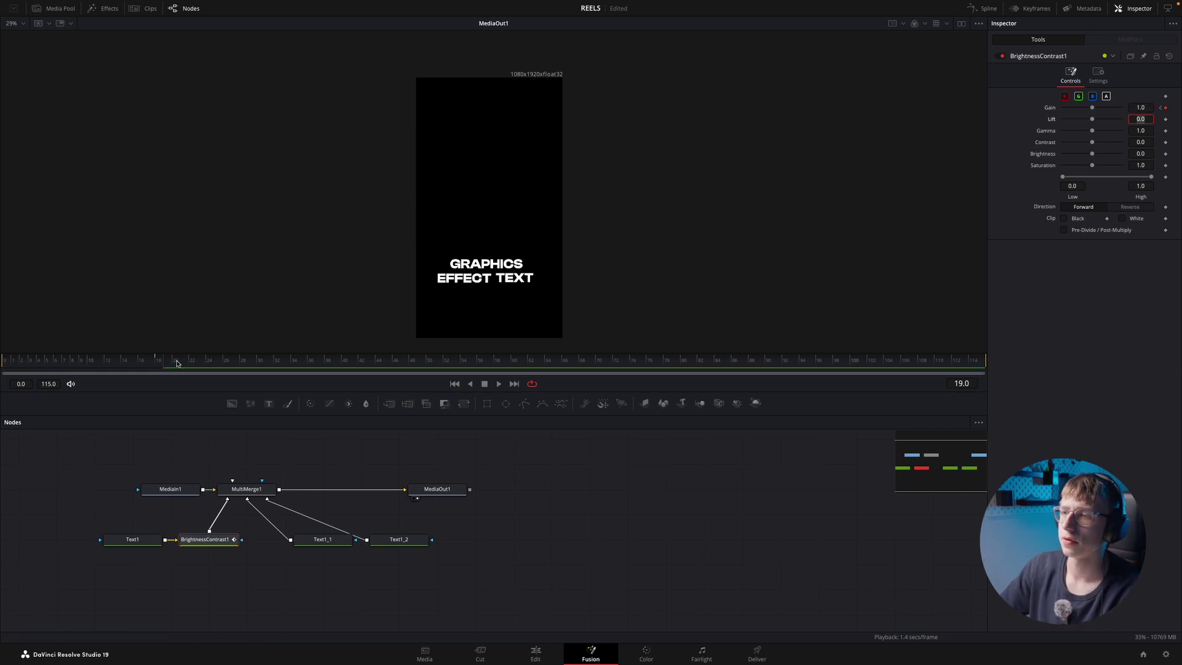
{"action": "left_click_drag", "start_coordinate": [175, 361], "coordinate": [0, 348]}
{"action": "left_click", "coordinate": [141, 360]}
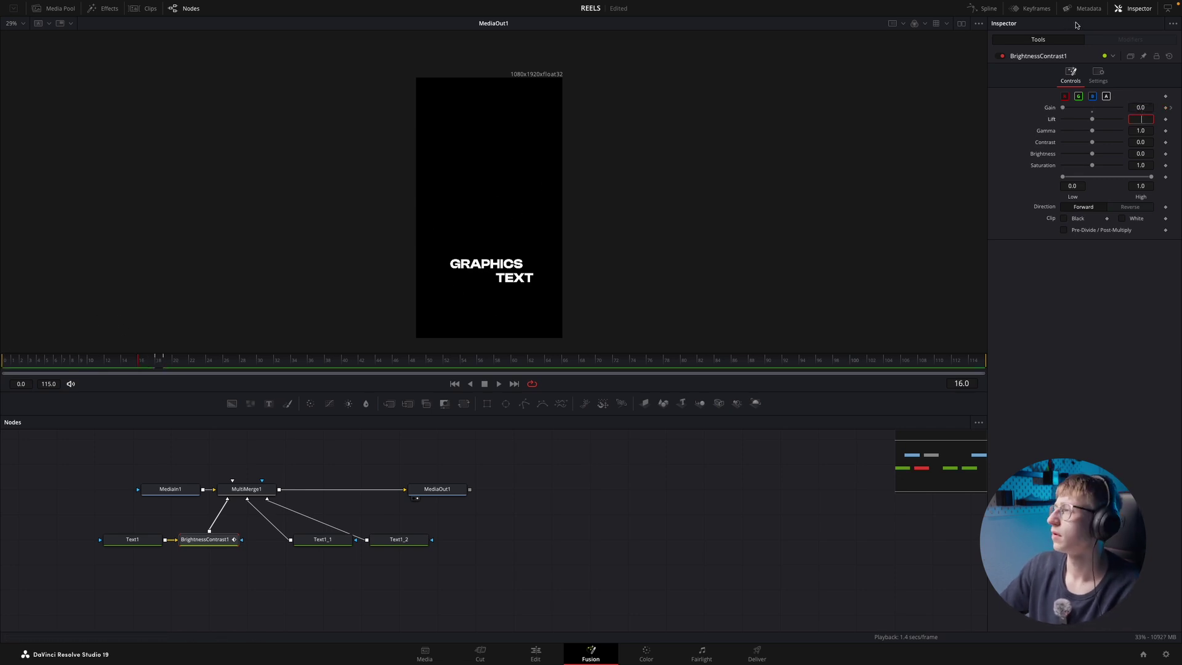
- Delete the Brightness/Contrast node and move the EFFECT text node into its place below MultiMerge1
{"action": "left_click", "coordinate": [133, 539]}
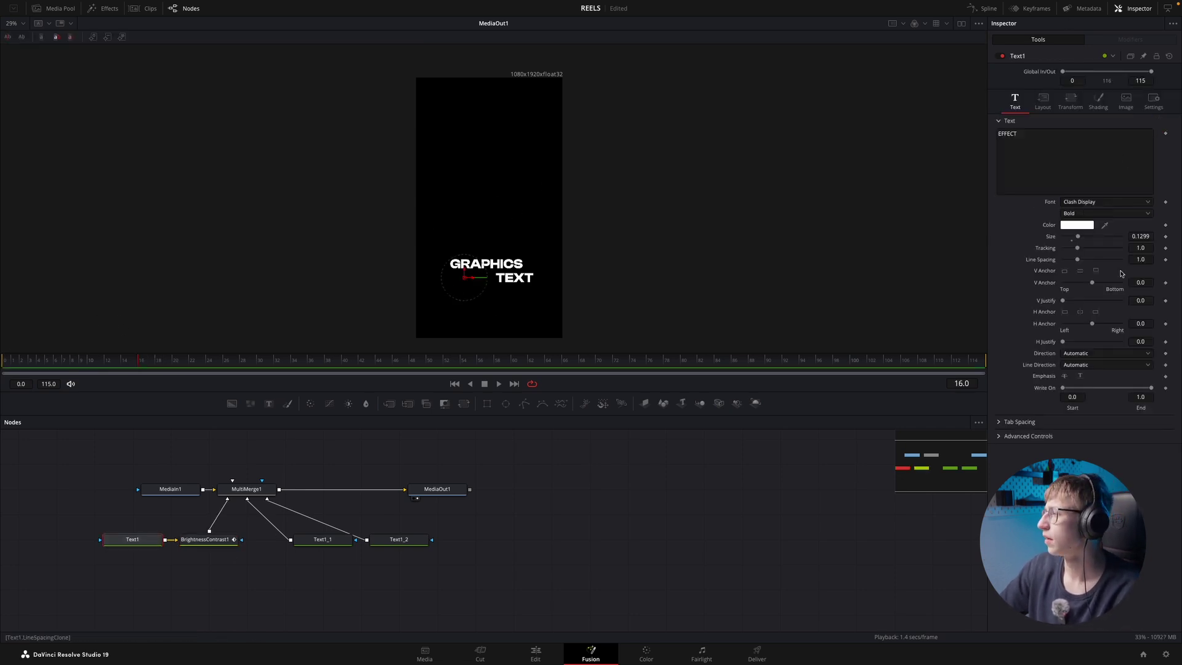
{"action": "left_click", "coordinate": [208, 540]}
{"action": "key", "text": "Delete"}
{"action": "left_click_drag", "start_coordinate": [143, 540], "coordinate": [220, 542]}
- Keyframe the EFFECT text's Write On end from 0 at frame 14 to 1.0 at frame 15
{"action": "left_click_drag", "start_coordinate": [141, 362], "coordinate": [3, 364]}
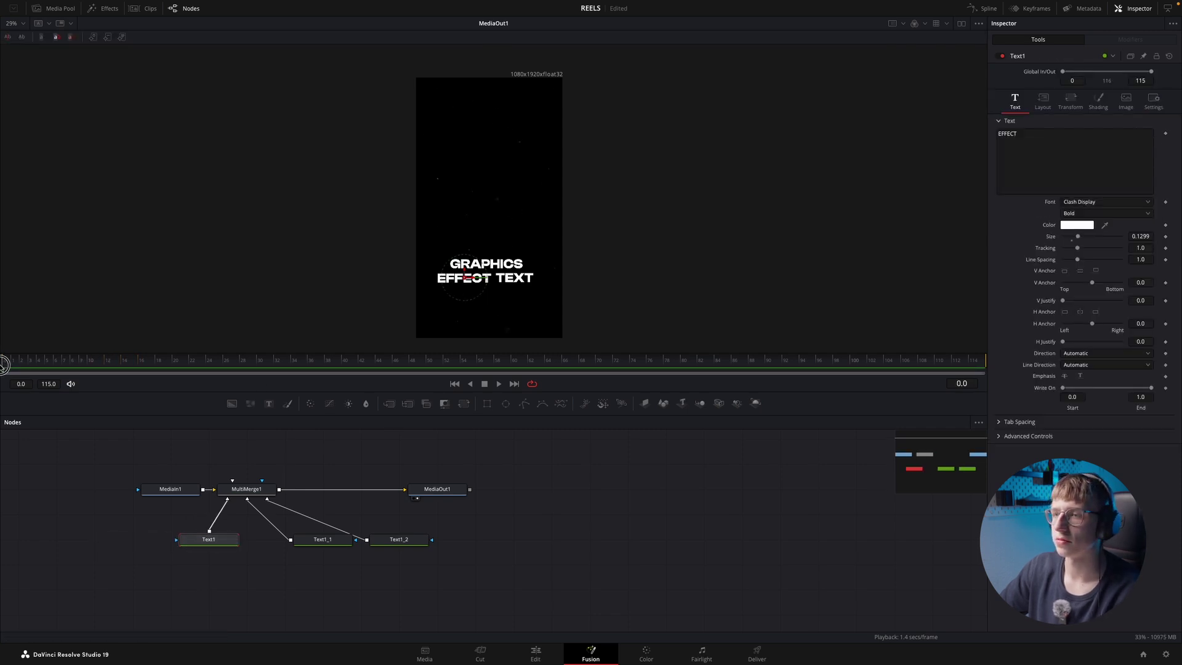
{"action": "key", "text": "space"}
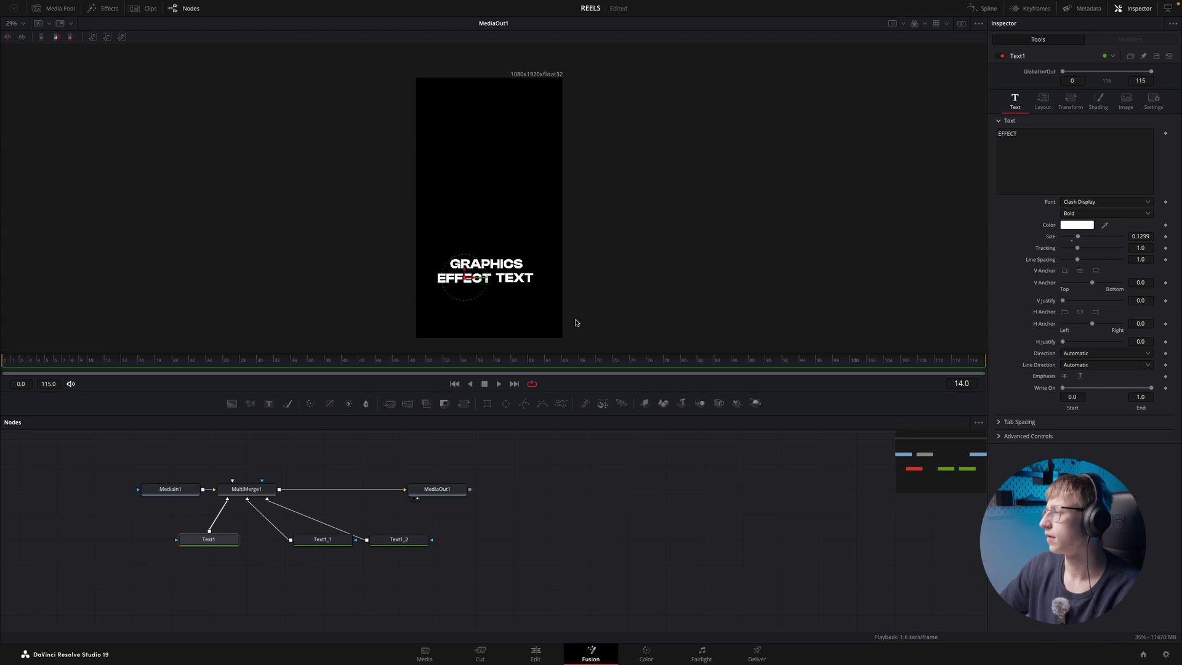
{"action": "left_click", "coordinate": [1166, 388]}
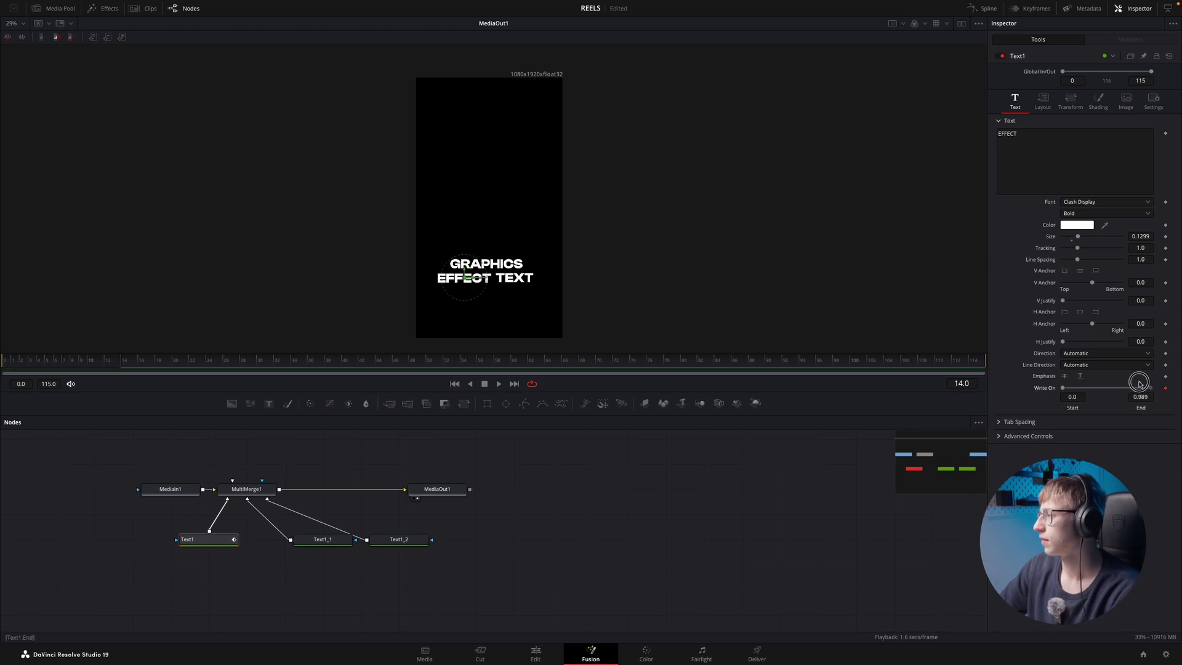
{"action": "left_click_drag", "start_coordinate": [1151, 388], "coordinate": [987, 376]}
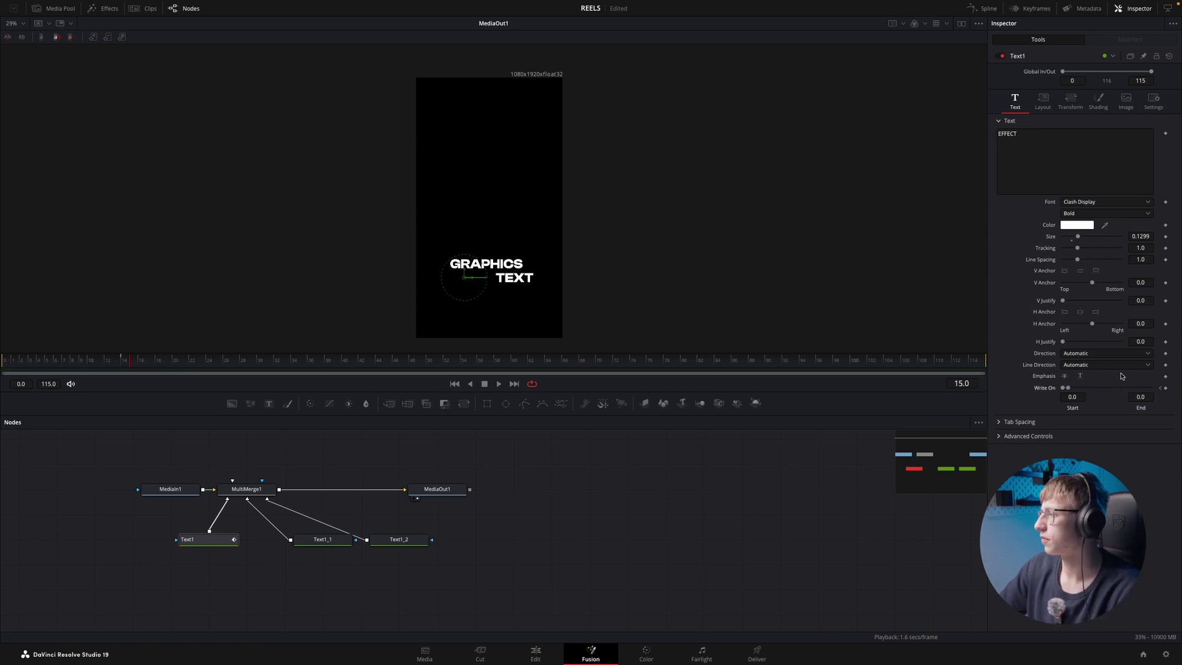
{"action": "left_click_drag", "start_coordinate": [1069, 387], "coordinate": [1152, 388]}
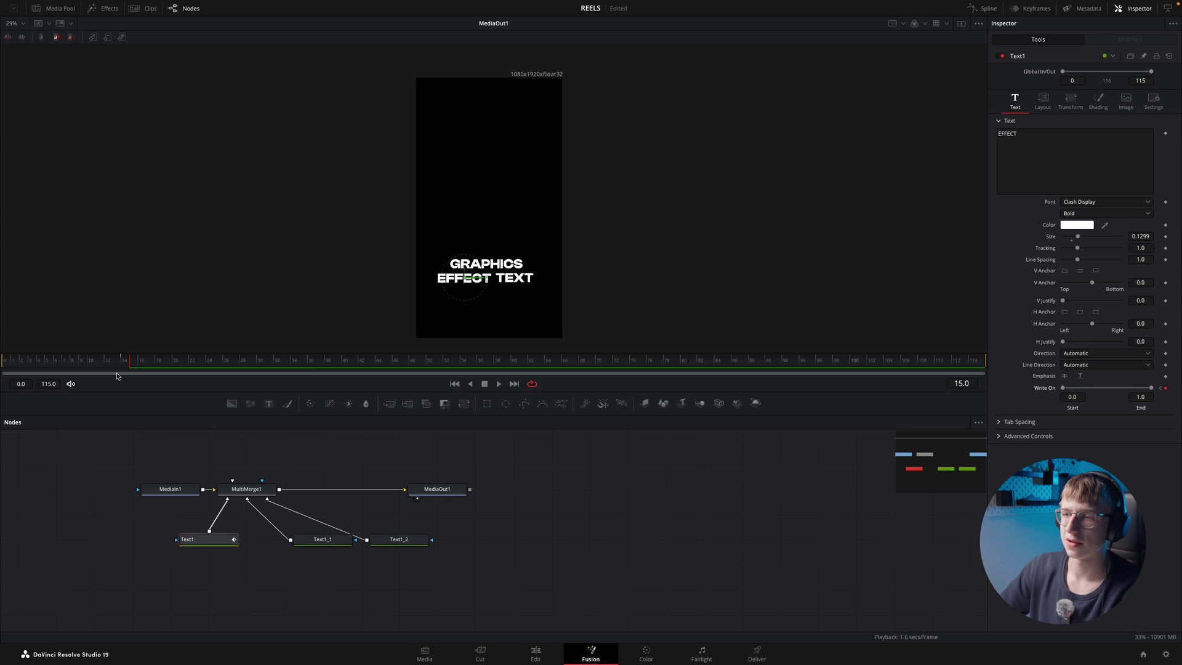
- Play from the start to find the cue, and keyframe the TEXT node's Write On end from 0 at frame 27 to 1.0 at frame 28
{"action": "left_click", "coordinate": [3, 367]}
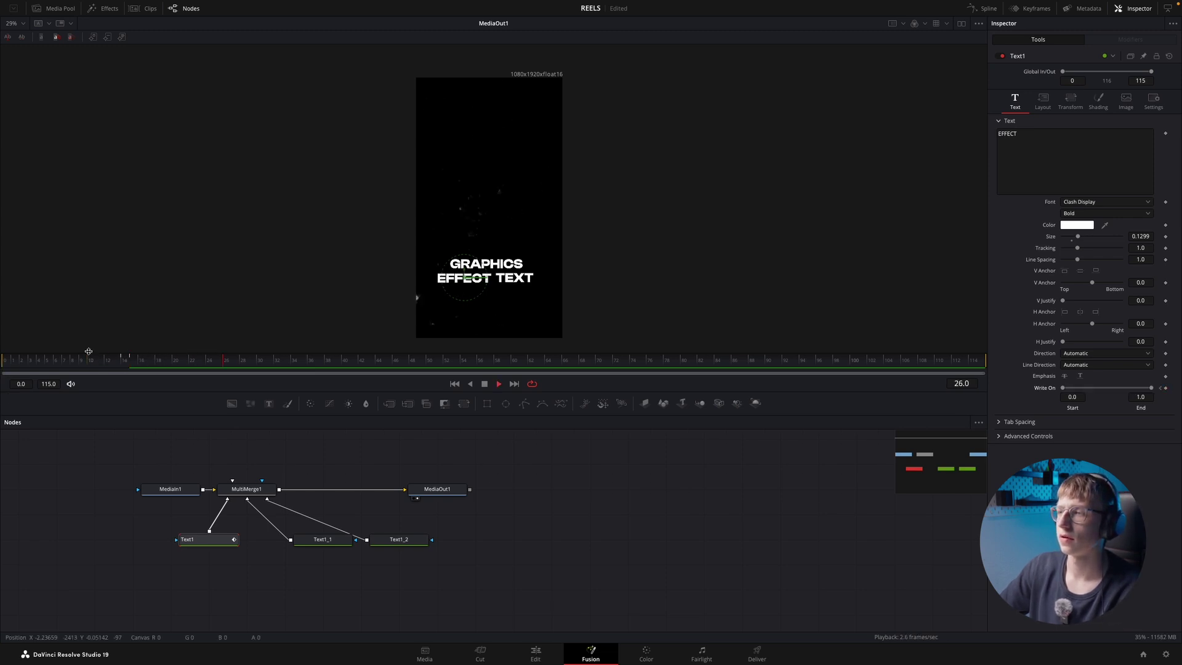
{"action": "left_click", "coordinate": [231, 360]}
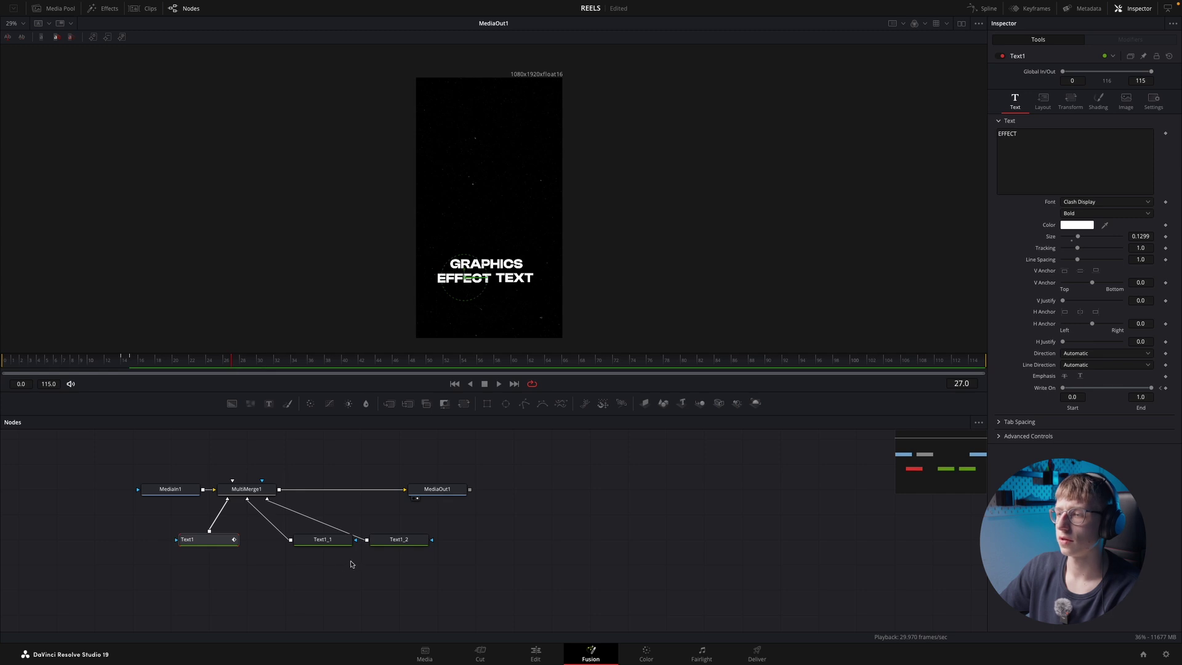
{"action": "left_click", "coordinate": [319, 540]}
{"action": "left_click", "coordinate": [1166, 388]}
{"action": "left_click_drag", "start_coordinate": [1152, 387], "coordinate": [978, 380]}
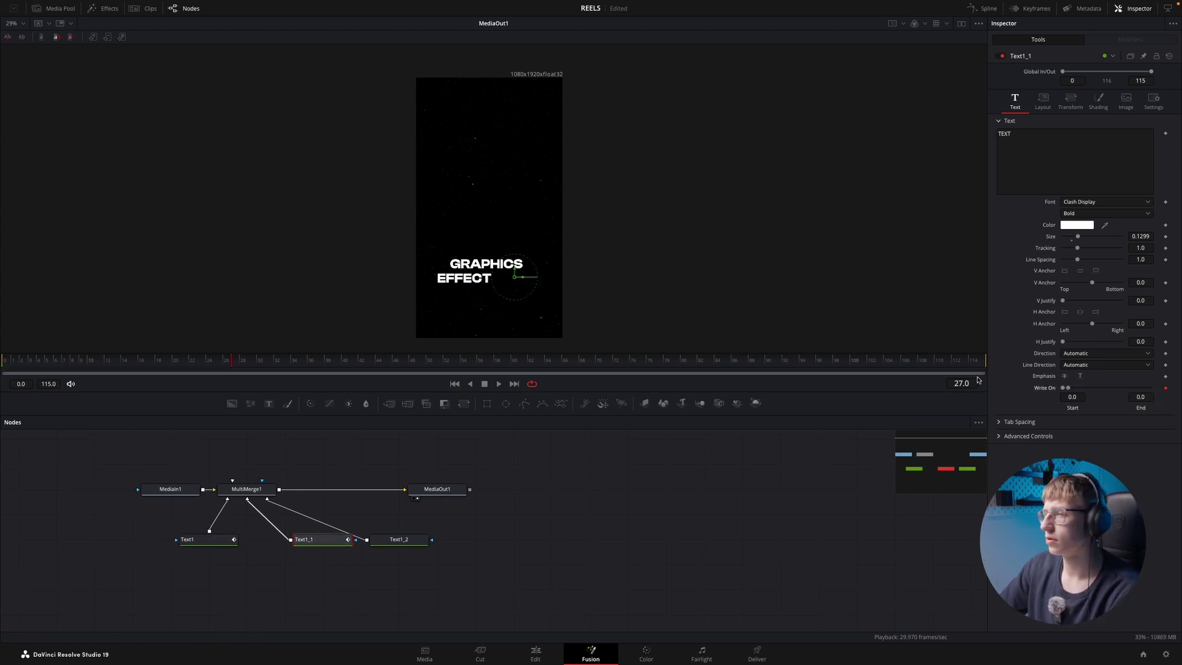
{"action": "left_click_drag", "start_coordinate": [1068, 388], "coordinate": [1152, 388]}
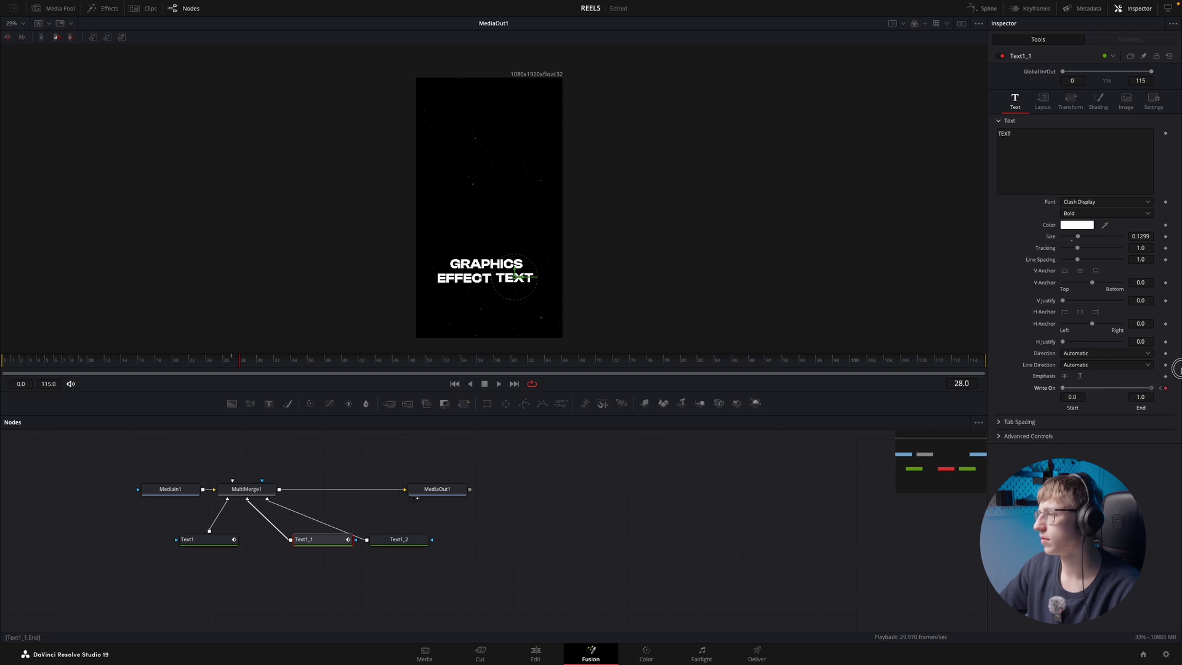
- Keyframe the GRAPHICS node's Write On end at frames 44 and 45 so the word appears at frame 45, and play the animation
{"action": "left_click", "coordinate": [274, 360]}
{"action": "key", "text": "space"}
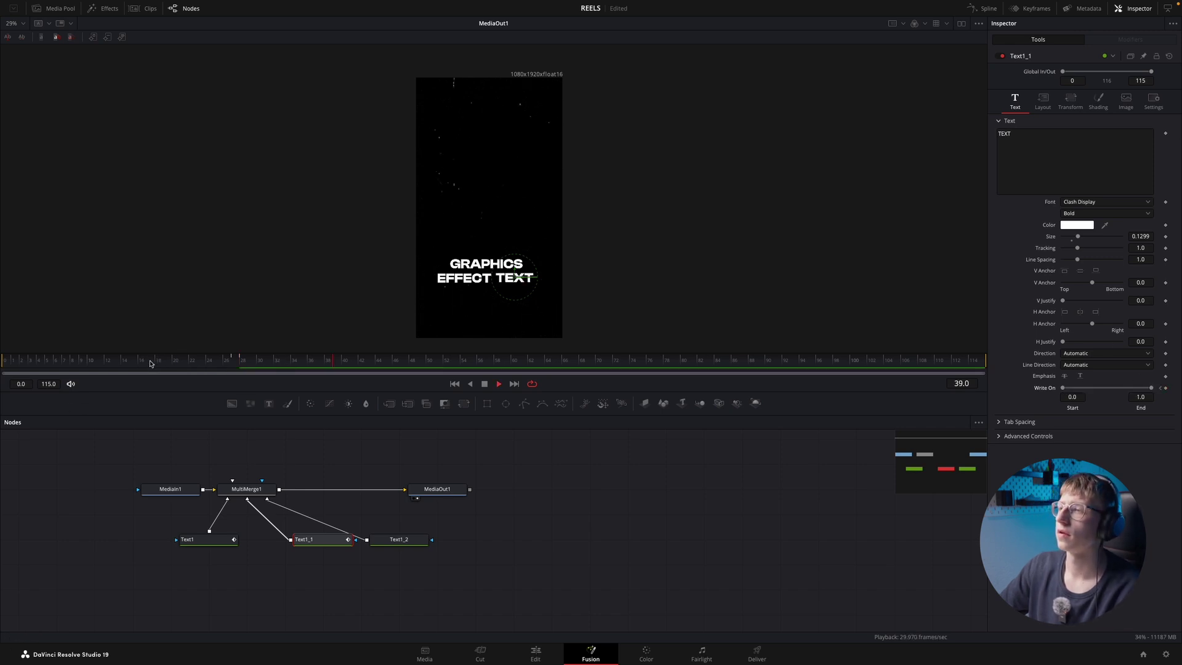
{"action": "left_click_drag", "start_coordinate": [277, 360], "coordinate": [170, 353]}
{"action": "key", "text": "space"}
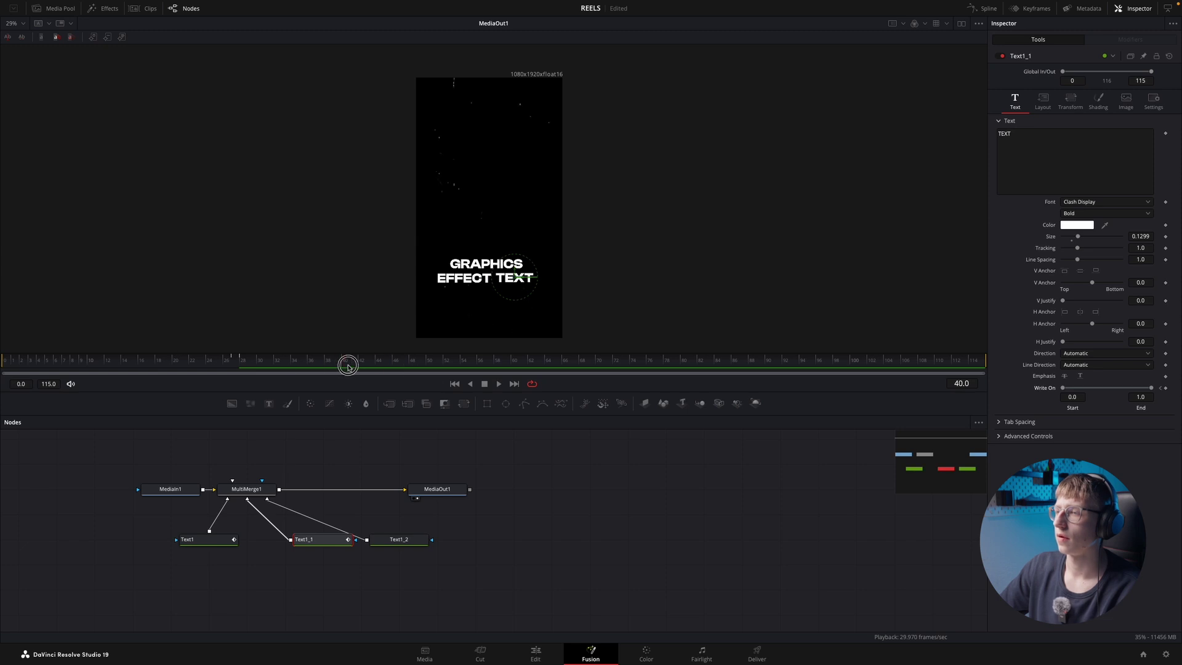
{"action": "left_click", "coordinate": [386, 545]}
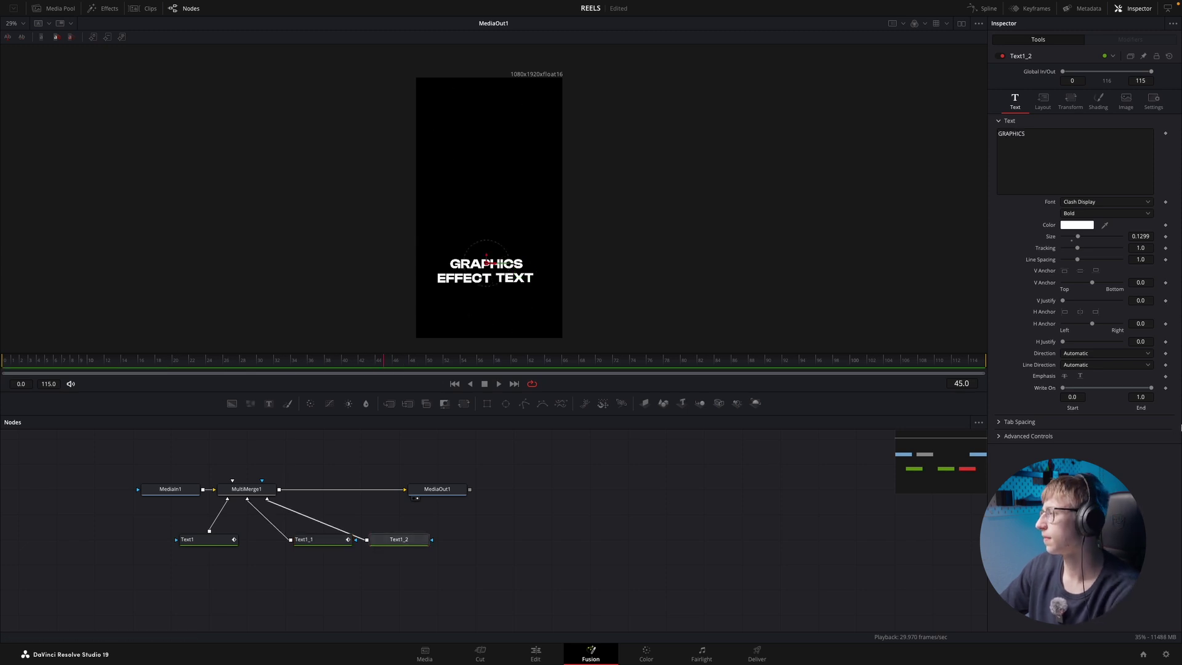
{"action": "left_click", "coordinate": [1166, 390]}
{"action": "mouse_move", "coordinate": [1152, 388]}
{"action": "left_mouse_down"}
{"action": "mouse_move", "coordinate": [1056, 390]}
{"action": "mouse_move", "coordinate": [1167, 371]}
{"action": "left_mouse_up"}
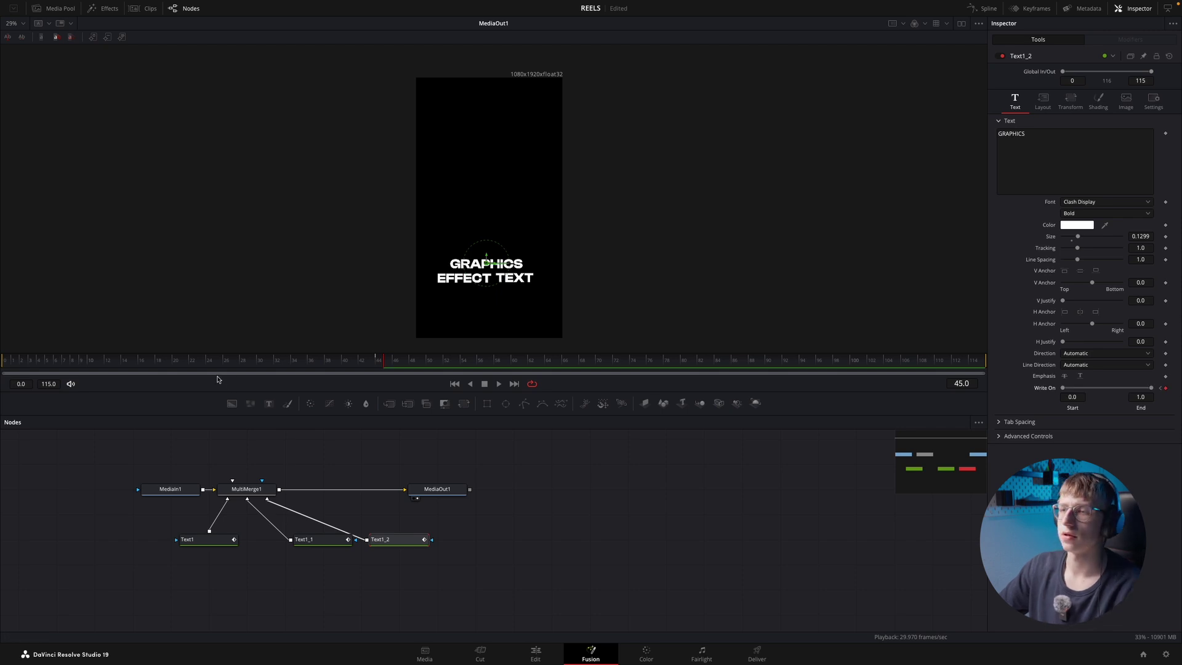
{"action": "left_click", "coordinate": [94, 361]}
{"action": "key", "text": "space"}
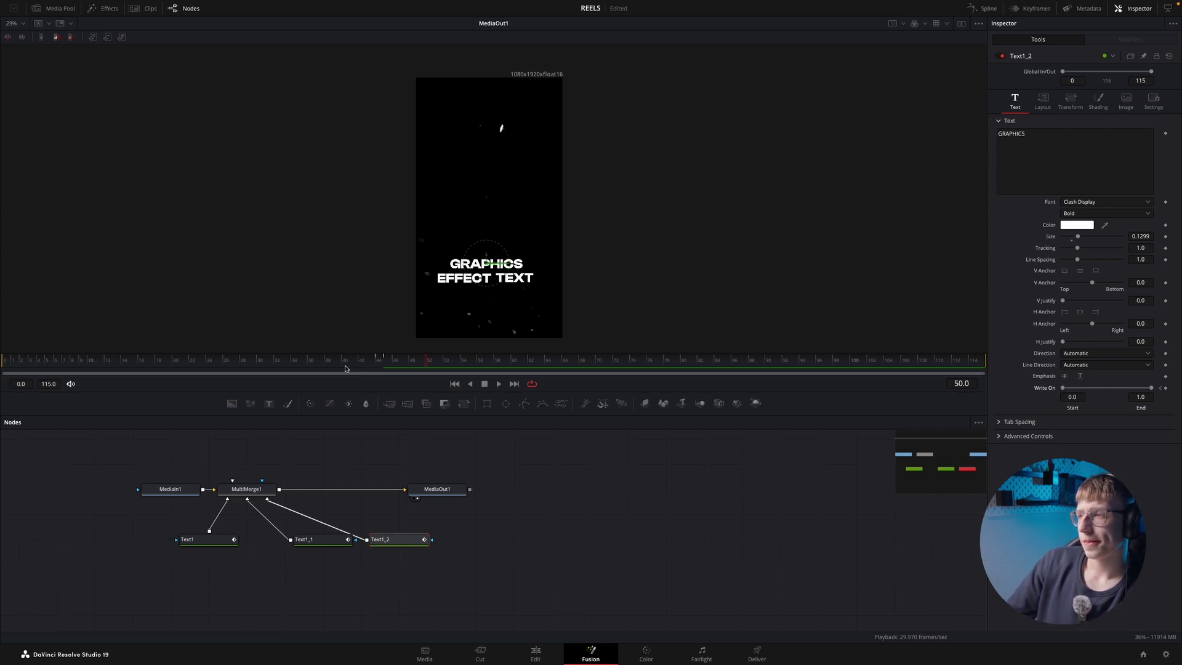
- Move the TEXT node beside the EFFECT node and set its text colour to Green from the Apple palette
{"action": "left_click_drag", "start_coordinate": [330, 543], "coordinate": [292, 544]}
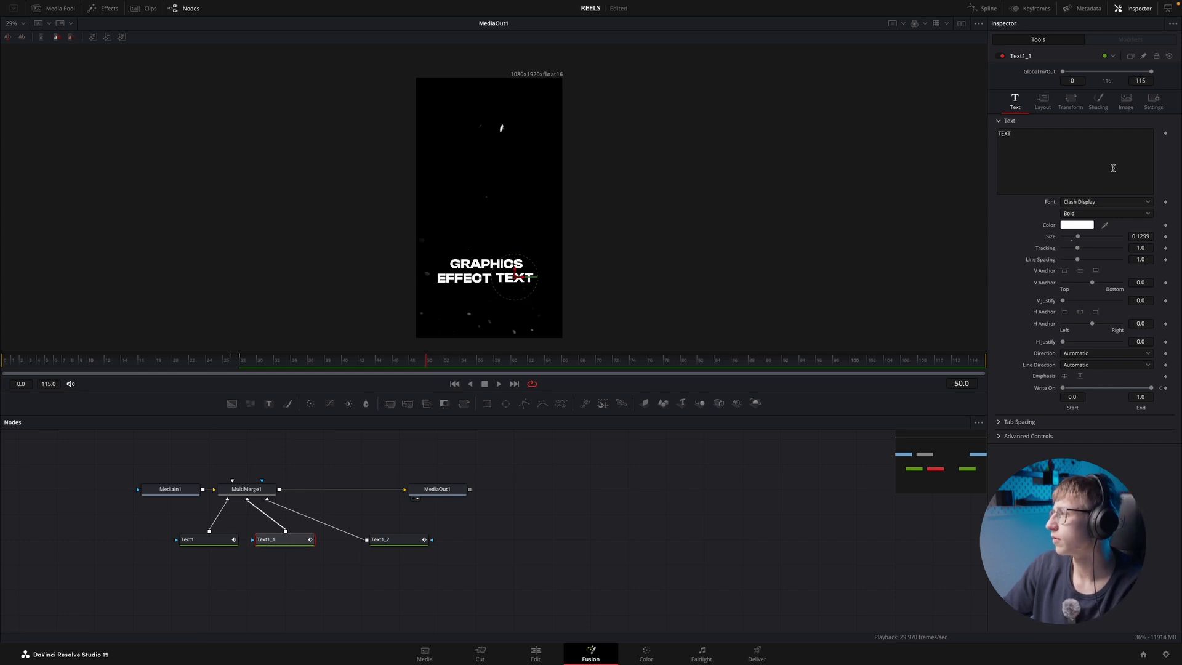
{"action": "left_click", "coordinate": [1069, 227]}
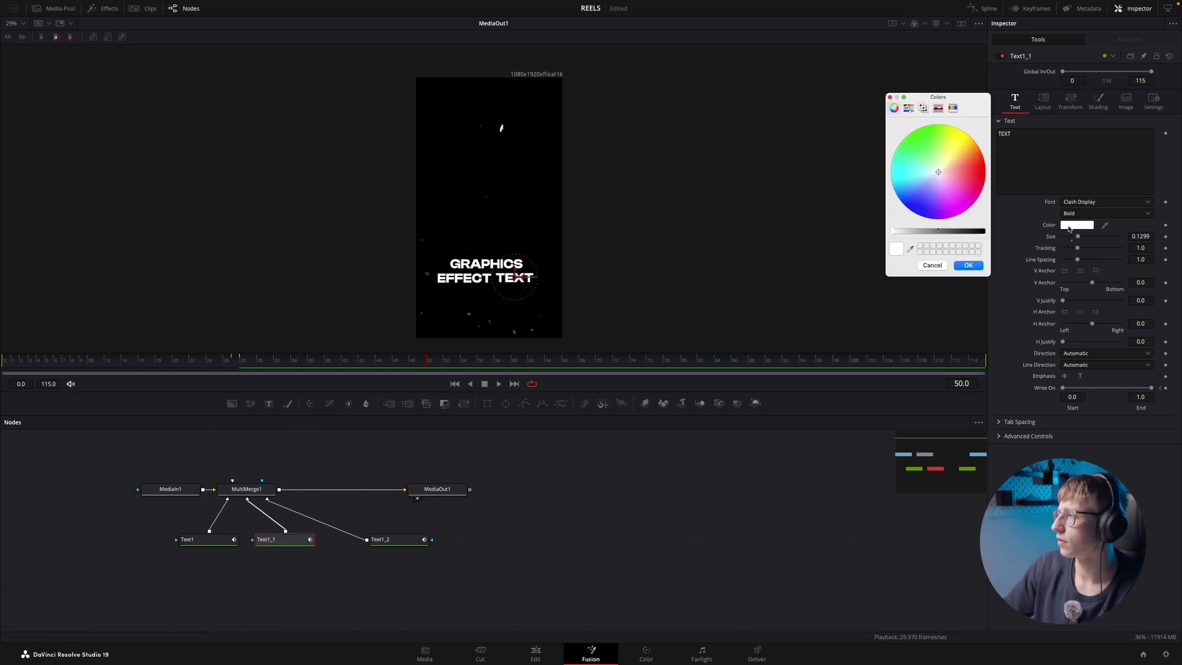
{"action": "left_click", "coordinate": [923, 109]}
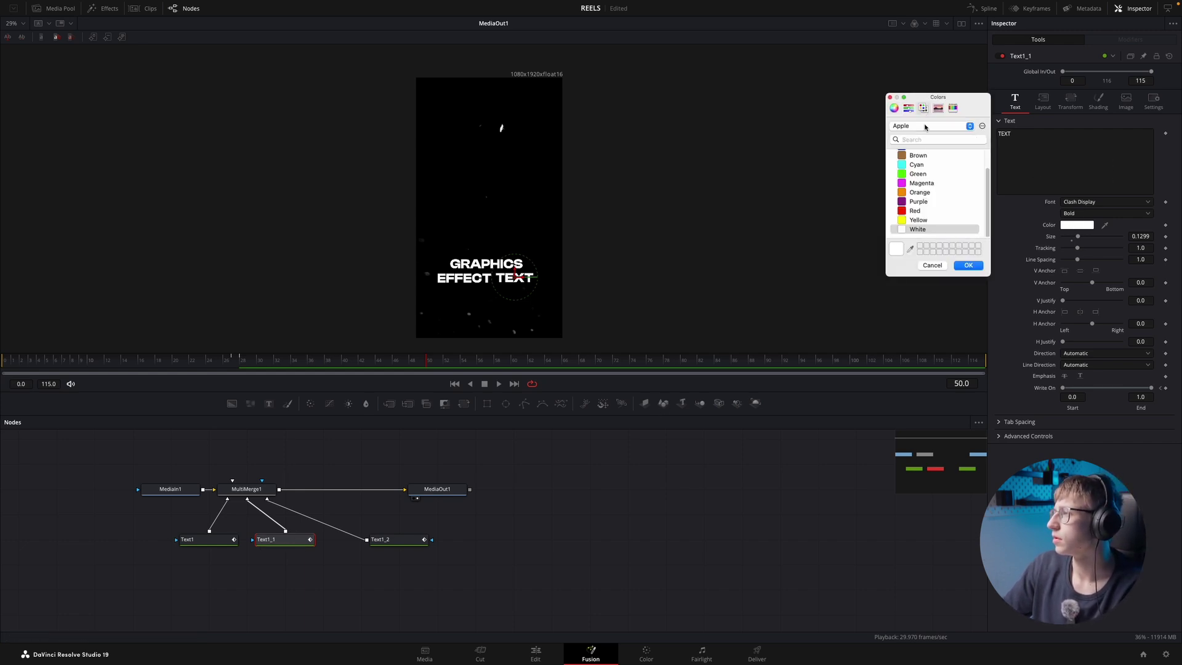
{"action": "left_click", "coordinate": [927, 175]}
{"action": "left_click", "coordinate": [967, 266]}
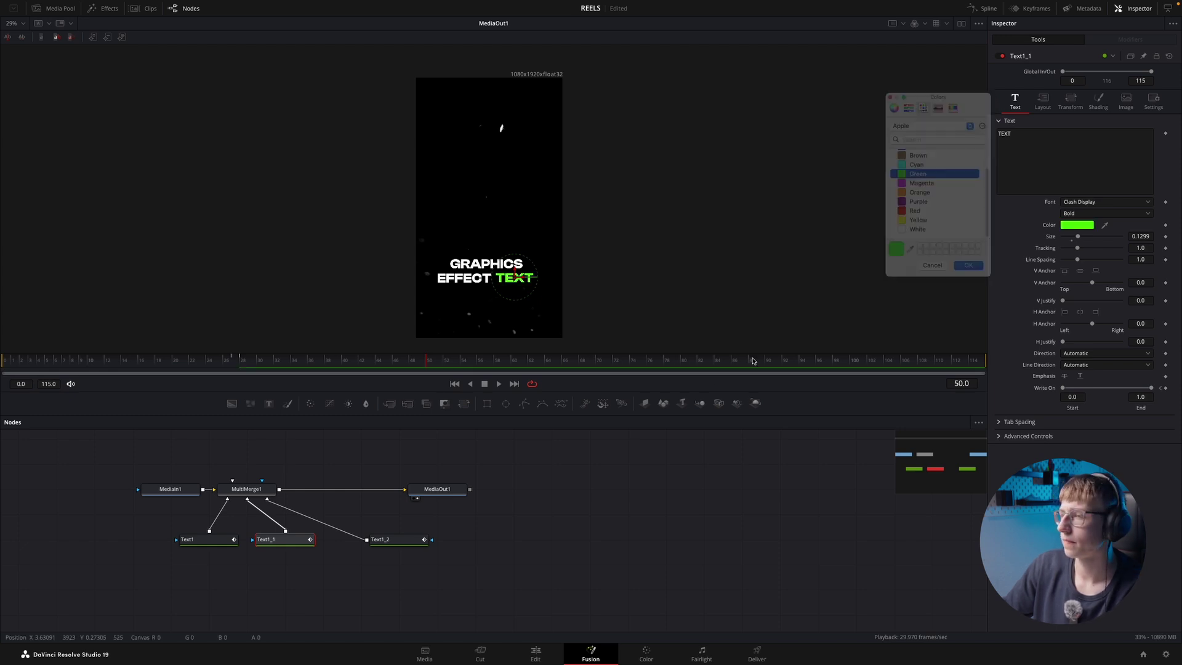
- Set the GRAPHICS text colour to a pale light blue, starting from the Apple palette's Blue and refining it on the colour wheel
{"action": "left_click", "coordinate": [394, 539]}
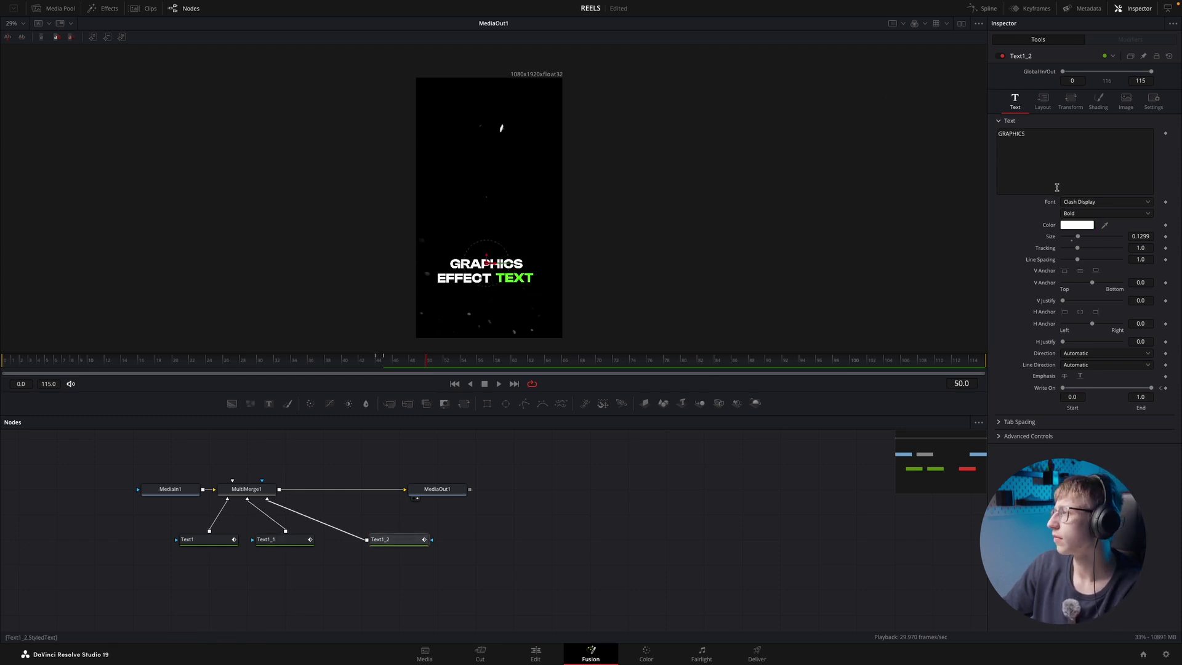
{"action": "left_click", "coordinate": [1072, 225]}
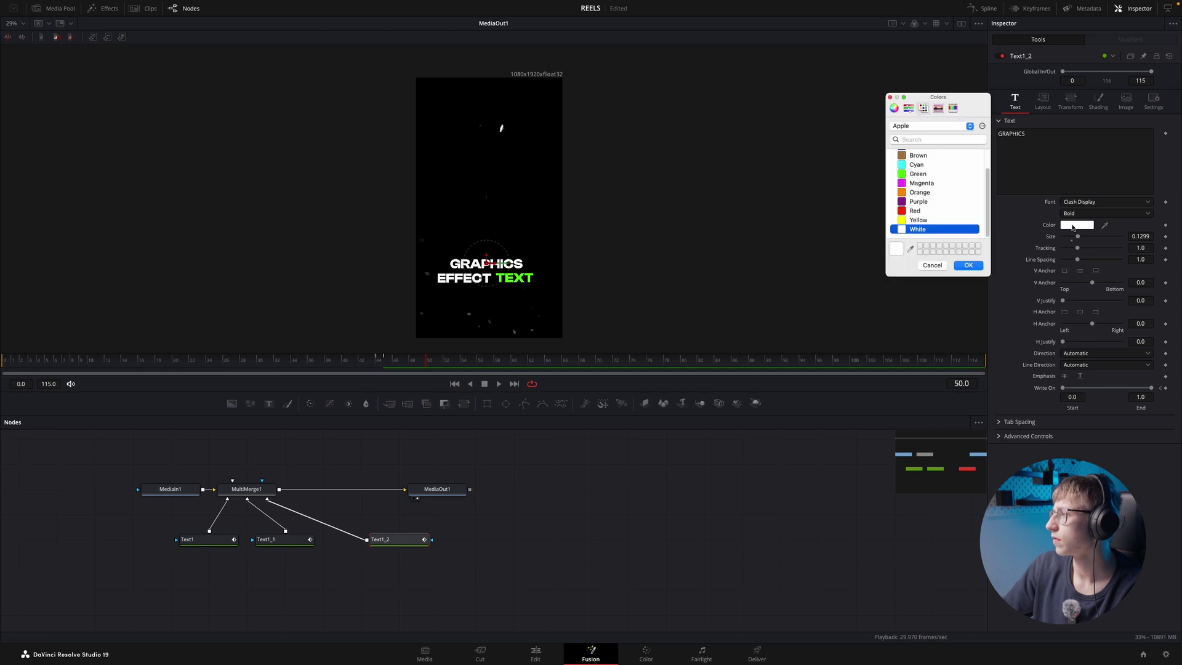
{"action": "left_click", "coordinate": [919, 140]}
{"action": "type", "text": "bl"}
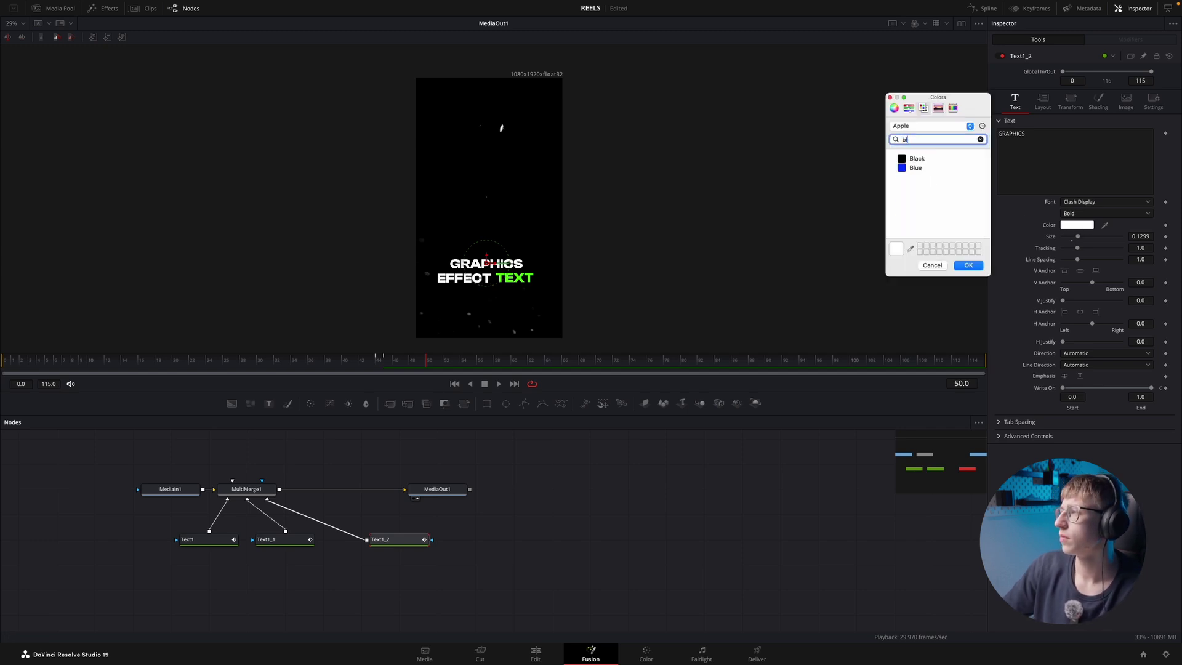
{"action": "left_click", "coordinate": [916, 167]}
{"action": "left_click", "coordinate": [908, 108]}
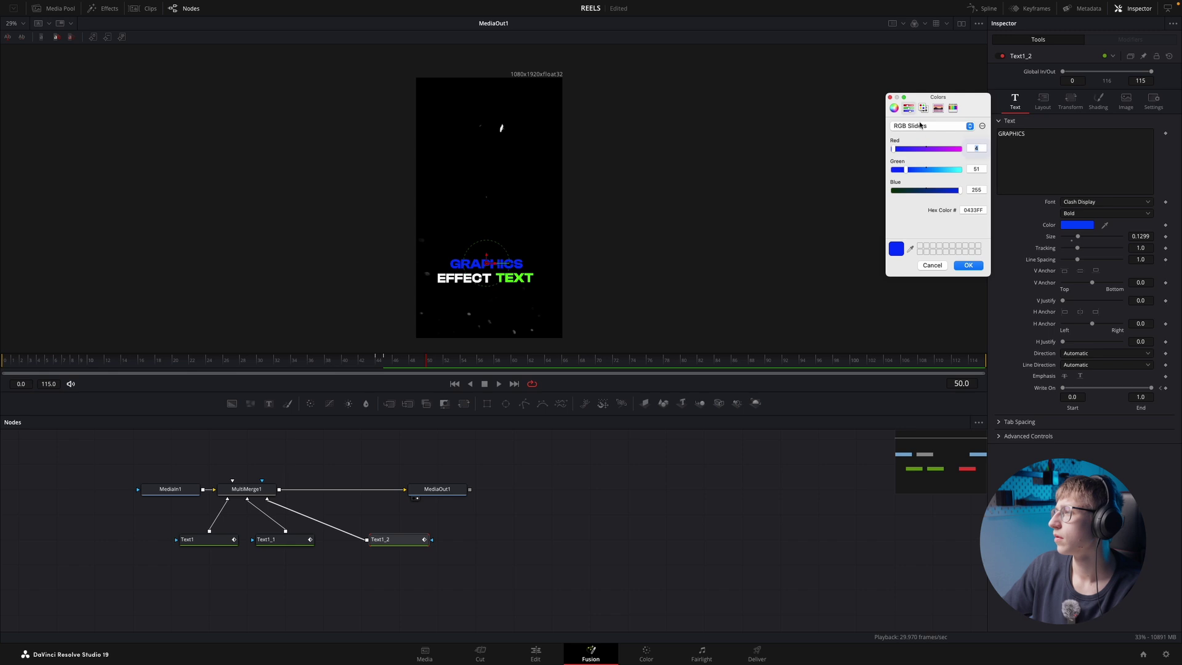
{"action": "left_click", "coordinate": [895, 107]}
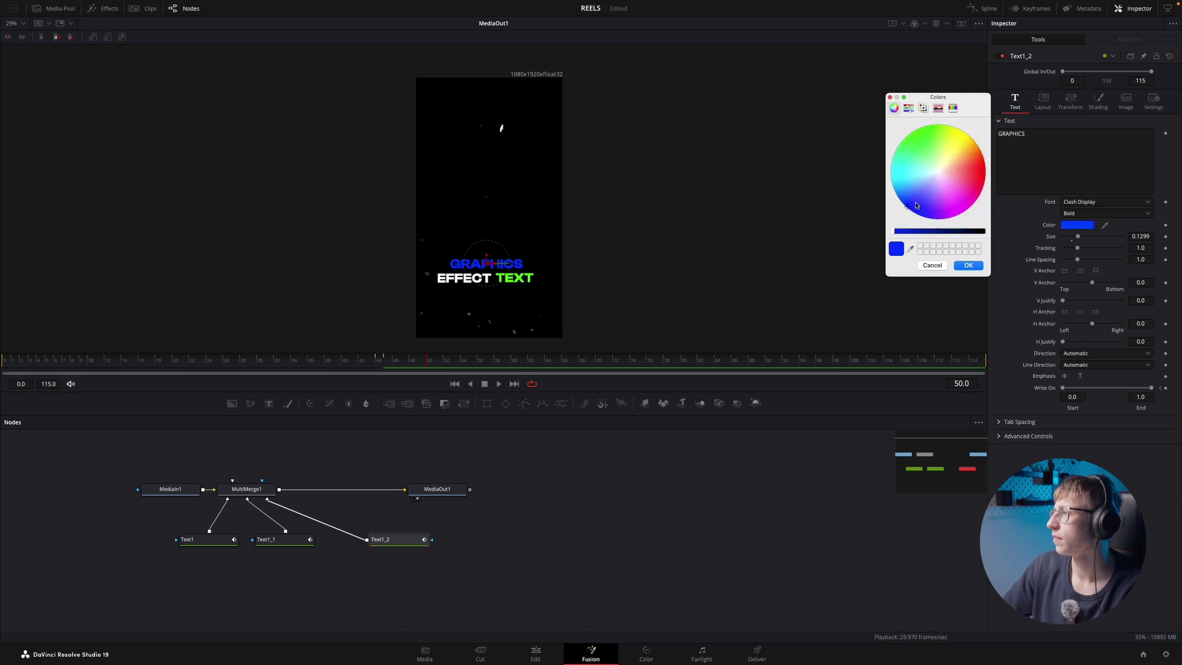
{"action": "left_click_drag", "start_coordinate": [924, 189], "coordinate": [930, 181]}
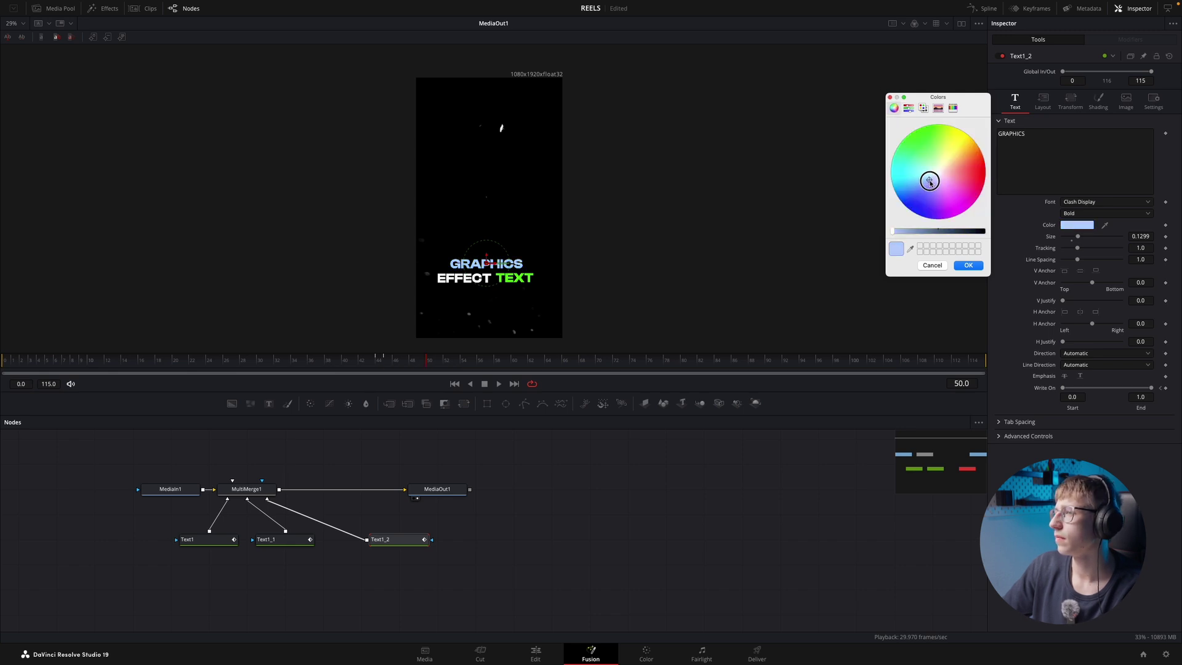
{"action": "left_click_drag", "start_coordinate": [934, 184], "coordinate": [928, 179]}
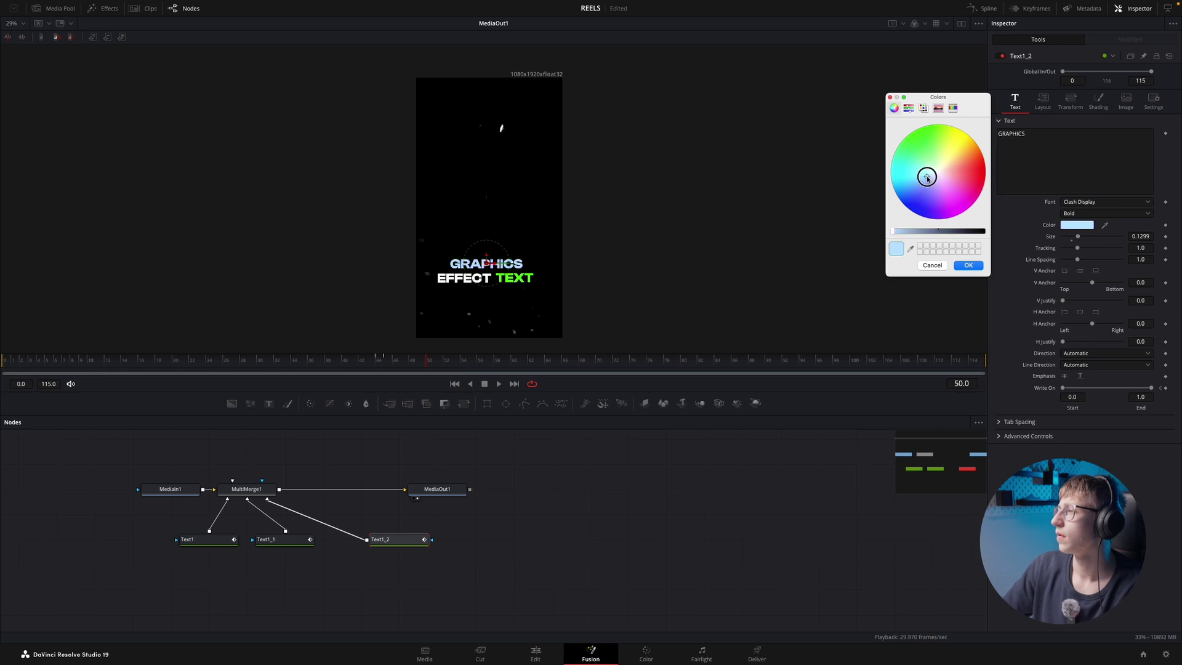
{"action": "left_click", "coordinate": [966, 266]}
- Play the coloured title animation from the start, view the clip on the Edit page and return to Fusion
{"action": "left_click_drag", "start_coordinate": [101, 364], "coordinate": [3, 373]}
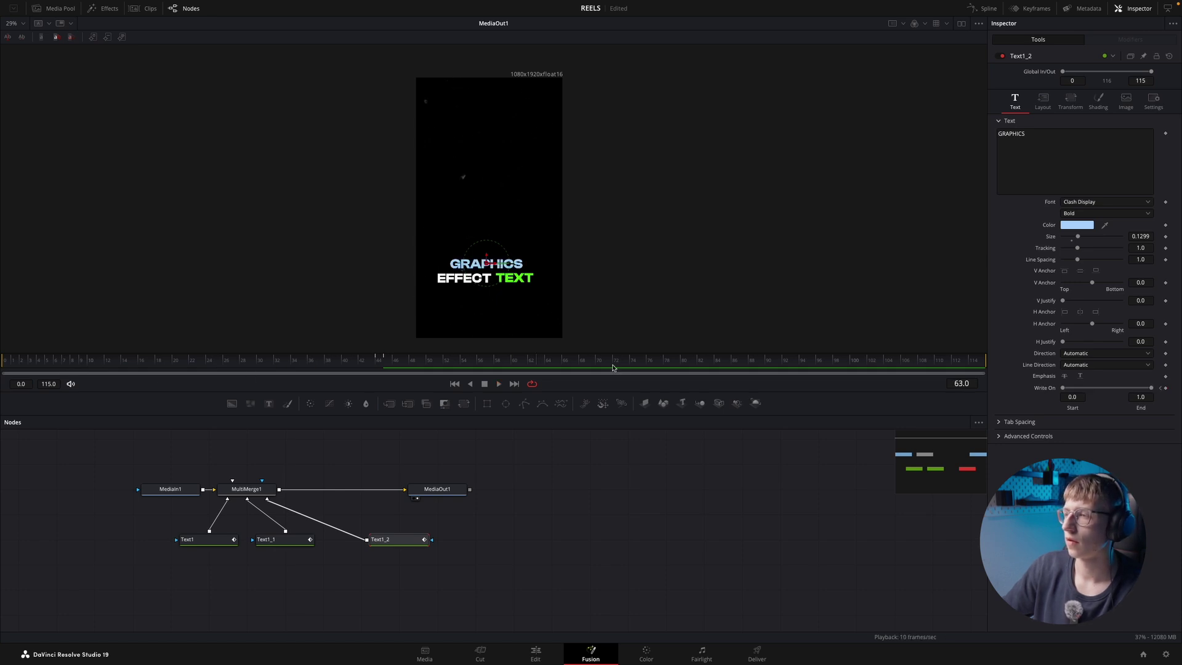
{"action": "left_click_drag", "start_coordinate": [532, 362], "coordinate": [521, 368]}
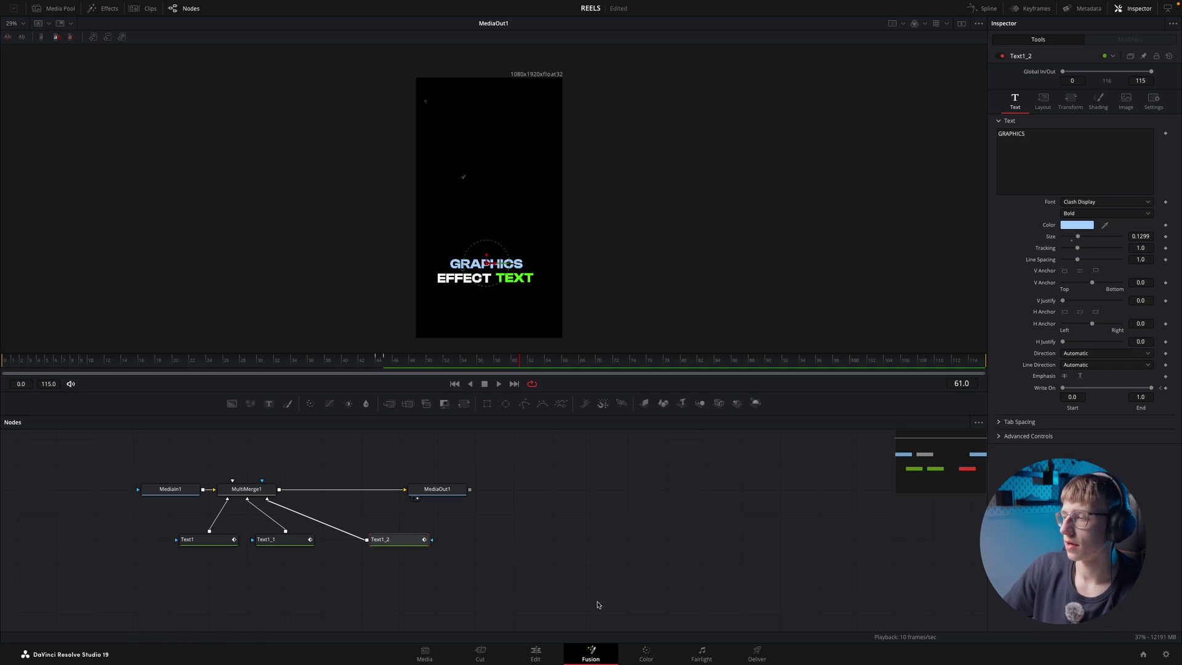
{"action": "left_click", "coordinate": [551, 652]}
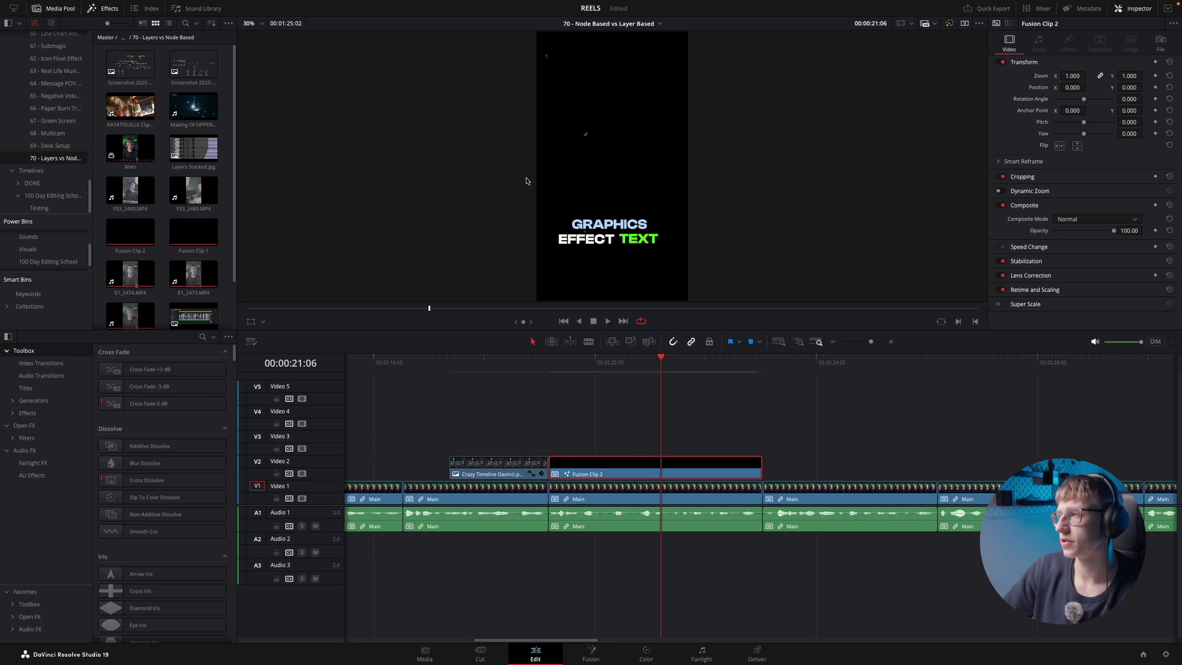
{"action": "key", "text": "shift+5"}
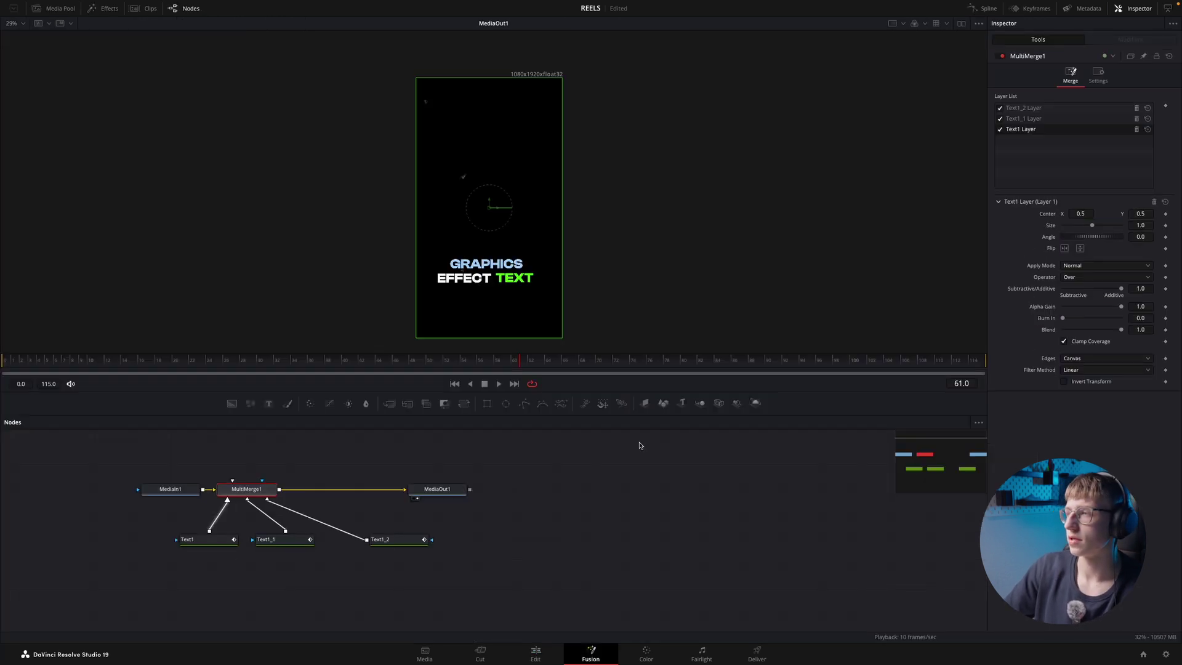
- Shift the EFFECT, TEXT and GRAPHICS nodes leftward in the node graph, keeping their connections to MultiMerge1
{"action": "left_click_drag", "start_coordinate": [203, 540], "coordinate": [87, 539]}
{"action": "left_click_drag", "start_coordinate": [278, 543], "coordinate": [202, 544]}
{"action": "left_click_drag", "start_coordinate": [392, 547], "coordinate": [278, 547]}
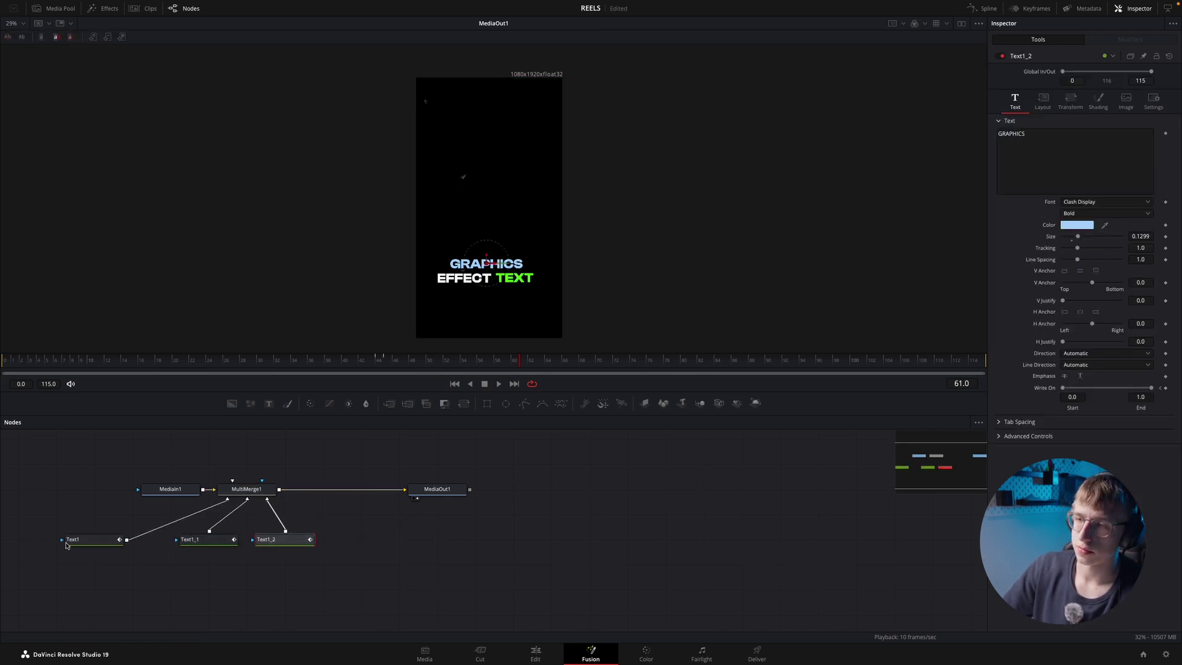
- Duplicate the EFFECT text node with its keyframes and connect the copy to MultiMerge1
{"action": "left_click", "coordinate": [95, 541]}
{"action": "key", "text": "ctrl+v"}
{"action": "left_click_drag", "start_coordinate": [165, 566], "coordinate": [246, 489]}
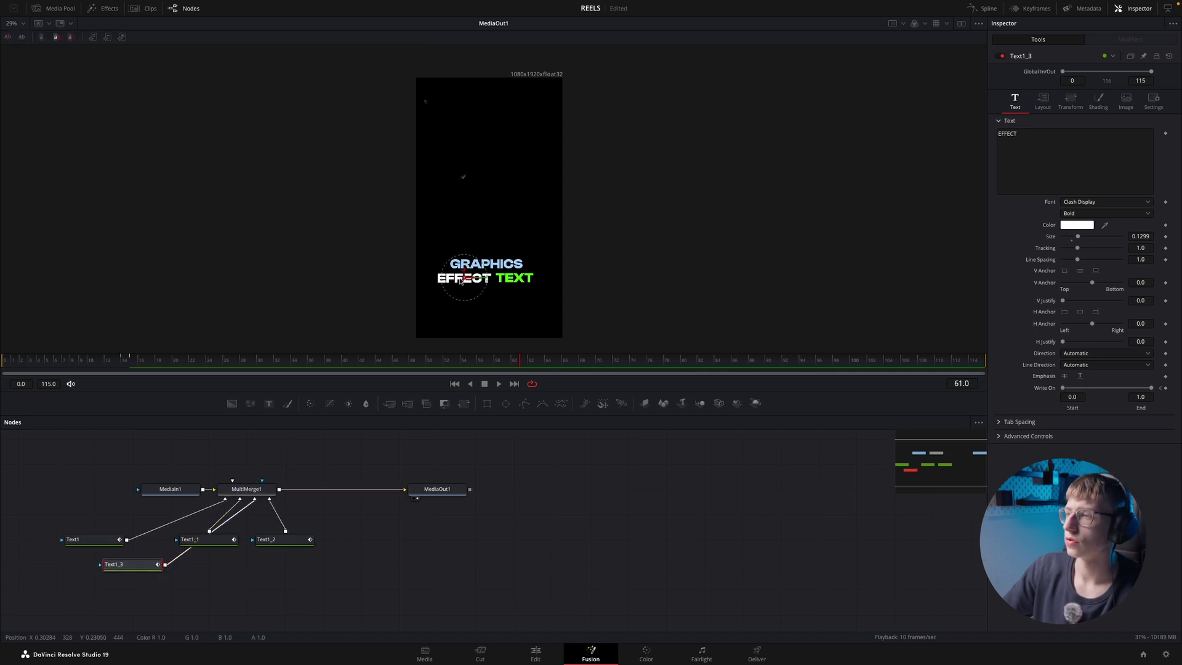
- Place the copied EFFECT title just above GRAPHICS, and duplicate the TEXT node without the extra Merge node
{"action": "left_click_drag", "start_coordinate": [464, 279], "coordinate": [511, 251]}
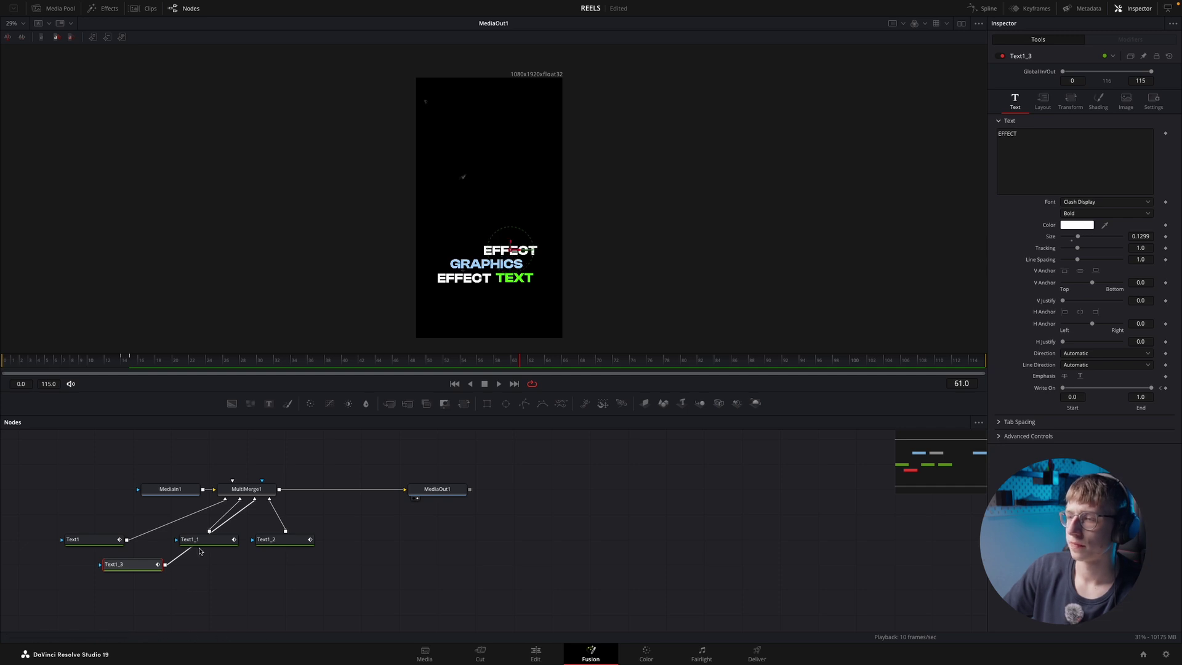
{"action": "left_click_drag", "start_coordinate": [216, 536], "coordinate": [216, 562]}
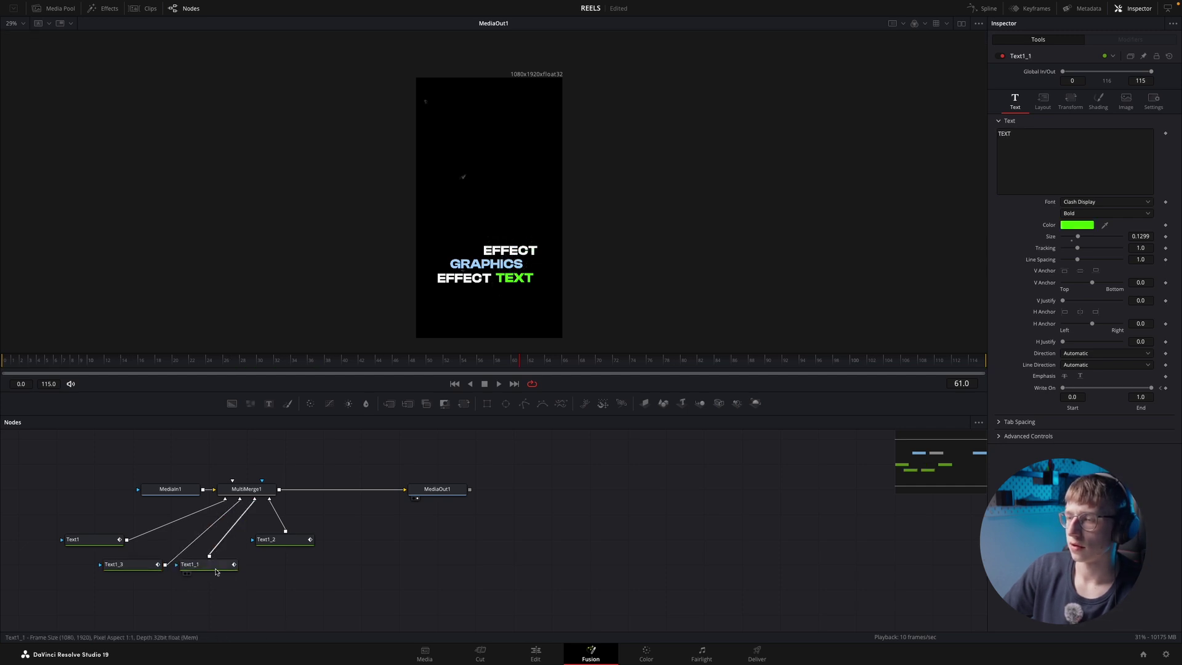
{"action": "key", "text": "ctrl+c"}
{"action": "key", "text": "ctrl+v"}
{"action": "left_click", "coordinate": [287, 589]}
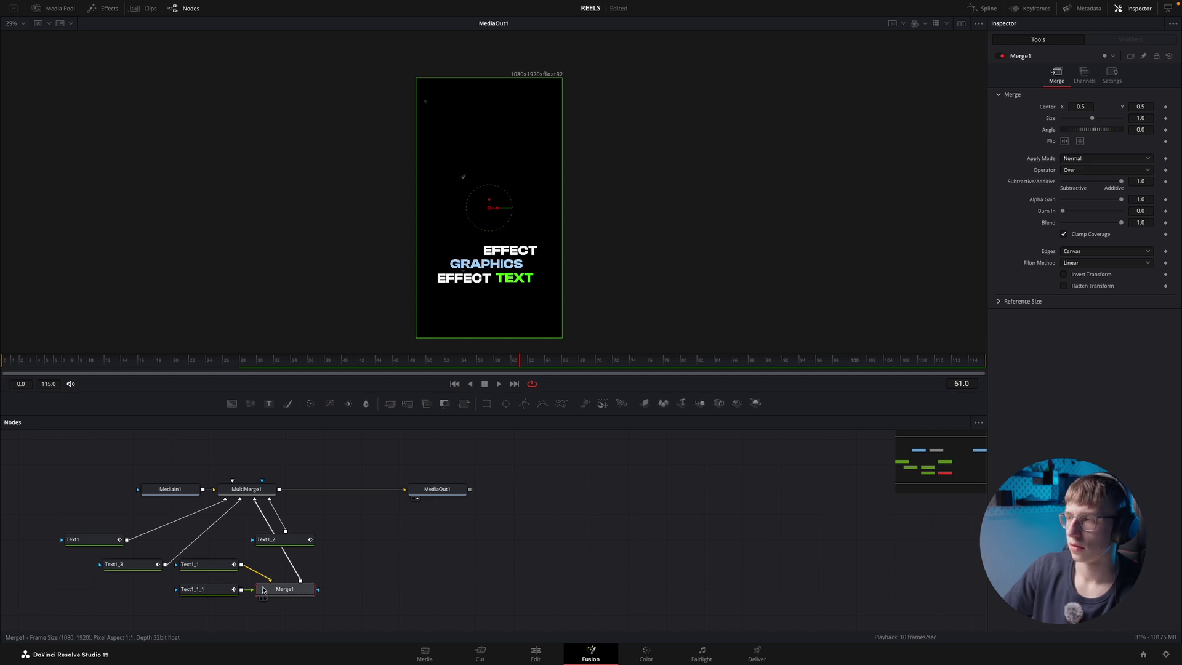
{"action": "key", "text": "Delete"}
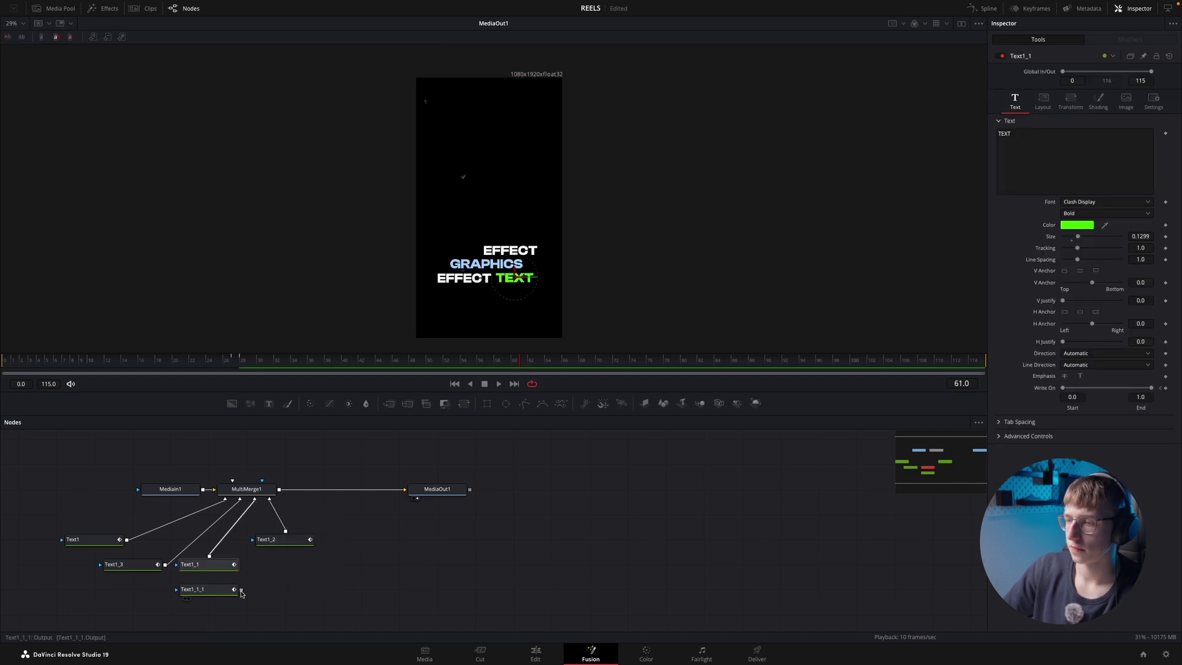
- Connect the TEXT copy to MultiMerge1 and place the title directly above the second EFFECT in the frame
{"action": "left_click_drag", "start_coordinate": [242, 588], "coordinate": [255, 498]}
{"action": "left_click_drag", "start_coordinate": [216, 597], "coordinate": [294, 571]}
{"action": "left_click", "coordinate": [295, 571]}
{"action": "left_click_drag", "start_coordinate": [514, 278], "coordinate": [516, 235]}
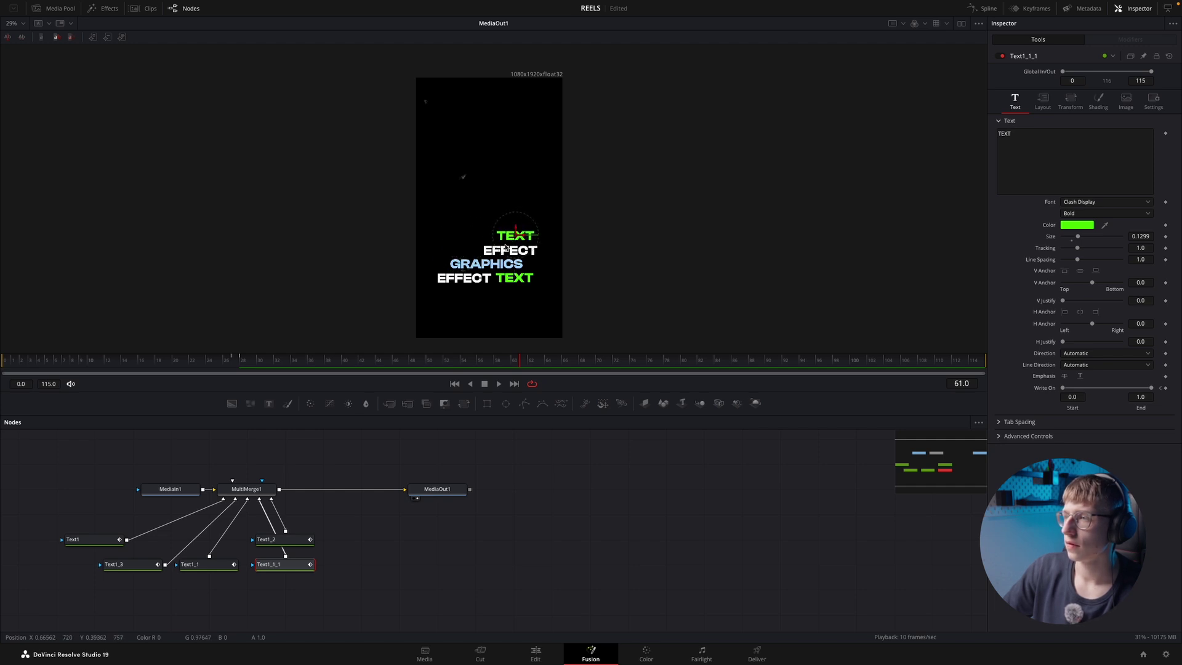
- Duplicate the GRAPHICS node, connect the copy to MultiMerge1 and place the title to the left of the second TEXT
{"action": "left_click_drag", "start_coordinate": [281, 543], "coordinate": [356, 542]}
{"action": "key", "text": "ctrl+c"}
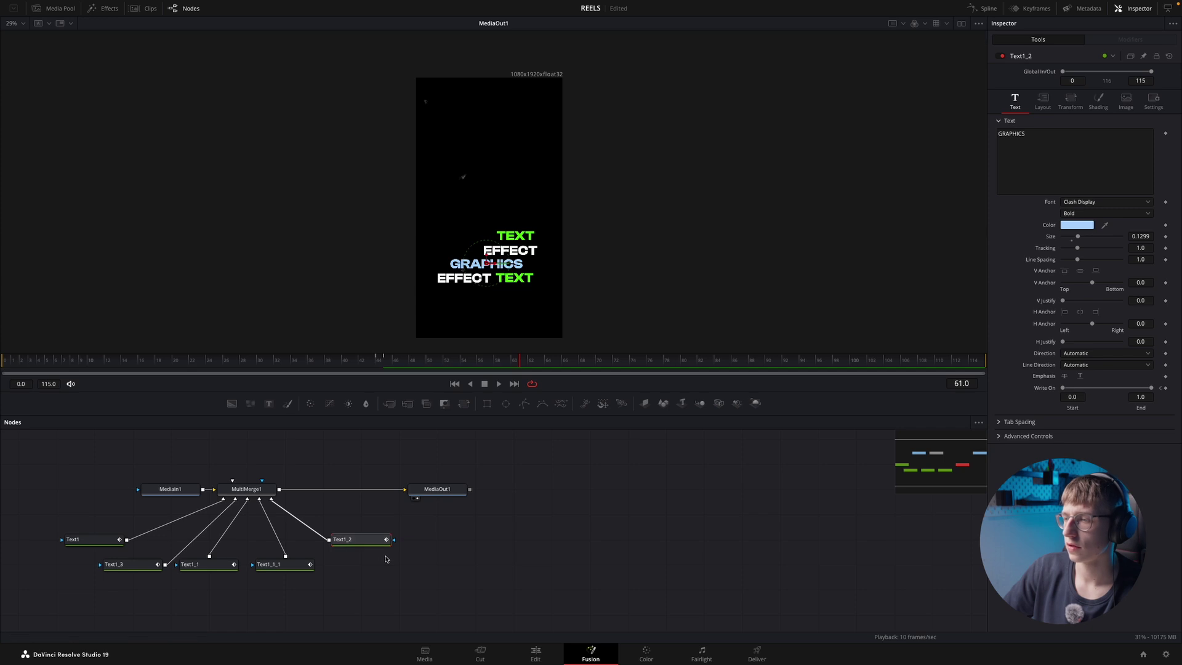
{"action": "key", "text": "ctrl+v"}
{"action": "left_click_drag", "start_coordinate": [431, 566], "coordinate": [248, 489]}
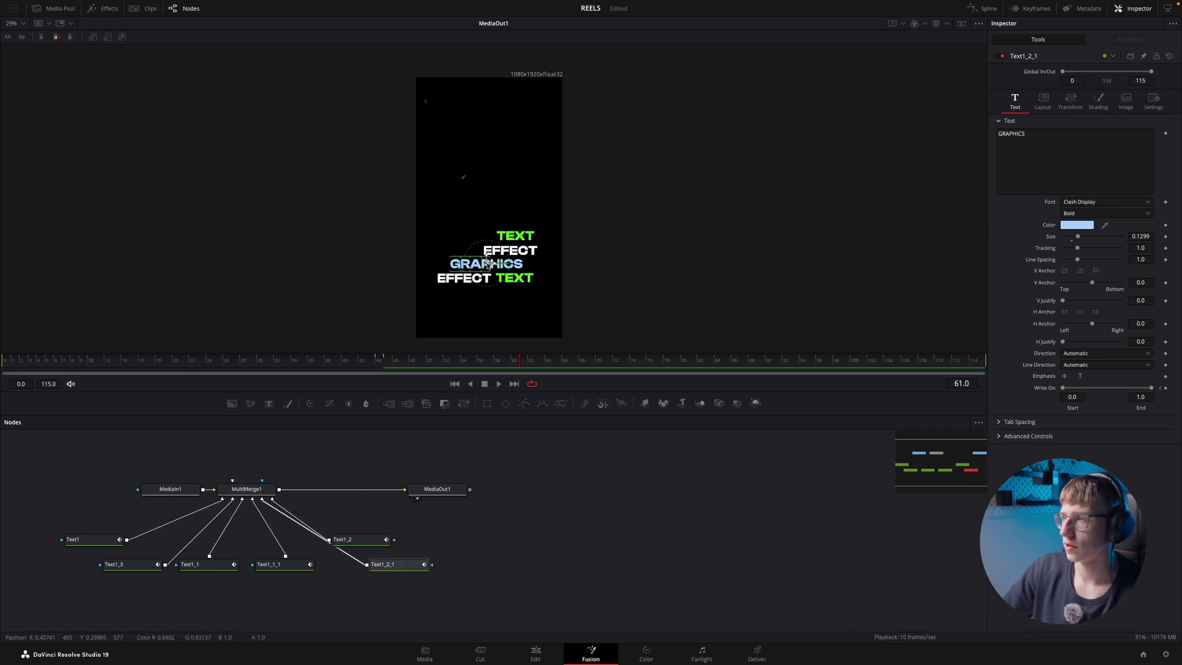
{"action": "left_click_drag", "start_coordinate": [486, 263], "coordinate": [457, 235]}
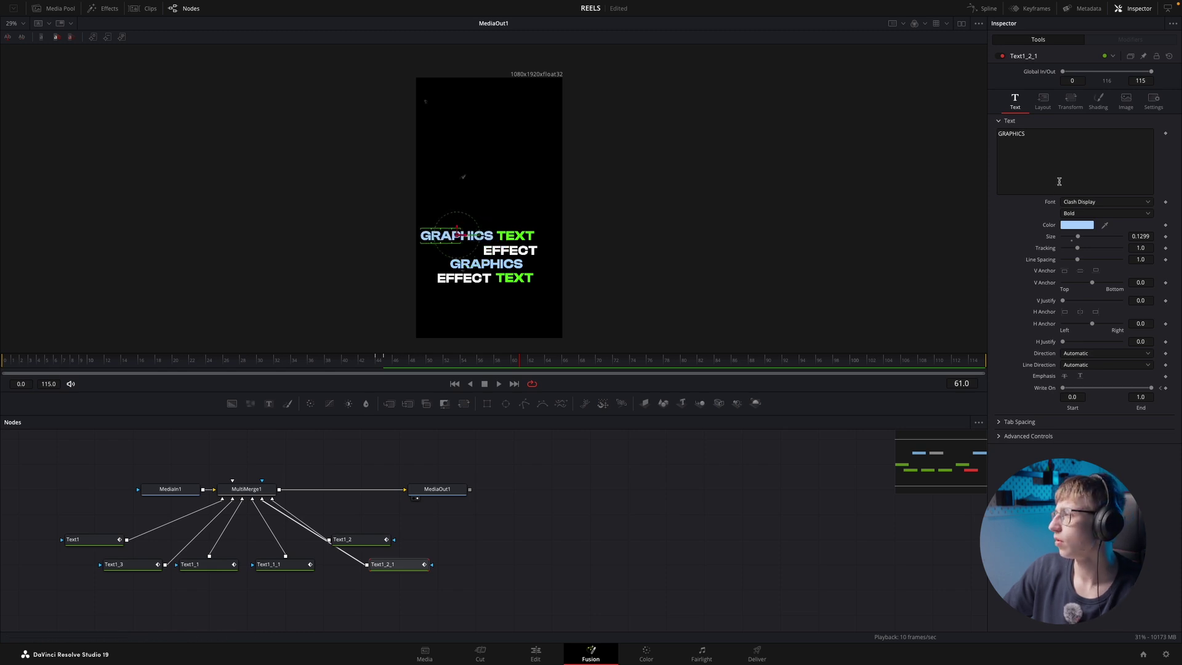
- Reduce the copied GRAPHICS title's size to about 0.11 and fit it beside the second TEXT
{"action": "left_click_drag", "start_coordinate": [1080, 235], "coordinate": [1075, 237]}
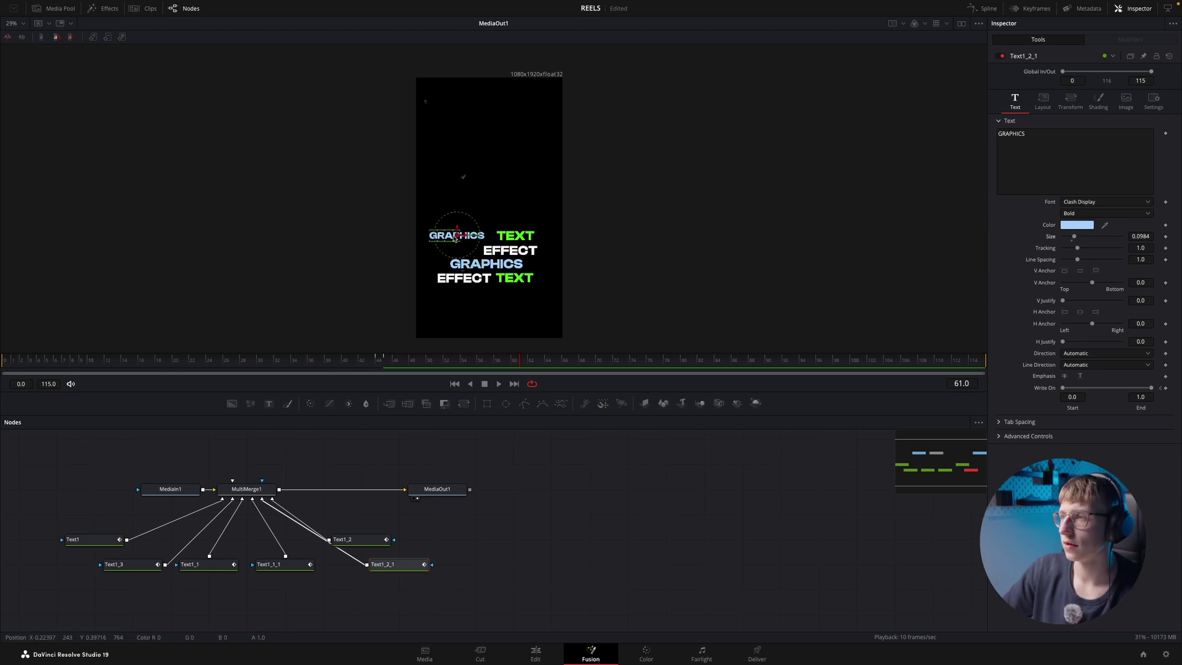
{"action": "left_click_drag", "start_coordinate": [458, 237], "coordinate": [468, 239]}
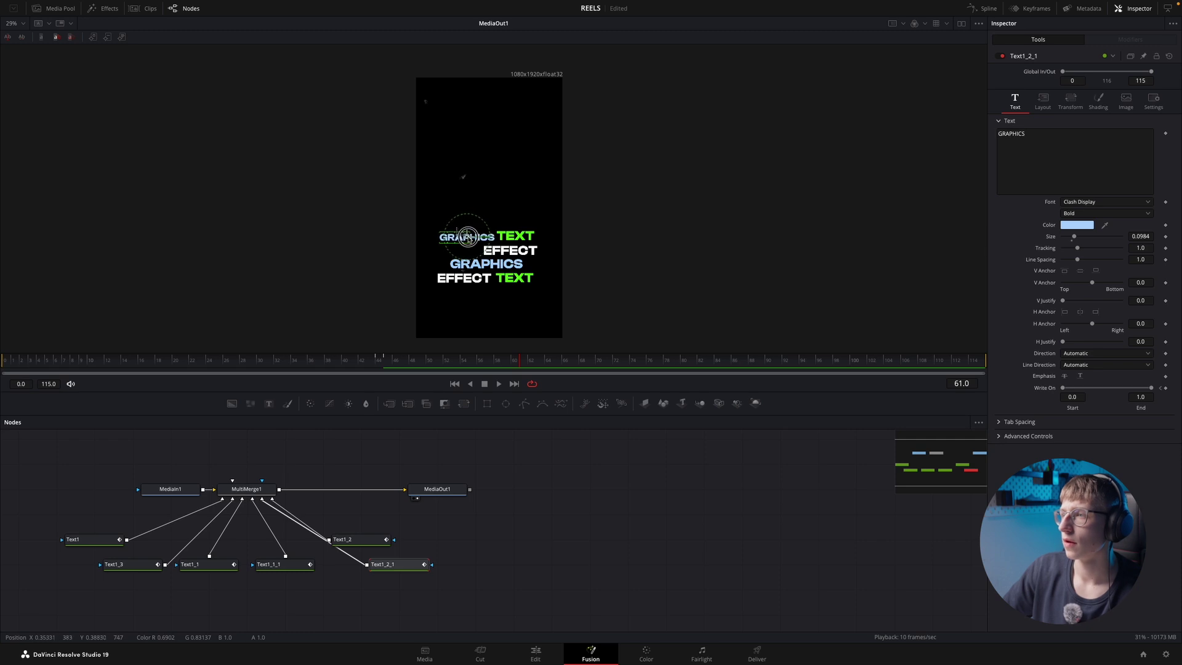
{"action": "left_click_drag", "start_coordinate": [345, 373], "coordinate": [468, 373]}
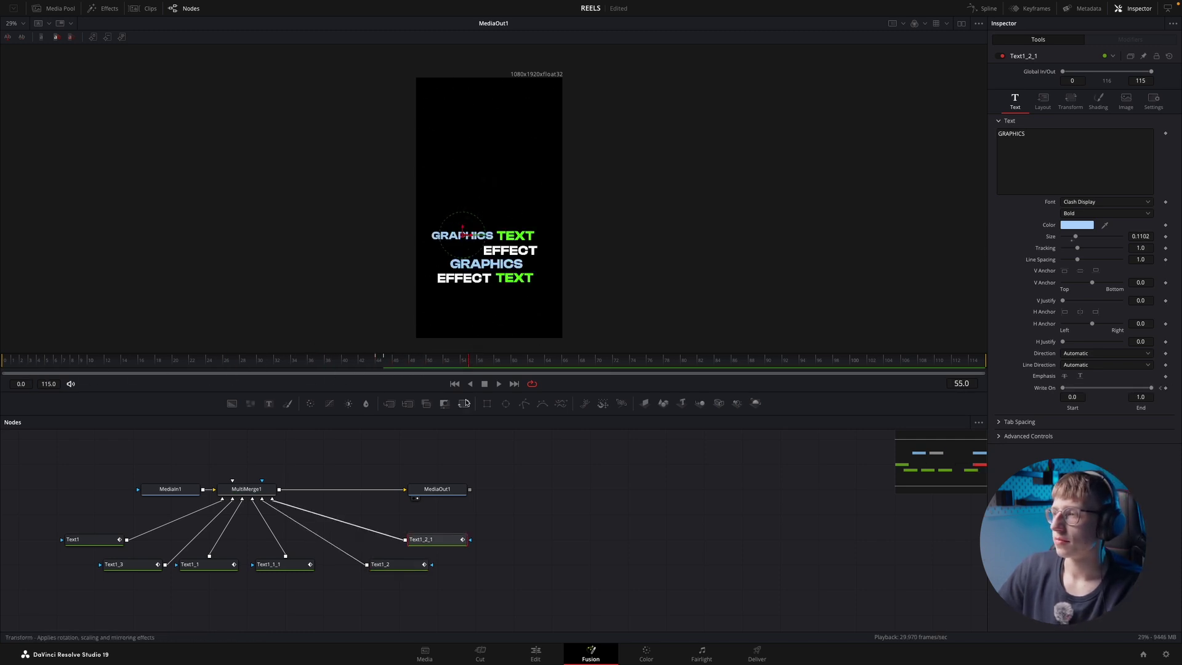
{"action": "mouse_move", "coordinate": [430, 364]}
{"action": "left_mouse_down"}
{"action": "mouse_move", "coordinate": [44, 377]}
{"action": "mouse_move", "coordinate": [429, 363]}
{"action": "left_mouse_up"}
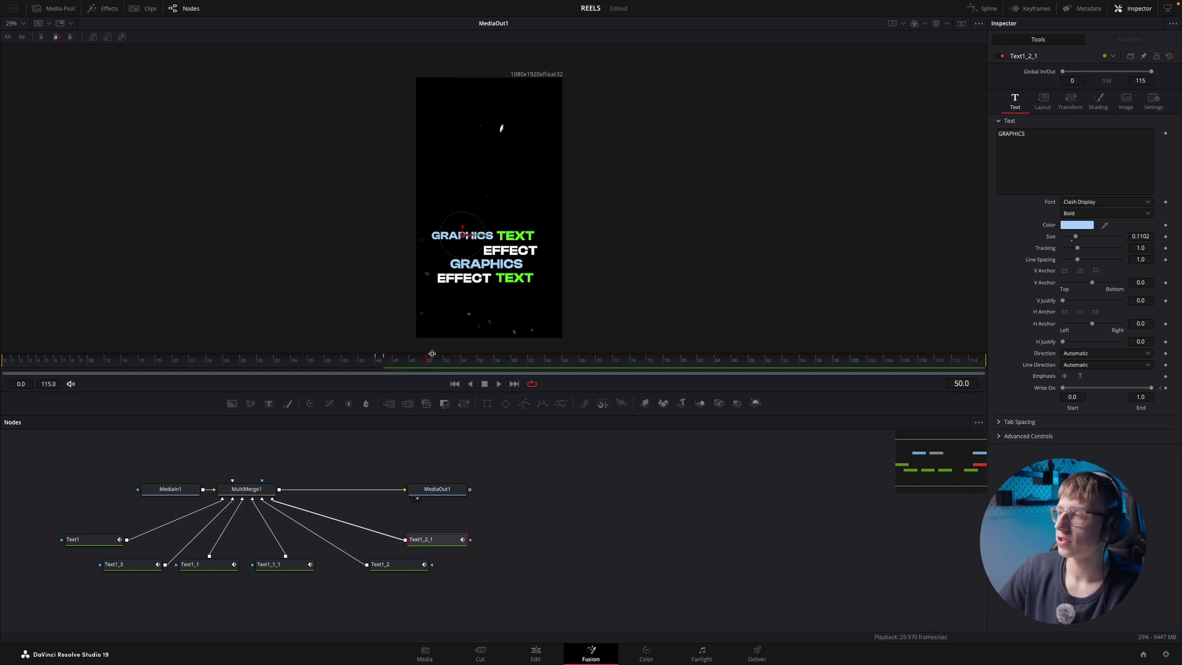
{"action": "mouse_move", "coordinate": [421, 357]}
{"action": "left_mouse_down"}
{"action": "mouse_move", "coordinate": [82, 359]}
{"action": "mouse_move", "coordinate": [453, 358]}
{"action": "mouse_move", "coordinate": [97, 360]}
{"action": "mouse_move", "coordinate": [340, 345]}
{"action": "mouse_move", "coordinate": [420, 354]}
{"action": "left_mouse_up"}
- Duplicate the EFFECT node Text1_3, connect the copy to MultiMerge1 and place the title higher up on the left of the frame
{"action": "scroll", "coordinate": [183, 599], "scroll_direction": "down", "scroll_amount": 3}
{"action": "left_click", "coordinate": [126, 494]}
{"action": "key", "text": "ctrl+c"}
{"action": "key", "text": "ctrl+v"}
{"action": "scroll", "coordinate": [178, 542], "scroll_direction": "up", "scroll_amount": 3}
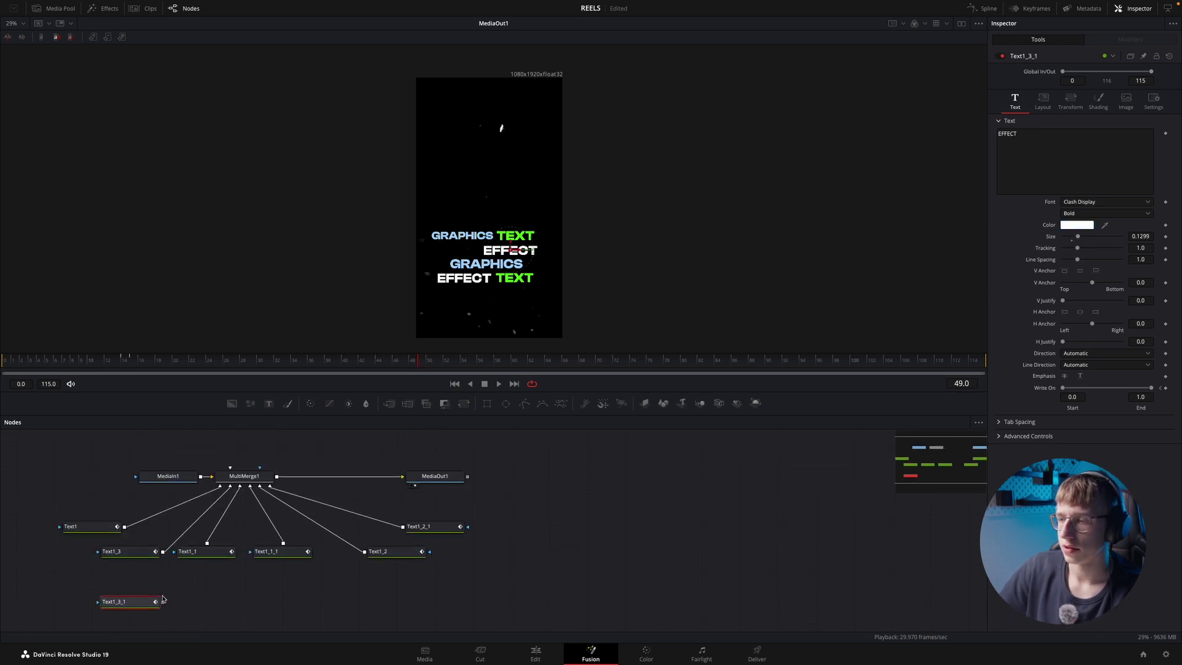
{"action": "left_click_drag", "start_coordinate": [162, 601], "coordinate": [244, 480]}
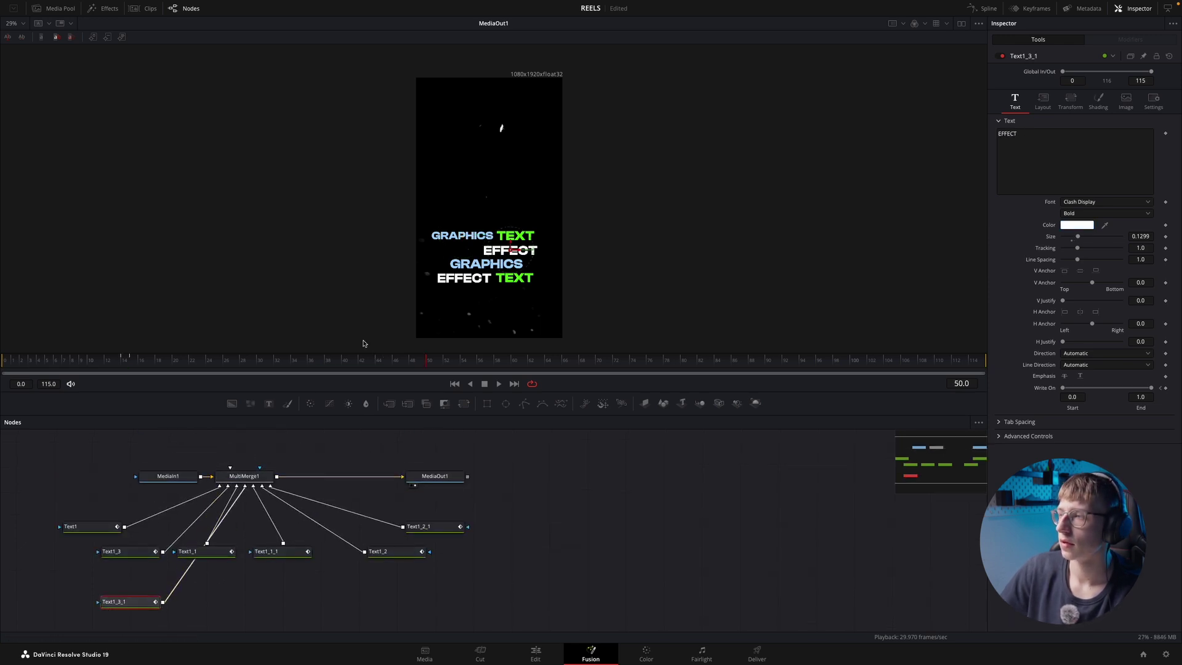
{"action": "left_click_drag", "start_coordinate": [511, 248], "coordinate": [457, 201]}
- Duplicate the TEXT node Text1_1, connect the copy to MultiMerge1 and place the title just above the highest EFFECT
{"action": "left_click_drag", "start_coordinate": [202, 557], "coordinate": [248, 602]}
{"action": "key", "text": "ctrl+v"}
{"action": "left_click_drag", "start_coordinate": [353, 601], "coordinate": [271, 488]}
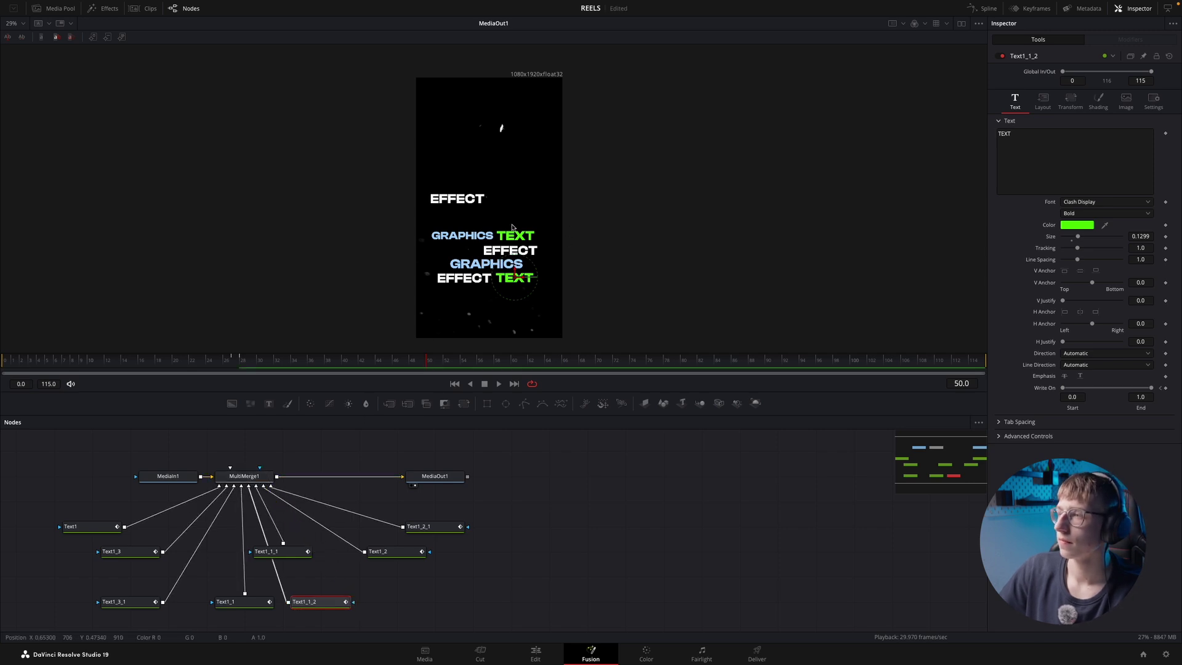
{"action": "left_click_drag", "start_coordinate": [514, 276], "coordinate": [451, 182]}
- Duplicate GRAPHICS node Text1_2 into MultiMerge1, move one GRAPHICS title to the right of the highest TEXT, and play the animation from the start
{"action": "left_click", "coordinate": [394, 551]}
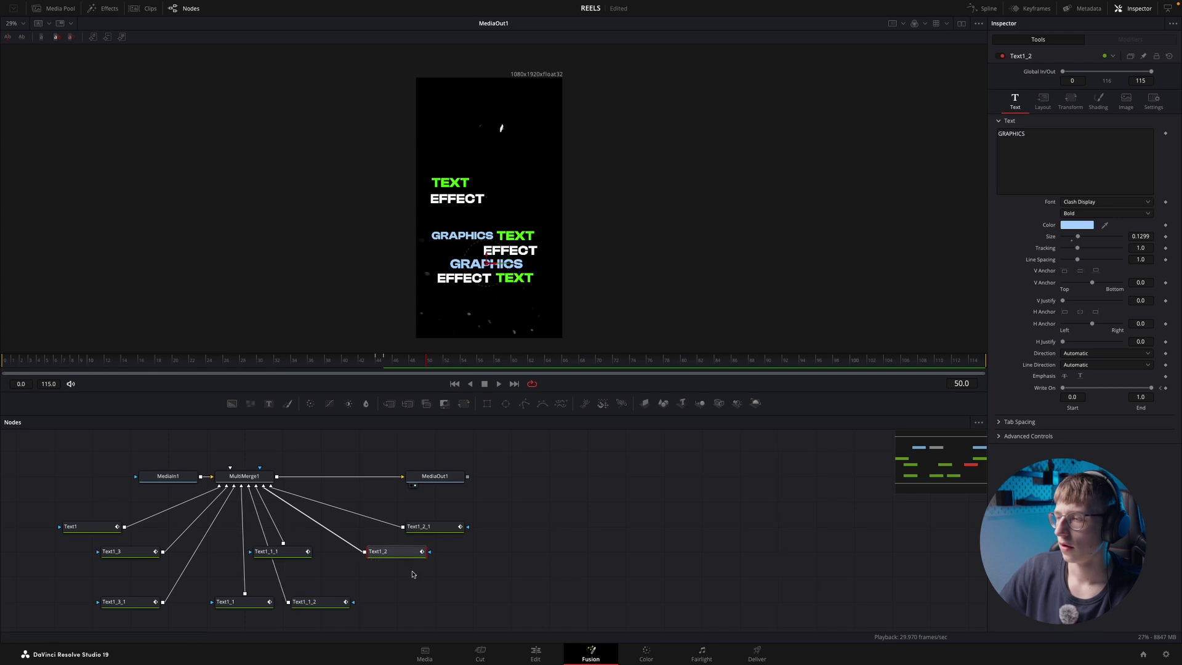
{"action": "key", "text": "ctrl+c"}
{"action": "key", "text": "ctrl+v"}
{"action": "left_click_drag", "start_coordinate": [429, 576], "coordinate": [250, 476]}
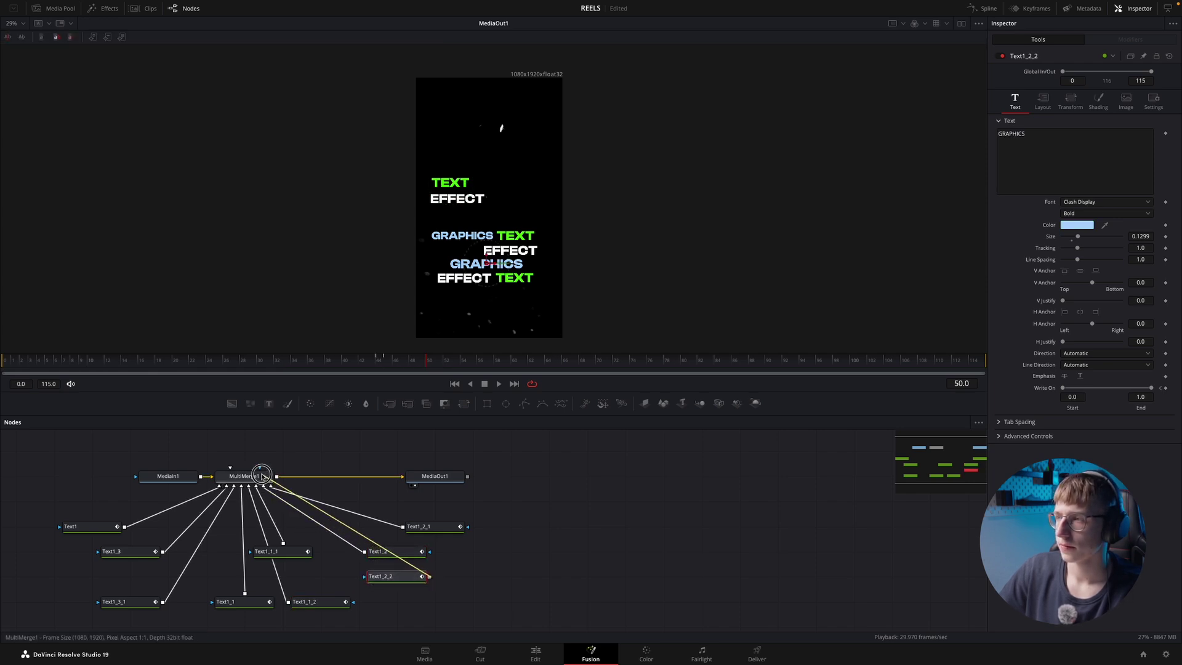
{"action": "left_click", "coordinate": [410, 557]}
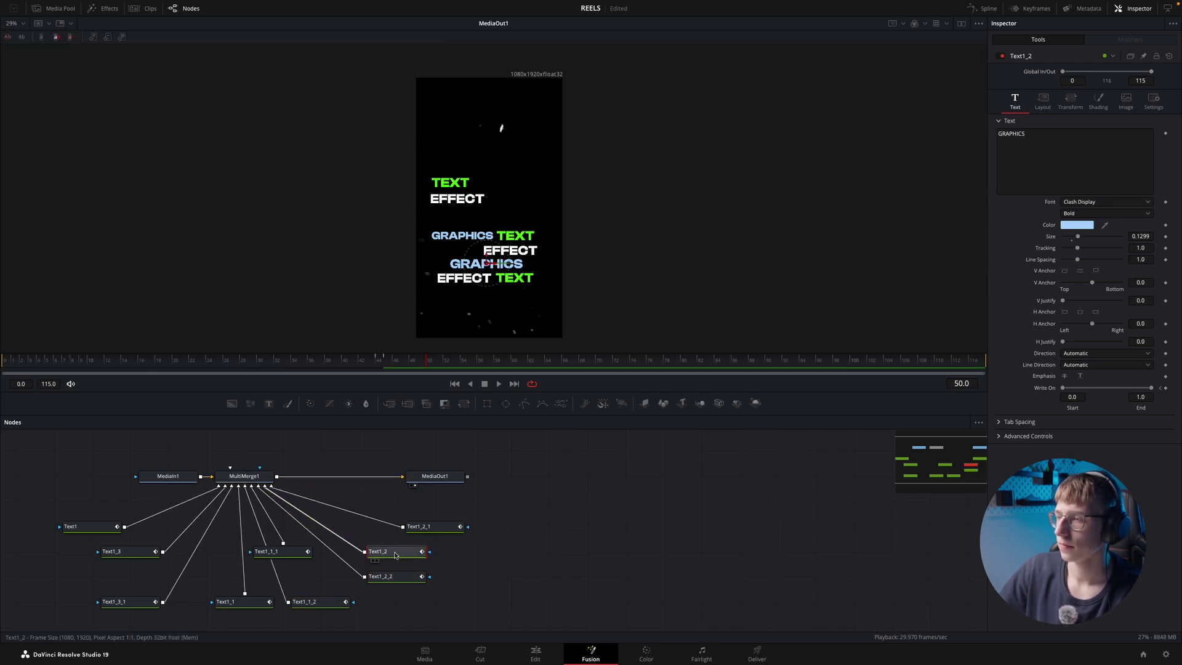
{"action": "left_click_drag", "start_coordinate": [486, 265], "coordinate": [509, 184]}
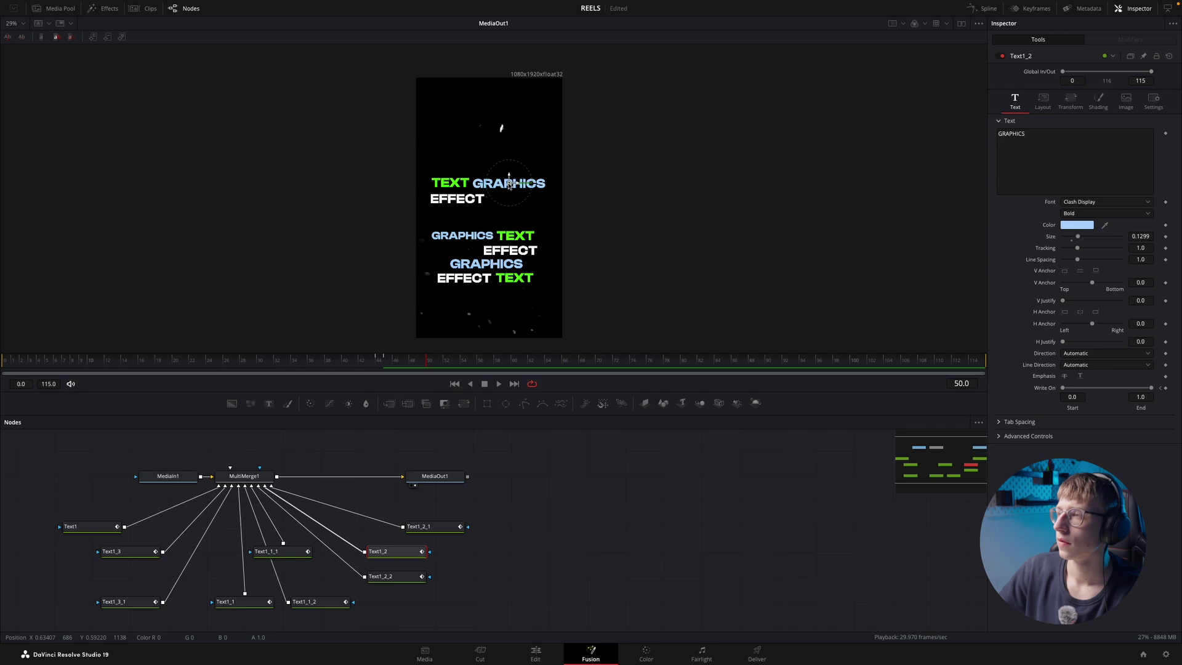
{"action": "left_click_drag", "start_coordinate": [424, 365], "coordinate": [2, 350]}
{"action": "key", "text": "space"}
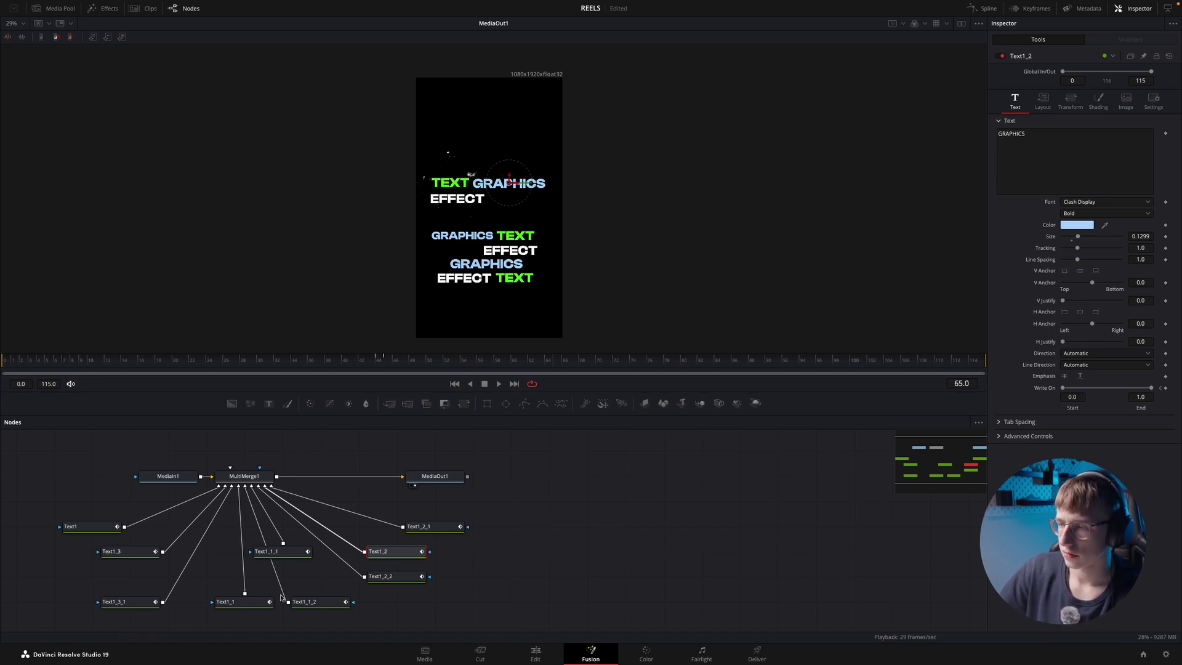
- Duplicate the EFFECT node Text1_3_1, connect the copy to MultiMerge1 and place the title above the highest GRAPHICS
{"action": "scroll", "coordinate": [246, 593], "scroll_direction": "down", "scroll_amount": 3}
{"action": "left_click", "coordinate": [137, 548]}
{"action": "key", "text": "ctrl+c"}
{"action": "left_click", "coordinate": [158, 567]}
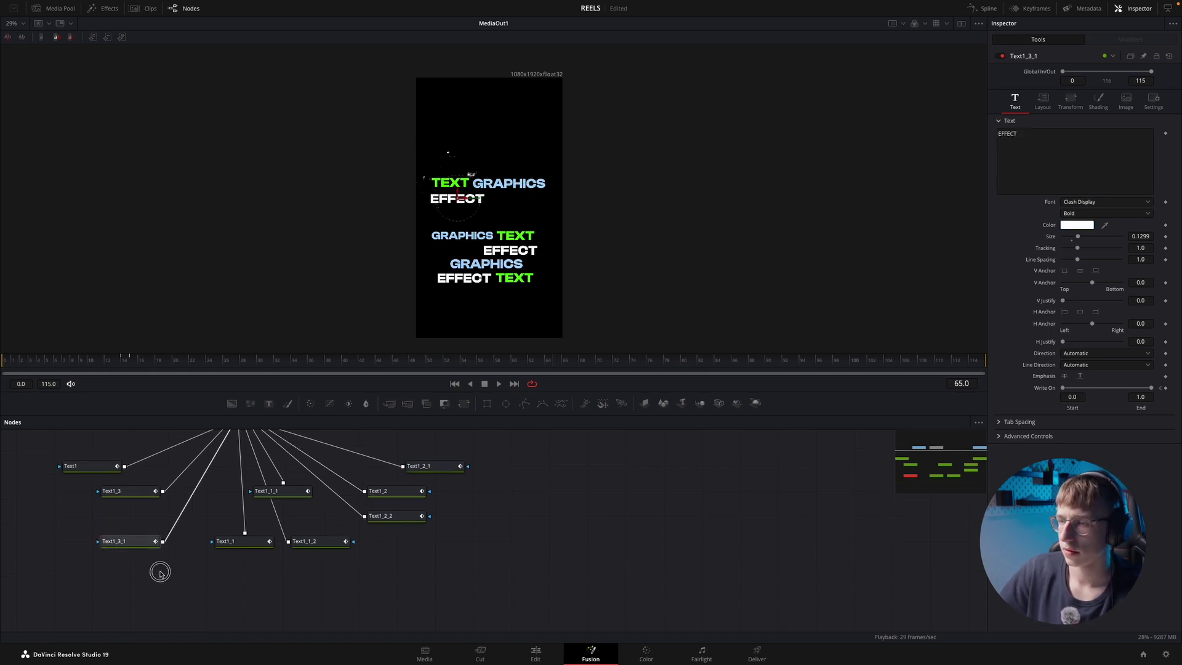
{"action": "key", "text": "ctrl+v"}
{"action": "left_click_drag", "start_coordinate": [198, 569], "coordinate": [242, 546]}
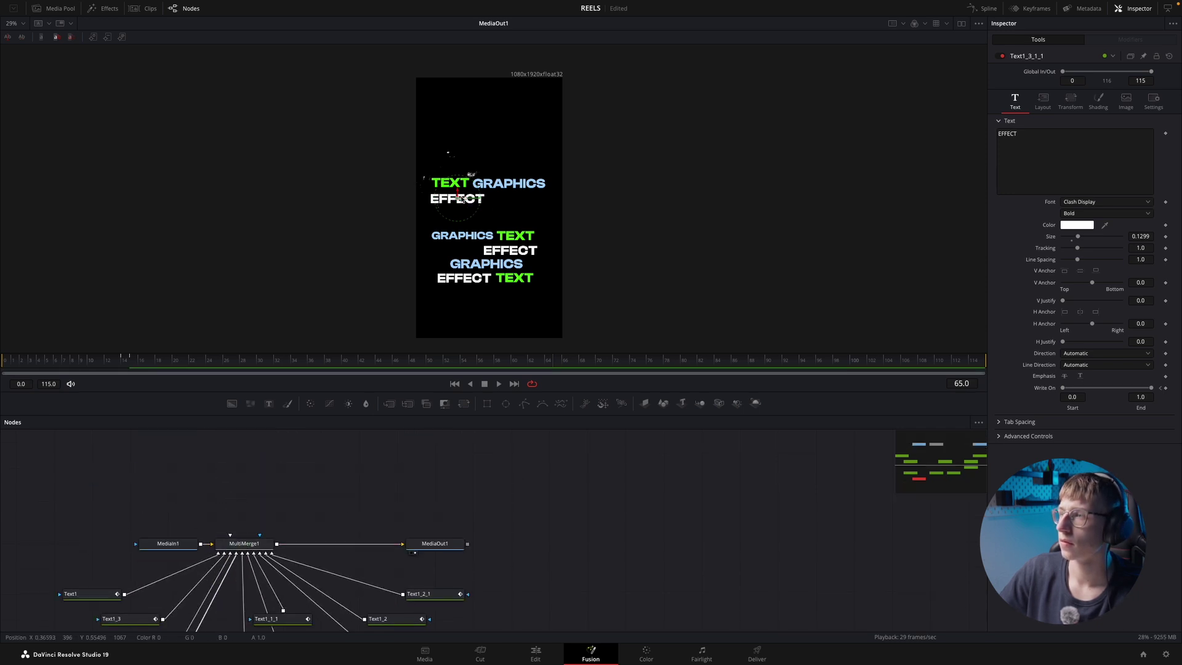
{"action": "left_click_drag", "start_coordinate": [458, 196], "coordinate": [516, 165]}
- Duplicate the GRAPHICS node Text1_2_2, connect the copy to MultiMerge1 and place the title above and left of the highest EFFECT
{"action": "scroll", "coordinate": [403, 525], "scroll_direction": "down", "scroll_amount": 5}
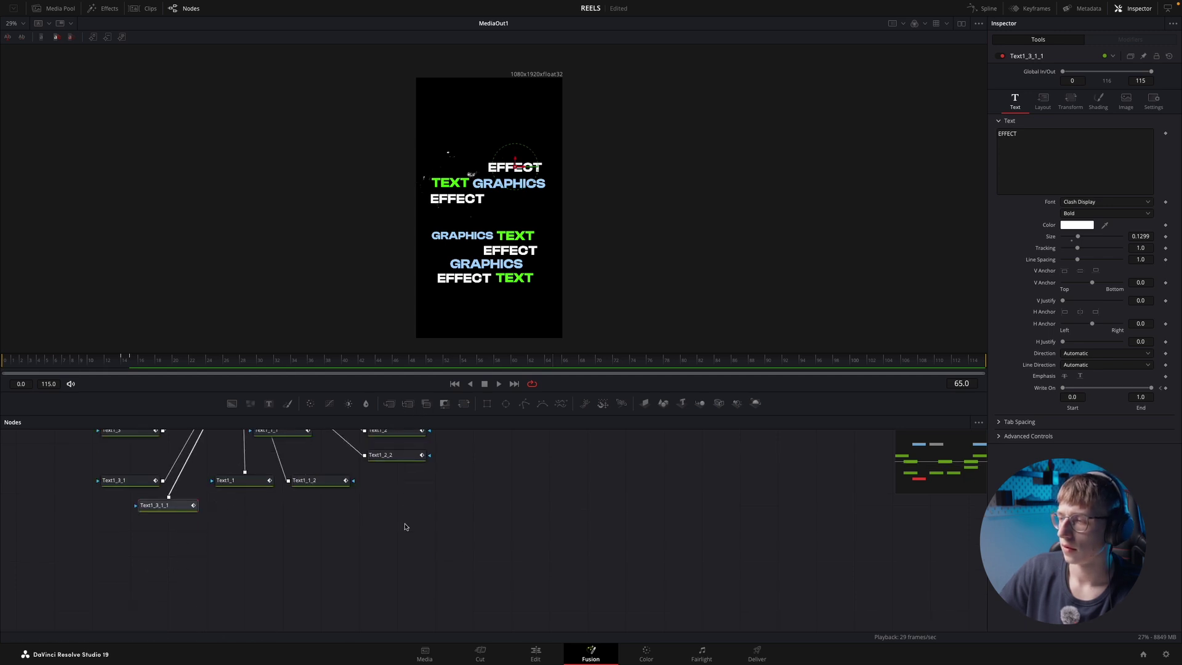
{"action": "left_click", "coordinate": [387, 458]}
{"action": "key", "text": "ctrl+c"}
{"action": "key", "text": "ctrl+v"}
{"action": "scroll", "coordinate": [480, 506], "scroll_direction": "up", "scroll_amount": 3}
{"action": "left_click_drag", "start_coordinate": [510, 617], "coordinate": [245, 493]}
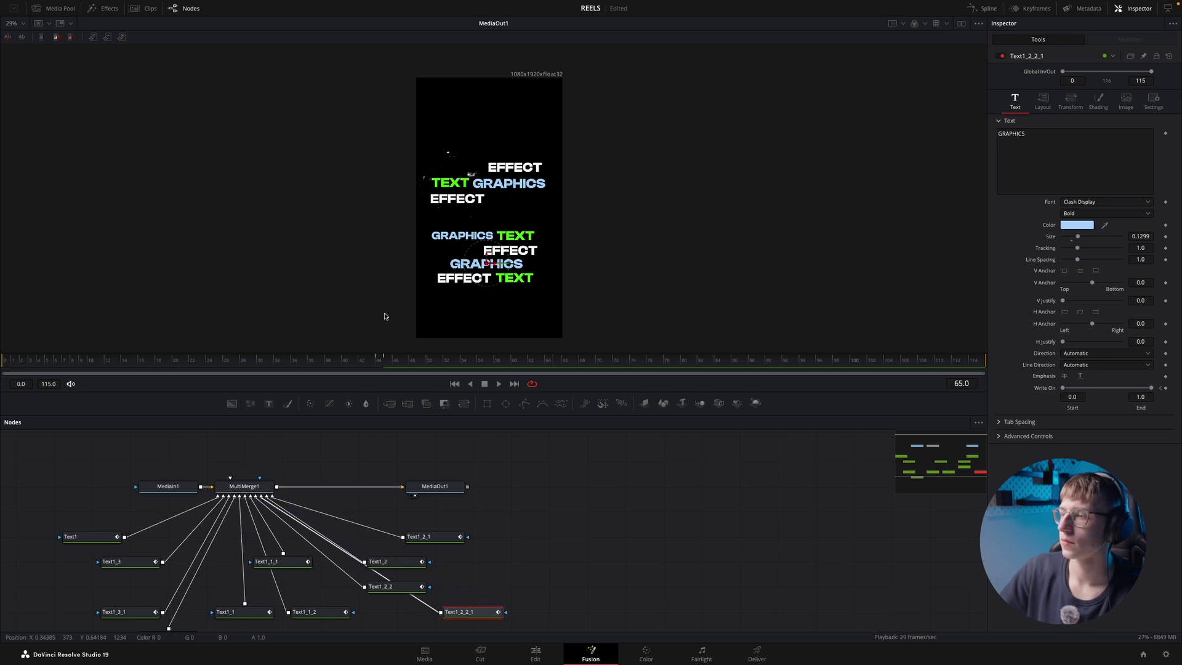
{"action": "left_click_drag", "start_coordinate": [486, 266], "coordinate": [464, 154]}
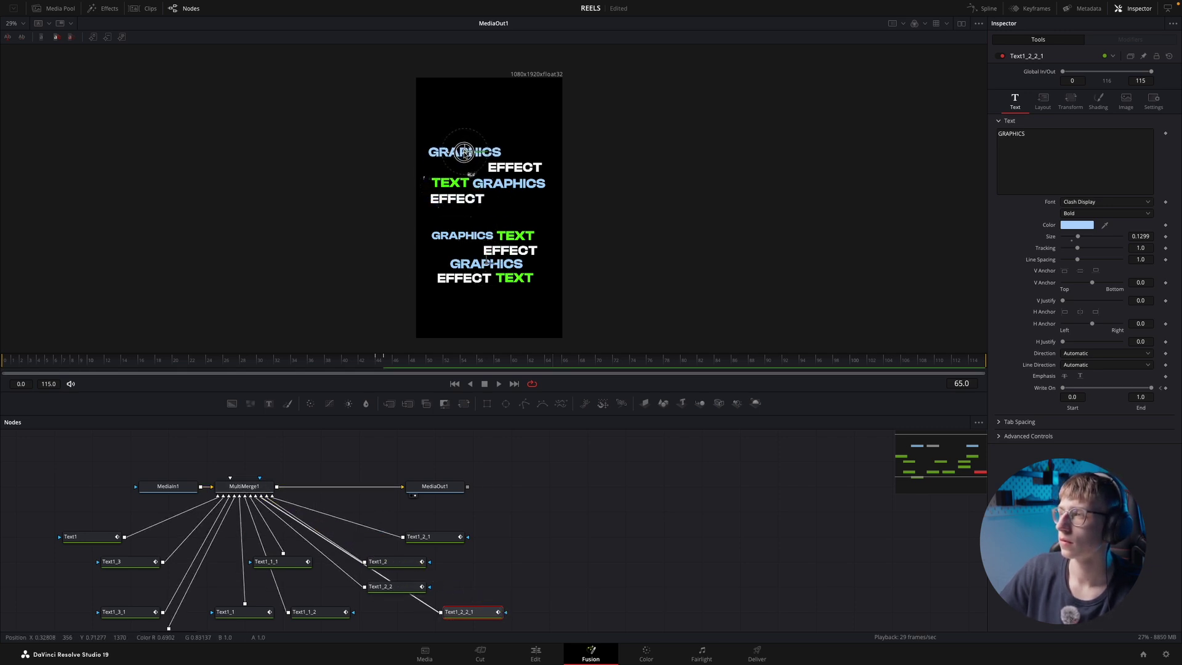
- Duplicate the TEXT node Text1_1_2, connect the copy to MultiMerge1 and place the title above the right end of the highest GRAPHICS
{"action": "scroll", "coordinate": [311, 601], "scroll_direction": "down", "scroll_amount": 1}
{"action": "left_click", "coordinate": [312, 607]}
{"action": "scroll", "coordinate": [315, 612], "scroll_direction": "down", "scroll_amount": 3}
{"action": "key", "text": "super+c"}
{"action": "left_click", "coordinate": [306, 535]}
{"action": "key", "text": "super+v"}
{"action": "scroll", "coordinate": [345, 552], "scroll_direction": "up", "scroll_amount": 1}
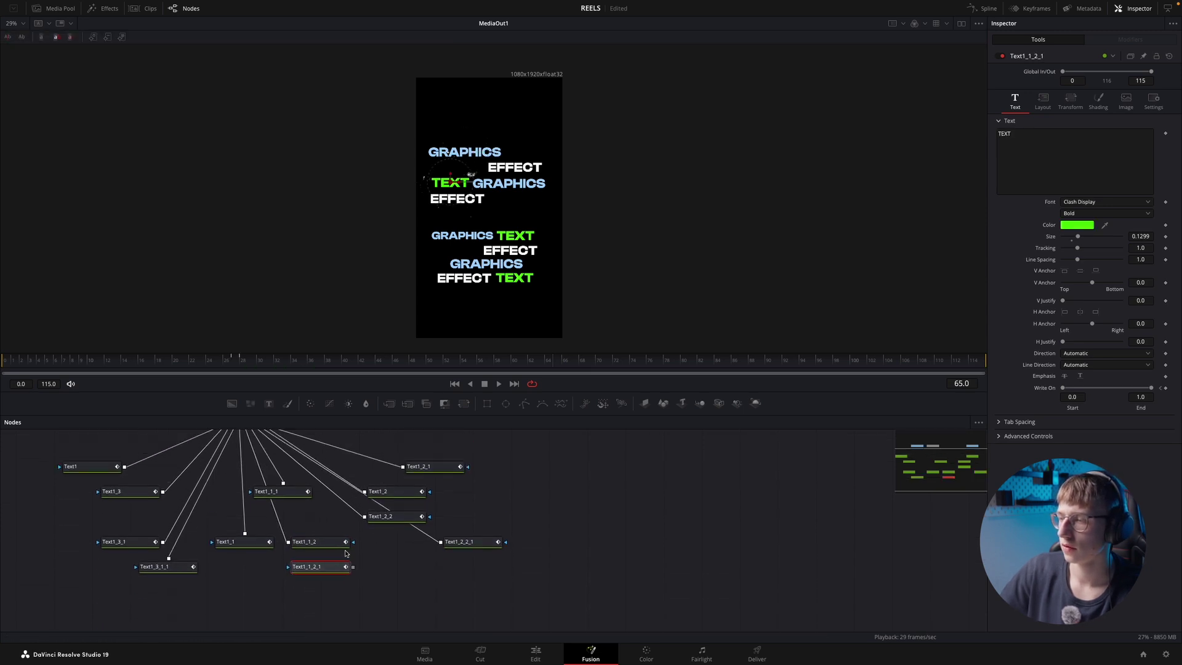
{"action": "scroll", "coordinate": [354, 542], "scroll_direction": "up", "scroll_amount": 5}
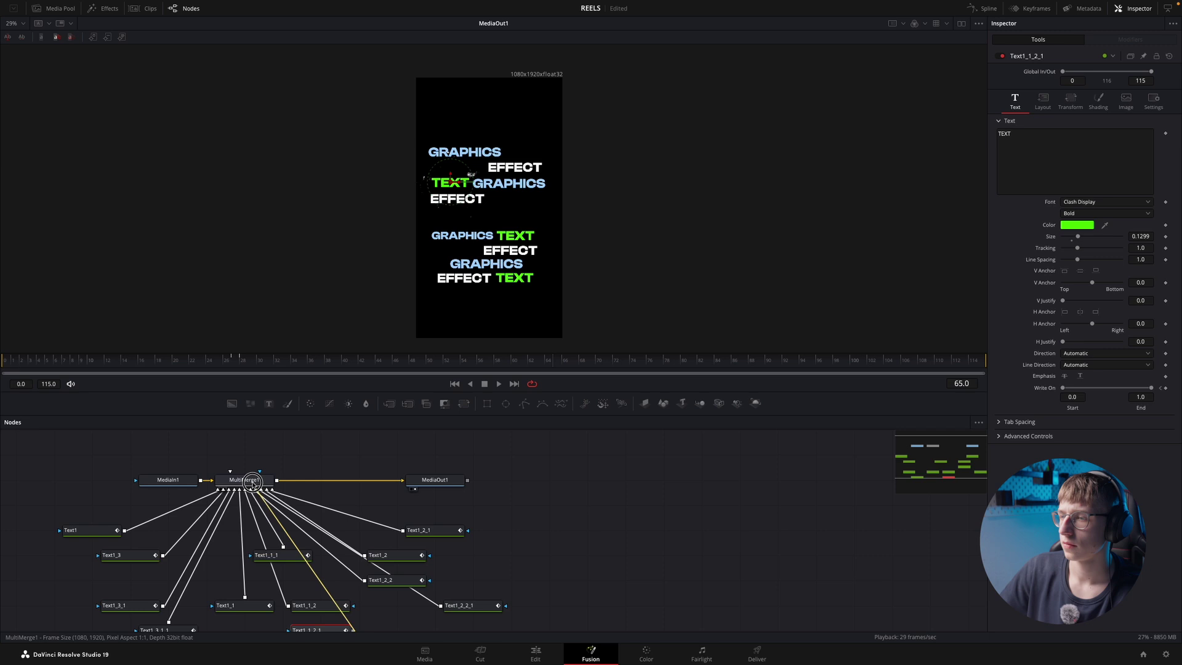
{"action": "left_click_drag", "start_coordinate": [452, 182], "coordinate": [492, 136]}
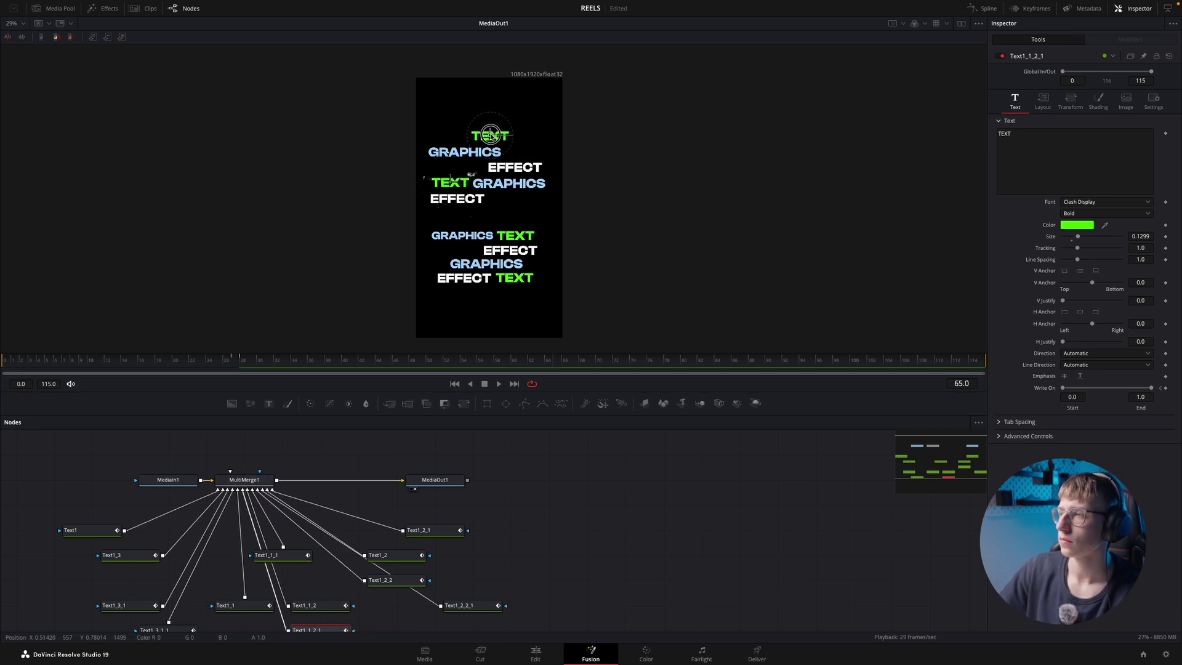
{"action": "left_click_drag", "start_coordinate": [491, 136], "coordinate": [502, 137]}
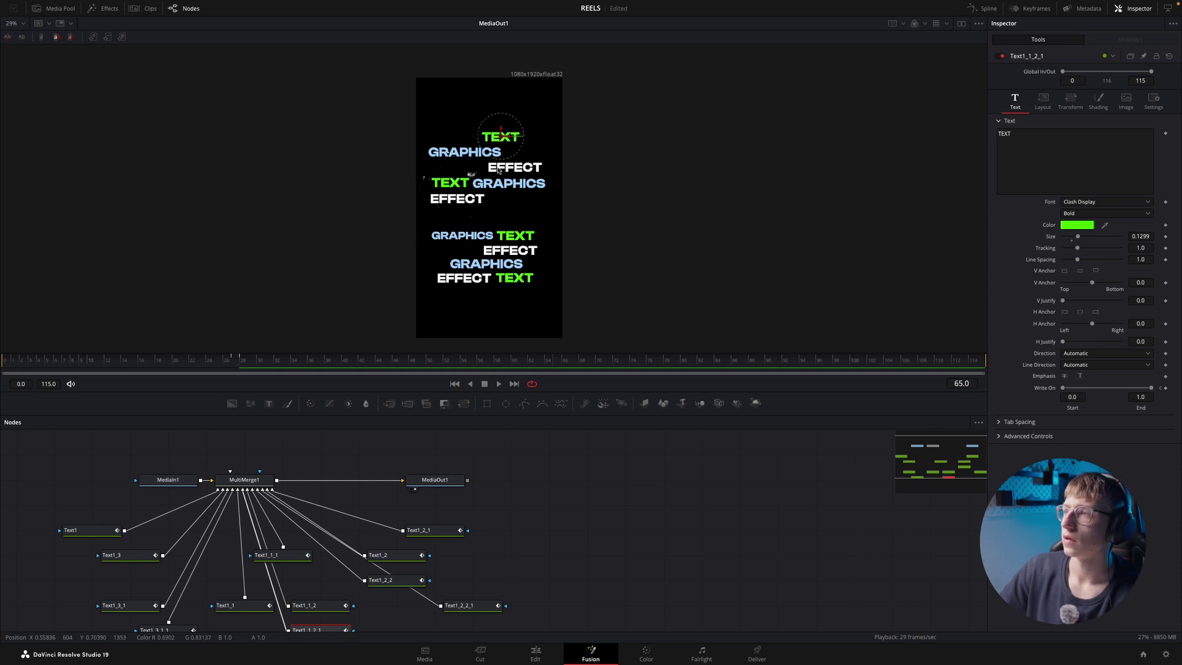
- Add another EFFECT title by copying Text1_3 into MultiMerge1, and place it above and slightly left of the highest TEXT
{"action": "scroll", "coordinate": [215, 511], "scroll_direction": "down", "scroll_amount": 2}
{"action": "left_click", "coordinate": [115, 538]}
{"action": "key", "text": "ctrl+c"}
{"action": "key", "text": "ctrl+v"}
{"action": "left_click_drag", "start_coordinate": [125, 561], "coordinate": [245, 462]}
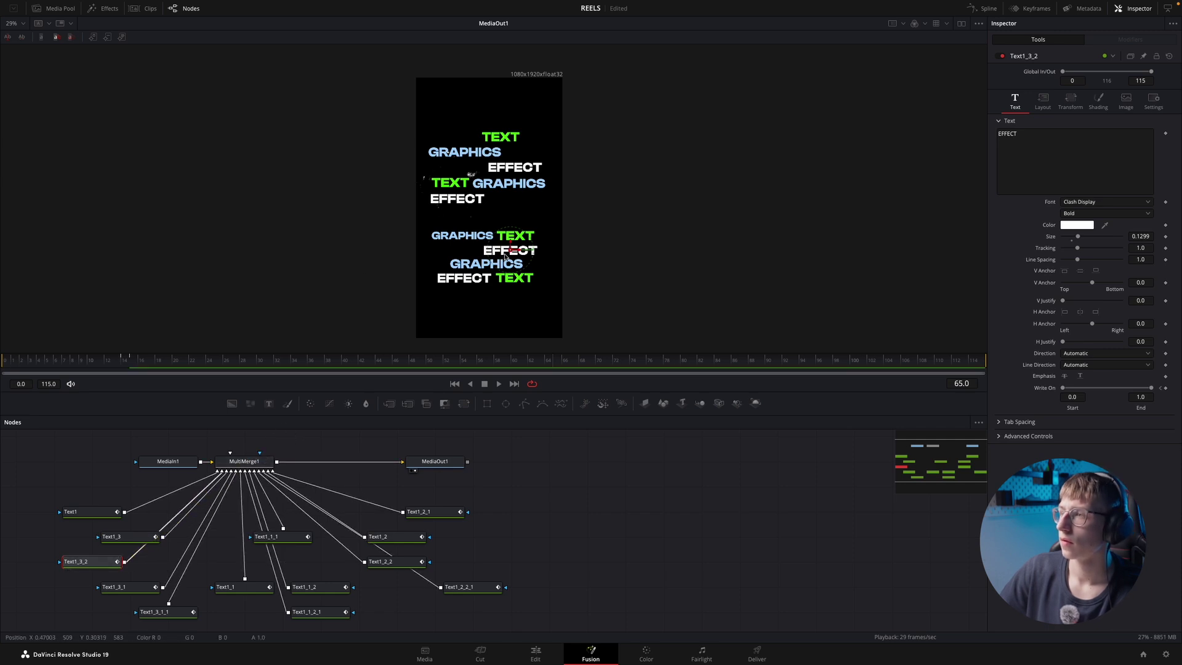
{"action": "left_click_drag", "start_coordinate": [511, 251], "coordinate": [474, 122]}
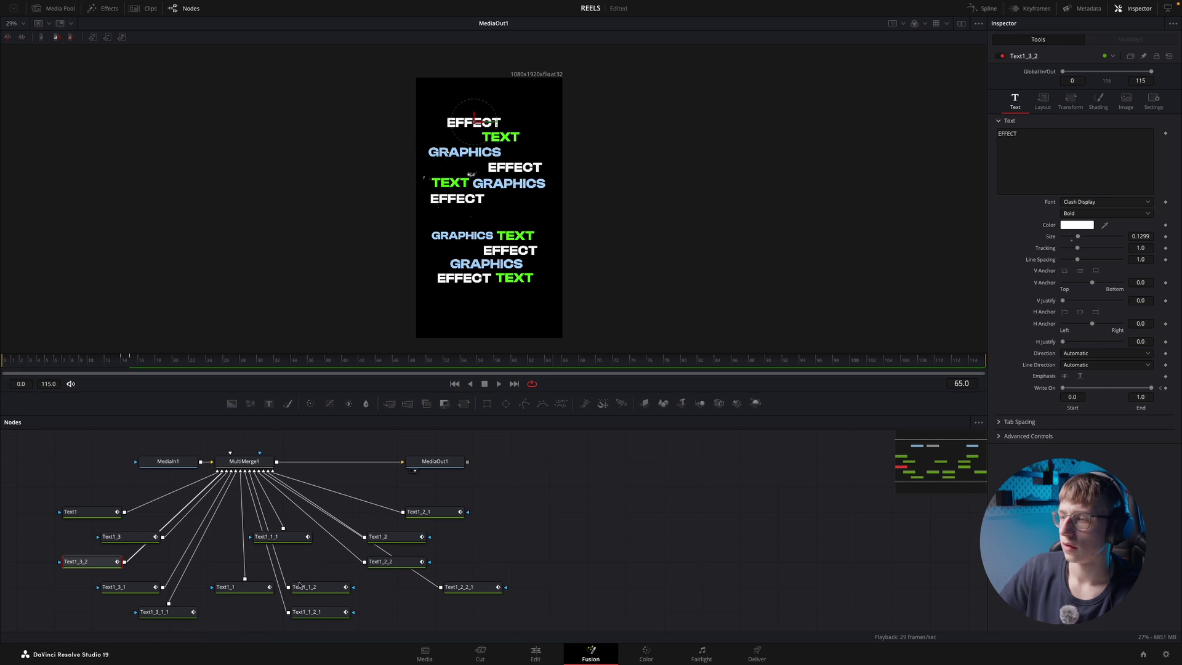
- Duplicate the smaller GRAPHICS node Text1_2_1, connect the copy to MultiMerge1 and place the title above and right of the highest EFFECT
{"action": "left_click", "coordinate": [438, 515]}
{"action": "key", "text": "super+c"}
{"action": "key", "text": "super+v"}
{"action": "key", "text": "super+z"}
{"action": "key", "text": "super+v"}
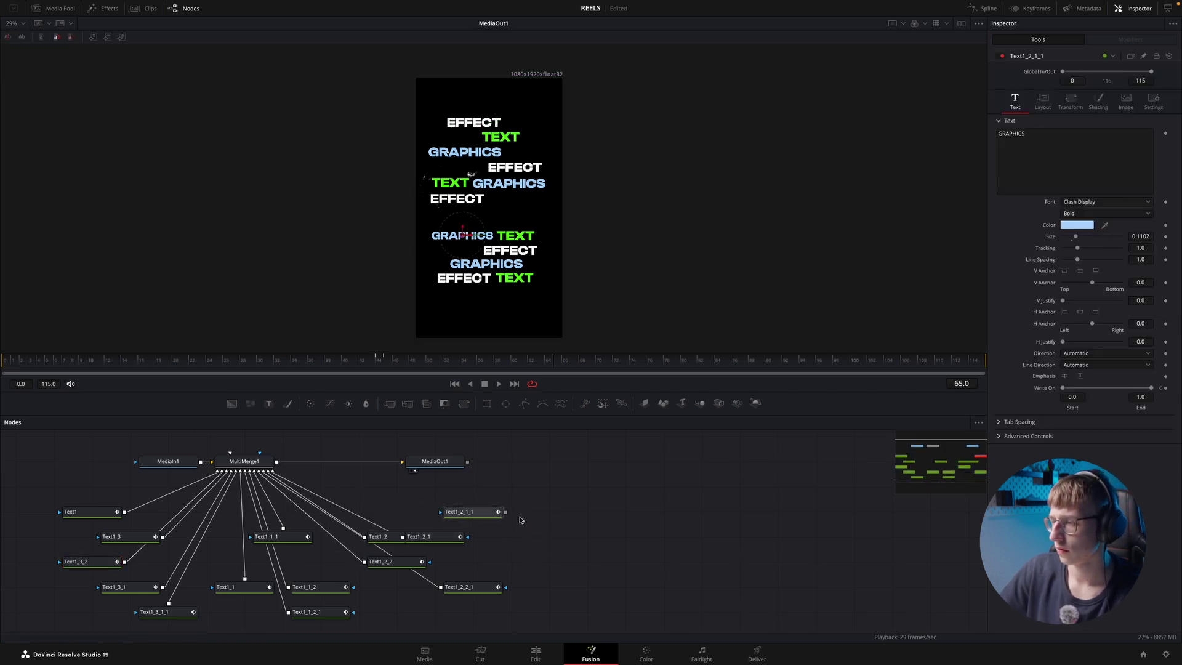
{"action": "left_click_drag", "start_coordinate": [507, 513], "coordinate": [244, 461]}
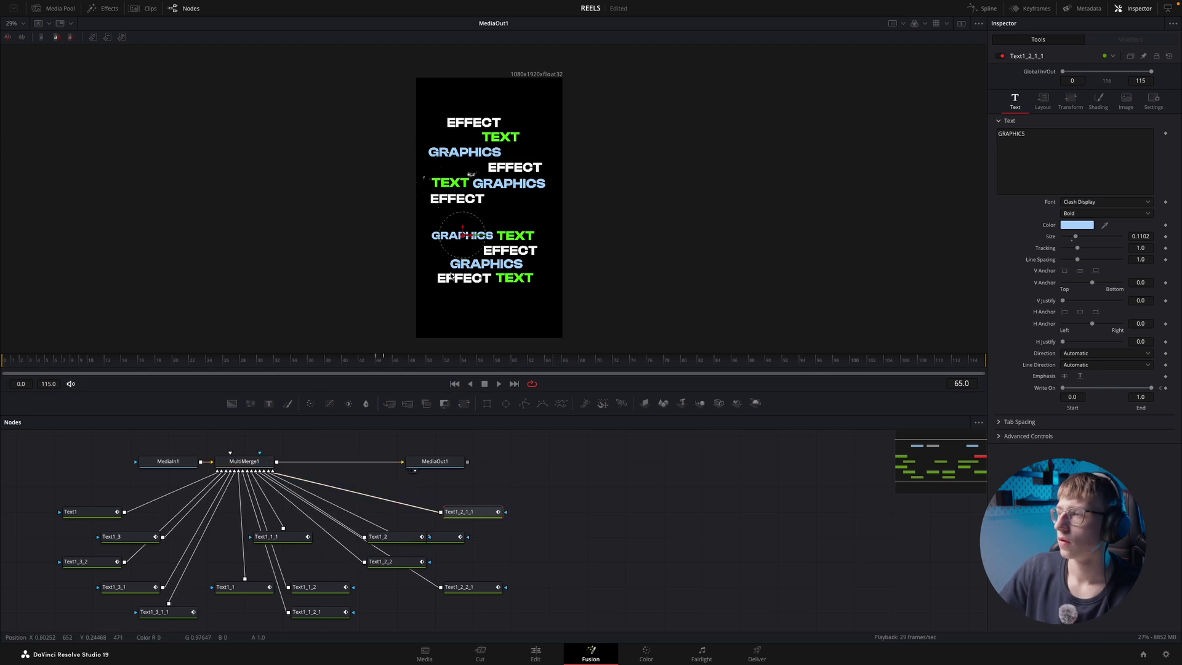
{"action": "left_click_drag", "start_coordinate": [462, 233], "coordinate": [505, 107]}
- Play the multi-title animation from the start and check the frame where the EFFECT titles appear
{"action": "left_click", "coordinate": [181, 365]}
{"action": "key", "text": "space"}
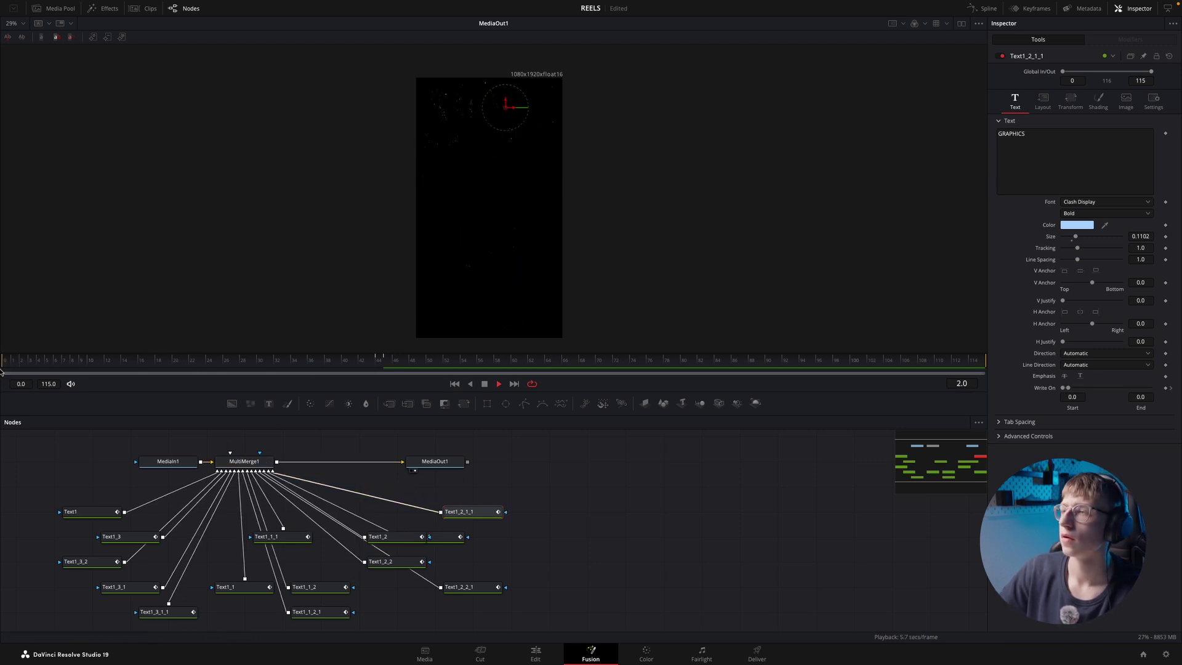
{"action": "key", "text": "space"}
{"action": "left_click", "coordinate": [132, 360]}
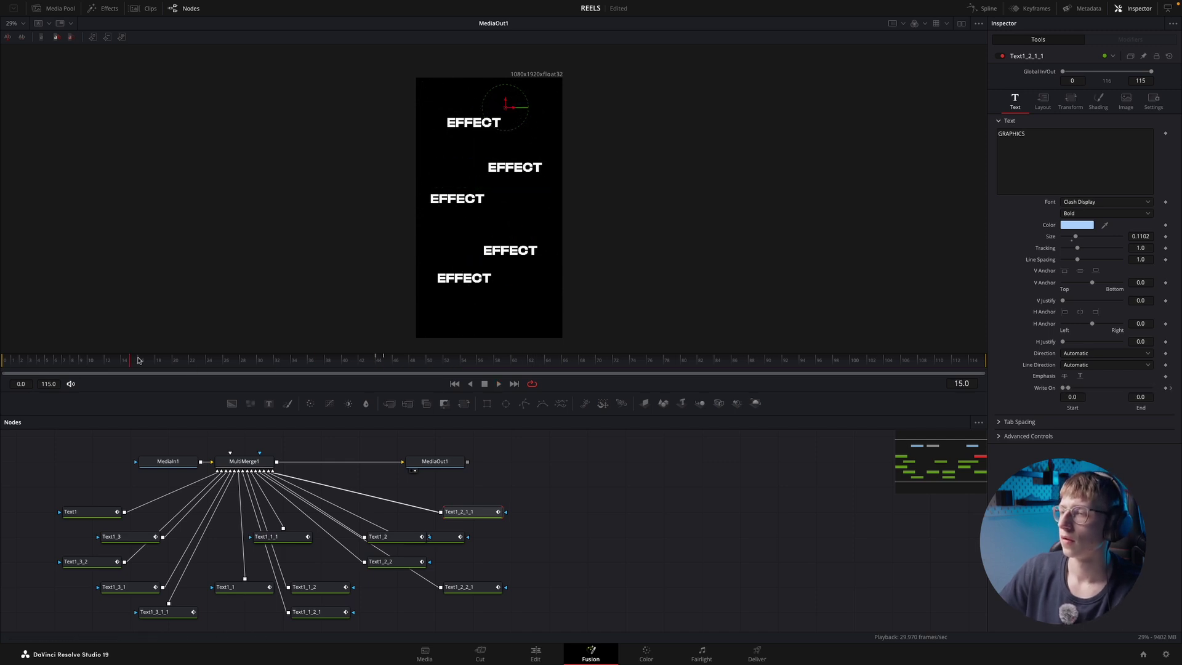
- Move the MediaOut1 node farther right to make room, and review the title animation around frames 44 to 90
{"action": "key", "text": "space"}
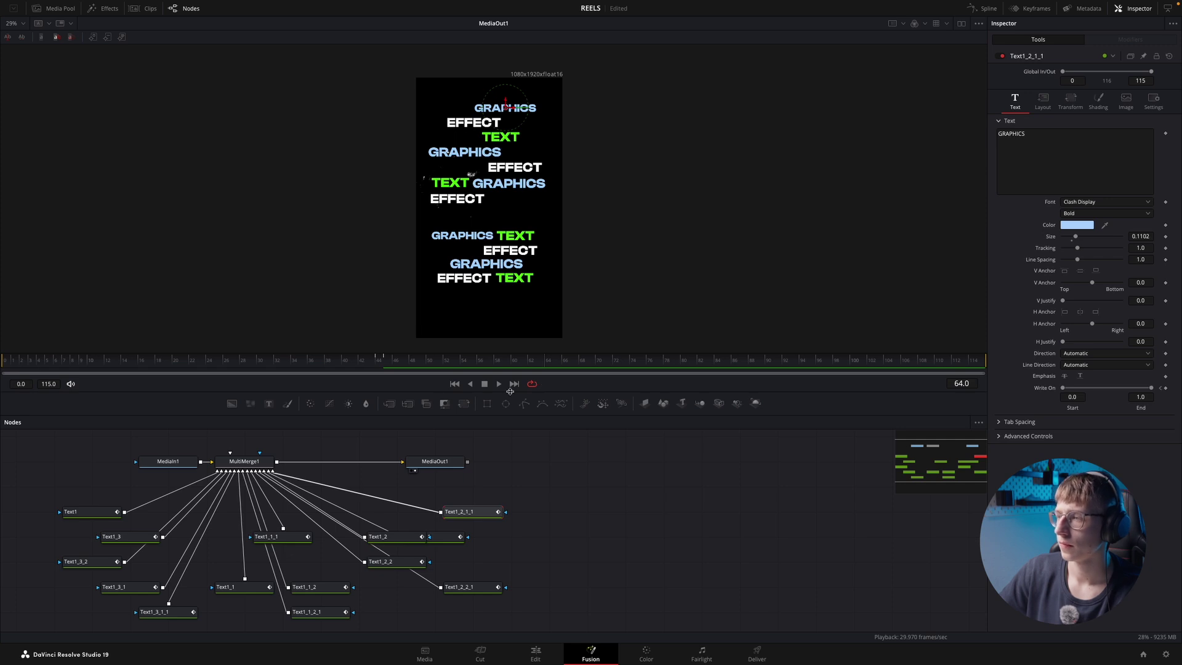
{"action": "key", "text": "space"}
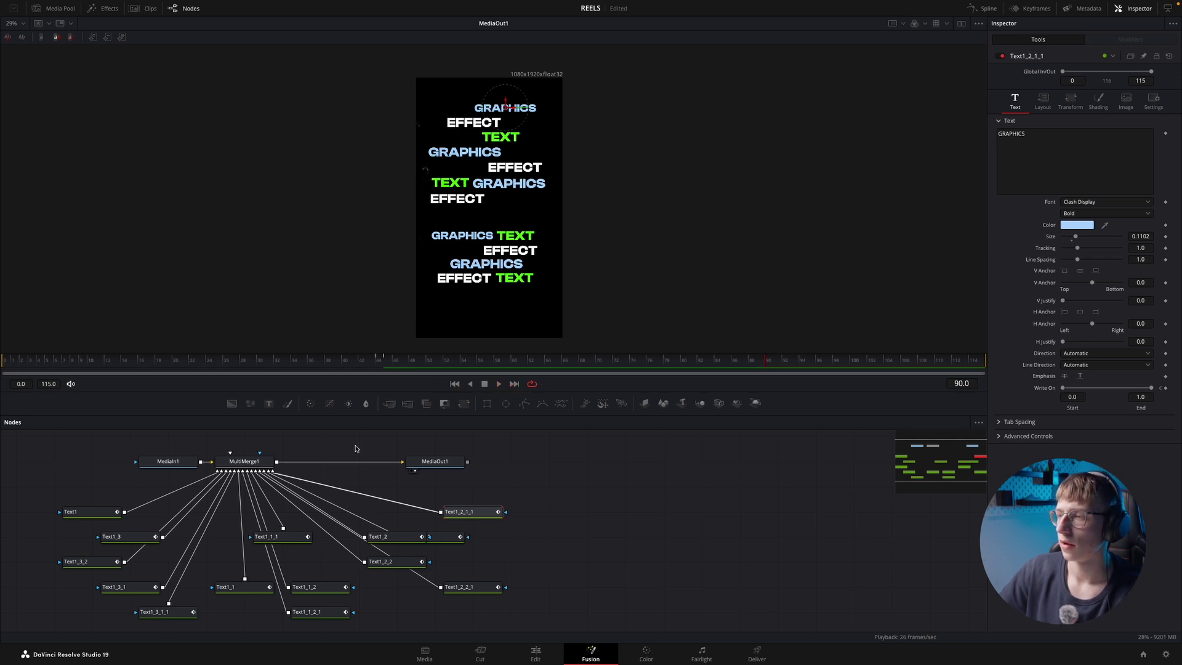
{"action": "left_click_drag", "start_coordinate": [443, 463], "coordinate": [633, 463]}
{"action": "left_click", "coordinate": [244, 461]}
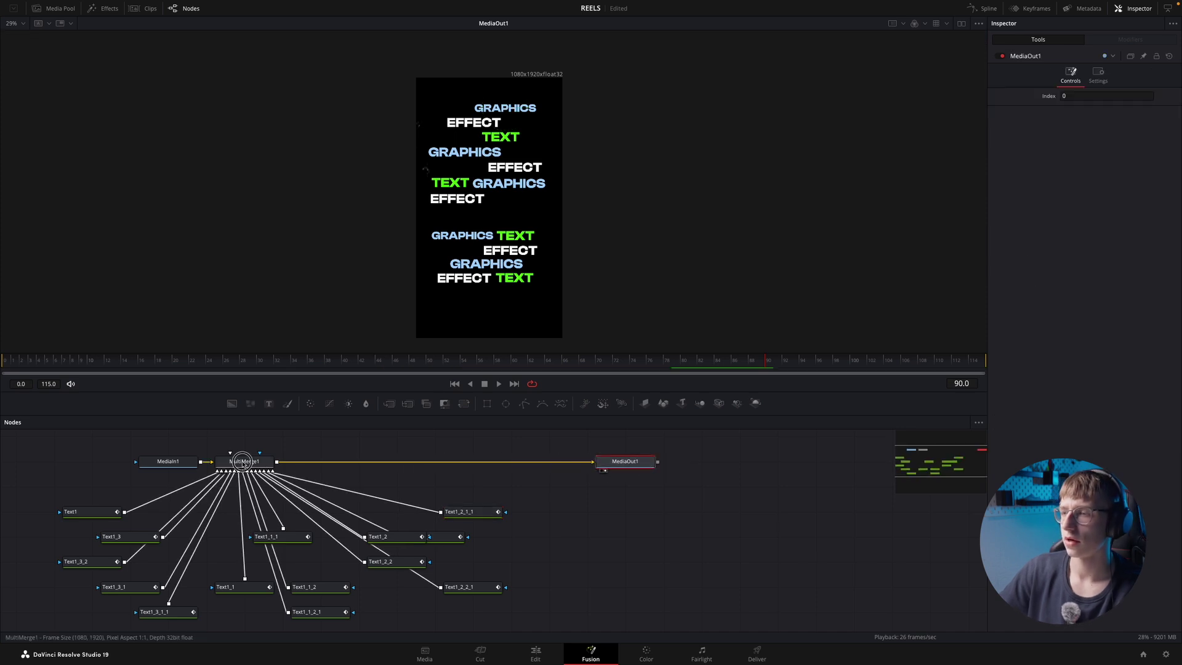
{"action": "left_click_drag", "start_coordinate": [511, 359], "coordinate": [440, 393]}
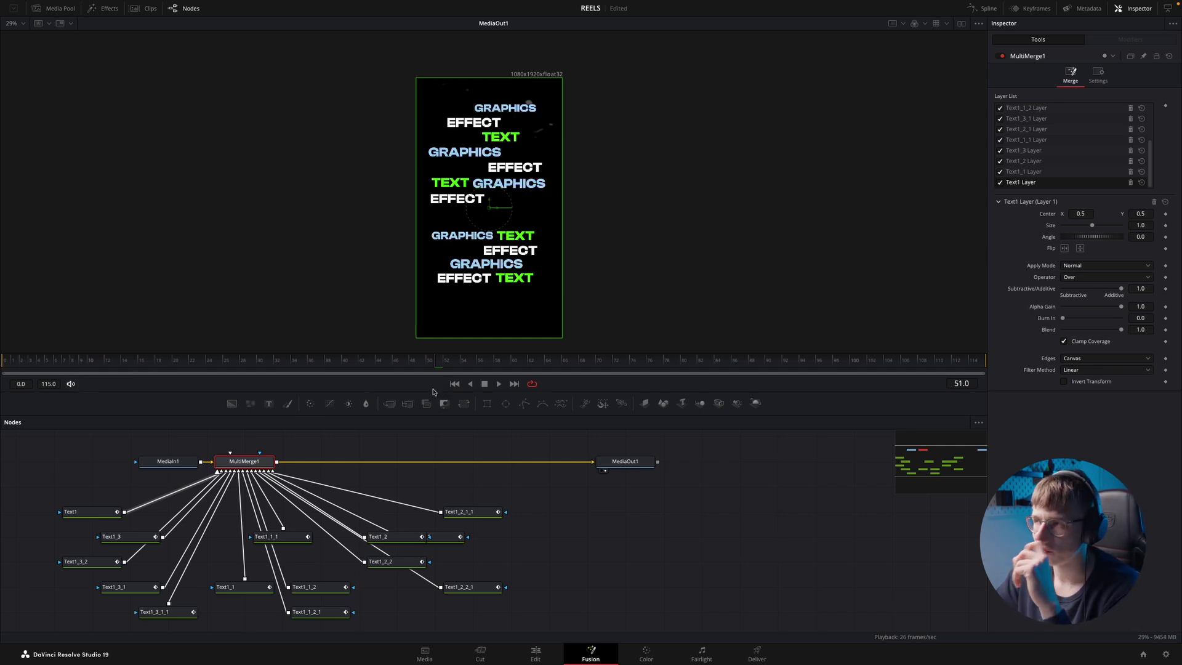
{"action": "left_click_drag", "start_coordinate": [438, 367], "coordinate": [259, 373]}
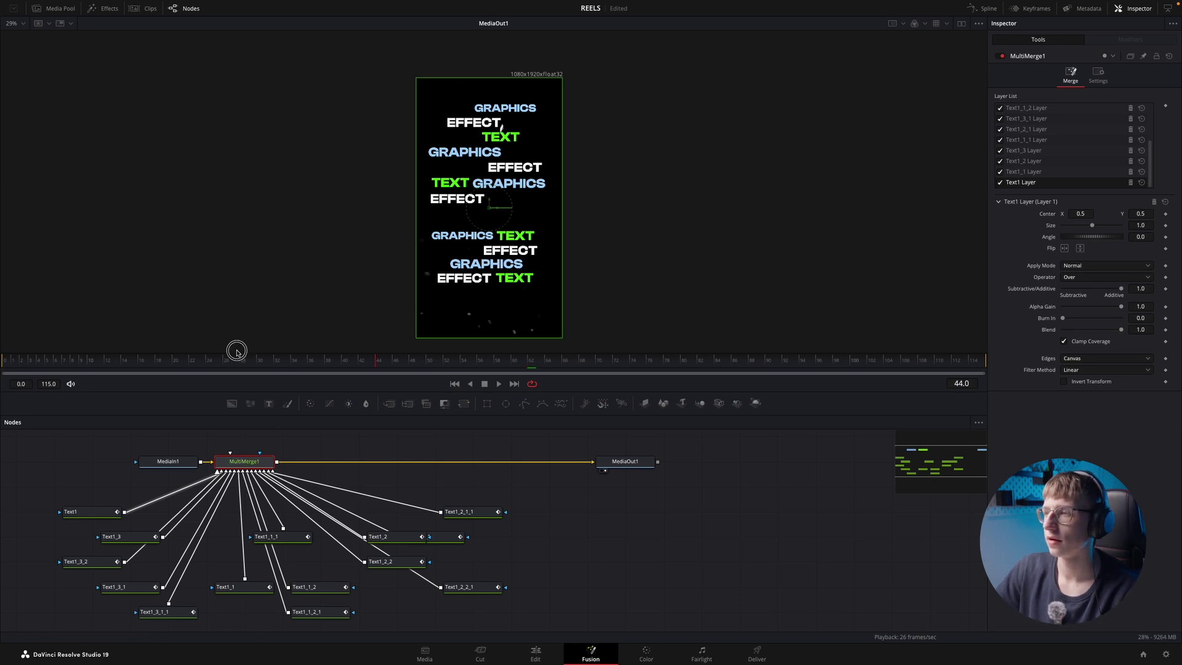
{"action": "key", "text": "space"}
{"action": "key", "text": "space"}
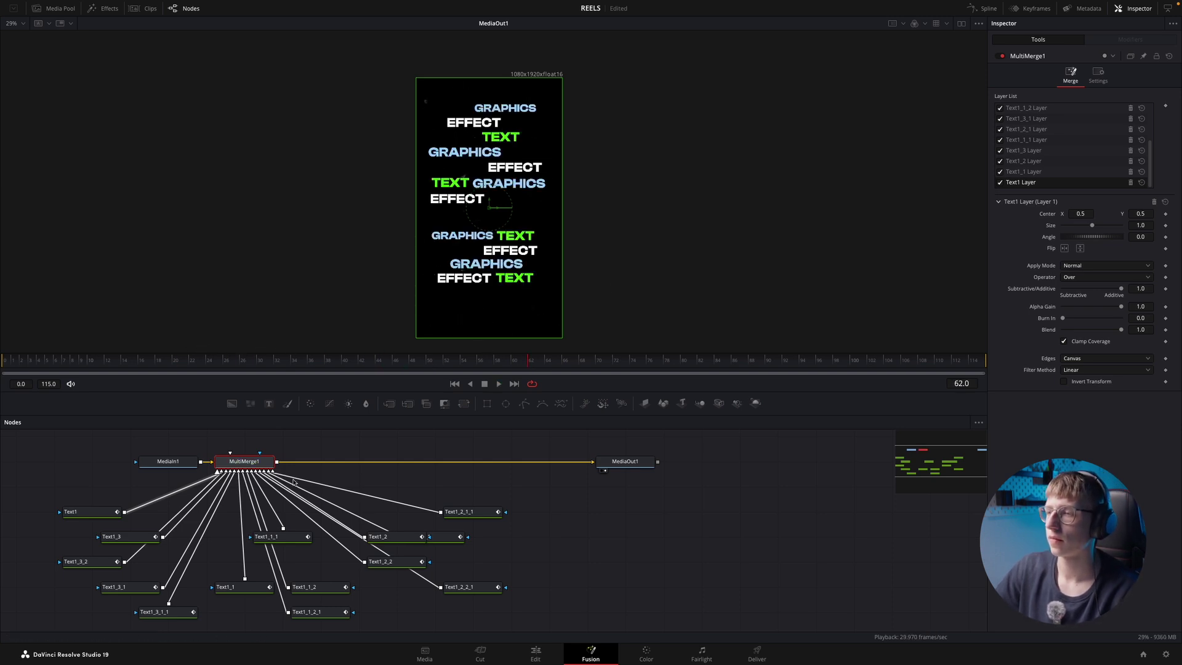
- Insert a Brightness/Contrast node between MultiMerge1 and MediaOut1, and space it away from MultiMerge1
{"action": "key", "text": "shift+space"}
{"action": "type", "text": "bri"}
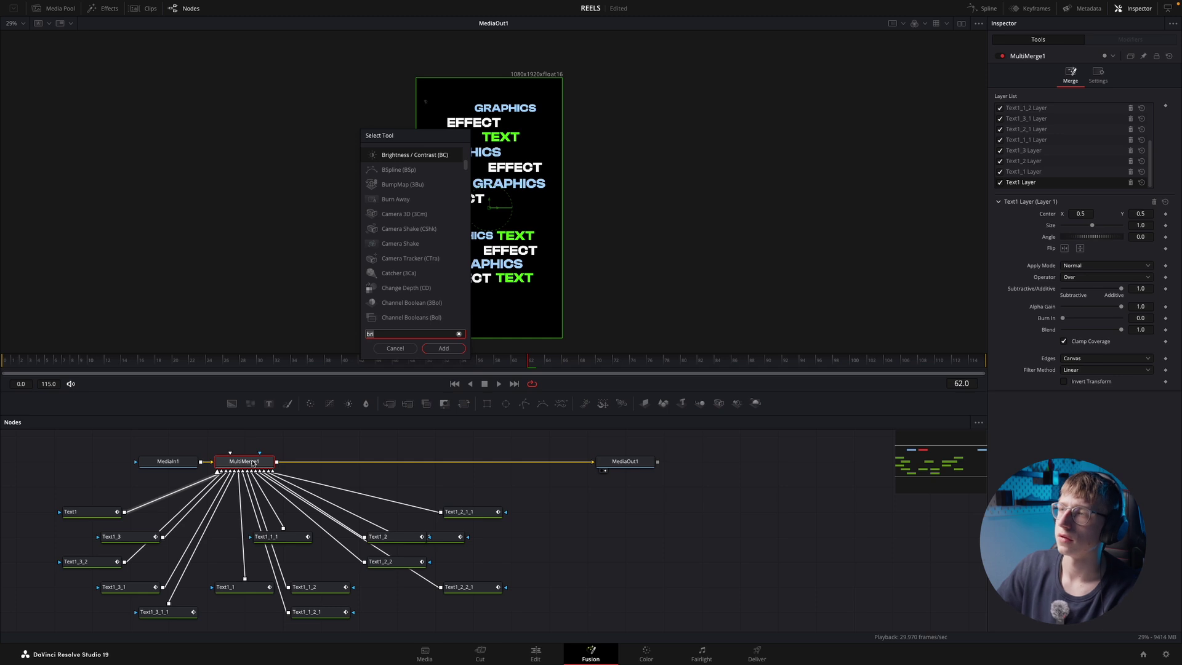
{"action": "key", "text": "Return"}
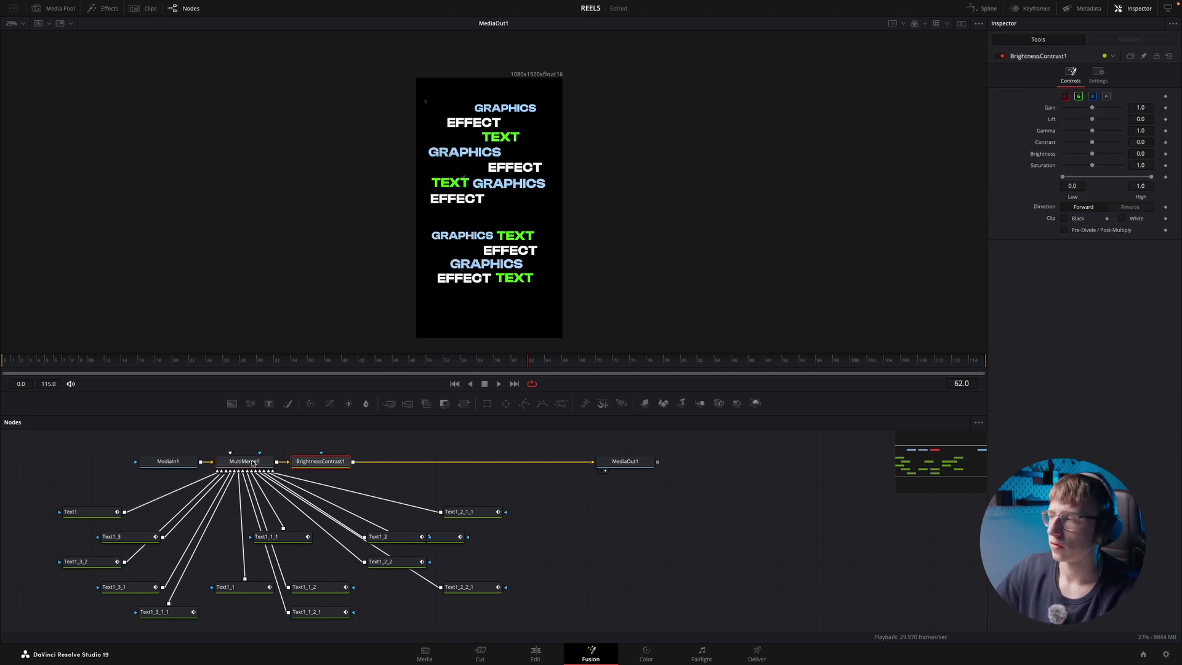
{"action": "key", "text": "space"}
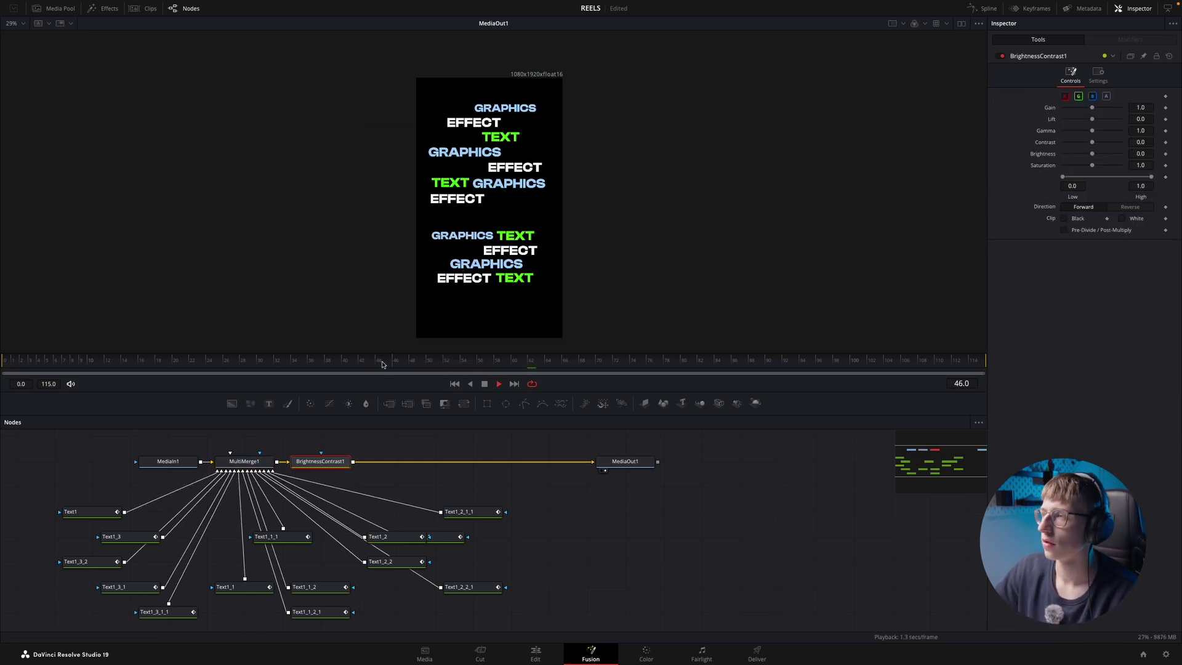
{"action": "left_click_drag", "start_coordinate": [327, 461], "coordinate": [479, 461]}
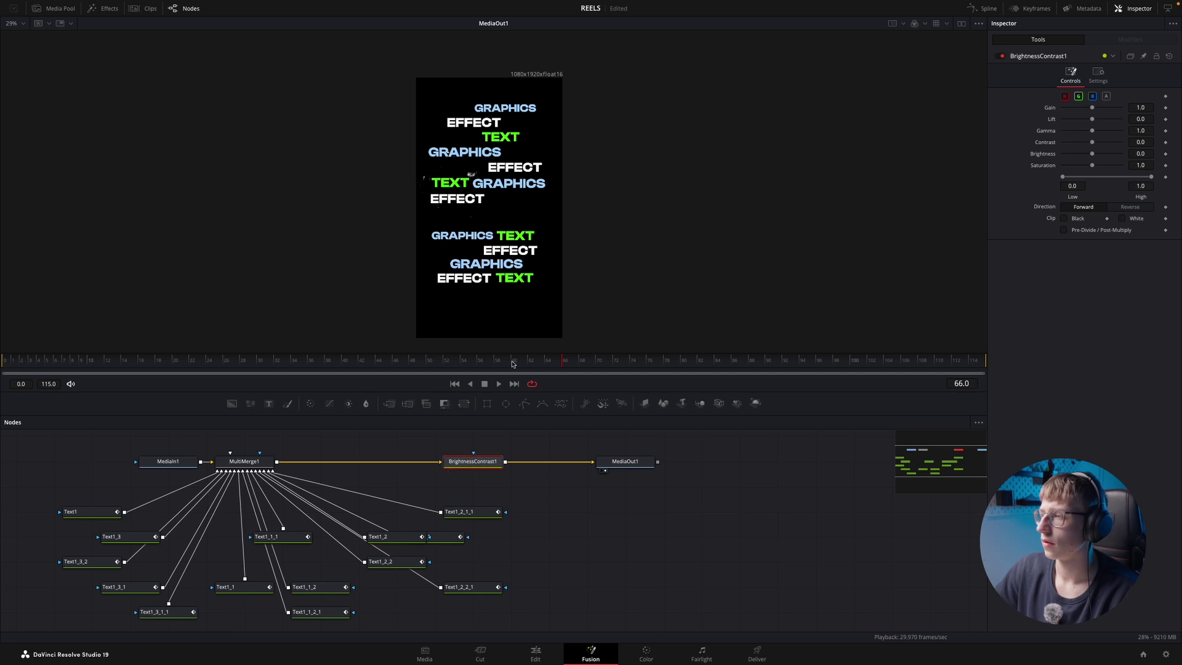
- Keyframe the Brightness/Contrast saturation from frame 62 so it drops to 0 at frame 68, and shift the node closer to MultiMerge1
{"action": "left_click", "coordinate": [529, 358]}
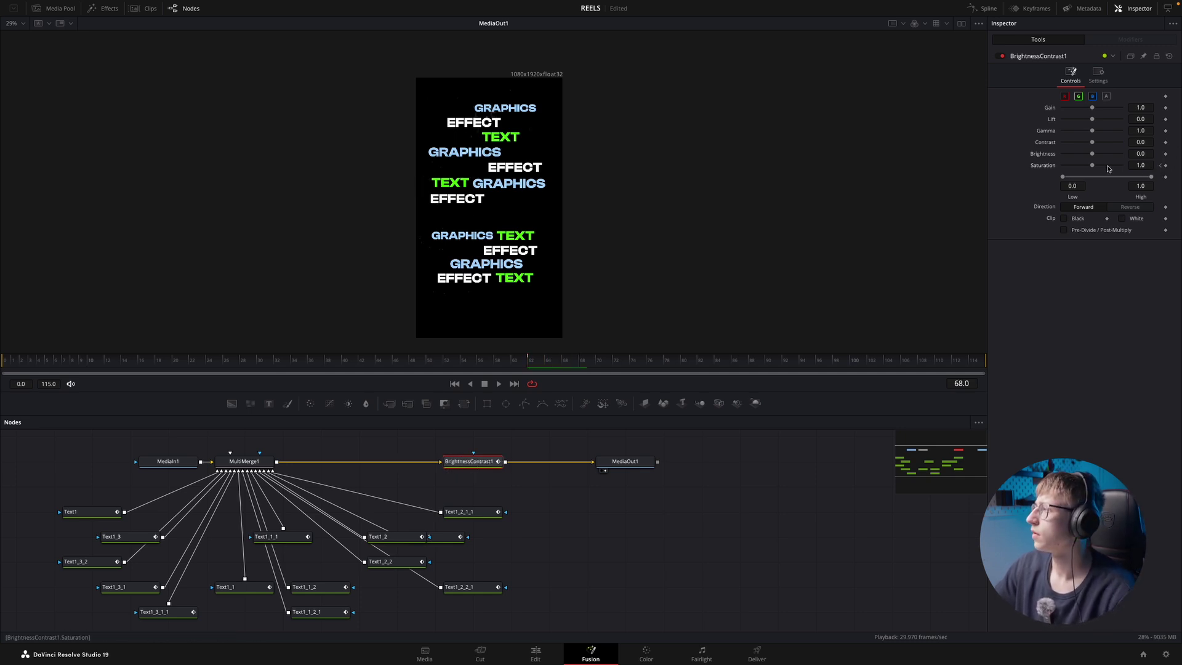
{"action": "left_click_drag", "start_coordinate": [1093, 167], "coordinate": [1040, 162]}
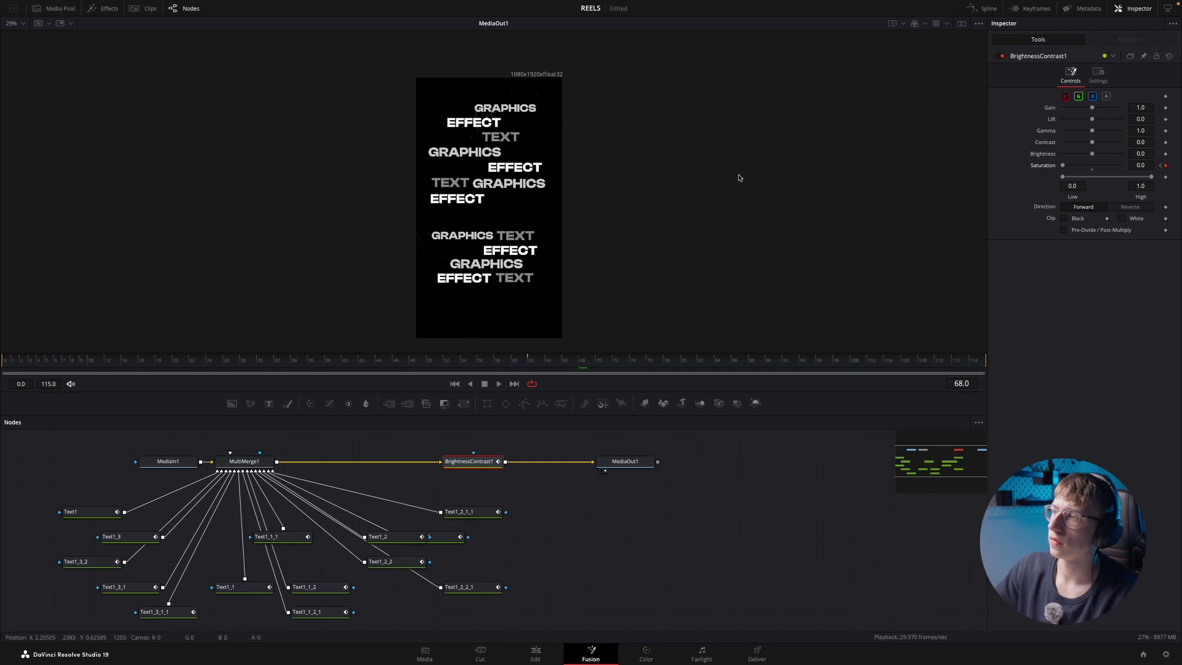
{"action": "left_click_drag", "start_coordinate": [474, 463], "coordinate": [399, 463]}
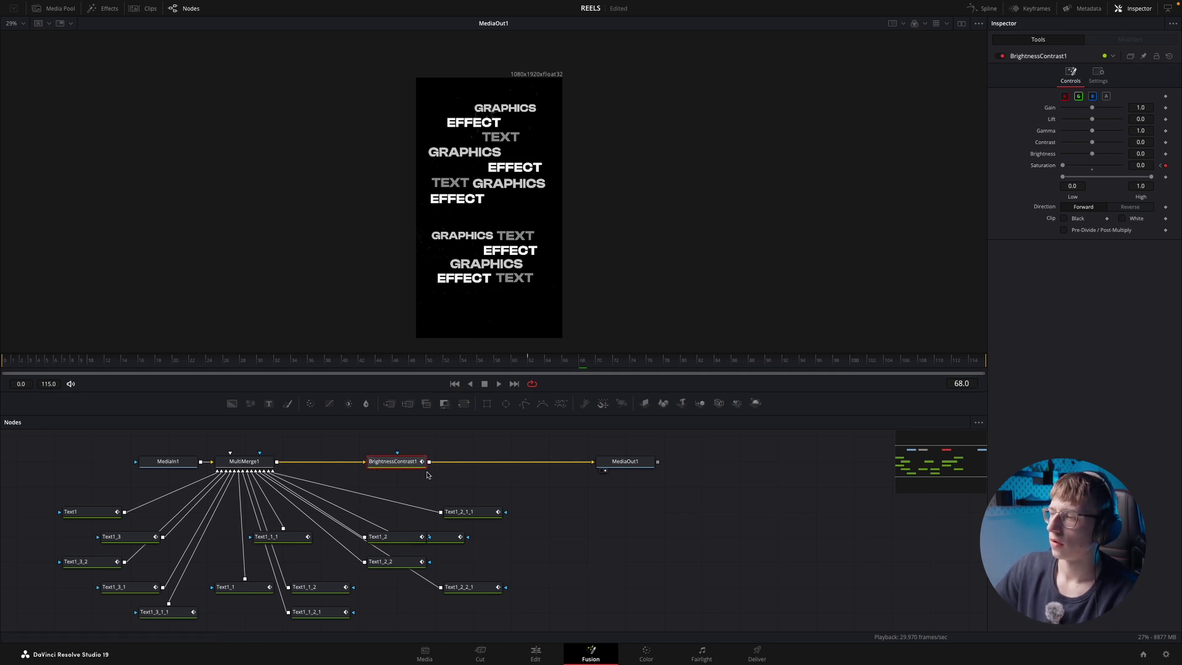
- Add a Gaussian Blur node after BrightnessContrast1 and keyframe its strength at frames 59 and 65
{"action": "key", "text": "shift+space"}
{"action": "type", "text": "bri"}
{"action": "type", "text": "gau"}
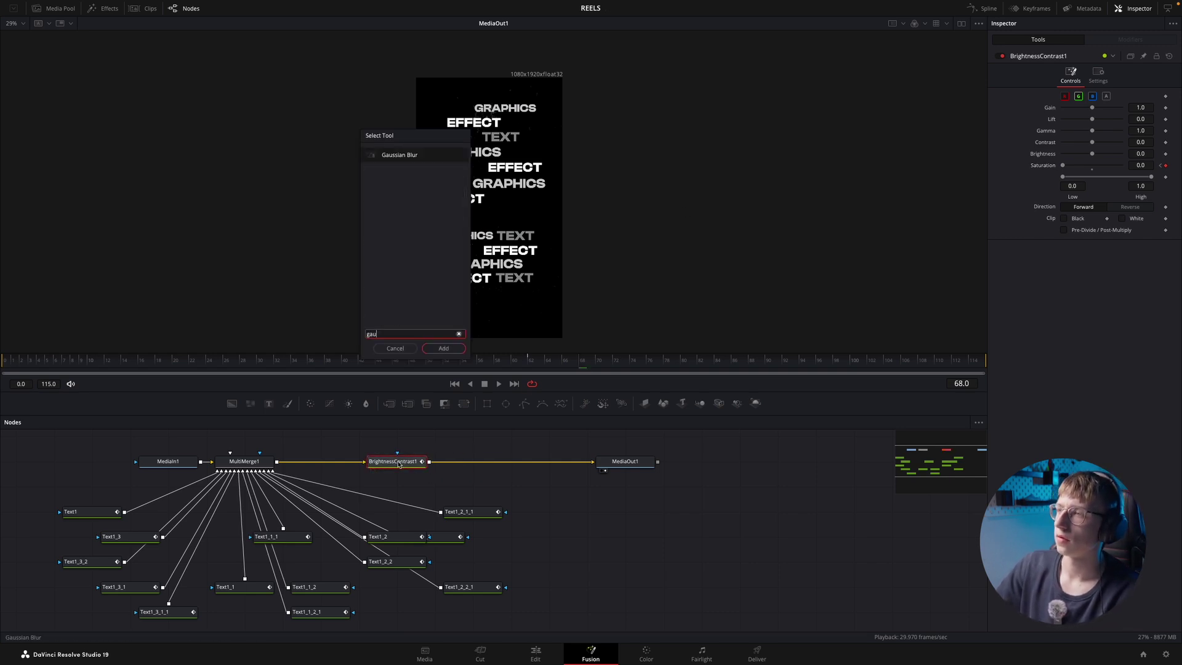
{"action": "key", "text": "Return"}
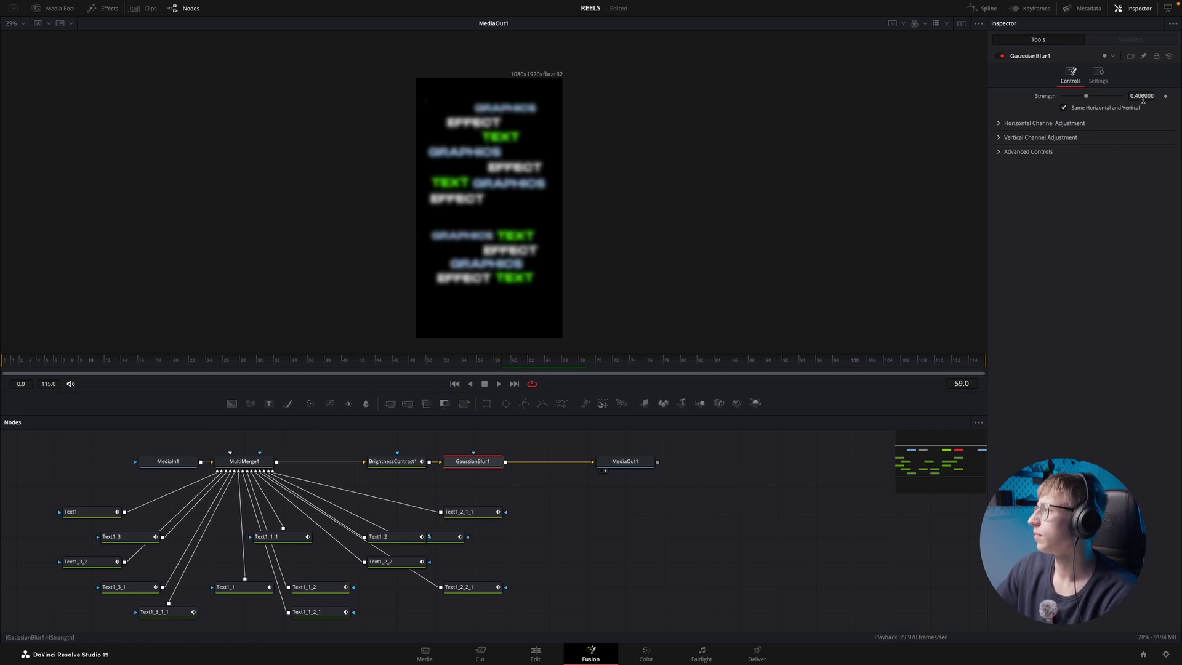
{"action": "left_click", "coordinate": [1165, 97]}
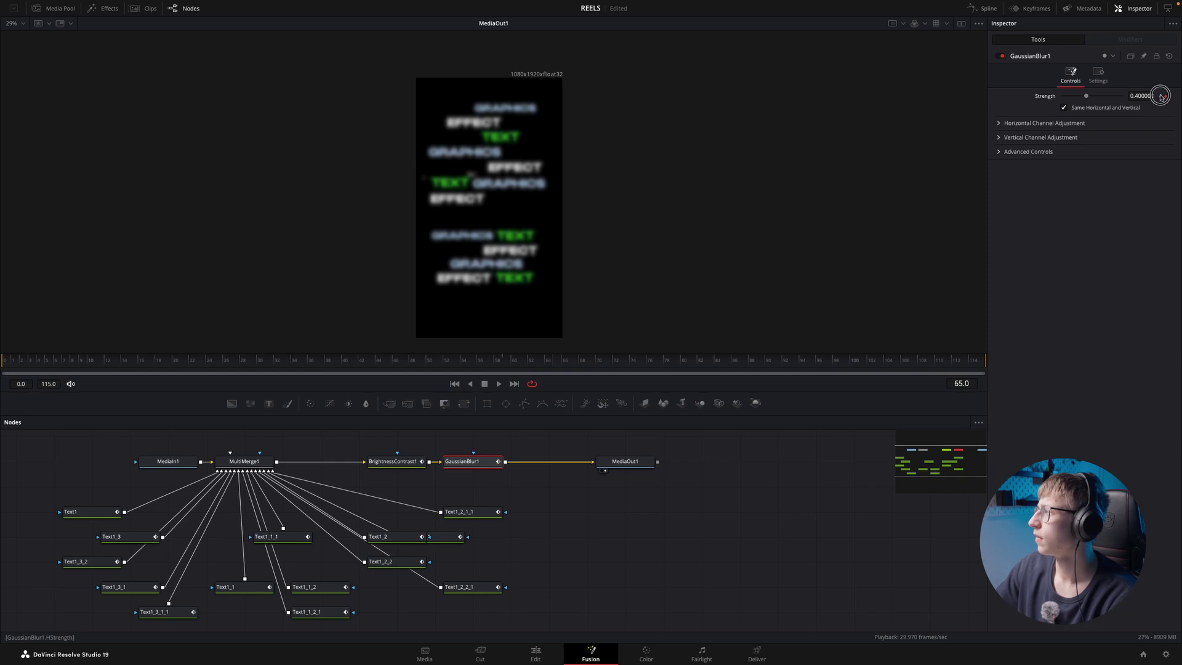
{"action": "left_click", "coordinate": [476, 361]}
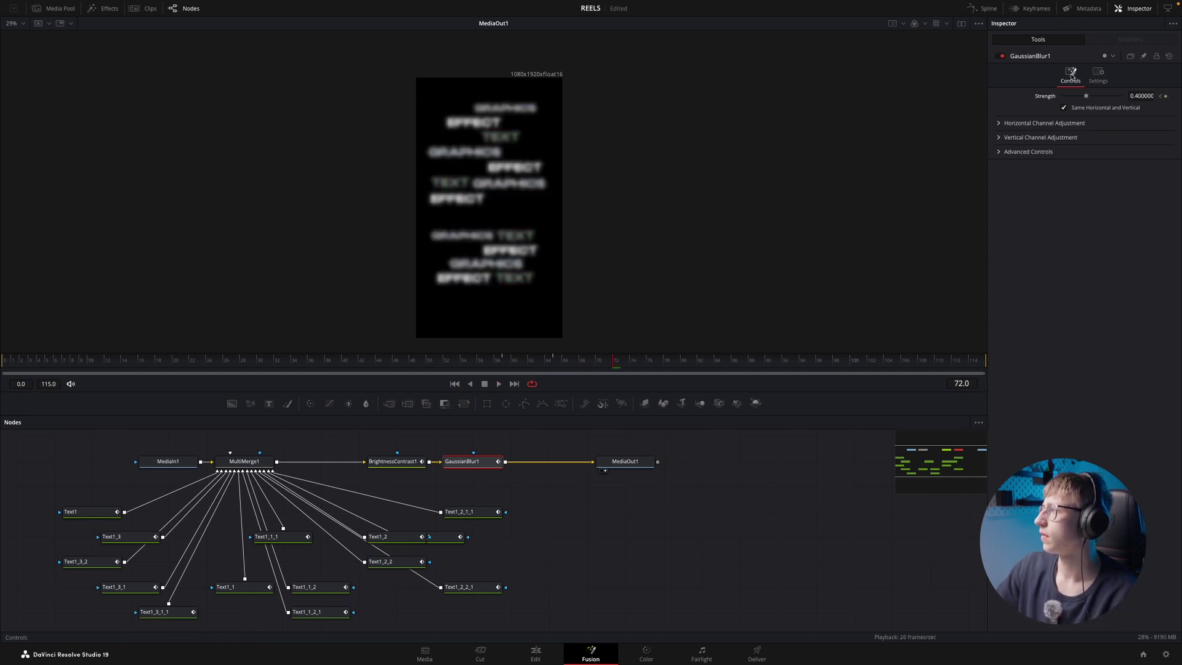
- Replace the frame 68 saturation keyframe on BrightnessContrast1 with a value of 0 around frame 82
{"action": "left_click", "coordinate": [984, 8]}
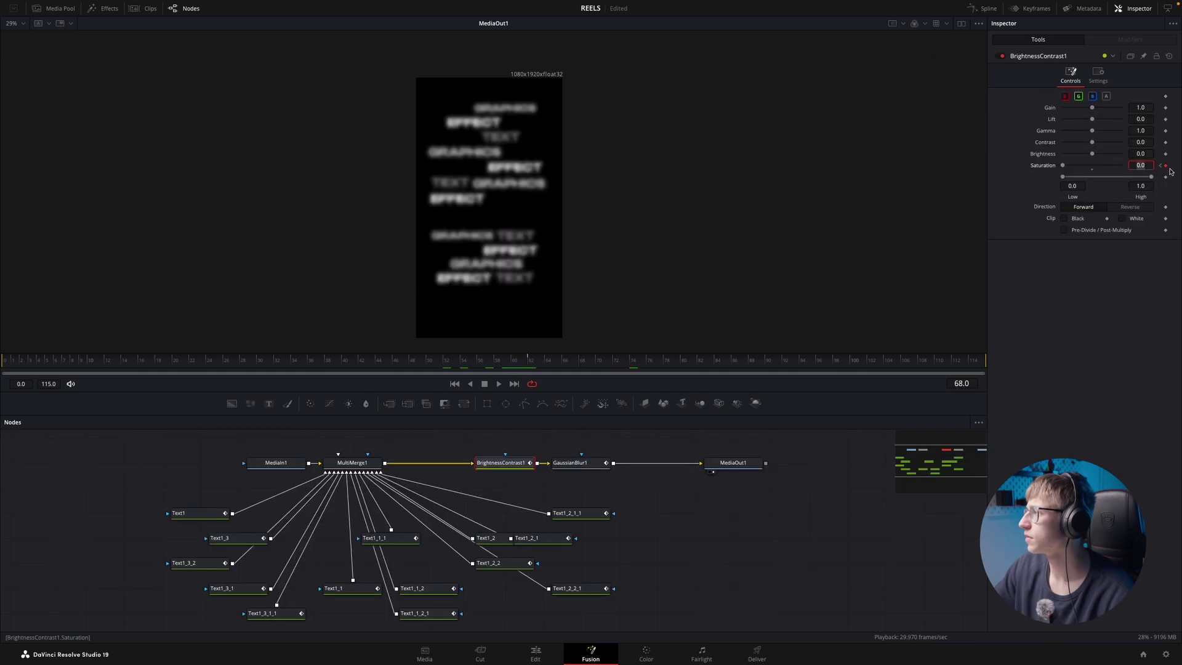
{"action": "left_click_drag", "start_coordinate": [576, 357], "coordinate": [703, 355]}
{"action": "left_click_drag", "start_coordinate": [1099, 167], "coordinate": [965, 171]}
- Rework the GaussianBlur1 strength animation so it starts at 0 on frame 59 and reaches 0.3 at frame 84
{"action": "left_click", "coordinate": [577, 463]}
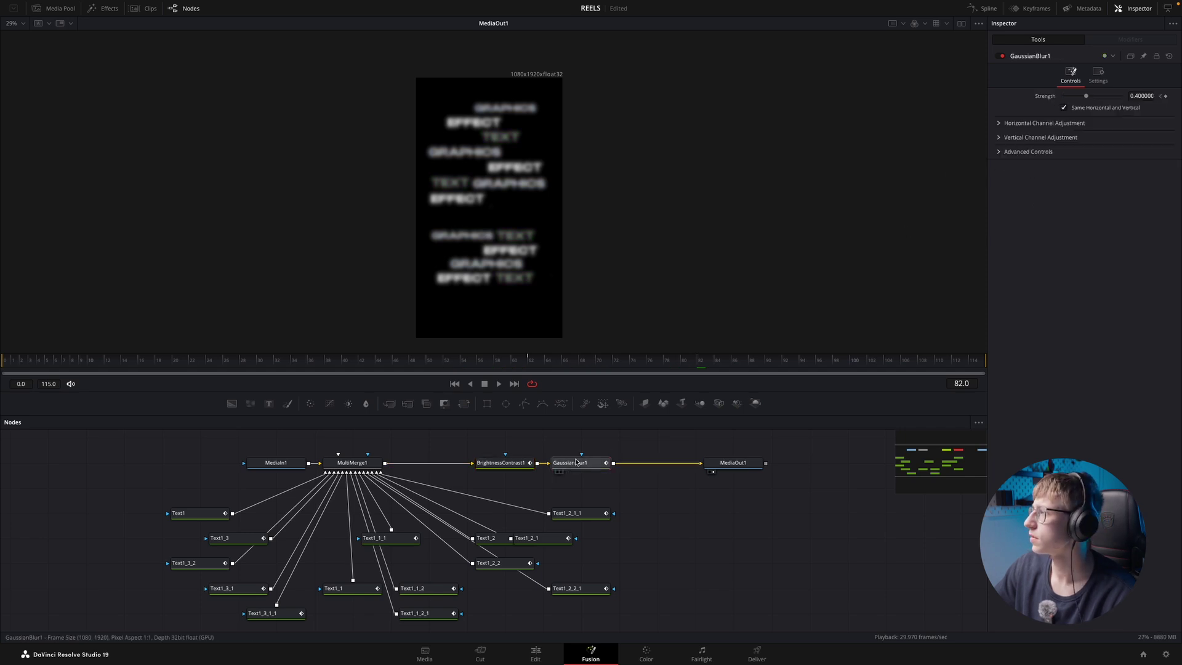
{"action": "left_click", "coordinate": [1160, 96]}
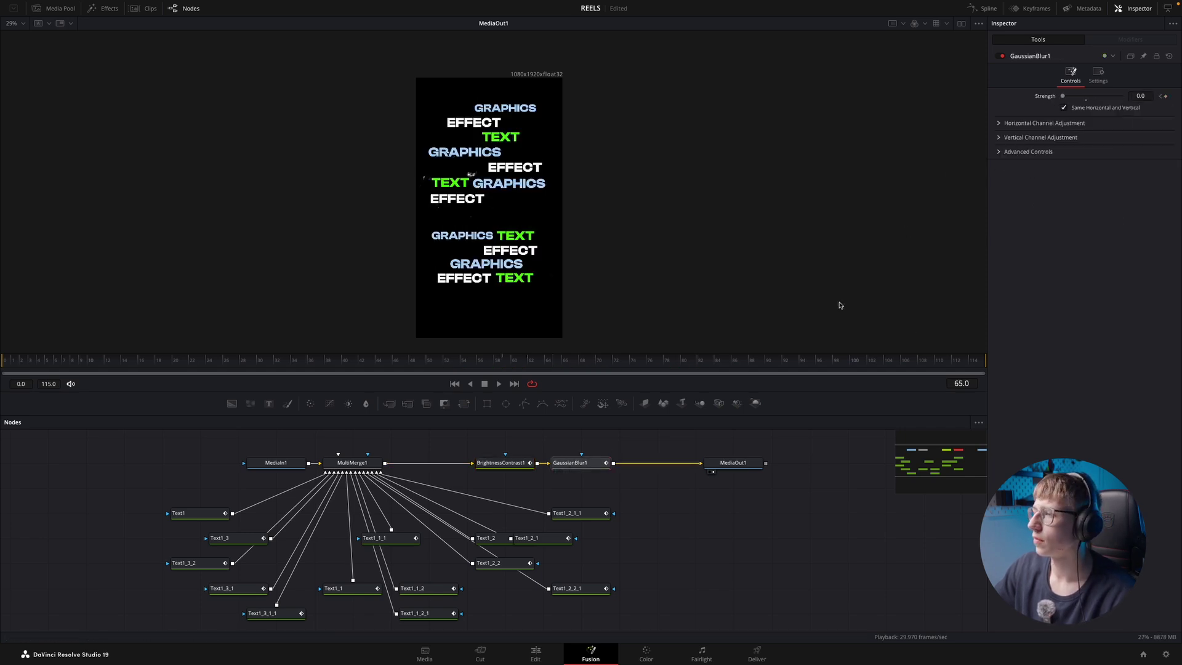
{"action": "left_click_drag", "start_coordinate": [624, 360], "coordinate": [717, 360]}
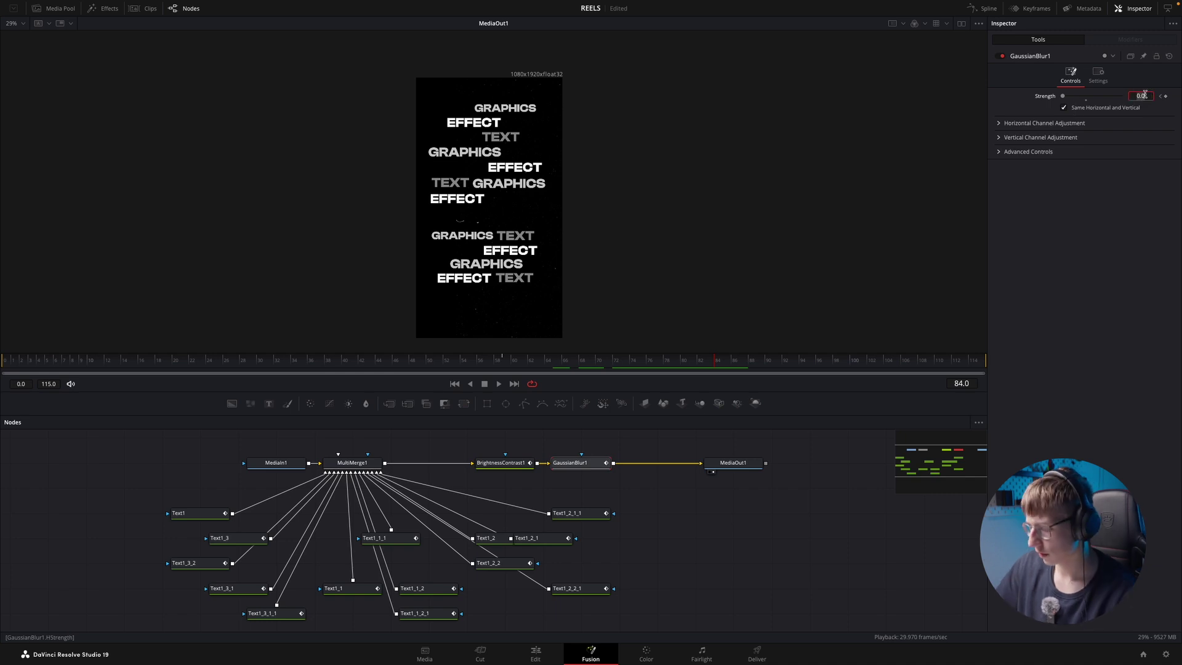
{"action": "type", "text": "0.3"}
{"action": "key", "text": "Return"}
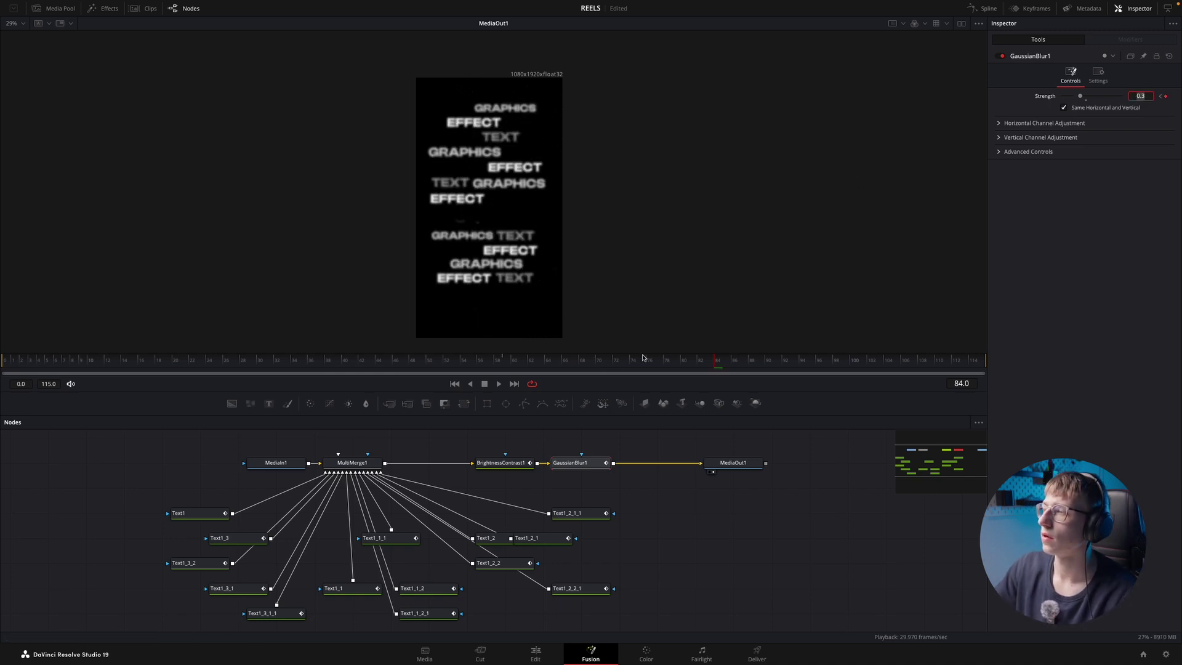
- Play and scrub from frame 49 to frame 86 to check the desaturating and blurring of the titles
{"action": "left_click_drag", "start_coordinate": [543, 359], "coordinate": [422, 377]}
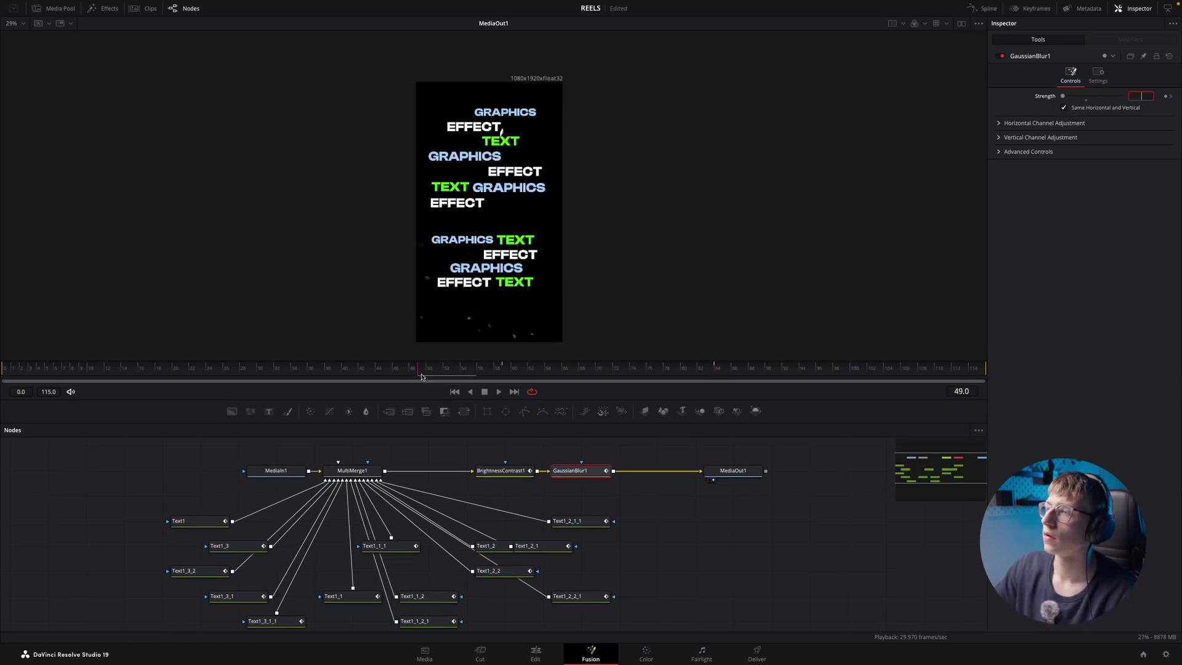
{"action": "left_click", "coordinate": [498, 397]}
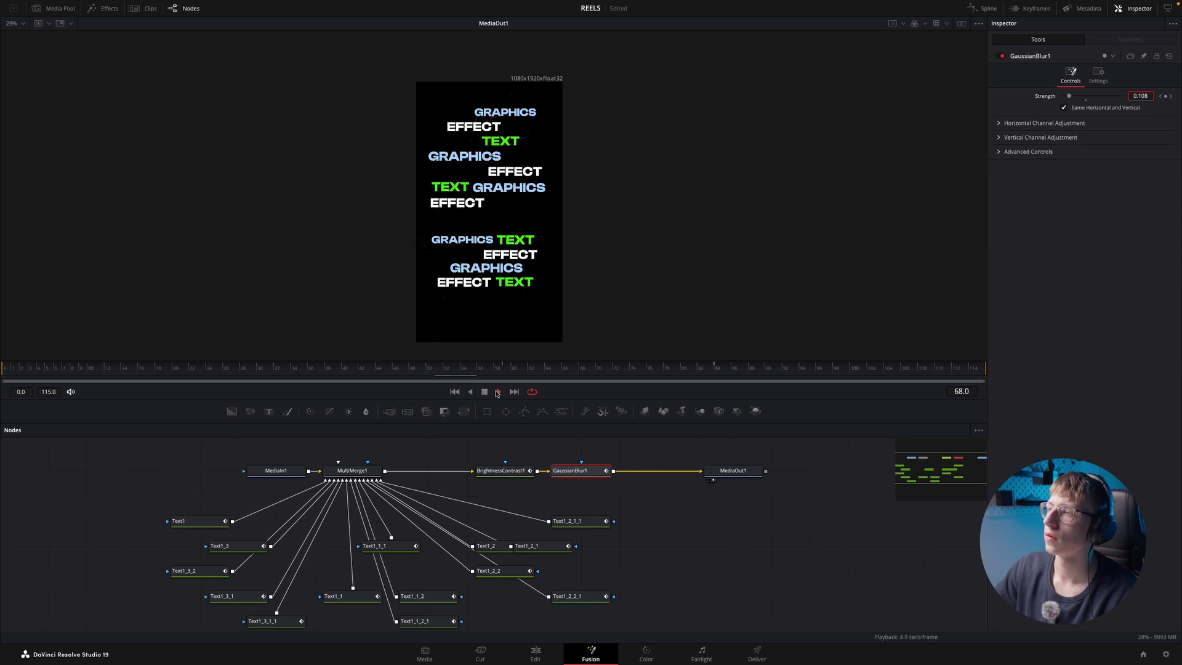
{"action": "left_click_drag", "start_coordinate": [677, 380], "coordinate": [735, 369]}
- Move MediaOut1 farther right and insert a Merge node between GaussianBlur1 and MediaOut1
{"action": "left_click_drag", "start_coordinate": [739, 471], "coordinate": [854, 476]}
{"action": "left_click", "coordinate": [590, 470]}
{"action": "key", "text": "shift+space"}
{"action": "type", "text": "merge"}
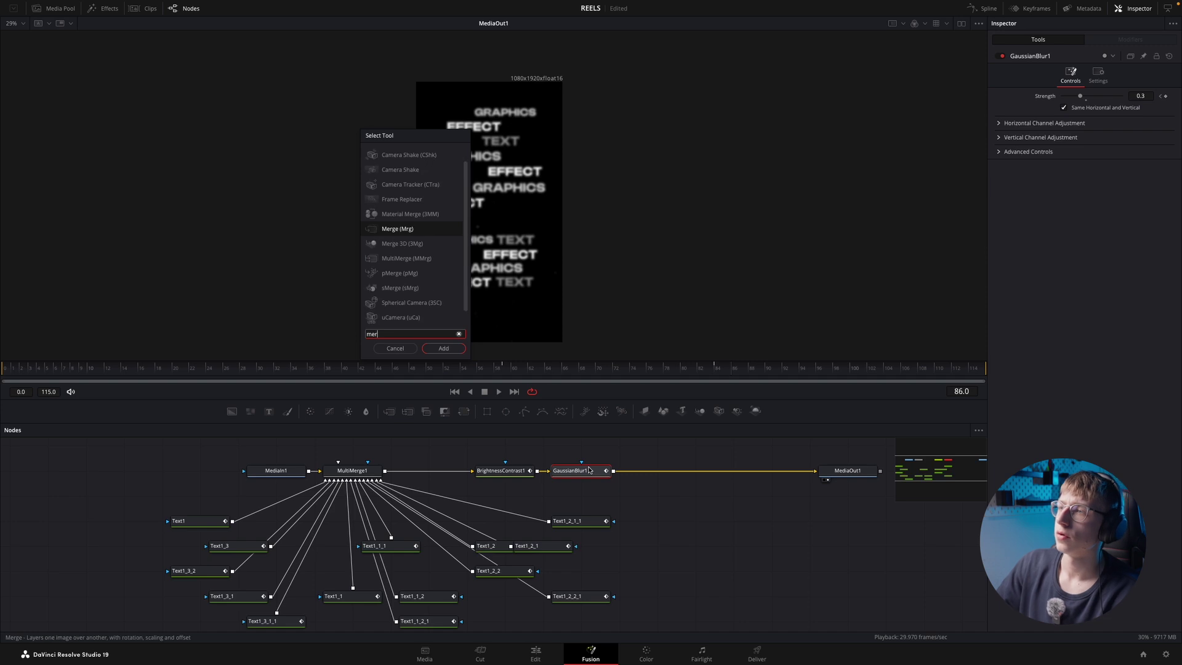
{"action": "key", "text": "Return"}
{"action": "left_click_drag", "start_coordinate": [671, 473], "coordinate": [709, 473]}
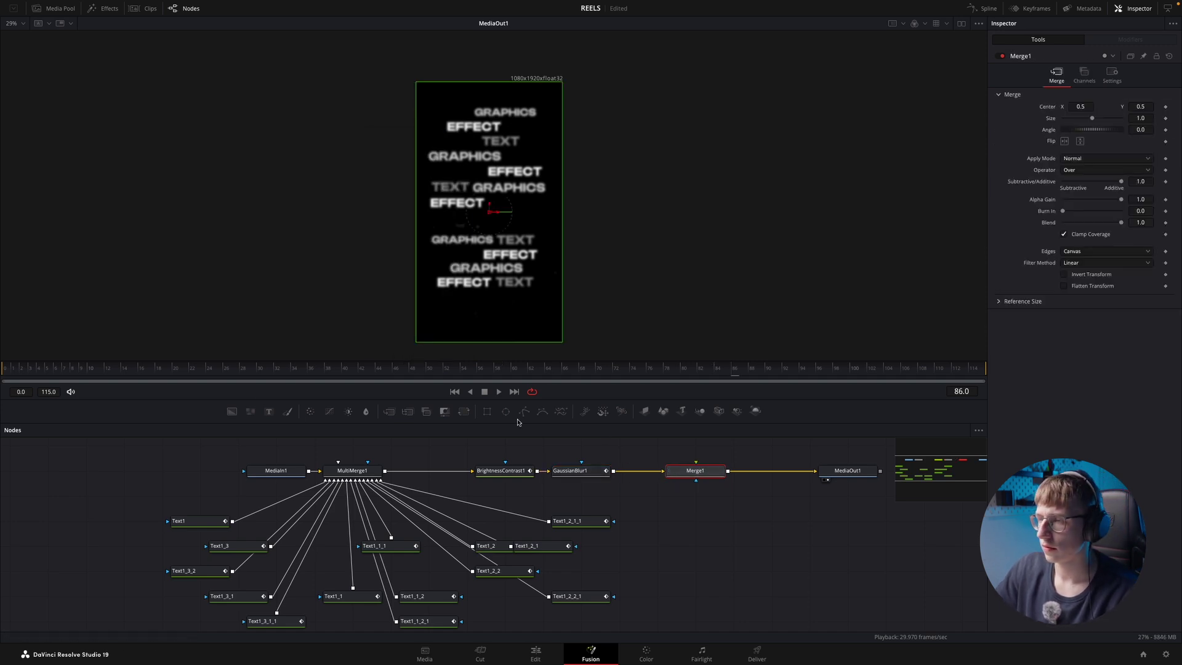
- Add a new text node as the foreground of Merge1 and enter HUGE and STACK on two lines
{"action": "left_click_drag", "start_coordinate": [284, 414], "coordinate": [695, 472]}
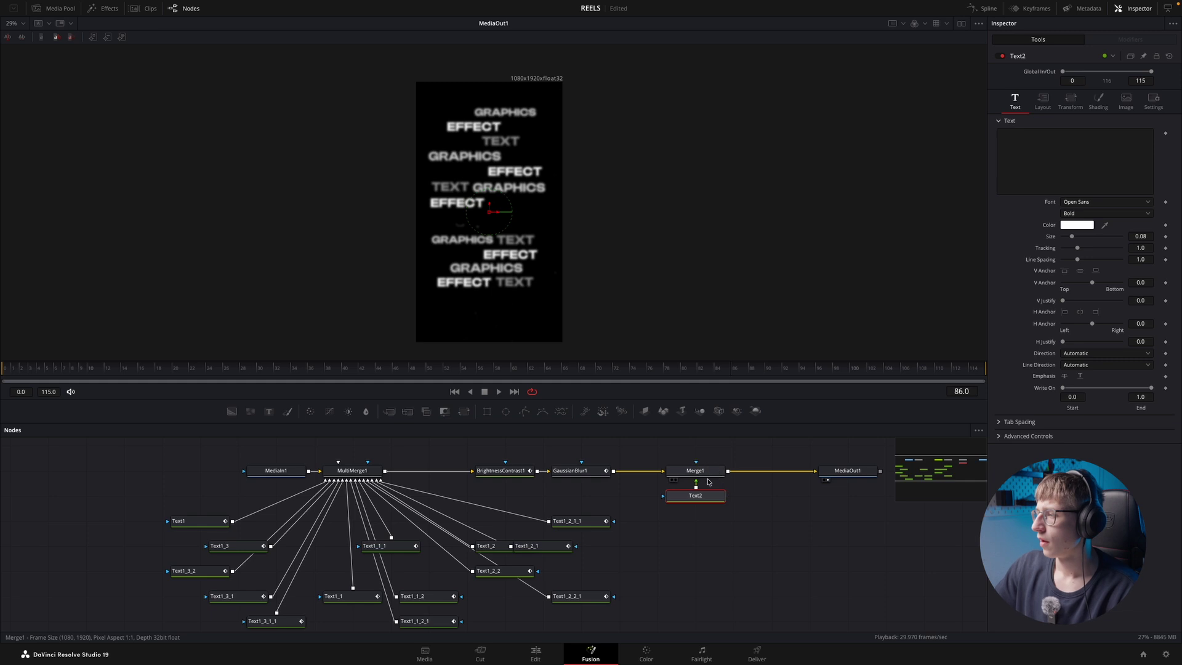
{"action": "left_click", "coordinate": [1026, 174]}
{"action": "type", "text": "HUGE"}
{"action": "key", "text": "Return"}
{"action": "type", "text": "STACK"}
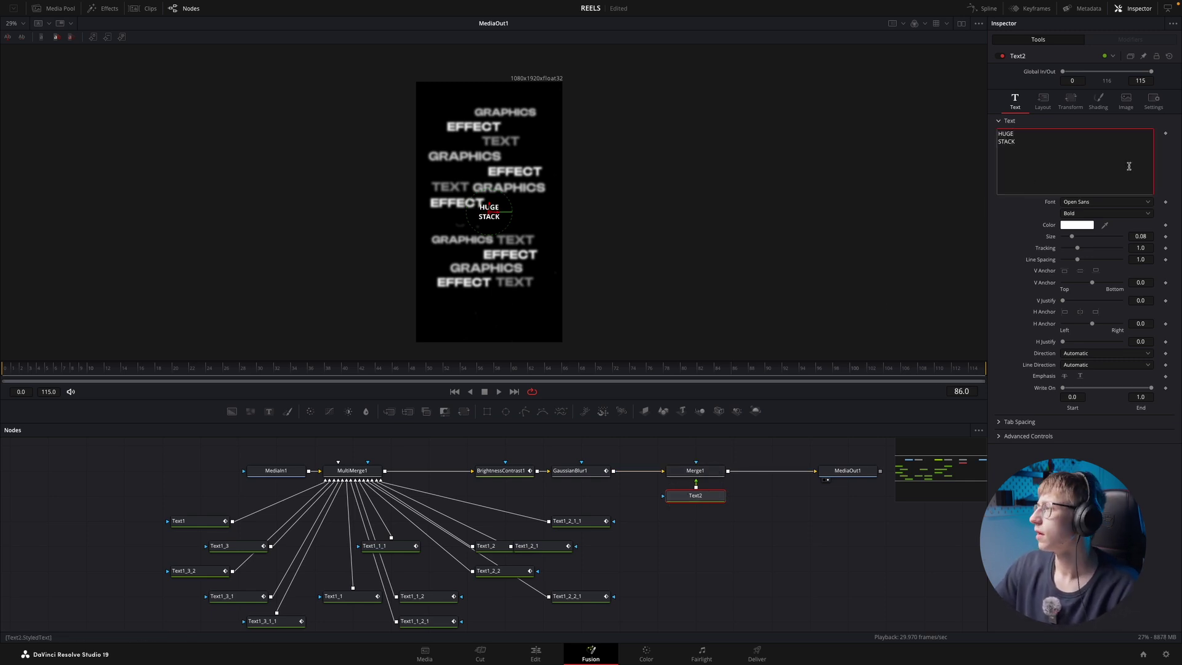
- Set the HUGE STACK title's font to Clash Display and enlarge it to a size of about 0.248
{"action": "left_click", "coordinate": [1079, 203]}
{"action": "type", "text": "clash"}
{"action": "key", "text": "Return"}
{"action": "left_click_drag", "start_coordinate": [1072, 236], "coordinate": [1095, 241]}
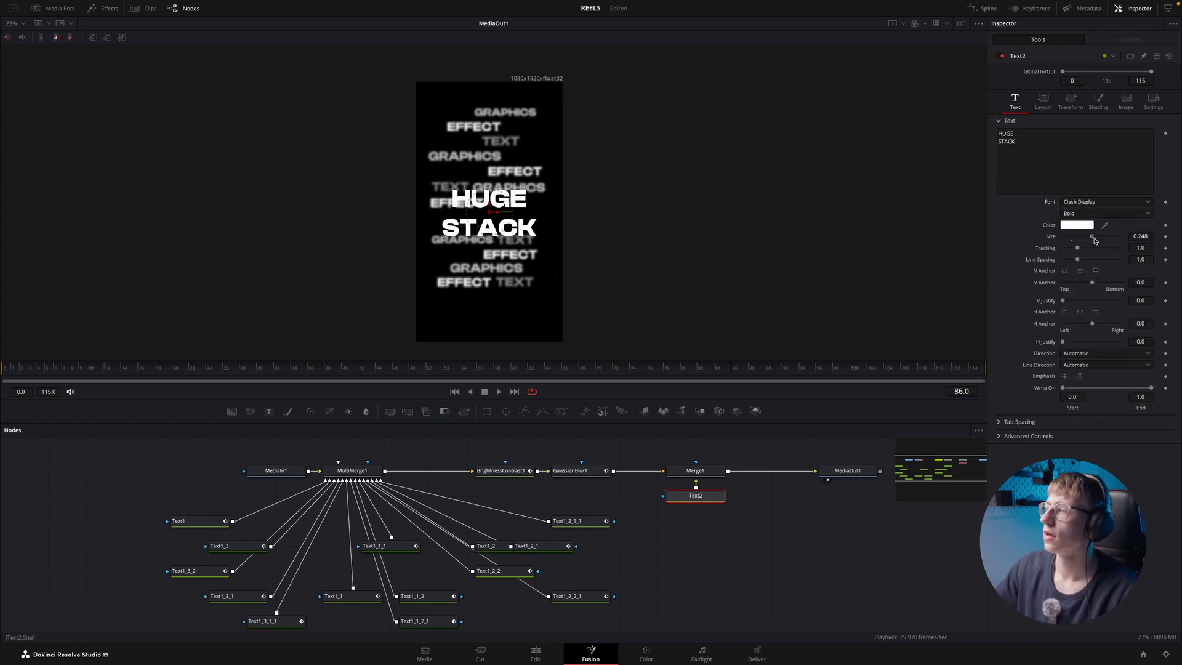
- Enable the Black Shadow shading element on the HUGE STACK title and raise its X softness to 11.34
{"action": "left_click", "coordinate": [1097, 115]}
{"action": "left_click", "coordinate": [1089, 133]}
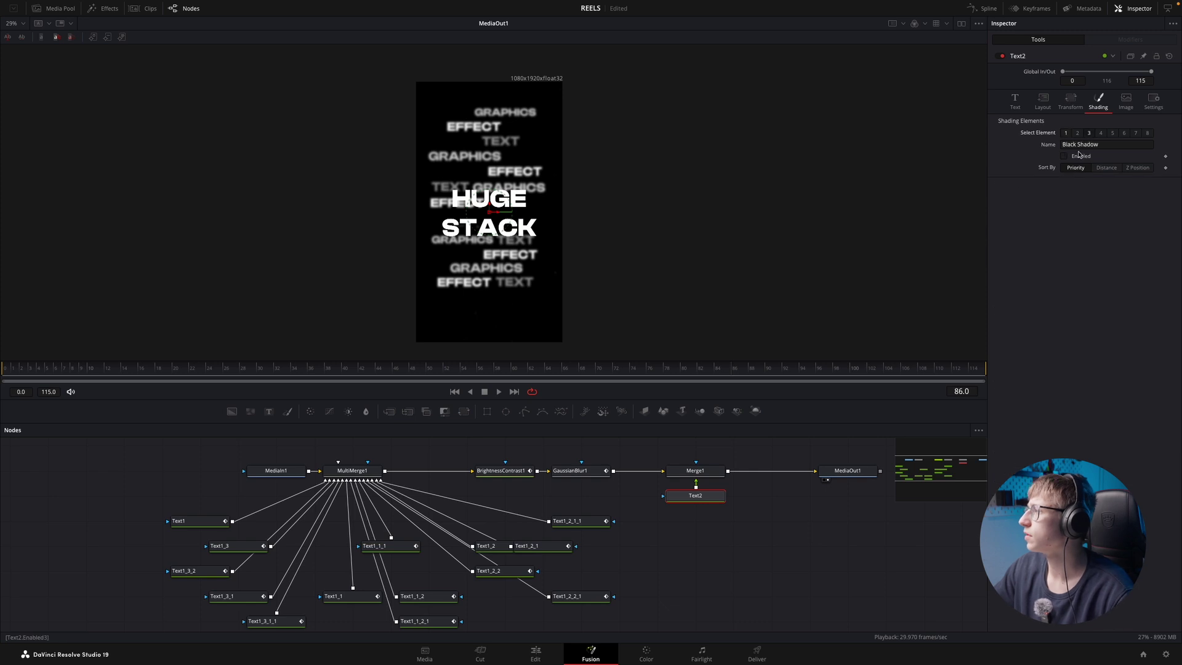
{"action": "left_click", "coordinate": [1065, 157]}
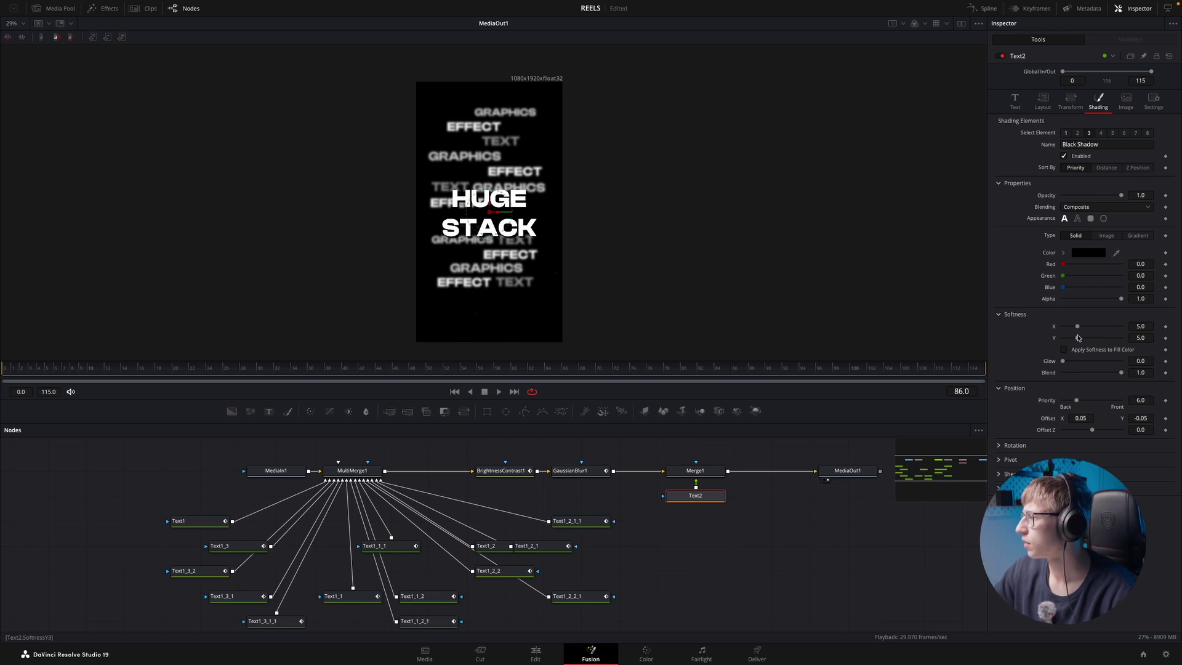
{"action": "left_click_drag", "start_coordinate": [1077, 326], "coordinate": [1096, 324]}
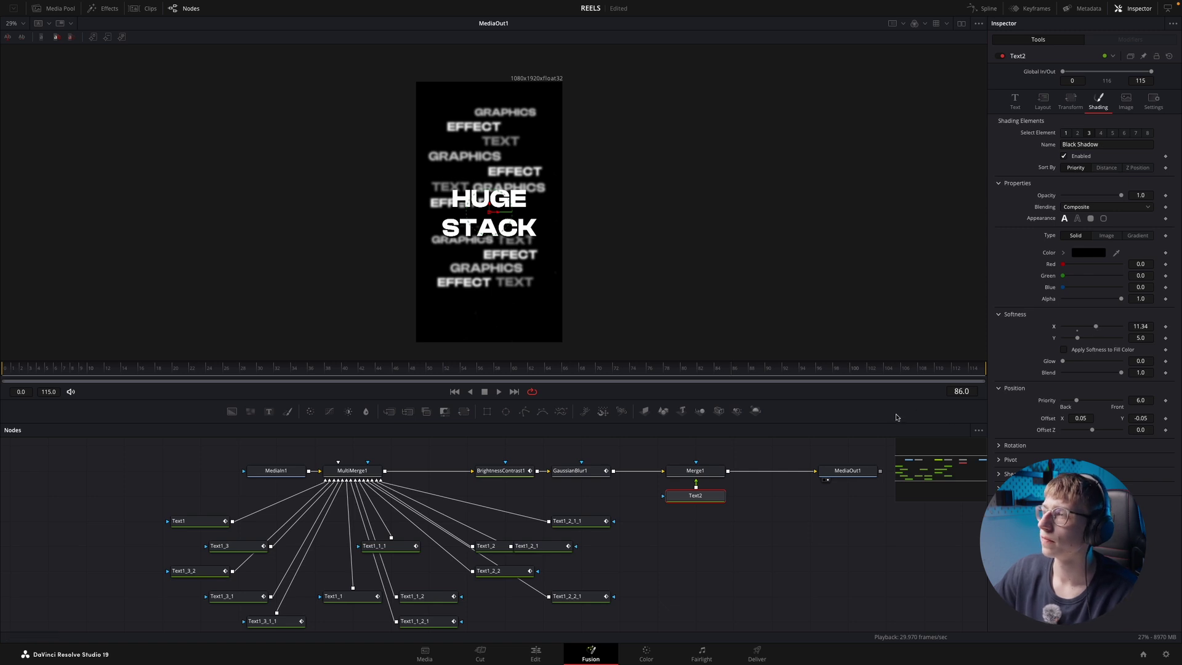
- Move Text2 down and insert a Drop Shadow node between it and Merge1
{"action": "left_click_drag", "start_coordinate": [687, 503], "coordinate": [691, 527]}
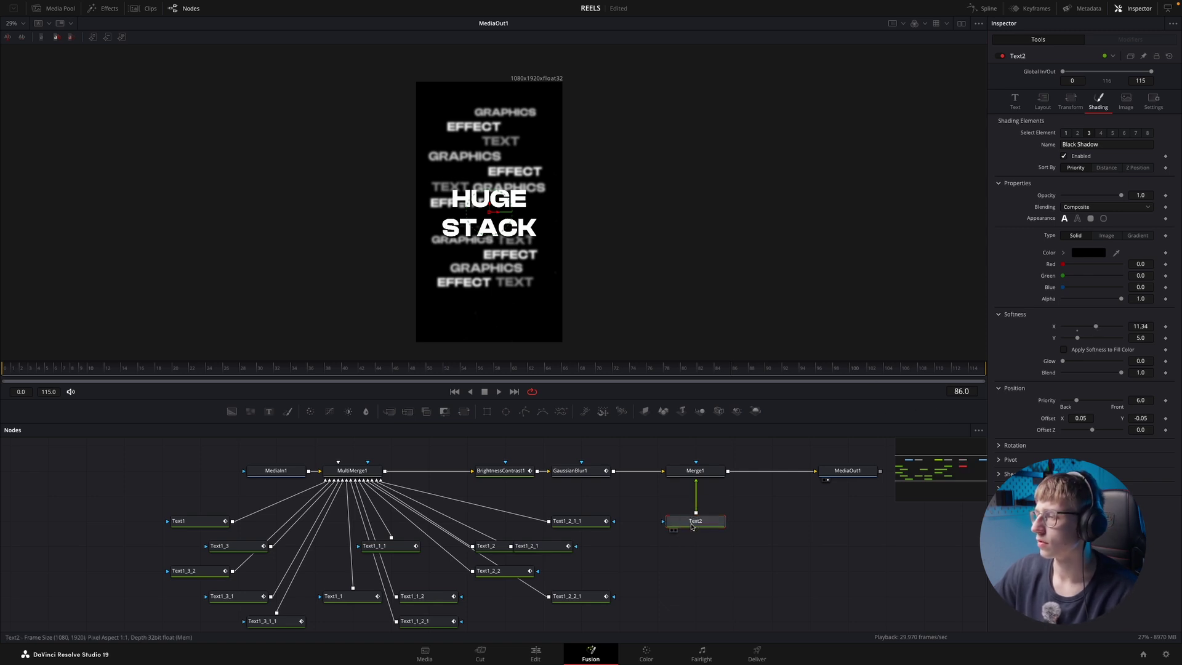
{"action": "key", "text": "shift+space"}
{"action": "type", "text": "drop"}
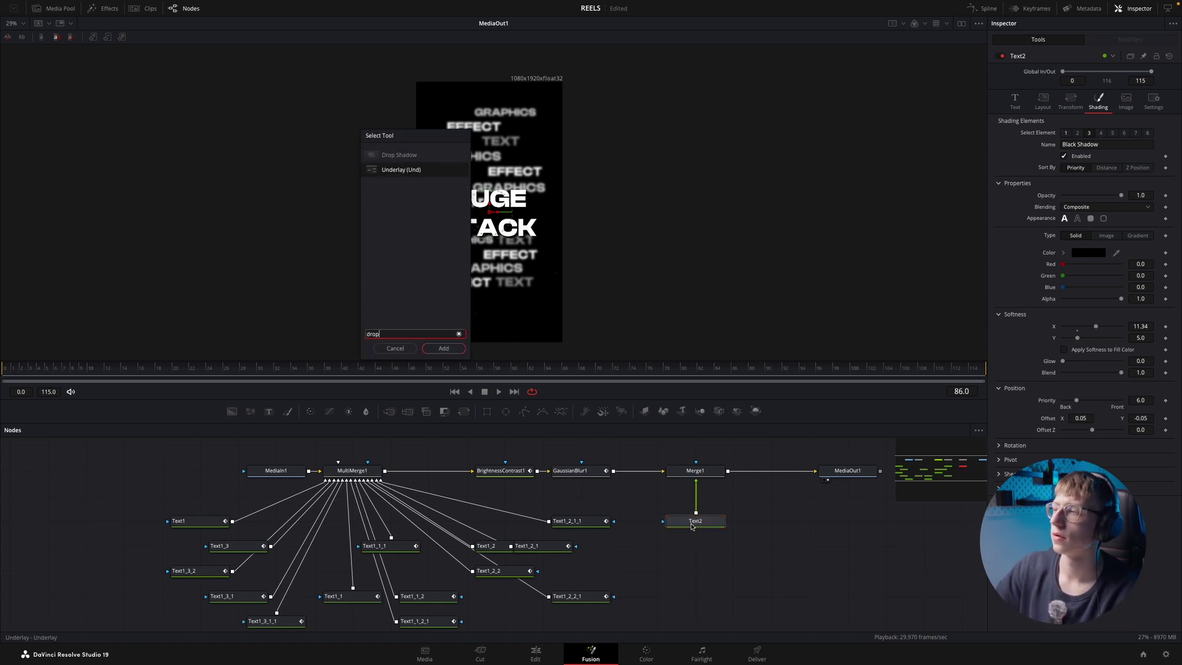
{"action": "key", "text": "Up"}
{"action": "key", "text": "Return"}
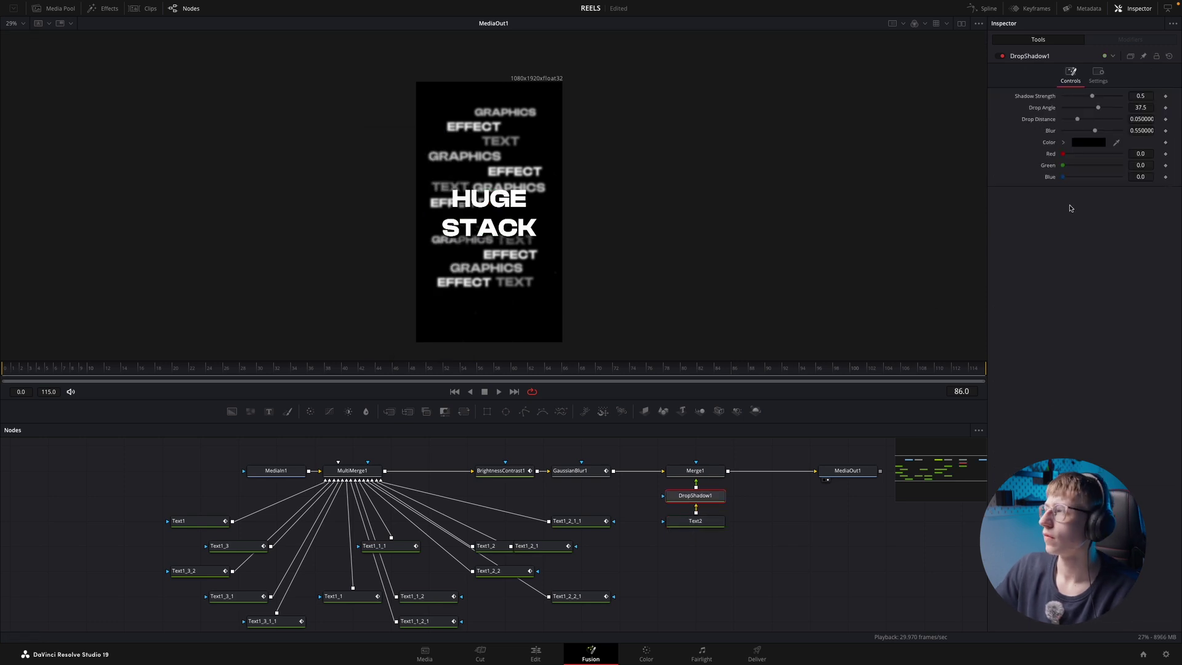
- Set the Drop Shadow's drop distance to 0 and preview the HUGE STACK title
{"action": "left_click_drag", "start_coordinate": [1082, 118], "coordinate": [1055, 126]}
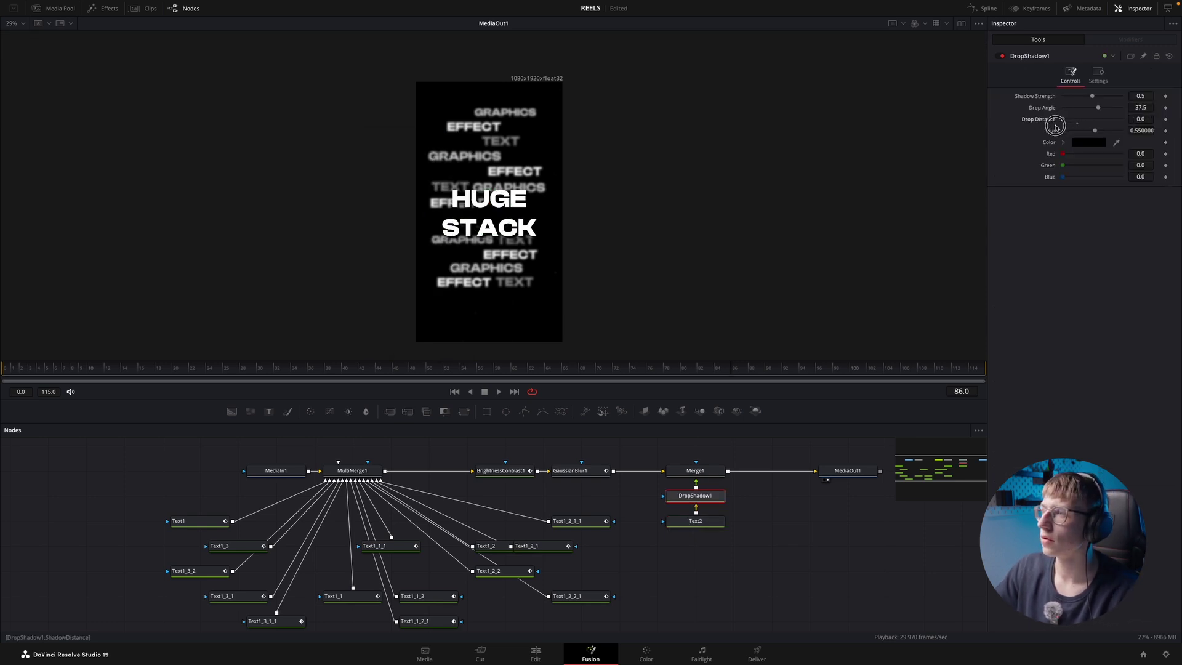
{"action": "left_click", "coordinate": [459, 377]}
{"action": "key", "text": "space"}
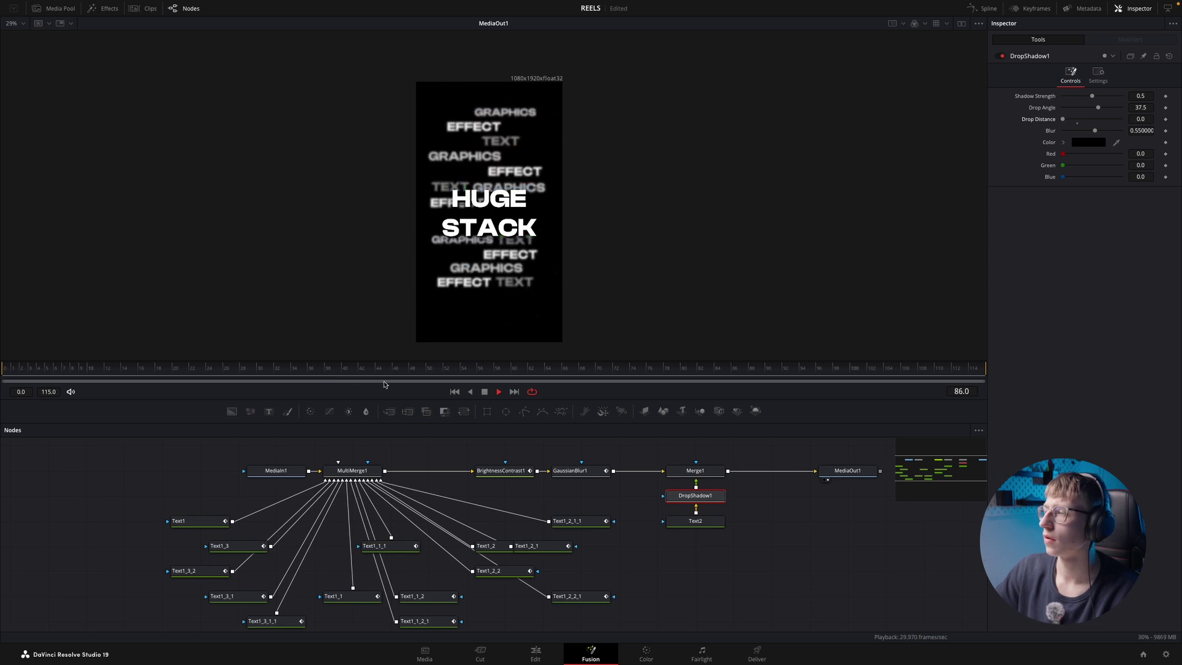
{"action": "left_click", "coordinate": [726, 369]}
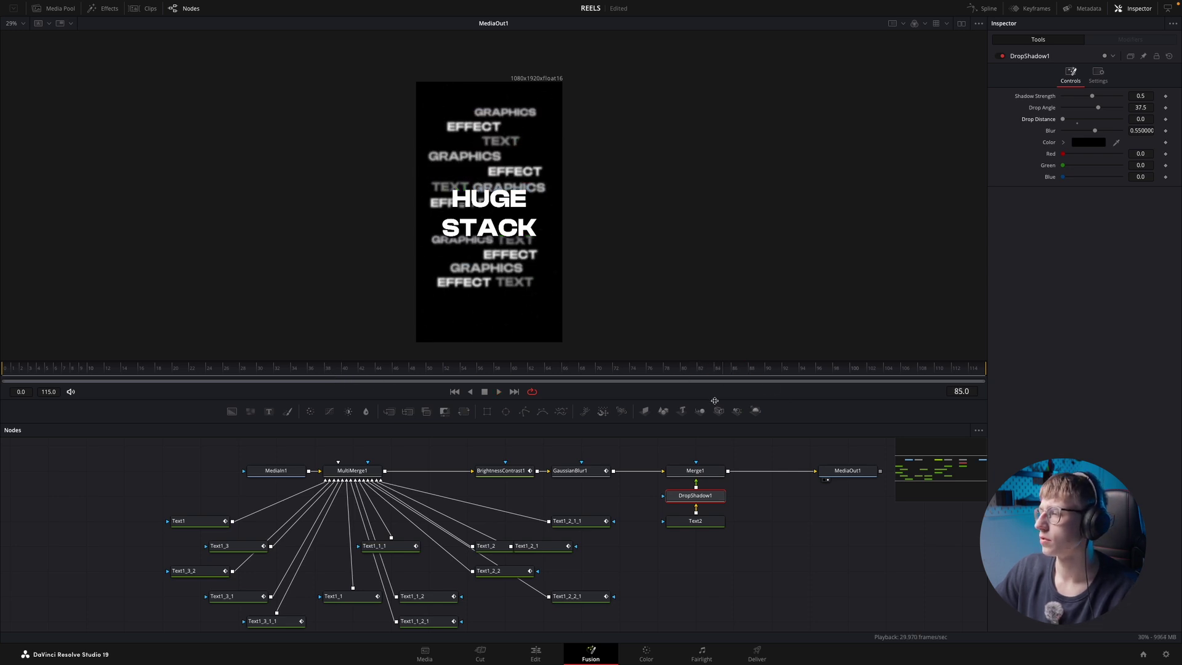
- Keyframe Text2's Write On end to 0.439 at frame 86 and 1.0 at frame 99, revealing HUGE before STACK
{"action": "left_click", "coordinate": [696, 521]}
{"action": "left_click", "coordinate": [1015, 101]}
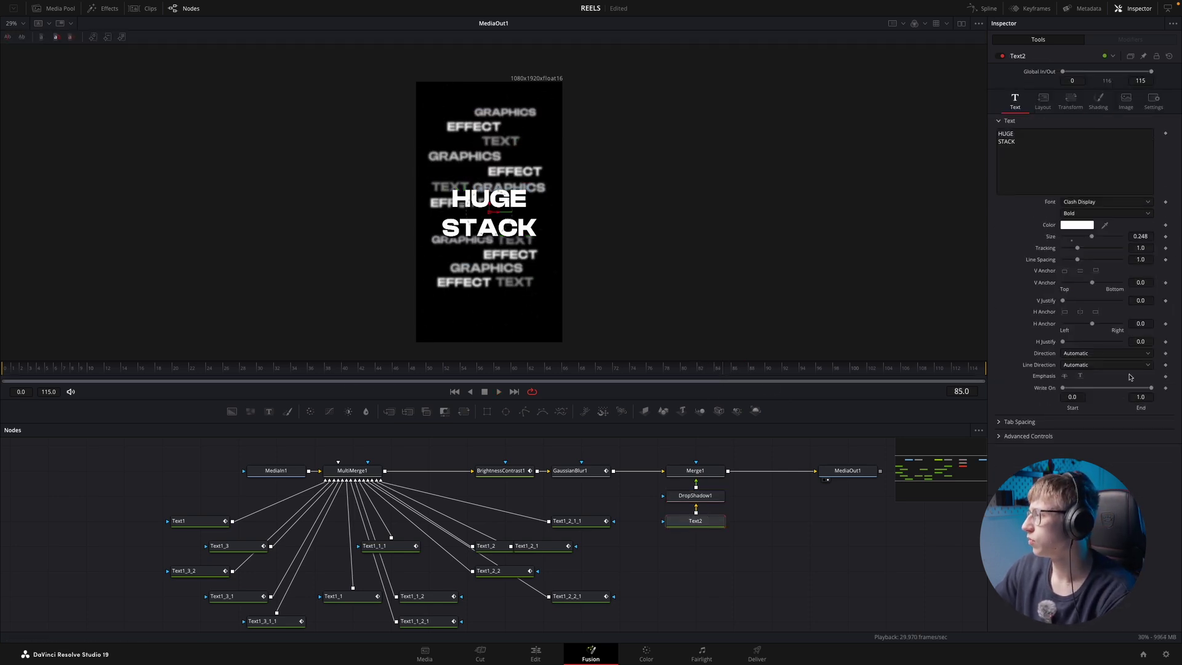
{"action": "left_click", "coordinate": [1165, 388]}
{"action": "key", "text": "Right"}
{"action": "mouse_move", "coordinate": [1151, 388]}
{"action": "left_mouse_down"}
{"action": "mouse_move", "coordinate": [1062, 388]}
{"action": "mouse_move", "coordinate": [1151, 388]}
{"action": "left_mouse_up"}
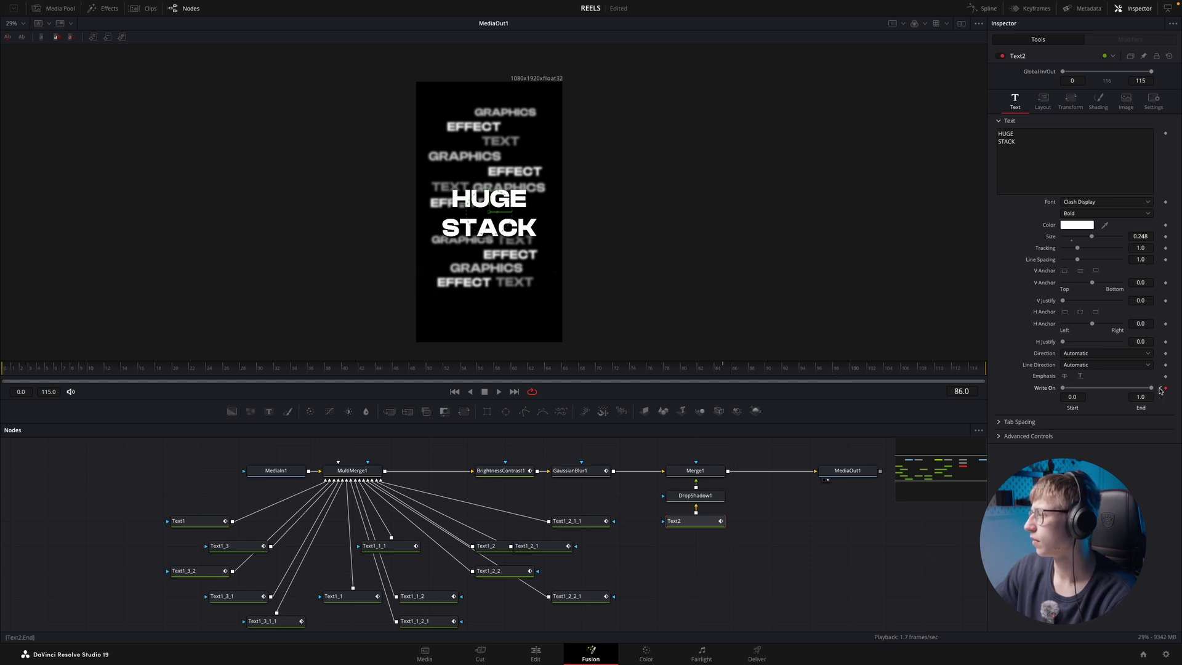
{"action": "left_click_drag", "start_coordinate": [1150, 389], "coordinate": [1104, 391]}
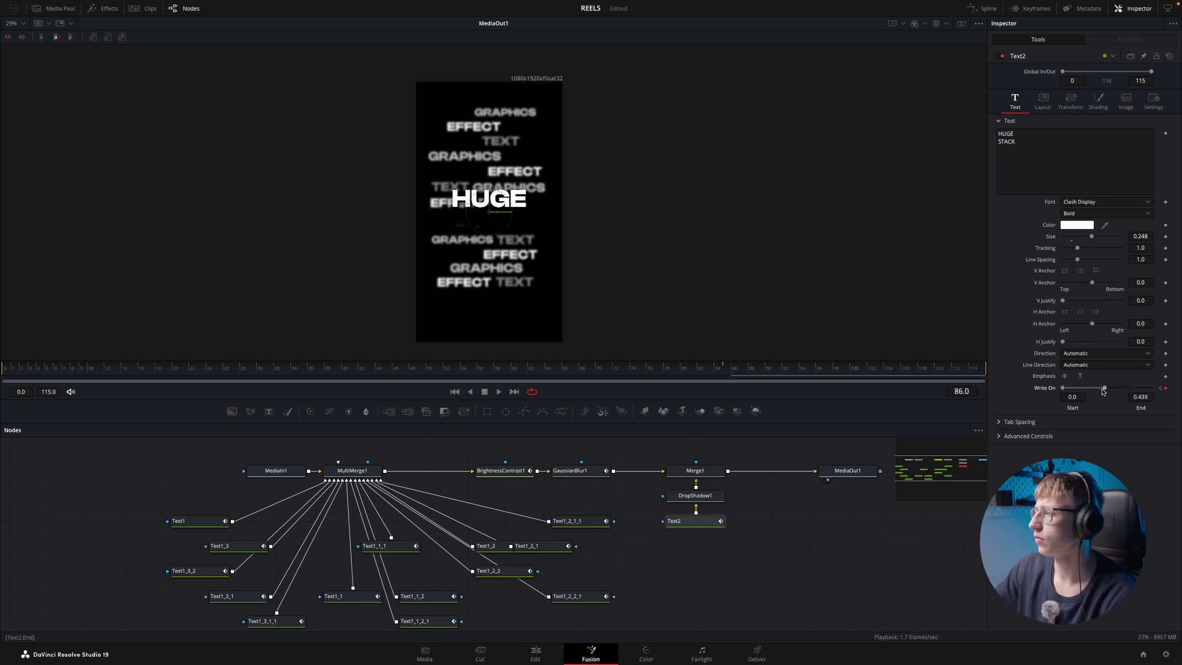
{"action": "left_click", "coordinate": [1164, 390]}
{"action": "key", "text": "Right"}
{"action": "left_click_drag", "start_coordinate": [1105, 388], "coordinate": [1158, 383]}
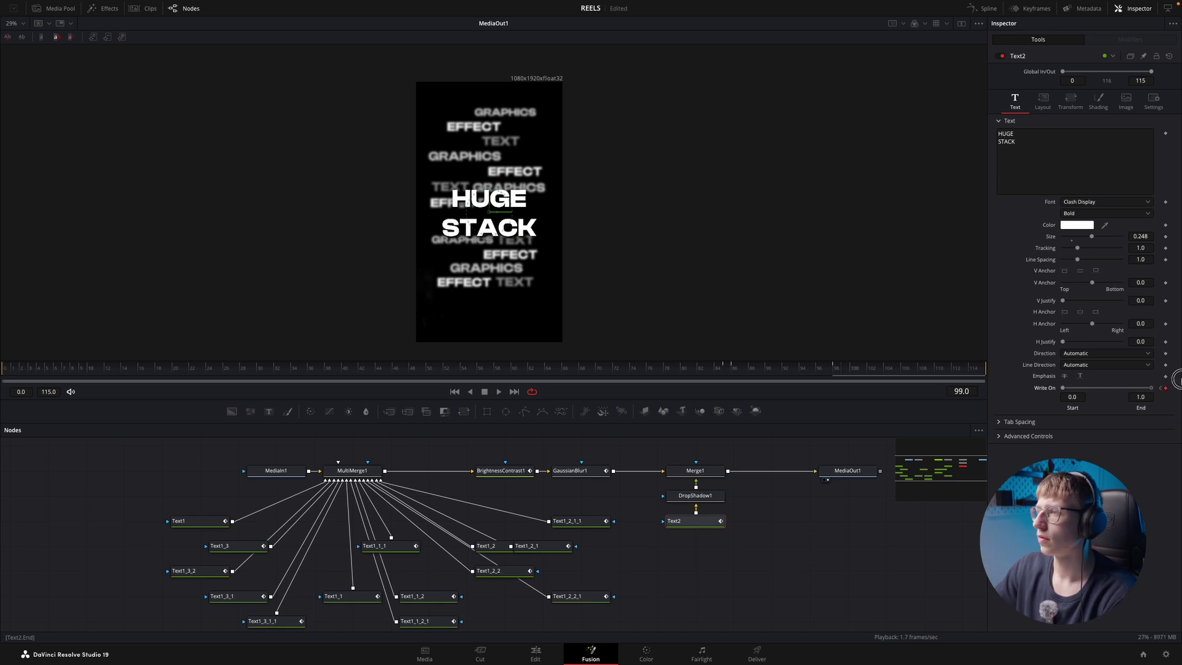
- Return to the edit timeline and play back Fusion Clip 2 to check the timing of the title reveal
{"action": "left_click", "coordinate": [535, 654]}
{"action": "left_click", "coordinate": [545, 361]}
{"action": "key", "text": "space"}
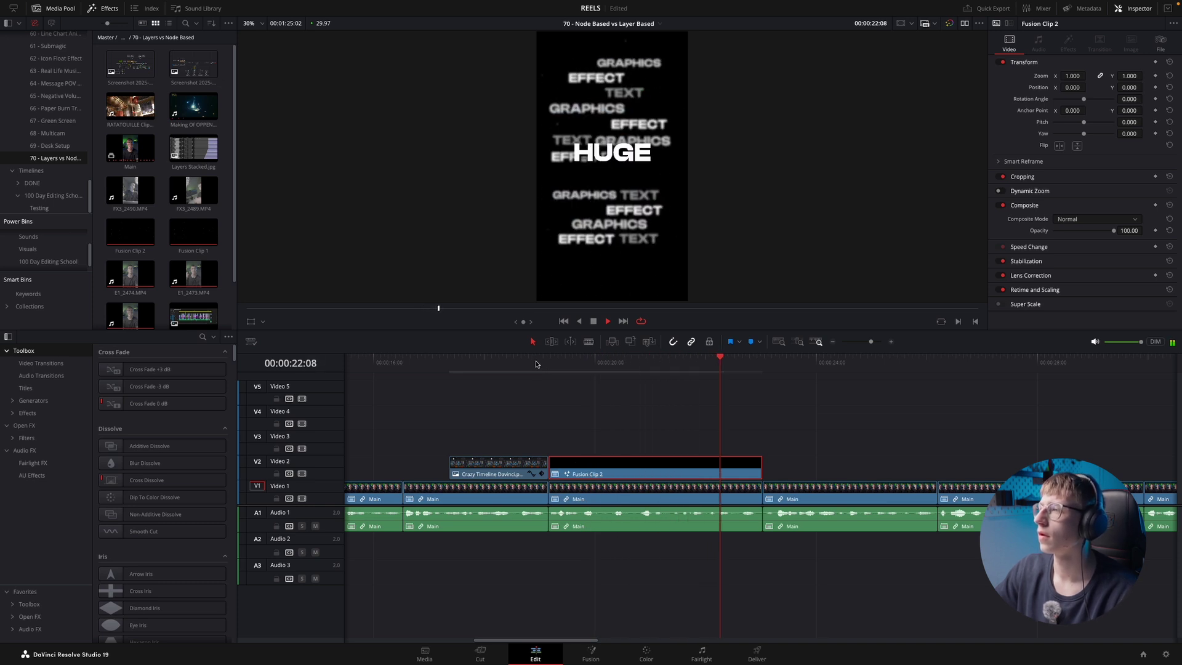
{"action": "left_click", "coordinate": [659, 364]}
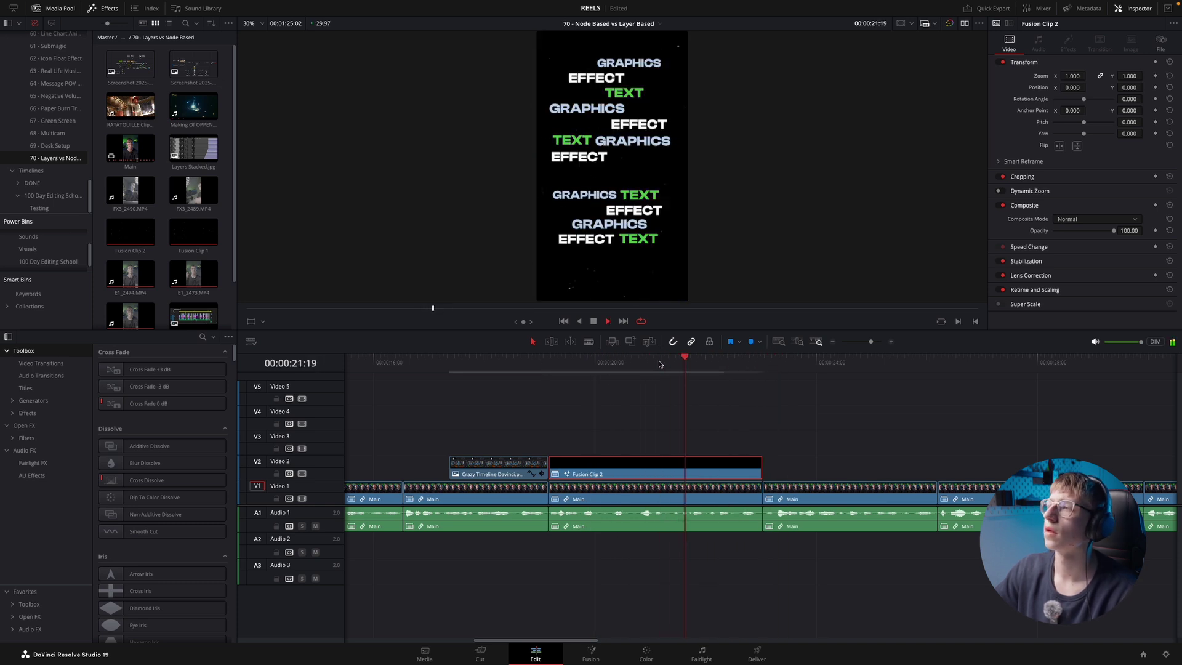
{"action": "left_click", "coordinate": [687, 378]}
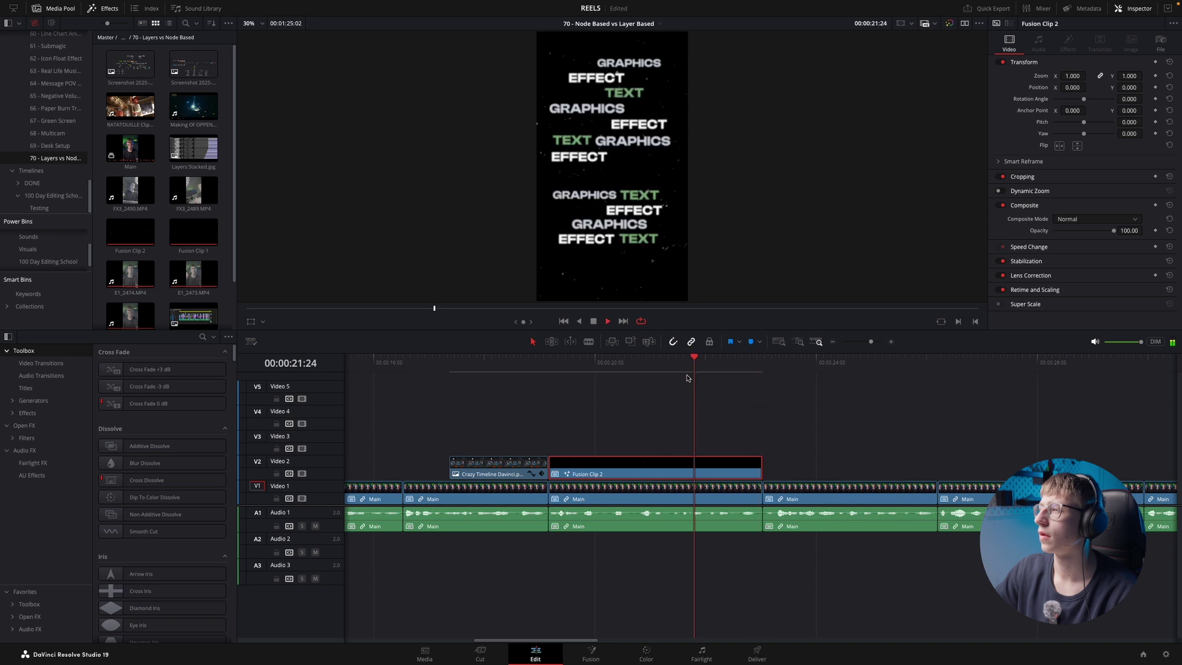
- Reopen the Fusion composition, tighten the HUGE STACK title's line spacing to about 0.756 and preview it
{"action": "key", "text": "shift+5"}
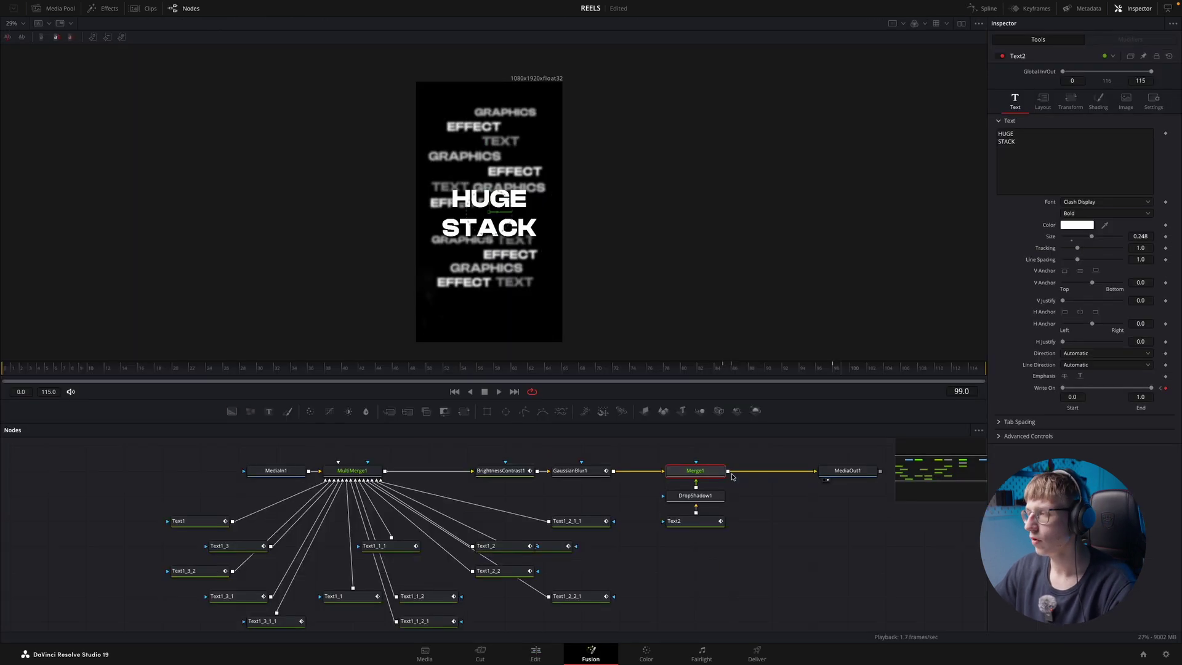
{"action": "left_click", "coordinate": [672, 521]}
{"action": "left_click_drag", "start_coordinate": [1079, 263], "coordinate": [1072, 261]}
{"action": "left_click_drag", "start_coordinate": [744, 370], "coordinate": [675, 369]}
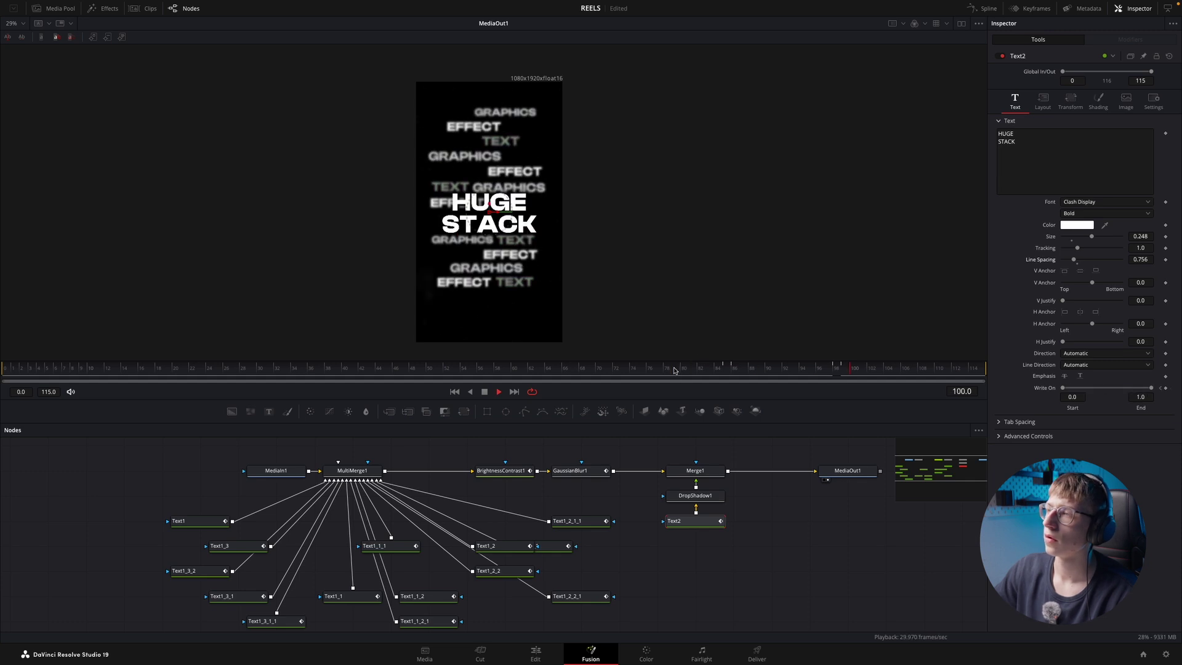
- Move DropShadow1 and Text2 down and insert a Camera Shake node between DropShadow1 and Merge1
{"action": "left_click_drag", "start_coordinate": [729, 563], "coordinate": [694, 523]}
{"action": "left_click", "coordinate": [700, 523]}
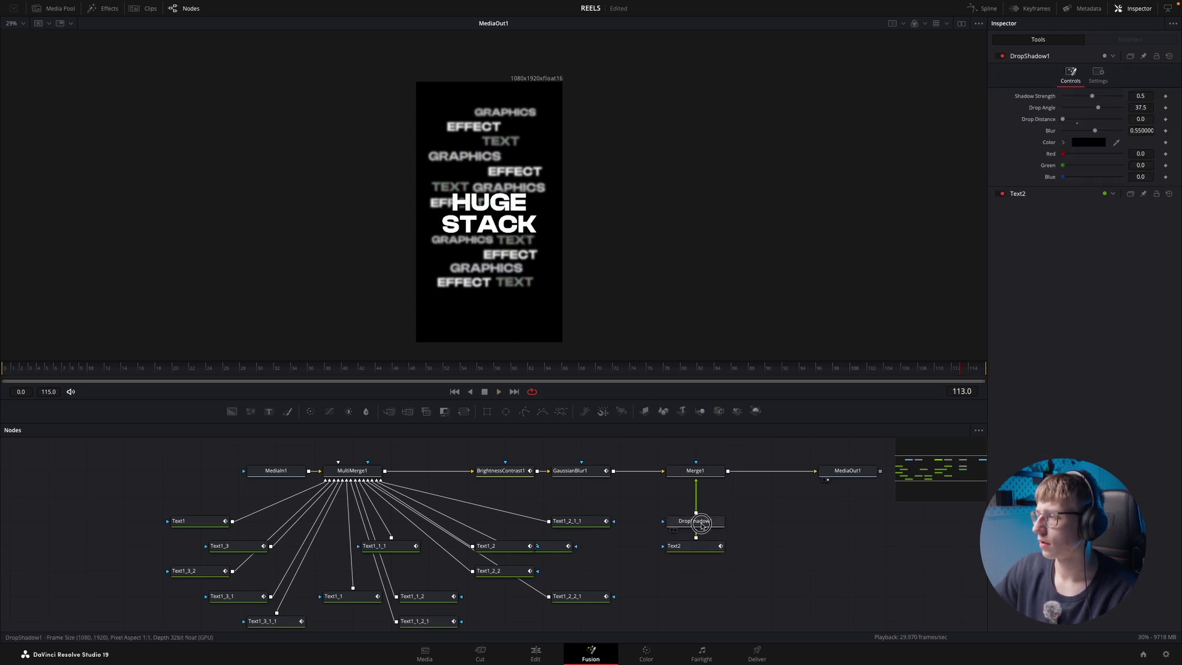
{"action": "key", "text": "shift+space"}
{"action": "type", "text": "camera"}
{"action": "key", "text": "Return"}
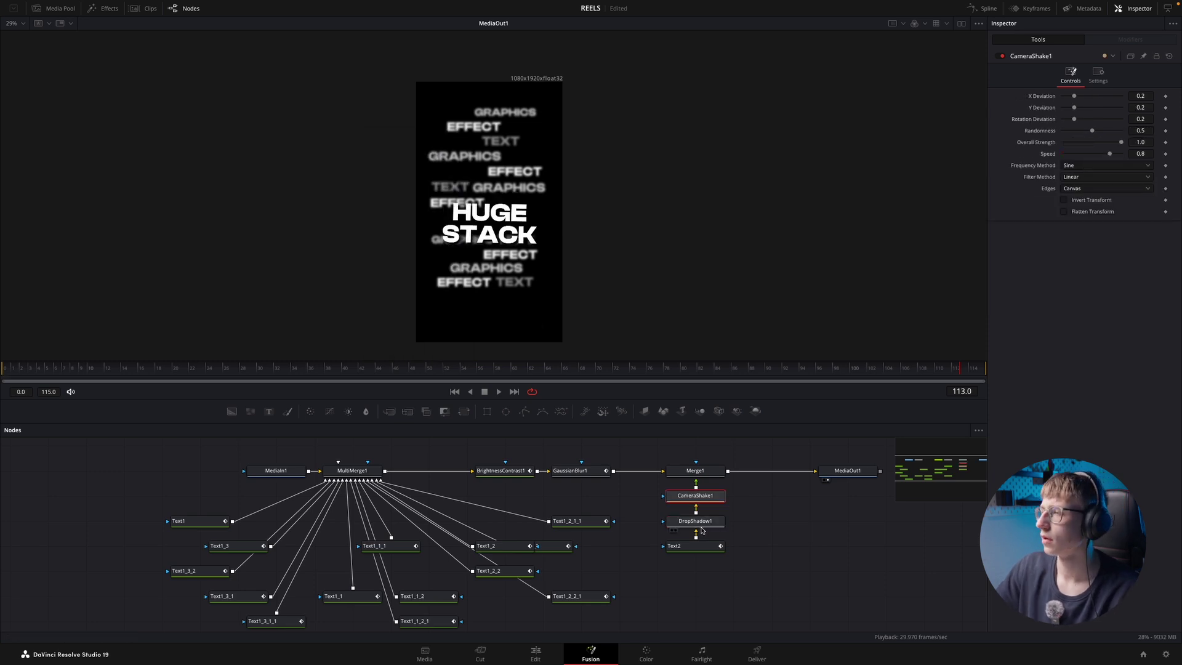
- Reduce the Camera Shake to X deviation 0.055, Y deviation 0.063, overall strength 0.157 and speed 0.11
{"action": "key", "text": "space"}
{"action": "left_click_drag", "start_coordinate": [601, 375], "coordinate": [805, 370]}
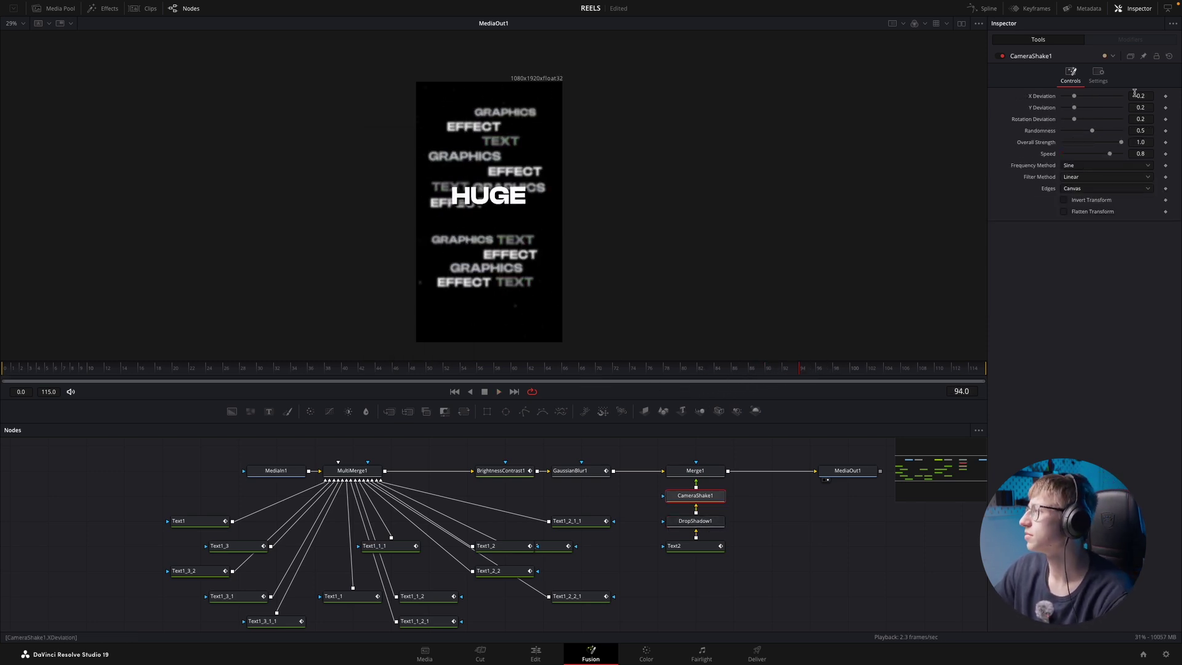
{"action": "left_click_drag", "start_coordinate": [1075, 95], "coordinate": [1066, 109]}
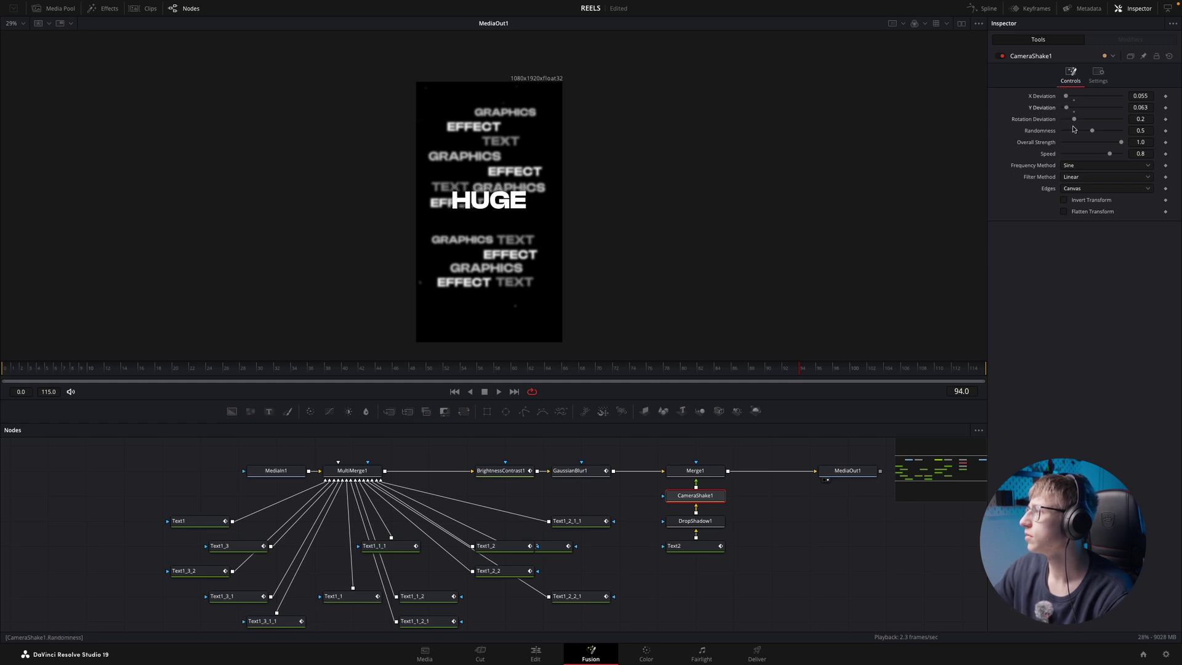
{"action": "left_click_drag", "start_coordinate": [1108, 155], "coordinate": [1071, 146]}
{"action": "key", "text": "space"}
{"action": "key", "text": "space"}
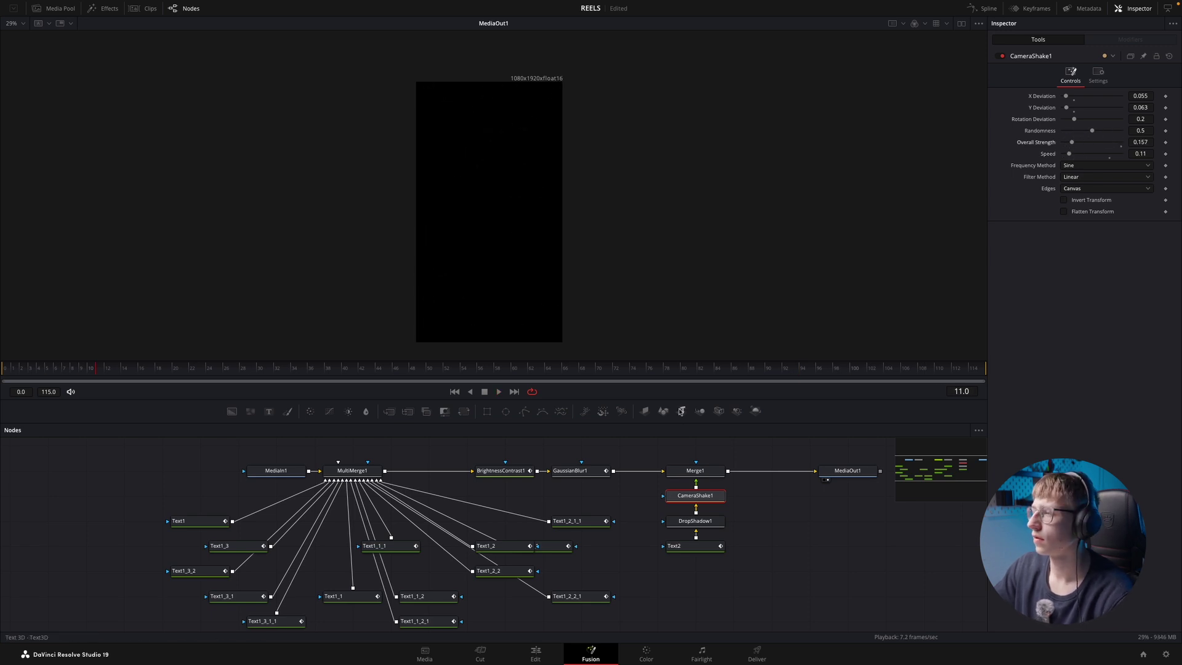
- Set the Camera Shake's rotation deviation to 0 and lower its overall strength to 0.071, checking the motion in playback
{"action": "left_click_drag", "start_coordinate": [655, 372], "coordinate": [453, 369]}
{"action": "key", "text": "space"}
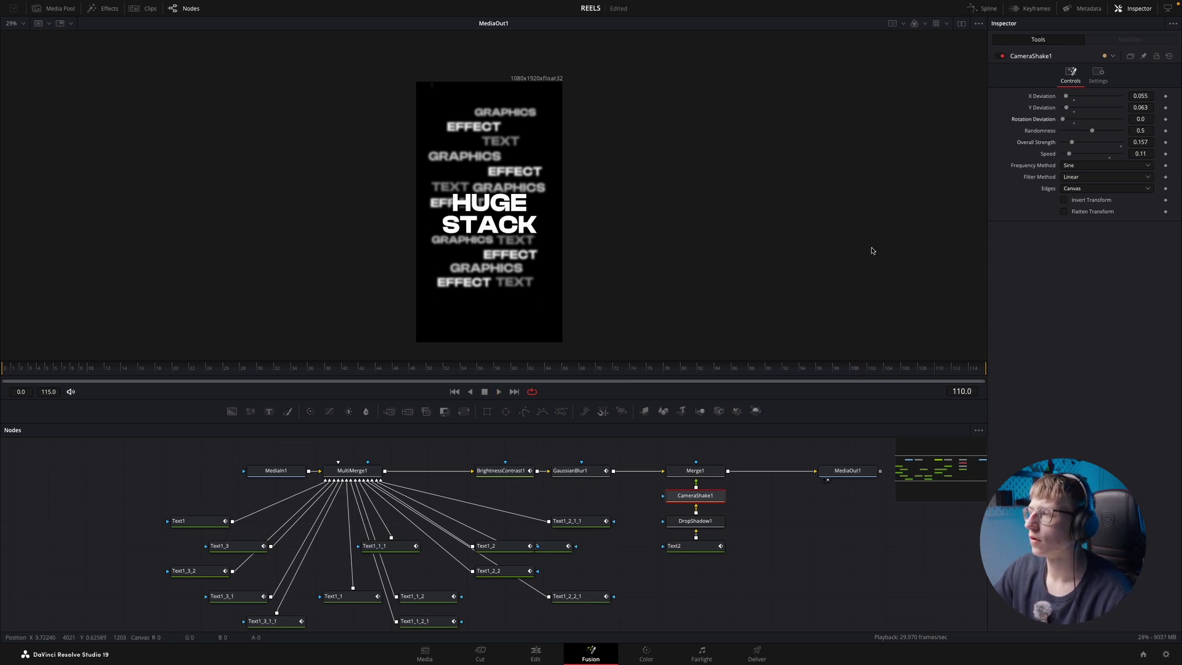
{"action": "left_click_drag", "start_coordinate": [610, 367], "coordinate": [476, 372]}
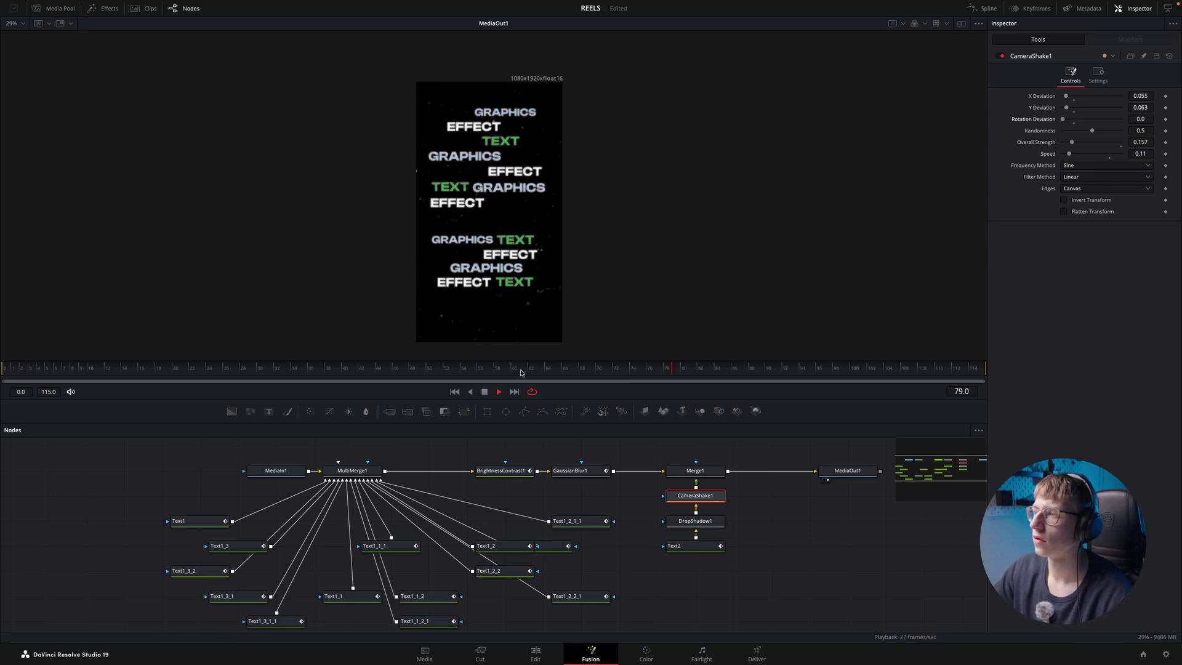
{"action": "key", "text": "space"}
{"action": "key", "text": "space"}
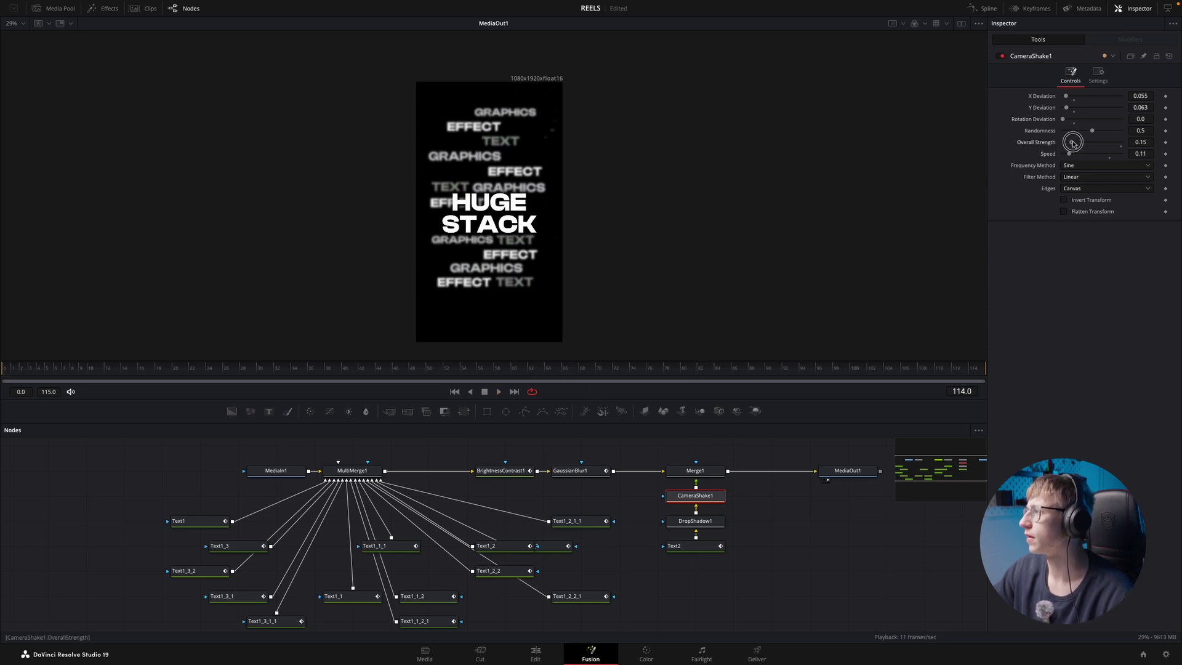
{"action": "left_click", "coordinate": [707, 377]}
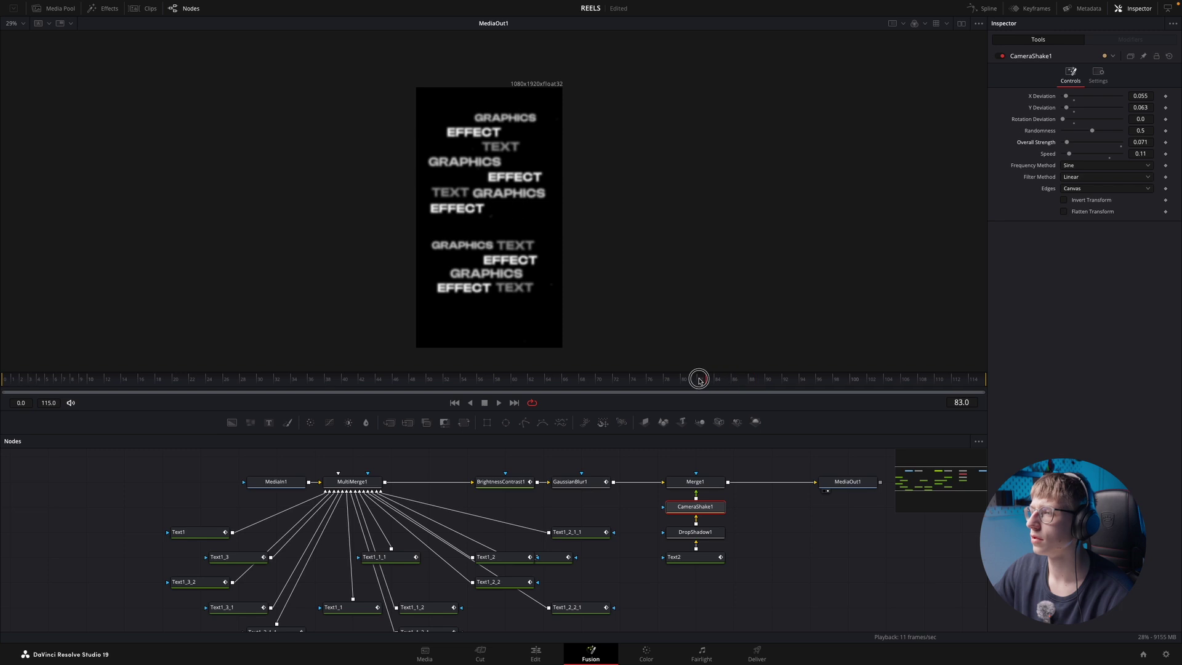
{"action": "key", "text": "space"}
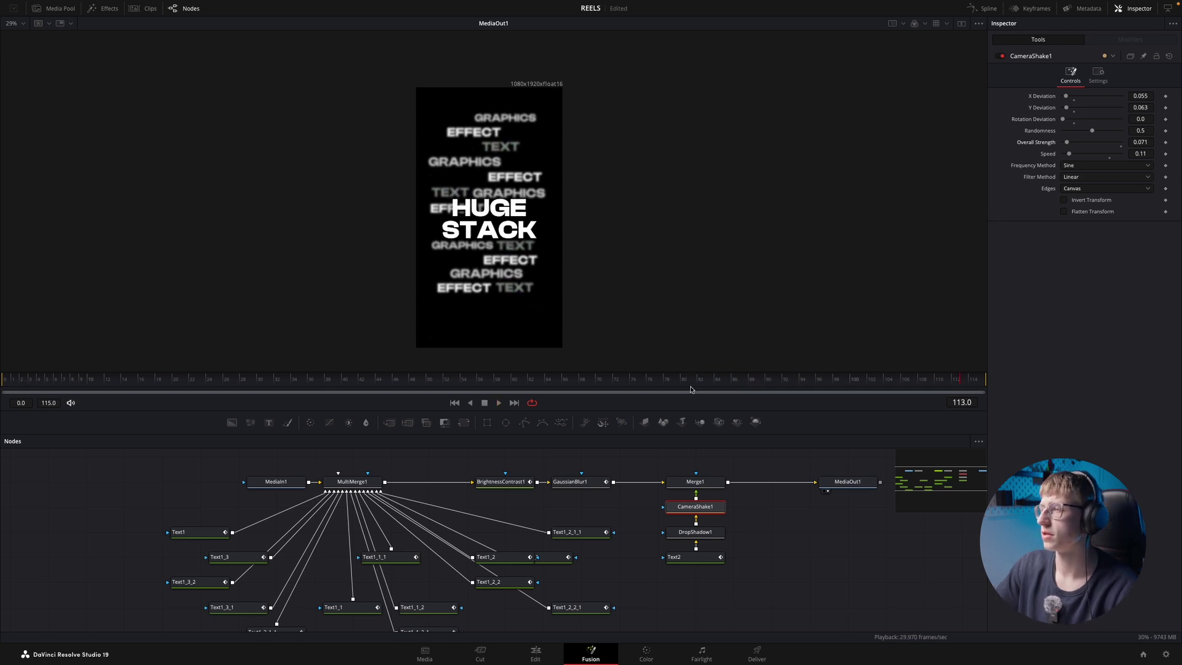
- Play back the finished Fusion Clip 2 in the edit timeline together with the preceding clips
{"action": "left_click", "coordinate": [553, 657]}
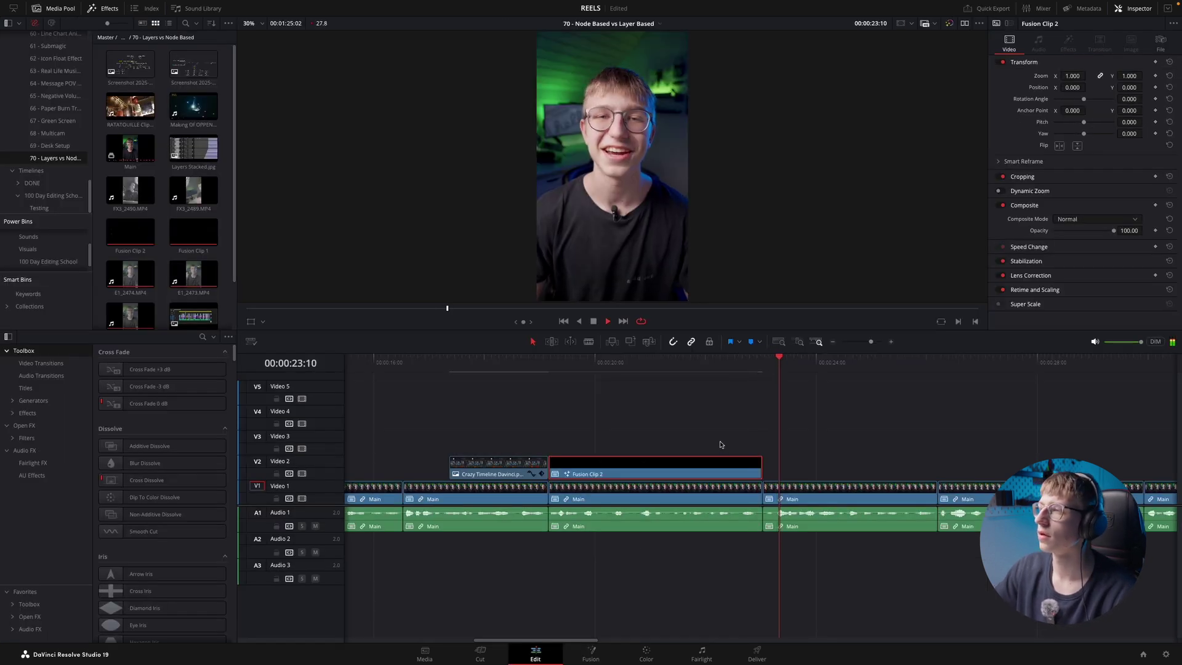
{"action": "scroll", "coordinate": [604, 409], "scroll_direction": "down", "scroll_amount": 3}
{"action": "left_click", "coordinate": [479, 358]}
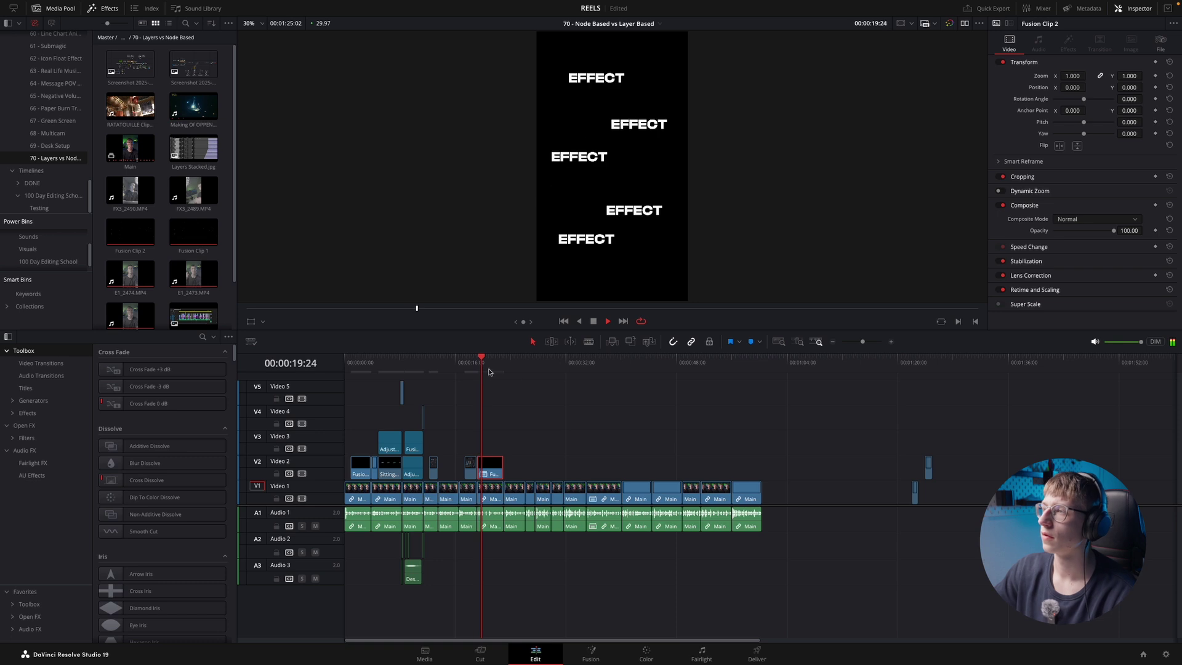
{"action": "scroll", "coordinate": [679, 385], "scroll_direction": "up", "scroll_amount": 3}
{"action": "scroll", "coordinate": [679, 384], "scroll_direction": "up", "scroll_amount": 2}
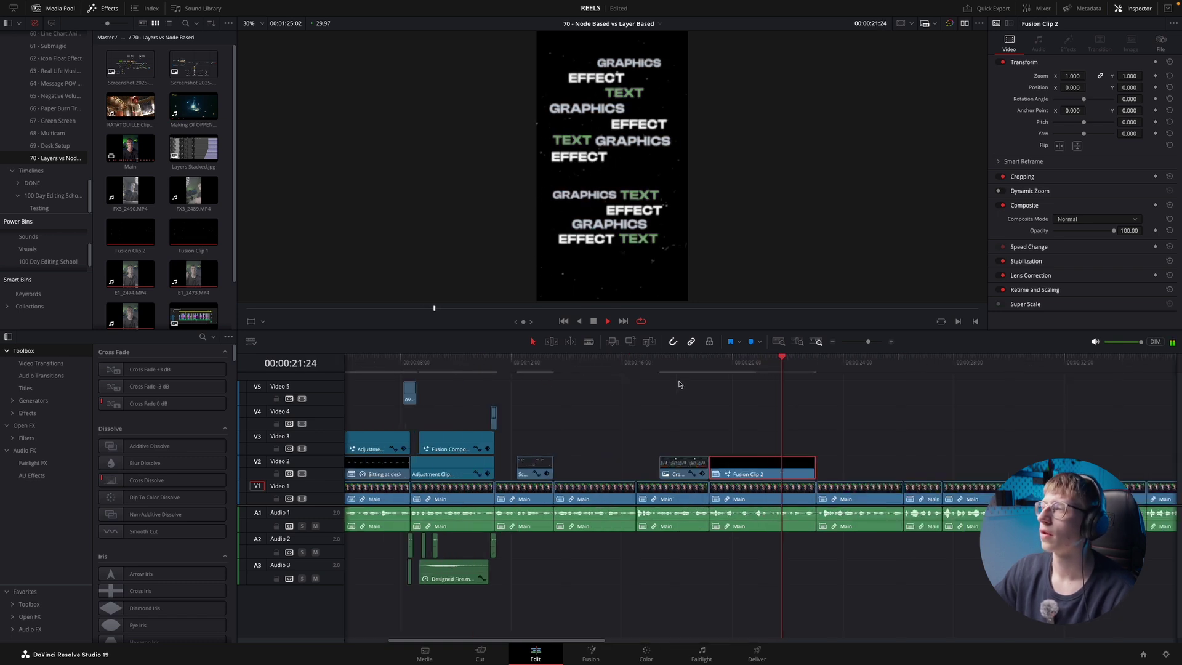
{"action": "left_click", "coordinate": [703, 368]}
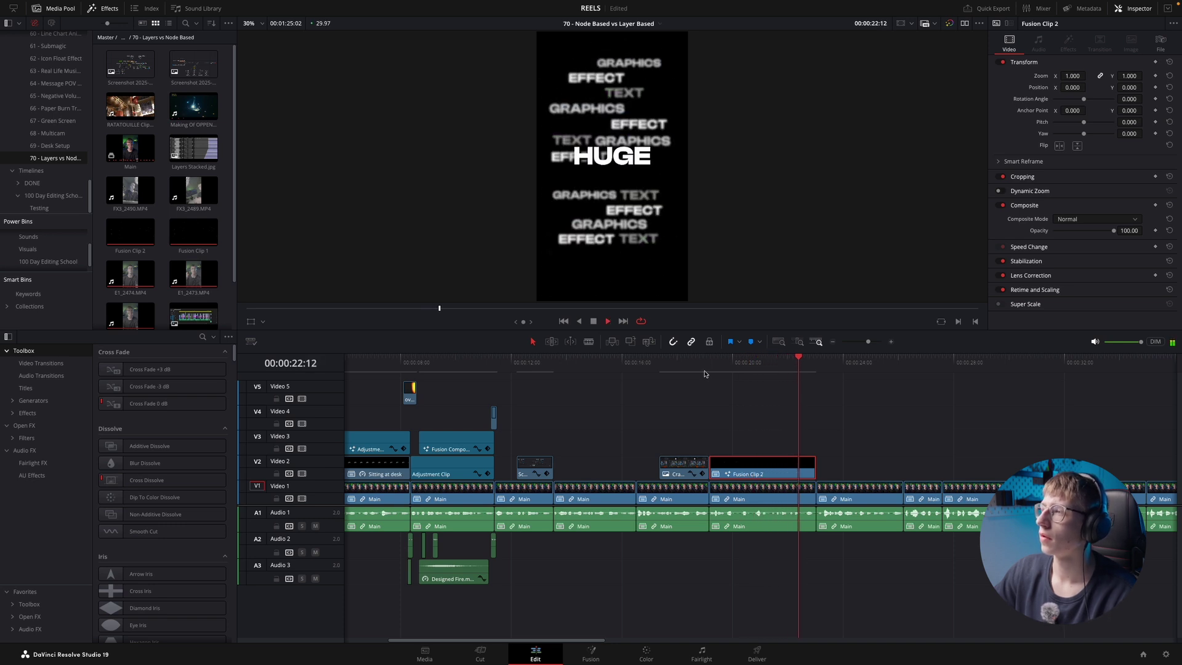
- Play through the talking-head footage after Fusion Clip 2 to find where the next visual belongs
{"action": "left_click", "coordinate": [814, 425]}
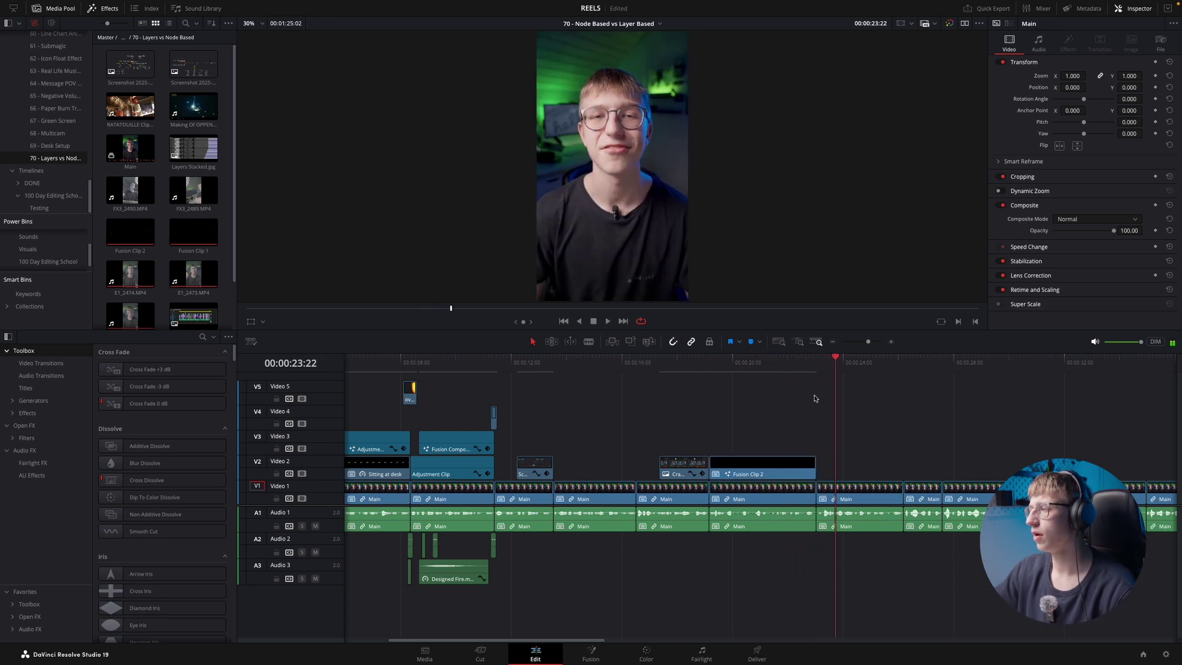
{"action": "key", "text": "space"}
{"action": "key", "text": "super+minus"}
{"action": "key", "text": "super+equal"}
{"action": "key", "text": "super+equal"}
{"action": "left_click", "coordinate": [782, 373]}
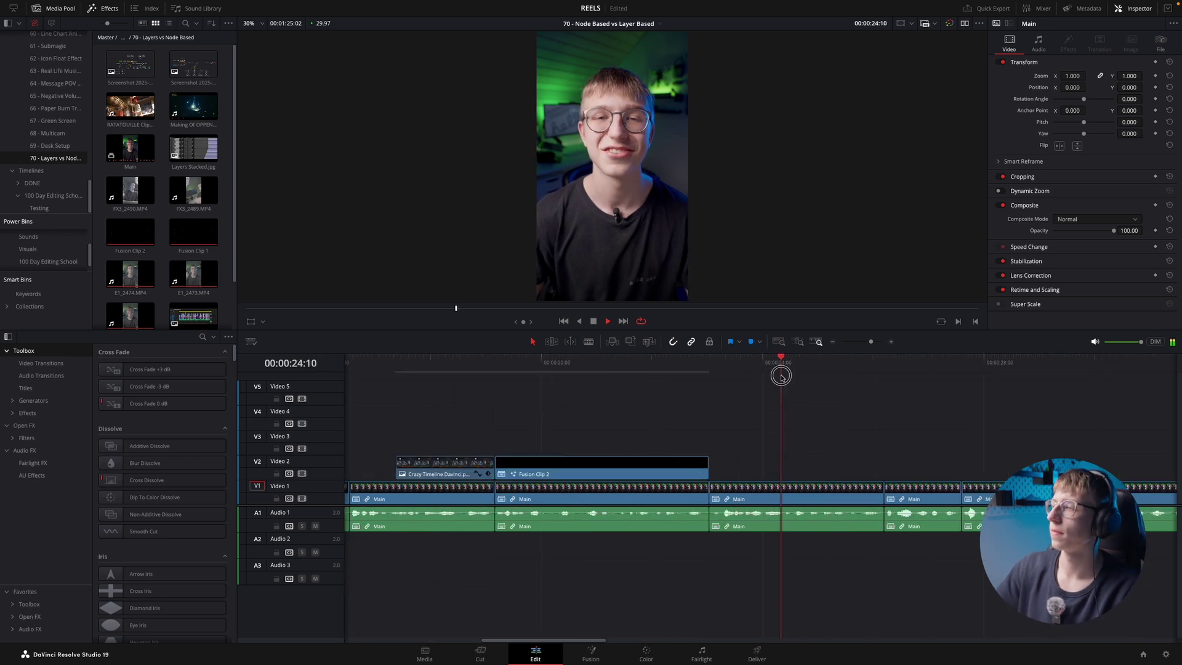
{"action": "key", "text": "super+minus"}
{"action": "key", "text": "super+equal"}
{"action": "key", "text": "space"}
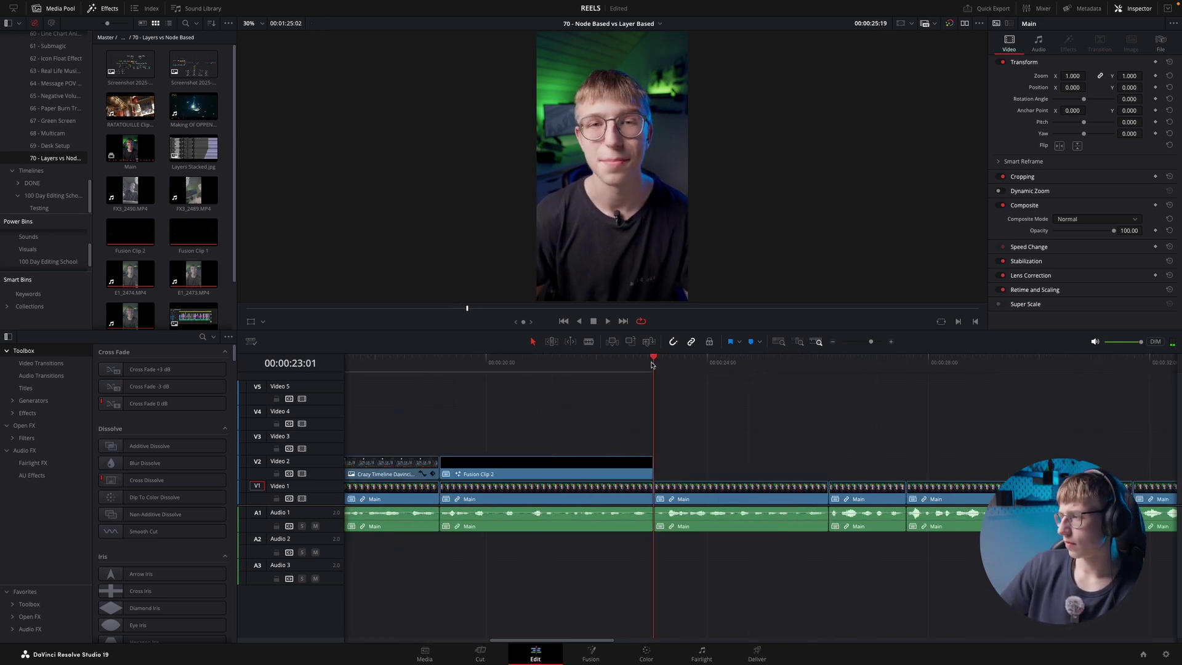
{"action": "key", "text": "space"}
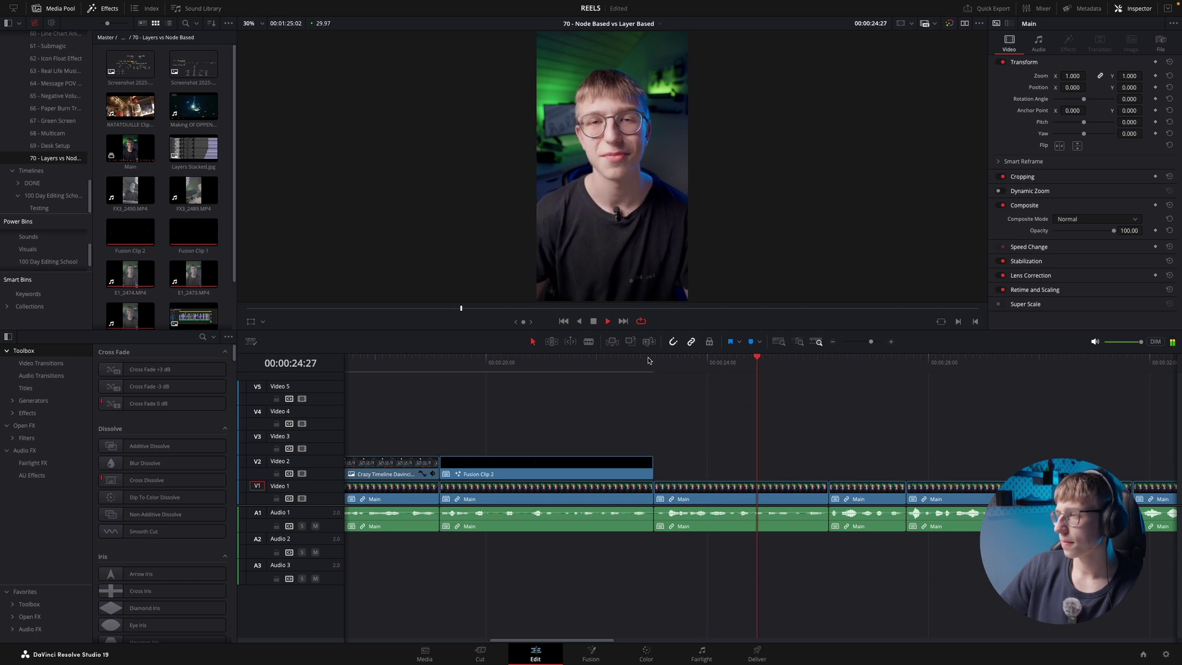
- Place Layers Stacked.jpg on Video 2 directly after Fusion Clip 2 and set its X position to 374
{"action": "left_click", "coordinate": [190, 148]}
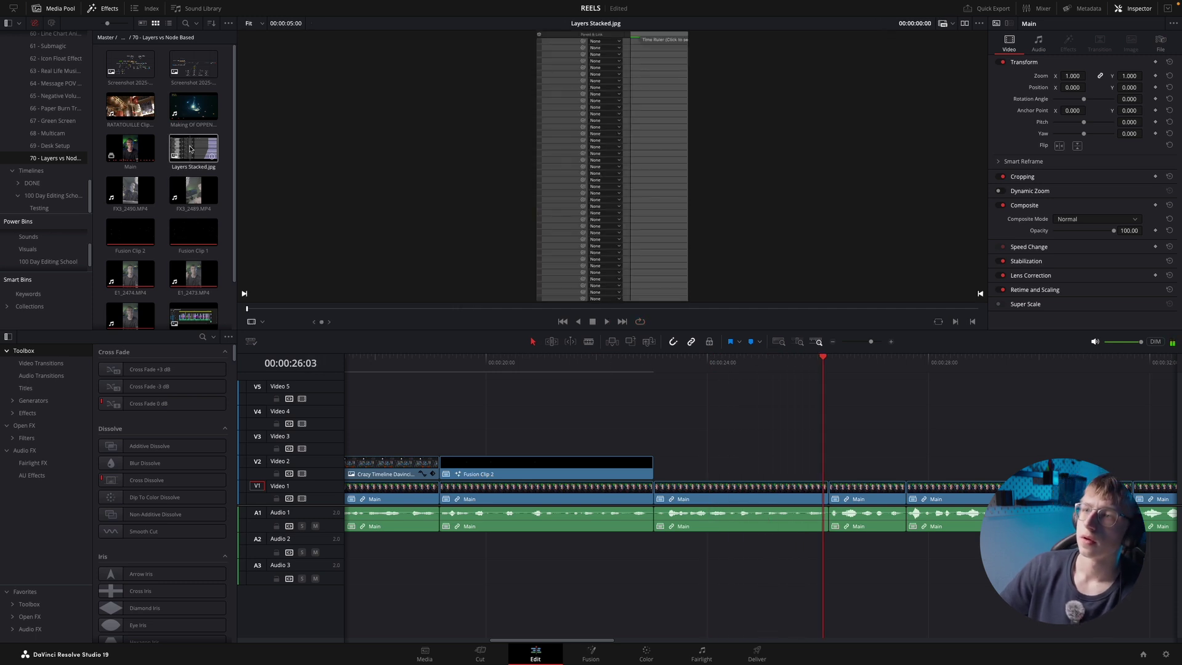
{"action": "left_click_drag", "start_coordinate": [184, 150], "coordinate": [687, 471]}
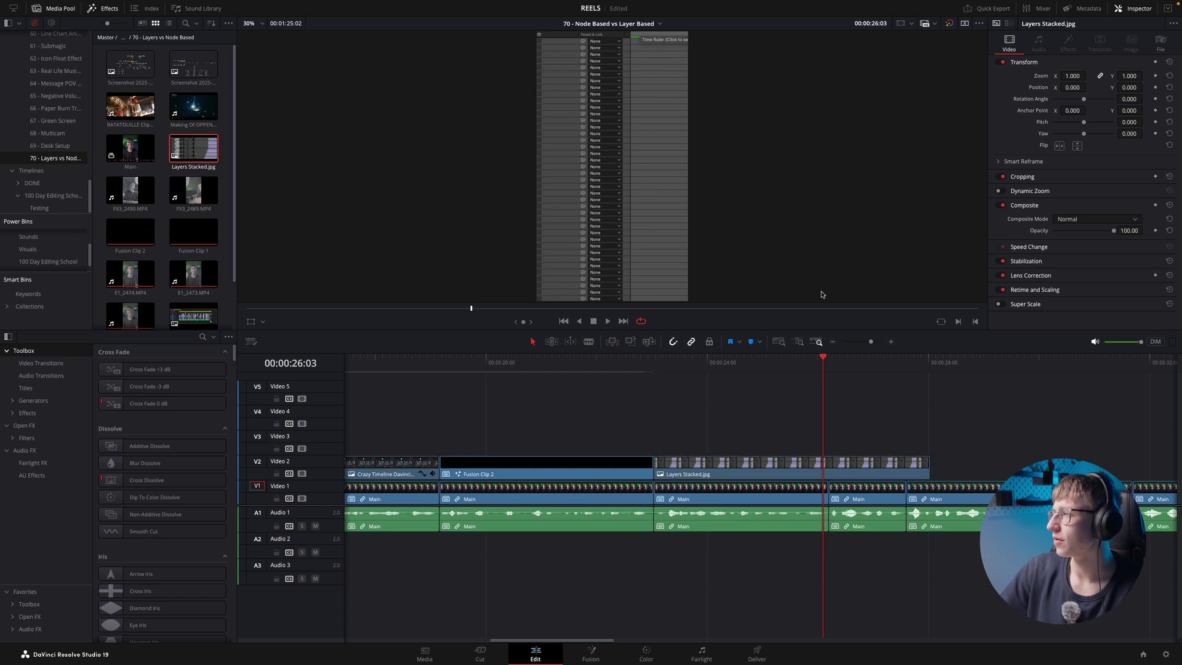
{"action": "left_click", "coordinate": [679, 356]}
{"action": "left_click_drag", "start_coordinate": [1072, 87], "coordinate": [658, 337]}
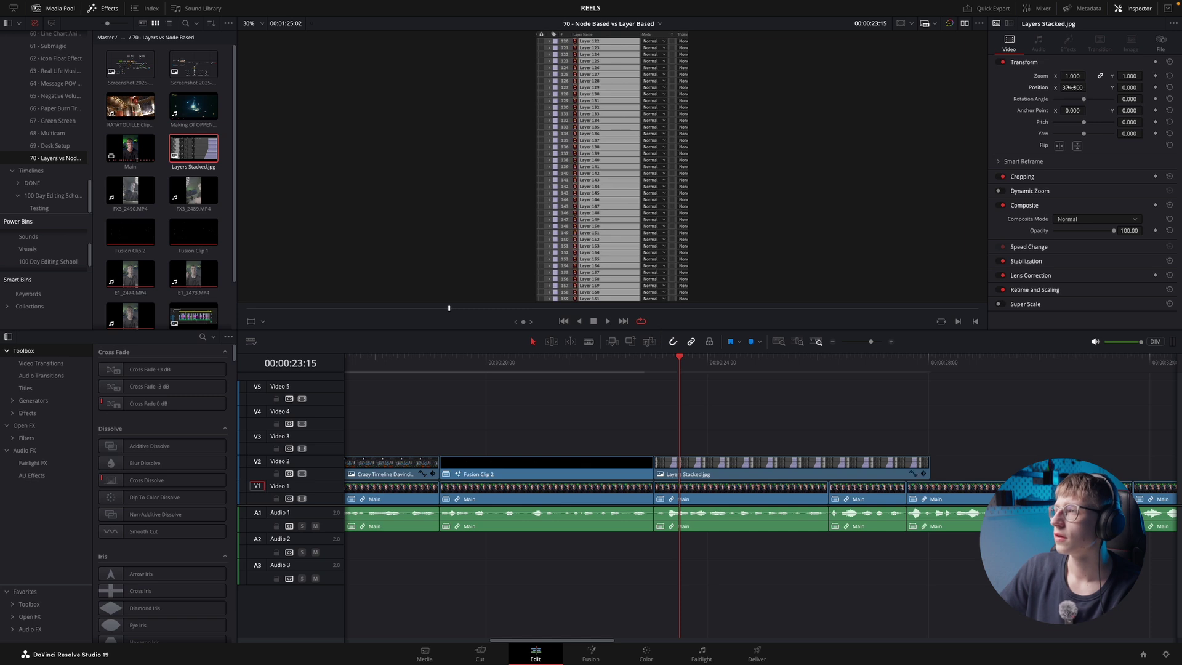
- Trim the end of the Layers Stacked.jpg clip to about 00:00:25:08 and play back the result
{"action": "key", "text": "space"}
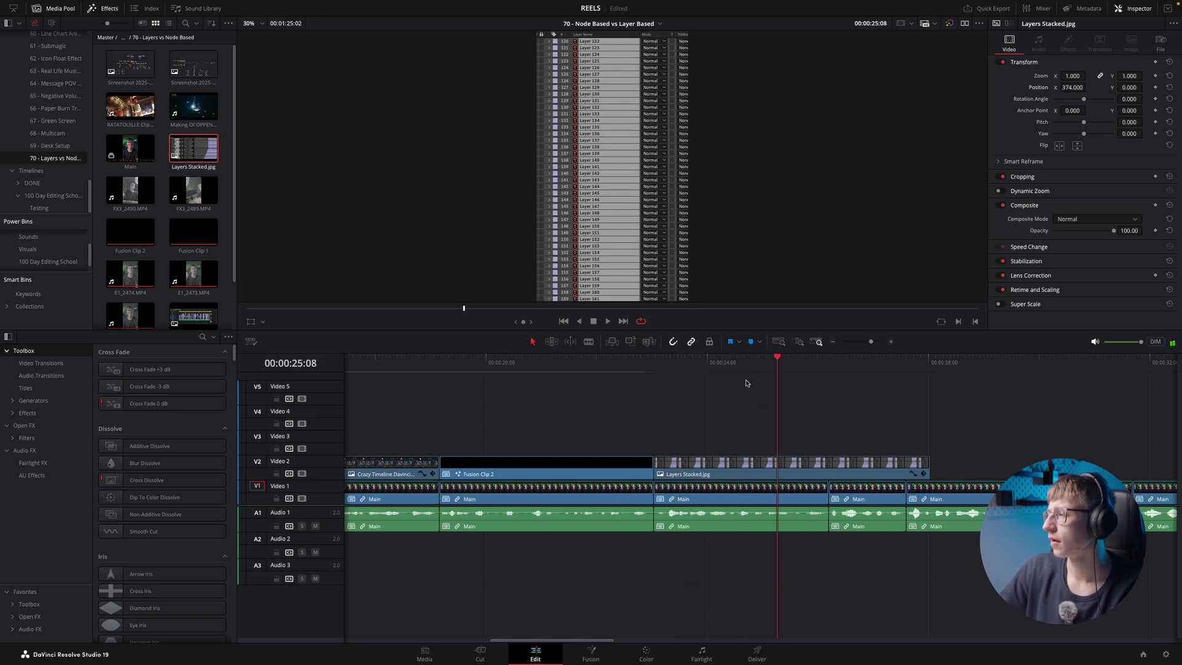
{"action": "left_click", "coordinate": [752, 362]}
{"action": "key", "text": "space"}
{"action": "key", "text": "space"}
{"action": "left_click_drag", "start_coordinate": [779, 359], "coordinate": [777, 359]}
{"action": "left_click", "coordinate": [797, 470]}
{"action": "key", "text": "shift+]"}
{"action": "left_click", "coordinate": [755, 364]}
{"action": "key", "text": "space"}
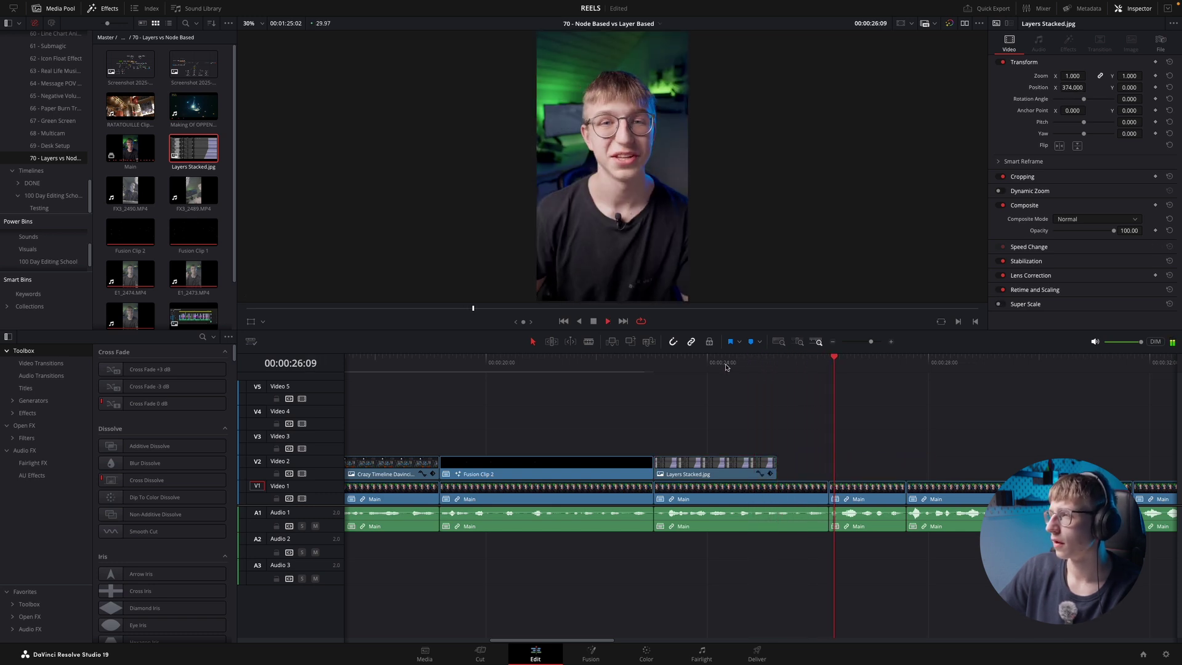
{"action": "left_click", "coordinate": [650, 362]}
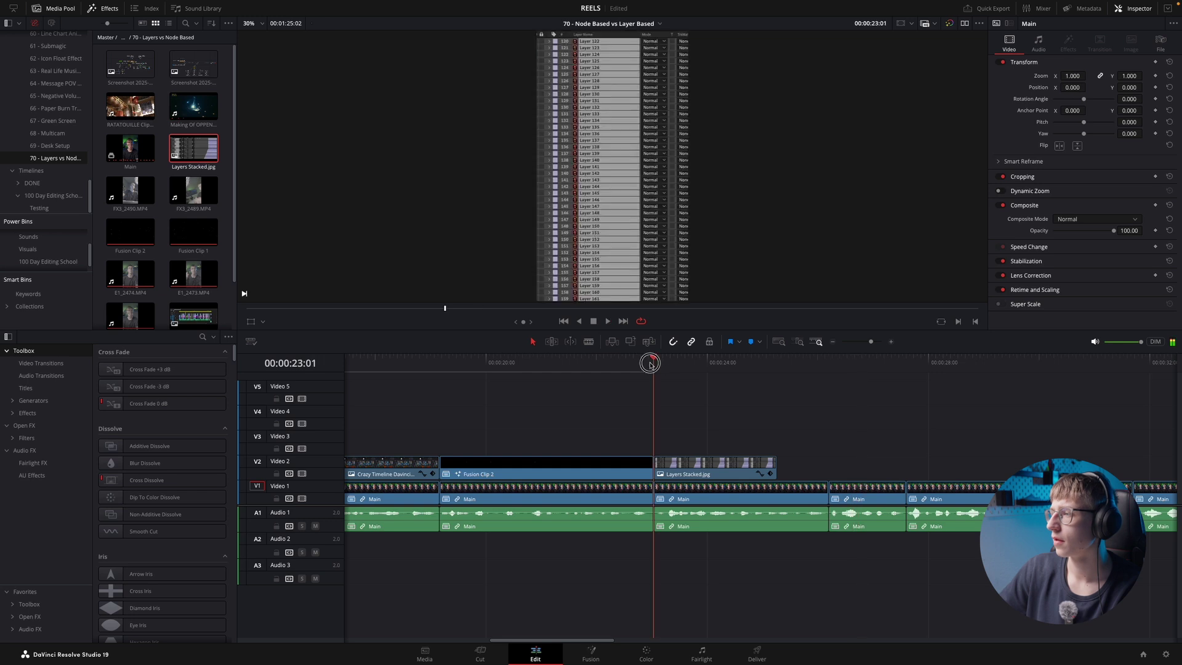
{"action": "left_click", "coordinate": [998, 191]}
{"action": "left_click", "coordinate": [1051, 191]}
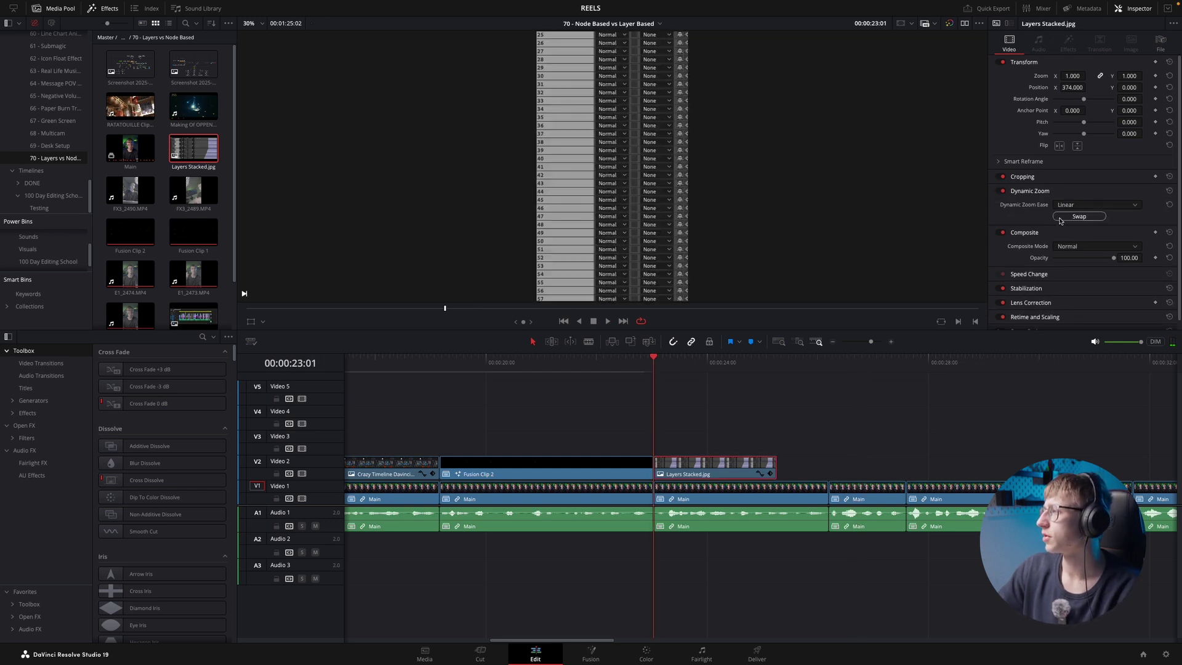
{"action": "left_click", "coordinate": [999, 191]}
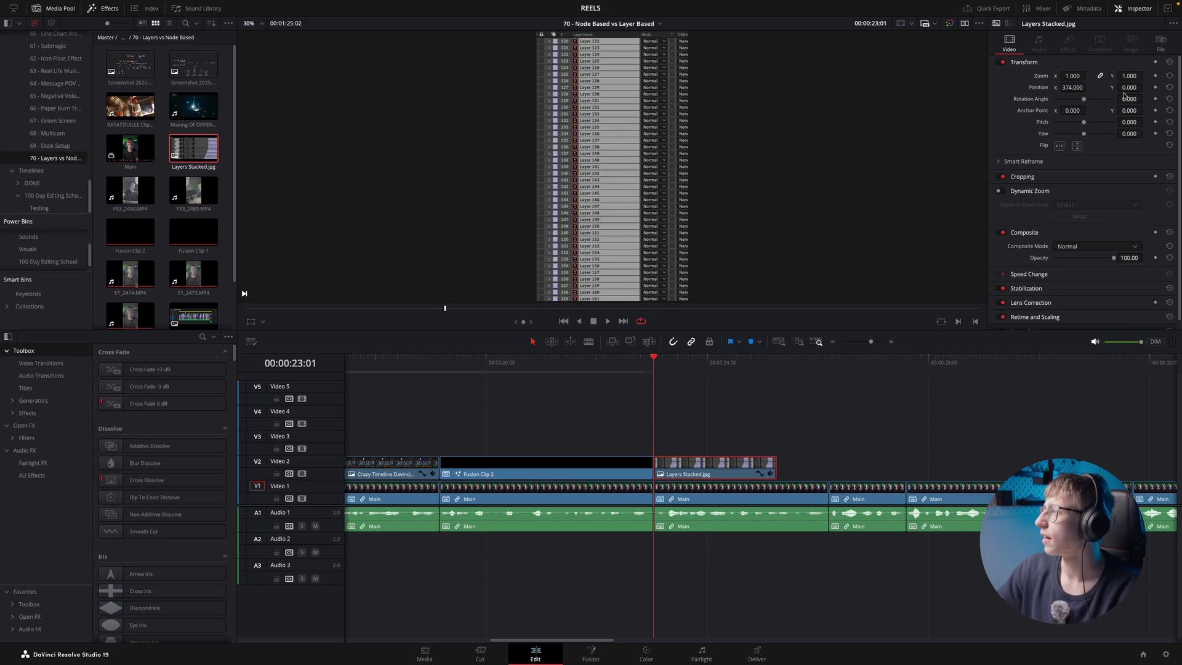
- Zoom Layers Stacked.jpg to 1.290, set X position to 530.114, keyframe Y from -223.562 at clip start to 242.438 at its end, and play it
{"action": "left_click_drag", "start_coordinate": [1128, 76], "coordinate": [1151, 75]}
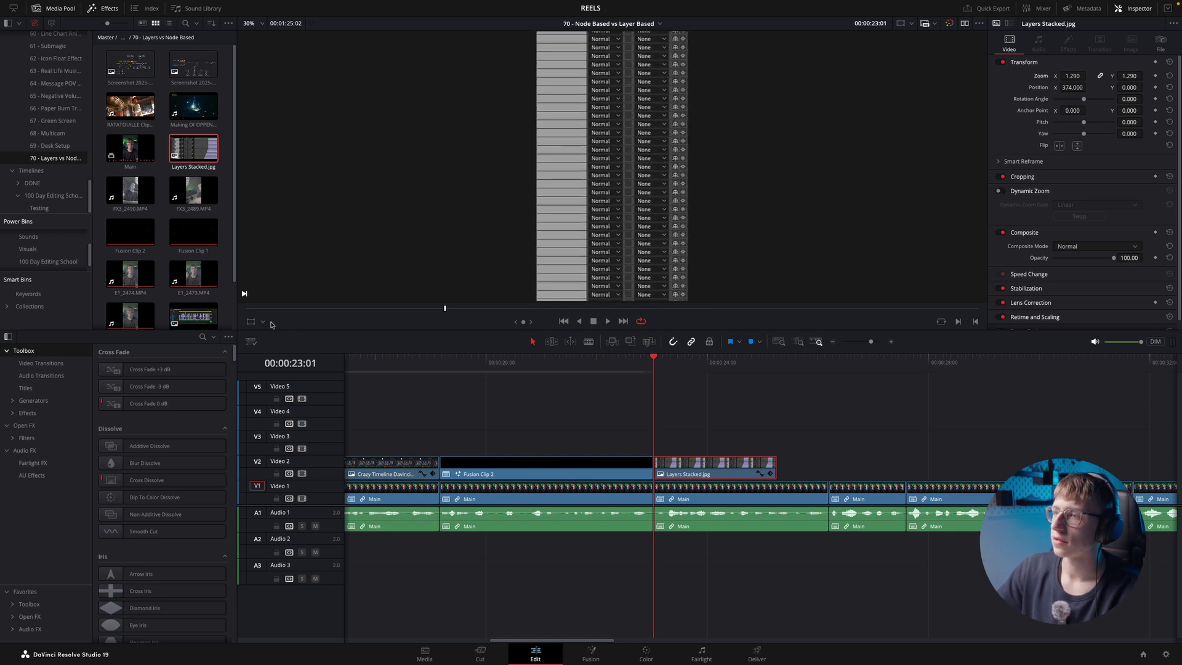
{"action": "left_click_drag", "start_coordinate": [652, 174], "coordinate": [740, 205]}
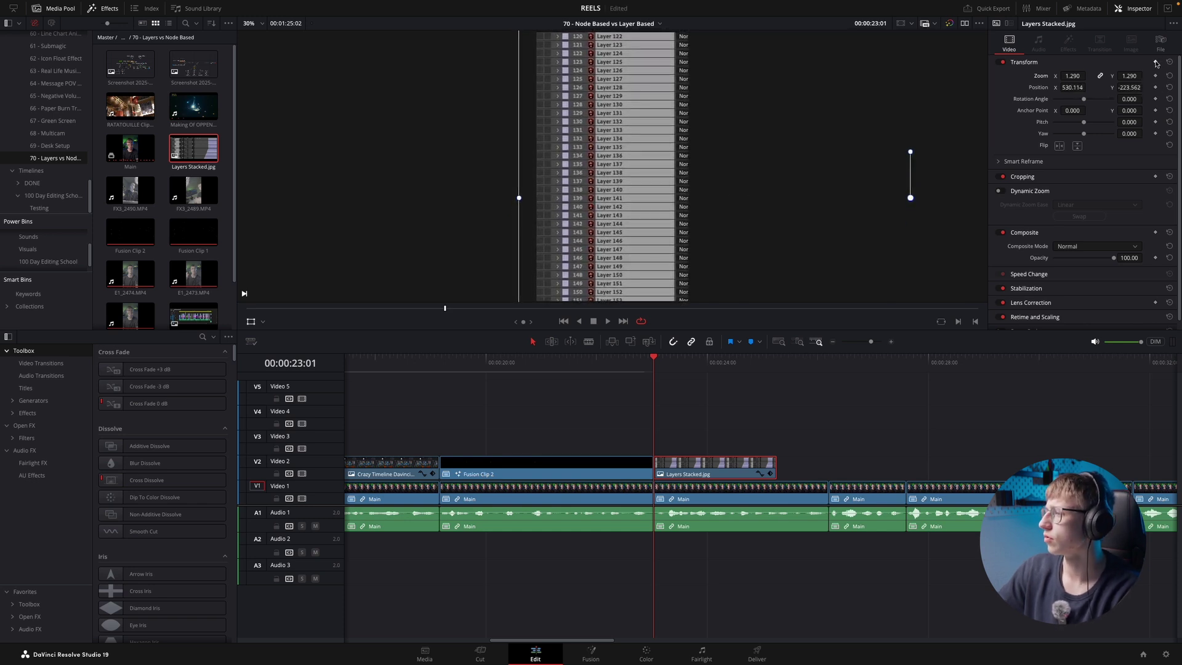
{"action": "left_click", "coordinate": [773, 360]}
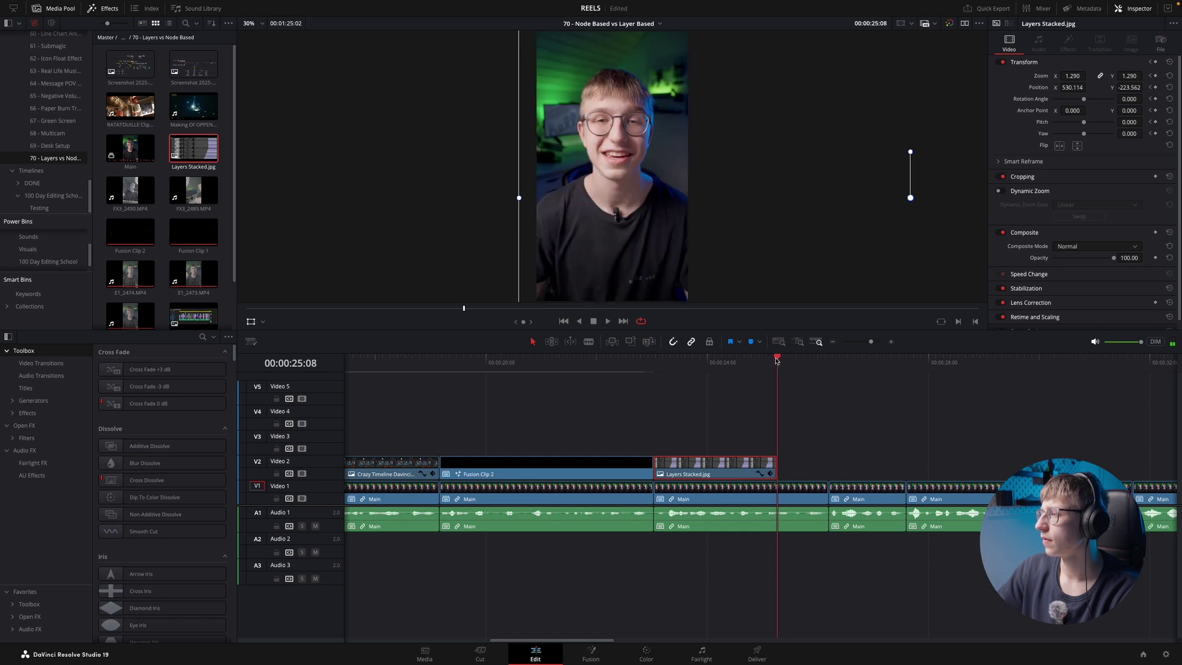
{"action": "left_click_drag", "start_coordinate": [1128, 88], "coordinate": [760, 357]}
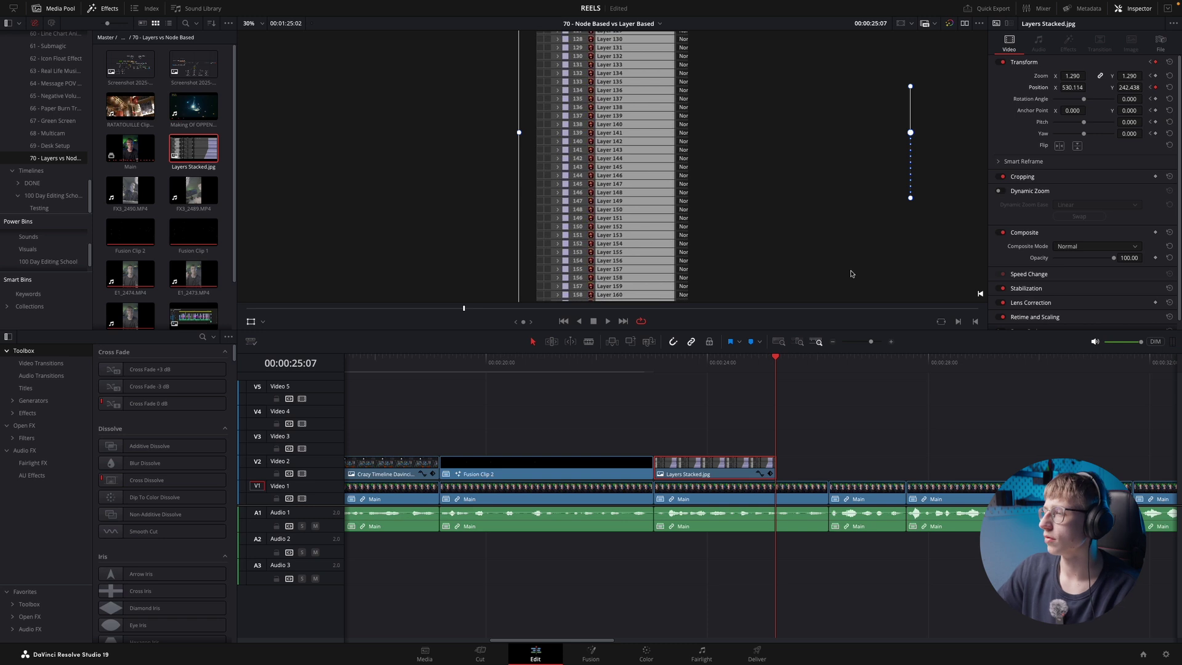
{"action": "left_click", "coordinate": [662, 362]}
{"action": "key", "text": "space"}
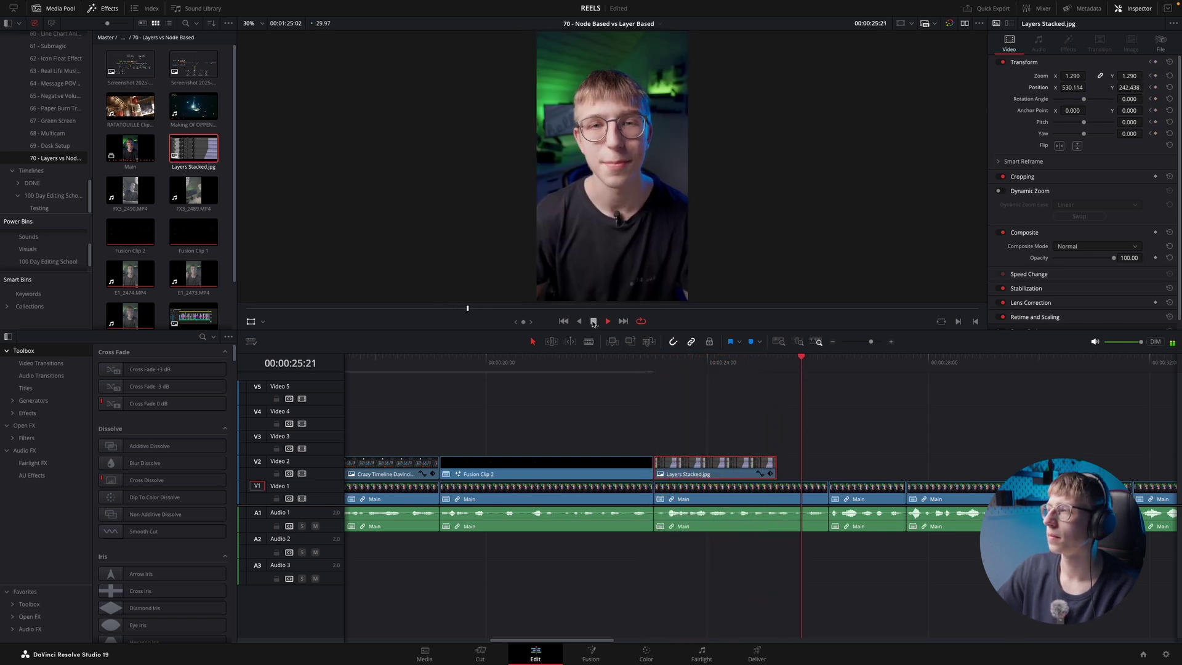
- Play through the talking-head clips following Layers Stacked.jpg to check their pacing and find the next spot for B-roll
{"action": "left_click", "coordinate": [834, 409]}
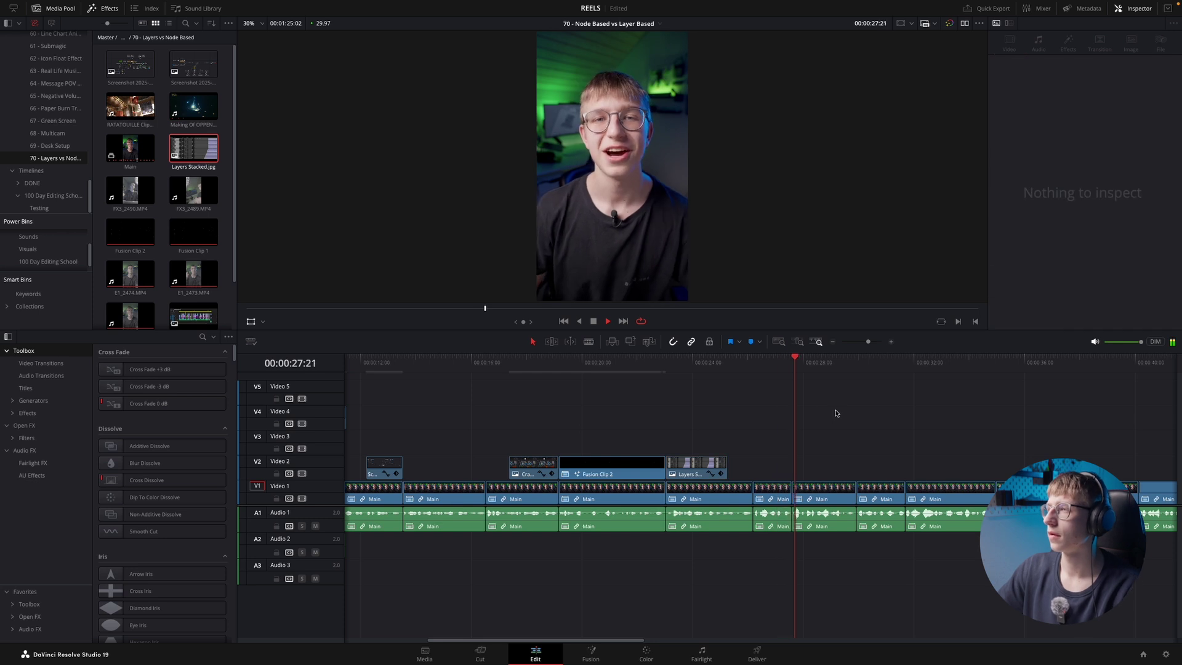
{"action": "left_click", "coordinate": [671, 363]}
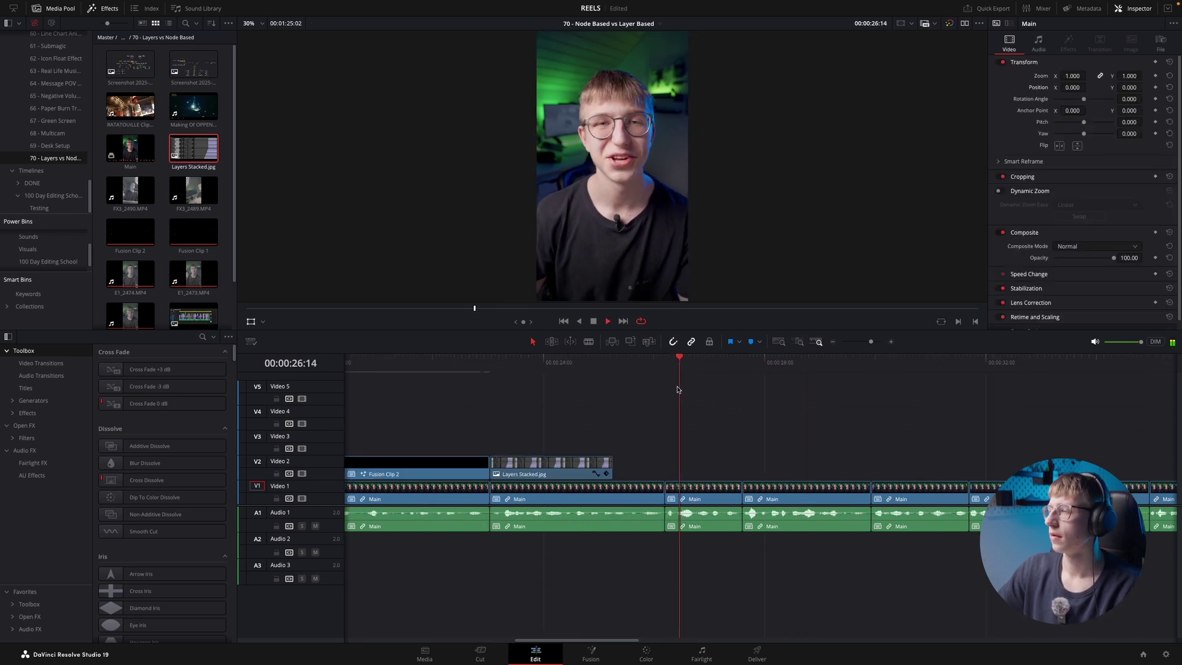
{"action": "scroll", "coordinate": [683, 380], "scroll_direction": "down", "scroll_amount": 4}
{"action": "scroll", "coordinate": [682, 385], "scroll_direction": "down", "scroll_amount": 2}
{"action": "key", "text": "space"}
{"action": "scroll", "coordinate": [675, 395], "scroll_direction": "up", "scroll_amount": 4}
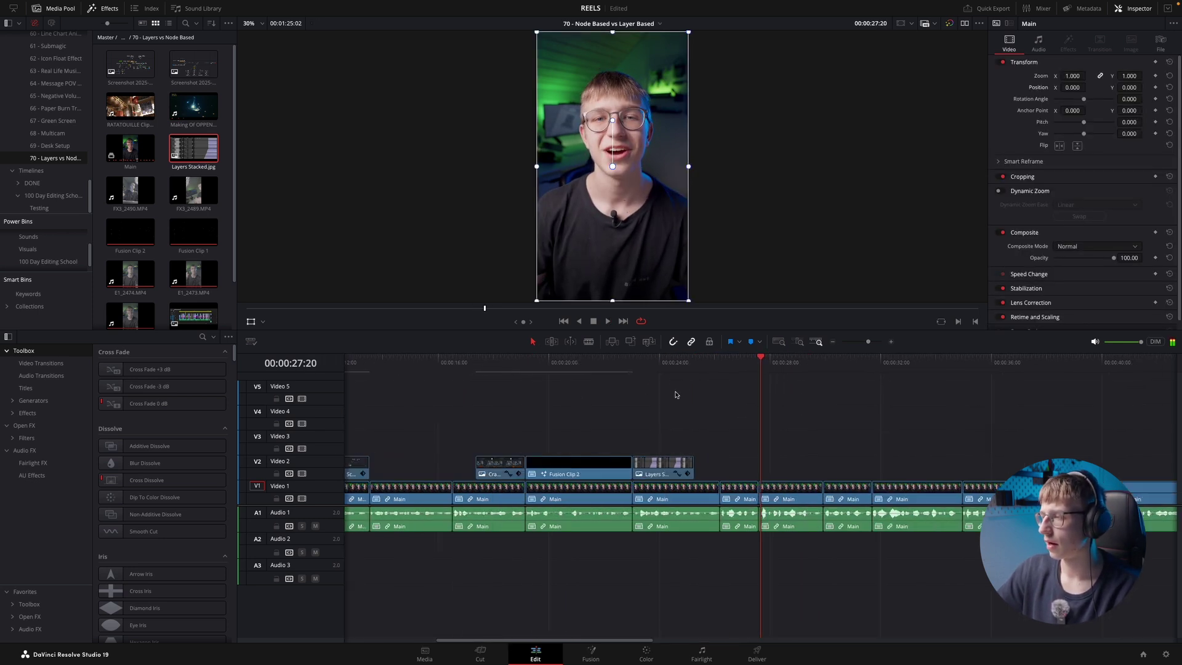
{"action": "scroll", "coordinate": [681, 385], "scroll_direction": "up", "scroll_amount": 2}
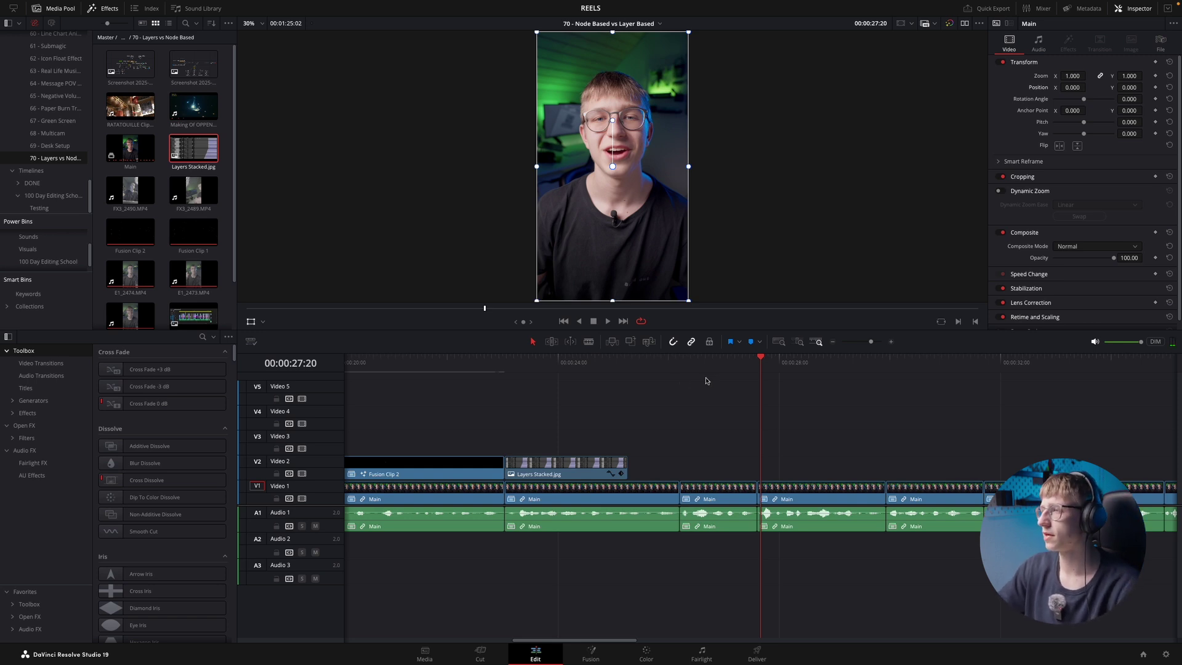
{"action": "key", "text": "space"}
{"action": "scroll", "coordinate": [705, 387], "scroll_direction": "up", "scroll_amount": 2}
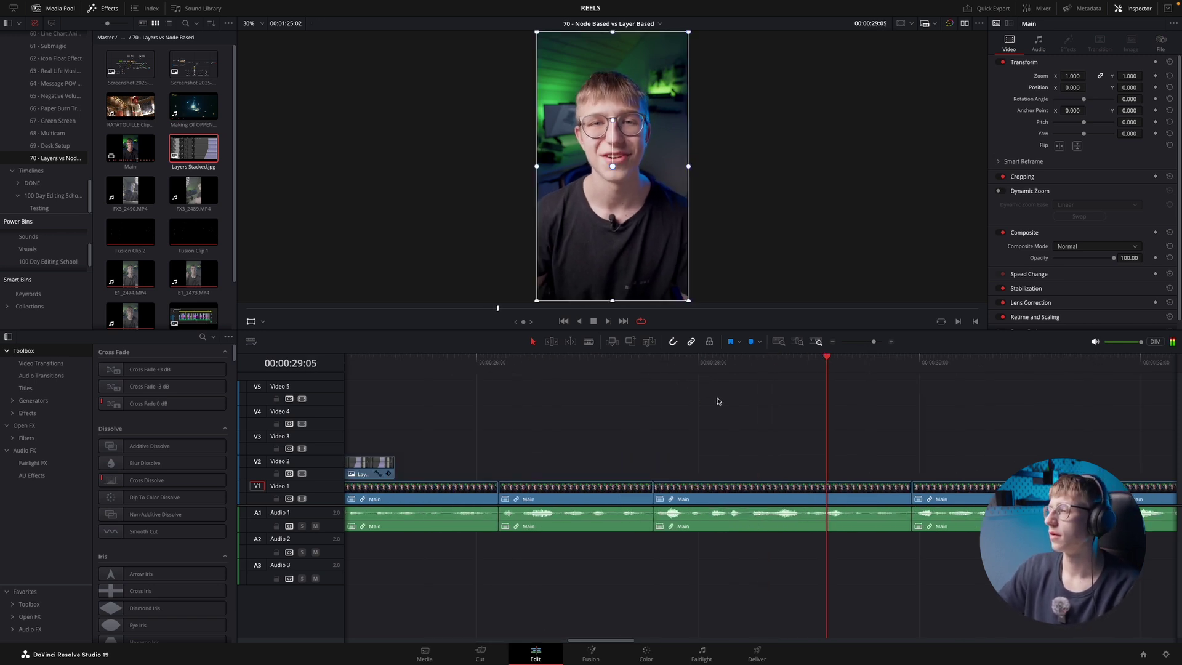
{"action": "left_click", "coordinate": [787, 364]}
{"action": "key", "text": "space"}
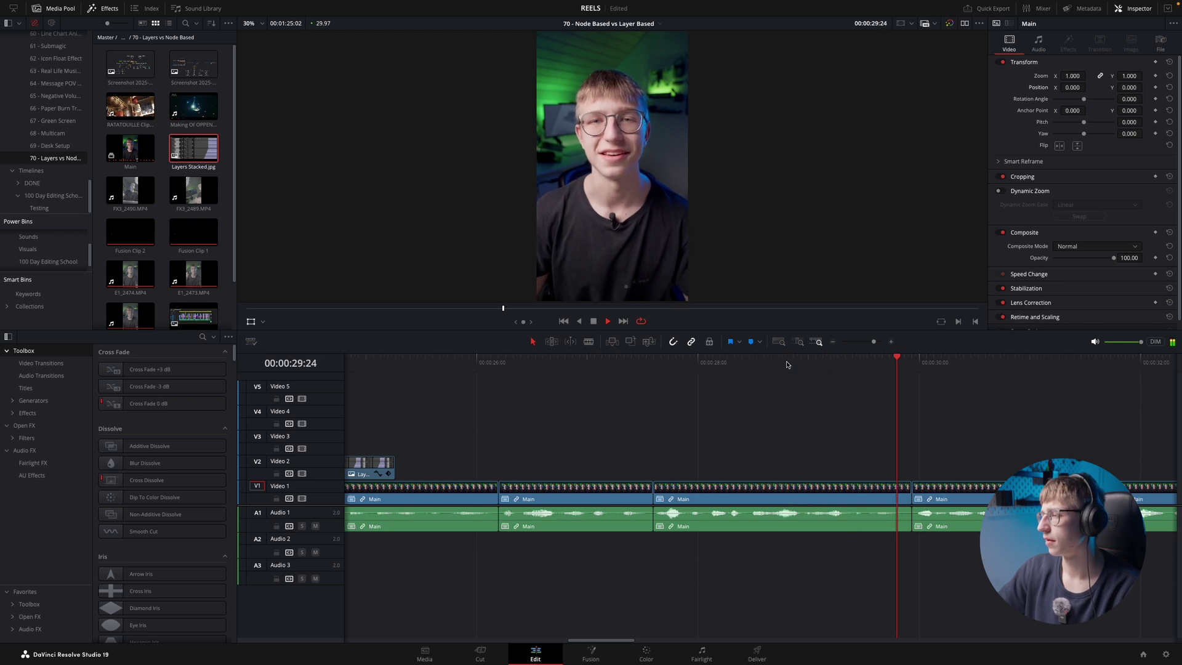
- Trim the start of the Main clip near 00:00:30:00, close the gap, and play back the cut
{"action": "left_click", "coordinate": [863, 362]}
{"action": "key", "text": "space"}
{"action": "scroll", "coordinate": [688, 496], "scroll_direction": "up", "scroll_amount": 2}
{"action": "mouse_move", "coordinate": [682, 493]}
{"action": "left_mouse_down"}
{"action": "mouse_move", "coordinate": [643, 493]}
{"action": "mouse_move", "coordinate": [694, 493]}
{"action": "left_mouse_up"}
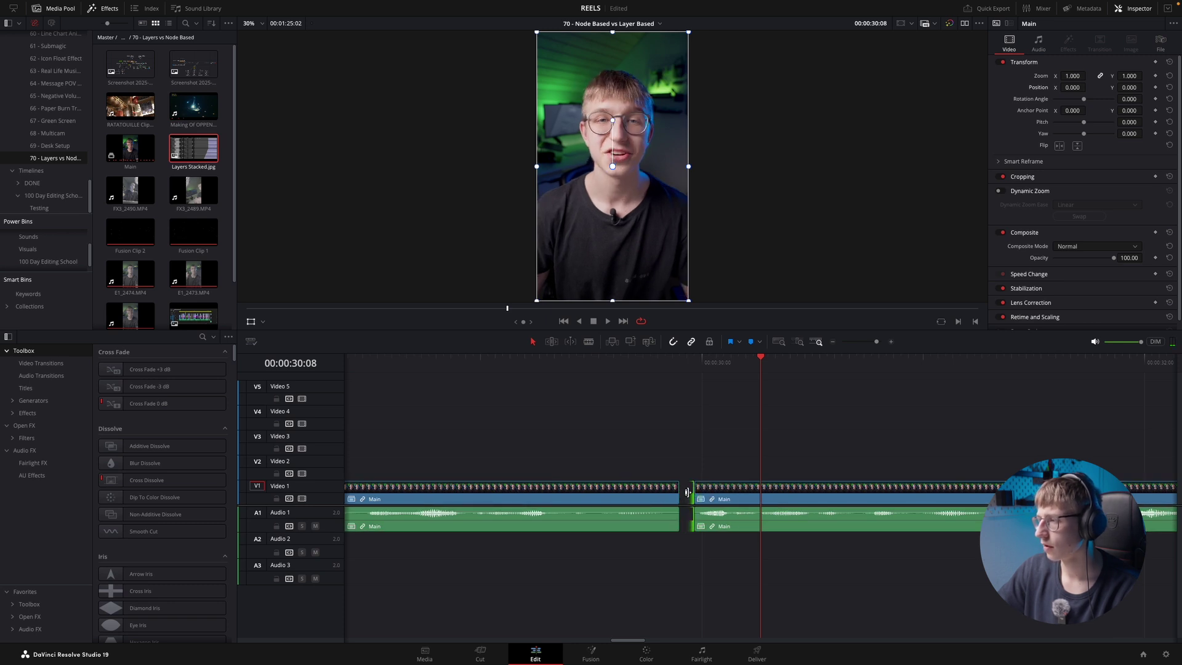
{"action": "scroll", "coordinate": [688, 492], "scroll_direction": "up", "scroll_amount": 2}
{"action": "key", "text": "Delete"}
{"action": "scroll", "coordinate": [601, 456], "scroll_direction": "down", "scroll_amount": 2}
{"action": "left_click", "coordinate": [584, 366]}
{"action": "key", "text": "space"}
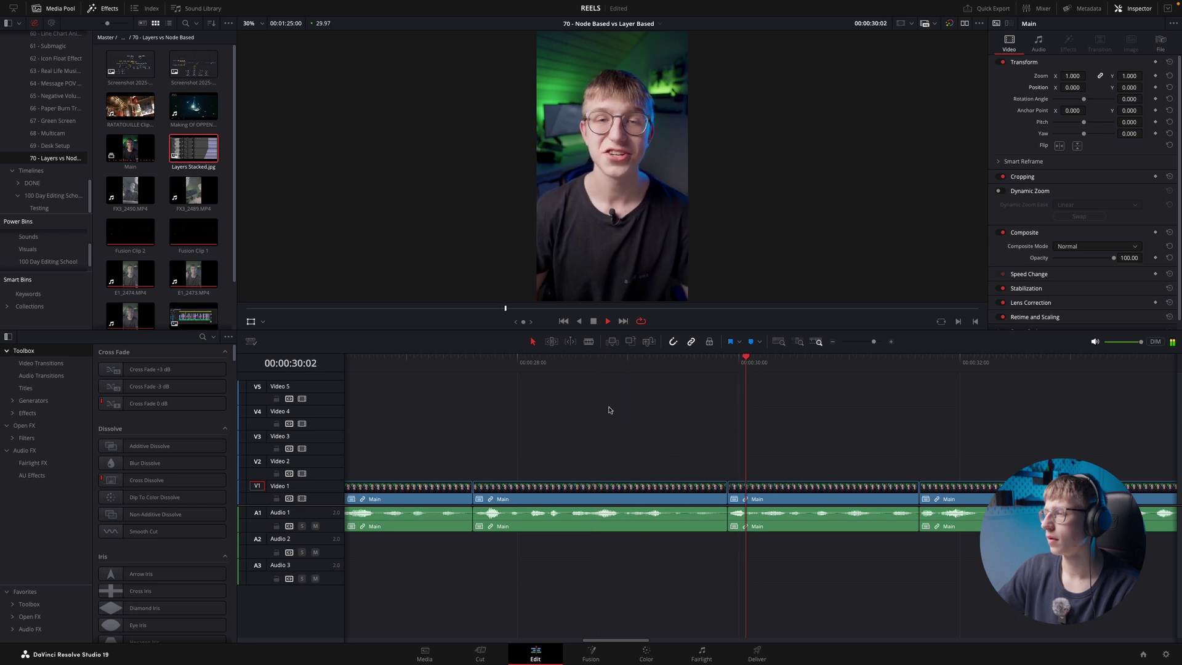
{"action": "key", "text": "space"}
{"action": "key", "text": "space"}
{"action": "key", "text": "space"}
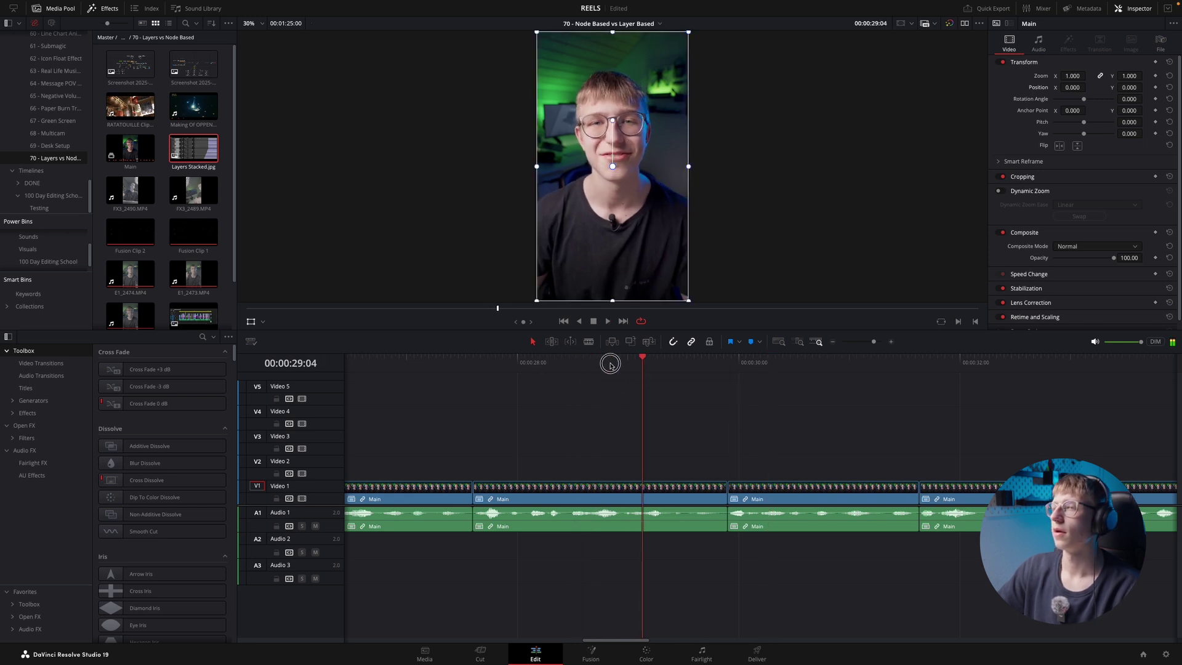
- Place only the video of the RATATOUILLE Clip on Video 1 in the empty area after the reel
{"action": "left_click", "coordinate": [611, 364]}
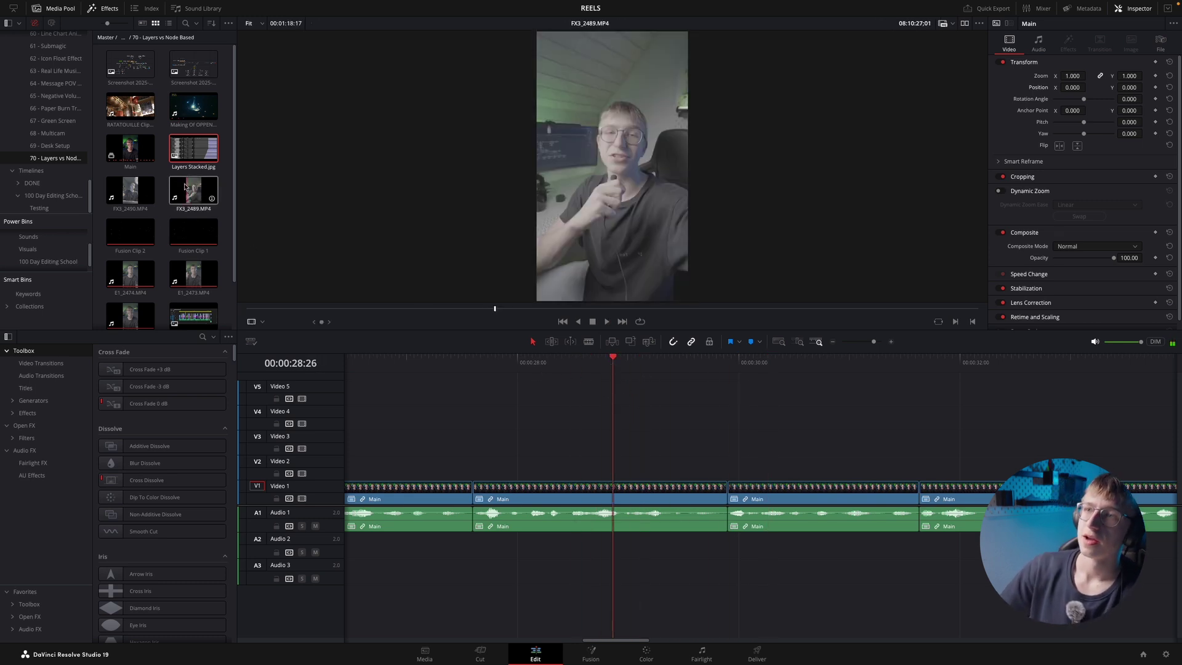
{"action": "double_click", "coordinate": [148, 114]}
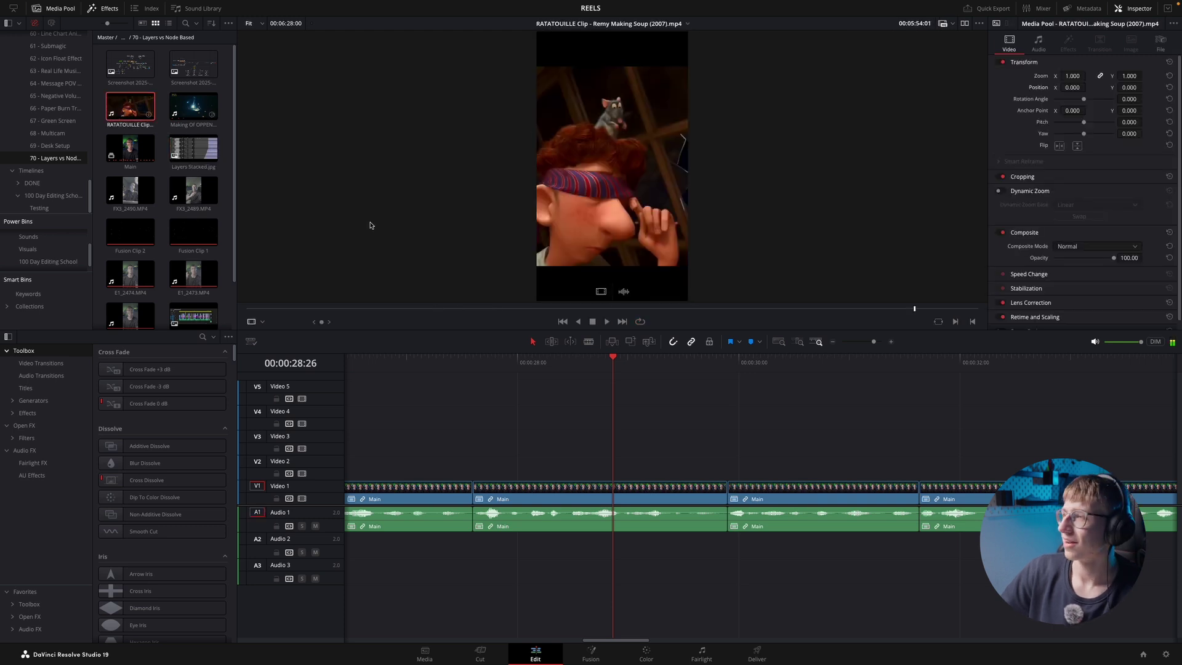
{"action": "left_click", "coordinate": [633, 406]}
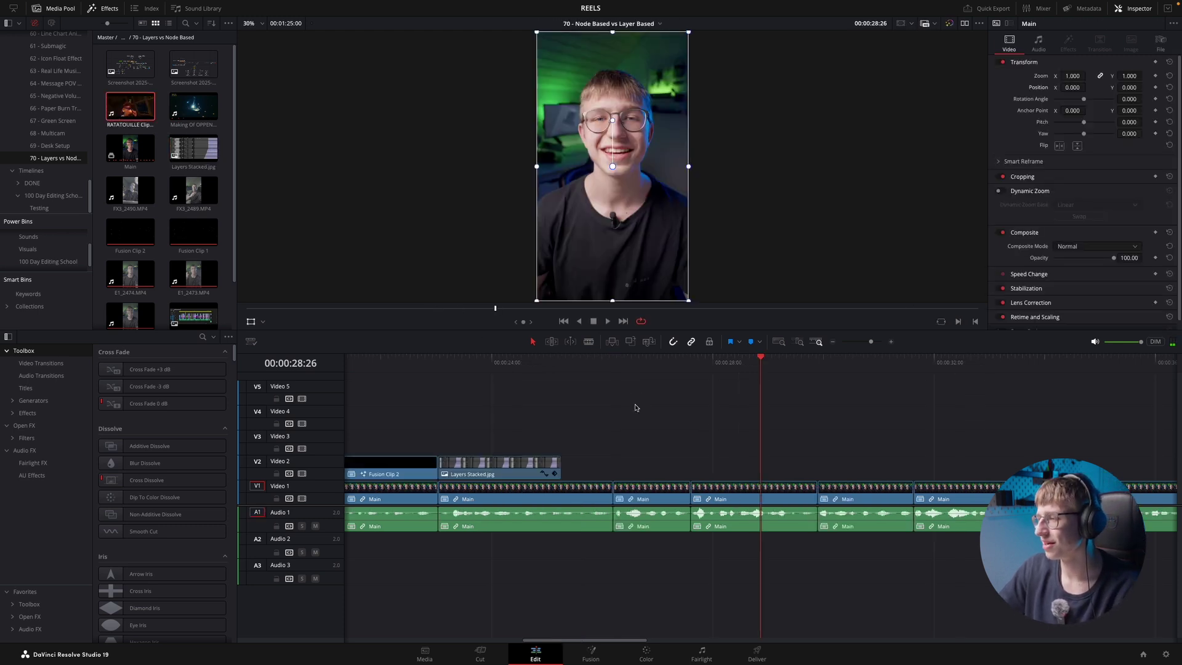
{"action": "key", "text": "shift+z"}
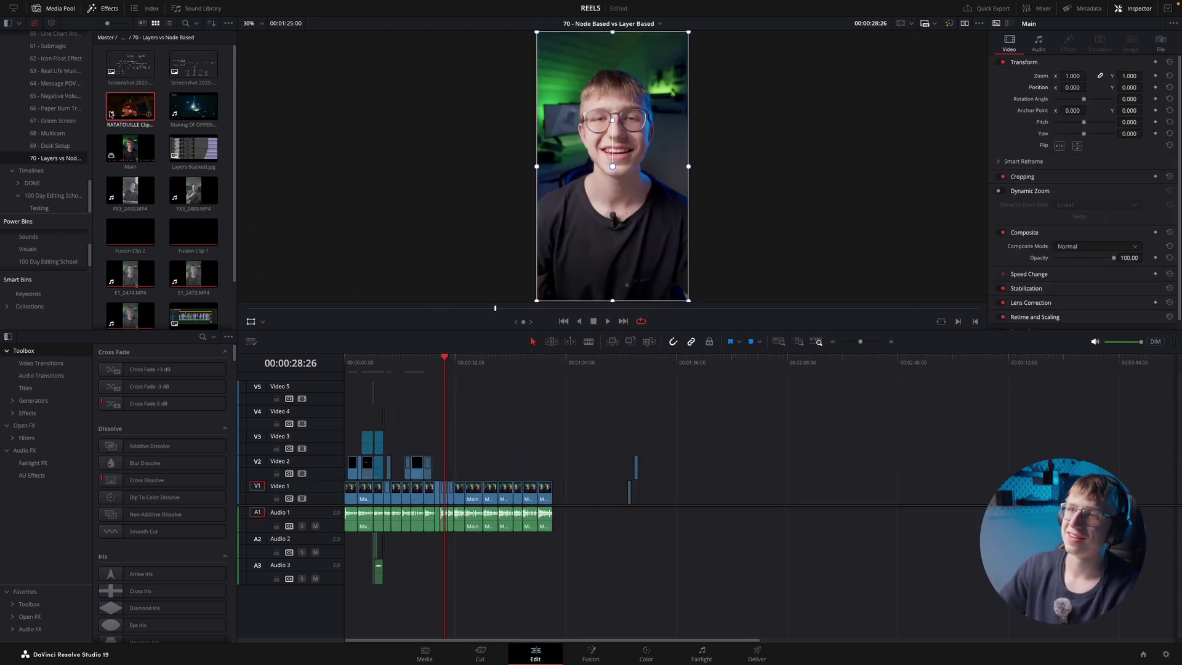
{"action": "double_click", "coordinate": [110, 114]}
{"action": "left_click_drag", "start_coordinate": [600, 291], "coordinate": [659, 496]}
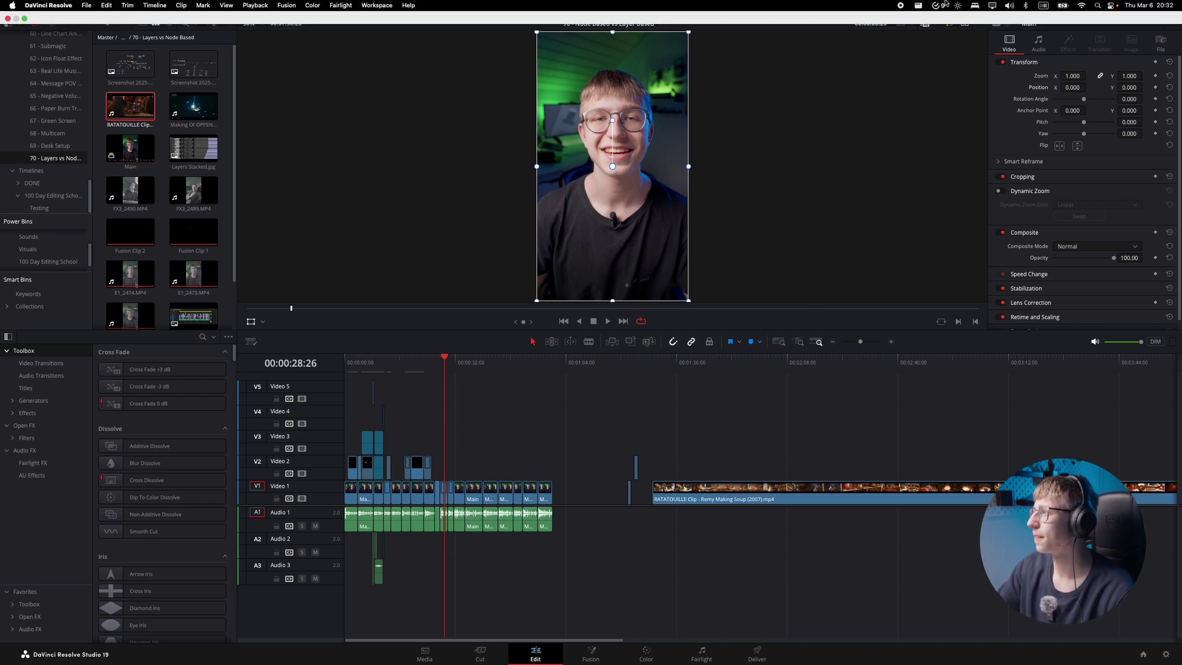
- Search through the RATATOUILLE clip on the timeline for a short shot that suits the talking-head line
{"action": "left_click", "coordinate": [667, 364]}
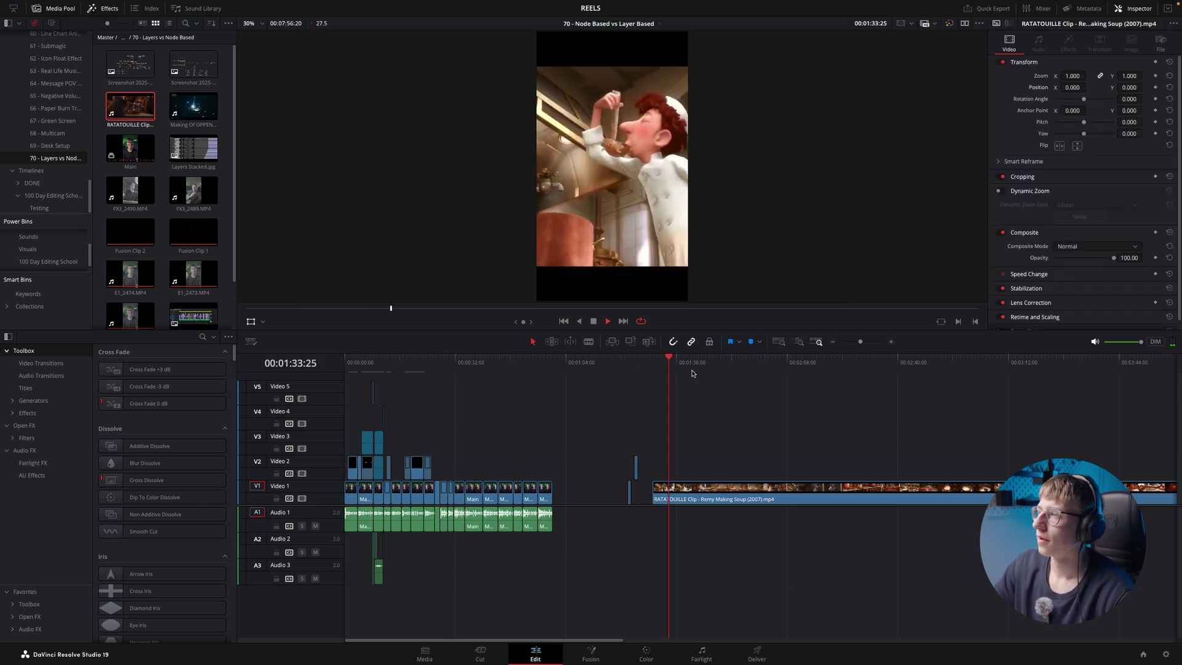
{"action": "left_click_drag", "start_coordinate": [671, 360], "coordinate": [903, 372]}
{"action": "key", "text": "shift+z"}
{"action": "key", "text": "space"}
{"action": "left_click_drag", "start_coordinate": [627, 359], "coordinate": [734, 360]}
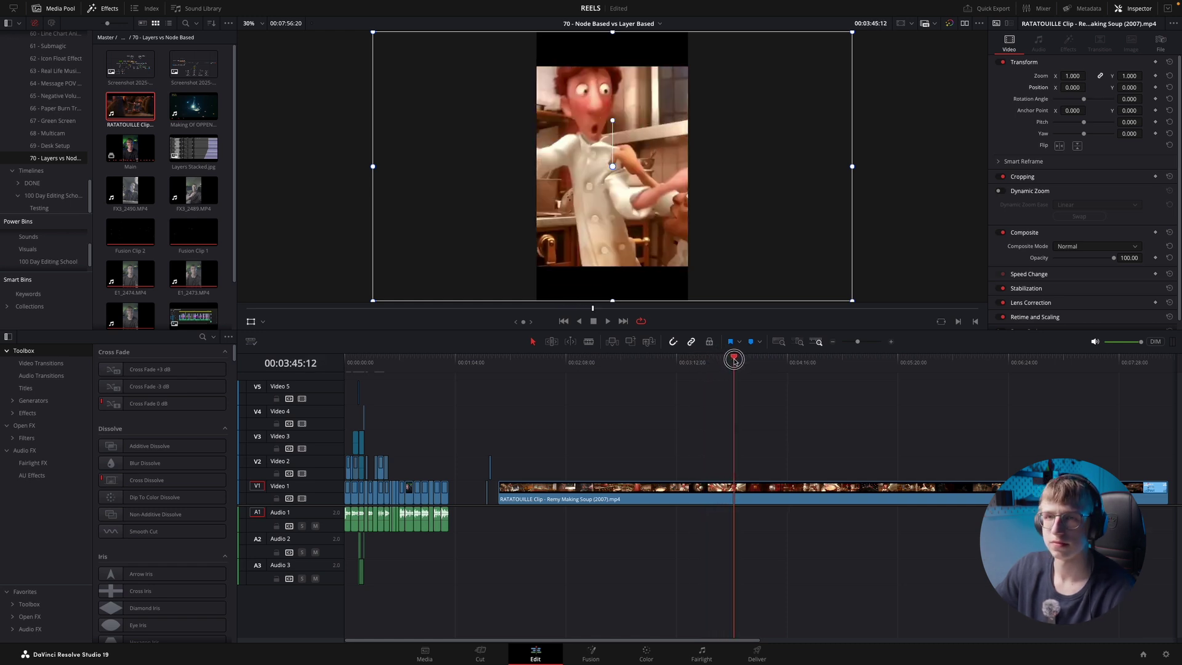
{"action": "left_click_drag", "start_coordinate": [734, 360], "coordinate": [869, 364]}
{"action": "key", "text": "ctrl+minus"}
{"action": "left_click_drag", "start_coordinate": [616, 357], "coordinate": [633, 360]}
{"action": "key", "text": "space"}
{"action": "key", "text": "ctrl+equal"}
{"action": "key", "text": "ctrl+equal"}
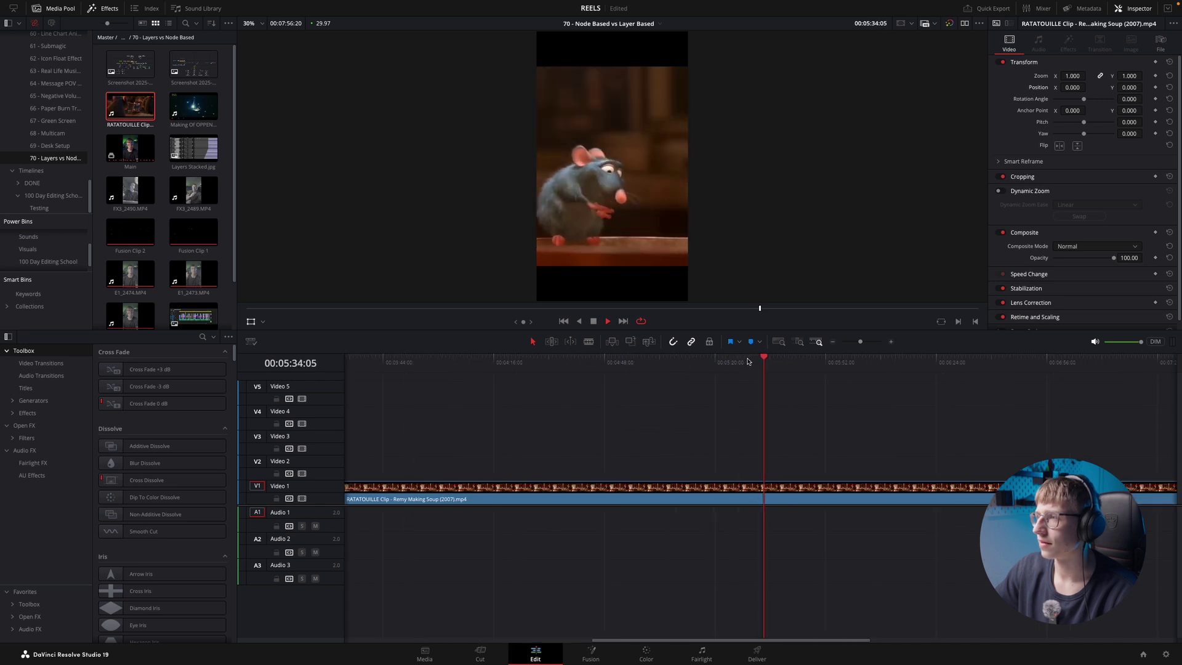
- Split the RATATOUILLE clip at 00:05:32:23 and about 00:05:35:10 to isolate the short shot of the rat
{"action": "key", "text": "space"}
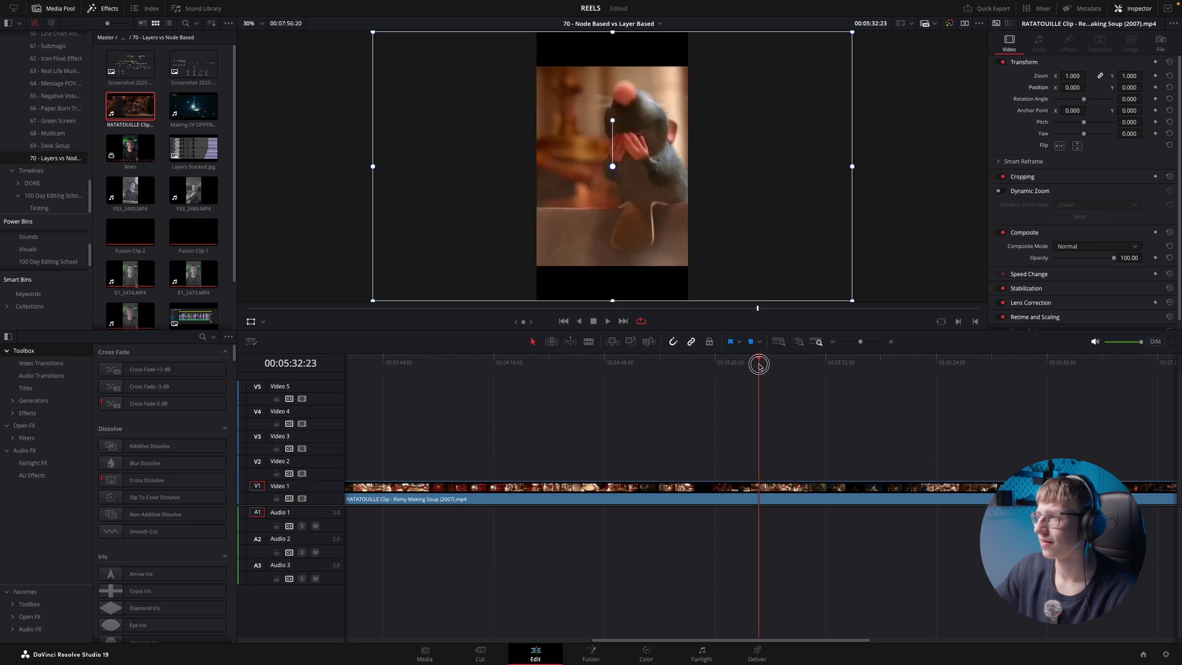
{"action": "key", "text": "ctrl+b"}
{"action": "left_click_drag", "start_coordinate": [760, 366], "coordinate": [778, 368]}
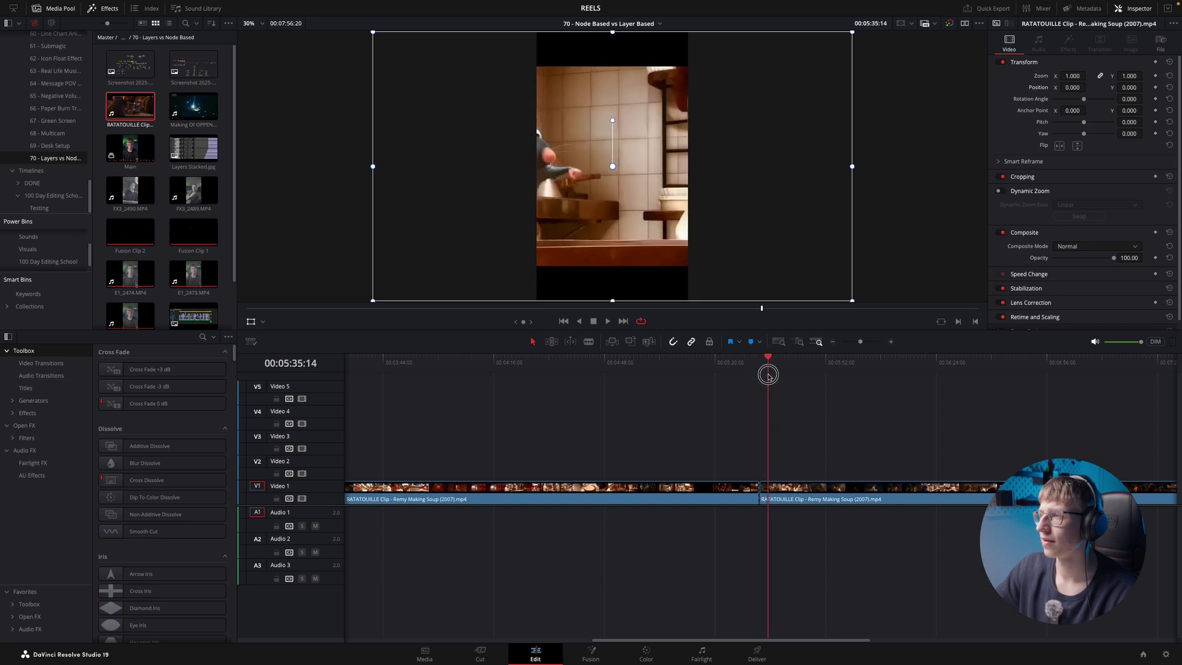
{"action": "key", "text": "shift+z"}
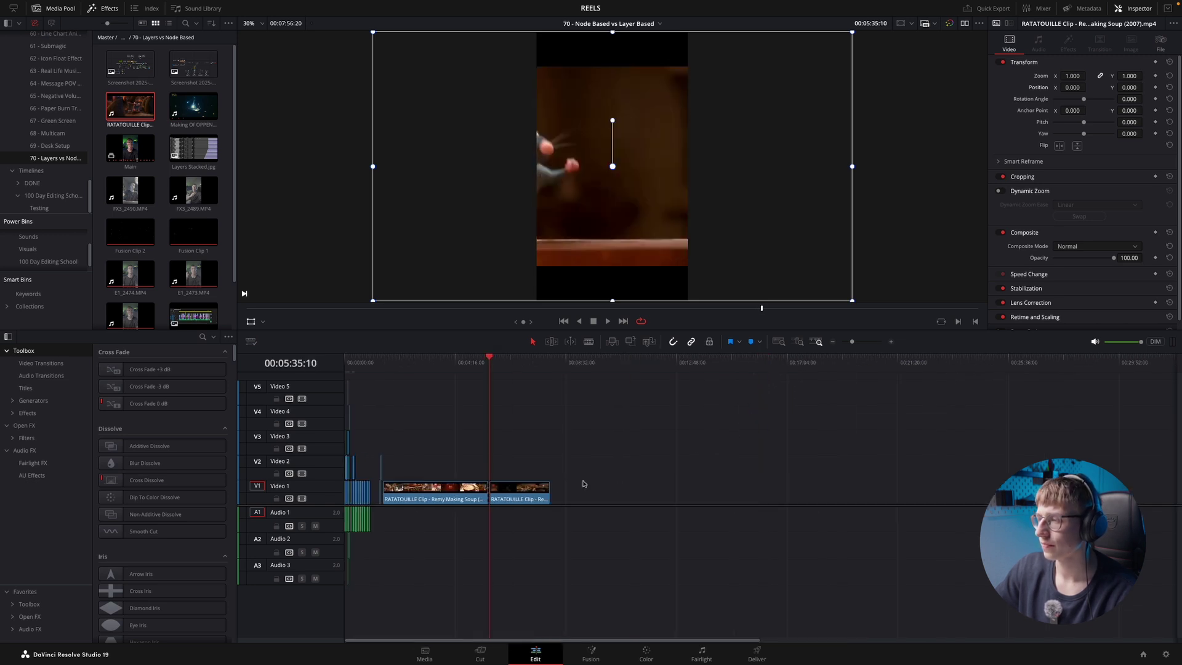
{"action": "key", "text": "super+equal"}
- Move the earlier RATATOUILLE portion out of the way to Video 4 and the short shot to Video 2 above the talking-head footage
{"action": "left_click_drag", "start_coordinate": [571, 490], "coordinate": [1040, 417]}
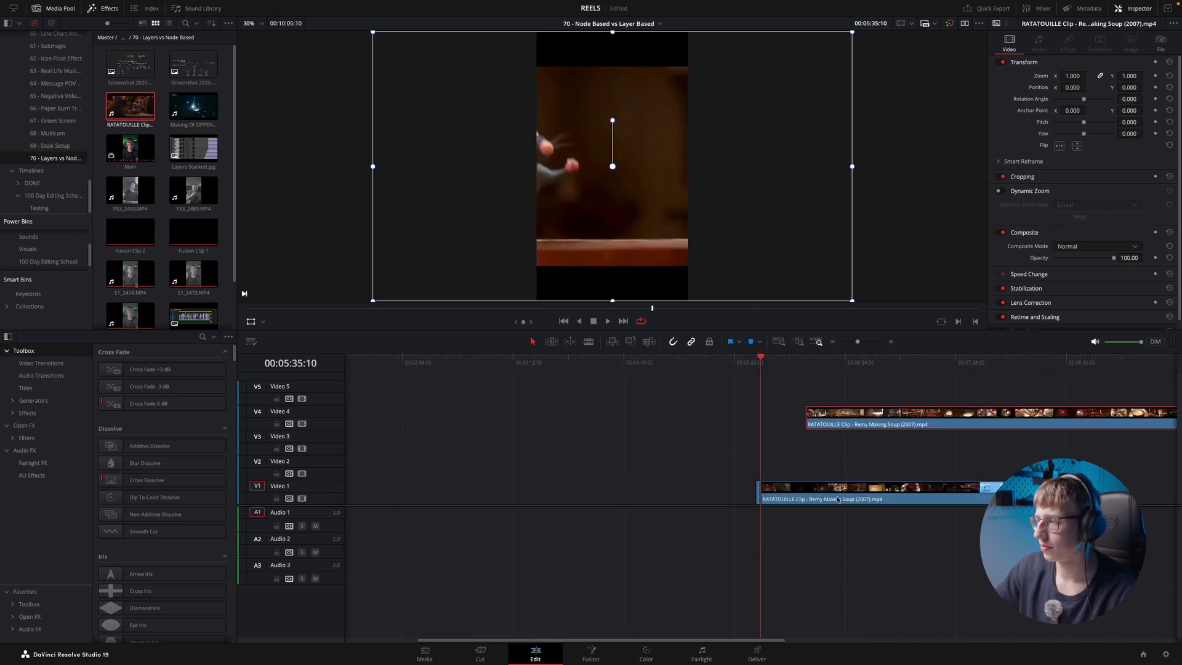
{"action": "scroll", "coordinate": [491, 451], "scroll_direction": "left", "scroll_amount": 5}
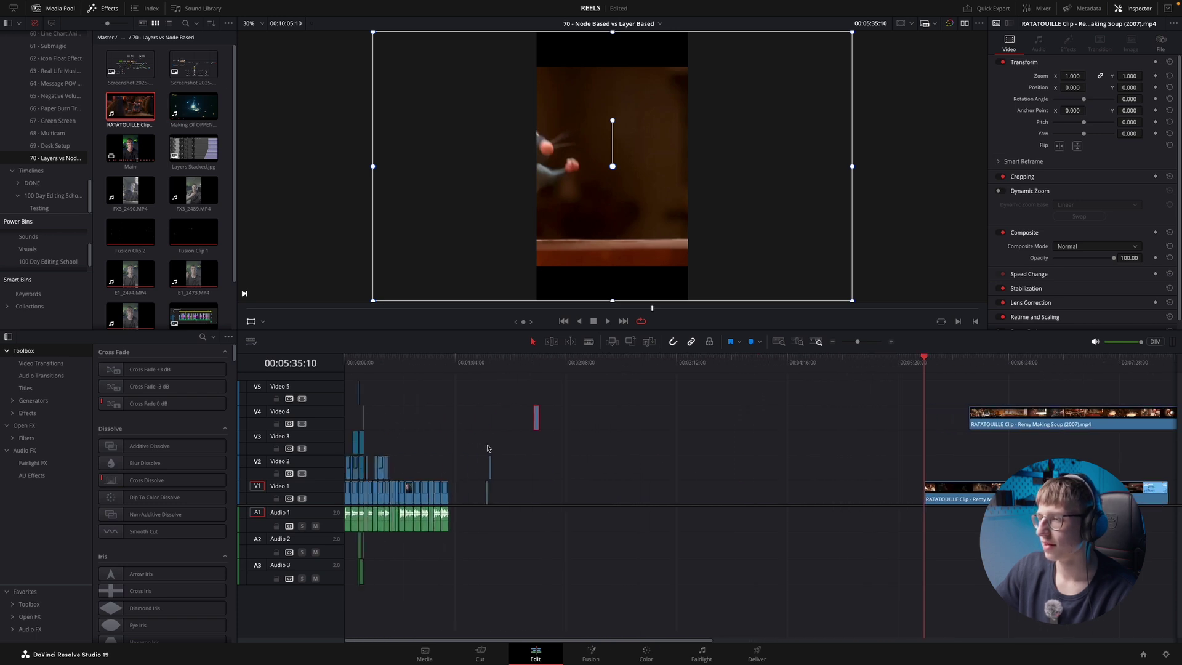
{"action": "left_click_drag", "start_coordinate": [447, 449], "coordinate": [381, 469]}
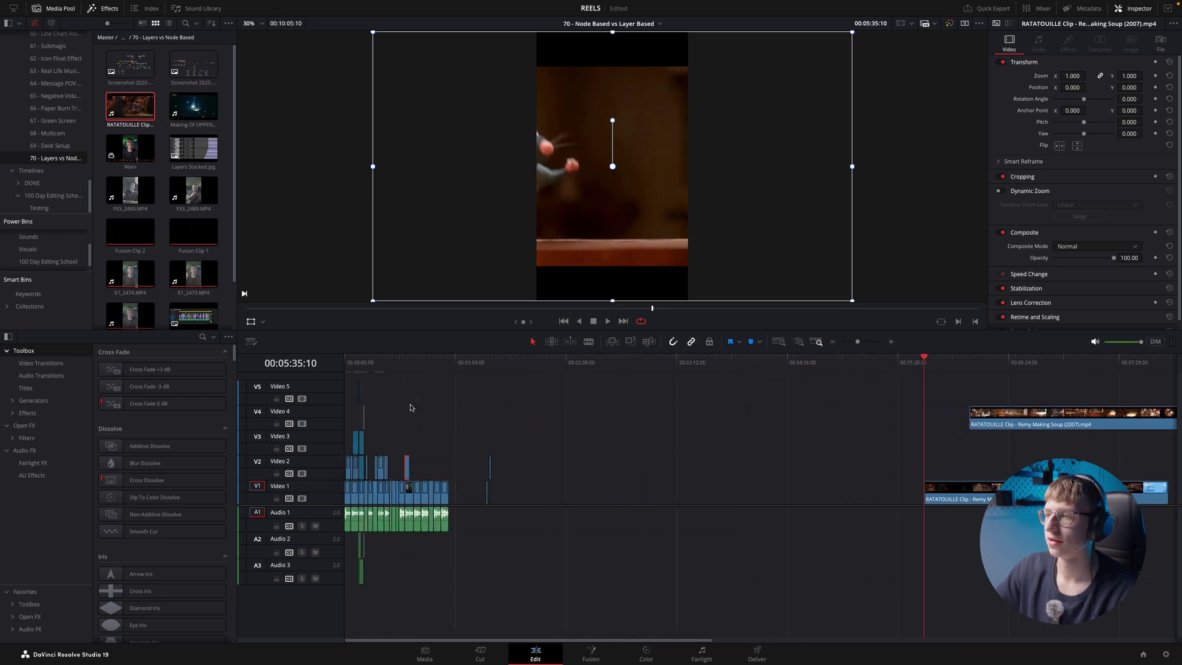
- Move the short RATATOUILLE clip on Video 2 to start at about 00:00:29:05 and play back its placement
{"action": "left_click", "coordinate": [388, 361]}
{"action": "key", "text": "super+equal"}
{"action": "key", "text": "super+equal"}
{"action": "key", "text": "super+equal"}
{"action": "key", "text": "space"}
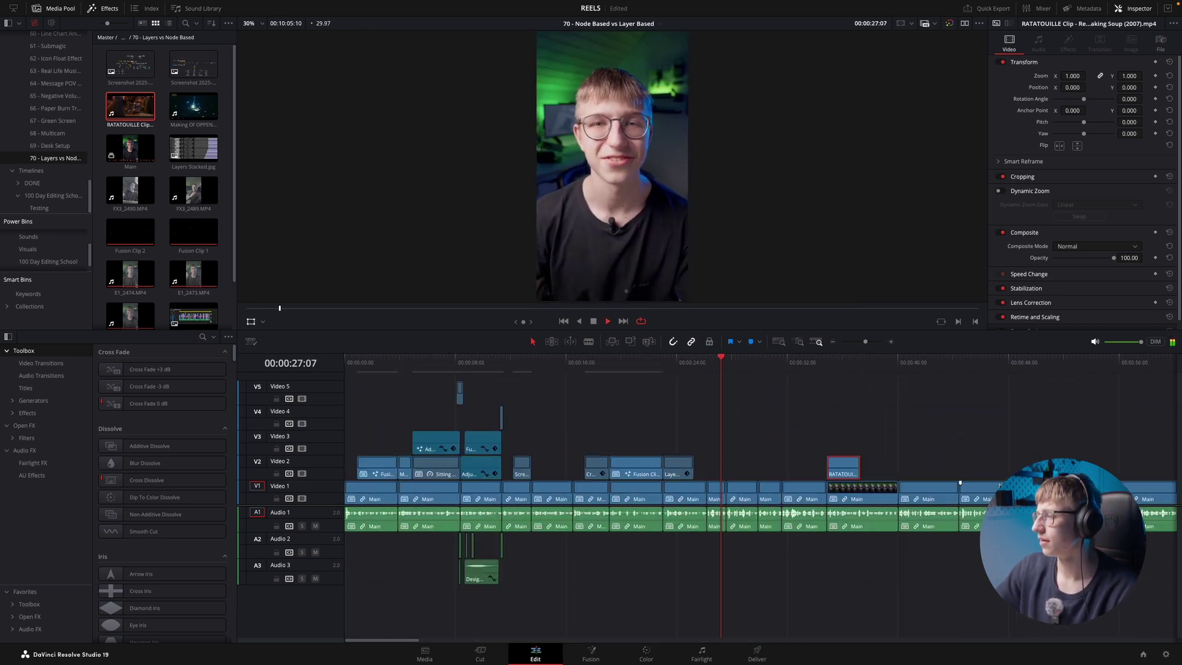
{"action": "mouse_move", "coordinate": [837, 473]}
{"action": "left_mouse_down"}
{"action": "mouse_move", "coordinate": [776, 473]}
{"action": "mouse_move", "coordinate": [897, 474]}
{"action": "mouse_move", "coordinate": [827, 475]}
{"action": "left_mouse_up"}
{"action": "key", "text": "super+equal"}
{"action": "key", "text": "space"}
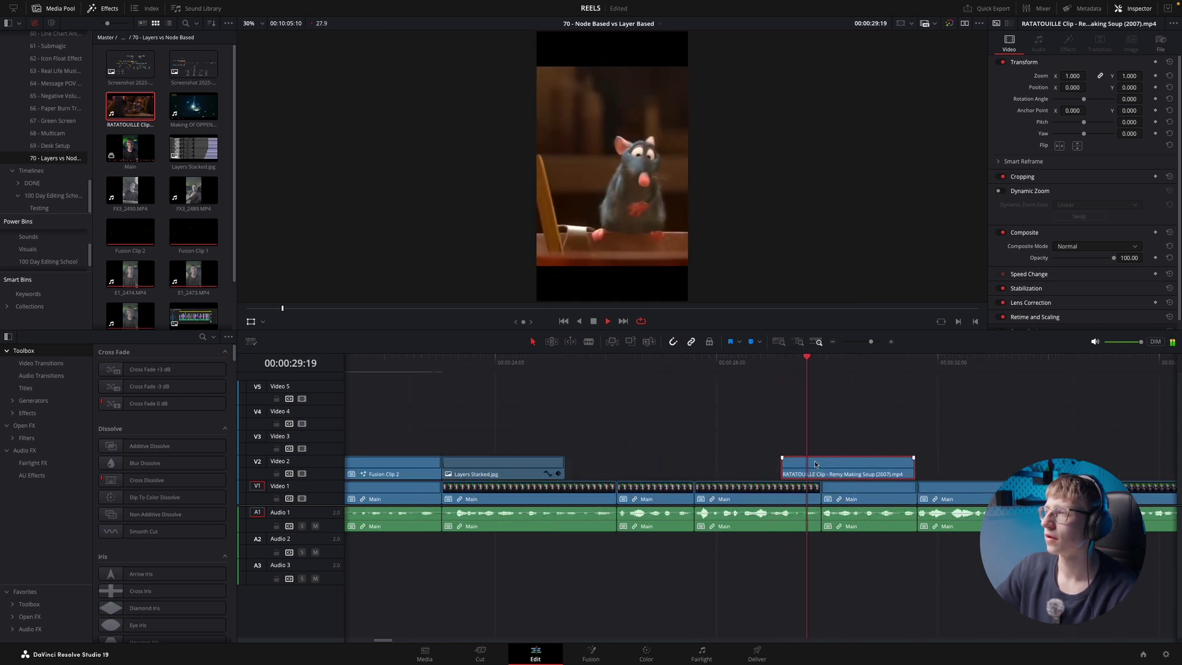
- Extend the end of the Ratatouille clip on Video 2 to the cut in the main footage and replay the section
{"action": "left_click", "coordinate": [914, 466]}
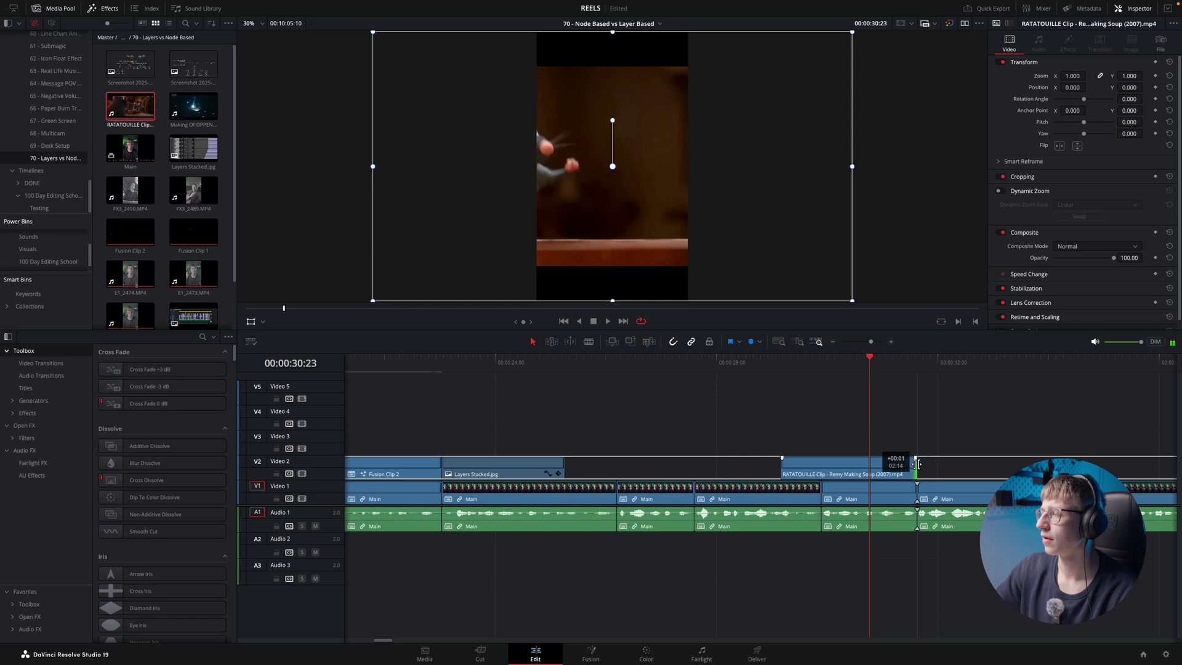
{"action": "key", "text": "super+minus"}
{"action": "key", "text": "space"}
{"action": "left_click", "coordinate": [689, 363]}
{"action": "key", "text": "super+equal"}
- Scale the Ratatouille clip to a zoom of 1.410 to fill the vertical frame and play it back
{"action": "left_click", "coordinate": [792, 473]}
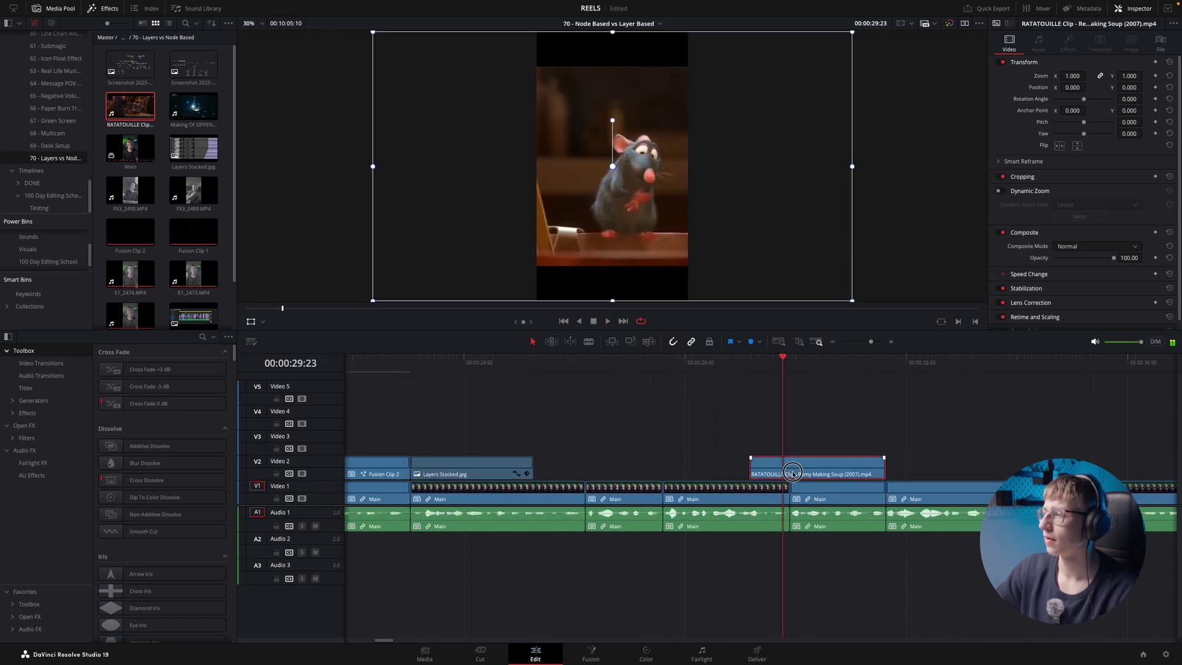
{"action": "left_click_drag", "start_coordinate": [1131, 75], "coordinate": [1131, 75]}
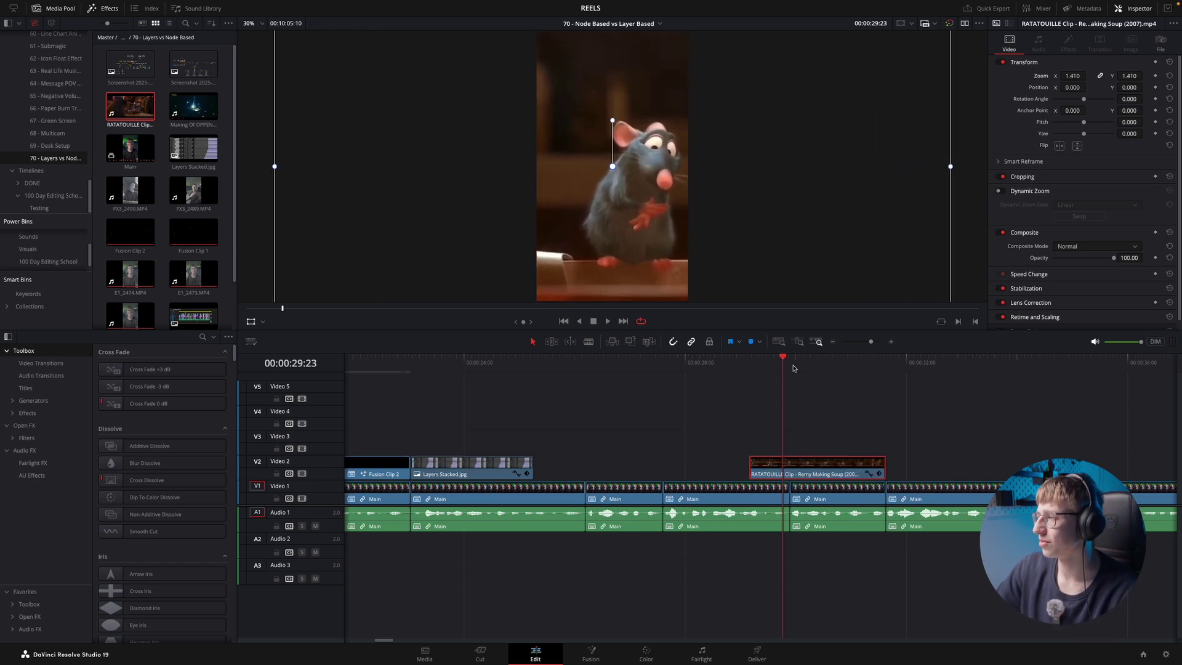
{"action": "left_click", "coordinate": [750, 364]}
{"action": "key", "text": "space"}
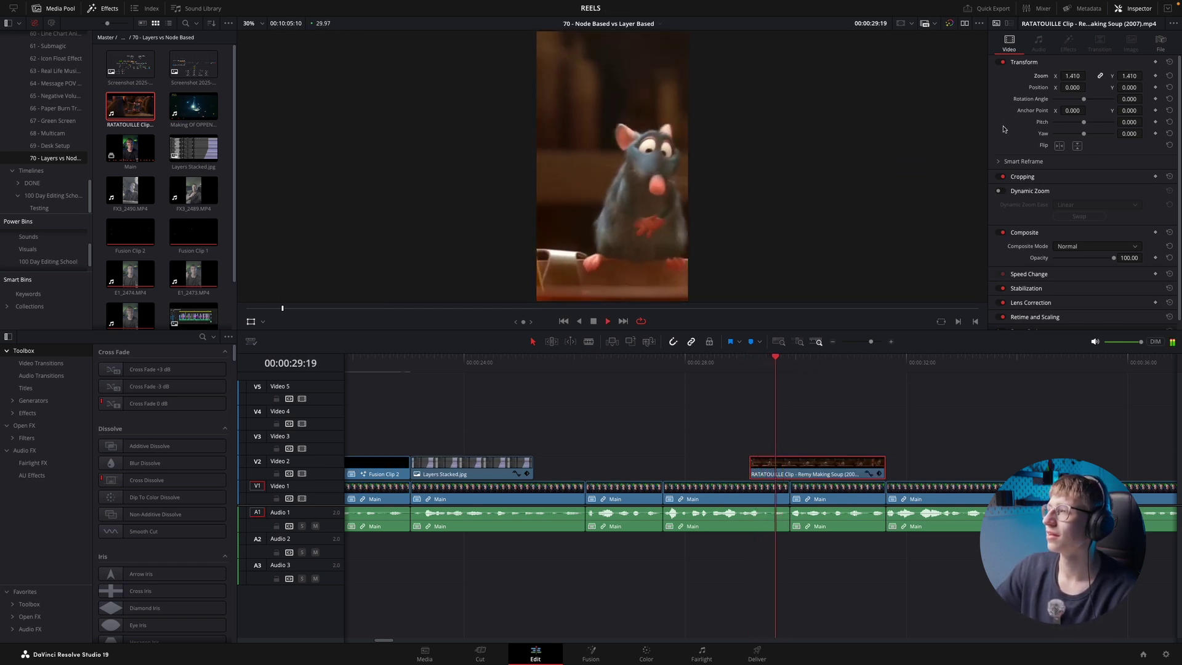
{"action": "left_click_drag", "start_coordinate": [755, 363], "coordinate": [750, 363]}
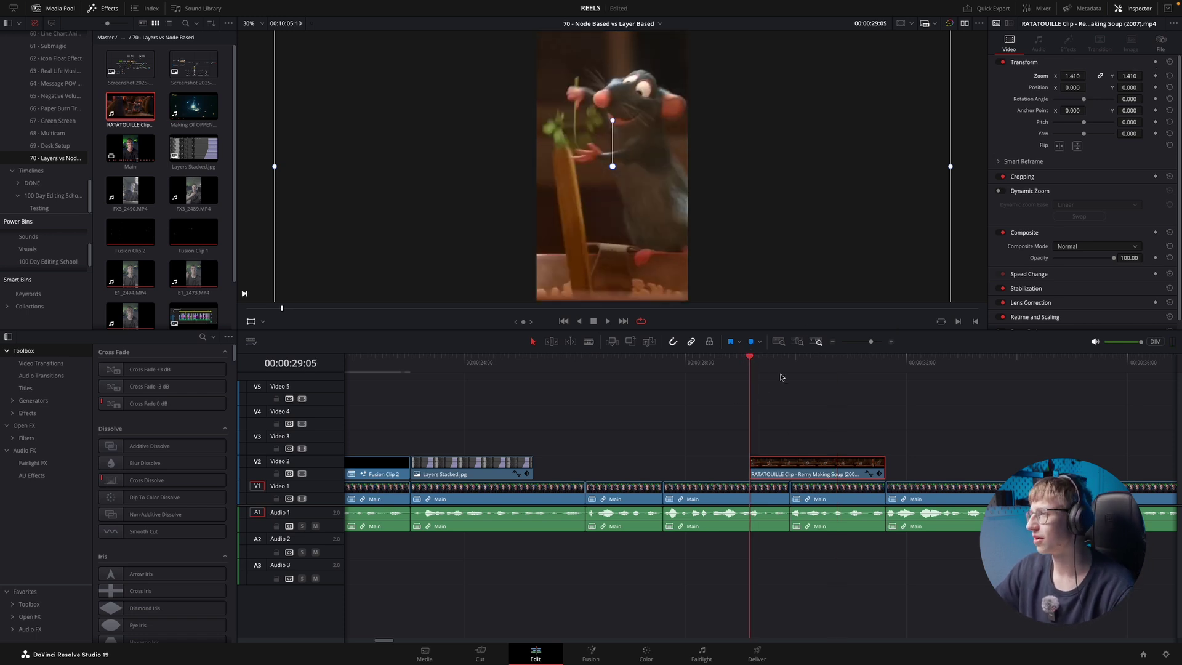
{"action": "key", "text": "space"}
{"action": "key", "text": "space"}
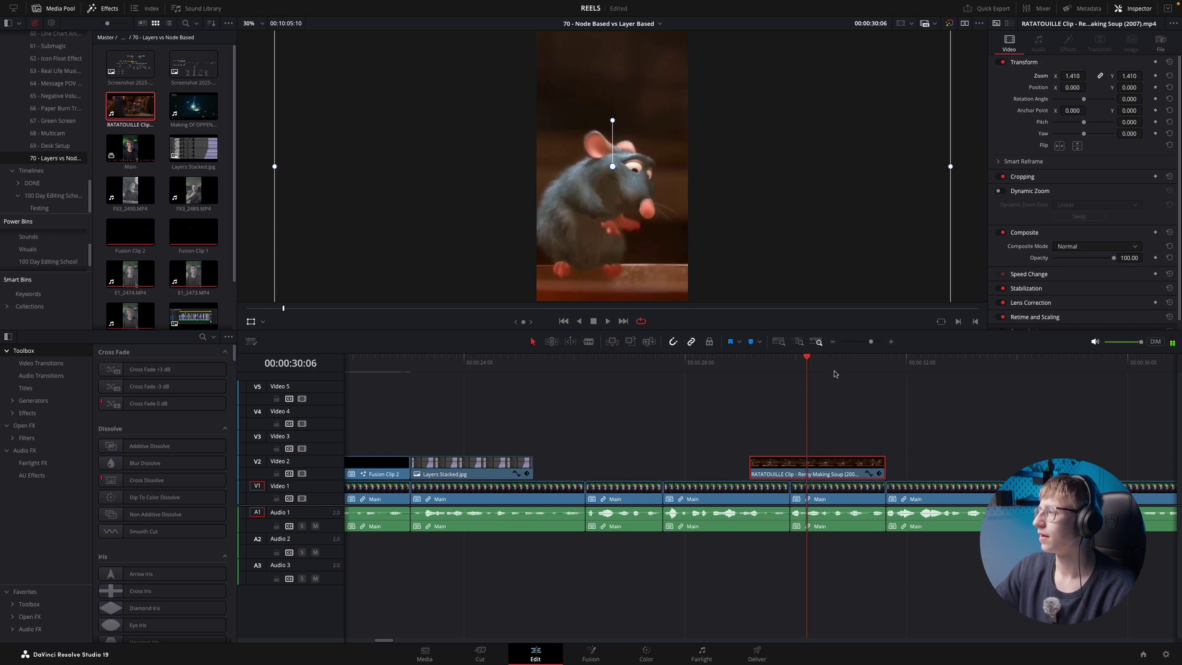
- Keyframe the Ratatouille clip's transform at its start, set Position X to 288 at its end, and preview the movement
{"action": "left_click", "coordinate": [750, 367]}
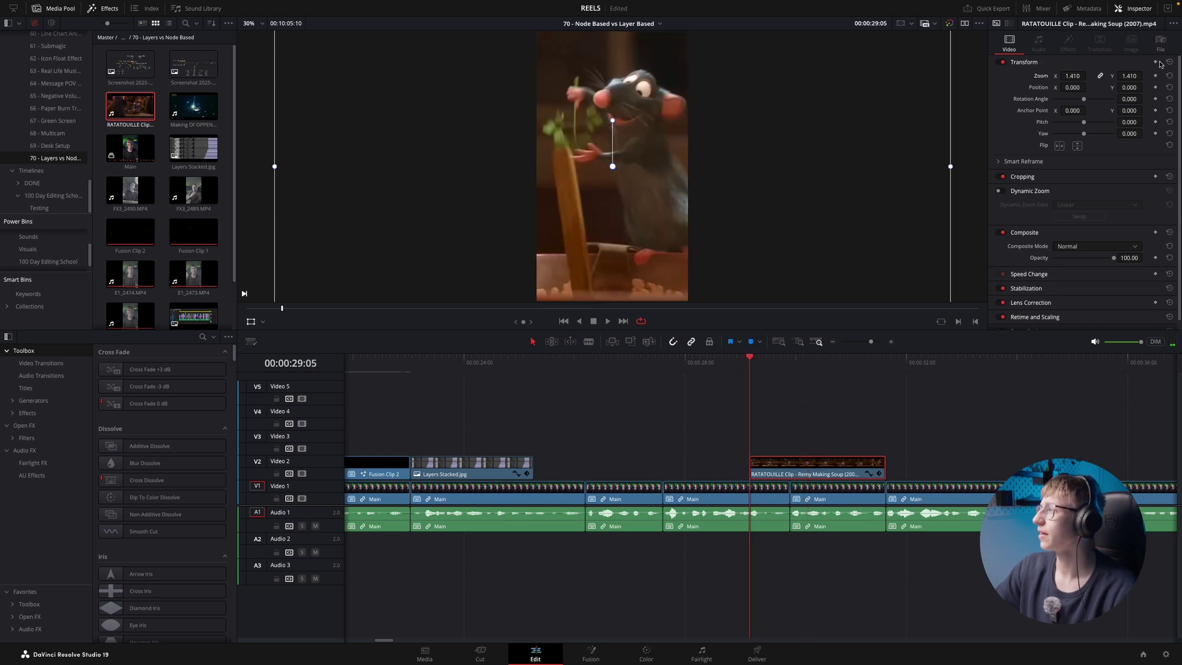
{"action": "left_click_drag", "start_coordinate": [879, 364], "coordinate": [884, 360]}
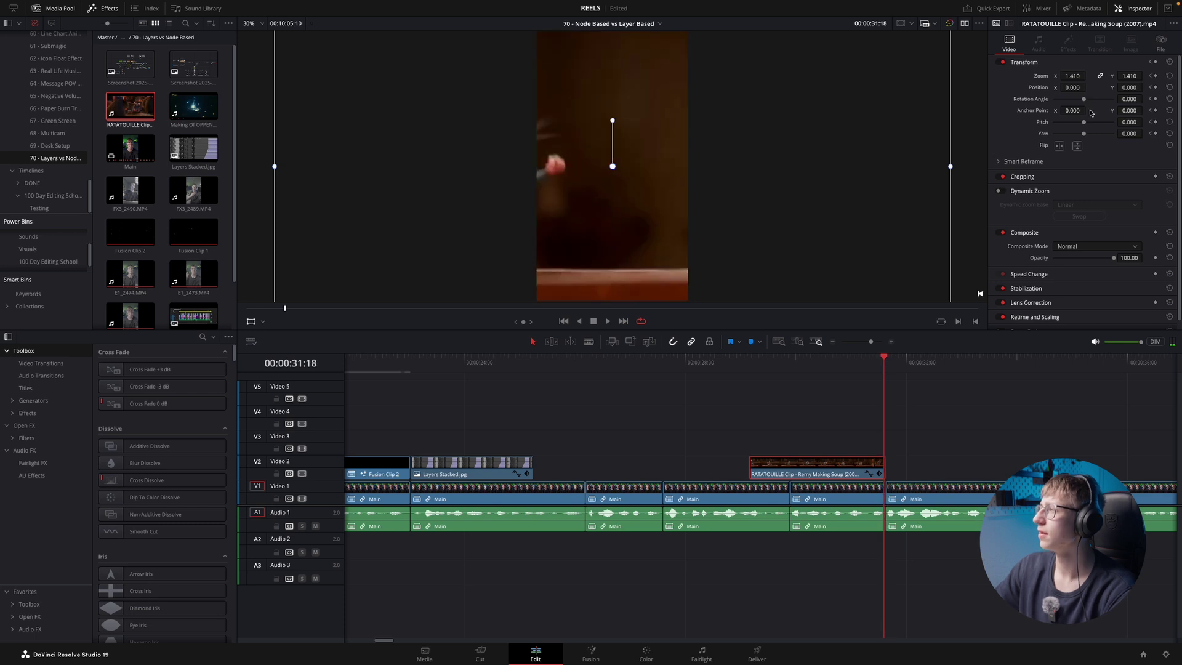
{"action": "left_click_drag", "start_coordinate": [1072, 87], "coordinate": [1089, 87]}
{"action": "left_click_drag", "start_coordinate": [647, 327], "coordinate": [617, 330]}
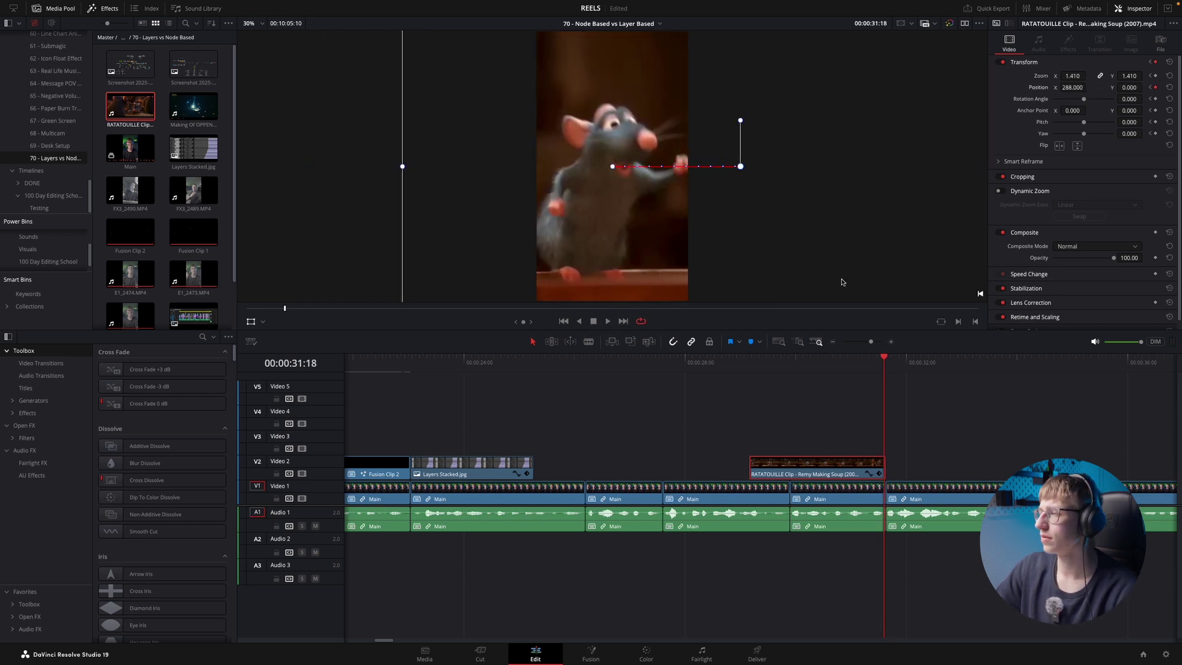
{"action": "left_click", "coordinate": [751, 360]}
{"action": "key", "text": "space"}
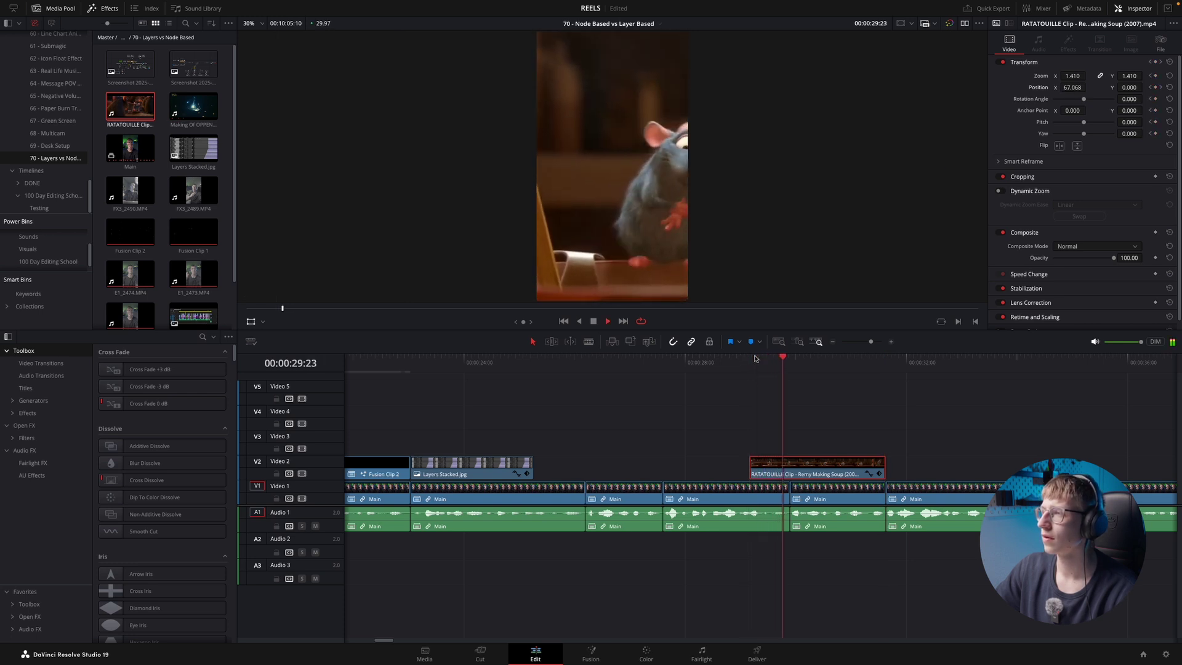
{"action": "key", "text": "space"}
- Set the clip's Position X to about 78 at 00:00:30:11, remove the transform keyframe at its start, and replay it
{"action": "left_click_drag", "start_coordinate": [835, 360], "coordinate": [817, 363]}
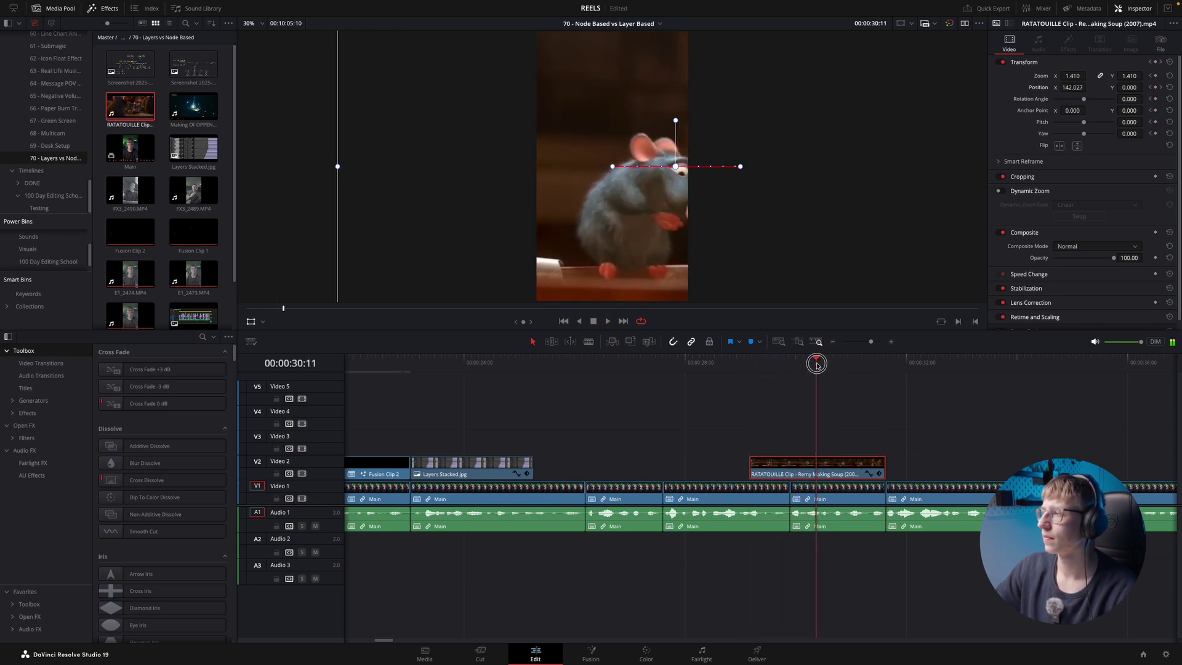
{"action": "left_click_drag", "start_coordinate": [1069, 88], "coordinate": [1071, 88]}
{"action": "left_click", "coordinate": [1151, 63]}
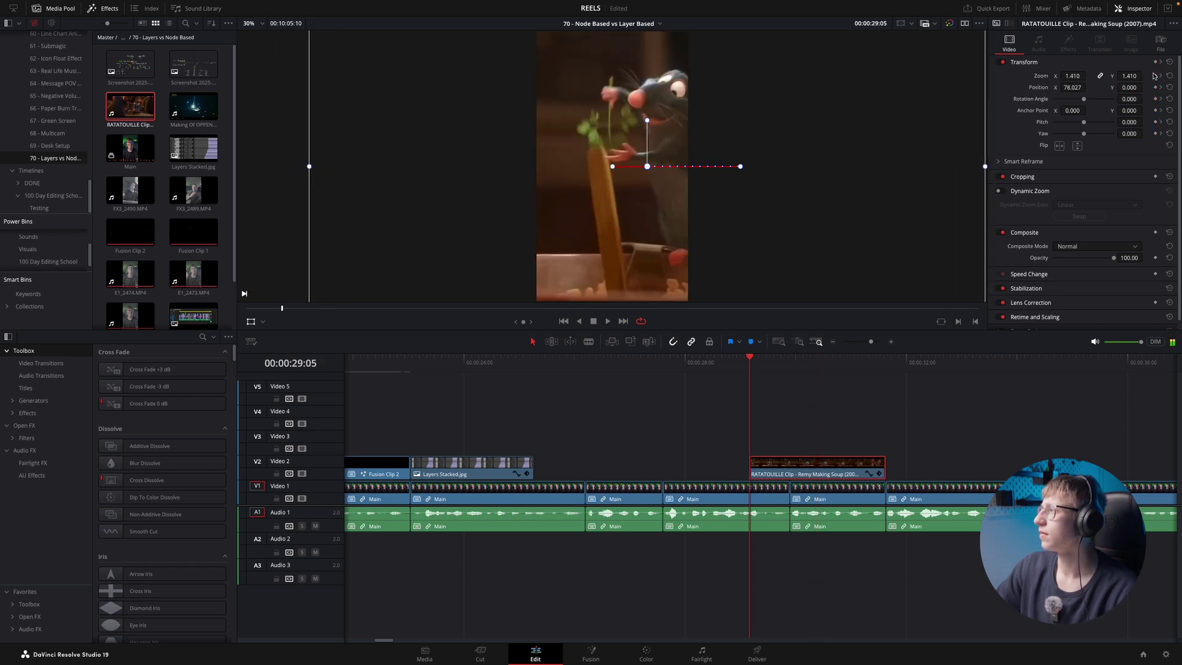
{"action": "key", "text": "space"}
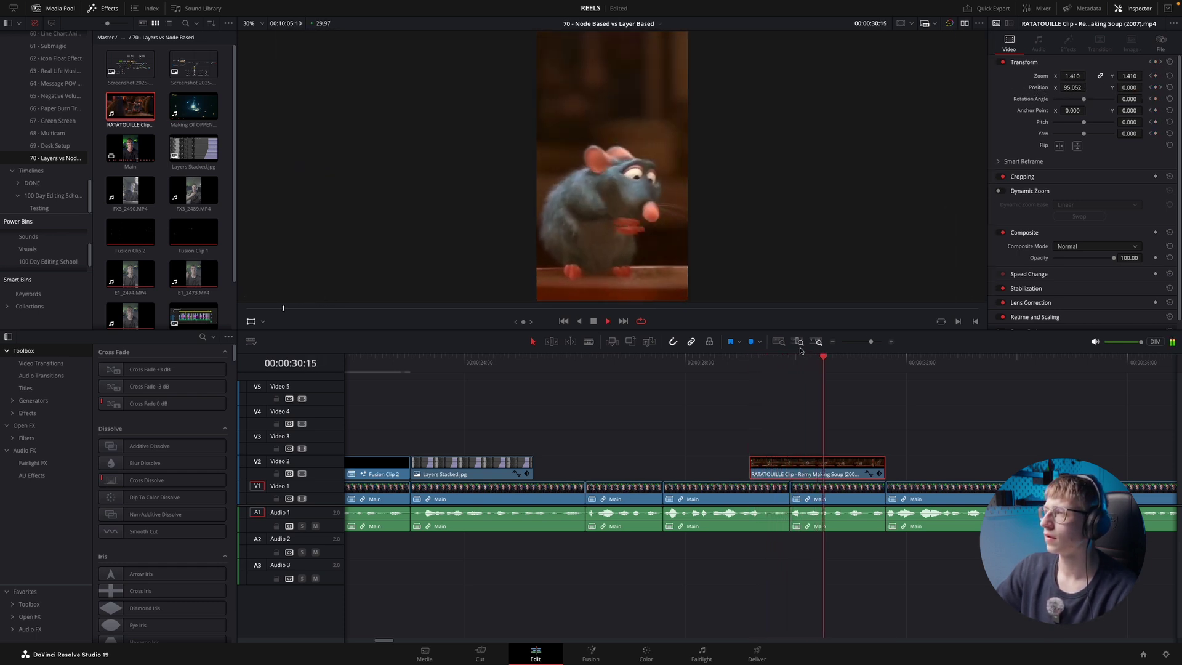
{"action": "key", "text": "space"}
- Show the Ratatouille clip's keyframe curves on the timeline and display the Position X curve
{"action": "left_click", "coordinate": [867, 474]}
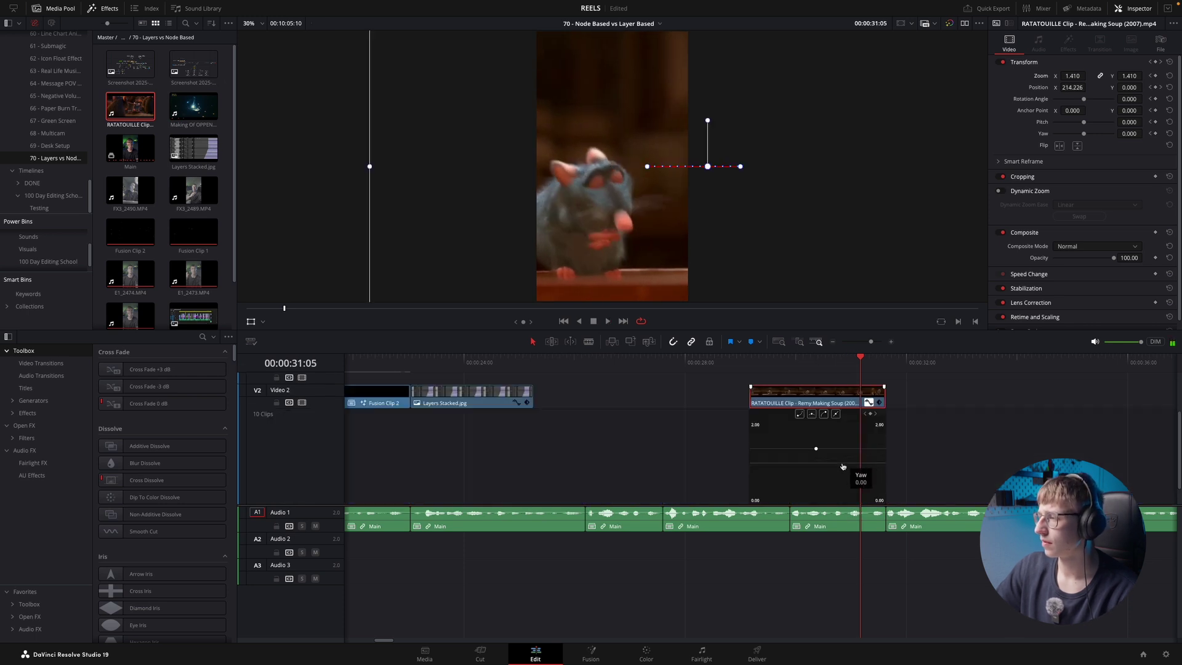
{"action": "key", "text": "super+equal"}
{"action": "key", "text": "super+equal"}
{"action": "key", "text": "super+minus"}
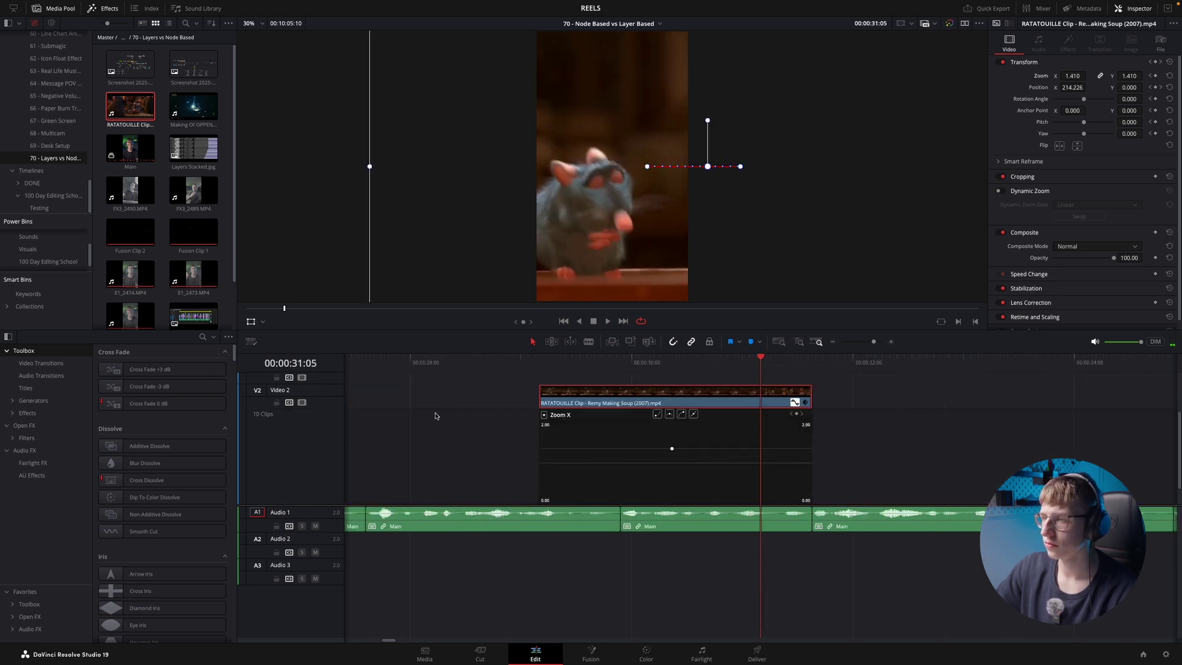
{"action": "left_click", "coordinate": [545, 416]}
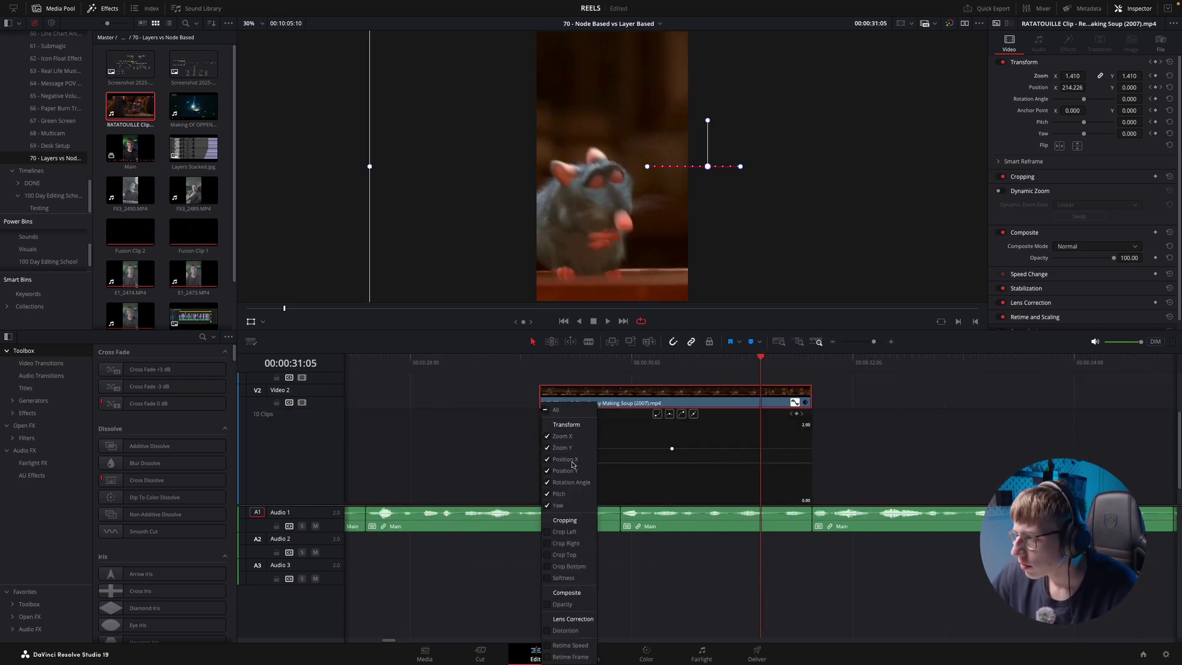
{"action": "left_click", "coordinate": [571, 460]}
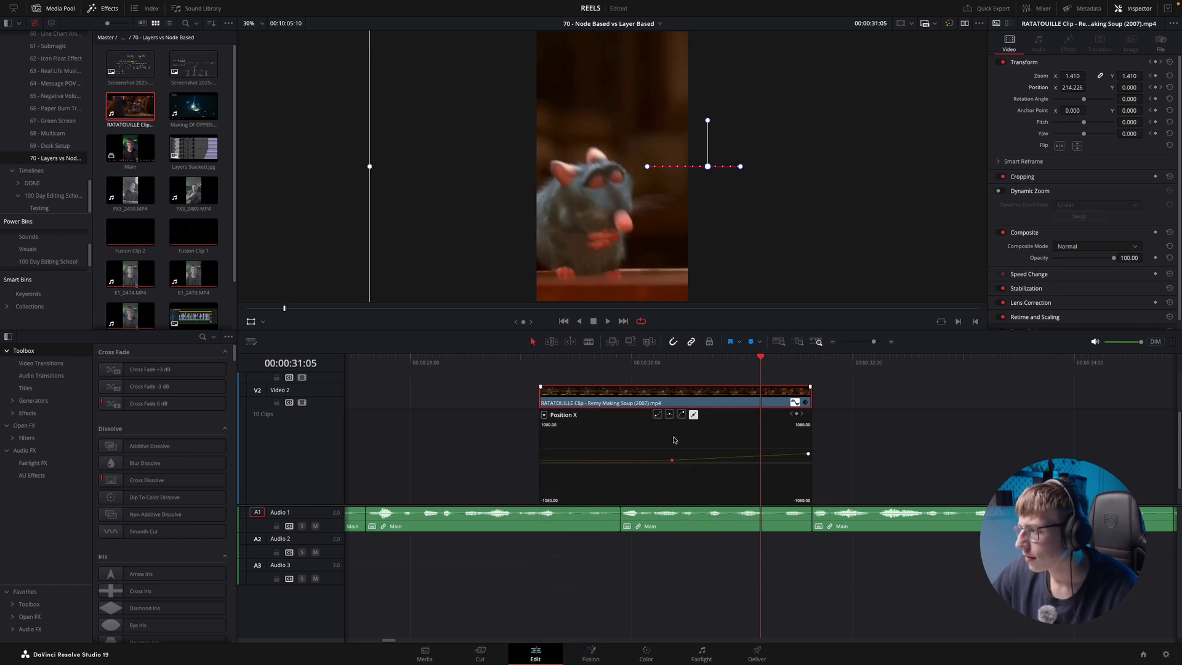
- Ease the movement out of the first Position X keyframe by flattening its curve handle, preview it, and close the curve view
{"action": "left_click", "coordinate": [658, 414]}
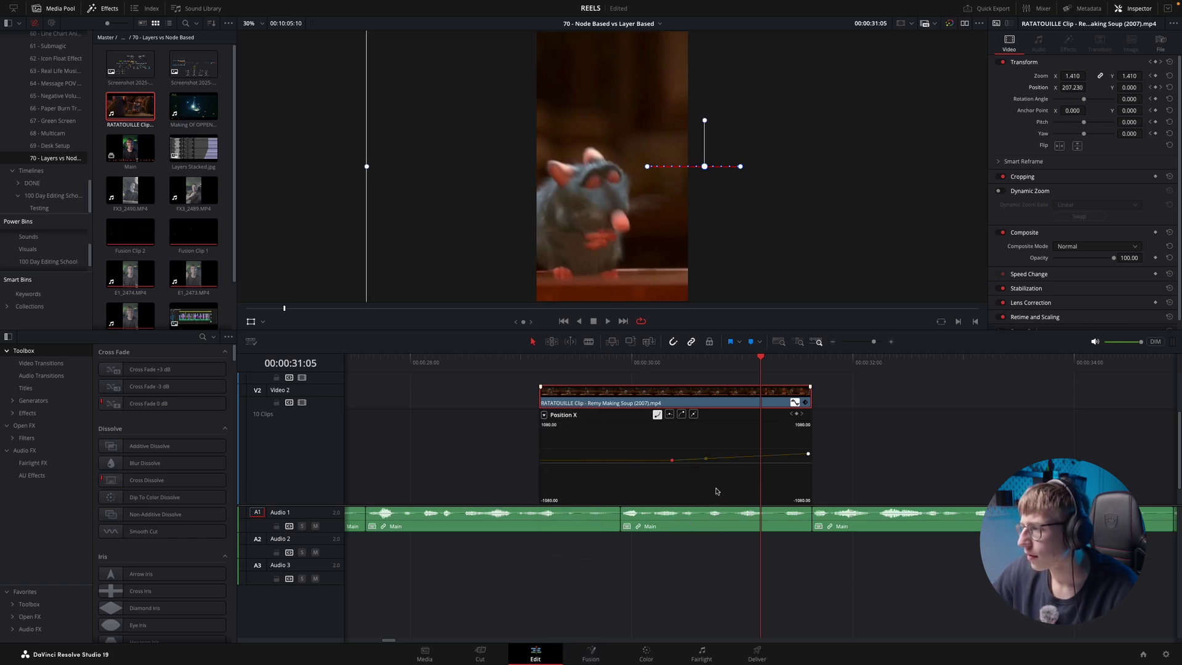
{"action": "left_click_drag", "start_coordinate": [705, 458], "coordinate": [706, 460]}
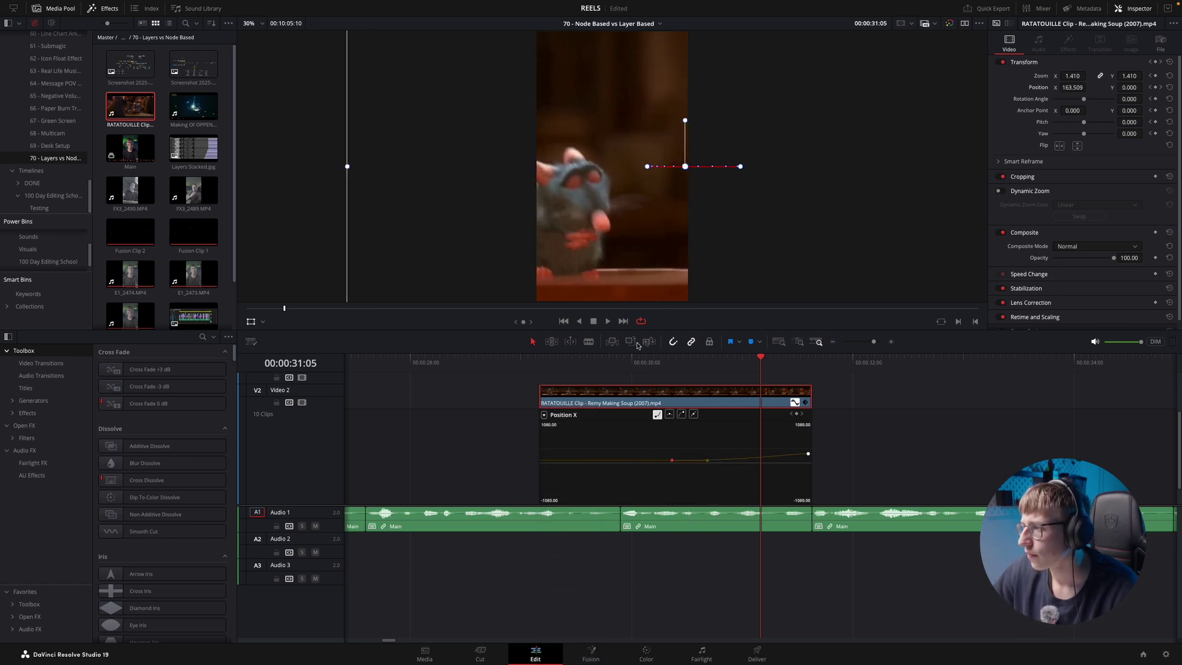
{"action": "left_click", "coordinate": [617, 362]}
{"action": "key", "text": "space"}
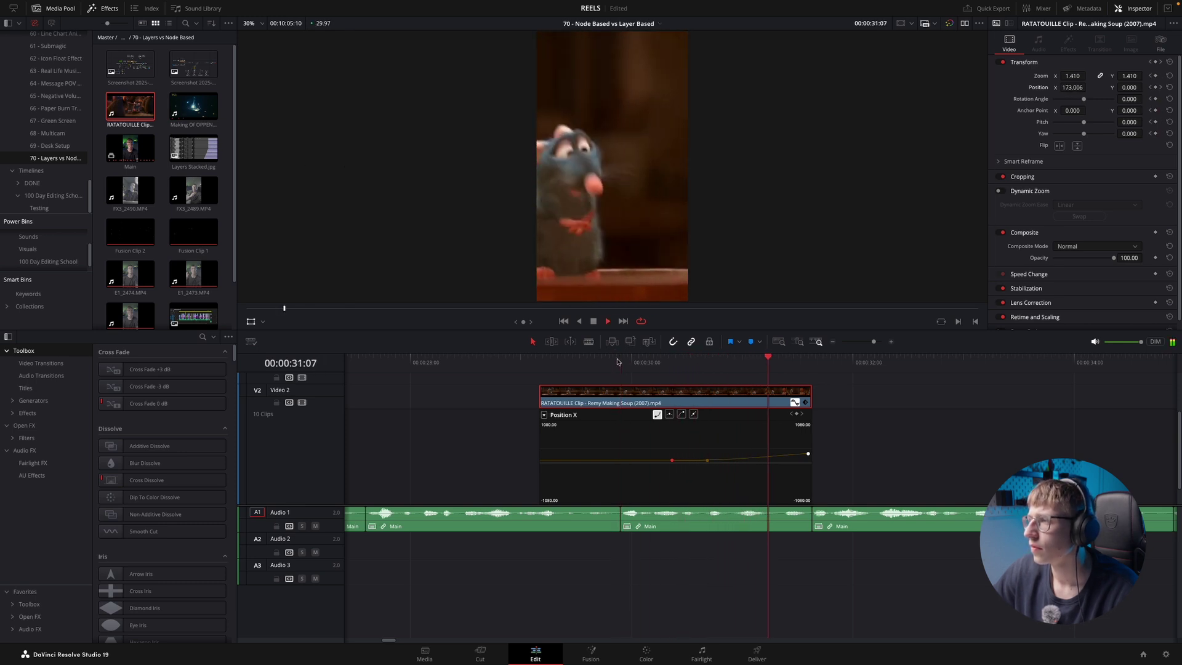
{"action": "left_click", "coordinate": [794, 403]}
- Play back the talking-head section after the Ratatouille clip several times to judge which visuals it needs
{"action": "key", "text": "super+minus"}
{"action": "key", "text": "super+minus"}
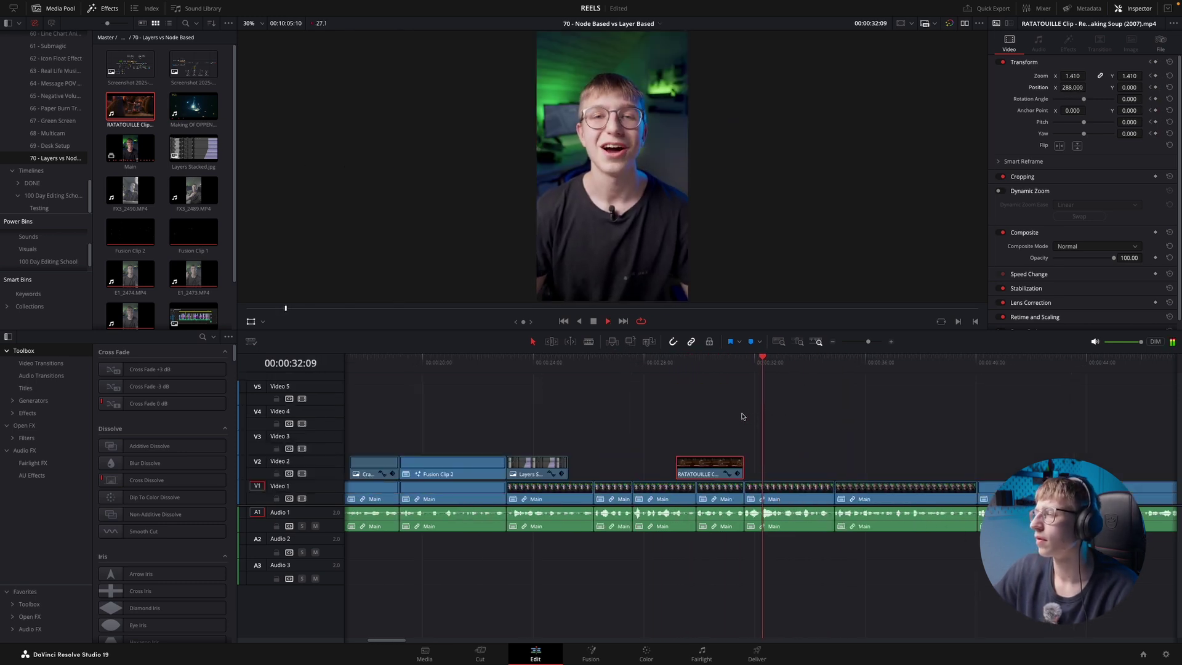
{"action": "key", "text": "super+minus"}
{"action": "left_click", "coordinate": [675, 431]}
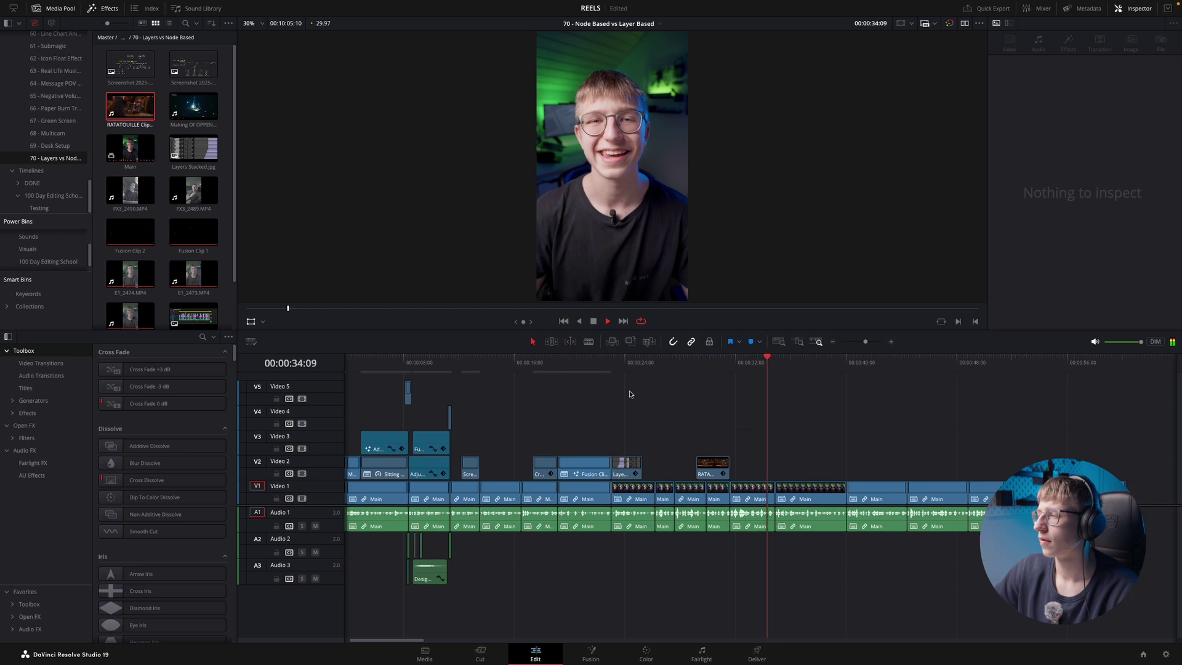
{"action": "key", "text": "super+equal"}
{"action": "key", "text": "space"}
{"action": "key", "text": "space"}
{"action": "key", "text": "super+minus"}
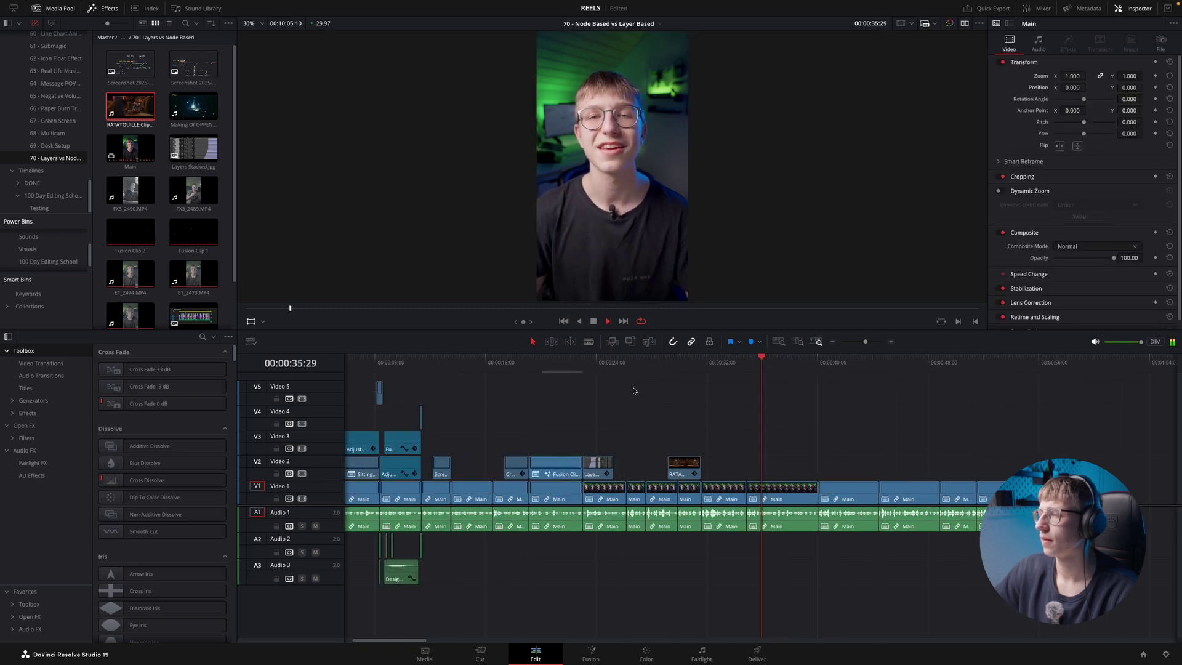
{"action": "key", "text": "super+minus"}
{"action": "key", "text": "super+equal"}
{"action": "key", "text": "super+equal"}
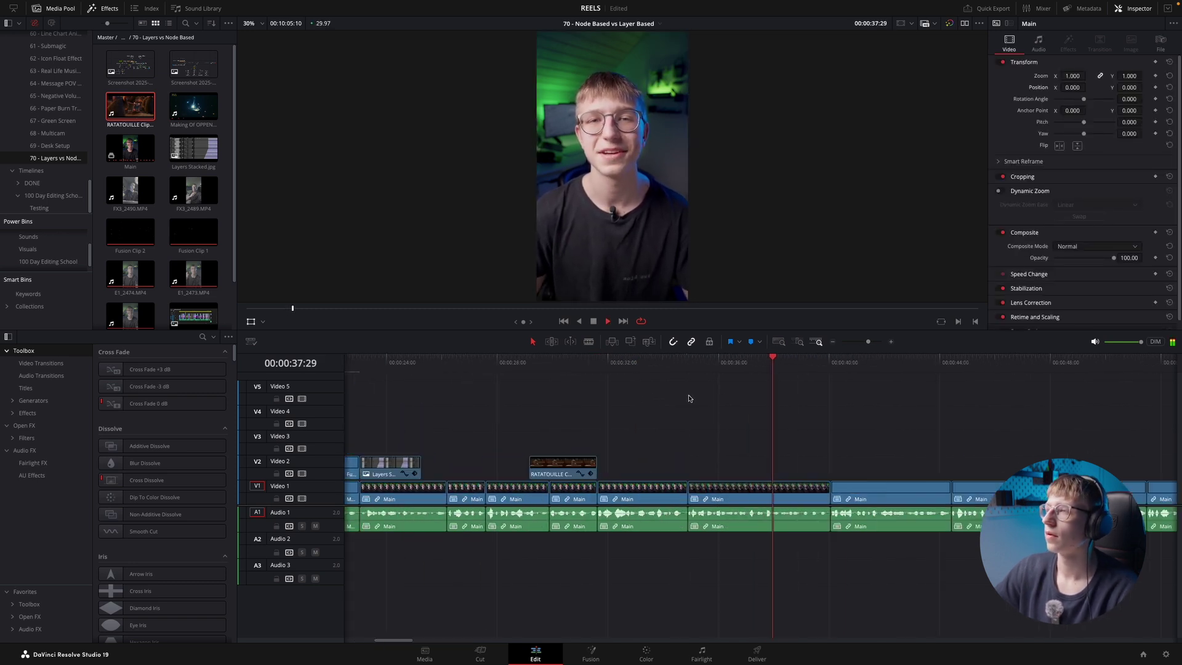
{"action": "key", "text": "space"}
{"action": "left_click", "coordinate": [688, 364]}
{"action": "key", "text": "space"}
{"action": "left_click", "coordinate": [689, 363]}
{"action": "left_click", "coordinate": [594, 365]}
{"action": "key", "text": "space"}
{"action": "key", "text": "shift+z"}
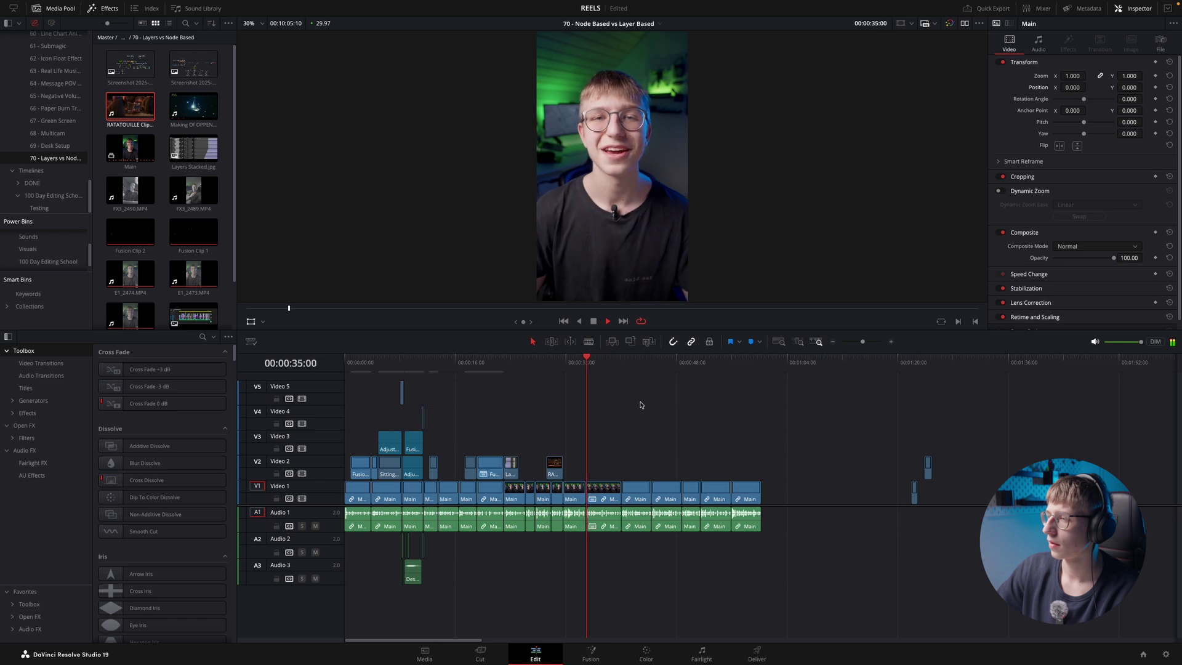
{"action": "key", "text": "shift+z"}
{"action": "key", "text": "space"}
{"action": "left_click", "coordinate": [663, 364]}
{"action": "key", "text": "space"}
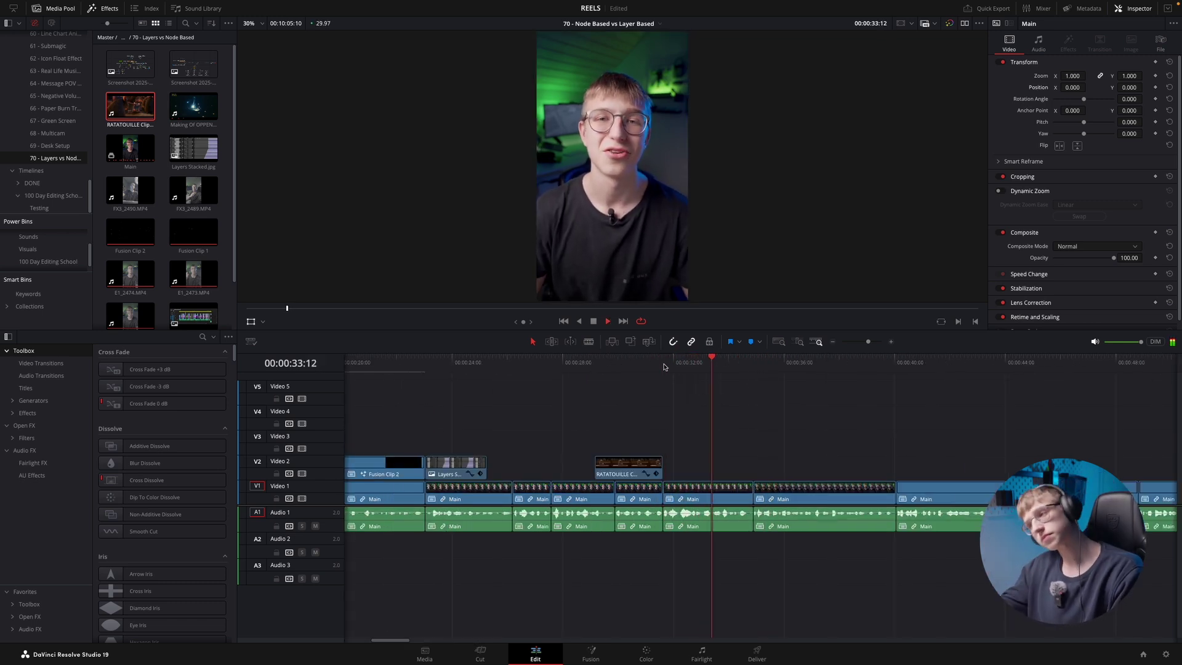
{"action": "key", "text": "space"}
{"action": "key", "text": "ctrl+minus"}
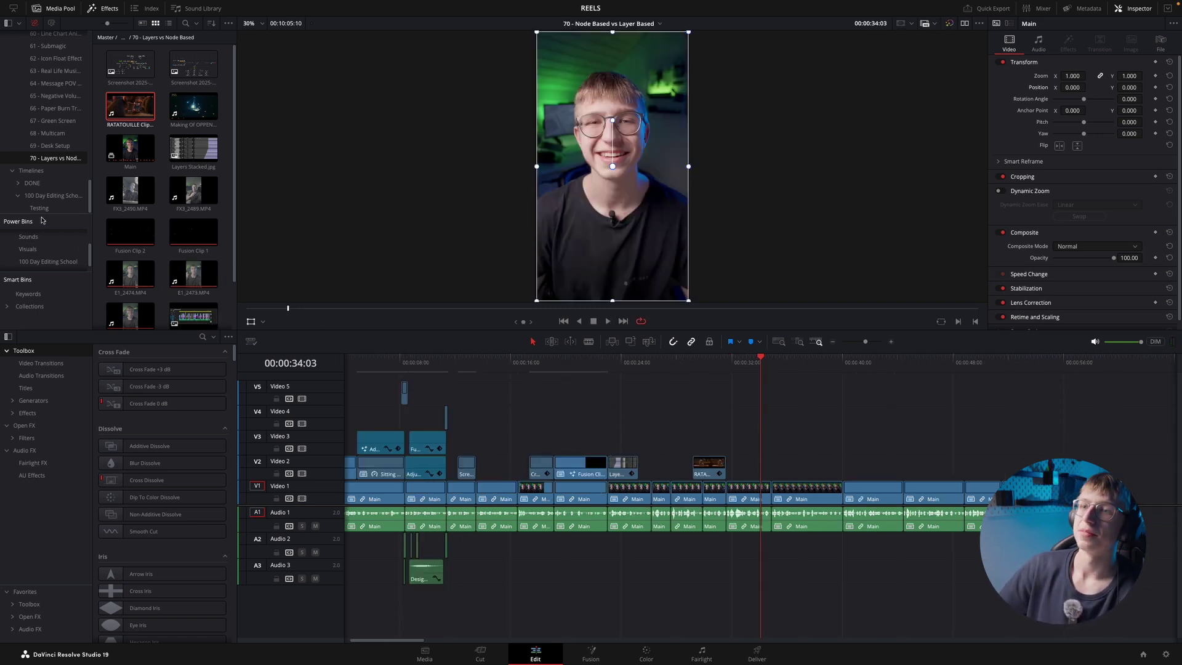
- Place the playhead at the end of the Ratatouille clip and find the grunge texture in the 100 Day Editing School power bin
{"action": "left_click", "coordinate": [731, 362]}
{"action": "key", "text": "ctrl+equal"}
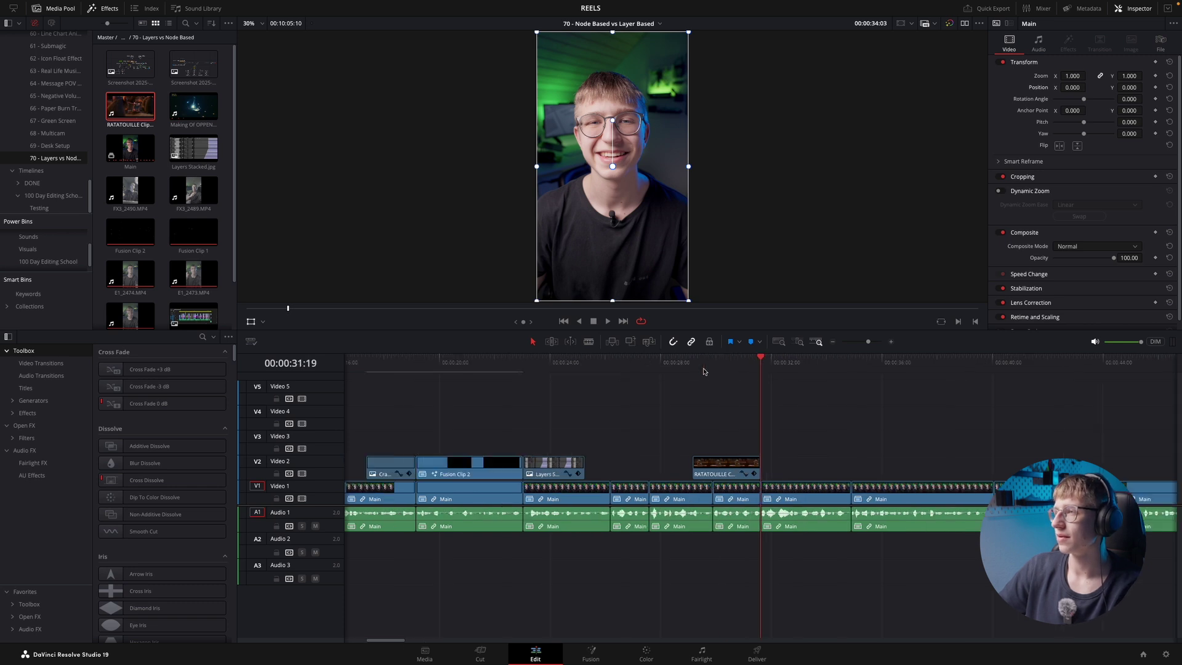
{"action": "scroll", "coordinate": [164, 246], "scroll_direction": "down", "scroll_amount": 2}
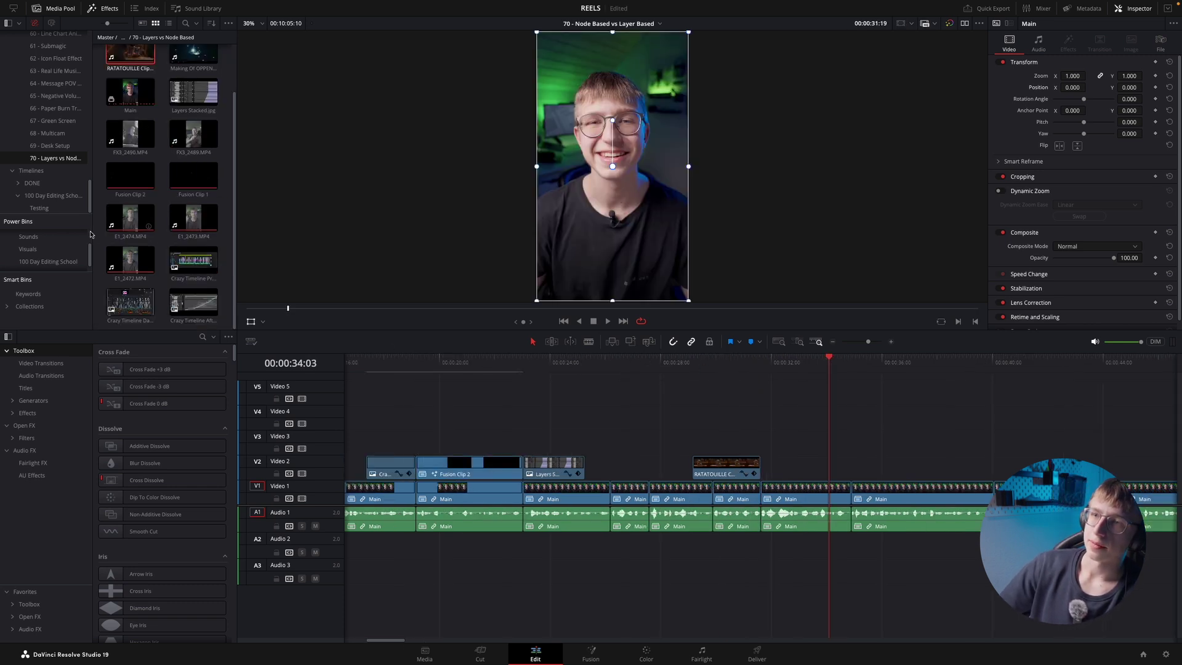
{"action": "scroll", "coordinate": [43, 239], "scroll_direction": "up", "scroll_amount": 2}
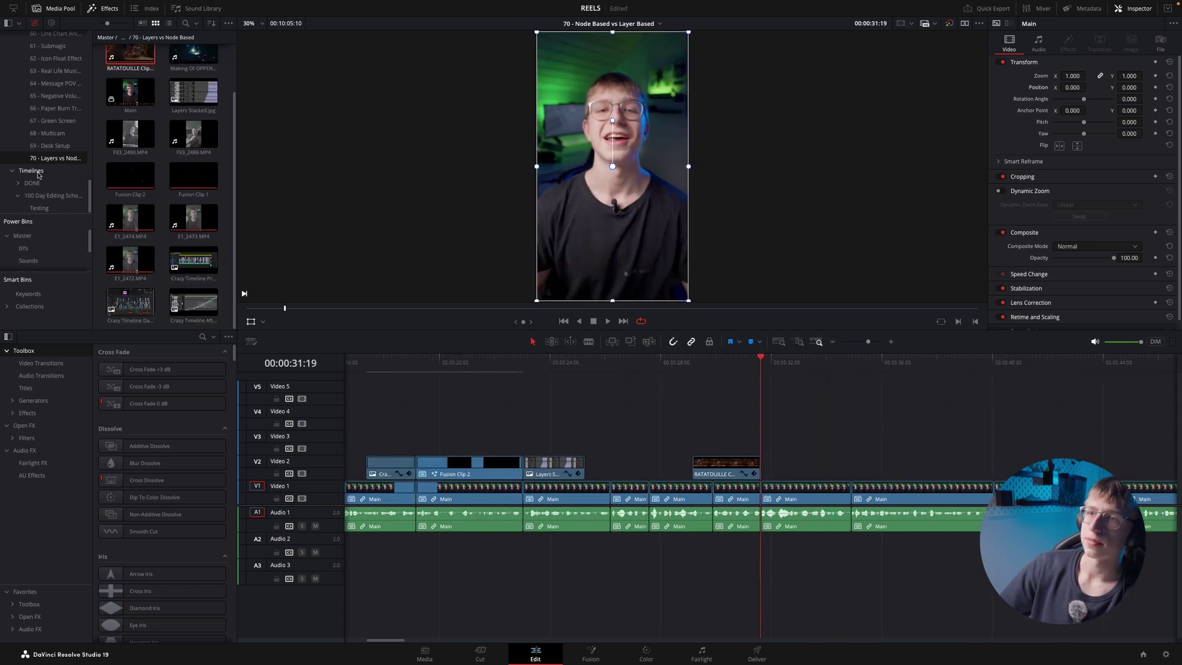
{"action": "left_click", "coordinate": [37, 240]}
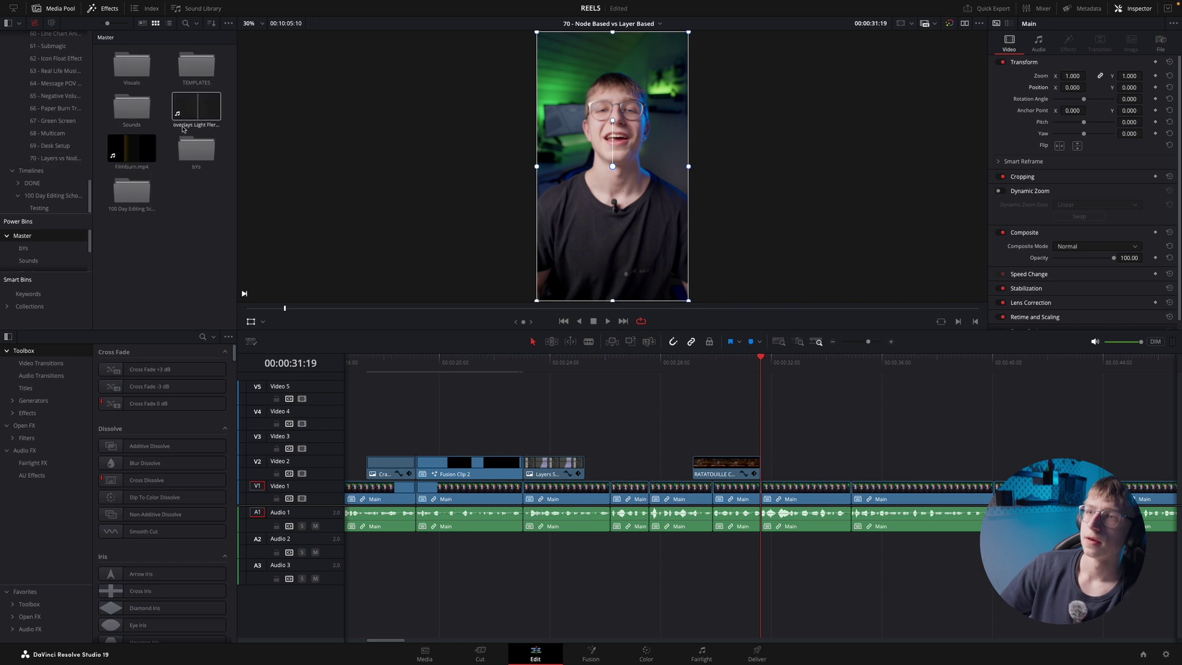
{"action": "double_click", "coordinate": [132, 190]}
{"action": "left_click", "coordinate": [189, 111]}
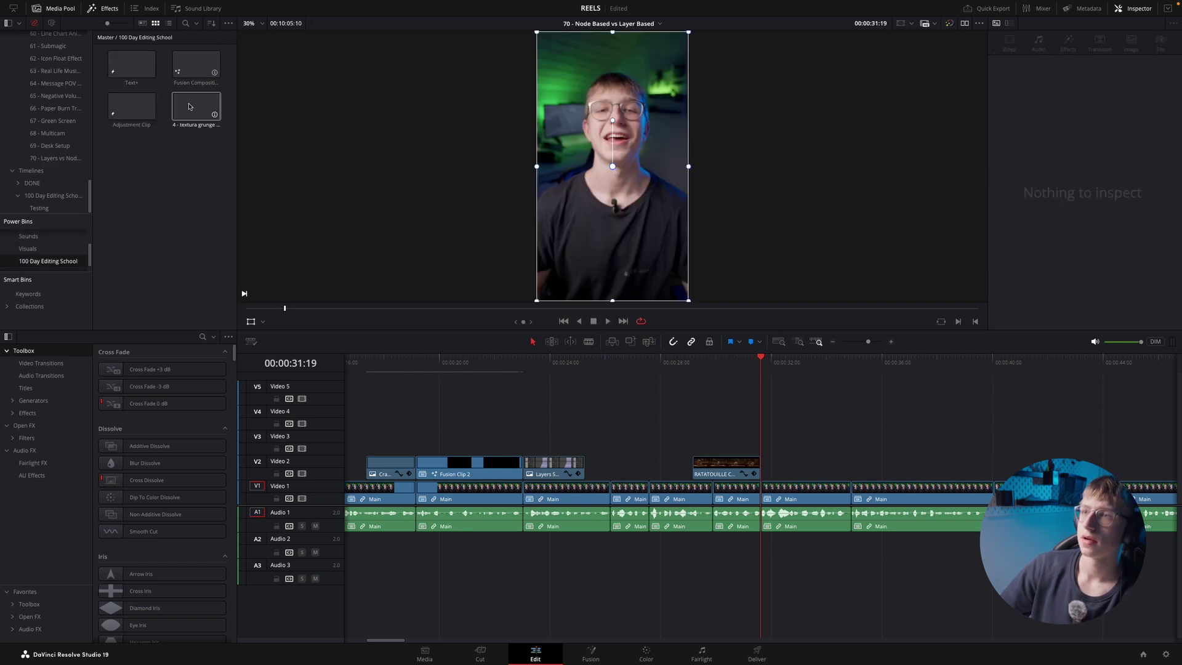
- Place the grunge texture on Video 2 directly after the Ratatouille clip, extend its end to the main footage's cut near 40 seconds, and play it
{"action": "left_click_drag", "start_coordinate": [189, 111], "coordinate": [851, 466]}
{"action": "left_click_drag", "start_coordinate": [848, 365], "coordinate": [861, 365]}
{"action": "left_click_drag", "start_coordinate": [850, 466], "coordinate": [988, 463]}
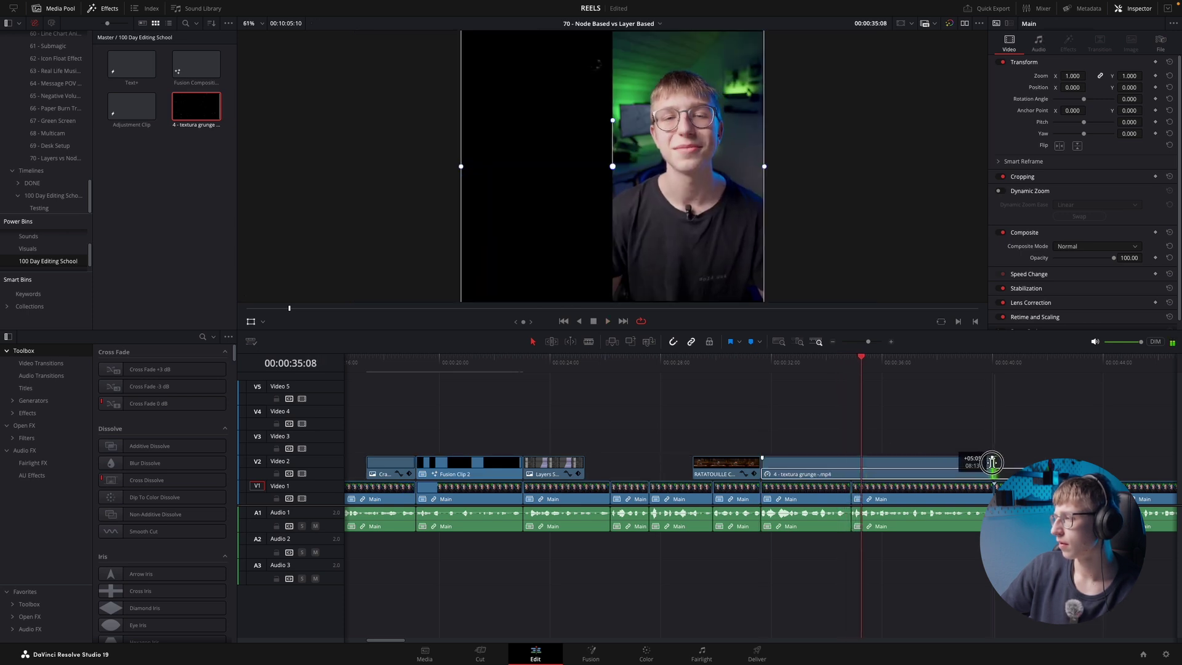
{"action": "key", "text": "space"}
{"action": "key", "text": "l"}
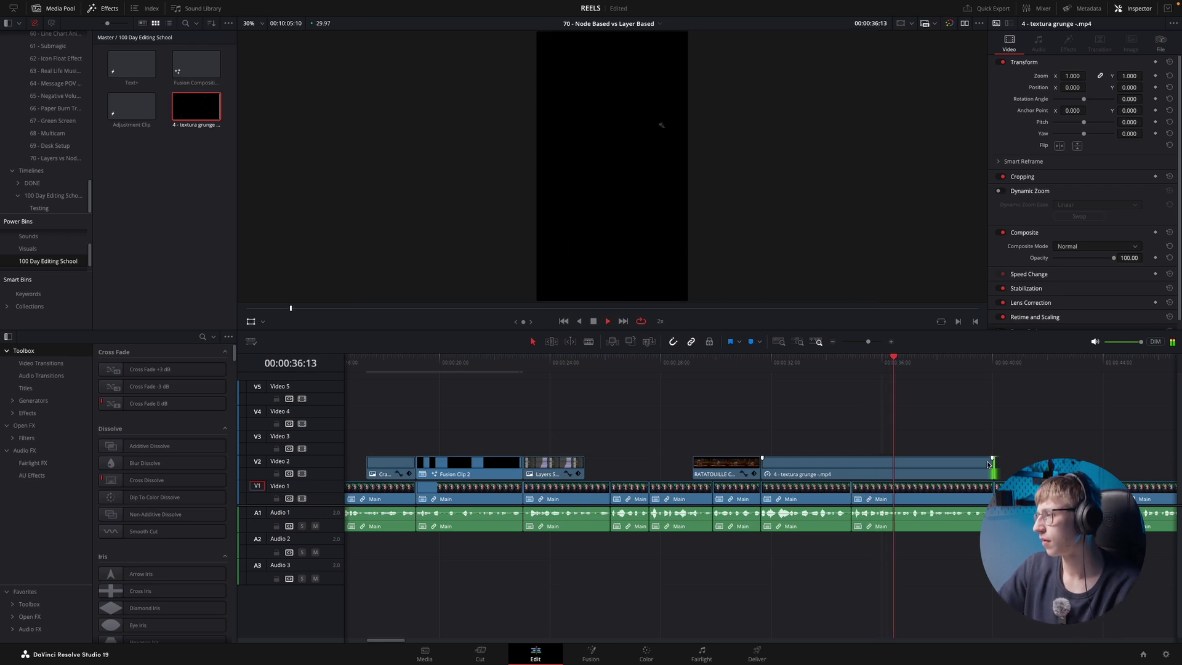
{"action": "key", "text": "super+equal"}
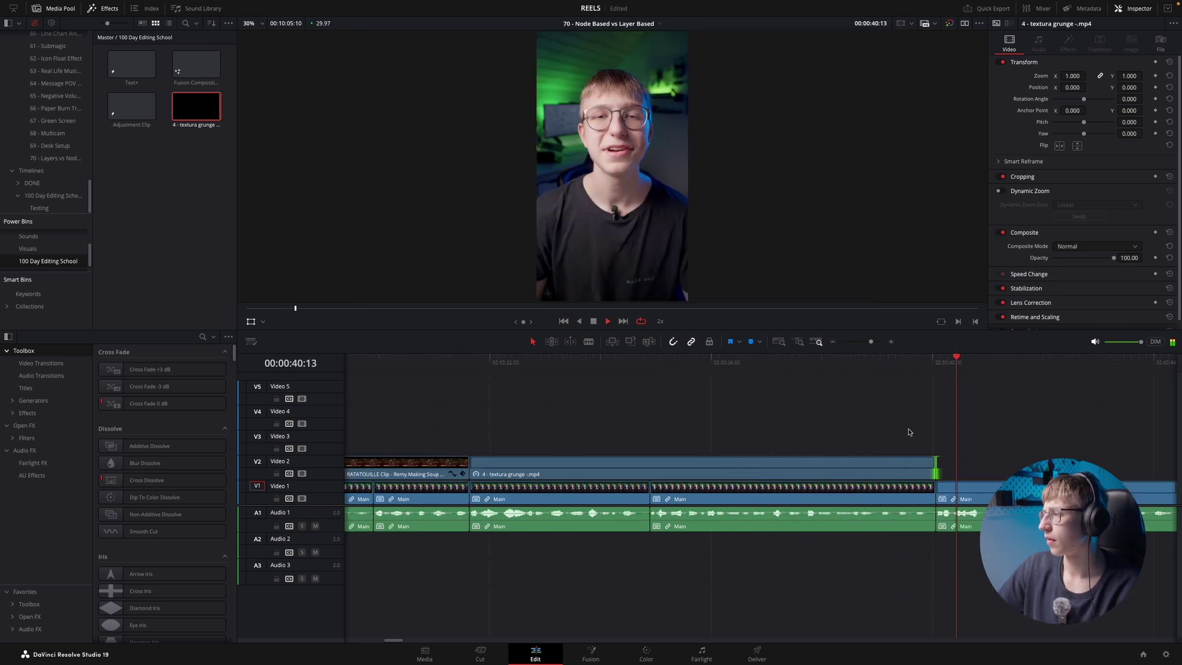
- Scrub and play through the section covered by the grunge texture to review its timing and end point
{"action": "key", "text": "space"}
{"action": "key", "text": "super+minus"}
{"action": "left_click", "coordinate": [520, 363]}
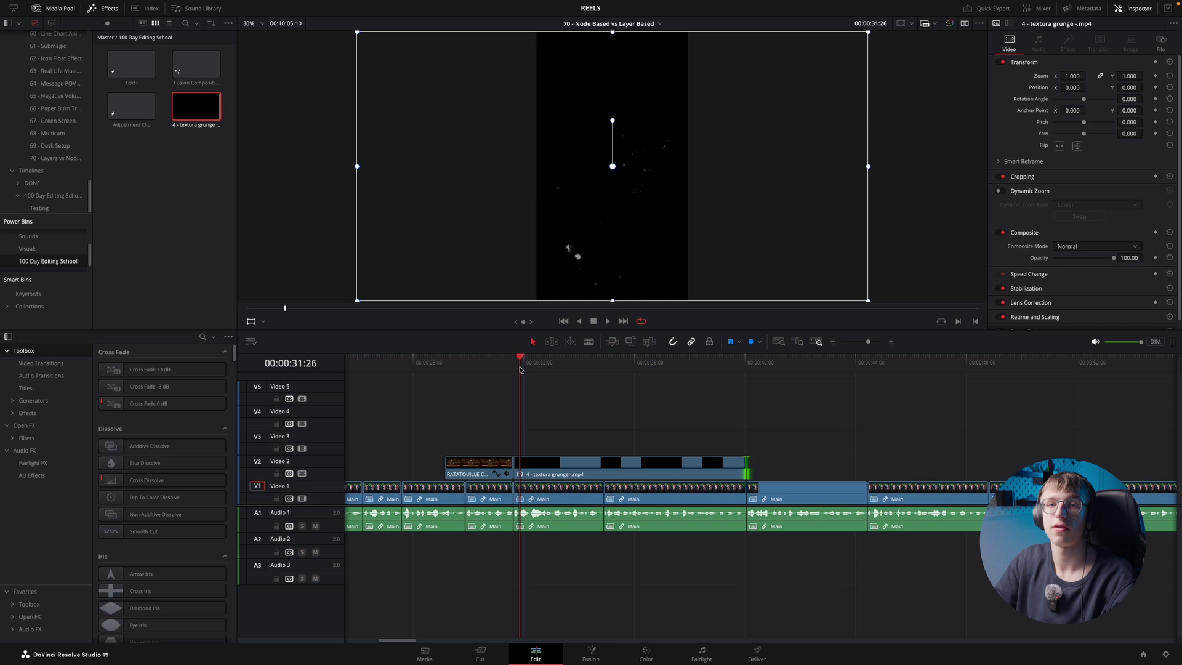
{"action": "left_click", "coordinate": [612, 362]}
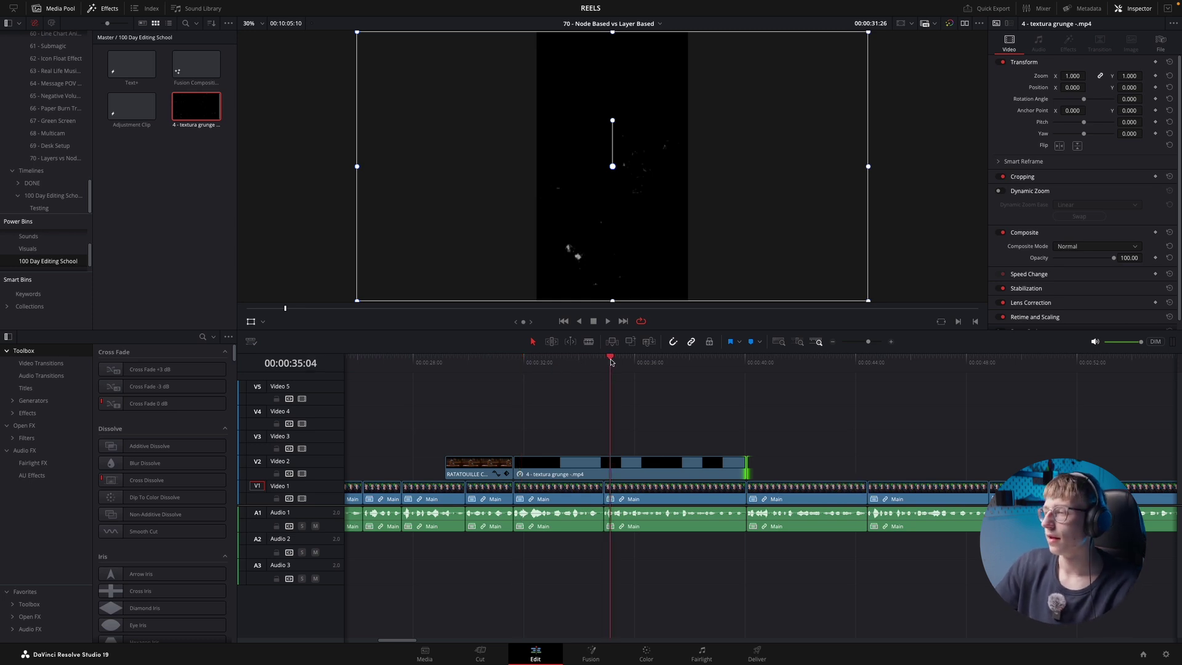
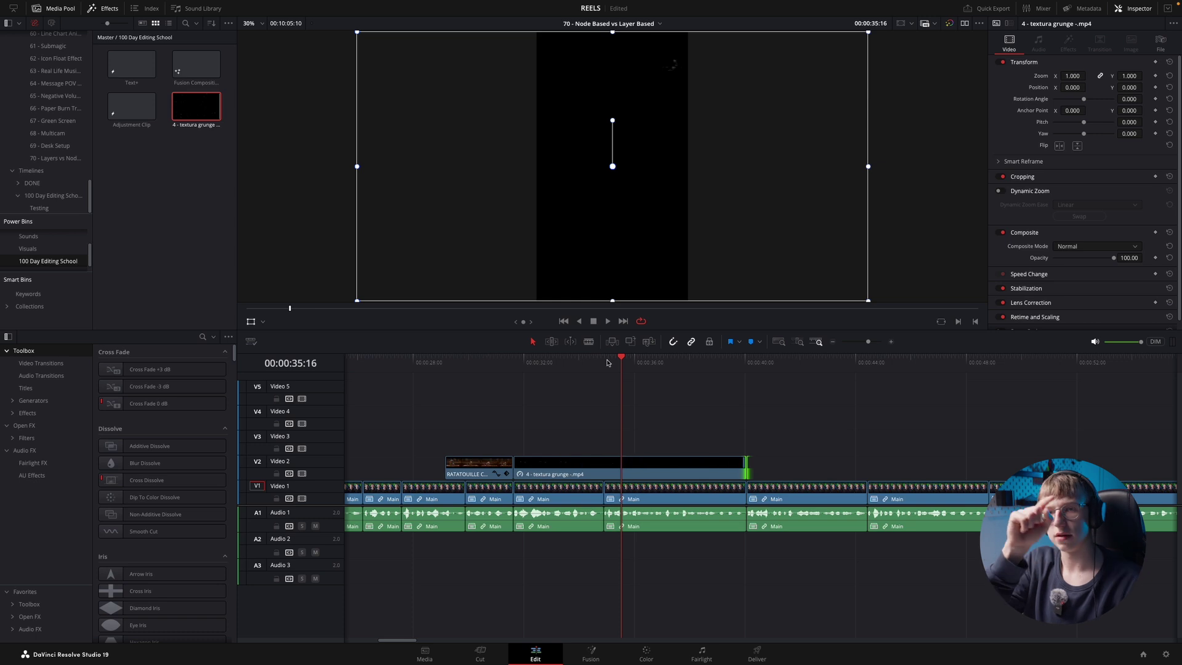
{"action": "left_click", "coordinate": [514, 364]}
{"action": "key", "text": "space"}
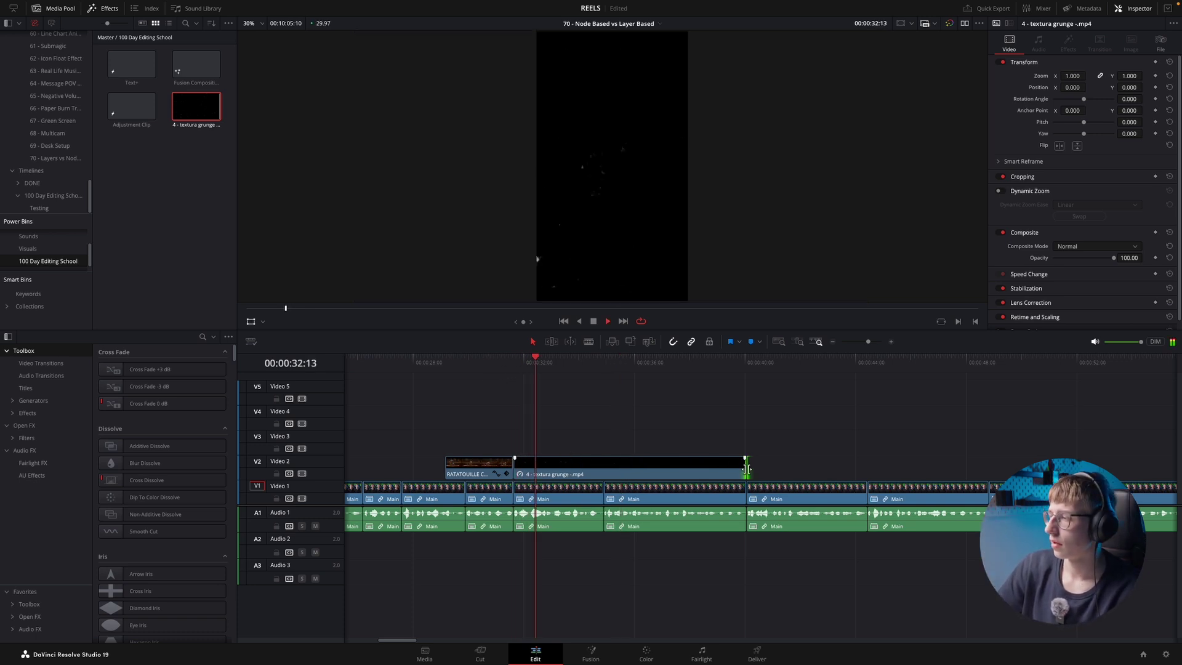
{"action": "left_click", "coordinate": [740, 363]}
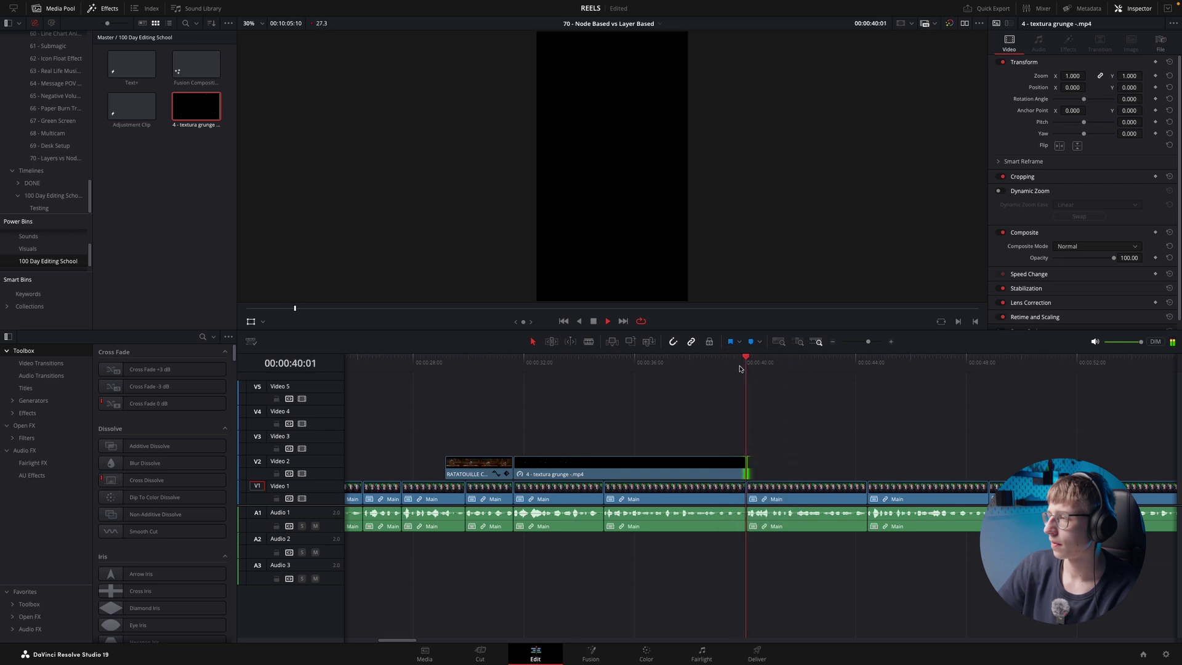
{"action": "key", "text": "space"}
{"action": "left_click", "coordinate": [738, 366]}
{"action": "key", "text": "space"}
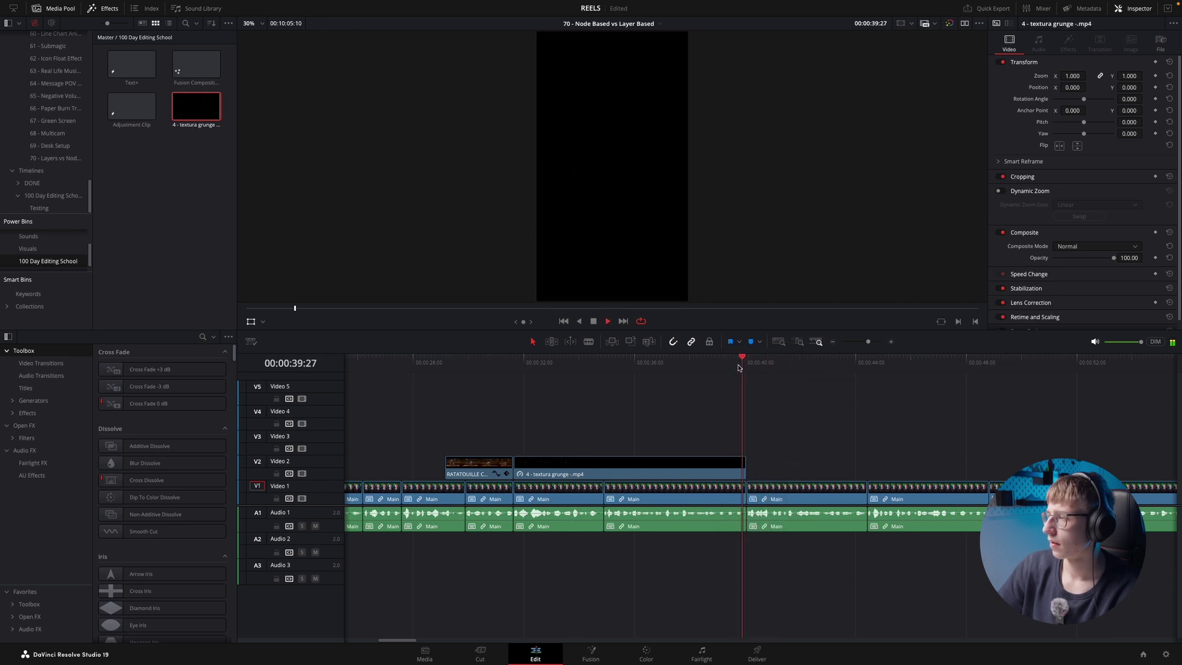
{"action": "key", "text": "space"}
- Open the media bin for reel 70, Layers vs Nodes, and convert the grunge texture on Video 2 into a new Fusion clip
{"action": "left_click", "coordinate": [594, 365]}
{"action": "right_click", "coordinate": [614, 471]}
{"action": "left_click", "coordinate": [129, 223]}
{"action": "left_click", "coordinate": [58, 158]}
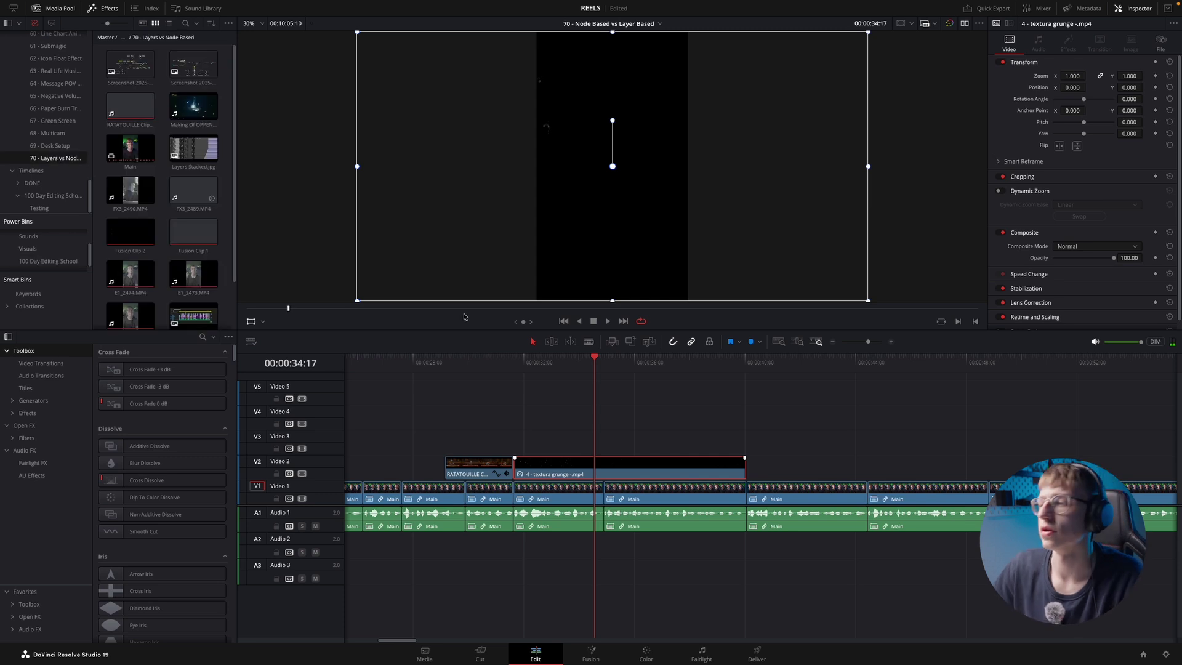
{"action": "right_click", "coordinate": [620, 466]}
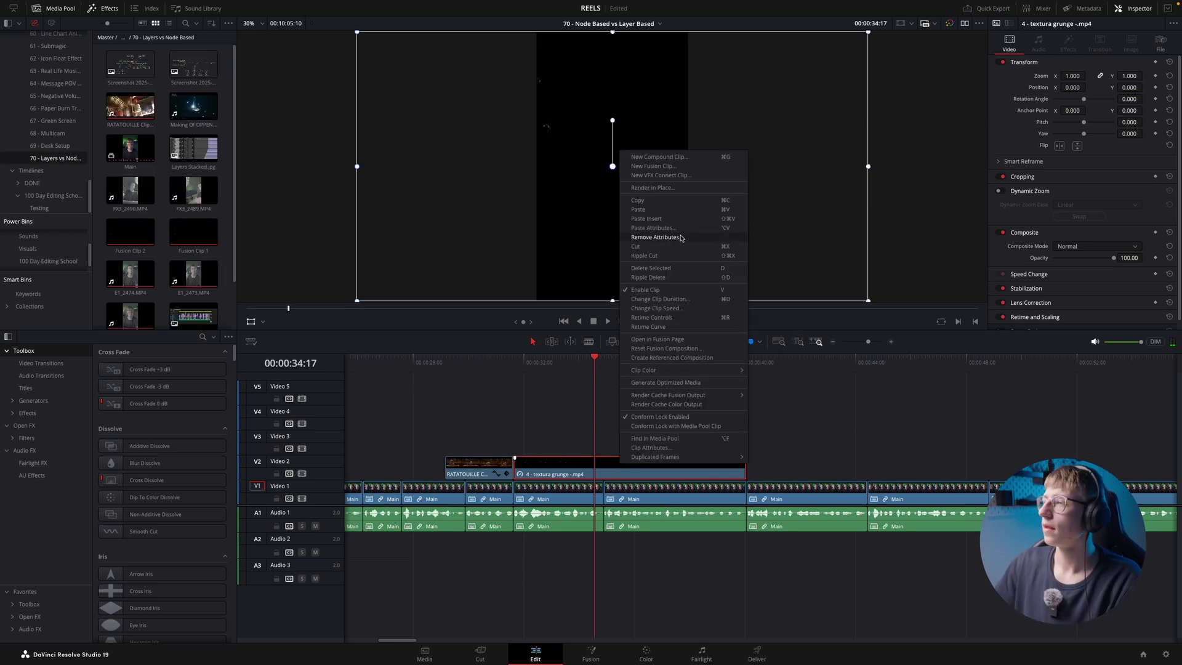
{"action": "left_click", "coordinate": [650, 166]}
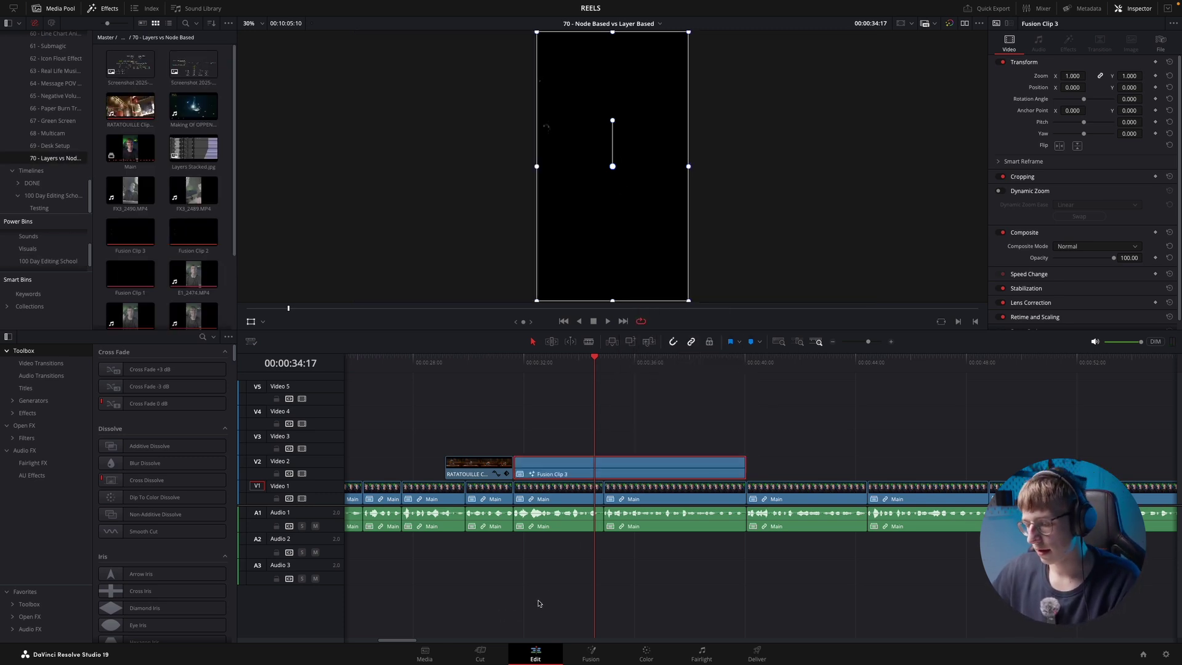
- Open the new clip in Fusion, space out MediaIn1 and MediaOut1, and merge a Background node over MediaIn1
{"action": "key", "text": "shift+5"}
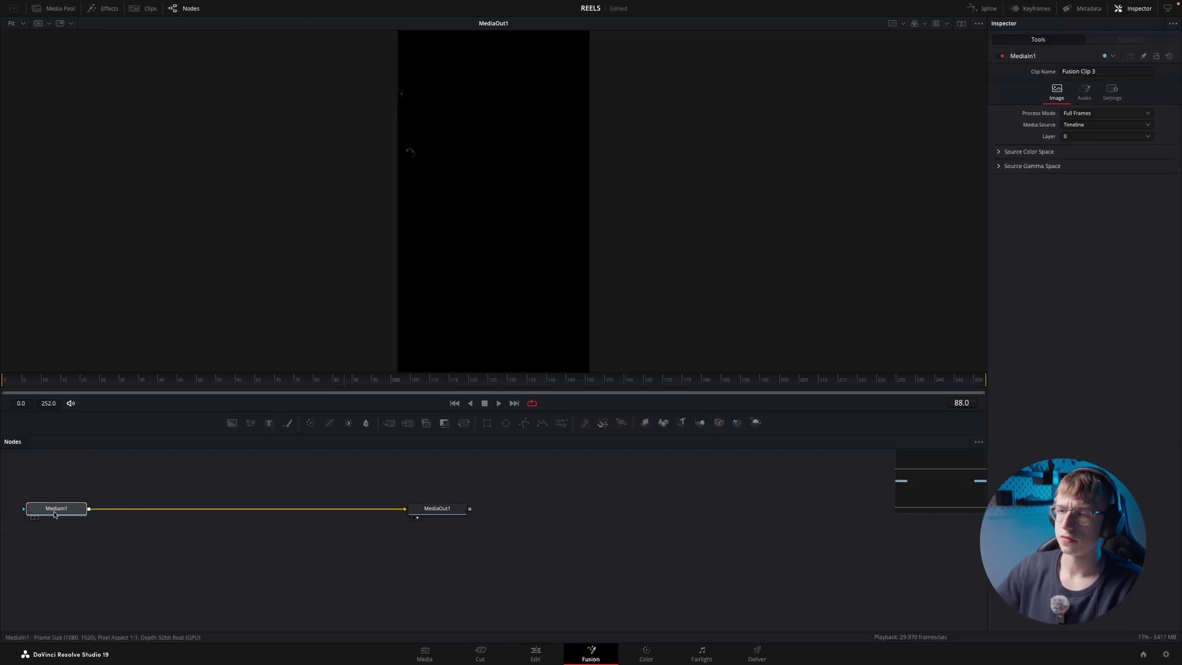
{"action": "left_click_drag", "start_coordinate": [58, 506], "coordinate": [247, 506]}
{"action": "left_click_drag", "start_coordinate": [441, 508], "coordinate": [631, 508]}
{"action": "left_click", "coordinate": [343, 575]}
{"action": "left_click", "coordinate": [247, 510]}
{"action": "key", "text": "shift+space"}
{"action": "type", "text": "cameramerge"}
{"action": "key", "text": "Return"}
{"action": "left_click_drag", "start_coordinate": [327, 531], "coordinate": [348, 514]}
{"action": "left_click_drag", "start_coordinate": [246, 533], "coordinate": [361, 533]}
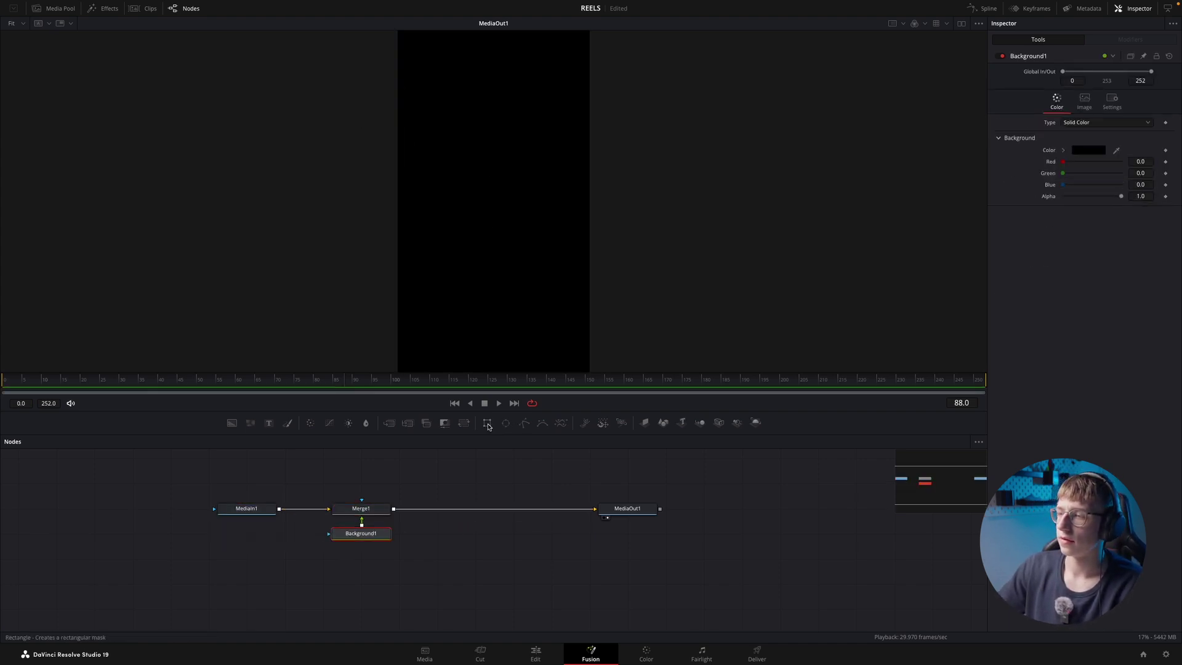
- Mask Background1 with a Rectangle node and set the background colour to white
{"action": "left_click", "coordinate": [487, 423]}
{"action": "left_click_drag", "start_coordinate": [371, 493], "coordinate": [365, 519]}
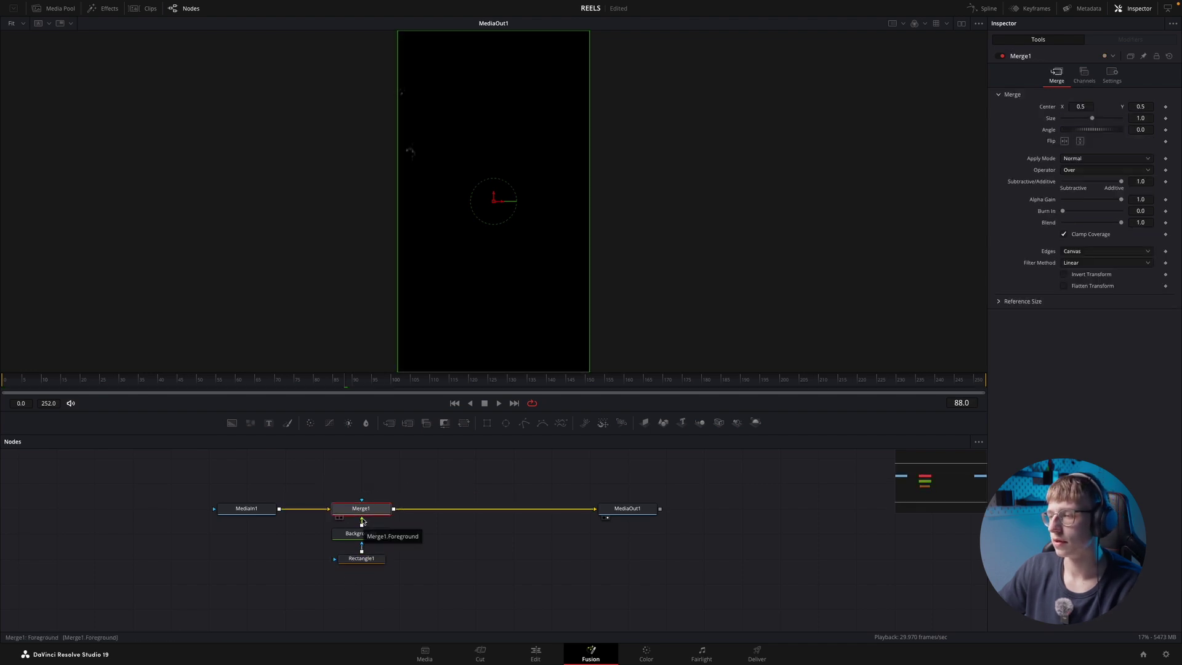
{"action": "left_click", "coordinate": [362, 559]}
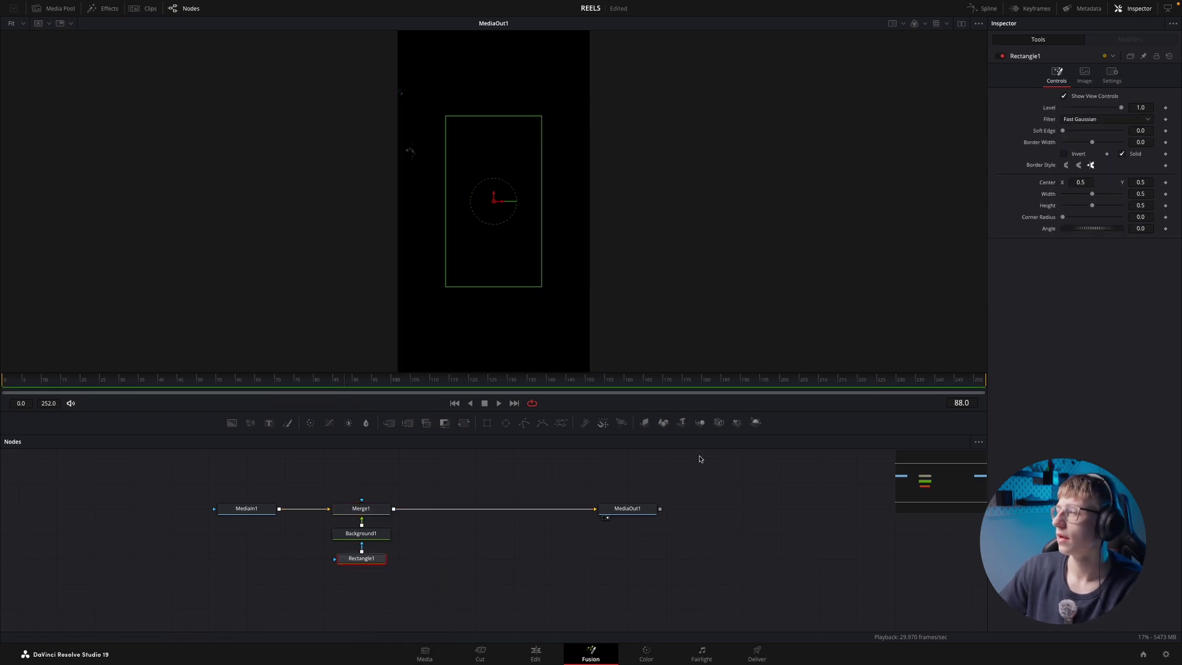
{"action": "left_click", "coordinate": [361, 533]}
{"action": "left_click", "coordinate": [1082, 151]}
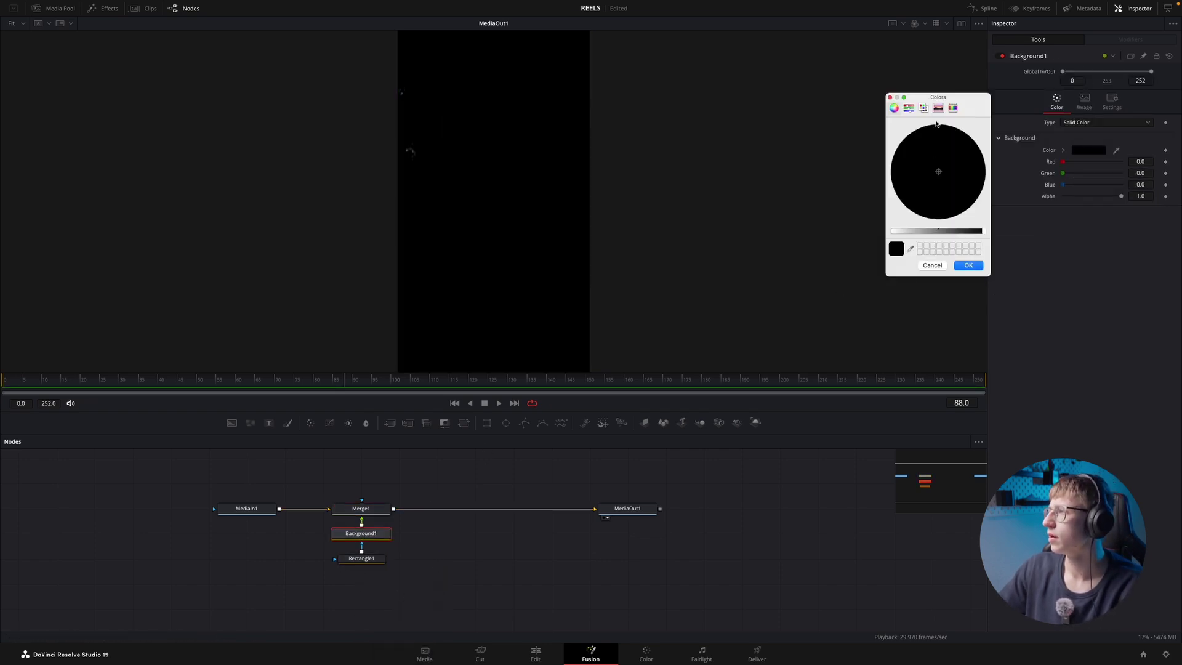
{"action": "left_click_drag", "start_coordinate": [914, 232], "coordinate": [859, 234]}
{"action": "left_click", "coordinate": [968, 265]}
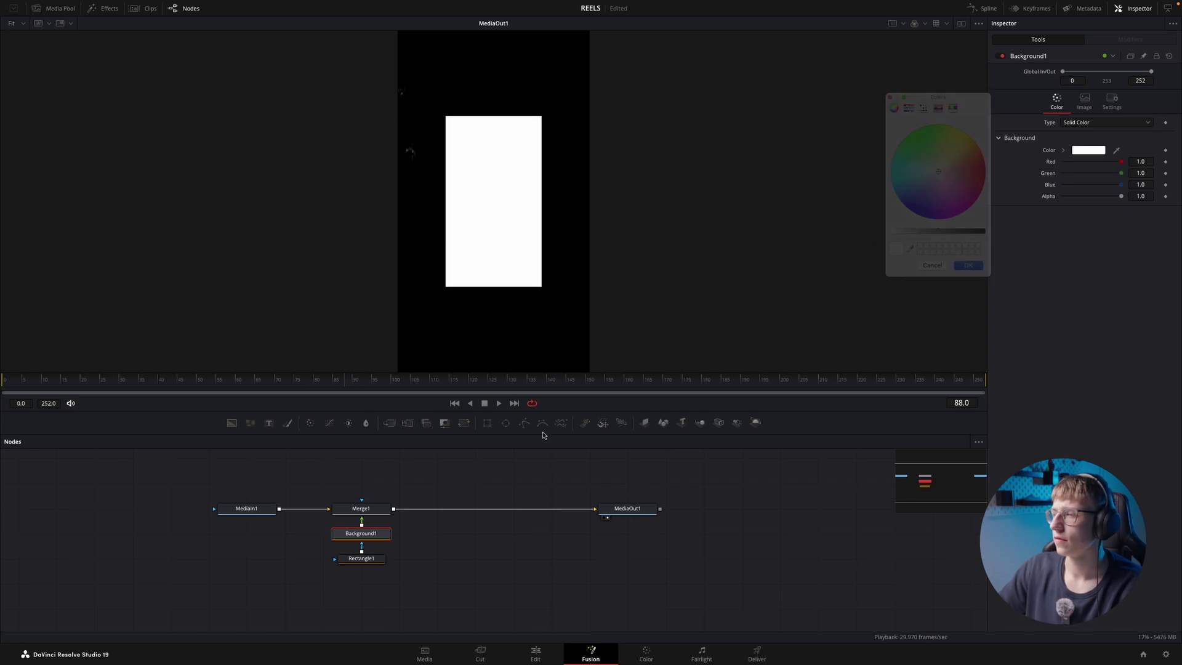
- Make the rectangle an unfilled outline with border width 0.0085, corner radius 0.15, width about 0.62 and height about 0.43
{"action": "left_click", "coordinate": [362, 558]}
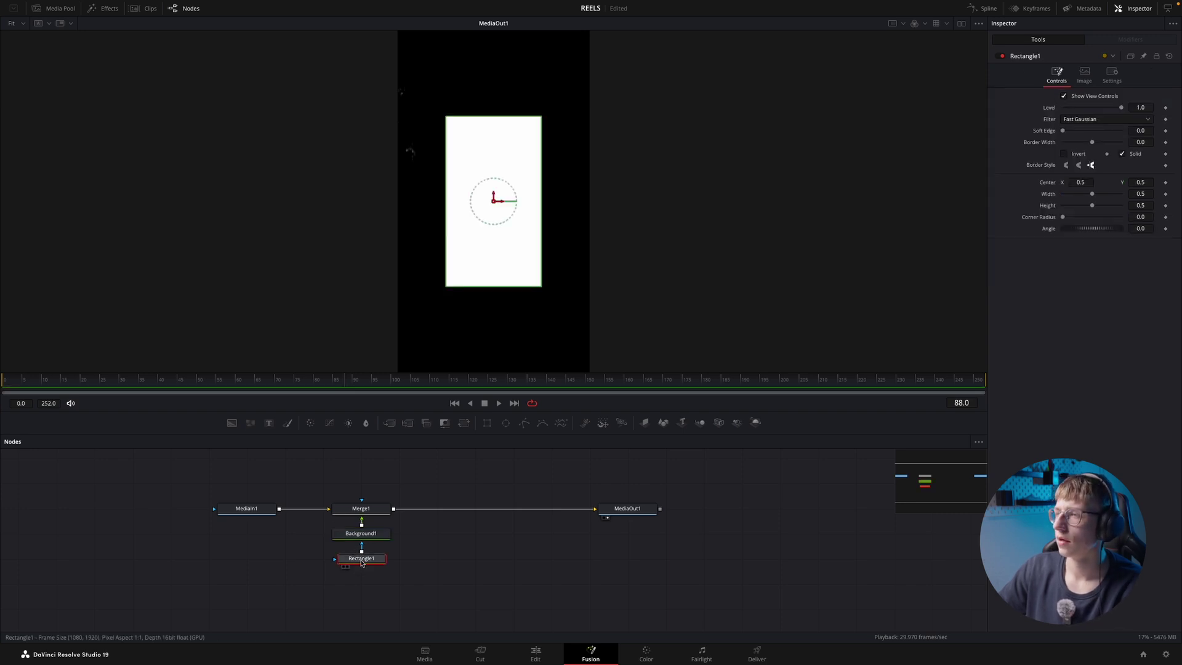
{"action": "left_click", "coordinate": [1122, 154]}
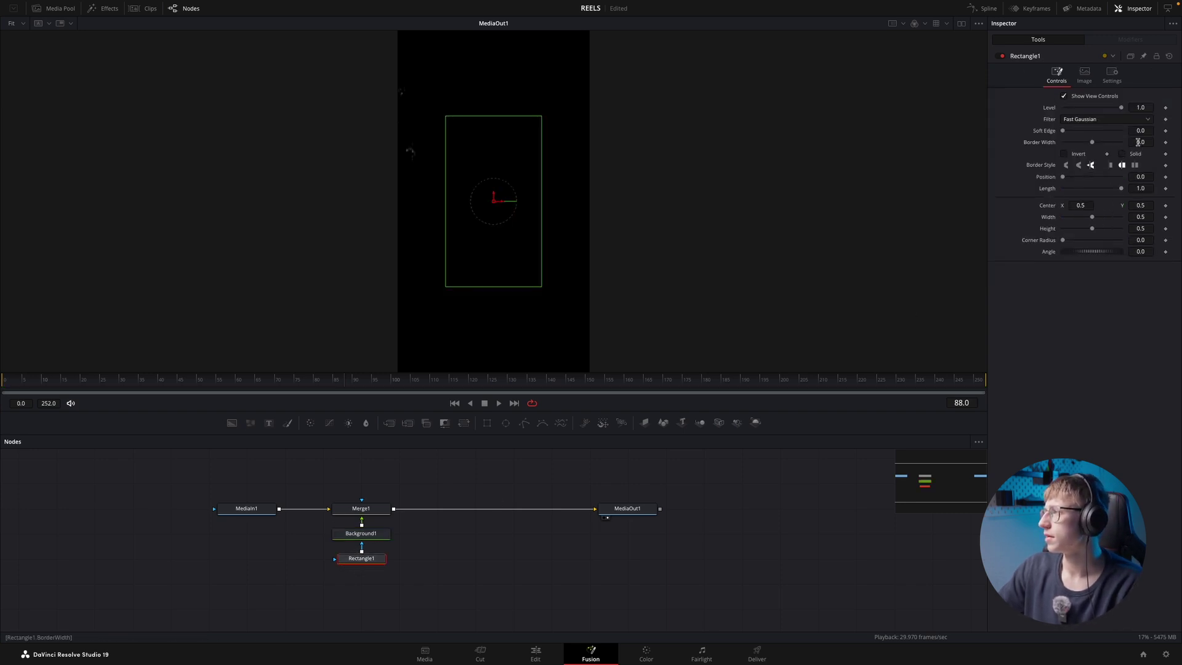
{"action": "left_click_drag", "start_coordinate": [1139, 142], "coordinate": [1161, 143]}
{"action": "left_click_drag", "start_coordinate": [595, 144], "coordinate": [592, 144]}
{"action": "left_click", "coordinate": [1142, 239]}
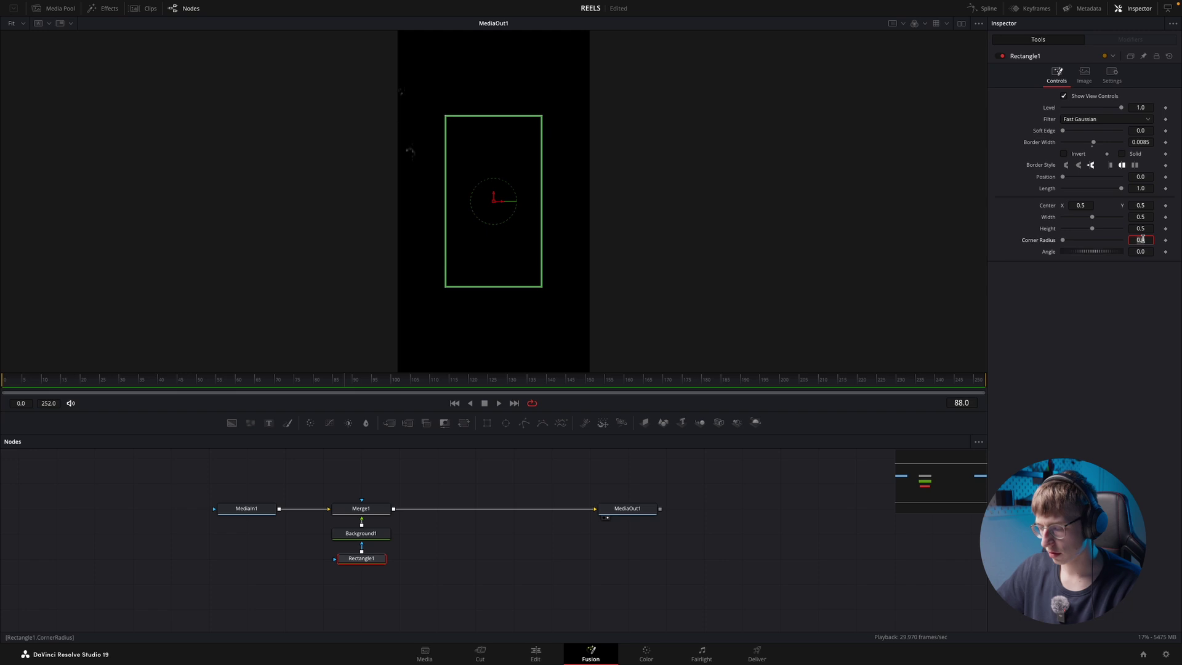
{"action": "type", "text": "0.15"}
{"action": "key", "text": "Tab"}
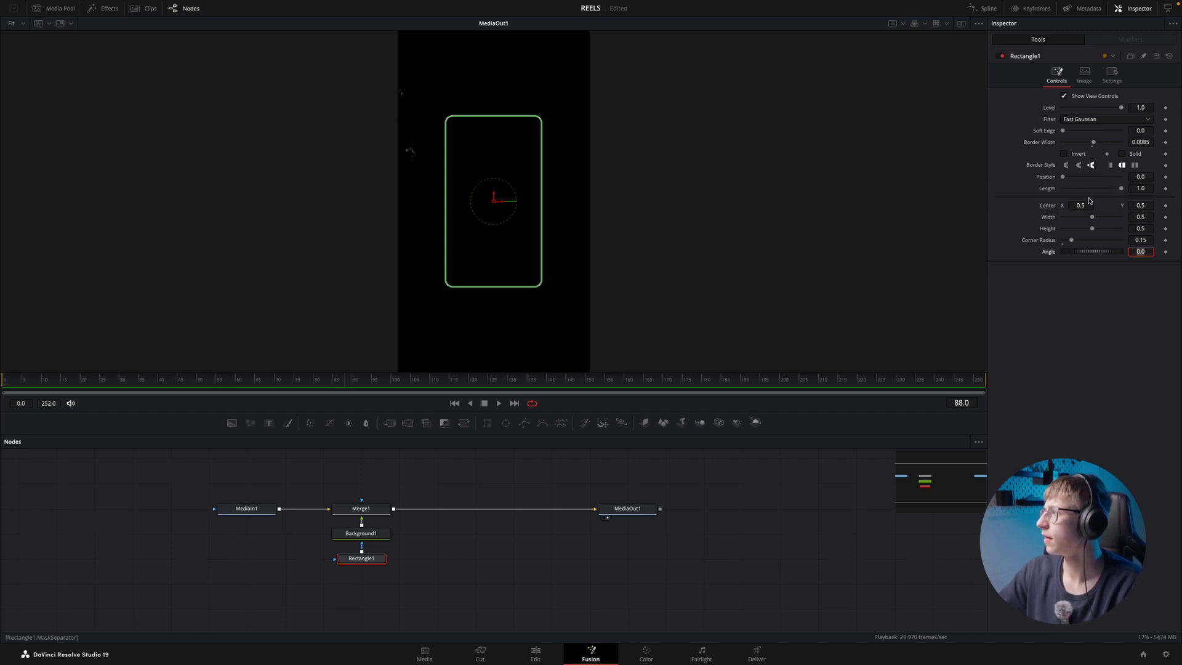
{"action": "left_click_drag", "start_coordinate": [1088, 229], "coordinate": [1098, 215]}
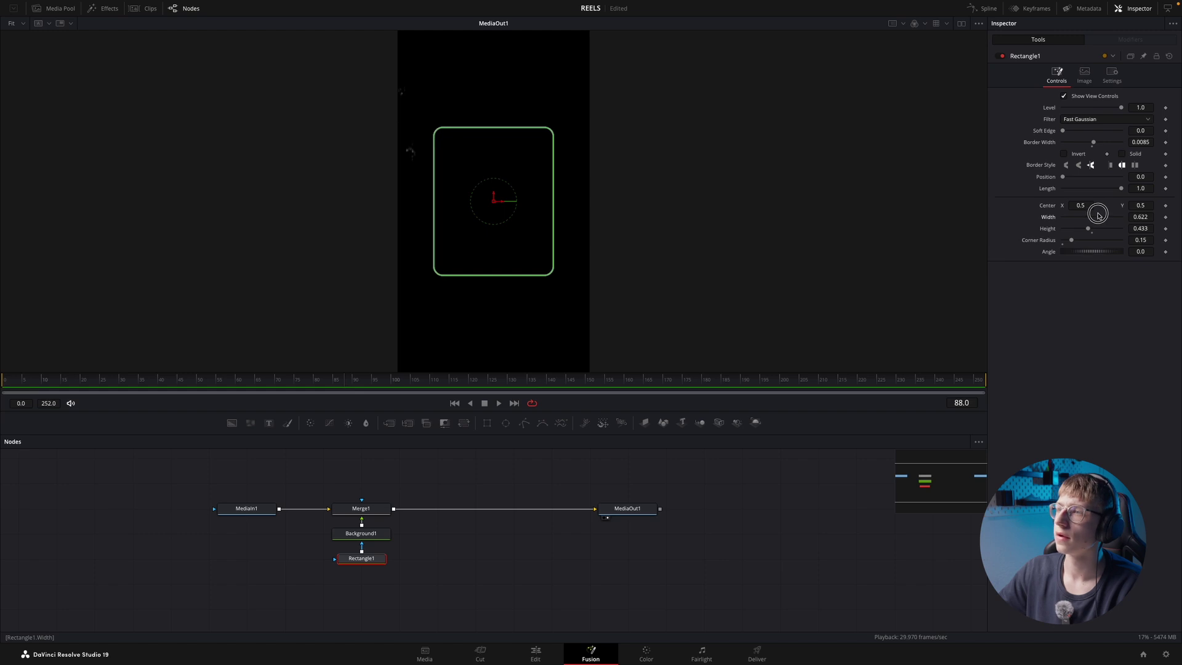
- Spread out the node branches, detach MediaIn1 from Merge1, and place MediaIn1 above the line to MediaOut1
{"action": "left_click_drag", "start_coordinate": [436, 581], "coordinate": [362, 583]}
{"action": "left_click_drag", "start_coordinate": [367, 504], "coordinate": [366, 528]}
{"action": "left_click", "coordinate": [239, 511]}
{"action": "left_click_drag", "start_coordinate": [238, 511], "coordinate": [506, 485]}
{"action": "left_click_drag", "start_coordinate": [638, 512], "coordinate": [675, 536]}
{"action": "left_click", "coordinate": [394, 512]}
{"action": "left_click_drag", "start_coordinate": [359, 522], "coordinate": [481, 516]}
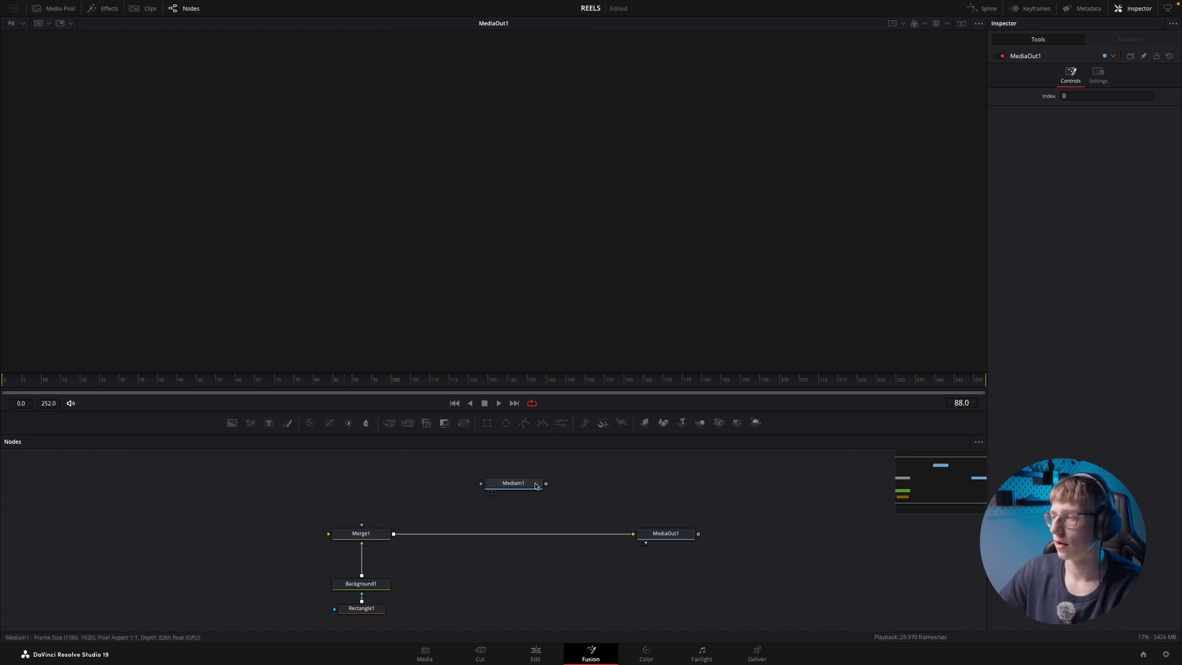
- Place Merge1 directly below MediaIn1, reconnect MediaIn1 as its background input, and check the result at frame 48
{"action": "left_click", "coordinate": [536, 484]}
{"action": "left_click_drag", "start_coordinate": [369, 531], "coordinate": [514, 524]}
{"action": "left_click_drag", "start_coordinate": [546, 483], "coordinate": [514, 533]}
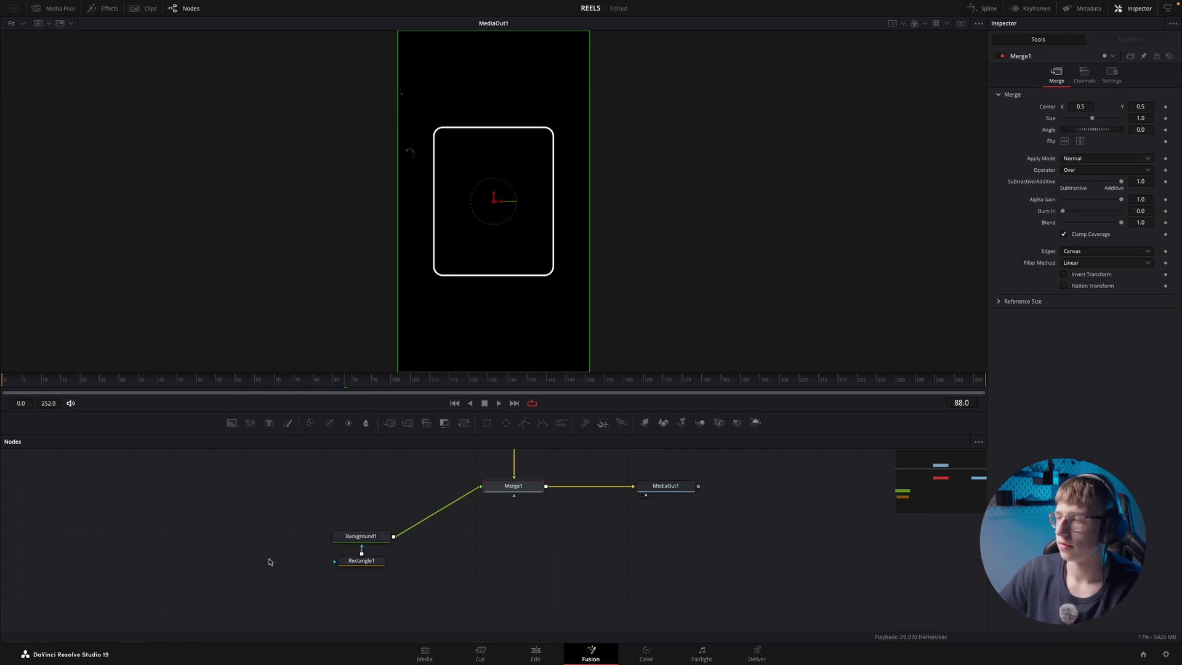
{"action": "scroll", "coordinate": [364, 585], "scroll_direction": "up", "scroll_amount": 3}
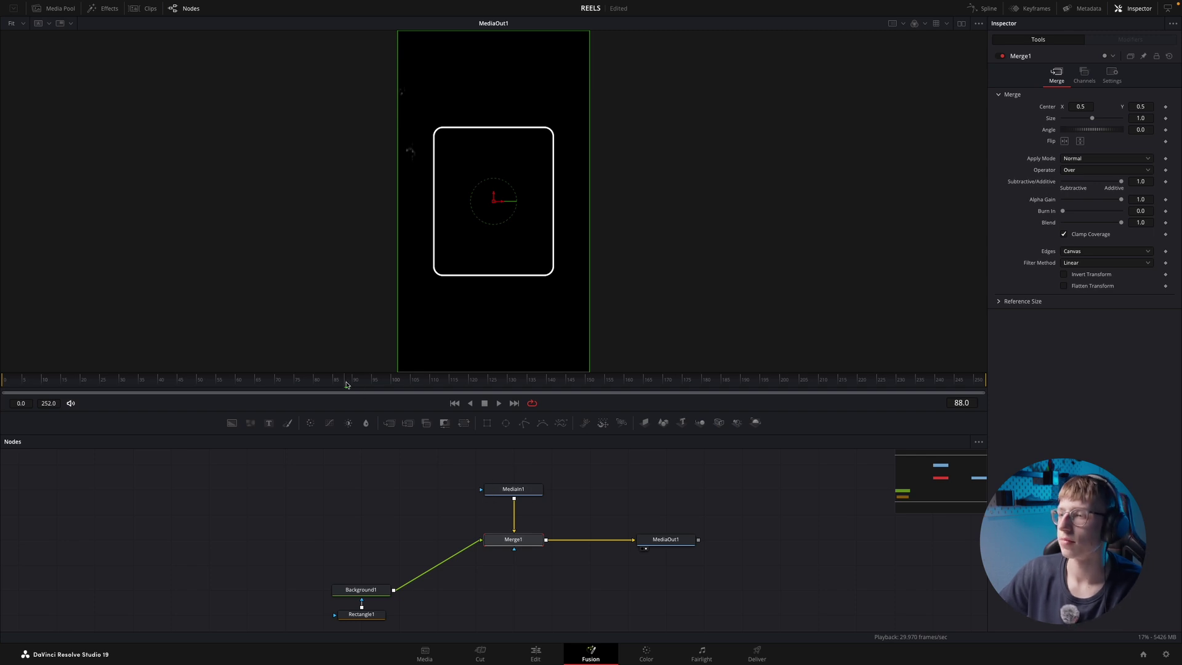
{"action": "left_click_drag", "start_coordinate": [346, 385], "coordinate": [189, 370]}
{"action": "scroll", "coordinate": [367, 478], "scroll_direction": "down", "scroll_amount": 1}
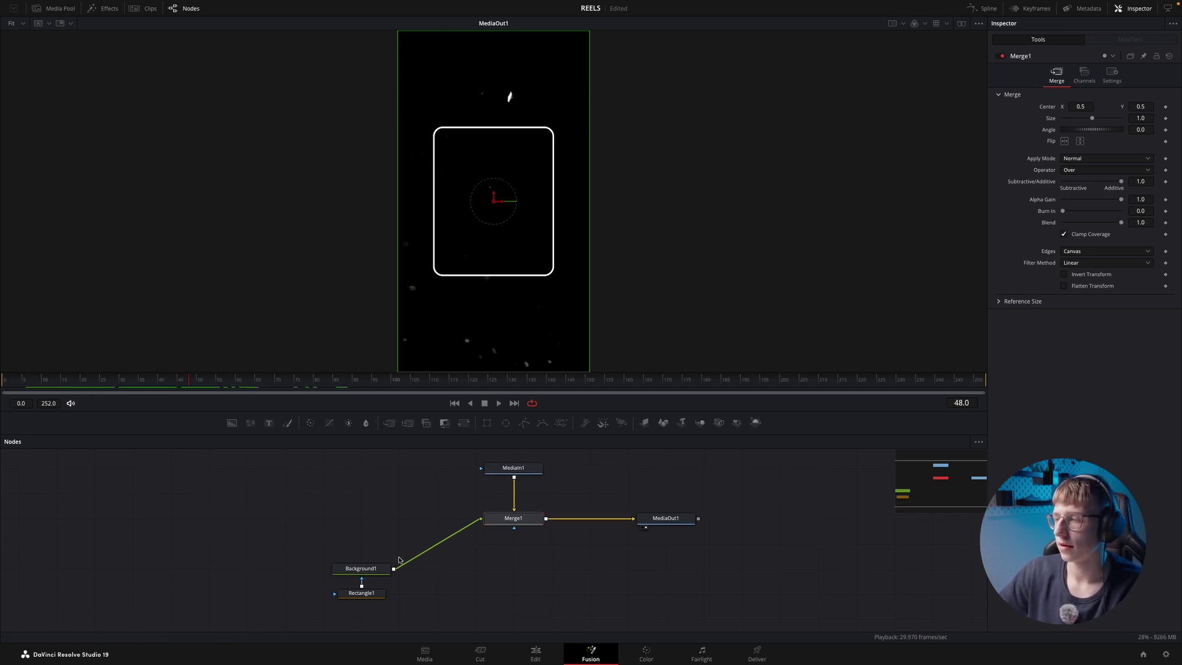
- Insert a Merge node after Background1 and place it above the background, in line with Merge1
{"action": "left_click", "coordinate": [376, 569]}
{"action": "key", "text": "shift+space"}
{"action": "type", "text": "merge"}
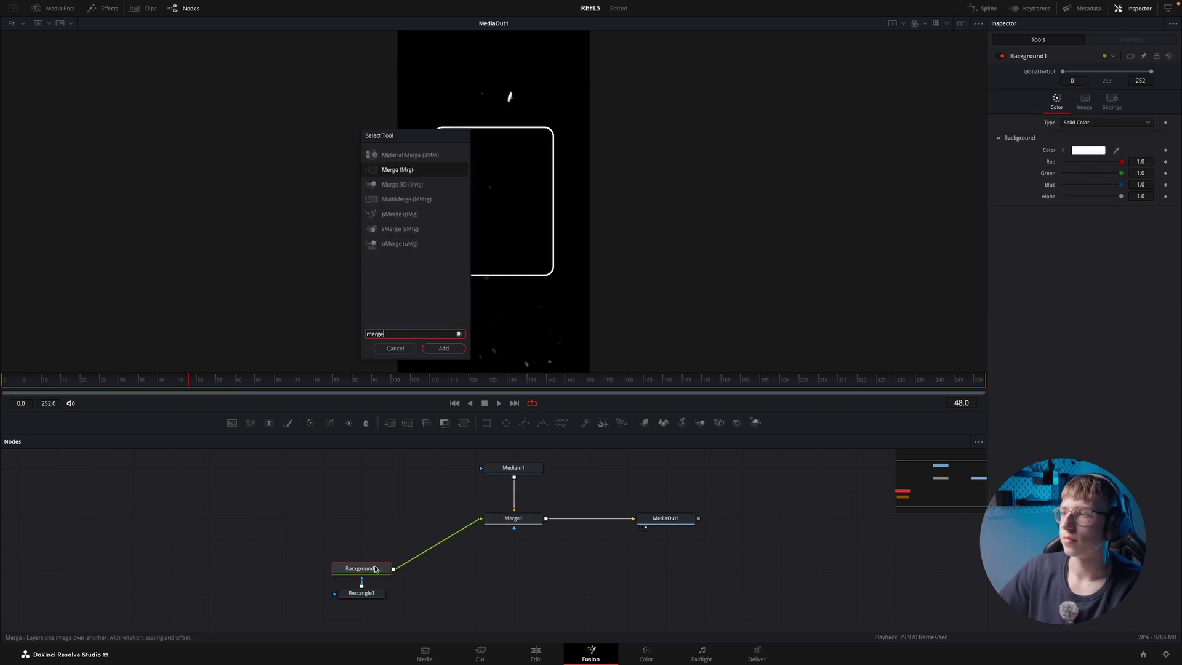
{"action": "key", "text": "Return"}
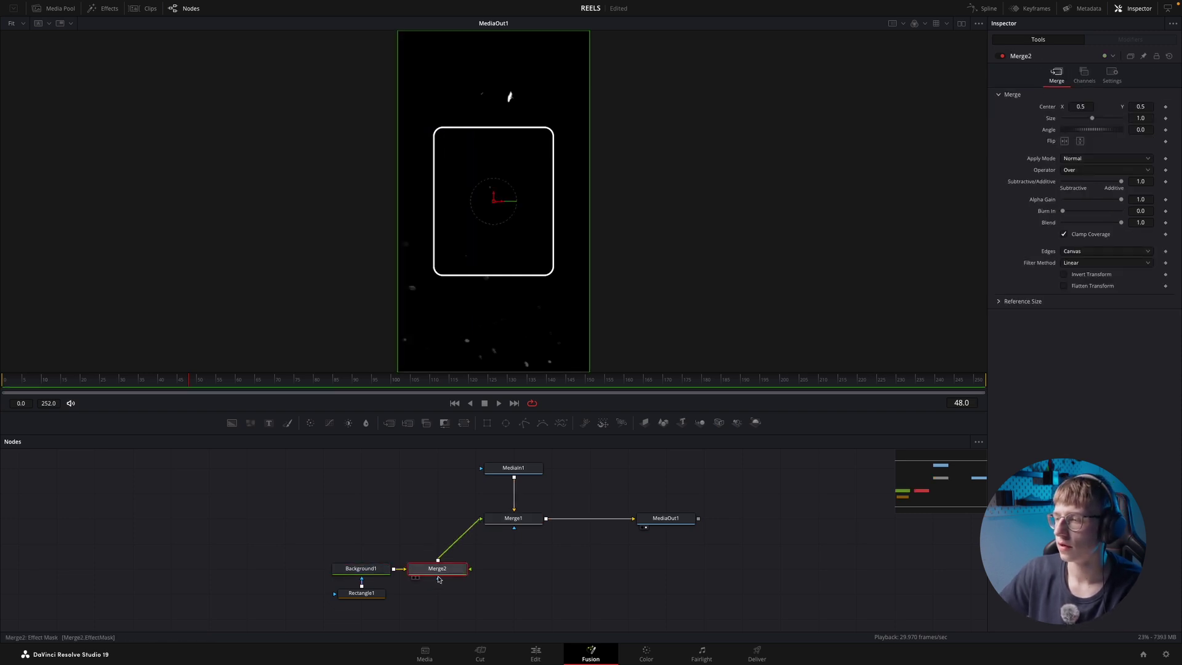
{"action": "left_click_drag", "start_coordinate": [434, 569], "coordinate": [359, 517]}
{"action": "left_click", "coordinate": [417, 547]}
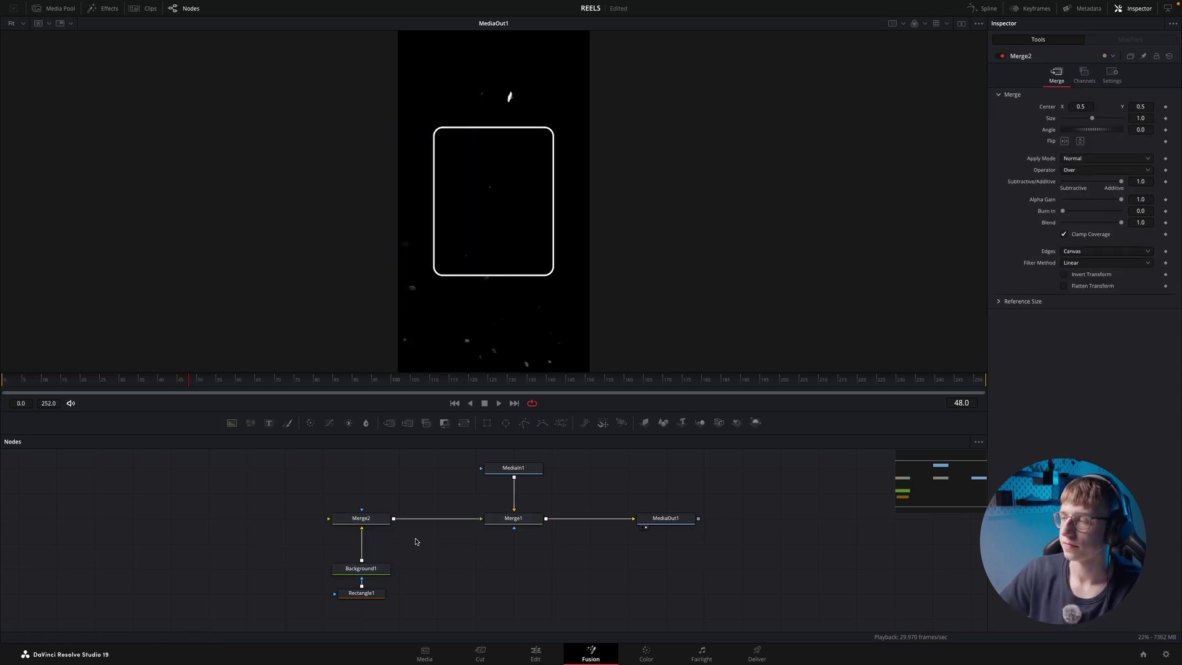
- Preview the outlined frame over the grunge texture in the edit timeline and return to its Fusion composition
{"action": "left_click", "coordinate": [533, 652]}
{"action": "left_click", "coordinate": [519, 367]}
{"action": "key", "text": "space"}
{"action": "left_click", "coordinate": [553, 467]}
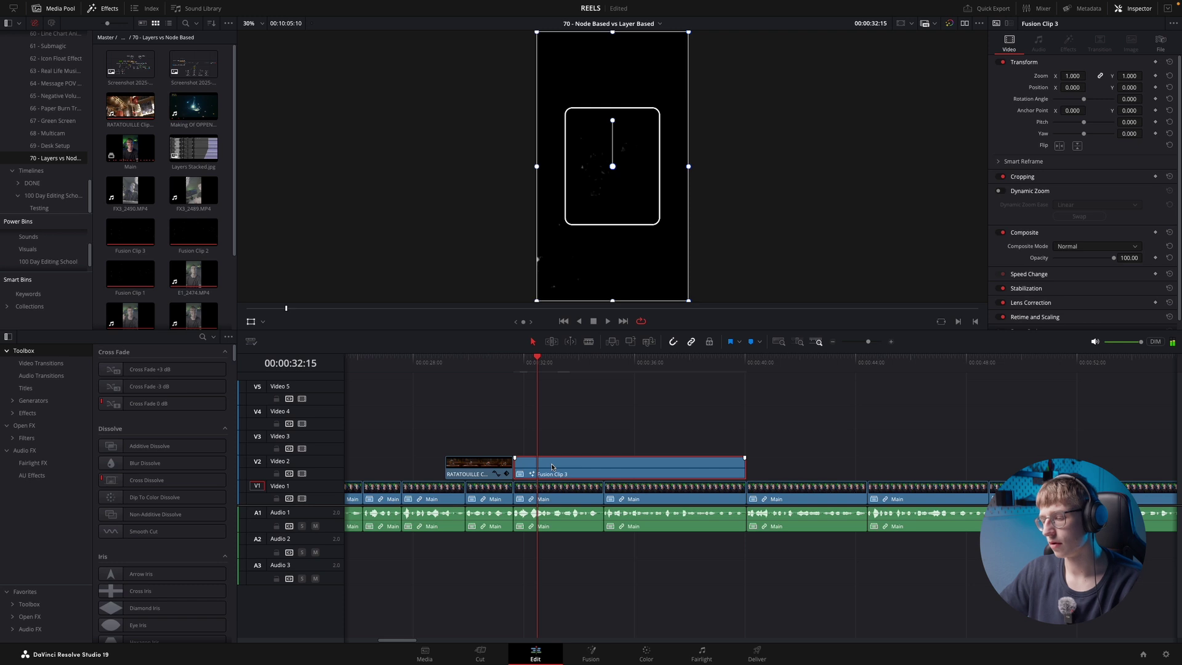
{"action": "key", "text": "shift+5"}
{"action": "left_click", "coordinate": [355, 522]}
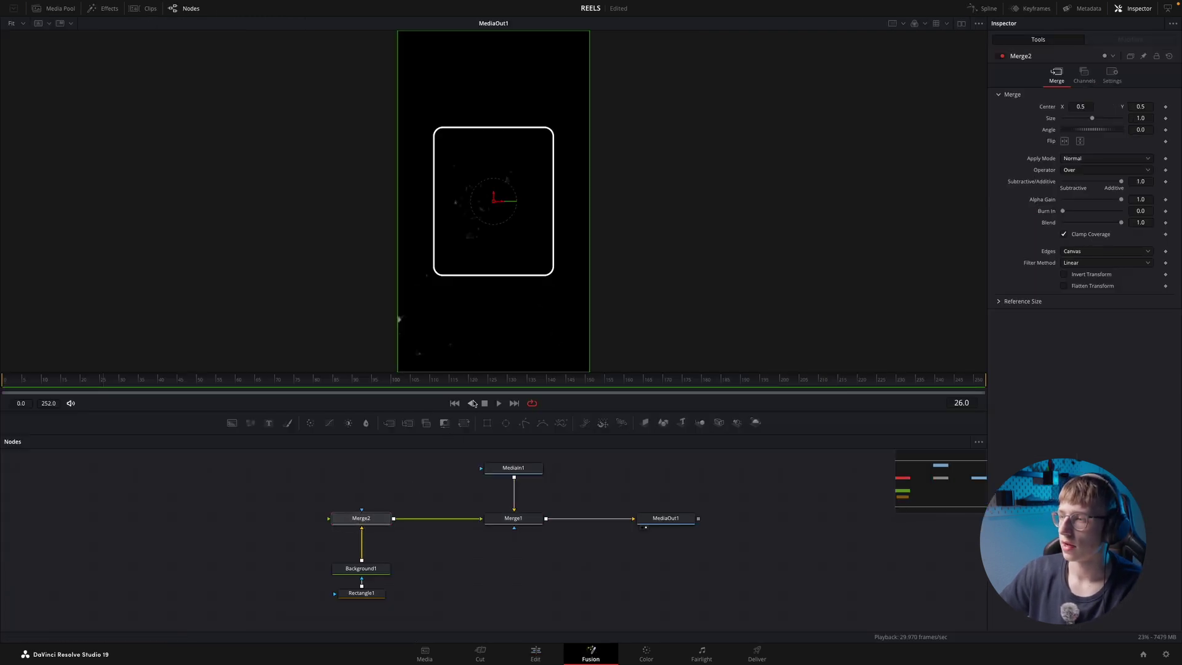
- Try a Text node above Merge2, and delete both the text node and Merge2
{"action": "left_click_drag", "start_coordinate": [269, 422], "coordinate": [391, 486]}
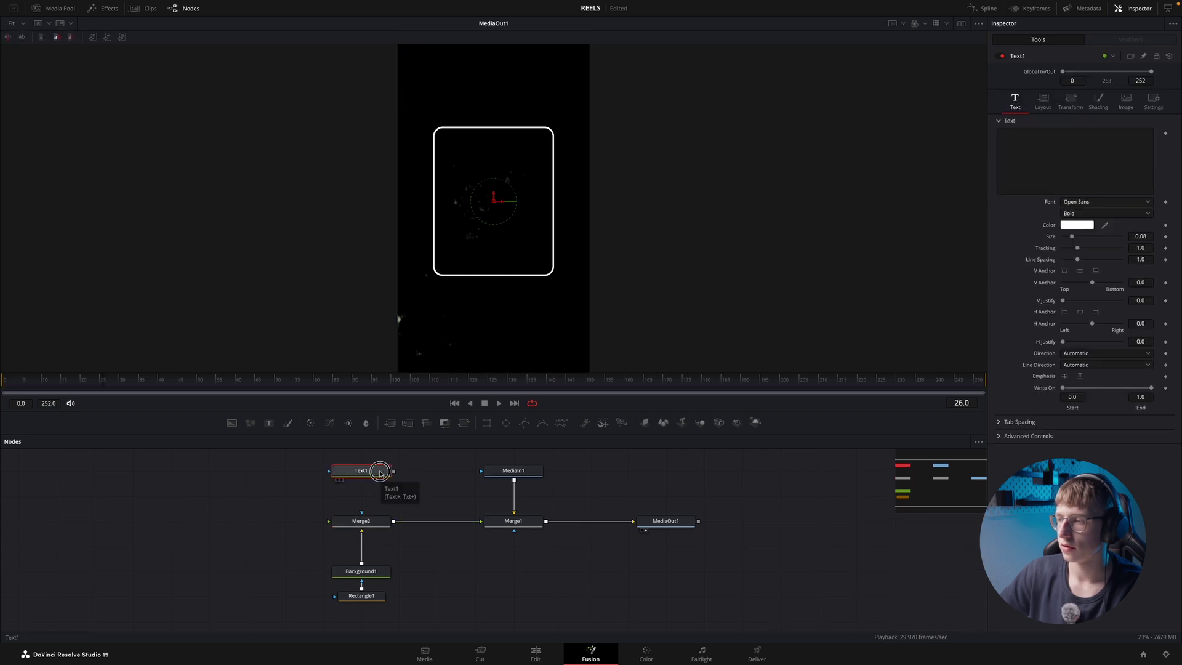
{"action": "key", "text": "Delete"}
{"action": "left_click", "coordinate": [361, 520]}
{"action": "key", "text": "Delete"}
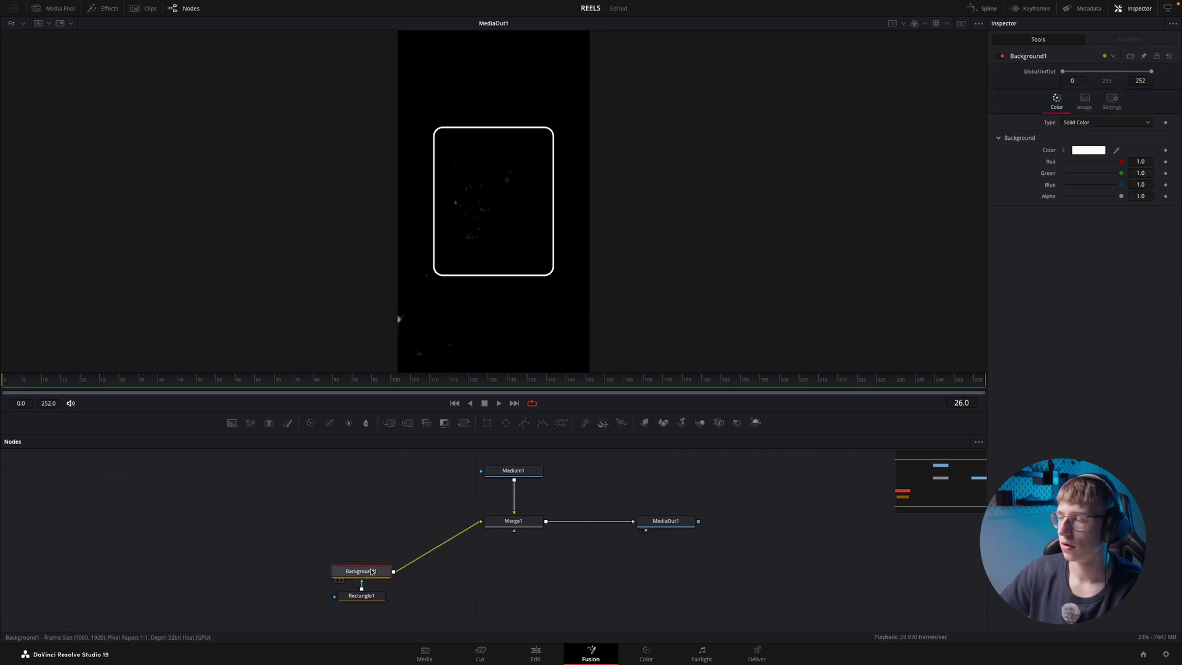
- Insert a MultiMerge node after Background1 and place it above the background, in line with Merge1
{"action": "key", "text": "shift+space"}
{"action": "type", "text": "multi"}
{"action": "key", "text": "Return"}
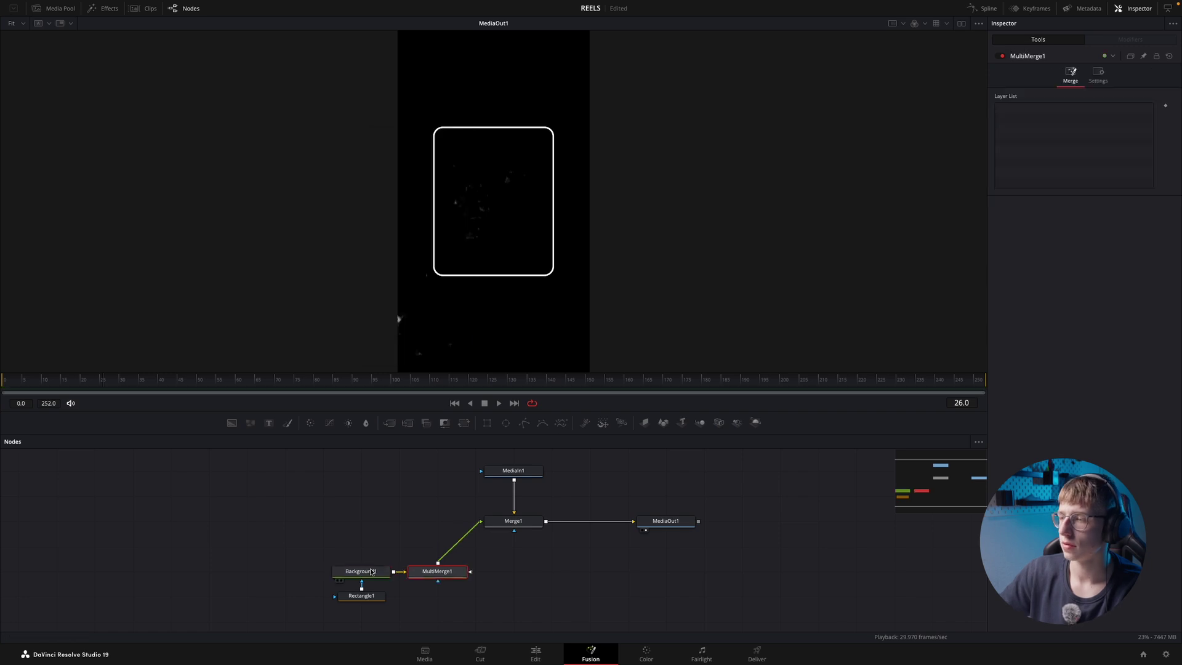
{"action": "left_click_drag", "start_coordinate": [431, 570], "coordinate": [362, 521]}
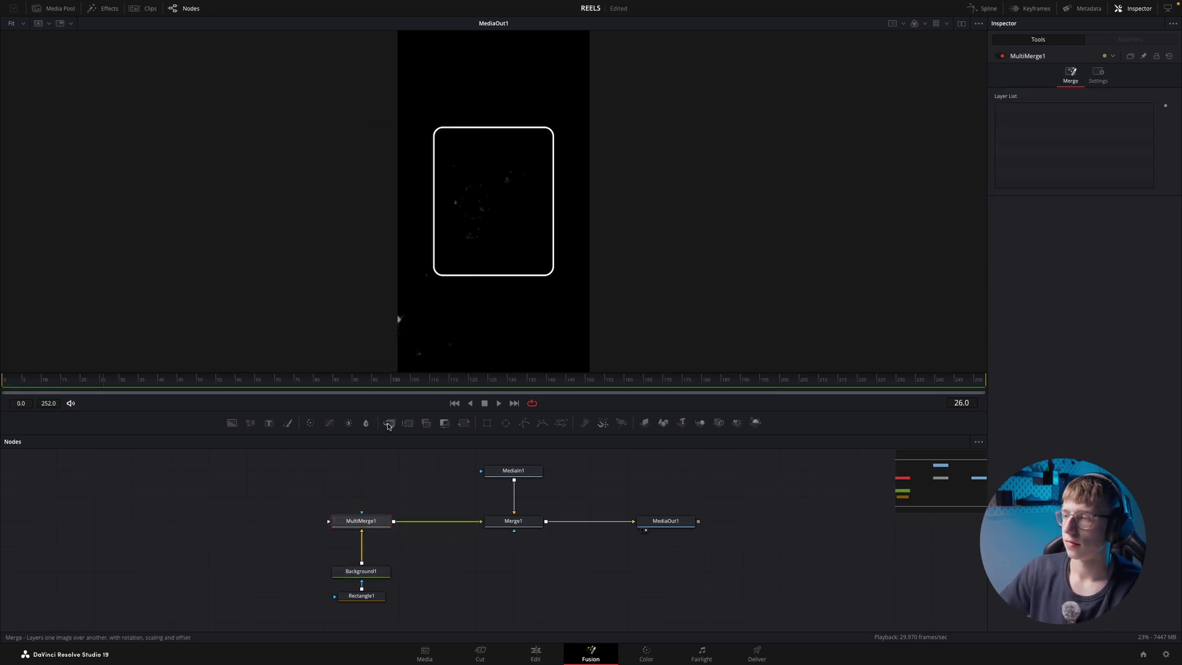
- Connect a new Text node to the MultiMerge and enter the text "1. Flour"
{"action": "left_click_drag", "start_coordinate": [268, 423], "coordinate": [362, 522]}
{"action": "left_click", "coordinate": [1078, 162]}
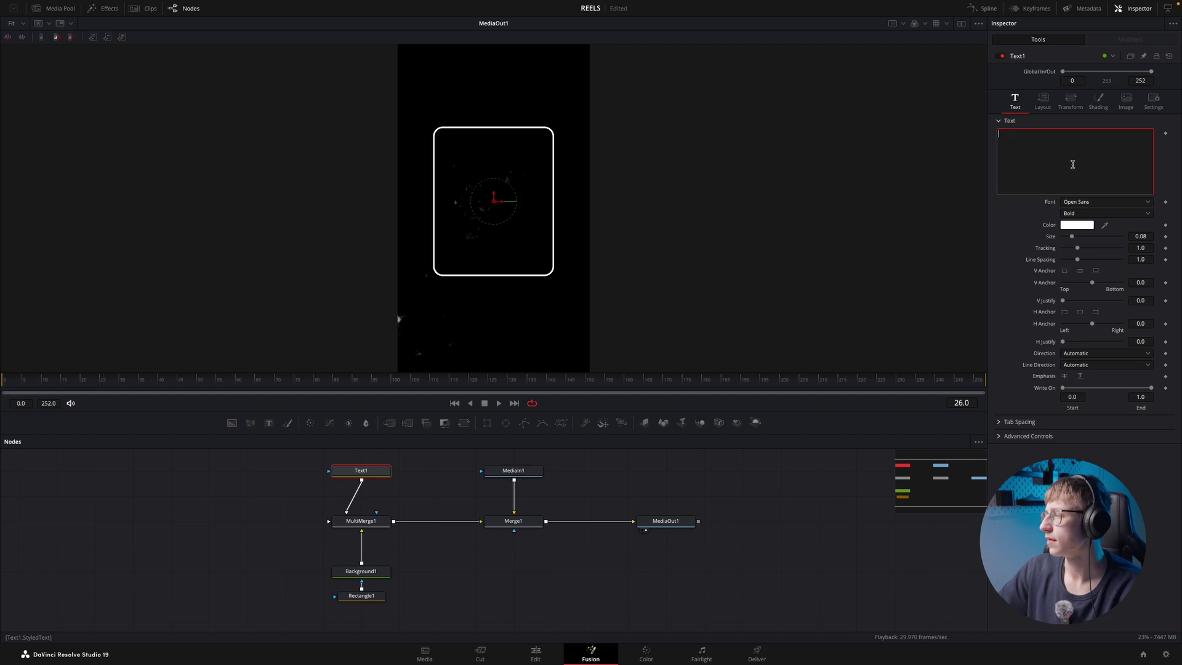
{"action": "type", "text": "1. Flour"}
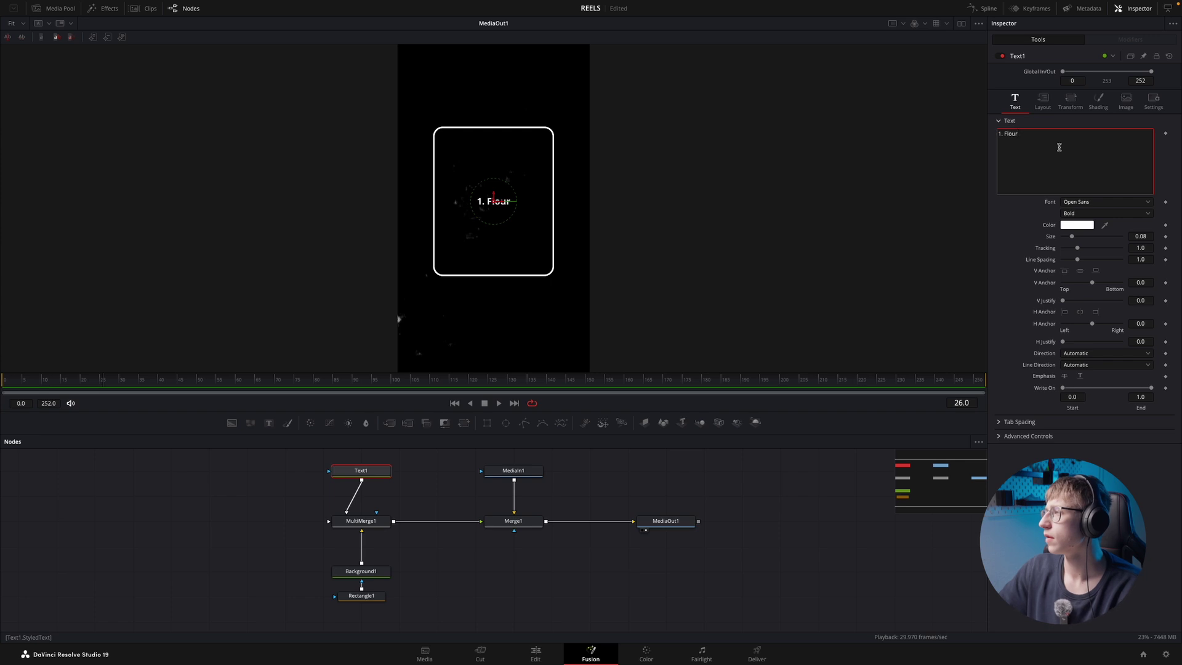
- Set the "1. Flour" text to the Clash Display font in Bold at size 0.126
{"action": "left_click", "coordinate": [1089, 204]}
{"action": "type", "text": "clash"}
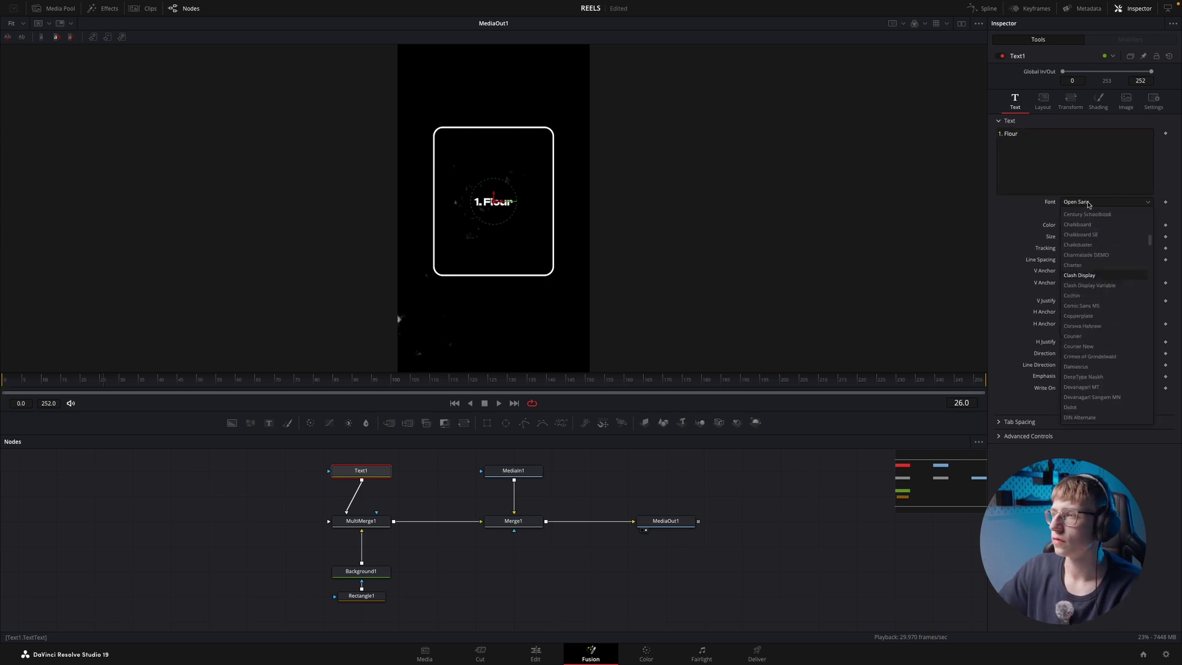
{"action": "key", "text": "Return"}
{"action": "left_click_drag", "start_coordinate": [1072, 236], "coordinate": [1076, 237]}
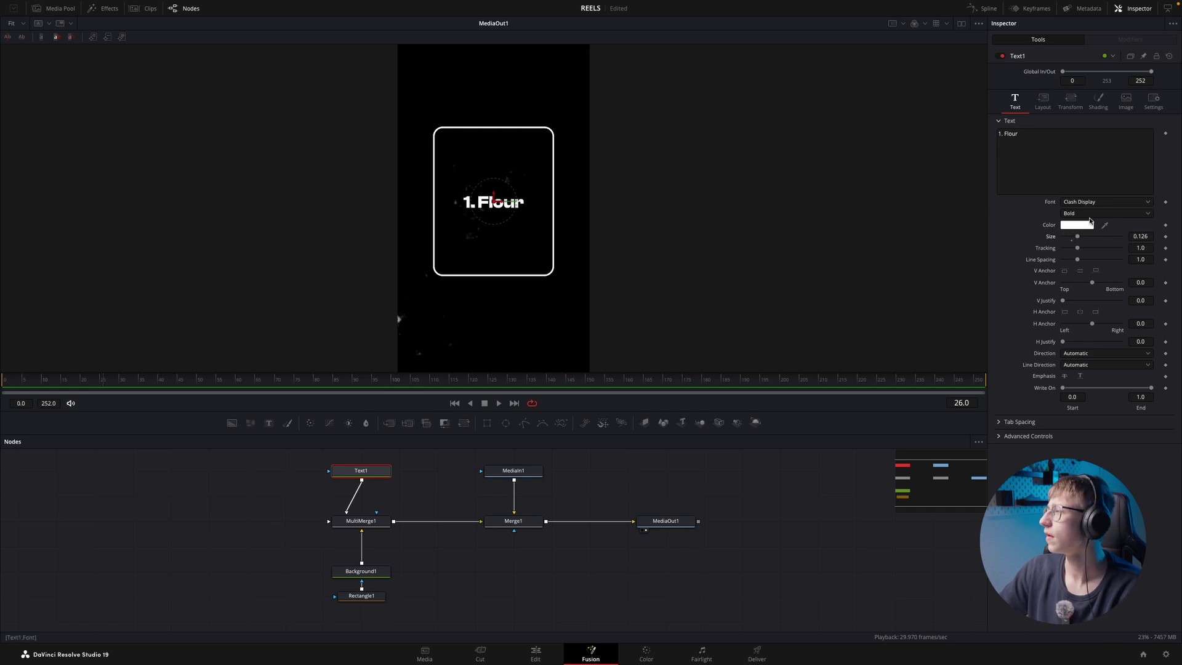
- Undo the trial character offset and move the "1. Flour" text up near the top of the outlined card
{"action": "left_click", "coordinate": [1071, 101]}
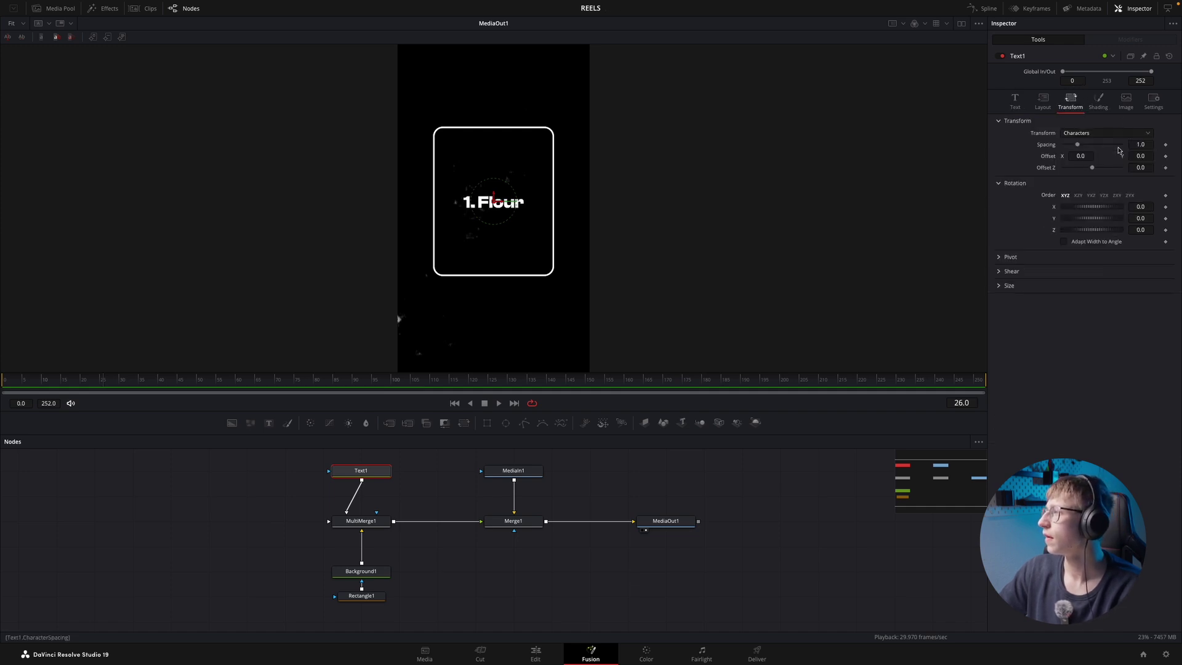
{"action": "left_click_drag", "start_coordinate": [1139, 152], "coordinate": [670, 134]}
{"action": "key", "text": "ctrl+z"}
{"action": "left_click_drag", "start_coordinate": [493, 196], "coordinate": [493, 153]}
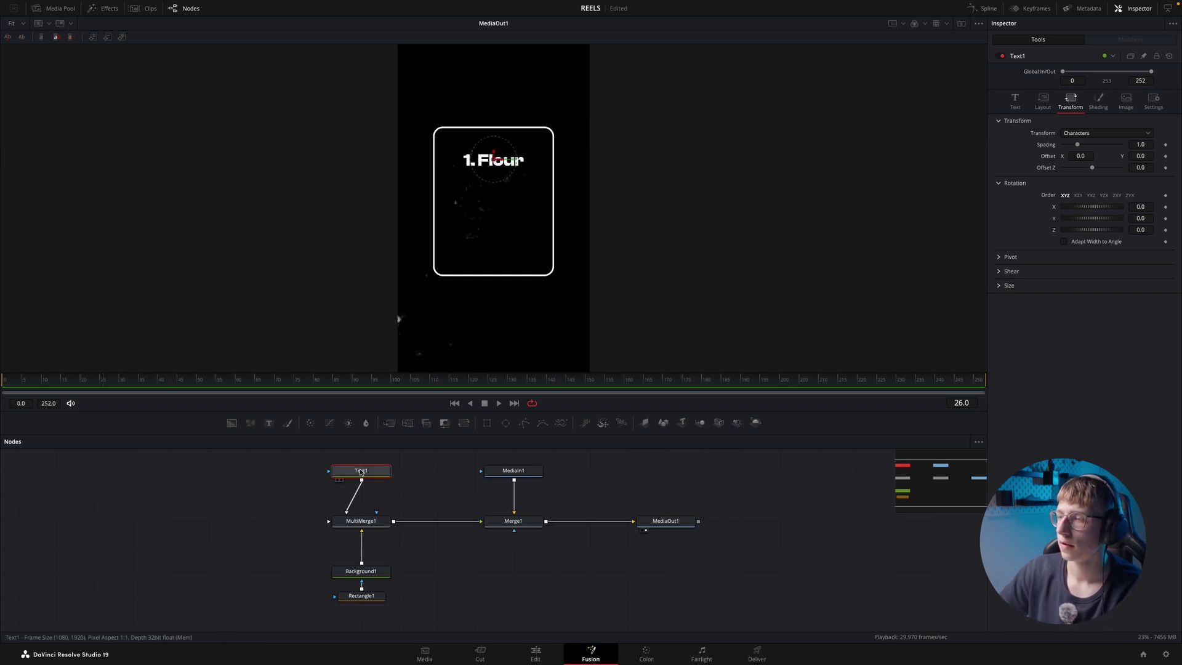
- Move Text1 to the left of MultiMerge1, in line with it, and play the composition from the start
{"action": "left_click_drag", "start_coordinate": [348, 471], "coordinate": [233, 521]}
{"action": "key", "text": "ctrl+v"}
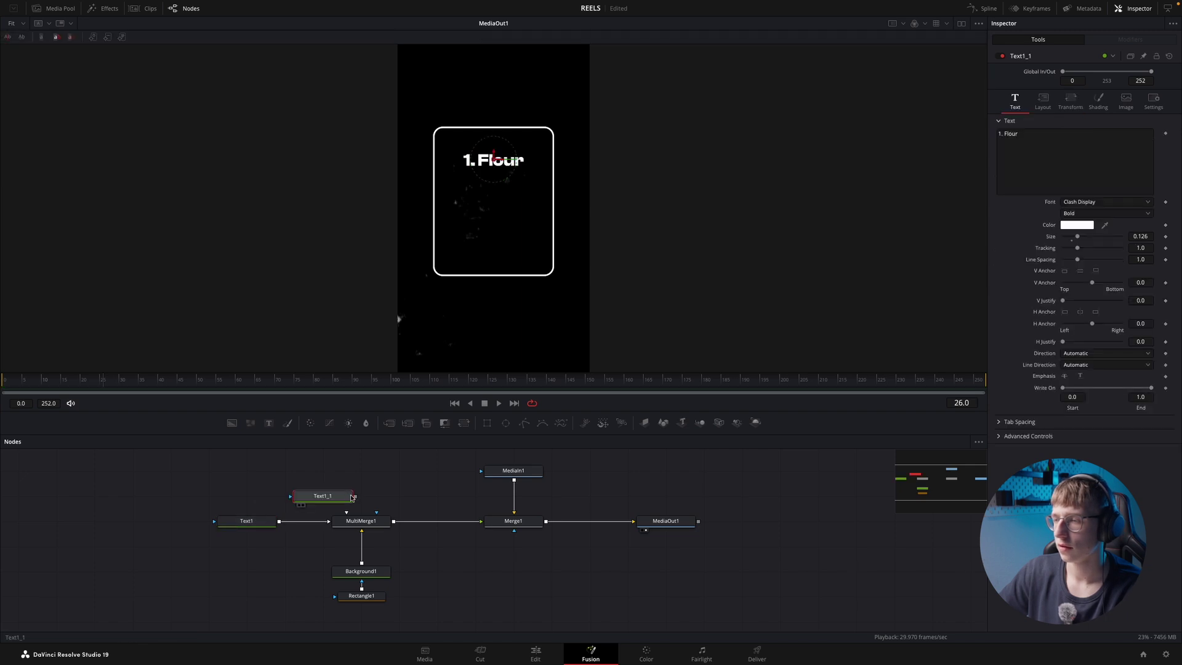
{"action": "key", "text": "Delete"}
{"action": "left_click", "coordinate": [5, 380]}
{"action": "key", "text": "space"}
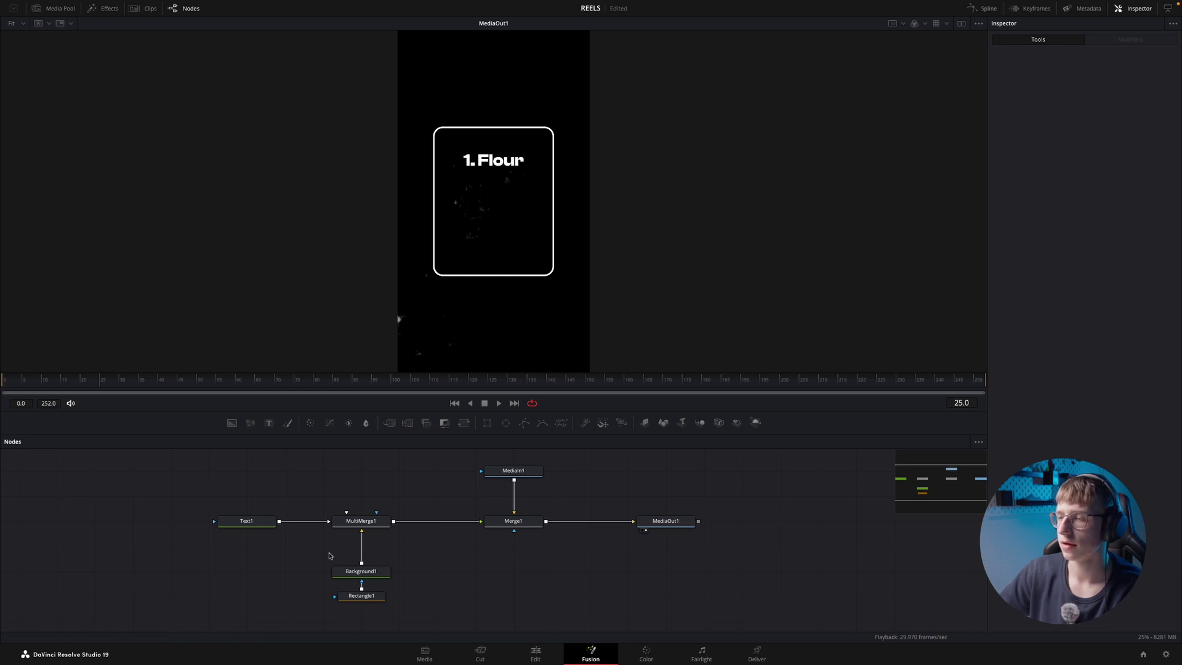
- Go to frame 14 and add a Follower modifier to the styled text of Text1
{"action": "left_click", "coordinate": [247, 521]}
{"action": "left_click", "coordinate": [66, 379]}
{"action": "left_click_drag", "start_coordinate": [66, 380], "coordinate": [1, 380]}
{"action": "key", "text": "space"}
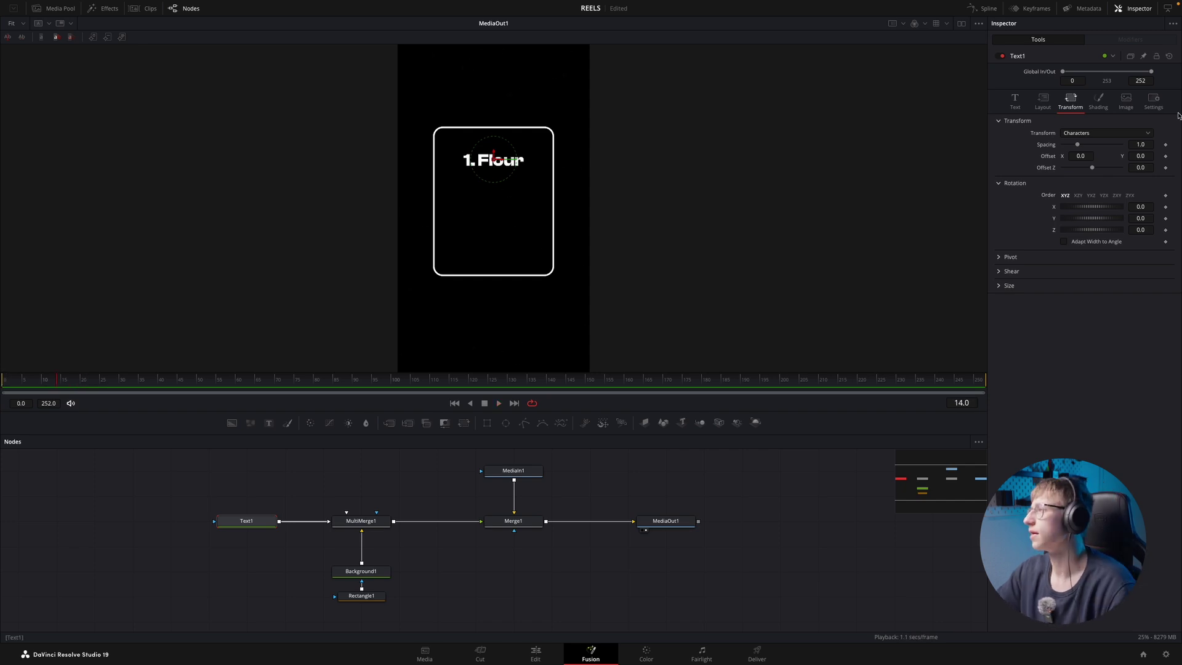
{"action": "left_click", "coordinate": [1014, 103]}
{"action": "right_click", "coordinate": [1055, 168]}
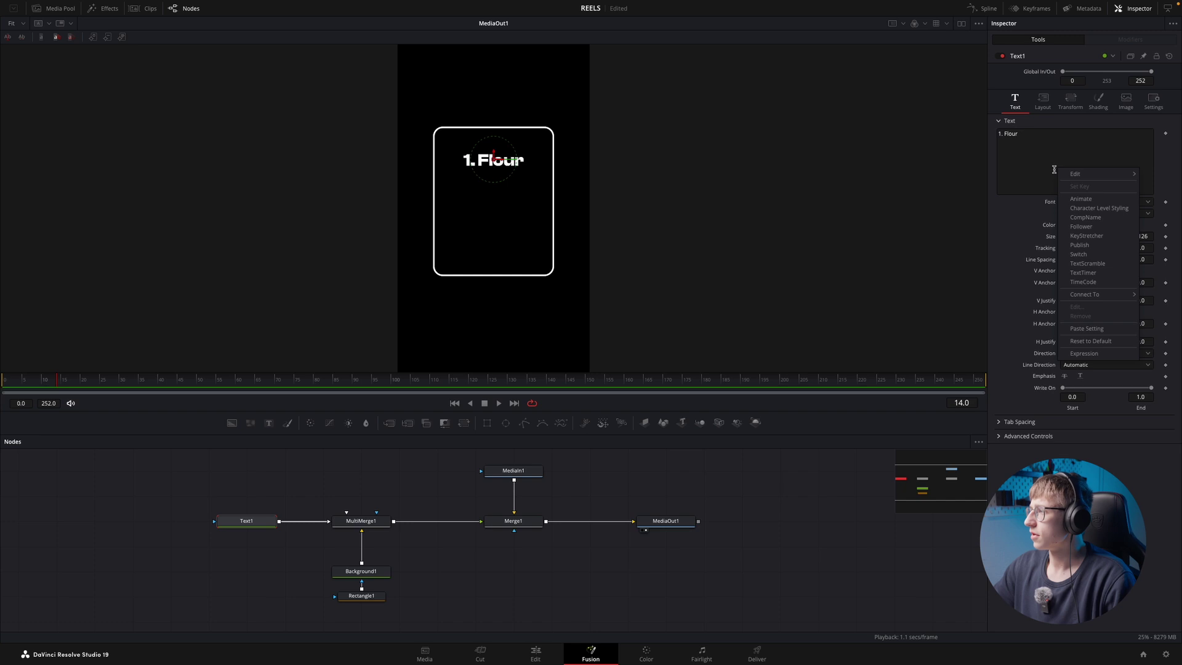
{"action": "left_click", "coordinate": [1092, 228]}
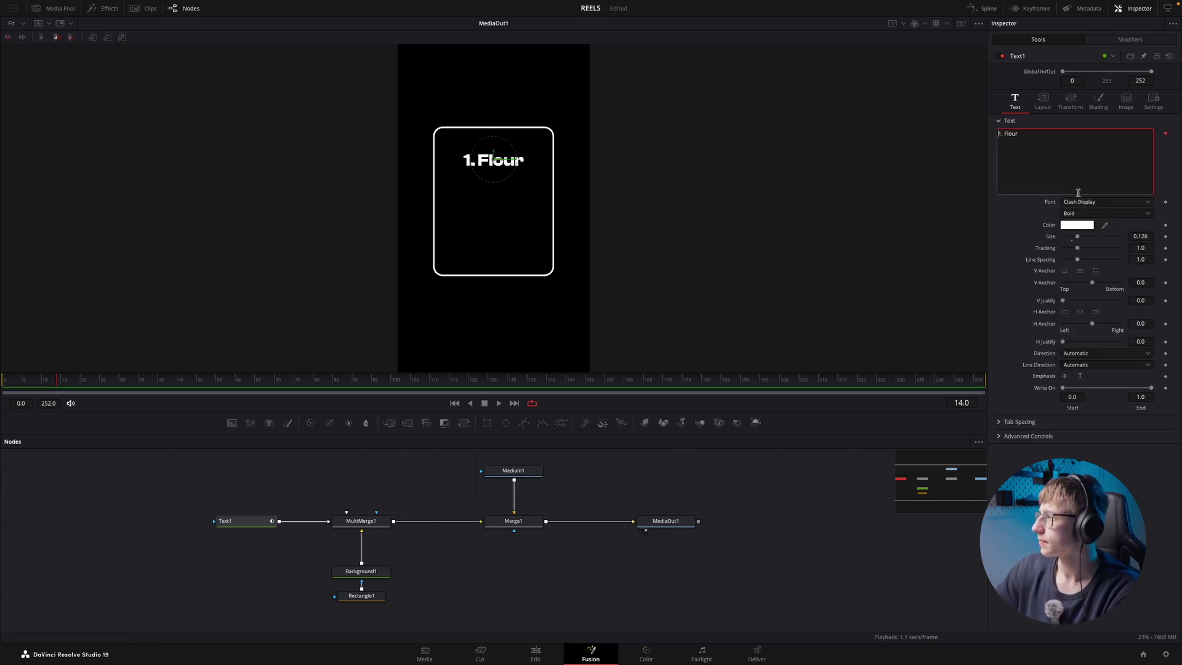
- Keyframe the Follower's shading opacity from 0.0 at frame 14 to 1.0 at frame 20
{"action": "left_click", "coordinate": [1104, 101]}
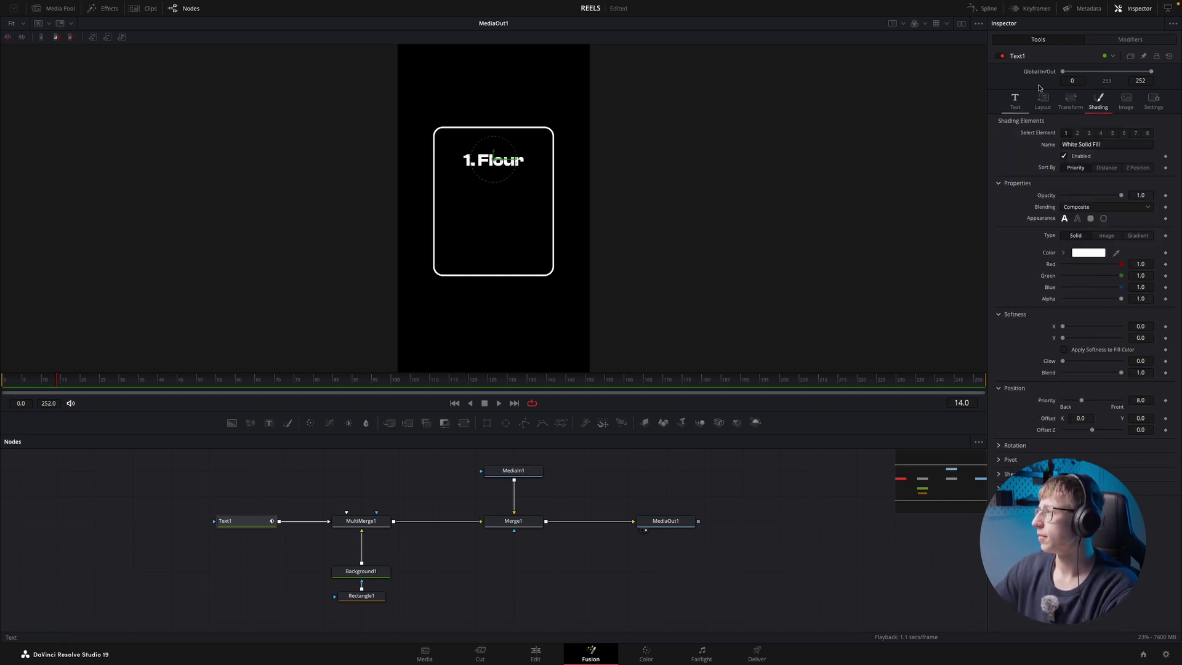
{"action": "left_click", "coordinate": [1130, 40]}
{"action": "left_click", "coordinate": [1113, 73]}
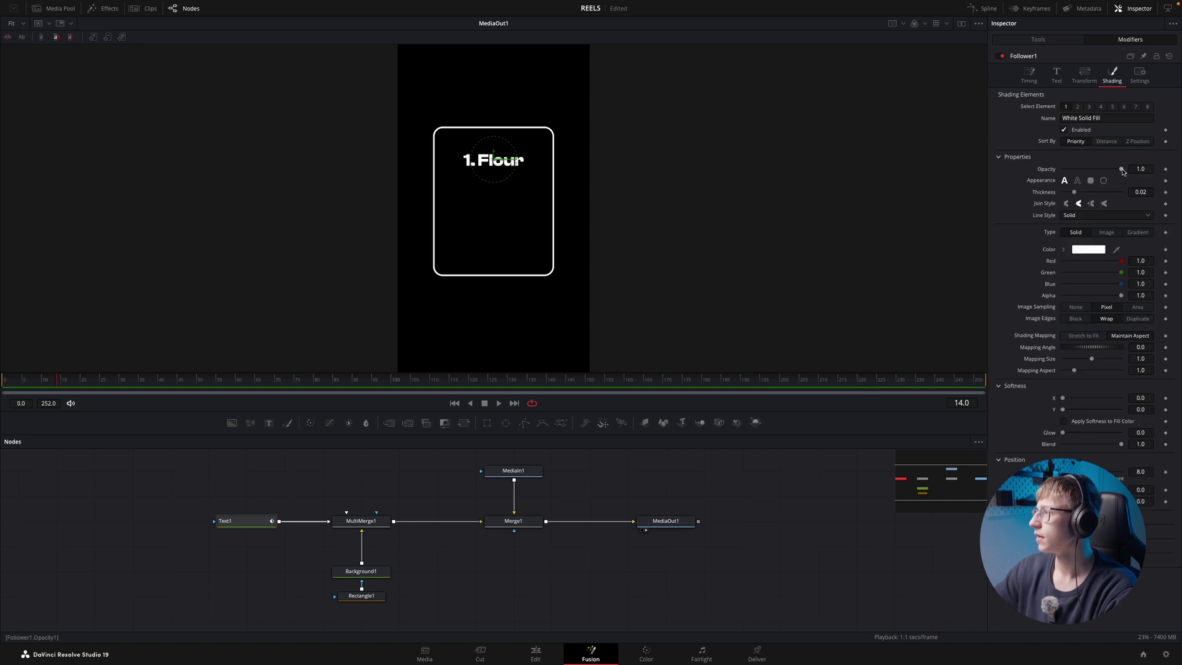
{"action": "left_click", "coordinate": [1165, 170]}
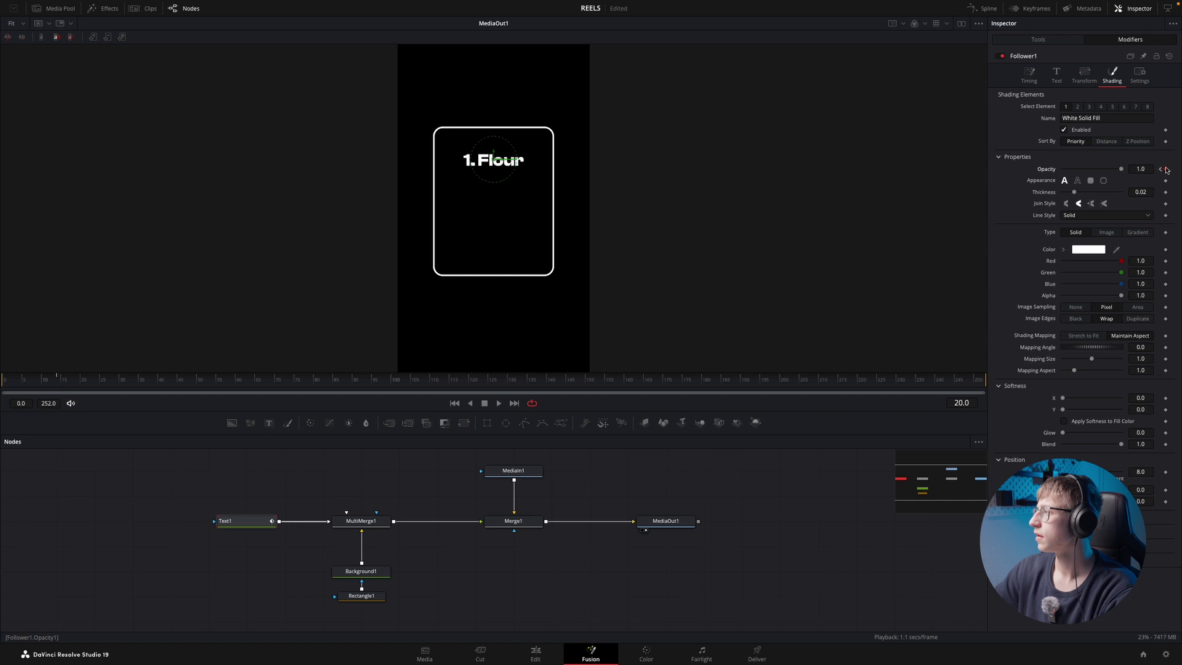
{"action": "left_click", "coordinate": [1161, 170]}
{"action": "left_click_drag", "start_coordinate": [1119, 171], "coordinate": [981, 170]}
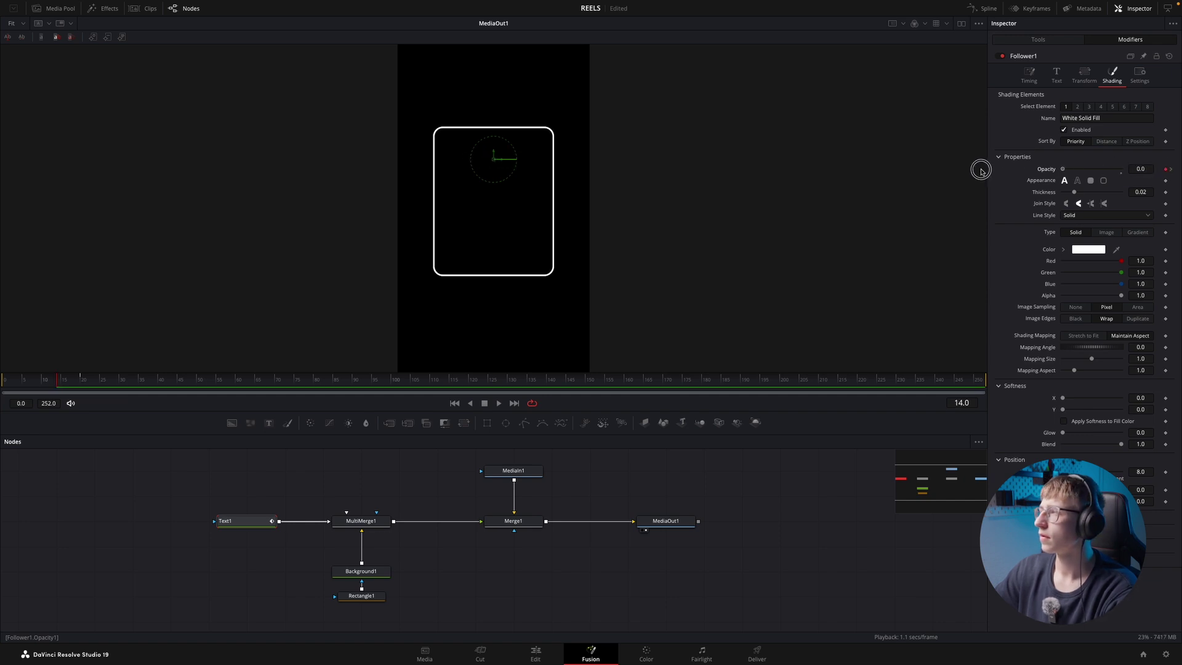
- Set the Follower's delay between each character to 1.0 and play back the text reveal
{"action": "left_click", "coordinate": [1029, 74]}
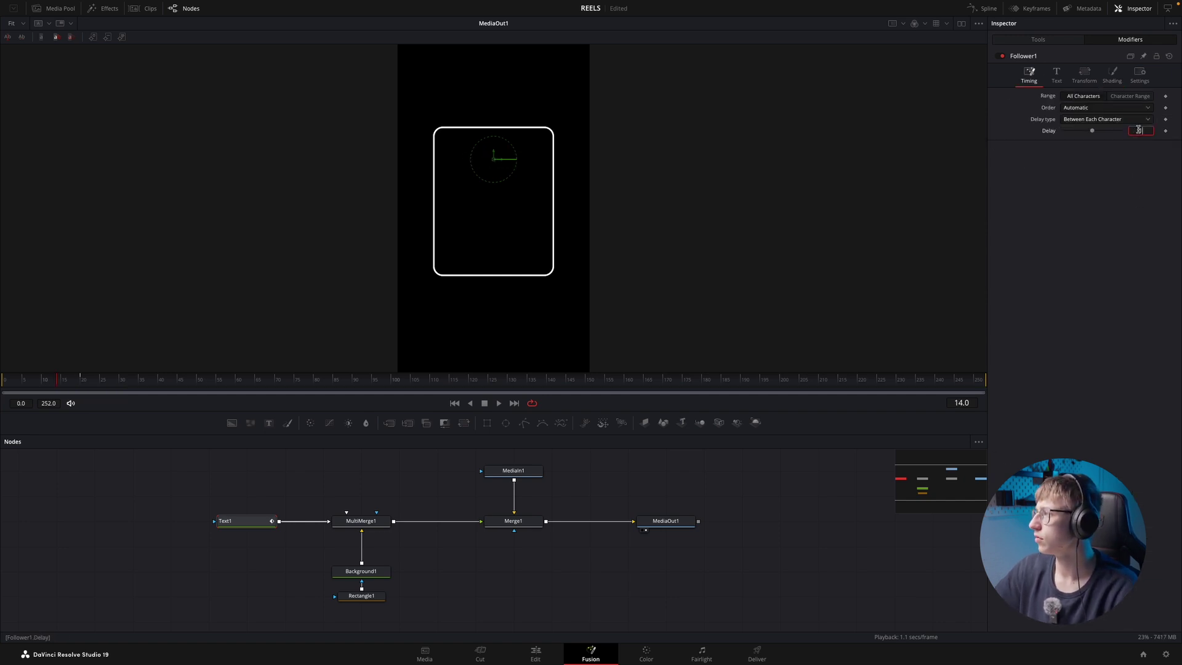
{"action": "left_click", "coordinate": [23, 380]}
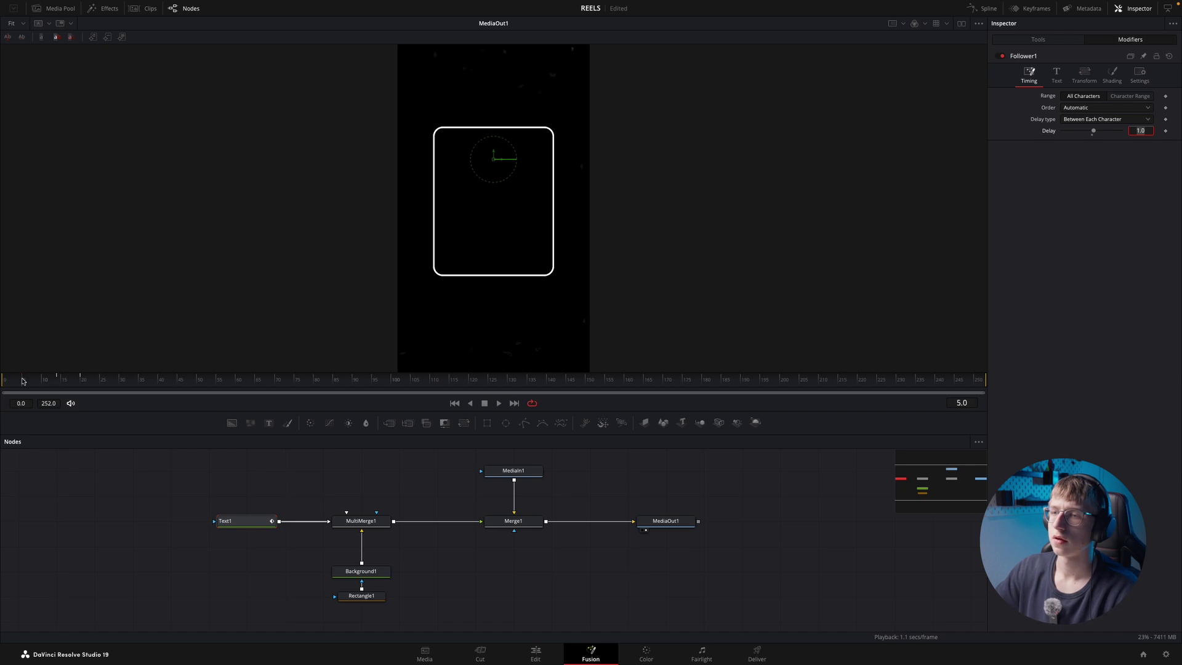
{"action": "left_click", "coordinate": [43, 381]}
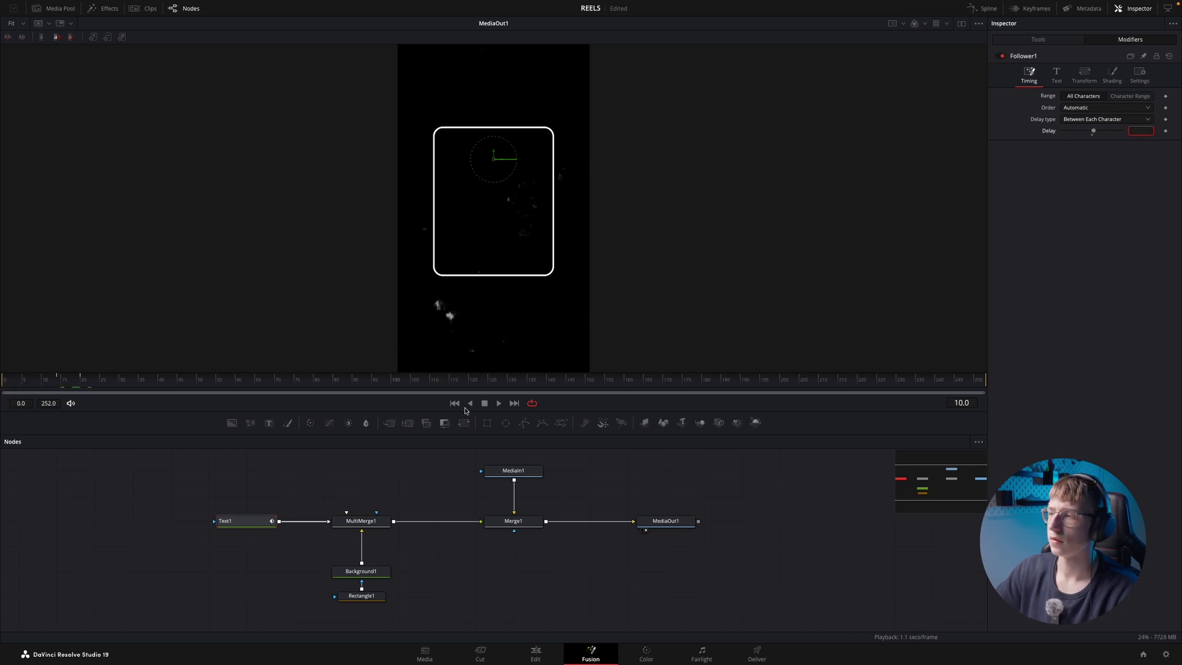
{"action": "left_click", "coordinate": [496, 405]}
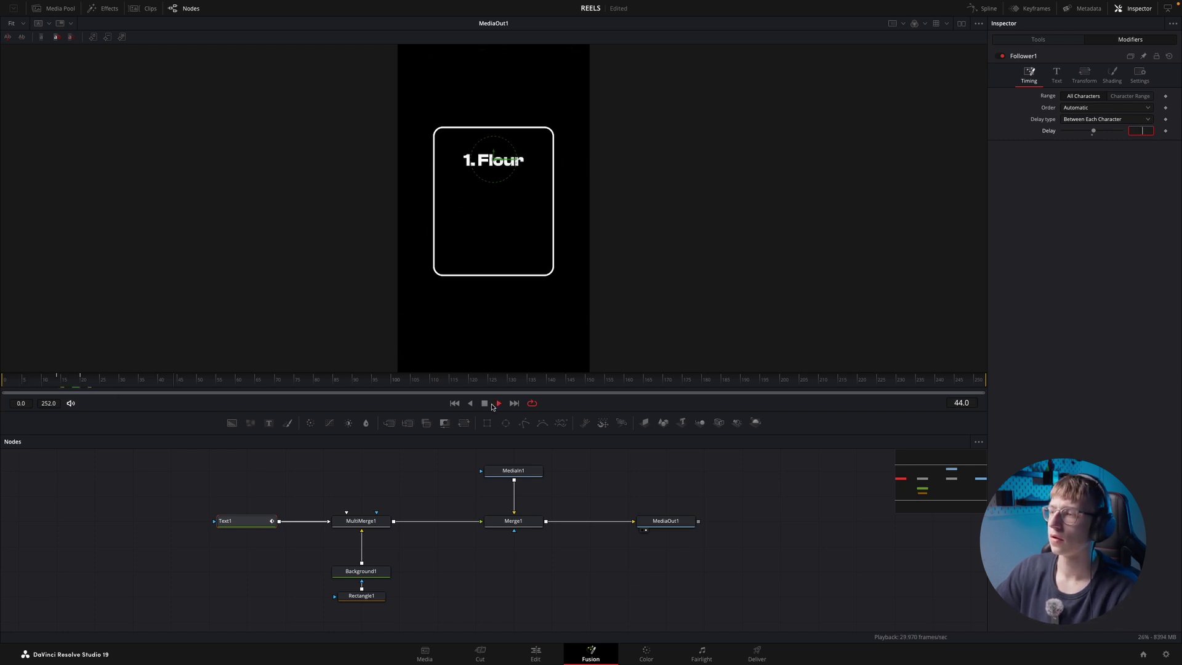
- Keyframe the Follower's character offset Y from -0.158 at frame 14 to 0.0 at frame 20
{"action": "left_click_drag", "start_coordinate": [181, 374], "coordinate": [58, 380]}
{"action": "left_click", "coordinate": [1085, 75]}
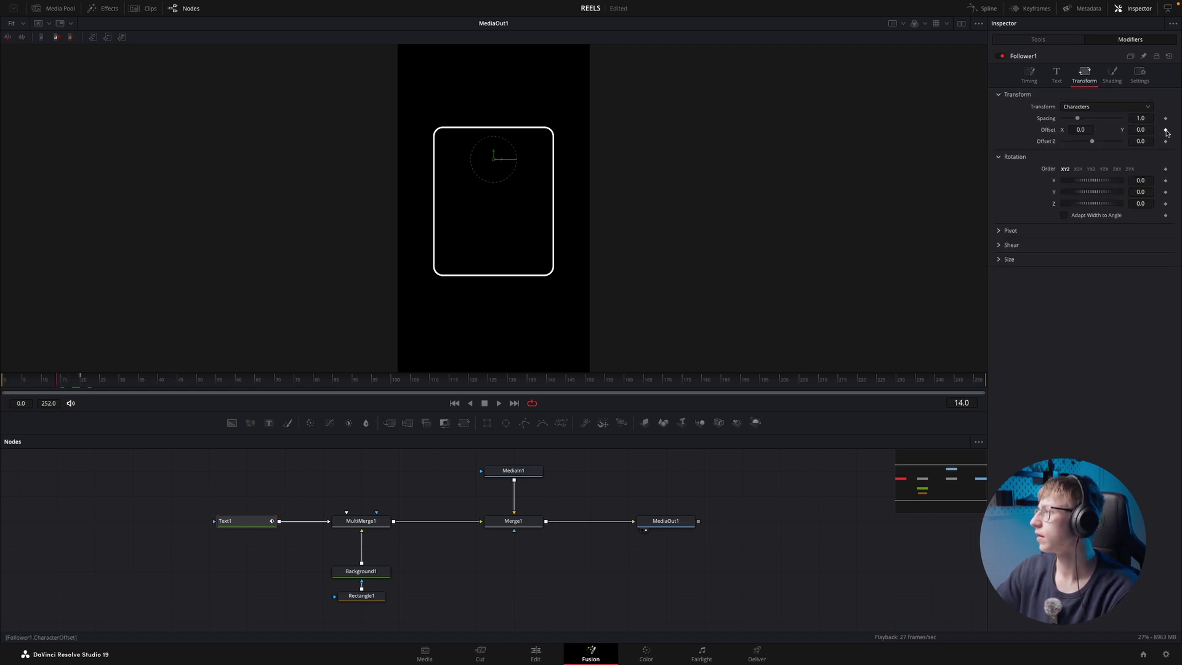
{"action": "left_click", "coordinate": [1165, 133]}
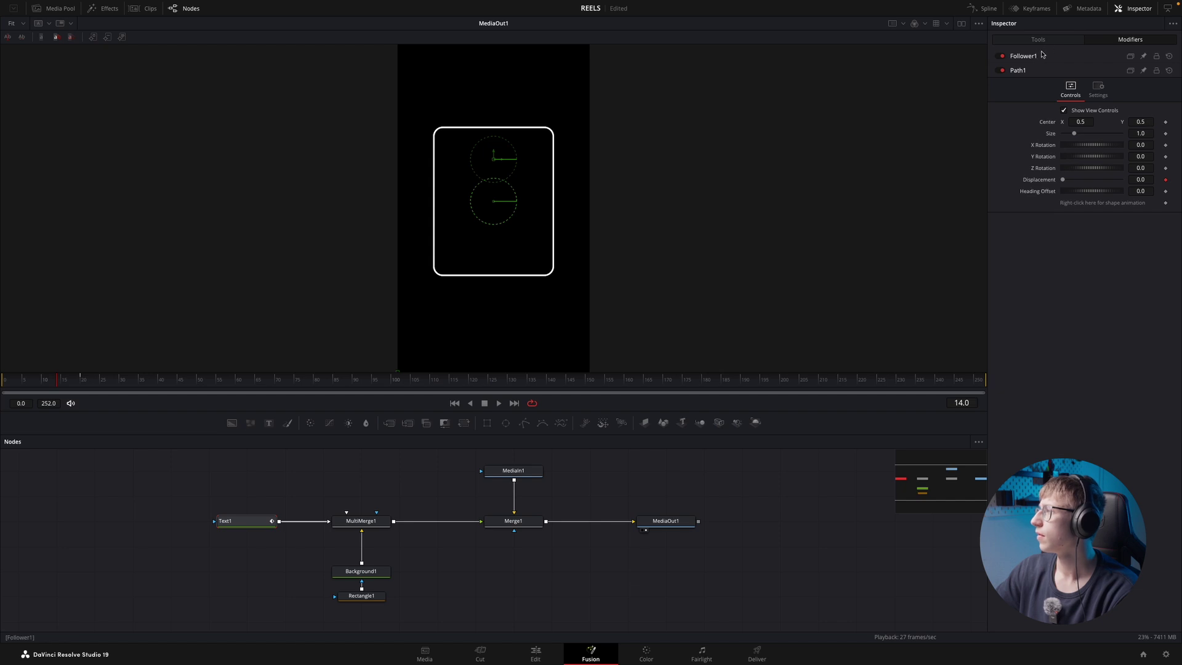
{"action": "left_click", "coordinate": [1042, 55]}
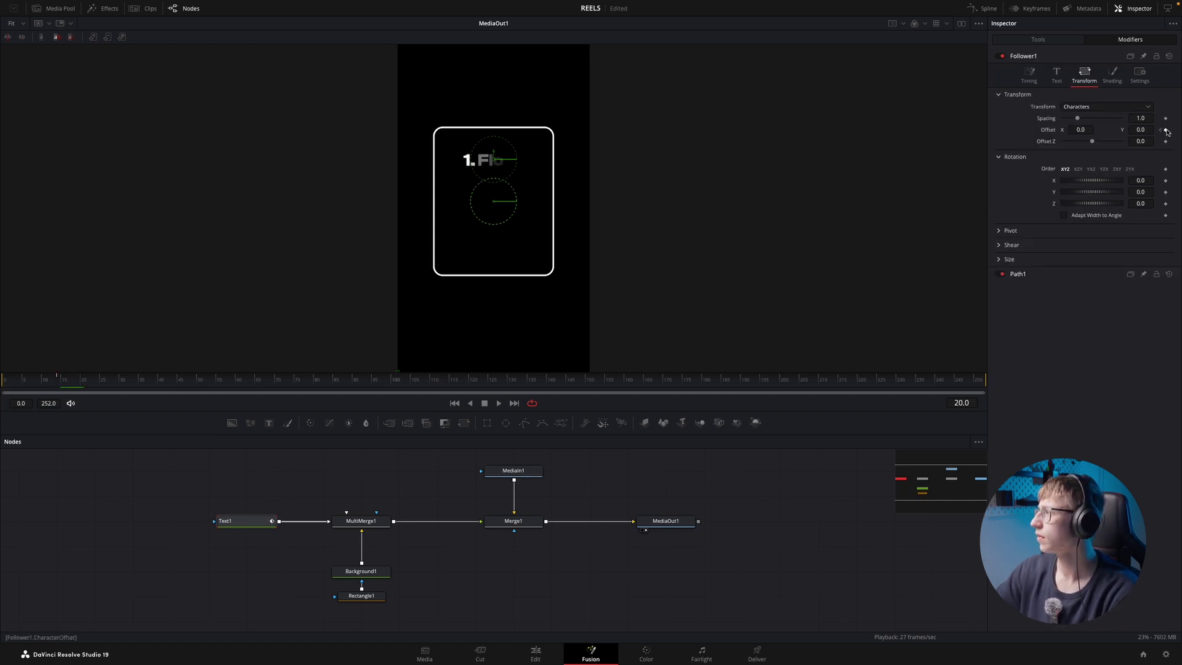
{"action": "left_click", "coordinate": [1164, 130]}
{"action": "left_click_drag", "start_coordinate": [1139, 130], "coordinate": [1066, 137]}
{"action": "scroll", "coordinate": [594, 227], "scroll_direction": "down", "scroll_amount": 1}
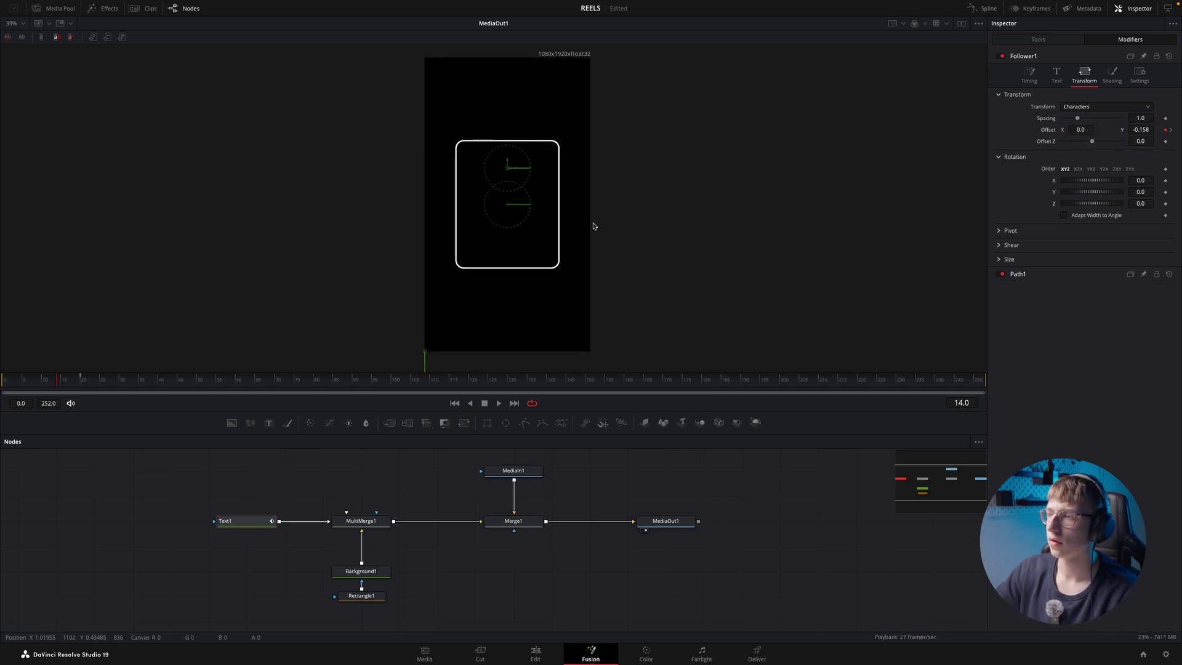
- Set the Follower's offset Y at frame 14 to -0.09 and play back the rising text animation
{"action": "left_click", "coordinate": [66, 382]}
{"action": "left_click", "coordinate": [59, 381]}
{"action": "left_click", "coordinate": [1151, 131]}
{"action": "left_click_drag", "start_coordinate": [1151, 131], "coordinate": [1170, 126]}
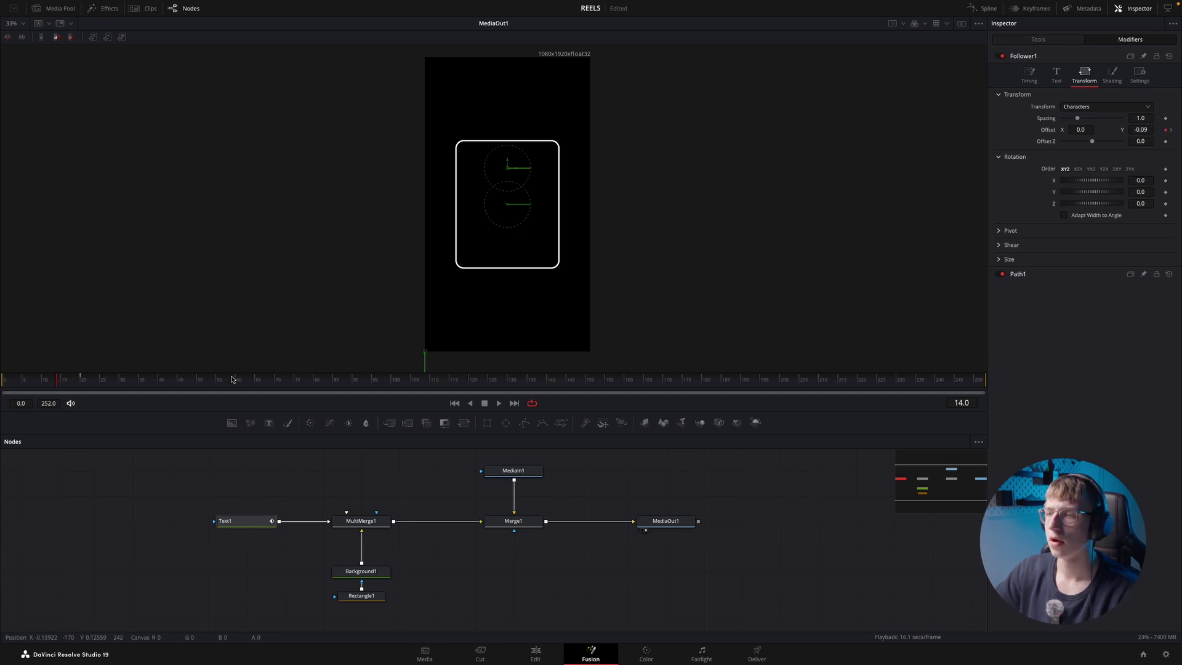
{"action": "left_click_drag", "start_coordinate": [101, 385], "coordinate": [59, 382]}
{"action": "key", "text": "space"}
{"action": "left_click", "coordinate": [58, 383]}
{"action": "key", "text": "space"}
{"action": "left_click", "coordinate": [58, 383]}
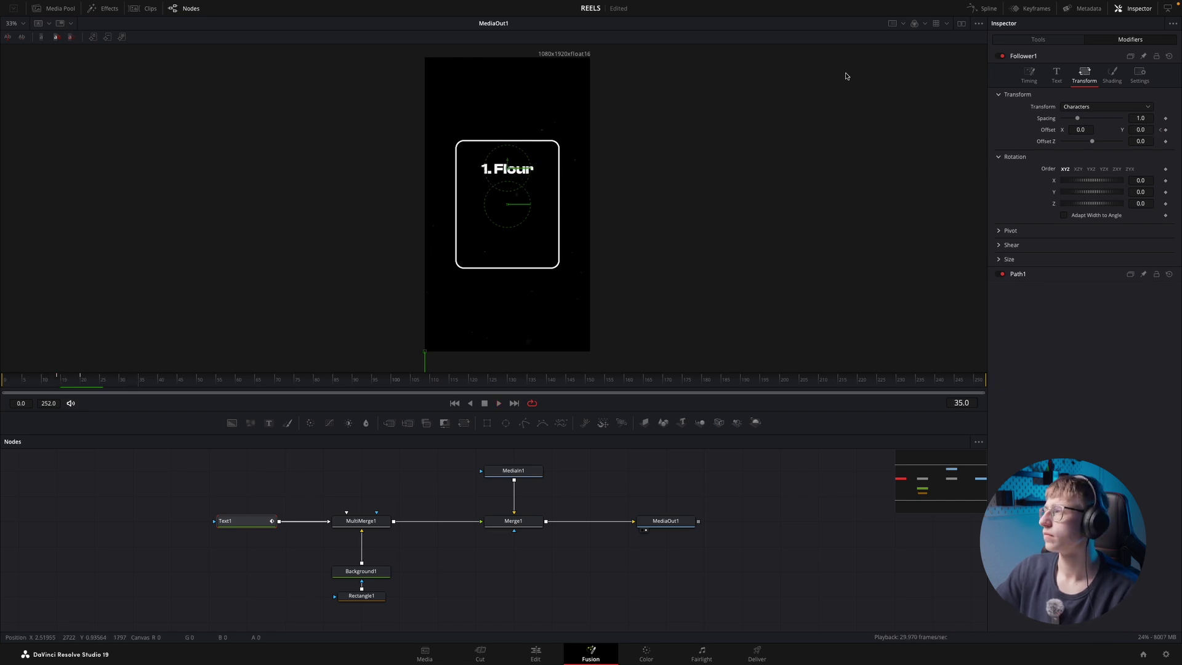
- Smooth the Follower's displacement and opacity keyframes in the Spline editor, scrub through the result, and close the editor
{"action": "left_click", "coordinate": [983, 10]}
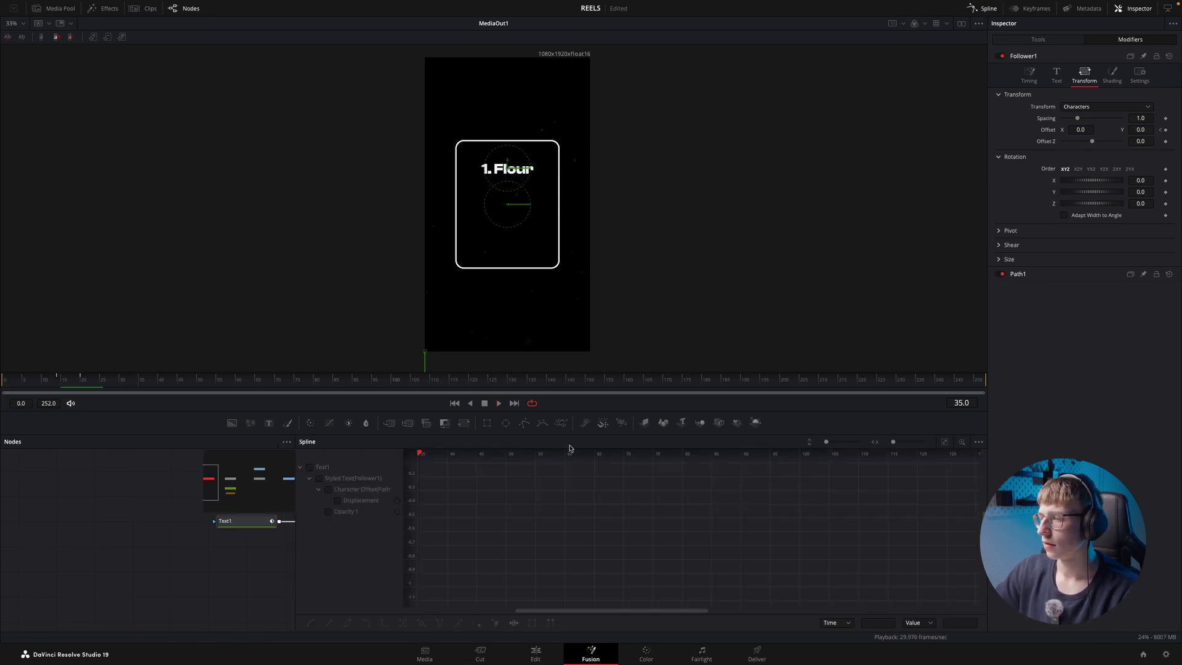
{"action": "left_click", "coordinate": [319, 478]}
{"action": "left_click", "coordinate": [948, 442]}
{"action": "left_click", "coordinate": [945, 442]}
{"action": "left_click_drag", "start_coordinate": [448, 599], "coordinate": [1032, 465]}
{"action": "key", "text": "shift+s"}
{"action": "left_click", "coordinate": [40, 378]}
{"action": "left_click_drag", "start_coordinate": [41, 378], "coordinate": [123, 377]}
{"action": "left_click", "coordinate": [1150, 75]}
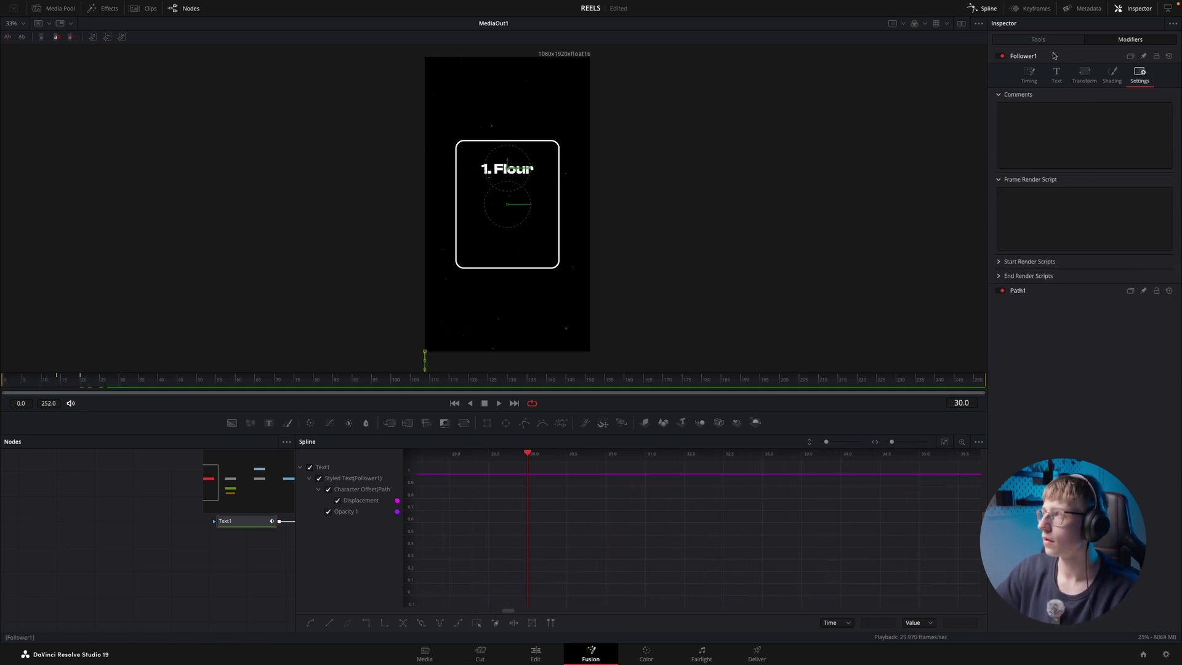
{"action": "left_click", "coordinate": [983, 8]}
- Duplicate Text1, delete the extra Merge2, and connect the copy to MultiMerge1, placing it directly above that node
{"action": "left_click", "coordinate": [253, 517]}
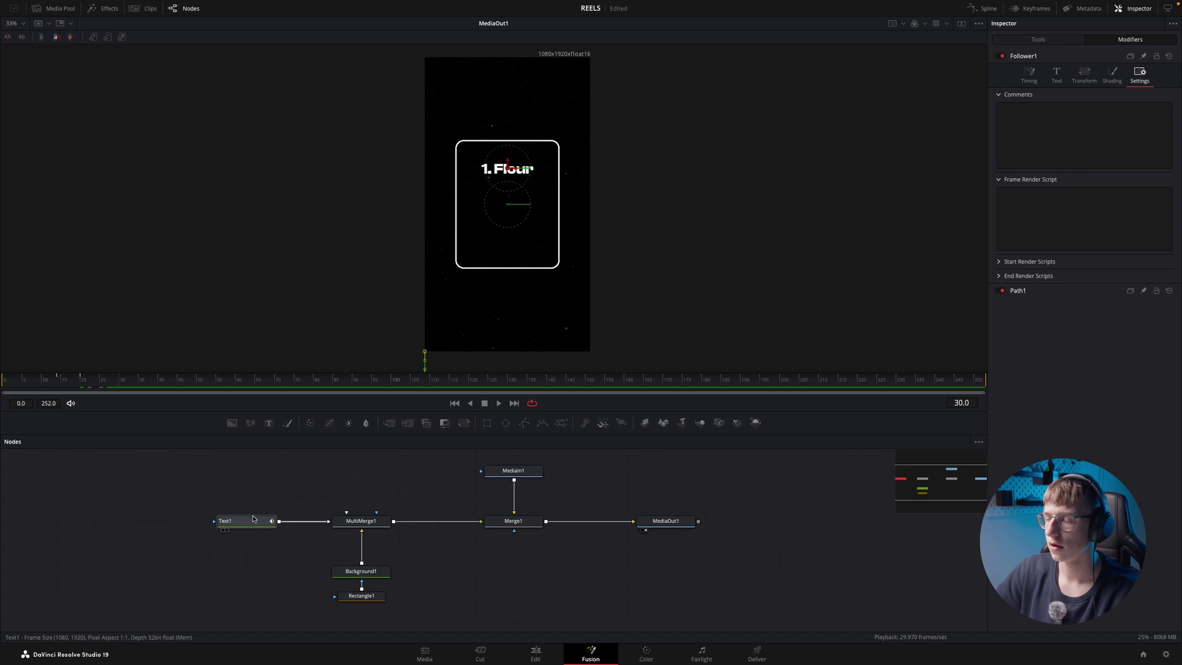
{"action": "key", "text": "ctrl+c"}
{"action": "key", "text": "ctrl+v"}
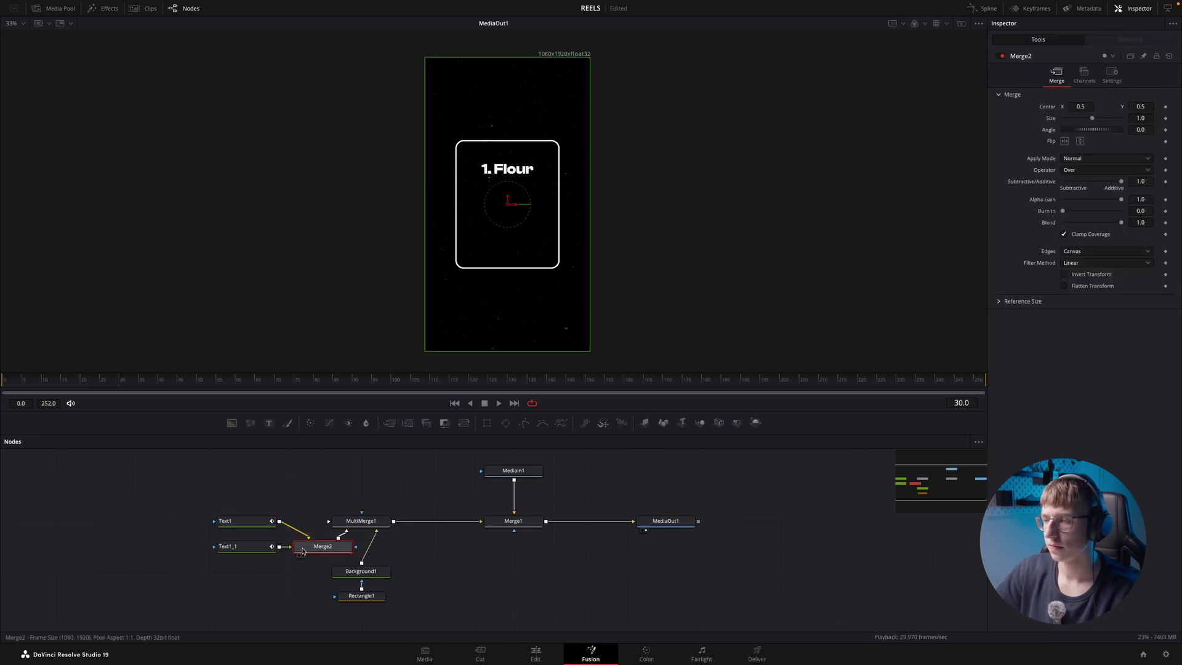
{"action": "key", "text": "Delete"}
{"action": "left_click", "coordinate": [243, 546]}
{"action": "left_click_drag", "start_coordinate": [243, 546], "coordinate": [363, 524]}
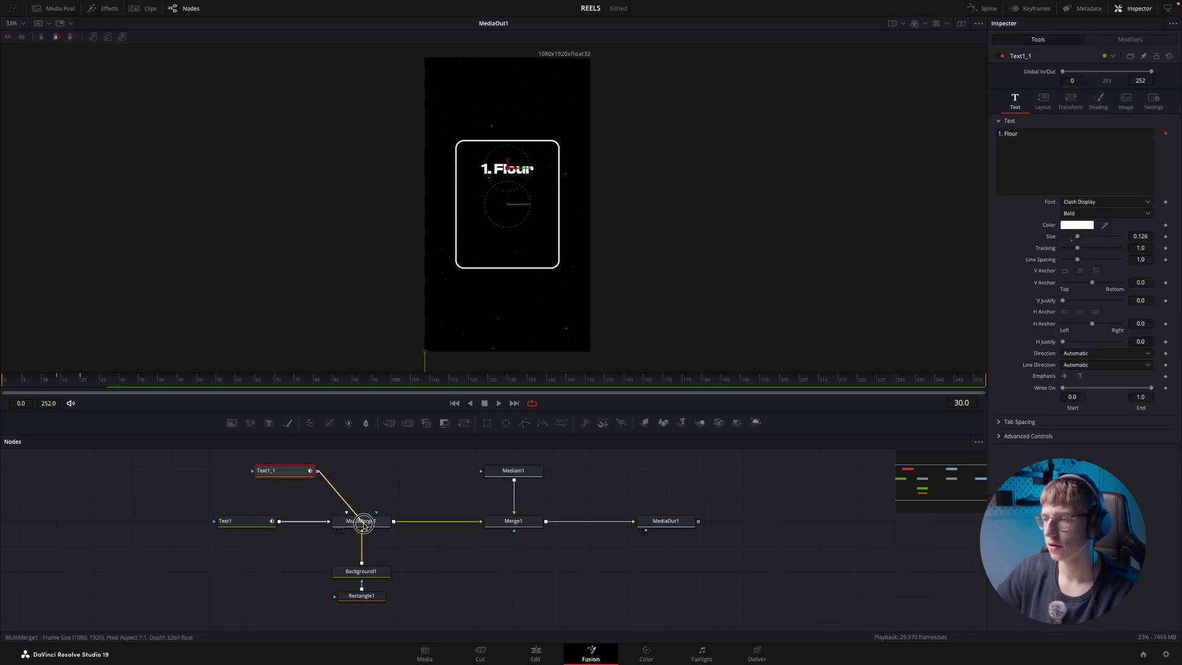
{"action": "left_click_drag", "start_coordinate": [278, 470], "coordinate": [353, 470]}
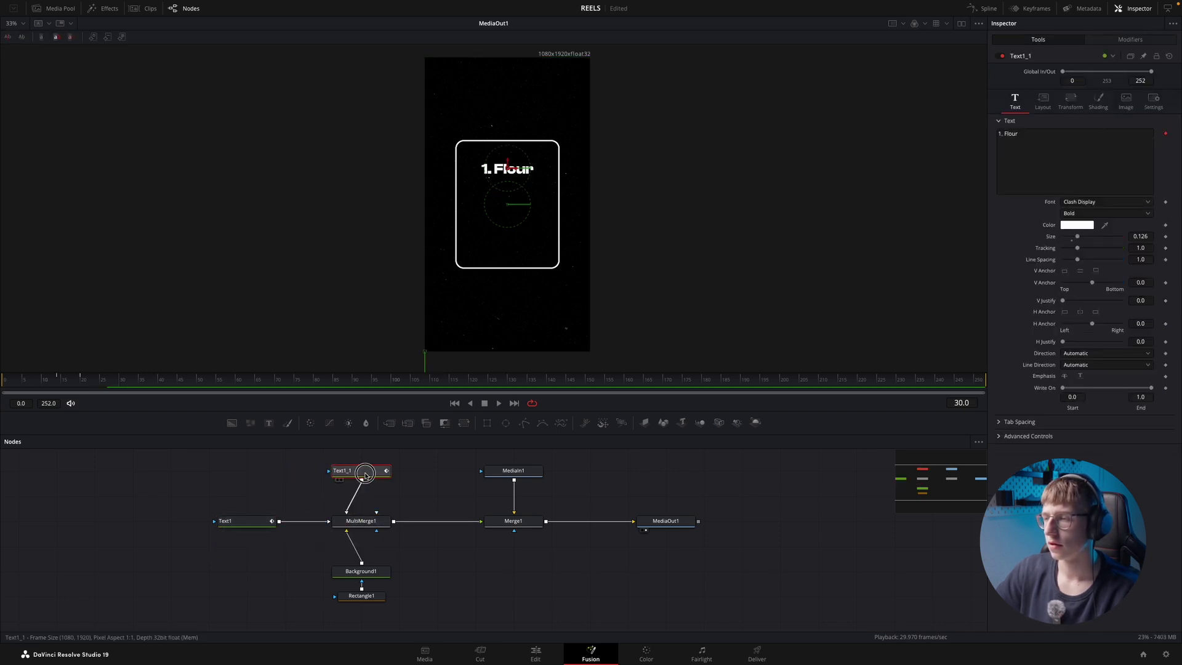
{"action": "left_click", "coordinate": [535, 652]}
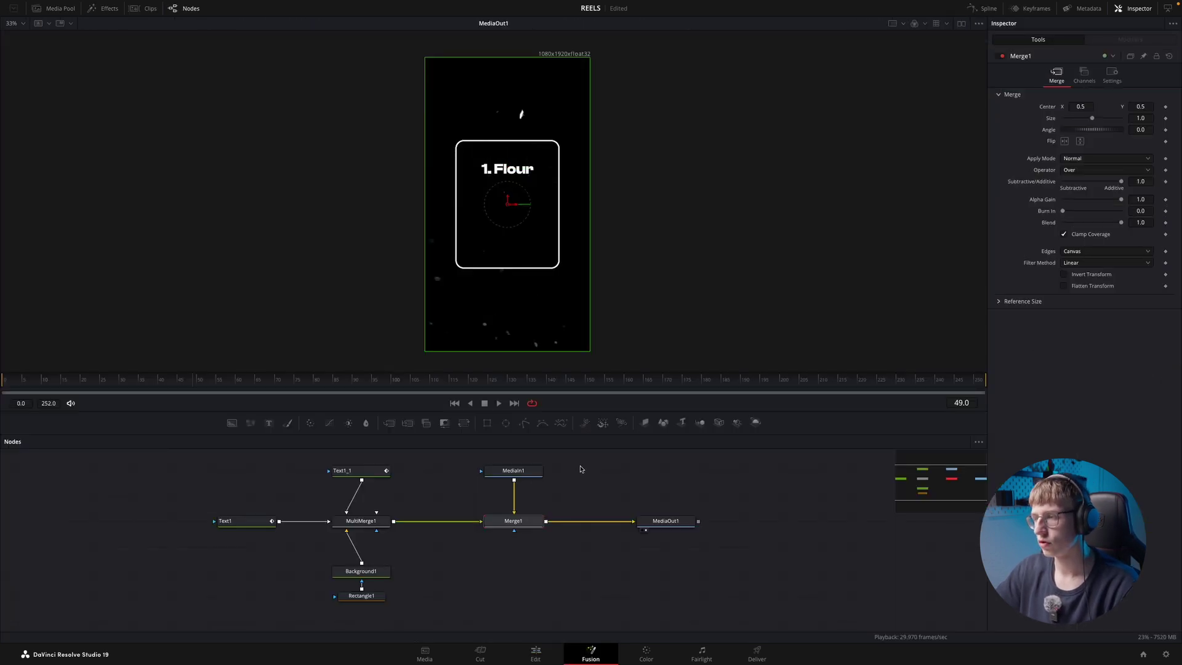
{"action": "key", "text": "shift+5"}
- Change the duplicated text to "2. Salt" and place it below "1. Flour" in the card
{"action": "left_click", "coordinate": [368, 471]}
{"action": "left_click", "coordinate": [1022, 141]}
{"action": "key", "text": "BackSpace"}
{"action": "type", "text": "2"}
{"action": "left_click", "coordinate": [1054, 136]}
{"action": "key", "text": "BackSpace"}
{"action": "key", "text": "BackSpace"}
{"action": "key", "text": "BackSpace"}
{"action": "key", "text": "BackSpace"}
{"action": "key", "text": "BackSpace"}
{"action": "type", "text": "Salt"}
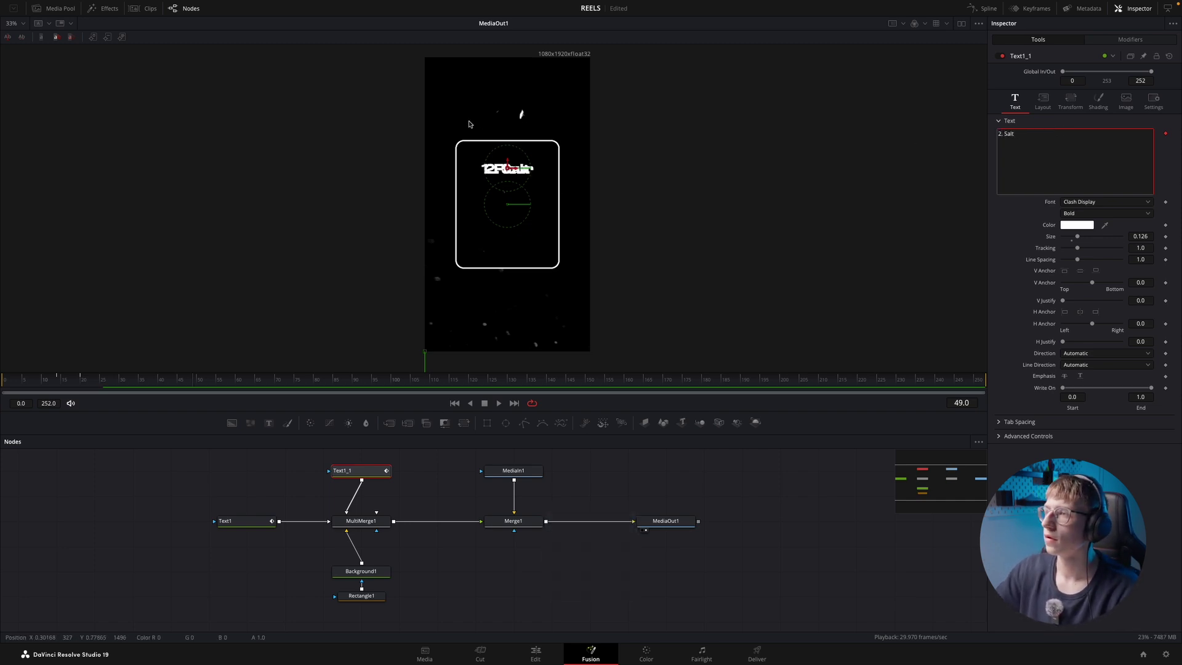
{"action": "left_click_drag", "start_coordinate": [504, 159], "coordinate": [510, 197]}
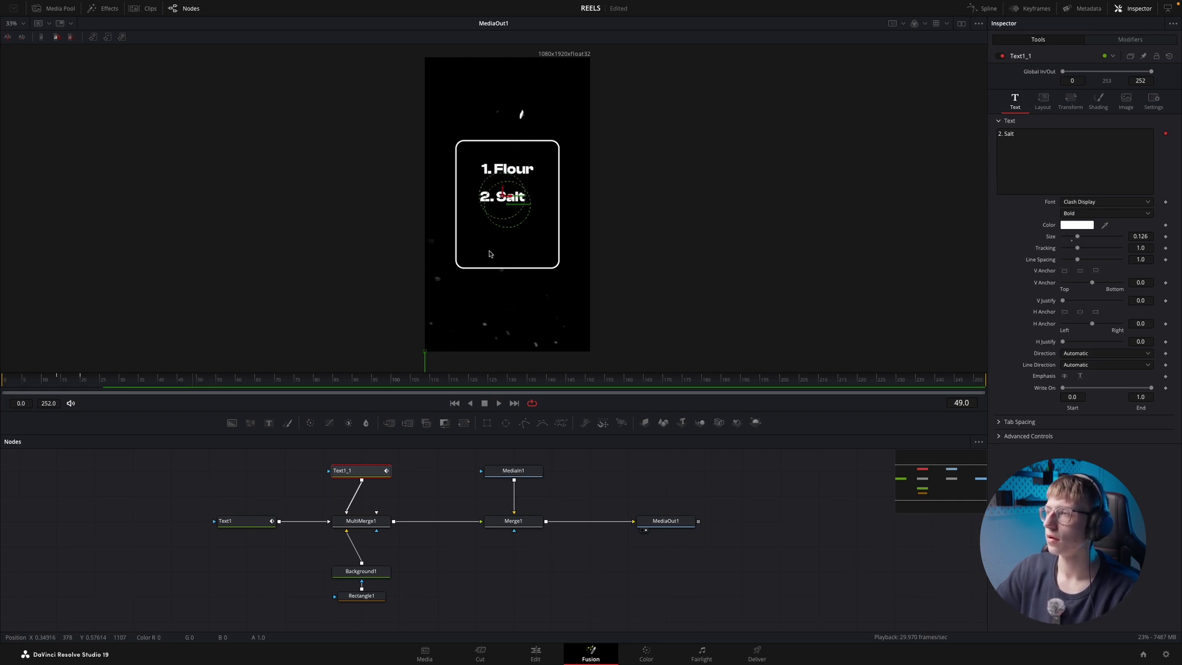
- Move Text1_1 above Text1, then paste another text copy and connect it to MultiMerge1 from directly above
{"action": "left_click_drag", "start_coordinate": [369, 466], "coordinate": [238, 494]}
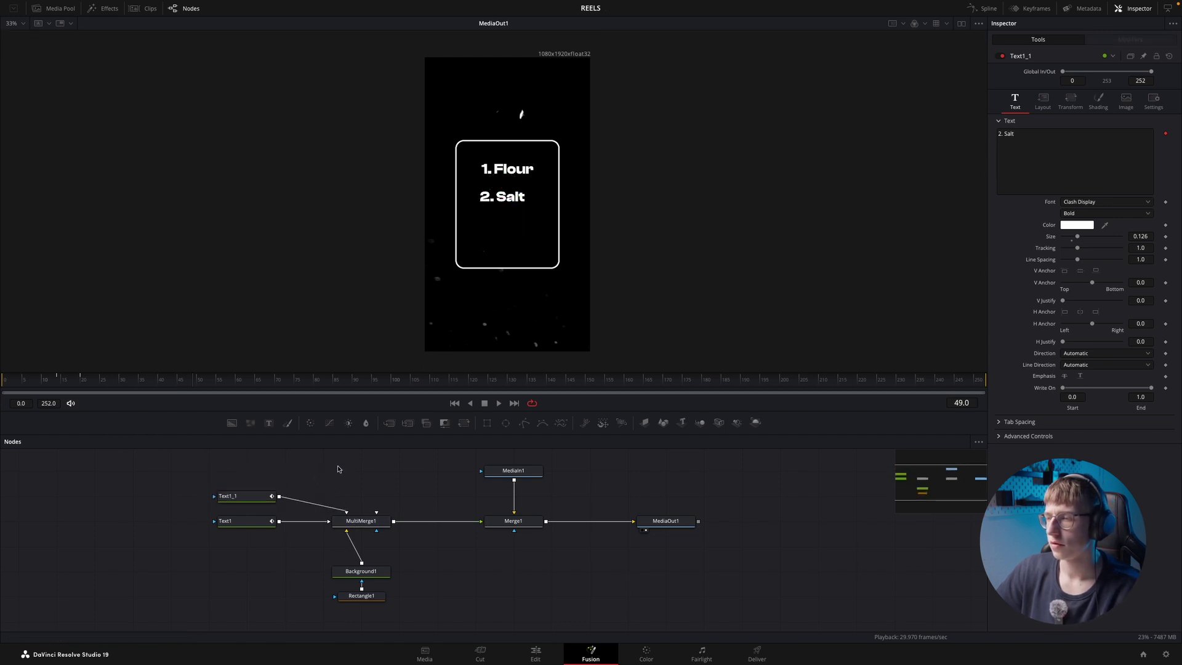
{"action": "key", "text": "ctrl+v"}
{"action": "left_click_drag", "start_coordinate": [355, 471], "coordinate": [377, 514]}
{"action": "left_click_drag", "start_coordinate": [311, 470], "coordinate": [350, 471]}
- Change the new copy's text to "3. Bake", place it below "2. Salt", and nudge "2. Salt" down to even the spacing
{"action": "left_click", "coordinate": [1029, 144]}
{"action": "key", "text": "ctrl+a"}
{"action": "type", "text": "3. Bake"}
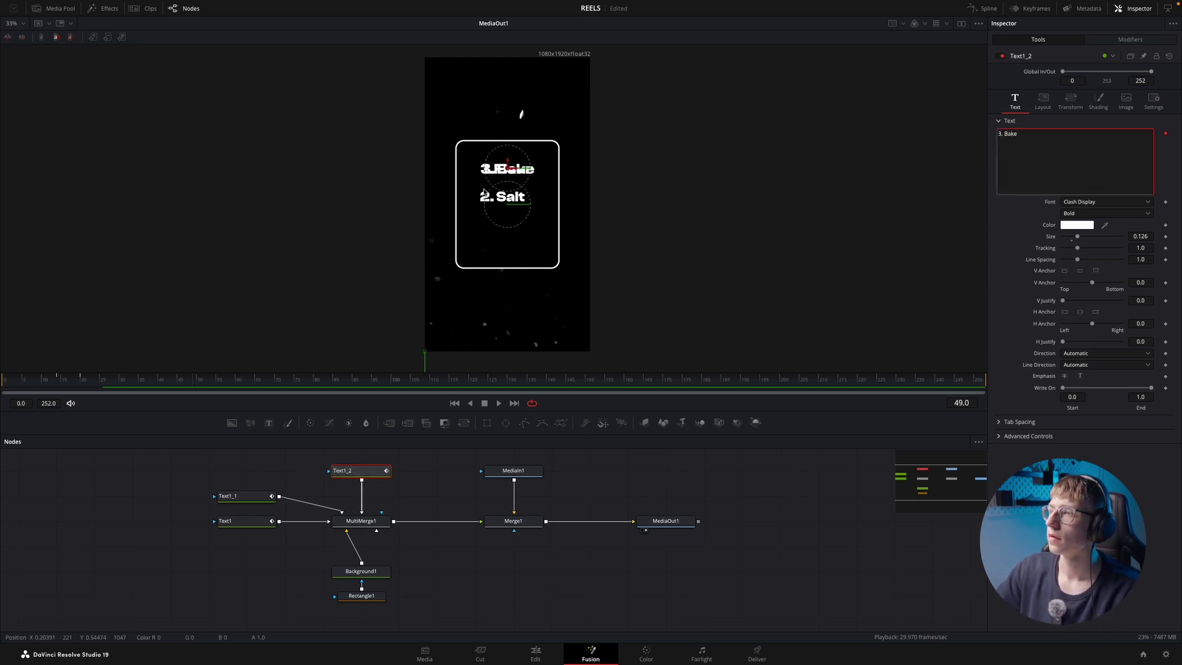
{"action": "left_click_drag", "start_coordinate": [508, 161], "coordinate": [510, 222]}
{"action": "left_click", "coordinate": [226, 503]}
{"action": "left_click_drag", "start_coordinate": [502, 189], "coordinate": [502, 192]}
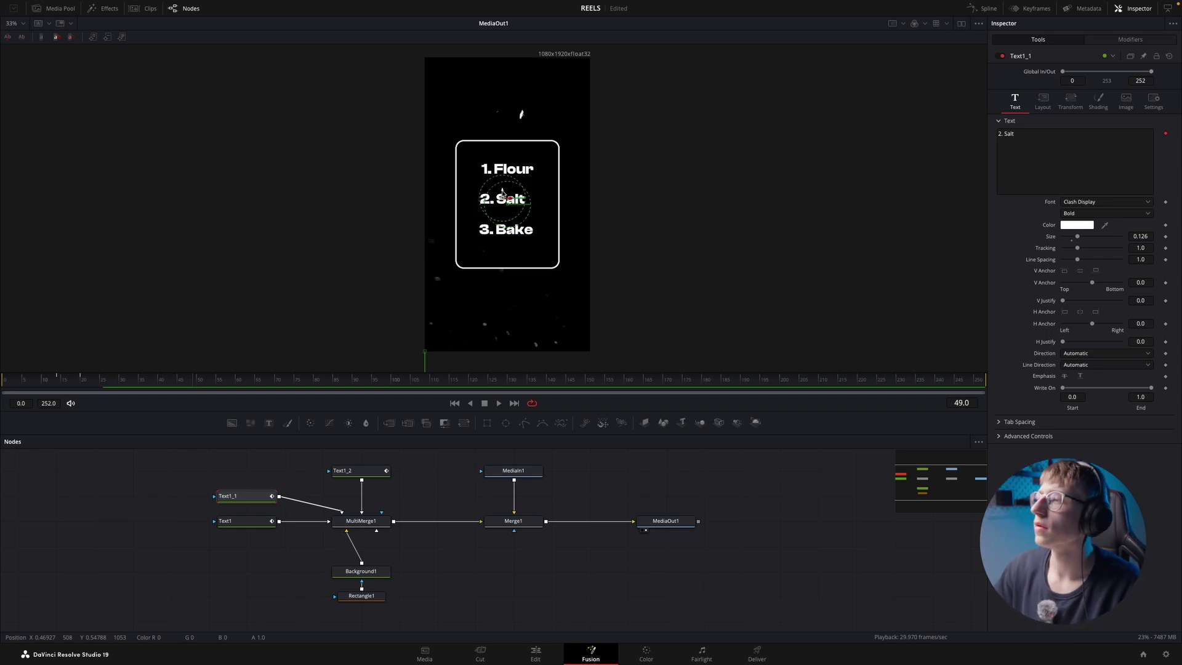
- Set Rectangle1's border position to 0.244 and length to 0, keyframing the length at frame 3
{"action": "left_click_drag", "start_coordinate": [407, 372], "coordinate": [16, 380]}
{"action": "key", "text": "space"}
{"action": "left_click", "coordinate": [361, 595]}
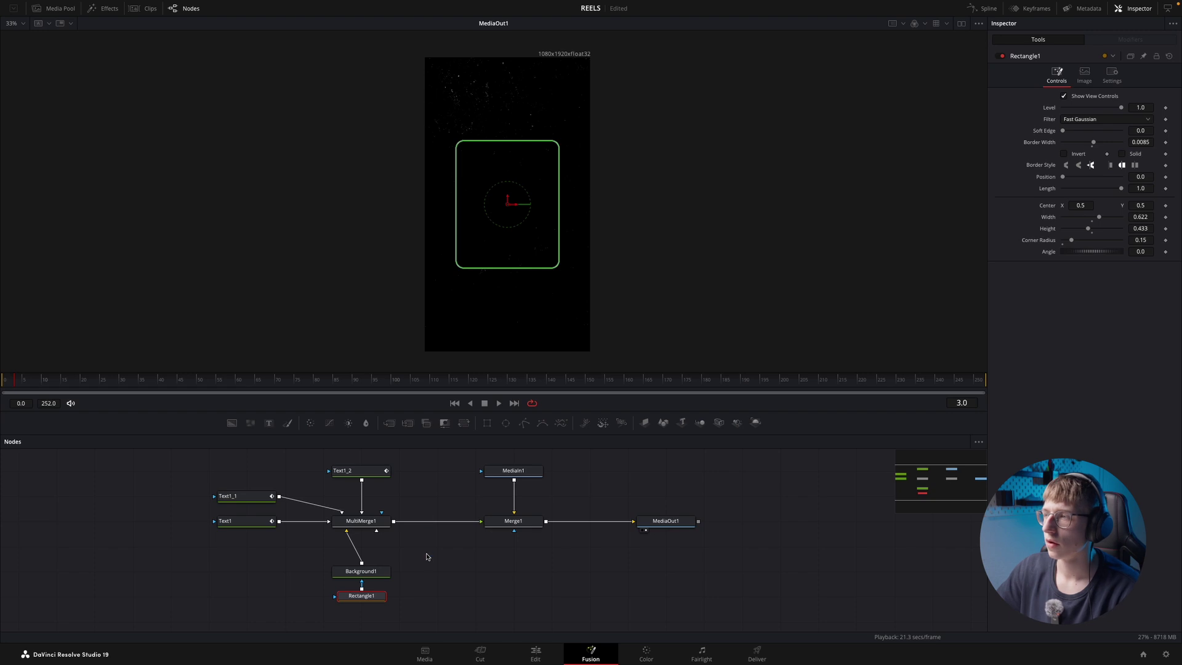
{"action": "mouse_move", "coordinate": [1122, 190]}
{"action": "left_mouse_down"}
{"action": "mouse_move", "coordinate": [1082, 192]}
{"action": "mouse_move", "coordinate": [1117, 176]}
{"action": "mouse_move", "coordinate": [1070, 185]}
{"action": "mouse_move", "coordinate": [1130, 175]}
{"action": "mouse_move", "coordinate": [1094, 170]}
{"action": "mouse_move", "coordinate": [1041, 190]}
{"action": "left_mouse_up"}
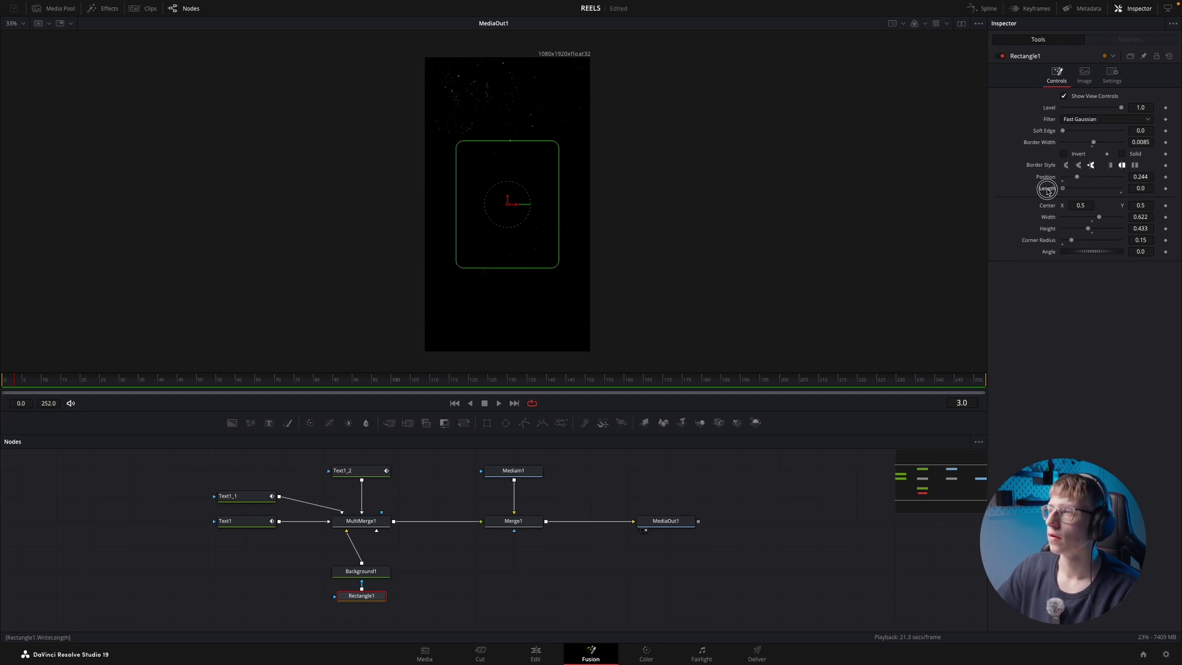
{"action": "left_click", "coordinate": [1166, 189]}
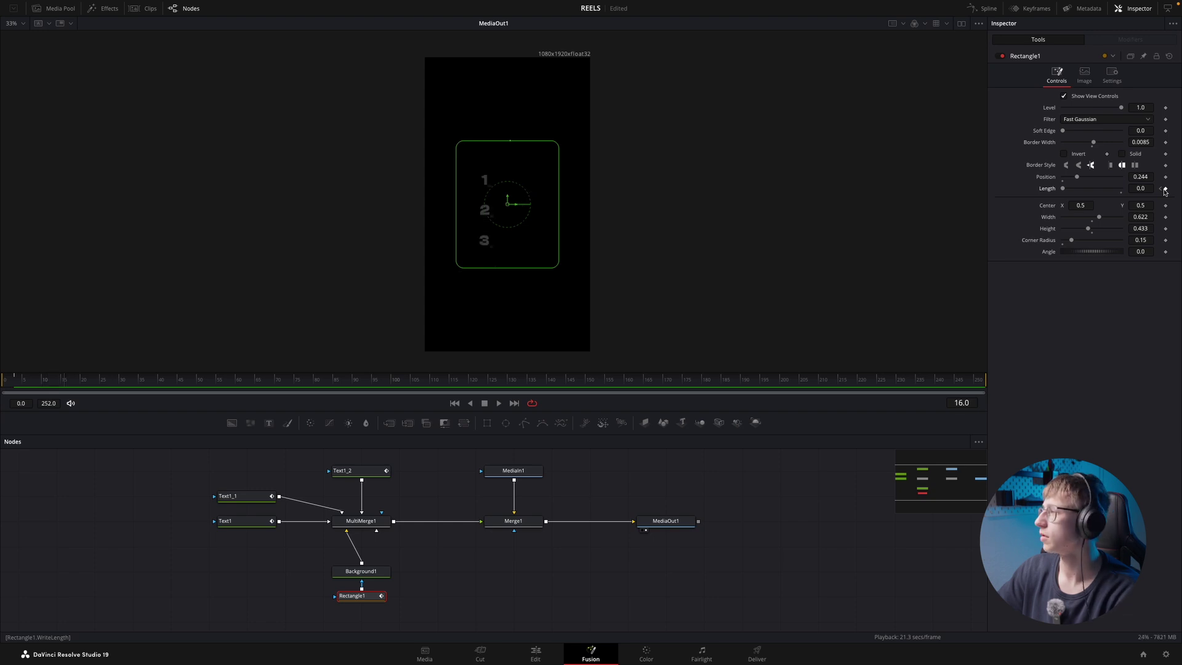
{"action": "left_click_drag", "start_coordinate": [1063, 188], "coordinate": [1126, 188]}
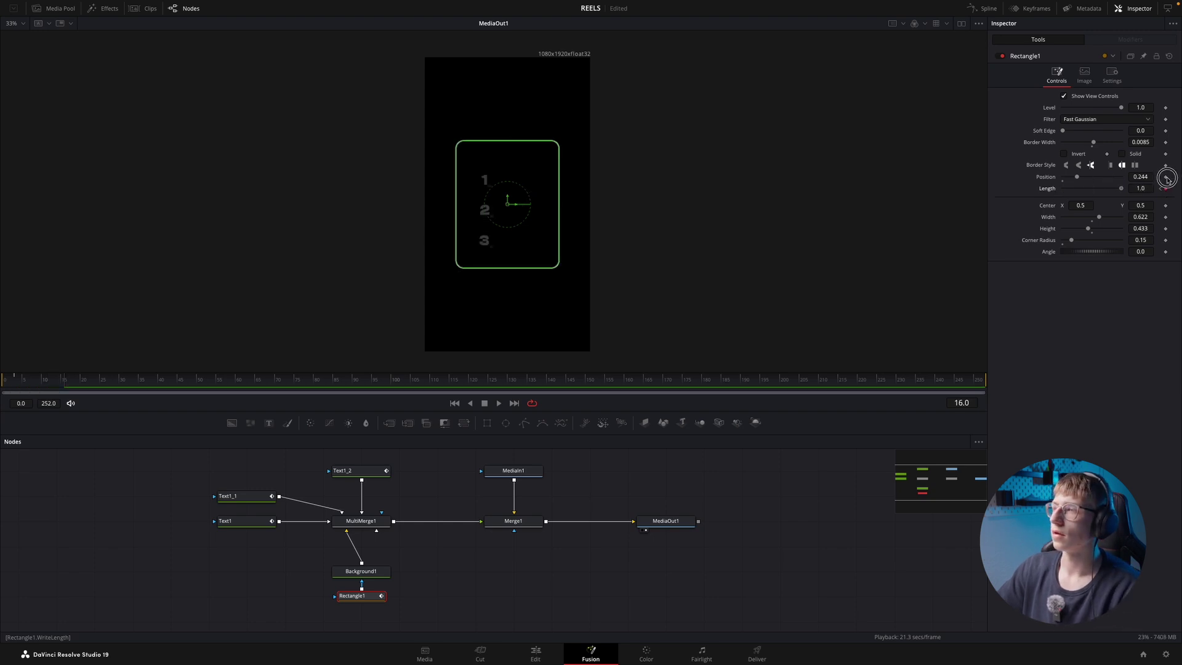
{"action": "left_click", "coordinate": [68, 377]}
{"action": "key", "text": "space"}
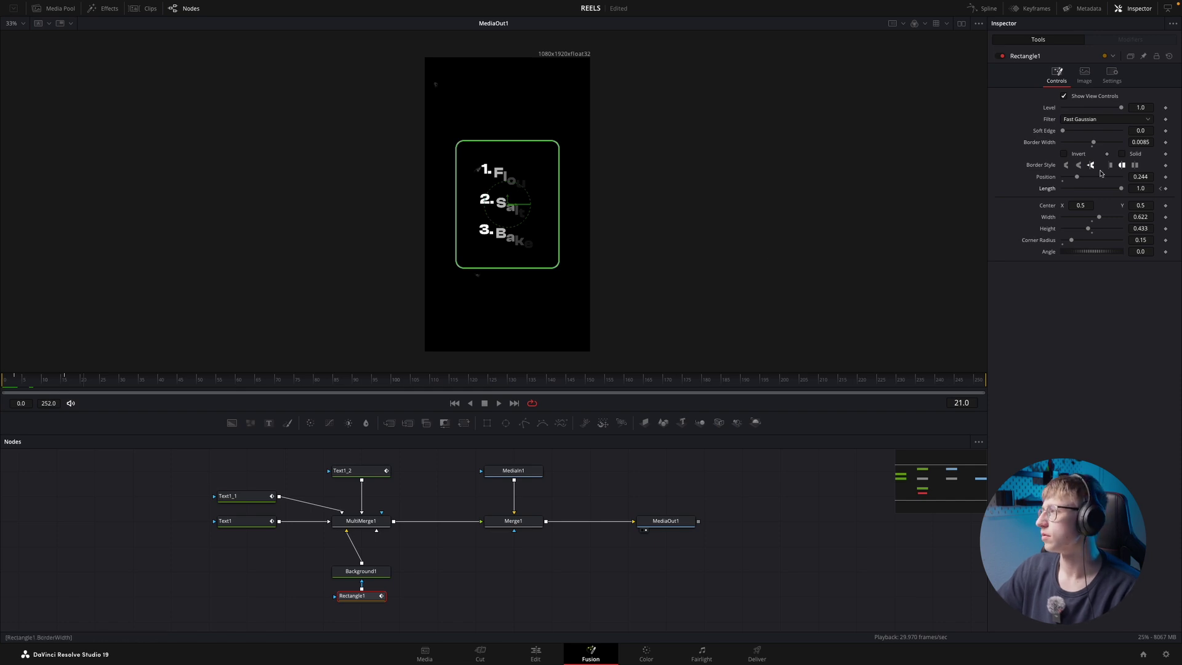
{"action": "left_click", "coordinate": [1161, 189]}
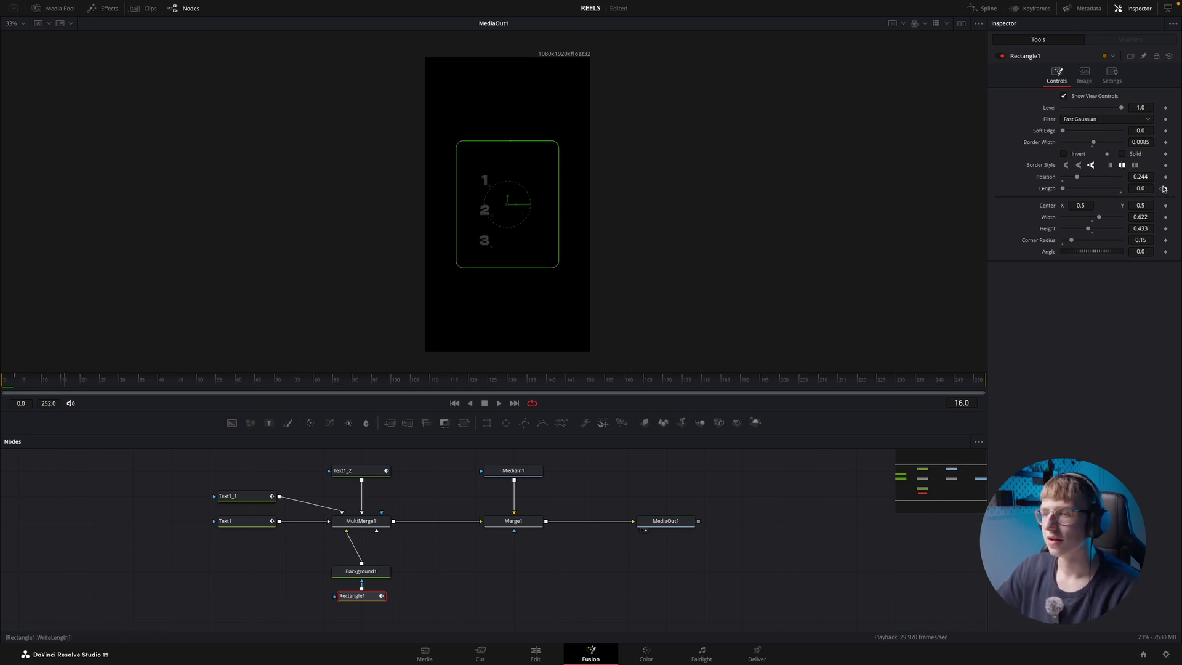
- Keyframe Rectangle1's length at 1.0 on frame 30 and preview the border drawing on
{"action": "left_click_drag", "start_coordinate": [64, 378], "coordinate": [122, 377]}
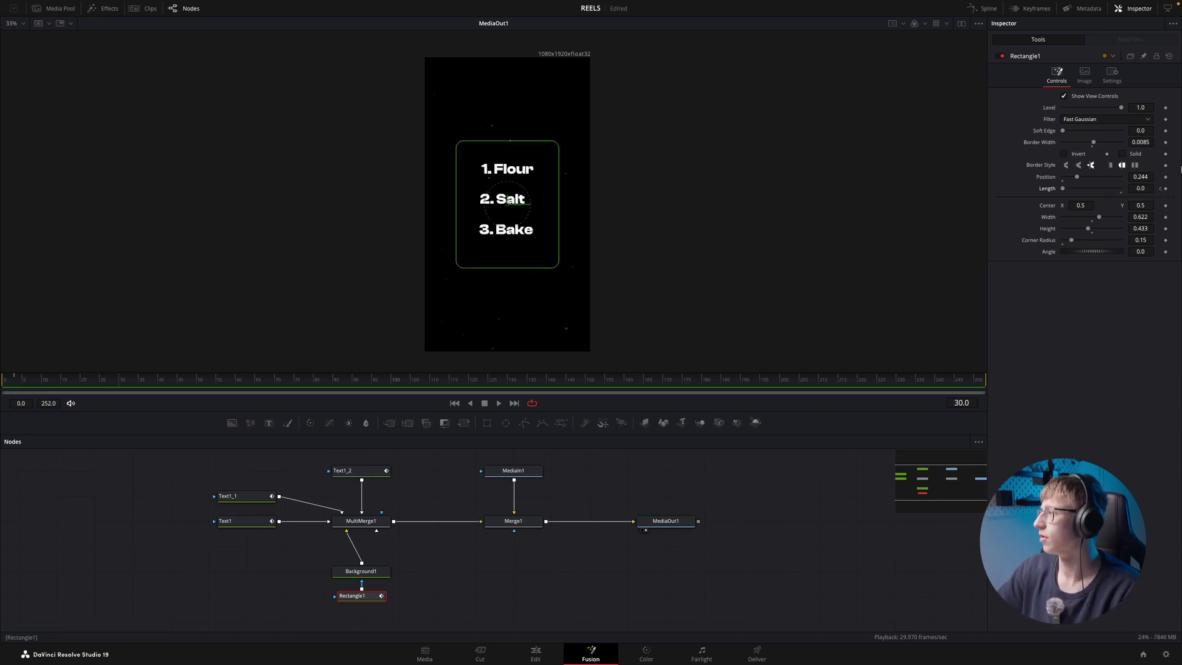
{"action": "key", "text": "space"}
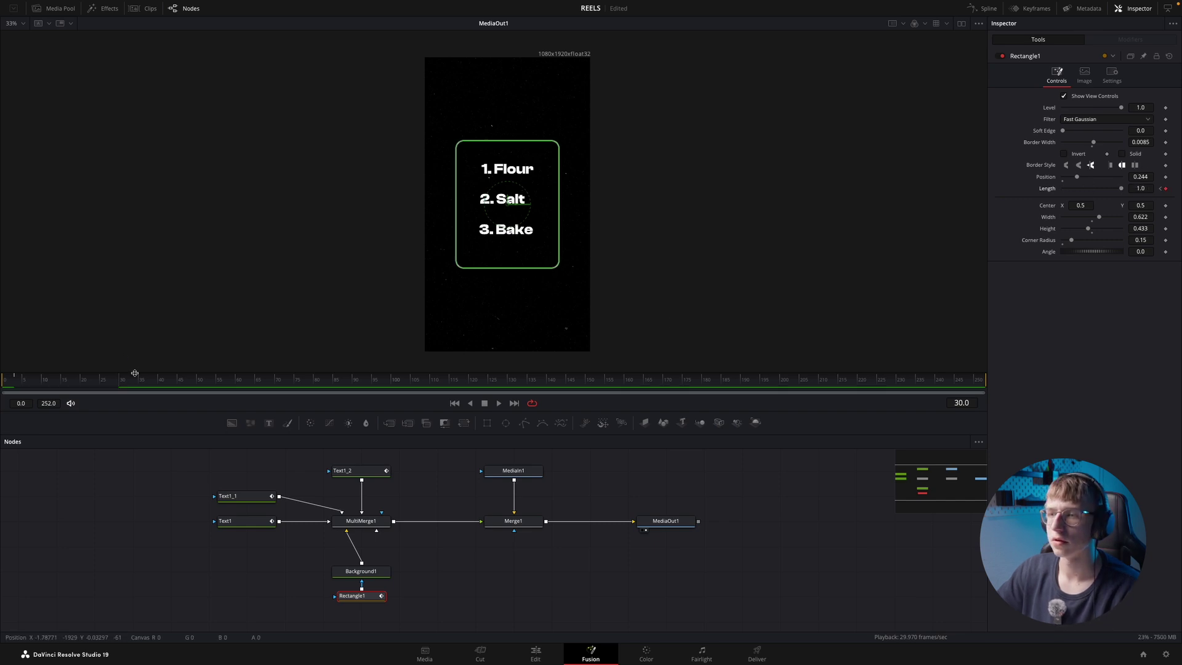
{"action": "left_click", "coordinate": [3, 378]}
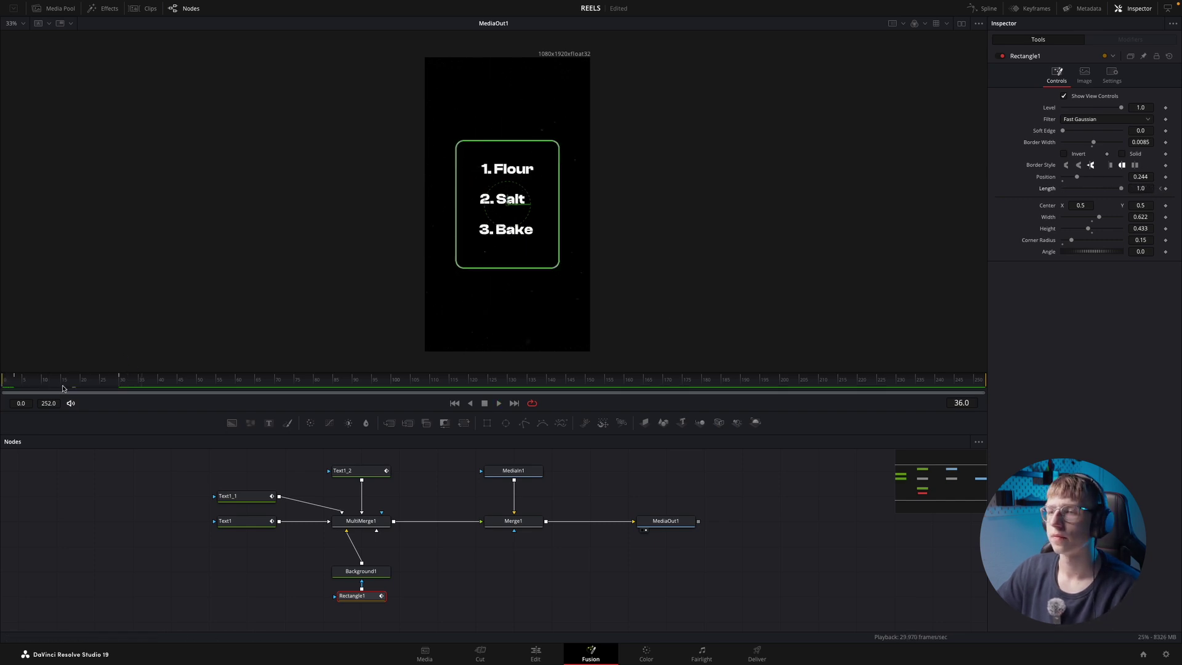
{"action": "left_click_drag", "start_coordinate": [130, 382], "coordinate": [88, 380]}
- Isolate Rectangle1's Length curve in the spline editor and smooth both of its keyframes
{"action": "left_click", "coordinate": [984, 8]}
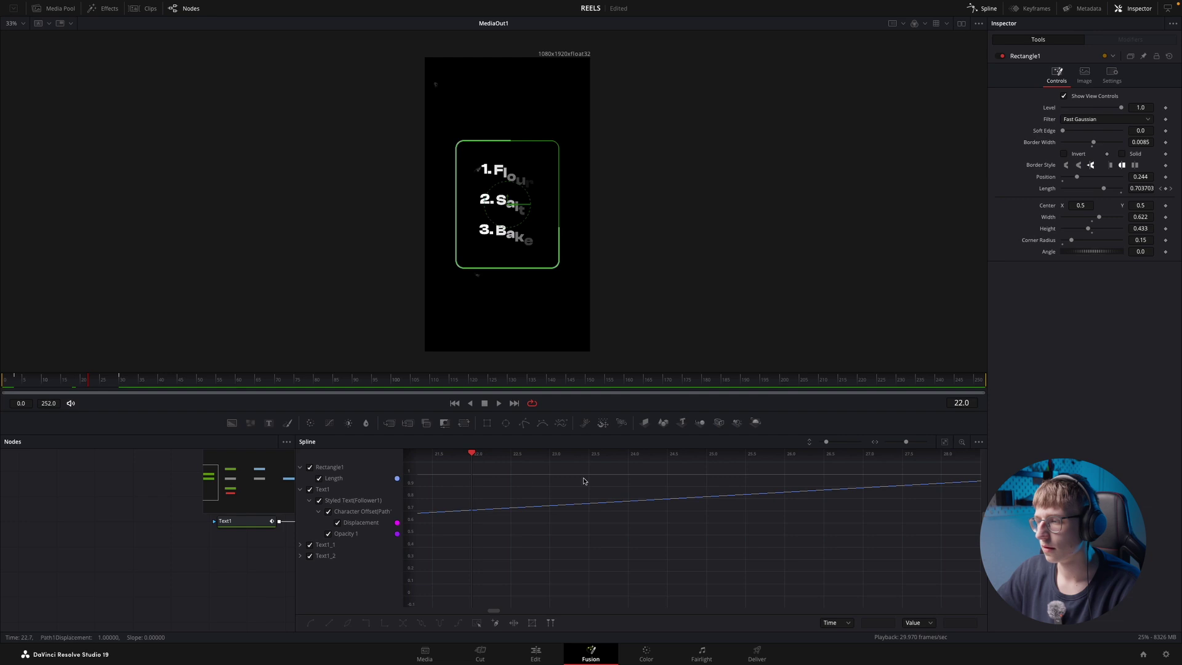
{"action": "left_click", "coordinate": [310, 489]}
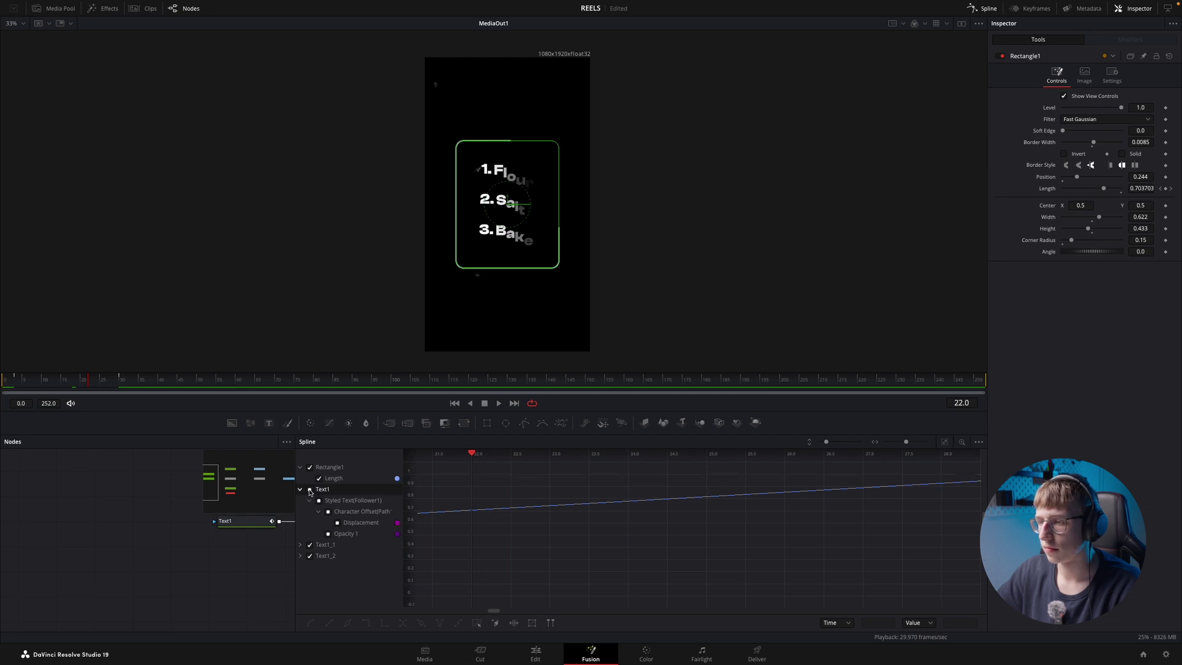
{"action": "left_click", "coordinate": [310, 557]}
{"action": "left_click", "coordinate": [945, 443]}
{"action": "left_click_drag", "start_coordinate": [893, 443], "coordinate": [862, 444]}
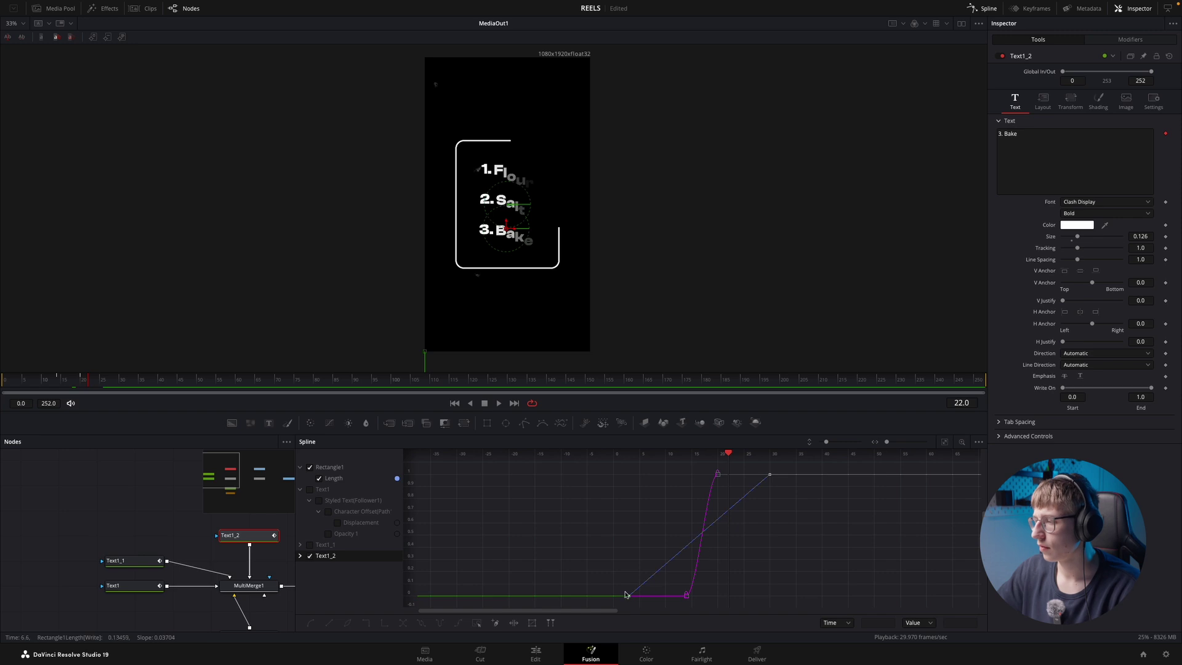
{"action": "left_click", "coordinate": [310, 556]}
{"action": "left_click_drag", "start_coordinate": [615, 602], "coordinate": [793, 471]}
{"action": "key", "text": "shift+s"}
{"action": "left_click_drag", "start_coordinate": [728, 453], "coordinate": [596, 456]}
{"action": "scroll", "coordinate": [669, 544], "scroll_direction": "left", "scroll_amount": 3}
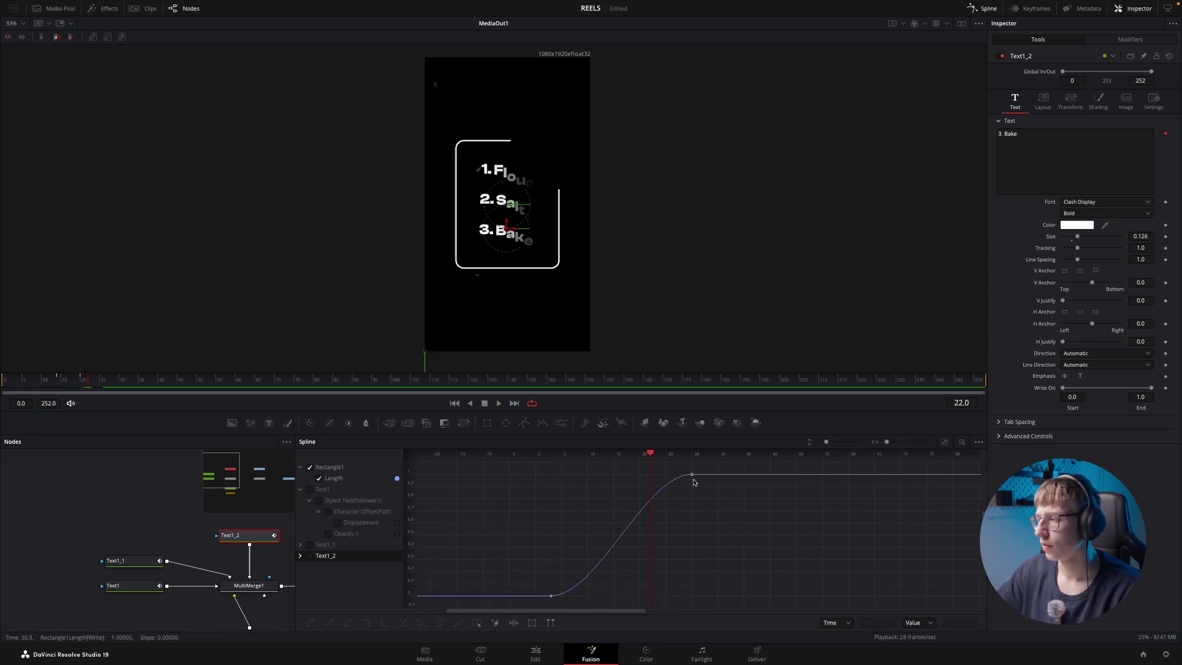
- Move the Length curve's end keyframe to frame 49, lengthen its ease-out handle, and play back the border animation
{"action": "left_click_drag", "start_coordinate": [691, 478], "coordinate": [609, 486]}
{"action": "scroll", "coordinate": [609, 488], "scroll_direction": "right", "scroll_amount": 8}
{"action": "key", "text": "space"}
{"action": "scroll", "coordinate": [628, 519], "scroll_direction": "left", "scroll_amount": 2}
{"action": "scroll", "coordinate": [656, 531], "scroll_direction": "right", "scroll_amount": 4}
{"action": "key", "text": "space"}
{"action": "scroll", "coordinate": [665, 528], "scroll_direction": "left", "scroll_amount": 8}
{"action": "scroll", "coordinate": [688, 525], "scroll_direction": "left", "scroll_amount": 1}
{"action": "key", "text": "space"}
{"action": "scroll", "coordinate": [616, 517], "scroll_direction": "right", "scroll_amount": 10}
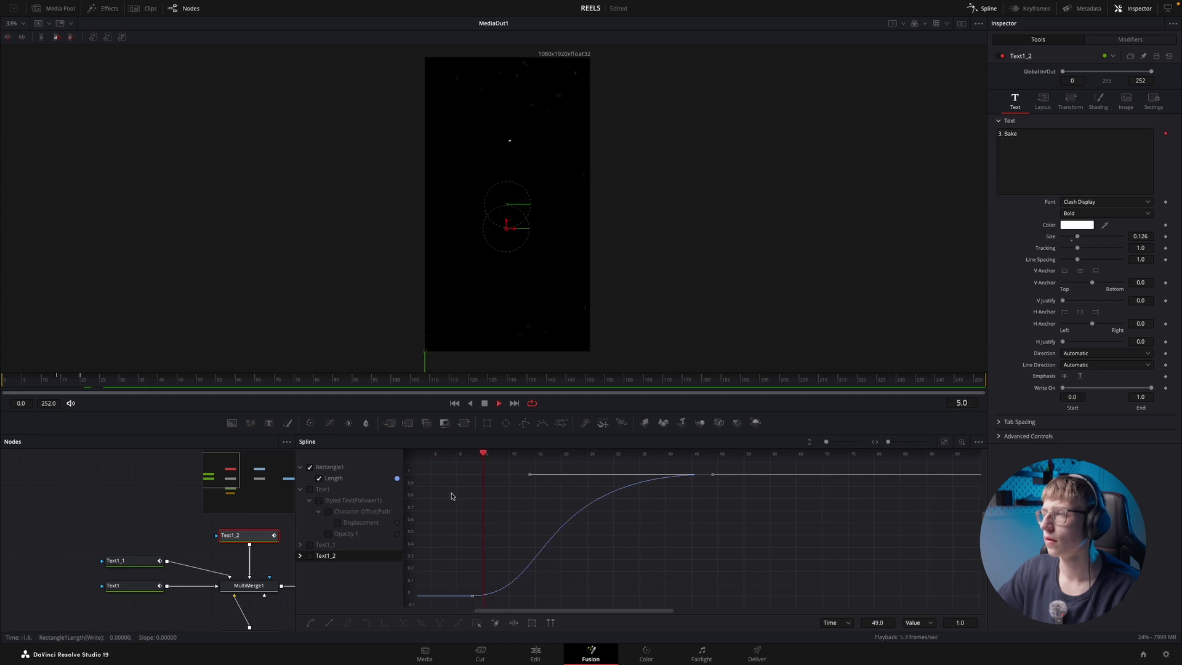
{"action": "key", "text": "space"}
{"action": "scroll", "coordinate": [493, 505], "scroll_direction": "left", "scroll_amount": 6}
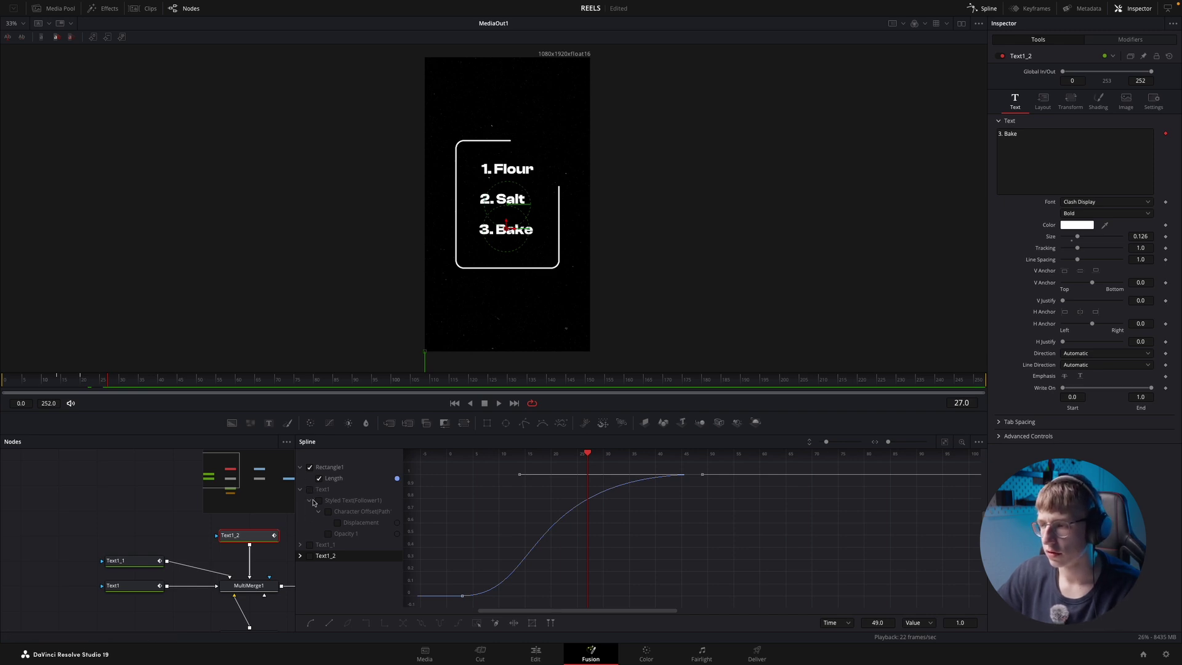
- Show Text1_1's curve beside the Length curve, shift its keyframes to start at about frame 23, and preview the timing
{"action": "left_click", "coordinate": [310, 545]}
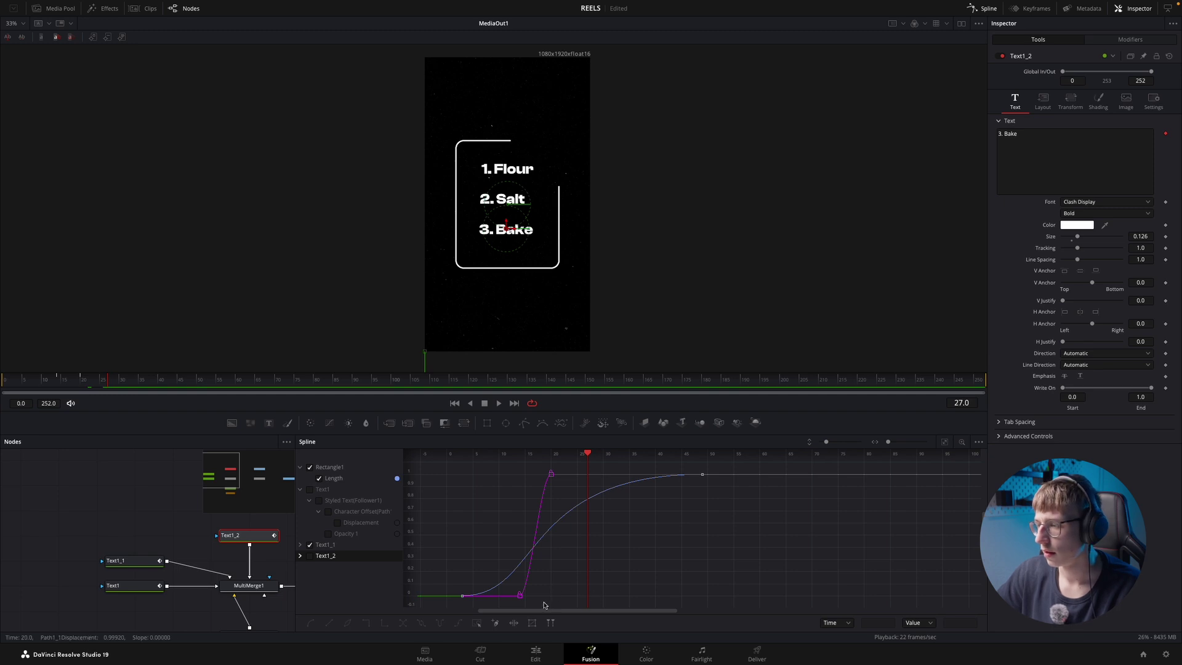
{"action": "left_click_drag", "start_coordinate": [563, 468], "coordinate": [518, 607]}
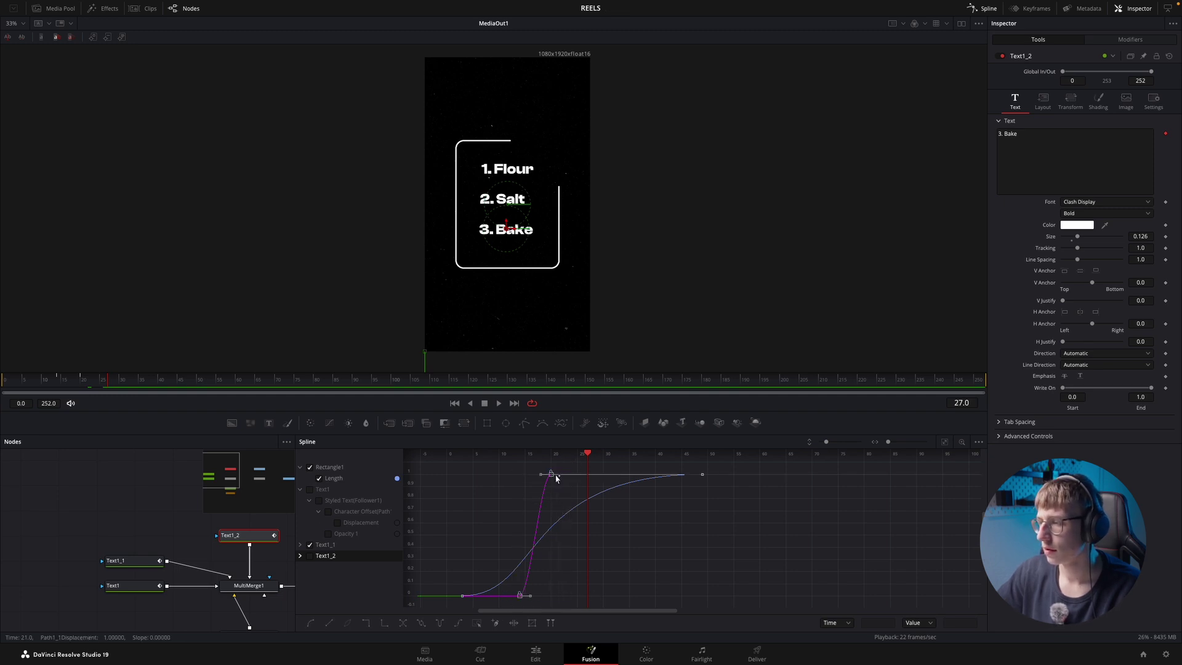
{"action": "left_click_drag", "start_coordinate": [550, 478], "coordinate": [435, 458]}
{"action": "left_click_drag", "start_coordinate": [102, 383], "coordinate": [66, 383]}
{"action": "key", "text": "space"}
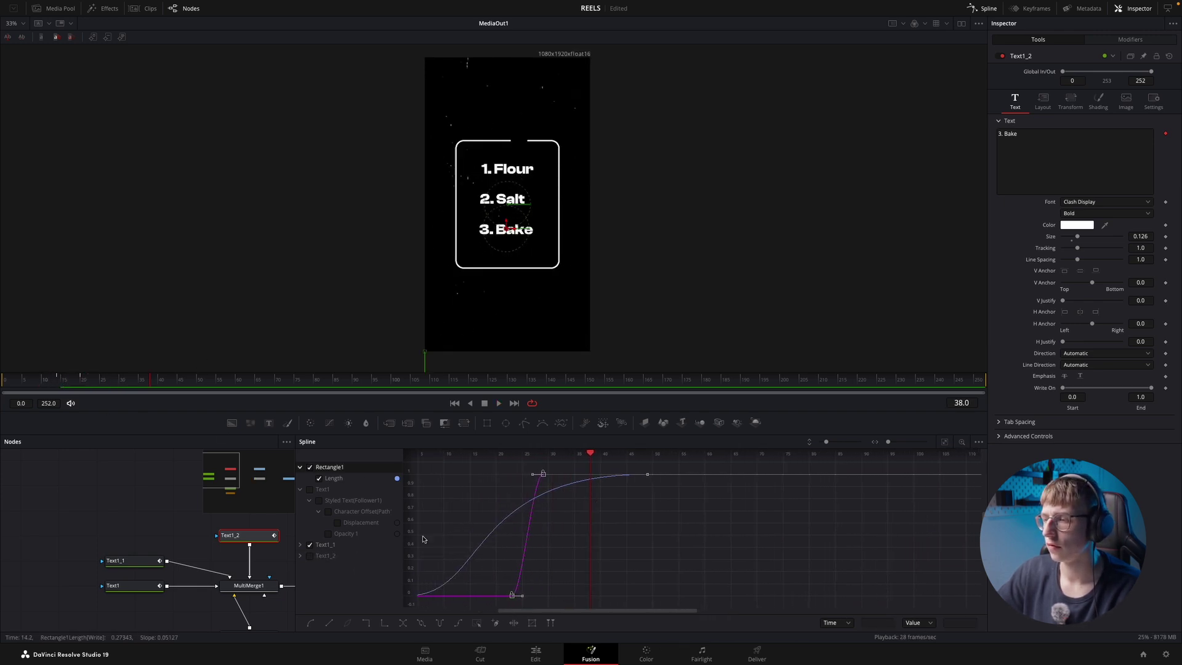
- Replace the Text1_1 curve with Text1_2's, shift its keyframes to about frames 46 and 52, and play the animation from the start
{"action": "left_click", "coordinate": [309, 544]}
{"action": "left_click", "coordinate": [310, 555]}
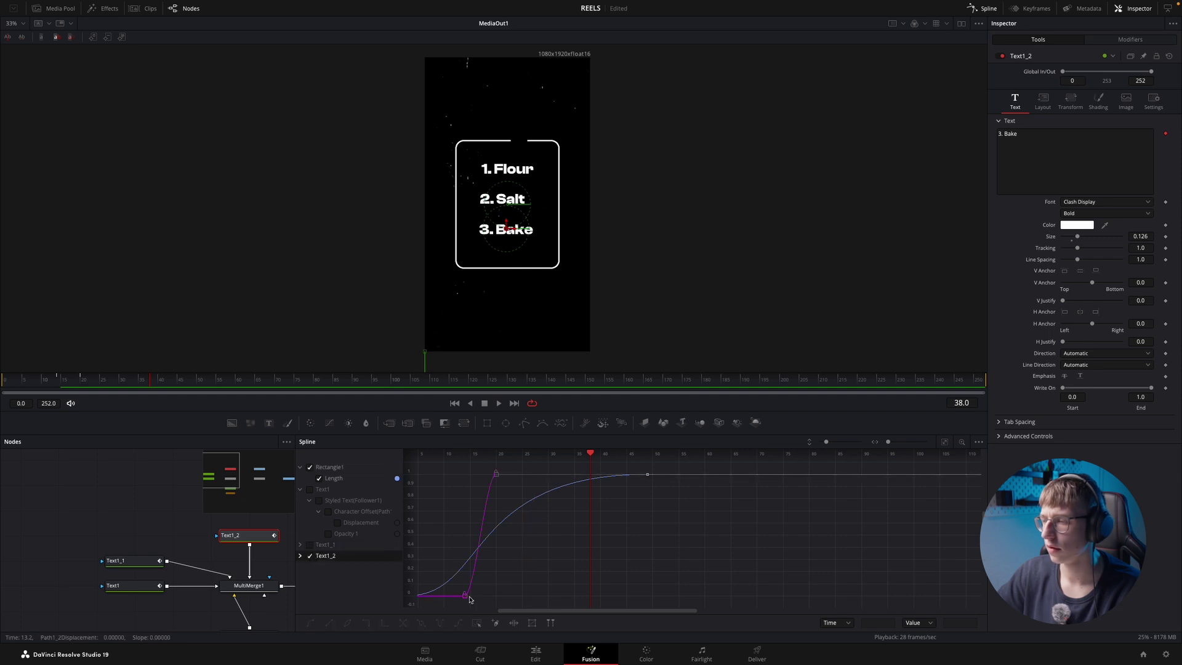
{"action": "left_click_drag", "start_coordinate": [450, 603], "coordinate": [600, 475]}
{"action": "left_click", "coordinate": [499, 471]}
{"action": "key", "text": "space"}
{"action": "key", "text": "space"}
{"action": "left_click_drag", "start_coordinate": [504, 475], "coordinate": [568, 478]}
{"action": "key", "text": "space"}
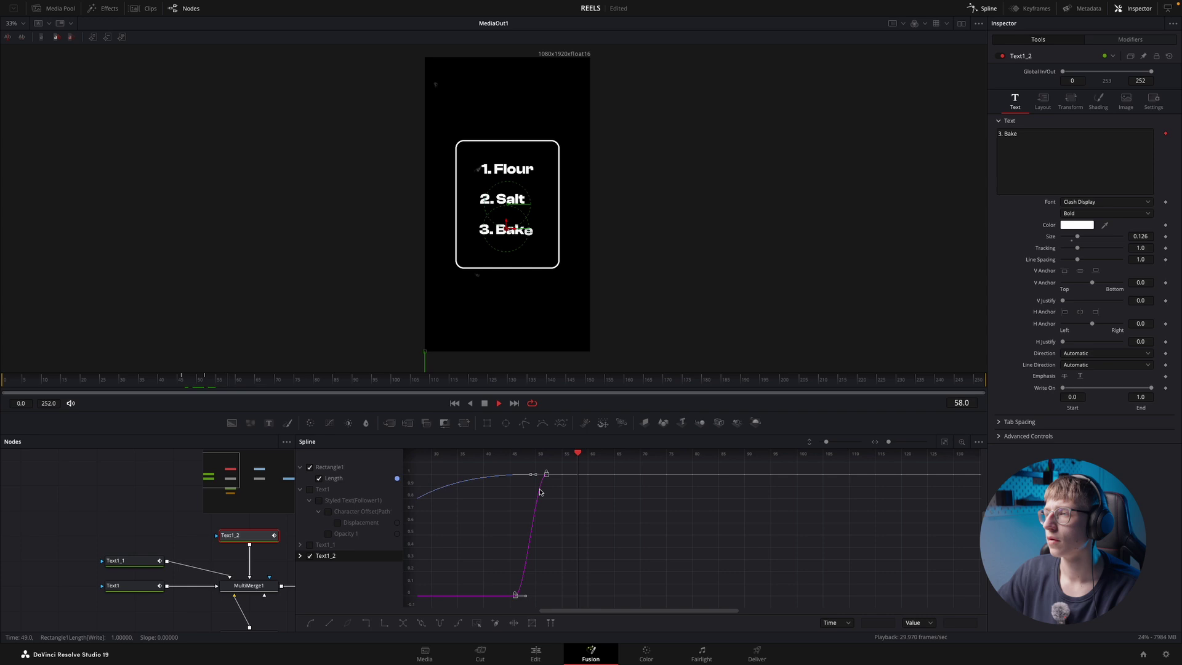
{"action": "key", "text": "space"}
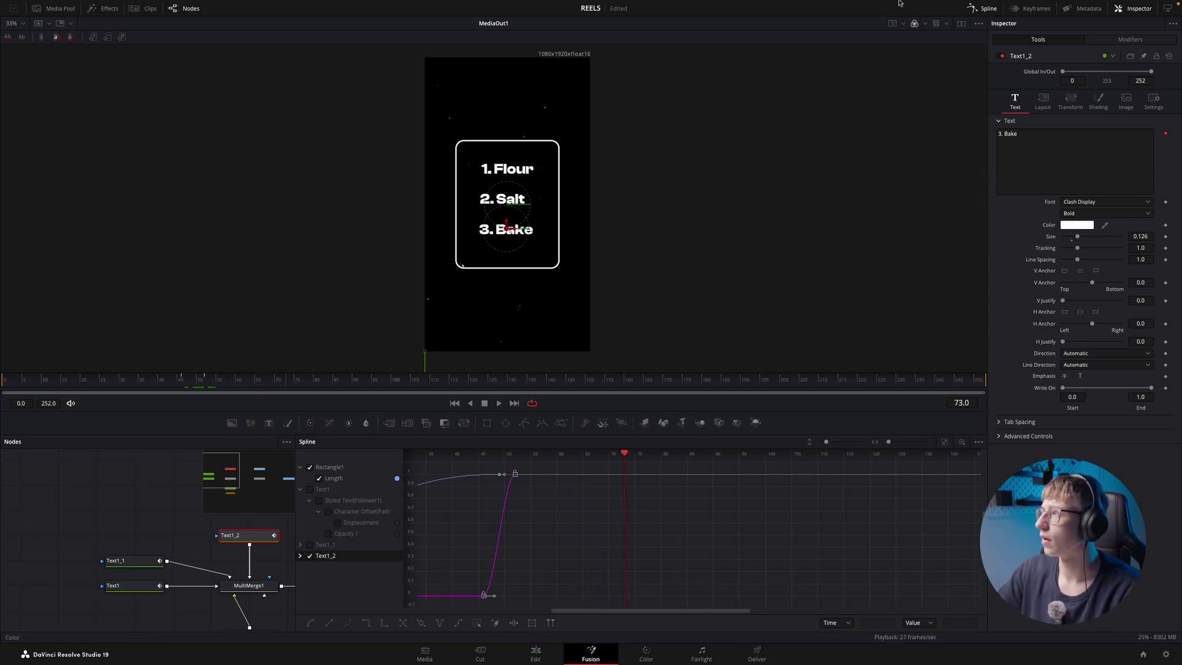
{"action": "left_click", "coordinate": [979, 9]}
{"action": "left_click_drag", "start_coordinate": [397, 379], "coordinate": [4, 372]}
{"action": "key", "text": "space"}
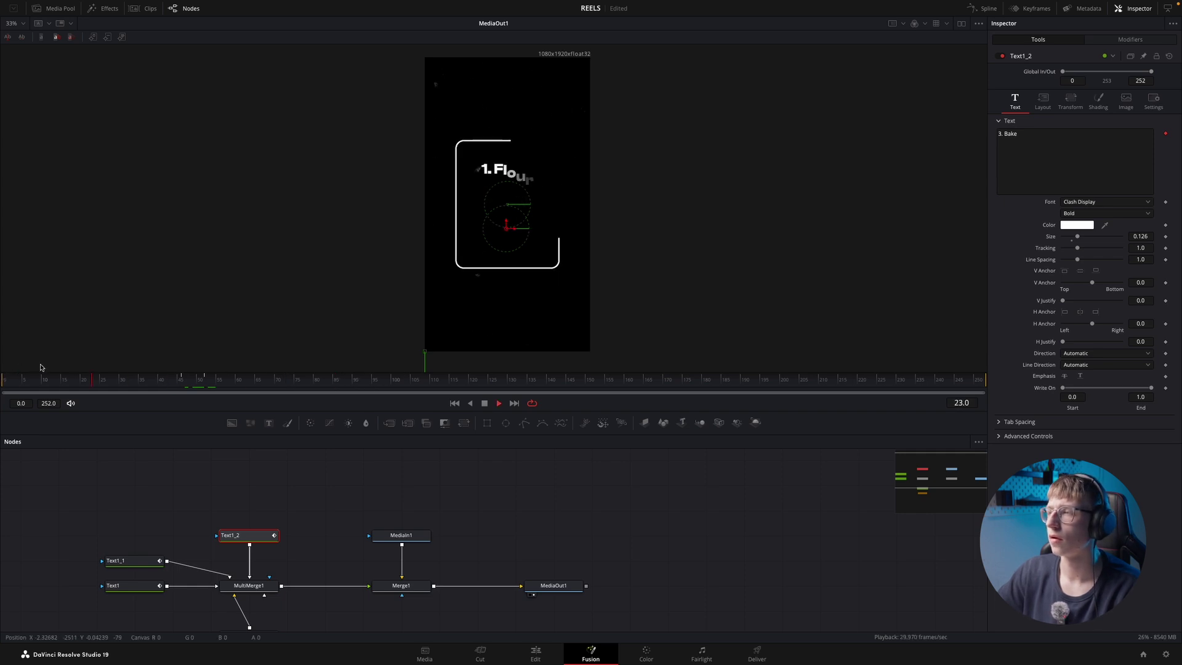
{"action": "left_click_drag", "start_coordinate": [87, 387], "coordinate": [29, 383]}
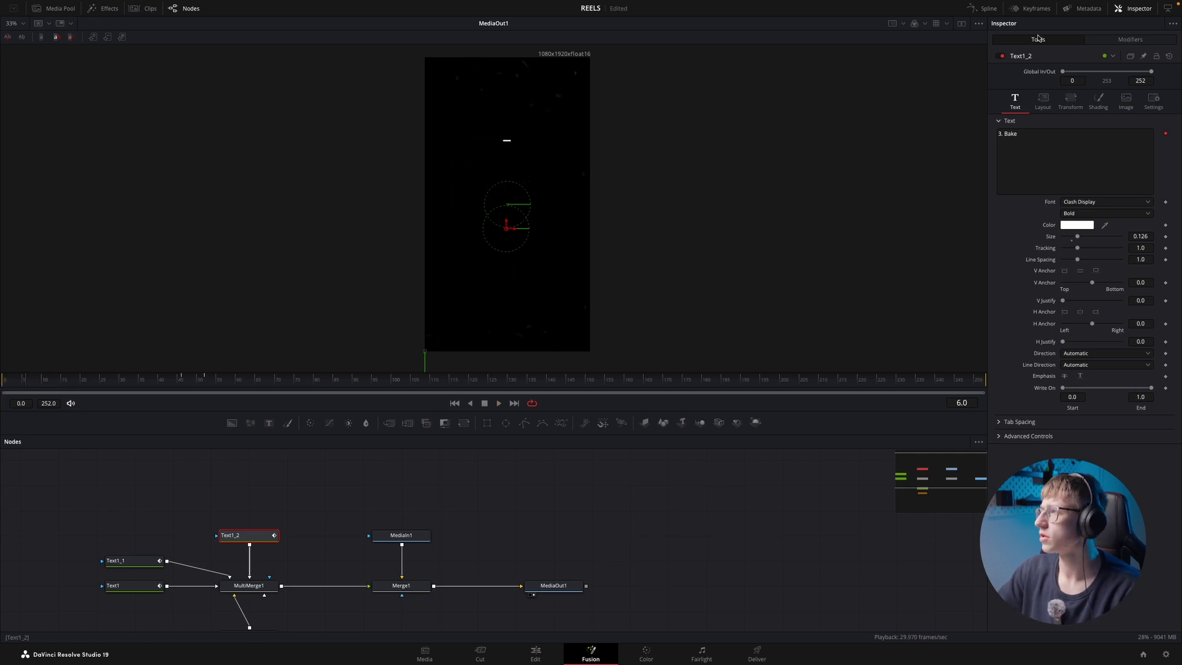
- Show only Rectangle1's Length curve and steepen the outgoing handle of its first keyframe for a faster start
{"action": "left_click", "coordinate": [985, 8]}
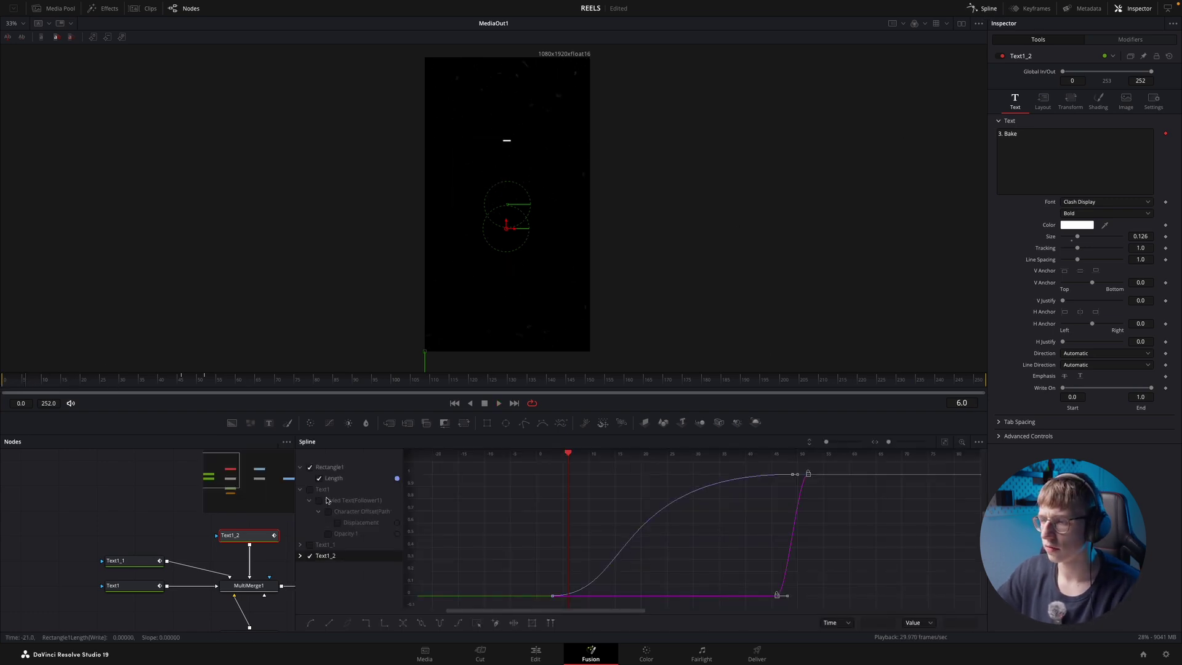
{"action": "left_click", "coordinate": [310, 556]}
{"action": "left_click", "coordinate": [310, 468]}
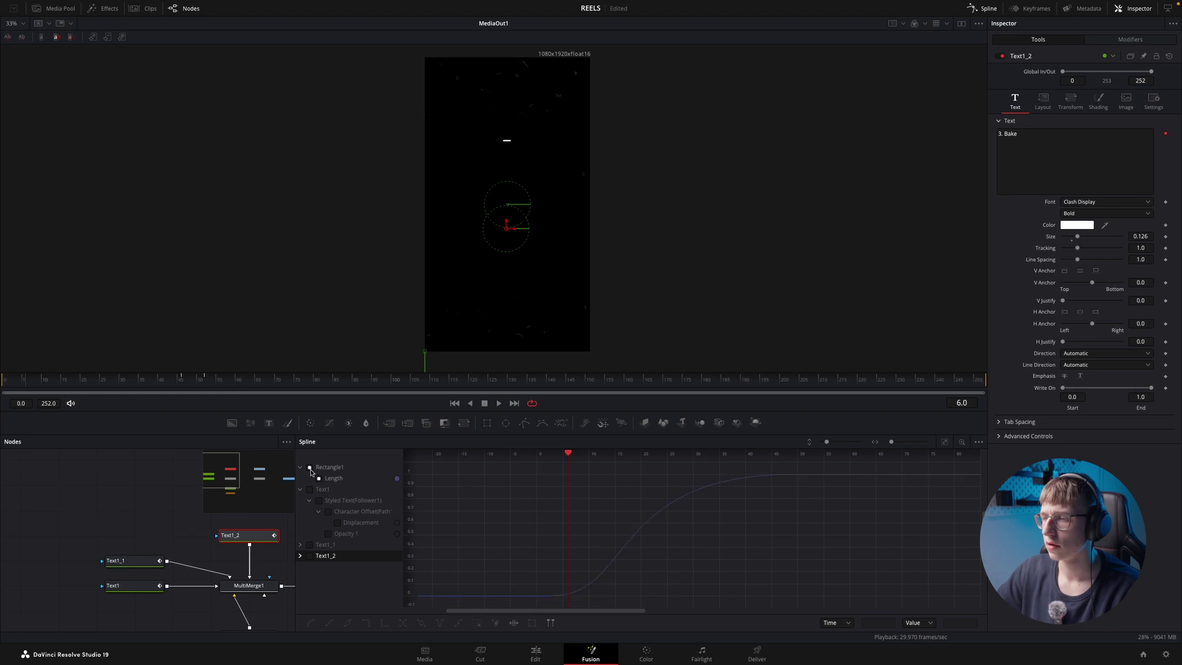
{"action": "left_click", "coordinate": [309, 468]}
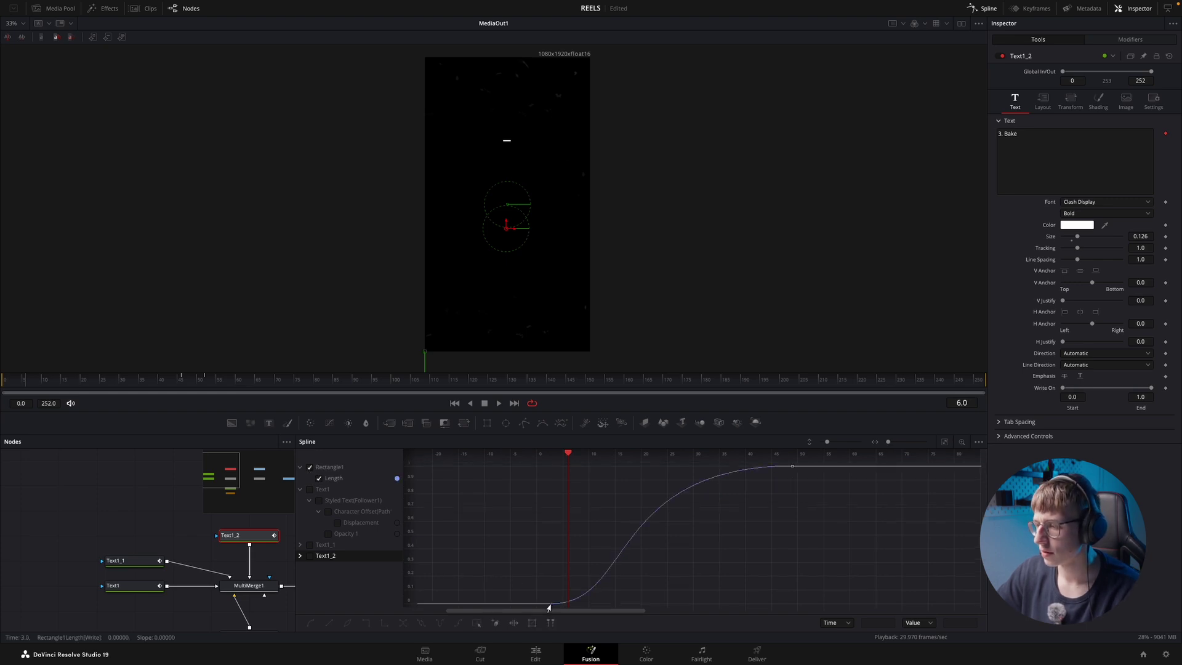
{"action": "key", "text": "shift+l"}
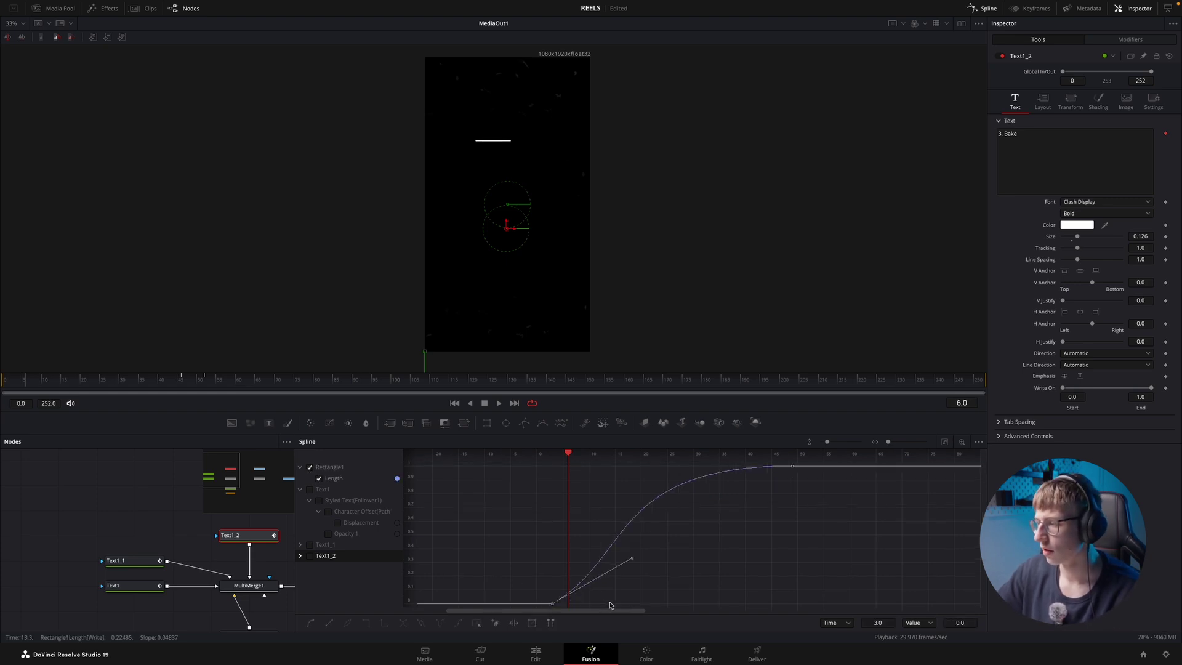
{"action": "left_click_drag", "start_coordinate": [631, 560], "coordinate": [599, 551]}
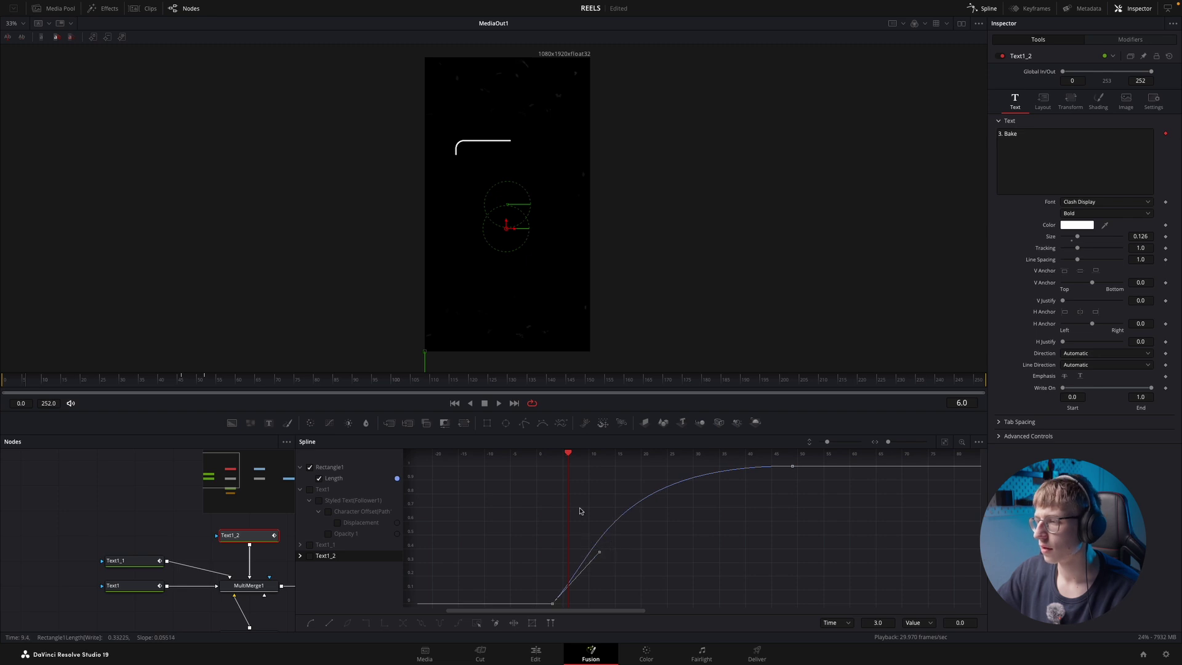
{"action": "left_click_drag", "start_coordinate": [567, 457], "coordinate": [550, 464]}
{"action": "key", "text": "space"}
{"action": "scroll", "coordinate": [551, 499], "scroll_direction": "left", "scroll_amount": 2}
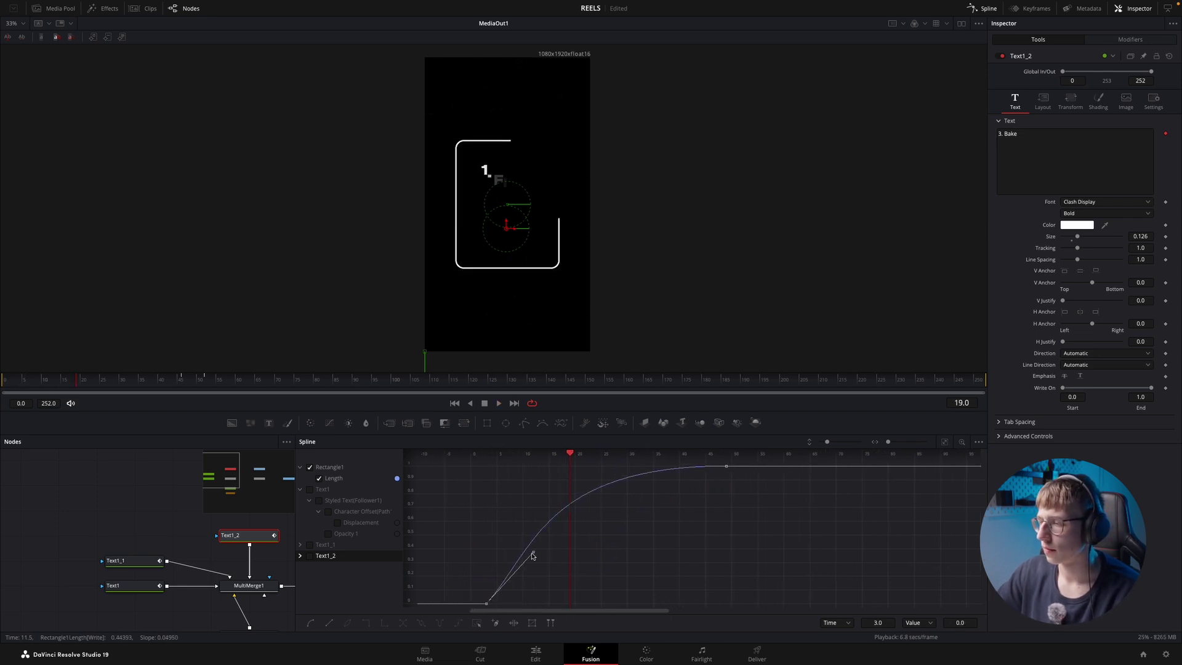
{"action": "left_click_drag", "start_coordinate": [532, 556], "coordinate": [503, 562]}
{"action": "left_click_drag", "start_coordinate": [569, 454], "coordinate": [486, 456]}
{"action": "scroll", "coordinate": [556, 535], "scroll_direction": "right", "scroll_amount": 1}
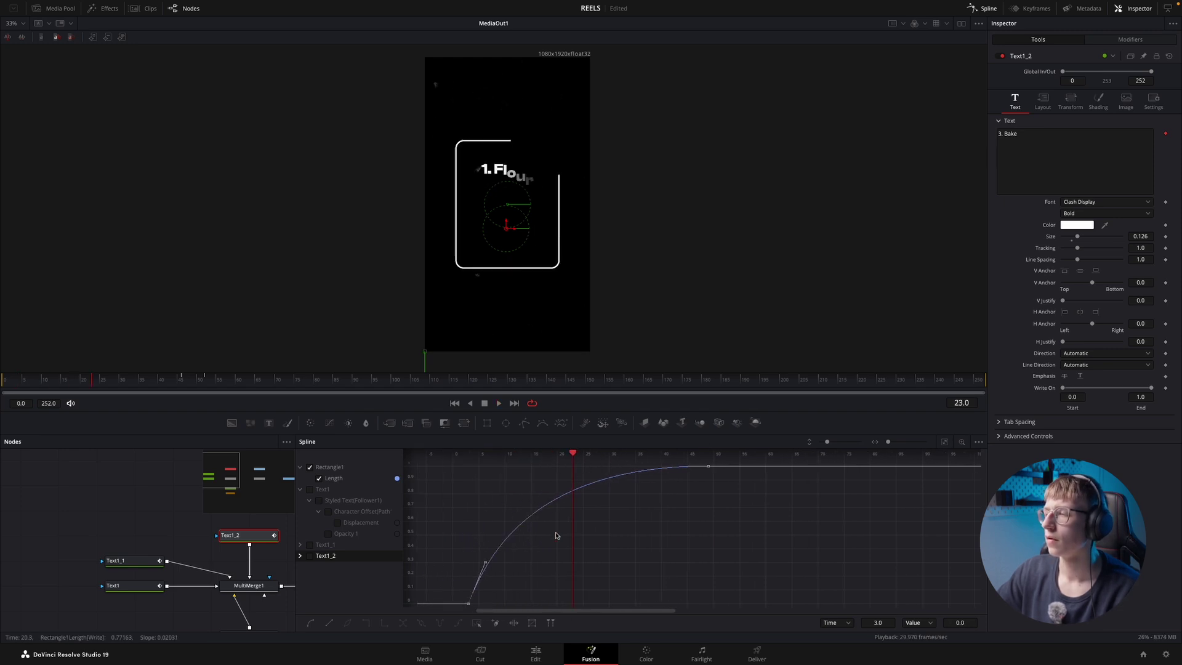
- Move the Length curve's end keyframe to frame 76 and play back the slower finish
{"action": "left_click_drag", "start_coordinate": [706, 468], "coordinate": [850, 466]}
{"action": "left_click_drag", "start_coordinate": [577, 456], "coordinate": [468, 484]}
{"action": "key", "text": "space"}
{"action": "scroll", "coordinate": [468, 484], "scroll_direction": "right", "scroll_amount": 1}
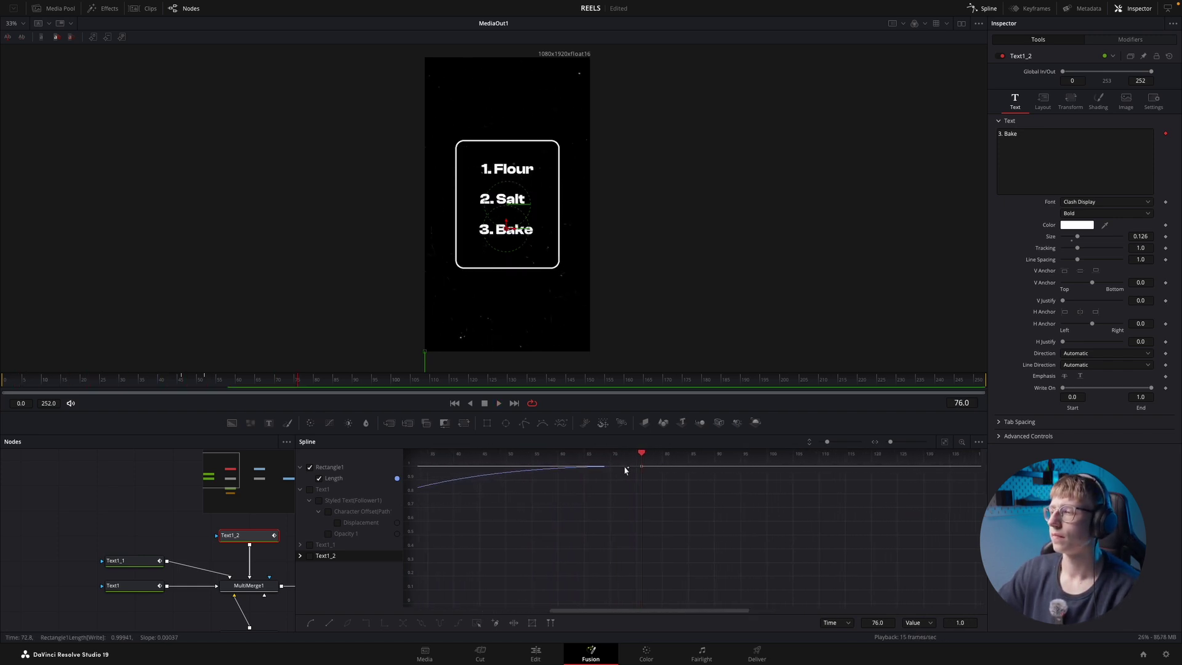
{"action": "key", "text": "space"}
{"action": "left_click_drag", "start_coordinate": [194, 394], "coordinate": [2, 406]}
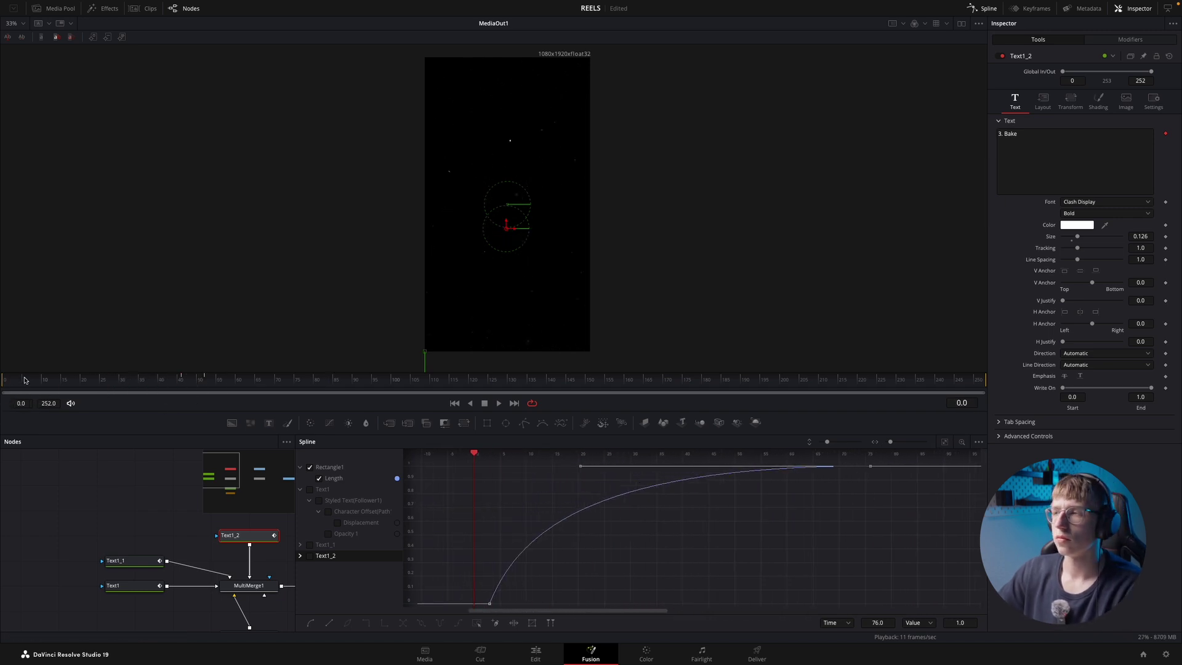
- Hide the spline graph, keyframe Rectangle1's Level to 0 at frame 2 and to 1 just after it, and play the border animation
{"action": "scroll", "coordinate": [271, 554], "scroll_direction": "down", "scroll_amount": 2}
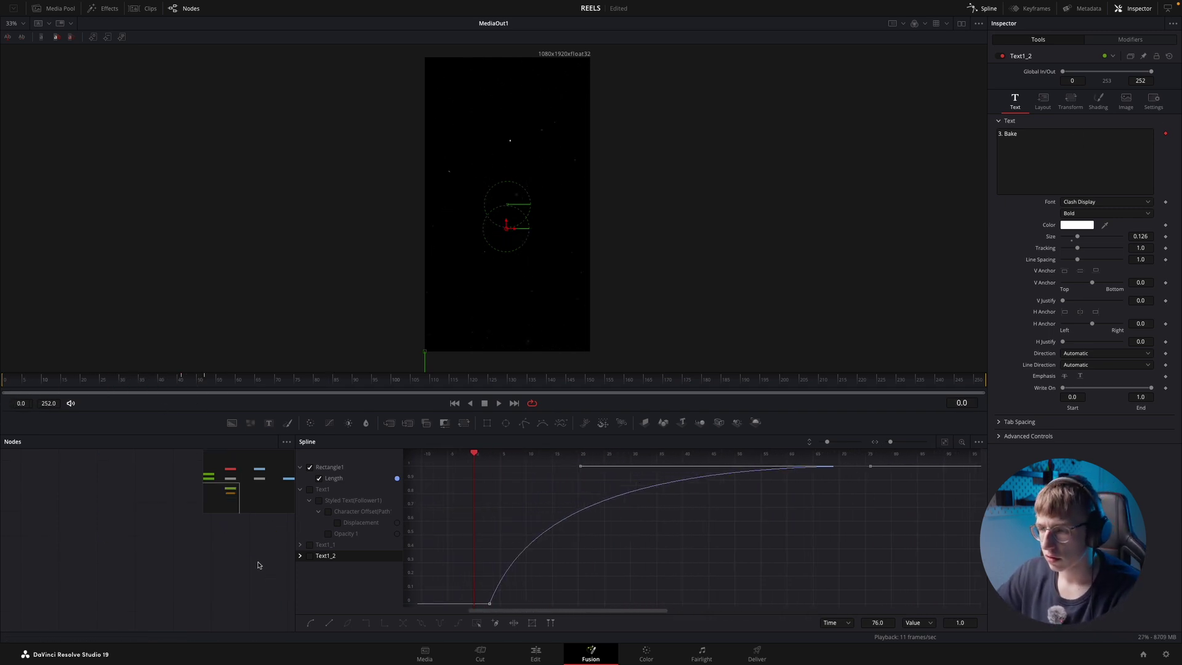
{"action": "left_click", "coordinate": [984, 8]}
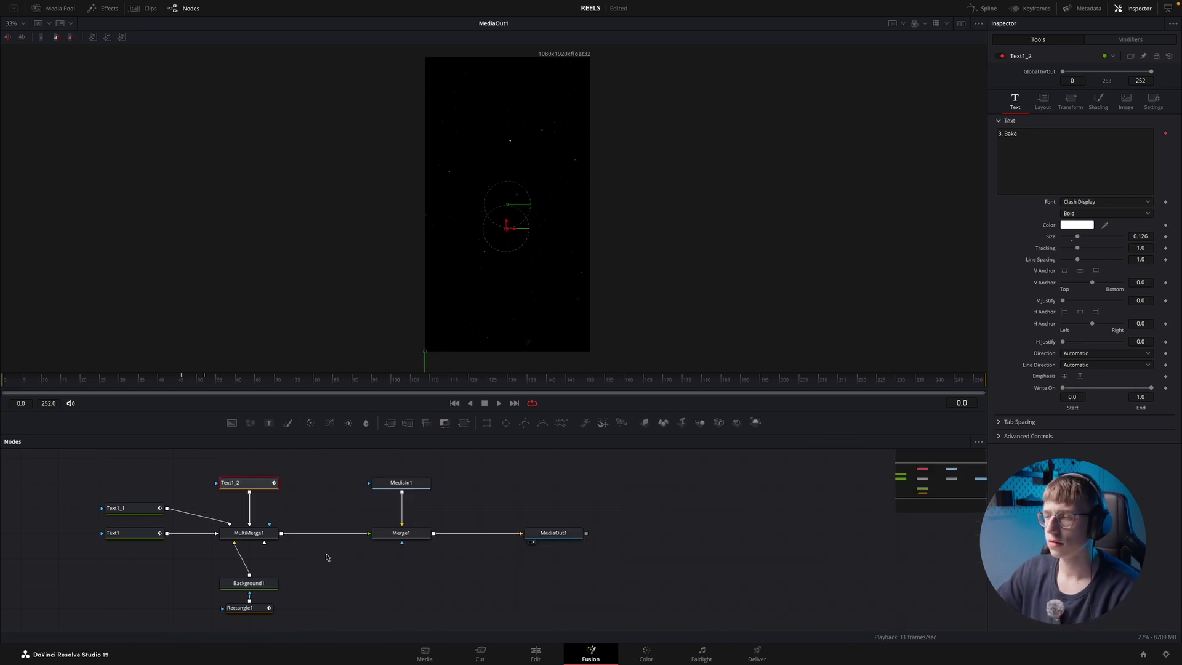
{"action": "scroll", "coordinate": [253, 597], "scroll_direction": "down", "scroll_amount": 1}
{"action": "left_click", "coordinate": [250, 596]}
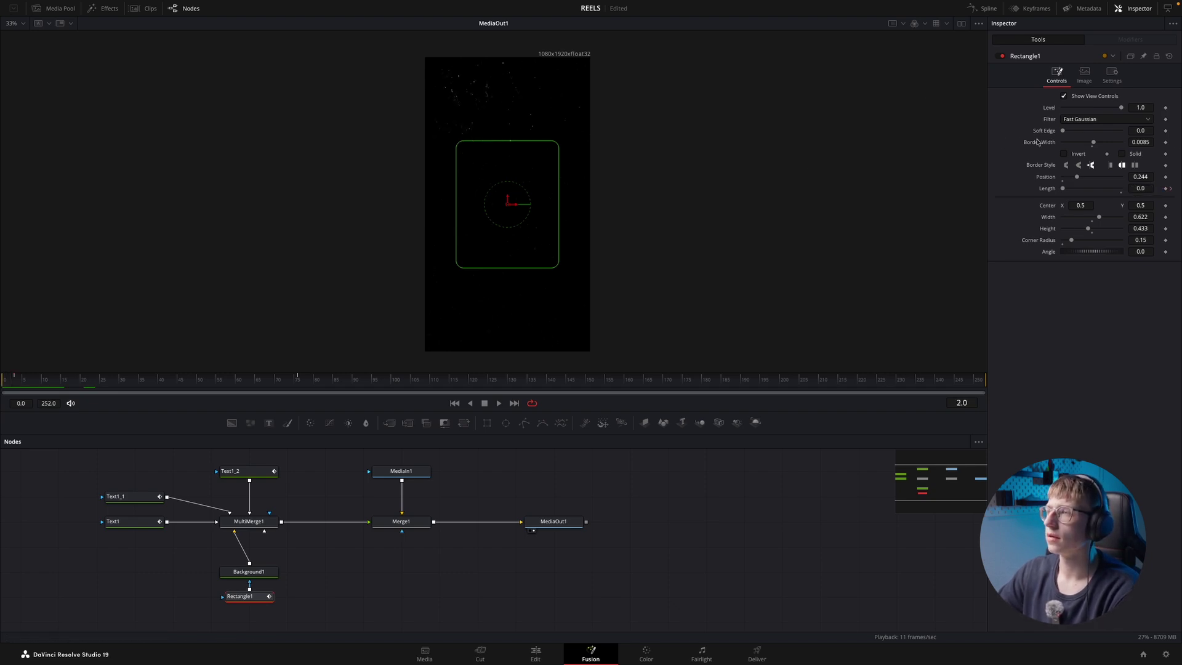
{"action": "key", "text": "Right"}
{"action": "key", "text": "Right"}
{"action": "key", "text": "Left"}
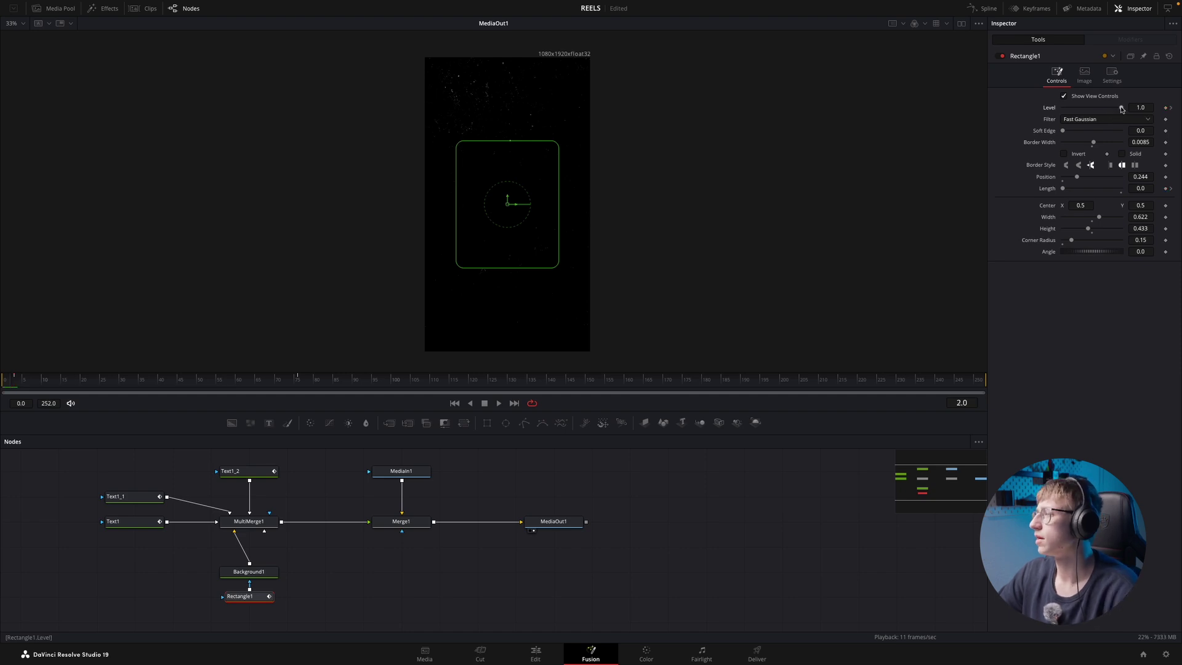
{"action": "left_click_drag", "start_coordinate": [1122, 109], "coordinate": [1063, 108]}
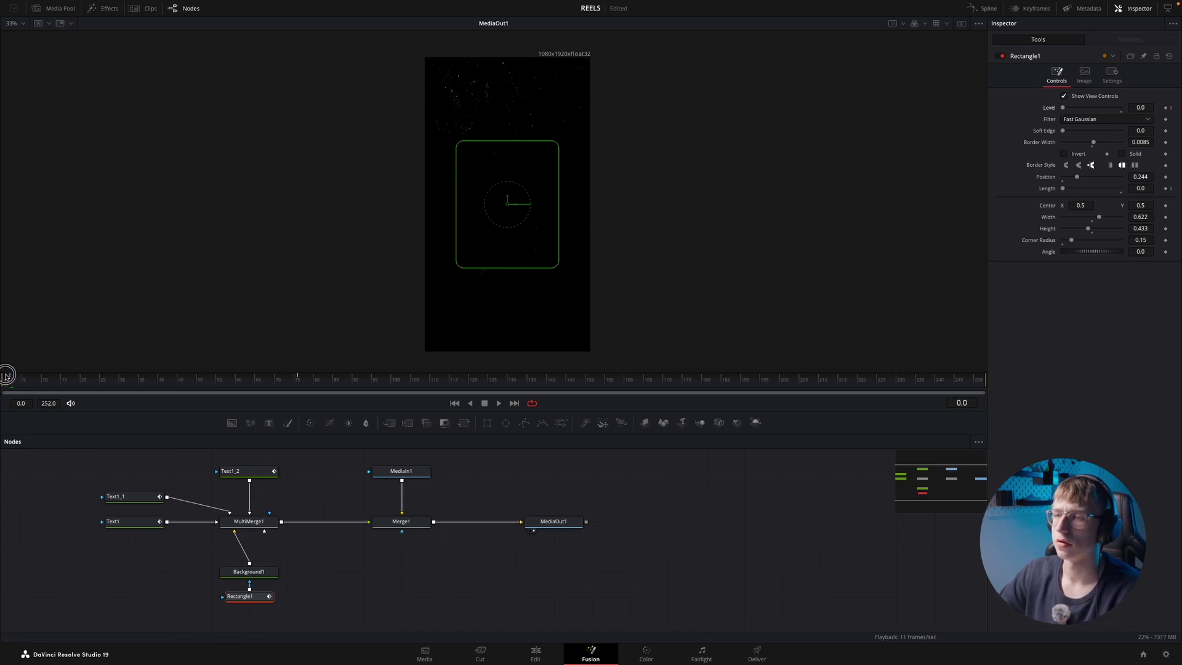
{"action": "key", "text": "space"}
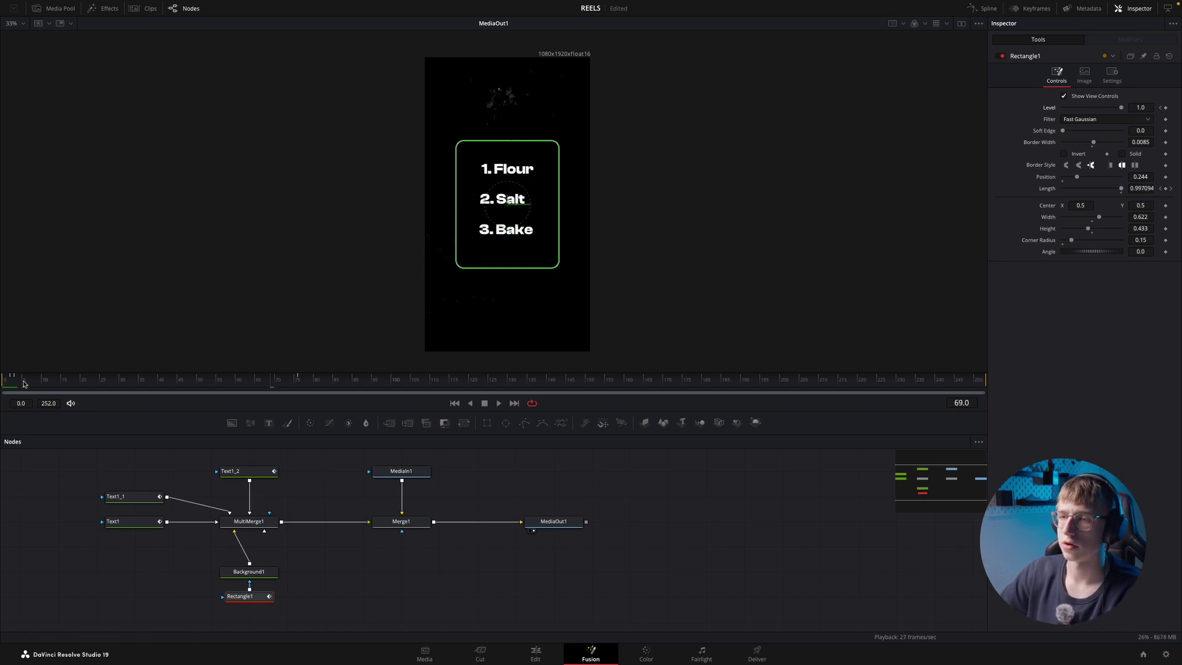
{"action": "left_click", "coordinate": [4, 381]}
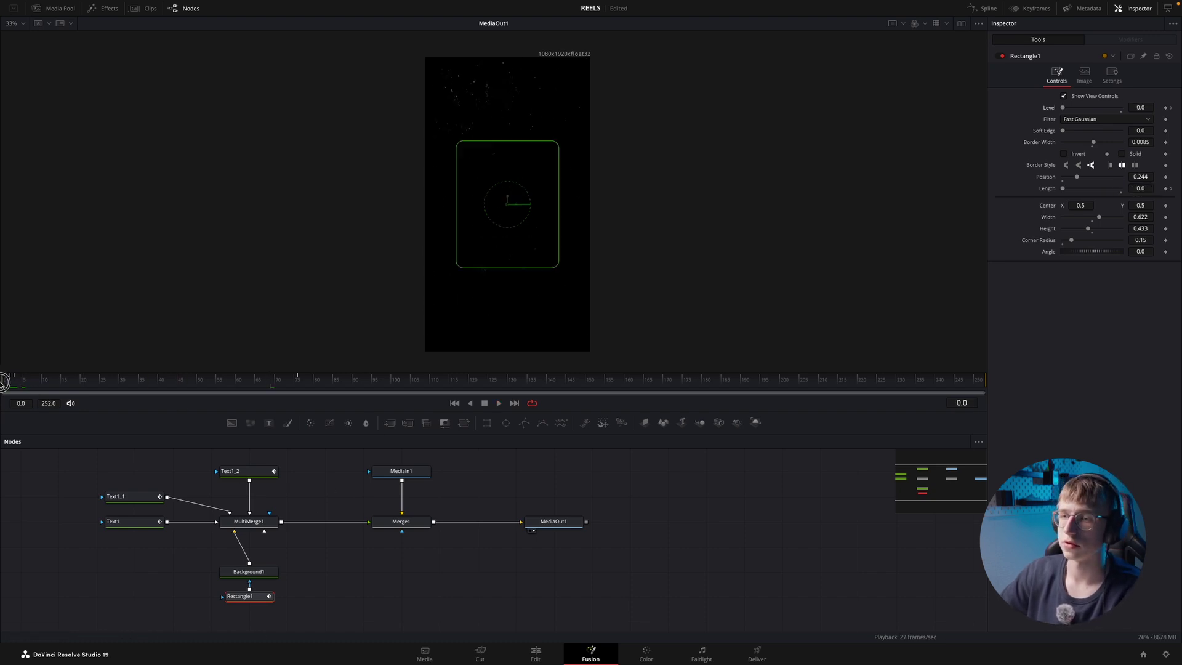
- Add a Soft Glow after MultiMerge1, reduce its Gain to 0.787, and compare the card with and without the glow
{"action": "left_click", "coordinate": [260, 524]}
{"action": "key", "text": "shift+space"}
{"action": "type", "text": "multisoft"}
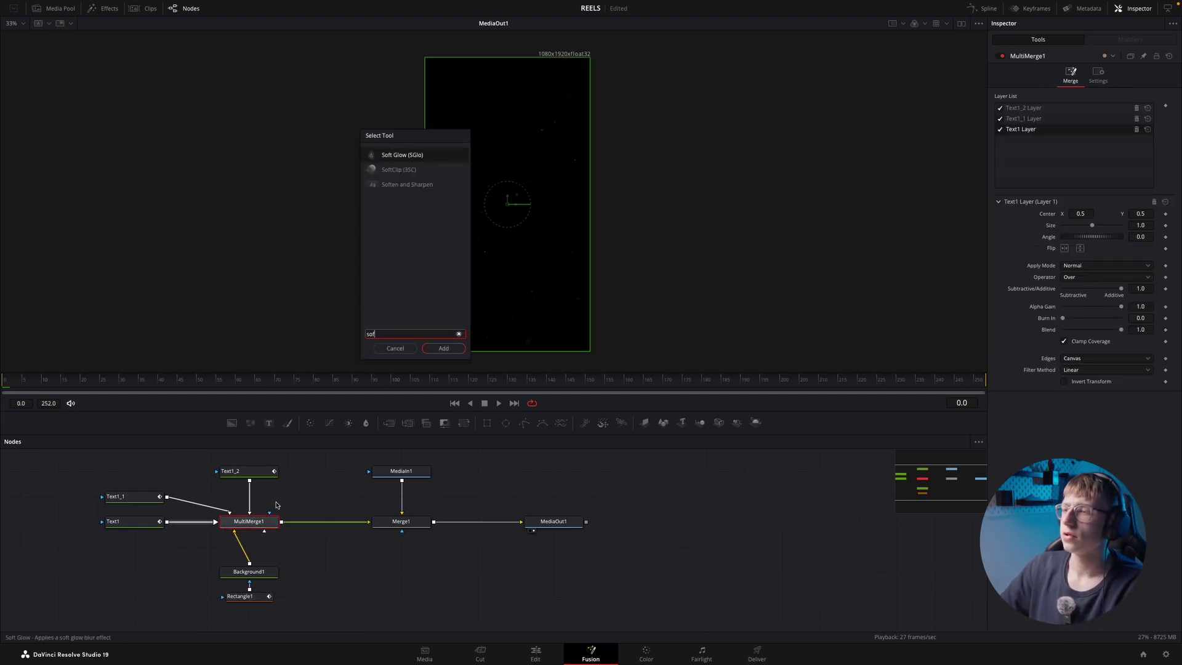
{"action": "key", "text": "Return"}
{"action": "left_click_drag", "start_coordinate": [133, 378], "coordinate": [322, 369]}
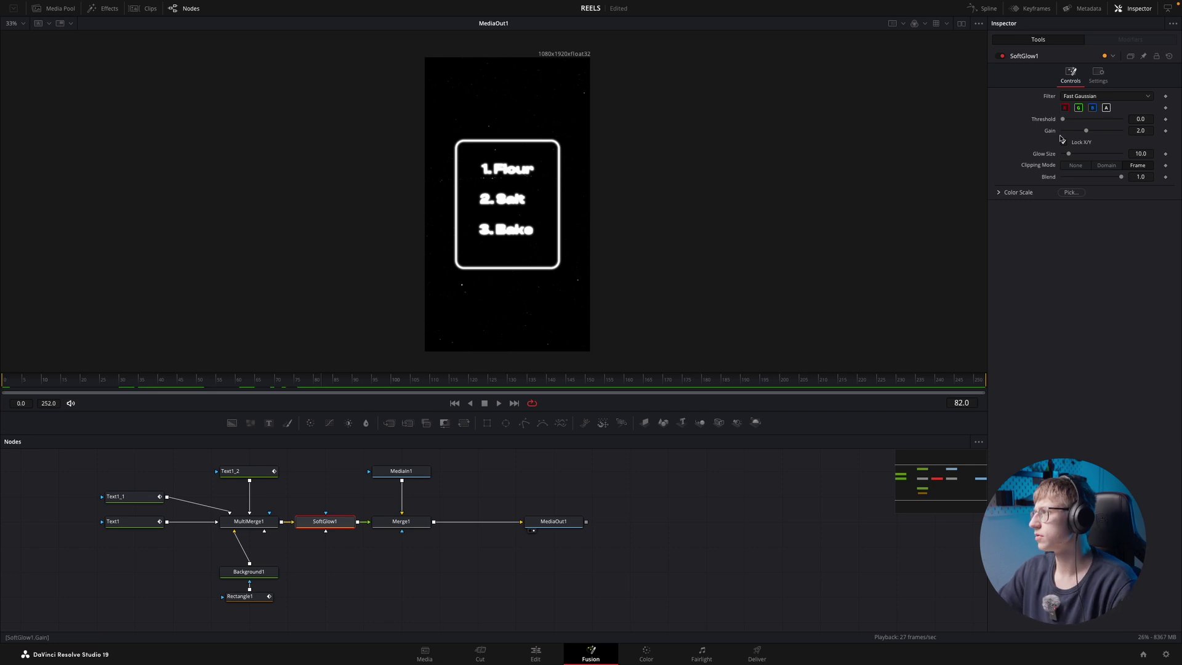
{"action": "mouse_move", "coordinate": [1088, 133]}
{"action": "left_mouse_down"}
{"action": "mouse_move", "coordinate": [1064, 132]}
{"action": "mouse_move", "coordinate": [1074, 132]}
{"action": "left_mouse_up"}
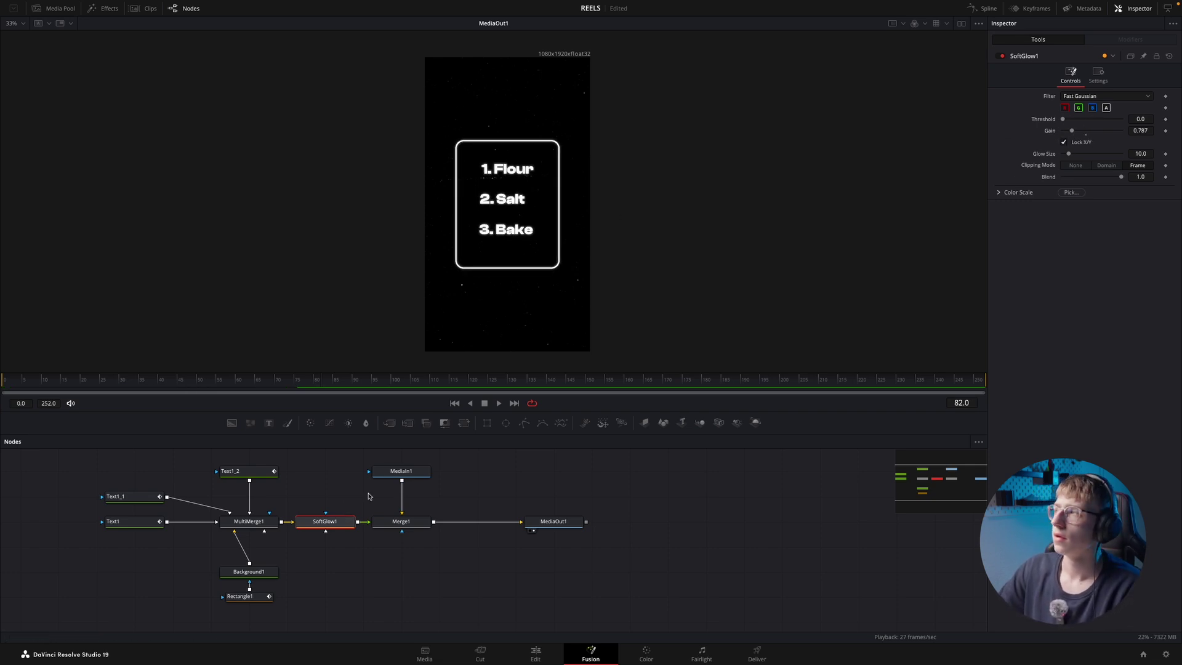
{"action": "left_click", "coordinate": [1001, 56]}
{"action": "left_click", "coordinate": [1001, 56]}
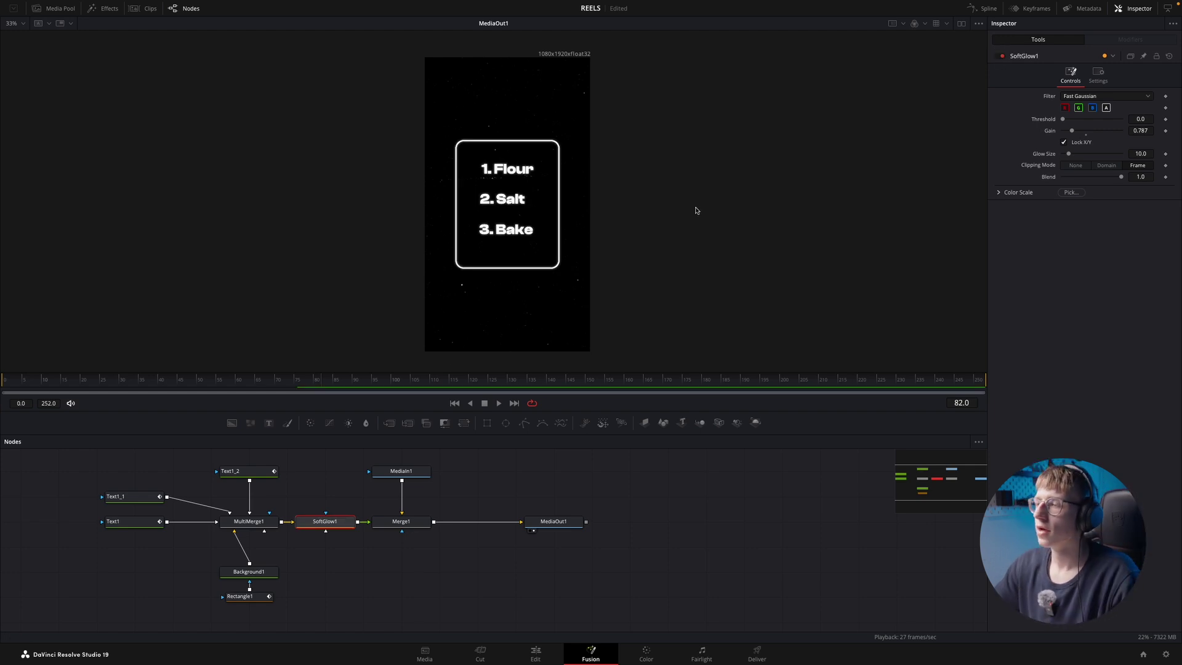
- Enable motion blur on Text1_1, Text1_2 and Text1, with a quality of 10 on Text1_2 and Text1
{"action": "left_click", "coordinate": [127, 496]}
{"action": "left_click", "coordinate": [1154, 100]}
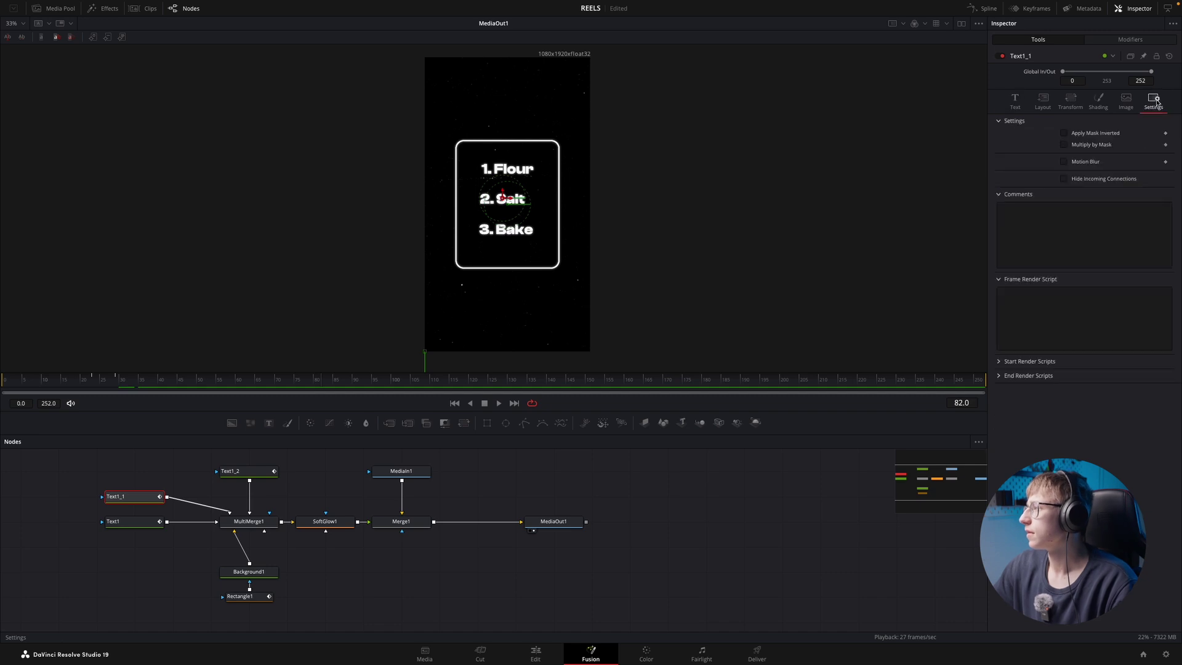
{"action": "left_click", "coordinate": [1065, 162]}
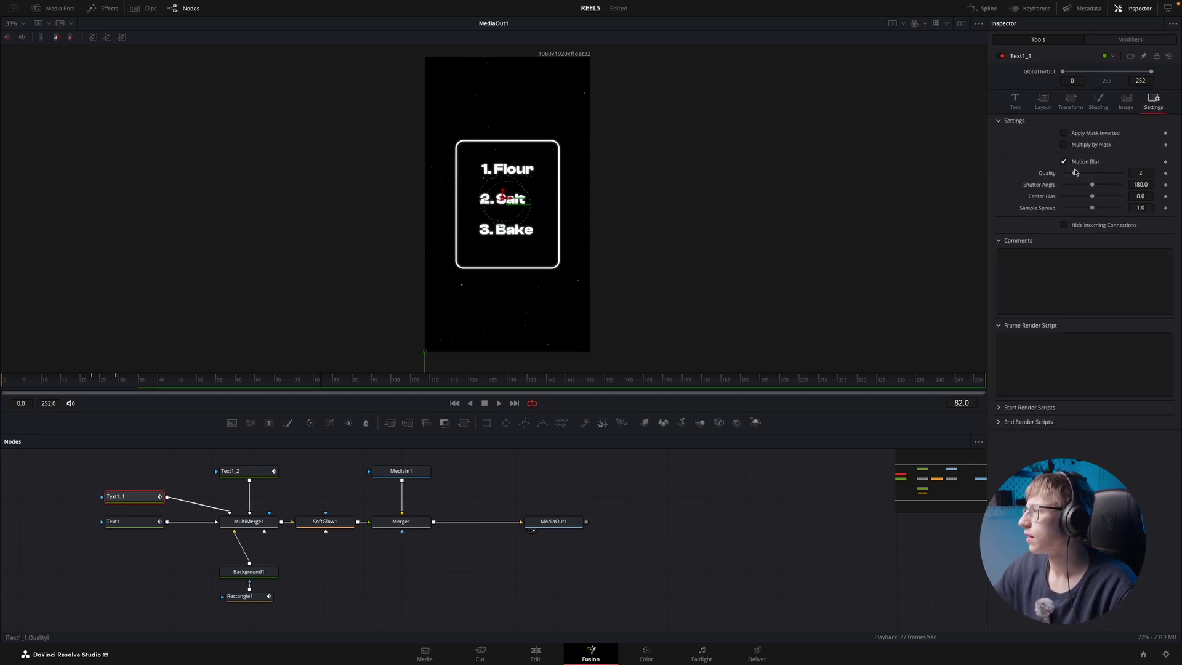
{"action": "left_click", "coordinate": [237, 471]}
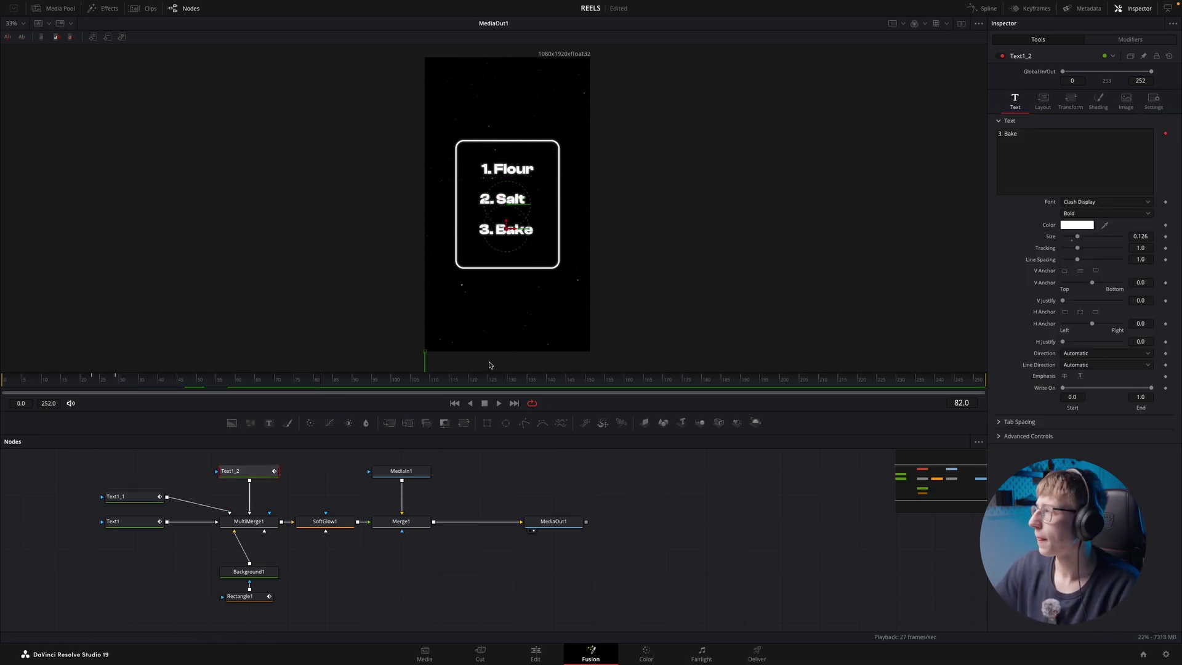
{"action": "left_click", "coordinate": [1154, 100]}
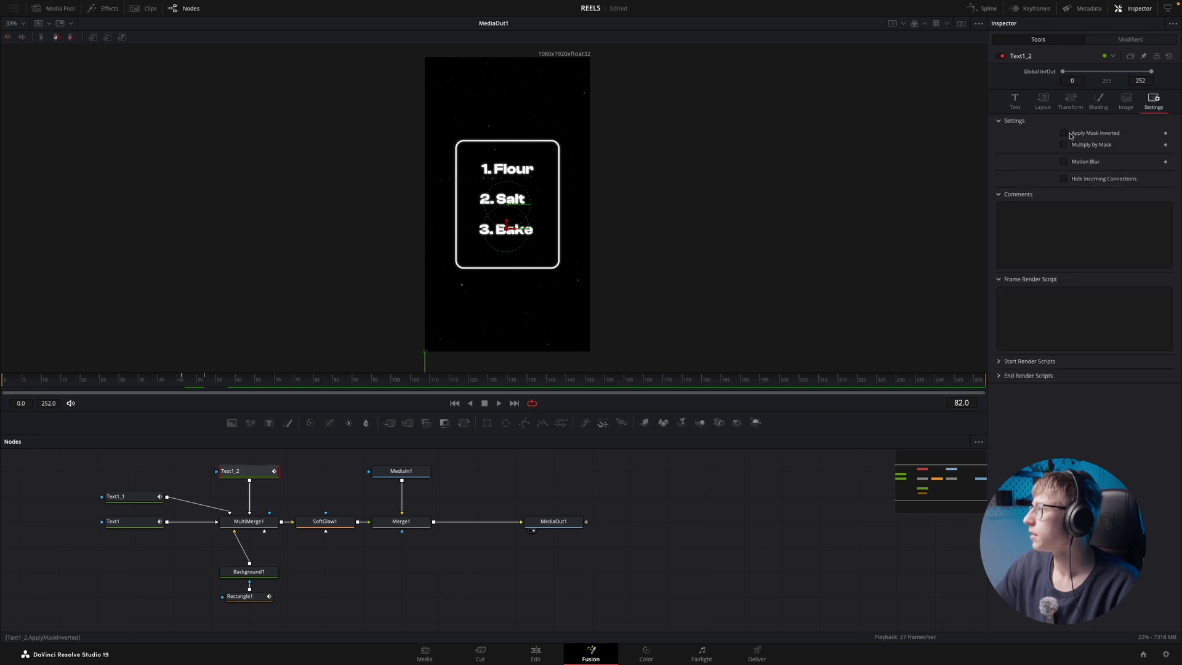
{"action": "left_click", "coordinate": [1069, 163]}
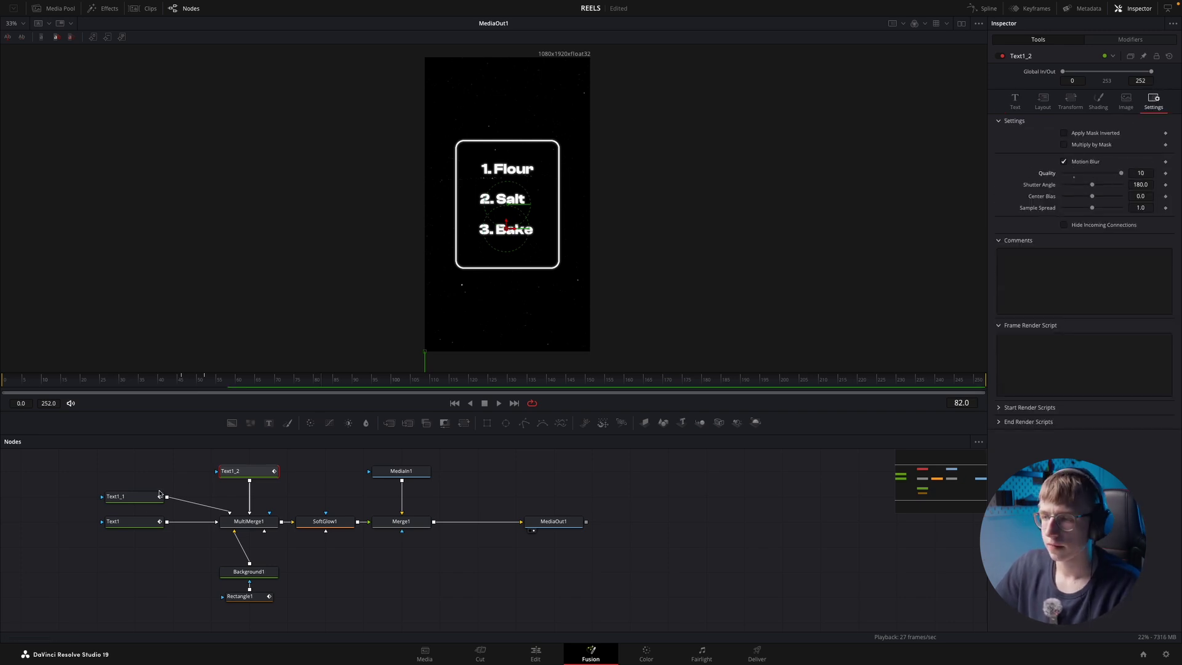
{"action": "left_click", "coordinate": [132, 521]}
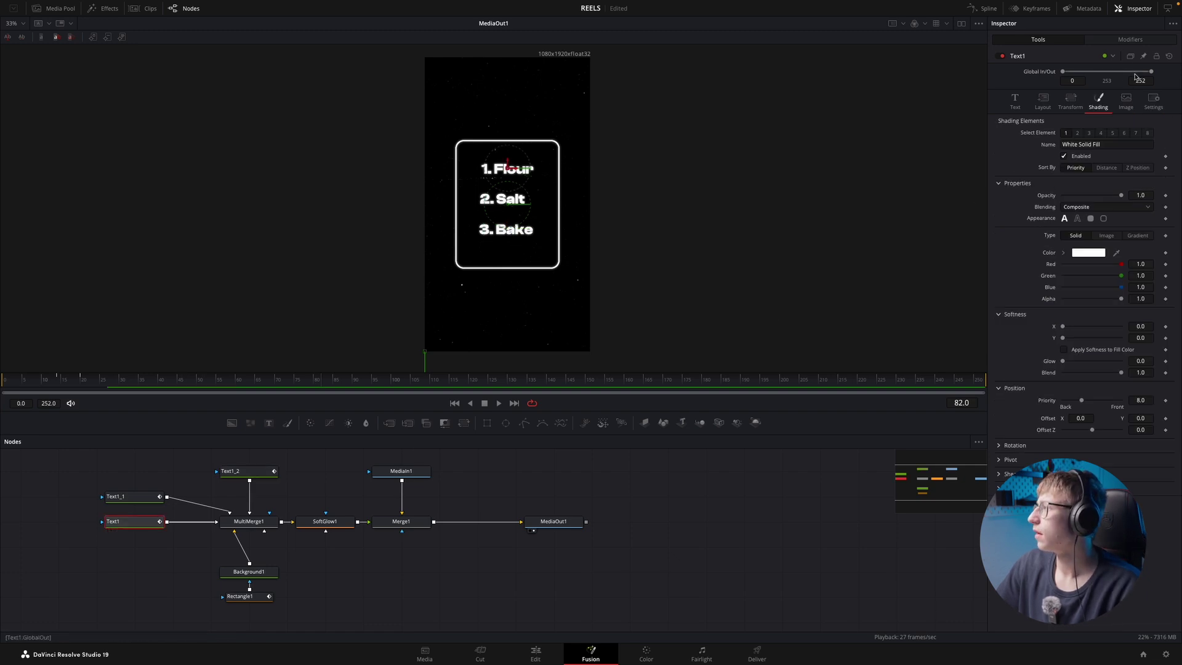
{"action": "left_click", "coordinate": [1152, 100]}
{"action": "left_click", "coordinate": [1069, 163]}
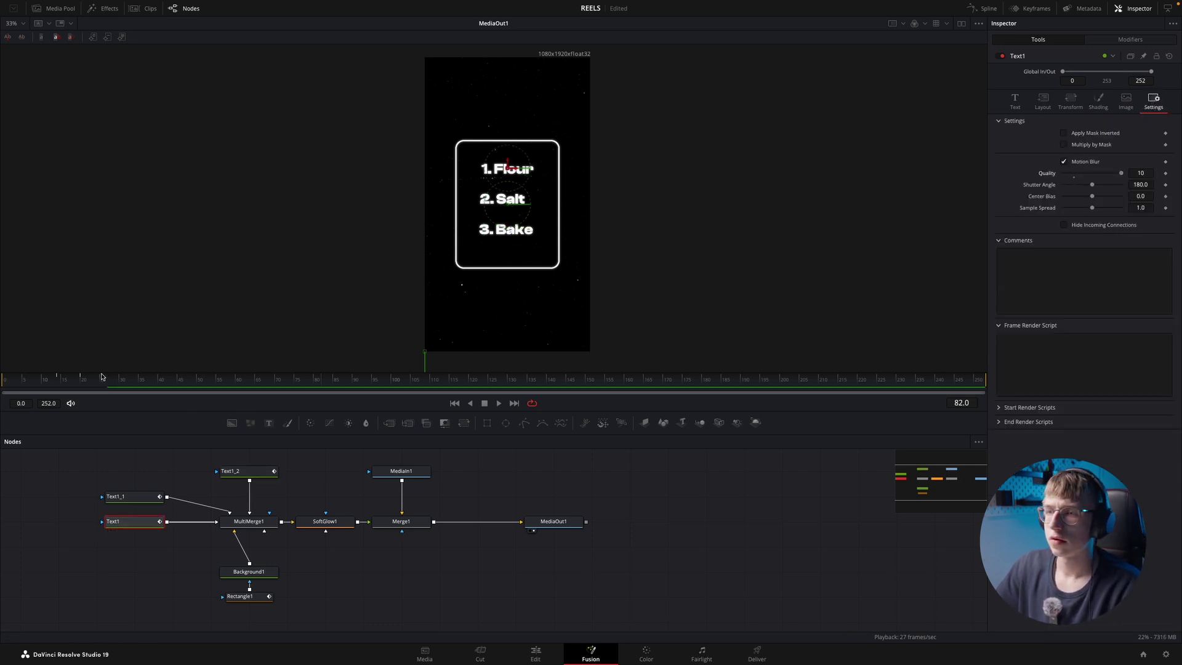
- Play the animation from the start and replay its ending to check the motion blur and glow
{"action": "key", "text": "Home"}
{"action": "key", "text": "space"}
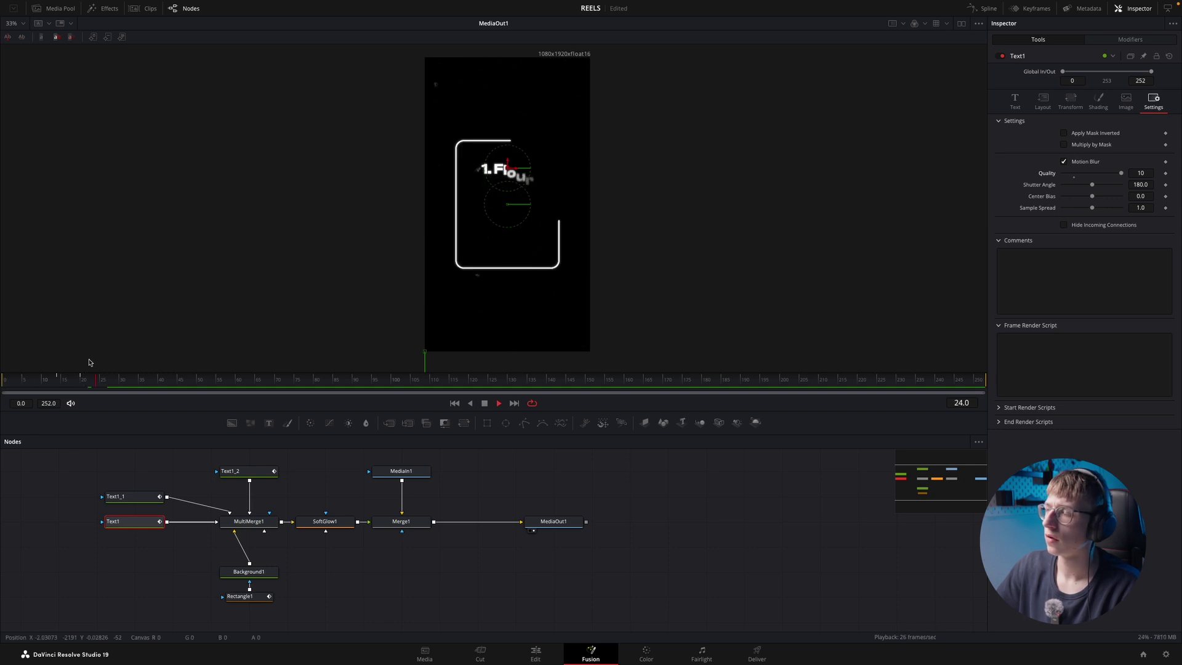
{"action": "key", "text": "Home"}
{"action": "key", "text": "space"}
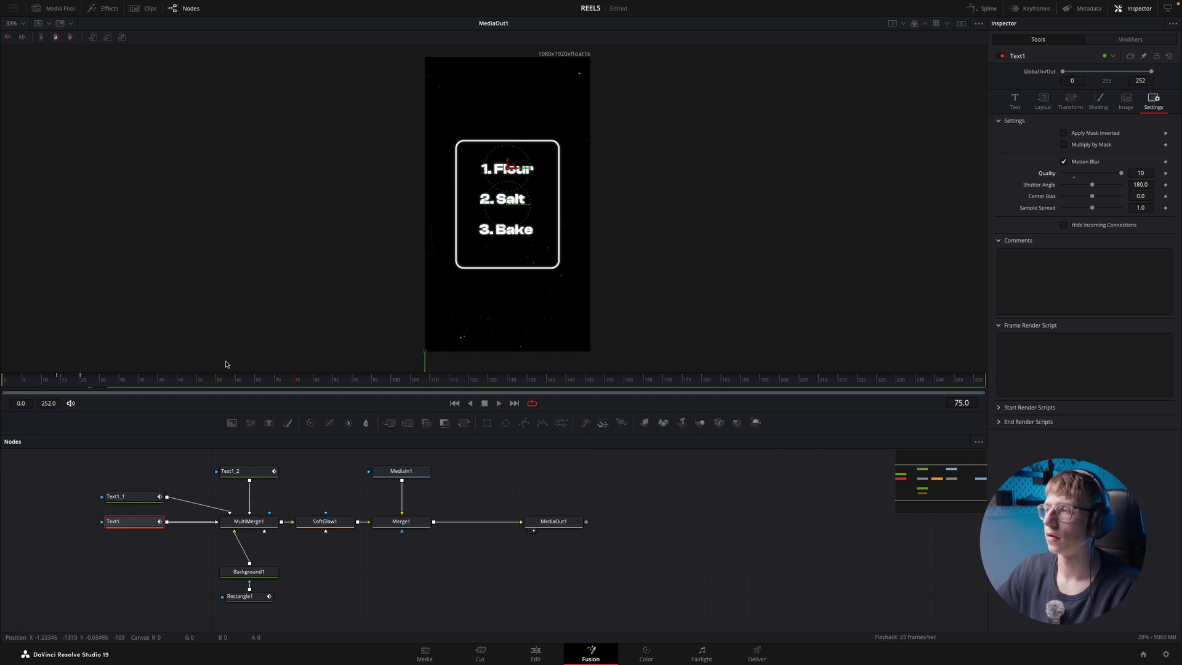
{"action": "left_click_drag", "start_coordinate": [357, 377], "coordinate": [226, 368]}
{"action": "key", "text": "space"}
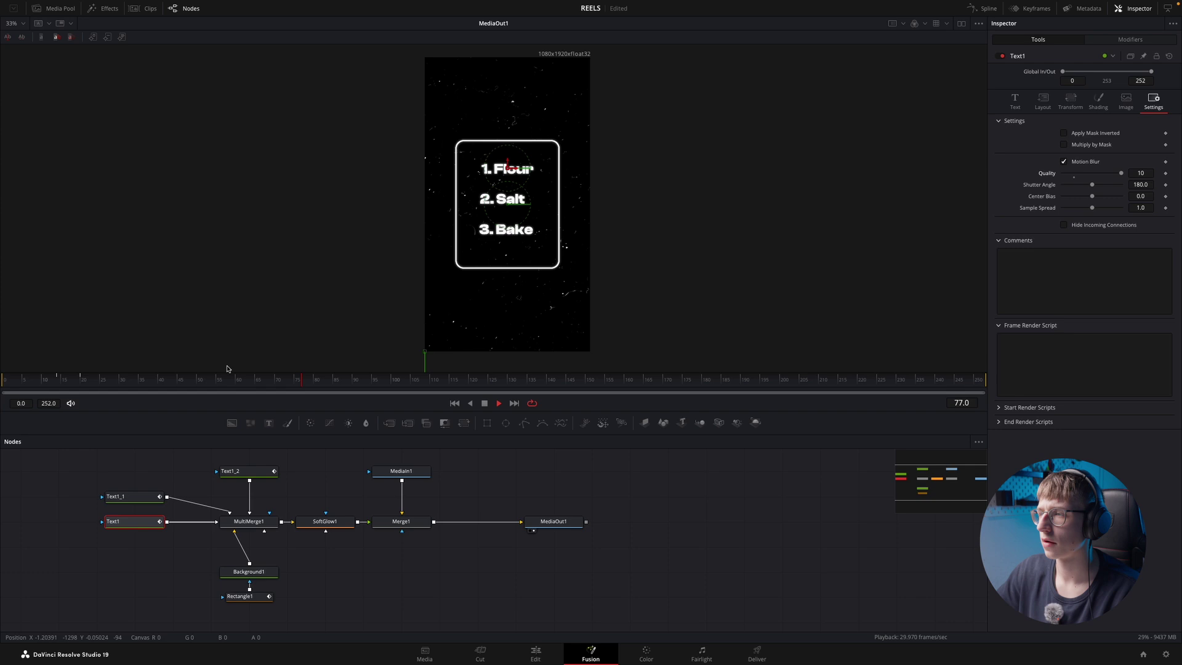
{"action": "left_click_drag", "start_coordinate": [398, 371], "coordinate": [310, 378]}
{"action": "key", "text": "space"}
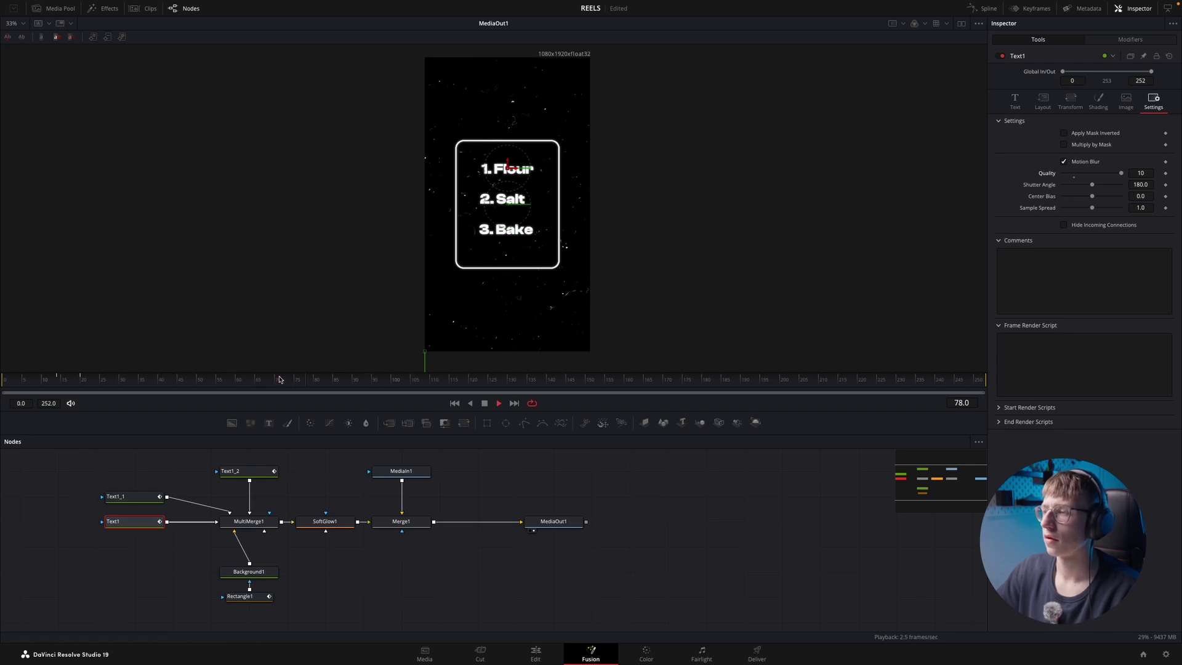
- Move MediaOut1, Merge1 and MediaIn1 away from SoftGlow1 to make room for more nodes before the merge
{"action": "left_click_drag", "start_coordinate": [554, 522], "coordinate": [745, 522]}
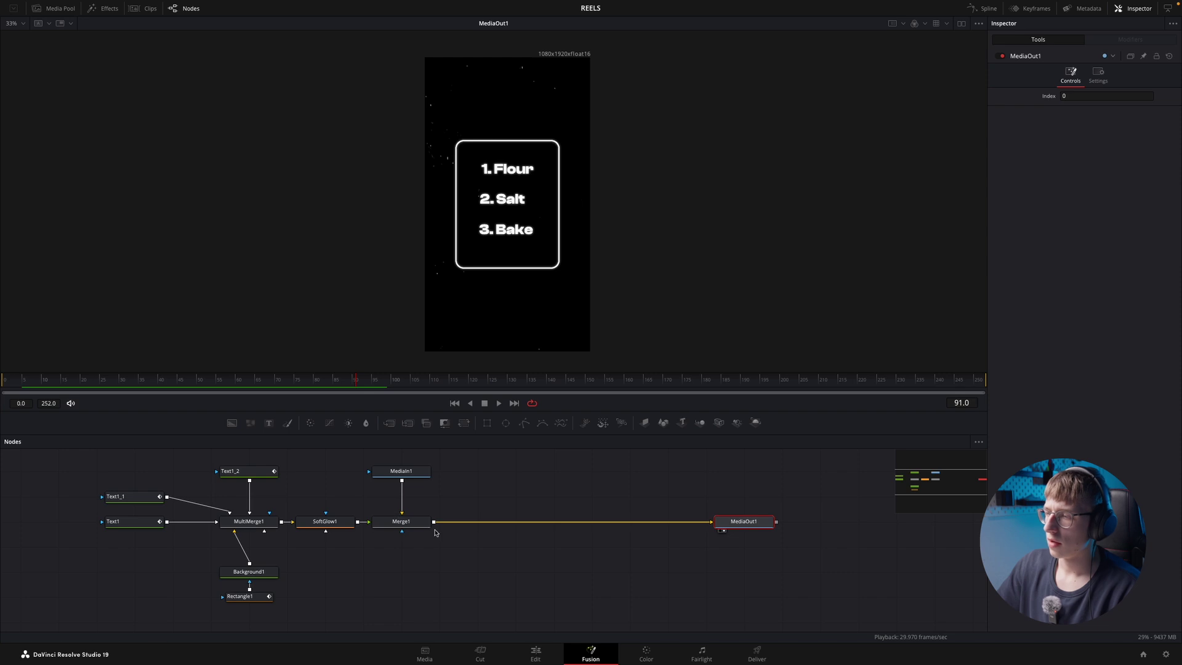
{"action": "left_click_drag", "start_coordinate": [430, 523], "coordinate": [666, 522]}
{"action": "left_click_drag", "start_coordinate": [387, 467], "coordinate": [616, 466]}
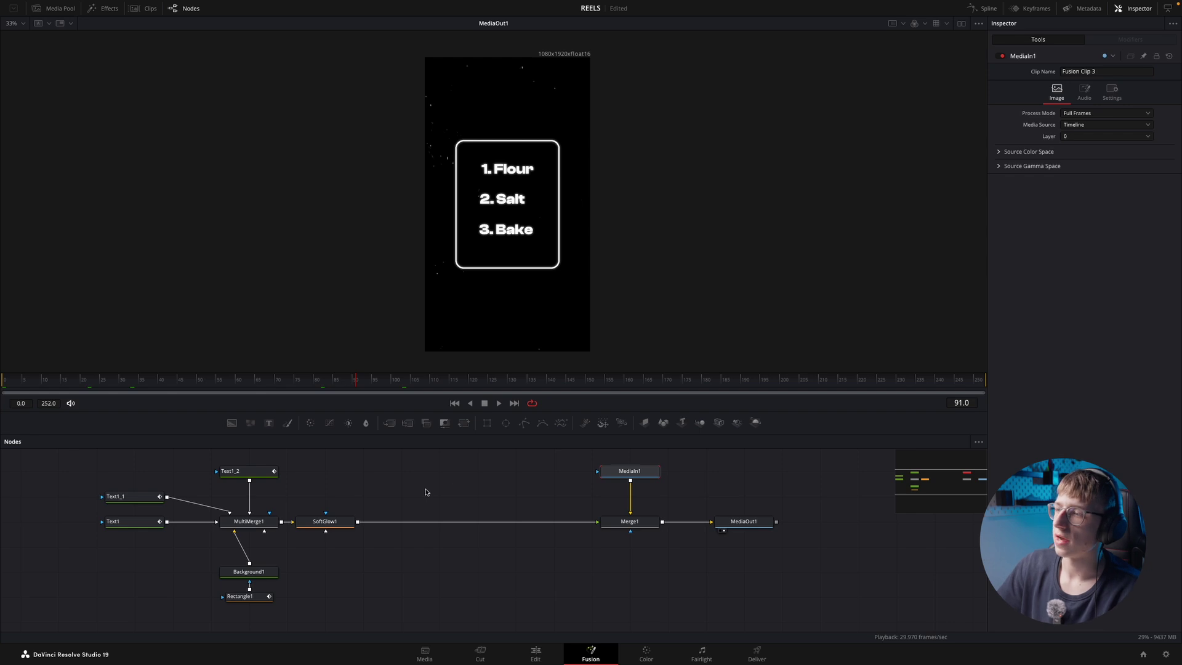
- Replay the end of the card animation and insert a Transform node between SoftGlow1 and Merge1
{"action": "left_click", "coordinate": [316, 529]}
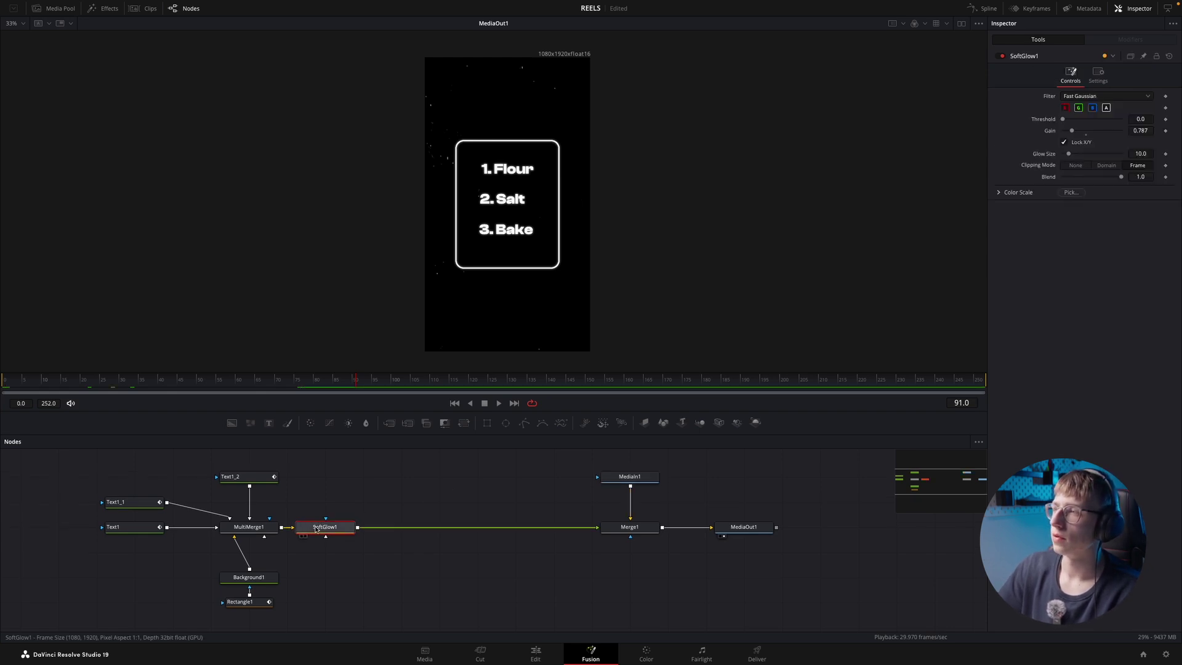
{"action": "left_click_drag", "start_coordinate": [354, 378], "coordinate": [182, 385]}
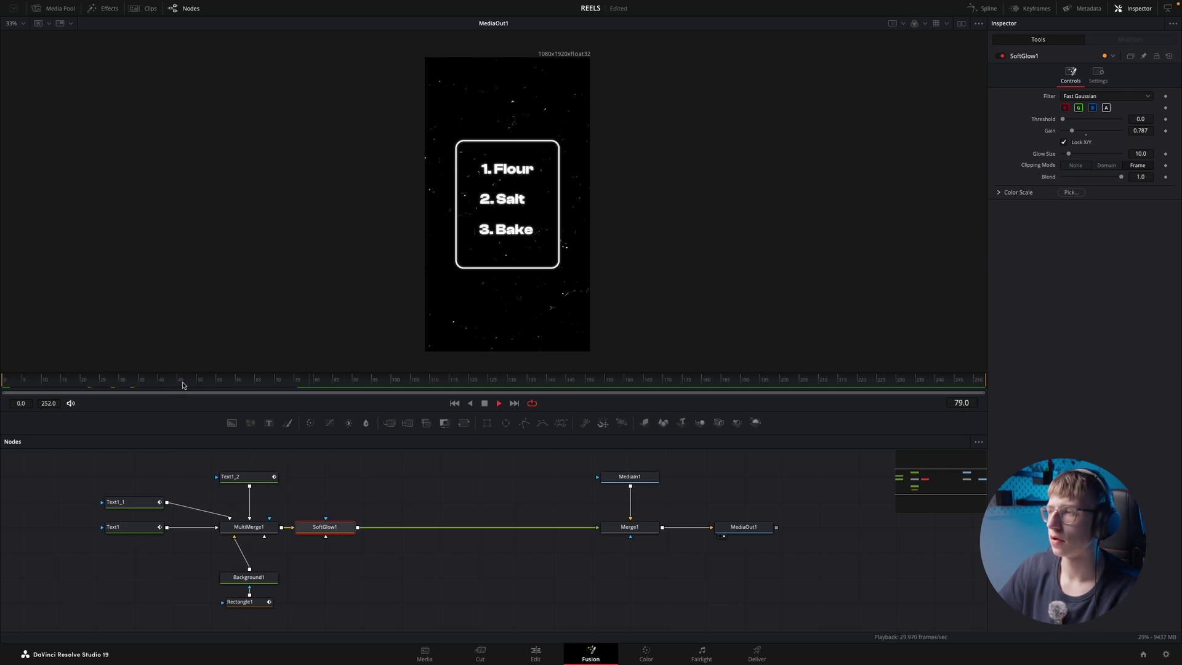
{"action": "left_click", "coordinate": [373, 534]}
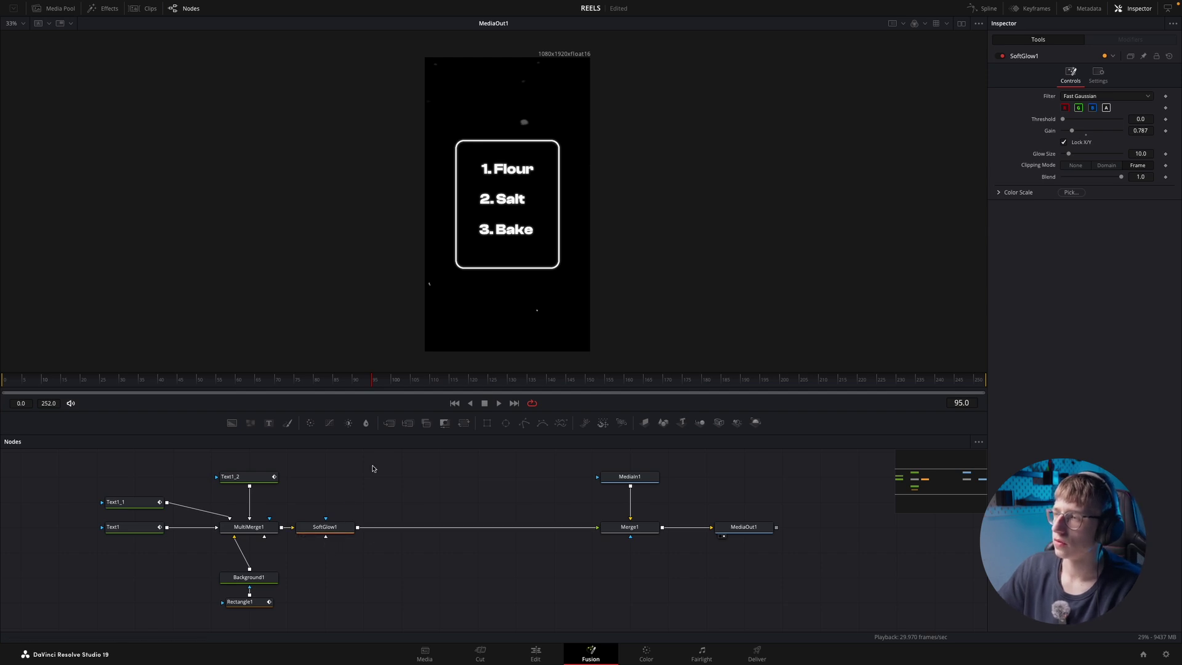
{"action": "left_click", "coordinate": [336, 533]}
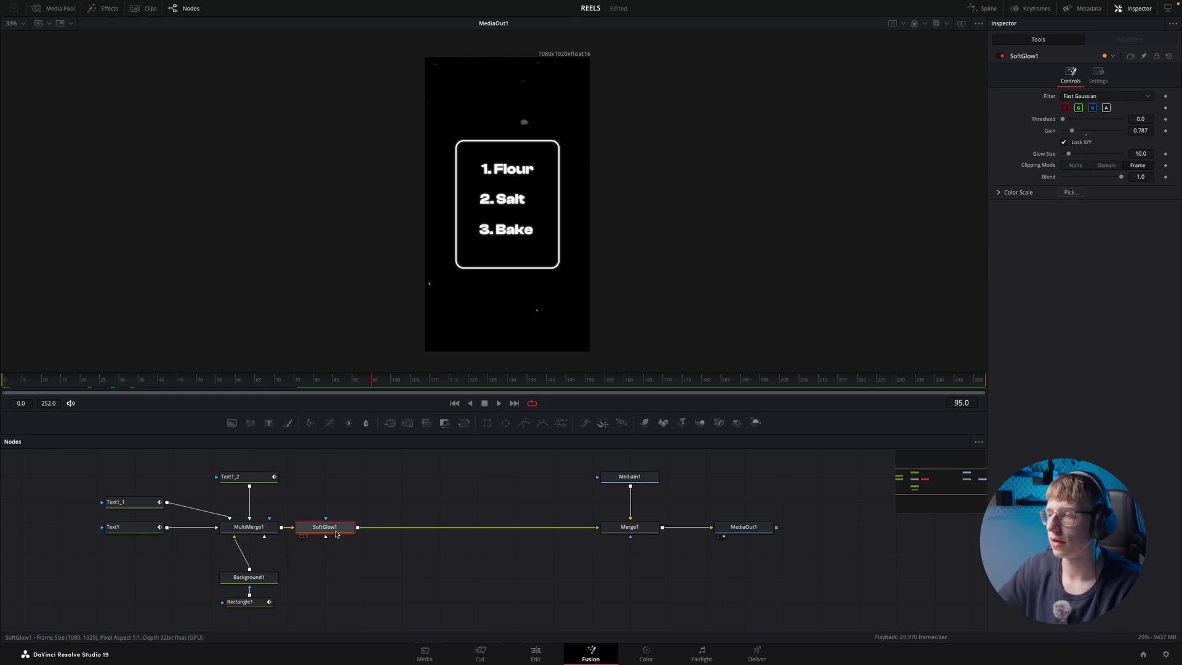
{"action": "key", "text": "shift+space"}
{"action": "type", "text": "trans"}
{"action": "key", "text": "Return"}
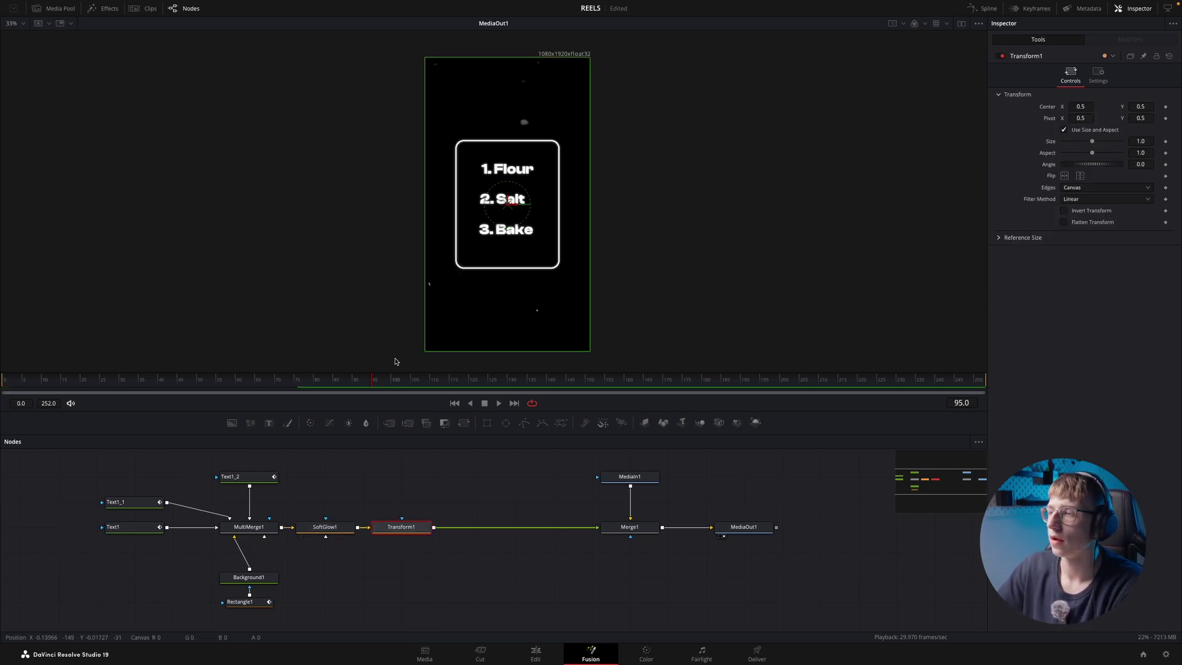
- Keyframe Transform1's Center Y at 0.5 on frame 90 and about 0.01 on frame 111 so the card slides down
{"action": "left_click", "coordinate": [216, 388]}
{"action": "key", "text": "space"}
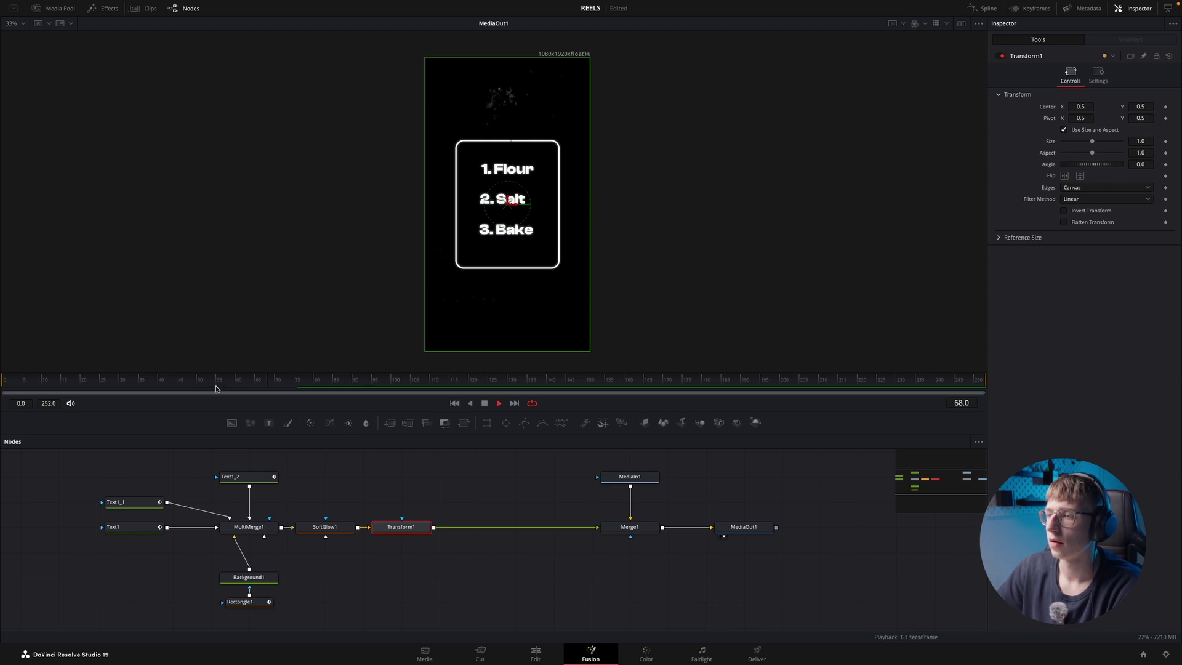
{"action": "key", "text": "space"}
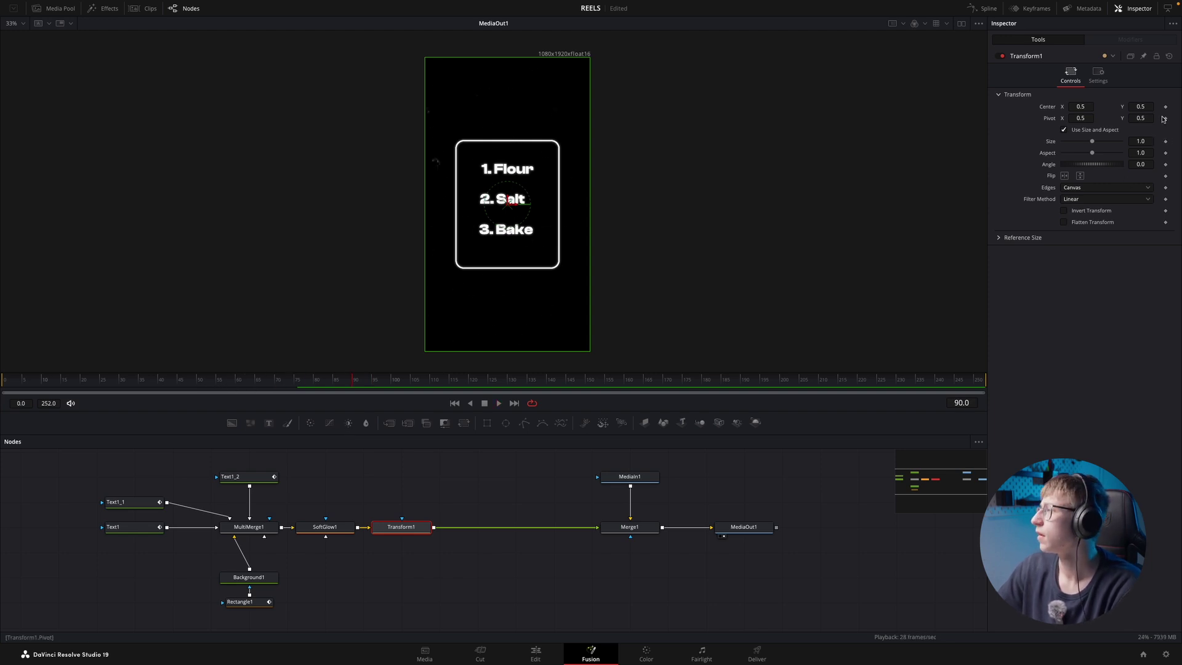
{"action": "key", "text": "space"}
{"action": "key", "text": "space"}
{"action": "left_click", "coordinate": [1165, 107]}
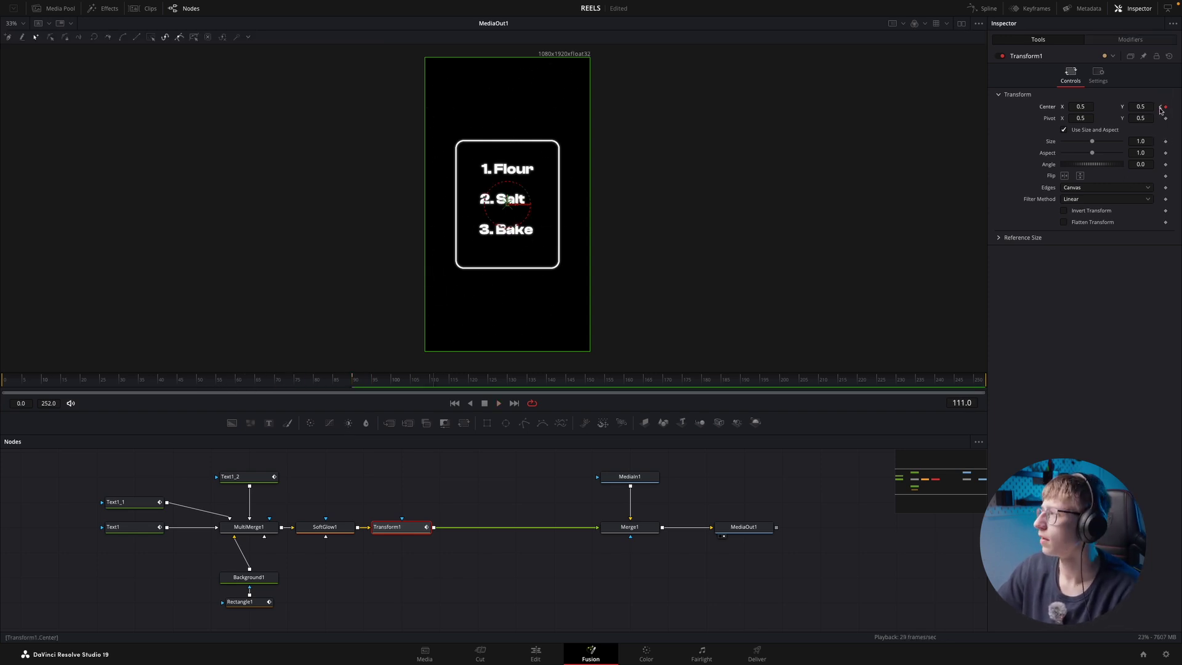
{"action": "left_click_drag", "start_coordinate": [503, 203], "coordinate": [506, 338]}
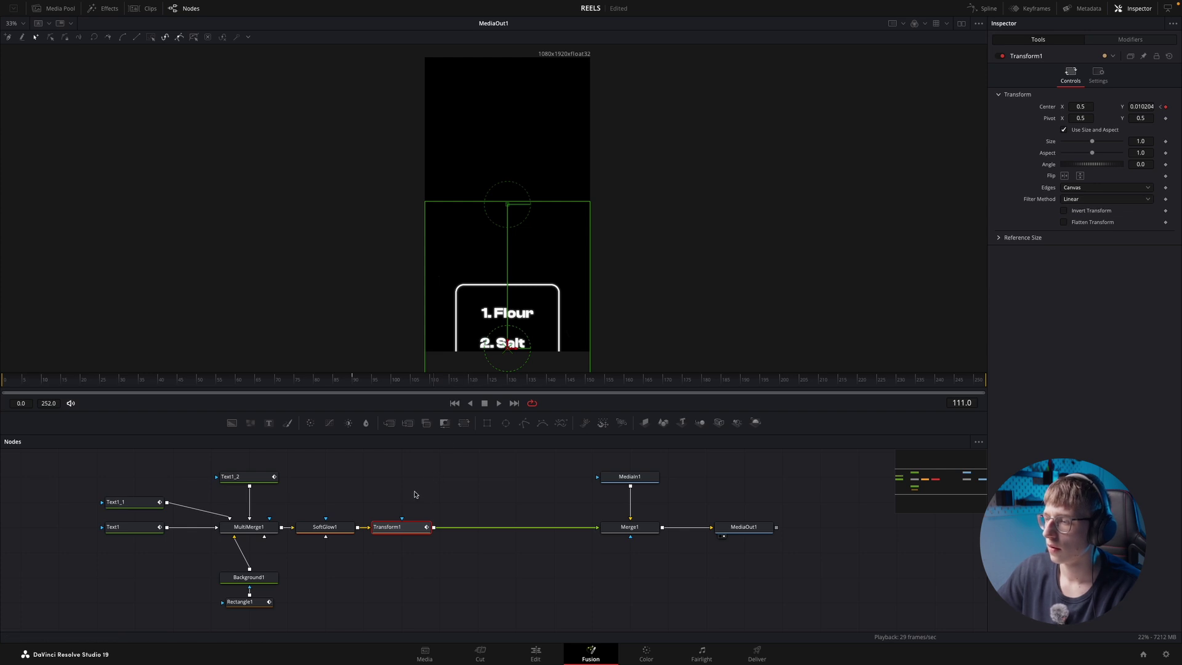
{"action": "left_click", "coordinate": [412, 531]}
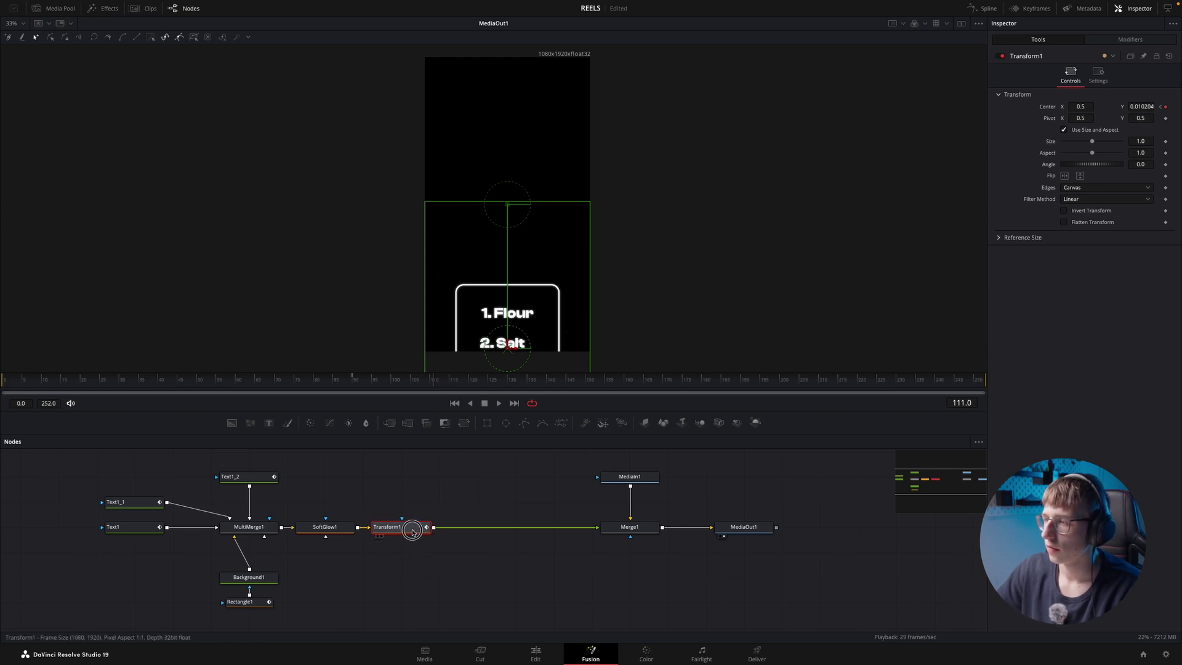
{"action": "left_click", "coordinate": [449, 534]}
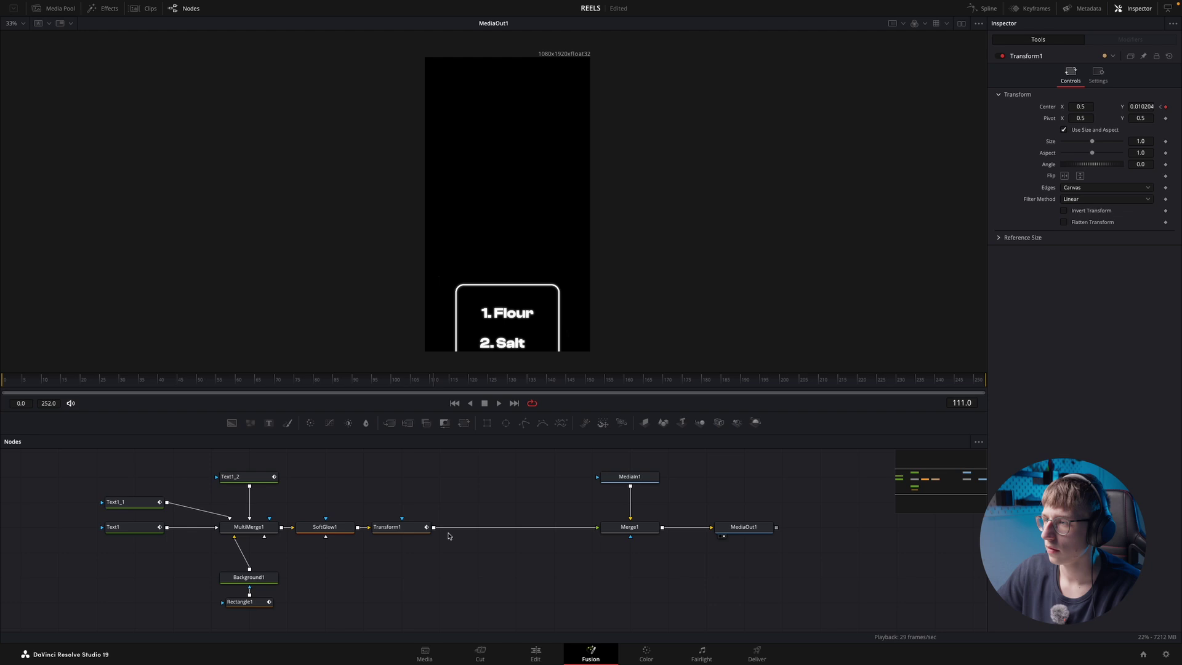
{"action": "left_click_drag", "start_coordinate": [489, 427], "coordinate": [406, 518]}
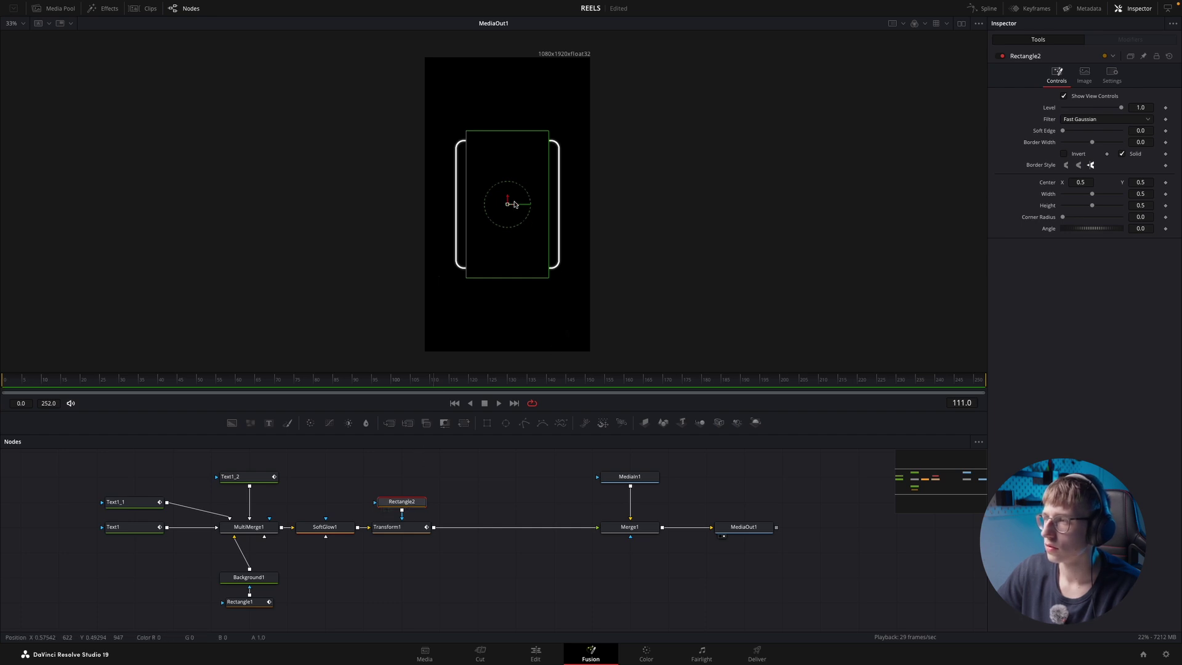
{"action": "left_click_drag", "start_coordinate": [508, 201], "coordinate": [508, 360]}
{"action": "left_click", "coordinate": [396, 546]}
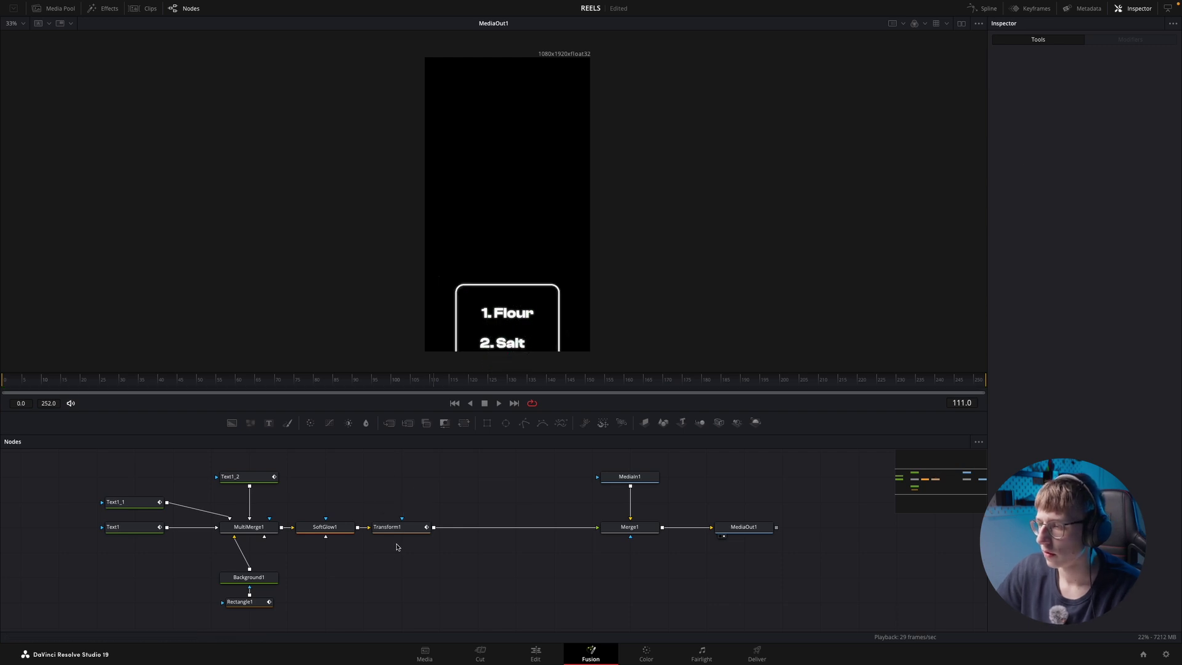
- Merge Transform1 over a new black Background node and arrange the new merge and background after Transform1
{"action": "left_click", "coordinate": [399, 528]}
{"action": "key", "text": "shift+space"}
{"action": "type", "text": "transback"}
{"action": "key", "text": "Return"}
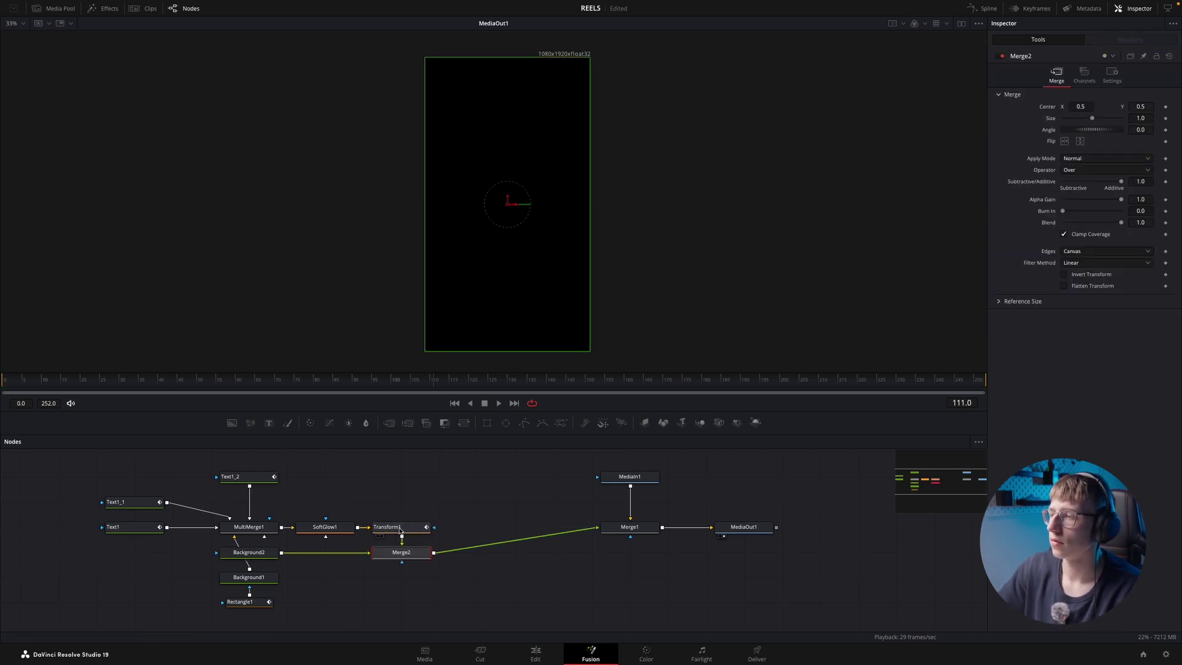
{"action": "left_click_drag", "start_coordinate": [407, 557], "coordinate": [478, 527]}
{"action": "left_click_drag", "start_coordinate": [249, 553], "coordinate": [479, 558]}
{"action": "left_click", "coordinate": [479, 556]}
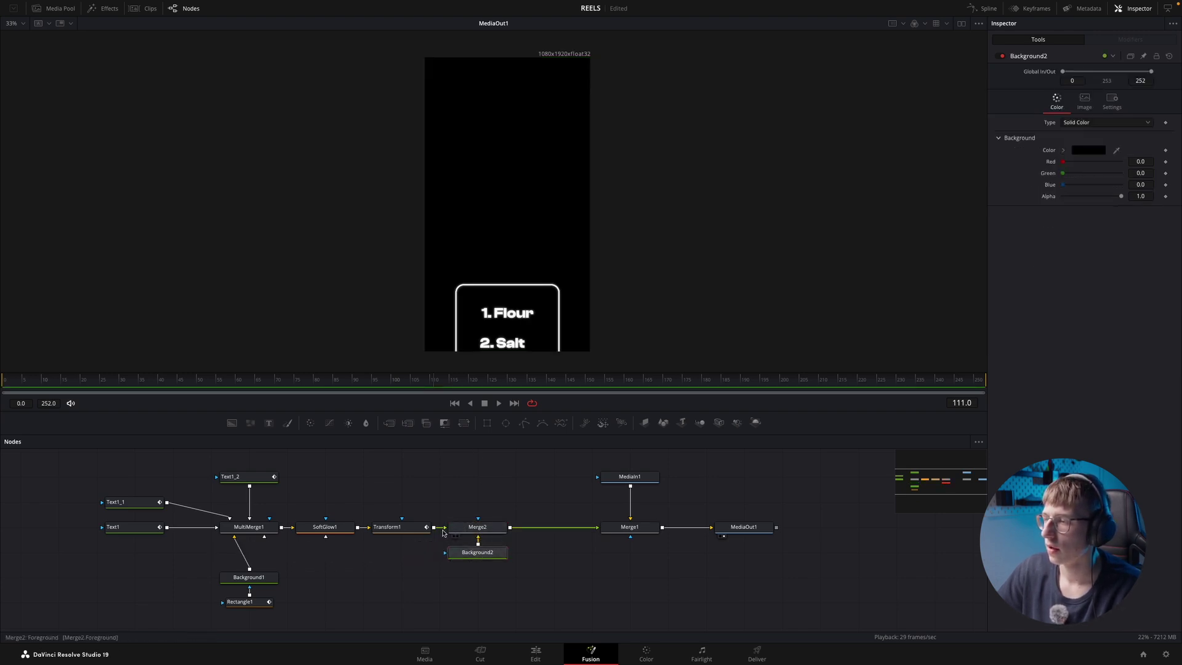
- Mask Merge2 with a rectangle about 0.95 wide and 0.86 high, with Soft Edge 0.2 and Center Y about 0.62
{"action": "left_click_drag", "start_coordinate": [440, 386], "coordinate": [383, 389]}
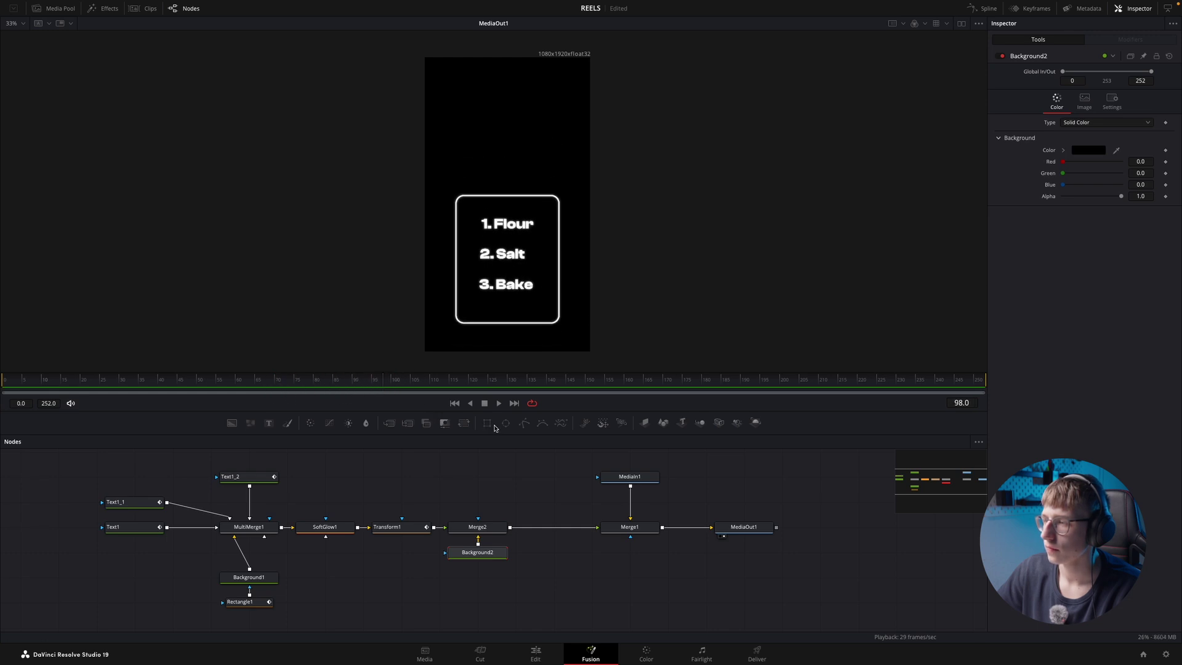
{"action": "left_click_drag", "start_coordinate": [487, 423], "coordinate": [478, 527]}
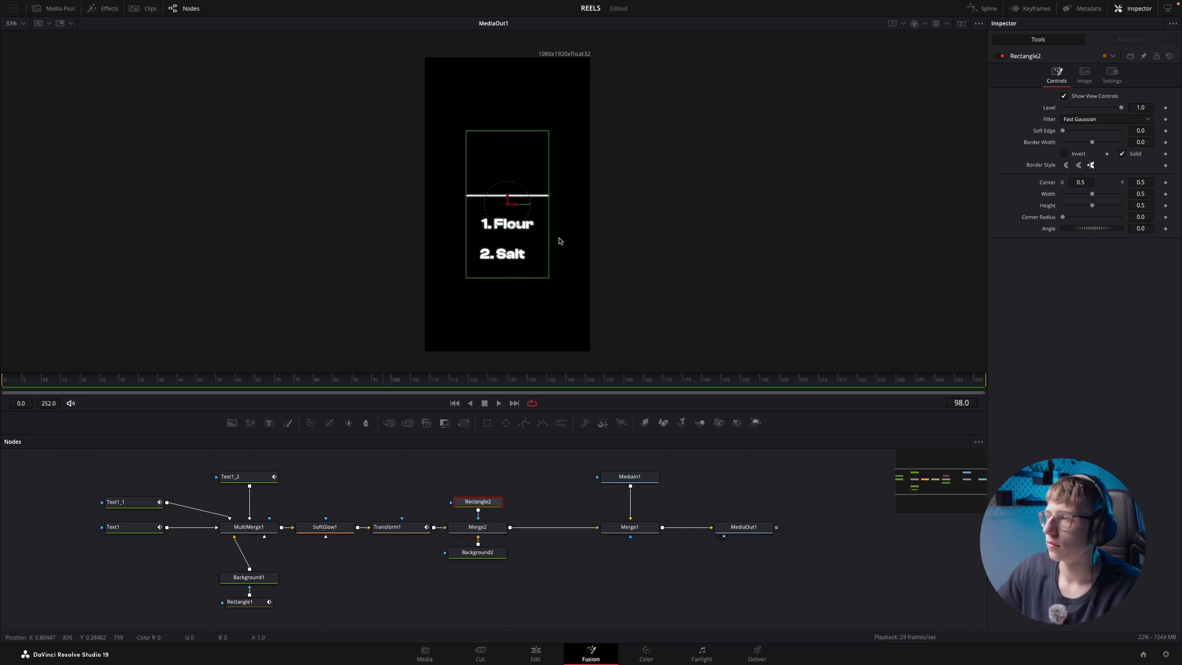
{"action": "left_click_drag", "start_coordinate": [549, 243], "coordinate": [586, 244]}
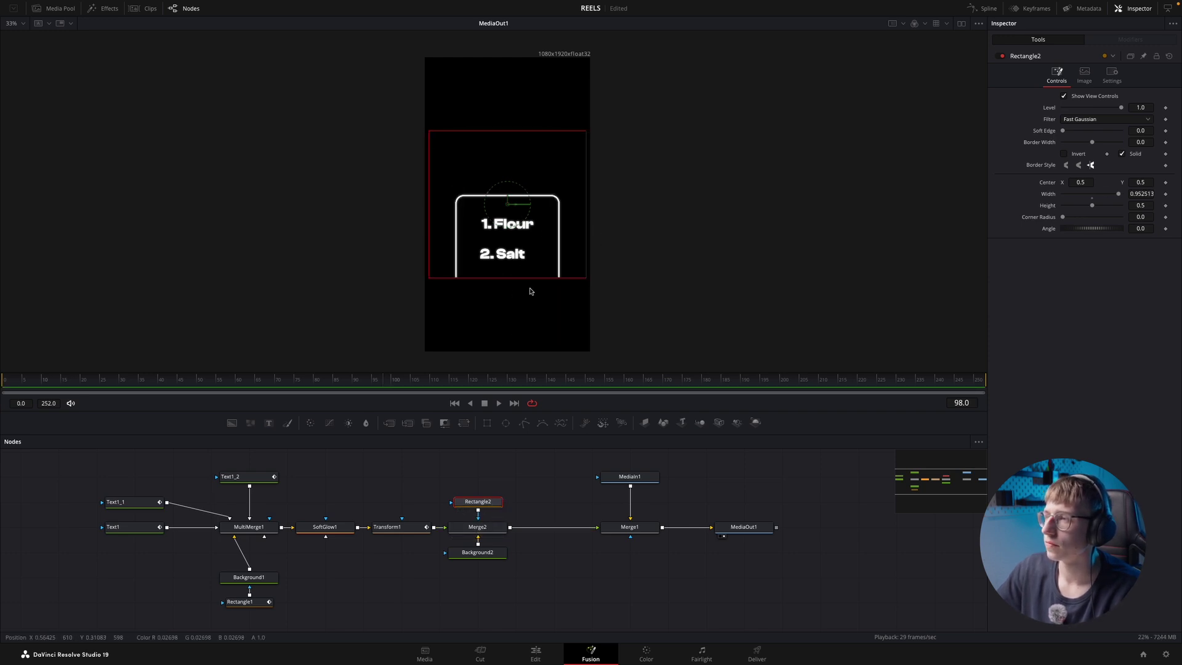
{"action": "left_click_drag", "start_coordinate": [521, 277], "coordinate": [523, 332]}
{"action": "left_click_drag", "start_coordinate": [393, 375], "coordinate": [405, 375]}
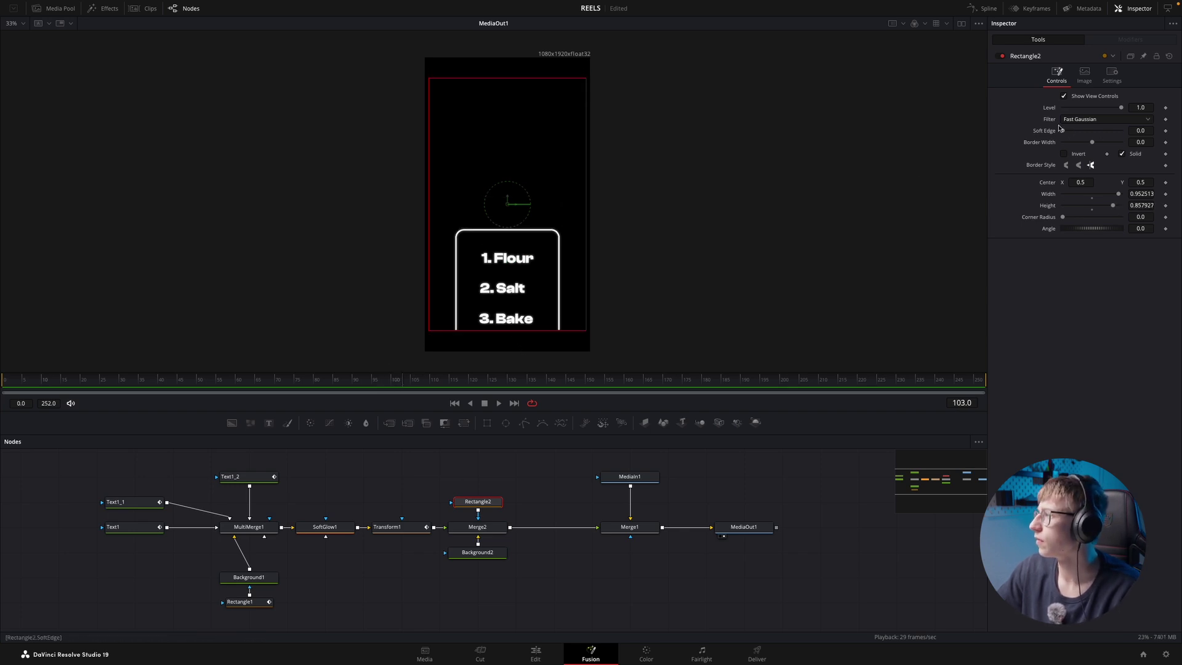
{"action": "left_click_drag", "start_coordinate": [1071, 129], "coordinate": [1164, 123]}
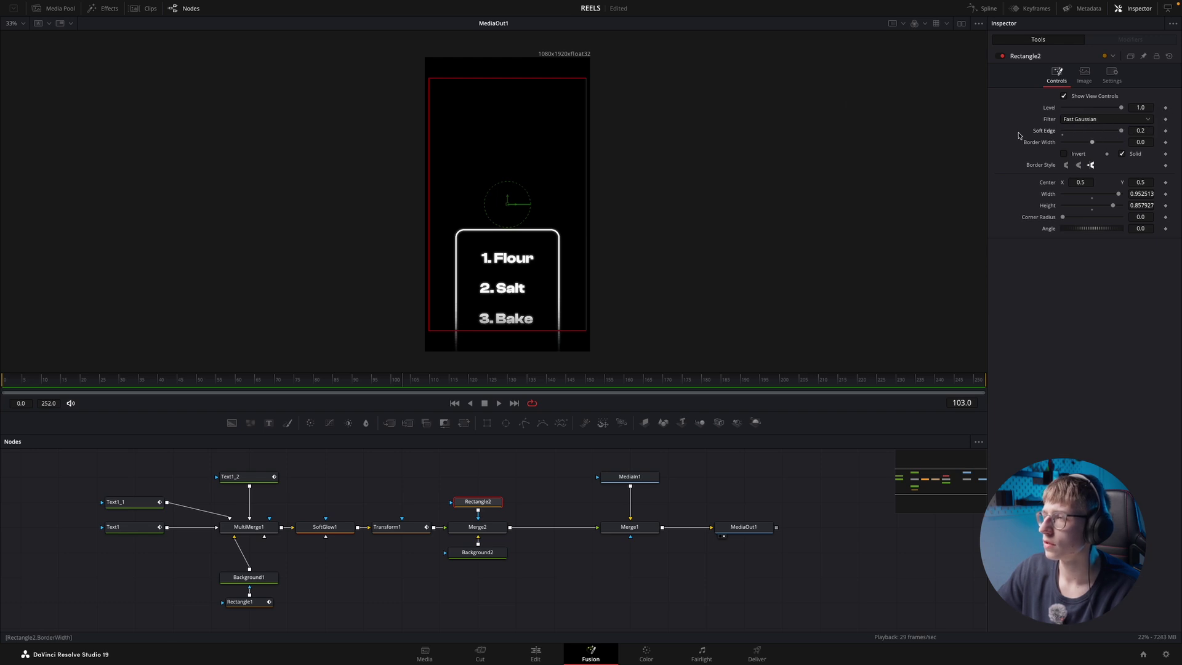
{"action": "left_click_drag", "start_coordinate": [506, 199], "coordinate": [507, 163]}
- Lower Transform1's Center Y keyframe on frame 111 to about -0.12 and replay the animation
{"action": "left_click_drag", "start_coordinate": [409, 380], "coordinate": [444, 385]}
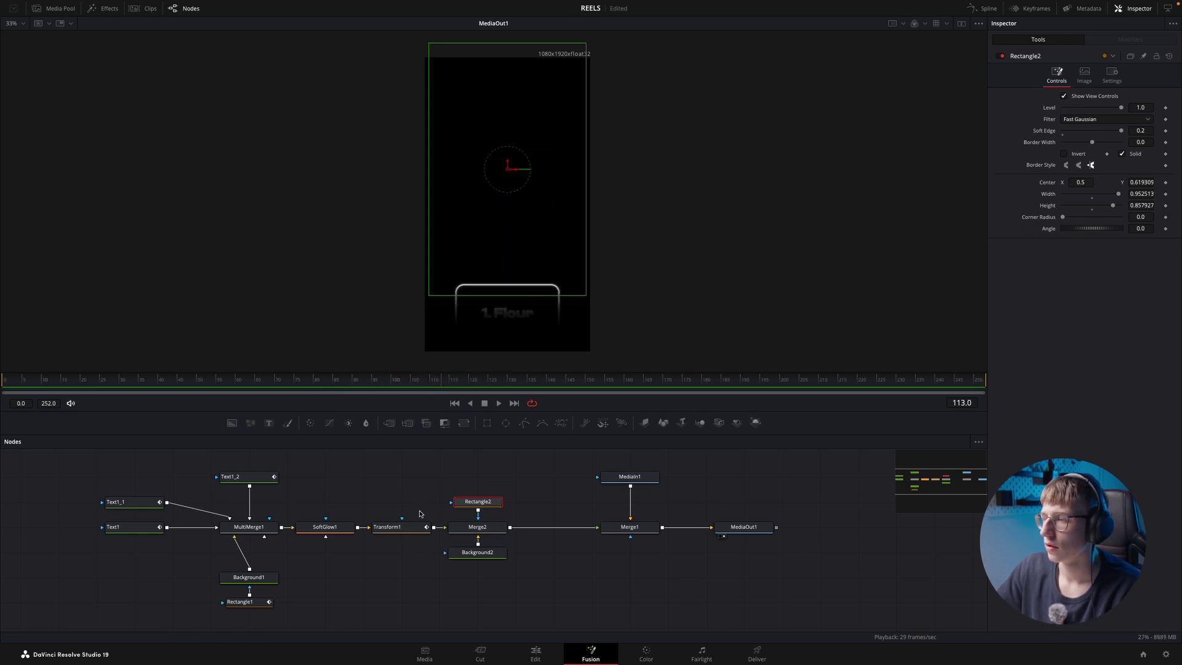
{"action": "left_click", "coordinate": [395, 527]}
{"action": "left_click_drag", "start_coordinate": [1149, 109], "coordinate": [1081, 115]}
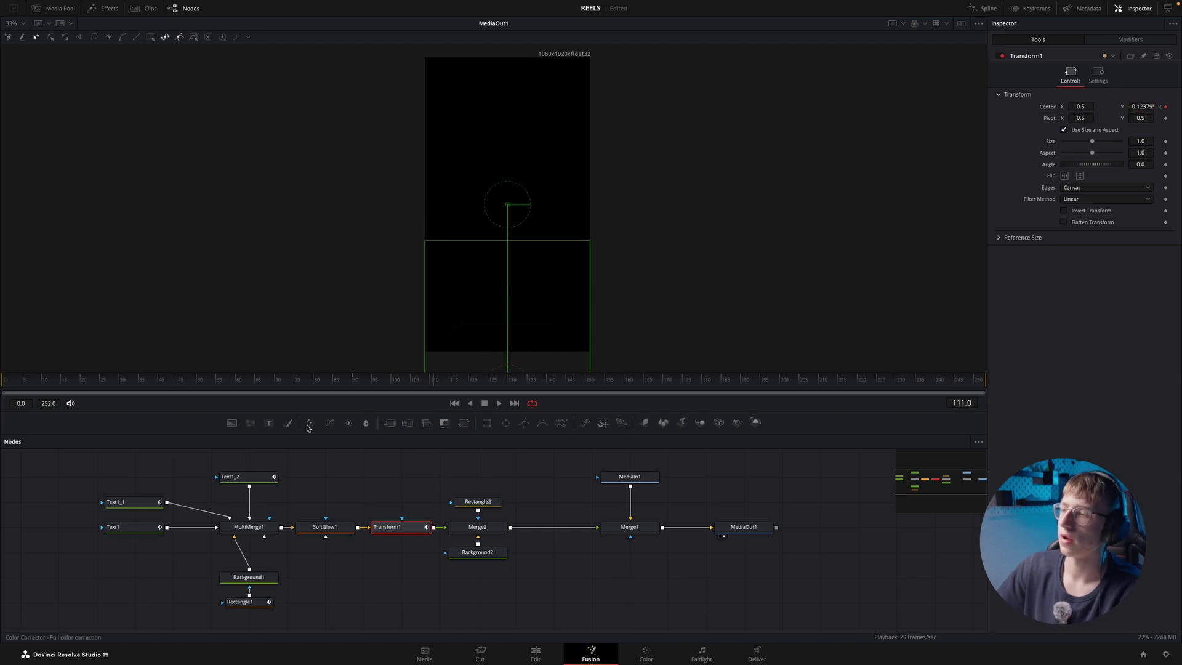
{"action": "left_click_drag", "start_coordinate": [442, 382], "coordinate": [61, 387]}
{"action": "key", "text": "space"}
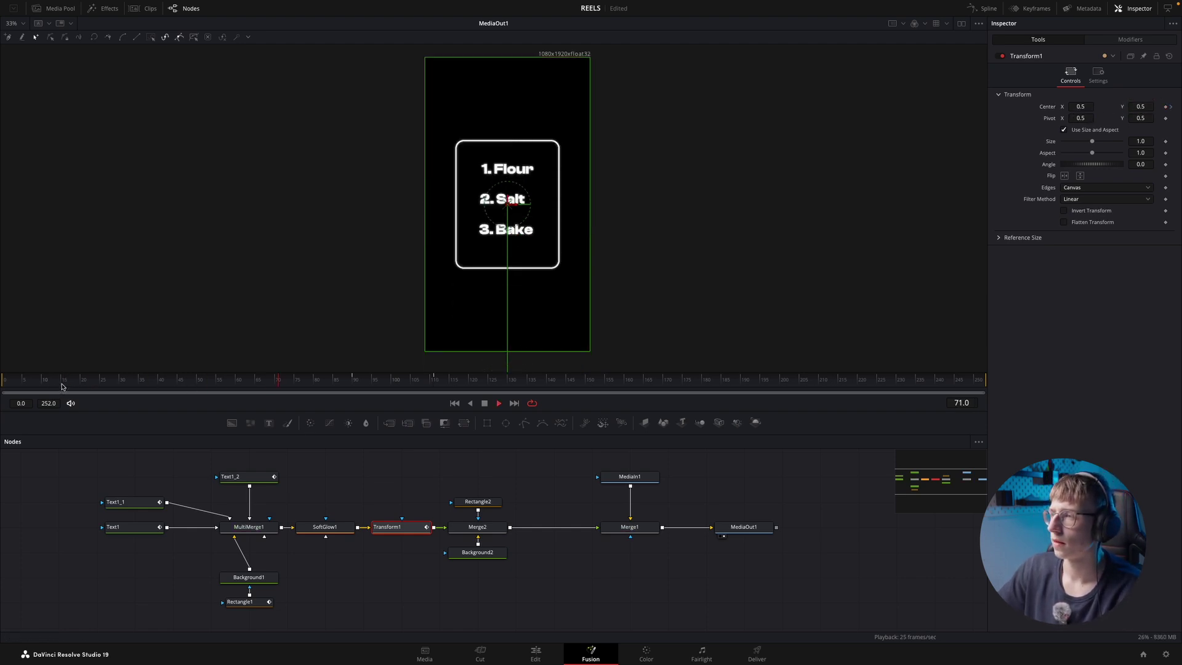
- Raise the Rectangle2 mask's Center Y to about 0.69, set its Soft Edge to 0.3 and check an earlier frame
{"action": "left_click_drag", "start_coordinate": [348, 382], "coordinate": [406, 370]}
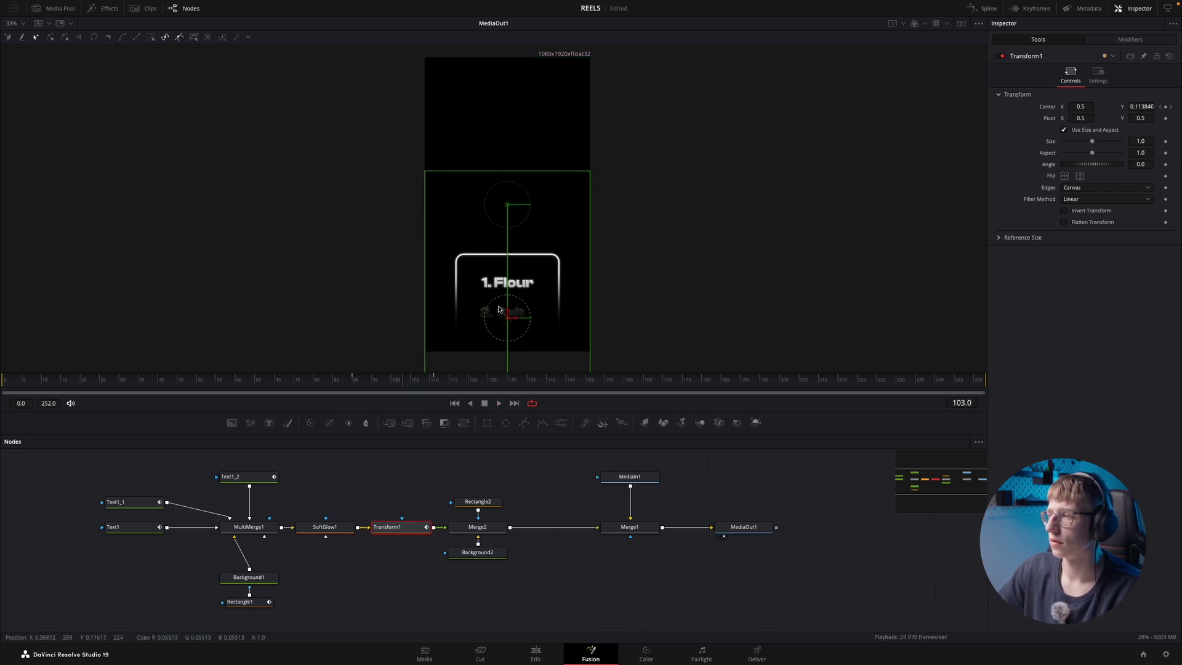
{"action": "left_click", "coordinate": [478, 502]}
{"action": "left_click_drag", "start_coordinate": [510, 163], "coordinate": [510, 144]}
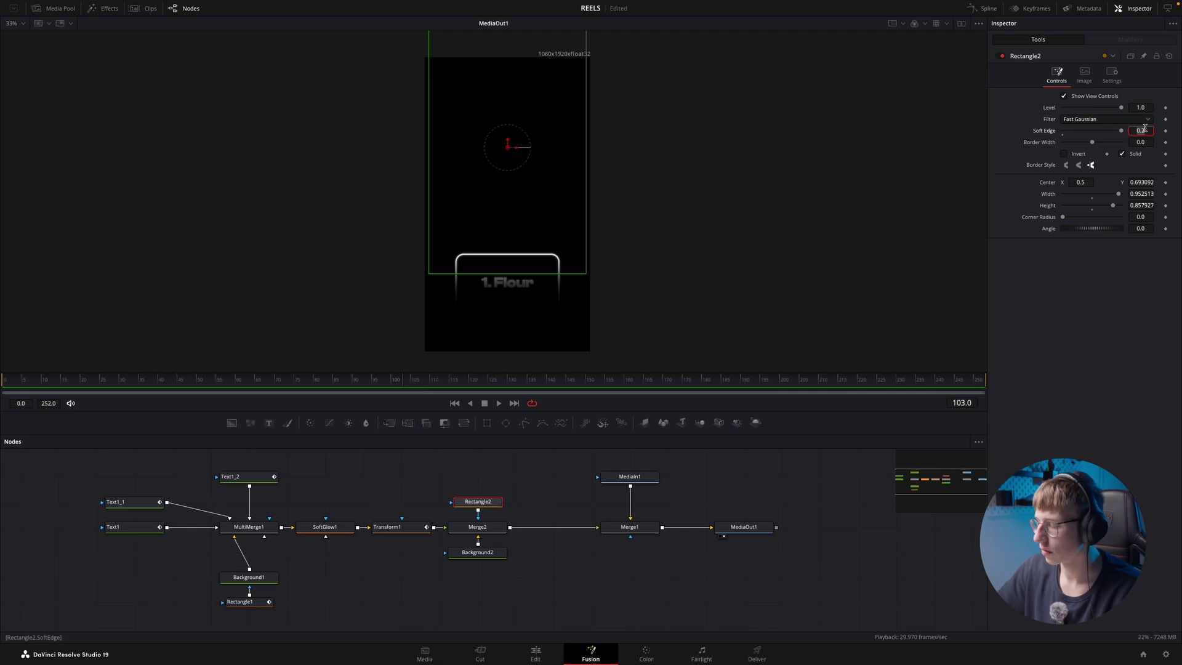
{"action": "type", "text": "0.3"}
{"action": "key", "text": "Tab"}
{"action": "left_click_drag", "start_coordinate": [413, 386], "coordinate": [301, 370]}
- Open the spline editor and display only Transform1's displacement curve
{"action": "left_click", "coordinate": [985, 9]}
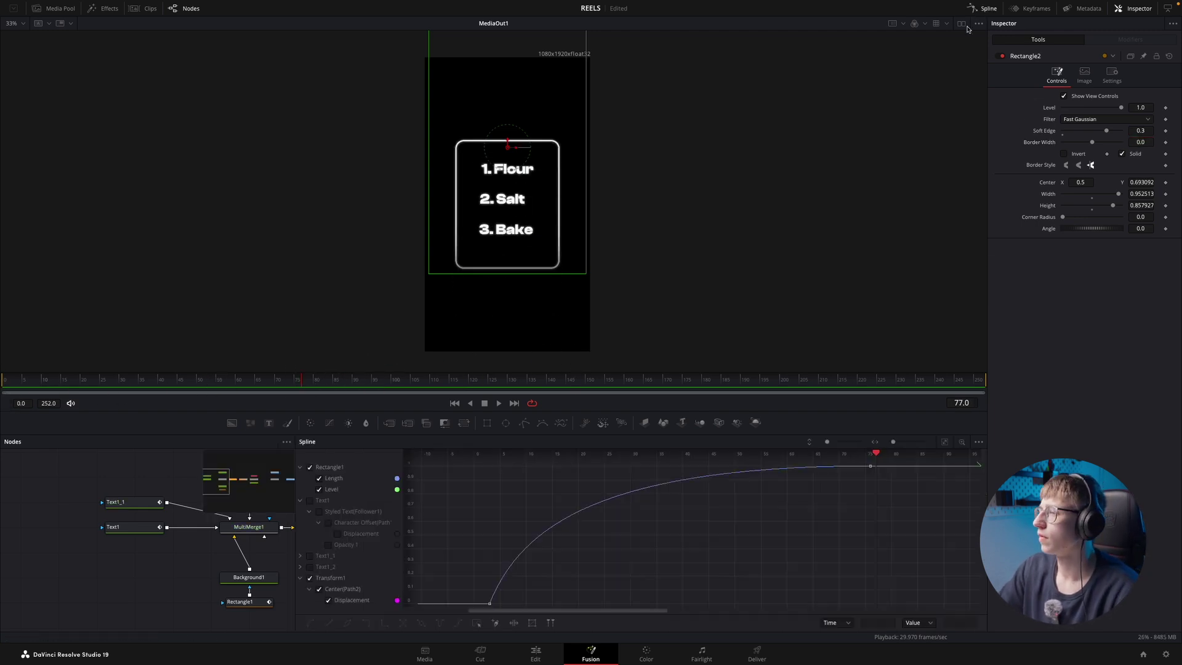
{"action": "left_click", "coordinate": [310, 578]}
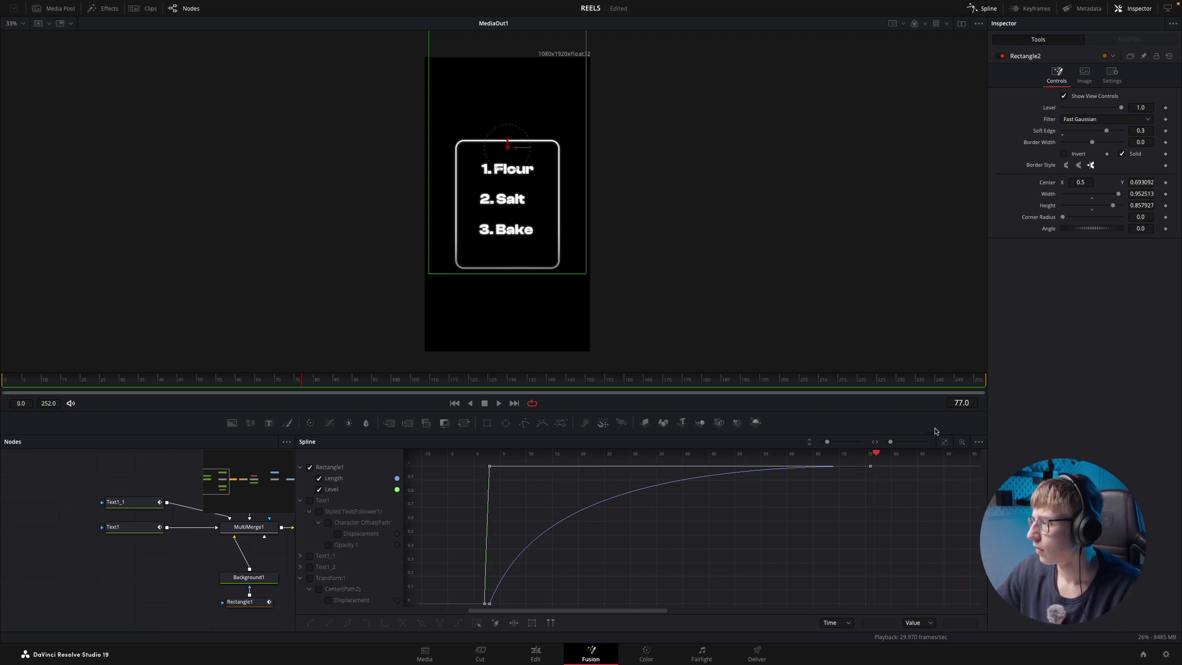
{"action": "left_click", "coordinate": [947, 444]}
{"action": "left_click_drag", "start_coordinate": [891, 447], "coordinate": [886, 446]}
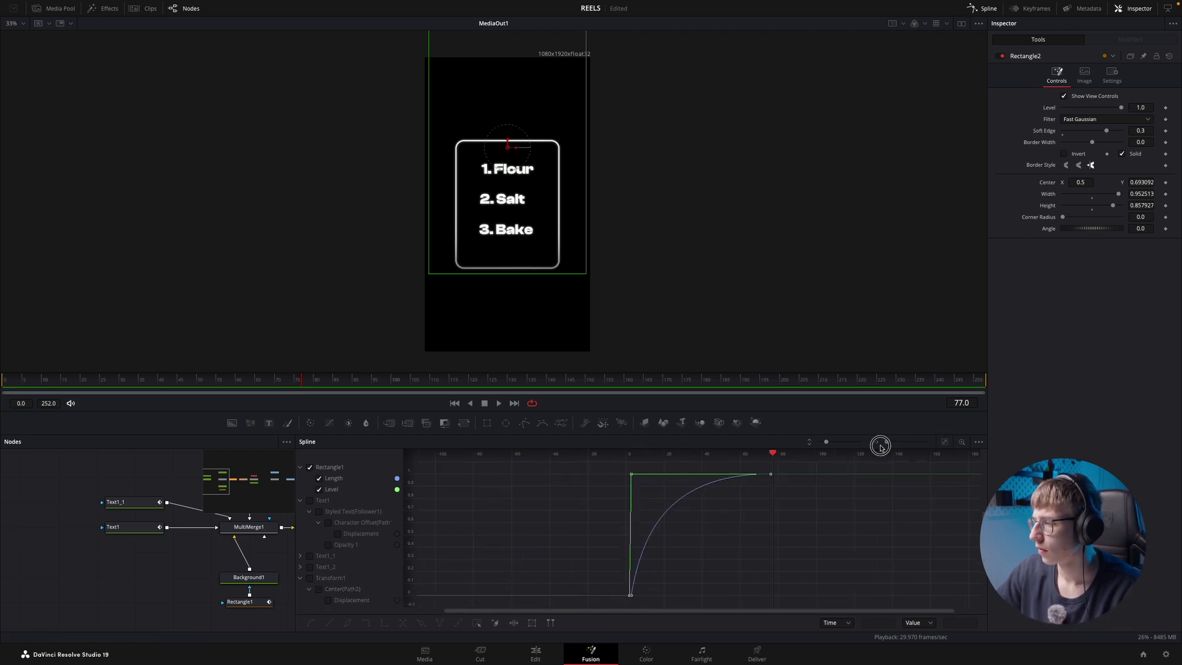
{"action": "double_click", "coordinate": [315, 468]}
{"action": "left_click_drag", "start_coordinate": [232, 471], "coordinate": [249, 477]}
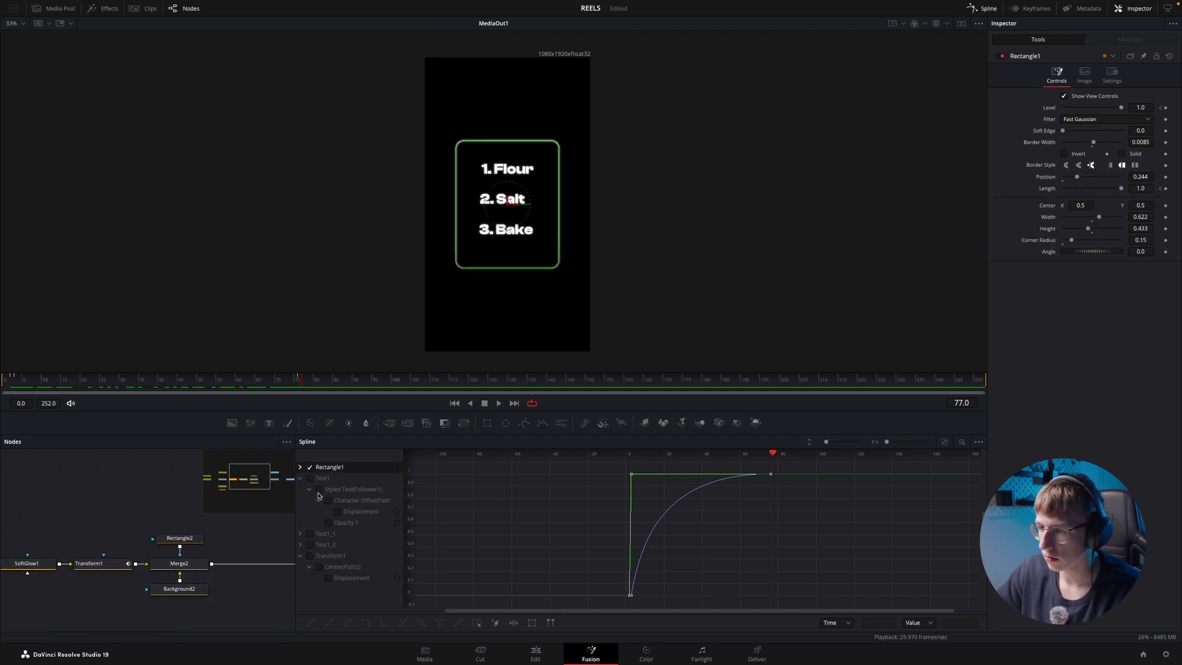
{"action": "left_click", "coordinate": [310, 467]}
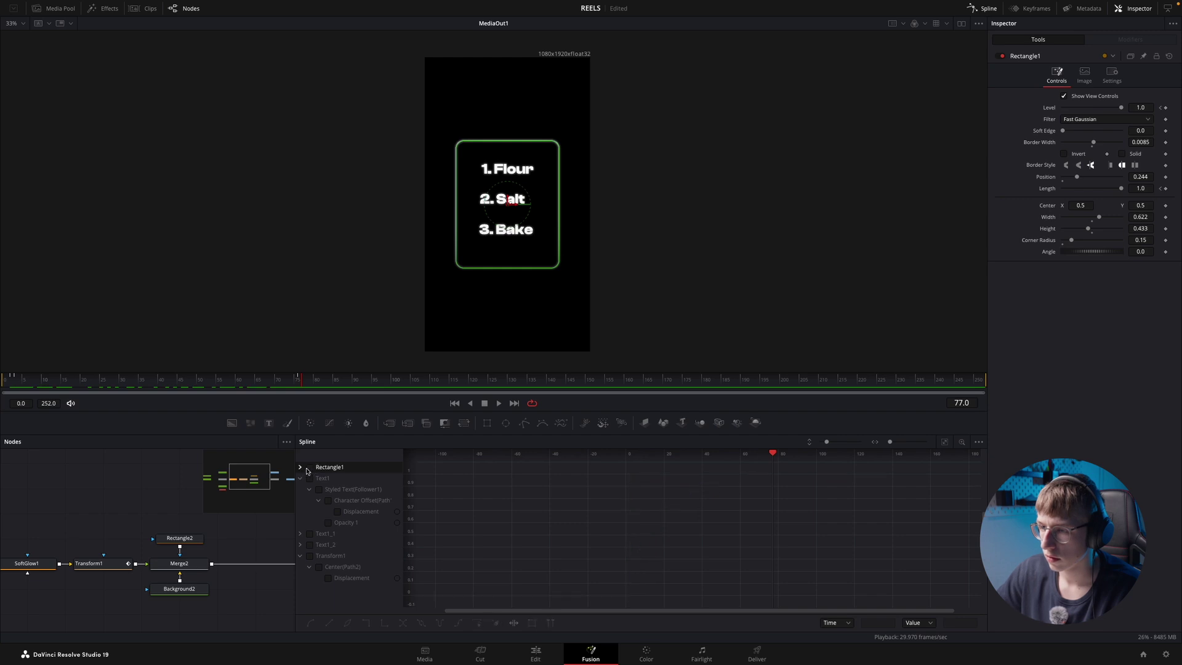
{"action": "left_click", "coordinate": [311, 556]}
- Move the displacement curve's last keyframe to about frame 122, smooth the curve and play the slide-out
{"action": "left_click_drag", "start_coordinate": [836, 467], "coordinate": [858, 466]}
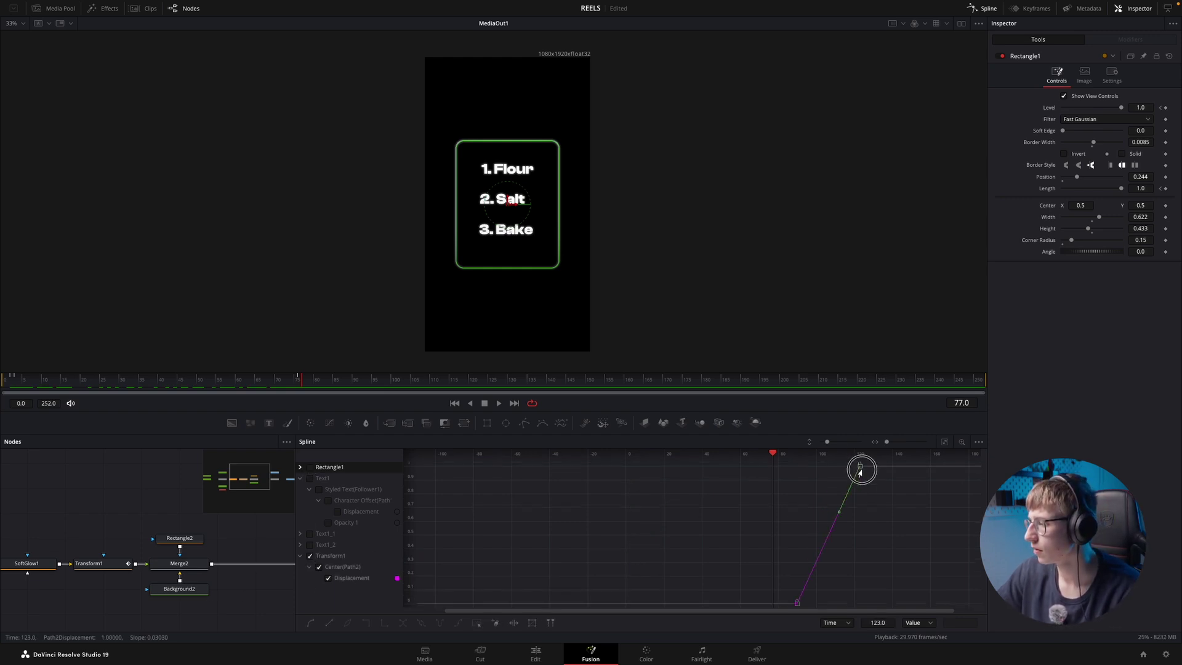
{"action": "left_click_drag", "start_coordinate": [780, 604], "coordinate": [867, 502]}
{"action": "key", "text": "s"}
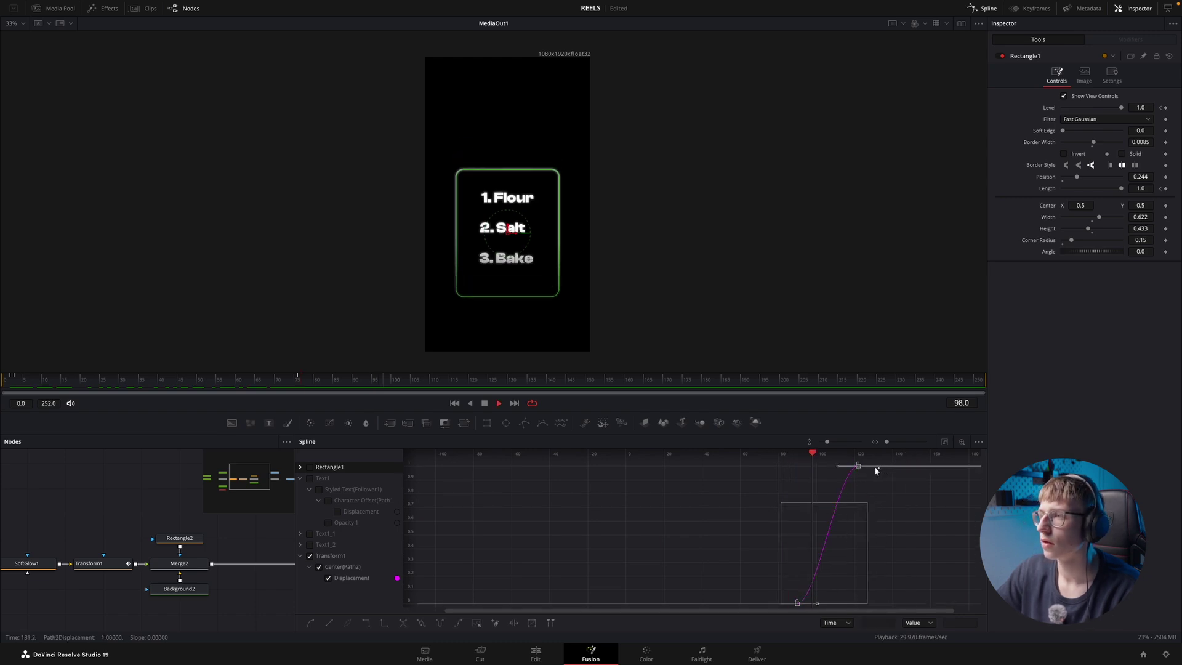
{"action": "key", "text": "space"}
{"action": "left_click_drag", "start_coordinate": [852, 450], "coordinate": [784, 453]}
- Lengthen the easing handles of both displacement keyframes for a steeper slide-out, and review the motion
{"action": "left_click", "coordinate": [796, 603]}
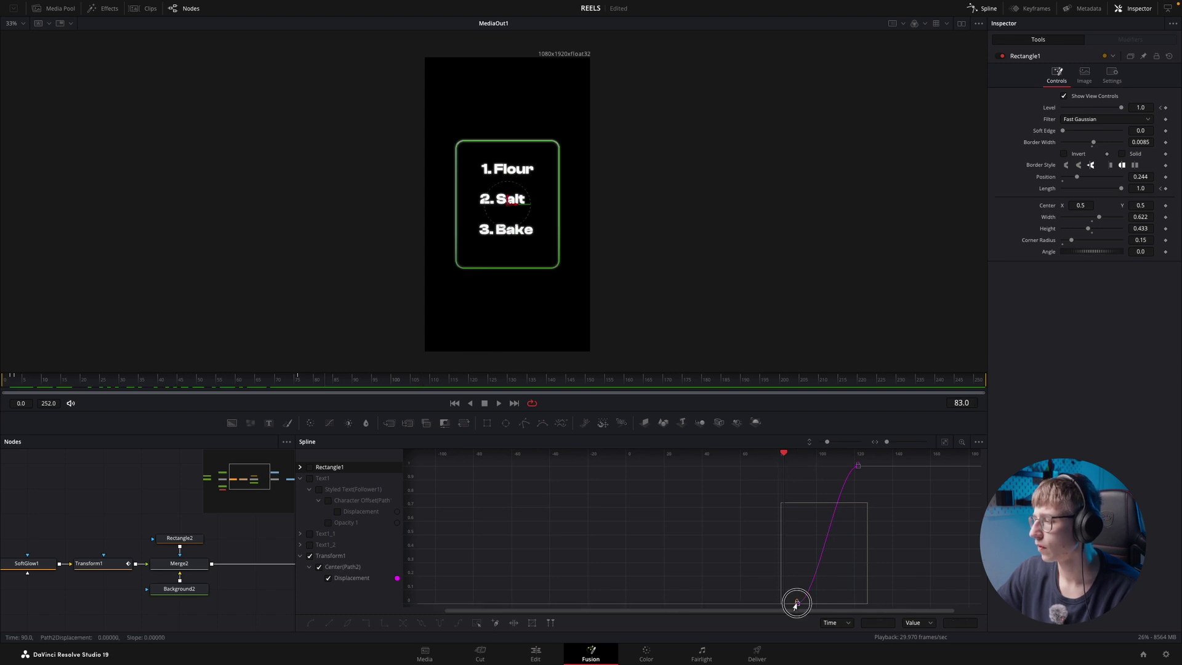
{"action": "left_click_drag", "start_coordinate": [816, 607], "coordinate": [830, 606]}
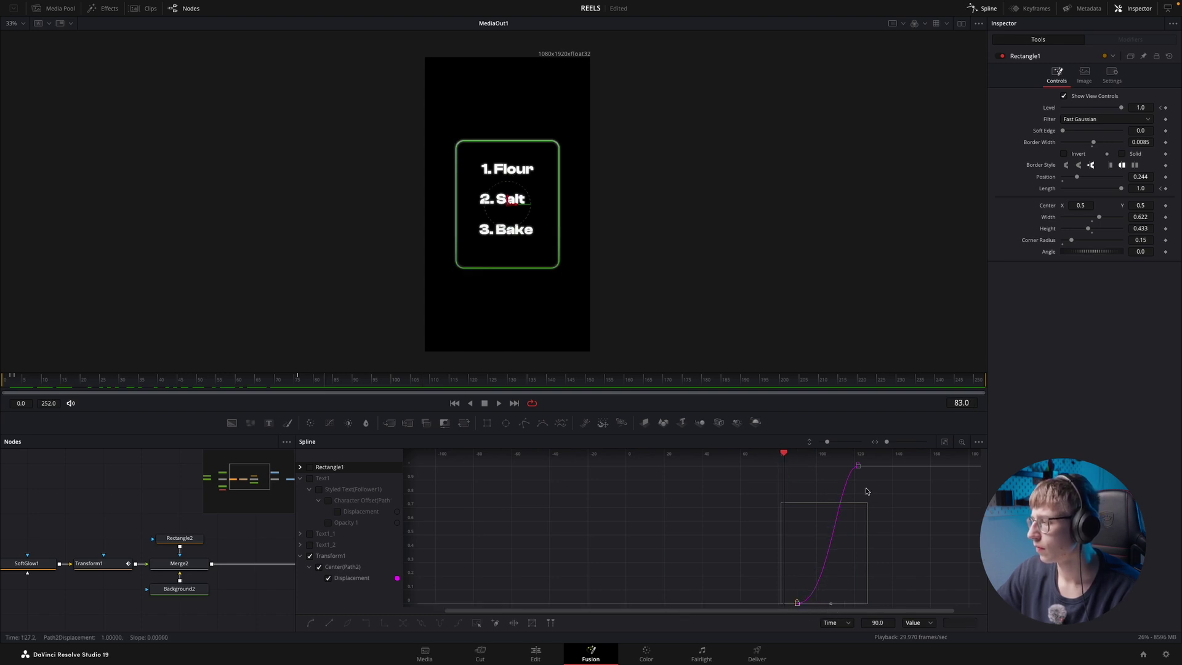
{"action": "left_click_drag", "start_coordinate": [837, 470], "coordinate": [825, 467]}
{"action": "key", "text": "space"}
{"action": "left_click", "coordinate": [915, 492]}
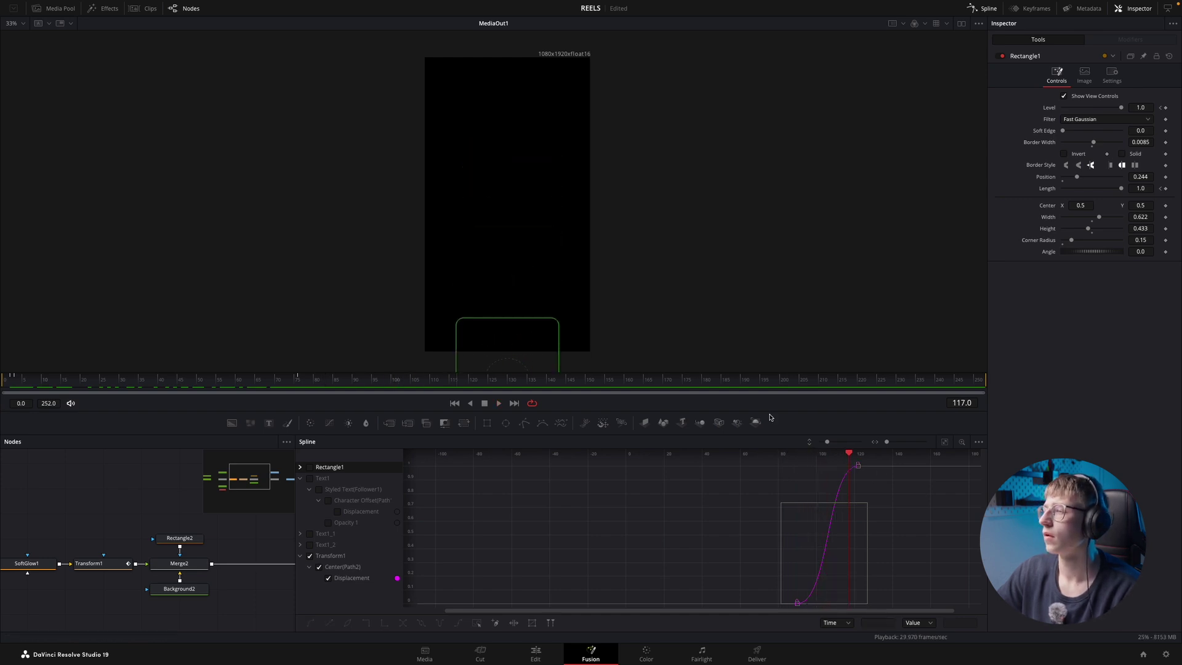
{"action": "left_click_drag", "start_coordinate": [485, 381], "coordinate": [416, 379]}
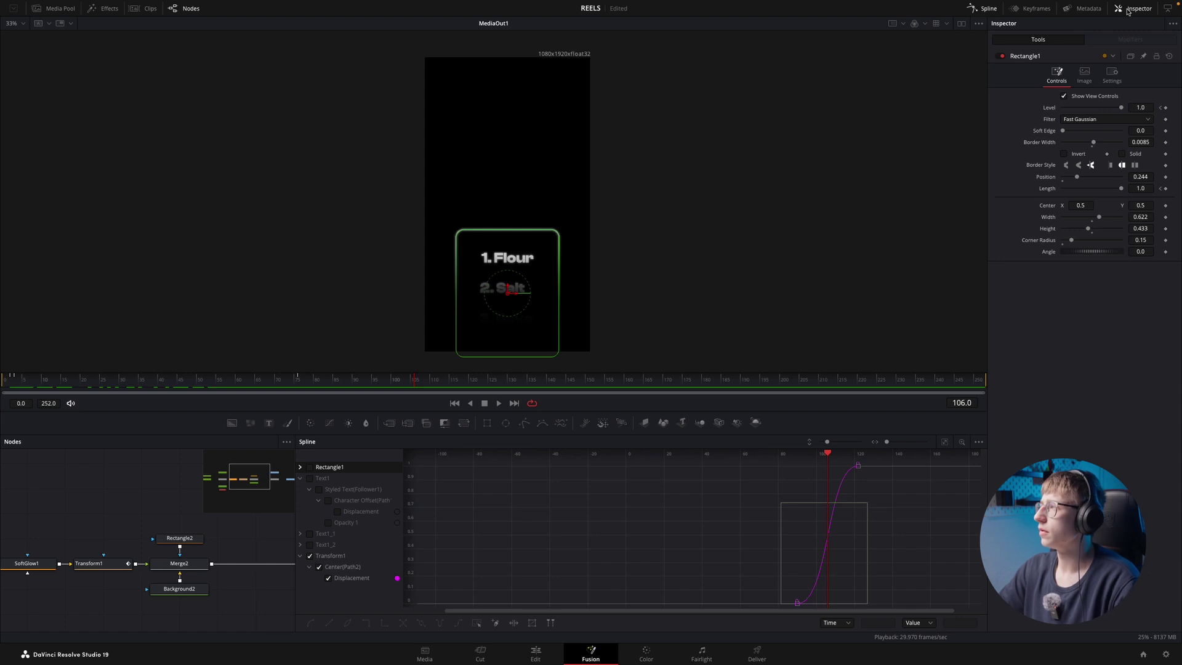
{"action": "left_click_drag", "start_coordinate": [363, 382], "coordinate": [409, 375]}
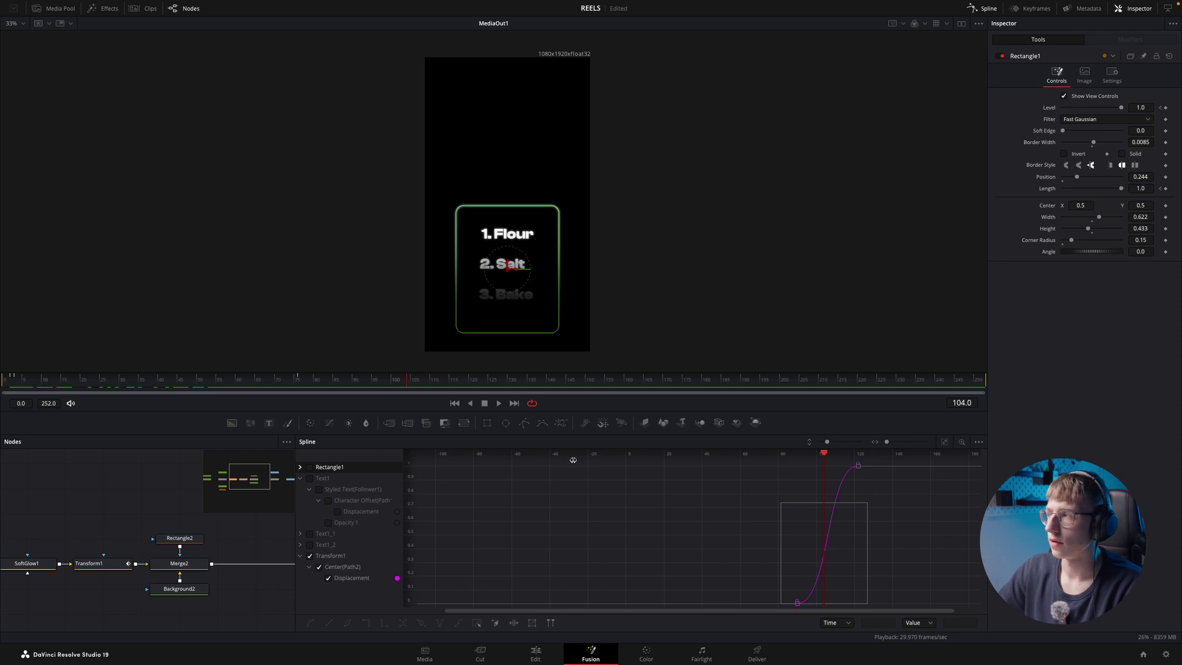
- Close the spline editor and move MediaOut1 away from Merge1 to make room for more nodes
{"action": "left_click", "coordinate": [985, 9]}
{"action": "left_click_drag", "start_coordinate": [443, 564], "coordinate": [597, 563]}
{"action": "left_click", "coordinate": [347, 564]}
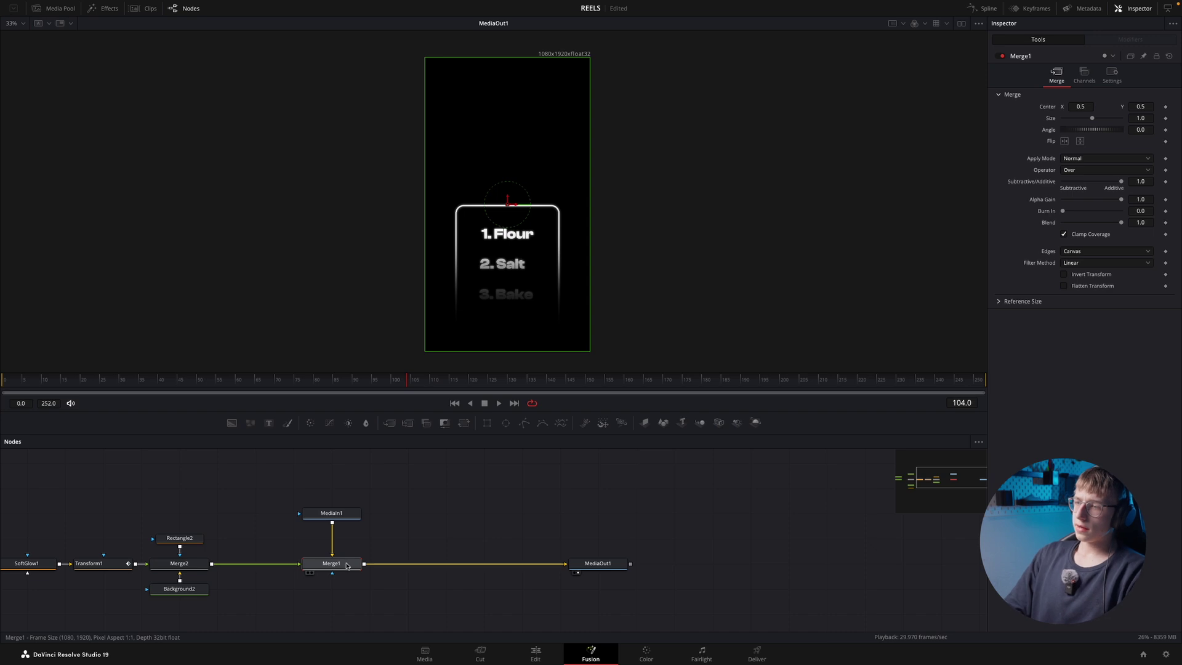
{"action": "key", "text": "shift+space"}
{"action": "type", "text": "merge"}
{"action": "key", "text": "Return"}
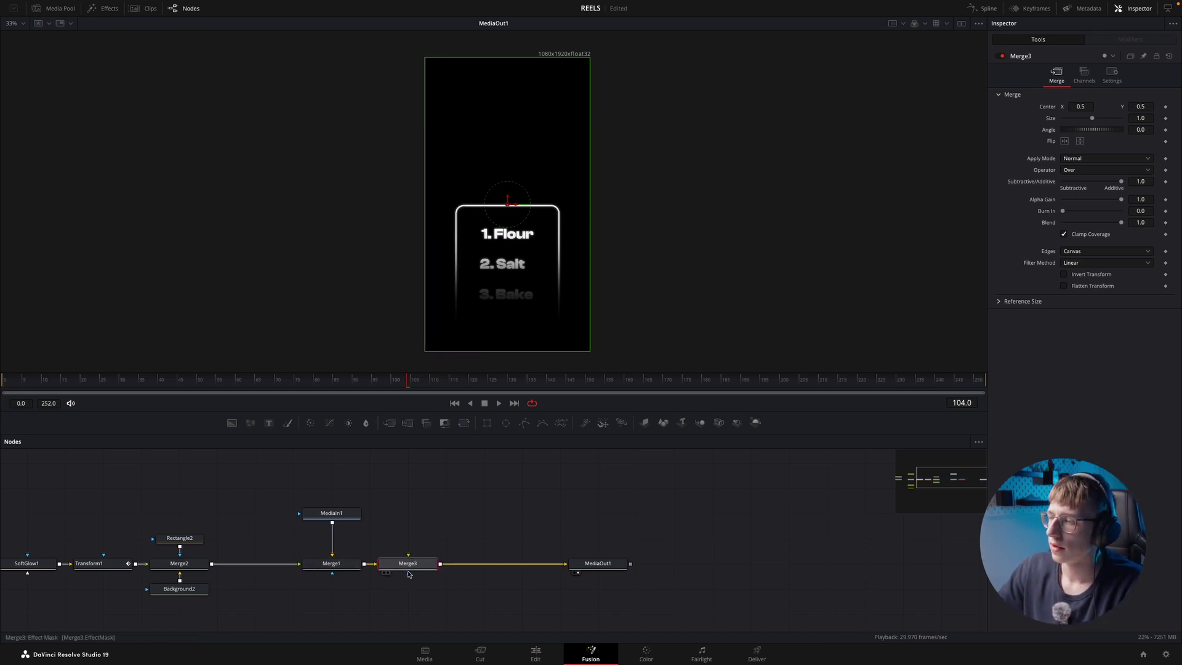
{"action": "left_click_drag", "start_coordinate": [416, 562], "coordinate": [493, 561]}
{"action": "left_click", "coordinate": [483, 563]}
{"action": "key", "text": "Delete"}
- Merge a new Background node over Merge1's output and place it above the new merge before MediaOut1
{"action": "left_click", "coordinate": [335, 562]}
{"action": "key", "text": "shift+space"}
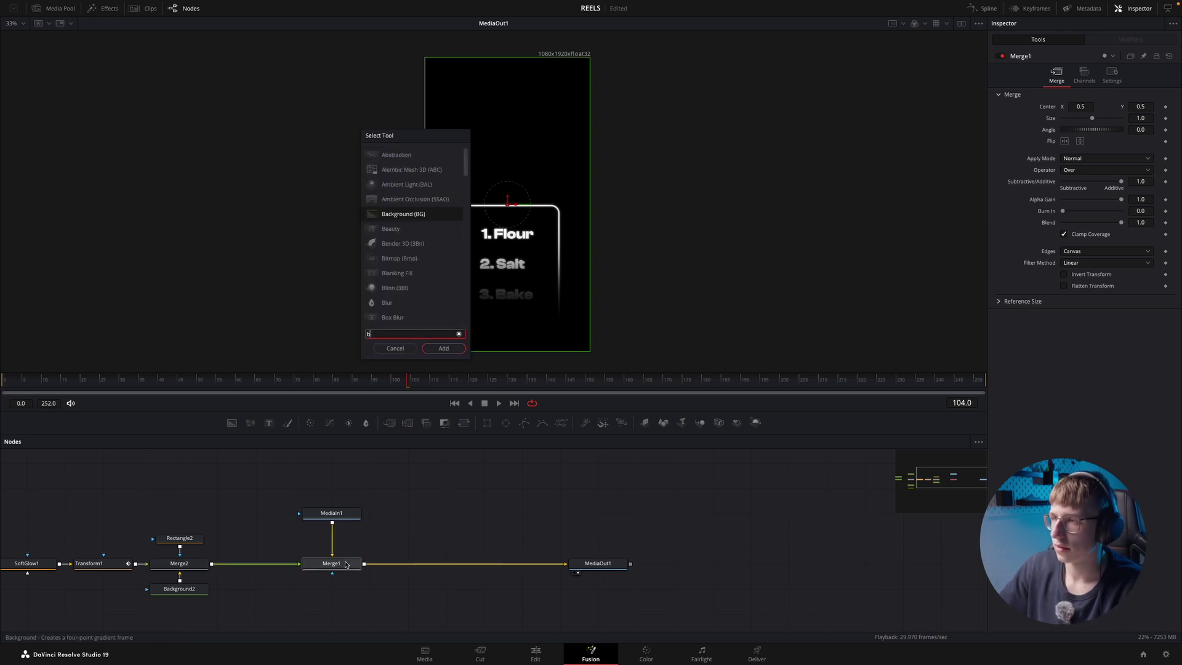
{"action": "key", "text": "Return"}
{"action": "left_click_drag", "start_coordinate": [333, 603], "coordinate": [447, 552]}
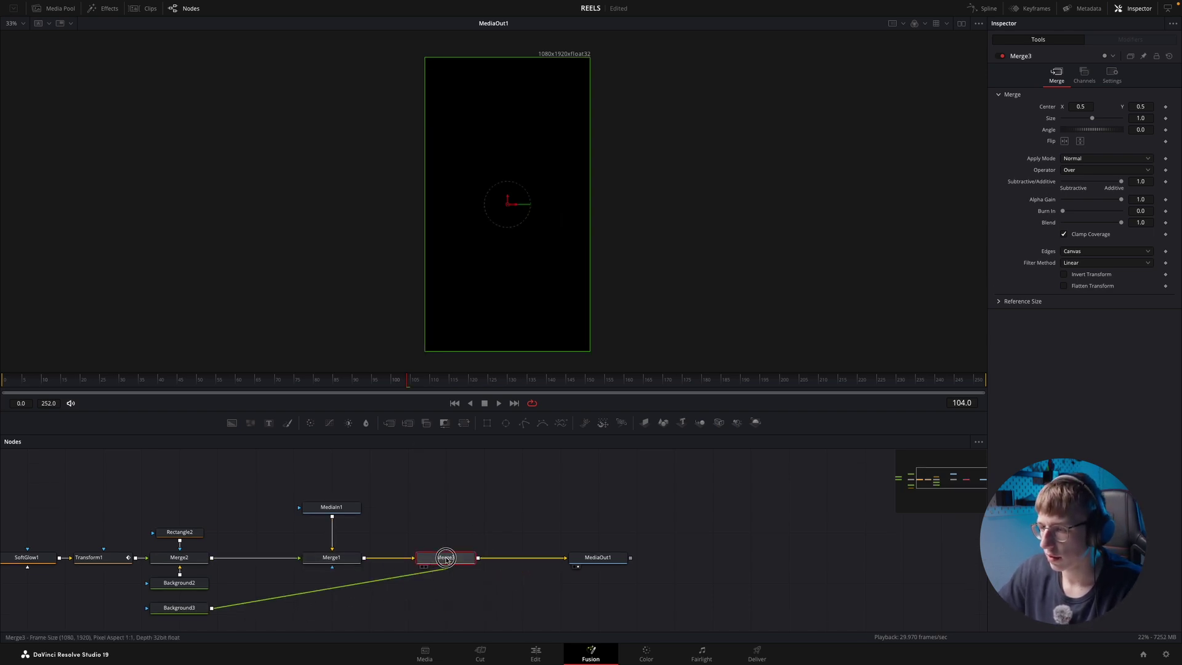
{"action": "left_click_drag", "start_coordinate": [204, 608], "coordinate": [465, 498]}
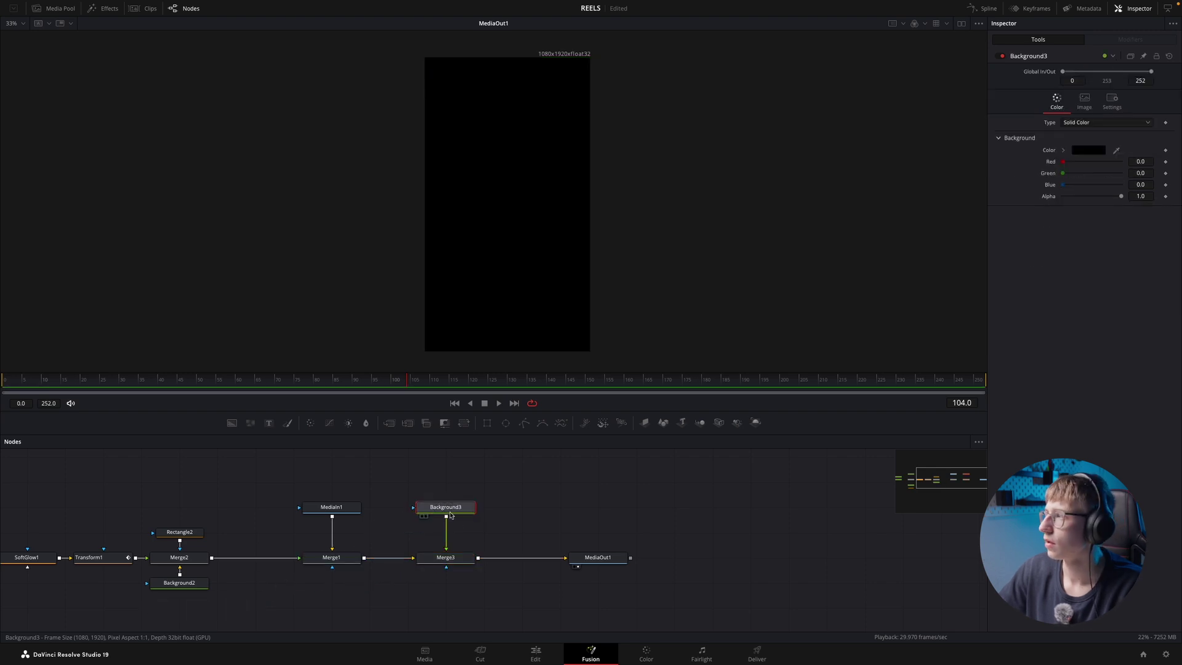
{"action": "left_click", "coordinate": [446, 557]}
- Color Background3 white and mask it with a new rectangle
{"action": "left_click", "coordinate": [448, 507]}
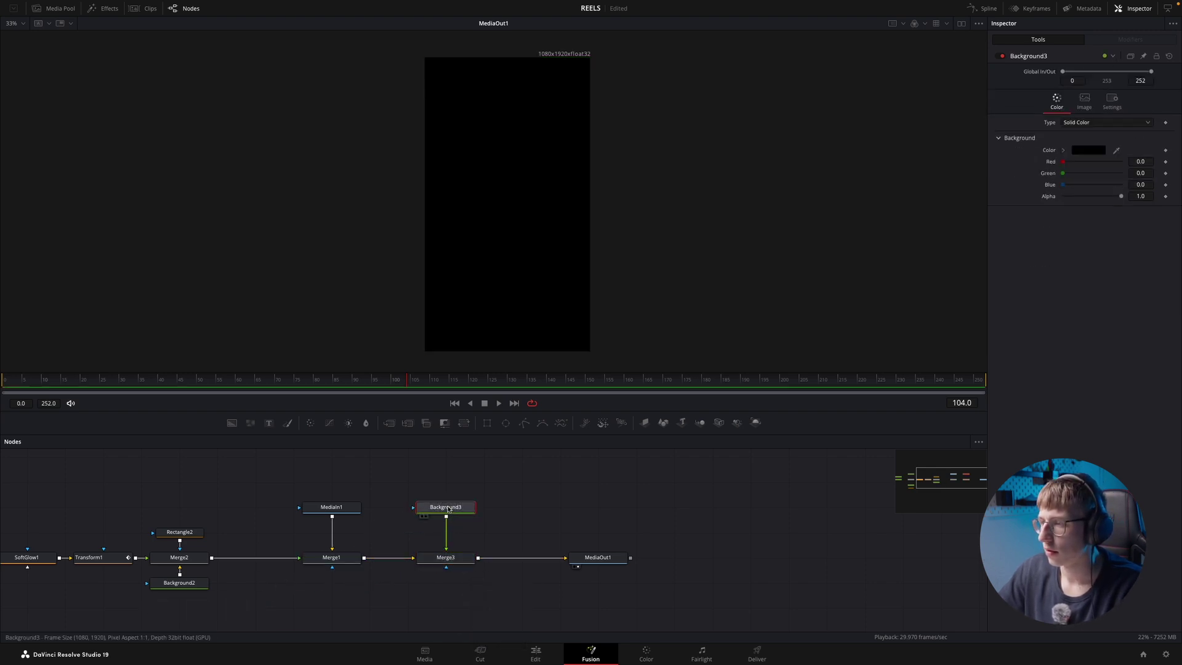
{"action": "left_click", "coordinate": [1087, 150]}
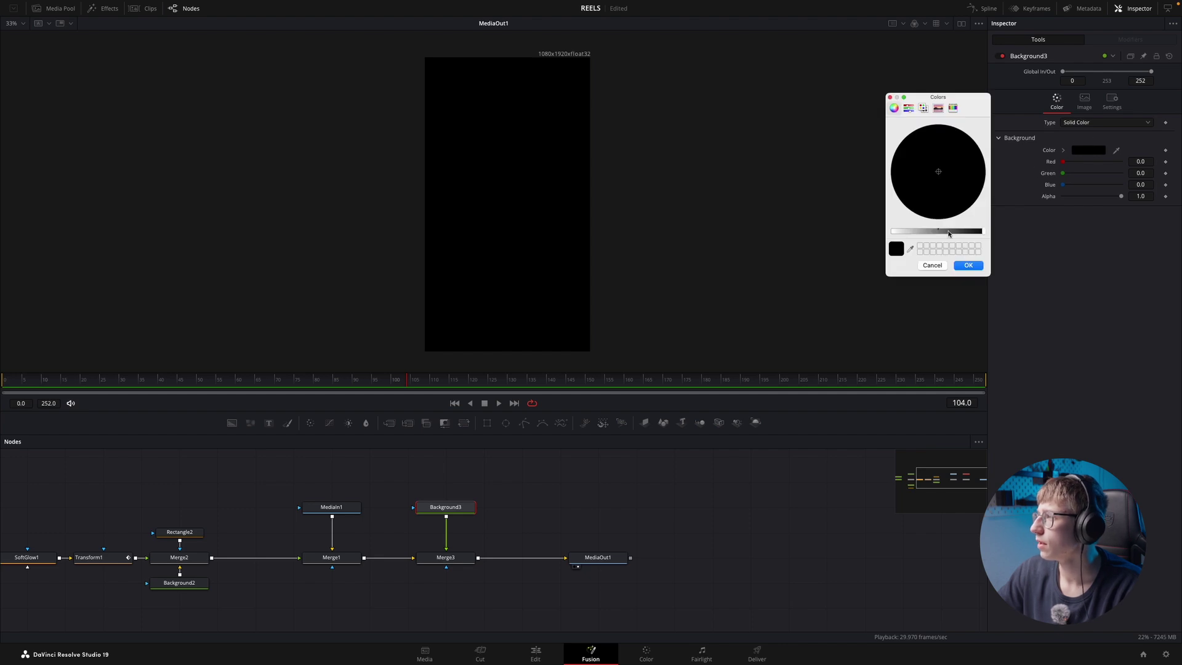
{"action": "left_click_drag", "start_coordinate": [949, 233], "coordinate": [783, 238]}
{"action": "left_click", "coordinate": [969, 266]}
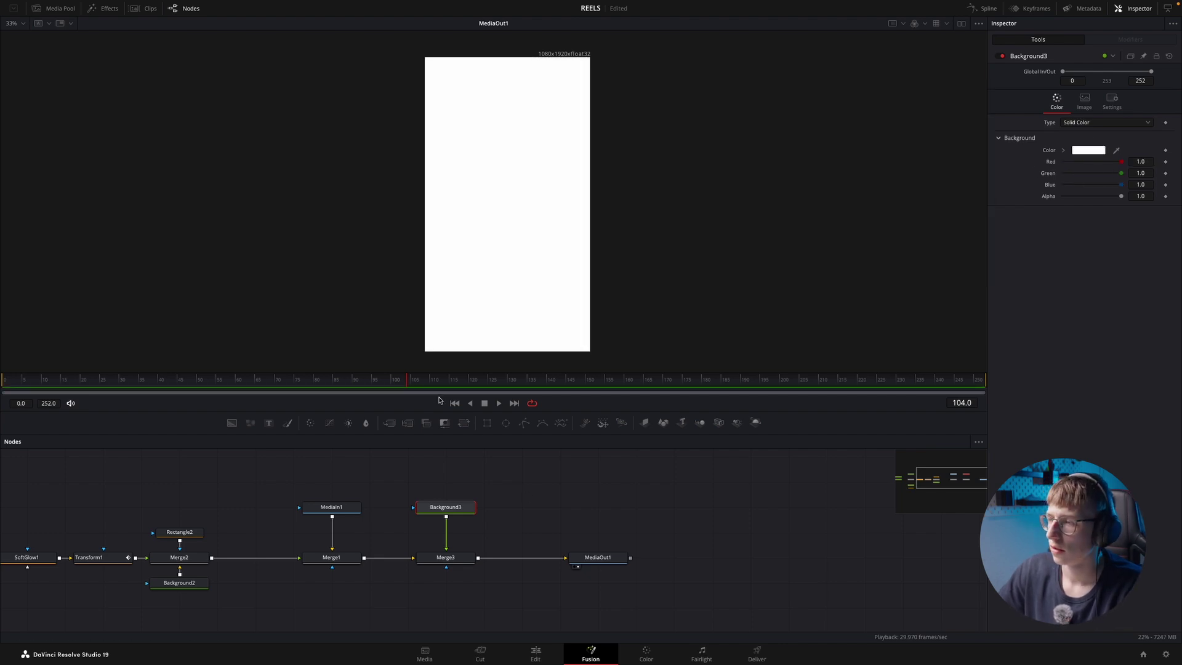
{"action": "left_click", "coordinate": [487, 423]}
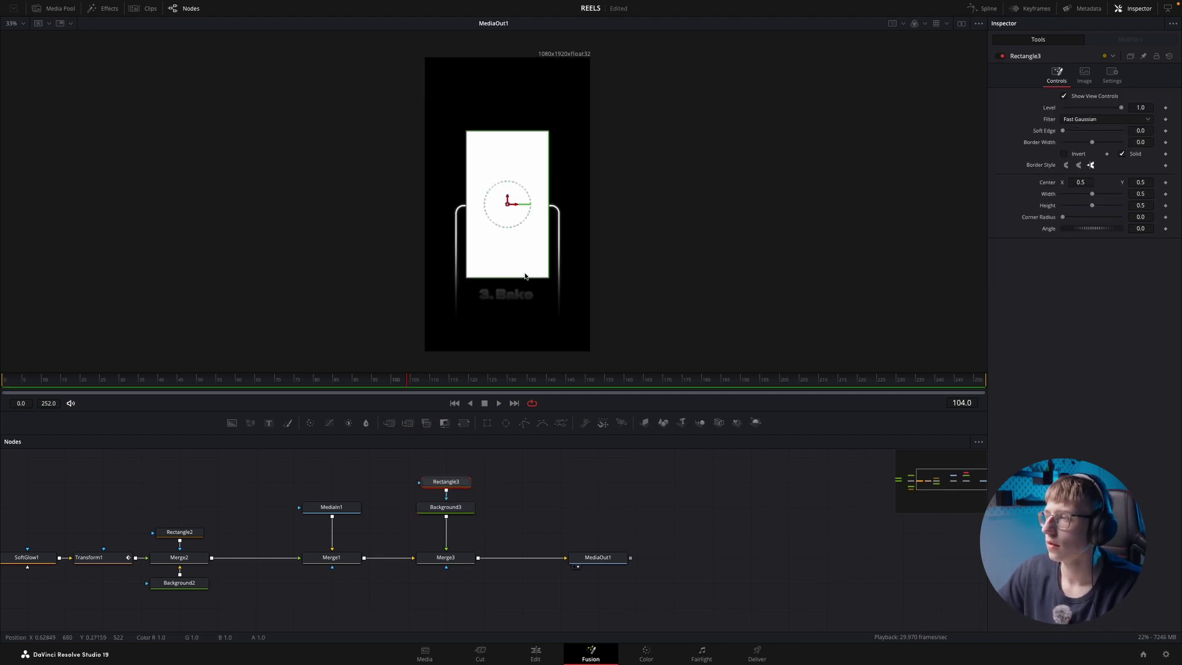
- Shrink Rectangle3 to about 0.36 wide and 0.13 high, and move it up to about Y 0.78
{"action": "left_click_drag", "start_coordinate": [521, 278], "coordinate": [527, 221]}
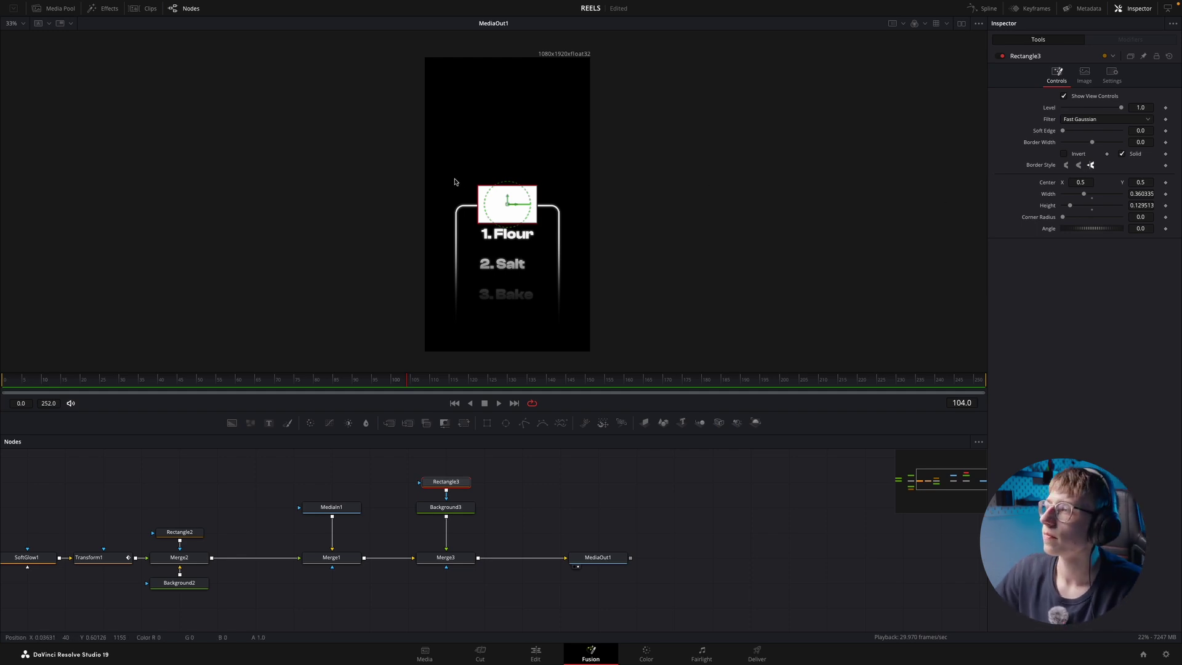
{"action": "left_click_drag", "start_coordinate": [506, 198], "coordinate": [508, 121]}
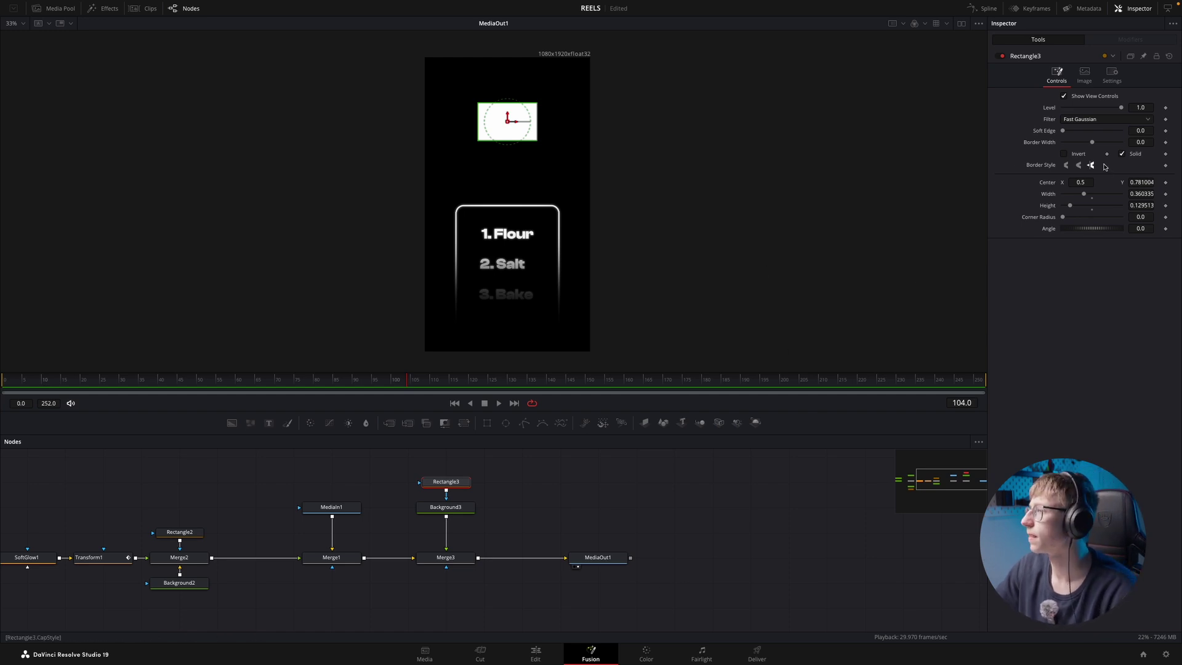
- Turn Rectangle3 into an unfilled outline with corner radius 0.15 and border width 0.0115, and raise it to about Y 0.84
{"action": "left_click", "coordinate": [1143, 218]}
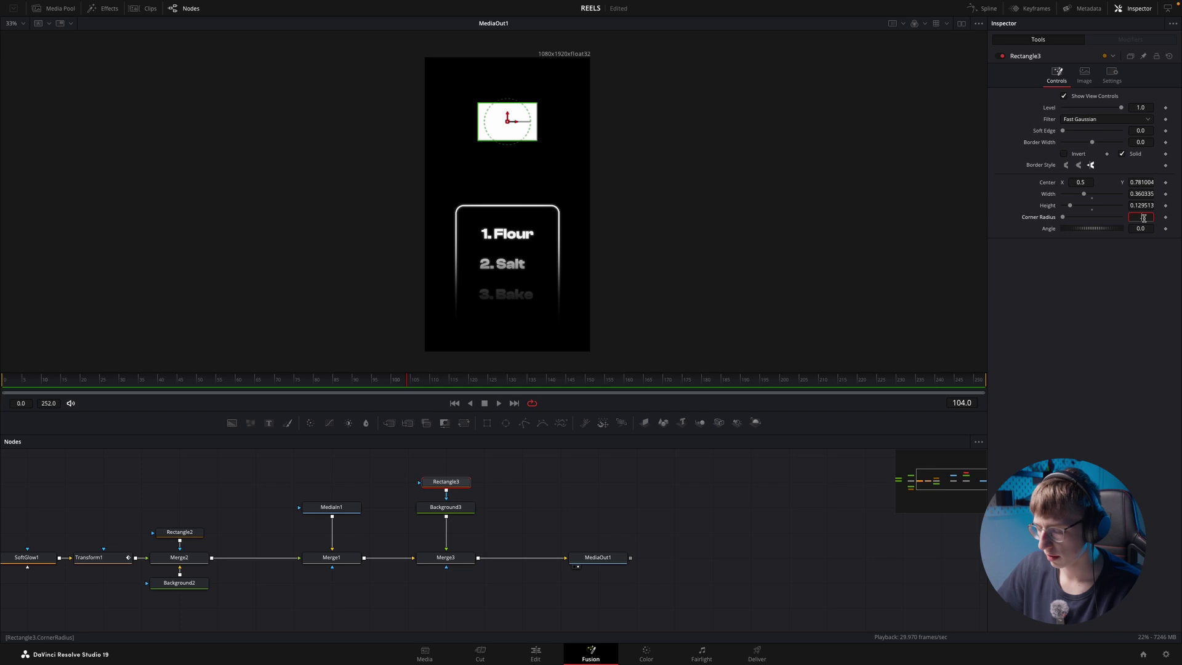
{"action": "key", "text": "Tab"}
{"action": "left_click", "coordinate": [1122, 154]}
{"action": "left_click_drag", "start_coordinate": [1141, 141], "coordinate": [611, 144]}
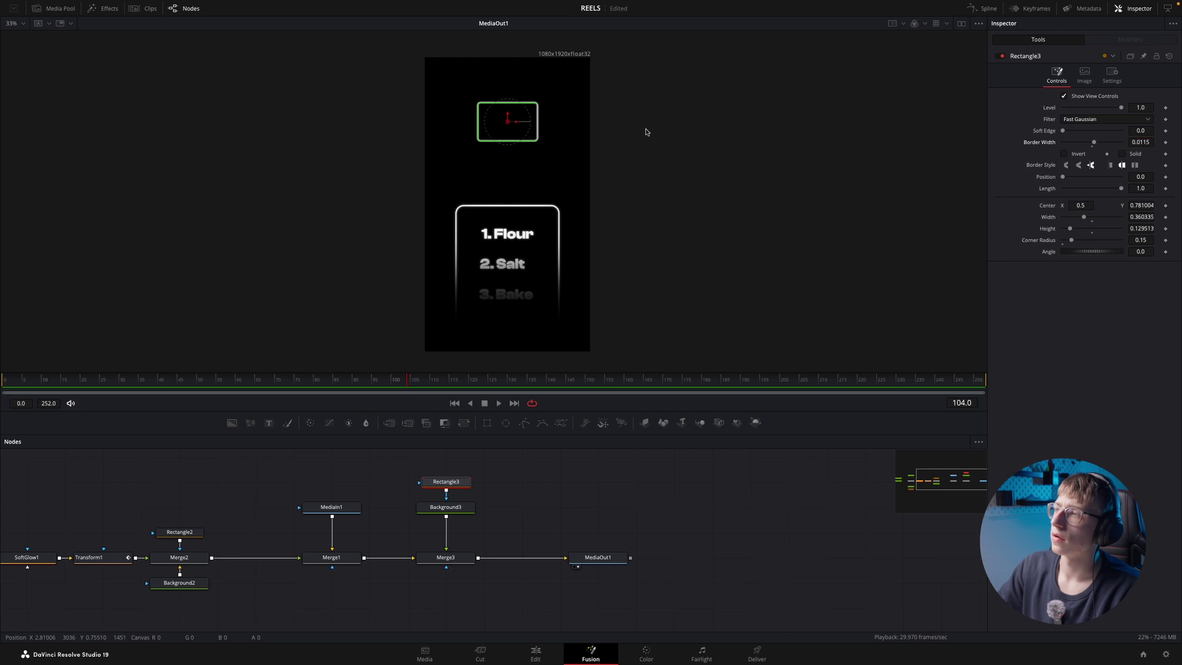
{"action": "left_click_drag", "start_coordinate": [507, 116], "coordinate": [508, 103]}
- Move MediaOut1 farther from the merges and replace Merge3 with a MultiMerge after Merge1
{"action": "left_click_drag", "start_coordinate": [596, 557], "coordinate": [787, 532]}
{"action": "left_click", "coordinate": [442, 558]}
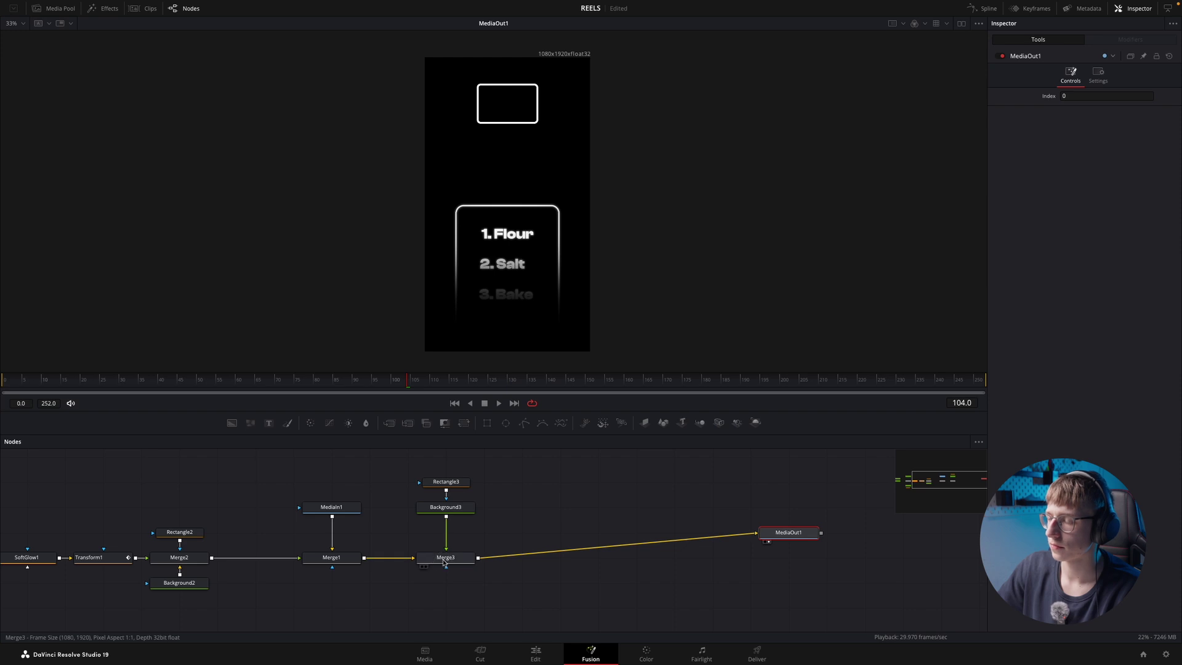
{"action": "key", "text": "Delete"}
{"action": "left_click", "coordinate": [347, 557]}
{"action": "key", "text": "shift+space"}
{"action": "type", "text": "mu"}
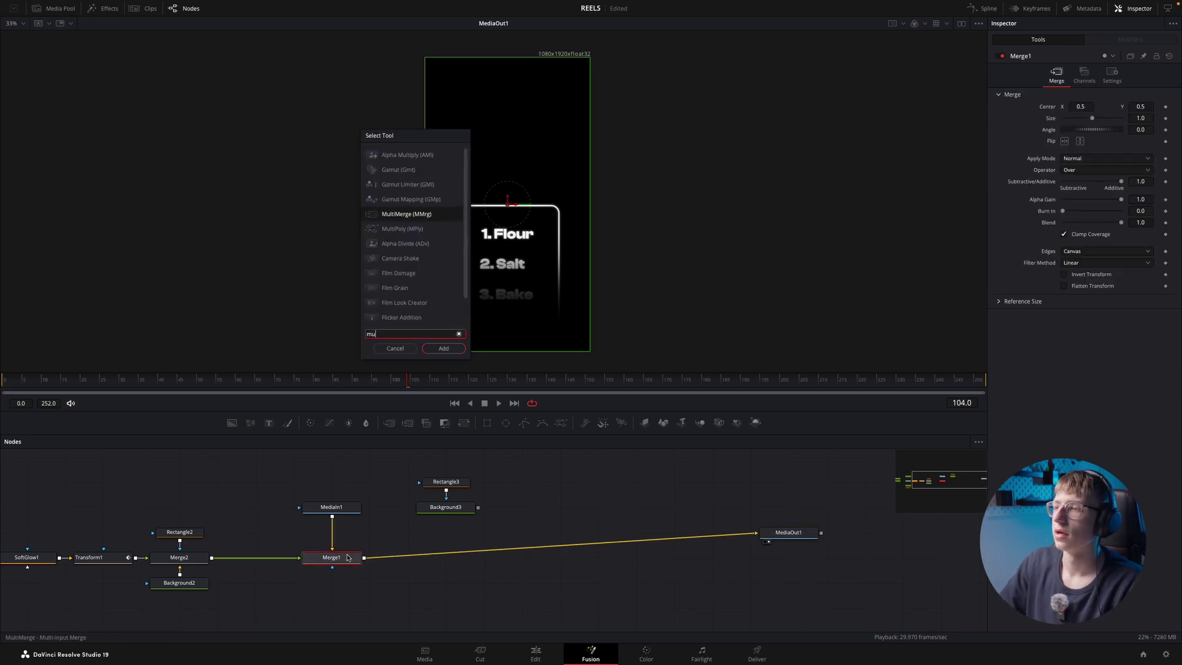
{"action": "key", "text": "Return"}
- Connect Background3 to MultiMerge2 and align MultiMerge2 and MediaOut1 in the main node row
{"action": "left_click_drag", "start_coordinate": [479, 509], "coordinate": [409, 557]}
{"action": "left_click_drag", "start_coordinate": [414, 558], "coordinate": [493, 557]}
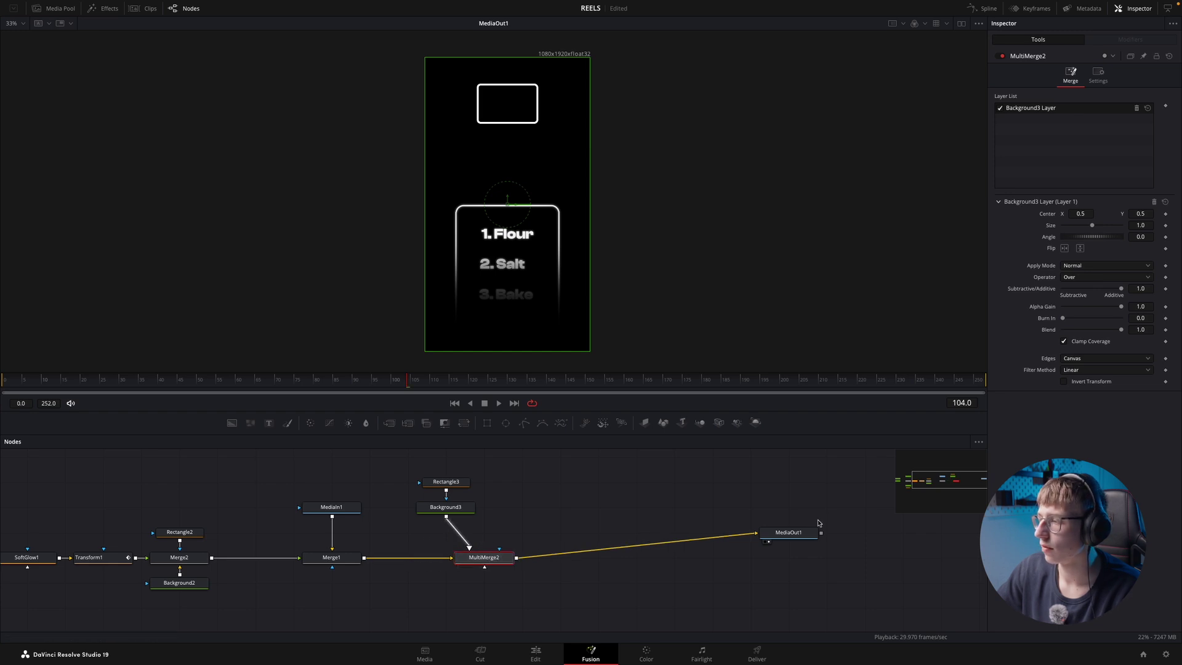
{"action": "left_click_drag", "start_coordinate": [792, 533], "coordinate": [791, 558]}
{"action": "left_click_drag", "start_coordinate": [481, 562], "coordinate": [444, 562]}
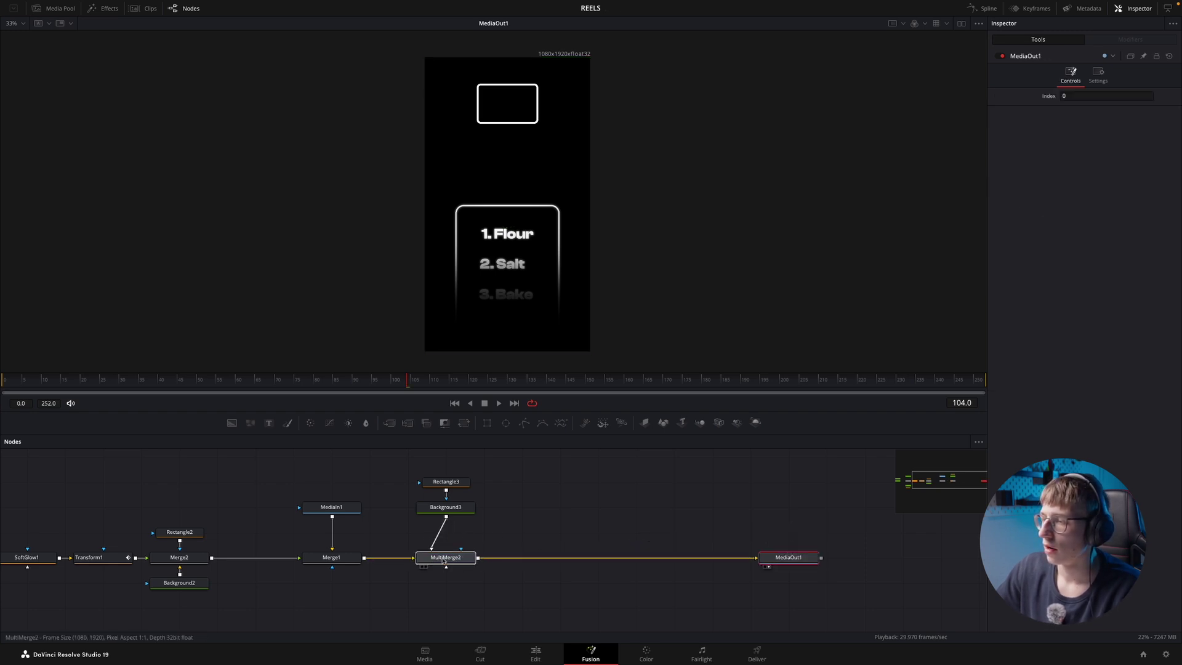
- Move Rectangle3 and Background3 together up and away from MultiMerge2 to leave space for more branches
{"action": "left_click_drag", "start_coordinate": [419, 467], "coordinate": [485, 524]}
{"action": "scroll", "coordinate": [455, 520], "scroll_direction": "up", "scroll_amount": 3}
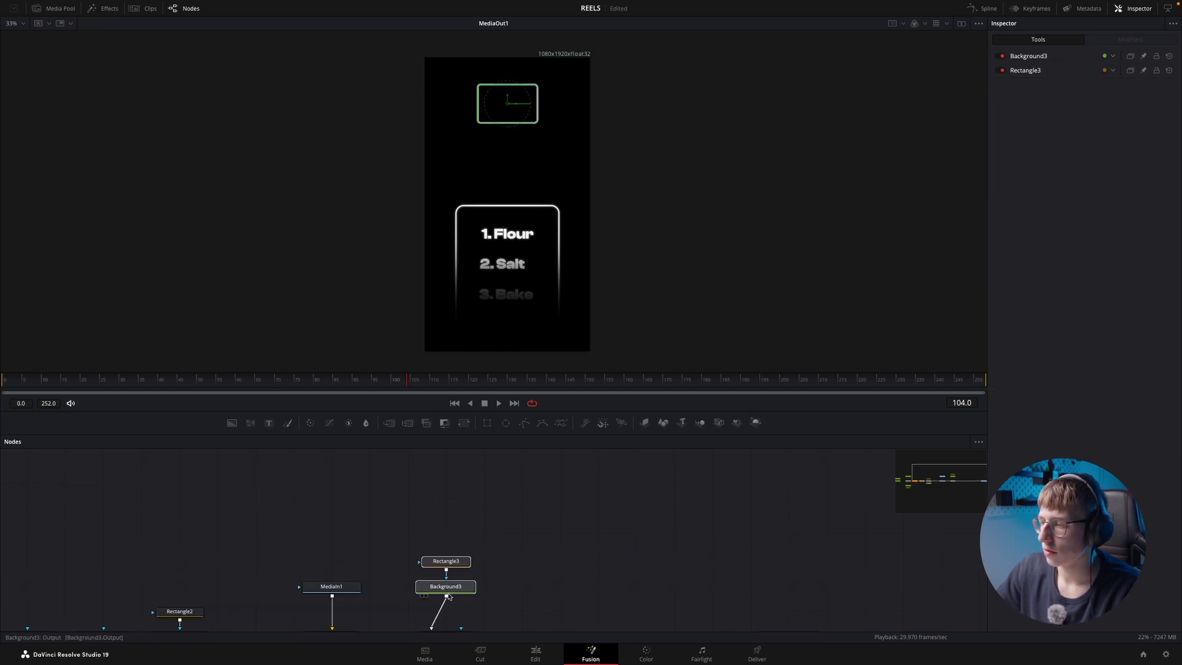
{"action": "left_click_drag", "start_coordinate": [449, 597], "coordinate": [411, 573]}
{"action": "scroll", "coordinate": [502, 554], "scroll_direction": "down", "scroll_amount": 4}
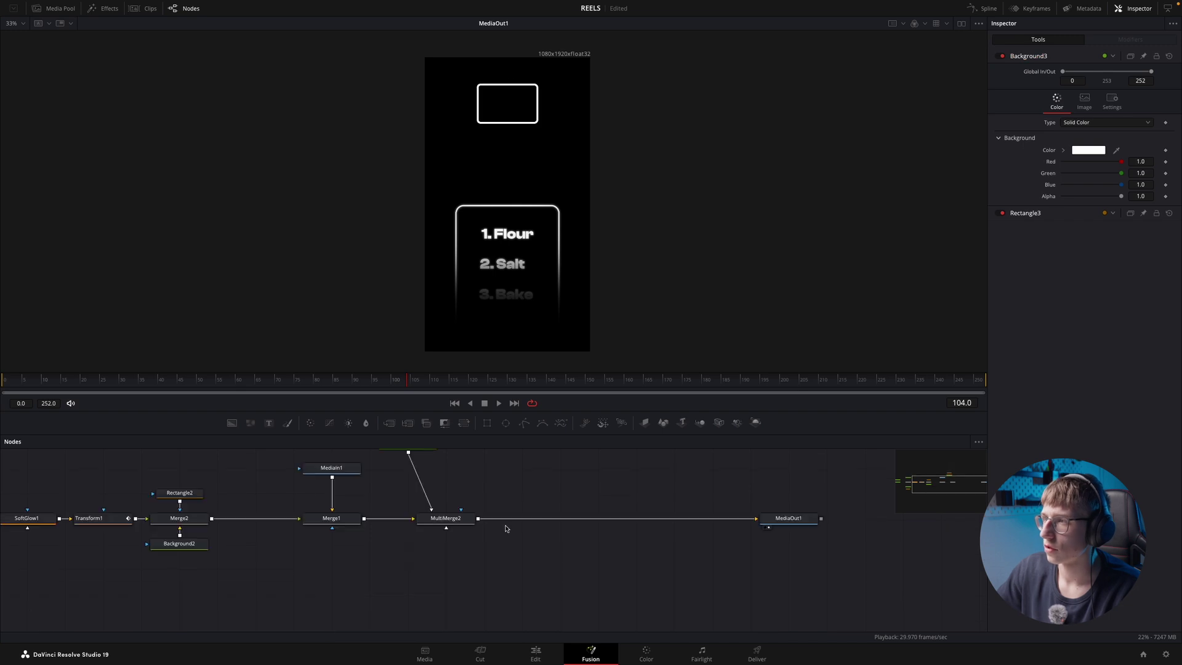
{"action": "scroll", "coordinate": [466, 489], "scroll_direction": "up", "scroll_amount": 4}
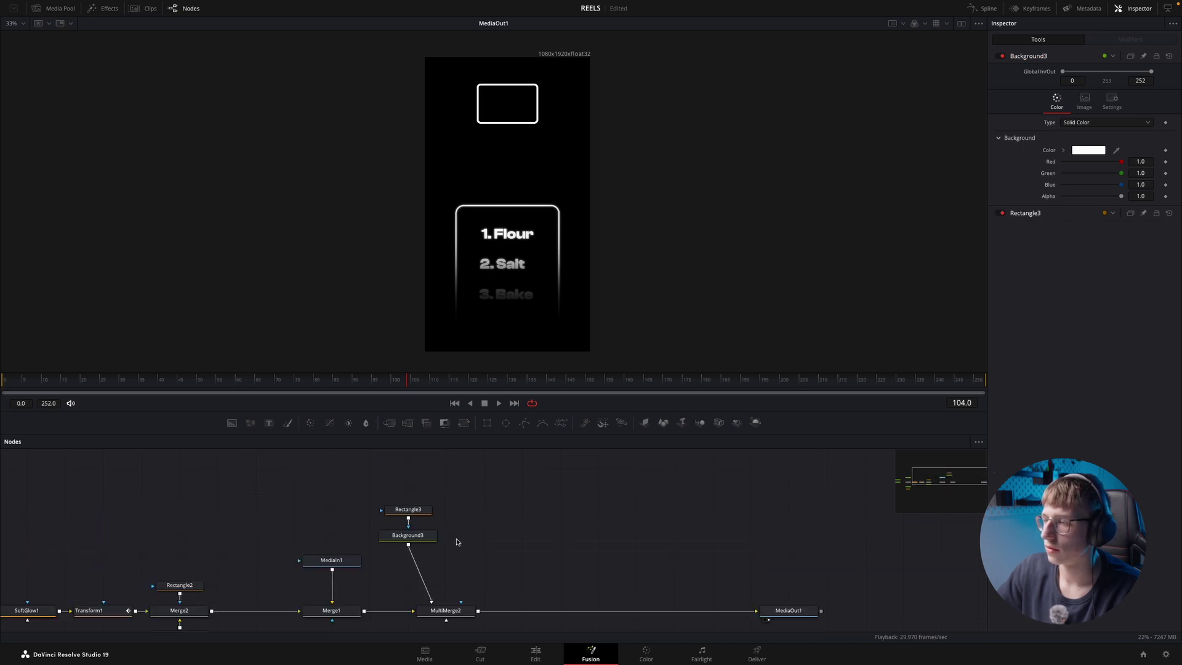
- Keyframe Rectangle3's Level from 0 at frame 103 to 1.0 at frame 109
{"action": "mouse_move", "coordinate": [412, 387]}
{"action": "left_mouse_down"}
{"action": "mouse_move", "coordinate": [17, 407]}
{"action": "mouse_move", "coordinate": [54, 406]}
{"action": "left_mouse_up"}
{"action": "left_click", "coordinate": [401, 510]}
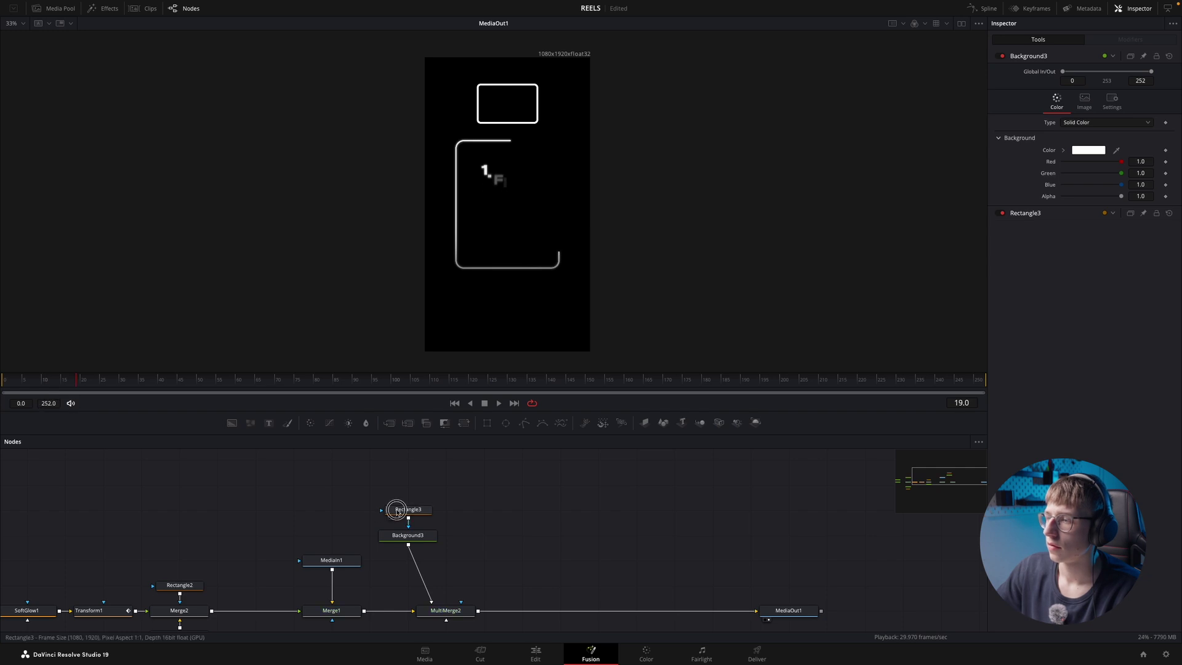
{"action": "left_click", "coordinate": [425, 379]}
{"action": "mouse_move", "coordinate": [426, 380]}
{"action": "left_mouse_down"}
{"action": "mouse_move", "coordinate": [493, 377]}
{"action": "mouse_move", "coordinate": [290, 388]}
{"action": "mouse_move", "coordinate": [408, 384]}
{"action": "left_mouse_up"}
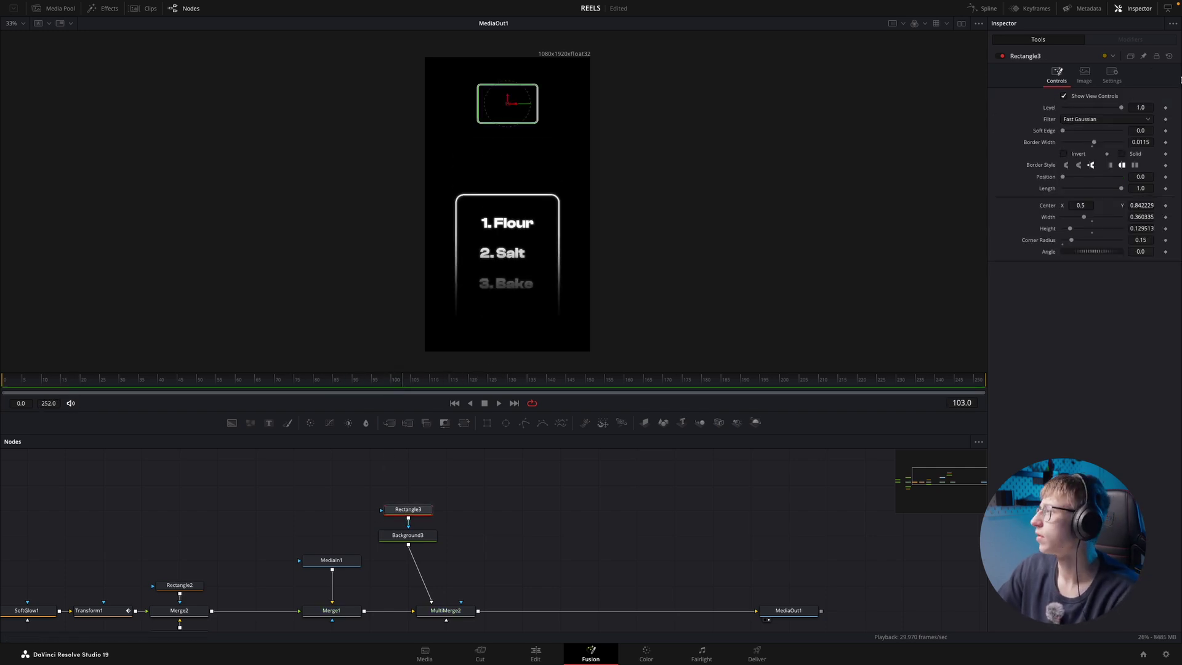
{"action": "left_click_drag", "start_coordinate": [1123, 110], "coordinate": [944, 106]}
{"action": "left_click", "coordinate": [1167, 109]}
{"action": "key", "text": "Right"}
{"action": "key", "text": "Right"}
{"action": "key", "text": "Right"}
{"action": "key", "text": "Right"}
{"action": "key", "text": "Right"}
{"action": "key", "text": "Right"}
{"action": "left_click", "coordinate": [1166, 108]}
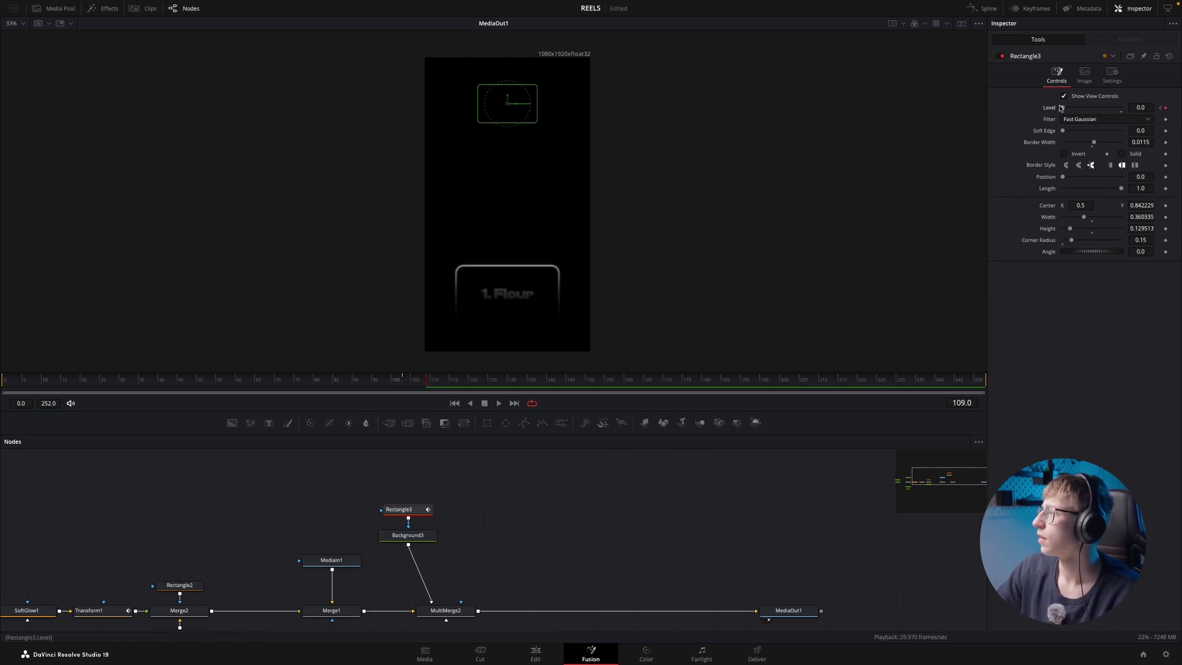
- Play back the fade-in of the outlined rectangle and return to frame 109
{"action": "left_click", "coordinate": [411, 378]}
{"action": "left_click_drag", "start_coordinate": [412, 378], "coordinate": [327, 380]}
{"action": "key", "text": "space"}
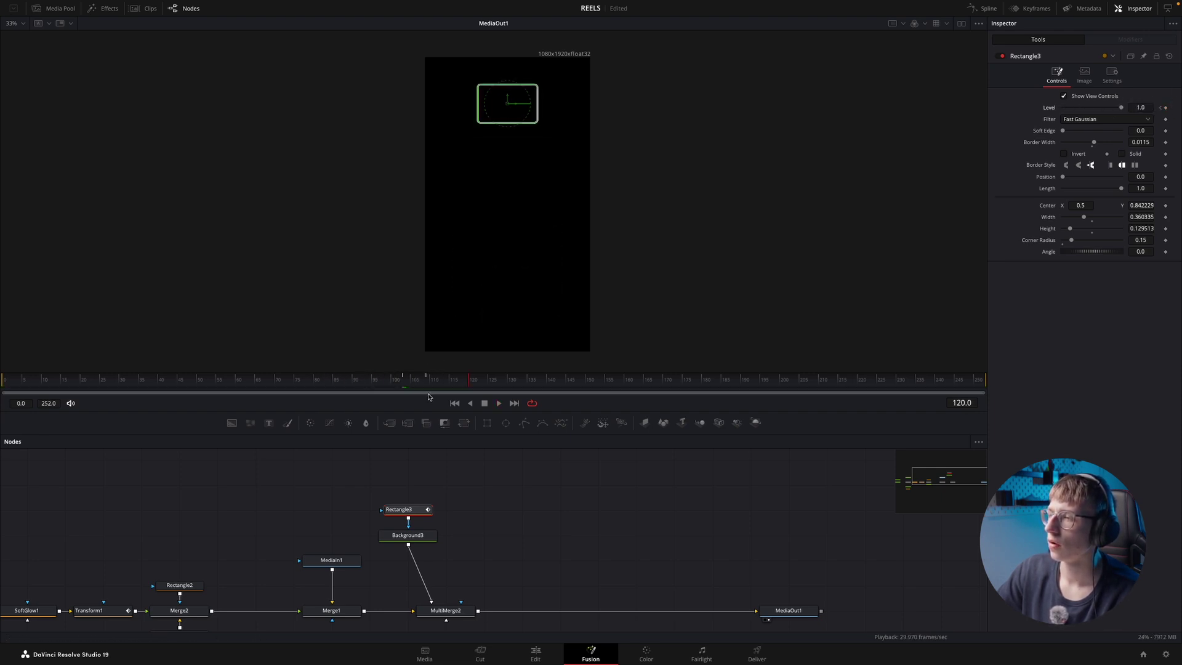
{"action": "mouse_move", "coordinate": [439, 384]}
{"action": "left_mouse_down"}
{"action": "mouse_move", "coordinate": [343, 382]}
{"action": "mouse_move", "coordinate": [443, 380]}
{"action": "mouse_move", "coordinate": [377, 384]}
{"action": "mouse_move", "coordinate": [427, 389]}
{"action": "left_mouse_up"}
- Duplicate Background3 with its Rectangle3 mask, connect the copy to MultiMerge2, and move its rectangle below the first one
{"action": "scroll", "coordinate": [456, 470], "scroll_direction": "down", "scroll_amount": 3}
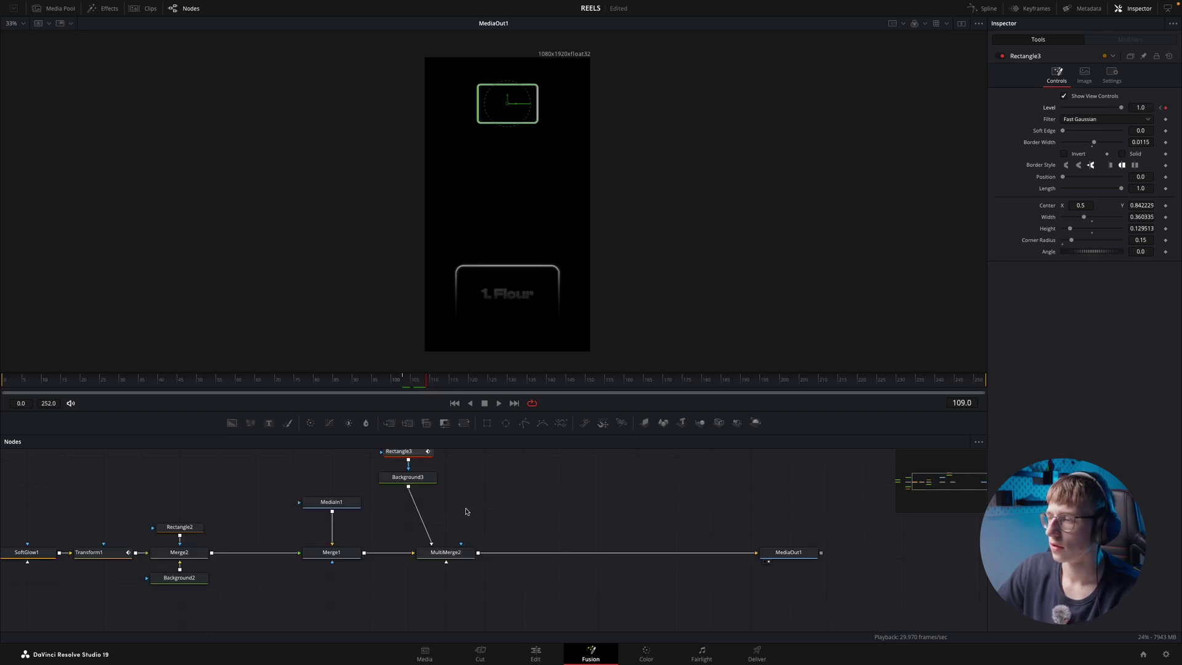
{"action": "scroll", "coordinate": [466, 508], "scroll_direction": "up", "scroll_amount": 1}
{"action": "left_click_drag", "start_coordinate": [474, 530], "coordinate": [382, 463]}
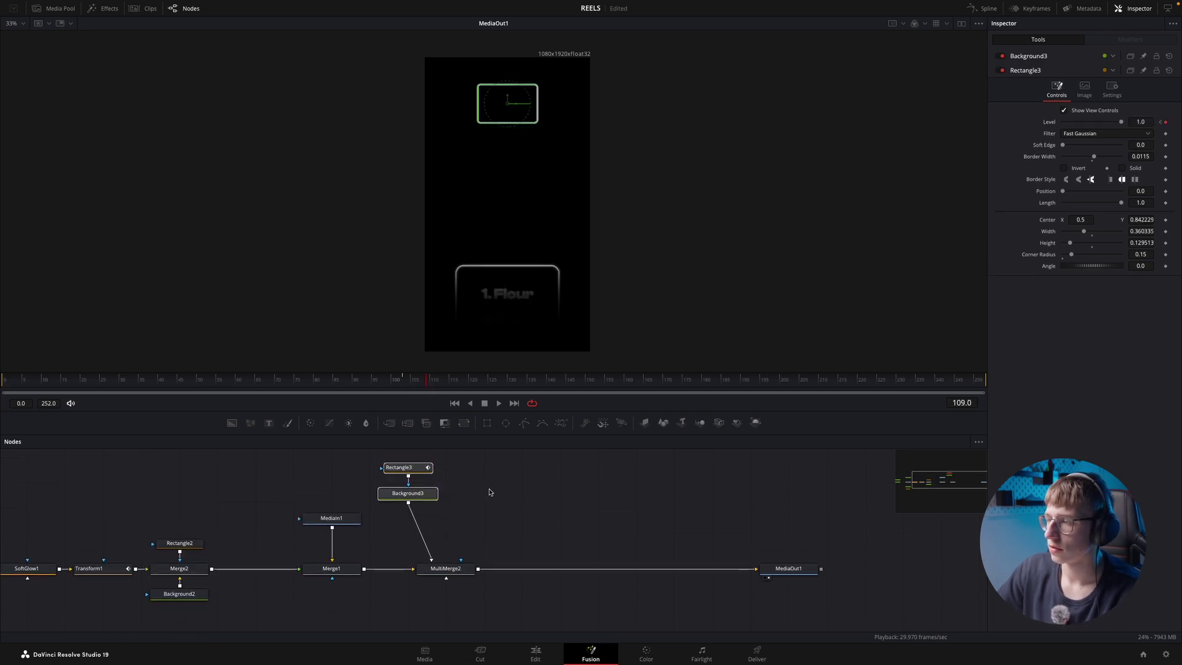
{"action": "key", "text": "ctrl+c"}
{"action": "key", "text": "ctrl+v"}
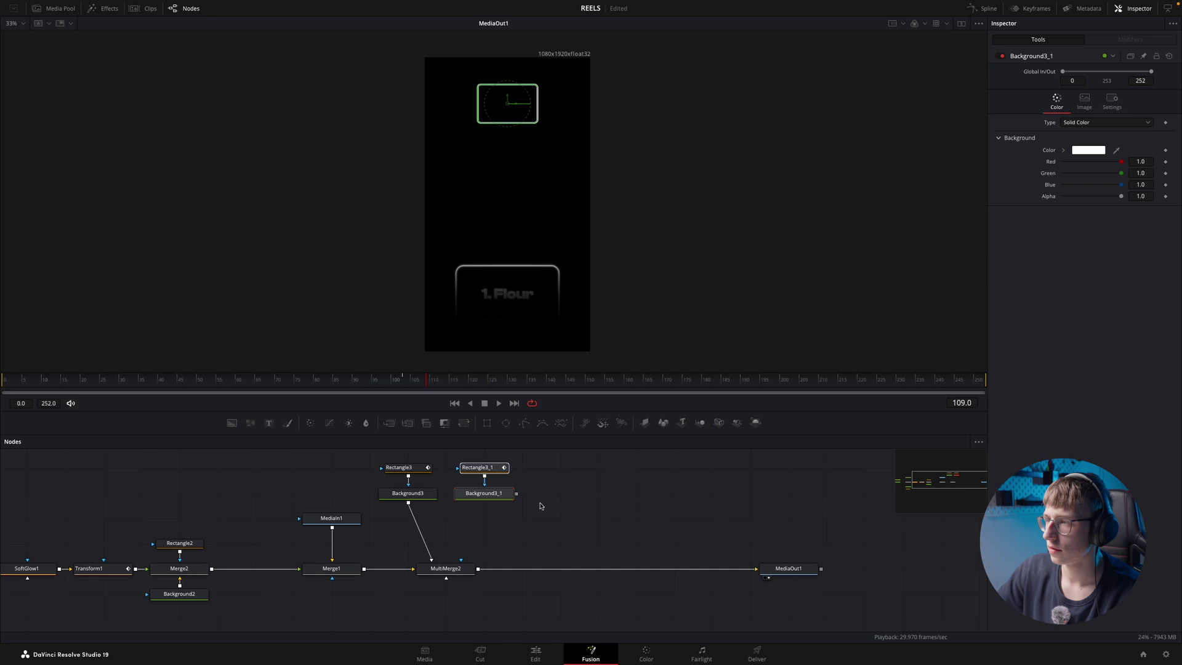
{"action": "left_click_drag", "start_coordinate": [519, 497], "coordinate": [447, 567]}
{"action": "left_click_drag", "start_coordinate": [505, 94], "coordinate": [508, 173]}
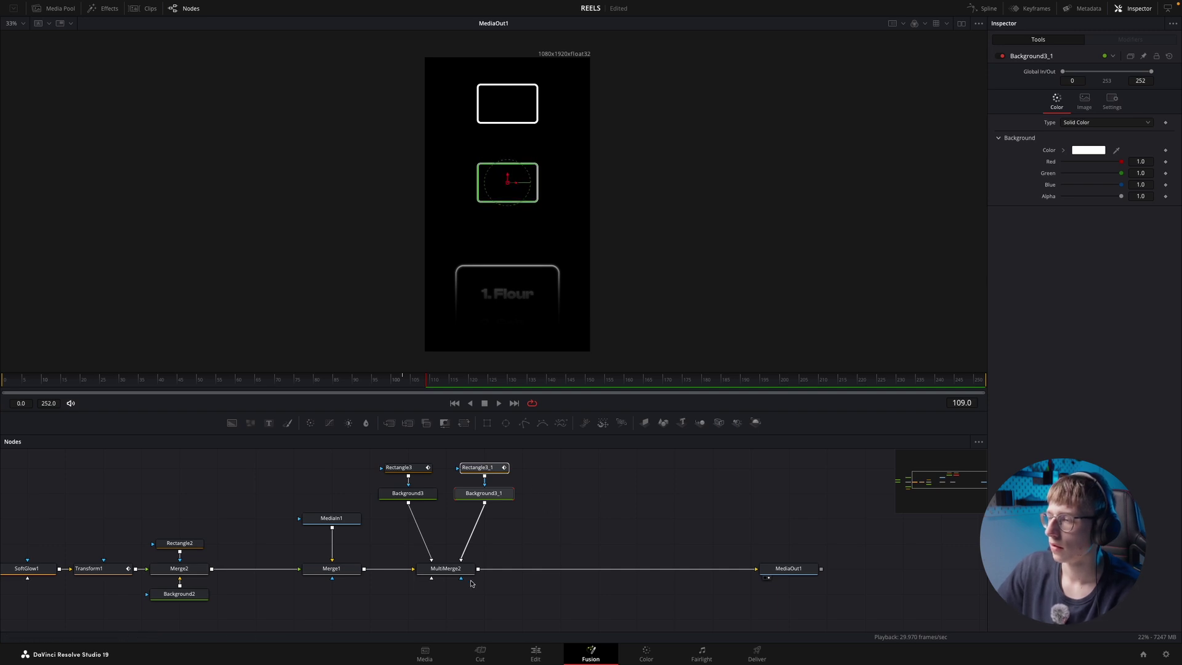
{"action": "left_click", "coordinate": [513, 532]}
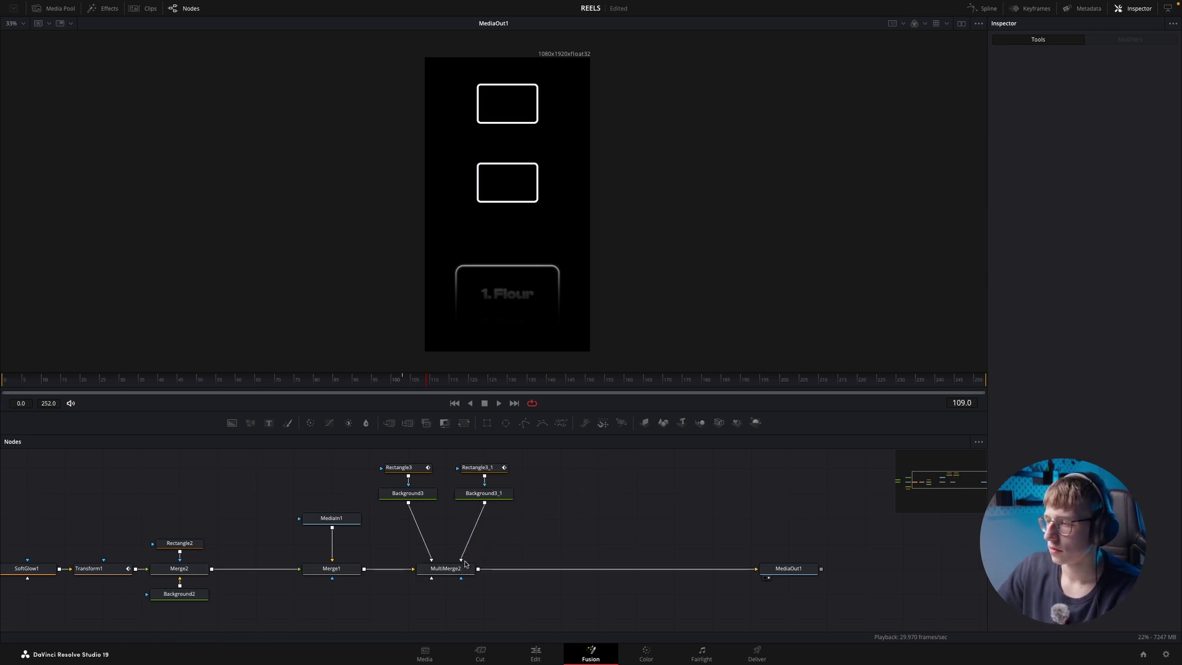
- Add another copy of Background3 and Rectangle3 to MultiMerge2, beside the other branches, and place its rectangle below the second one
{"action": "left_click_drag", "start_coordinate": [442, 513], "coordinate": [377, 459]}
{"action": "key", "text": "ctrl+c"}
{"action": "key", "text": "ctrl+v"}
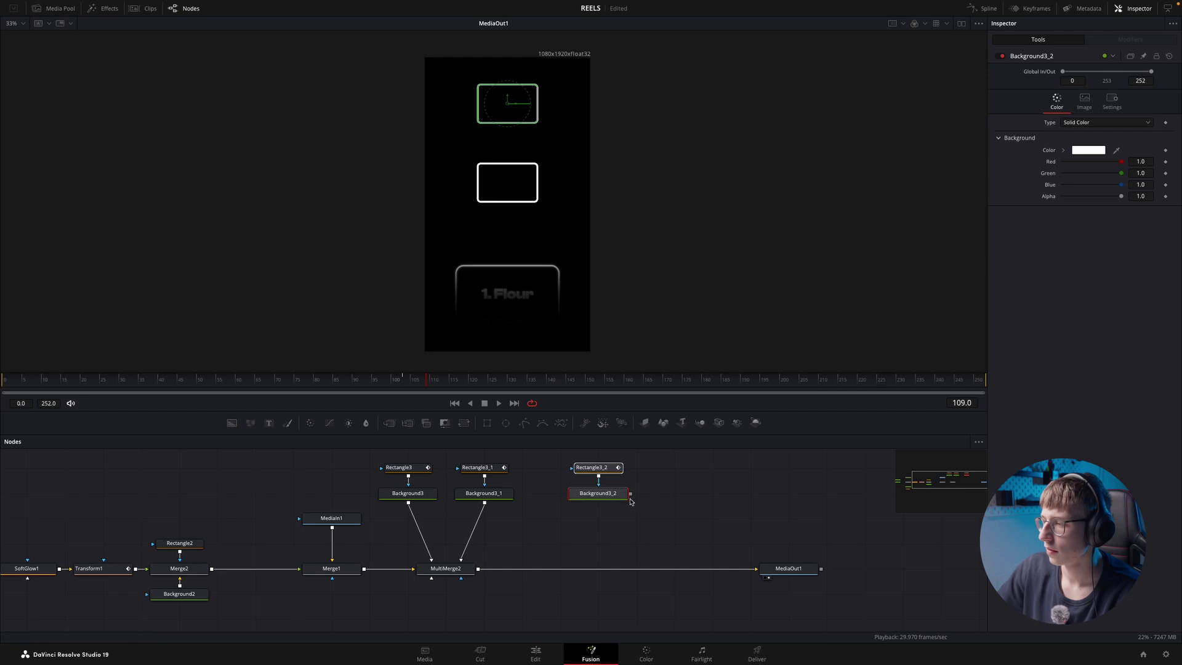
{"action": "left_click_drag", "start_coordinate": [629, 498], "coordinate": [466, 560]}
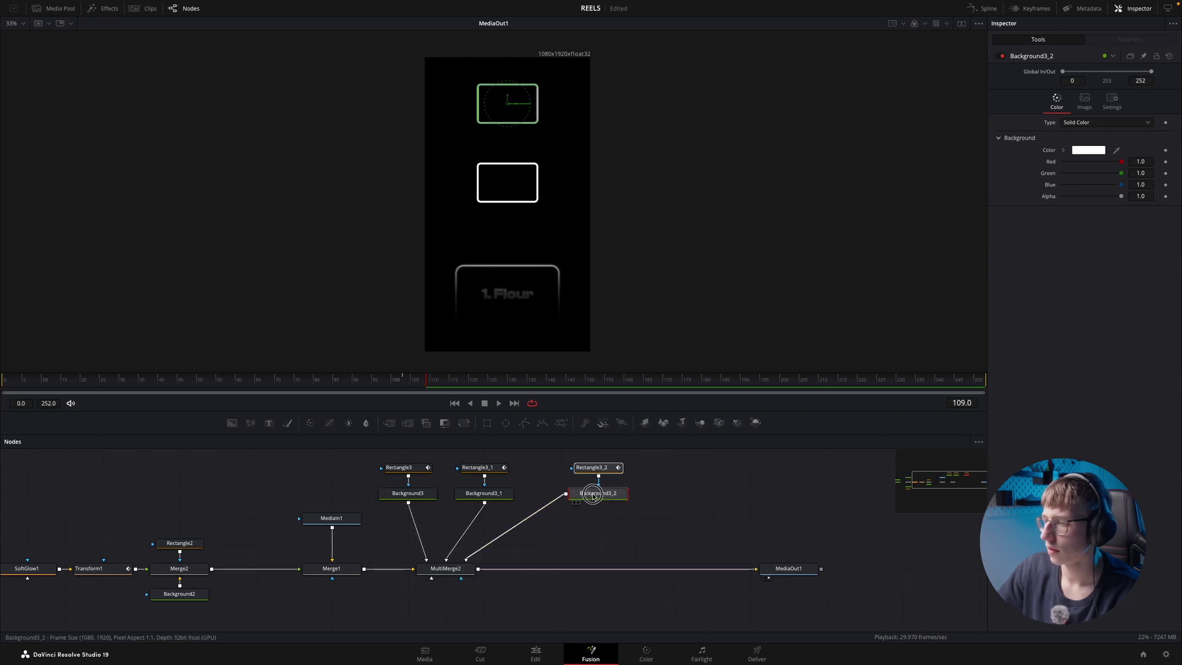
{"action": "left_click_drag", "start_coordinate": [606, 475], "coordinate": [569, 475]}
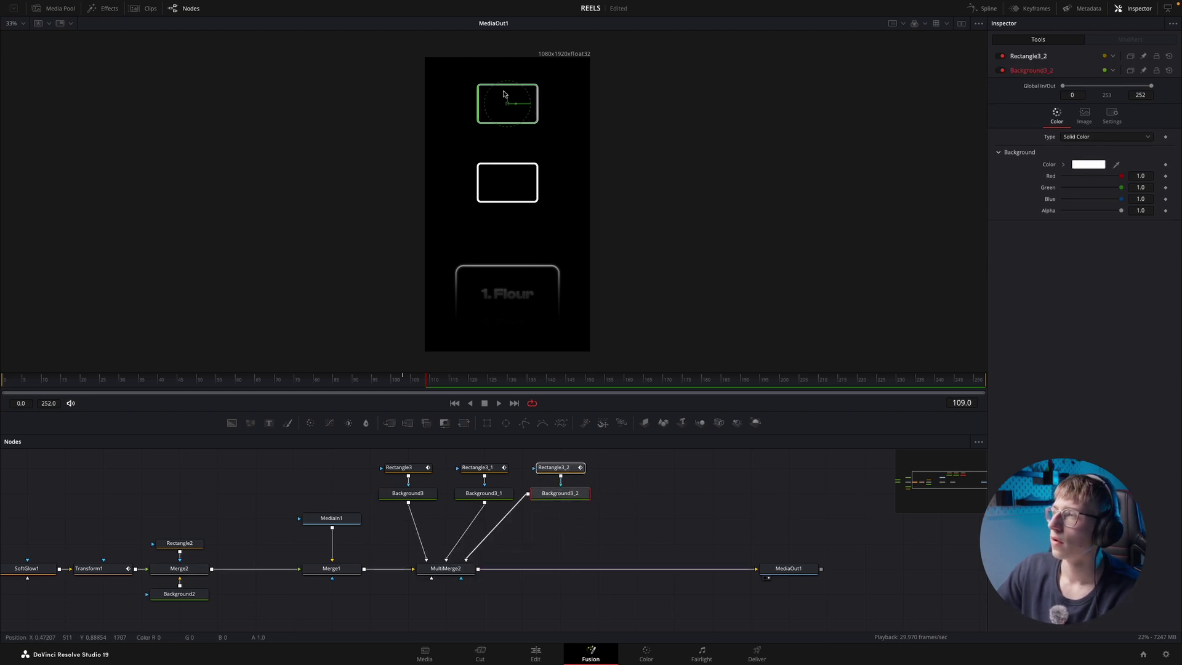
{"action": "left_click_drag", "start_coordinate": [507, 96], "coordinate": [526, 252]}
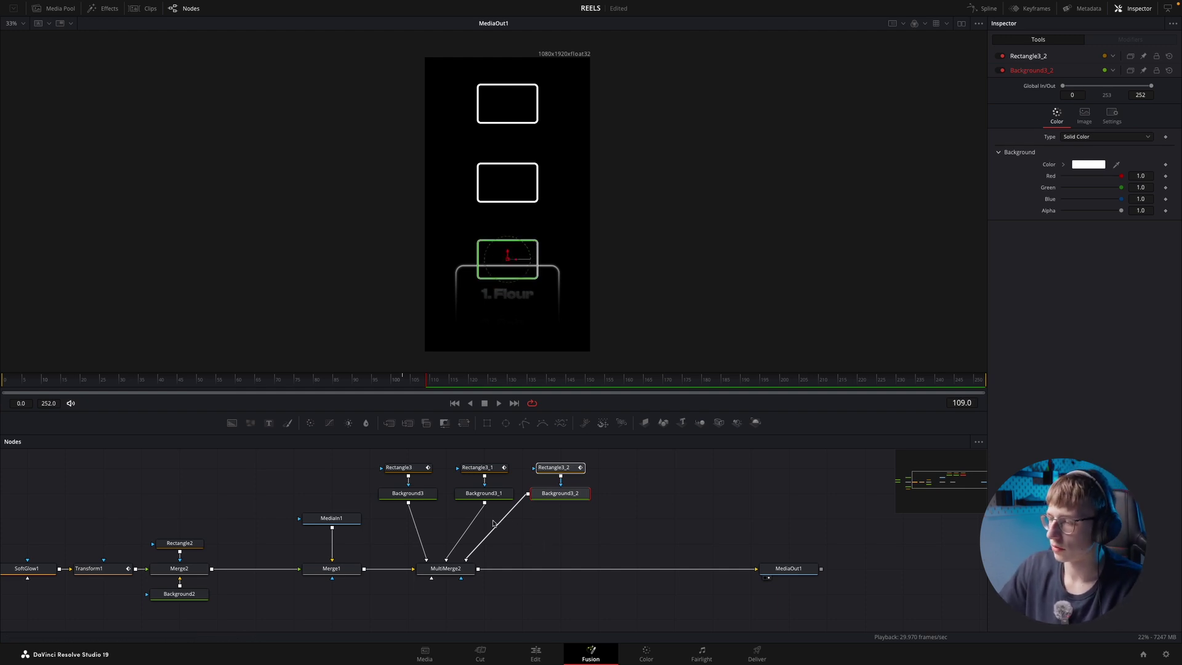
- Shift Rectangle3 and Background3 above MediaIn1, move MediaIn1 closer to Merge1, and place a copy of Background3 in the freed gap
{"action": "left_click_drag", "start_coordinate": [386, 468], "coordinate": [319, 469]}
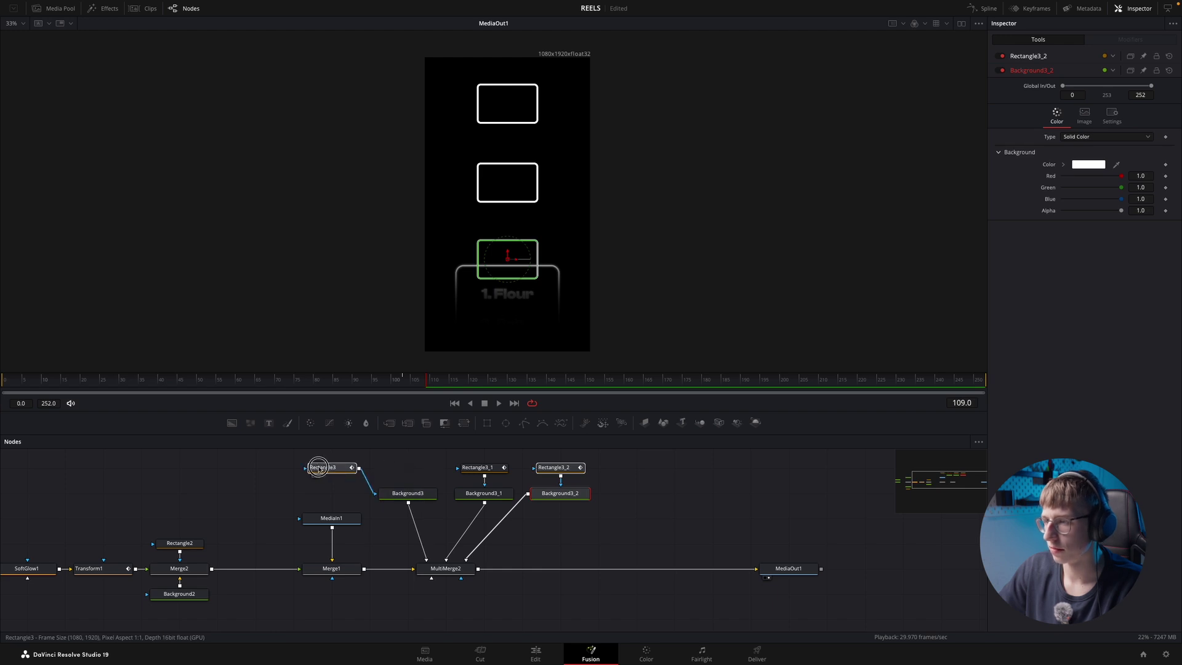
{"action": "left_click_drag", "start_coordinate": [394, 494], "coordinate": [319, 493]}
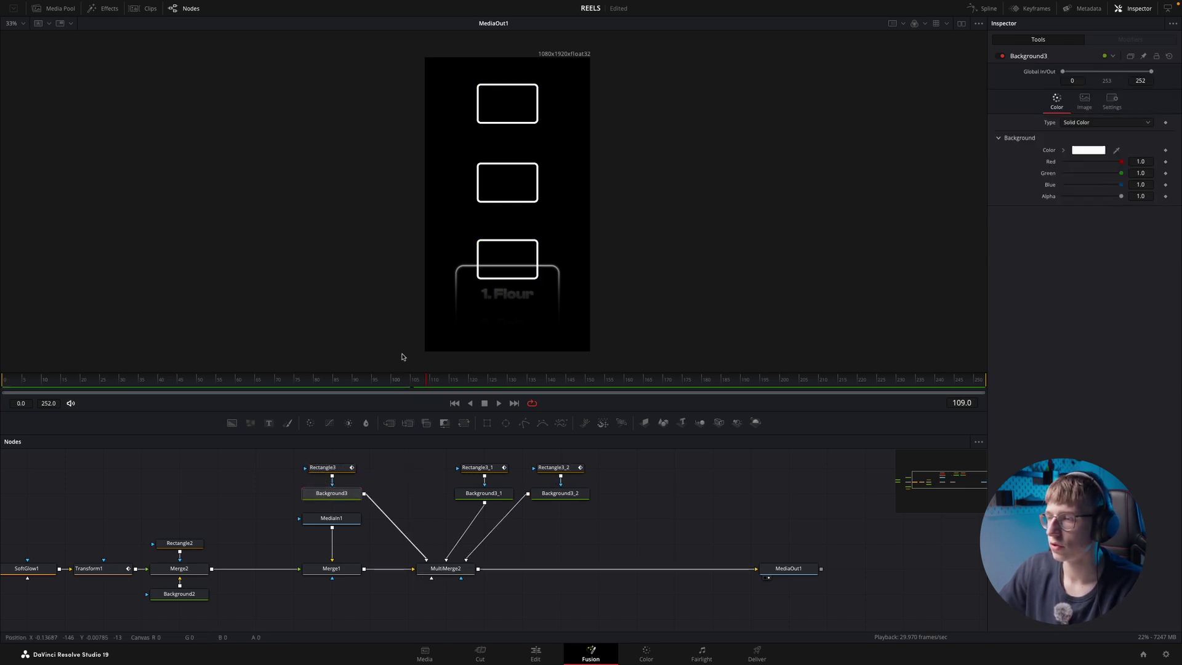
{"action": "key", "text": "ctrl+c"}
{"action": "key", "text": "ctrl+v"}
{"action": "left_click_drag", "start_coordinate": [363, 493], "coordinate": [410, 493]}
{"action": "left_click_drag", "start_coordinate": [349, 515], "coordinate": [349, 490]}
{"action": "left_click", "coordinate": [414, 499]}
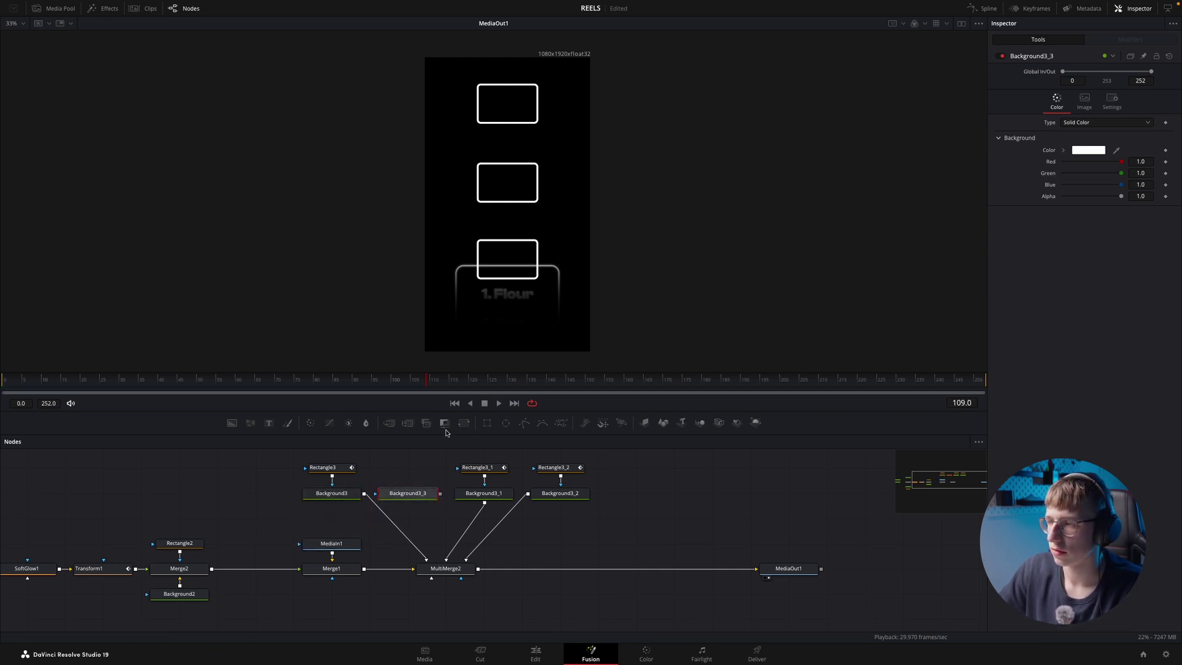
- Mask Background3_3 with a new polygon and draw a straight vertical line between the first and second rectangles
{"action": "left_click_drag", "start_coordinate": [524, 422], "coordinate": [418, 497]}
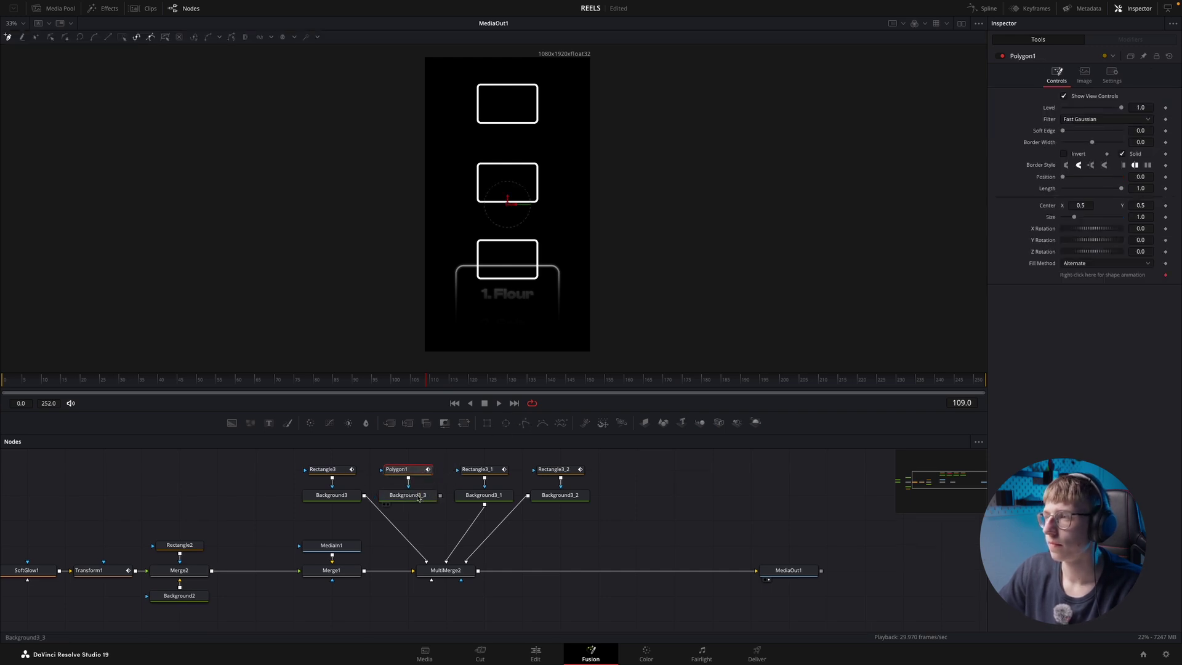
{"action": "scroll", "coordinate": [531, 123], "scroll_direction": "up", "scroll_amount": 5}
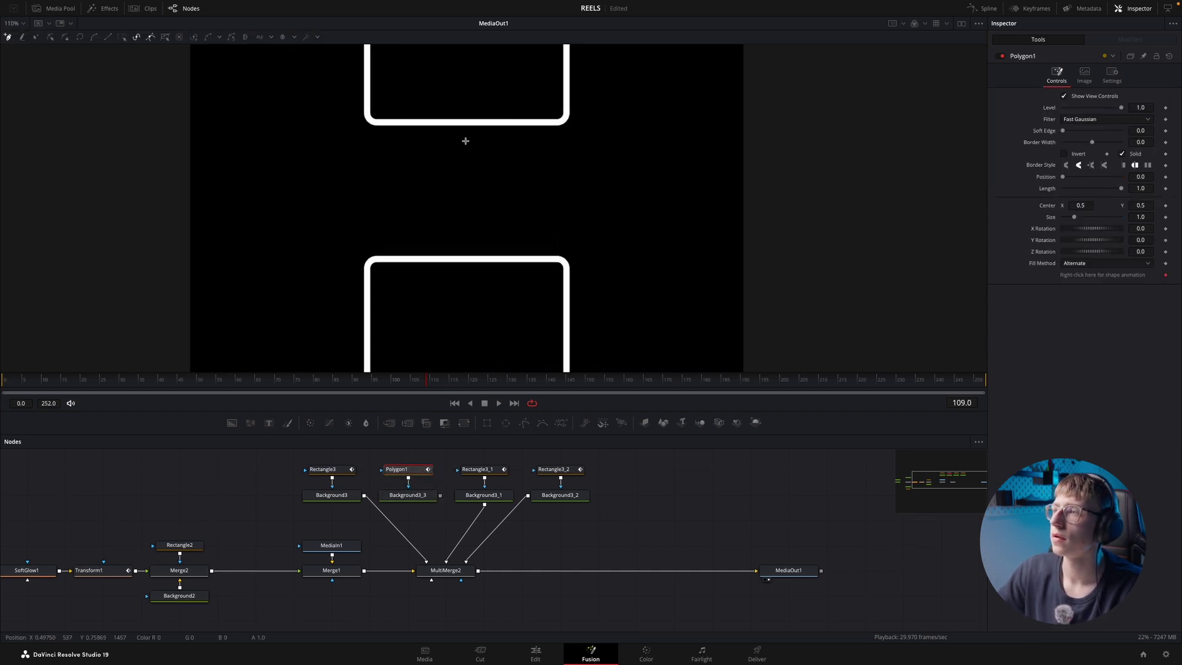
{"action": "left_click", "coordinate": [465, 240]}
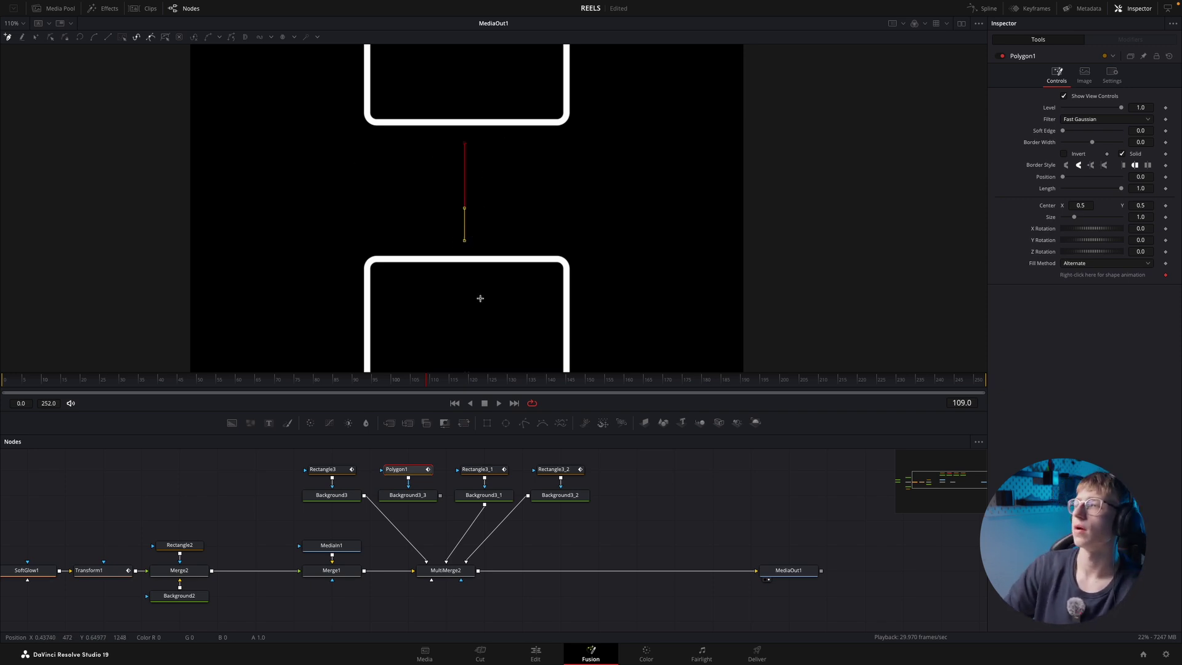
{"action": "scroll", "coordinate": [480, 305], "scroll_direction": "down", "scroll_amount": 5}
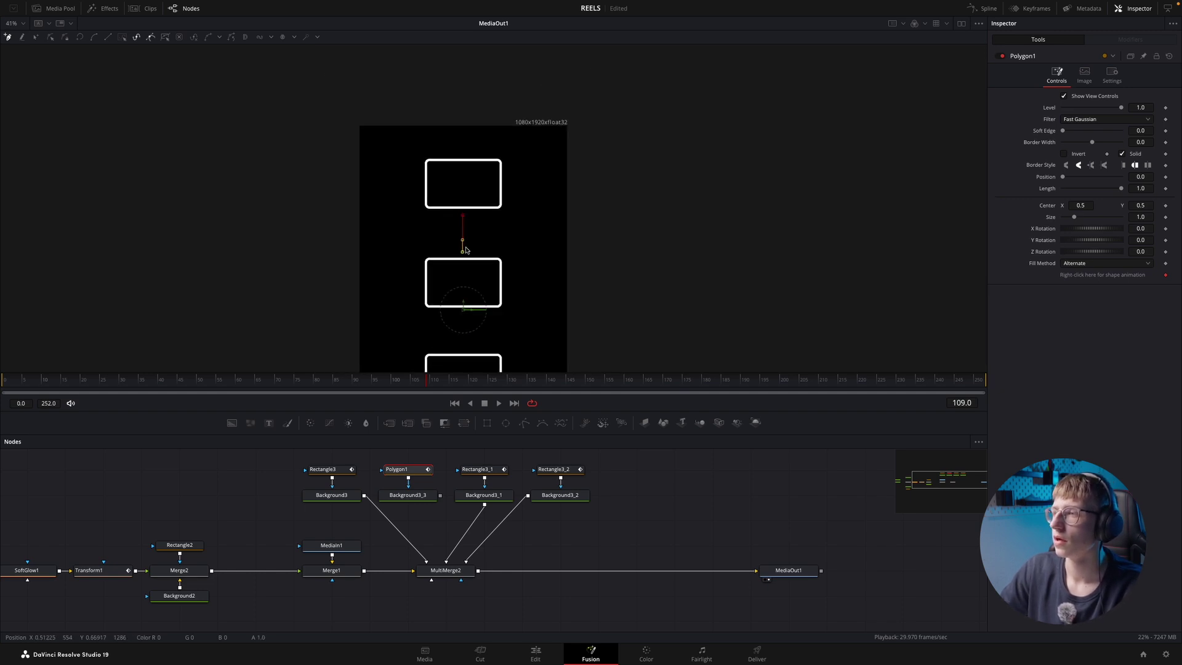
{"action": "scroll", "coordinate": [466, 249], "scroll_direction": "up", "scroll_amount": 7}
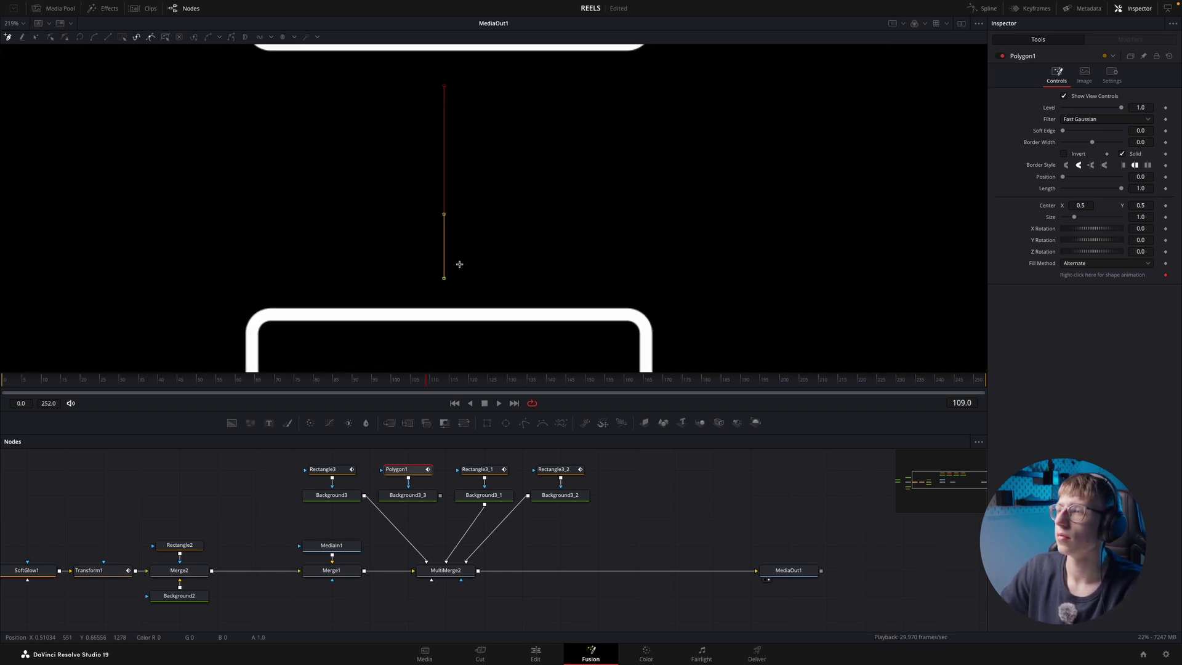
{"action": "scroll", "coordinate": [536, 220], "scroll_direction": "down", "scroll_amount": 2}
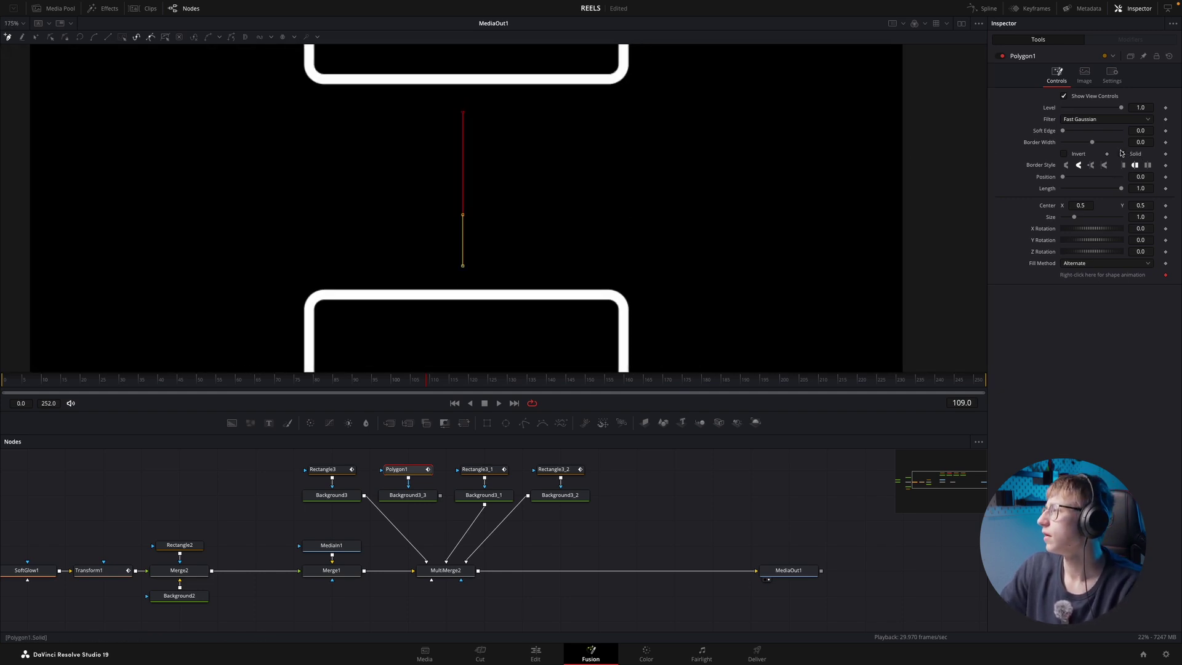
- Make Polygon1 an unfilled stroke with border width 0.0097, and connect Background3_3 to MultiMerge2
{"action": "left_click", "coordinate": [1146, 141]}
{"action": "left_click_drag", "start_coordinate": [607, 135], "coordinate": [625, 135]}
{"action": "left_click_drag", "start_coordinate": [441, 497], "coordinate": [443, 569]}
{"action": "left_click_drag", "start_coordinate": [1141, 139], "coordinate": [1107, 143]}
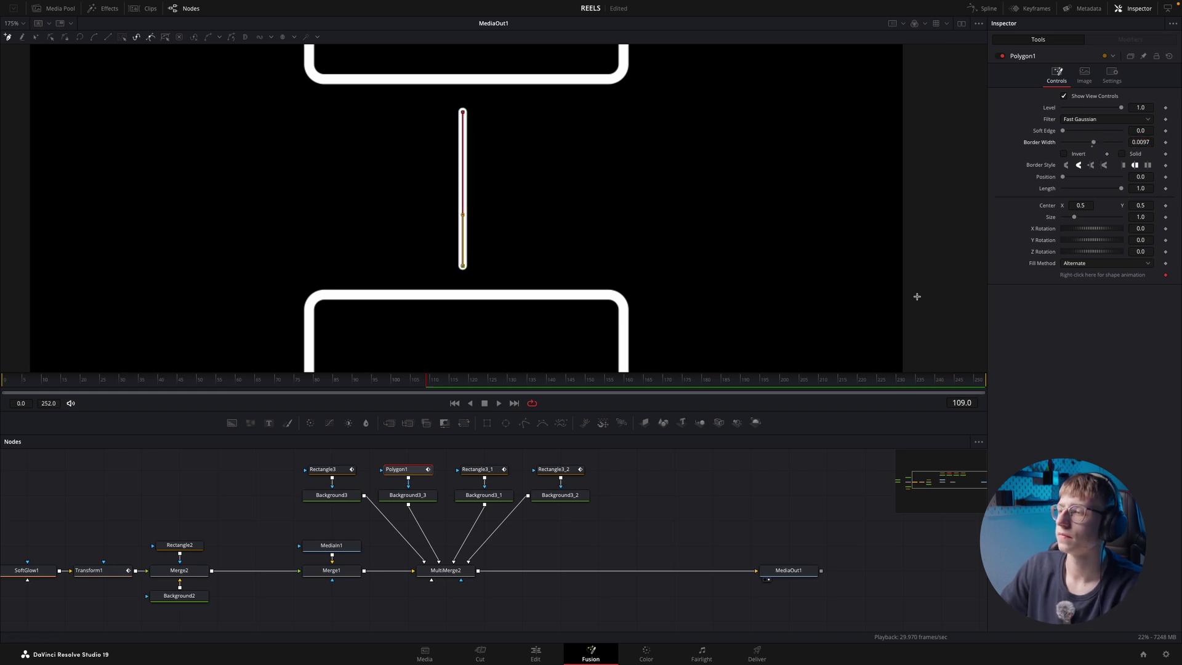
- Duplicate Background3_3 with its Polygon1 mask beside the other branches and connect the copy to MultiMerge2
{"action": "left_click", "coordinate": [431, 495]}
{"action": "left_click_drag", "start_coordinate": [434, 510], "coordinate": [405, 468]}
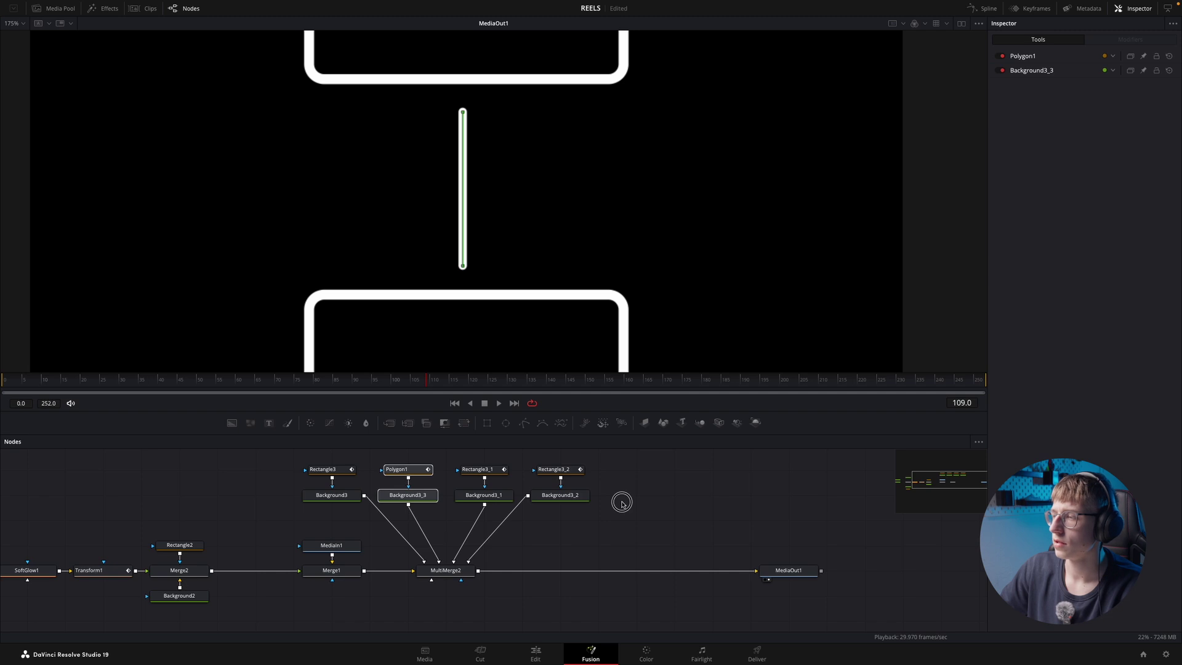
{"action": "key", "text": "ctrl+v"}
{"action": "left_click_drag", "start_coordinate": [672, 498], "coordinate": [453, 562]}
{"action": "scroll", "coordinate": [416, 333], "scroll_direction": "down", "scroll_amount": 3}
{"action": "left_click_drag", "start_coordinate": [416, 333], "coordinate": [430, 183]}
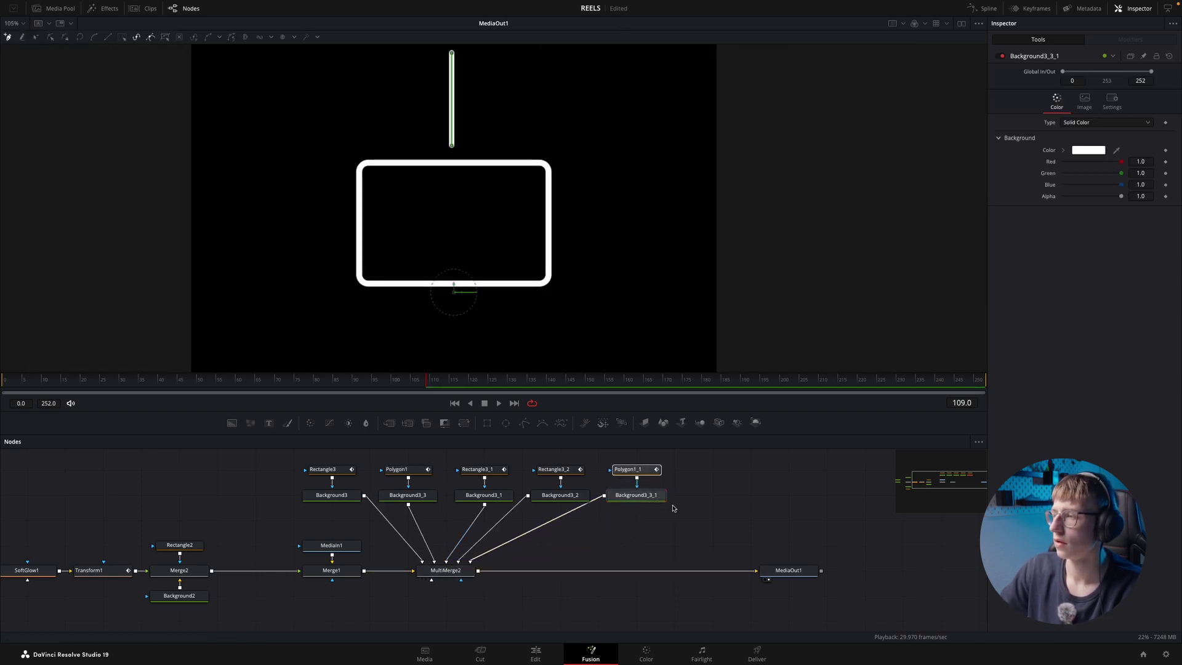
- Move the Polygon1_1 line down so it sits between the second and third rectangles
{"action": "left_click", "coordinate": [635, 469]}
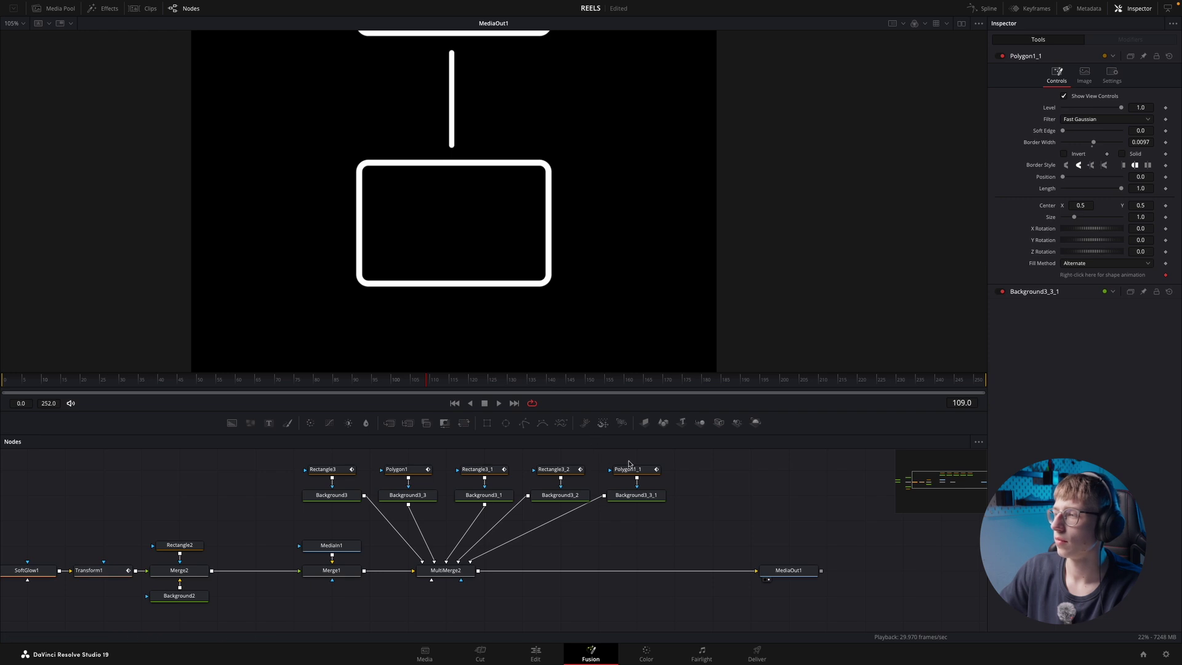
{"action": "scroll", "coordinate": [464, 185], "scroll_direction": "up", "scroll_amount": 1}
{"action": "scroll", "coordinate": [472, 313], "scroll_direction": "down", "scroll_amount": 6}
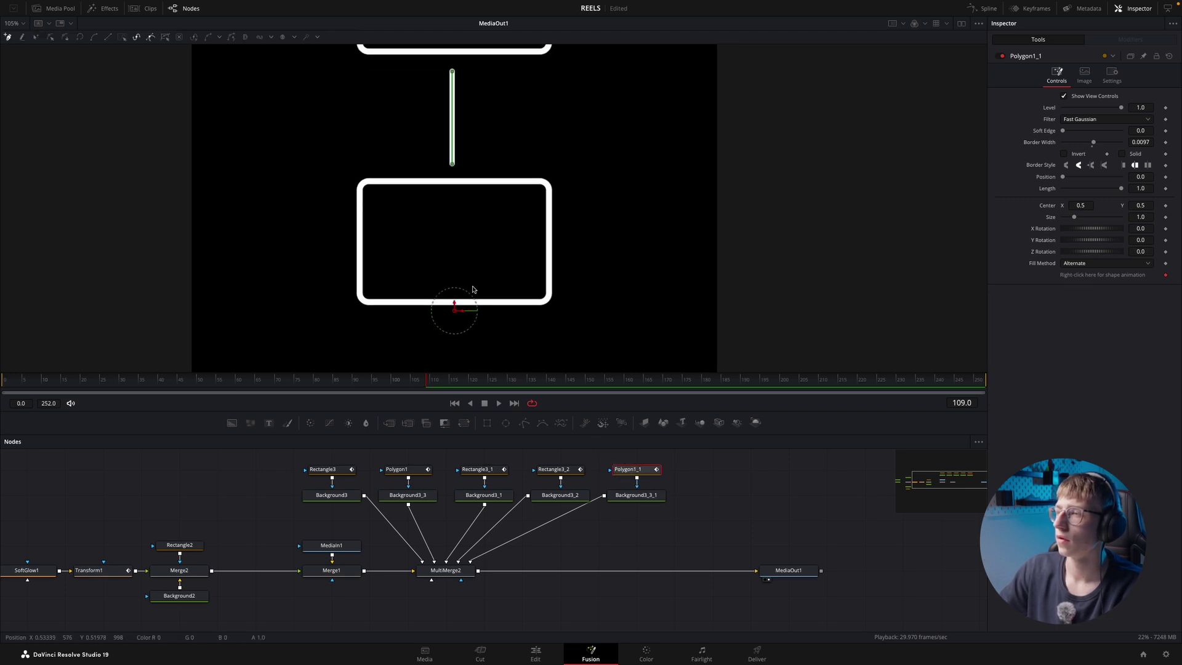
{"action": "left_click_drag", "start_coordinate": [463, 235], "coordinate": [470, 376]}
{"action": "scroll", "coordinate": [548, 214], "scroll_direction": "down", "scroll_amount": 5}
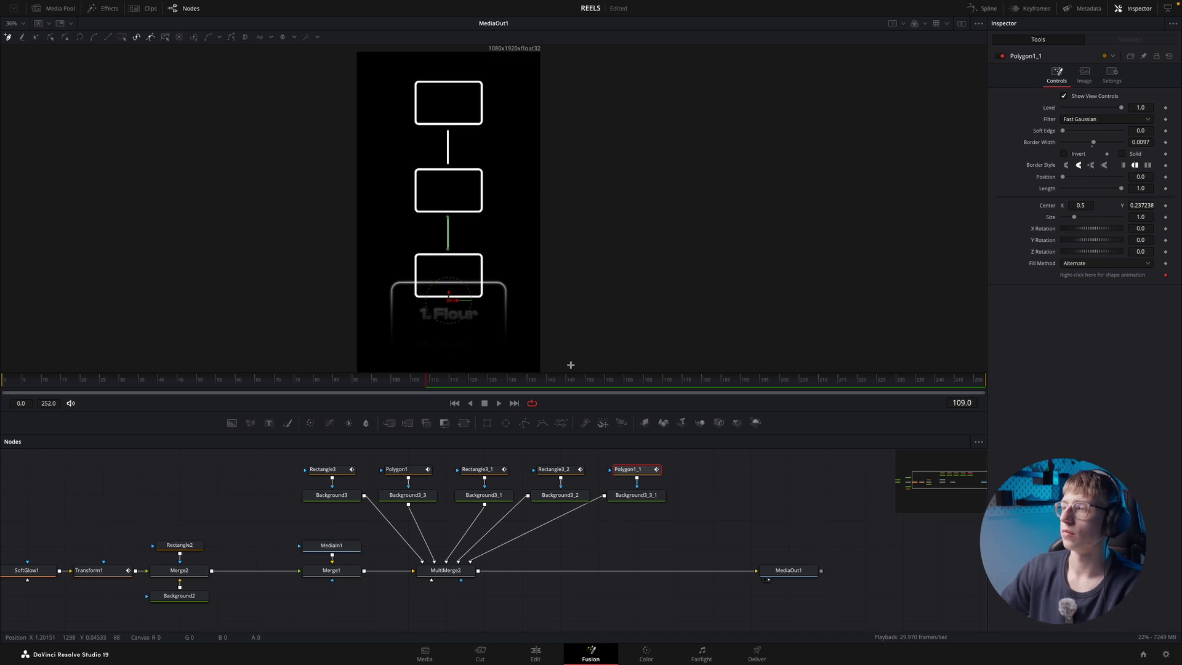
- Animate Polygon1's Length from 0.0 at frame 108 to 1.0 at frame 114
{"action": "left_click_drag", "start_coordinate": [466, 382], "coordinate": [415, 373]}
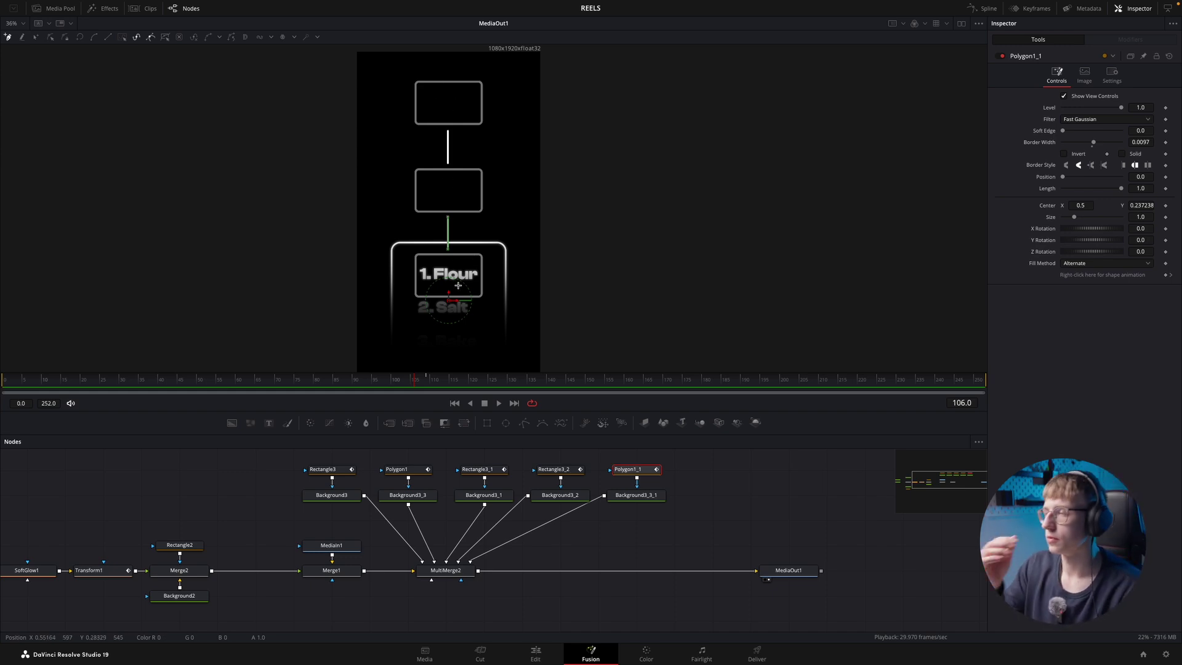
{"action": "mouse_move", "coordinate": [416, 370]}
{"action": "left_mouse_down"}
{"action": "mouse_move", "coordinate": [382, 376]}
{"action": "mouse_move", "coordinate": [425, 376]}
{"action": "left_mouse_up"}
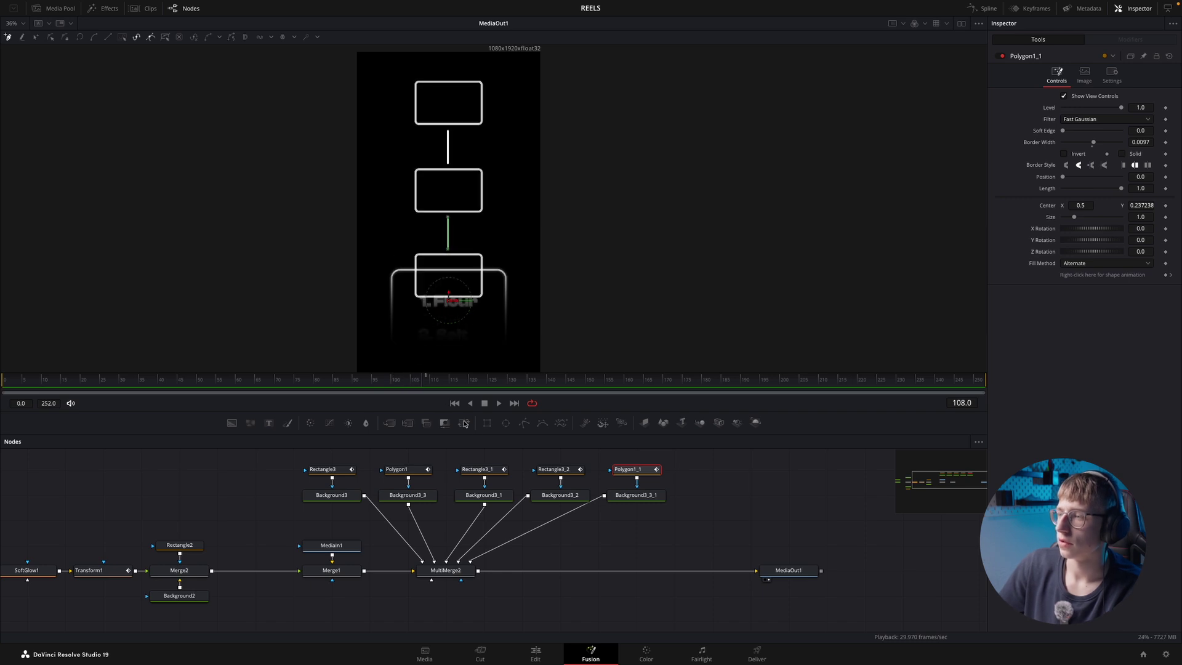
{"action": "left_click", "coordinate": [406, 470]}
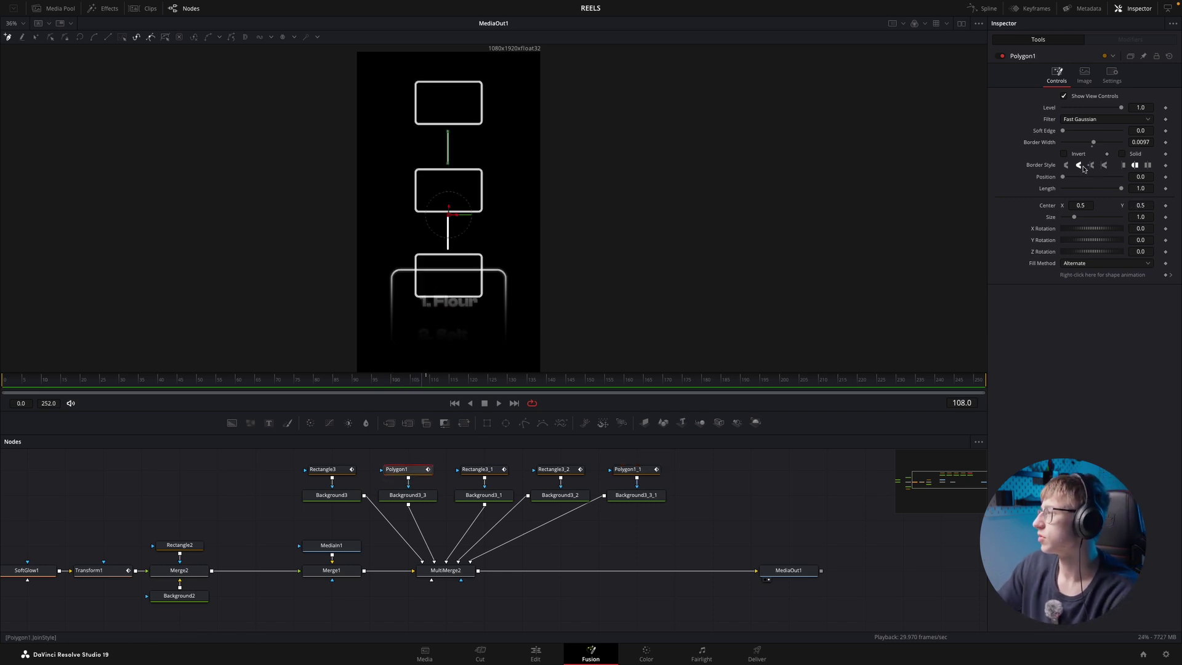
{"action": "left_click_drag", "start_coordinate": [1121, 190], "coordinate": [1022, 202]}
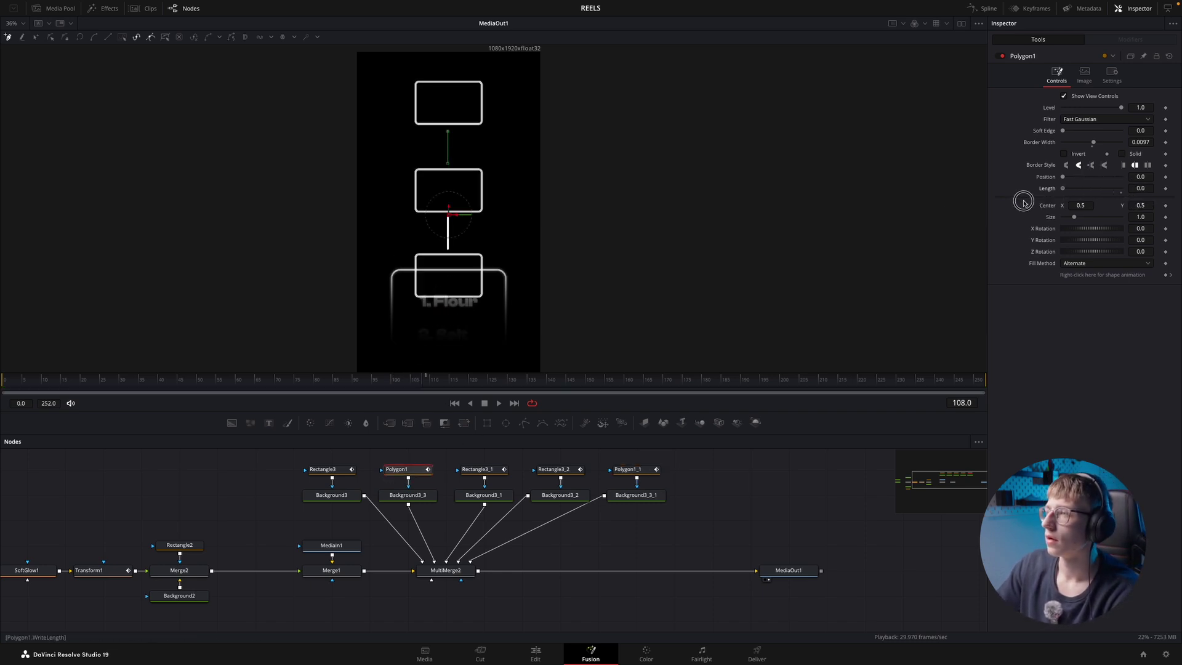
{"action": "left_click", "coordinate": [1166, 189]}
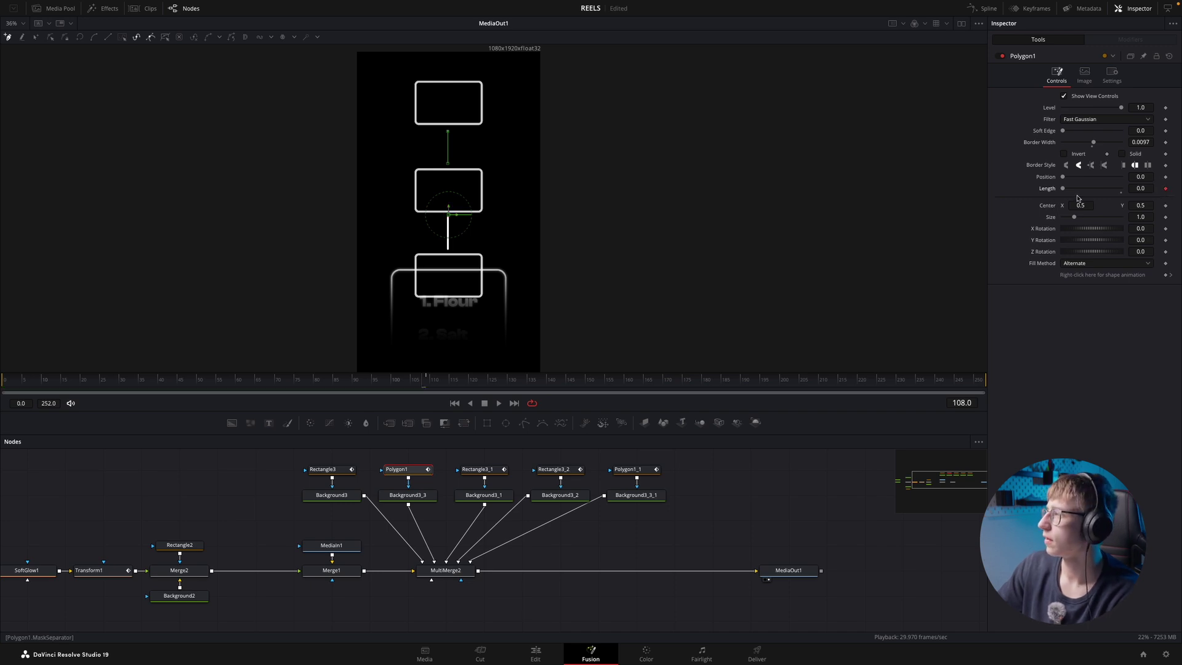
{"action": "key", "text": "Right"}
{"action": "key", "text": "Right"}
{"action": "key", "text": "Right"}
{"action": "key", "text": "Right"}
{"action": "key", "text": "Right"}
{"action": "key", "text": "Right"}
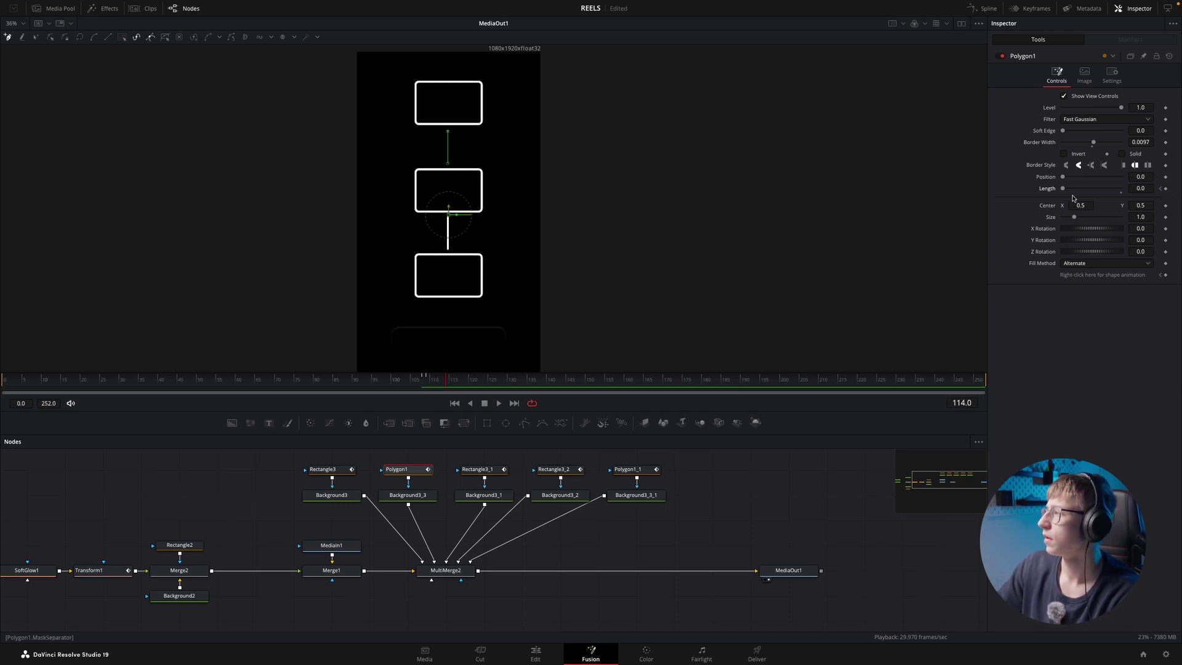
{"action": "left_click_drag", "start_coordinate": [1064, 188], "coordinate": [1129, 187]}
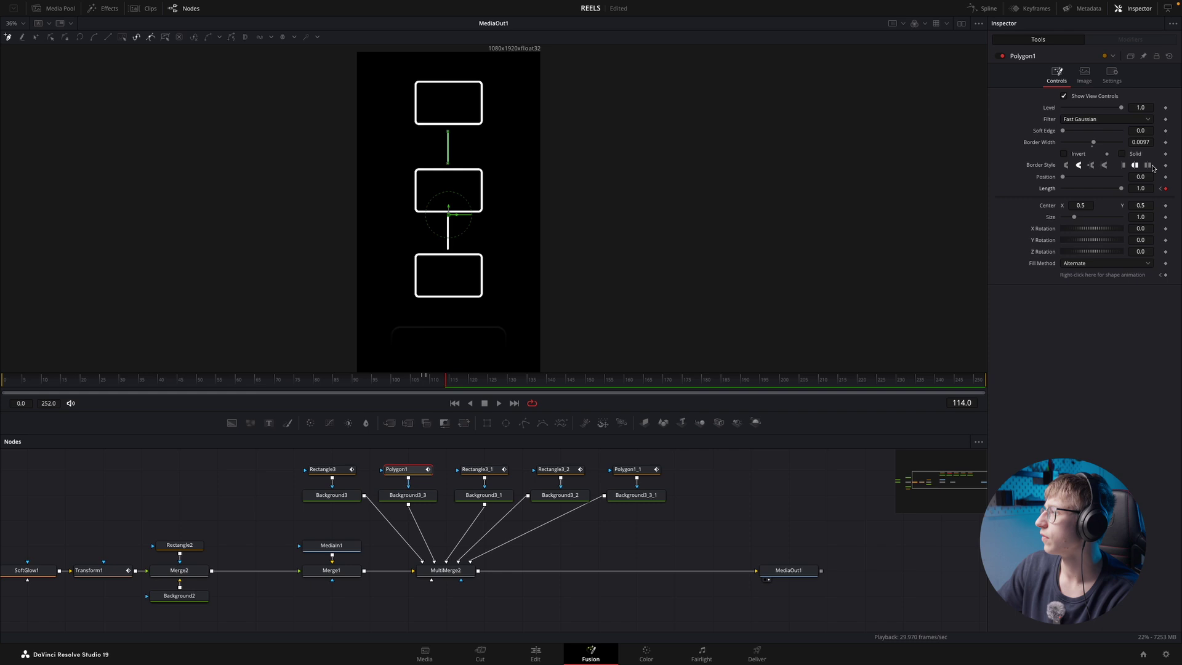
- Keyframe Polygon1's Level at 1.0 on frame 108 and at 0.0 on frame 107
{"action": "key", "text": "Left"}
{"action": "key", "text": "Left"}
{"action": "key", "text": "Left"}
{"action": "key", "text": "Left"}
{"action": "key", "text": "Left"}
{"action": "key", "text": "Left"}
{"action": "left_click", "coordinate": [1165, 109]}
{"action": "key", "text": "Left"}
{"action": "left_click_drag", "start_coordinate": [1121, 107], "coordinate": [1029, 111]}
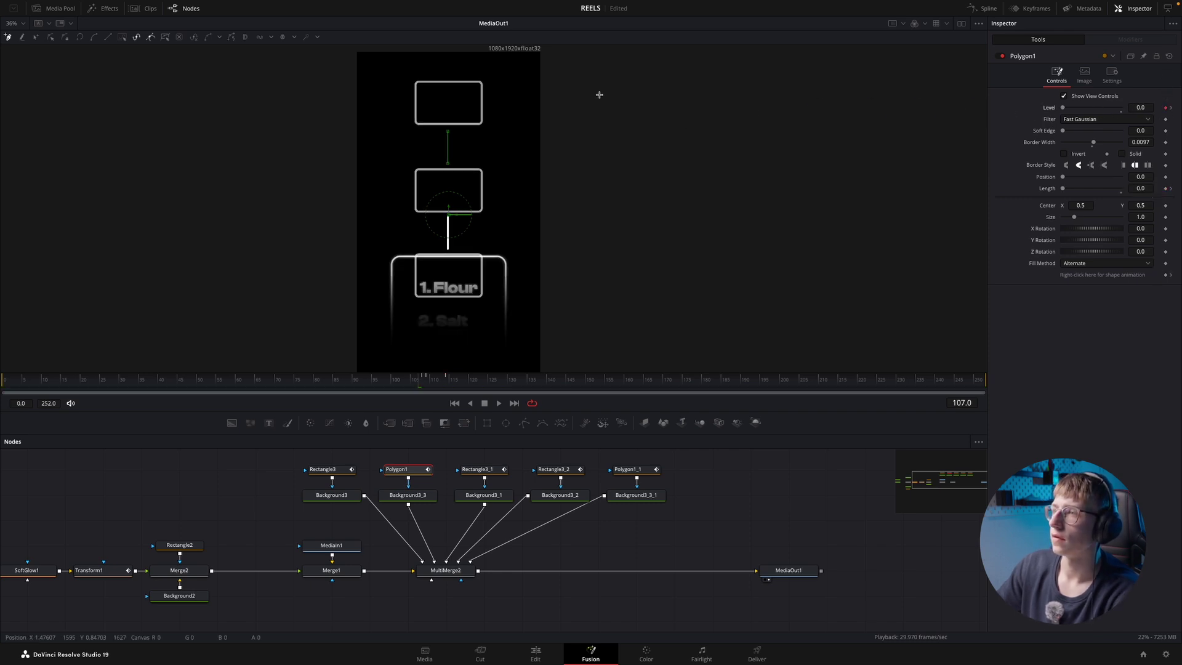
- Play back and scrub through the card, rectangles and first line to check the line's draw-on animation
{"action": "scroll", "coordinate": [473, 163], "scroll_direction": "up", "scroll_amount": 5}
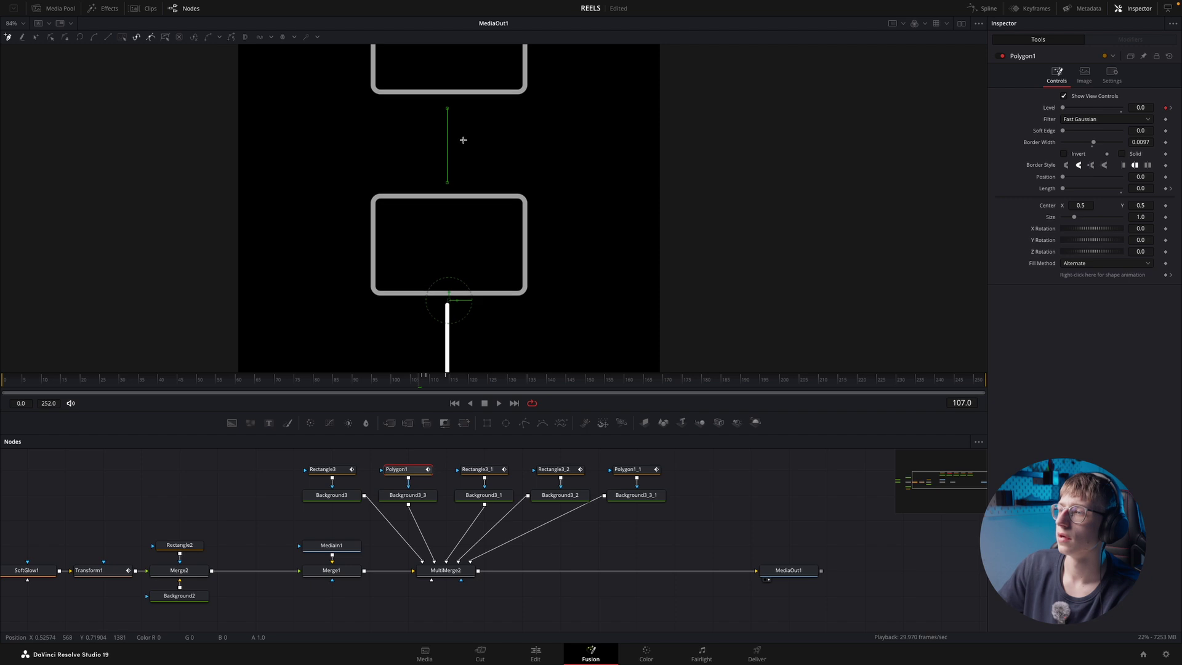
{"action": "left_click", "coordinate": [338, 379]}
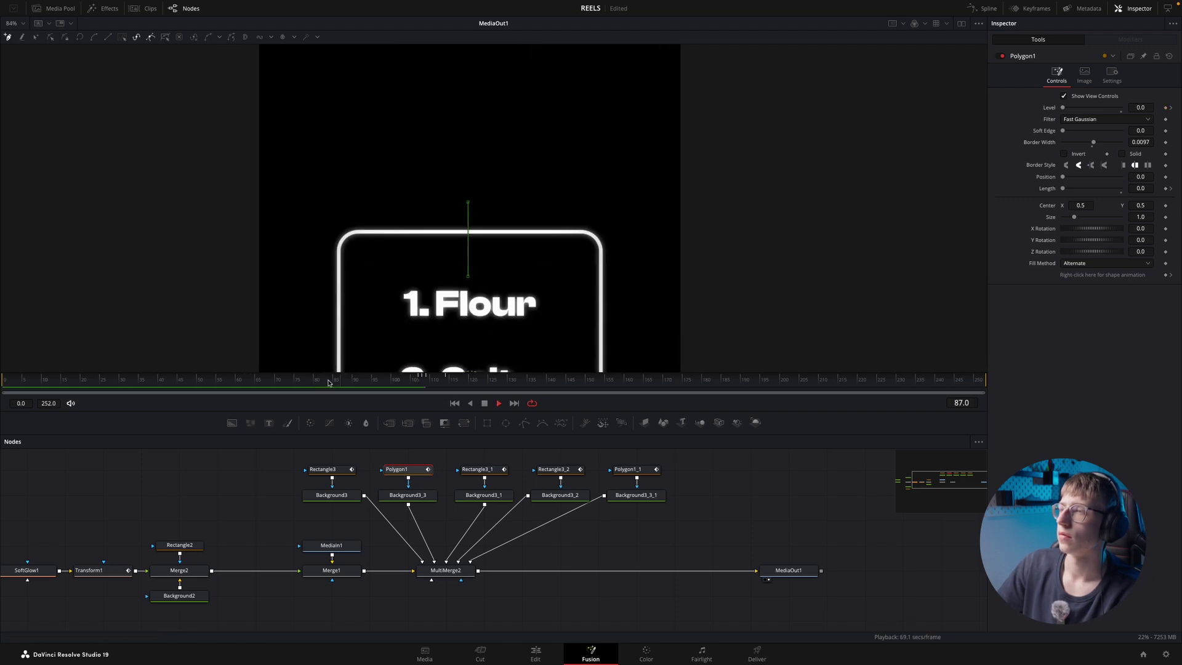
{"action": "key", "text": "space"}
{"action": "left_click_drag", "start_coordinate": [418, 379], "coordinate": [462, 379]}
{"action": "scroll", "coordinate": [489, 237], "scroll_direction": "down", "scroll_amount": 5}
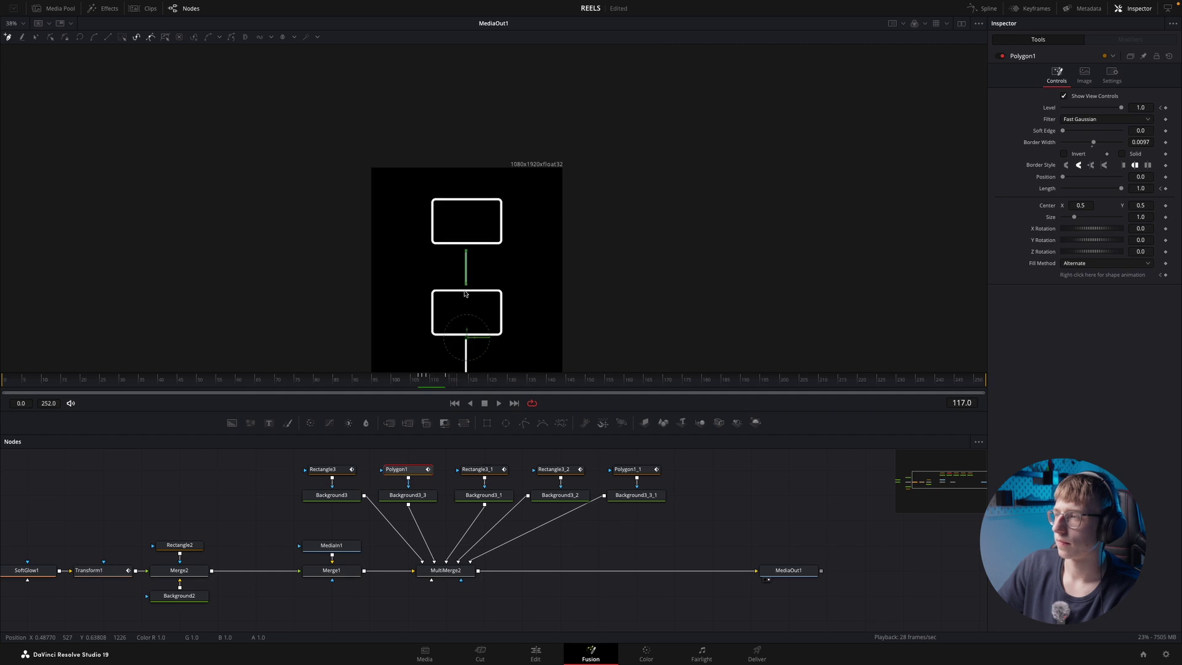
{"action": "scroll", "coordinate": [490, 237], "scroll_direction": "up", "scroll_amount": 2}
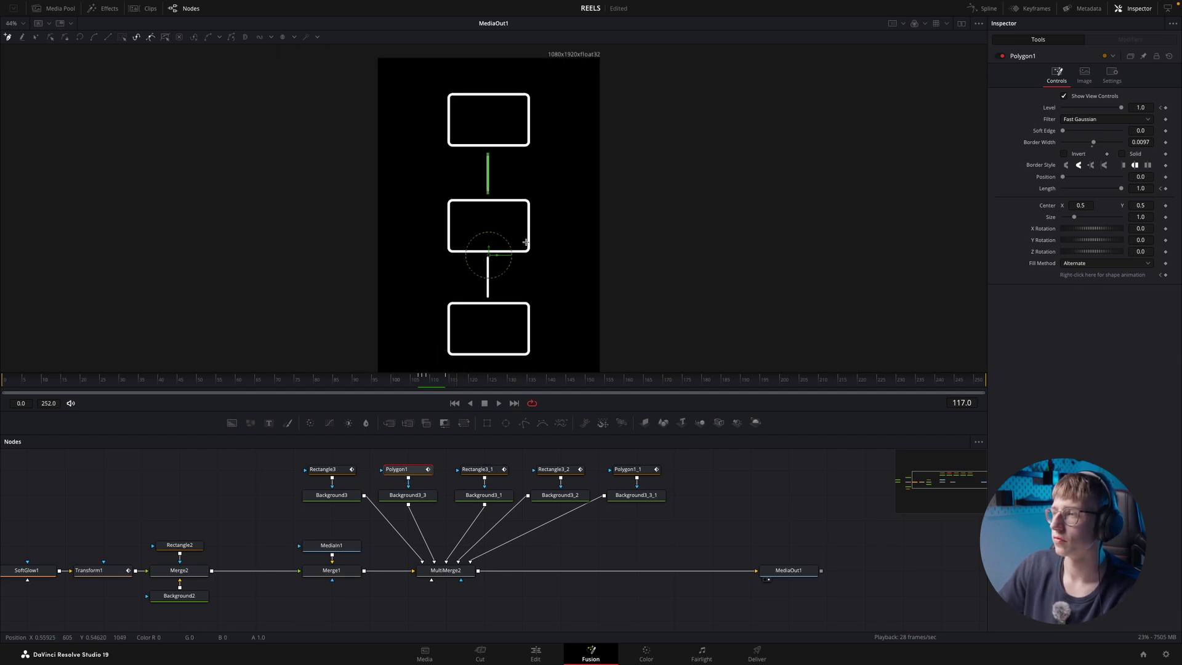
- Replace the Polygon1_1 mask on Background3_3_1 with a fresh copy of the animated Polygon1
{"action": "mouse_move", "coordinate": [449, 383]}
{"action": "left_mouse_down"}
{"action": "mouse_move", "coordinate": [409, 382]}
{"action": "mouse_move", "coordinate": [465, 382]}
{"action": "left_mouse_up"}
{"action": "left_click", "coordinate": [645, 474]}
{"action": "left_click", "coordinate": [616, 477]}
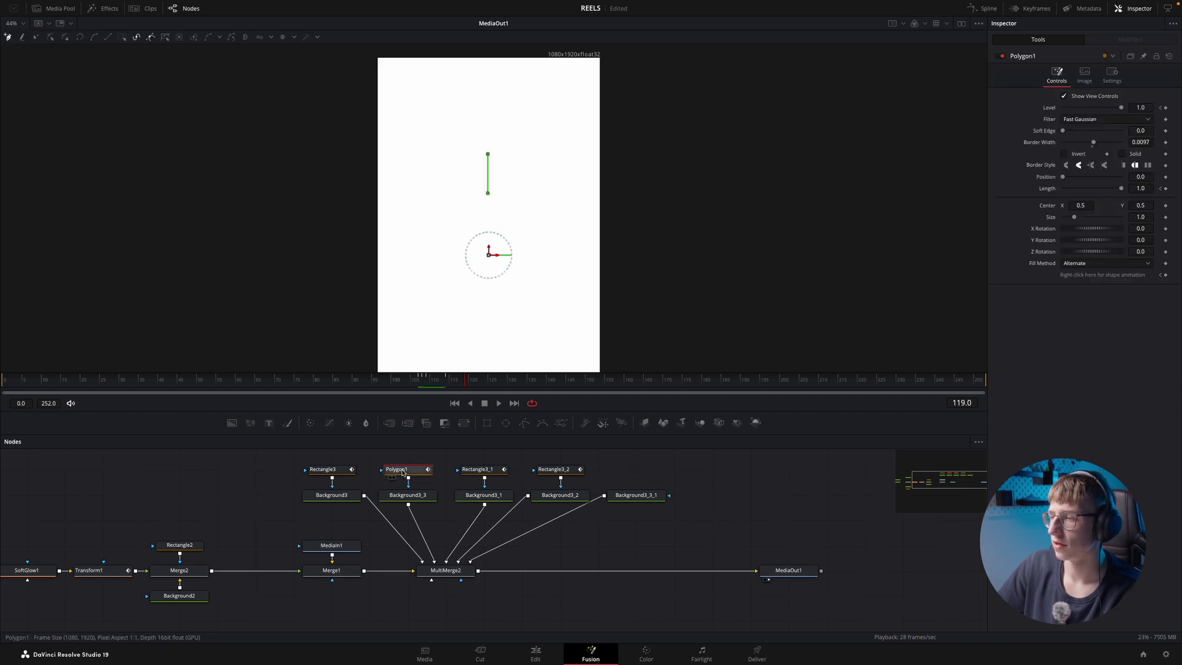
{"action": "left_click_drag", "start_coordinate": [664, 471], "coordinate": [644, 496]}
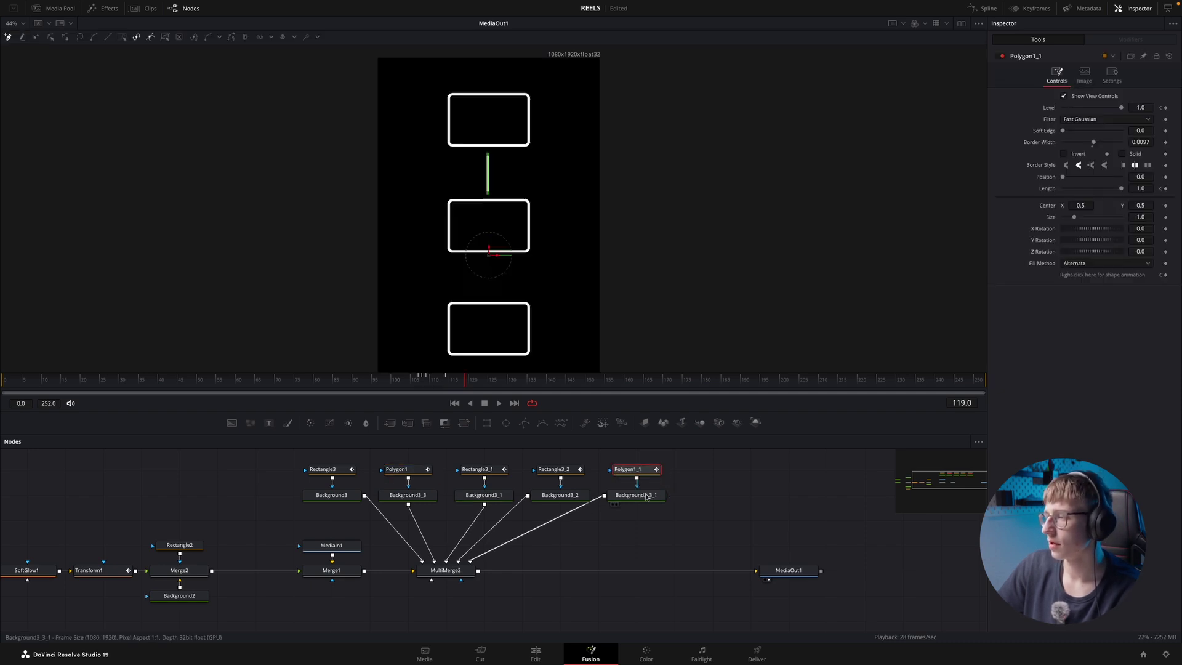
- Reposition the new Polygon1_1 line between the second and third rectangles, at Center Y about 0.24
{"action": "left_click_drag", "start_coordinate": [463, 386], "coordinate": [492, 374]}
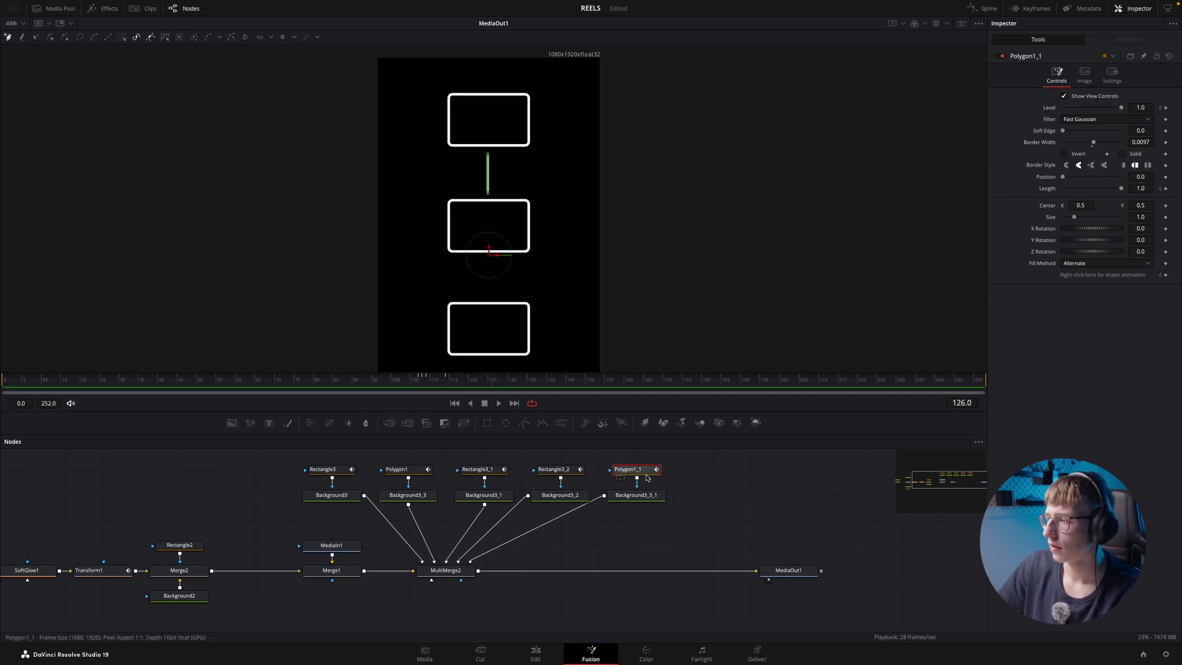
{"action": "left_click_drag", "start_coordinate": [488, 248], "coordinate": [471, 362]}
{"action": "left_click", "coordinate": [485, 383]}
{"action": "scroll", "coordinate": [423, 181], "scroll_direction": "down", "scroll_amount": 3}
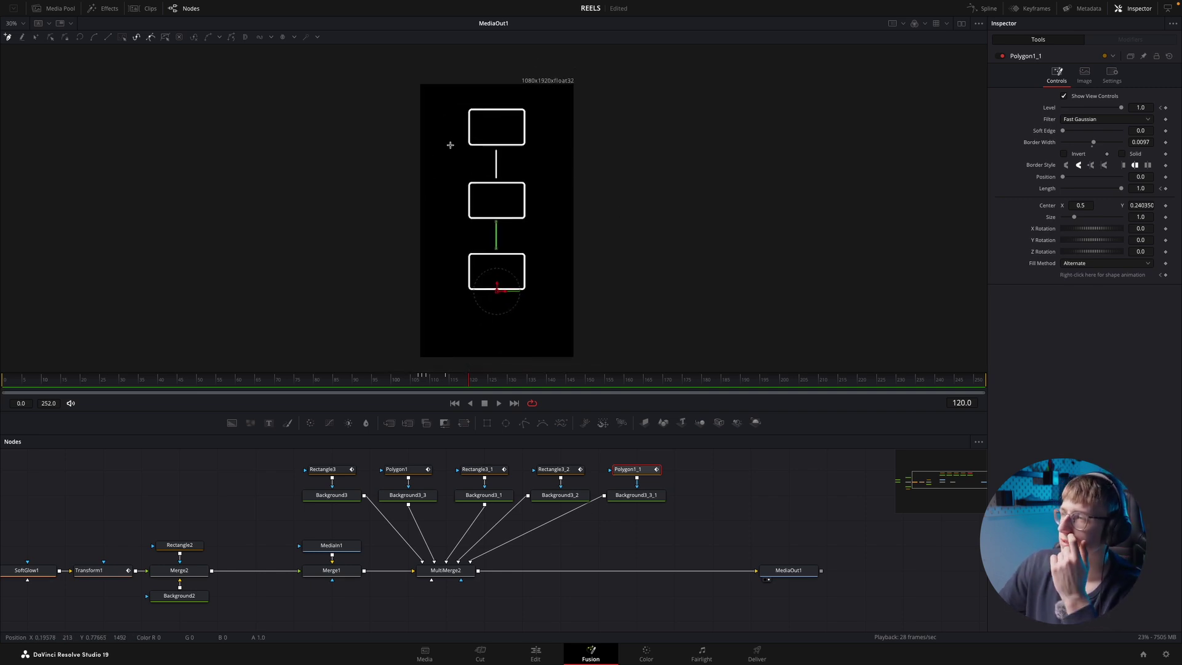
- Open the Spline editor, enlarge the lower work area and widen the node graph
{"action": "left_click", "coordinate": [983, 9]}
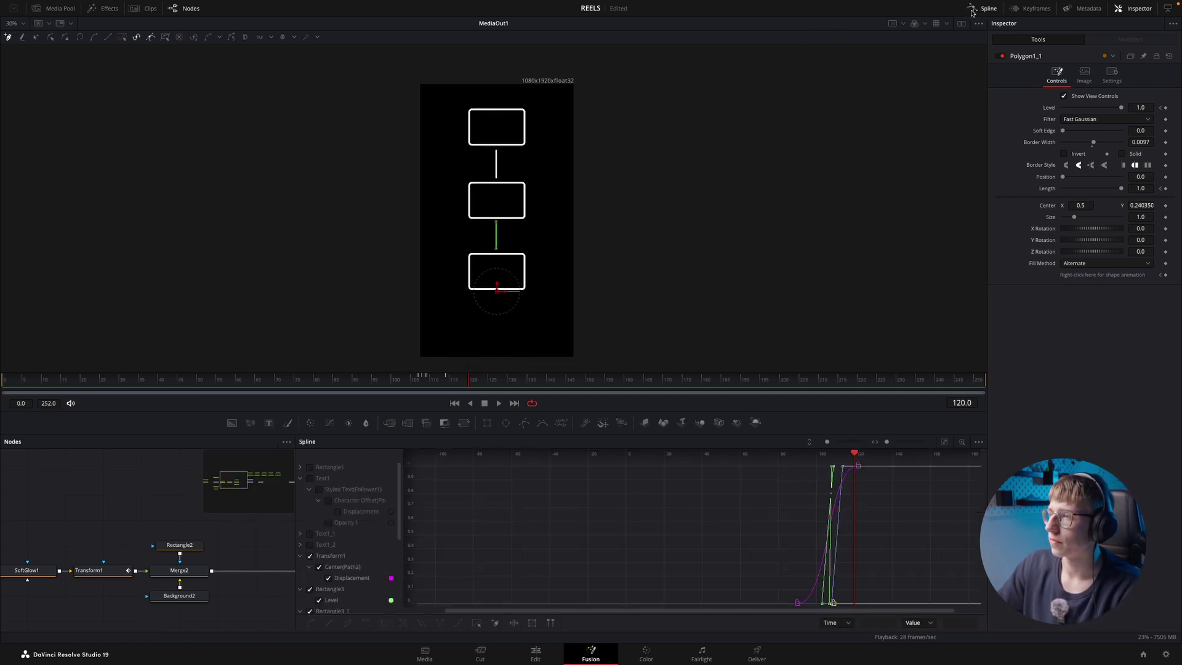
{"action": "left_click_drag", "start_coordinate": [236, 482], "coordinate": [263, 479]}
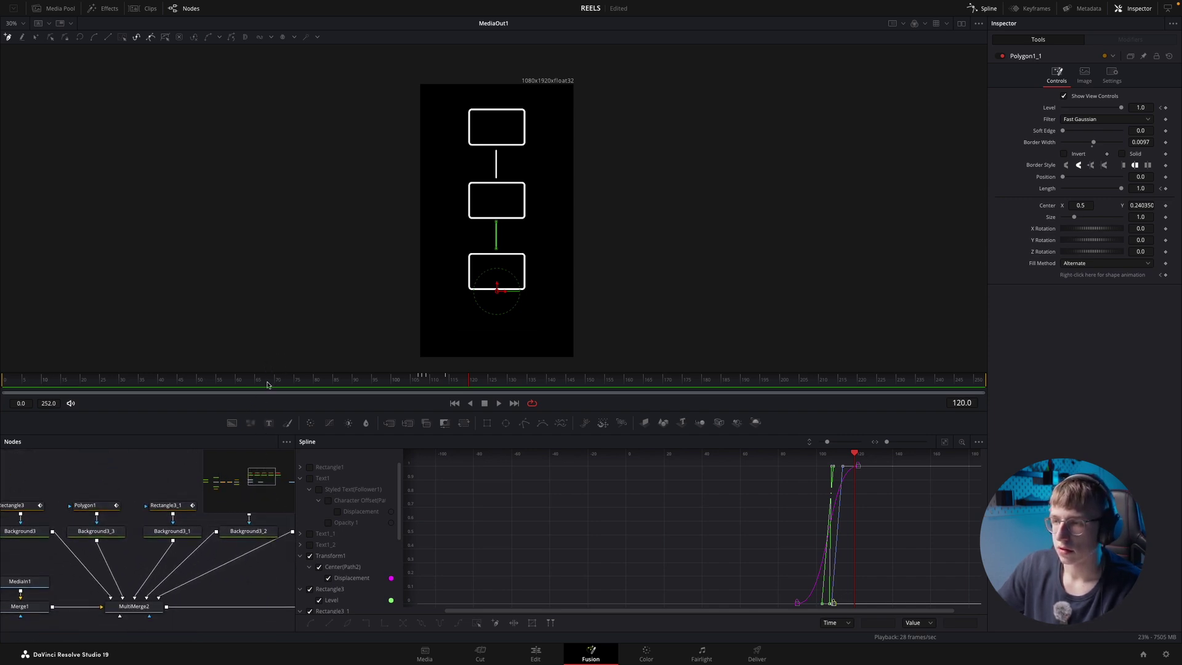
{"action": "left_click_drag", "start_coordinate": [262, 412], "coordinate": [297, 300]}
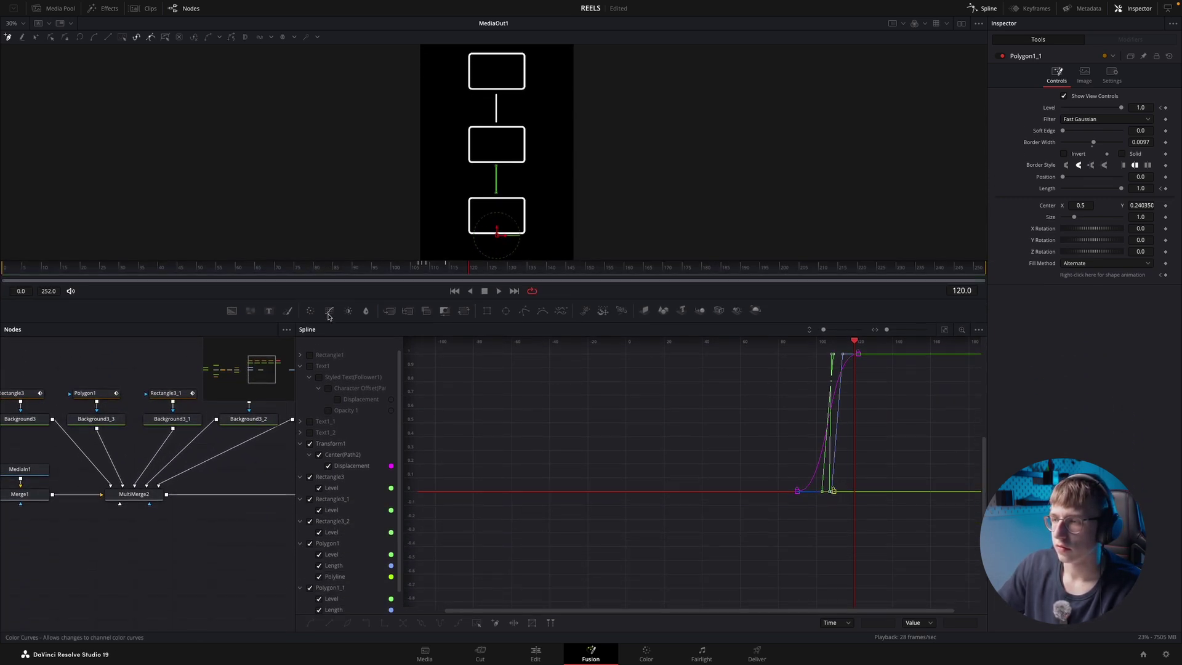
{"action": "left_click_drag", "start_coordinate": [326, 392], "coordinate": [367, 366]}
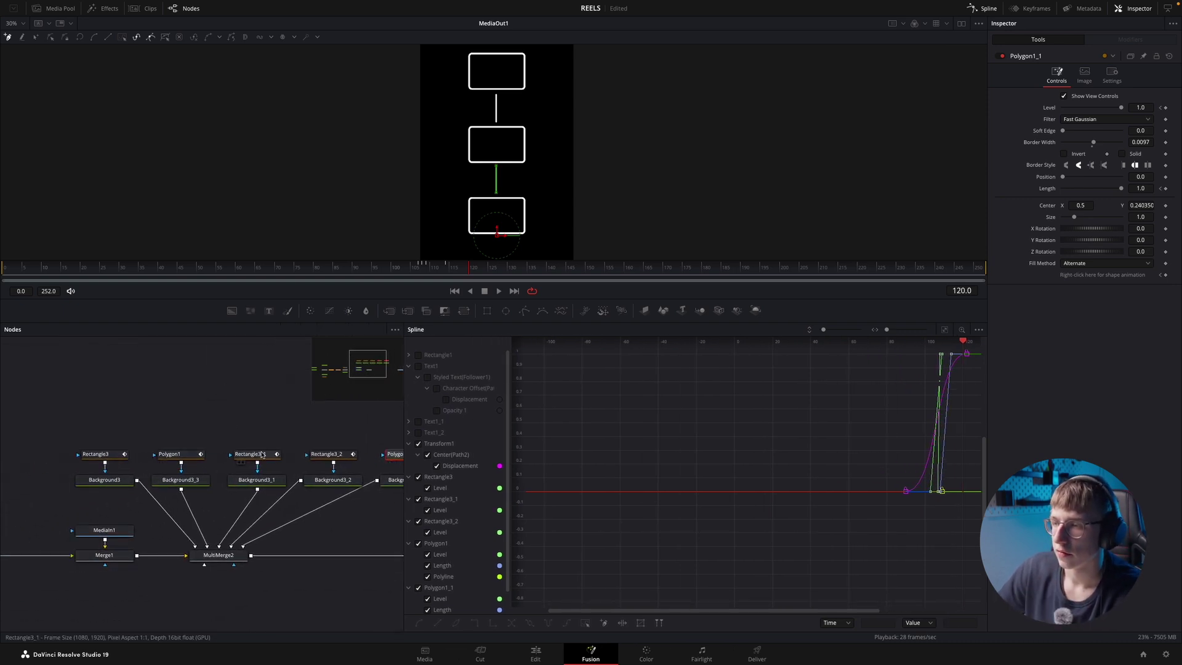
- Hide every other animation curve in the Spline editor so only Rectangle3_1's Level remains displayed
{"action": "left_click", "coordinate": [418, 444]}
{"action": "left_click", "coordinate": [419, 498]}
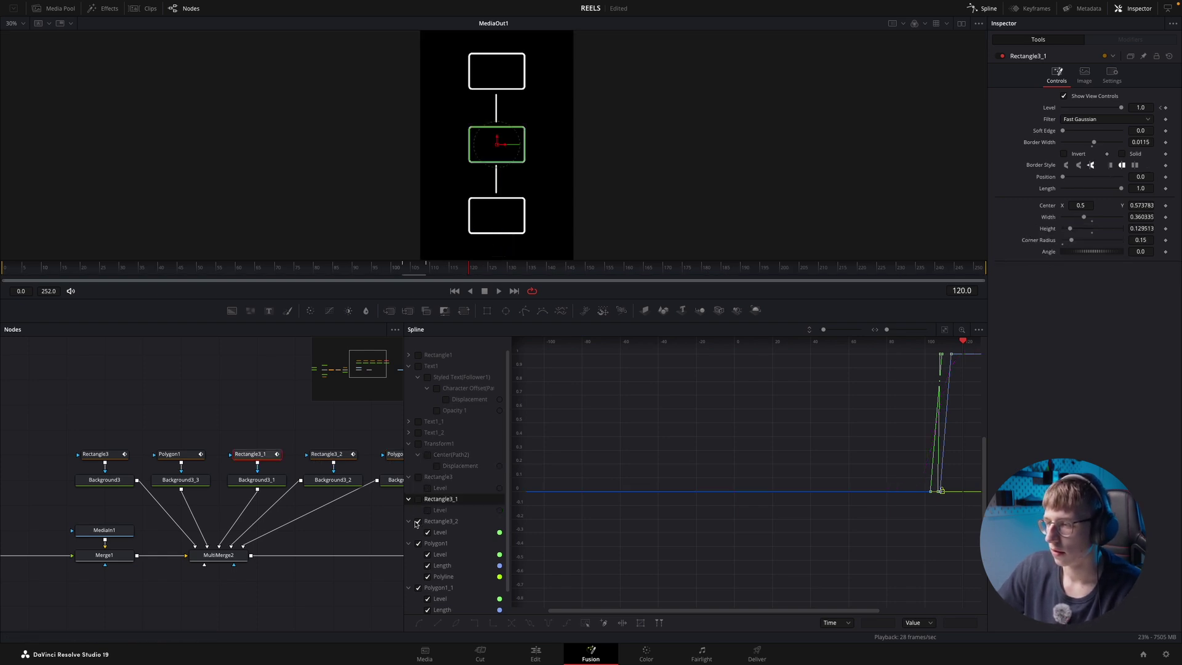
{"action": "left_click", "coordinate": [417, 522]}
{"action": "left_click", "coordinate": [418, 498]}
{"action": "scroll", "coordinate": [417, 533], "scroll_direction": "down", "scroll_amount": 1}
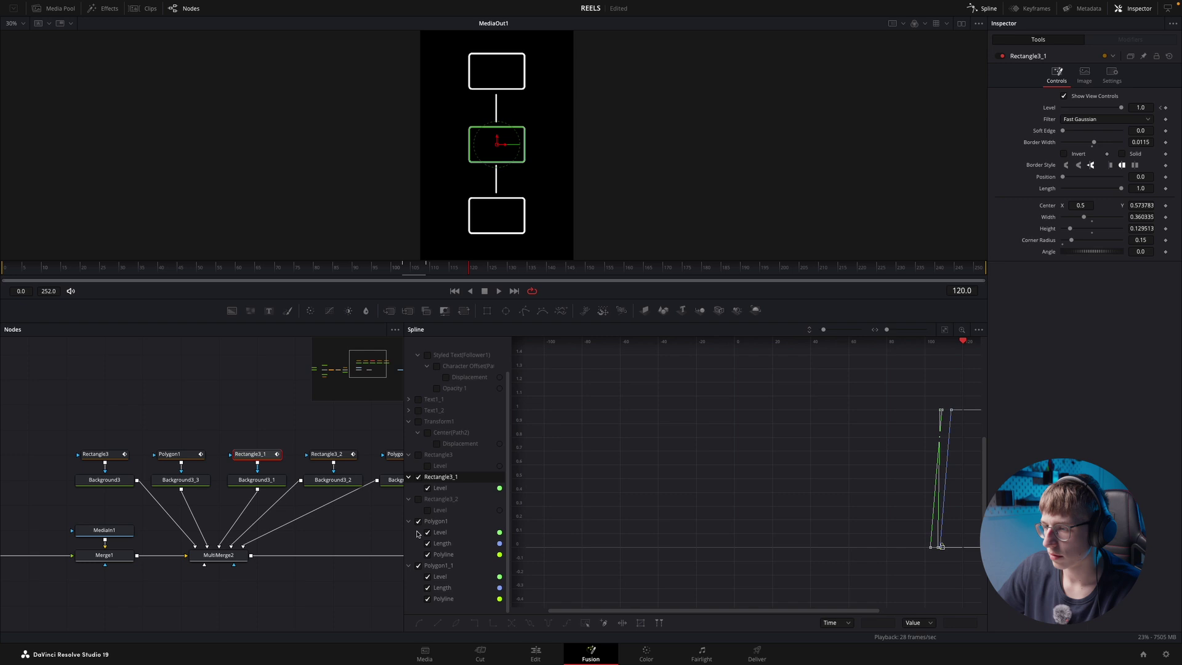
{"action": "left_click", "coordinate": [418, 521]}
{"action": "left_click", "coordinate": [418, 565]}
{"action": "scroll", "coordinate": [905, 471], "scroll_direction": "right", "scroll_amount": 5}
- Shift both of Rectangle3_1's Level keyframes later, to about frames 113 and 119, and play back the timing
{"action": "mouse_move", "coordinate": [838, 341]}
{"action": "left_mouse_down"}
{"action": "mouse_move", "coordinate": [793, 355]}
{"action": "mouse_move", "coordinate": [825, 349]}
{"action": "left_mouse_up"}
{"action": "left_click", "coordinate": [816, 390]}
{"action": "left_click_drag", "start_coordinate": [782, 557], "coordinate": [879, 351]}
{"action": "left_click_drag", "start_coordinate": [815, 412], "coordinate": [835, 408]}
{"action": "key", "text": "space"}
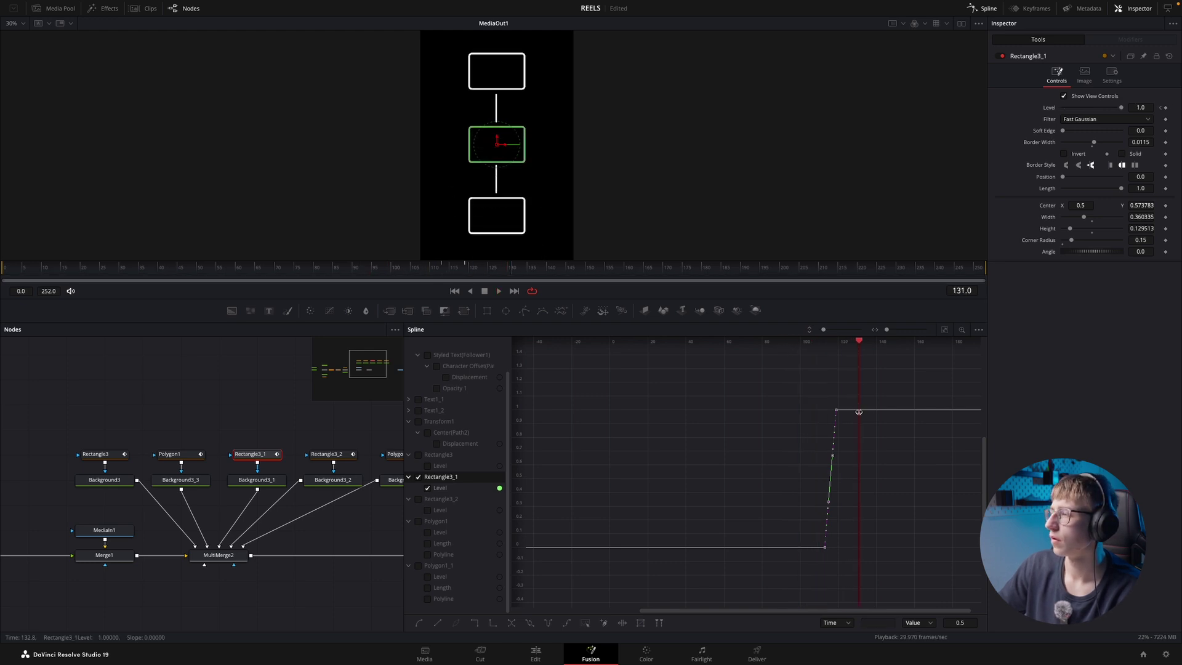
- Move Rectangle3_1's final Level keyframe to frame 125 and replay the slower fade-in
{"action": "left_click_drag", "start_coordinate": [835, 412], "coordinate": [848, 409]}
{"action": "left_click_drag", "start_coordinate": [859, 351], "coordinate": [816, 351]}
{"action": "key", "text": "space"}
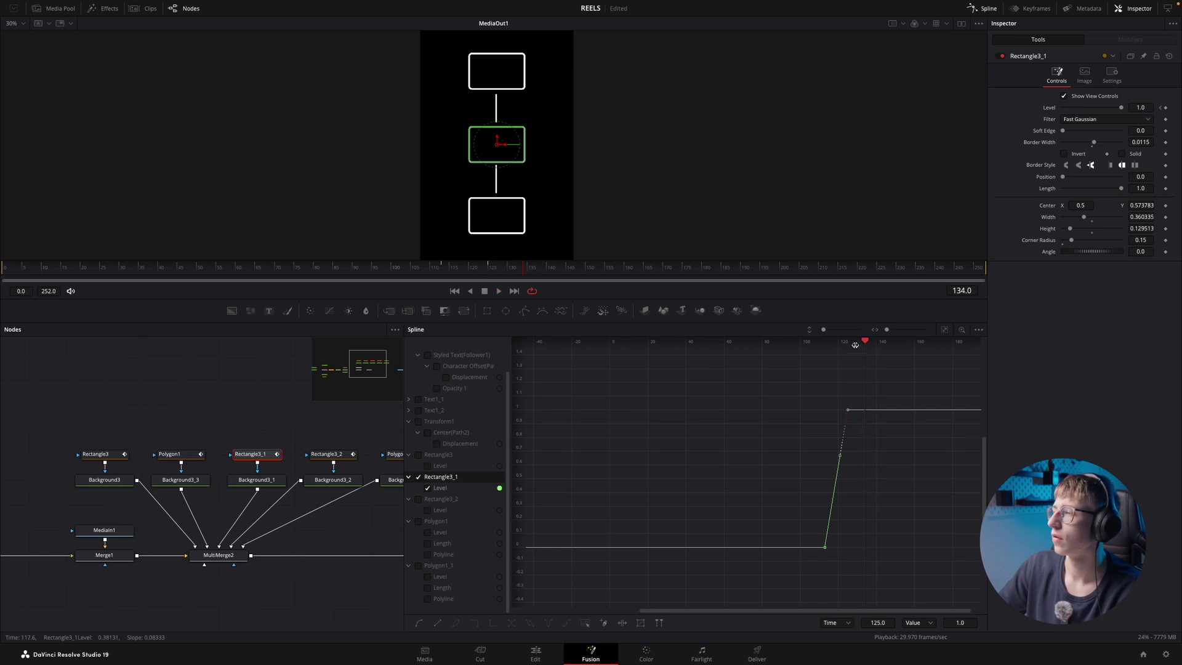
{"action": "left_click_drag", "start_coordinate": [864, 346], "coordinate": [787, 362]}
{"action": "key", "text": "space"}
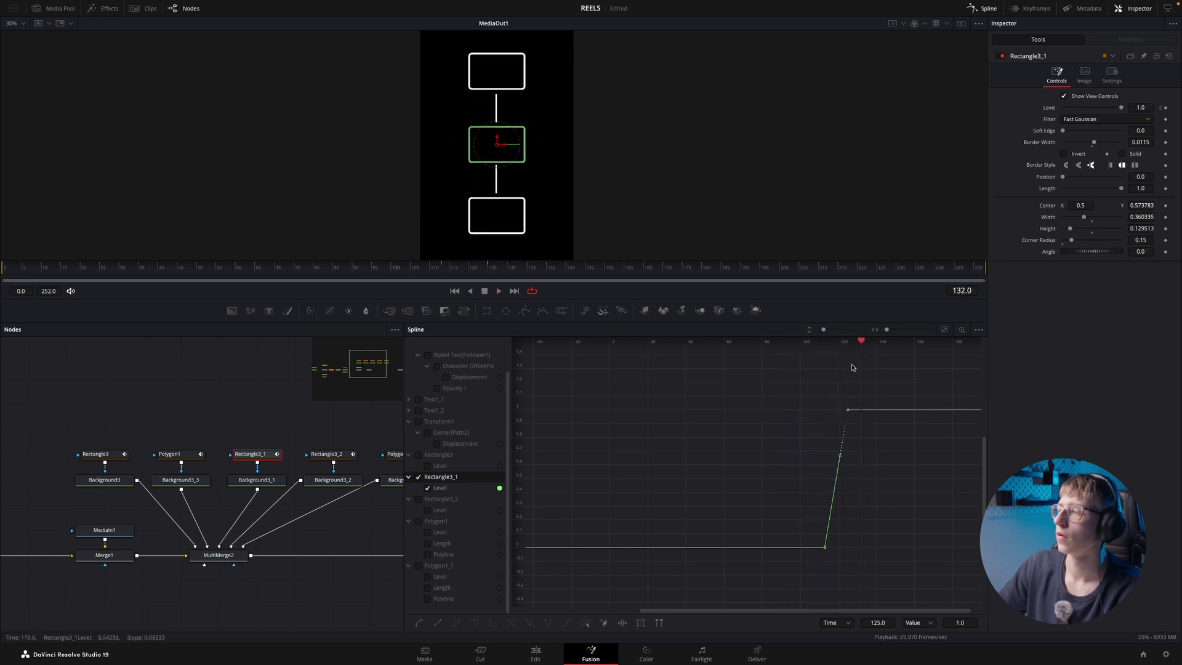
{"action": "left_click_drag", "start_coordinate": [861, 344], "coordinate": [854, 343]}
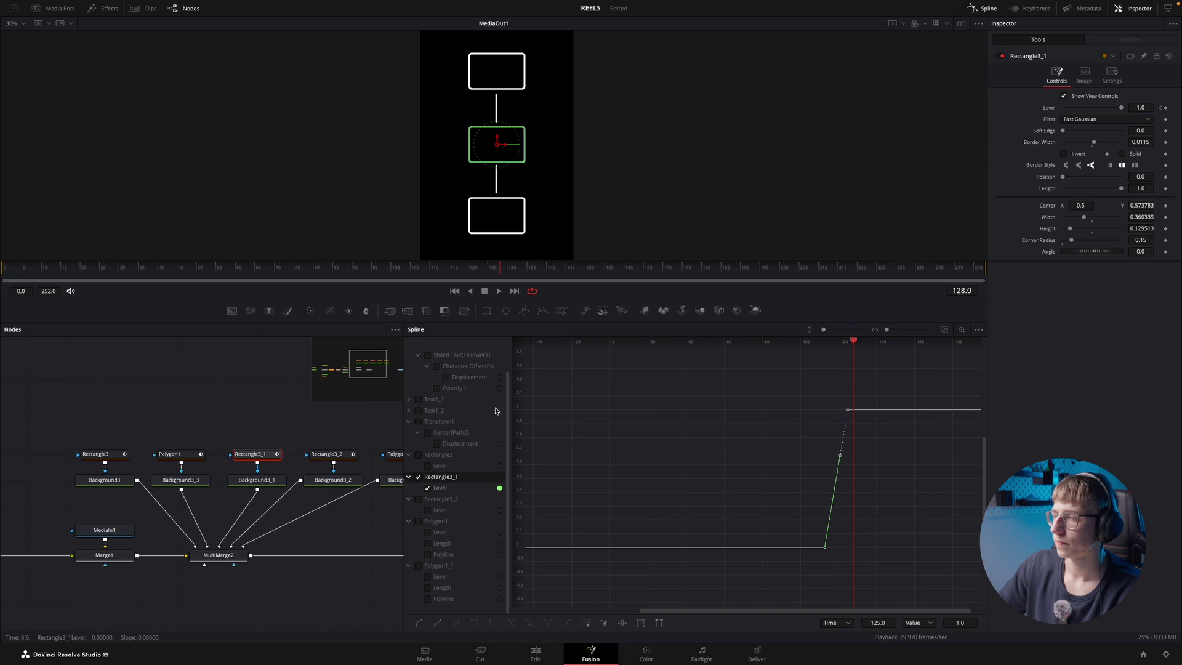
- Show Rectangle3's Level curve too, shift its keyframes earlier to about frames 91 and 103, and play back the result
{"action": "left_click", "coordinate": [416, 455]}
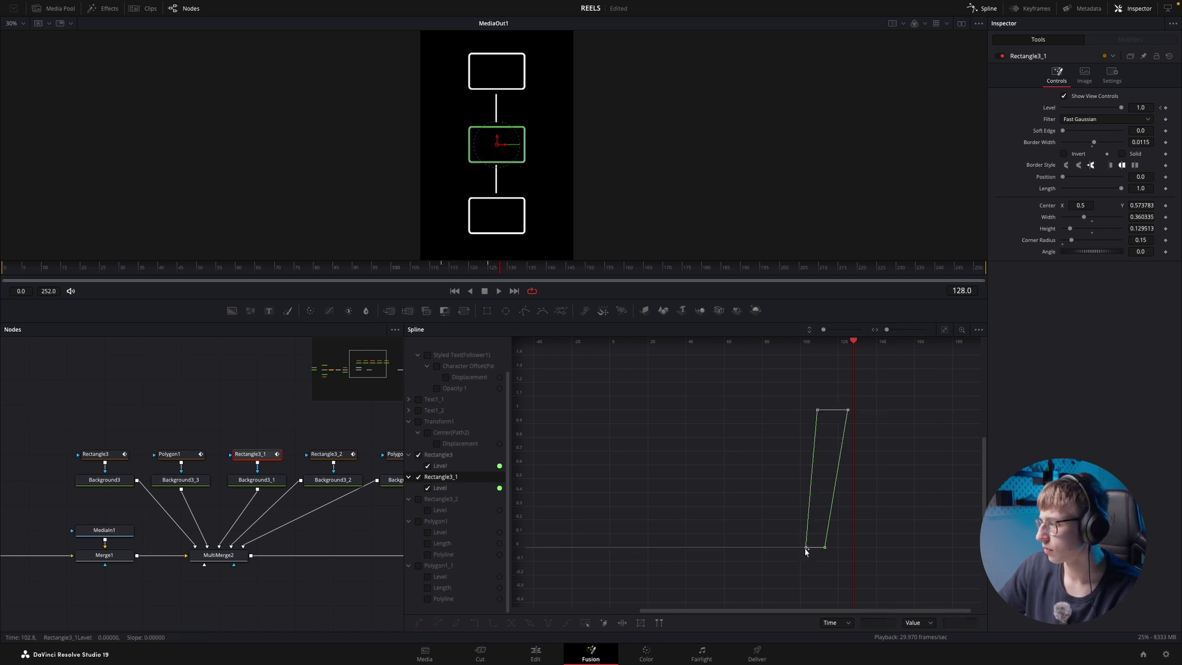
{"action": "left_click_drag", "start_coordinate": [807, 549], "coordinate": [794, 547]}
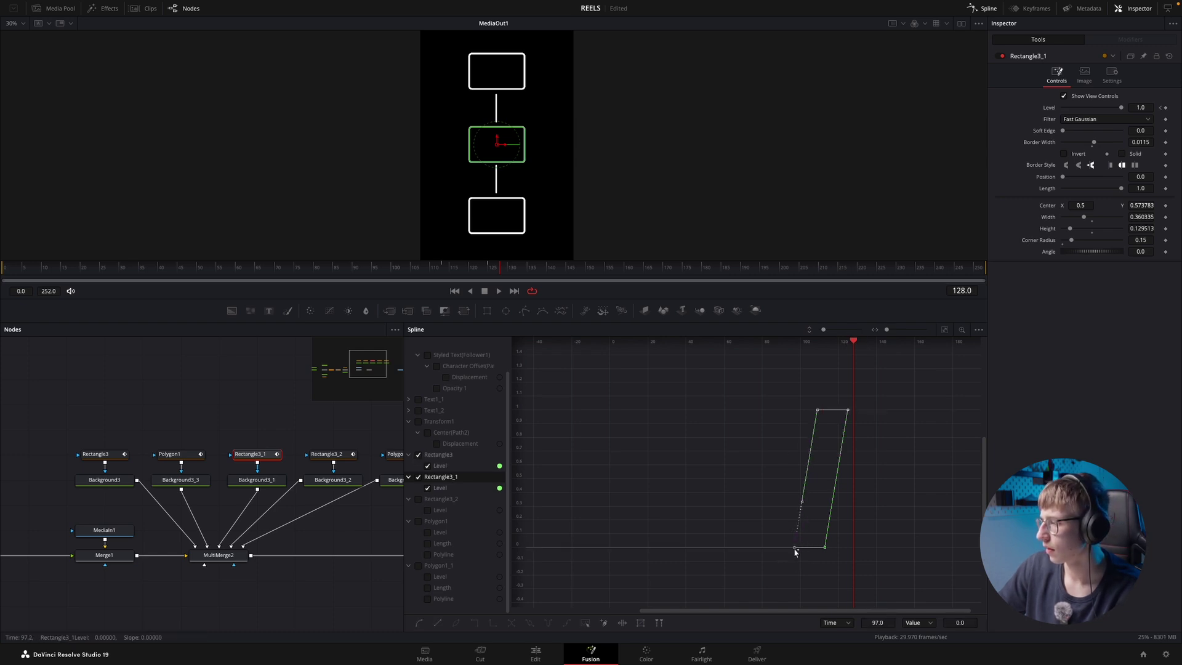
{"action": "left_click_drag", "start_coordinate": [813, 448], "coordinate": [805, 414]}
{"action": "left_click_drag", "start_coordinate": [853, 344], "coordinate": [736, 343]}
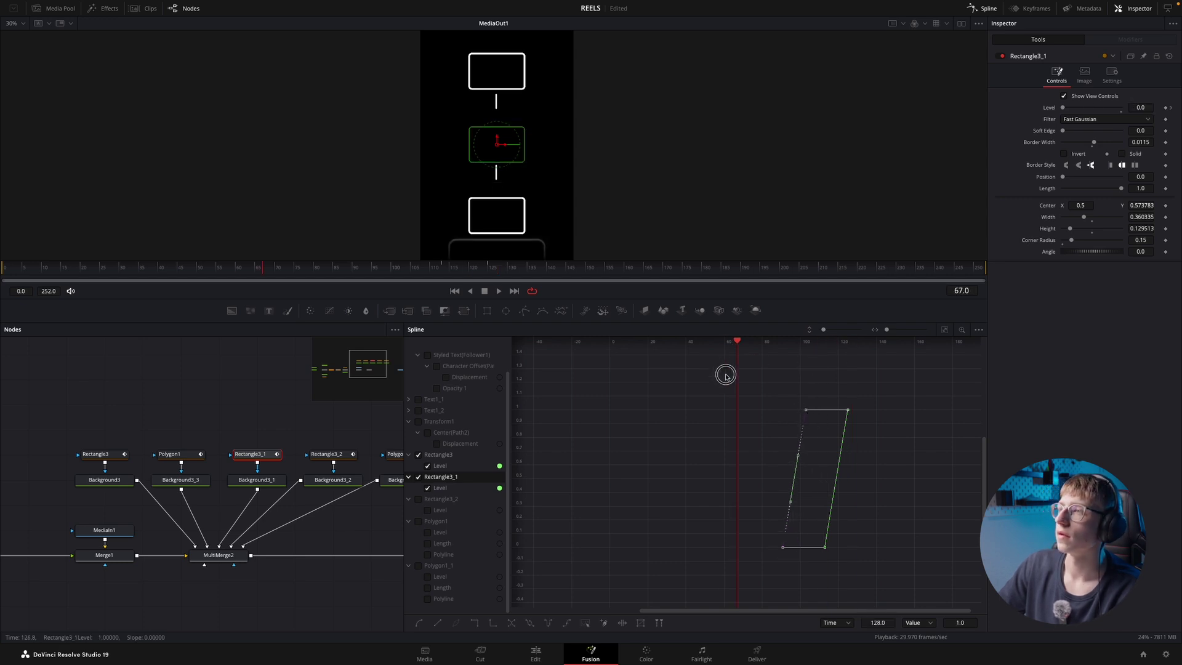
{"action": "key", "text": "space"}
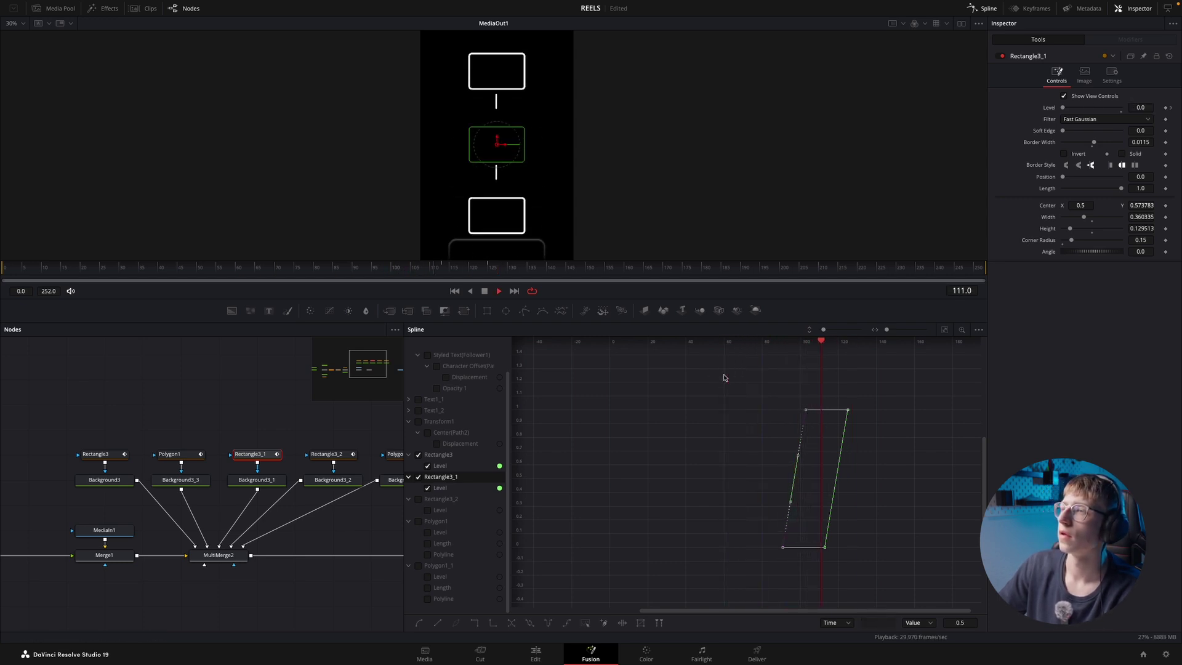
- Park the playhead at frame 125 and leave only Polygon1_1's Level and Length curves displayed in the Spline editor
{"action": "key", "text": "space"}
{"action": "left_click_drag", "start_coordinate": [855, 343], "coordinate": [844, 364]}
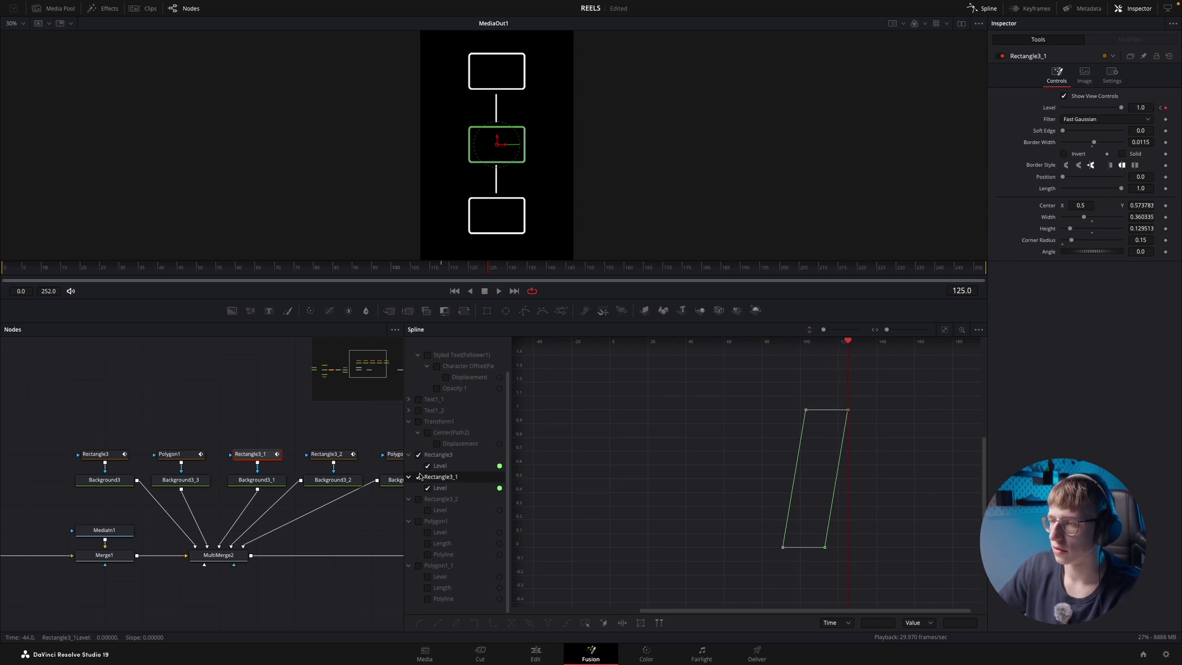
{"action": "left_click", "coordinate": [418, 565]}
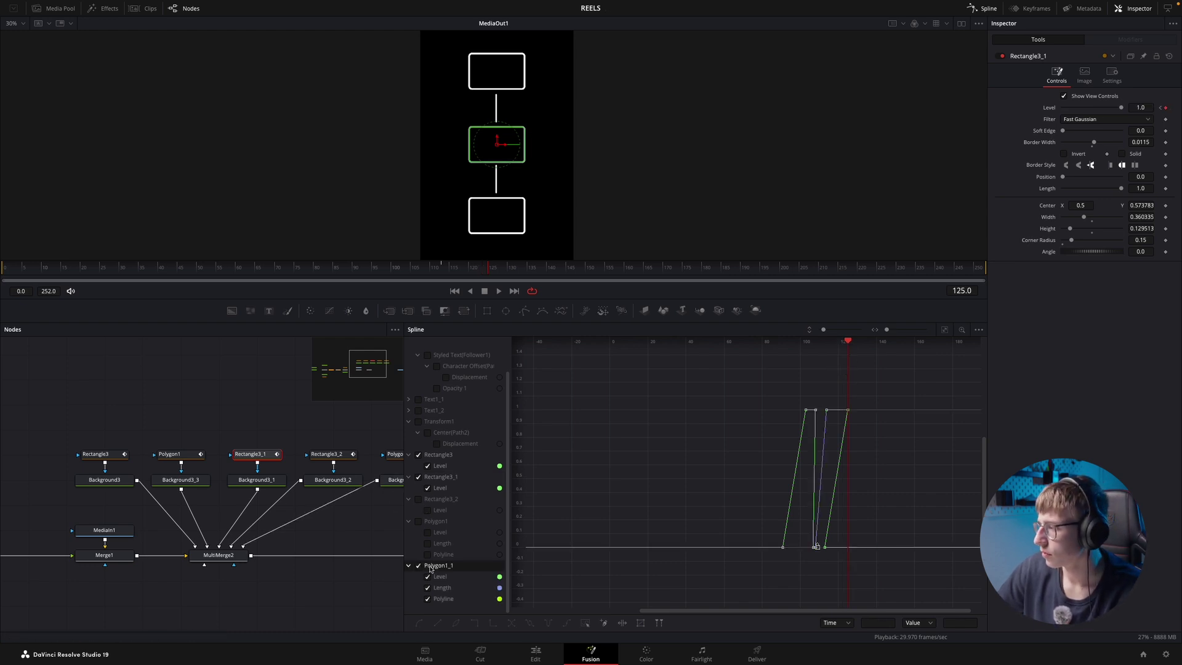
{"action": "left_click", "coordinate": [411, 477]}
{"action": "left_click", "coordinate": [419, 488]}
{"action": "left_click", "coordinate": [418, 465]}
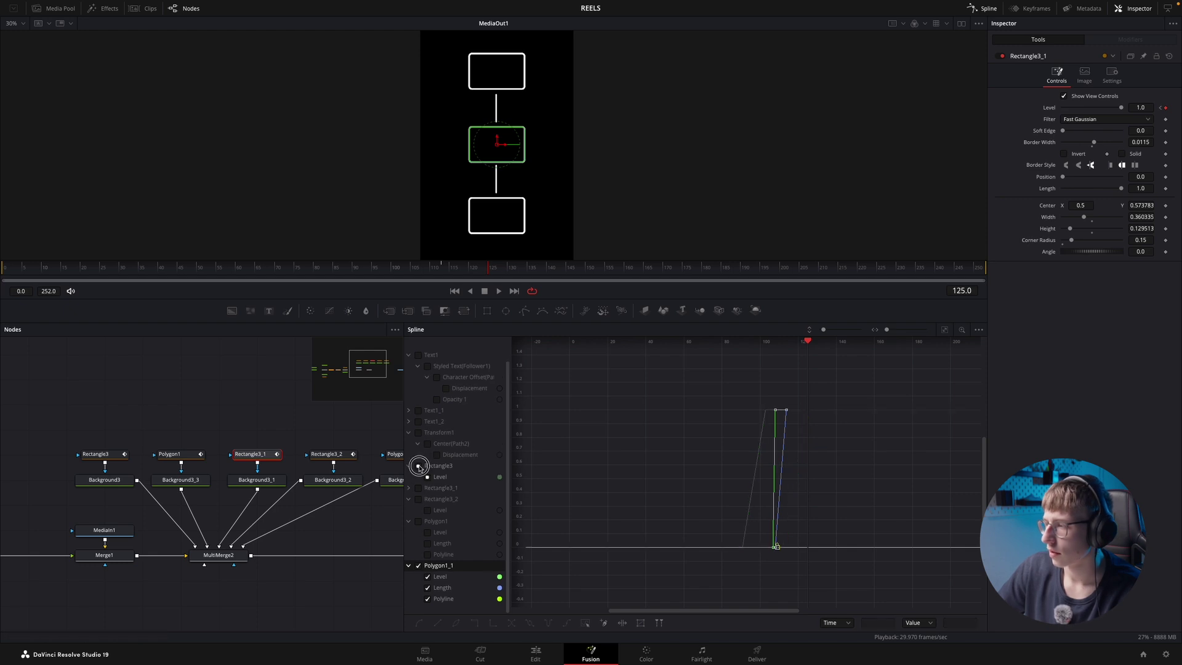
{"action": "left_click", "coordinate": [428, 599]}
{"action": "left_click_drag", "start_coordinate": [790, 556], "coordinate": [753, 386]}
{"action": "key", "text": "l"}
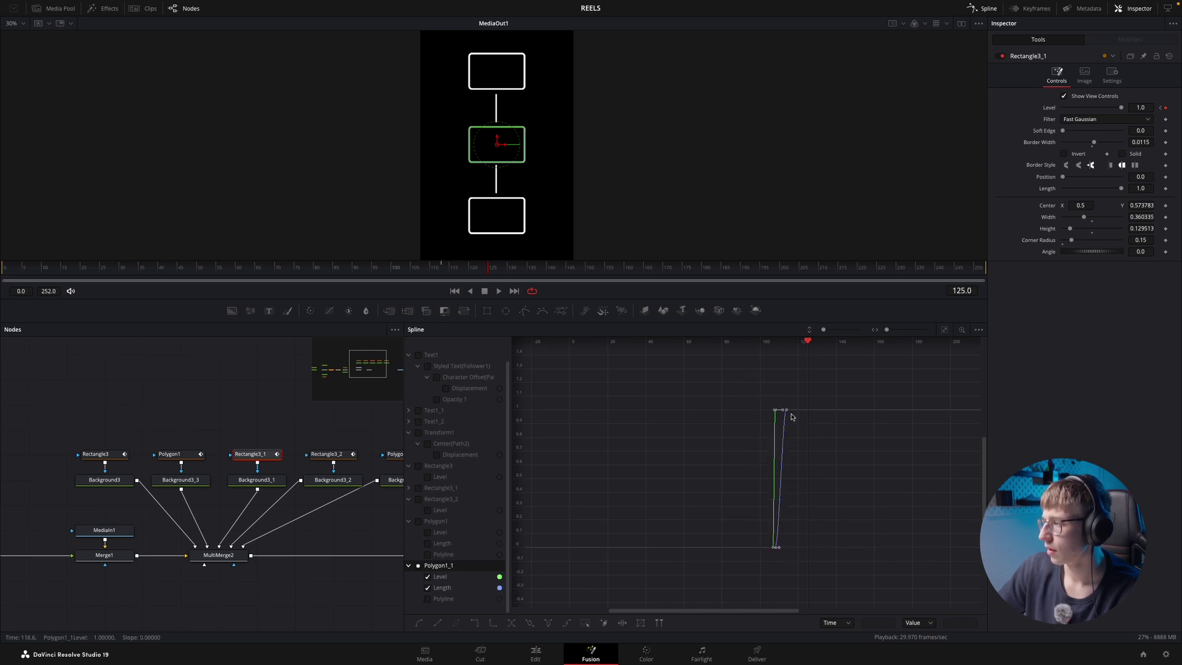
{"action": "left_click_drag", "start_coordinate": [786, 410], "coordinate": [799, 411]}
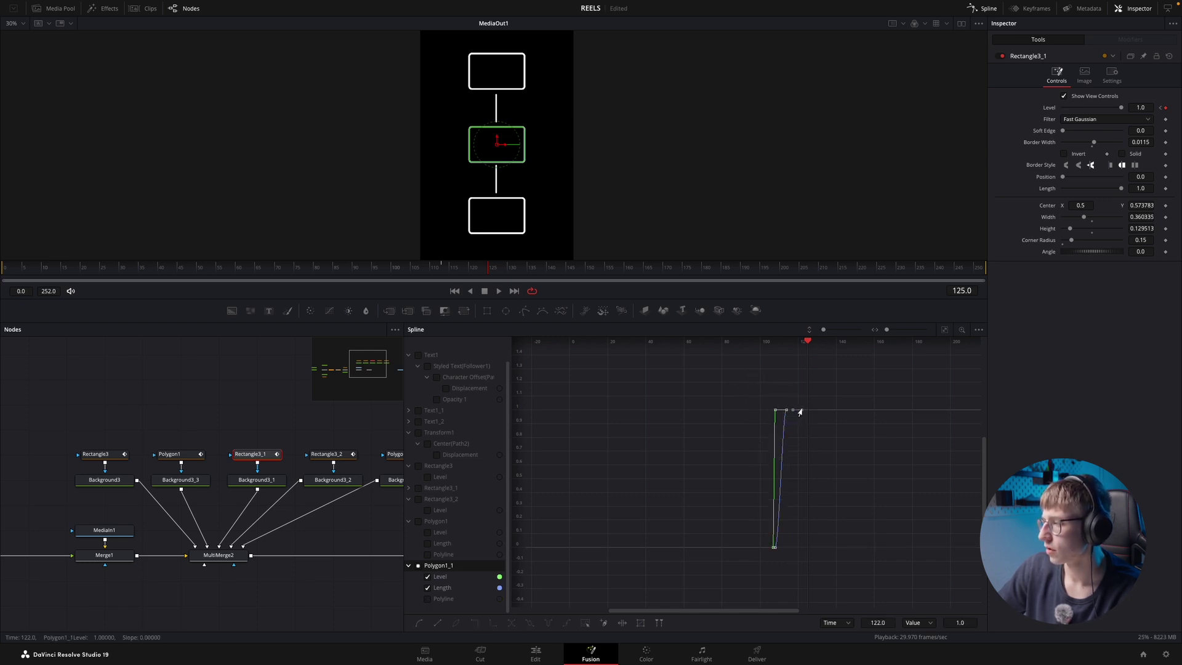
{"action": "left_click", "coordinate": [944, 330]}
{"action": "scroll", "coordinate": [910, 354], "scroll_direction": "right", "scroll_amount": 2}
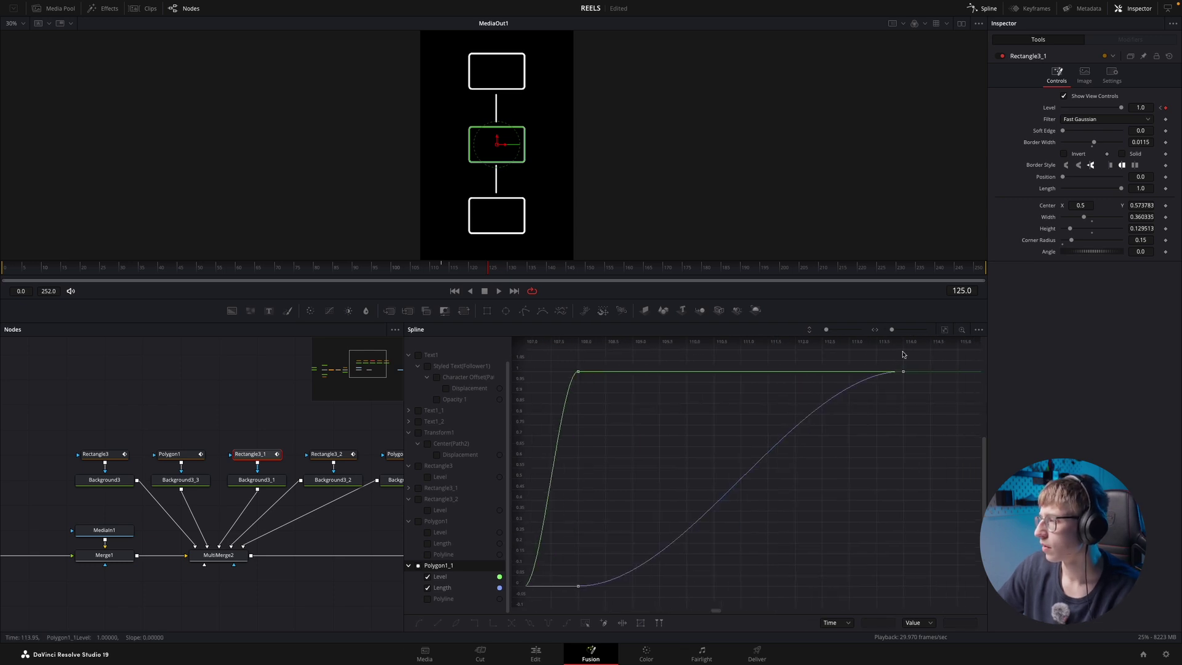
{"action": "left_click_drag", "start_coordinate": [891, 330], "coordinate": [886, 330]}
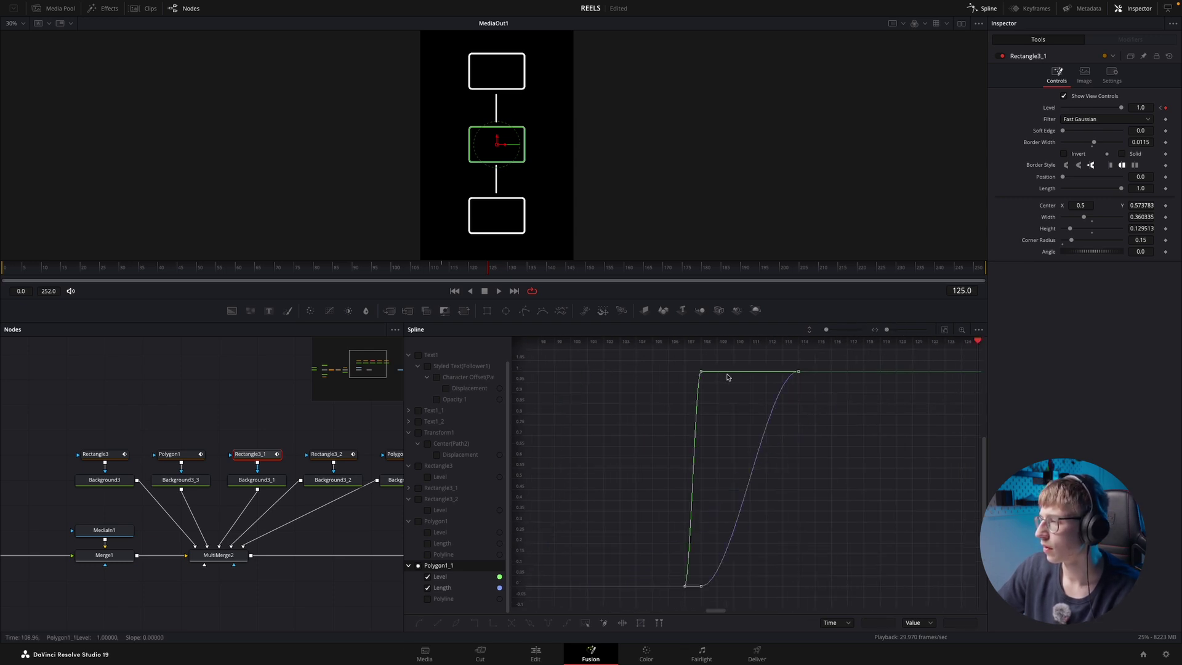
{"action": "left_click_drag", "start_coordinate": [799, 373], "coordinate": [945, 371]}
{"action": "key", "text": "ctrl+z"}
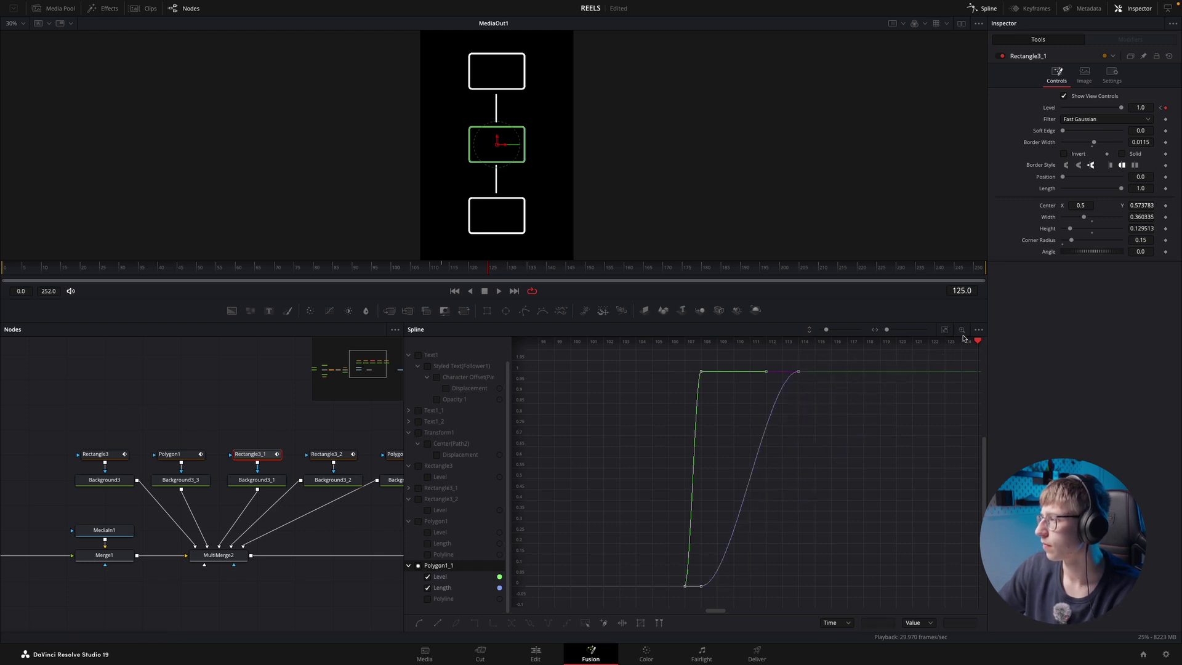
{"action": "left_click_drag", "start_coordinate": [957, 341], "coordinate": [862, 331]}
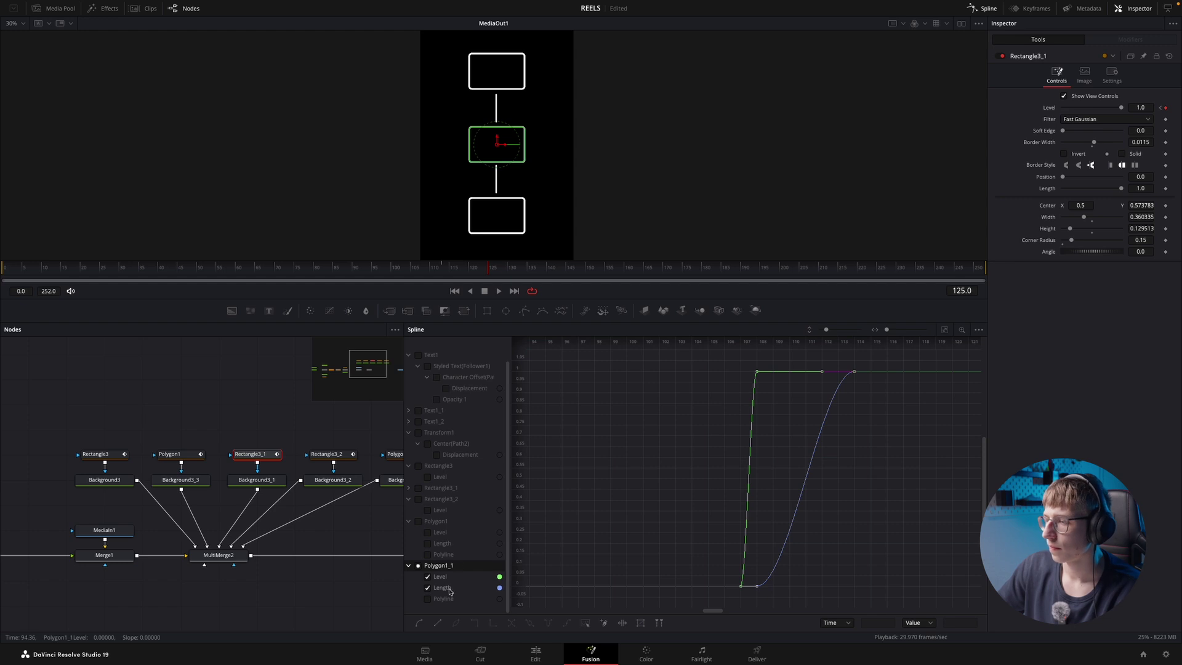
- Display Rectangle3_1's Level curve alongside Polygon1_1's Level and Length curves and frame them all in the Spline graph
{"action": "left_click", "coordinate": [419, 499]}
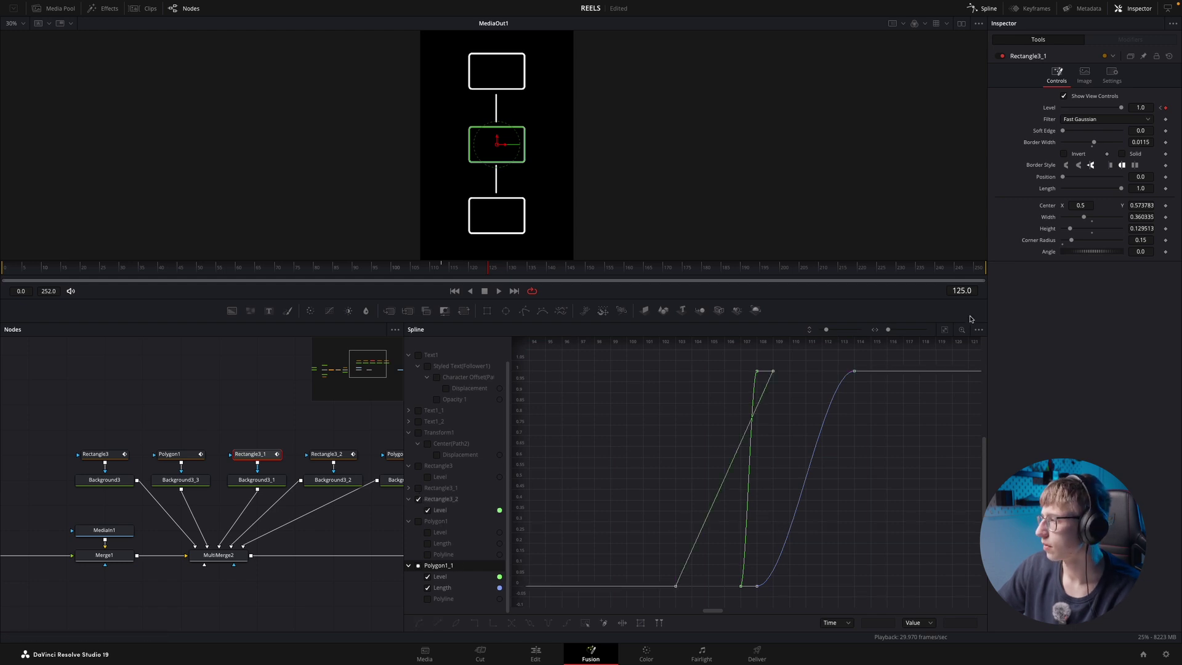
{"action": "left_click", "coordinate": [418, 500]}
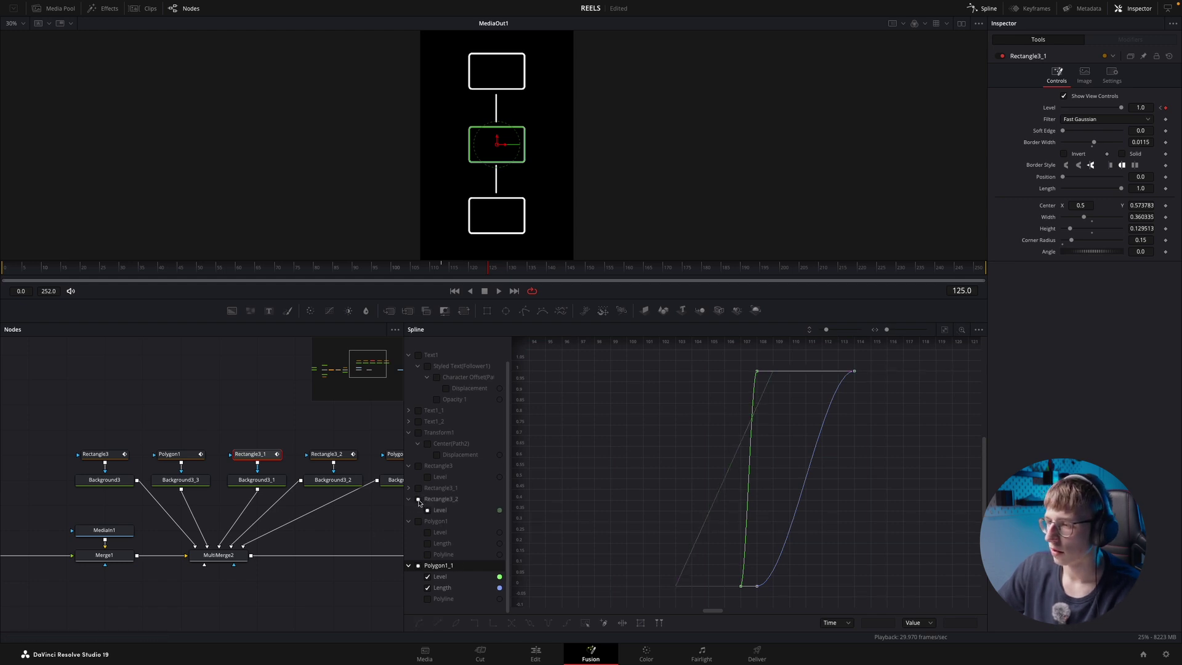
{"action": "left_click", "coordinate": [419, 488]}
{"action": "left_click", "coordinate": [943, 331]}
{"action": "left_click_drag", "start_coordinate": [891, 334], "coordinate": [882, 333]}
{"action": "left_click_drag", "start_coordinate": [685, 601], "coordinate": [746, 365]}
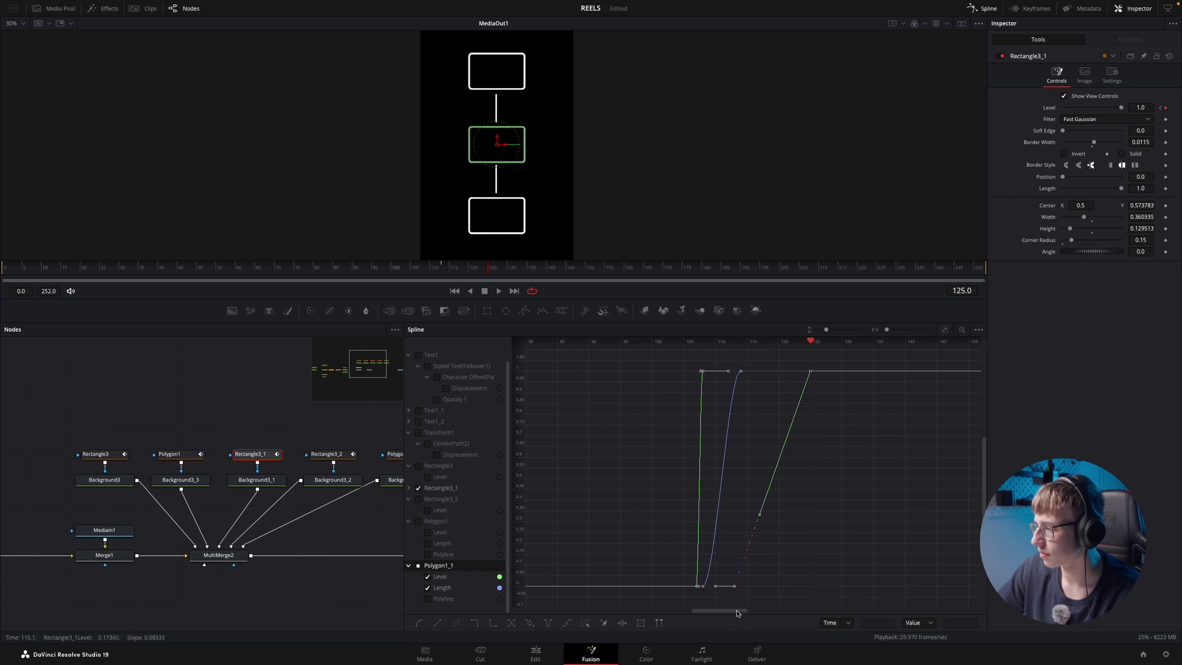
{"action": "left_click", "coordinate": [754, 410]}
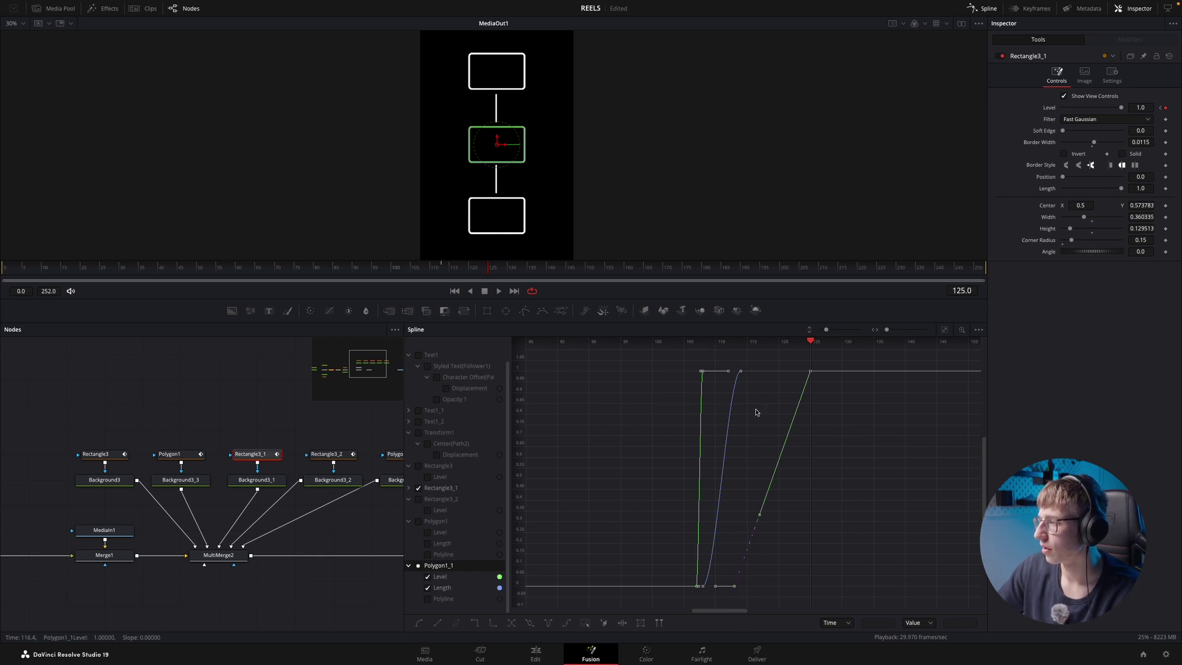
- Hide Polygon1_1's Level curve and move its final Length keyframe to frame 139
{"action": "left_click_drag", "start_coordinate": [741, 372], "coordinate": [780, 373]}
{"action": "key", "text": "ctrl+z"}
{"action": "left_click", "coordinate": [427, 576]}
{"action": "left_click_drag", "start_coordinate": [738, 373], "coordinate": [899, 373]}
{"action": "left_click", "coordinate": [804, 343]}
{"action": "left_click_drag", "start_coordinate": [804, 343], "coordinate": [886, 363]}
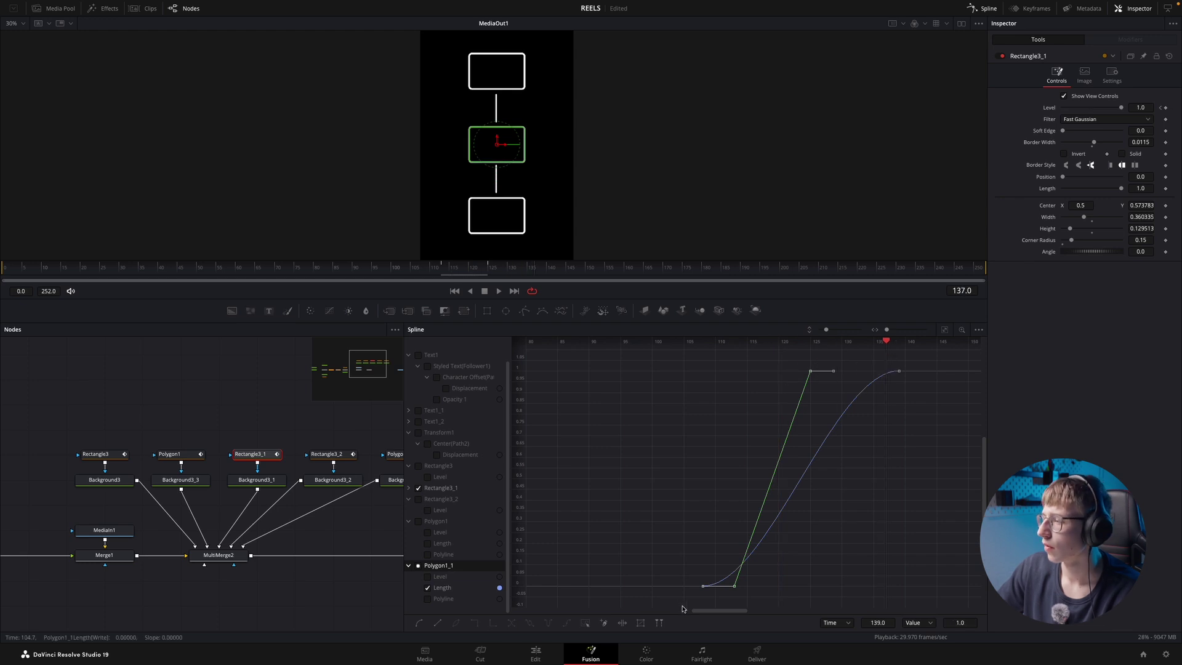
- Move Polygon1_1's first Length keyframe to frame 115 and play back the line's growth
{"action": "left_click_drag", "start_coordinate": [704, 586], "coordinate": [786, 587]}
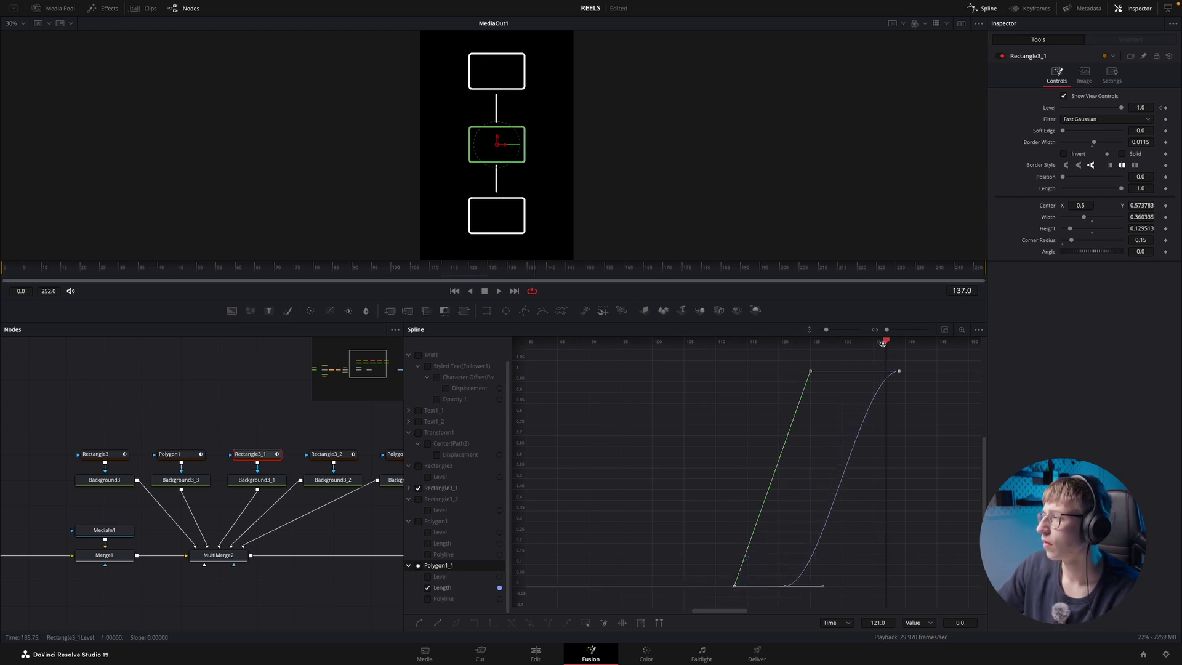
{"action": "left_click_drag", "start_coordinate": [849, 353], "coordinate": [789, 393]}
{"action": "left_click", "coordinate": [785, 586]}
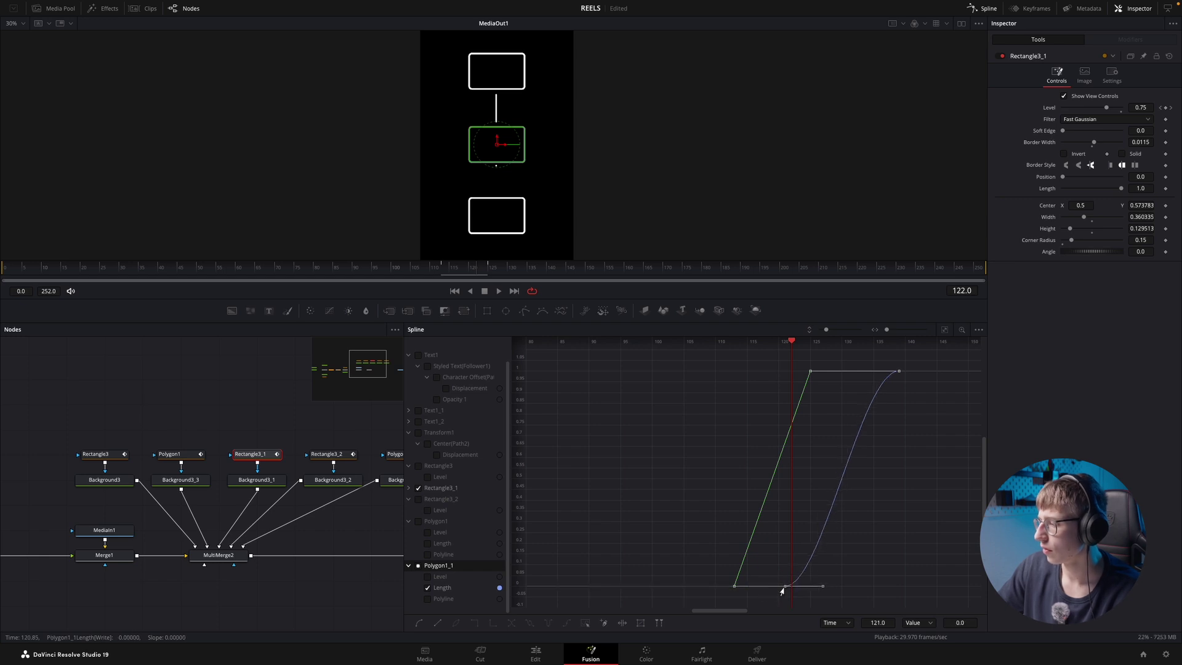
{"action": "left_click_drag", "start_coordinate": [783, 587], "coordinate": [746, 586]}
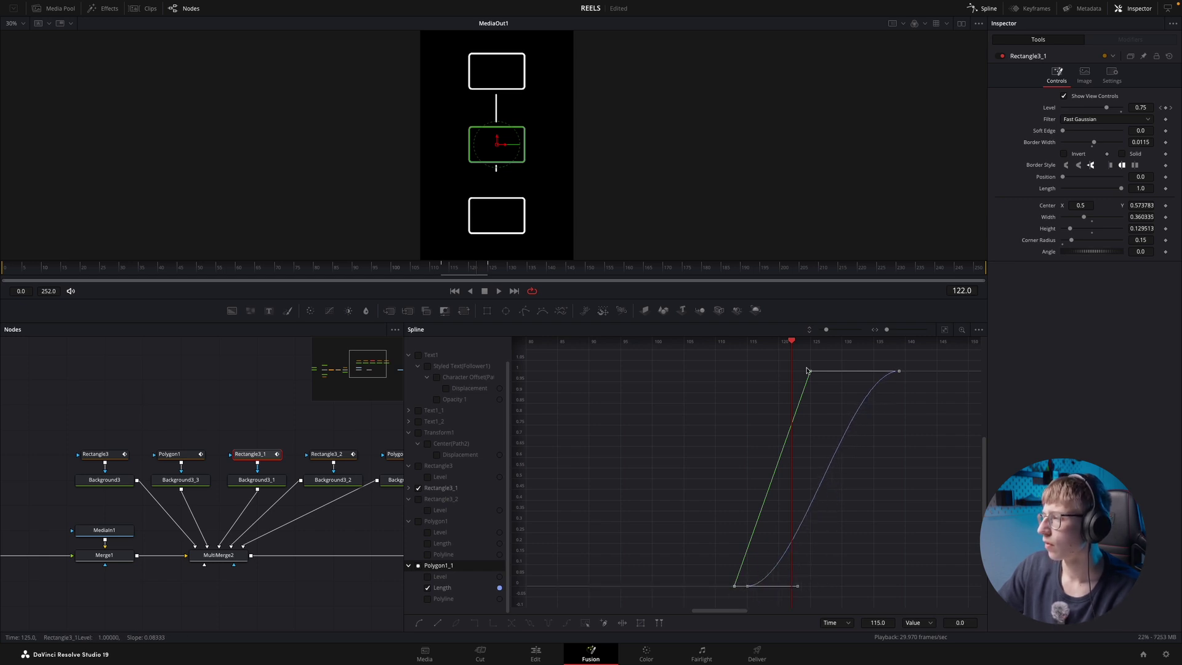
{"action": "key", "text": "space"}
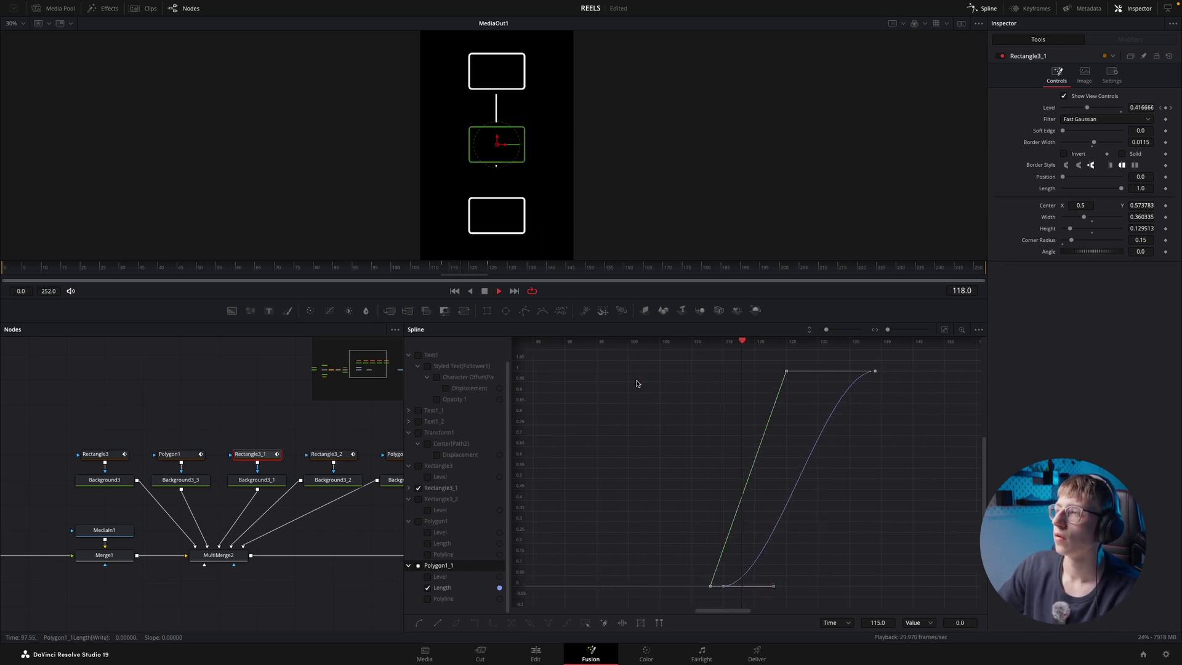
- Show Polygon1_1's Level curve again and move its final keyframe to about frame 119
{"action": "left_click", "coordinate": [428, 576]}
{"action": "left_click", "coordinate": [943, 331]}
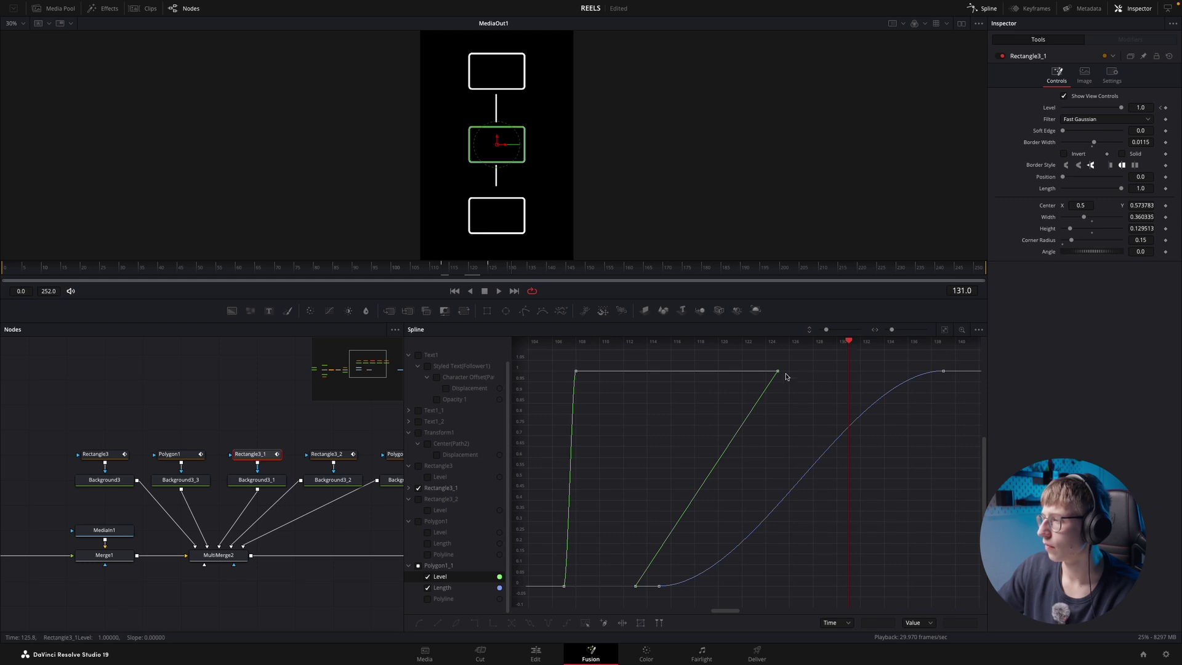
{"action": "left_click_drag", "start_coordinate": [851, 342], "coordinate": [563, 413]}
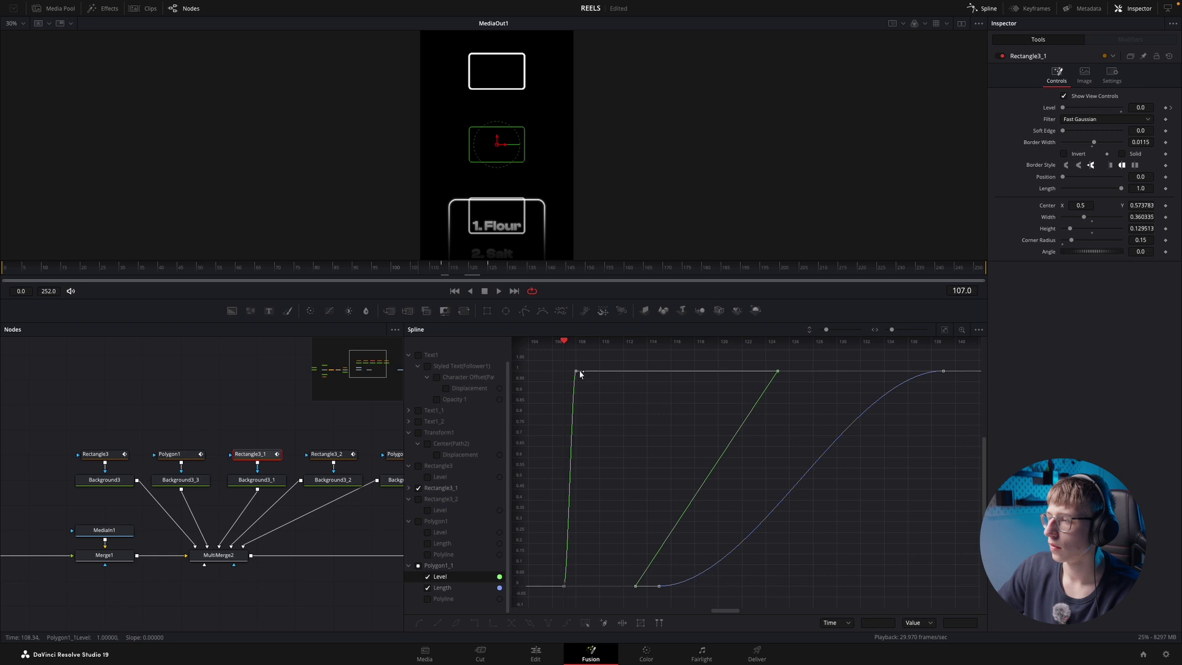
{"action": "left_click_drag", "start_coordinate": [575, 372], "coordinate": [706, 371]}
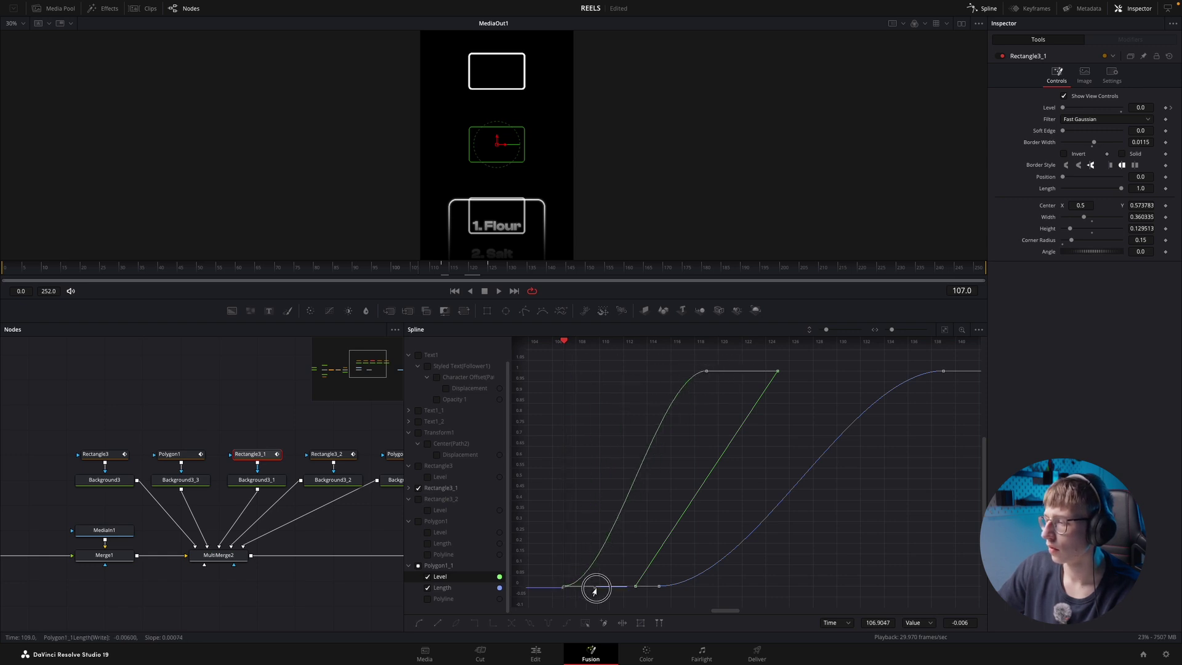
- Try moving Polygon1_1's first Level keyframe to frame 116 with its Length curve temporarily hidden
{"action": "left_click", "coordinate": [573, 592]}
{"action": "left_click", "coordinate": [427, 590]}
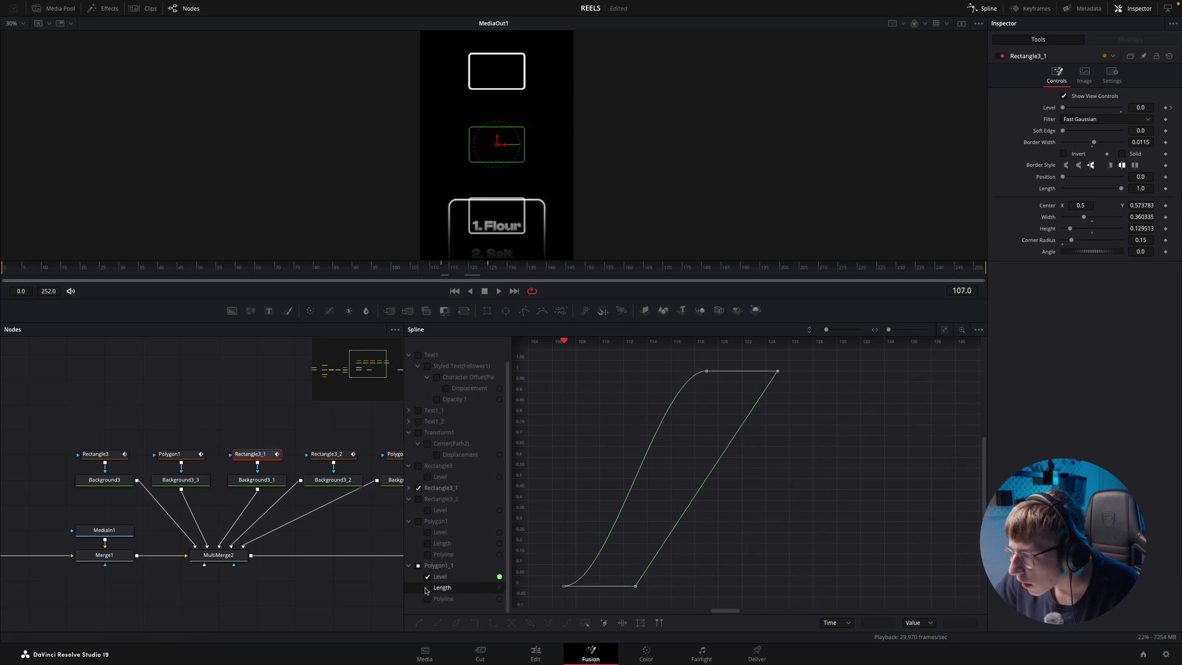
{"action": "left_click", "coordinate": [595, 587]}
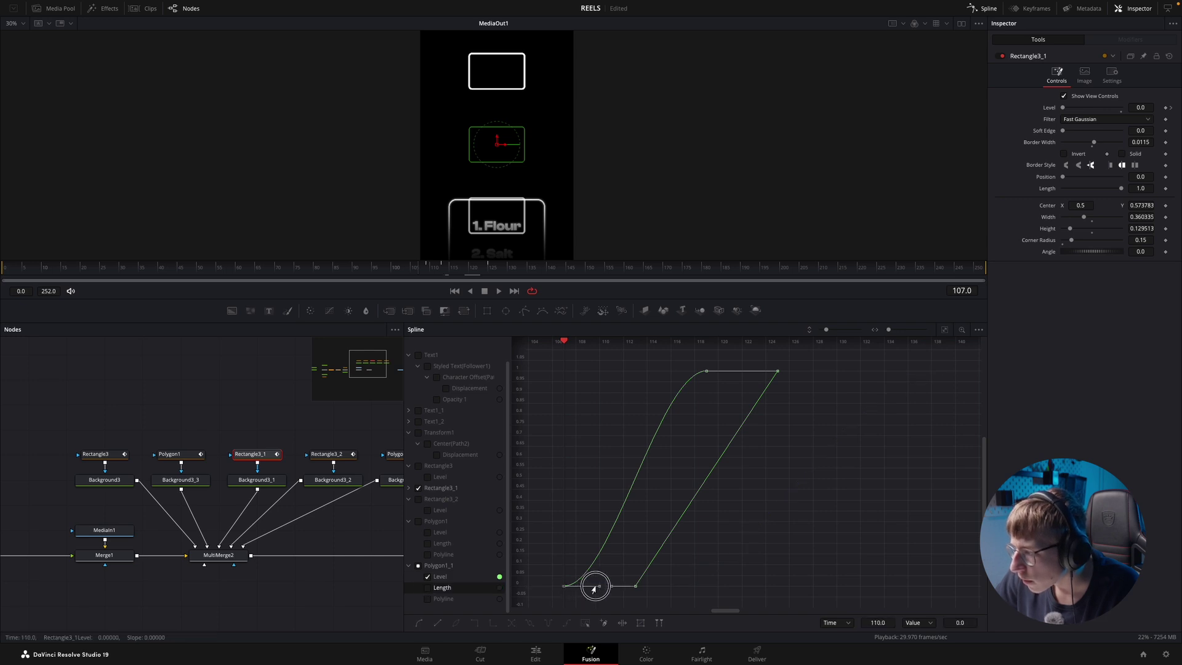
{"action": "key", "text": "Delete"}
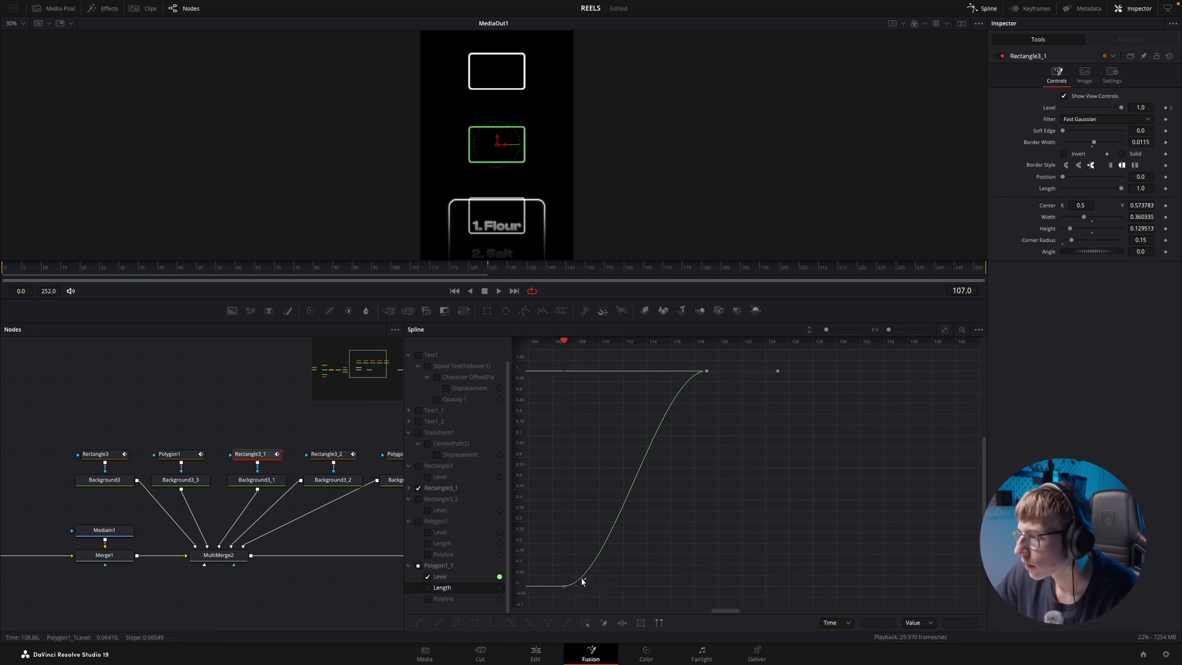
{"action": "left_click_drag", "start_coordinate": [562, 589], "coordinate": [671, 585]}
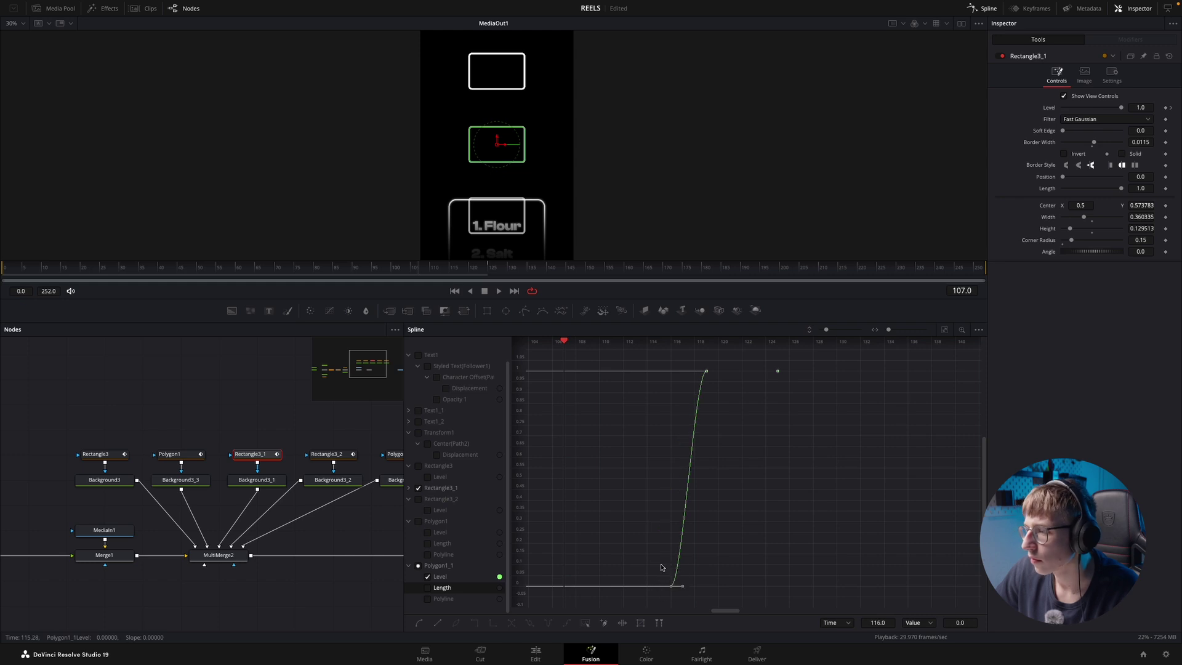
{"action": "left_click", "coordinate": [429, 588]}
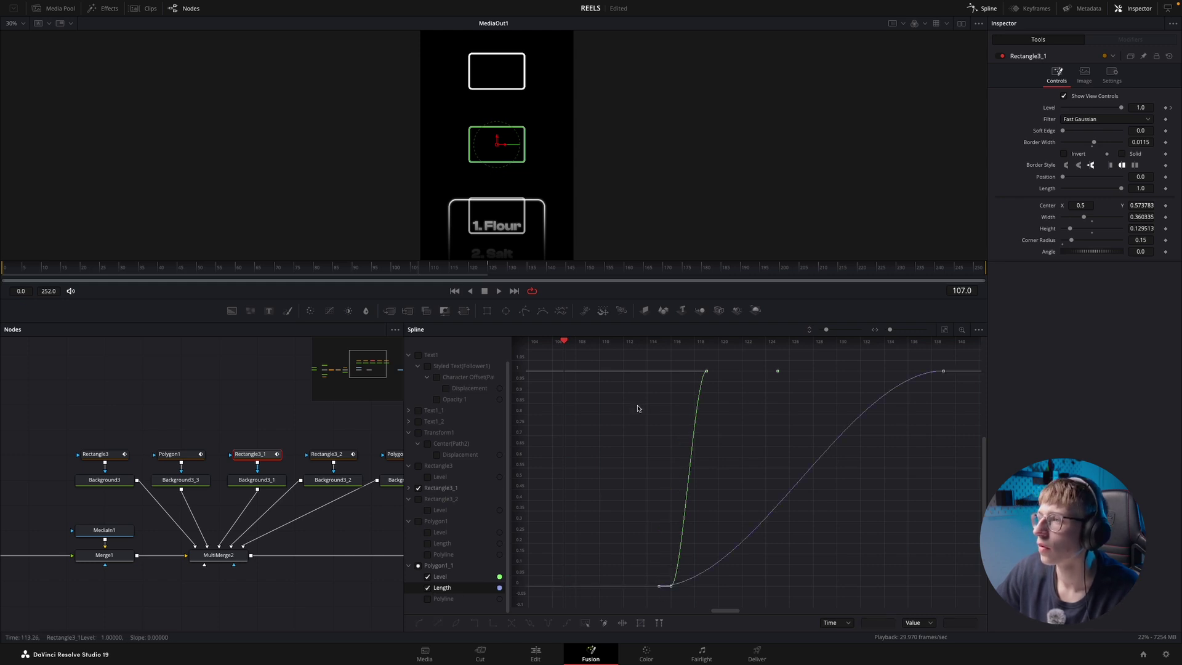
- Replay and scrub the lower connecting line's animation, with only Polygon1_1's Level and Length curves displayed
{"action": "key", "text": "space"}
{"action": "left_click_drag", "start_coordinate": [890, 329], "coordinate": [893, 330]}
{"action": "left_click", "coordinate": [378, 272]}
{"action": "key", "text": "space"}
{"action": "left_click_drag", "start_coordinate": [484, 271], "coordinate": [530, 277]}
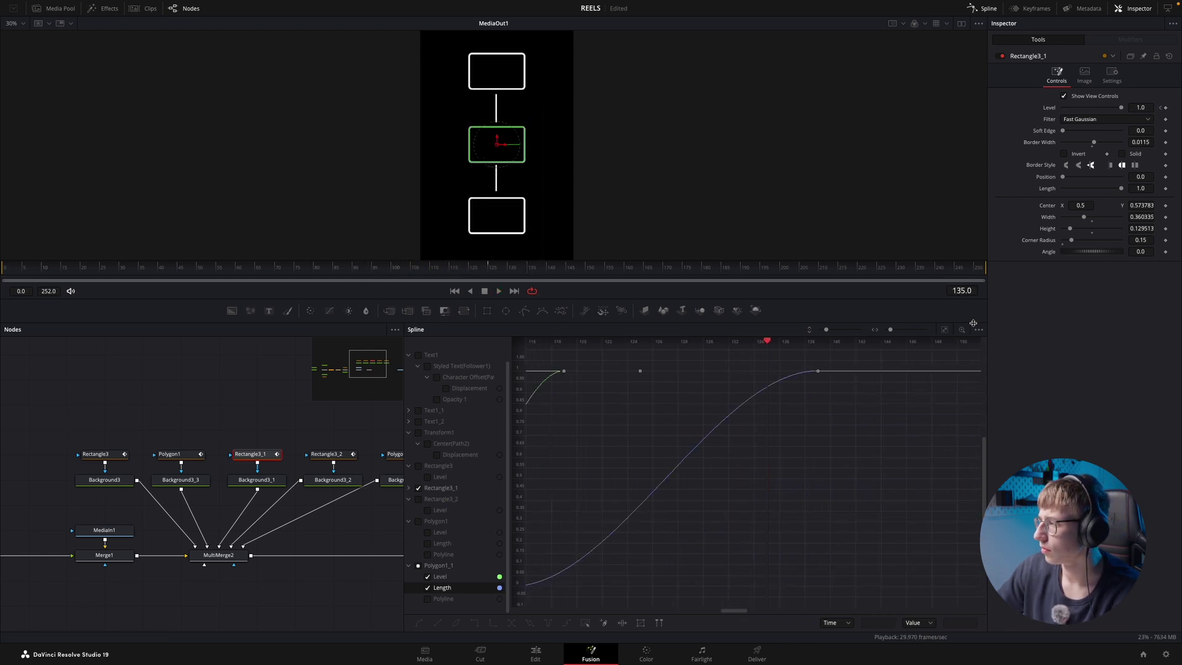
{"action": "left_click", "coordinate": [946, 330]}
{"action": "left_click_drag", "start_coordinate": [893, 330], "coordinate": [855, 337]}
{"action": "left_click", "coordinate": [424, 490]}
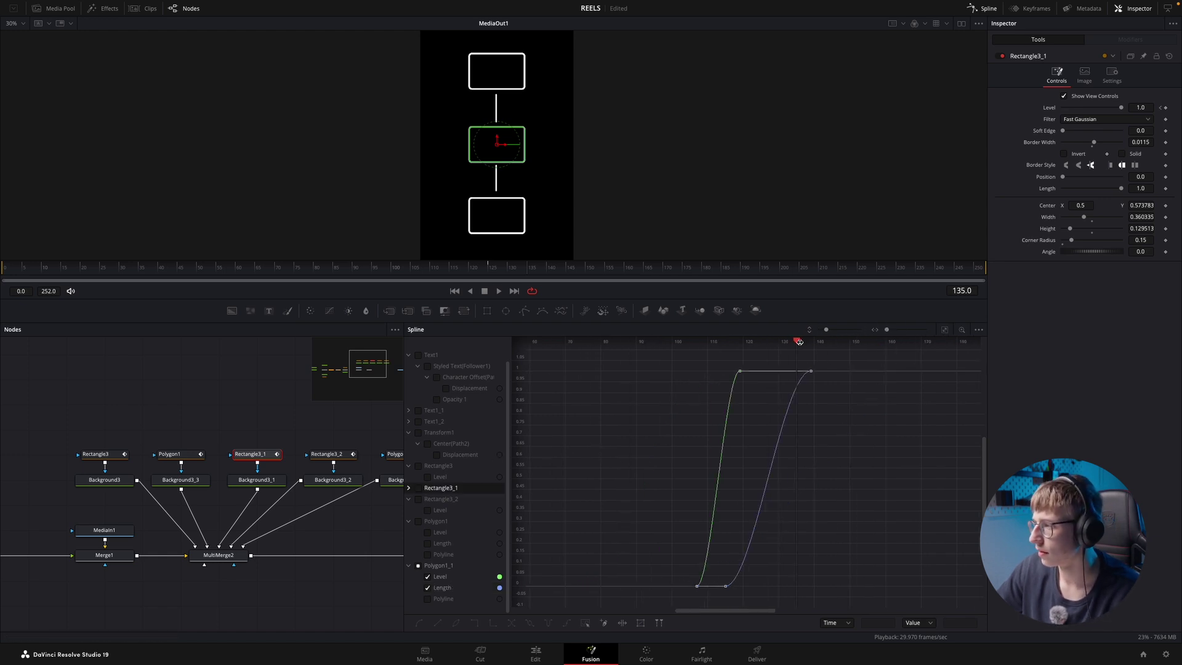
{"action": "left_click_drag", "start_coordinate": [796, 343], "coordinate": [720, 367]}
- Show Rectangle3_1's Level curve again, undo the deletion of its first keyframe, and play back the animation
{"action": "left_click", "coordinate": [419, 499]}
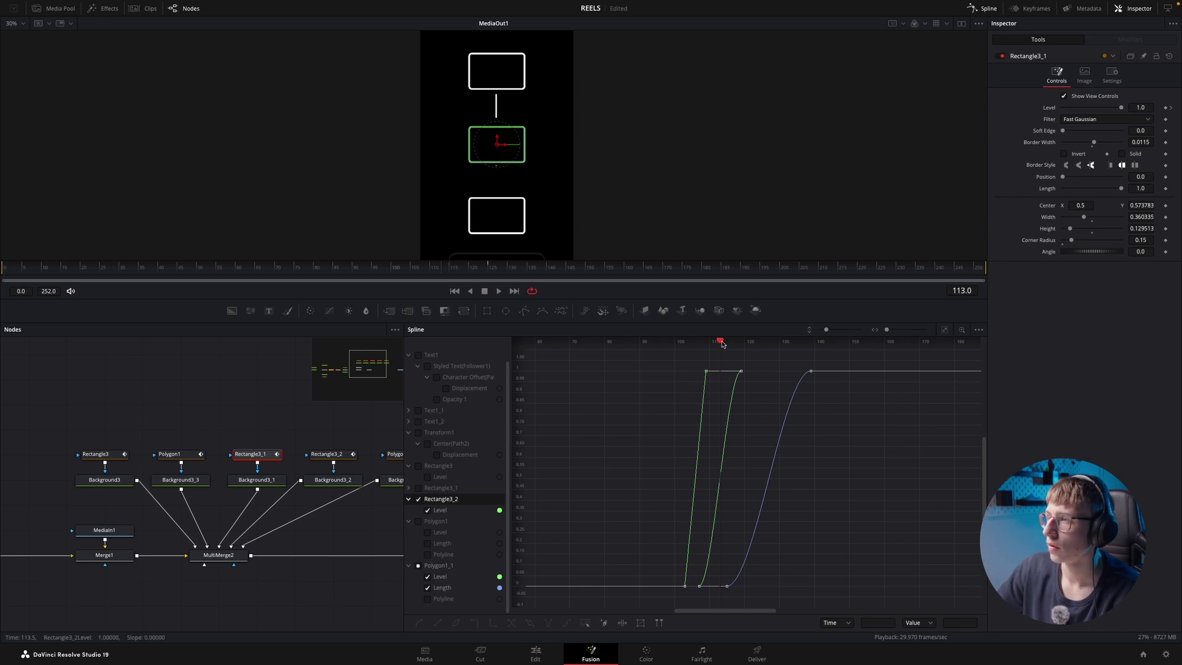
{"action": "left_click", "coordinate": [419, 499]}
{"action": "left_click", "coordinate": [418, 488]}
{"action": "key", "text": "super+z"}
{"action": "key", "text": "space"}
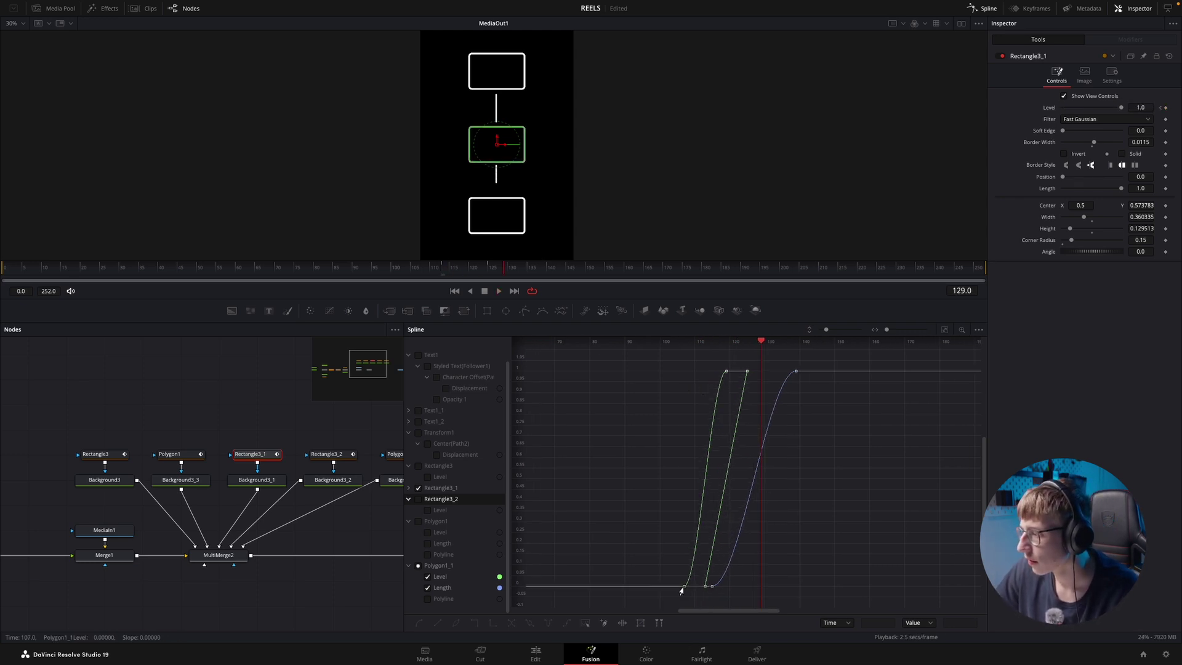
- Move Polygon1_1's Level keyframes to frames 115 and 131, and play back the line's appearance
{"action": "left_click_drag", "start_coordinate": [685, 588], "coordinate": [711, 590]}
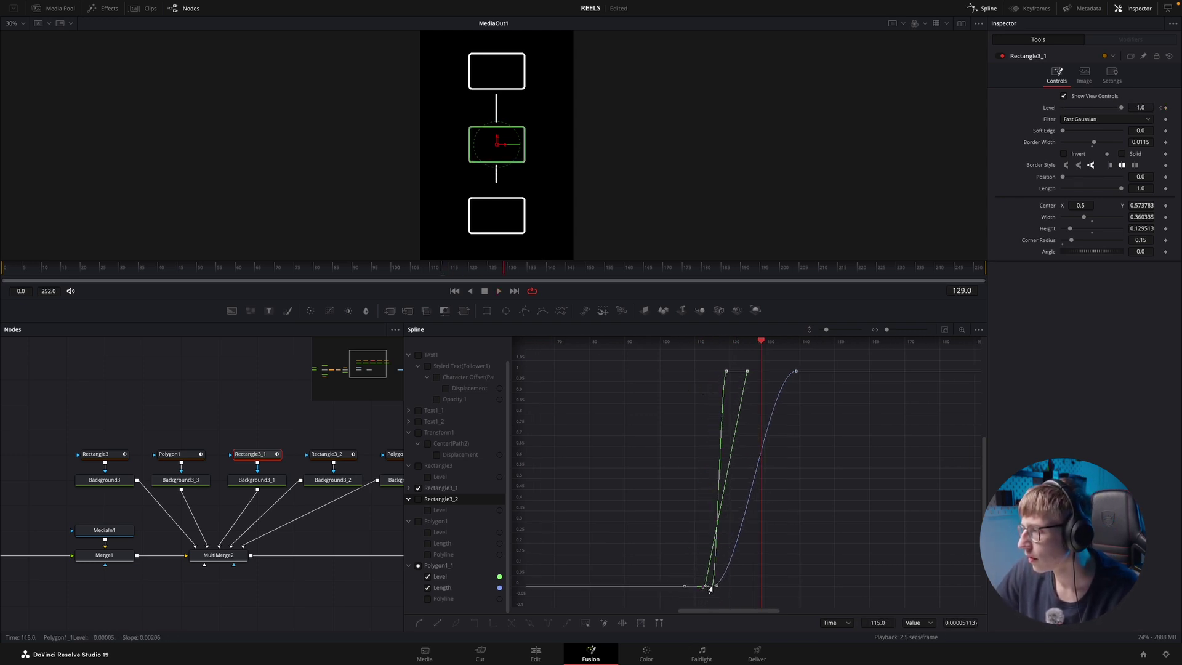
{"action": "left_click_drag", "start_coordinate": [725, 372], "coordinate": [698, 363]}
{"action": "key", "text": "space"}
{"action": "key", "text": "space"}
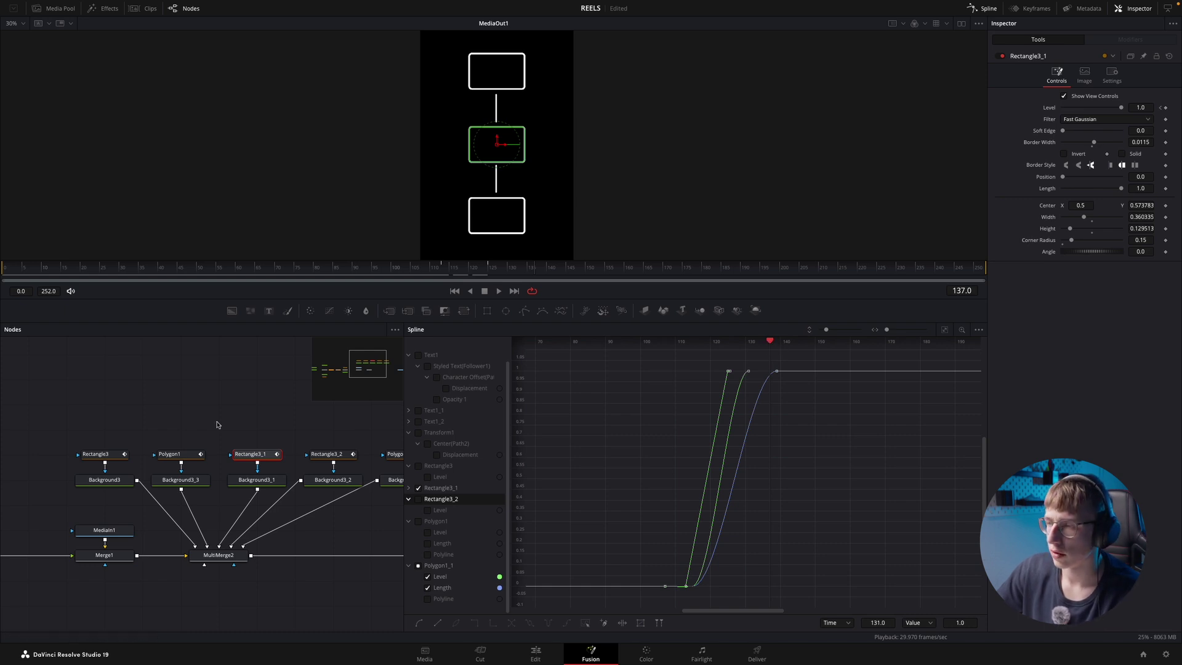
- Display Rectangle3_2's Level curve instead of Rectangle3_1's beside Polygon1_1's curves, and fit them in the graph
{"action": "scroll", "coordinate": [369, 444], "scroll_direction": "right", "scroll_amount": 2}
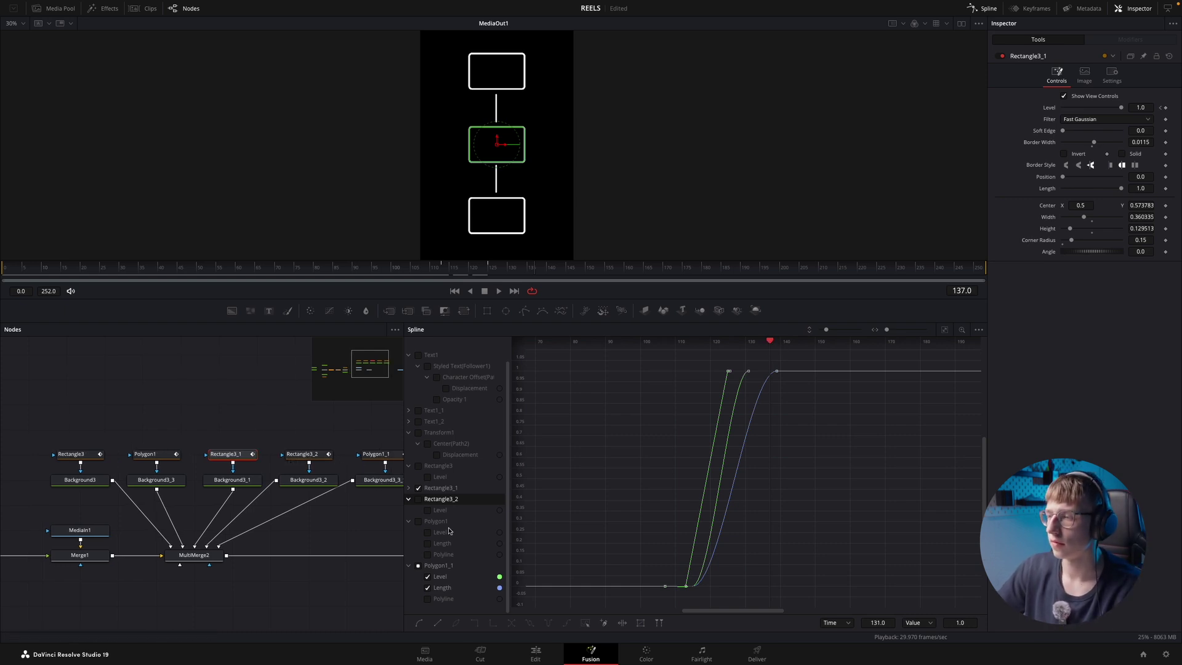
{"action": "left_click", "coordinate": [419, 499]}
{"action": "left_click", "coordinate": [945, 331]}
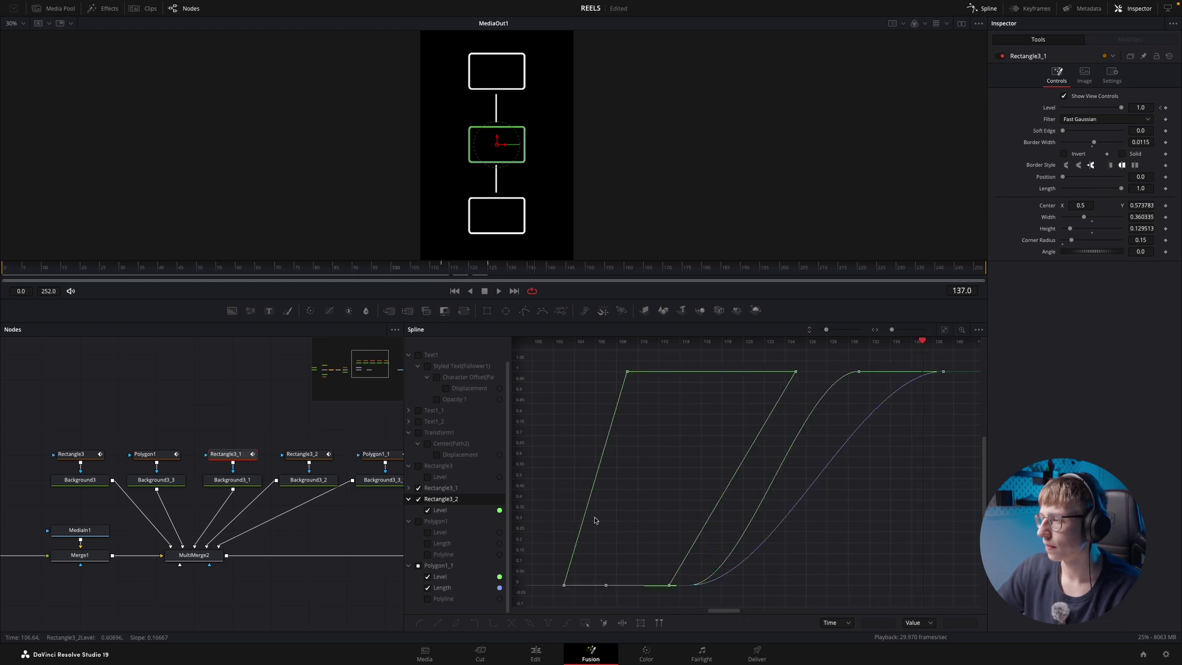
{"action": "left_click", "coordinate": [418, 489]}
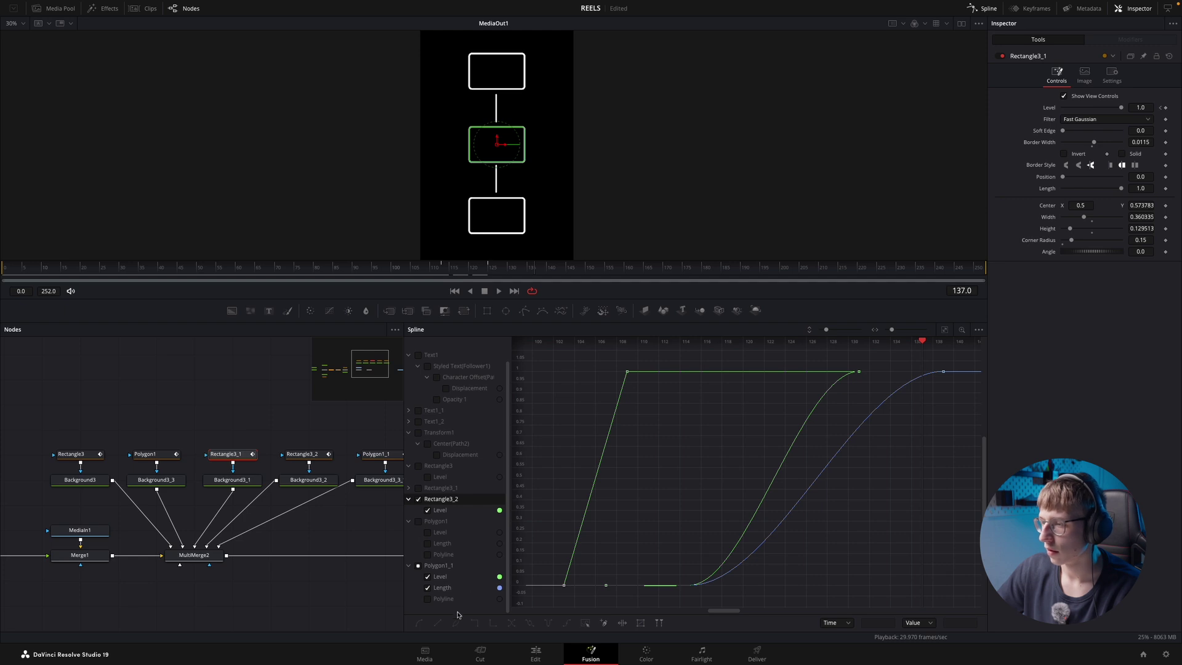
- Hide Polygon1_1's curves and move Rectangle3_2's two Level keyframes to about frames 135 and 141
{"action": "left_click_drag", "start_coordinate": [559, 596], "coordinate": [941, 388]}
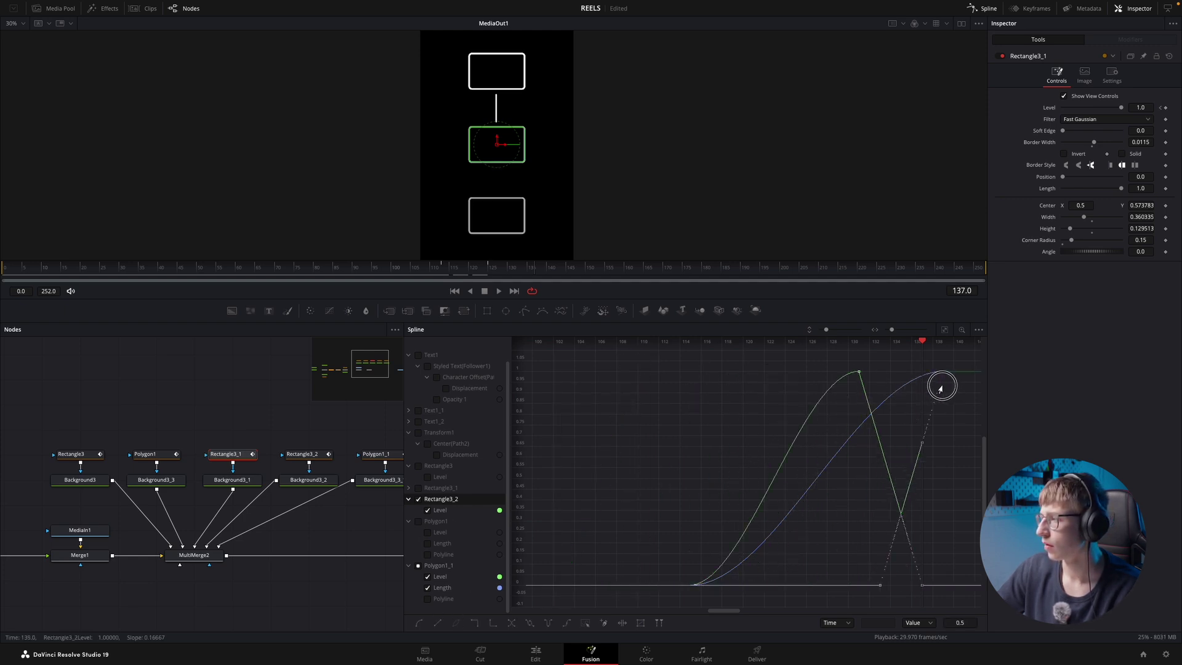
{"action": "key", "text": "ctrl+z"}
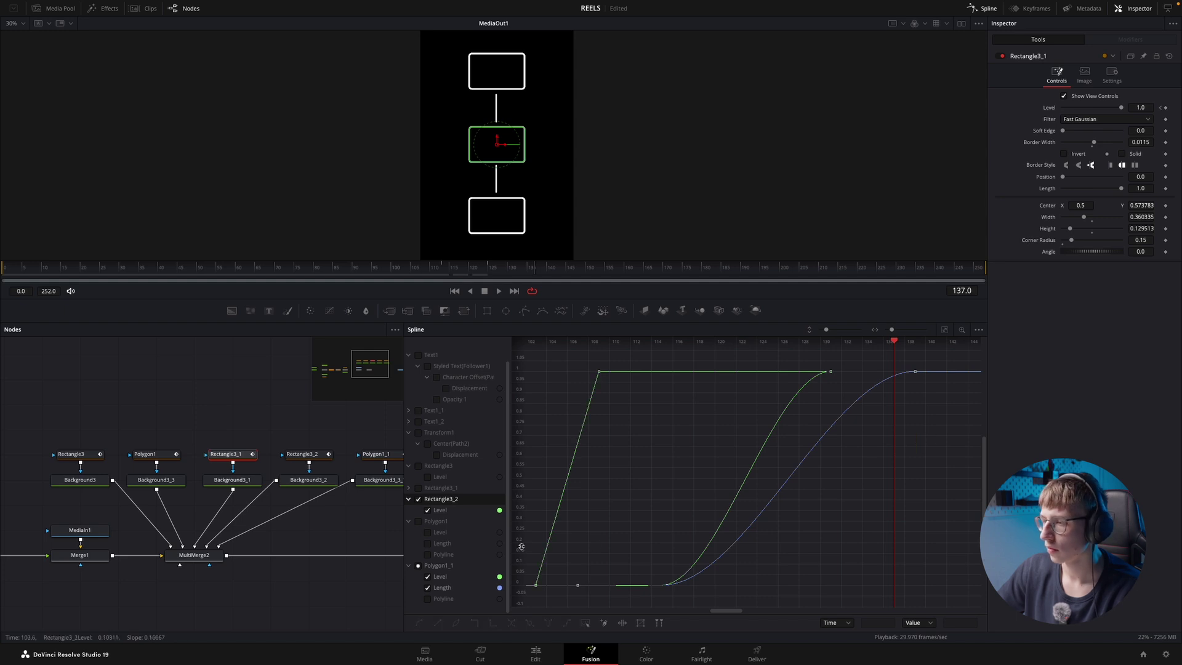
{"action": "left_click", "coordinate": [418, 566]}
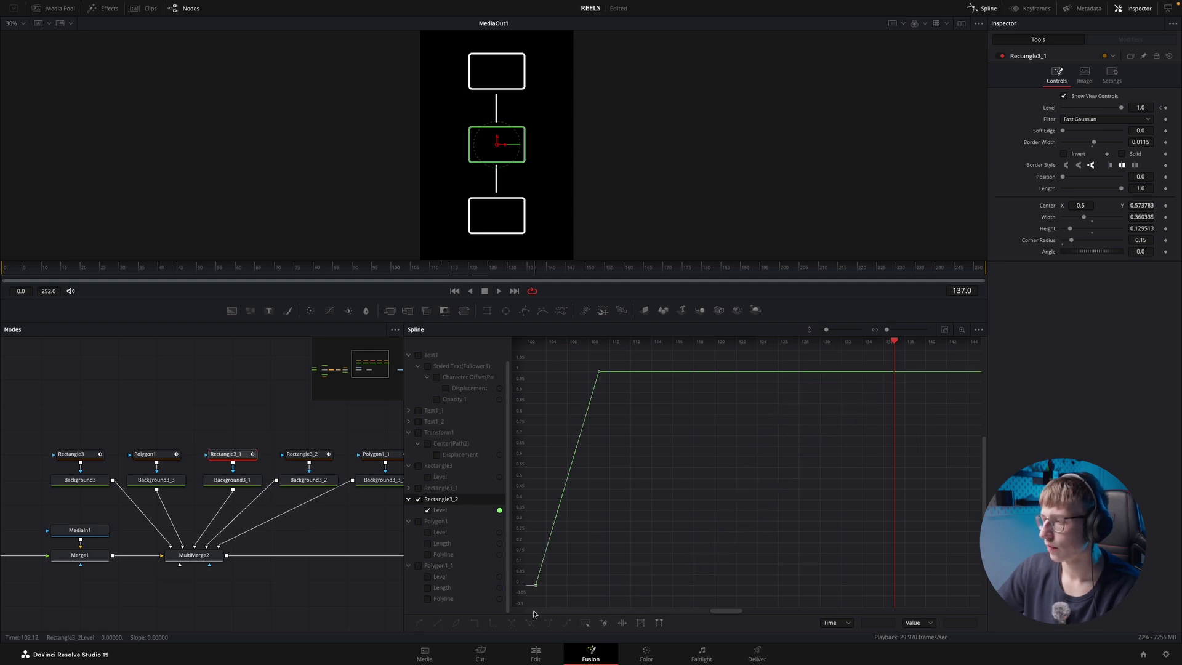
{"action": "left_click_drag", "start_coordinate": [530, 592], "coordinate": [658, 344]}
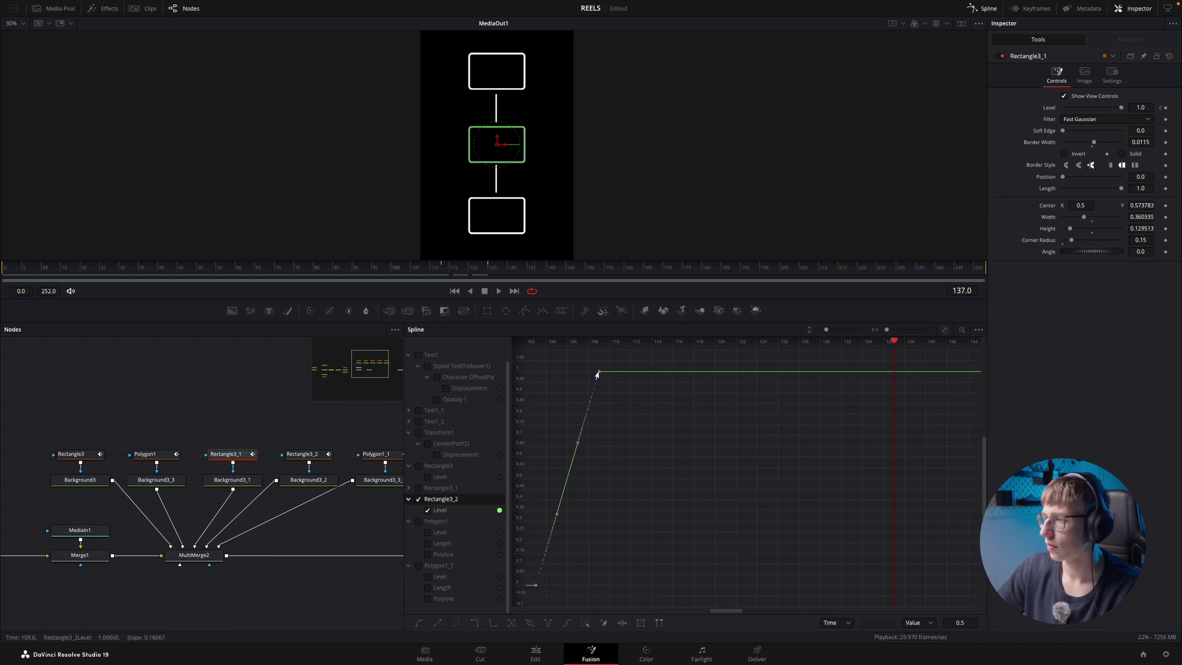
{"action": "left_click_drag", "start_coordinate": [598, 373], "coordinate": [866, 351]}
- Hide the Spline editor, select MediaOut1, and play the composition from the start, rechecking the rectangle and line sequence
{"action": "left_click_drag", "start_coordinate": [382, 266], "coordinate": [228, 271]}
{"action": "scroll", "coordinate": [163, 498], "scroll_direction": "down", "scroll_amount": 2}
{"action": "scroll", "coordinate": [163, 498], "scroll_direction": "right", "scroll_amount": 3}
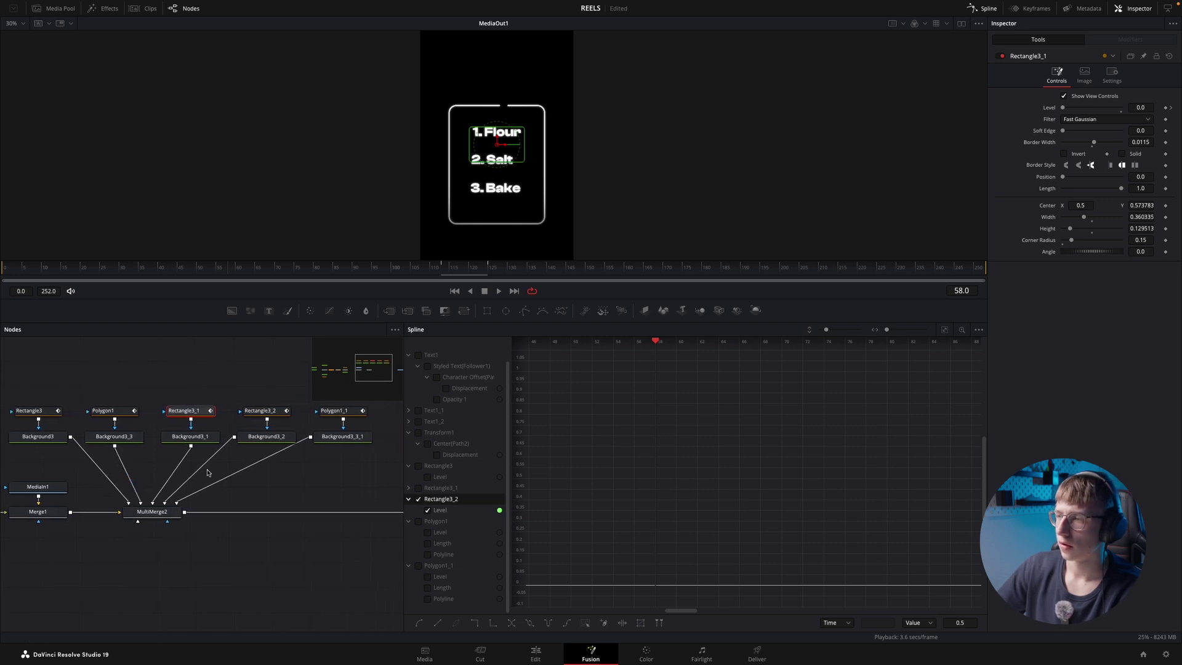
{"action": "left_click", "coordinate": [983, 8]}
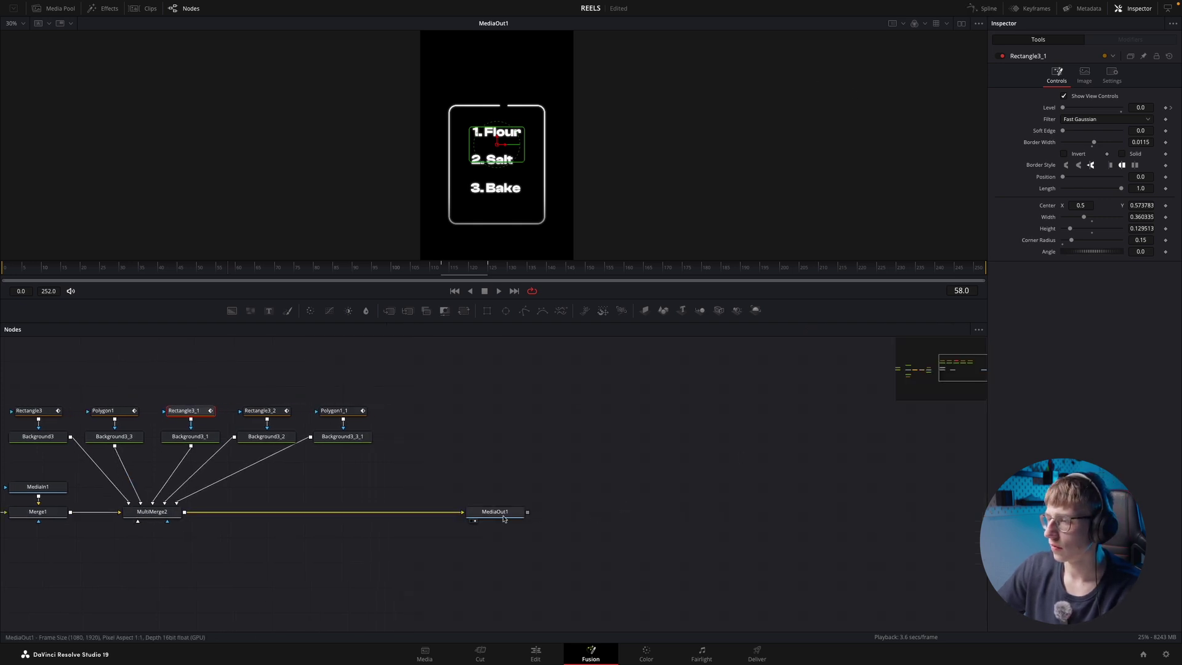
{"action": "left_click", "coordinate": [495, 511]}
{"action": "left_click_drag", "start_coordinate": [283, 276], "coordinate": [7, 286]}
{"action": "key", "text": "space"}
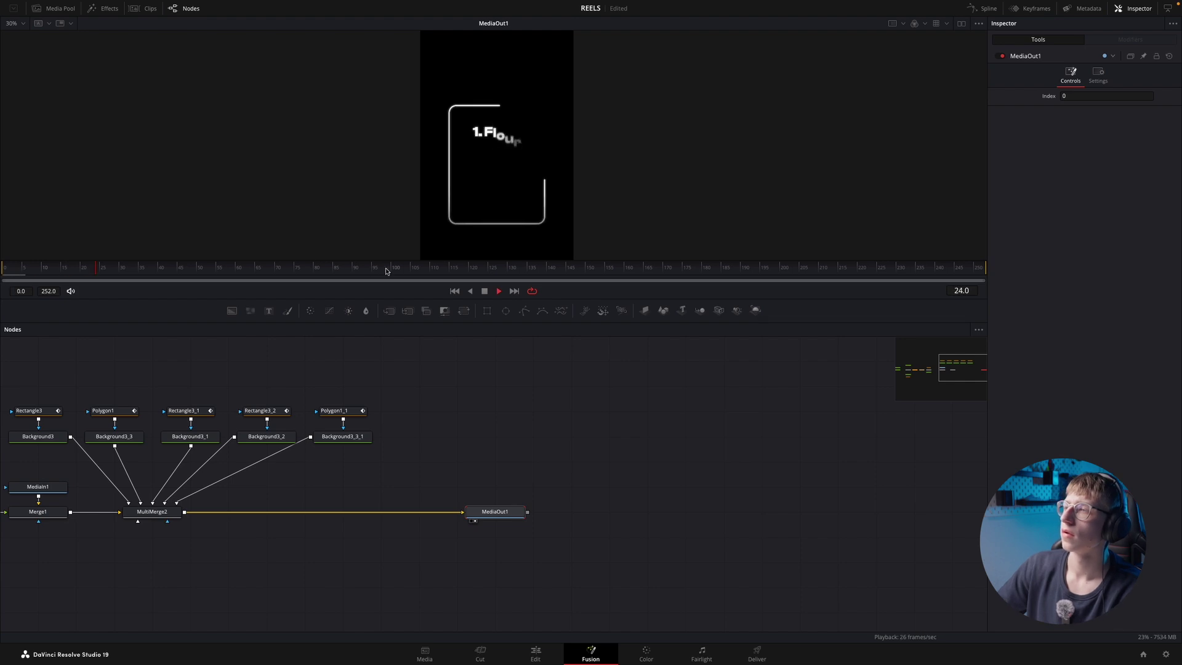
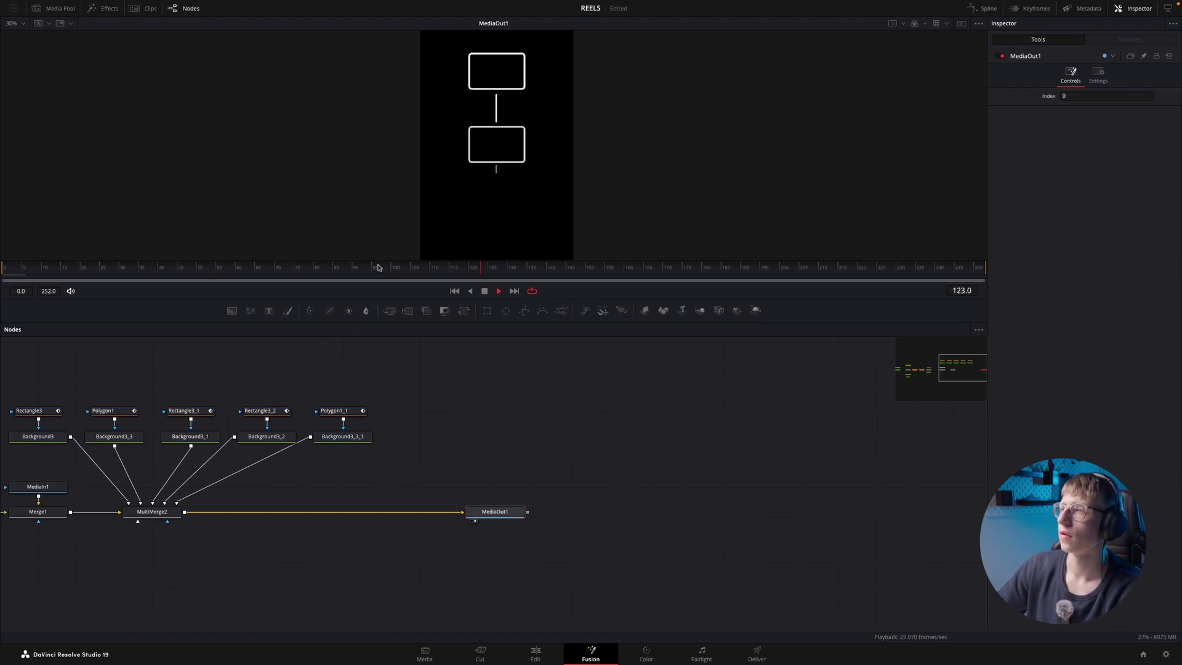
{"action": "left_click", "coordinate": [327, 273]}
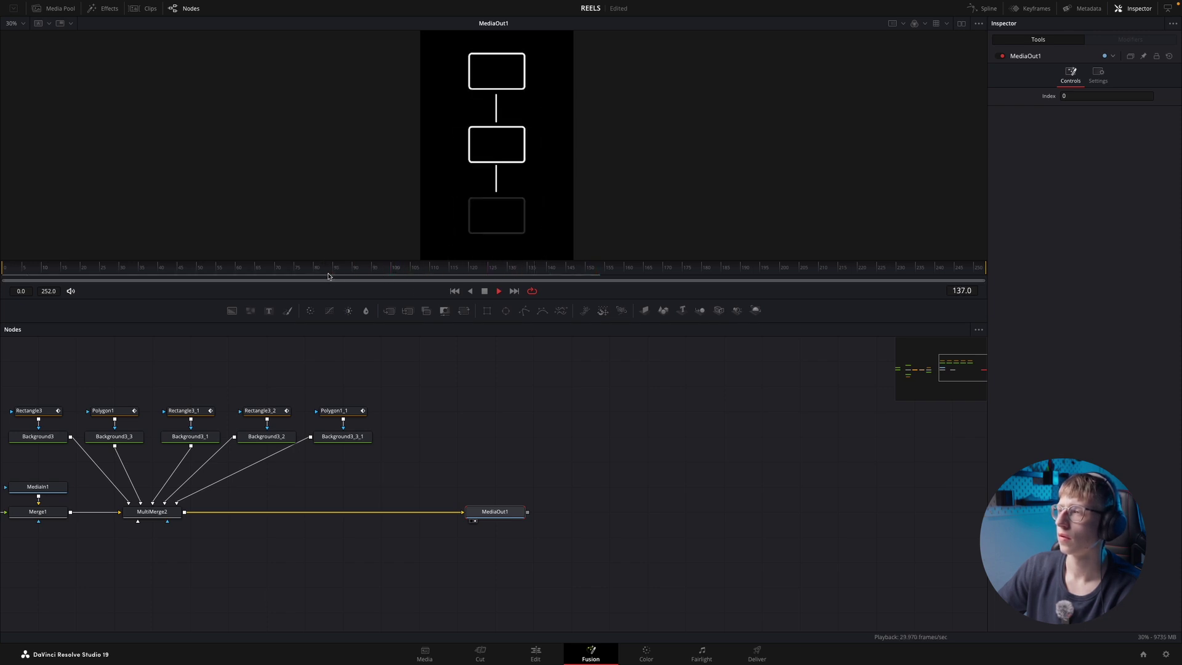
{"action": "left_click", "coordinate": [438, 272]}
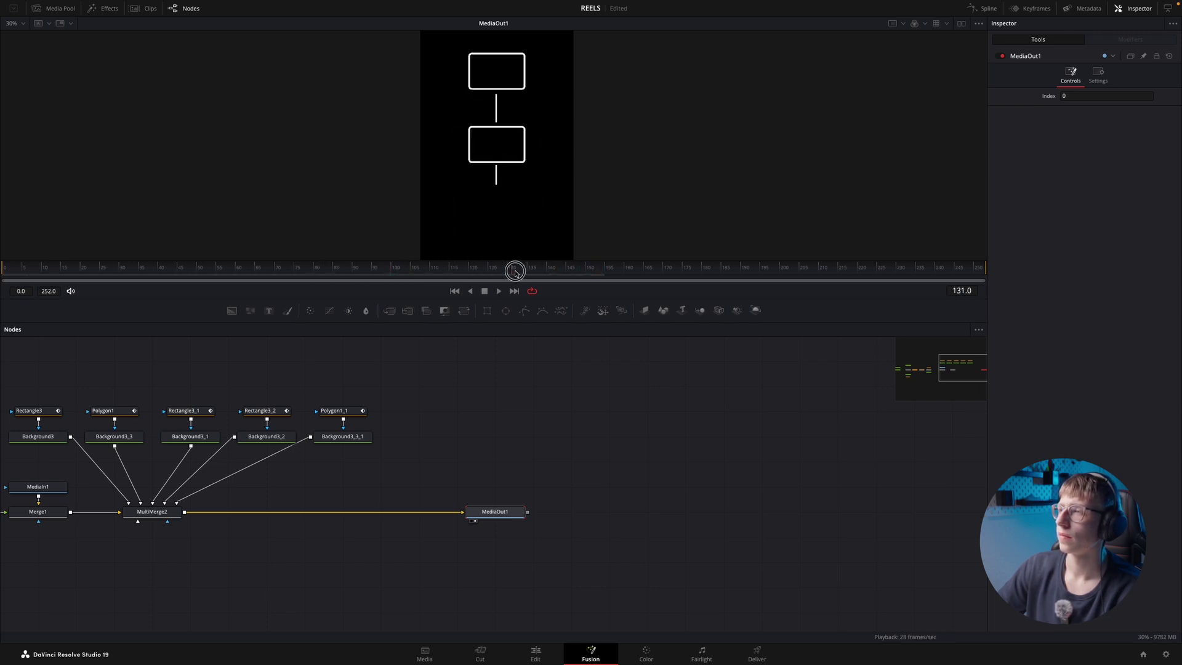
- Show the Spline editor again and move Rectangle3_2's last Level keyframe to frame 161 after trying frame 148 in playback
{"action": "left_click", "coordinate": [983, 8]}
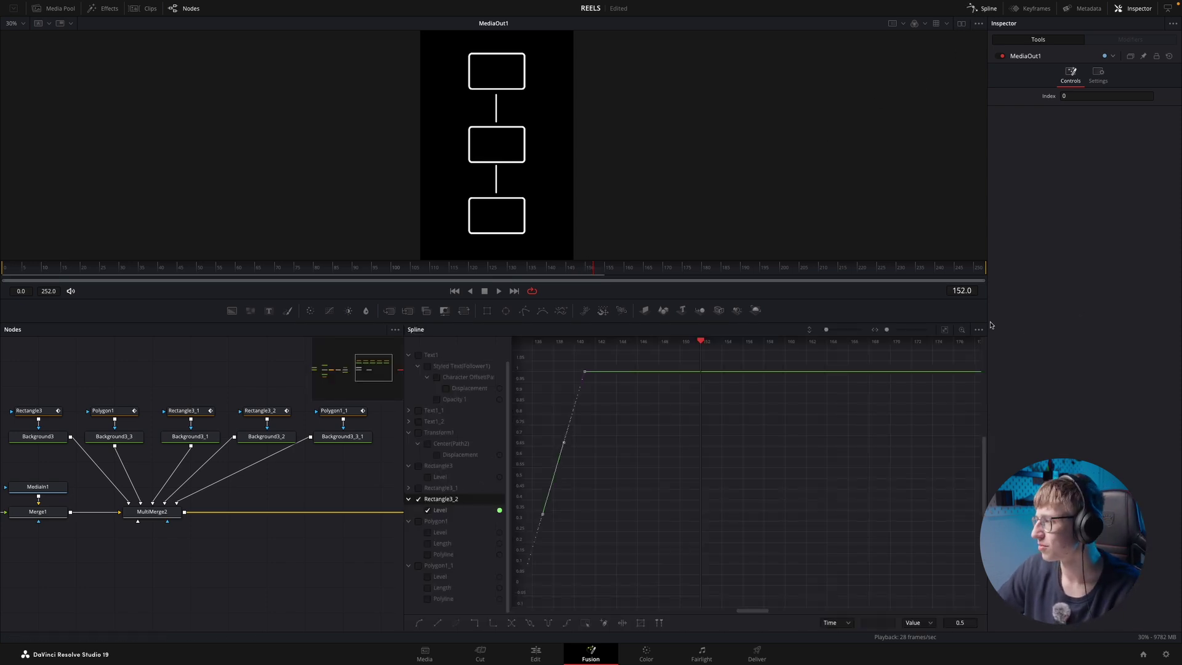
{"action": "left_click", "coordinate": [946, 333]}
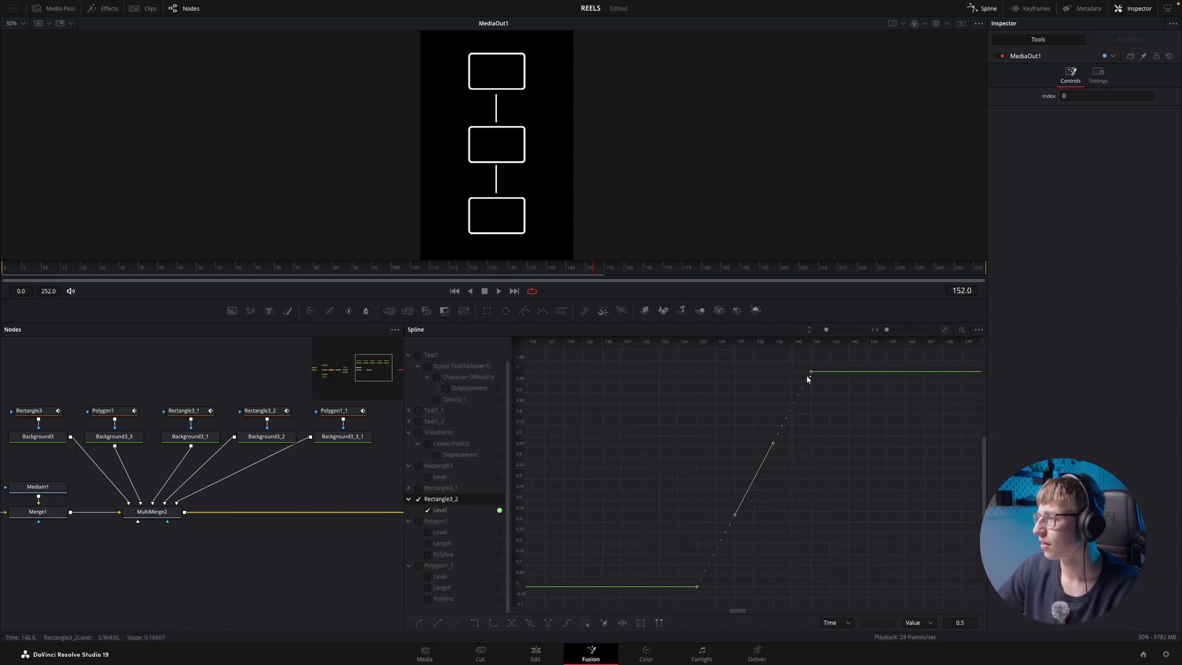
{"action": "left_click", "coordinate": [891, 377]}
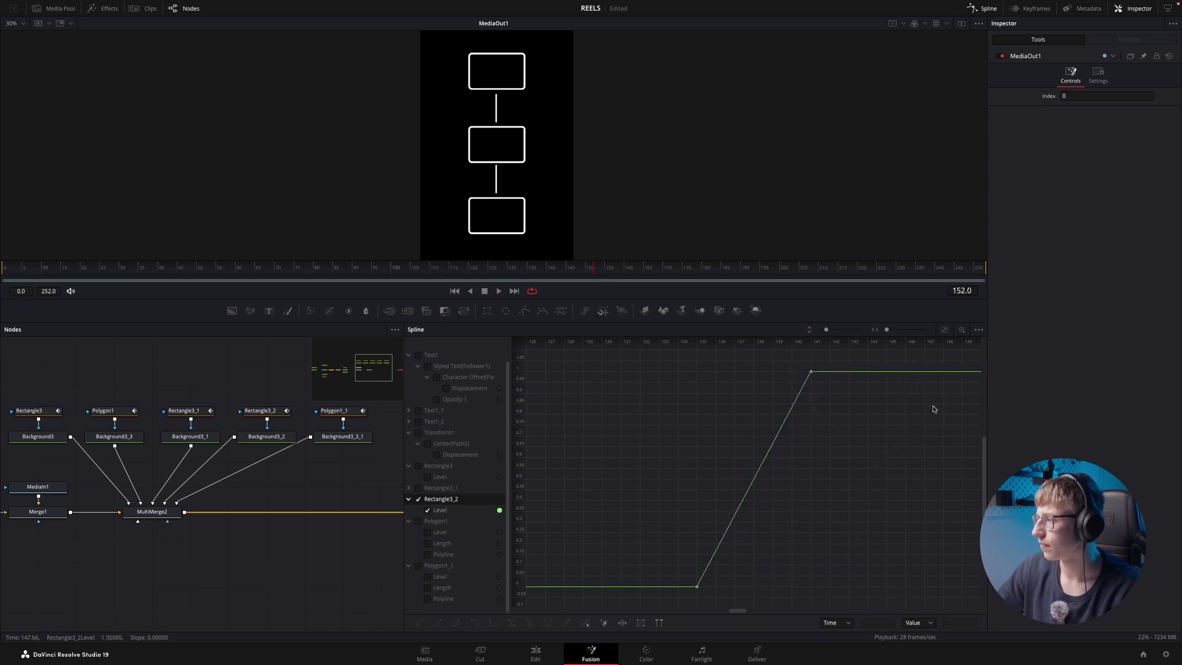
{"action": "left_click_drag", "start_coordinate": [809, 375], "coordinate": [943, 371]}
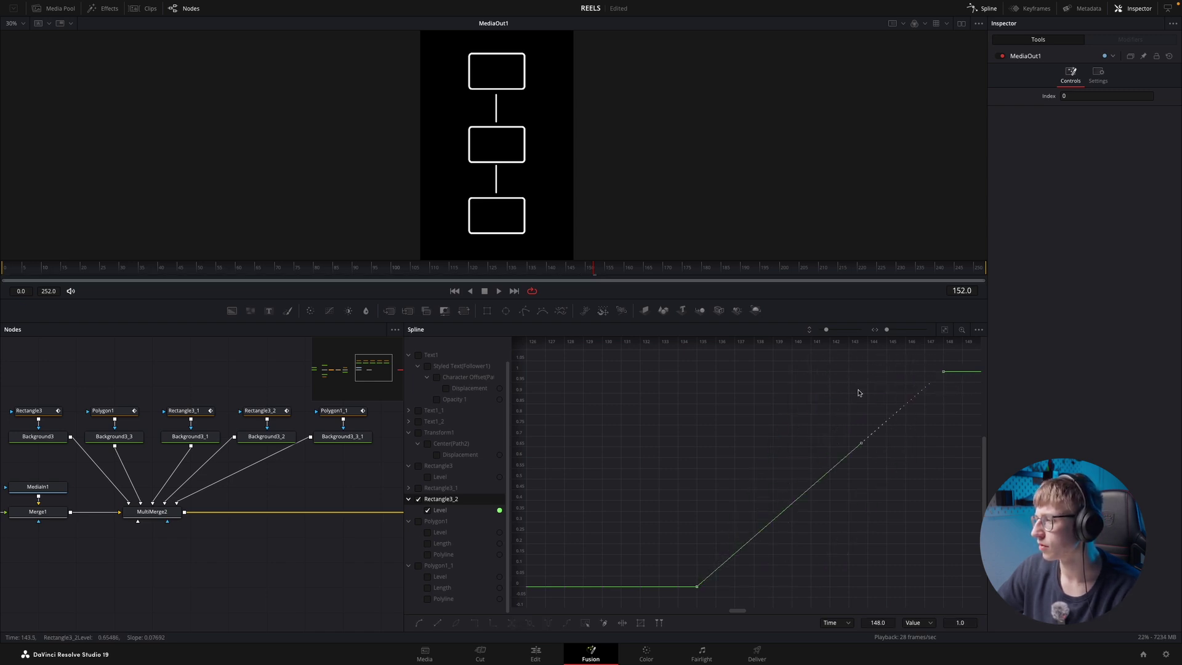
{"action": "left_click_drag", "start_coordinate": [589, 271], "coordinate": [523, 271]}
{"action": "key", "text": "space"}
{"action": "key", "text": "space"}
{"action": "left_click_drag", "start_coordinate": [890, 330], "coordinate": [887, 331]}
{"action": "left_click_drag", "start_coordinate": [750, 373], "coordinate": [865, 383]}
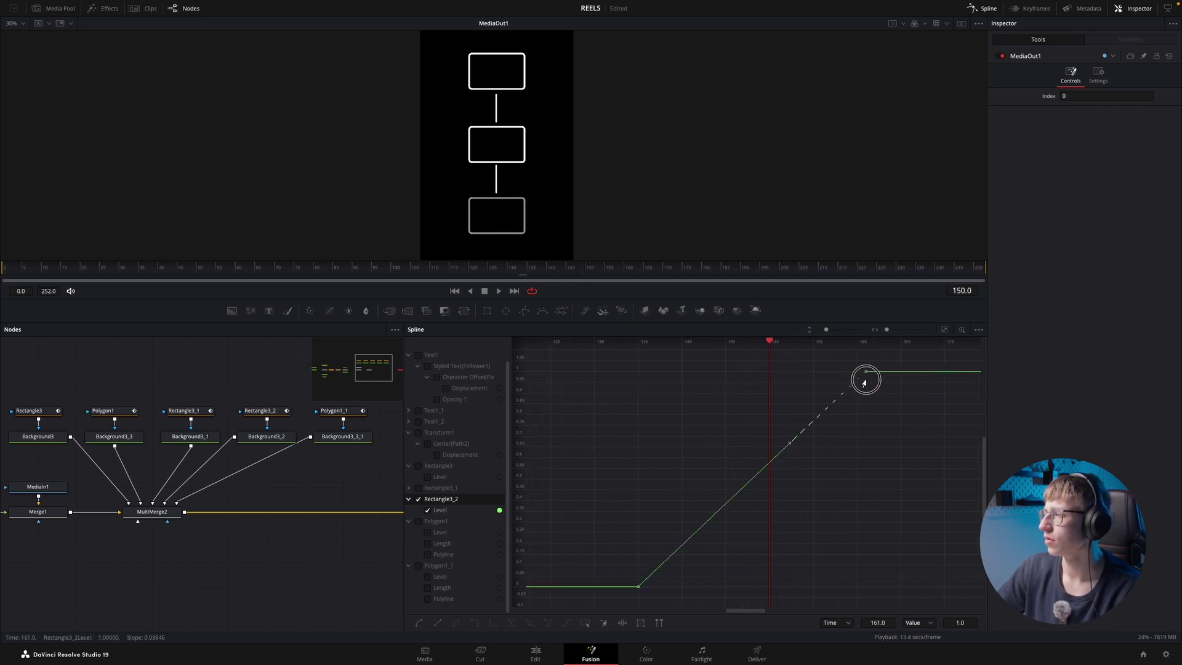
- Smooth both of Rectangle3_2's Level keyframes and play back the bottom rectangle's fade-in
{"action": "left_click_drag", "start_coordinate": [630, 595], "coordinate": [897, 364]}
{"action": "key", "text": "s"}
{"action": "left_click_drag", "start_coordinate": [770, 386], "coordinate": [602, 388]}
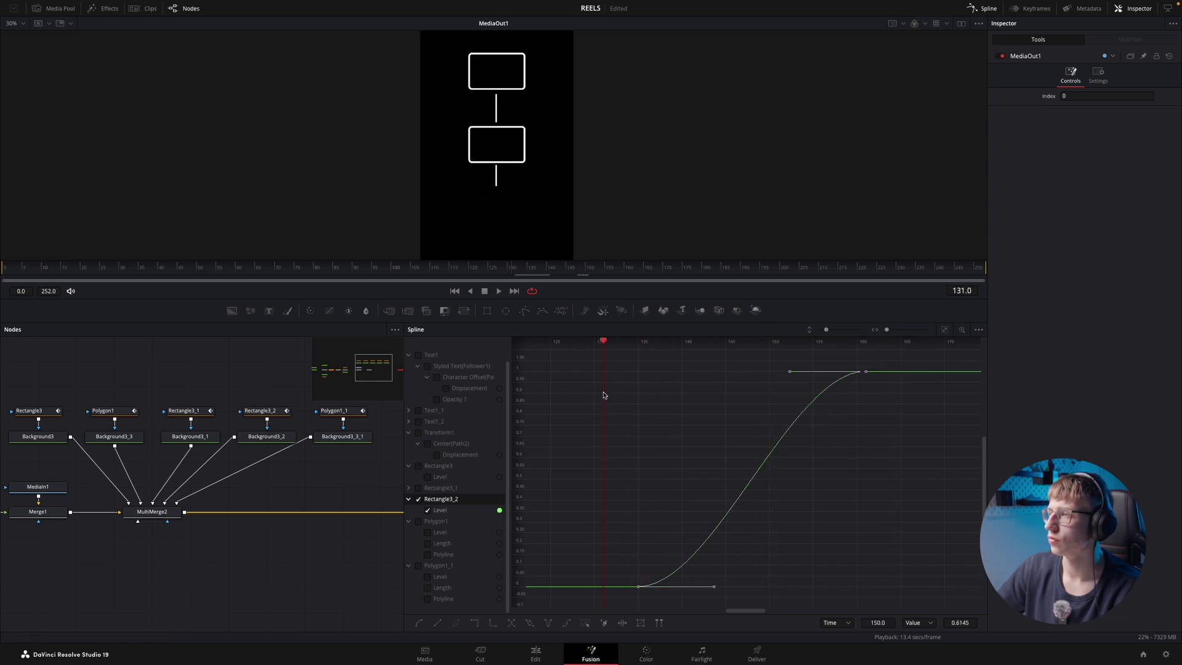
{"action": "key", "text": "space"}
{"action": "key", "text": "space"}
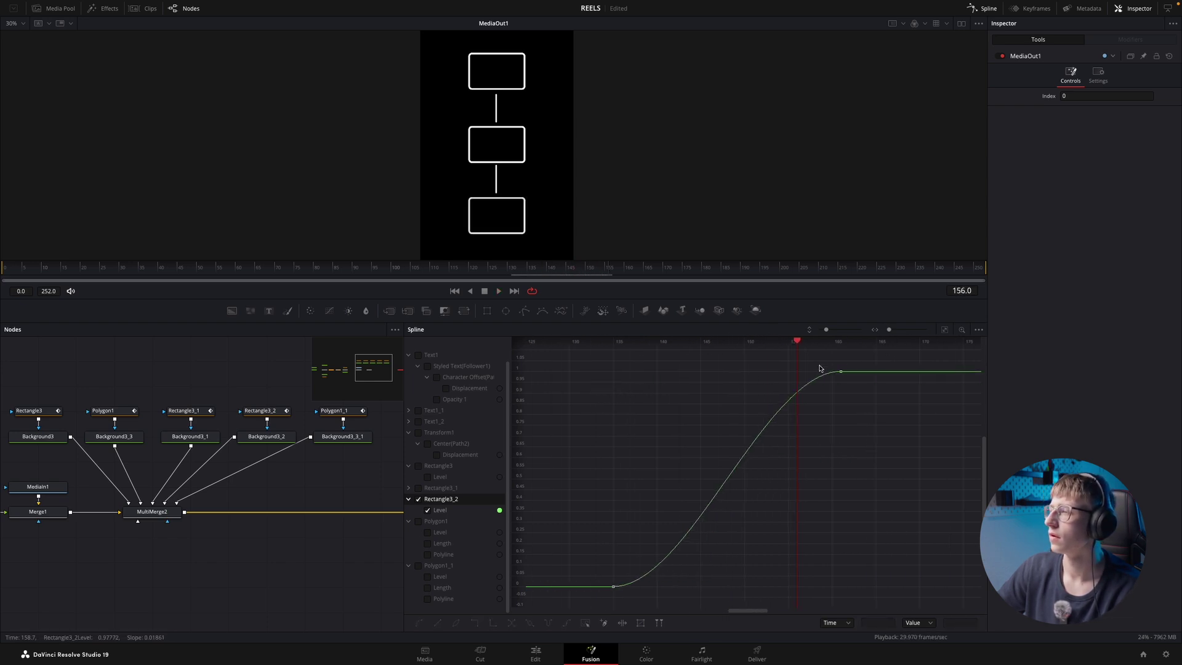
{"action": "left_click_drag", "start_coordinate": [799, 342], "coordinate": [771, 386]}
- Display Rectangle3_1's Level curve instead of Rectangle3_2's and move its last keyframe to about frame 136
{"action": "left_click", "coordinate": [419, 498]}
{"action": "left_click", "coordinate": [418, 488]}
{"action": "left_click", "coordinate": [945, 329]}
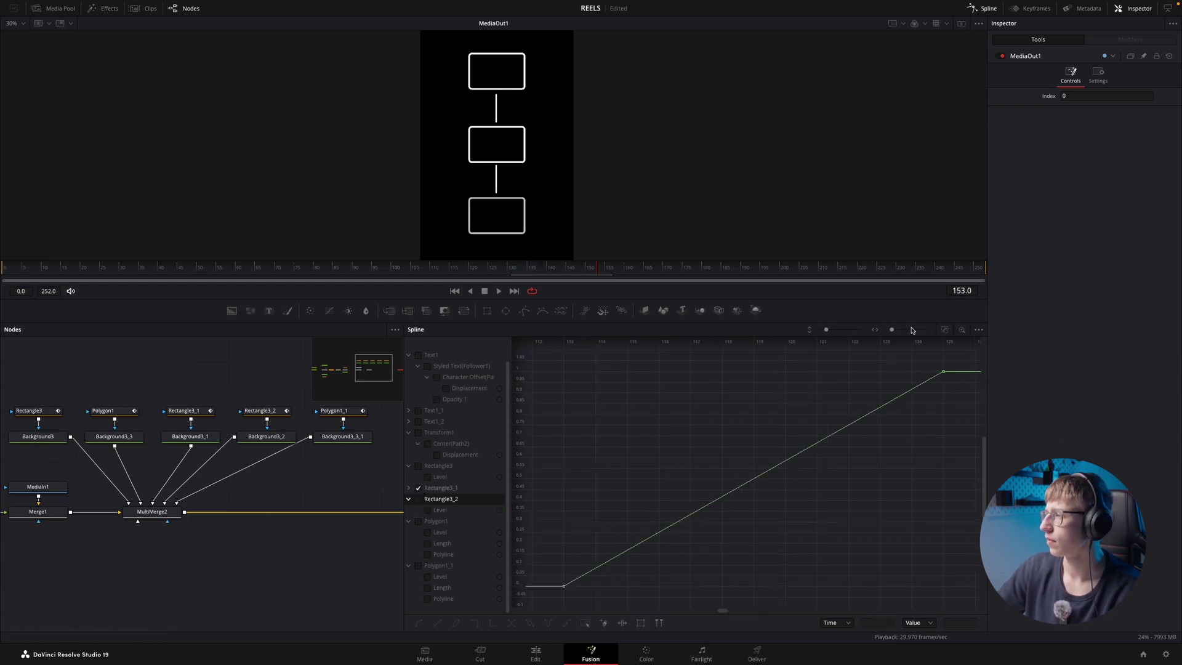
{"action": "left_click_drag", "start_coordinate": [893, 331], "coordinate": [887, 330]}
{"action": "left_click_drag", "start_coordinate": [810, 373], "coordinate": [915, 371]}
- Smooth both of Rectangle3_1's Level keyframes and play back the middle rectangle's fade-in
{"action": "left_click_drag", "start_coordinate": [681, 590], "coordinate": [920, 362]}
{"action": "key", "text": "shift+s"}
{"action": "left_click_drag", "start_coordinate": [590, 274], "coordinate": [374, 275]}
{"action": "left_click", "coordinate": [490, 291]}
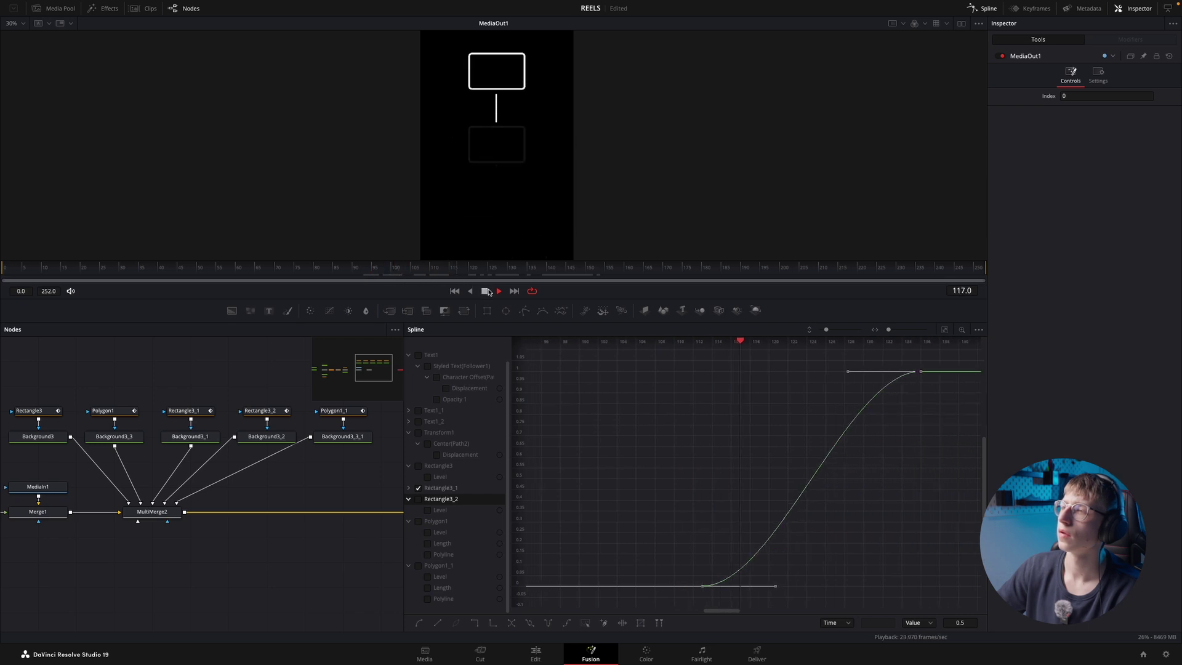
{"action": "left_click_drag", "start_coordinate": [515, 275], "coordinate": [449, 275]}
- Move Rectangle3_1's first Level keyframe to frame 101 and replay the sequence of rectangles and lines
{"action": "left_click", "coordinate": [717, 596]}
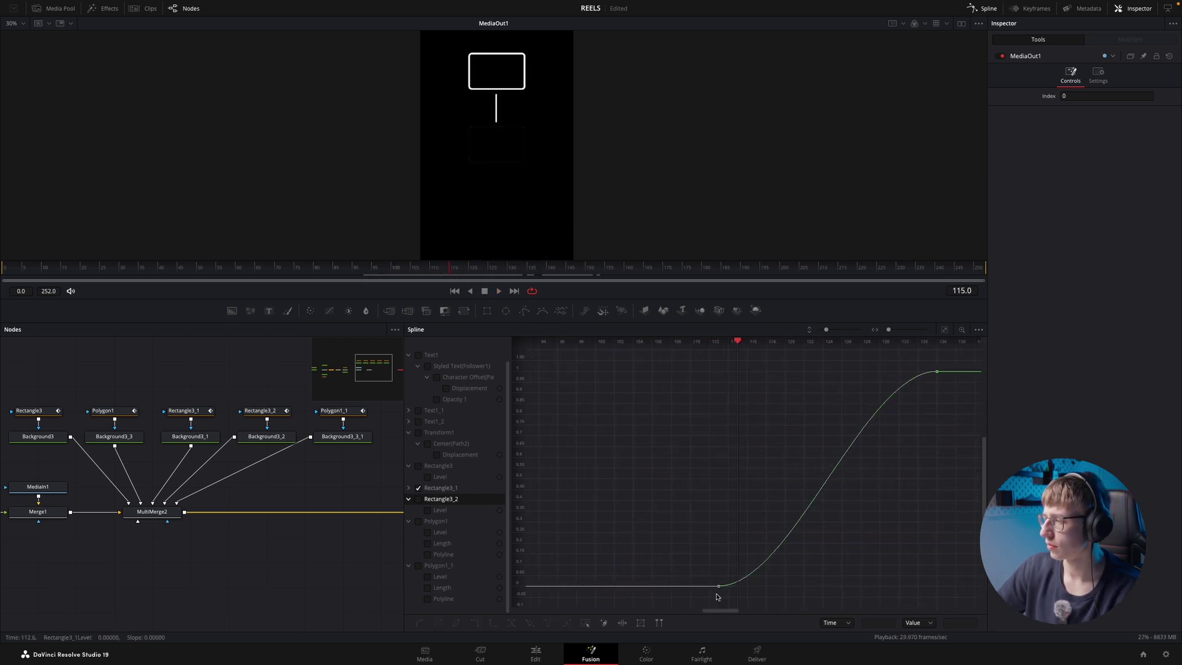
{"action": "left_click_drag", "start_coordinate": [717, 588], "coordinate": [606, 586]}
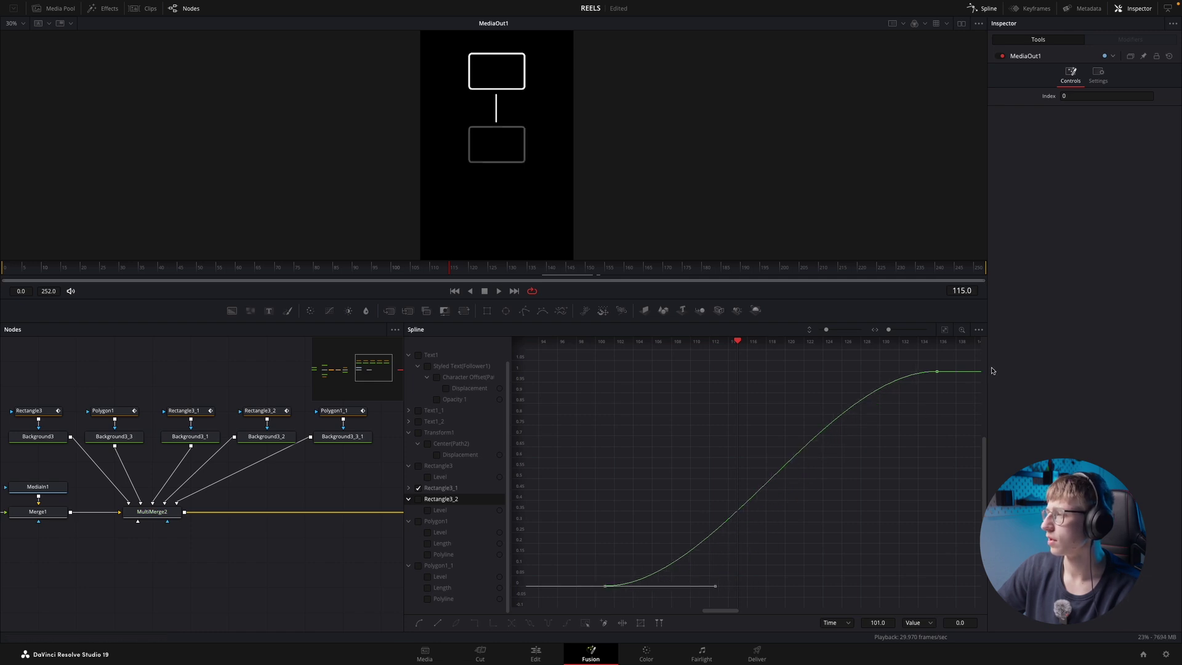
{"action": "key", "text": "space"}
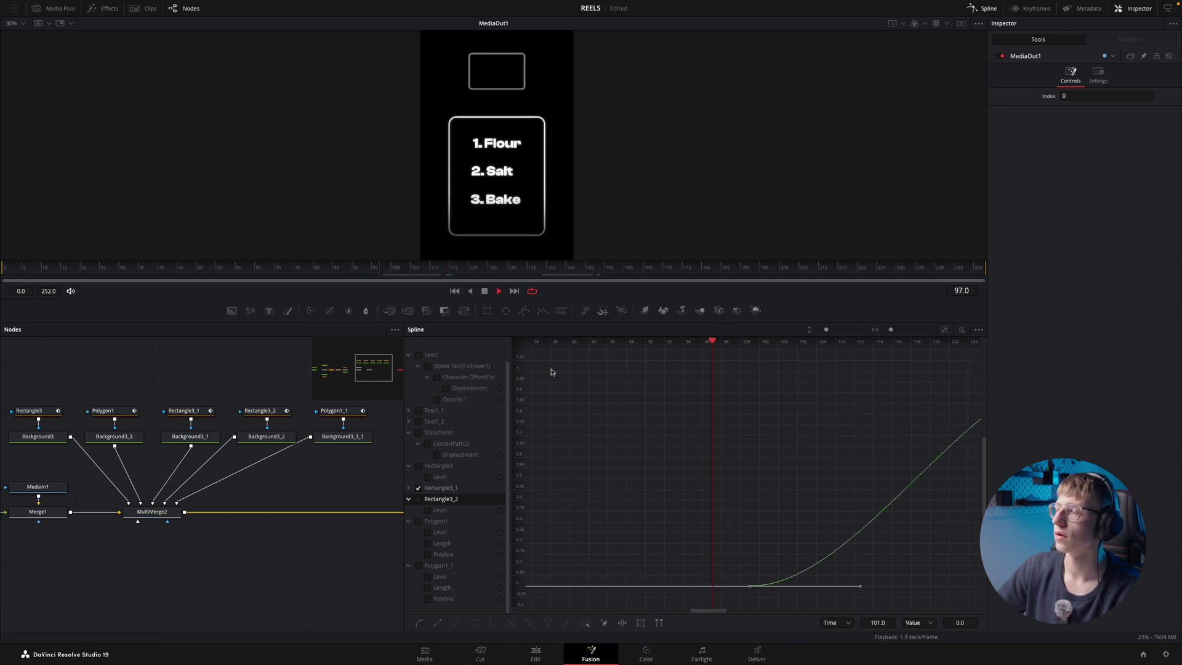
{"action": "key", "text": "space"}
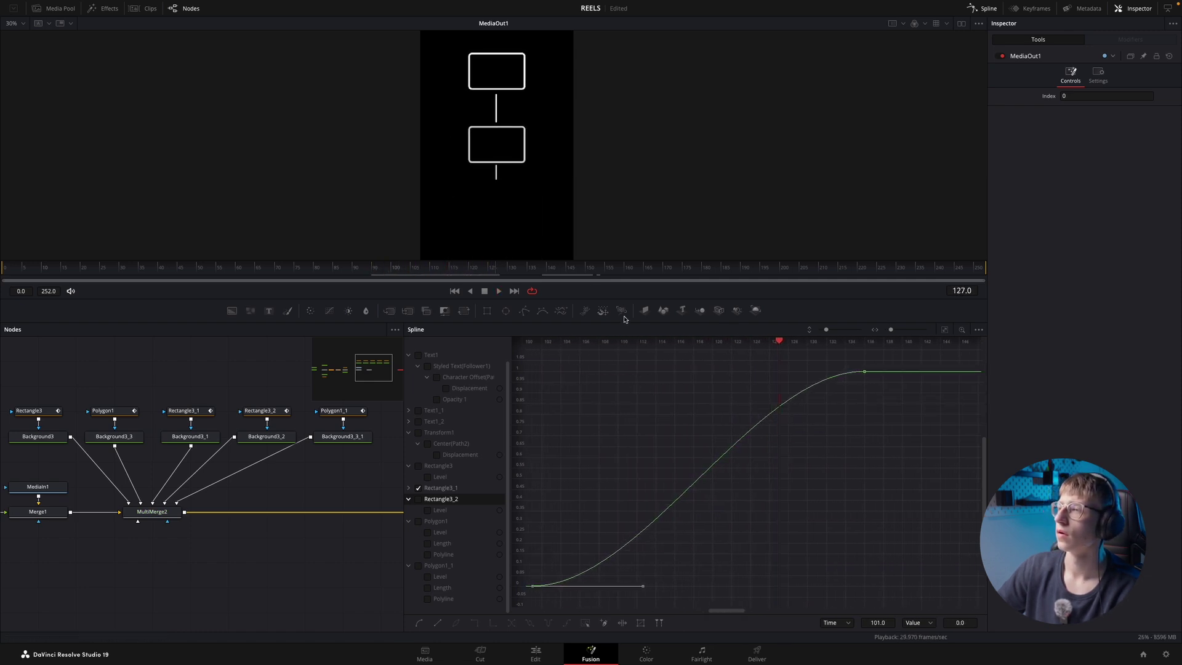
{"action": "left_click", "coordinate": [288, 268]}
{"action": "key", "text": "space"}
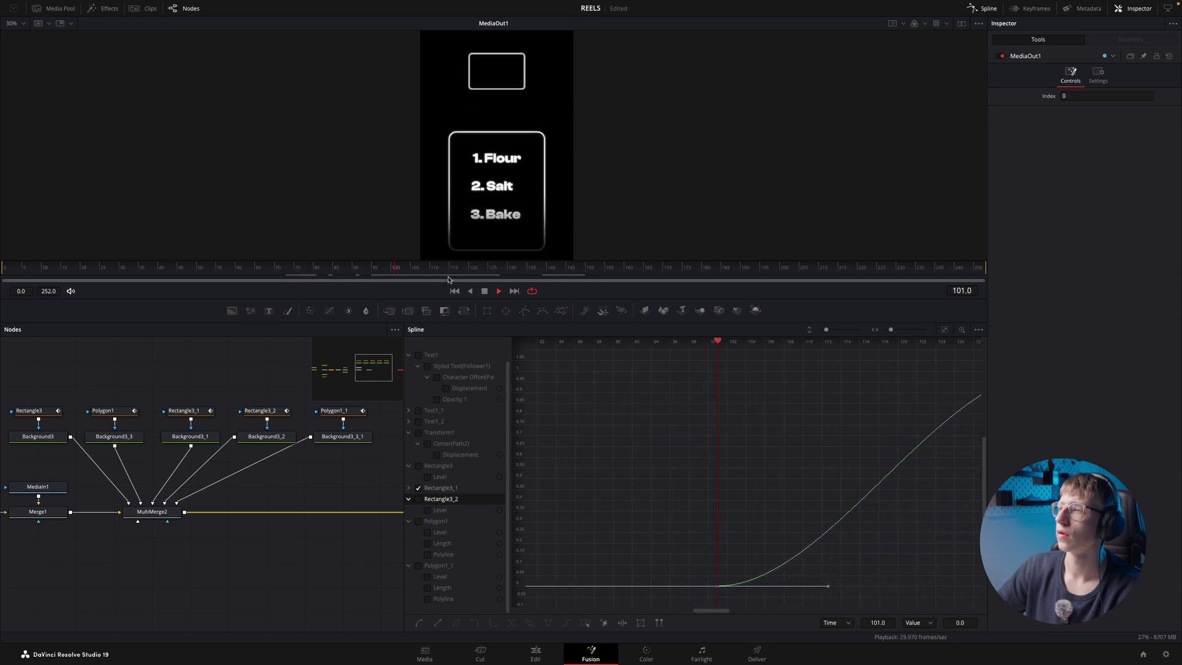
{"action": "key", "text": "space"}
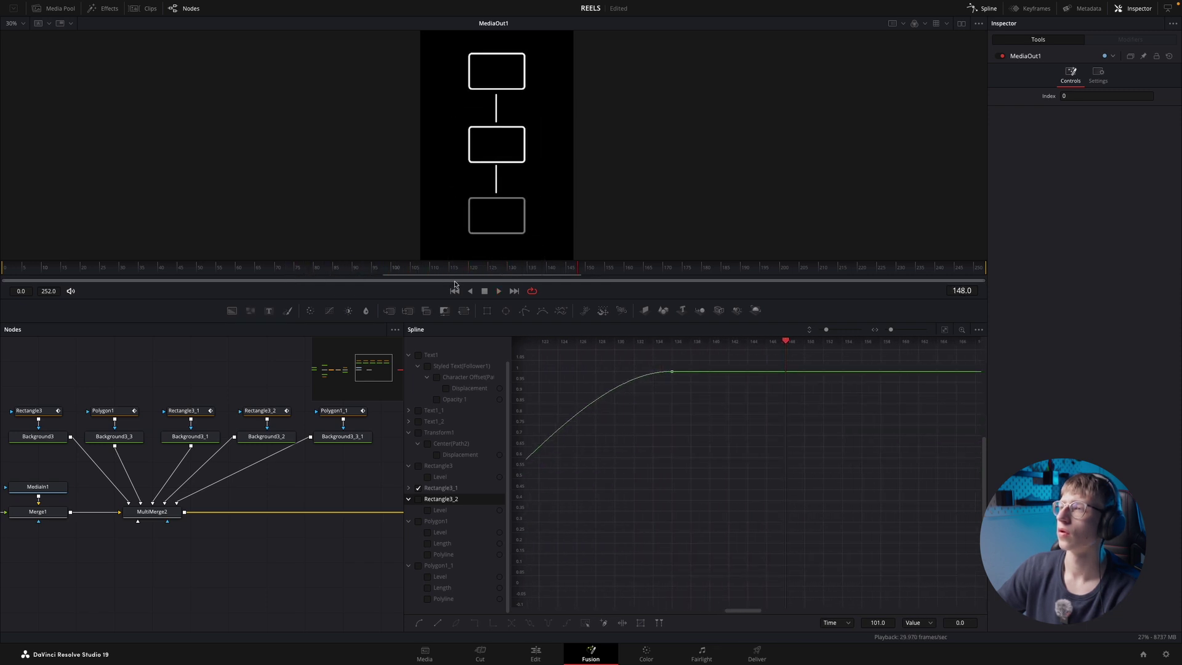
- Set Polygon1_1's Center Y to 0.232351 to shift the lower connecting line between its rectangles
{"action": "scroll", "coordinate": [504, 195], "scroll_direction": "up", "scroll_amount": 5}
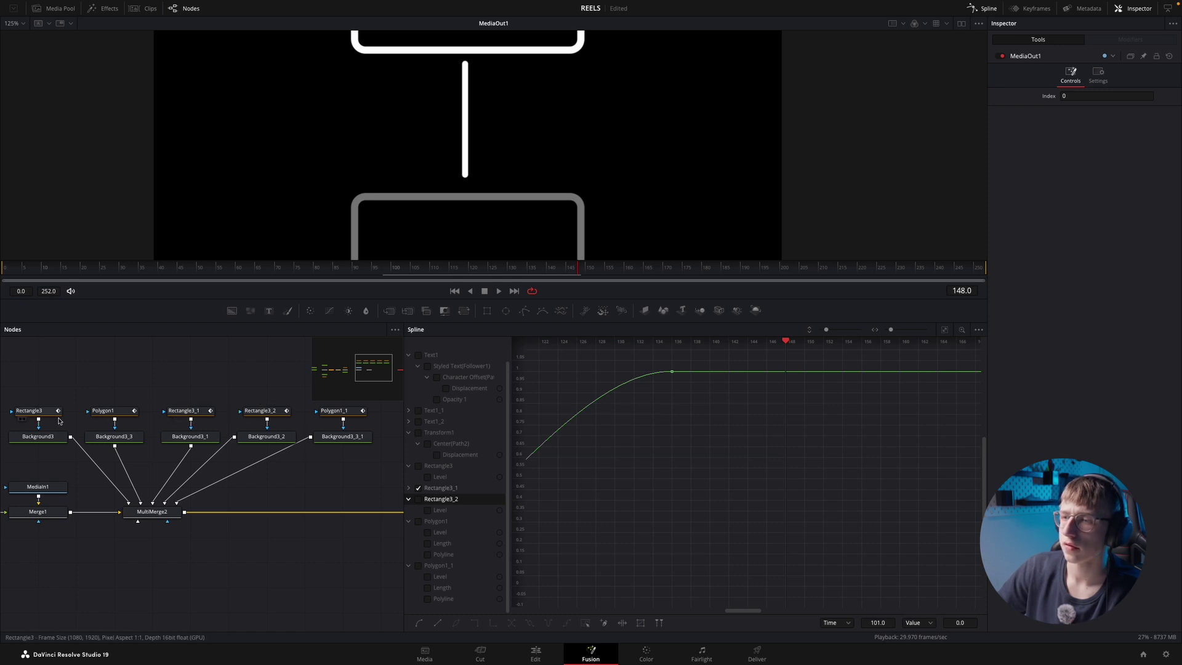
{"action": "left_click_drag", "start_coordinate": [532, 142], "coordinate": [538, 157]}
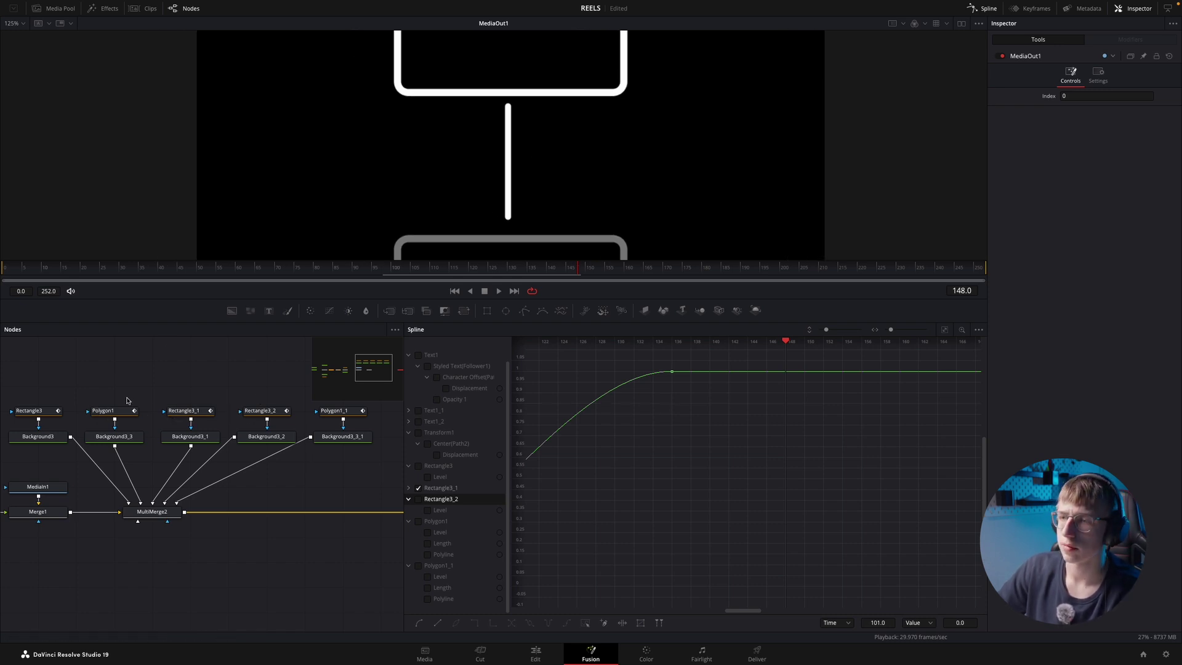
{"action": "left_click", "coordinate": [345, 415]}
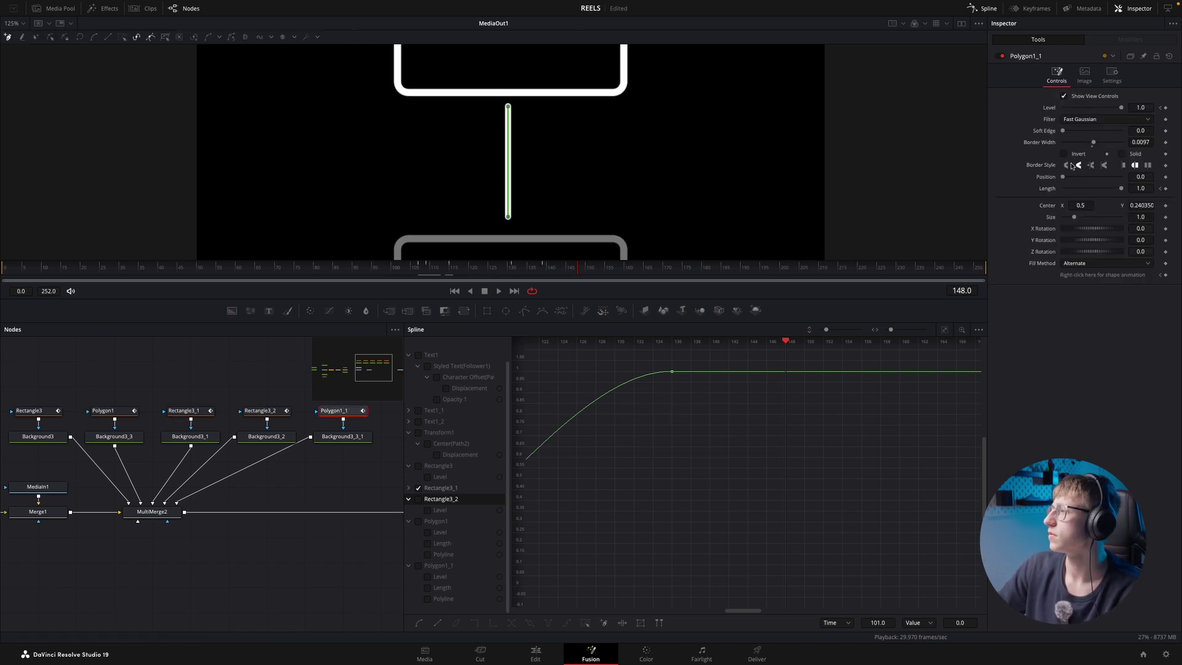
{"action": "scroll", "coordinate": [527, 208], "scroll_direction": "down", "scroll_amount": 10}
{"action": "scroll", "coordinate": [528, 207], "scroll_direction": "up", "scroll_amount": 10}
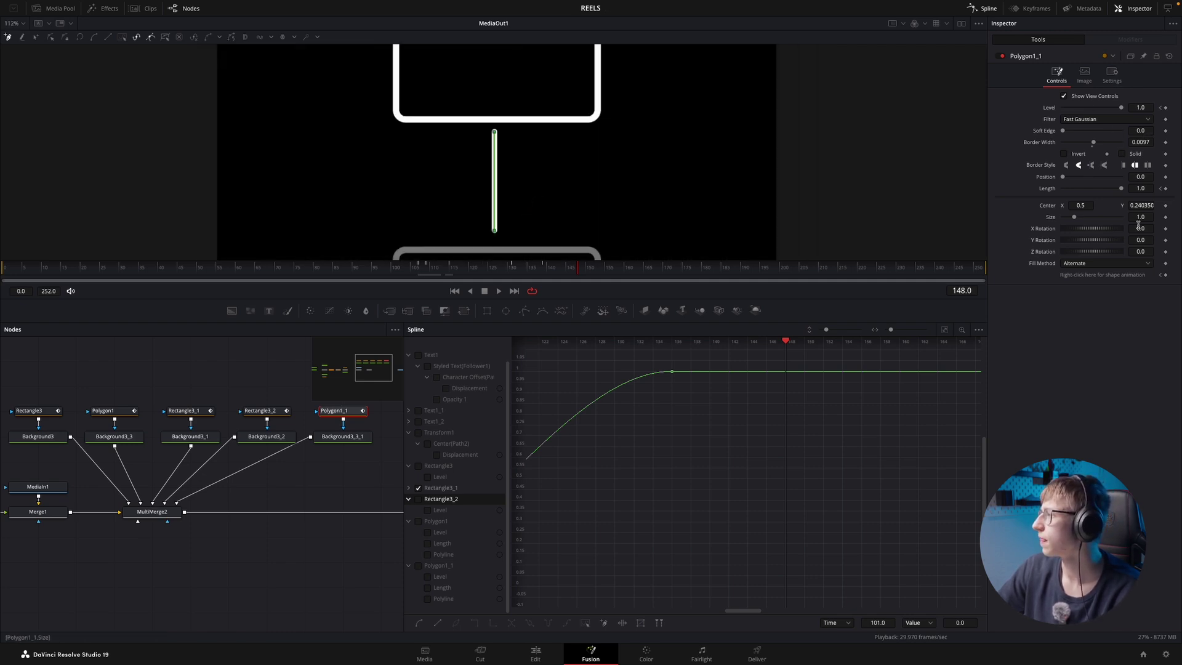
{"action": "left_click_drag", "start_coordinate": [1138, 205], "coordinate": [1140, 204]}
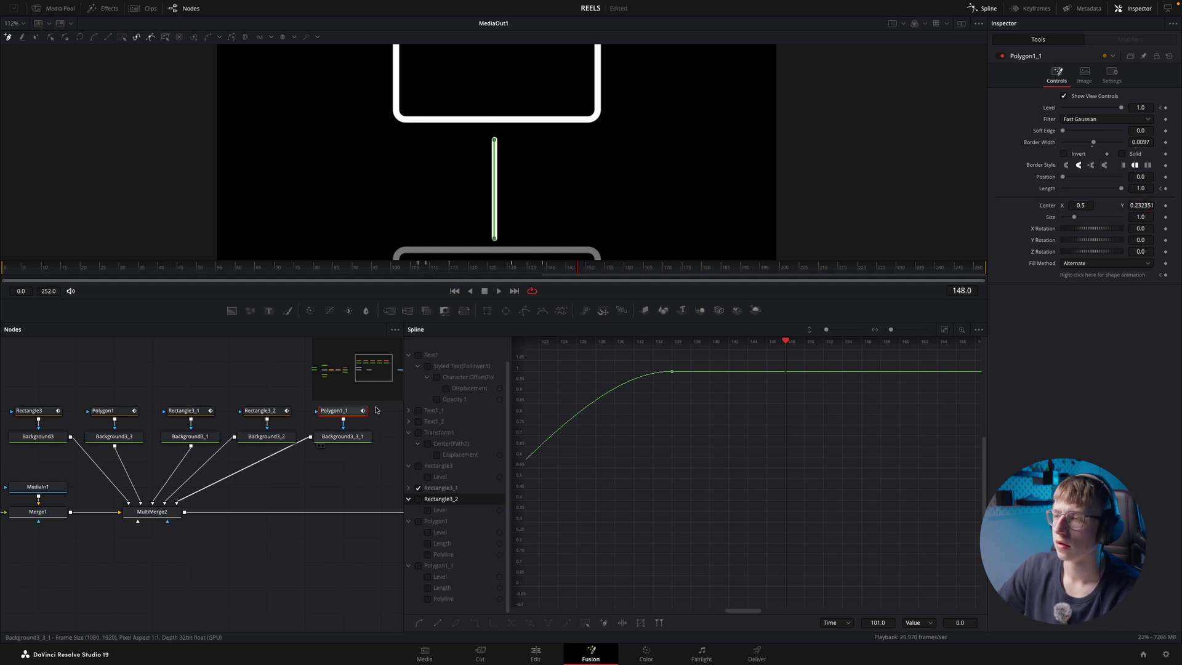
- Check Rectangle3_2's mask settings and fit the whole frame in the viewer
{"action": "left_click", "coordinate": [265, 411]}
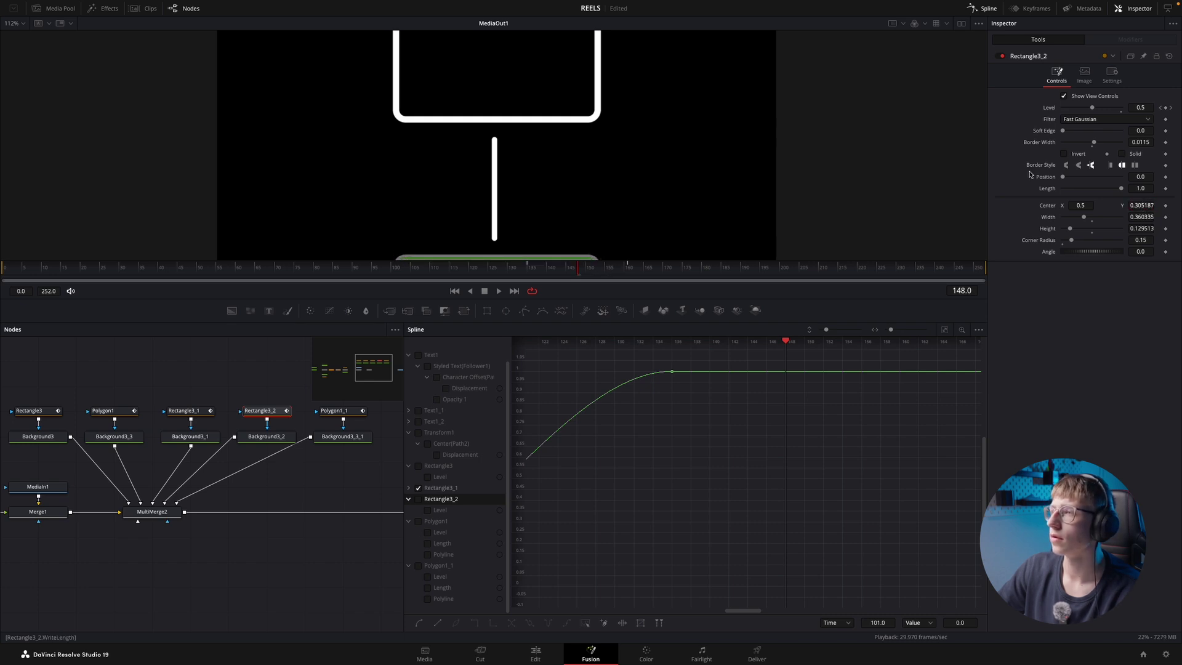
{"action": "scroll", "coordinate": [562, 145], "scroll_direction": "down", "scroll_amount": 6}
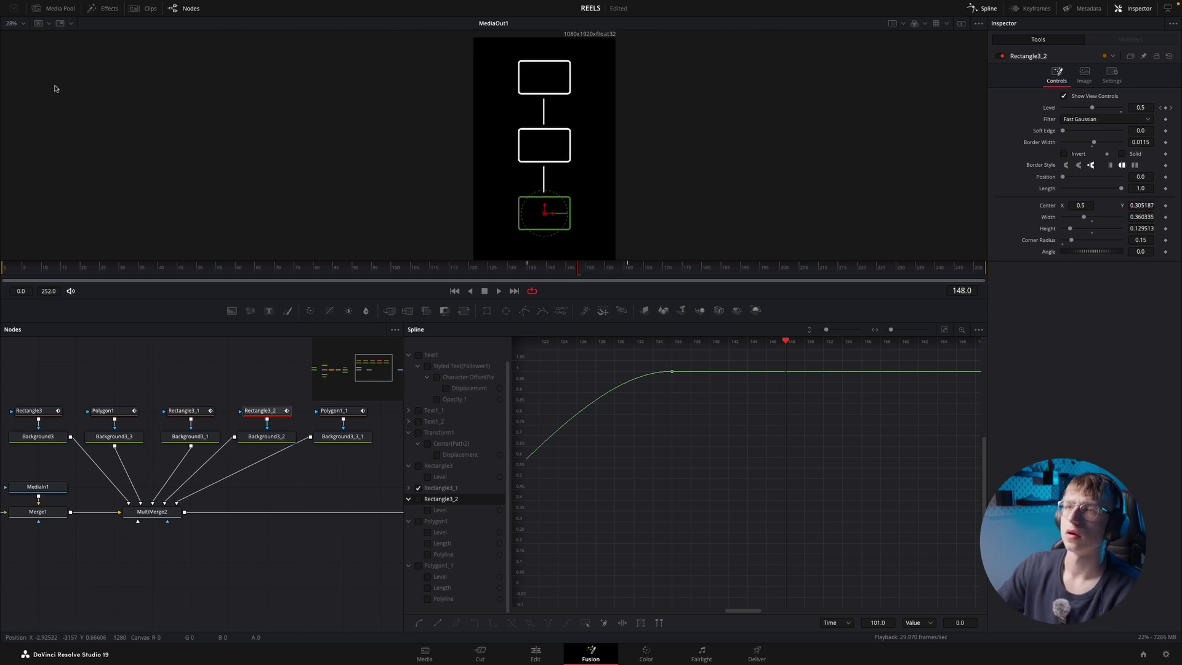
{"action": "left_click", "coordinate": [23, 24]}
{"action": "left_click", "coordinate": [19, 36]}
- Select MediaOut1 and play back and scrub the full transition from the recipe card to the connected rectangles
{"action": "scroll", "coordinate": [296, 499], "scroll_direction": "right", "scroll_amount": 2}
{"action": "mouse_move", "coordinate": [375, 379]}
{"action": "left_mouse_down"}
{"action": "mouse_move", "coordinate": [360, 377]}
{"action": "mouse_move", "coordinate": [392, 376]}
{"action": "left_mouse_up"}
{"action": "left_click", "coordinate": [309, 442]}
{"action": "left_click_drag", "start_coordinate": [396, 268], "coordinate": [160, 269]}
{"action": "key", "text": "space"}
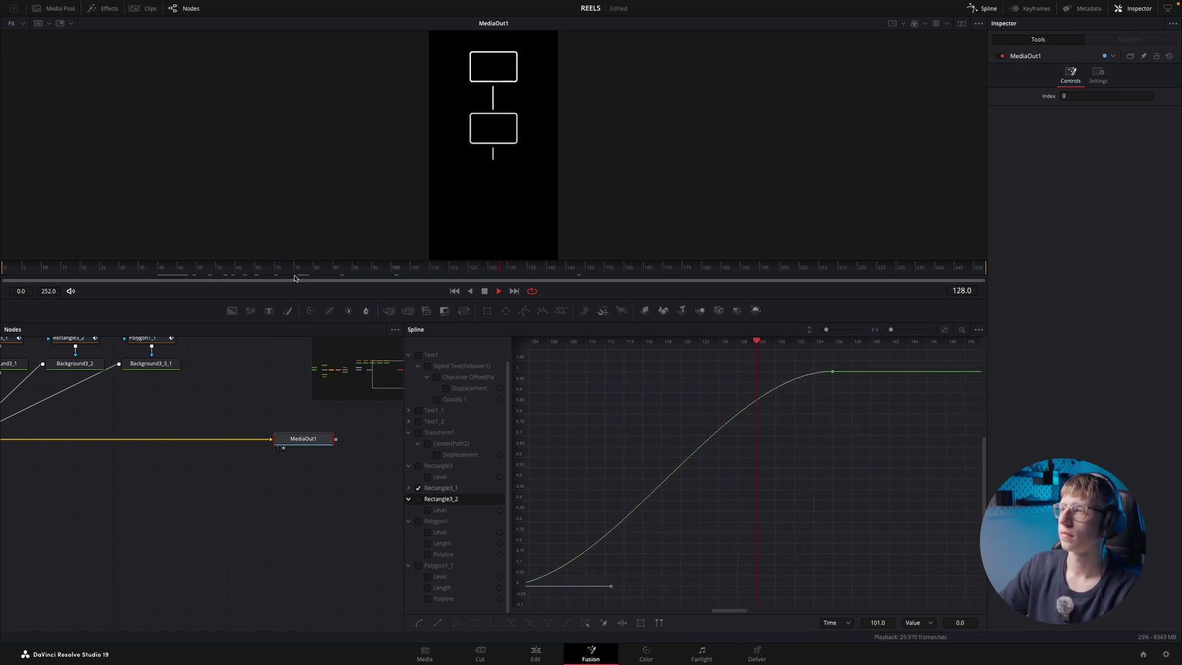
{"action": "key", "text": "space"}
{"action": "left_click_drag", "start_coordinate": [604, 266], "coordinate": [584, 286]}
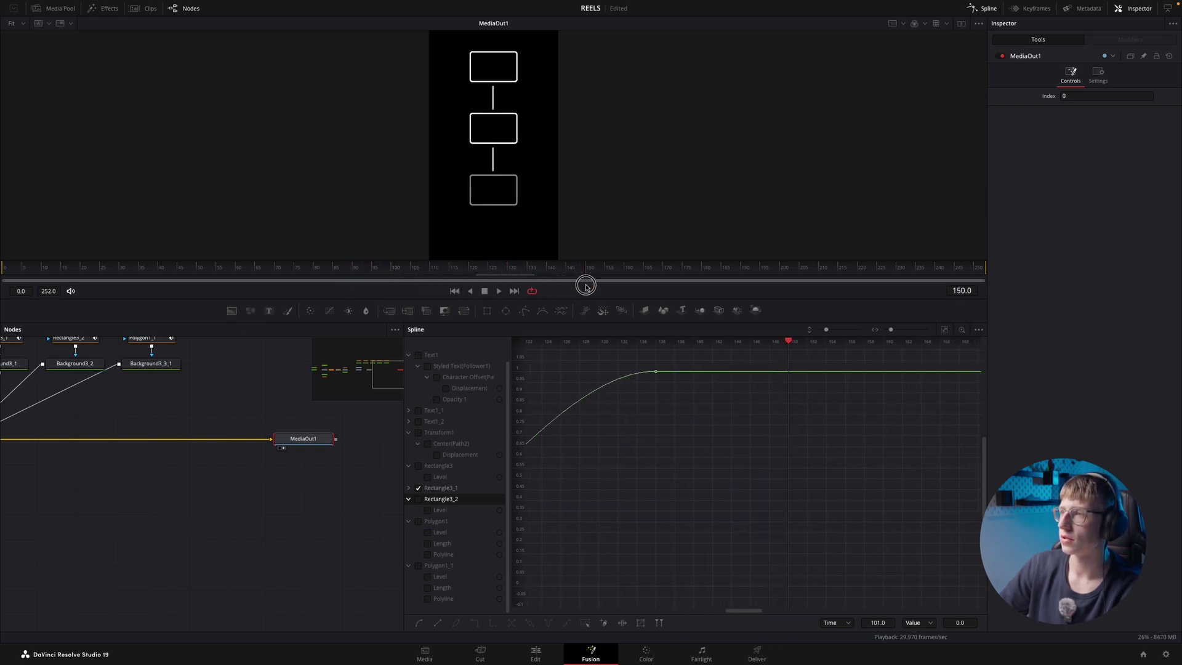
{"action": "key", "text": "space"}
{"action": "mouse_move", "coordinate": [639, 274]}
{"action": "left_mouse_down"}
{"action": "mouse_move", "coordinate": [549, 266]}
{"action": "mouse_move", "coordinate": [628, 267]}
{"action": "left_mouse_up"}
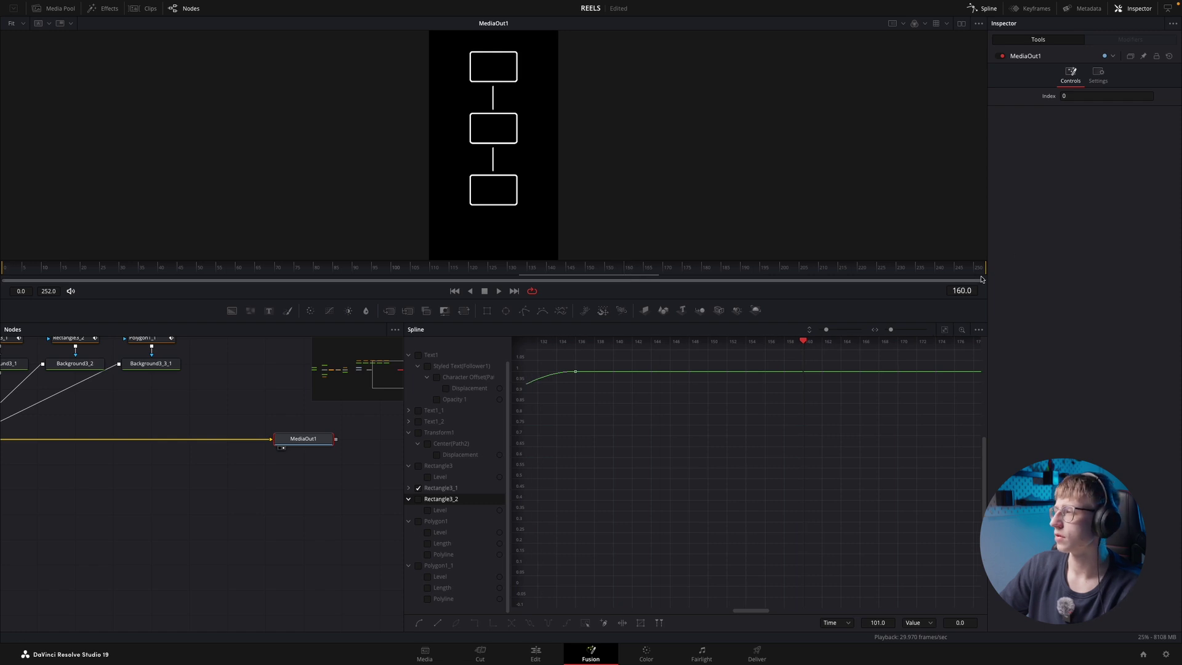
{"action": "scroll", "coordinate": [227, 412], "scroll_direction": "left", "scroll_amount": 6}
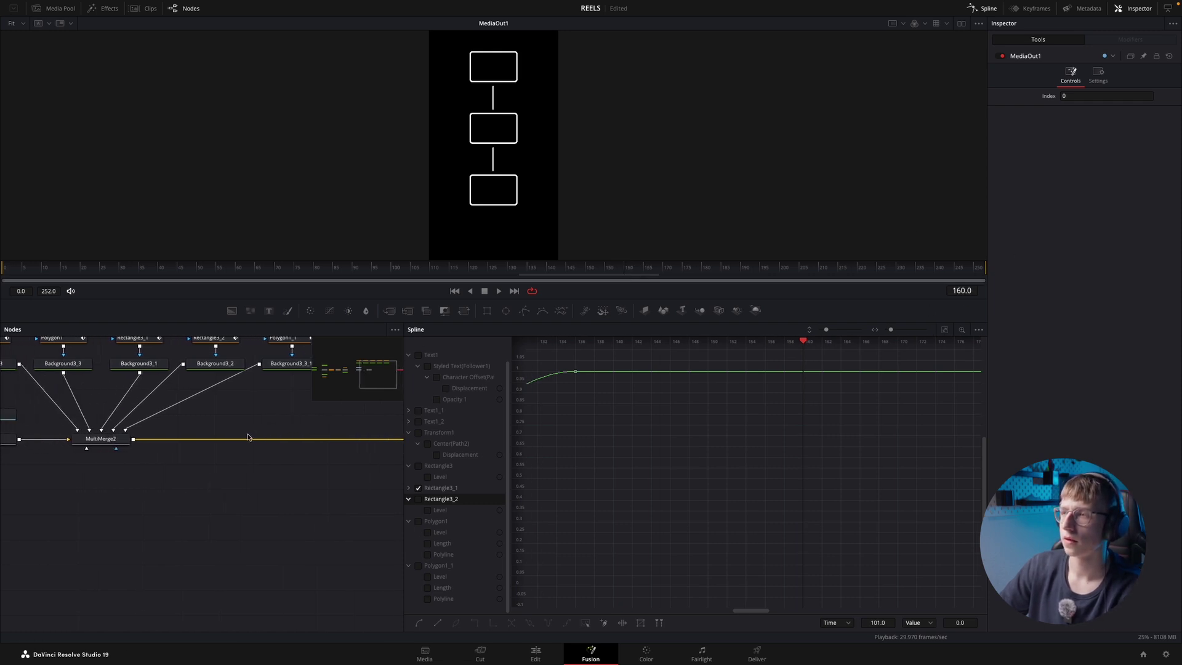
{"action": "scroll", "coordinate": [254, 443], "scroll_direction": "left", "scroll_amount": 4}
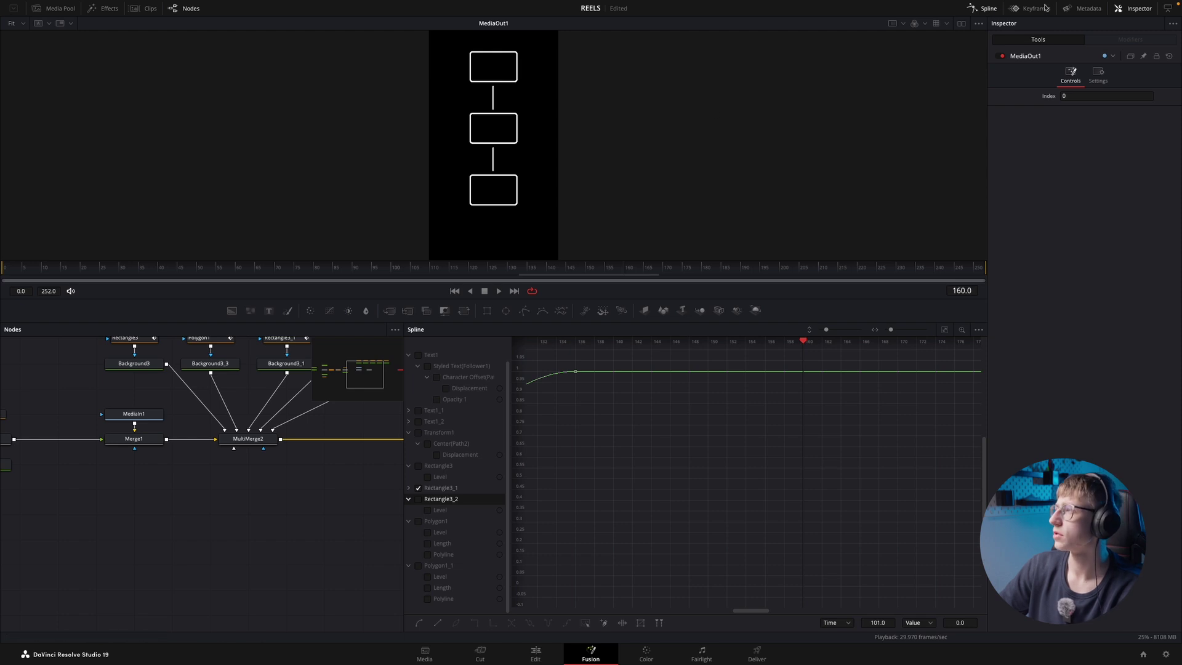
- Move MediaOut1 farther along the node chain and insert a spaced-out Merge node between MultiMerge2 and MediaOut1
{"action": "left_click", "coordinate": [985, 9]}
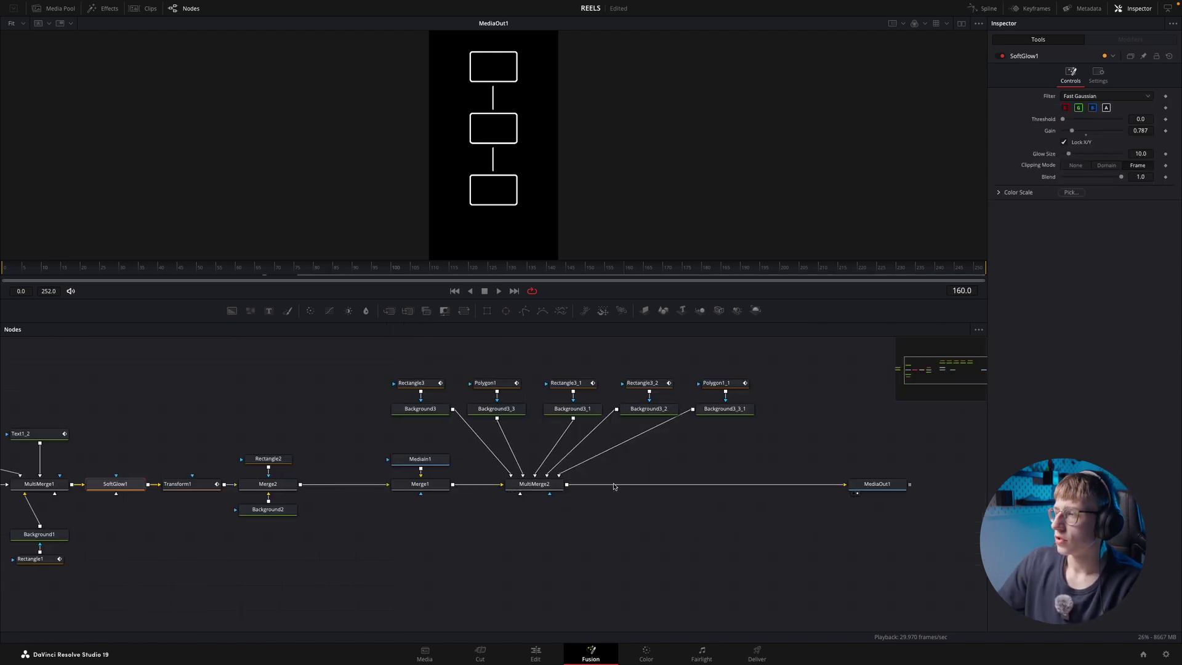
{"action": "left_click_drag", "start_coordinate": [876, 486], "coordinate": [952, 485]}
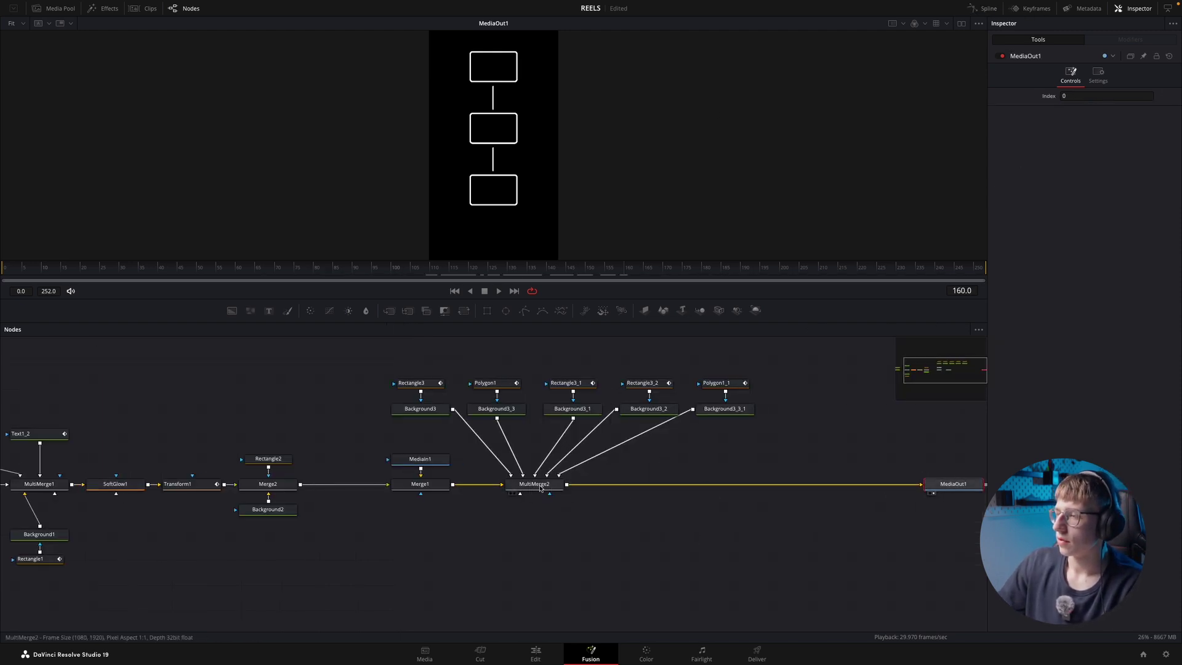
{"action": "left_click", "coordinate": [563, 485]}
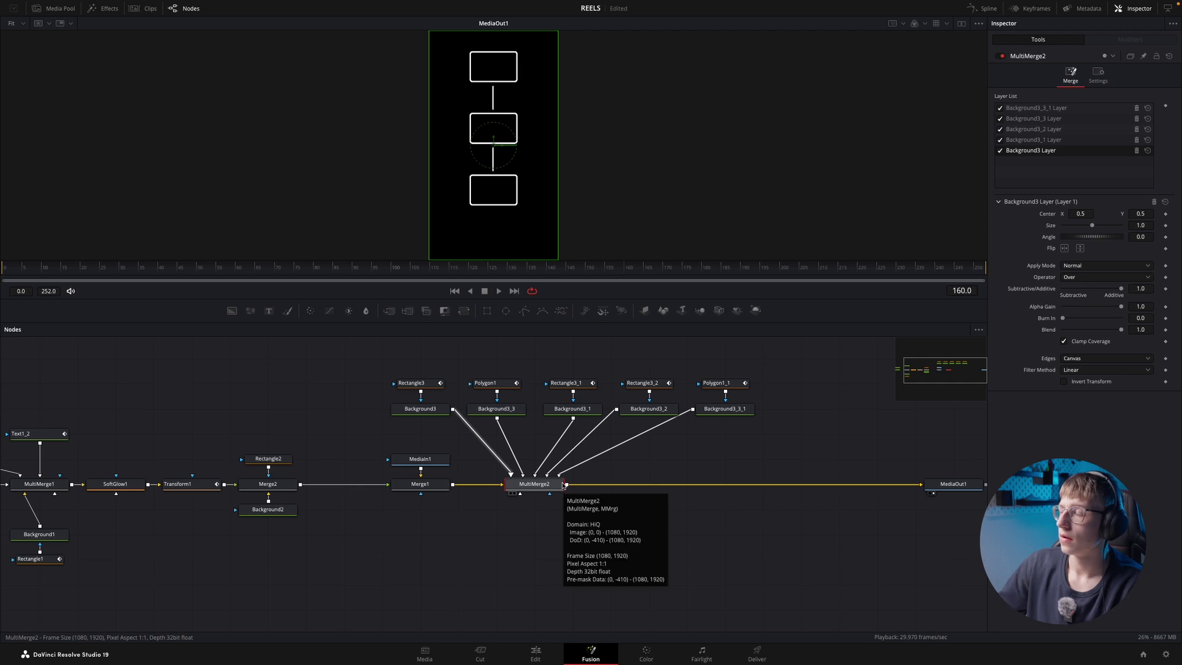
{"action": "key", "text": "shift+space"}
{"action": "type", "text": "merge"}
{"action": "key", "text": "Return"}
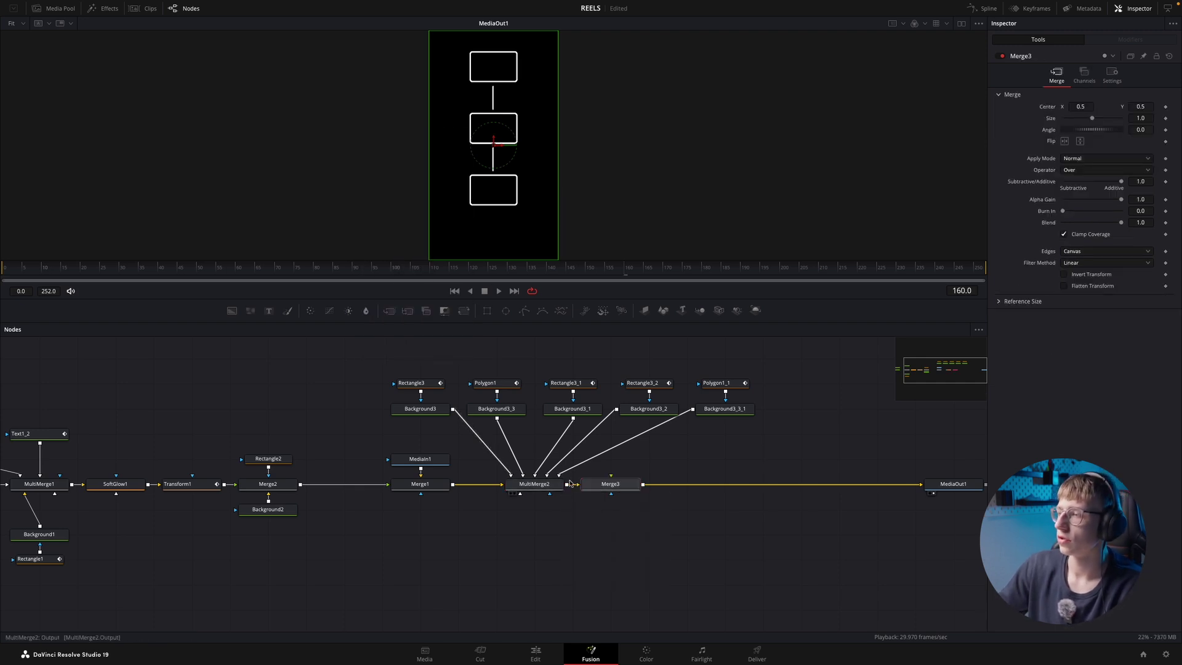
{"action": "left_click_drag", "start_coordinate": [610, 484], "coordinate": [724, 484]}
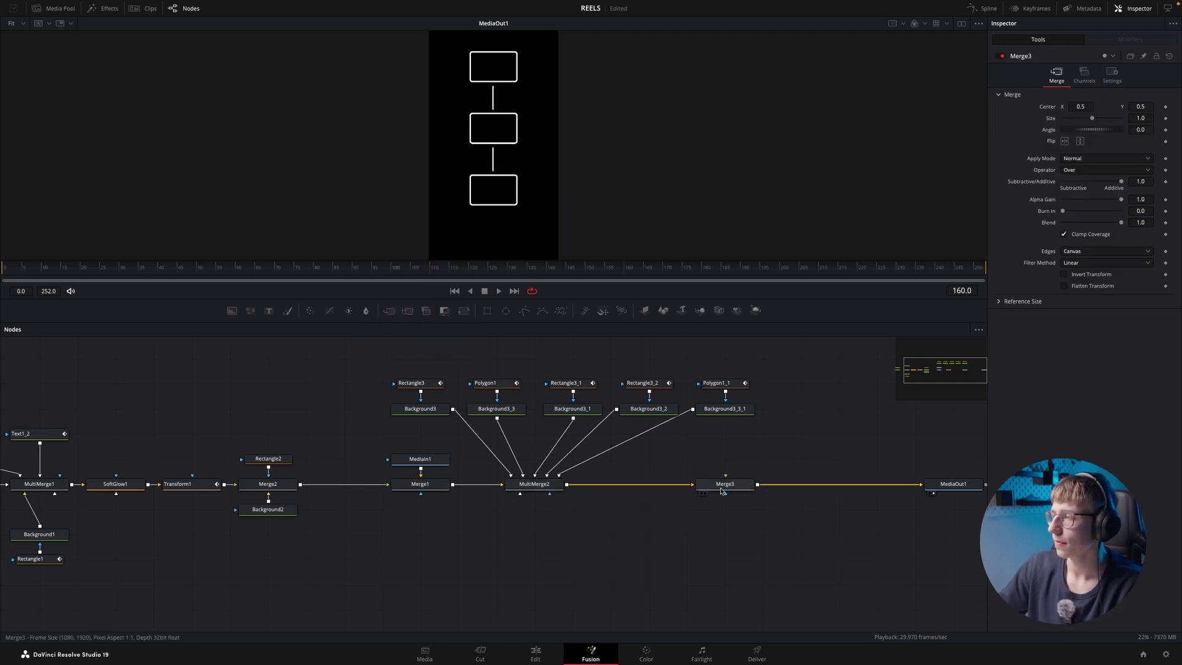
- Connect a new Text node to Merge3, with the text "1" in the Clash Display Bold font
{"action": "scroll", "coordinate": [223, 499], "scroll_direction": "left", "scroll_amount": 3}
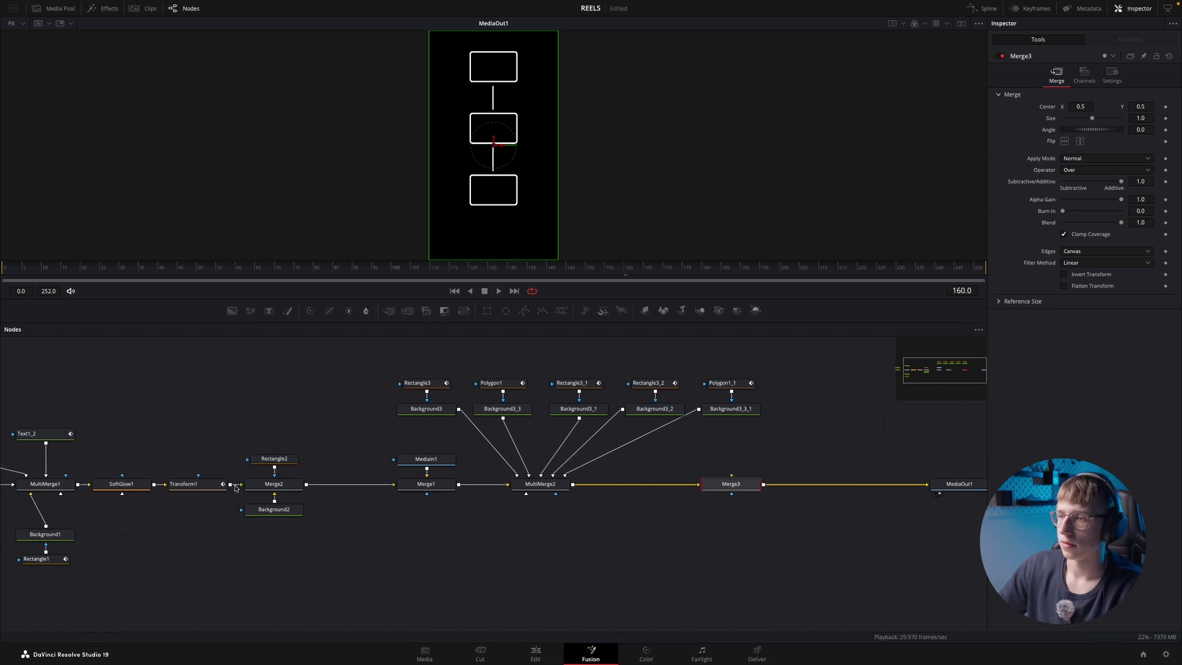
{"action": "left_click", "coordinate": [69, 434]}
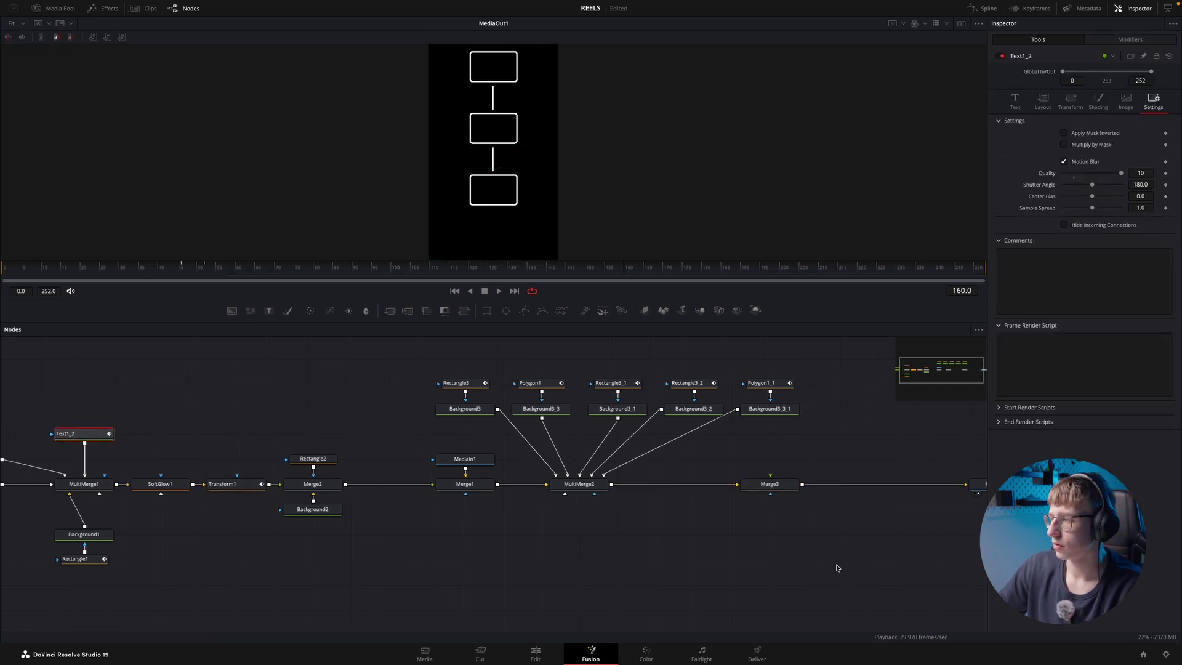
{"action": "left_click", "coordinate": [770, 484]}
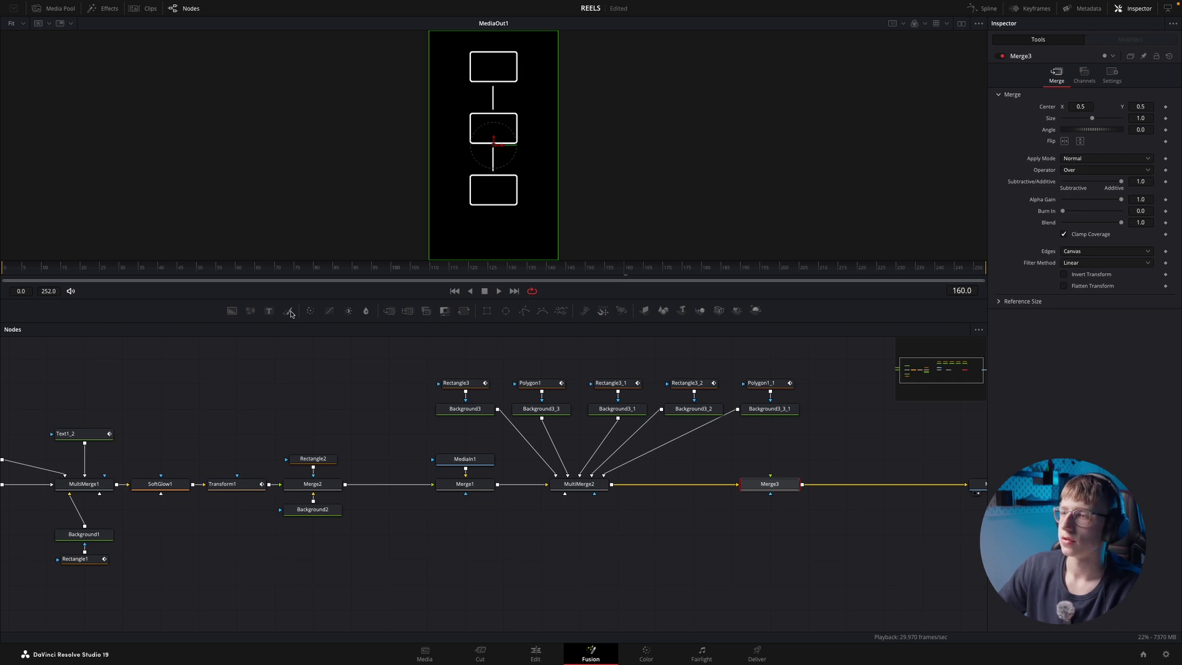
{"action": "left_click_drag", "start_coordinate": [269, 310], "coordinate": [774, 482]}
{"action": "left_click", "coordinate": [1042, 172]}
{"action": "type", "text": "1."}
{"action": "left_click", "coordinate": [1082, 203]}
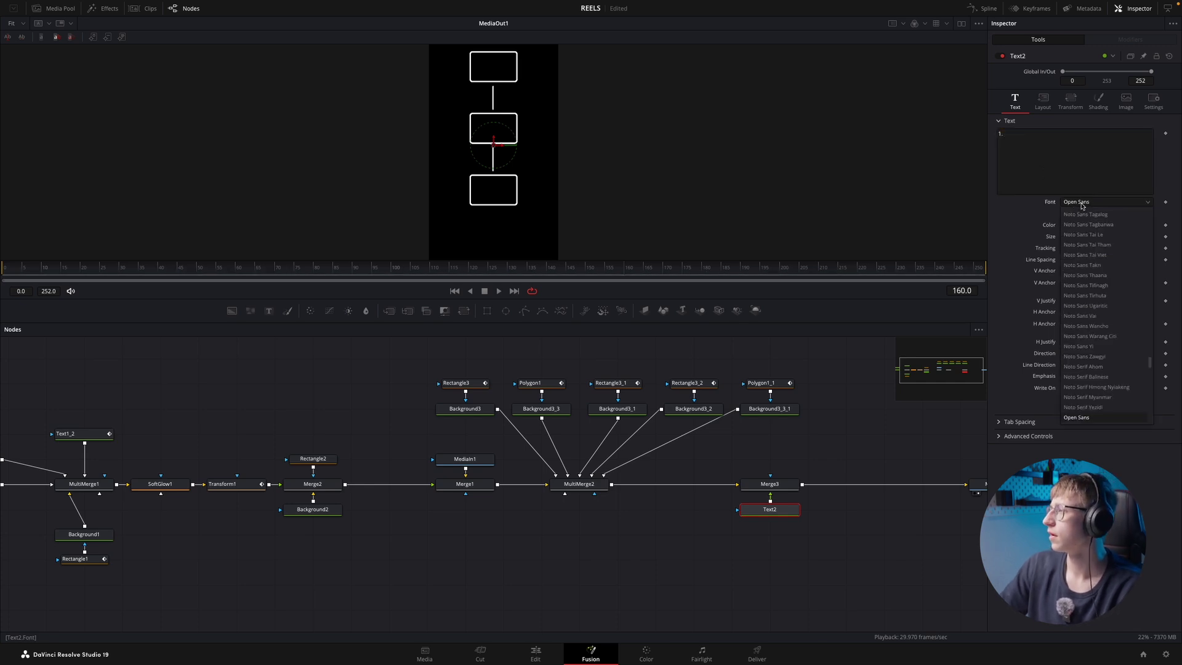
{"action": "type", "text": "clash"}
{"action": "key", "text": "Return"}
{"action": "left_click", "coordinate": [1050, 139]}
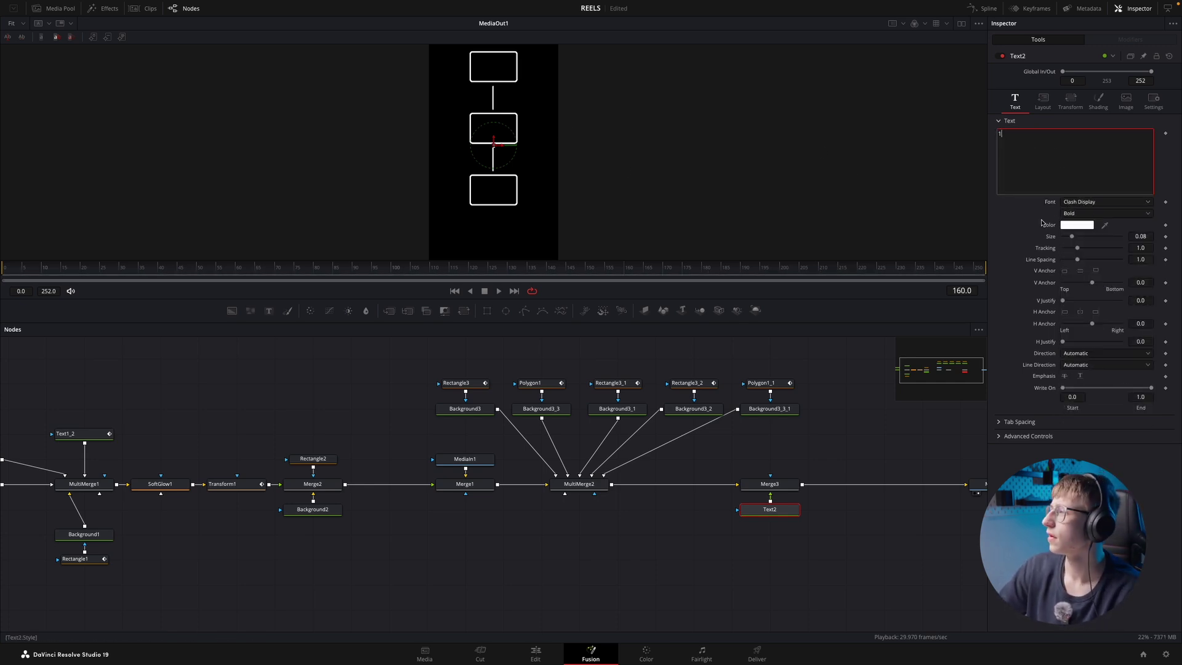
- Set the number's text size to about 0.185 and place it inside the top box of the diagram
{"action": "left_click_drag", "start_coordinate": [1077, 237], "coordinate": [1093, 238]}
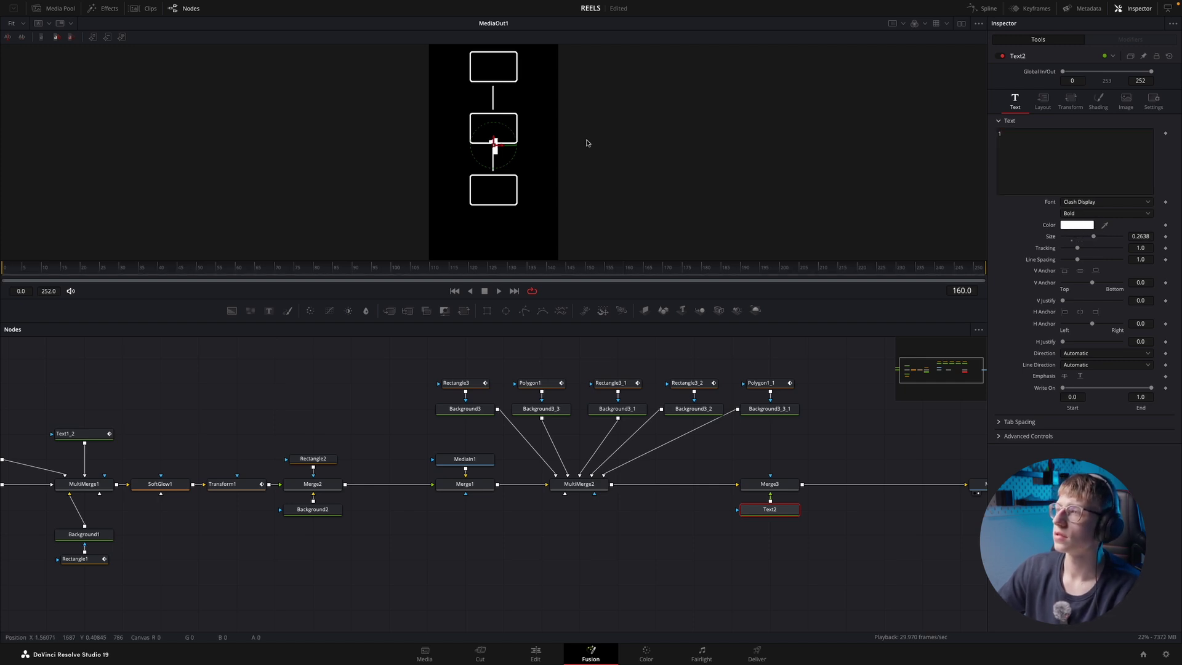
{"action": "left_click_drag", "start_coordinate": [1086, 241], "coordinate": [1083, 239]}
{"action": "left_click_drag", "start_coordinate": [494, 140], "coordinate": [511, 59]}
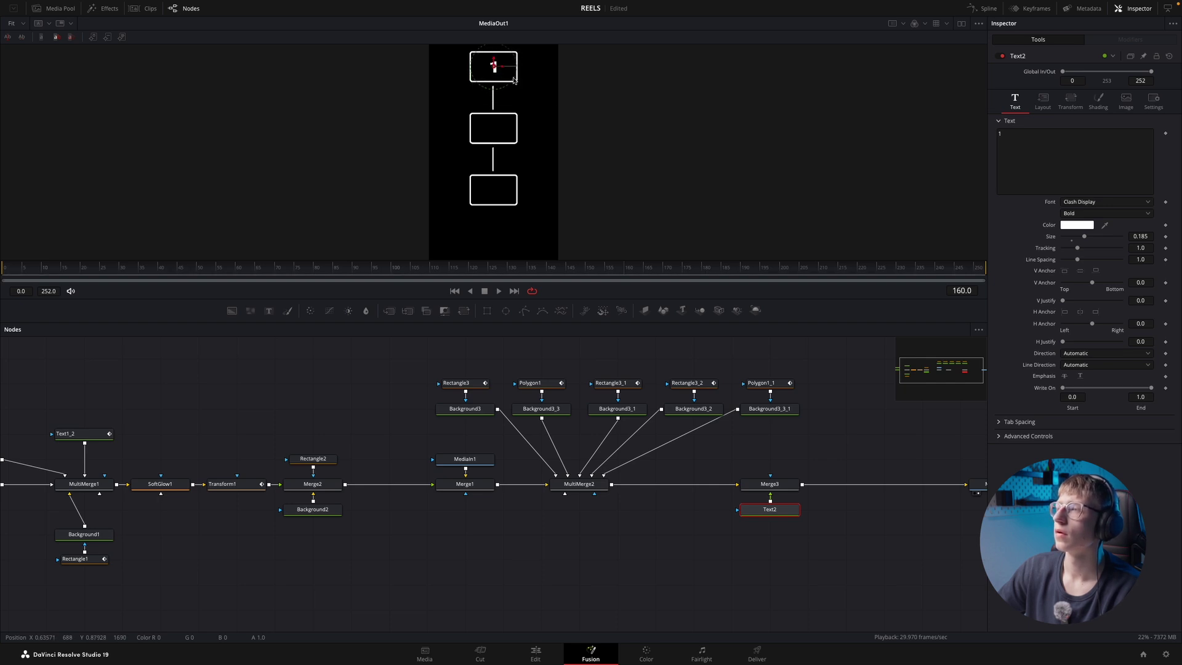
- Try to animate the number's appearance by keyframing its Write On end value from 0.0 to 1.0
{"action": "left_click_drag", "start_coordinate": [617, 264], "coordinate": [430, 271]}
{"action": "key", "text": "space"}
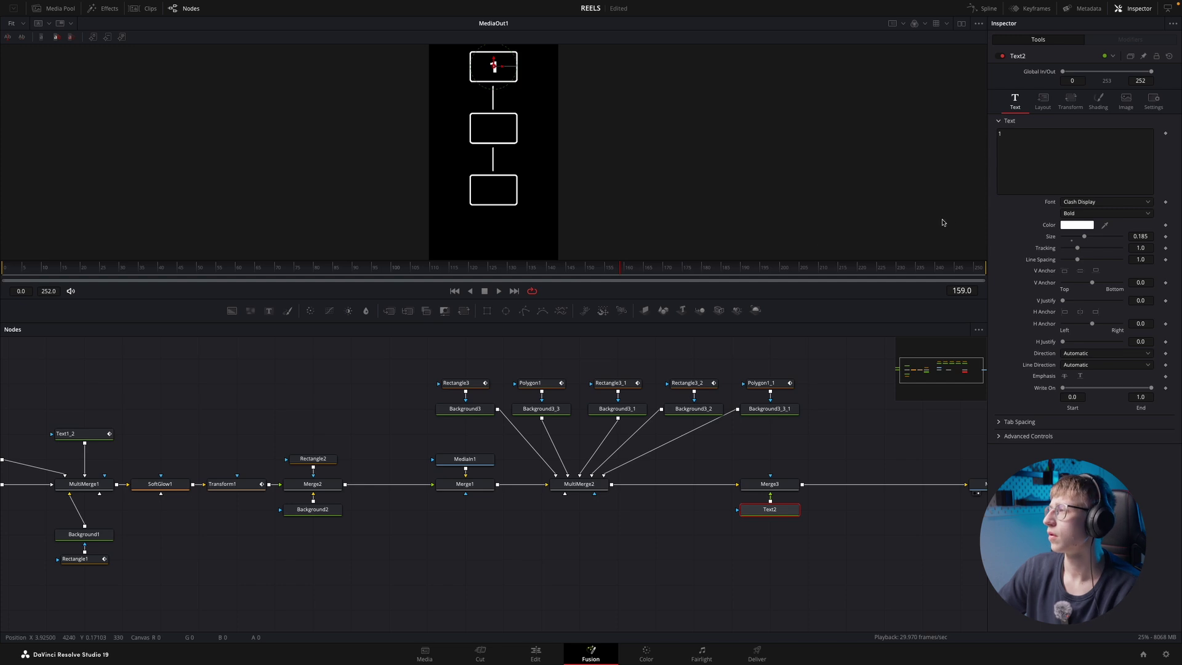
{"action": "key", "text": "space"}
{"action": "left_click", "coordinate": [1165, 388]}
{"action": "left_click_drag", "start_coordinate": [1151, 388], "coordinate": [1009, 393]}
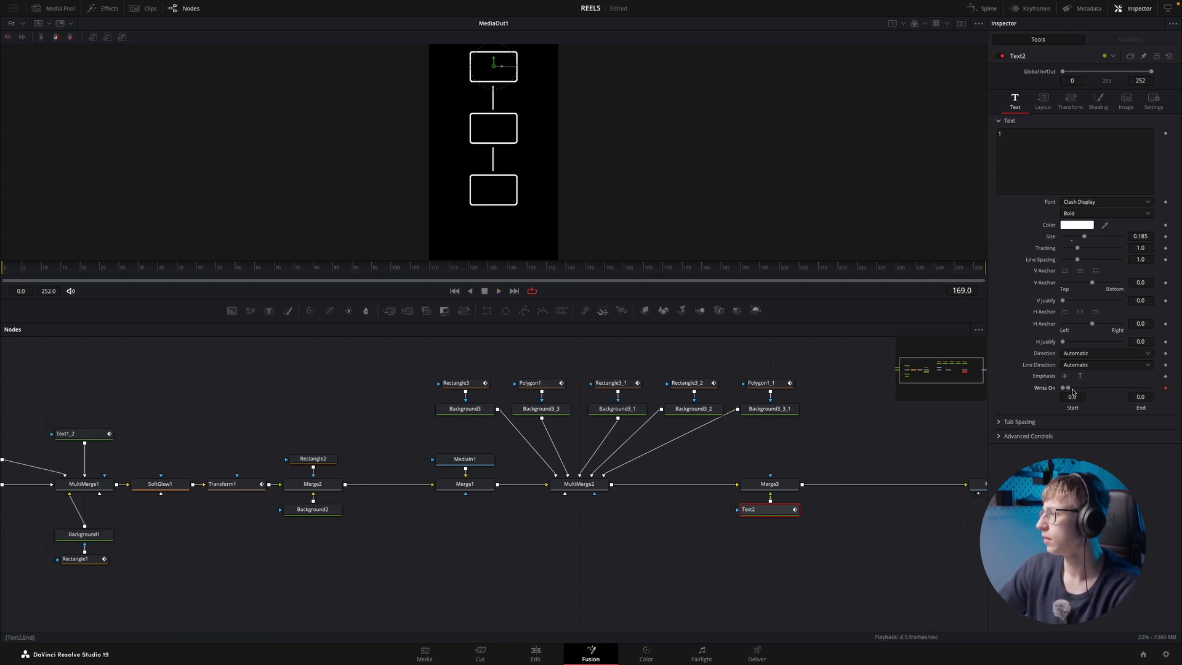
{"action": "left_click_drag", "start_coordinate": [1069, 389], "coordinate": [1174, 388]}
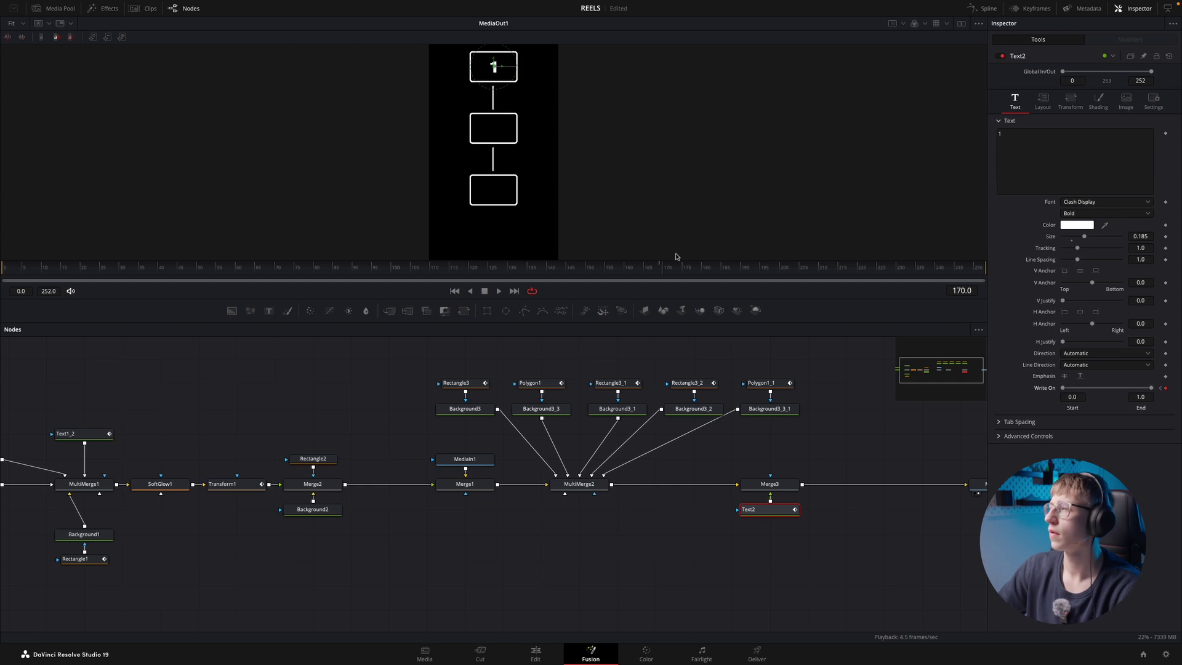
- Retry the Write On animation with an end value of 0.0 at frame 170, and reset Write On
{"action": "left_click_drag", "start_coordinate": [664, 267], "coordinate": [552, 266]}
{"action": "key", "text": "space"}
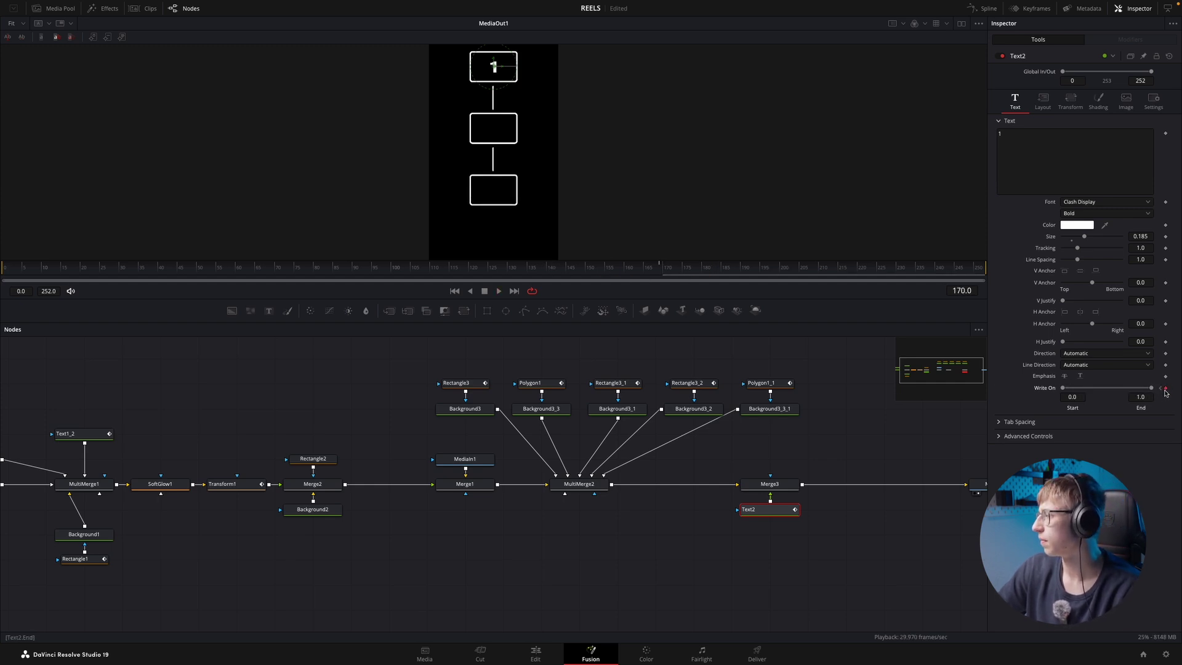
{"action": "left_click_drag", "start_coordinate": [1151, 388], "coordinate": [1068, 388]}
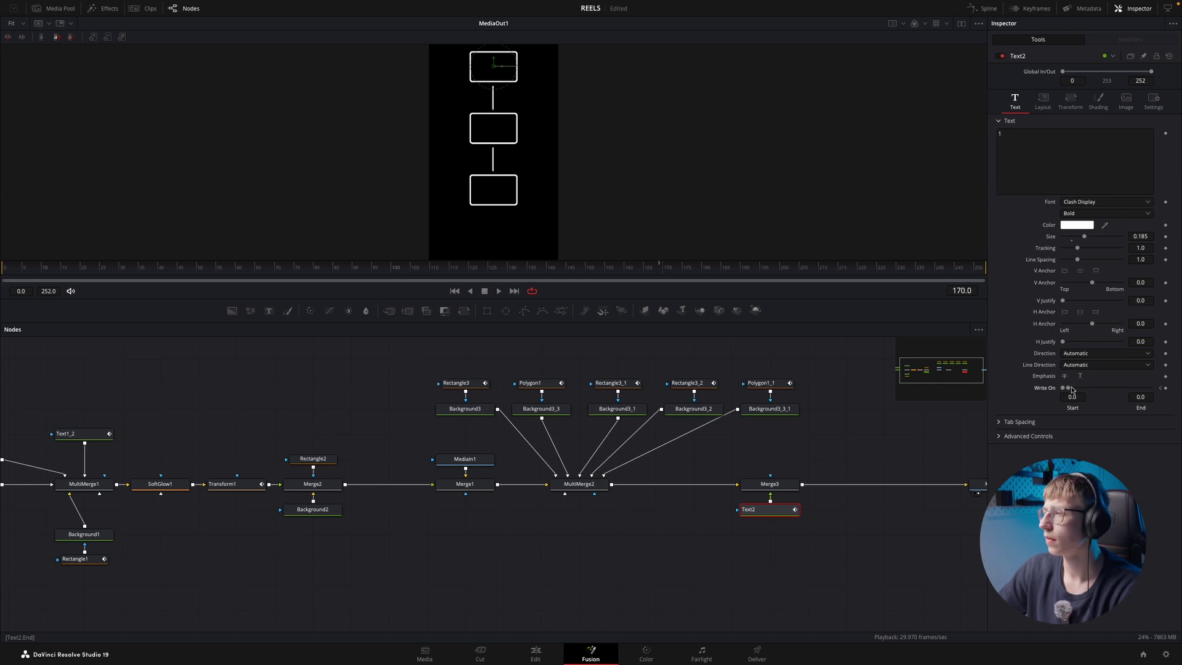
{"action": "left_click_drag", "start_coordinate": [1069, 389], "coordinate": [1167, 388]}
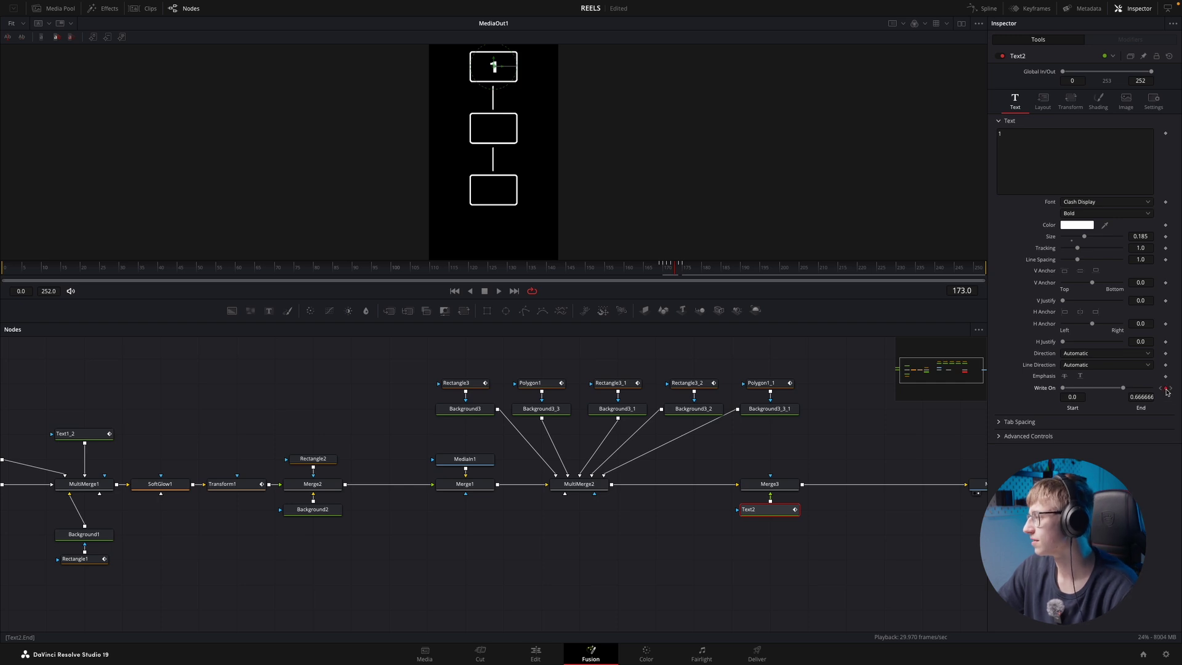
{"action": "double_click", "coordinate": [1048, 390]}
- Move Text2 lower in the node graph and insert a Brightness / Contrast node between it and Merge3
{"action": "left_click_drag", "start_coordinate": [761, 512], "coordinate": [761, 537]}
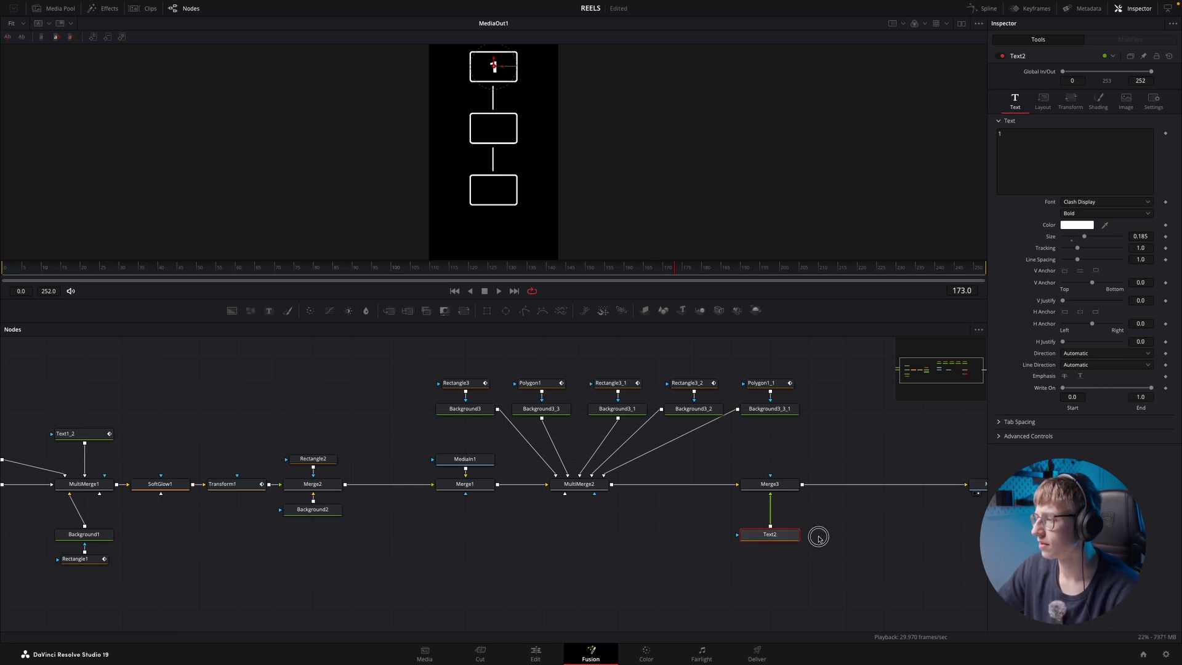
{"action": "key", "text": "shift+space"}
{"action": "type", "text": "bc"}
{"action": "key", "text": "Return"}
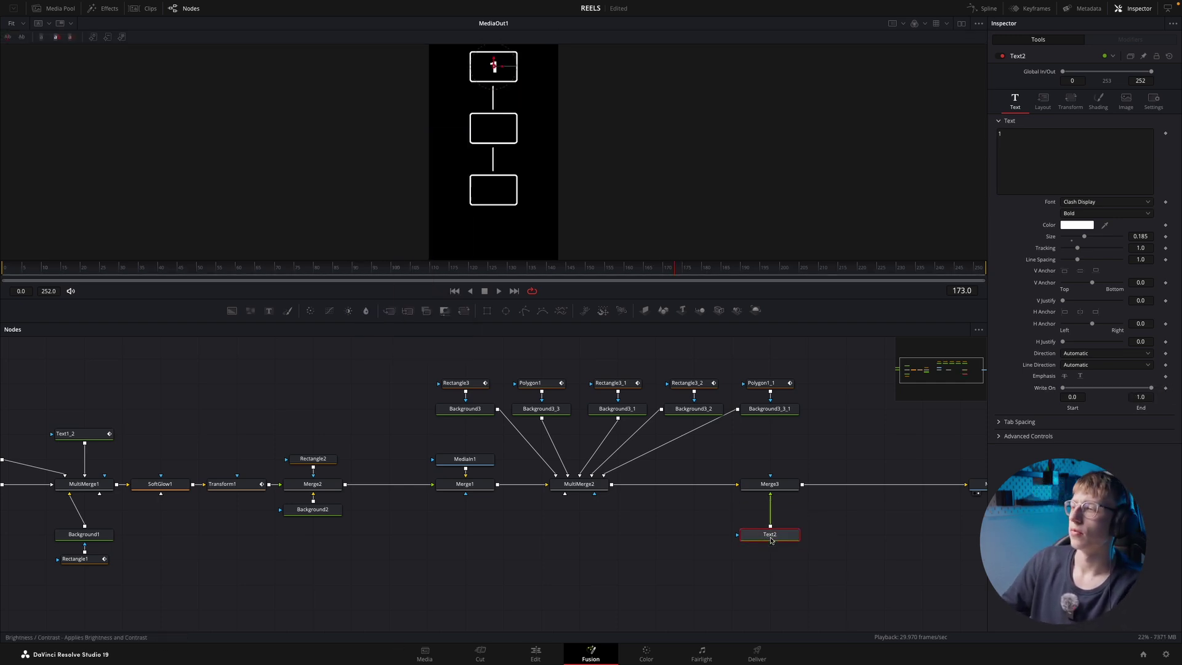
- Enable the alpha channel on BrightnessContrast1 and keyframe its Gain at 0.0 on frame 158
{"action": "left_click_drag", "start_coordinate": [675, 268], "coordinate": [618, 268]}
{"action": "left_click", "coordinate": [1107, 96]}
{"action": "left_click_drag", "start_coordinate": [1094, 108], "coordinate": [1047, 108]}
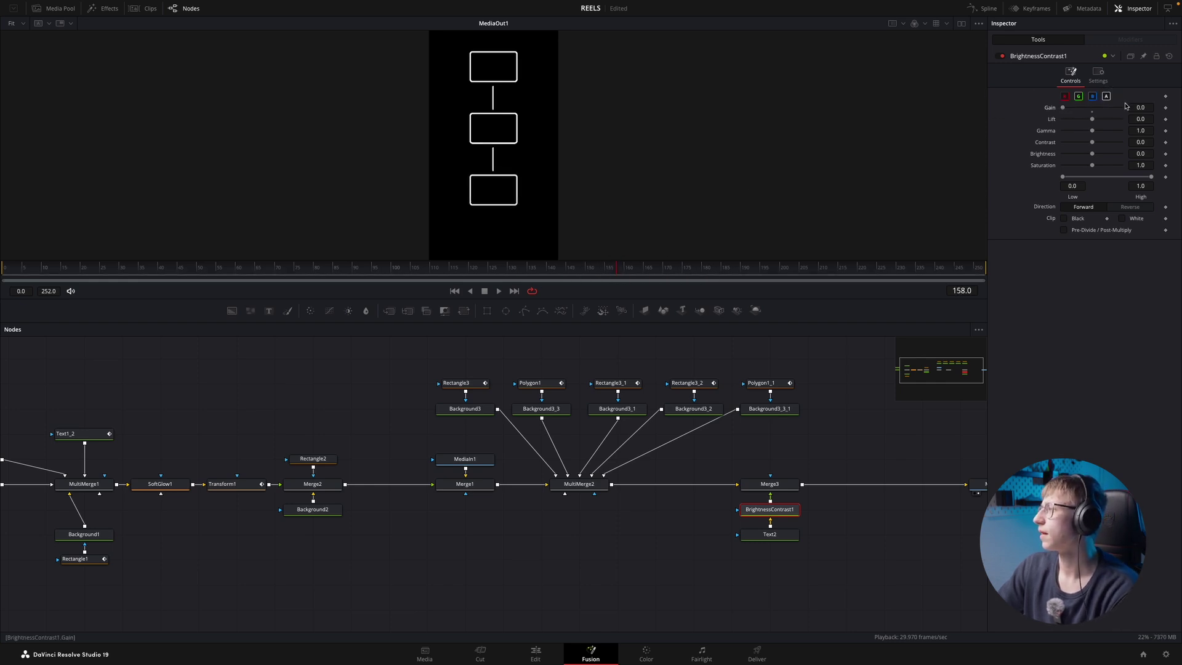
{"action": "left_click", "coordinate": [1167, 108]}
- Keyframe BrightnessContrast1's Gain at 1.0 on frame 165 and play back the number's fade-in
{"action": "key", "text": "Right"}
{"action": "key", "text": "Right"}
{"action": "key", "text": "Right"}
{"action": "key", "text": "Right"}
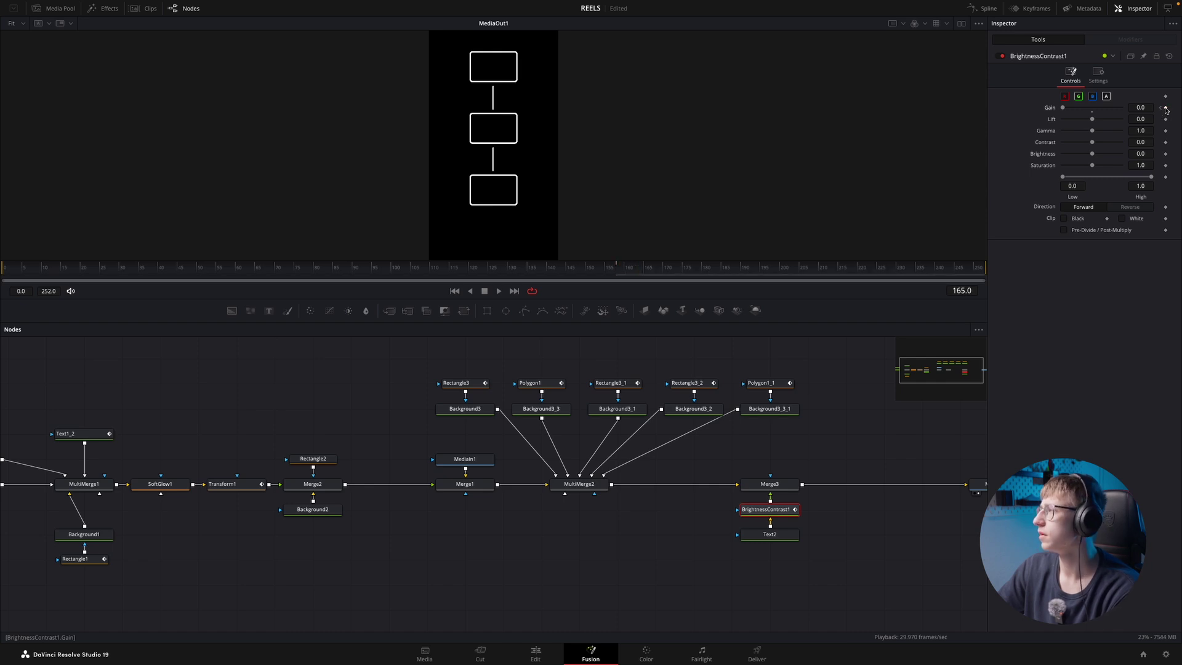
{"action": "left_click", "coordinate": [1143, 106]}
{"action": "type", "text": "1"}
{"action": "key", "text": "Return"}
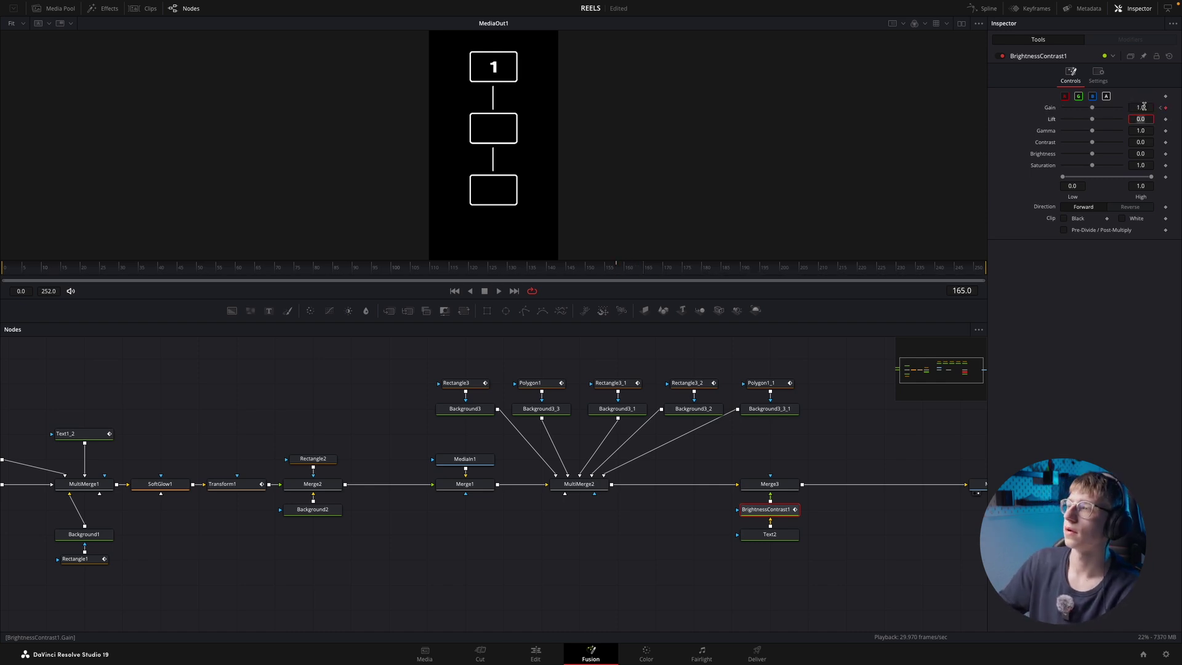
{"action": "left_click_drag", "start_coordinate": [648, 266], "coordinate": [552, 266]}
{"action": "key", "text": "space"}
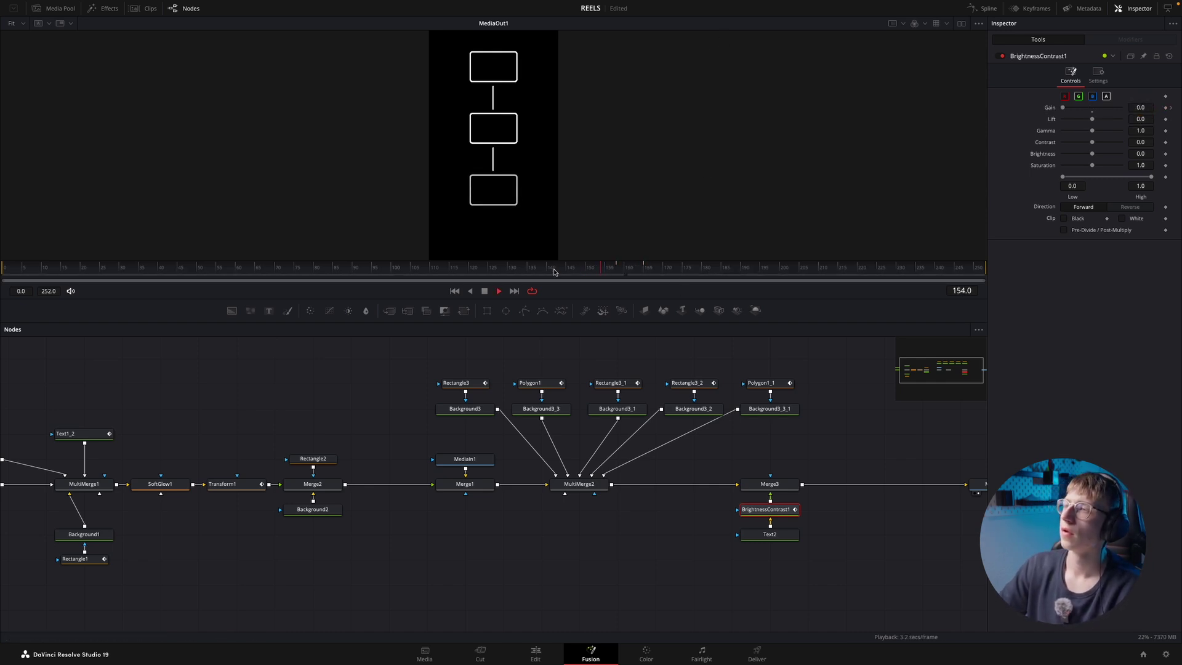
{"action": "left_click", "coordinate": [575, 267]}
{"action": "key", "text": "space"}
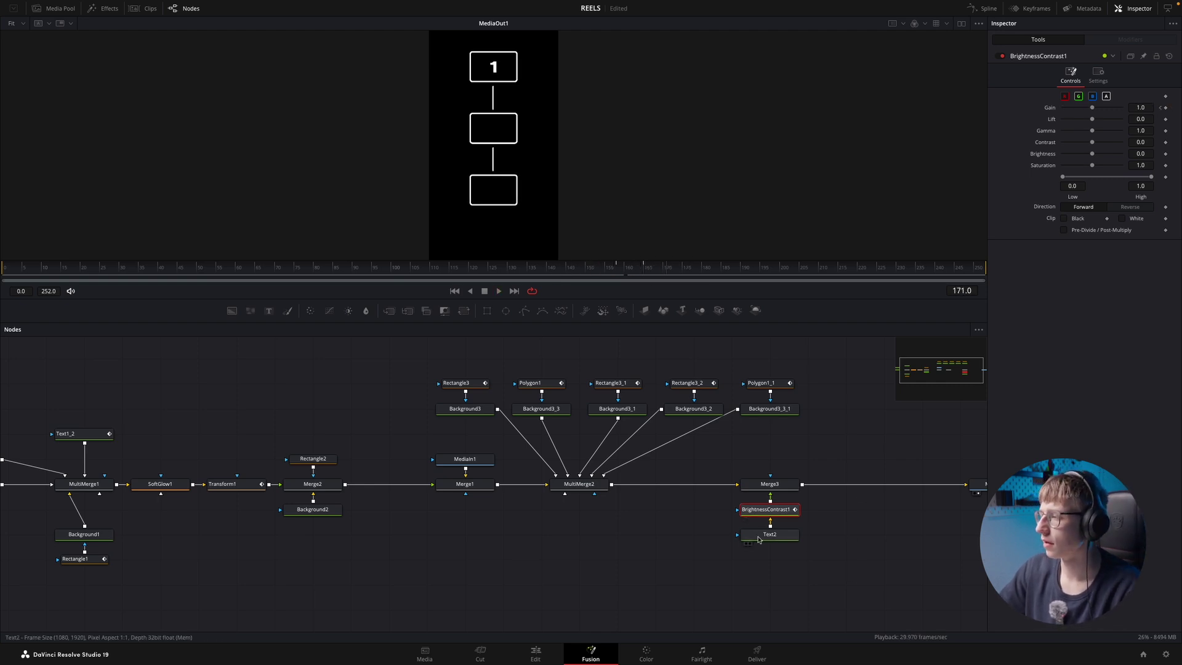
- Move Text2 and BrightnessContrast1 aside in the node graph and delete the Merge3 node
{"action": "left_click_drag", "start_coordinate": [761, 540], "coordinate": [685, 540]}
{"action": "left_click_drag", "start_coordinate": [777, 515], "coordinate": [700, 514]}
{"action": "left_click", "coordinate": [769, 484]}
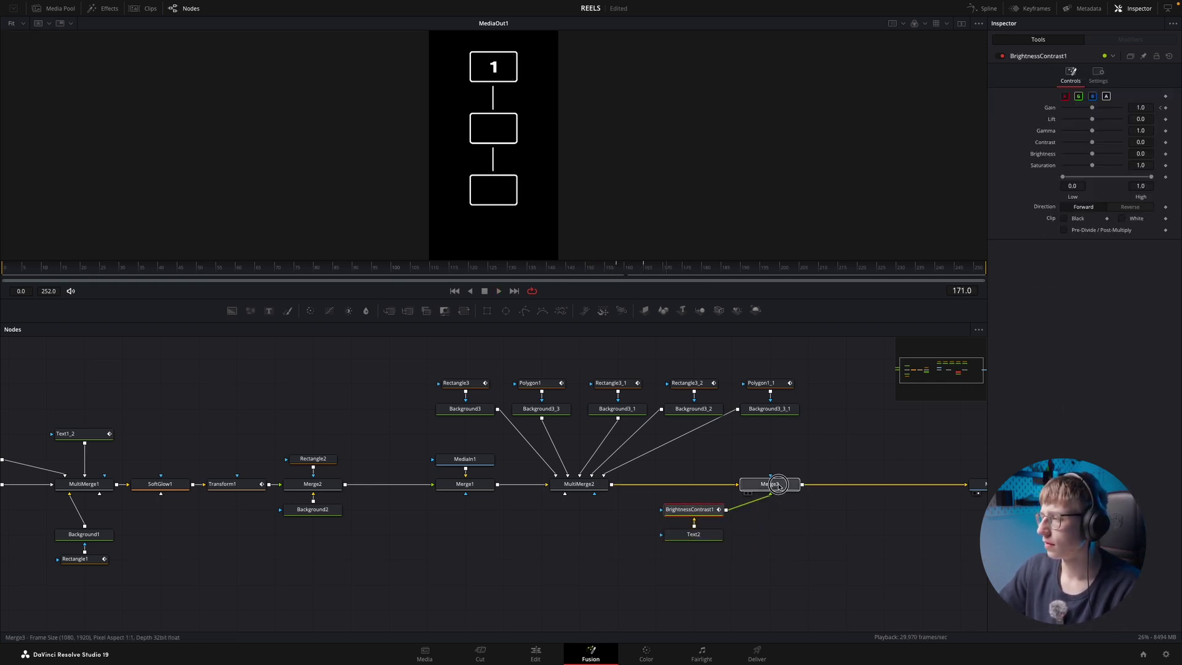
{"action": "key", "text": "Delete"}
- Insert a MultiMerge node after MultiMerge2
{"action": "left_click", "coordinate": [583, 490]}
{"action": "key", "text": "shift+space"}
{"action": "type", "text": "bri"}
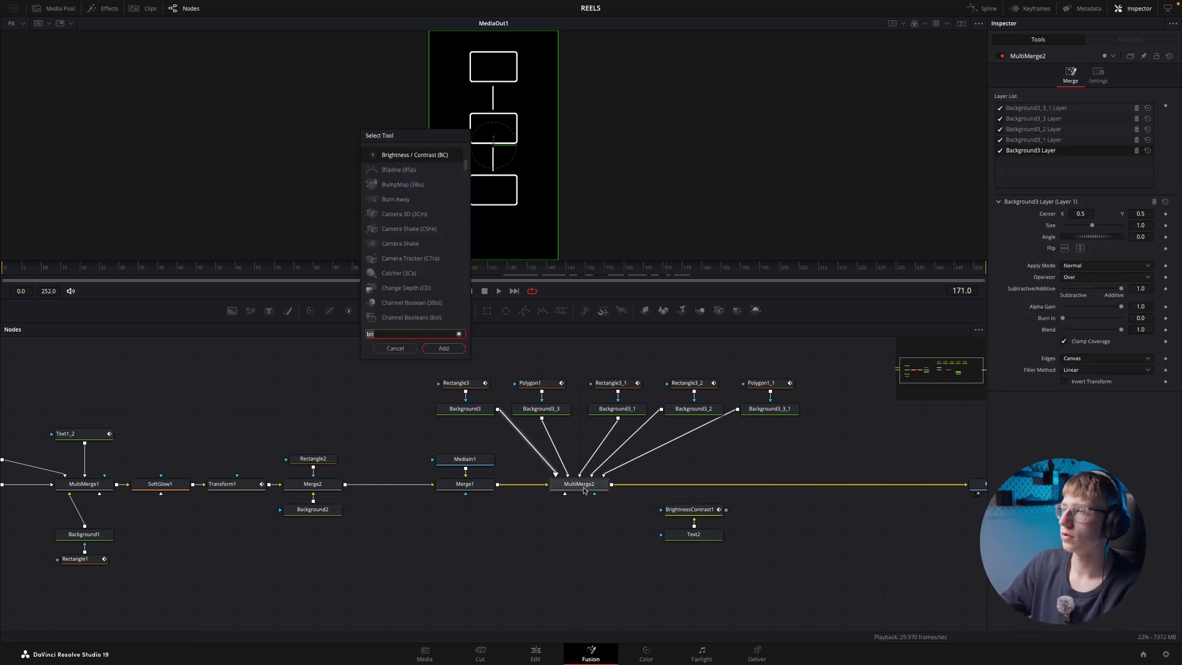
{"action": "key", "text": "BackSpace"}
{"action": "key", "text": "BackSpace"}
{"action": "key", "text": "BackSpace"}
{"action": "type", "text": "mu"}
{"action": "key", "text": "Return"}
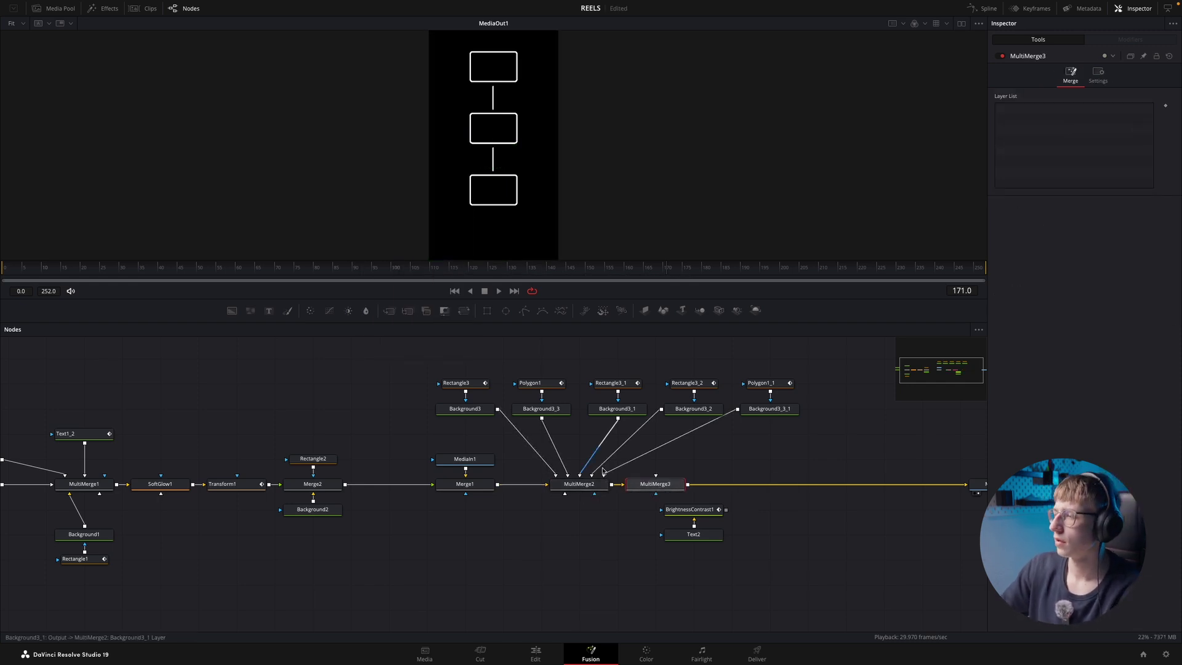
- Space out MultiMerge3 and the number's nodes, and connect BrightnessContrast1 to MultiMerge3
{"action": "left_click_drag", "start_coordinate": [664, 491], "coordinate": [751, 487]}
{"action": "left_click_drag", "start_coordinate": [694, 534], "coordinate": [693, 560]}
{"action": "left_click_drag", "start_coordinate": [716, 505], "coordinate": [732, 487]}
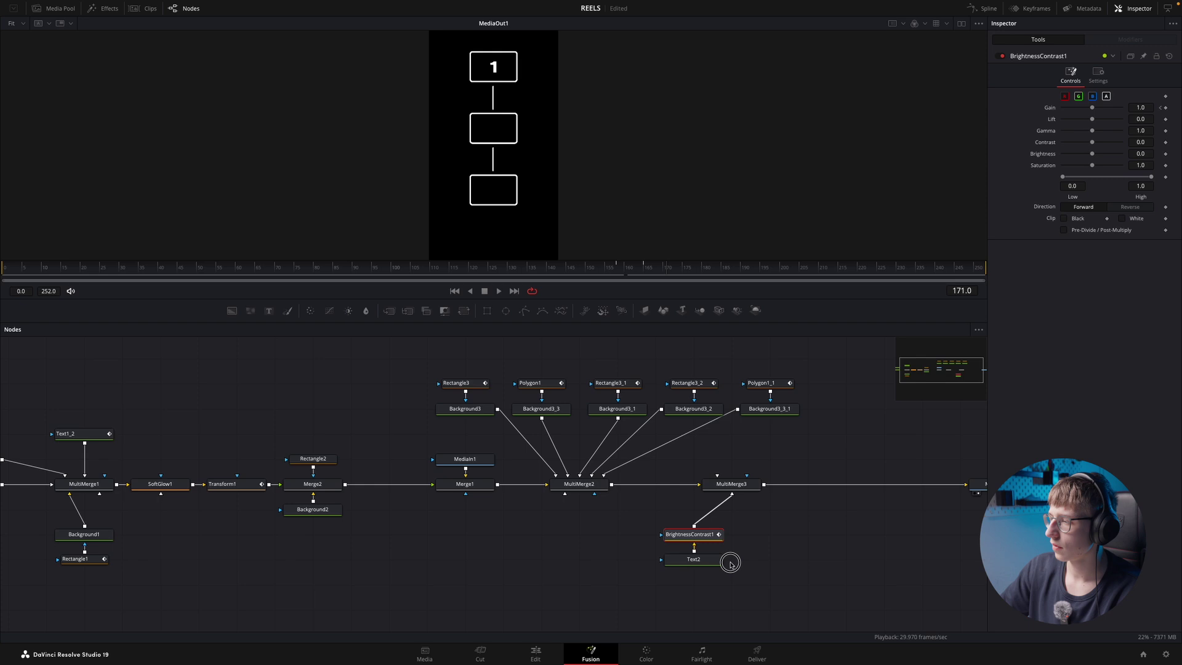
- Duplicate Text2 together with BrightnessContrast1 and change the copy's text to "2"
{"action": "left_click_drag", "start_coordinate": [731, 562], "coordinate": [662, 527]}
{"action": "key", "text": "ctrl+c"}
{"action": "key", "text": "ctrl+v"}
{"action": "left_click", "coordinate": [780, 557]}
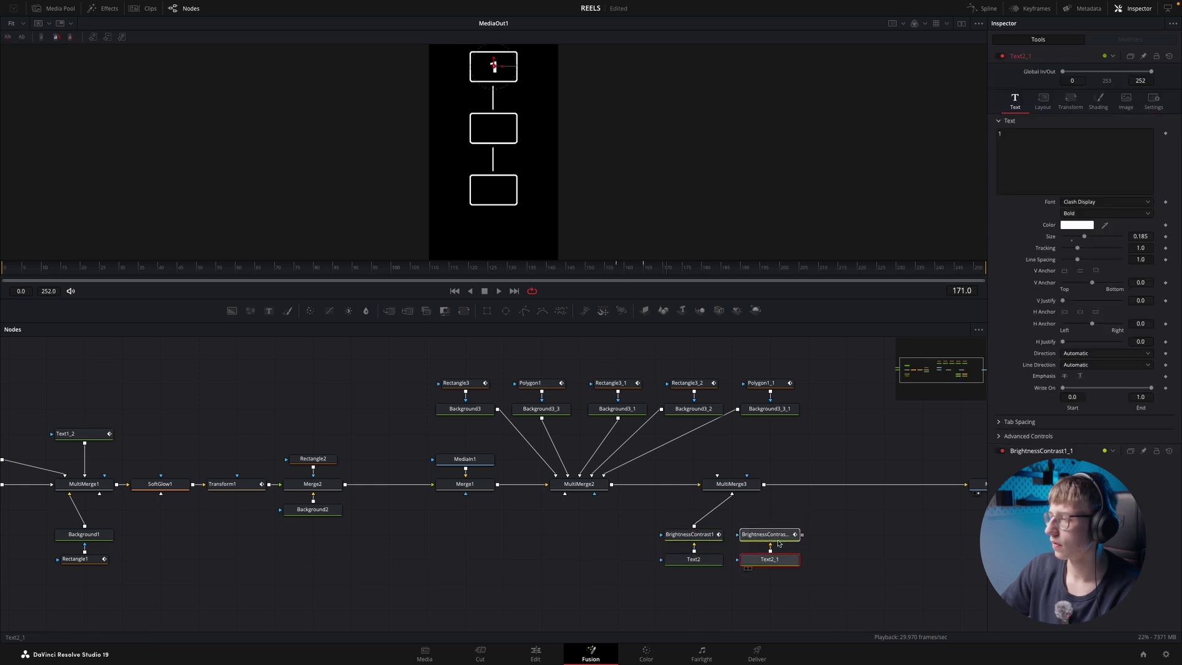
{"action": "left_click", "coordinate": [1025, 159]}
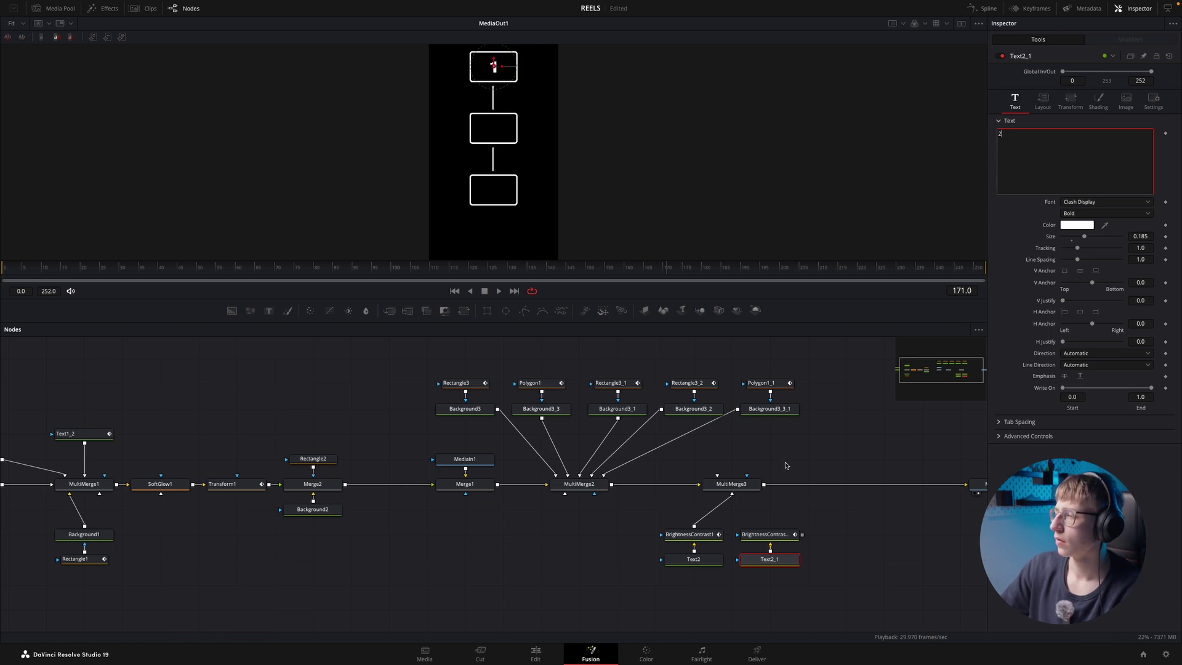
- Connect the duplicated brightness node to MultiMerge3 and place the "2" inside the middle box
{"action": "left_click_drag", "start_coordinate": [802, 535], "coordinate": [732, 484]}
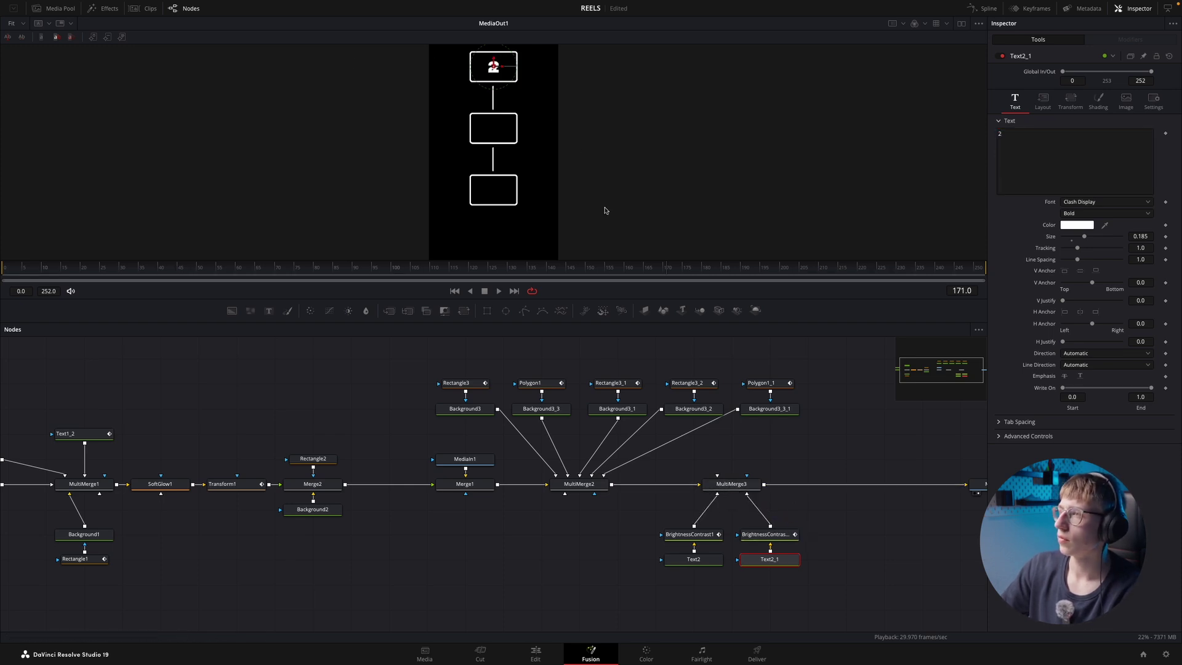
{"action": "left_click_drag", "start_coordinate": [495, 69], "coordinate": [510, 119]}
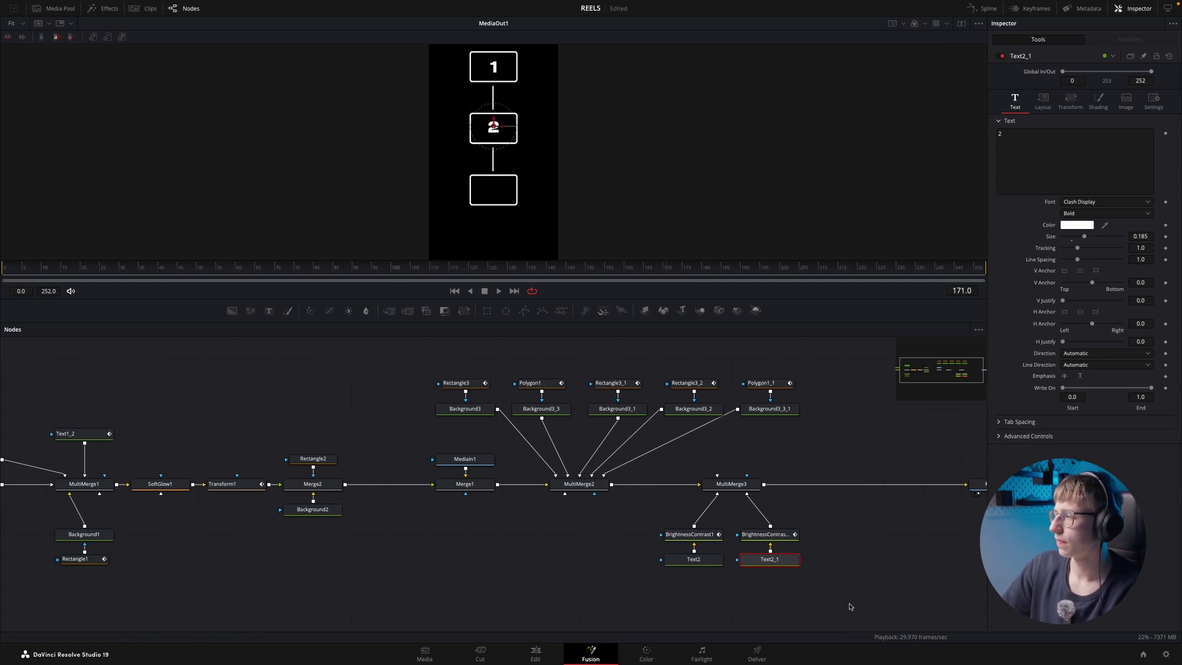
- Paste another text and brightness pair, connect it to MultiMerge3, and change its text to "3"
{"action": "key", "text": "ctrl+v"}
{"action": "left_click_drag", "start_coordinate": [788, 581], "coordinate": [755, 485]}
{"action": "left_click", "coordinate": [846, 559]}
{"action": "left_click", "coordinate": [1017, 138]}
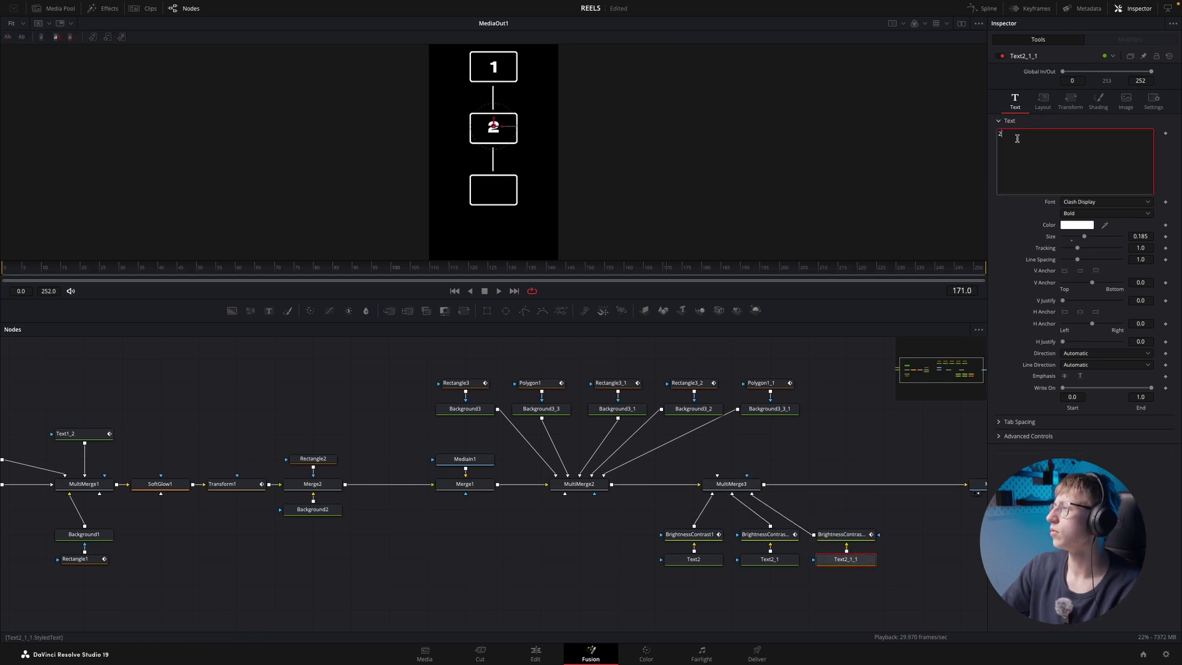
{"action": "key", "text": "BackSpace"}
{"action": "type", "text": "3"}
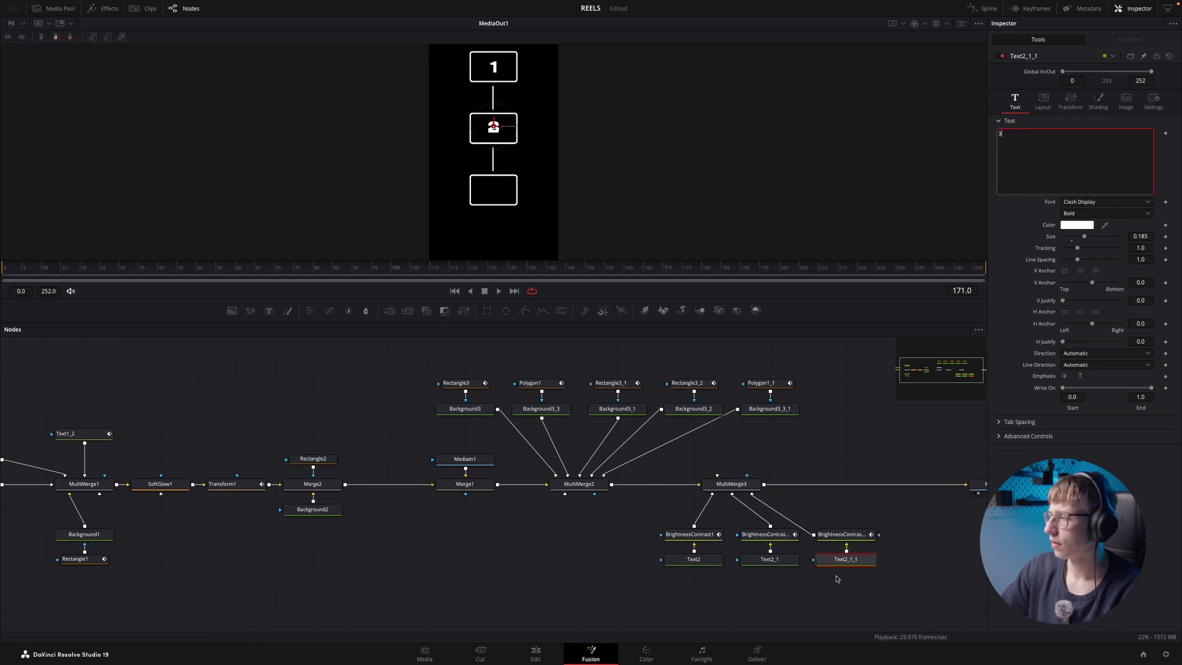
- Place the "3" inside the lowest box of the diagram
{"action": "left_click_drag", "start_coordinate": [494, 125], "coordinate": [494, 188]}
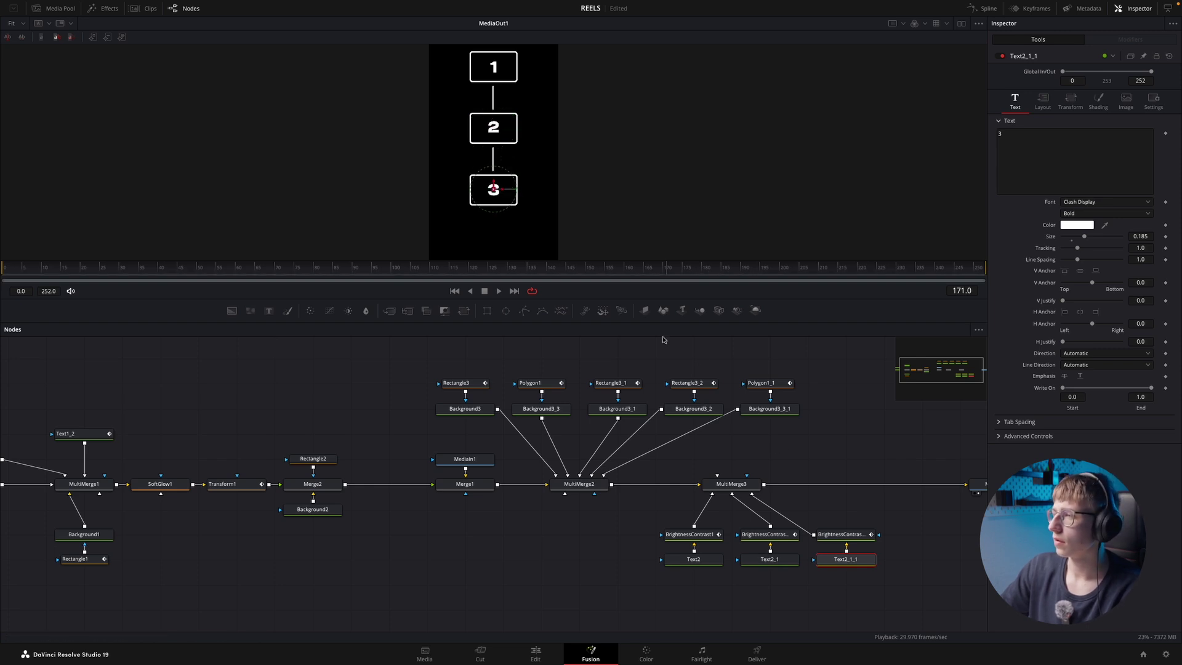
- Replace the Gain keyframes of the "2" brightness node so the number fades in from 0 to 1.0, and check the timing
{"action": "left_click_drag", "start_coordinate": [623, 276], "coordinate": [648, 252]}
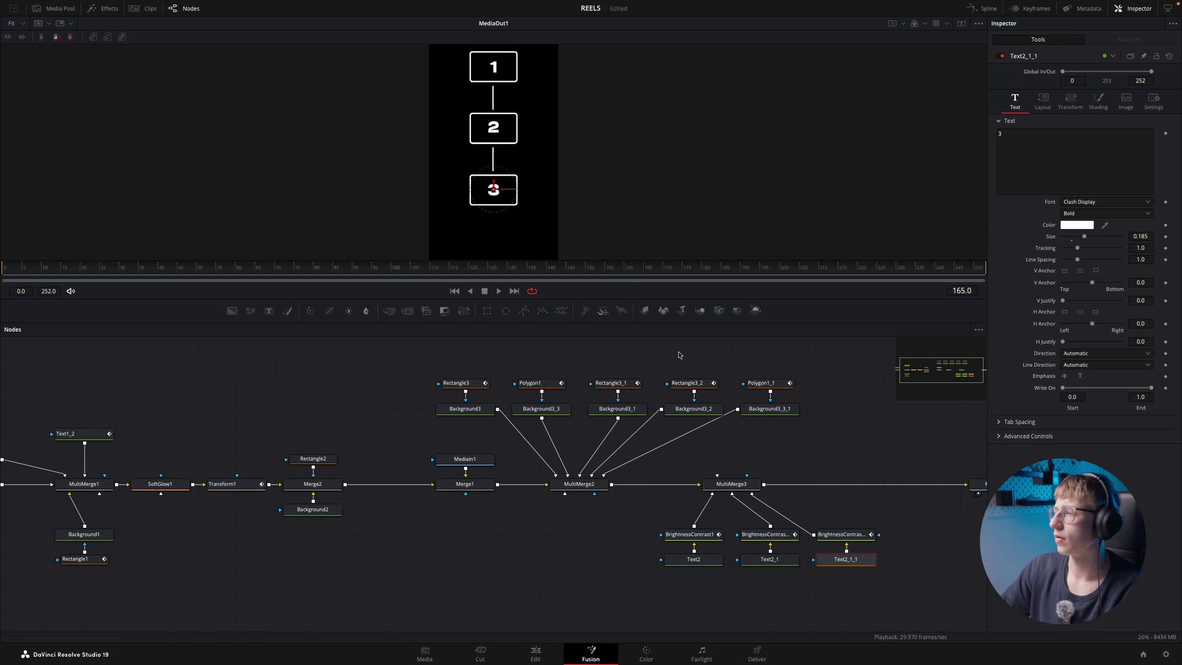
{"action": "left_click", "coordinate": [766, 534]}
{"action": "left_click", "coordinate": [1164, 108]}
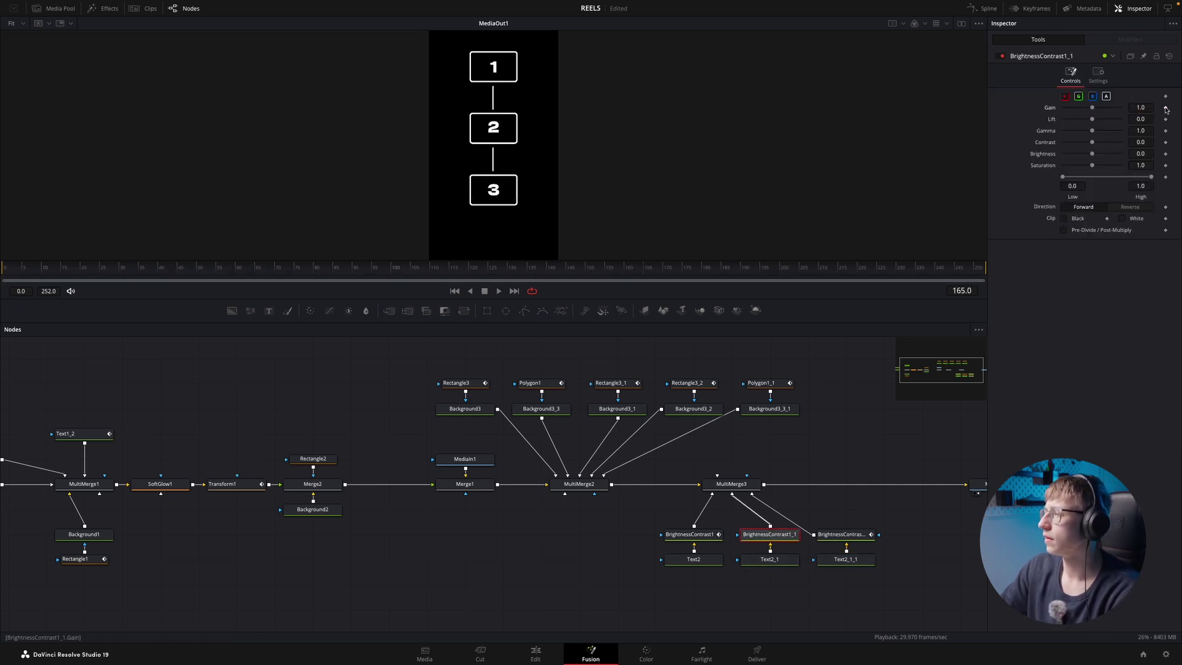
{"action": "mouse_move", "coordinate": [625, 271]}
{"action": "left_mouse_down"}
{"action": "mouse_move", "coordinate": [586, 275]}
{"action": "mouse_move", "coordinate": [643, 266]}
{"action": "left_mouse_up"}
{"action": "left_click", "coordinate": [1165, 109]}
{"action": "left_click_drag", "start_coordinate": [1091, 111], "coordinate": [918, 121]}
{"action": "key", "text": "space"}
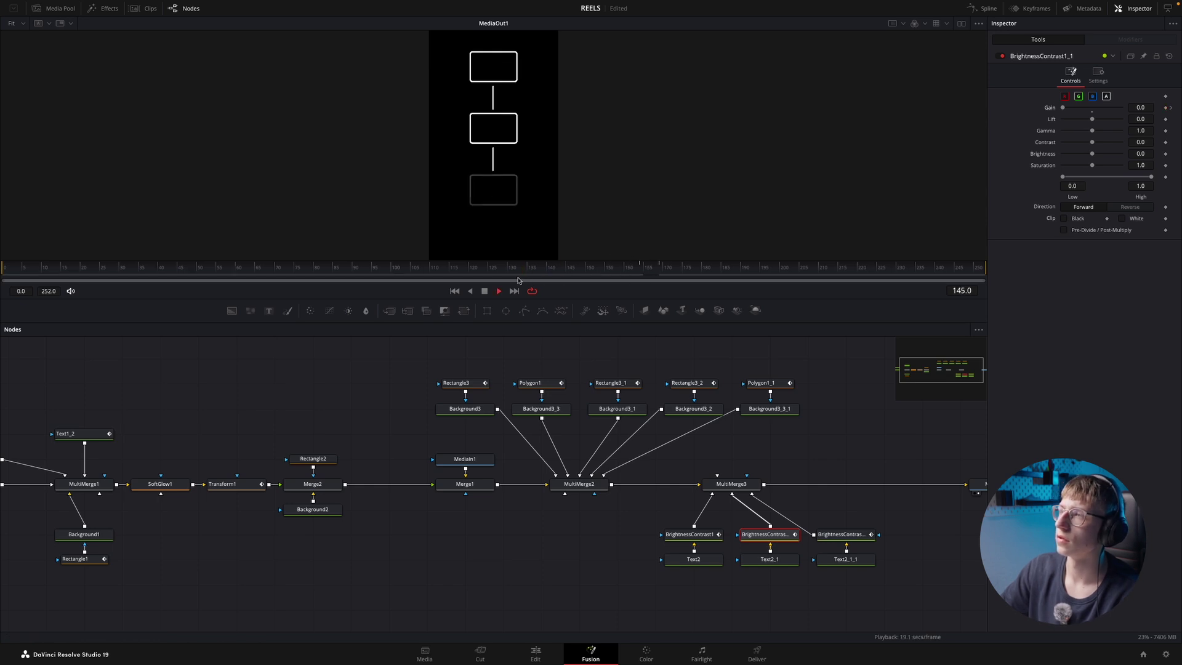
{"action": "left_click_drag", "start_coordinate": [602, 271], "coordinate": [664, 272]}
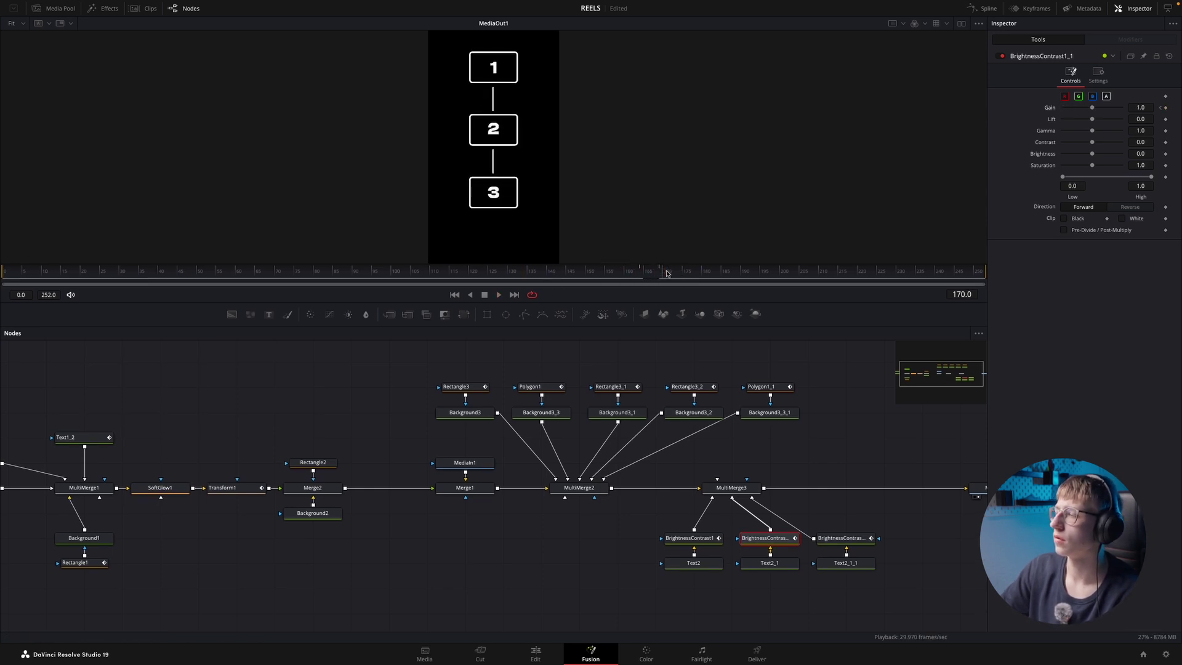
- Clear the copied Gain animation of the "3" brightness node and start a new Gain keyframe at frame 170
{"action": "left_click", "coordinate": [839, 538]}
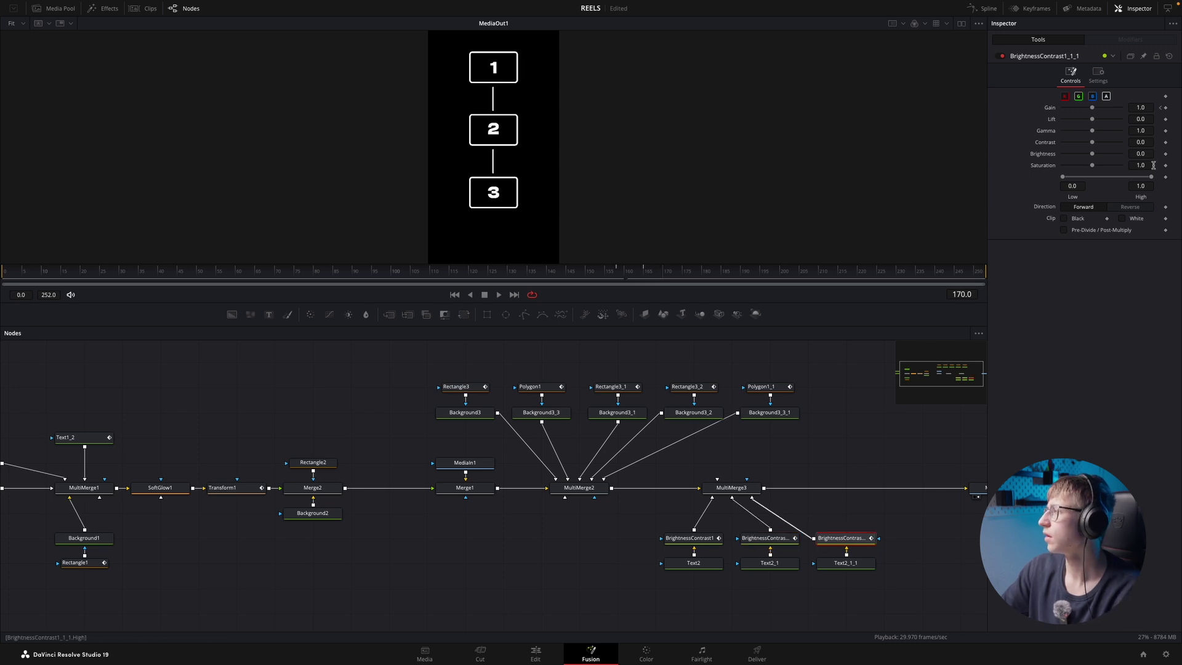
{"action": "left_click", "coordinate": [1165, 108]}
{"action": "left_click", "coordinate": [1165, 108]}
{"action": "left_click", "coordinate": [1160, 108]}
{"action": "left_click", "coordinate": [1166, 108]}
{"action": "left_click", "coordinate": [1170, 108]}
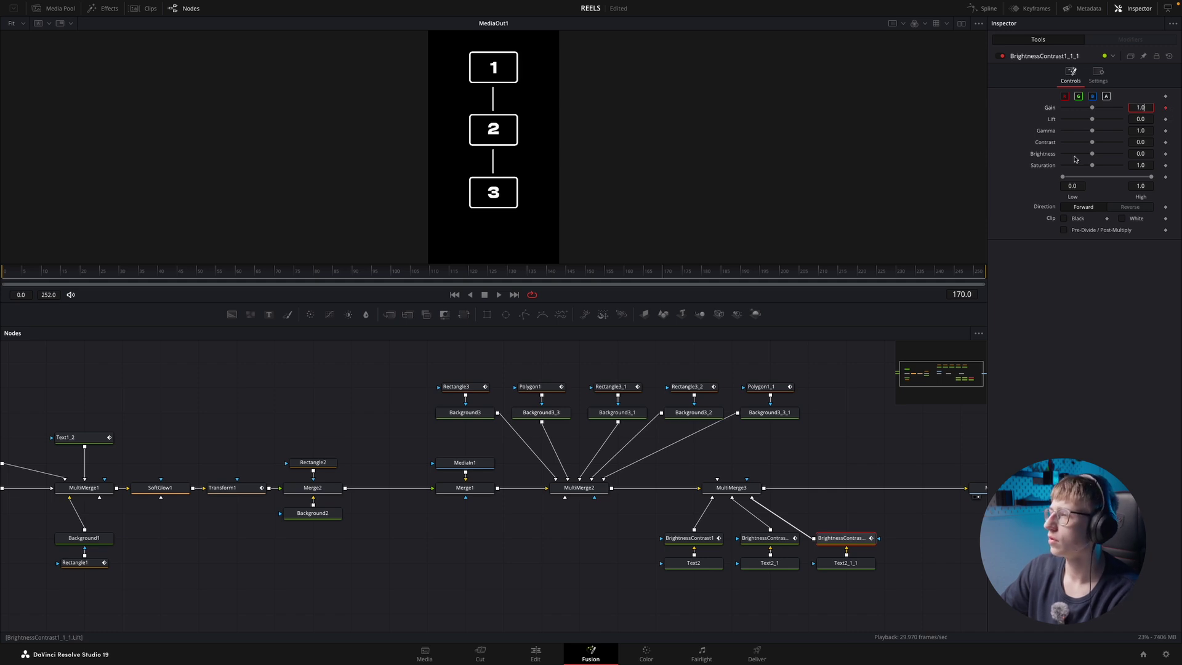
- Keyframe the "3" brightness node's Gain at 1.0 on frame 179 and 0 on frame 170, and play the result
{"action": "left_click_drag", "start_coordinate": [679, 271], "coordinate": [705, 271]}
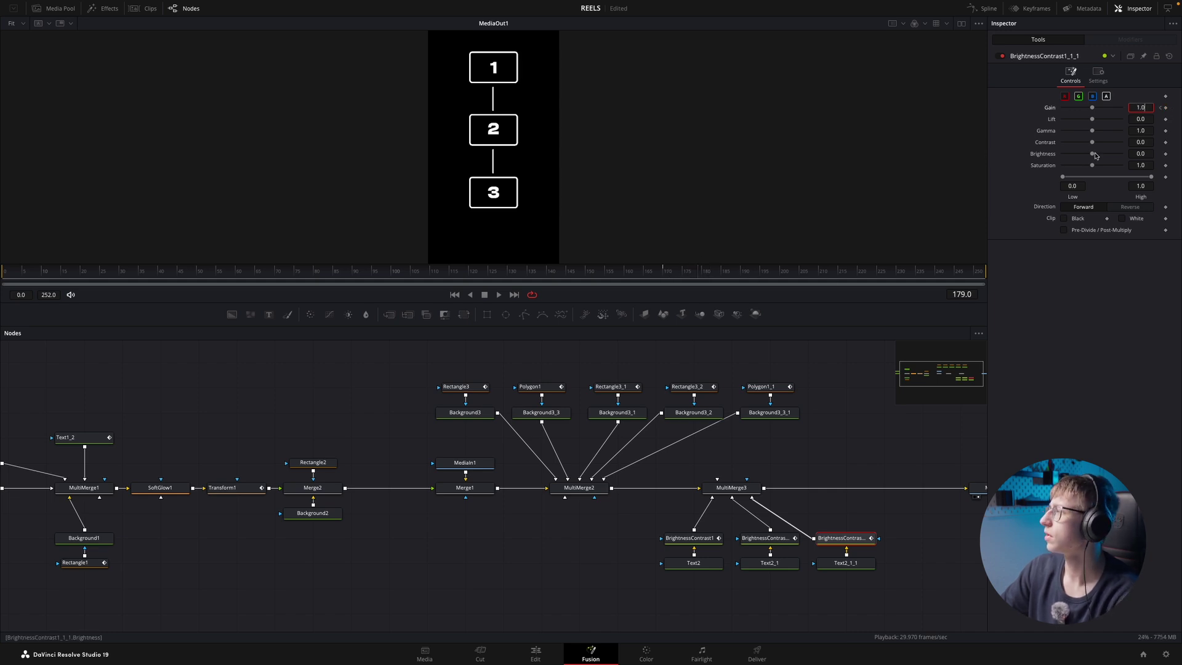
{"action": "left_click", "coordinate": [1161, 109]}
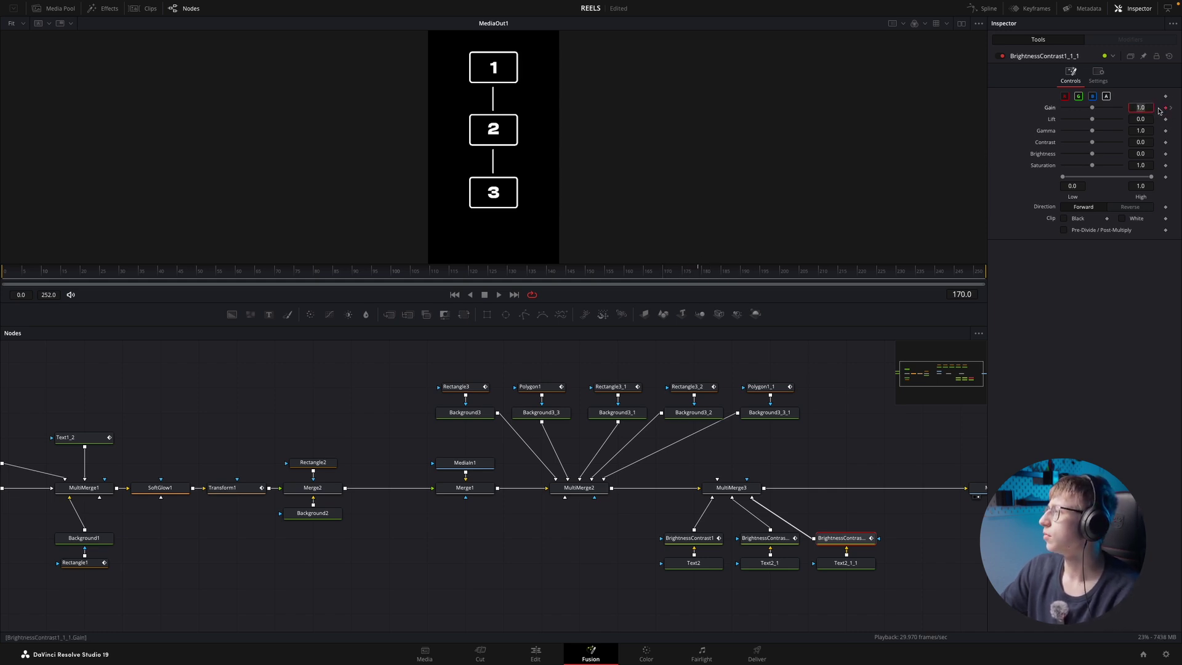
{"action": "type", "text": "0"}
{"action": "key", "text": "Tab"}
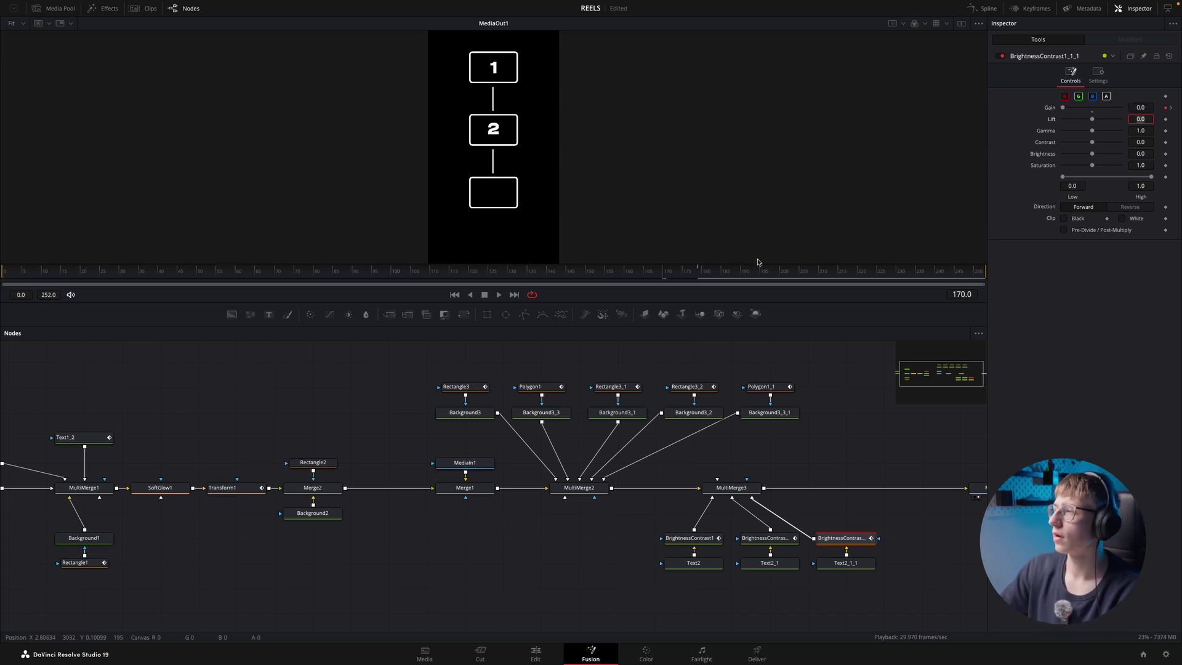
{"action": "left_click", "coordinate": [496, 283]}
{"action": "key", "text": "space"}
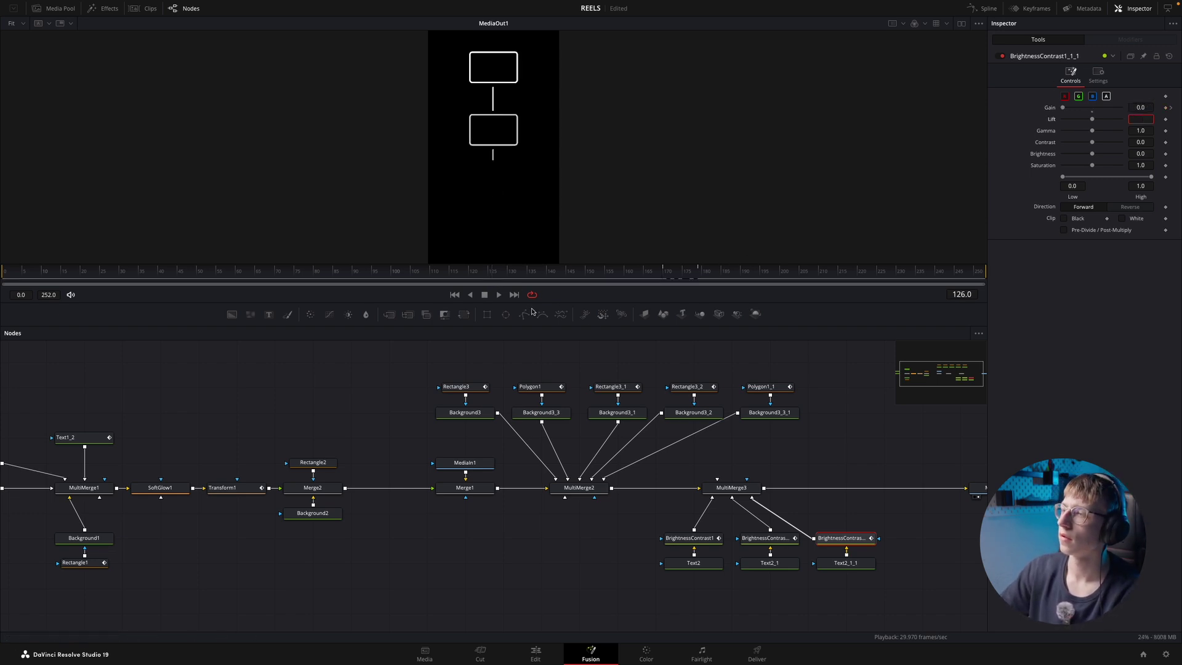
{"action": "left_click", "coordinate": [499, 296]}
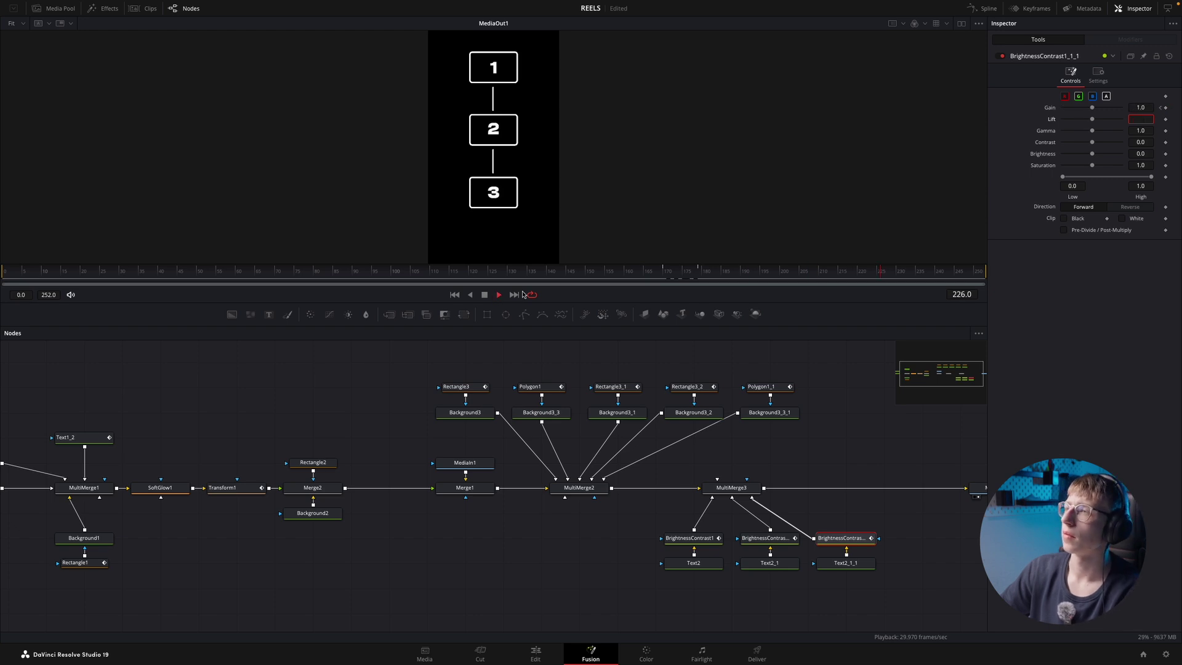
{"action": "scroll", "coordinate": [523, 173], "scroll_direction": "down", "scroll_amount": 1}
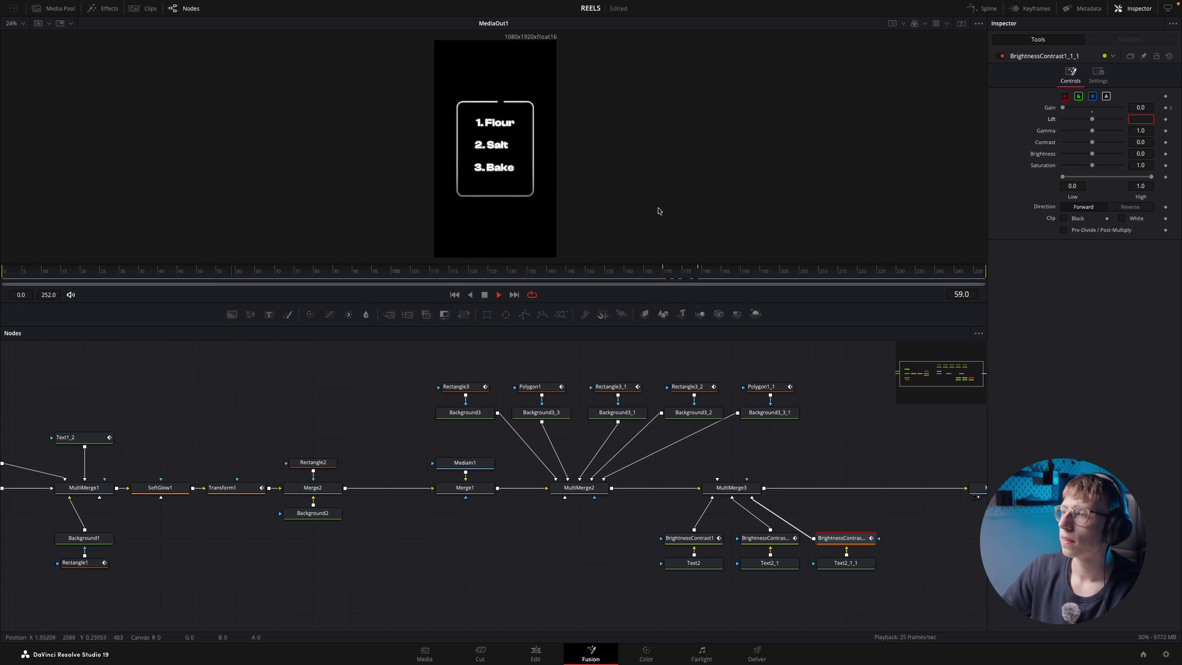
- Delete the SoftGlow1 node between MultiMerge1 and Transform1 and insert a Soft Glow node after MultiMerge3 instead
{"action": "left_click", "coordinate": [162, 487]}
{"action": "left_click_drag", "start_coordinate": [179, 271], "coordinate": [215, 272]}
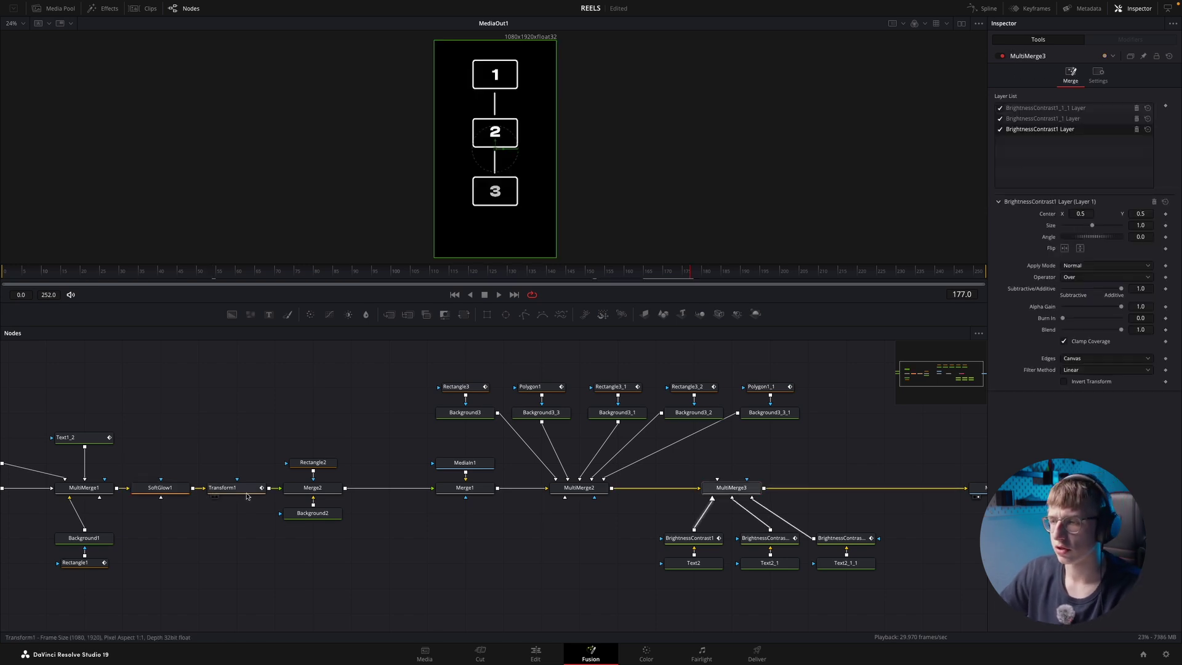
{"action": "left_click", "coordinate": [739, 487]}
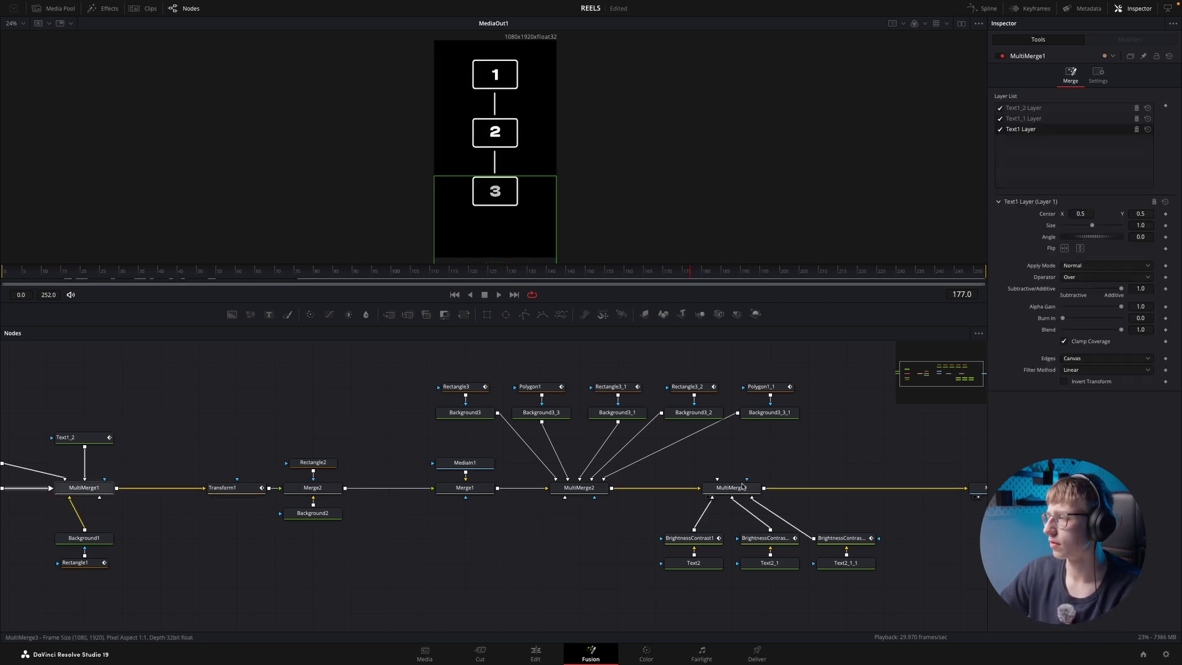
{"action": "key", "text": "shift+space"}
{"action": "type", "text": "sf"}
{"action": "key", "text": "BackSpace"}
{"action": "type", "text": "of"}
{"action": "key", "text": "Return"}
{"action": "left_click_drag", "start_coordinate": [807, 488], "coordinate": [846, 488]}
- Set the Soft Glow's Gain to 0.984 and preview the composition from the start
{"action": "mouse_move", "coordinate": [1084, 132]}
{"action": "left_mouse_down"}
{"action": "mouse_move", "coordinate": [1062, 132]}
{"action": "mouse_move", "coordinate": [1075, 131]}
{"action": "left_mouse_up"}
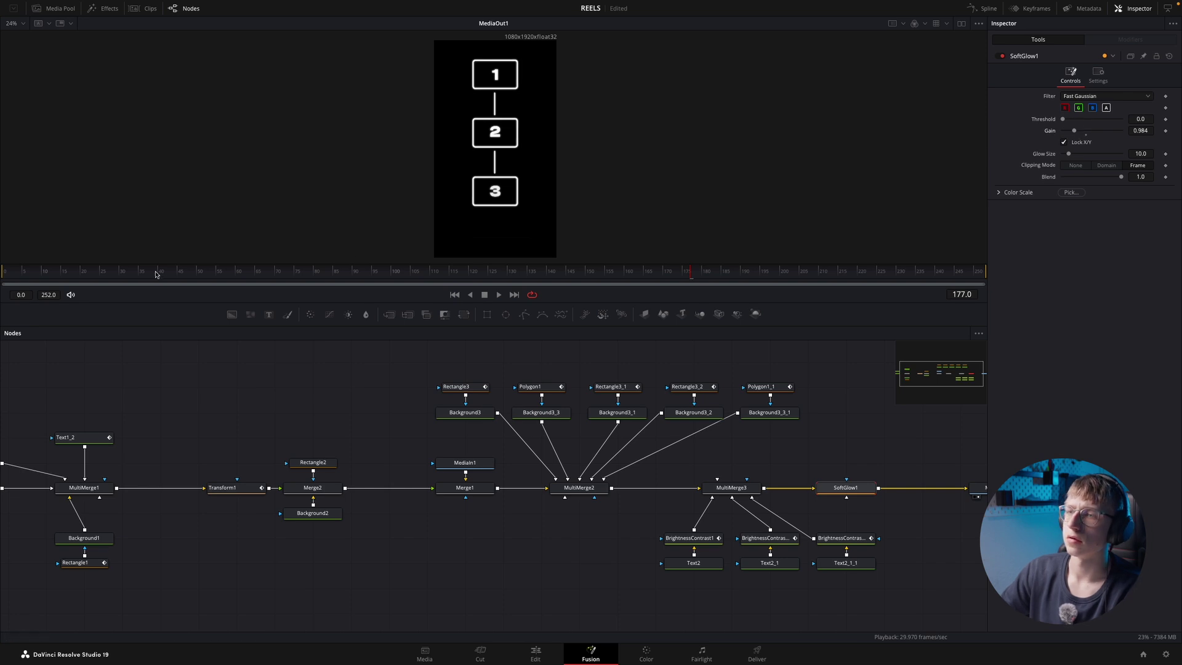
{"action": "key", "text": "Home"}
{"action": "key", "text": "space"}
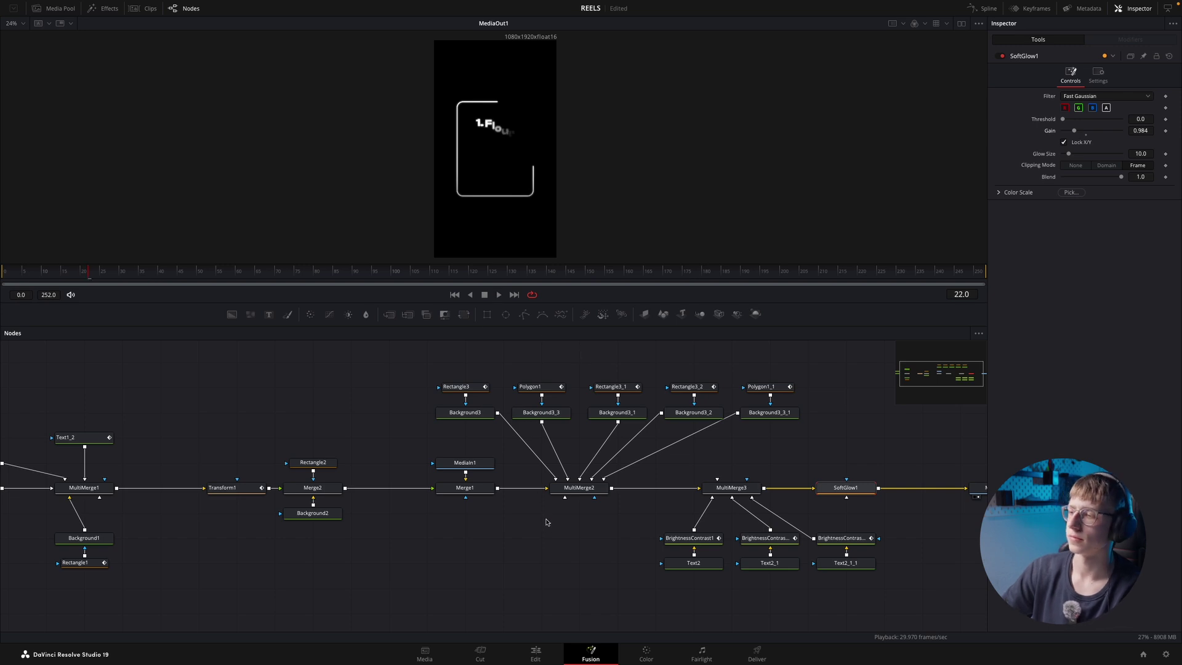
{"action": "left_click_drag", "start_coordinate": [826, 510], "coordinate": [728, 506]}
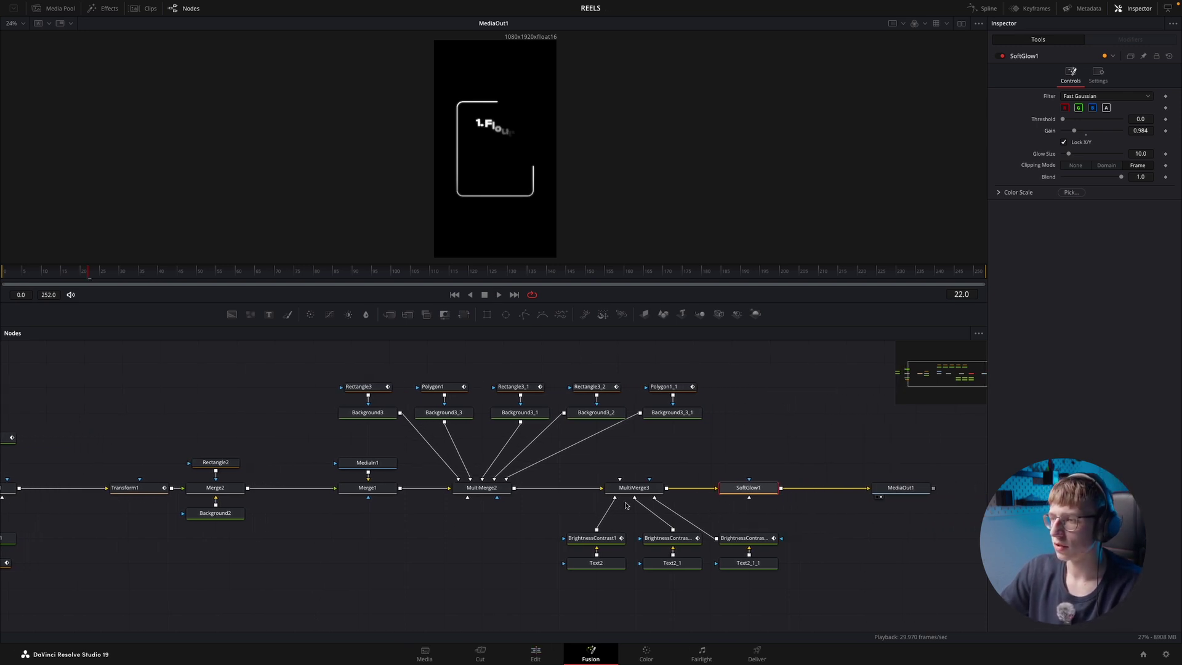
{"action": "left_click", "coordinate": [396, 265]}
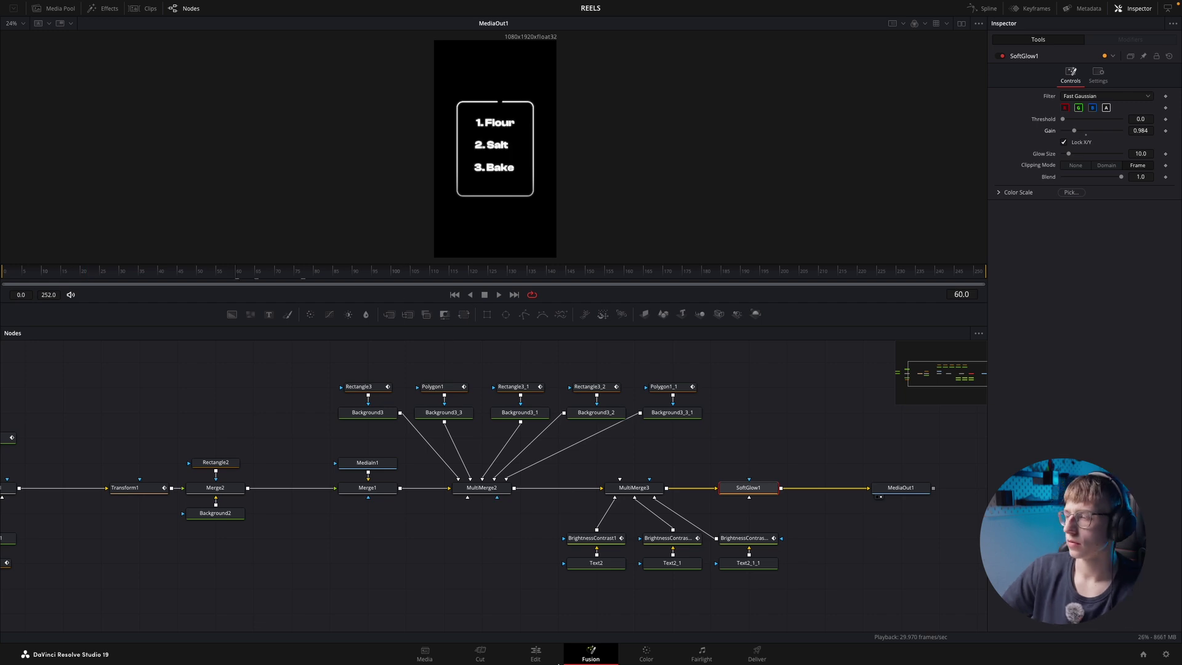
- Switch to the Edit page and review the diagram animation of Fusion Clip 3 in the timeline
{"action": "left_click", "coordinate": [548, 656]}
{"action": "left_click", "coordinate": [707, 394]}
{"action": "key", "text": "space"}
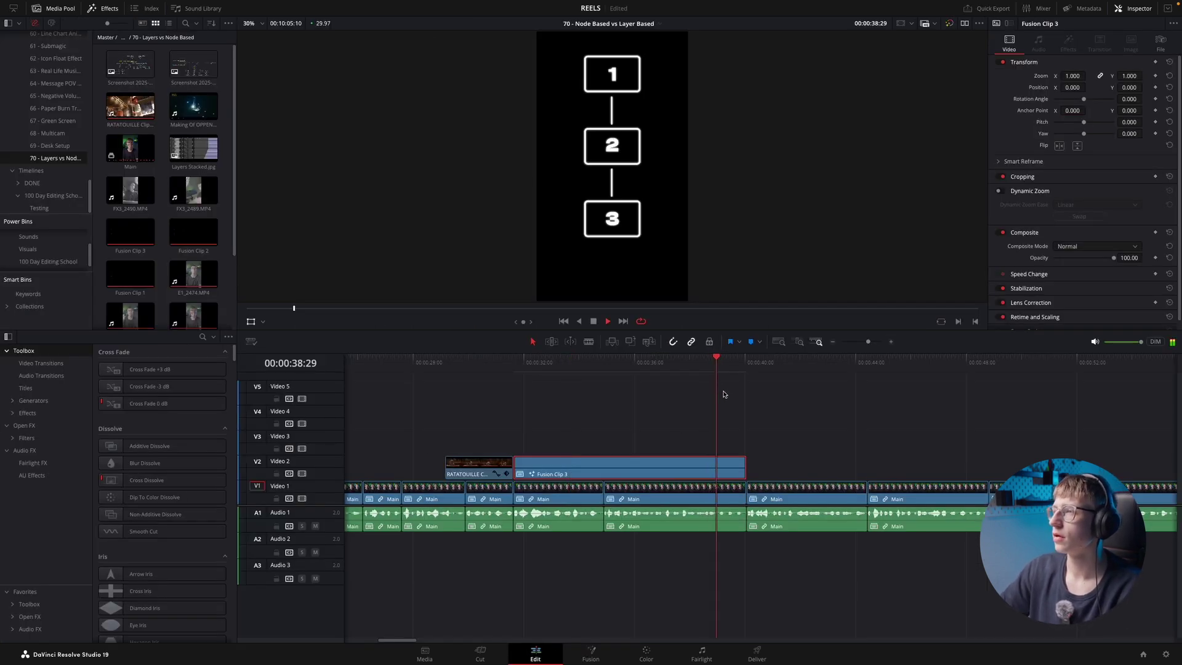
{"action": "left_click", "coordinate": [769, 423]}
{"action": "key", "text": "super+minus"}
{"action": "key", "text": "super+minus"}
{"action": "key", "text": "space"}
{"action": "left_click", "coordinate": [586, 363]}
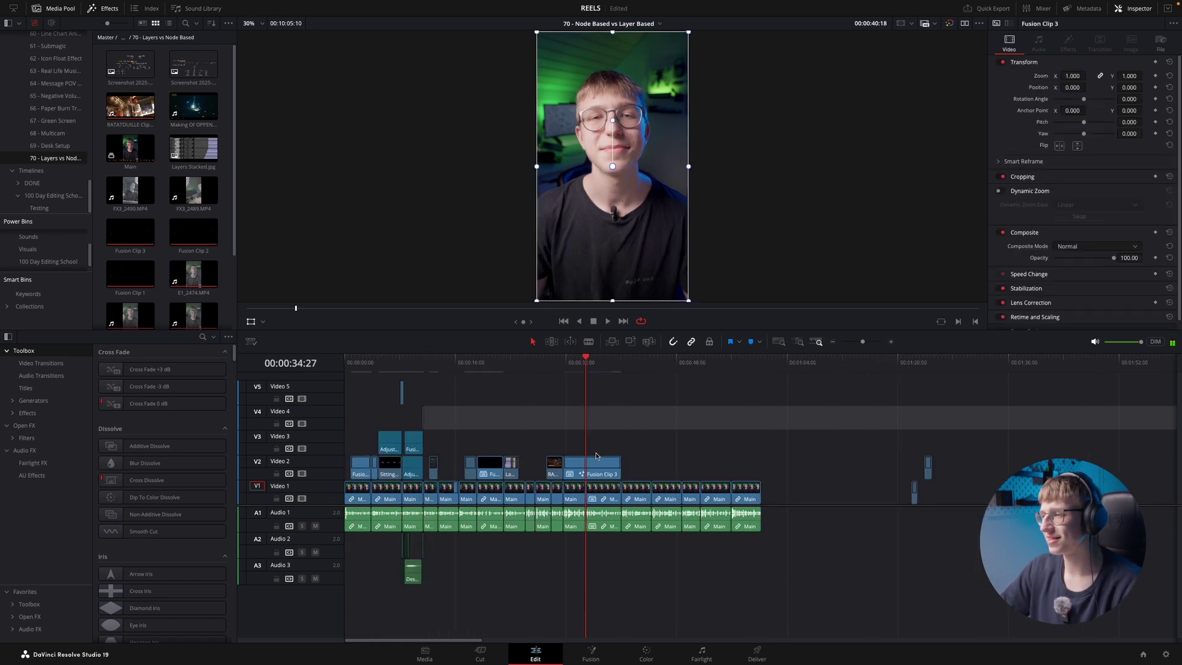
{"action": "key", "text": "super+equal"}
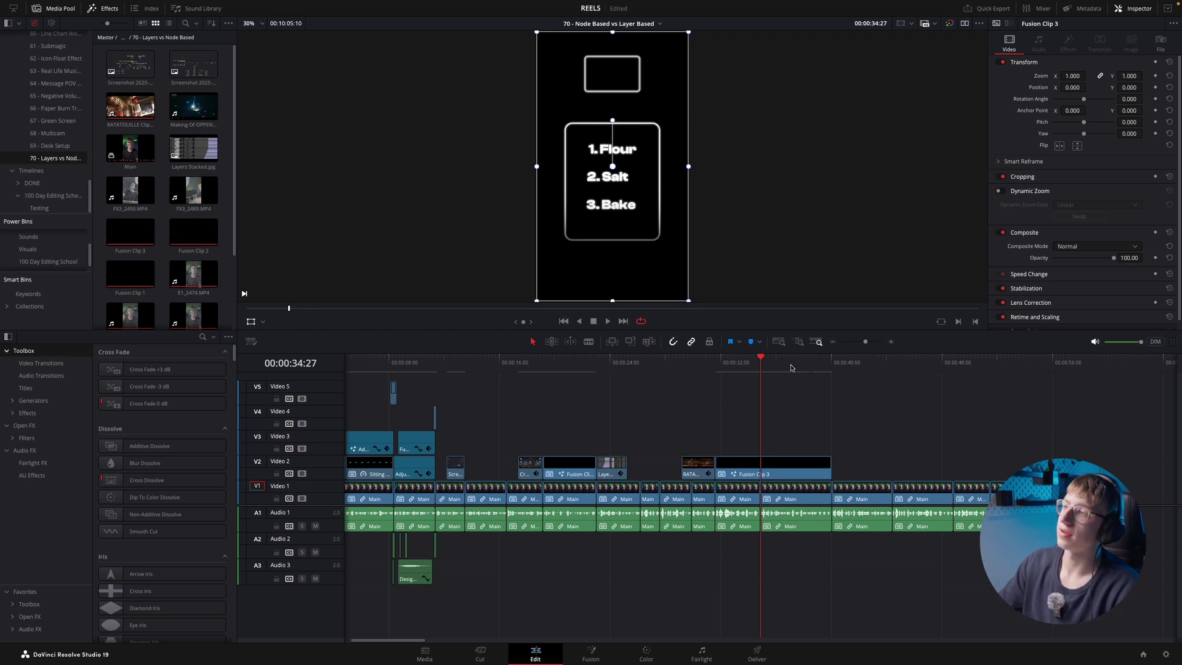
{"action": "mouse_move", "coordinate": [792, 368]}
{"action": "left_mouse_down"}
{"action": "mouse_move", "coordinate": [813, 371]}
{"action": "mouse_move", "coordinate": [793, 384]}
{"action": "left_mouse_up"}
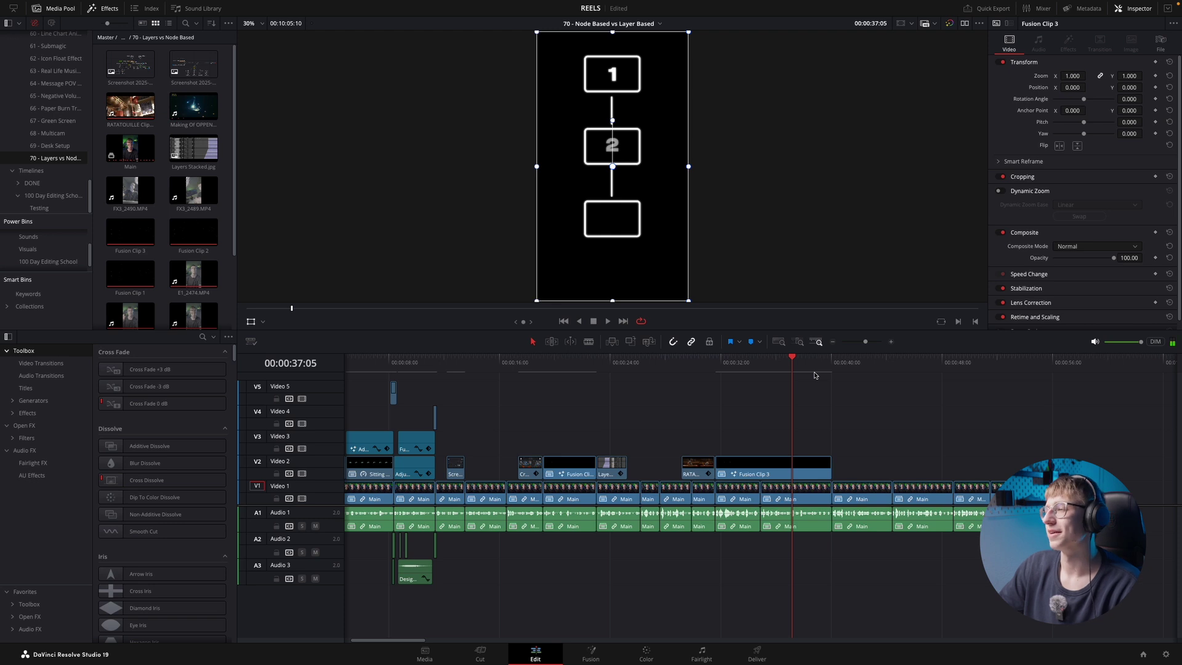
- Play the timeline from the final part of Fusion Clip 3 into the talking-head footage that follows
{"action": "key", "text": "ctrl+minus"}
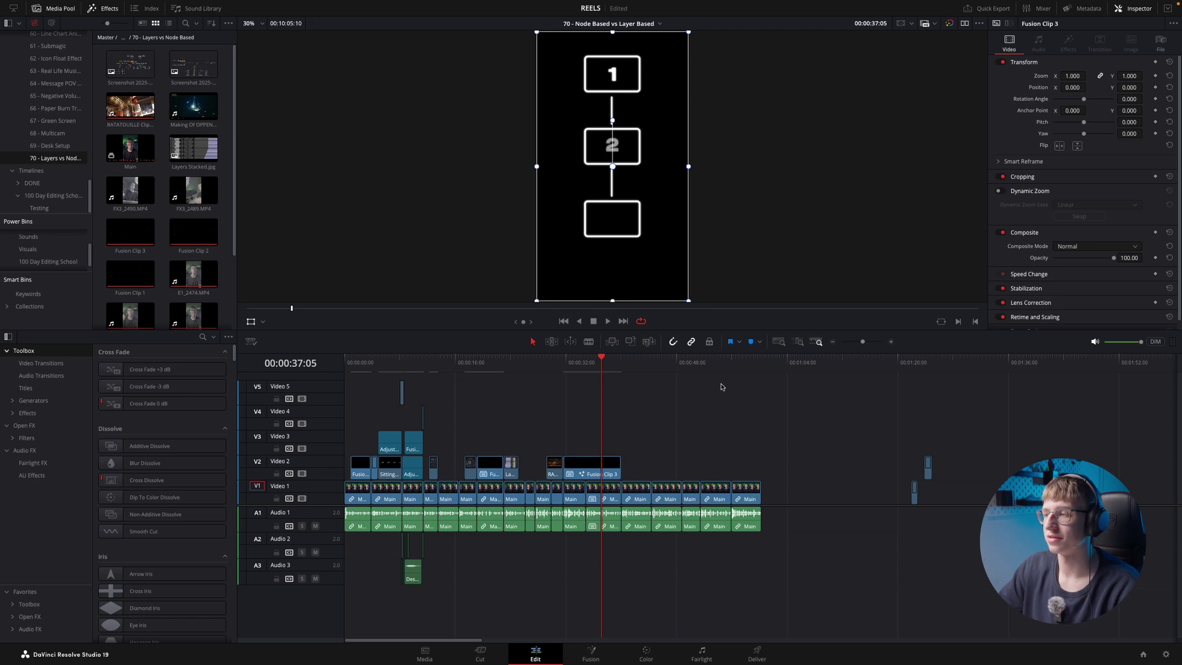
{"action": "key", "text": "ctrl+equal"}
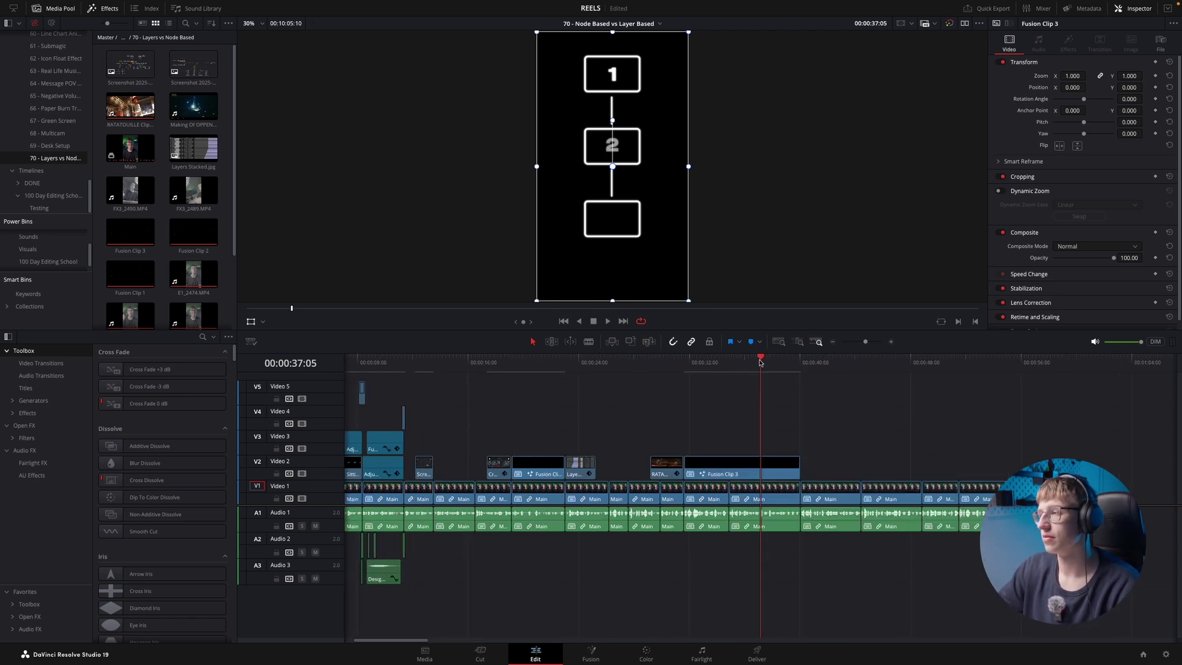
{"action": "left_click", "coordinate": [782, 360]}
{"action": "key", "text": "ctrl+equal"}
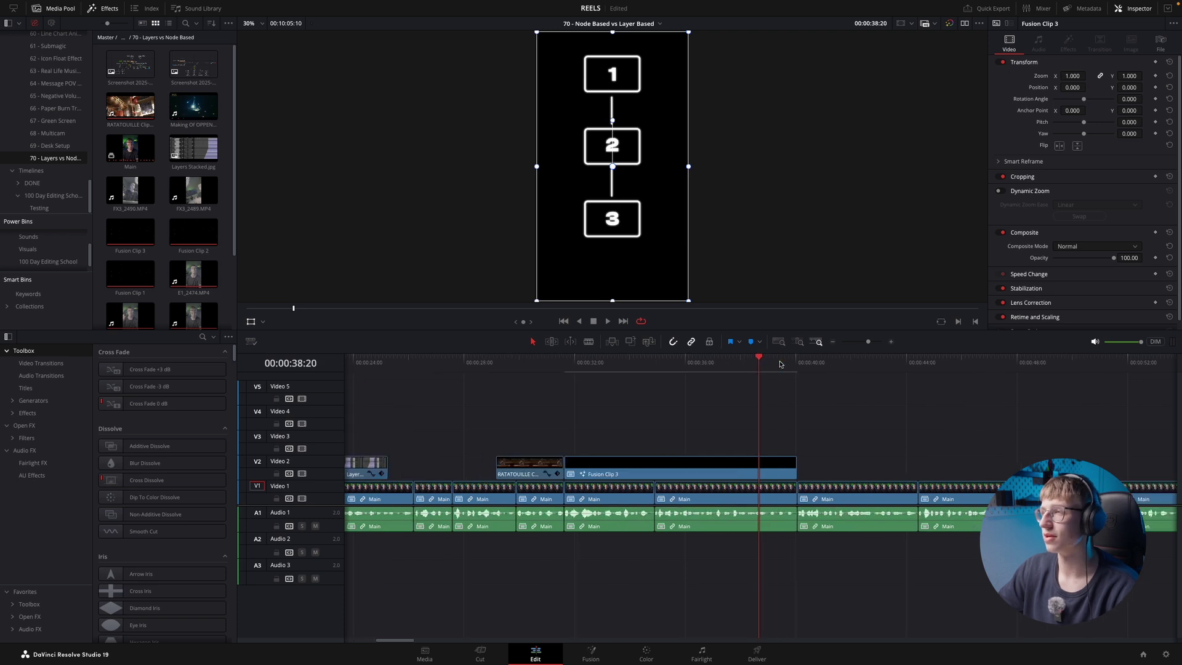
{"action": "key", "text": "ctrl+minus"}
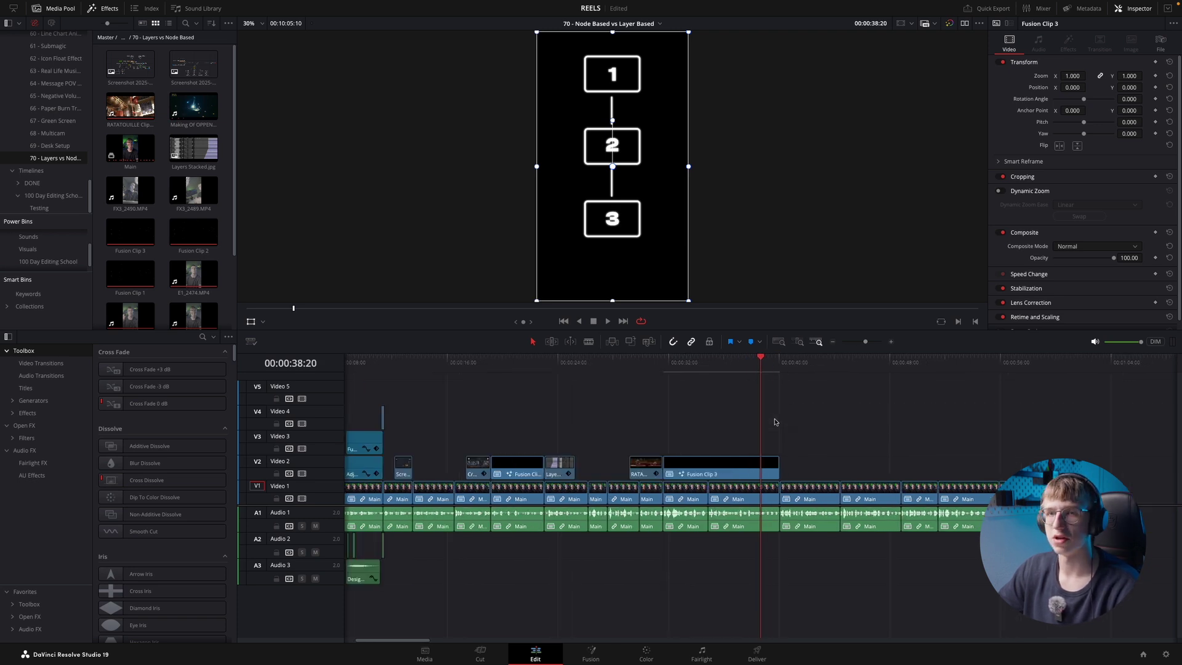
{"action": "key", "text": "ctrl+equal"}
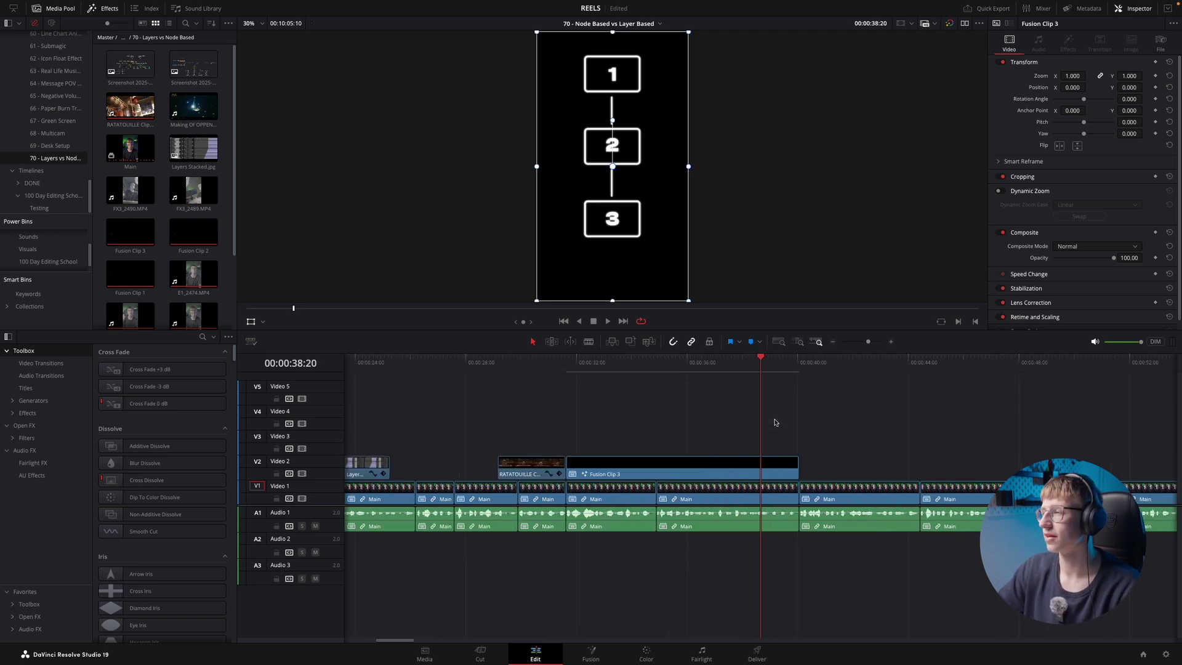
{"action": "scroll", "coordinate": [775, 423], "scroll_direction": "right", "scroll_amount": 2}
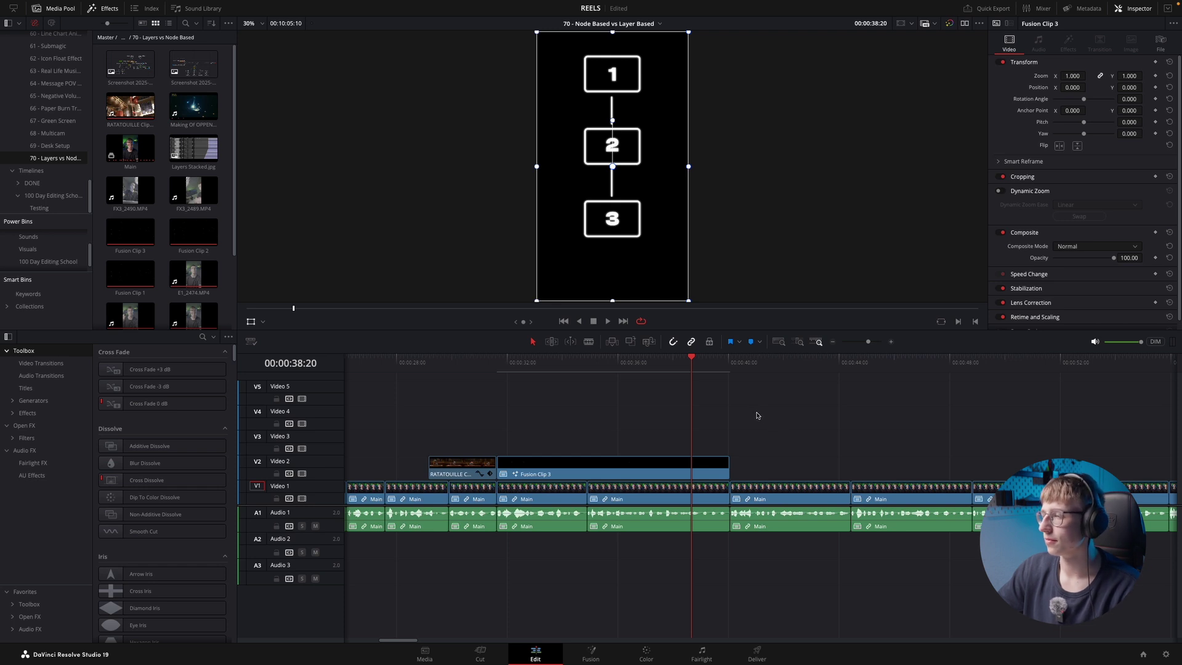
{"action": "key", "text": "space"}
{"action": "scroll", "coordinate": [732, 408], "scroll_direction": "left", "scroll_amount": 1}
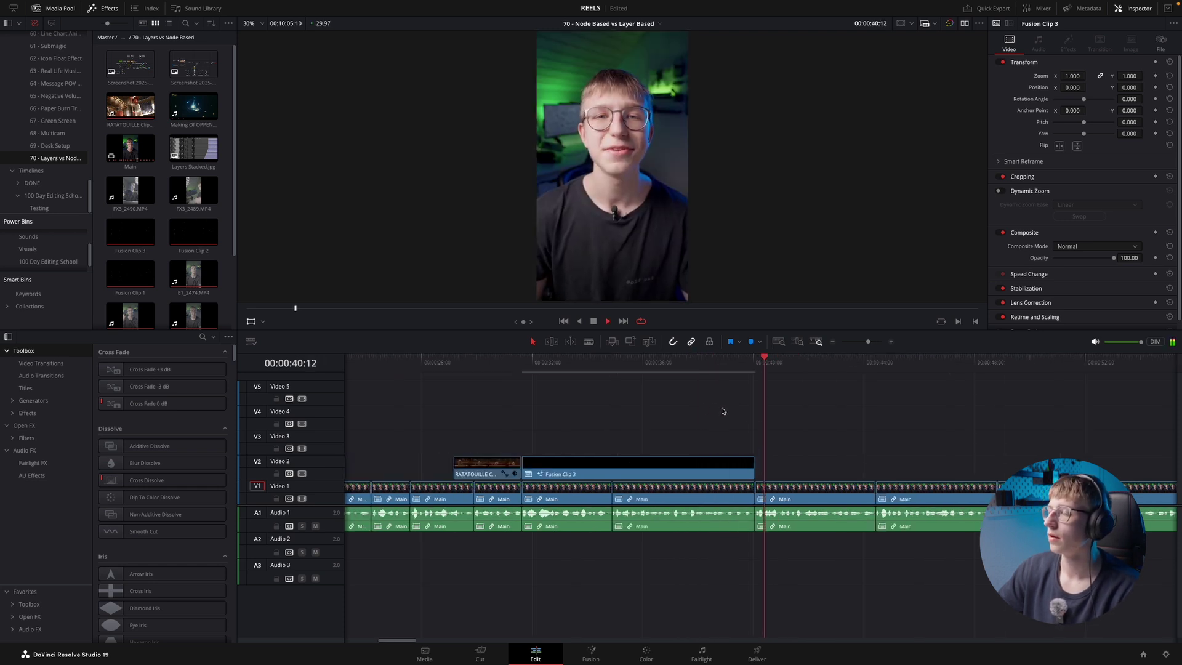
{"action": "scroll", "coordinate": [720, 409], "scroll_direction": "right", "scroll_amount": 1}
{"action": "key", "text": "l"}
{"action": "scroll", "coordinate": [714, 407], "scroll_direction": "right", "scroll_amount": 1}
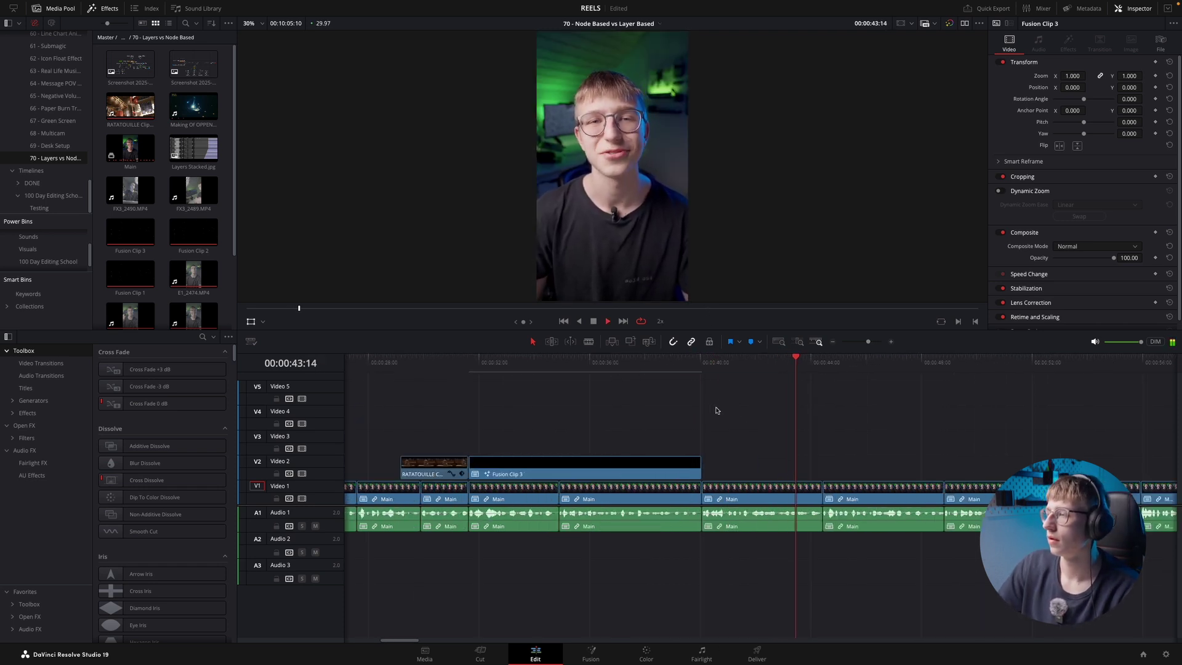
{"action": "key", "text": "space"}
- Replay the talking-head section starting at the end of Fusion Clip 3
{"action": "left_click", "coordinate": [702, 363]}
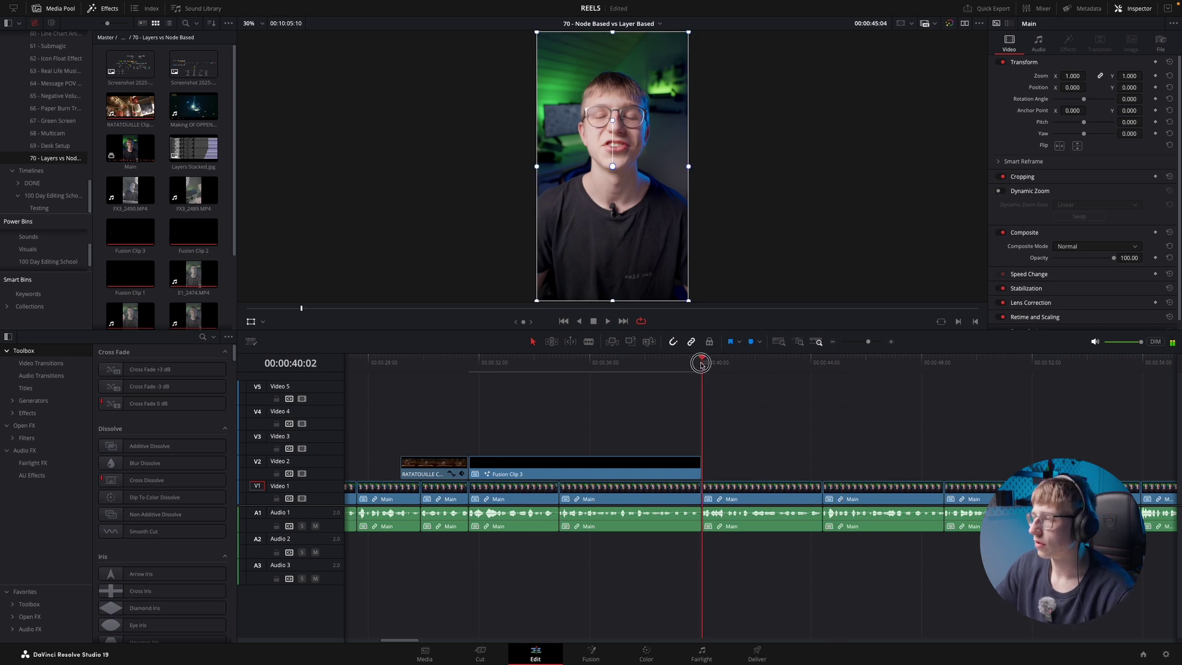
{"action": "key", "text": "space"}
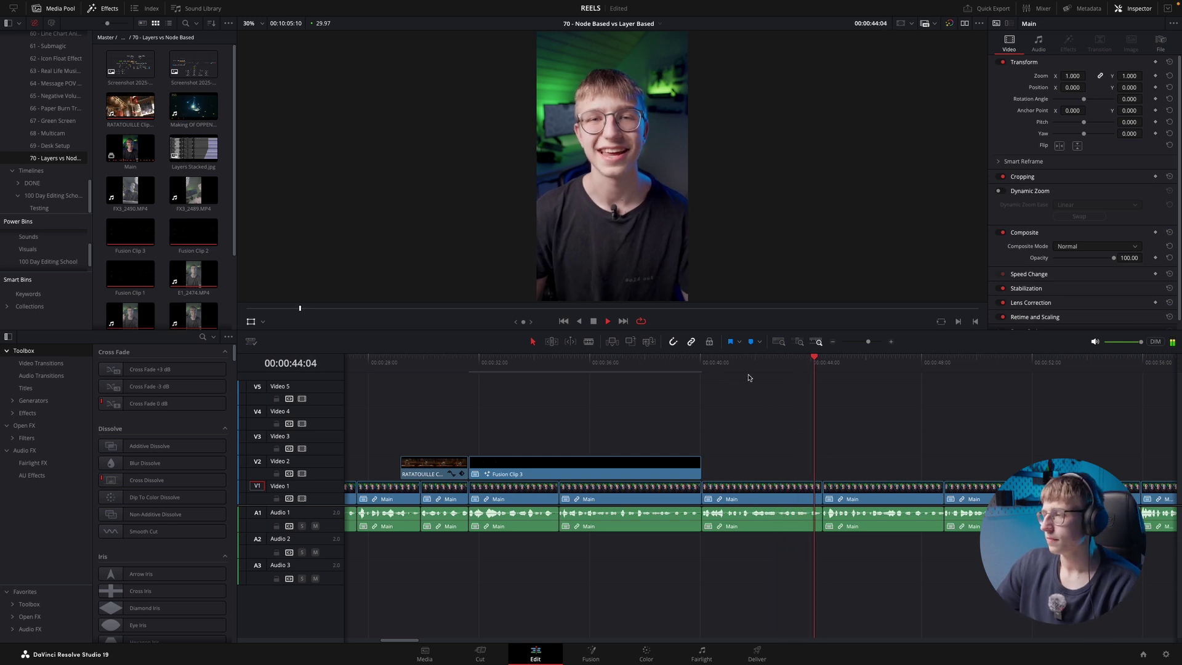
{"action": "key", "text": "space"}
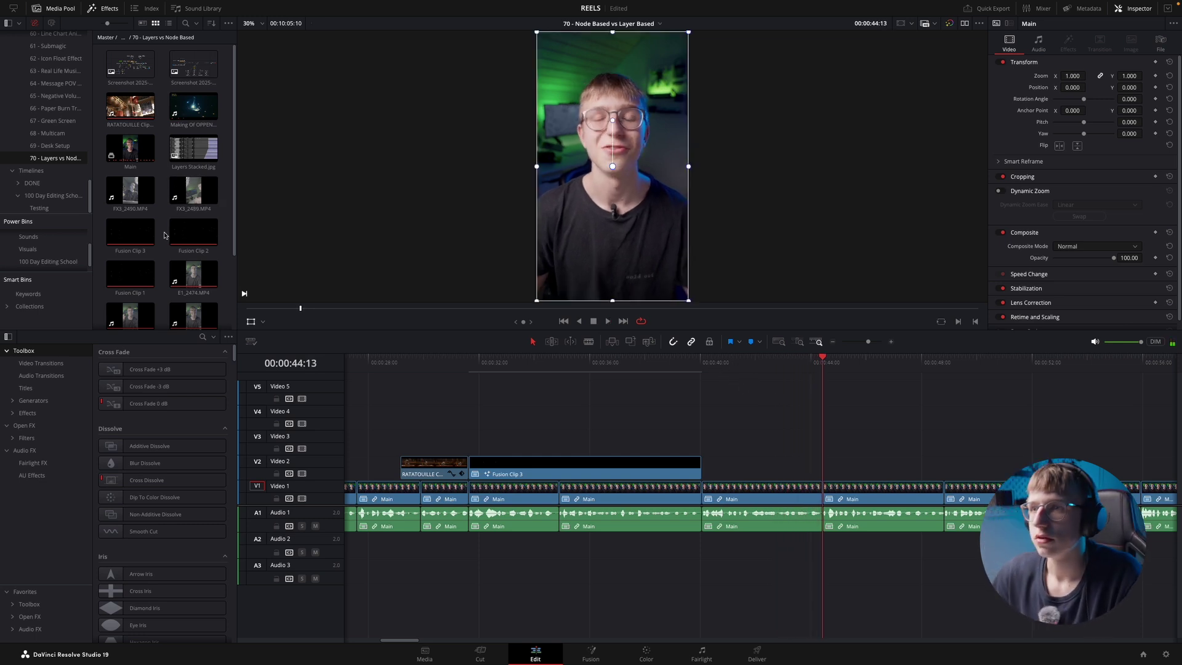
- Browse the reel bins for reusable effect material, checking the 62 - Icon Float Effect and 14 - Notification Effect bins
{"action": "scroll", "coordinate": [43, 114], "scroll_direction": "up", "scroll_amount": 3}
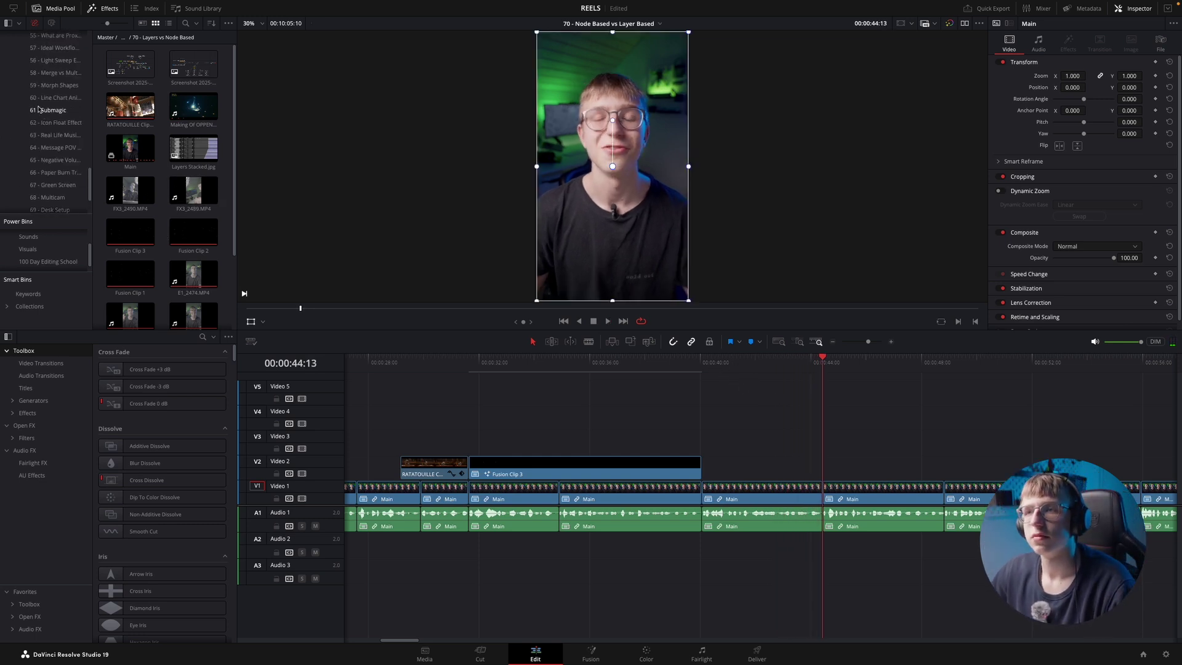
{"action": "left_click", "coordinate": [54, 125]}
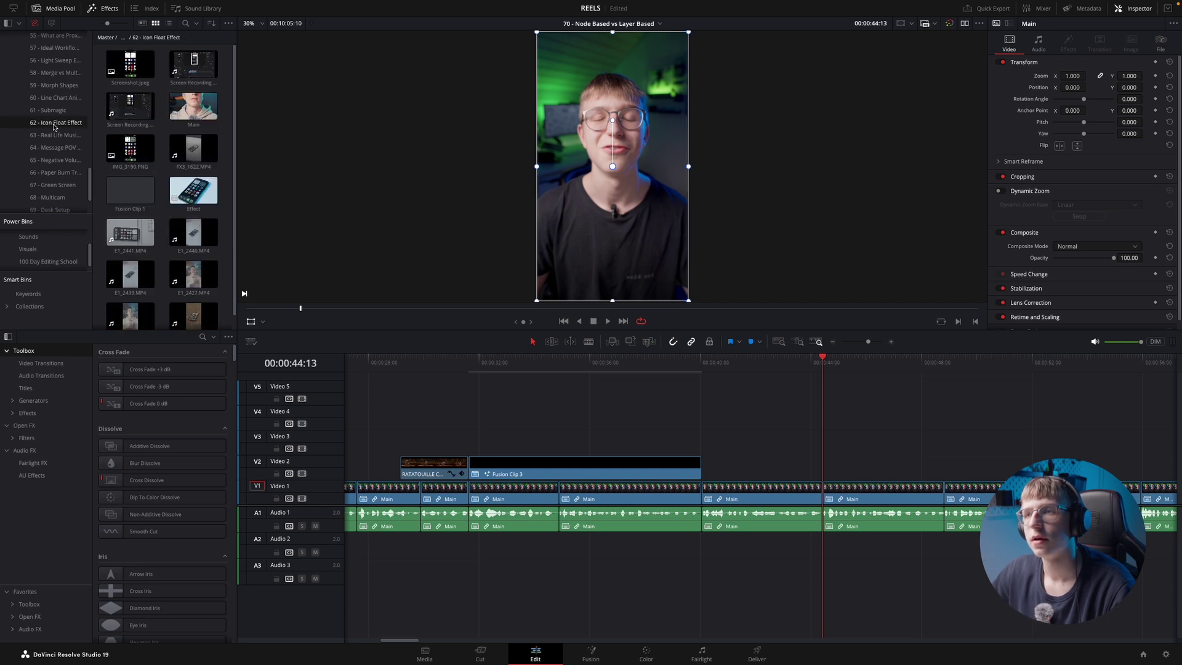
{"action": "scroll", "coordinate": [52, 132], "scroll_direction": "down", "scroll_amount": 3}
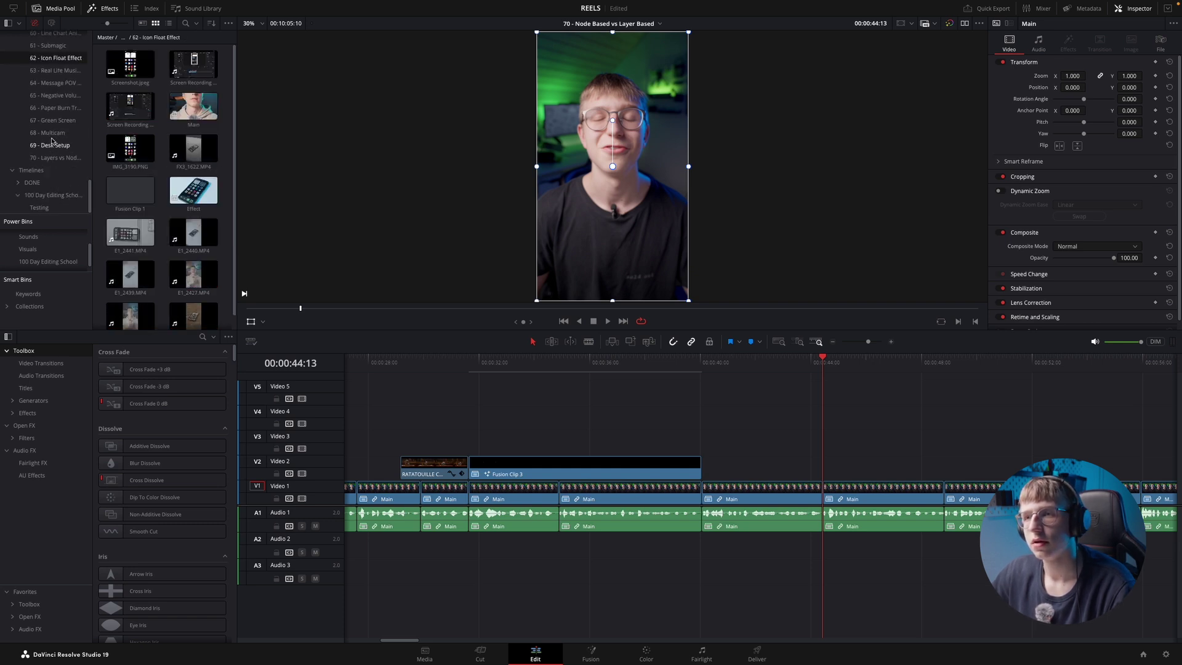
{"action": "scroll", "coordinate": [45, 177], "scroll_direction": "up", "scroll_amount": 10}
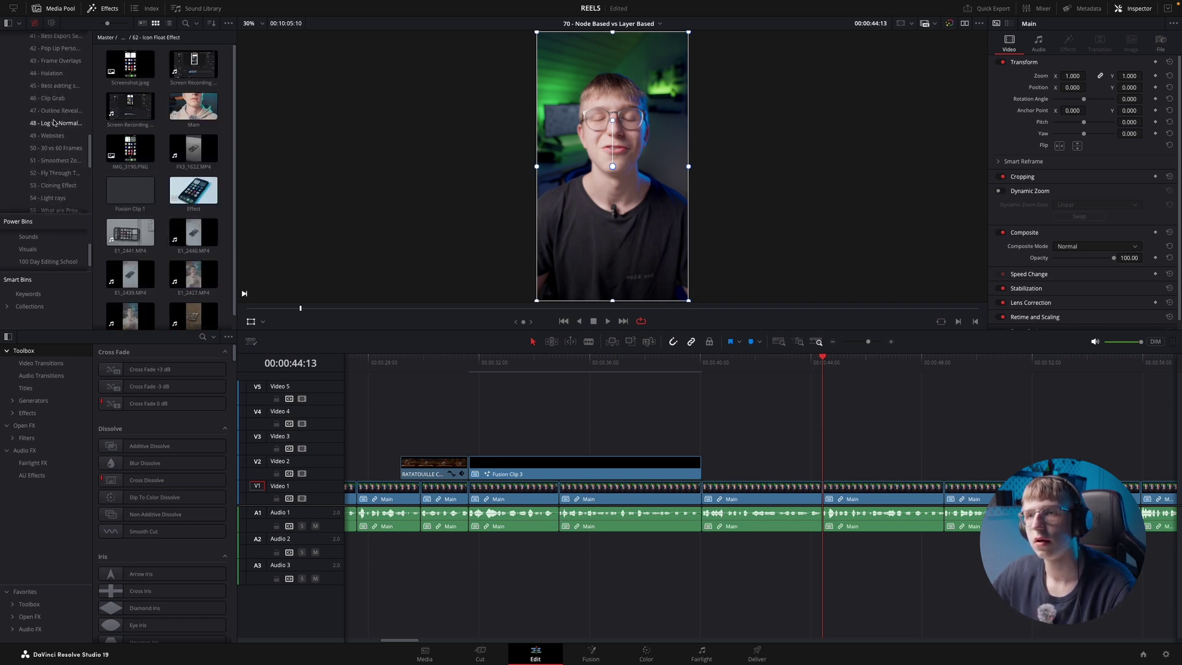
{"action": "scroll", "coordinate": [54, 122], "scroll_direction": "up", "scroll_amount": 4}
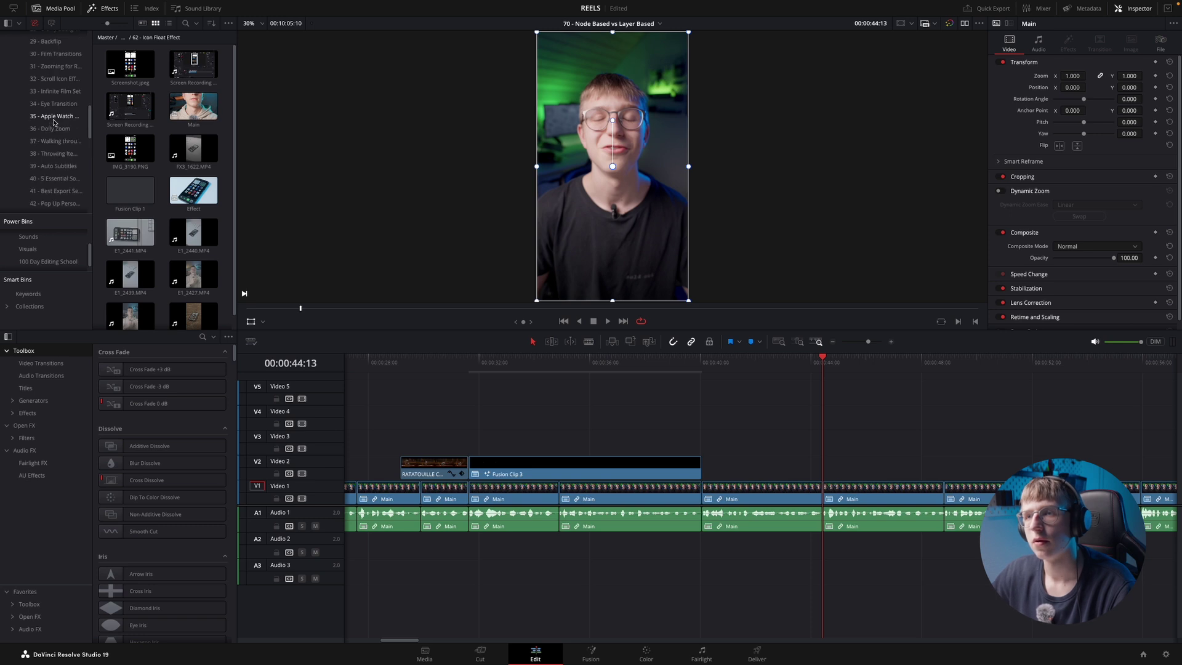
{"action": "scroll", "coordinate": [54, 123], "scroll_direction": "up", "scroll_amount": 5}
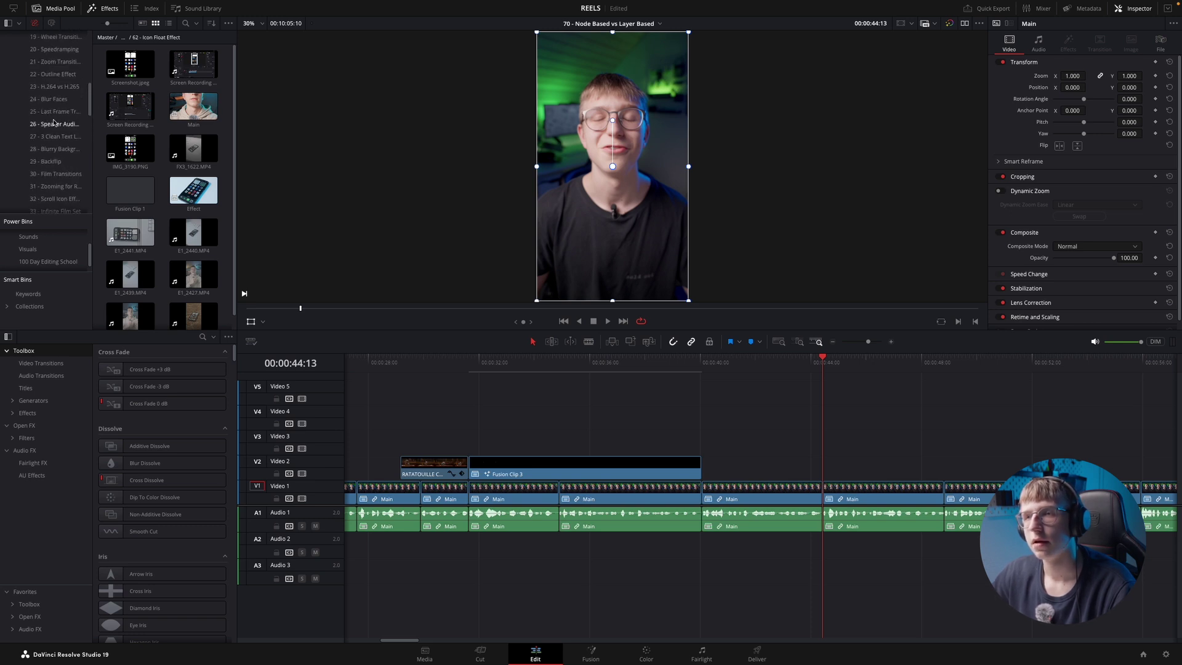
{"action": "scroll", "coordinate": [54, 122], "scroll_direction": "up", "scroll_amount": 1}
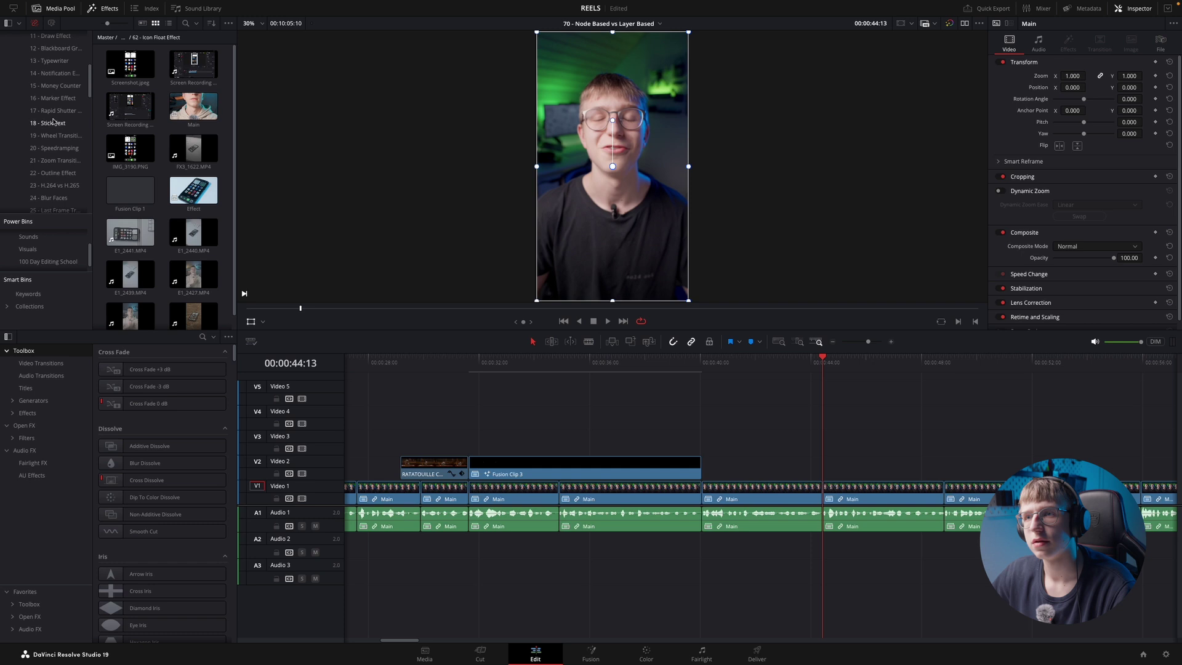
{"action": "left_click", "coordinate": [46, 74]}
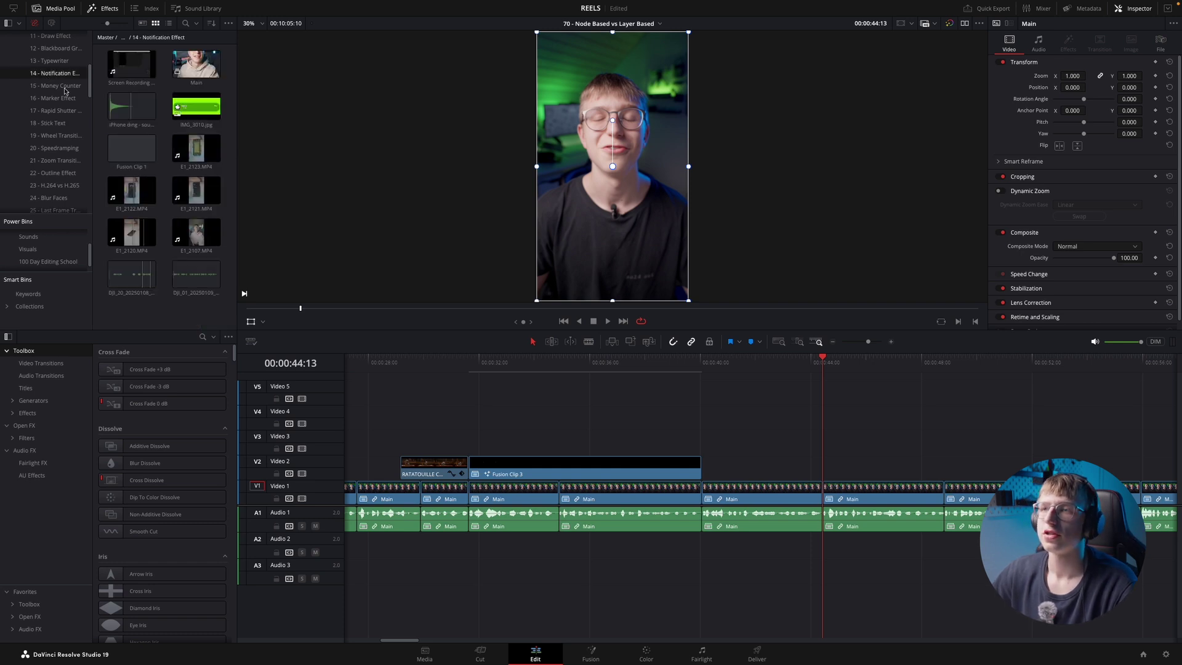
{"action": "scroll", "coordinate": [60, 141], "scroll_direction": "down", "scroll_amount": 10}
{"action": "scroll", "coordinate": [60, 142], "scroll_direction": "down", "scroll_amount": 4}
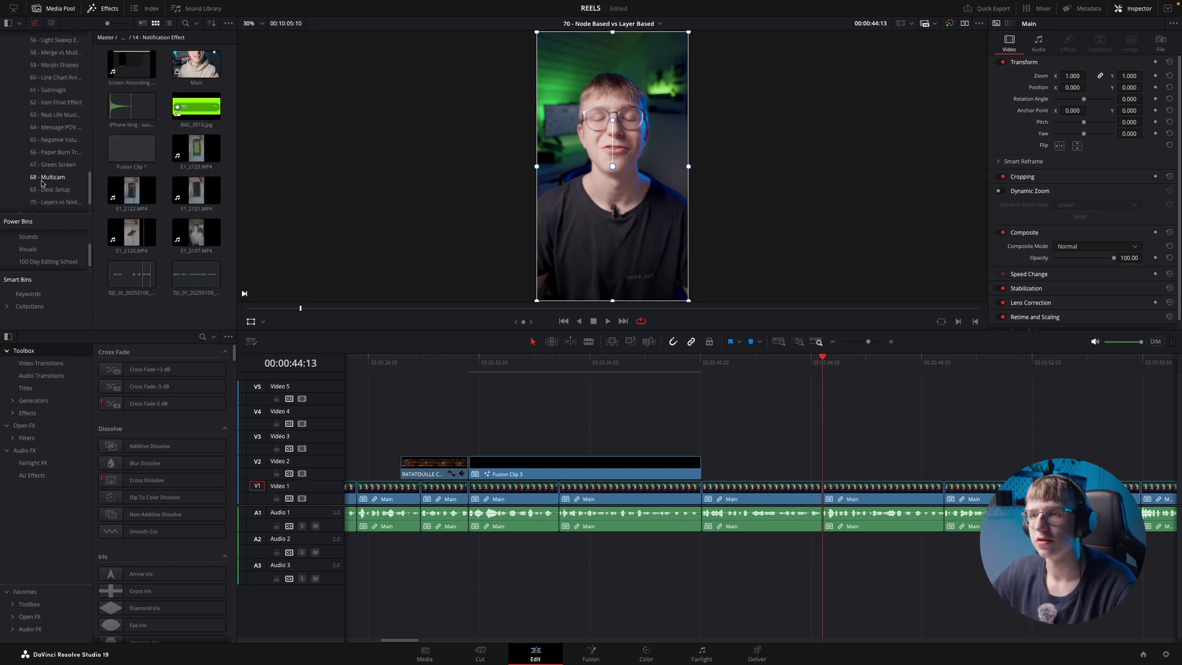
- Open the 14 - Notification Effect timeline from the 100 Day Editing School timelines and copy its Fusion Clip 1
{"action": "left_click", "coordinate": [43, 170]}
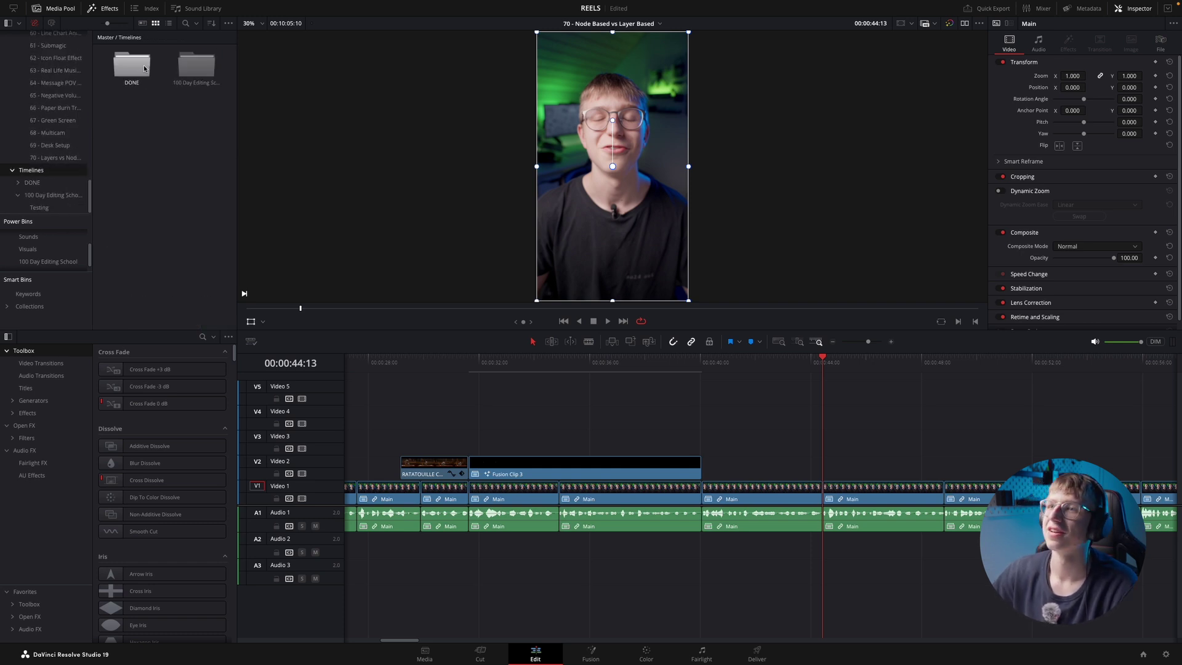
{"action": "double_click", "coordinate": [196, 64]}
{"action": "scroll", "coordinate": [154, 123], "scroll_direction": "down", "scroll_amount": 10}
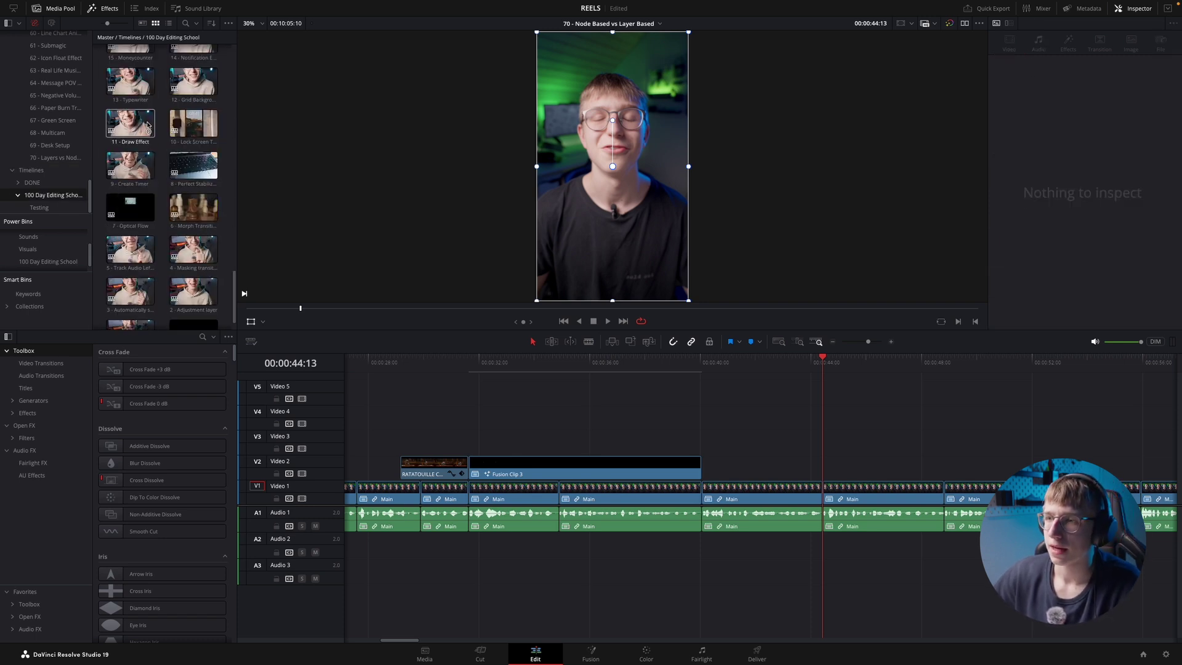
{"action": "double_click", "coordinate": [201, 95]}
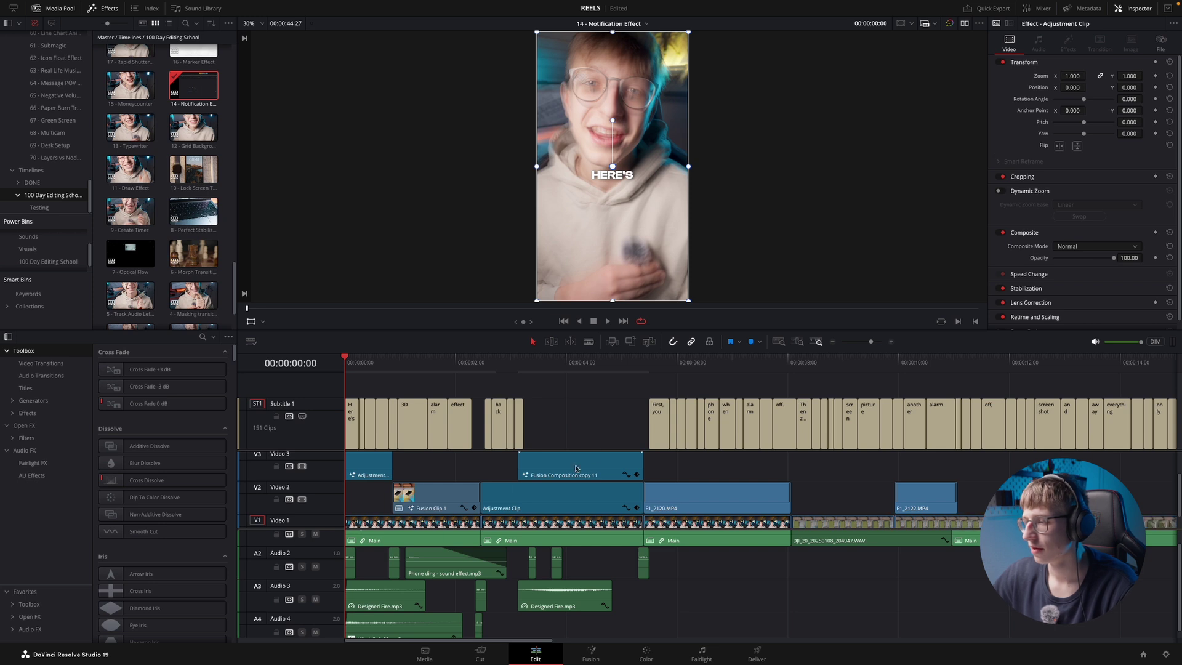
{"action": "left_click", "coordinate": [418, 492]}
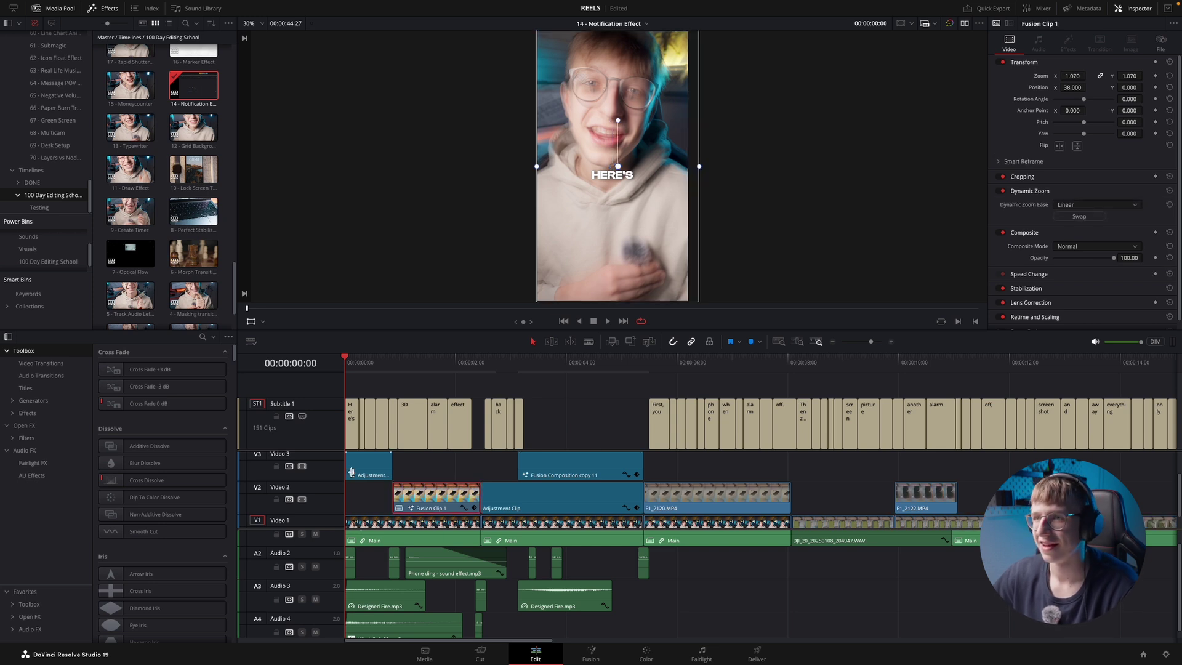
- Reopen the 70 - Node Based vs Layer Based timeline and paste the copied Fusion Clip 1 beyond the end of the footage
{"action": "left_click", "coordinate": [43, 158]}
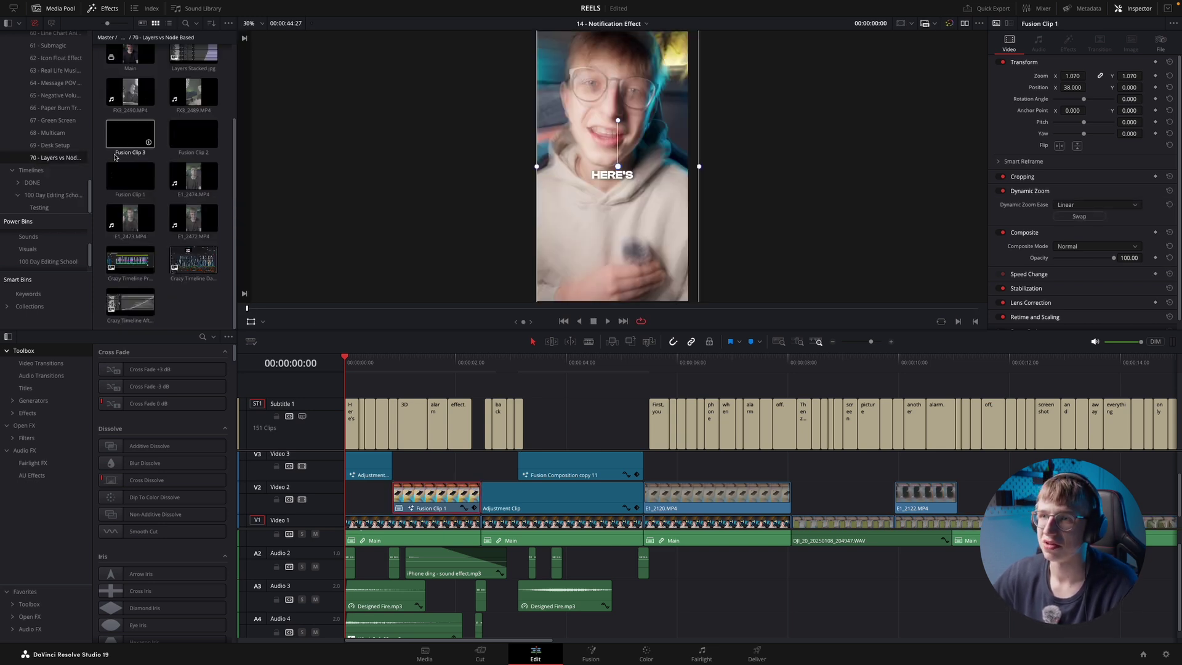
{"action": "left_click", "coordinate": [53, 195]}
{"action": "double_click", "coordinate": [186, 69]}
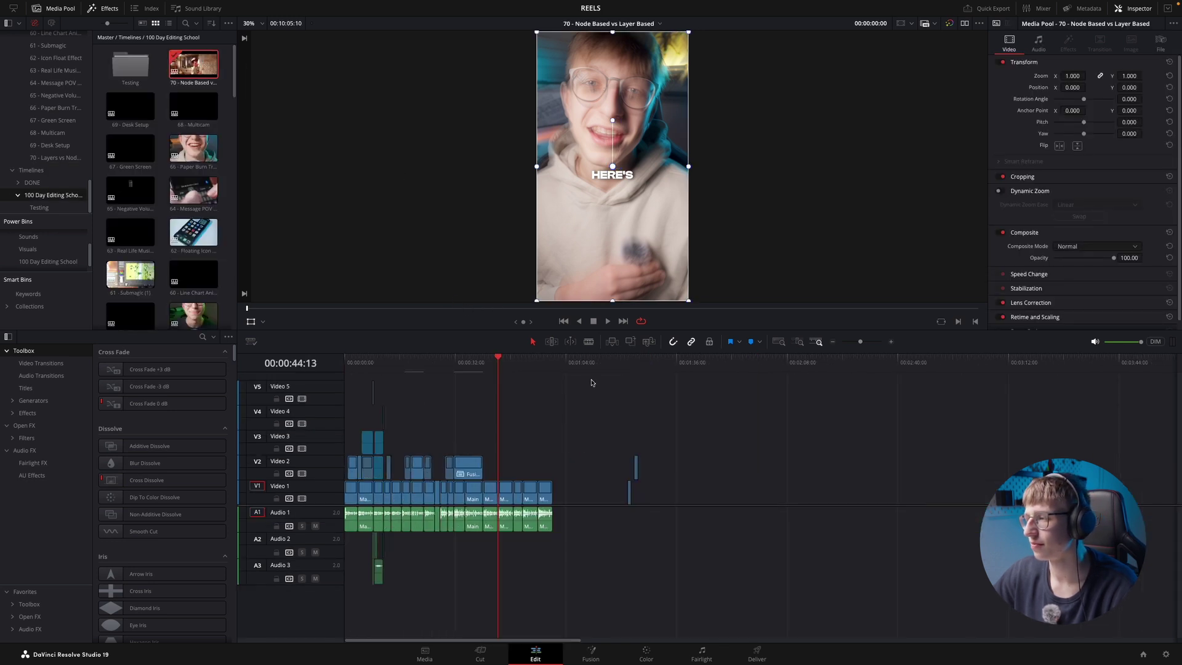
{"action": "left_click", "coordinate": [573, 366]}
{"action": "key", "text": "super+v"}
- Move the pasted Fusion Clip 1 directly behind Fusion Clip 3 on Video 2 and play it
{"action": "key", "text": "super+="}
{"action": "key", "text": "super+="}
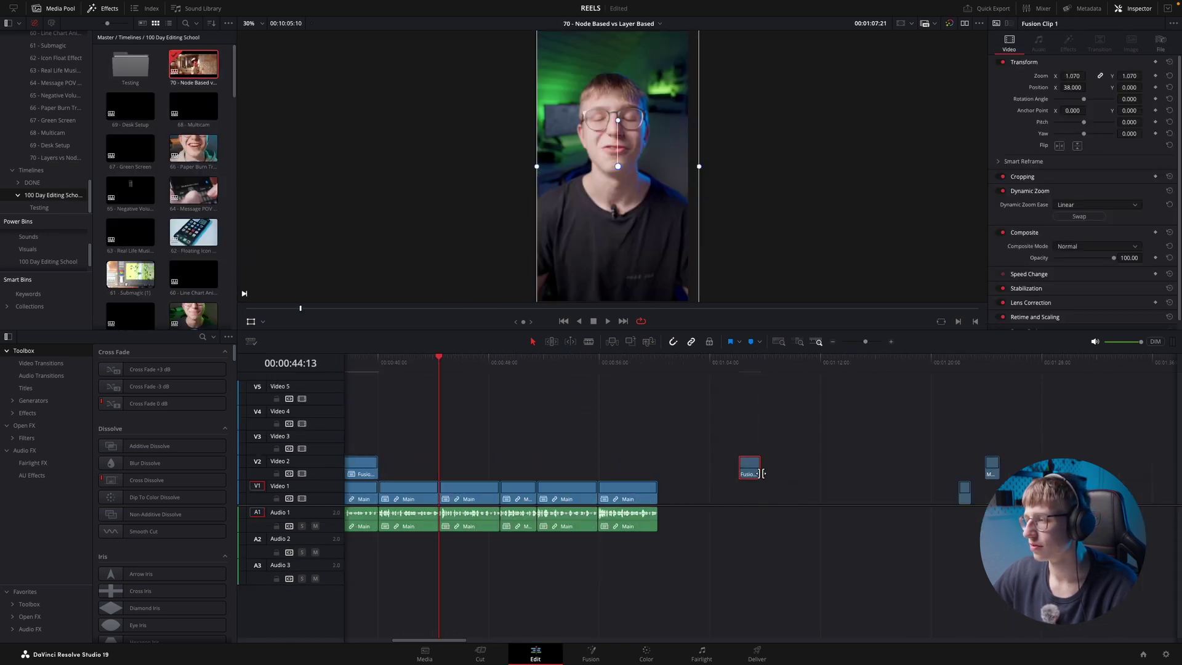
{"action": "left_click_drag", "start_coordinate": [749, 470], "coordinate": [388, 477]}
{"action": "left_click", "coordinate": [378, 362]}
{"action": "key", "text": "super+="}
{"action": "key", "text": "super+="}
{"action": "key", "text": "space"}
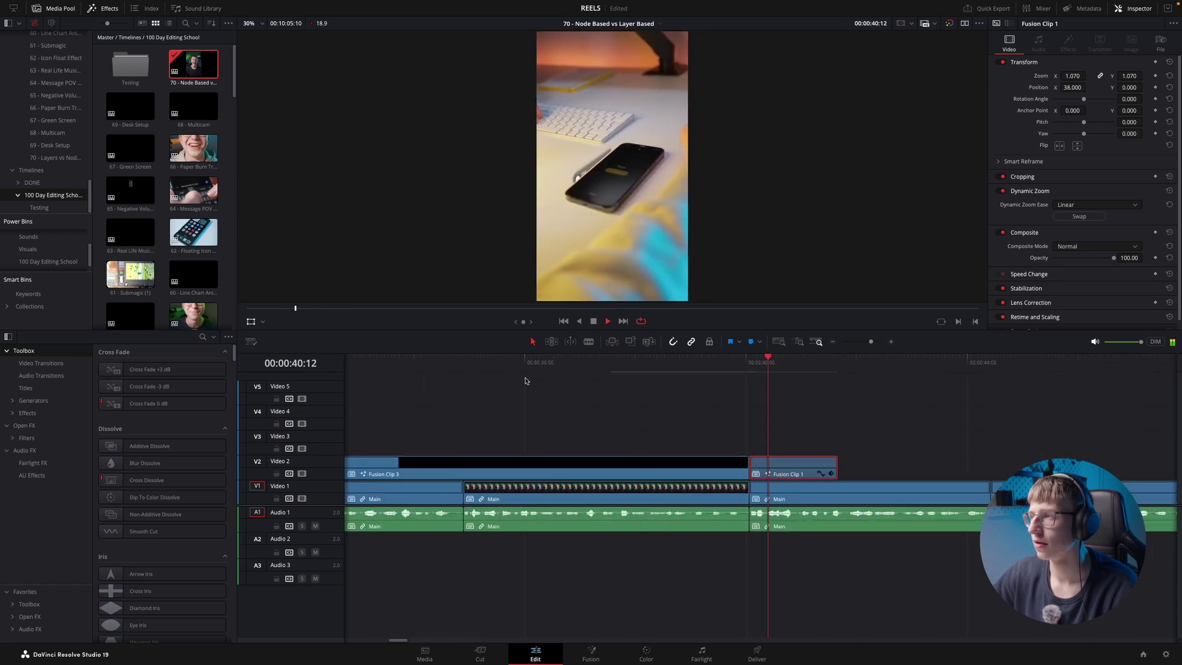
- Extend the end of Fusion Clip 1 on Video 2 further over the talking-head footage and play the result
{"action": "key", "text": "space"}
{"action": "left_click_drag", "start_coordinate": [837, 467], "coordinate": [951, 462]}
{"action": "key", "text": "space"}
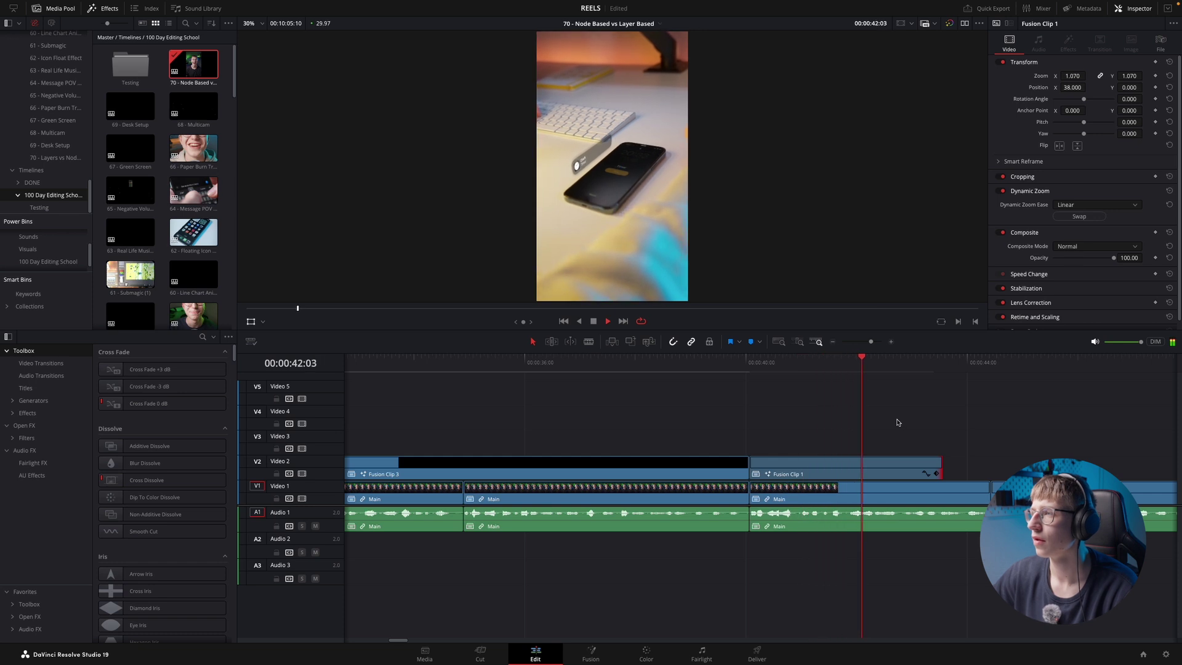
{"action": "key", "text": "space"}
{"action": "left_click", "coordinate": [743, 363]}
{"action": "key", "text": "space"}
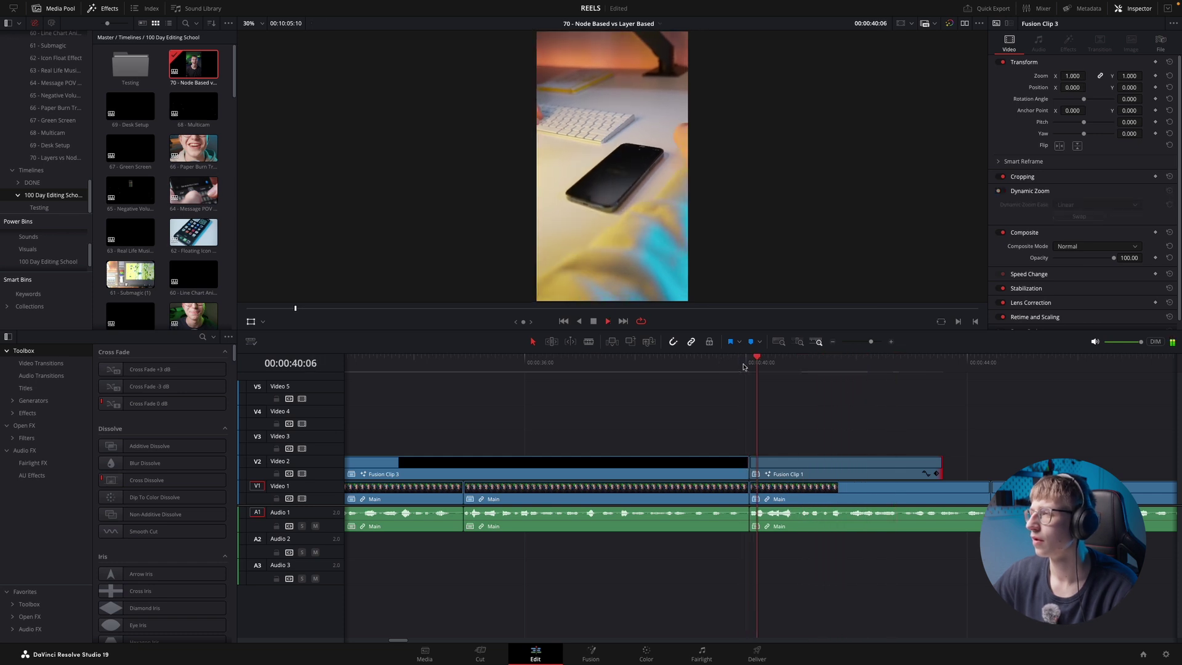
- Replay the start of the extended Fusion Clip 1 to check the timing of its notification animation
{"action": "key", "text": "space"}
{"action": "left_click", "coordinate": [750, 364]}
{"action": "key", "text": "space"}
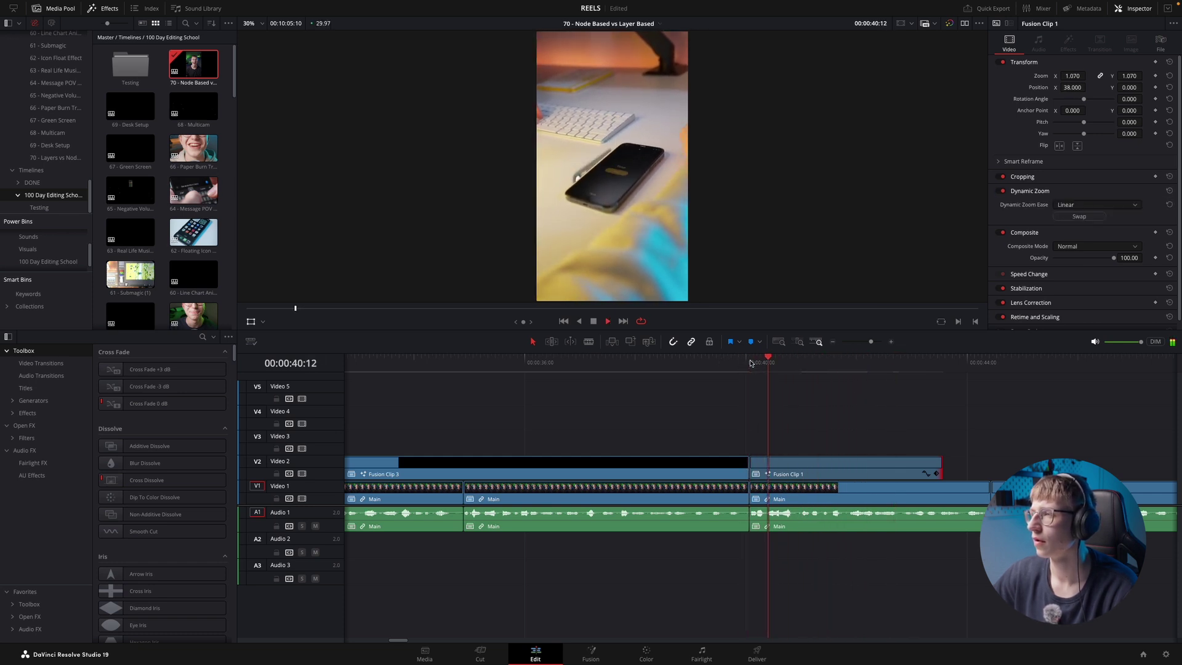
{"action": "key", "text": "space"}
{"action": "left_click", "coordinate": [749, 363]}
{"action": "key", "text": "space"}
{"action": "key", "text": "space"}
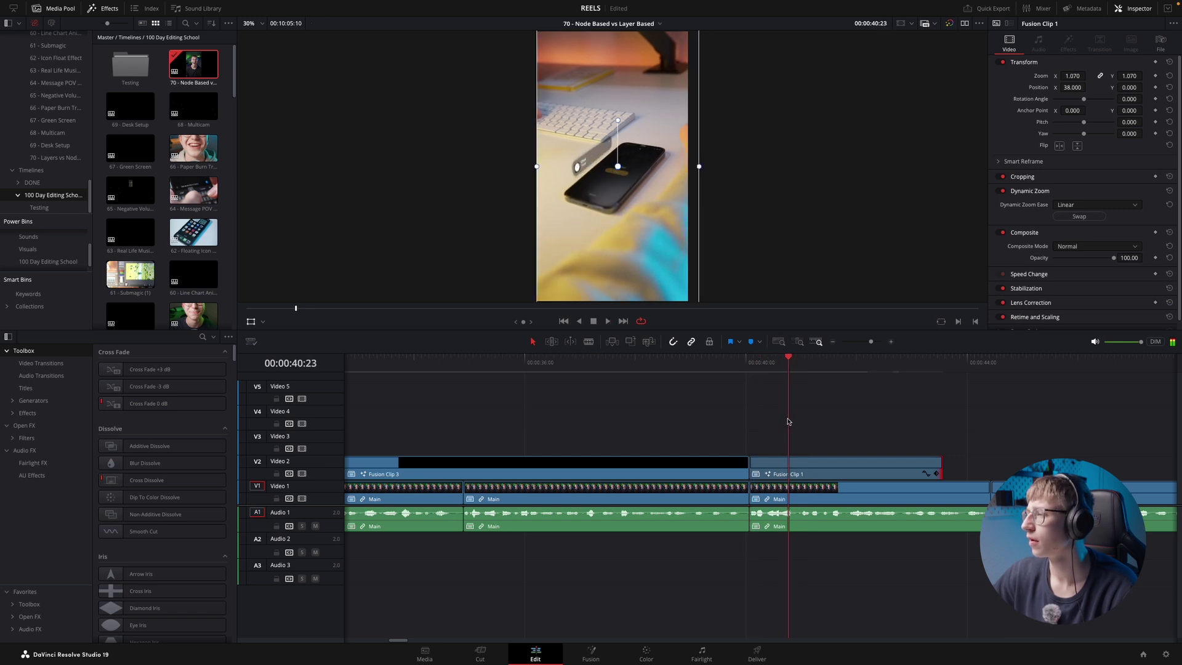
- Trim the end of Fusion Clip 1 back to its length before the extension
{"action": "key", "text": "shift+comma"}
{"action": "key", "text": "shift+comma"}
{"action": "key", "text": "shift+comma"}
{"action": "key", "text": "shift+comma"}
{"action": "key", "text": "shift+comma"}
{"action": "key", "text": "shift+comma"}
{"action": "key", "text": "shift+comma"}
{"action": "key", "text": "shift+comma"}
{"action": "key", "text": "shift+comma"}
{"action": "key", "text": "shift+comma"}
{"action": "key", "text": "shift+comma"}
- Play the shortened Fusion Clip 1 repeatedly from its first frame
{"action": "left_click", "coordinate": [748, 368]}
{"action": "key", "text": "space"}
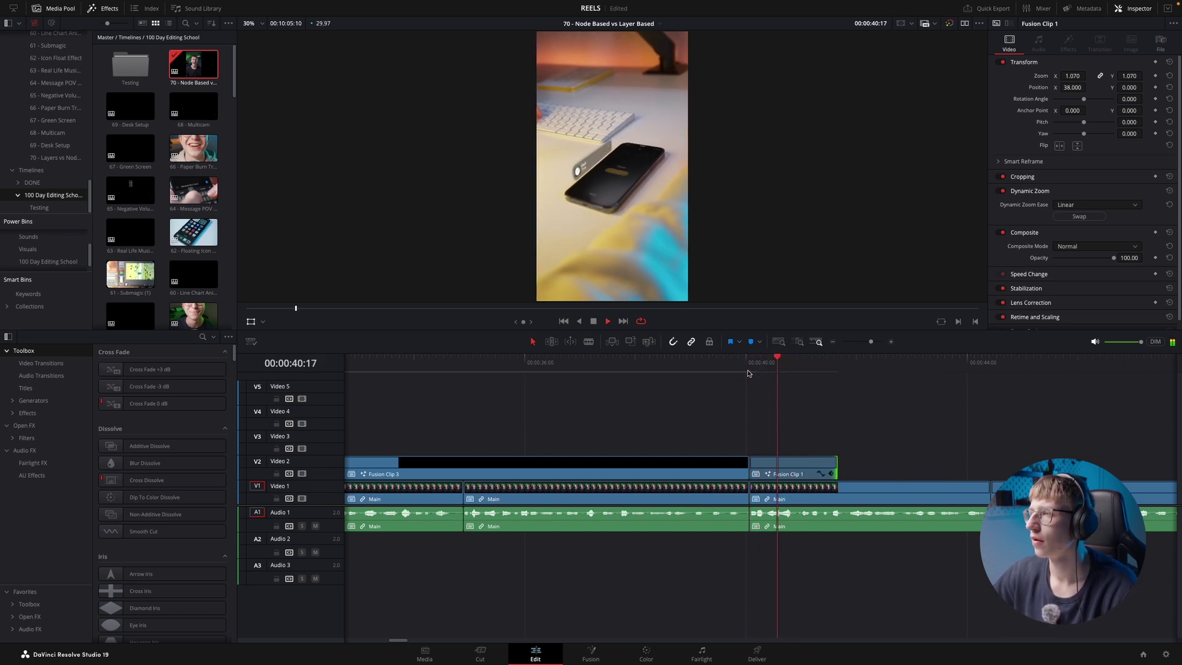
{"action": "left_click", "coordinate": [748, 370]}
{"action": "key", "text": "space"}
{"action": "left_click", "coordinate": [748, 371]}
{"action": "key", "text": "space"}
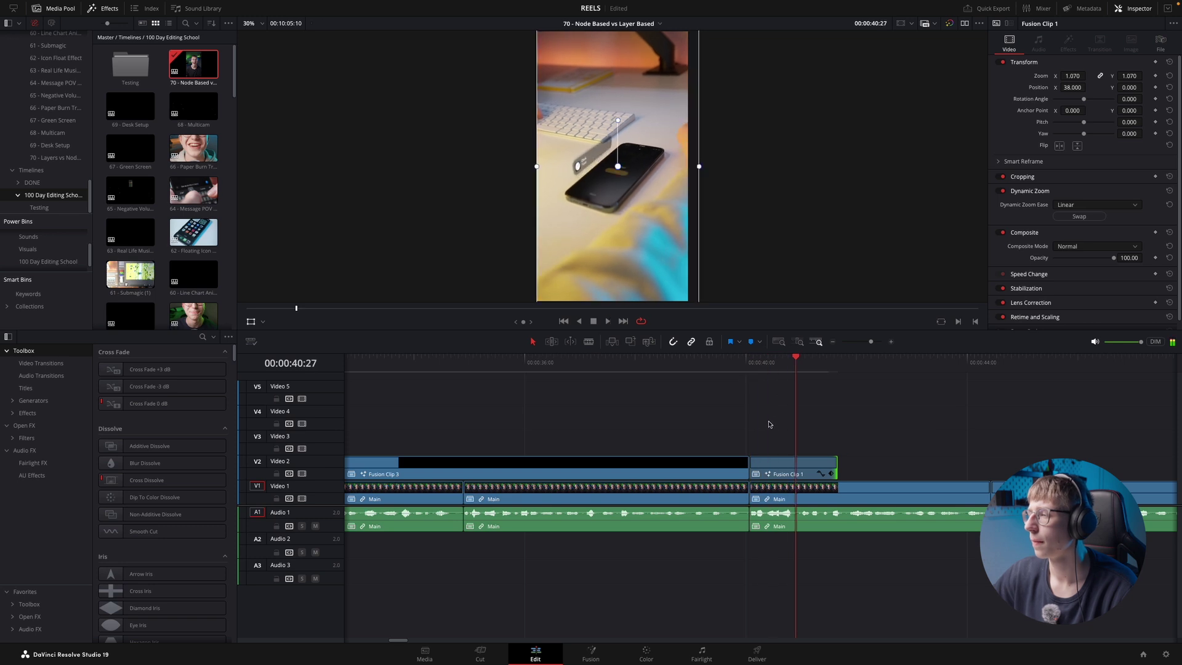
- Turn off Dynamic Zoom for Fusion Clip 1 and preview the clip from its start
{"action": "left_click", "coordinate": [799, 463]}
{"action": "left_click", "coordinate": [749, 370]}
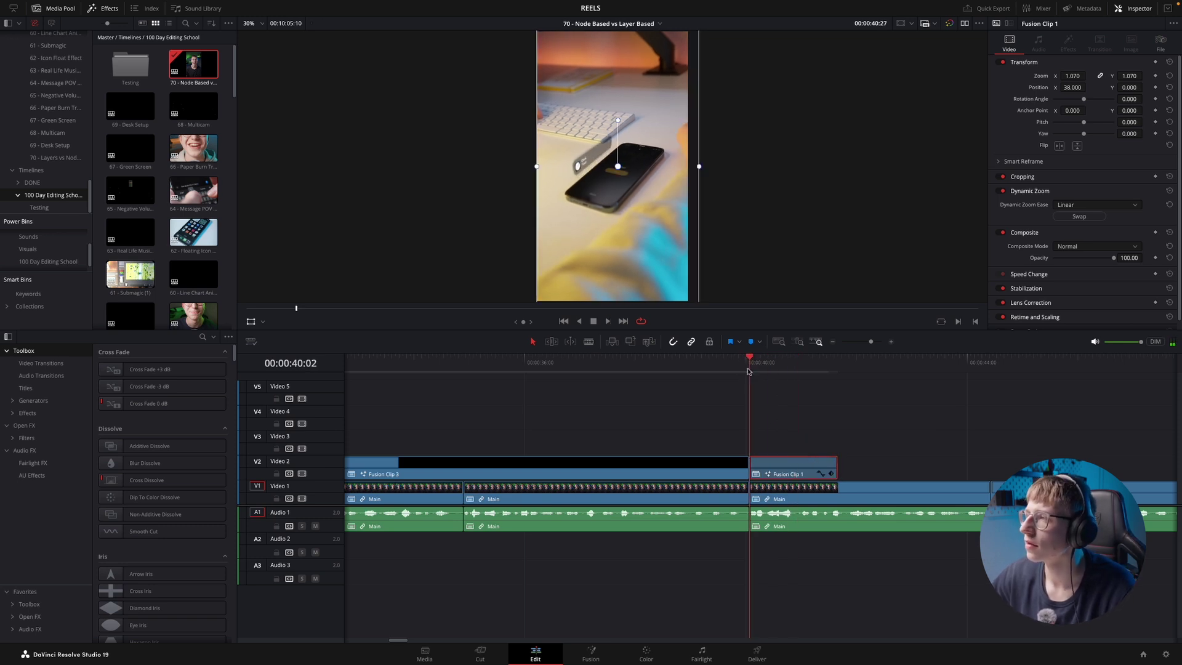
{"action": "left_click", "coordinate": [263, 23]}
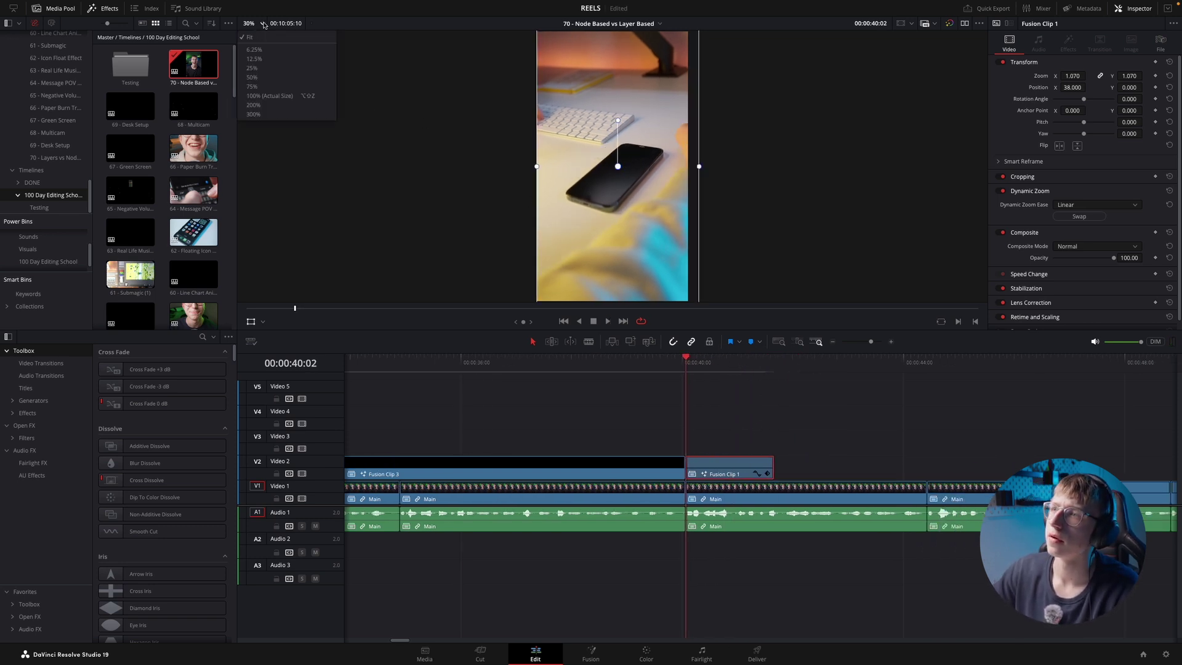
{"action": "left_click", "coordinate": [265, 36]}
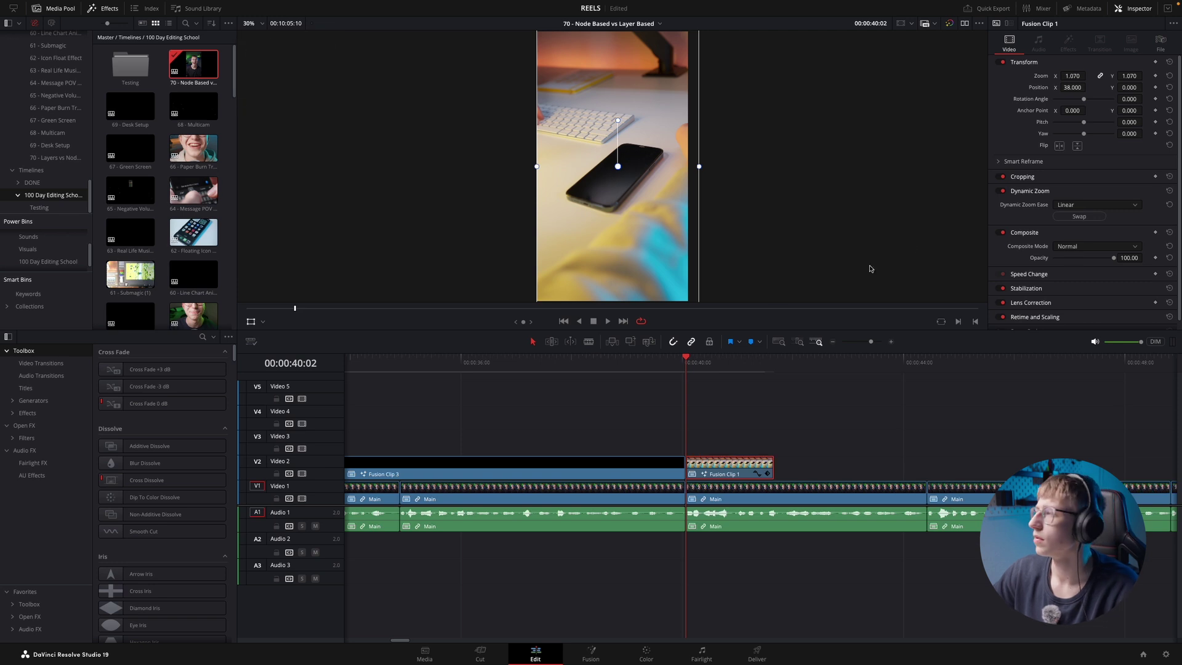
{"action": "left_click", "coordinate": [1002, 192]}
{"action": "key", "text": "space"}
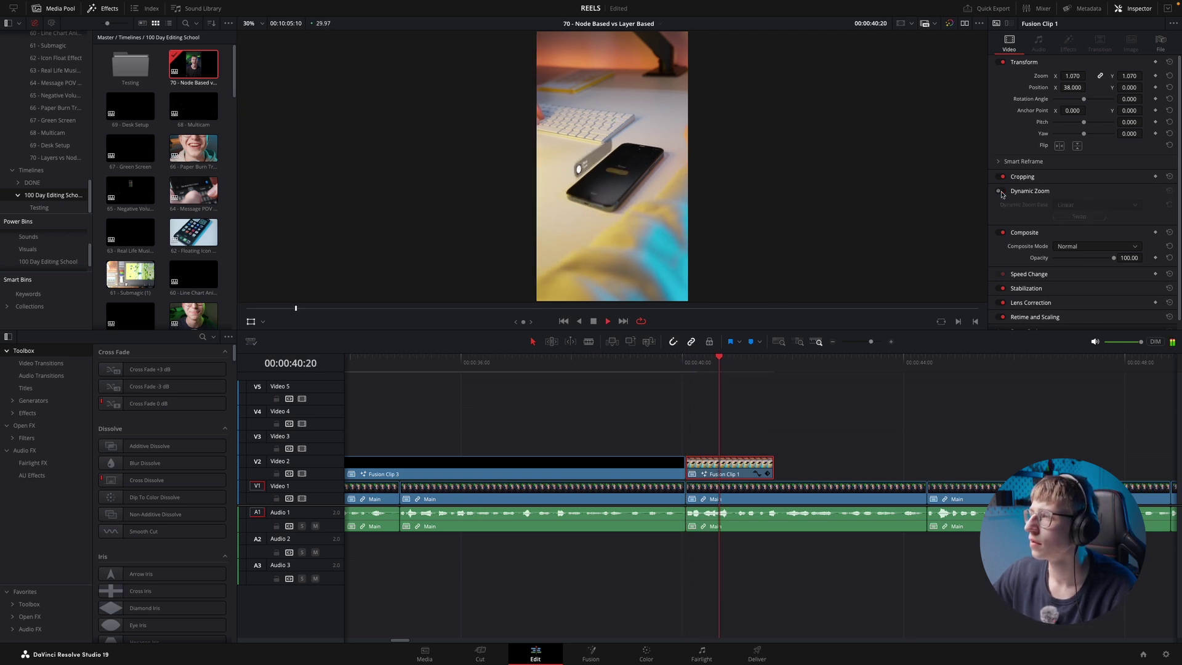
{"action": "key", "text": "space"}
- Turn Dynamic Zoom back on for Fusion Clip 1 and replay the clip through its end
{"action": "left_click", "coordinate": [1002, 192]}
{"action": "left_click", "coordinate": [687, 364]}
{"action": "key", "text": "space"}
{"action": "left_click", "coordinate": [689, 362]}
{"action": "key", "text": "space"}
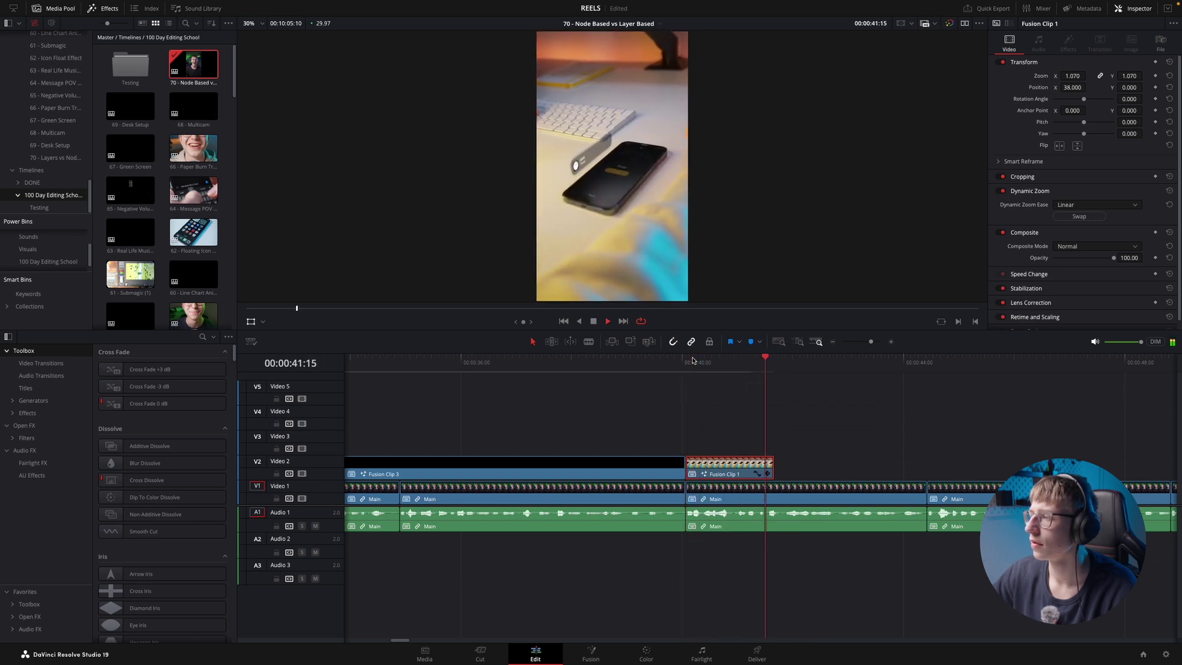
{"action": "left_click", "coordinate": [669, 363]}
{"action": "key", "text": "space"}
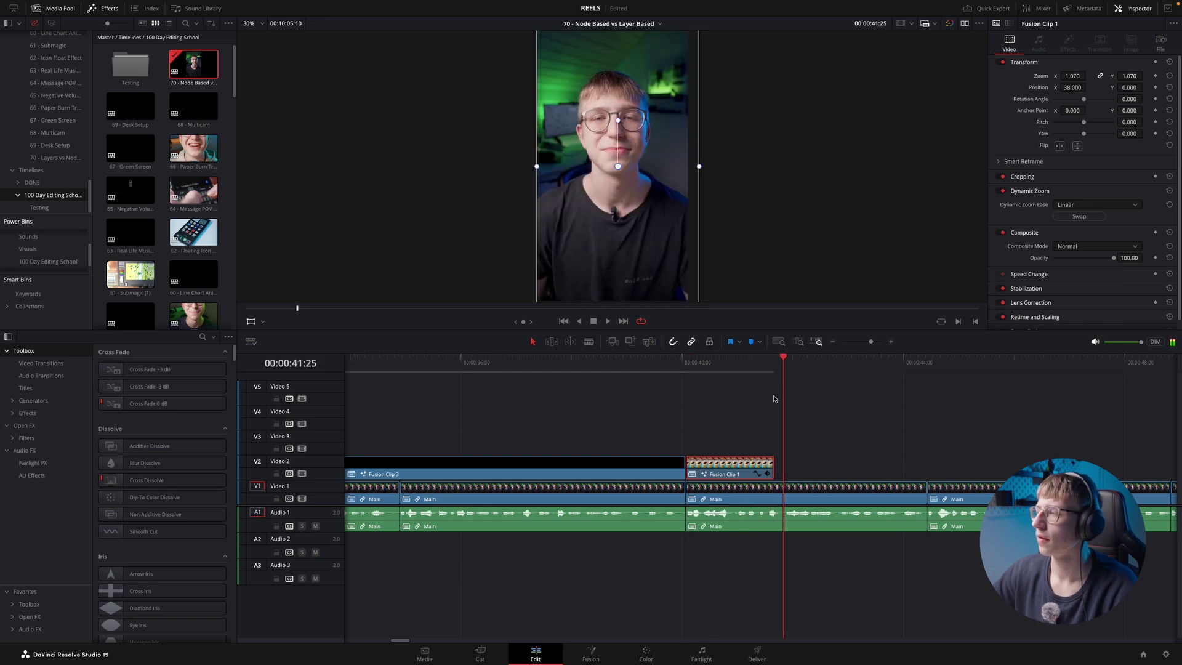
- Open the 62 - Floating Icon Effect timeline from the 100 Day Editing School timelines and copy its Fusion Clip 1
{"action": "left_click", "coordinate": [774, 368]}
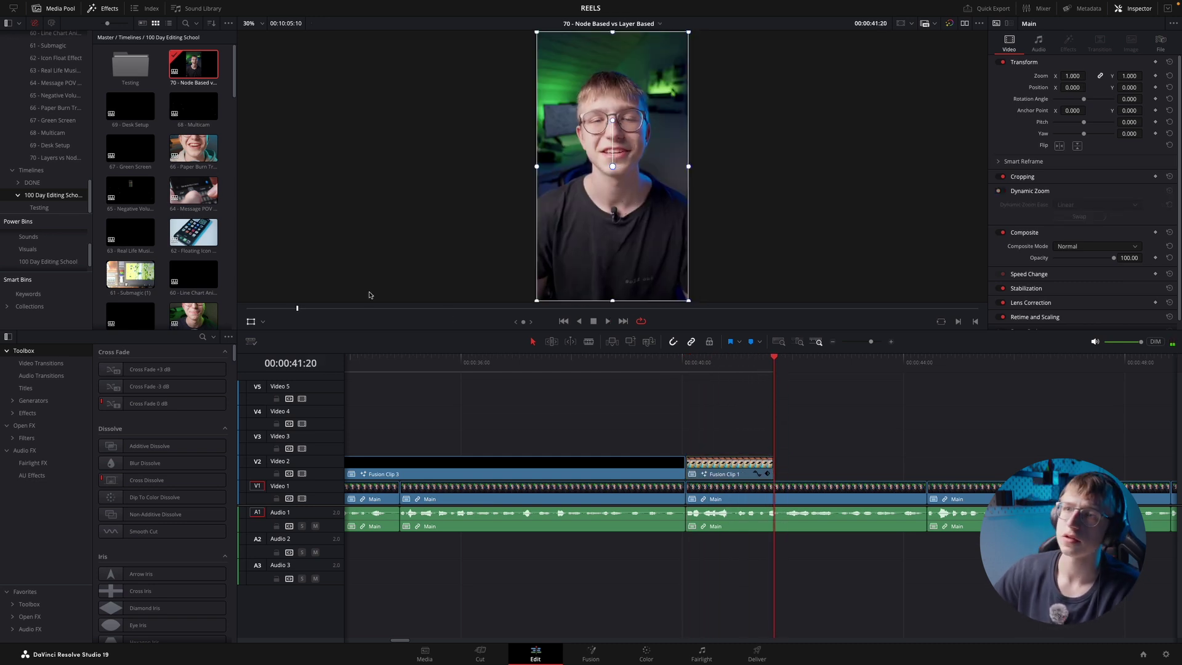
{"action": "left_click", "coordinate": [62, 173]}
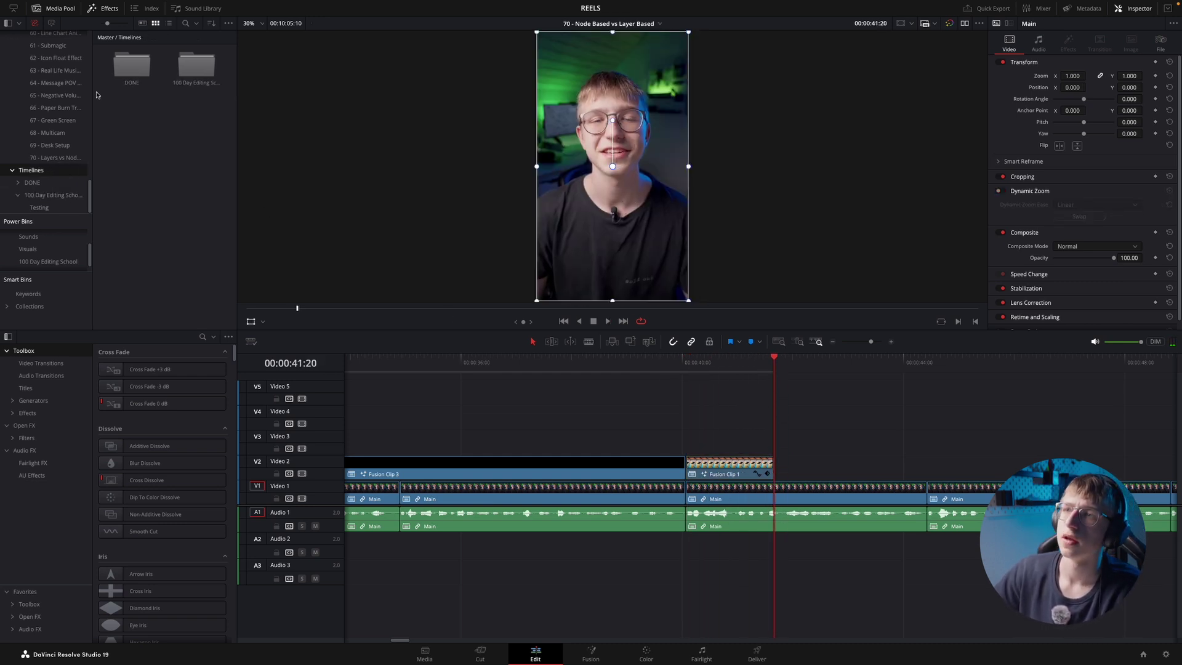
{"action": "double_click", "coordinate": [196, 65]}
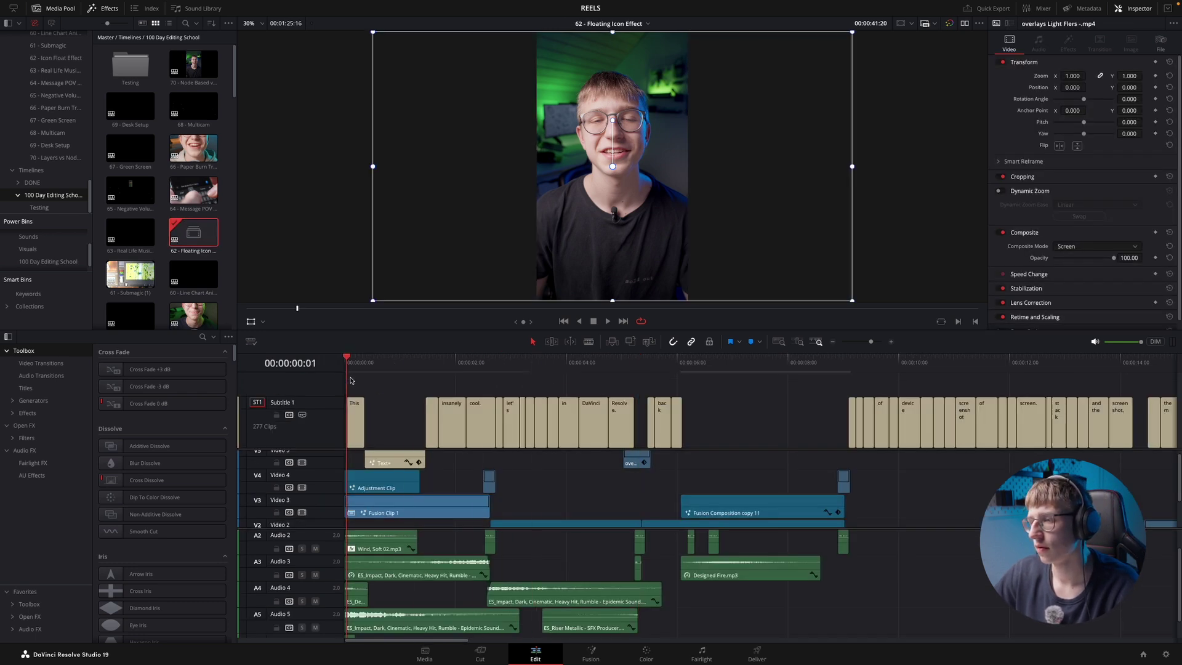
{"action": "left_click", "coordinate": [392, 365]}
{"action": "left_click", "coordinate": [400, 503]}
- Return to the 70 - Node Based vs Layer Based timeline and paste the floating icon clip behind the notification clip on Video 2
{"action": "double_click", "coordinate": [193, 63]}
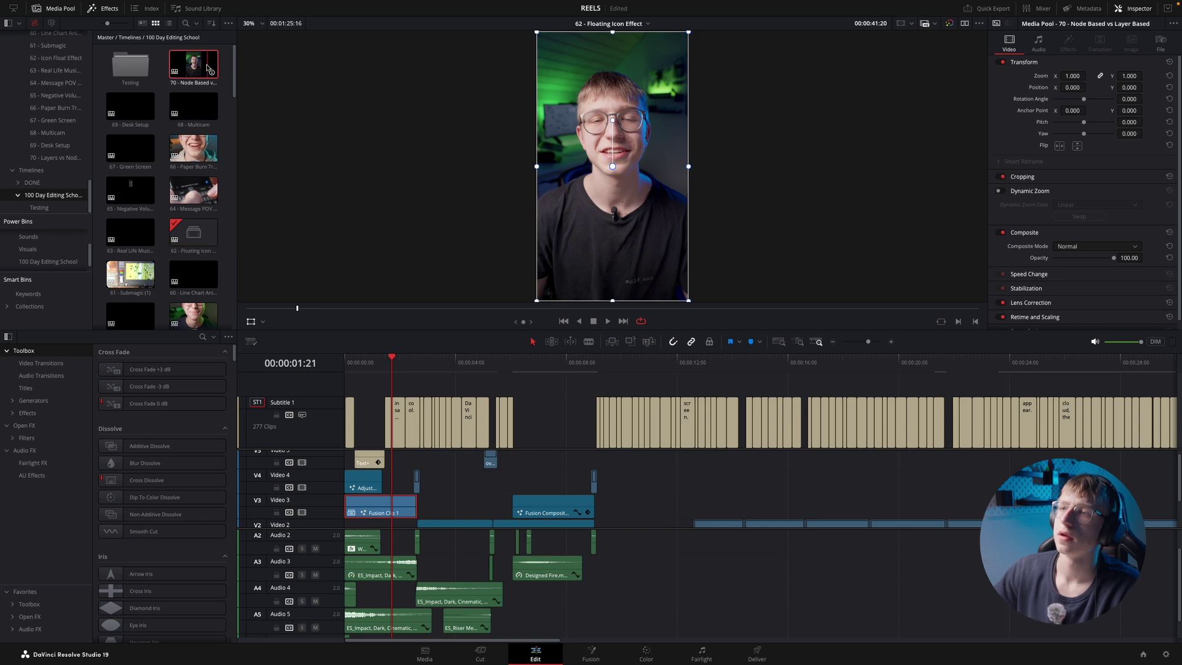
{"action": "key", "text": "ctrl+minus"}
{"action": "left_click", "coordinate": [1056, 367]}
{"action": "key", "text": "ctrl+v"}
{"action": "left_click_drag", "start_coordinate": [1067, 441], "coordinate": [776, 465]}
- Play and scrub through the notification clip and the floating icon clip that follows it on Video 2
{"action": "left_click", "coordinate": [753, 372]}
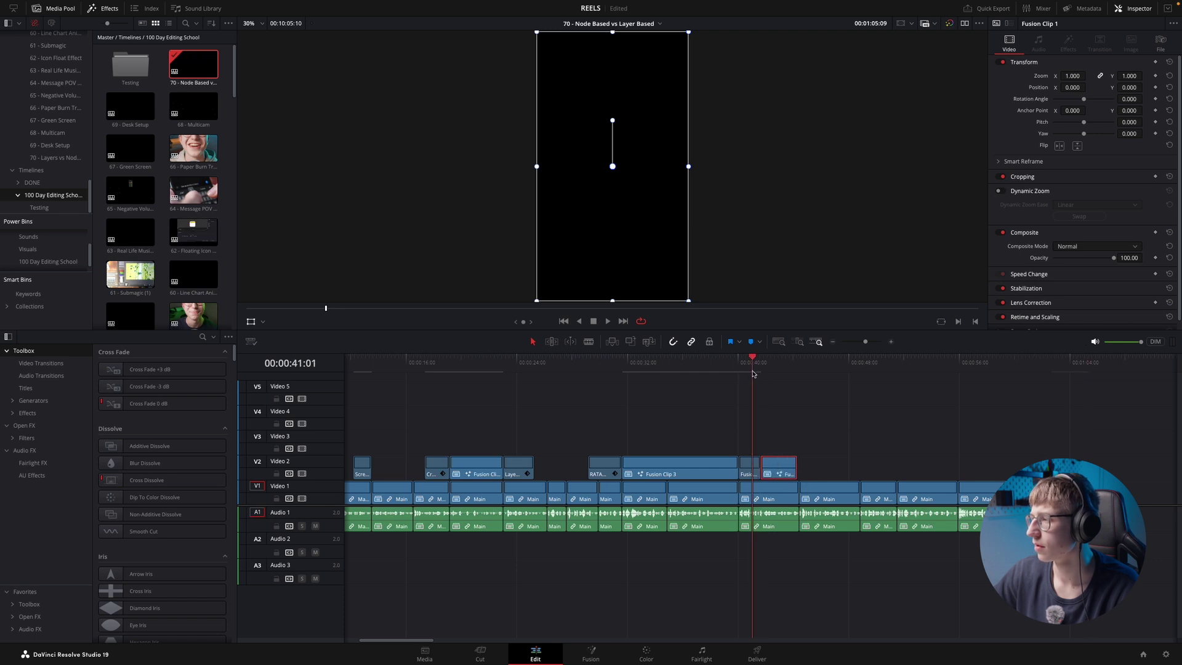
{"action": "key", "text": "space"}
{"action": "key", "text": "ctrl+equal"}
{"action": "key", "text": "space"}
{"action": "left_click", "coordinate": [777, 362]}
{"action": "left_click", "coordinate": [932, 437]}
{"action": "left_click_drag", "start_coordinate": [813, 363], "coordinate": [820, 369]}
{"action": "left_click", "coordinate": [827, 463]}
{"action": "left_click", "coordinate": [860, 402]}
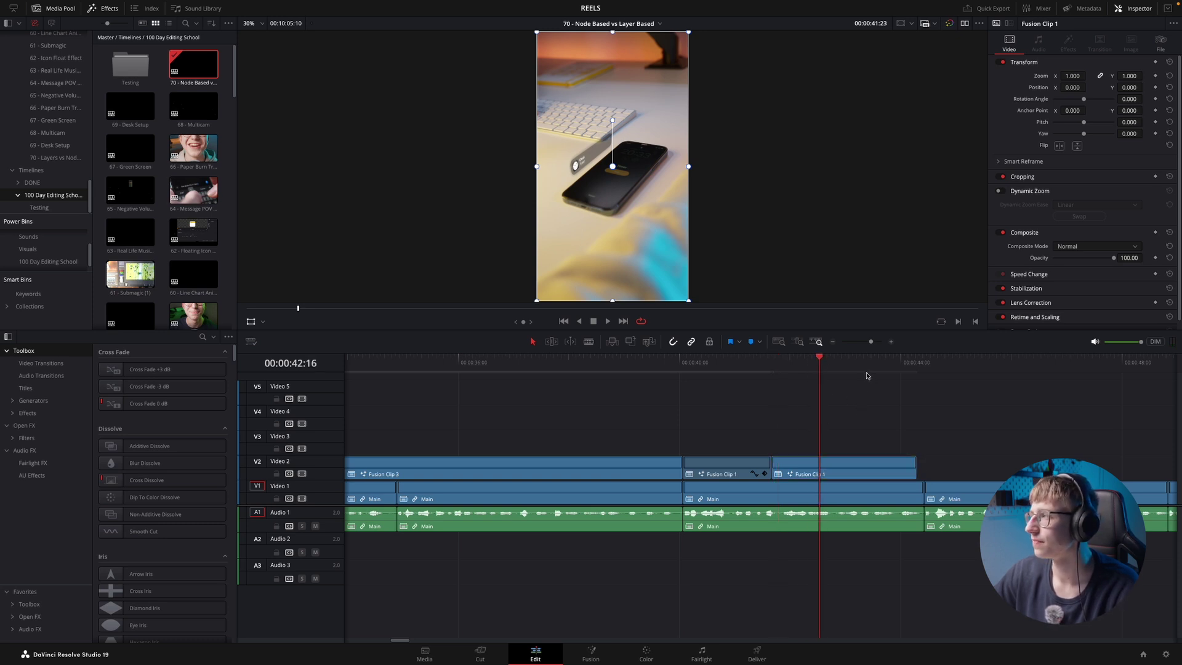
- Shift the floating icon clip on Video 2 to end with the Main clip beneath it, and extend the notification clip to meet it
{"action": "left_click", "coordinate": [807, 365]}
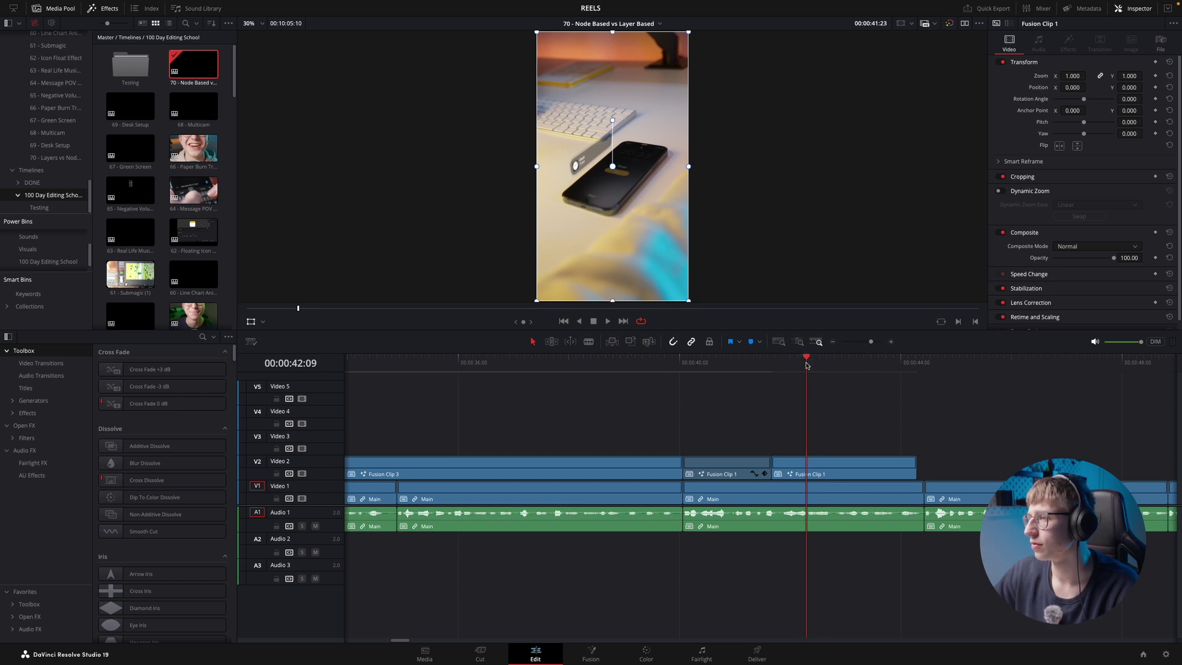
{"action": "left_click", "coordinate": [815, 466]}
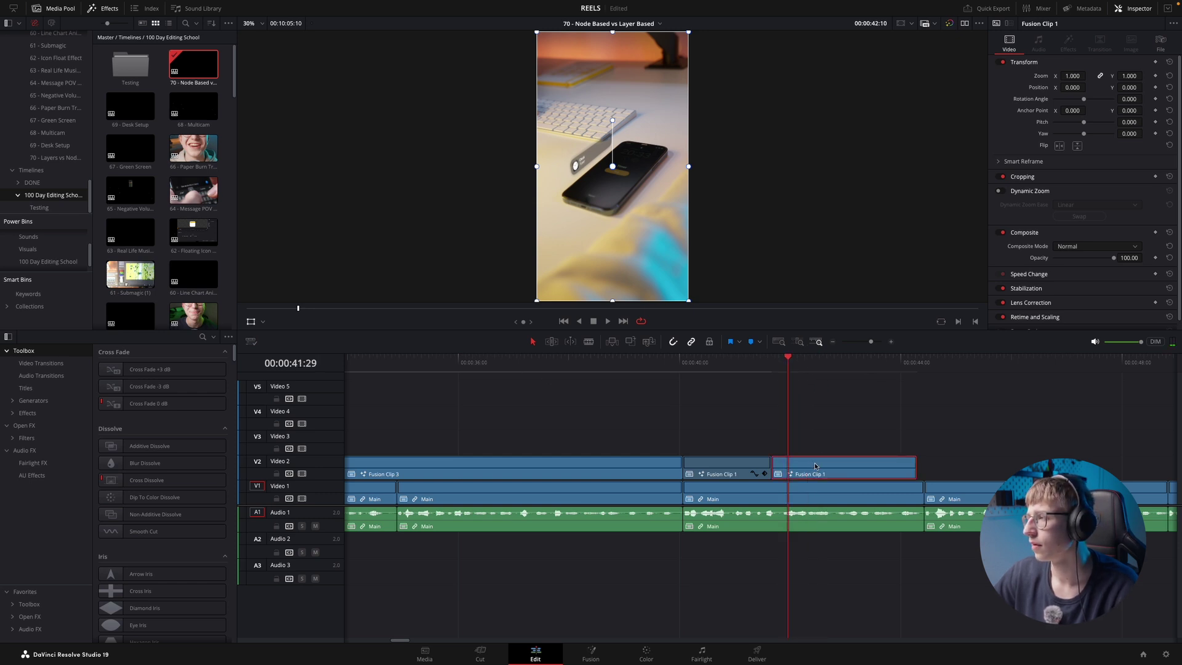
{"action": "left_click_drag", "start_coordinate": [769, 371], "coordinate": [771, 369]}
{"action": "key", "text": "d"}
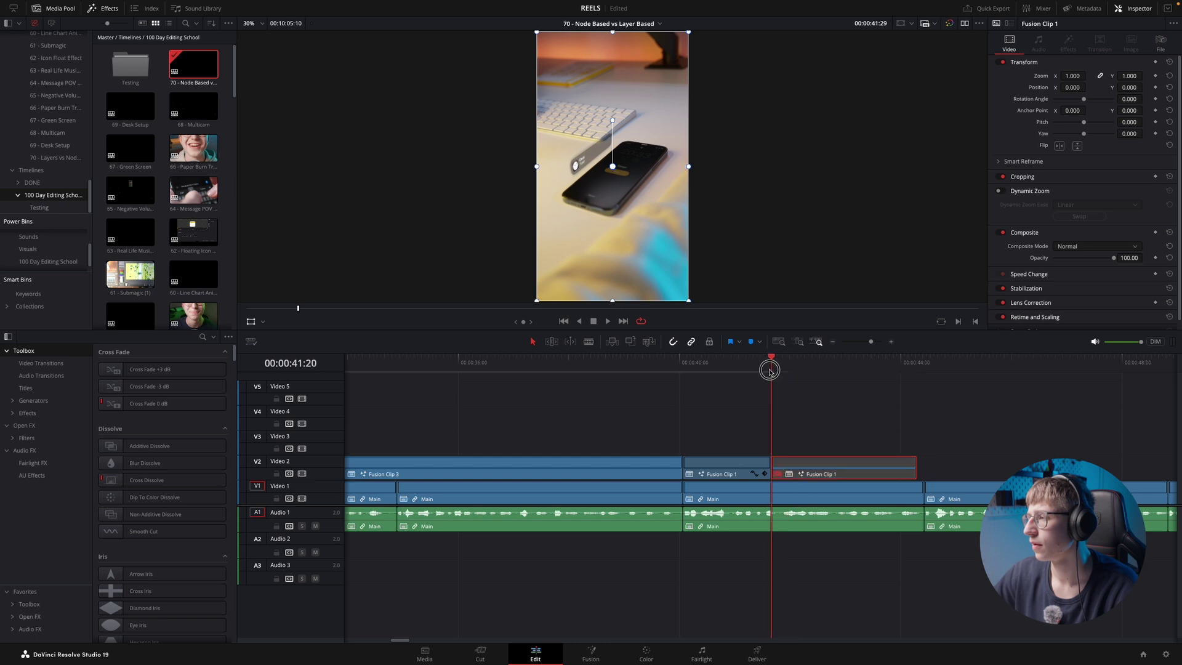
{"action": "left_click", "coordinate": [817, 368]}
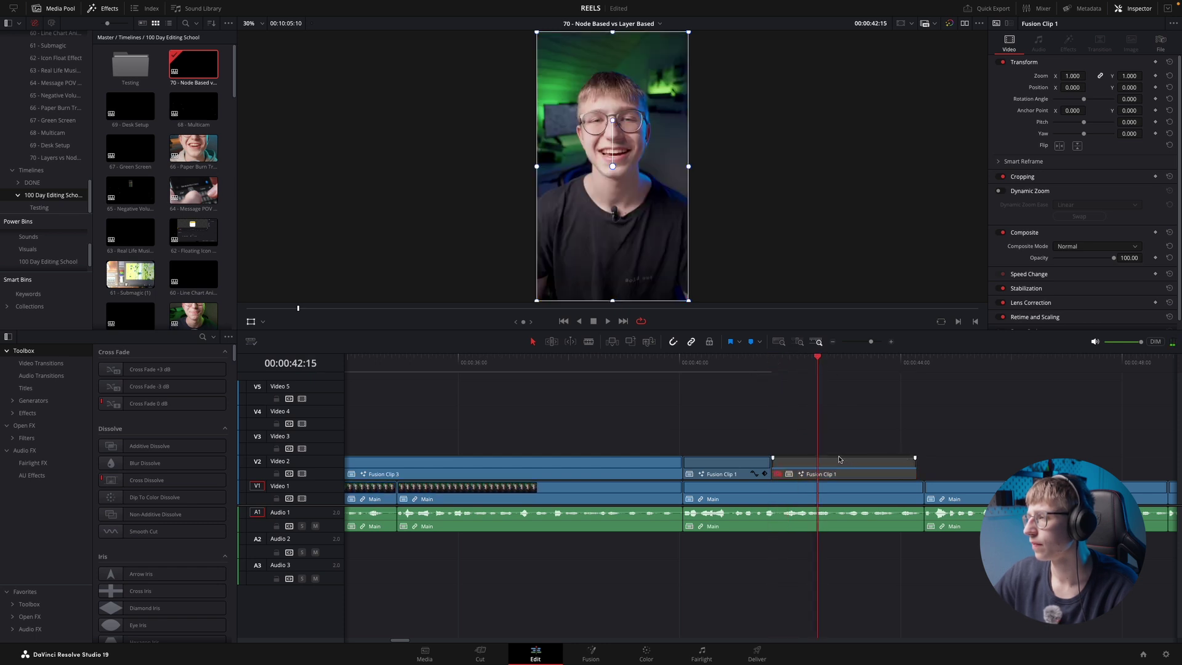
{"action": "left_click_drag", "start_coordinate": [822, 463], "coordinate": [777, 464]}
{"action": "key", "text": "d"}
{"action": "left_click", "coordinate": [777, 369]}
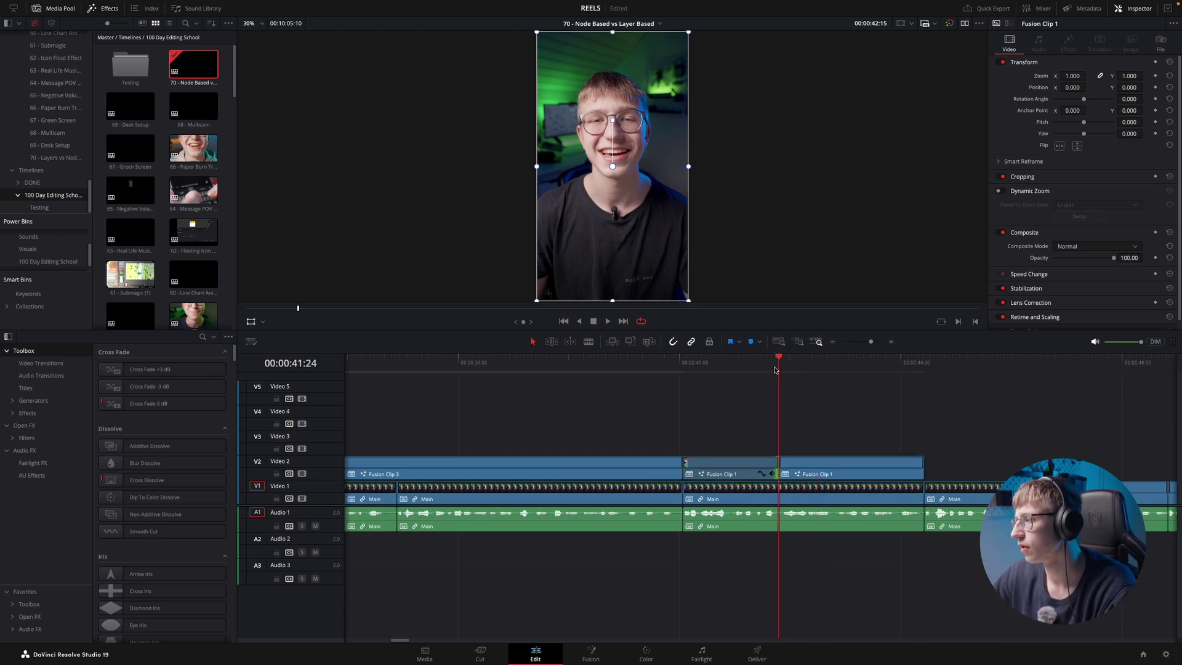
- Scrub through the floating icon clip and disable it on Video 2
{"action": "left_click", "coordinate": [820, 366]}
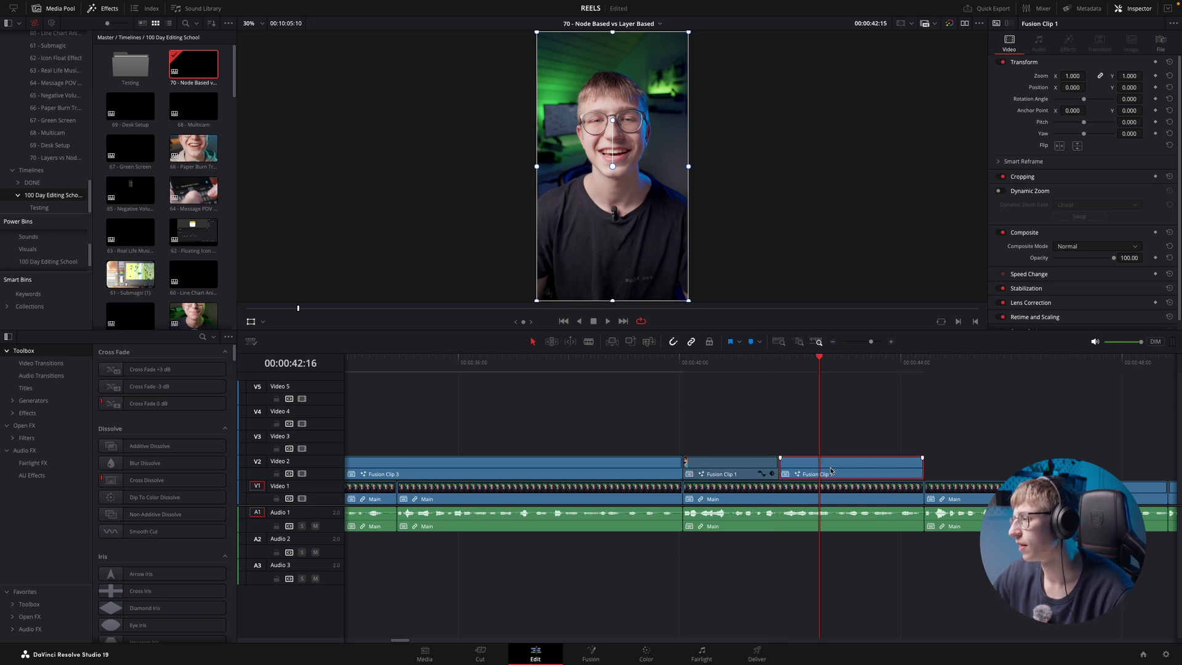
{"action": "left_click", "coordinate": [830, 471]}
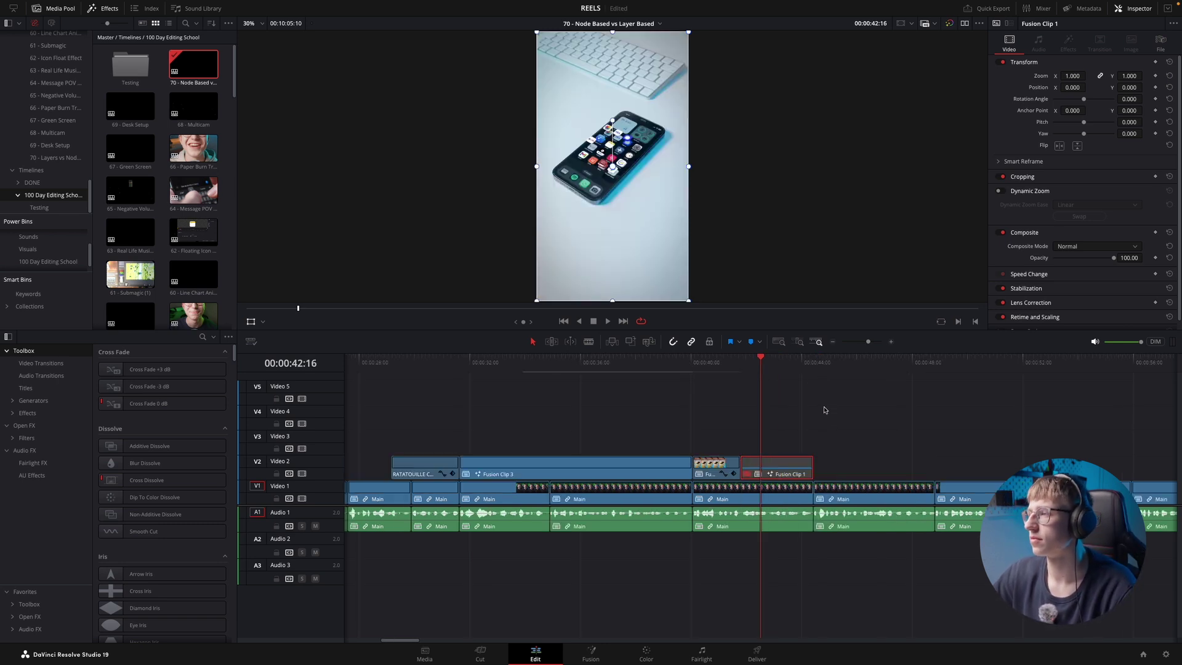
{"action": "key", "text": "ctrl+equal"}
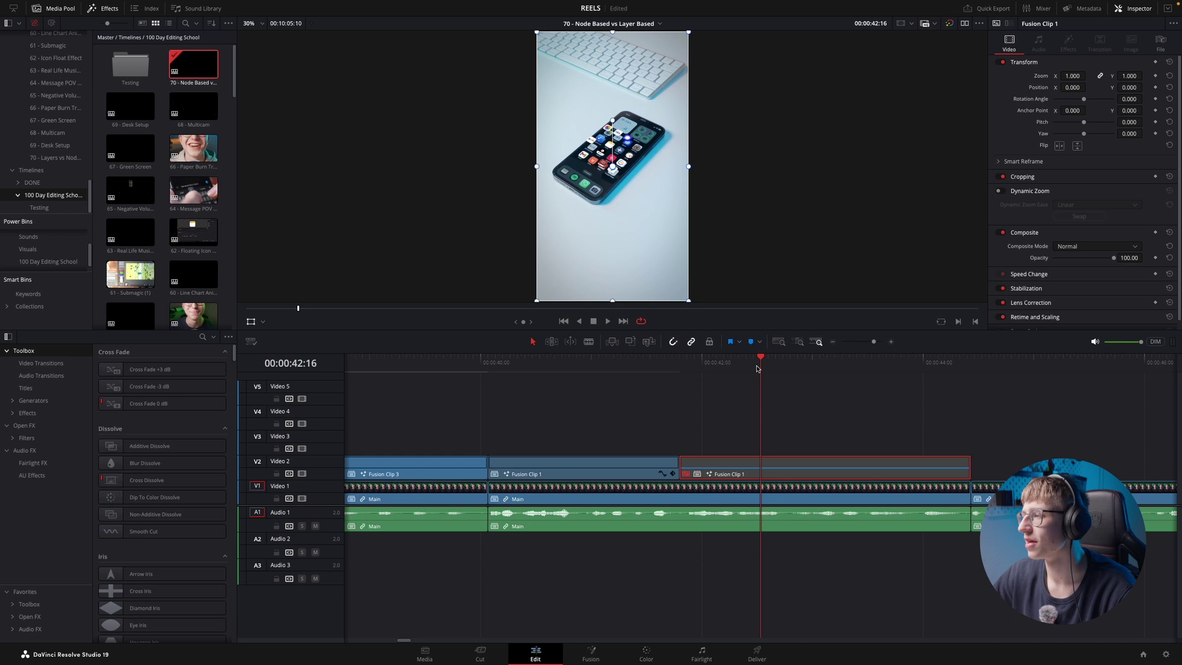
{"action": "key", "text": "ctrl+minus"}
{"action": "left_click", "coordinate": [850, 366]}
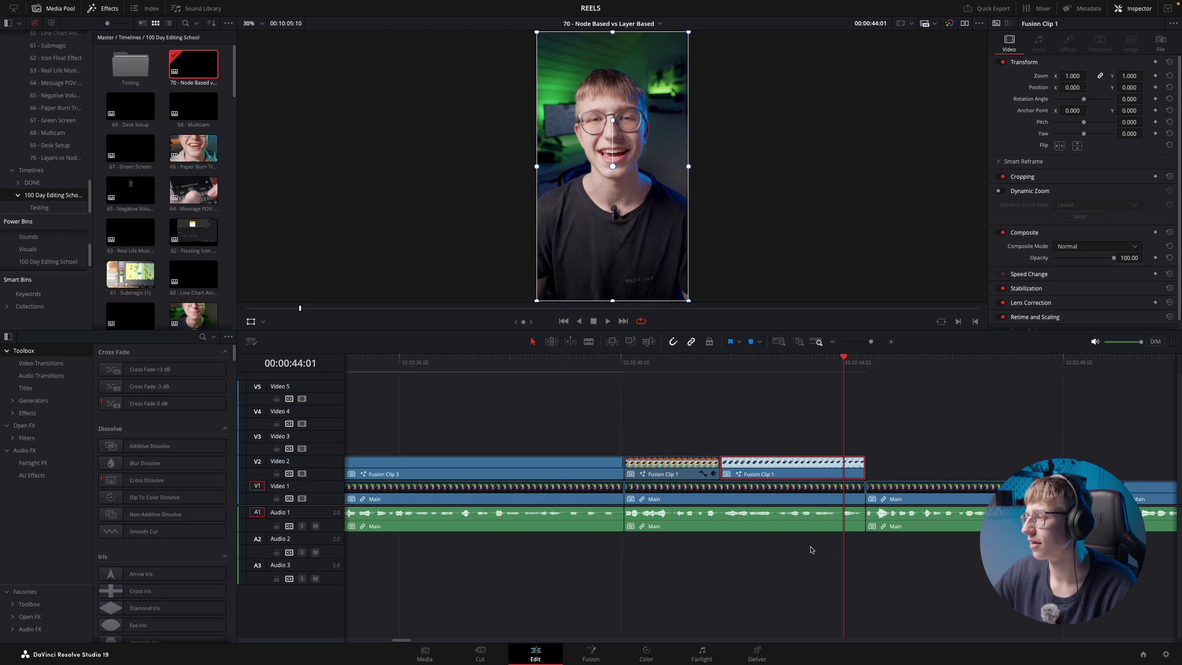
{"action": "left_click", "coordinate": [908, 427]}
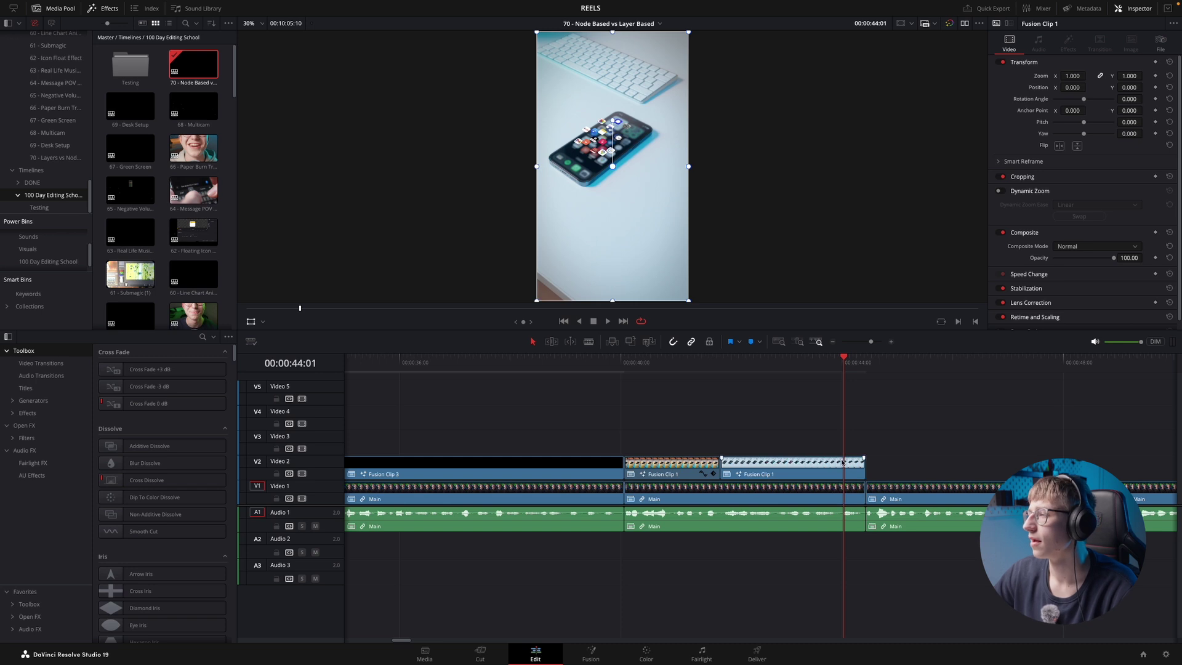
{"action": "left_click", "coordinate": [831, 477]}
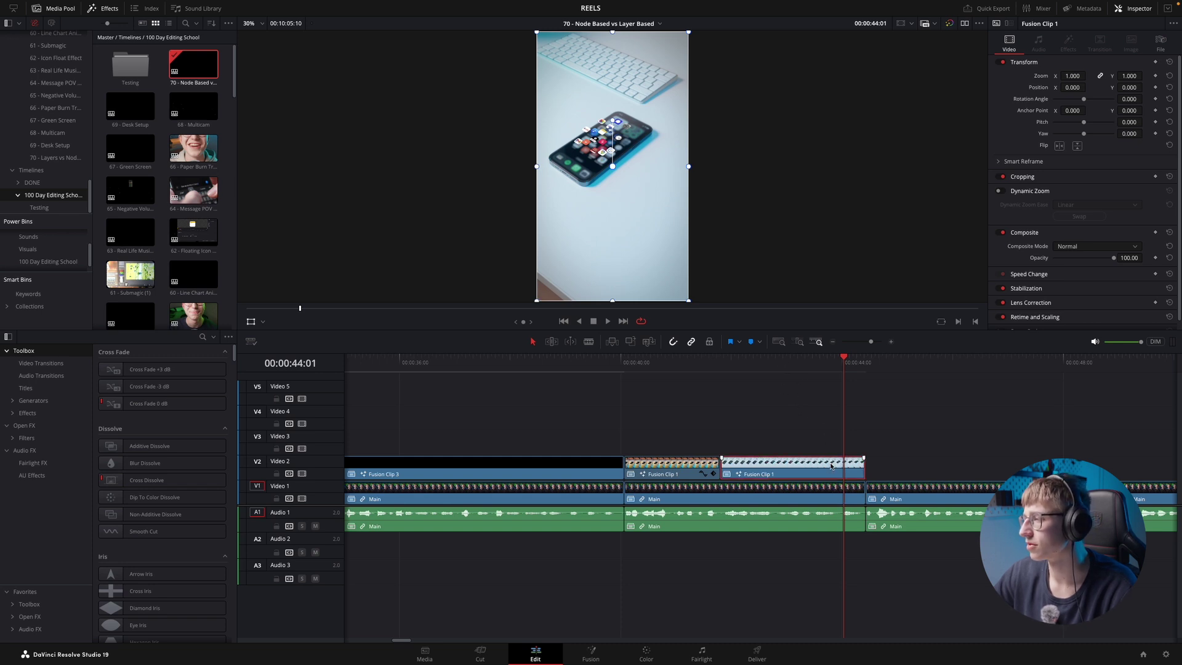
{"action": "left_click", "coordinate": [867, 362]}
- Play the uncovered Main clips from the end of the floating icon clip into the last clip at increased speed
{"action": "scroll", "coordinate": [867, 400], "scroll_direction": "right", "scroll_amount": 10}
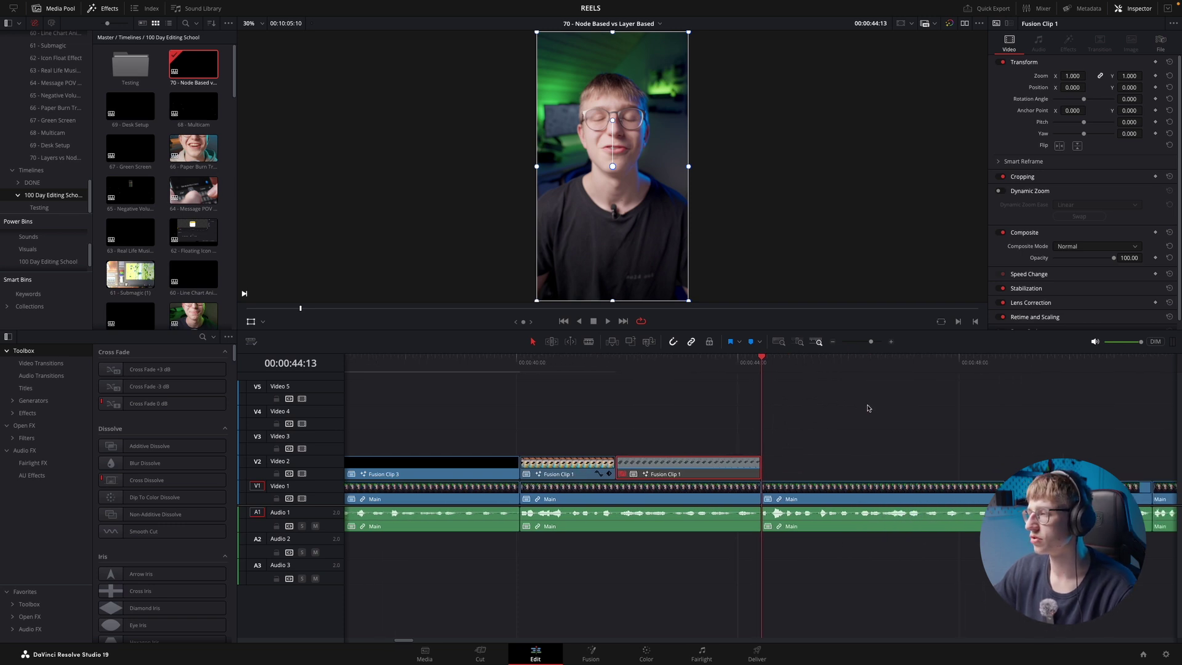
{"action": "key", "text": "space"}
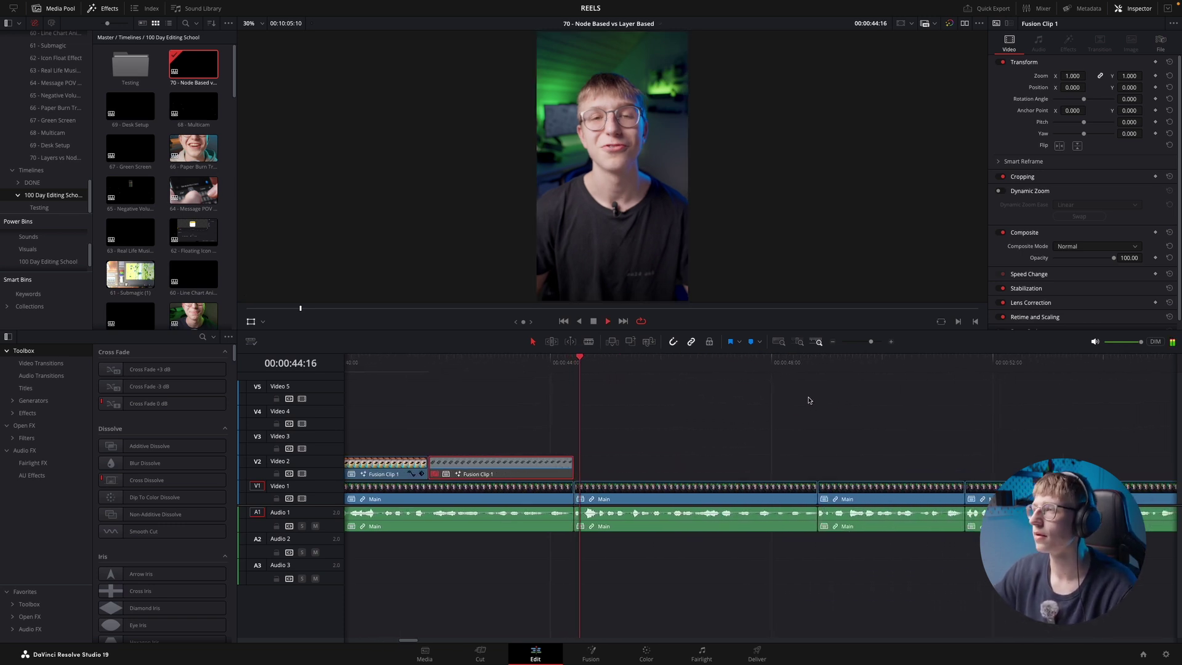
{"action": "key", "text": "l"}
{"action": "key", "text": "ctrl+minus"}
{"action": "key", "text": "ctrl+minus"}
{"action": "key", "text": "ctrl+equal"}
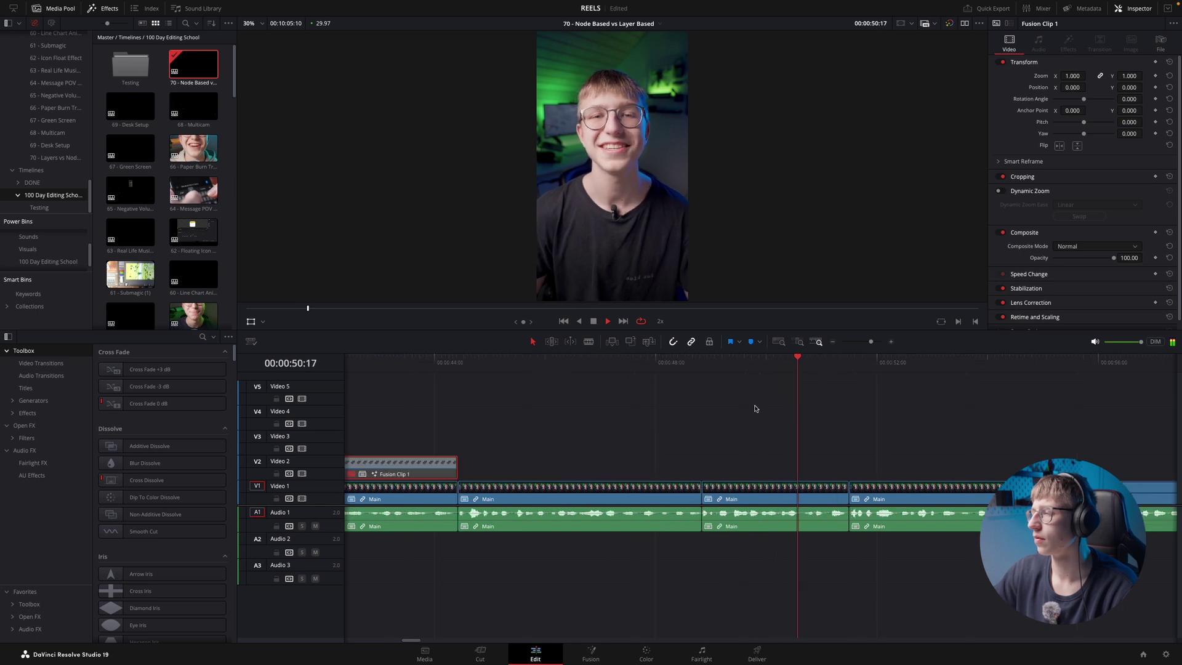
{"action": "key", "text": "ctrl+minus"}
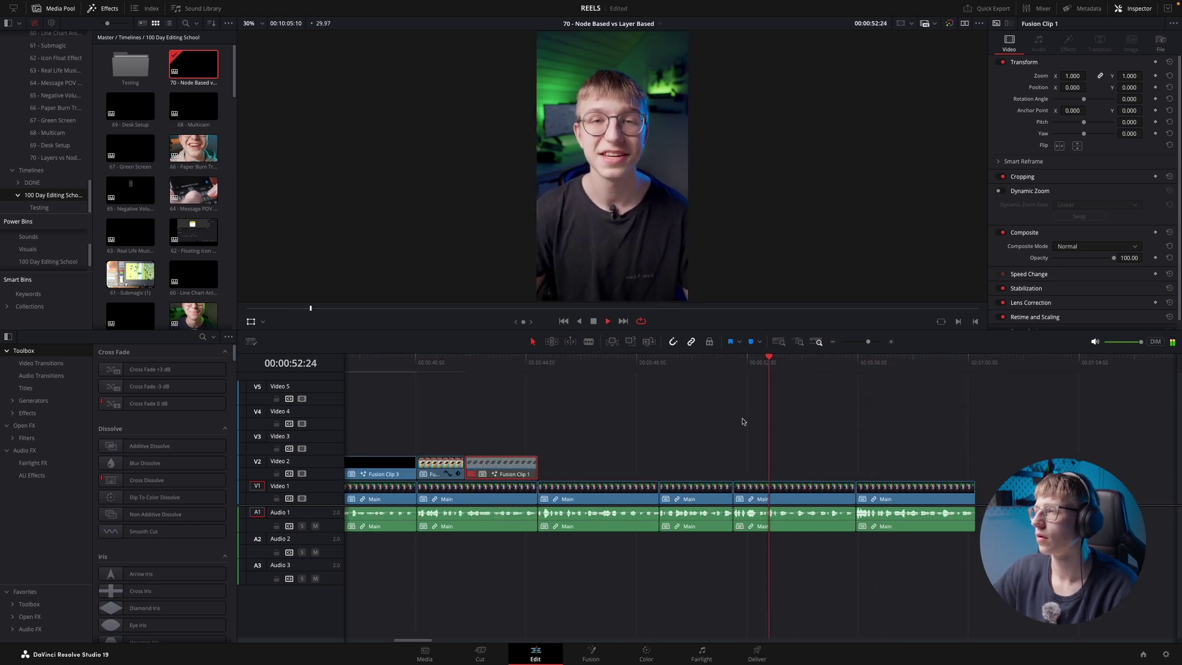
{"action": "key", "text": "l"}
{"action": "key", "text": "space"}
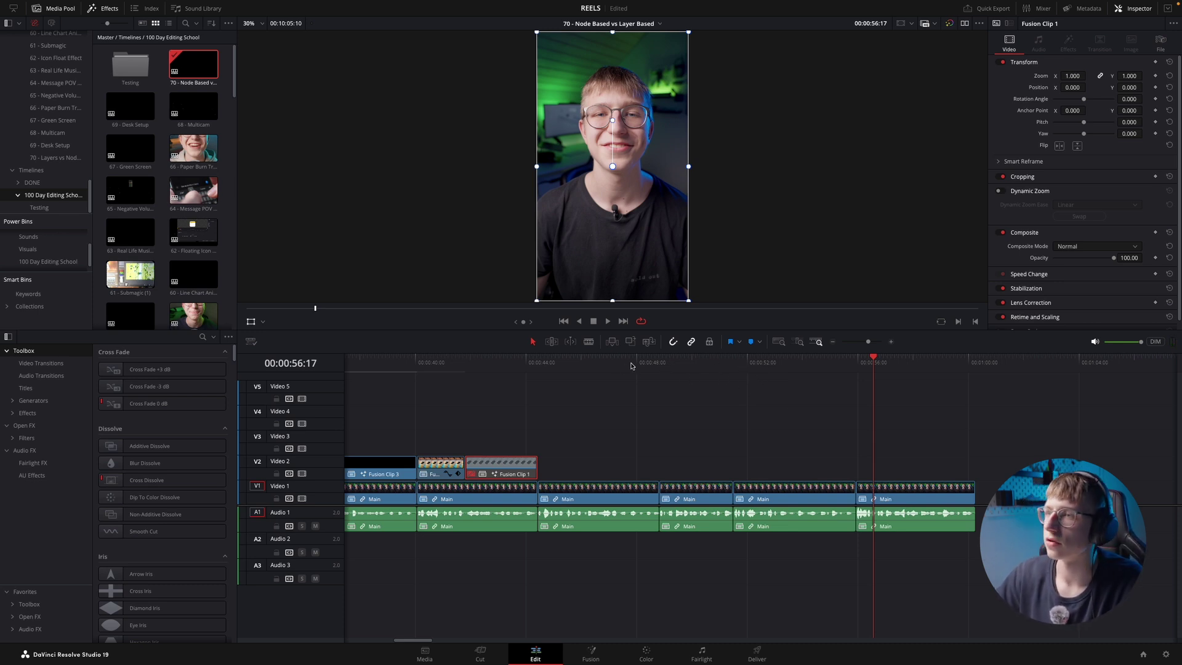
- Look through the 70 - Layers vs Node Based bin for media to cover the part after the floating icon clip
{"action": "key", "text": "ctrl+minus"}
{"action": "key", "text": "ctrl+minus"}
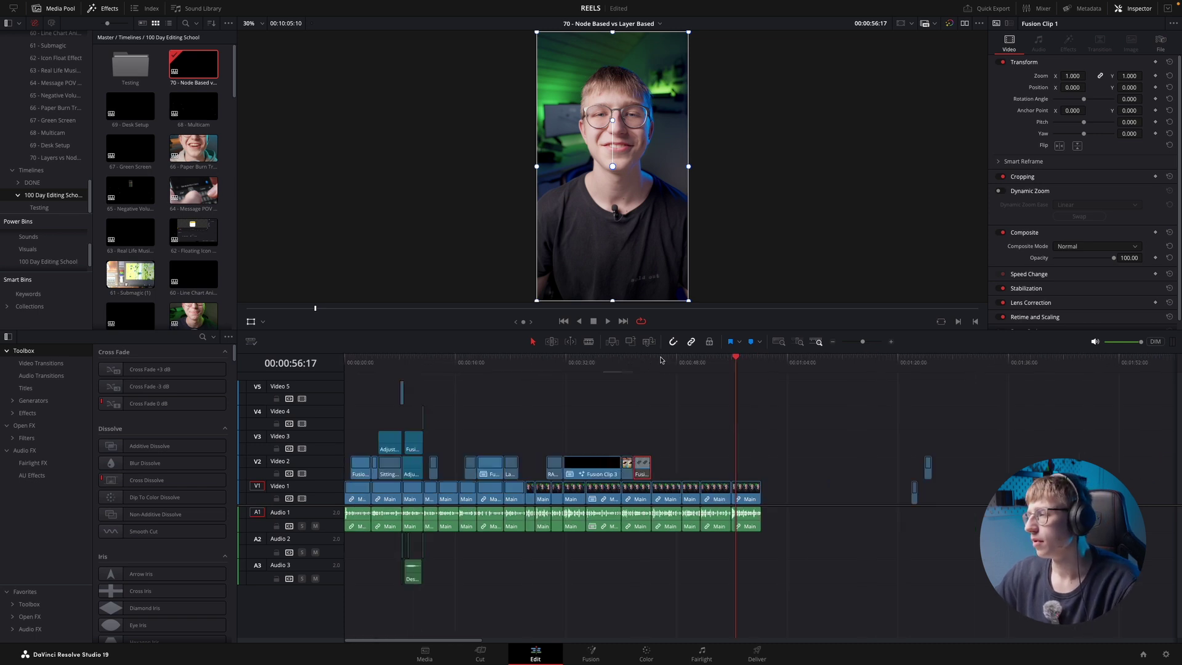
{"action": "left_click", "coordinate": [675, 362]}
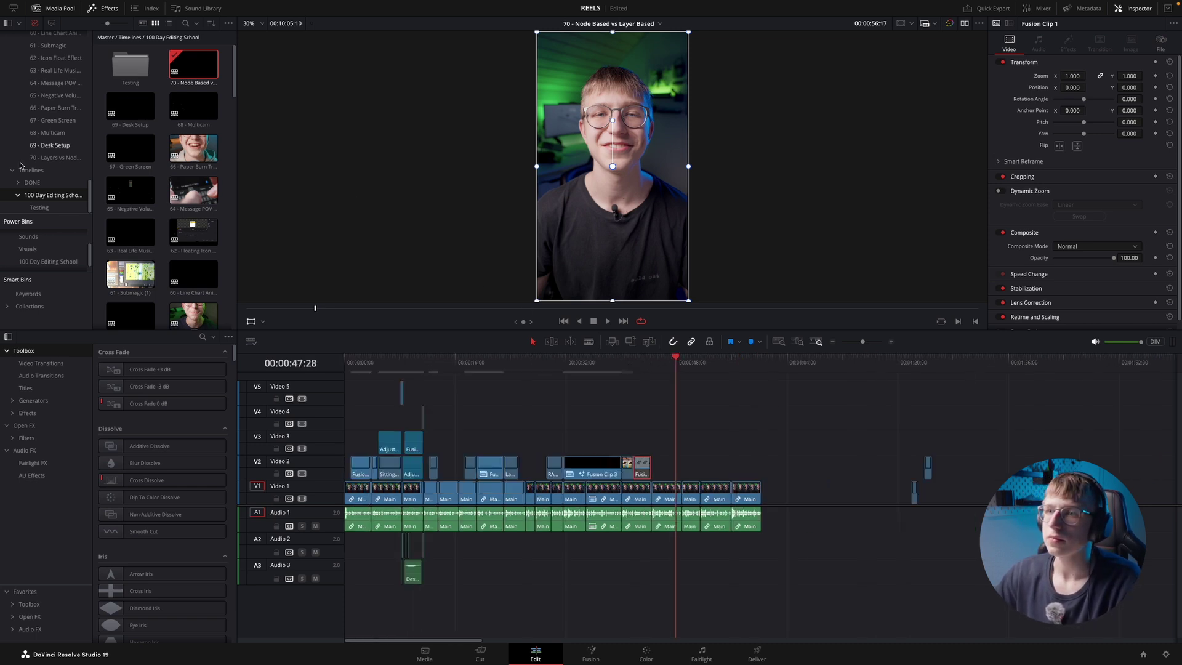
{"action": "left_click", "coordinate": [45, 157]}
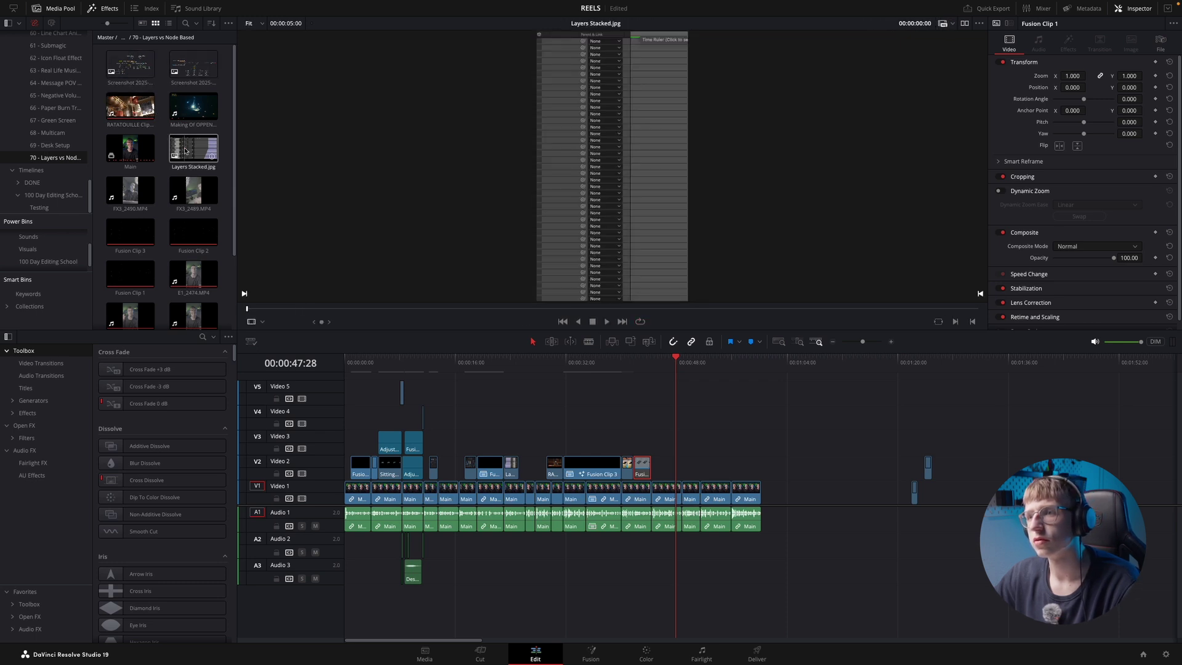
{"action": "scroll", "coordinate": [178, 229], "scroll_direction": "down", "scroll_amount": 3}
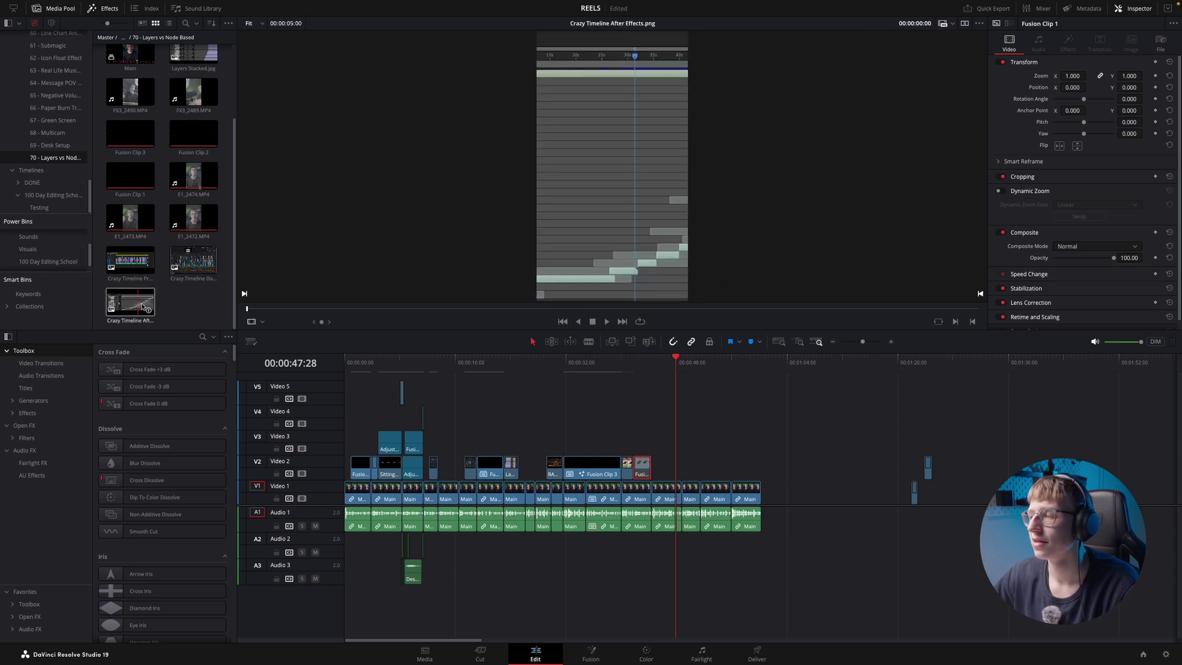
{"action": "left_click", "coordinate": [653, 365]}
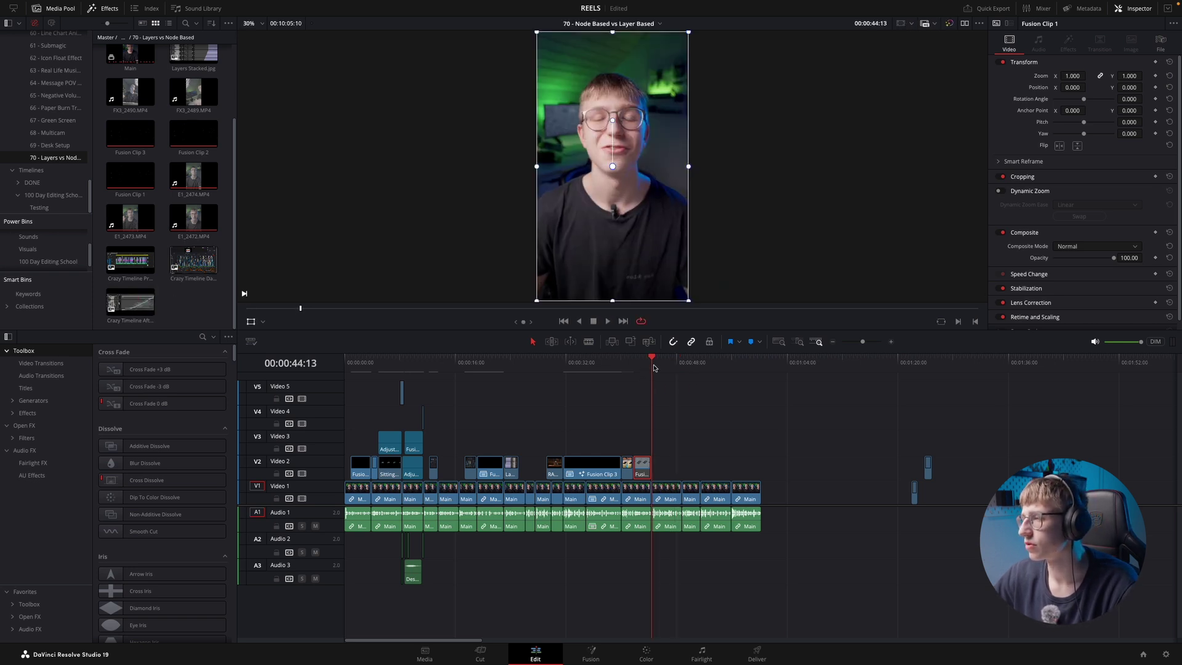
{"action": "scroll", "coordinate": [670, 390], "scroll_direction": "up", "scroll_amount": 2}
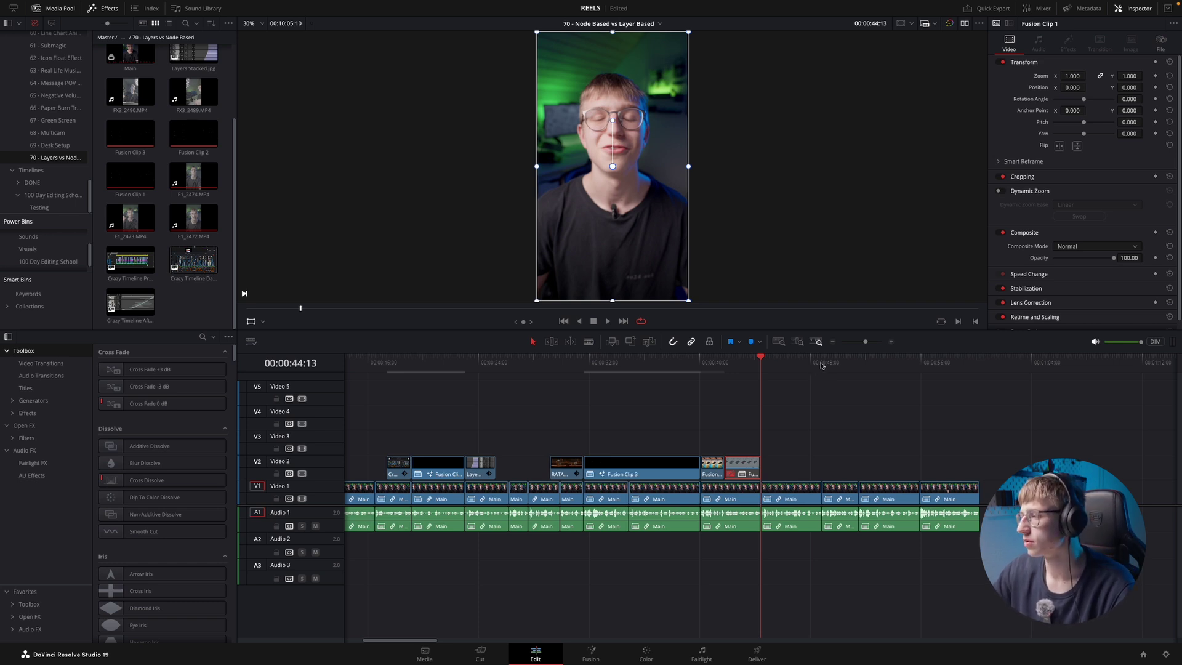
- Play the opening of the last Main clip on the timeline
{"action": "scroll", "coordinate": [813, 367], "scroll_direction": "down", "scroll_amount": 5}
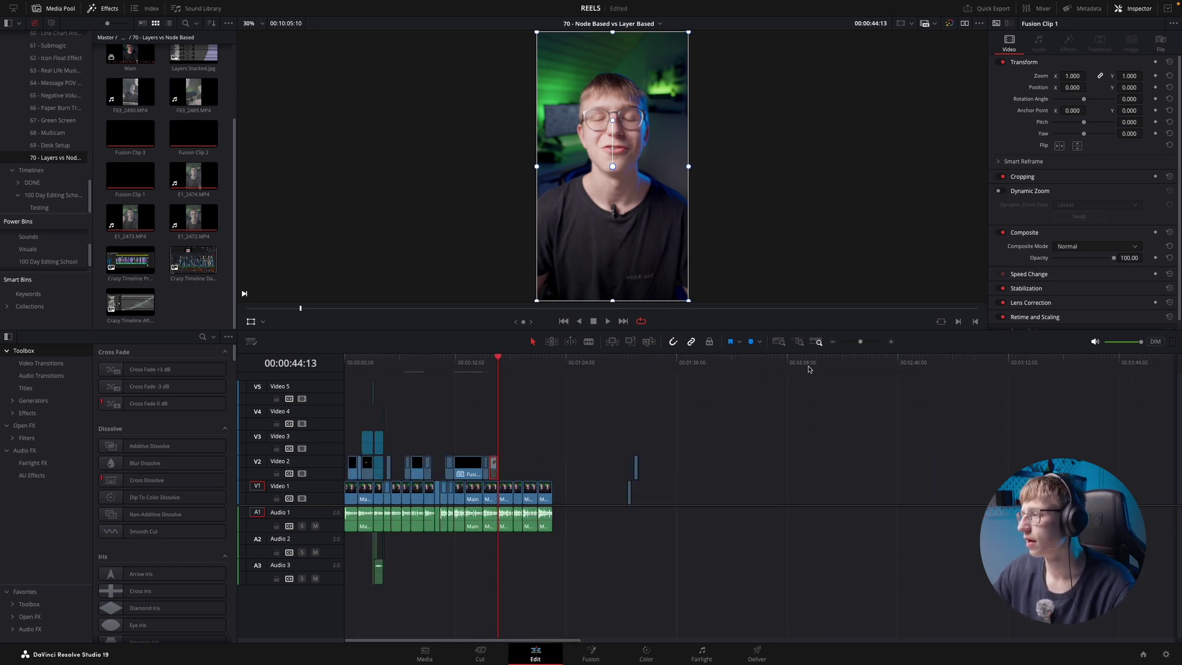
{"action": "left_click", "coordinate": [546, 367]}
{"action": "key", "text": "Up"}
{"action": "key", "text": "space"}
{"action": "scroll", "coordinate": [611, 367], "scroll_direction": "up", "scroll_amount": 3}
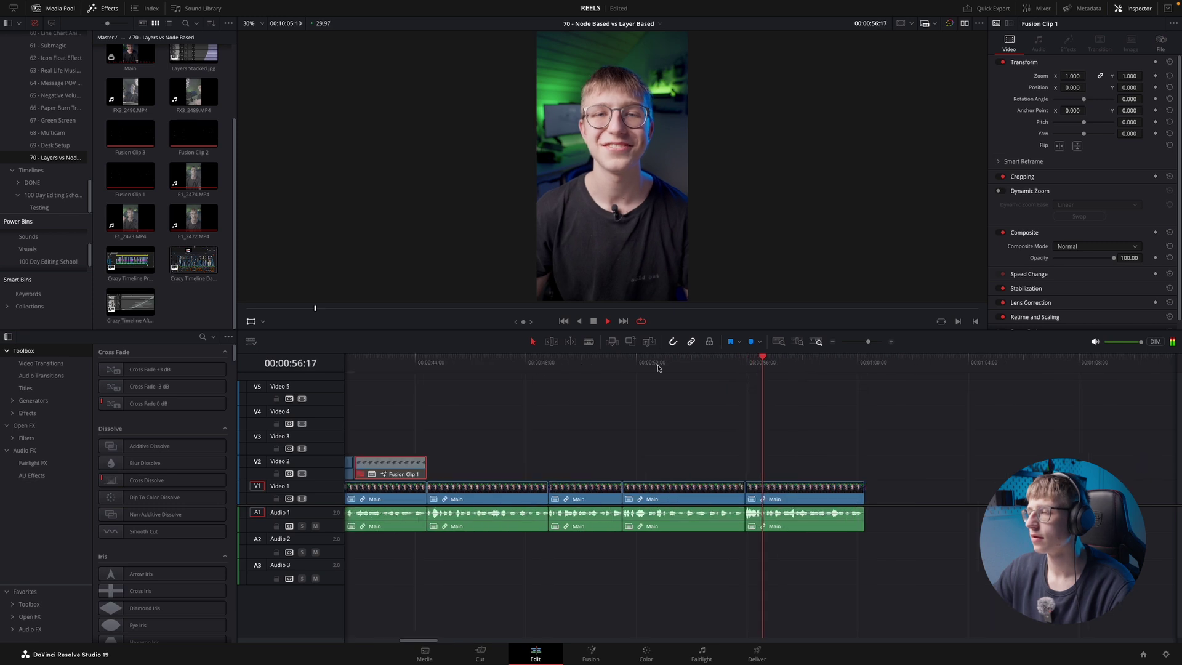
{"action": "key", "text": "space"}
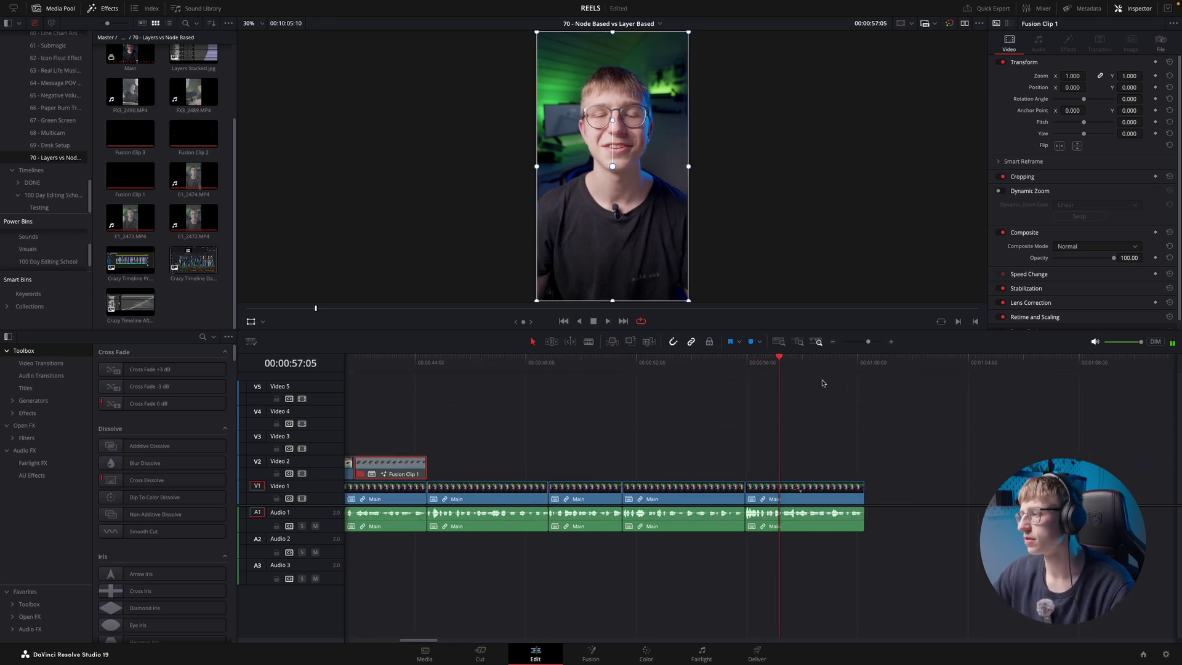
- Delete the stray clips on Video 1 and Video 2 beyond the end of the reel
{"action": "scroll", "coordinate": [822, 383], "scroll_direction": "down", "scroll_amount": 5}
{"action": "left_click_drag", "start_coordinate": [955, 535], "coordinate": [897, 453]}
{"action": "key", "text": "Delete"}
- Open the 68 - Multicam timeline from the 100 Day Editing School timelines and go to its outro at 00:01:00:22
{"action": "left_click", "coordinate": [31, 170]}
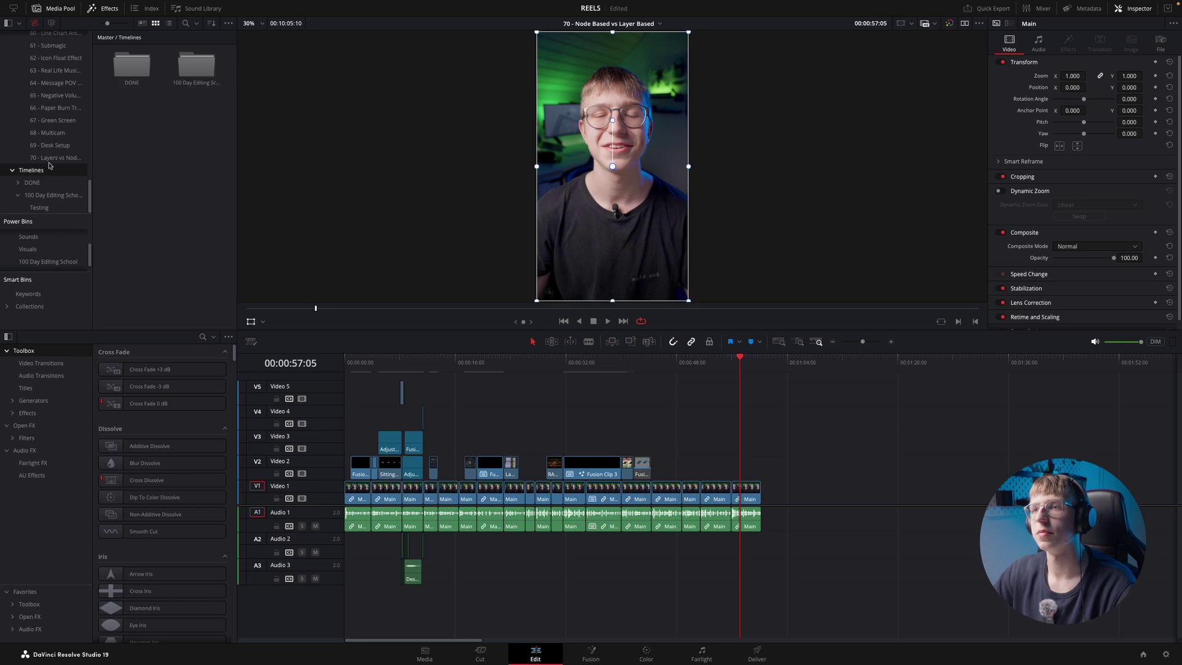
{"action": "double_click", "coordinate": [193, 62]}
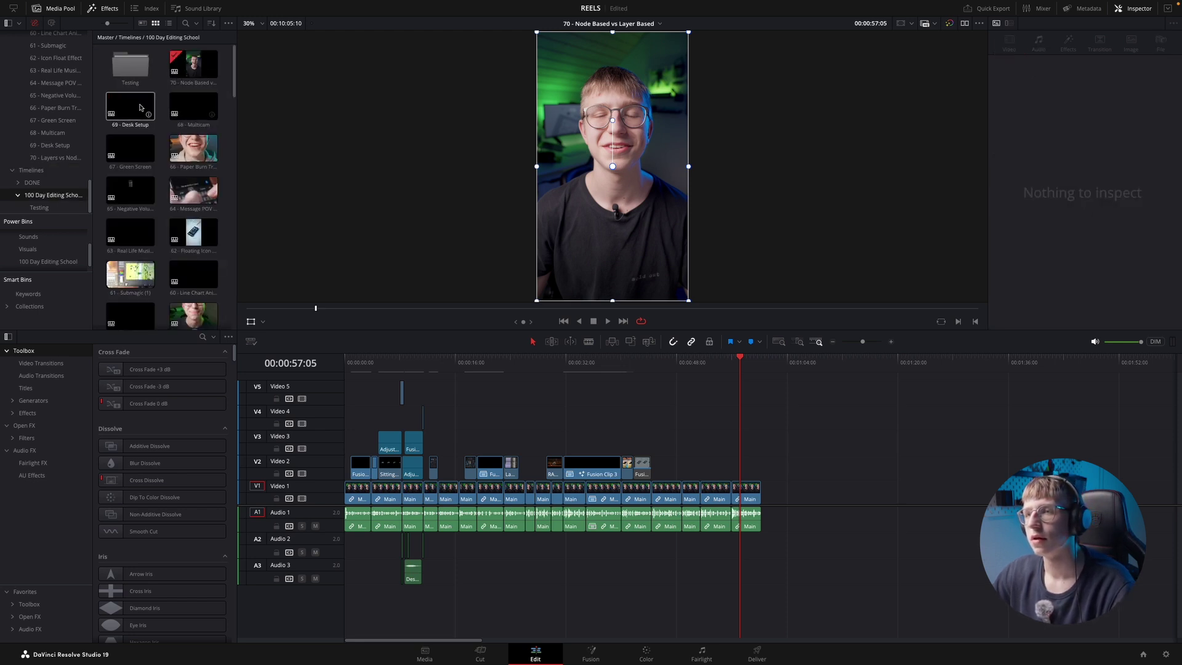
{"action": "left_click", "coordinate": [206, 106]}
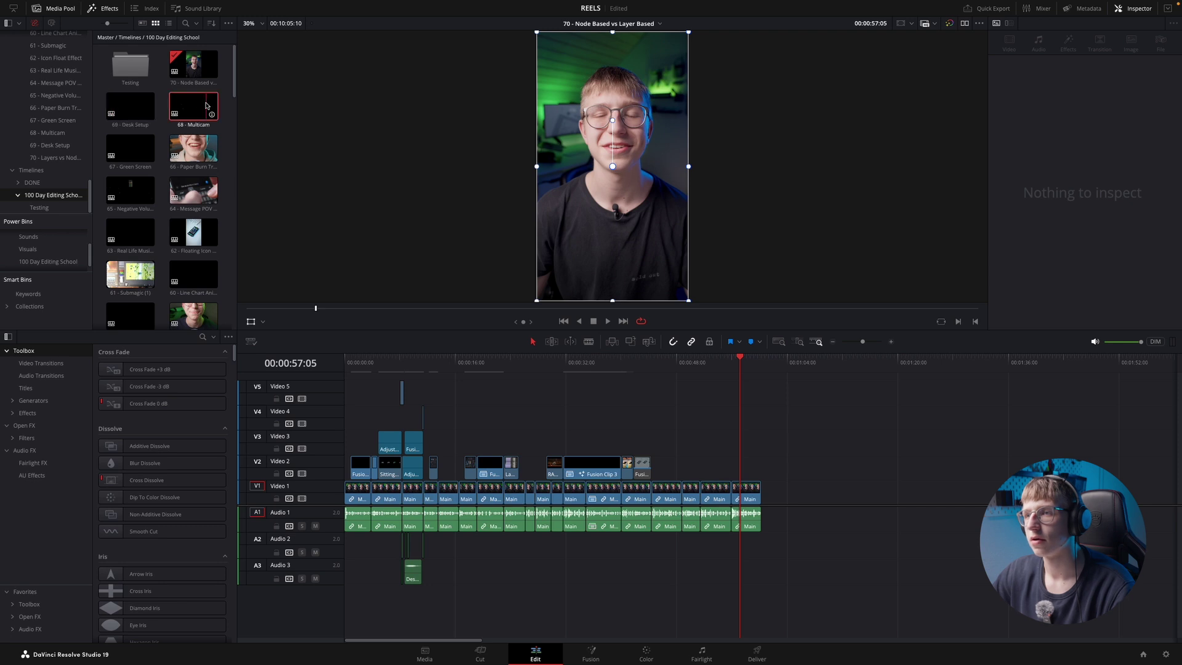
{"action": "scroll", "coordinate": [884, 419], "scroll_direction": "down", "scroll_amount": 5}
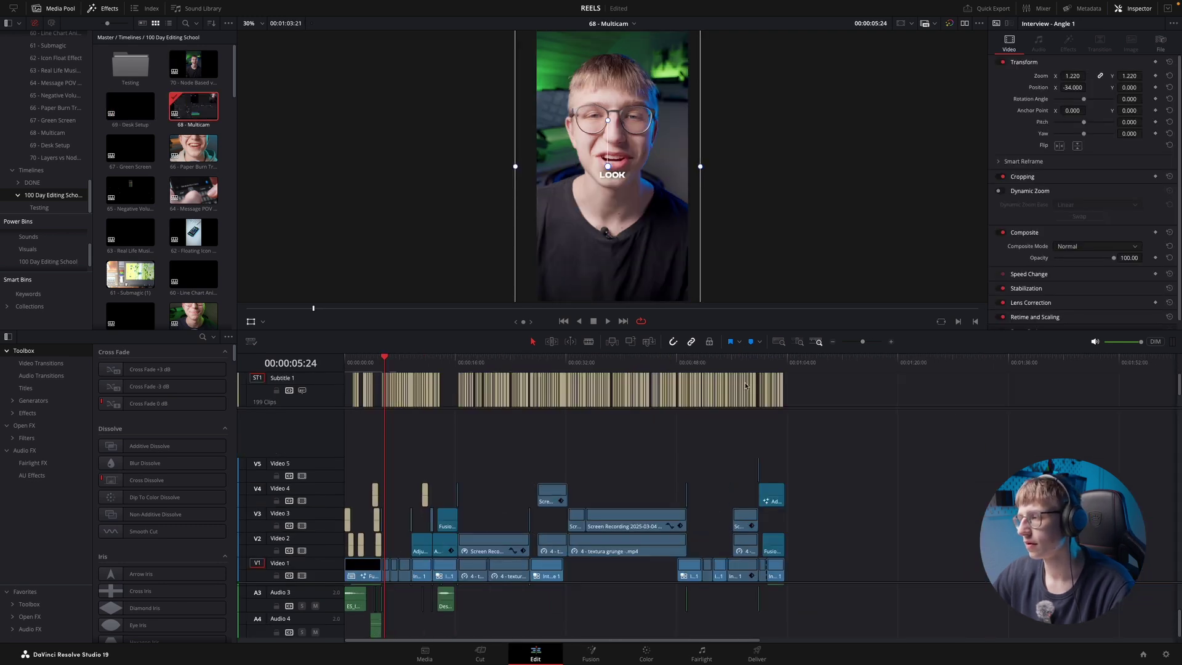
{"action": "left_click", "coordinate": [764, 364]}
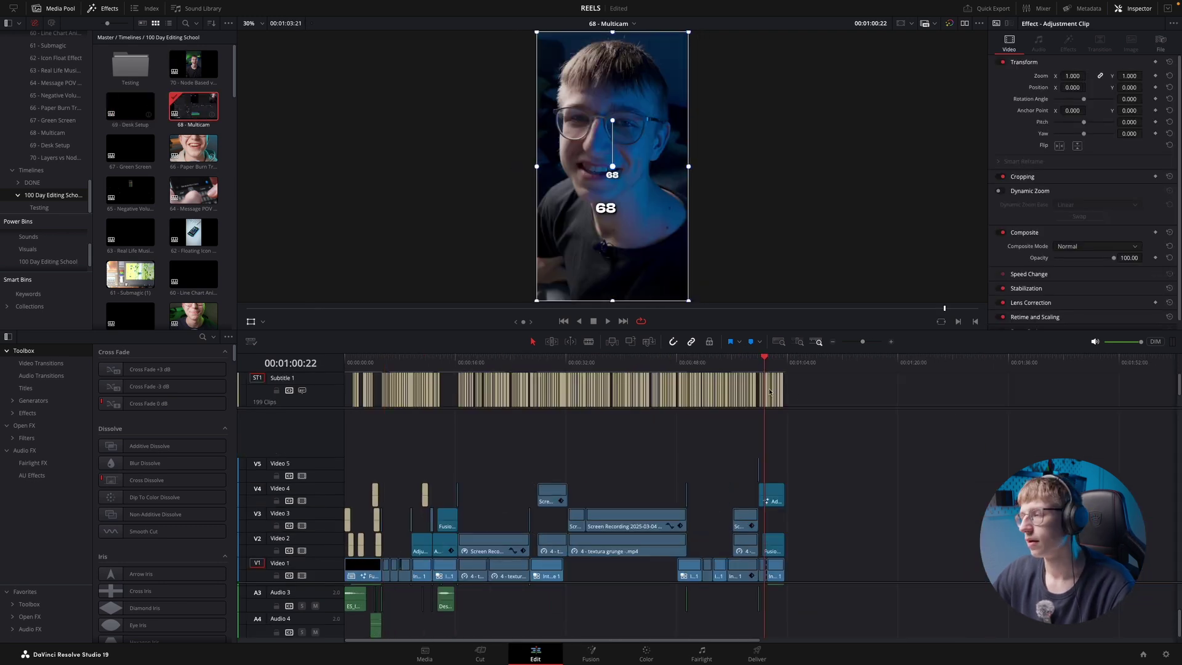
- Select the outro's Adjustment Clip, Video 5 clip and sound effects on Audio 2 and 3, and return to the 70 - Node Based vs Layer Based timeline
{"action": "scroll", "coordinate": [865, 408], "scroll_direction": "up", "scroll_amount": 3}
{"action": "scroll", "coordinate": [865, 407], "scroll_direction": "up", "scroll_amount": 2}
{"action": "left_click_drag", "start_coordinate": [971, 507], "coordinate": [699, 446]}
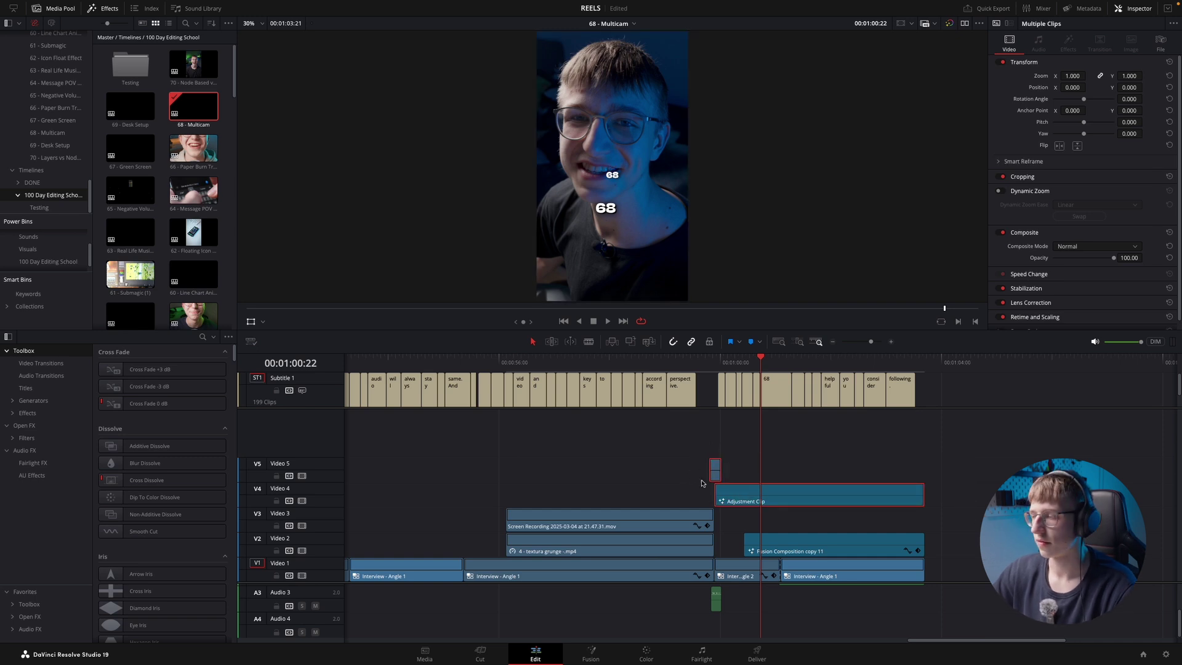
{"action": "left_click", "coordinate": [716, 598], "text": "ctrl"}
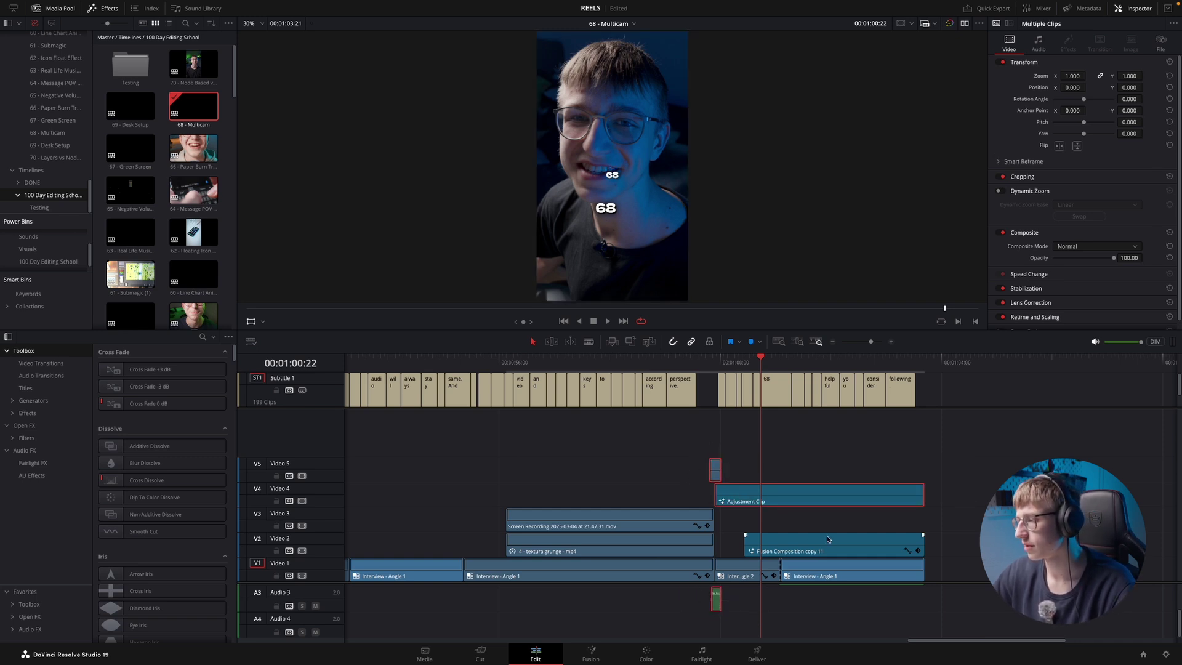
{"action": "scroll", "coordinate": [835, 596], "scroll_direction": "up", "scroll_amount": 3}
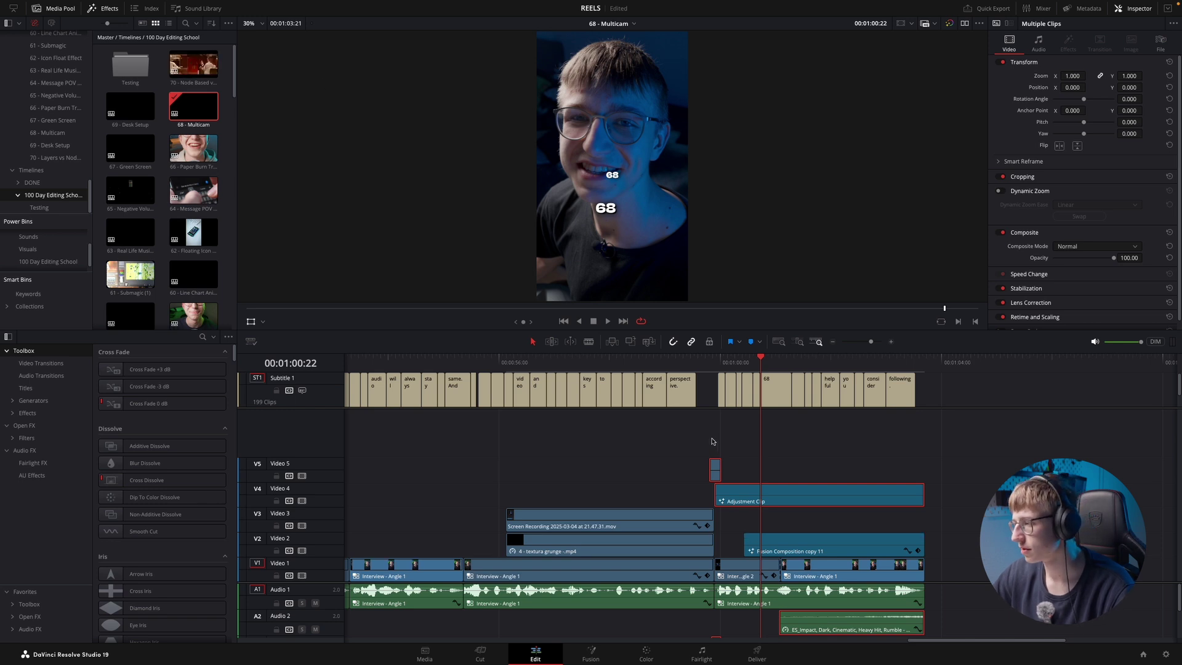
{"action": "scroll", "coordinate": [733, 594], "scroll_direction": "down", "scroll_amount": 1}
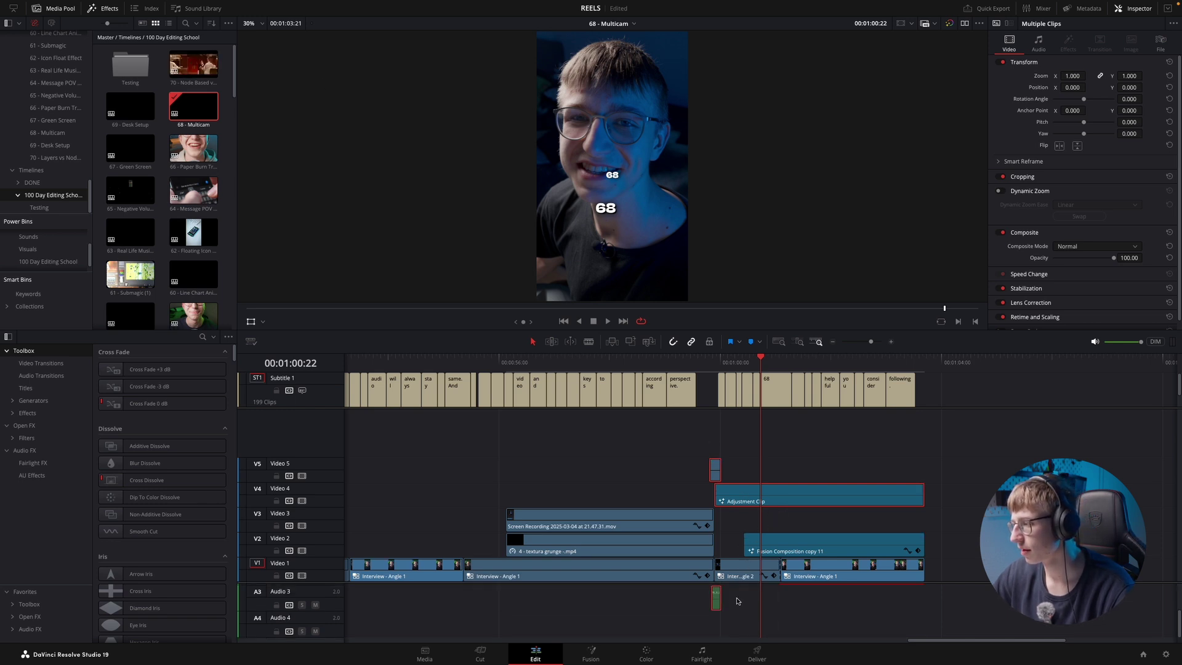
{"action": "scroll", "coordinate": [778, 612], "scroll_direction": "up", "scroll_amount": 2}
{"action": "double_click", "coordinate": [194, 65]}
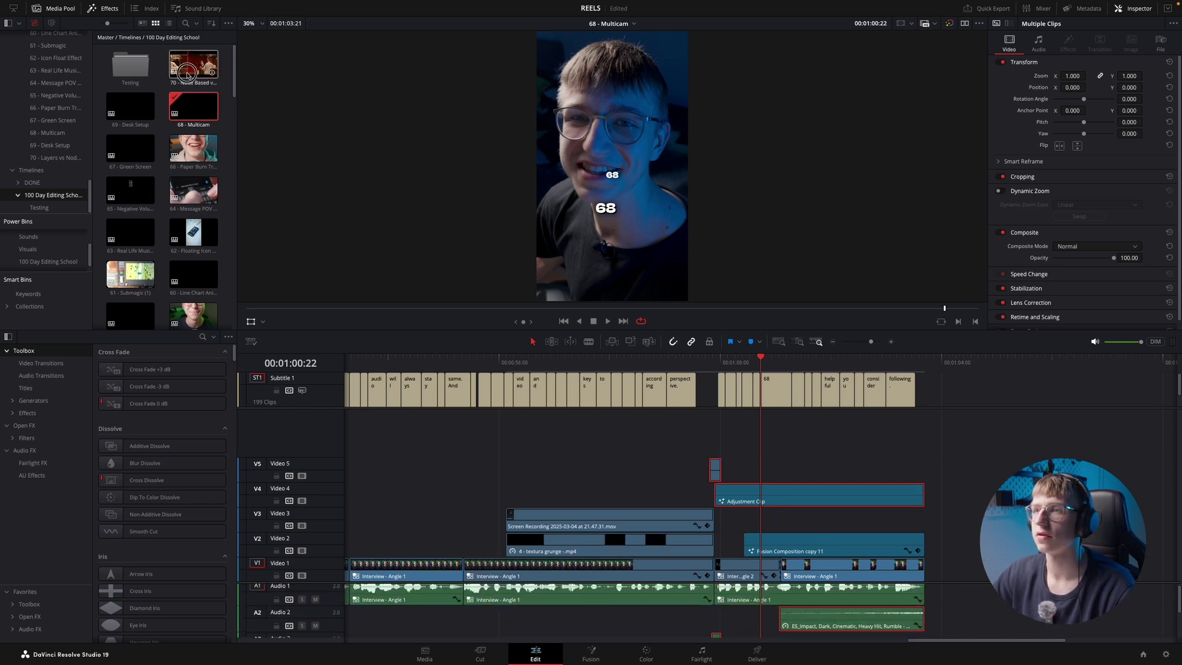
- Paste the copied outro elements and align them with the start of the last Main clip
{"action": "left_click", "coordinate": [772, 362]}
{"action": "key", "text": "ctrl+v"}
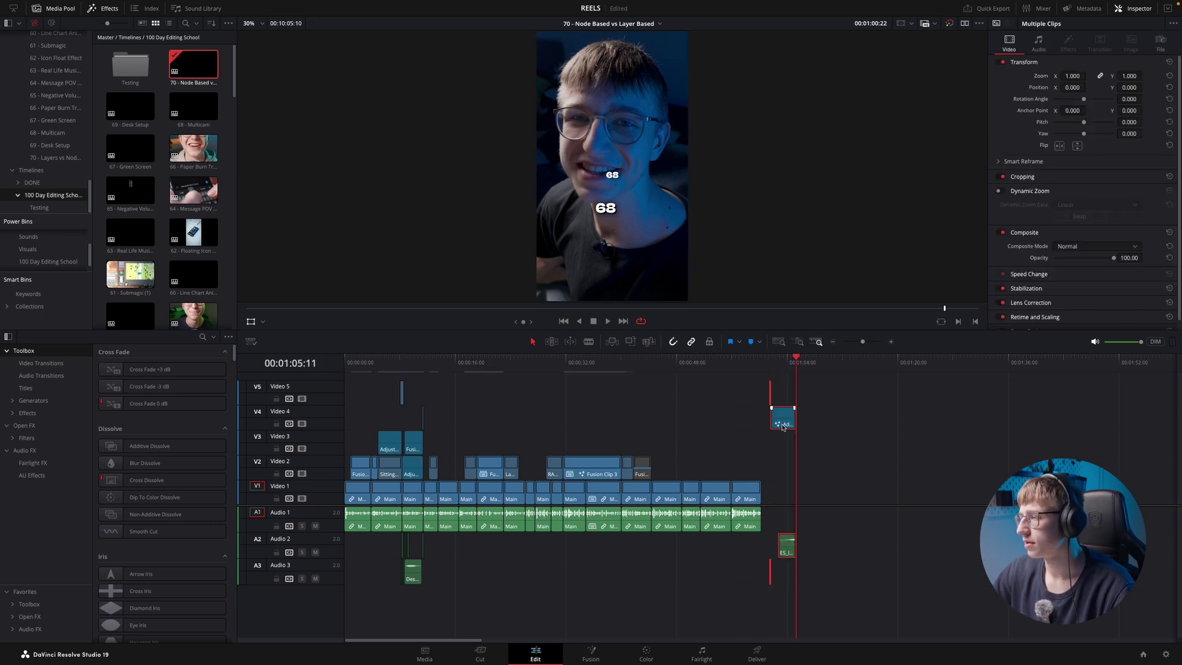
{"action": "key", "text": "ctrl+equal"}
{"action": "left_click_drag", "start_coordinate": [909, 427], "coordinate": [747, 412]}
- Extend the outro Adjustment Clip to the end of the last Main clip and shift the impact sound 16 frames so it ends there too
{"action": "left_click", "coordinate": [947, 457]}
{"action": "key", "text": "ctrl+equal"}
{"action": "left_click_drag", "start_coordinate": [902, 419], "coordinate": [931, 418]}
{"action": "left_click_drag", "start_coordinate": [889, 554], "coordinate": [919, 554]}
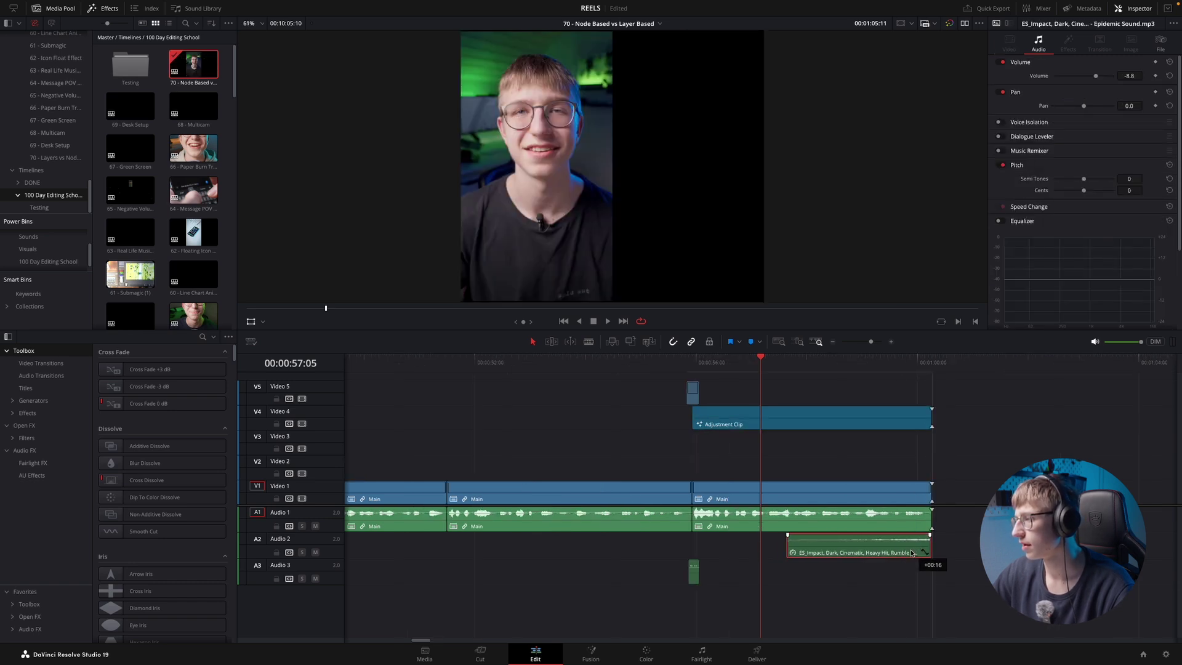
- Play the outro from just before the last Main clip
{"action": "left_click", "coordinate": [688, 360]}
{"action": "left_click", "coordinate": [901, 360]}
{"action": "left_click", "coordinate": [688, 360]}
{"action": "key", "text": "space"}
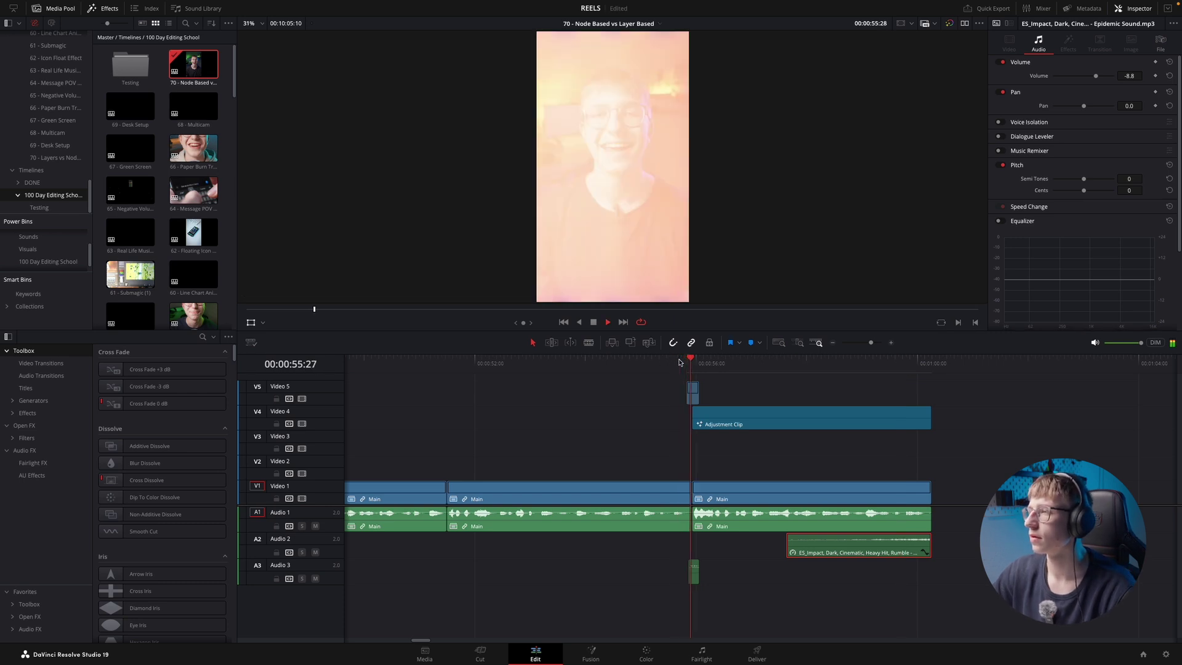
{"action": "key", "text": "ctrl+minus"}
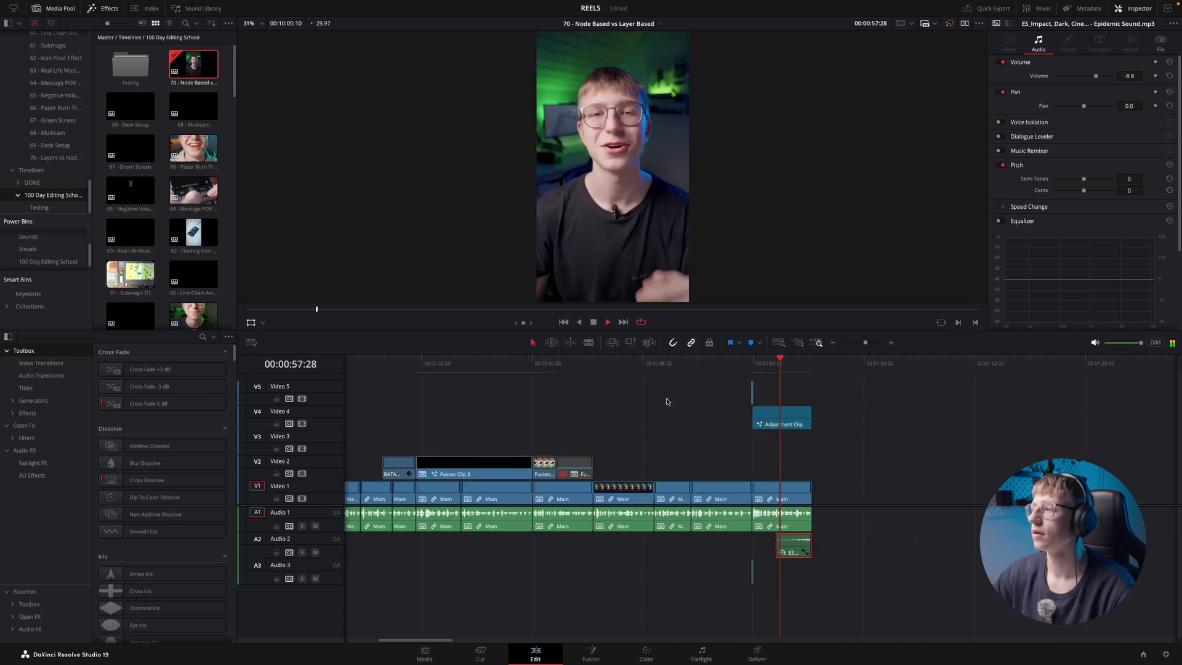
{"action": "key", "text": "ctrl+minus"}
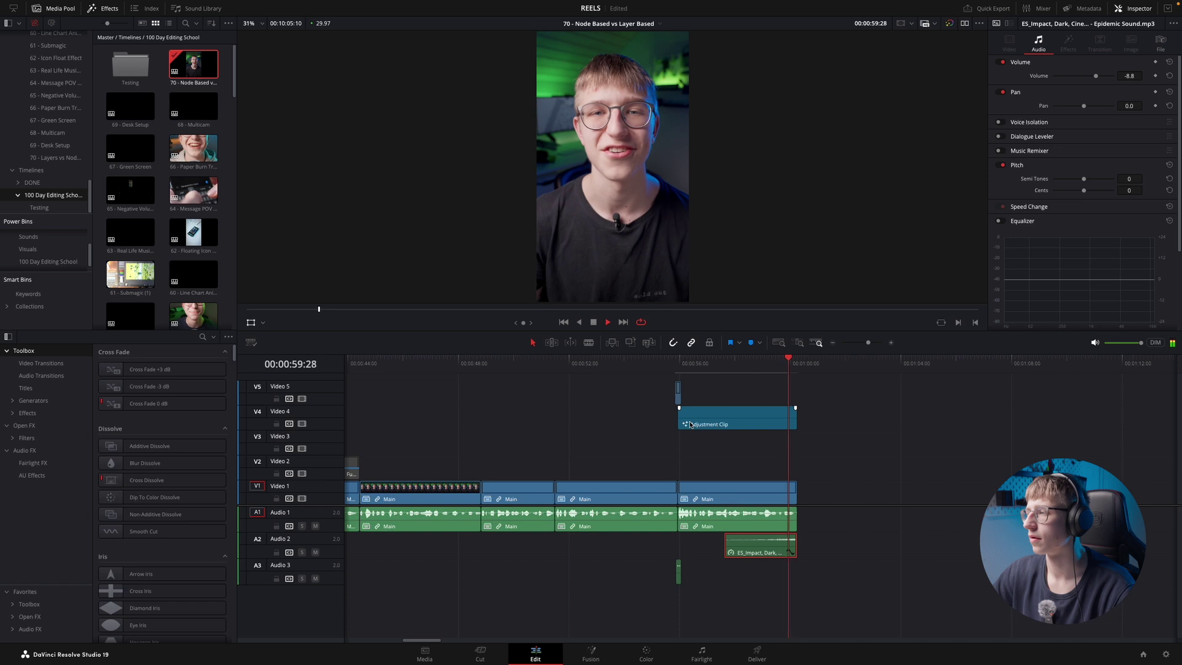
{"action": "key", "text": "ctrl+minus"}
{"action": "key", "text": "space"}
- Delete the stray RATATOUILLE clips on Video 1 and Video 4 beyond the end of the reel
{"action": "key", "text": "ctrl+minus"}
{"action": "key", "text": "ctrl+minus"}
{"action": "key", "text": "ctrl+minus"}
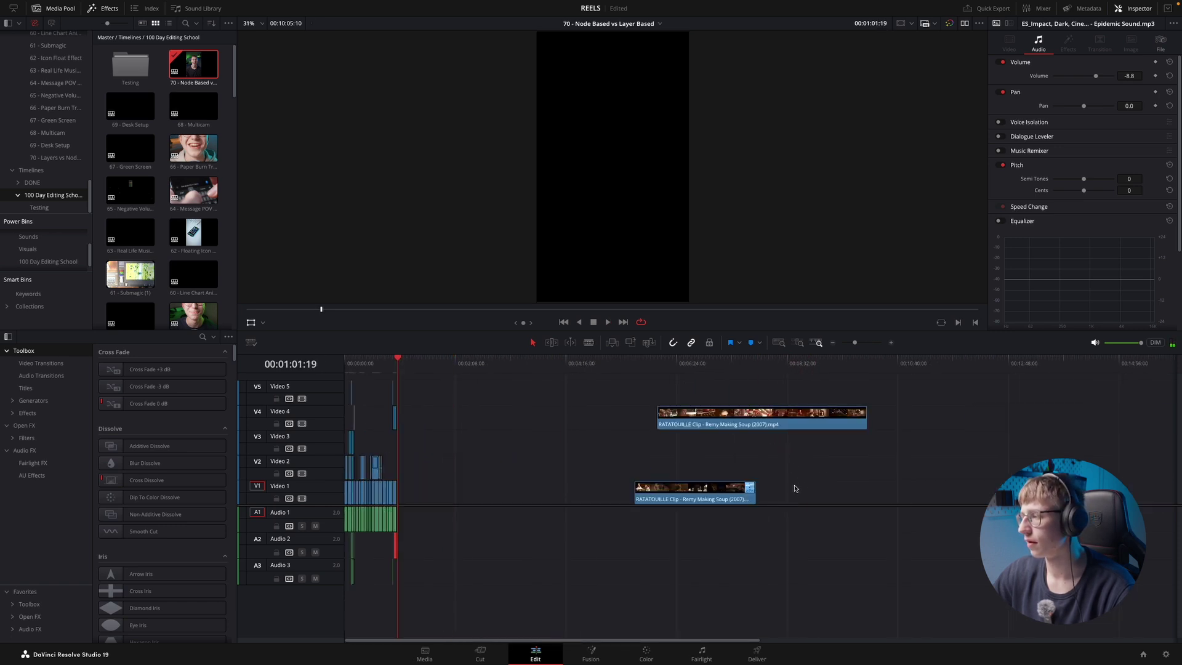
{"action": "key", "text": "Delete"}
{"action": "key", "text": "ctrl+equal"}
{"action": "key", "text": "ctrl+equal"}
{"action": "key", "text": "ctrl+equal"}
{"action": "key", "text": "ctrl+equal"}
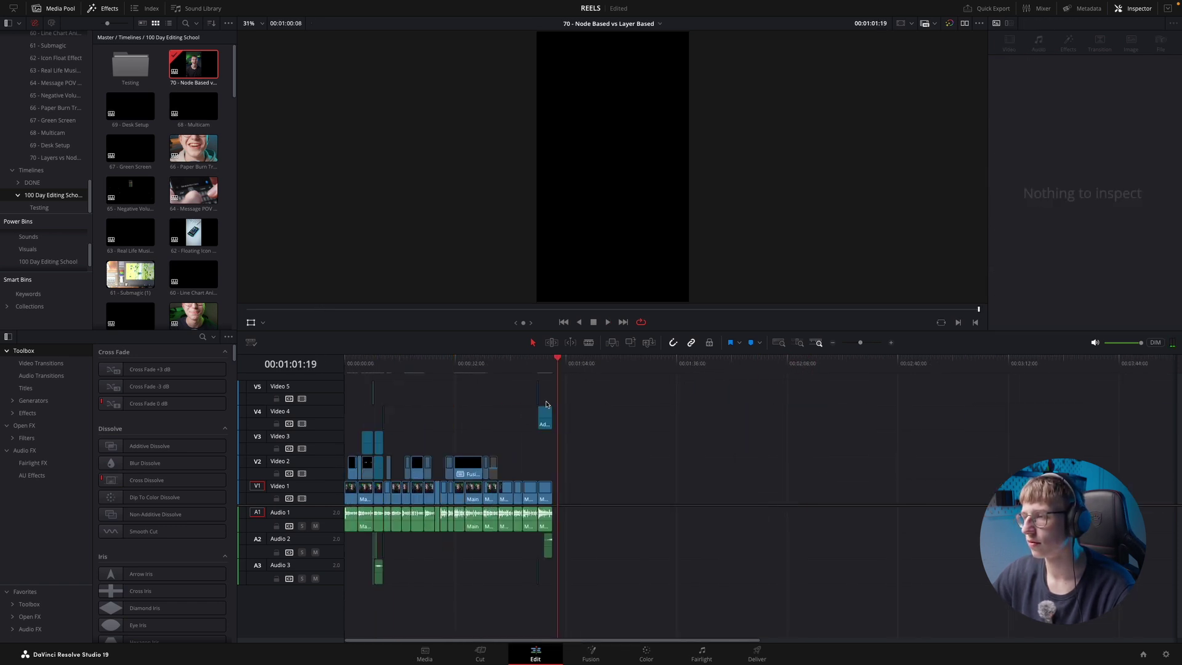
- Play the reel's opening from the first frame up to the node-based title in Fusion Clip 1
{"action": "left_click", "coordinate": [694, 368]}
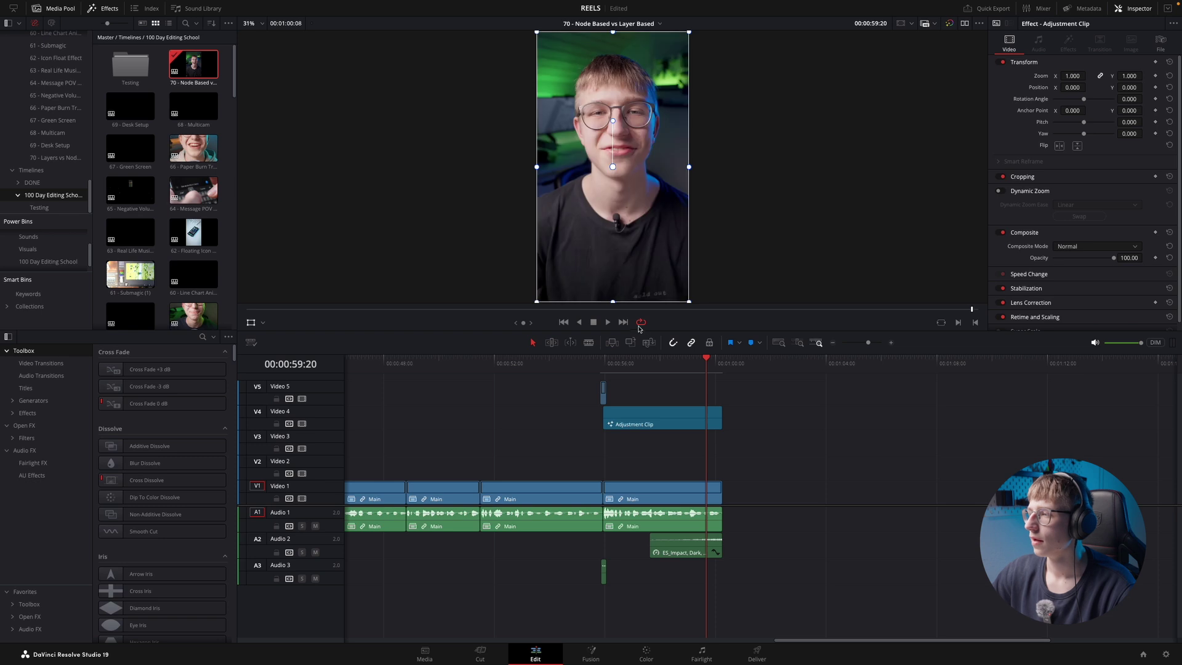
{"action": "key", "text": "Home"}
{"action": "key", "text": "space"}
{"action": "key", "text": "ctrl+equal"}
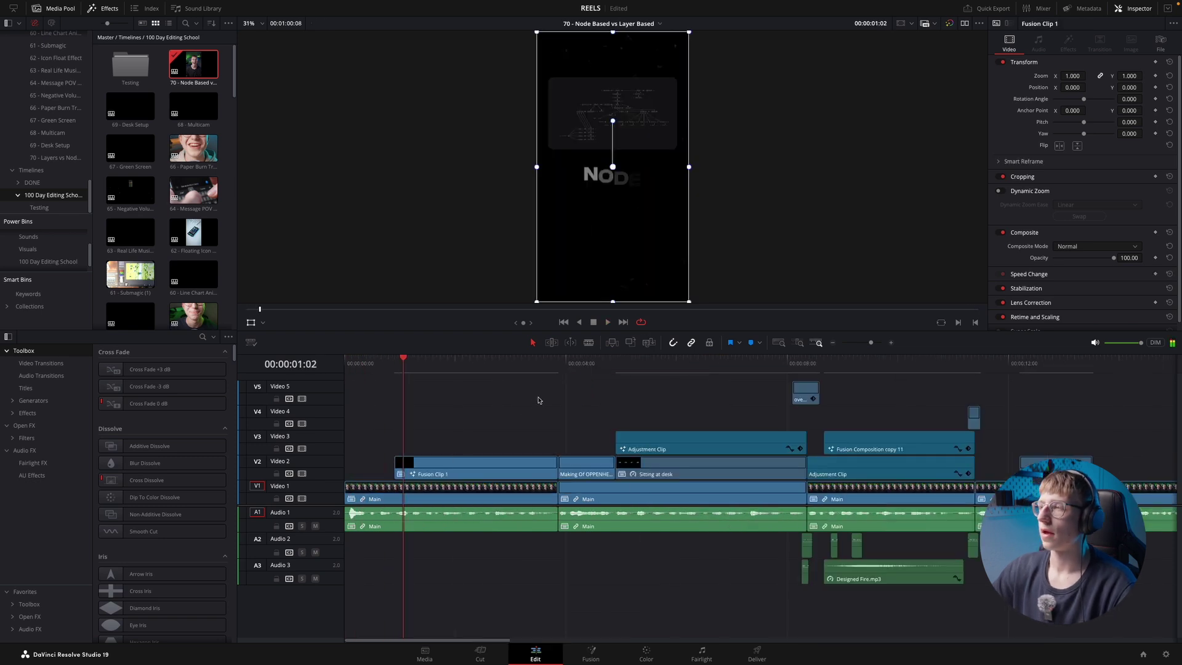
{"action": "key", "text": "space"}
{"action": "key", "text": "ctrl+minus"}
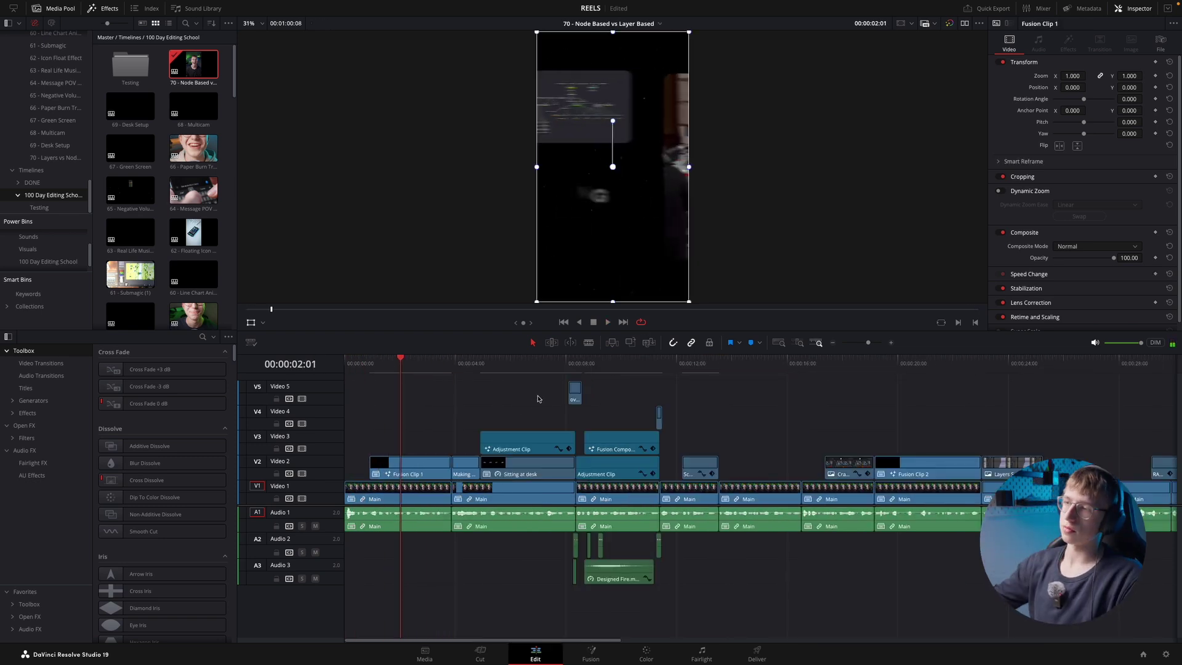
{"action": "left_click_drag", "start_coordinate": [384, 367], "coordinate": [335, 376]}
{"action": "key", "text": "space"}
{"action": "key", "text": "space"}
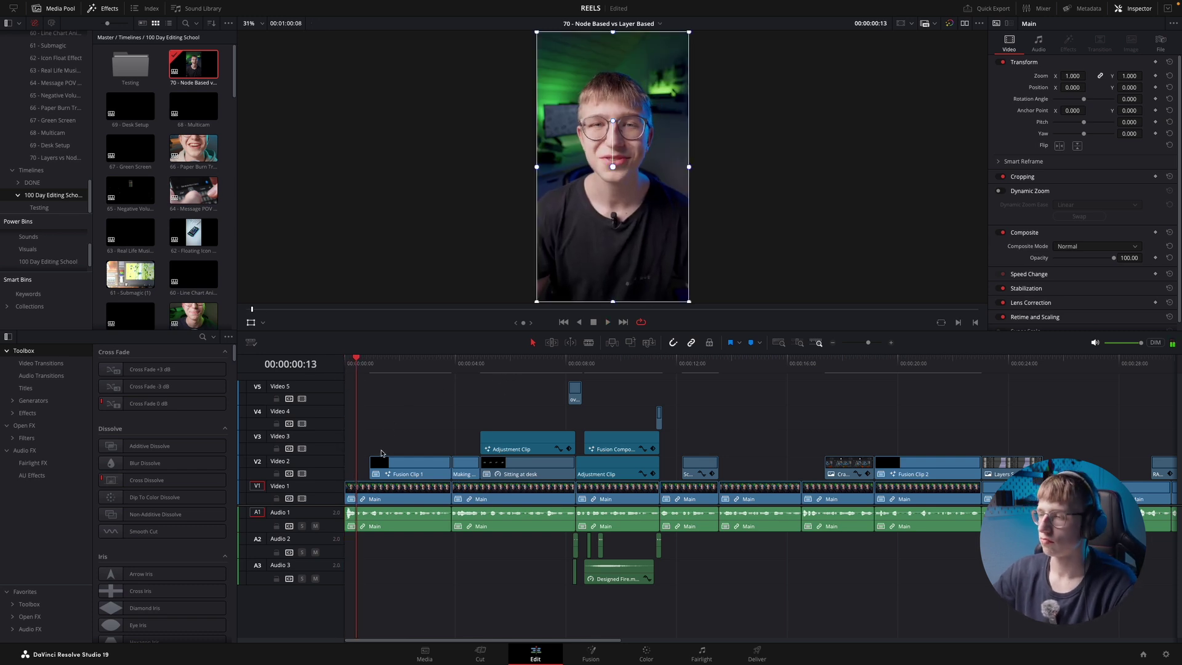
{"action": "key", "text": "space"}
{"action": "key", "text": "Home"}
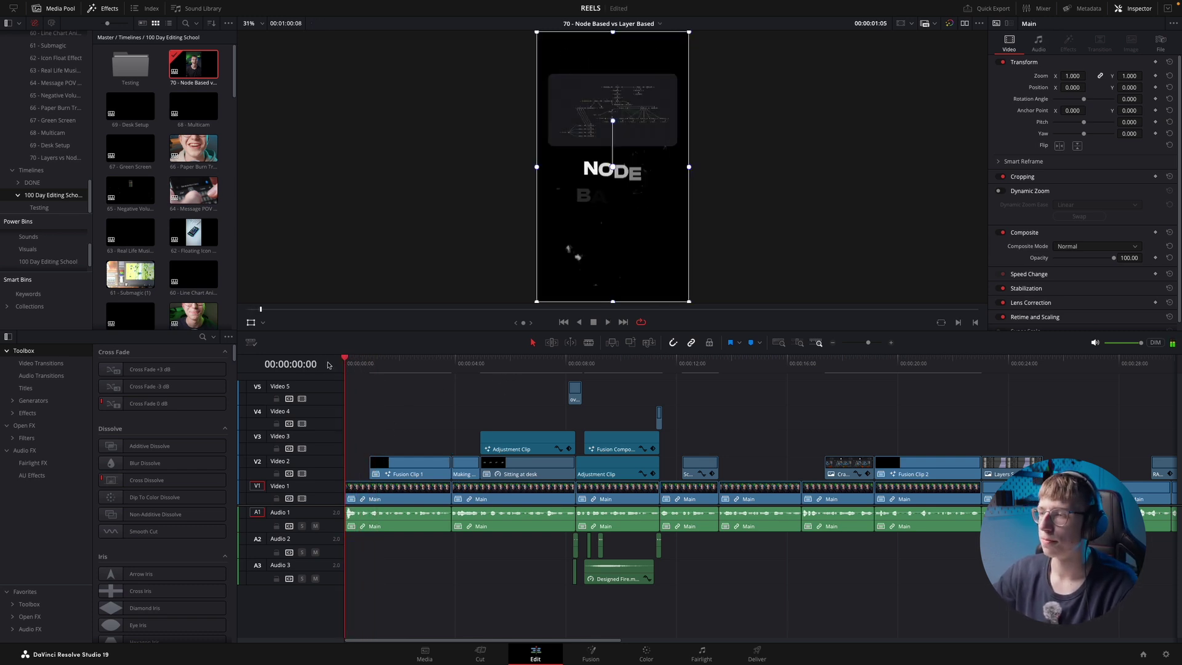
{"action": "key", "text": "ctrl+equal"}
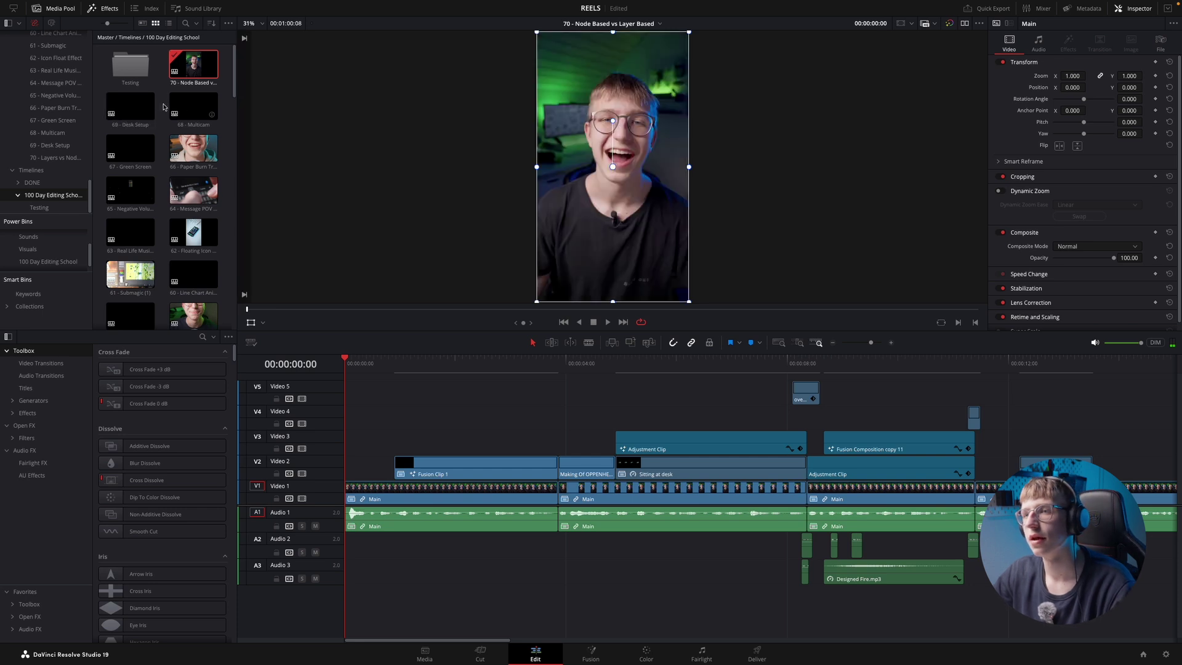
- Copy the opening Adjustment Clip on Video 2 of the 69 - Desk Setup timeline and return to the 70 - Node Based vs Layer Based timeline
{"action": "double_click", "coordinate": [139, 102]}
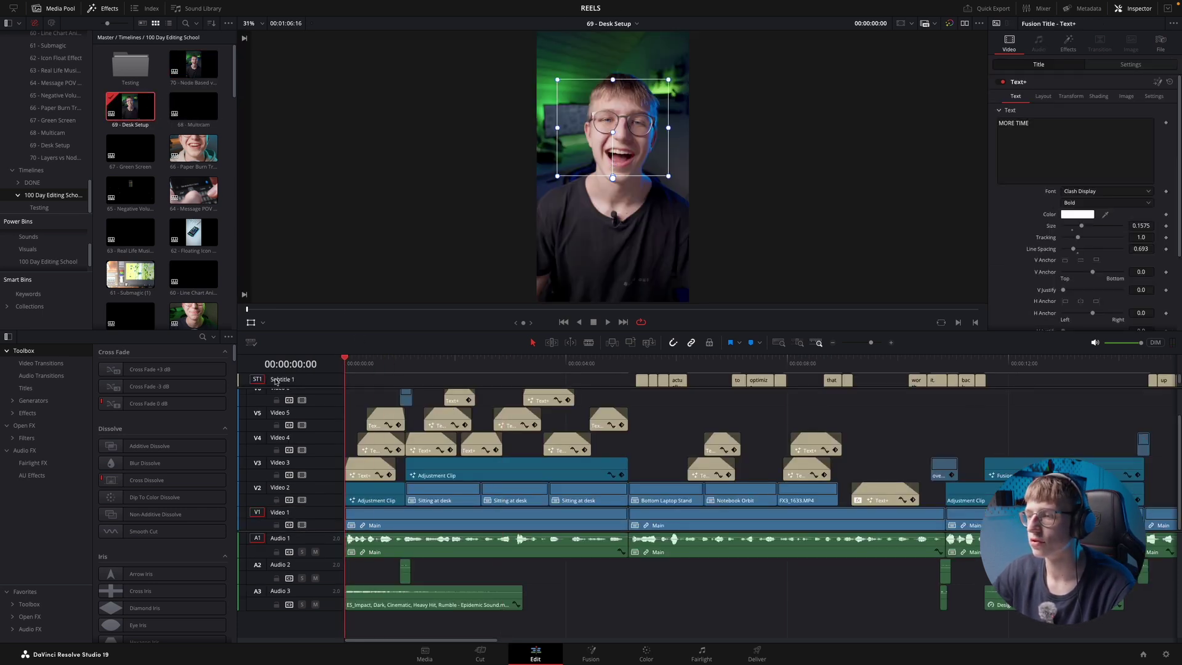
{"action": "key", "text": "Down"}
{"action": "left_click", "coordinate": [373, 496]}
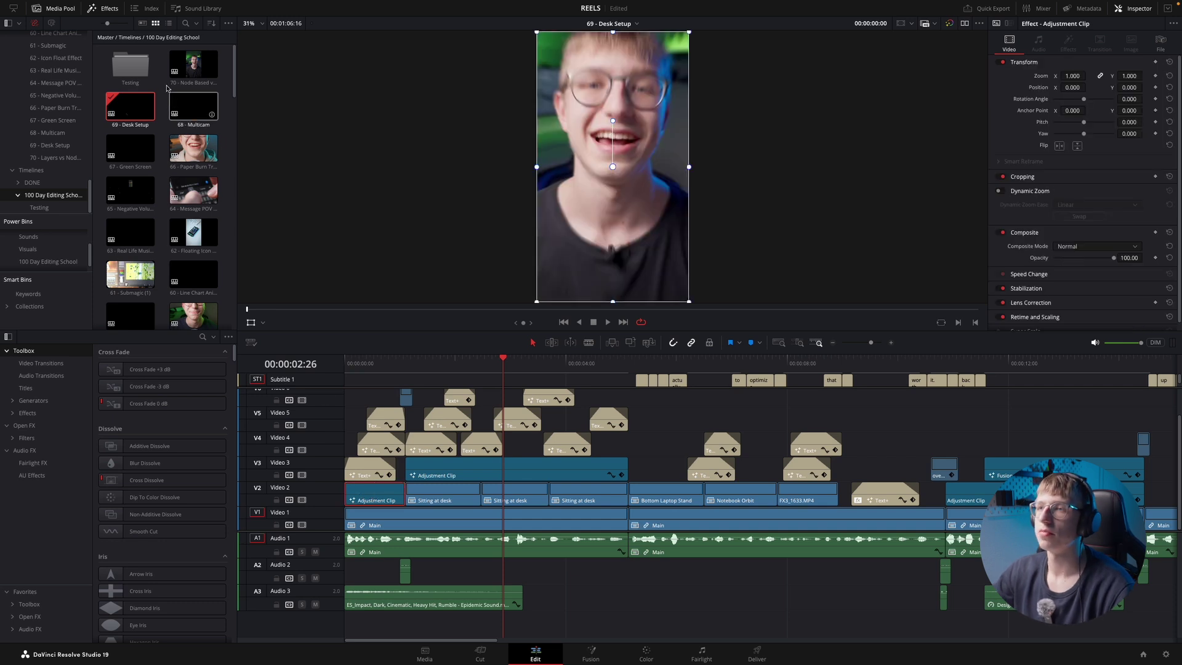
{"action": "double_click", "coordinate": [193, 64]}
- Paste the Adjustment Clip at the start of the reel and trim it to fit on Video 2 before Fusion Clip 1
{"action": "key", "text": "ctrl+v"}
{"action": "left_click_drag", "start_coordinate": [650, 462], "coordinate": [343, 443]}
{"action": "scroll", "coordinate": [444, 449], "scroll_direction": "up", "scroll_amount": 5}
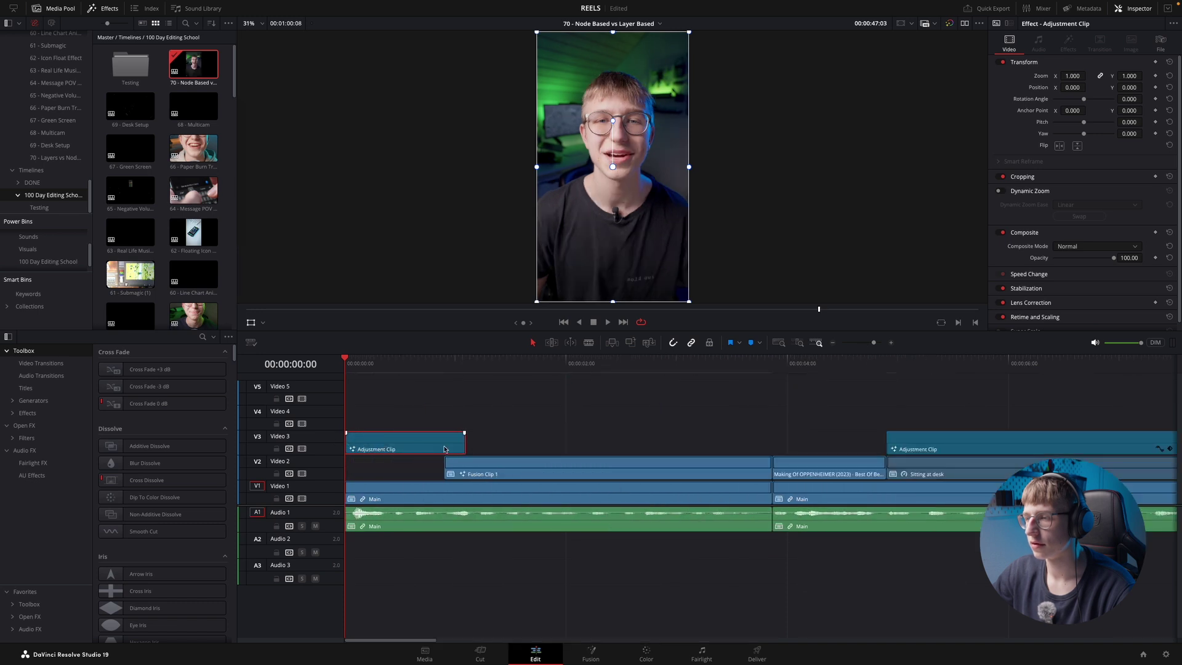
{"action": "left_click_drag", "start_coordinate": [460, 442], "coordinate": [406, 464]}
- Play the reel's opening with the pasted Adjustment Clip
{"action": "scroll", "coordinate": [409, 394], "scroll_direction": "down", "scroll_amount": 5}
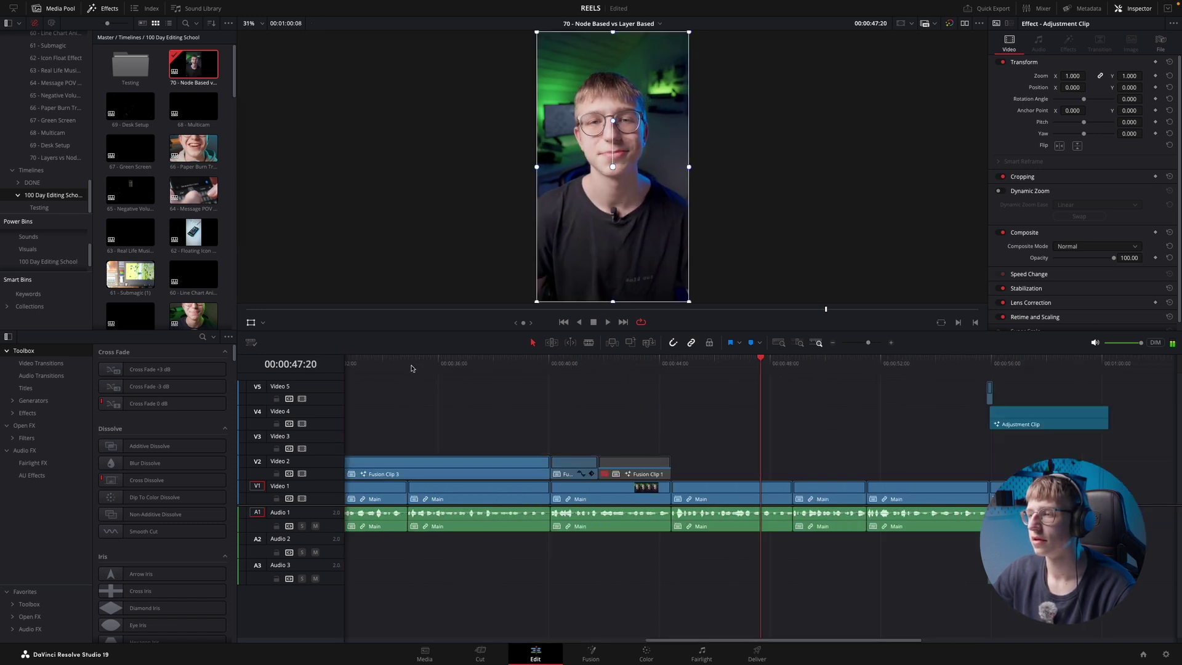
{"action": "key", "text": "space"}
{"action": "key", "text": "super+equal"}
{"action": "key", "text": "super+equal"}
{"action": "key", "text": "space"}
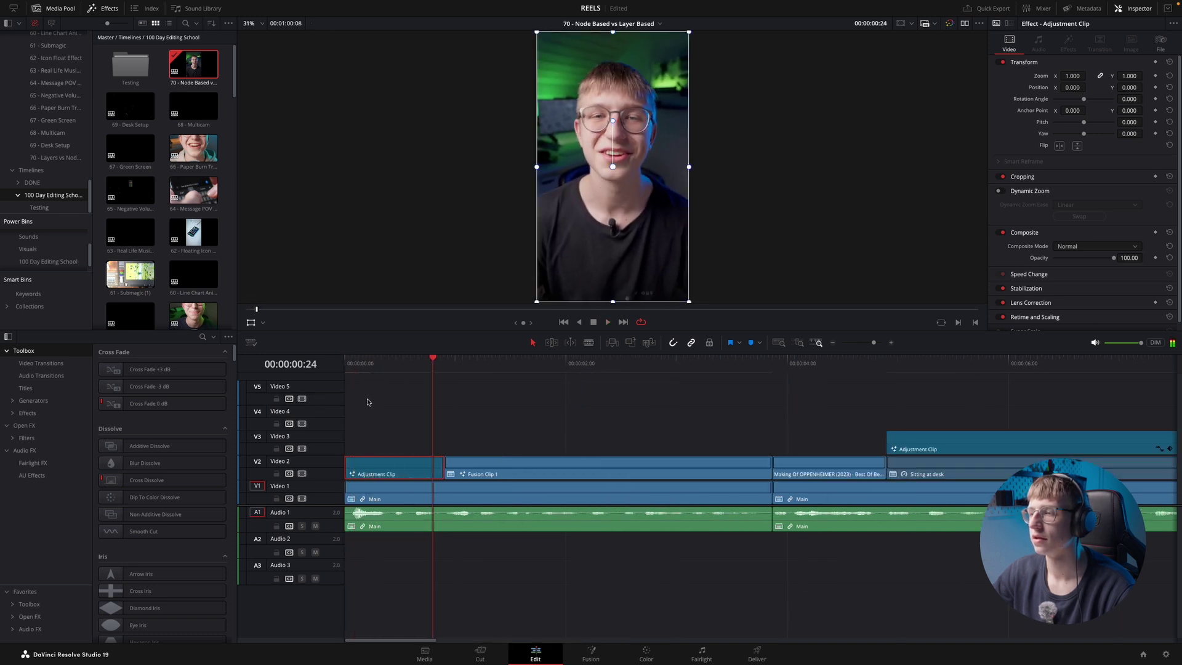
{"action": "left_click", "coordinate": [370, 371]}
{"action": "key", "text": "space"}
{"action": "key", "text": "space"}
- Open the opening Adjustment Clip in Fusion and spread out its MediaIn1, Transform1 and MediaOut1 nodes
{"action": "left_click", "coordinate": [417, 463]}
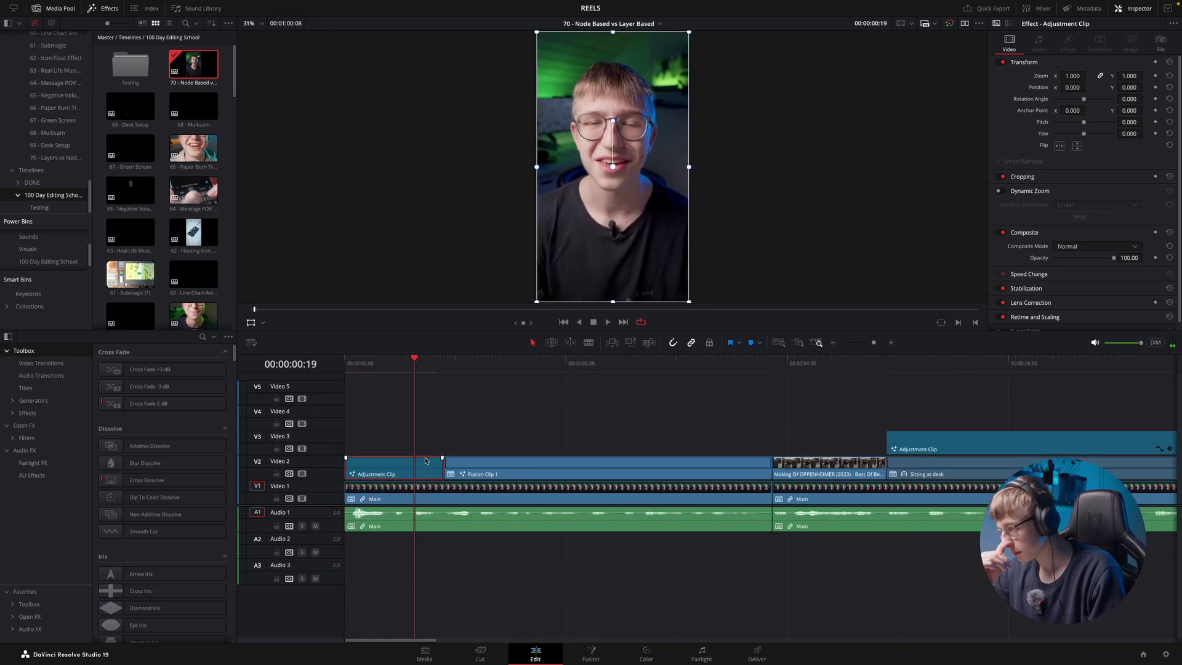
{"action": "key", "text": "shift+5"}
{"action": "left_click_drag", "start_coordinate": [243, 426], "coordinate": [458, 430]}
{"action": "left_click_drag", "start_coordinate": [72, 419], "coordinate": [263, 424]}
{"action": "left_click_drag", "start_coordinate": [354, 424], "coordinate": [393, 423]}
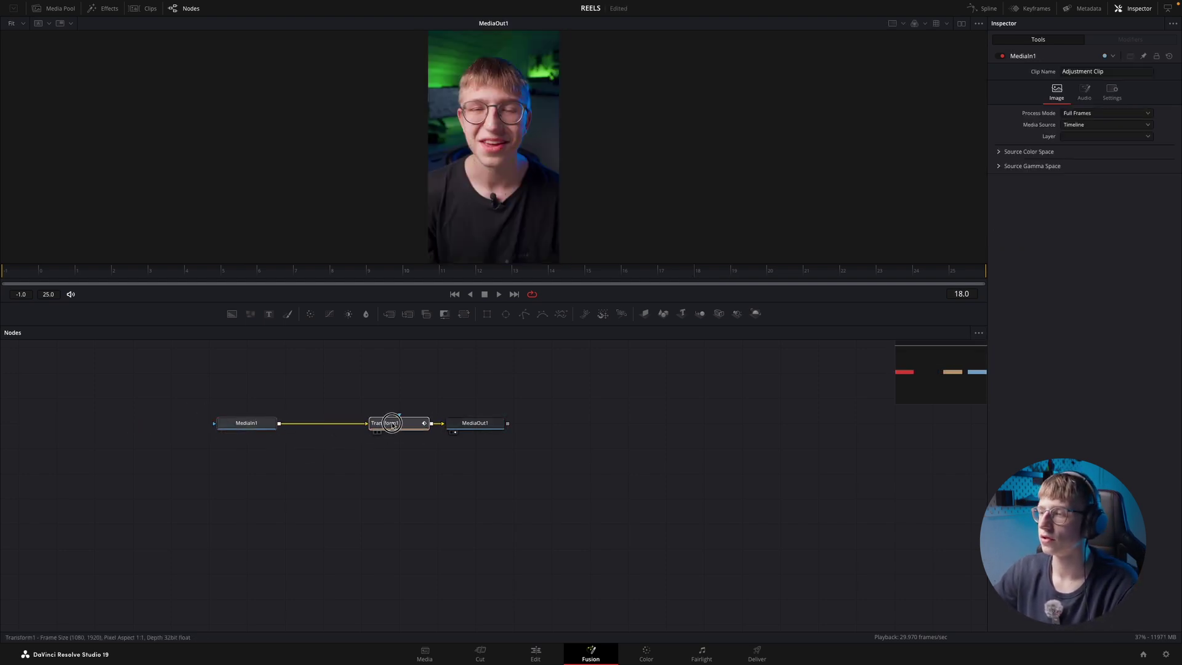
- Compare Transform1's zoom with motion blur off and on at frame -1, and scrub through the first frames
{"action": "left_click", "coordinate": [1097, 79]}
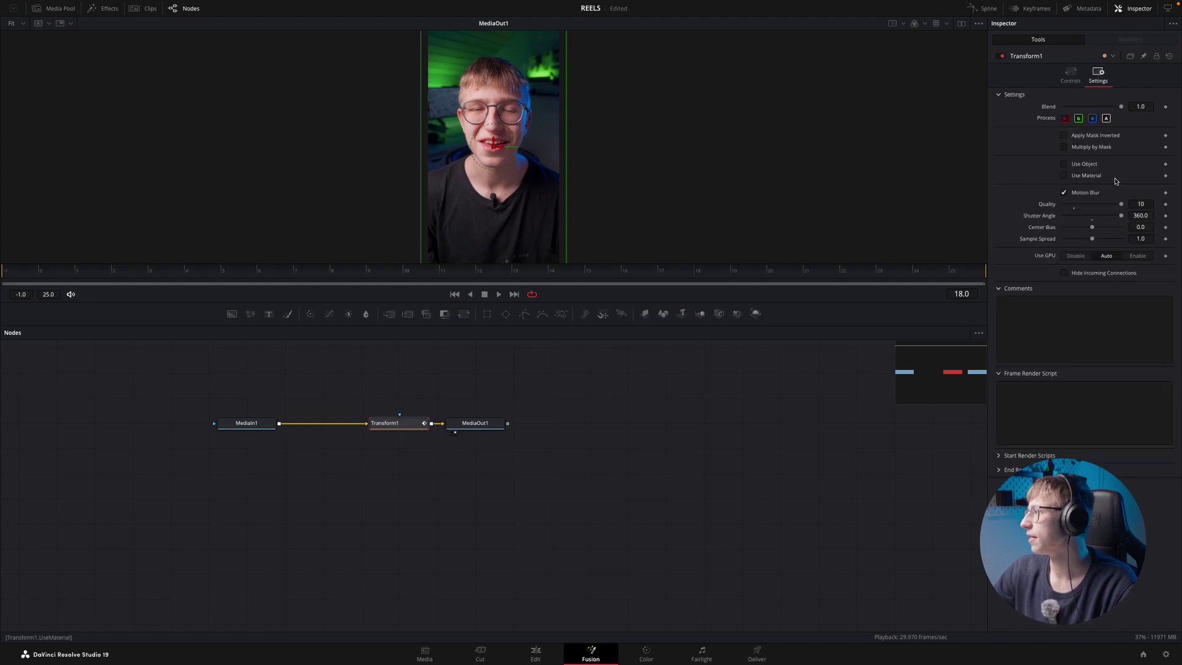
{"action": "left_click_drag", "start_coordinate": [231, 285], "coordinate": [39, 281]}
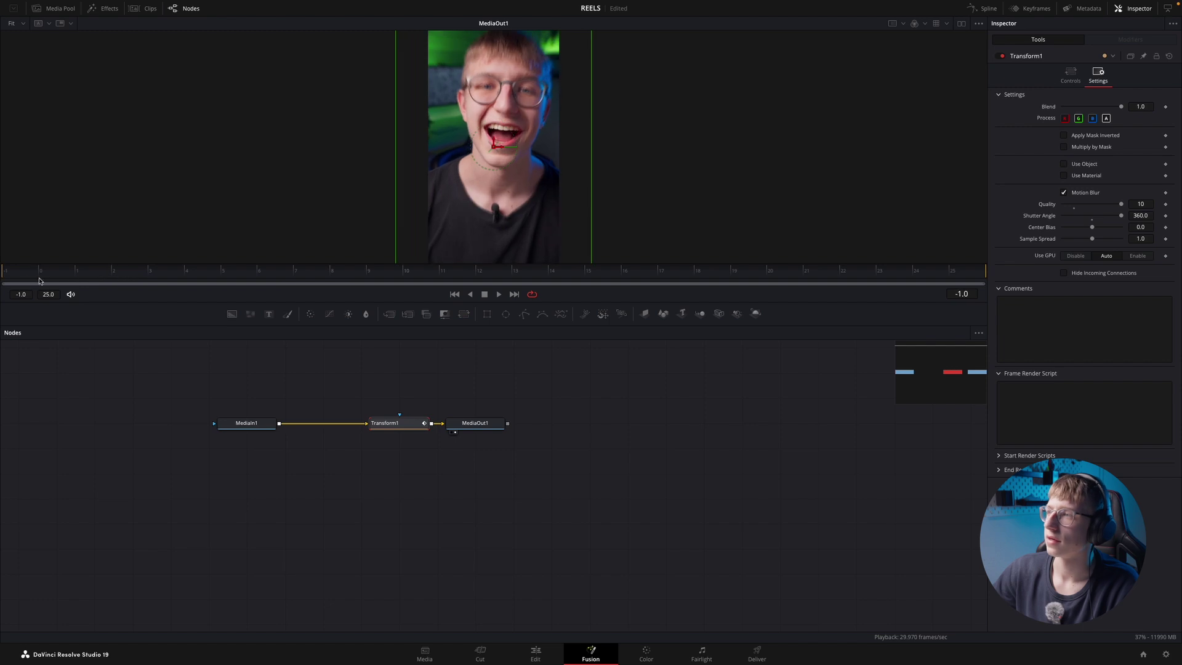
{"action": "left_click", "coordinate": [1063, 194]}
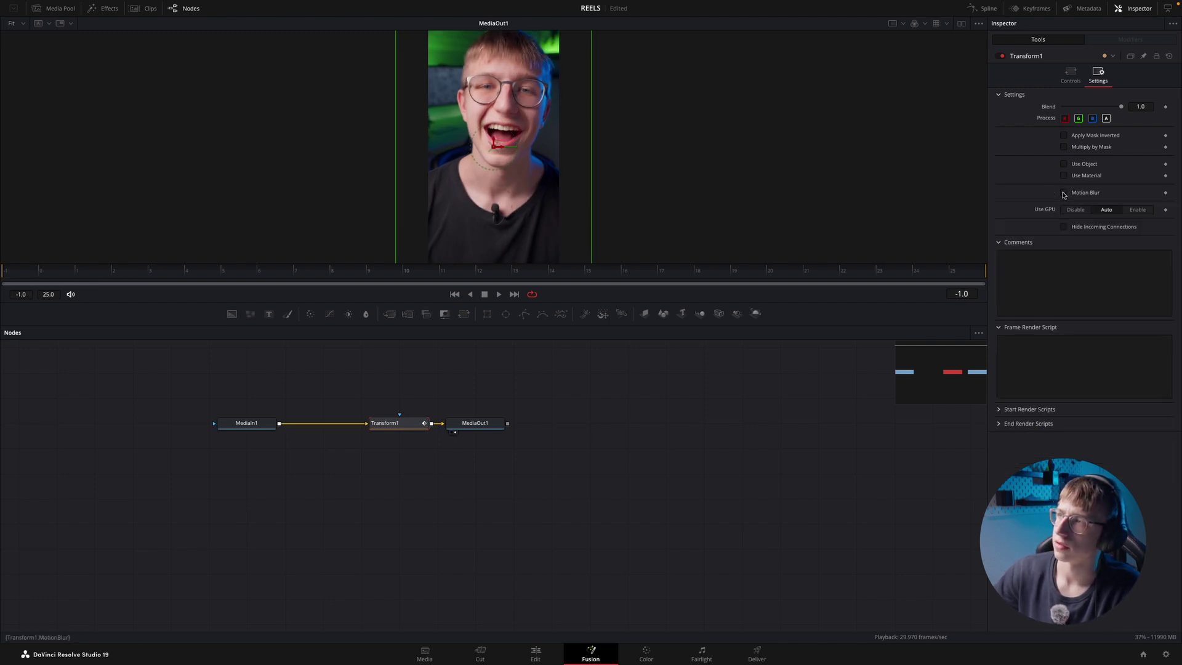
{"action": "left_click", "coordinate": [1063, 194]}
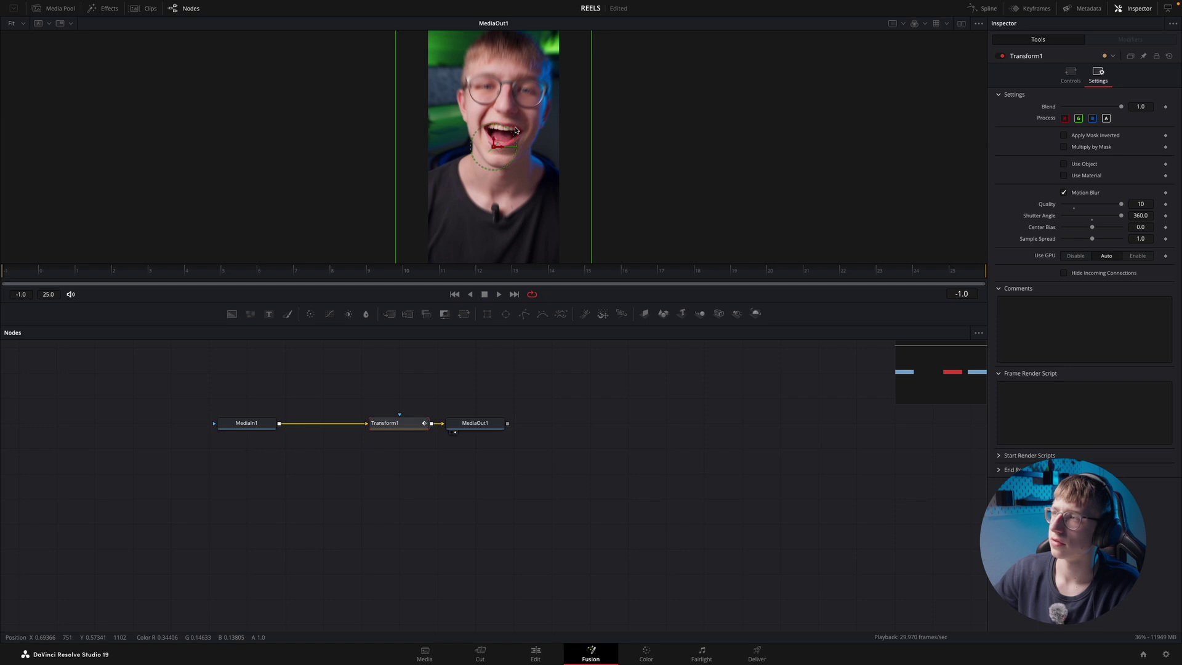
{"action": "scroll", "coordinate": [543, 138], "scroll_direction": "down", "scroll_amount": 1}
{"action": "left_click_drag", "start_coordinate": [159, 275], "coordinate": [251, 273]}
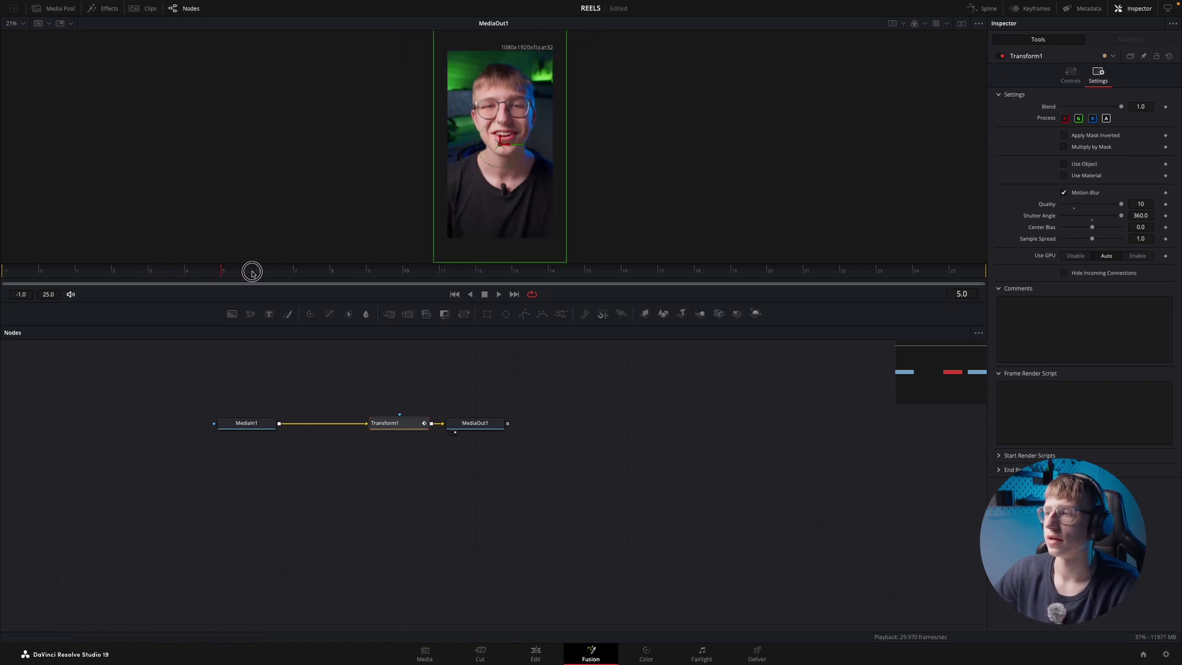
- Show Transform1's Size curve in the Spline editor and move its end keyframe to frame 25
{"action": "left_click", "coordinate": [986, 10]}
{"action": "left_click", "coordinate": [418, 359]}
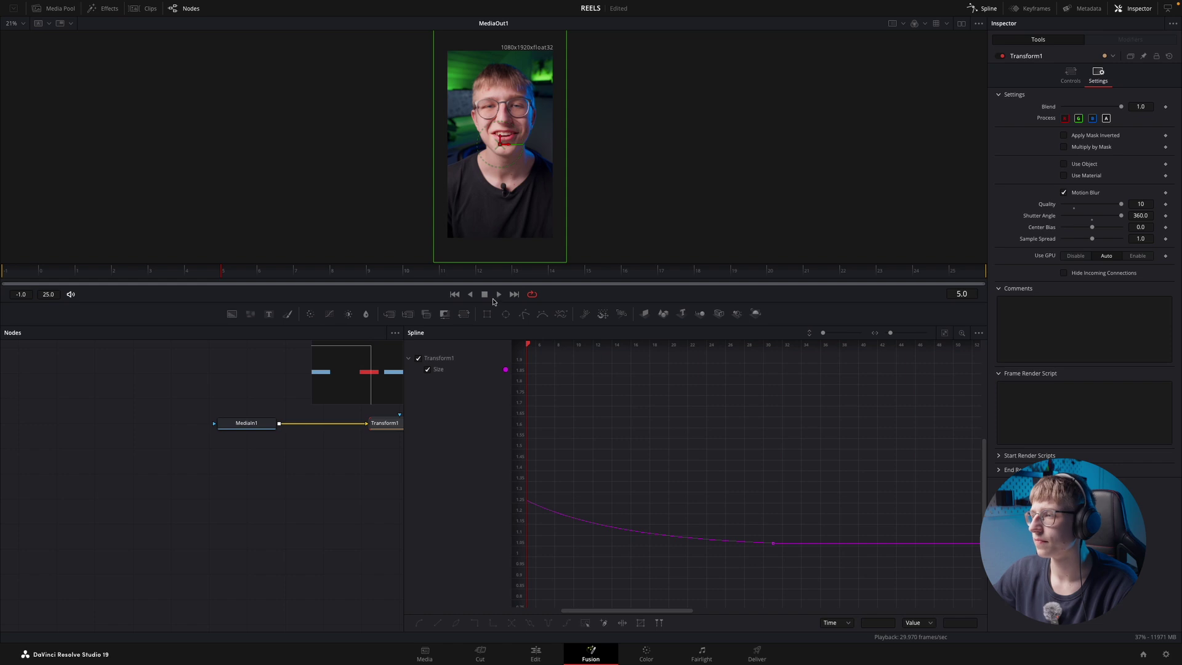
{"action": "left_click", "coordinate": [945, 336]}
{"action": "left_click_drag", "start_coordinate": [892, 333], "coordinate": [882, 336]}
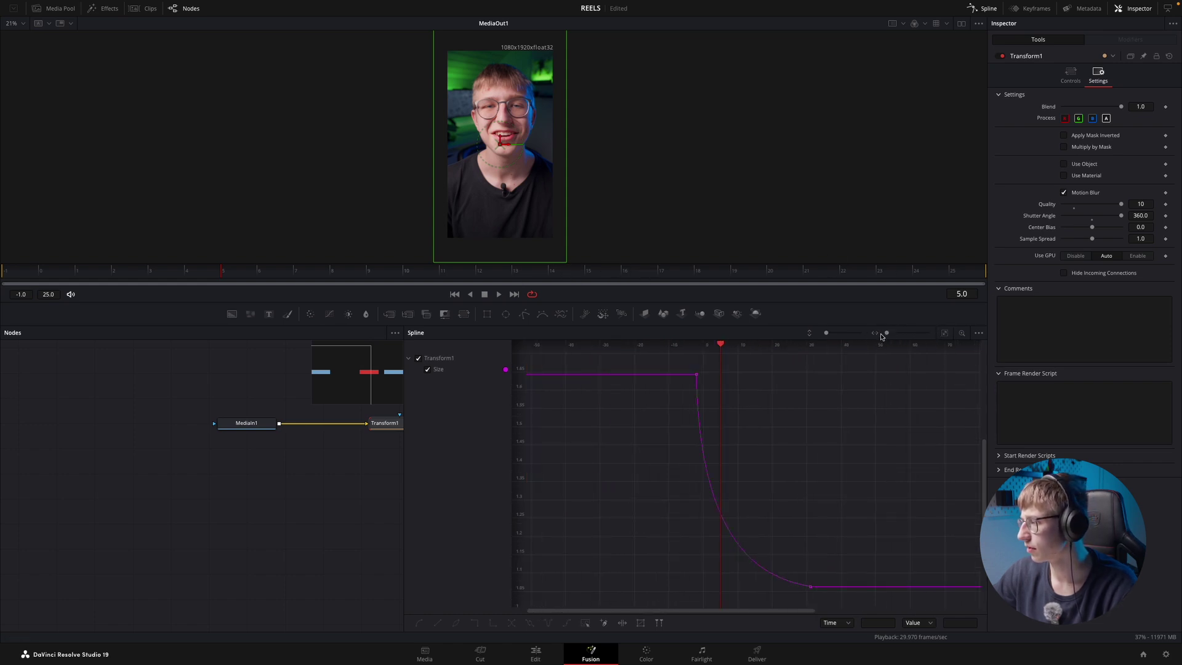
{"action": "left_click_drag", "start_coordinate": [888, 272], "coordinate": [981, 267]}
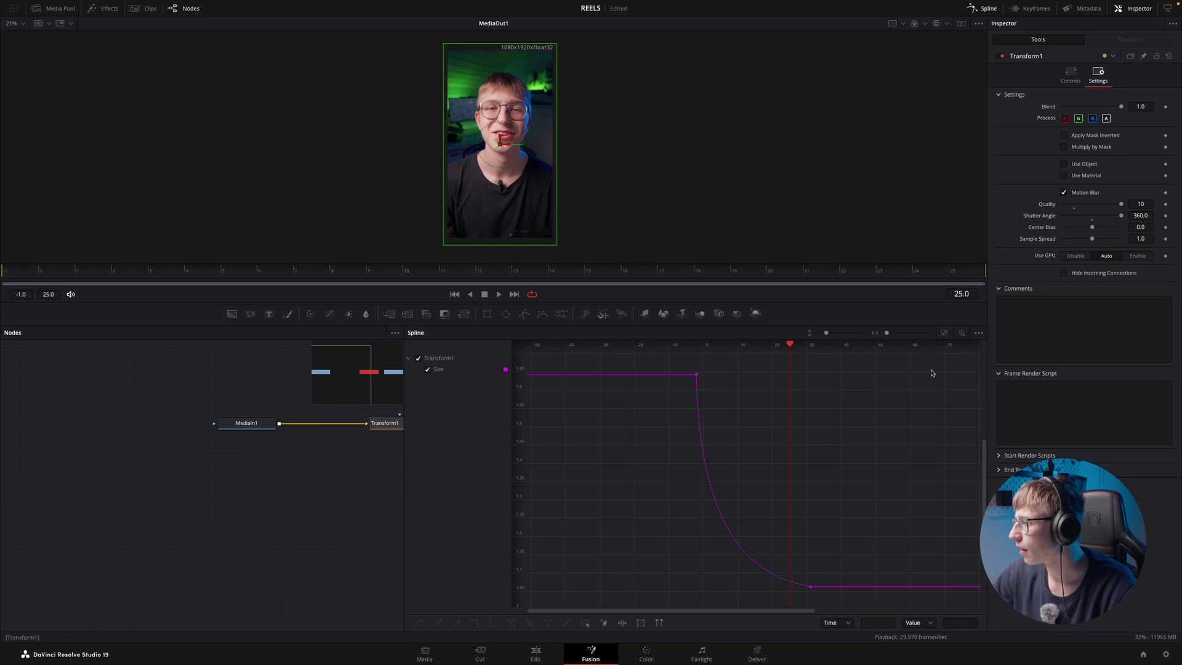
{"action": "left_click_drag", "start_coordinate": [809, 589], "coordinate": [789, 592]}
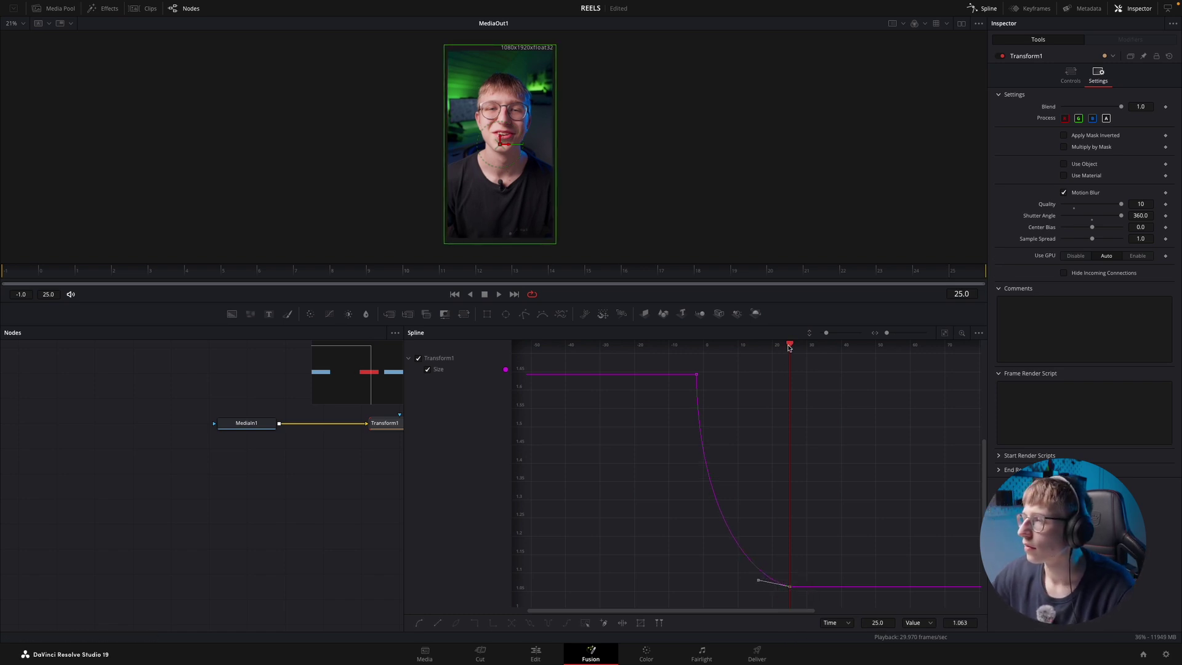
- Return to the Edit page and replay the opening zoom from the first frame
{"action": "left_click_drag", "start_coordinate": [788, 346], "coordinate": [695, 364]}
{"action": "left_click", "coordinate": [534, 654]}
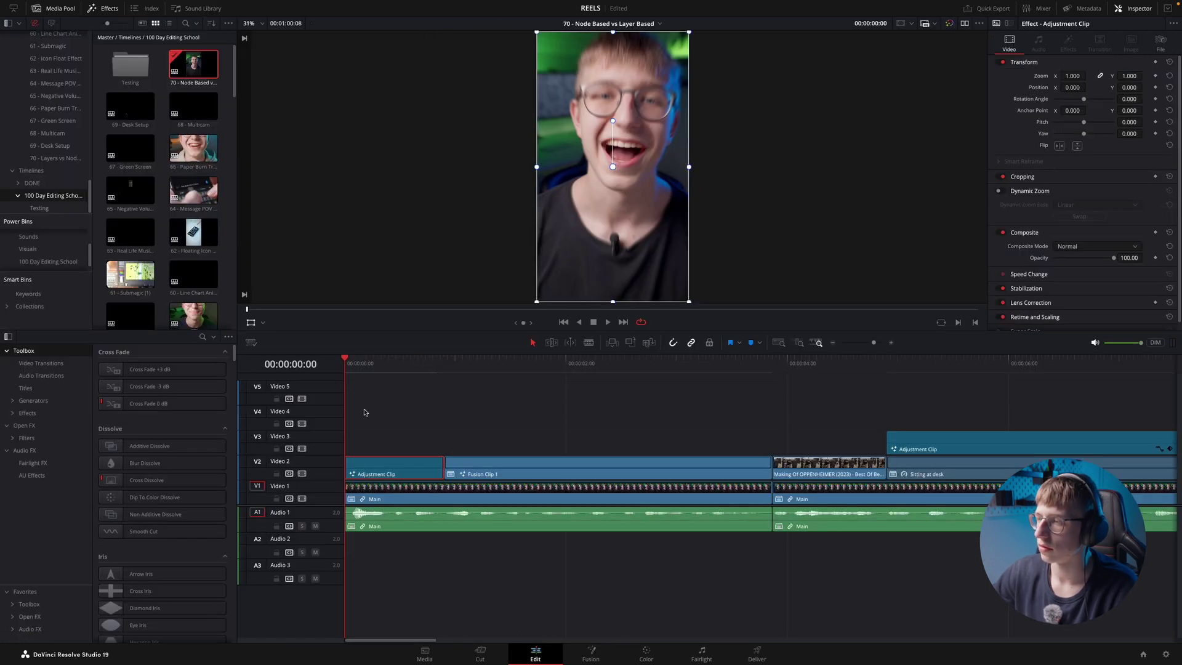
{"action": "left_click", "coordinate": [382, 383]}
{"action": "key", "text": "space"}
{"action": "key", "text": "Home"}
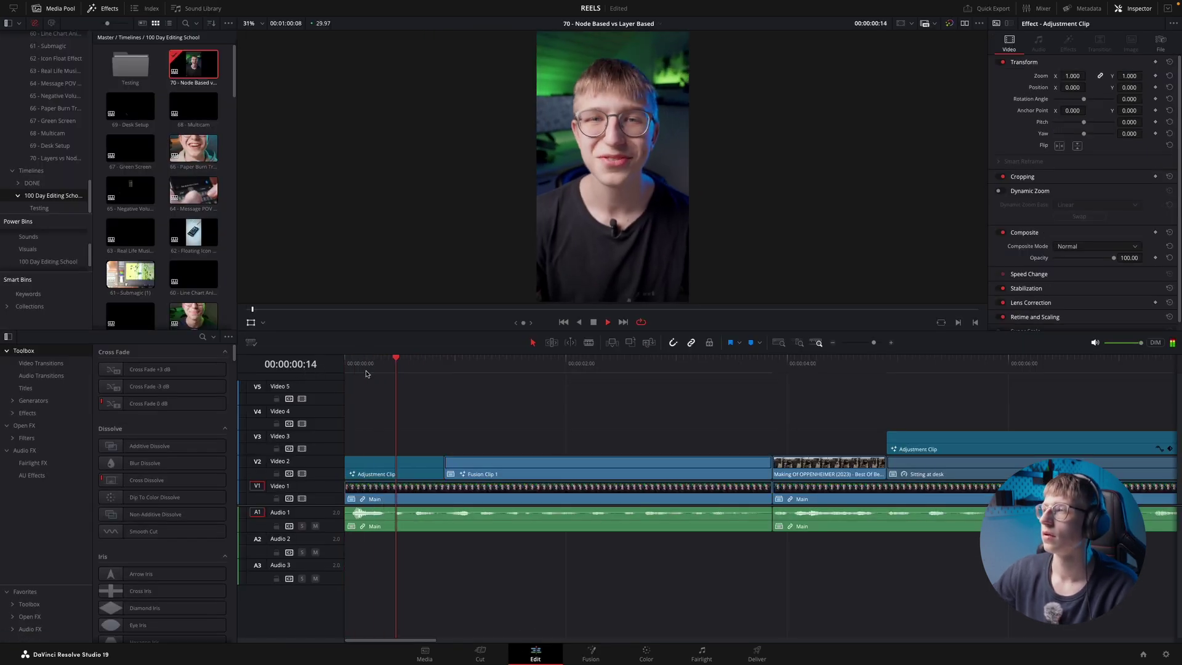
{"action": "key", "text": "Home"}
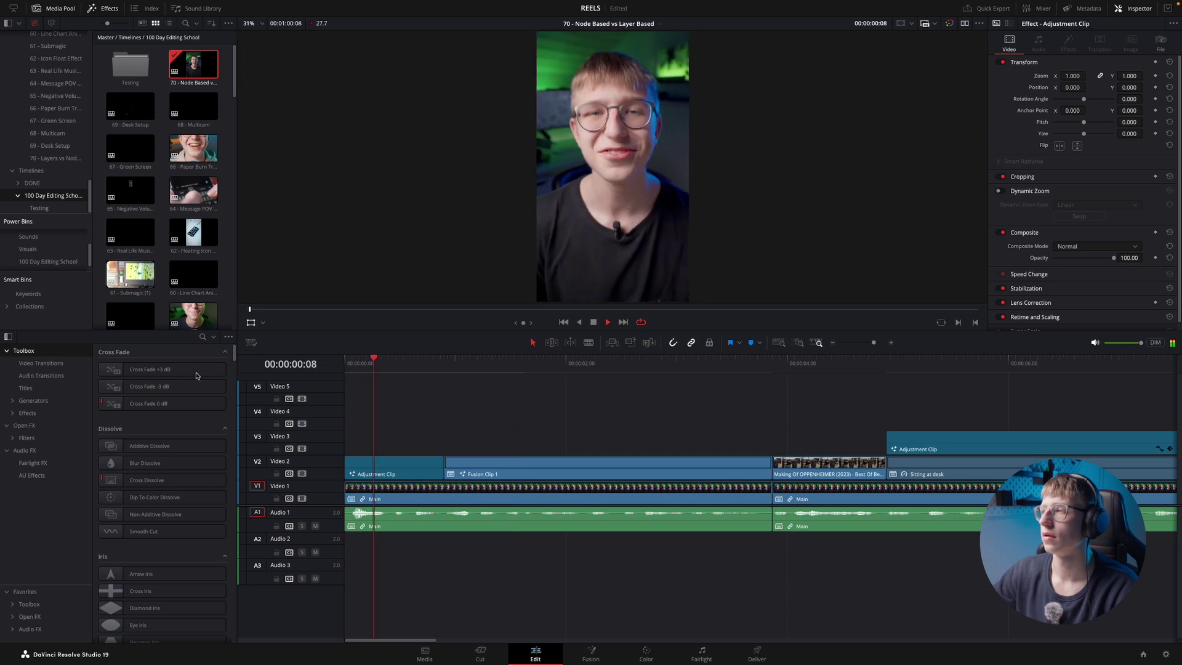
{"action": "key", "text": "space"}
{"action": "key", "text": "Home"}
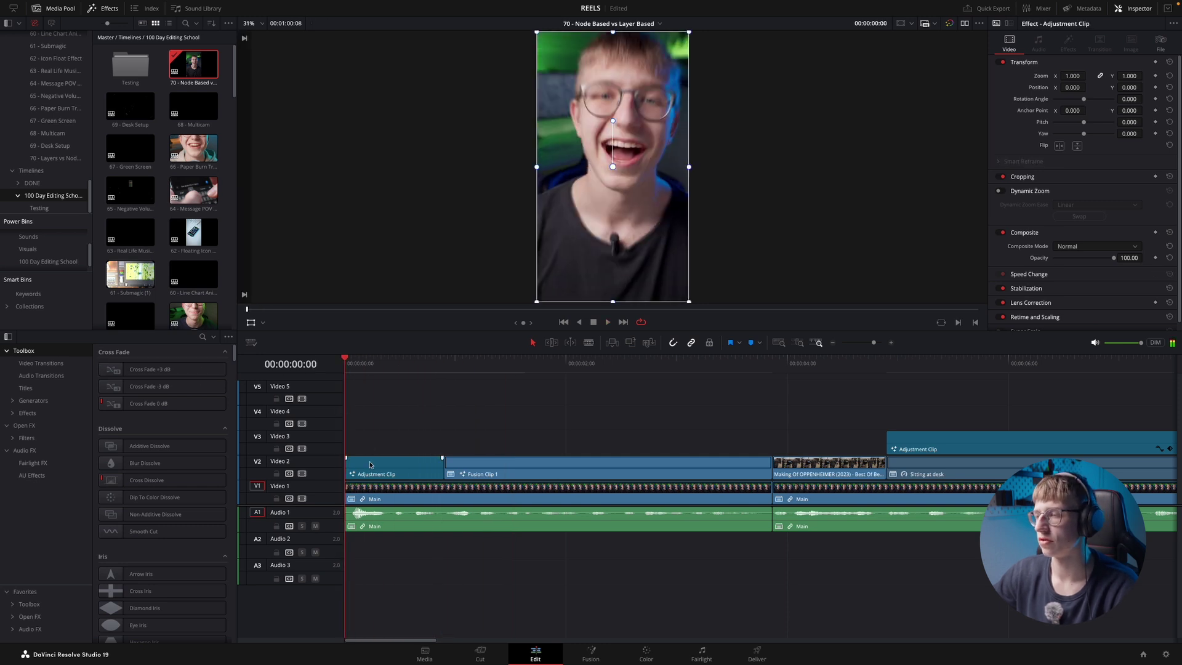
- Disable the opening Adjustment Clip on Video 2 and play the opening without it
{"action": "key", "text": "d"}
{"action": "key", "text": "space"}
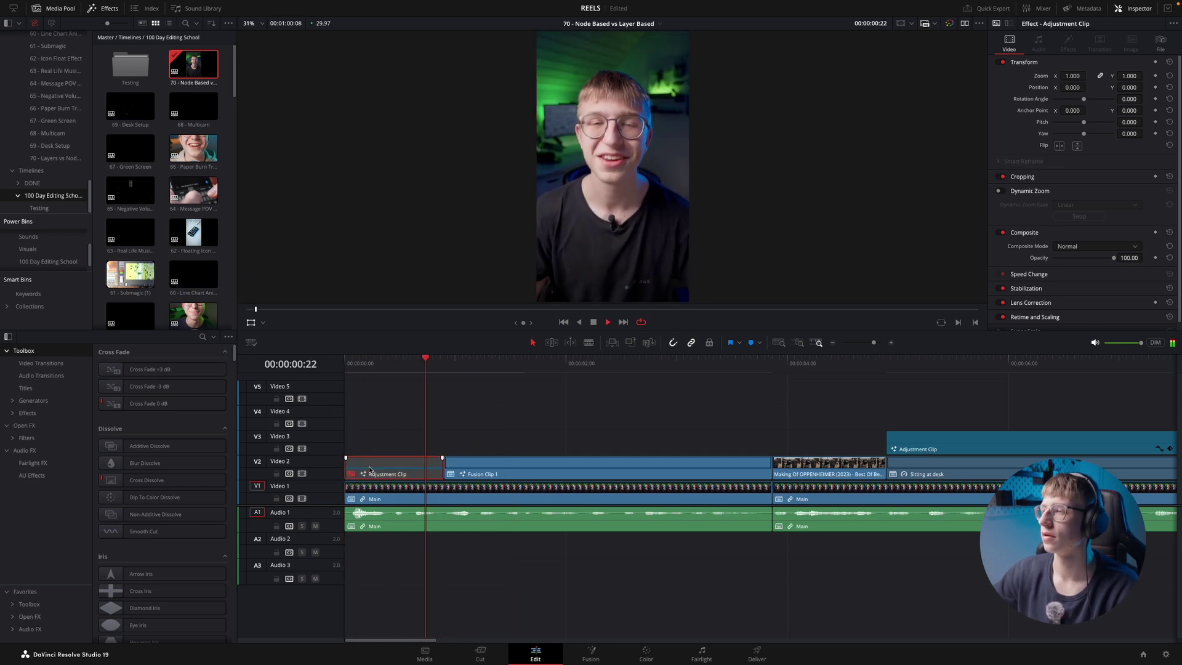
{"action": "left_click", "coordinate": [377, 363]}
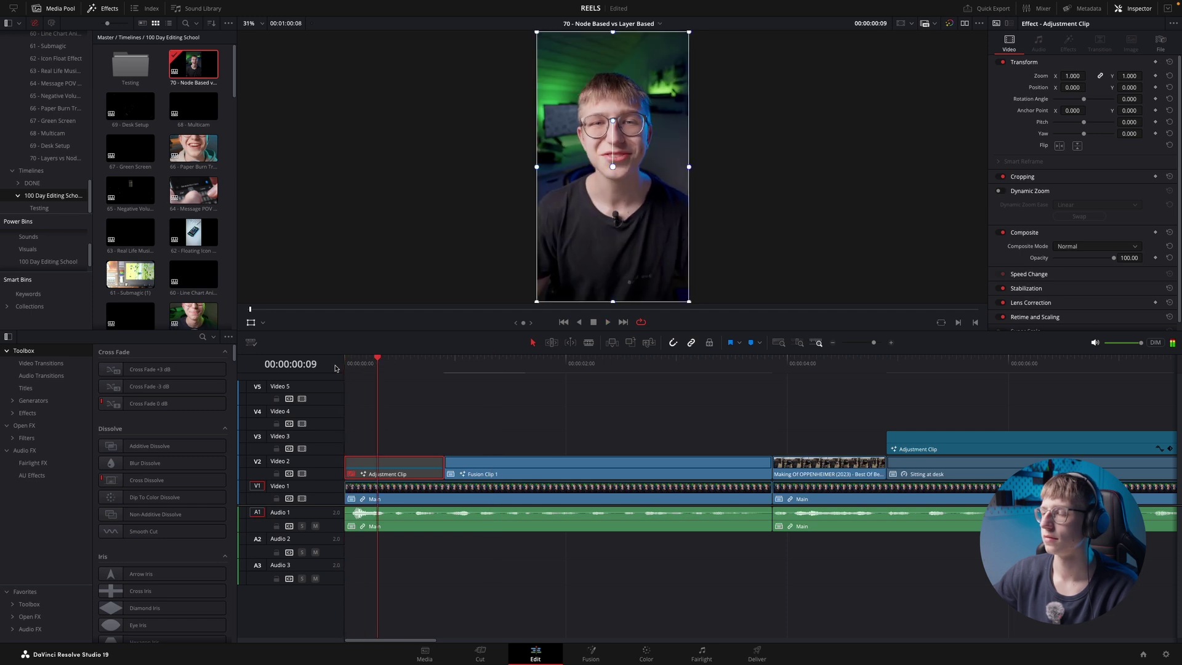
- Re-enable the opening Adjustment Clip on Video 2 and play the reel through its first eight seconds
{"action": "key", "text": "d"}
{"action": "key", "text": "space"}
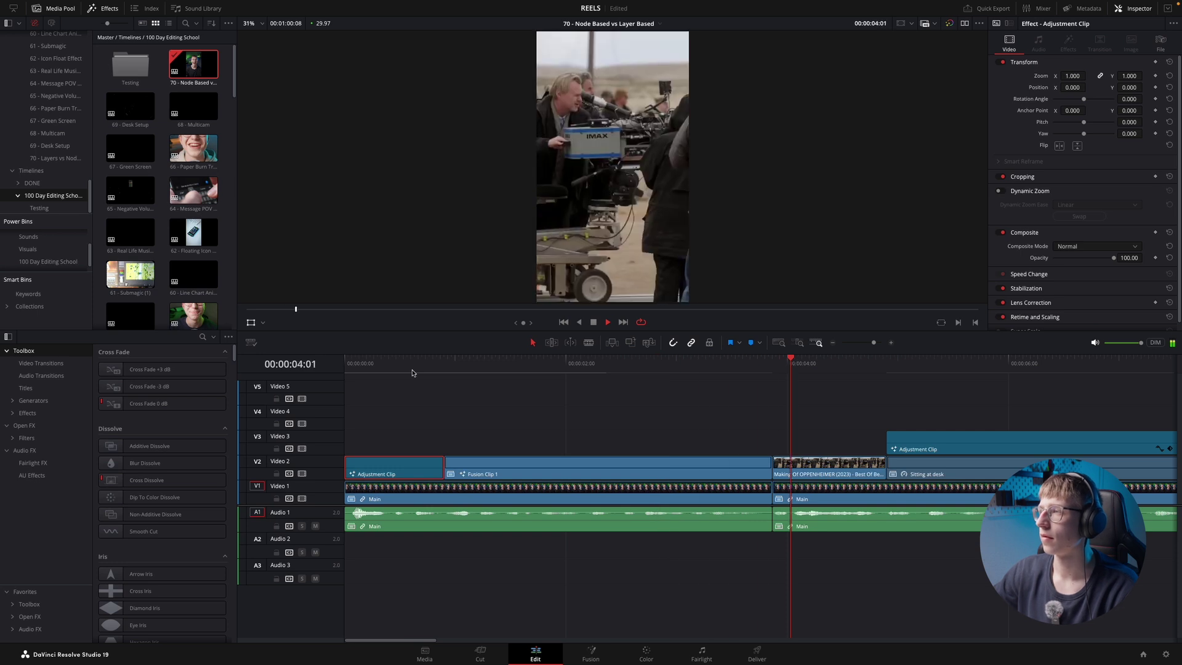
{"action": "key", "text": "super+minus"}
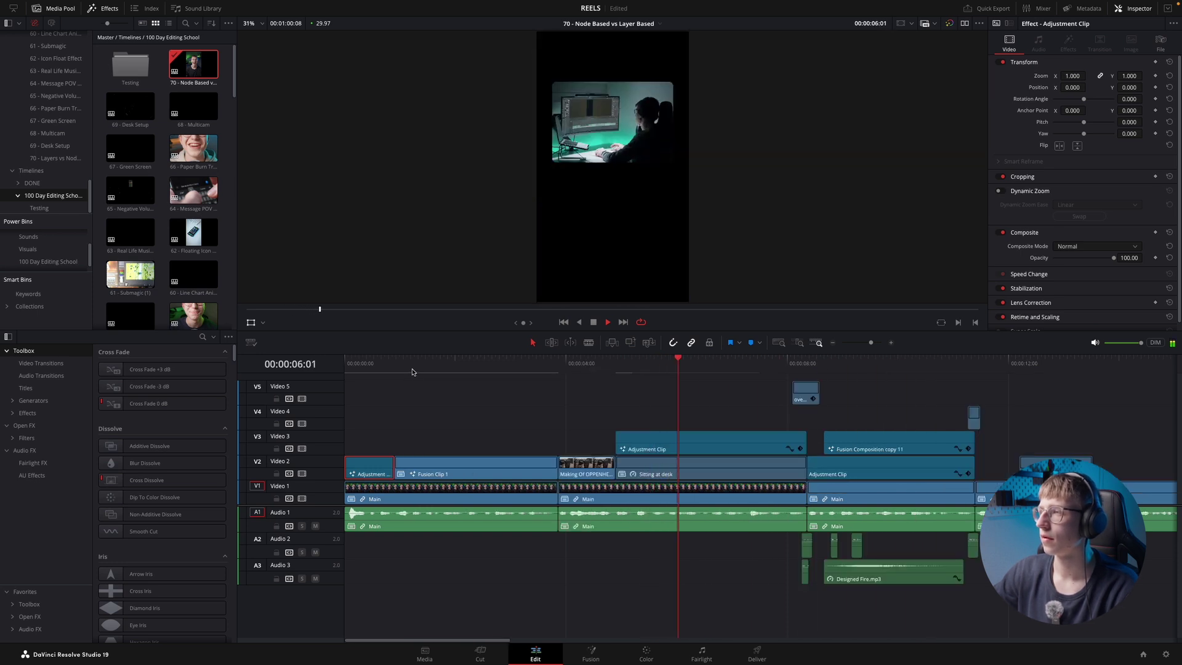
{"action": "key", "text": "space"}
{"action": "key", "text": "super+minus"}
{"action": "key", "text": "super+minus"}
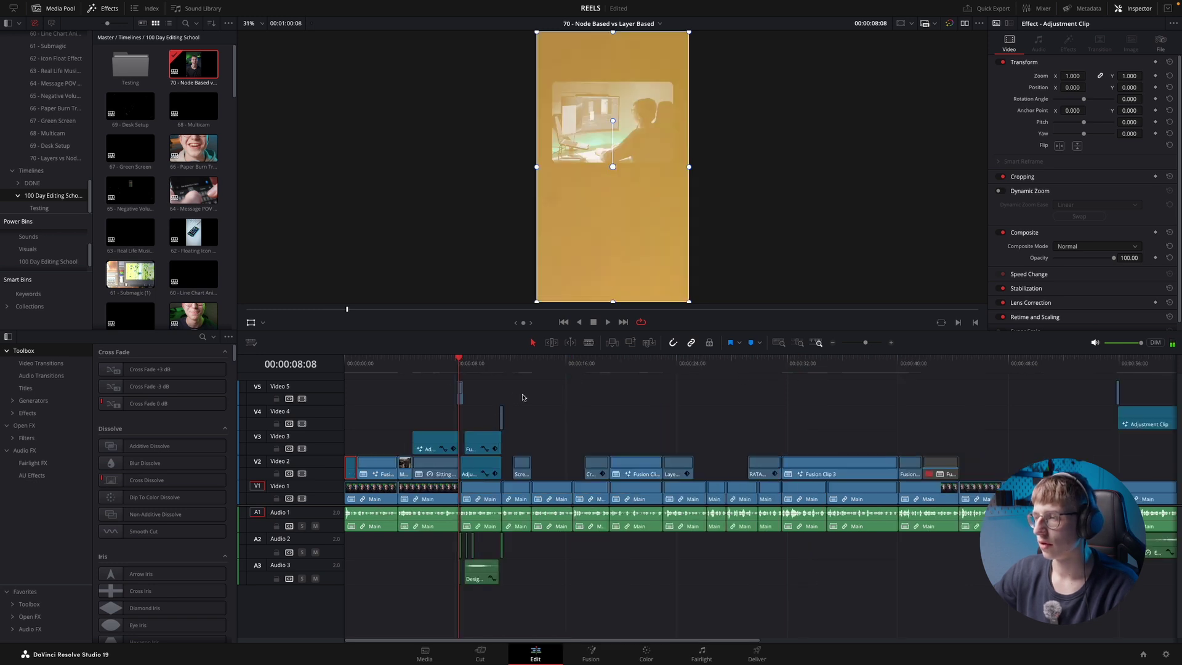
- Play the 70/100 Day title section and check the Zoom keyframes of the Adjustment Clip on Video 2 beneath it
{"action": "key", "text": "super+plus"}
{"action": "left_click", "coordinate": [567, 371]}
{"action": "key", "text": "space"}
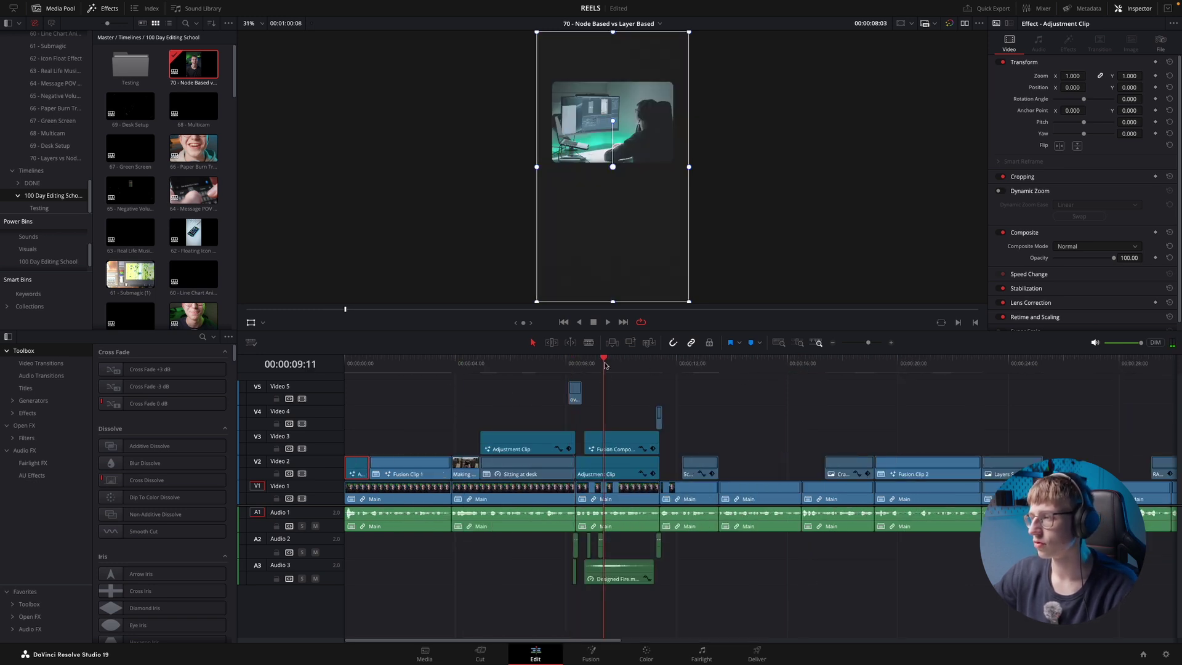
{"action": "key", "text": "super+plus"}
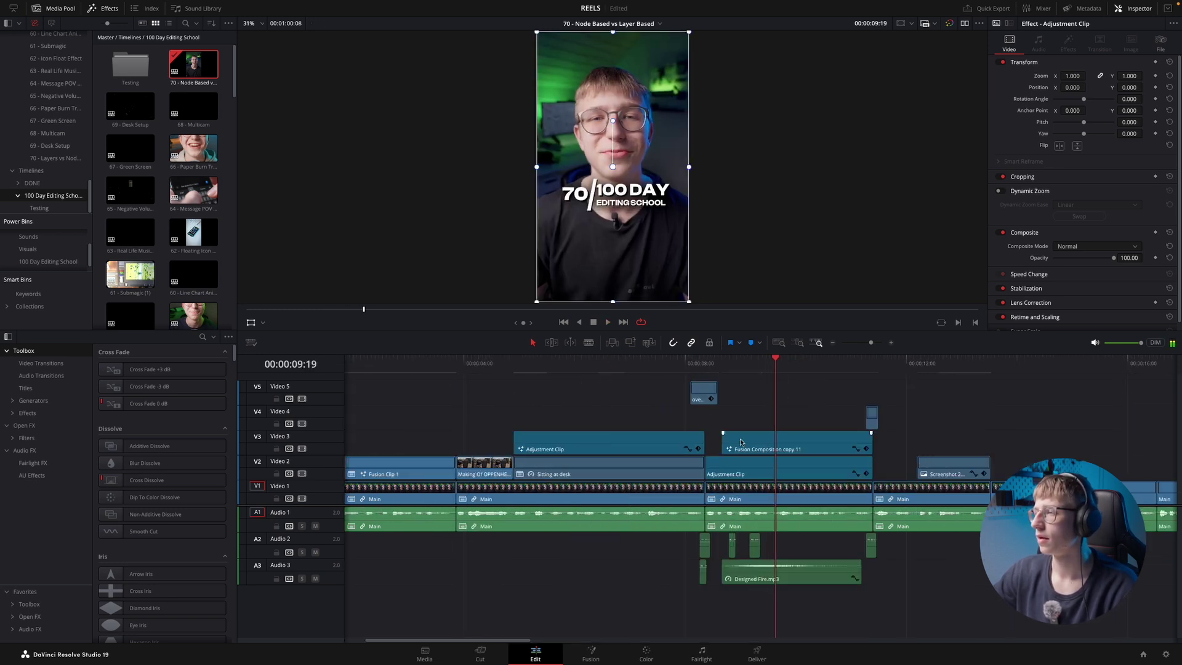
{"action": "key", "text": "super+plus"}
{"action": "key", "text": "space"}
{"action": "left_click", "coordinate": [737, 463]}
{"action": "key", "text": "super+minus"}
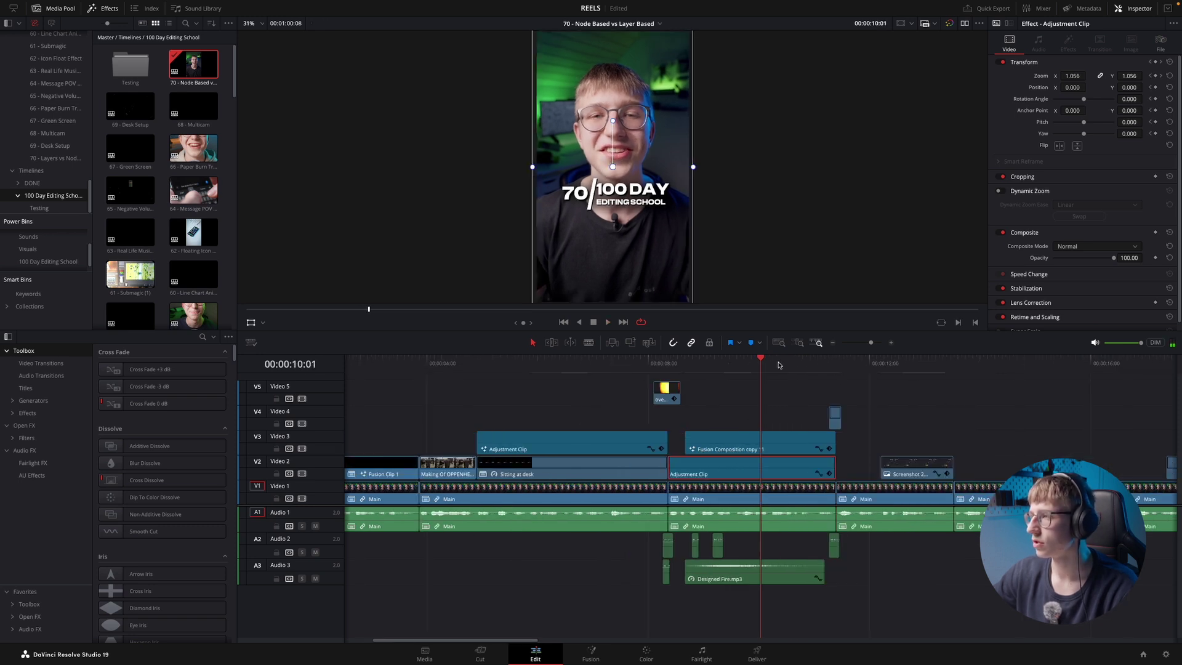
- Review the cut from the title section into the following talking-head clip, at about 11 to 12 seconds
{"action": "left_click", "coordinate": [845, 365]}
{"action": "scroll", "coordinate": [828, 374], "scroll_direction": "right", "scroll_amount": 2}
{"action": "key", "text": "super+equal"}
{"action": "key", "text": "space"}
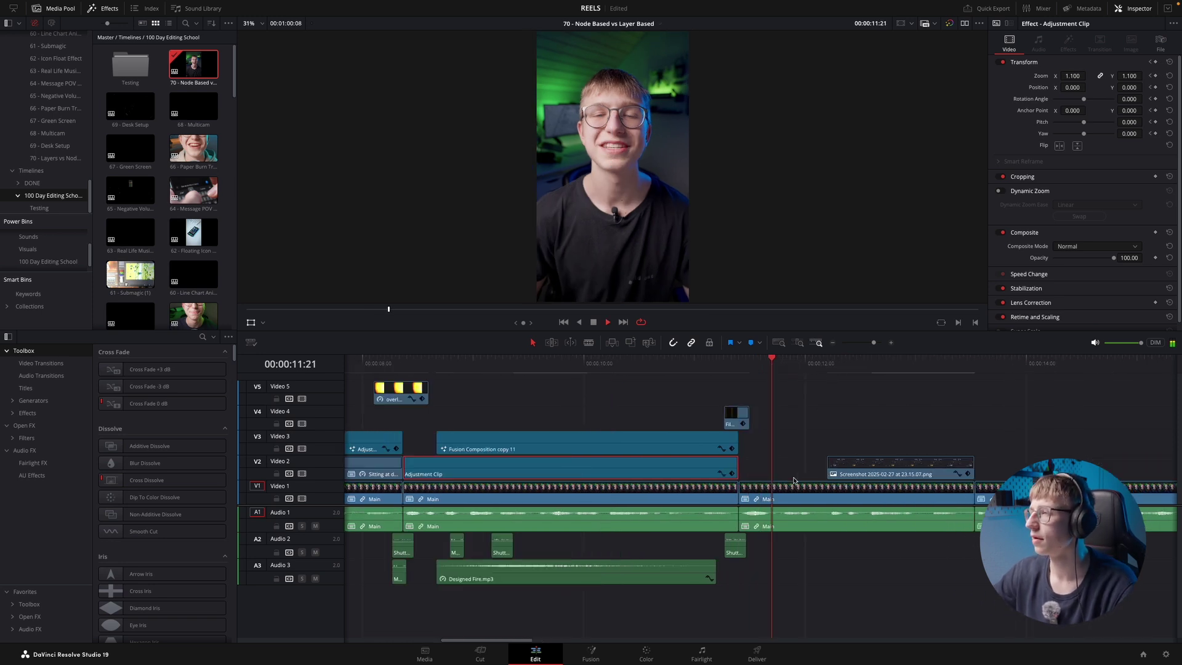
{"action": "left_click", "coordinate": [748, 364]}
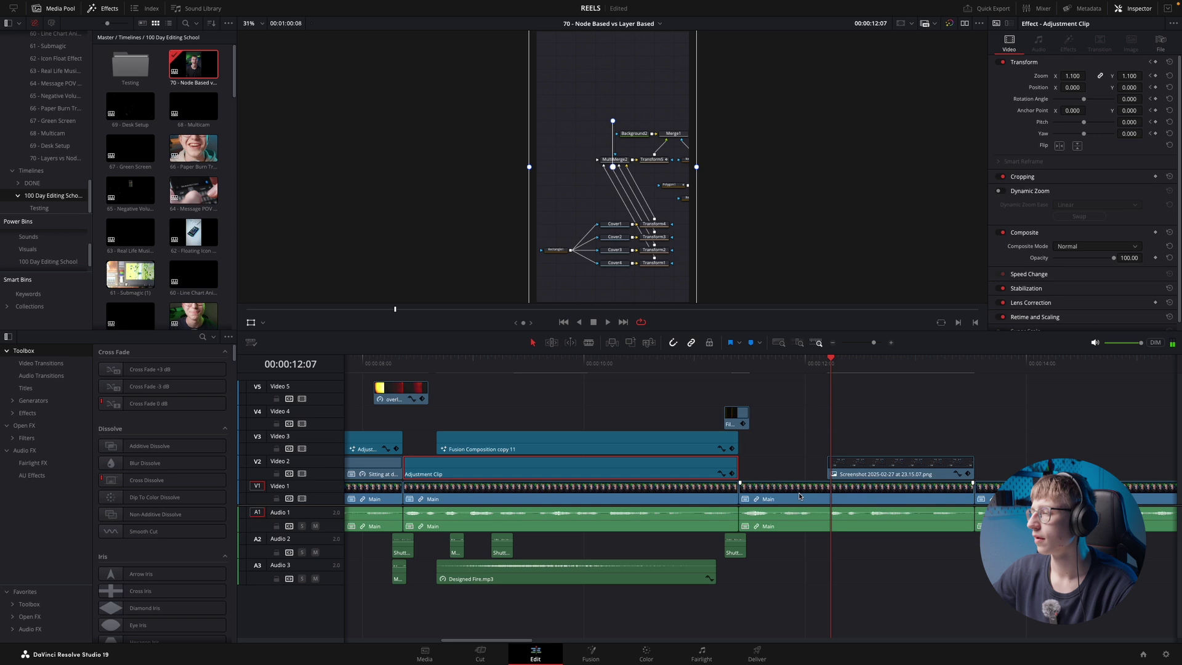
- Turn on Dynamic Zoom for the Main clip on Video 1 directly after the title section
{"action": "left_click", "coordinate": [772, 363]}
{"action": "left_click", "coordinate": [790, 496]}
{"action": "left_click", "coordinate": [790, 487]}
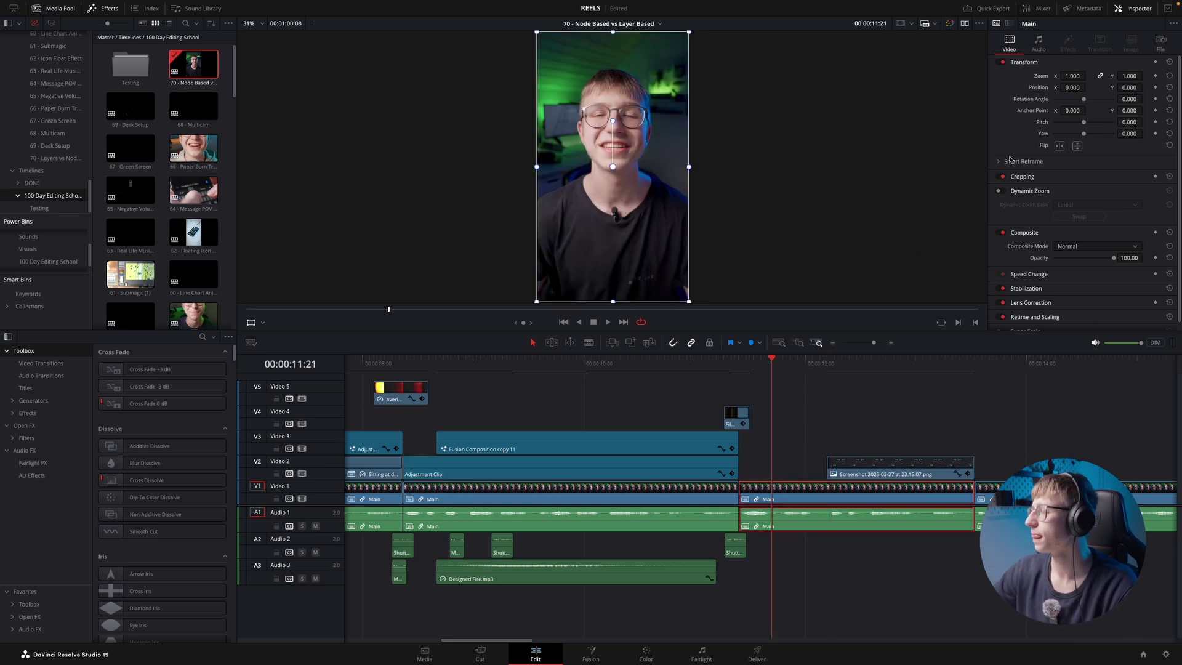
{"action": "left_click", "coordinate": [999, 193]}
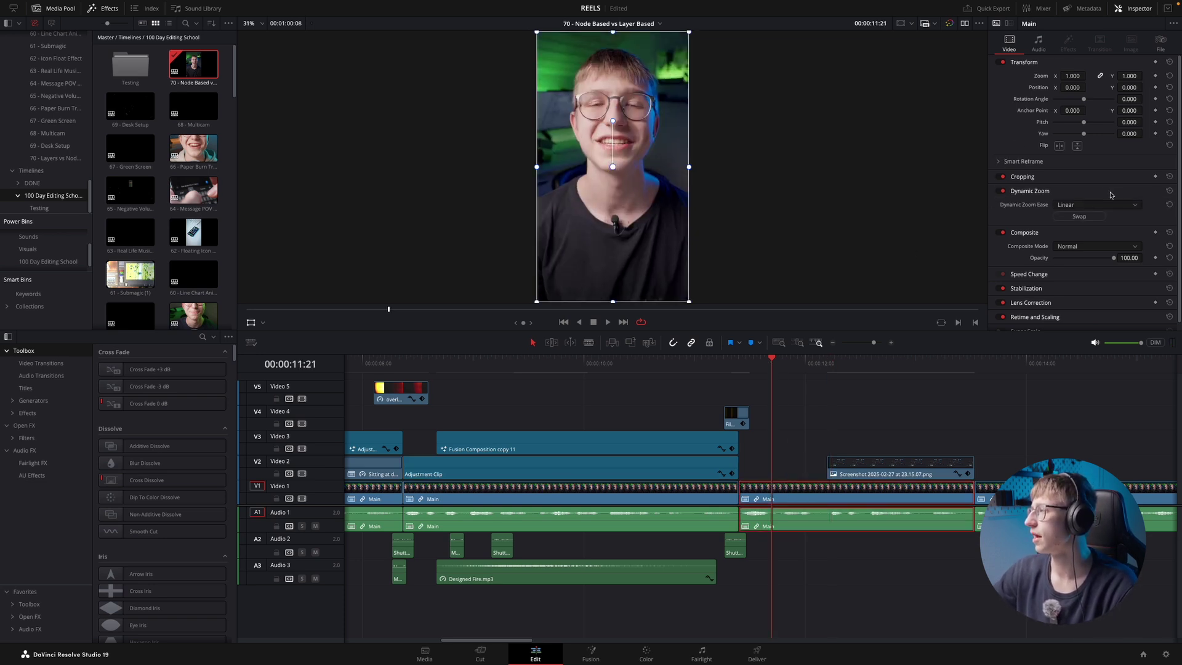
{"action": "left_click", "coordinate": [1075, 216]}
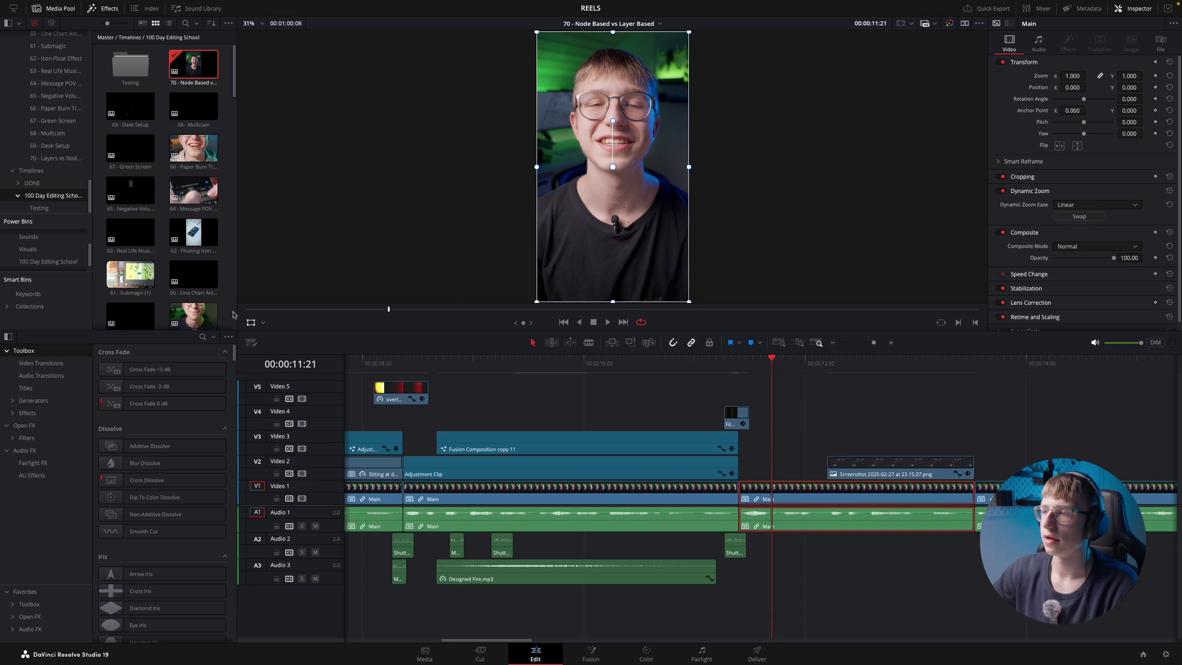
- Show the Dynamic Zoom frames in the viewer, swap the clip's start and end frames to zoom in, and play it
{"action": "left_click", "coordinate": [265, 323]}
{"action": "left_click", "coordinate": [262, 323]}
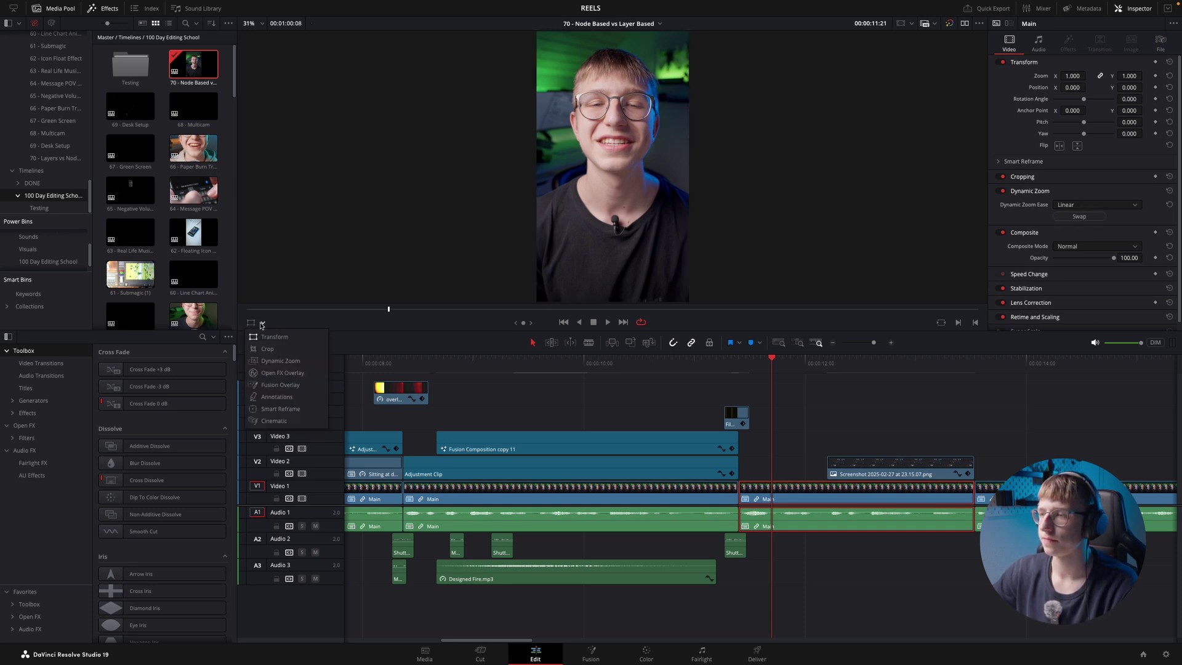
{"action": "left_click", "coordinate": [280, 362]}
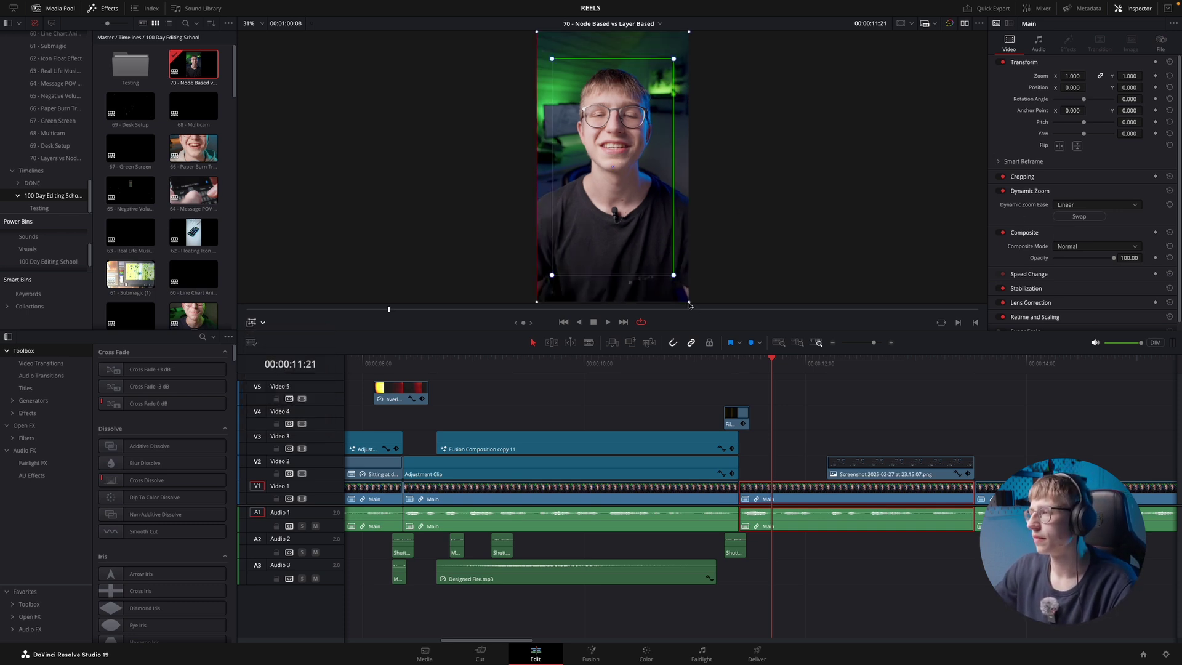
{"action": "left_click", "coordinate": [1080, 216]}
{"action": "key", "text": "space"}
{"action": "key", "text": "space"}
{"action": "left_click", "coordinate": [794, 377]}
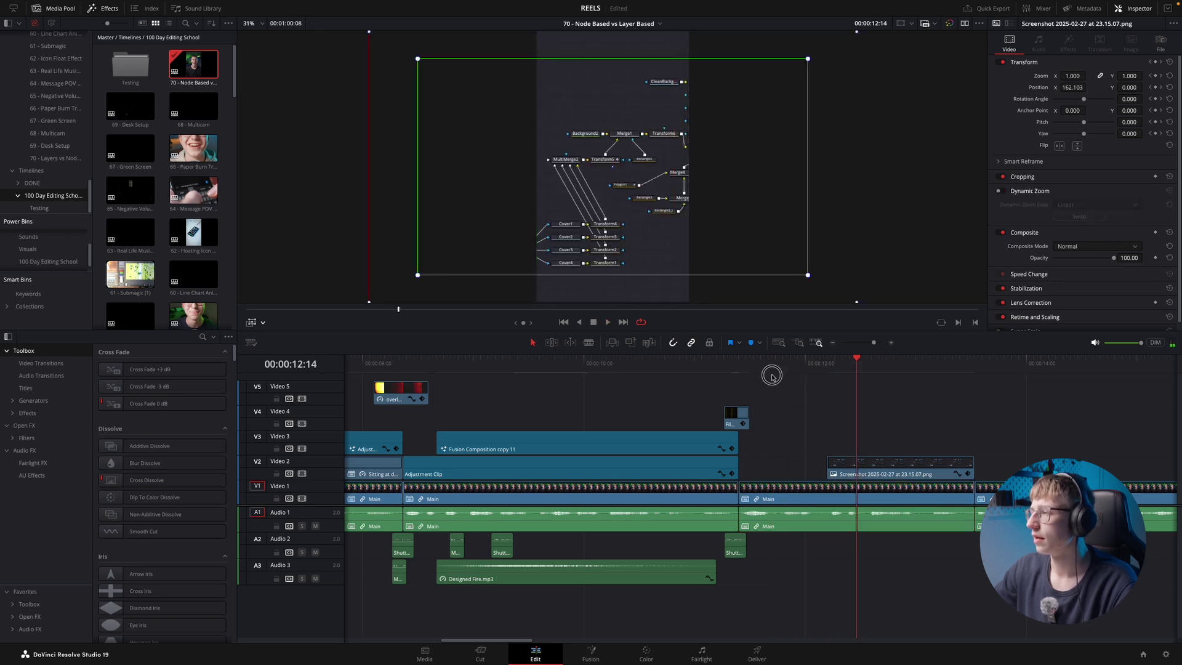
{"action": "left_click", "coordinate": [780, 378]}
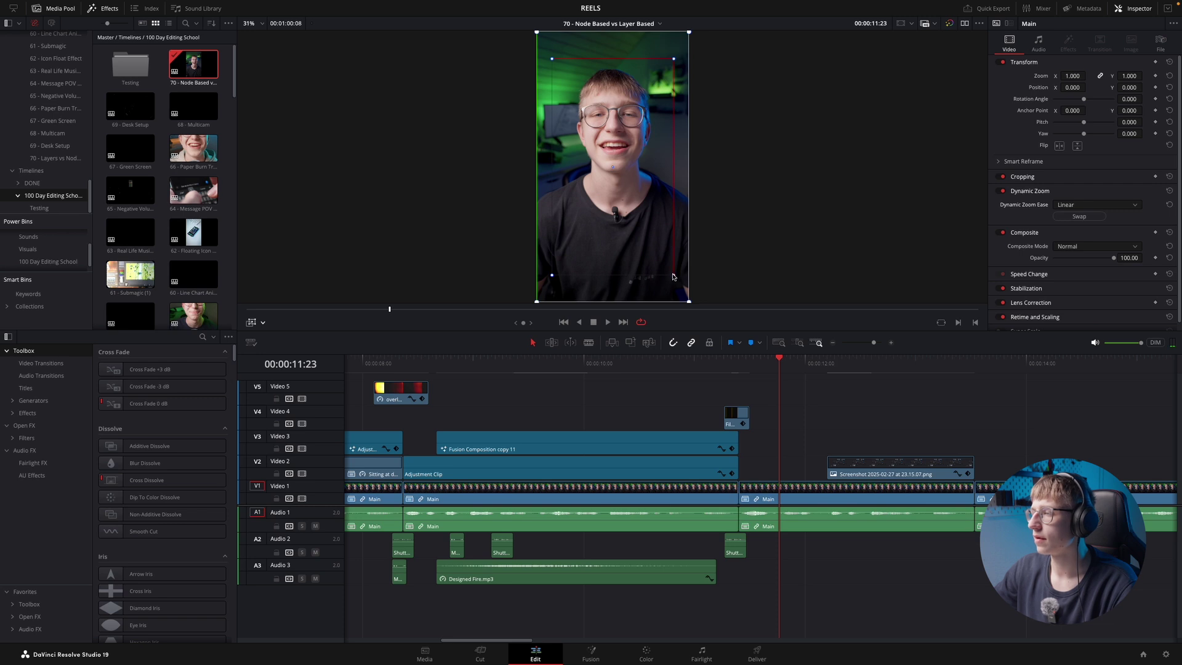
- Enlarge the Dynamic Zoom end frame almost to the full picture for a subtle zoom and replay the clip
{"action": "left_click_drag", "start_coordinate": [674, 275], "coordinate": [685, 297]}
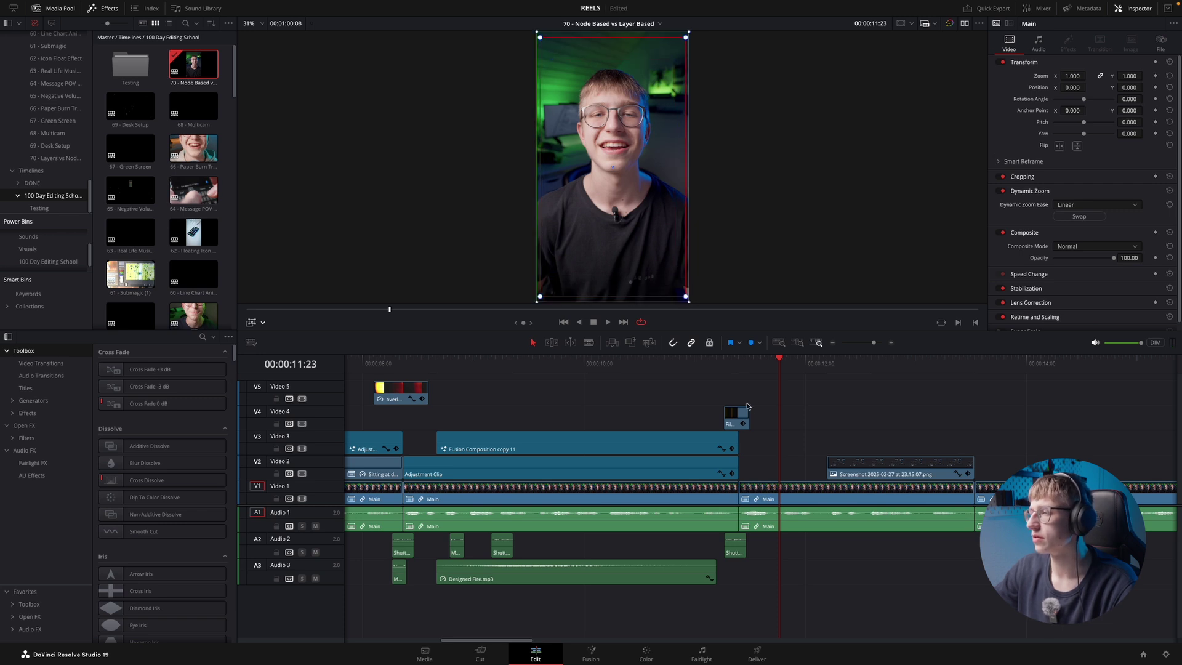
{"action": "left_click", "coordinate": [717, 368]}
{"action": "key", "text": "space"}
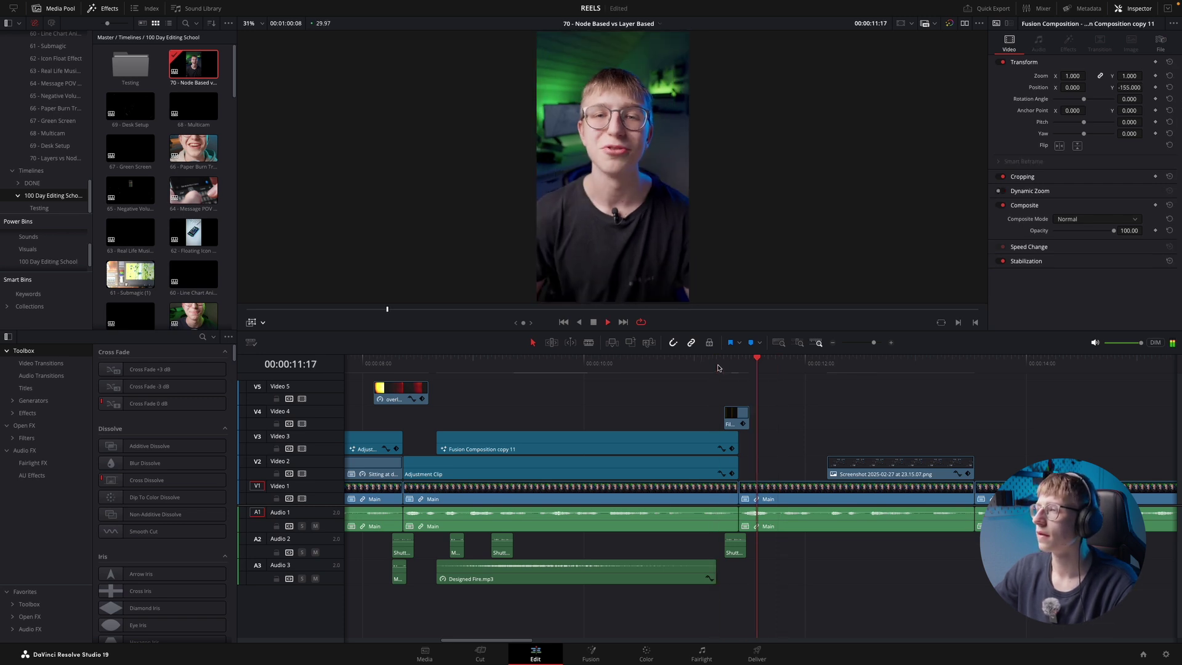
{"action": "left_click", "coordinate": [775, 373]}
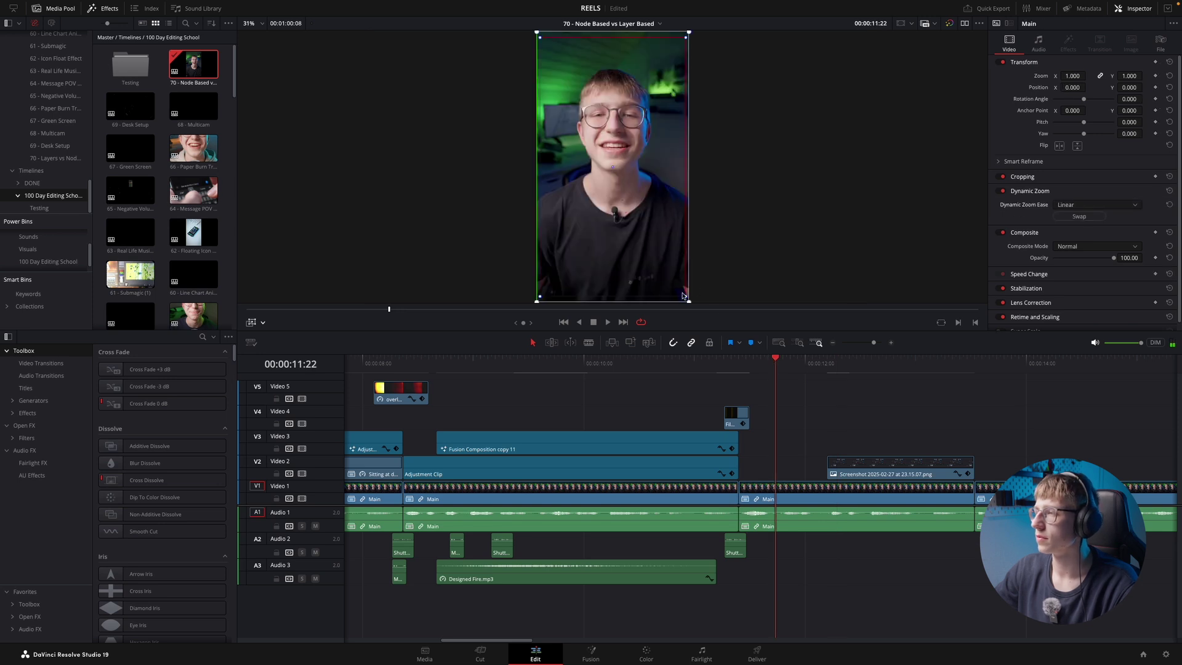
{"action": "left_click", "coordinate": [725, 368]}
{"action": "key", "text": "space"}
{"action": "left_click", "coordinate": [755, 370]}
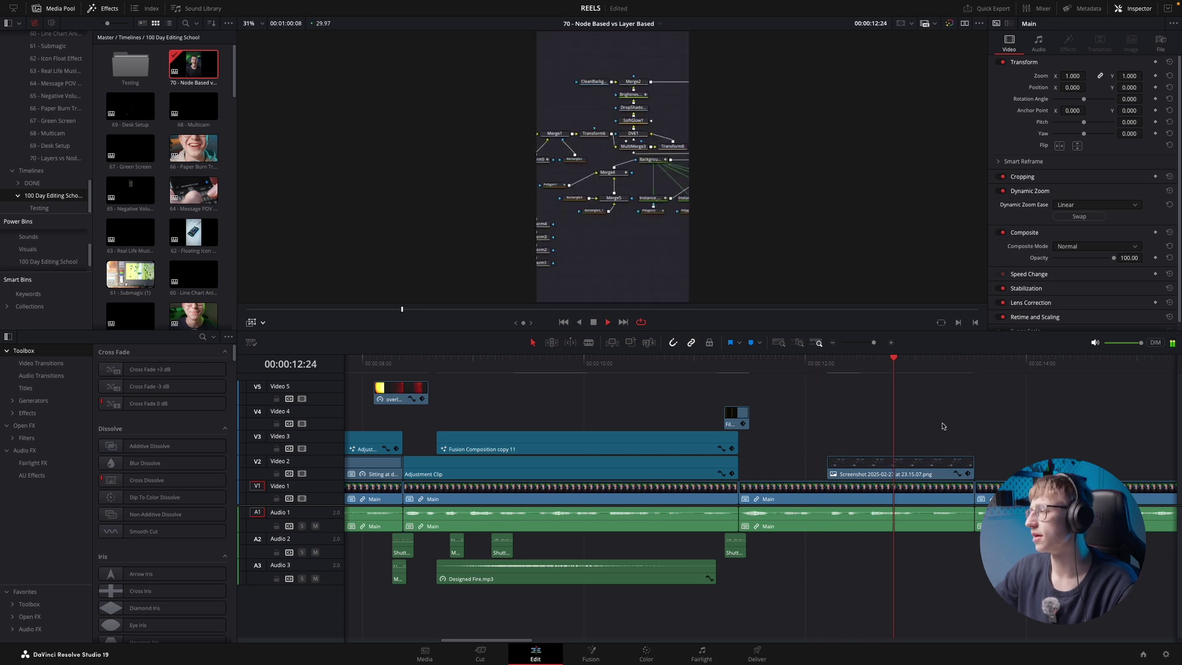
- Apply Dynamic Zoom to the next Main clip on Video 1, swap it to zoom in, and slightly enlarge its end frame
{"action": "key", "text": "ctrl+minus"}
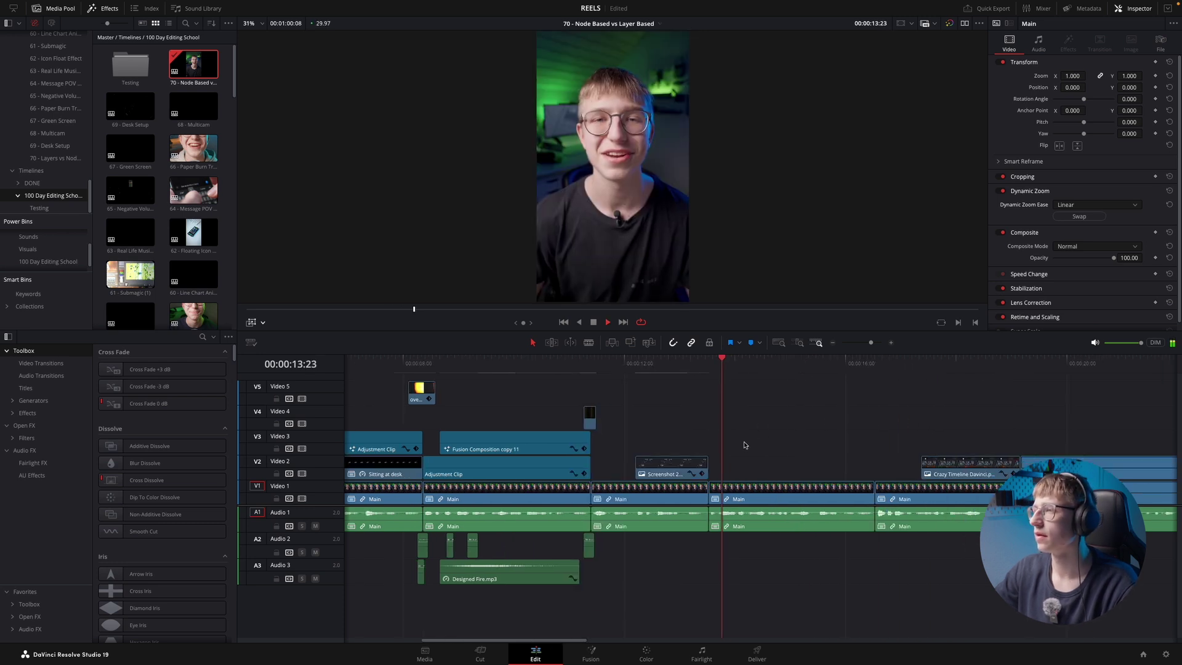
{"action": "key", "text": "ctrl+equal"}
{"action": "key", "text": "space"}
{"action": "left_click", "coordinate": [789, 498]}
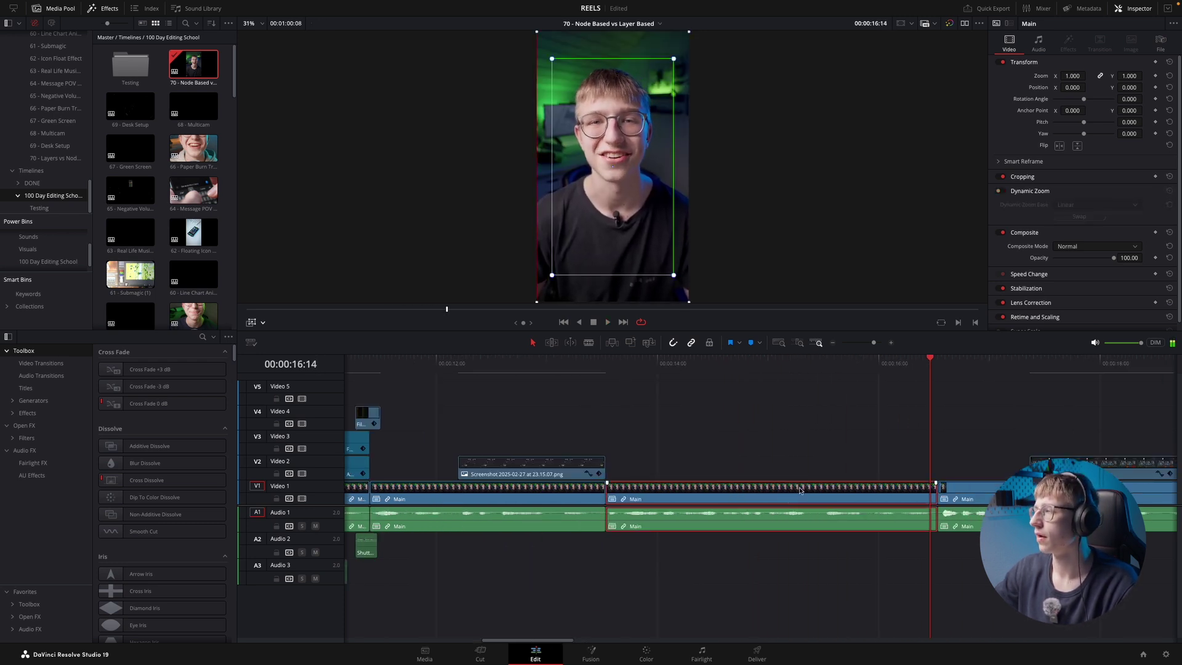
{"action": "left_click", "coordinate": [1077, 216]}
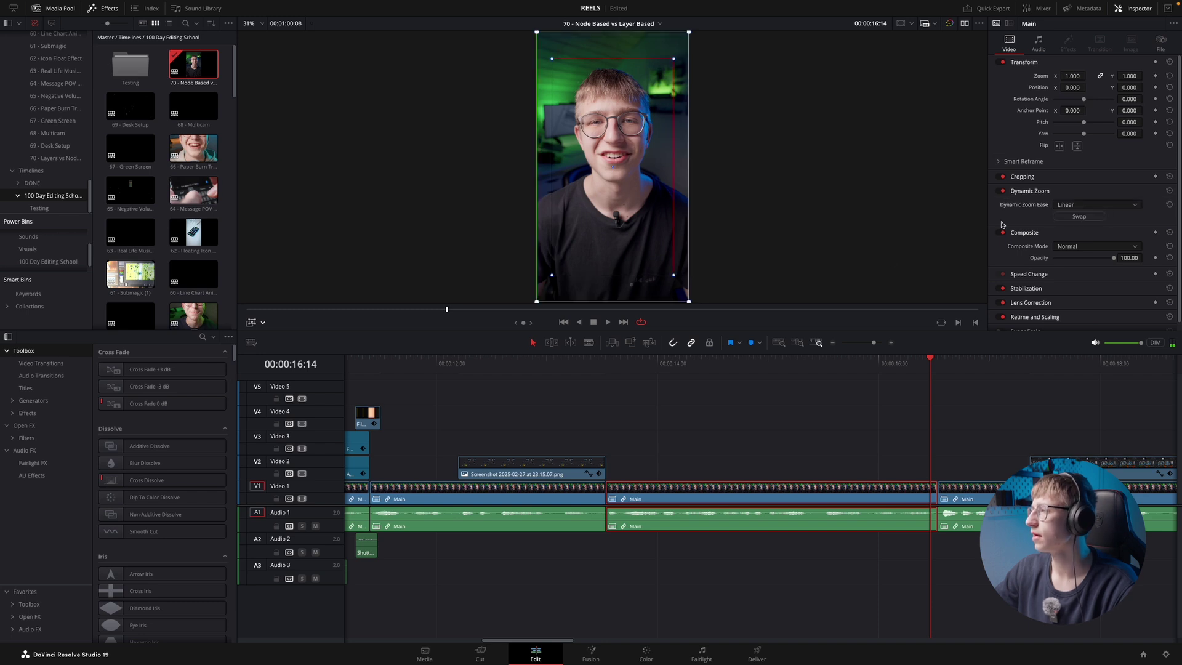
{"action": "left_click_drag", "start_coordinate": [675, 277], "coordinate": [680, 284]}
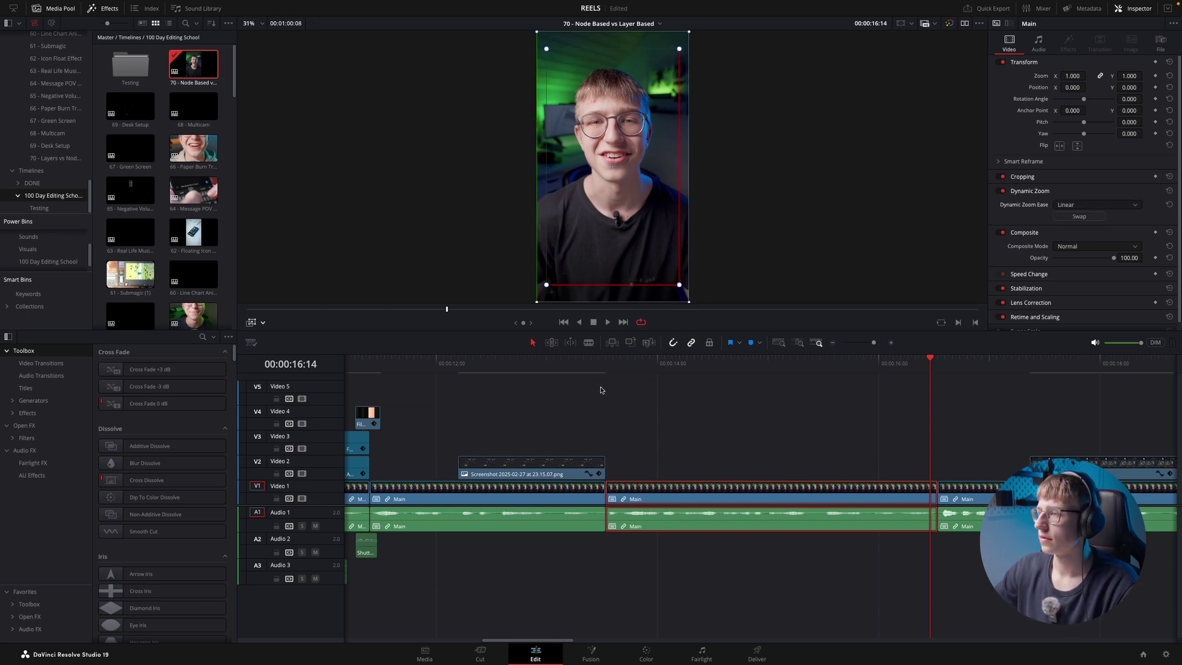
- Play the new zoom from just before the clip's start through to the next cut
{"action": "left_click", "coordinate": [587, 366]}
{"action": "left_click", "coordinate": [754, 428]}
{"action": "key", "text": "space"}
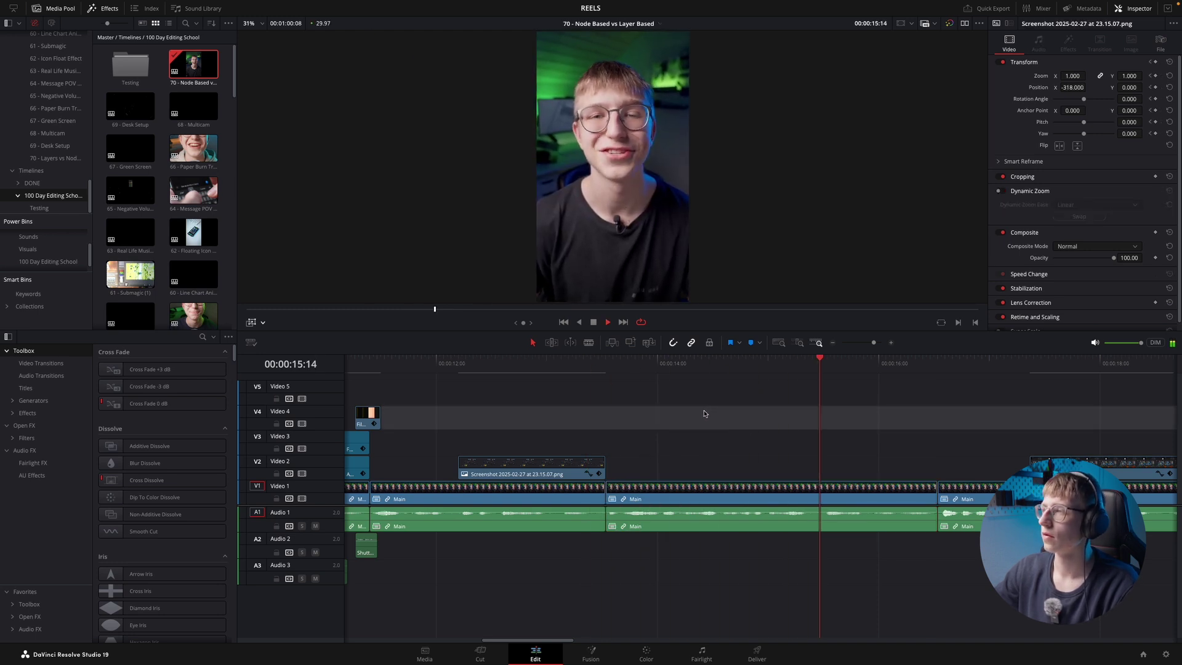
{"action": "scroll", "coordinate": [712, 423], "scroll_direction": "down", "scroll_amount": 2}
{"action": "key", "text": "space"}
- Give the Main clip under Crazy Timeline Davinci.png a swapped Dynamic Zoom with a slightly enlarged end frame, and play the cut
{"action": "scroll", "coordinate": [667, 369], "scroll_direction": "up", "scroll_amount": 2}
{"action": "left_click", "coordinate": [673, 362]}
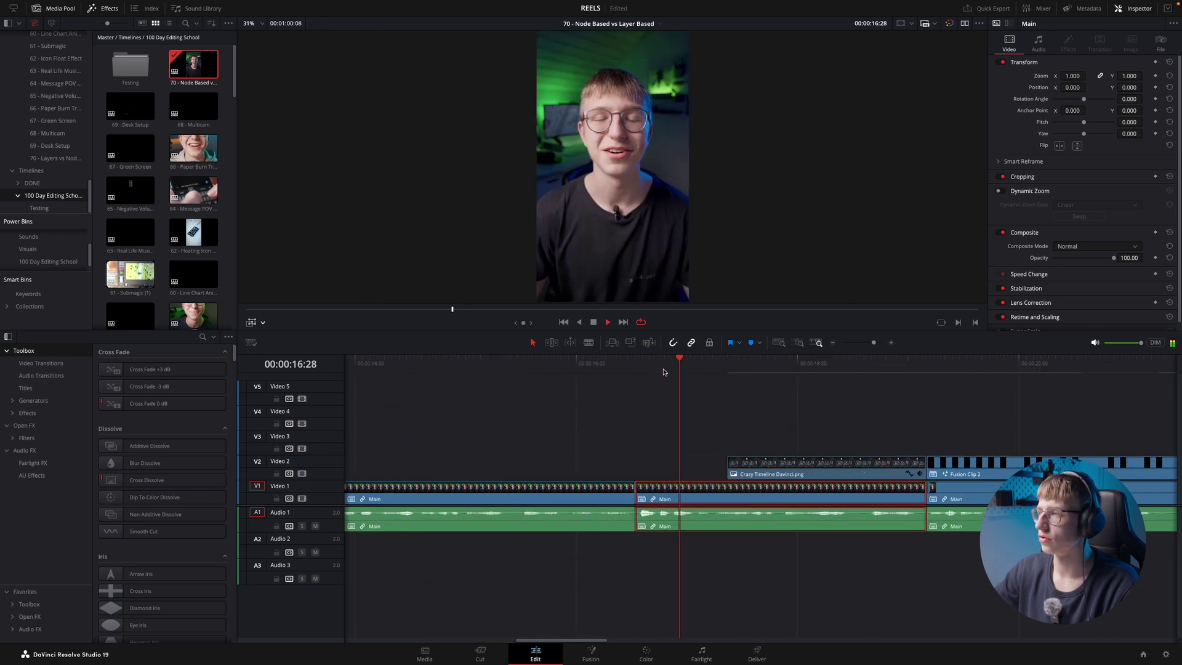
{"action": "left_click", "coordinate": [1079, 217]}
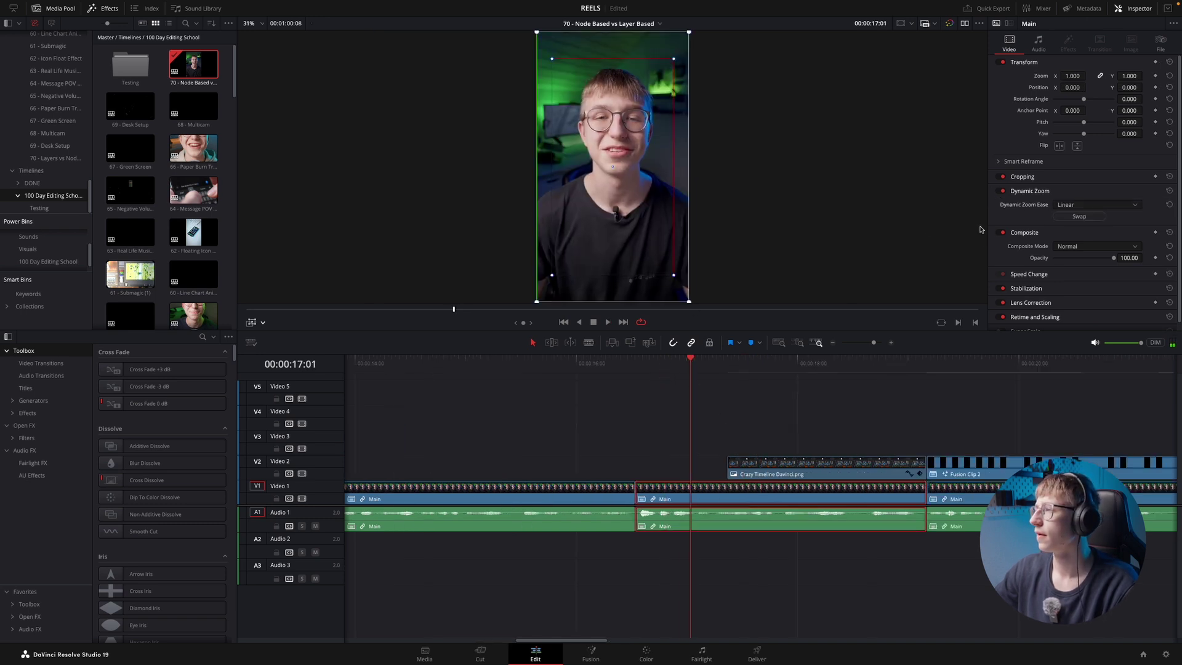
{"action": "left_click_drag", "start_coordinate": [671, 274], "coordinate": [679, 288]}
{"action": "left_click", "coordinate": [600, 377]}
{"action": "key", "text": "space"}
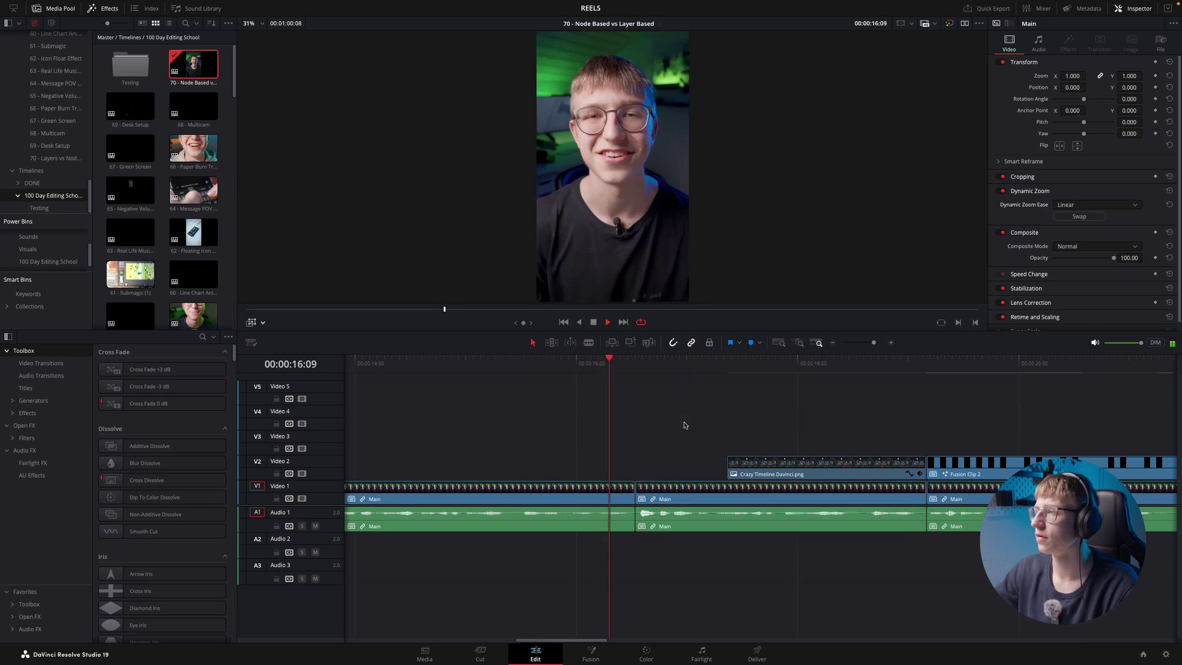
- Tighten both Dynamic Zoom frames of the Main clip under Crazy Timeline Davinci.png so it starts and ends closer in
{"action": "key", "text": "space"}
{"action": "left_click", "coordinate": [673, 373]}
{"action": "left_click", "coordinate": [692, 487]}
{"action": "mouse_move", "coordinate": [679, 285]}
{"action": "left_mouse_down"}
{"action": "mouse_move", "coordinate": [665, 259]}
{"action": "mouse_move", "coordinate": [684, 288]}
{"action": "left_mouse_up"}
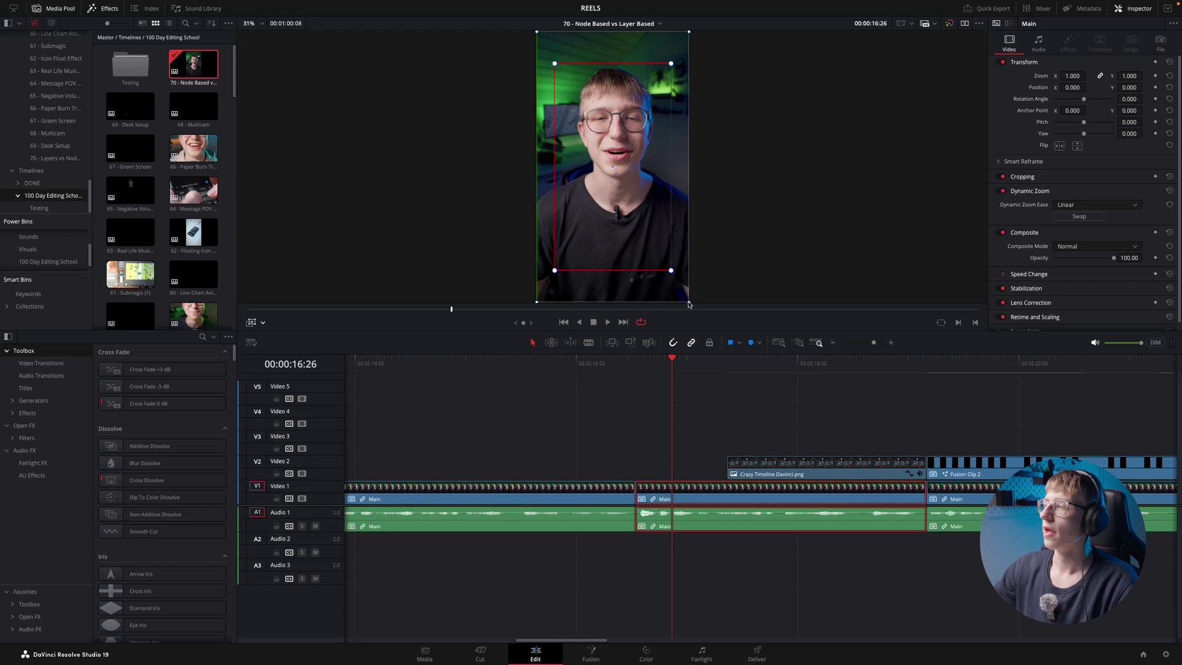
{"action": "left_click_drag", "start_coordinate": [689, 302], "coordinate": [678, 283]}
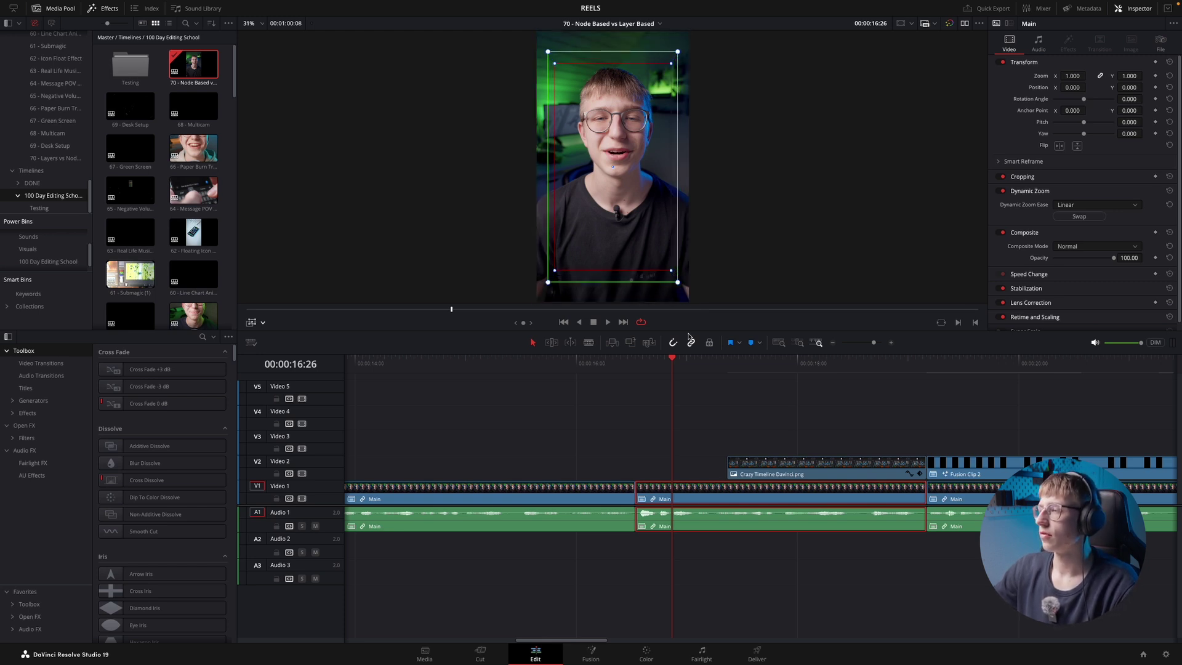
- Replay the cut into the tightened zoom from about 16 seconds and continue playing through the following graphics to about 25 seconds
{"action": "left_click", "coordinate": [637, 369]}
{"action": "key", "text": "space"}
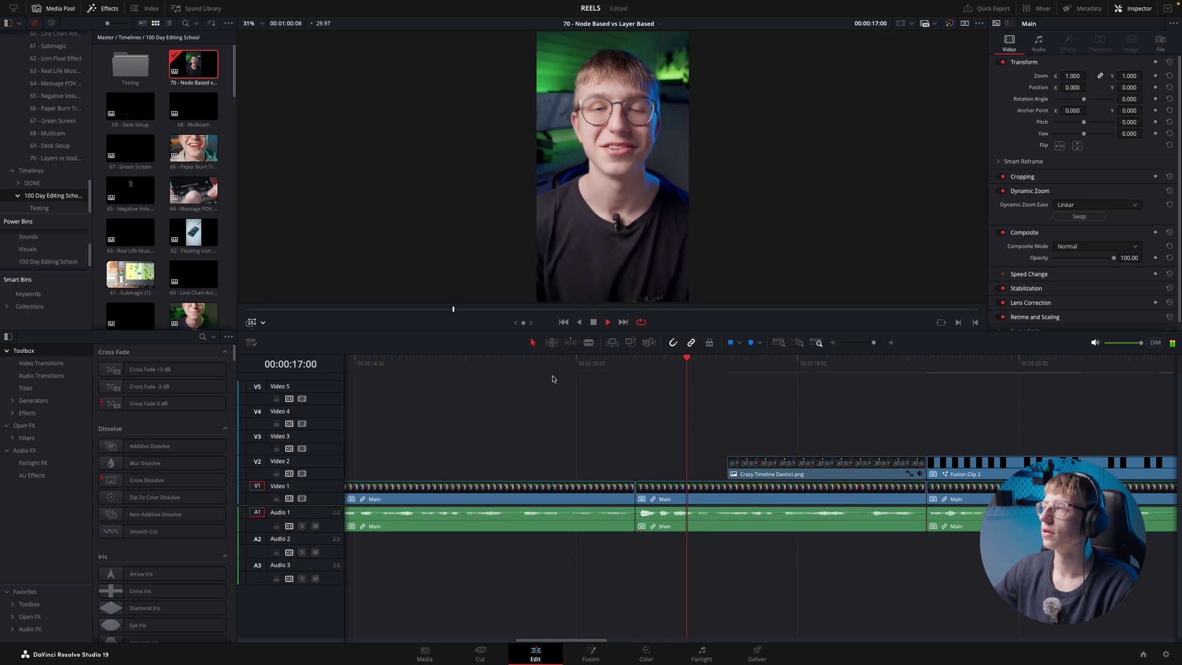
{"action": "left_click", "coordinate": [558, 372]}
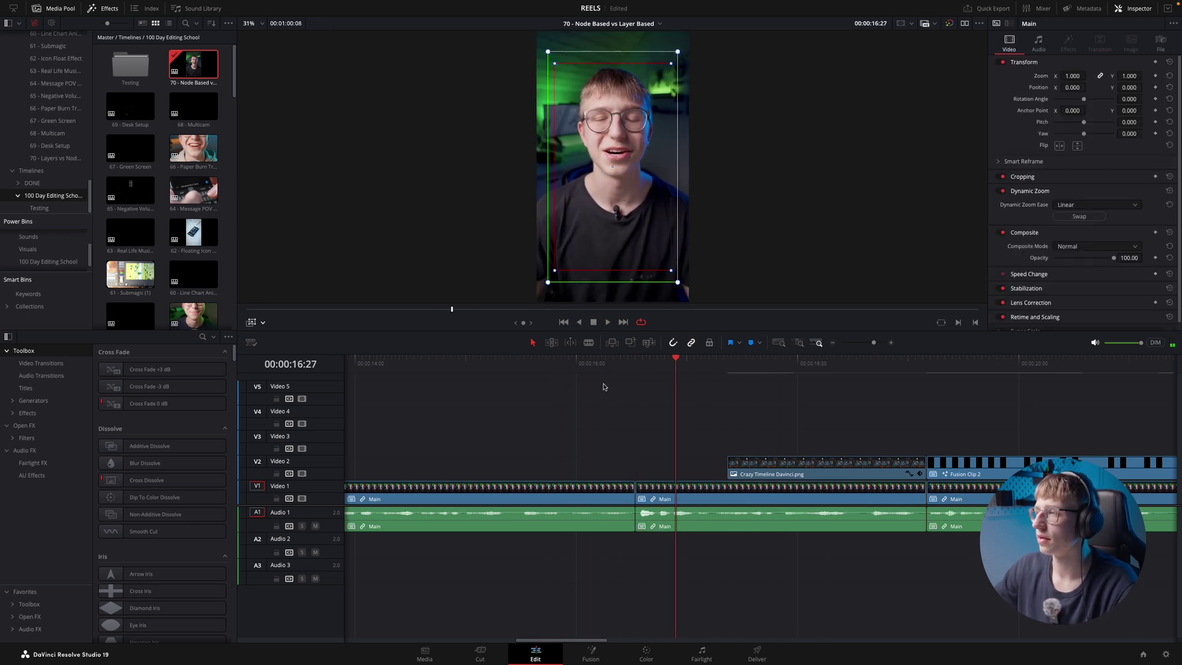
{"action": "left_click", "coordinate": [599, 363]}
{"action": "key", "text": "space"}
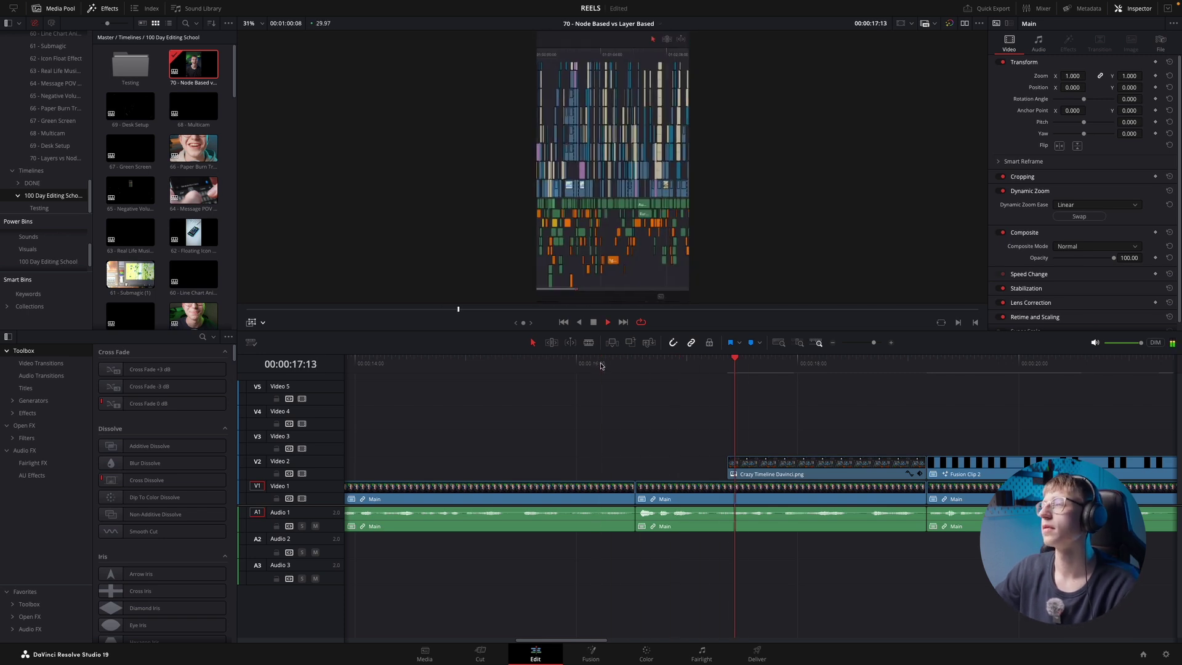
{"action": "scroll", "coordinate": [709, 473], "scroll_direction": "down", "scroll_amount": 2}
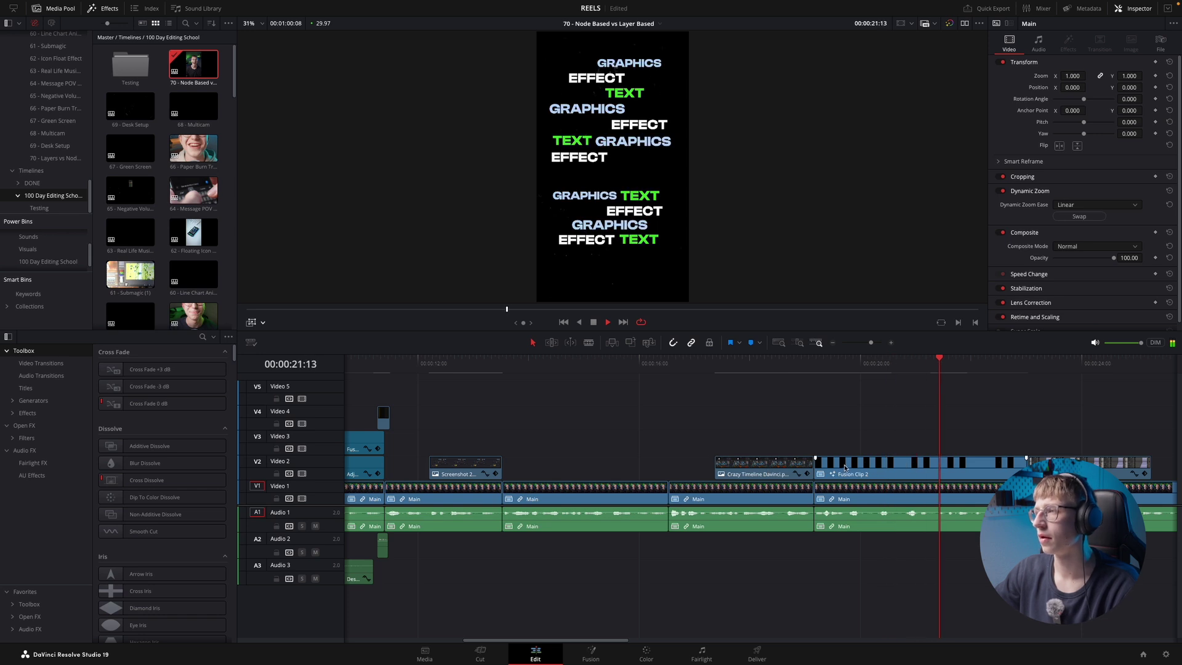
{"action": "scroll", "coordinate": [798, 466], "scroll_direction": "up", "scroll_amount": 2}
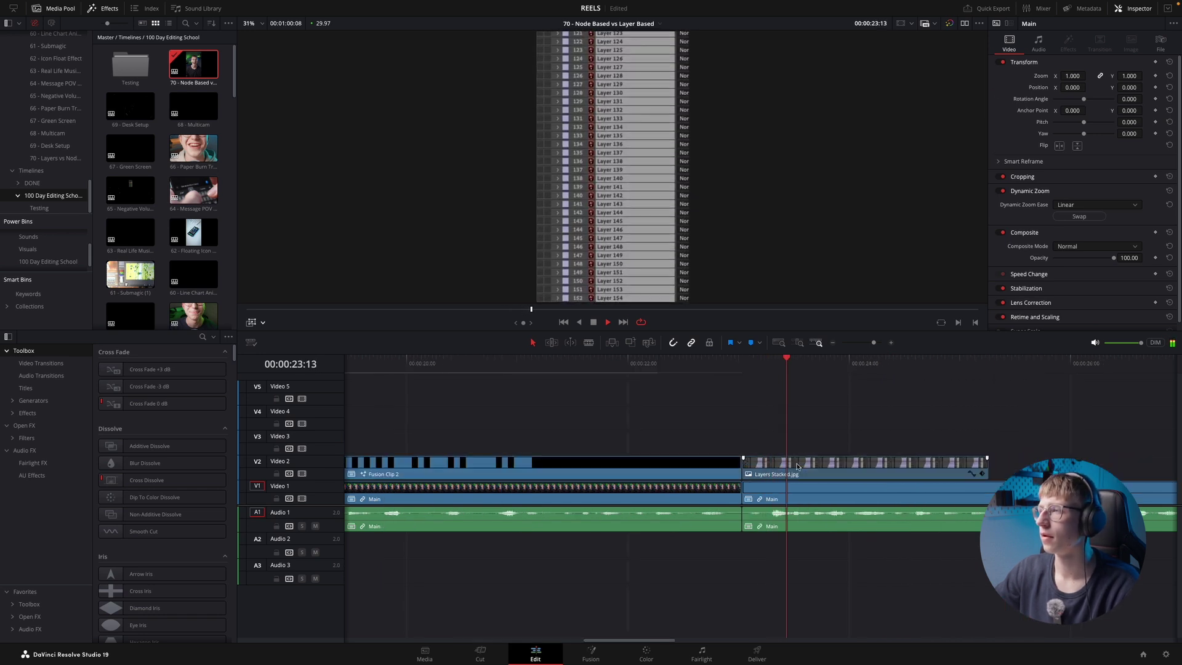
{"action": "scroll", "coordinate": [798, 466], "scroll_direction": "down", "scroll_amount": 2}
{"action": "scroll", "coordinate": [733, 458], "scroll_direction": "down", "scroll_amount": 2}
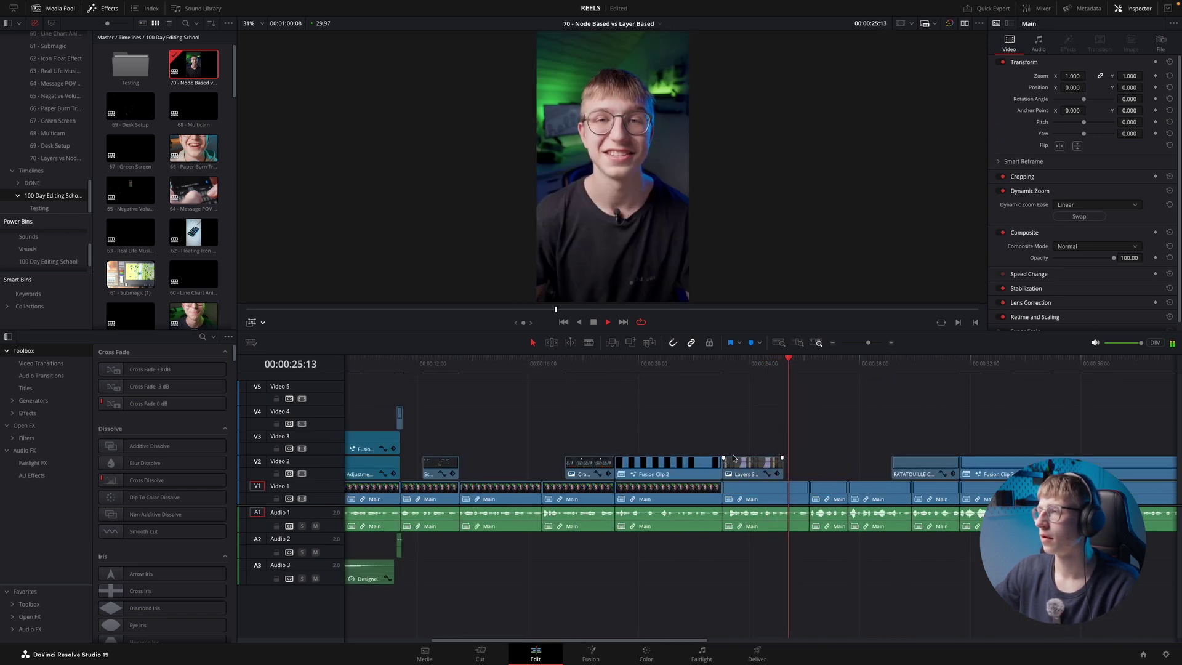
- Replay the end of Layers Stacked.jpg into the talking-head shot to about 25:23, and hide the Dynamic Zoom frames in the viewer
{"action": "key", "text": "super+equal"}
{"action": "key", "text": "space"}
{"action": "left_click", "coordinate": [717, 365]}
{"action": "key", "text": "space"}
{"action": "key", "text": "super+equal"}
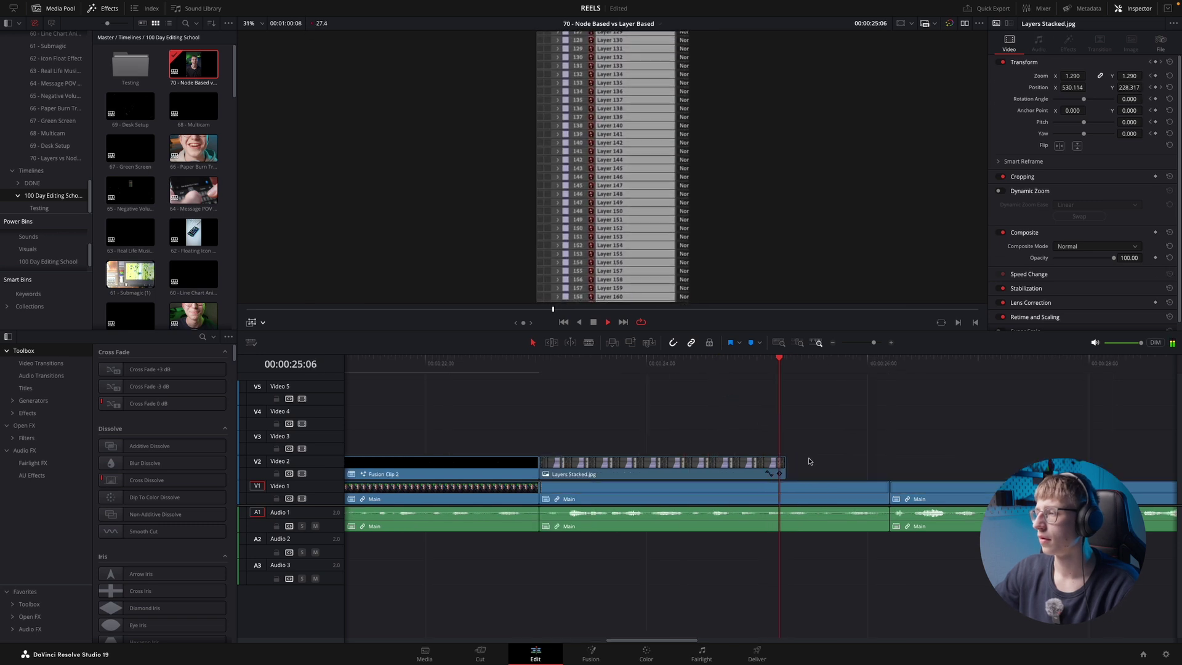
{"action": "key", "text": "space"}
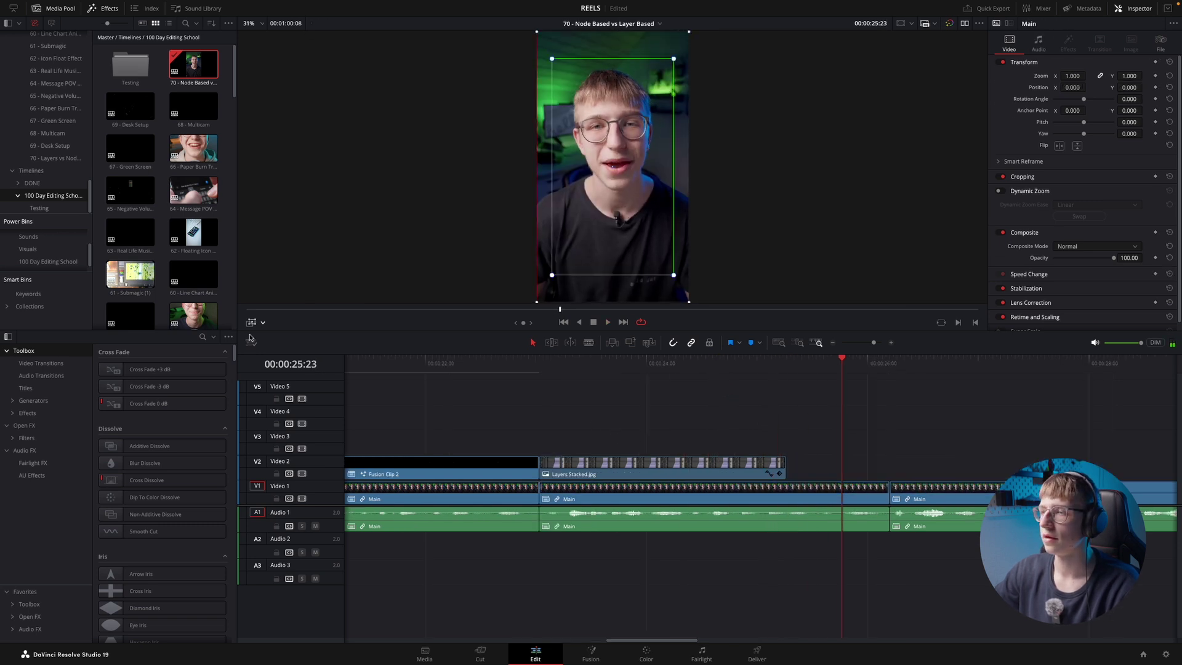
{"action": "left_click", "coordinate": [250, 323]}
{"action": "key", "text": "super+minus"}
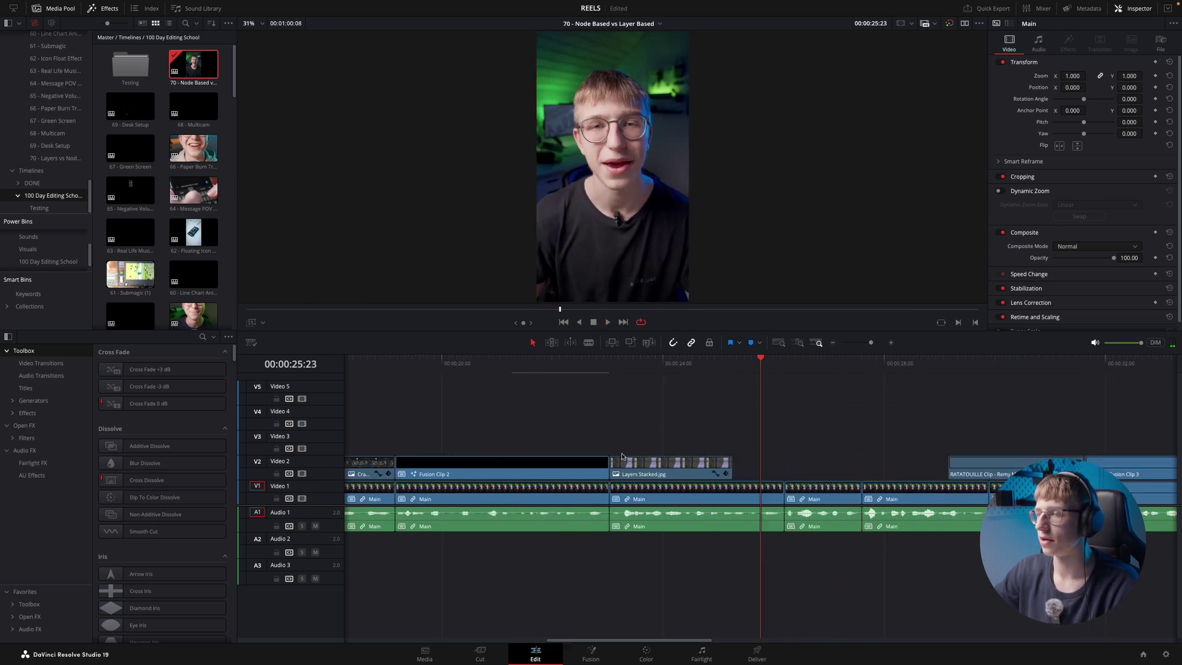
- Place the 100 Day Editing School power bin's Adjustment Clip on Video 2 after Layers Stacked.jpg and trim it to the next cut
{"action": "left_click", "coordinate": [57, 262]}
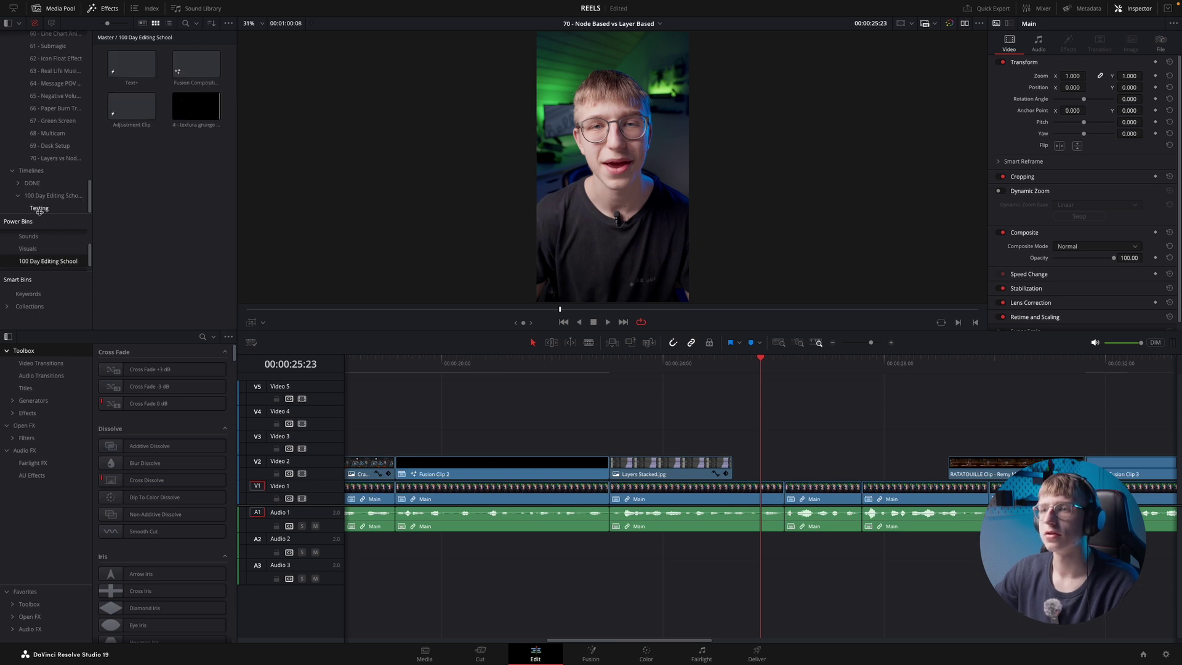
{"action": "scroll", "coordinate": [55, 262], "scroll_direction": "up", "scroll_amount": 2}
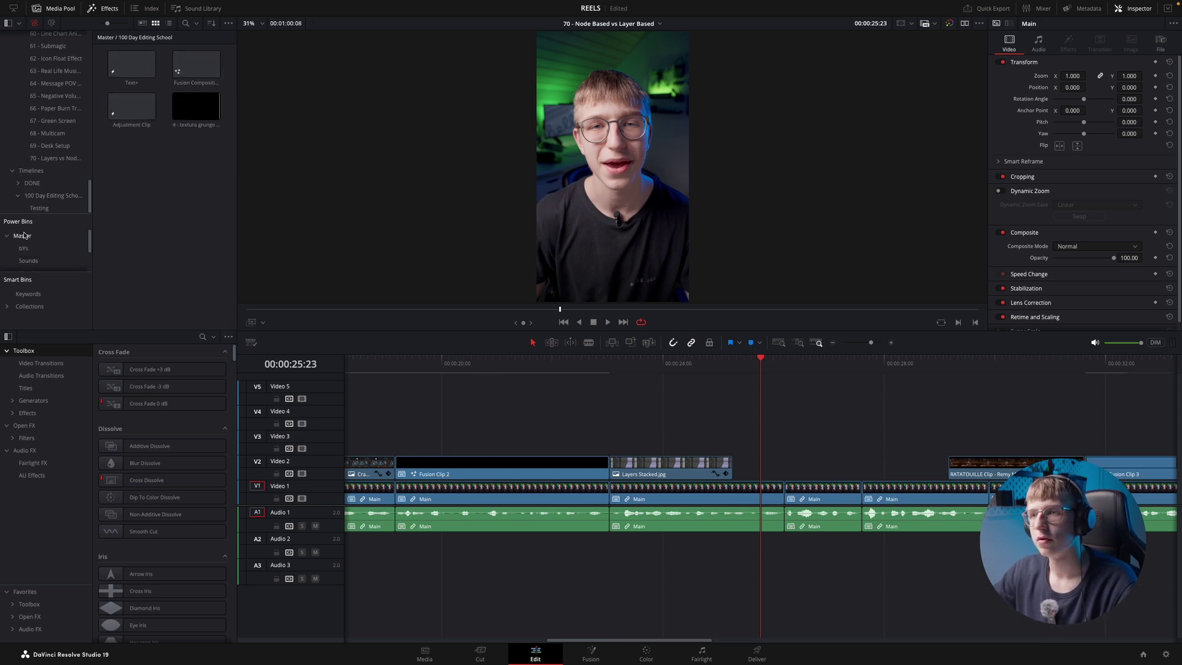
{"action": "left_click_drag", "start_coordinate": [132, 106], "coordinate": [733, 420]}
{"action": "left_click_drag", "start_coordinate": [1014, 422], "coordinate": [767, 472]}
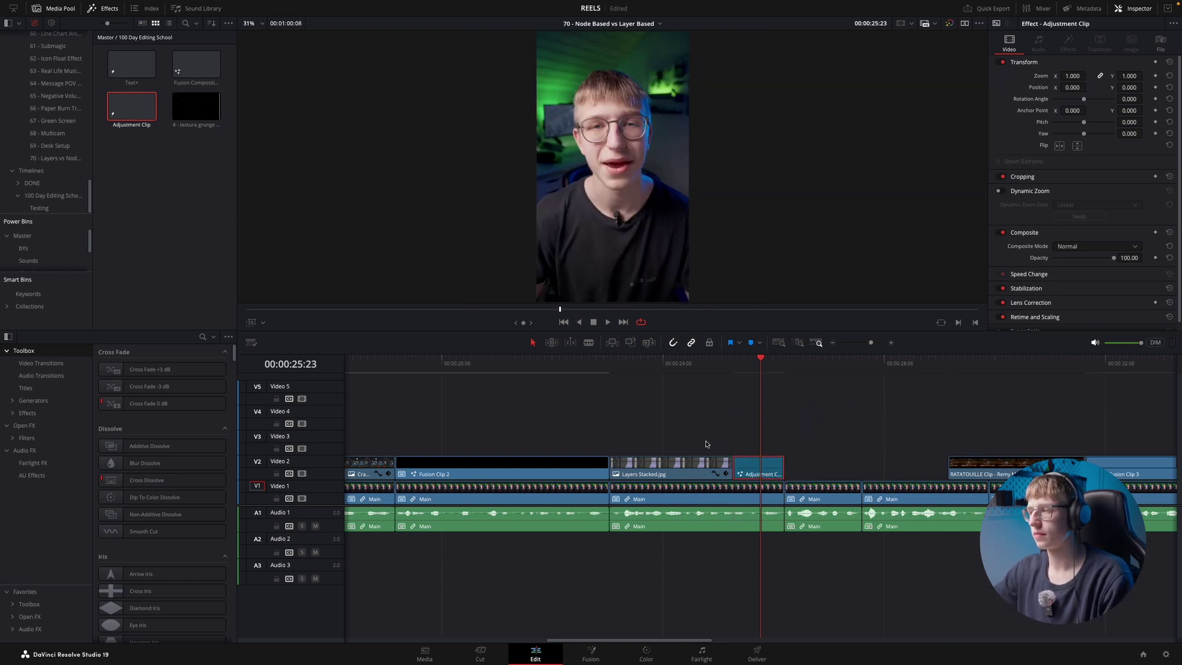
- Bring the Adjustment Clip into Fusion, hide the Spline editor, and space out MediaIn1 and Transform1 in the node graph
{"action": "key", "text": "shift+5"}
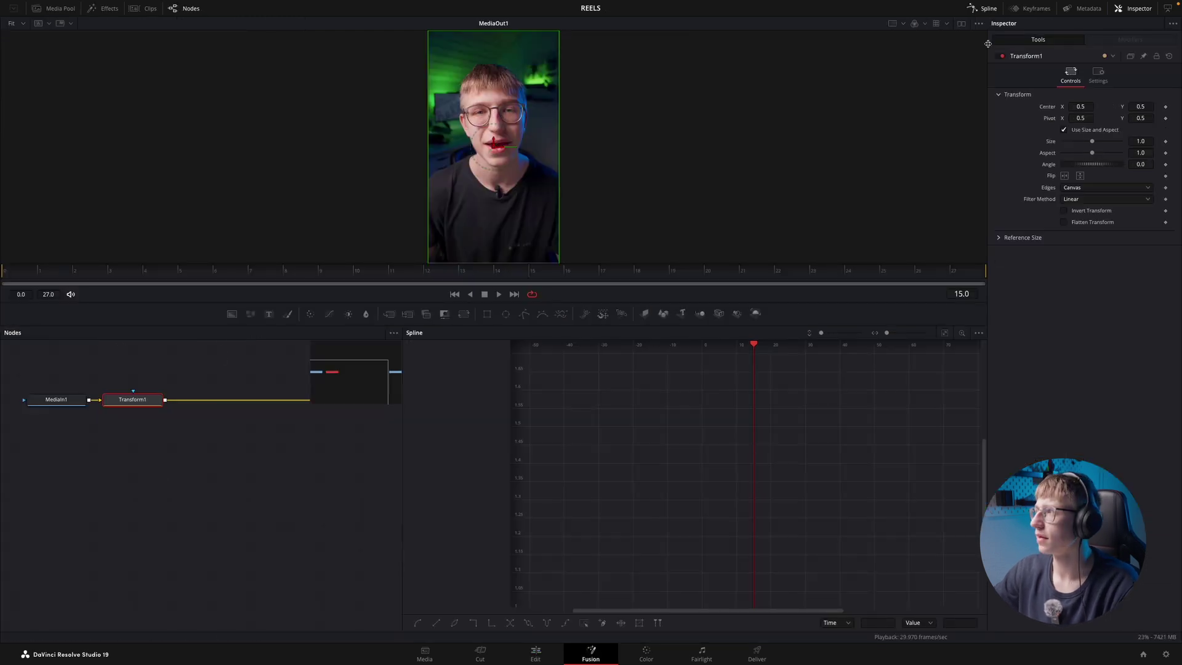
{"action": "left_click", "coordinate": [985, 12]}
{"action": "left_click_drag", "start_coordinate": [151, 402], "coordinate": [342, 404]}
{"action": "left_click_drag", "start_coordinate": [80, 399], "coordinate": [233, 399]}
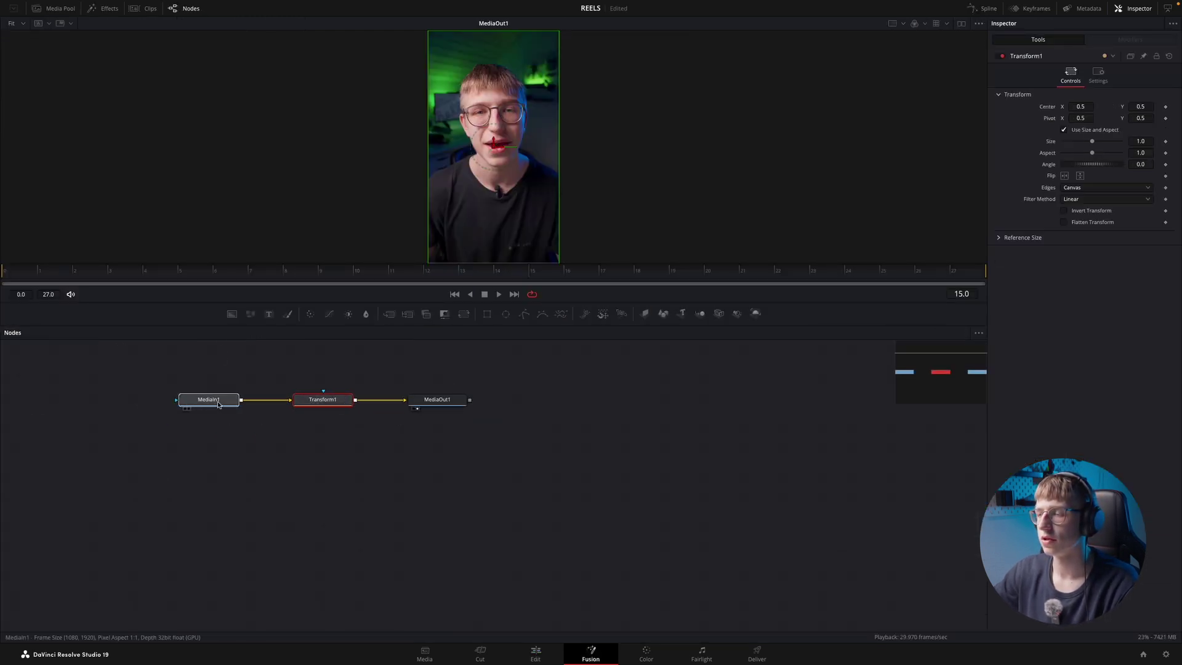
{"action": "left_click", "coordinate": [437, 402]}
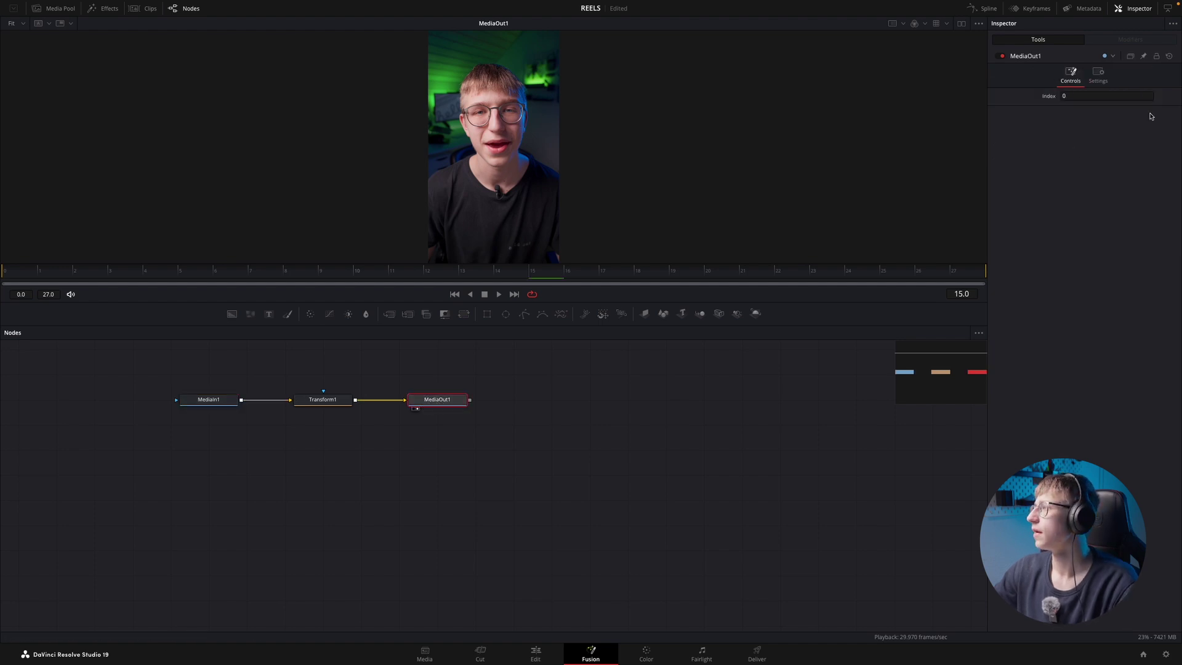
{"action": "left_click", "coordinate": [1100, 75]}
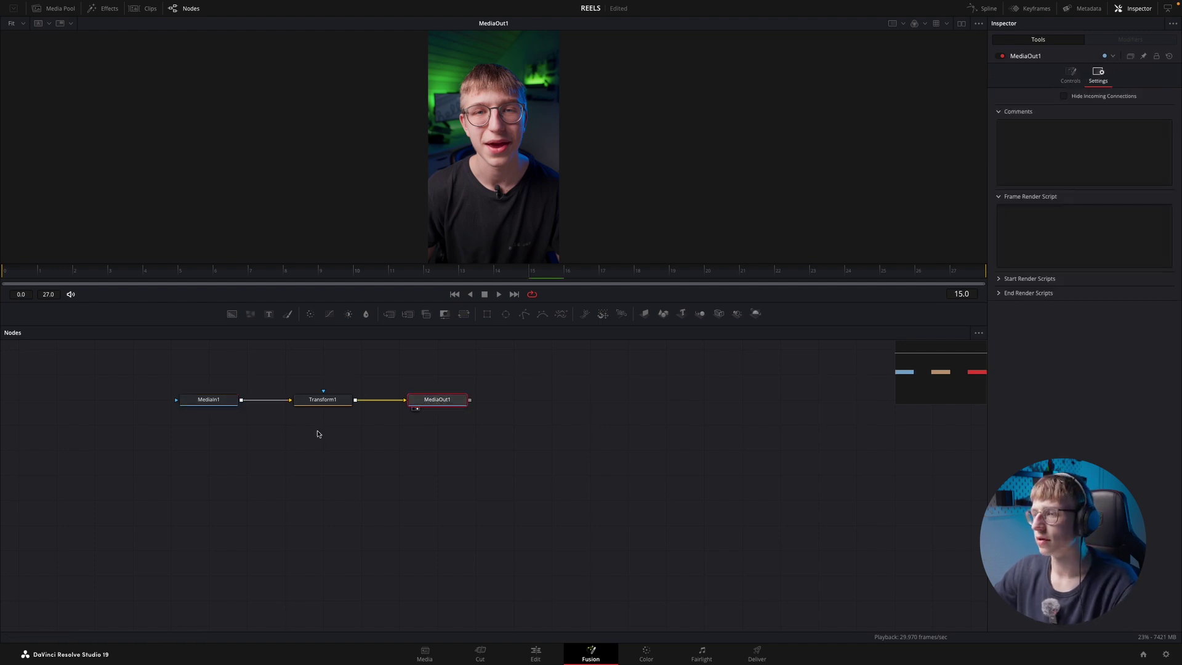
{"action": "left_click", "coordinate": [331, 397]}
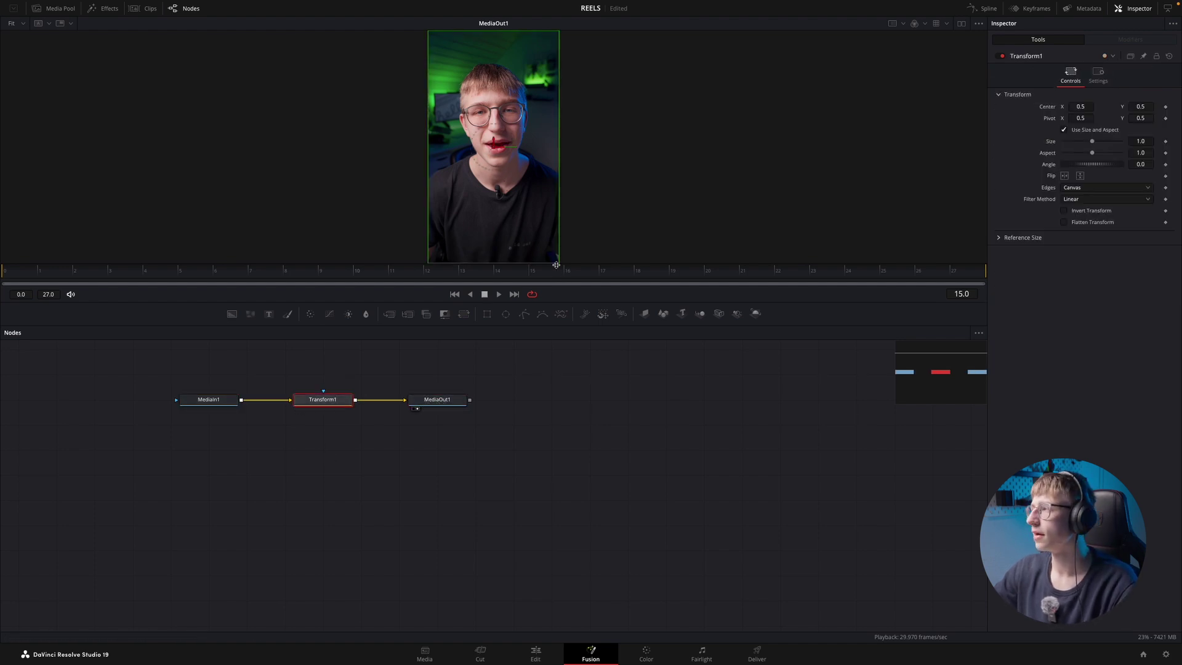
{"action": "left_click", "coordinate": [1100, 72]}
{"action": "left_click", "coordinate": [1069, 71]}
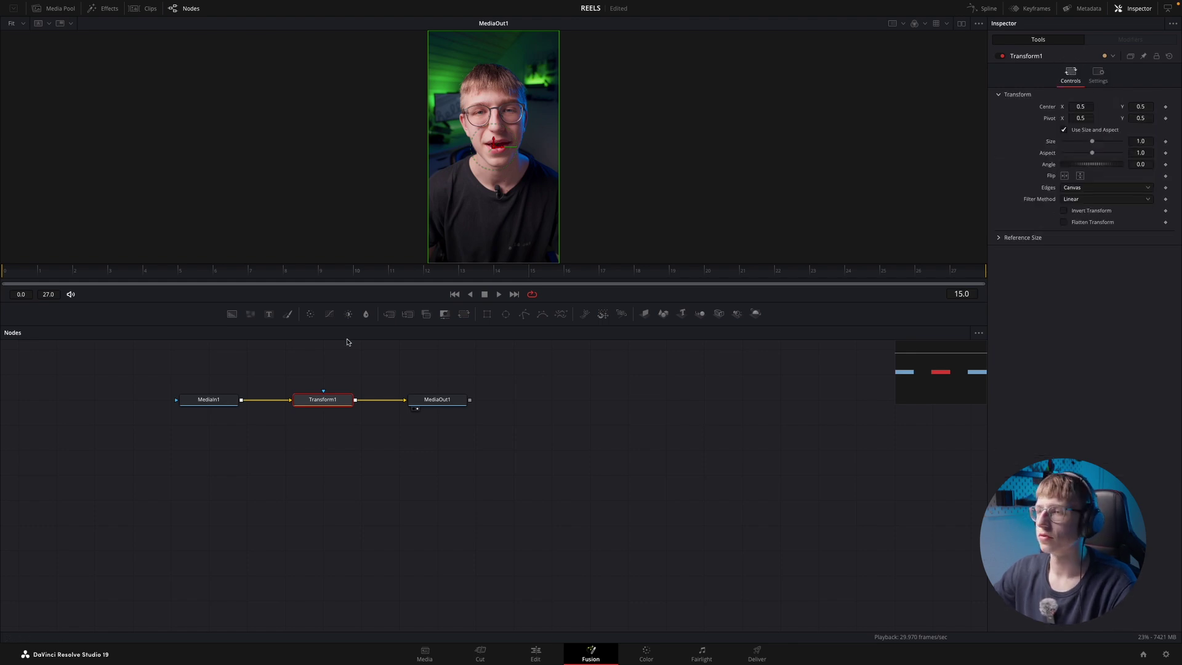
- Keyframe Transform1's Size at 1.0 on frames 9, 17 and 0
{"action": "key", "text": "space"}
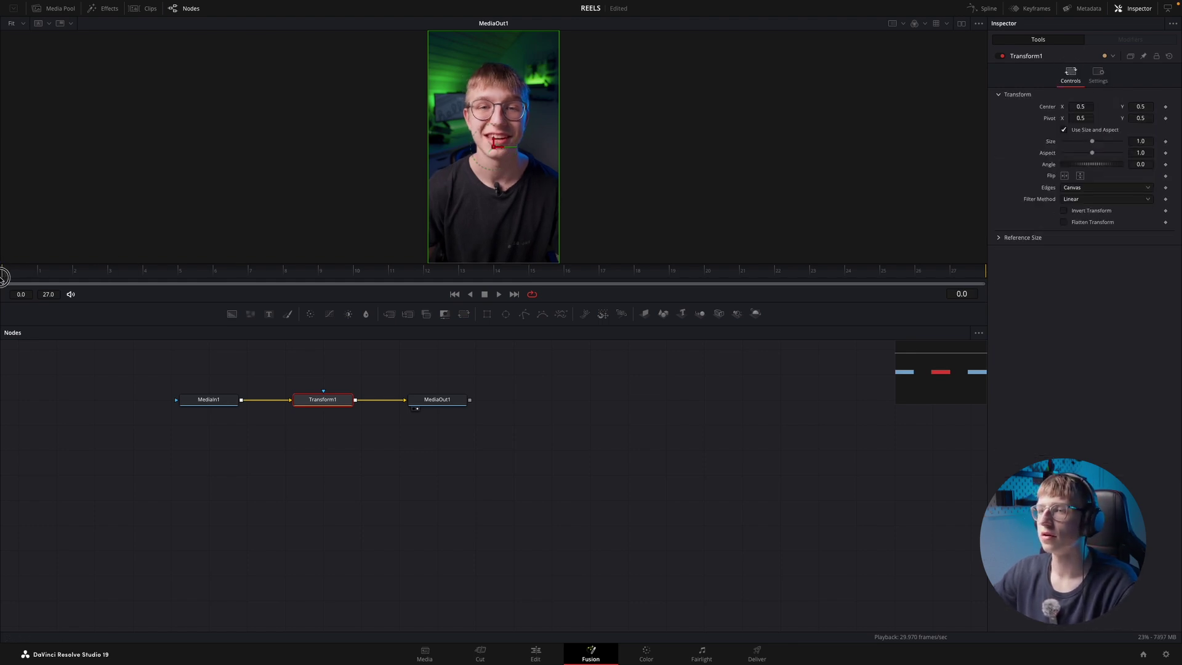
{"action": "left_click_drag", "start_coordinate": [268, 273], "coordinate": [338, 270]}
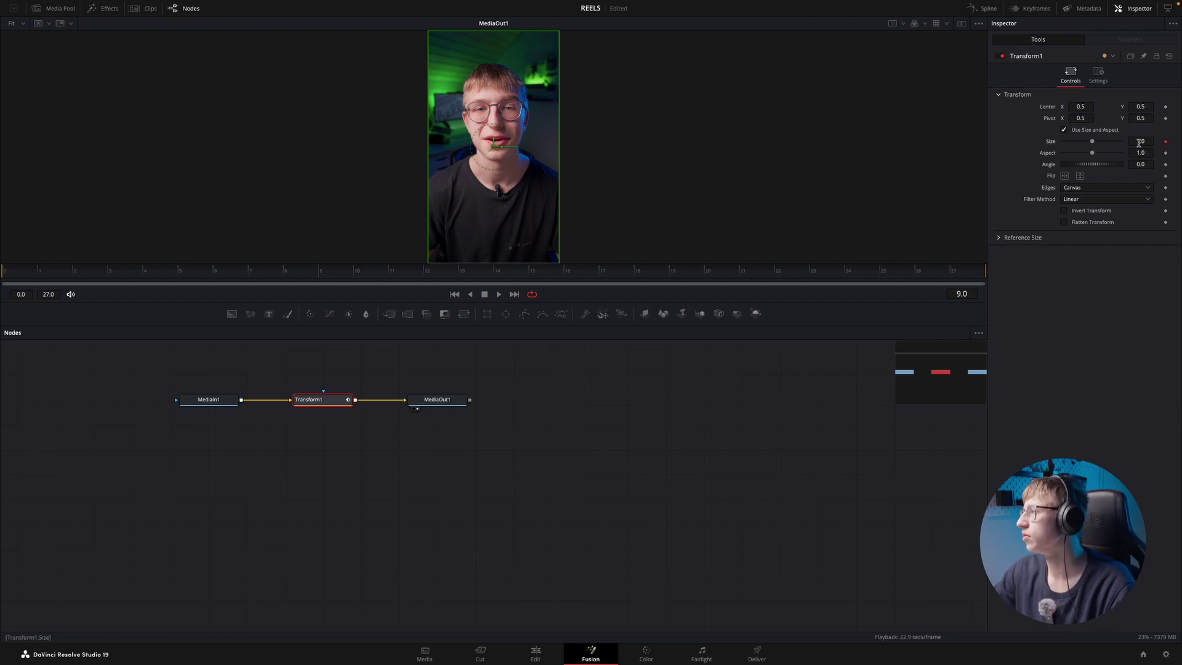
{"action": "left_click_drag", "start_coordinate": [322, 273], "coordinate": [604, 274]}
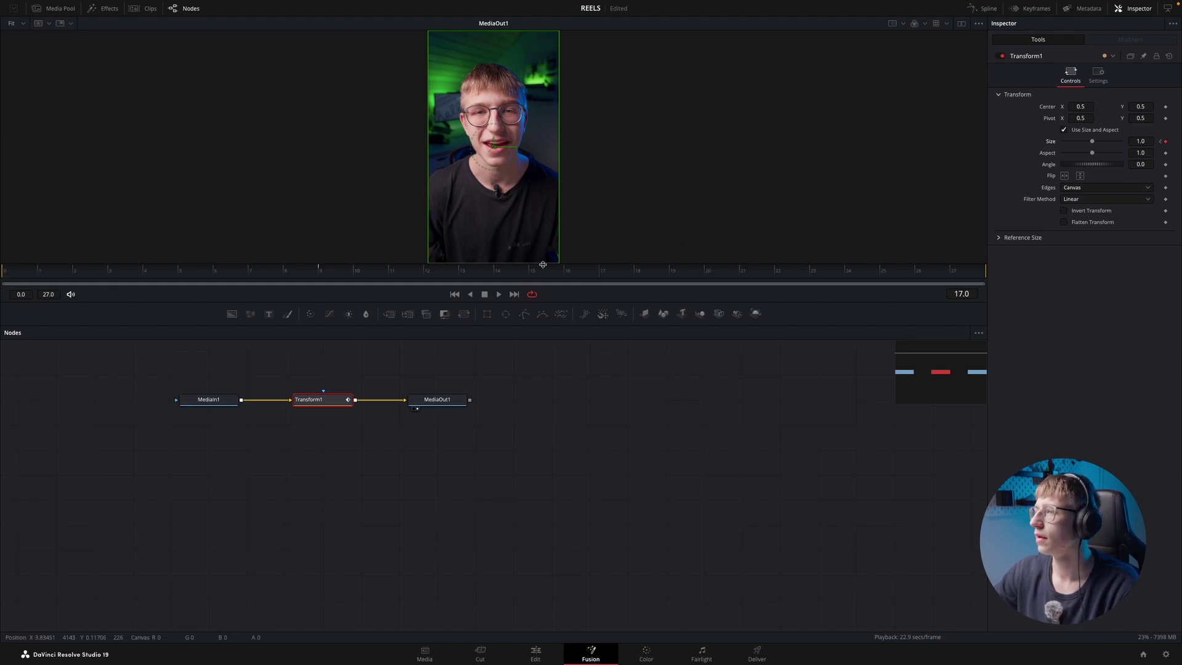
{"action": "left_click_drag", "start_coordinate": [315, 270], "coordinate": [2, 267]}
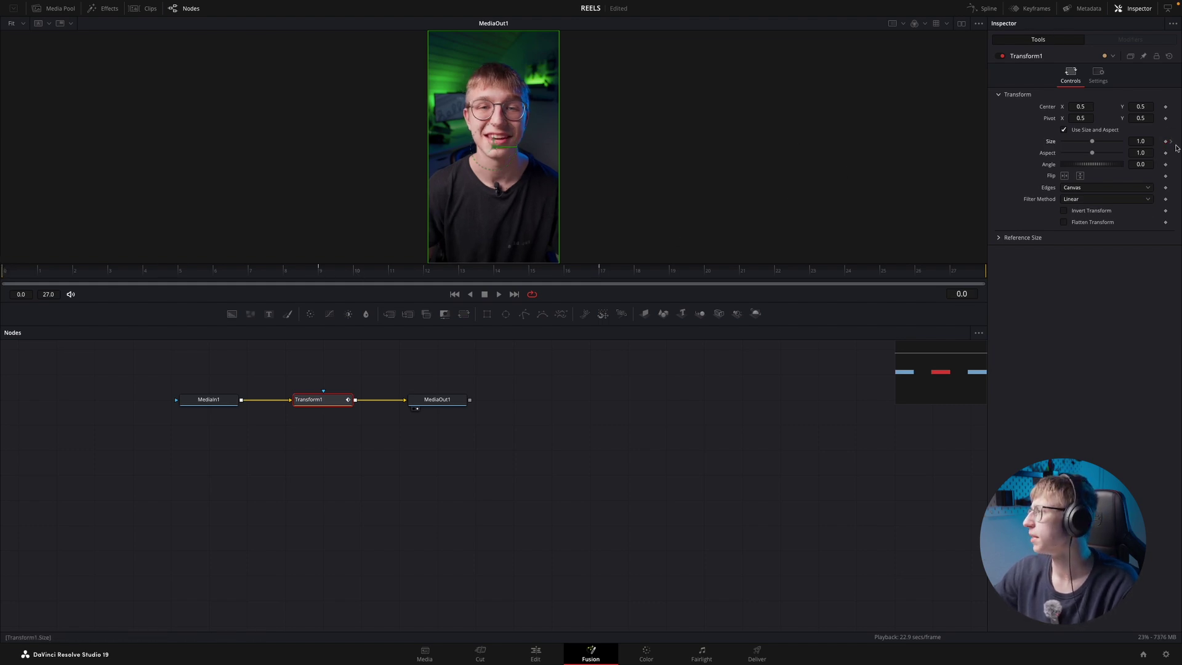
- On Transform1's Size spline, raise the frame 9 key to about 1.013 and the frame 17 key to about 1.096, smooth the curve and play it
{"action": "left_click", "coordinate": [985, 9]}
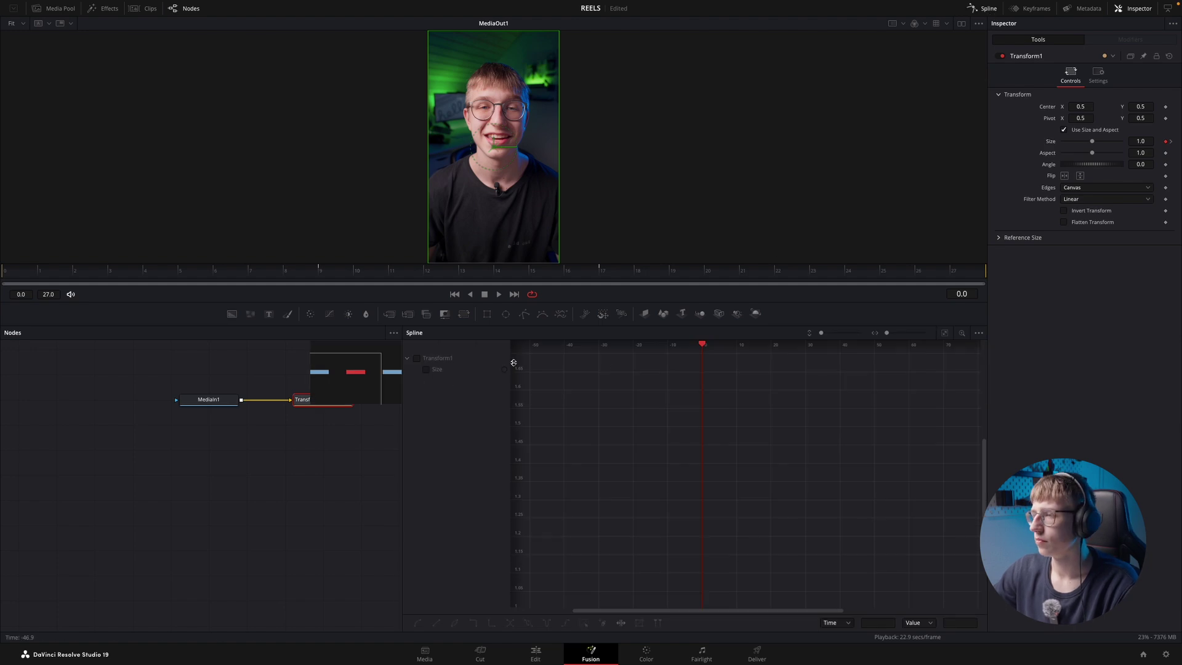
{"action": "left_click", "coordinate": [409, 359]}
{"action": "left_click", "coordinate": [945, 333]}
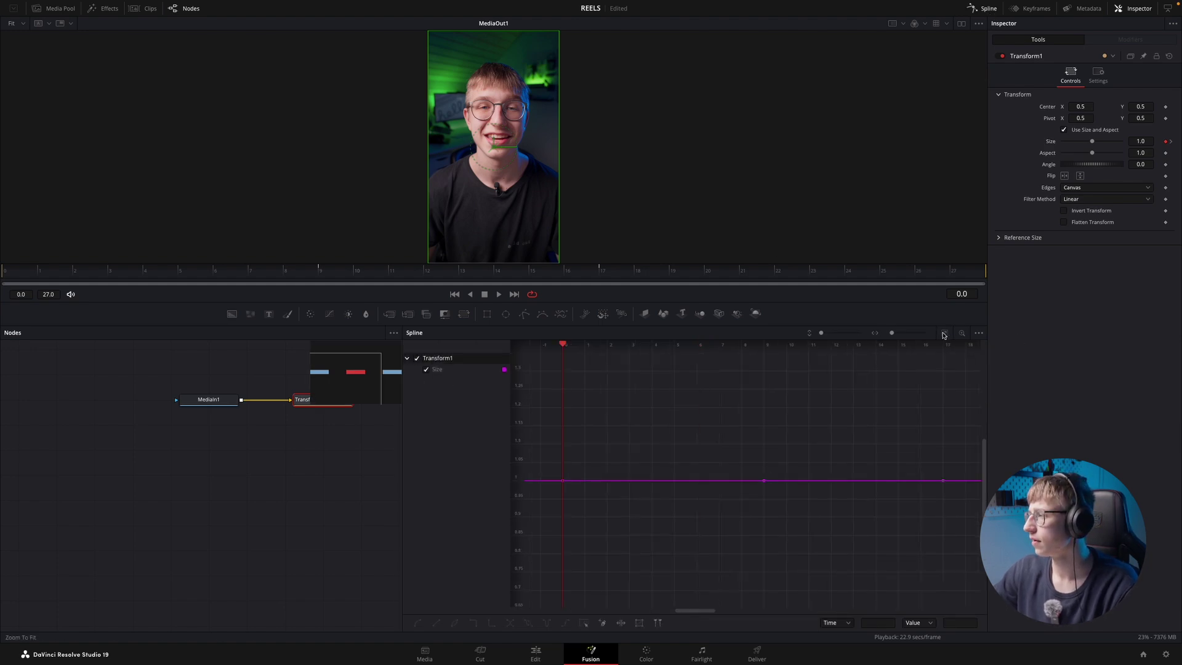
{"action": "left_click", "coordinate": [887, 332]}
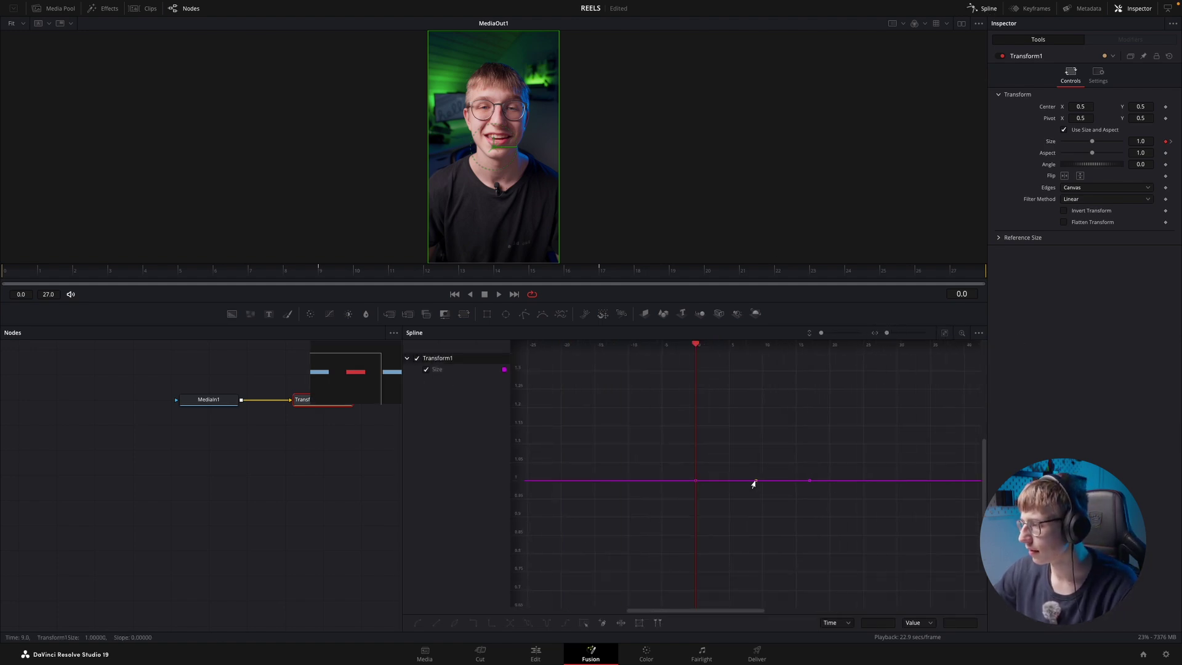
{"action": "left_click_drag", "start_coordinate": [754, 480], "coordinate": [754, 477]}
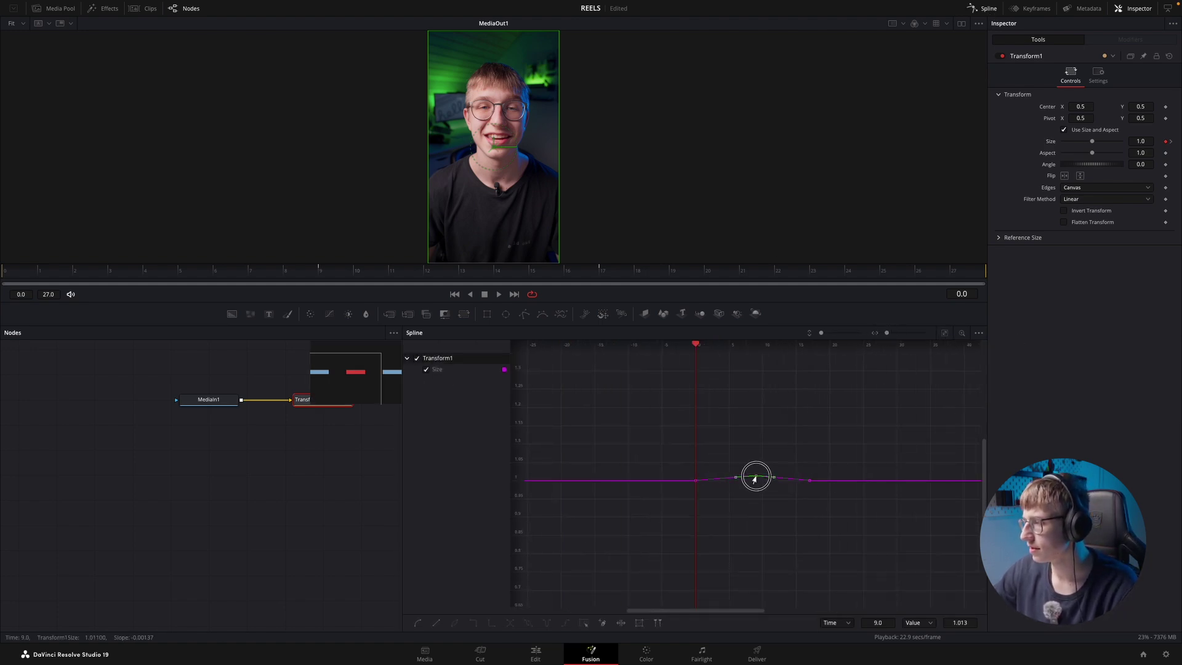
{"action": "left_click", "coordinate": [808, 481]}
{"action": "left_click_drag", "start_coordinate": [808, 483], "coordinate": [809, 445]}
{"action": "left_click_drag", "start_coordinate": [682, 492], "coordinate": [841, 423]}
{"action": "key", "text": "s"}
{"action": "key", "text": "space"}
{"action": "left_click_drag", "start_coordinate": [838, 344], "coordinate": [742, 386]}
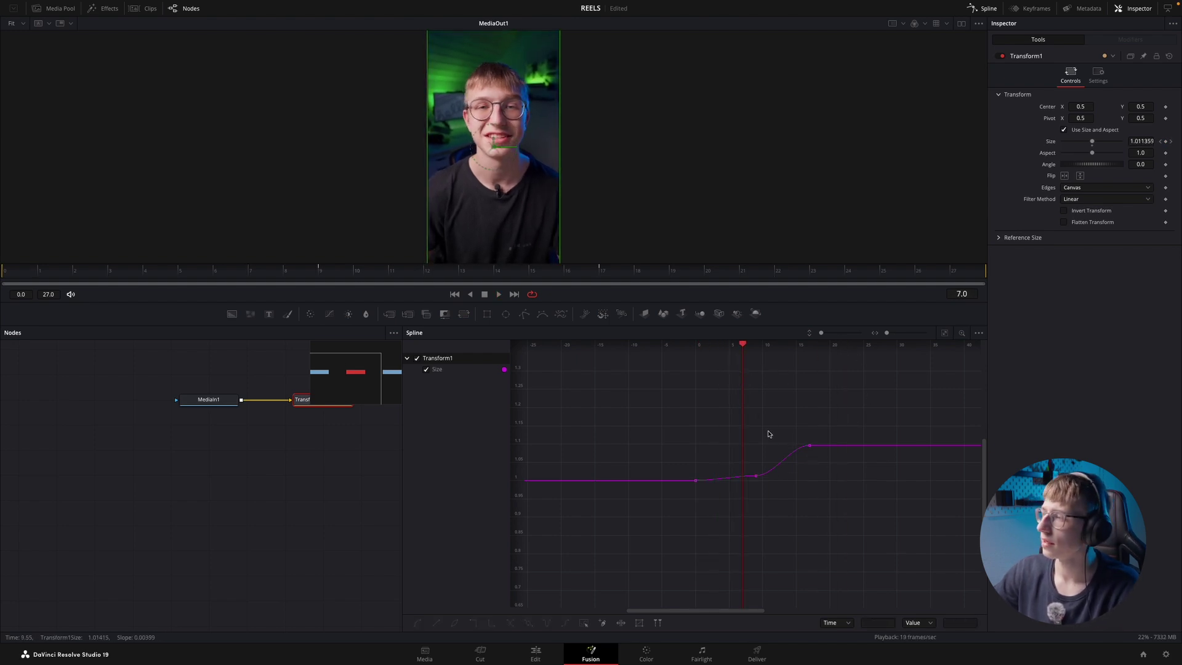
{"action": "key", "text": "space"}
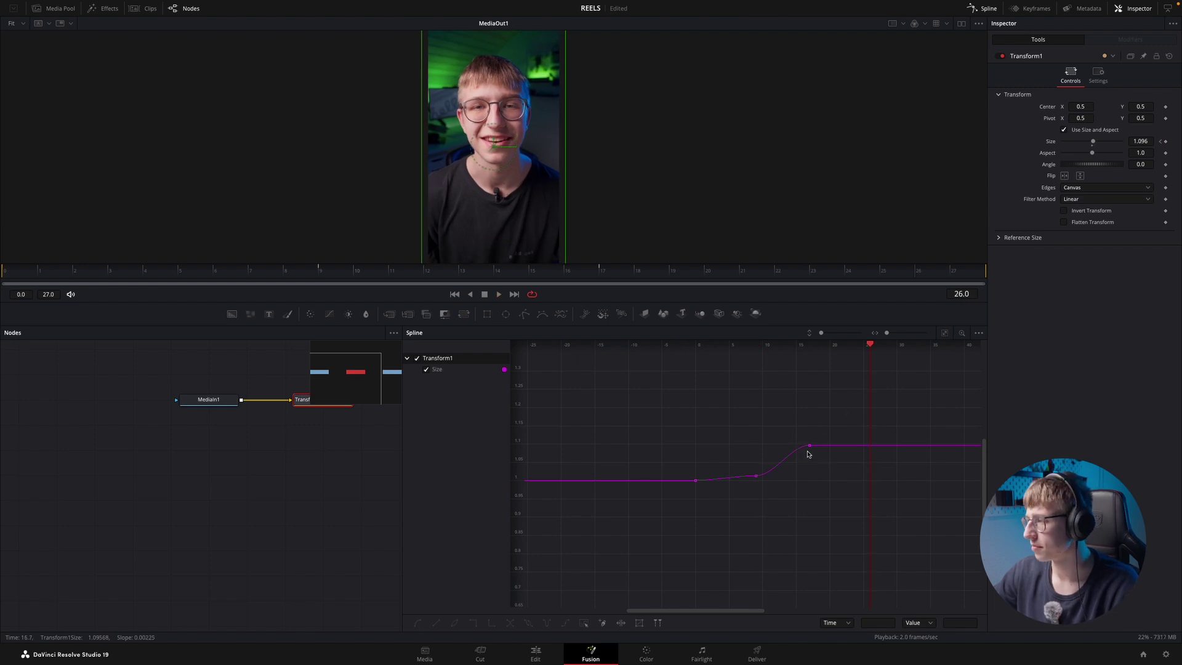
- Move the last Size key to frame 21 at about 1.101 and lengthen the outgoing ease handle of the frame 9 key
{"action": "mouse_move", "coordinate": [808, 449]}
{"action": "left_mouse_down"}
{"action": "mouse_move", "coordinate": [827, 448]}
{"action": "mouse_move", "coordinate": [791, 446]}
{"action": "left_mouse_up"}
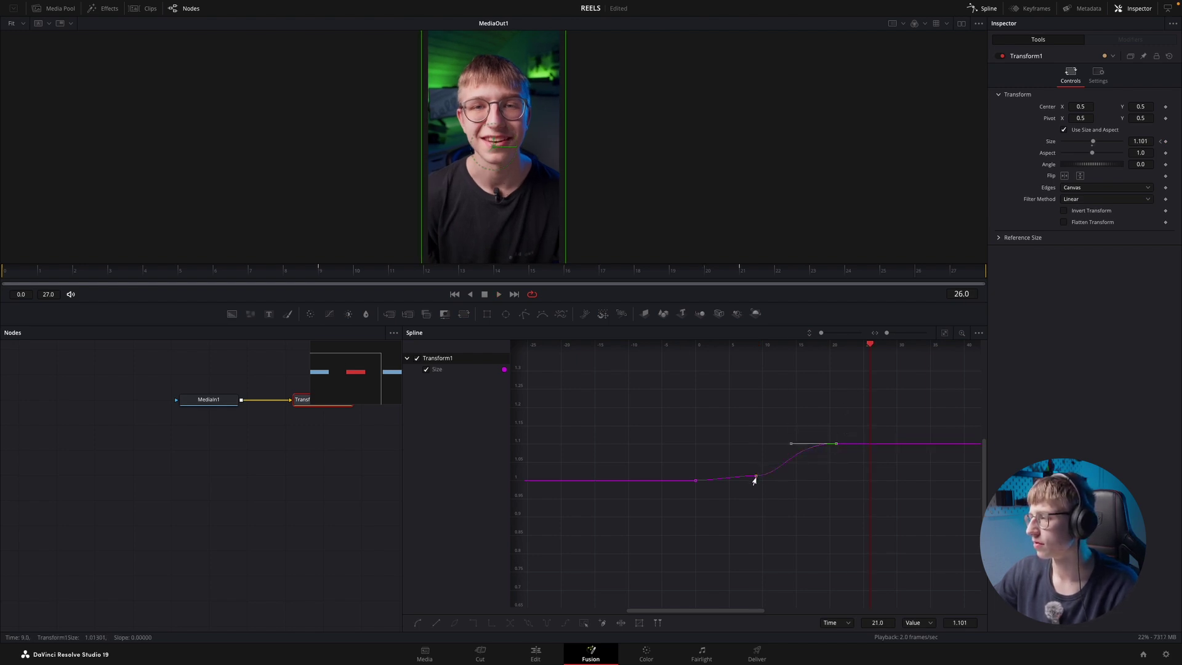
{"action": "left_click_drag", "start_coordinate": [781, 479], "coordinate": [797, 477]}
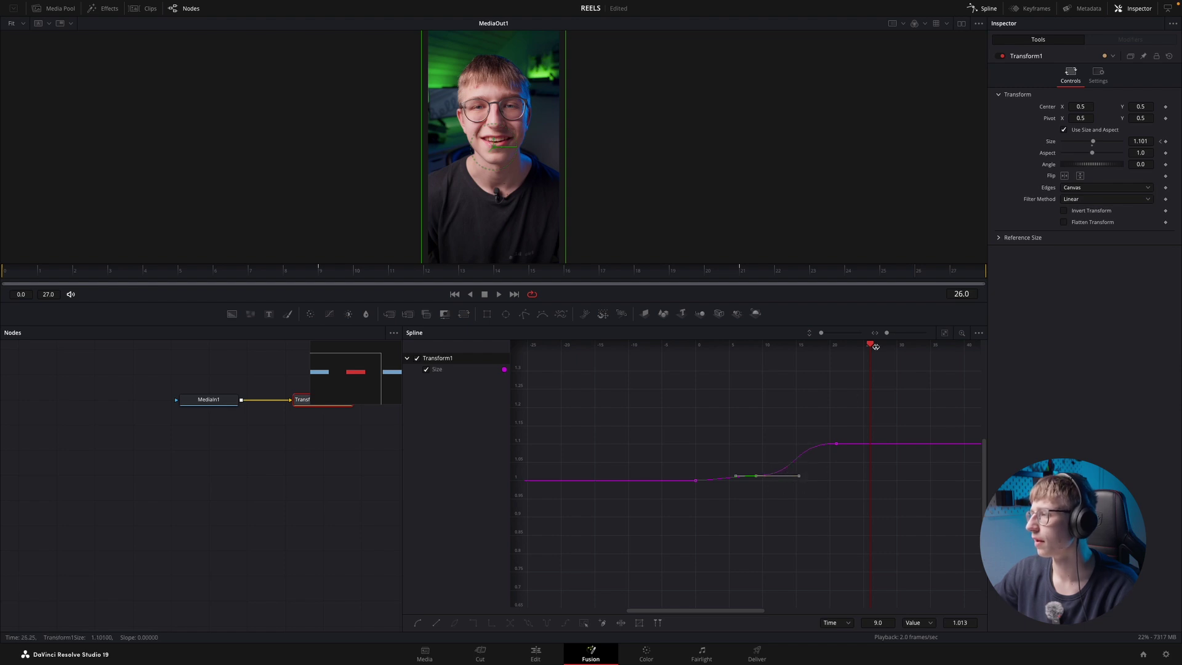
{"action": "key", "text": "space"}
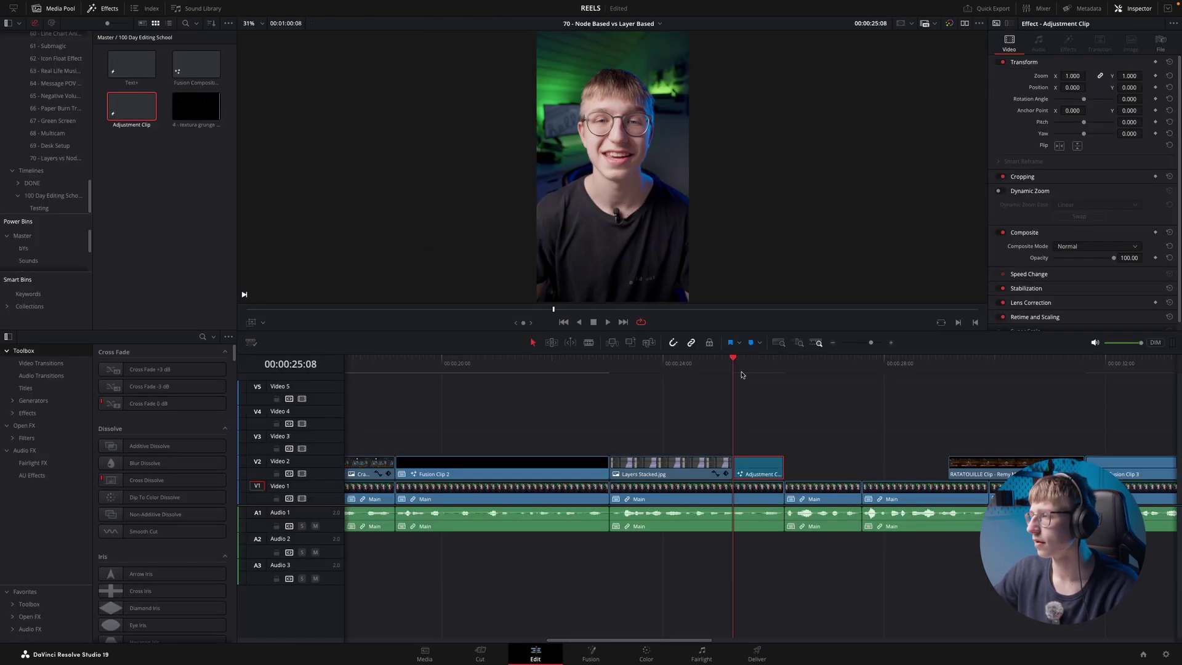
- Play the Adjustment Clip's zoom on the edit timeline from about 25 seconds through the next cuts to about 27:25
{"action": "key", "text": "space"}
{"action": "key", "text": "space"}
{"action": "left_click", "coordinate": [736, 367]}
{"action": "key", "text": "space"}
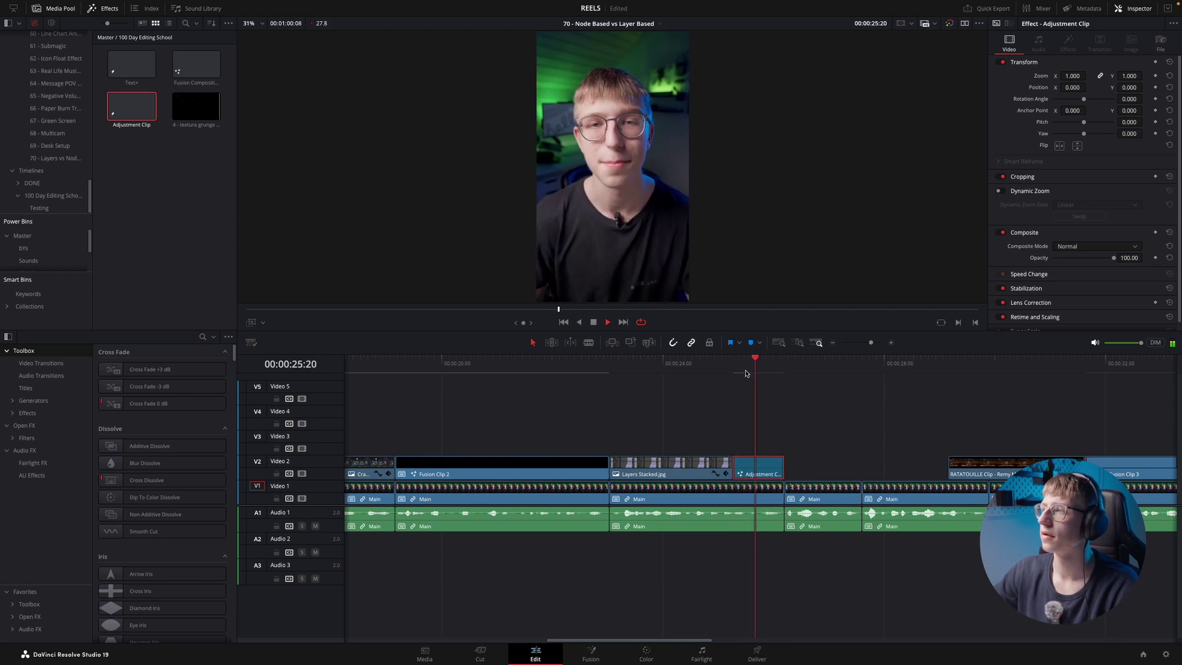
{"action": "left_click", "coordinate": [747, 364]}
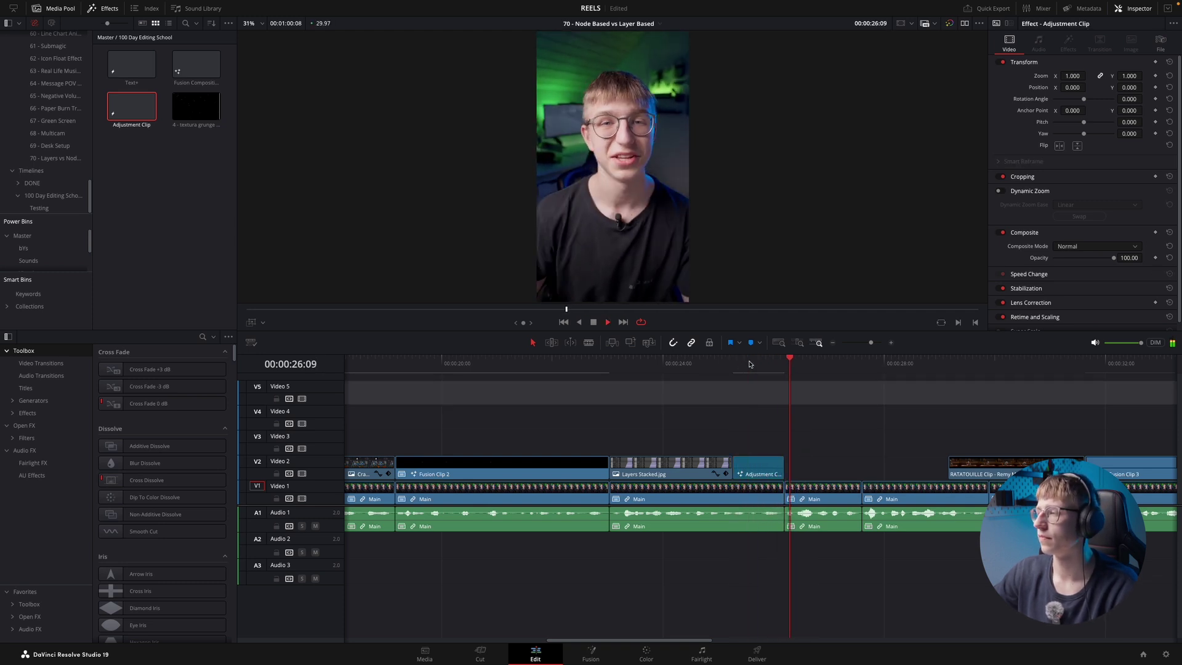
{"action": "key", "text": "space"}
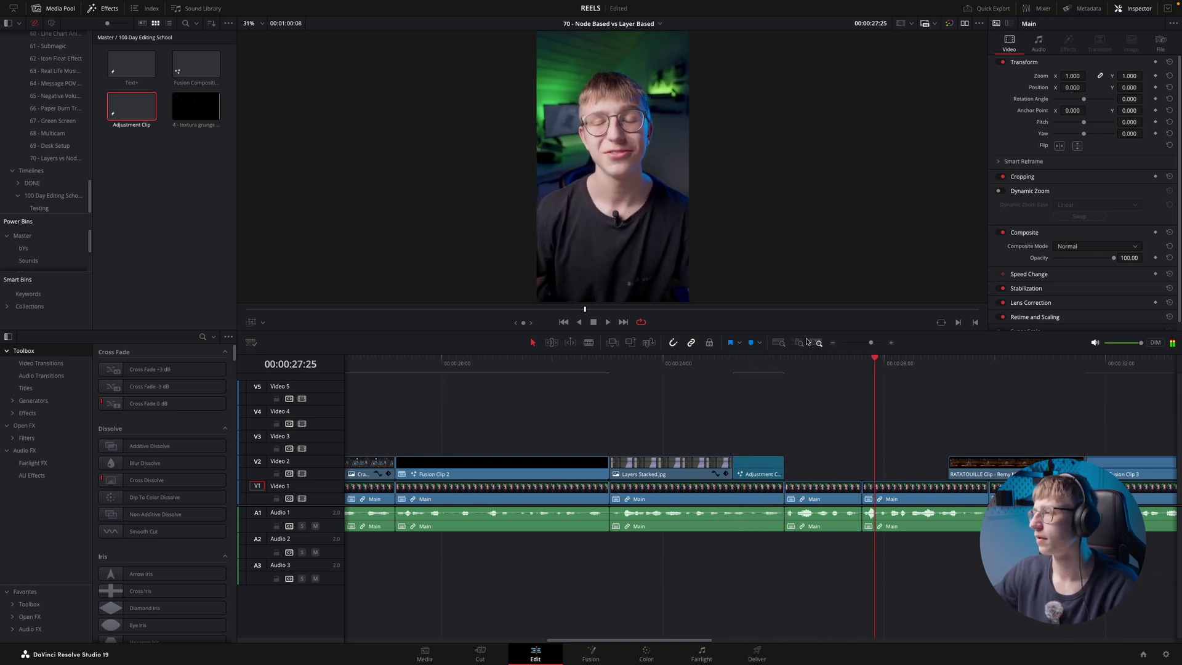
- Set the Zoom of the Main clip right after the Adjustment Clip to 1.2 and replay the cut from about 25:20
{"action": "left_click", "coordinate": [763, 367]}
{"action": "key", "text": "space"}
{"action": "key", "text": "space"}
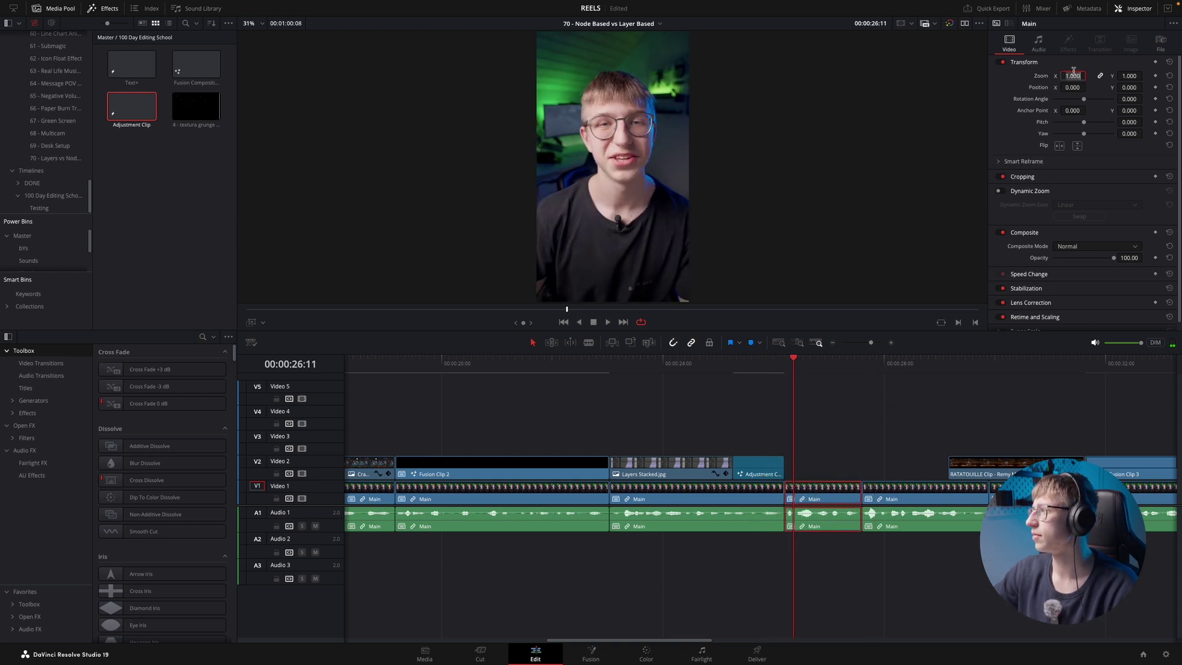
{"action": "type", "text": "1.2"}
{"action": "key", "text": "Return"}
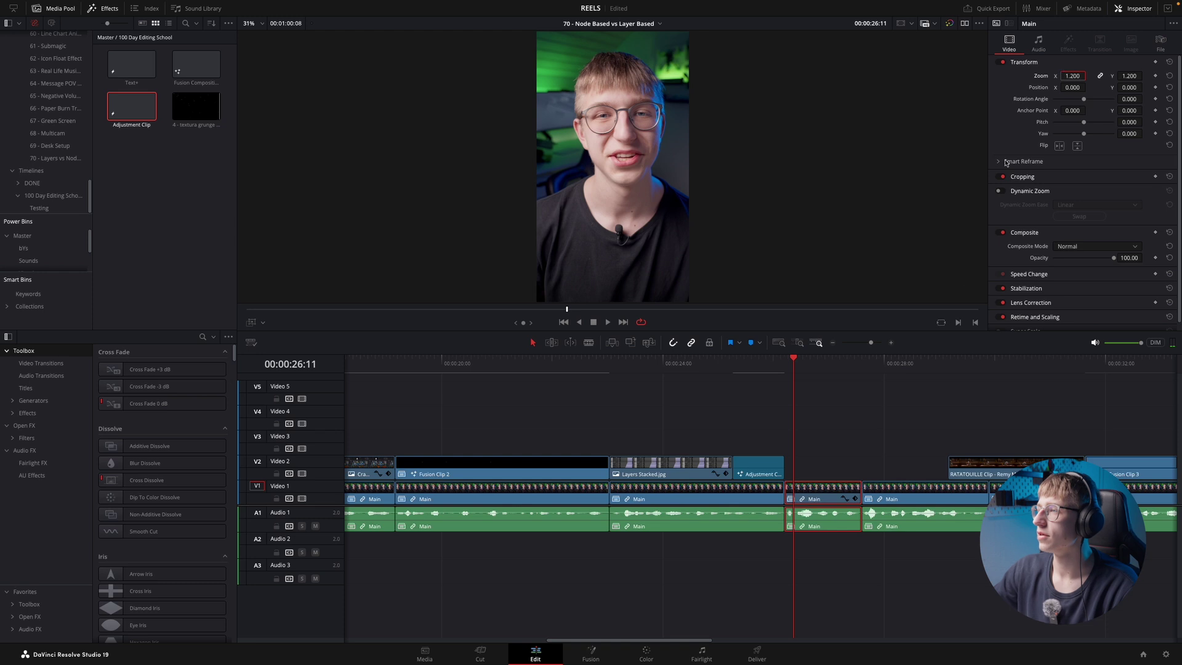
{"action": "left_click", "coordinate": [756, 365]}
{"action": "left_click", "coordinate": [818, 466]}
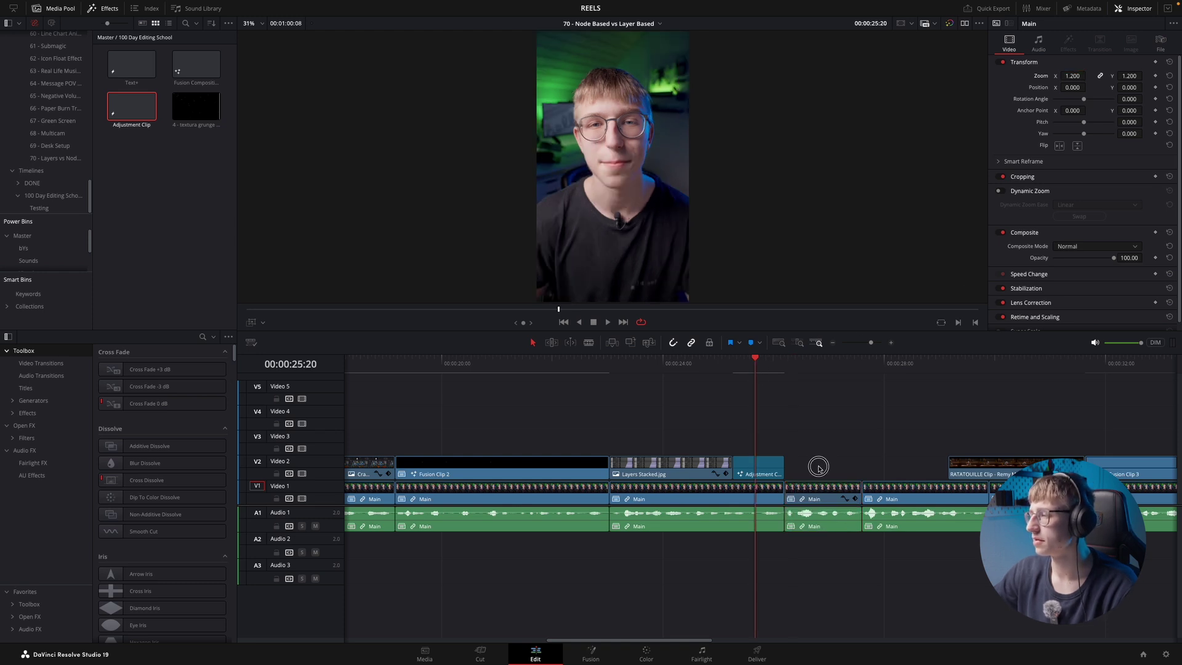
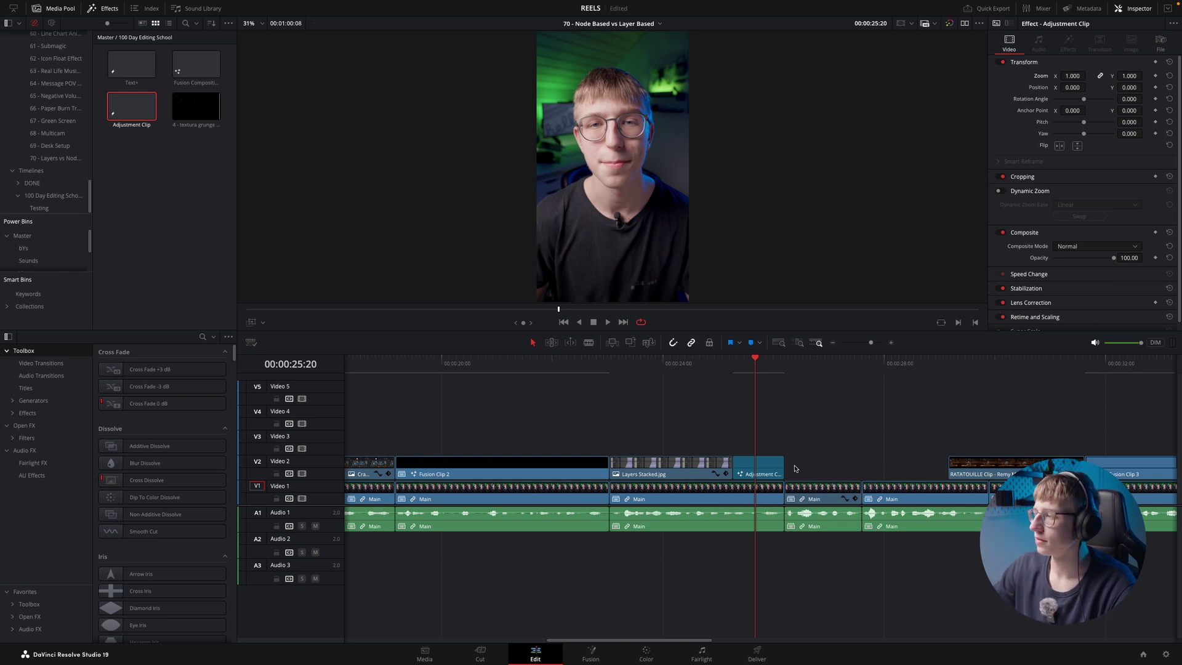
{"action": "key", "text": "space"}
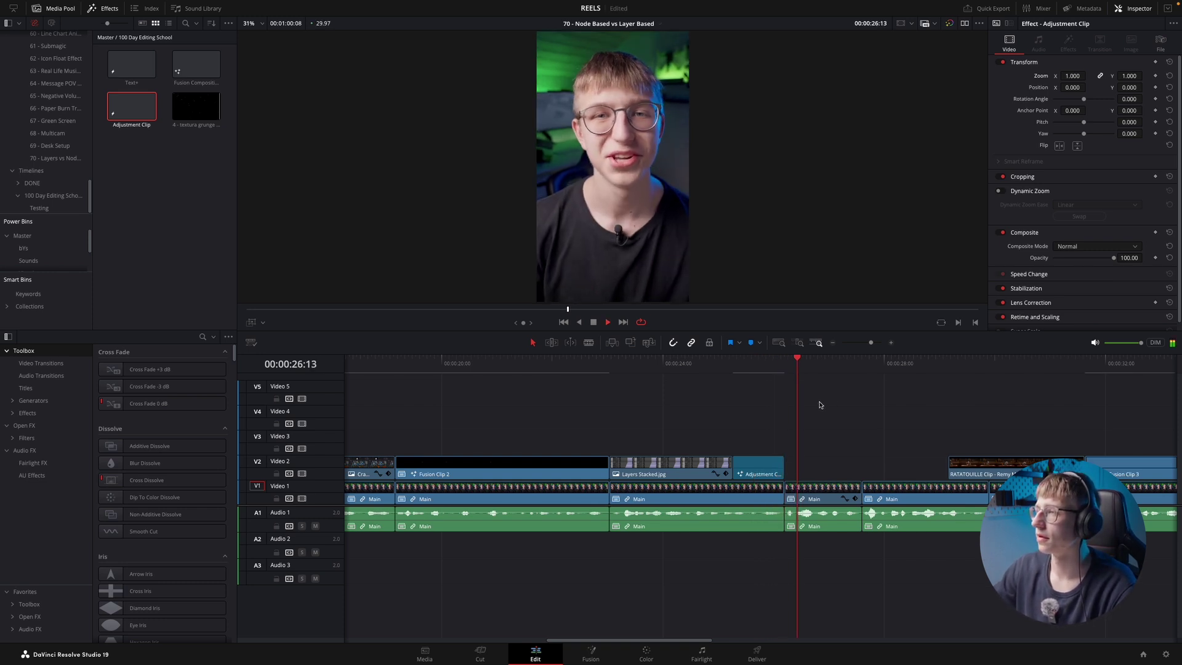
{"action": "key", "text": "space"}
- Give the Main clip at about 28 seconds a swapped linear Dynamic Zoom with a slightly enlarged end frame, and play its start
{"action": "left_click", "coordinate": [1000, 192]}
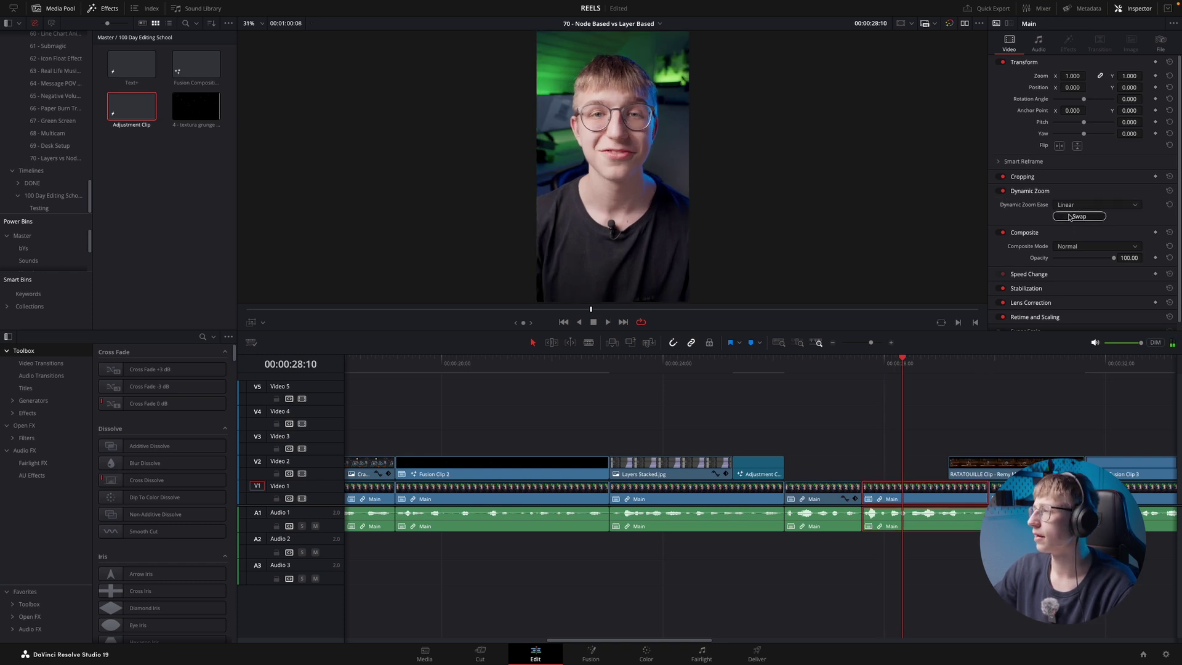
{"action": "left_click", "coordinate": [249, 321]}
{"action": "left_click_drag", "start_coordinate": [673, 276], "coordinate": [682, 291]}
{"action": "left_click", "coordinate": [856, 364]}
{"action": "key", "text": "space"}
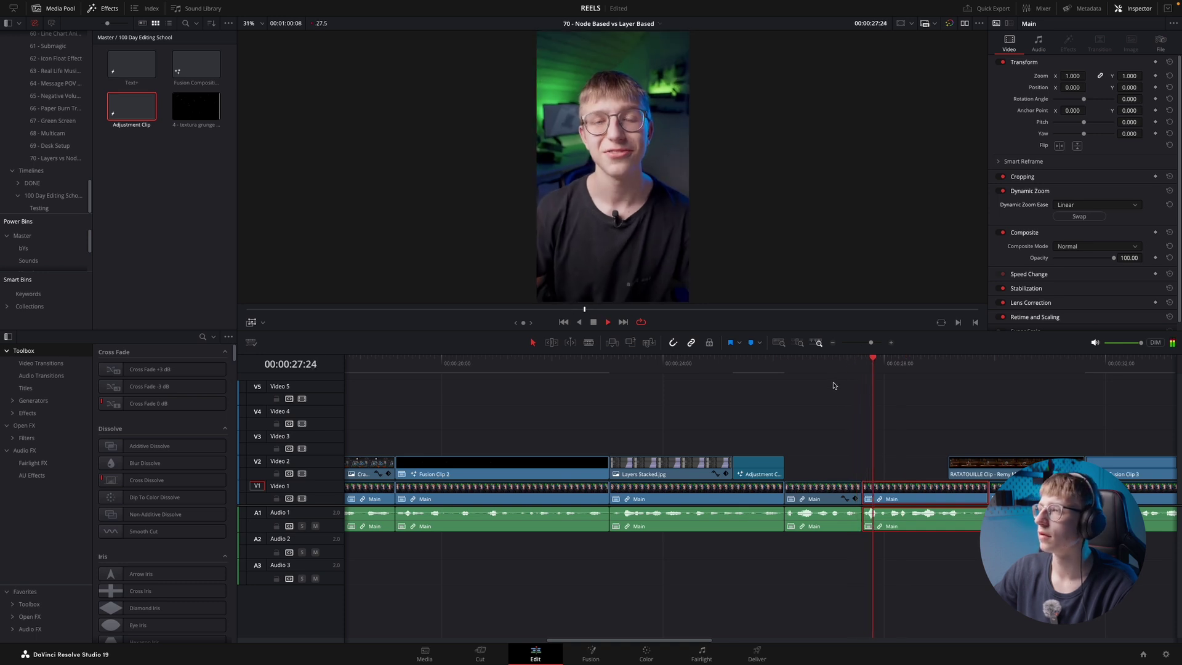
- Play the timeline from about 27:24 through Fusion Clip 3 to the end of the last Fusion Clip 1 at about 44 seconds
{"action": "left_click", "coordinate": [859, 413]}
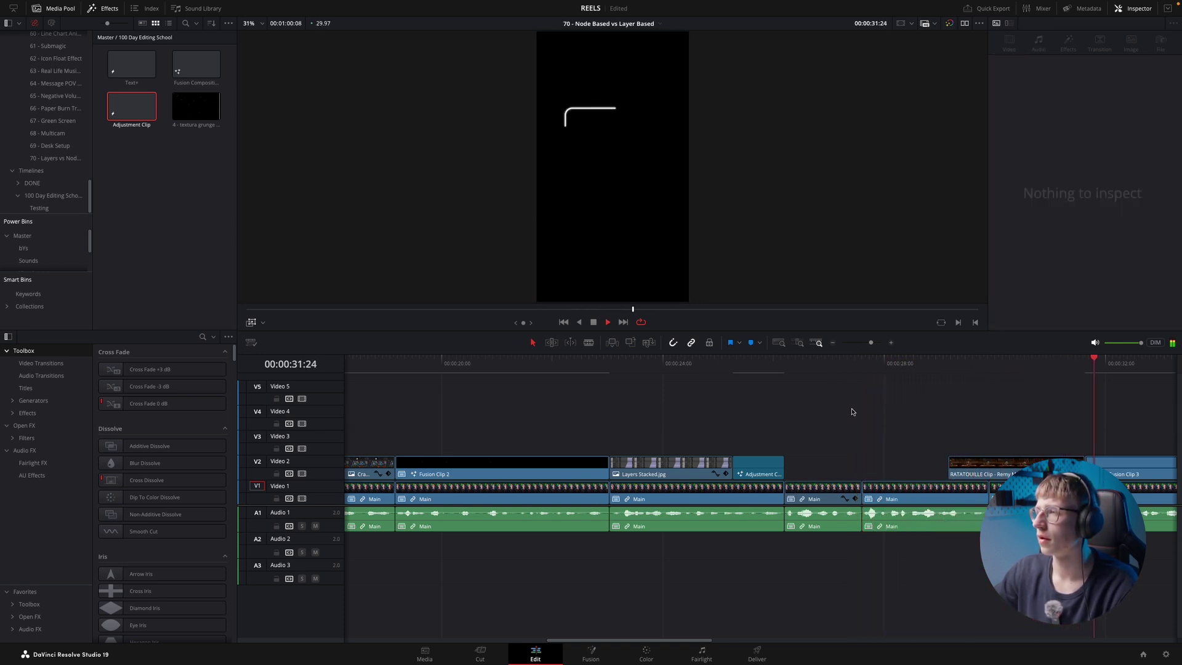
{"action": "key", "text": "super+minus"}
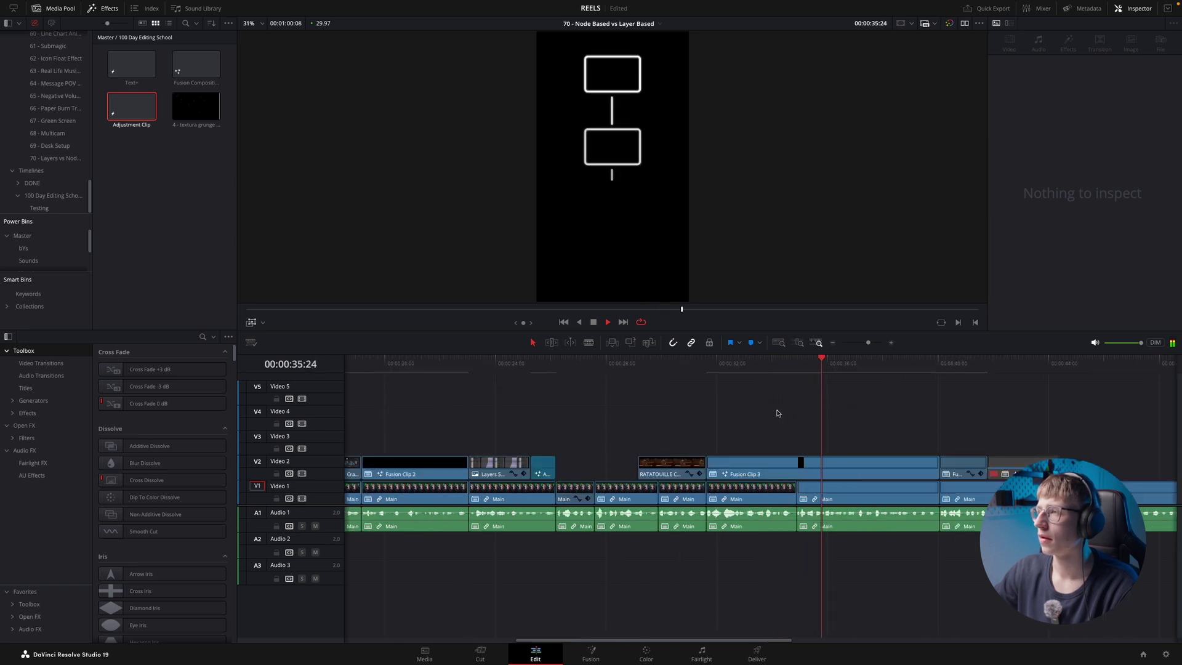
{"action": "key", "text": "super+equal"}
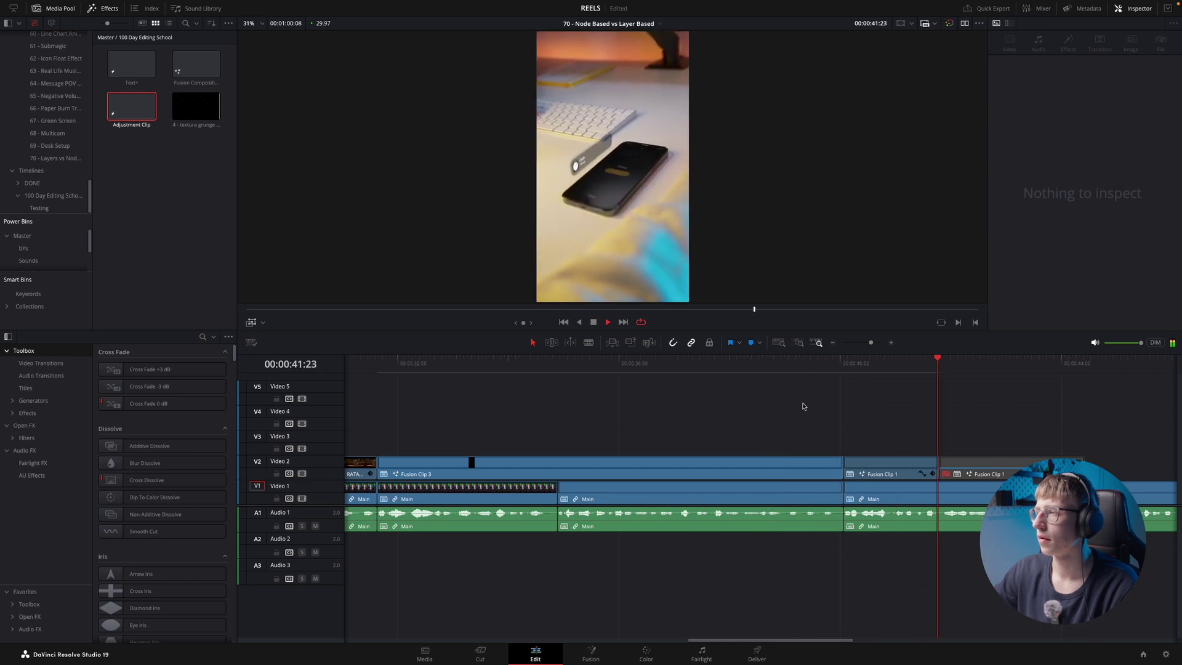
{"action": "key", "text": "super+minus"}
{"action": "key", "text": "super+equal"}
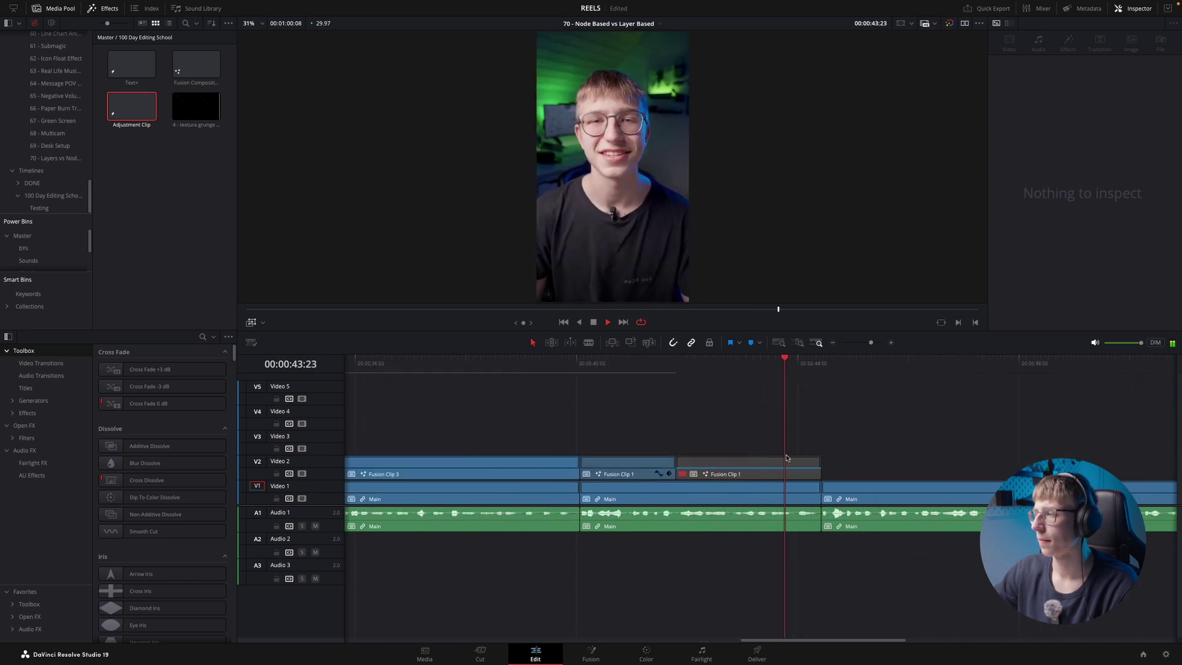
{"action": "left_click", "coordinate": [734, 463]}
{"action": "key", "text": "space"}
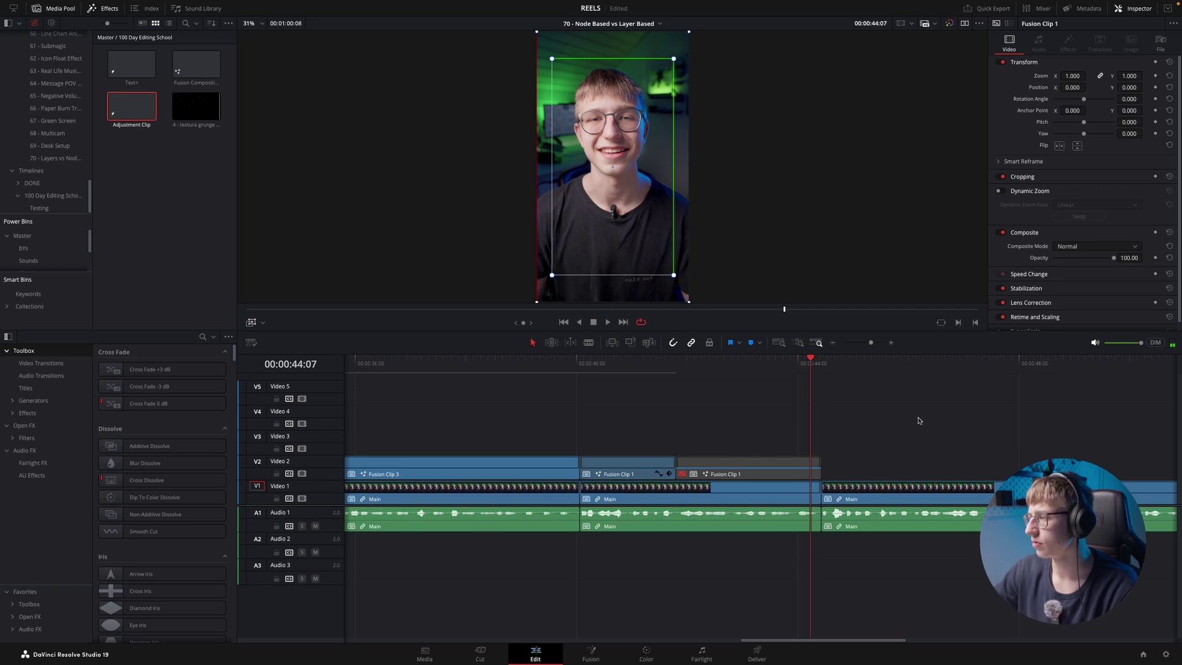
- Review the Main clip that starts right after the last Fusion Clip 1, from about 44 seconds, replaying part of it
{"action": "key", "text": "space"}
{"action": "key", "text": "super+equal"}
{"action": "key", "text": "super+minus"}
{"action": "left_click", "coordinate": [847, 472]}
{"action": "key", "text": "super+equal"}
{"action": "key", "text": "space"}
{"action": "left_click", "coordinate": [750, 368]}
{"action": "key", "text": "space"}
{"action": "key", "text": "space"}
{"action": "key", "text": "super+minus"}
- Place an Adjustment Clip on Video 2 over the Main clip after the last Fusion Clip 1, trim it to that clip's end, and play it
{"action": "left_click_drag", "start_coordinate": [132, 108], "coordinate": [646, 474]}
{"action": "left_click_drag", "start_coordinate": [925, 467], "coordinate": [891, 468]}
{"action": "key", "text": "space"}
{"action": "key", "text": "space"}
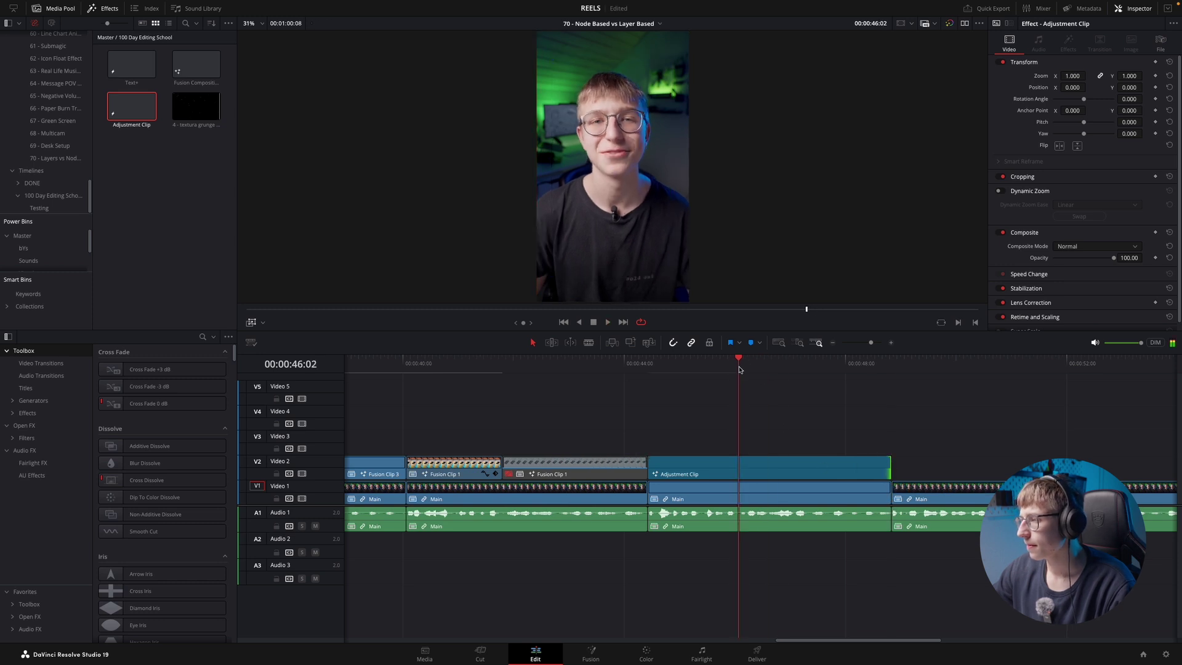
- In the Adjustment Clip's Fusion composition, add a Transform and key its Size at 1.0 on frame 0 and 1.1 on frame 61
{"action": "left_click", "coordinate": [778, 474]}
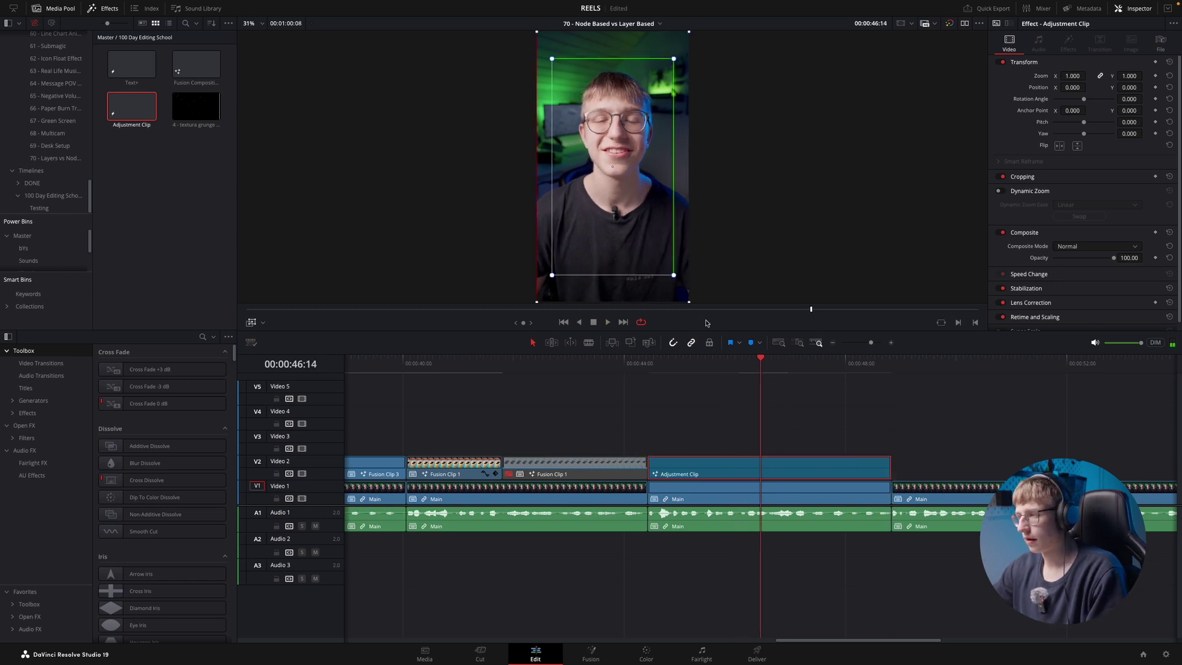
{"action": "key", "text": "shift+5"}
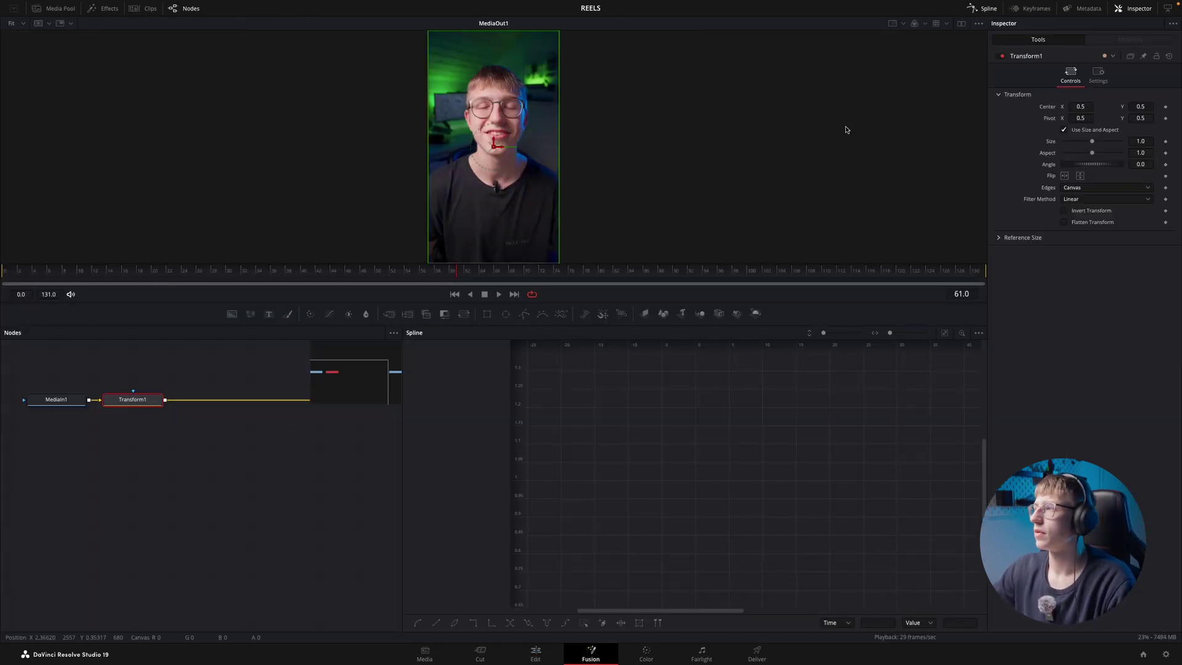
{"action": "left_click", "coordinate": [989, 9]}
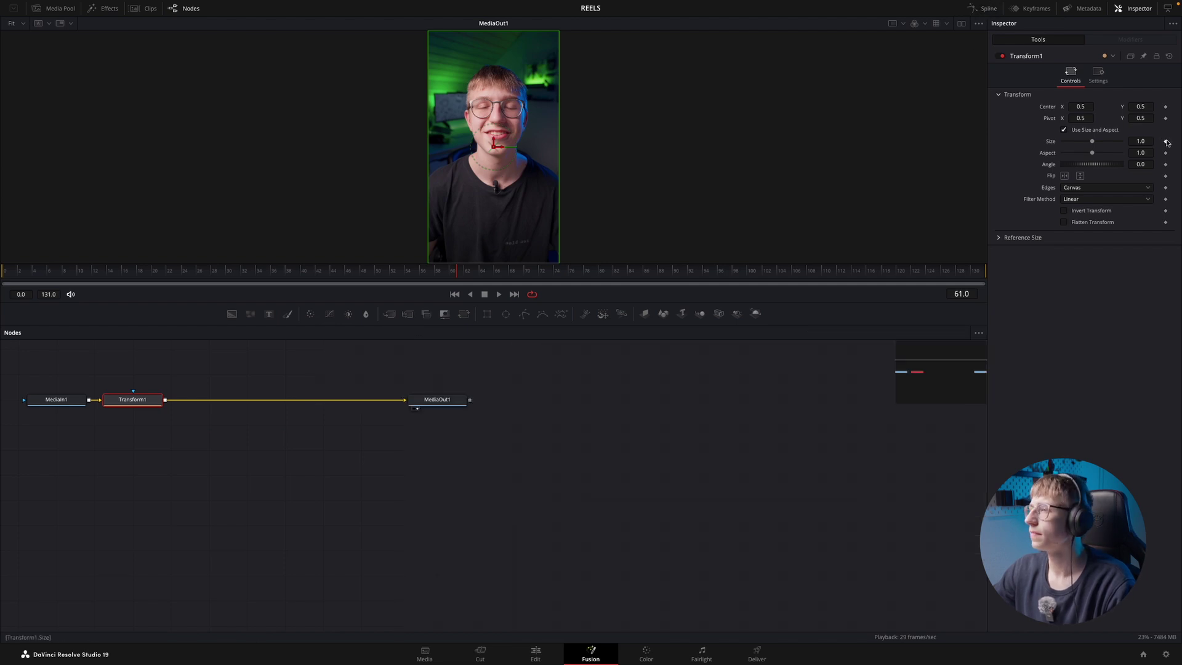
{"action": "left_click_drag", "start_coordinate": [471, 269], "coordinate": [5, 274]}
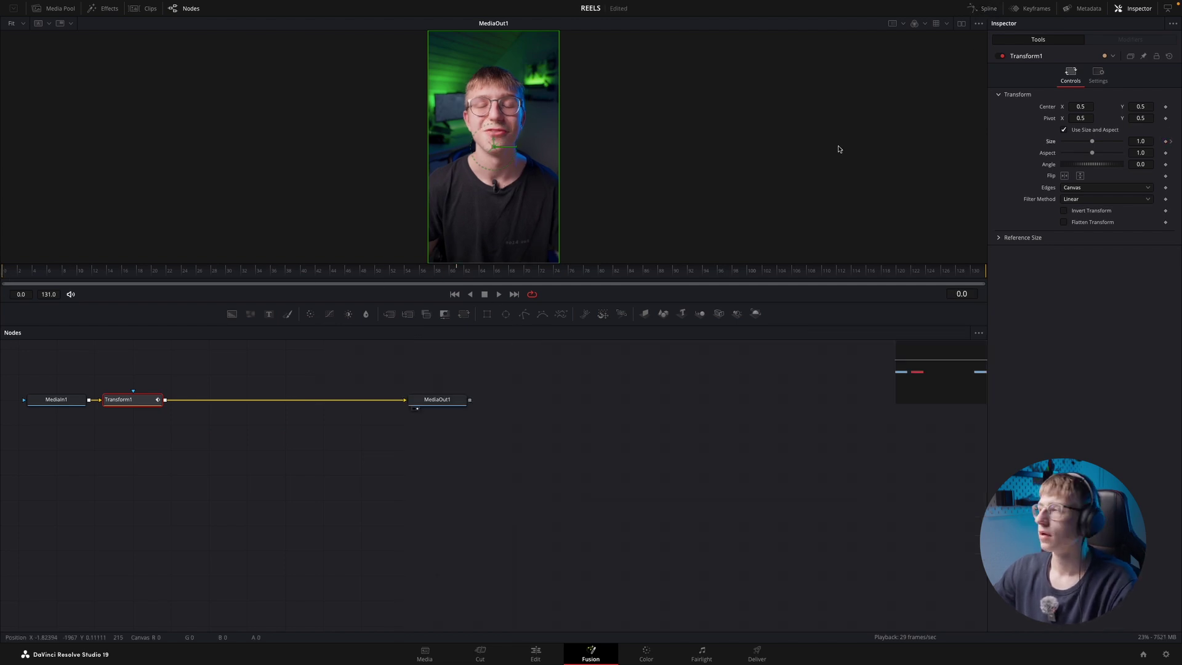
{"action": "left_click", "coordinate": [1171, 141]}
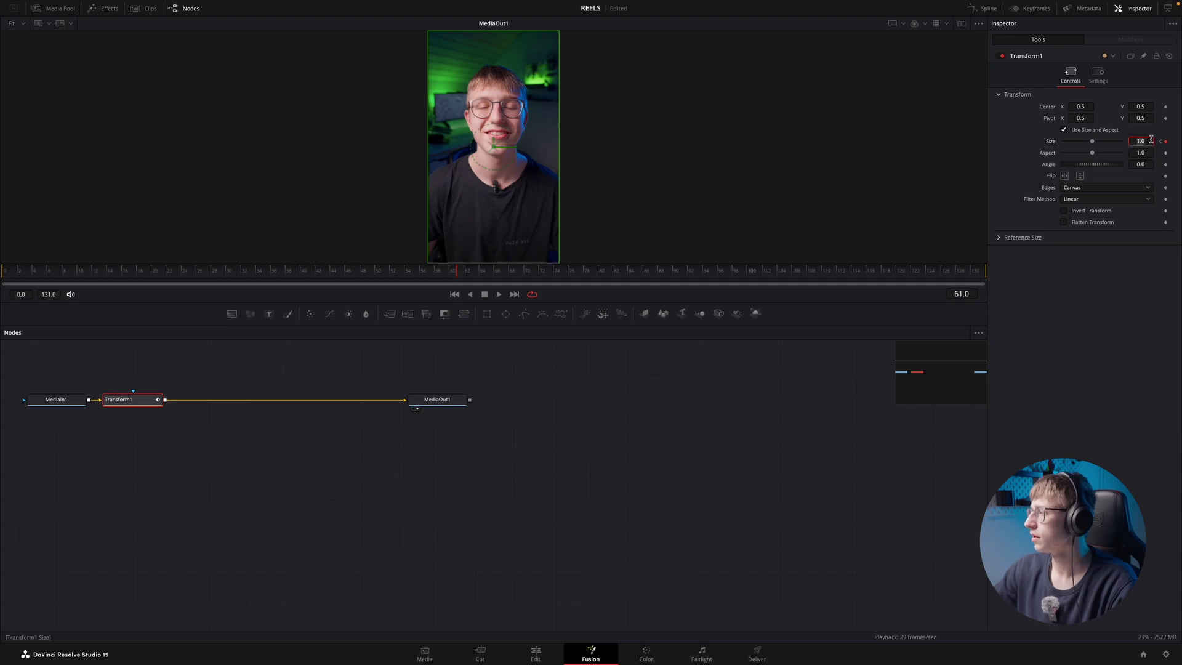
{"action": "type", "text": "1.1"}
{"action": "key", "text": "Tab"}
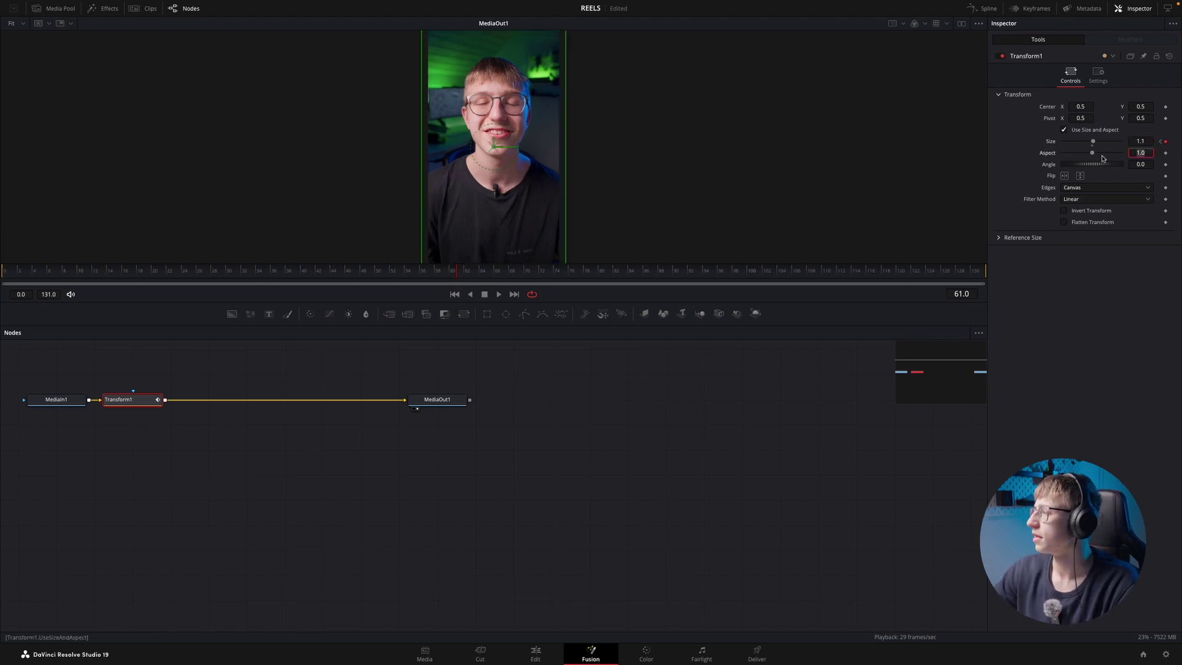
- Check the zoom on the edit timeline from about 46 seconds, and key the Transform's Size at 1.0 on frame 67
{"action": "left_click_drag", "start_coordinate": [465, 273], "coordinate": [497, 273]}
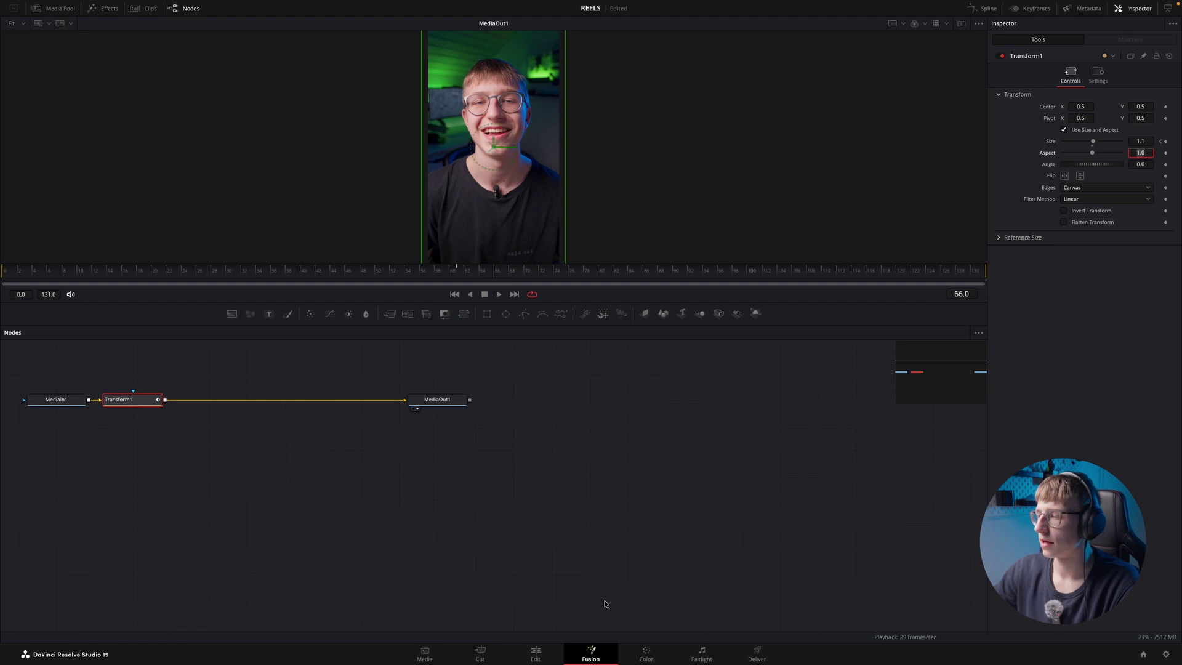
{"action": "left_click", "coordinate": [536, 654]}
{"action": "left_click", "coordinate": [749, 367]}
{"action": "key", "text": "space"}
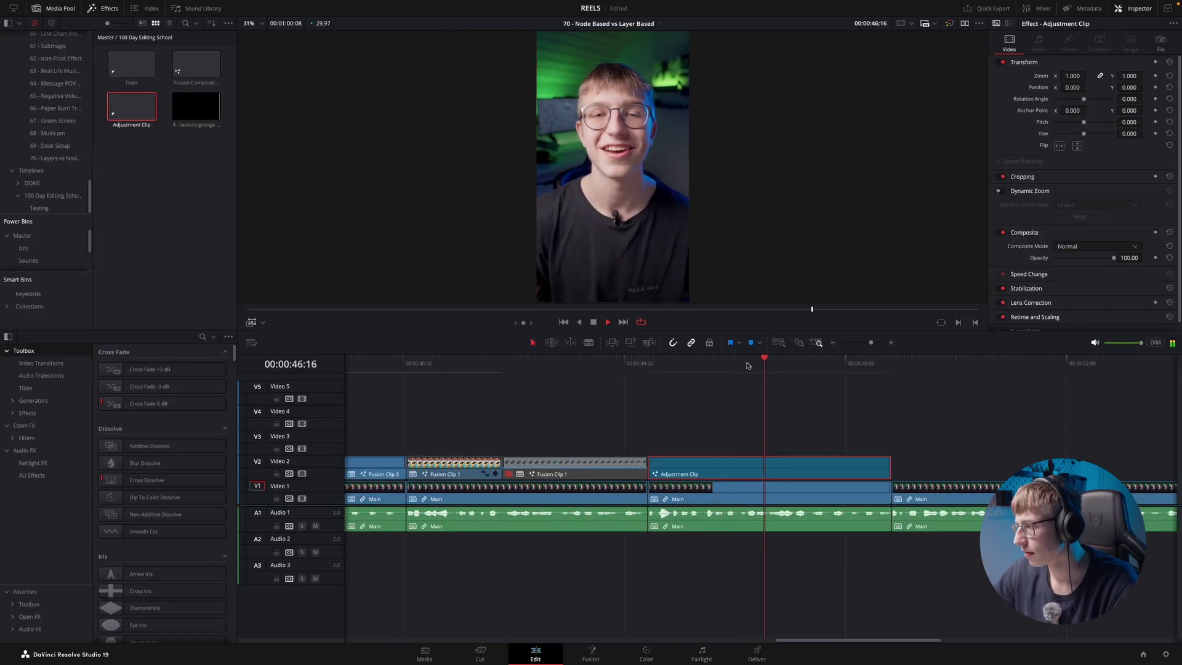
{"action": "key", "text": "shift+5"}
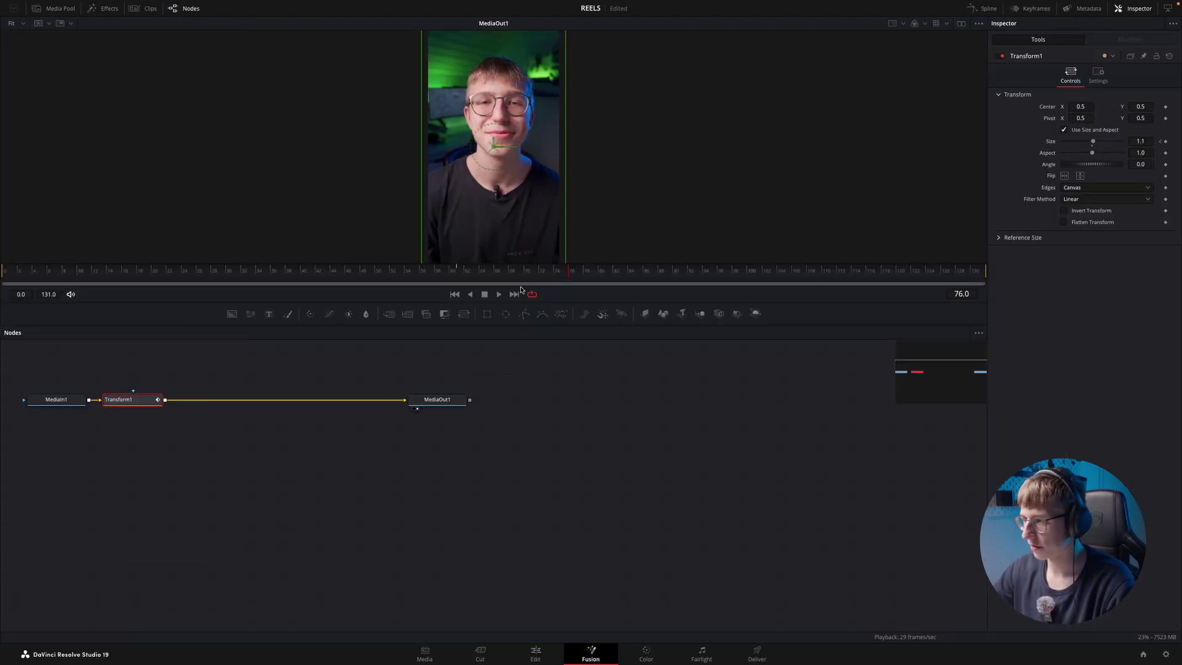
{"action": "left_click", "coordinate": [506, 272]}
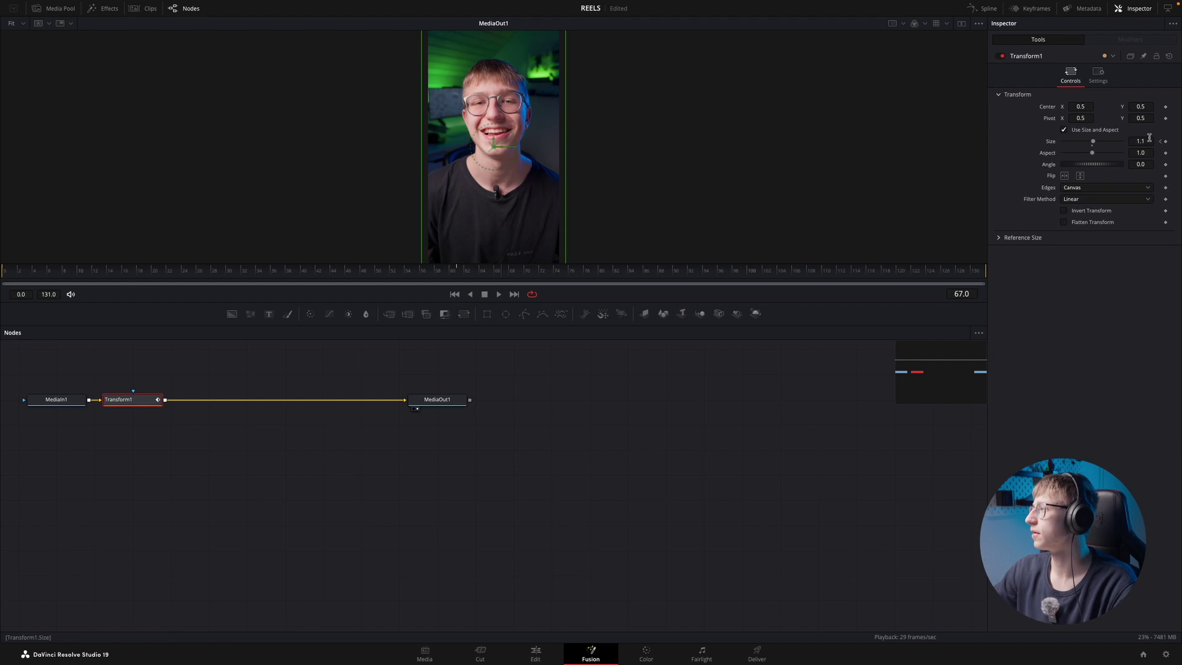
{"action": "type", "text": "1"}
{"action": "key", "text": "Tab"}
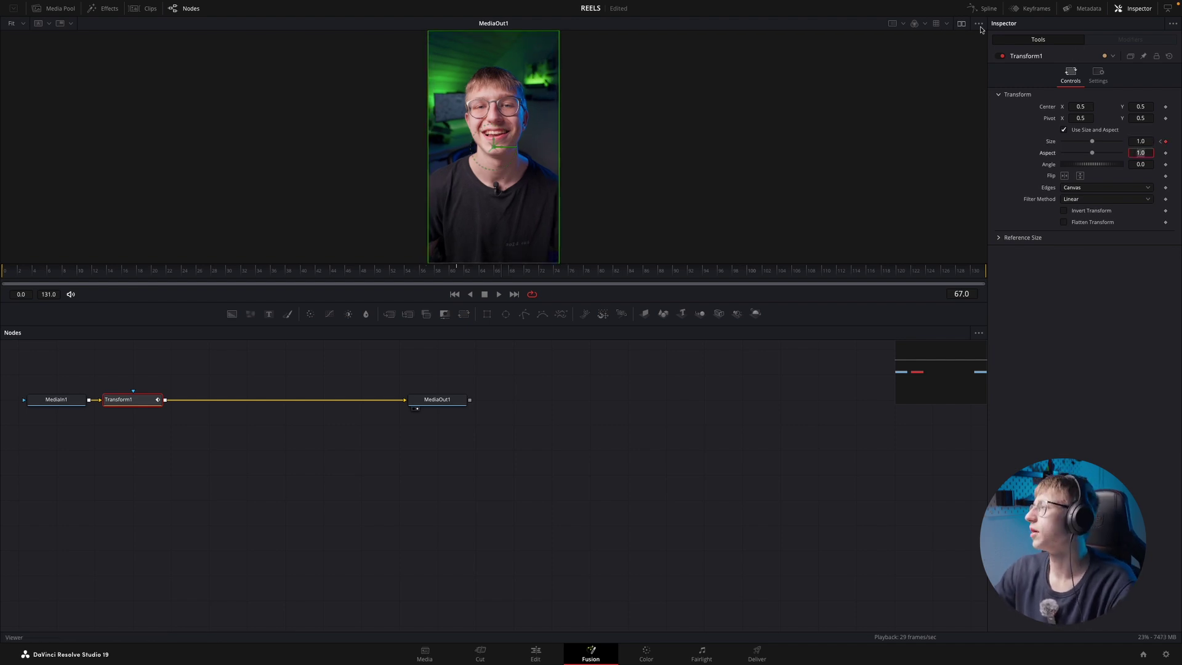
- Display the Transform's Size curve in the Spline editor, fit it in view, and play the animation from frame 0
{"action": "left_click", "coordinate": [993, 9]}
{"action": "left_click", "coordinate": [418, 359]}
{"action": "left_click", "coordinate": [945, 335]}
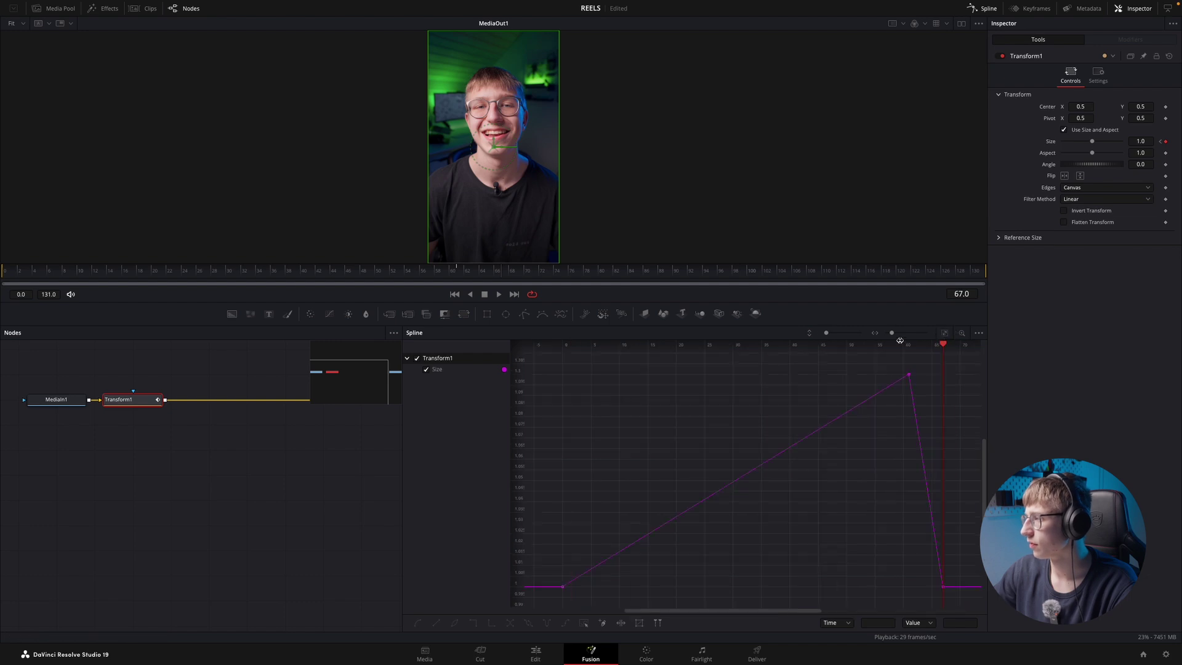
{"action": "left_click_drag", "start_coordinate": [893, 334], "coordinate": [886, 333]}
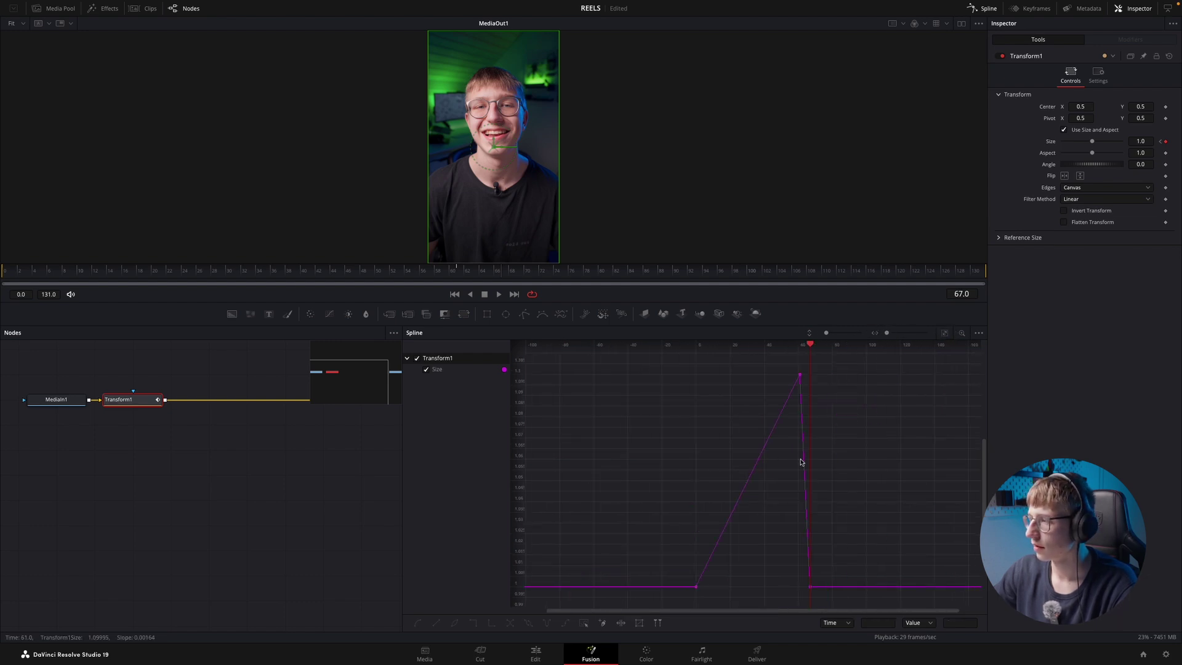
{"action": "left_click_drag", "start_coordinate": [333, 271], "coordinate": [3, 303]}
{"action": "key", "text": "space"}
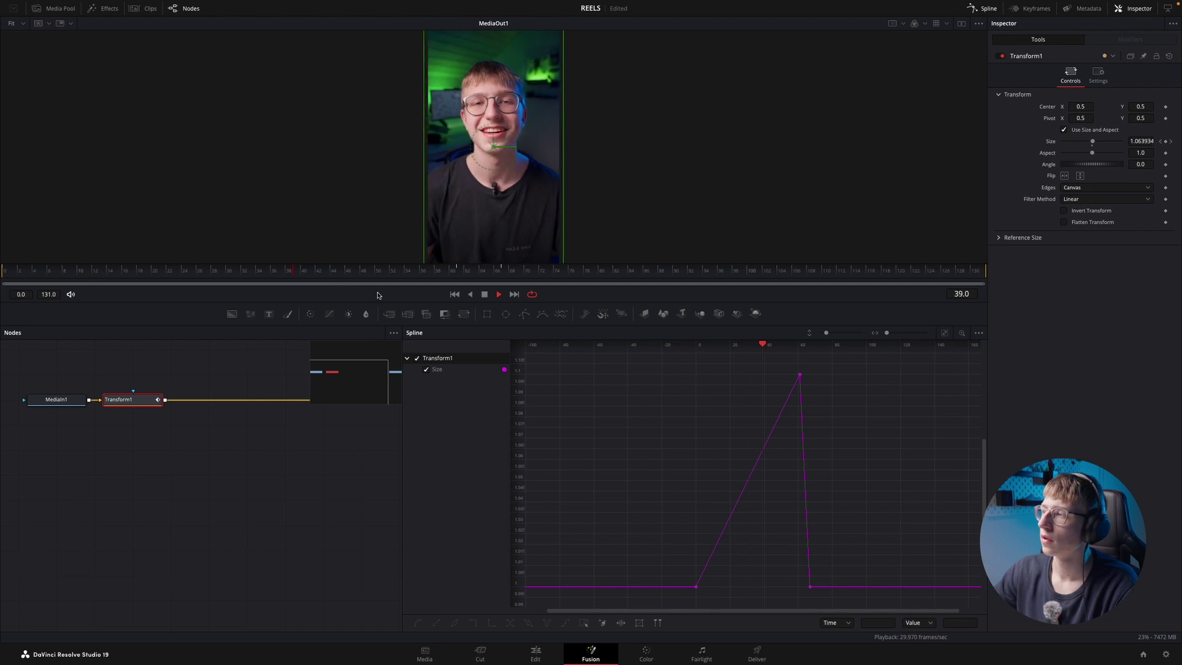
{"action": "key", "text": "space"}
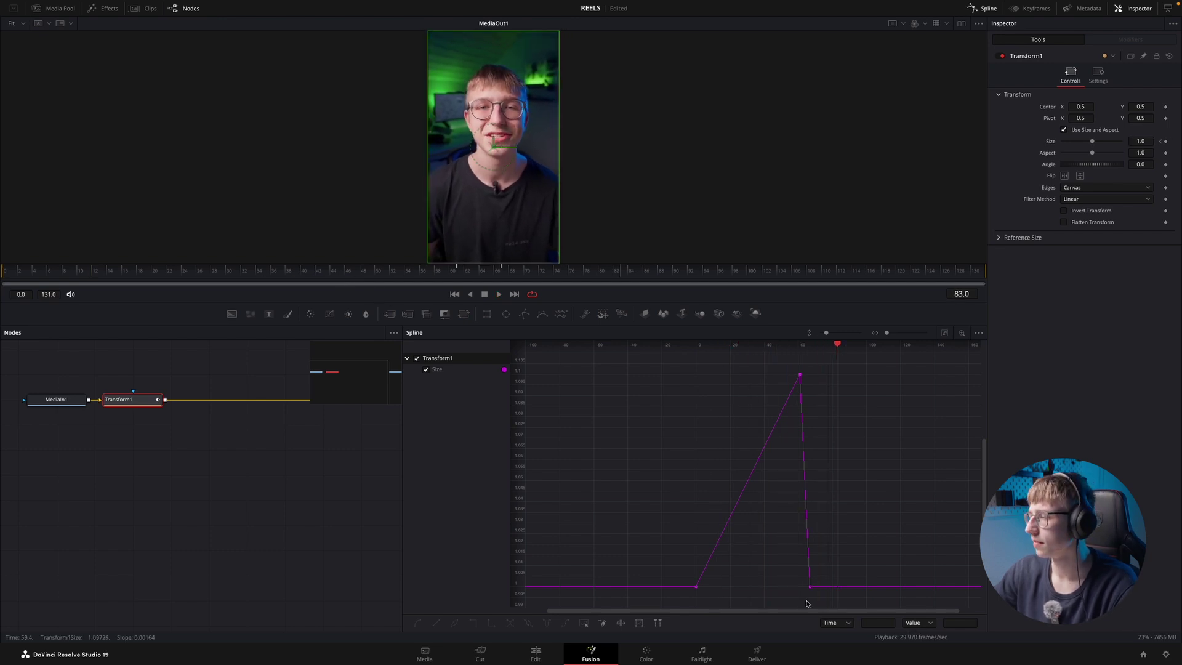
- Smooth all three Size keyframes and play the eased zoom through the composition
{"action": "left_click_drag", "start_coordinate": [822, 597], "coordinate": [687, 363]}
{"action": "key", "text": "s"}
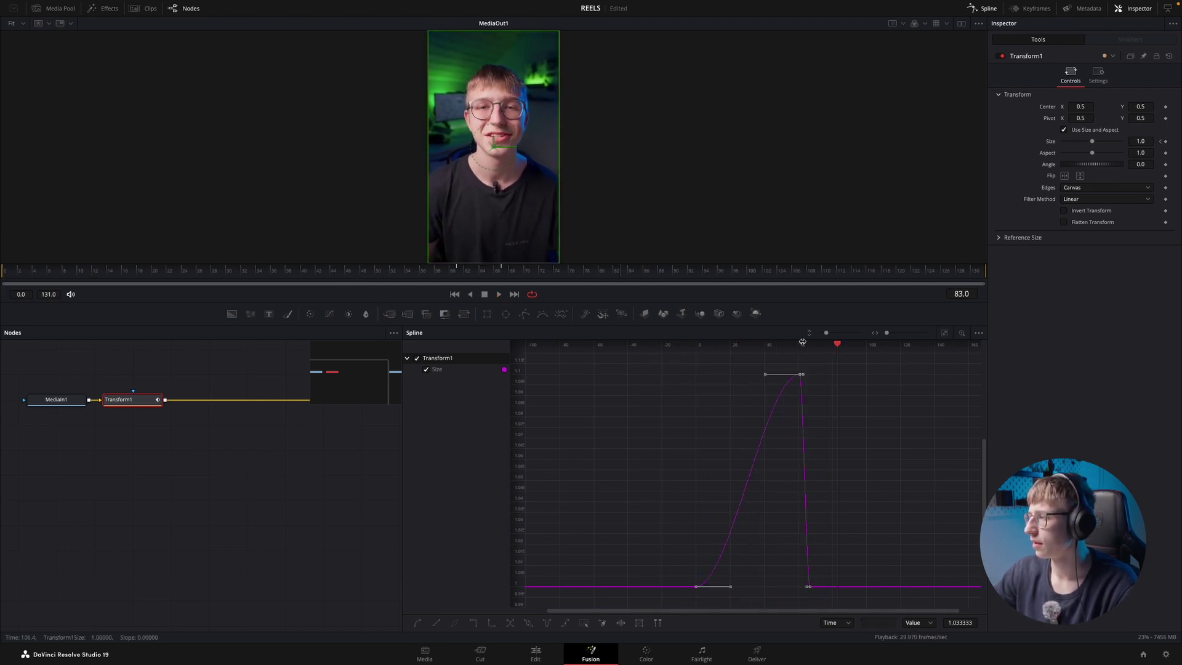
{"action": "left_click_drag", "start_coordinate": [837, 345], "coordinate": [671, 385]}
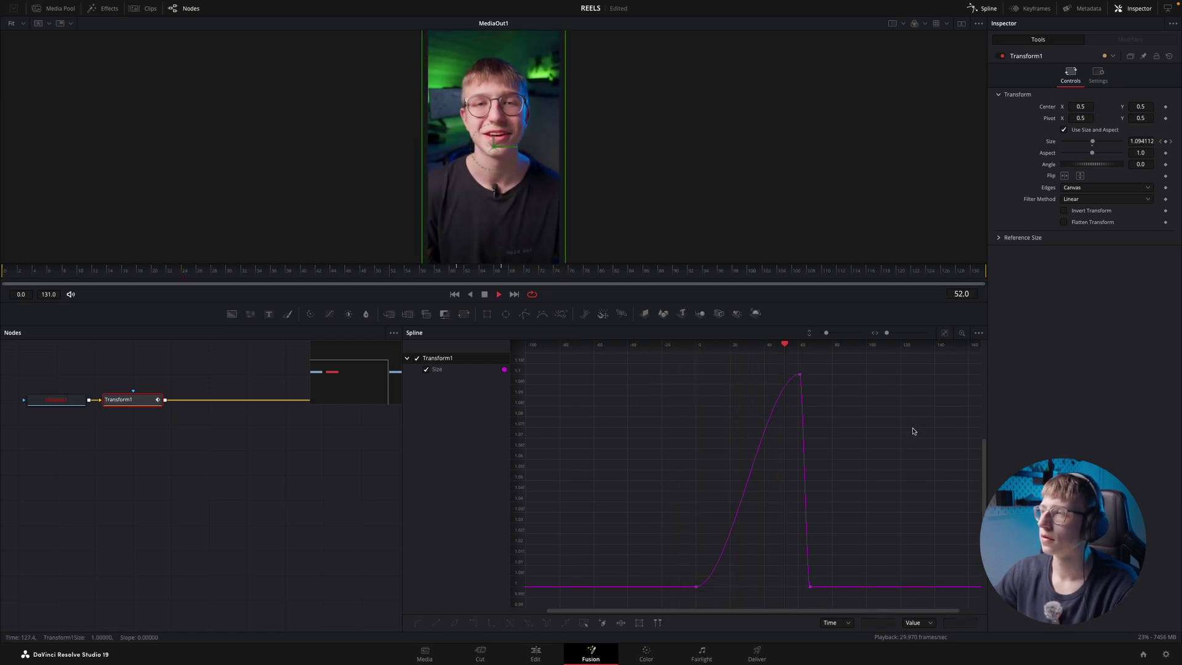
{"action": "scroll", "coordinate": [914, 434], "scroll_direction": "right", "scroll_amount": 4}
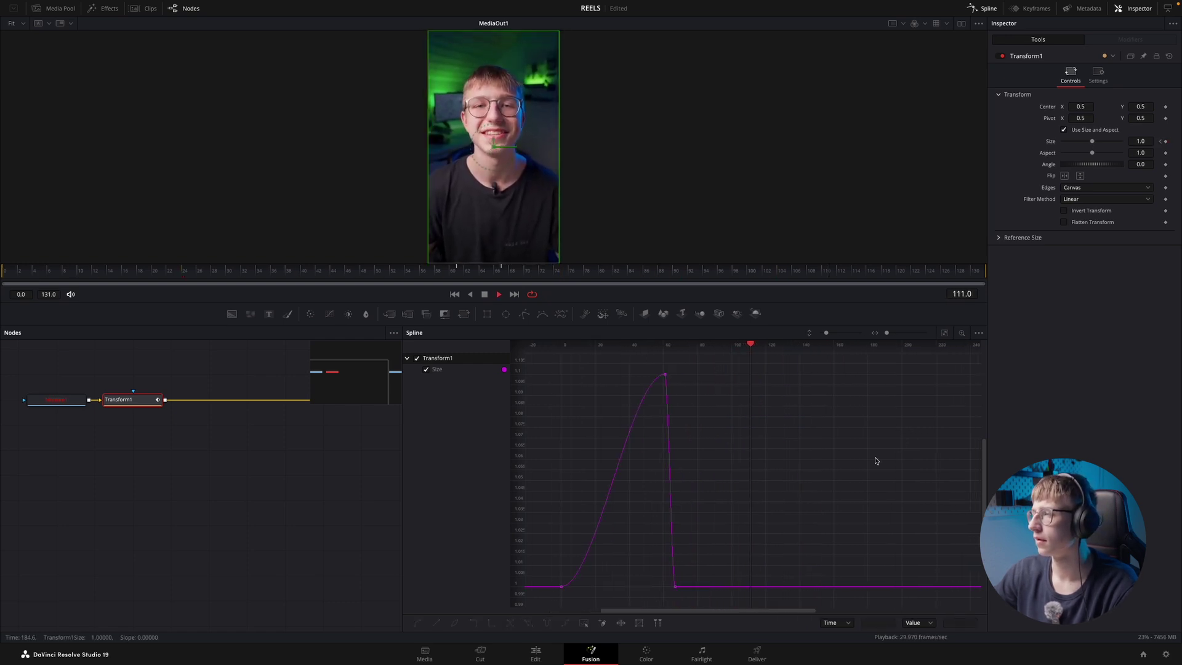
{"action": "key", "text": "space"}
{"action": "scroll", "coordinate": [801, 542], "scroll_direction": "left", "scroll_amount": 4}
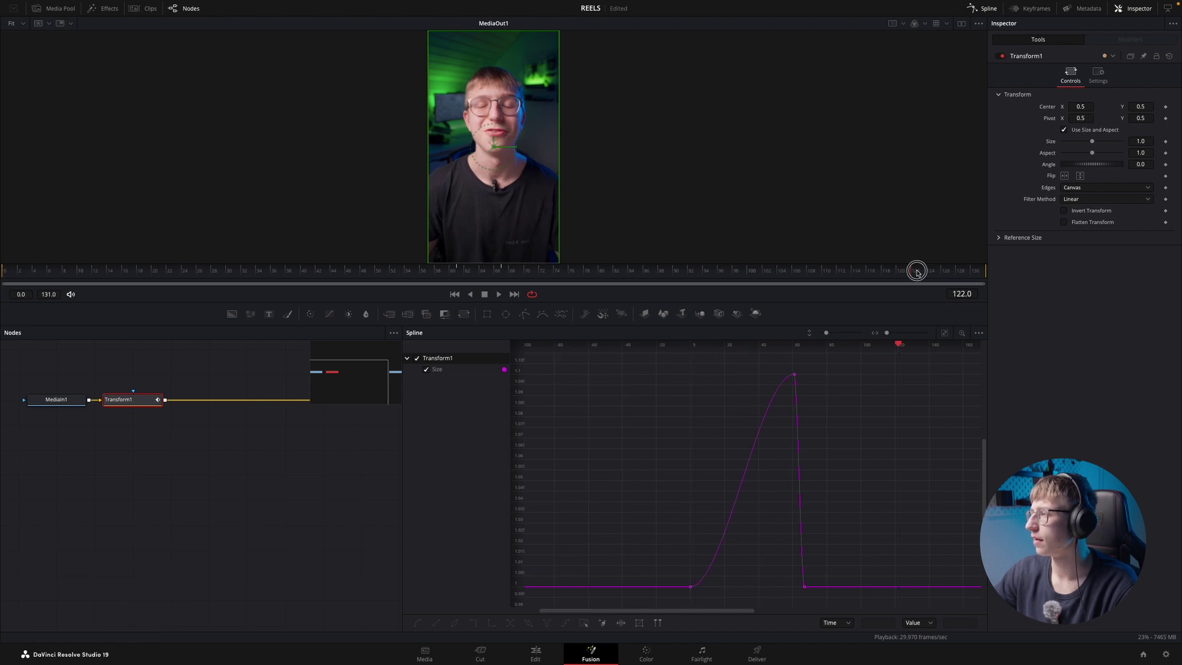
- Add a Size keyframe at frame 132, raise it to about 1.0064, and replay the zoom
{"action": "key", "text": "End"}
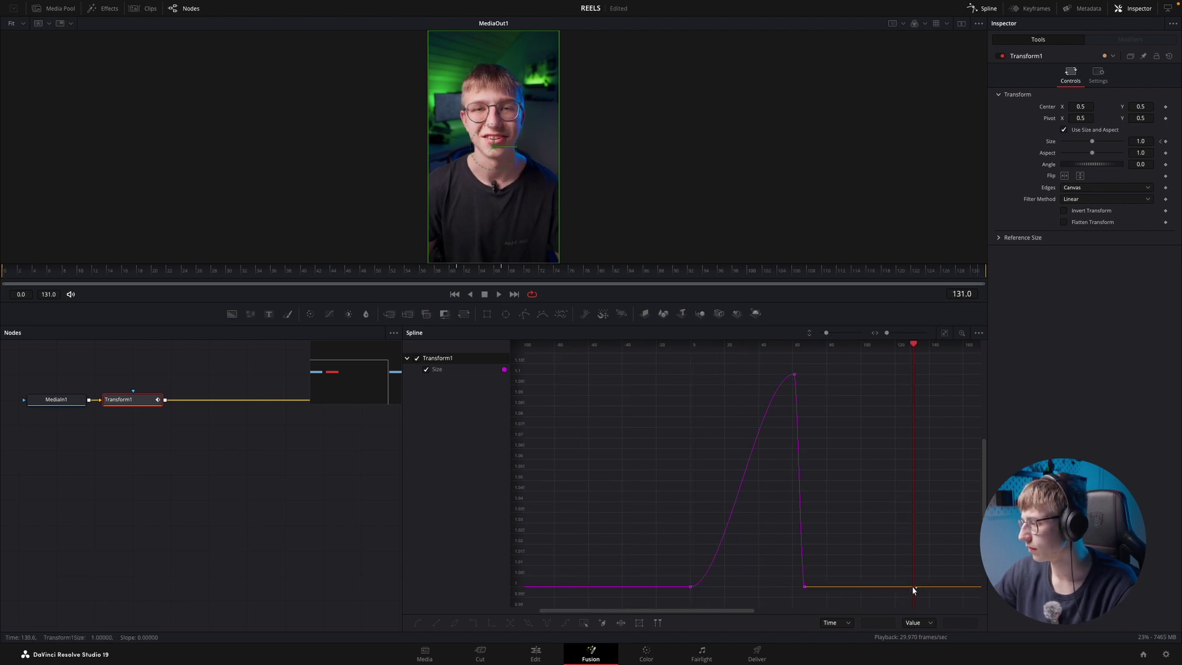
{"action": "left_click", "coordinate": [914, 587]}
{"action": "left_click_drag", "start_coordinate": [829, 595], "coordinate": [746, 543]}
{"action": "left_click_drag", "start_coordinate": [914, 585], "coordinate": [914, 575]}
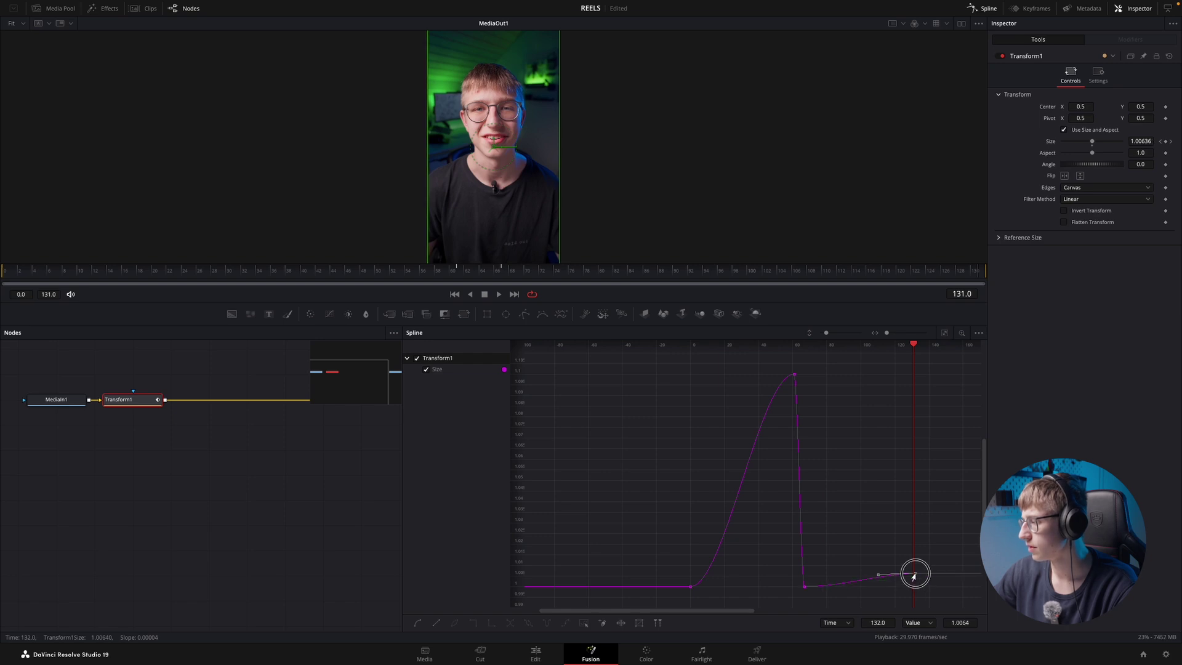
{"action": "left_click_drag", "start_coordinate": [913, 346], "coordinate": [752, 367]}
{"action": "key", "text": "space"}
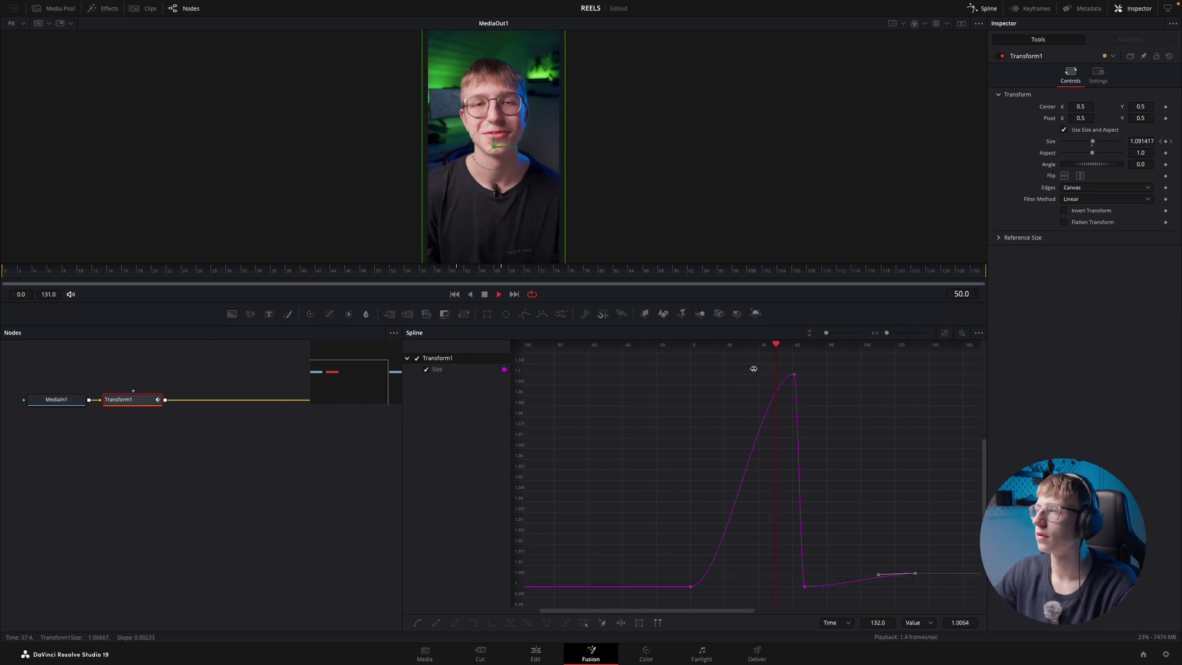
{"action": "key", "text": "space"}
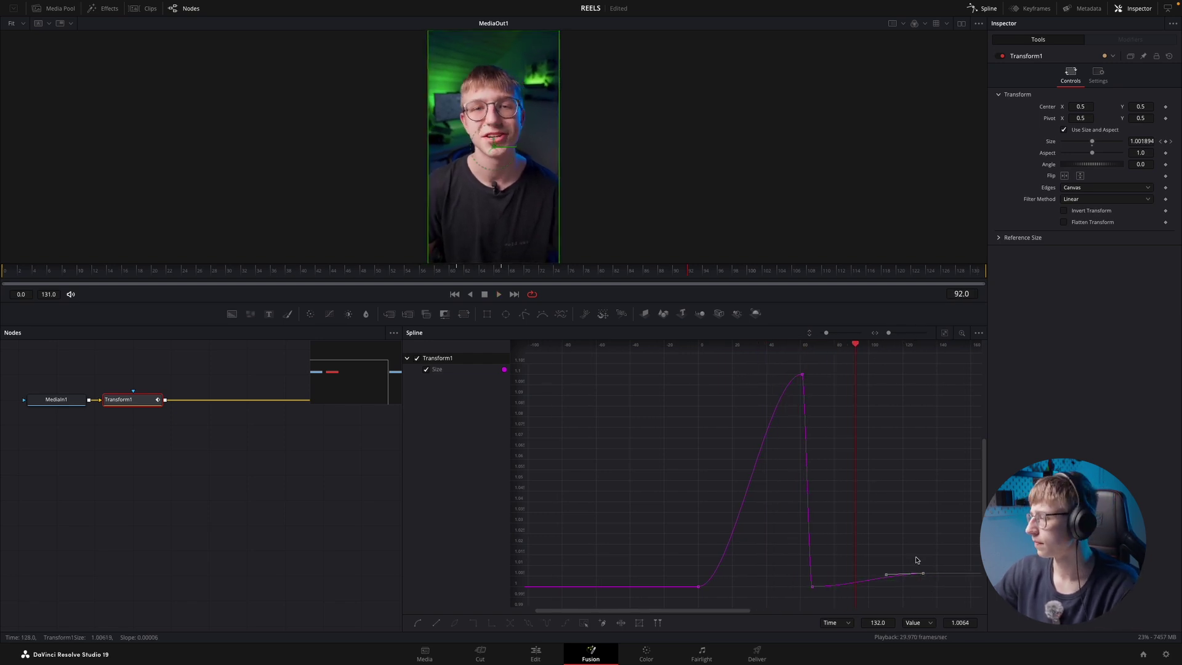
- Raise the last Size keyframe at frame 132 to about 1.0138 and play the result
{"action": "left_click_drag", "start_coordinate": [922, 575], "coordinate": [922, 557]}
{"action": "key", "text": "space"}
{"action": "key", "text": "space"}
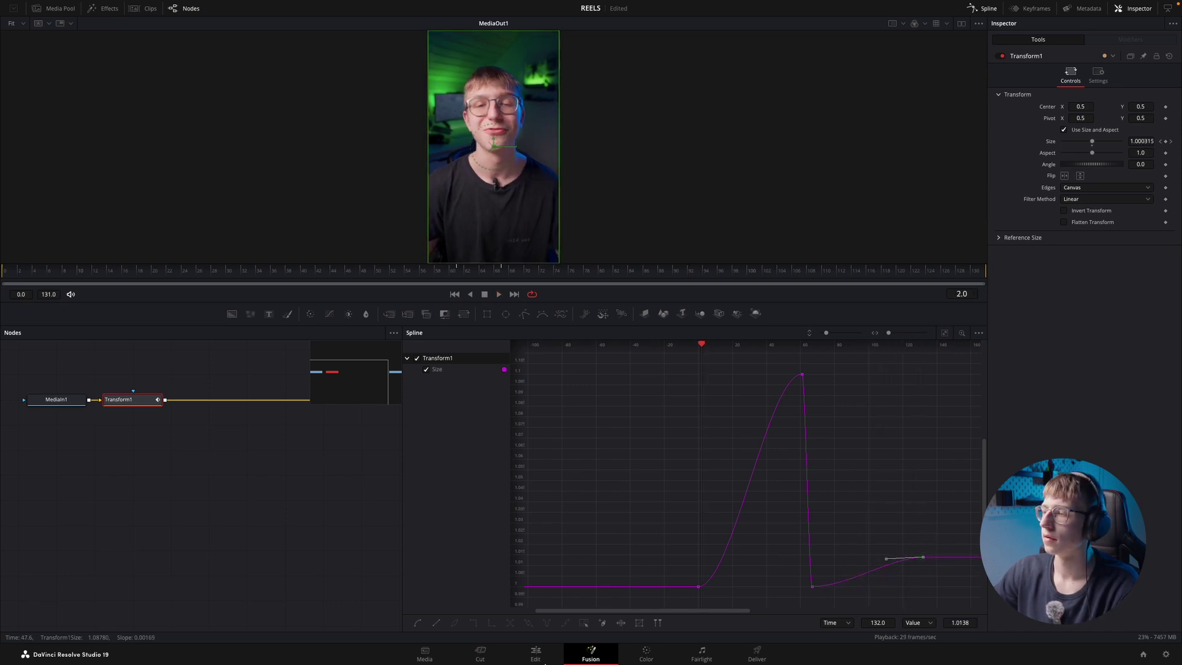
- Play the Adjustment Clip's zoom repeatedly on the edit timeline, from about 46 seconds to the end of the clip
{"action": "left_click", "coordinate": [527, 658]}
{"action": "key", "text": "space"}
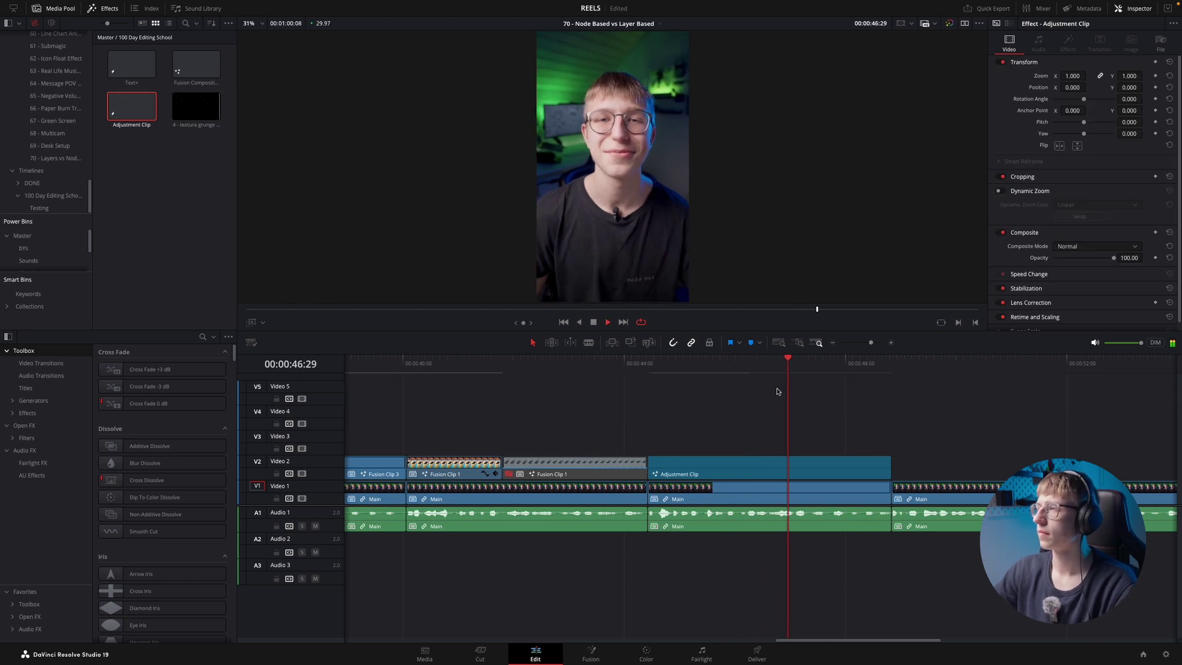
{"action": "key", "text": "space"}
{"action": "left_click", "coordinate": [759, 368]}
{"action": "key", "text": "space"}
{"action": "key", "text": "space"}
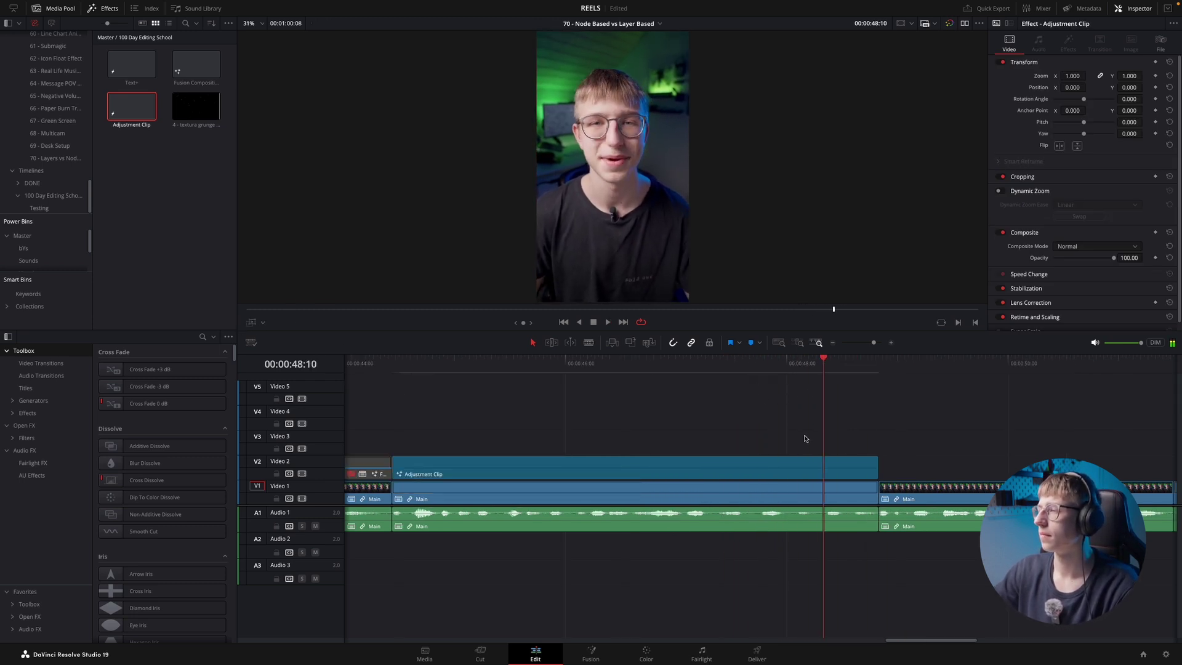
{"action": "left_click", "coordinate": [832, 460]}
{"action": "left_click", "coordinate": [702, 365]}
{"action": "key", "text": "space"}
{"action": "key", "text": "space"}
- Add a Size keyframe near frame 111 at about 1.010, move the last key to frame 134 at about 1.078, and replay
{"action": "key", "text": "shift+5"}
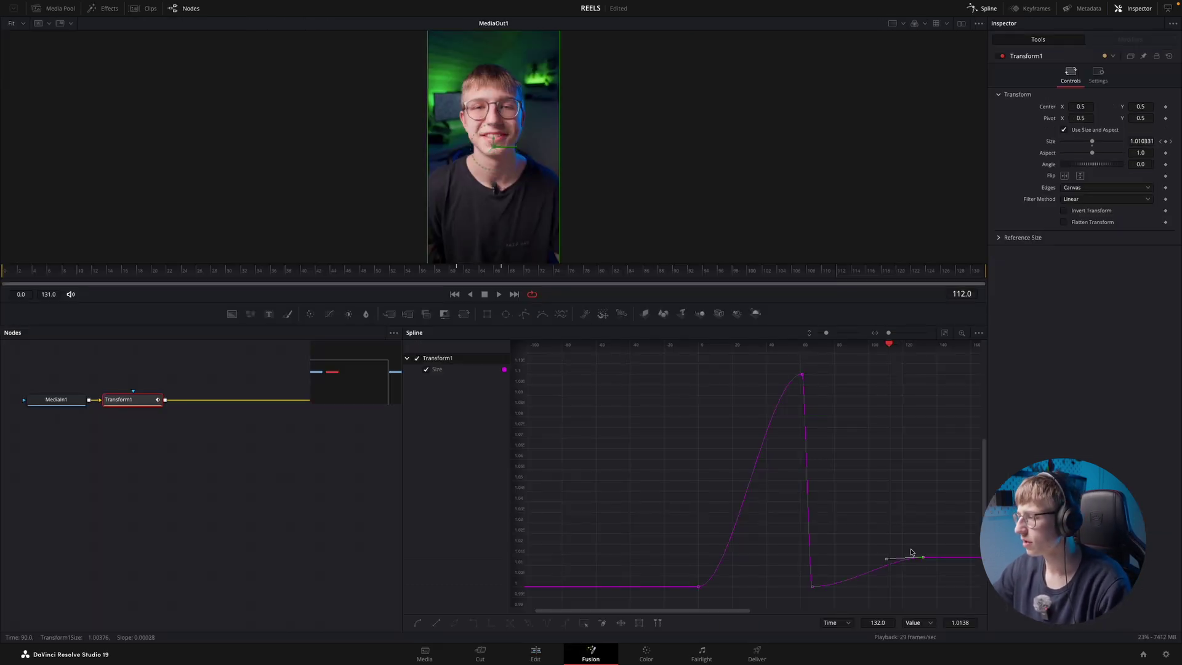
{"action": "left_click", "coordinate": [889, 567]}
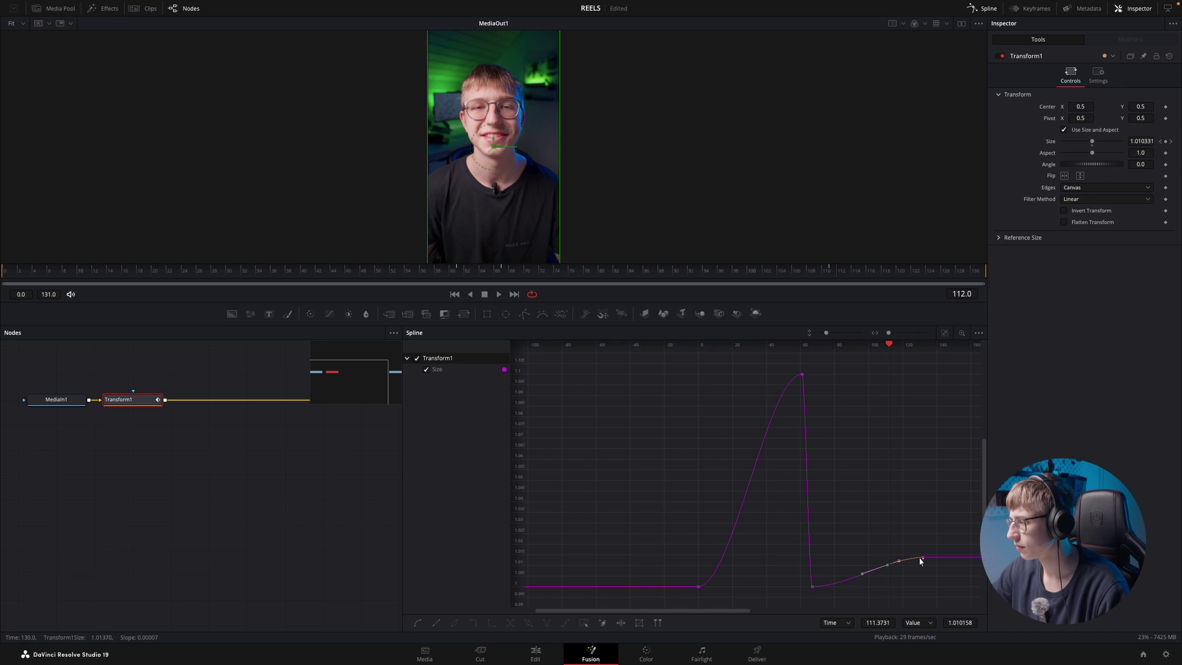
{"action": "left_click_drag", "start_coordinate": [922, 559], "coordinate": [927, 422]}
{"action": "key", "text": "space"}
{"action": "key", "text": "space"}
{"action": "key", "text": "space"}
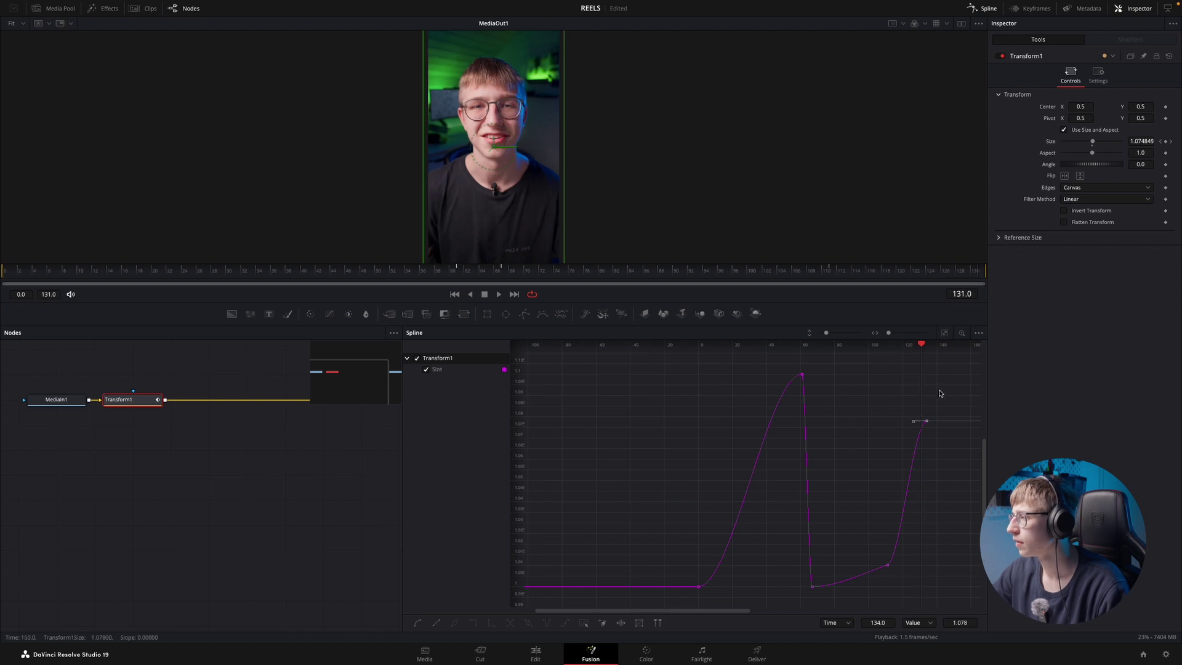
- Move the last Size keyframe to frame 130 and the low keyframe before it to frame 115, and replay the zoom
{"action": "left_click_drag", "start_coordinate": [927, 423], "coordinate": [920, 423]}
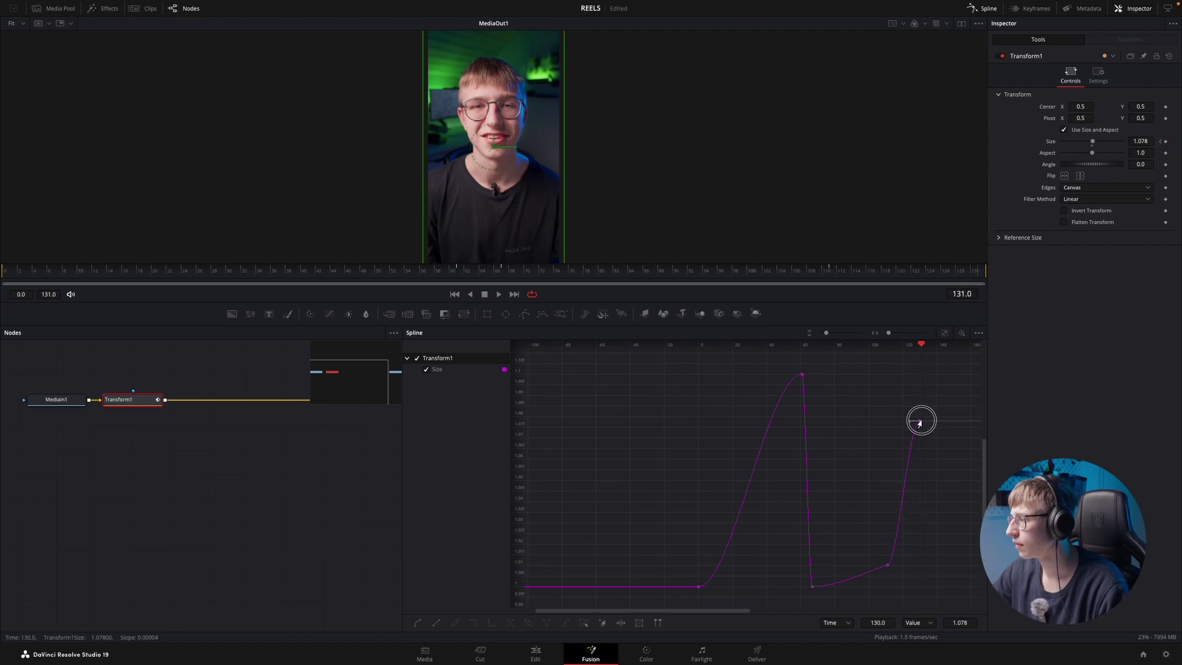
{"action": "left_click", "coordinate": [886, 566]}
{"action": "left_click", "coordinate": [749, 269]}
{"action": "key", "text": "space"}
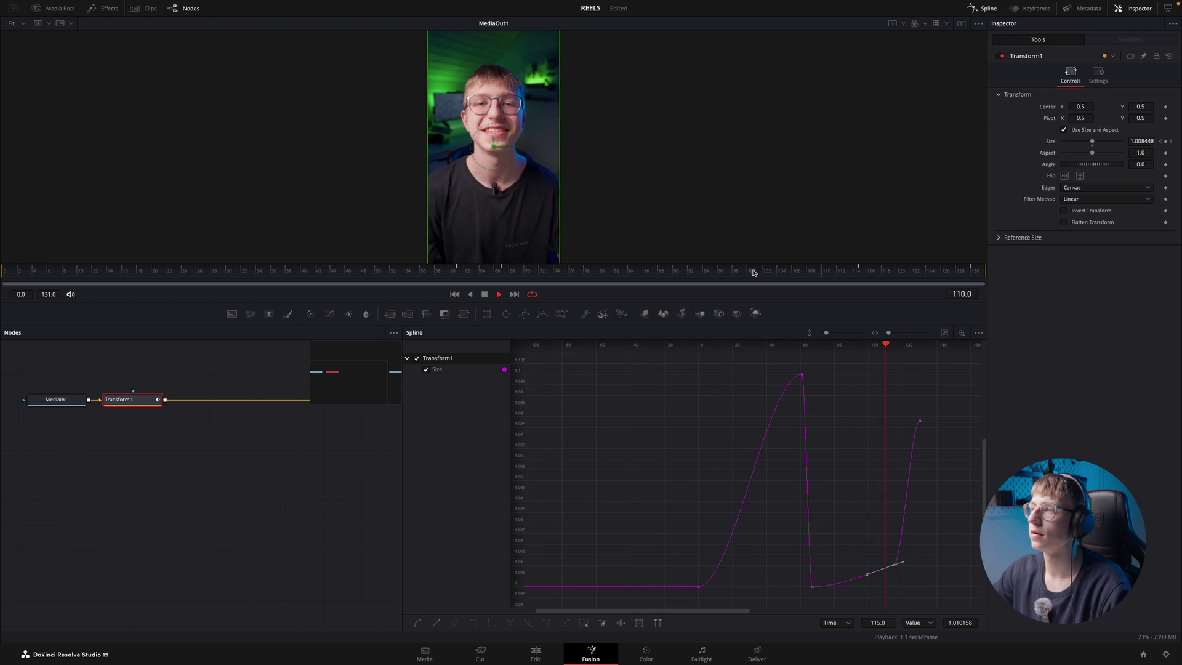
{"action": "key", "text": "space"}
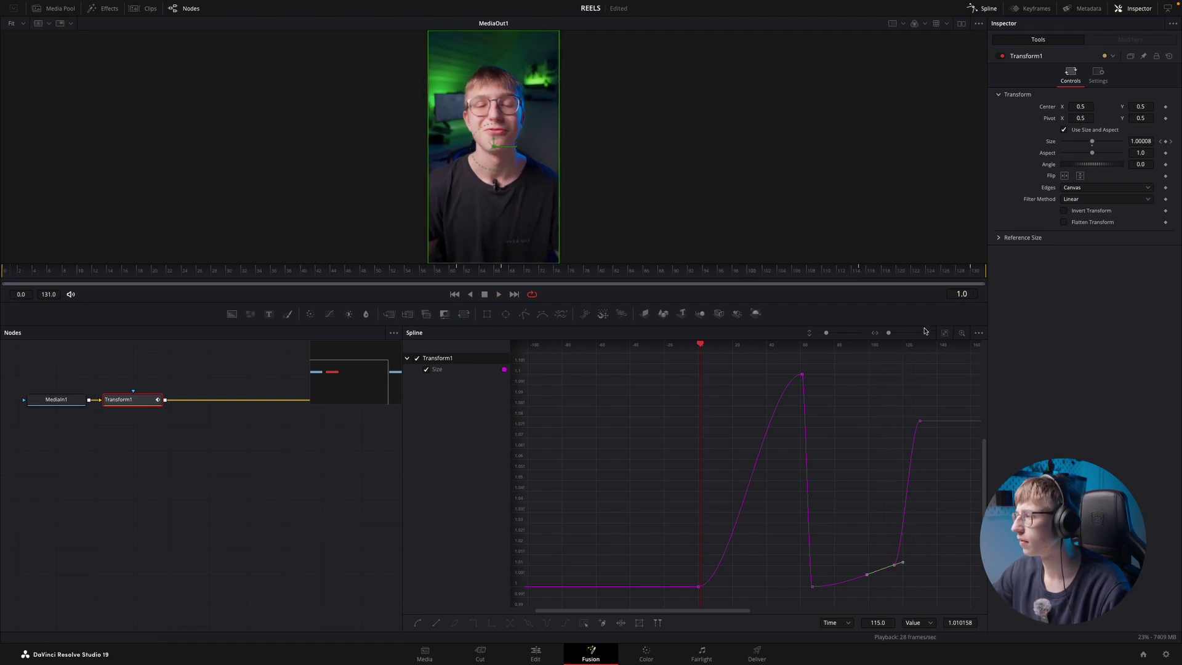
- Rescale the Size curve view and raise the last keyframe at frame 130 to about 1.1615
{"action": "left_click", "coordinate": [943, 333]}
{"action": "left_click", "coordinate": [863, 272]}
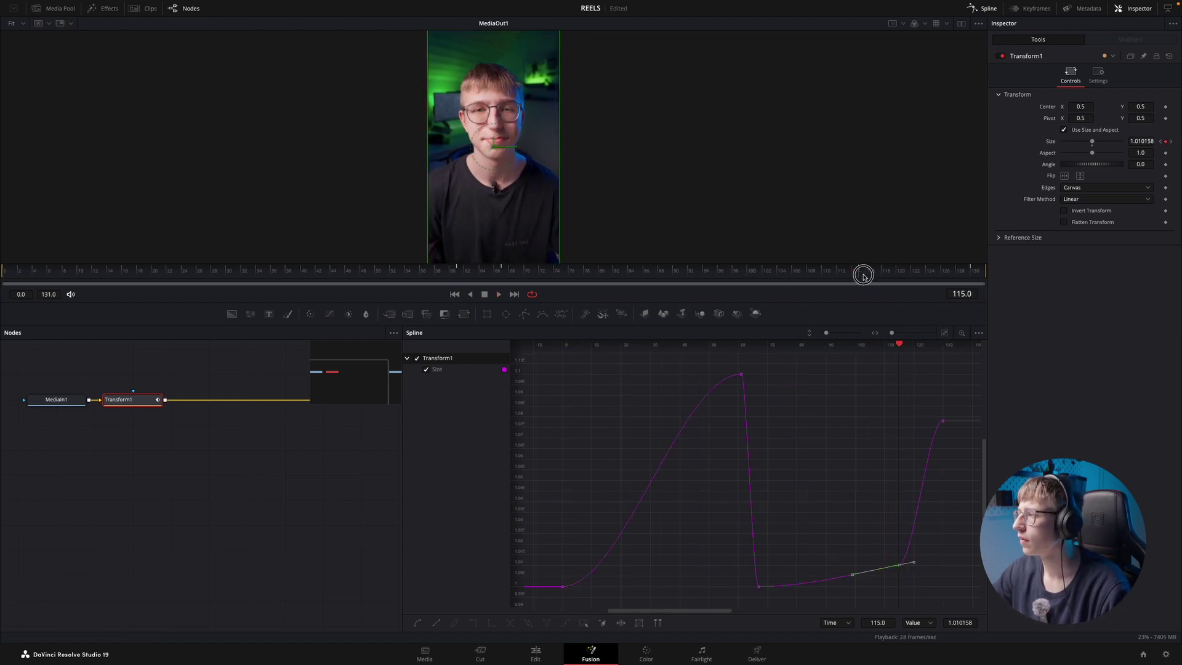
{"action": "left_click", "coordinate": [863, 275]}
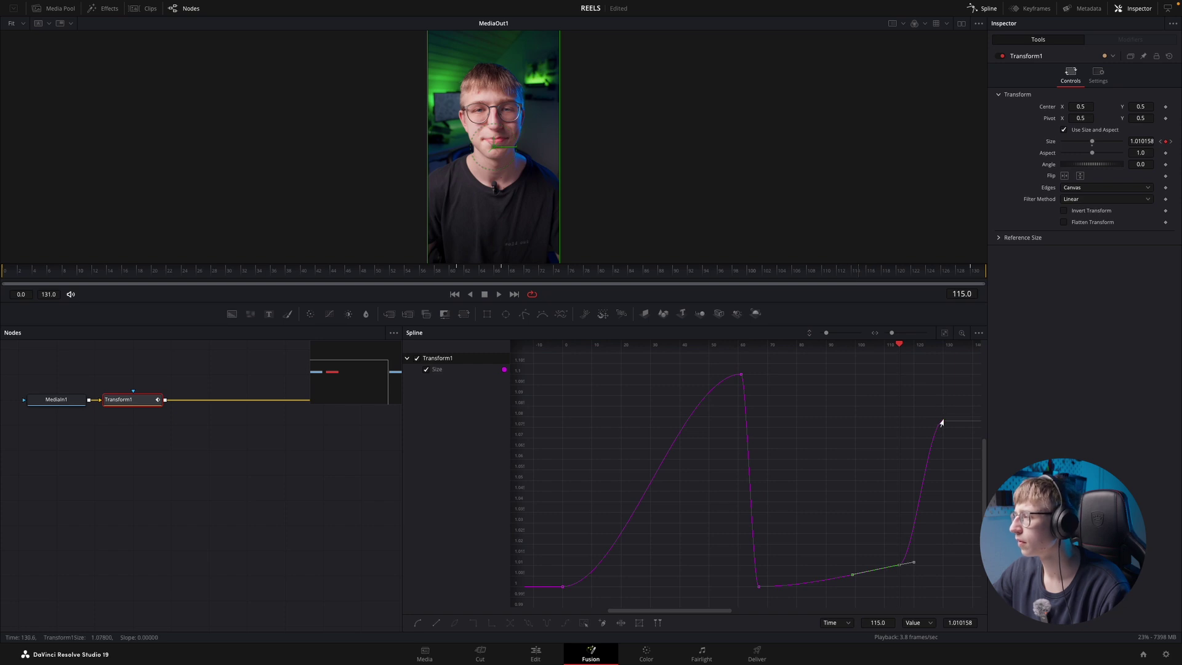
{"action": "left_click_drag", "start_coordinate": [943, 422], "coordinate": [946, 364]}
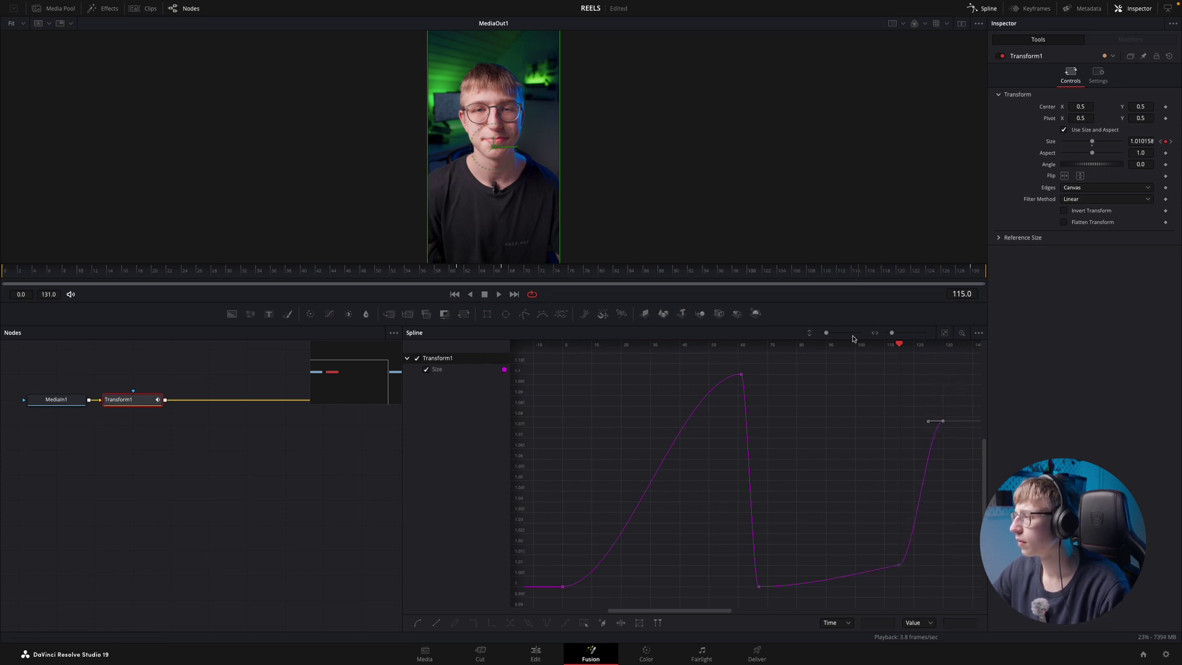
{"action": "left_click_drag", "start_coordinate": [826, 334], "coordinate": [821, 333]}
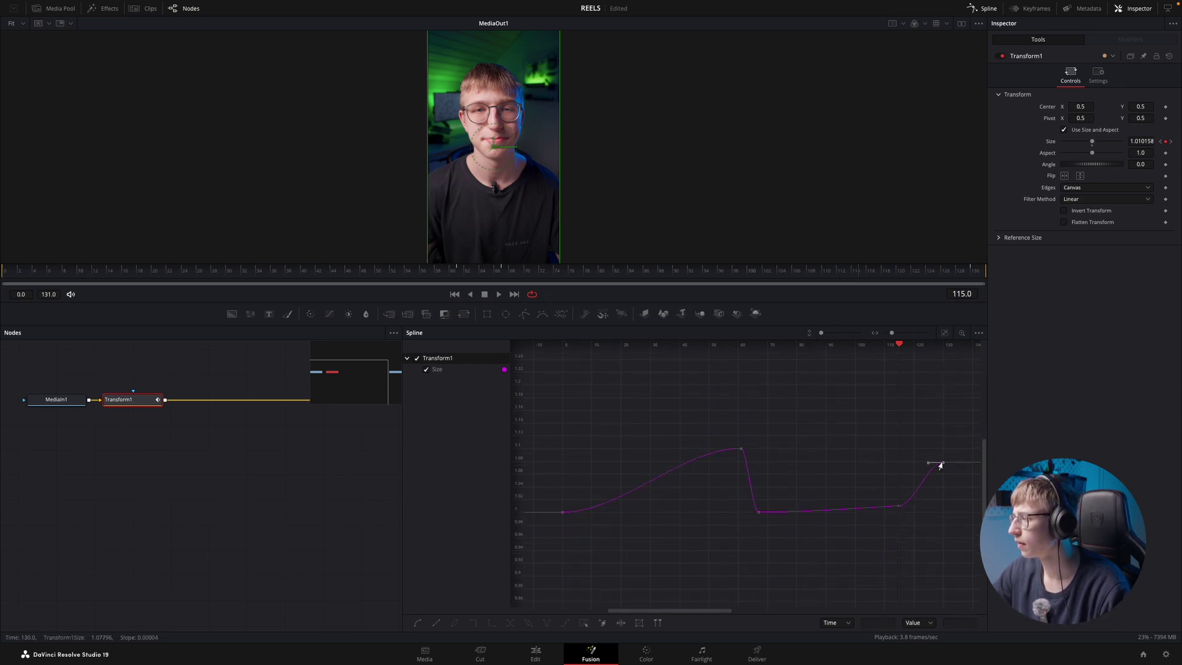
{"action": "left_click_drag", "start_coordinate": [940, 464], "coordinate": [939, 411]}
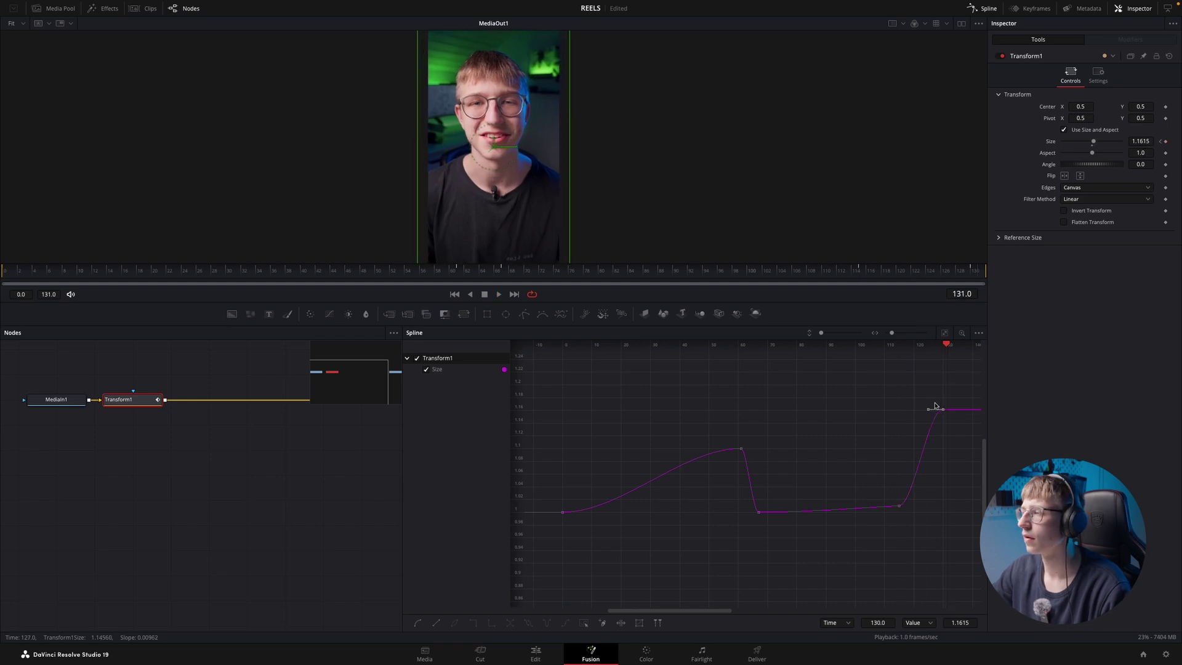
- Move the low Size keyframe to frame 111 and the last one to frame 121, replaying the zoom between changes
{"action": "left_click", "coordinate": [898, 508]}
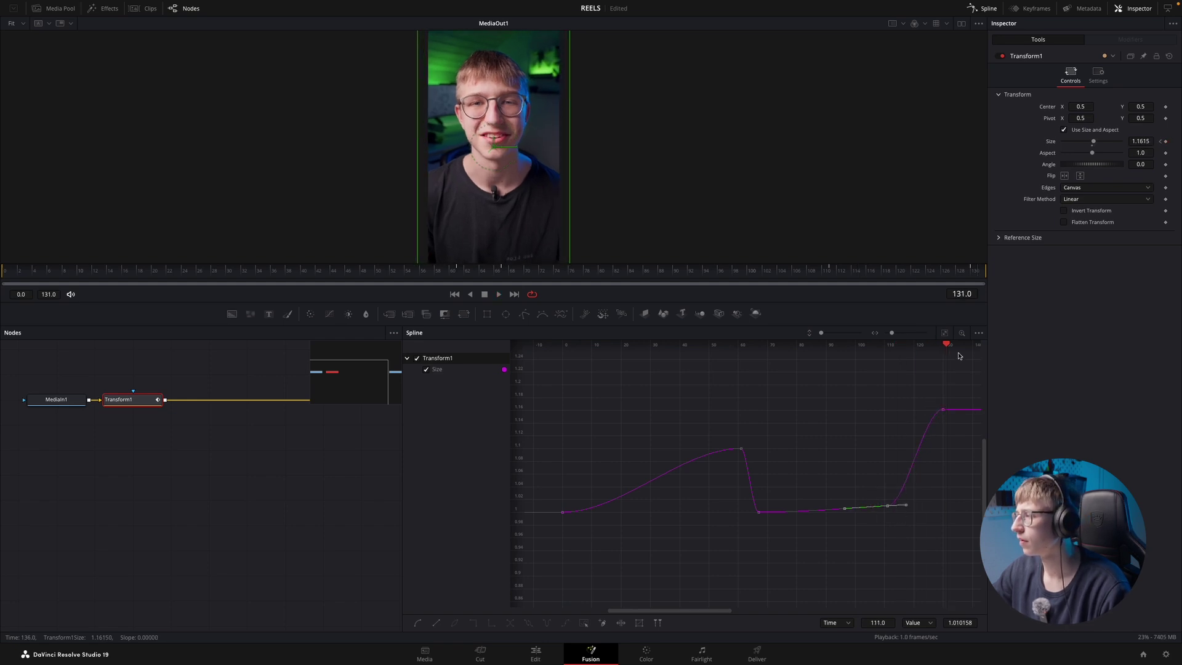
{"action": "left_click_drag", "start_coordinate": [945, 347], "coordinate": [834, 361]}
{"action": "key", "text": "space"}
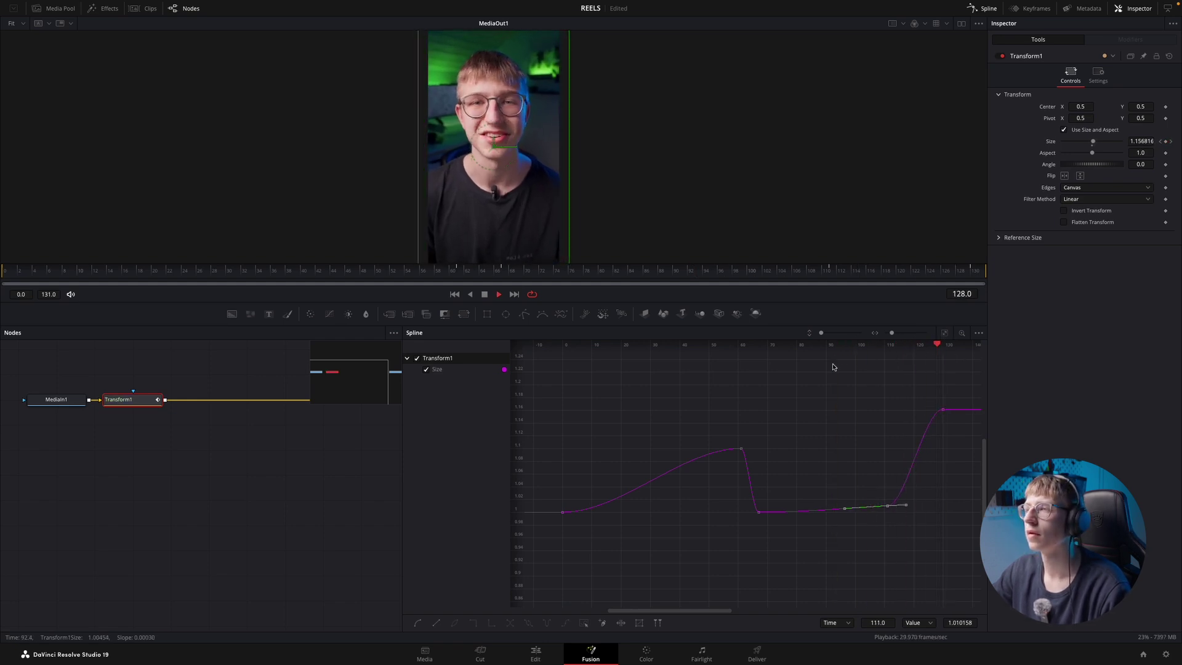
{"action": "left_click_drag", "start_coordinate": [940, 411], "coordinate": [915, 409]}
{"action": "left_click", "coordinate": [783, 271]}
{"action": "key", "text": "space"}
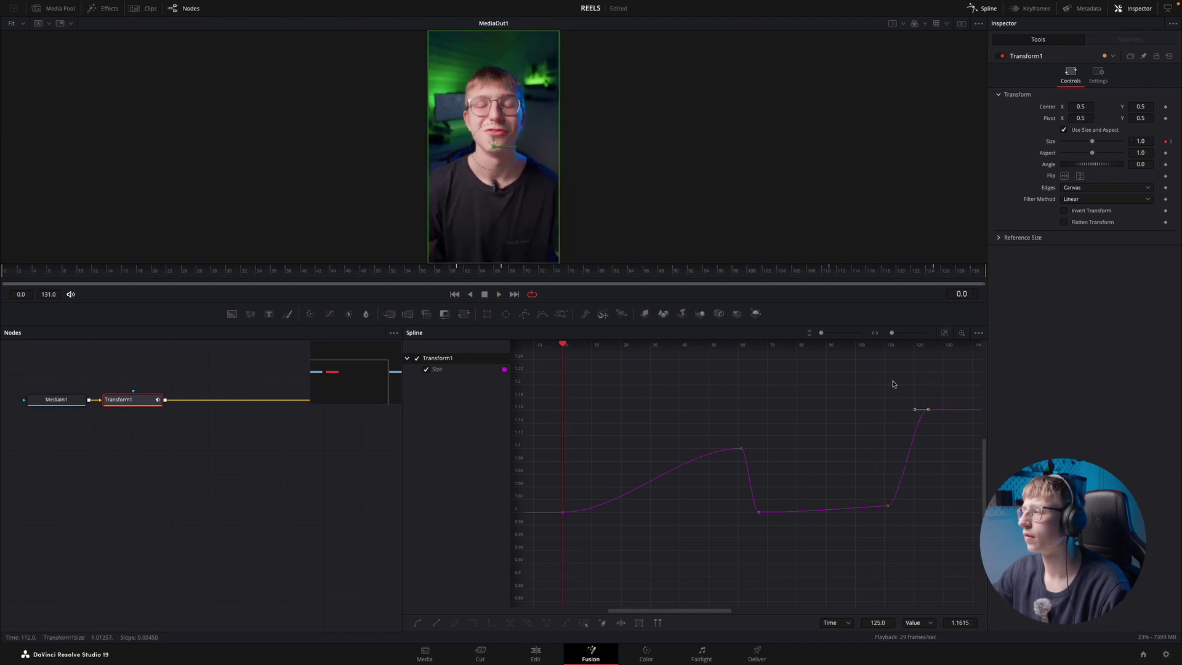
{"action": "left_click", "coordinate": [792, 263]}
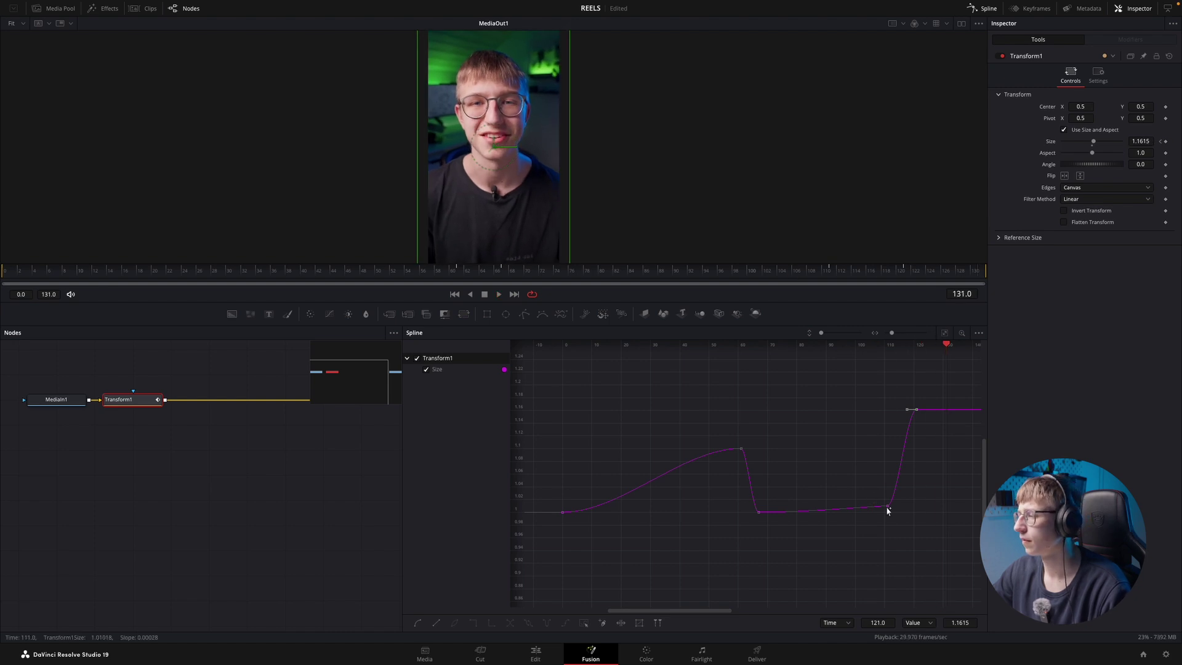
- Shift the low Size keyframe to about frame 107, lengthen the last keyframe's incoming ease handle, and replay the zoom
{"action": "mouse_move", "coordinate": [886, 509]}
{"action": "left_mouse_down"}
{"action": "mouse_move", "coordinate": [875, 510]}
{"action": "mouse_move", "coordinate": [902, 505]}
{"action": "left_mouse_up"}
{"action": "left_click", "coordinate": [916, 410]}
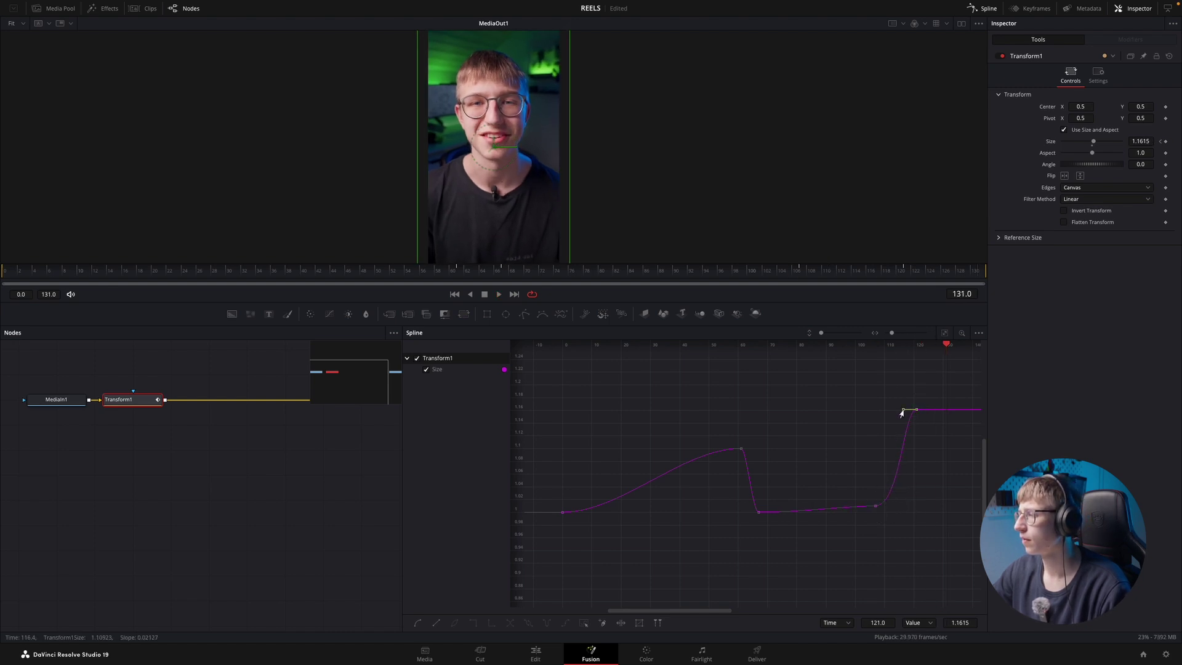
{"action": "left_click_drag", "start_coordinate": [902, 410], "coordinate": [895, 409]}
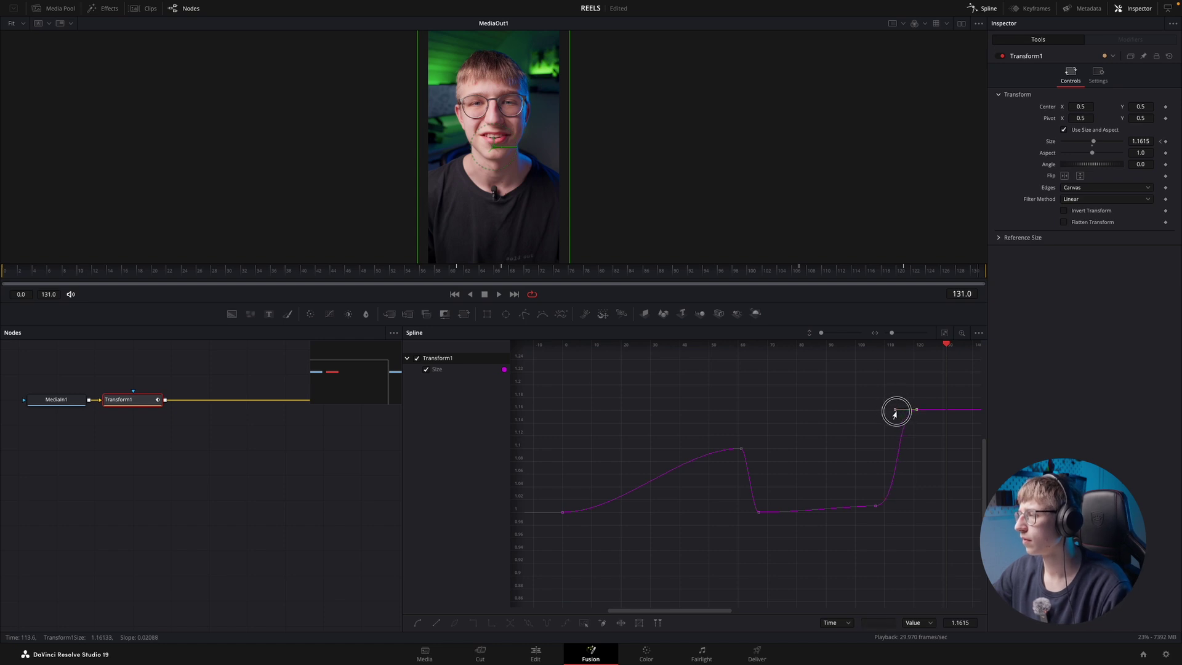
{"action": "left_click", "coordinate": [760, 274]}
{"action": "key", "text": "space"}
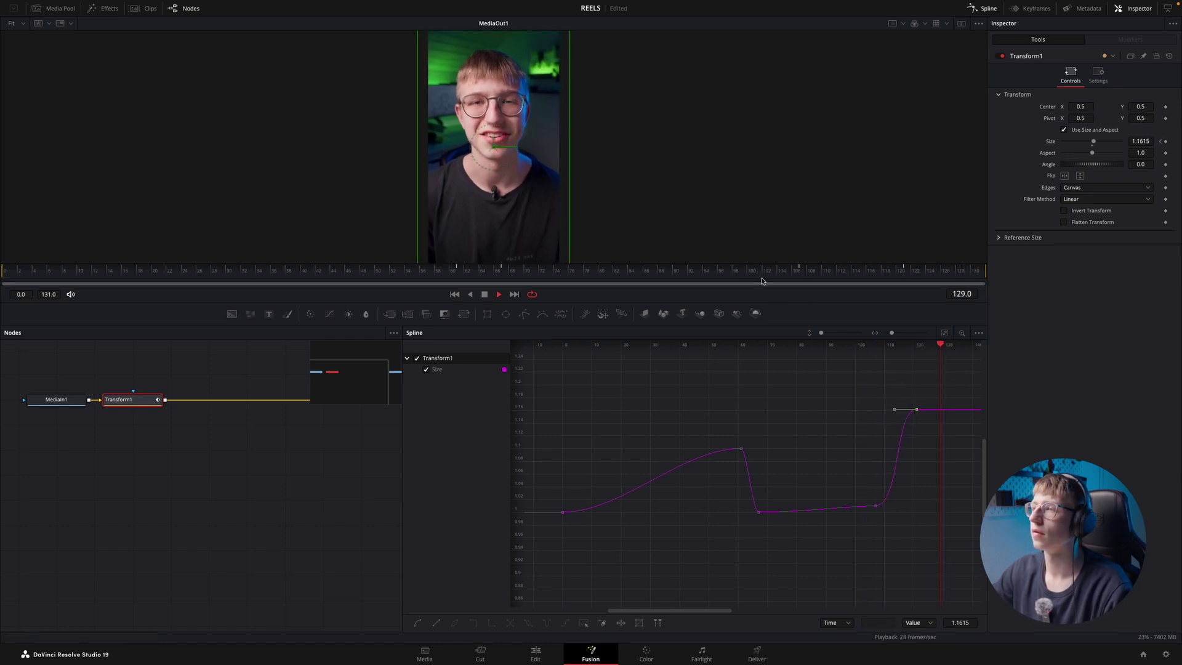
- Return to the edit timeline and play from the Adjustment Clip into the following Main clip
{"action": "left_click", "coordinate": [528, 657]}
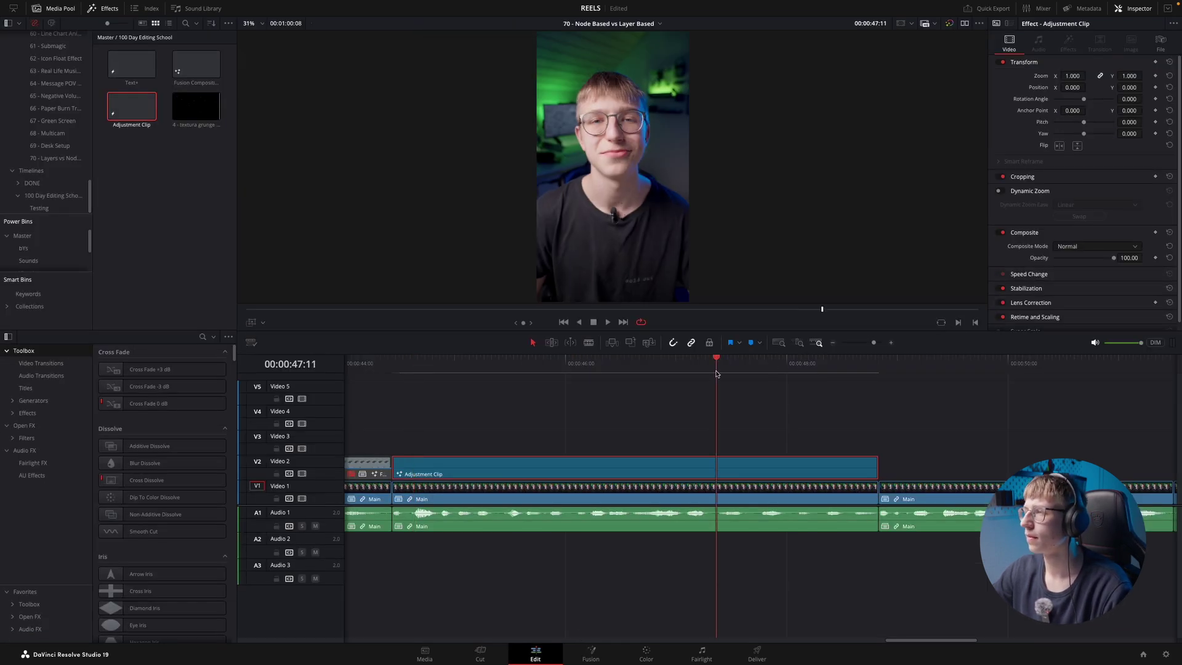
{"action": "left_click", "coordinate": [786, 417]}
{"action": "scroll", "coordinate": [785, 416], "scroll_direction": "down", "scroll_amount": 3}
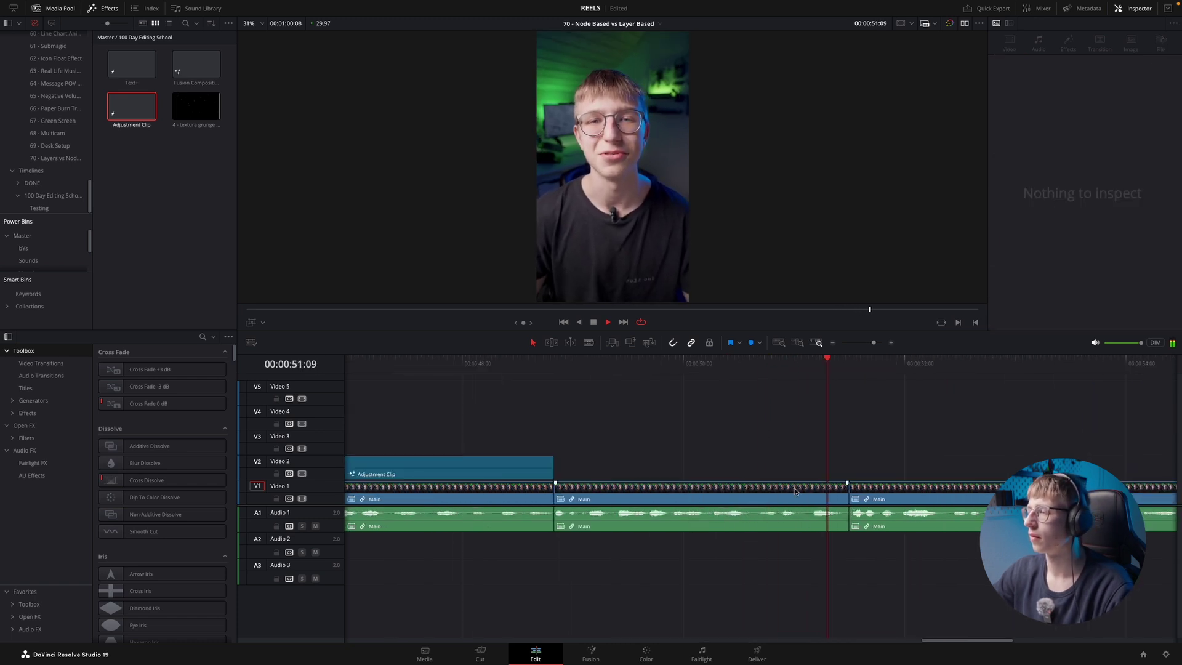
- Add a swapped, Linear Dynamic Zoom to the Main clip after the Adjustment Clip, enlarge its end frame for a subtle zoom-in, and play it
{"action": "left_click", "coordinate": [695, 503]}
{"action": "key", "text": "space"}
{"action": "key", "text": "ctrl+minus"}
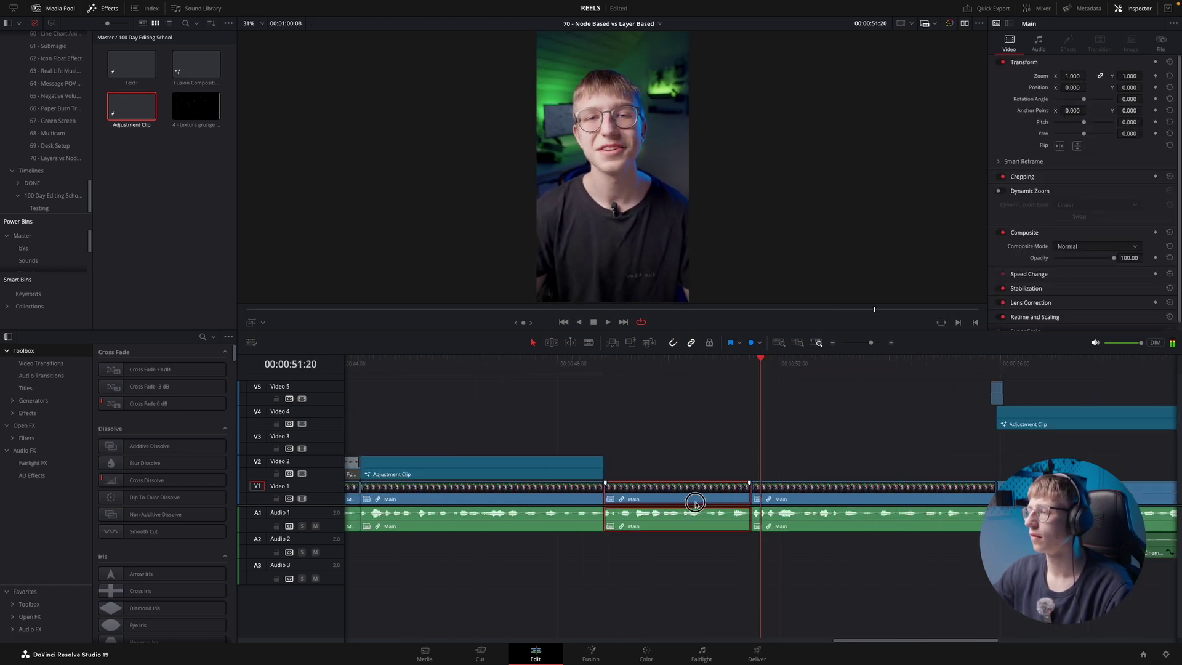
{"action": "left_click", "coordinate": [692, 369]}
{"action": "left_click", "coordinate": [251, 322]}
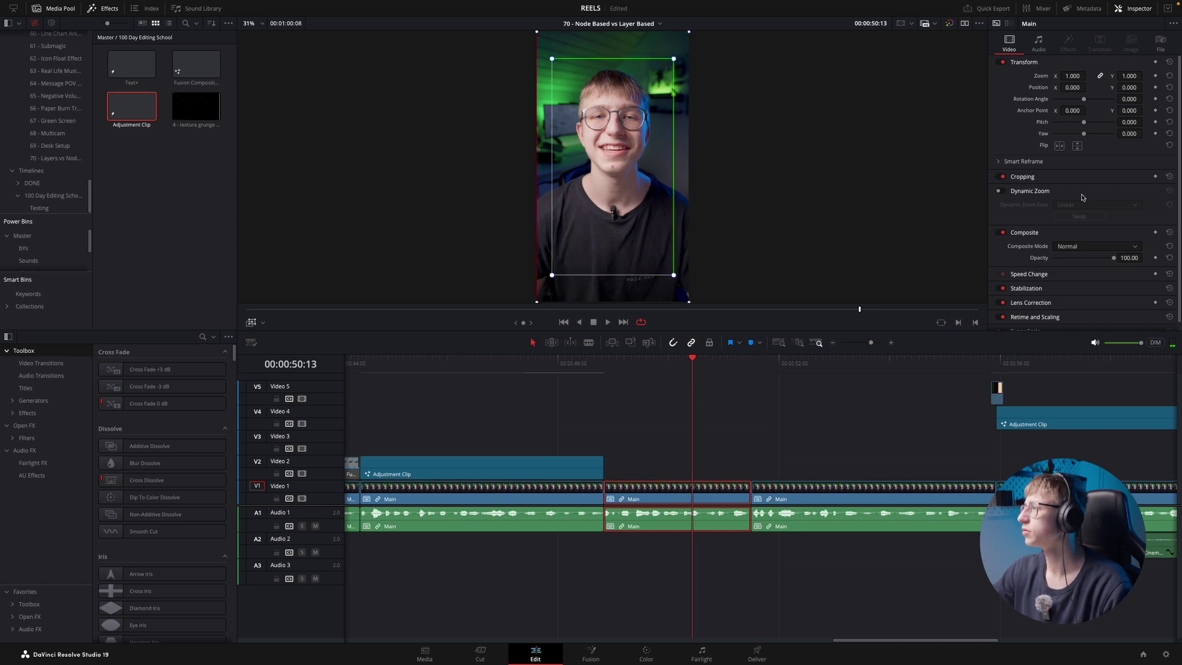
{"action": "left_click", "coordinate": [1053, 217]}
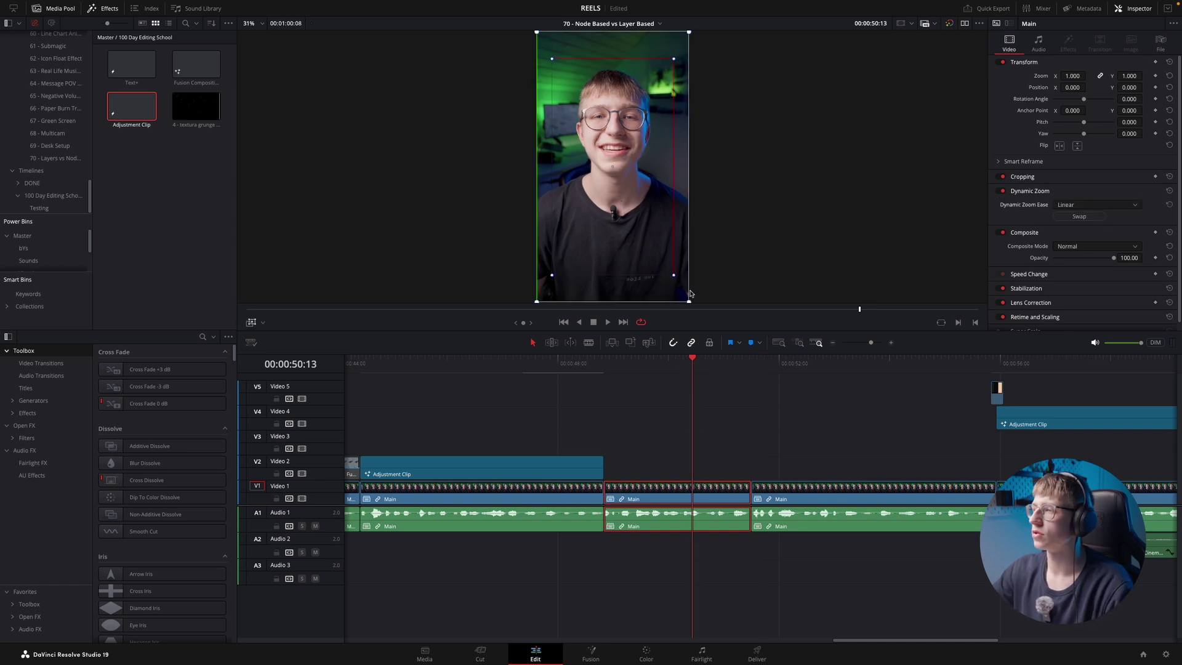
{"action": "left_click", "coordinate": [597, 377]}
{"action": "key", "text": "/"}
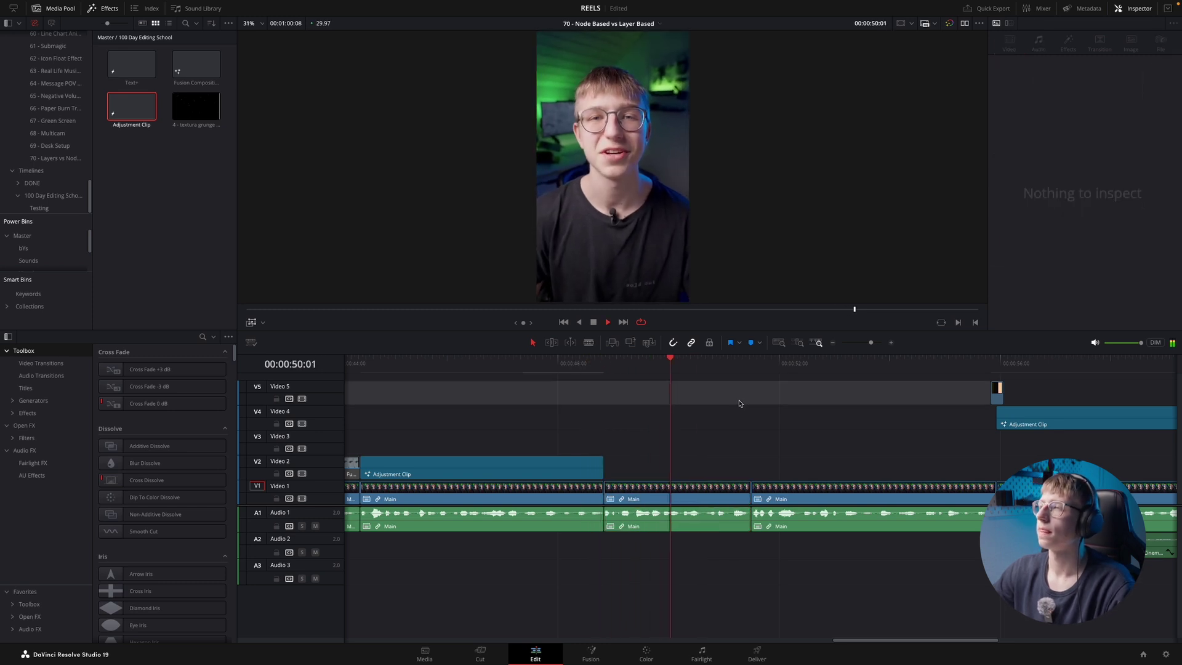
{"action": "key", "text": "space"}
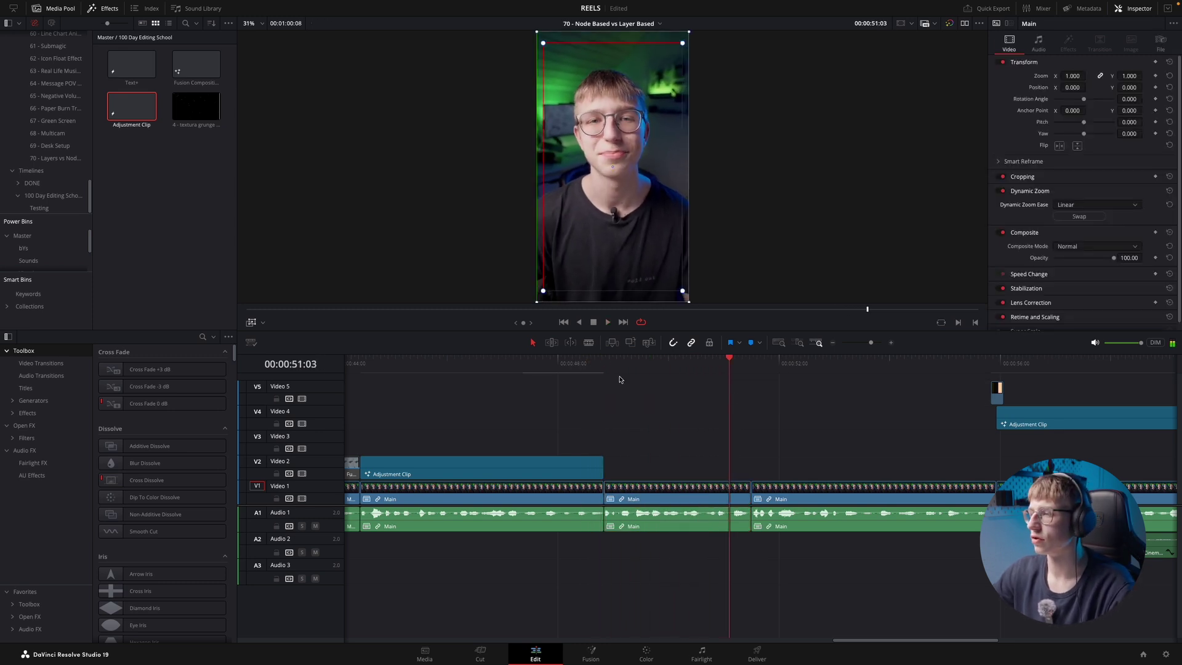
- Replay the Adjustment Clip's zoom from about 46 seconds and the following Main clip from about 50 seconds
{"action": "left_click", "coordinate": [471, 372]}
{"action": "key", "text": "/"}
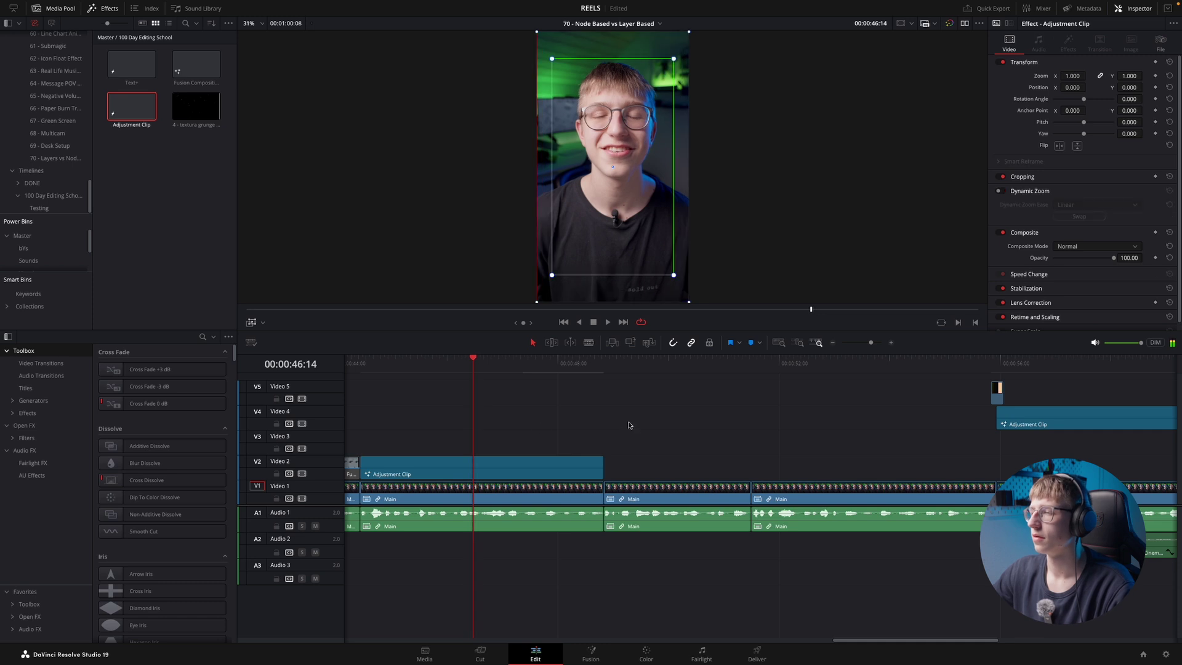
{"action": "left_click", "coordinate": [530, 469]}
{"action": "left_click_drag", "start_coordinate": [473, 374], "coordinate": [520, 373]}
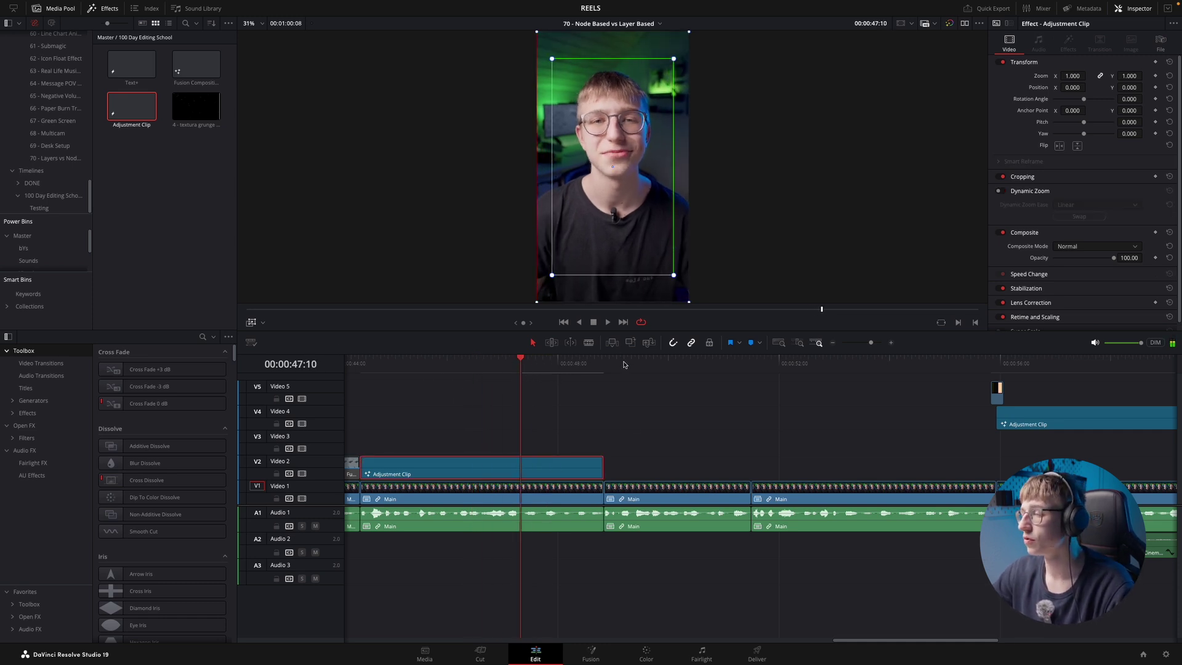
{"action": "left_click", "coordinate": [685, 371]}
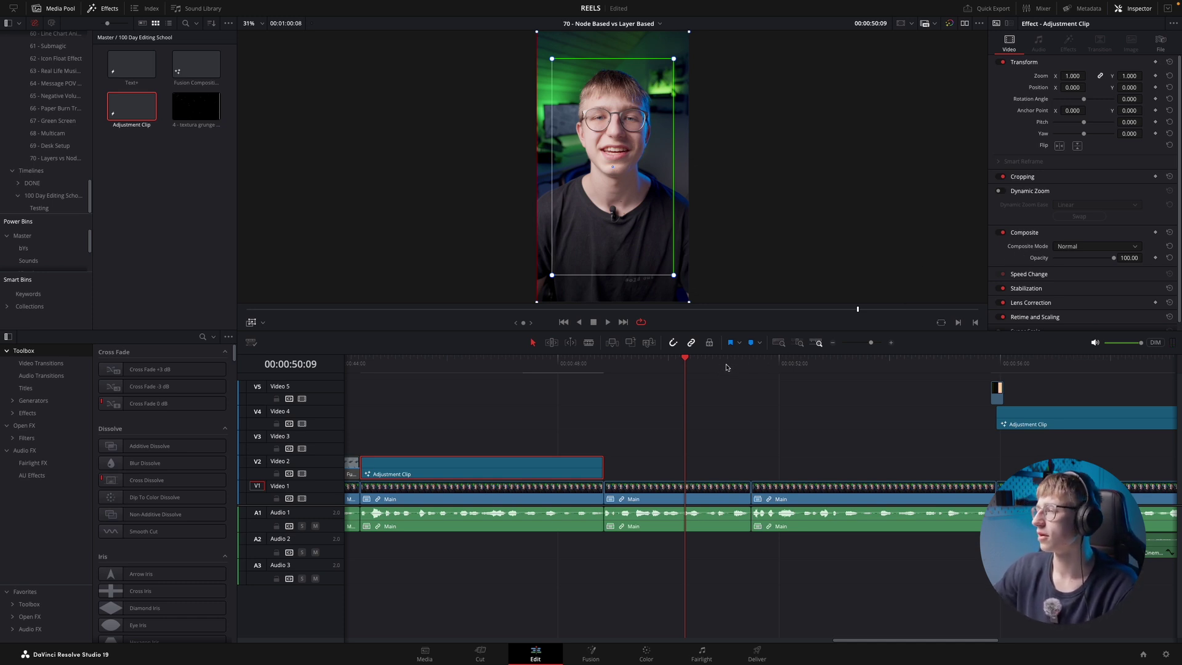
{"action": "key", "text": "space"}
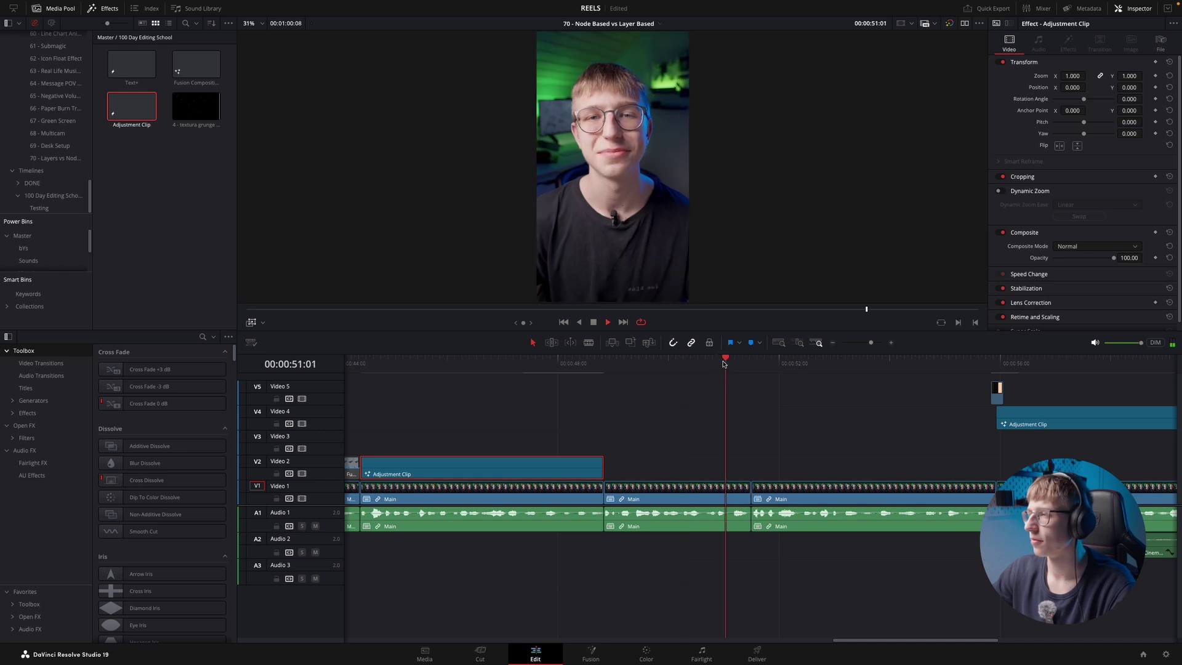
- Add a swapped, Linear Dynamic Zoom to the Main clip starting near 51 seconds, adjust its frame size, and replay the cut
{"action": "left_click", "coordinate": [886, 483]}
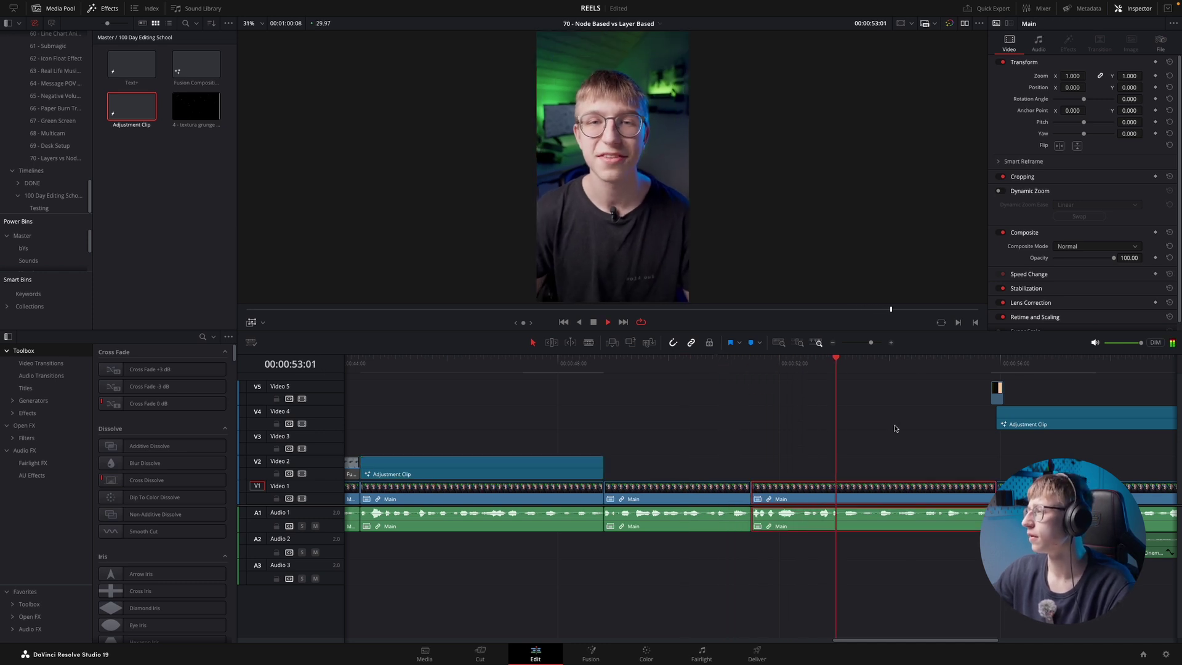
{"action": "key", "text": "space"}
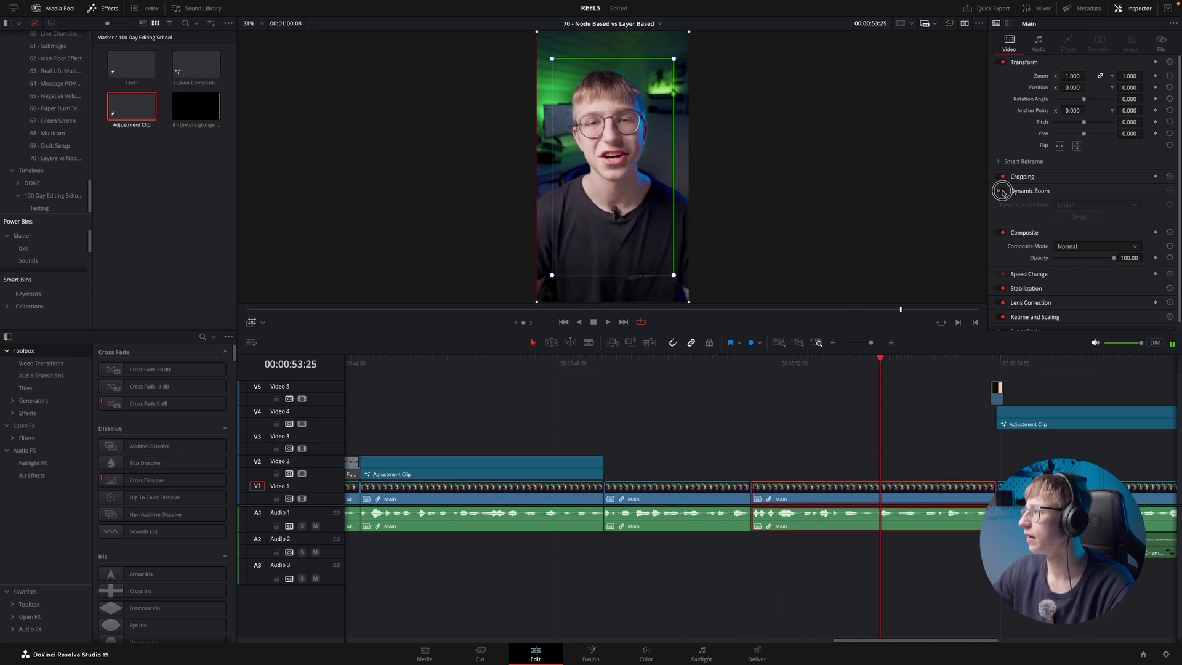
{"action": "left_click", "coordinate": [1078, 219]}
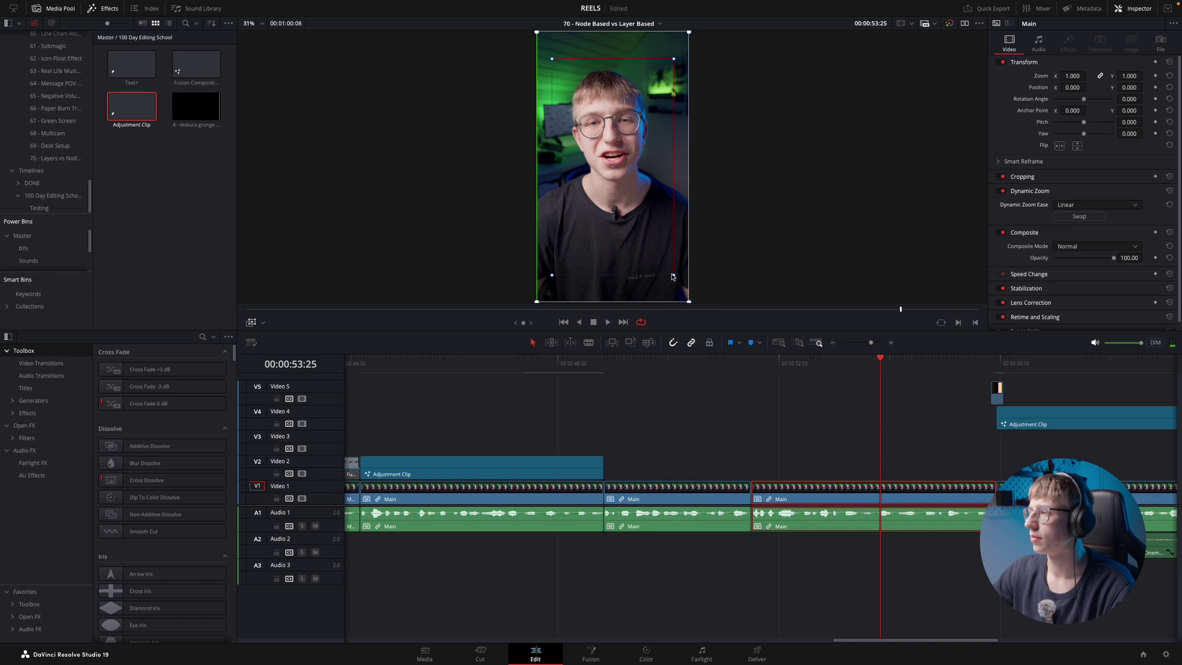
{"action": "left_click_drag", "start_coordinate": [687, 299], "coordinate": [681, 283]}
{"action": "left_click", "coordinate": [727, 376]}
{"action": "key", "text": "space"}
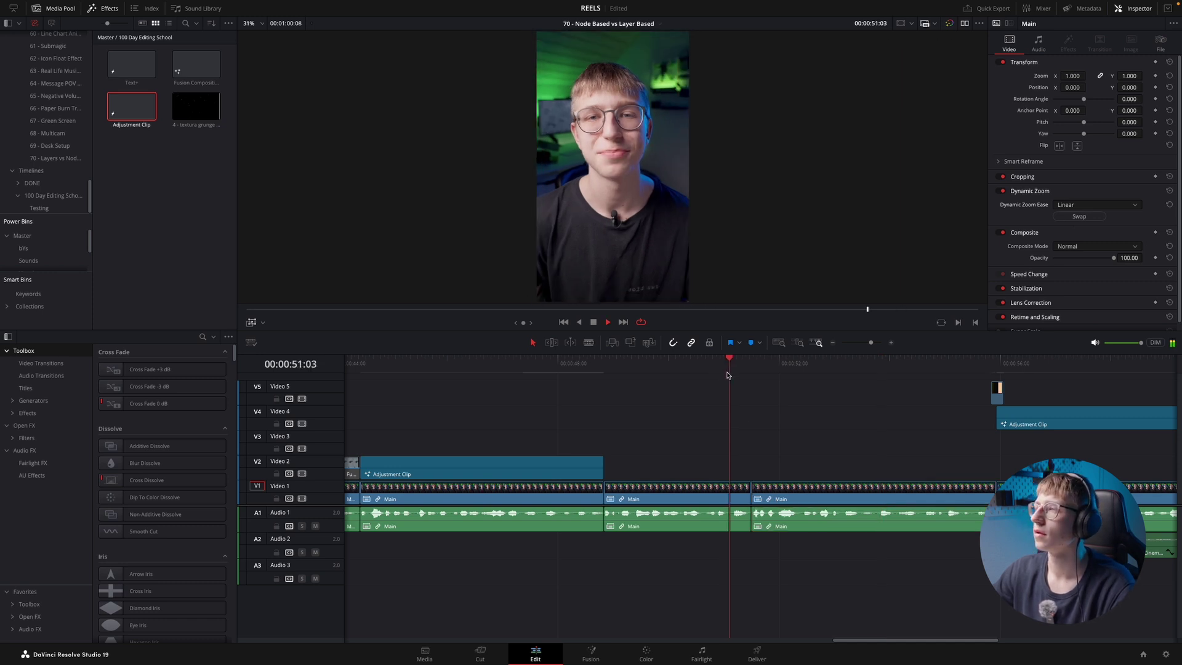
- Enlarge the Dynamic Zoom's inner frame slightly on the Main clip starting near 51 seconds, and replay it
{"action": "key", "text": "space"}
{"action": "left_click", "coordinate": [832, 524]}
{"action": "left_click_drag", "start_coordinate": [680, 288], "coordinate": [685, 295]}
{"action": "key", "text": "space"}
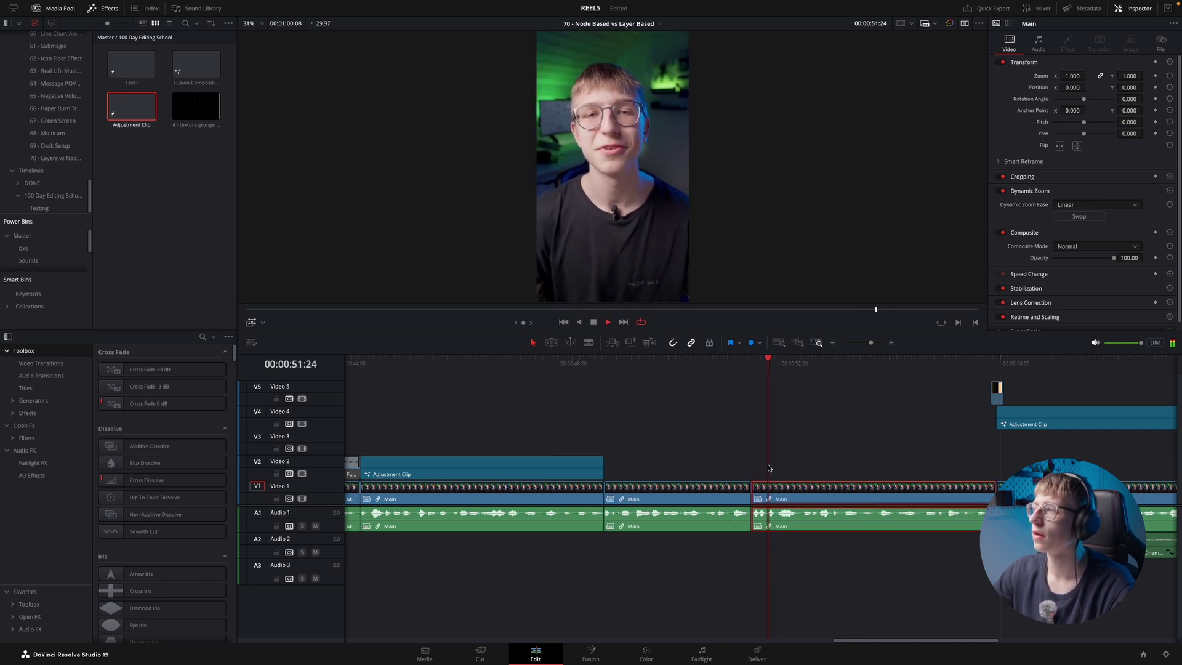
- Play the rest of the reel through the final Adjustment Clip with the viewer's zoom overlay hidden
{"action": "left_click", "coordinate": [788, 566]}
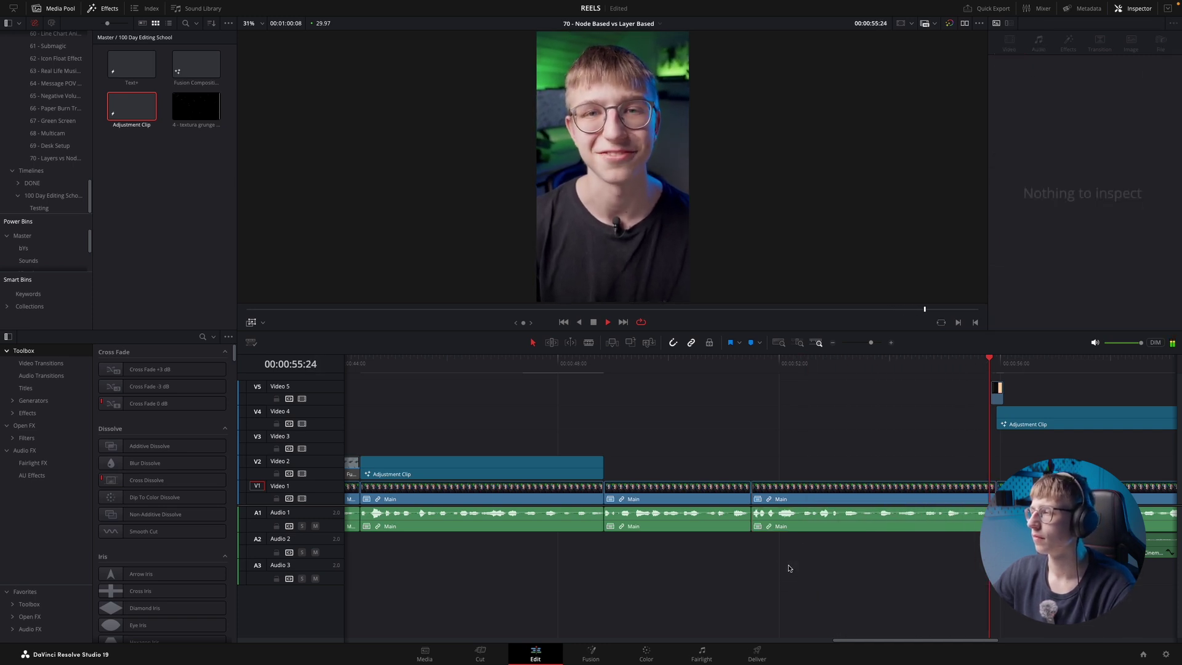
{"action": "key", "text": "super+minus"}
{"action": "key", "text": "space"}
{"action": "key", "text": "super+minus"}
{"action": "key", "text": "super+minus"}
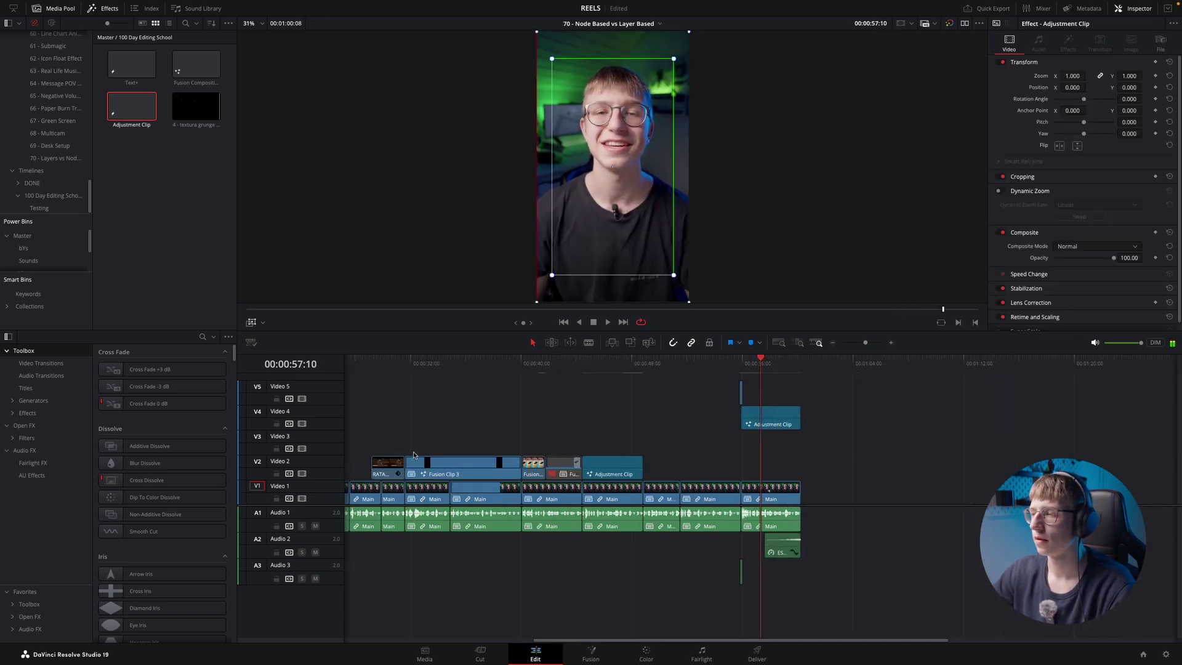
{"action": "key", "text": "space"}
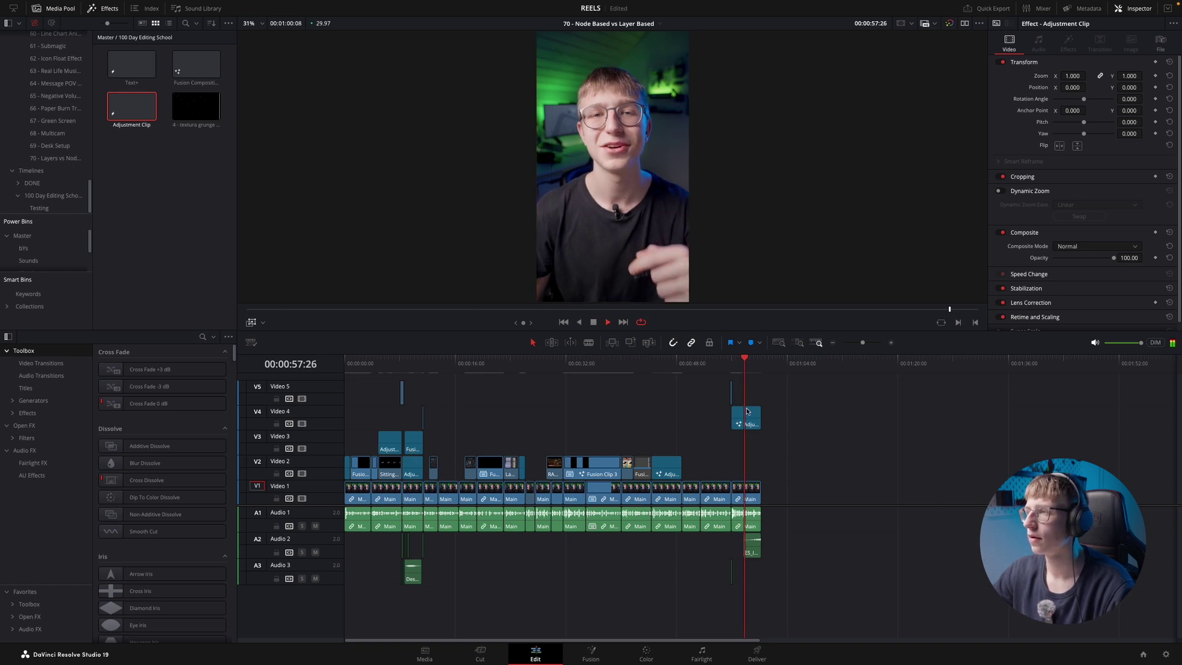
{"action": "key", "text": "super+equal"}
{"action": "key", "text": "super+equal"}
{"action": "key", "text": "super+equal"}
{"action": "left_click", "coordinate": [250, 324]}
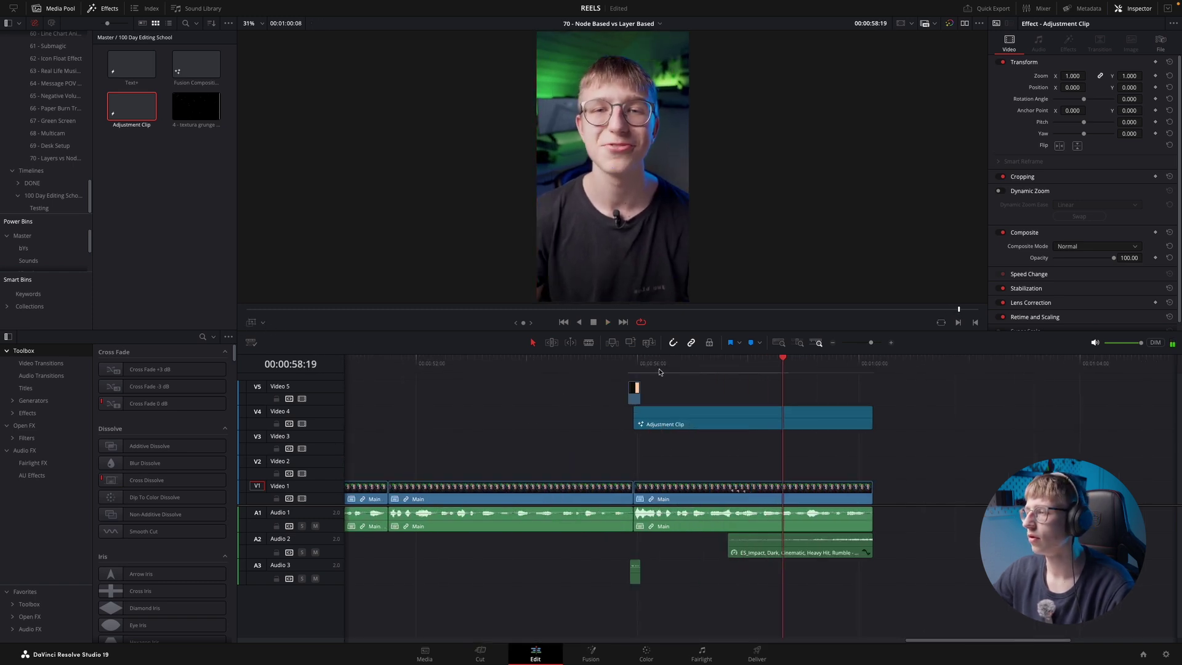
- Replay the final Adjustment Clip's zoom from about 56 seconds
{"action": "key", "text": "super+minus"}
{"action": "left_click", "coordinate": [702, 366]}
{"action": "key", "text": "space"}
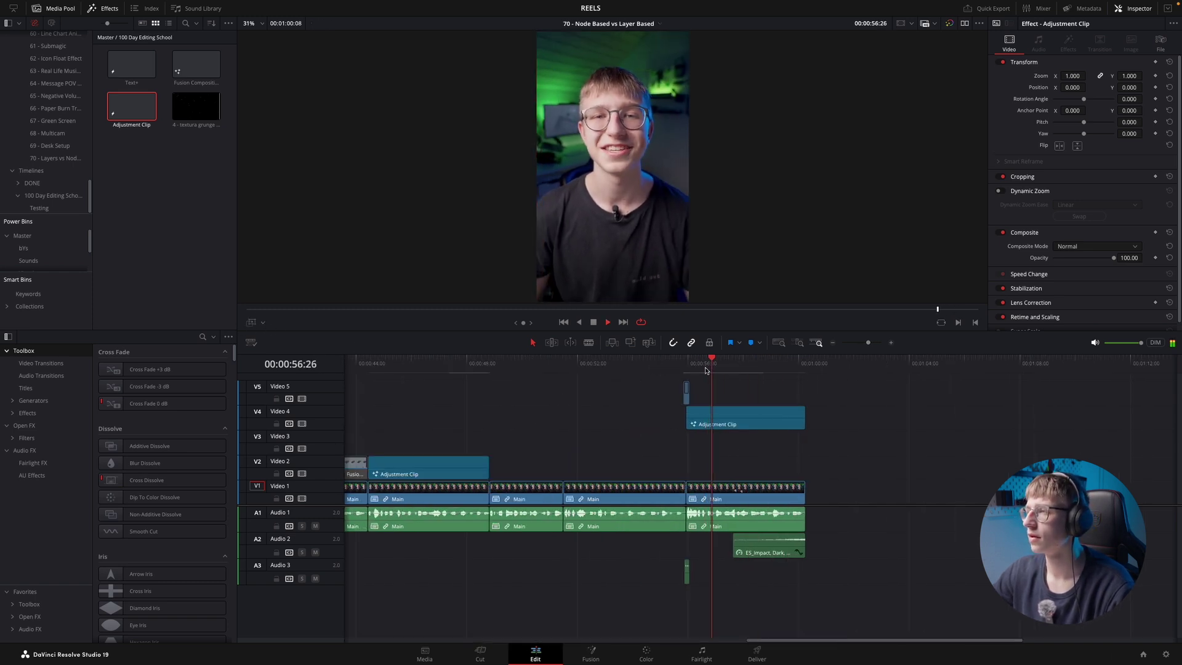
{"action": "key", "text": "space"}
- Trim 28 frames off the final Adjustment Clip's start, move it back to the cut, extend it to the reel's end, and replay
{"action": "key", "text": "super+equal"}
{"action": "key", "text": "super+equal"}
{"action": "left_click_drag", "start_coordinate": [471, 418], "coordinate": [509, 419]}
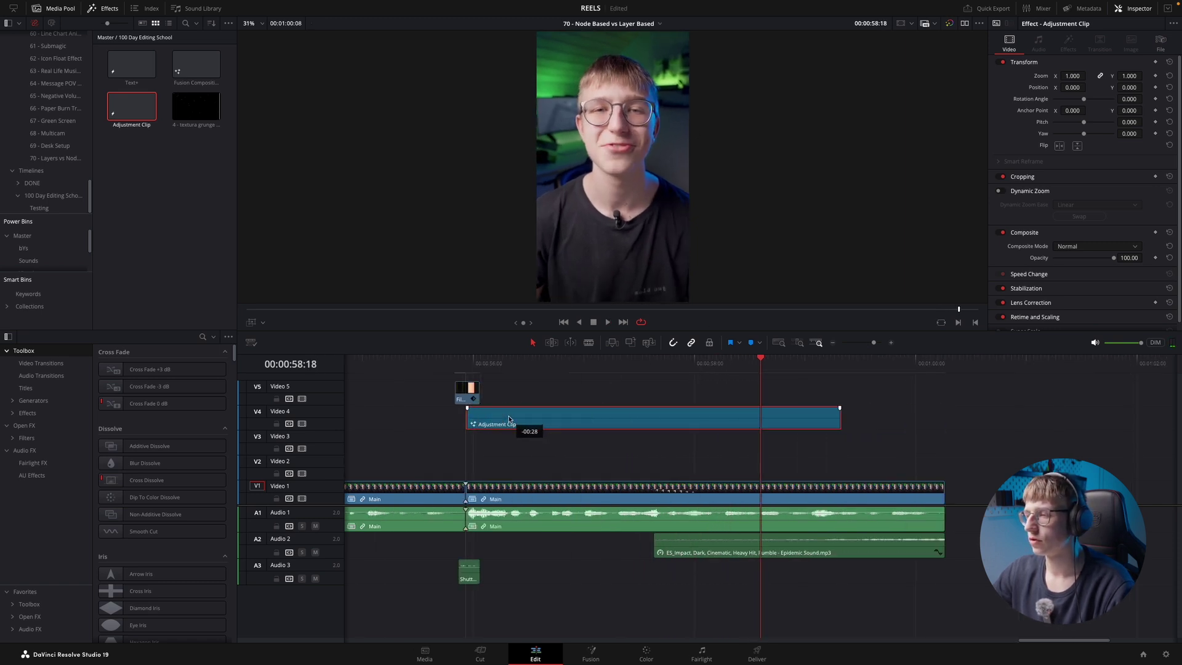
{"action": "left_click", "coordinate": [466, 370]}
{"action": "left_click_drag", "start_coordinate": [836, 413], "coordinate": [944, 418]}
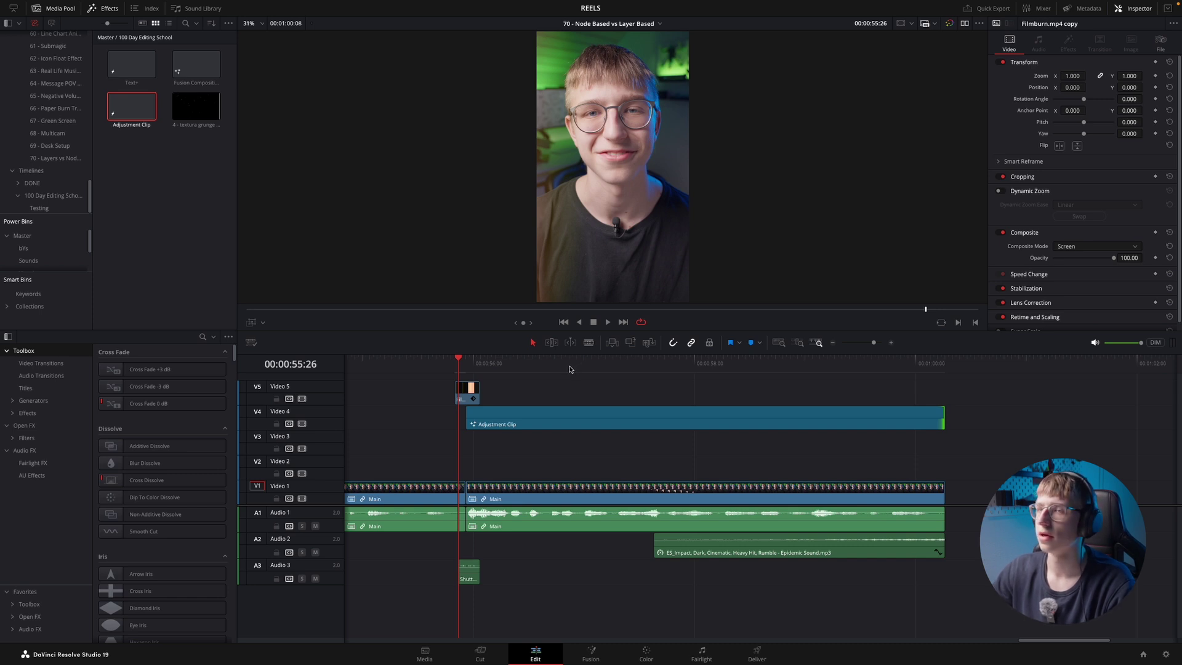
{"action": "key", "text": "space"}
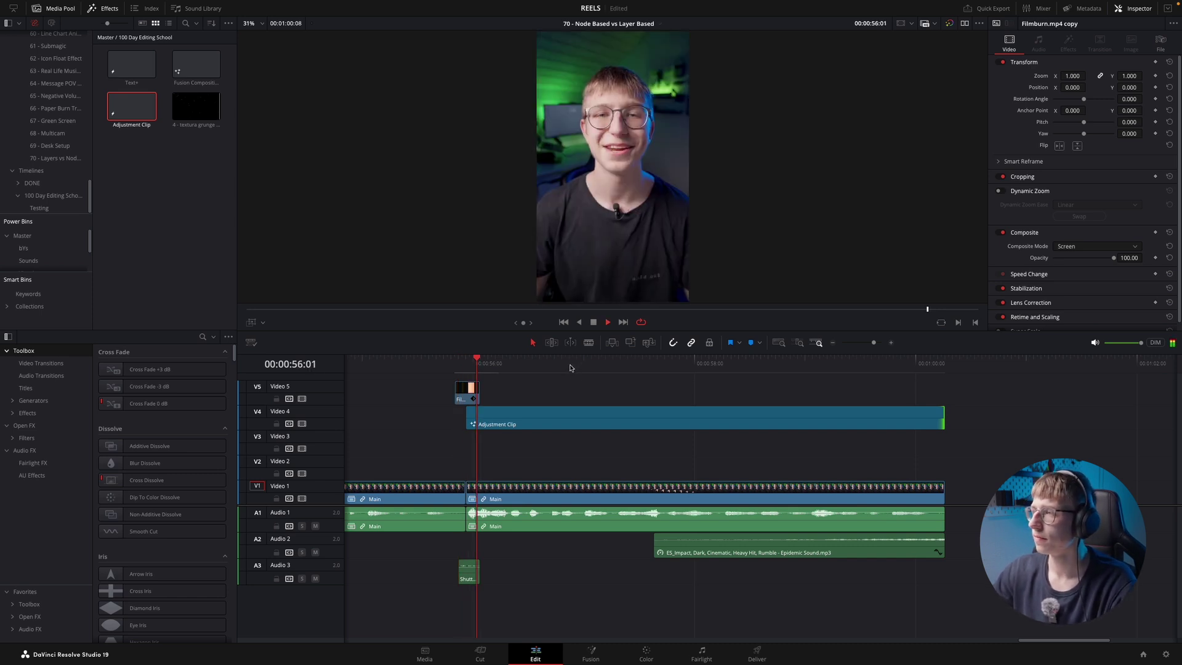
- Lengthen the final Adjustment Clip's start by 6 frames back to the cut, replay it, and trim its end to the reel's end
{"action": "mouse_move", "coordinate": [472, 420]}
{"action": "left_mouse_down"}
{"action": "mouse_move", "coordinate": [495, 421]}
{"action": "mouse_move", "coordinate": [466, 420]}
{"action": "left_mouse_up"}
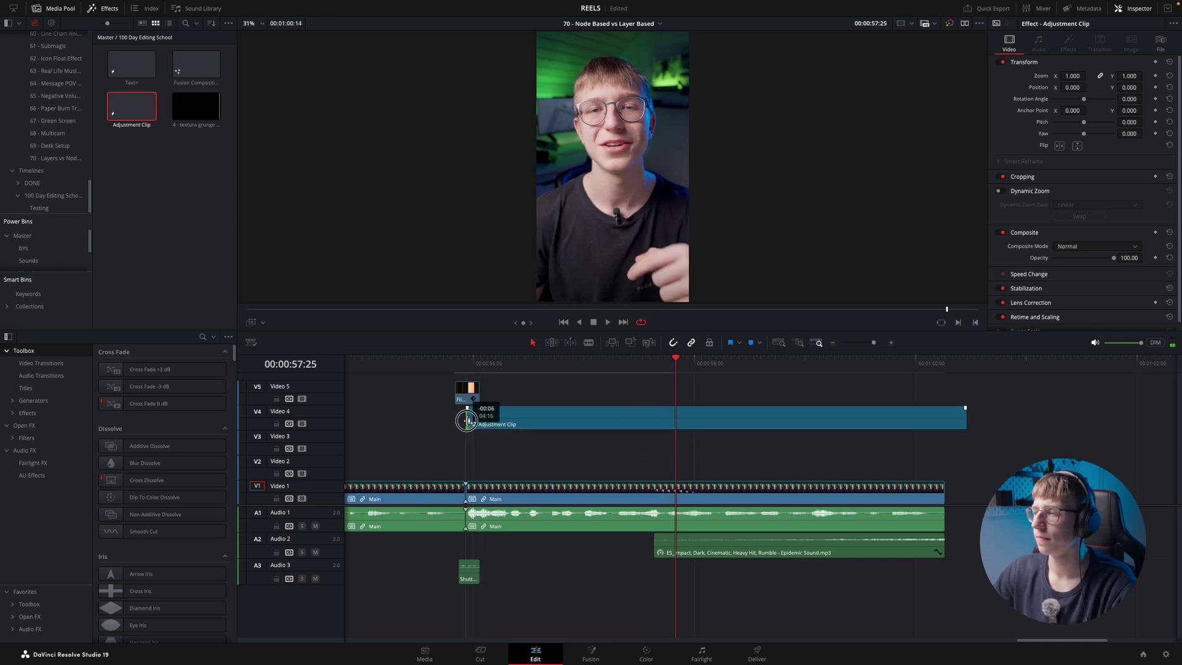
{"action": "left_click", "coordinate": [442, 372]}
{"action": "key", "text": "space"}
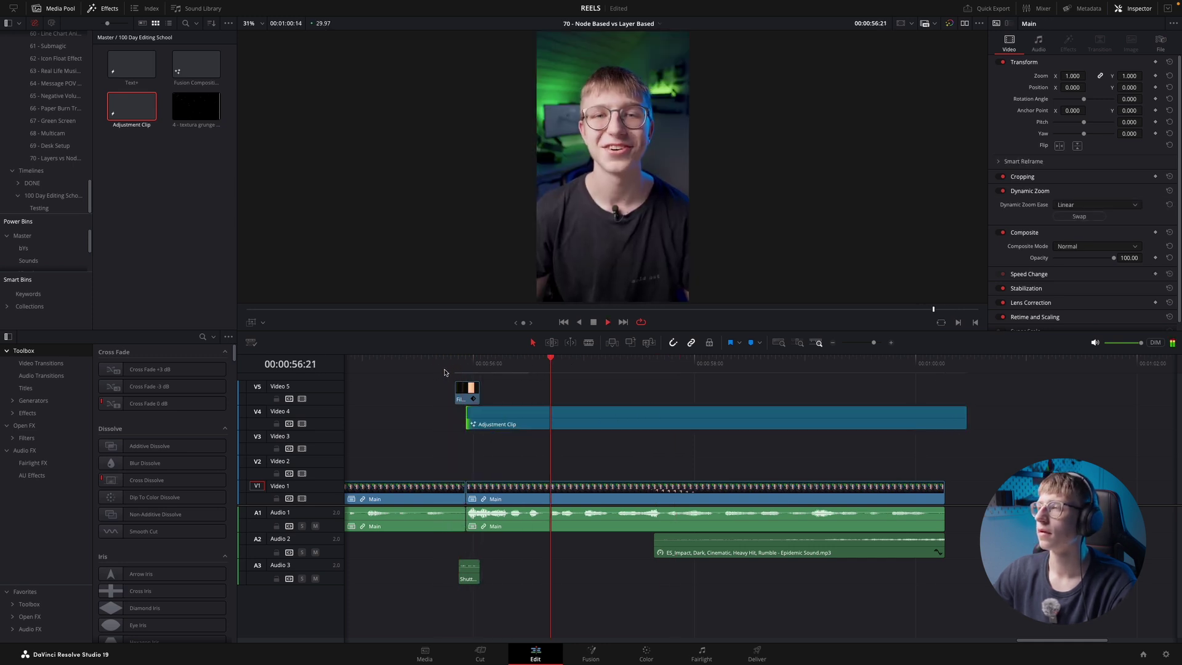
{"action": "key", "text": "space"}
{"action": "left_click_drag", "start_coordinate": [966, 421], "coordinate": [944, 420]}
- Duplicate the 70/100 Day Editing School Fusion Composition from Video 3 onto Video 2 beneath the final Adjustment Clip
{"action": "key", "text": "shift+z"}
{"action": "scroll", "coordinate": [431, 418], "scroll_direction": "down", "scroll_amount": 2}
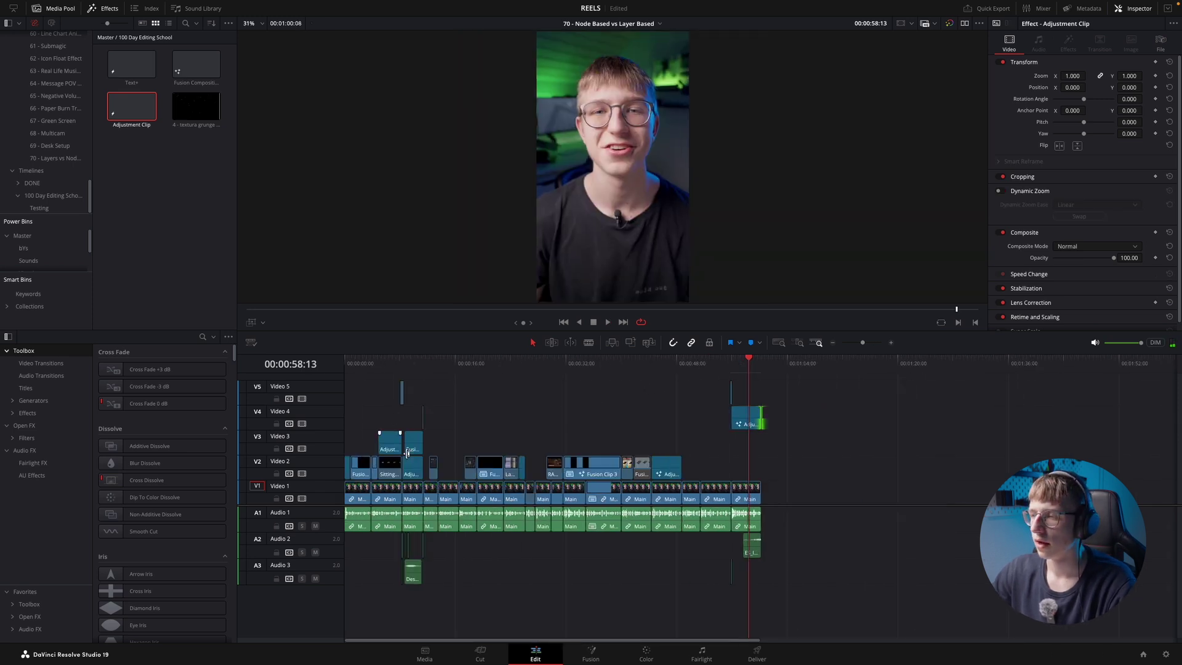
{"action": "left_click_drag", "start_coordinate": [414, 448], "coordinate": [744, 469]}
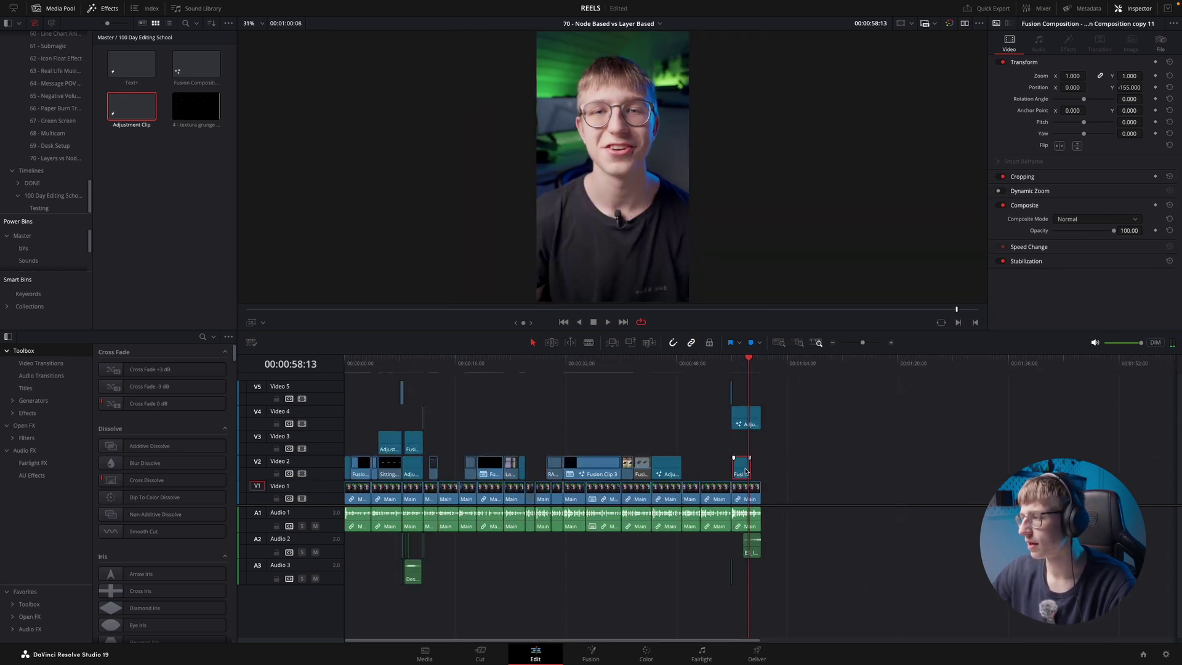
{"action": "scroll", "coordinate": [730, 436], "scroll_direction": "up", "scroll_amount": 3}
{"action": "scroll", "coordinate": [731, 437], "scroll_direction": "up", "scroll_amount": 1}
- Start the duplicated Fusion Composition slightly after the final cut and extend its end to the end of the reel
{"action": "left_click", "coordinate": [513, 369]}
{"action": "key", "text": "space"}
{"action": "key", "text": "space"}
{"action": "left_click_drag", "start_coordinate": [562, 471], "coordinate": [612, 471]}
{"action": "left_click", "coordinate": [926, 463]}
{"action": "left_click_drag", "start_coordinate": [856, 466], "coordinate": [964, 467]}
{"action": "left_click", "coordinate": [832, 368]}
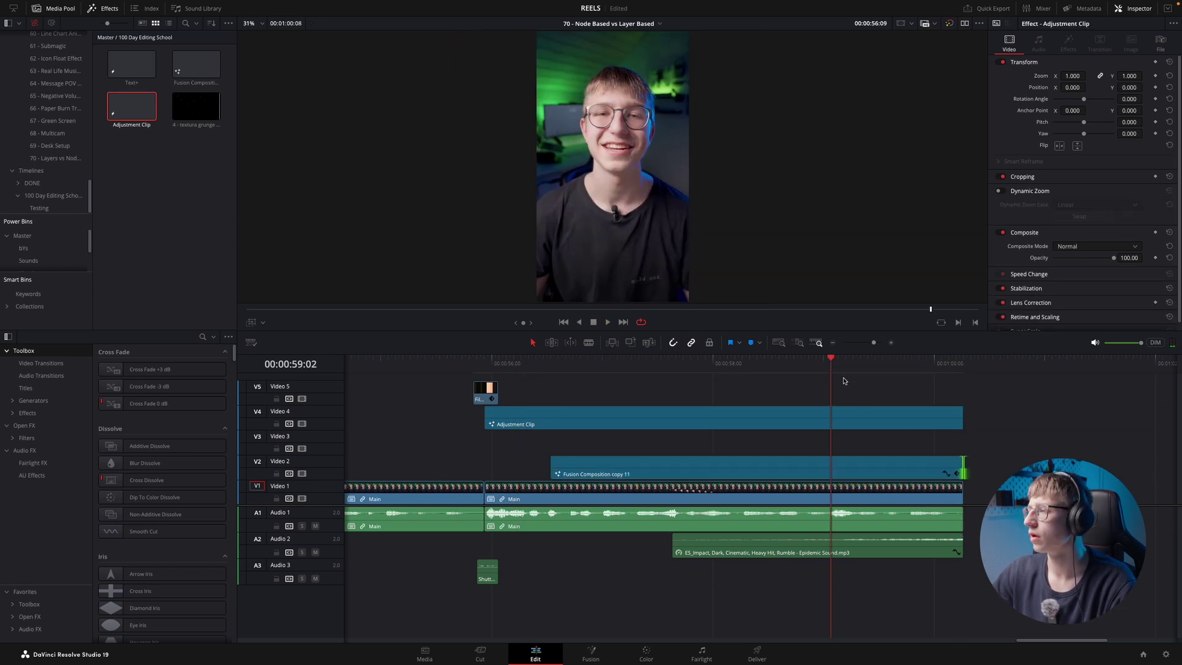
- Set the ending logo composition's Zoom to 0.670 and Position Y to -294, and replay the ending
{"action": "left_click", "coordinate": [838, 469]}
{"action": "left_click_drag", "start_coordinate": [1119, 74], "coordinate": [1065, 106]}
{"action": "key", "text": "space"}
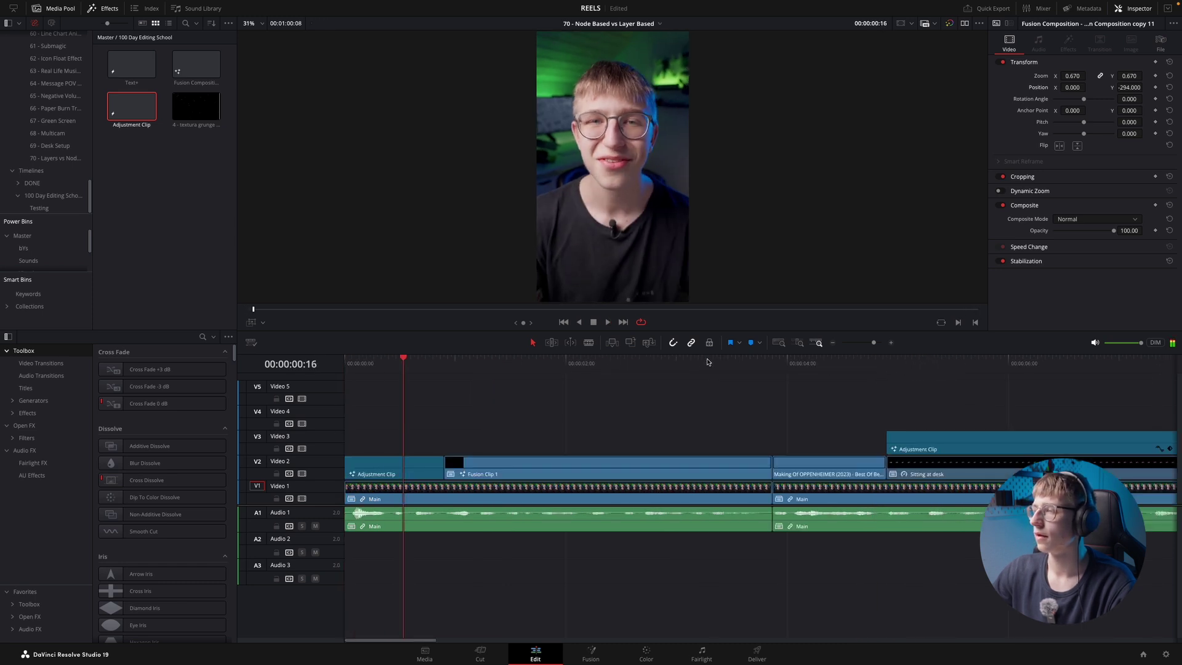
{"action": "scroll", "coordinate": [707, 362], "scroll_direction": "down", "scroll_amount": 5}
{"action": "scroll", "coordinate": [1120, 370], "scroll_direction": "up", "scroll_amount": 5}
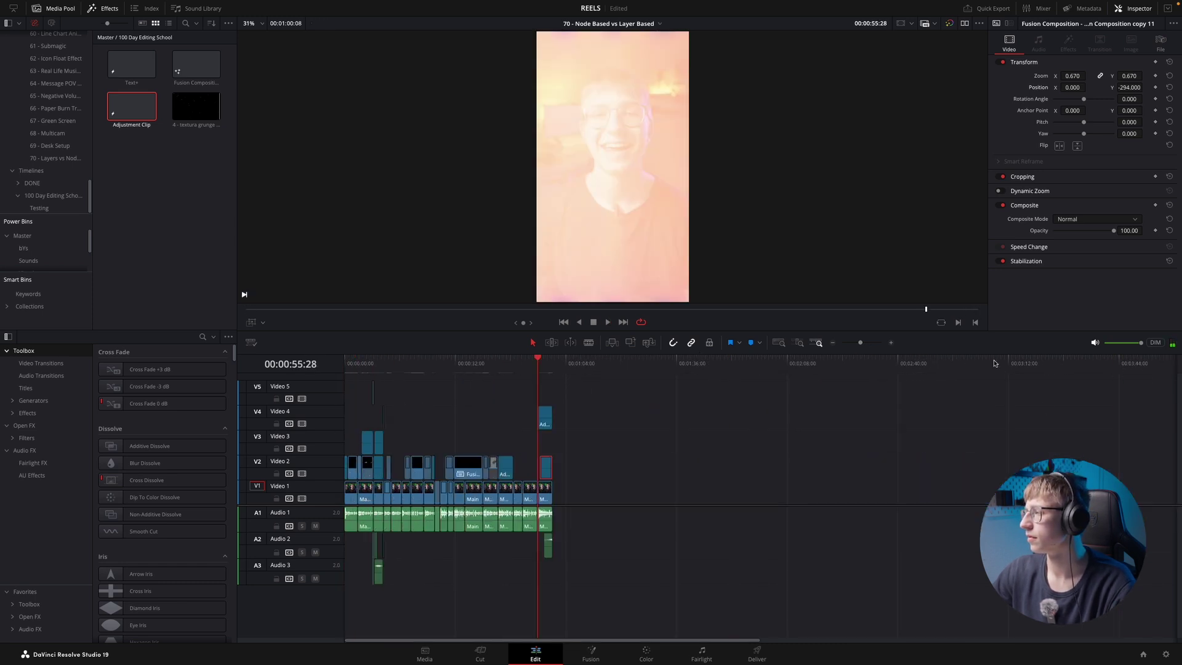
{"action": "key", "text": "space"}
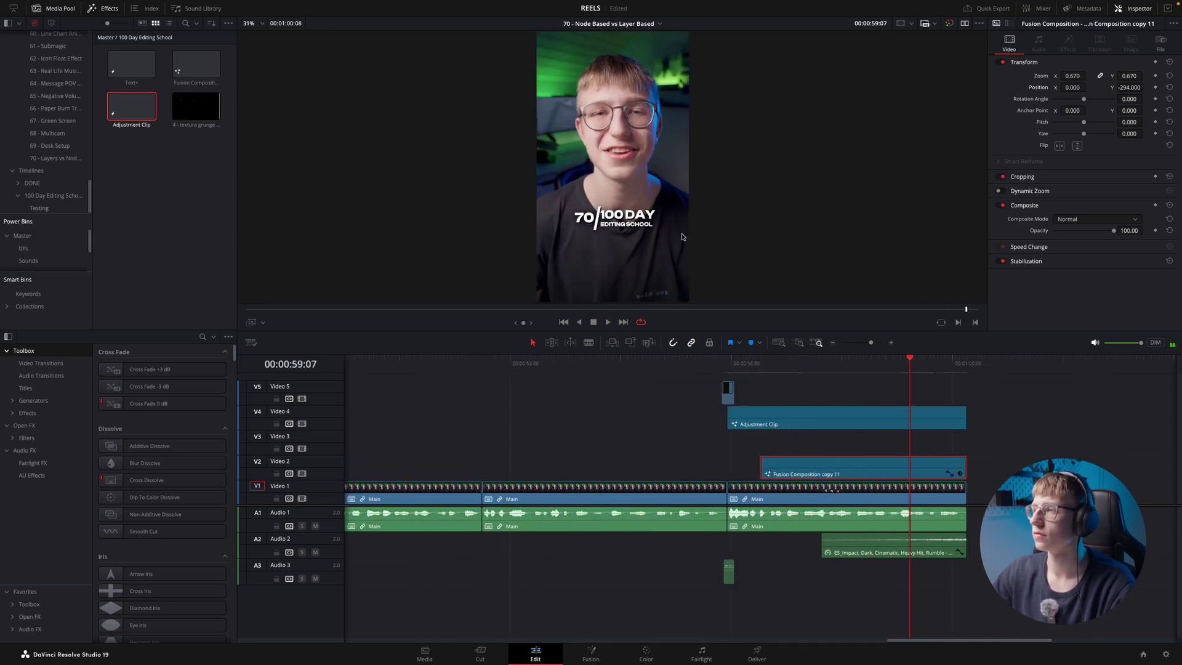
- Play the reel from its start through the 100 Day Editing School logo at about 9 seconds
{"action": "scroll", "coordinate": [842, 467], "scroll_direction": "down", "scroll_amount": 5}
{"action": "left_click", "coordinate": [787, 406]}
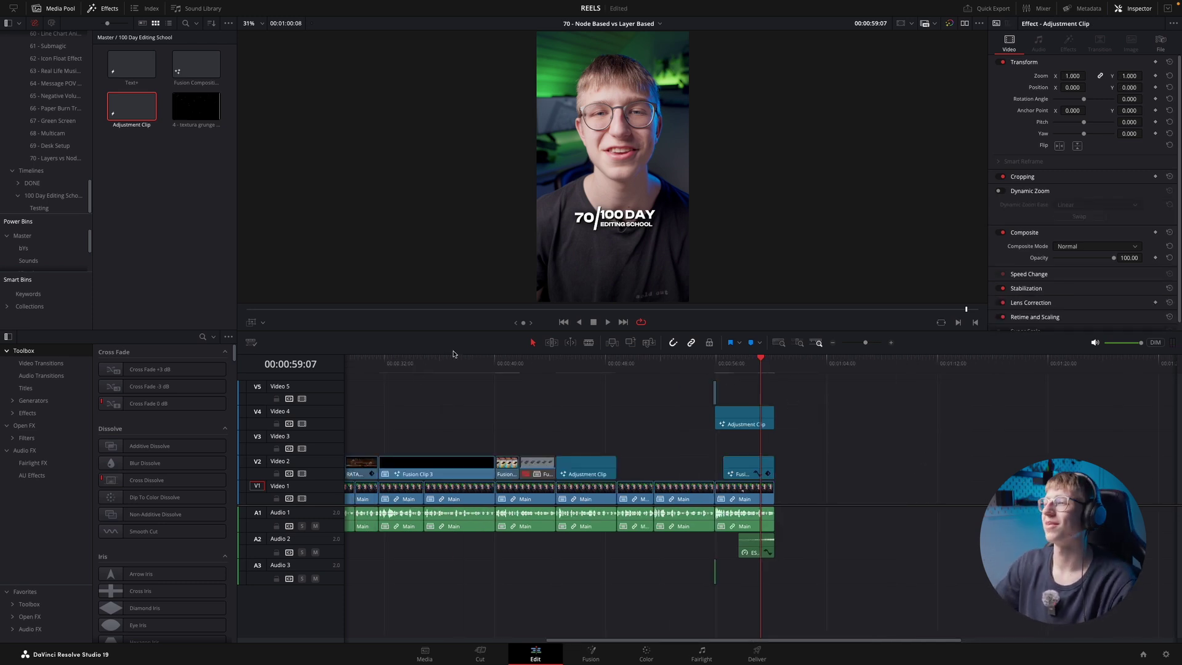
{"action": "key", "text": "Home"}
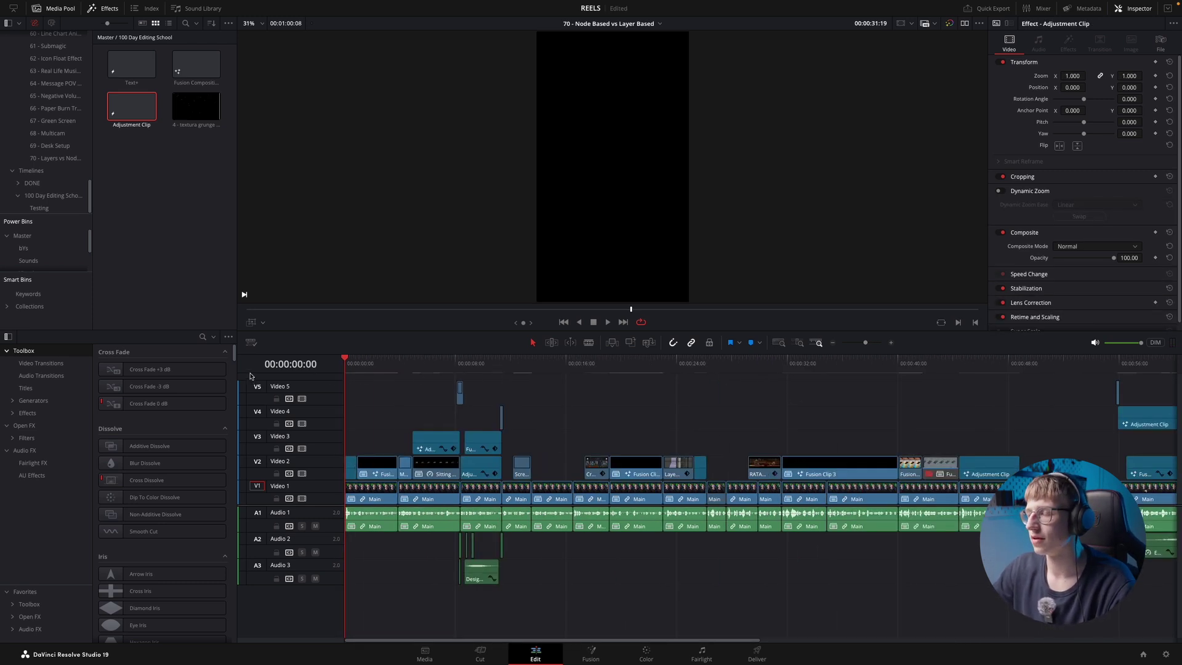
{"action": "scroll", "coordinate": [250, 377], "scroll_direction": "up", "scroll_amount": 5}
{"action": "key", "text": "space"}
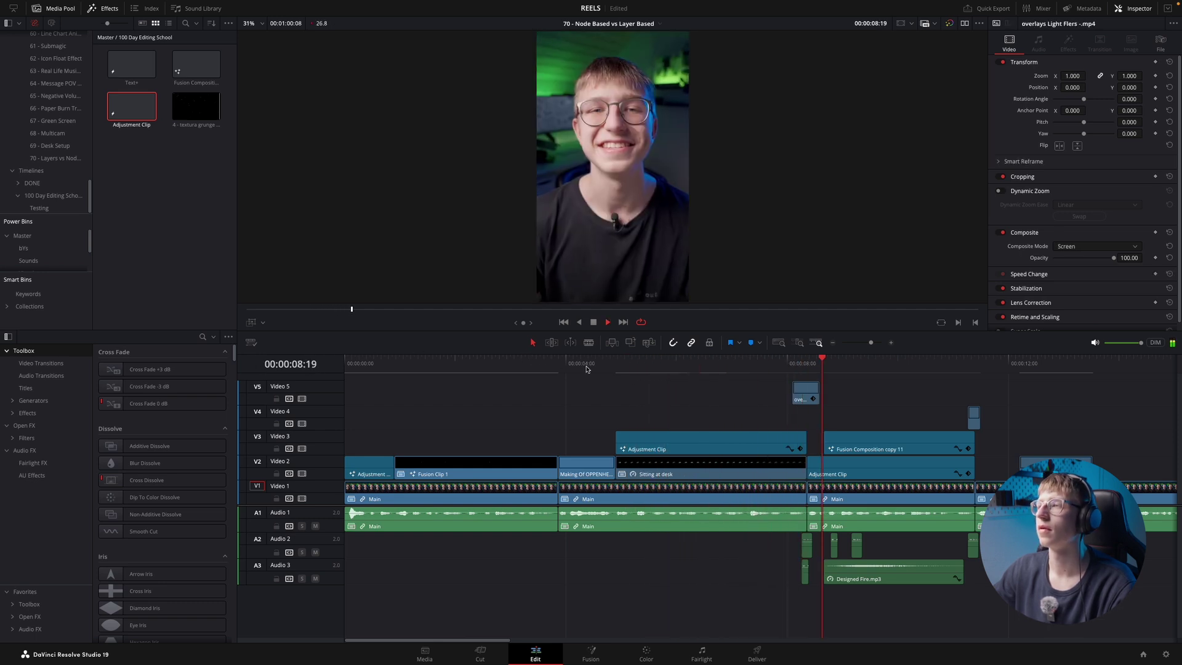
{"action": "key", "text": "space"}
- Replay the opening Adjustment Clip's zoom during the reel's first second
{"action": "key", "text": "super+minus"}
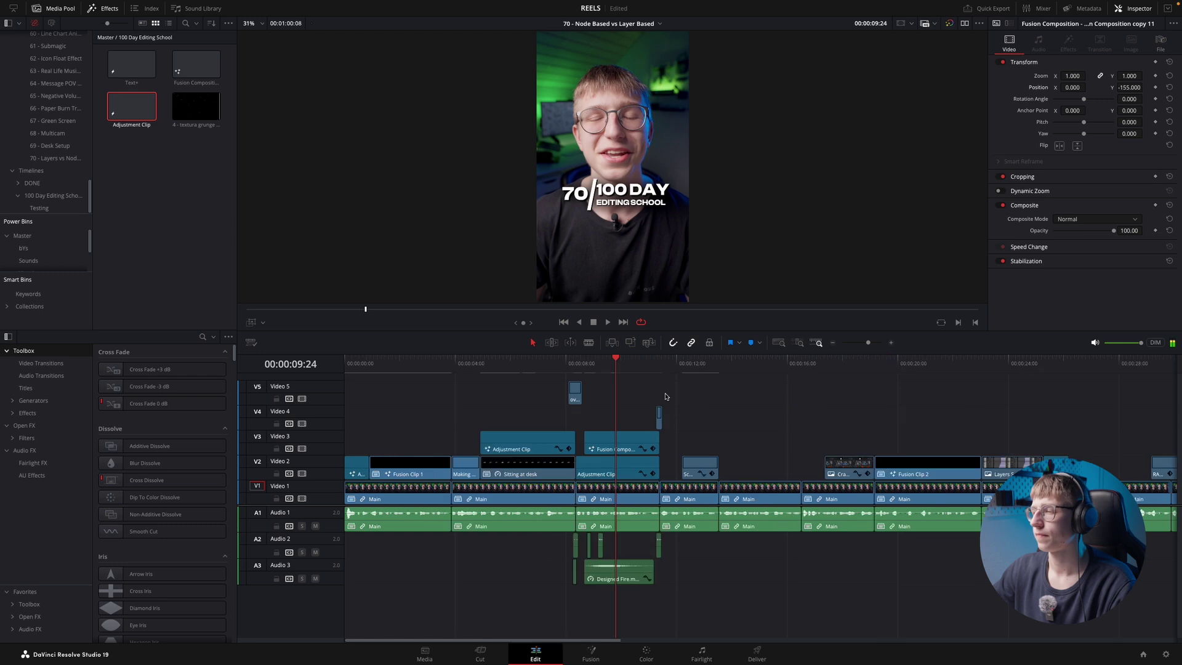
{"action": "key", "text": "super+minus"}
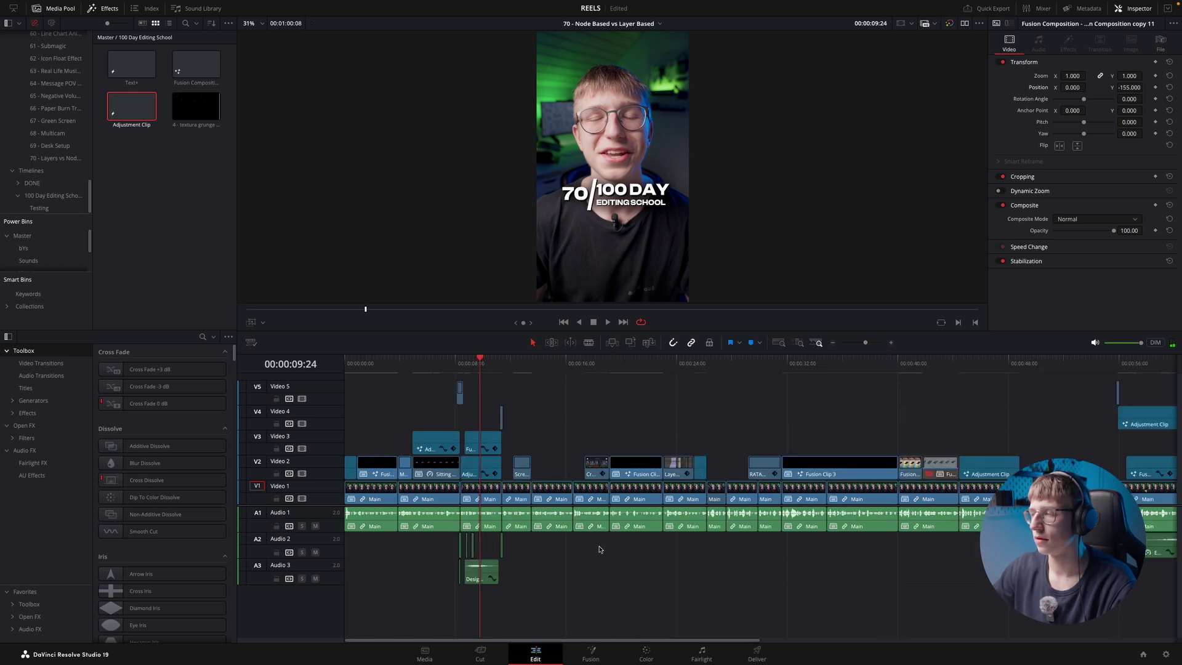
{"action": "key", "text": "super+equal"}
{"action": "left_click_drag", "start_coordinate": [411, 365], "coordinate": [308, 366]}
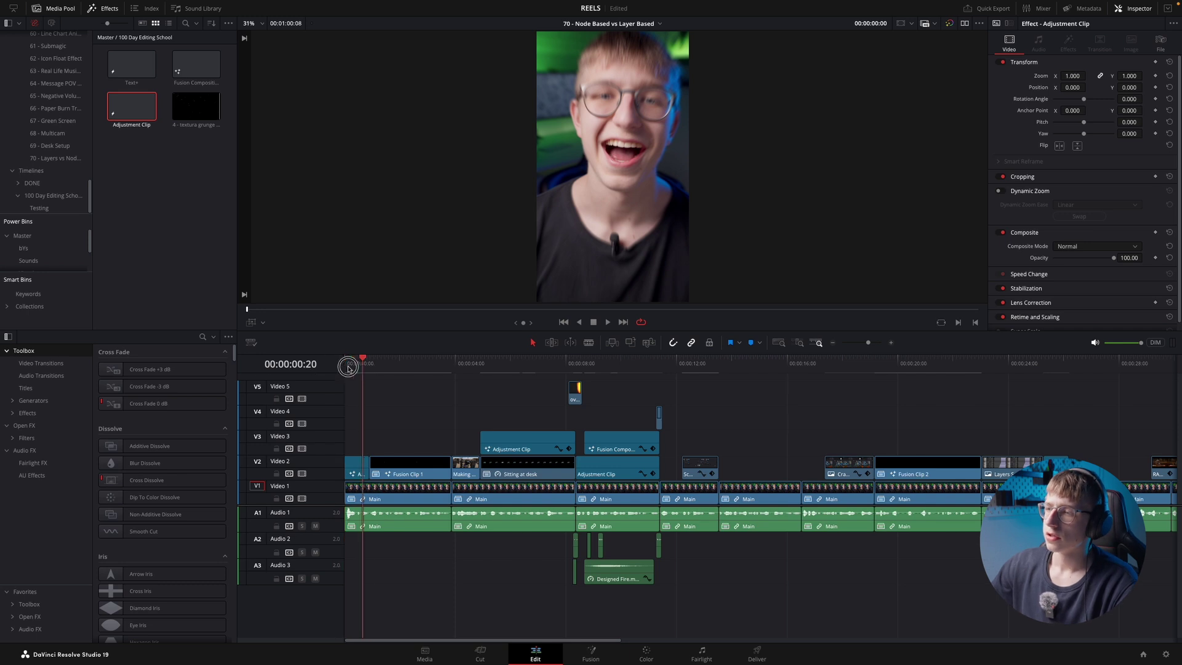
{"action": "scroll", "coordinate": [454, 393], "scroll_direction": "up", "scroll_amount": 3}
{"action": "key", "text": "space"}
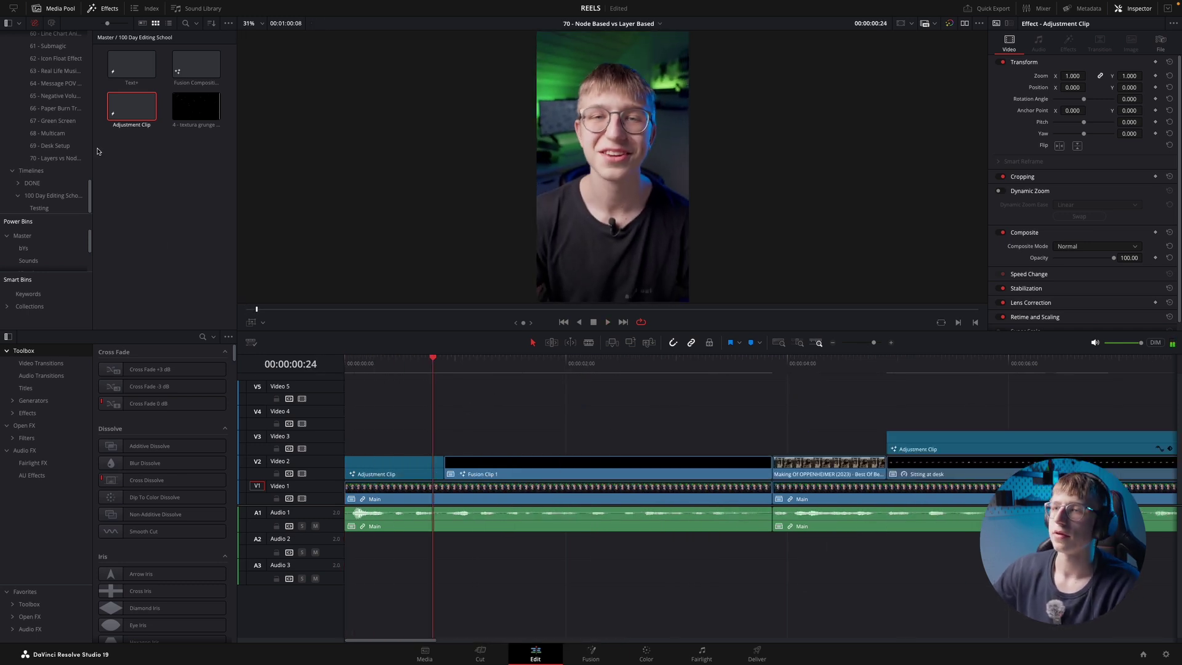
- Open the 69 - Desk Setup timeline from the 100 Day Editing School timelines bin and play it from the start
{"action": "left_click", "coordinate": [31, 171]}
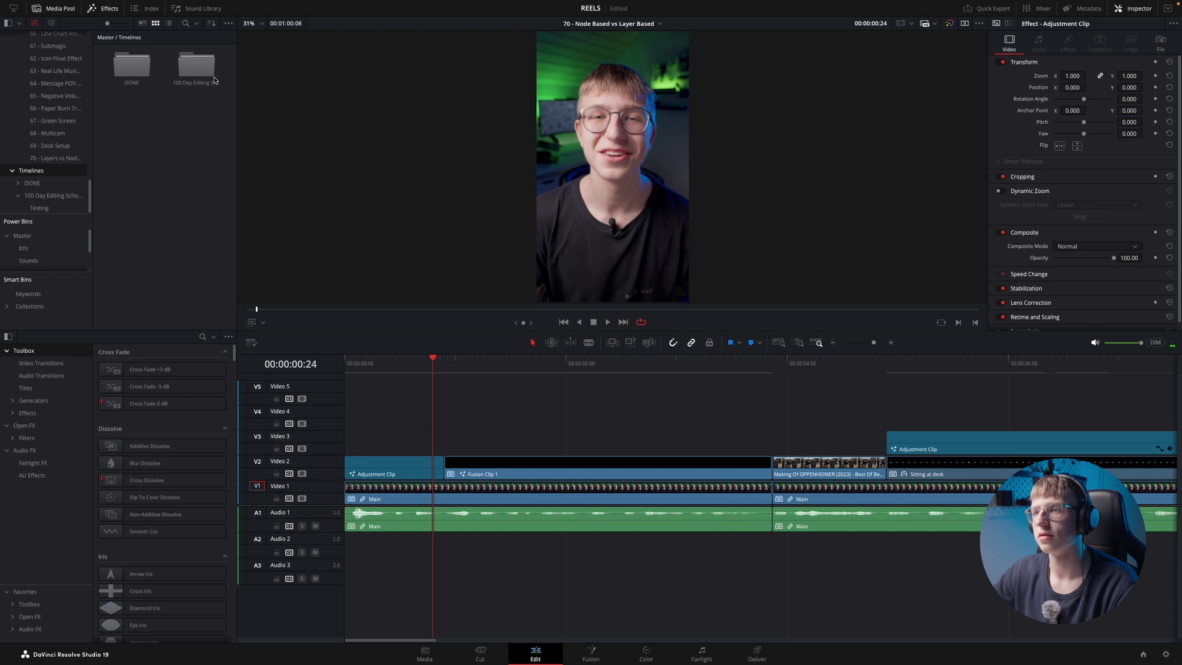
{"action": "double_click", "coordinate": [197, 65]}
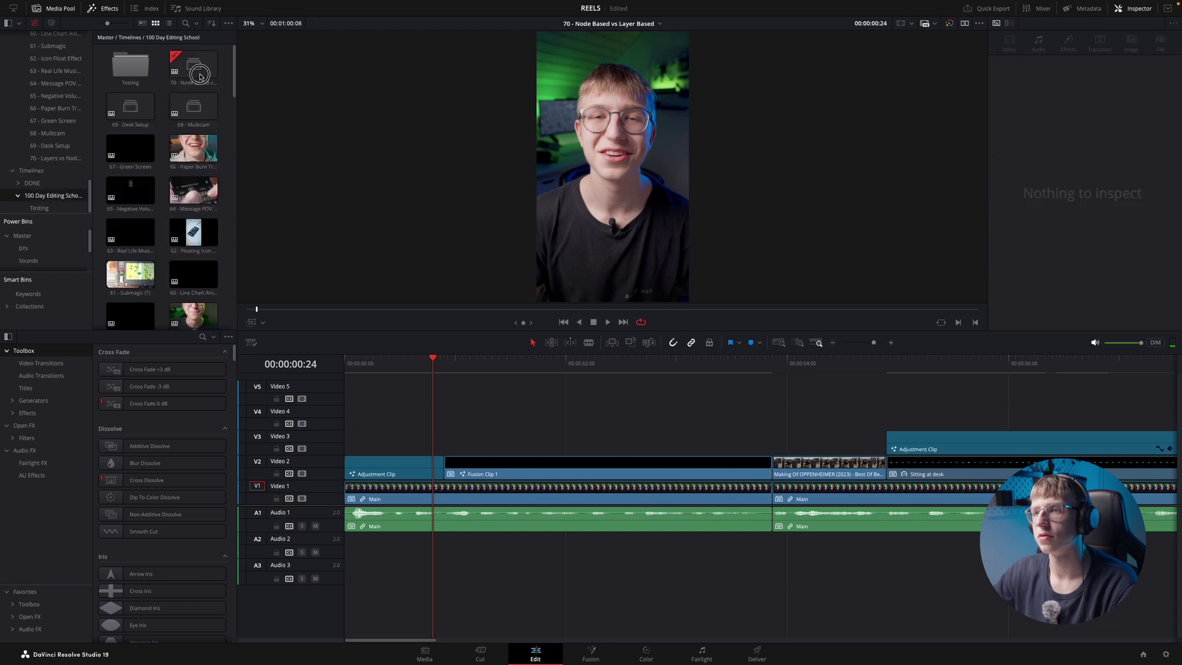
{"action": "double_click", "coordinate": [121, 109]}
{"action": "key", "text": "Home"}
{"action": "key", "text": "space"}
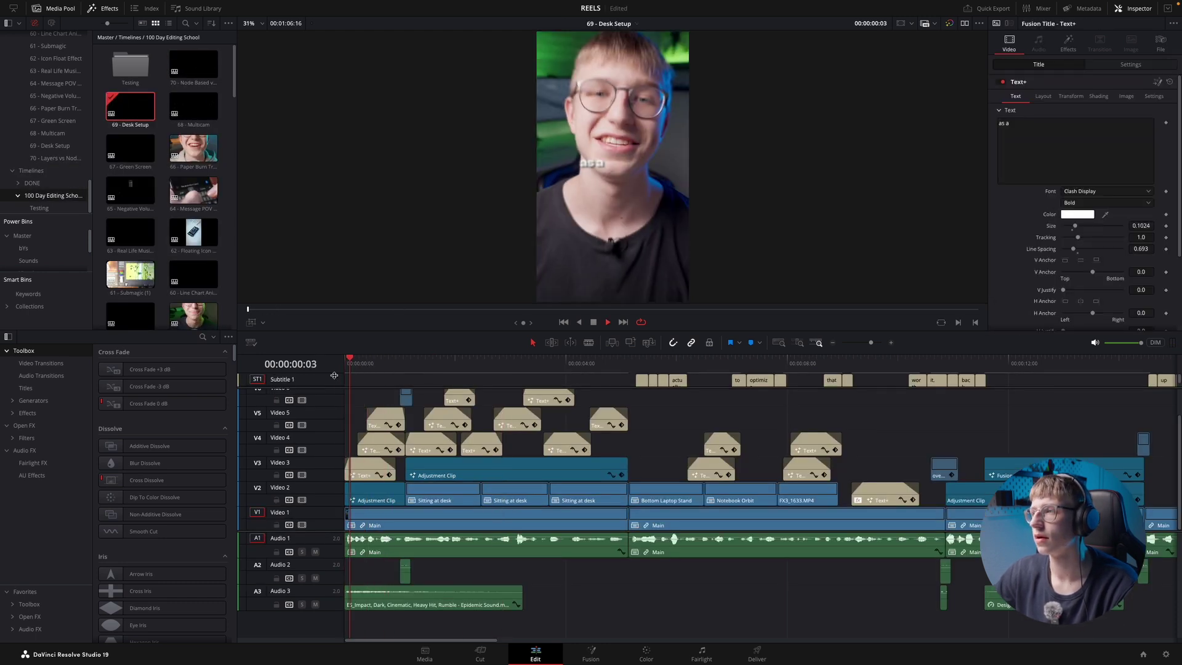
- Scrub through the opening captions of 69 - Desk Setup and copy the "many" Text+ title on Video 5
{"action": "key", "text": "super+equal"}
{"action": "key", "text": "space"}
{"action": "left_click_drag", "start_coordinate": [410, 372], "coordinate": [381, 373]}
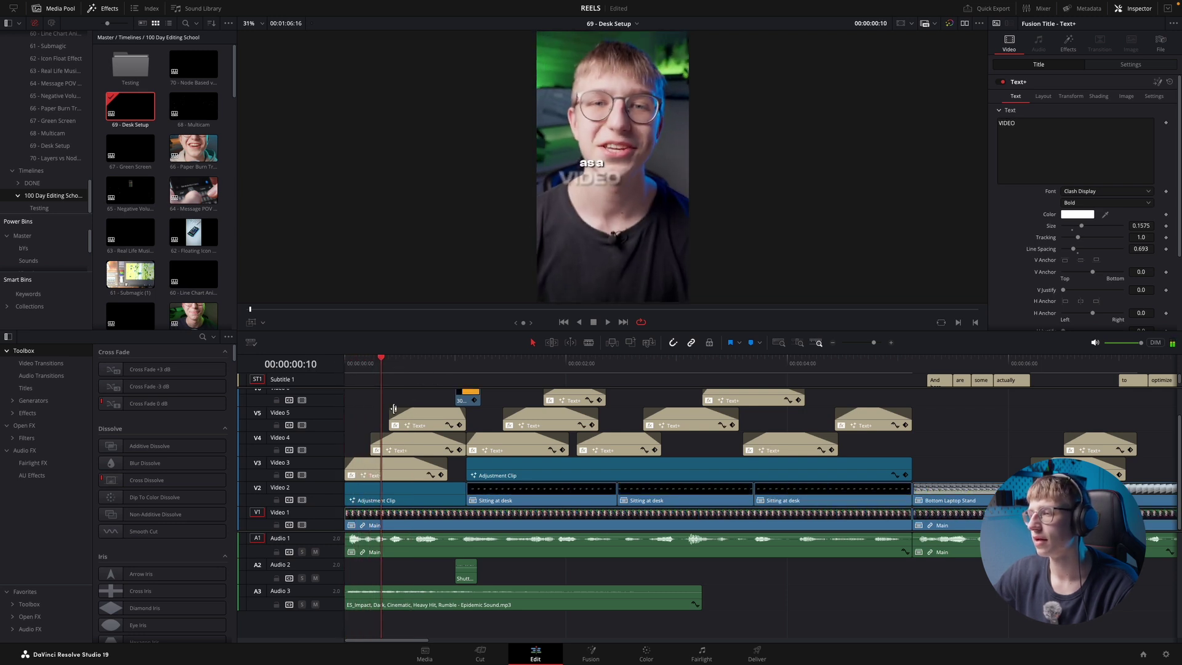
{"action": "mouse_move", "coordinate": [522, 375]}
{"action": "left_mouse_down"}
{"action": "mouse_move", "coordinate": [533, 373]}
{"action": "mouse_move", "coordinate": [514, 374]}
{"action": "left_mouse_up"}
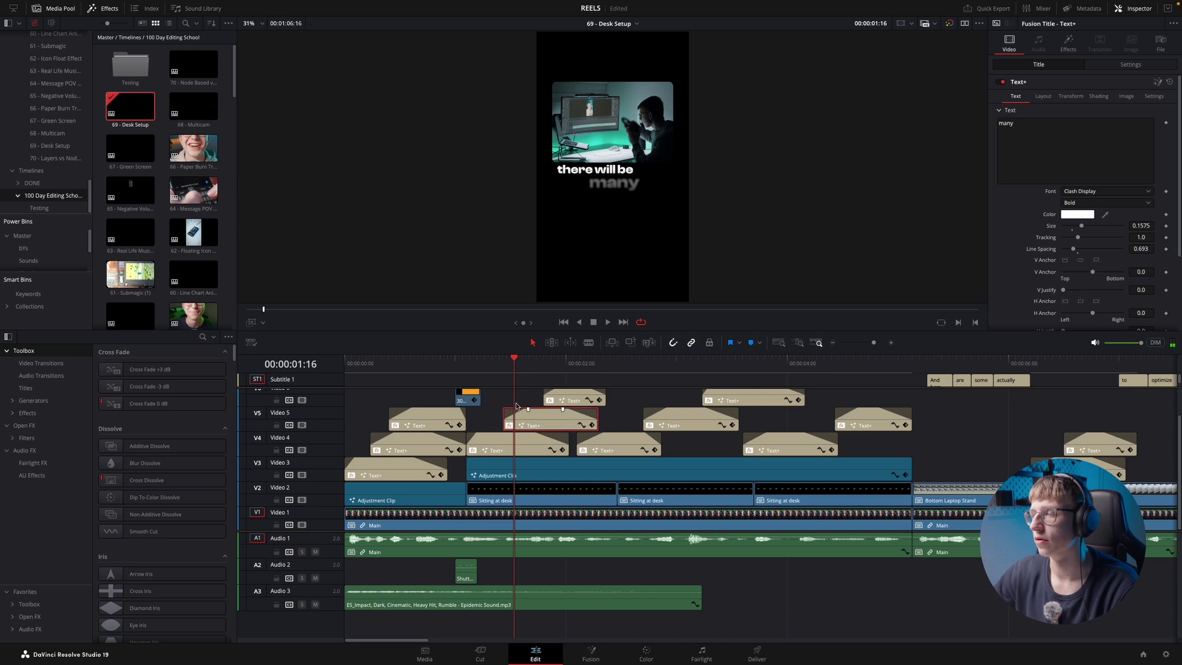
- Paste the "many" Text+ title onto Video 3 at the start of the 70 - Node Based vs Layer Based timeline
{"action": "double_click", "coordinate": [185, 74]}
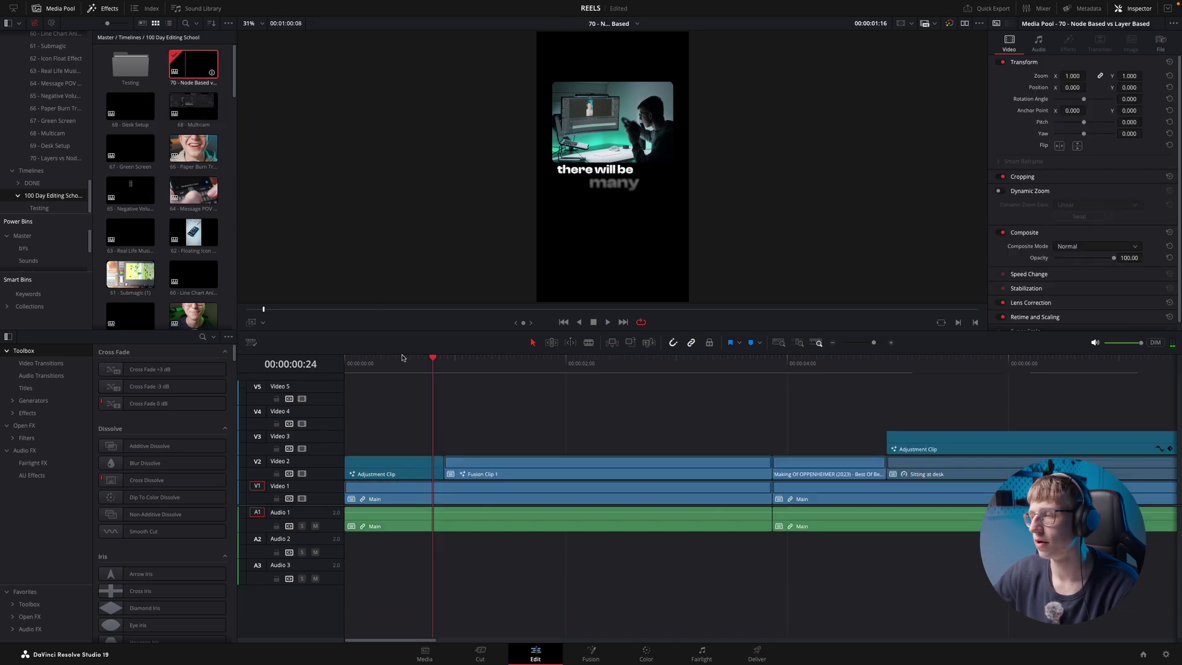
{"action": "left_click_drag", "start_coordinate": [391, 365], "coordinate": [292, 376]}
{"action": "key", "text": "super+v"}
{"action": "left_click_drag", "start_coordinate": [384, 394], "coordinate": [381, 445]}
{"action": "left_click_drag", "start_coordinate": [376, 369], "coordinate": [328, 373]}
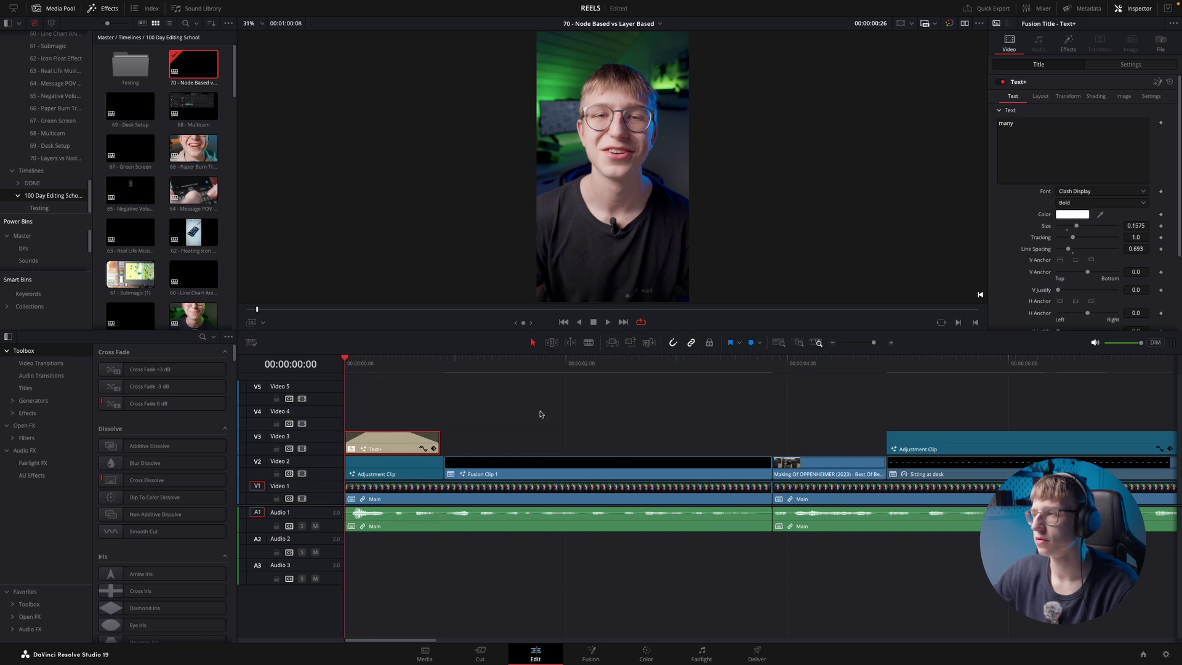
- Preview the "many" title's animation at the reel's start and delete the title
{"action": "key", "text": "space"}
{"action": "scroll", "coordinate": [471, 441], "scroll_direction": "up", "scroll_amount": 3}
{"action": "key", "text": "space"}
{"action": "mouse_move", "coordinate": [403, 369]}
{"action": "left_mouse_down"}
{"action": "mouse_move", "coordinate": [369, 385]}
{"action": "mouse_move", "coordinate": [399, 384]}
{"action": "mouse_move", "coordinate": [385, 384]}
{"action": "left_mouse_up"}
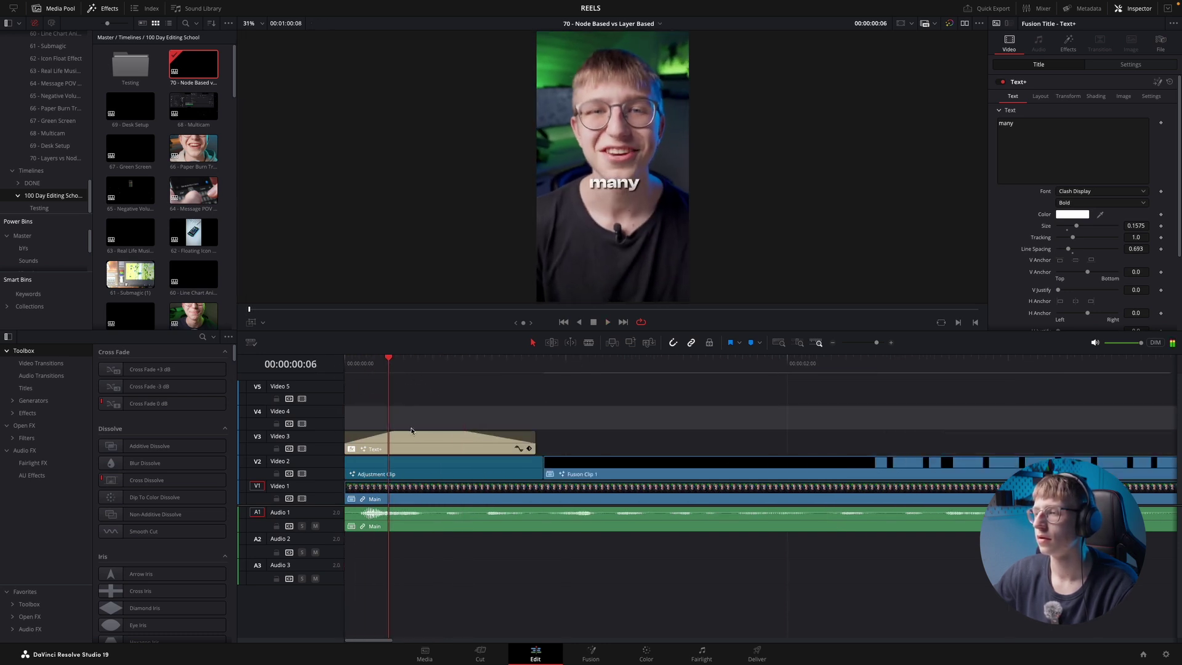
{"action": "key", "text": "BackSpace"}
- Reopen the 69 - Desk Setup timeline, review its opening captions, and copy the "VIDEO" Text+ title on Video 4
{"action": "double_click", "coordinate": [130, 106]}
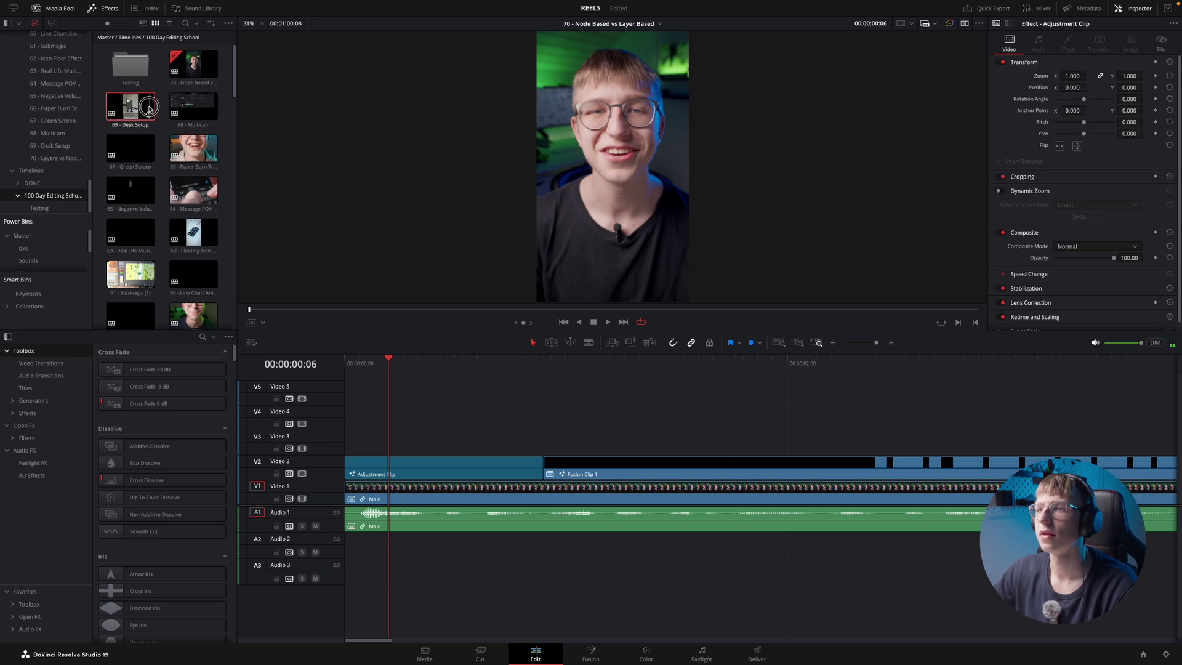
{"action": "key", "text": "space"}
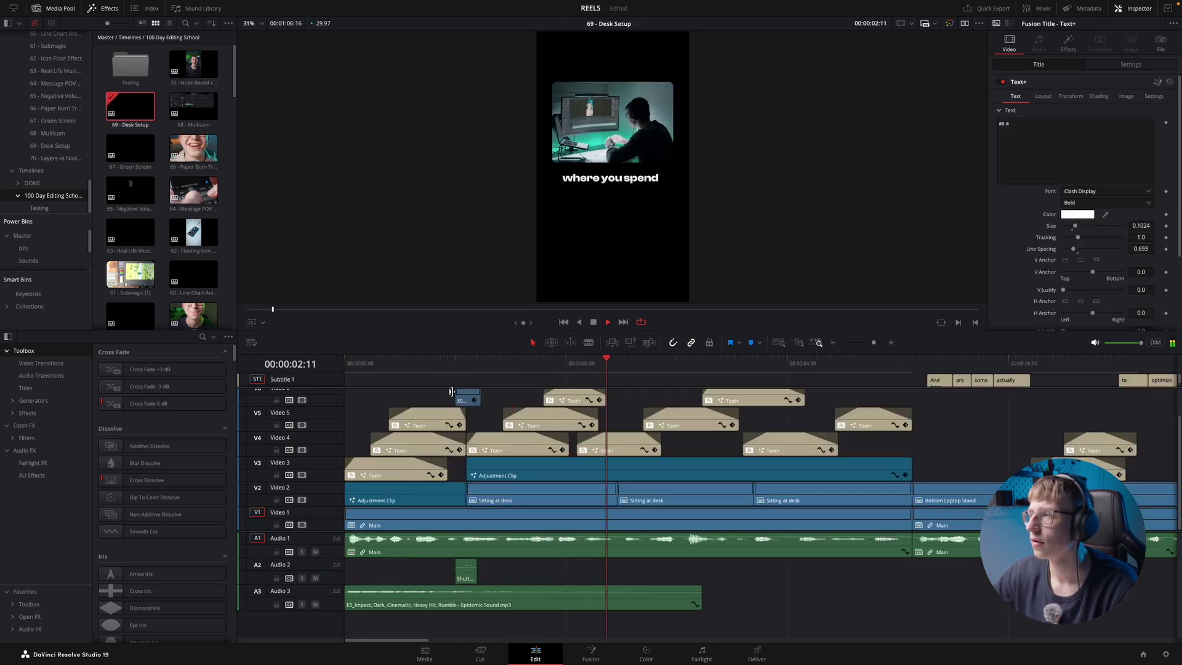
{"action": "key", "text": "space"}
{"action": "left_click_drag", "start_coordinate": [635, 364], "coordinate": [405, 408]}
{"action": "left_click_drag", "start_coordinate": [387, 365], "coordinate": [418, 368]}
{"action": "left_click", "coordinate": [406, 450]}
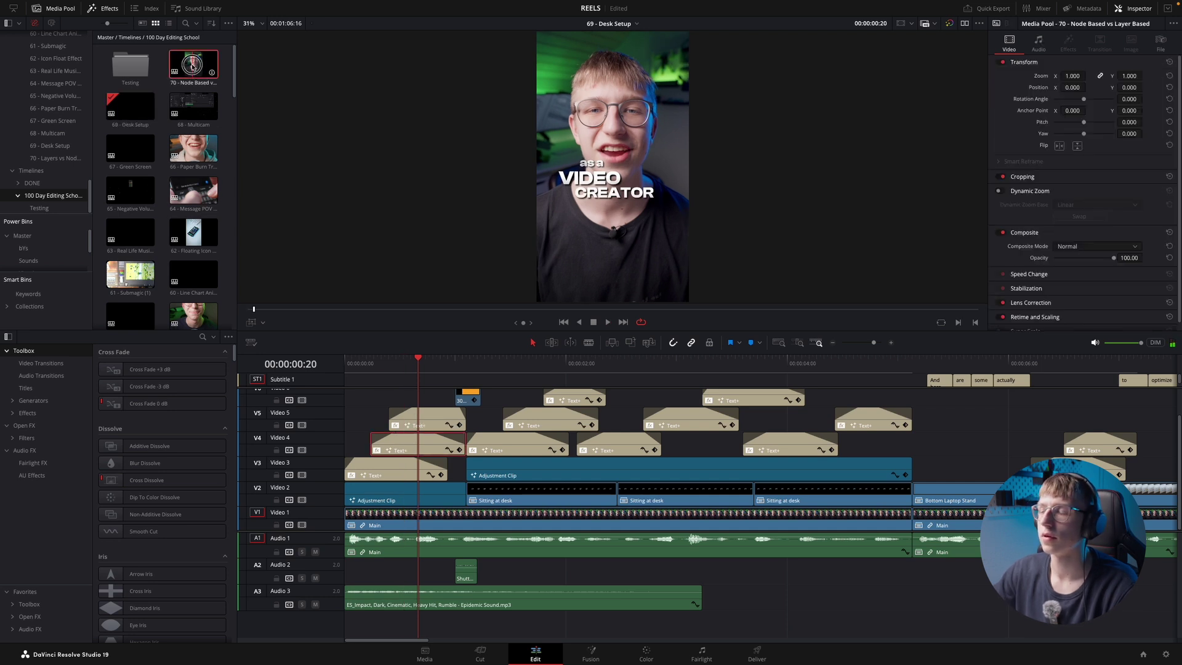
- Paste the "VIDEO" Text+ title onto Video 3 at the start of the 70 - Node Based vs Layer Based timeline and preview it
{"action": "double_click", "coordinate": [192, 66]}
{"action": "left_click", "coordinate": [390, 438]}
{"action": "left_click_drag", "start_coordinate": [384, 371], "coordinate": [352, 378]}
{"action": "key", "text": "space"}
{"action": "left_click", "coordinate": [461, 388]}
{"action": "left_click", "coordinate": [423, 453]}
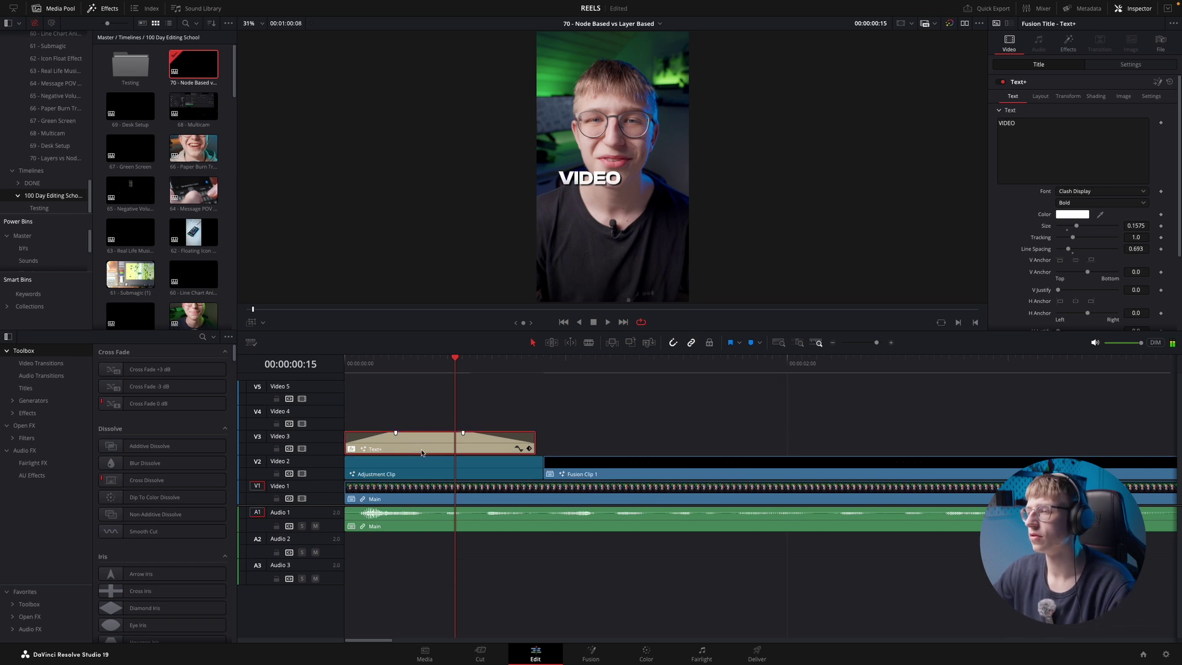
- Inspect the "VIDEO" title's Gaussian Blur keyframes, remove the title's fade-in, and replay it from the first frame
{"action": "left_click", "coordinate": [1071, 42]}
{"action": "left_click_drag", "start_coordinate": [453, 366], "coordinate": [357, 377]}
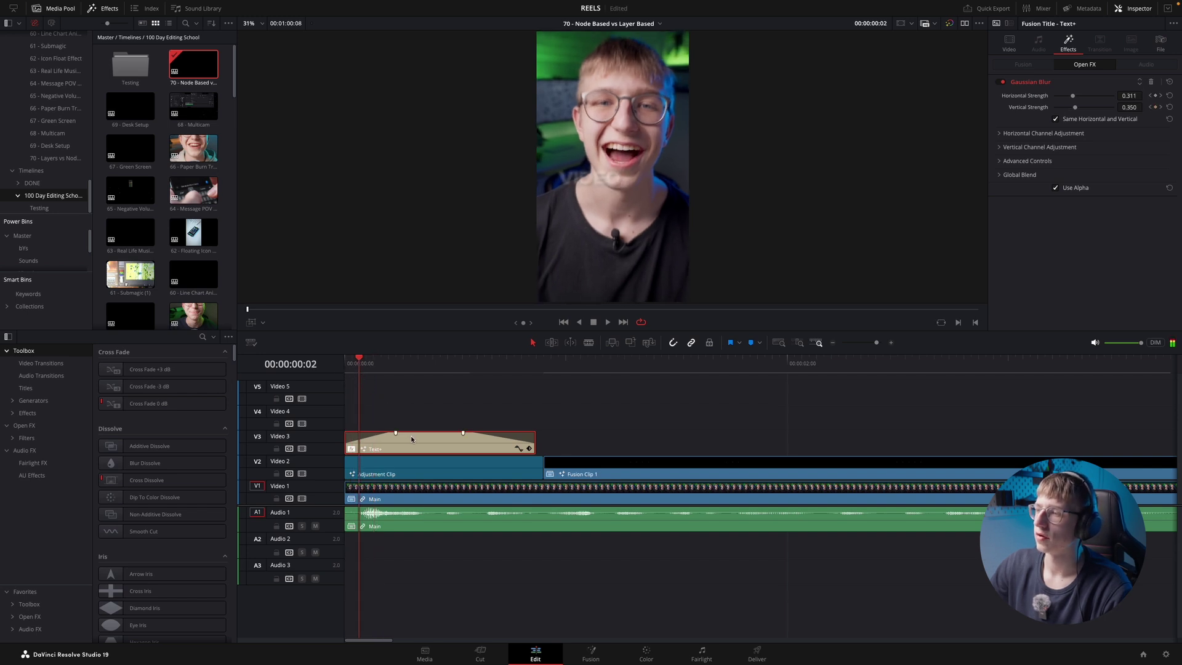
{"action": "left_click_drag", "start_coordinate": [358, 367], "coordinate": [316, 384]}
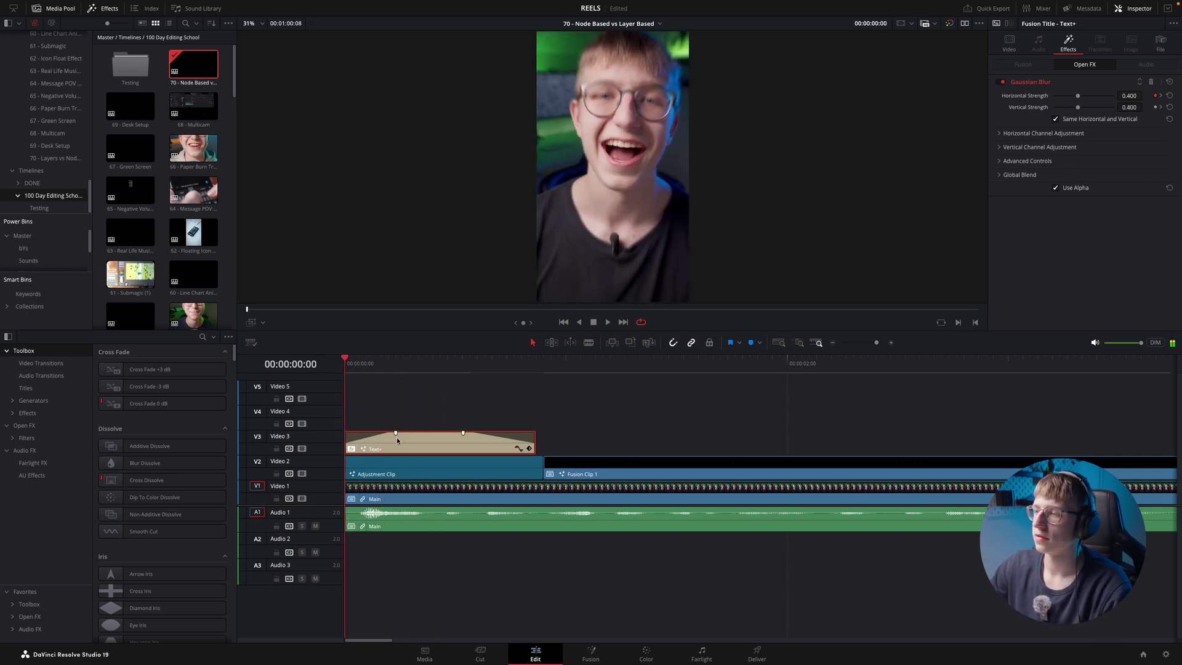
{"action": "key", "text": "space"}
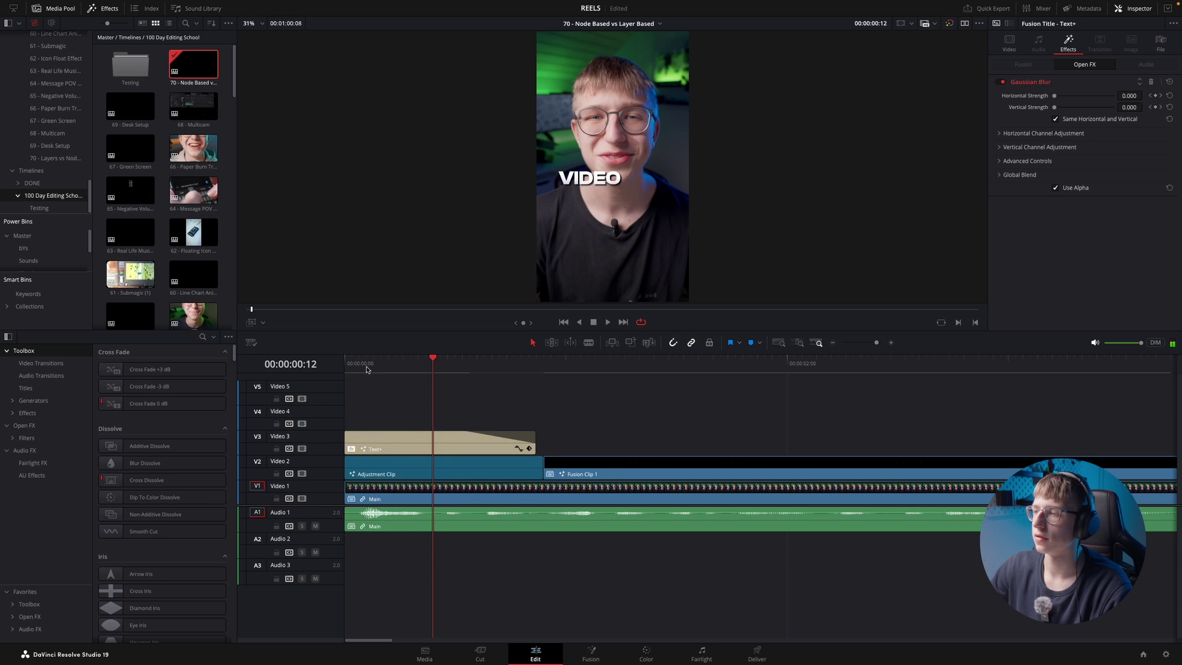
- Play the opening seconds of the timeline to listen for the words the first caption has to show
{"action": "key", "text": "Home"}
{"action": "key", "text": "space"}
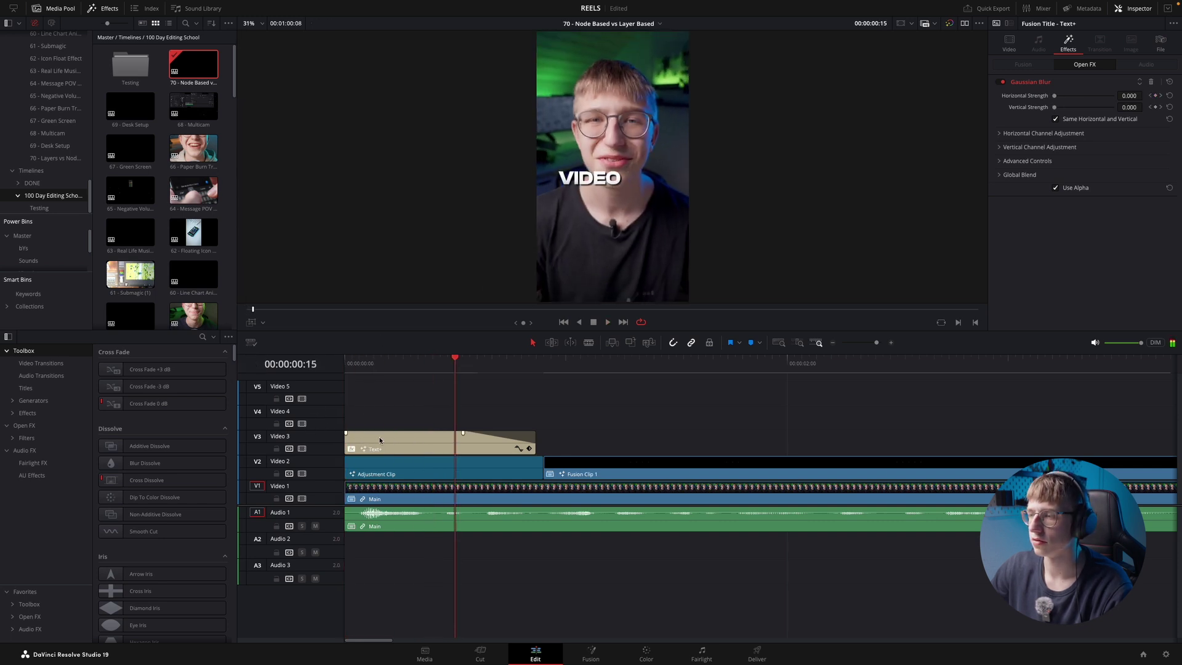
{"action": "left_click_drag", "start_coordinate": [366, 365], "coordinate": [345, 363]}
{"action": "key", "text": "space"}
{"action": "key", "text": "space"}
{"action": "key", "text": "super+minus"}
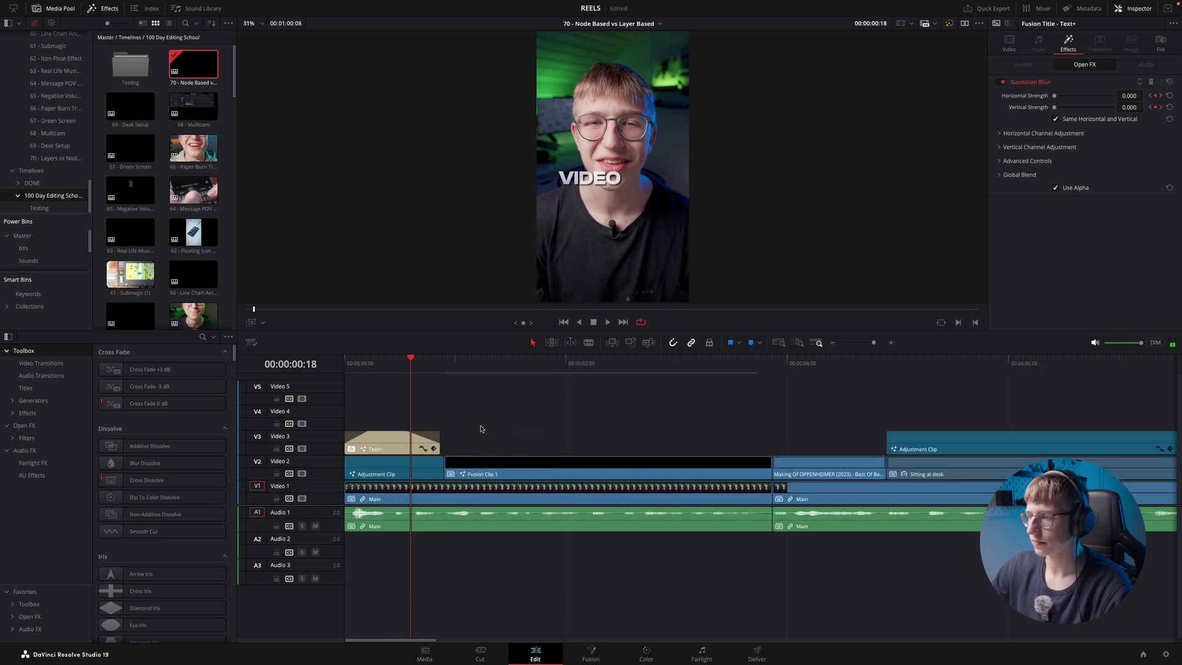
{"action": "key", "text": "space"}
{"action": "key", "text": "space"}
{"action": "left_click_drag", "start_coordinate": [380, 370], "coordinate": [345, 372]}
{"action": "key", "text": "space"}
- Replace the text of the Text+ caption on Video 3 with "i used to"
{"action": "left_click", "coordinate": [354, 440]}
{"action": "key", "text": "space"}
{"action": "left_click", "coordinate": [1016, 45]}
{"action": "left_click", "coordinate": [1035, 139]}
{"action": "key", "text": "ctrl+a"}
{"action": "key", "text": "BackSpace"}
{"action": "type", "text": "i used to"}
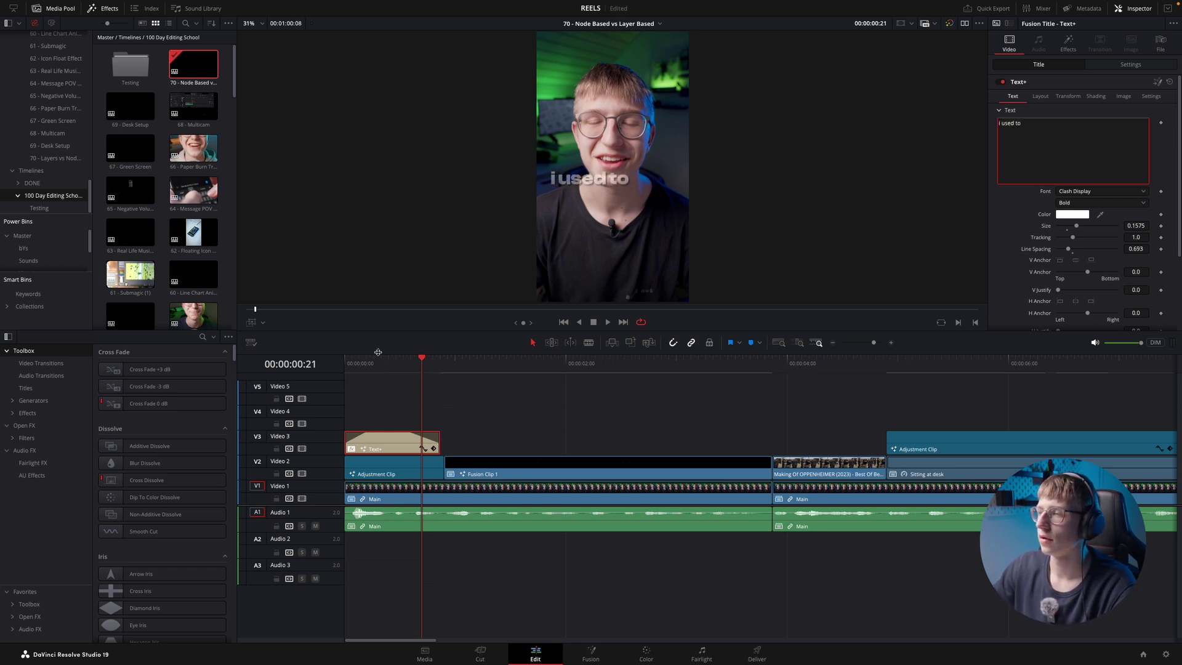
- Duplicate the "i used to" caption onto Video 4, overlapping its second half, and change the copy's text to "think"
{"action": "left_click_drag", "start_coordinate": [373, 360], "coordinate": [287, 367]}
{"action": "key", "text": "space"}
{"action": "key", "text": "space"}
{"action": "scroll", "coordinate": [452, 427], "scroll_direction": "up", "scroll_amount": 2}
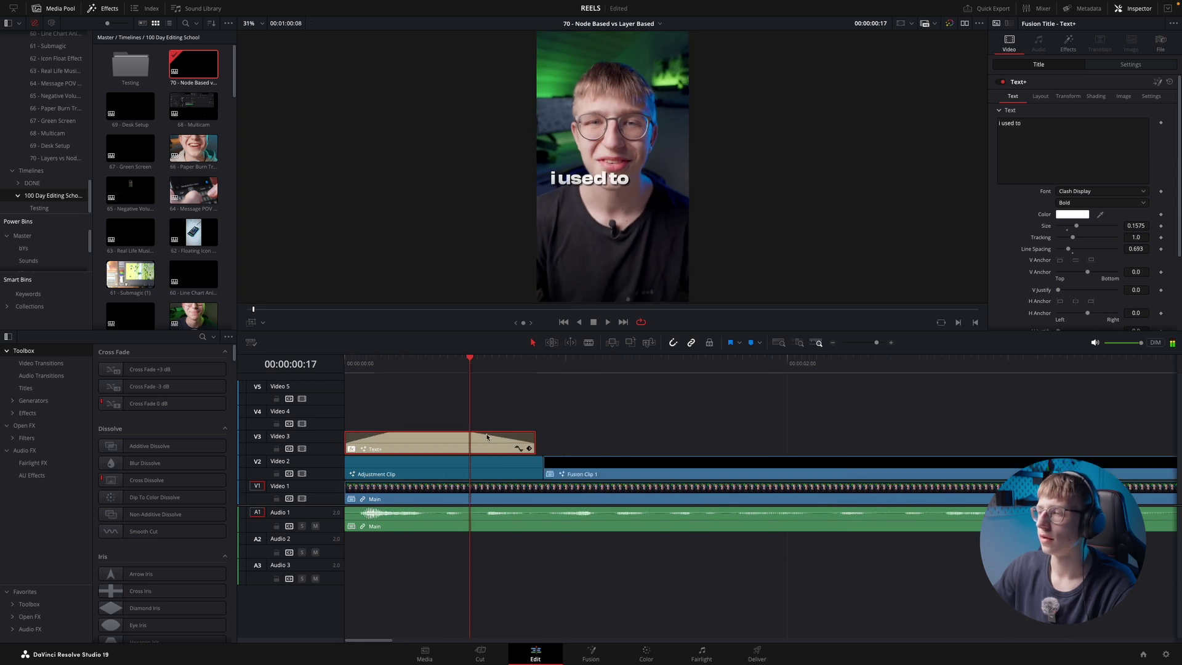
{"action": "left_click_drag", "start_coordinate": [406, 443], "coordinate": [502, 418]}
{"action": "left_click", "coordinate": [1072, 133]}
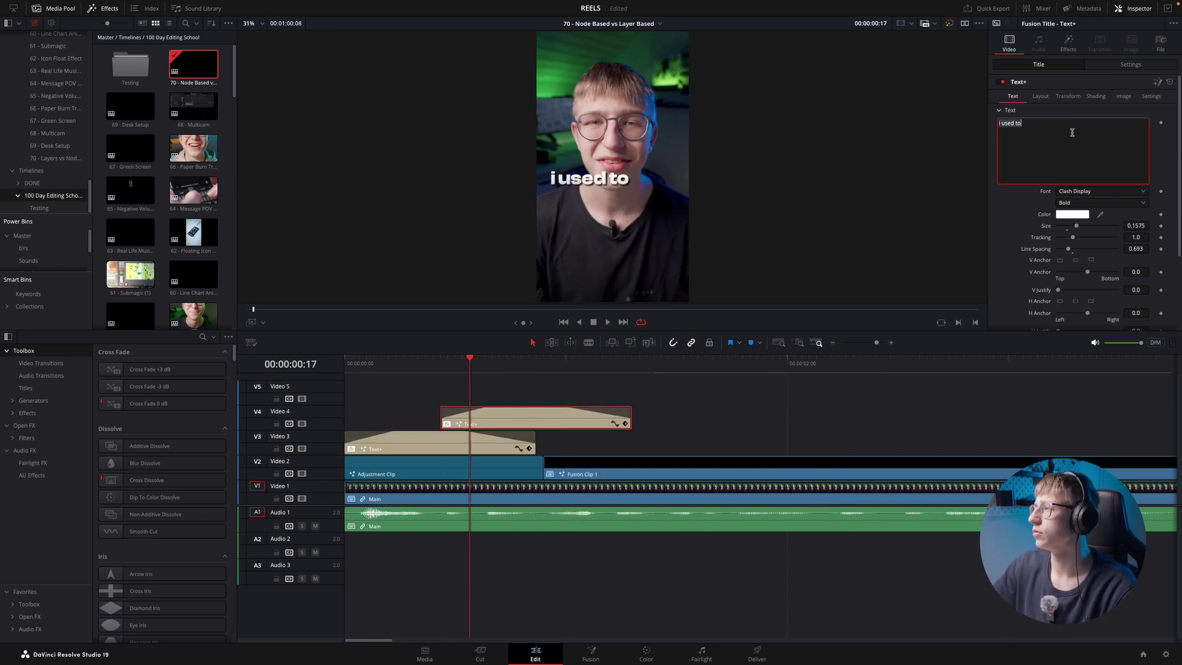
{"action": "type", "text": "think"}
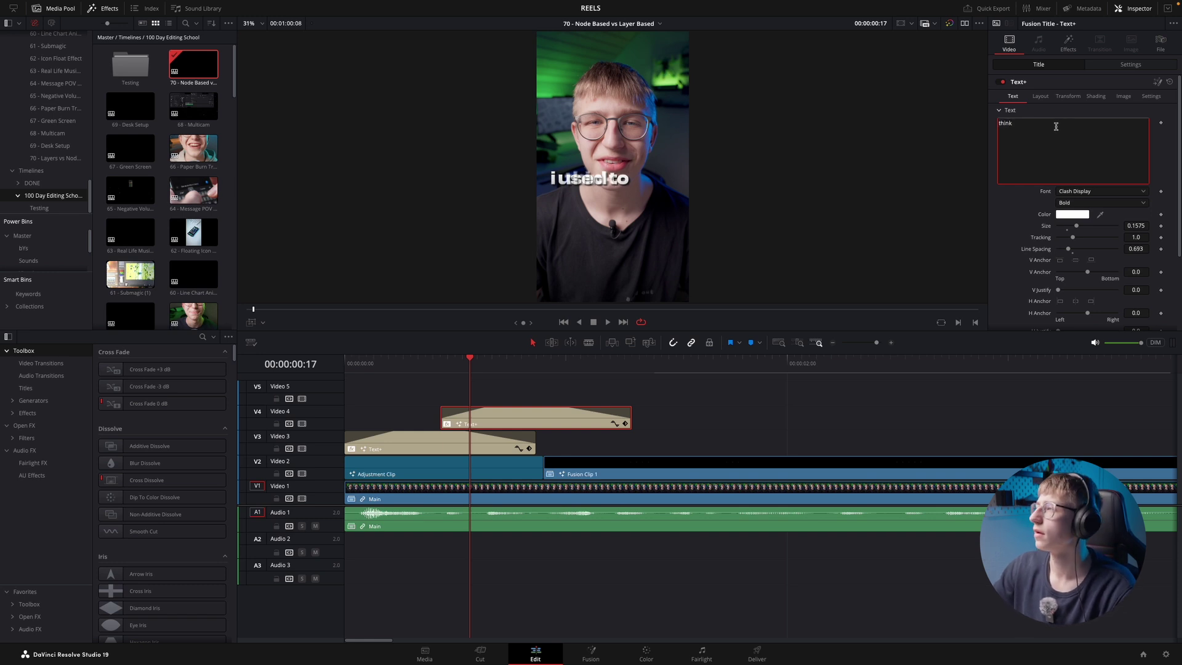
- Show the transform overlay, set the "think" caption's size to 0.2559 and place it just below and right of "i used to"
{"action": "left_click", "coordinate": [264, 322]}
{"action": "left_click", "coordinate": [272, 337]}
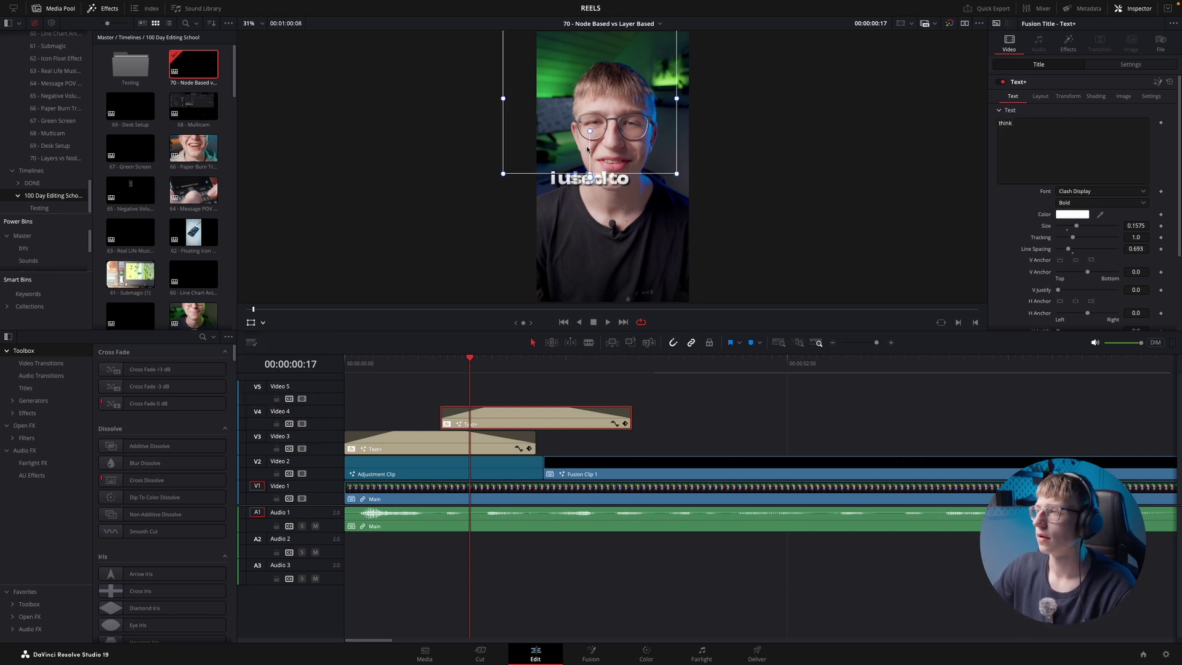
{"action": "left_click_drag", "start_coordinate": [653, 196], "coordinate": [658, 194]}
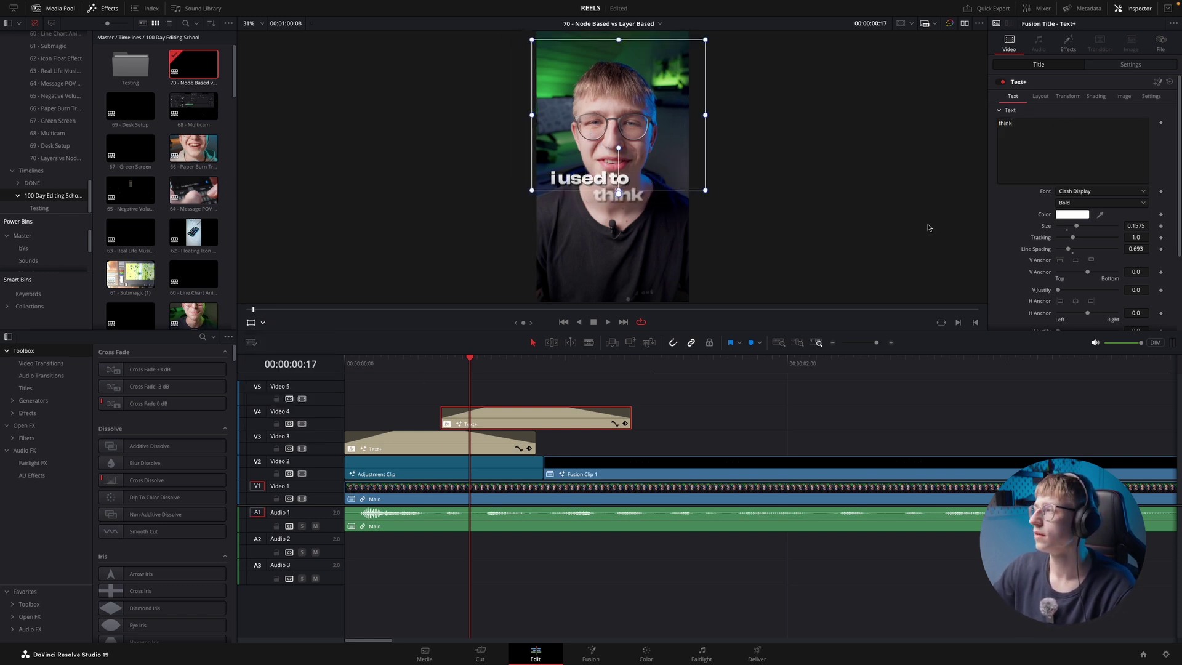
{"action": "left_click_drag", "start_coordinate": [1076, 226], "coordinate": [1086, 222]}
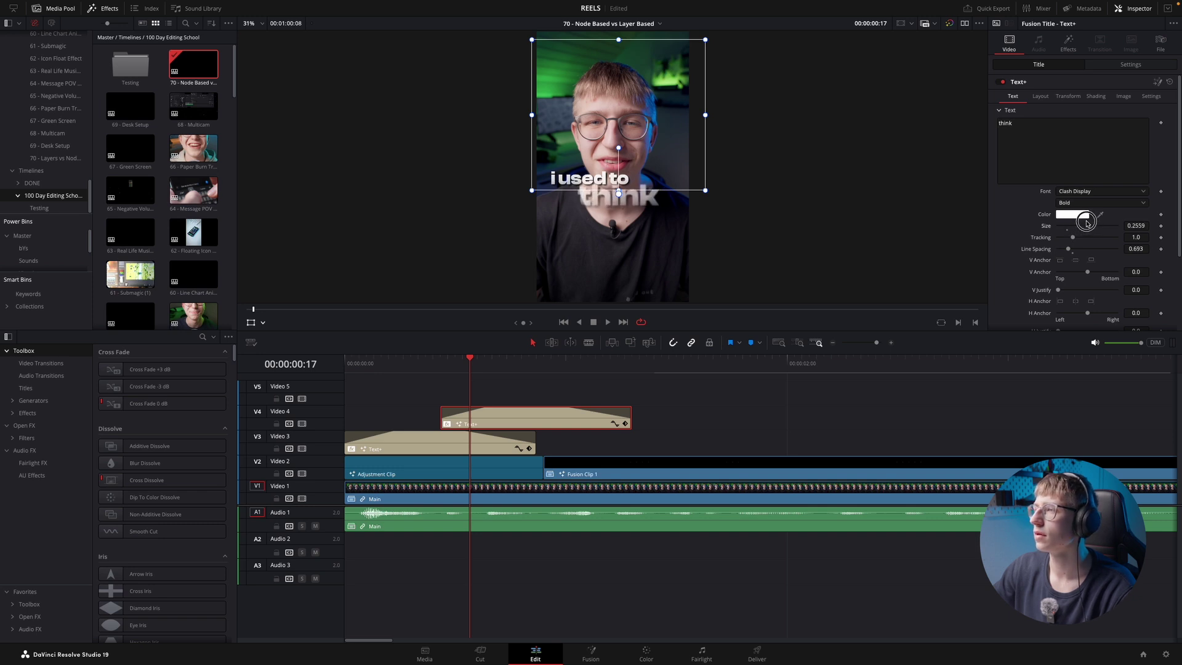
{"action": "left_click_drag", "start_coordinate": [632, 225], "coordinate": [637, 229]}
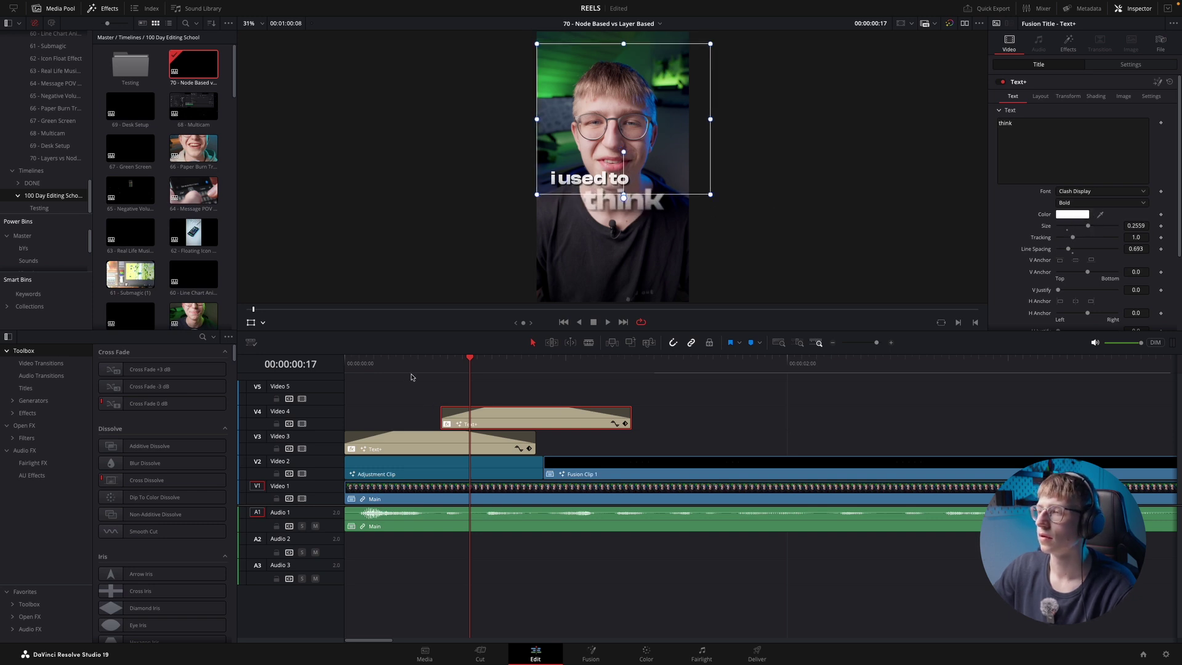
- Scale the "i used to" caption down slightly with its on-screen transform frame
{"action": "key", "text": "Home"}
{"action": "key", "text": "space"}
{"action": "left_click_drag", "start_coordinate": [469, 363], "coordinate": [411, 364]}
{"action": "left_click", "coordinate": [417, 437]}
{"action": "left_click_drag", "start_coordinate": [695, 171], "coordinate": [661, 172]}
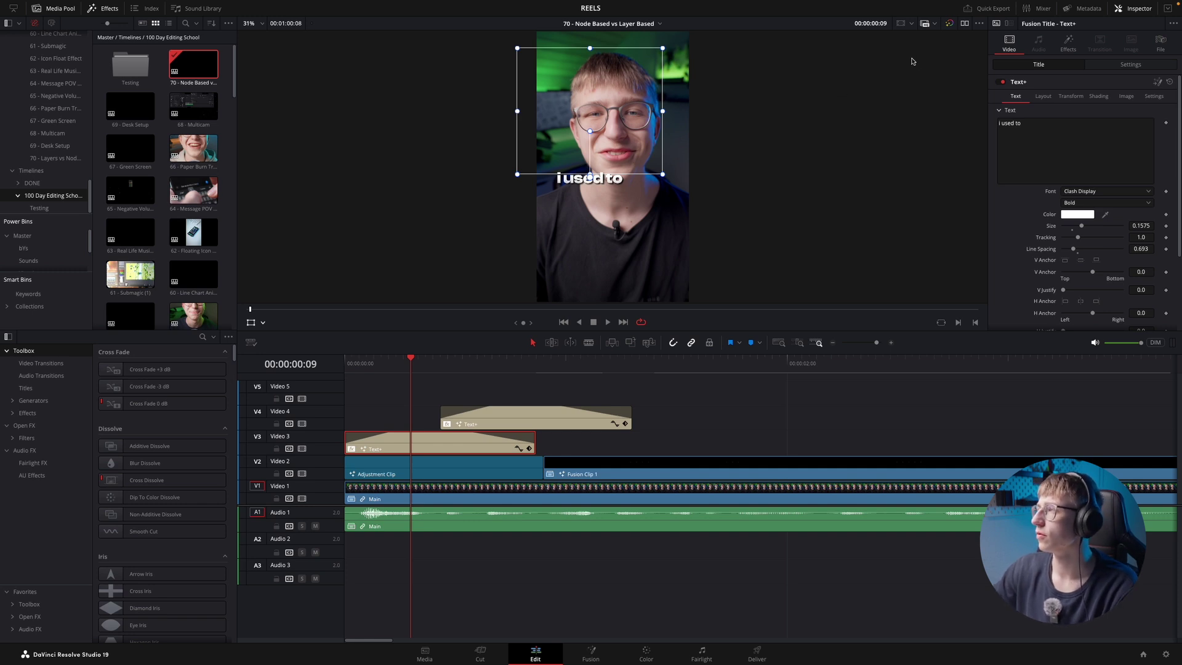
- Enable the Title and Center safe area guides and shift the "i used to" caption slightly to the right
{"action": "left_click", "coordinate": [901, 24]}
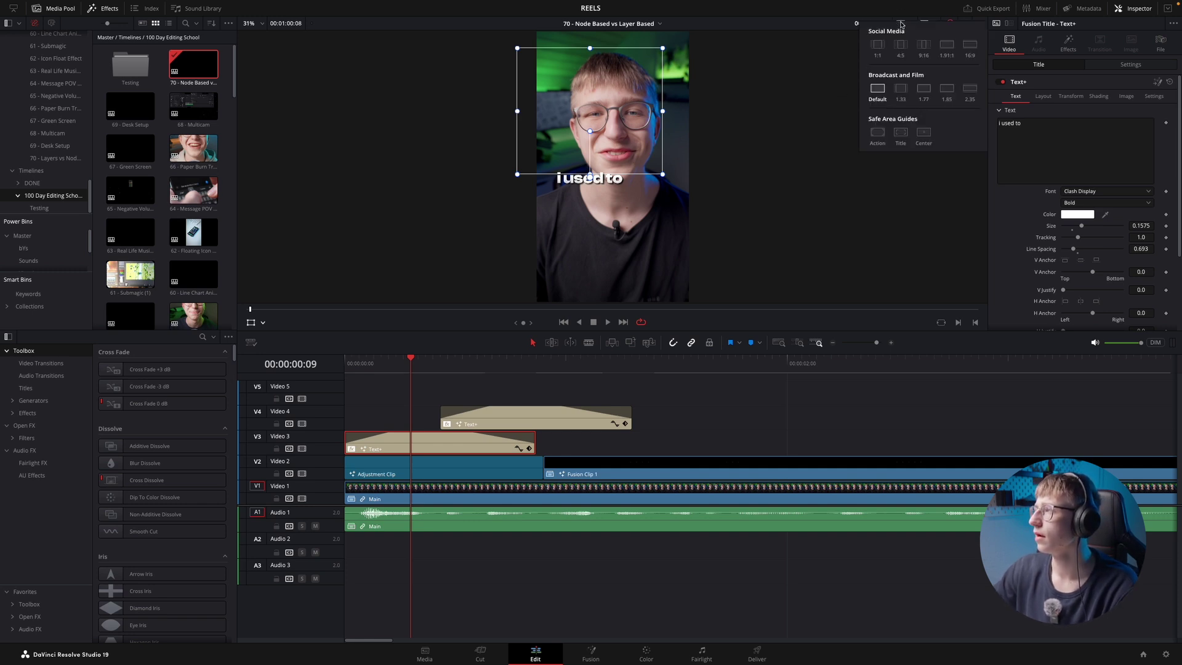
{"action": "left_click", "coordinate": [924, 133]}
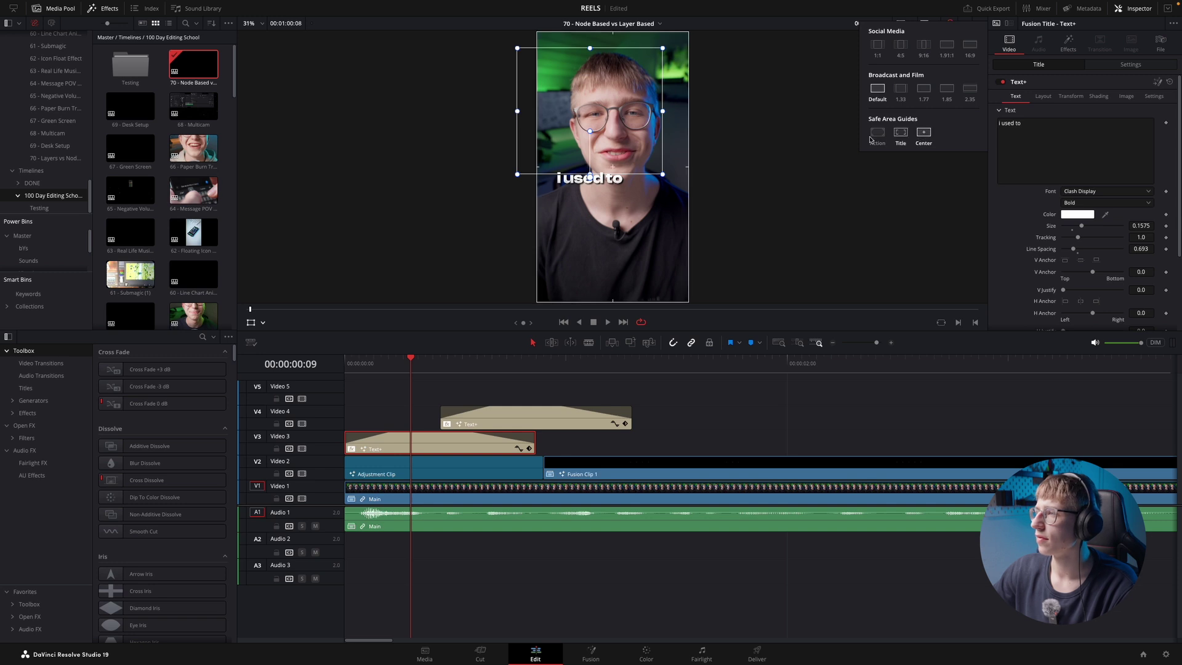
{"action": "left_click_drag", "start_coordinate": [622, 185], "coordinate": [630, 185]}
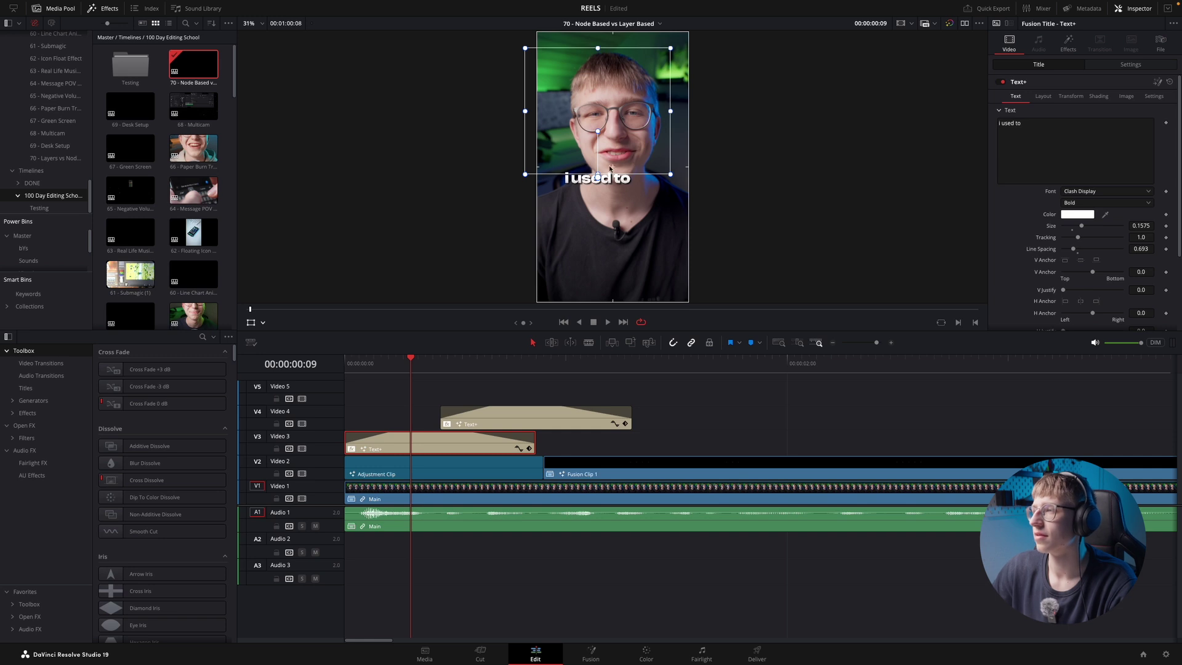
{"action": "left_click", "coordinate": [646, 392]}
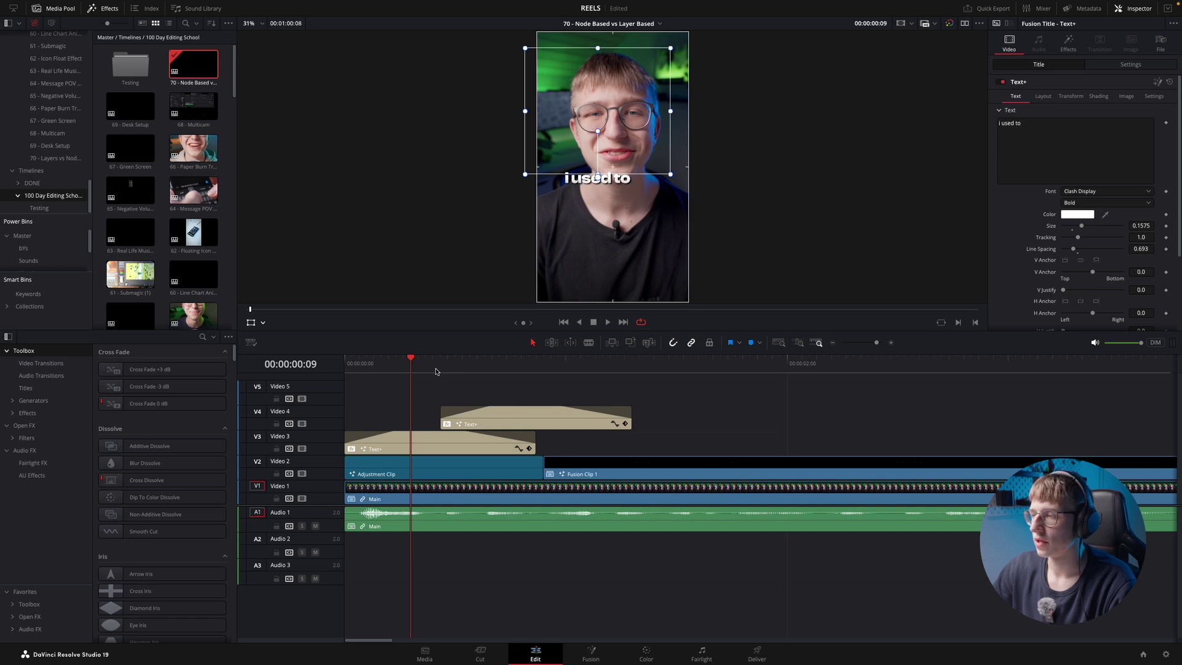
- Scale the "think" caption down slightly so it fits better within the frame
{"action": "key", "text": "space"}
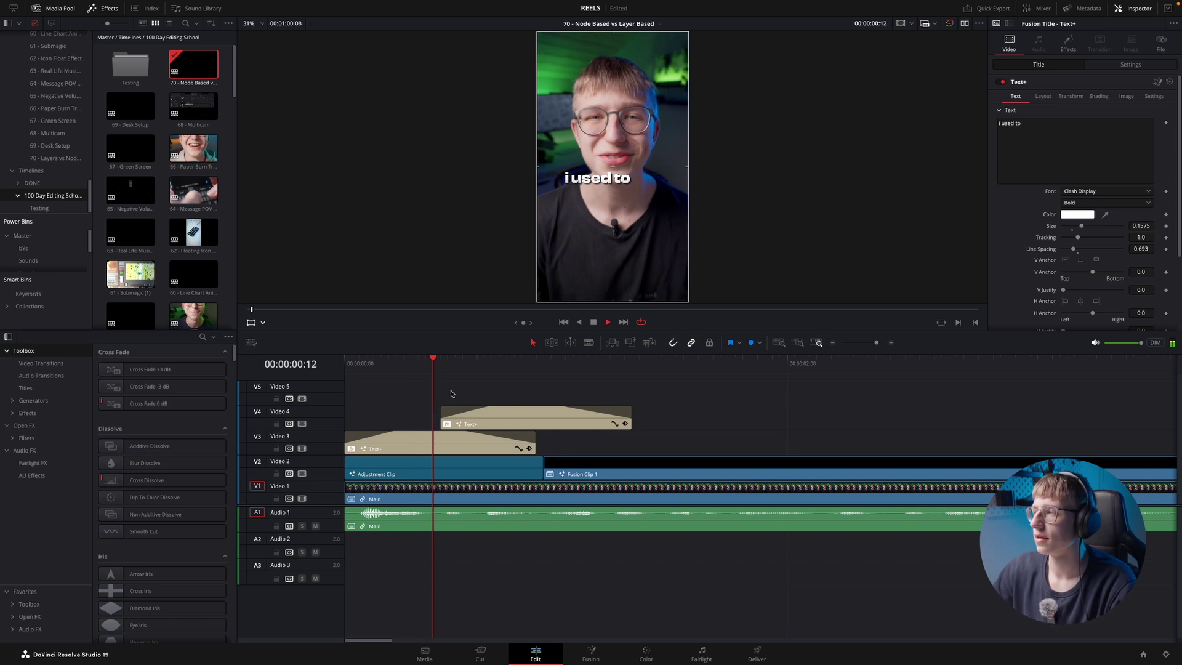
{"action": "key", "text": "space"}
{"action": "left_click_drag", "start_coordinate": [711, 195], "coordinate": [678, 205]}
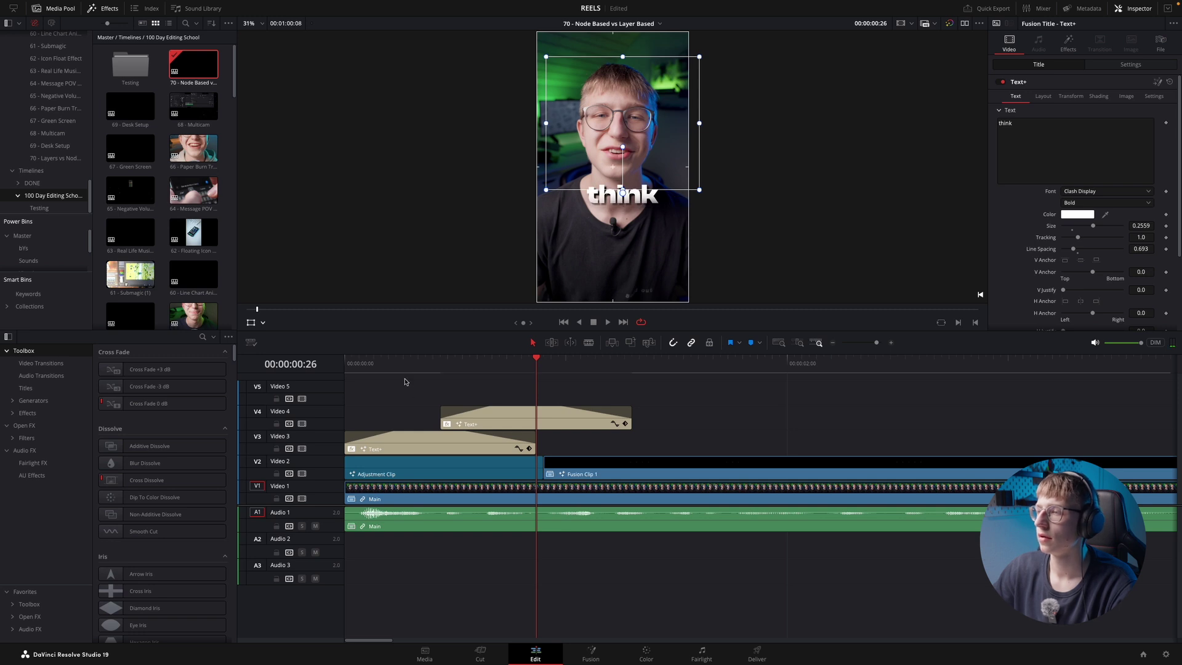
- Trim the end of the "think" caption to 00:00:00:27, where Fusion Clip 1 begins
{"action": "key", "text": "Home"}
{"action": "key", "text": "space"}
{"action": "left_click_drag", "start_coordinate": [501, 373], "coordinate": [542, 373]}
{"action": "left_click", "coordinate": [550, 419]}
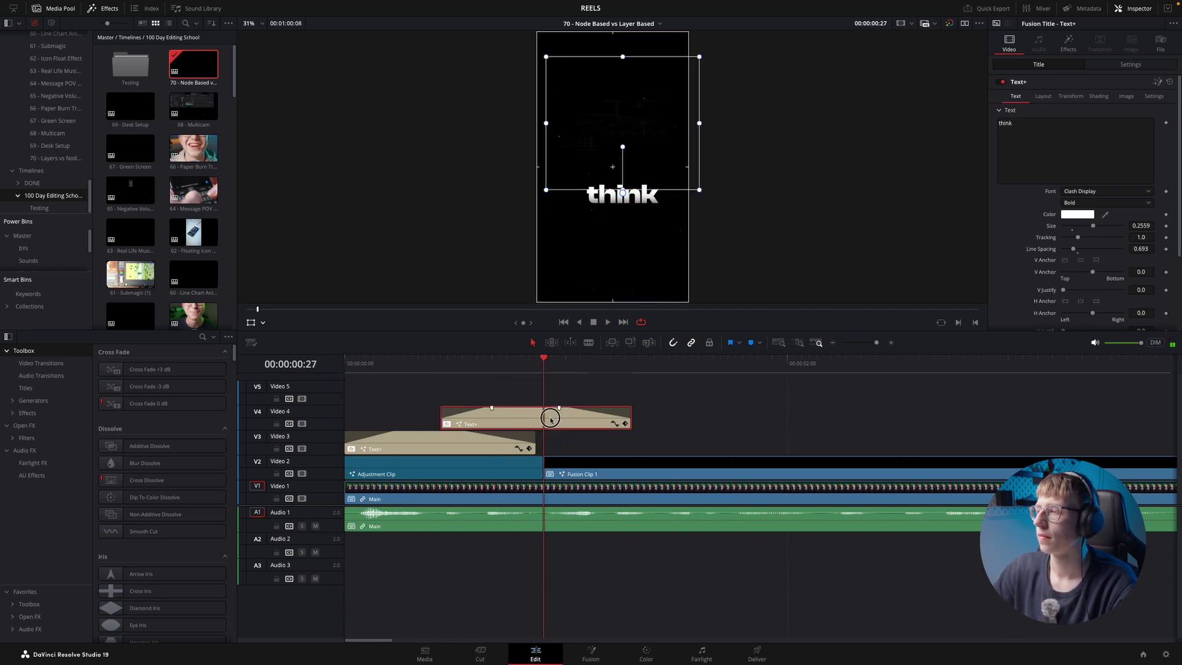
{"action": "key", "text": "shift+]"}
{"action": "left_click", "coordinate": [510, 369]}
- Open the 69 - Desk Setup timeline and copy the film burn overlay and shutter click sound at its first cut
{"action": "scroll", "coordinate": [680, 445], "scroll_direction": "down", "scroll_amount": 4}
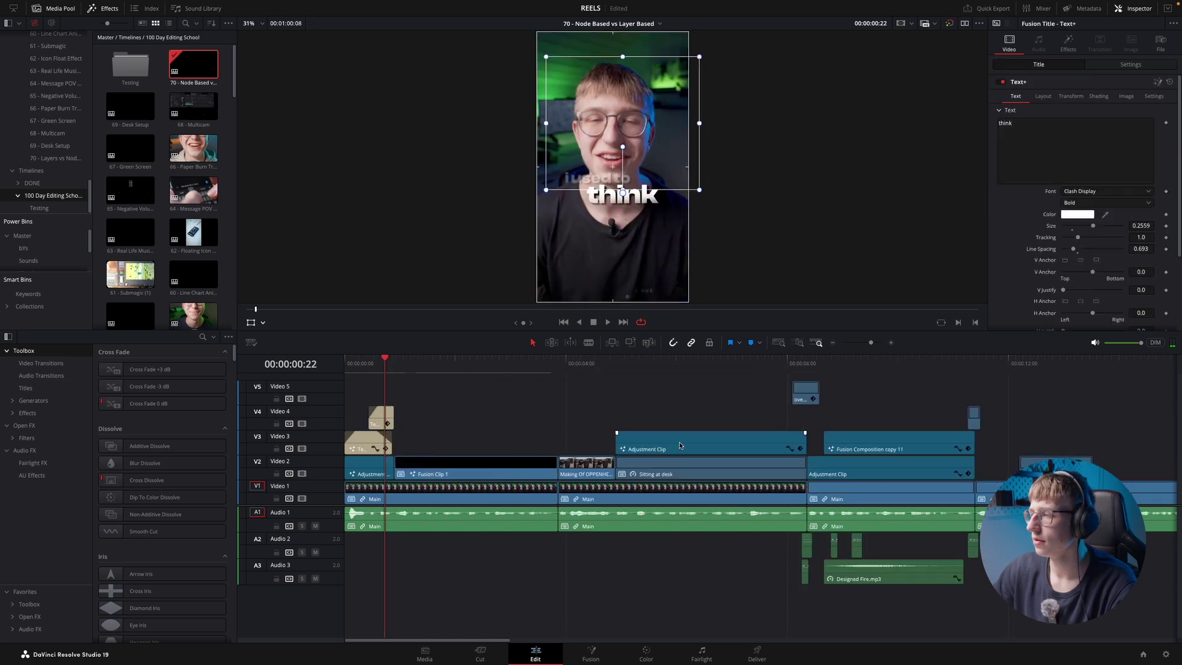
{"action": "left_click", "coordinate": [143, 110]}
{"action": "double_click", "coordinate": [143, 111]}
{"action": "scroll", "coordinate": [470, 403], "scroll_direction": "up", "scroll_amount": 2}
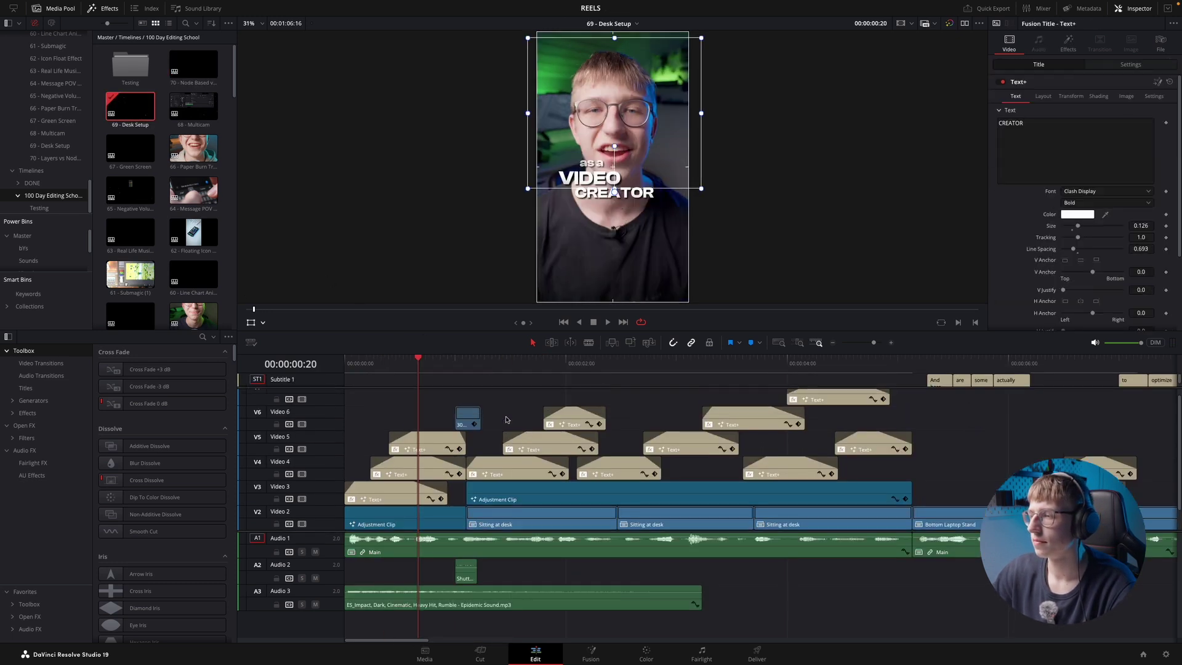
{"action": "left_click", "coordinate": [451, 379]}
{"action": "left_click_drag", "start_coordinate": [452, 368], "coordinate": [467, 392]}
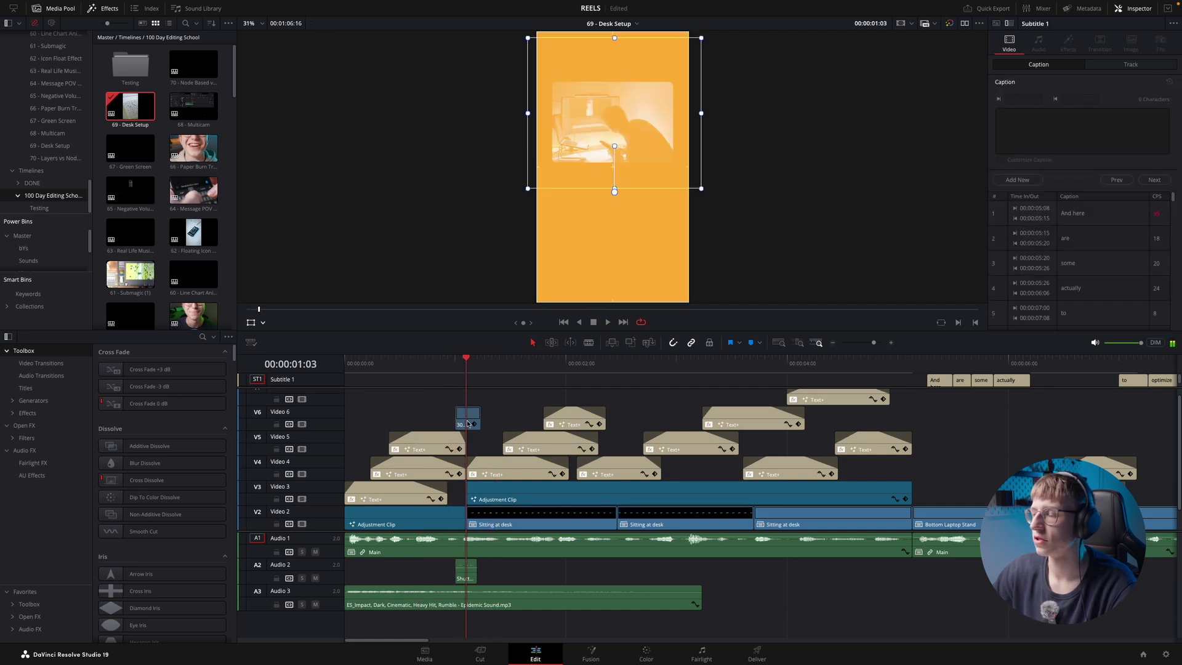
{"action": "left_click", "coordinate": [468, 416]}
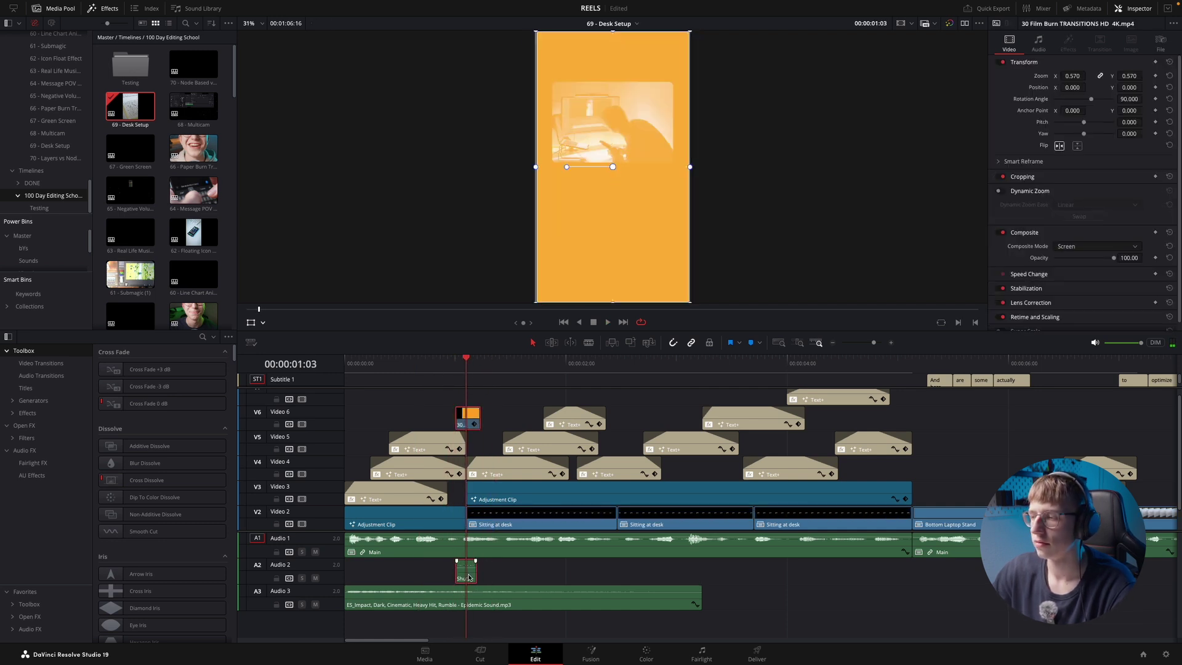
- Return to the 70 - Node Based vs Layer Based timeline and paste the film burn and shutter click around the start of Fusion Clip 1
{"action": "double_click", "coordinate": [193, 65]}
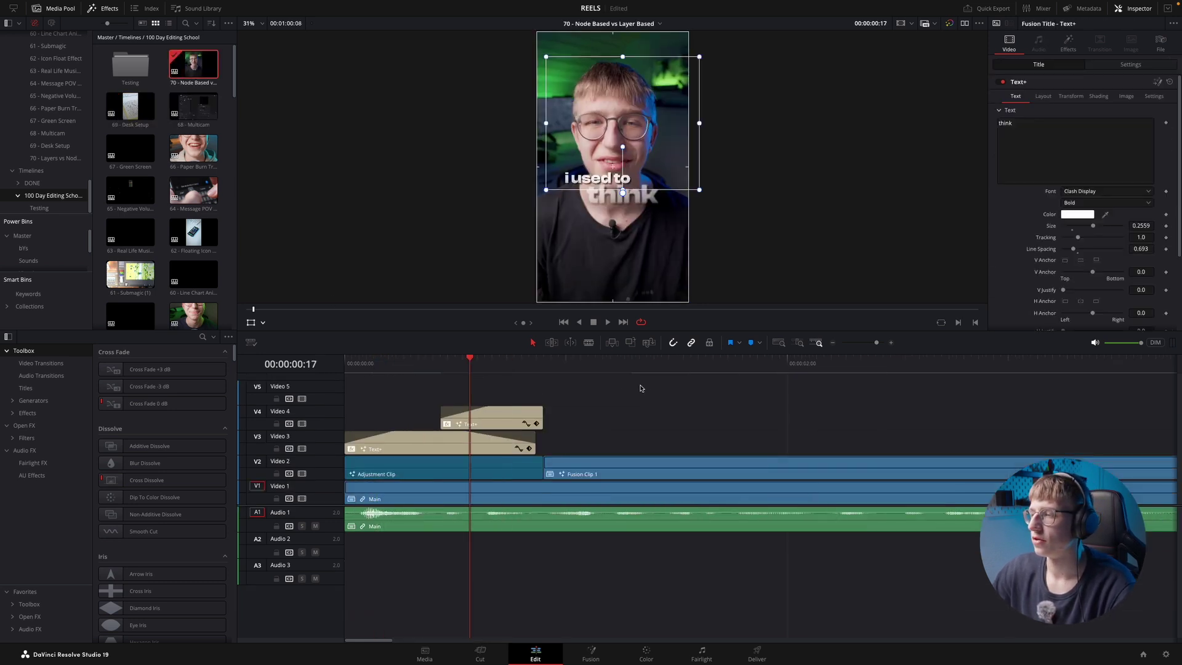
{"action": "scroll", "coordinate": [565, 389], "scroll_direction": "up", "scroll_amount": 1}
{"action": "left_click_drag", "start_coordinate": [494, 382], "coordinate": [538, 382]}
{"action": "left_click", "coordinate": [455, 365]}
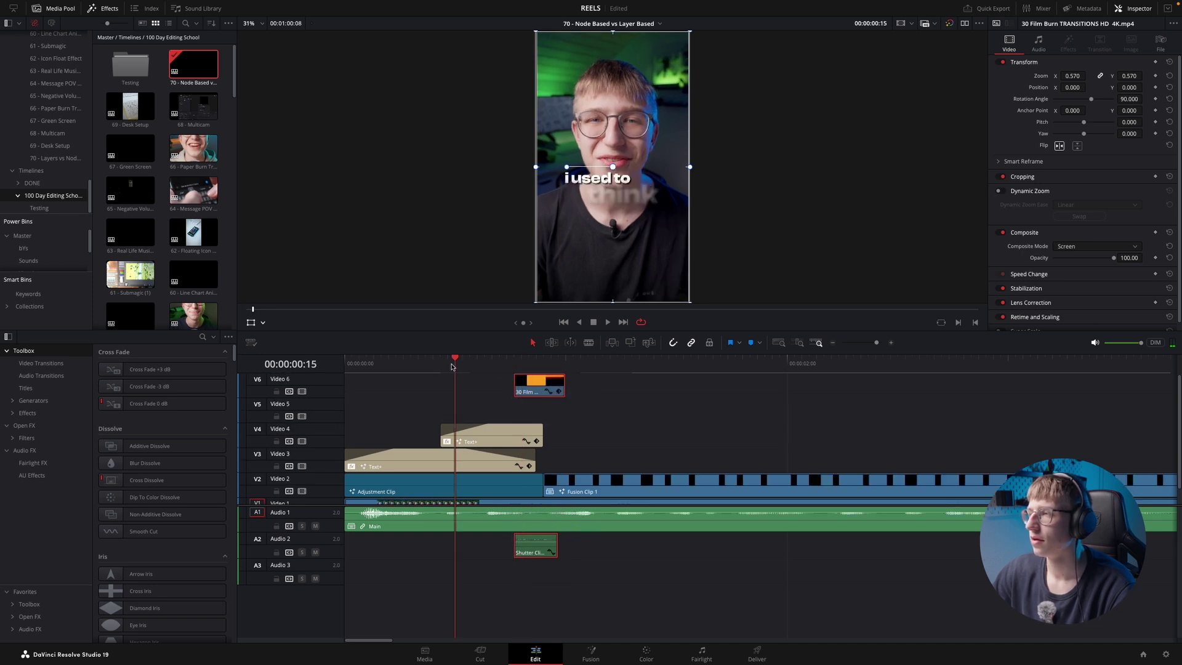
- Shift the shutter click sound one frame later to line up with the end of the film burn, and play the transition
{"action": "left_click", "coordinate": [608, 417]}
{"action": "left_click_drag", "start_coordinate": [540, 559], "coordinate": [548, 559]}
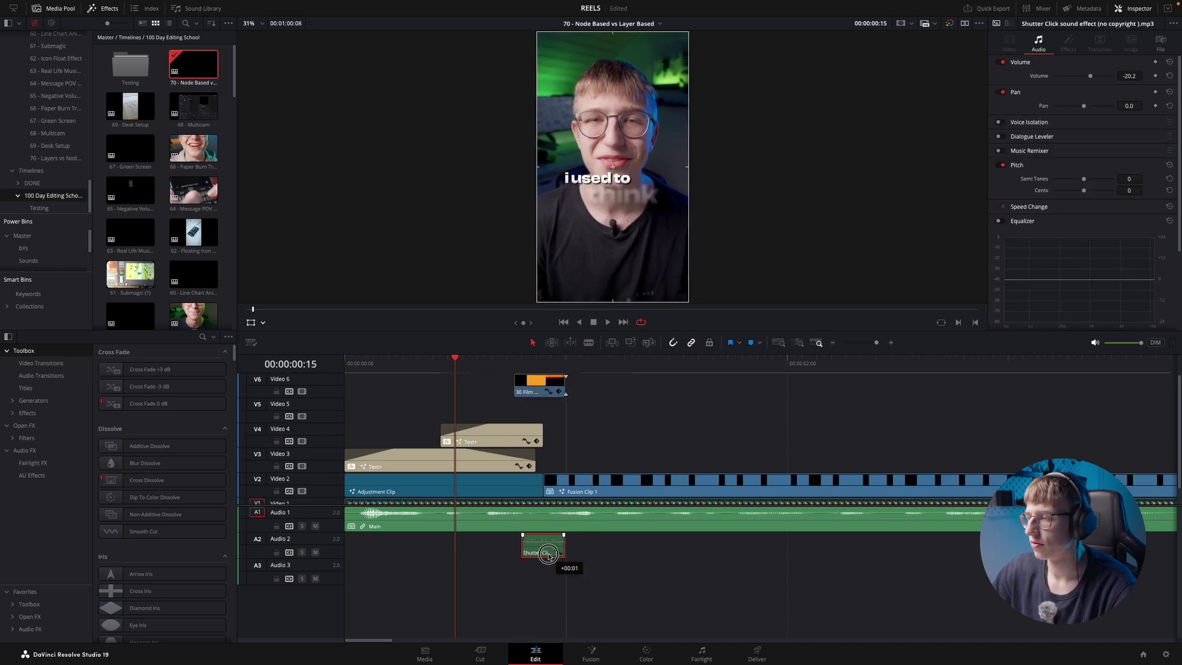
{"action": "left_click", "coordinate": [541, 393], "text": "ctrl"}
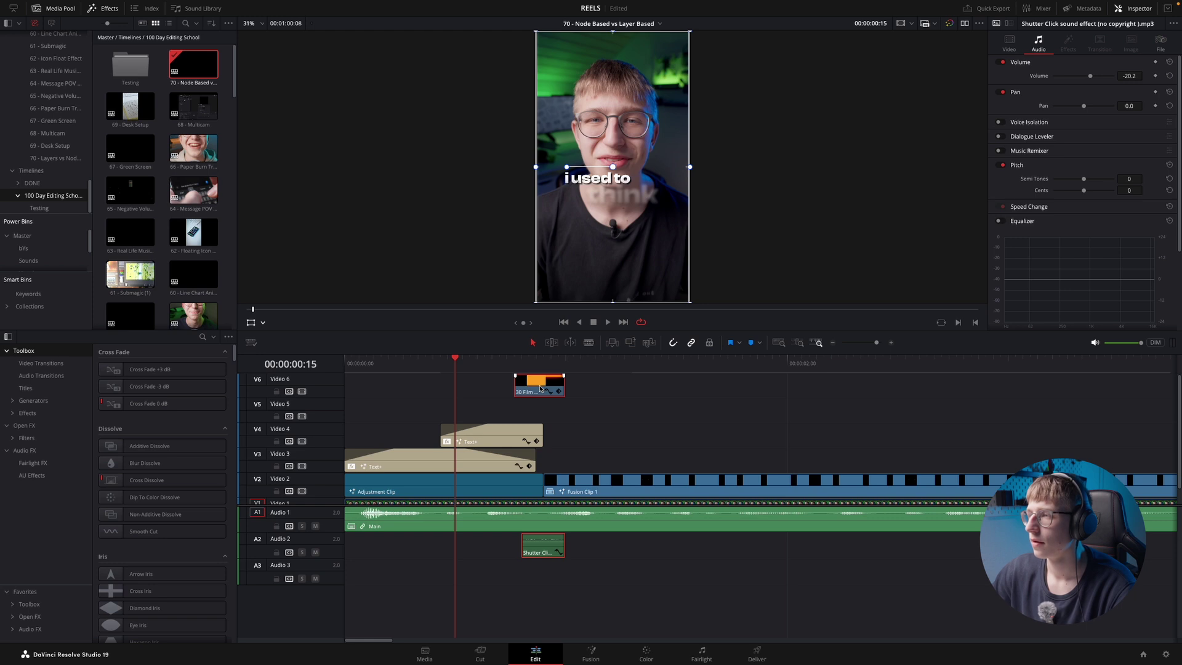
{"action": "key", "text": "space"}
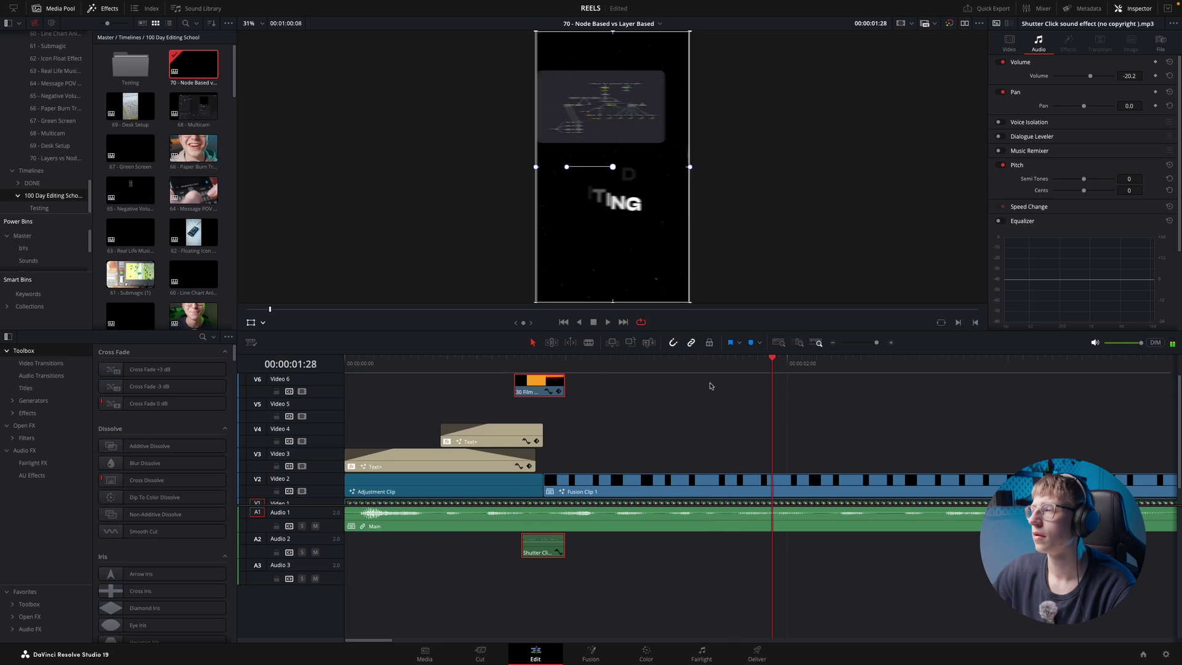
- Duplicate the "i used to" caption over Fusion Clip 1 near the two-second mark and change the copy's text to "was just"
{"action": "left_click_drag", "start_coordinate": [607, 363], "coordinate": [793, 357]}
{"action": "key", "text": "super+minus"}
{"action": "left_click", "coordinate": [726, 417]}
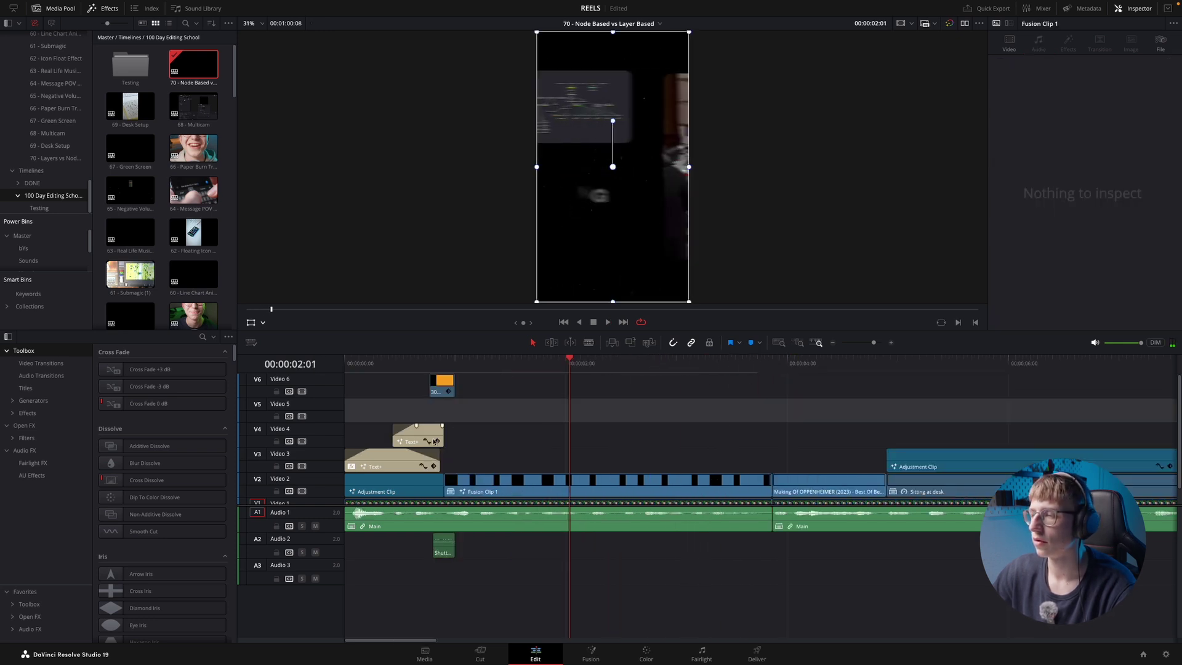
{"action": "left_click_drag", "start_coordinate": [396, 456], "coordinate": [592, 451]}
{"action": "left_click", "coordinate": [521, 364]}
{"action": "key", "text": "space"}
{"action": "left_click", "coordinate": [1029, 159]}
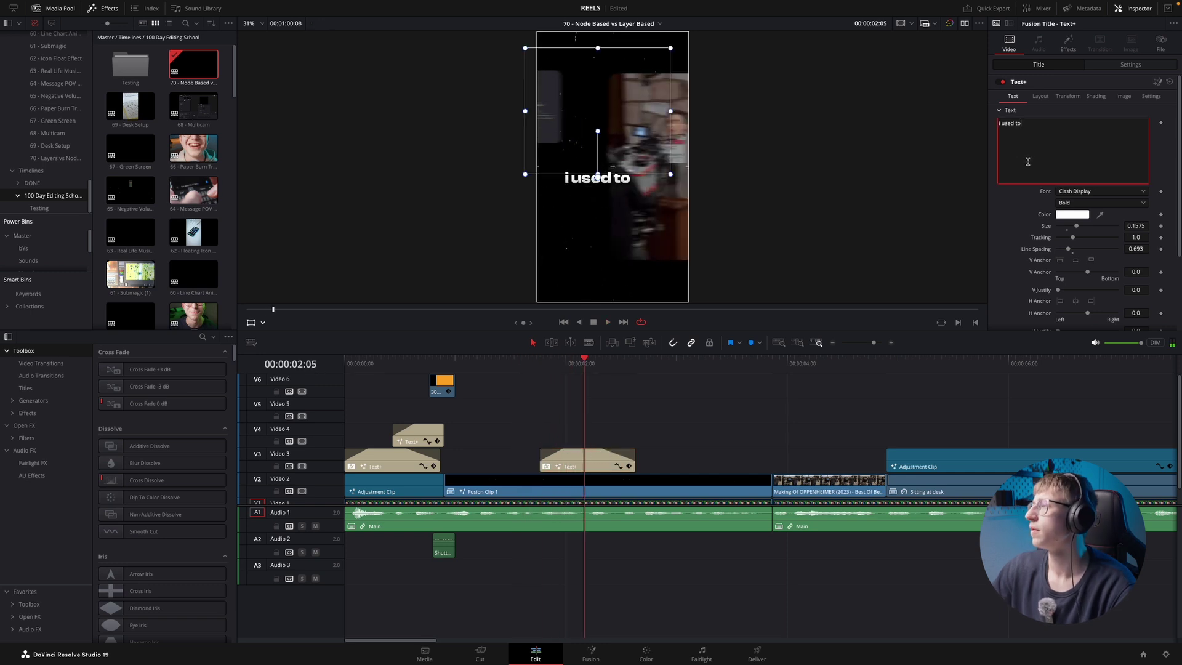
{"action": "type", "text": "was just"}
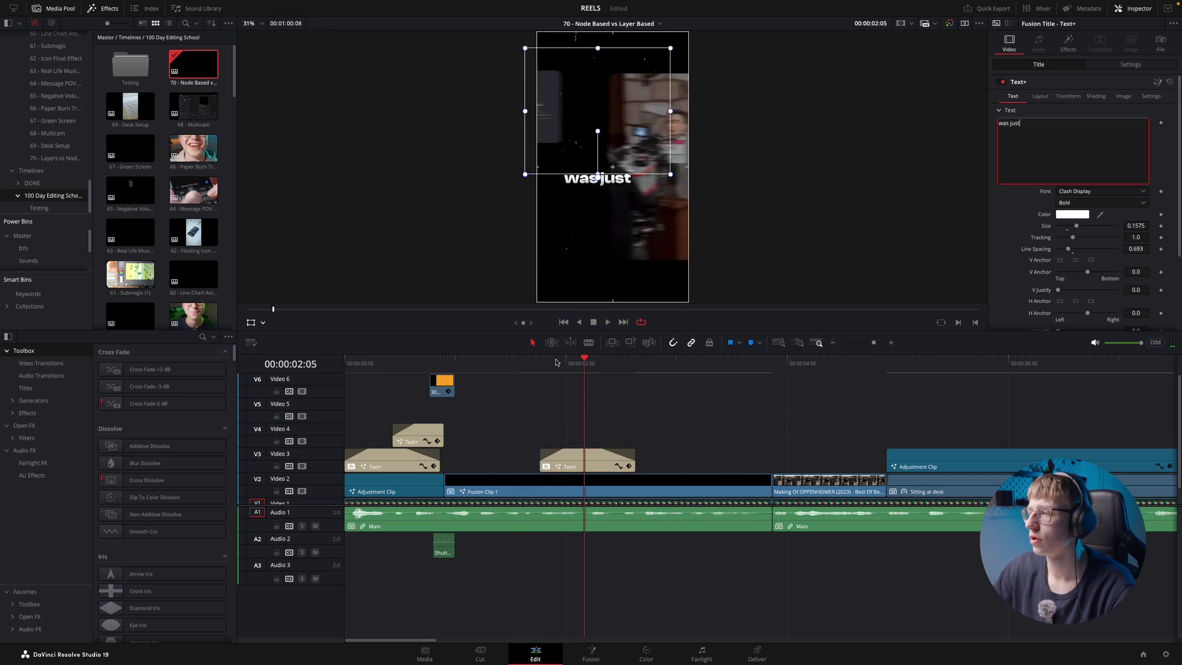
- Check the timing of the "was just" caption and move it slightly right and down in the frame
{"action": "left_click", "coordinate": [532, 363]}
{"action": "key", "text": "space"}
{"action": "key", "text": "super+="}
{"action": "key", "text": "space"}
{"action": "left_click_drag", "start_coordinate": [668, 368], "coordinate": [732, 368]}
{"action": "left_click_drag", "start_coordinate": [651, 209], "coordinate": [675, 211]}
{"action": "left_click_drag", "start_coordinate": [606, 369], "coordinate": [702, 368]}
- Duplicate the "was just" caption onto Video 4, overlapping its end, change the copy's text to "for" and place it just below
{"action": "left_click_drag", "start_coordinate": [733, 461], "coordinate": [750, 445]}
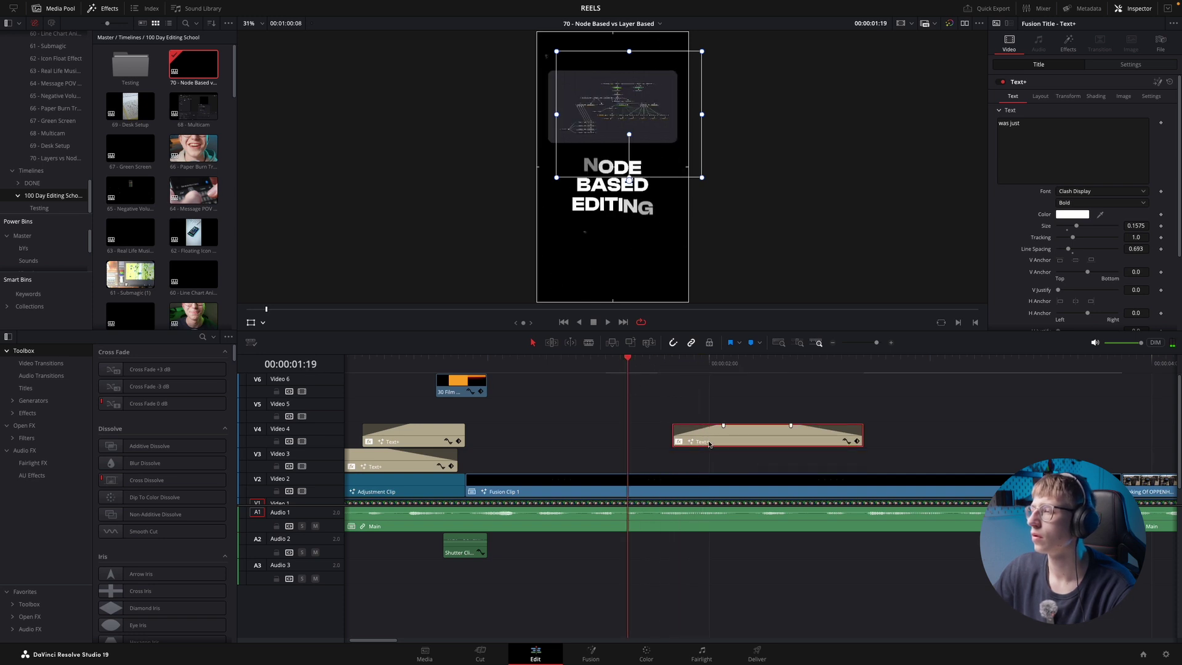
{"action": "key", "text": "ctrl+z"}
{"action": "key", "text": "space"}
{"action": "key", "text": "space"}
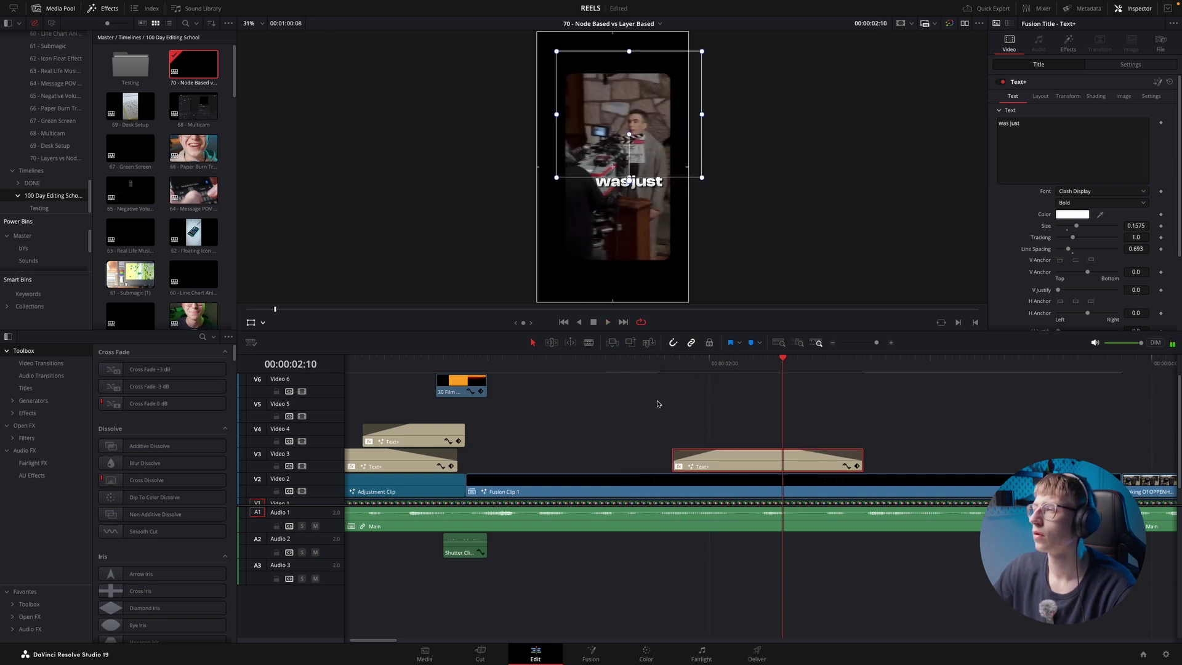
{"action": "left_click_drag", "start_coordinate": [662, 365], "coordinate": [828, 361]}
{"action": "left_click_drag", "start_coordinate": [817, 457], "coordinate": [894, 431]}
{"action": "left_click", "coordinate": [1080, 144]}
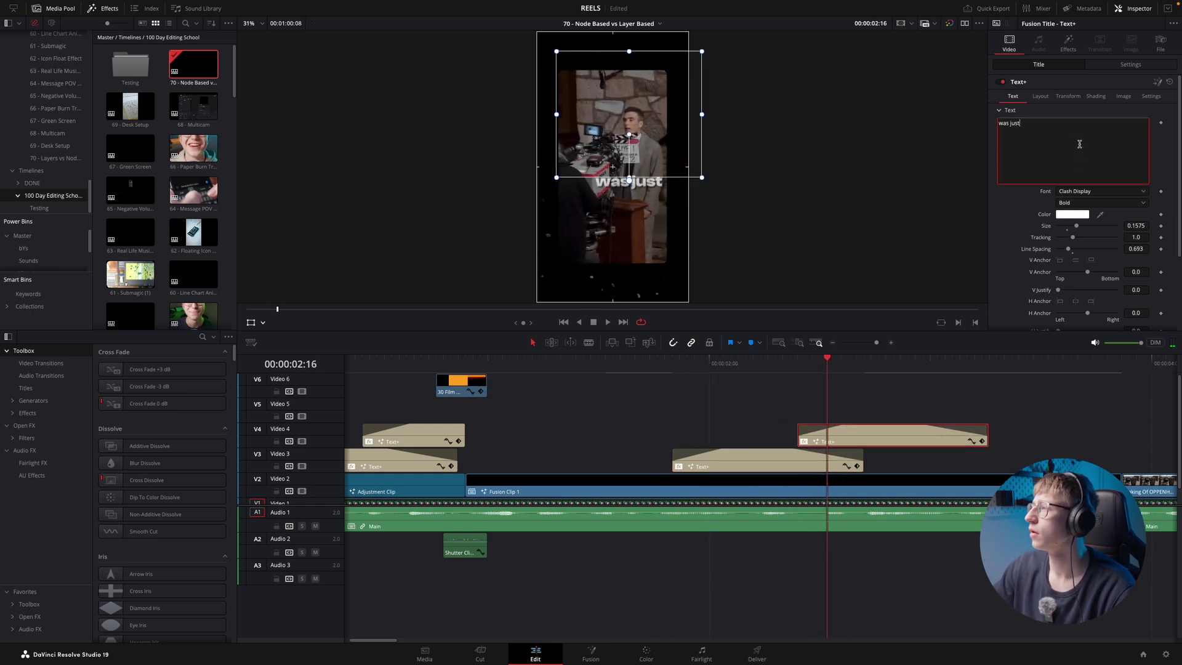
{"action": "type", "text": "for"}
{"action": "left_click", "coordinate": [622, 215]}
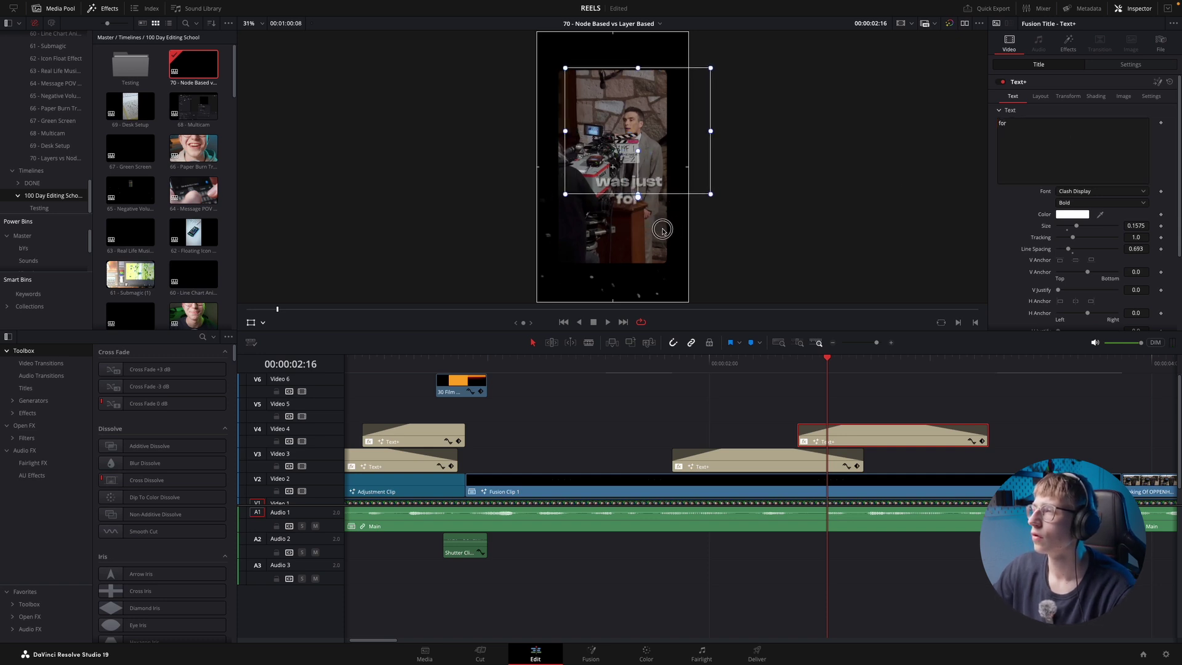
- Add another duplicate caption on Video 3 shortly after the "was just" clip and set its text to "HOLLYWOOD"
{"action": "left_click", "coordinate": [767, 364]}
{"action": "key", "text": "space"}
{"action": "left_click", "coordinate": [774, 365]}
{"action": "left_click_drag", "start_coordinate": [774, 365], "coordinate": [863, 364]}
{"action": "scroll", "coordinate": [801, 431], "scroll_direction": "right", "scroll_amount": 3}
{"action": "left_click_drag", "start_coordinate": [742, 442], "coordinate": [902, 458]}
{"action": "left_click", "coordinate": [1036, 147]}
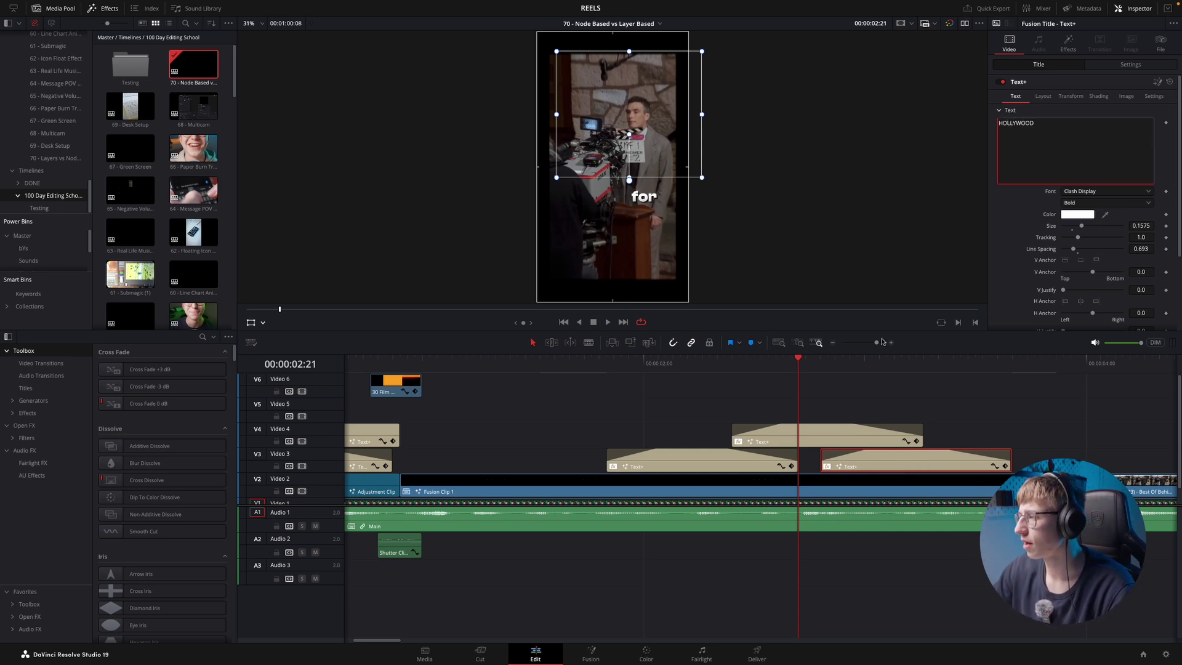
- Check the timing of the "HOLLYWOOD" caption and move it slightly left and down in the frame
{"action": "left_click_drag", "start_coordinate": [791, 368], "coordinate": [879, 370]}
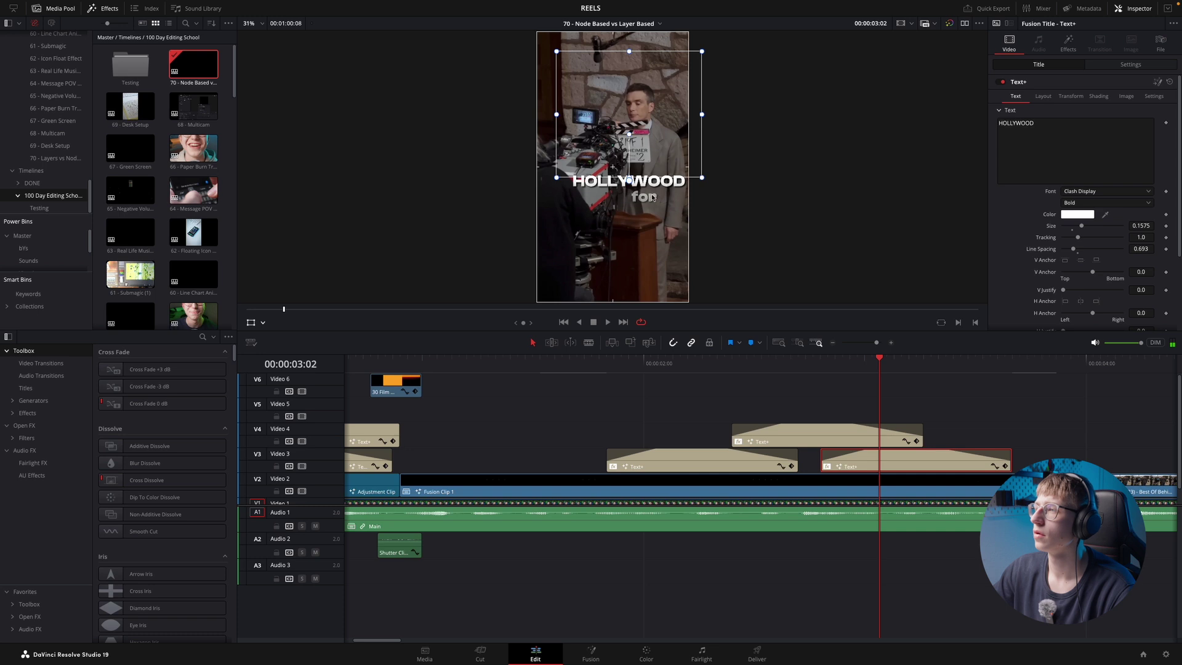
{"action": "key", "text": "space"}
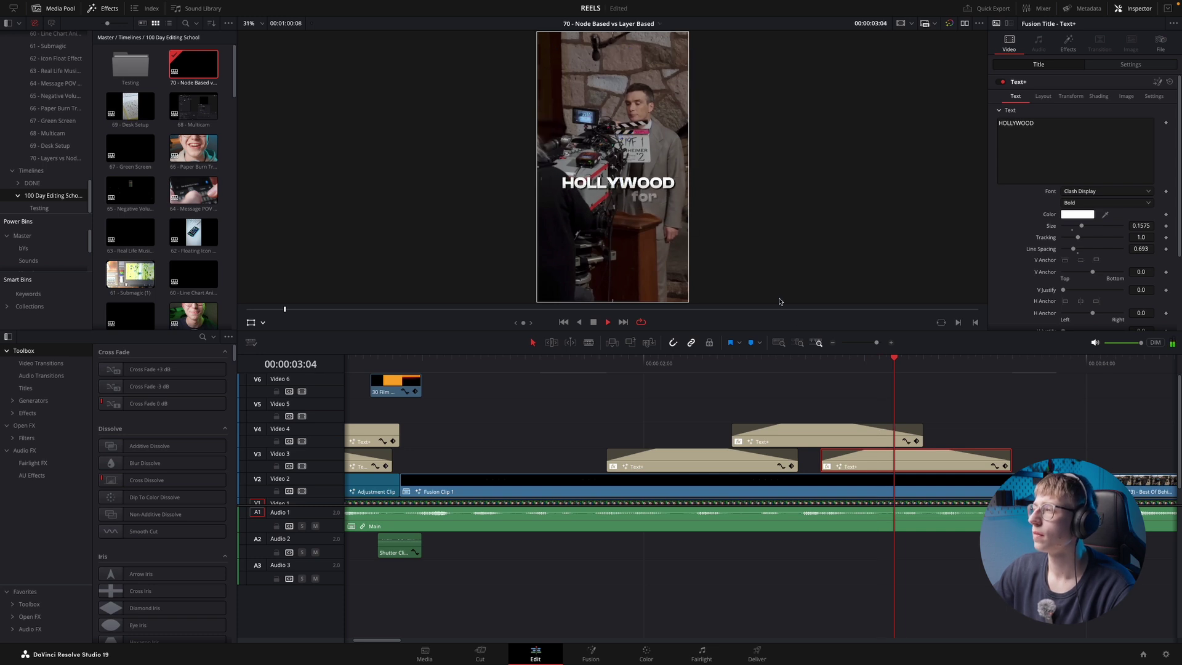
{"action": "key", "text": "space"}
{"action": "left_click", "coordinate": [894, 364]}
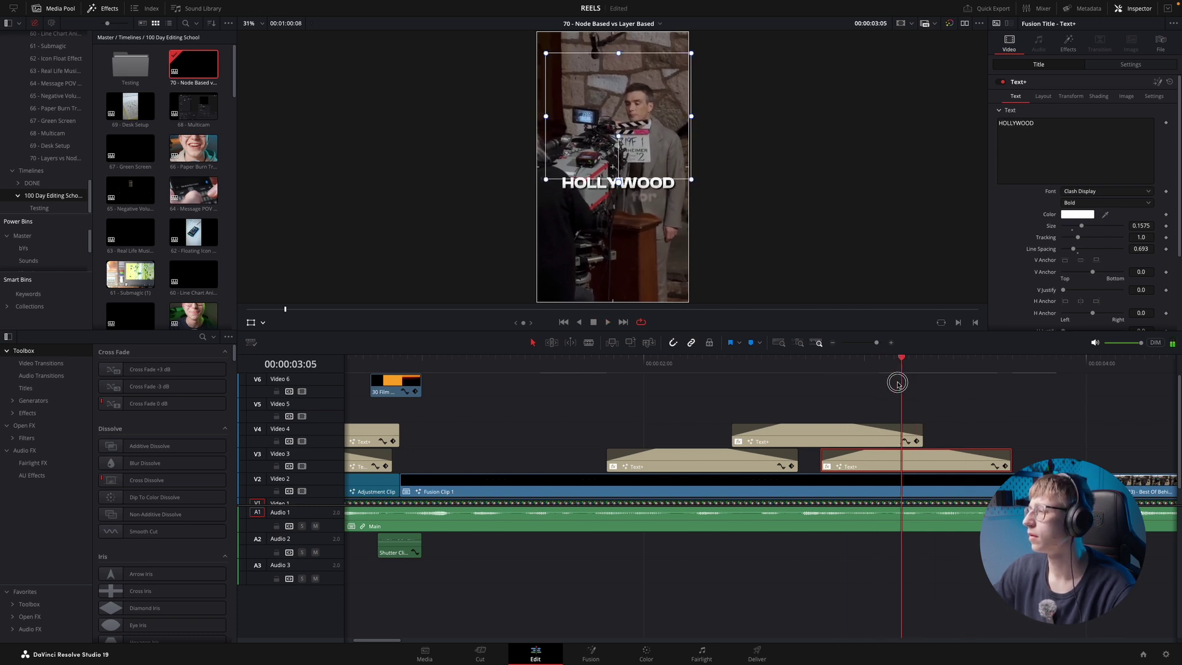
- Duplicate the "HOLLYWOOD" caption onto Video 5, overlapping its end, change the copy's text to "MAGICIANS" and place it just below
{"action": "left_click_drag", "start_coordinate": [901, 459], "coordinate": [947, 406]}
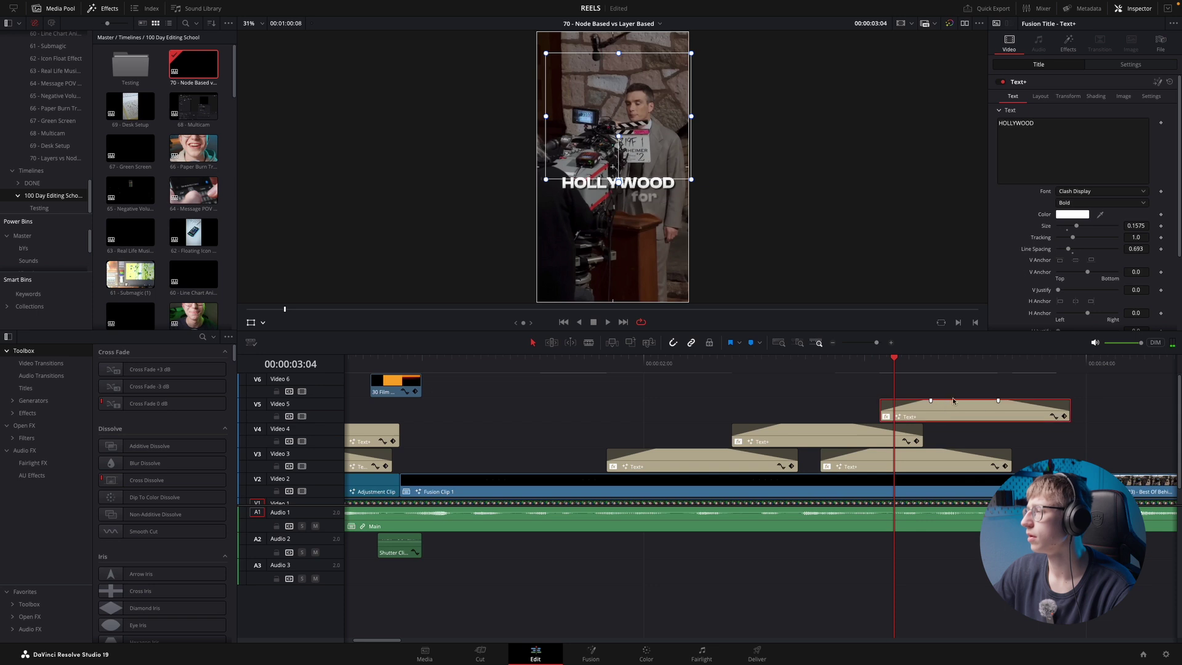
{"action": "left_click", "coordinate": [1060, 149]}
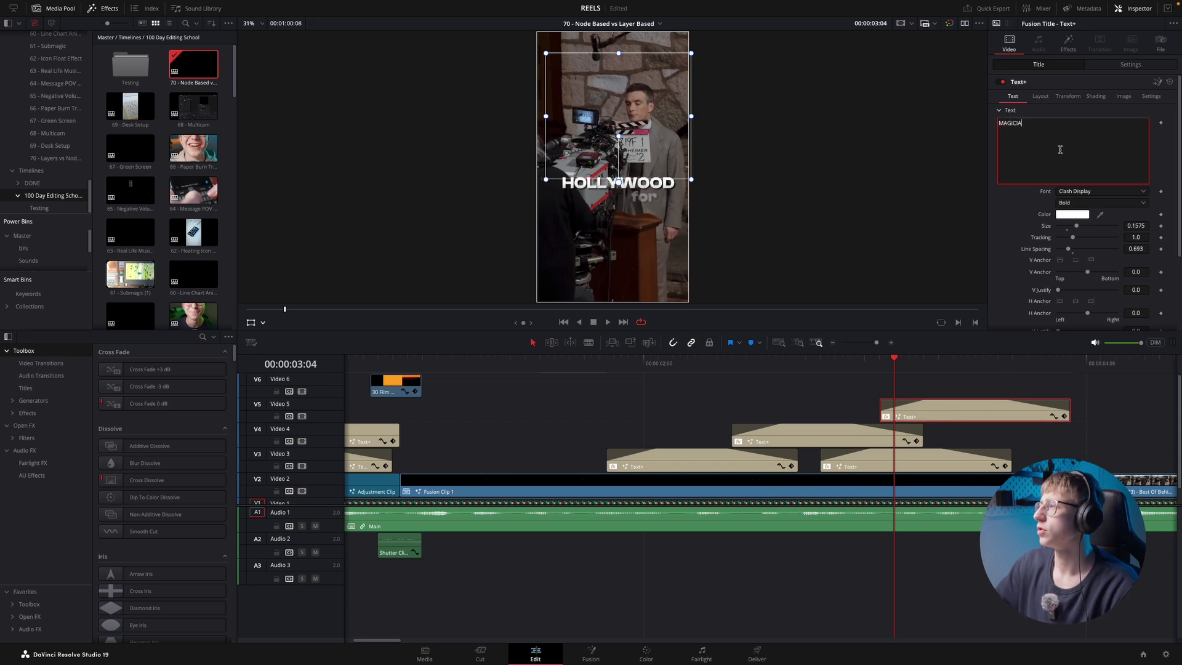
{"action": "left_click", "coordinate": [874, 362]}
{"action": "key", "text": "space"}
{"action": "left_click_drag", "start_coordinate": [637, 196], "coordinate": [649, 209]}
- Shift the "HOLLYWOOD" caption slightly further left and play back the caption sequence to check it
{"action": "left_click", "coordinate": [908, 456]}
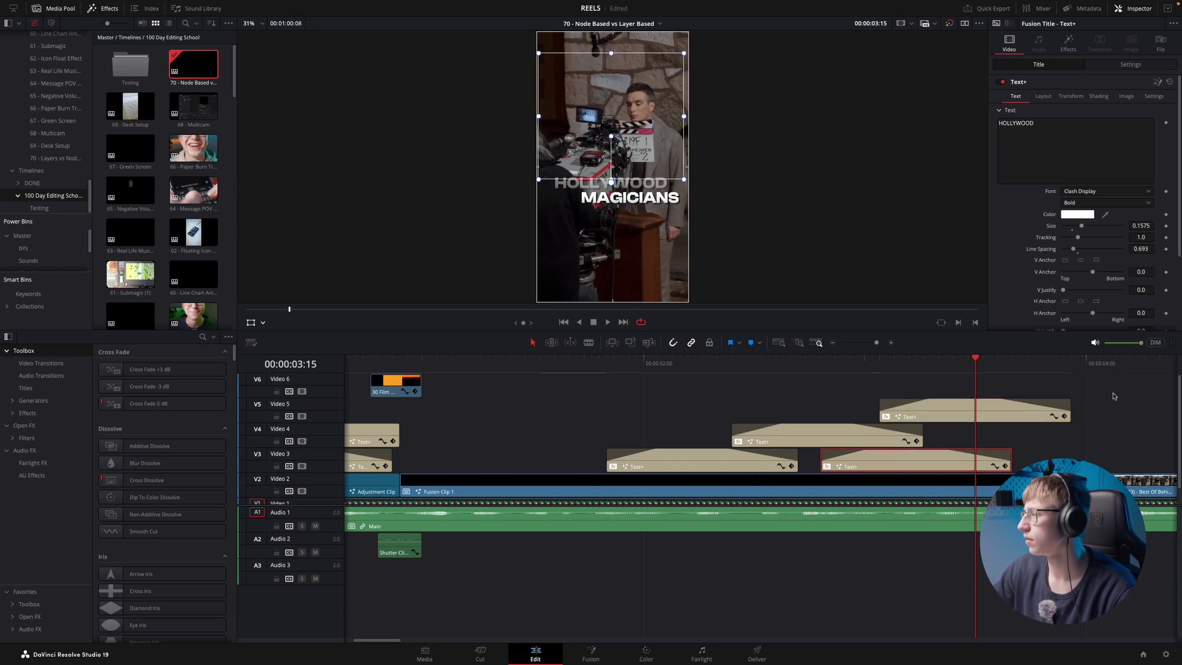
{"action": "key", "text": "space"}
{"action": "scroll", "coordinate": [497, 370], "scroll_direction": "down", "scroll_amount": 5}
{"action": "key", "text": "Home"}
{"action": "scroll", "coordinate": [593, 352], "scroll_direction": "up", "scroll_amount": 3}
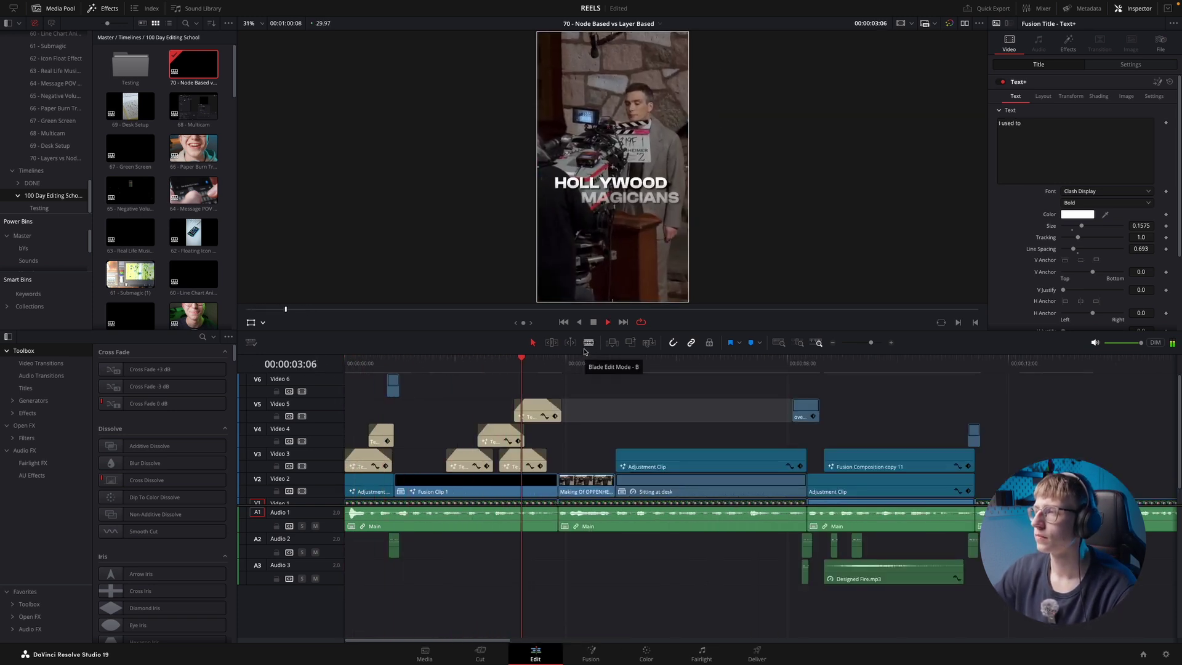
{"action": "key", "text": "space"}
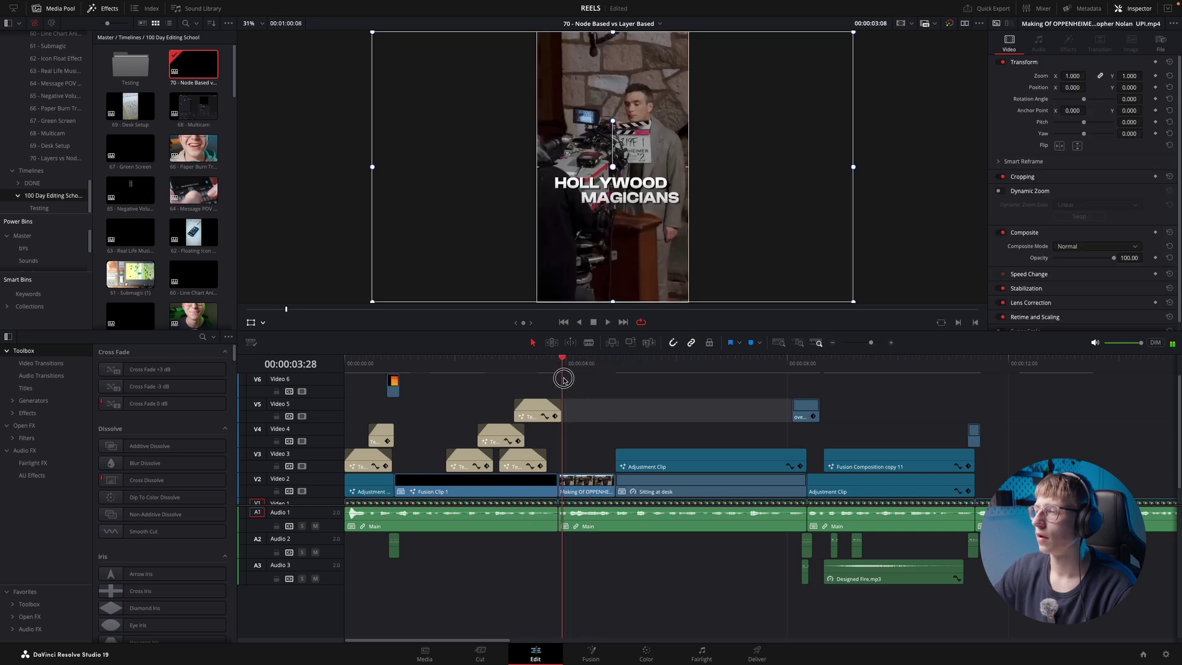
{"action": "left_click", "coordinate": [538, 360]}
{"action": "key", "text": "space"}
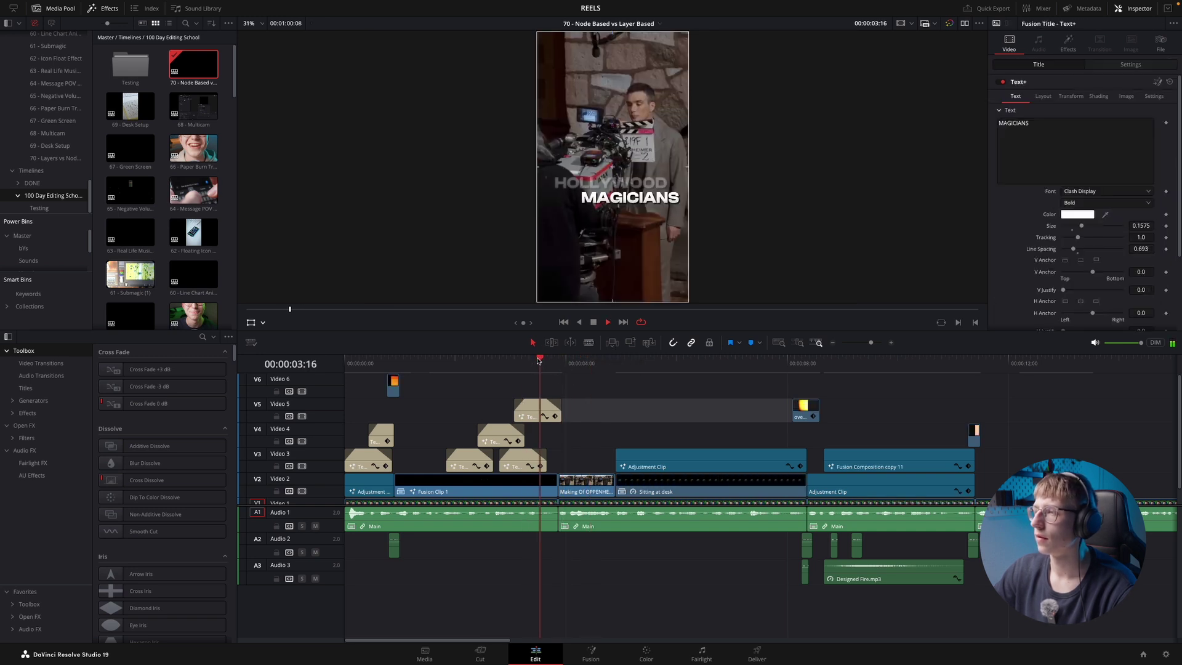
- Duplicate the "was just" caption onto Video 4 at the start of the Oppenheimer clip and set its text to "until i"
{"action": "key", "text": "ctrl+equal"}
{"action": "left_click", "coordinate": [670, 359]}
{"action": "key", "text": "space"}
{"action": "key", "text": "ctrl+minus"}
{"action": "left_click_drag", "start_coordinate": [473, 462], "coordinate": [574, 440]}
{"action": "left_click", "coordinate": [579, 441]}
{"action": "key", "text": "ctrl+equal"}
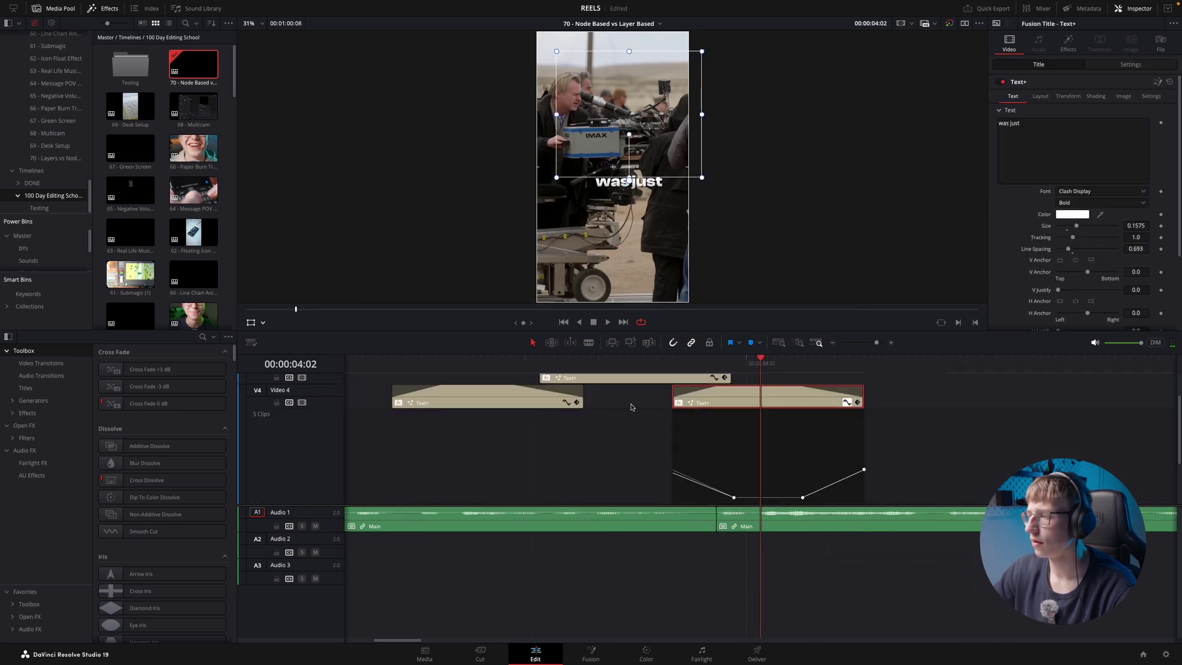
{"action": "left_click", "coordinate": [847, 403]}
{"action": "left_click_drag", "start_coordinate": [770, 424], "coordinate": [793, 425]}
{"action": "left_click", "coordinate": [1047, 153]}
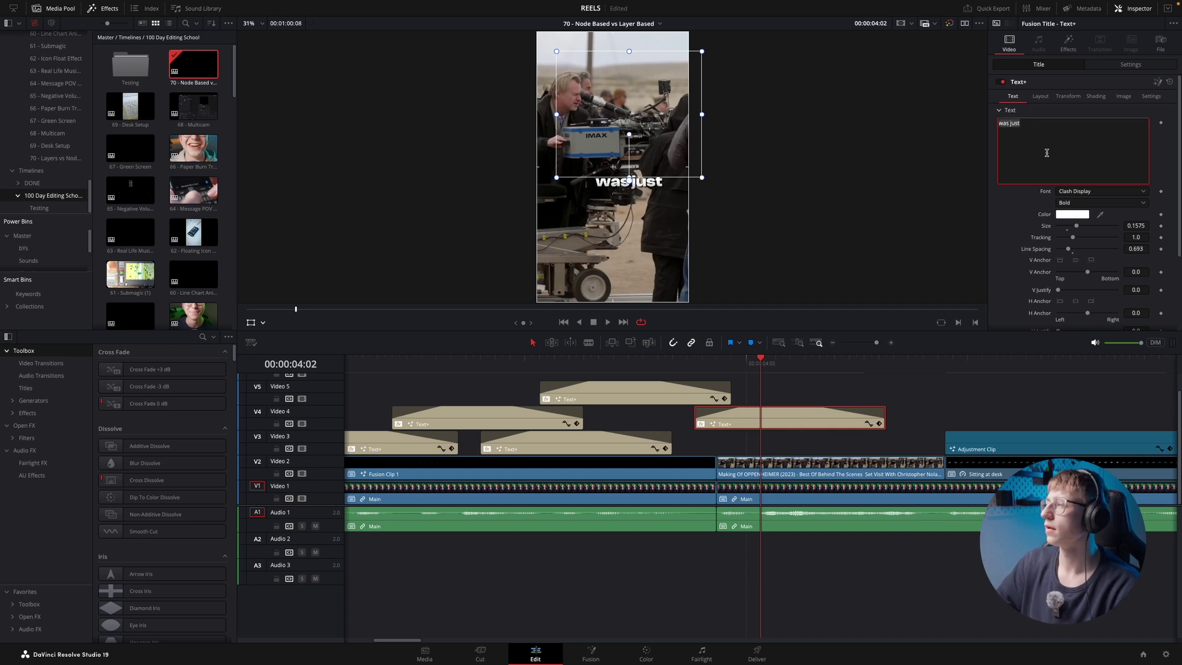
{"action": "type", "text": "until i"}
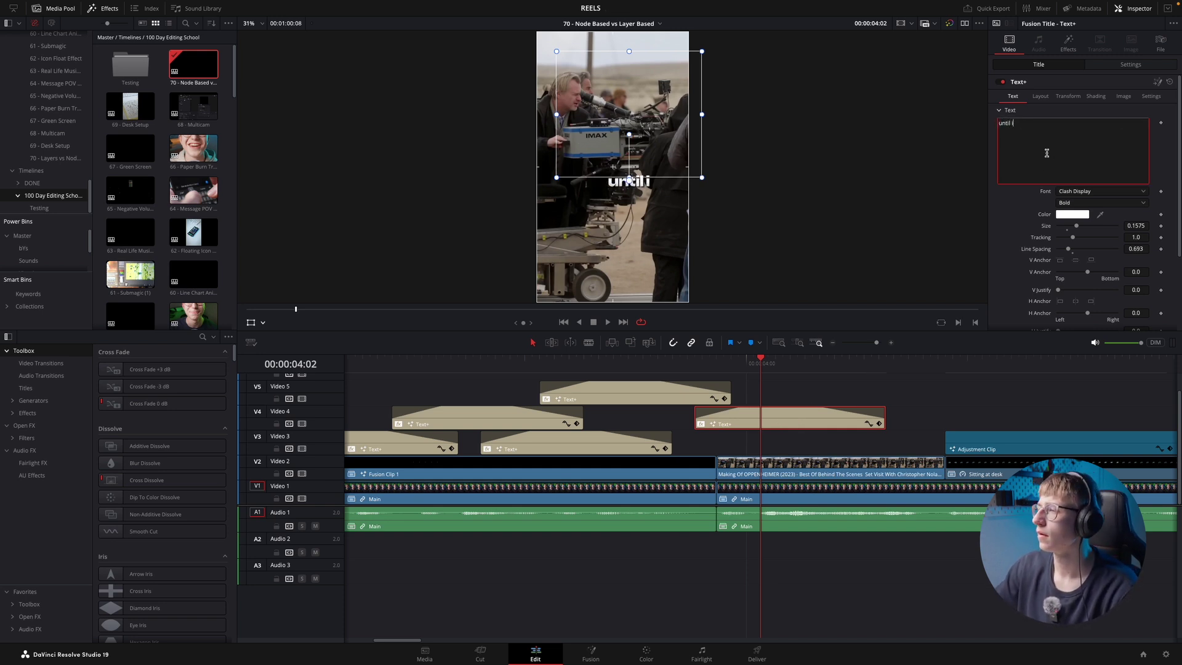
- Move the "until i" caption left in the frame and shift its clip down to Video 3
{"action": "left_click_drag", "start_coordinate": [684, 368], "coordinate": [804, 368]}
{"action": "left_click_drag", "start_coordinate": [648, 213], "coordinate": [622, 216]}
{"action": "left_click_drag", "start_coordinate": [773, 418], "coordinate": [763, 445]}
- Duplicate the "until i" caption onto Video 4, overlapping its end, set the copy's text to "realized" and place it below and to the right
{"action": "left_click_drag", "start_coordinate": [888, 382], "coordinate": [859, 407]}
{"action": "left_click", "coordinate": [1045, 161]}
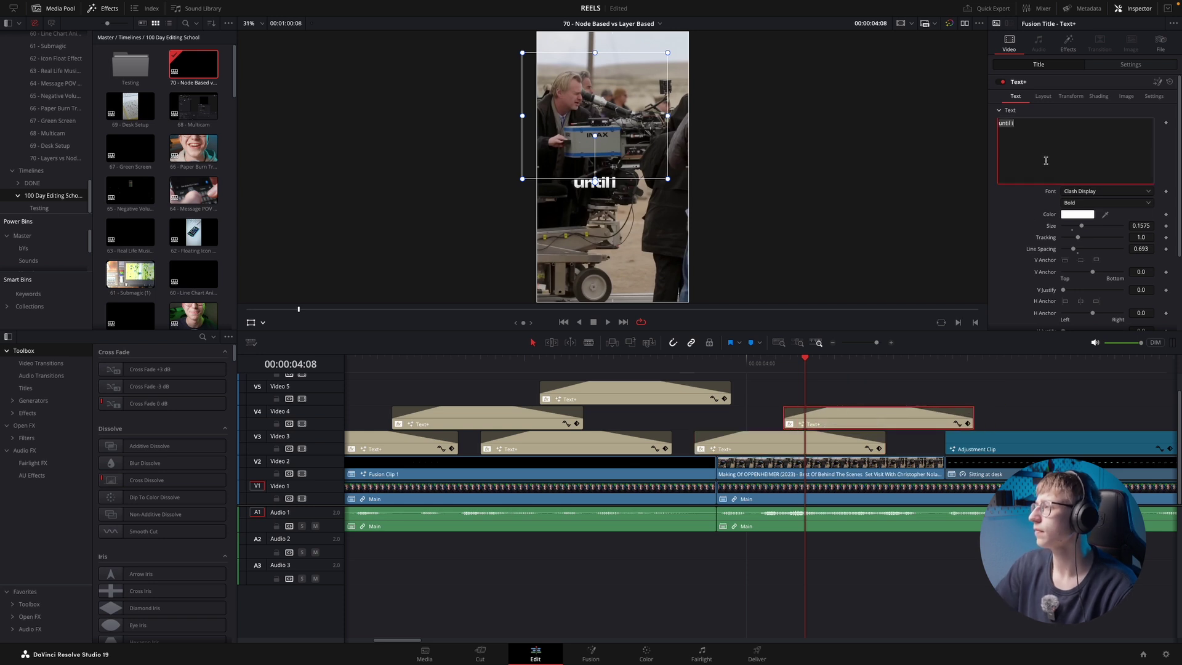
{"action": "left_click", "coordinate": [659, 215]}
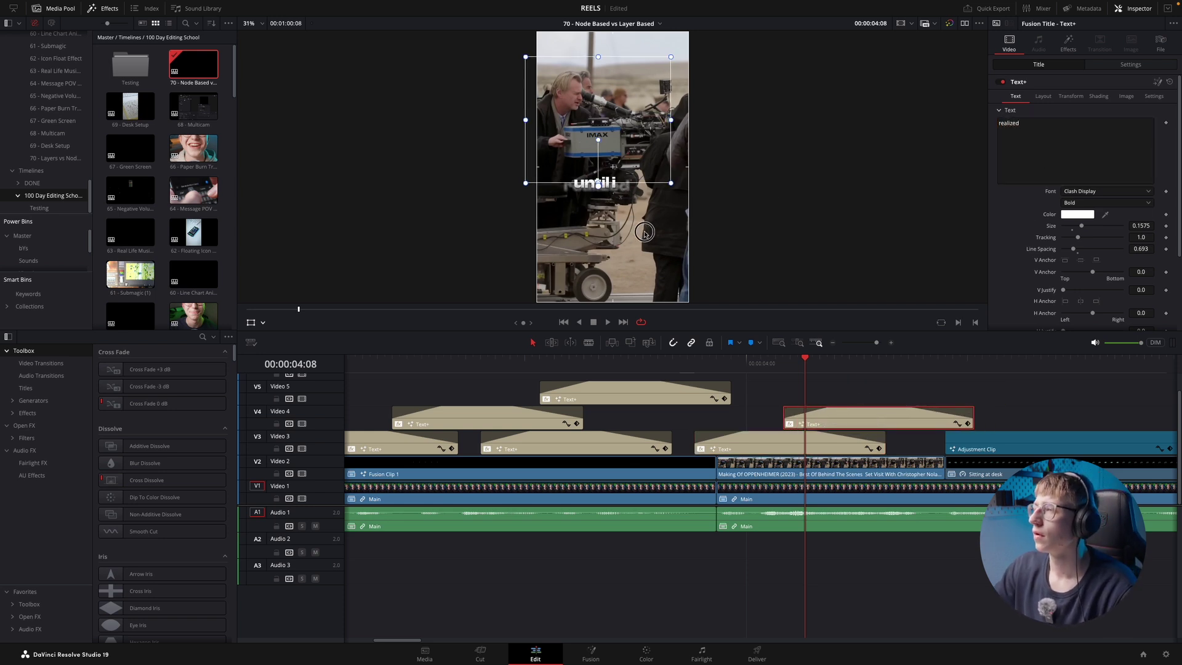
{"action": "left_click", "coordinate": [667, 364]}
{"action": "key", "text": "space"}
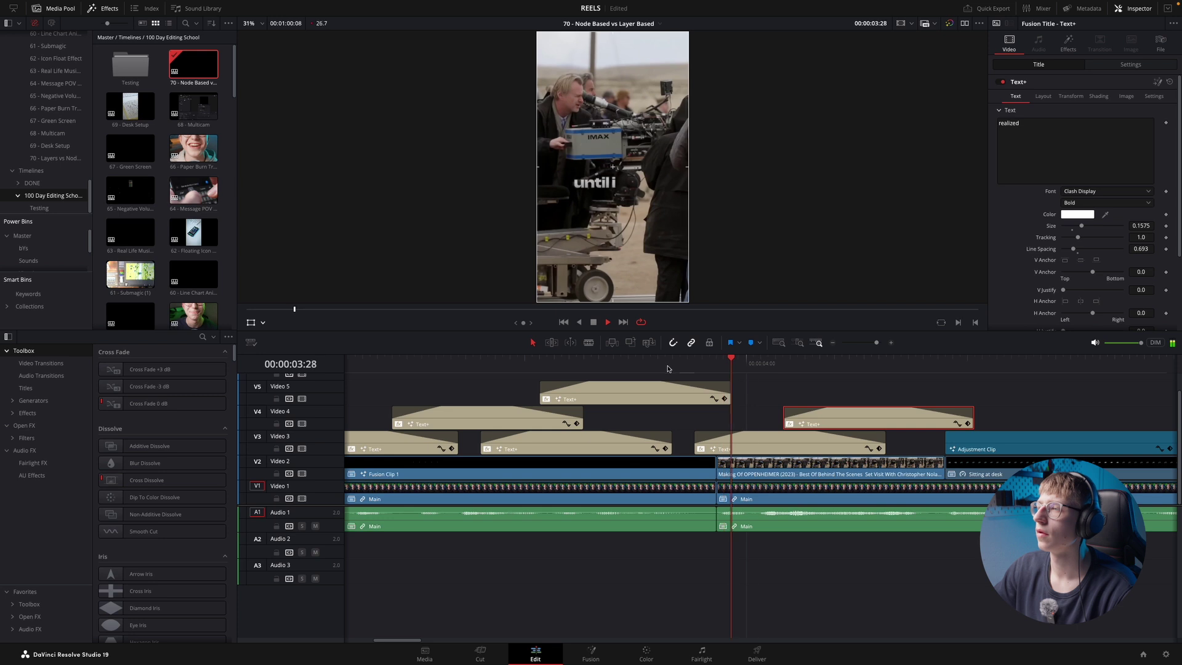
- Duplicate the "until i" caption onto Video 5 near the start of the "Sitting at desk" clip and set its text to "how much"
{"action": "left_click_drag", "start_coordinate": [870, 362], "coordinate": [946, 369]}
{"action": "key", "text": "super+minus"}
{"action": "left_click_drag", "start_coordinate": [659, 450], "coordinate": [764, 393]}
{"action": "key", "text": "space"}
{"action": "key", "text": "space"}
{"action": "key", "text": "space"}
{"action": "key", "text": "space"}
{"action": "left_click", "coordinate": [1056, 147]}
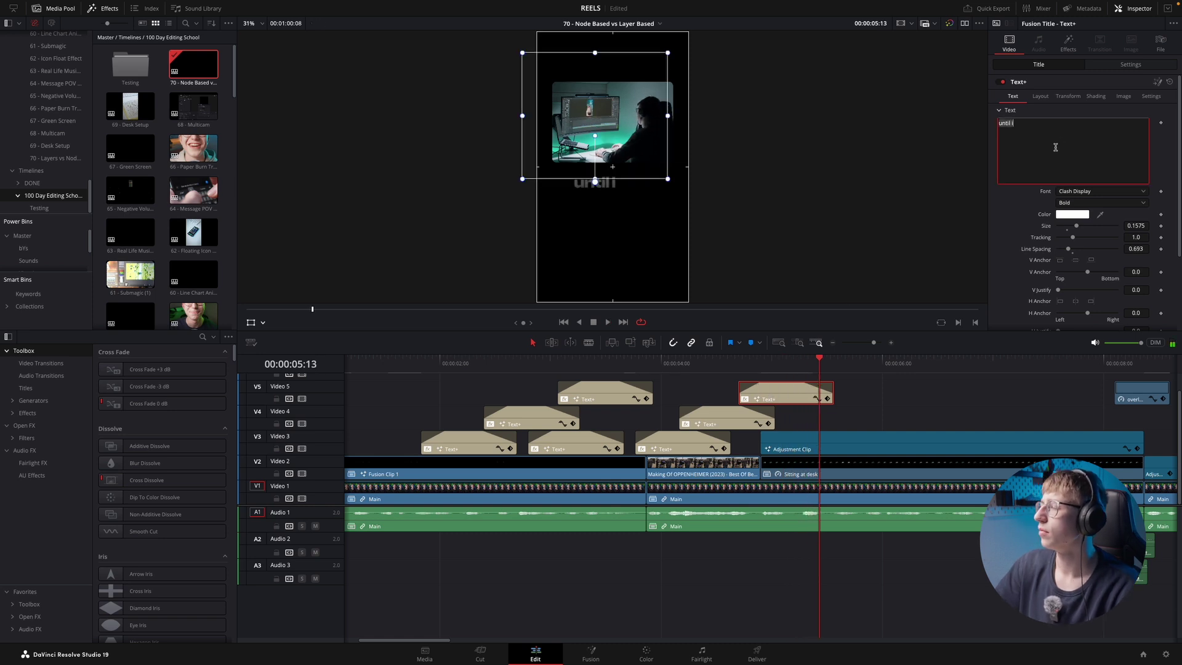
{"action": "type", "text": "how much"}
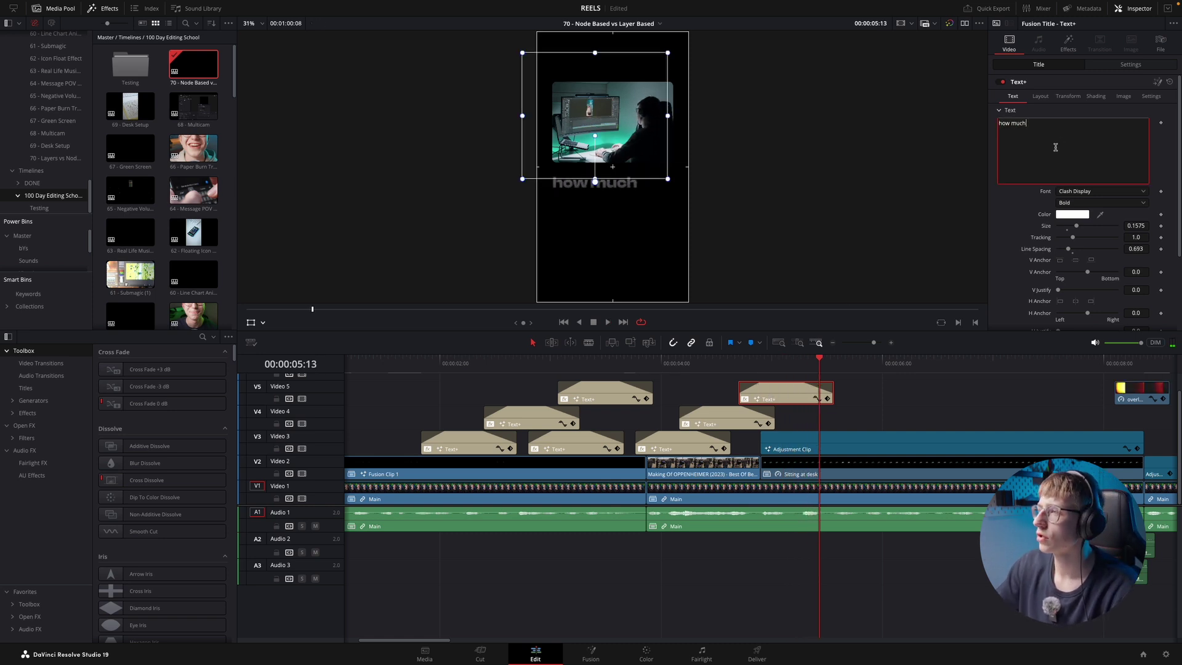
- Centre the "how much" caption horizontally just below the desk footage and check its timing
{"action": "left_click", "coordinate": [678, 364]}
{"action": "key", "text": "space"}
{"action": "key", "text": "space"}
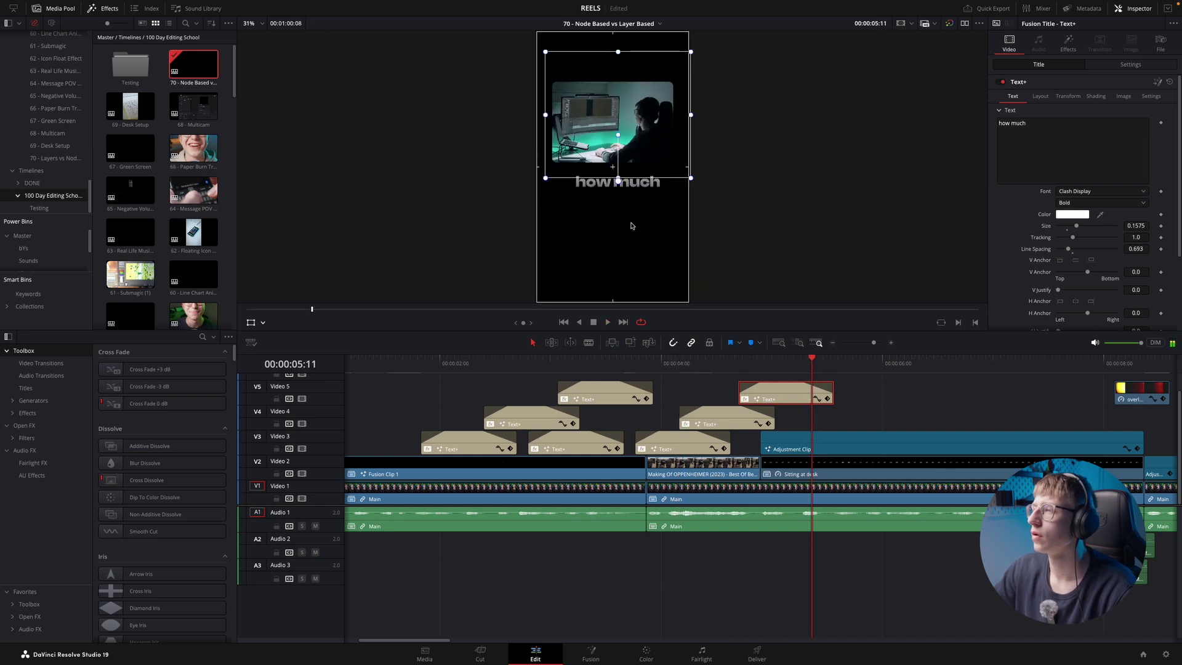
{"action": "left_click_drag", "start_coordinate": [640, 206], "coordinate": [636, 205]}
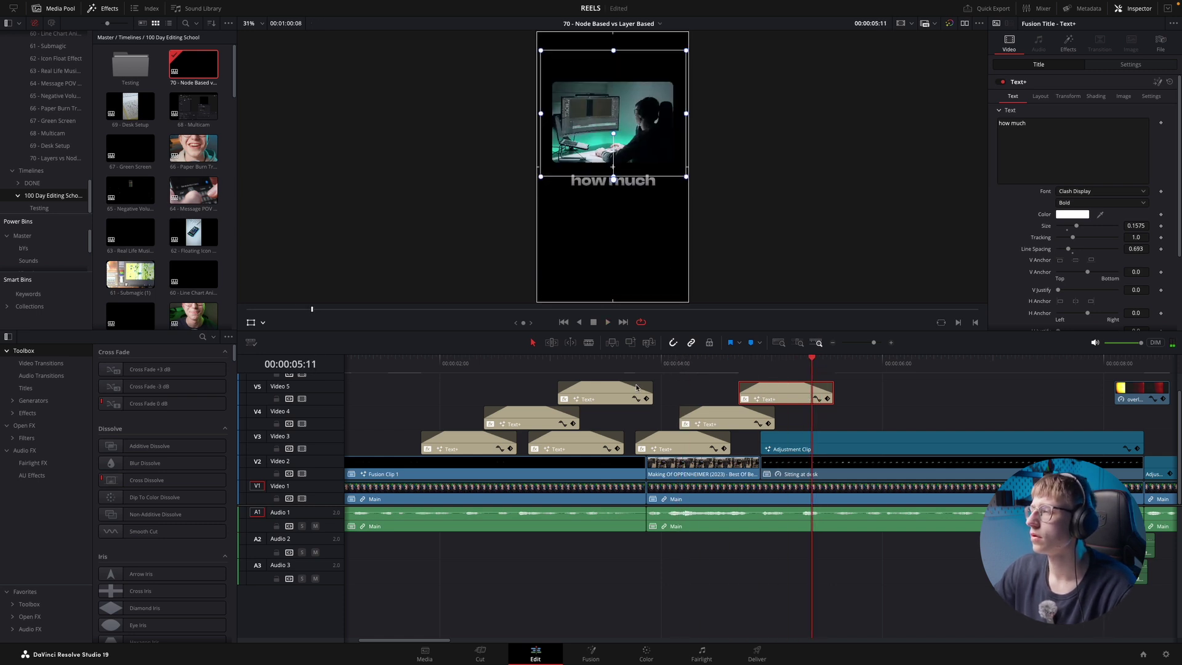
{"action": "left_click_drag", "start_coordinate": [673, 364], "coordinate": [797, 367]}
{"action": "key", "text": "space"}
{"action": "left_click", "coordinate": [785, 370]}
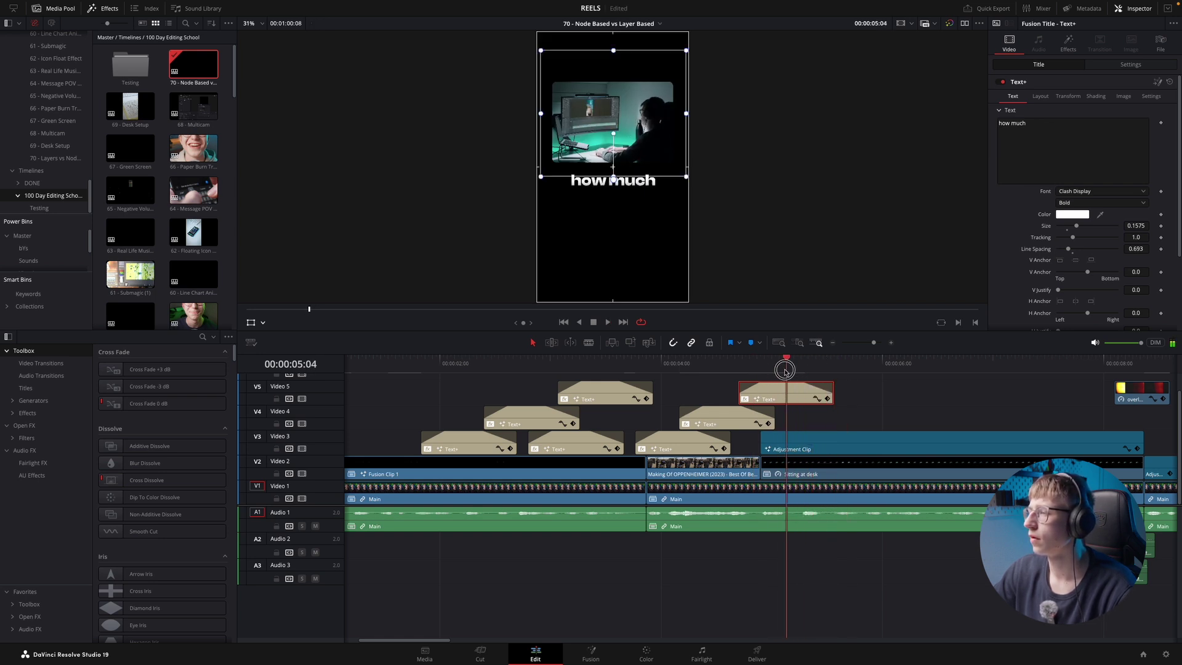
- Duplicate the "MAGICIANS" caption onto Video 4 over the "how much" clip, set its text to "FASTER" and move it left in the frame
{"action": "left_click", "coordinate": [580, 360]}
{"action": "left_click_drag", "start_coordinate": [595, 398], "coordinate": [816, 418]}
{"action": "left_click", "coordinate": [786, 362]}
{"action": "scroll", "coordinate": [787, 424], "scroll_direction": "up", "scroll_amount": 2}
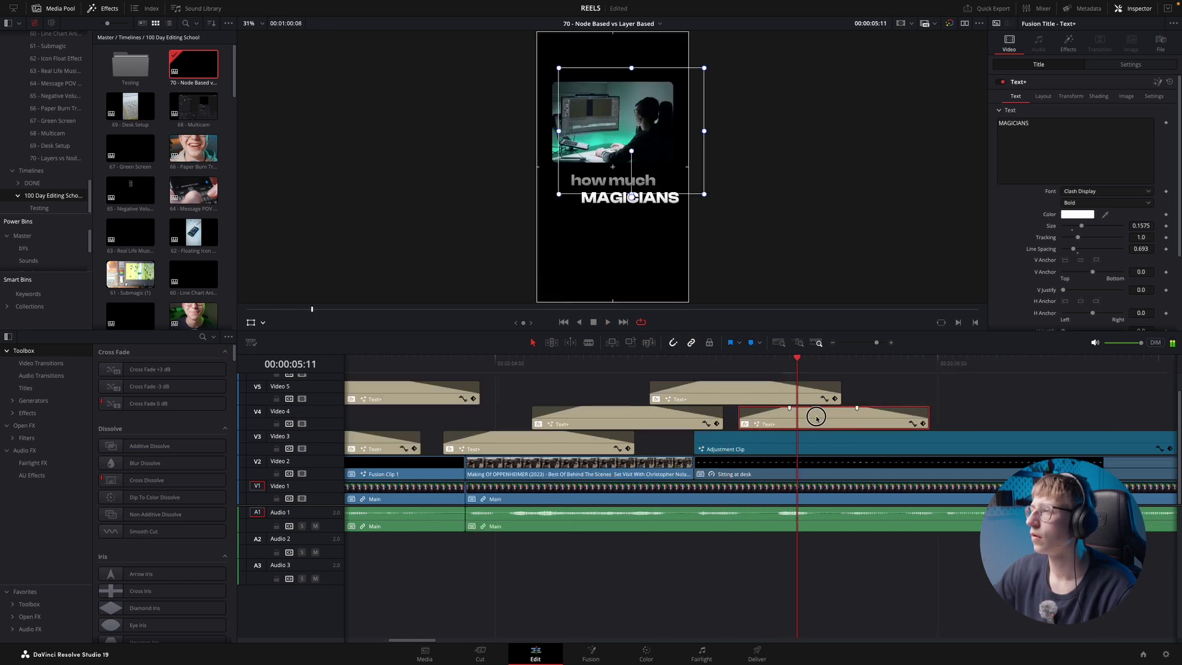
{"action": "left_click", "coordinate": [1003, 179]}
{"action": "key", "text": "ctrl+a"}
{"action": "key", "text": "BackSpace"}
{"action": "type", "text": "FASTER"}
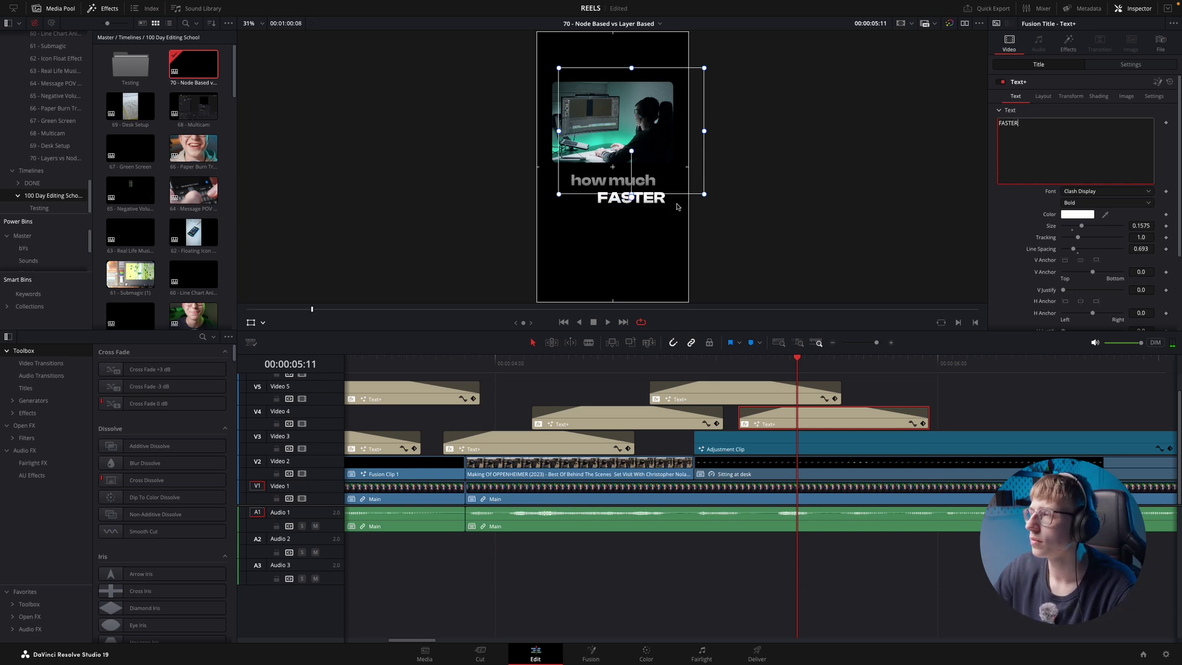
{"action": "left_click_drag", "start_coordinate": [677, 206], "coordinate": [617, 219]}
- Duplicate the "FASTER" caption onto Video 6, change the copy to "&" with size 0.2638 and place it to the right of "FASTER"
{"action": "left_click_drag", "start_coordinate": [814, 421], "coordinate": [852, 388]}
{"action": "left_click", "coordinate": [1041, 162]}
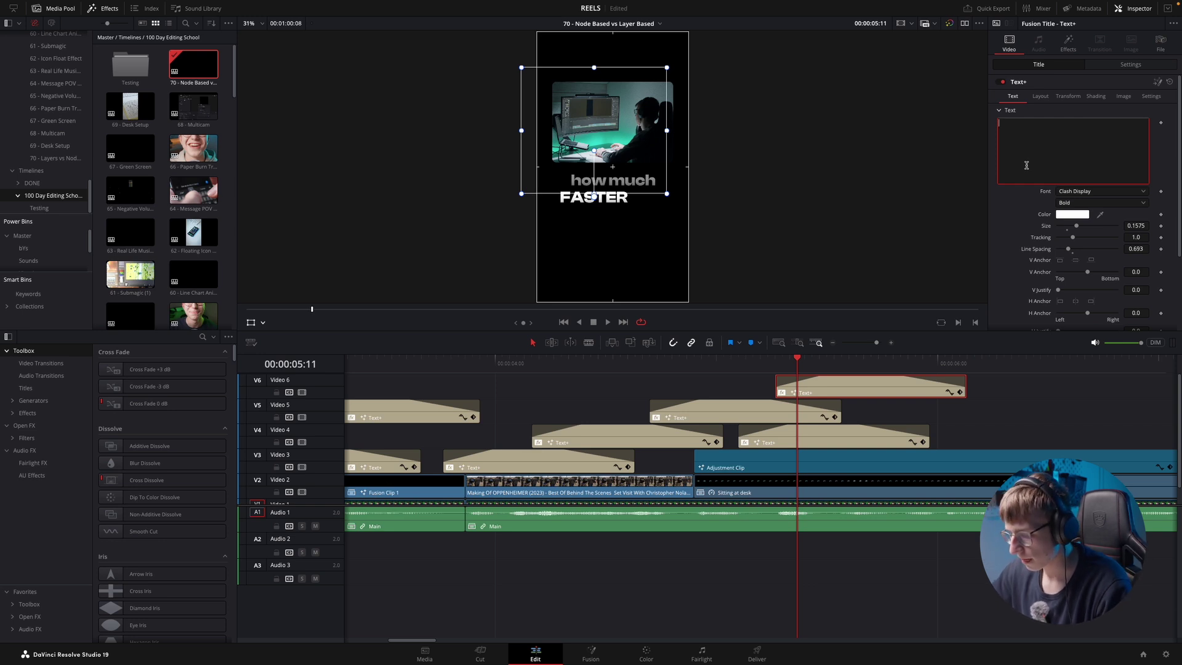
{"action": "mouse_move", "coordinate": [671, 226]}
{"action": "left_mouse_down"}
{"action": "mouse_move", "coordinate": [686, 243]}
{"action": "mouse_move", "coordinate": [689, 233]}
{"action": "left_mouse_up"}
{"action": "left_click_drag", "start_coordinate": [1069, 229], "coordinate": [1090, 228]}
{"action": "mouse_move", "coordinate": [661, 232]}
{"action": "left_mouse_down"}
{"action": "mouse_move", "coordinate": [607, 238]}
{"action": "mouse_move", "coordinate": [660, 226]}
{"action": "mouse_move", "coordinate": [645, 230]}
{"action": "left_mouse_up"}
- Move the "&" caption below "FASTER", scale it down and check its timing
{"action": "left_click", "coordinate": [761, 363]}
{"action": "key", "text": "space"}
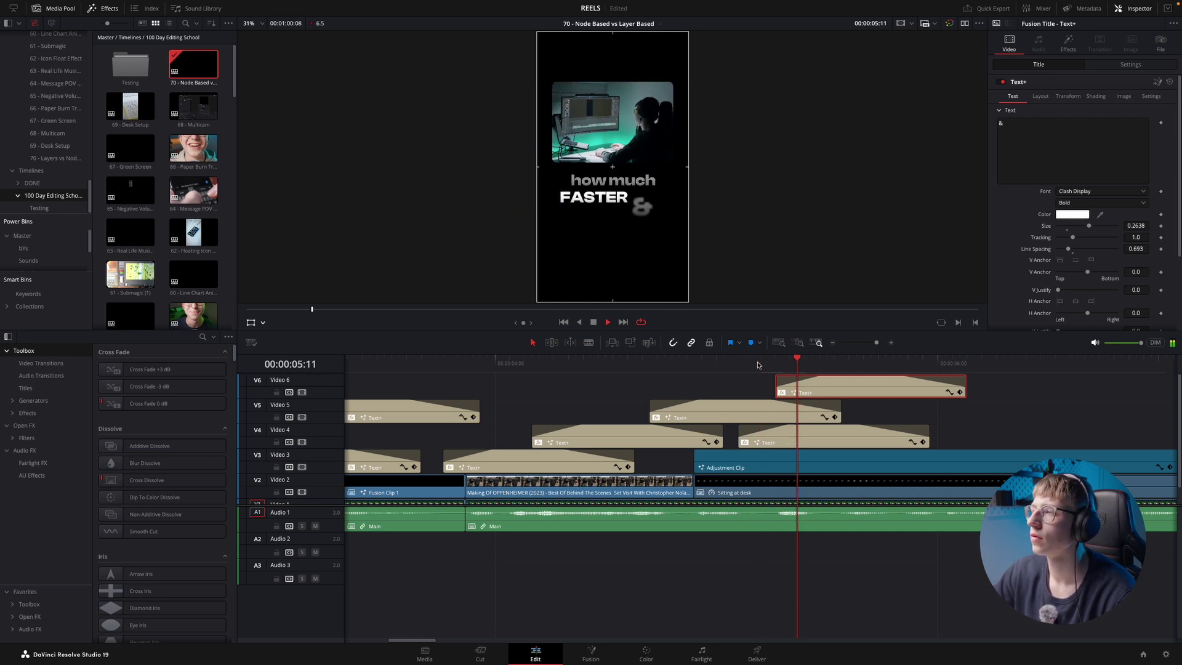
{"action": "key", "text": "space"}
{"action": "left_click_drag", "start_coordinate": [653, 232], "coordinate": [608, 240]}
{"action": "left_click", "coordinate": [716, 365]}
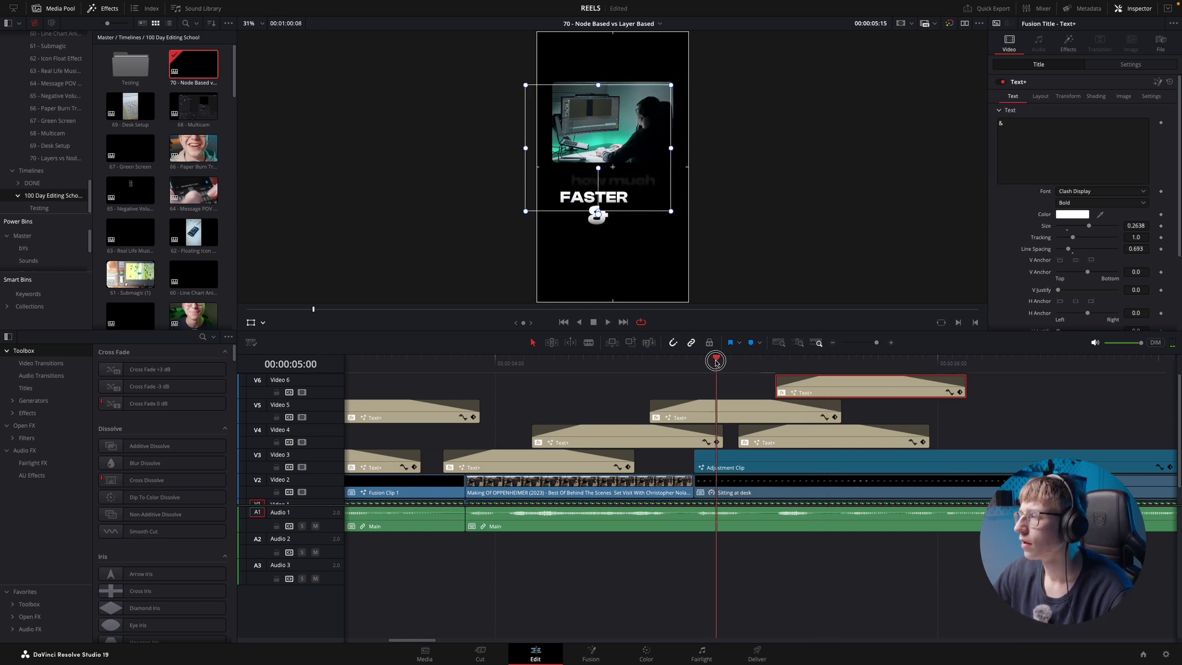
{"action": "key", "text": "space"}
{"action": "key", "text": "space"}
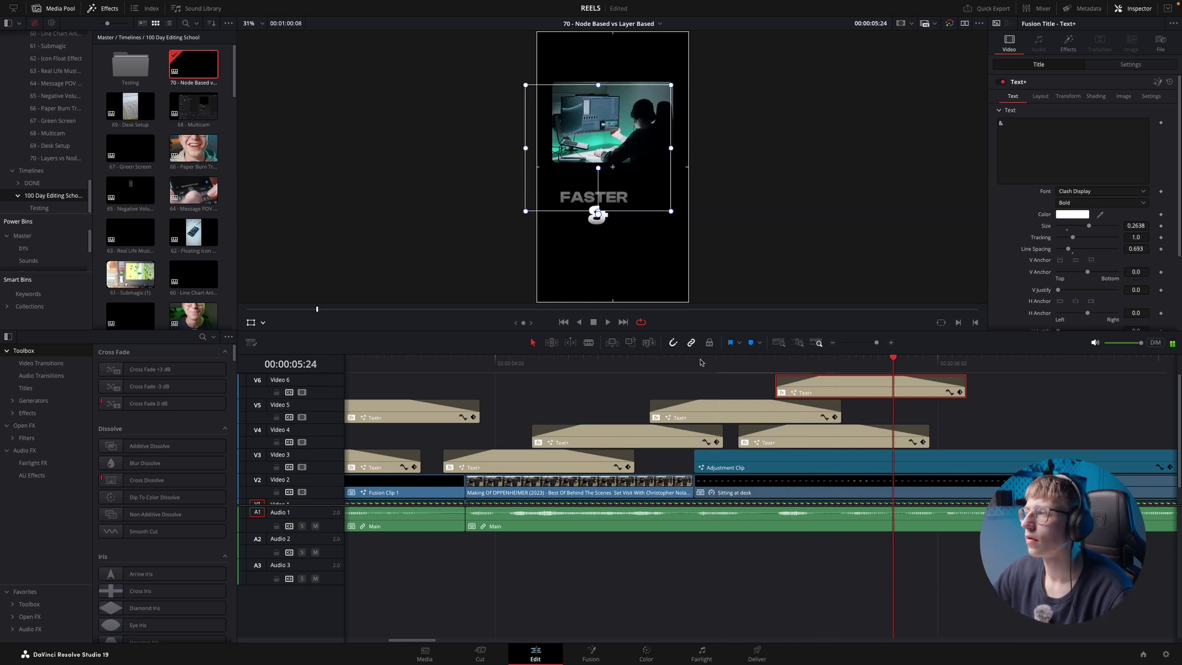
{"action": "left_click_drag", "start_coordinate": [701, 211], "coordinate": [653, 229]}
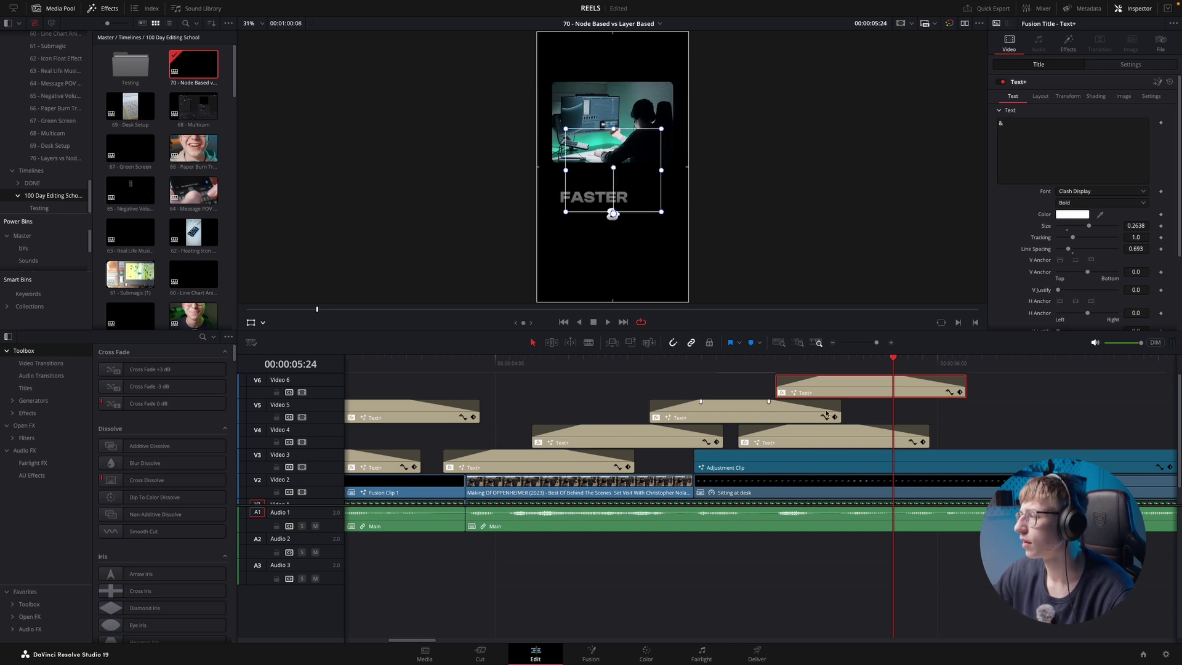
- Duplicate the "FASTER" caption onto Video 5 near the six-second mark and set its text to "ORGANIZED"
{"action": "key", "text": "super+minus"}
{"action": "key", "text": "Right"}
{"action": "key", "text": "Right"}
{"action": "key", "text": "Right"}
{"action": "key", "text": "Right"}
{"action": "left_click_drag", "start_coordinate": [760, 431], "coordinate": [827, 411]}
{"action": "left_click", "coordinate": [1070, 143]}
{"action": "type", "text": "ORGANIZED"}
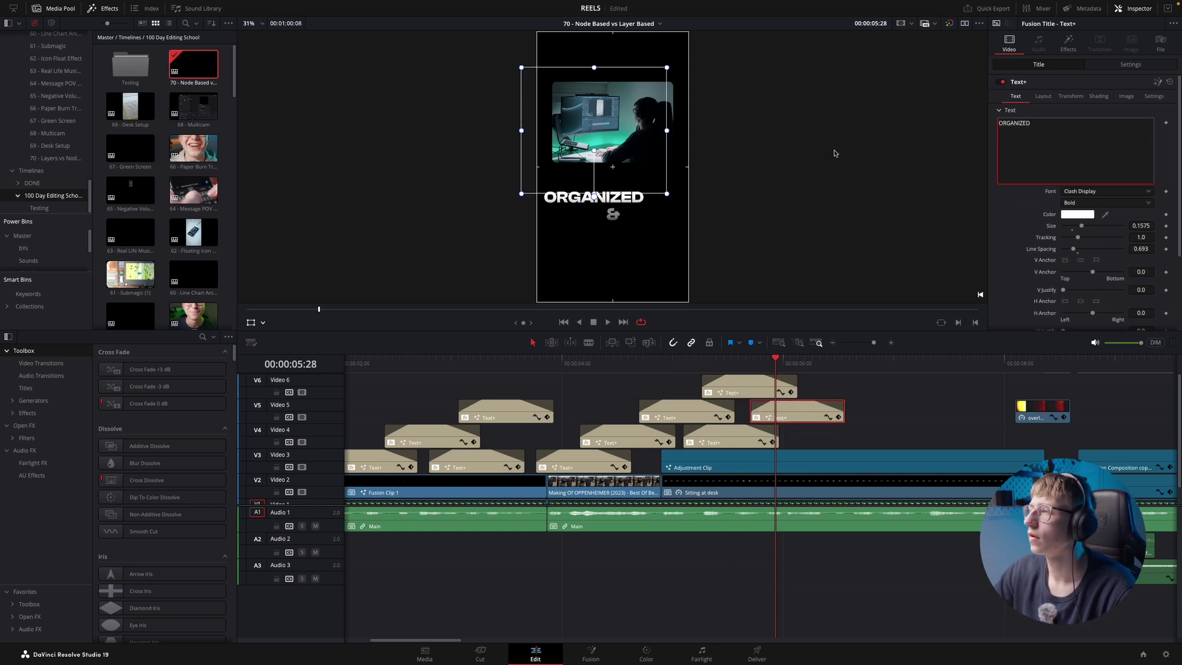
- Place the "ORGANIZED" caption below and slightly right of the "&" and play back the sequence to check it
{"action": "left_click_drag", "start_coordinate": [662, 193], "coordinate": [684, 261]}
{"action": "left_click", "coordinate": [607, 368]}
{"action": "key", "text": "space"}
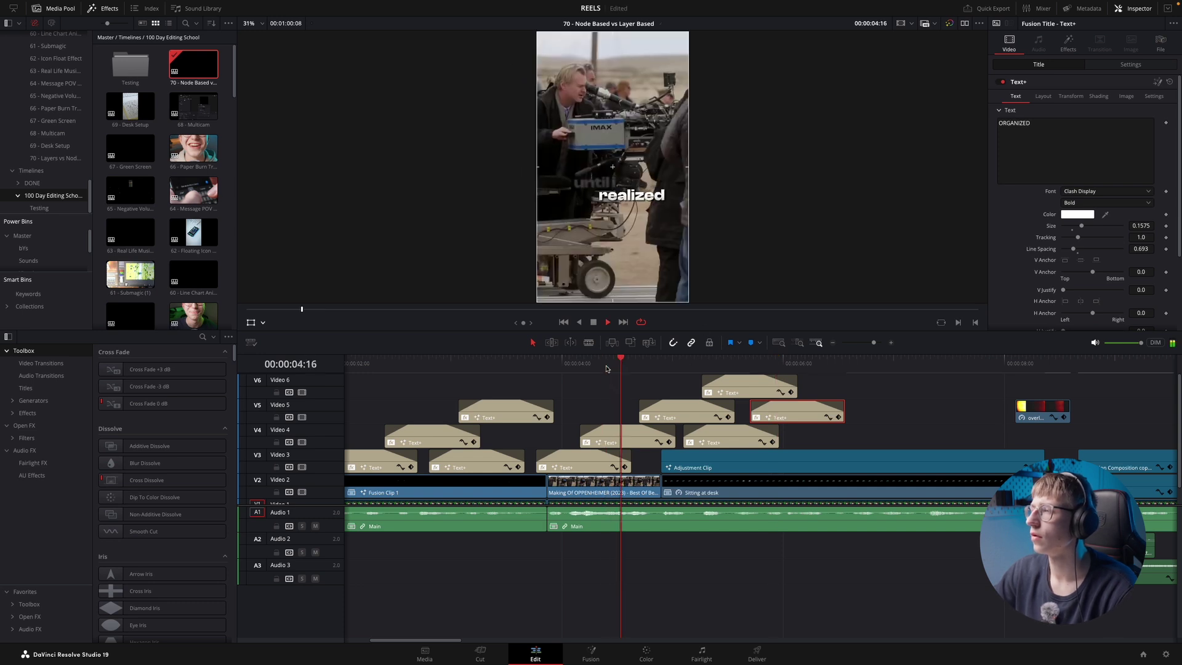
{"action": "left_click", "coordinate": [785, 362]}
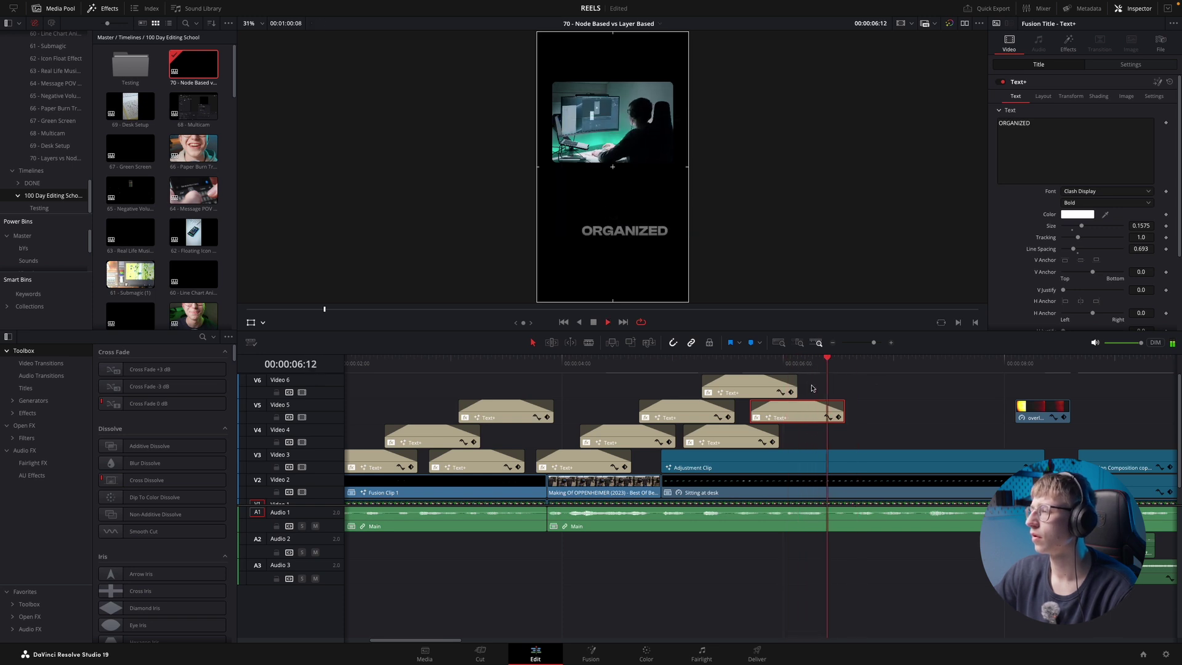
{"action": "key", "text": "space"}
- Duplicate the "until i" caption onto Video 4, overlapping the end of "ORGANIZED", and set its text to "it made"
{"action": "left_click_drag", "start_coordinate": [572, 466], "coordinate": [853, 432]}
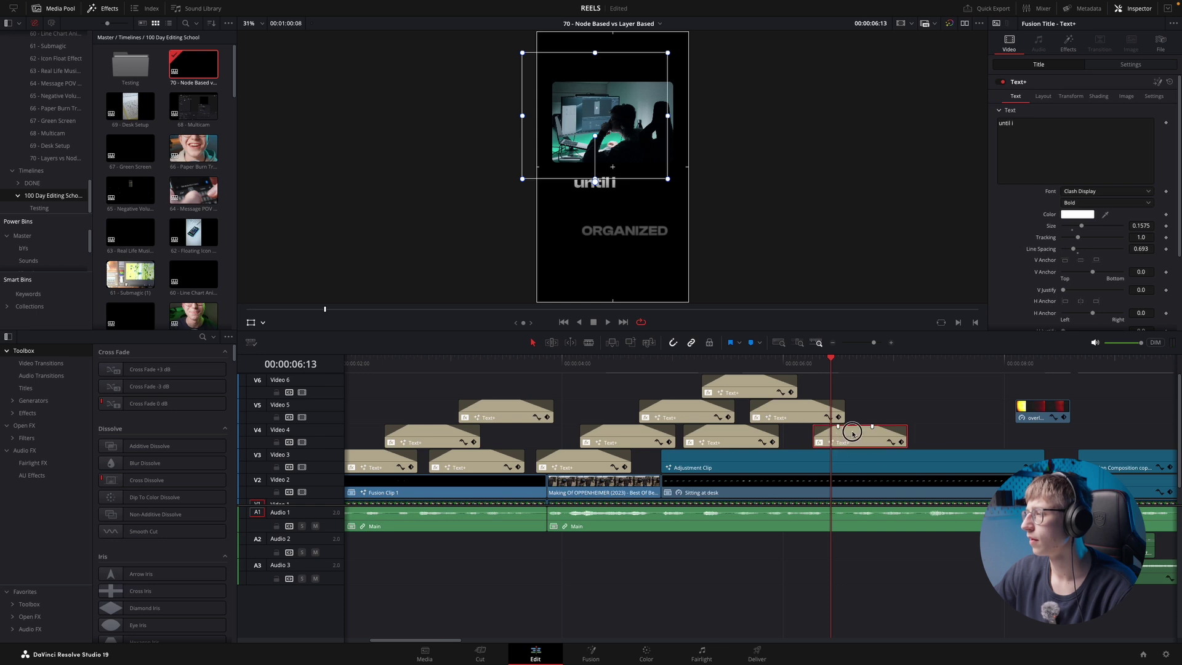
{"action": "left_click", "coordinate": [1057, 150]}
{"action": "type", "text": "It ma"}
- Check the timing of the "it made" caption and nudge it slightly left in the frame
{"action": "left_click", "coordinate": [799, 365]}
{"action": "key", "text": "space"}
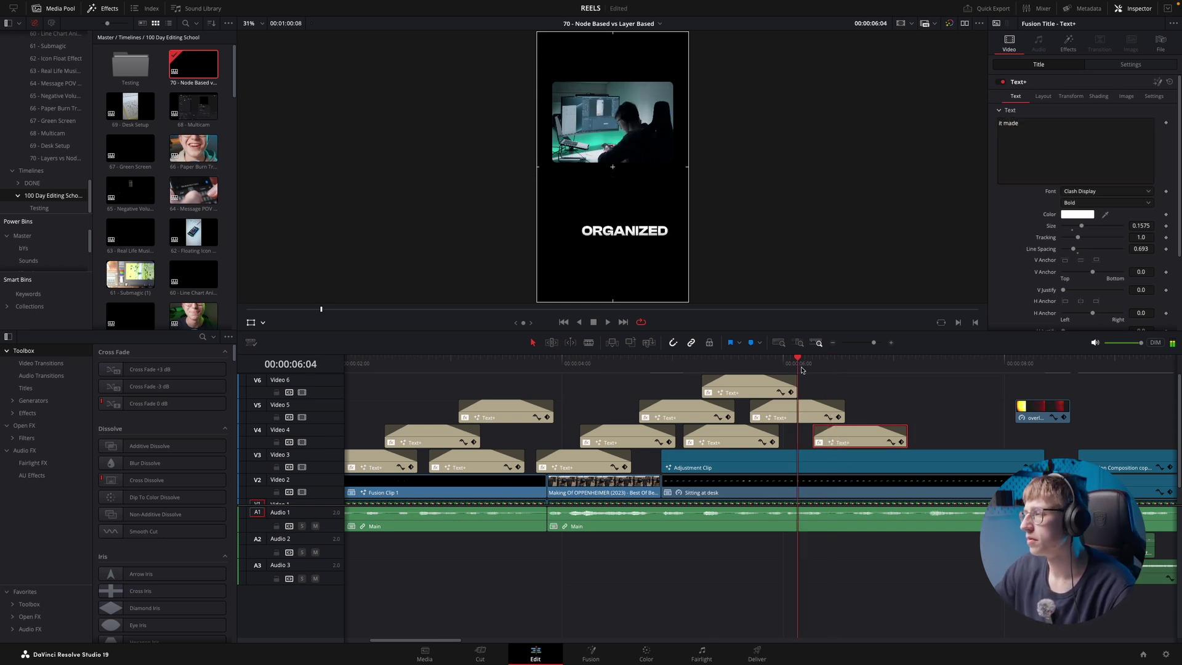
{"action": "key", "text": "space"}
{"action": "left_click", "coordinate": [634, 215]}
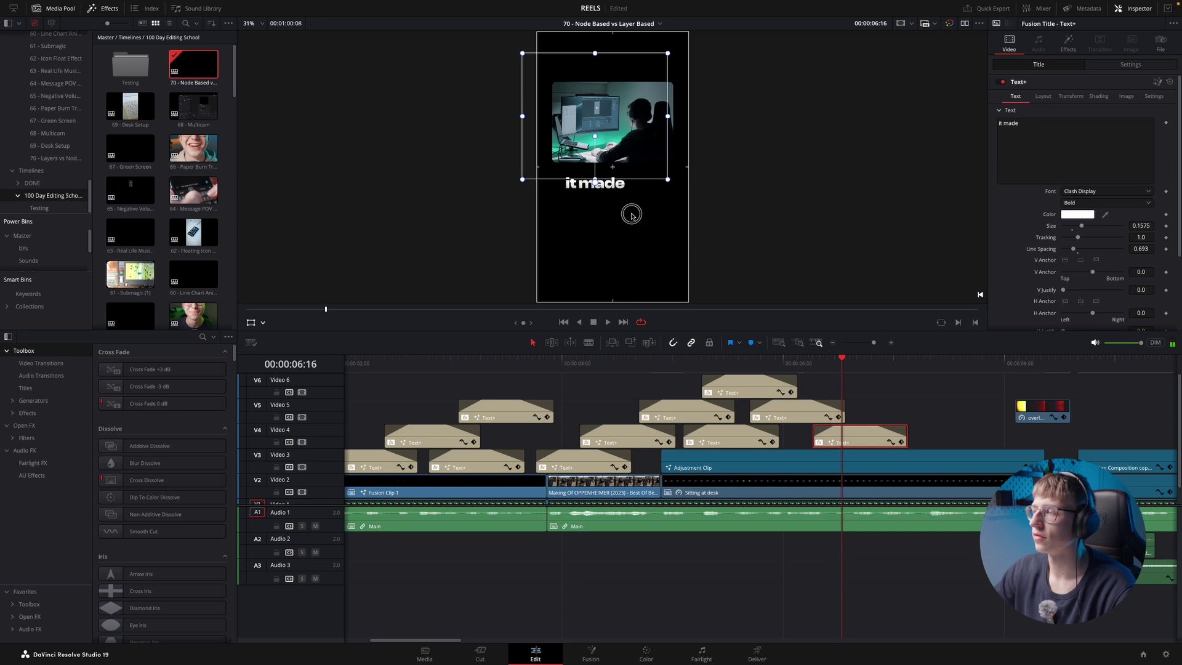
{"action": "key", "text": "space"}
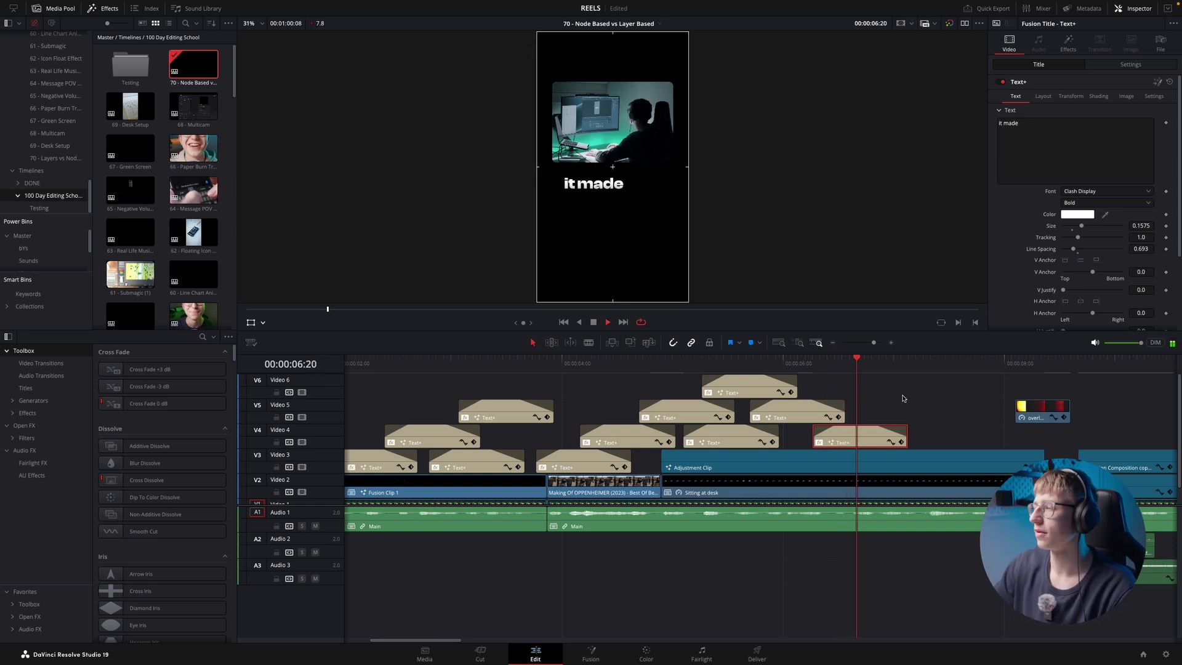
{"action": "key", "text": "ctrl+equal"}
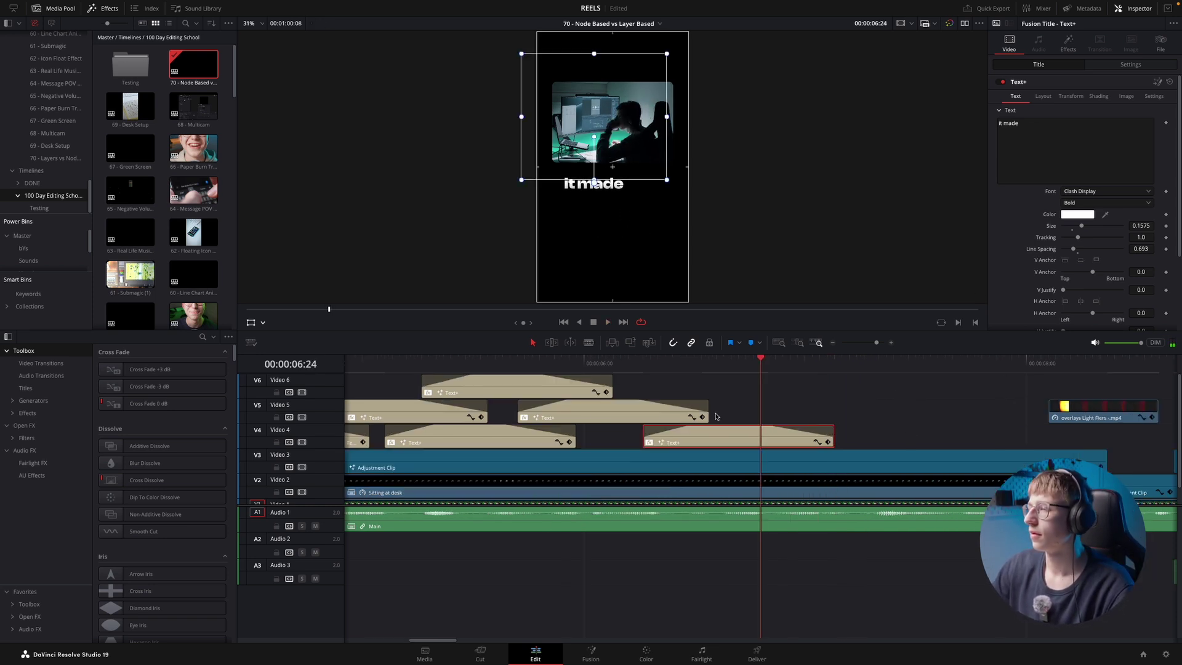
- Play back the intro from the start to check how all the captions follow the voiceover
{"action": "key", "text": "ctrl+minus"}
{"action": "key", "text": "ctrl+minus"}
{"action": "key", "text": "Home"}
{"action": "key", "text": "space"}
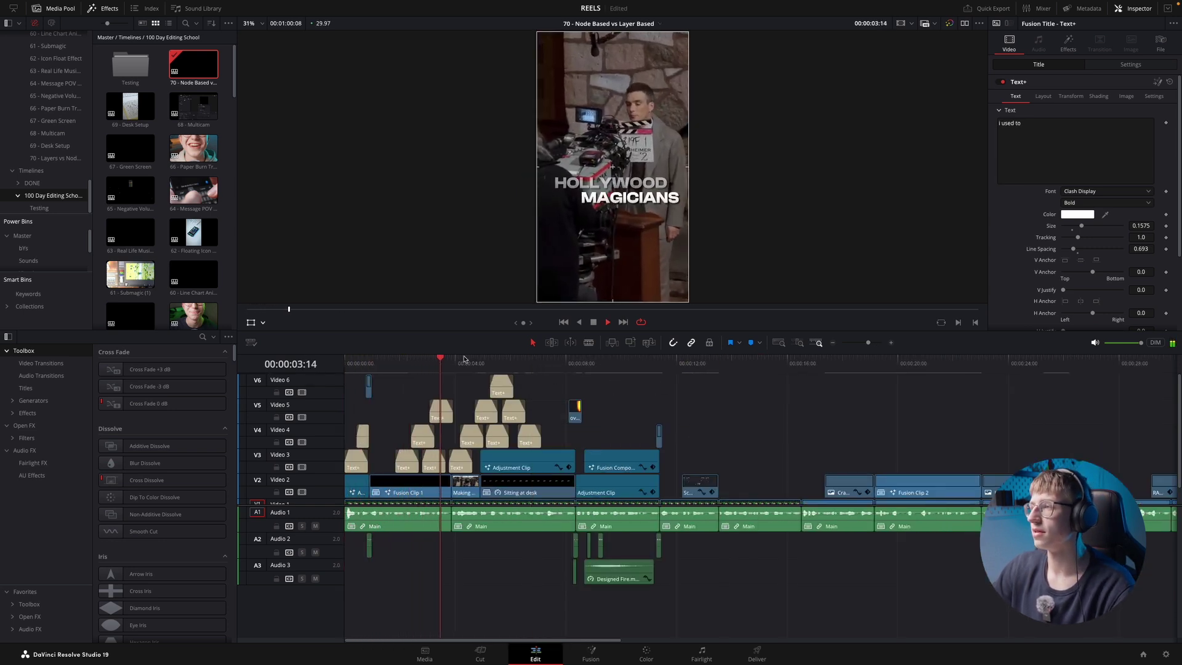
{"action": "key", "text": "ctrl+equal"}
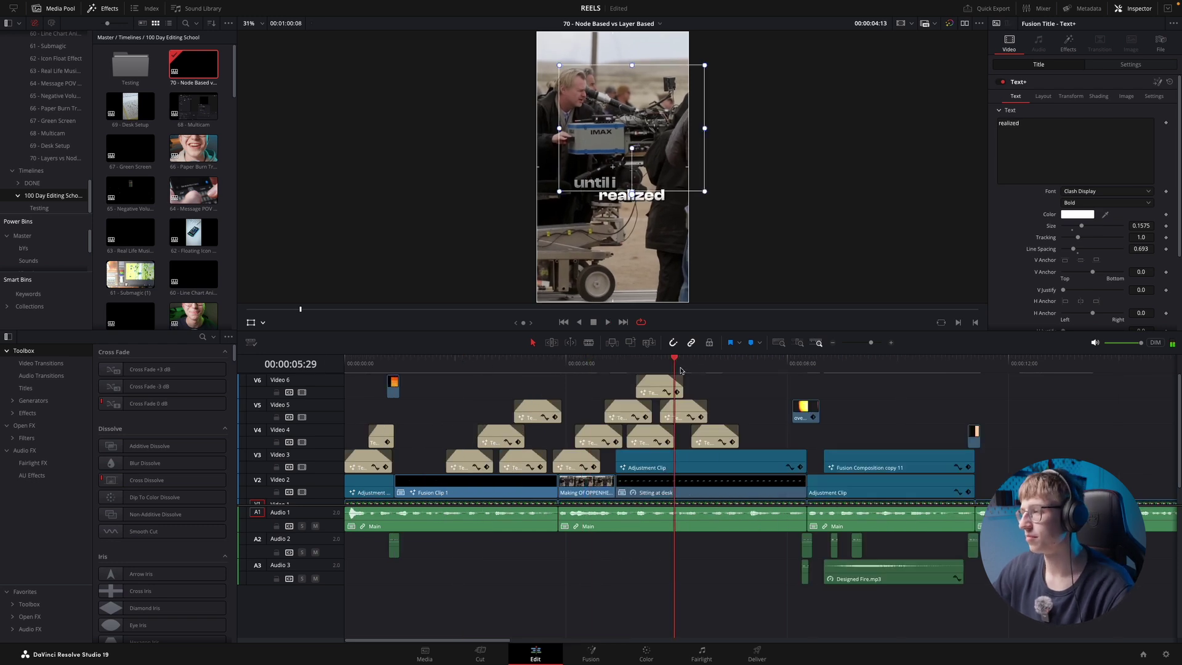
{"action": "left_click", "coordinate": [701, 366]}
{"action": "key", "text": "ctrl+equal"}
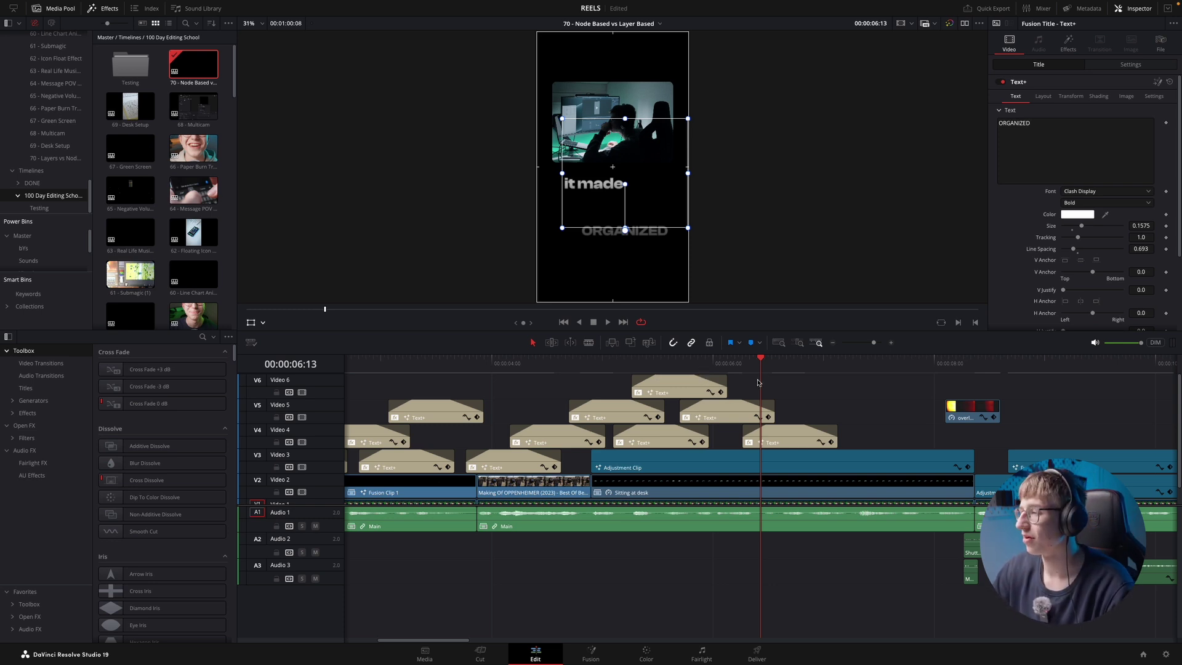
- Duplicate the "ORGANIZED" caption further along Video 5, set its text to "my entire" and place it just below and right of "it made"
{"action": "left_click_drag", "start_coordinate": [762, 370], "coordinate": [735, 368]}
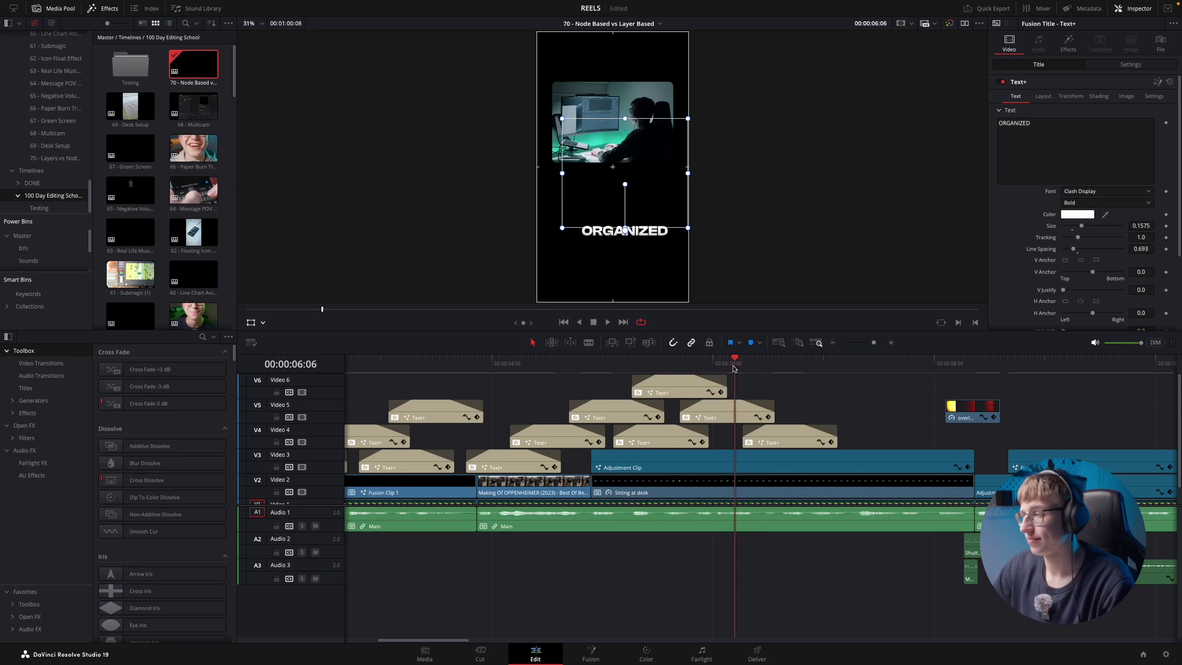
{"action": "key", "text": "space"}
{"action": "left_click", "coordinate": [761, 371]}
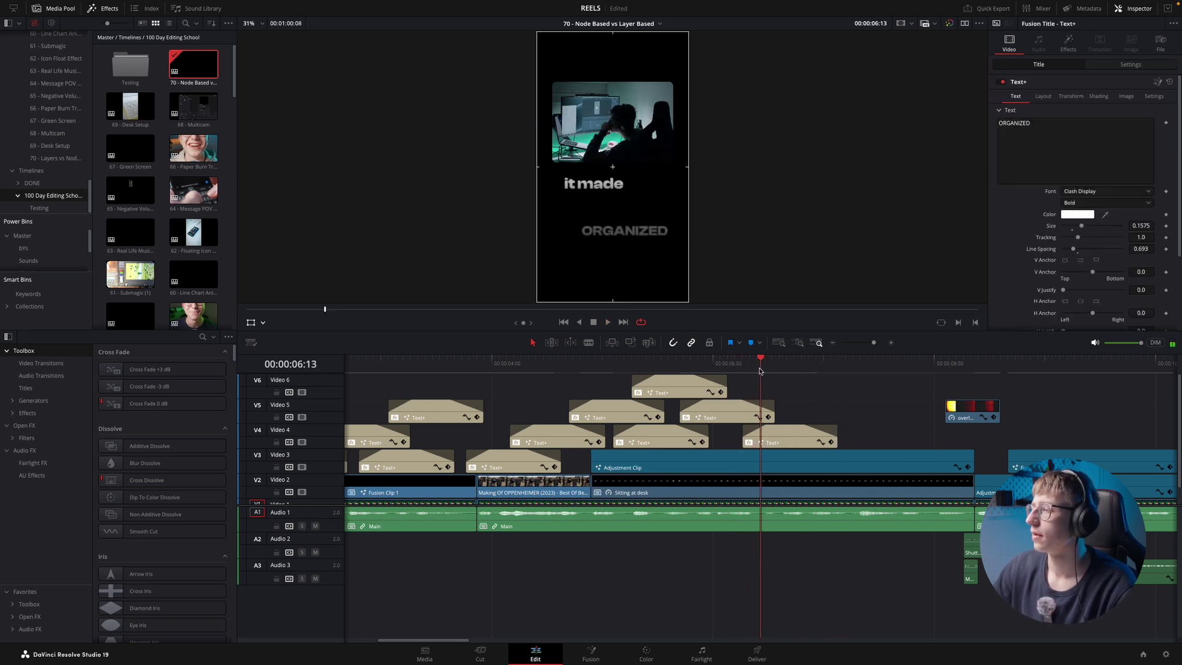
{"action": "key", "text": "space"}
{"action": "left_click_drag", "start_coordinate": [737, 417], "coordinate": [848, 417]}
{"action": "left_click", "coordinate": [1051, 165]}
{"action": "type", "text": "my entire"}
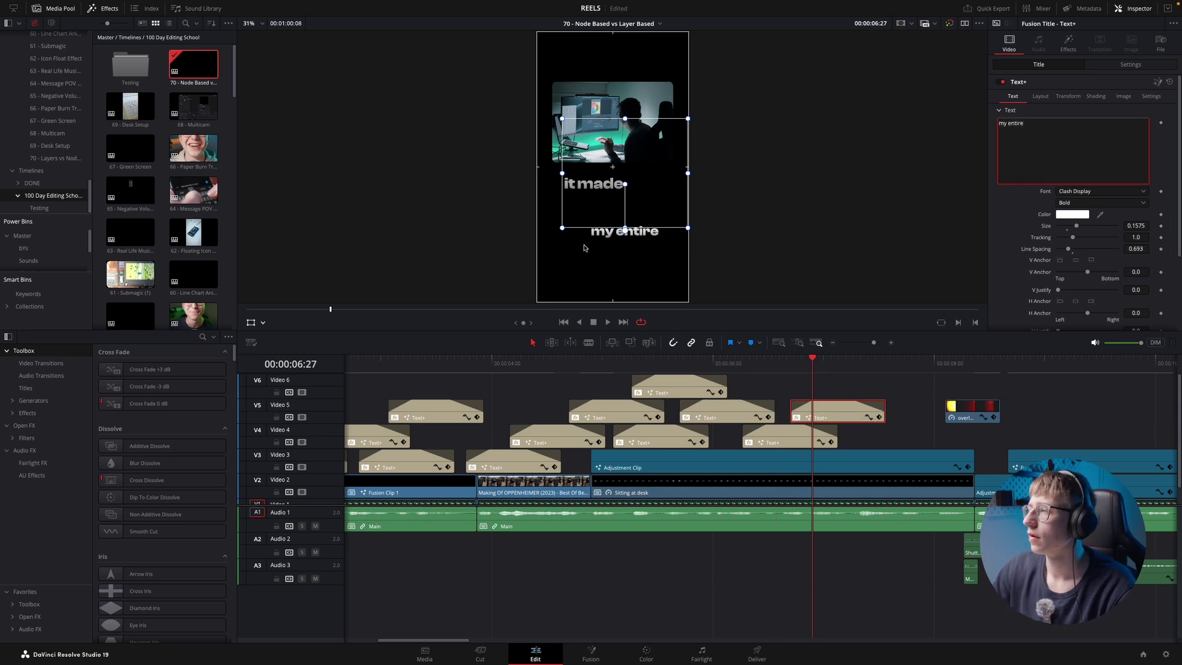
{"action": "left_click_drag", "start_coordinate": [698, 230], "coordinate": [655, 213]}
- Duplicate the "MAGICIANS" caption onto Video 4, overlapping the end of "my entire", and set its text to "WORKFLOW"
{"action": "left_click_drag", "start_coordinate": [431, 411], "coordinate": [910, 433]}
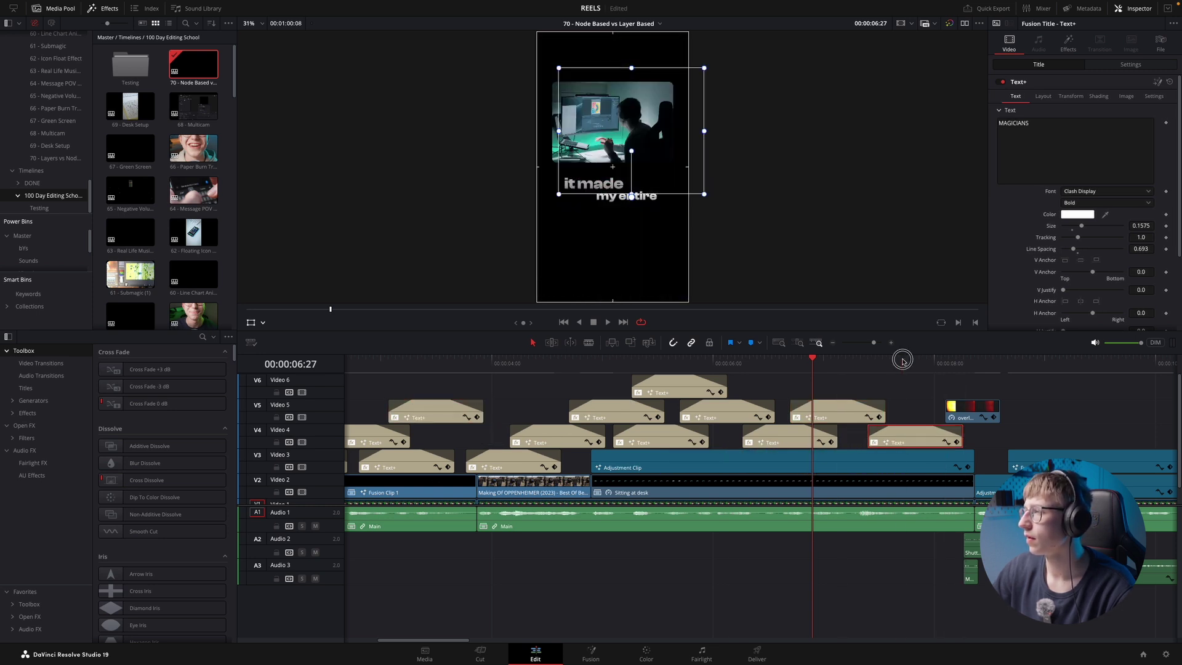
{"action": "left_click", "coordinate": [903, 361]}
{"action": "left_click", "coordinate": [1052, 140]}
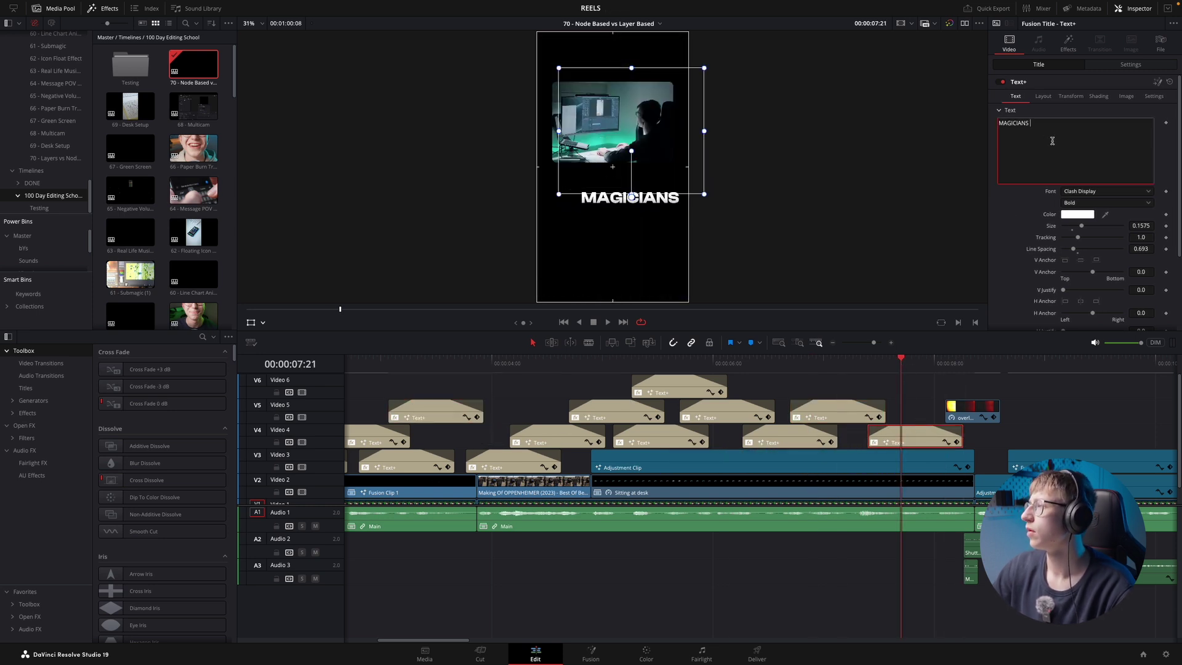
{"action": "type", "text": "WORKFLOW"}
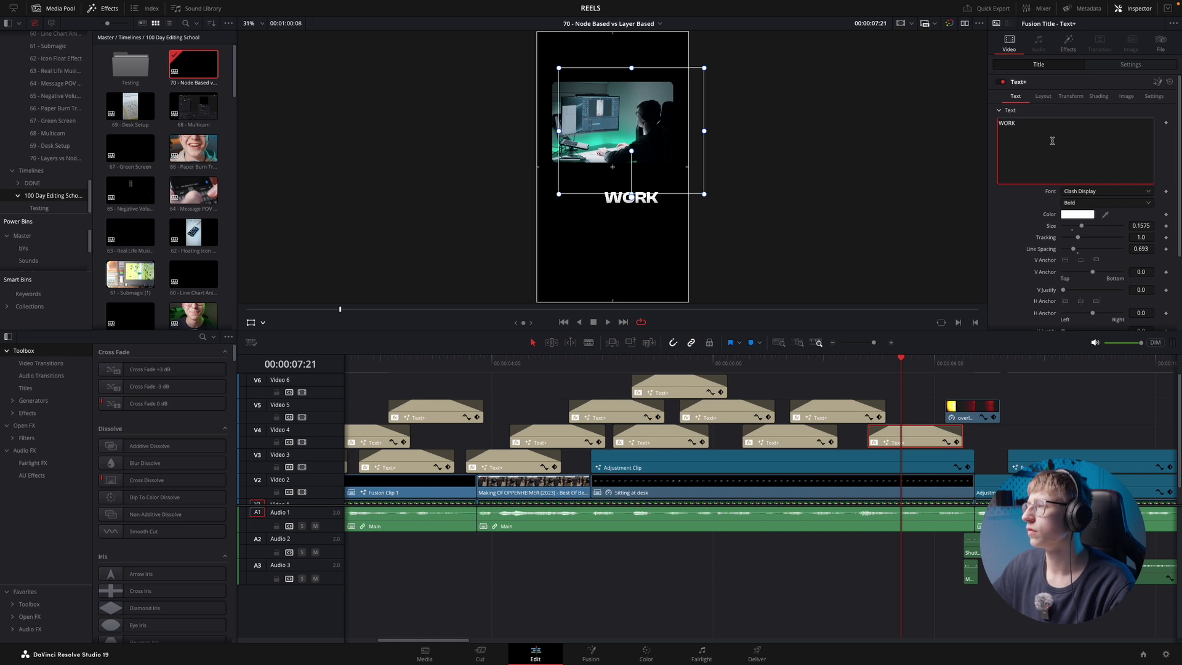
- Centre the "WORKFLOW" caption with position X 0 and Y -137, and play back the last captions
{"action": "left_click", "coordinate": [1133, 66]}
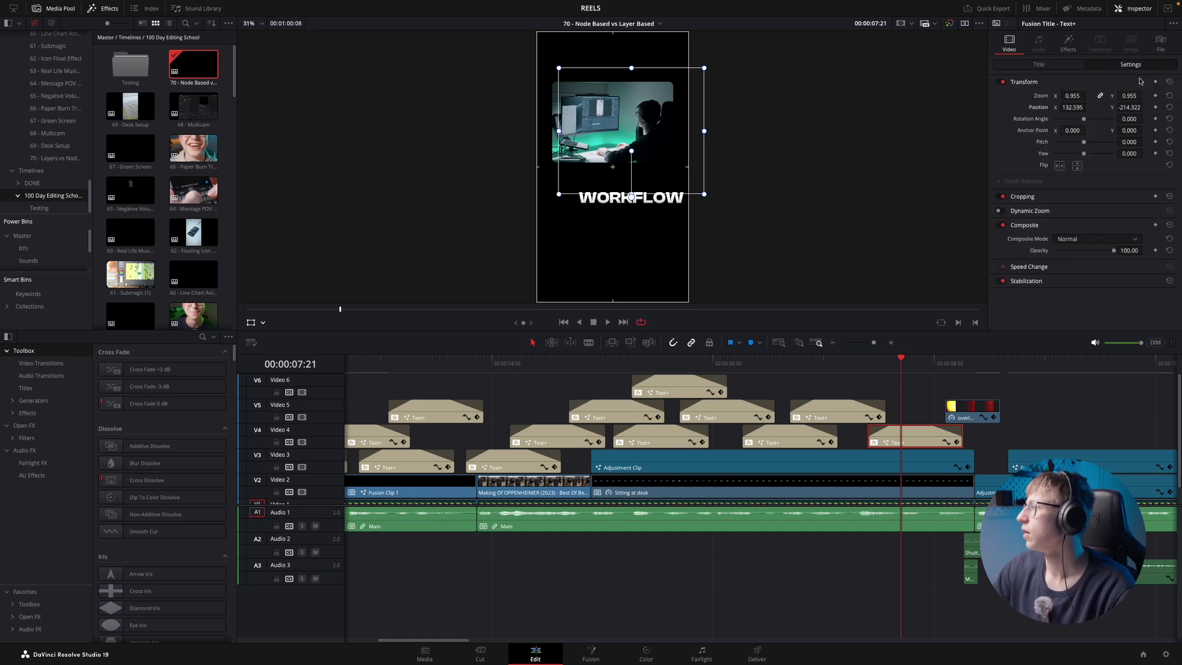
{"action": "double_click", "coordinate": [1035, 108]}
{"action": "left_click_drag", "start_coordinate": [1113, 115], "coordinate": [1065, 116]}
{"action": "left_click", "coordinate": [791, 360]}
{"action": "key", "text": "space"}
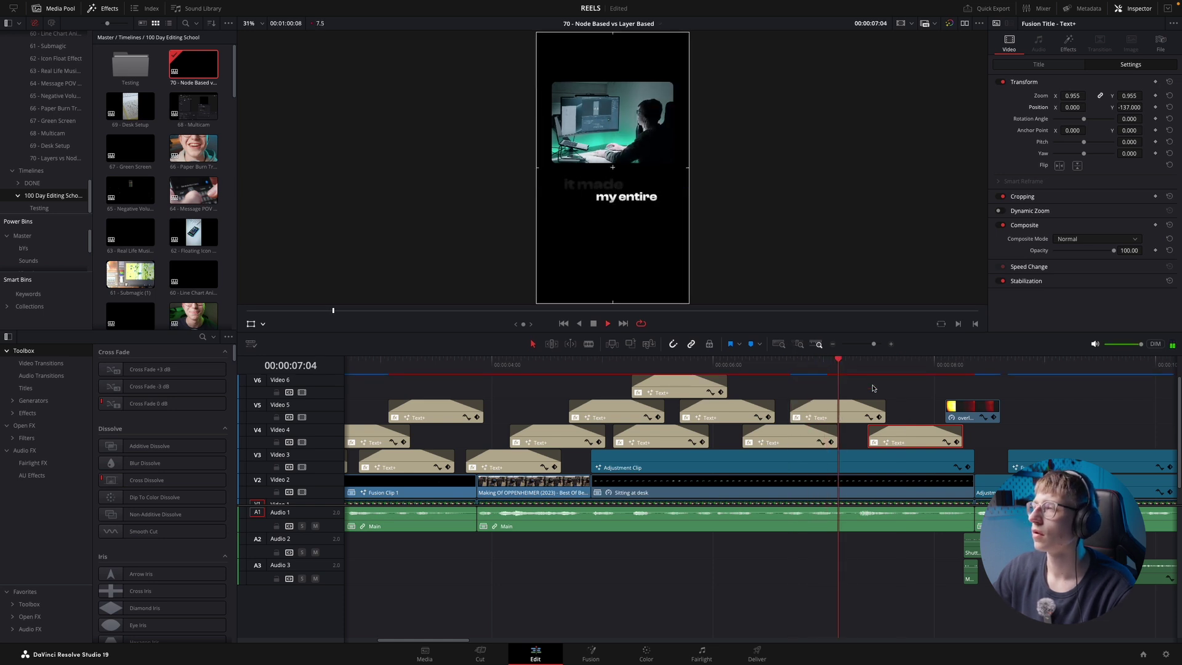
- Extend the "WORKFLOW" caption to the end of the "Sitting at desk" clip and play back its timing
{"action": "key", "text": "space"}
{"action": "mouse_move", "coordinate": [956, 442]}
{"action": "left_mouse_down"}
{"action": "mouse_move", "coordinate": [945, 441]}
{"action": "mouse_move", "coordinate": [974, 437]}
{"action": "left_mouse_up"}
{"action": "left_click", "coordinate": [961, 437]}
{"action": "left_click", "coordinate": [811, 368]}
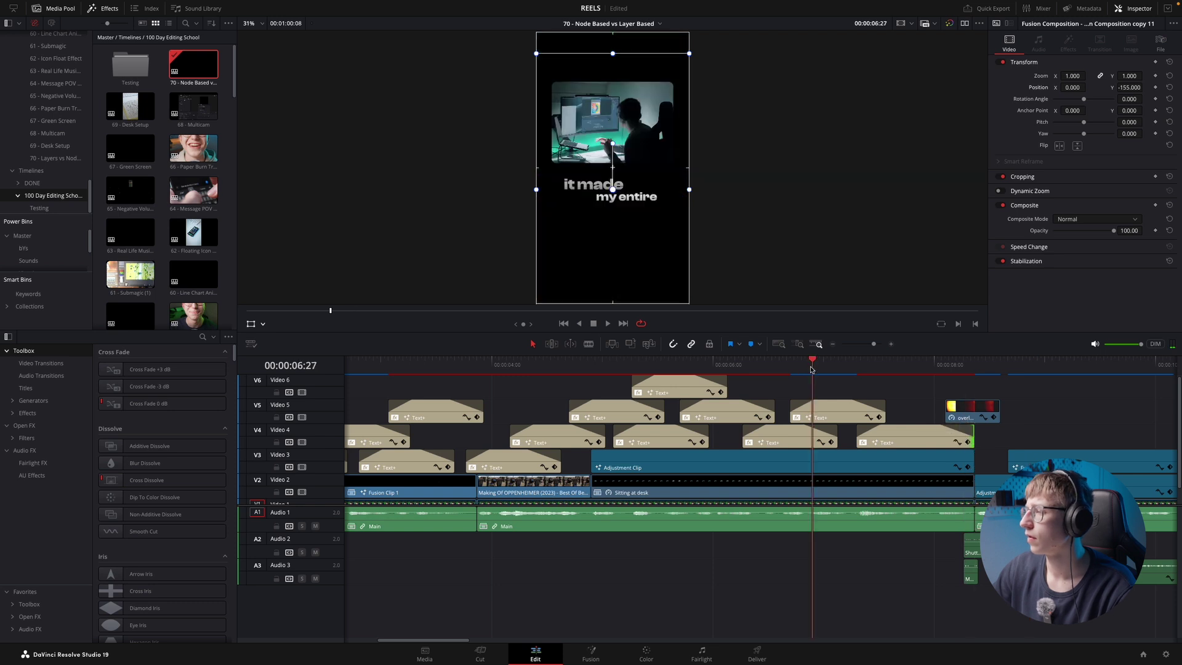
{"action": "key", "text": "space"}
{"action": "key", "text": "space"}
- Lower the "my entire" caption to Y about -244 and the "it made" caption to Y about -149, checking them in playback
{"action": "left_click_drag", "start_coordinate": [804, 367], "coordinate": [850, 376]}
{"action": "left_click", "coordinate": [845, 401]}
{"action": "left_click_drag", "start_coordinate": [659, 226], "coordinate": [664, 235]}
{"action": "left_click", "coordinate": [776, 371]}
{"action": "key", "text": "space"}
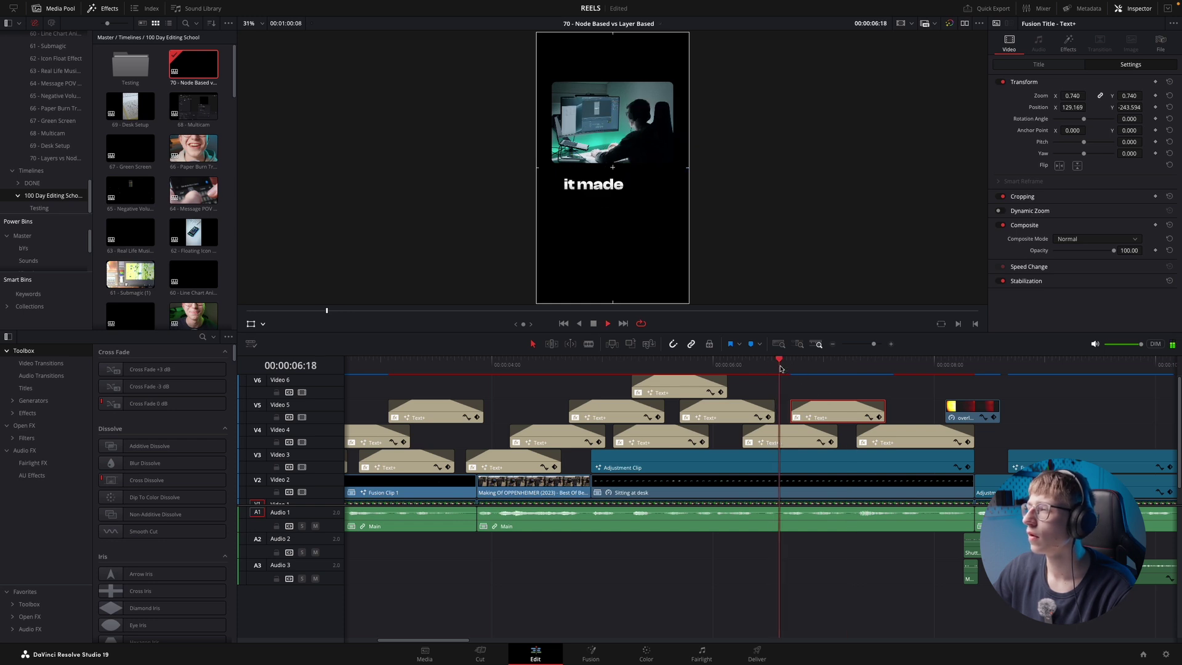
{"action": "key", "text": "space"}
{"action": "key", "text": "space"}
{"action": "left_click", "coordinate": [807, 442]}
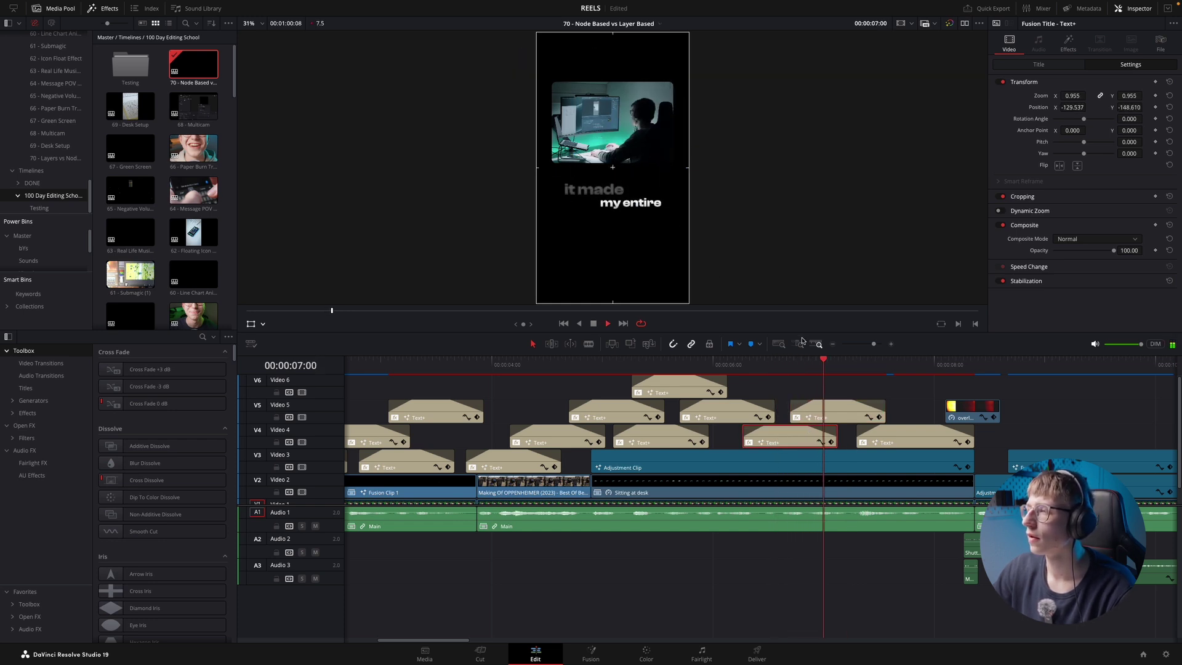
{"action": "key", "text": "space"}
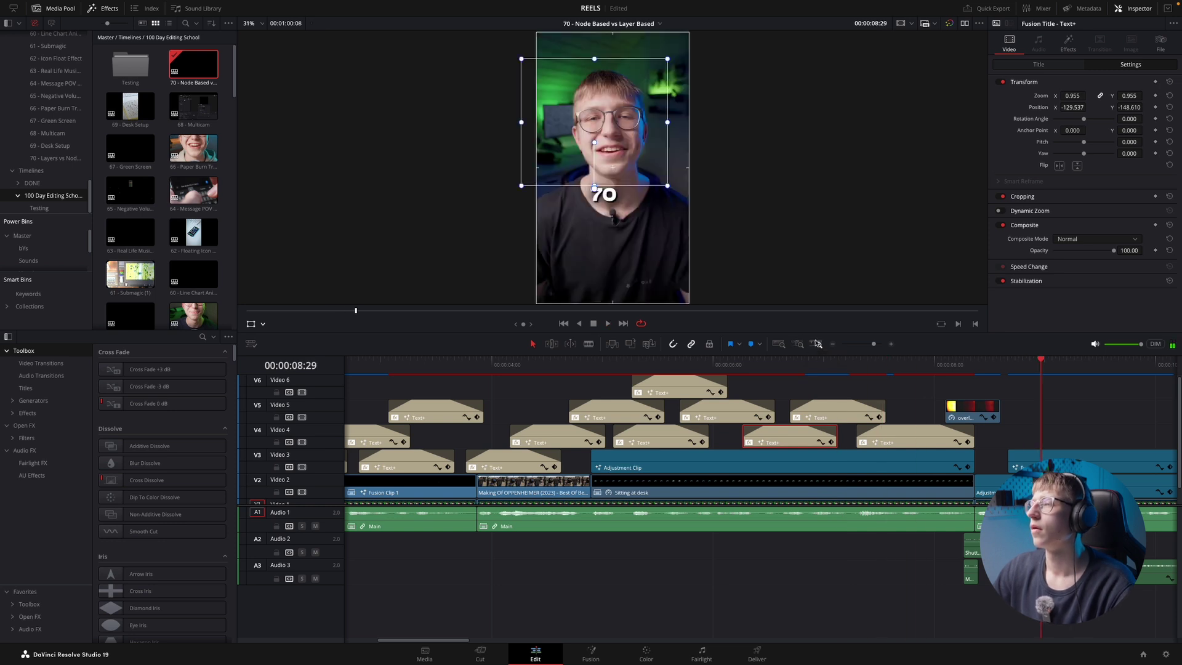
- Play back the "WORKFLOW" caption through the transition into the "100 DAY EDITING SCHOOL" title
{"action": "left_click", "coordinate": [918, 392]}
{"action": "key", "text": "space"}
{"action": "scroll", "coordinate": [554, 426], "scroll_direction": "down", "scroll_amount": 5}
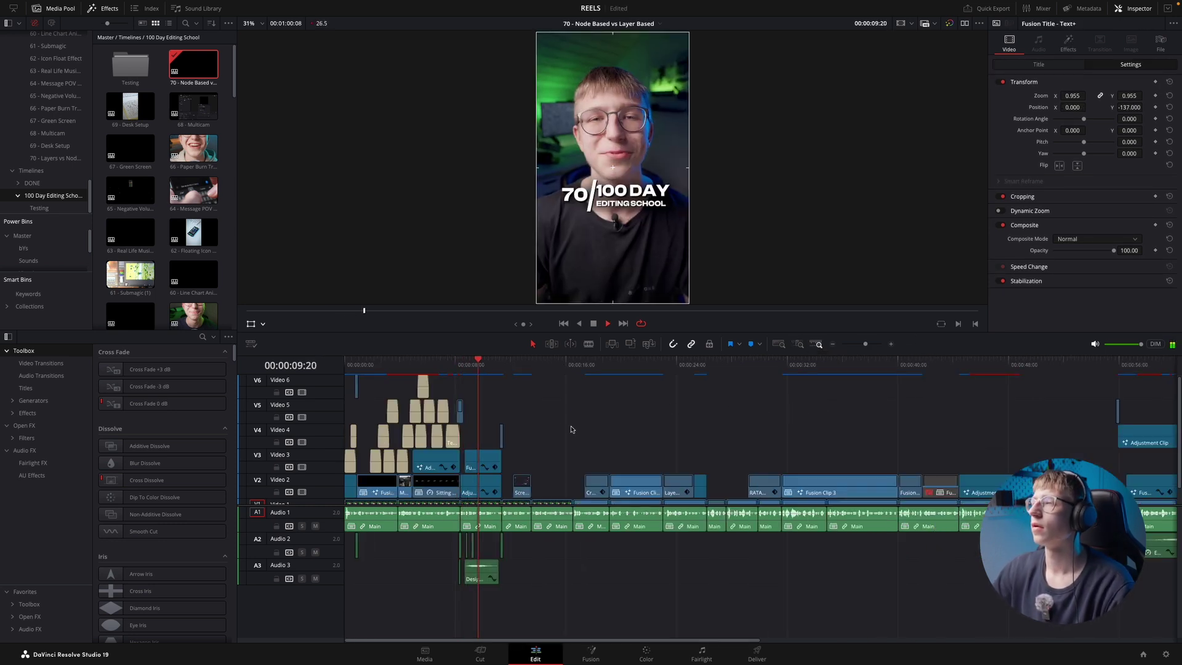
{"action": "key", "text": "space"}
{"action": "key", "text": "Home"}
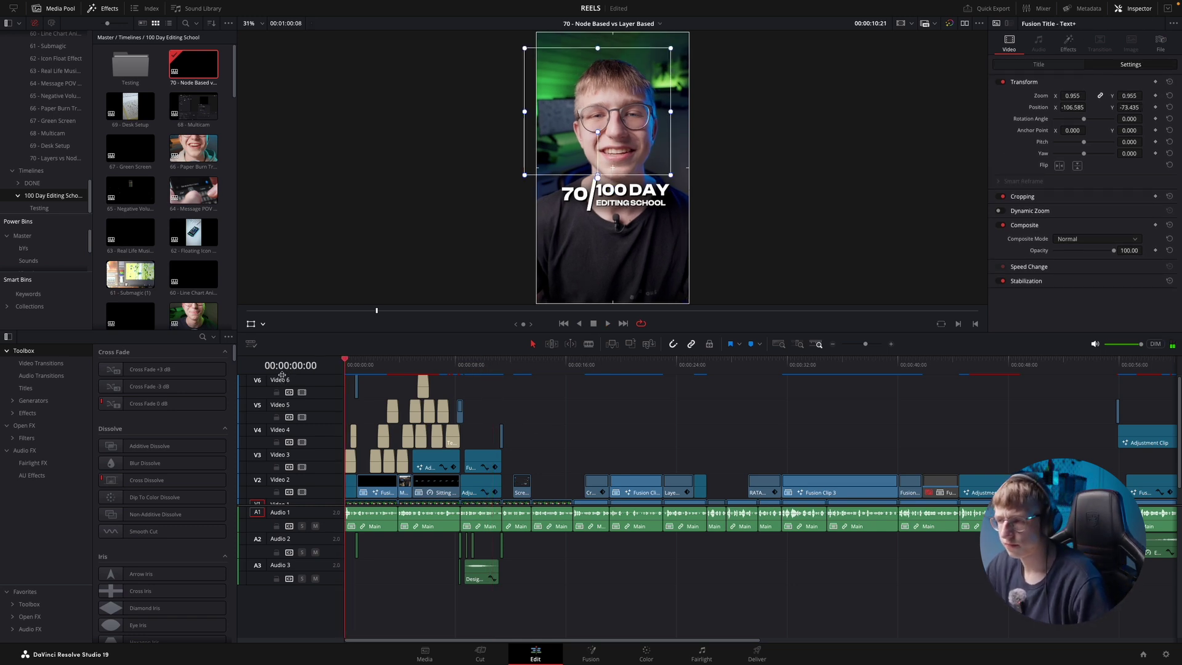
{"action": "scroll", "coordinate": [532, 435], "scroll_direction": "up", "scroll_amount": 5}
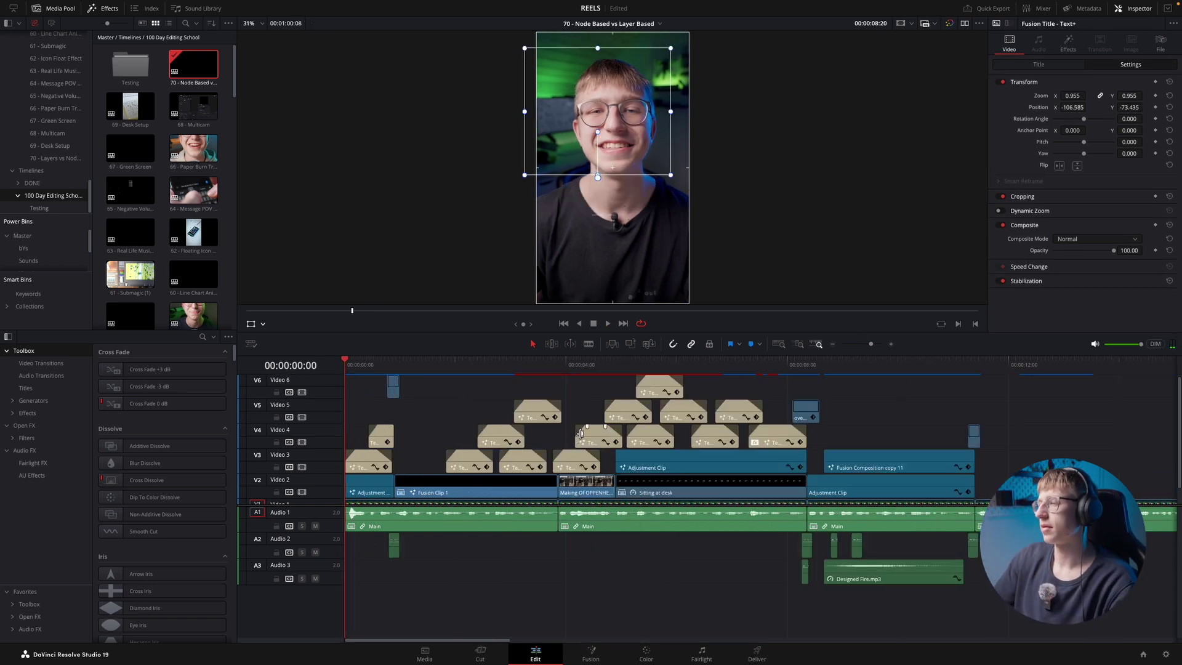
{"action": "scroll", "coordinate": [581, 434], "scroll_direction": "down", "scroll_amount": 5}
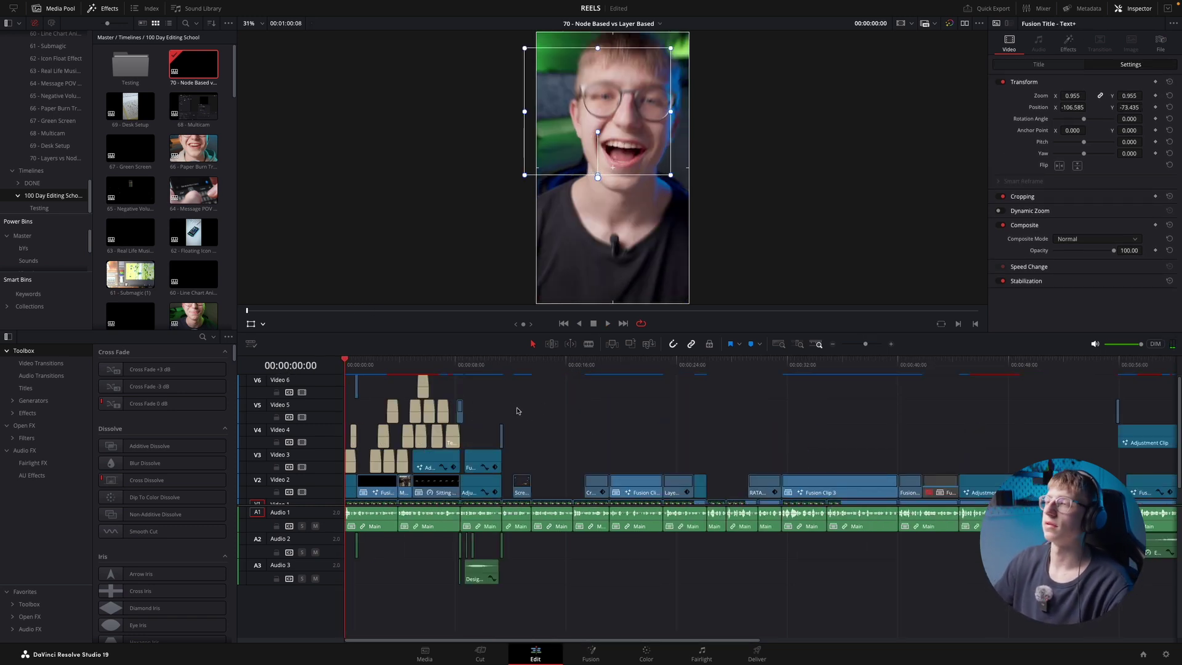
{"action": "left_click", "coordinate": [464, 362]}
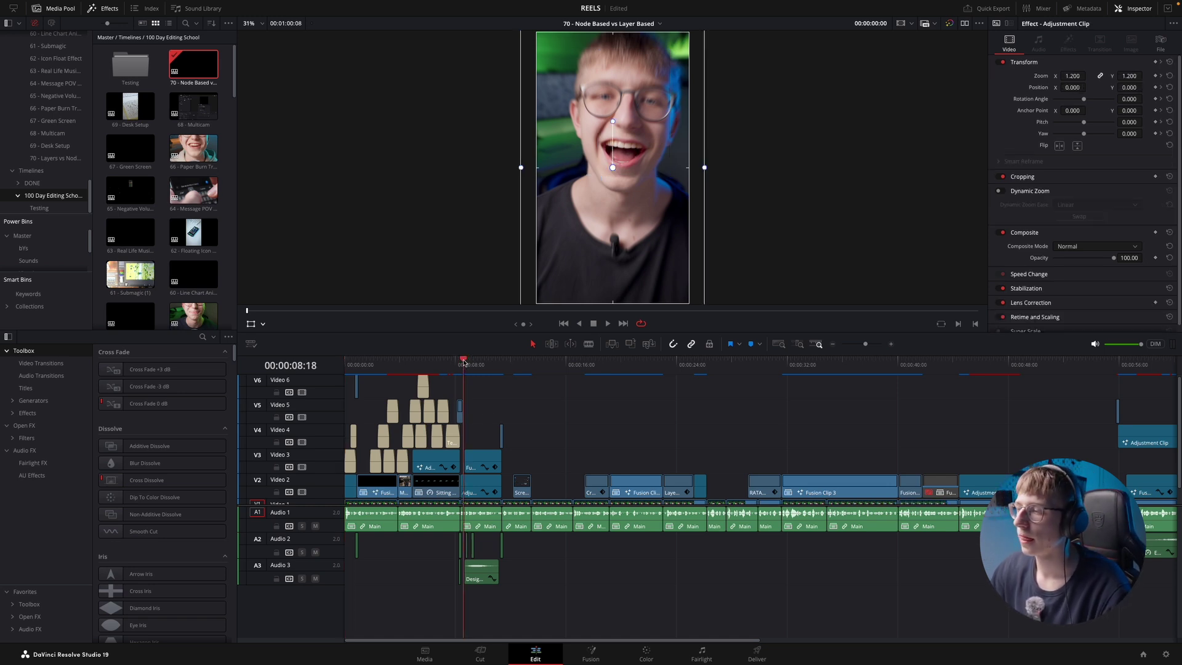
{"action": "scroll", "coordinate": [425, 432], "scroll_direction": "down", "scroll_amount": 5}
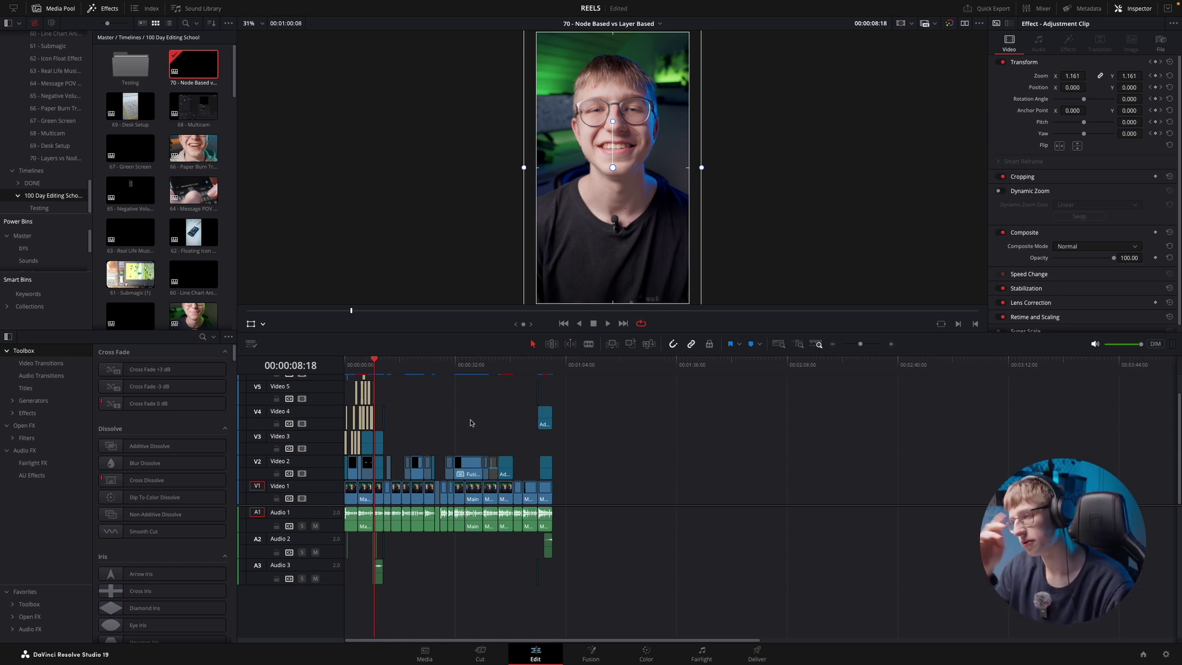
{"action": "scroll", "coordinate": [455, 420], "scroll_direction": "up", "scroll_amount": 2}
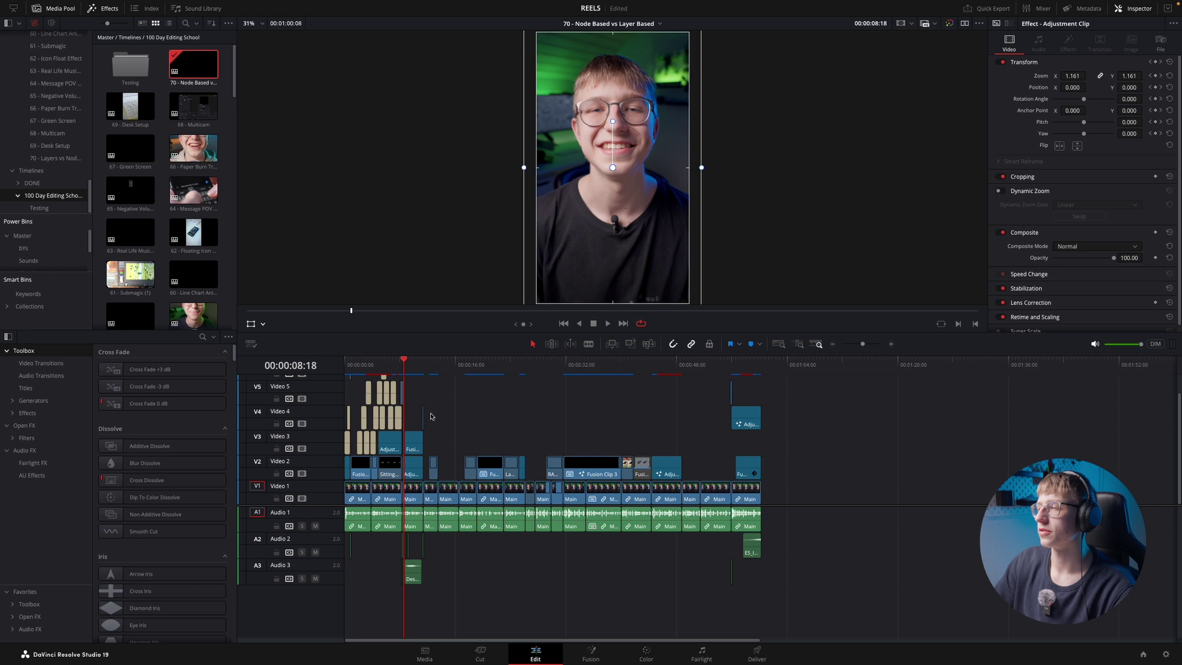
{"action": "scroll", "coordinate": [481, 420], "scroll_direction": "up", "scroll_amount": 2}
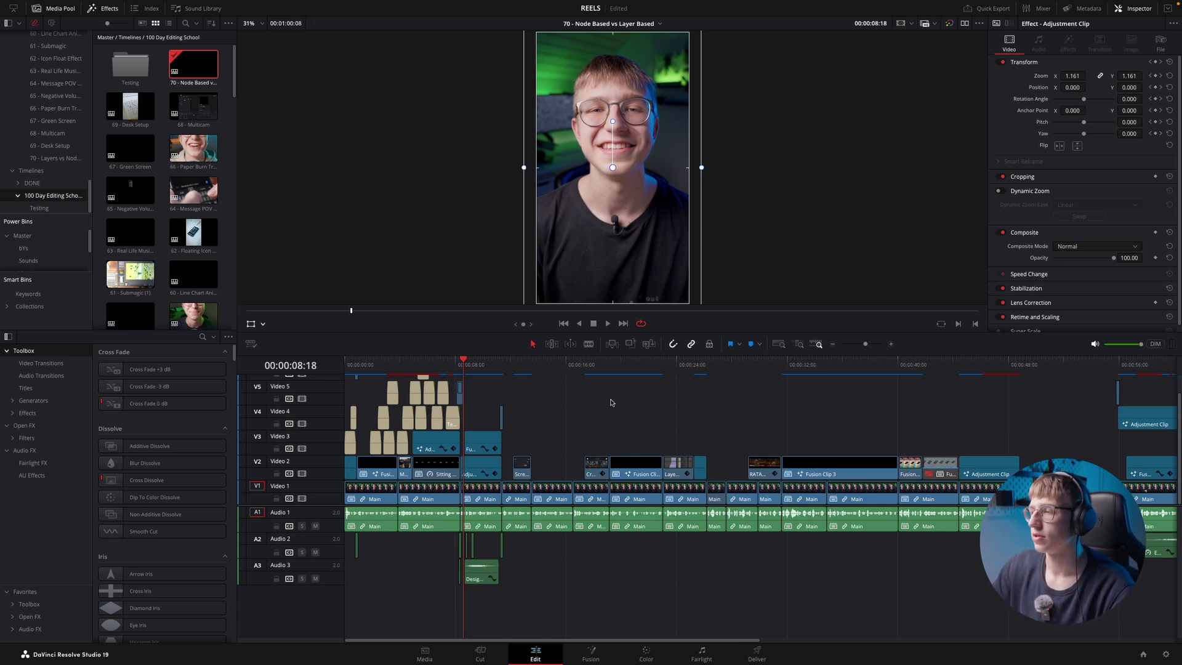
{"action": "key", "text": "super+equal"}
{"action": "key", "text": "super+equal"}
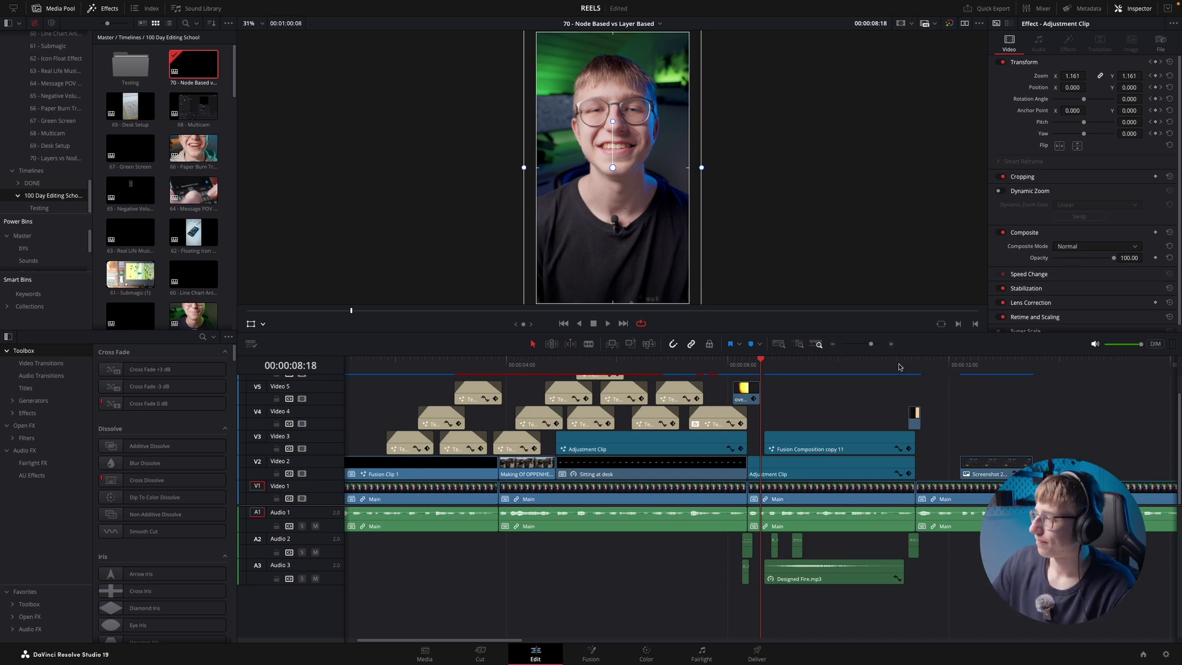
- Play the section after the film burn and extend the start of the node-graph screenshot on Video 2 back to about 00:00:12:03
{"action": "left_click", "coordinate": [899, 367]}
{"action": "key", "text": "space"}
{"action": "key", "text": "super+minus"}
{"action": "key", "text": "super+minus"}
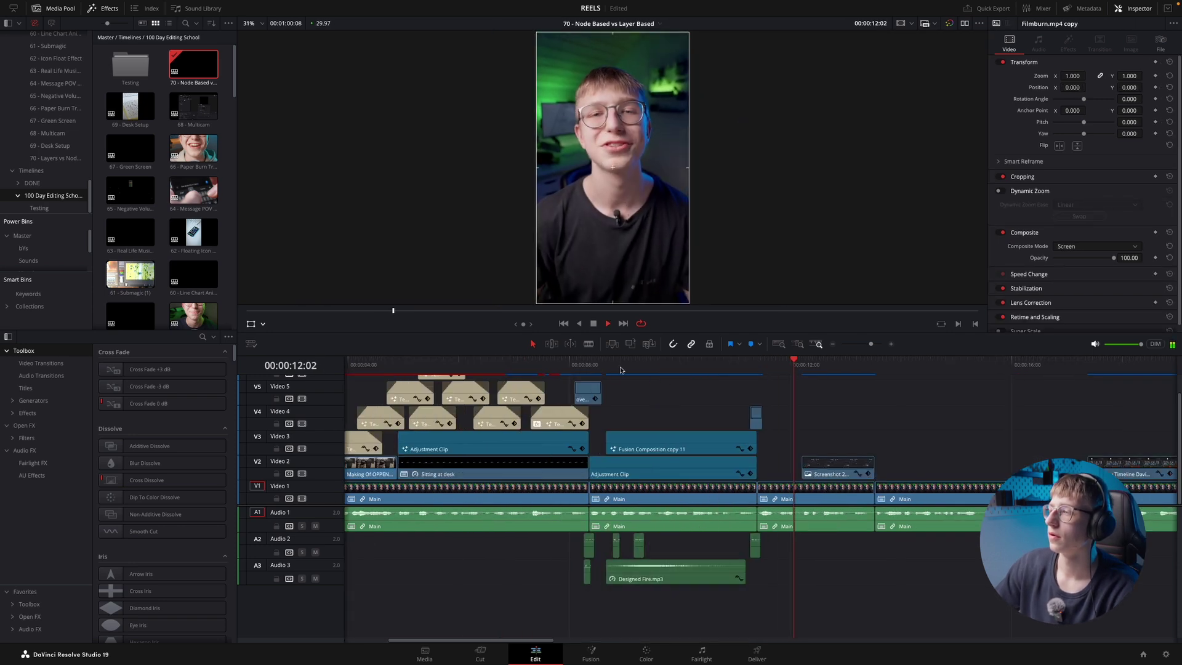
{"action": "left_click", "coordinate": [748, 369]}
{"action": "key", "text": "super+equal"}
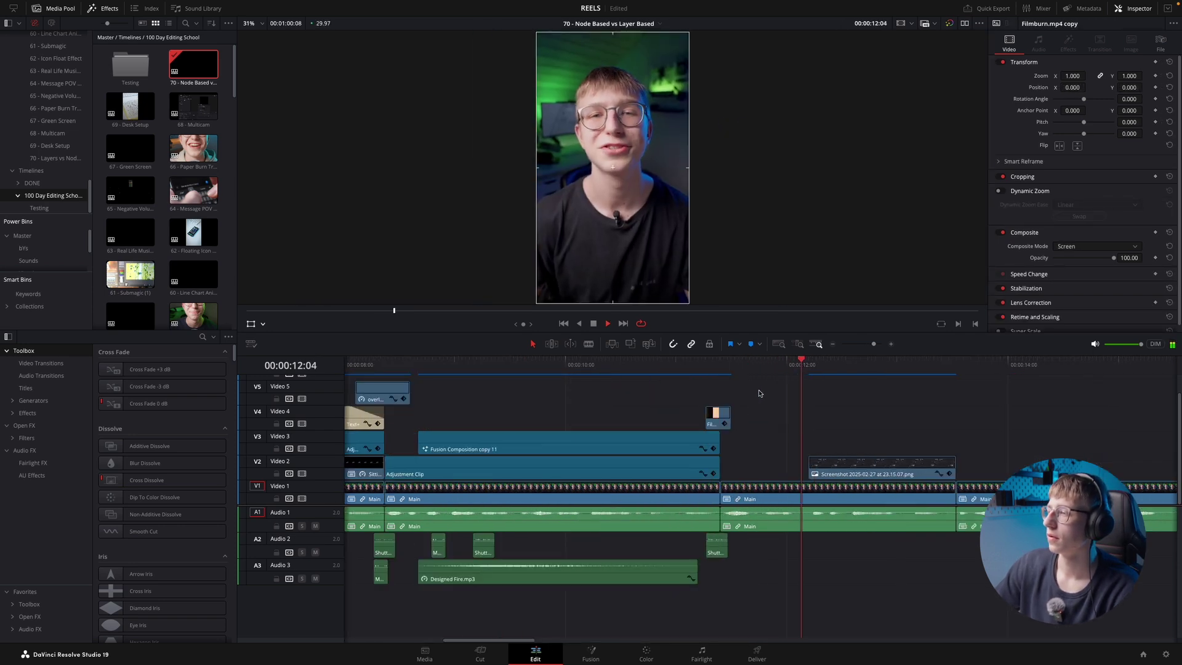
{"action": "key", "text": "space"}
{"action": "left_click_drag", "start_coordinate": [789, 369], "coordinate": [798, 374]}
{"action": "mouse_move", "coordinate": [809, 461]}
{"action": "left_mouse_down"}
{"action": "mouse_move", "coordinate": [798, 458]}
{"action": "mouse_move", "coordinate": [813, 452]}
{"action": "left_mouse_up"}
- Move the node-graph screenshot's first Transform keyframe to the clip's new start and play back the pan
{"action": "left_click", "coordinate": [769, 369]}
{"action": "key", "text": "space"}
{"action": "left_click", "coordinate": [768, 370]}
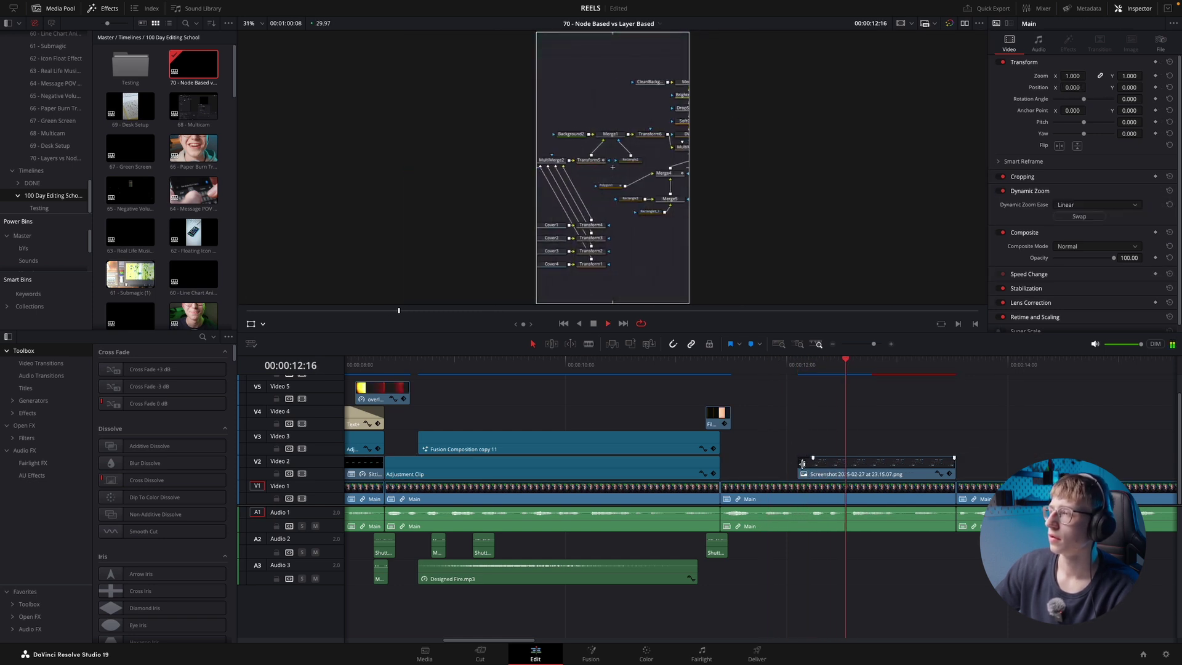
{"action": "key", "text": "space"}
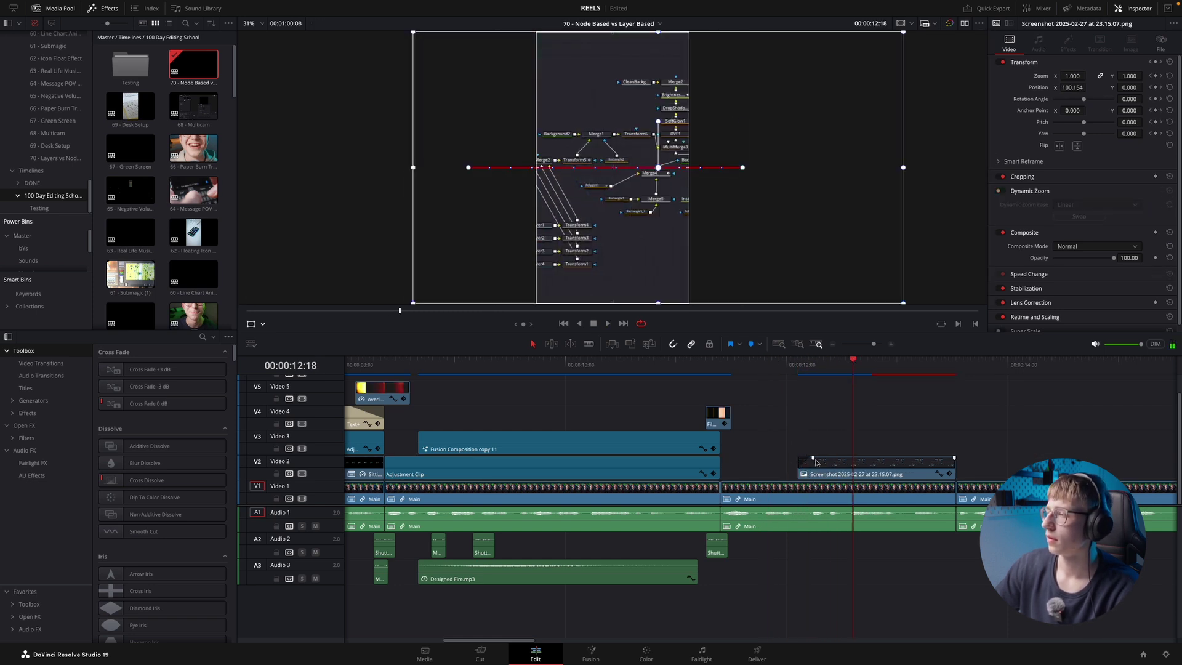
{"action": "left_click", "coordinate": [949, 475]}
{"action": "left_click_drag", "start_coordinate": [806, 492], "coordinate": [800, 493]}
{"action": "left_click", "coordinate": [787, 363]}
{"action": "key", "text": "space"}
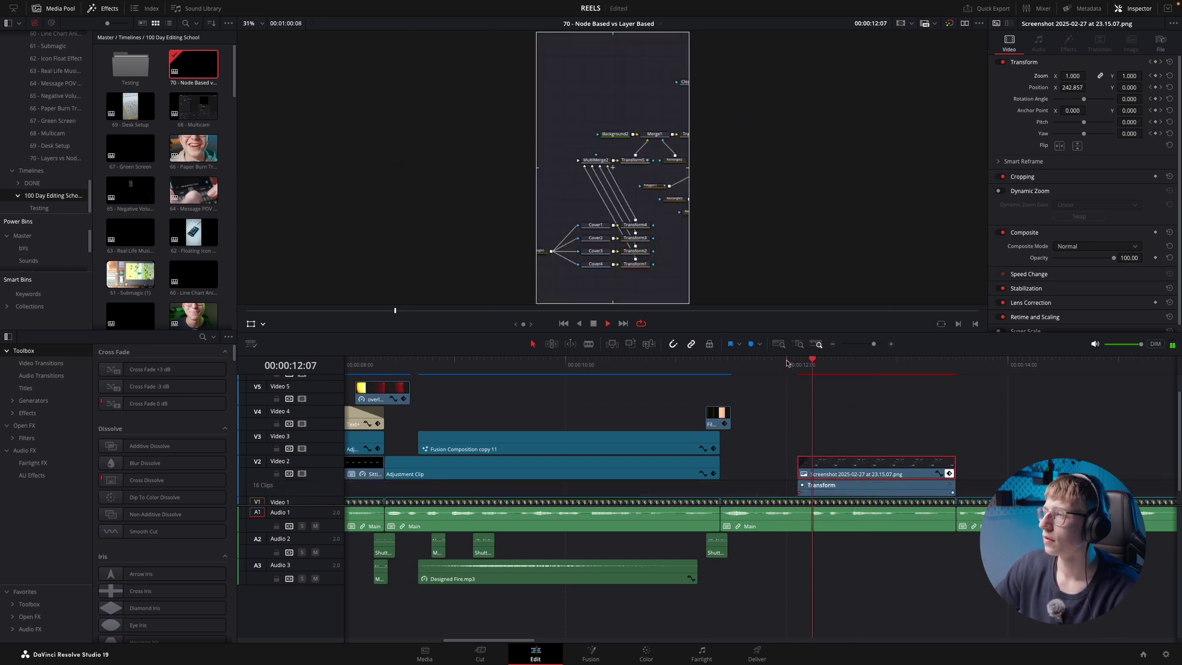
{"action": "left_click", "coordinate": [765, 364]}
{"action": "key", "text": "space"}
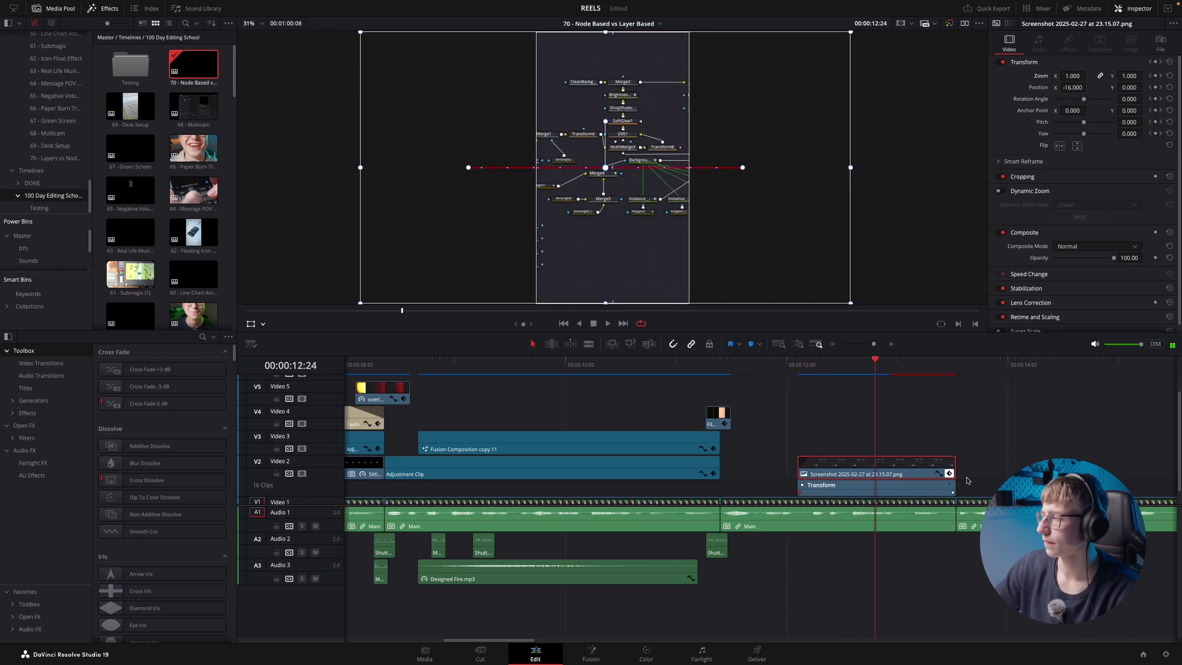
{"action": "left_click", "coordinate": [949, 474]}
- Copy the "i used to" caption onto Video 3 at the start of the node-graph screenshot, about 00:00:12:03
{"action": "key", "text": "space"}
{"action": "left_click", "coordinate": [795, 366]}
{"action": "left_click_drag", "start_coordinate": [795, 374], "coordinate": [813, 377]}
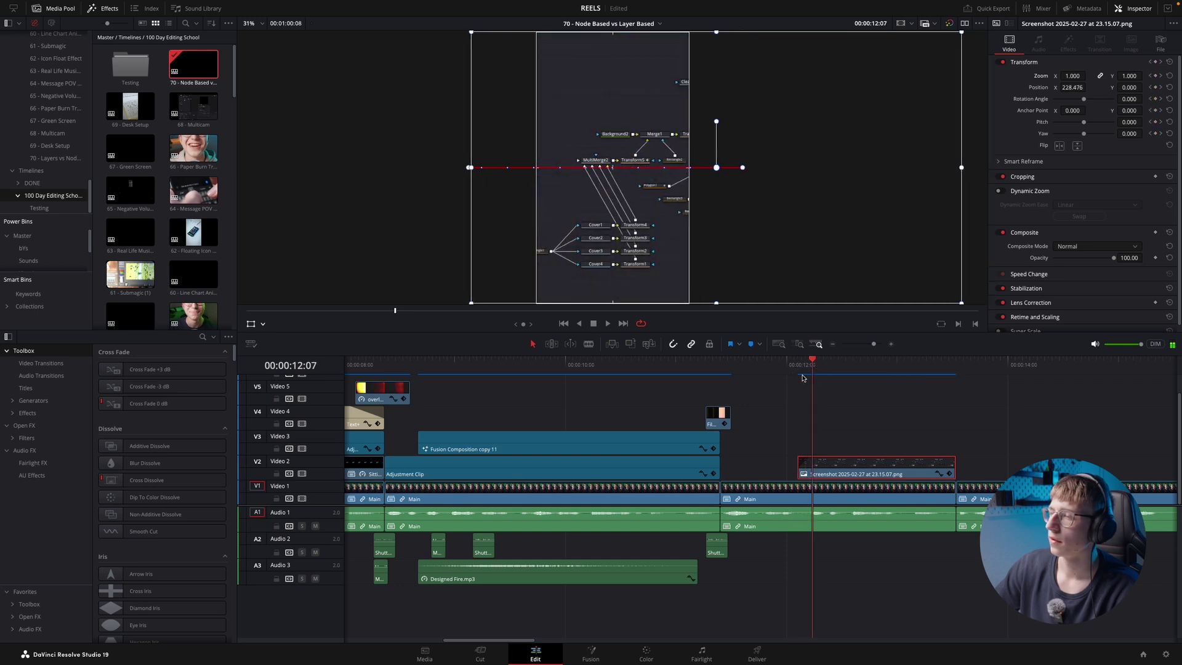
{"action": "key", "text": "ctrl+minus"}
{"action": "key", "text": "ctrl+minus"}
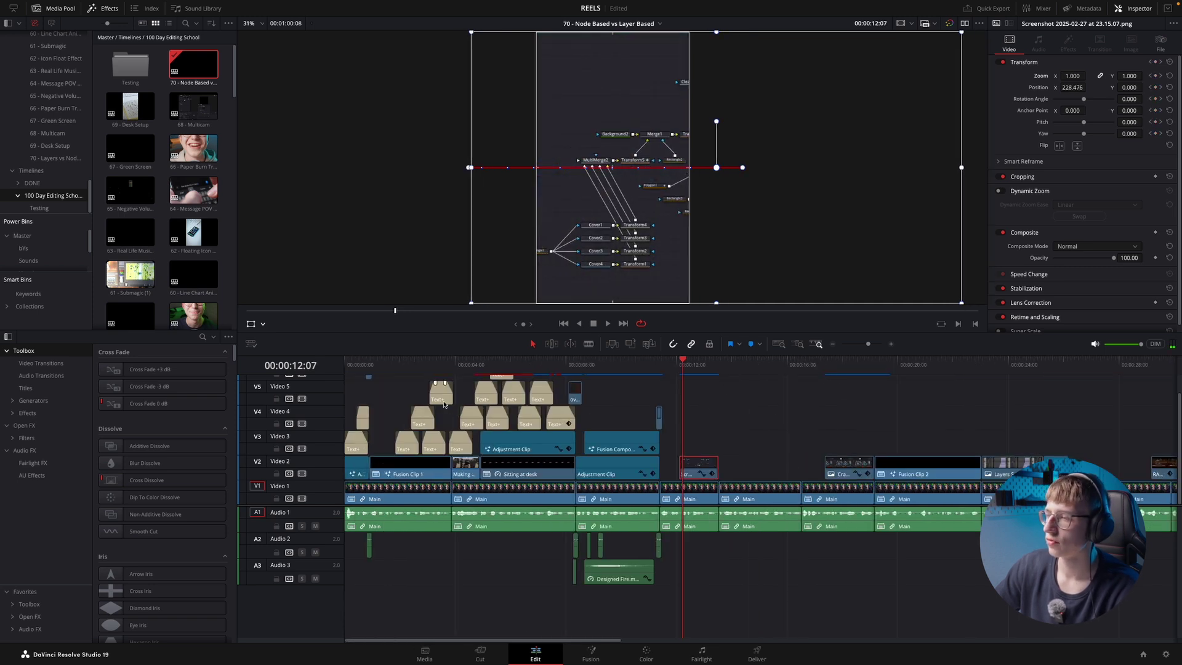
{"action": "left_click_drag", "start_coordinate": [351, 442], "coordinate": [701, 450]}
{"action": "key", "text": "ctrl+equal"}
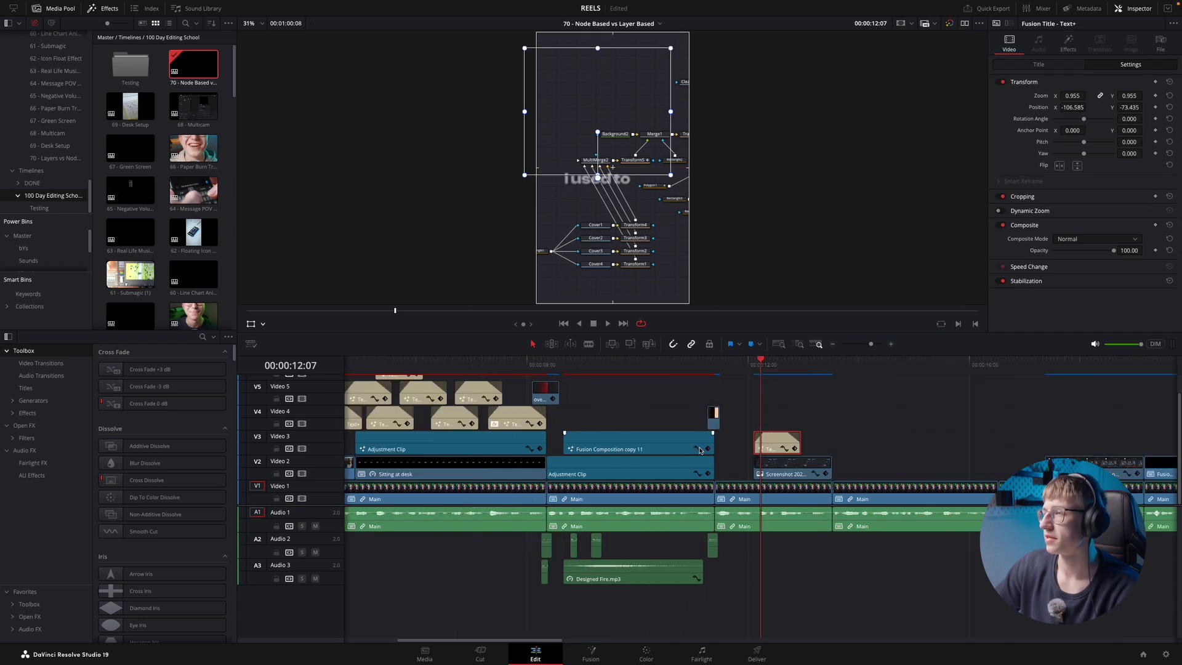
- Change the copied caption's text to "super" and enlarge it to a zoom of 1.160 at about X -70.7, Y -53.9
{"action": "key", "text": "ctrl+equal"}
{"action": "key", "text": "ctrl+equal"}
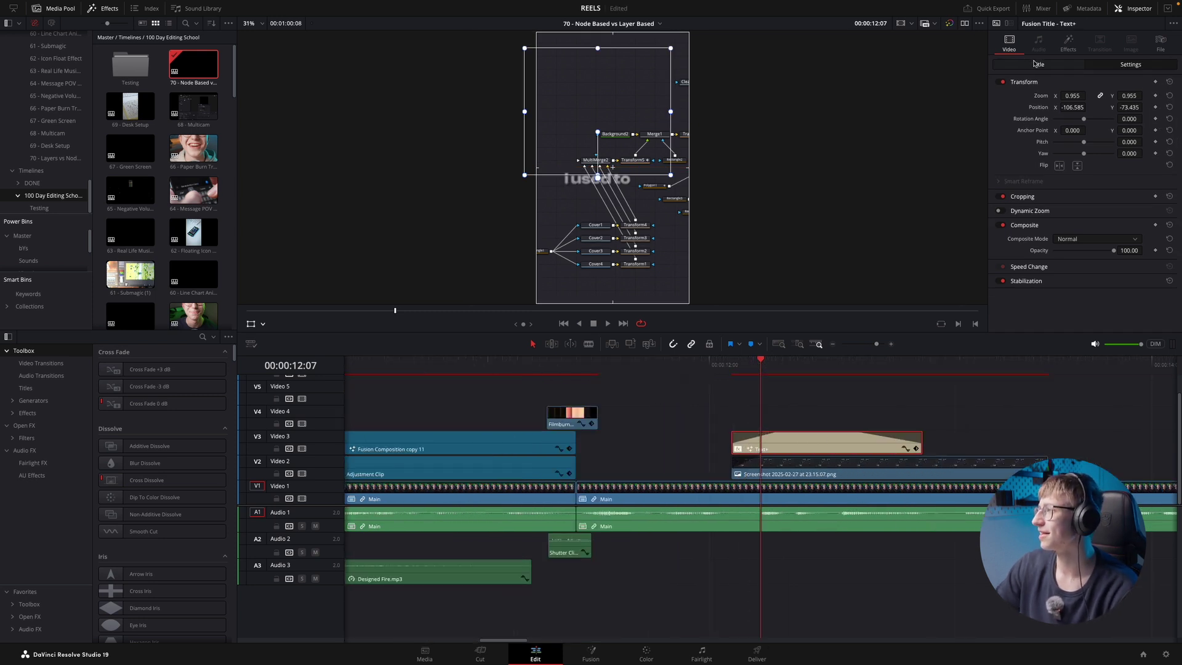
{"action": "left_click", "coordinate": [1036, 64]}
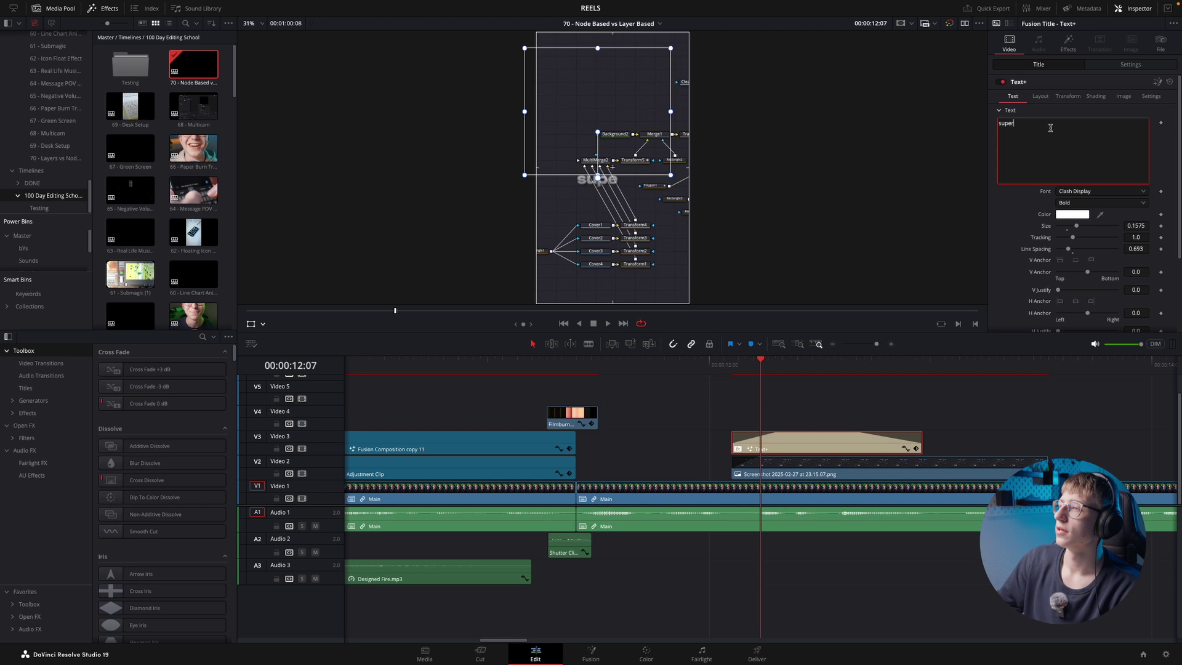
{"action": "mouse_move", "coordinate": [675, 187]}
{"action": "left_mouse_down"}
{"action": "mouse_move", "coordinate": [692, 186]}
{"action": "mouse_move", "coordinate": [665, 193]}
{"action": "left_mouse_up"}
- Duplicate the "super" caption onto Video 4 from about 00:00:12:14, change its text to "scary" and place it below and right of "super"
{"action": "left_click_drag", "start_coordinate": [796, 444], "coordinate": [876, 420]}
{"action": "key", "text": "space"}
{"action": "left_click", "coordinate": [1032, 177]}
{"action": "key", "text": "ctrl+a"}
{"action": "type", "text": "s"}
{"action": "left_click", "coordinate": [680, 217]}
{"action": "left_click_drag", "start_coordinate": [689, 226], "coordinate": [693, 223]}
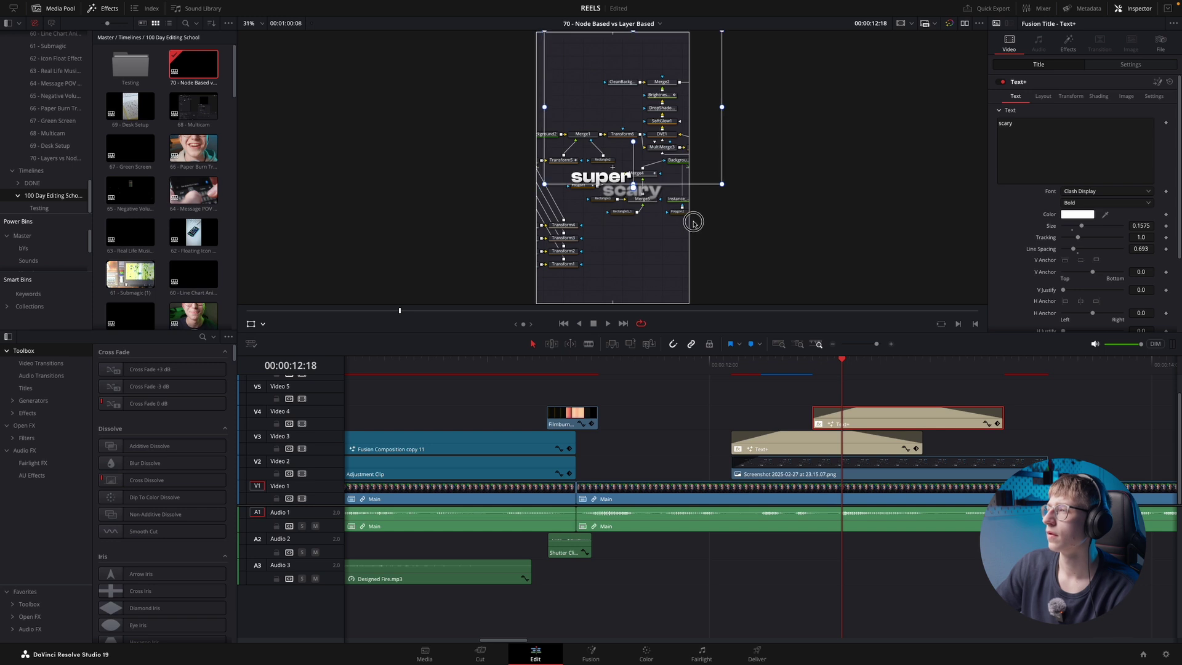
- Play back the "super scary" captions and the sections that follow, up to about 00:00:26:03
{"action": "left_click", "coordinate": [739, 363]}
{"action": "key", "text": "space"}
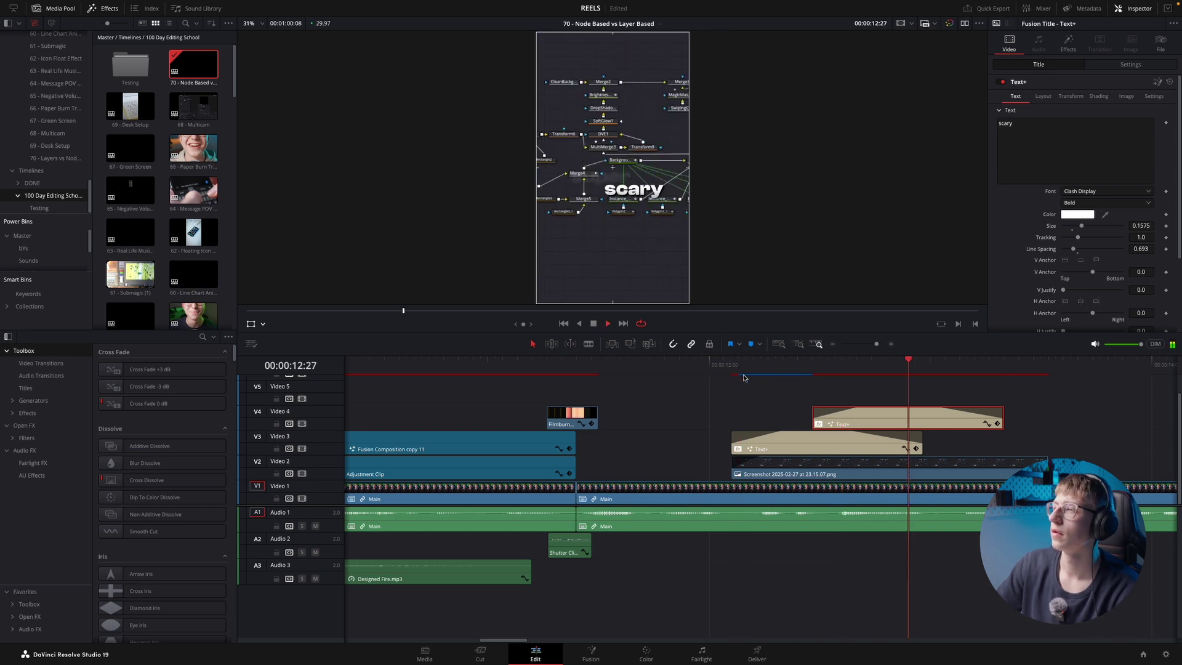
{"action": "key", "text": "space"}
{"action": "key", "text": "space"}
{"action": "key", "text": "super+minus"}
{"action": "key", "text": "super+minus"}
{"action": "key", "text": "space"}
{"action": "left_click", "coordinate": [834, 414]}
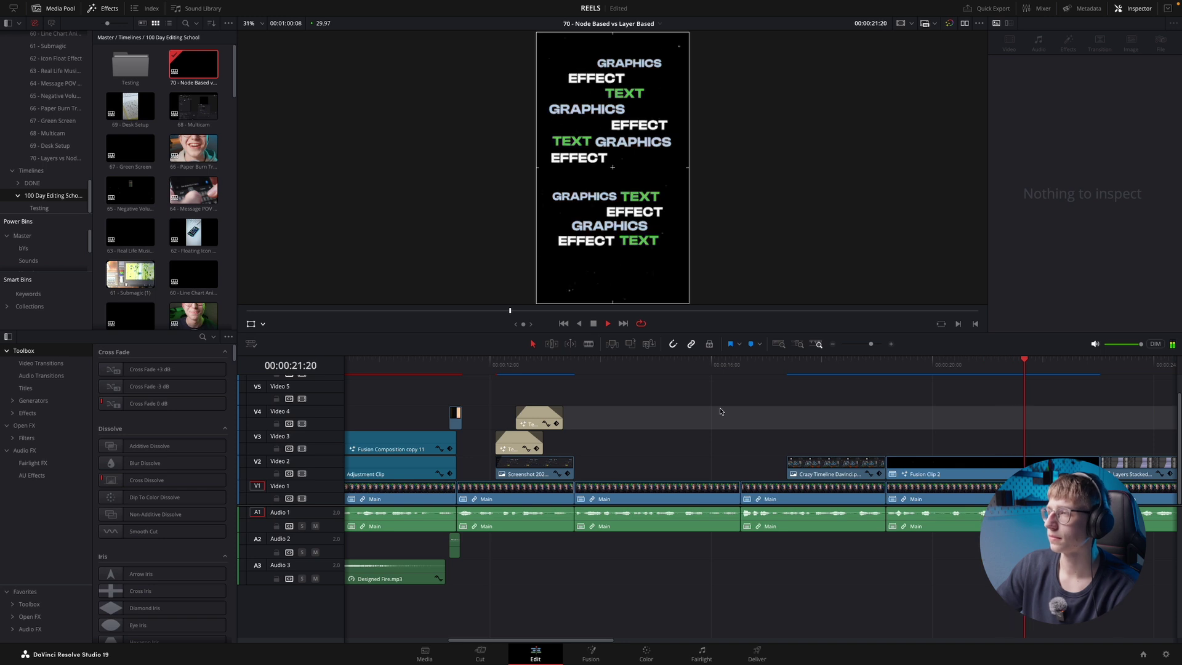
{"action": "key", "text": "ctrl+minus"}
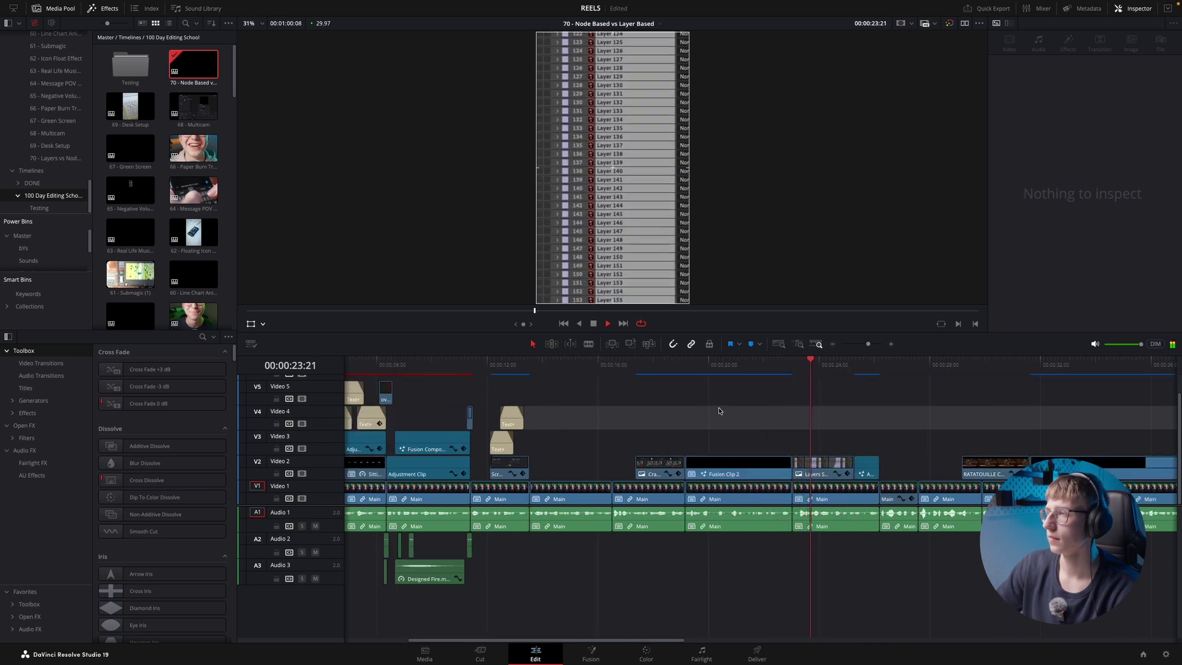
{"action": "key", "text": "ctrl+equal"}
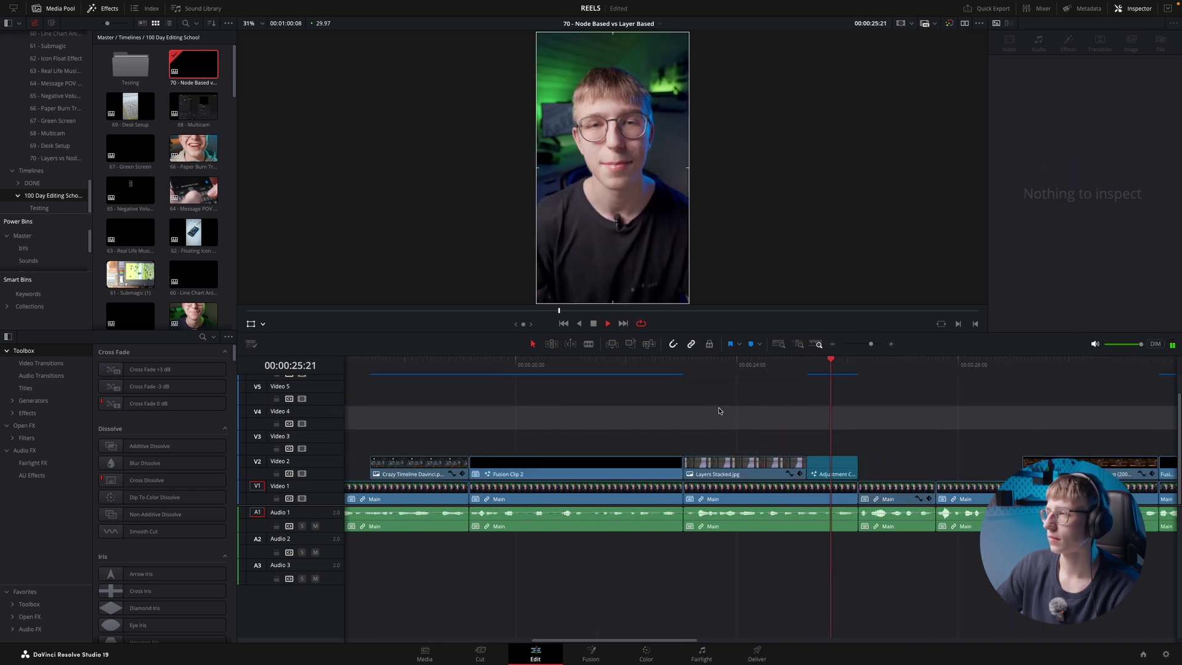
{"action": "key", "text": "ctrl+minus"}
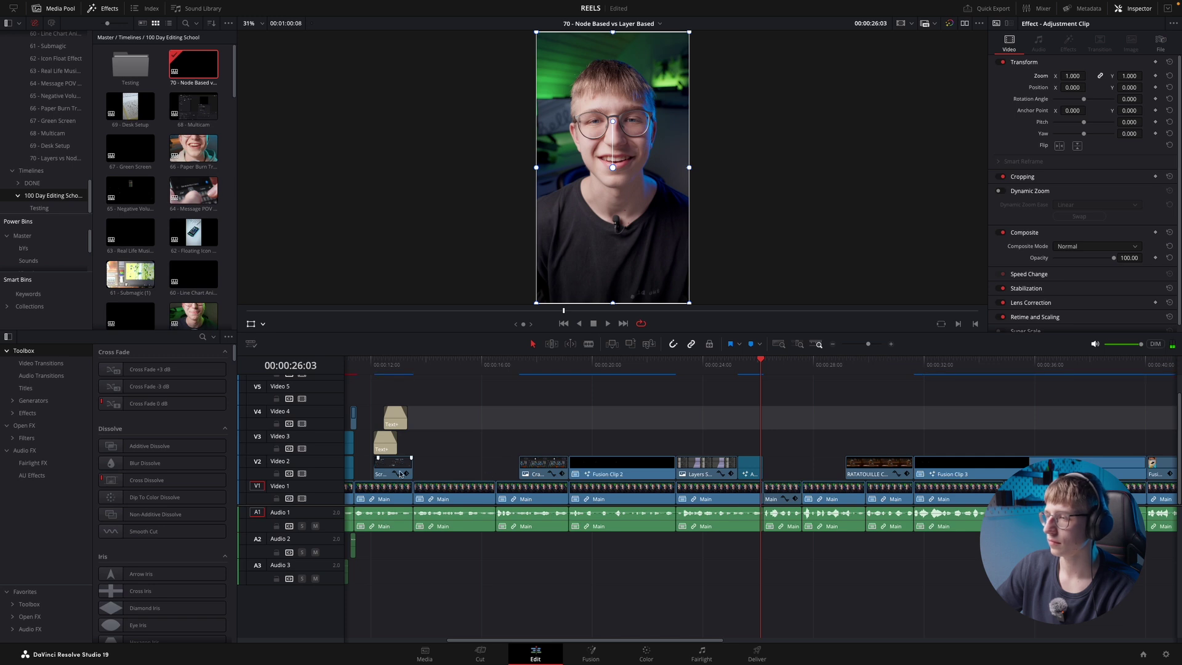
- Copy the "super" caption onto Video 3 above the adjustment clip after Layers Stacked.jpg, starting at about 00:00:25:20
{"action": "left_click_drag", "start_coordinate": [387, 441], "coordinate": [753, 444]}
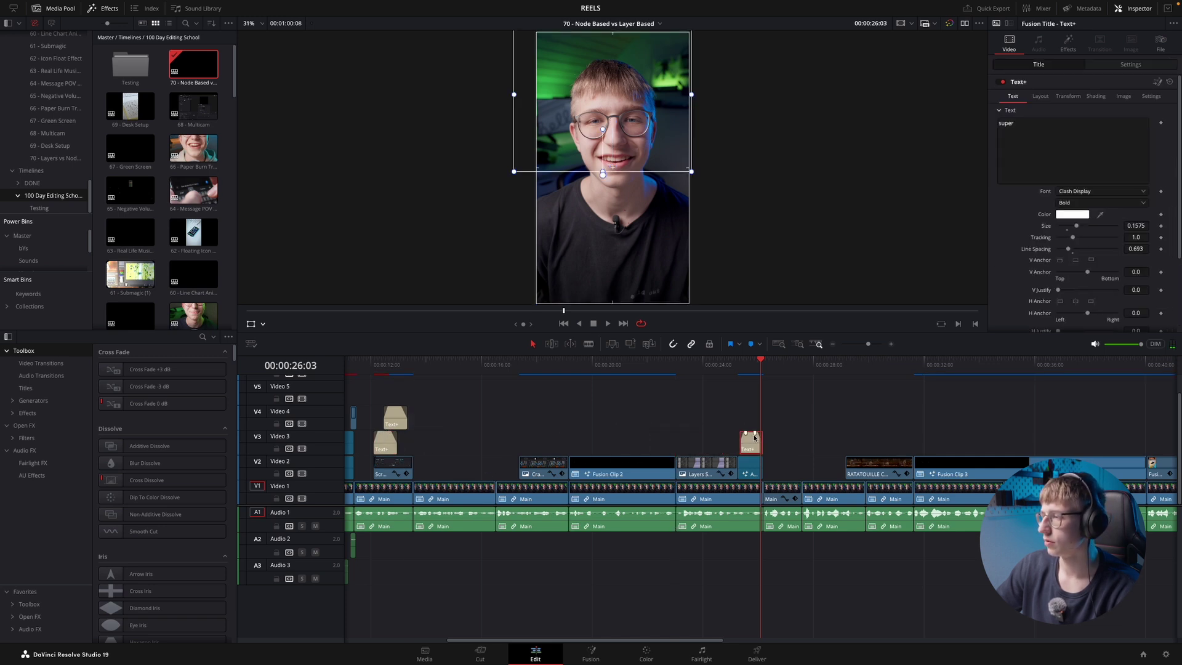
{"action": "key", "text": "ctrl+equal"}
{"action": "key", "text": "ctrl+equal"}
{"action": "key", "text": "ctrl+equal"}
{"action": "left_click", "coordinate": [692, 372]}
{"action": "key", "text": "space"}
{"action": "key", "text": "space"}
{"action": "left_click_drag", "start_coordinate": [677, 444], "coordinate": [751, 443]}
- Change the copied caption's text to "PAIN", then reset its position and set Y to -101
{"action": "left_click", "coordinate": [1069, 96]}
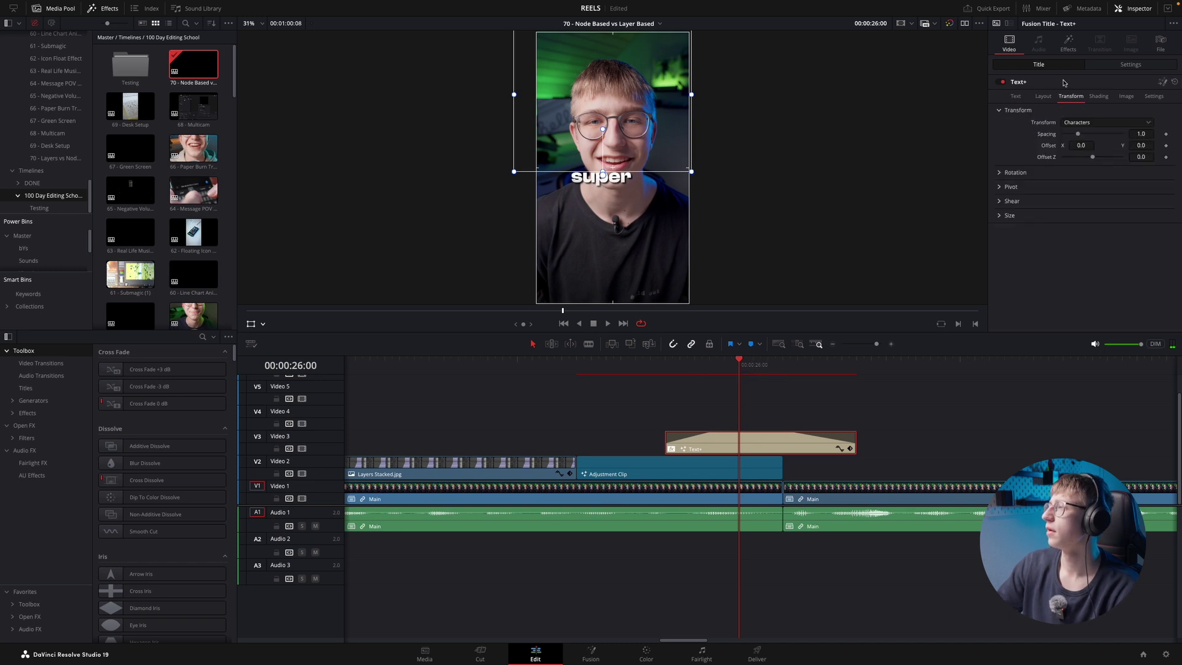
{"action": "left_click", "coordinate": [1010, 96]}
{"action": "left_click", "coordinate": [1069, 134]}
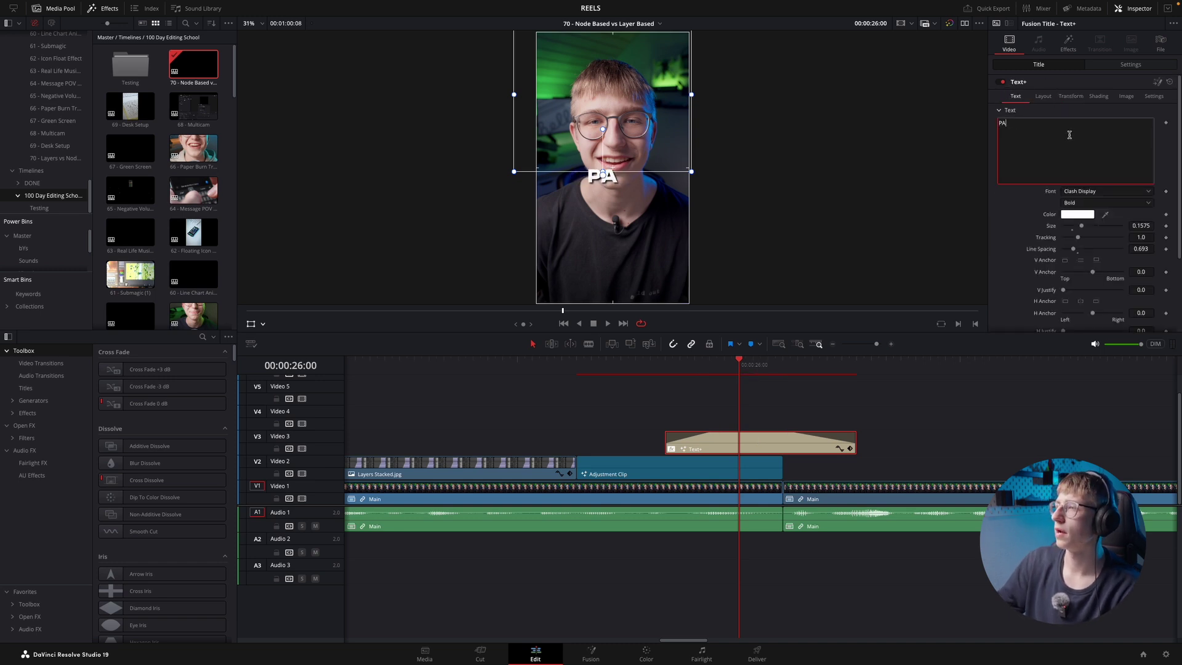
{"action": "left_click", "coordinate": [1136, 66]}
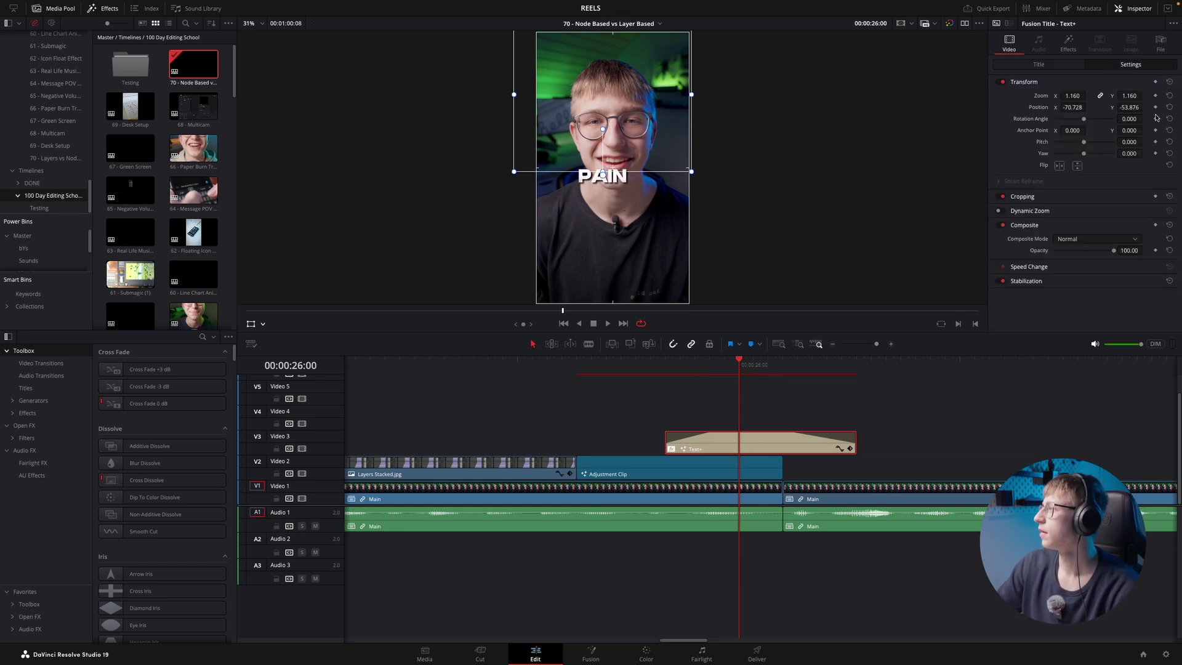
{"action": "left_click", "coordinate": [1169, 108]}
{"action": "left_click_drag", "start_coordinate": [1130, 107], "coordinate": [1085, 113]}
- Check the "PAIN" caption in playback and shorten its end to about 00:00:26:10
{"action": "left_click", "coordinate": [643, 364]}
{"action": "key", "text": "space"}
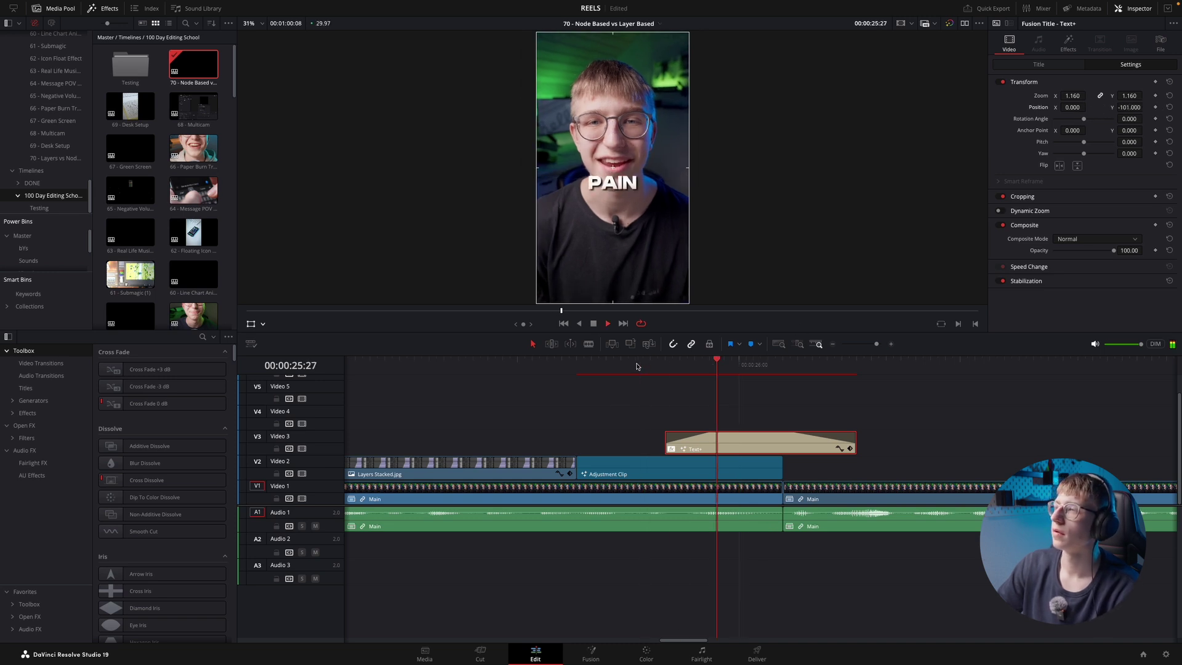
{"action": "left_click", "coordinate": [731, 362]}
{"action": "key", "text": "space"}
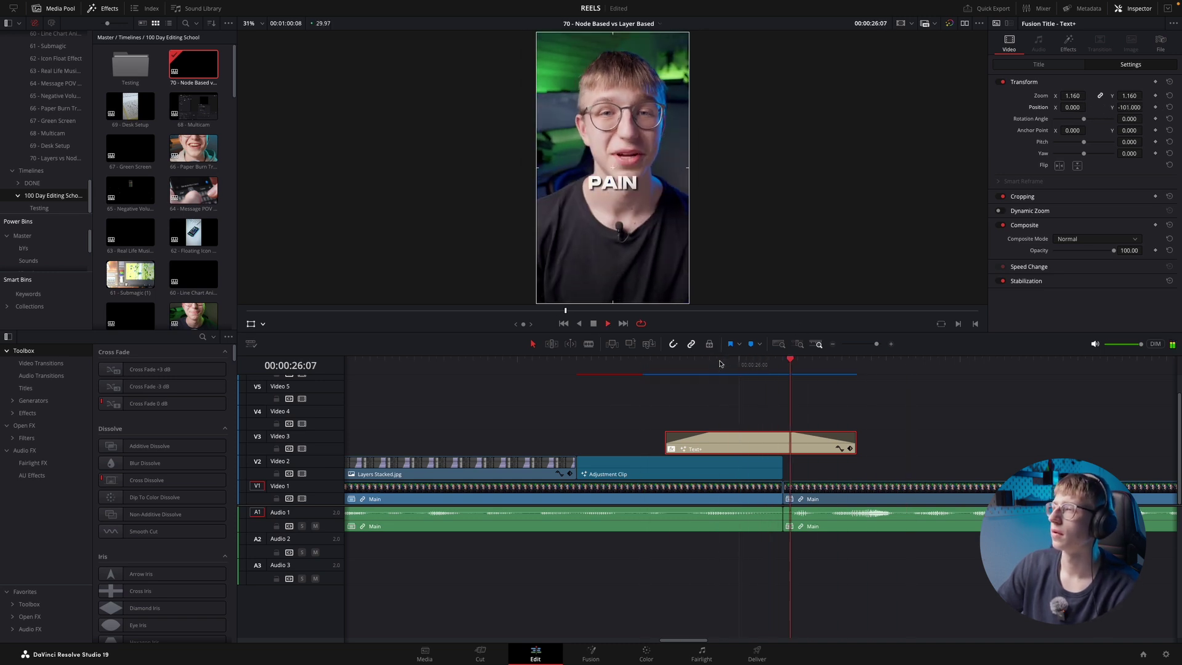
{"action": "scroll", "coordinate": [731, 406], "scroll_direction": "down", "scroll_amount": 2}
{"action": "key", "text": "space"}
{"action": "left_click_drag", "start_coordinate": [747, 443], "coordinate": [729, 442]}
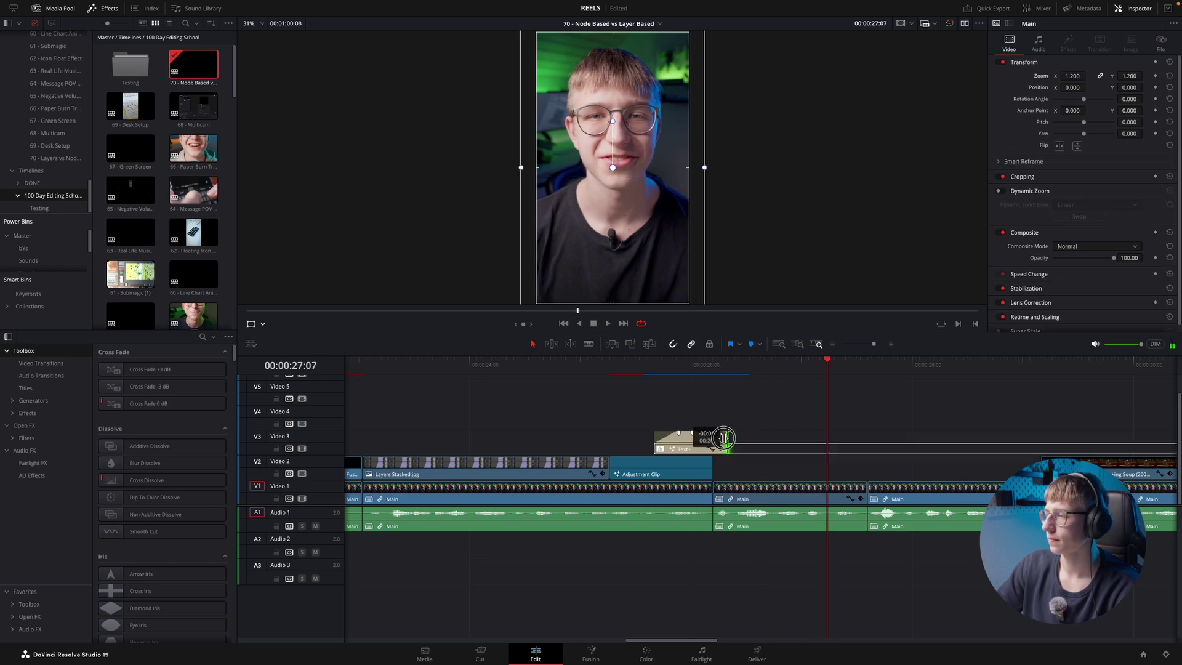
{"action": "left_click", "coordinate": [654, 365]}
{"action": "key", "text": "space"}
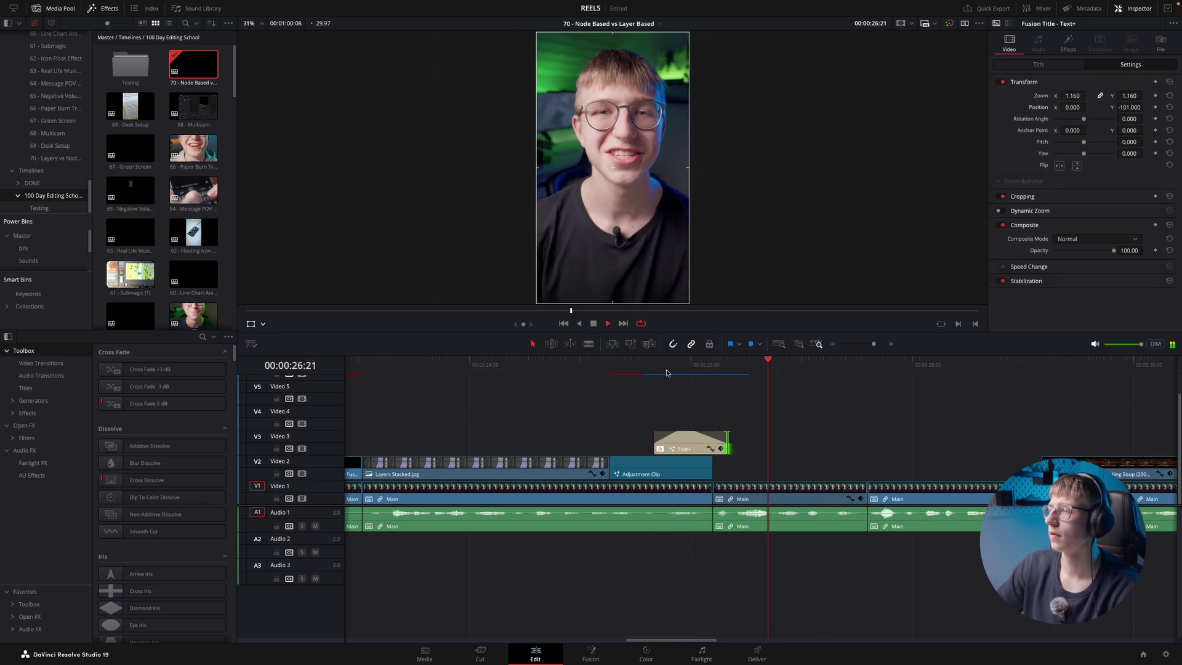
- Play on to the RATATOUILLE clip on Video 2 and try extending its start back to about 00:00:29:03
{"action": "scroll", "coordinate": [751, 402], "scroll_direction": "down", "scroll_amount": 2}
{"action": "scroll", "coordinate": [751, 401], "scroll_direction": "up", "scroll_amount": 2}
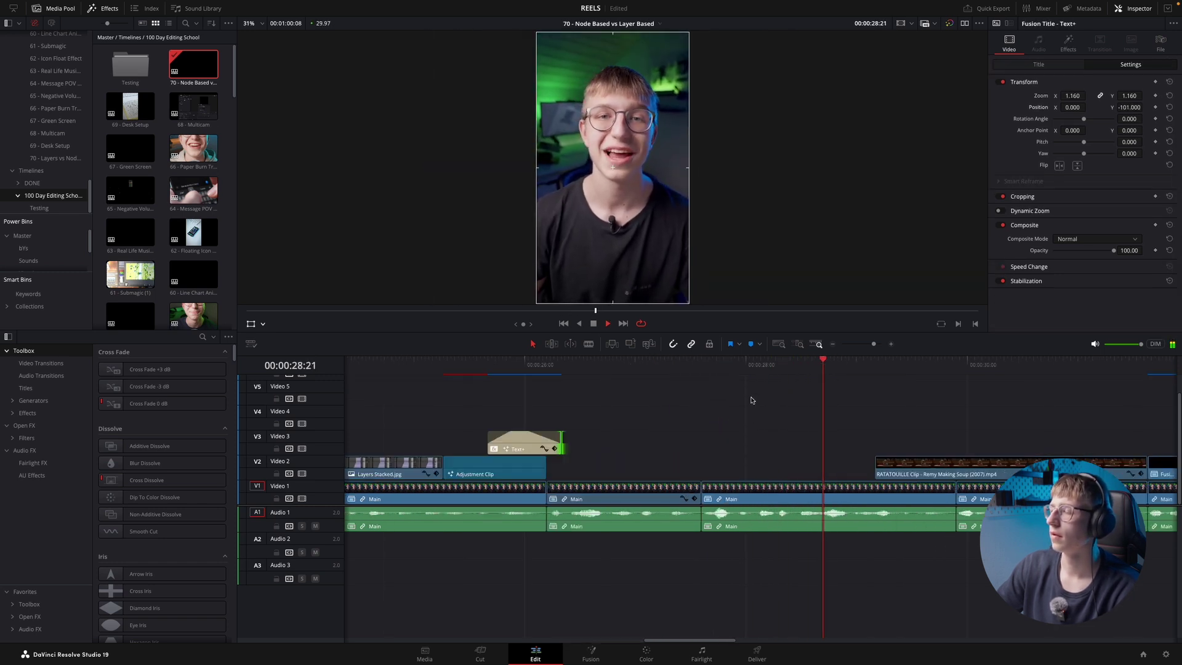
{"action": "left_click", "coordinate": [867, 365]}
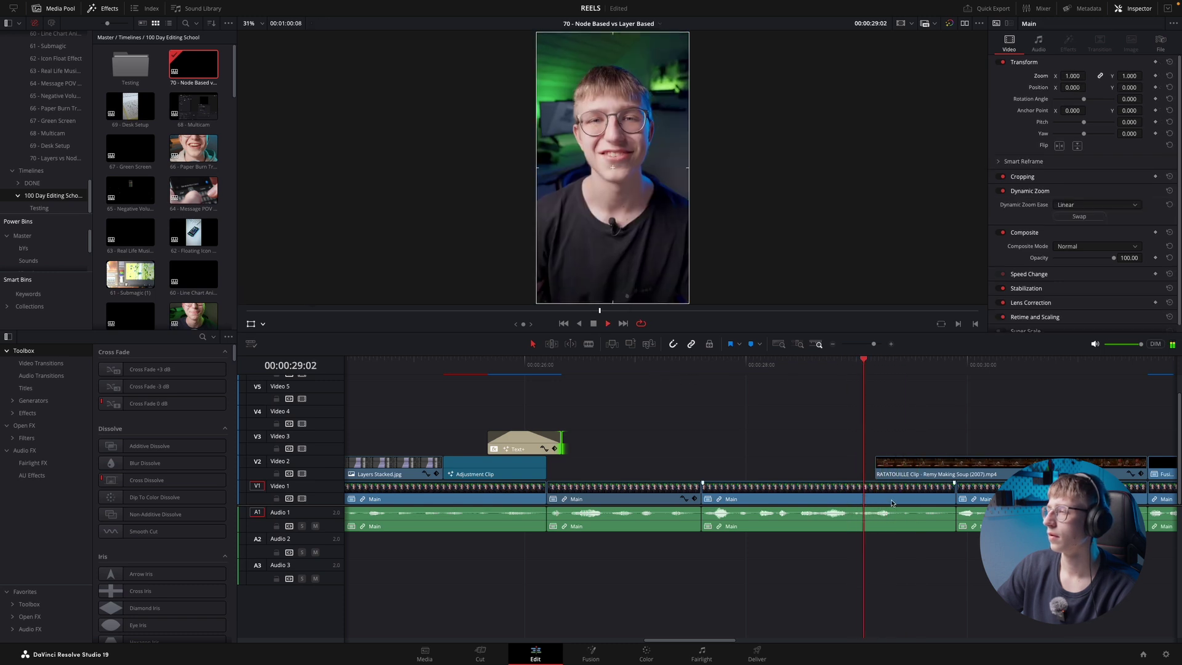
{"action": "left_click_drag", "start_coordinate": [875, 469], "coordinate": [850, 469]}
{"action": "scroll", "coordinate": [850, 469], "scroll_direction": "down", "scroll_amount": 4}
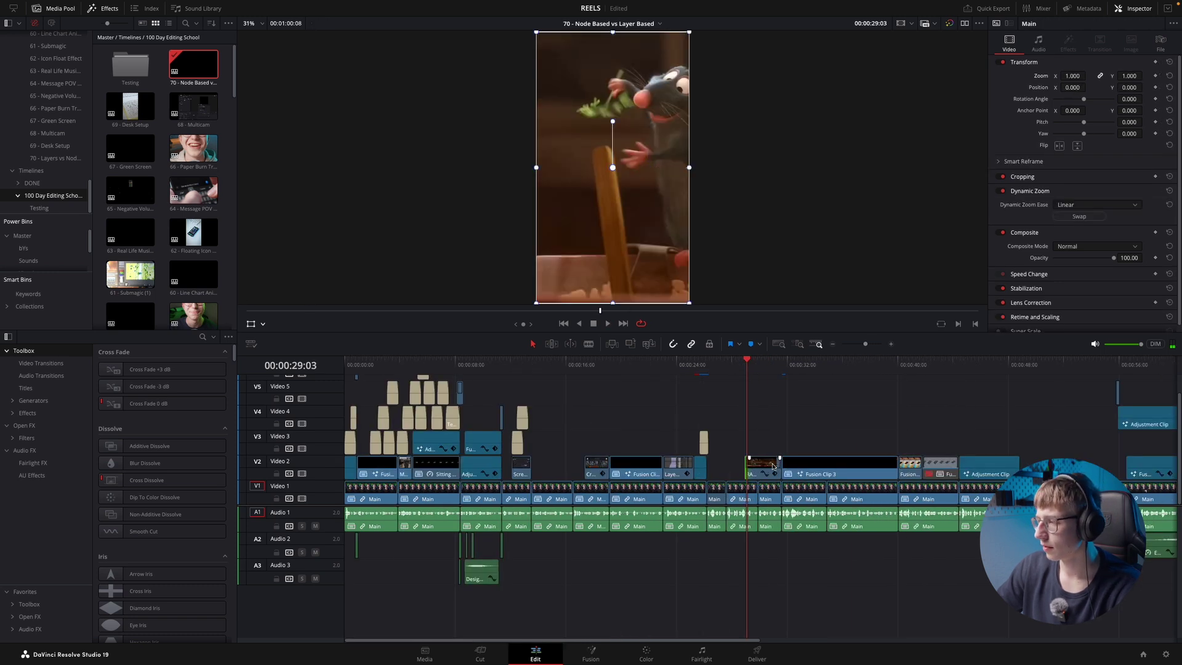
- Copy the film burn and its shutter click sound to the start of the RATATOUILLE clip and play back the transition
{"action": "left_click_drag", "start_coordinate": [502, 421], "coordinate": [502, 419]}
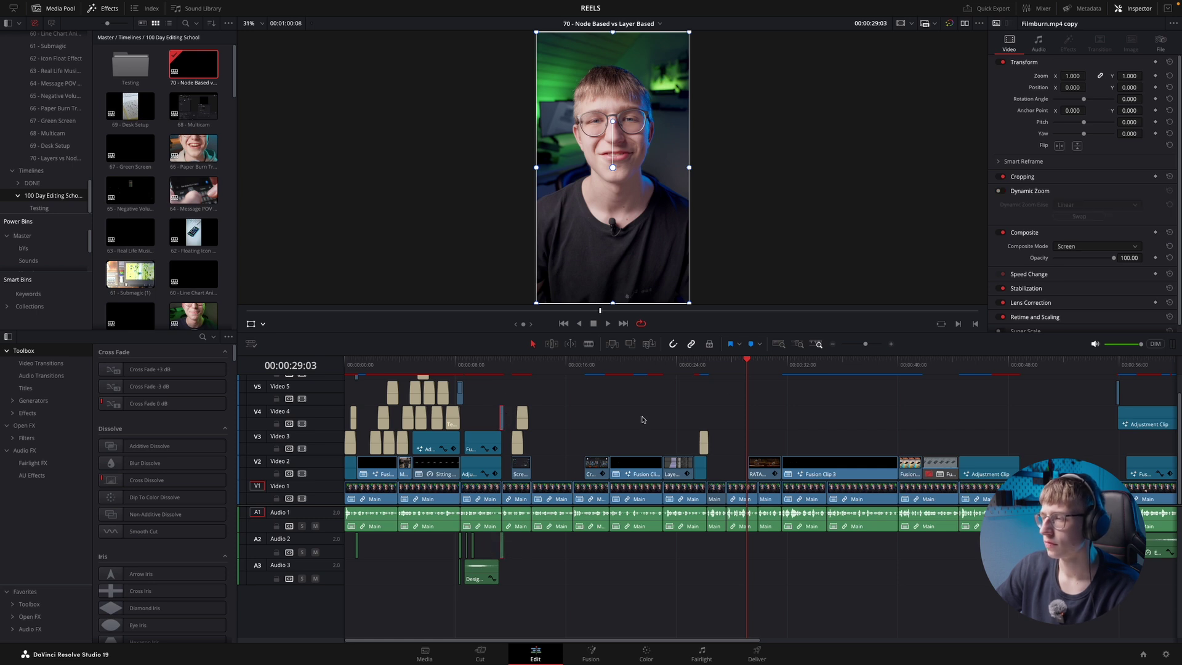
{"action": "scroll", "coordinate": [750, 368], "scroll_direction": "up", "scroll_amount": 8}
{"action": "left_click", "coordinate": [669, 368]}
{"action": "key", "text": "space"}
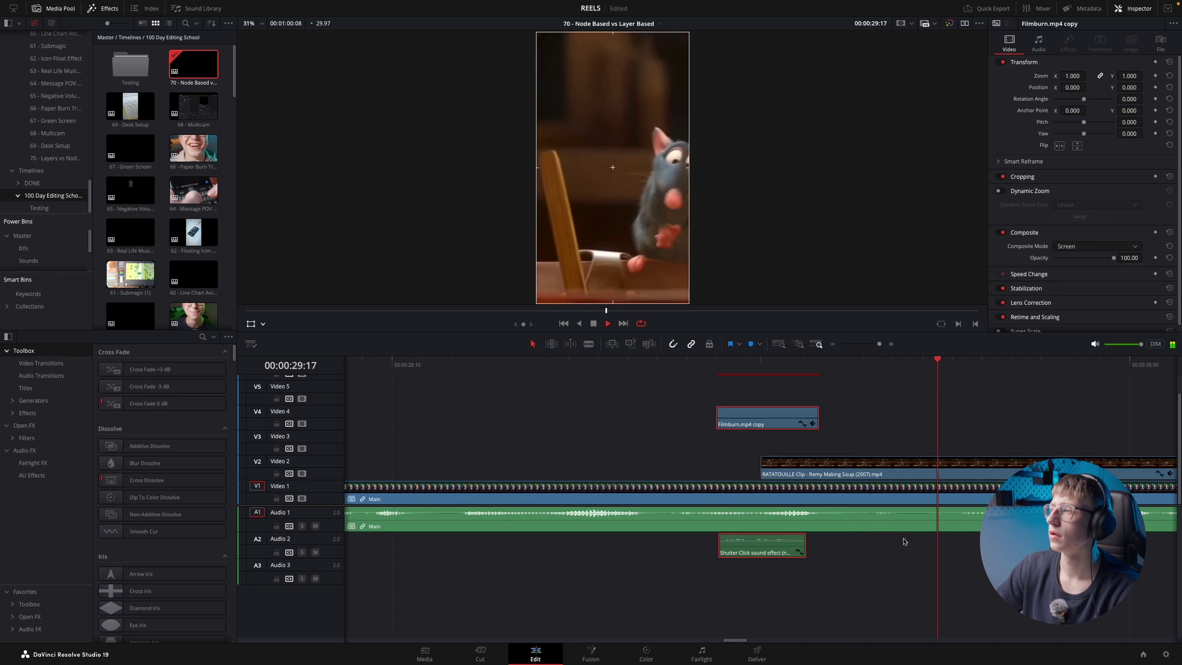
{"action": "scroll", "coordinate": [900, 551], "scroll_direction": "down", "scroll_amount": 2}
{"action": "key", "text": "space"}
- Copy the "PAIN" caption onto Video 3 at the start of the RATATOUILLE clip and change its text to "RECIPE"
{"action": "left_click", "coordinate": [806, 450]}
{"action": "left_click", "coordinate": [697, 364]}
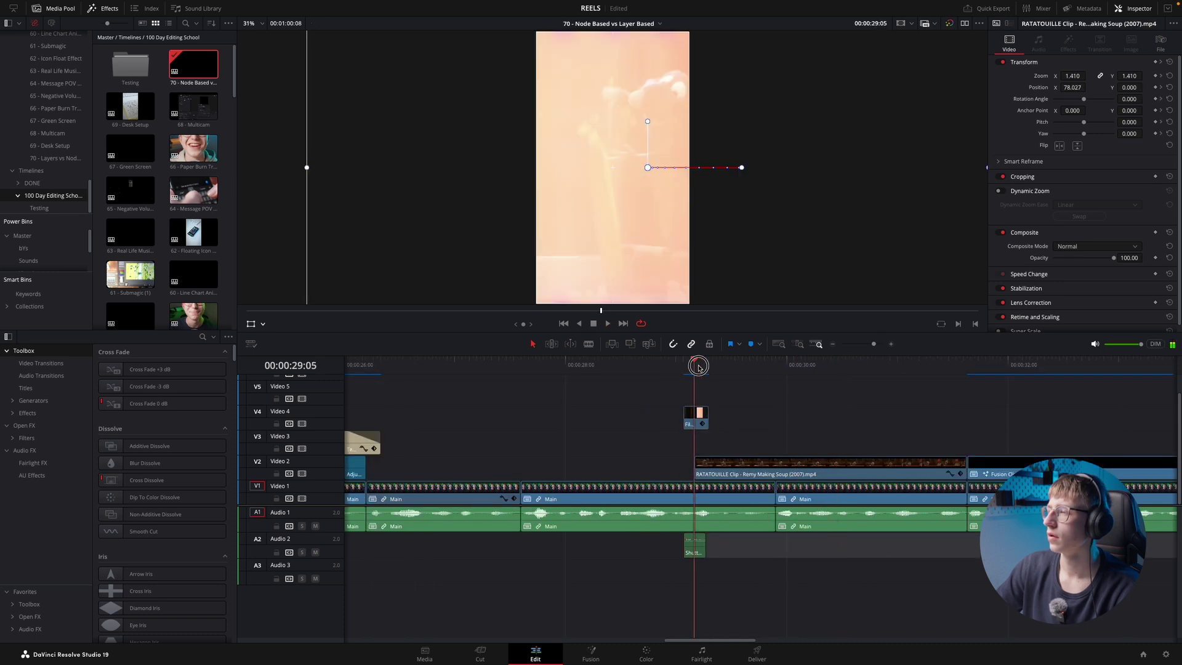
{"action": "scroll", "coordinate": [699, 364], "scroll_direction": "down", "scroll_amount": 2}
{"action": "left_click_drag", "start_coordinate": [582, 443], "coordinate": [807, 438]}
{"action": "left_click", "coordinate": [1012, 62]}
{"action": "left_click", "coordinate": [1067, 130]}
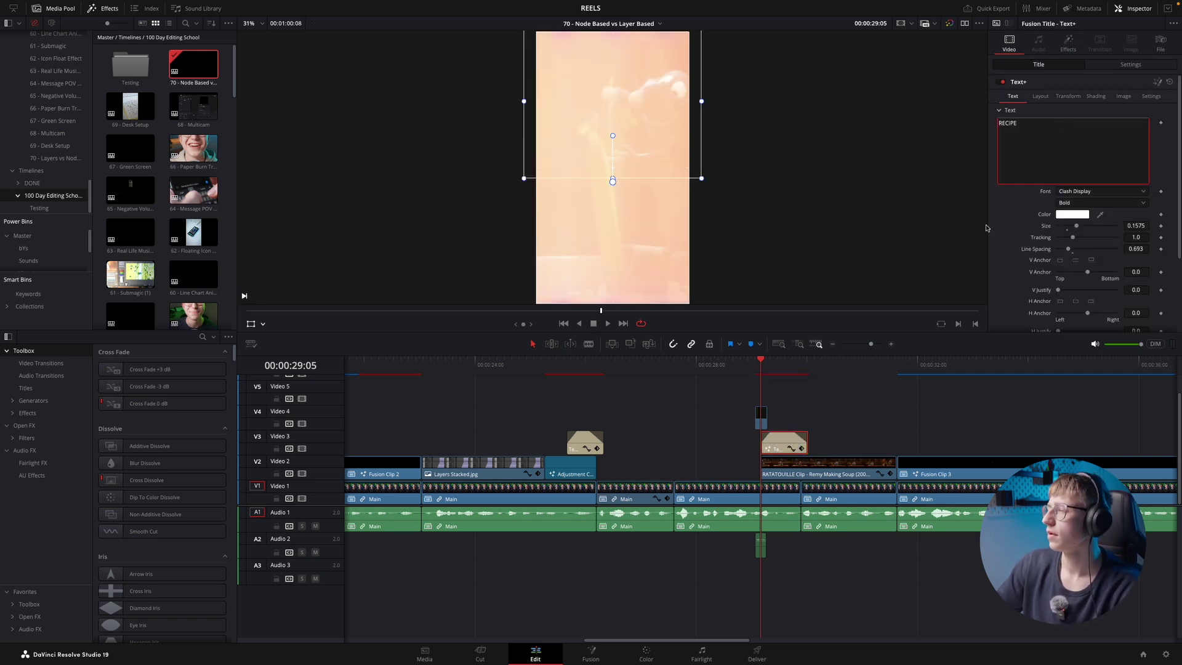
- Play back the "RECIPE" caption and continue through the recipe list animation in Fusion Clip 3
{"action": "left_click", "coordinate": [743, 367]}
{"action": "key", "text": "space"}
{"action": "key", "text": "super+equal"}
{"action": "key", "text": "super+equal"}
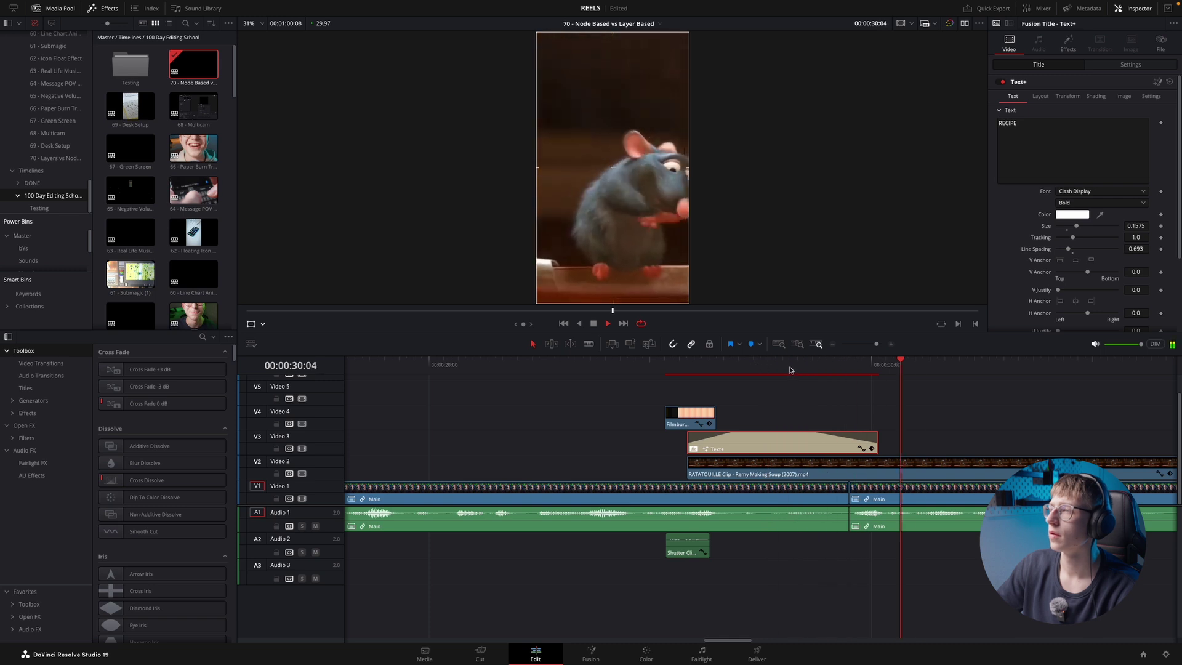
{"action": "key", "text": "super+minus"}
{"action": "key", "text": "super+minus"}
{"action": "left_click", "coordinate": [764, 397]}
{"action": "key", "text": "super+minus"}
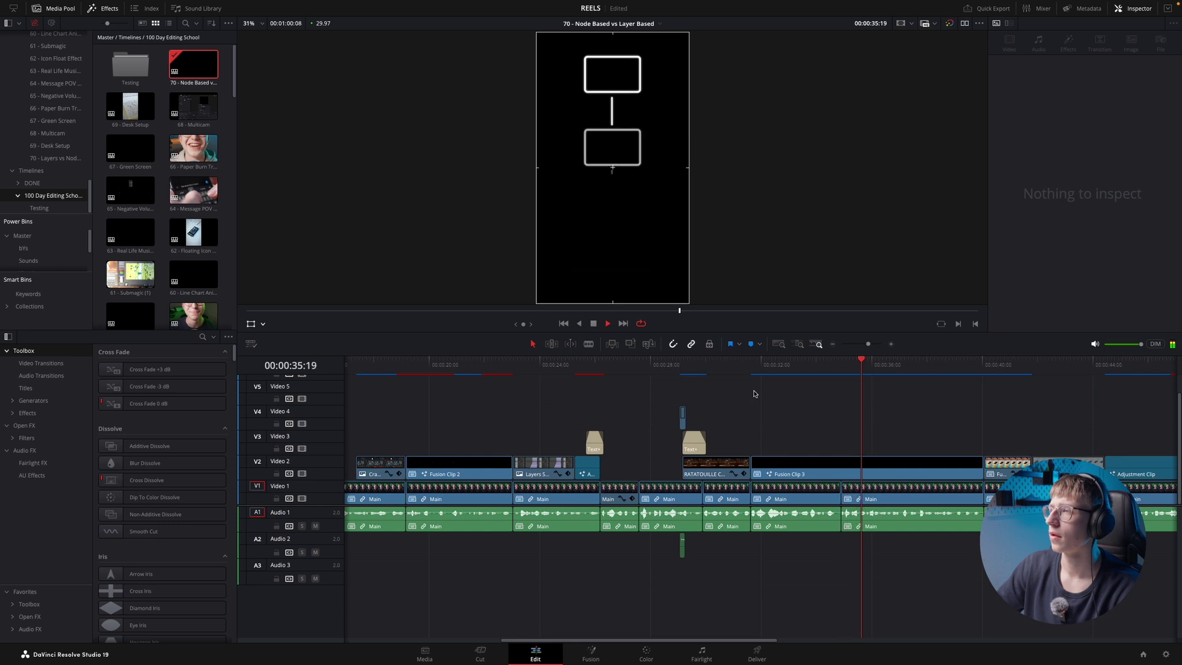
{"action": "left_click", "coordinate": [769, 394]}
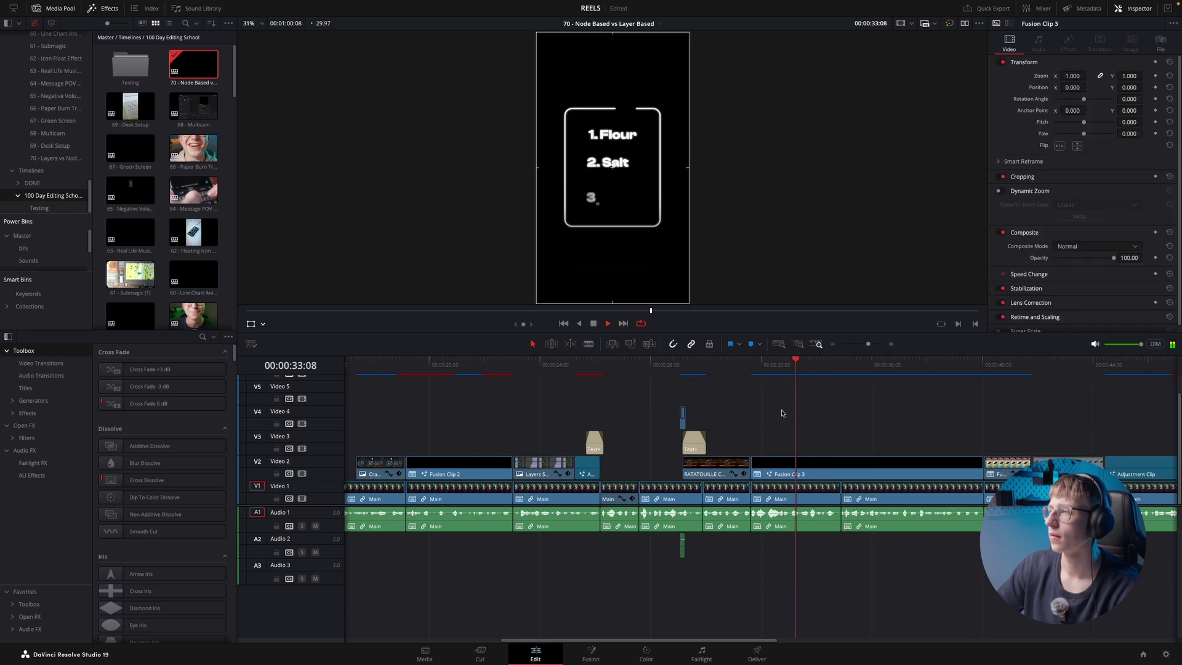
- Open Fusion Clip 3's node composition and add a Camera Shake node after MultiMerge1
{"action": "left_click", "coordinate": [816, 463]}
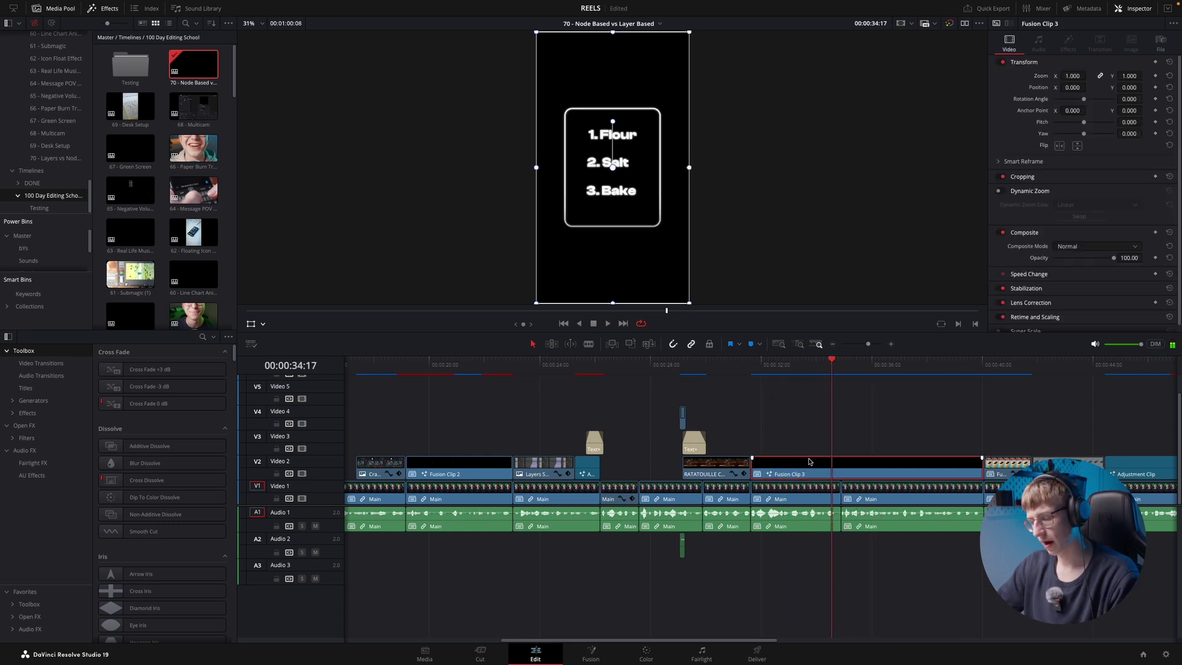
{"action": "key", "text": "shift+5"}
{"action": "left_click", "coordinate": [983, 8]}
{"action": "scroll", "coordinate": [221, 508], "scroll_direction": "left", "scroll_amount": 10}
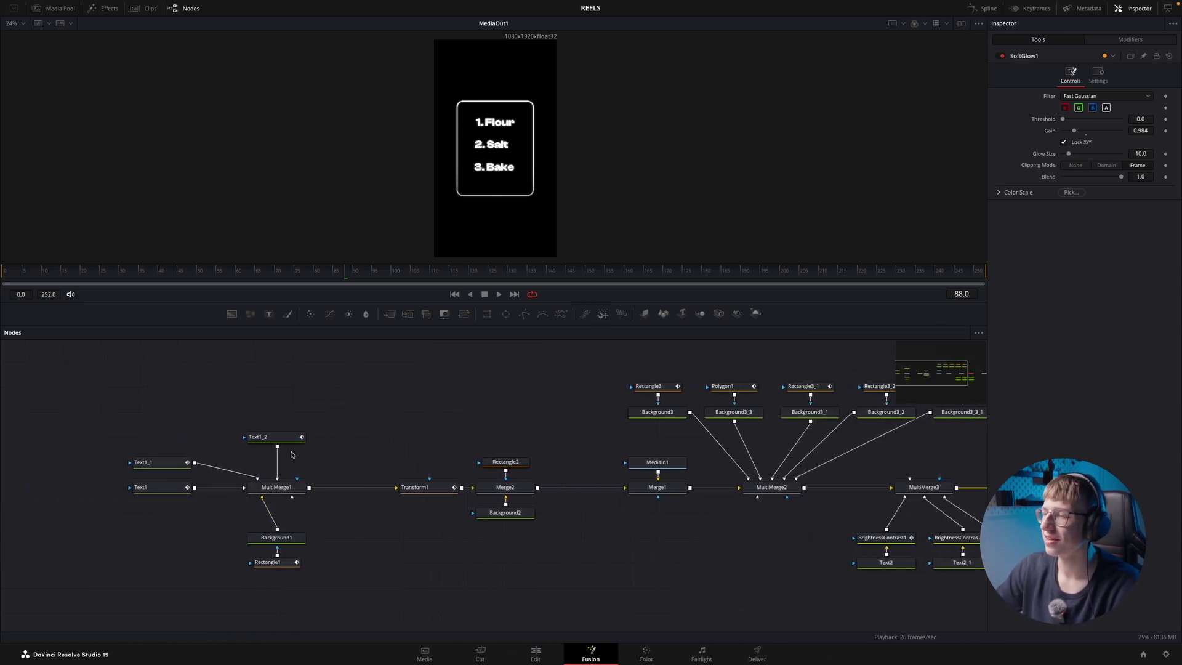
{"action": "left_click", "coordinate": [285, 489]}
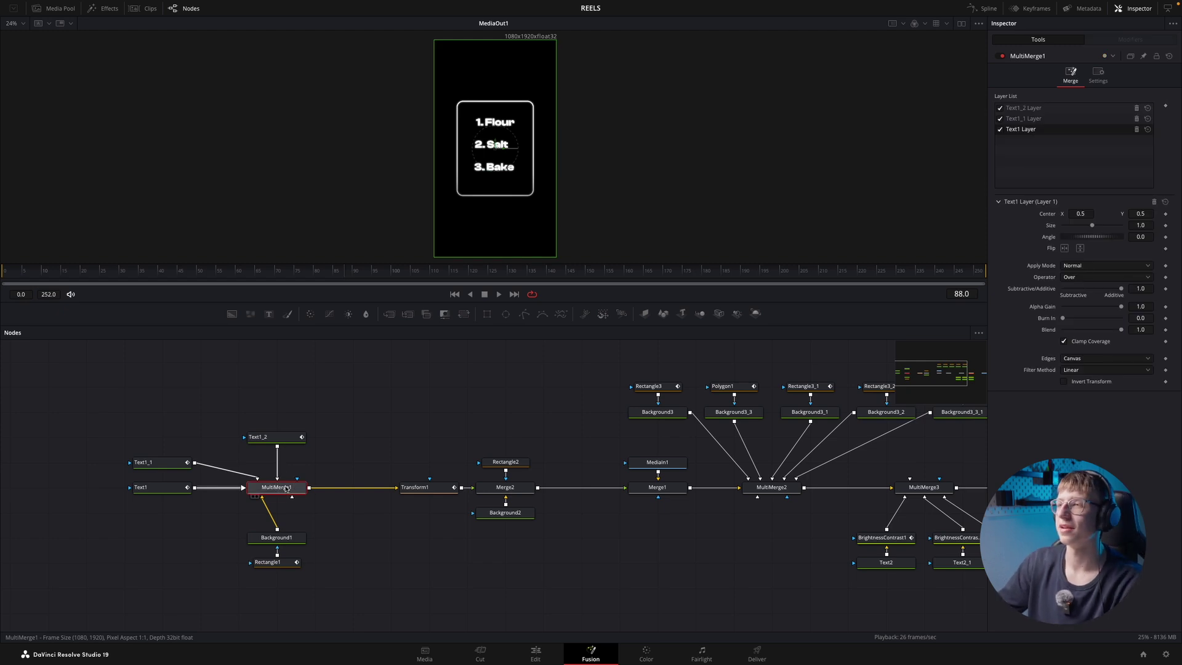
{"action": "key", "text": "shift+space"}
{"action": "type", "text": "shake"}
{"action": "key", "text": "Return"}
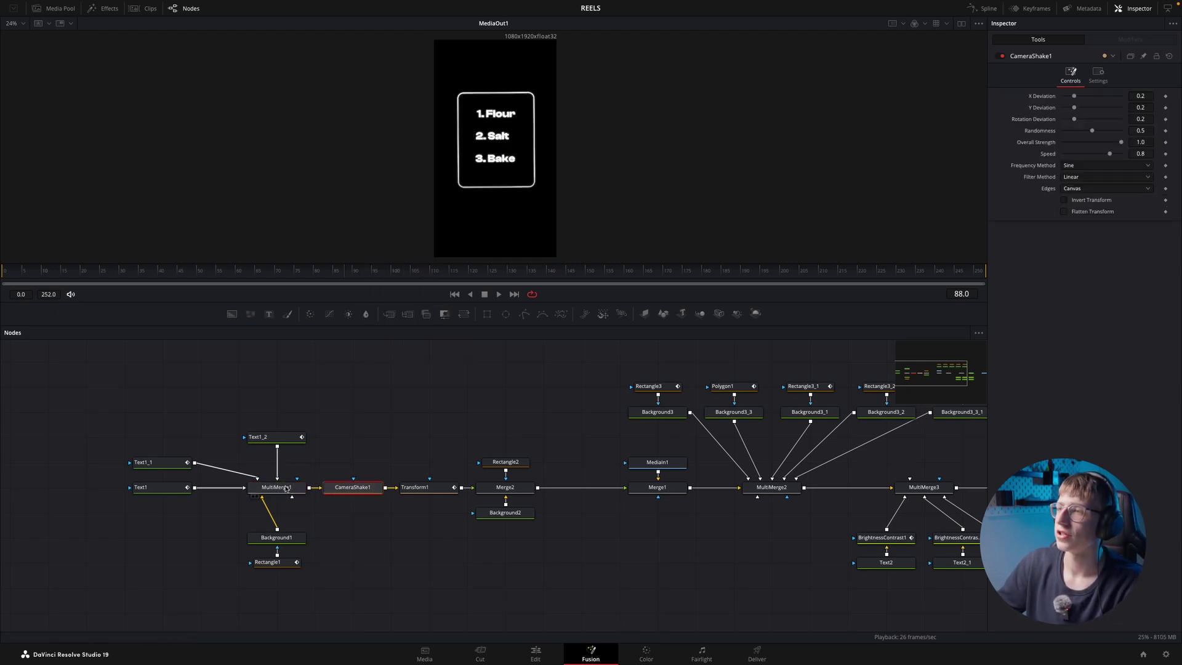
- Soften the Camera Shake to X Deviation 0, Y 0.055, Rotation 0.016, Randomness 0.236, Overall Strength 0.087 and Speed 0.142, then play it back
{"action": "key", "text": "space"}
{"action": "key", "text": "space"}
{"action": "left_click_drag", "start_coordinate": [408, 275], "coordinate": [353, 277]}
{"action": "left_click_drag", "start_coordinate": [1074, 96], "coordinate": [1071, 154]}
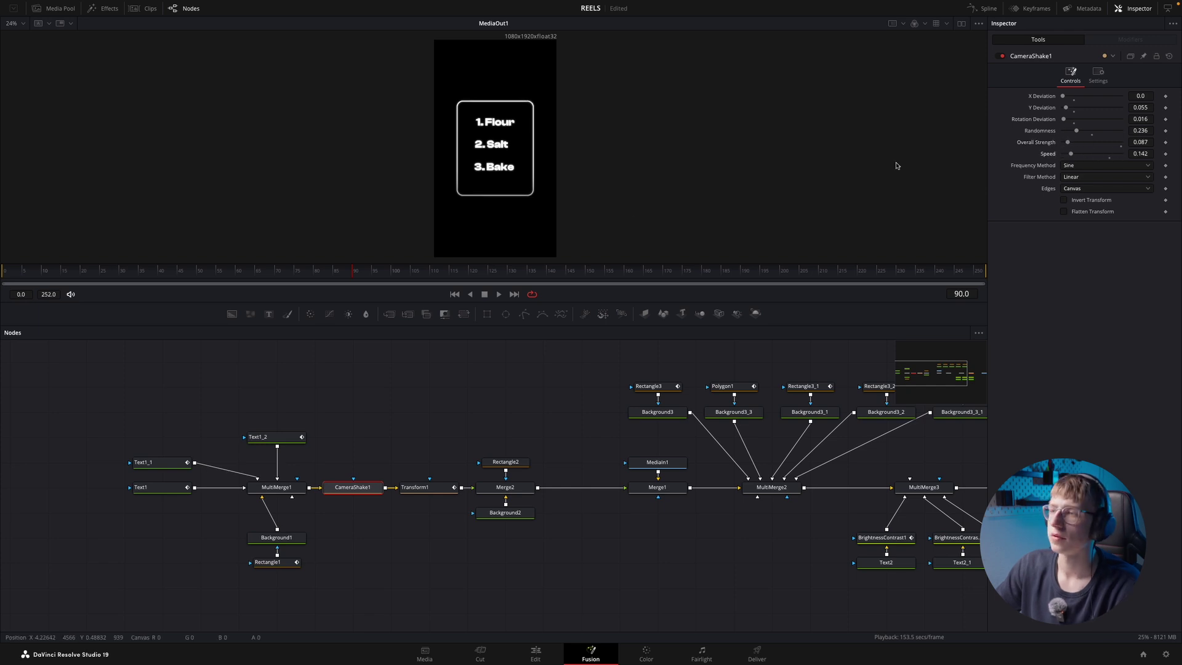
{"action": "left_click_drag", "start_coordinate": [356, 272], "coordinate": [3, 256]}
{"action": "key", "text": "space"}
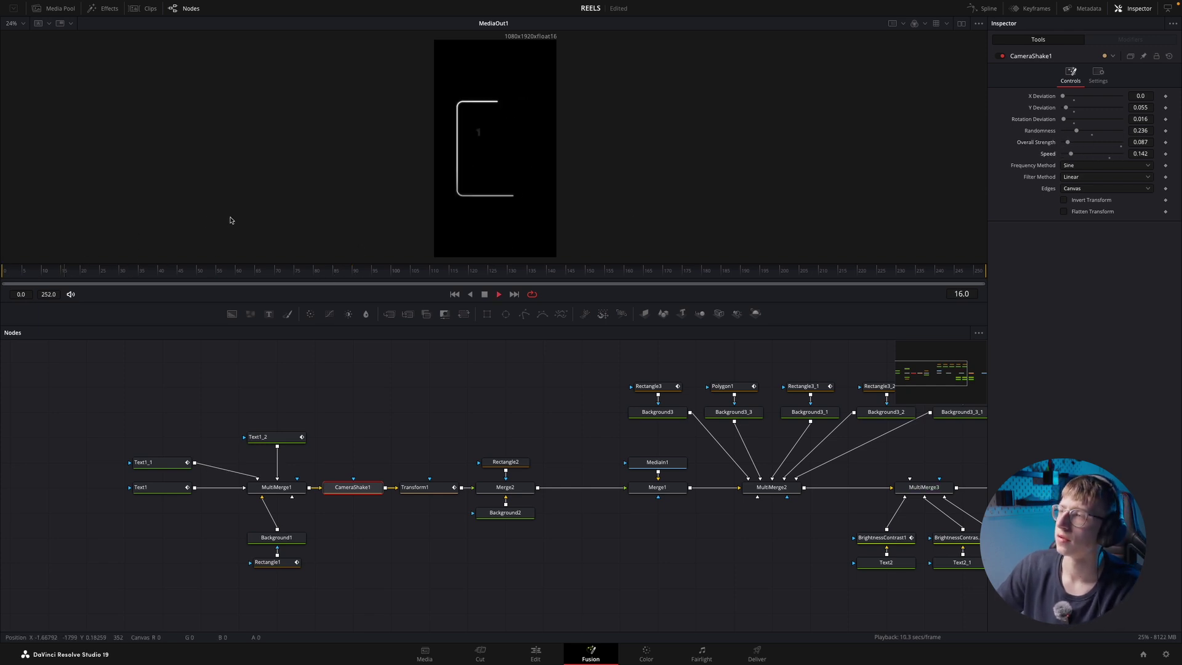
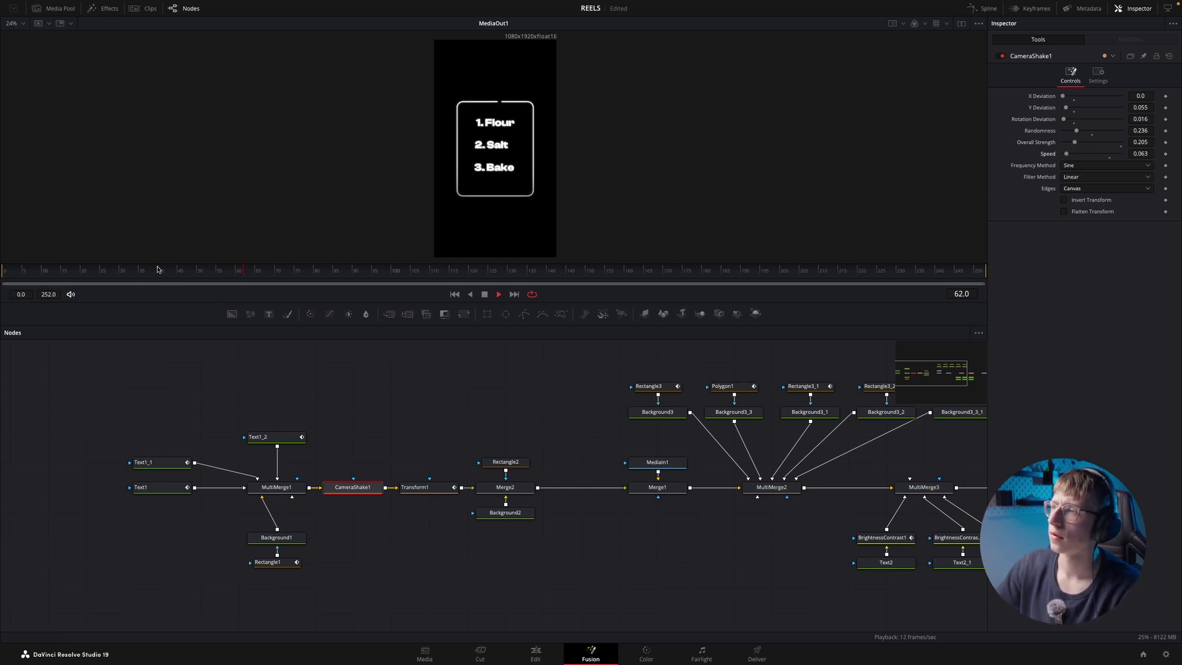
- Set the Camera Shake's X Deviation to 0.047, Randomness to 0.157 and Speed to 0.047, and play the list animation through
{"action": "key", "text": "space"}
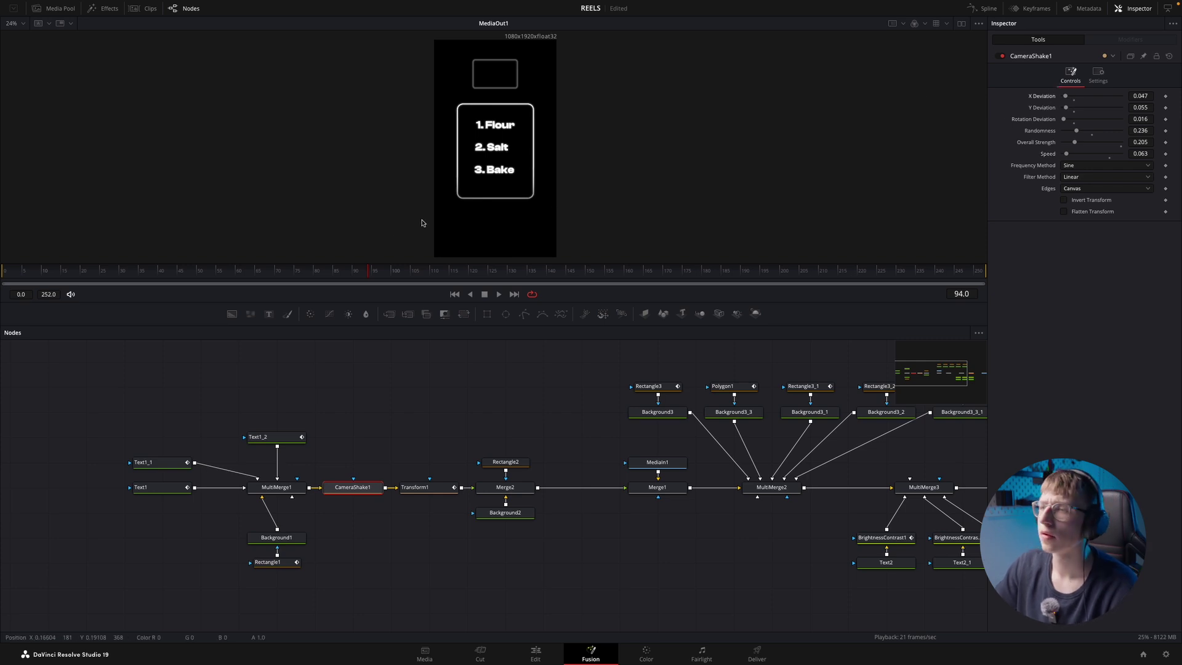
{"action": "left_click", "coordinate": [99, 269]}
{"action": "key", "text": "space"}
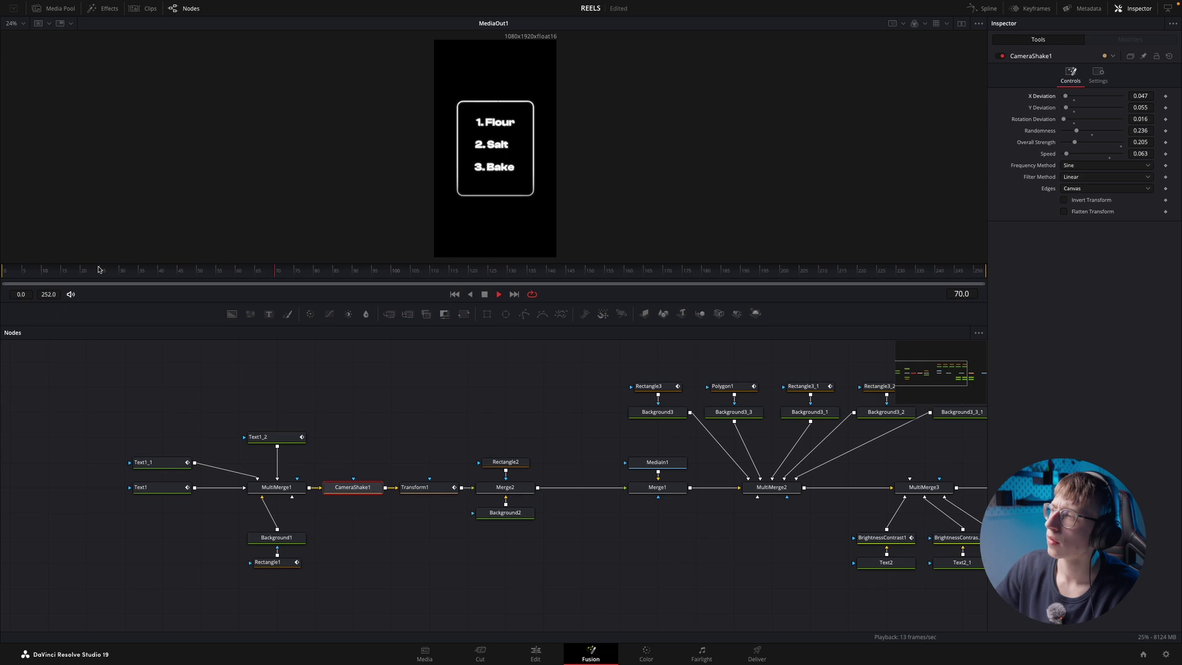
{"action": "key", "text": "space"}
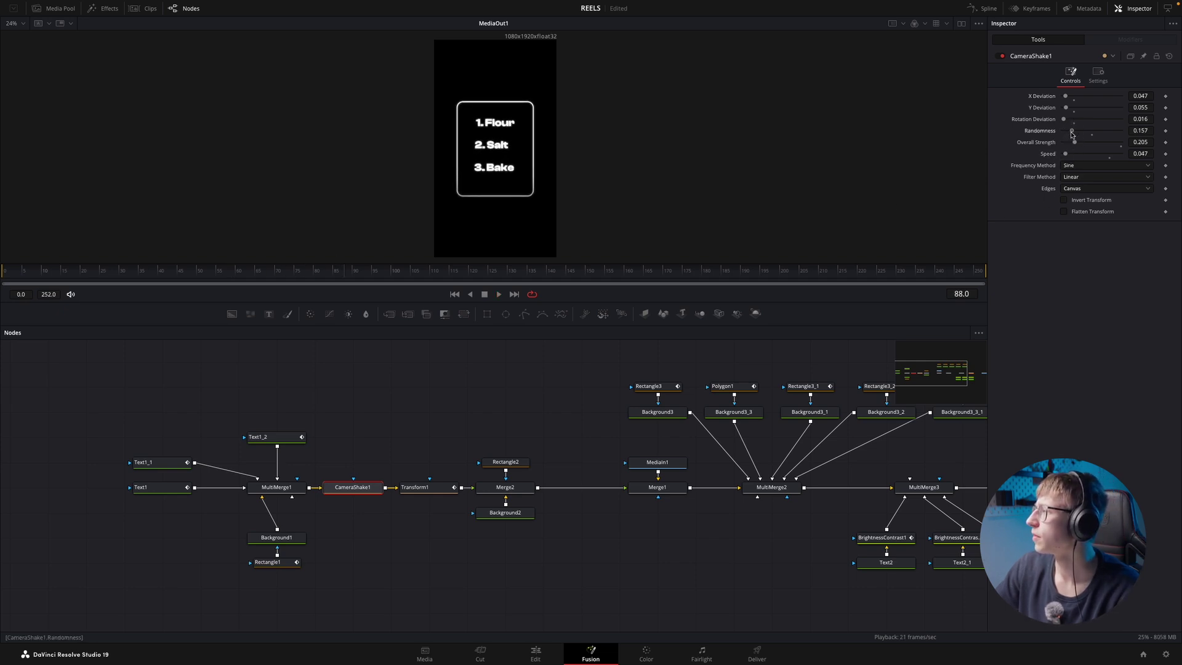
{"action": "key", "text": "space"}
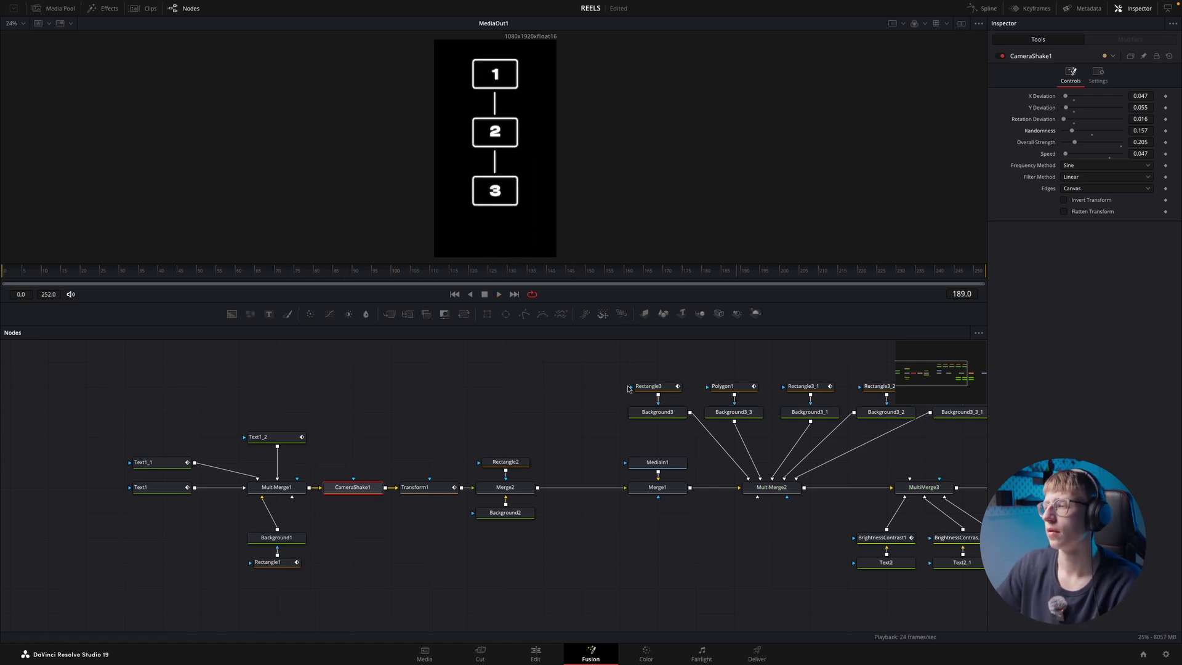
{"action": "scroll", "coordinate": [609, 436], "scroll_direction": "right", "scroll_amount": 4}
{"action": "key", "text": "space"}
{"action": "scroll", "coordinate": [593, 436], "scroll_direction": "right", "scroll_amount": 3}
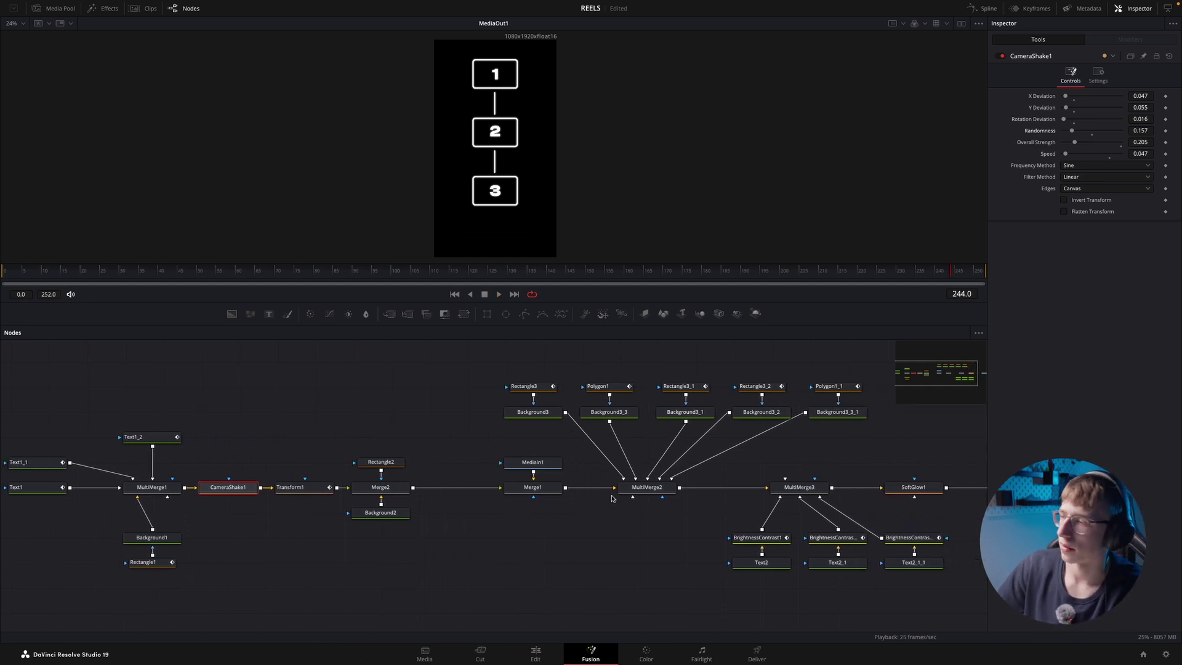
- Return to the edit timeline and play back Fusion Clip 3 and the clips that follow it
{"action": "left_click", "coordinate": [534, 655]}
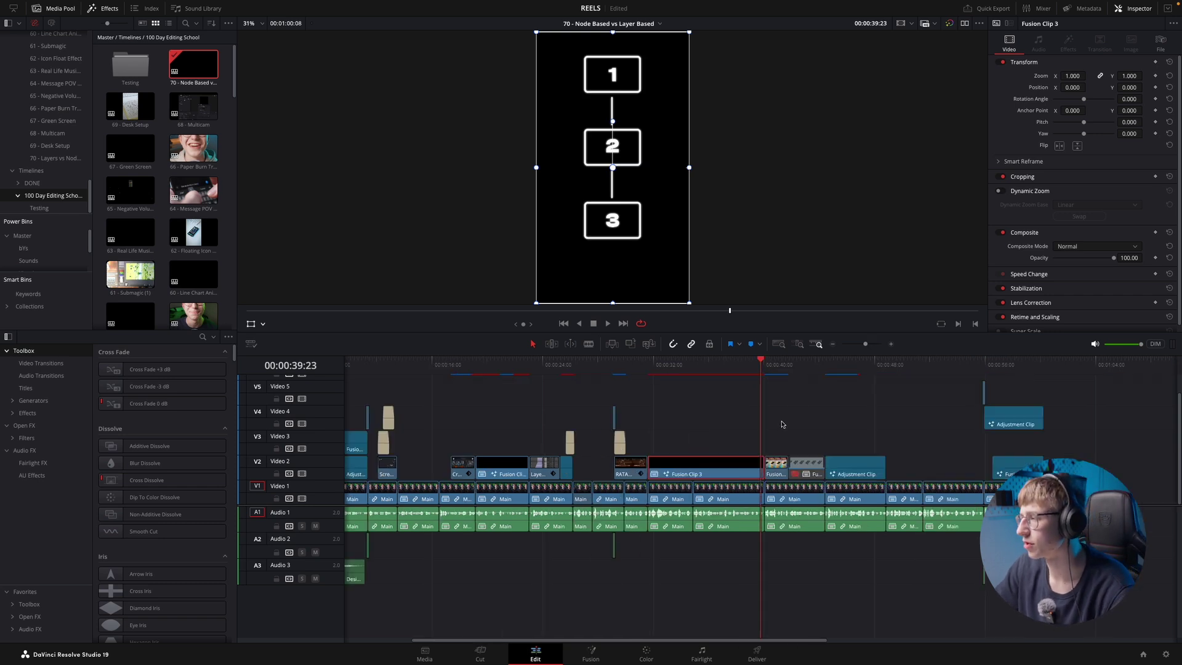
{"action": "left_click", "coordinate": [664, 367]}
{"action": "left_click", "coordinate": [708, 401]}
{"action": "key", "text": "space"}
{"action": "left_click", "coordinate": [708, 402]}
{"action": "key", "text": "space"}
{"action": "key", "text": "super+equal"}
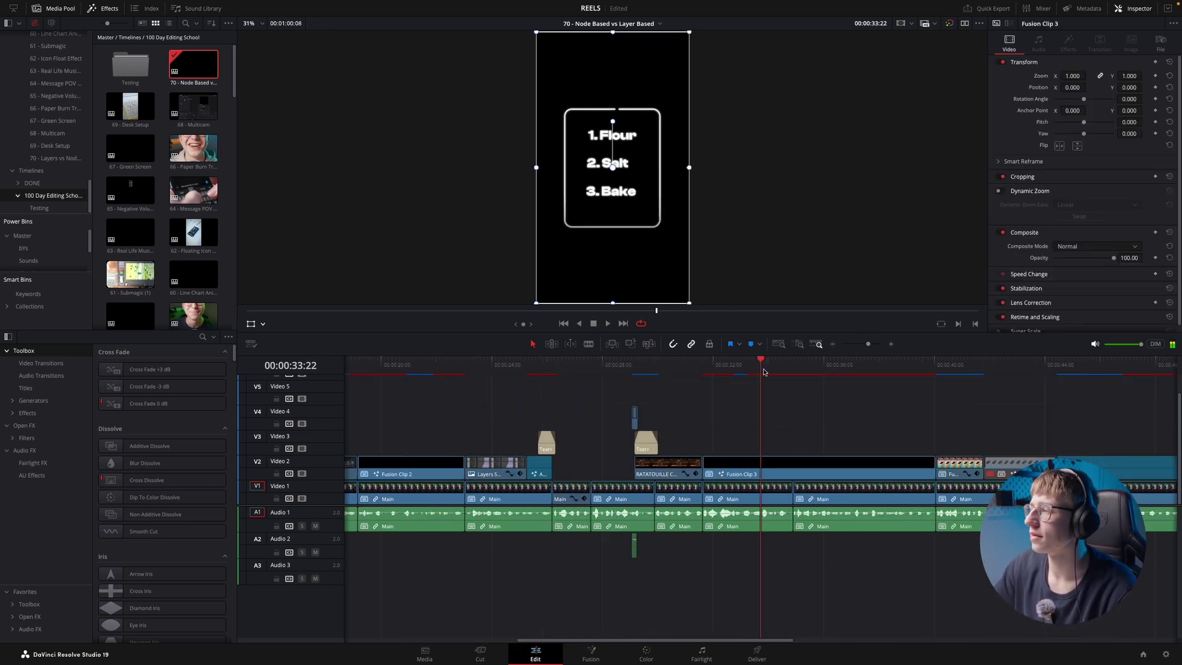
{"action": "left_click", "coordinate": [921, 368]}
{"action": "key", "text": "space"}
{"action": "key", "text": "super+equal"}
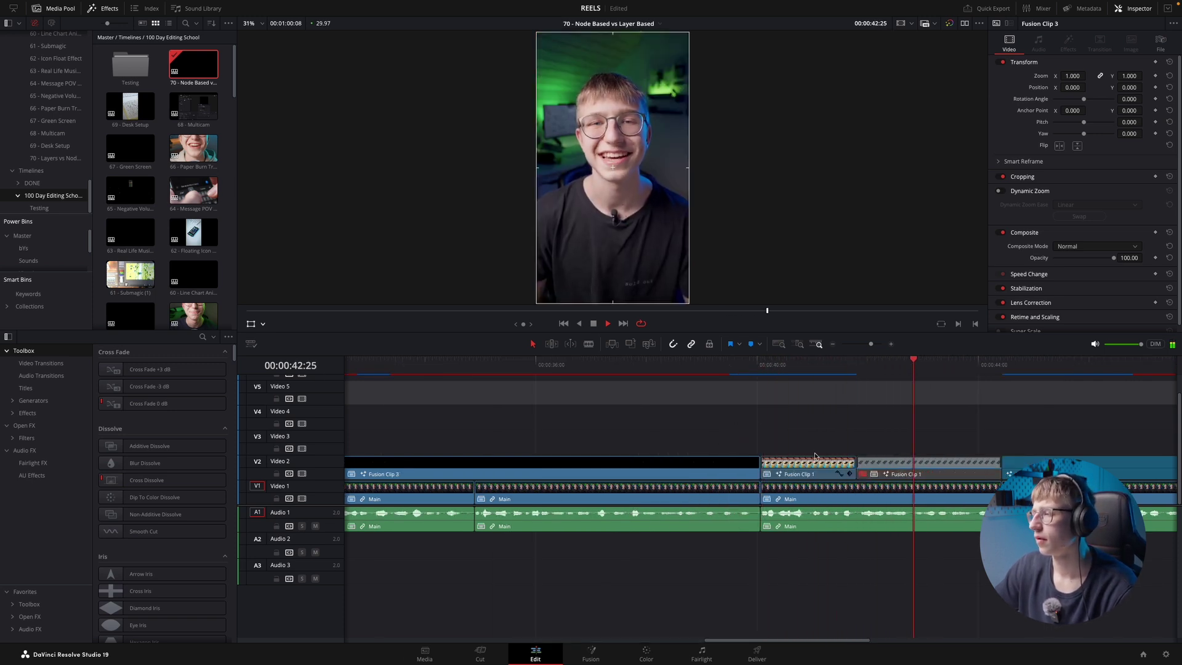
{"action": "key", "text": "super+minus"}
{"action": "key", "text": "super+equal"}
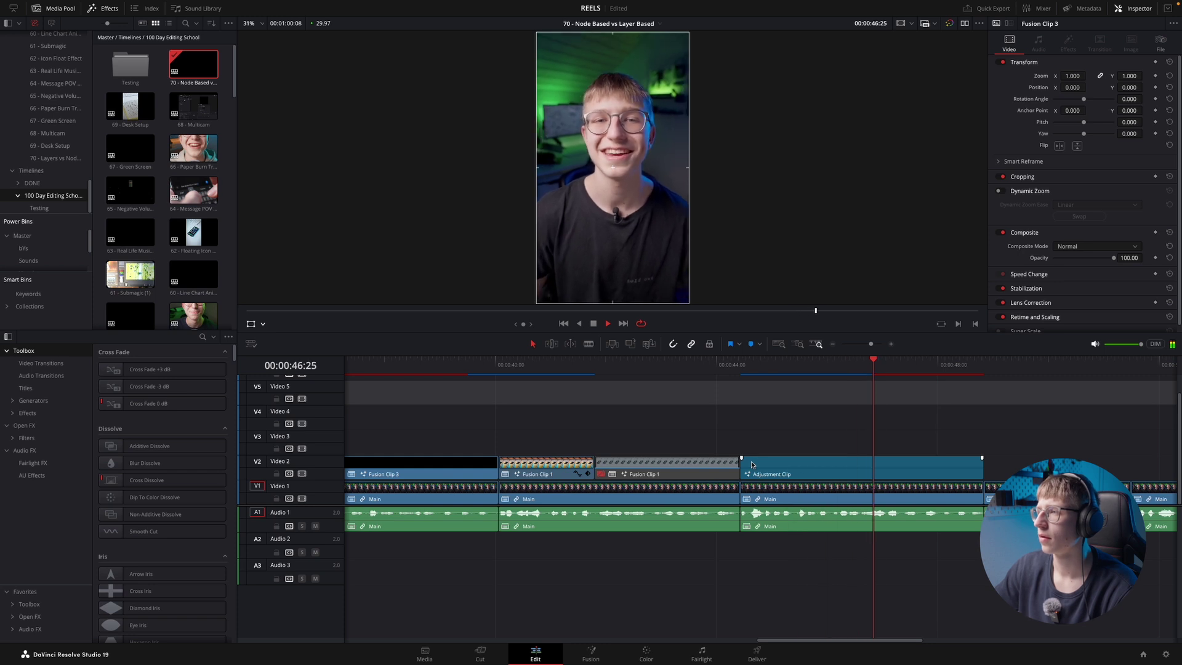
- Copy the "it made" caption onto Video 3 so that it ends together with the Adjustment Clip at about 48 seconds
{"action": "left_click", "coordinate": [751, 465]}
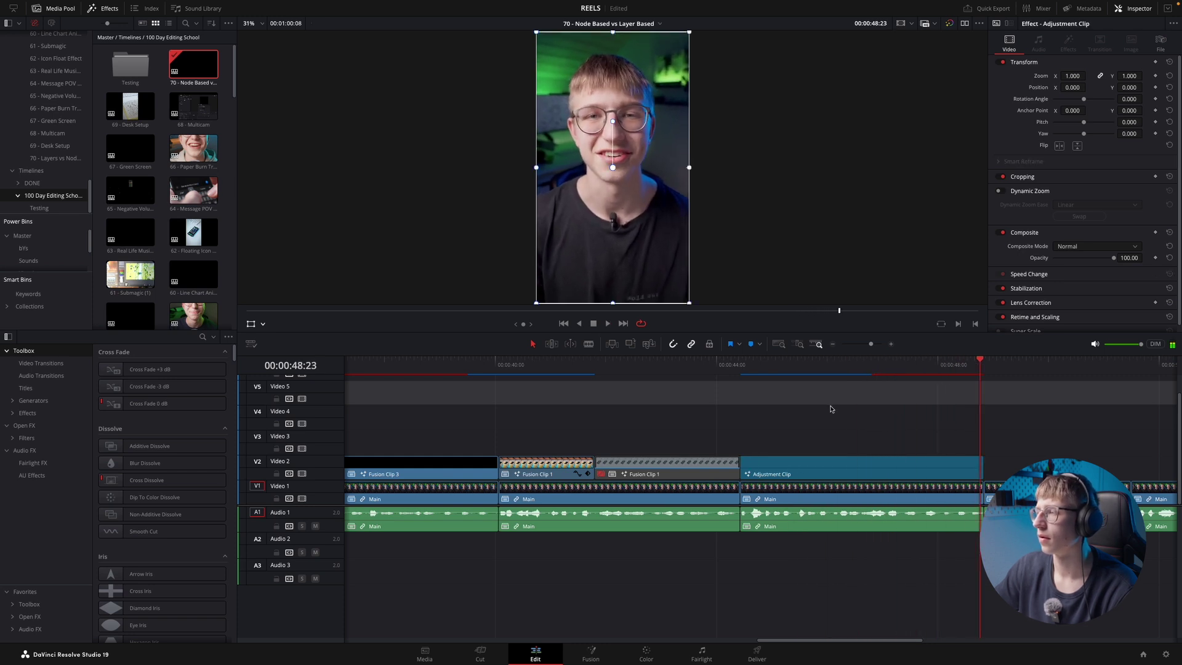
{"action": "left_click", "coordinate": [886, 369]}
{"action": "key", "text": "space"}
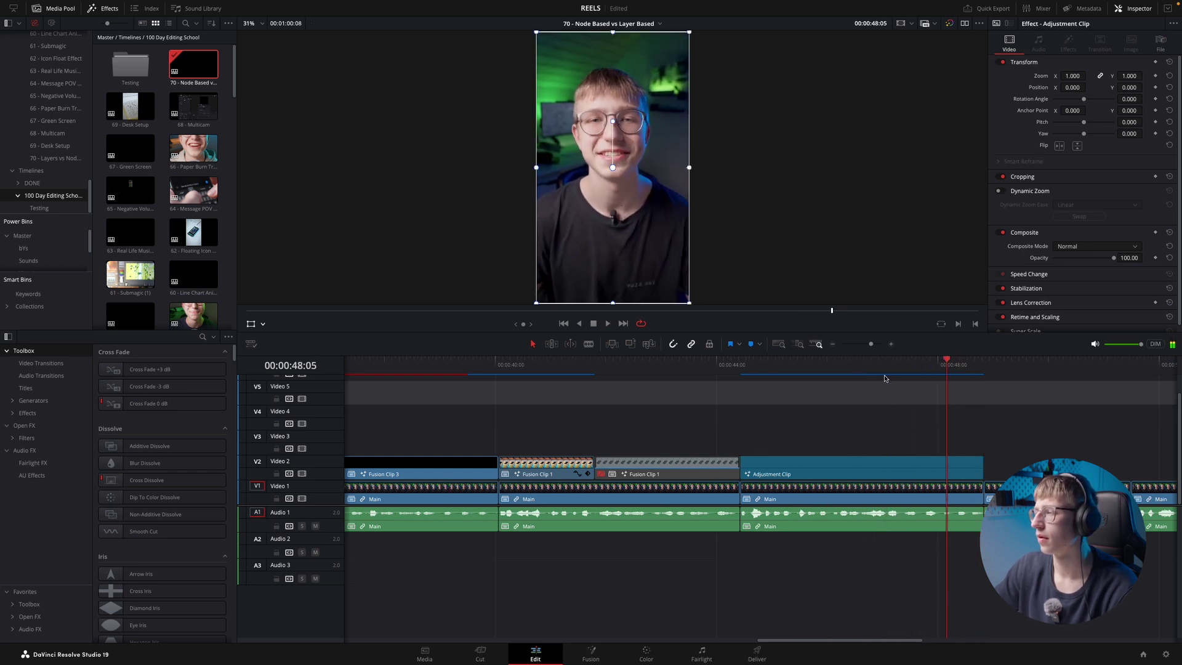
{"action": "scroll", "coordinate": [699, 406], "scroll_direction": "down", "scroll_amount": 4}
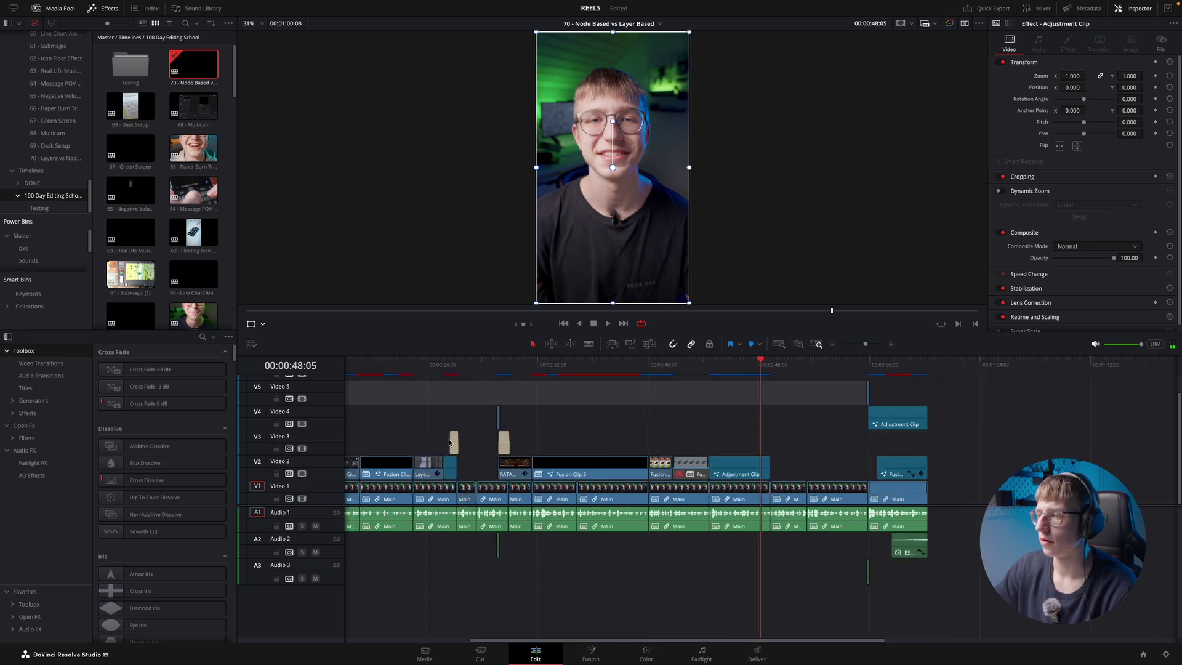
{"action": "scroll", "coordinate": [442, 440], "scroll_direction": "down", "scroll_amount": 2}
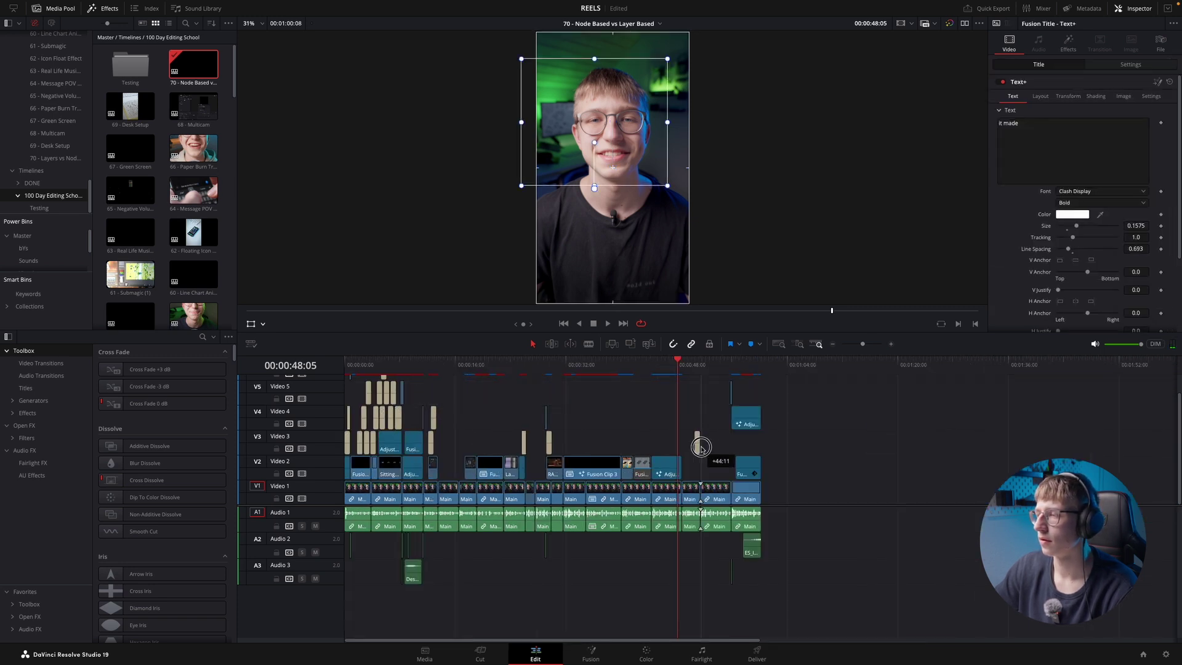
{"action": "scroll", "coordinate": [694, 378], "scroll_direction": "up", "scroll_amount": 6}
{"action": "left_click", "coordinate": [681, 367]}
{"action": "key", "text": "space"}
{"action": "key", "text": "space"}
{"action": "left_click_drag", "start_coordinate": [720, 442], "coordinate": [790, 444]}
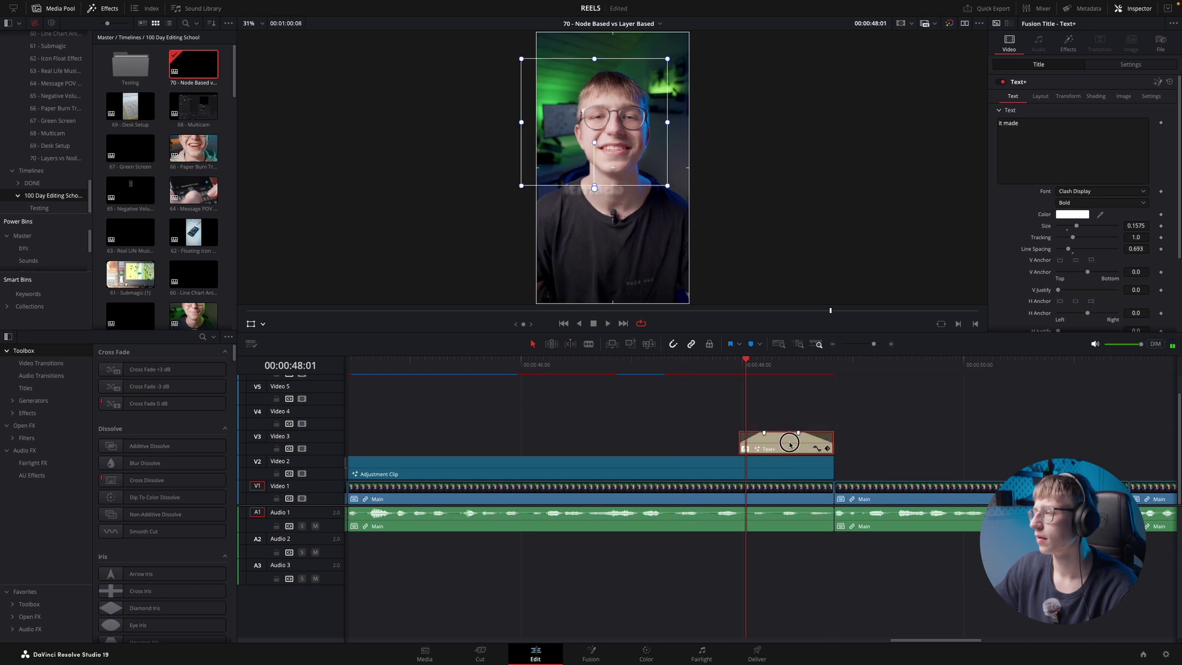
- Change the copied caption's text to "is better", position it at X 0 and Y -86, and play it back
{"action": "left_click", "coordinate": [1055, 154]}
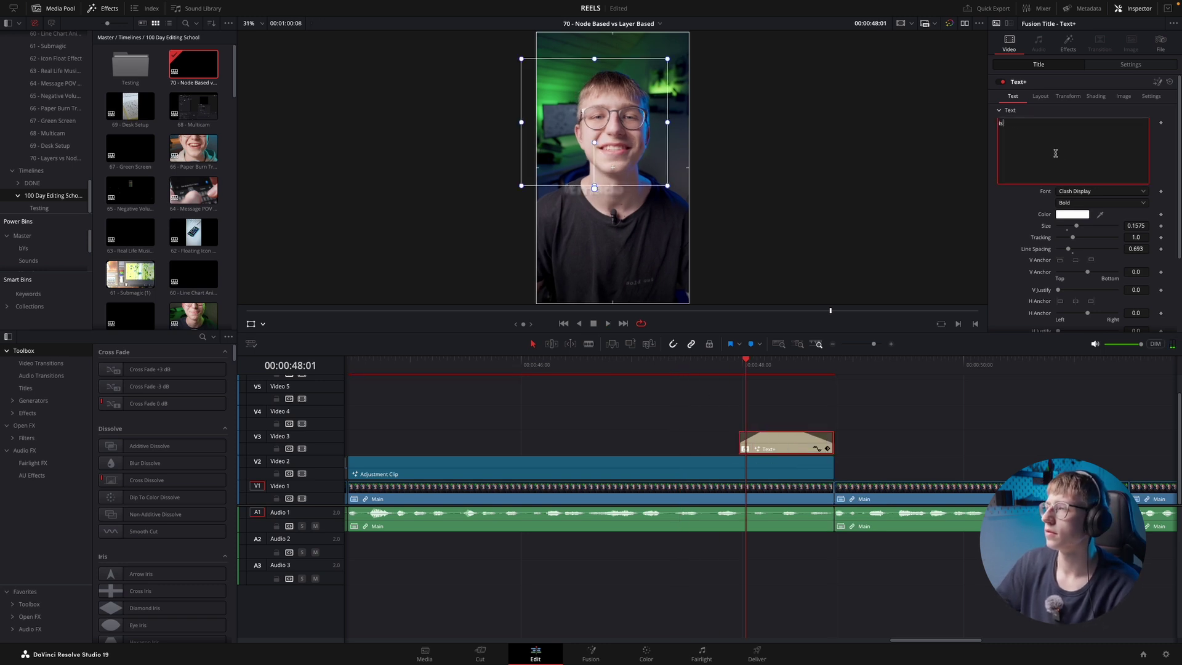
{"action": "left_click", "coordinate": [1131, 64]}
{"action": "left_click", "coordinate": [1170, 109]}
{"action": "left_click_drag", "start_coordinate": [1130, 107], "coordinate": [1125, 107]}
{"action": "left_click", "coordinate": [718, 365]}
{"action": "key", "text": "space"}
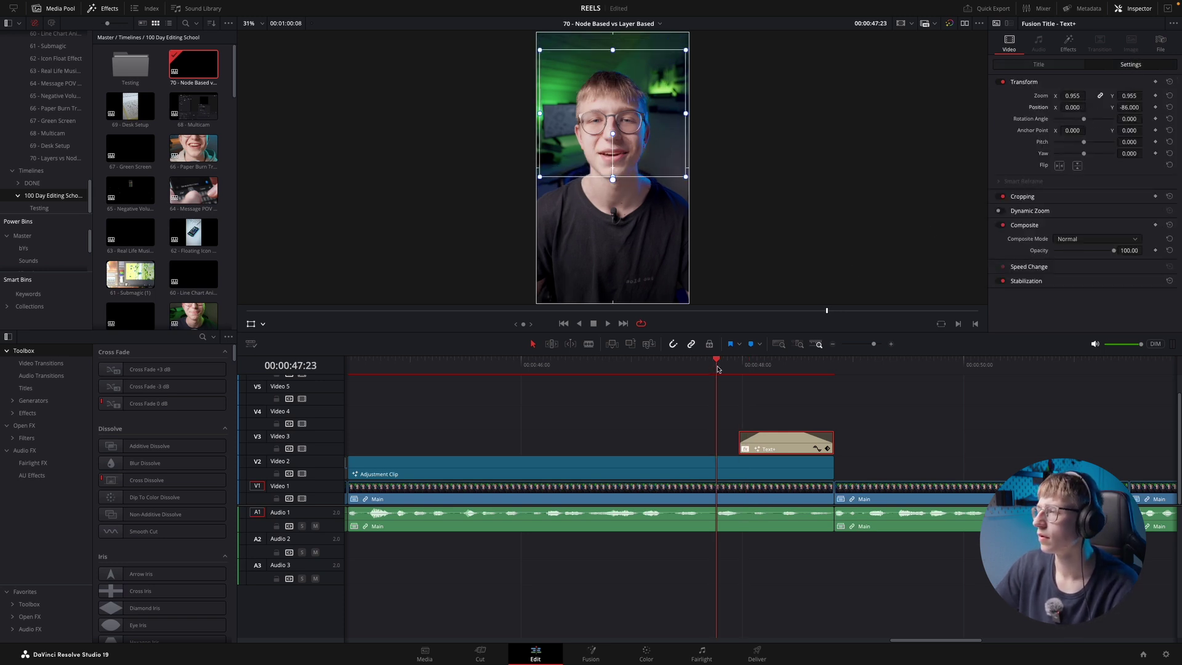
- Copy the "is better" caption onto Video 2 at about 50 seconds and change its text to "you get"
{"action": "key", "text": "super+minus"}
{"action": "key", "text": "super+minus"}
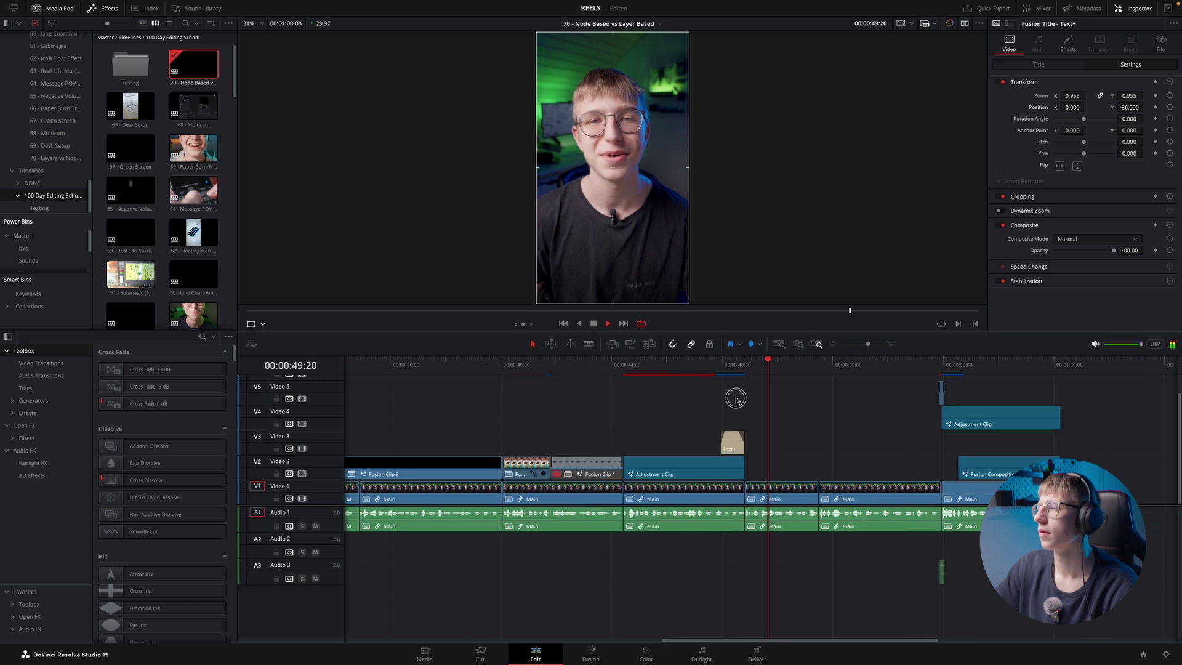
{"action": "left_click", "coordinate": [736, 399]}
{"action": "left_click", "coordinate": [736, 399]}
{"action": "key", "text": "super+equal"}
{"action": "key", "text": "super+equal"}
{"action": "key", "text": "space"}
{"action": "mouse_move", "coordinate": [736, 367]}
{"action": "left_mouse_down"}
{"action": "mouse_move", "coordinate": [776, 366]}
{"action": "mouse_move", "coordinate": [749, 368]}
{"action": "left_mouse_up"}
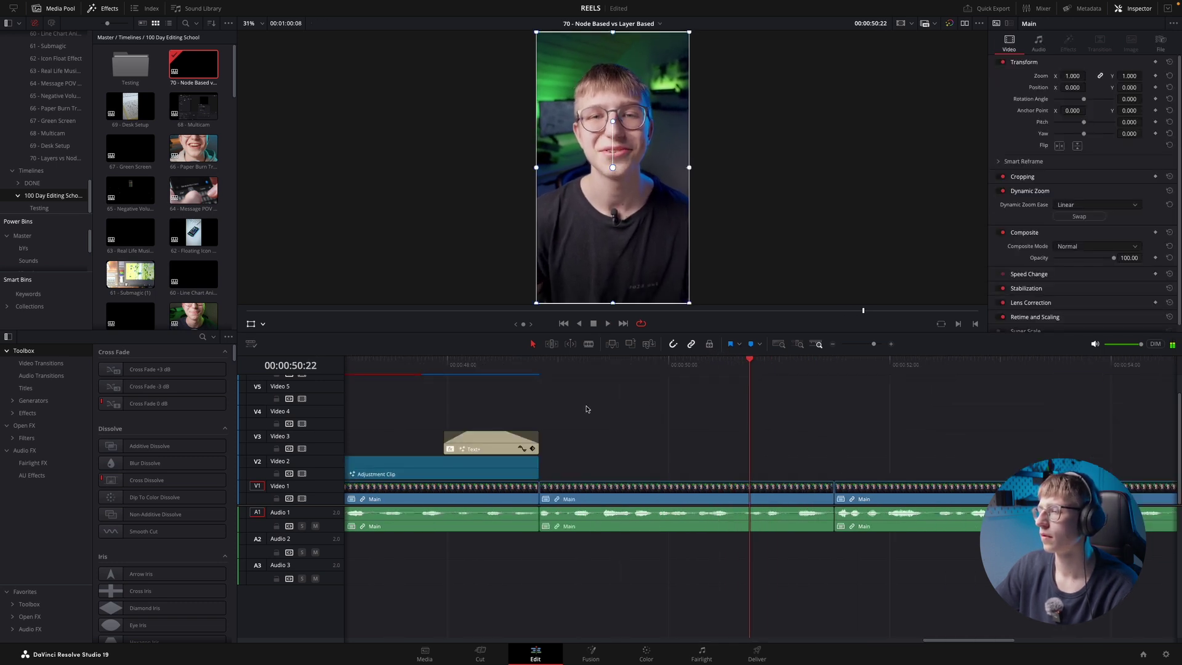
{"action": "left_click_drag", "start_coordinate": [486, 442], "coordinate": [770, 467]}
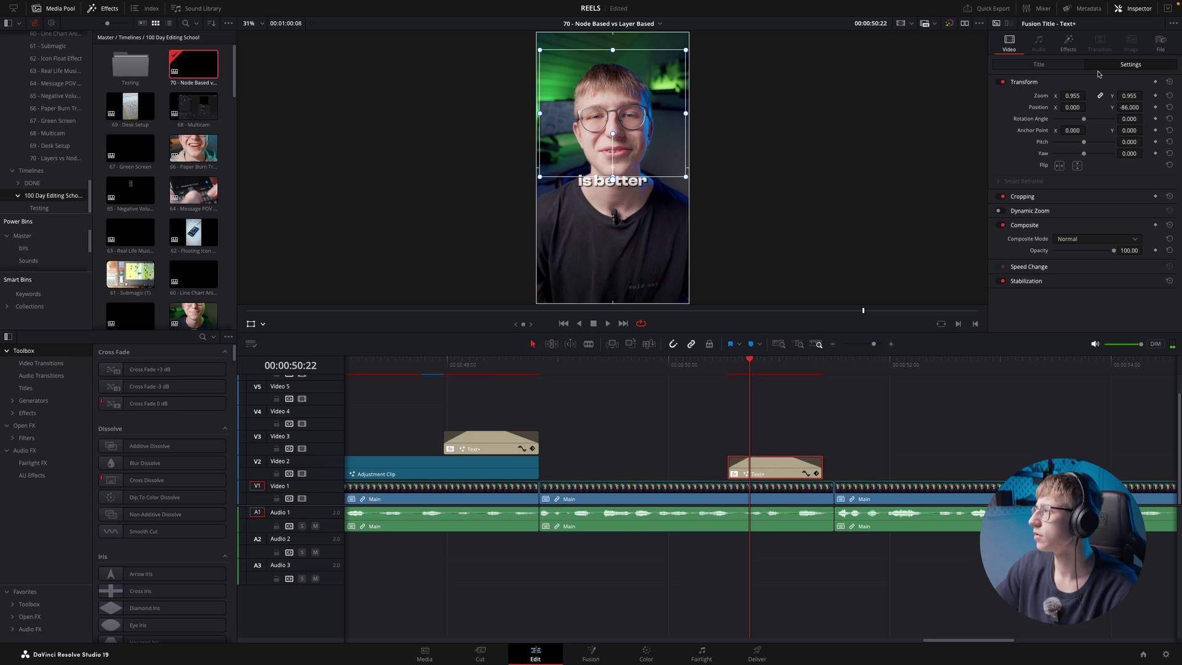
{"action": "left_click", "coordinate": [1037, 64]}
{"action": "left_click", "coordinate": [1045, 150]}
{"action": "type", "text": "you get"}
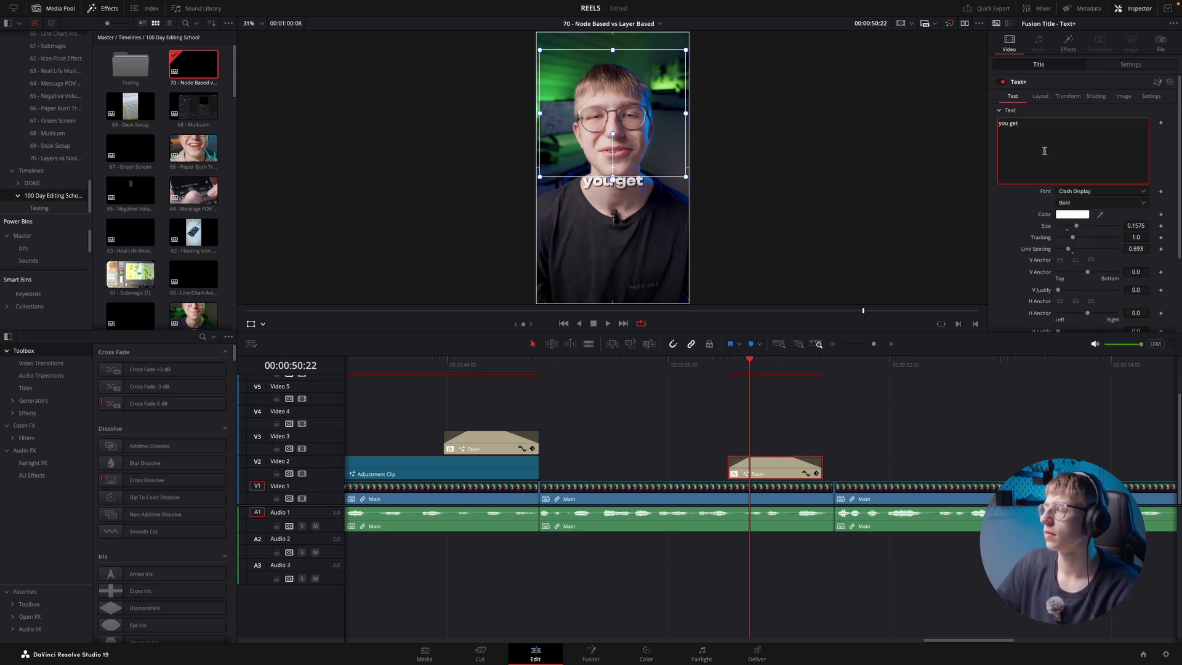
- Copy the "you get" caption slightly later onto Video 3, change its text to "both", and place it enlarged below the first line
{"action": "left_click", "coordinate": [715, 368]}
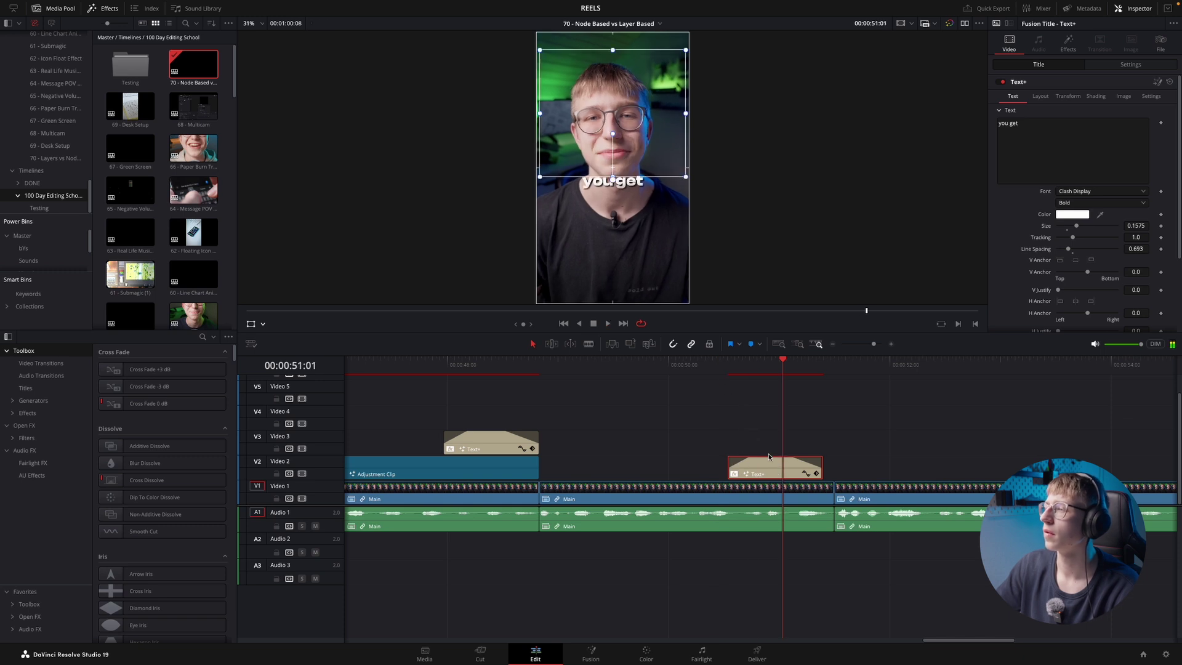
{"action": "left_click_drag", "start_coordinate": [782, 466], "coordinate": [827, 442]}
{"action": "left_click", "coordinate": [1036, 156]}
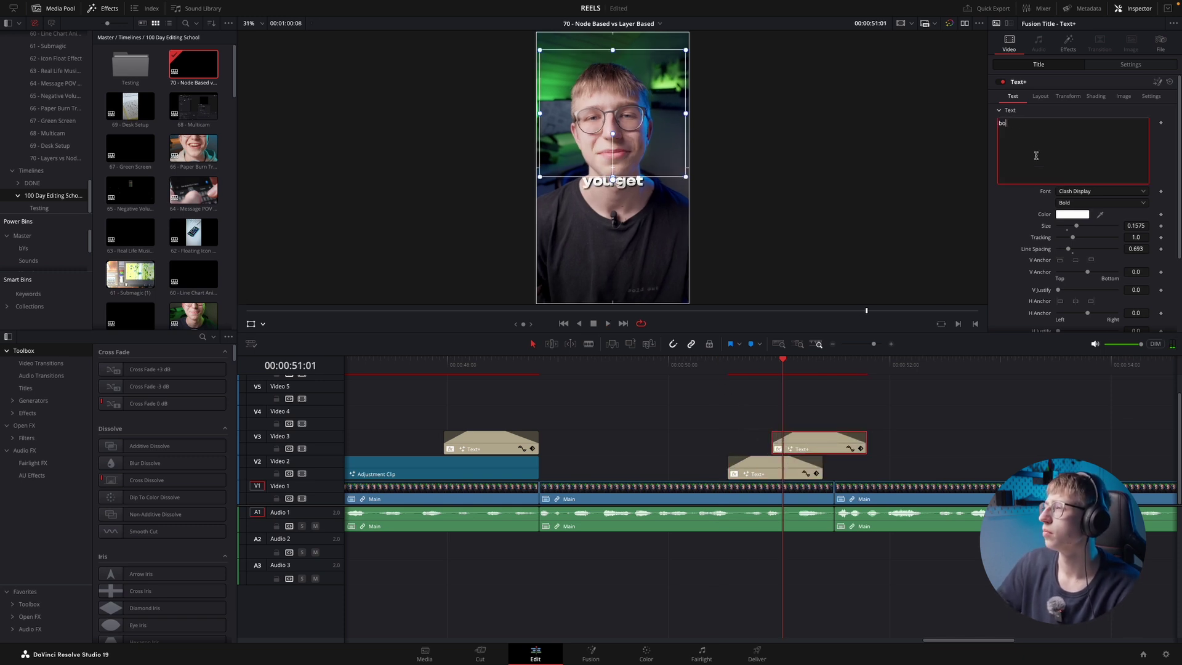
{"action": "left_click_drag", "start_coordinate": [638, 210], "coordinate": [657, 224]}
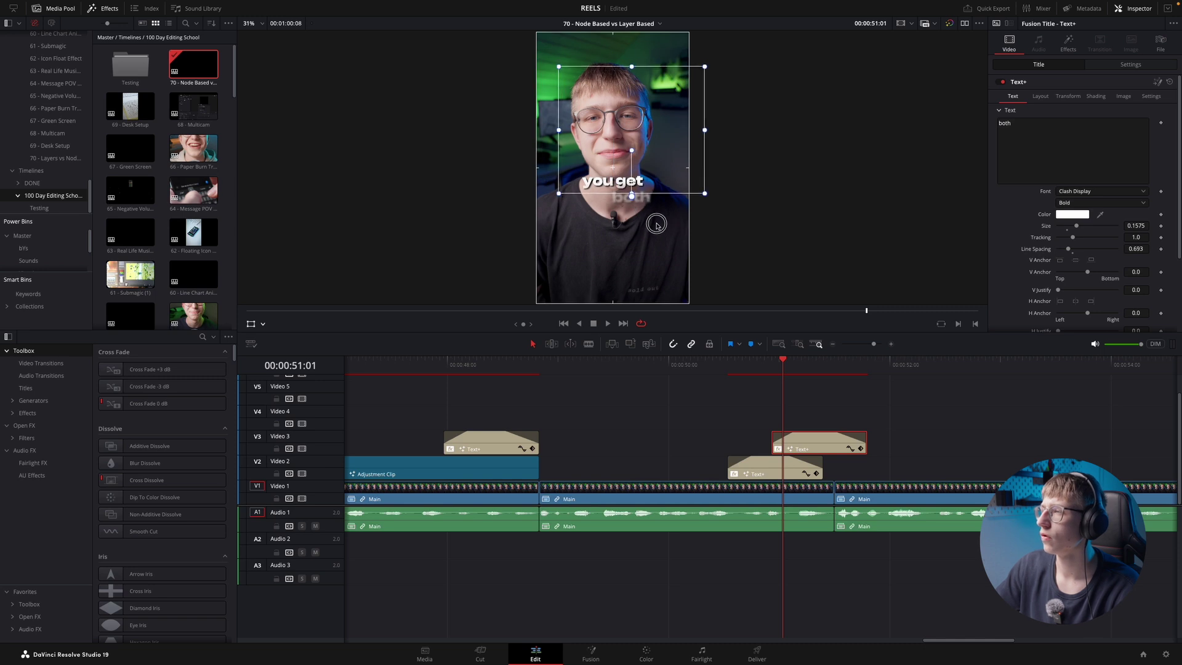
{"action": "left_click_drag", "start_coordinate": [715, 196], "coordinate": [659, 197]}
- Shrink the "you get" caption, place it above and to the left of "both", and play the pair back
{"action": "left_click", "coordinate": [761, 469]}
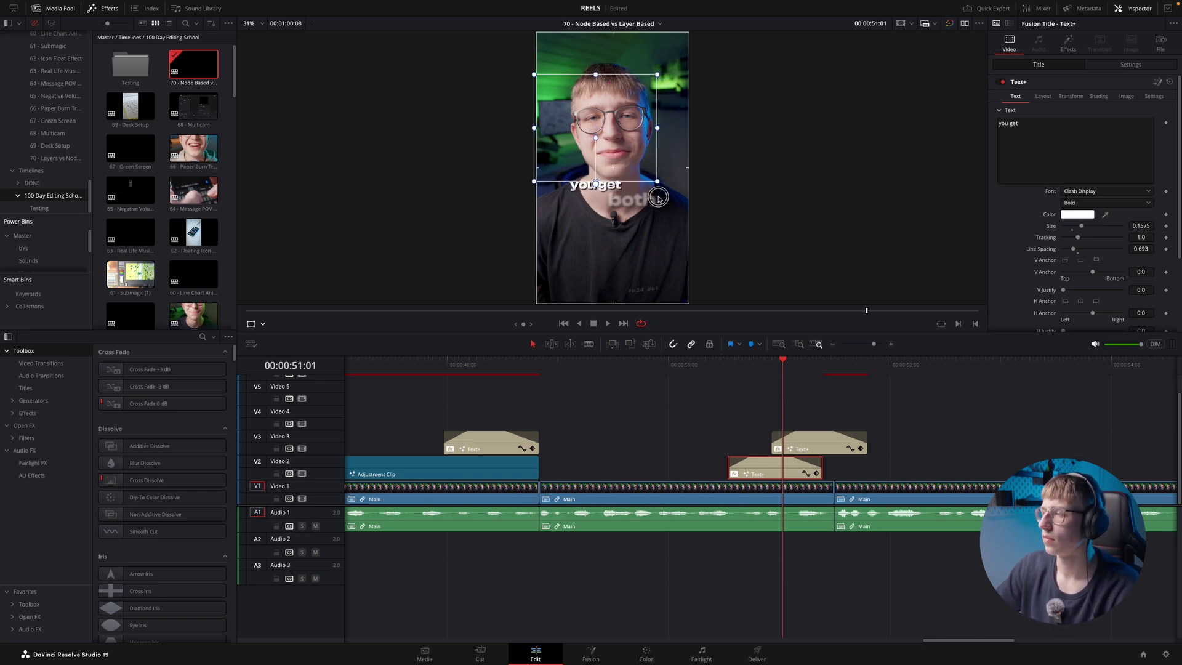
{"action": "left_click", "coordinate": [718, 367]}
{"action": "key", "text": "space"}
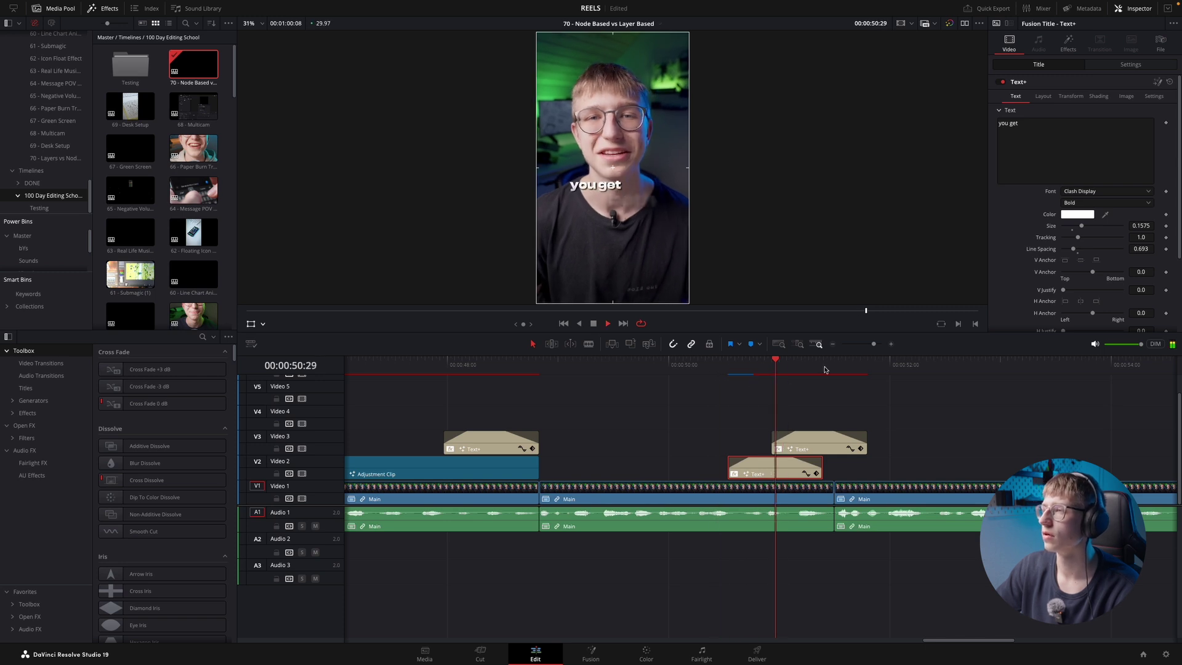
{"action": "left_click", "coordinate": [802, 368]}
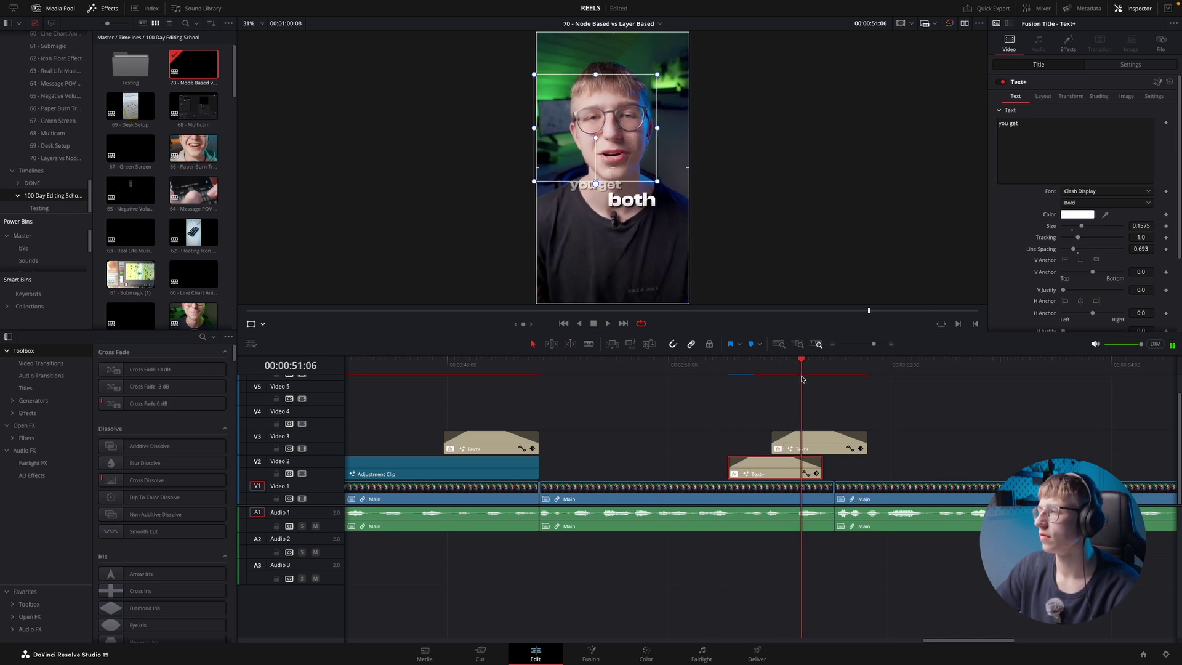
- Fine-tune the "both" caption's horizontal position in the frame and check it in playback with "you get"
{"action": "left_click", "coordinate": [804, 446]}
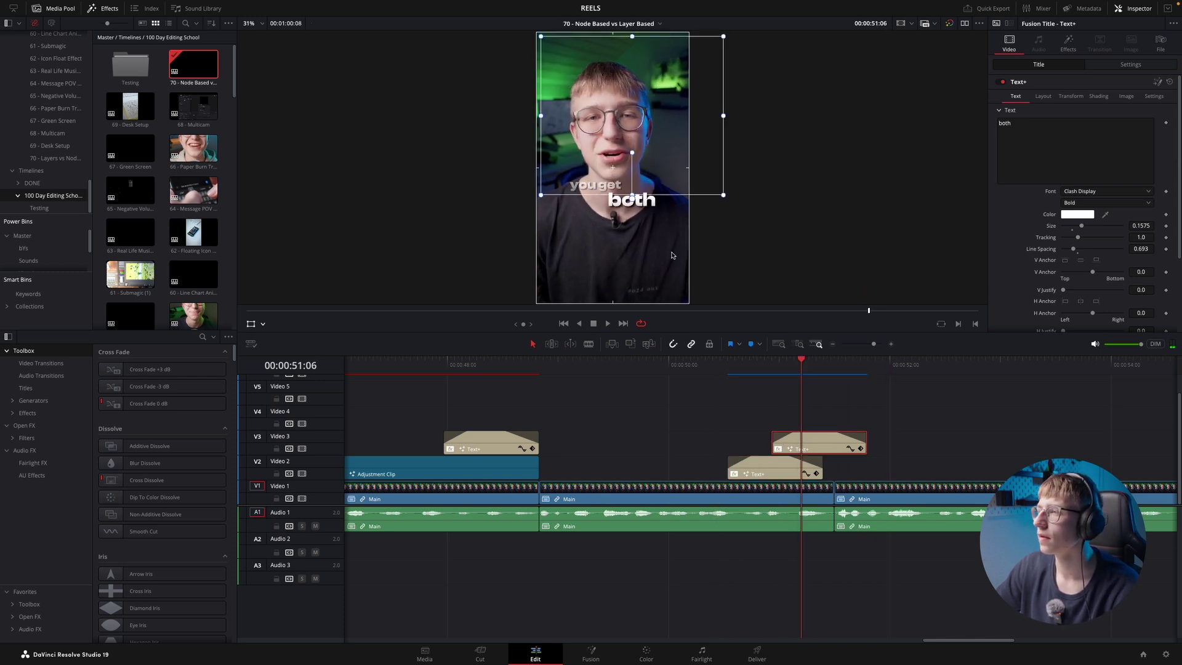
{"action": "left_click", "coordinate": [727, 369]}
{"action": "key", "text": "space"}
{"action": "key", "text": "space"}
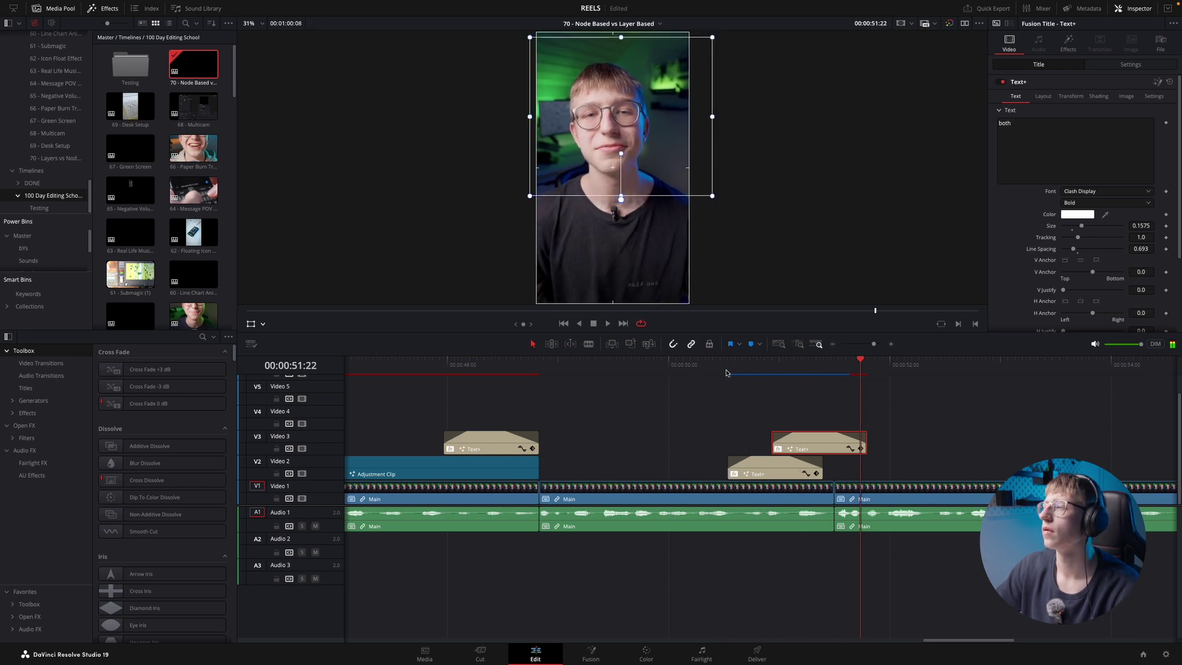
{"action": "left_click", "coordinate": [766, 367]}
{"action": "key", "text": "space"}
{"action": "key", "text": "space"}
{"action": "key", "text": "space"}
{"action": "key", "text": "space"}
{"action": "mouse_move", "coordinate": [670, 232]}
{"action": "left_mouse_down"}
{"action": "mouse_move", "coordinate": [699, 216]}
{"action": "mouse_move", "coordinate": [680, 230]}
{"action": "left_mouse_up"}
{"action": "key", "text": "space"}
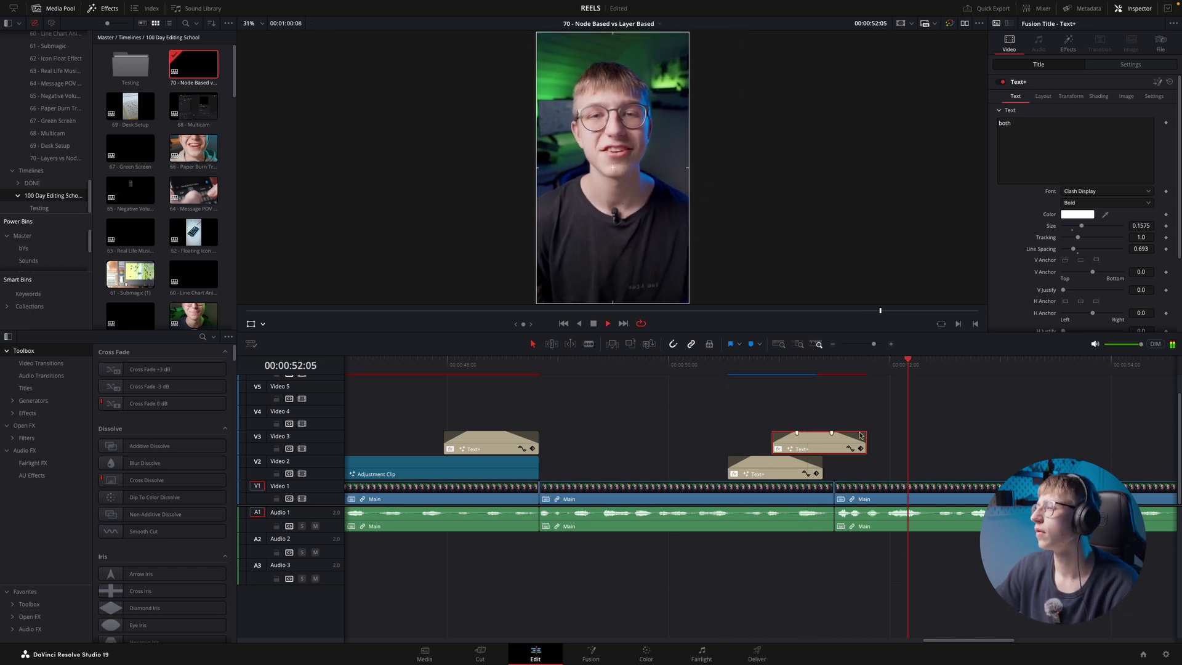
- Play on to the closing "70/100 DAY EDITING SCHOOL" title, set its zoom to 0.700, and play it back
{"action": "key", "text": "ctrl+minus"}
{"action": "key", "text": "ctrl+minus"}
{"action": "left_click", "coordinate": [805, 428]}
{"action": "key", "text": "super+equal"}
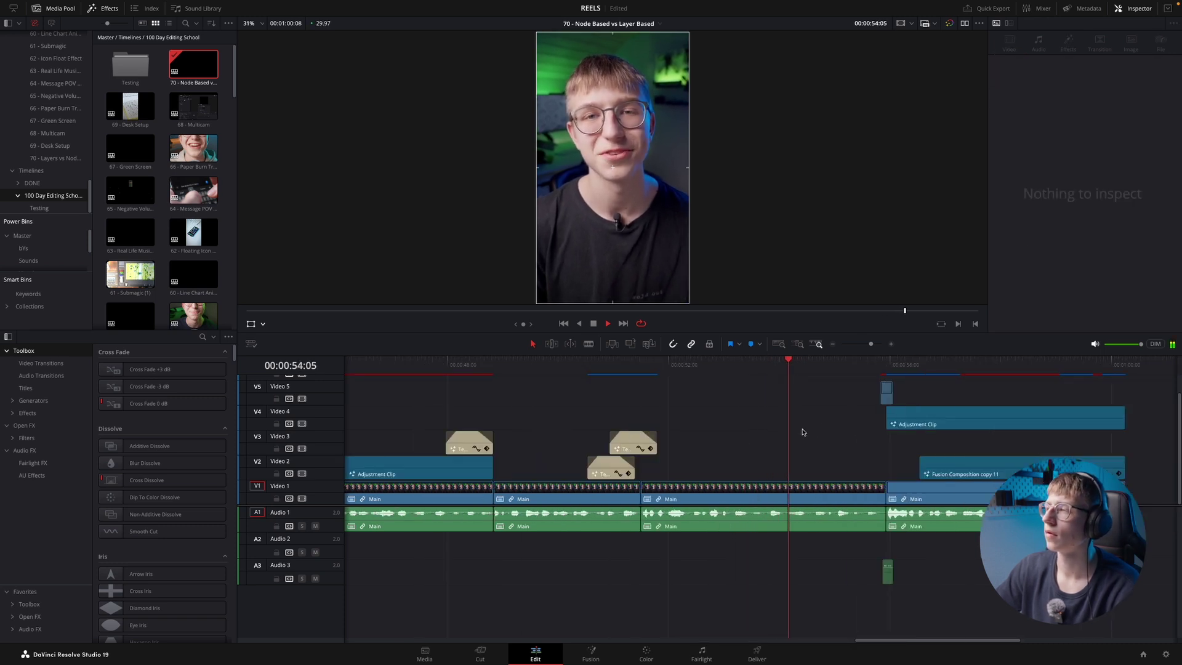
{"action": "key", "text": "super+minus"}
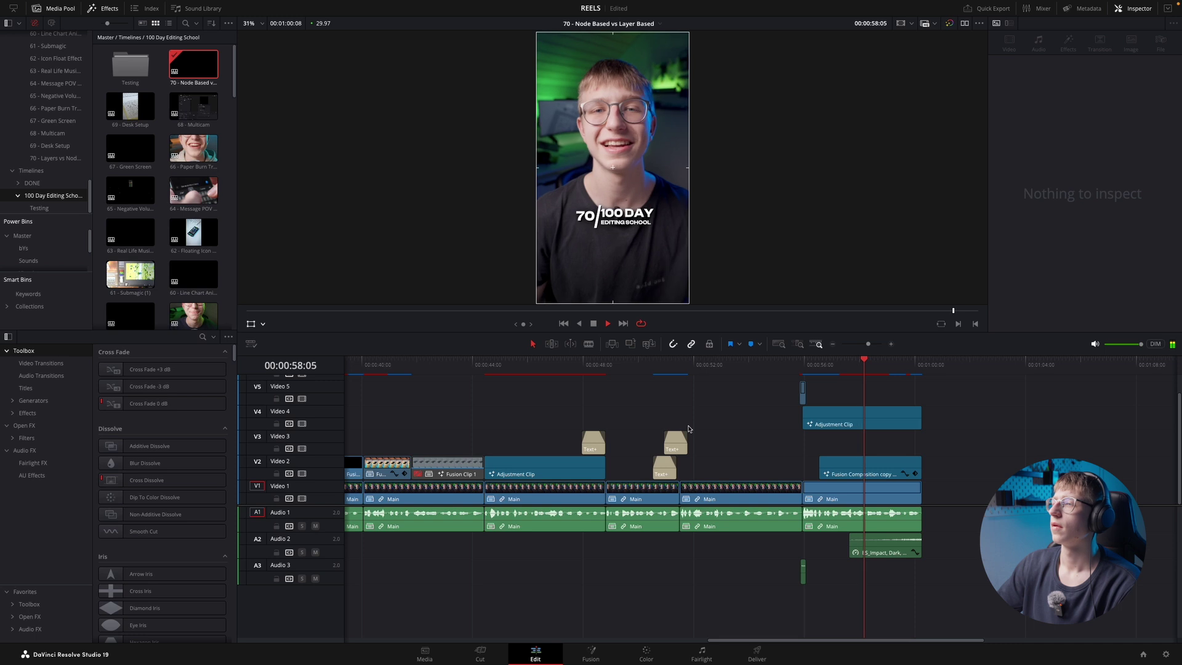
{"action": "key", "text": "space"}
{"action": "left_click", "coordinate": [879, 463]}
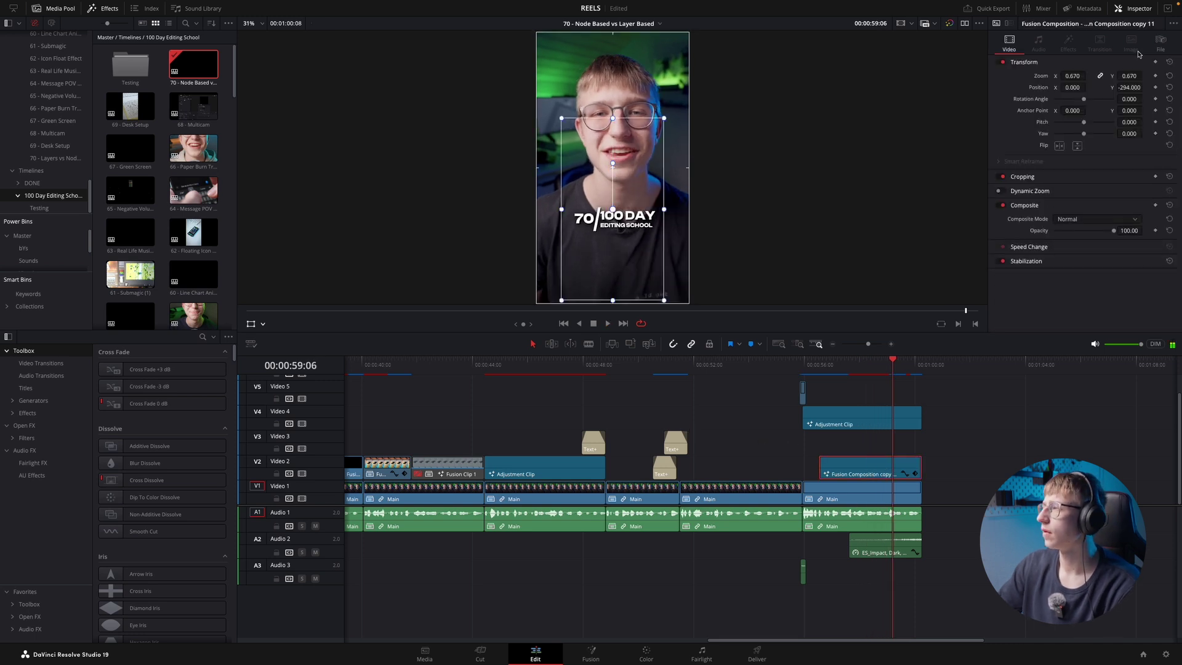
{"action": "left_click_drag", "start_coordinate": [1133, 76], "coordinate": [1140, 78]}
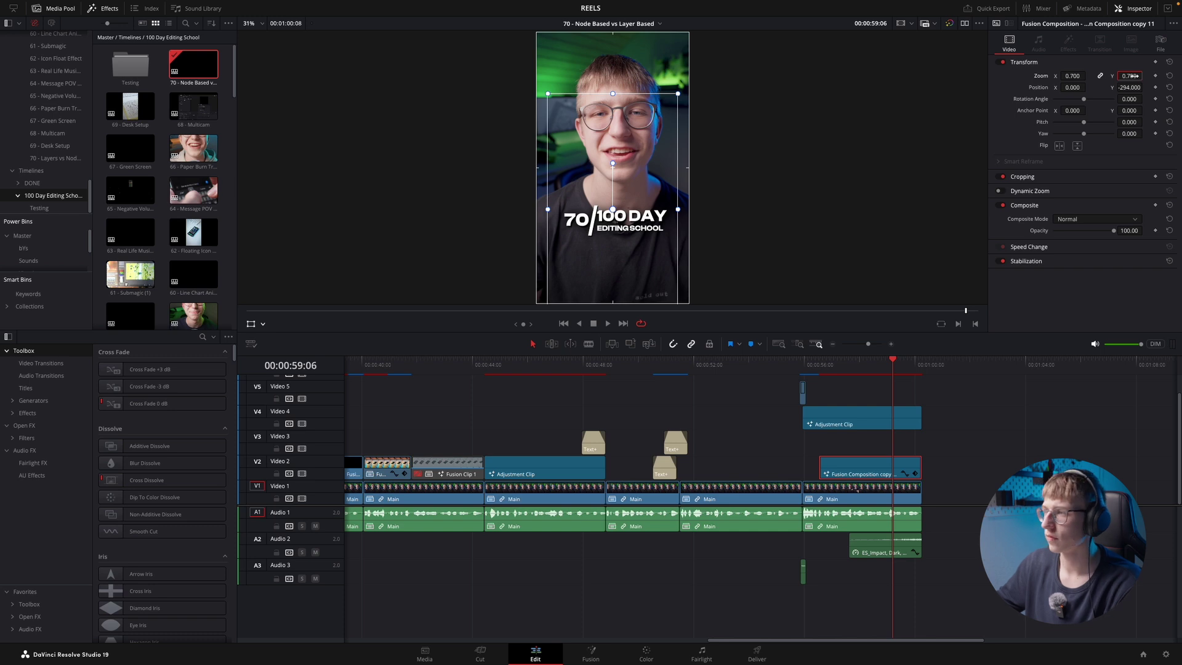
{"action": "key", "text": "Return"}
{"action": "key", "text": "space"}
{"action": "left_click", "coordinate": [957, 422]}
{"action": "key", "text": "super+minus"}
{"action": "key", "text": "super+minus"}
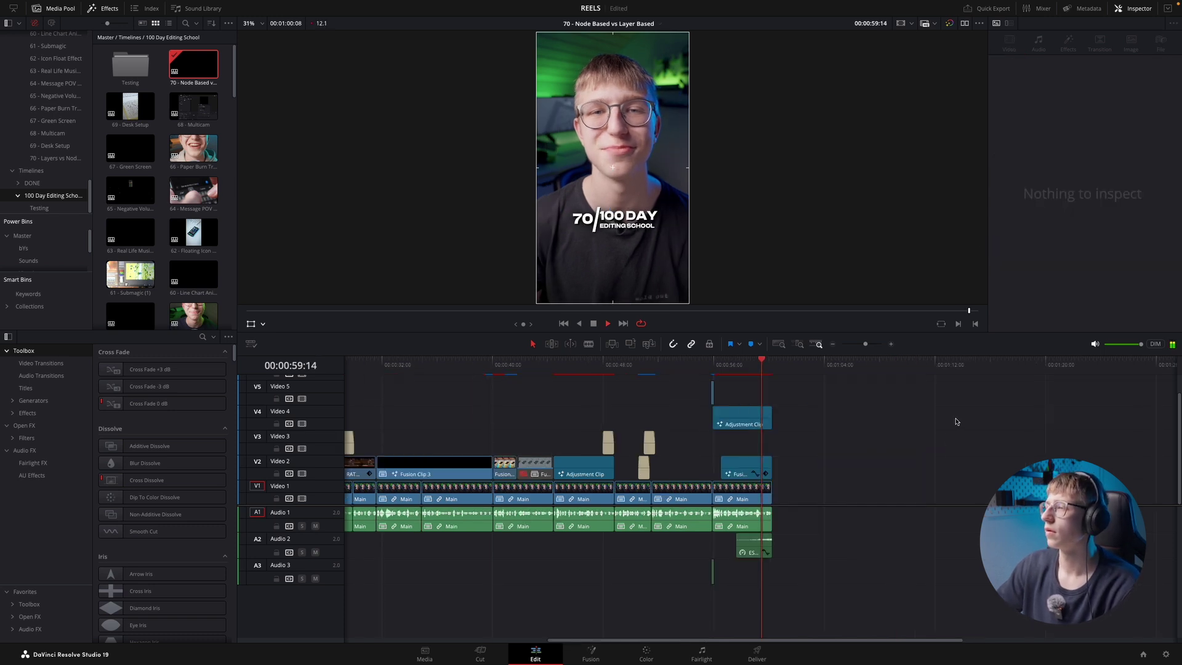
- Play the reel back from the beginning through the "FASTER & ORGANIZED" and "WORKFLOW" captions
{"action": "key", "text": "space"}
{"action": "left_click_drag", "start_coordinate": [370, 366], "coordinate": [193, 362]}
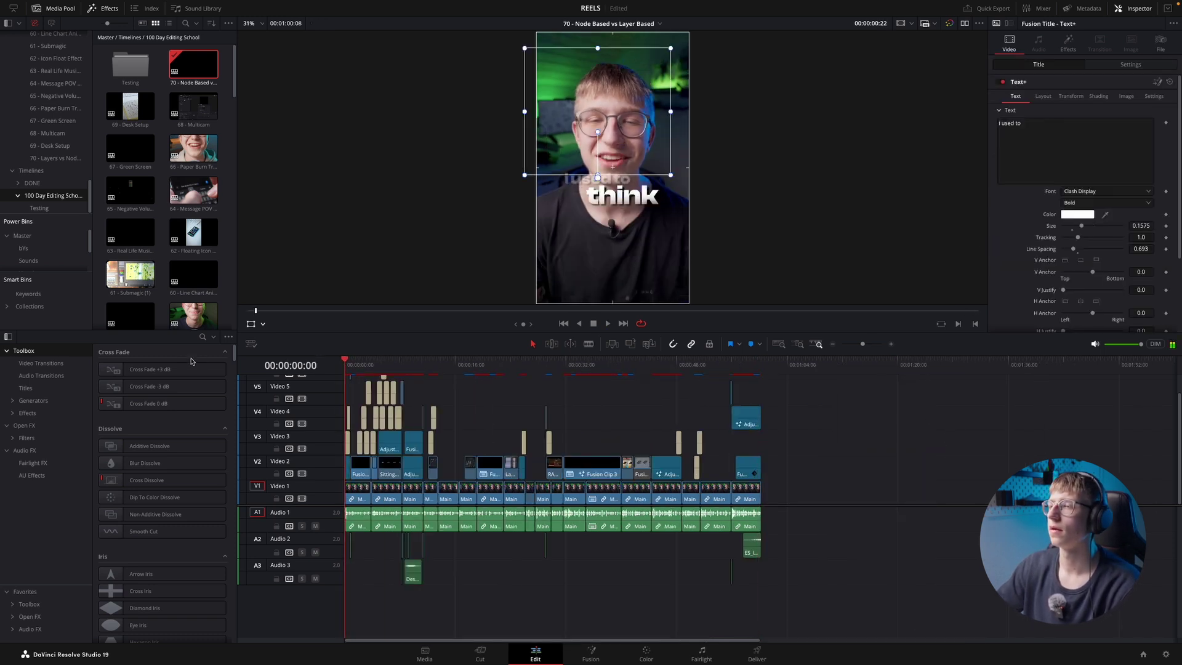
{"action": "key", "text": "space"}
{"action": "key", "text": "super+equal"}
{"action": "key", "text": "super+equal"}
{"action": "key", "text": "super+equal"}
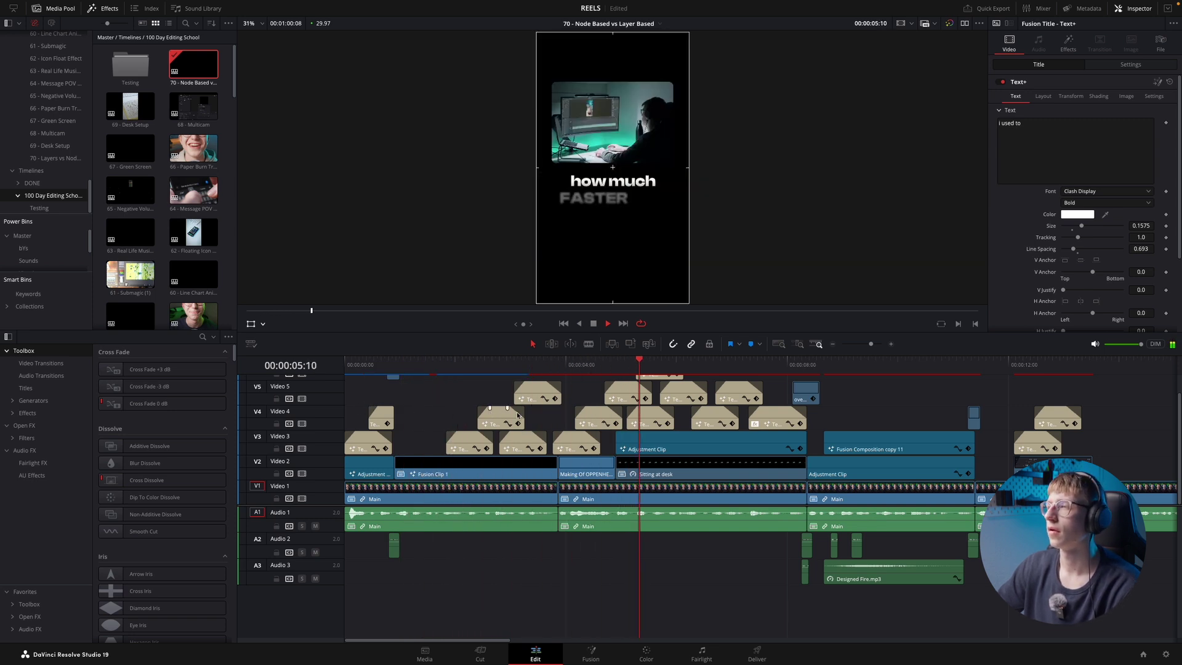
{"action": "left_click", "coordinate": [612, 366]}
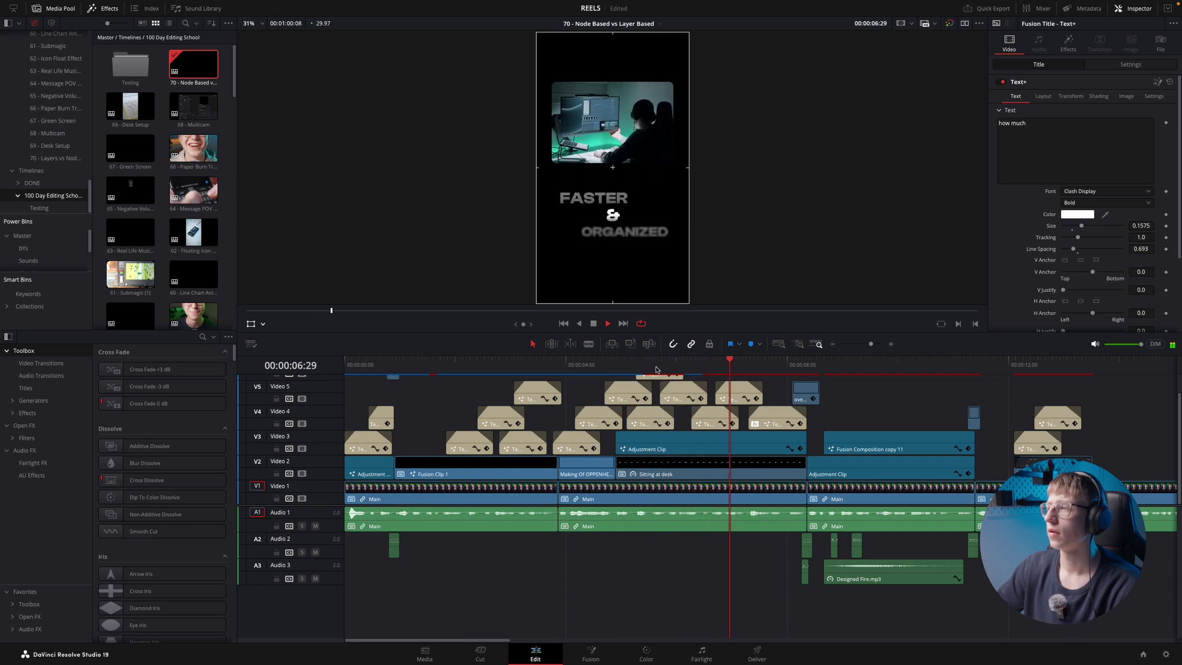
{"action": "key", "text": "space"}
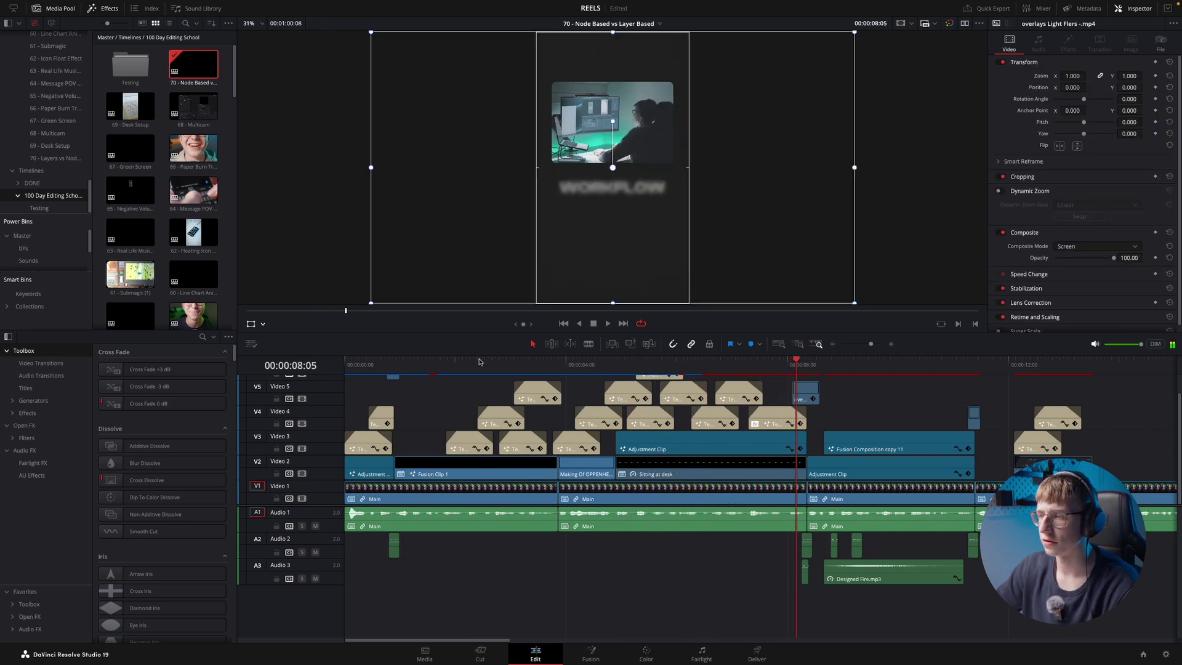
{"action": "left_click_drag", "start_coordinate": [463, 366], "coordinate": [345, 365]}
{"action": "key", "text": "super+minus"}
{"action": "key", "text": "super+minus"}
{"action": "key", "text": "super+equal"}
{"action": "key", "text": "super+equal"}
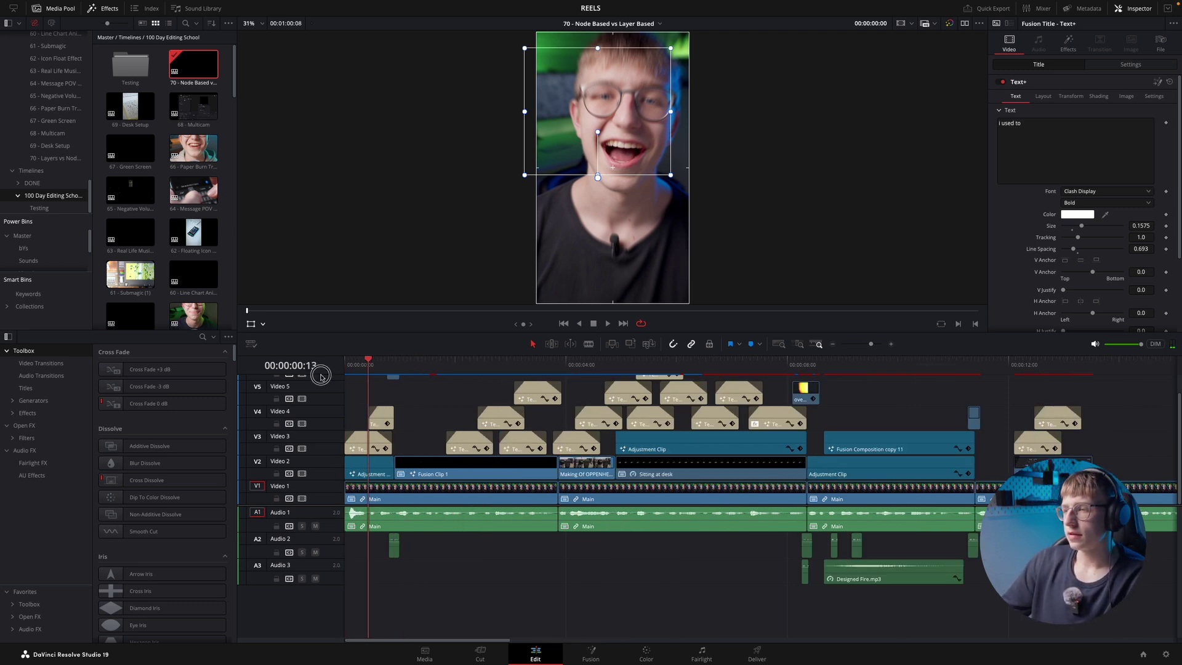
{"action": "key", "text": "super+minus"}
{"action": "key", "text": "super+minus"}
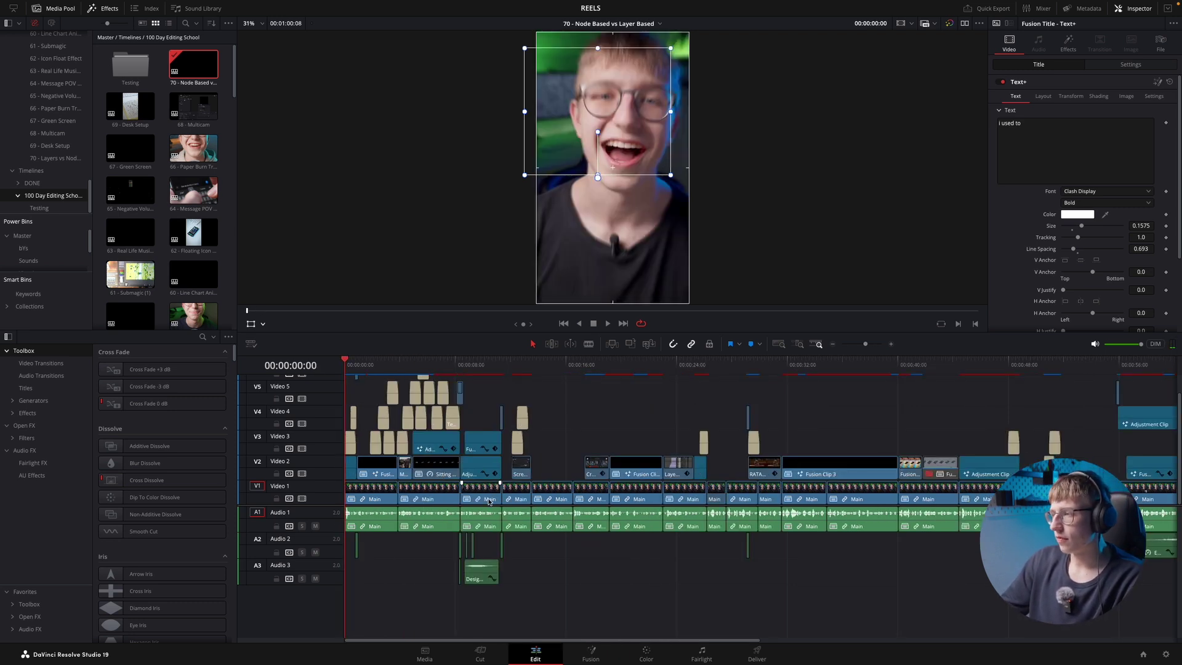
{"action": "left_click", "coordinate": [372, 570]}
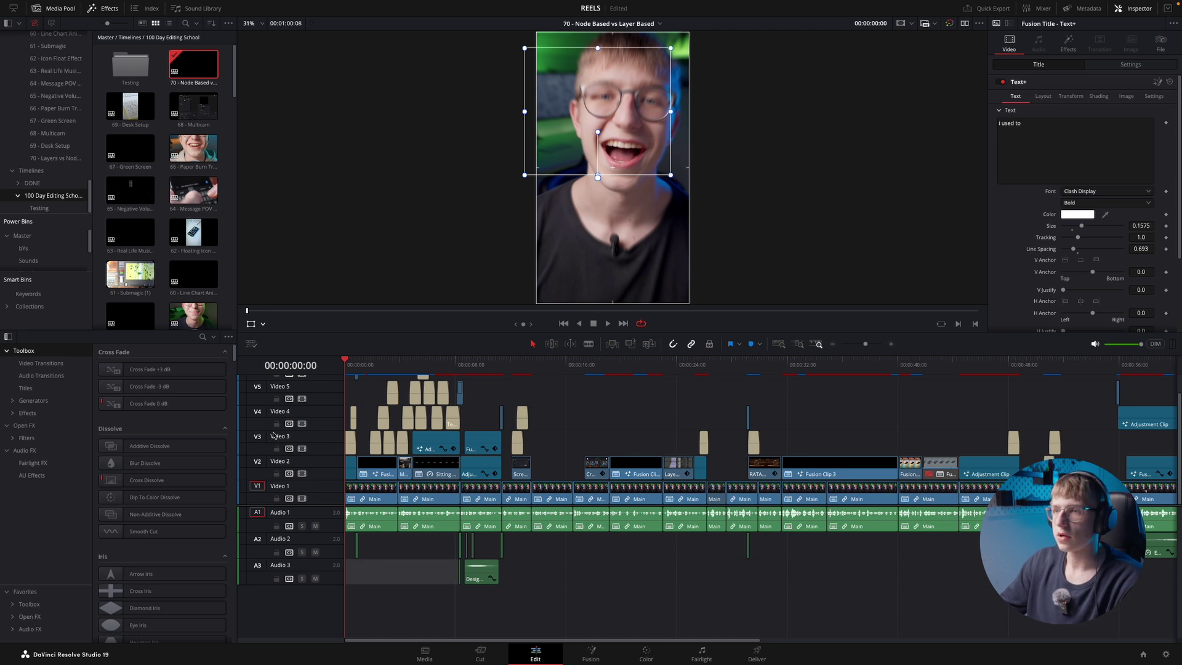
- Examine the opening sound effects in the timelines "69 - Desk Setup" and "40 - 5 Essential Sound Effects"
{"action": "double_click", "coordinate": [124, 108]}
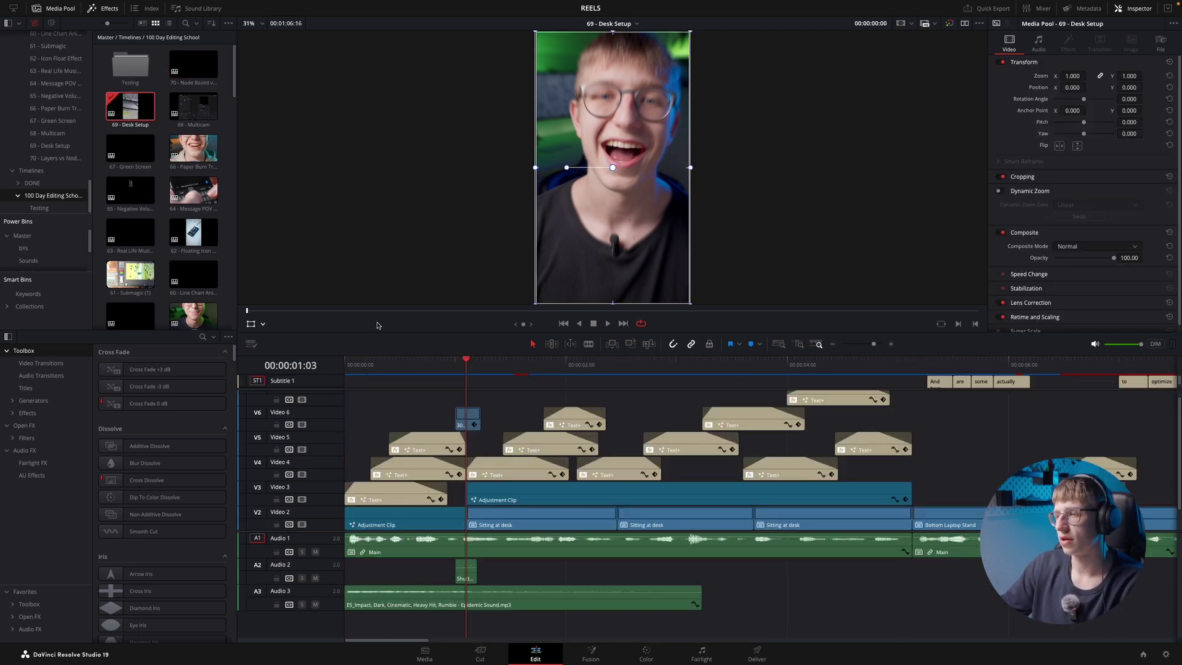
{"action": "key", "text": "Home"}
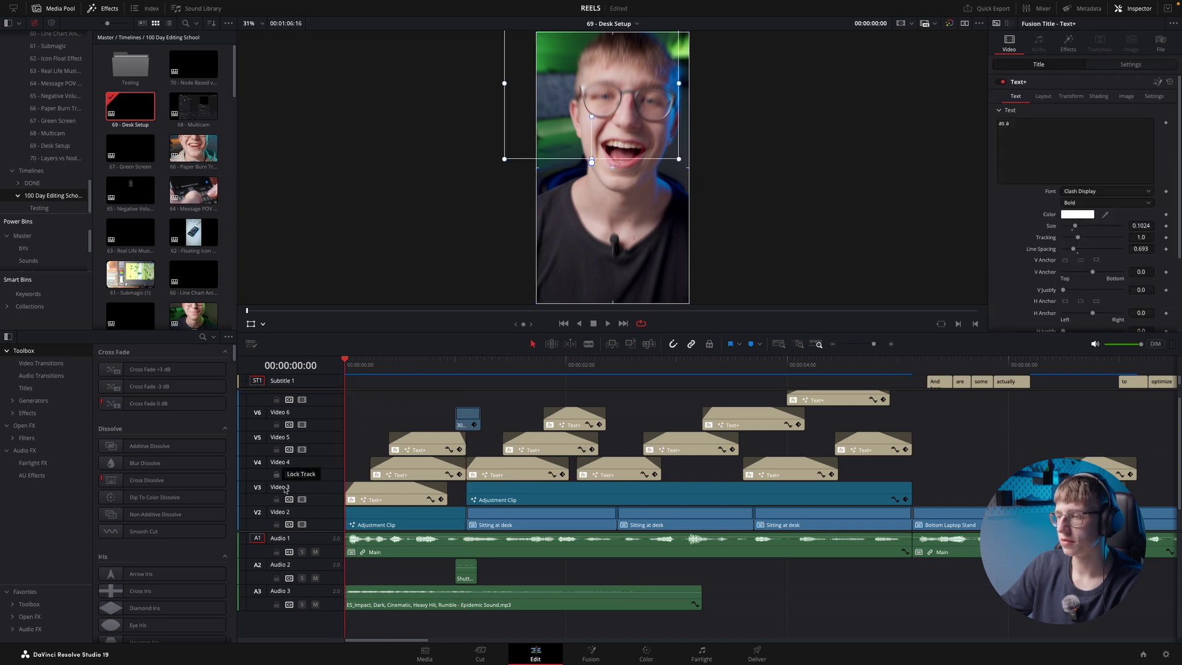
{"action": "key", "text": "Down"}
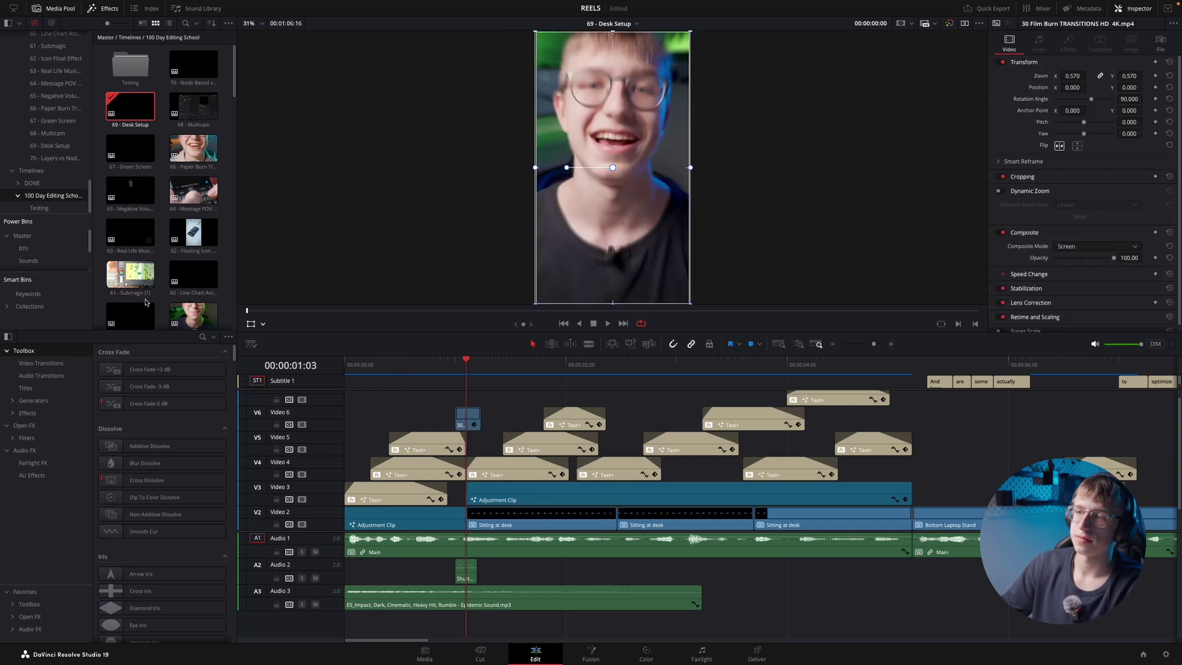
{"action": "scroll", "coordinate": [147, 297], "scroll_direction": "down", "scroll_amount": 10}
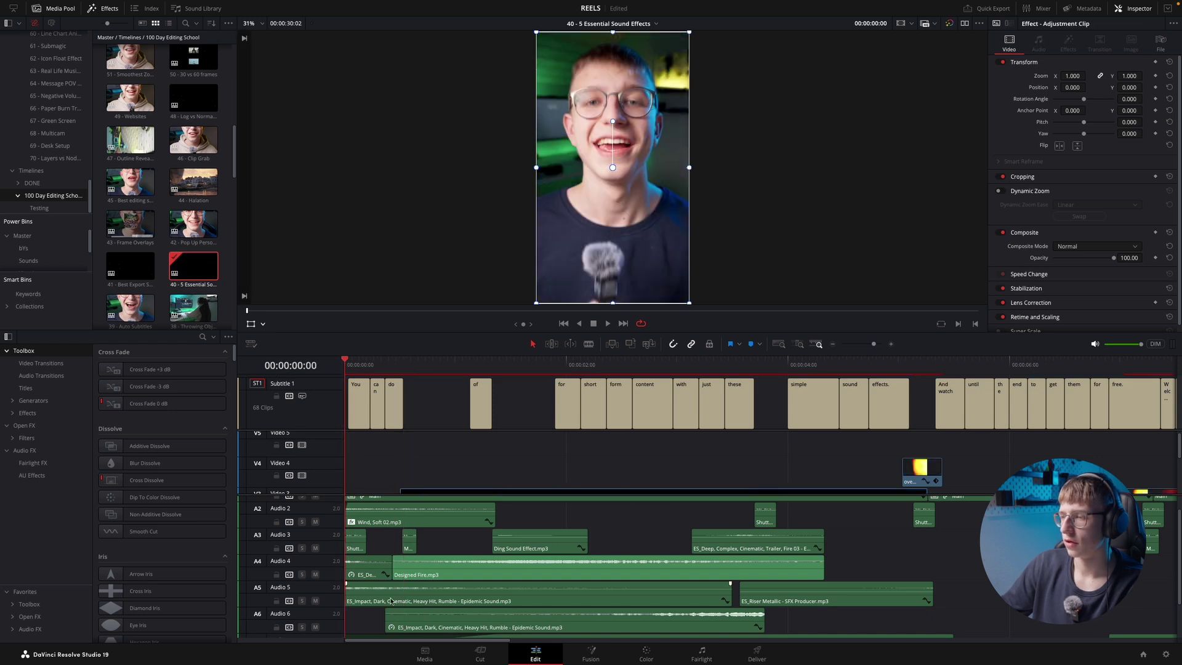
{"action": "key", "text": "space"}
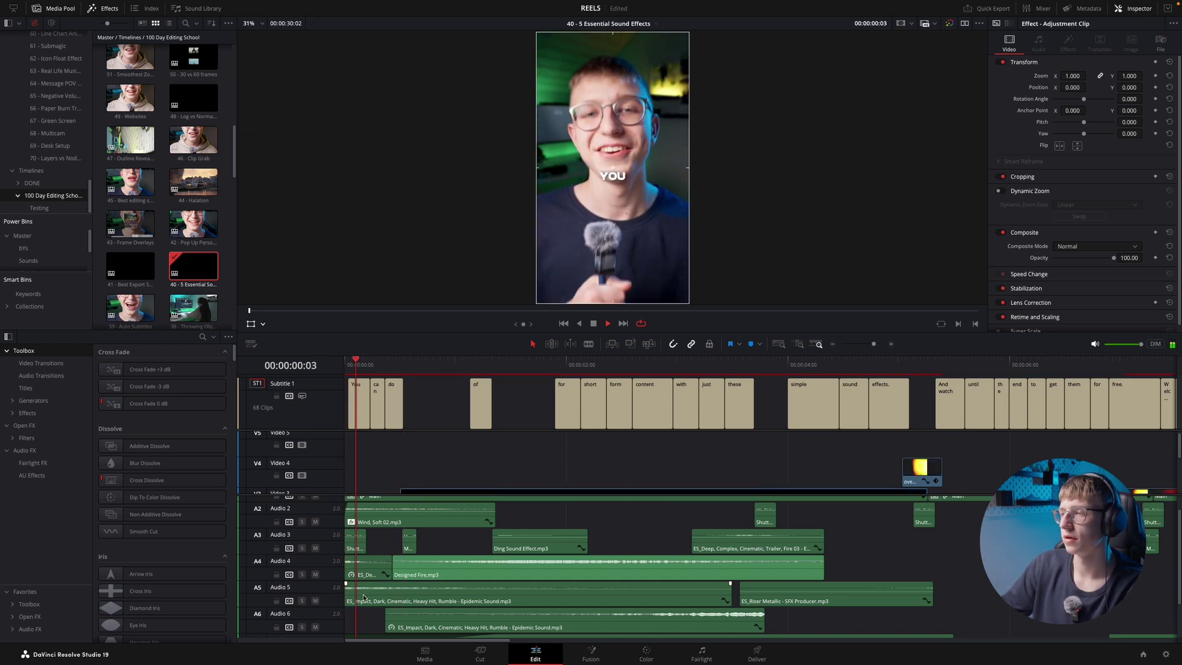
{"action": "left_click", "coordinate": [366, 371]}
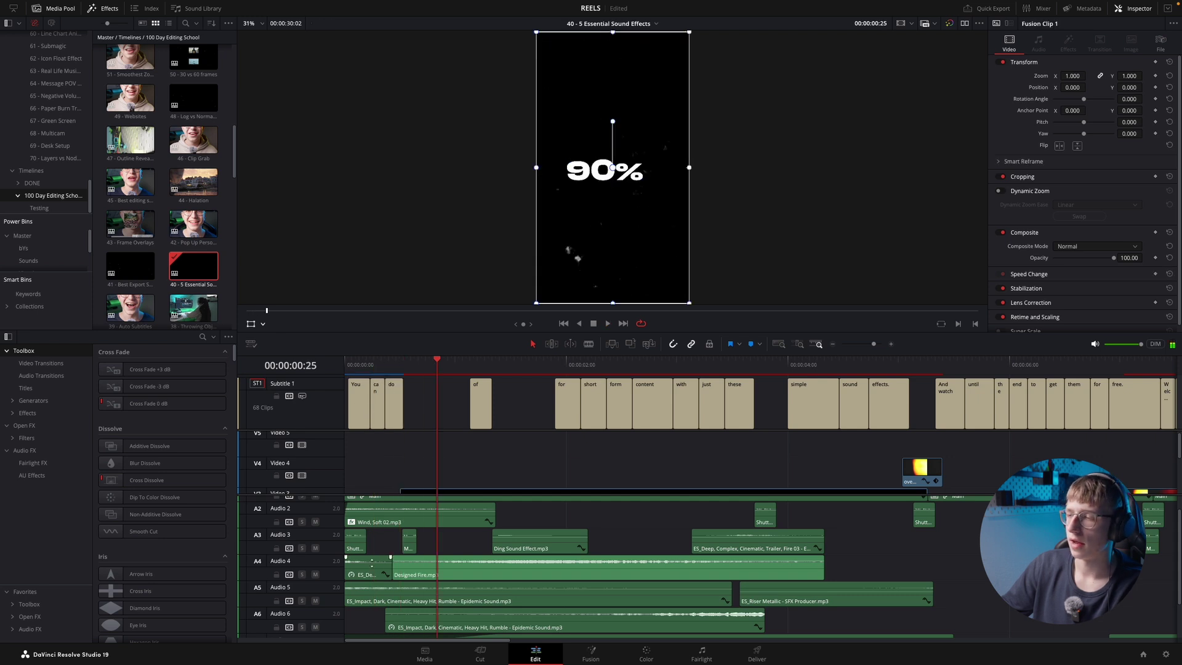
- Copy the opening fire and impact sounds from Audio 4 and Audio 5 to the start of "70 - Node Based vs Layer Based"
{"action": "left_click_drag", "start_coordinate": [363, 609], "coordinate": [359, 565]}
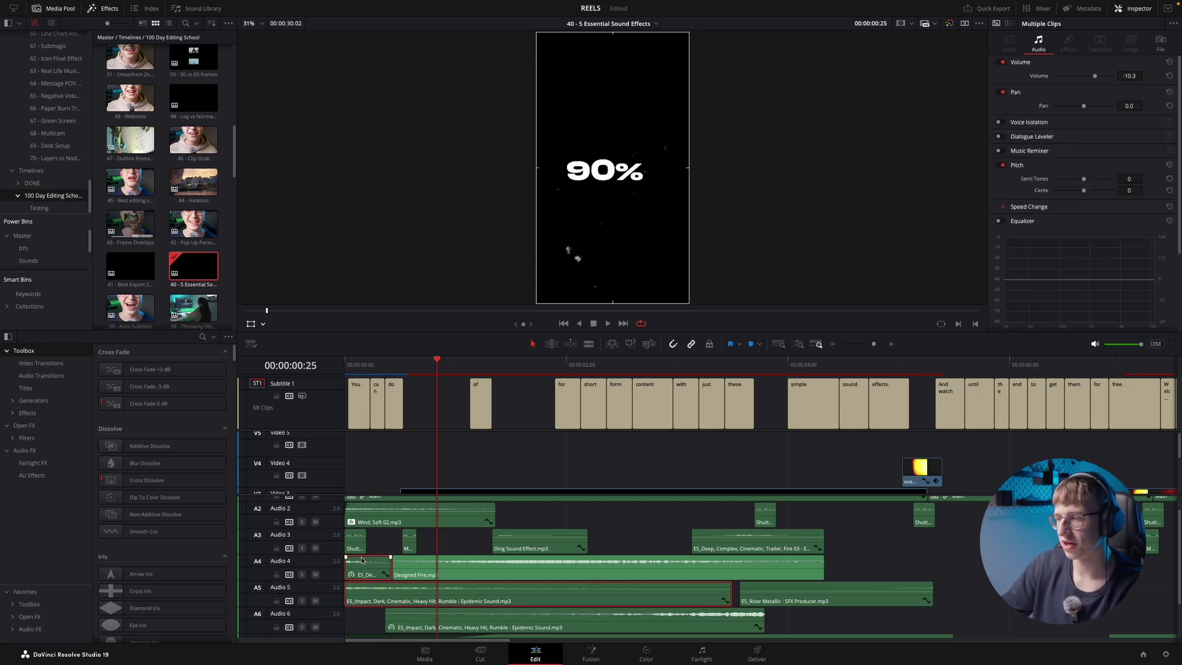
{"action": "scroll", "coordinate": [368, 610], "scroll_direction": "down", "scroll_amount": 2}
{"action": "scroll", "coordinate": [365, 615], "scroll_direction": "up", "scroll_amount": 1}
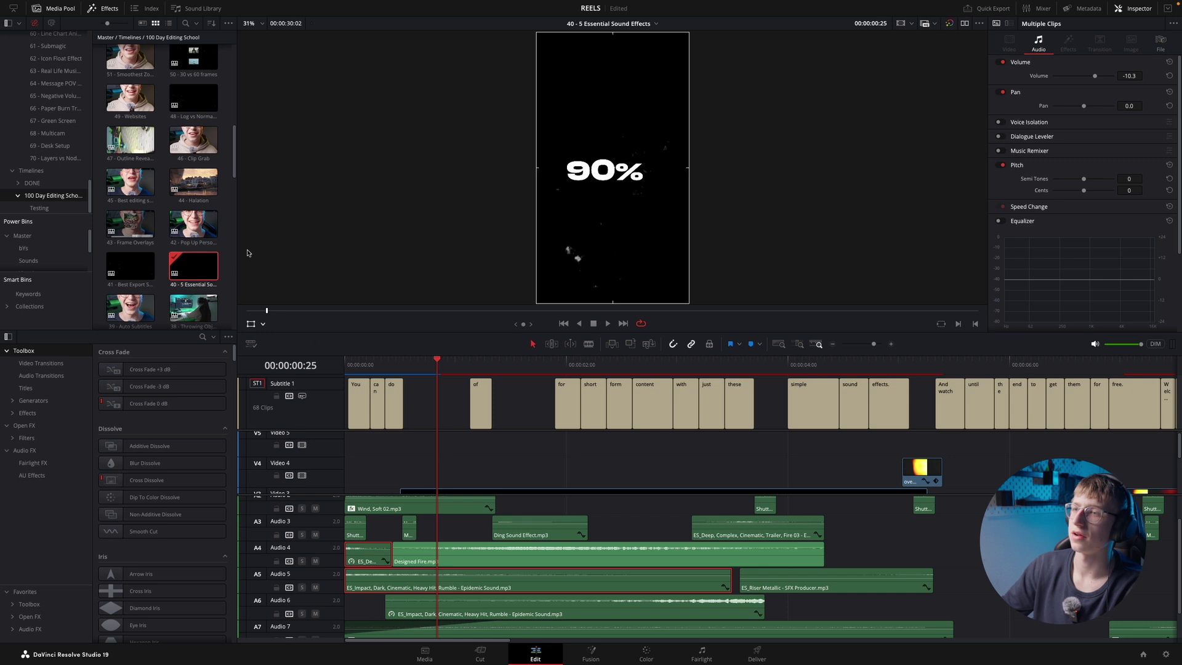
{"action": "scroll", "coordinate": [225, 252], "scroll_direction": "up", "scroll_amount": 4}
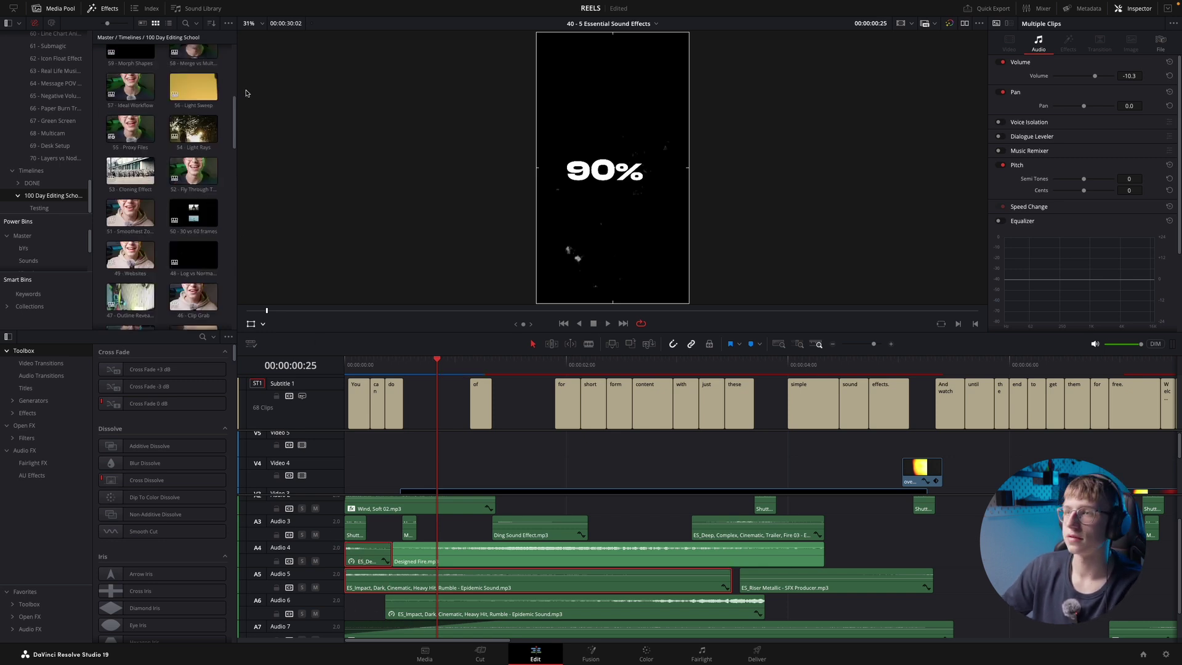
{"action": "scroll", "coordinate": [212, 89], "scroll_direction": "up", "scroll_amount": 7}
{"action": "double_click", "coordinate": [199, 66]}
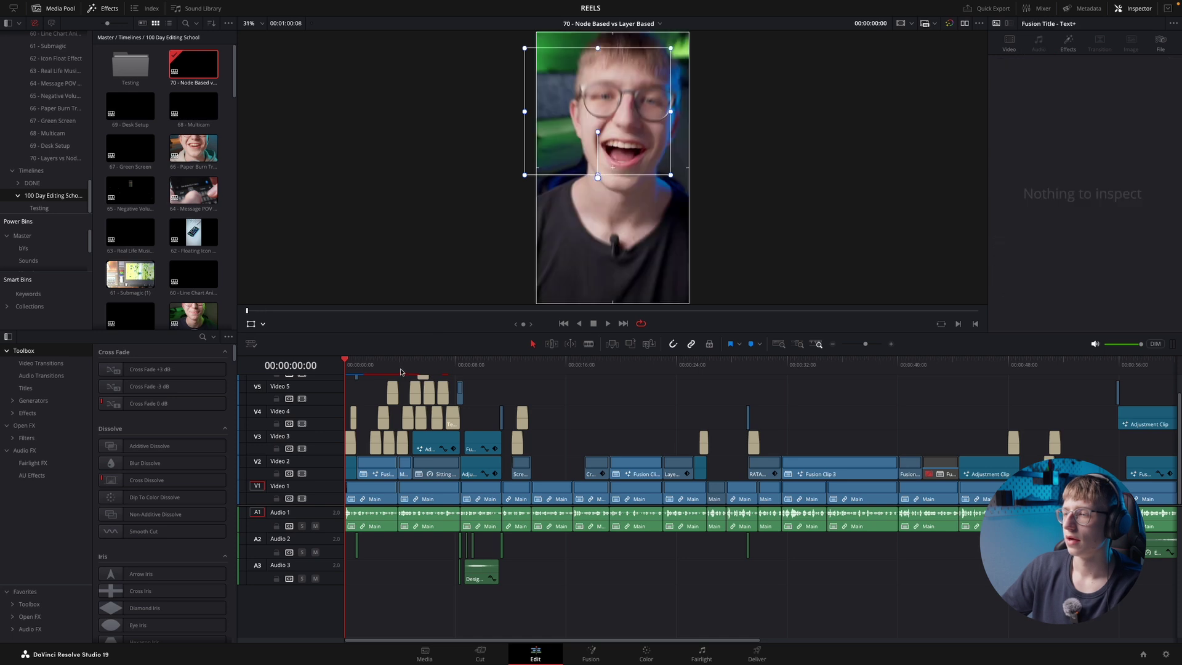
{"action": "left_click", "coordinate": [355, 365]}
{"action": "key", "text": "space"}
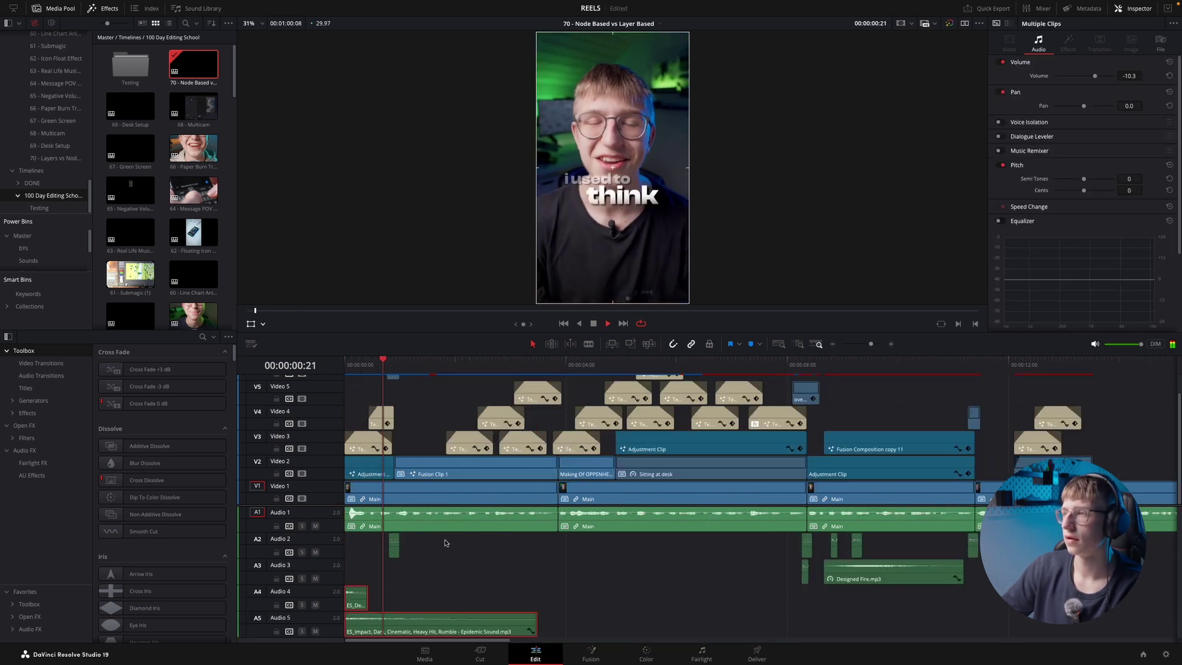
- Play back the opening "i used to" caption with the added fire and impact sounds
{"action": "left_click", "coordinate": [444, 569]}
{"action": "key", "text": "Home"}
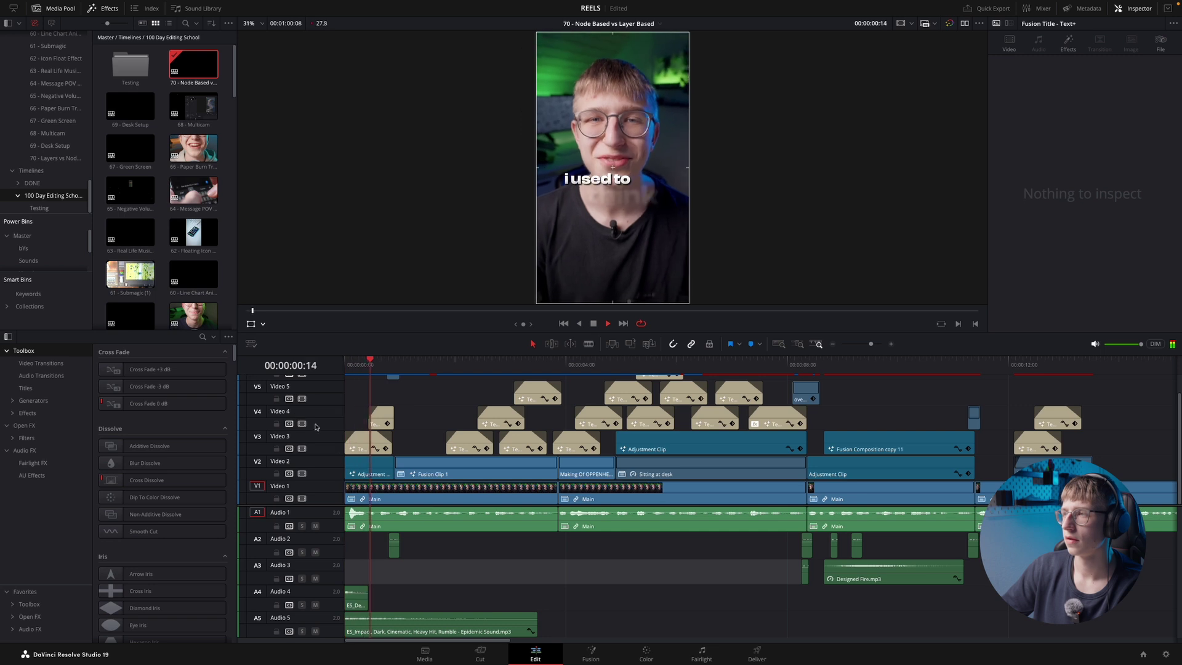
{"action": "key", "text": "ctrl+equal"}
{"action": "key", "text": "Home"}
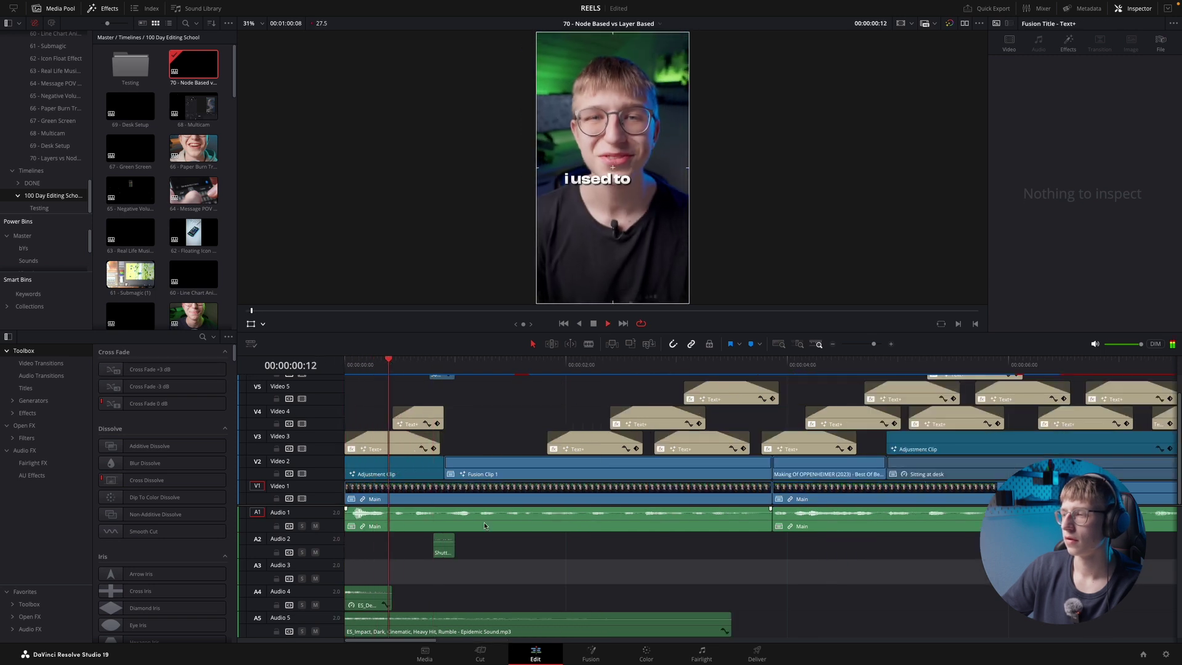
{"action": "key", "text": "space"}
{"action": "left_click", "coordinate": [488, 561]}
{"action": "left_click_drag", "start_coordinate": [359, 370], "coordinate": [303, 440]}
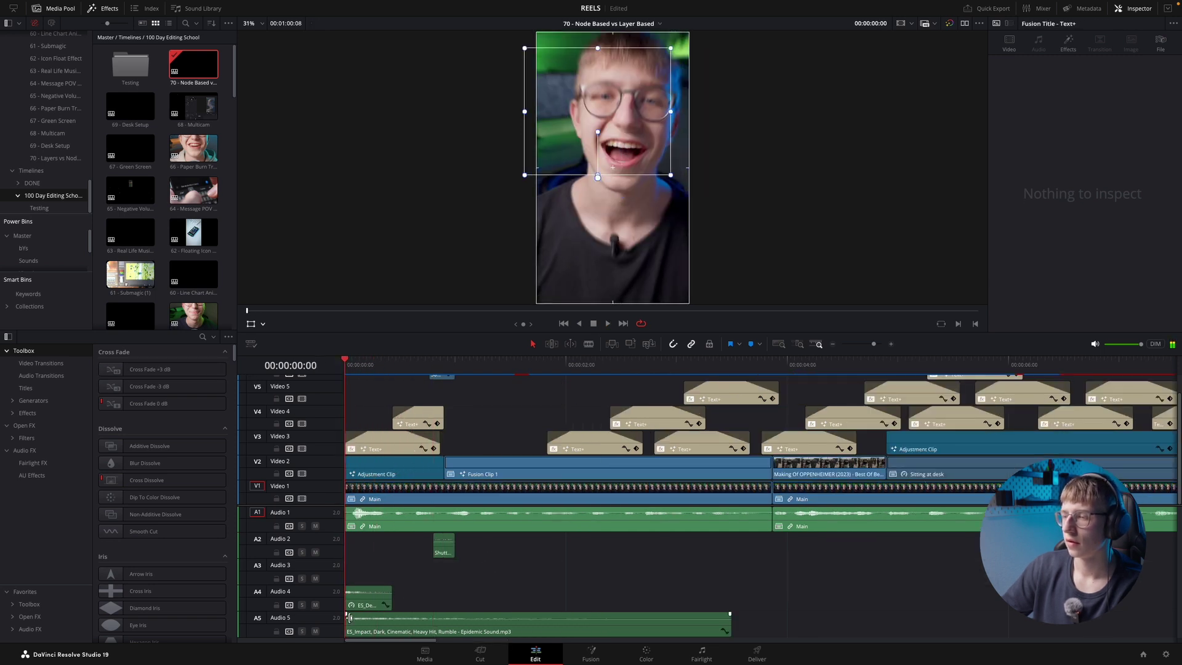
- Inspect the start of the Audio 4 and Audio 5 sound clips closely and replay the opening through the first film-burn transition
{"action": "key", "text": "ctrl+equal"}
{"action": "key", "text": "ctrl+equal"}
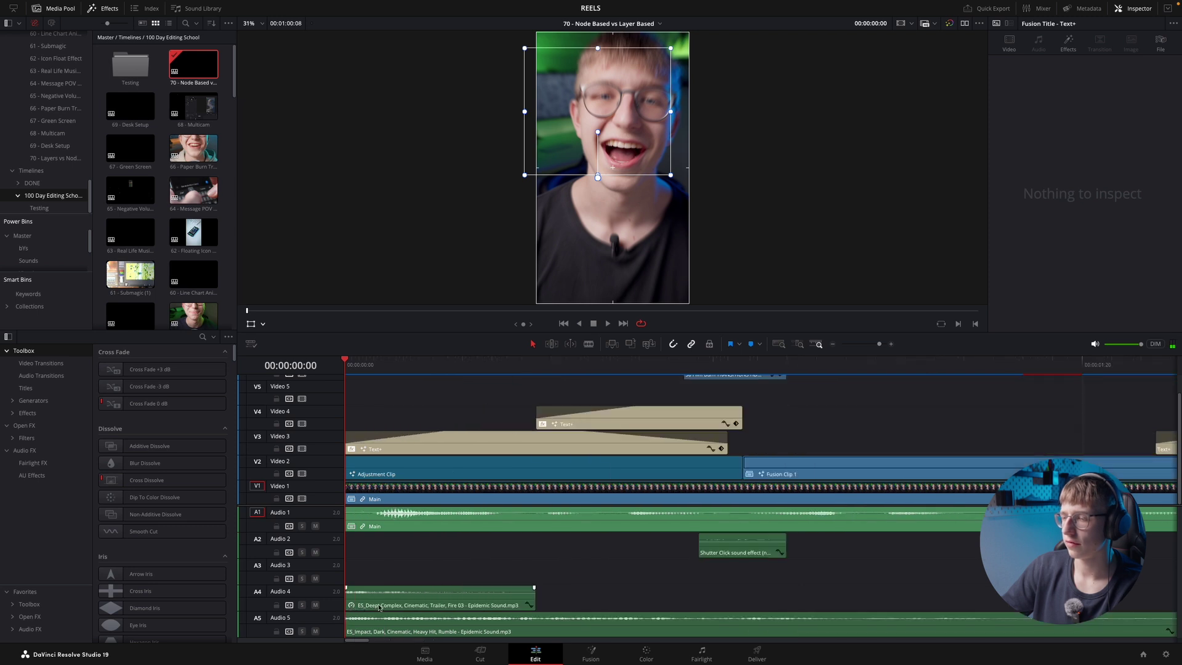
{"action": "left_click", "coordinate": [411, 563]}
{"action": "left_click", "coordinate": [410, 563]}
{"action": "key", "text": "ctrl+minus"}
{"action": "key", "text": "ctrl+minus"}
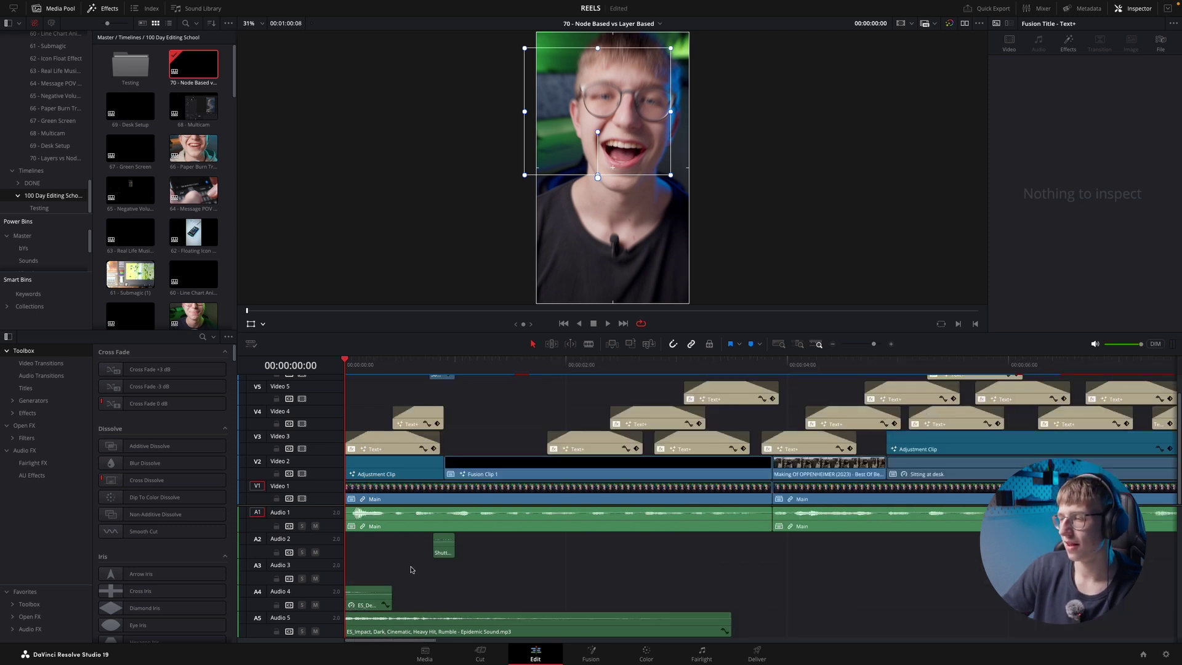
{"action": "key", "text": "space"}
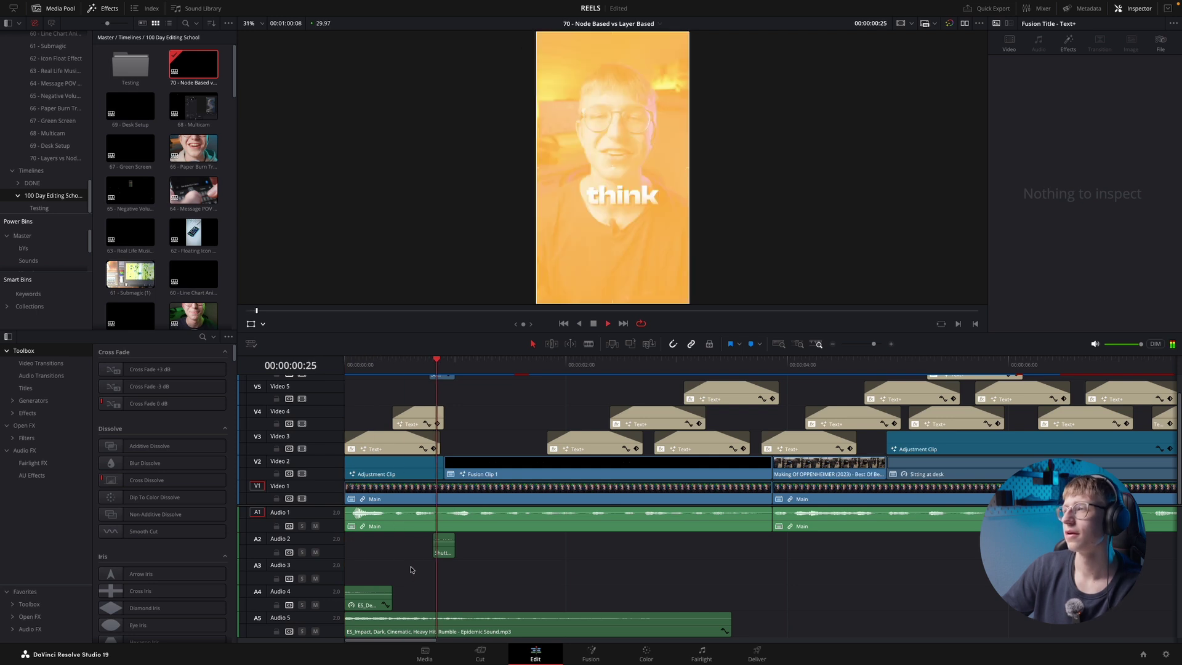
{"action": "key", "text": "space"}
{"action": "key", "text": "Home"}
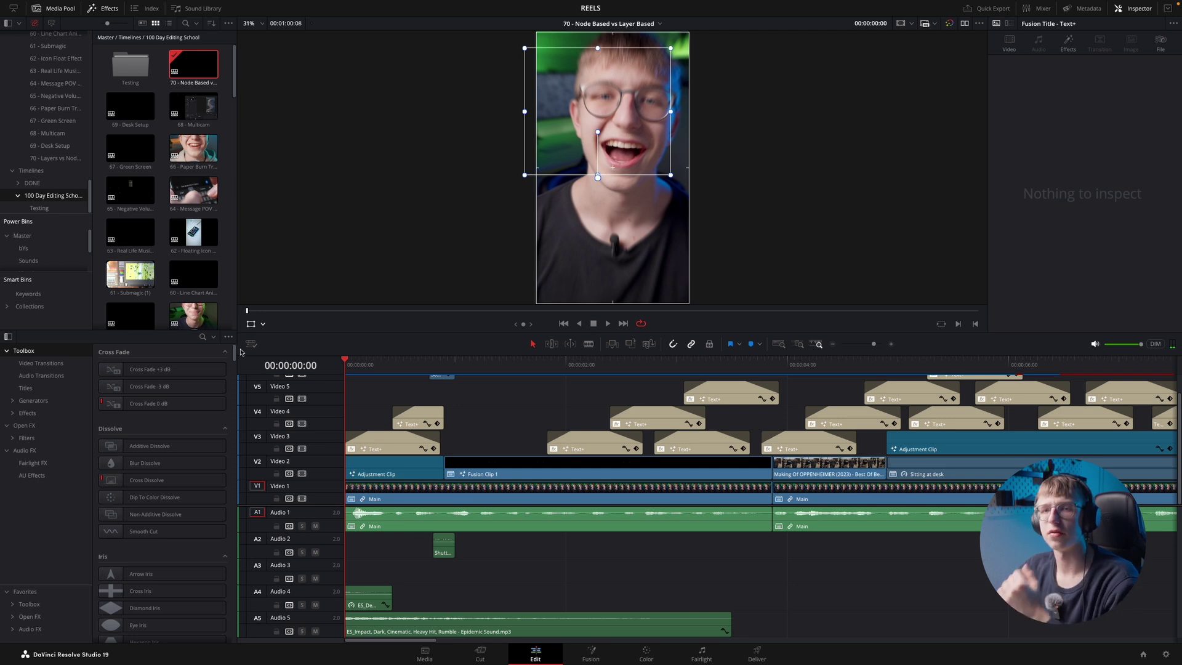
- Replay the opening several times, checking the sound around the "NODE BASED EDITING" title and the captions following it
{"action": "scroll", "coordinate": [408, 375], "scroll_direction": "down", "scroll_amount": 4}
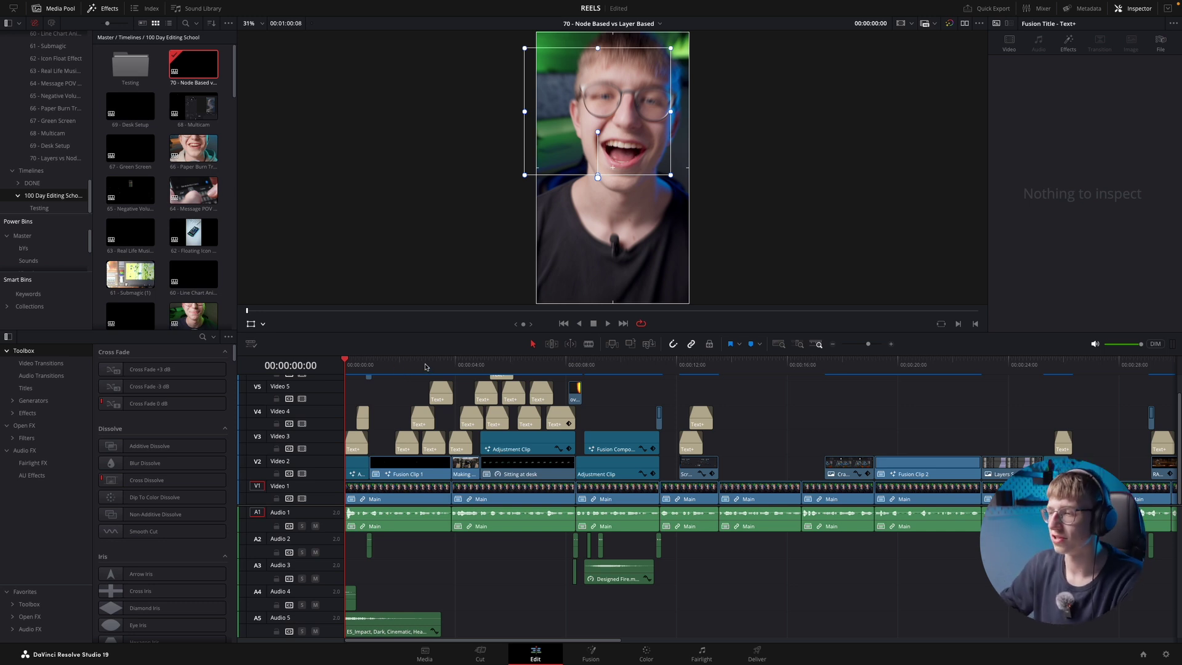
{"action": "key", "text": "space"}
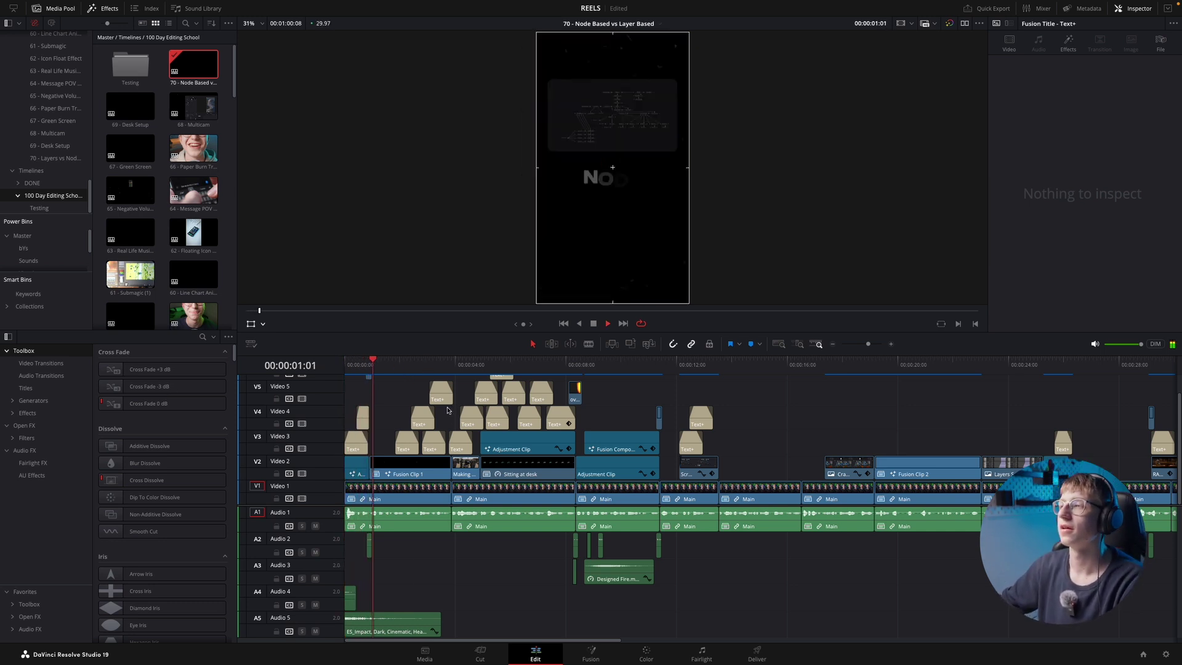
{"action": "scroll", "coordinate": [448, 411], "scroll_direction": "up", "scroll_amount": 2}
{"action": "key", "text": "space"}
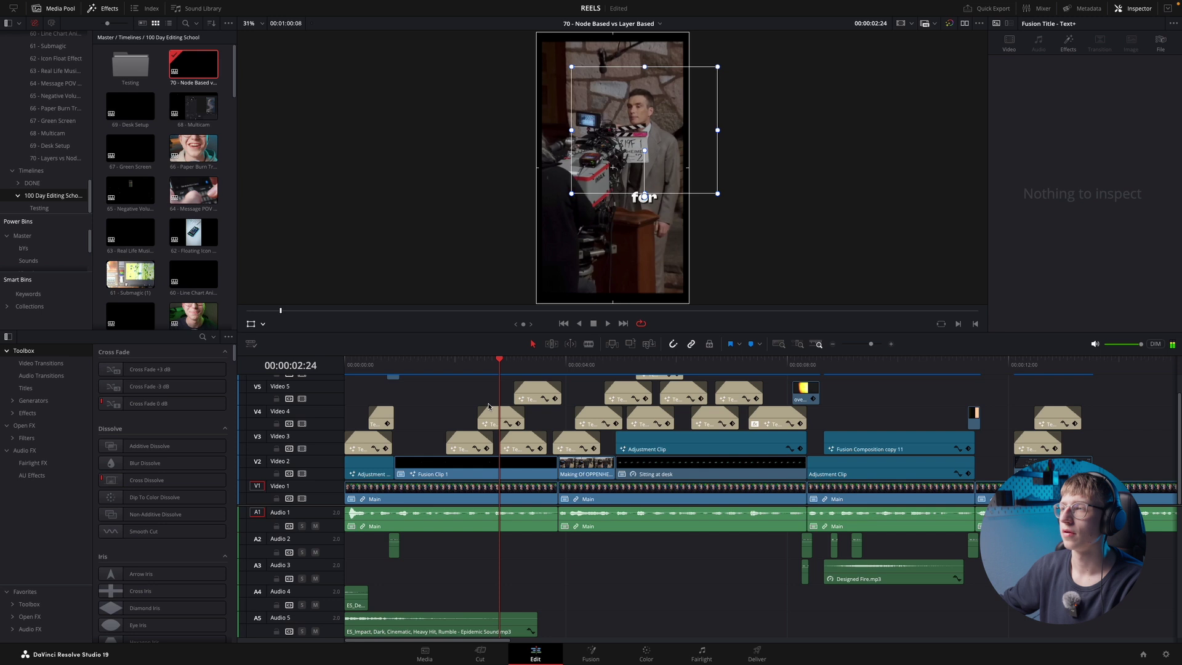
{"action": "left_click_drag", "start_coordinate": [414, 369], "coordinate": [345, 372]}
{"action": "key", "text": "space"}
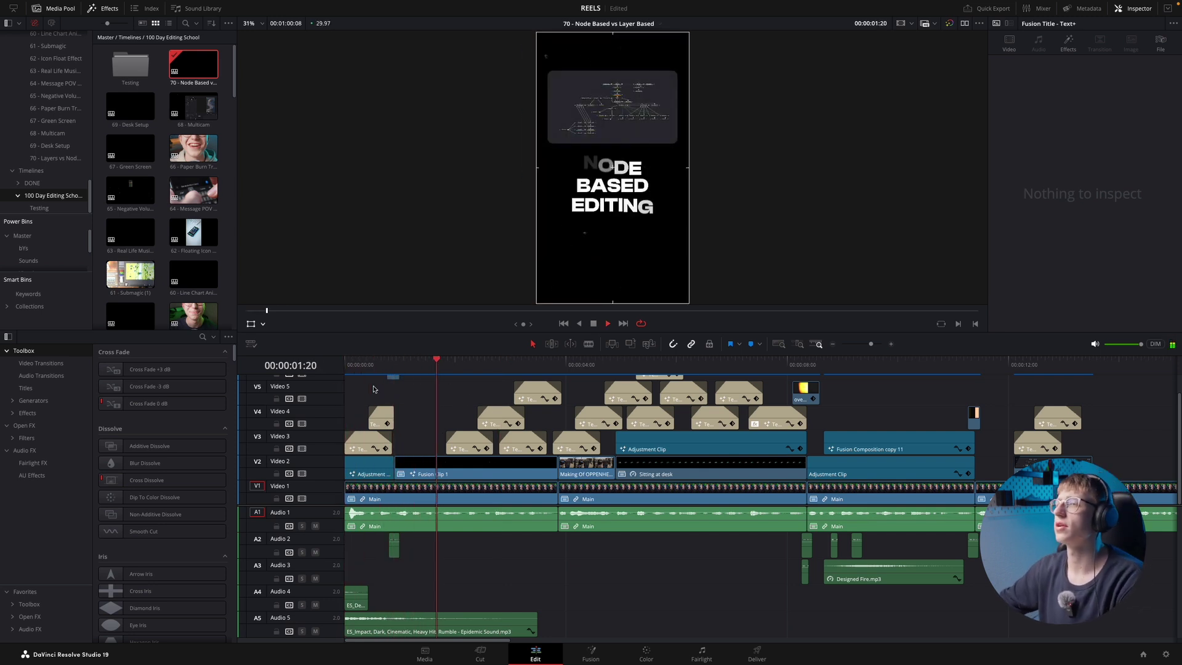
{"action": "key", "text": "space"}
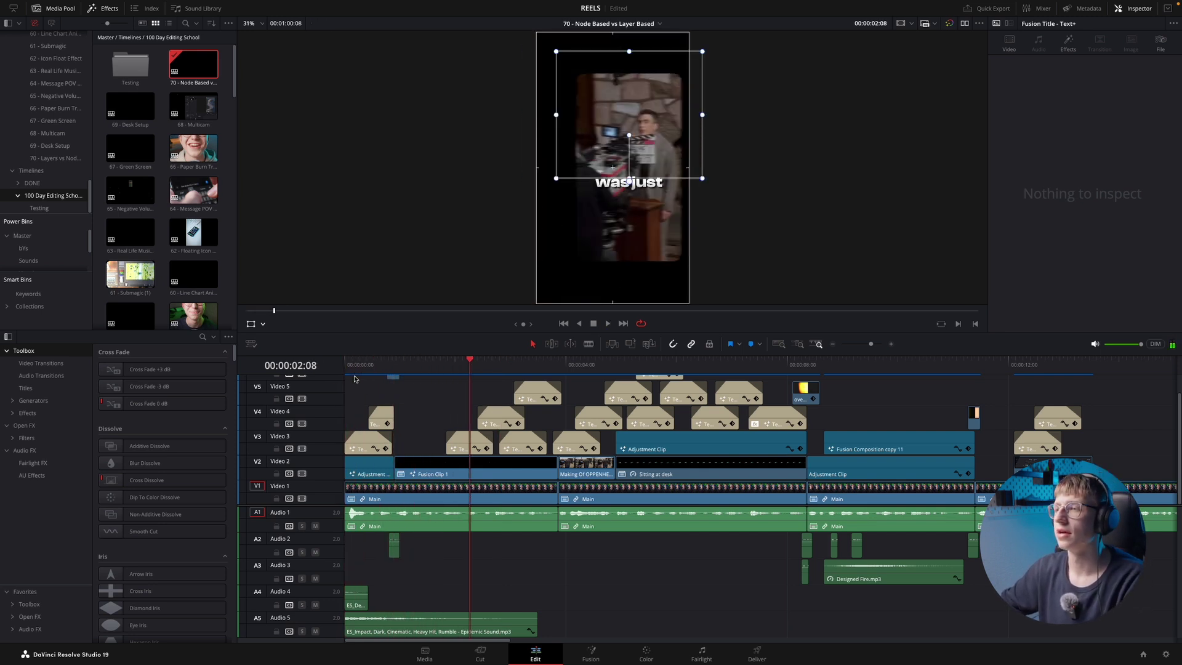
{"action": "left_click", "coordinate": [401, 366]}
{"action": "key", "text": "space"}
{"action": "key", "text": "space"}
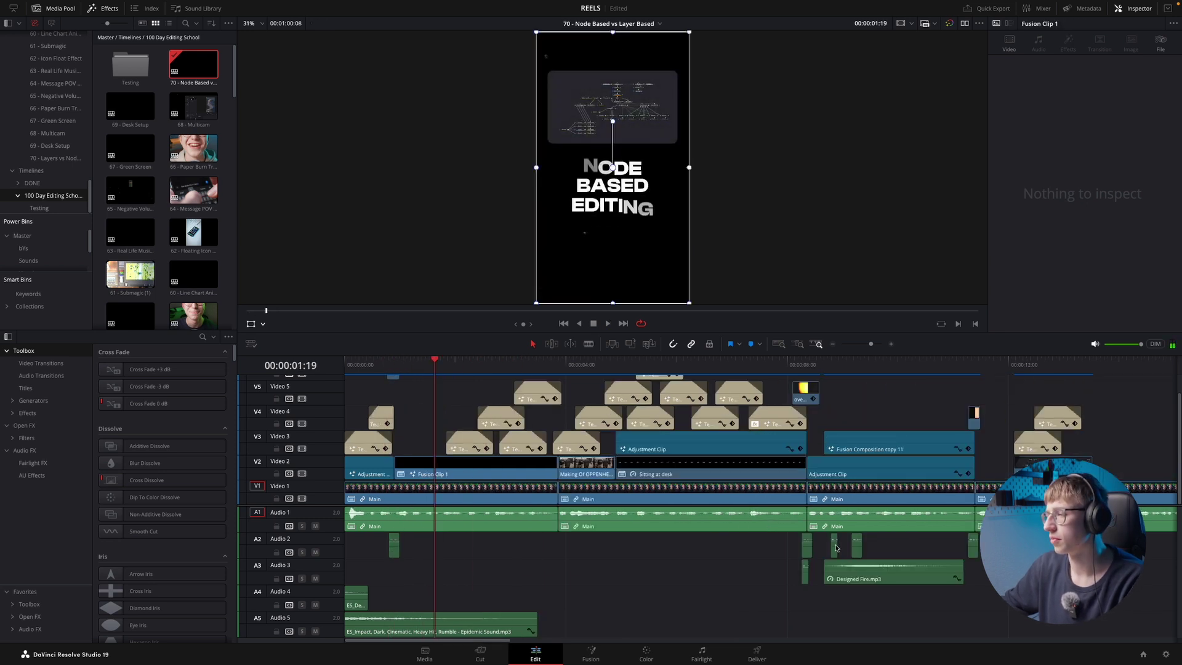
- Copy the Mouse Click sound from around 00:00:08:11 to Audio 3, just after the opening transition as the "NODE BASED EDITING" title appears
{"action": "left_click", "coordinate": [805, 572]}
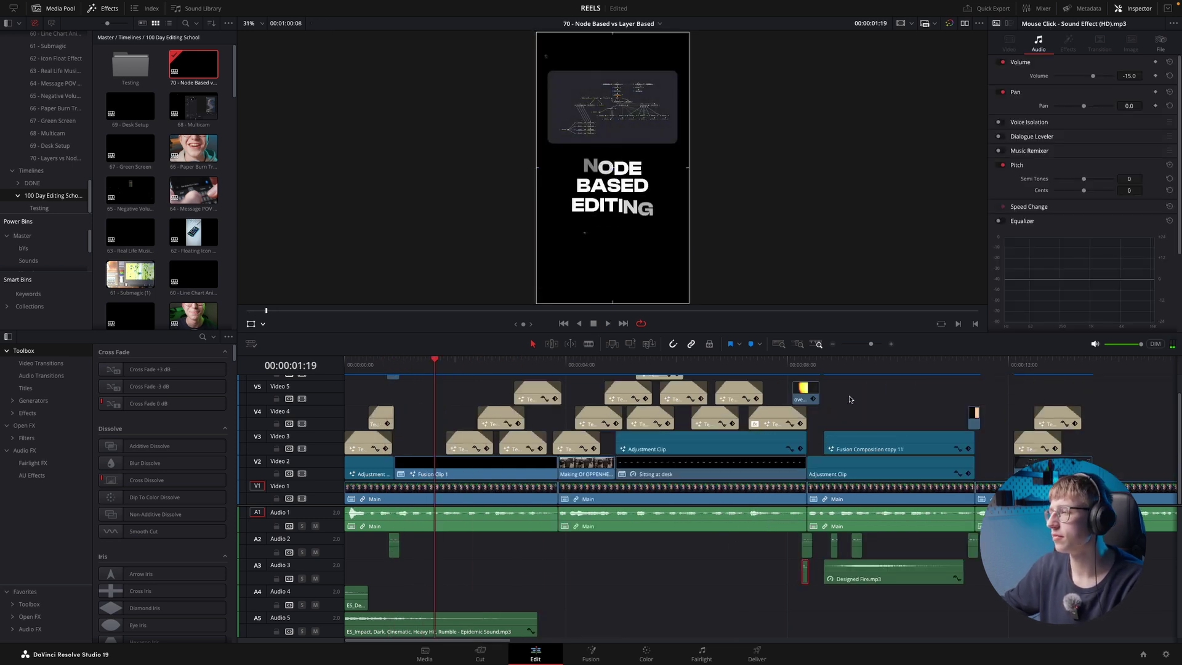
{"action": "left_click", "coordinate": [806, 365]}
{"action": "scroll", "coordinate": [738, 559], "scroll_direction": "up", "scroll_amount": 5}
{"action": "scroll", "coordinate": [768, 593], "scroll_direction": "down", "scroll_amount": 5}
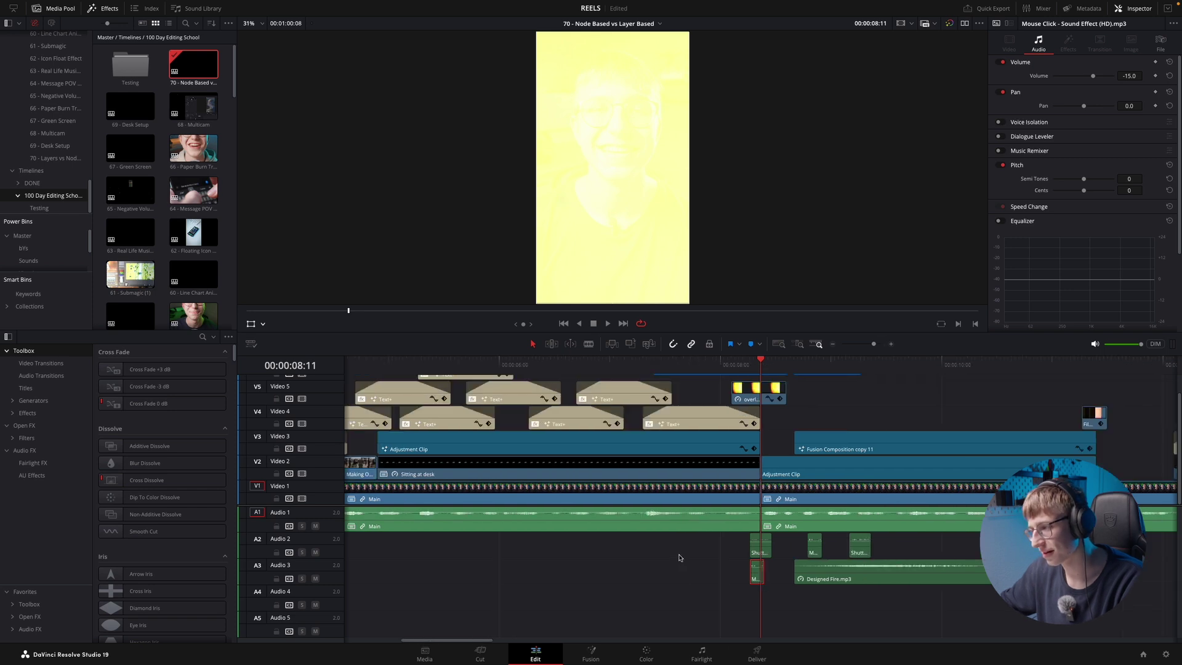
{"action": "left_click", "coordinate": [368, 366]}
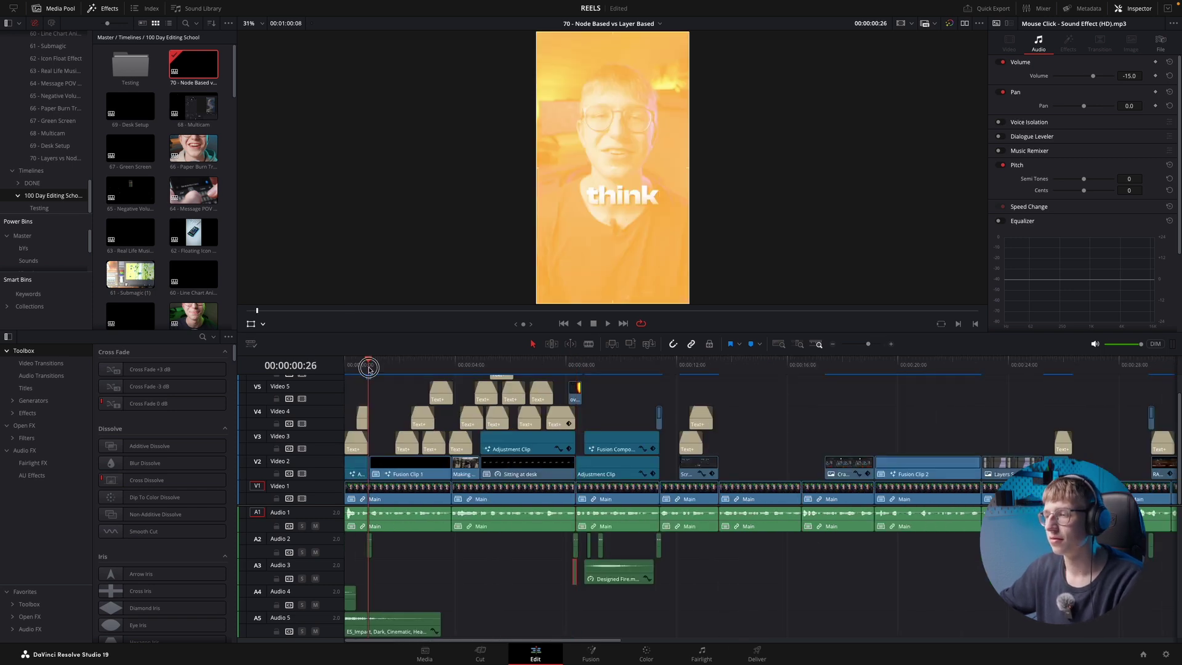
{"action": "scroll", "coordinate": [686, 463], "scroll_direction": "up", "scroll_amount": 3}
{"action": "key", "text": "ctrl+v"}
{"action": "key", "text": "ctrl+z"}
{"action": "scroll", "coordinate": [533, 571], "scroll_direction": "down", "scroll_amount": 2}
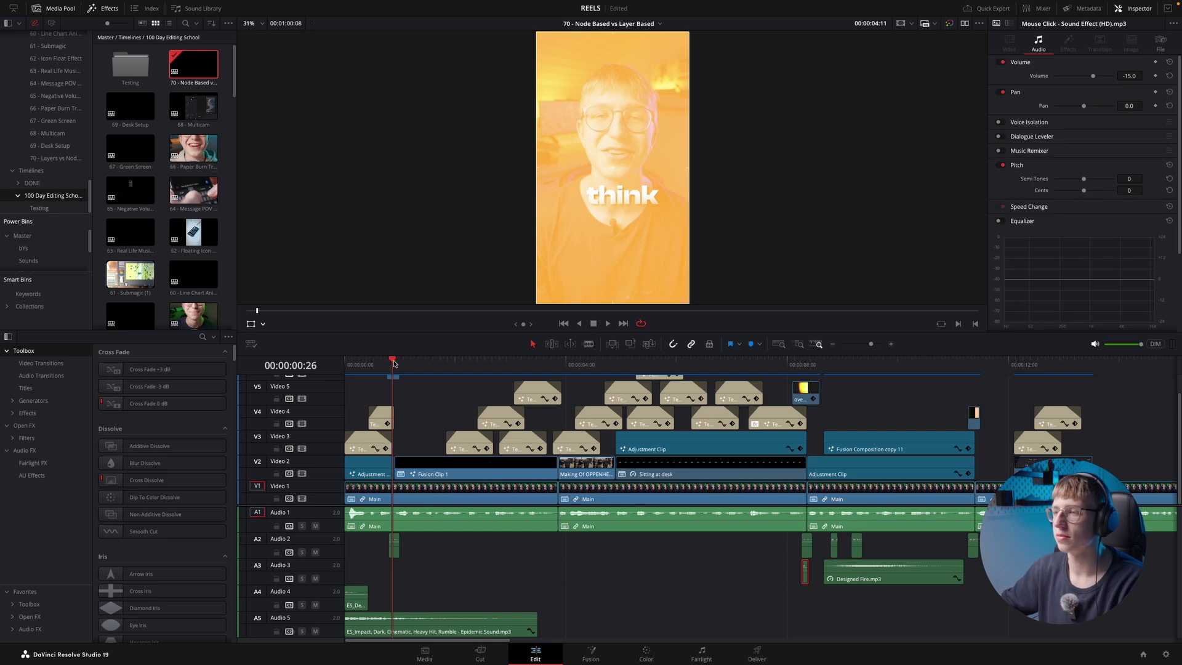
{"action": "left_click_drag", "start_coordinate": [394, 363], "coordinate": [401, 364]}
{"action": "key", "text": "super+equal"}
{"action": "key", "text": "super+equal"}
{"action": "left_click_drag", "start_coordinate": [570, 369], "coordinate": [333, 382]}
{"action": "key", "text": "super+v"}
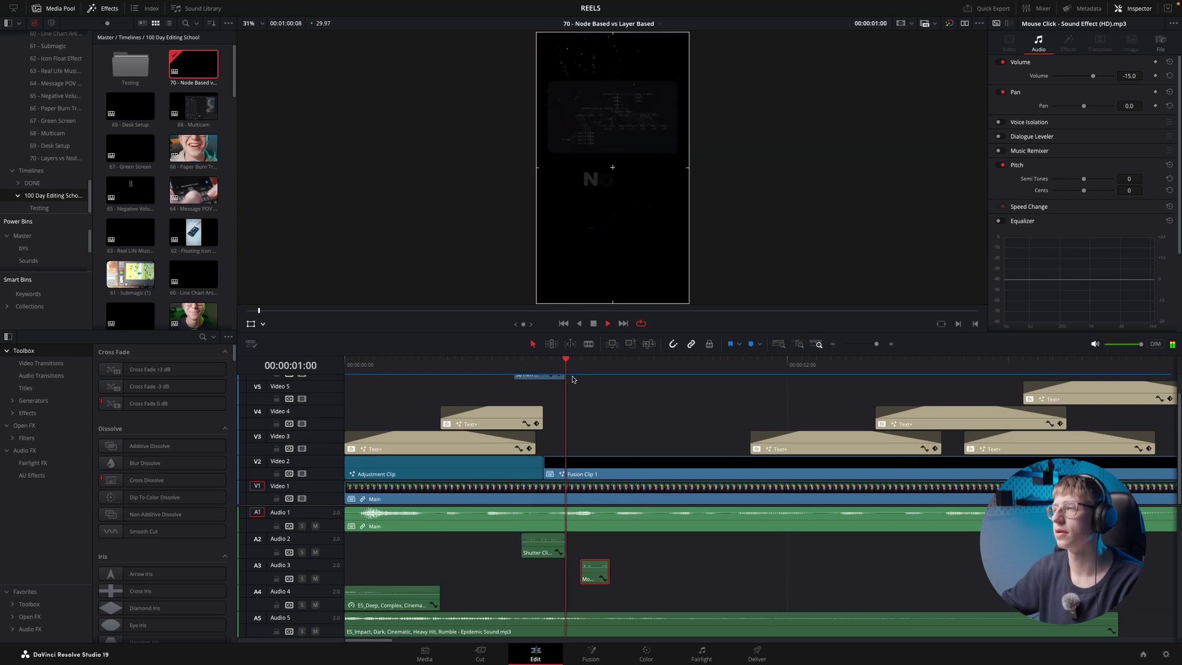
- Move the copied Mouse Click sound slightly later under the "NODE BASED EDITING" title and replay the opening to check its timing
{"action": "left_click_drag", "start_coordinate": [602, 372], "coordinate": [524, 391]}
{"action": "key", "text": "space"}
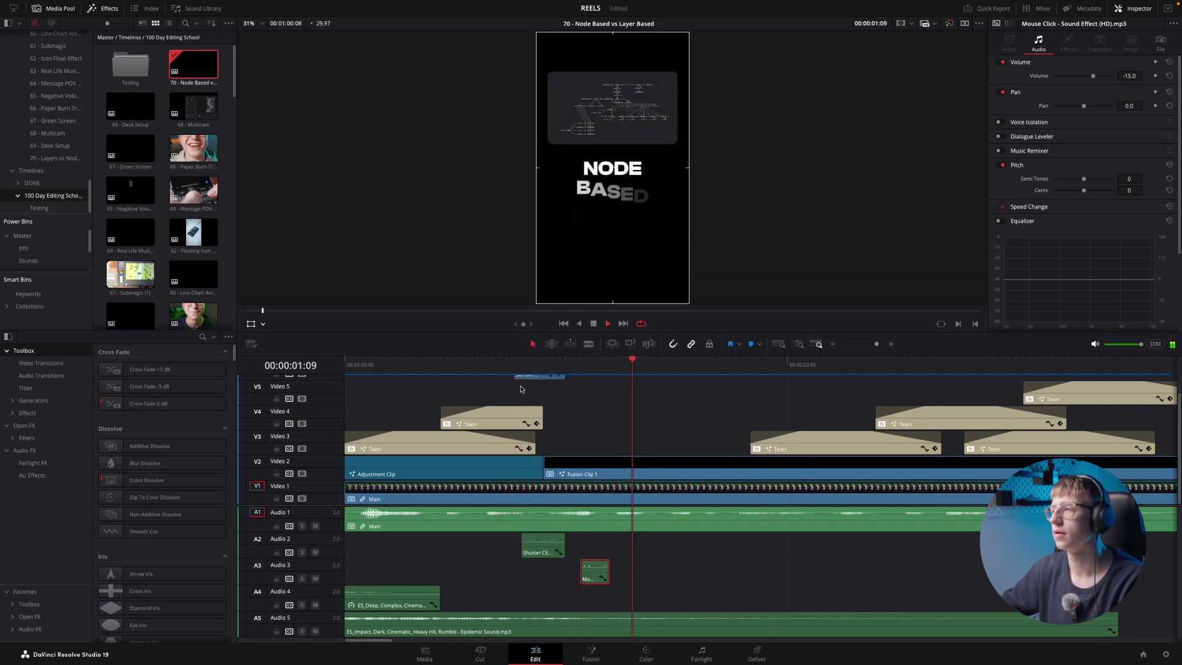
{"action": "left_click_drag", "start_coordinate": [596, 579], "coordinate": [610, 578]}
{"action": "left_click", "coordinate": [489, 377]}
{"action": "key", "text": "space"}
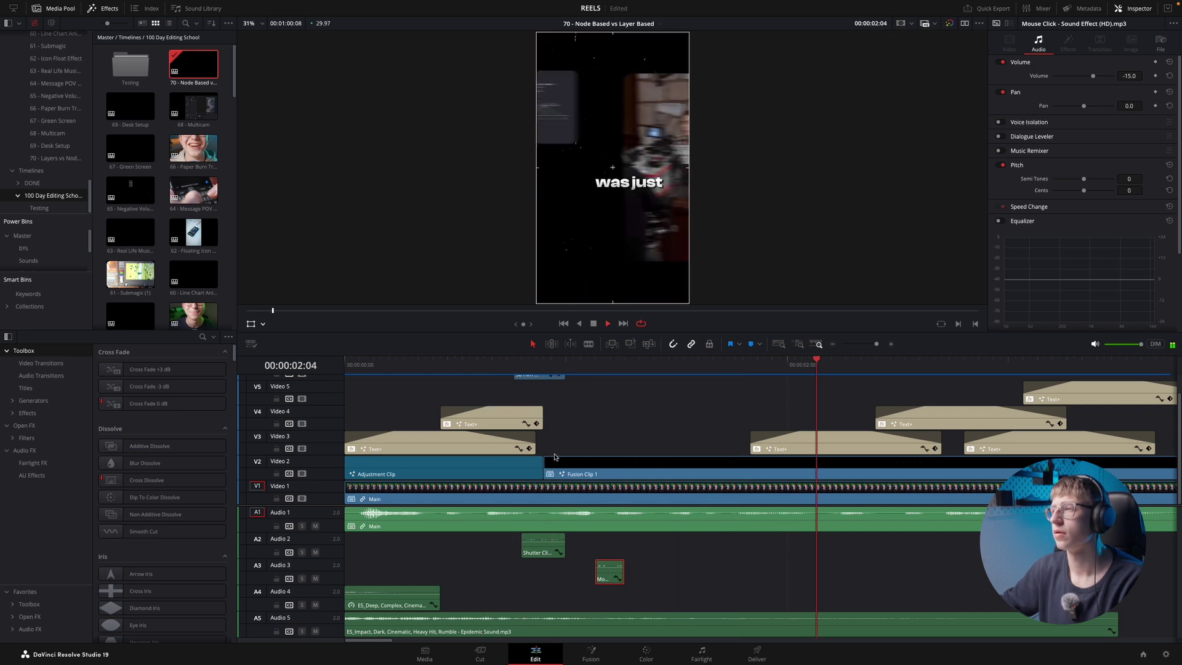
{"action": "key", "text": "space"}
- Preview the "ES_Short, Deep, Dry" sound from the Sounds bin, place its selected part on Audio 2 after the shutter click, and play it back
{"action": "left_click_drag", "start_coordinate": [585, 365], "coordinate": [795, 370]}
{"action": "key", "text": "ctrl+minus"}
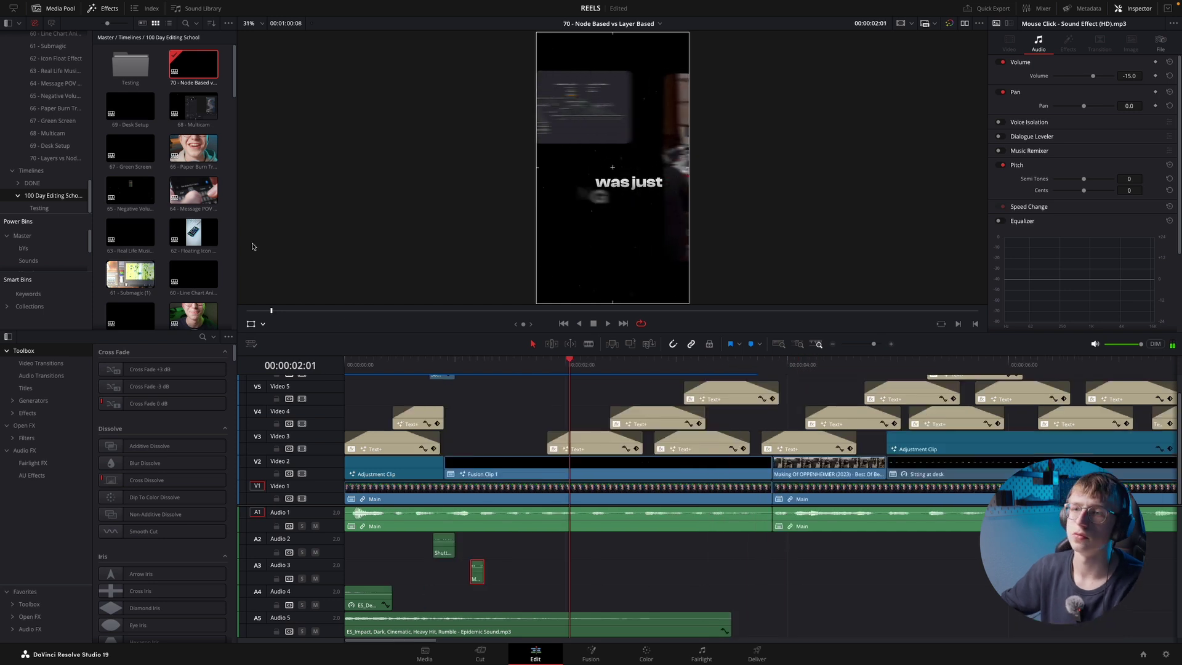
{"action": "left_click", "coordinate": [53, 260]}
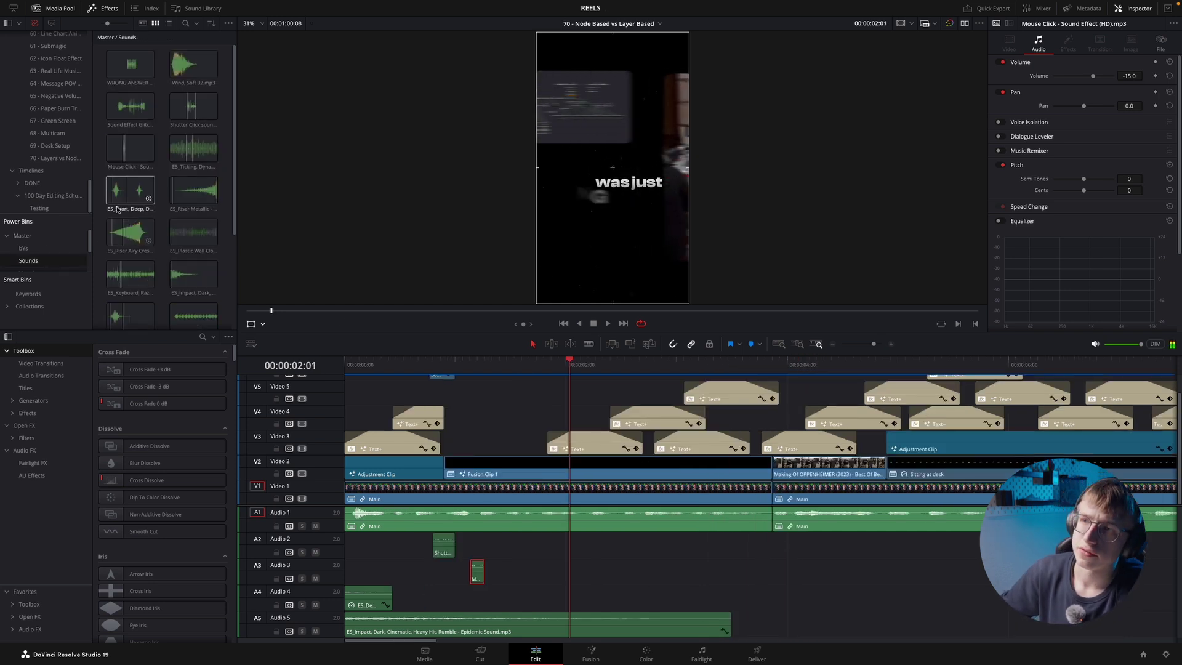
{"action": "left_click", "coordinate": [130, 191]}
{"action": "left_click_drag", "start_coordinate": [648, 68], "coordinate": [868, 64]}
{"action": "key", "text": "space"}
{"action": "left_click", "coordinate": [675, 52]}
{"action": "left_click_drag", "start_coordinate": [707, 201], "coordinate": [501, 553]}
{"action": "left_click", "coordinate": [447, 363]}
{"action": "key", "text": "space"}
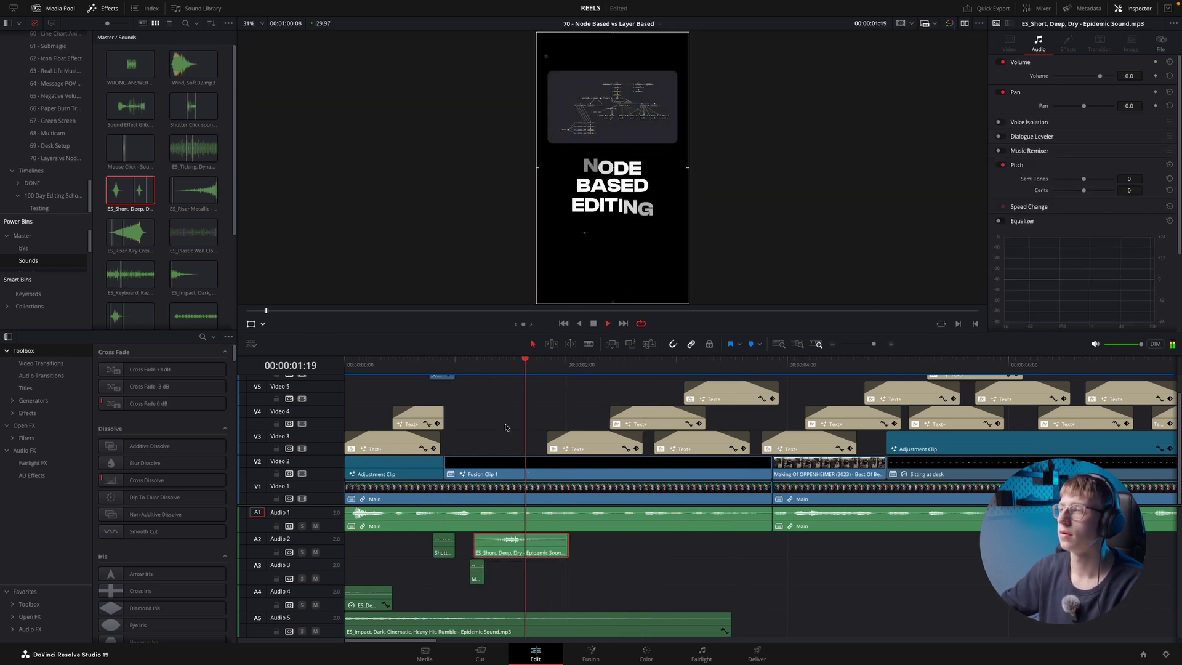
- Move the Short, Deep, Dry sound to about 00:00:02:00, where the camera footage slides in, set its volume to -7.8, and replay
{"action": "left_click_drag", "start_coordinate": [540, 545], "coordinate": [583, 536]}
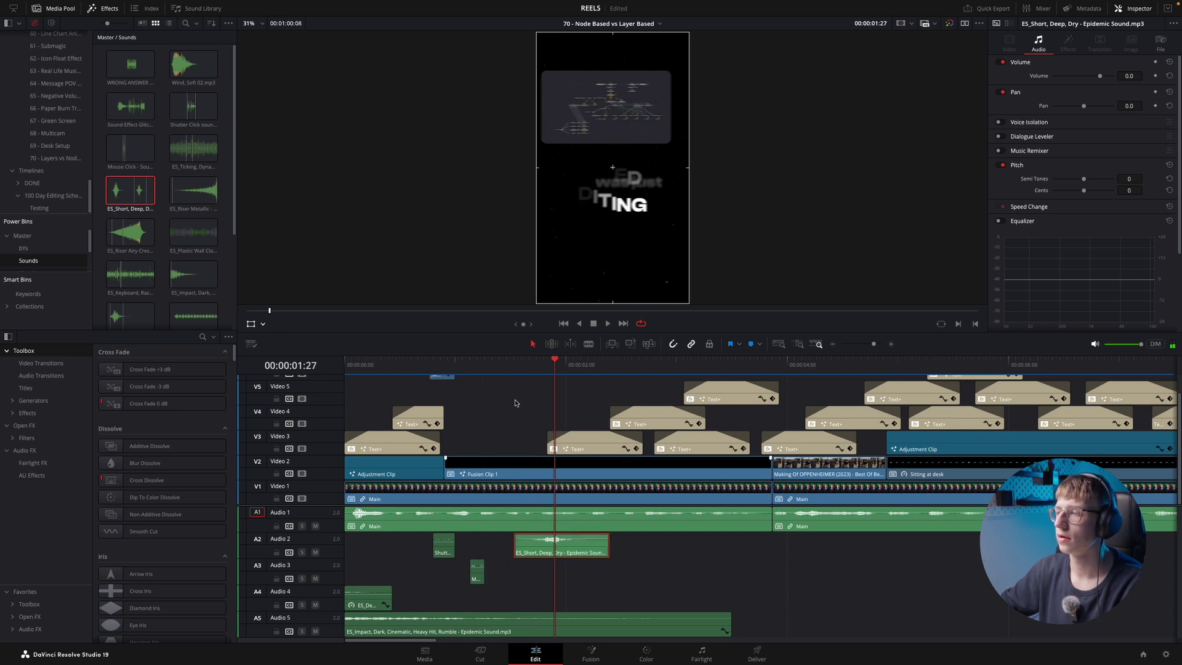
{"action": "left_click_drag", "start_coordinate": [567, 555], "coordinate": [612, 554]}
{"action": "key", "text": "space"}
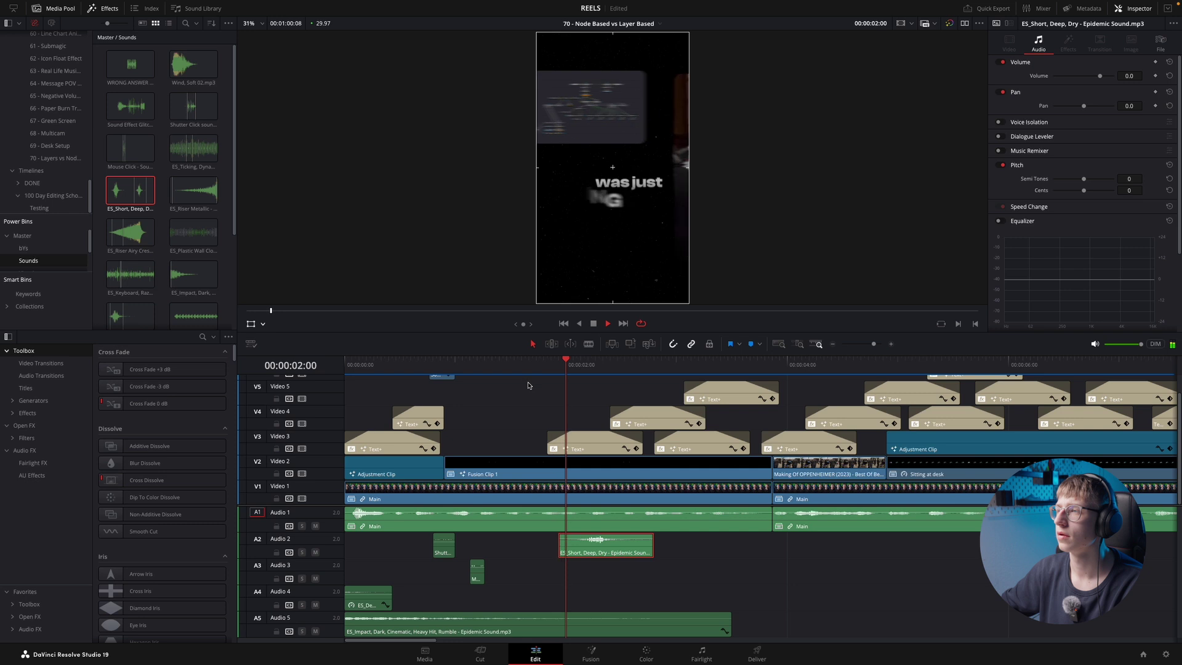
{"action": "left_click_drag", "start_coordinate": [613, 539], "coordinate": [614, 539]}
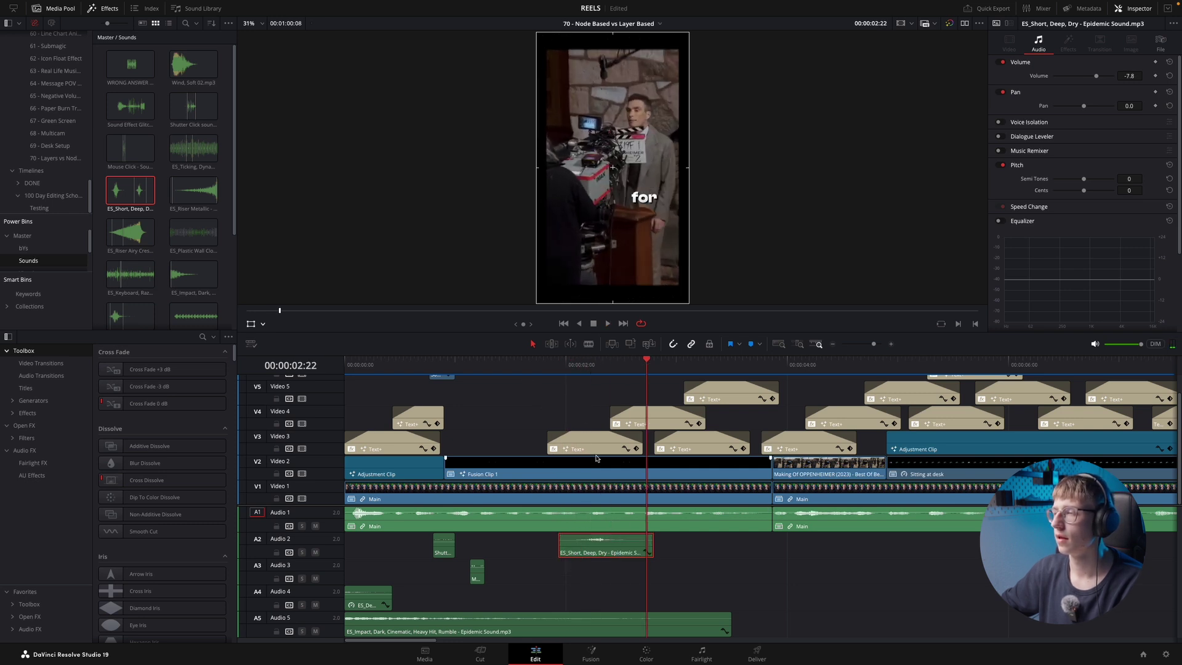
{"action": "left_click", "coordinate": [545, 365]}
{"action": "key", "text": "space"}
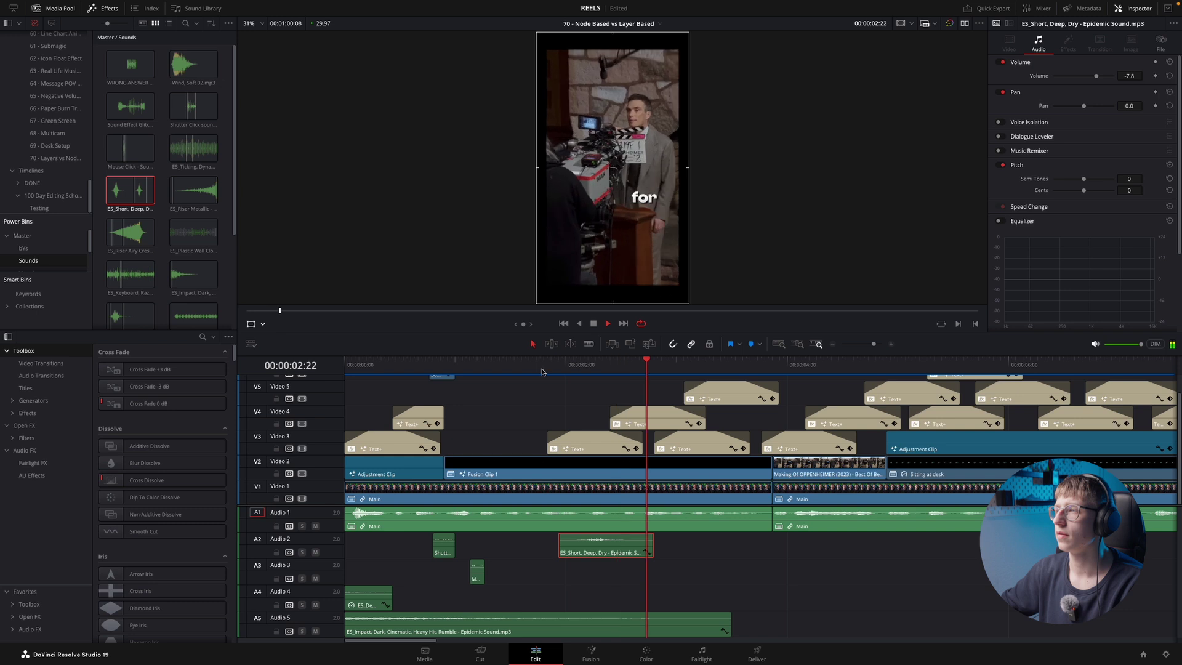
{"action": "left_click", "coordinate": [570, 365]}
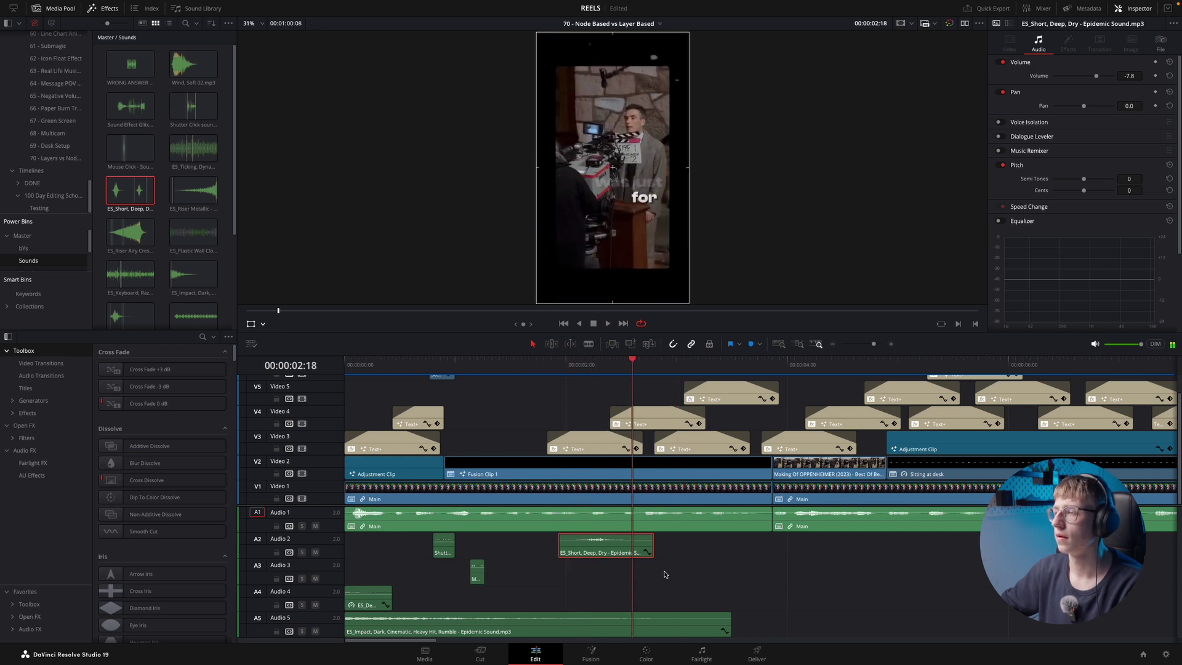
- Duplicate the Short, Deep, Dry sound onto Audio 3 at the "for" caption, with pitch -4 semitones and volume -5.2, and replay the passage
{"action": "left_click_drag", "start_coordinate": [615, 550], "coordinate": [665, 571]}
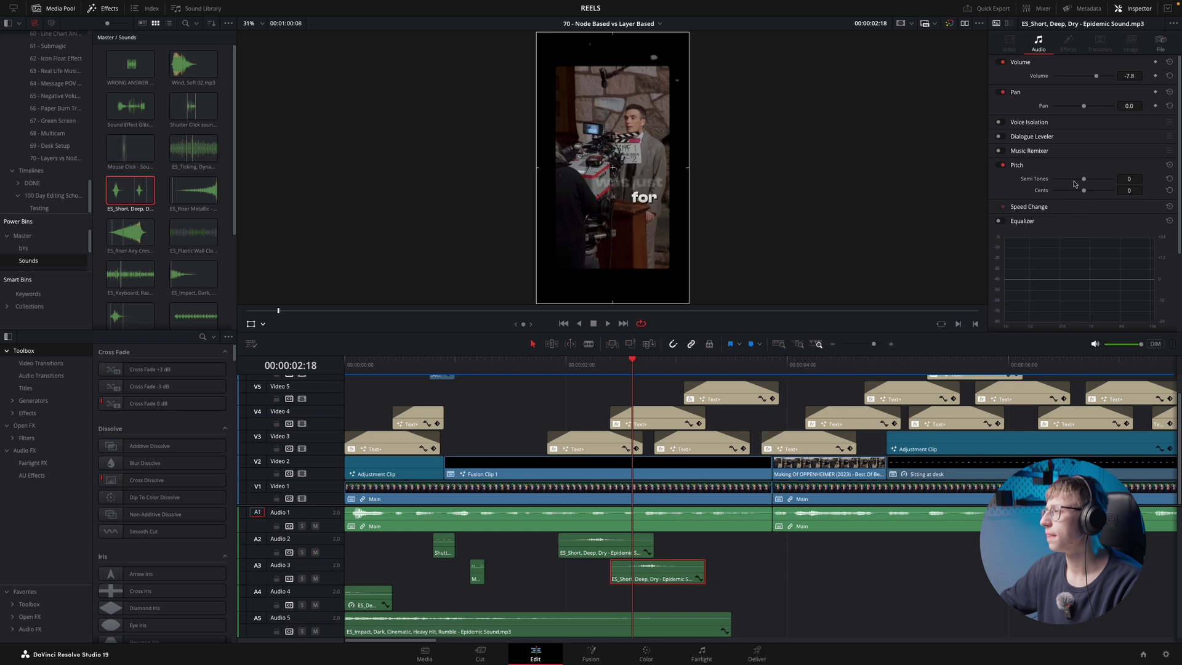
{"action": "left_click", "coordinate": [570, 366]}
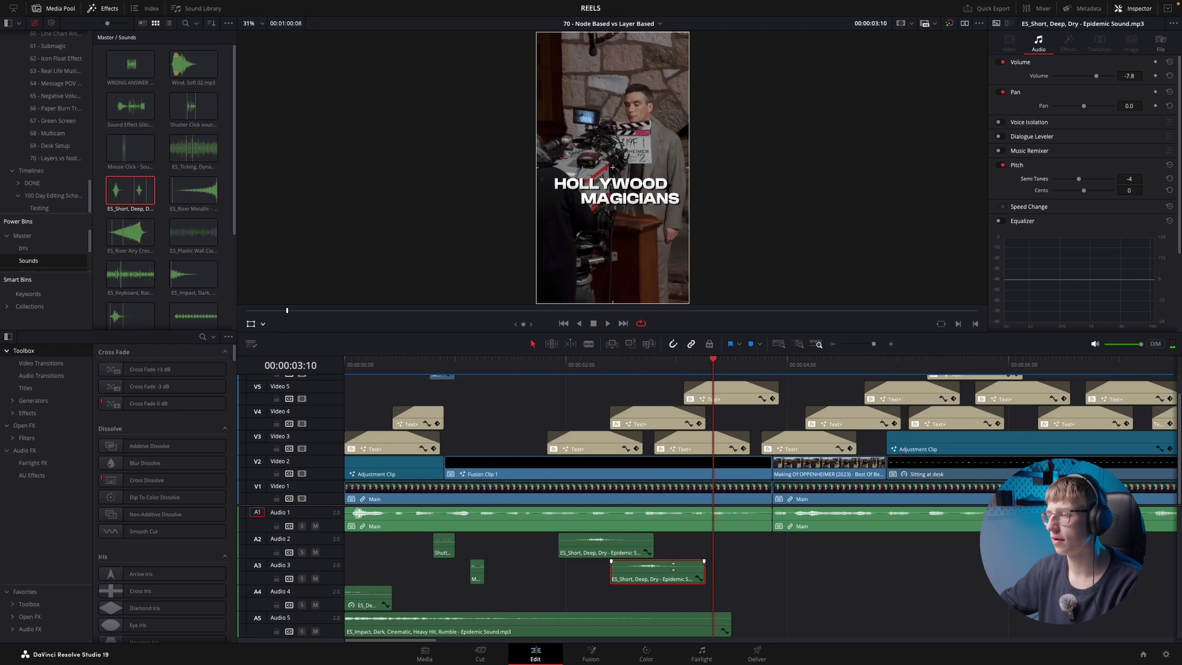
{"action": "left_click_drag", "start_coordinate": [673, 565], "coordinate": [716, 575]}
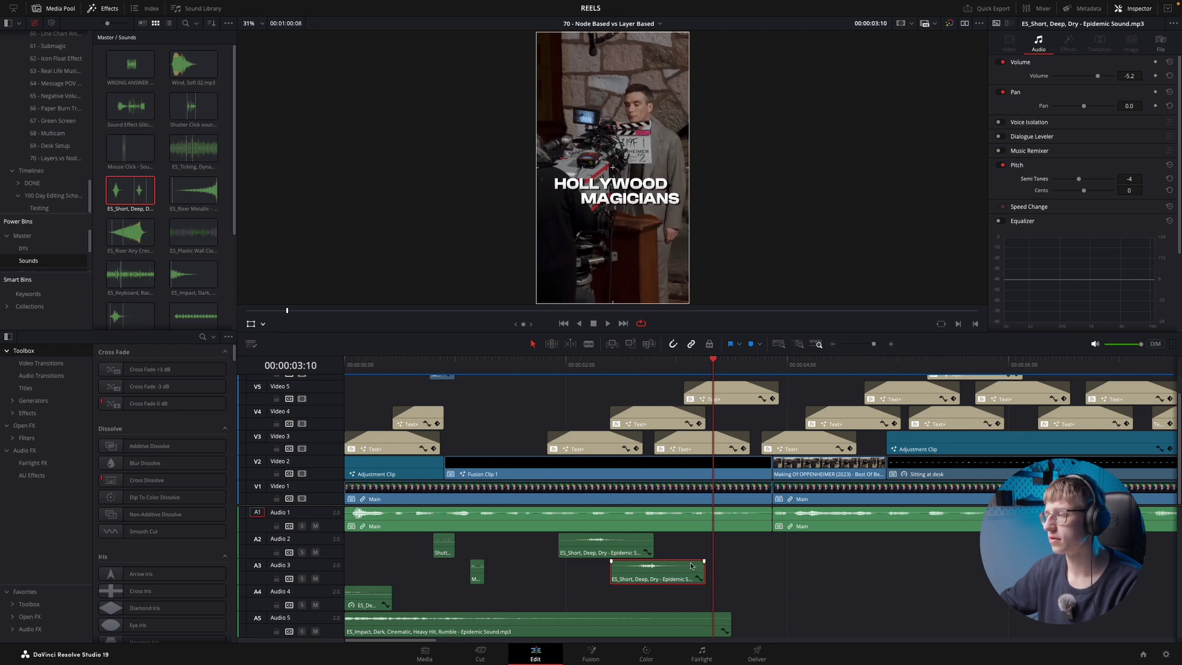
{"action": "left_click", "coordinate": [550, 367]}
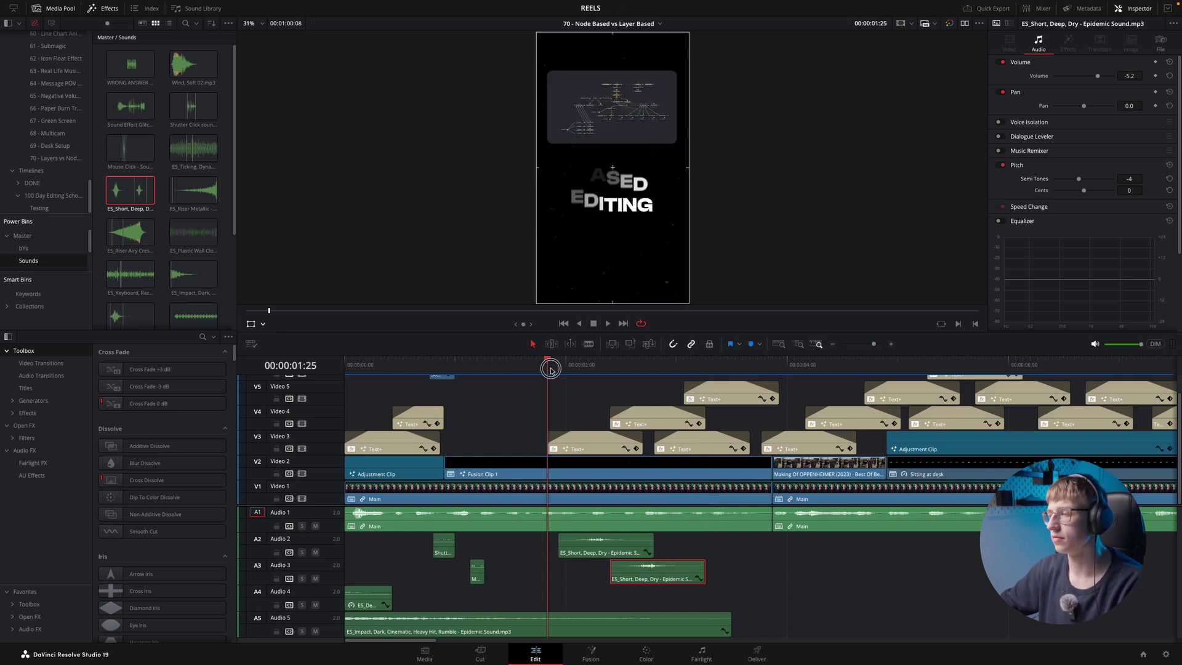
{"action": "left_click", "coordinate": [735, 562]}
{"action": "key", "text": "space"}
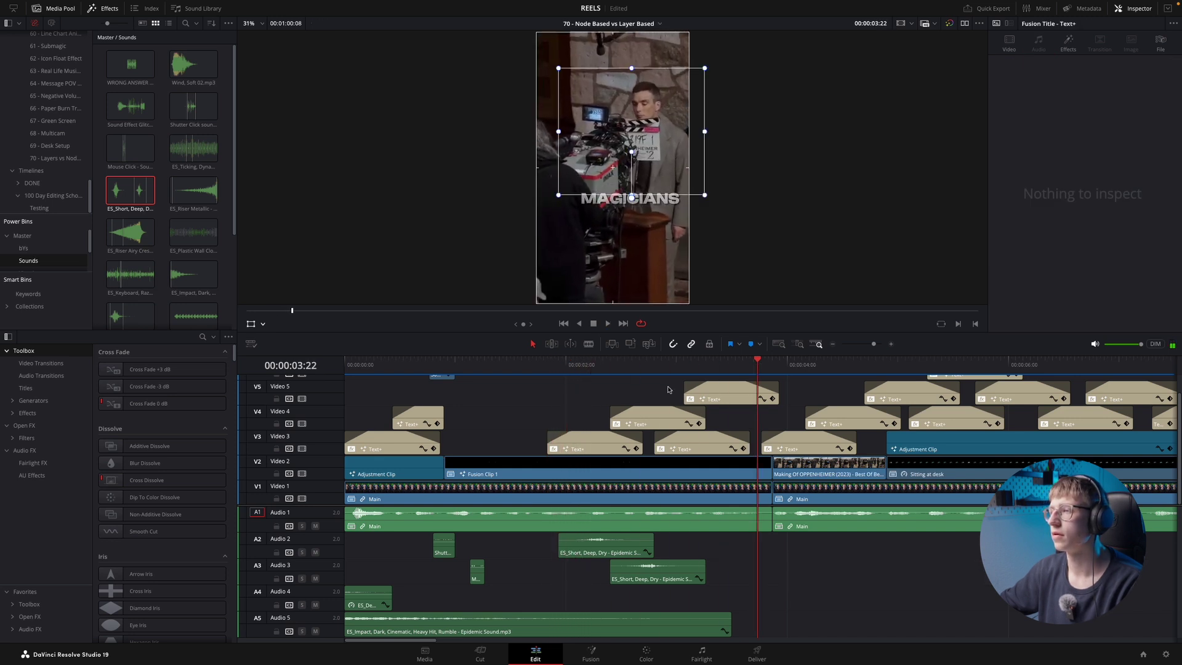
{"action": "left_click", "coordinate": [608, 365]}
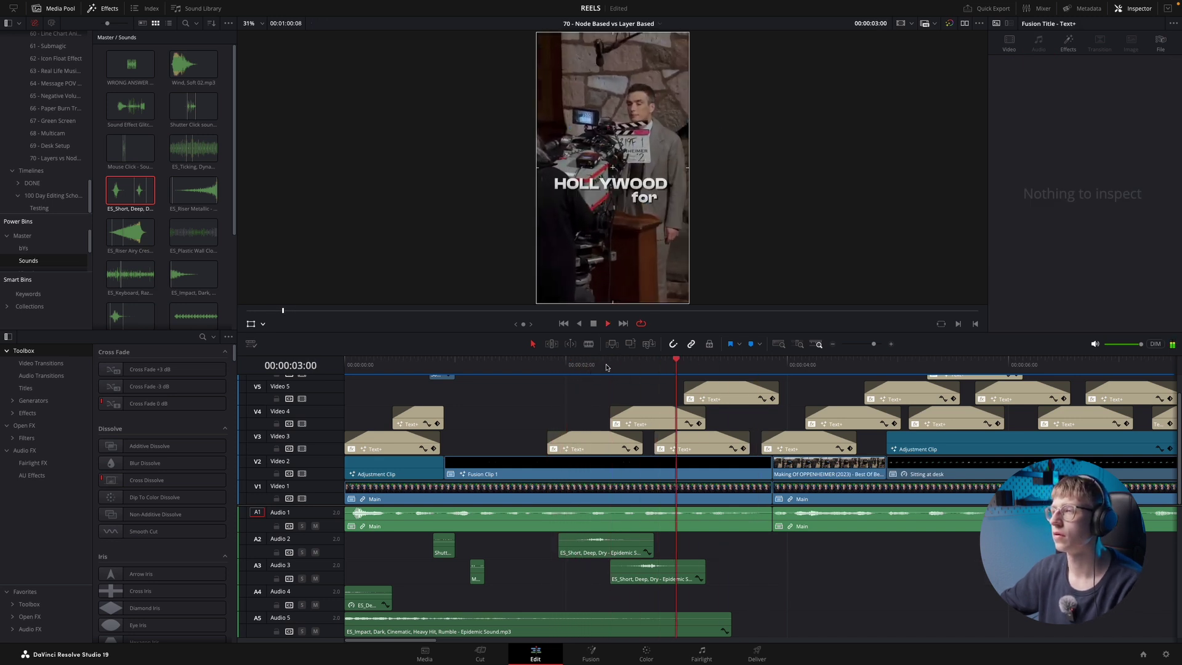
{"action": "left_click", "coordinate": [611, 360]}
{"action": "key", "text": "space"}
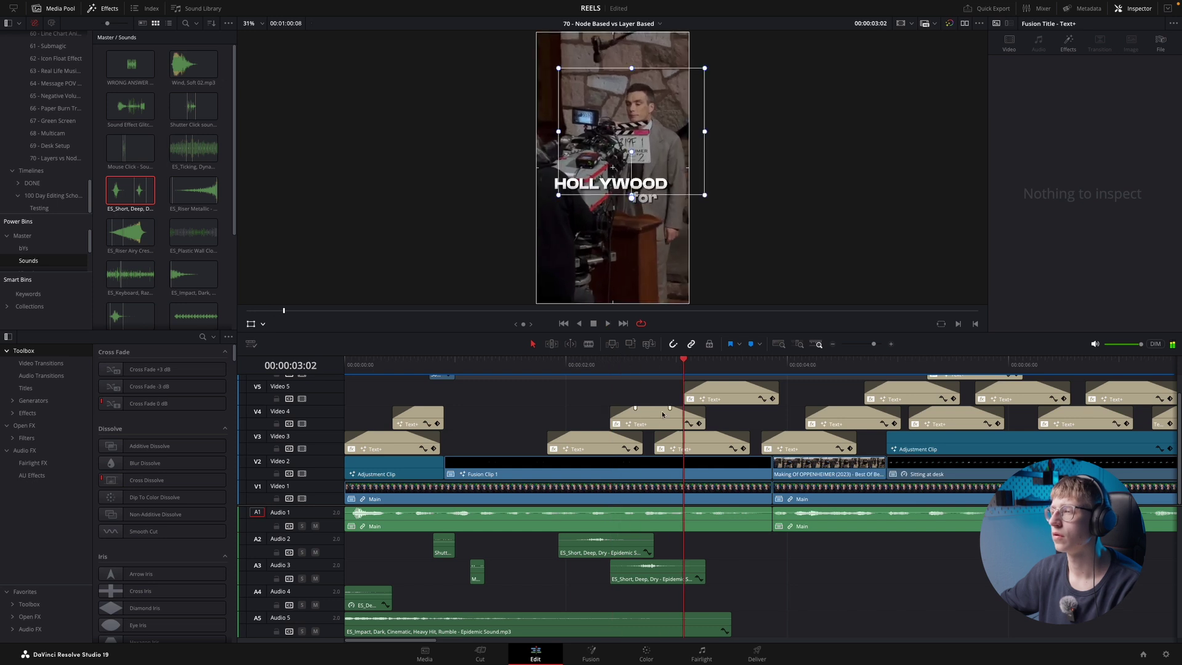
- Shift the "HOLLYWOOD", "MAGICIANS" and "for" captions slightly earlier on the timeline
{"action": "key", "text": "super+equal"}
{"action": "left_click", "coordinate": [642, 364]}
{"action": "left_click_drag", "start_coordinate": [753, 448], "coordinate": [731, 448]}
{"action": "left_click_drag", "start_coordinate": [806, 395], "coordinate": [776, 395]}
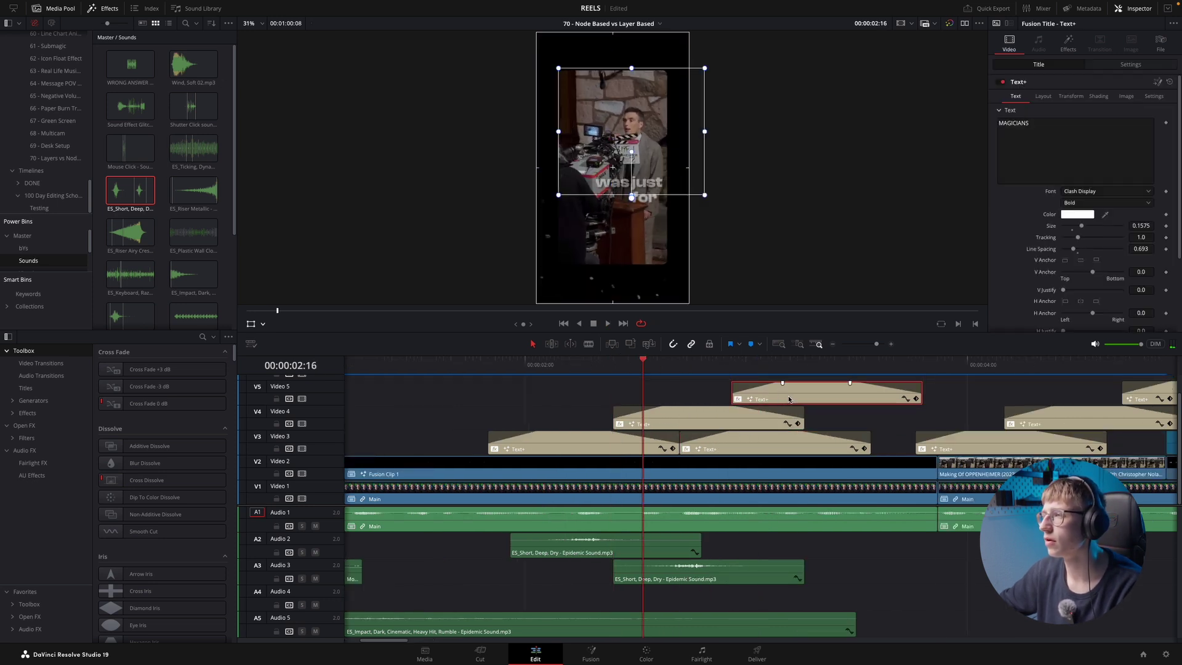
{"action": "key", "text": "space"}
{"action": "left_click_drag", "start_coordinate": [686, 420], "coordinate": [656, 421]}
- Play back the shifted captions and trim the end of the "for" caption to where "MAGICIANS" starts
{"action": "left_click", "coordinate": [452, 366]}
{"action": "key", "text": "space"}
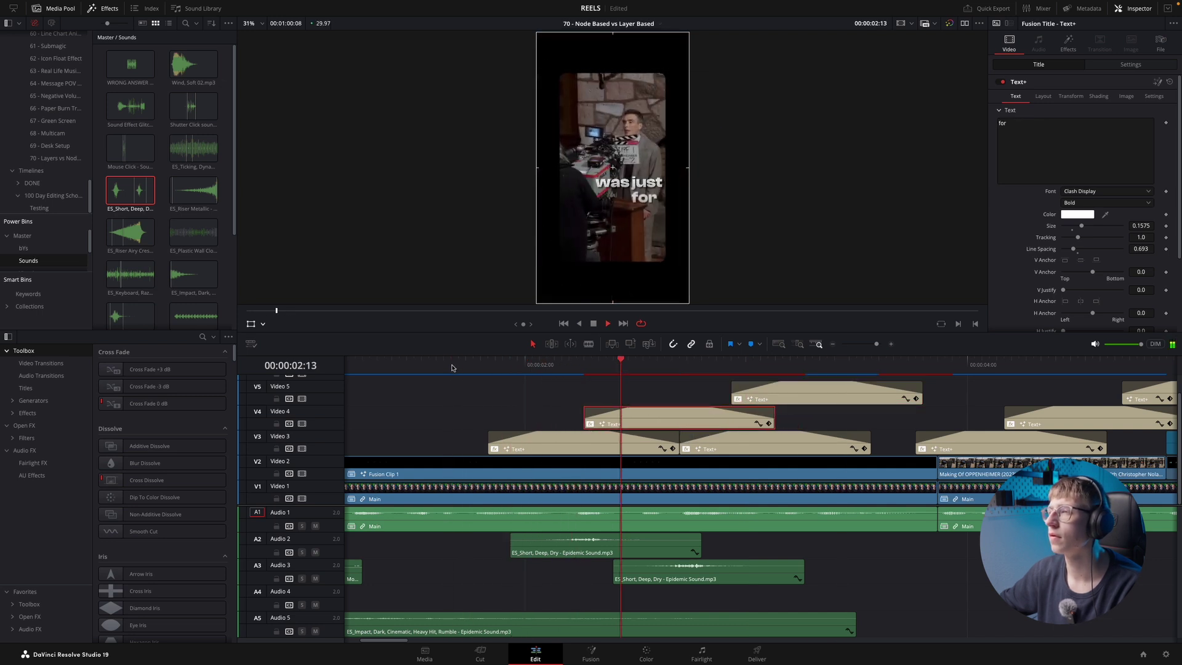
{"action": "key", "text": "space"}
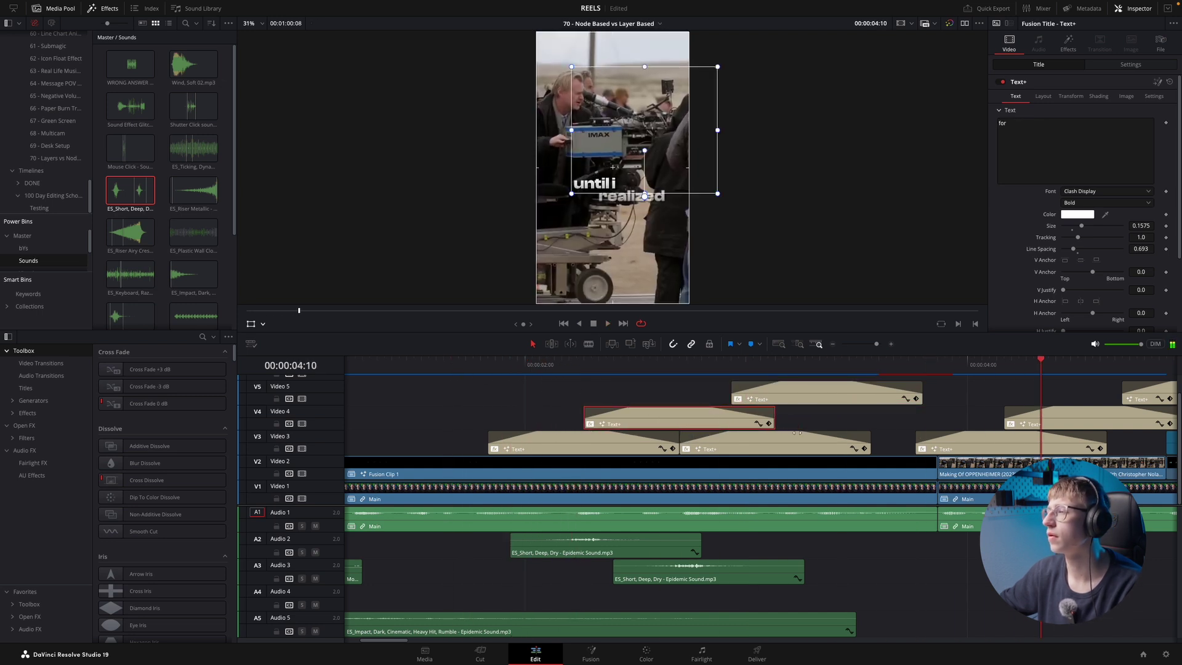
{"action": "left_click", "coordinate": [593, 369]}
{"action": "key", "text": "space"}
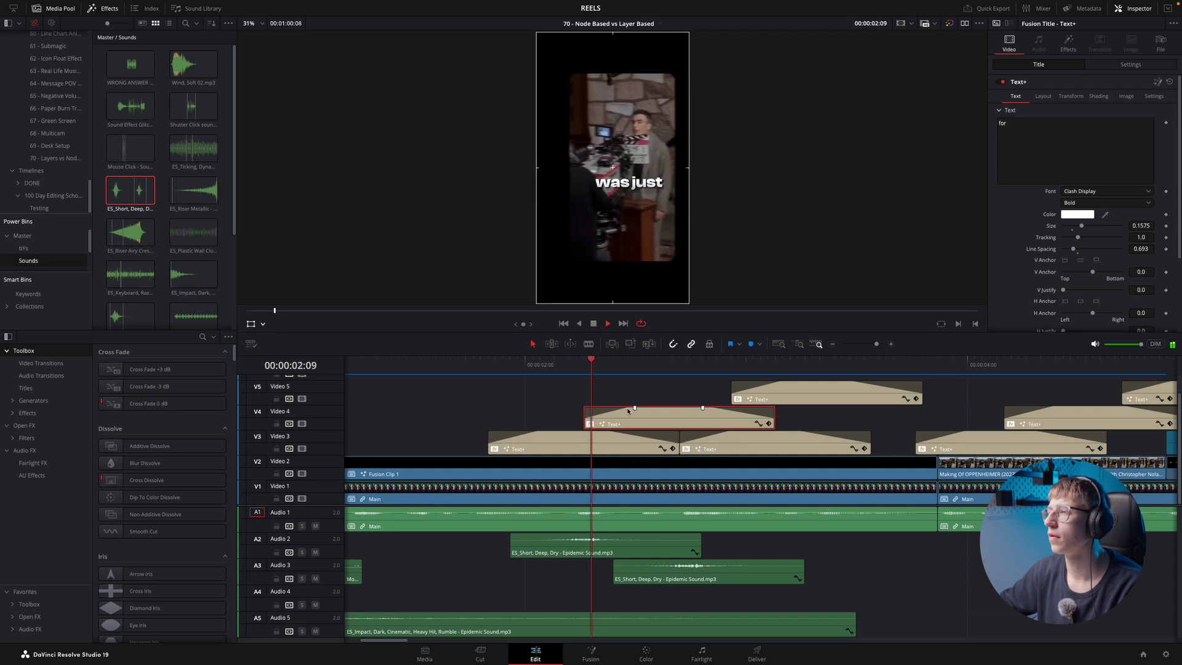
{"action": "key", "text": "space"}
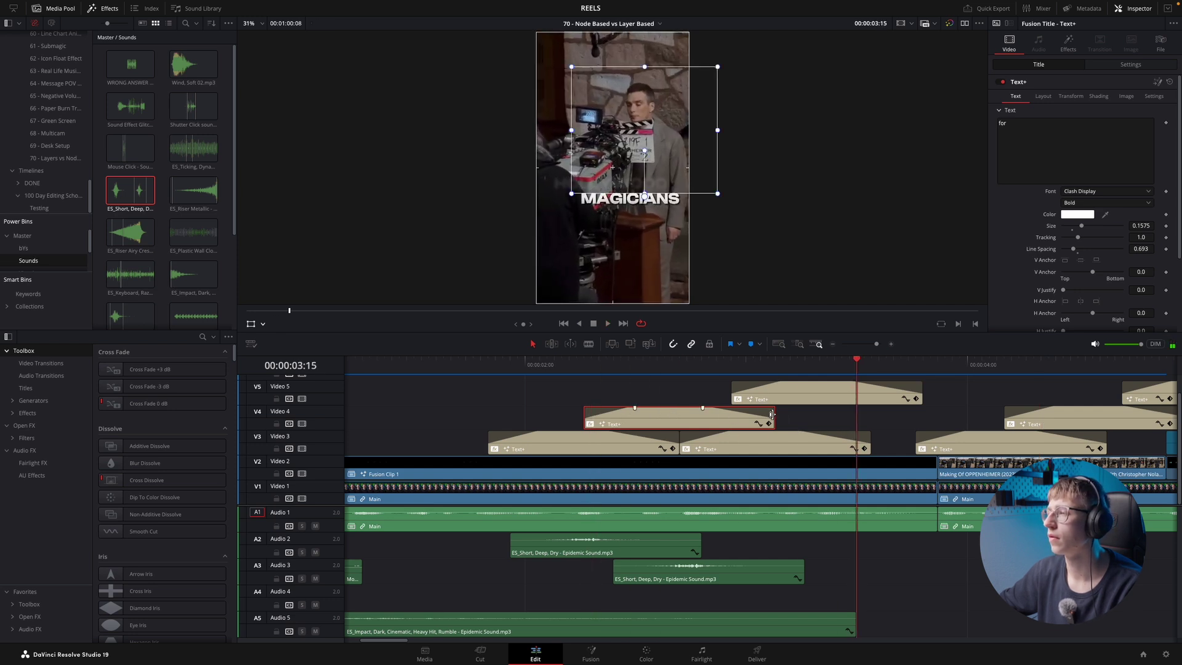
{"action": "left_click_drag", "start_coordinate": [772, 415], "coordinate": [731, 414]}
{"action": "left_click", "coordinate": [567, 369]}
{"action": "key", "text": "space"}
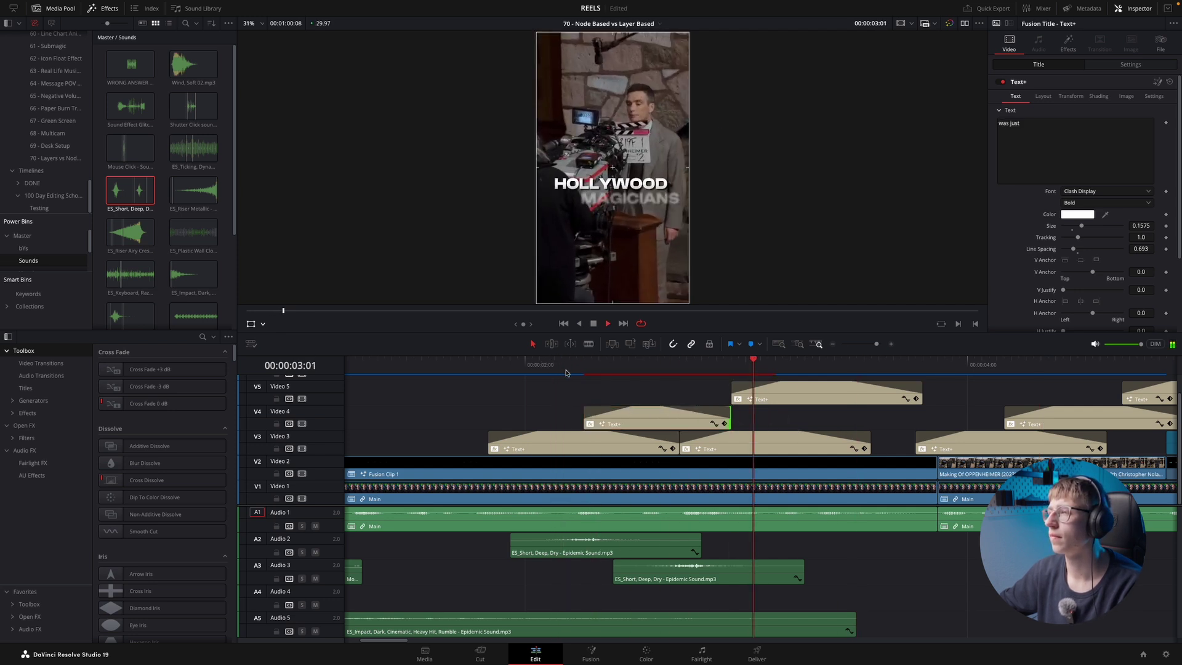
{"action": "key", "text": "space"}
- Move the "MAGICIANS" caption slightly later on Video 5 and replay the line
{"action": "left_click_drag", "start_coordinate": [798, 396], "coordinate": [828, 395]}
{"action": "left_click", "coordinate": [659, 367]}
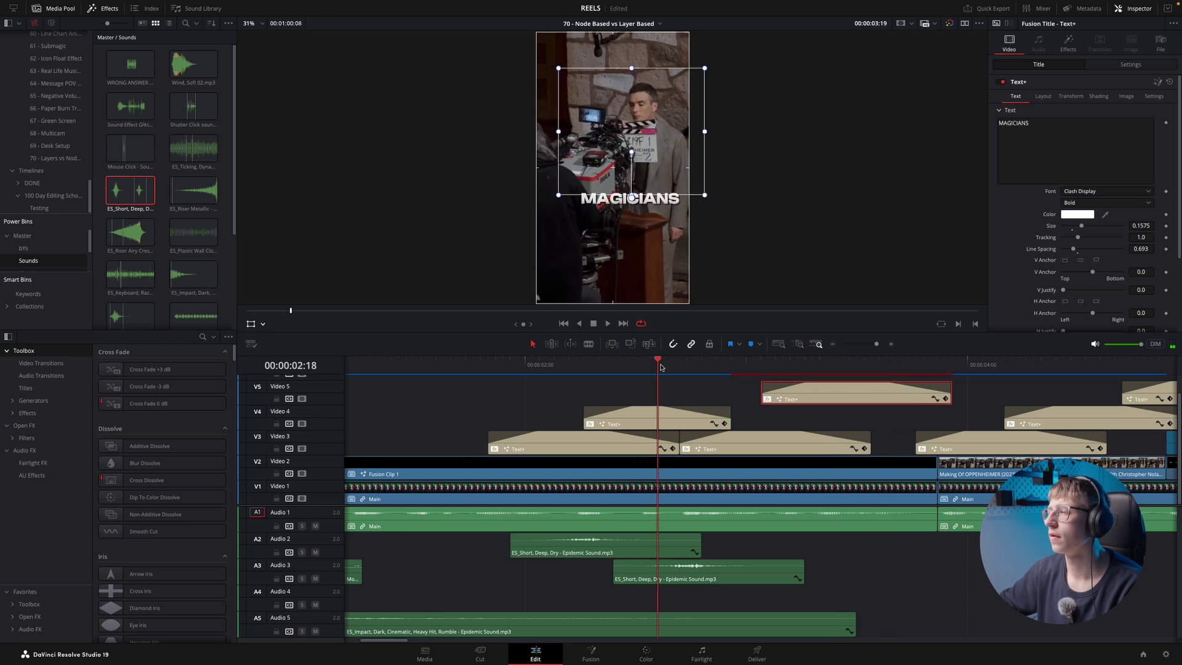
{"action": "key", "text": "space"}
- Copy the Mouse Click sound from Audio 3 to Audio 4 at the start of the "HOLLYWOOD" caption
{"action": "scroll", "coordinate": [587, 499], "scroll_direction": "down", "scroll_amount": 2}
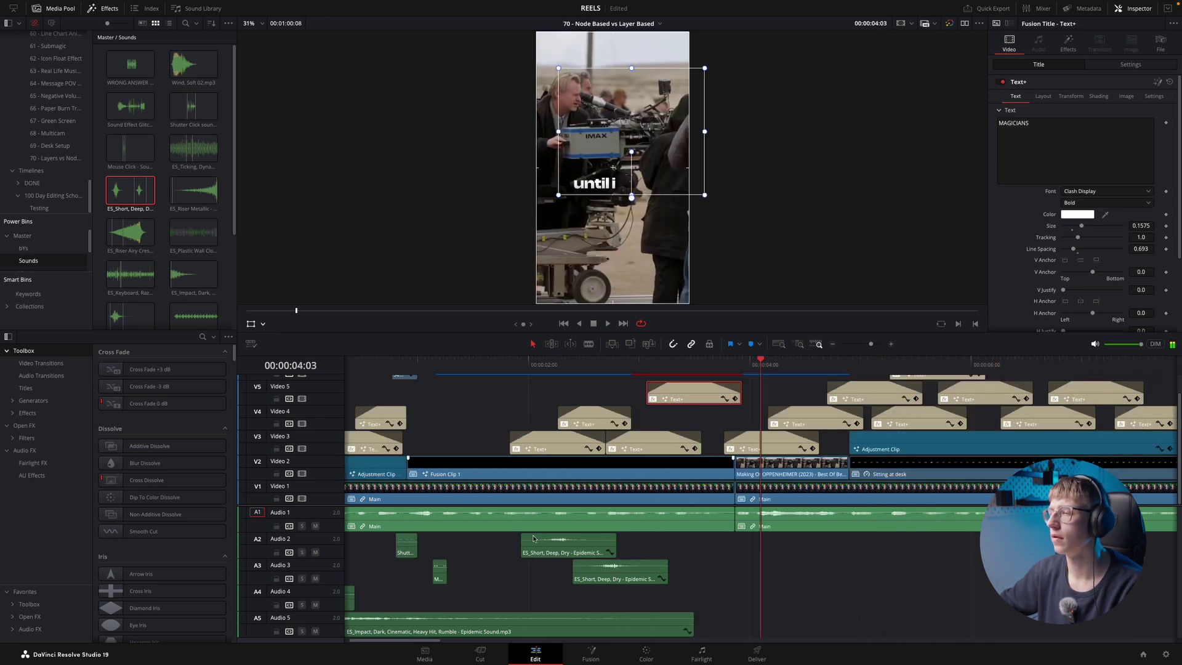
{"action": "scroll", "coordinate": [587, 500], "scroll_direction": "down", "scroll_amount": 2}
{"action": "left_click_drag", "start_coordinate": [410, 577], "coordinate": [499, 602]}
{"action": "scroll", "coordinate": [545, 381], "scroll_direction": "up", "scroll_amount": 2}
{"action": "left_click", "coordinate": [598, 365]}
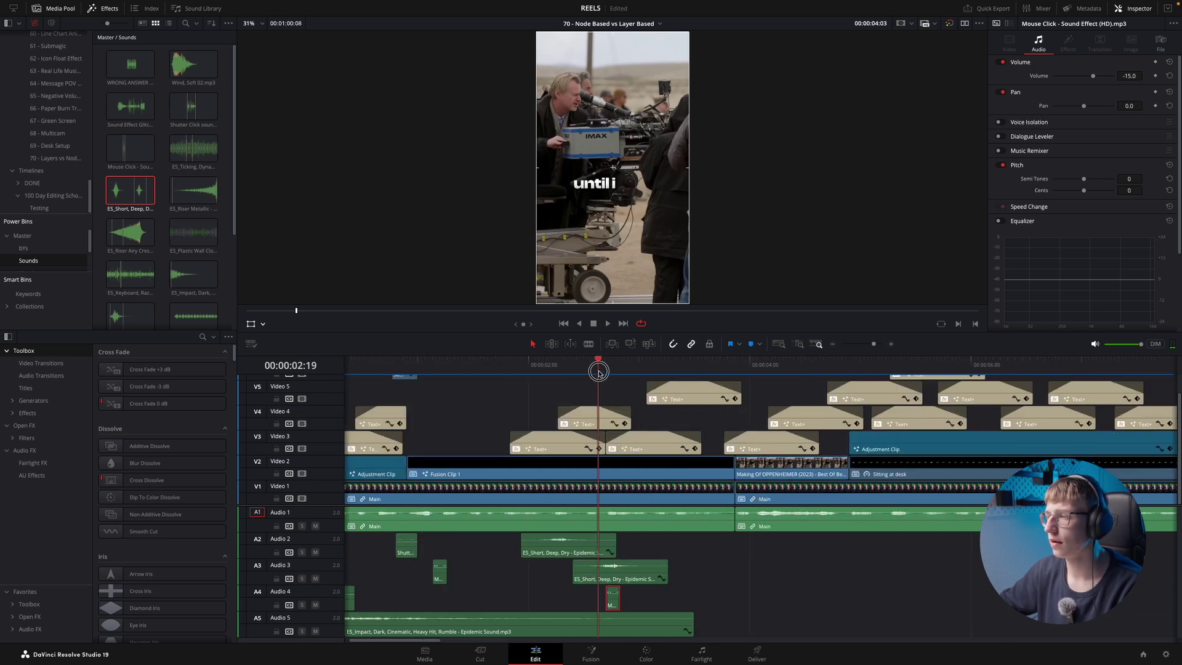
- Nudge the Audio 4 Mouse Click sound to shortly after the "HOLLYWOOD" caption starts and play on through the following captions
{"action": "scroll", "coordinate": [609, 369], "scroll_direction": "up", "scroll_amount": 4}
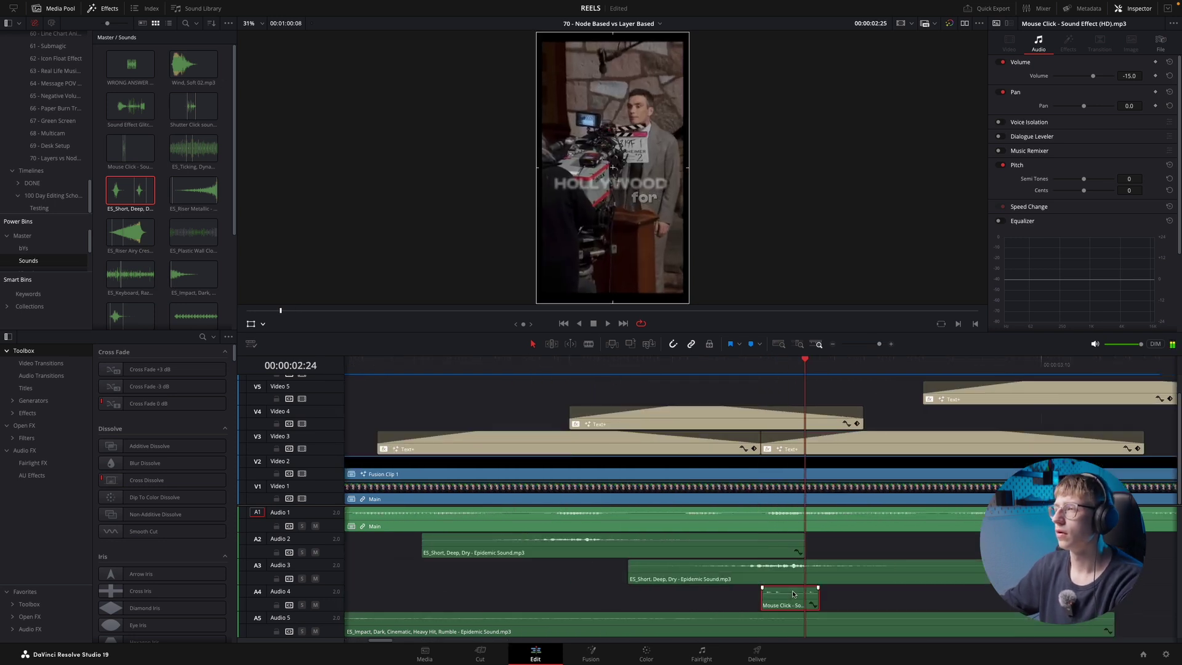
{"action": "left_click_drag", "start_coordinate": [794, 600], "coordinate": [845, 600]}
{"action": "left_click", "coordinate": [693, 372]}
{"action": "left_click_drag", "start_coordinate": [831, 612], "coordinate": [863, 584]}
{"action": "left_click", "coordinate": [738, 363]}
{"action": "key", "text": "space"}
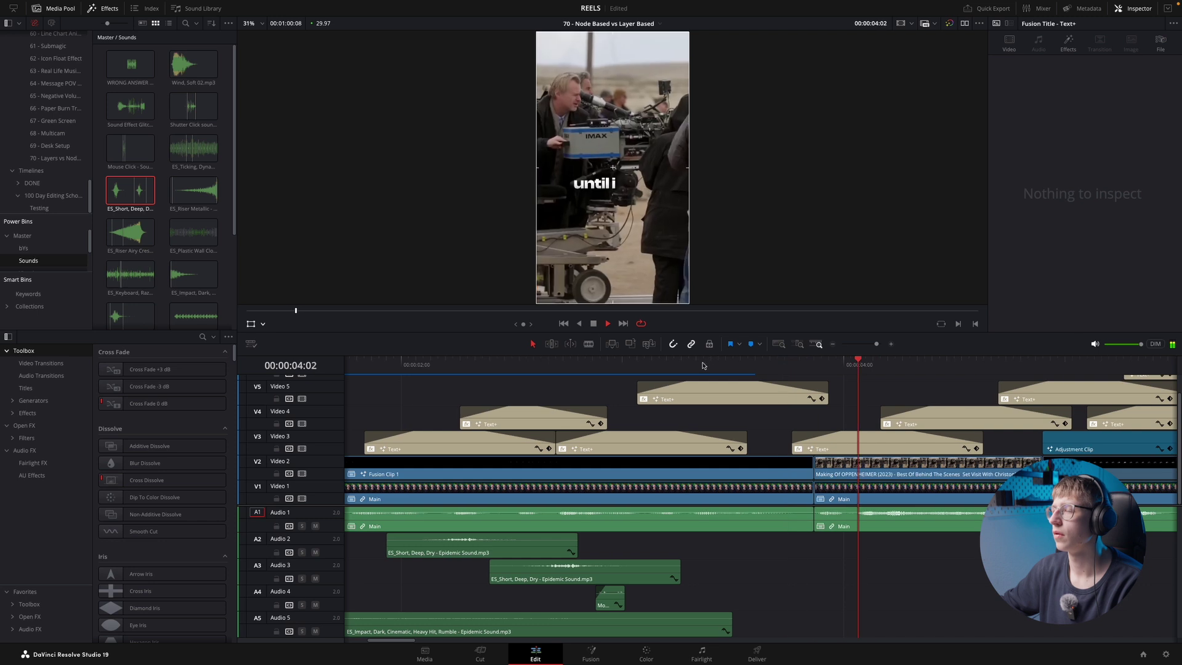
{"action": "key", "text": "space"}
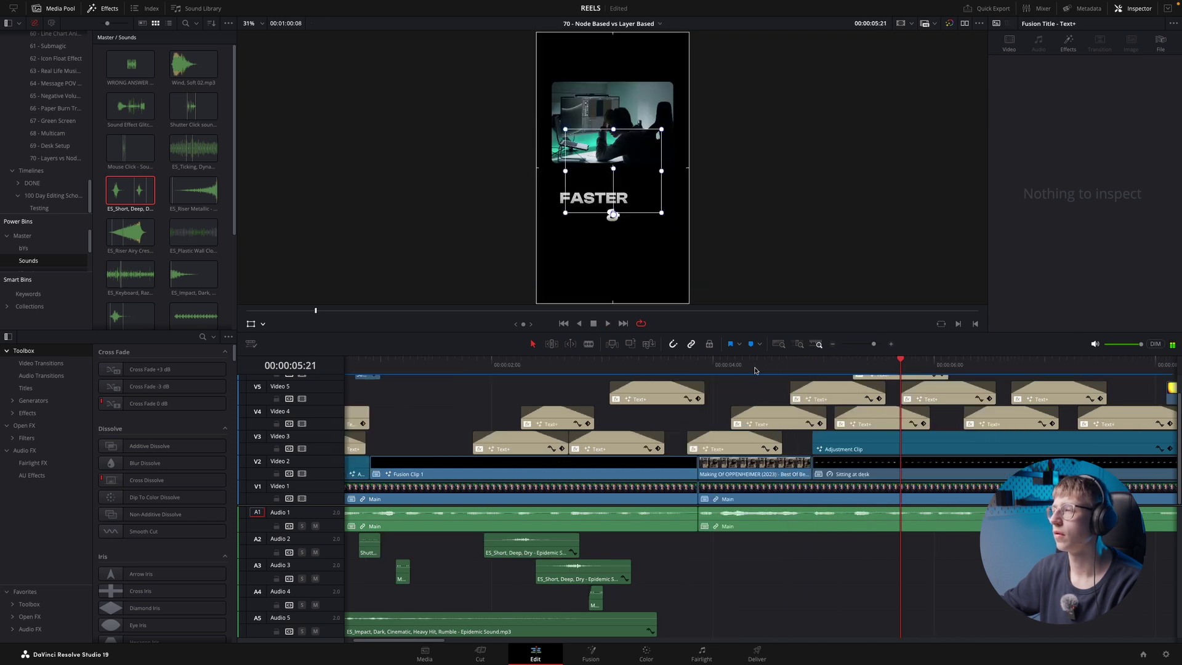
- Add the "ES_Riser Metallic" sound on a new Audio 6 track, ending at the cut to the OPPENHEIMER footage on Video 2, and play it back
{"action": "scroll", "coordinate": [588, 389], "scroll_direction": "down", "scroll_amount": 3}
{"action": "scroll", "coordinate": [332, 505], "scroll_direction": "down", "scroll_amount": 4}
{"action": "left_click_drag", "start_coordinate": [193, 190], "coordinate": [464, 582]}
{"action": "left_click_drag", "start_coordinate": [544, 564], "coordinate": [544, 573]}
{"action": "left_click", "coordinate": [461, 368]}
{"action": "key", "text": "ctrl+equal"}
{"action": "key", "text": "space"}
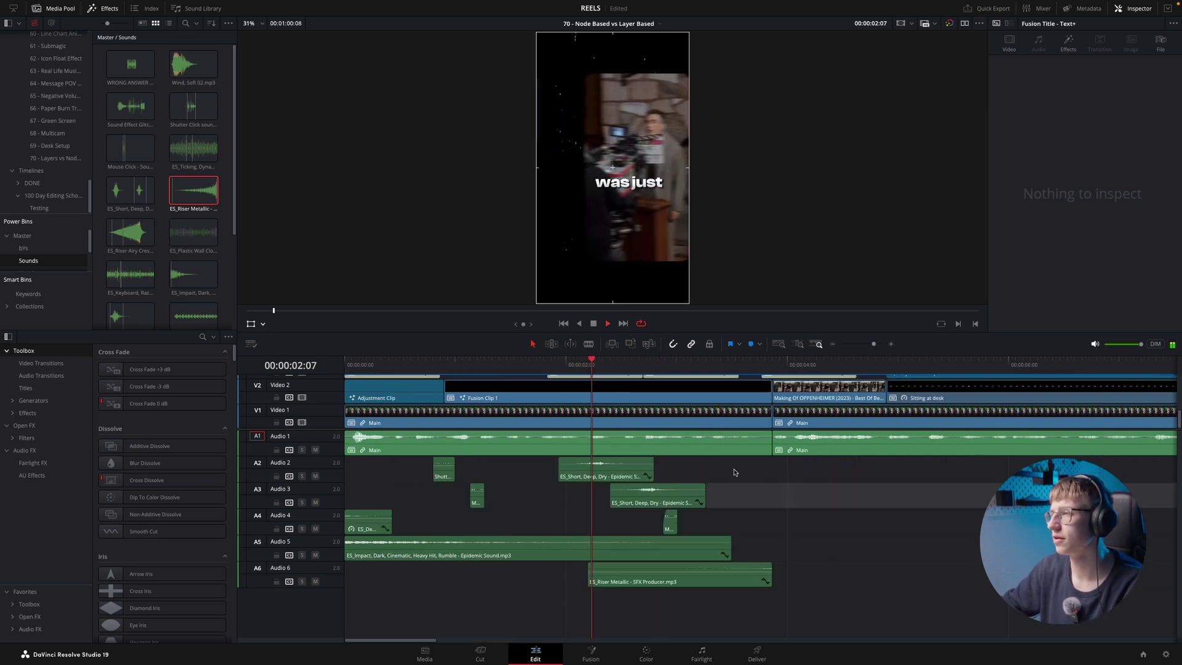
- Copy the ES_Impact sound on Audio 5 to the start of the OPPENHEIMER footage and play across the cut
{"action": "key", "text": "space"}
{"action": "key", "text": "ctrl+minus"}
{"action": "left_click_drag", "start_coordinate": [356, 554], "coordinate": [659, 532]}
{"action": "key", "text": "ctrl+equal"}
{"action": "left_click", "coordinate": [538, 370]}
{"action": "key", "text": "space"}
{"action": "key", "text": "space"}
{"action": "key", "text": "ctrl+minus"}
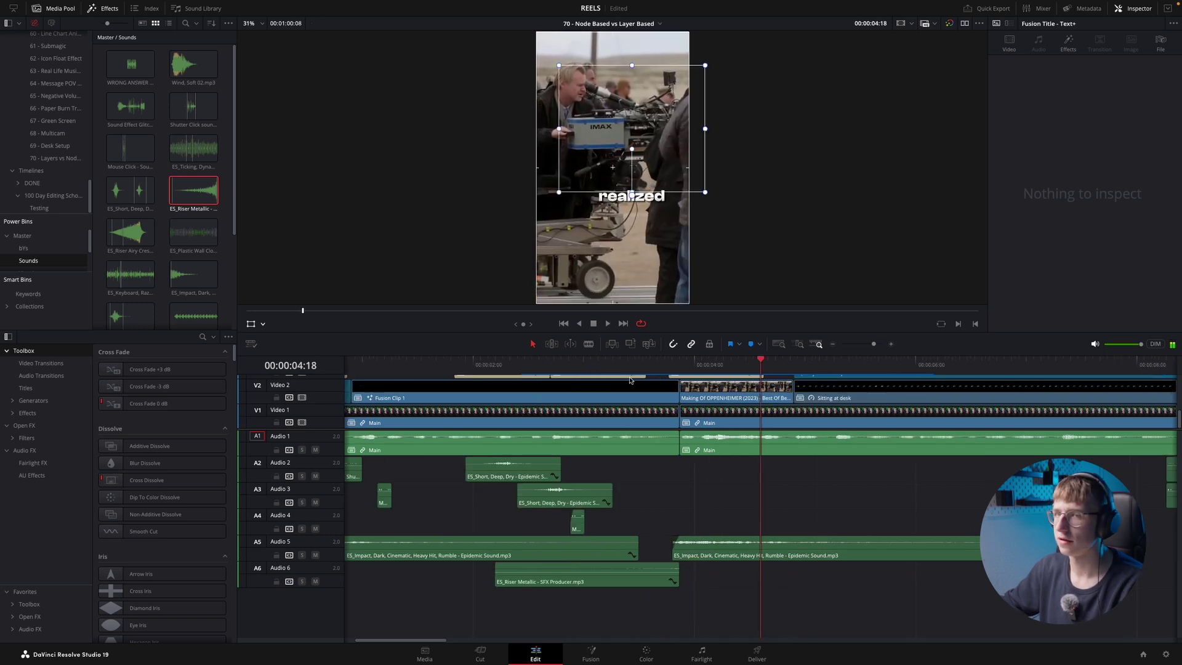
{"action": "mouse_move", "coordinate": [602, 3]}
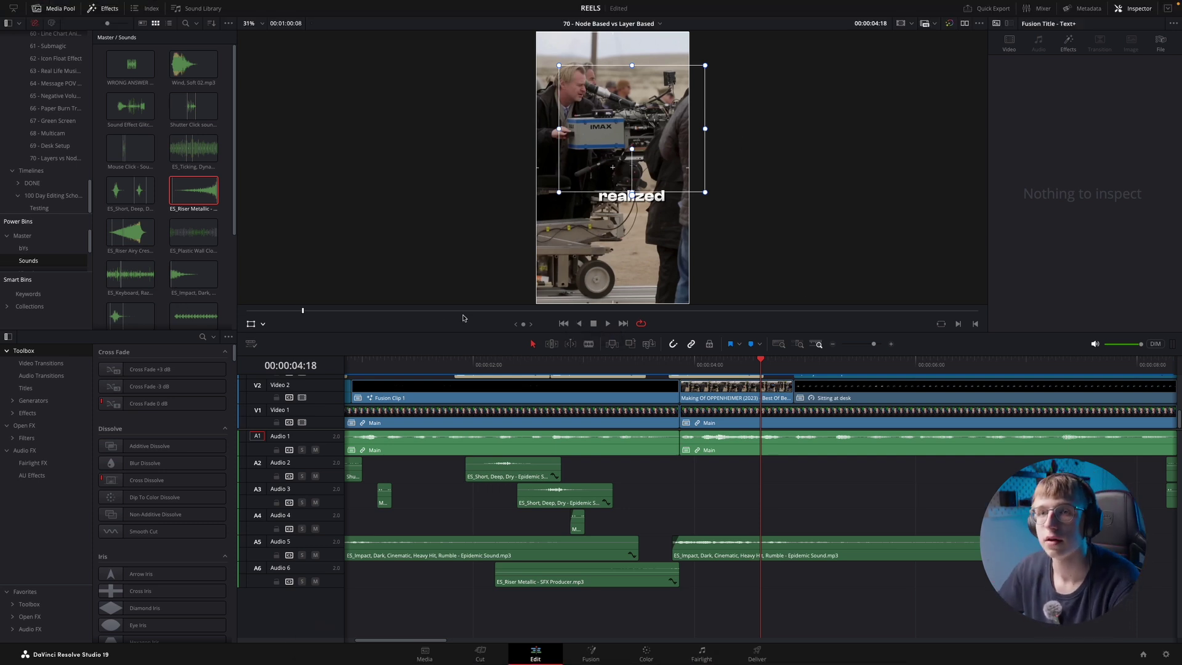
{"action": "left_click", "coordinate": [657, 366]}
{"action": "key", "text": "space"}
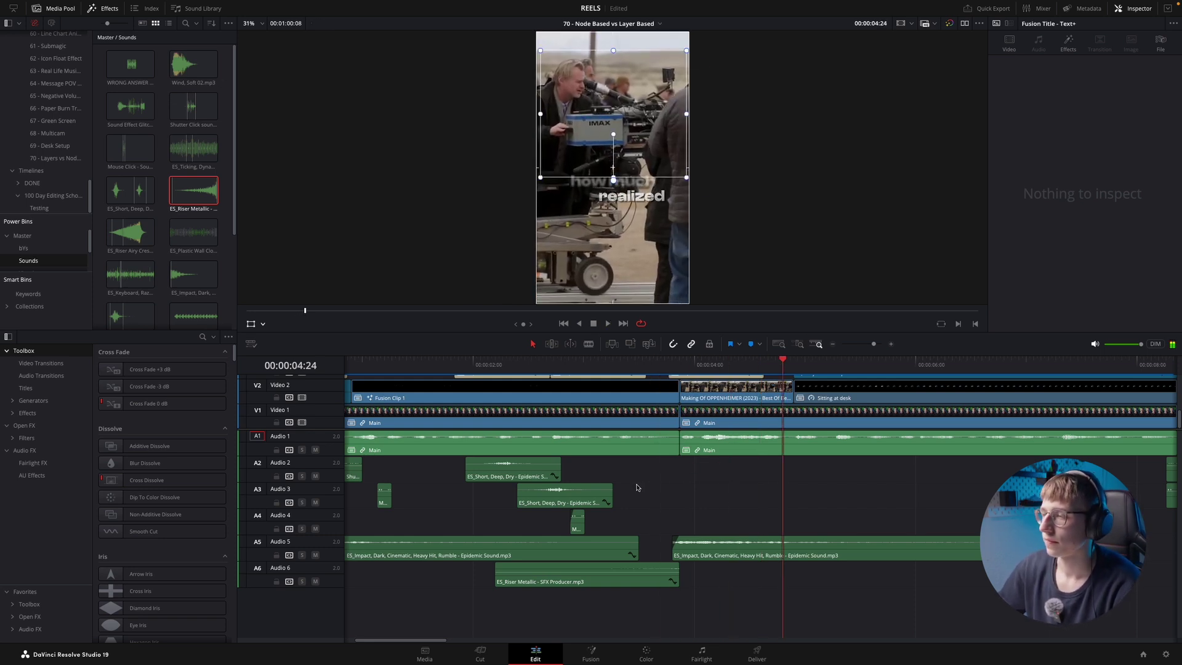
- Copy the Shutter Click sound from Audio 2 to Audio 4 at the cut to the OPPENHEIMER footage and play it back
{"action": "scroll", "coordinate": [505, 496], "scroll_direction": "down", "scroll_amount": 2}
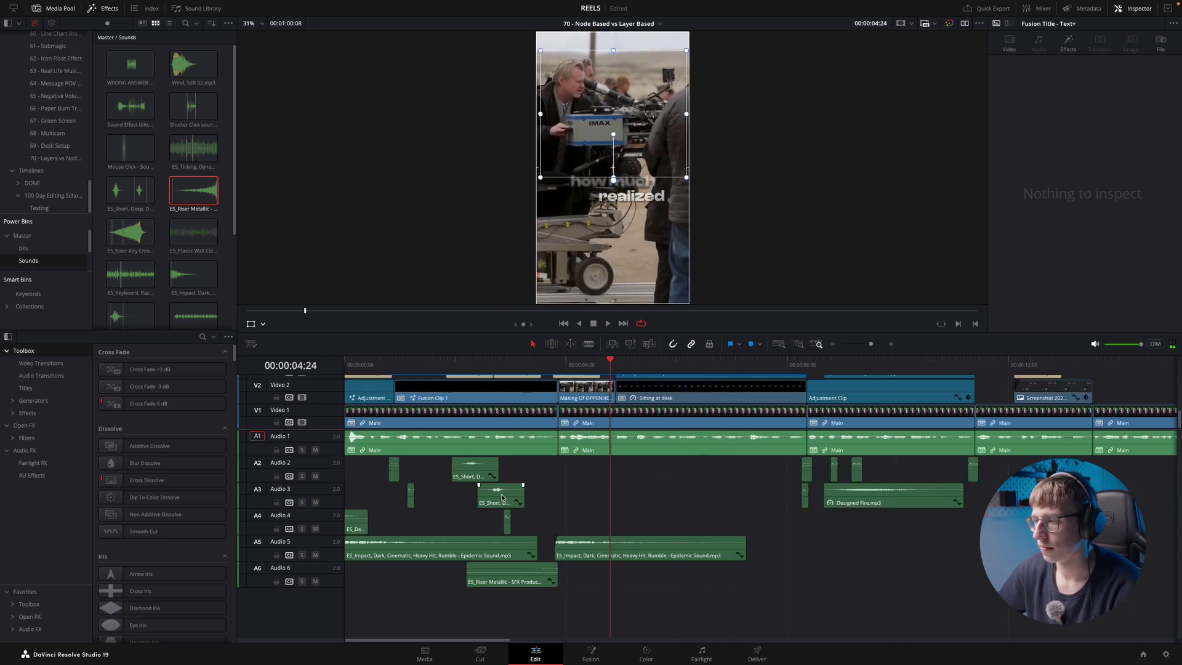
{"action": "left_click_drag", "start_coordinate": [397, 474], "coordinate": [562, 519]}
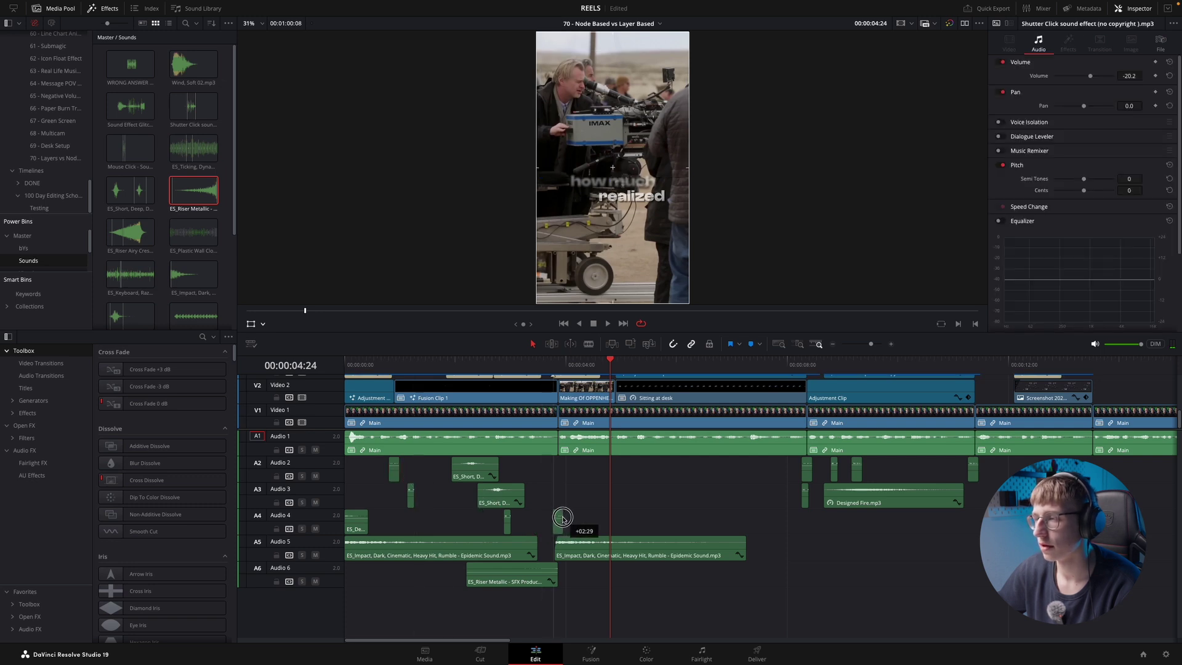
{"action": "left_click", "coordinate": [552, 366]}
{"action": "scroll", "coordinate": [641, 522], "scroll_direction": "up", "scroll_amount": 4}
{"action": "key", "text": "space"}
{"action": "left_click", "coordinate": [652, 367]}
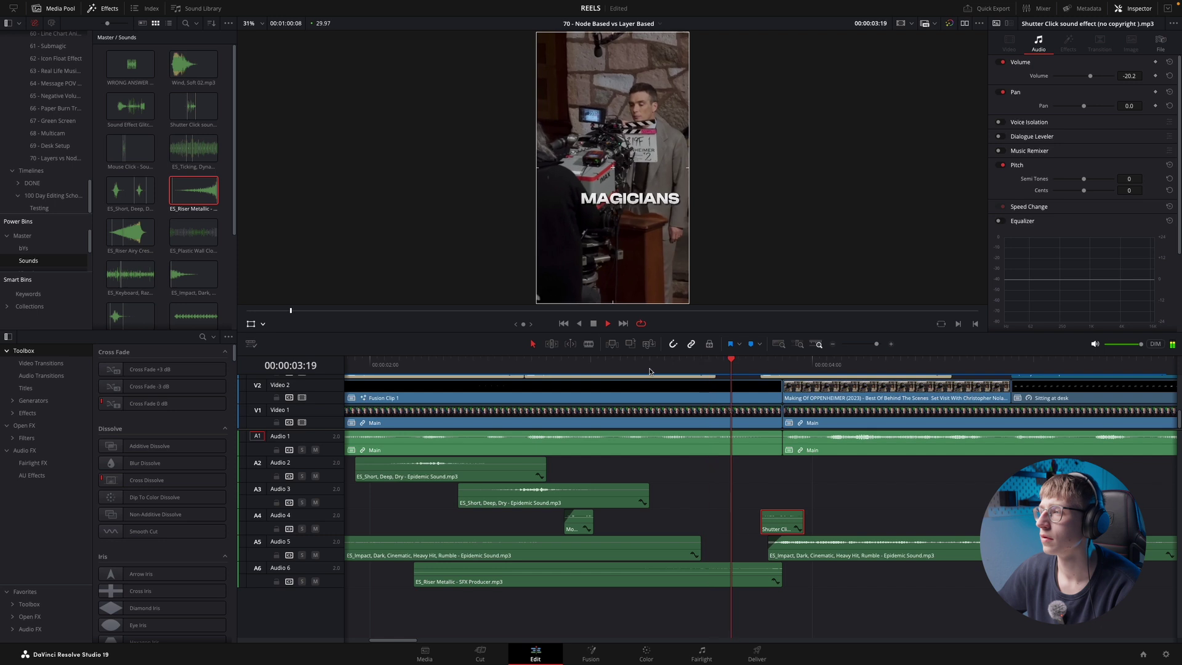
{"action": "scroll", "coordinate": [662, 469], "scroll_direction": "down", "scroll_amount": 2}
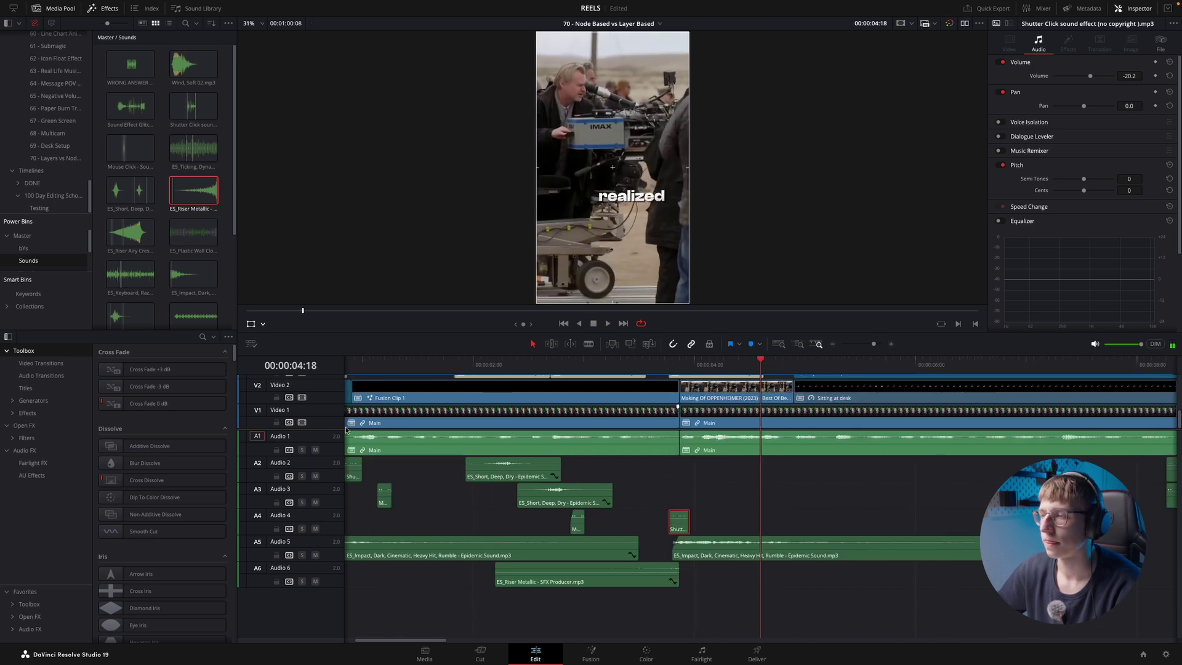
- Copy the first film burn overlay on Video 6 to near the cut to the OPPENHEIMER footage
{"action": "scroll", "coordinate": [322, 428], "scroll_direction": "up", "scroll_amount": 4}
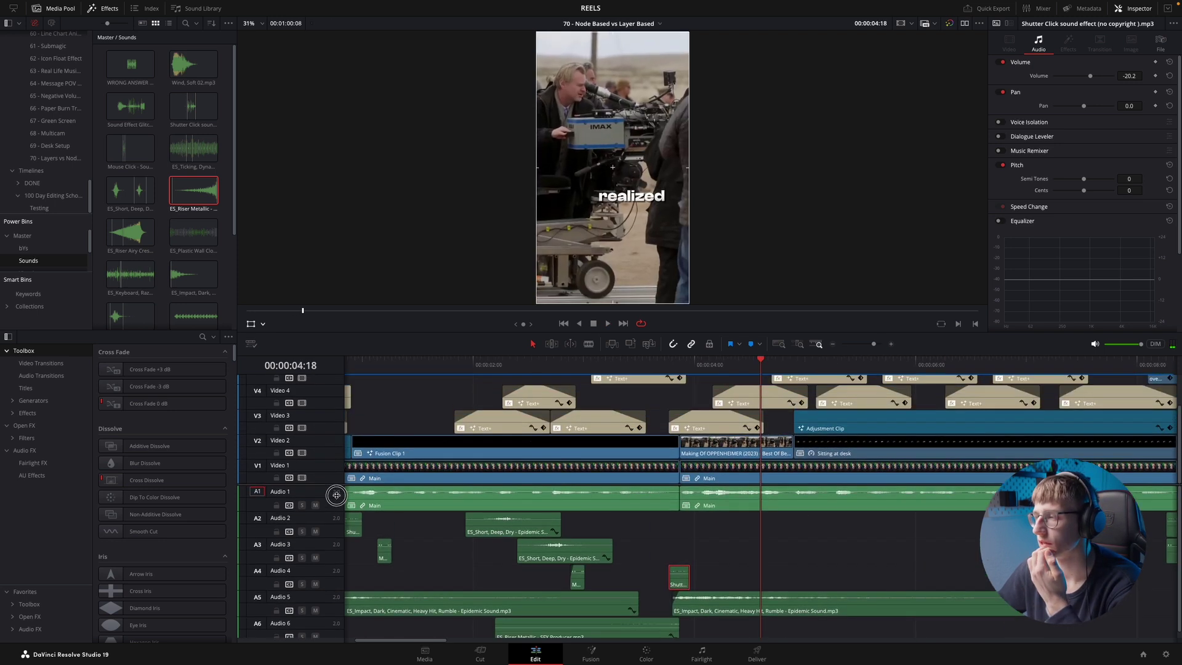
{"action": "scroll", "coordinate": [329, 372], "scroll_direction": "down", "scroll_amount": 2}
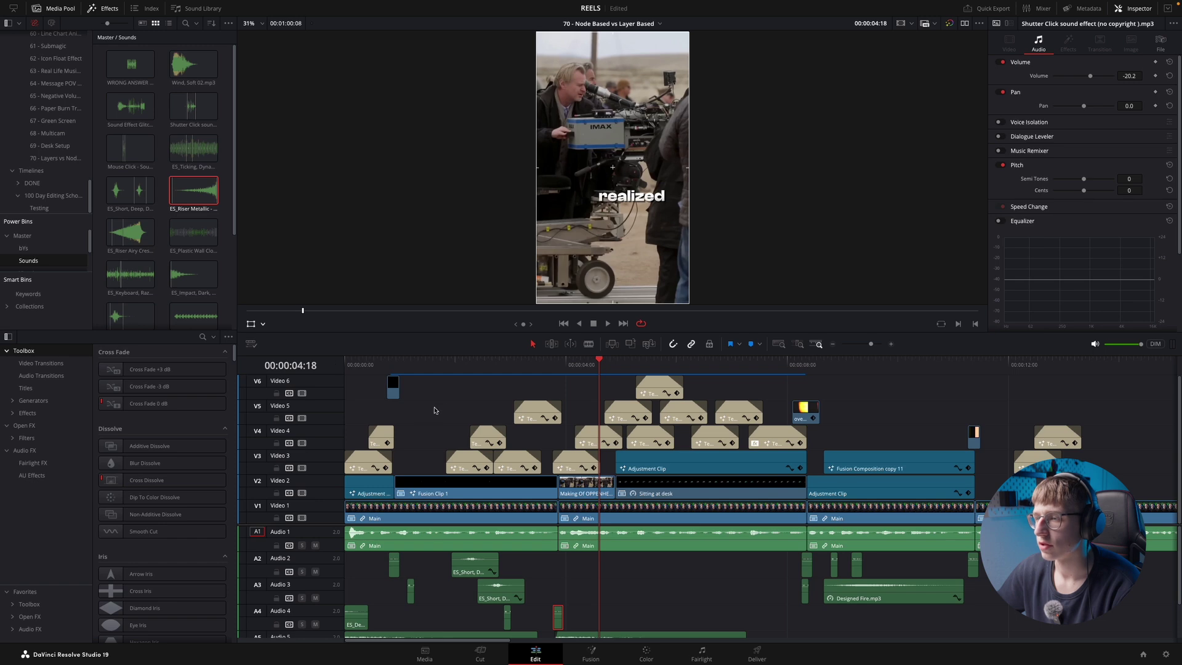
{"action": "left_click_drag", "start_coordinate": [394, 389], "coordinate": [548, 389]}
{"action": "scroll", "coordinate": [640, 368], "scroll_direction": "up", "scroll_amount": 2}
{"action": "left_click", "coordinate": [687, 361]}
{"action": "key", "text": "super+equal"}
{"action": "key", "text": "super+equal"}
- Shift the copied film burn on Video 6 to straddle the cut to the OPPENHEIMER footage and play through to the editing school title
{"action": "left_click_drag", "start_coordinate": [682, 386], "coordinate": [726, 387]}
{"action": "left_click", "coordinate": [583, 365]}
{"action": "key", "text": "space"}
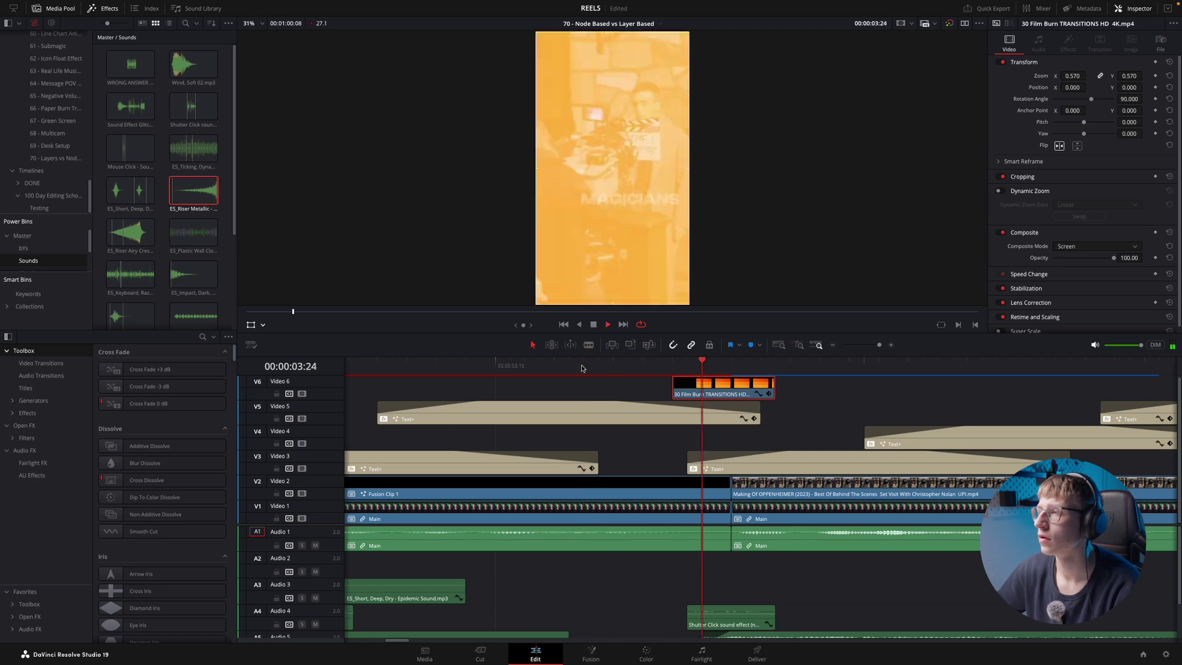
{"action": "scroll", "coordinate": [581, 368], "scroll_direction": "down", "scroll_amount": 4}
{"action": "key", "text": "space"}
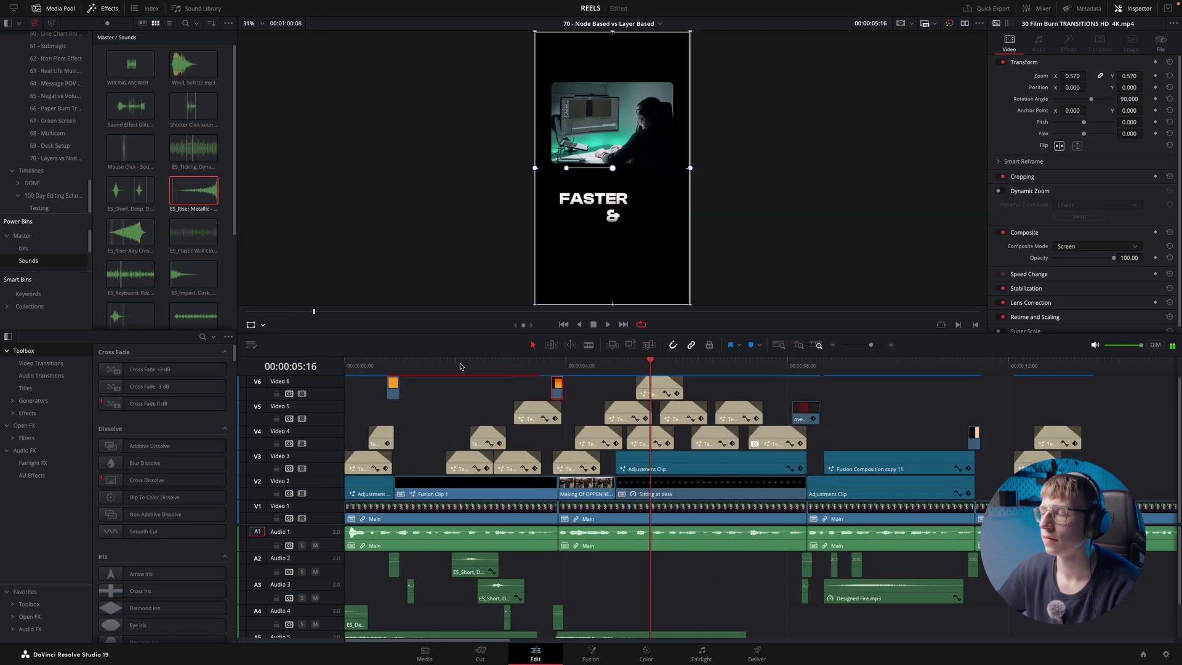
{"action": "left_click", "coordinate": [544, 367]}
{"action": "key", "text": "space"}
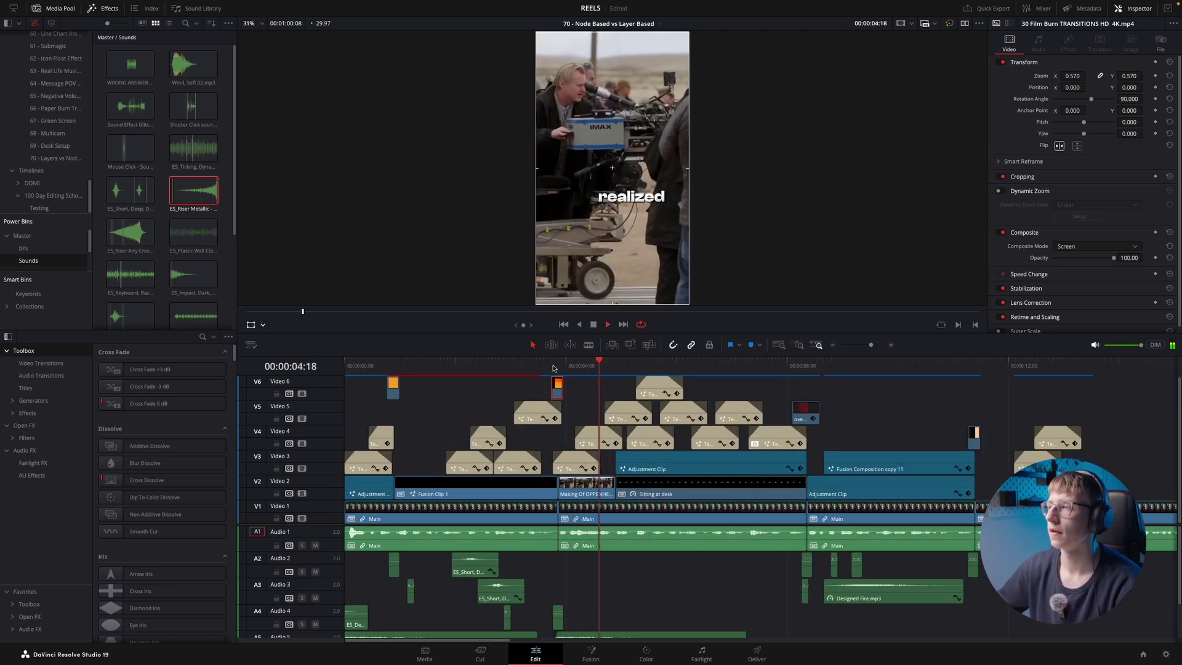
{"action": "key", "text": "space"}
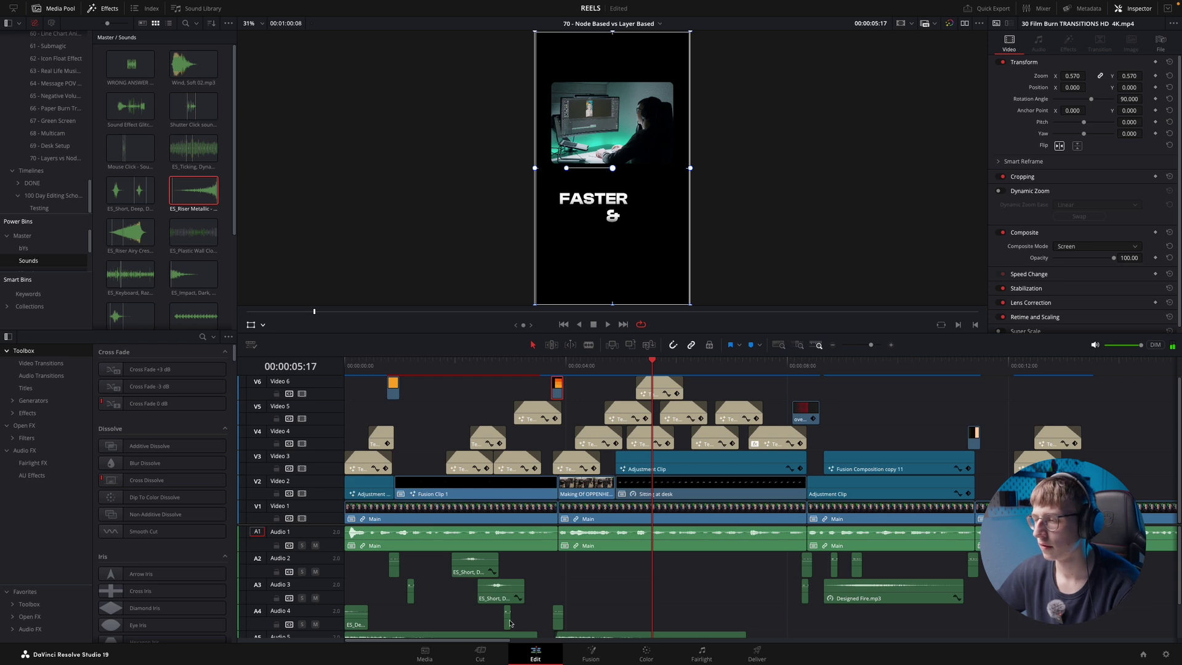
{"action": "key", "text": "space"}
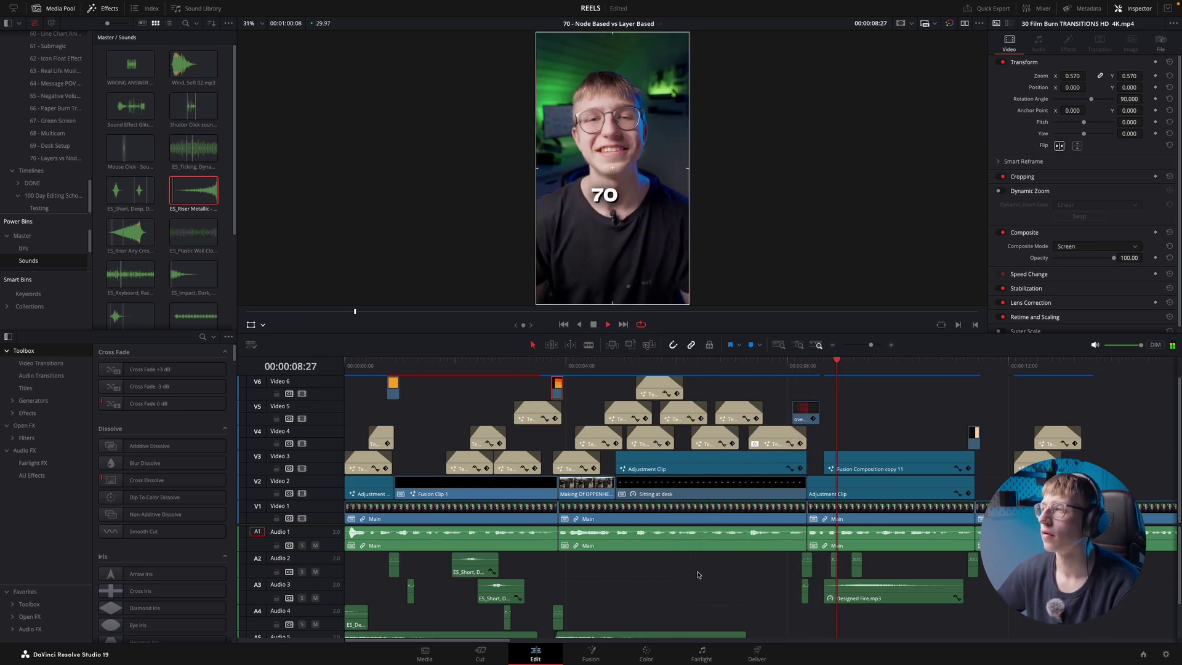
{"action": "key", "text": "space"}
- Copy the ES_Impact sound from Audio 5 to Audio 4 under the "Sitting at desk" clip and reverse its playback direction
{"action": "scroll", "coordinate": [567, 596], "scroll_direction": "down", "scroll_amount": 1}
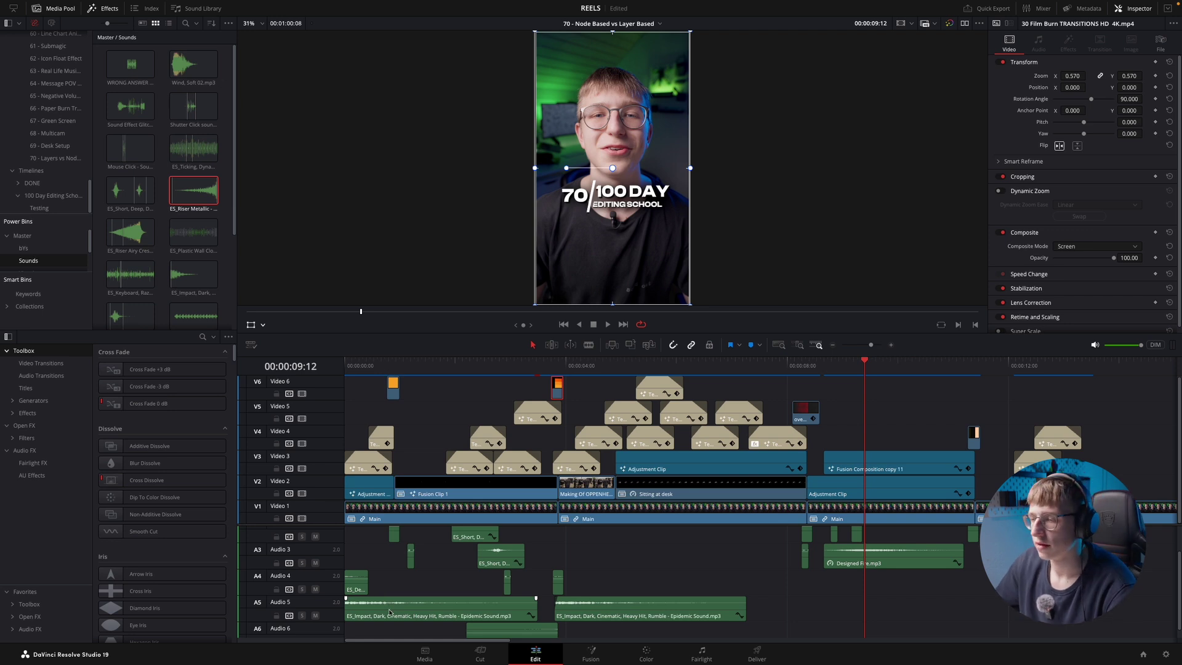
{"action": "left_click_drag", "start_coordinate": [380, 615], "coordinate": [641, 580]}
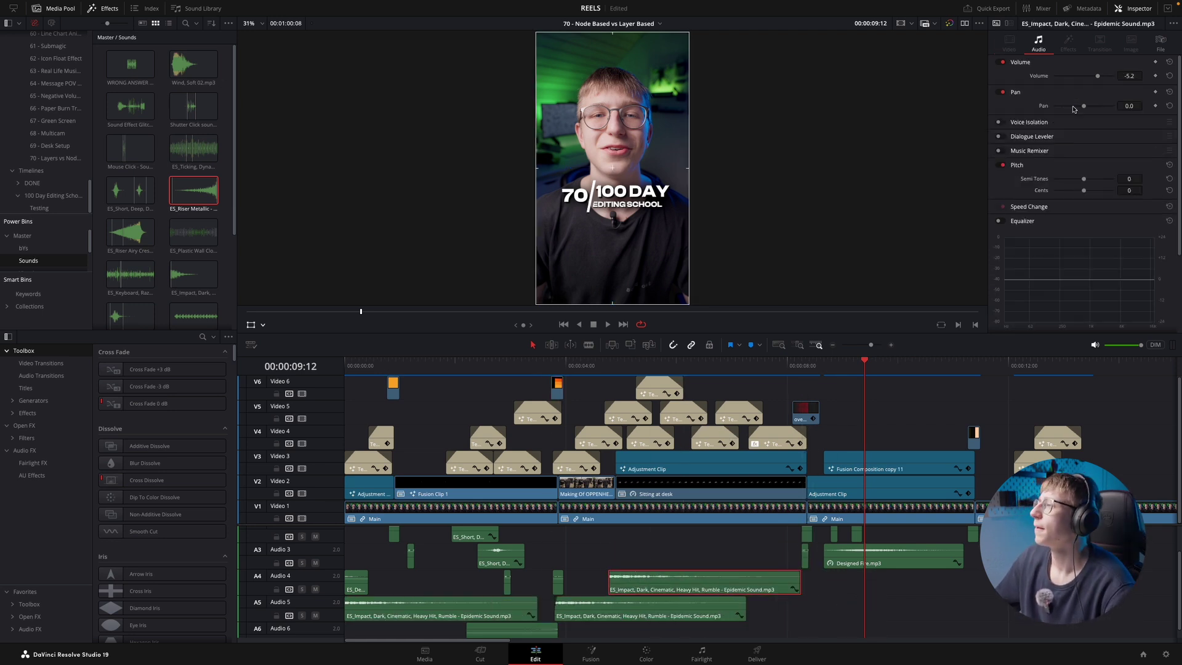
{"action": "left_click", "coordinate": [1076, 206]}
{"action": "left_click", "coordinate": [1074, 221]}
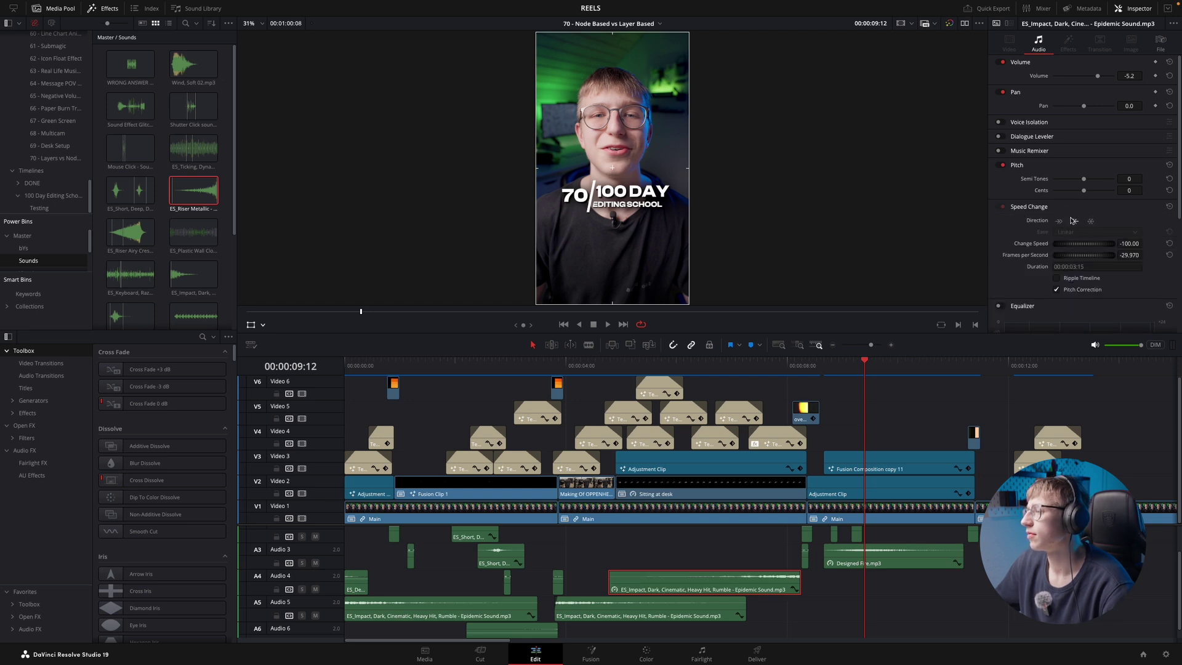
- Align the reversed ES_Impact sound on Audio 4 to end with the "Sitting at desk" clip and play it back
{"action": "left_click_drag", "start_coordinate": [789, 588], "coordinate": [794, 585]}
{"action": "left_click", "coordinate": [614, 368]}
{"action": "key", "text": "space"}
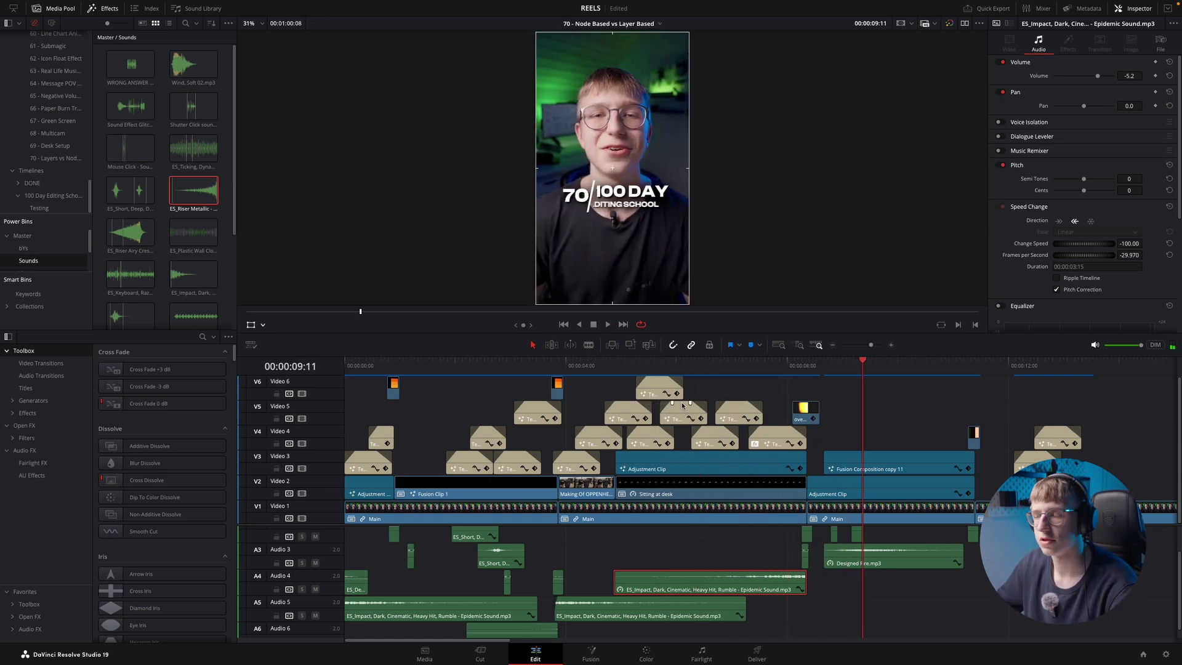
{"action": "left_click", "coordinate": [634, 368]}
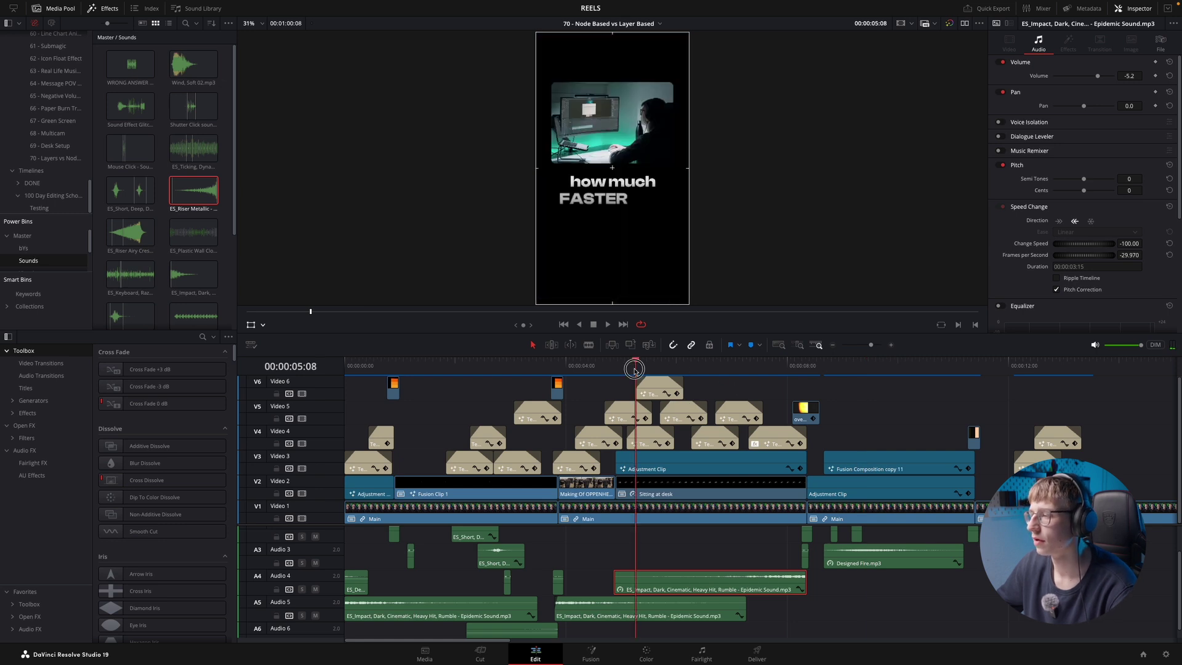
{"action": "left_click", "coordinate": [744, 363]}
{"action": "left_click", "coordinate": [747, 554]}
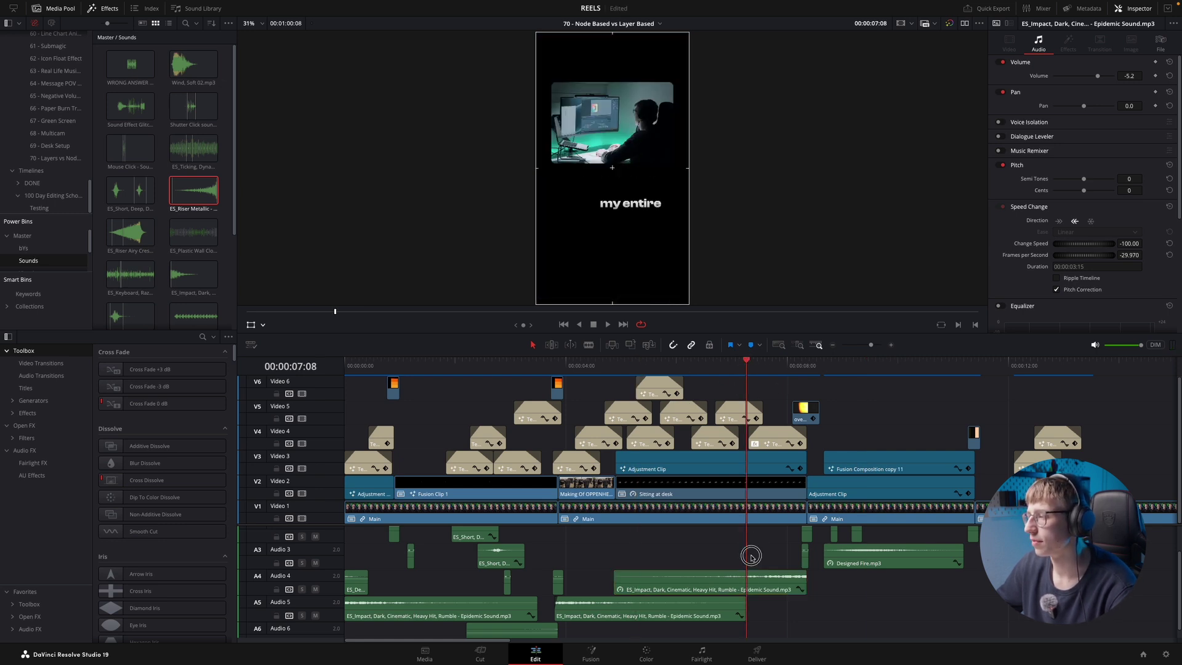
- Play the reel from the start and replay the transition from the OPPENHEIMER footage to the desk clip
{"action": "key", "text": "Home"}
{"action": "key", "text": "space"}
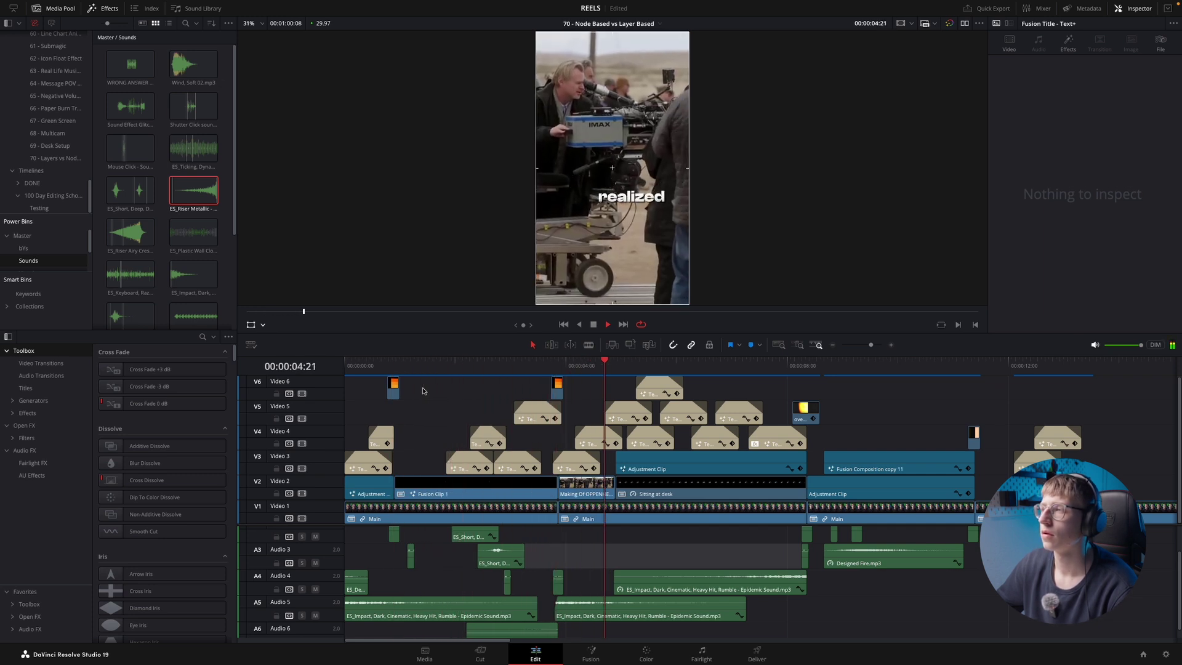
{"action": "key", "text": "space"}
{"action": "left_click", "coordinate": [612, 368]}
{"action": "key", "text": "space"}
{"action": "key", "text": "space"}
{"action": "left_click", "coordinate": [586, 368]}
{"action": "key", "text": "space"}
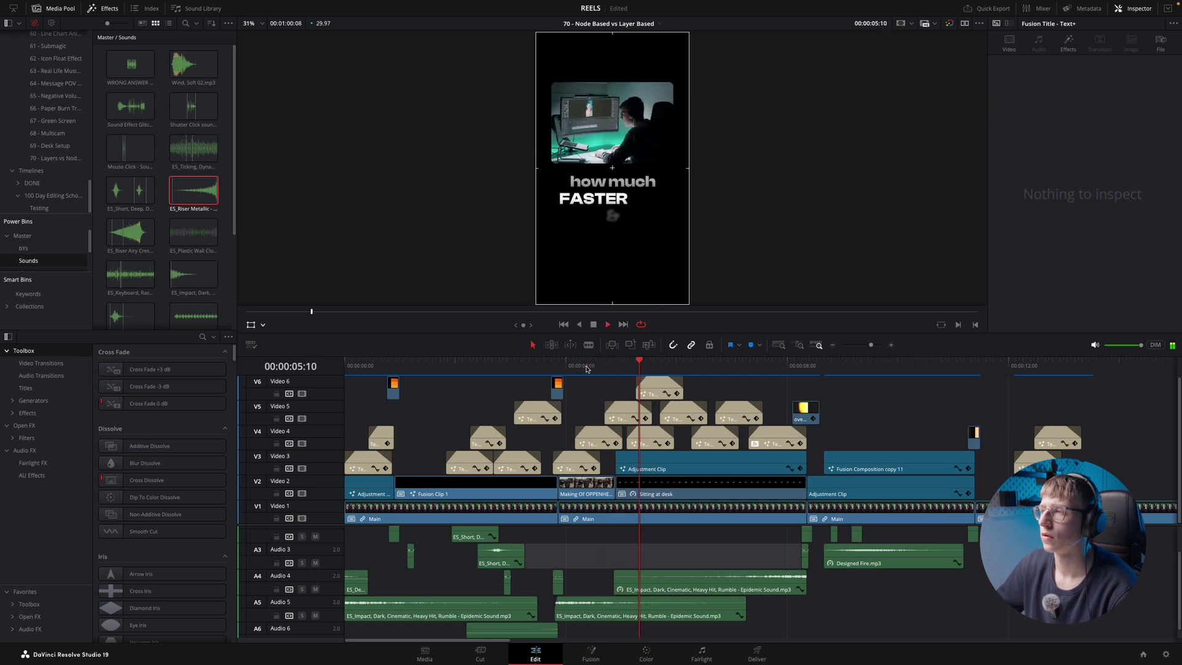
- Copy the film burn on Video 6 to the cut into the "Sitting at desk" clip and turn off its horizontal flip
{"action": "scroll", "coordinate": [671, 413], "scroll_direction": "up", "scroll_amount": 2}
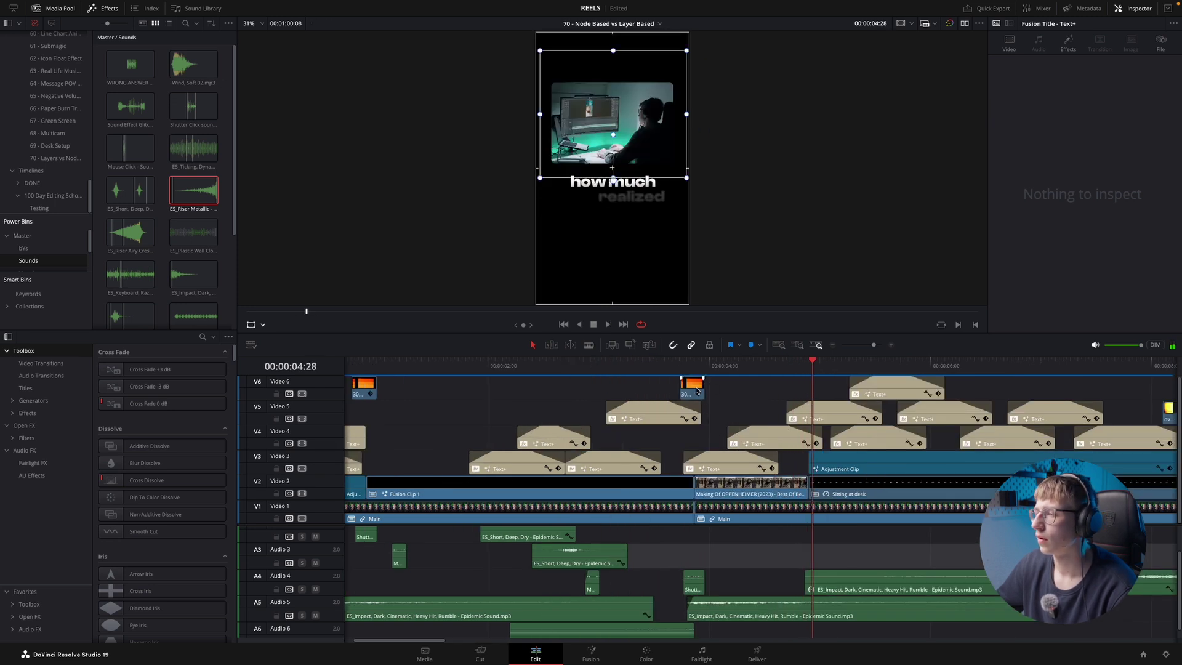
{"action": "left_click_drag", "start_coordinate": [692, 383], "coordinate": [811, 385]}
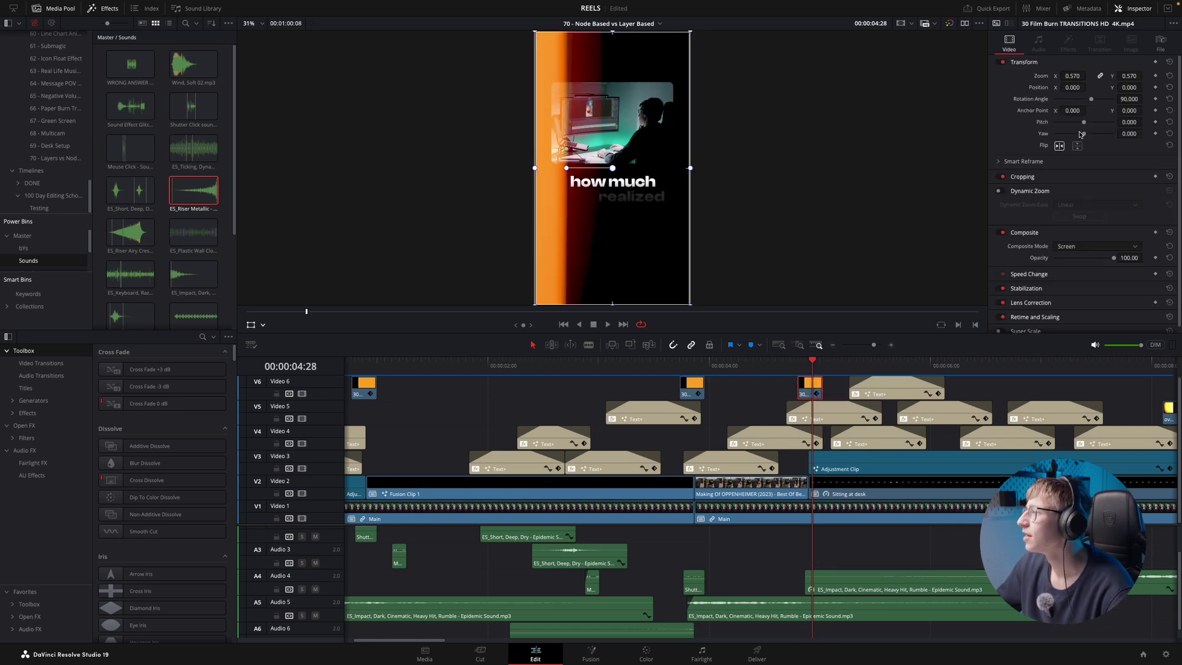
{"action": "left_click", "coordinate": [1059, 146]}
{"action": "left_click", "coordinate": [774, 365]}
{"action": "key", "text": "space"}
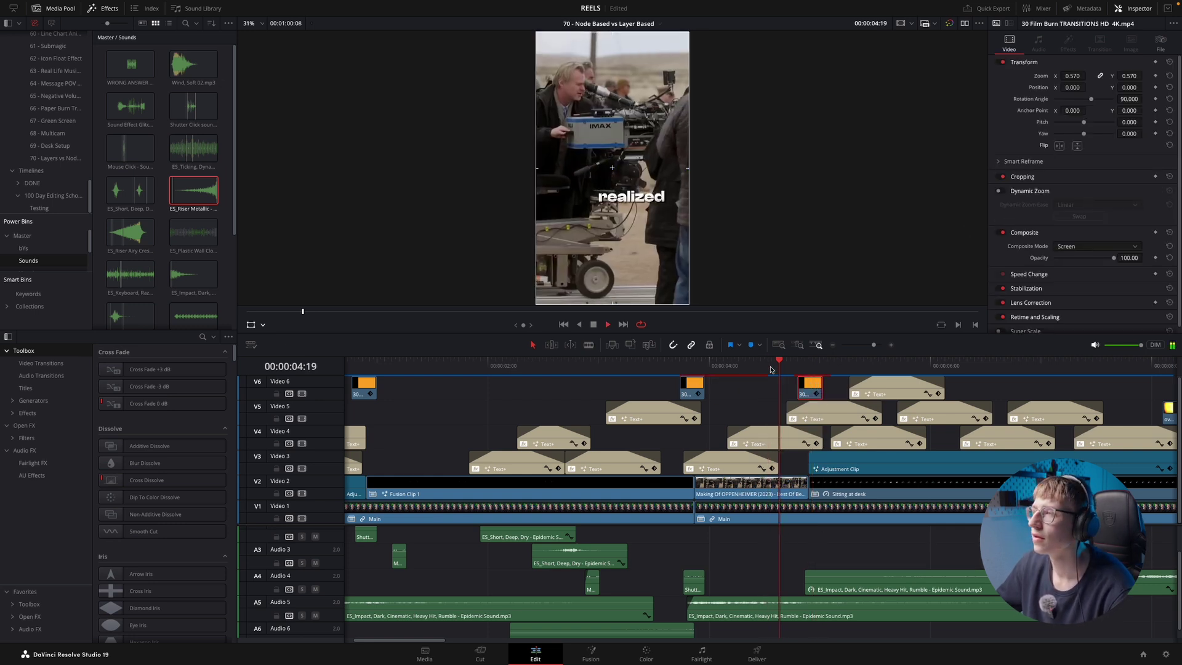
- Copy the Shutter Click sound from Audio 4 to Audio 2 at the cut into "Sitting at desk" and play on past the title
{"action": "left_click_drag", "start_coordinate": [693, 586], "coordinate": [811, 544]}
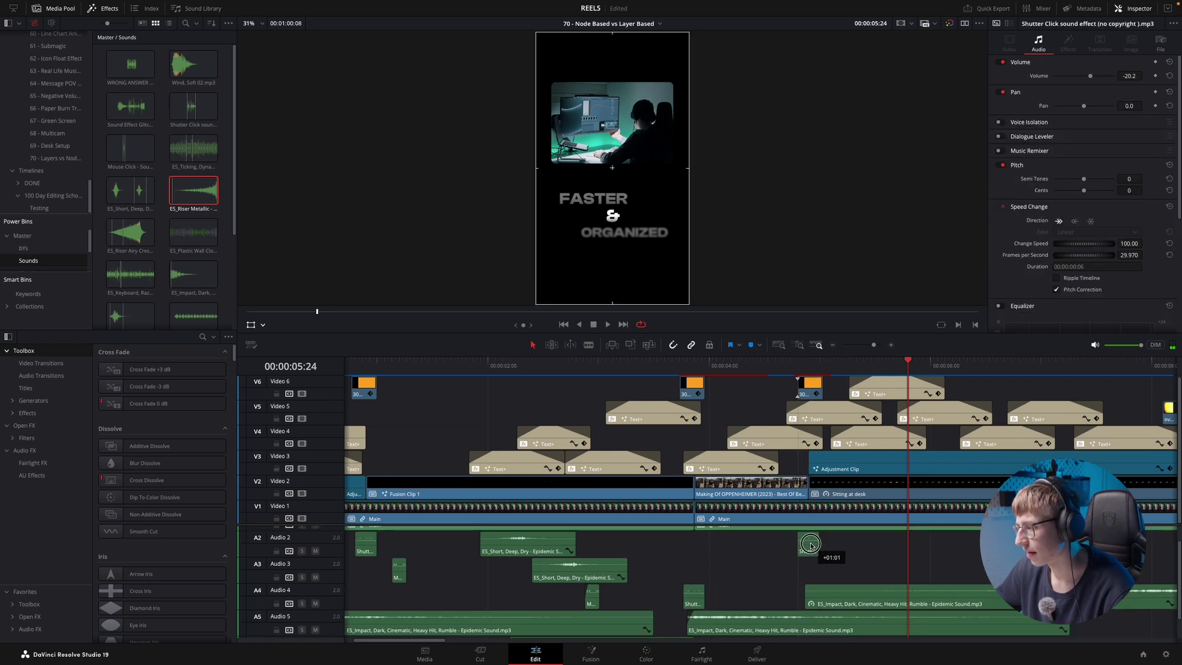
{"action": "left_click", "coordinate": [773, 365]}
{"action": "key", "text": "space"}
{"action": "key", "text": "ctrl+minus"}
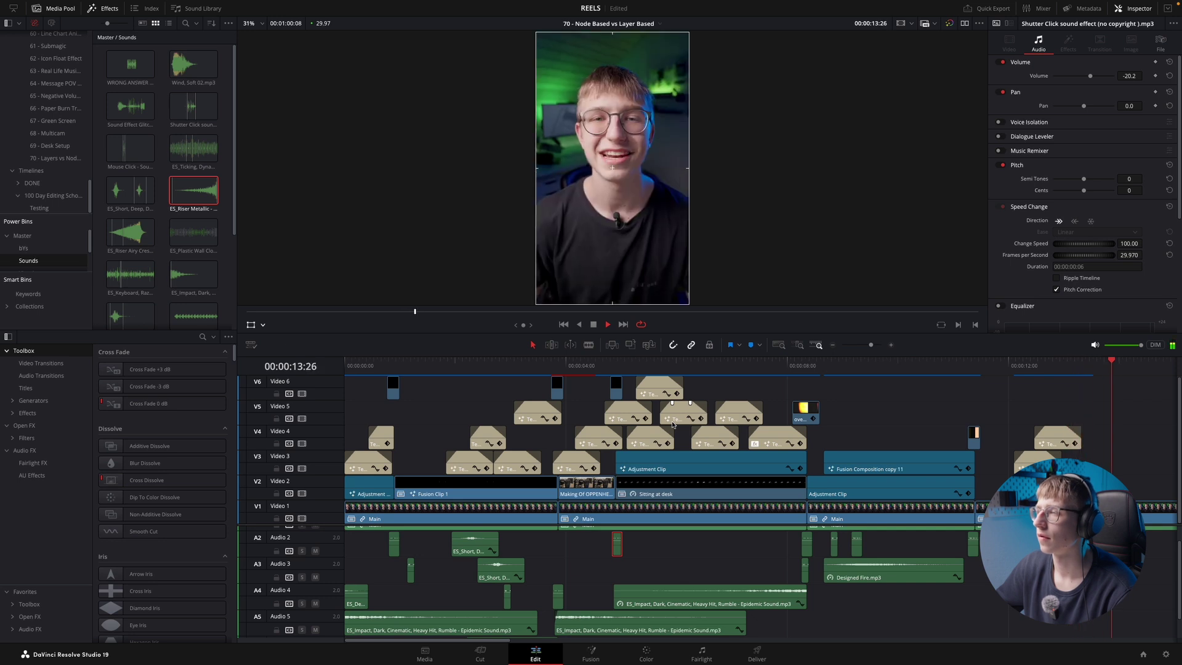
{"action": "scroll", "coordinate": [673, 425], "scroll_direction": "down", "scroll_amount": 2}
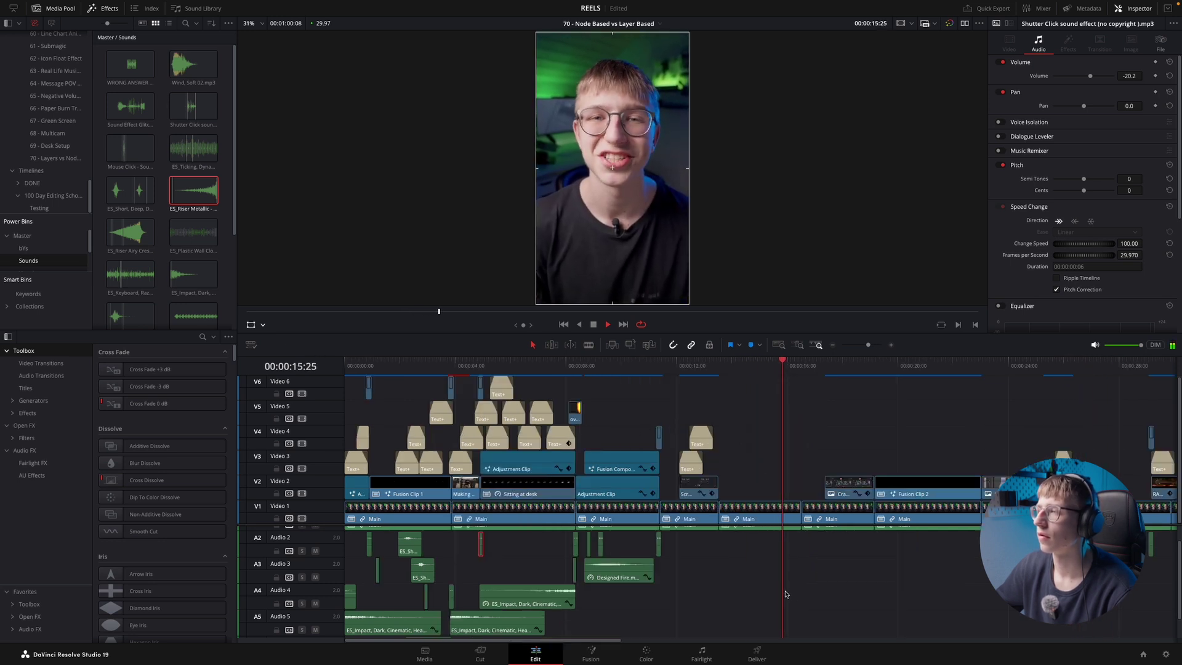
{"action": "scroll", "coordinate": [785, 594], "scroll_direction": "up", "scroll_amount": 2}
{"action": "key", "text": "space"}
- Copy the "super" caption from Video 3 to Video 2 at about 00:00:15:10 and check it against the speech
{"action": "left_click", "coordinate": [755, 365]}
{"action": "scroll", "coordinate": [751, 366], "scroll_direction": "up", "scroll_amount": 2}
{"action": "key", "text": "space"}
{"action": "left_click_drag", "start_coordinate": [622, 461], "coordinate": [805, 492]}
{"action": "left_click", "coordinate": [767, 367]}
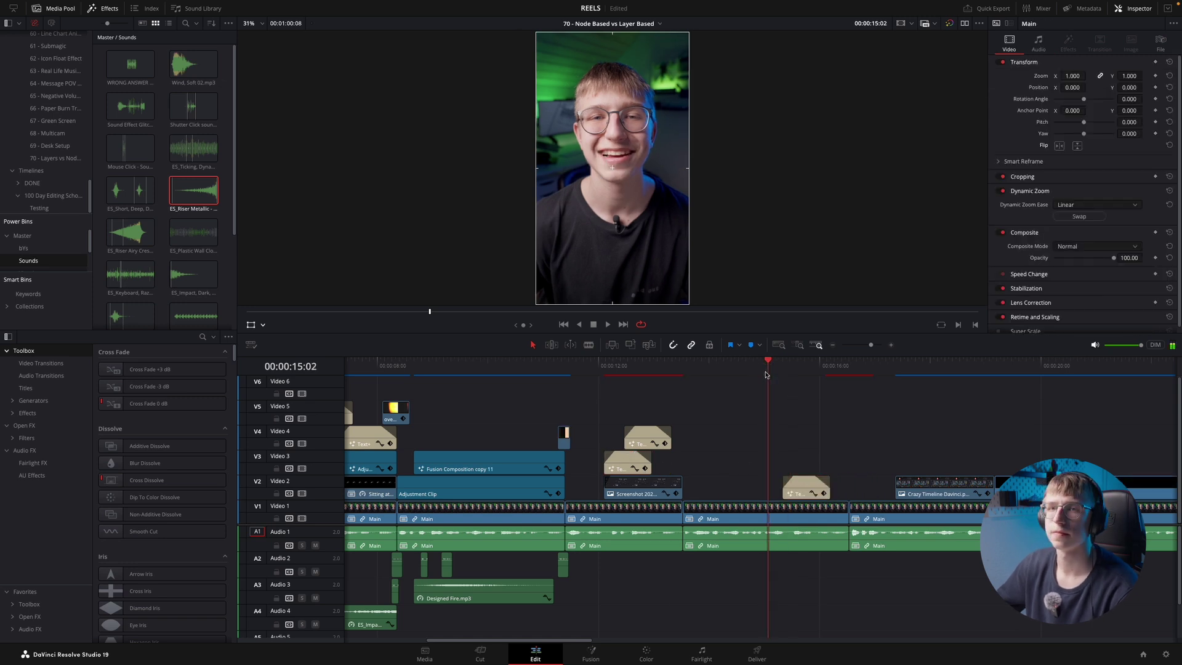
{"action": "key", "text": "space"}
{"action": "scroll", "coordinate": [786, 419], "scroll_direction": "up", "scroll_amount": 2}
{"action": "key", "text": "space"}
- Change the copied caption's text on Video 2 to "so much" and replay the line
{"action": "left_click", "coordinate": [802, 494]}
{"action": "left_click", "coordinate": [1071, 140]}
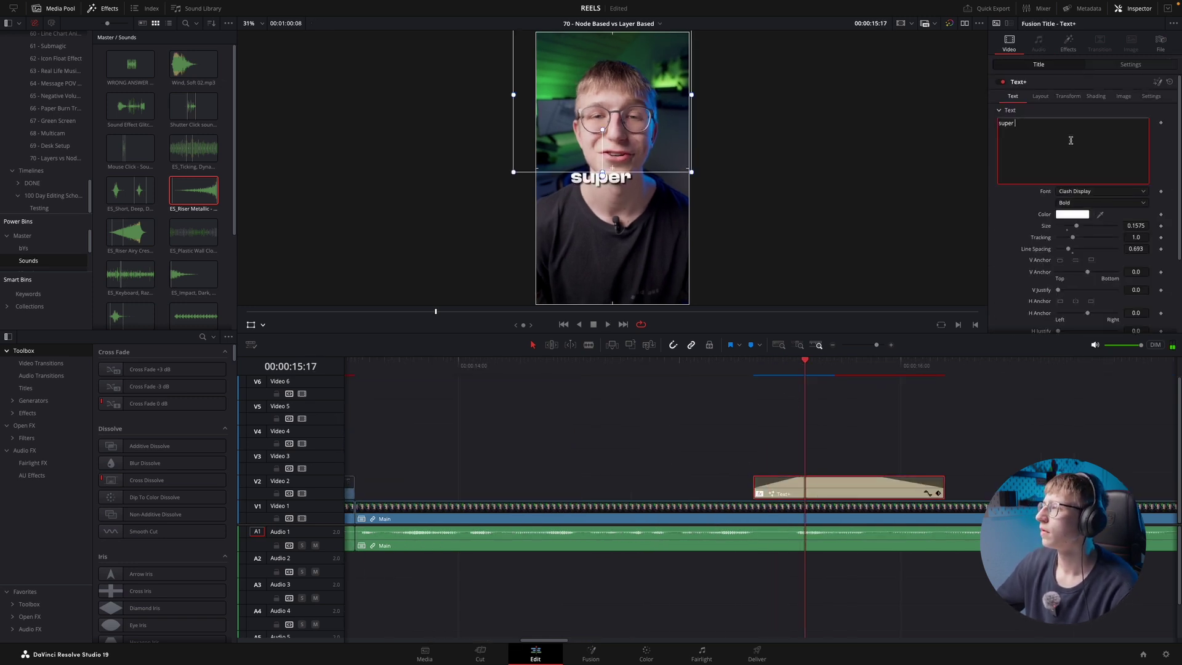
{"action": "type", "text": "so much"}
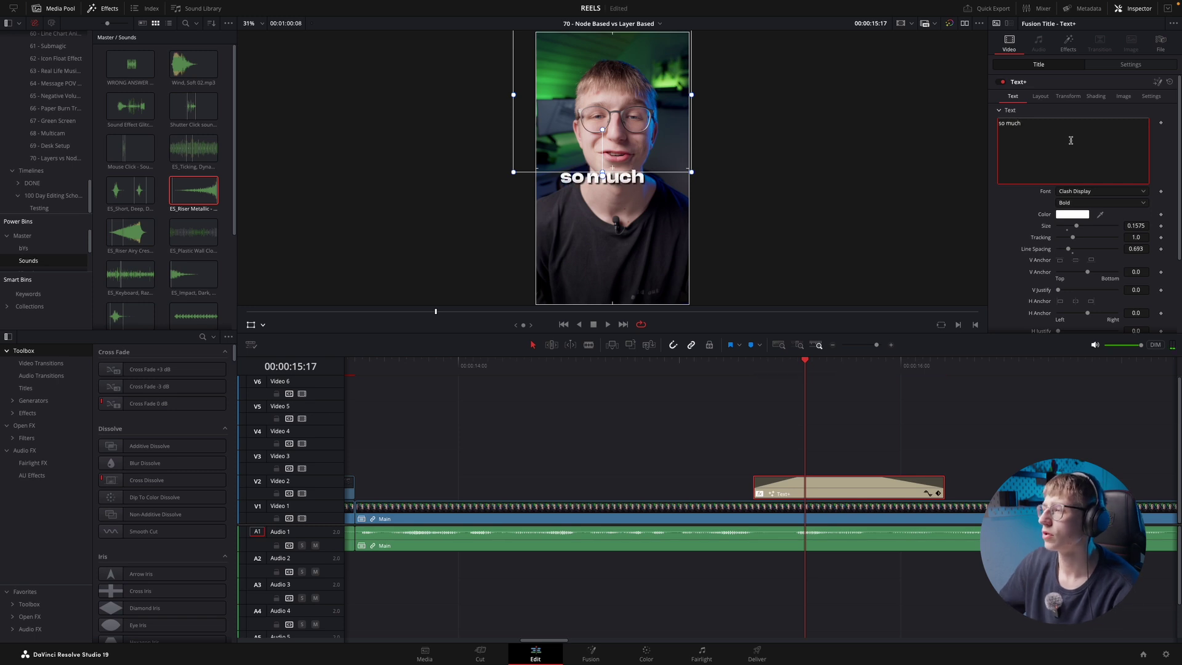
{"action": "left_click", "coordinate": [704, 364]}
{"action": "key", "text": "space"}
{"action": "key", "text": "space"}
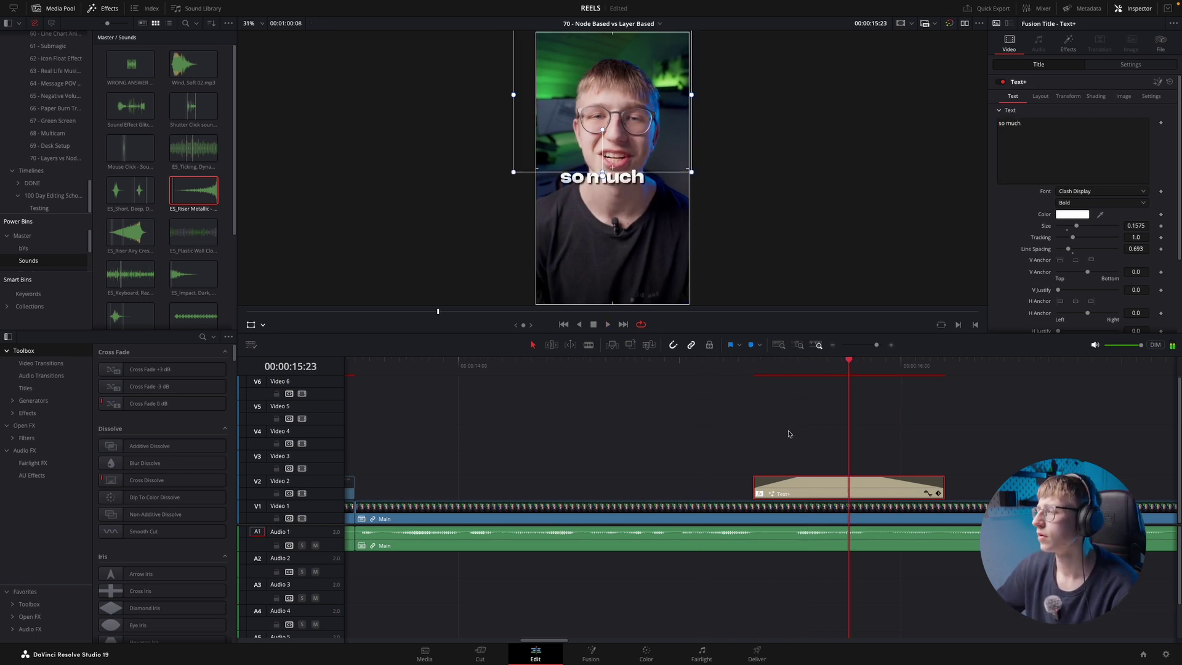
- Copy the "so much" caption to Video 3 slightly later, set the copy's text to "easier", and play it back
{"action": "left_click_drag", "start_coordinate": [818, 486], "coordinate": [938, 454]}
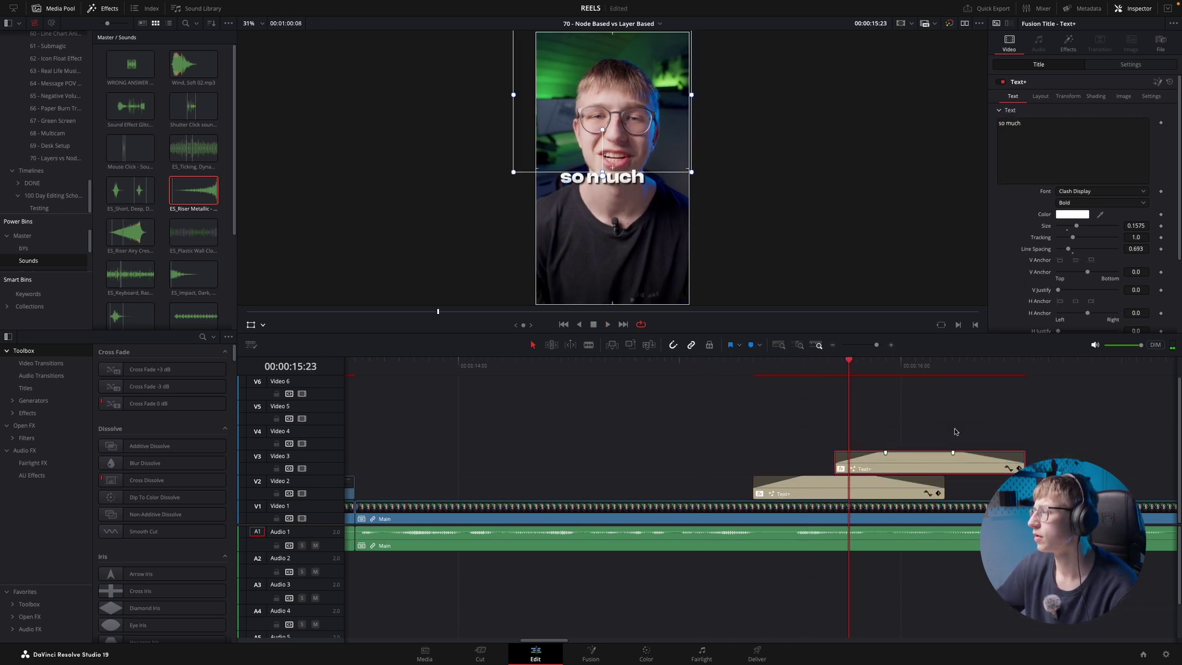
{"action": "left_click", "coordinate": [1059, 147]}
{"action": "key", "text": "ctrl+a"}
{"action": "type", "text": "ea"}
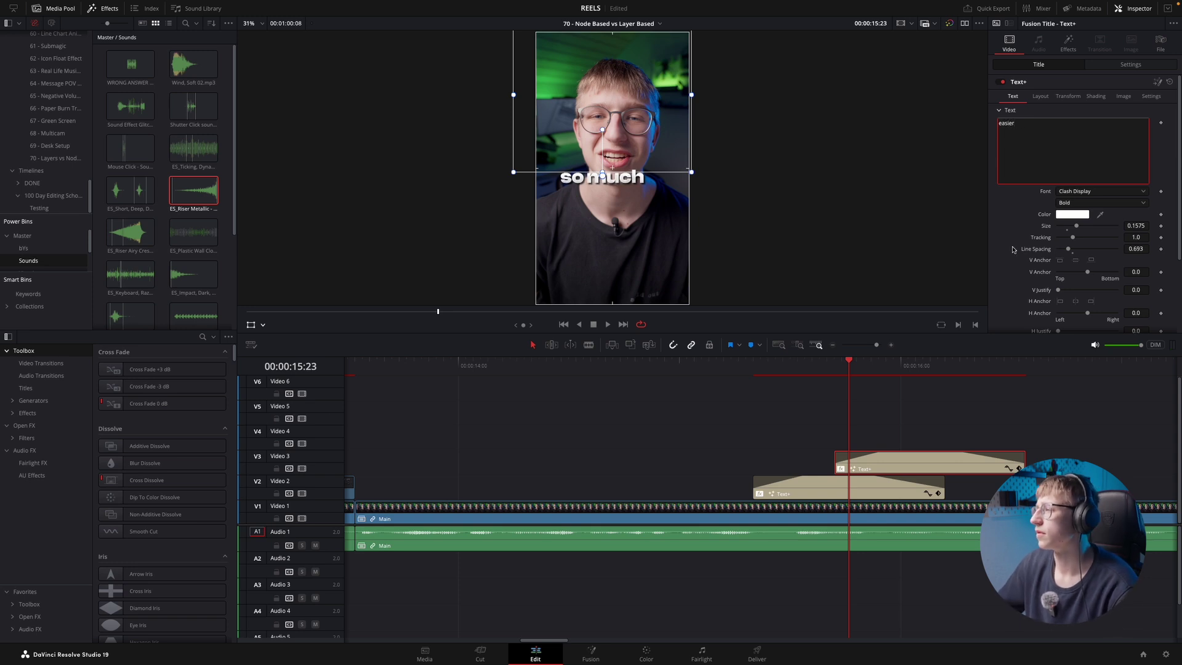
{"action": "left_click", "coordinate": [799, 367]}
{"action": "key", "text": "space"}
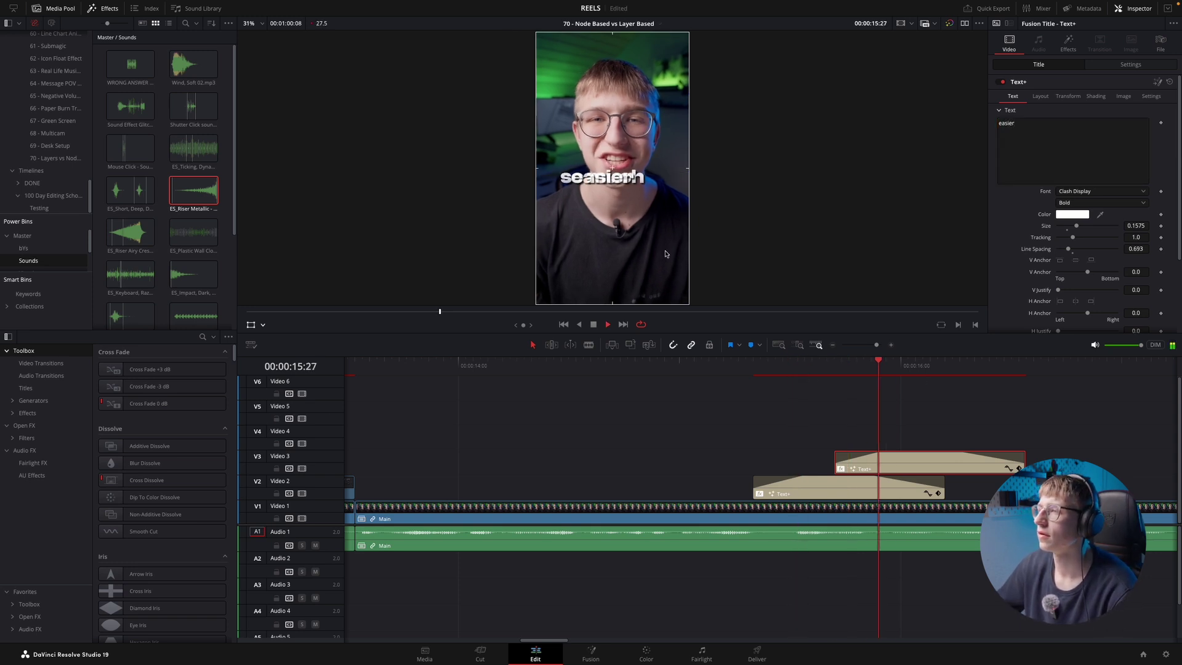
- Move the "easier" caption below the "so much" caption in the frame and replay the line
{"action": "key", "text": "space"}
{"action": "left_click_drag", "start_coordinate": [630, 197], "coordinate": [651, 212]}
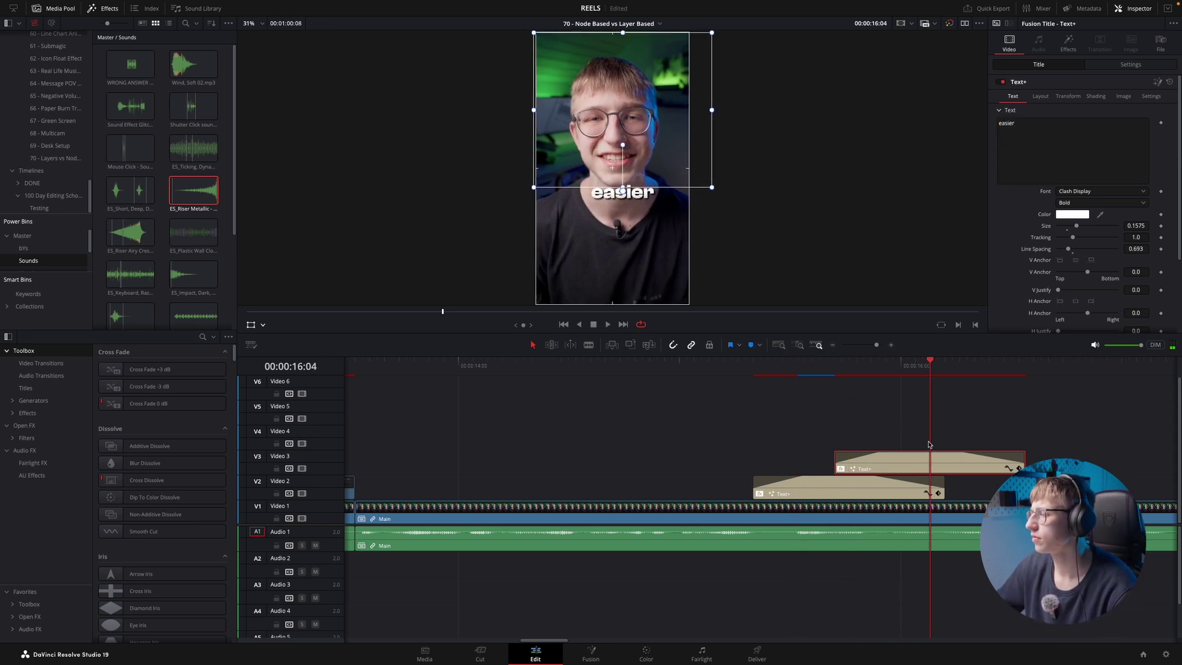
{"action": "left_click", "coordinate": [747, 370]}
{"action": "key", "text": "space"}
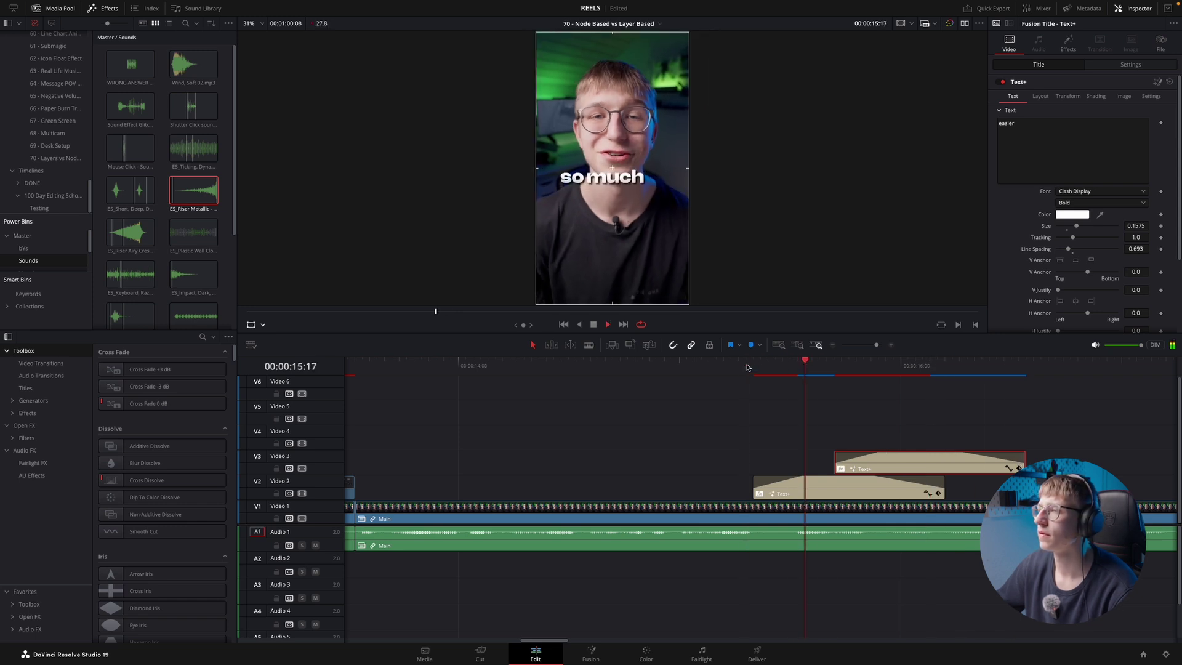
{"action": "key", "text": "space"}
- Play through from the "so much easier" captions into the EFFECT, TEXT and GRAPHICS sequence to review the timing
{"action": "left_click", "coordinate": [992, 418]}
{"action": "scroll", "coordinate": [985, 420], "scroll_direction": "down", "scroll_amount": 2}
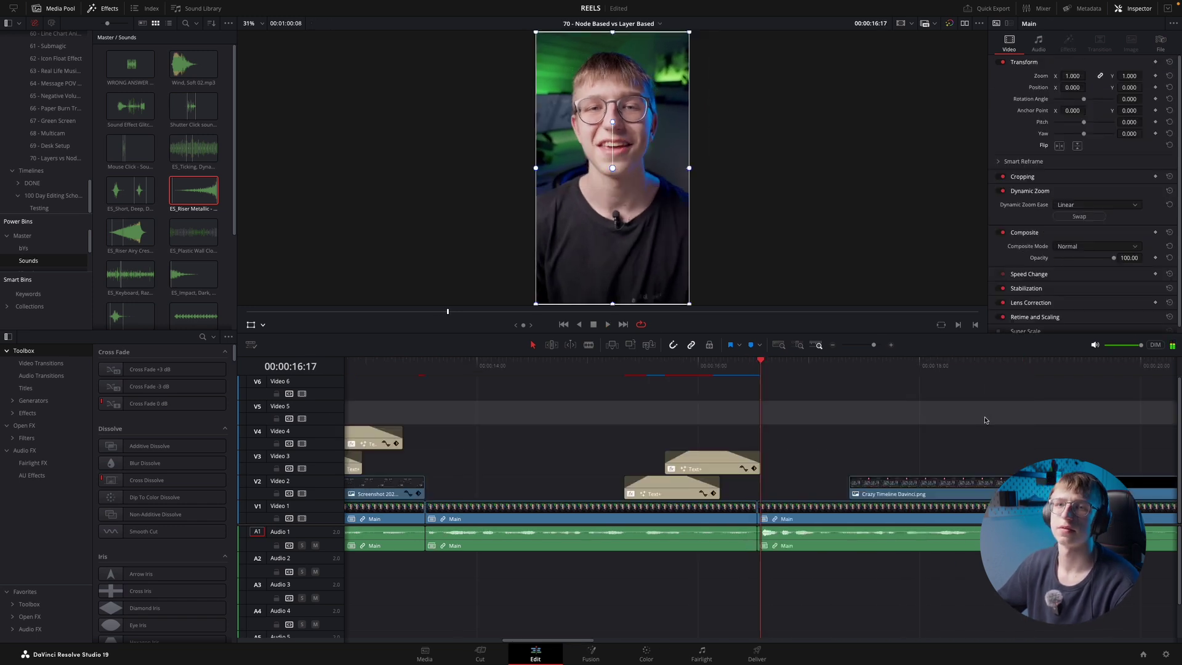
{"action": "scroll", "coordinate": [819, 416], "scroll_direction": "down", "scroll_amount": 5}
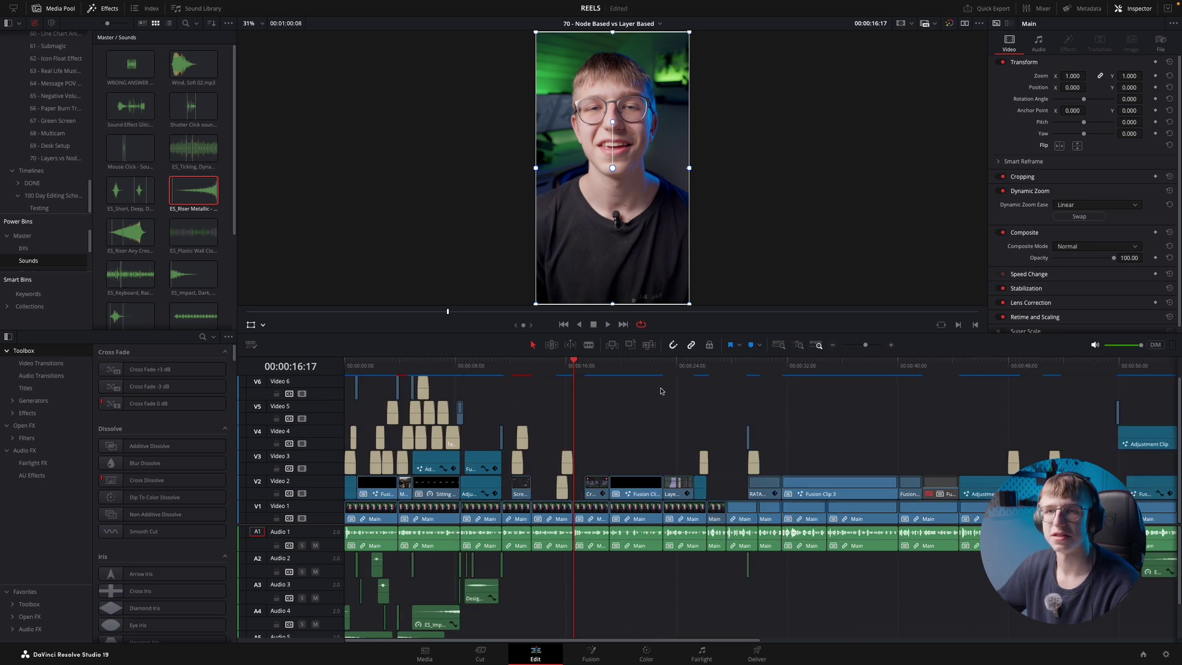
{"action": "left_click", "coordinate": [563, 372]}
{"action": "scroll", "coordinate": [691, 373], "scroll_direction": "up", "scroll_amount": 3}
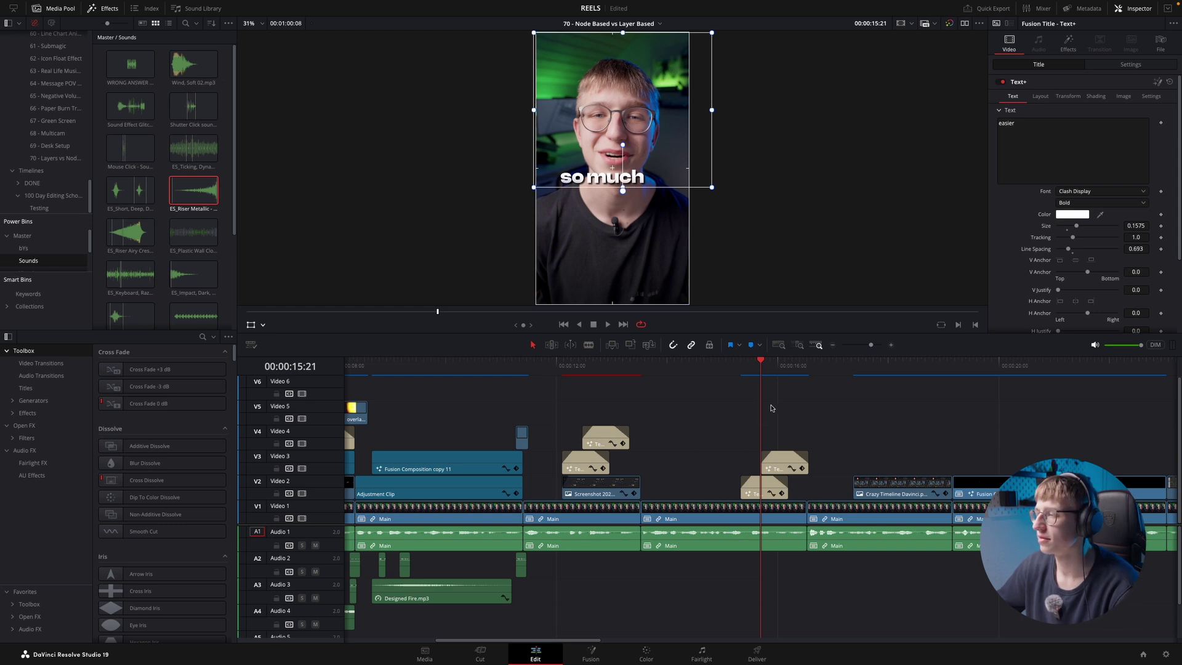
{"action": "left_click", "coordinate": [639, 372]}
{"action": "key", "text": "space"}
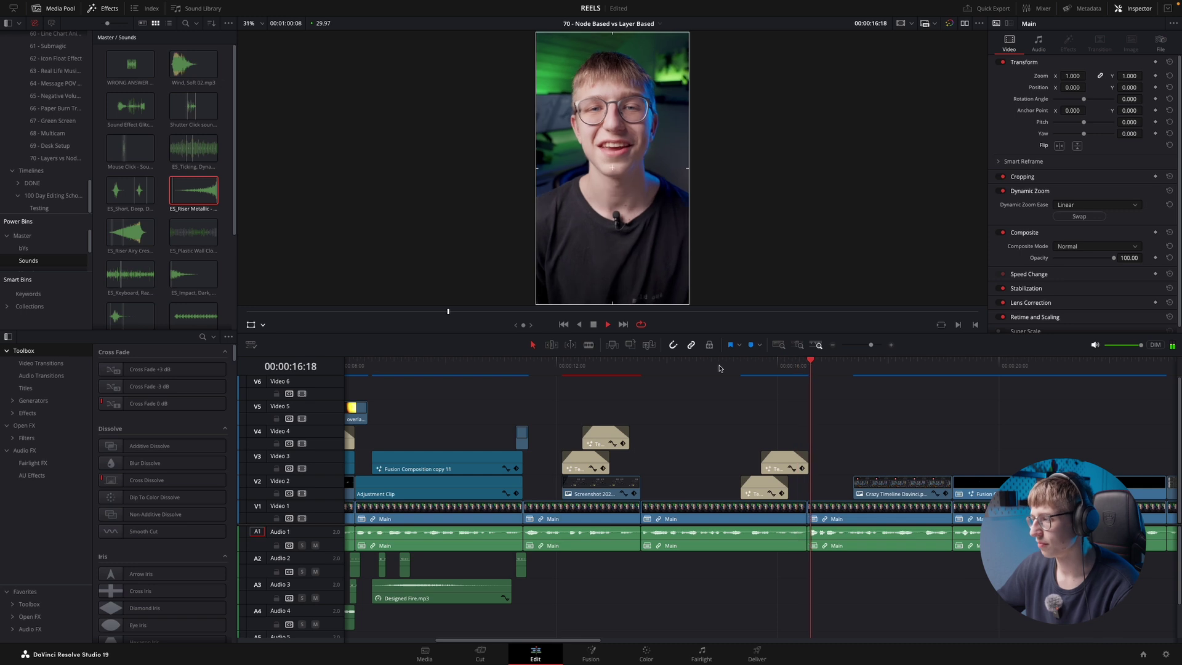
{"action": "key", "text": "space"}
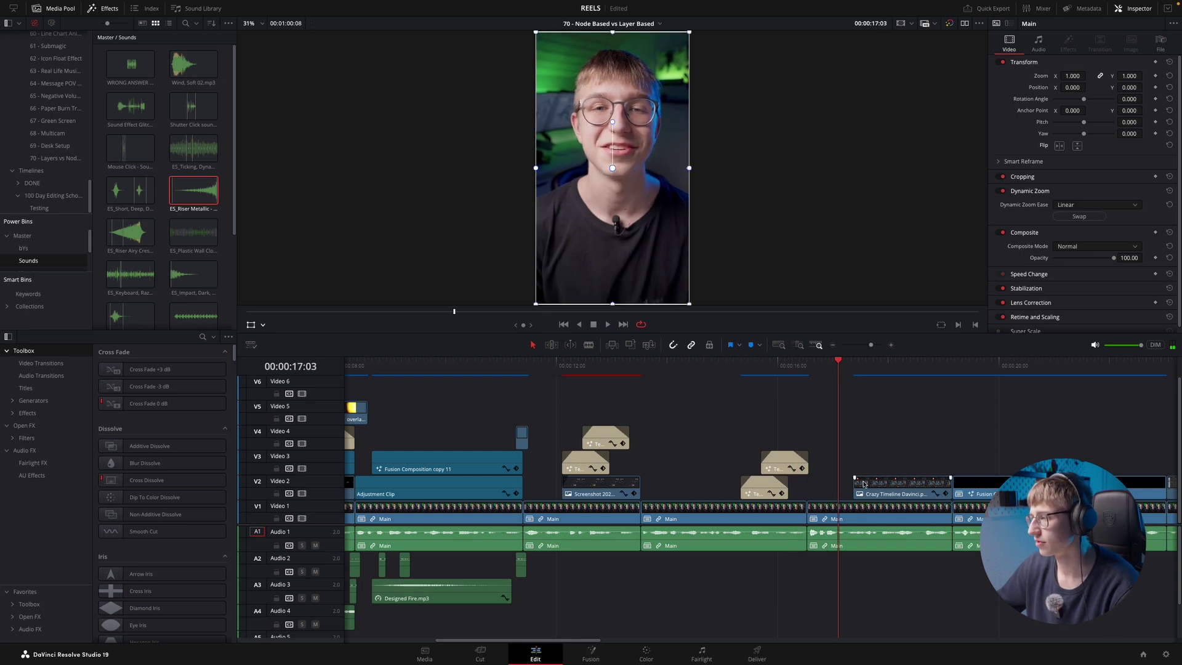
{"action": "scroll", "coordinate": [864, 484], "scroll_direction": "up", "scroll_amount": 2}
{"action": "key", "text": "space"}
{"action": "scroll", "coordinate": [803, 467], "scroll_direction": "down", "scroll_amount": 2}
{"action": "scroll", "coordinate": [803, 466], "scroll_direction": "down", "scroll_amount": 2}
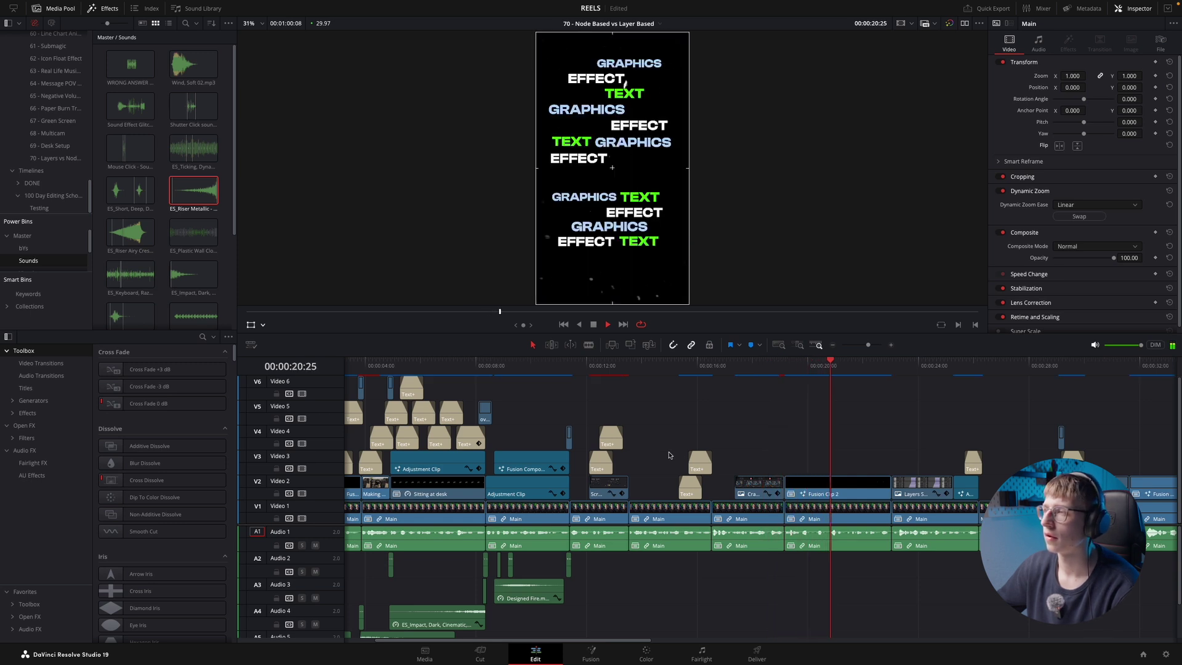
{"action": "key", "text": "space"}
- Copy the Mouse Click sound on Audio 3 to the moment the EFFECT words appear in Fusion Clip 2
{"action": "left_click", "coordinate": [485, 590]}
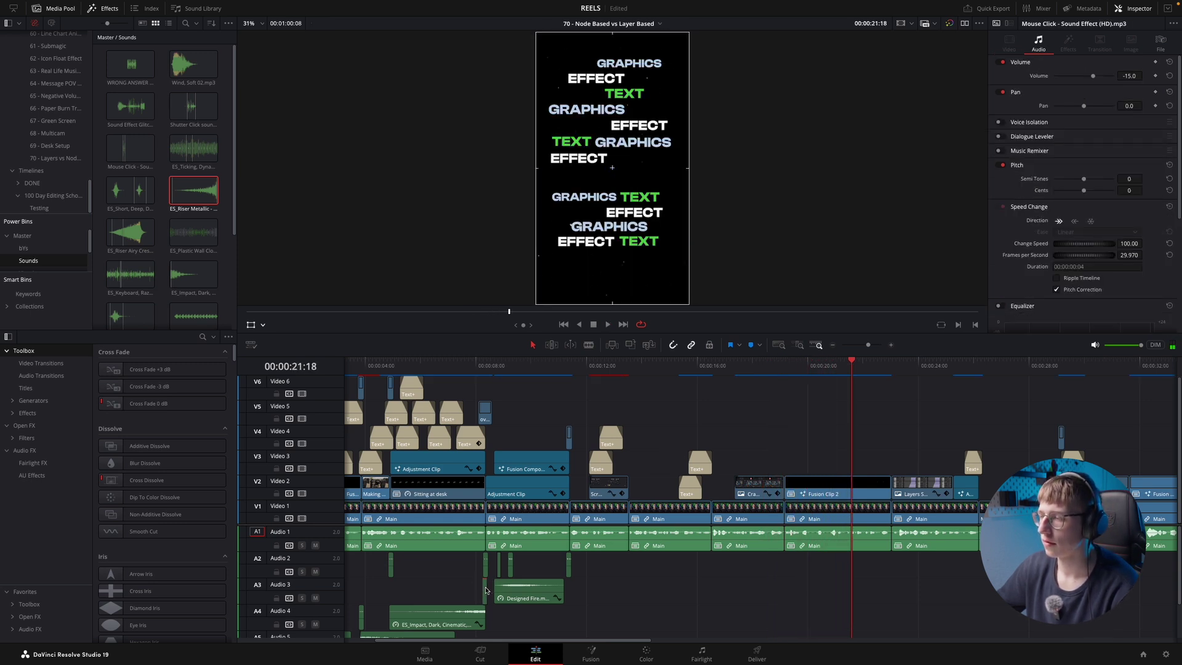
{"action": "left_click", "coordinate": [782, 371]}
{"action": "key", "text": "super+equal"}
{"action": "key", "text": "super+equal"}
{"action": "key", "text": "super+equal"}
{"action": "key", "text": "space"}
{"action": "key", "text": "space"}
{"action": "key", "text": "space"}
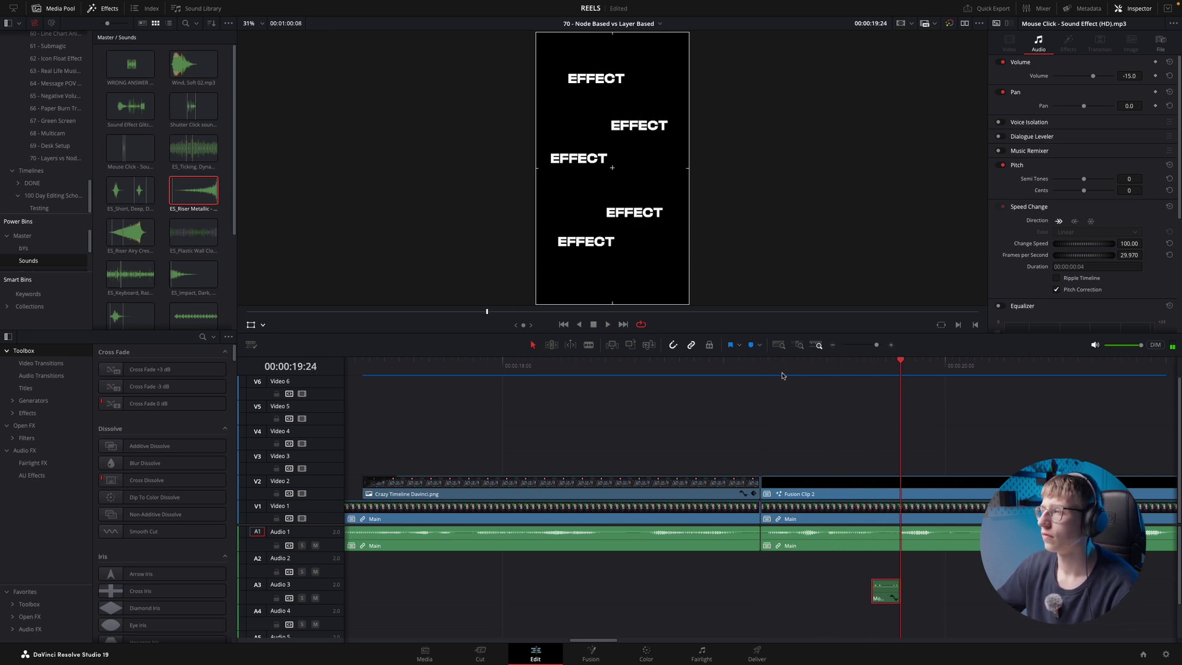
- Paste another Mouse Click sound on Audio 3 where the TEXT words appear and replay the sequence
{"action": "key", "text": "space"}
{"action": "key", "text": "Left"}
{"action": "key", "text": "Left"}
{"action": "key", "text": "Left"}
{"action": "key", "text": "Left"}
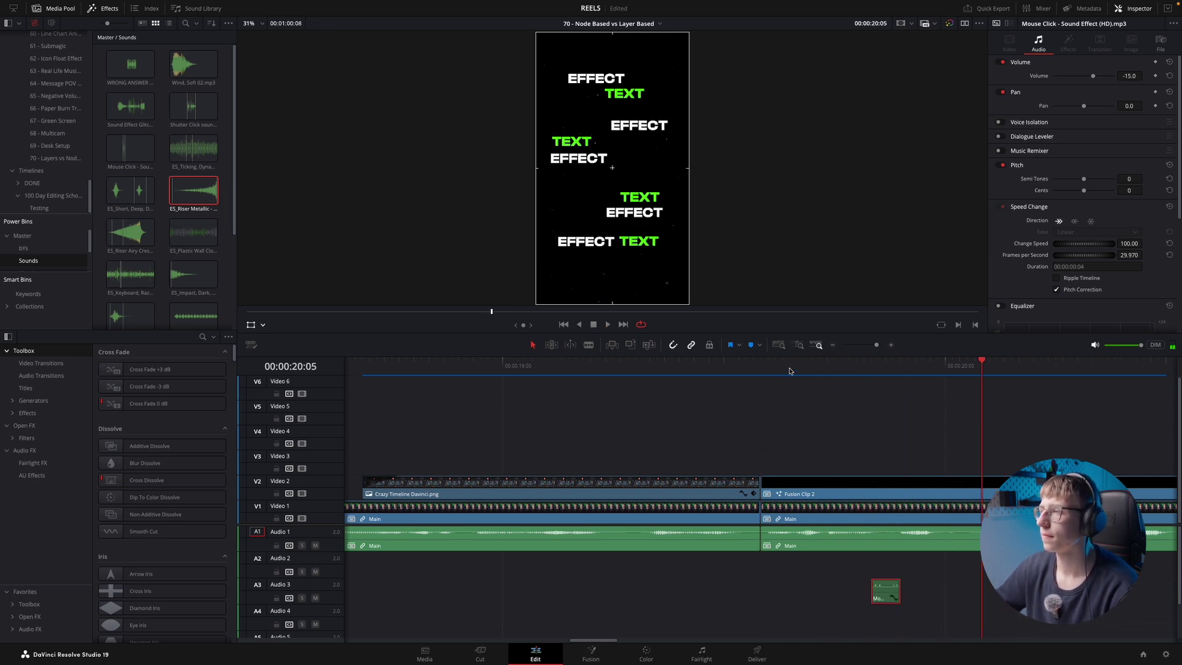
{"action": "key", "text": "ctrl+v"}
{"action": "left_click", "coordinate": [795, 365]}
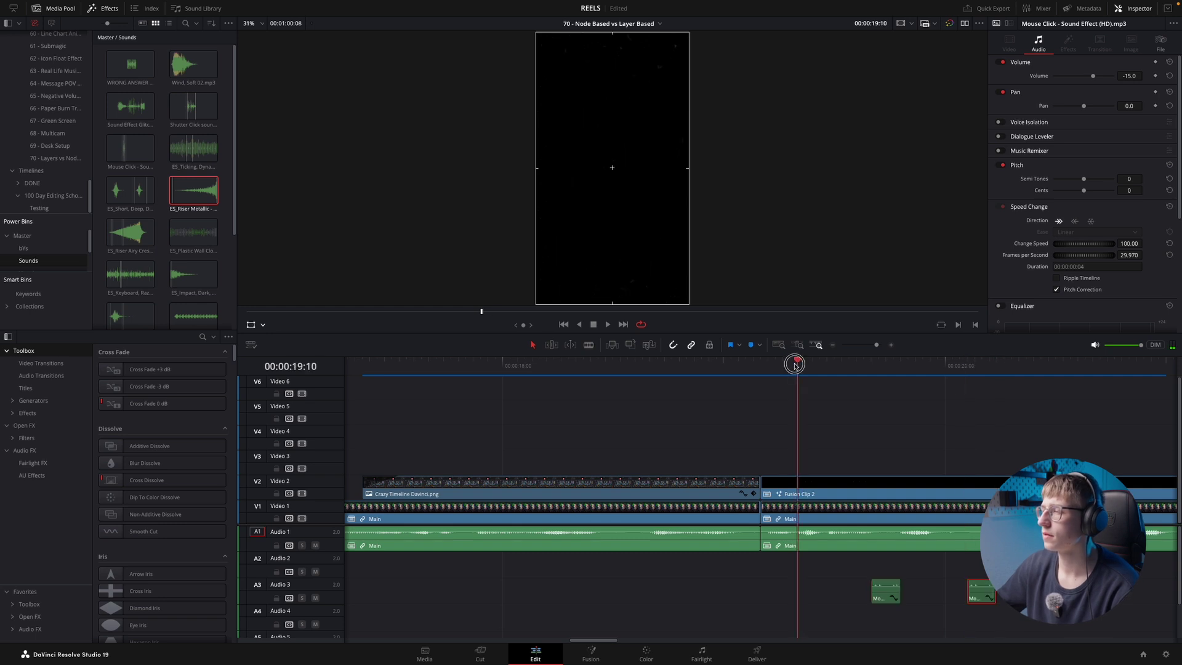
{"action": "key", "text": "space"}
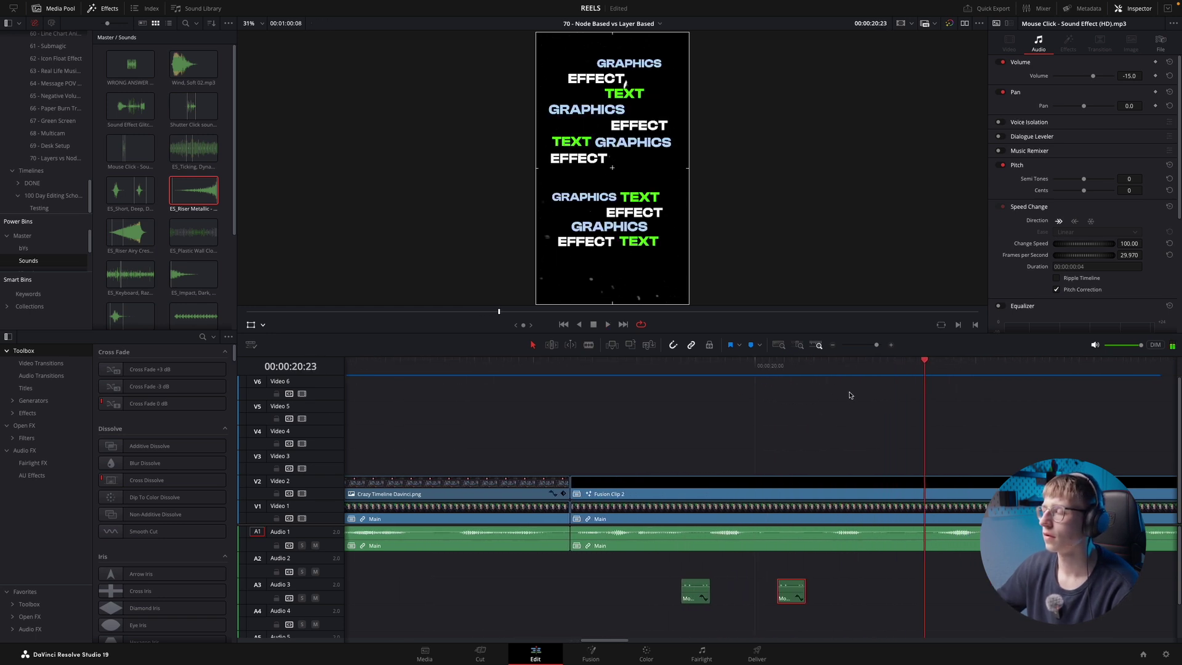
- Paste a Mouse Click sound on Audio 3 where the GRAPHICS words appear and replay the sequence
{"action": "key", "text": "space"}
{"action": "key", "text": "Right"}
{"action": "key", "text": "ctrl+v"}
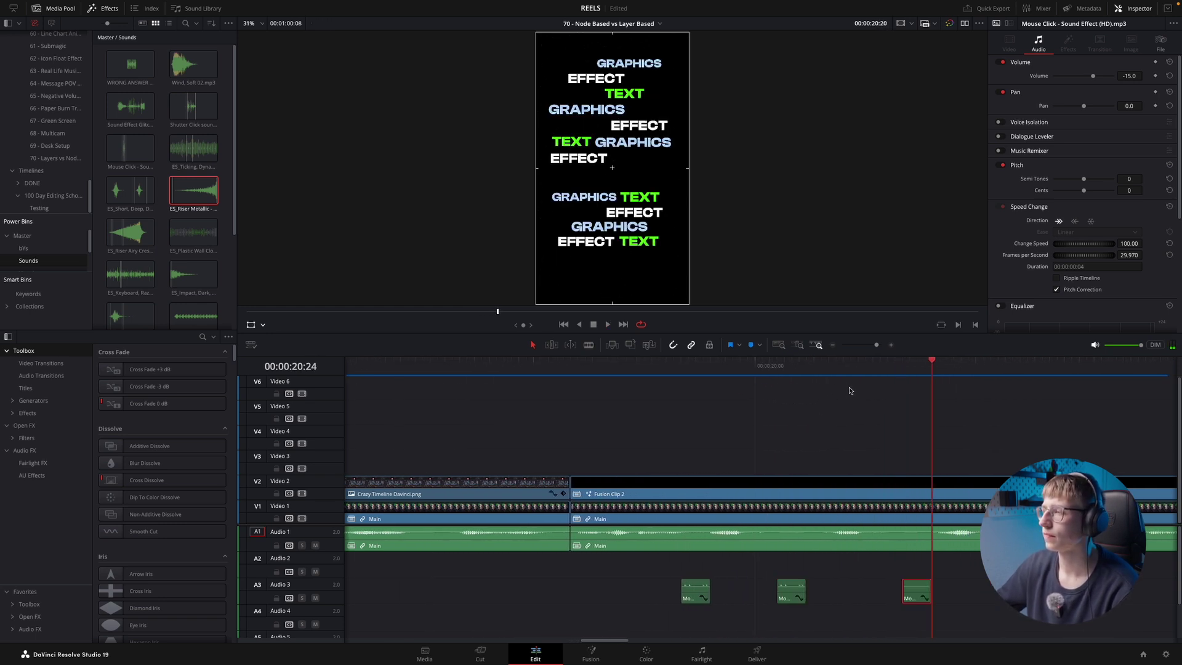
{"action": "left_click", "coordinate": [662, 365]}
{"action": "key", "text": "space"}
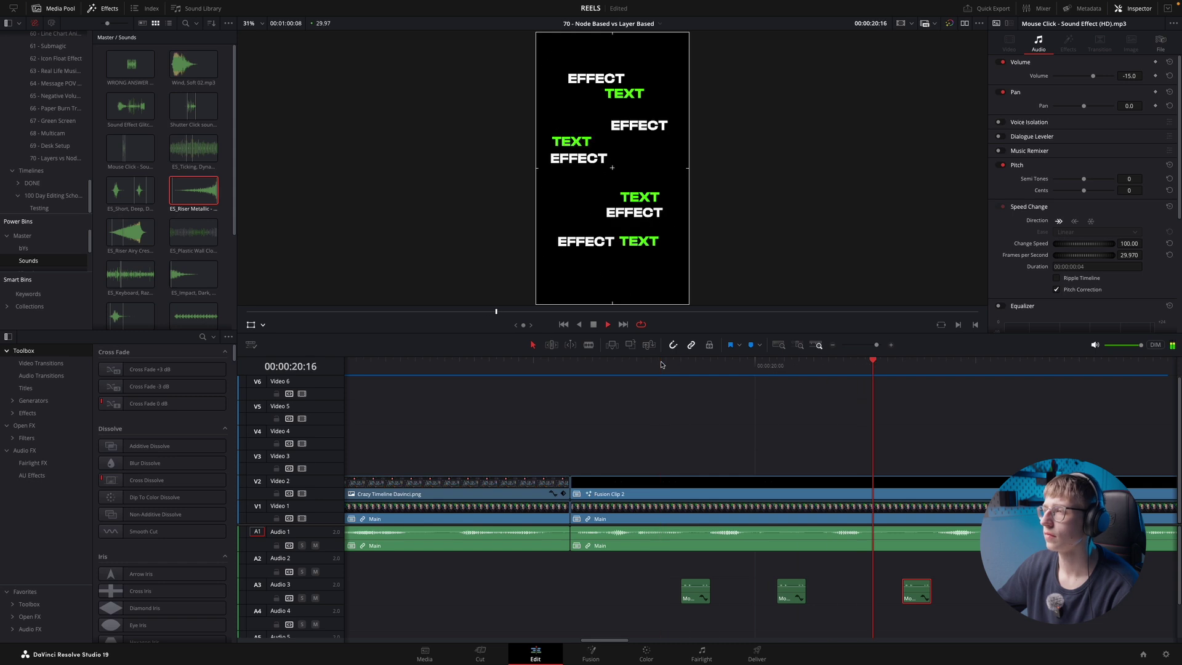
- Paste a Mouse Click sound on Audio 3 at about 00:00:22:00 within Fusion Clip 2 and play it back
{"action": "scroll", "coordinate": [662, 365], "scroll_direction": "down", "scroll_amount": 3}
{"action": "left_click", "coordinate": [728, 368]}
{"action": "left_click_drag", "start_coordinate": [728, 368], "coordinate": [784, 368]}
{"action": "key", "text": "super+v"}
{"action": "left_click", "coordinate": [725, 366]}
{"action": "key", "text": "space"}
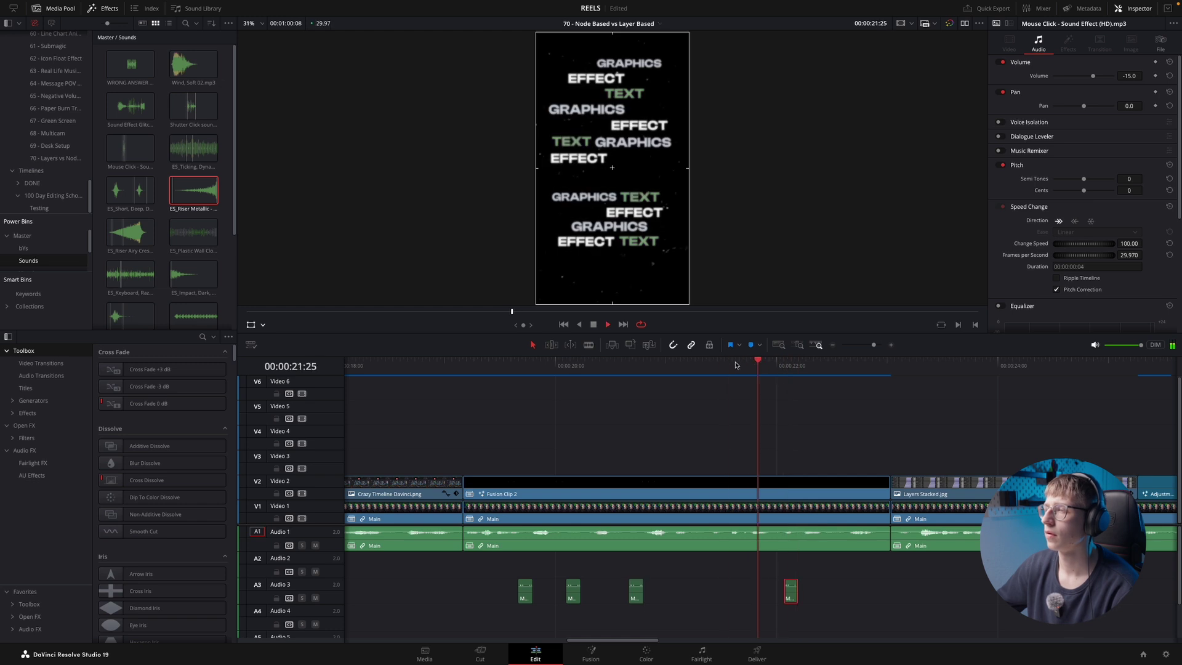
- Review the rest of the reel, from the recipe section to the outro, for remaining gaps
{"action": "scroll", "coordinate": [752, 406], "scroll_direction": "down", "scroll_amount": 5}
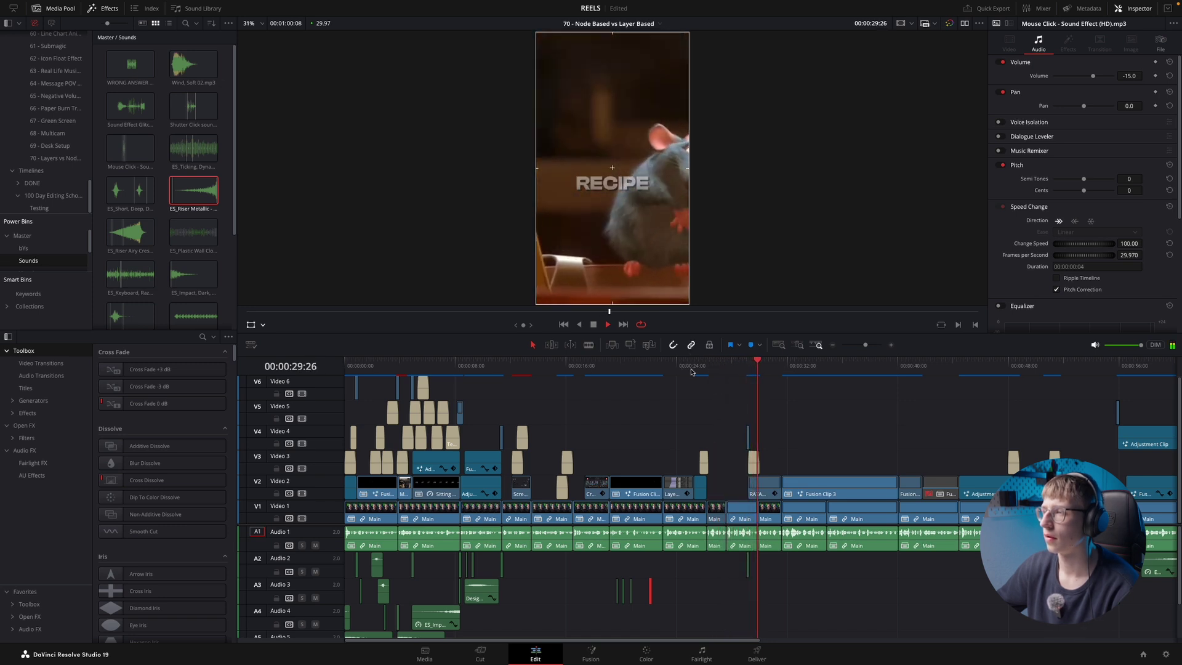
{"action": "key", "text": "super+equal"}
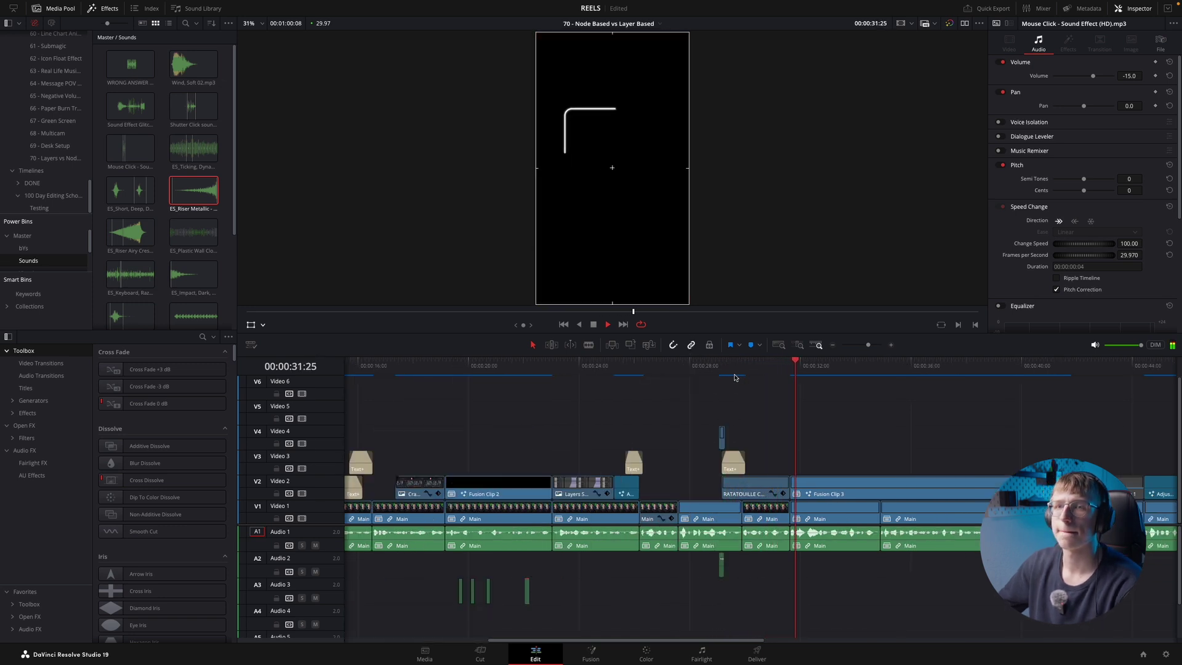
{"action": "key", "text": "super+minus"}
{"action": "key", "text": "super+minus"}
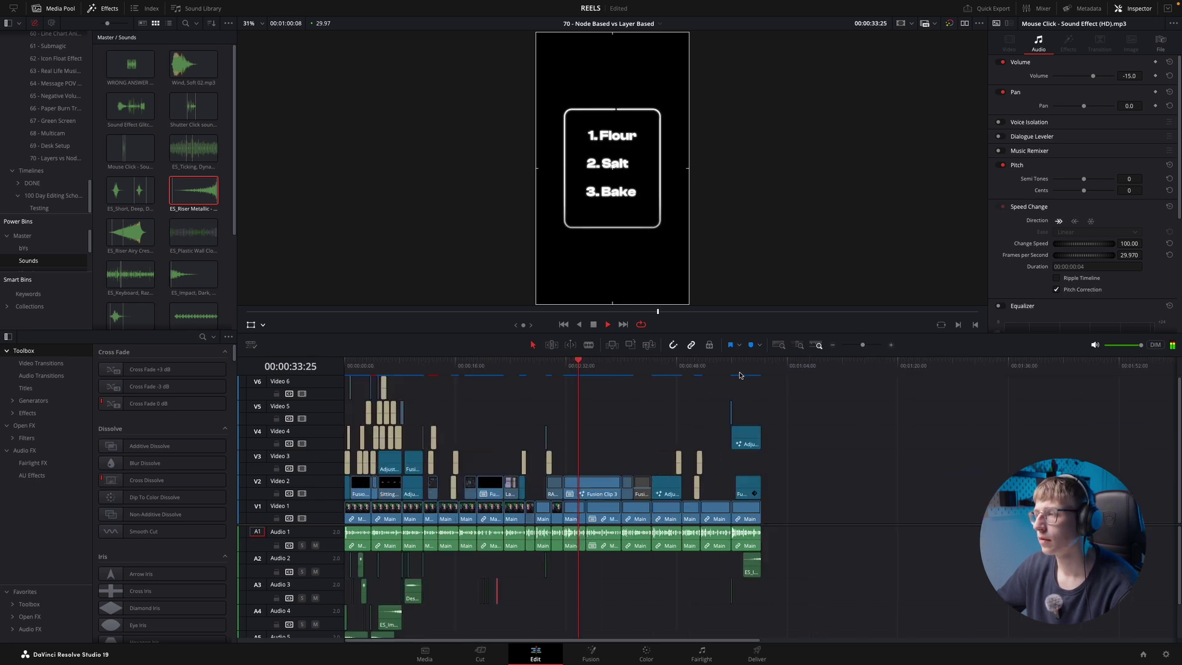
{"action": "left_click", "coordinate": [730, 367]}
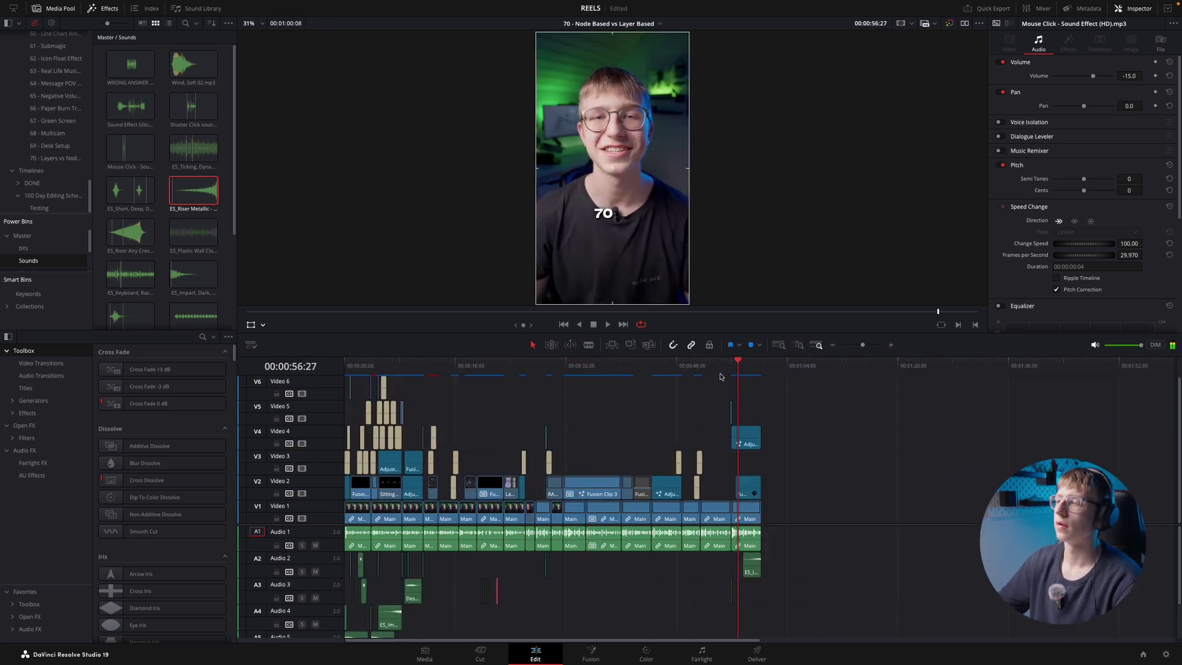
{"action": "mouse_move", "coordinate": [636, 367]}
{"action": "left_mouse_down"}
{"action": "mouse_move", "coordinate": [586, 367]}
{"action": "mouse_move", "coordinate": [652, 367]}
{"action": "left_mouse_up"}
{"action": "left_click", "coordinate": [676, 372]}
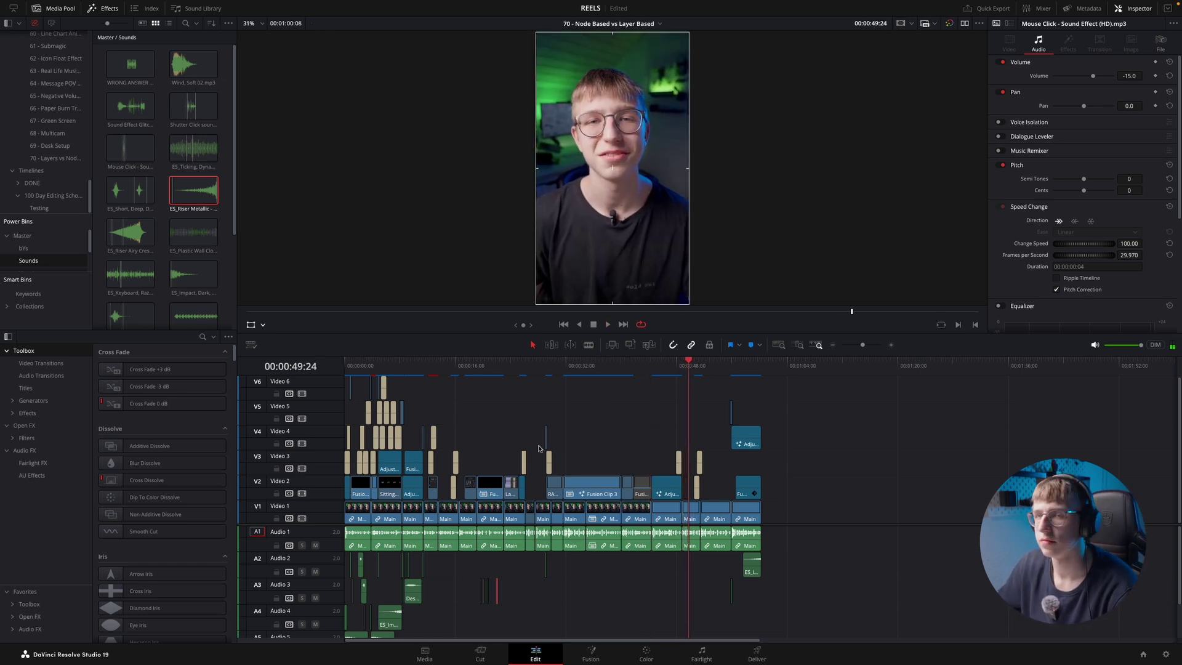
- Create single-line subtitles from the timeline's audio with automatic language and the Subtitle Default preset
{"action": "key", "text": "Home"}
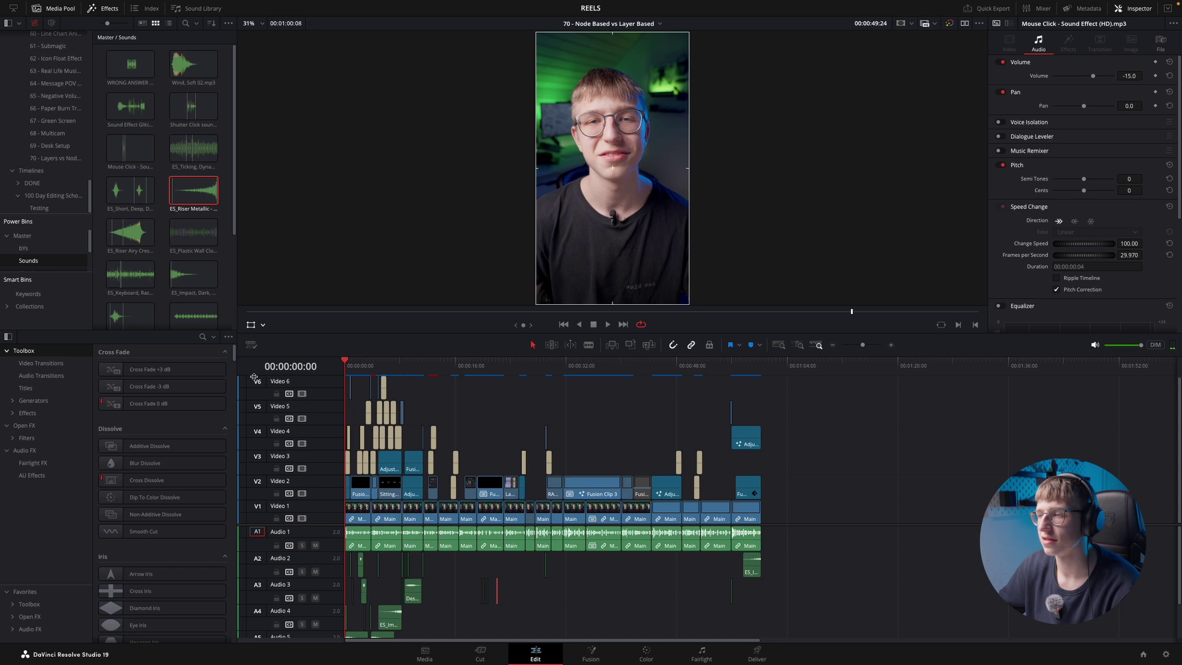
{"action": "key", "text": "super+minus"}
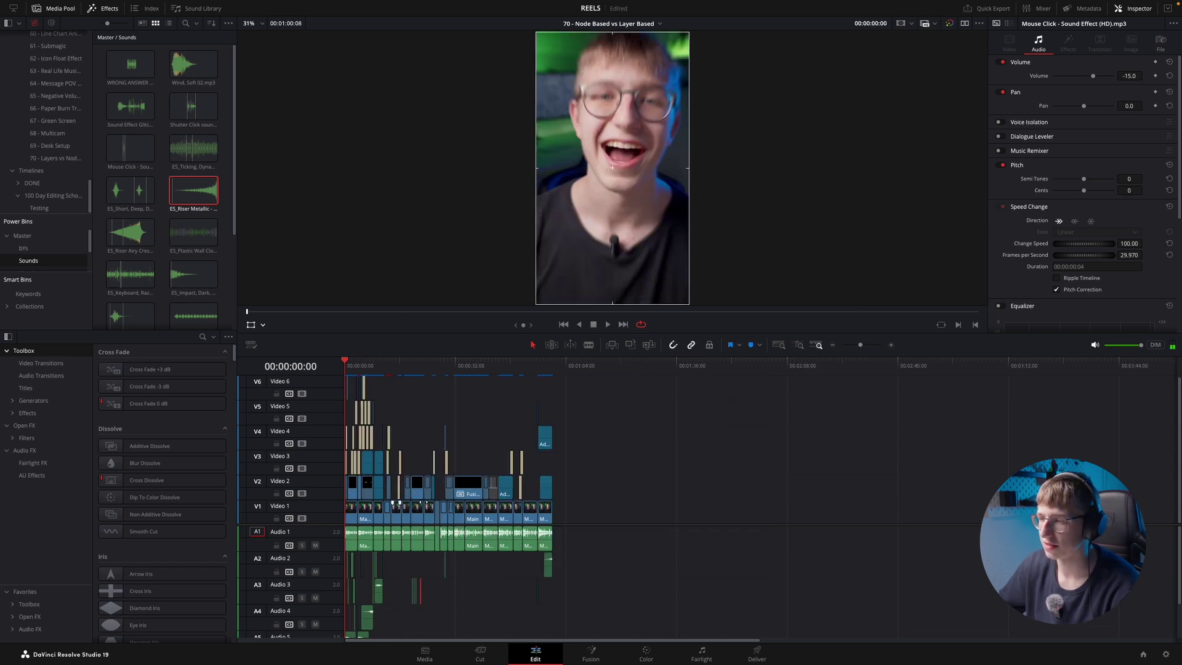
{"action": "key", "text": "super+equal"}
{"action": "key", "text": "super+equal"}
{"action": "key", "text": "super+minus"}
{"action": "key", "text": "super+minus"}
{"action": "left_click", "coordinate": [500, 595]}
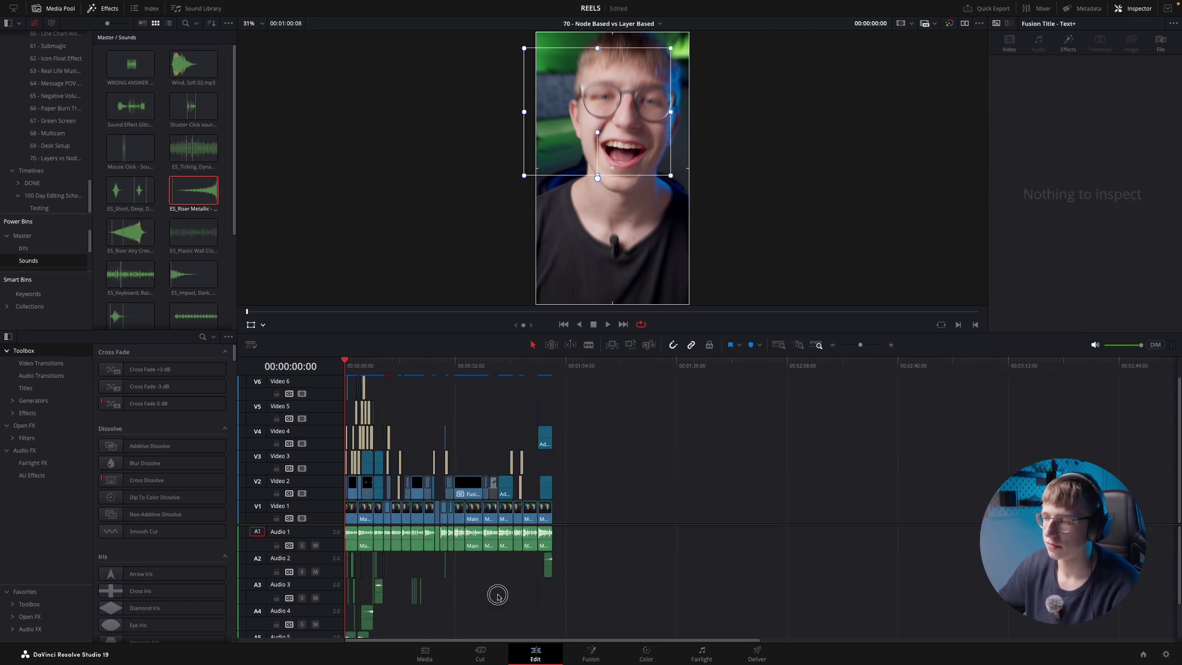
{"action": "key", "text": "super+equal"}
{"action": "mouse_move", "coordinate": [89, 7]}
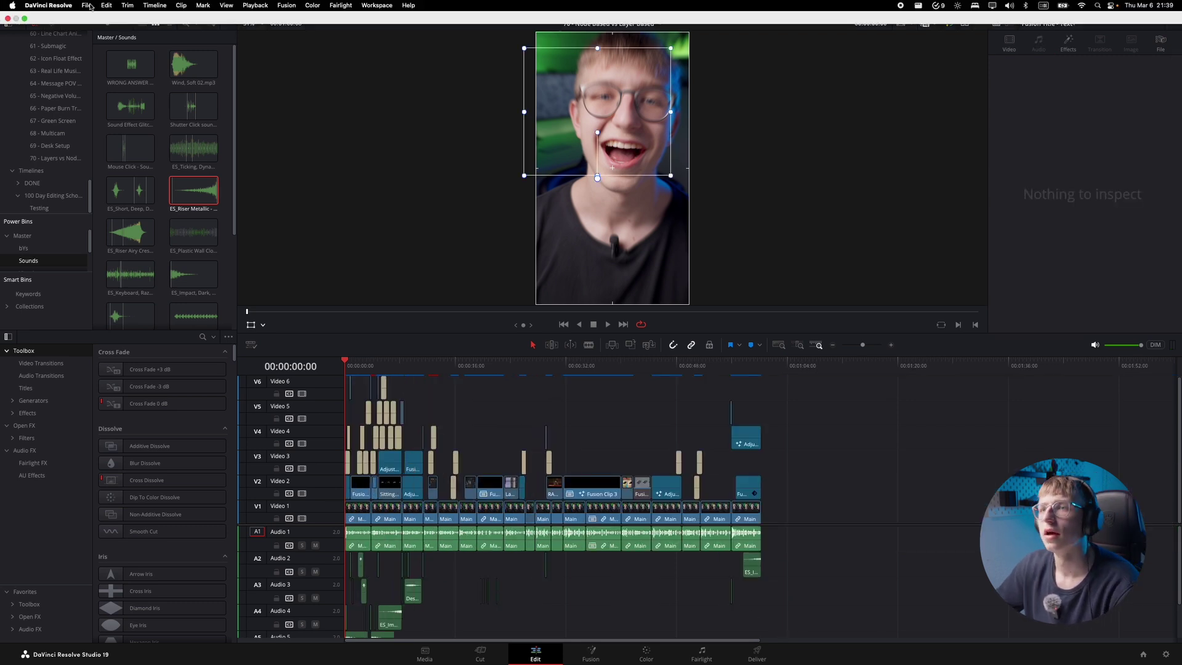
{"action": "left_click", "coordinate": [157, 6]}
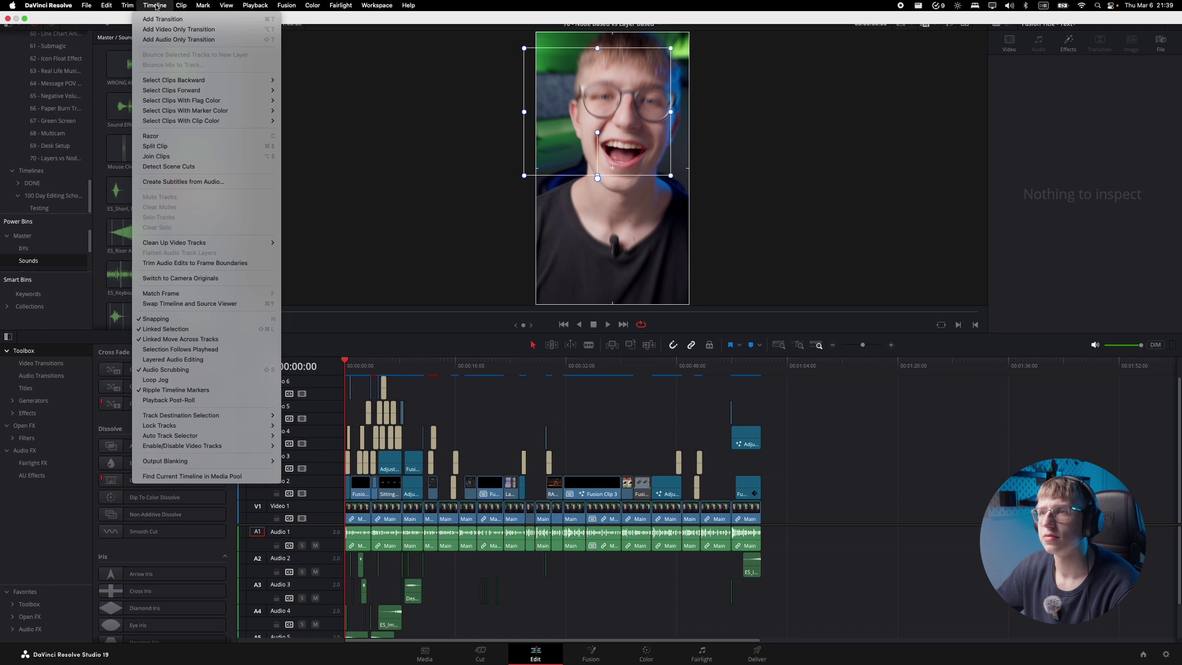
{"action": "left_click", "coordinate": [191, 183]}
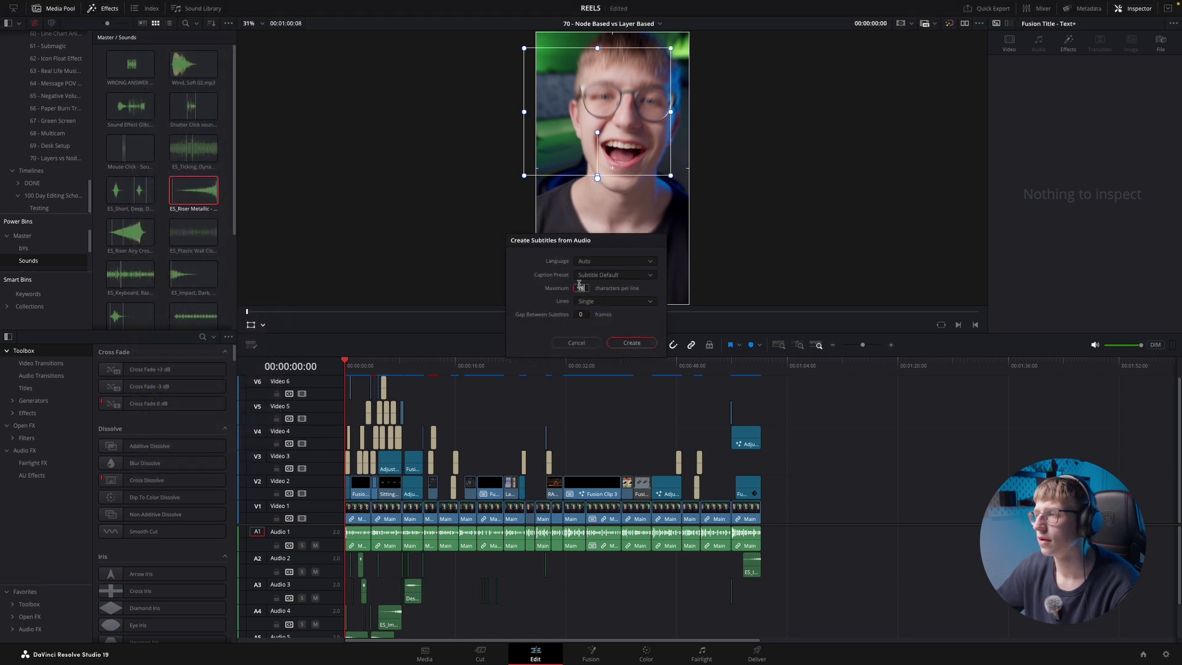
{"action": "left_click", "coordinate": [630, 343]}
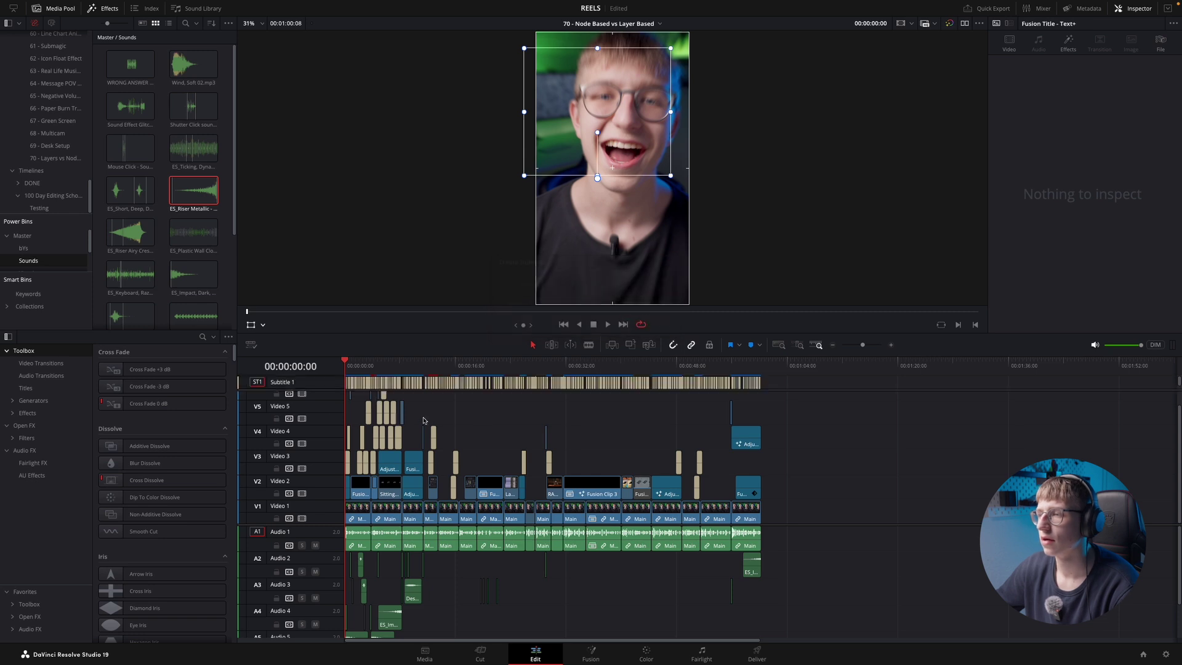
- Delete the generated subtitles from the timeline's start to the end of the "Sitting at desk" clip
{"action": "scroll", "coordinate": [437, 401], "scroll_direction": "up", "scroll_amount": 4}
{"action": "left_click", "coordinate": [348, 380]}
{"action": "key", "text": "BackSpace"}
{"action": "left_click_drag", "start_coordinate": [349, 381], "coordinate": [547, 389]}
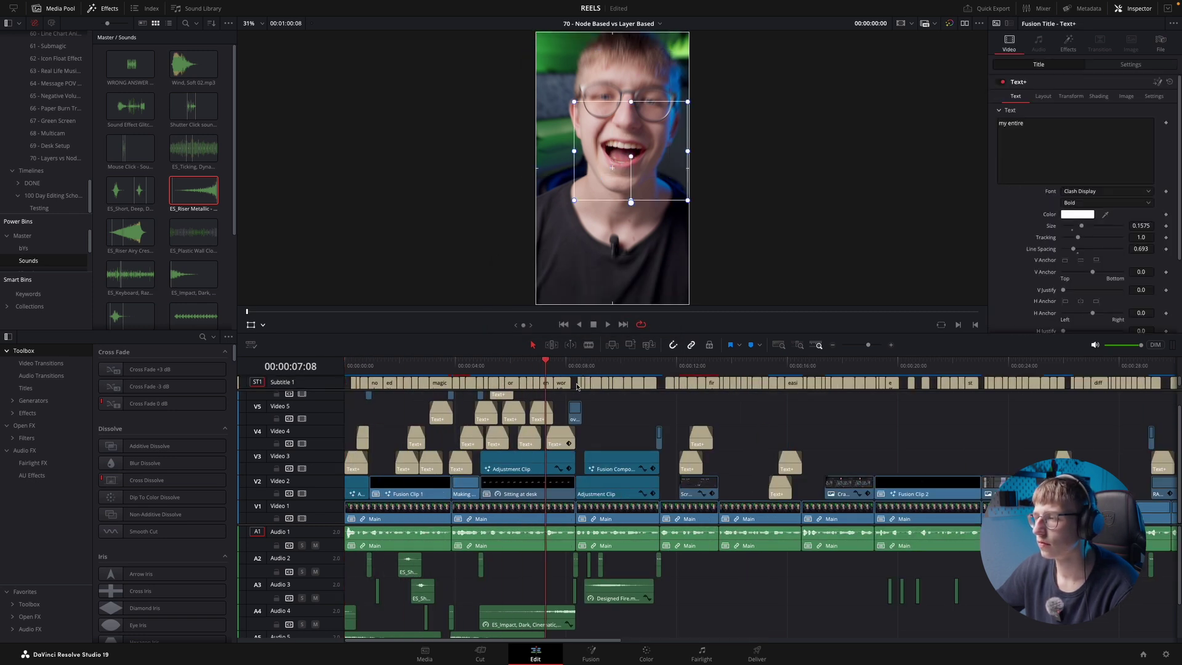
{"action": "key", "text": "super+equal"}
{"action": "left_click_drag", "start_coordinate": [340, 391], "coordinate": [808, 394]}
{"action": "key", "text": "BackSpace"}
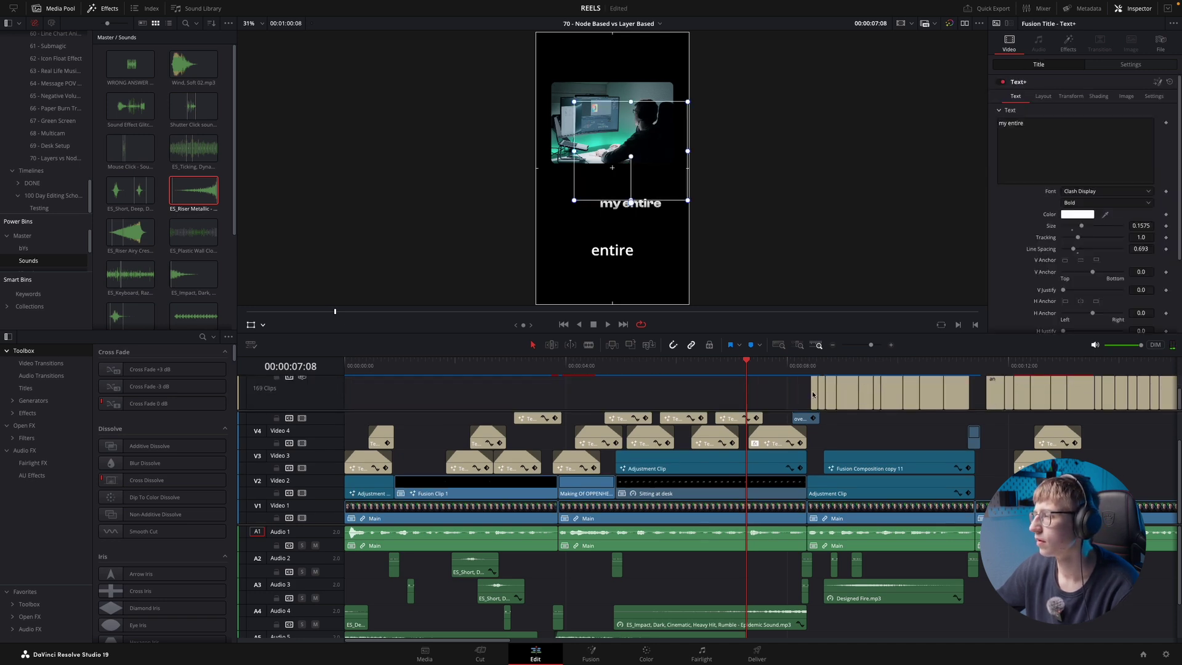
- Load the CLASH DISPLAY preset for the subtitle track and check the subtitle at 00:00:14:17
{"action": "left_click", "coordinate": [849, 390]}
{"action": "key", "text": "super+minus"}
{"action": "key", "text": "super+minus"}
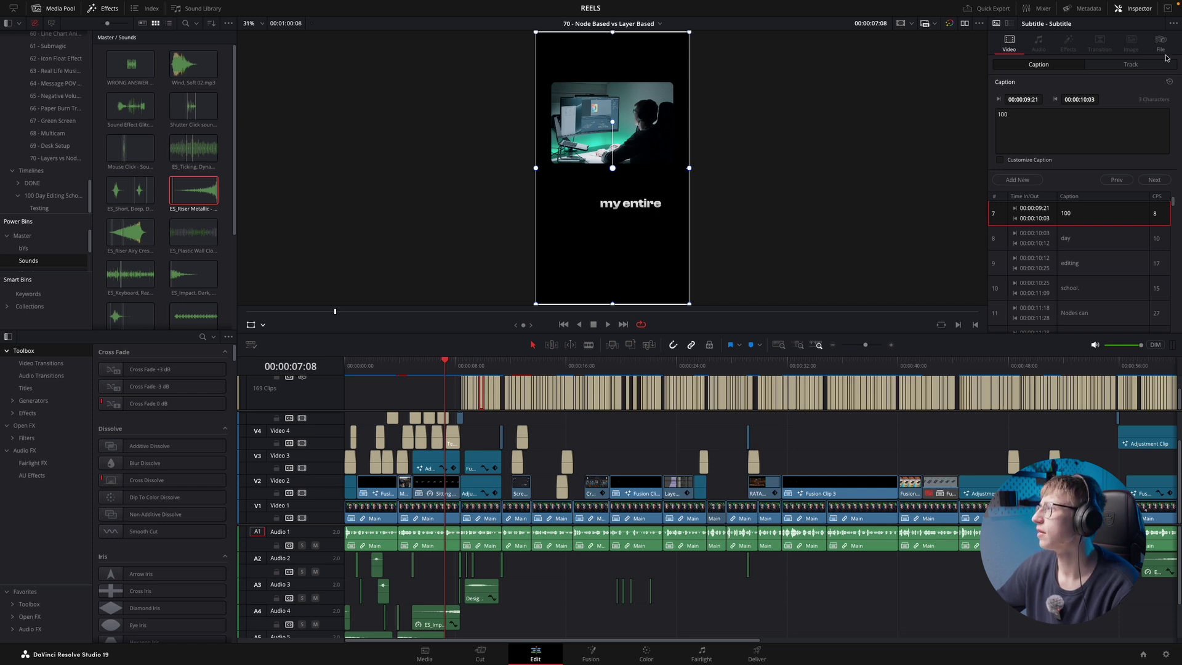
{"action": "left_click", "coordinate": [1172, 24]}
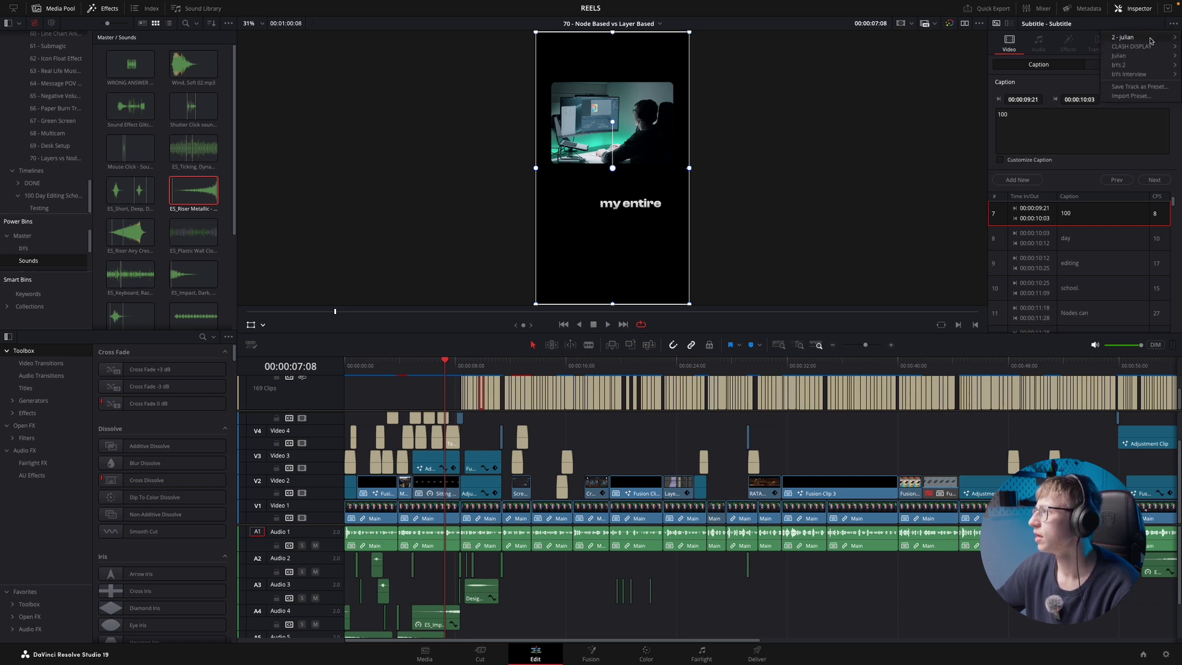
{"action": "mouse_move", "coordinate": [1134, 49]}
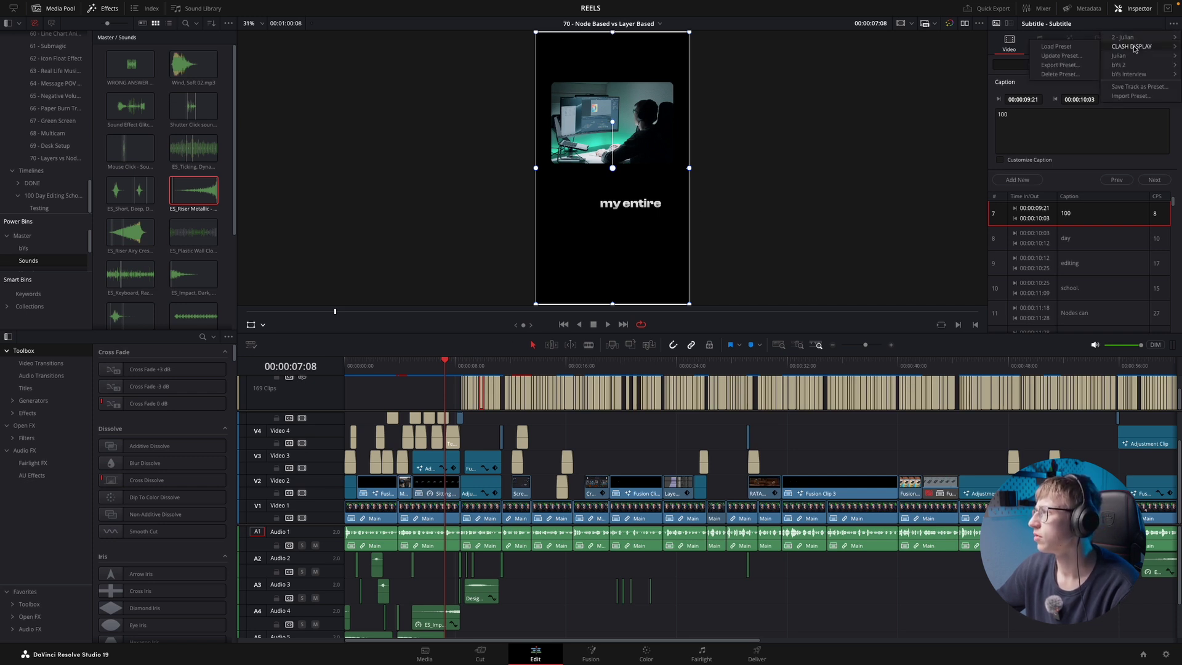
{"action": "left_click", "coordinate": [1067, 48]}
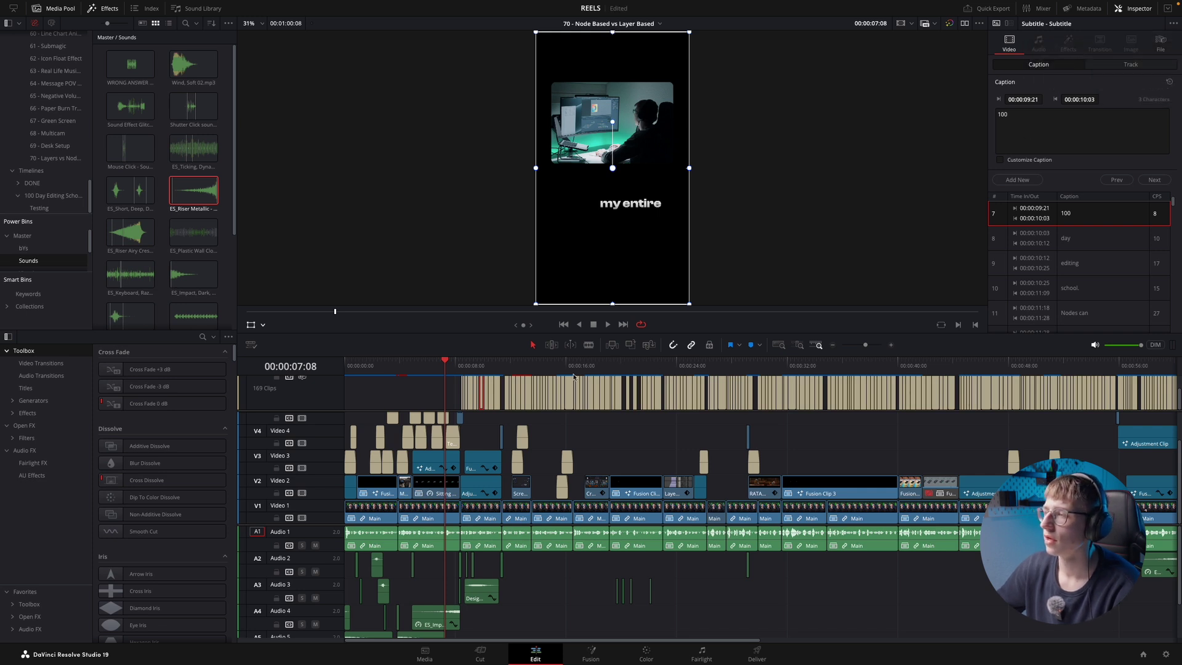
{"action": "left_click", "coordinate": [546, 364]}
{"action": "key", "text": "super+equal"}
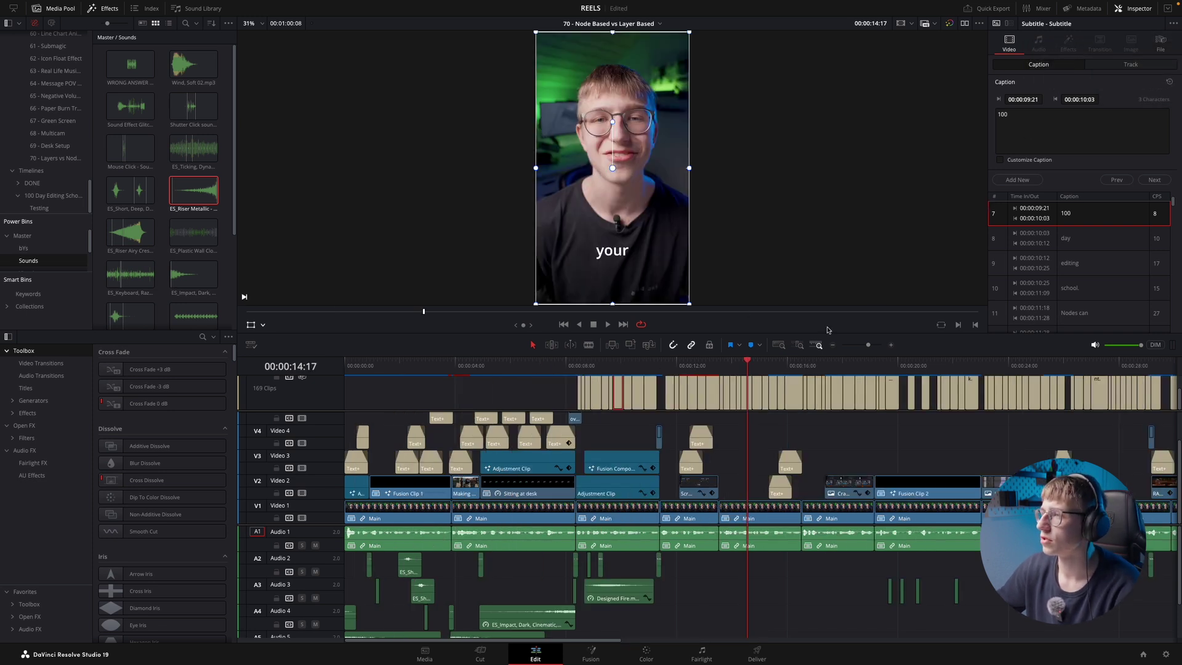
- Load the CLASH DISPLAY preset for the subtitle track and check the "editing" subtitle at 00:00:14:22
{"action": "left_click", "coordinate": [758, 392]}
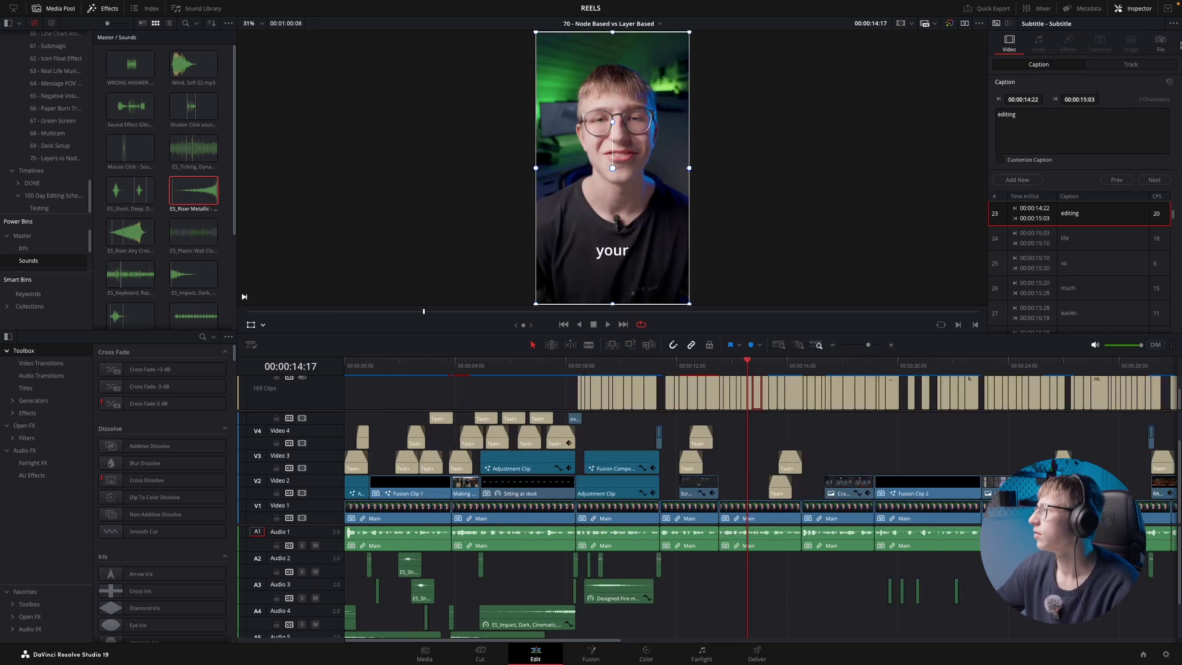
{"action": "left_click", "coordinate": [1173, 26]}
{"action": "mouse_move", "coordinate": [1131, 47]}
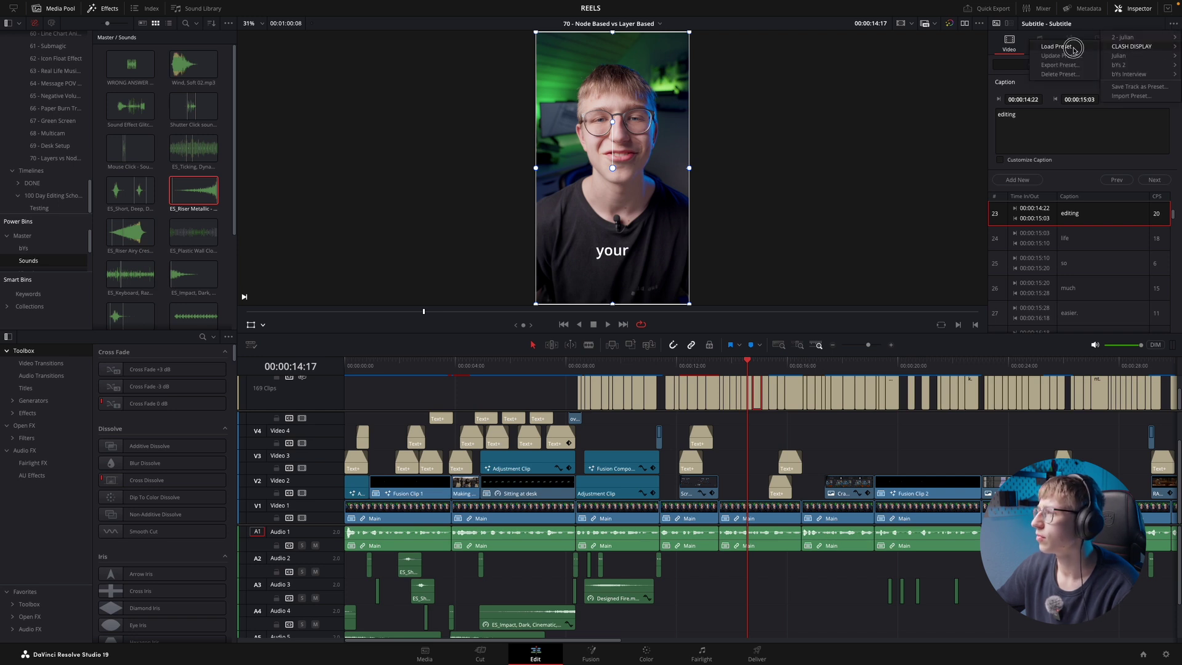
{"action": "left_click", "coordinate": [1073, 48]}
{"action": "left_click", "coordinate": [758, 374]}
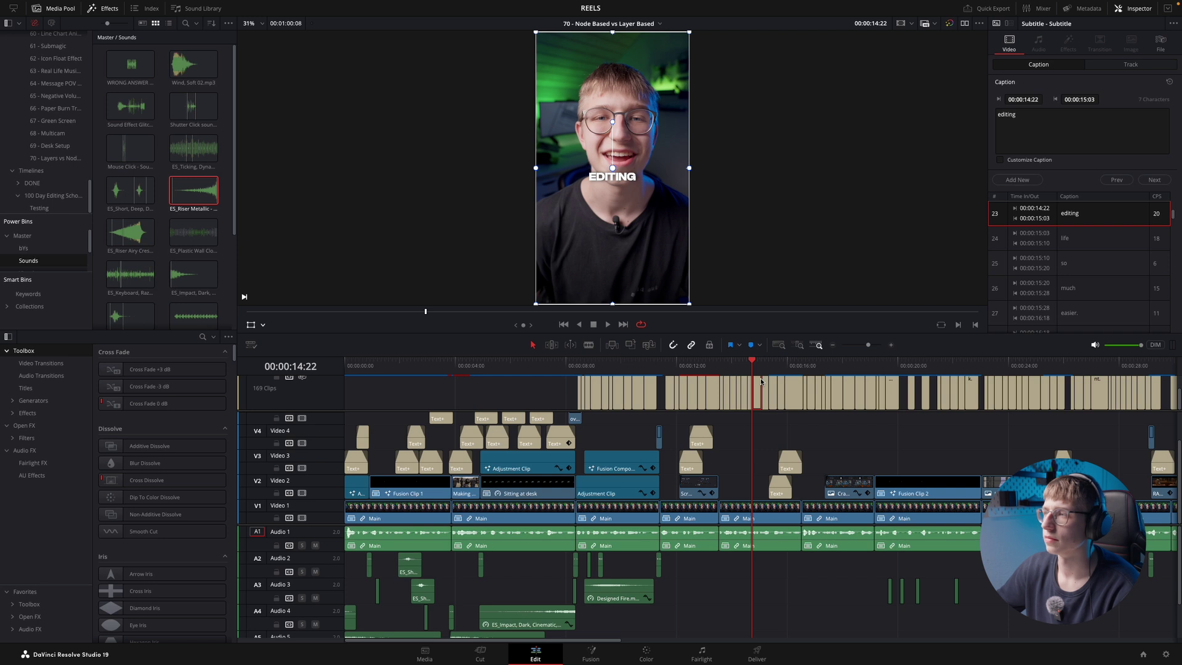
{"action": "left_click", "coordinate": [1173, 25]}
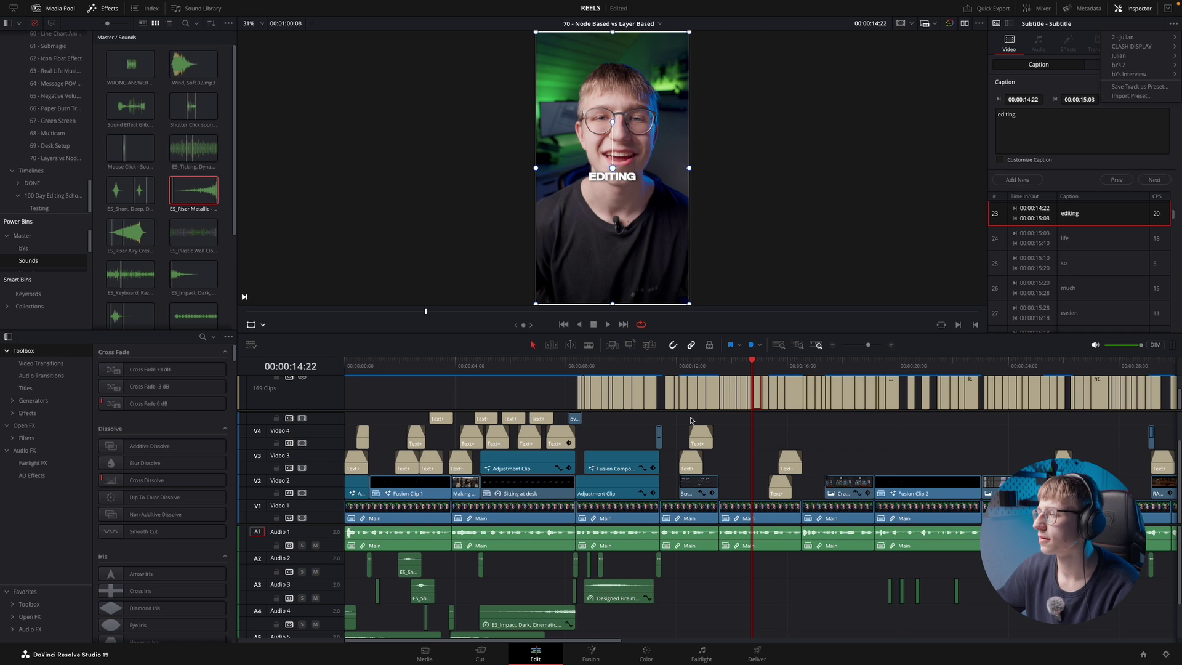
- Delete the subtitles from "70" to "school" that overlap the 70/100 Day Editing School title, and play that part
{"action": "left_click", "coordinate": [579, 370]}
{"action": "scroll", "coordinate": [798, 416], "scroll_direction": "up", "scroll_amount": 6}
{"action": "key", "text": "space"}
{"action": "key", "text": "space"}
{"action": "left_click", "coordinate": [785, 402]}
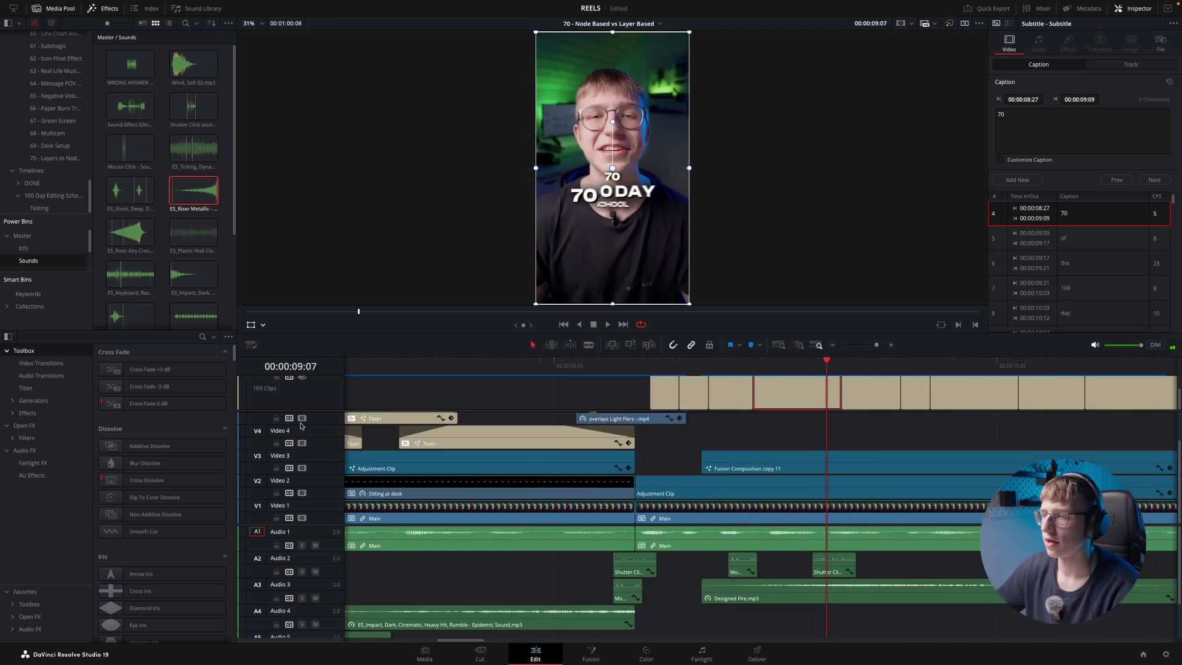
{"action": "left_click_drag", "start_coordinate": [317, 411], "coordinate": [330, 436]}
{"action": "key", "text": "super+minus"}
{"action": "key", "text": "BackSpace"}
{"action": "left_click_drag", "start_coordinate": [749, 402], "coordinate": [972, 398]}
{"action": "key", "text": "BackSpace"}
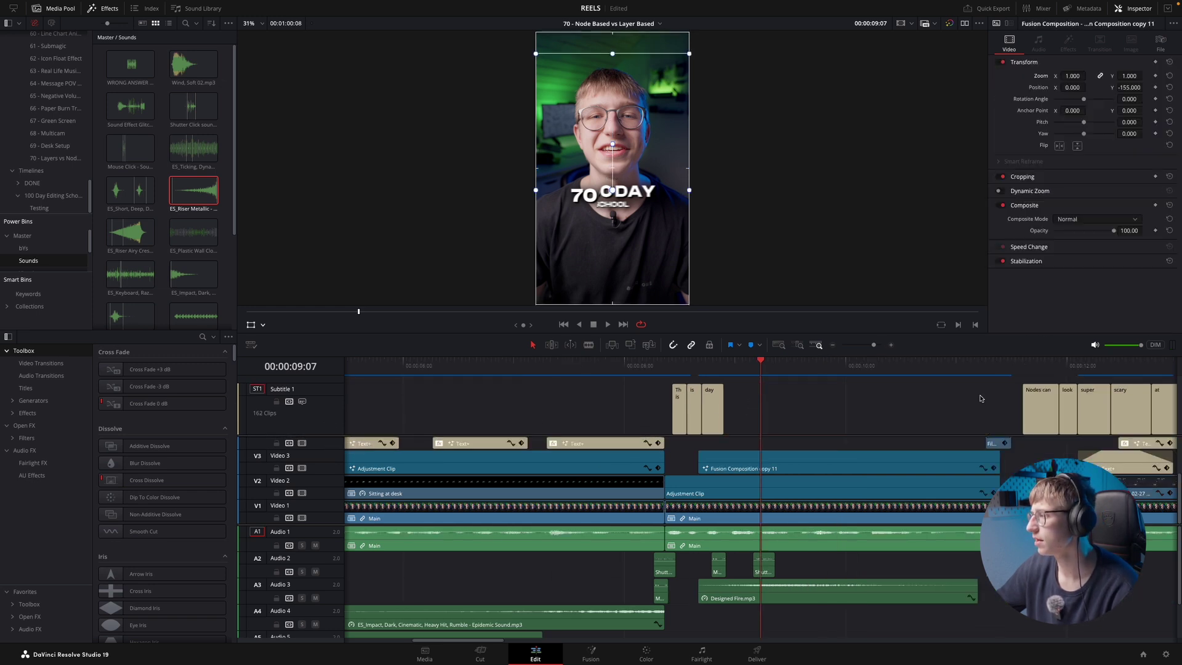
{"action": "left_click", "coordinate": [680, 371]}
{"action": "key", "text": "space"}
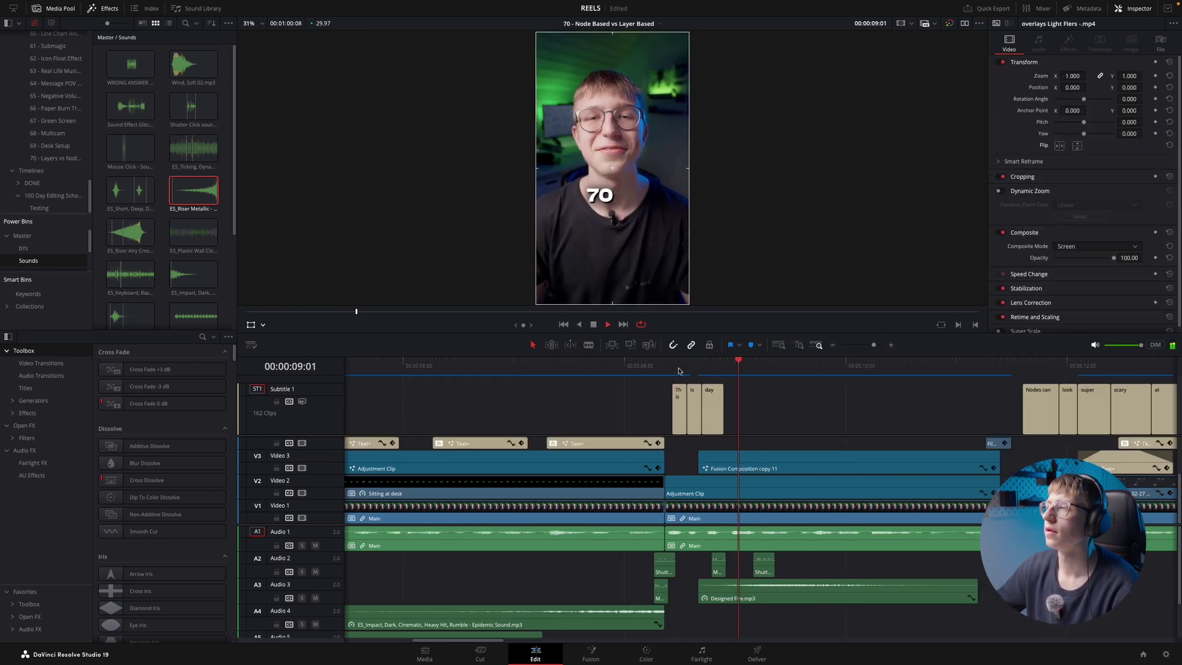
- Delete the "super" and "scary" subtitles above the matching Text+ titles and play the passage from 00:00:11:23
{"action": "key", "text": "super+minus"}
{"action": "key", "text": "super+minus"}
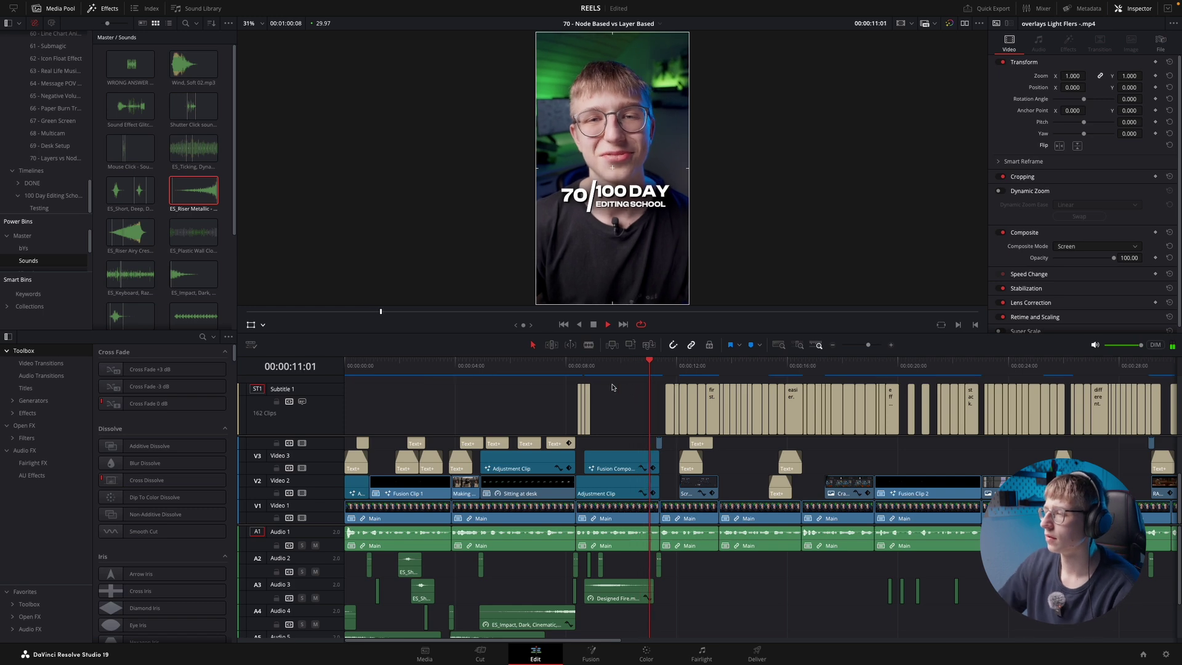
{"action": "key", "text": "super+equal"}
{"action": "key", "text": "super+equal"}
{"action": "key", "text": "space"}
{"action": "key", "text": "super+equal"}
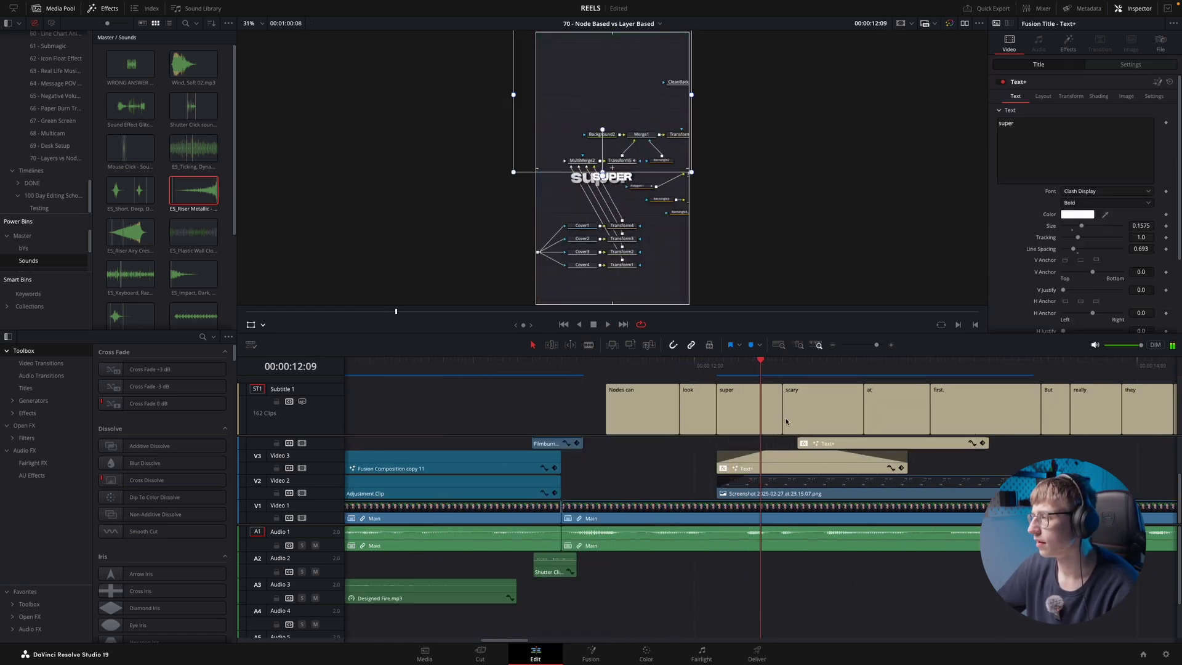
{"action": "left_click", "coordinate": [739, 411]}
{"action": "key", "text": "Delete"}
{"action": "left_click", "coordinate": [829, 407]}
{"action": "key", "text": "Delete"}
{"action": "left_click", "coordinate": [648, 370]}
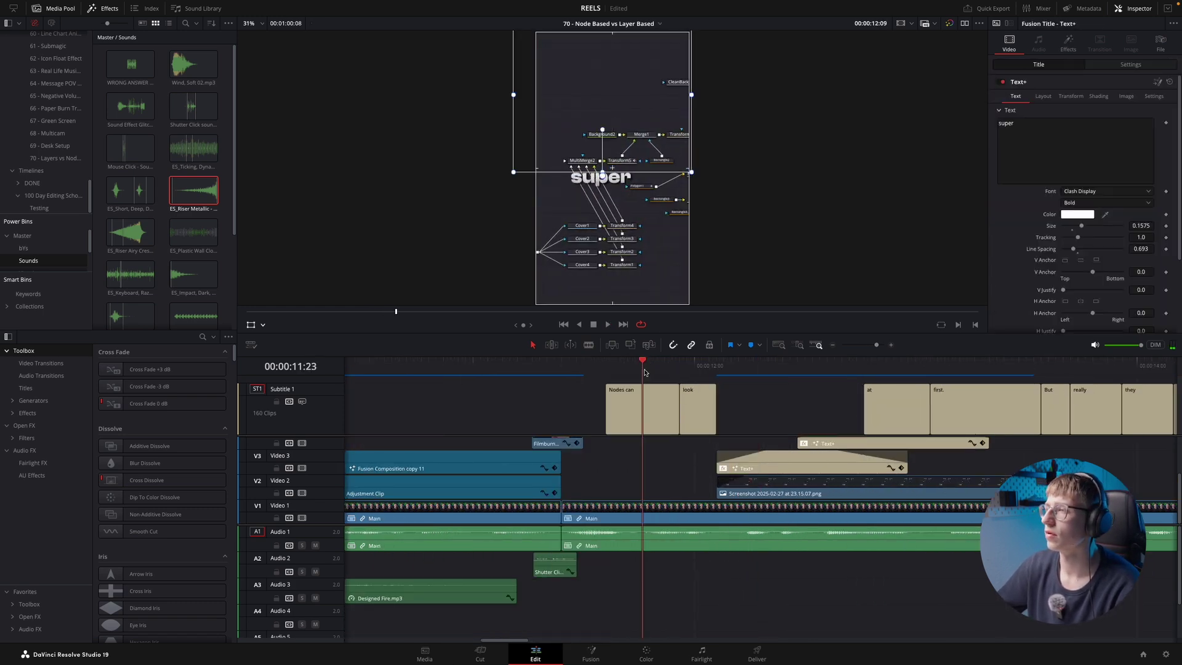
{"action": "key", "text": "space"}
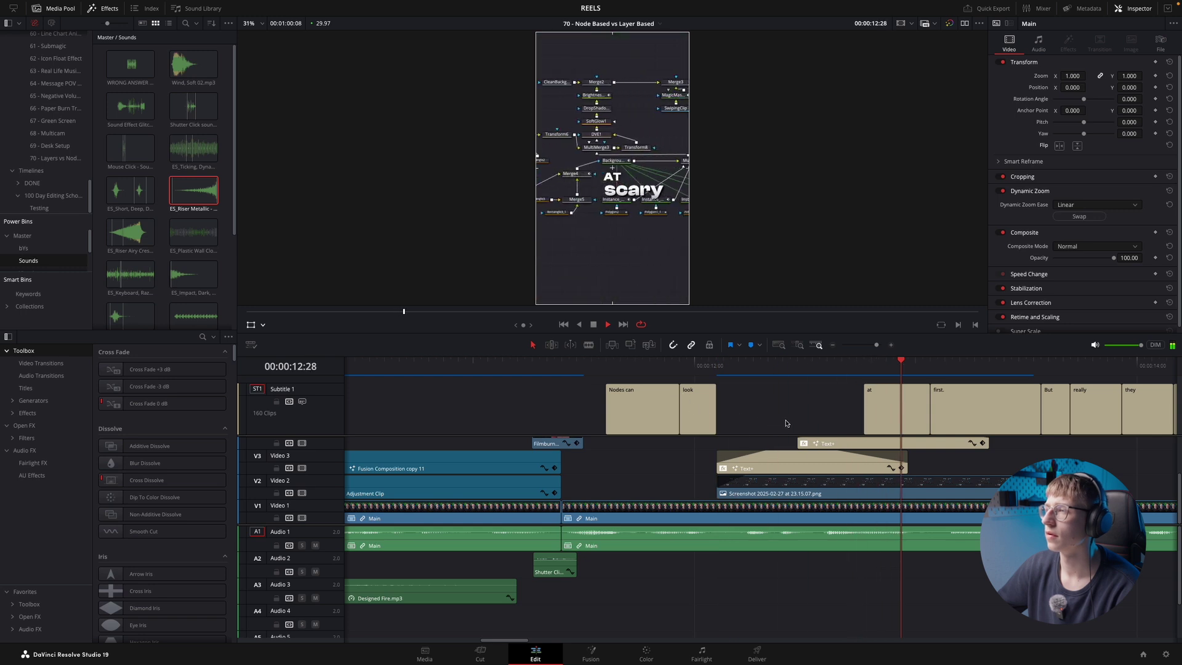
- Delete the "so", "much" and "easier" subtitles above the Text+ titles following "life"
{"action": "key", "text": "super+minus"}
{"action": "key", "text": "super+minus"}
{"action": "key", "text": "space"}
{"action": "key", "text": "super+equal"}
{"action": "key", "text": "super+equal"}
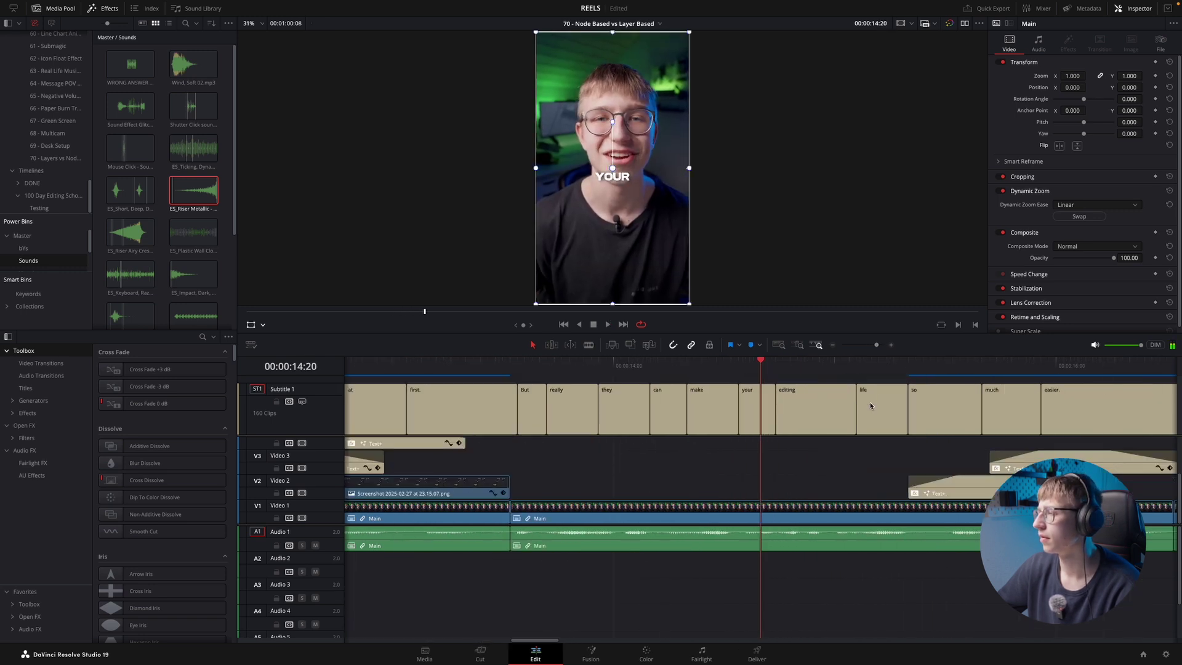
{"action": "key", "text": "super+minus"}
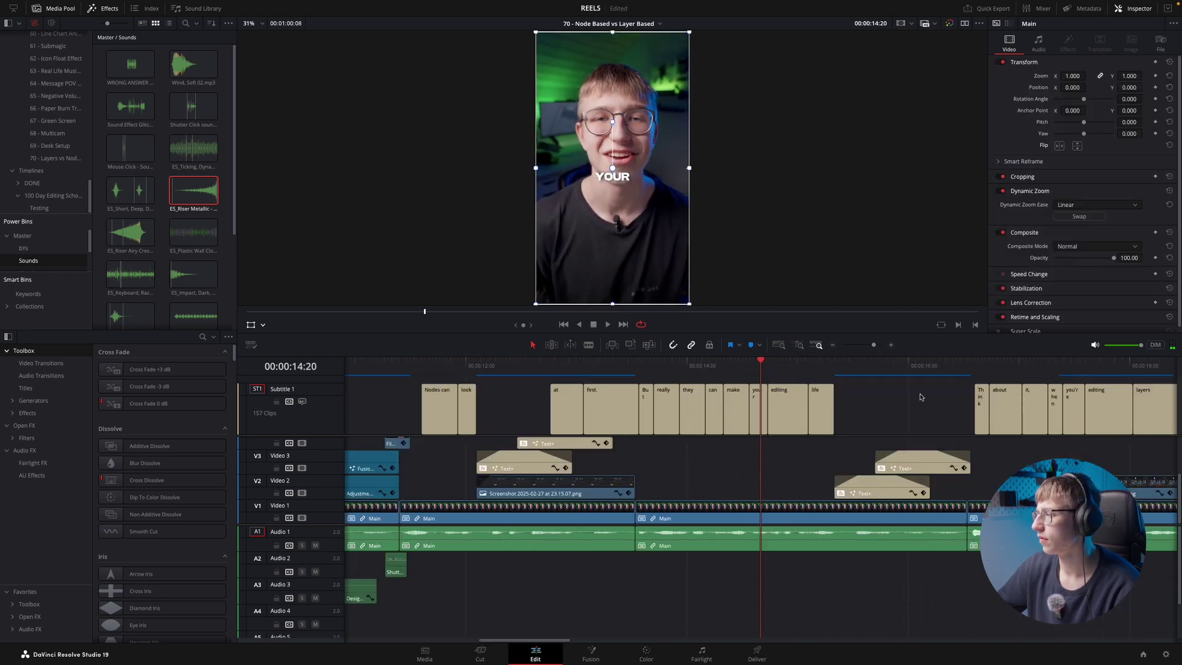
- Delete the "pain" subtitle that doubles the Text+ title over the adjustment clip, and play the passage
{"action": "key", "text": "space"}
{"action": "key", "text": "super+minus"}
{"action": "key", "text": "super+minus"}
{"action": "key", "text": "super+minus"}
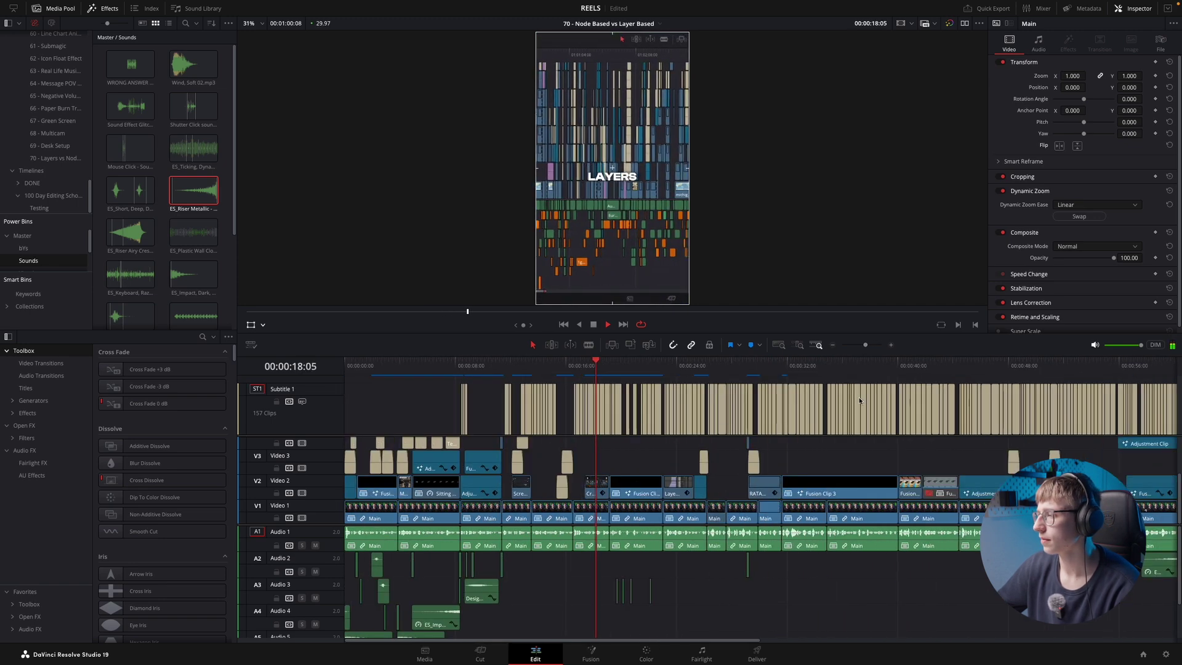
{"action": "left_click", "coordinate": [701, 367]}
{"action": "key", "text": "super+equal"}
{"action": "key", "text": "super+equal"}
{"action": "key", "text": "super+equal"}
{"action": "key", "text": "space"}
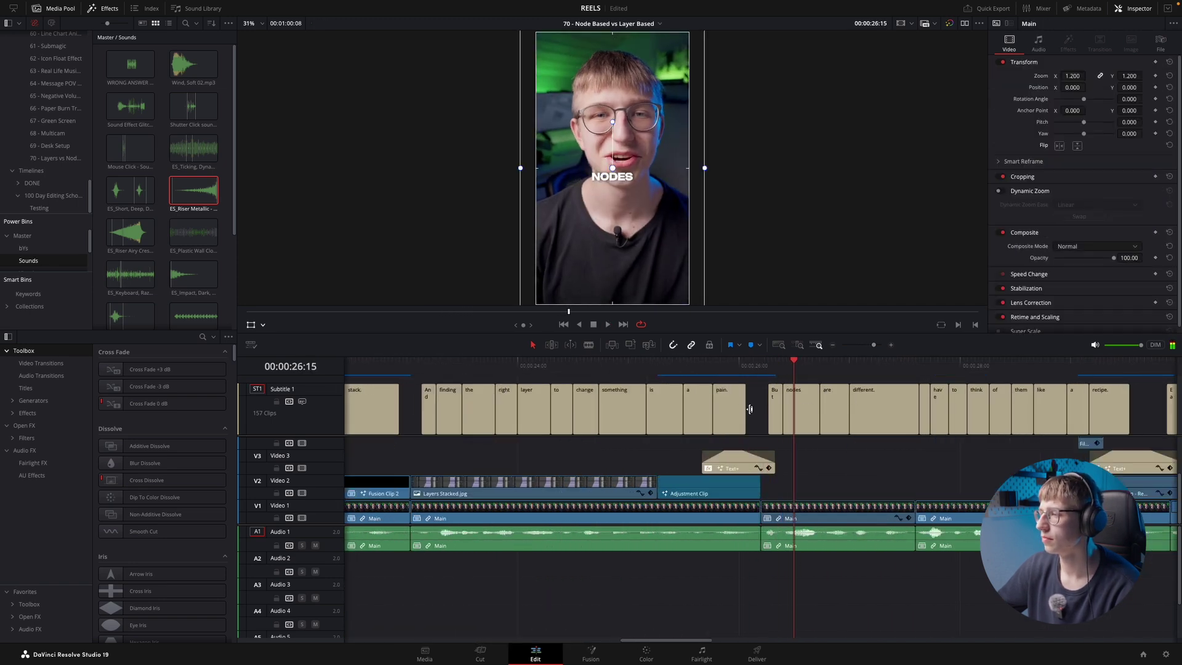
{"action": "key", "text": "Up"}
{"action": "key", "text": "space"}
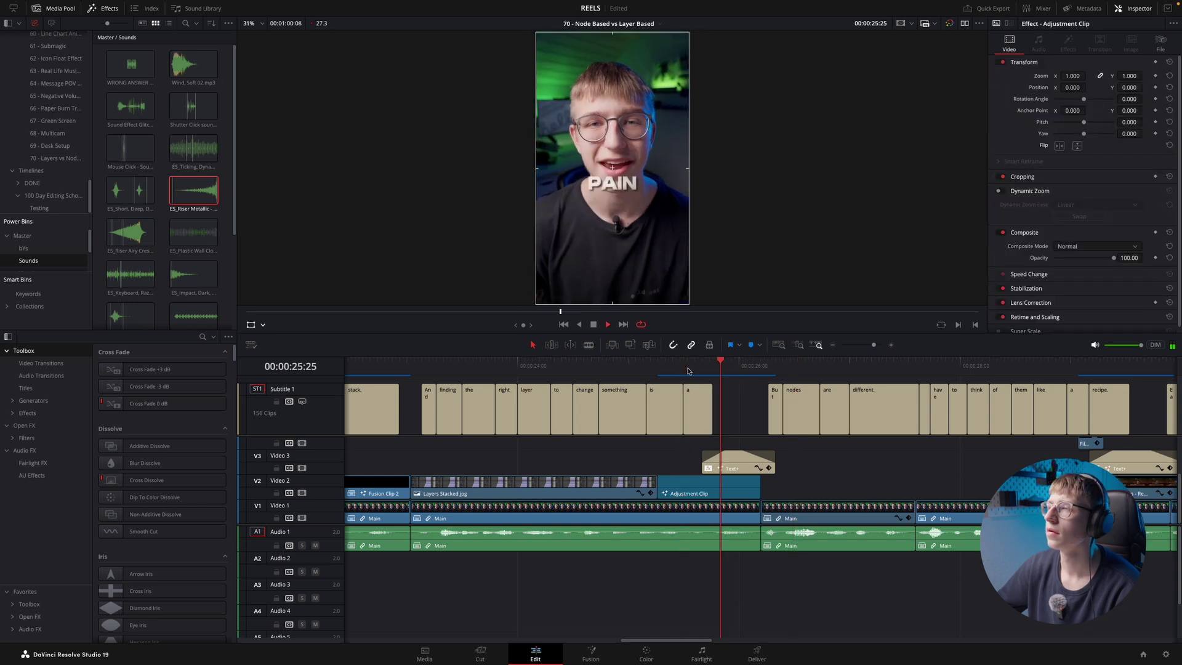
- Delete the "recipe" subtitle above the Text+ title on the Ratatouille clip and play the passage
{"action": "key", "text": "super+minus"}
{"action": "key", "text": "space"}
{"action": "key", "text": "super+equal"}
{"action": "left_click", "coordinate": [836, 402]}
{"action": "key", "text": "space"}
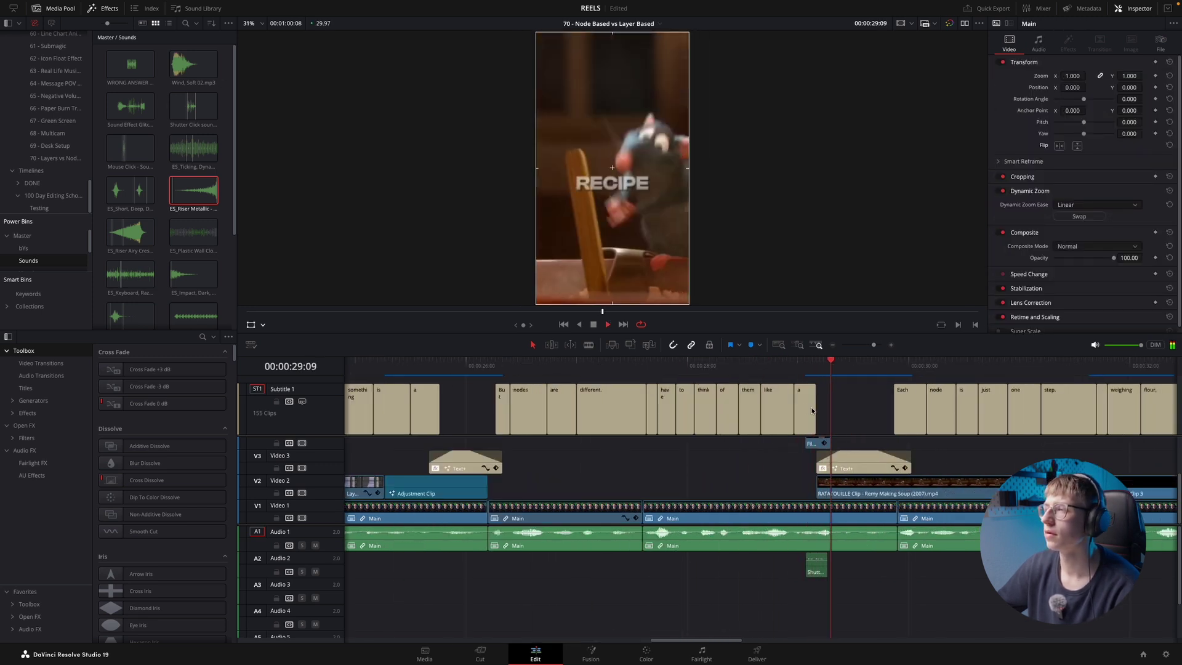
- Delete the "is" and "better" subtitles following "layer-based works based" and play the passage
{"action": "key", "text": "super+minus"}
{"action": "key", "text": "super+minus"}
{"action": "key", "text": "super+minus"}
{"action": "key", "text": "space"}
{"action": "left_click", "coordinate": [993, 365]}
{"action": "key", "text": "super+equal"}
{"action": "key", "text": "super+equal"}
{"action": "key", "text": "super+equal"}
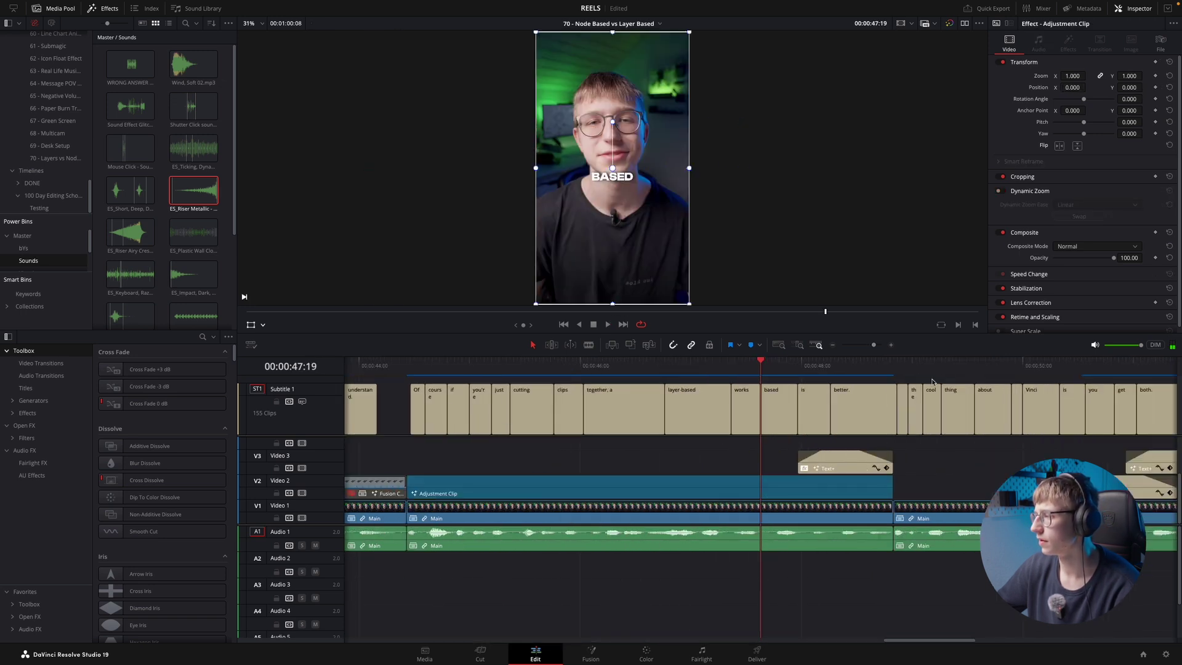
{"action": "left_click", "coordinate": [859, 410]}
{"action": "key", "text": "Delete"}
{"action": "left_click", "coordinate": [816, 412]}
{"action": "key", "text": "Delete"}
{"action": "key", "text": "space"}
{"action": "key", "text": "space"}
- Examine the transform position of the "is better" Text+ title and review the title at 00:00:48:09
{"action": "left_click", "coordinate": [828, 465]}
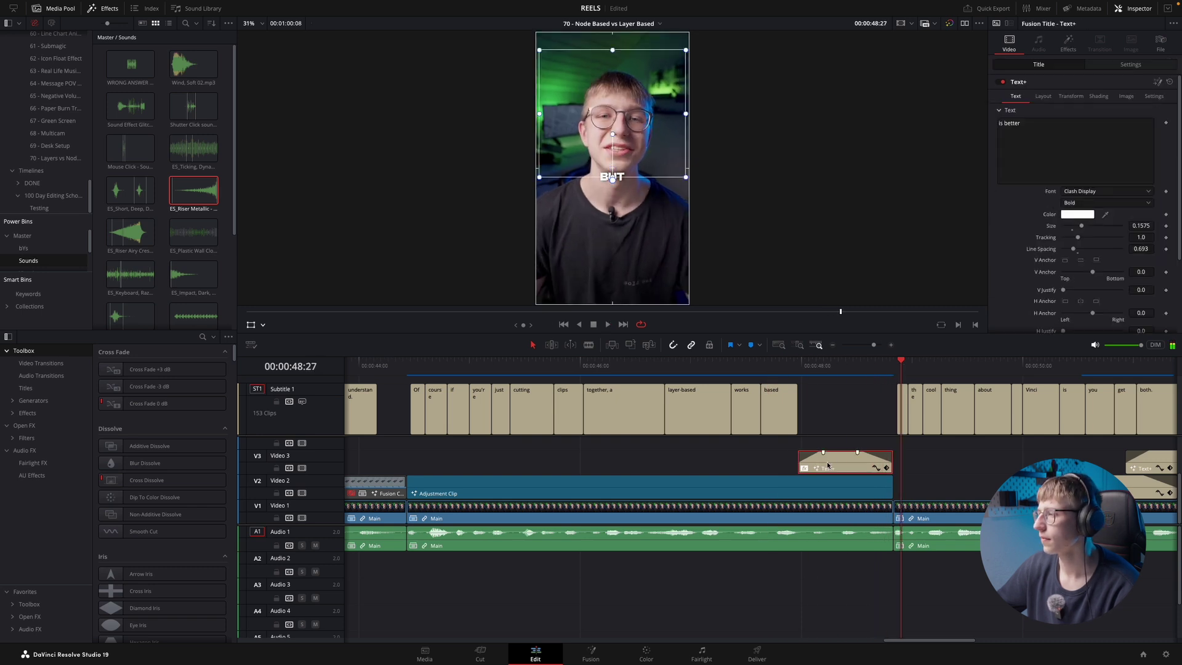
{"action": "left_click", "coordinate": [1120, 65]}
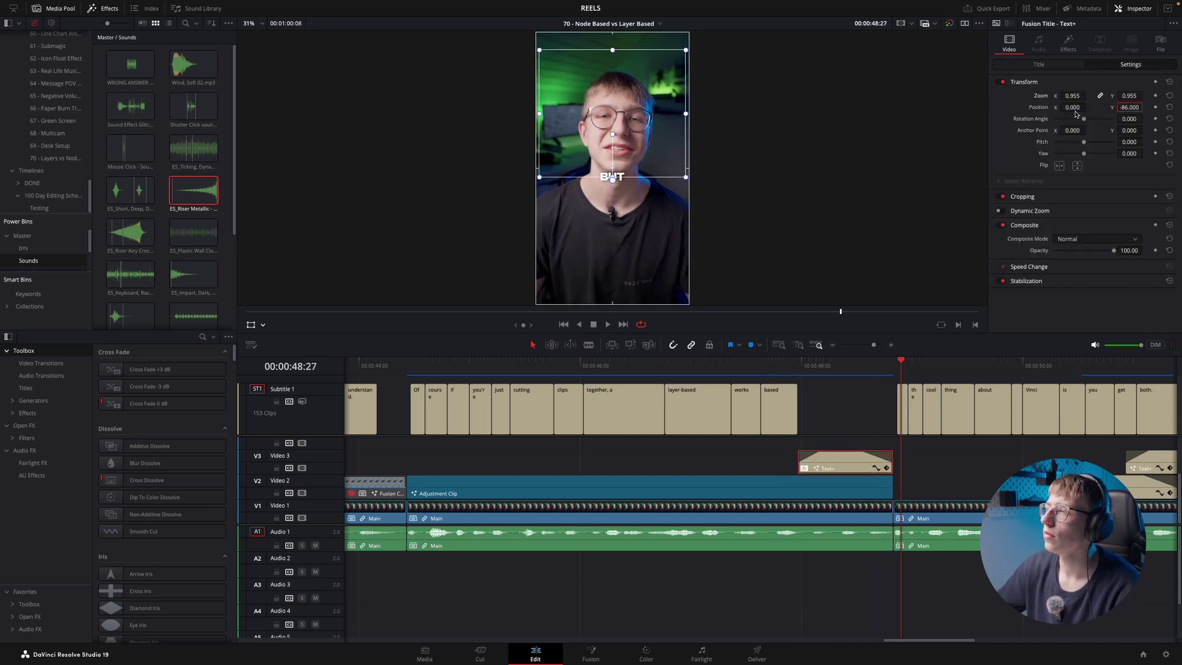
{"action": "key", "text": "space"}
{"action": "left_click", "coordinate": [796, 373]}
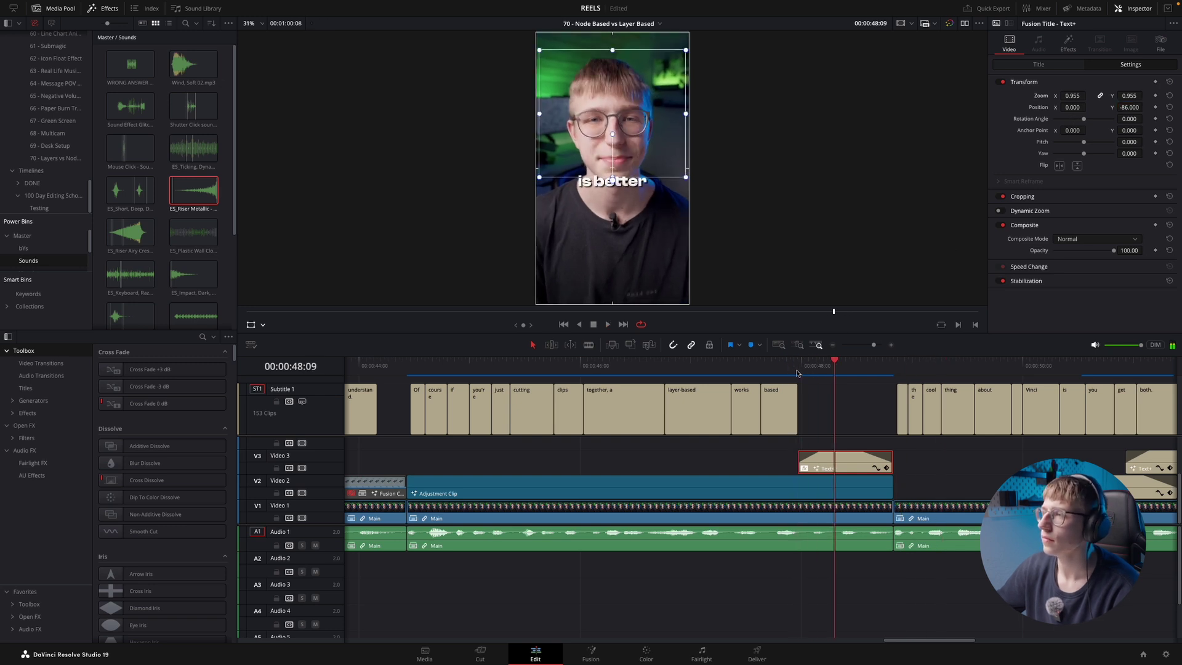
{"action": "left_click", "coordinate": [946, 474]}
{"action": "key", "text": "space"}
- Delete the "you", "get" and "both" subtitles above the Text+ titles and replay the "Da Vinci is" passage
{"action": "key", "text": "super+minus"}
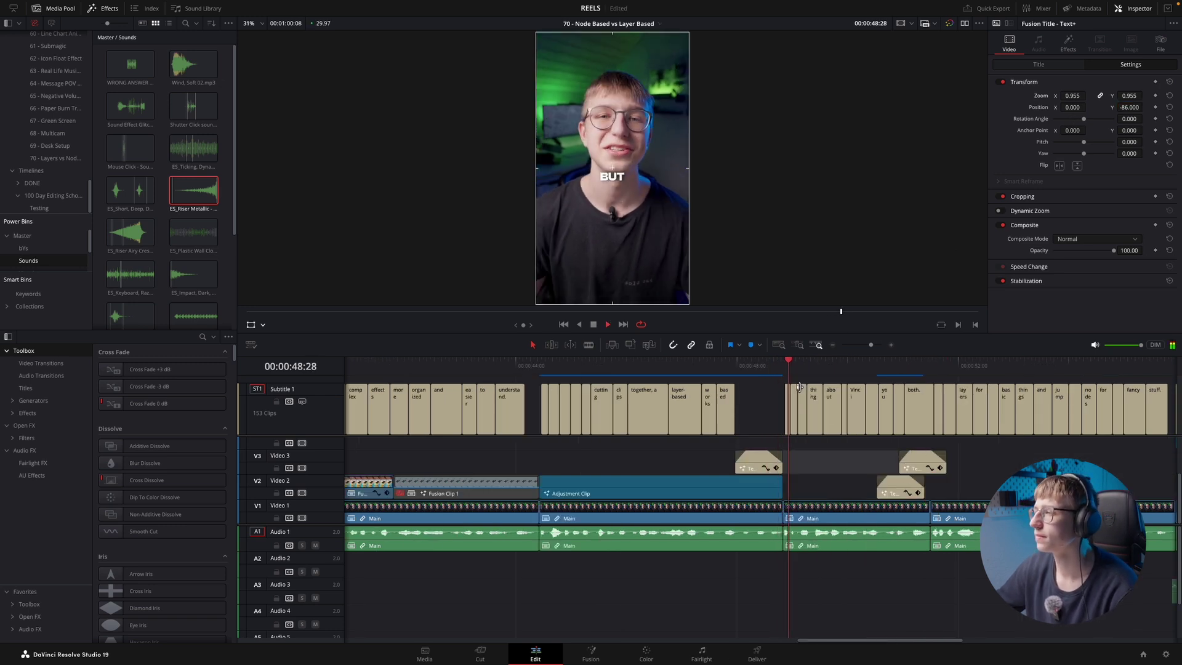
{"action": "left_click", "coordinate": [875, 366]}
{"action": "key", "text": "super+equal"}
{"action": "key", "text": "super+equal"}
{"action": "key", "text": "space"}
{"action": "left_click", "coordinate": [822, 408]}
{"action": "left_click", "coordinate": [862, 407]}
{"action": "key", "text": "BackSpace"}
{"action": "left_click", "coordinate": [674, 370]}
{"action": "key", "text": "space"}
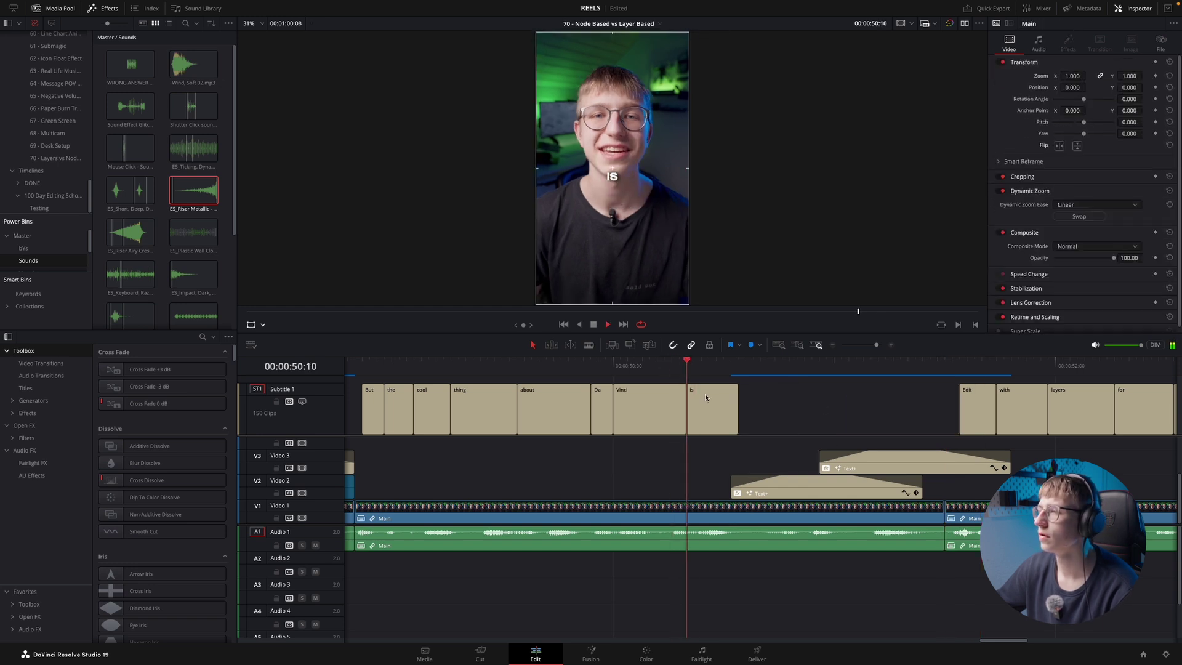
- Play the reel through to its end to check the remaining subtitles and the outro title
{"action": "key", "text": "super+minus"}
{"action": "key", "text": "super+minus"}
{"action": "key", "text": "super+minus"}
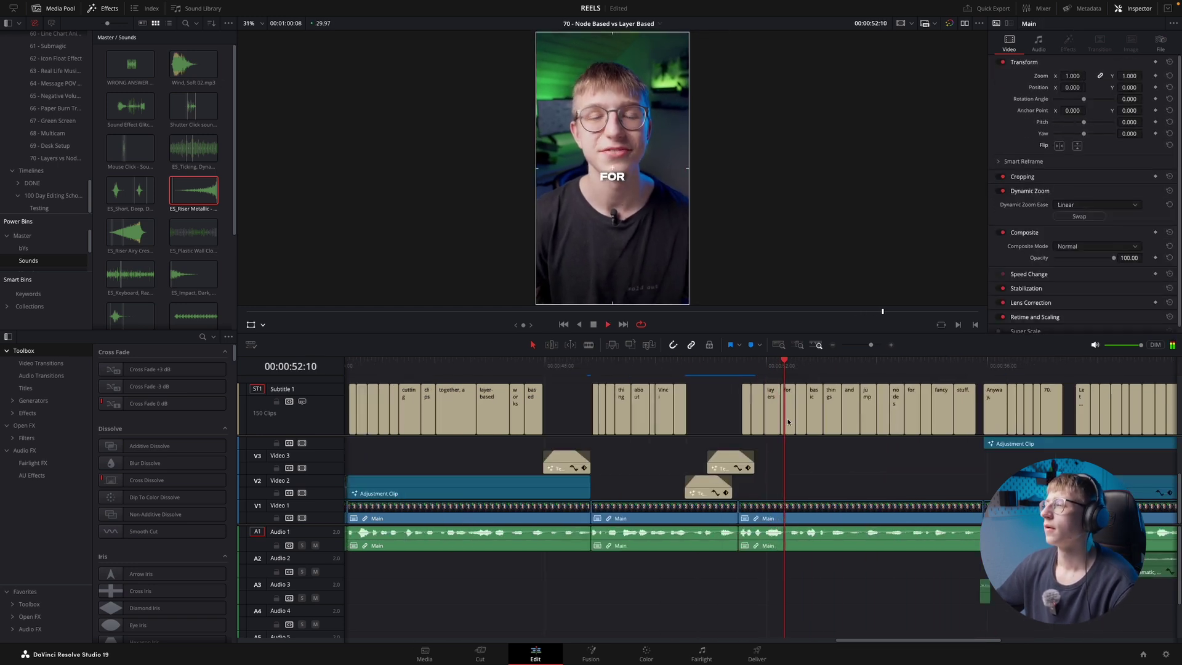
{"action": "left_click_drag", "start_coordinate": [858, 443], "coordinate": [860, 448]}
{"action": "key", "text": "l"}
{"action": "key", "text": "super+equal"}
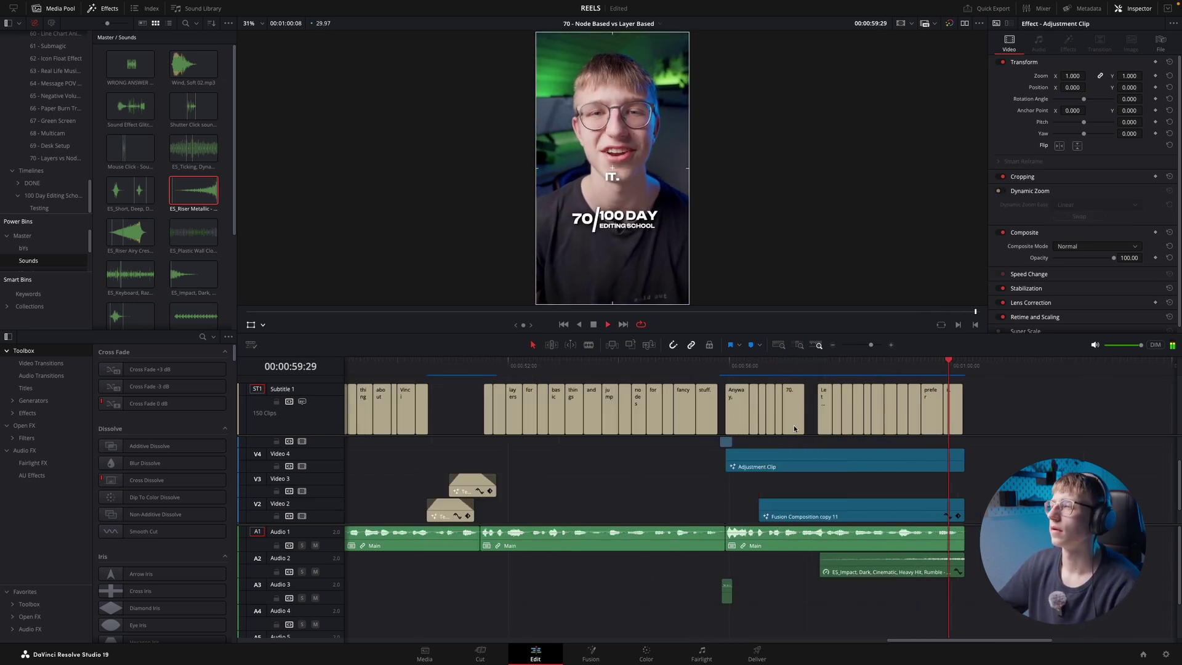
- Play the reel from its start through the layers section to check captions and subtitles together
{"action": "key", "text": "shift+z"}
{"action": "key", "text": "super+minus"}
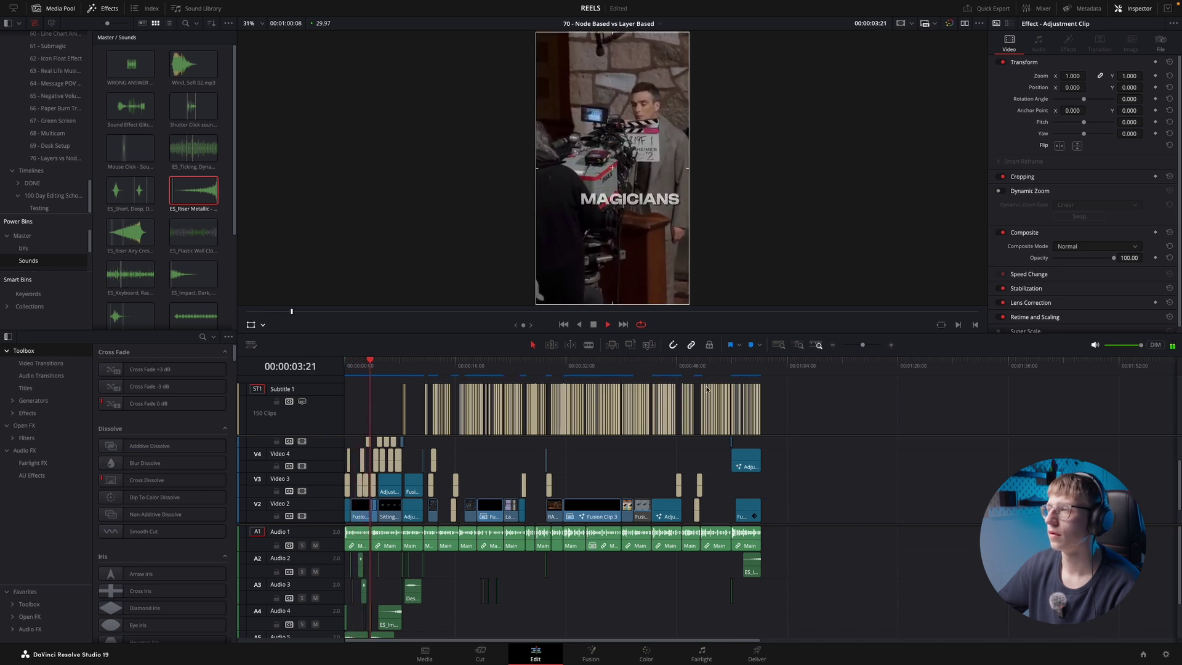
{"action": "key", "text": "super+equal"}
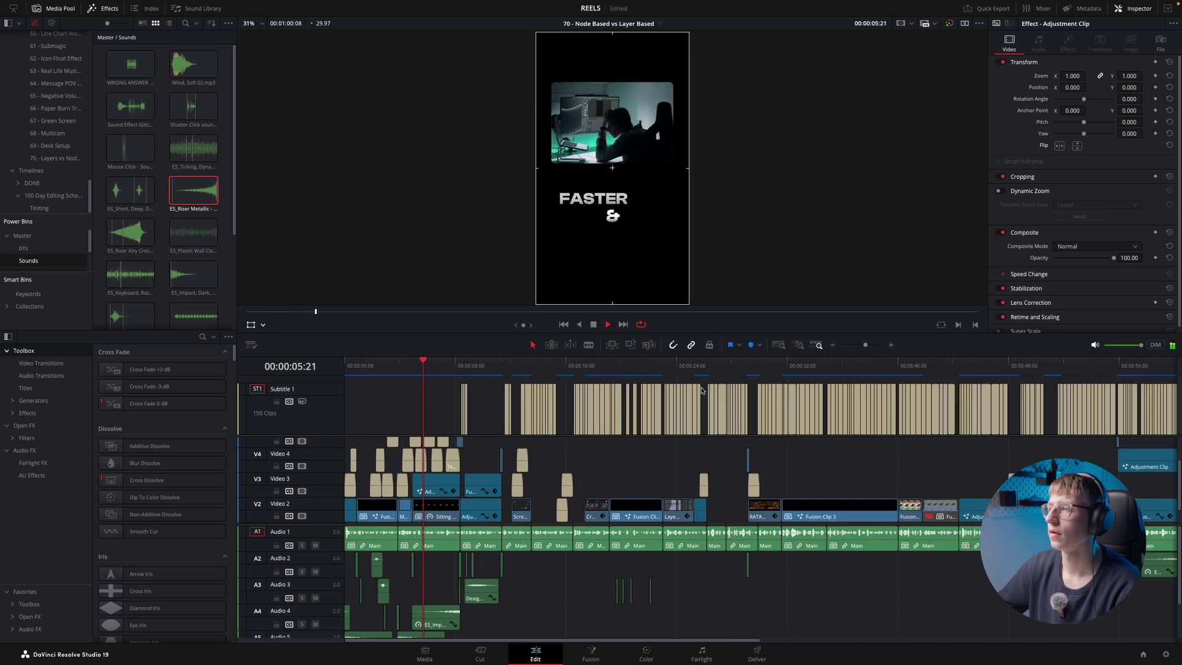
{"action": "key", "text": "super+equal"}
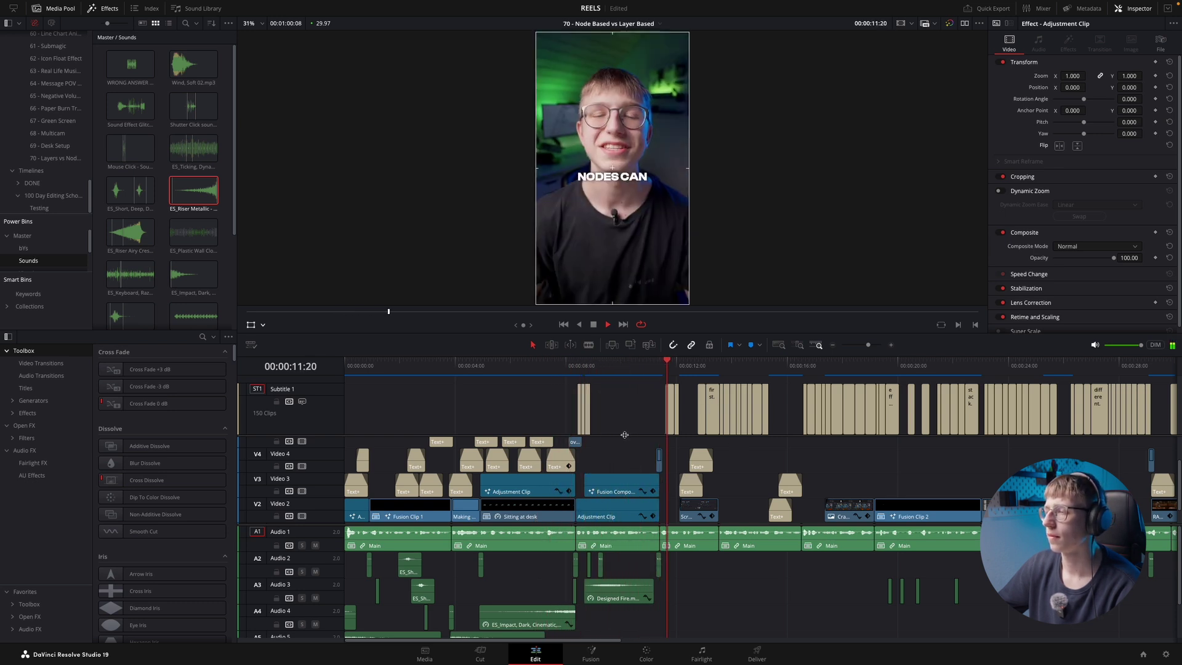
{"action": "scroll", "coordinate": [623, 426], "scroll_direction": "down", "scroll_amount": 1}
{"action": "scroll", "coordinate": [623, 427], "scroll_direction": "down", "scroll_amount": 1}
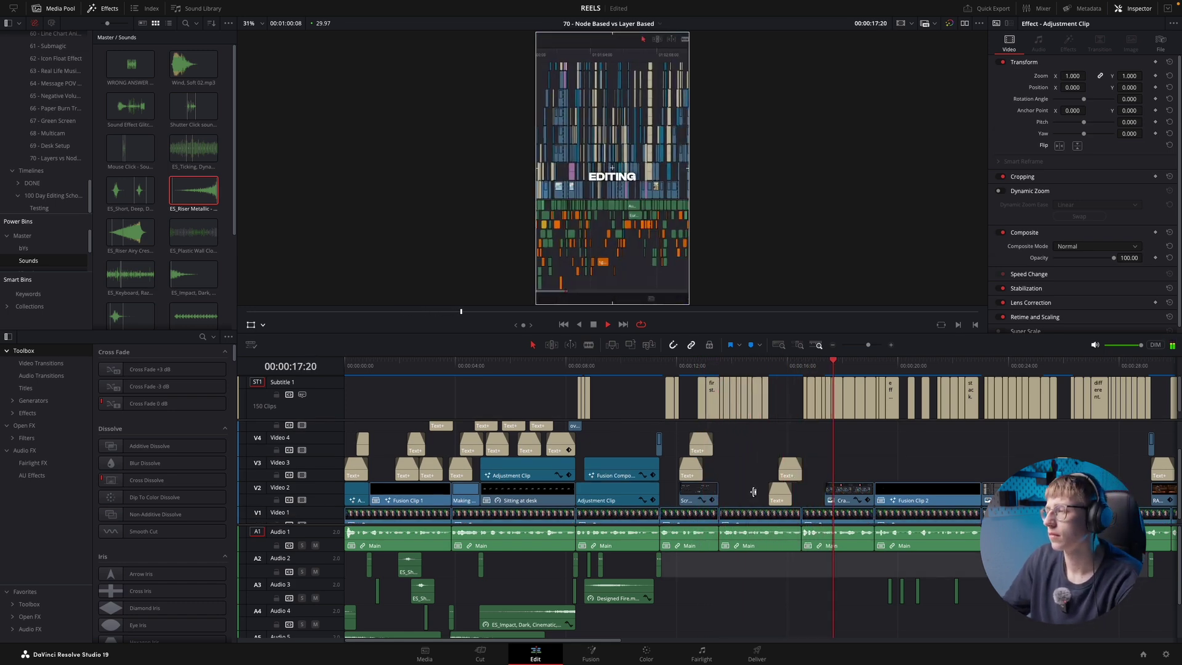
{"action": "scroll", "coordinate": [739, 505], "scroll_direction": "down", "scroll_amount": 2}
- Select Fusion Clip 1 on Video 2 in the later part of the reel and check the frame at 00:00:43:01
{"action": "left_click", "coordinate": [818, 490]}
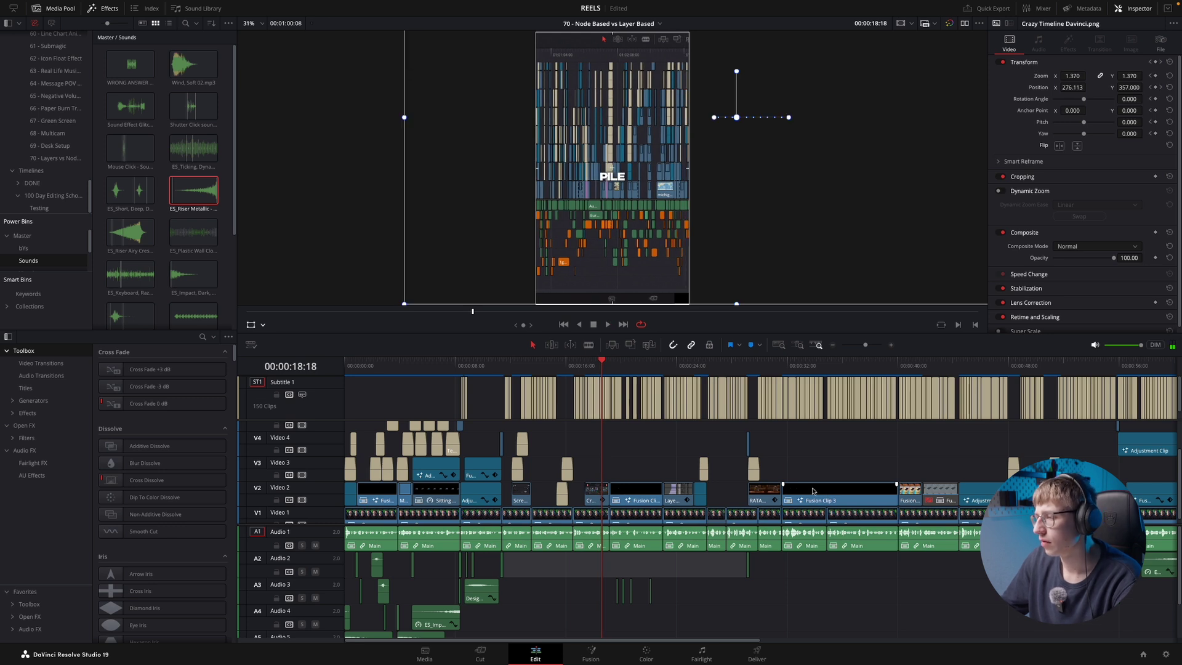
{"action": "left_click", "coordinate": [937, 495]}
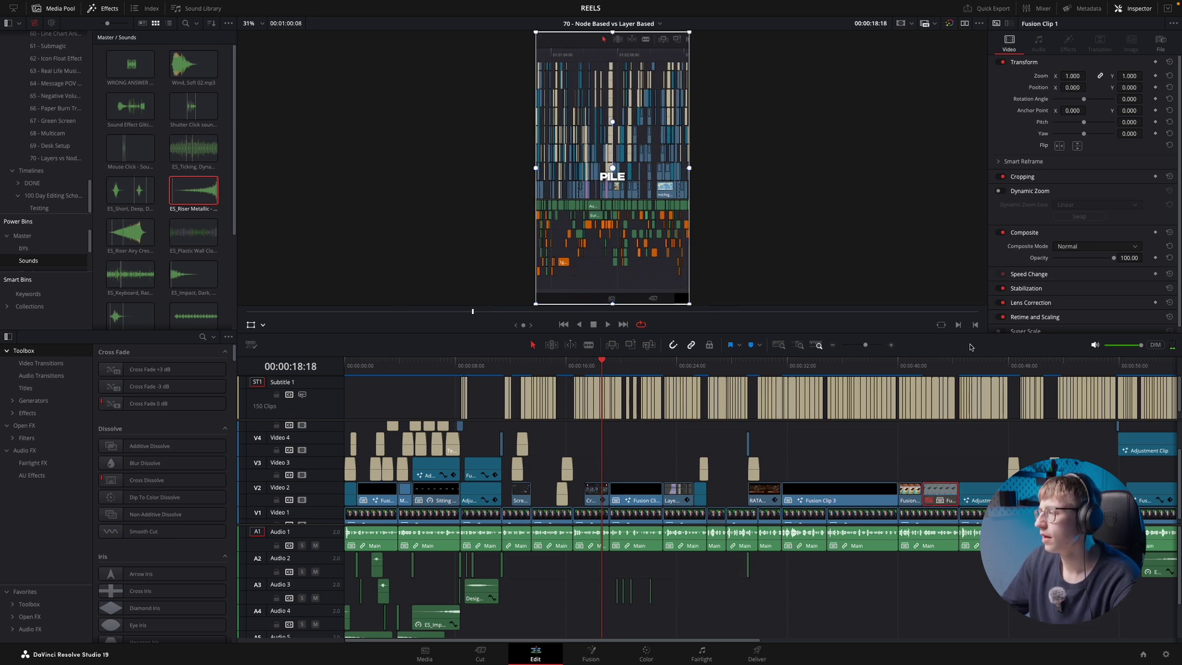
{"action": "left_click", "coordinate": [938, 367]}
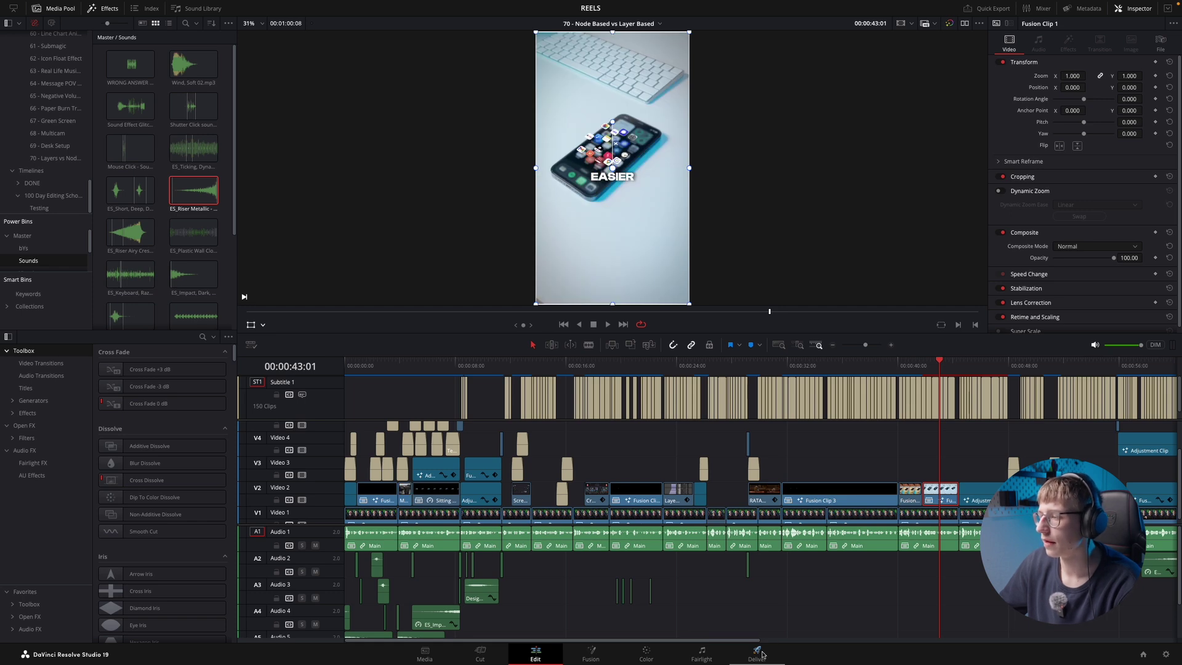
- Open the render settings for the reel and save the output to the - READY VIDEOS folder as 70 - Node Based vs Layer Based
{"action": "left_click", "coordinate": [761, 653]}
{"action": "right_click", "coordinate": [489, 488]}
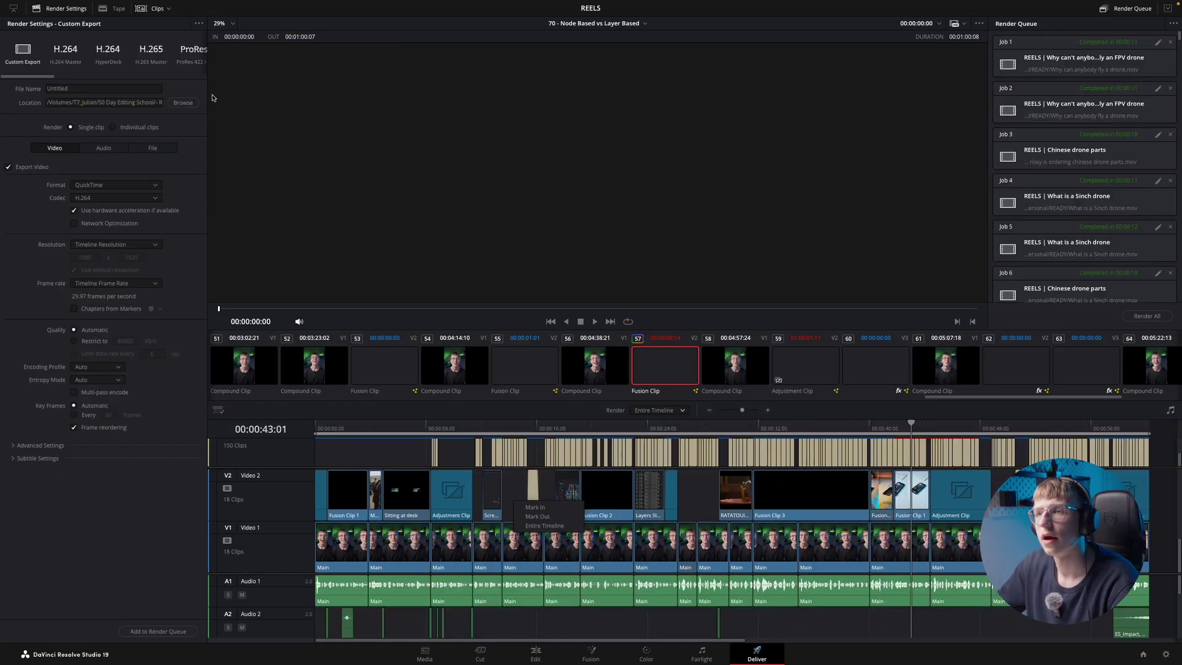
{"action": "left_click", "coordinate": [188, 103]}
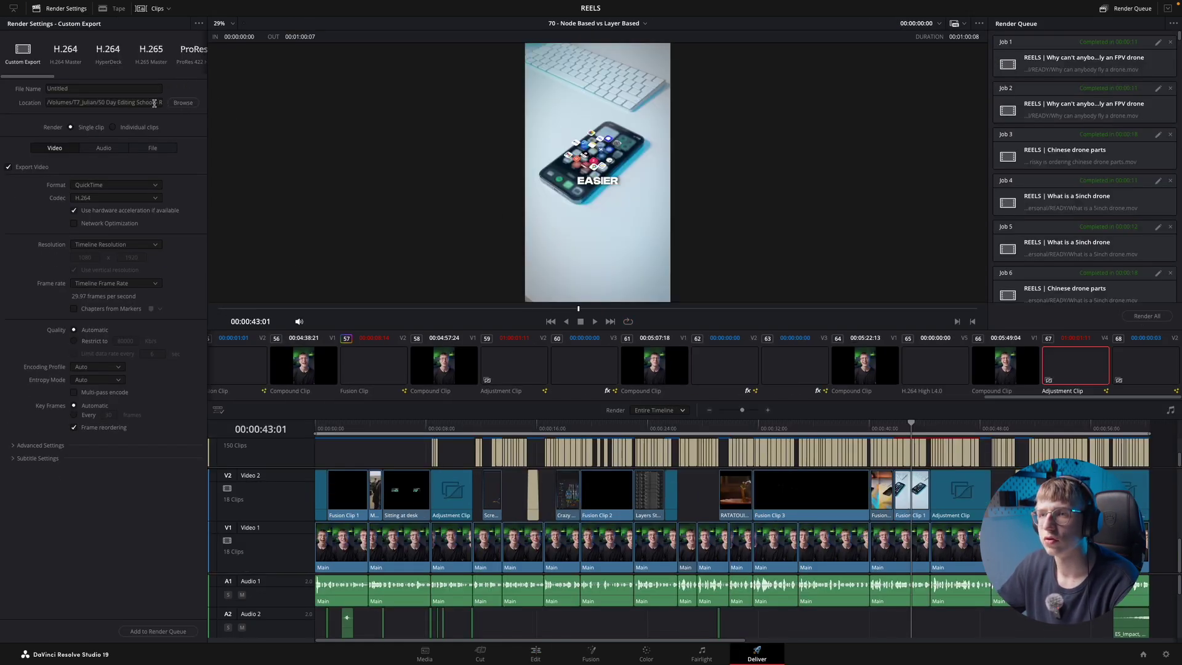
{"action": "left_click", "coordinate": [186, 103]}
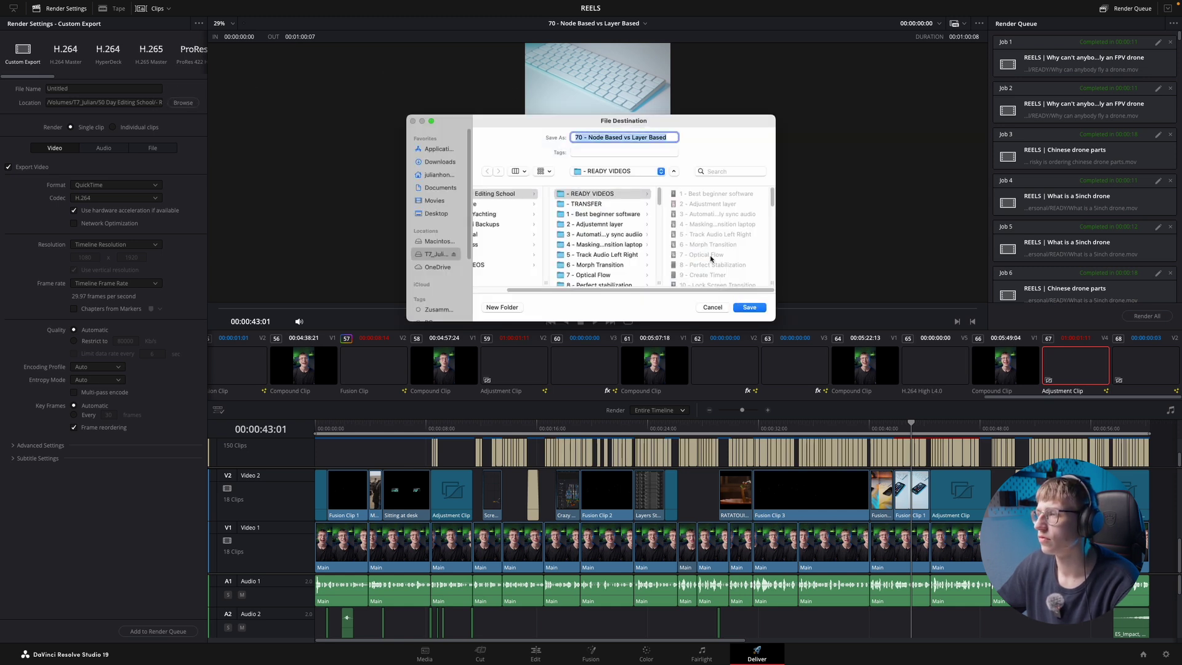
{"action": "left_click", "coordinate": [746, 308]}
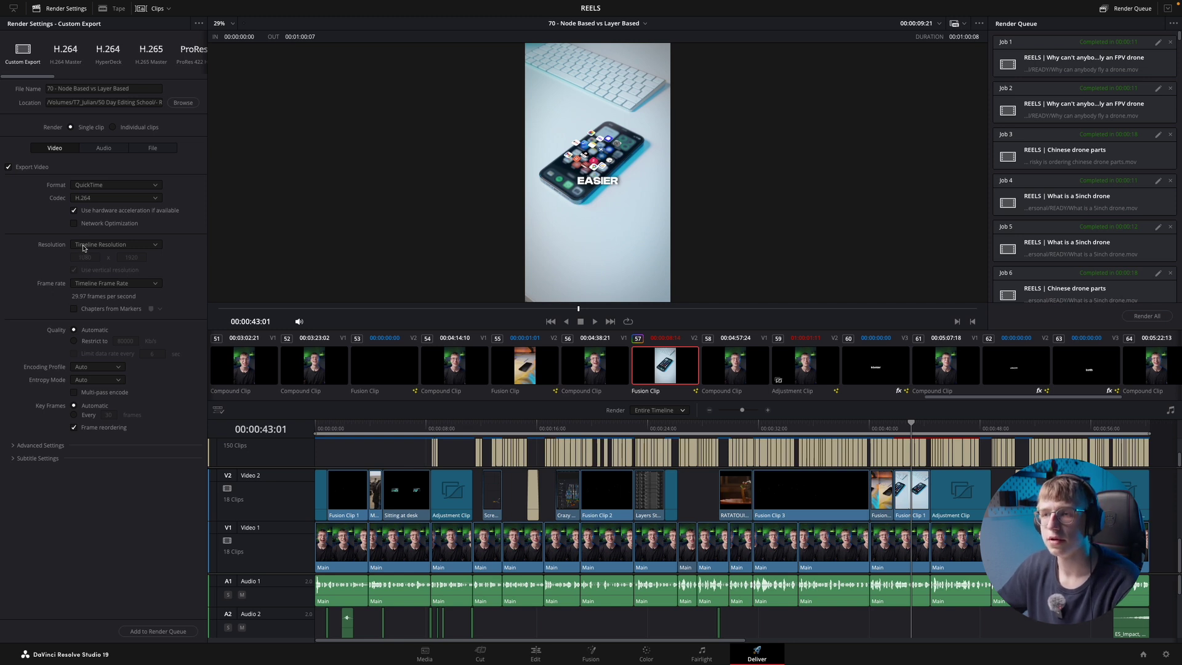
- Set the subtitle export format to Burn into video in the render settings, trying As a separate file in between
{"action": "left_click", "coordinate": [55, 458]}
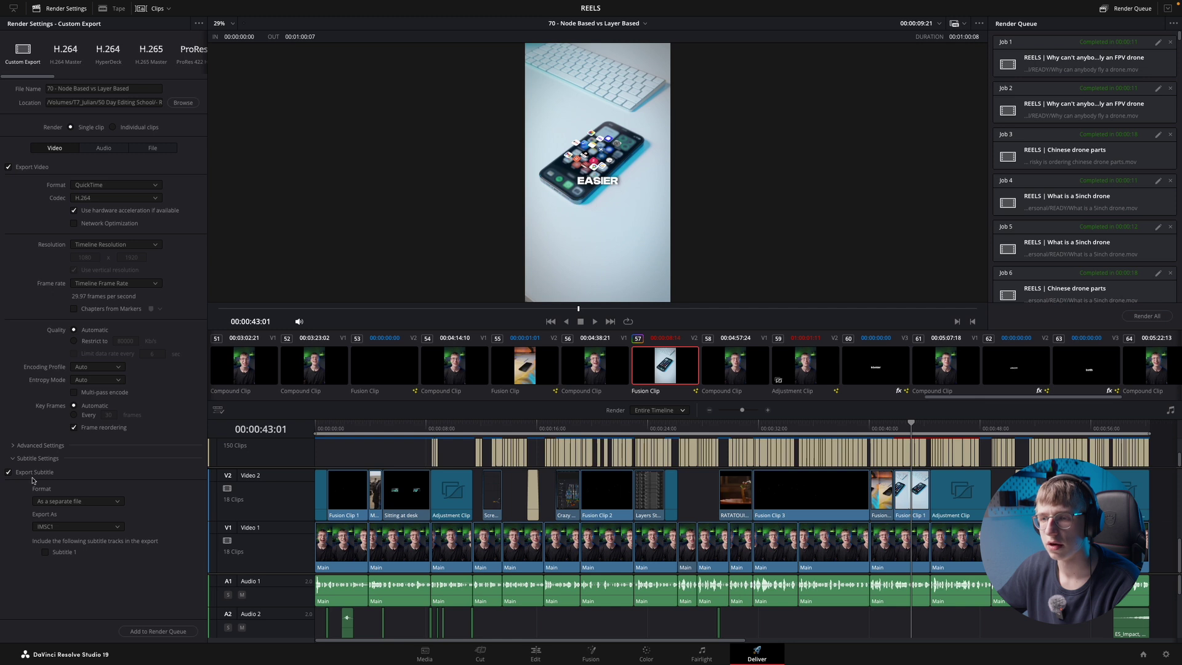
{"action": "left_click", "coordinate": [49, 502]}
{"action": "left_click", "coordinate": [56, 534]}
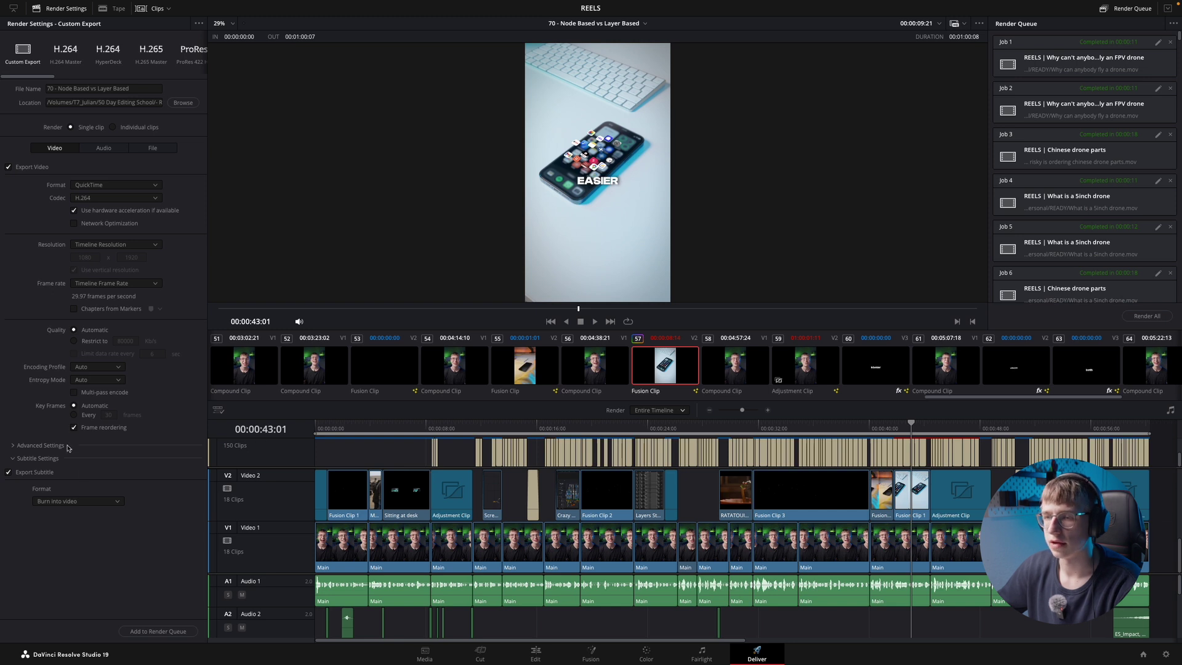
{"action": "left_click", "coordinate": [80, 501]}
{"action": "left_click", "coordinate": [75, 513]}
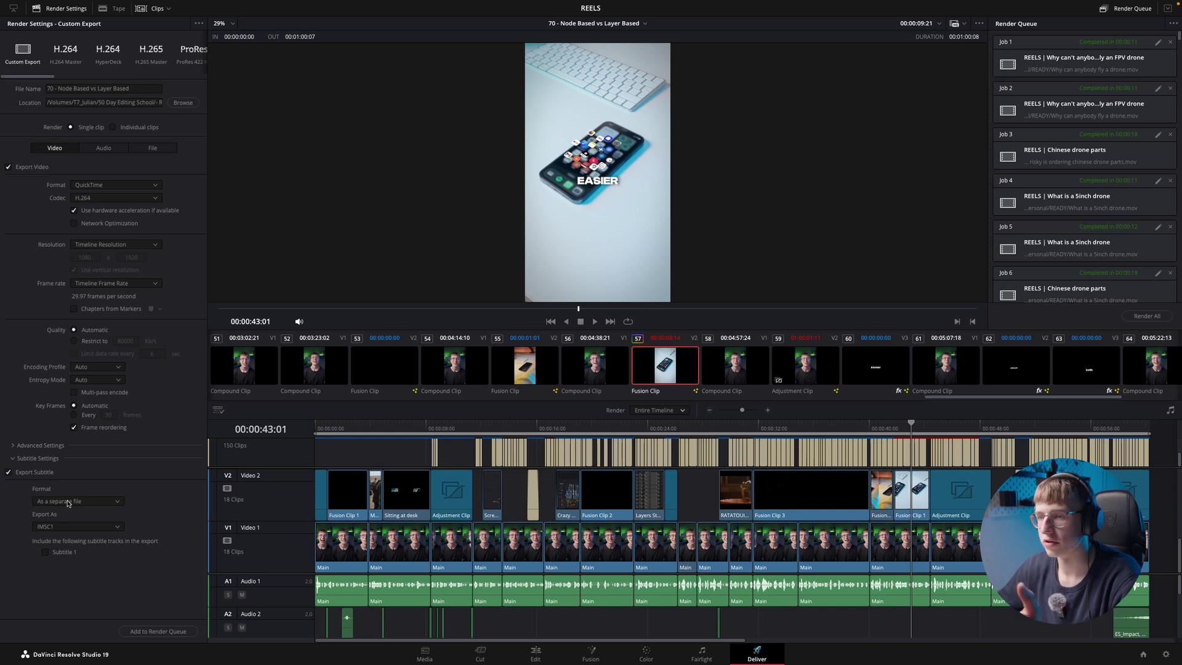
{"action": "left_click", "coordinate": [67, 502]}
{"action": "left_click", "coordinate": [65, 534]}
- Add the 70 - Node Based vs Layer Based reel to the render queue and start rendering that job
{"action": "left_click", "coordinate": [142, 634]}
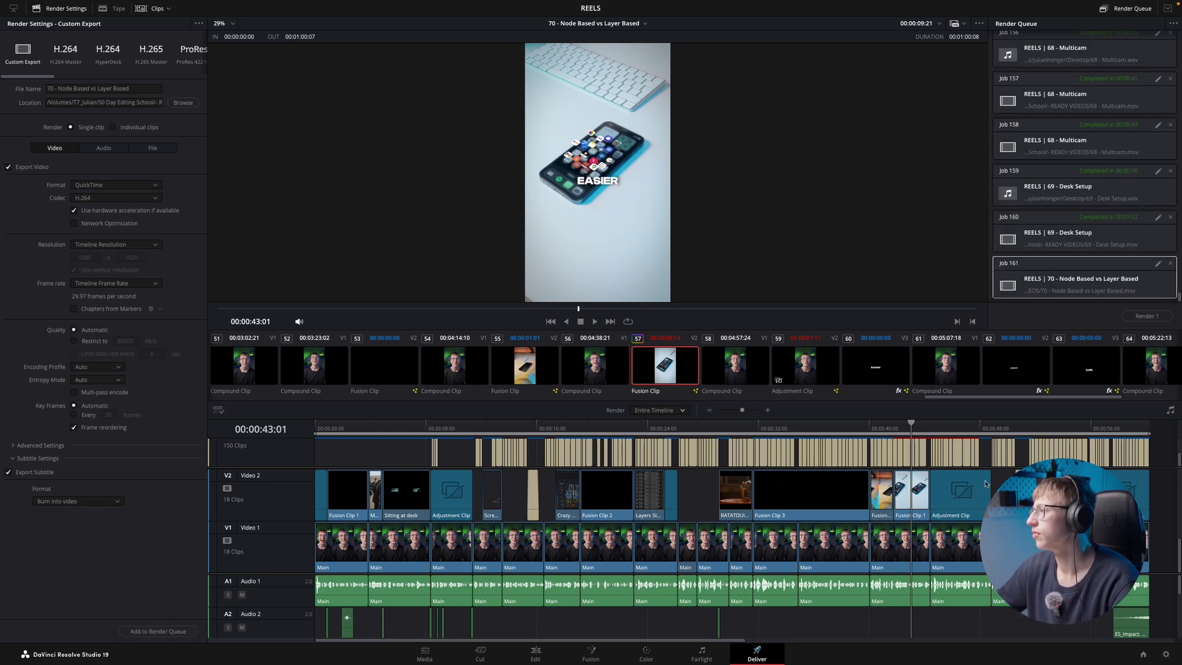
{"action": "scroll", "coordinate": [1068, 253], "scroll_direction": "down", "scroll_amount": 1}
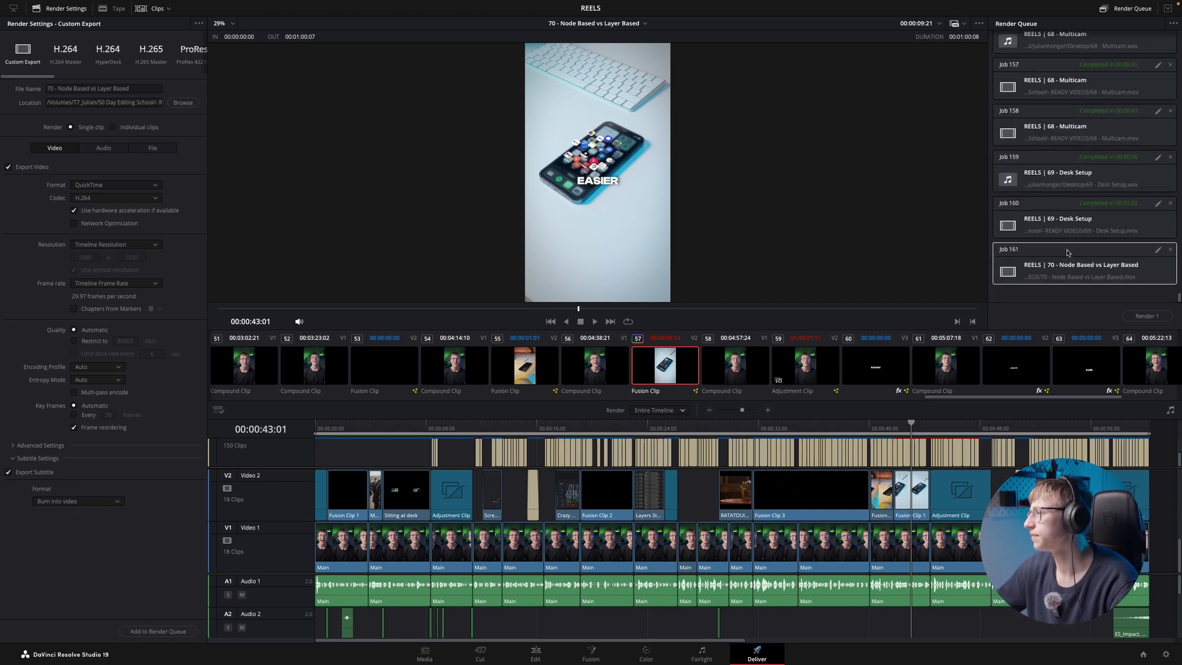
{"action": "left_click", "coordinate": [1142, 317]}
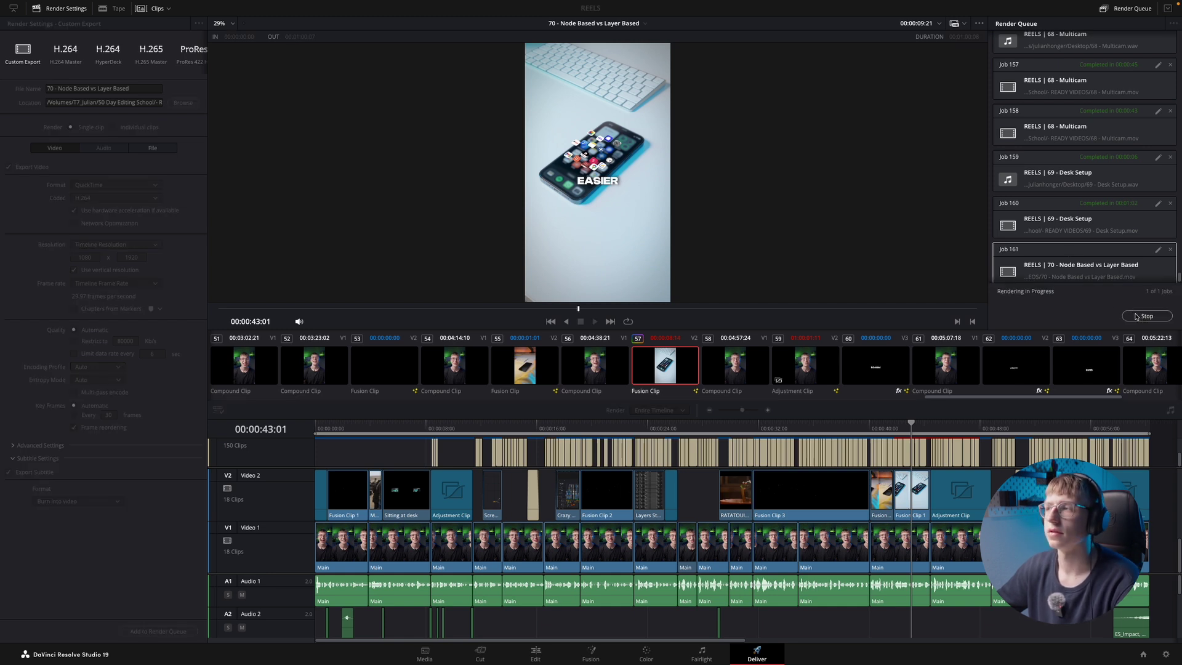